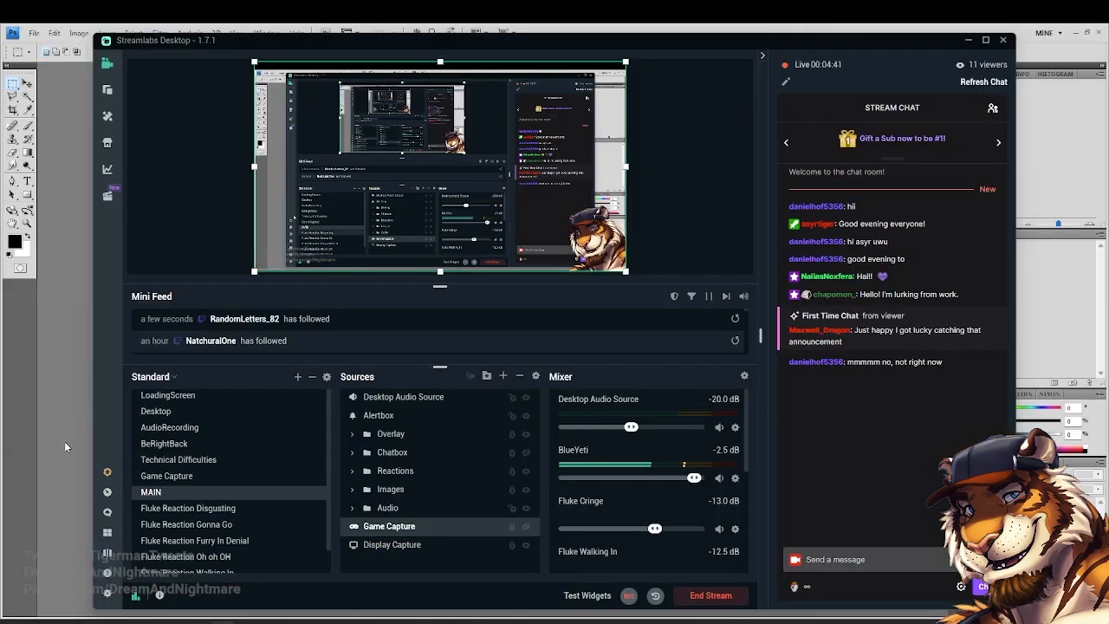
Switch to DAZ Studio with its empty scene
left_click(51, 435)
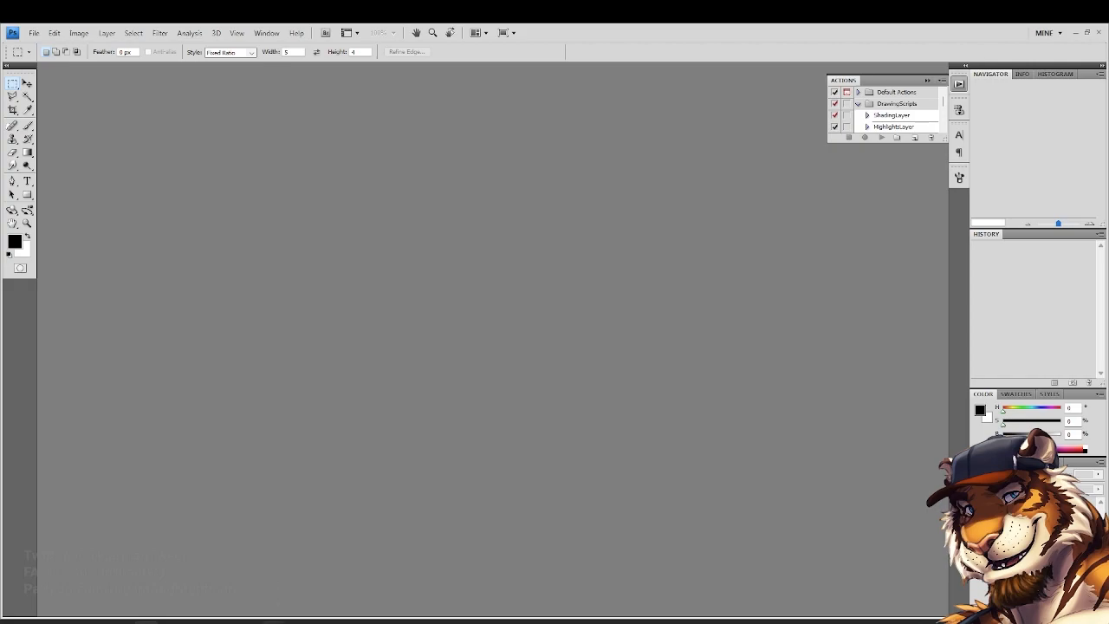
mouse_move(273, 621)
left_click(273, 572)
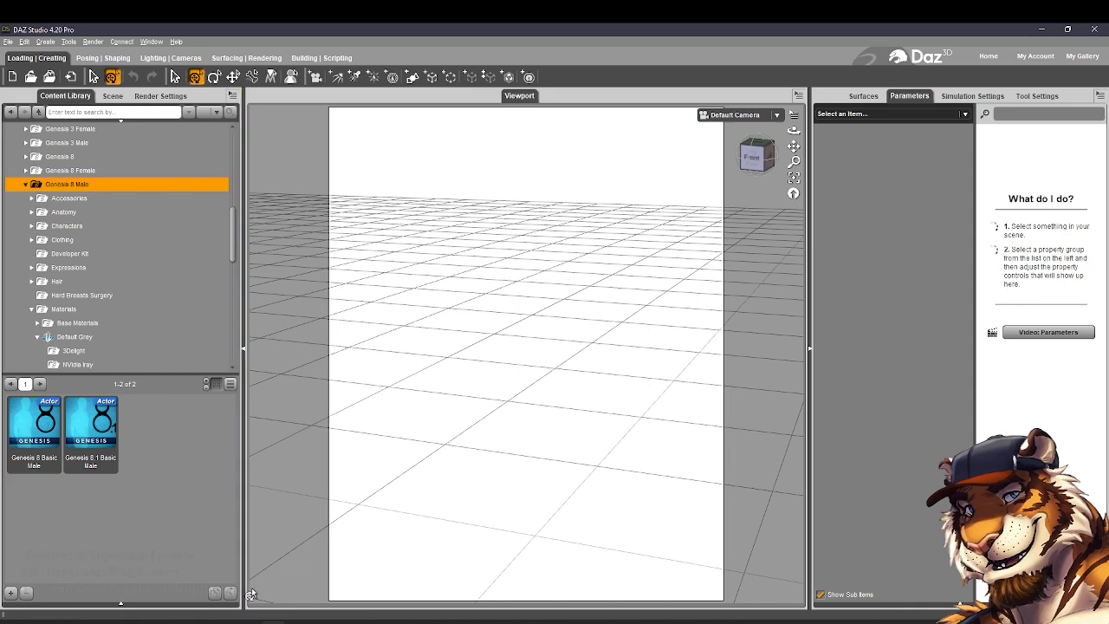
Switch to Chrome and open the Daz 3D store in a new tab
left_click(248, 621)
left_click(827, 47)
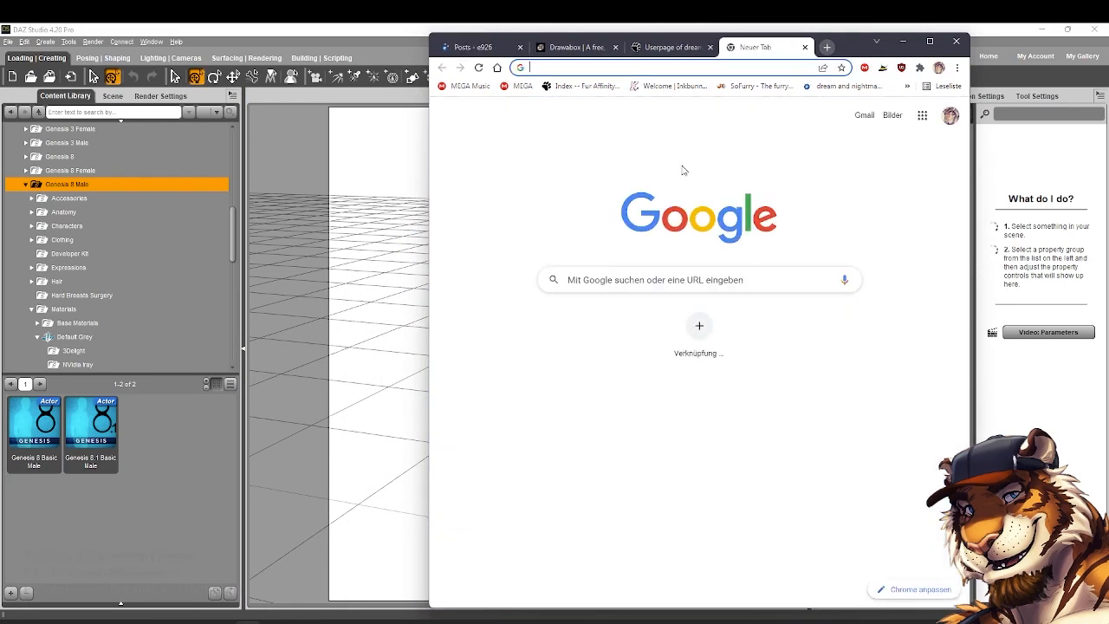
type("daz")
key("Return")
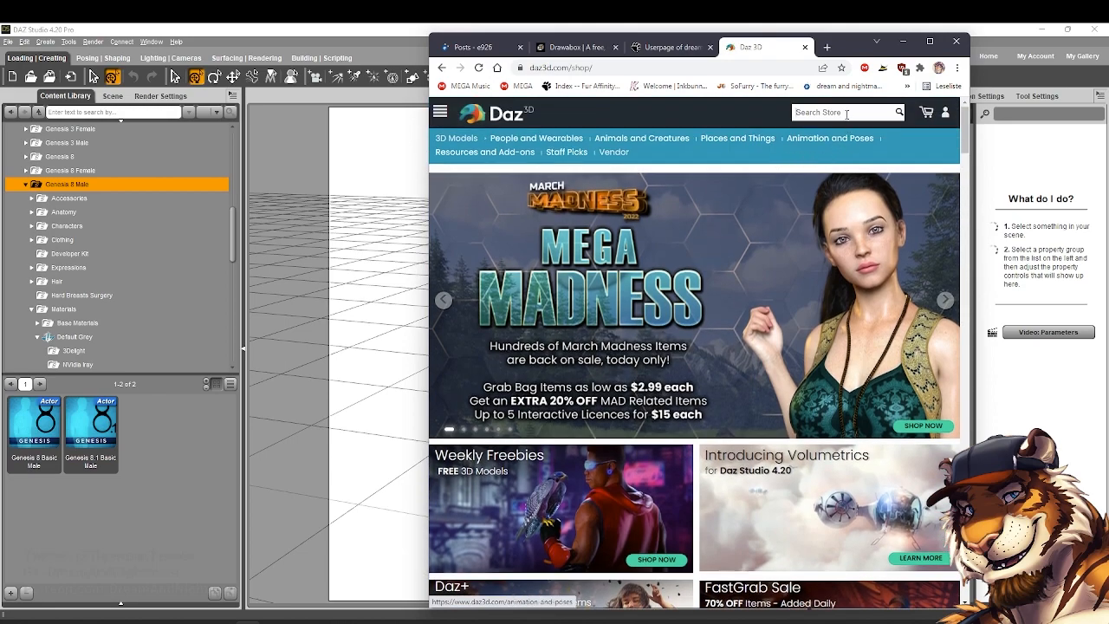
Search the store for "vulpis" and open the VulpineFolk for Genesis 8 Bundle page
scroll(744, 171, "down", 1)
scroll(748, 170, "up", 1)
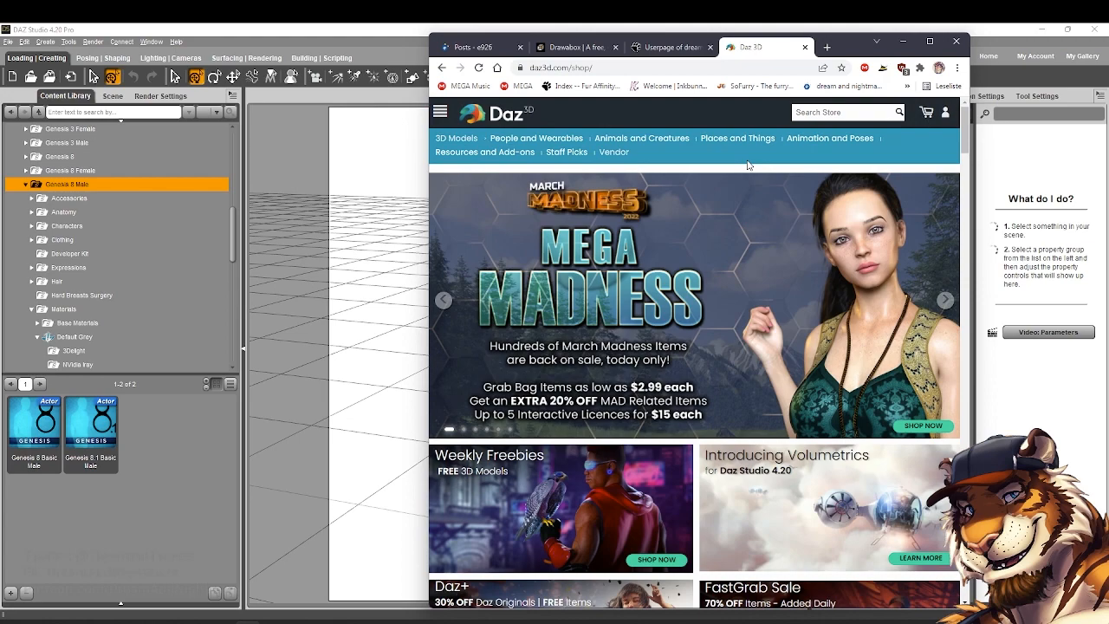
type("vulpis")
key("Return")
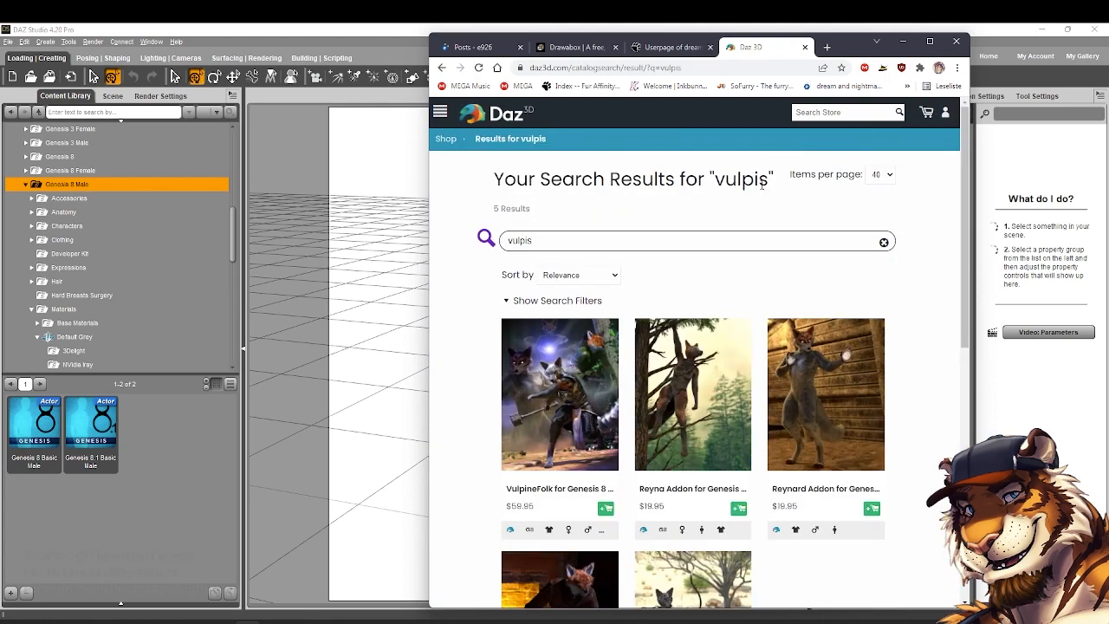
scroll(750, 166, "down", 2)
scroll(839, 256, "down", 2)
scroll(839, 256, "up", 2)
left_click(618, 284)
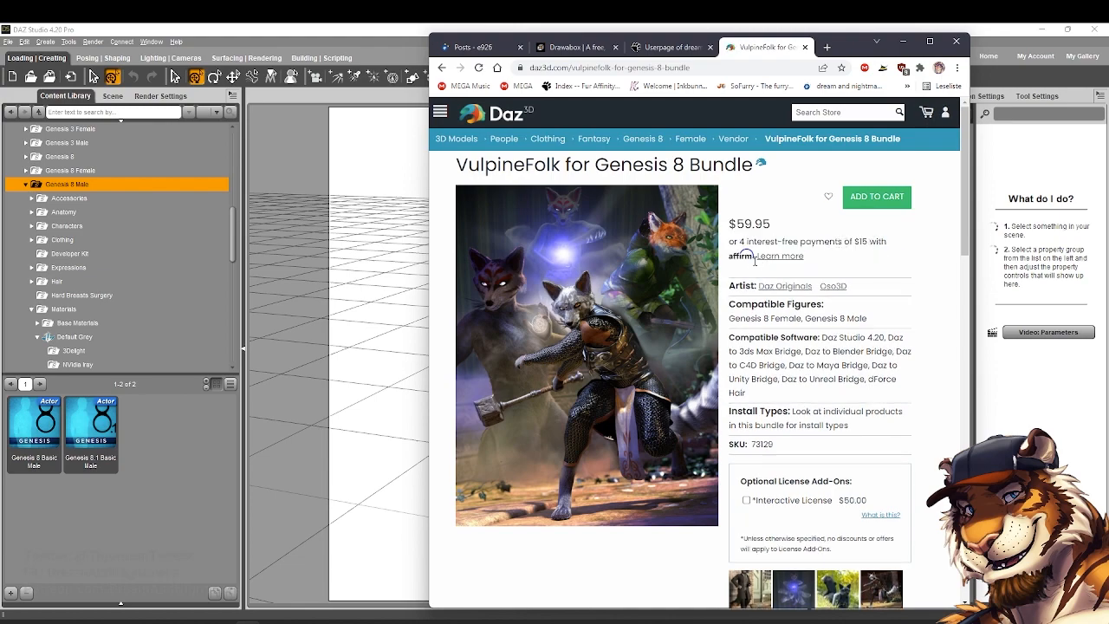
Look through the enlarged preview images of the VulpineFolk bundle and close the gallery
scroll(790, 247, "down", 2)
left_click(750, 471)
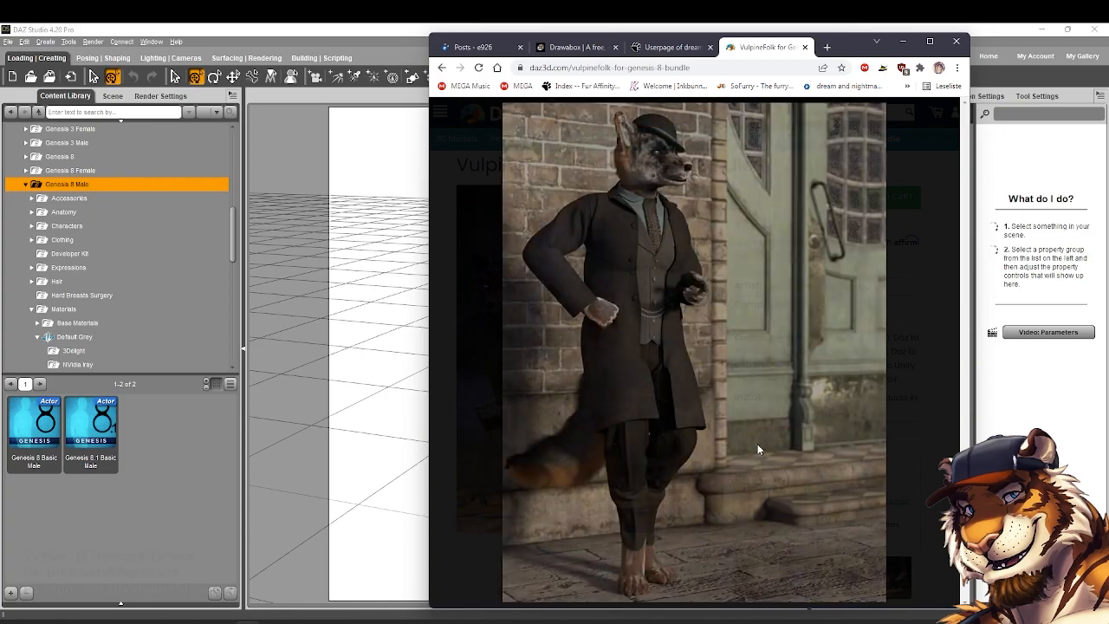
left_click(872, 362)
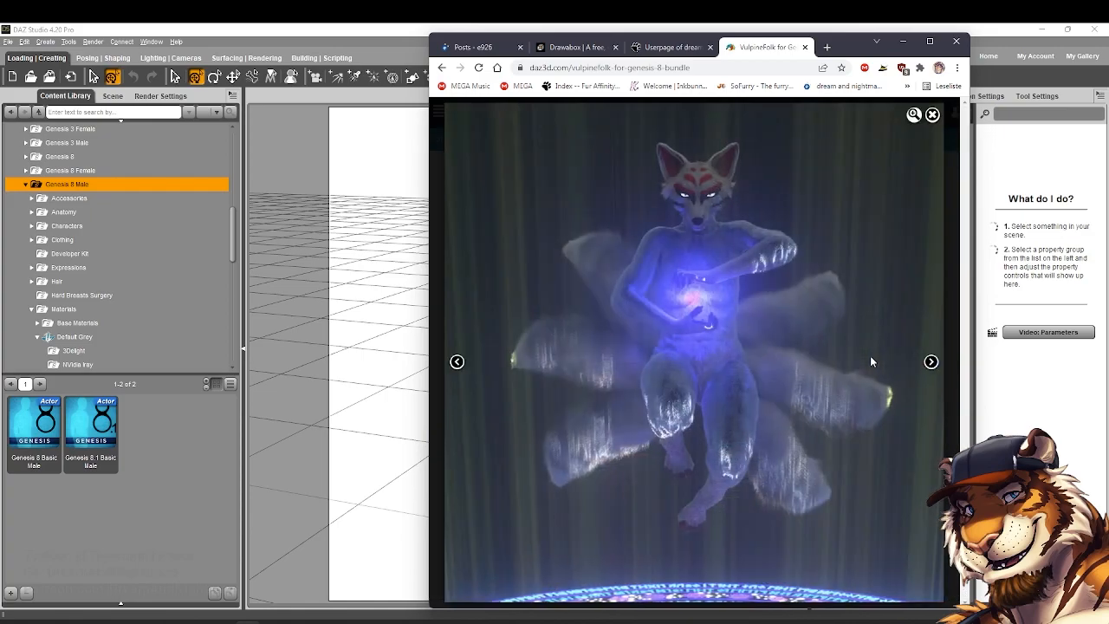
left_click(928, 363)
left_click(952, 363)
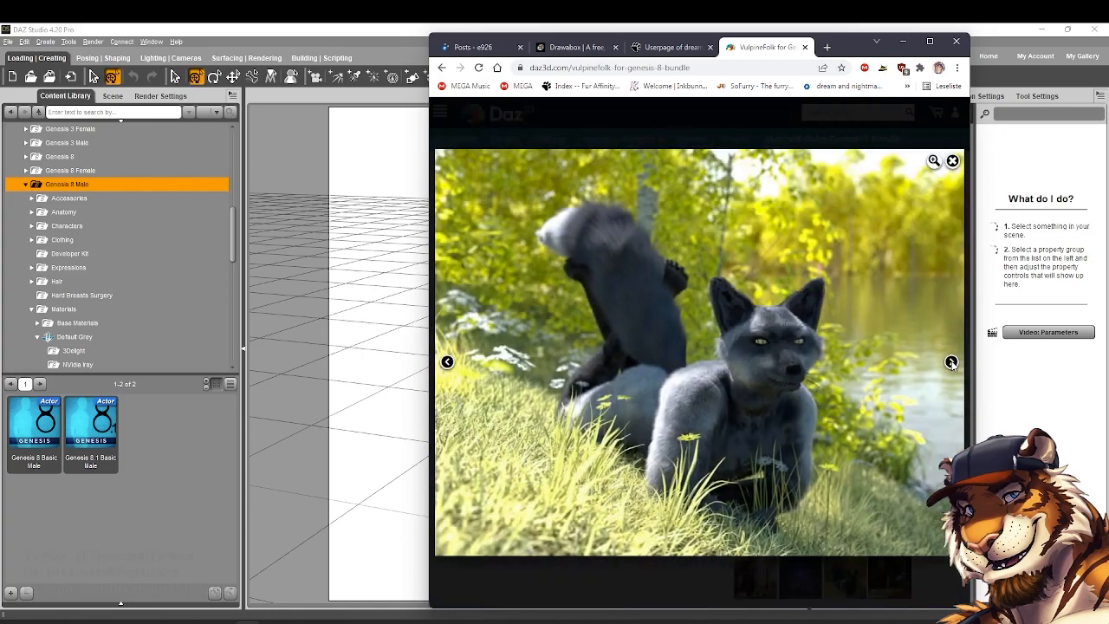
left_click(952, 363)
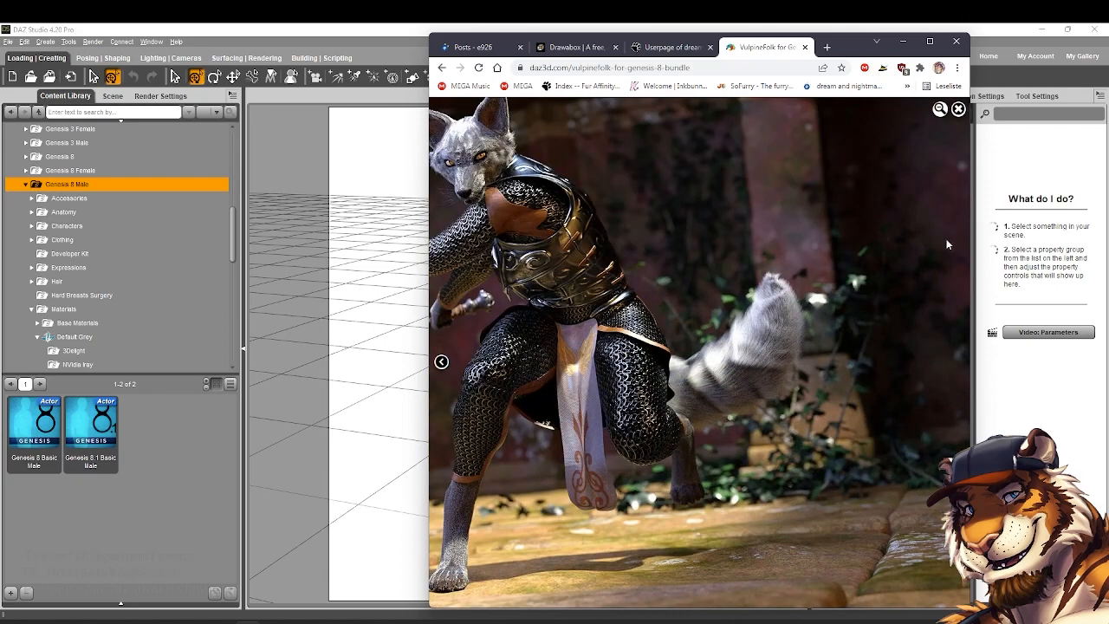
left_click(958, 108)
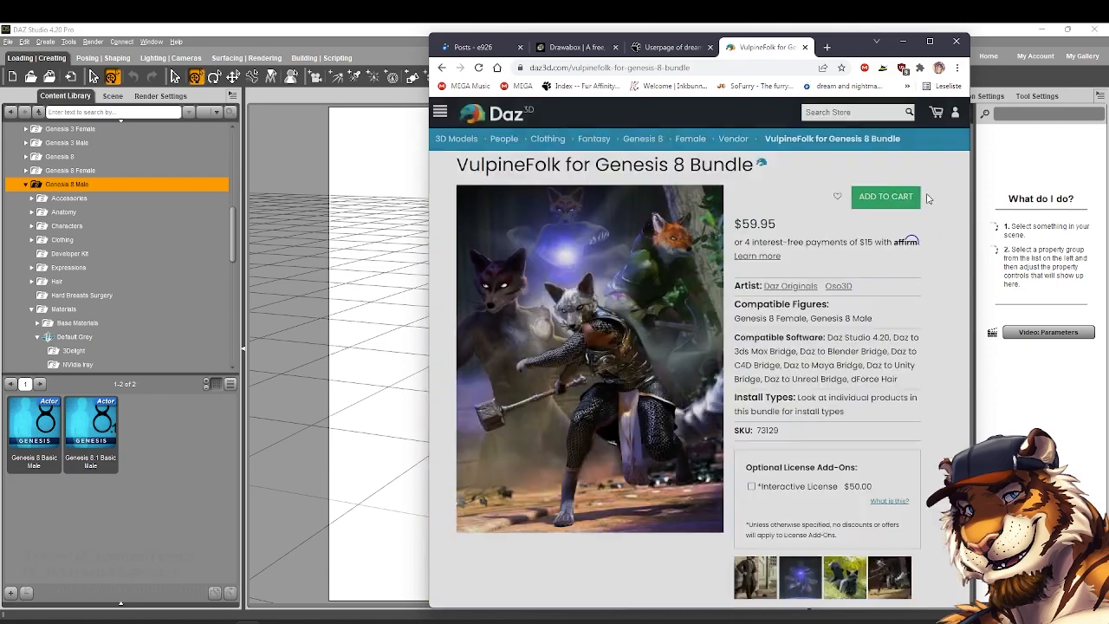
Review the bundle's price and included products, and open the Reynard for Genesis 8 Male product page
left_click_drag(736, 224, 783, 230)
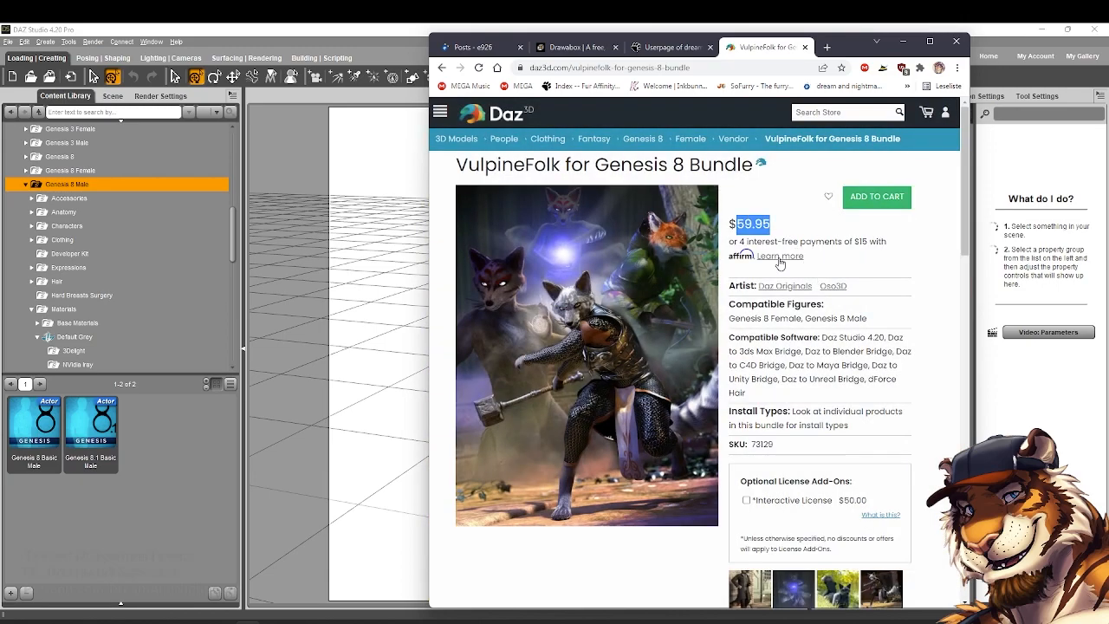
left_click(915, 295)
scroll(916, 297, "down", 5)
scroll(914, 297, "down", 1)
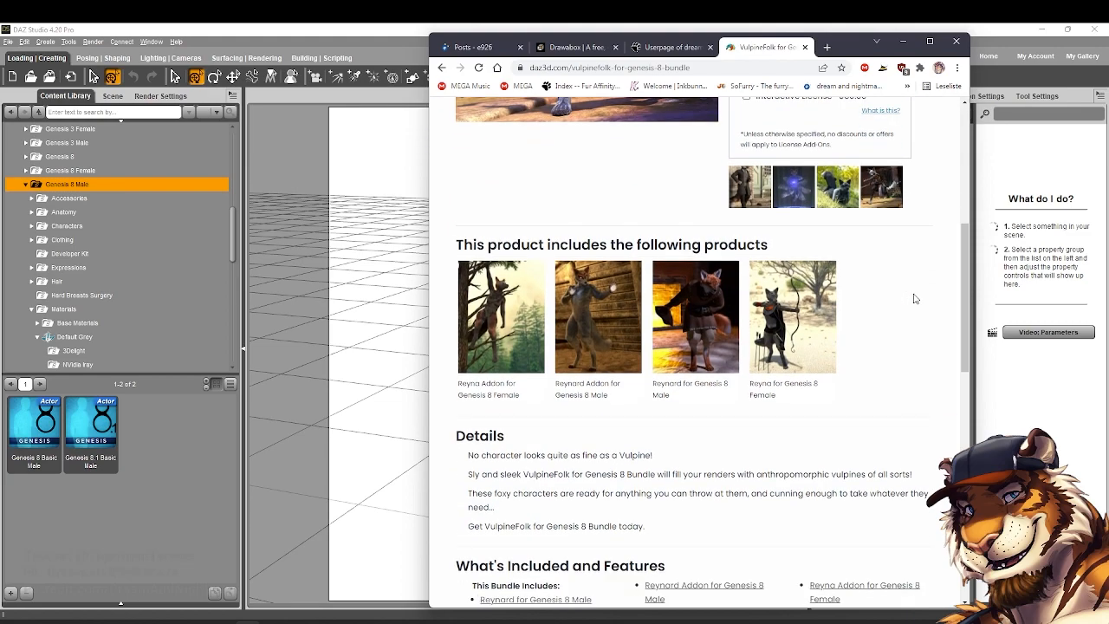
left_click(673, 389)
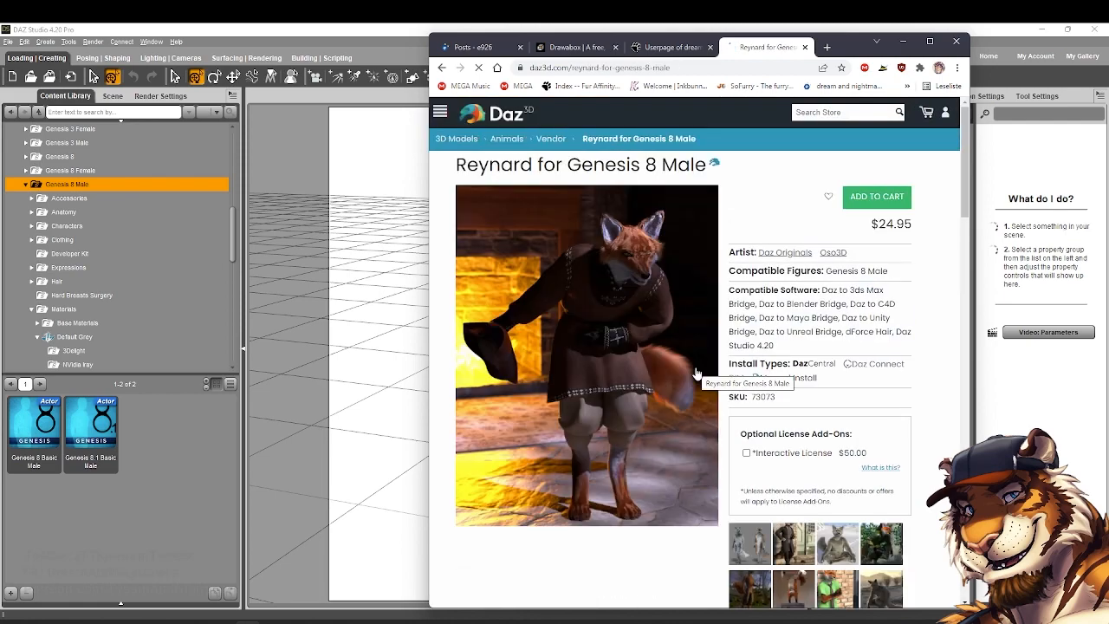
View the enlarged preview images of Reynard for Genesis 8 Male and return to its product page
scroll(884, 291, "down", 2)
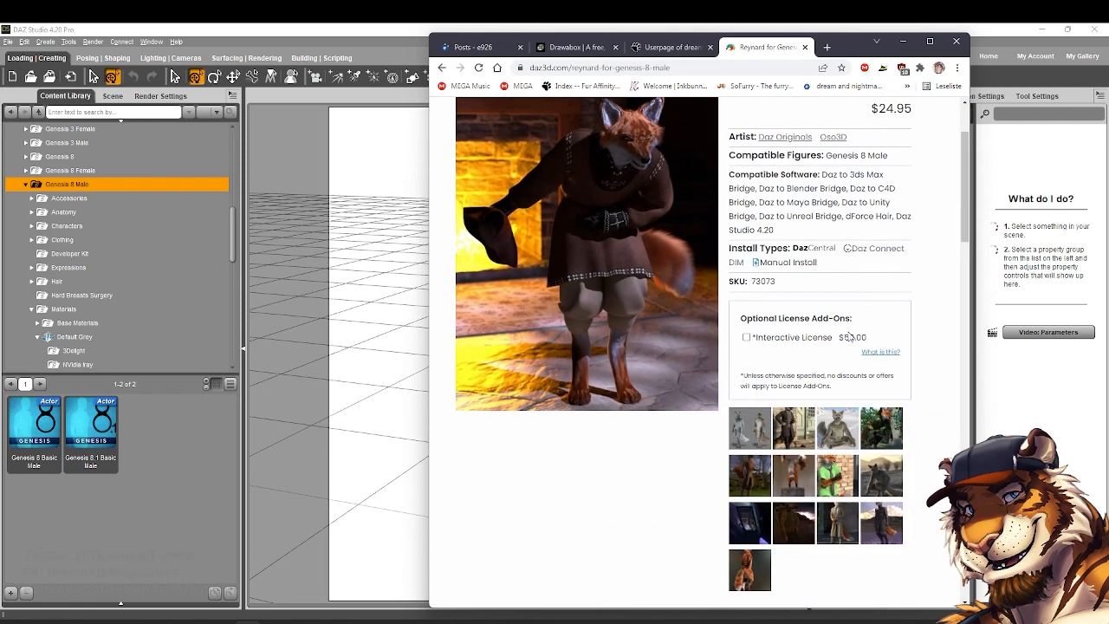
left_click(829, 423)
left_click(930, 361)
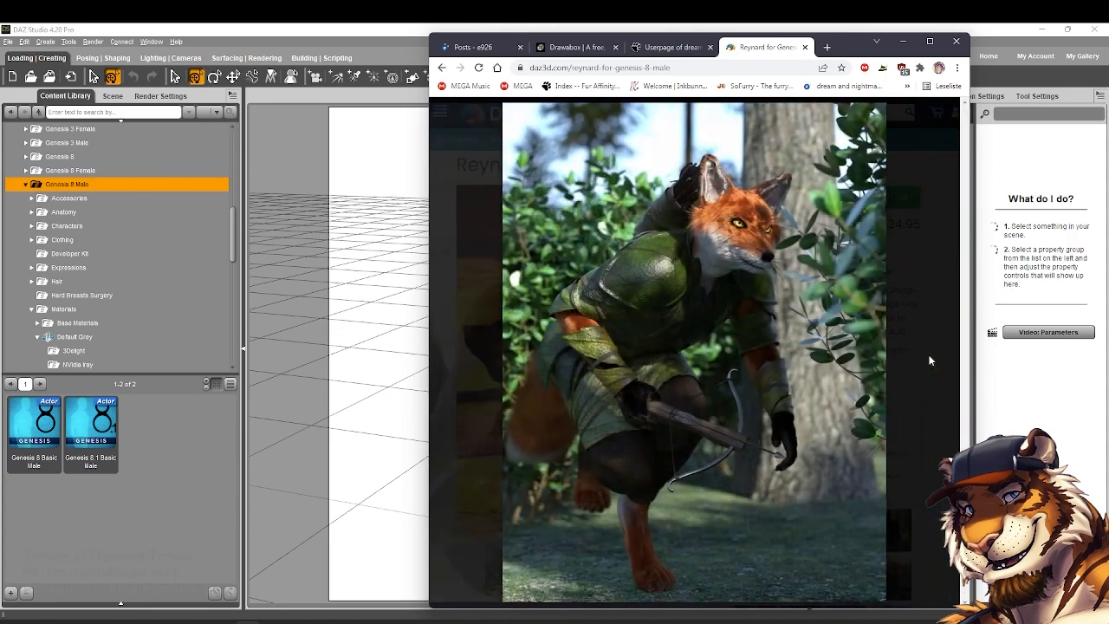
left_click(930, 361)
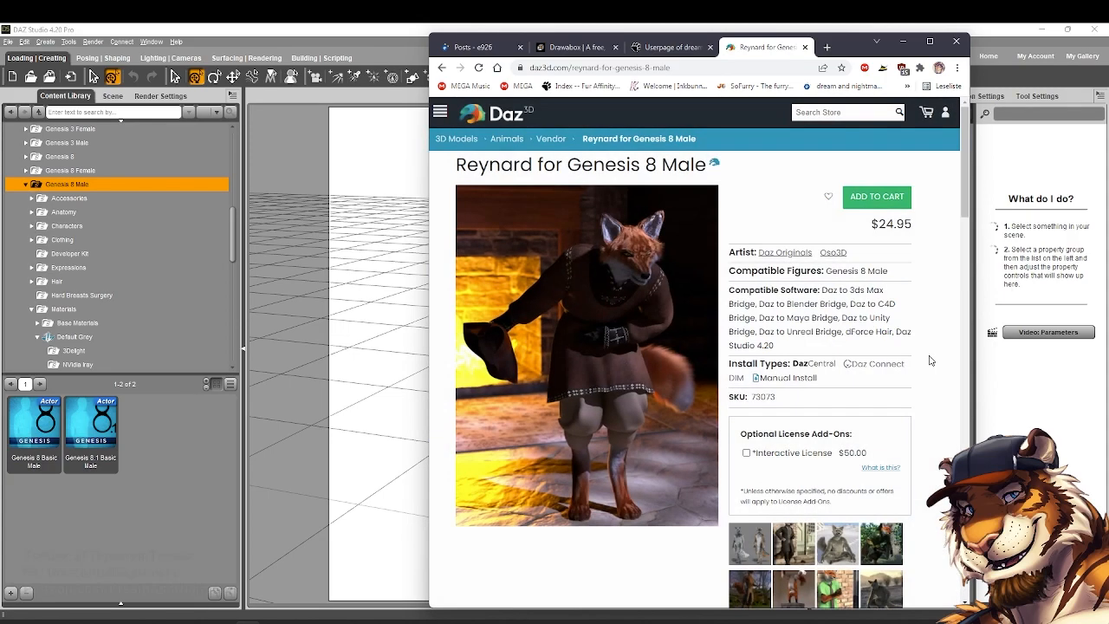
Switch back to DAZ Studio and load the Genesis 8.1 Basic Male figure into the scene
left_click(290, 312)
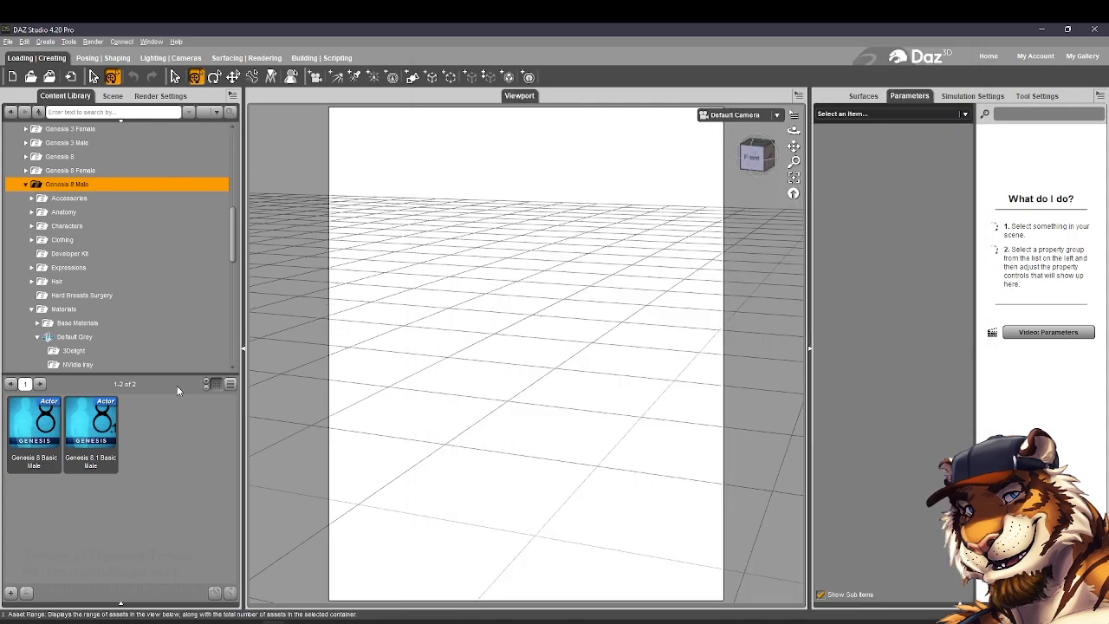
double_click(88, 437)
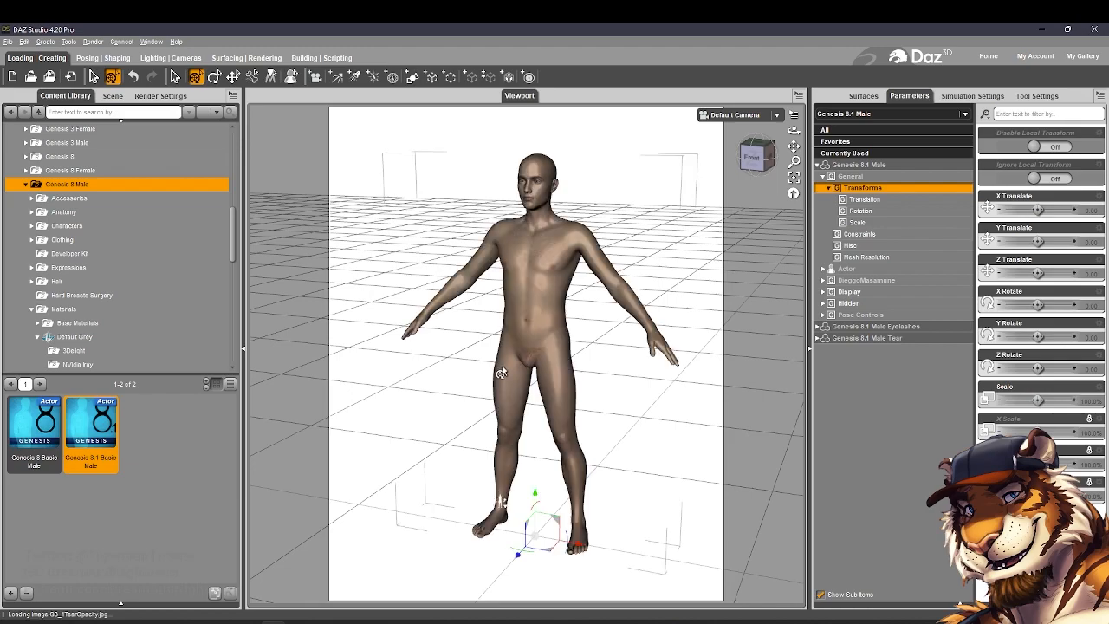
Apply the G8M IRGrey Renderable Full material from the Default Grey NVidia Iray Renderable folder to the figure
left_click(105, 336)
scroll(104, 338, "down", 1)
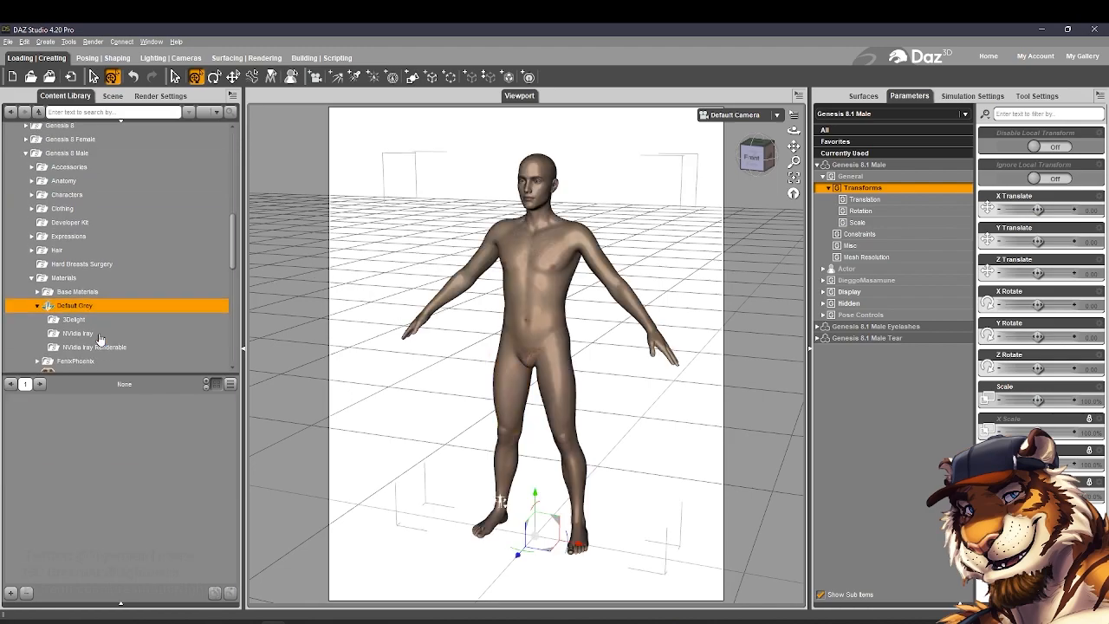
left_click(54, 285)
scroll(61, 290, "up", 1)
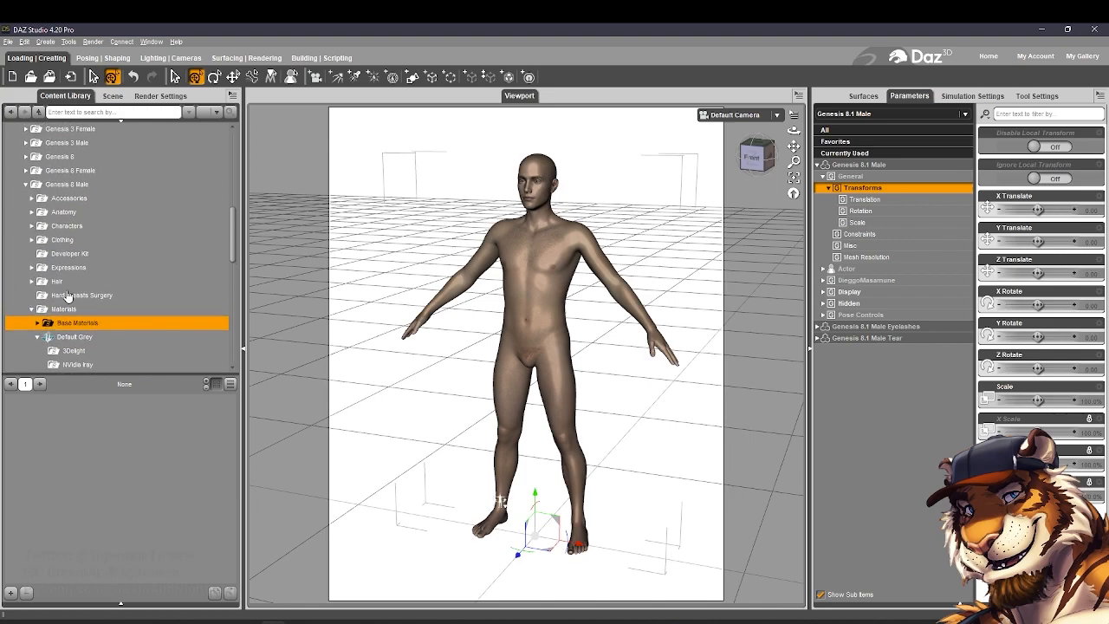
left_click_drag(234, 261, 233, 262)
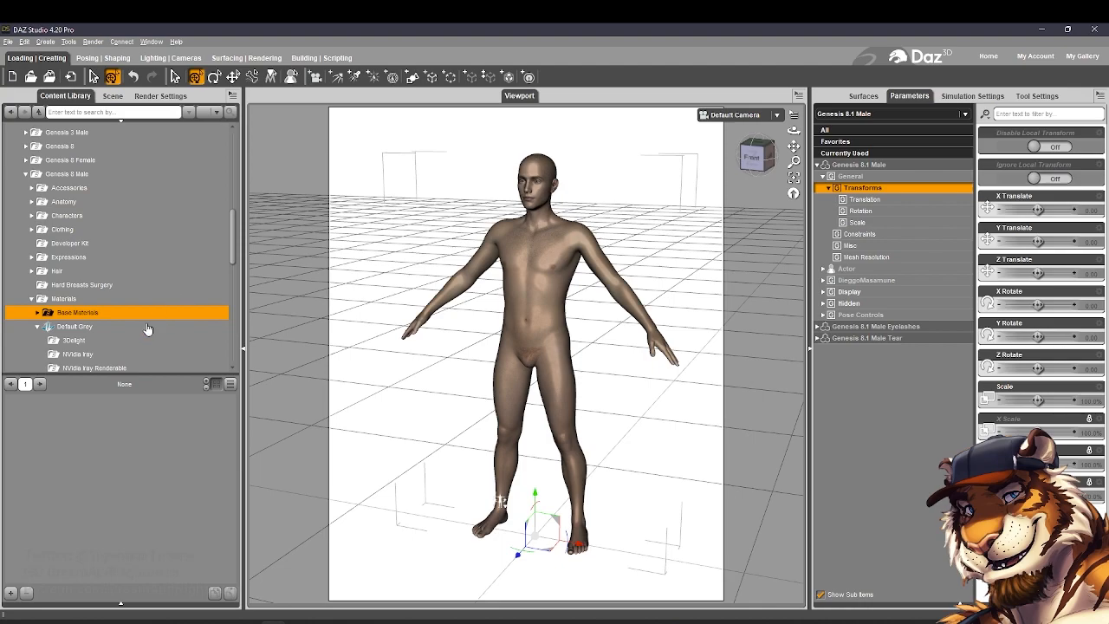
scroll(104, 331, "down", 1)
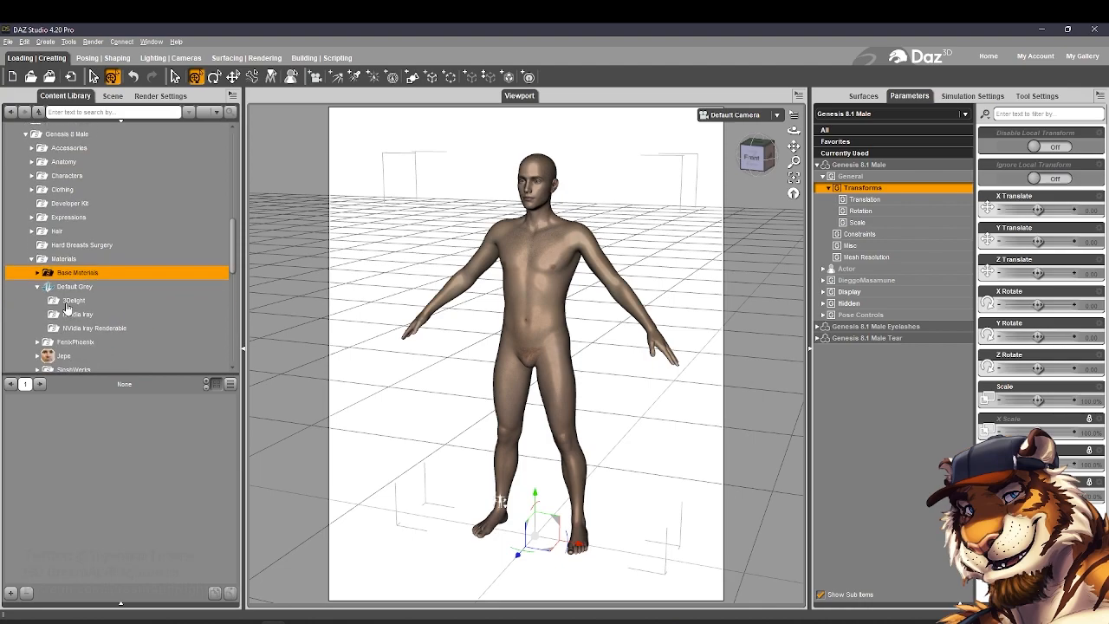
scroll(68, 337, "up", 1)
left_click(66, 328)
left_click(70, 341)
left_click(73, 354)
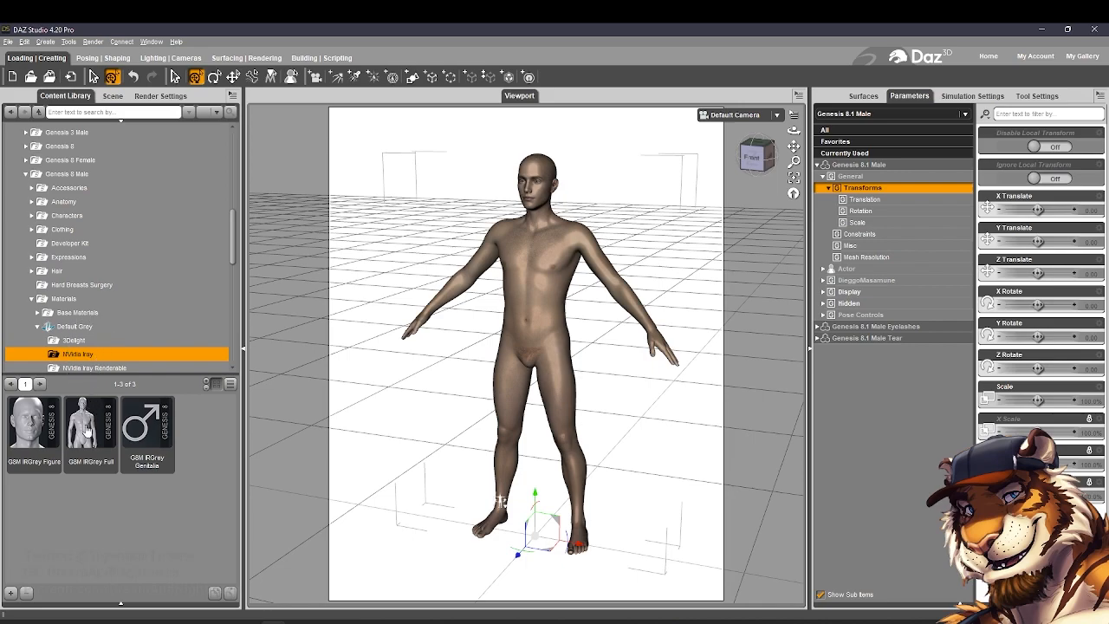
left_click(98, 367)
double_click(86, 425)
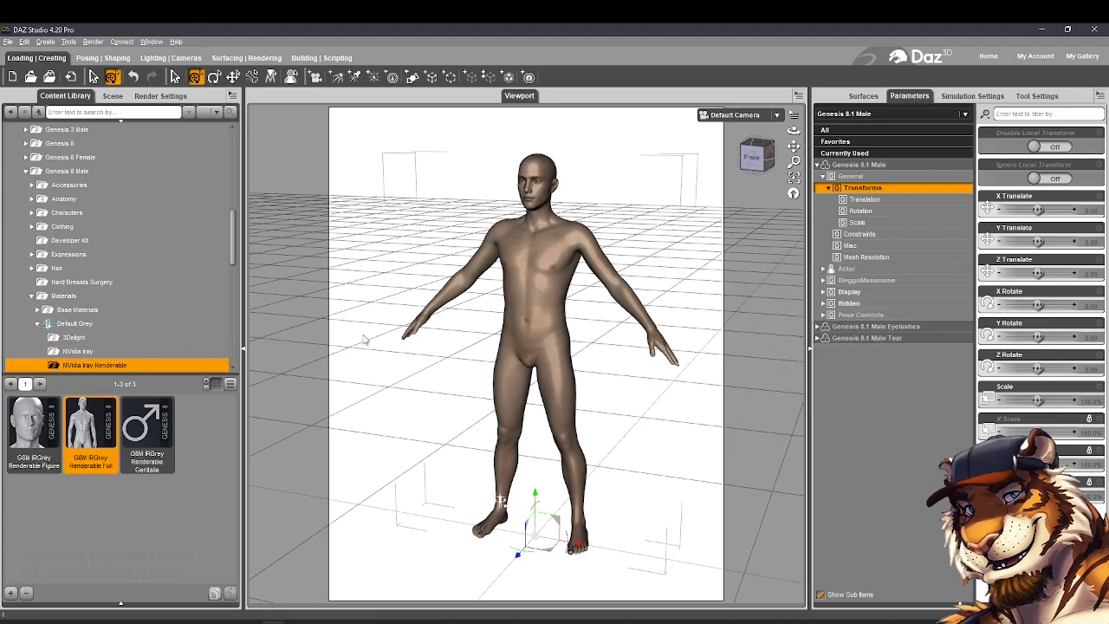
Try bending the figure's left forearm and hand directly in the viewport, and undo the pose change
mouse_move(794, 145)
left_mouse_down()
mouse_move(794, 131)
mouse_move(793, 144)
left_mouse_up()
scroll(430, 319, "down", 1)
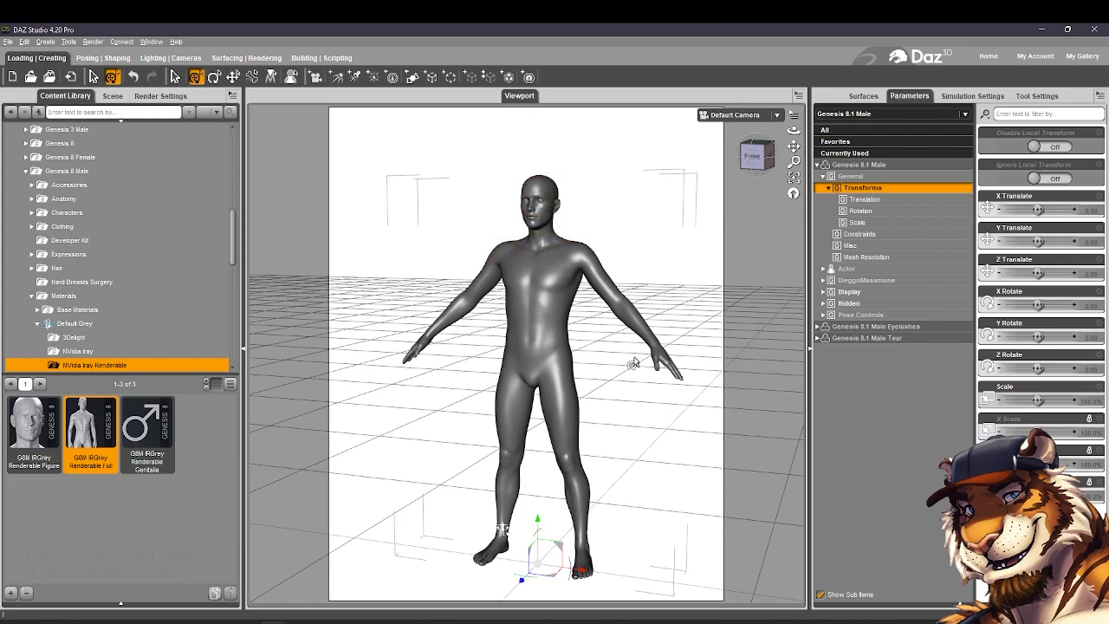
left_click(777, 302)
left_click_drag(615, 305, 639, 364)
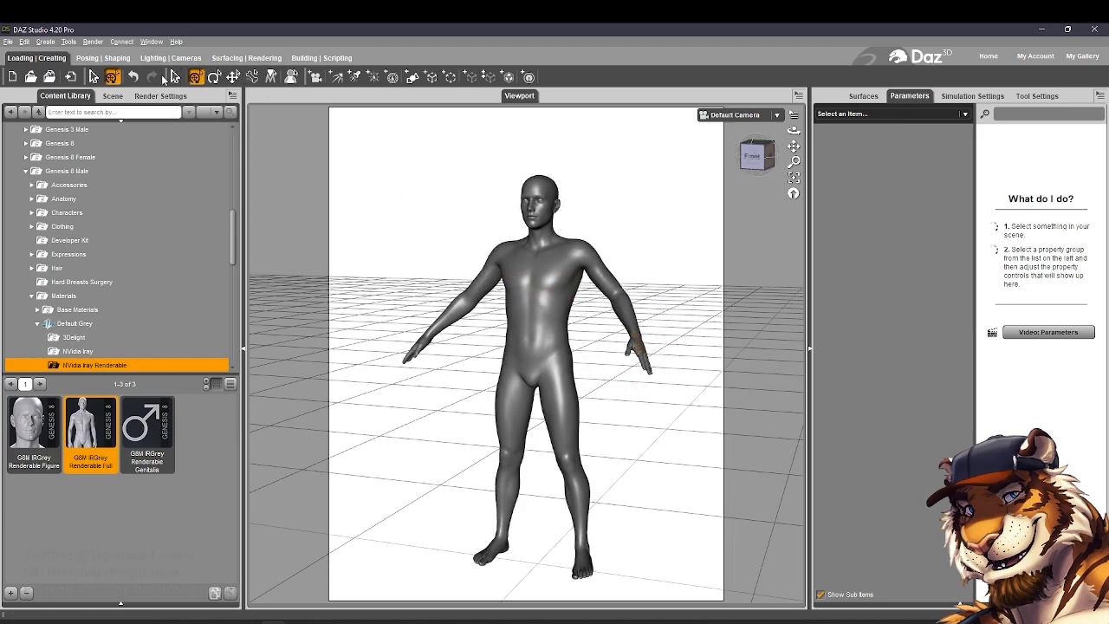
left_click(133, 77)
Select the Genesis 8.1 Male figure and filter all its parameters by "reynard"
left_click(549, 288)
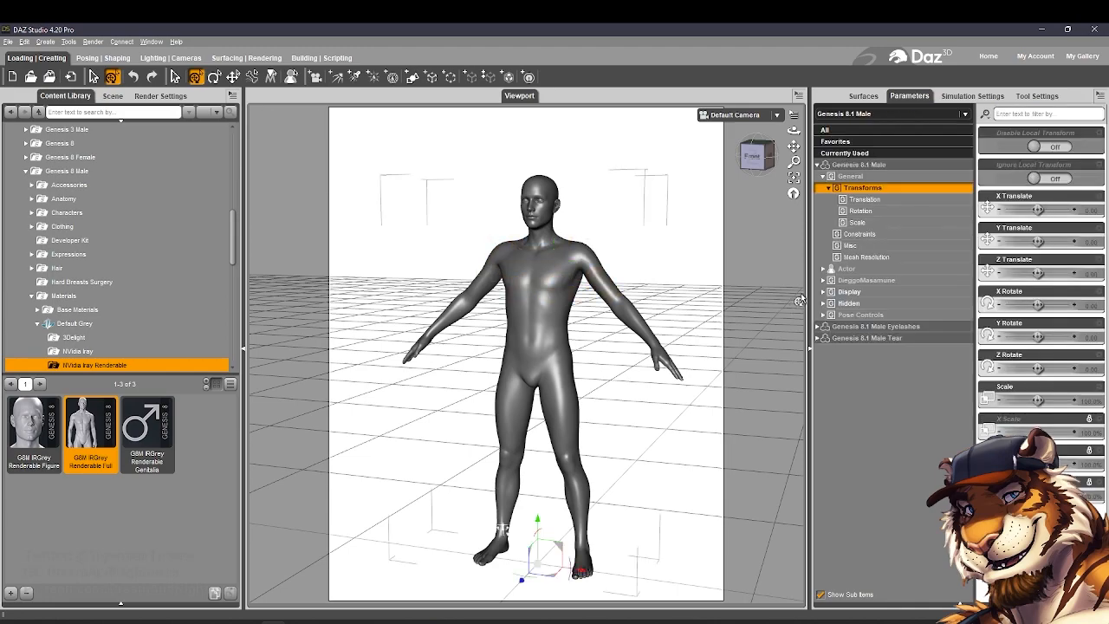
left_click(824, 270)
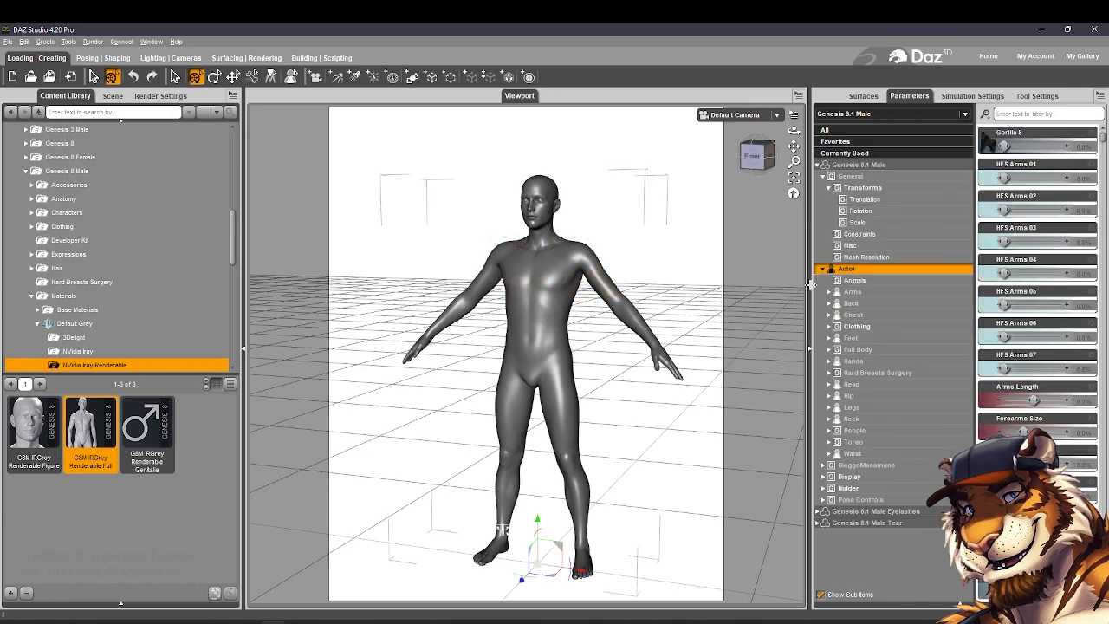
left_click(865, 165)
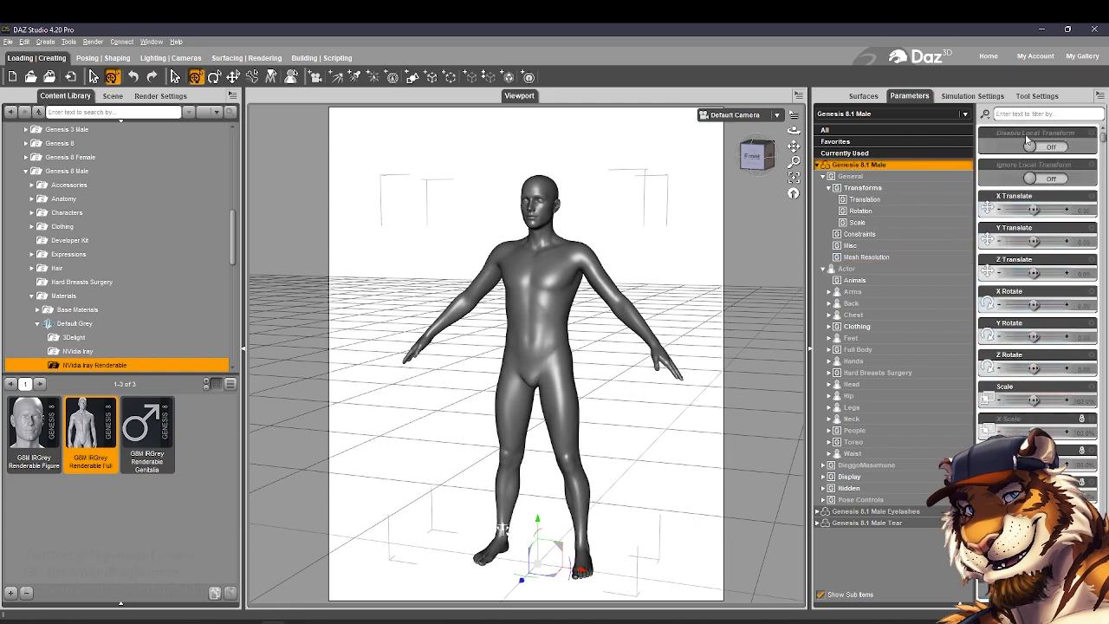
left_click(1030, 114)
type("t")
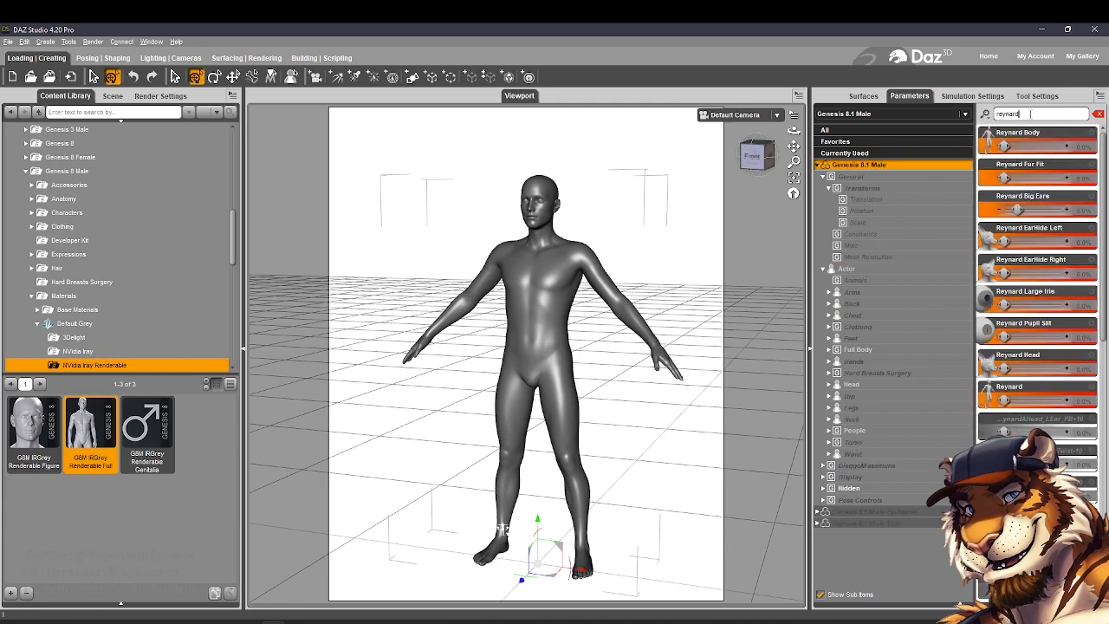
Try the Reynard Body morph at 100% on the figure and reset it to 0%
left_click_drag(1006, 146, 1082, 149)
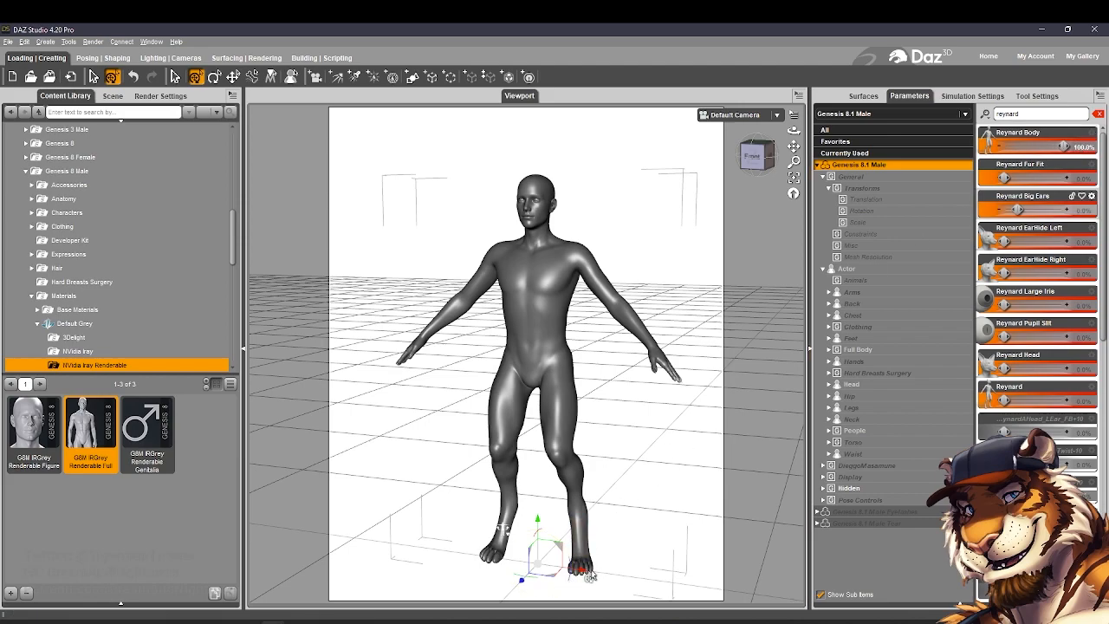
left_click_drag(1057, 144, 991, 147)
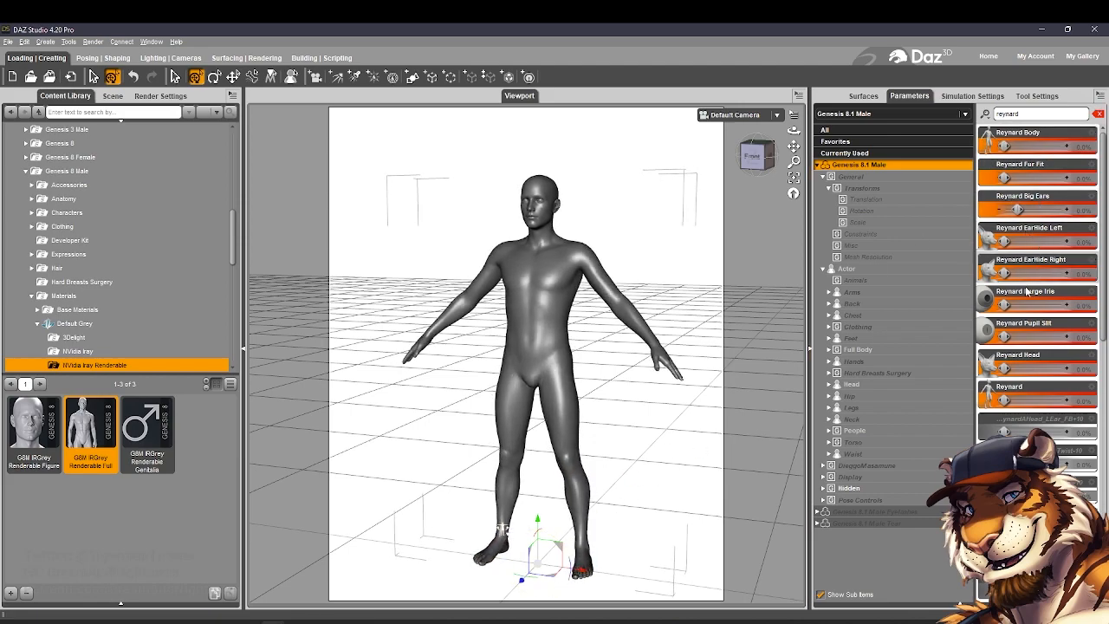
Set the full Reynard character morph to 100% on the figure
left_click(1049, 368)
left_click_drag(1049, 368, 1099, 402)
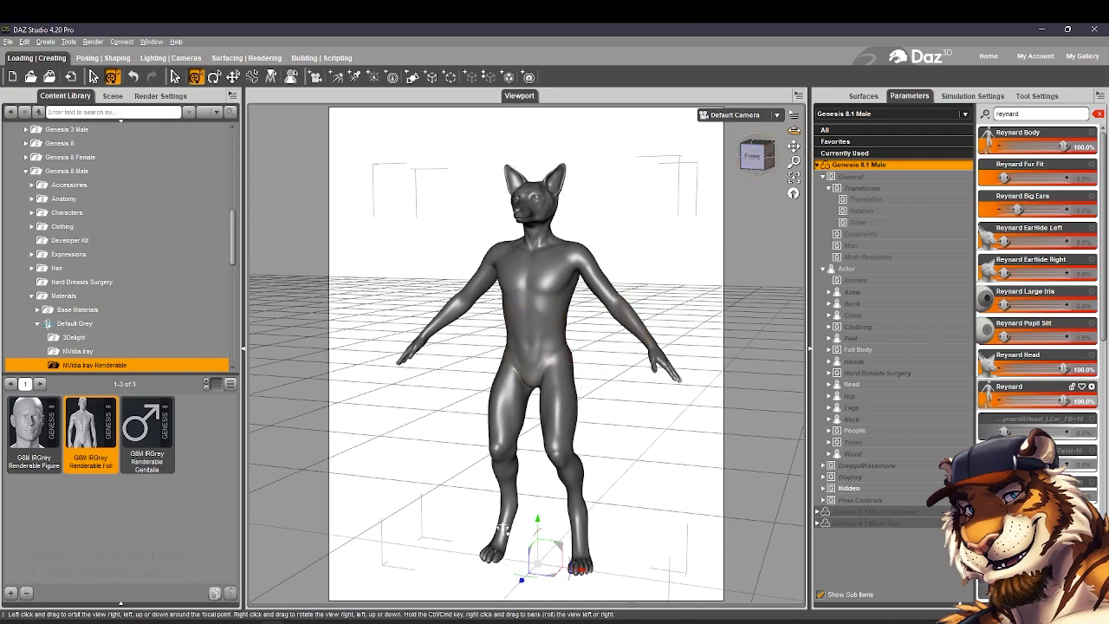
Switch the viewport's draw style to Filament (PBR)
left_click_drag(793, 130, 799, 131)
left_click(704, 115)
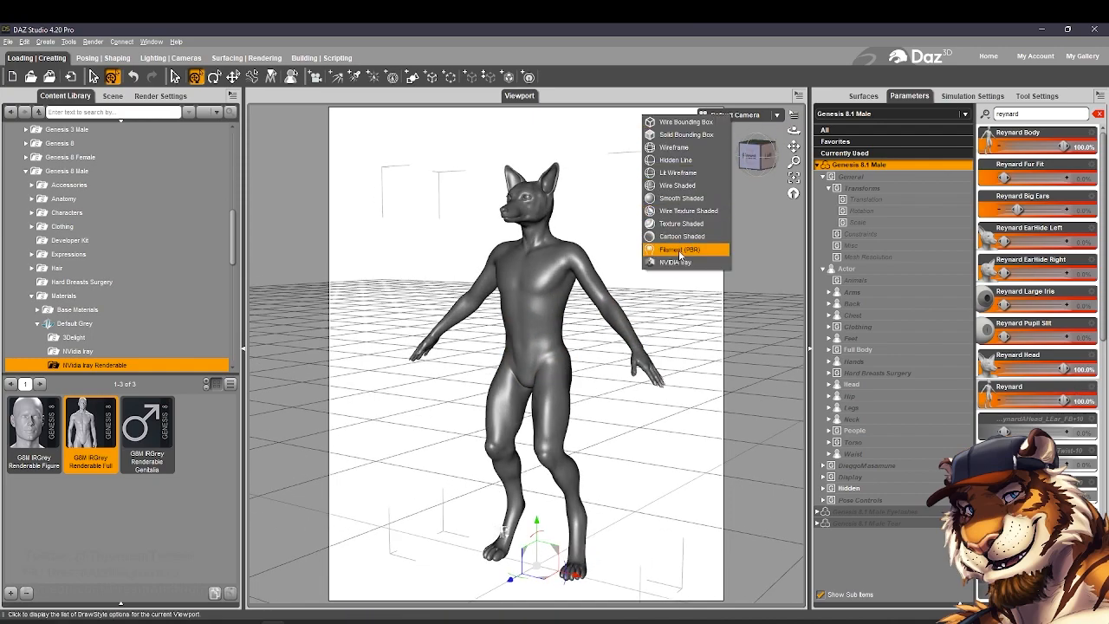
left_click(698, 253)
mouse_move(793, 132)
left_mouse_down()
mouse_move(792, 147)
mouse_move(793, 132)
left_mouse_up()
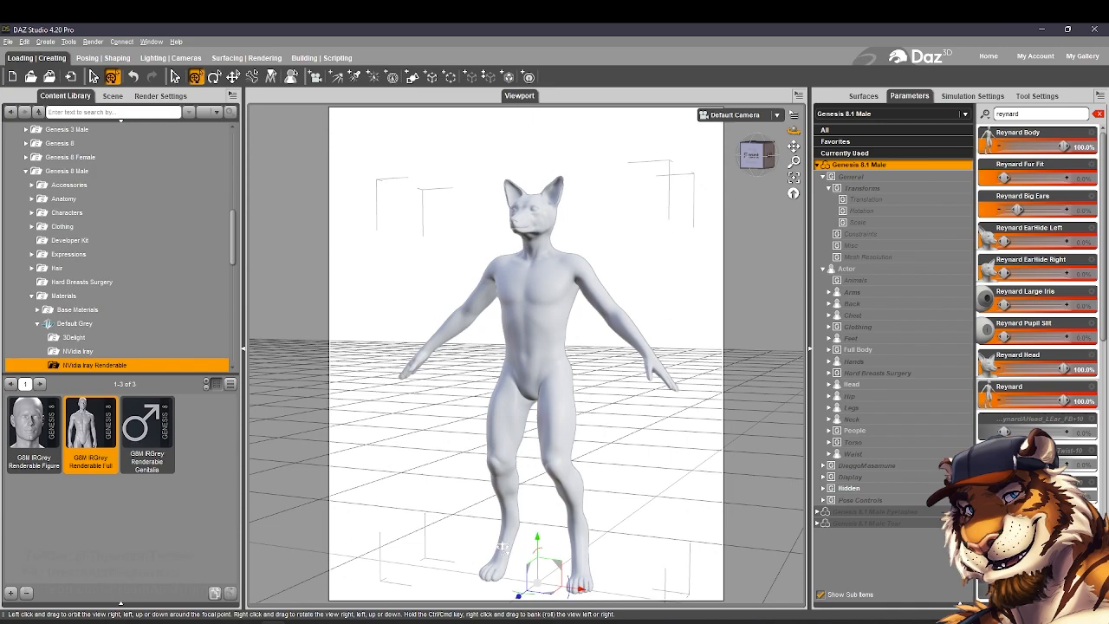
Search the figure's parameters for "anubis" and "vulpis", and restore the "reynard" filter
left_click_drag(1028, 114, 957, 116)
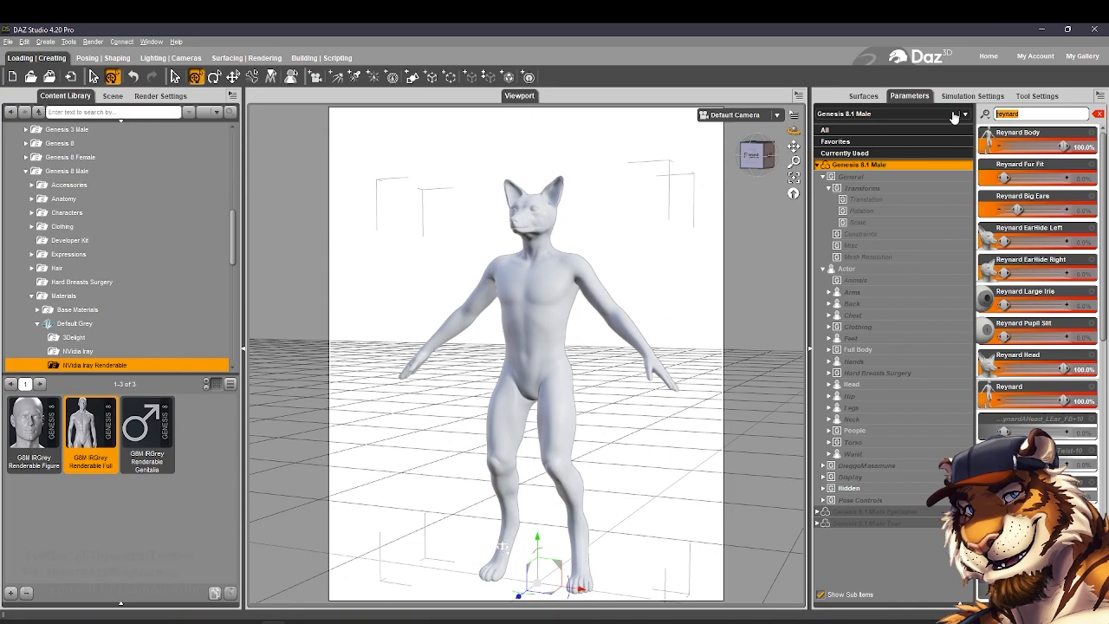
type("anubis")
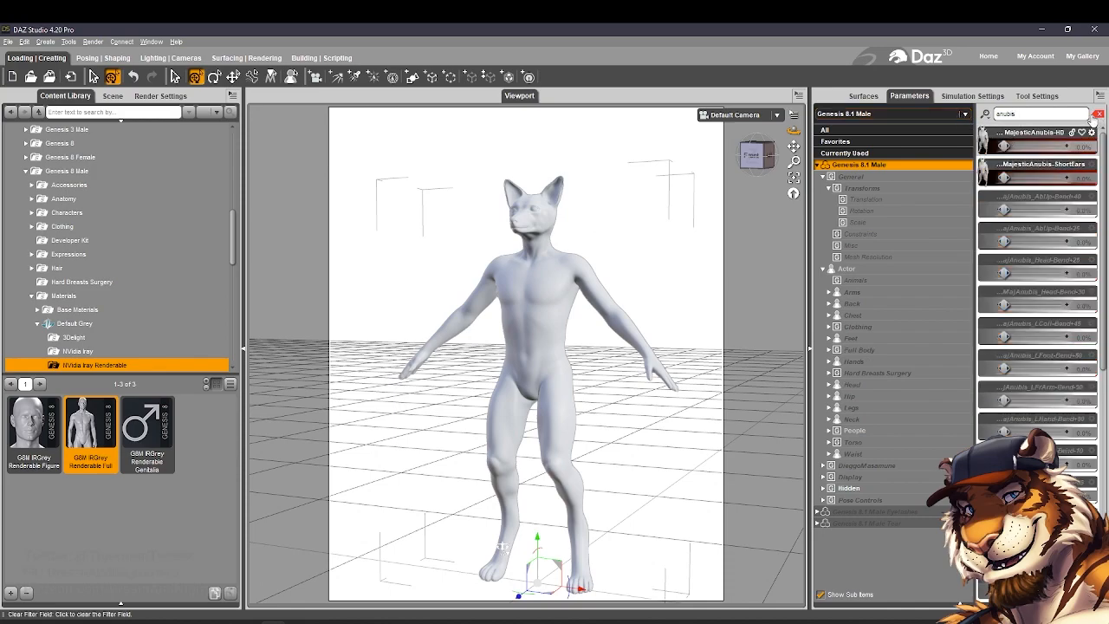
left_click_drag(1032, 115, 967, 122)
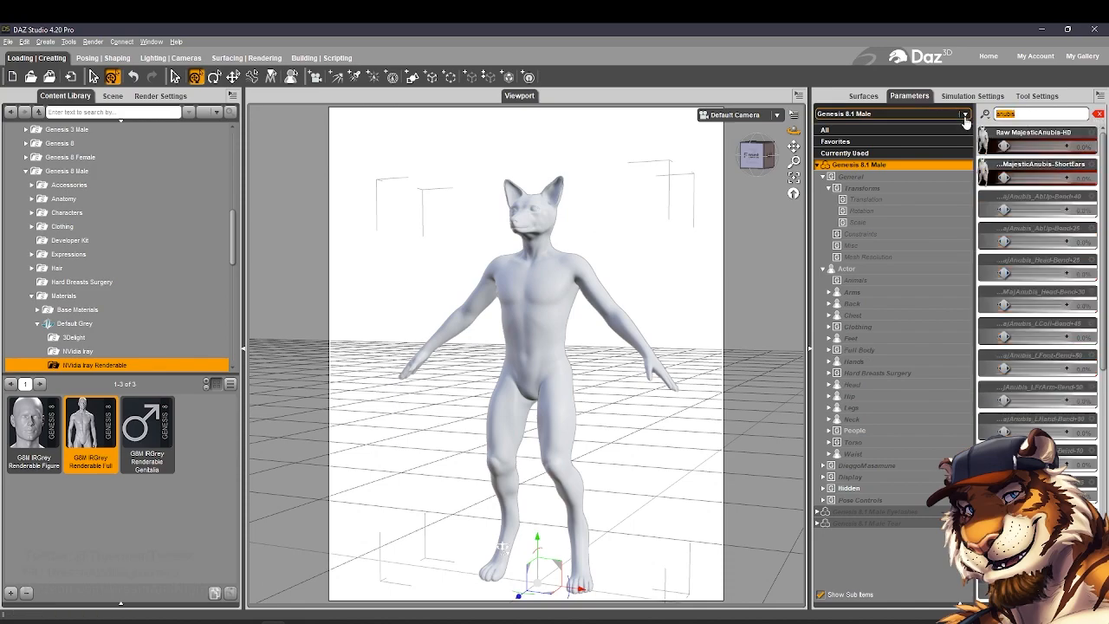
type("vulpis")
left_click_drag(1016, 115, 967, 122)
type("f")
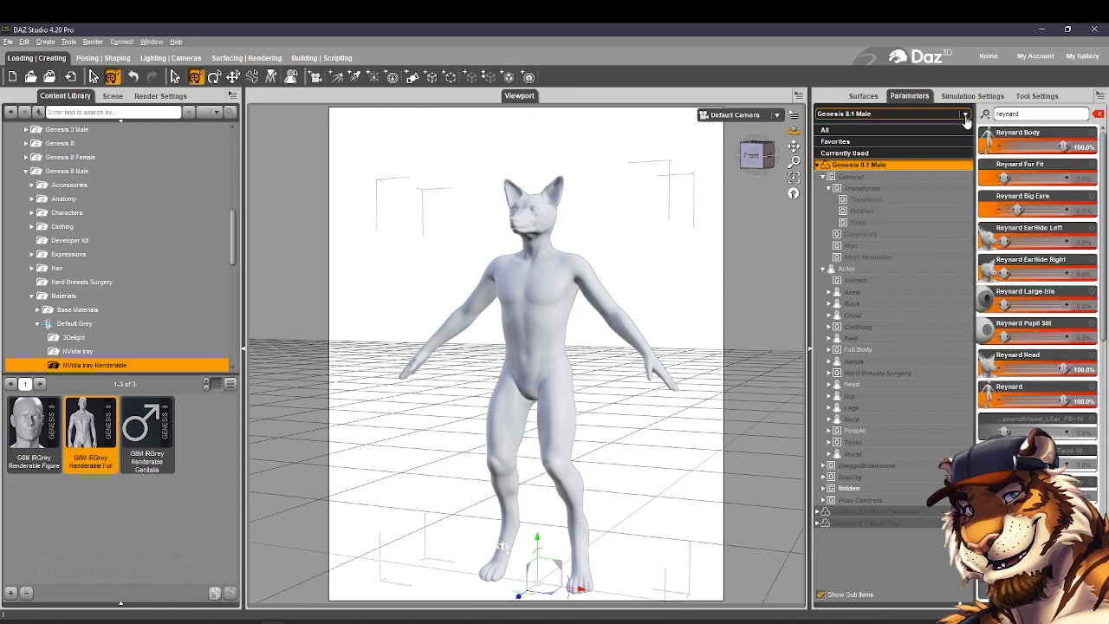
Try the Raw MajesticAnubis-HD morph at 100% in place of the Reynard morph and reset it to 0%
left_click_drag(1049, 409, 990, 406)
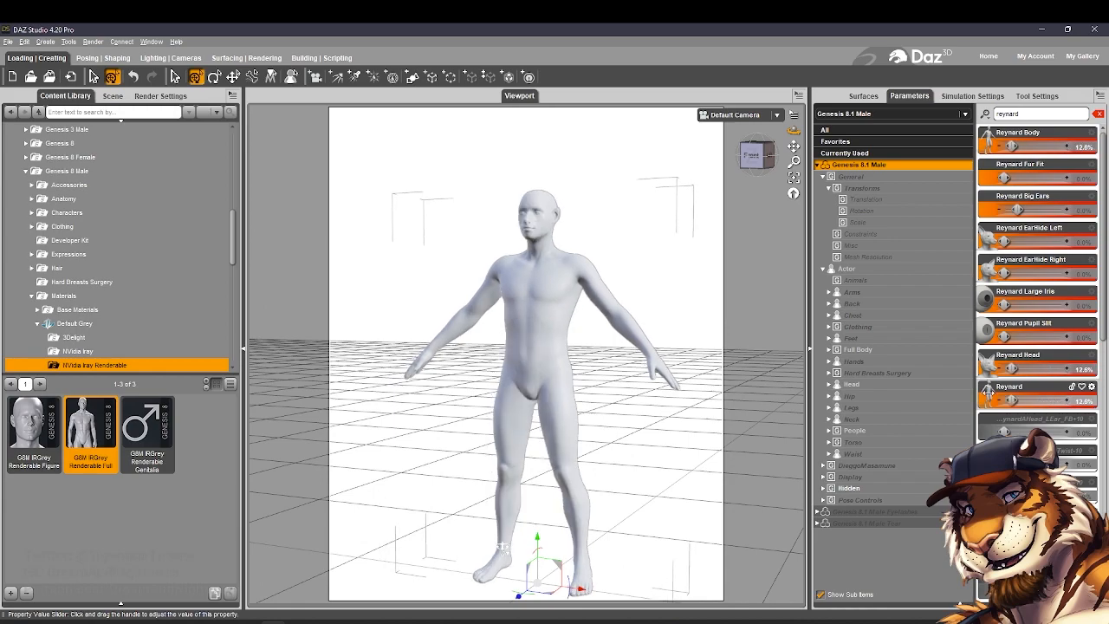
double_click(1022, 114)
type("ar")
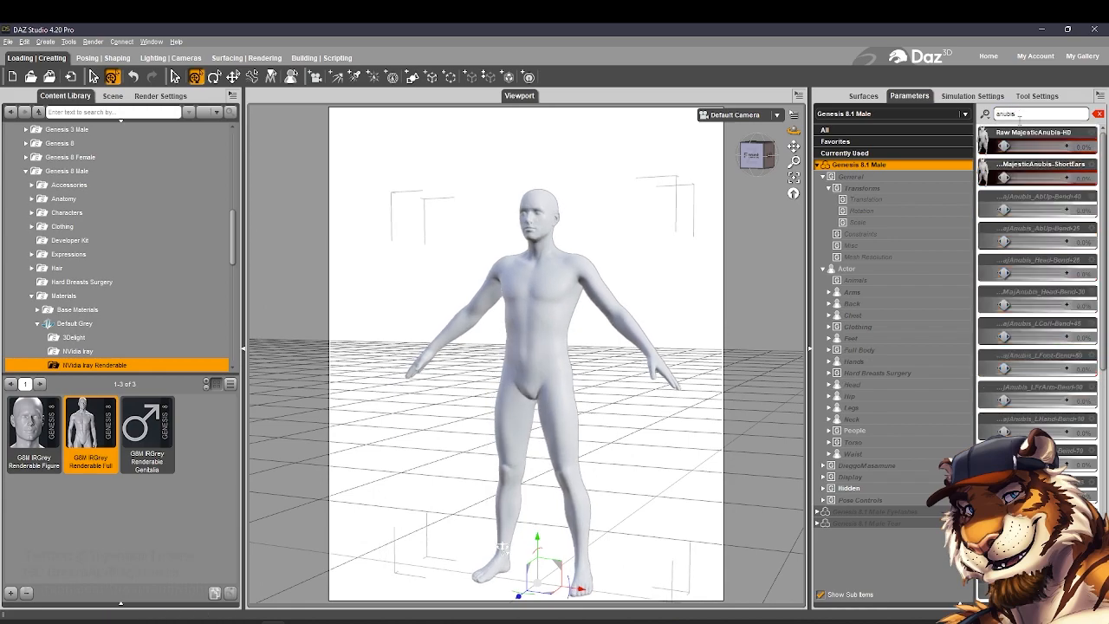
left_click_drag(1037, 146, 1079, 146)
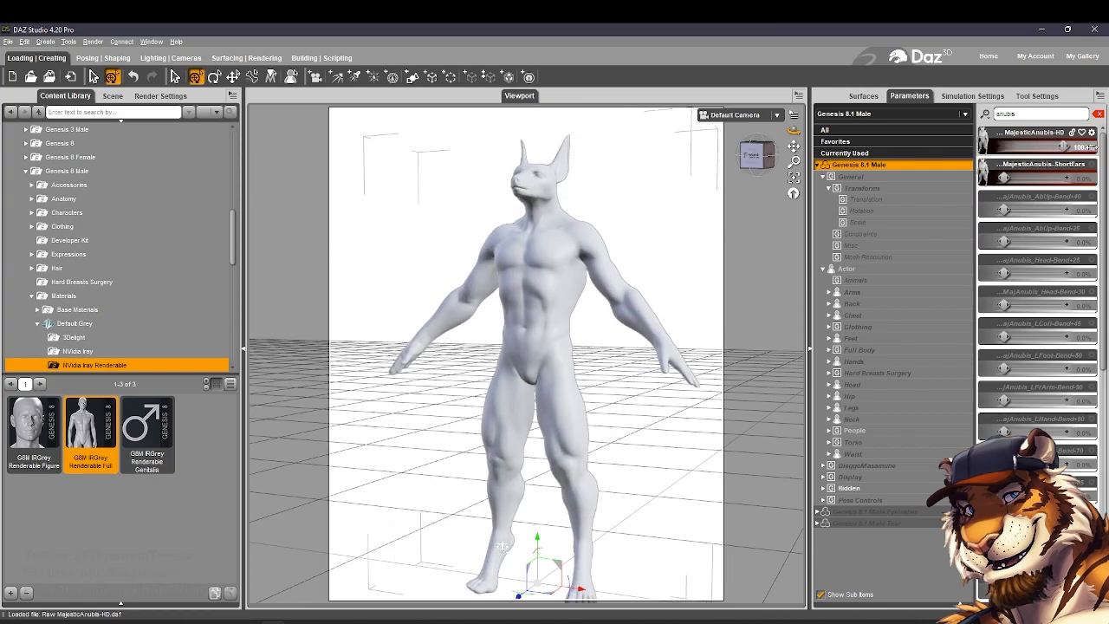
left_click_drag(794, 131, 773, 140)
left_click_drag(500, 544, 503, 514)
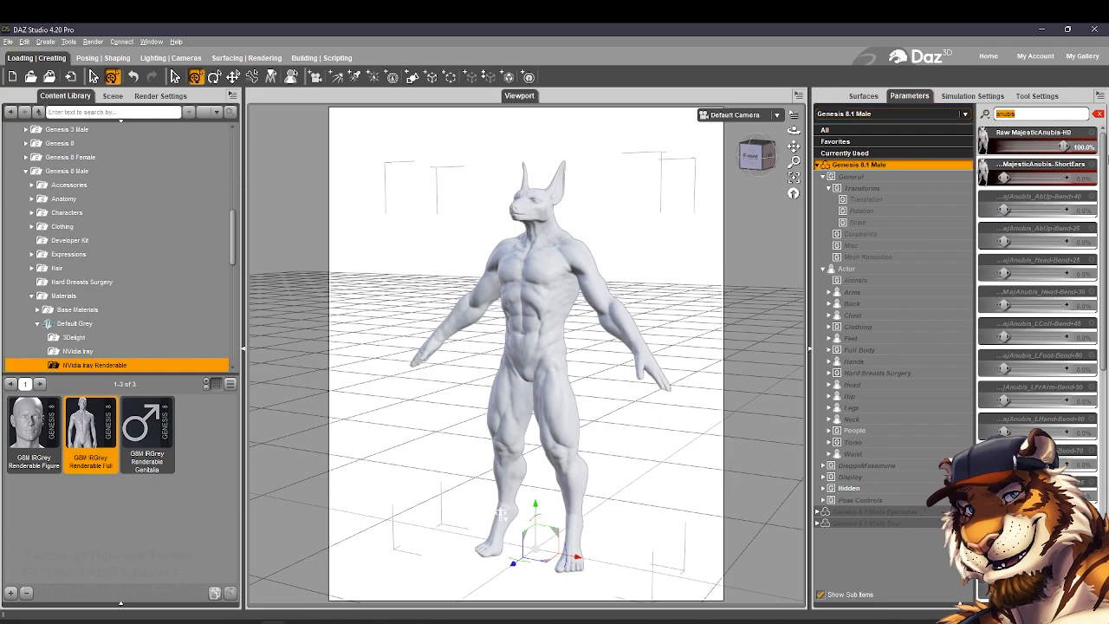
left_click_drag(1064, 147, 939, 151)
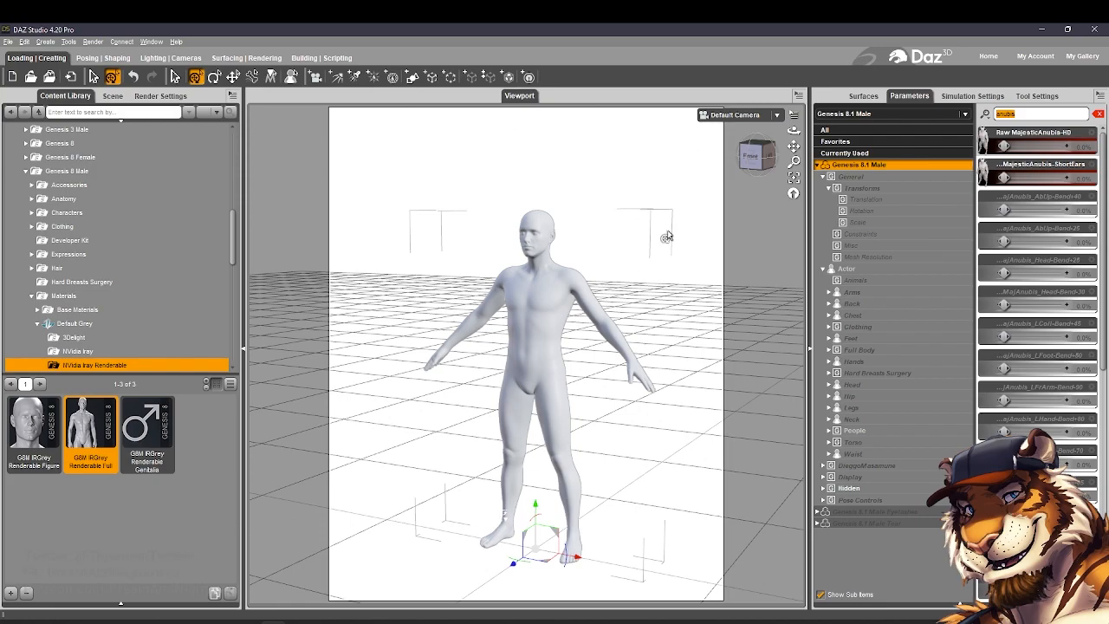
Filter the figure's parameters by "reynard" and set the full Reynard character morph to 100%
key("BackSpace")
type("v")
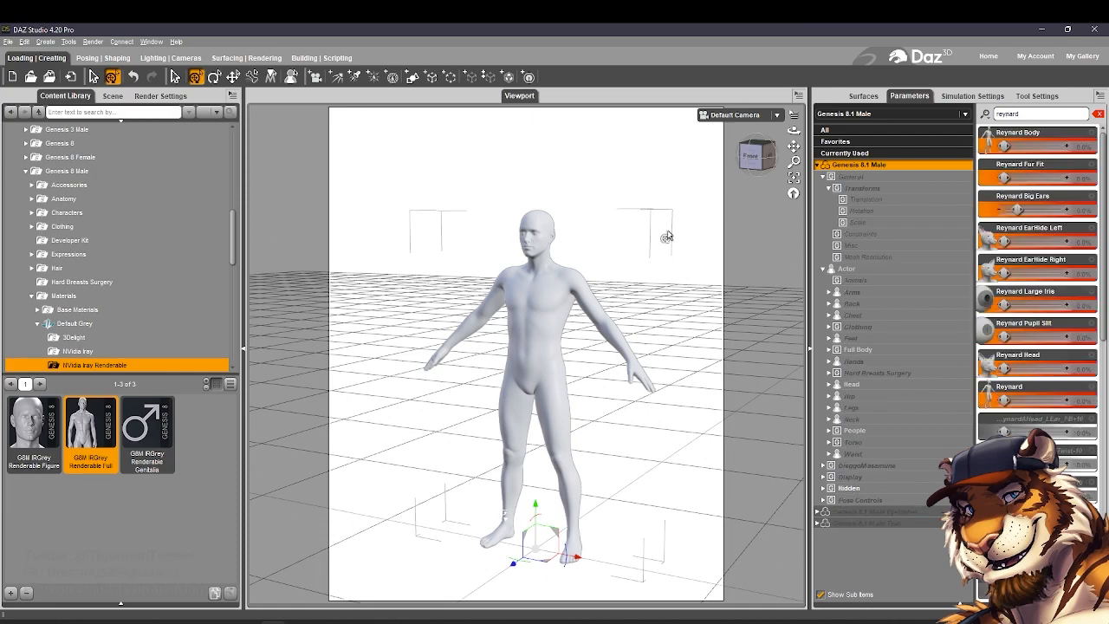
left_click_drag(1004, 400, 1066, 401)
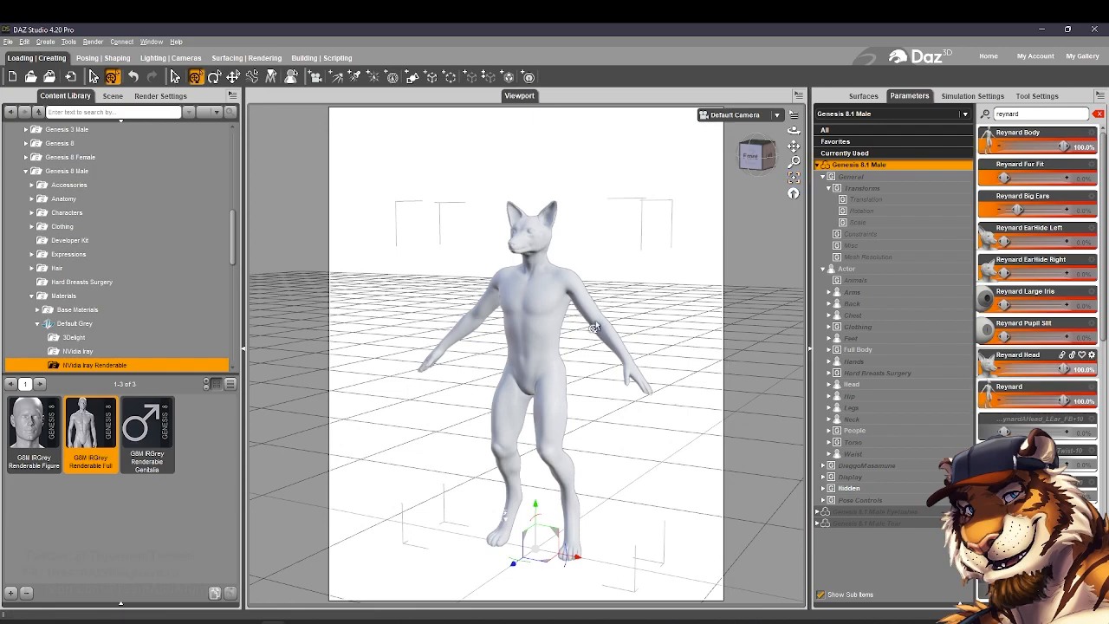
Open the Genesis 8 Male Poses folder and look through the Base Poses presets
left_click(32, 298)
scroll(34, 308, "down", 1)
left_click(32, 270)
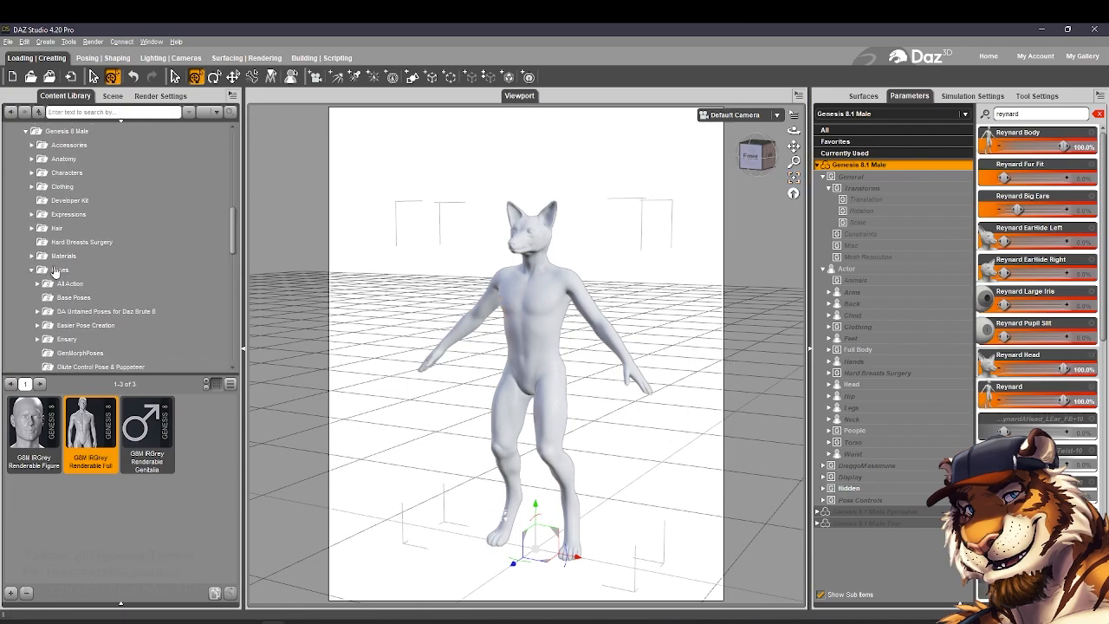
scroll(54, 270, "down", 1)
left_click(53, 259)
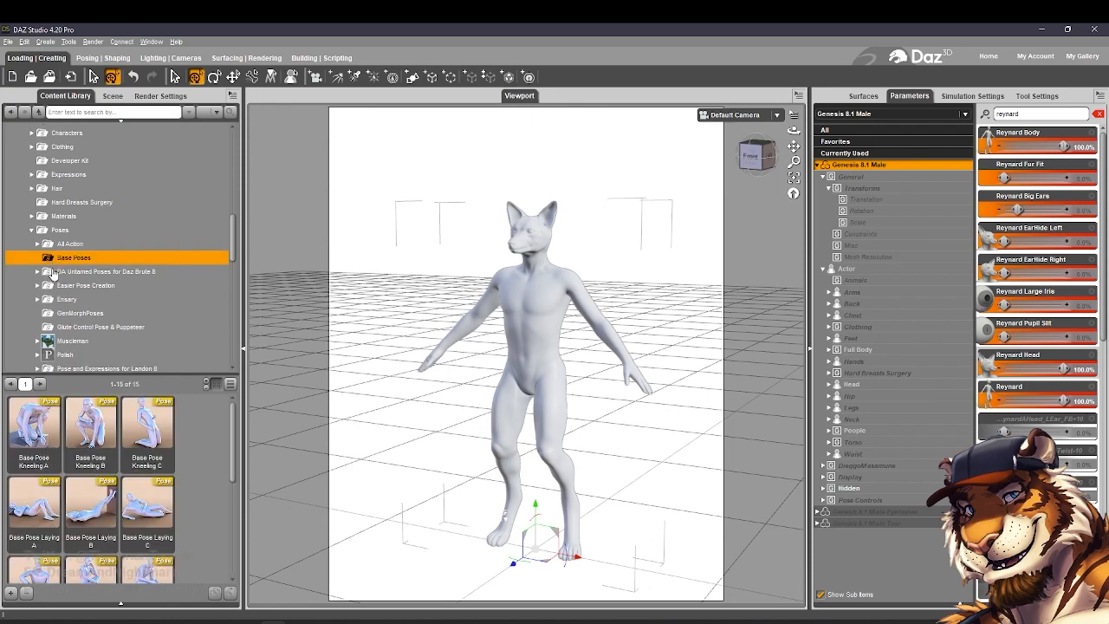
scroll(61, 308, "down", 1)
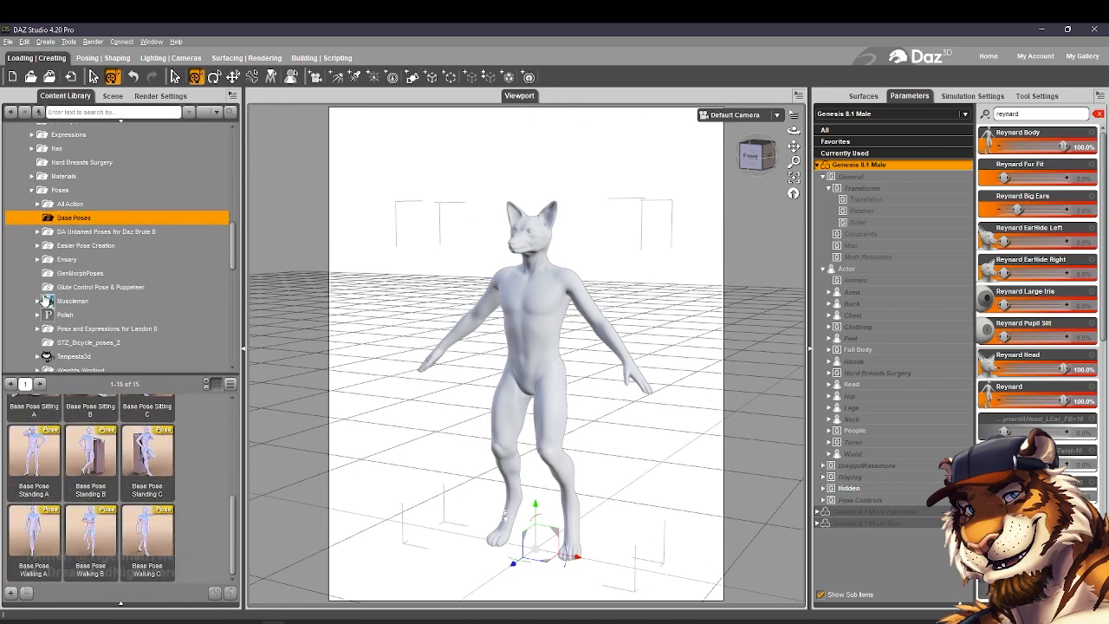
Browse the Full Body poses for Genesis 8 Male in Easier Pose Creation and deselect the figure
scroll(45, 301, "up", 1)
left_click(38, 287)
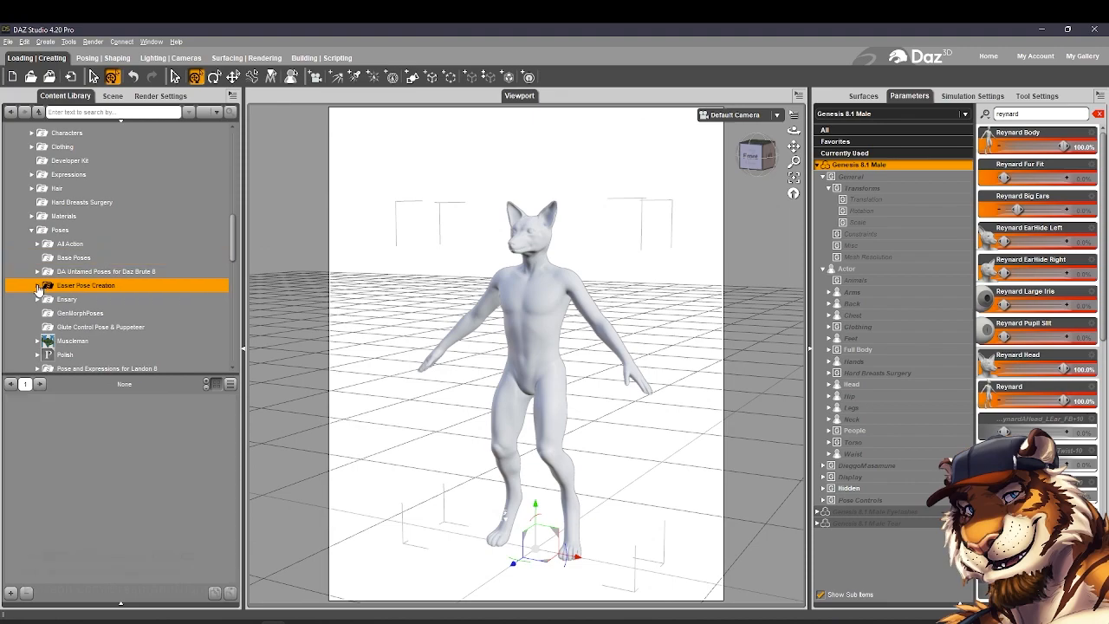
left_click(38, 286)
left_click(43, 299)
left_click(71, 315)
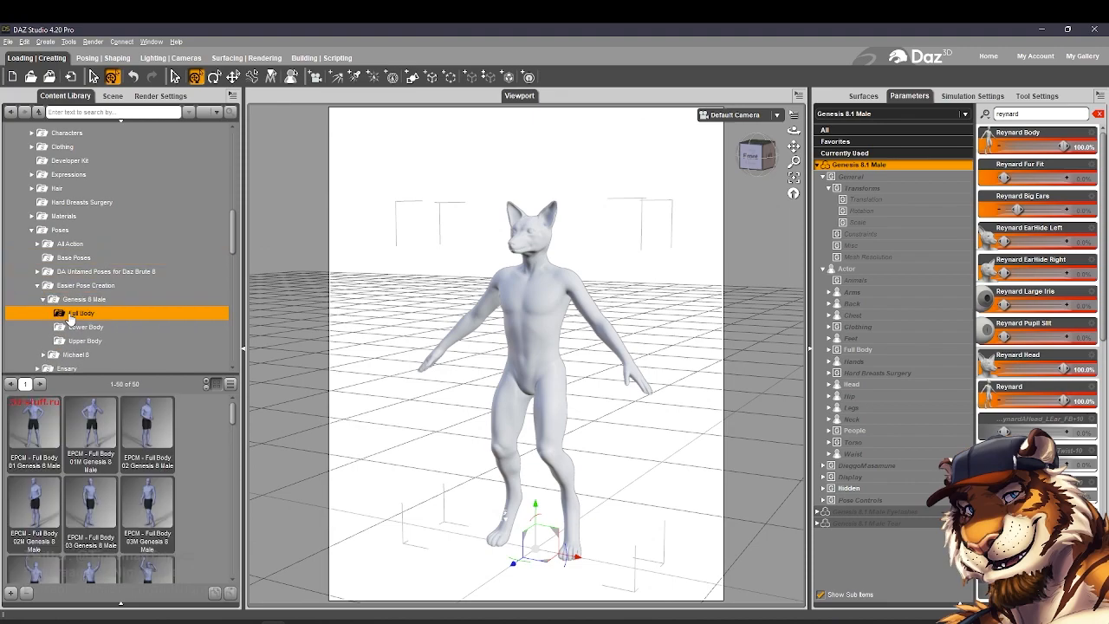
scroll(227, 416, "down", 2)
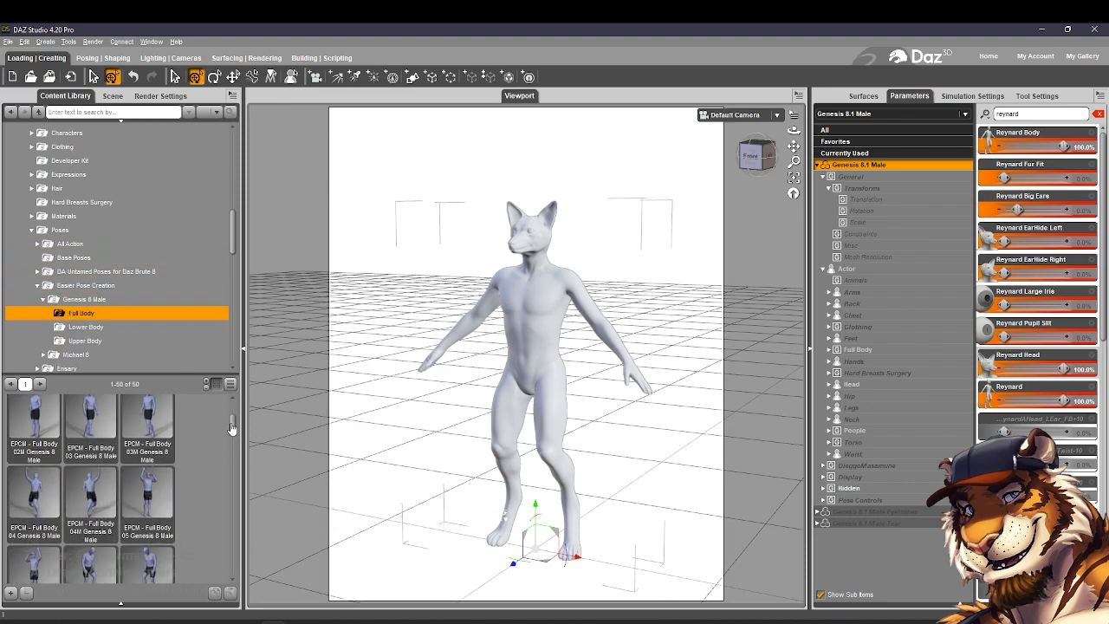
left_click(344, 440)
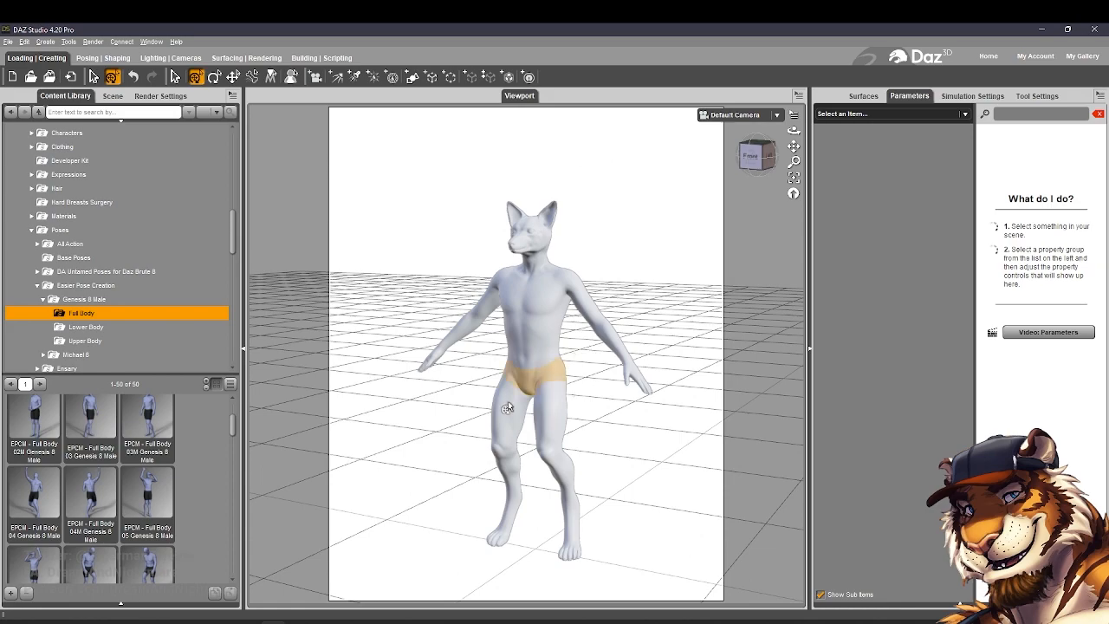
Switch to the Chrome browser and search Google Images for "man standing" in a new tab
left_click(248, 578)
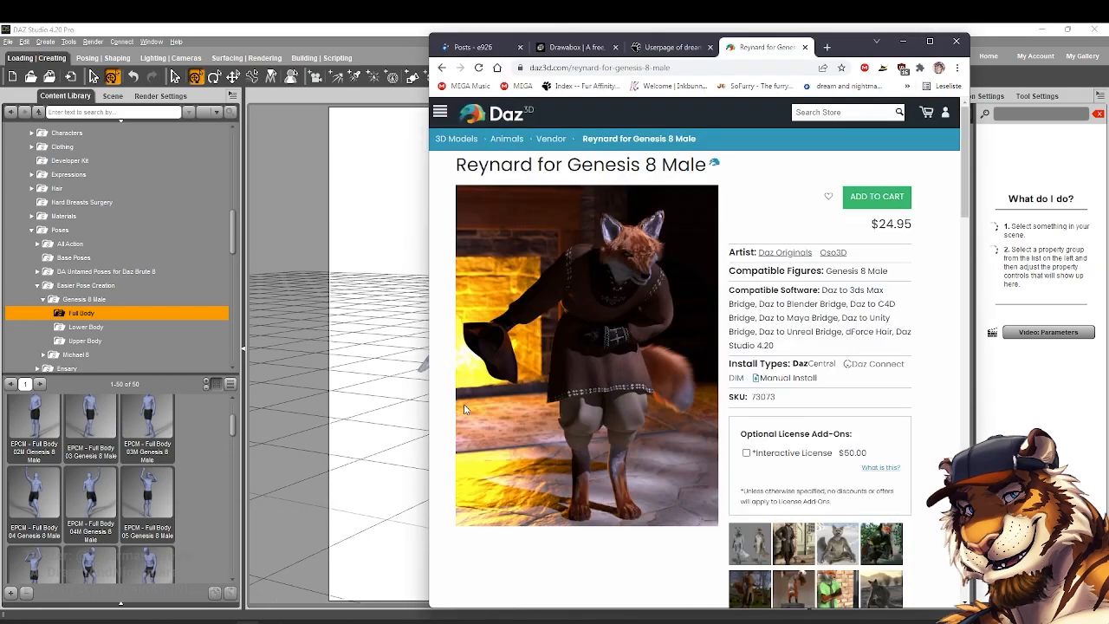
left_click(828, 48)
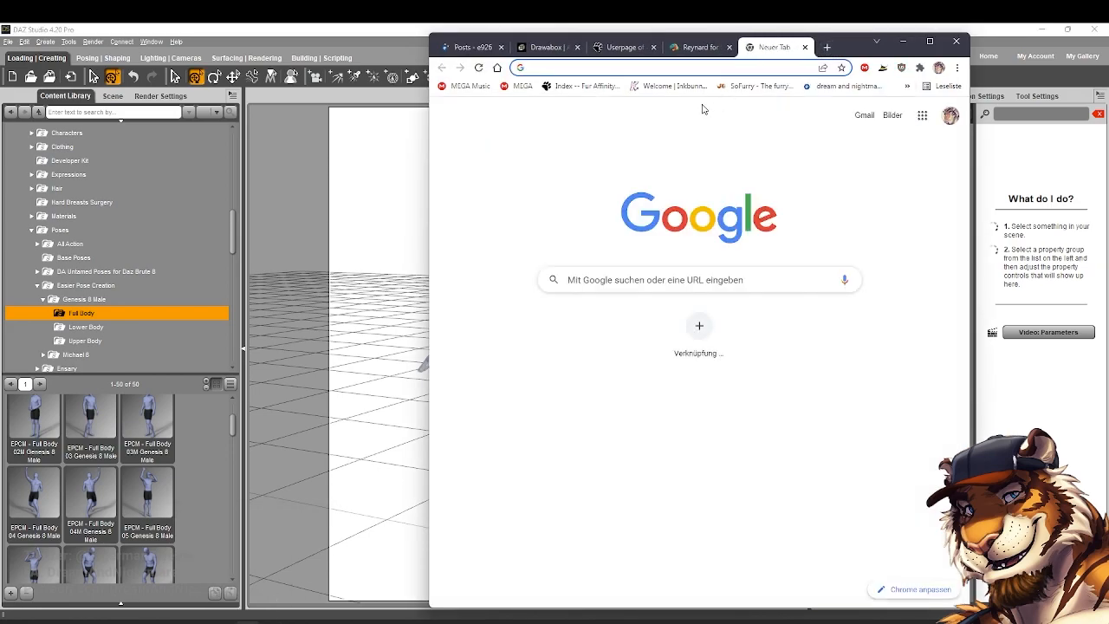
type("man standing")
key("Return")
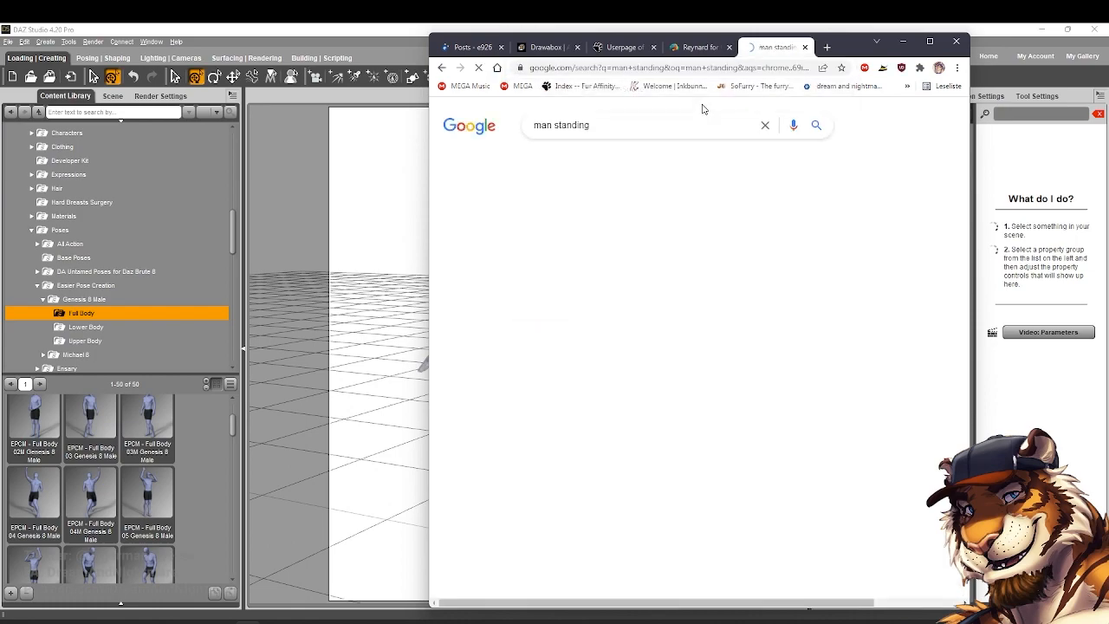
left_click(504, 161)
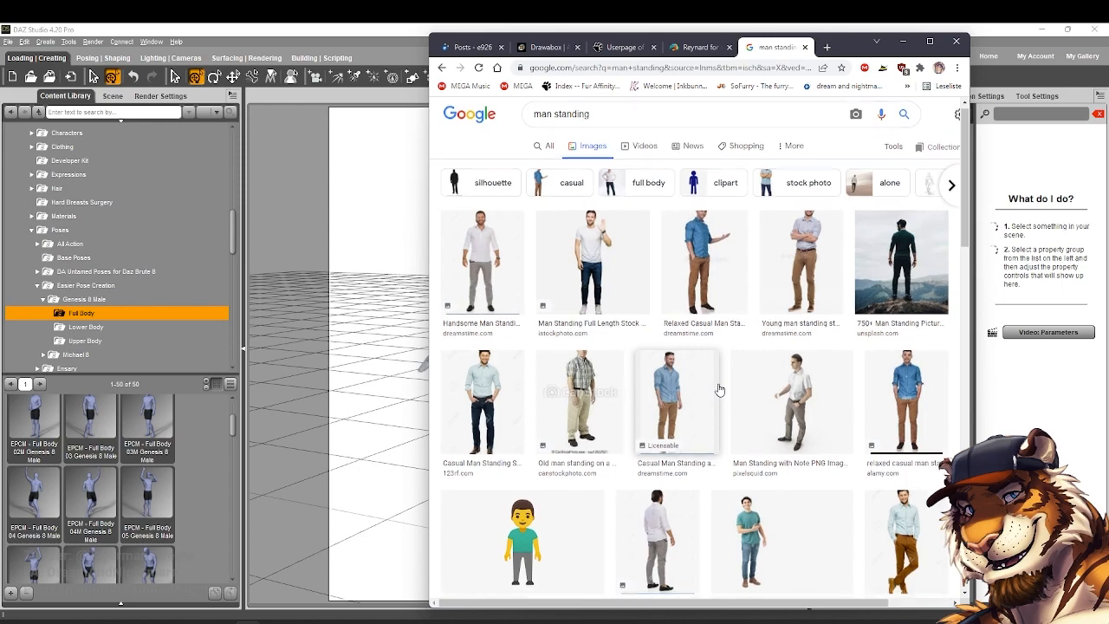
Preview the photo of the casual man standing and looking ahead in a blue shirt, and close the preview
scroll(720, 390, "down", 1)
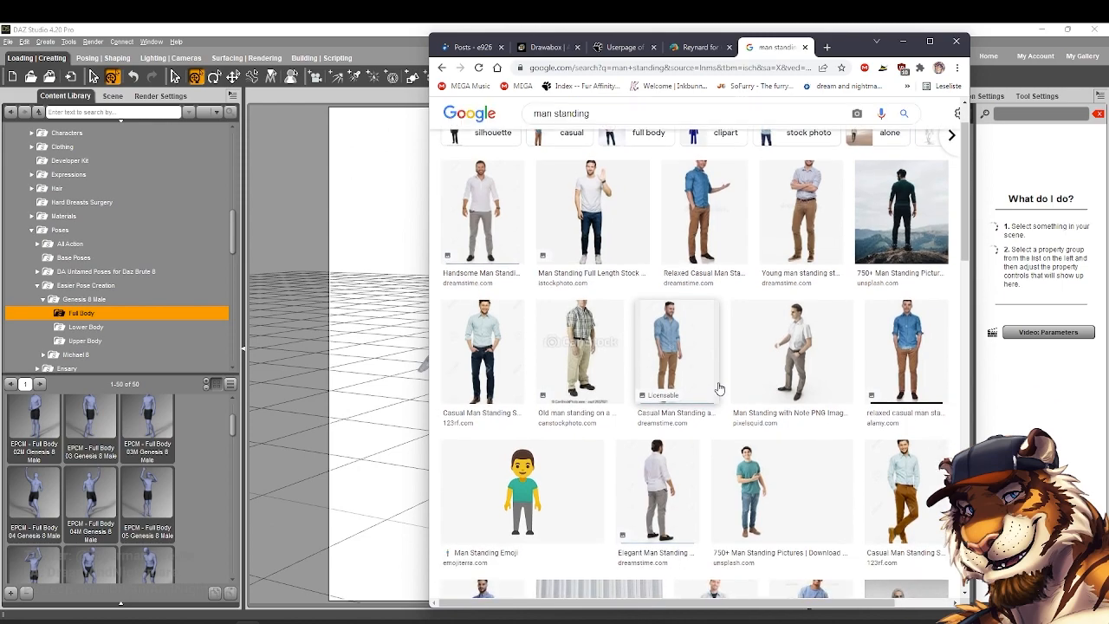
left_click(692, 385)
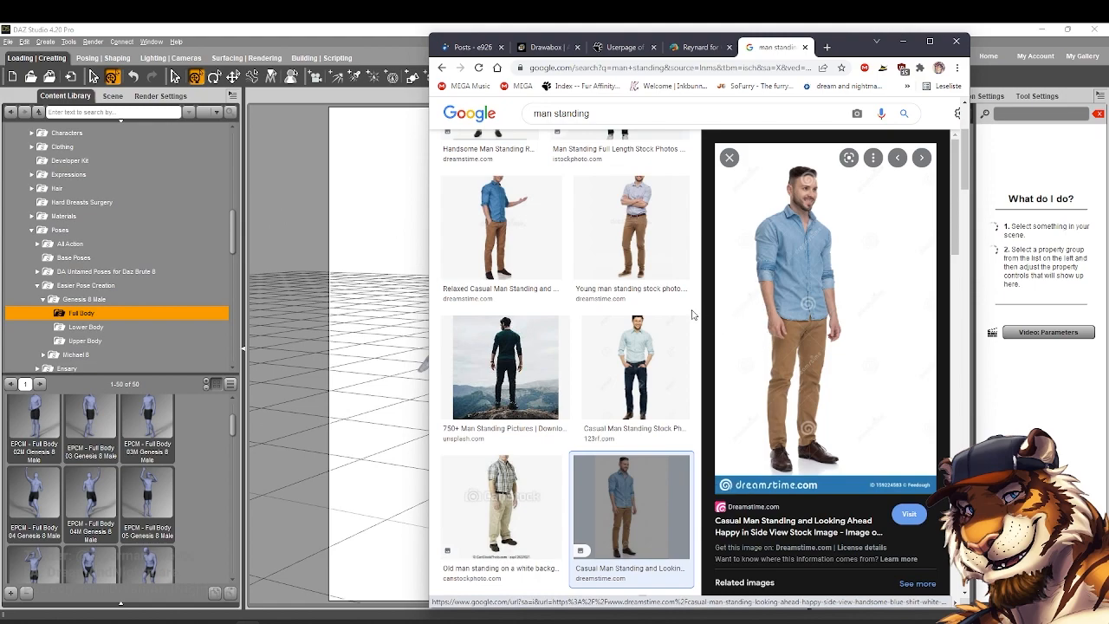
scroll(698, 316, "up", 1)
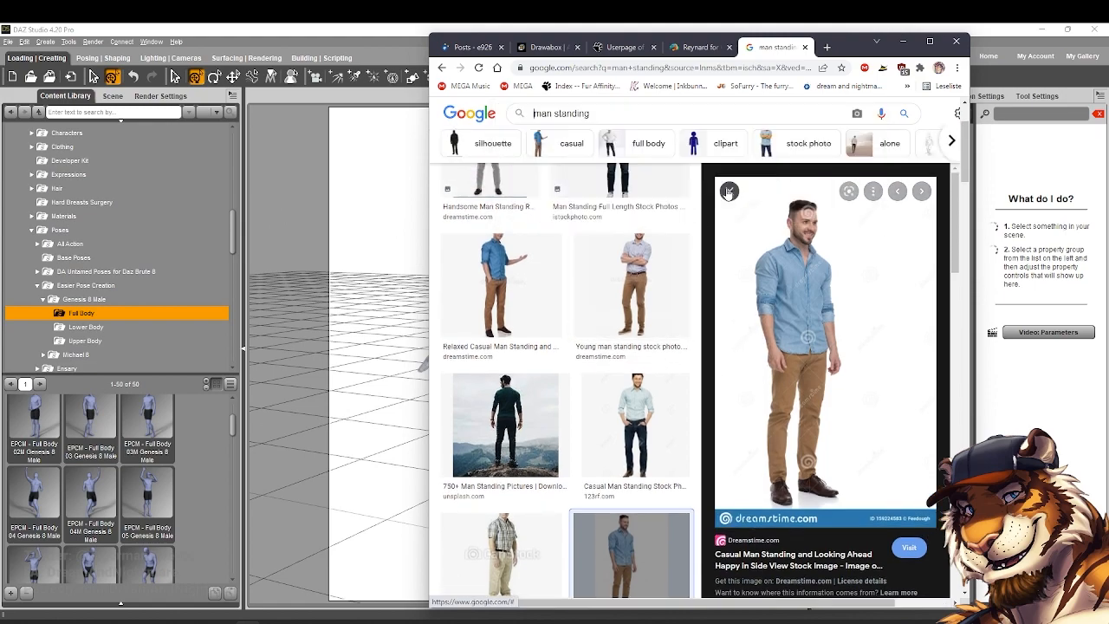
left_click(436, 202)
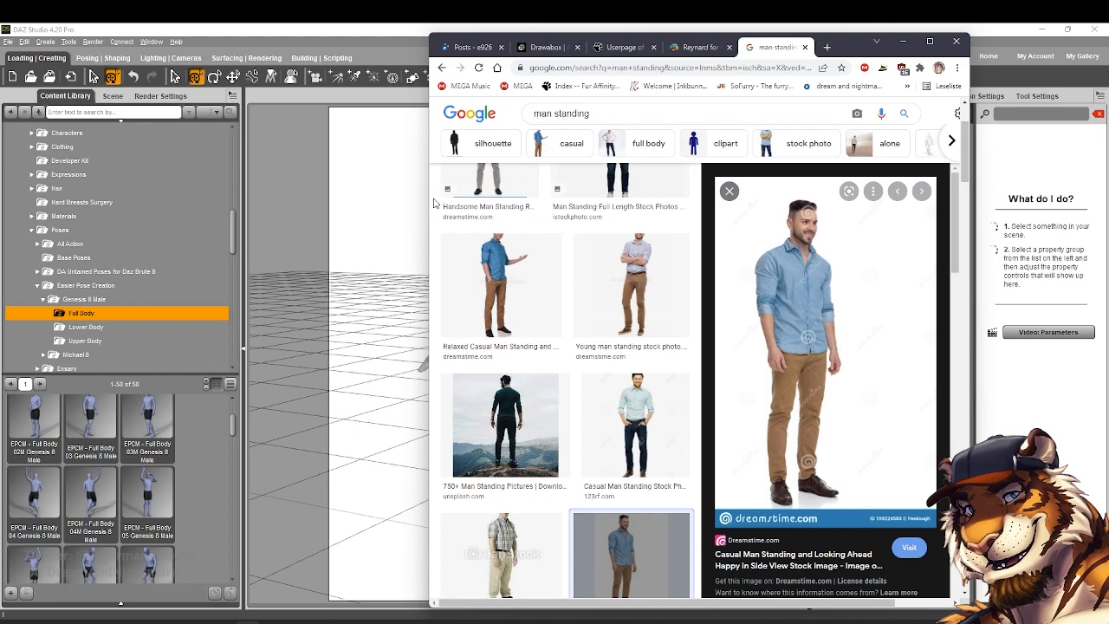
left_click(729, 190)
Look through the "man standing" image results for natural standing poses to use as reference
scroll(719, 288, "down", 2)
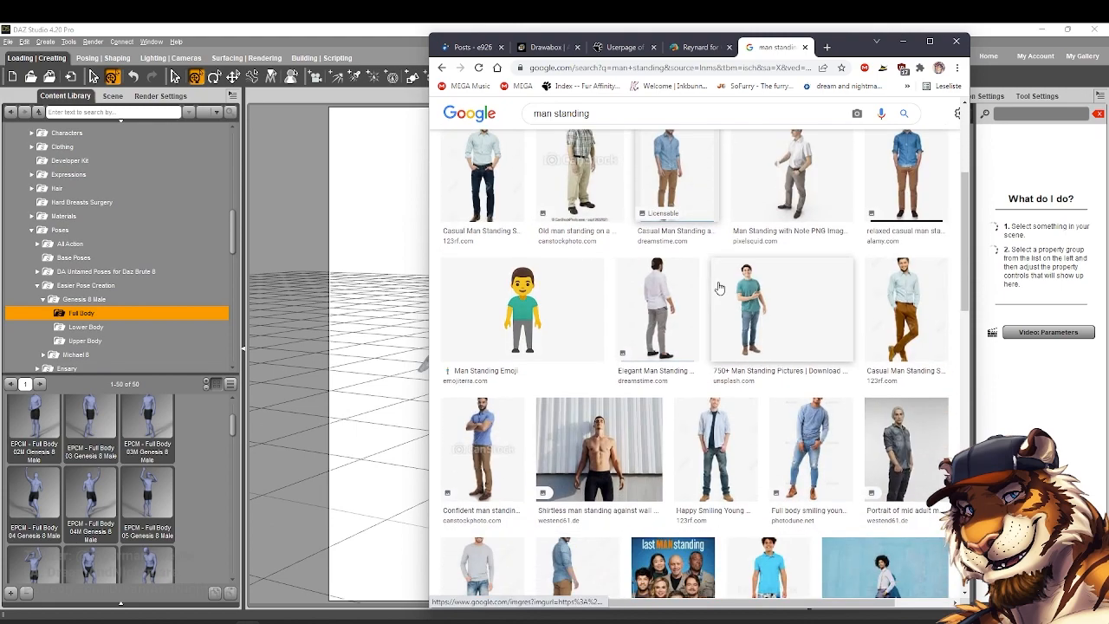
scroll(719, 287, "down", 1)
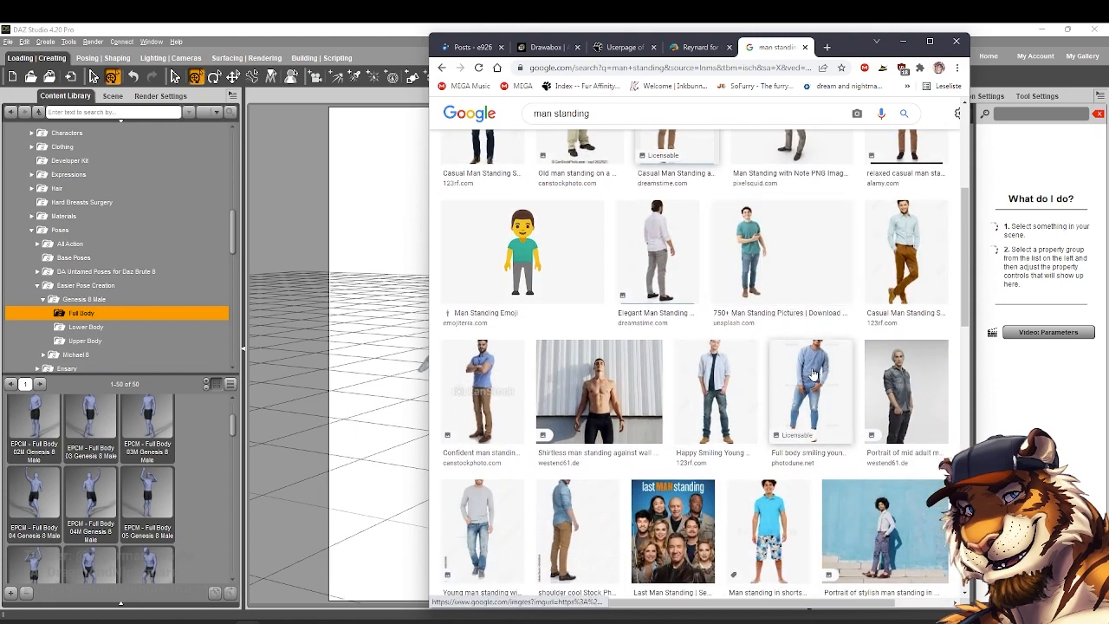
scroll(813, 372, "down", 1)
scroll(813, 372, "down", 2)
scroll(751, 385, "up", 2)
scroll(750, 385, "down", 1)
scroll(751, 385, "up", 1)
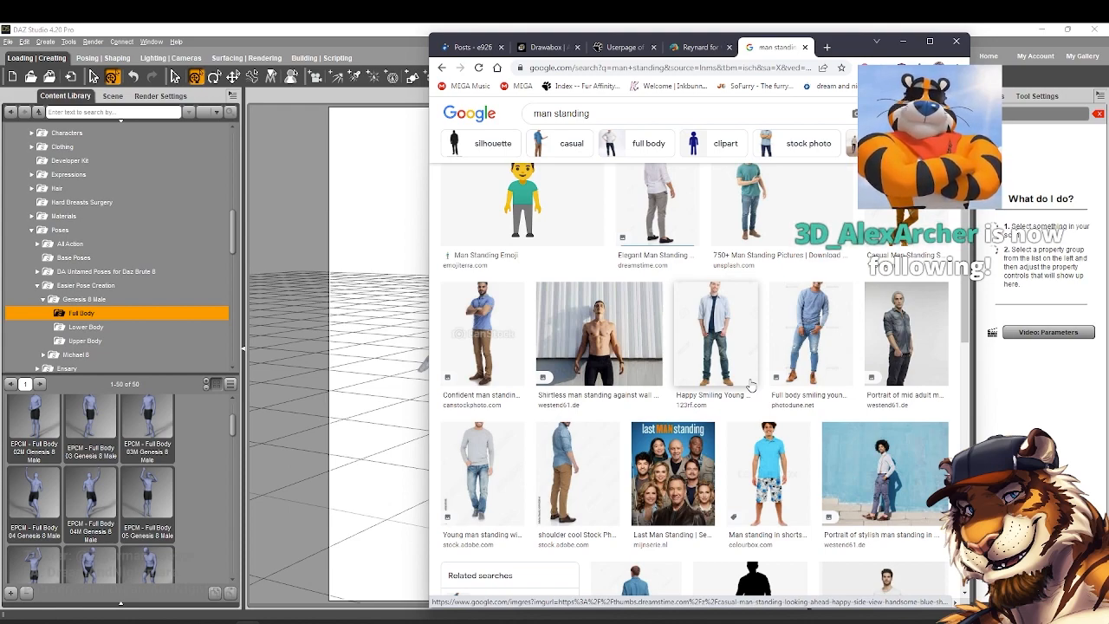
scroll(750, 385, "up", 2)
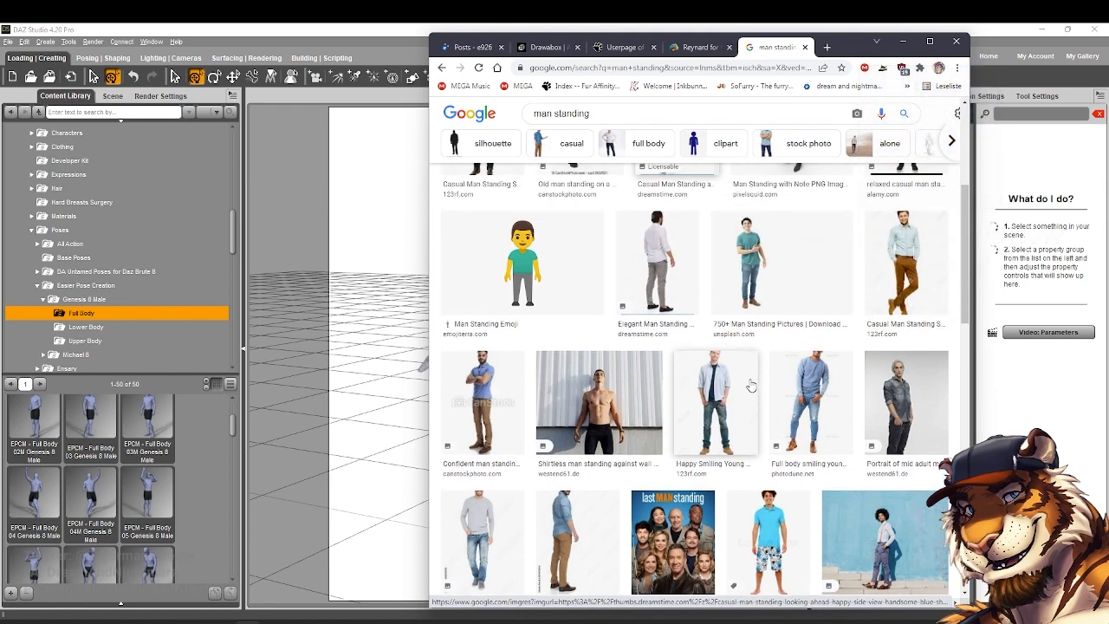
scroll(751, 388, "up", 3)
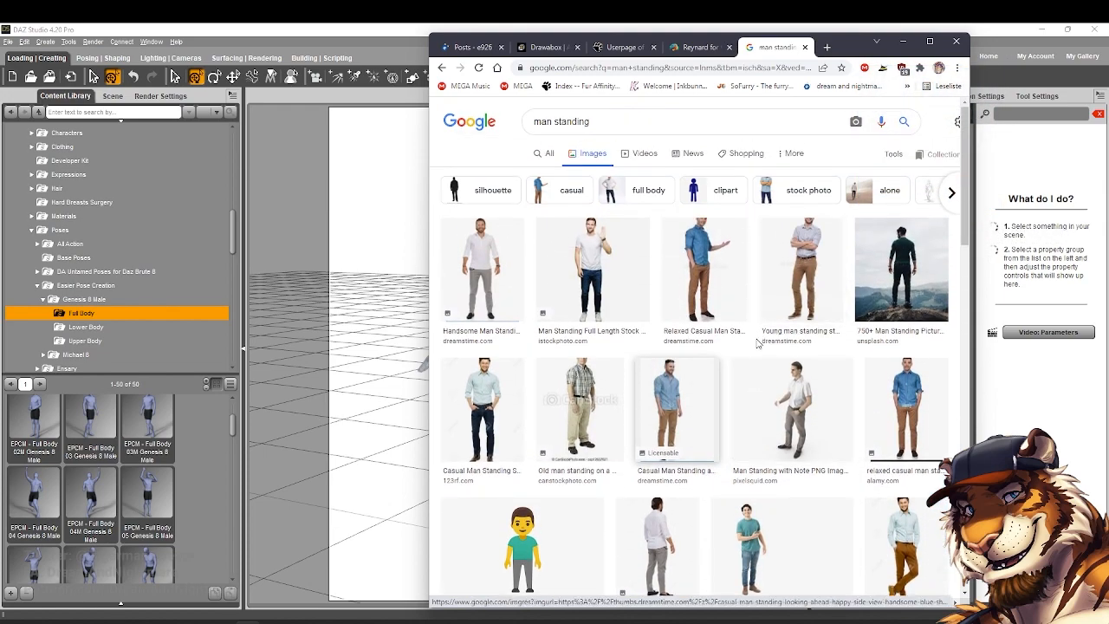
Return to DAZ Studio and select the figure's Left Shoulder Bend bone in the viewport
left_click(368, 270)
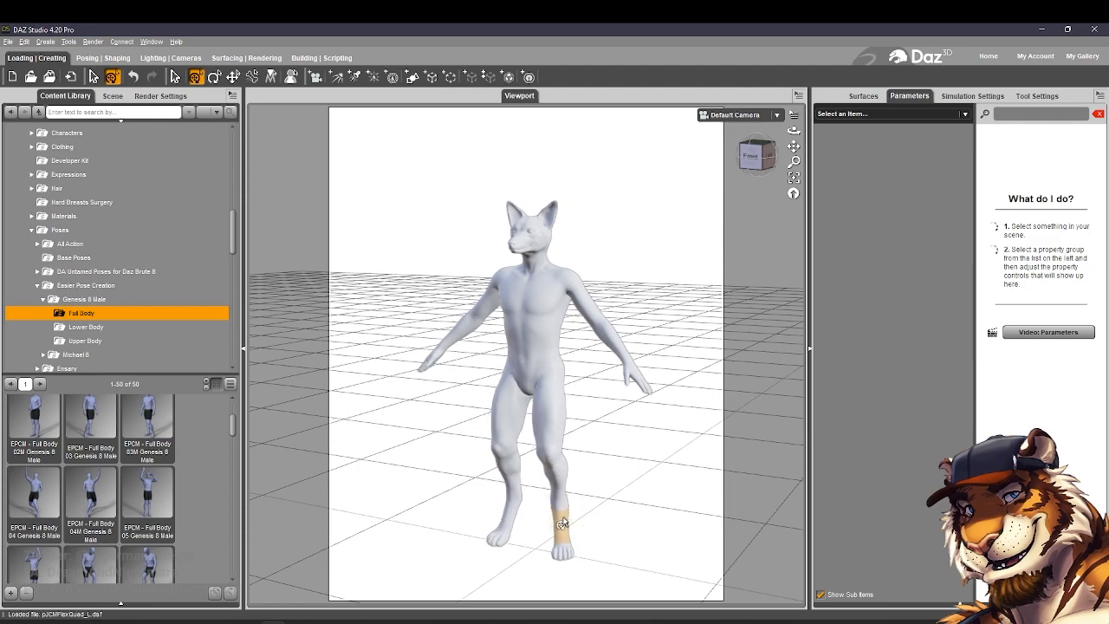
left_click(526, 346)
left_click(585, 303)
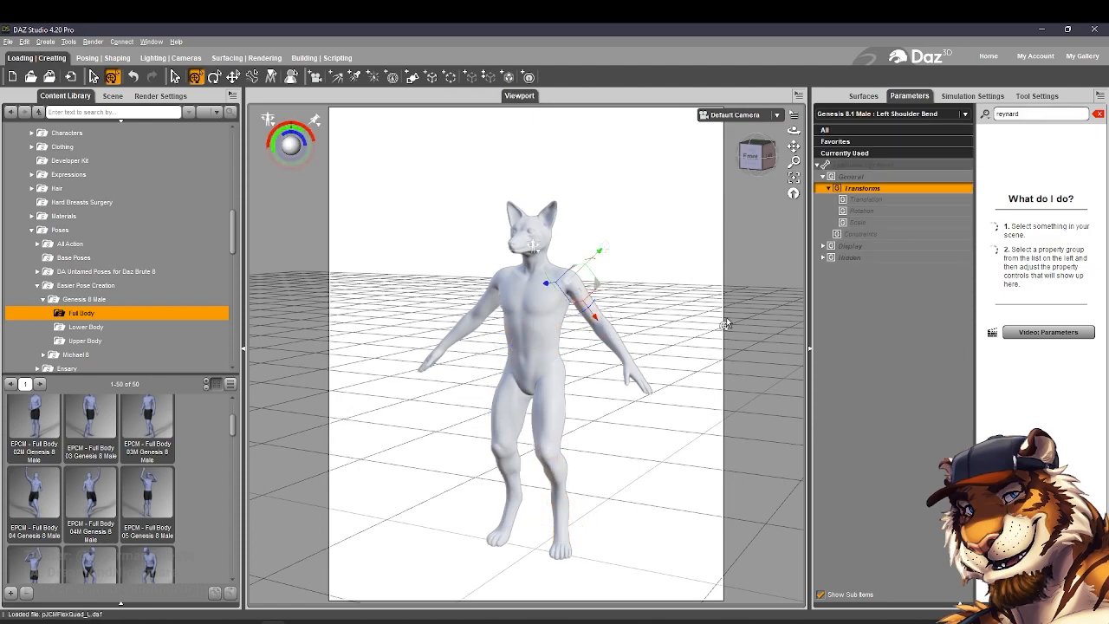
Clear the parameter filter and turn off the display of hidden properties
left_click(1098, 116)
left_click(1100, 95)
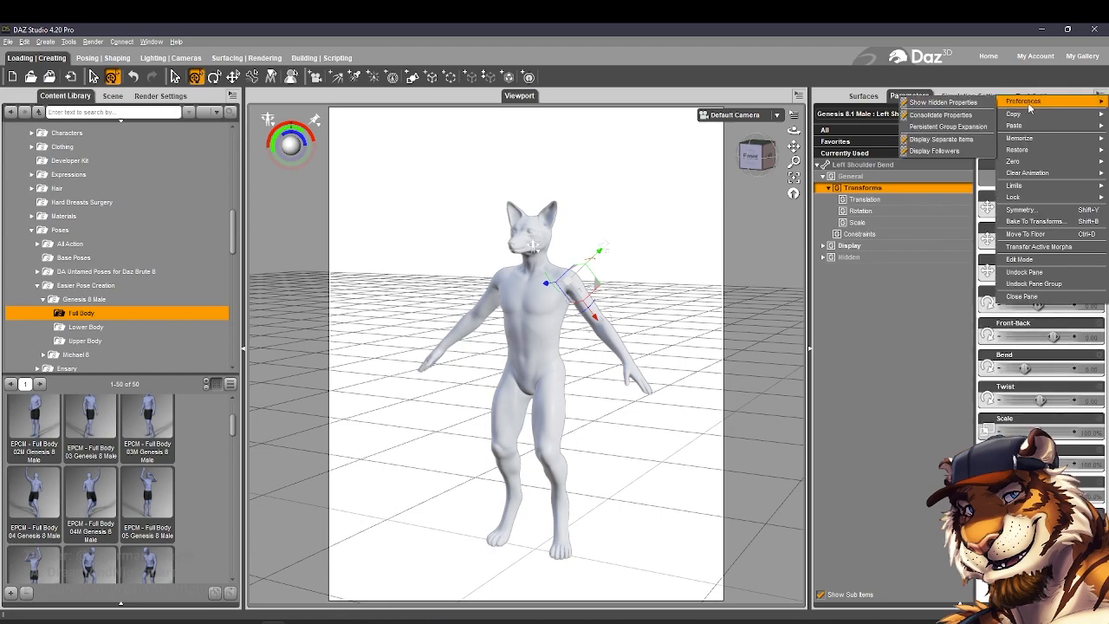
mouse_move(1043, 102)
left_click(954, 102)
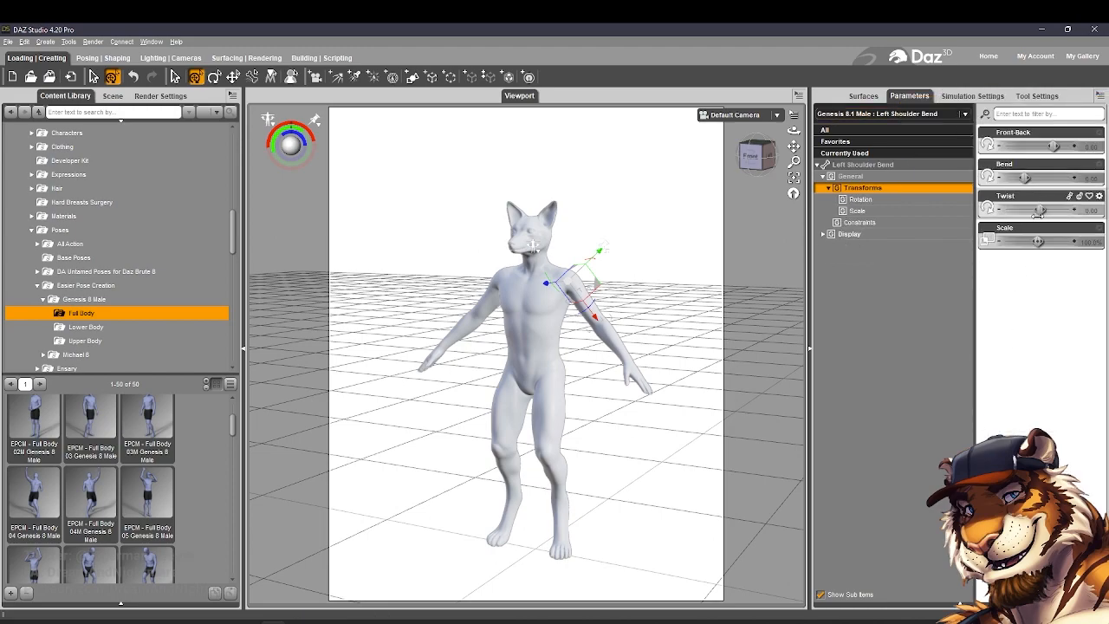
Lower the figure's arms towards the sides of the body by adjusting the shoulder bend
left_click_drag(1025, 177, 1075, 180)
left_click(611, 379)
left_click(483, 317)
left_click_drag(794, 130, 719, 120)
Curl the figure's left hand by setting its Left Hand Grasp pose control to 51.7%
left_click(547, 396)
left_click(862, 248)
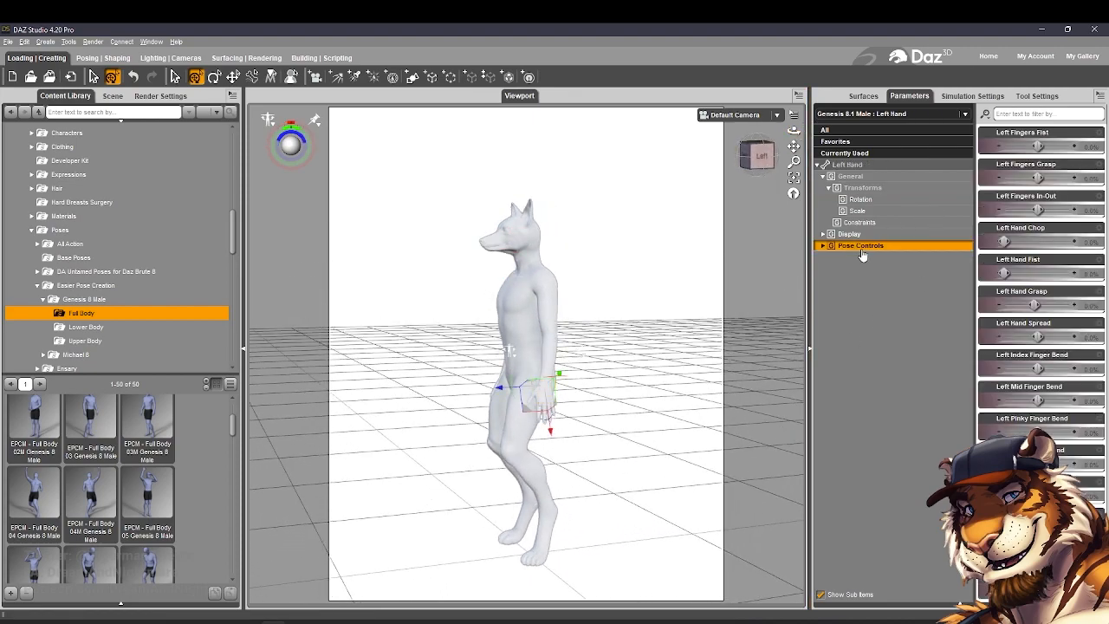
scroll(638, 260, "up", 5)
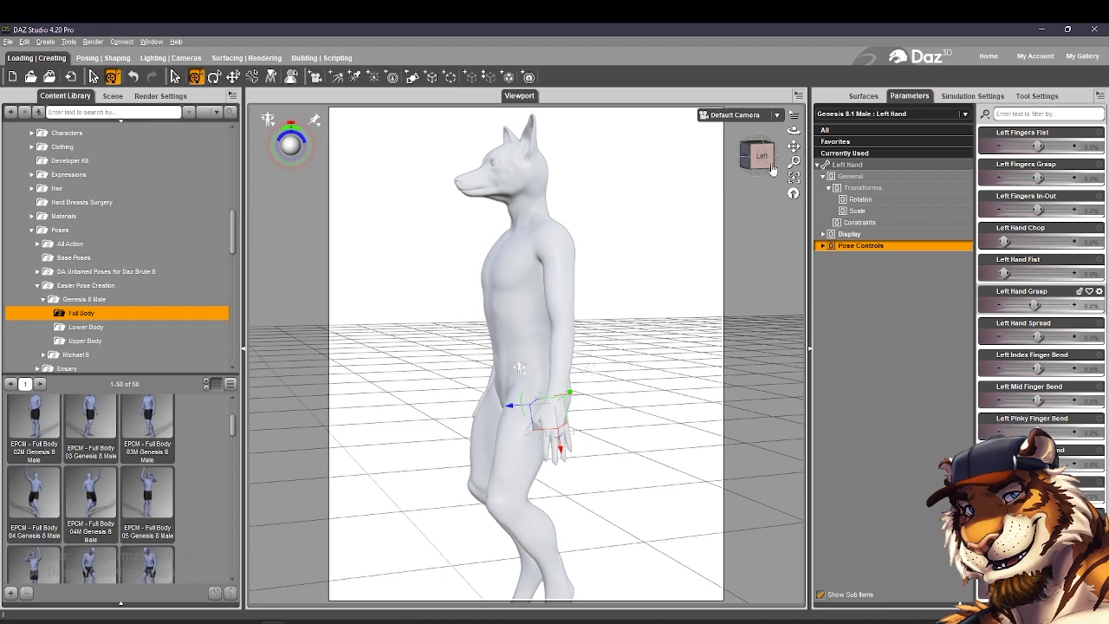
left_click_drag(794, 130, 858, 130)
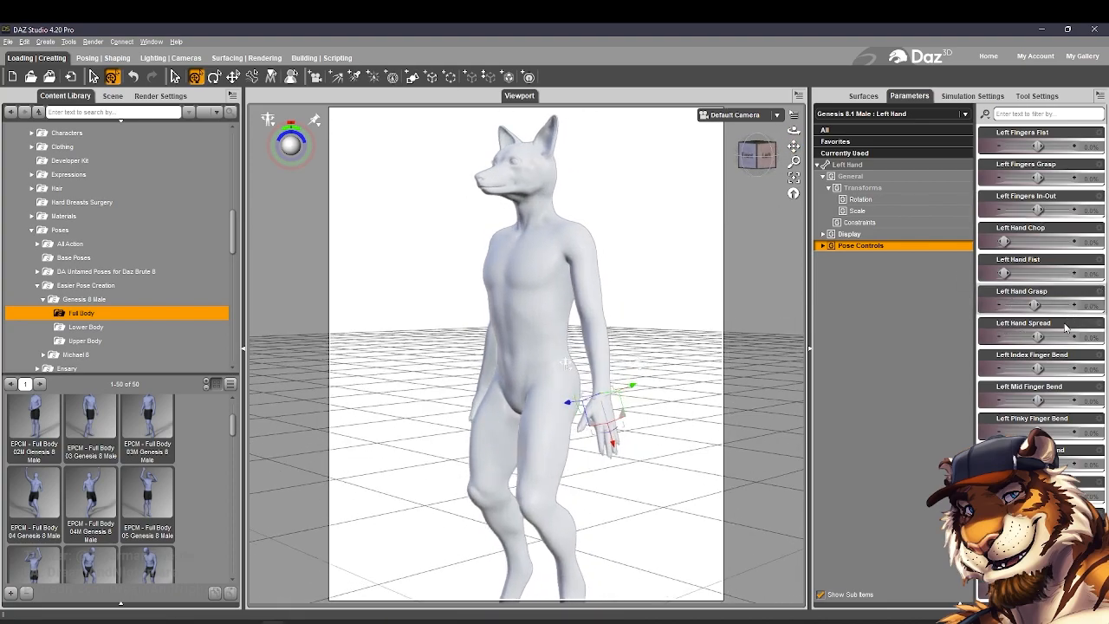
left_click_drag(1026, 339, 1054, 306)
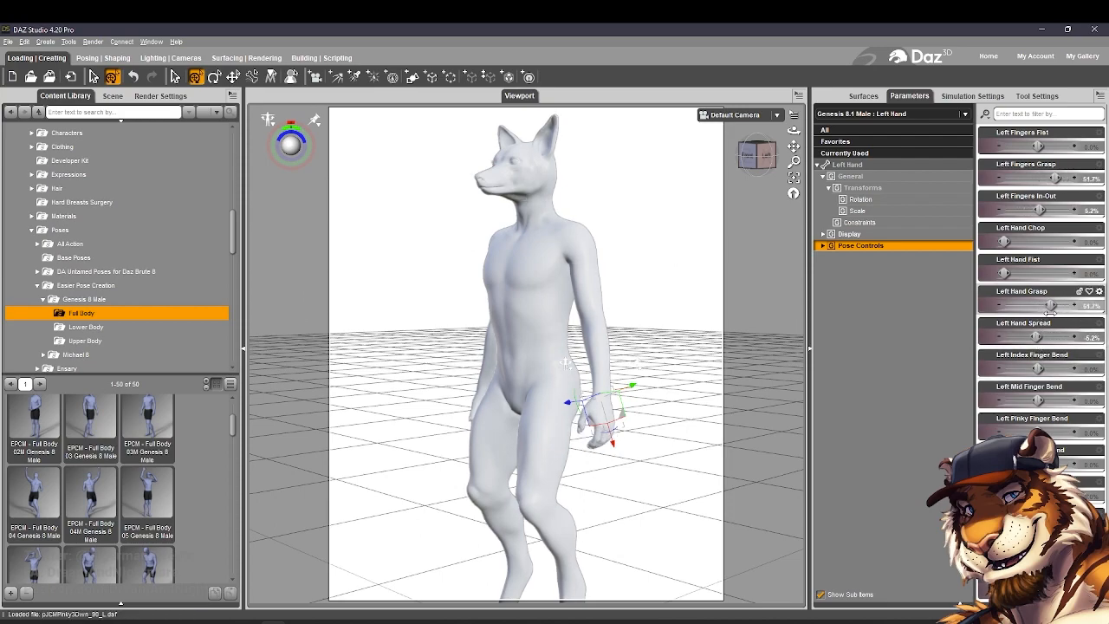
left_click_drag(794, 130, 845, 139)
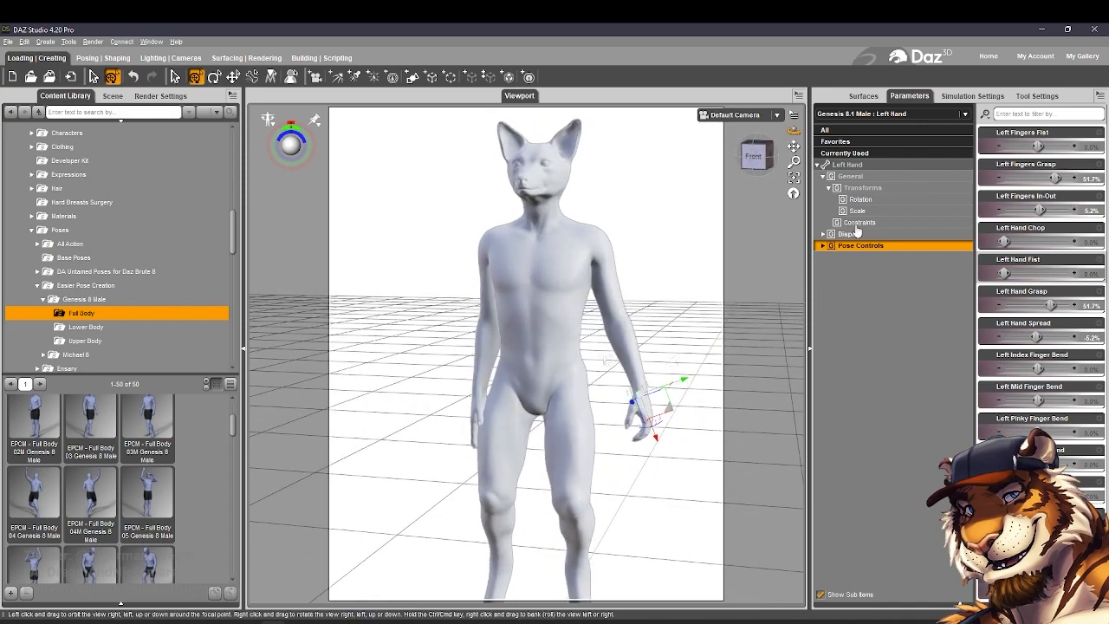
Look through the left hand's General, Transforms and complete parameter groups, and deselect the hand
left_click(856, 176)
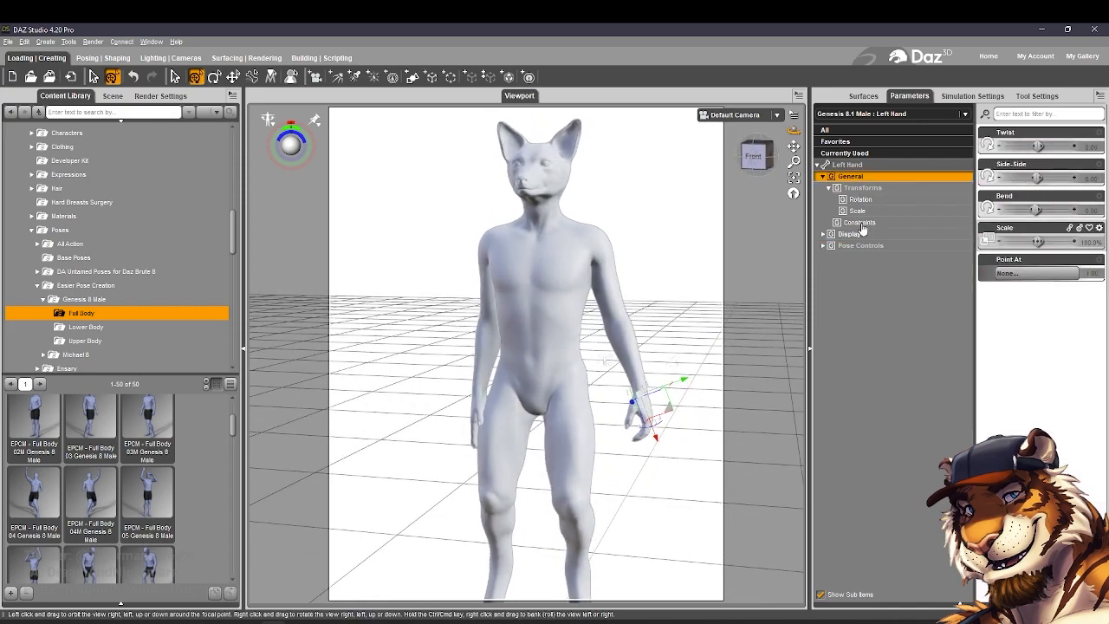
left_click(863, 188)
left_click(858, 165)
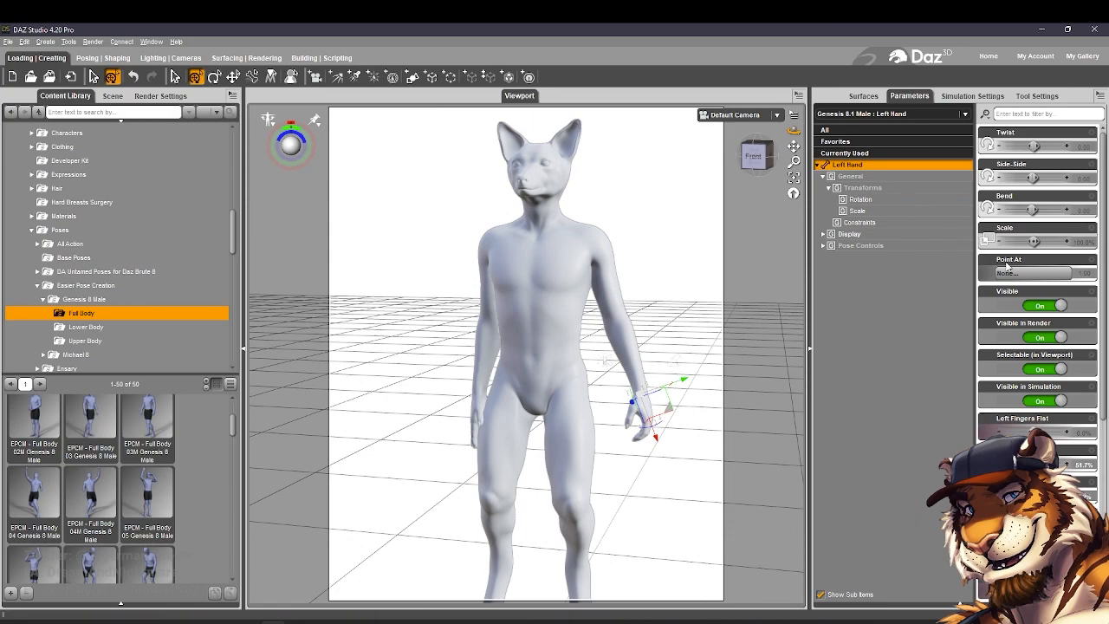
left_click_drag(1023, 217, 1024, 212)
left_click(683, 297)
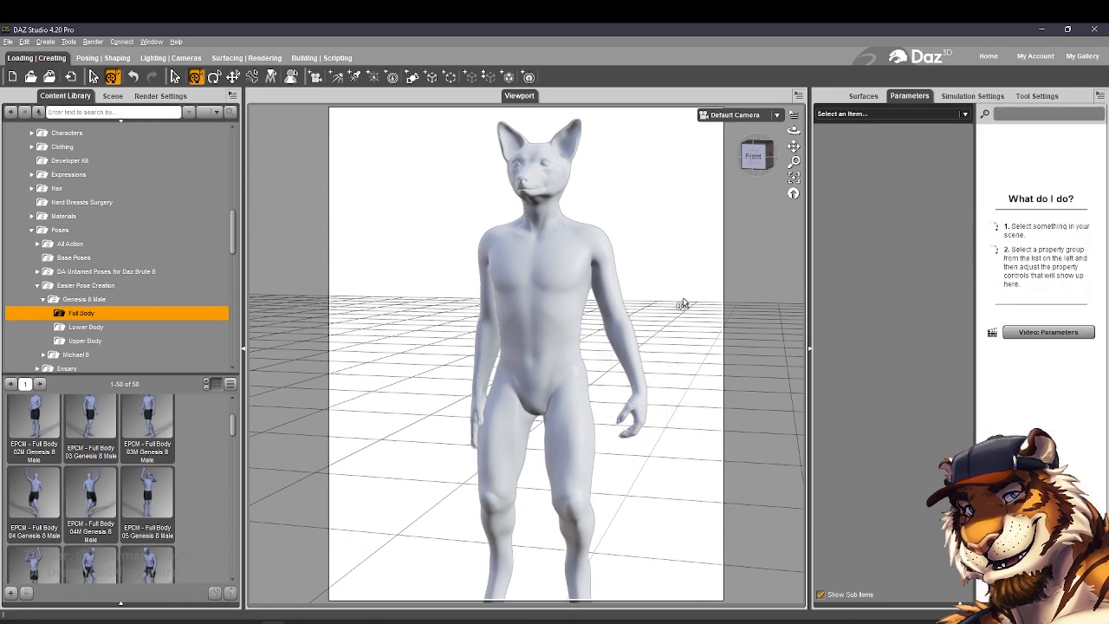
Select the whole figure, frame it, and apply the pose EPCM - Full Body 03M Genesis 8 Male
left_click(475, 329)
key("ctrl+f")
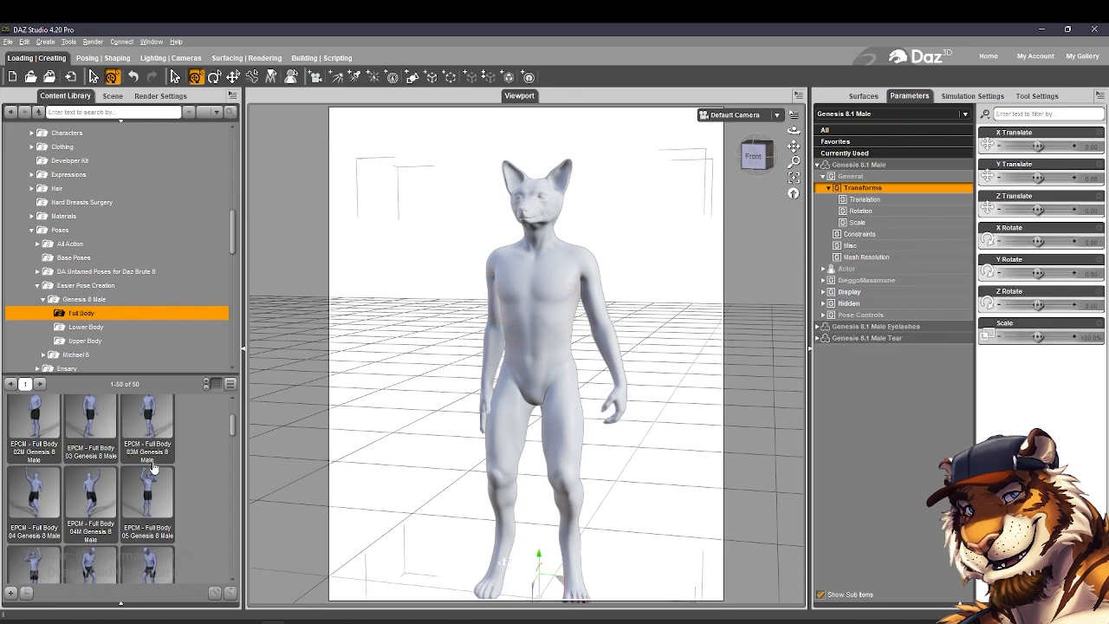
scroll(153, 468, "up", 1)
double_click(134, 499)
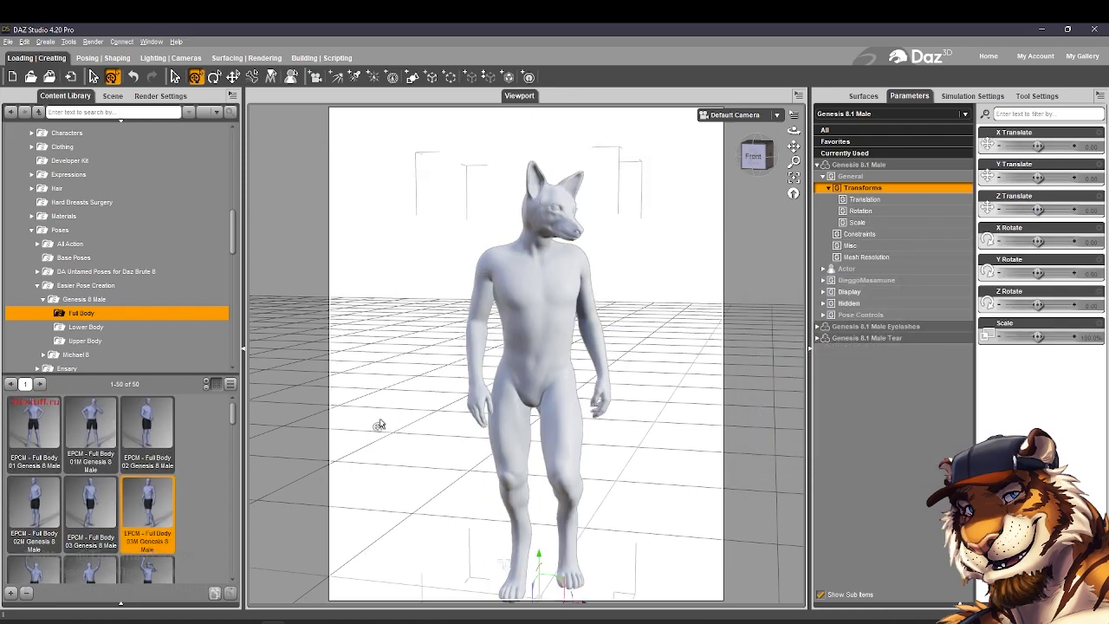
Filter the whole figure's parameters for "propa" and enlarge both feet by setting Foot Propagating Scale to 37.3%
left_click_drag(793, 131, 741, 132)
left_click_drag(562, 541, 583, 557)
left_click(535, 568)
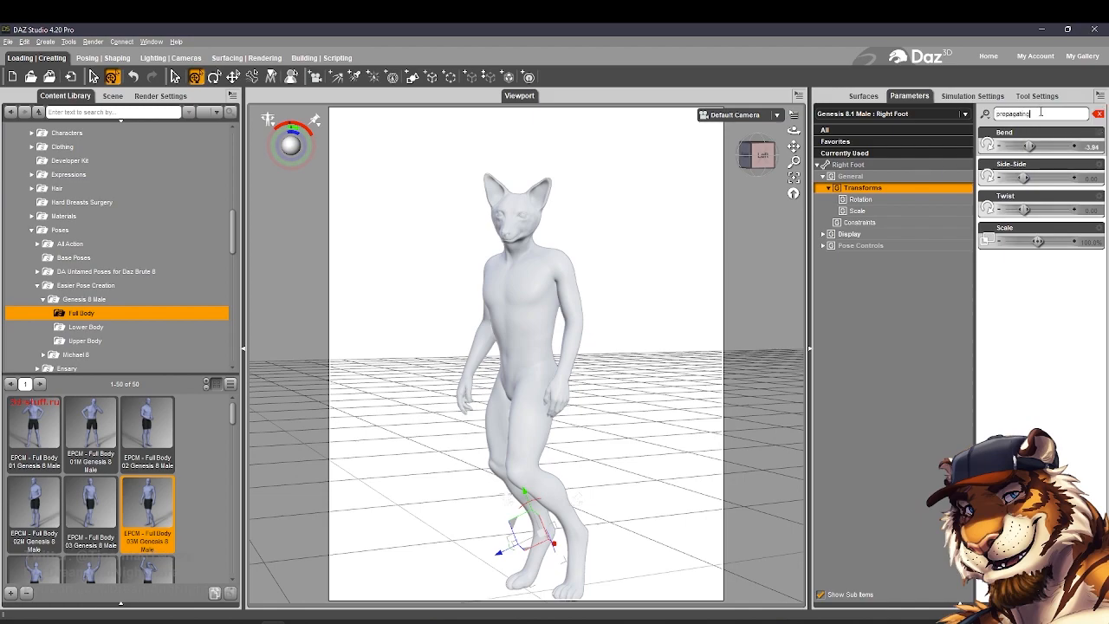
left_click(879, 165)
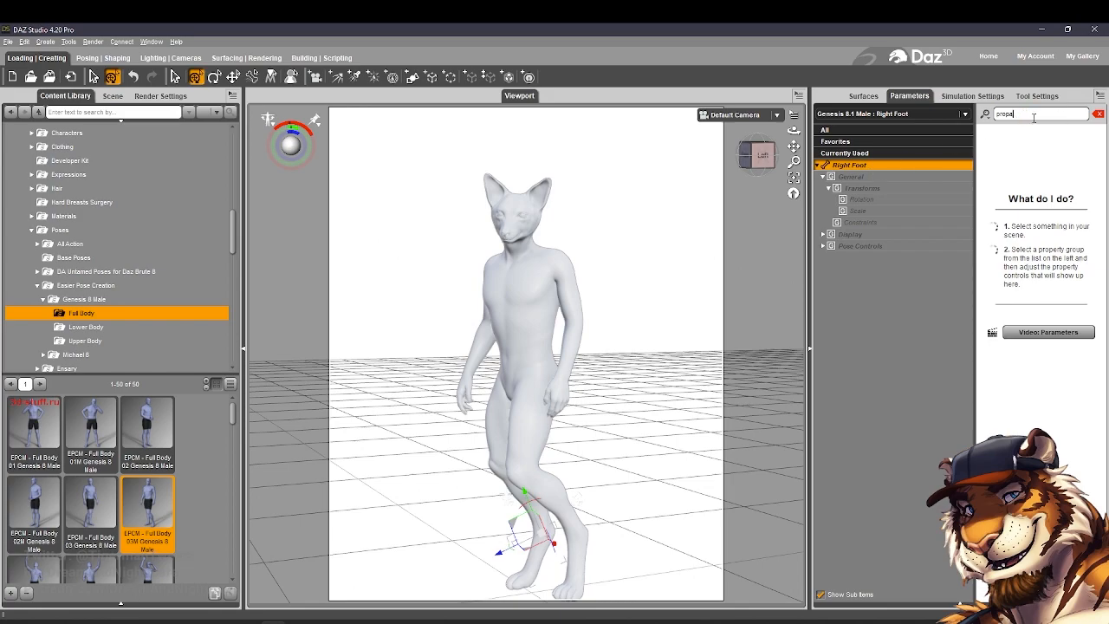
double_click(545, 324)
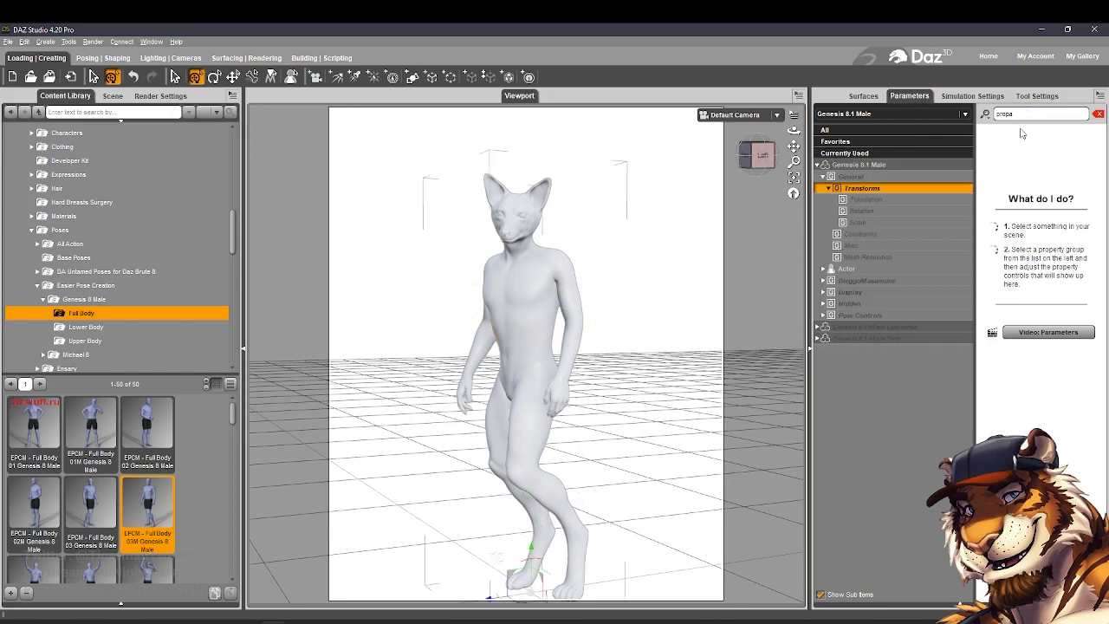
left_click(863, 155)
left_click(861, 166)
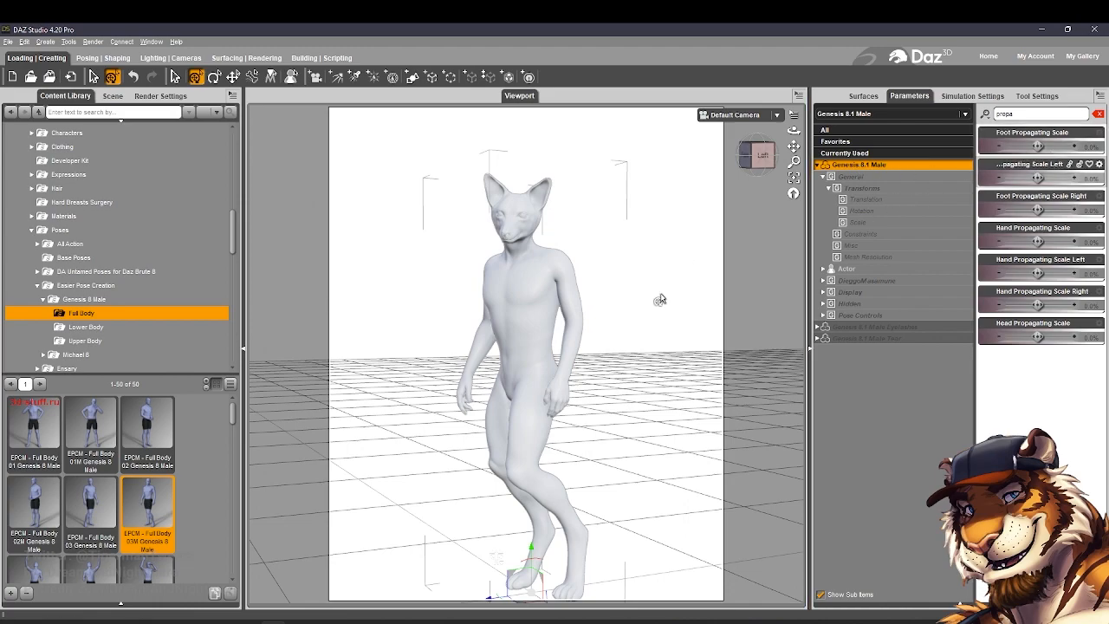
scroll(664, 301, "down", 1)
left_click_drag(1039, 145, 1047, 146)
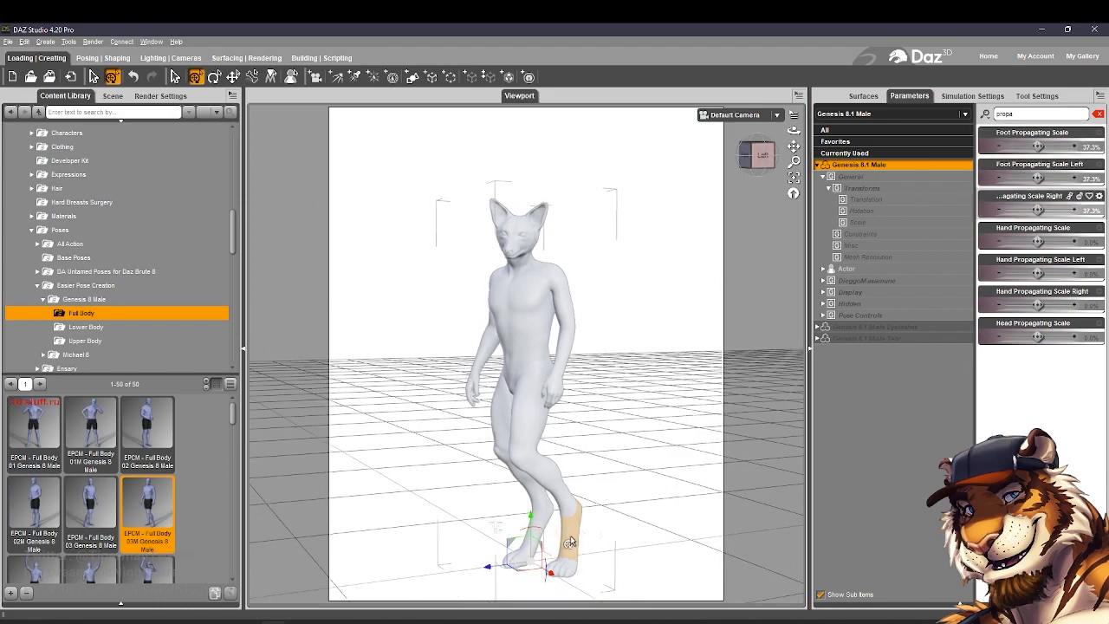
Select both feet, clear the parameter filter, and turn on the display of hidden properties
left_click(534, 529)
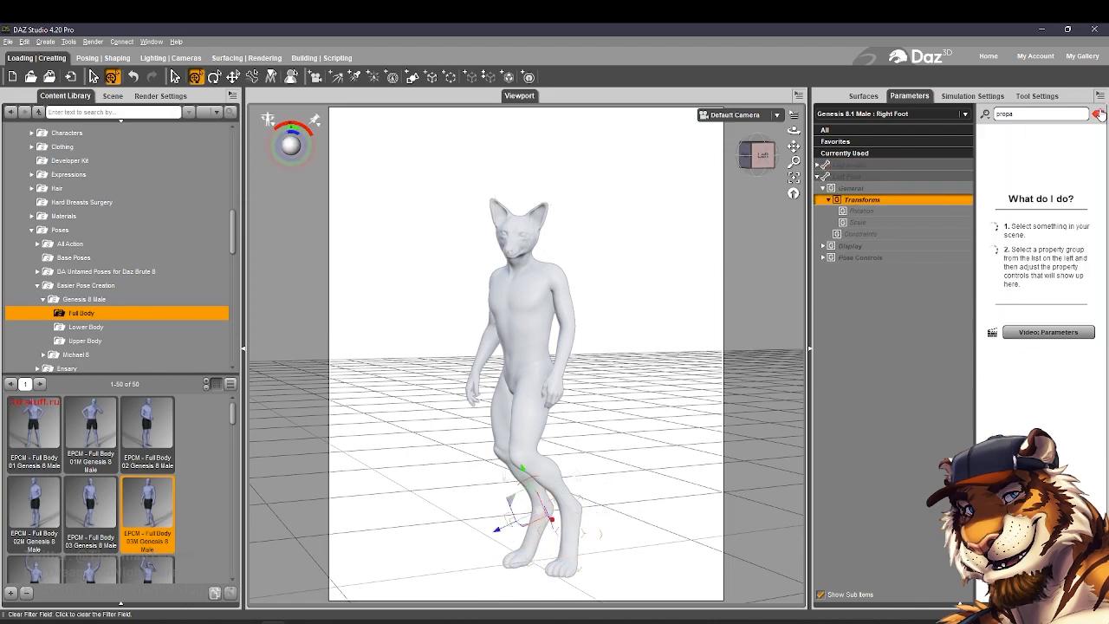
left_click(1100, 95)
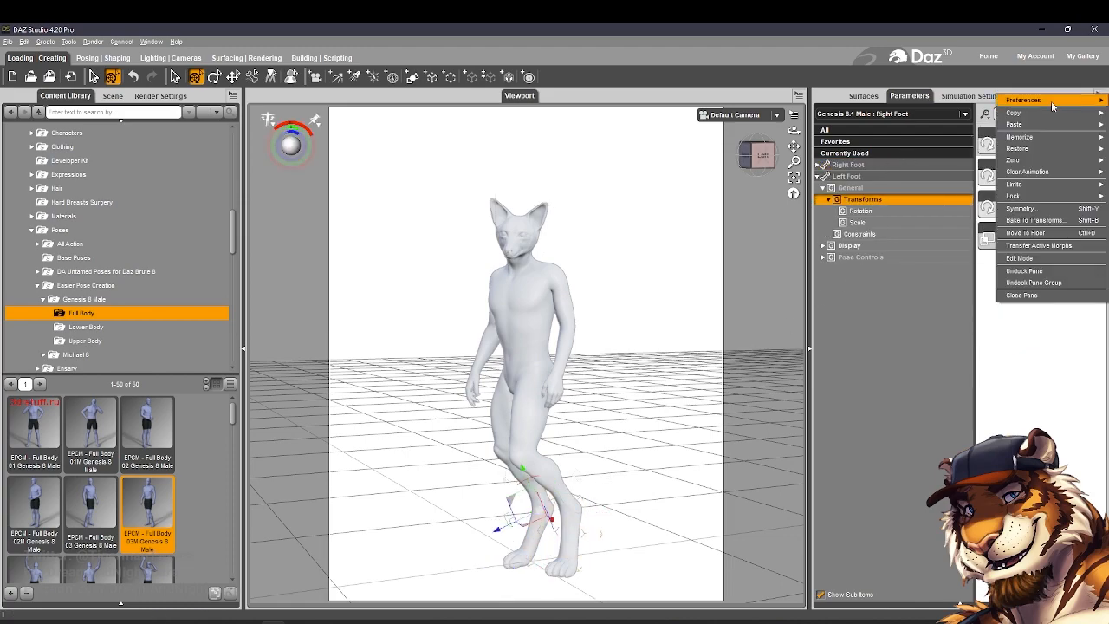
mouse_move(1053, 106)
left_click(958, 104)
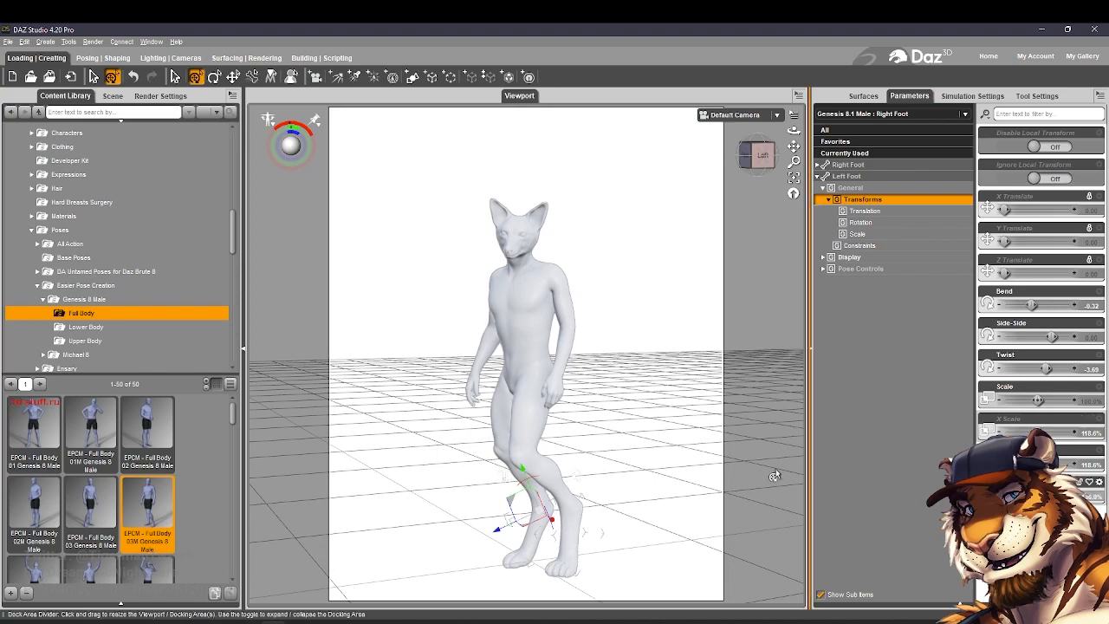
Select the Right Metatarsals bone under Right Foot in the scene hierarchy and try scaling it down
left_click(113, 96)
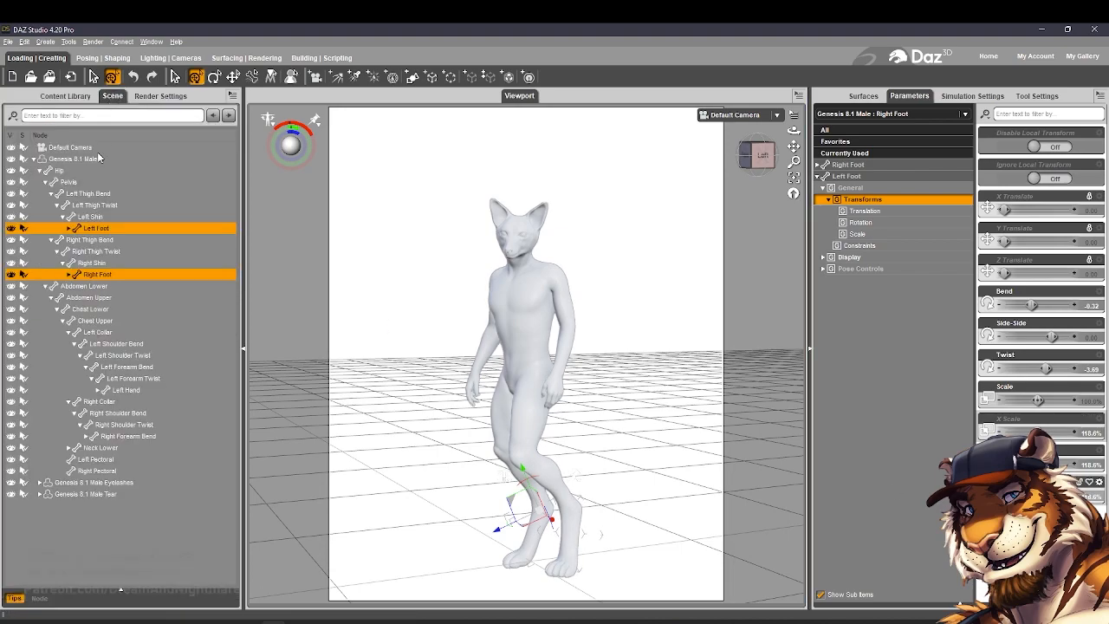
left_click(75, 275)
left_click(68, 275)
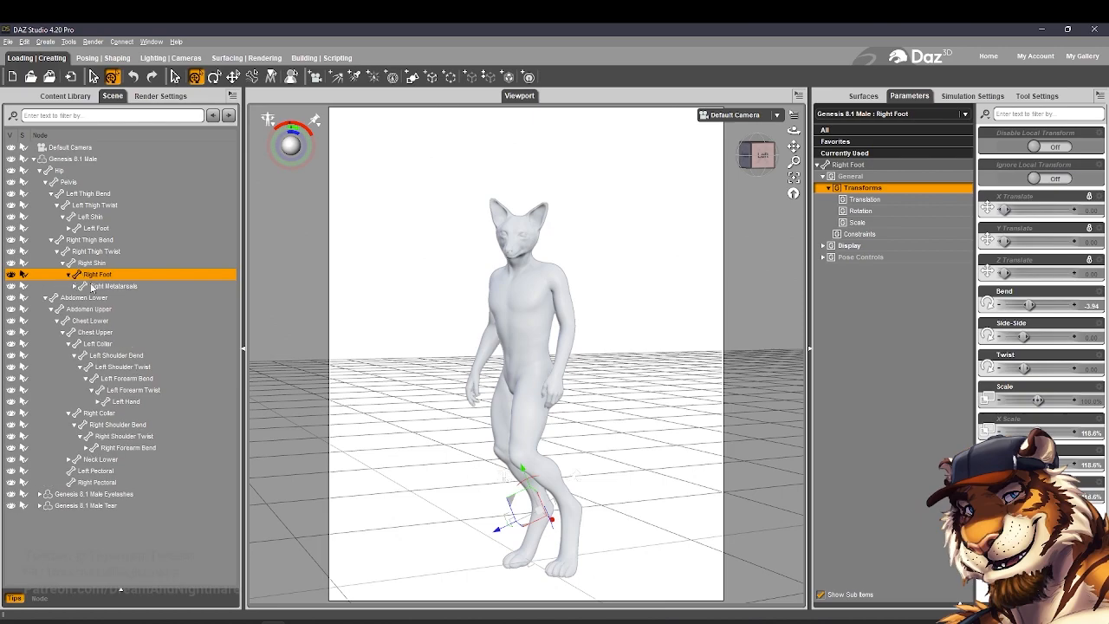
left_click(92, 287)
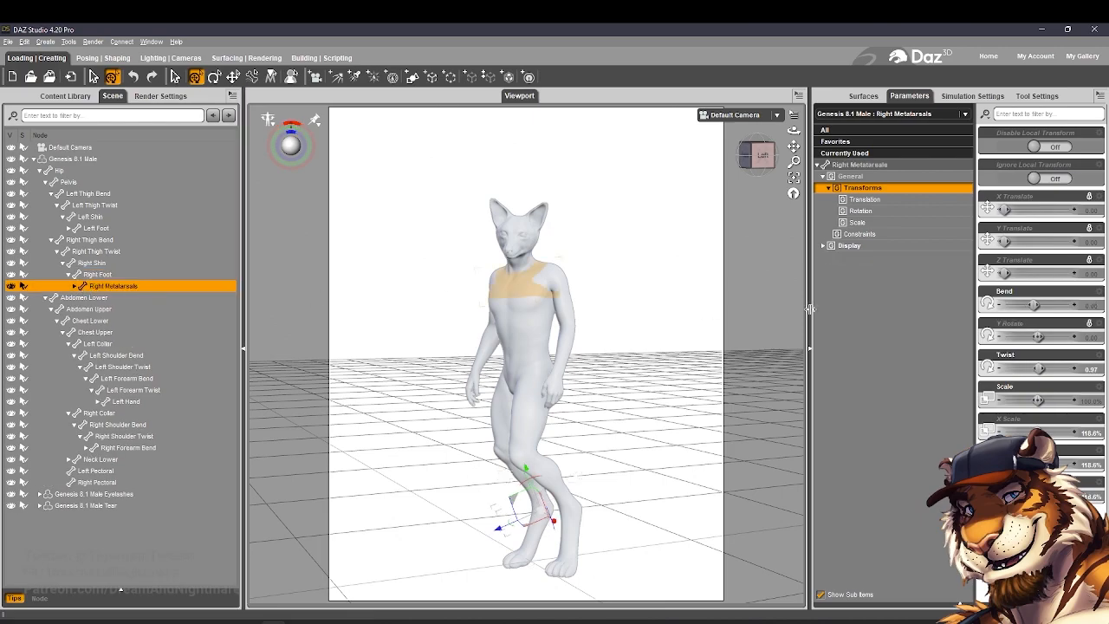
left_click_drag(1039, 399, 1026, 400)
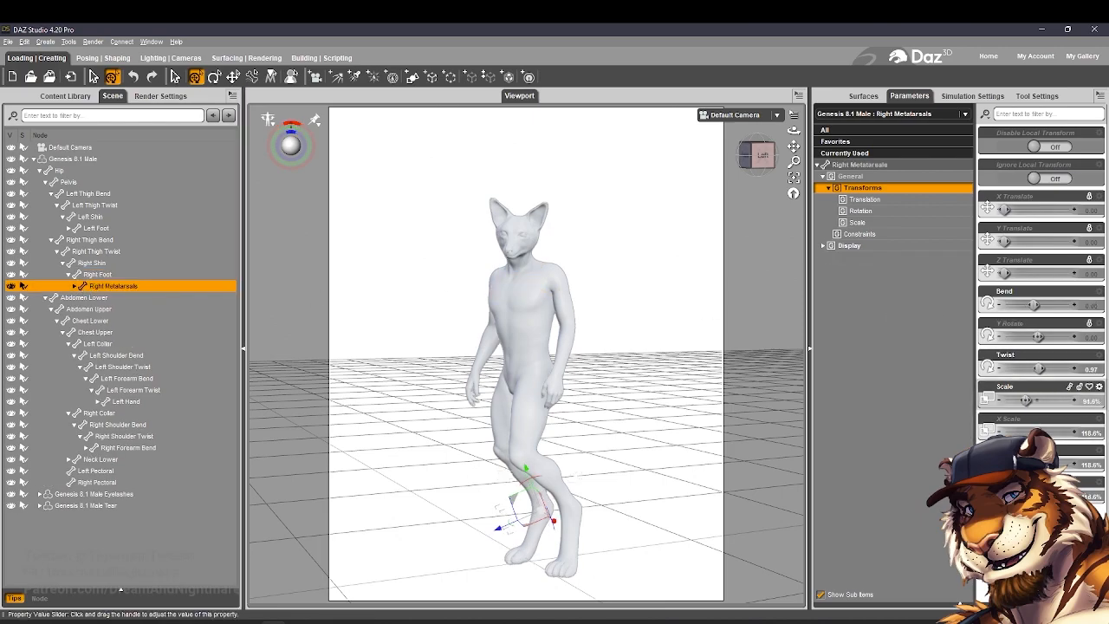
Add the Left Metatarsals bone to the selection and reduce the Y Scale of both metatarsals to 65.9%
left_click(71, 228)
left_click(100, 241, "ctrl")
left_click_drag(1041, 496, 1039, 496)
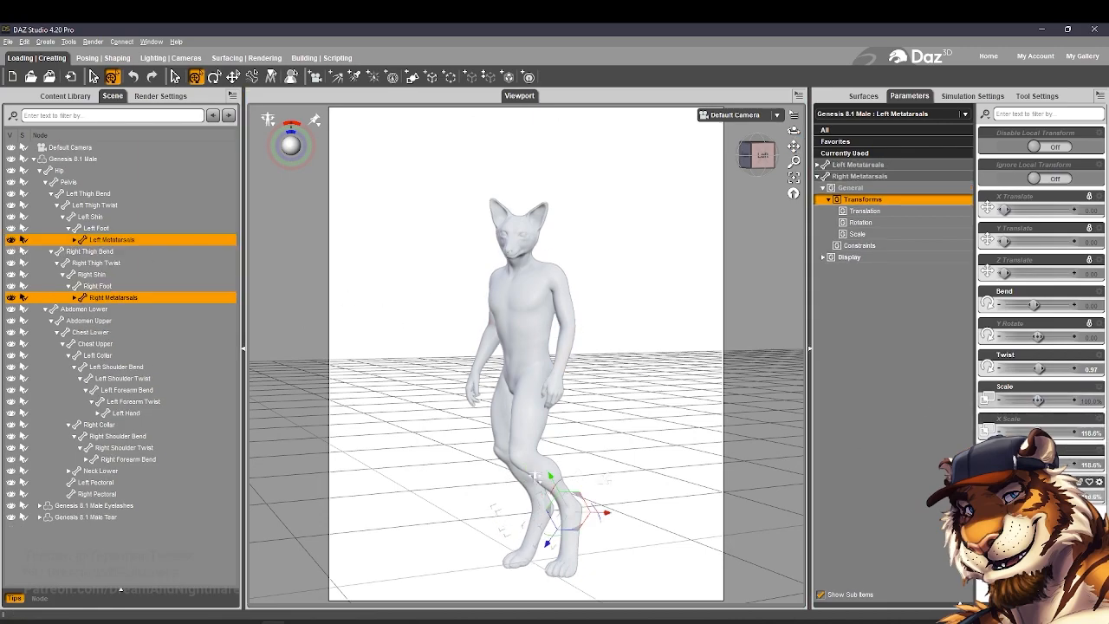
left_click(827, 130)
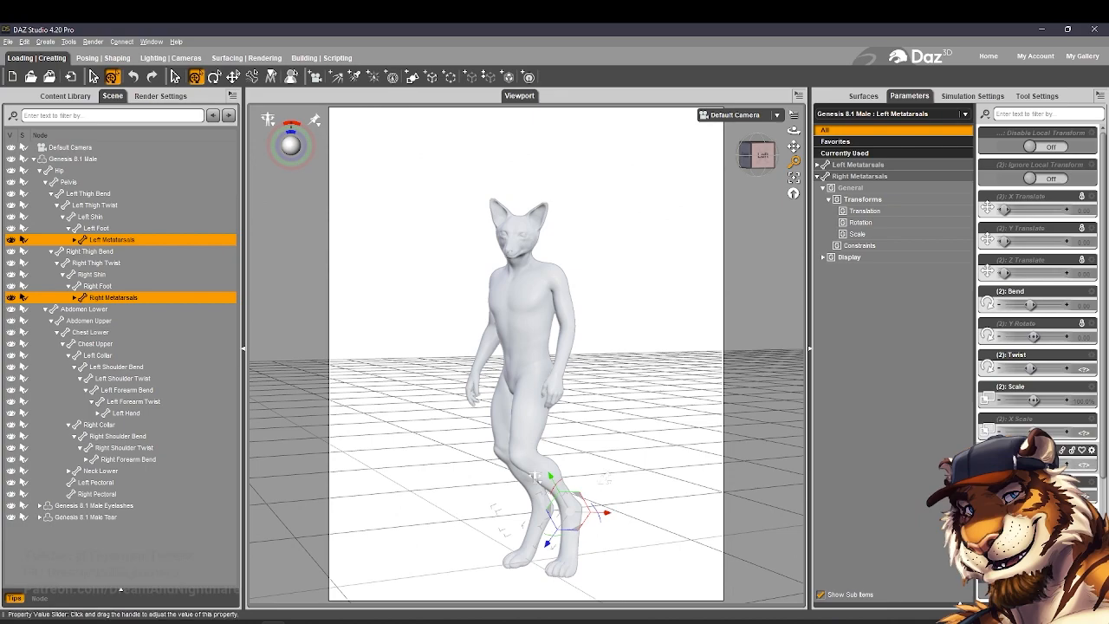
left_click_drag(1031, 305, 1024, 305)
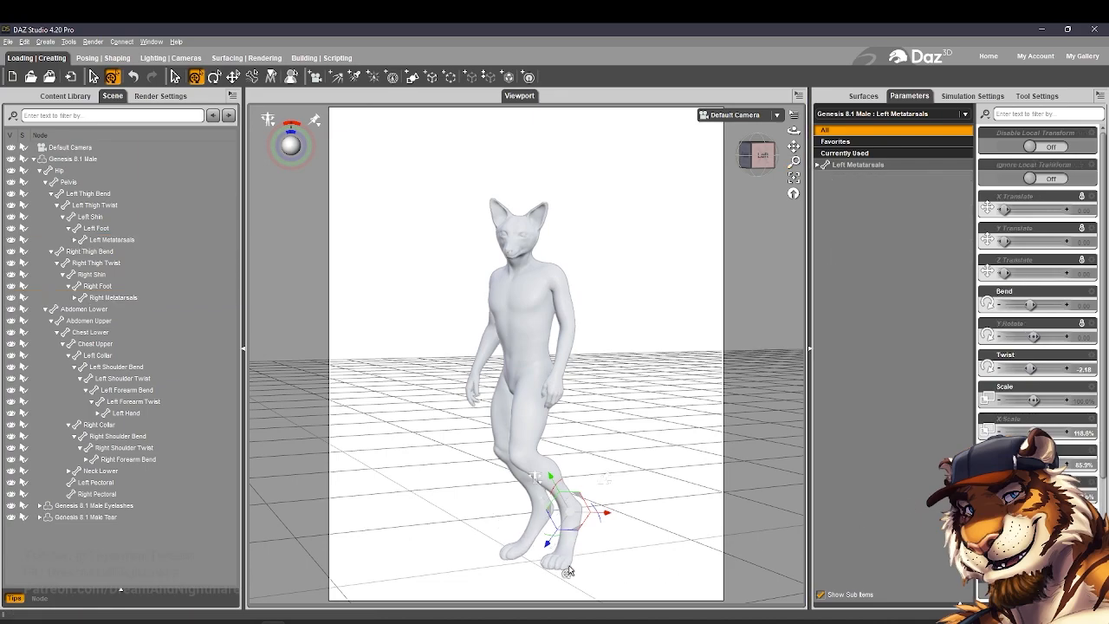
Select the left and right Toes bones together, slightly adjust their scale to refine the feet, and clear the selection
left_click(530, 565)
left_click(518, 555, "ctrl")
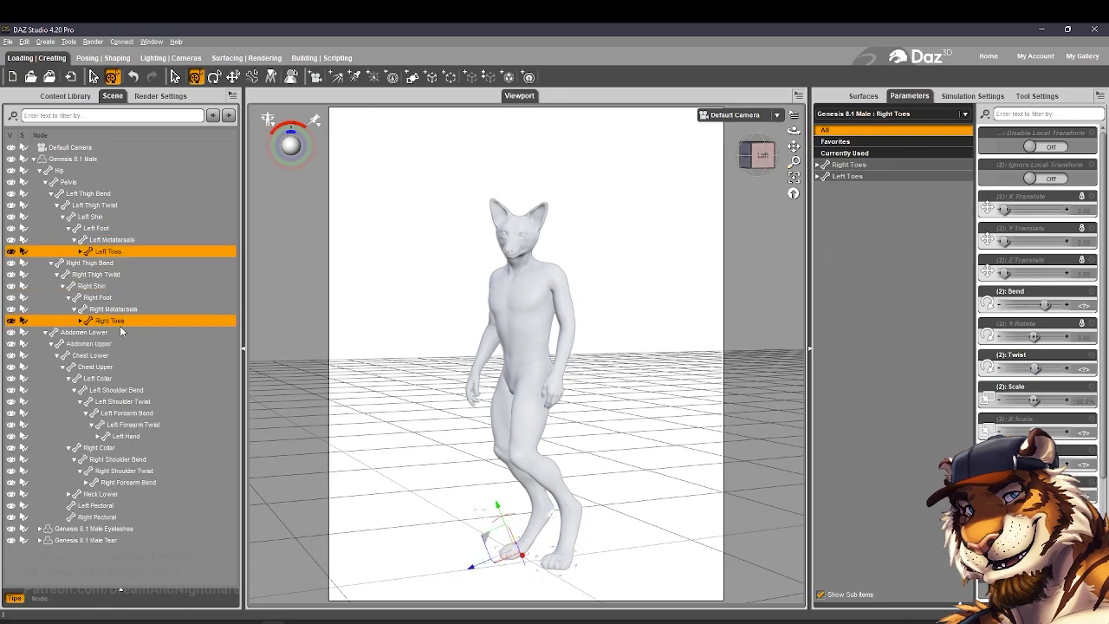
left_click_drag(1034, 400, 1035, 399)
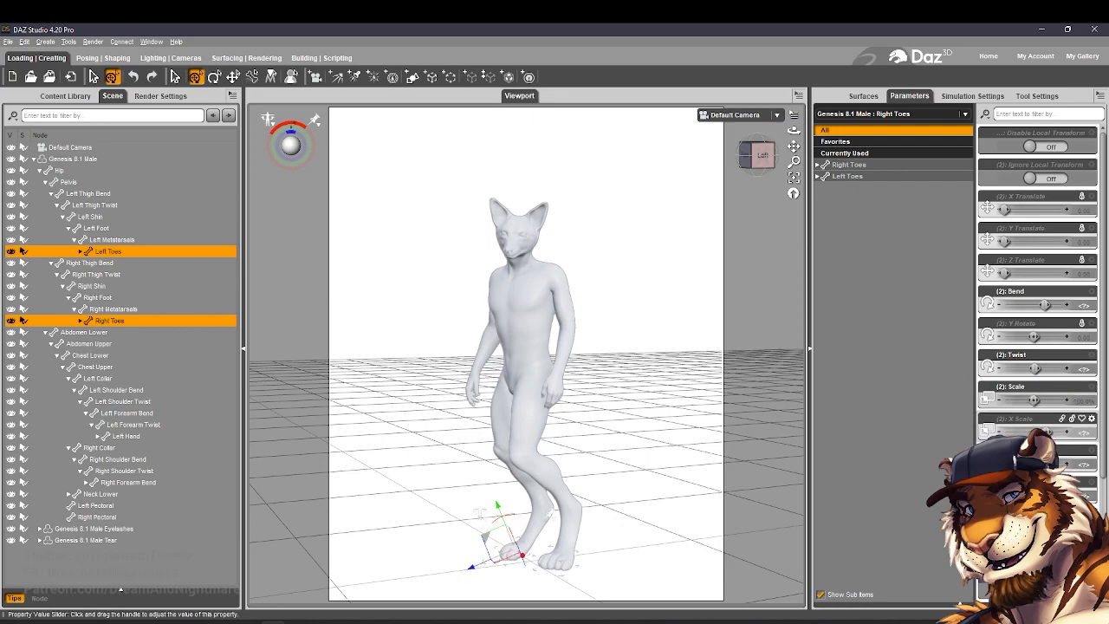
left_click_drag(1034, 495, 1032, 495)
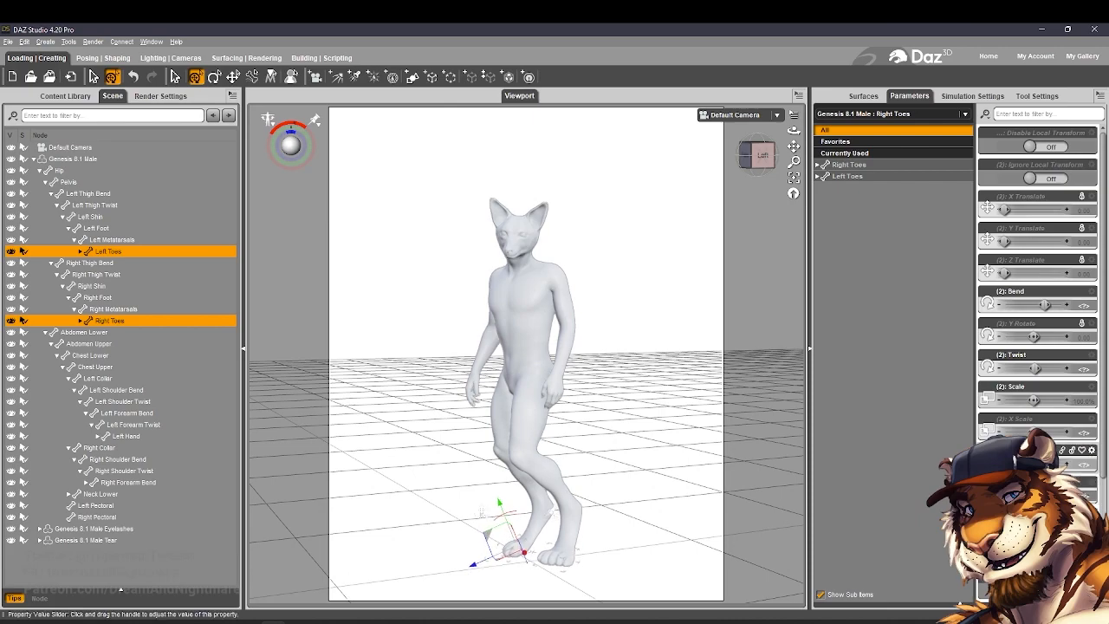
left_click(680, 393)
Select the whole figure and apply the running pose EPCM - Full Body 23M Genesis 8 Male from the content library
left_click_drag(794, 130, 759, 130)
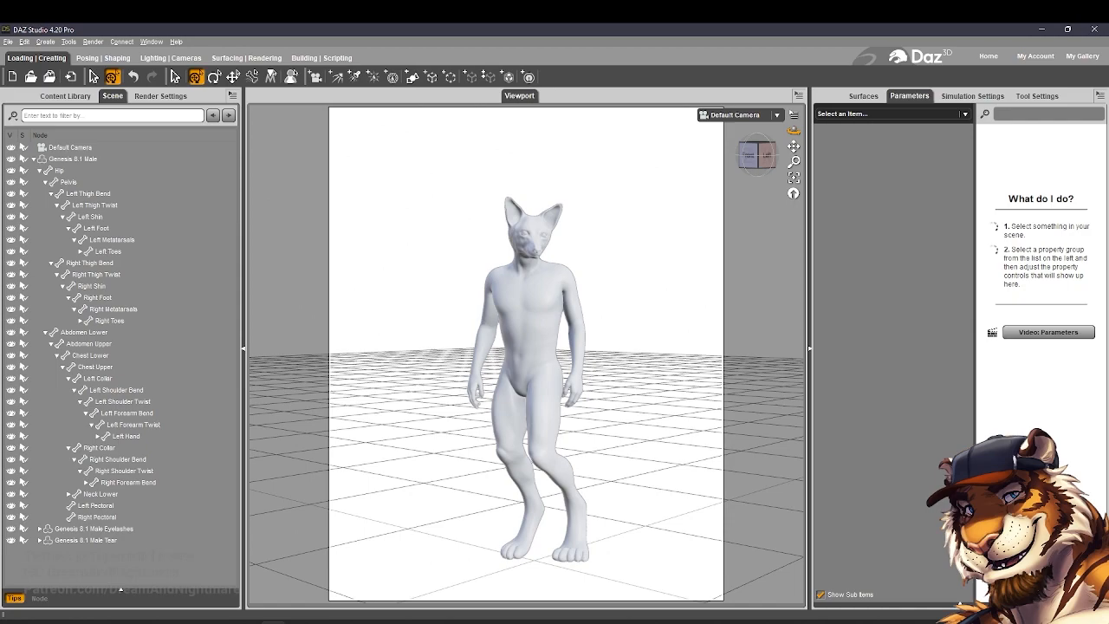
mouse_move(794, 131)
left_mouse_down()
mouse_move(745, 135)
mouse_move(785, 131)
left_mouse_up()
left_click(60, 96)
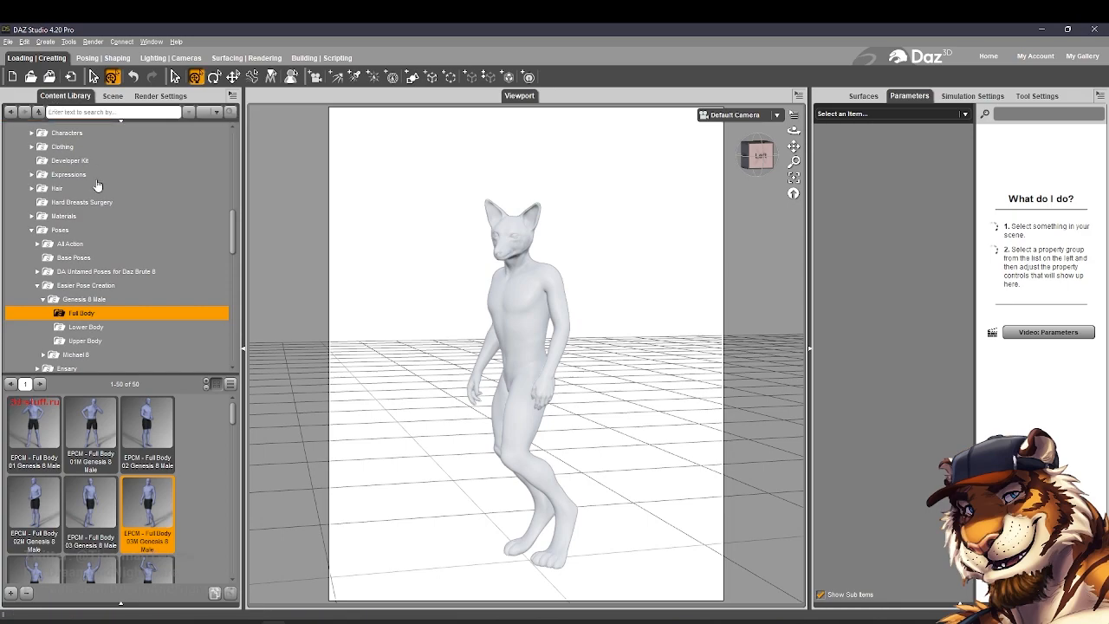
scroll(199, 442, "down", 1)
scroll(193, 438, "down", 7)
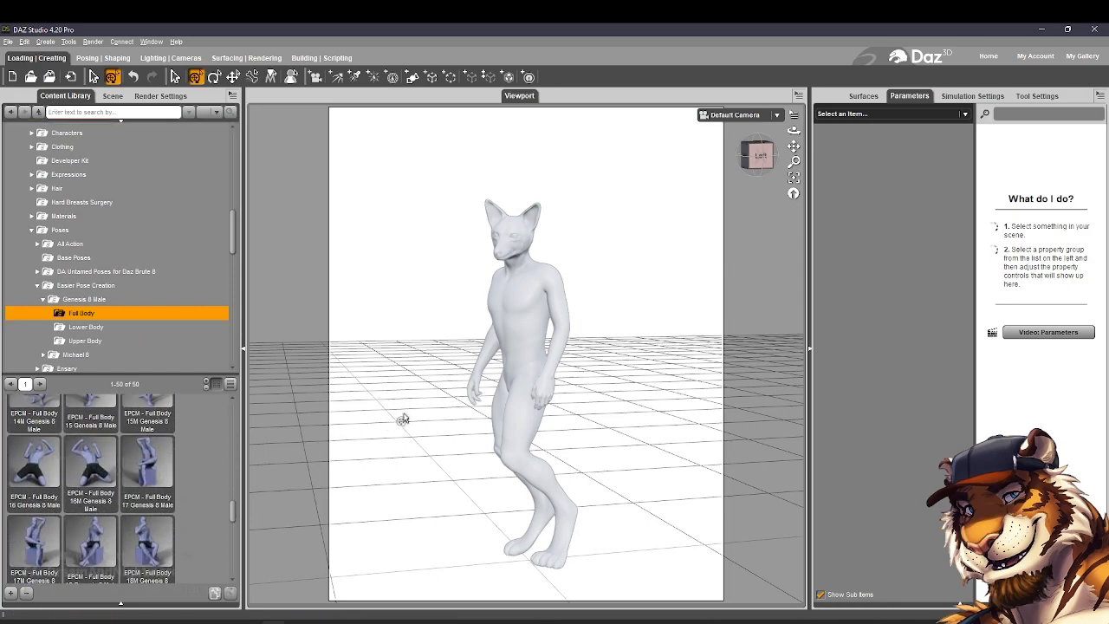
left_click(513, 350)
scroll(171, 469, "down", 5)
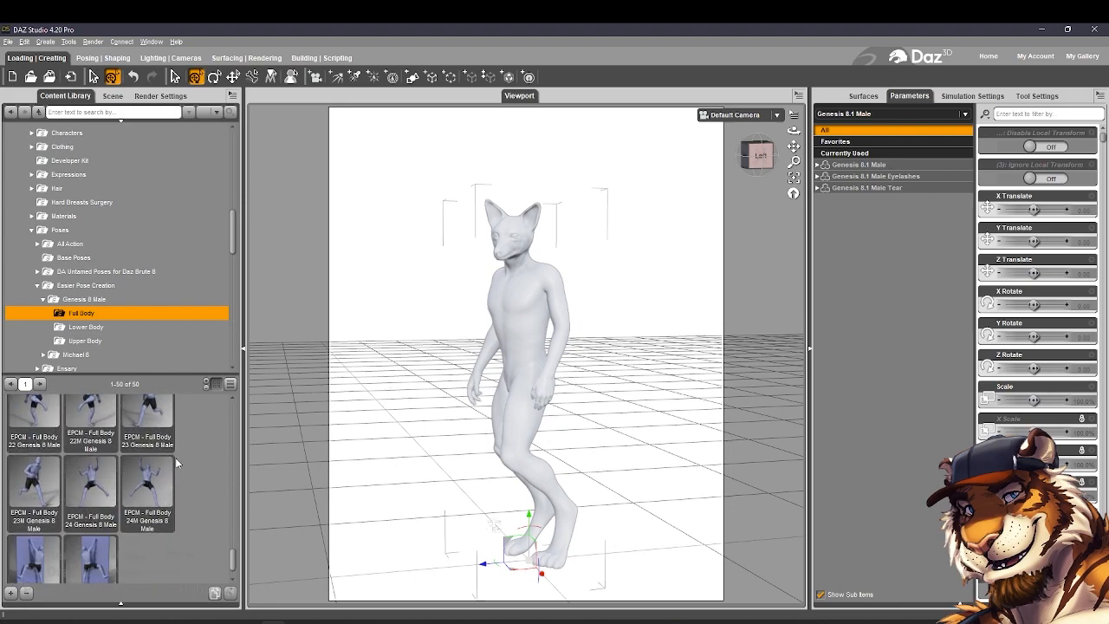
double_click(47, 445)
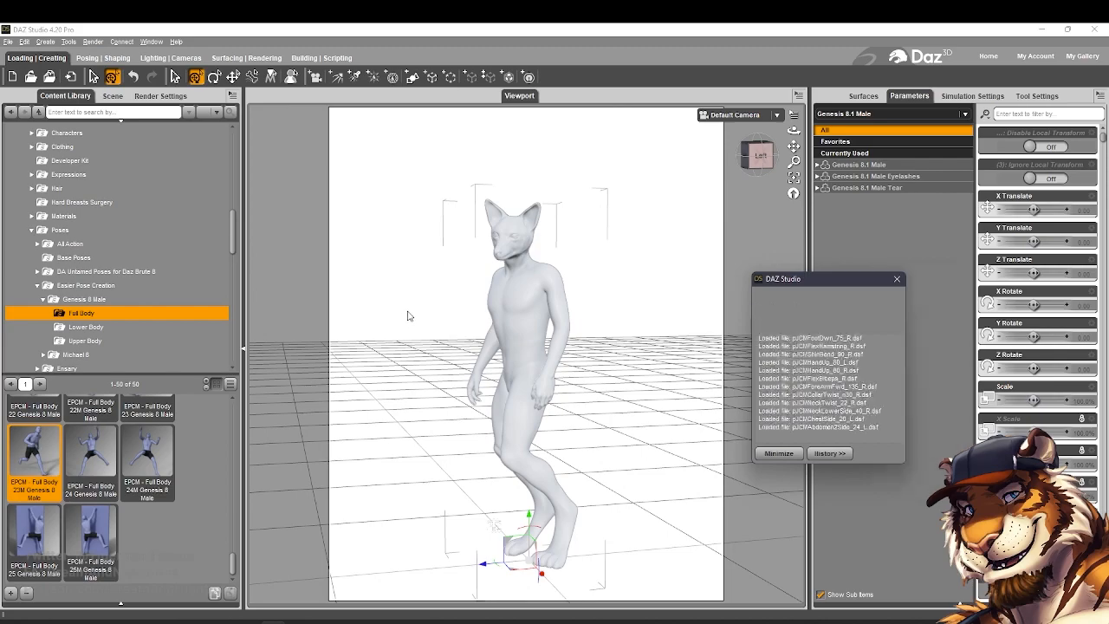
Orbit around the running figure to inspect the pose from several sides, and undo the pose
left_click(742, 145)
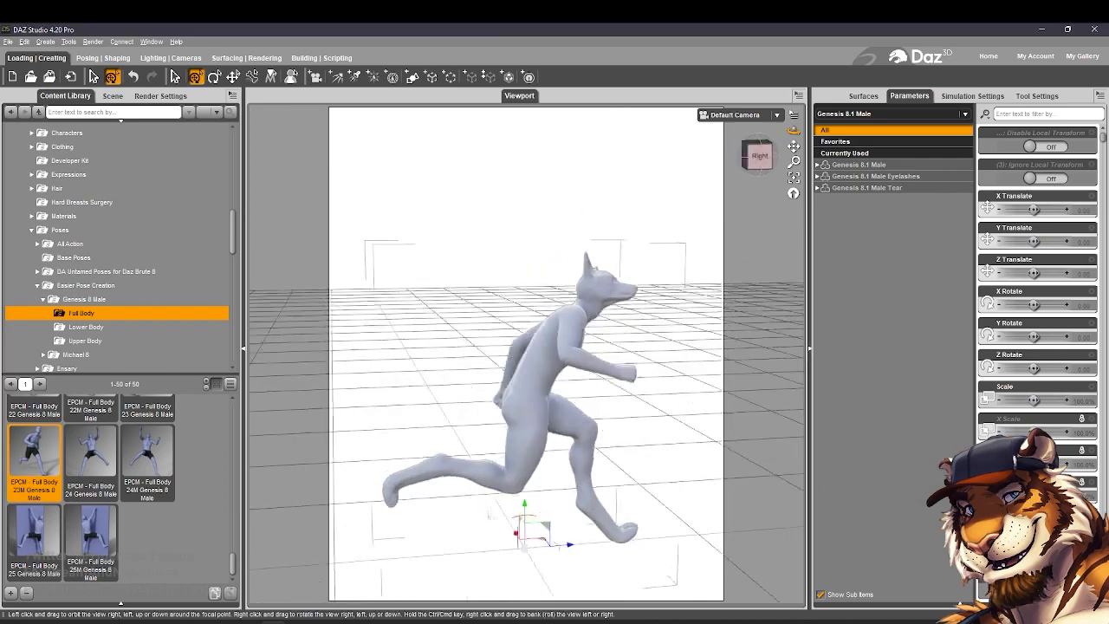
mouse_move(794, 130)
left_mouse_down()
mouse_move(850, 130)
mouse_move(787, 131)
left_mouse_up()
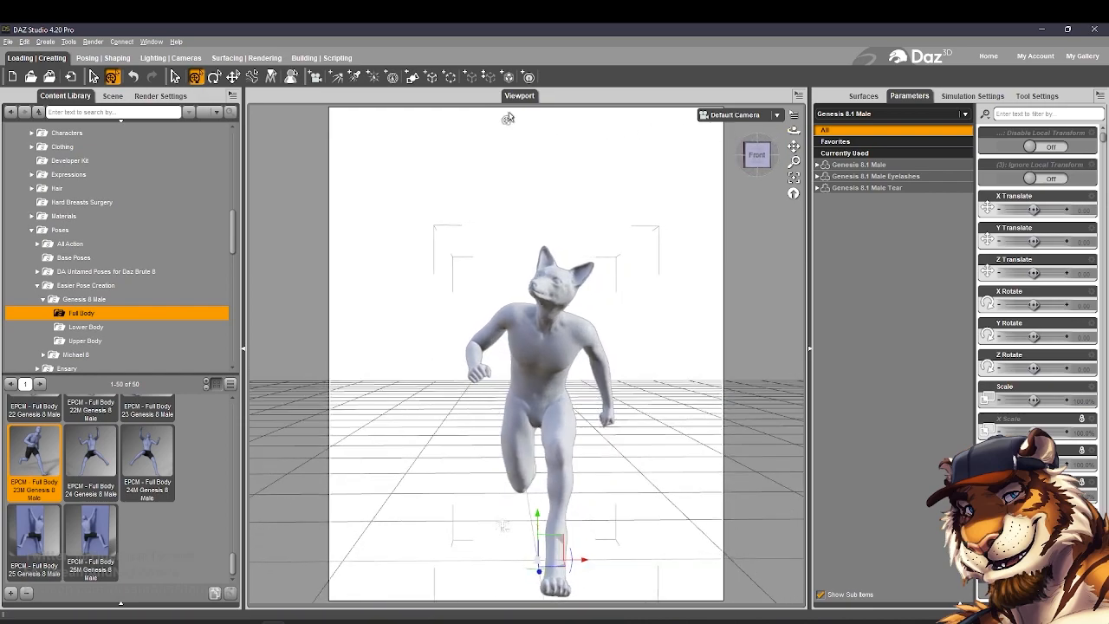
left_click(137, 80)
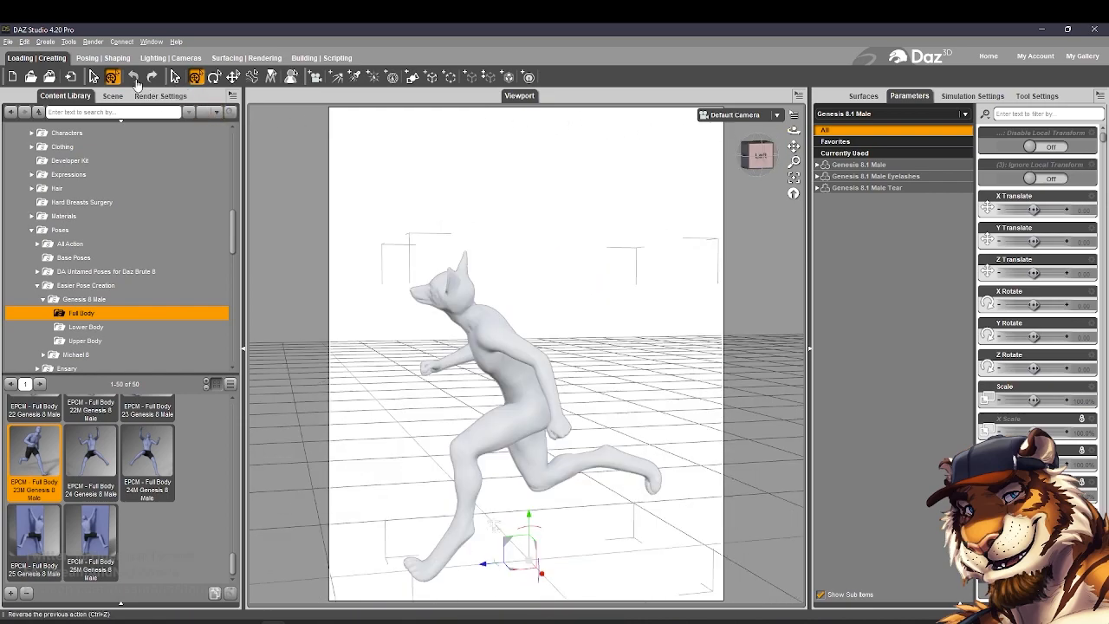
left_click(136, 81)
Apply the standing pose EPCM - Full Body 03M Genesis 8 Male to the figure and view it from the front
scroll(149, 488, "up", 10)
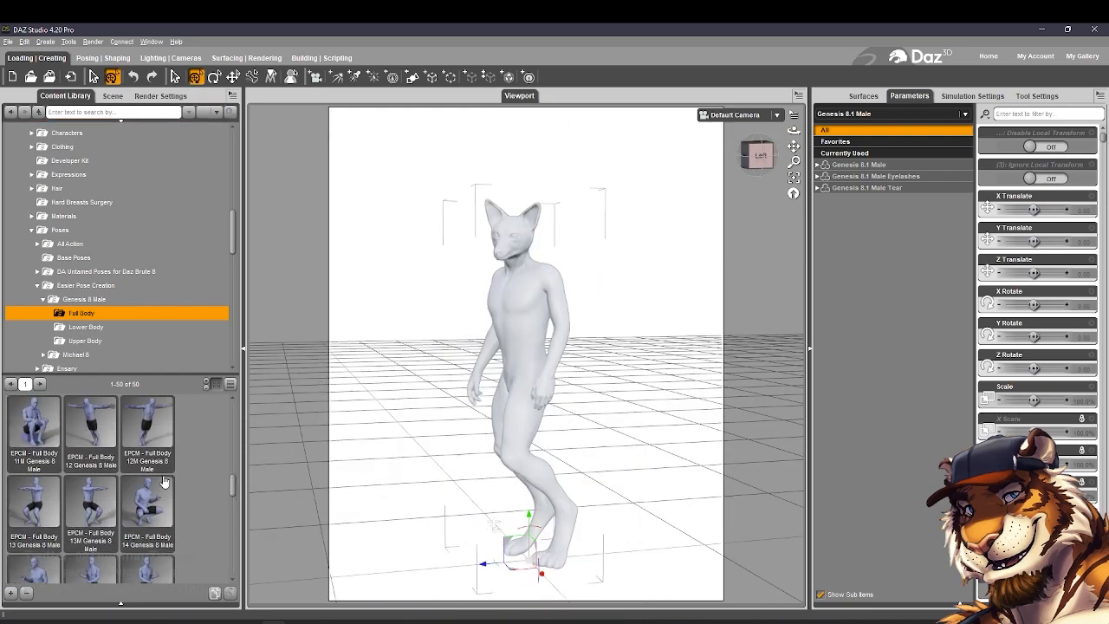
scroll(165, 481, "up", 6)
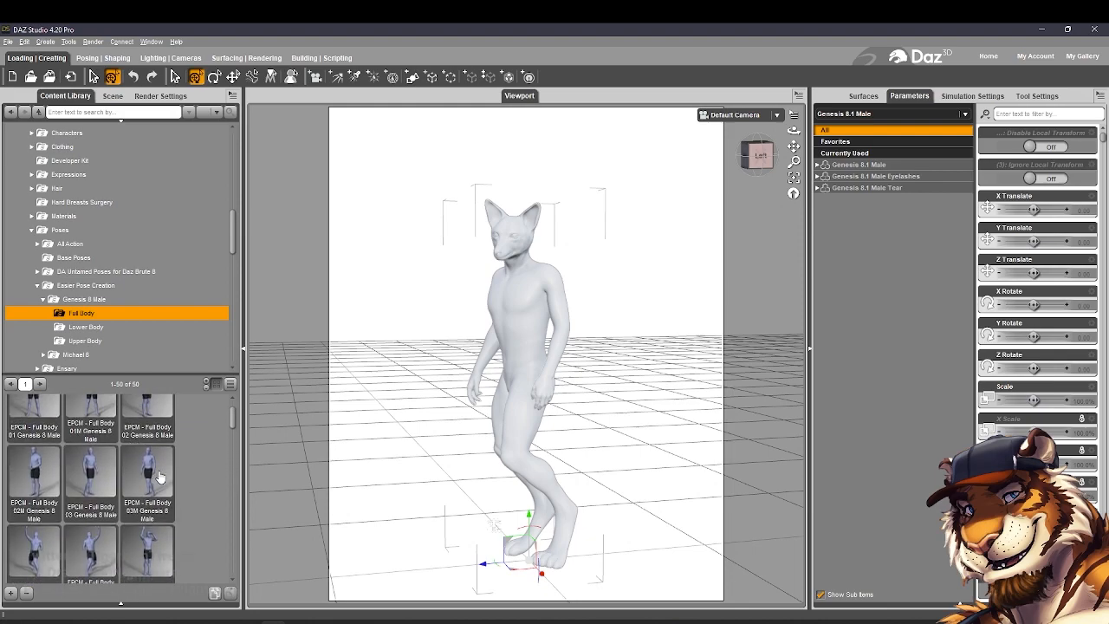
double_click(160, 476)
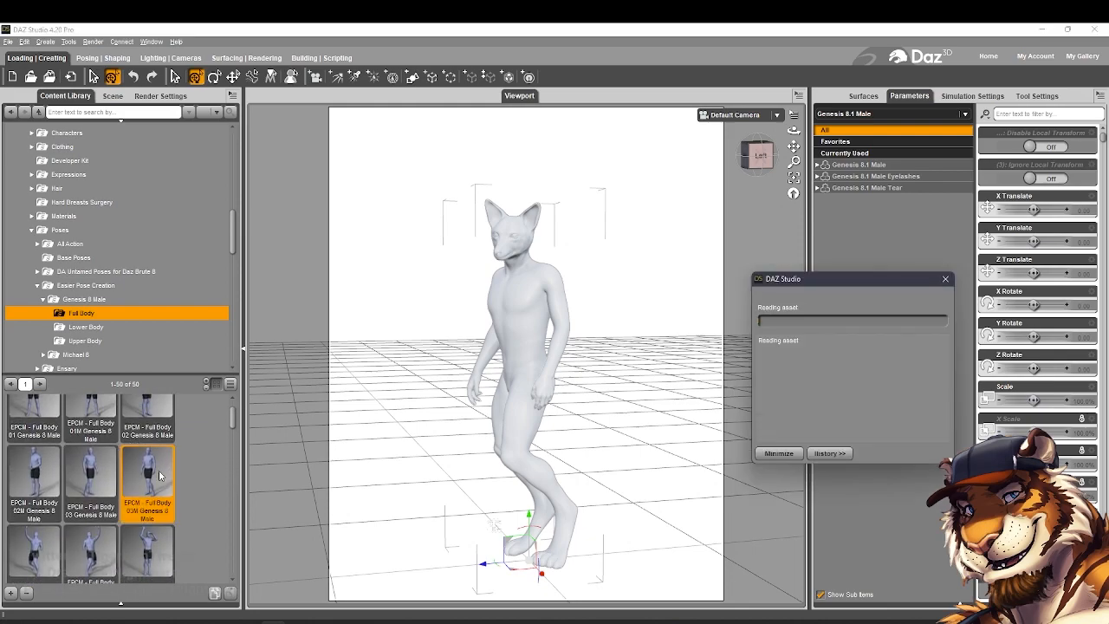
left_click(585, 508)
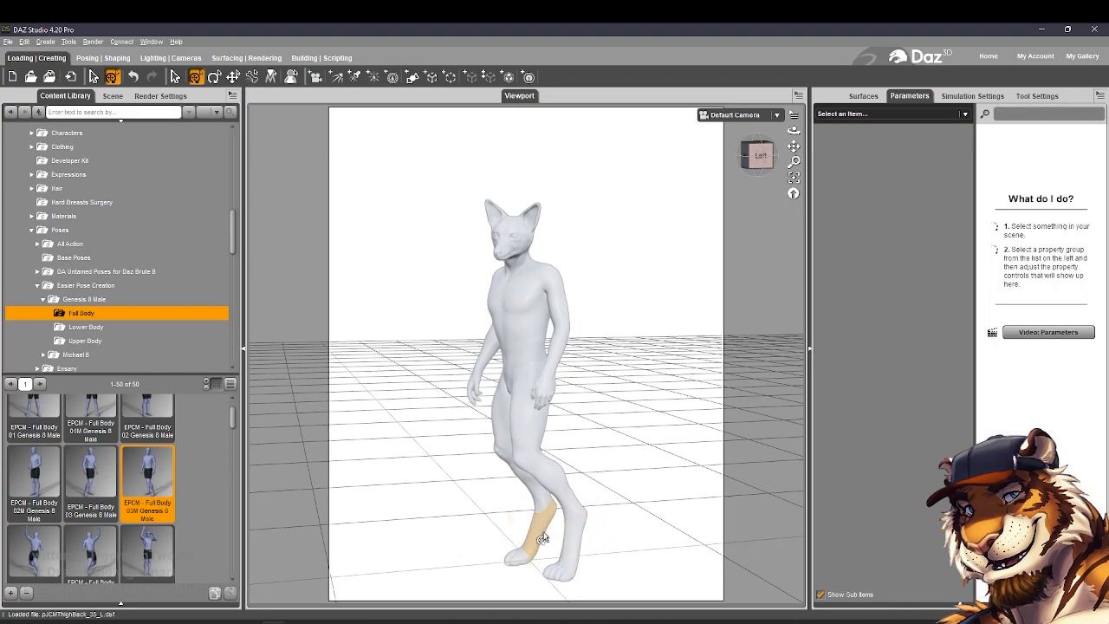
left_click(794, 193)
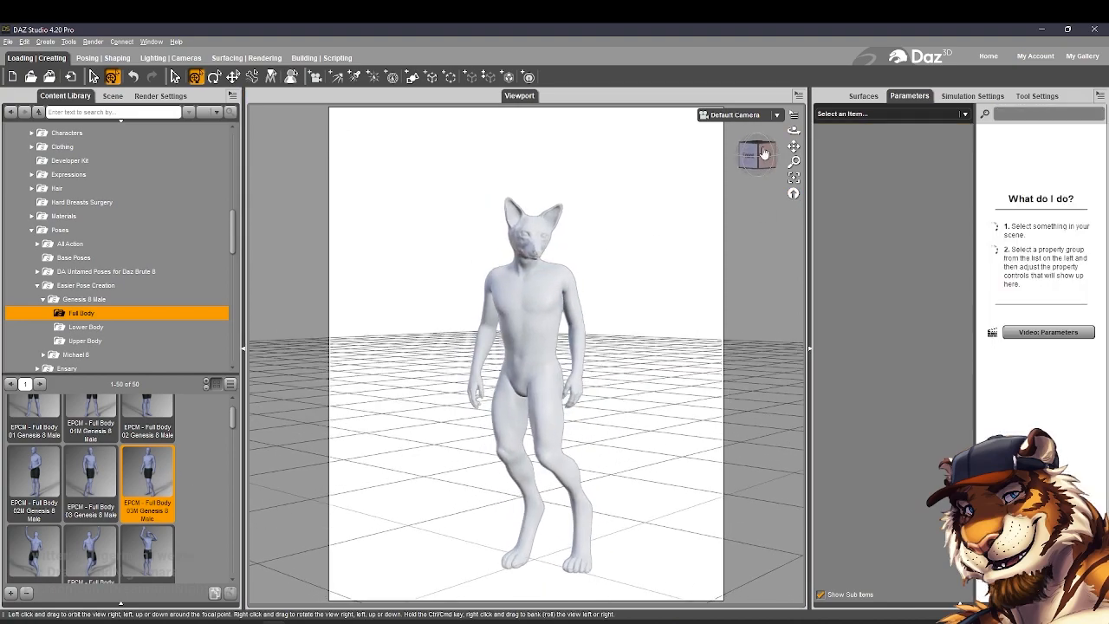
Turn off hidden properties and adjust the Neck Upper bone to about -13.6 Bend, -22 Twist and 3 Side-Side
left_click(532, 260)
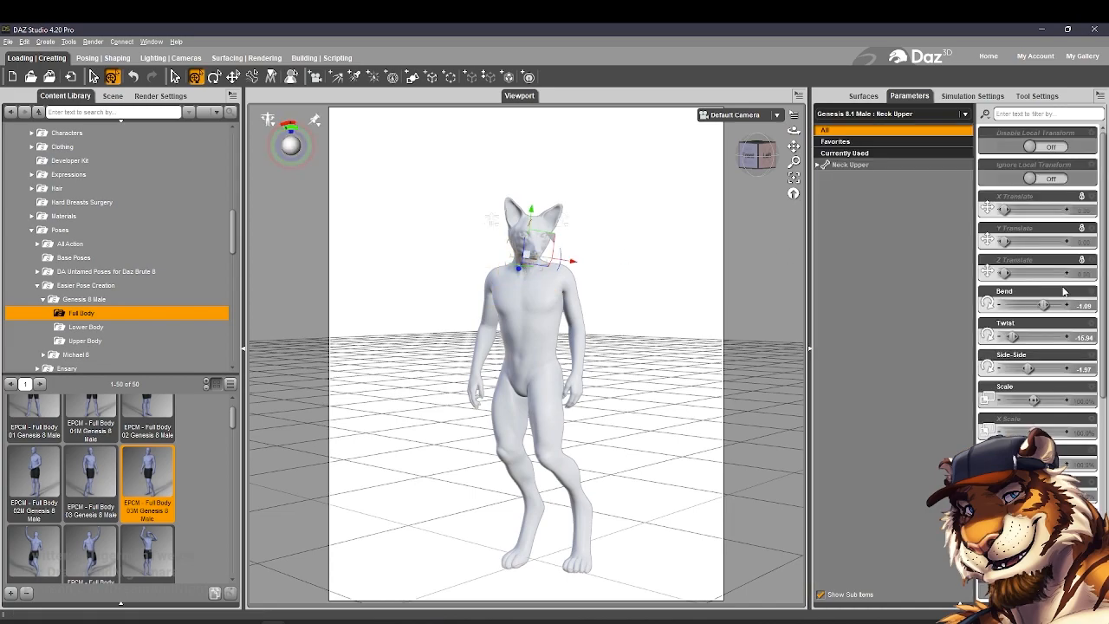
left_click(1100, 96)
mouse_move(1027, 103)
left_click(951, 105)
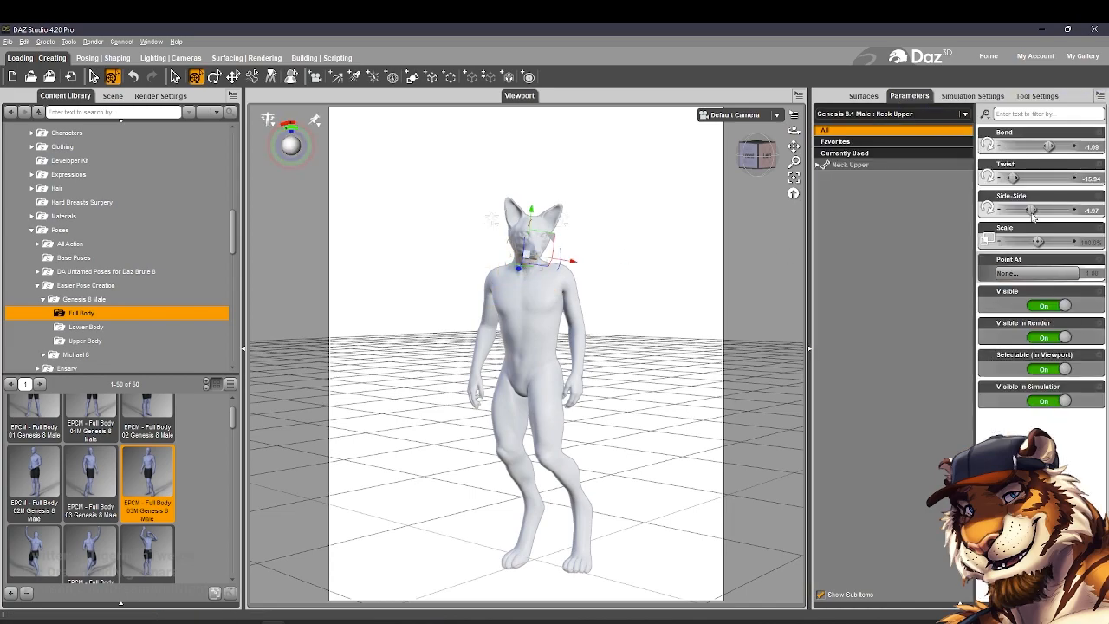
left_click_drag(1014, 178, 1049, 210)
left_click_drag(1049, 146, 1027, 146)
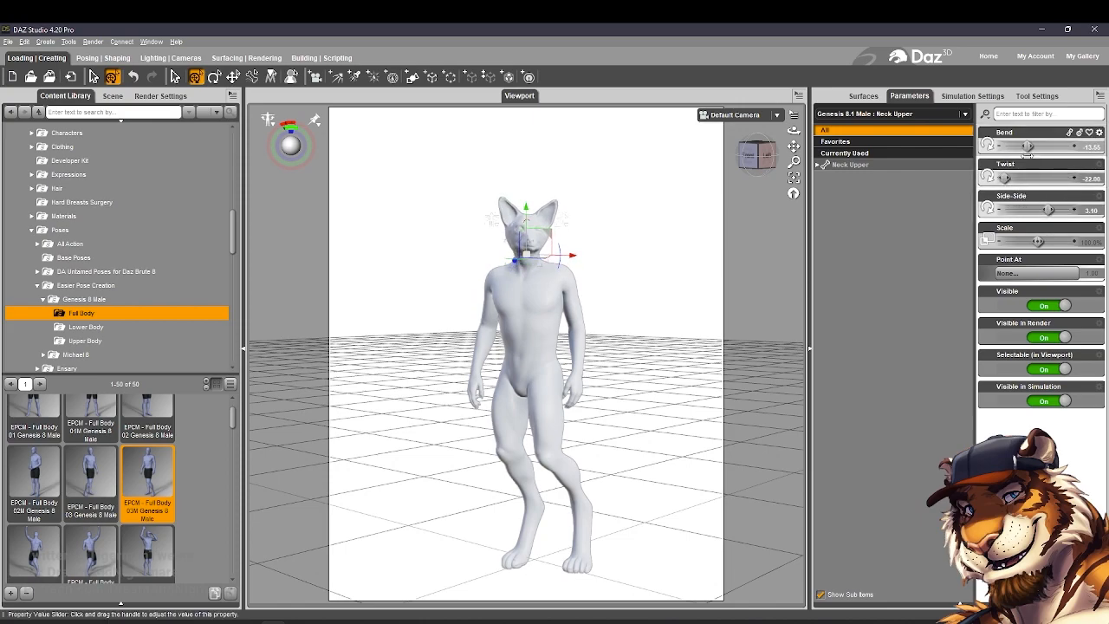
left_click(625, 357)
Rotate the Left Shoulder Bend bone, setting its Twist to 43.79 and adjusting its Front-Back rotation to about -5.3
scroll(607, 354, "up", 2)
left_click(594, 311)
left_click_drag(1023, 209, 1045, 209)
left_click_drag(1023, 146, 1030, 148)
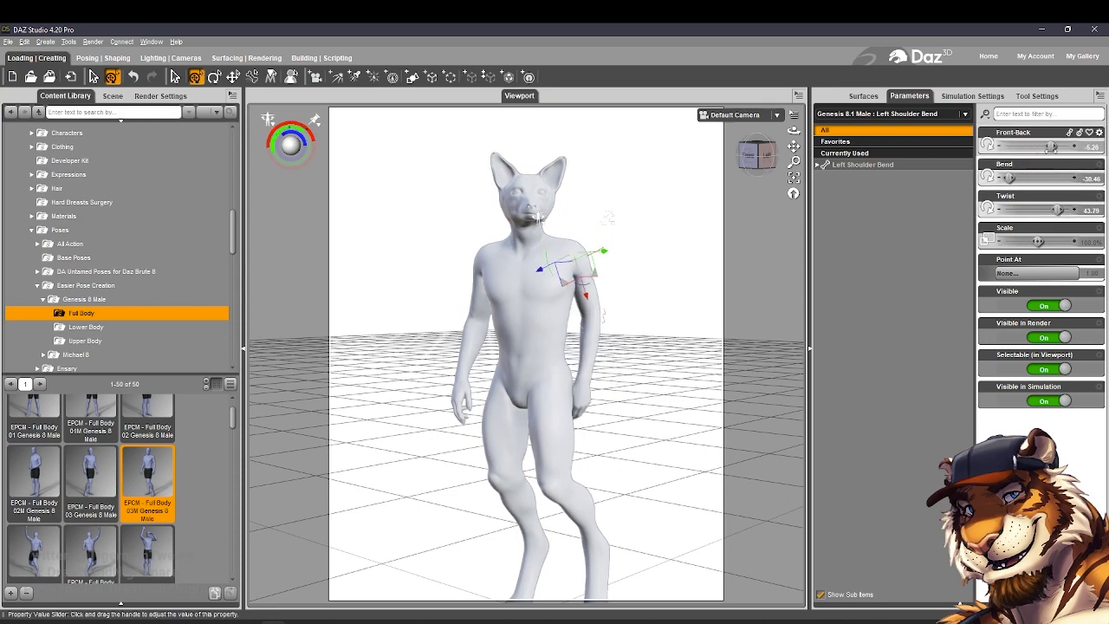
Select the Left Hand bone, set its Bend to -30.68, and clear the selection
left_click(586, 397)
left_click_drag(1031, 209, 1021, 209)
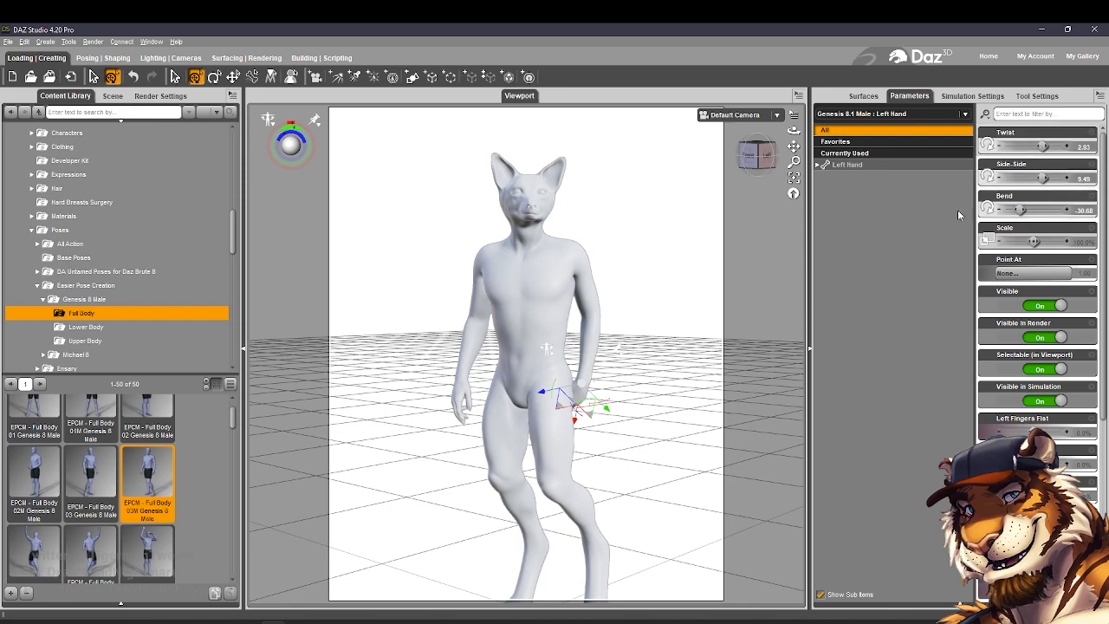
left_click(676, 261)
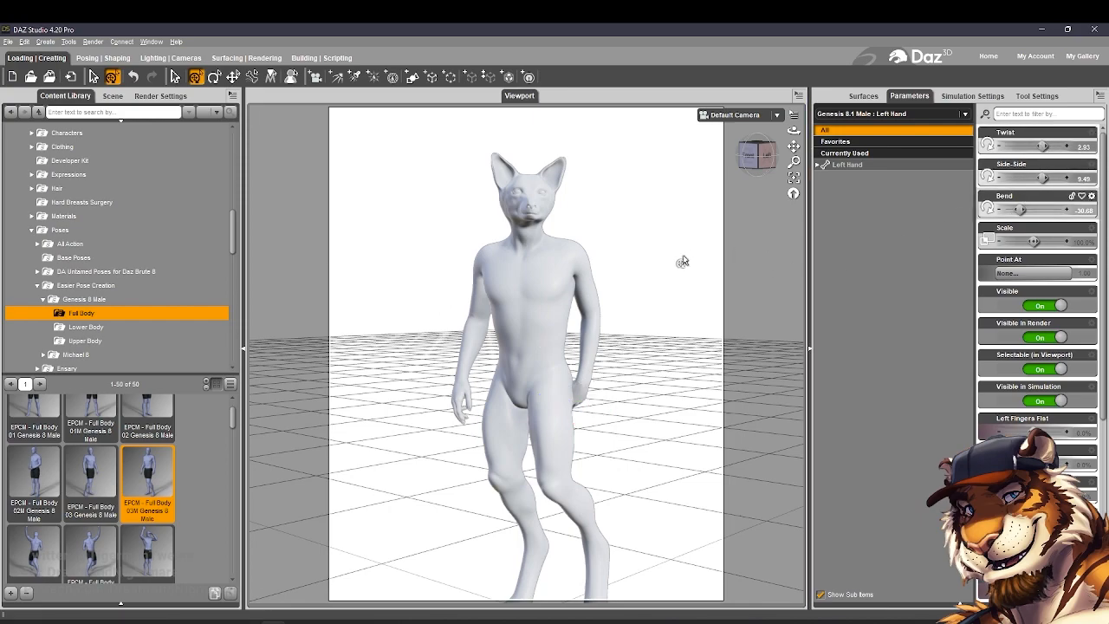
Rotate the figure's right shoulder to bring that arm into a more natural hanging position
left_click(480, 286)
left_click_drag(1050, 211, 1068, 179)
left_click(671, 328)
left_click_drag(451, 398, 530, 404)
Refine the Left Shoulder Bend bone, setting Front-Back to -20.78 and Twist to 39.27 and adjusting its Bend
left_click_drag(794, 131, 684, 138)
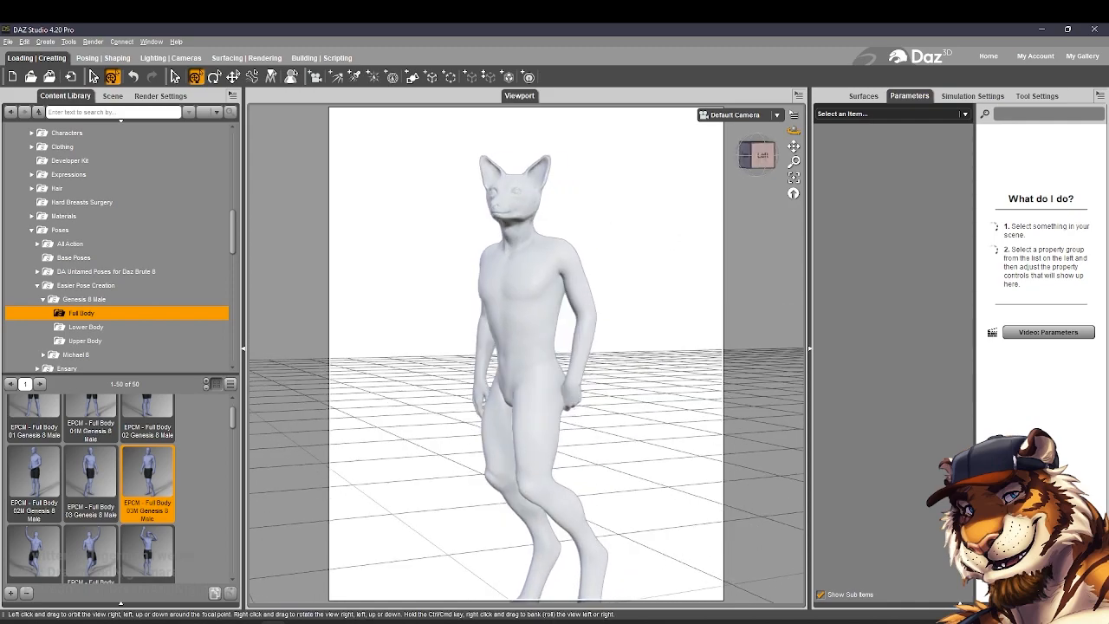
left_click(574, 296)
left_click_drag(1061, 209, 1012, 178)
left_click_drag(1051, 146, 1045, 147)
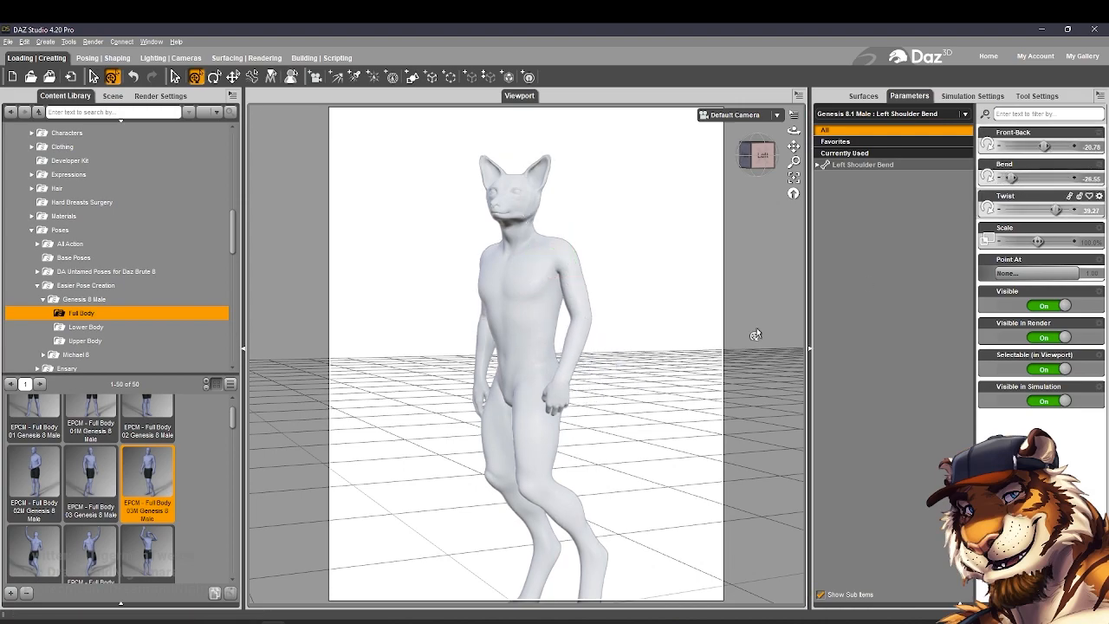
left_click(755, 330)
Move the left hand slightly outward from the thigh, bring the full figure into view, and clear the selection
mouse_move(562, 392)
left_mouse_down()
mouse_move(582, 392)
mouse_move(576, 400)
left_mouse_up()
left_click(575, 395)
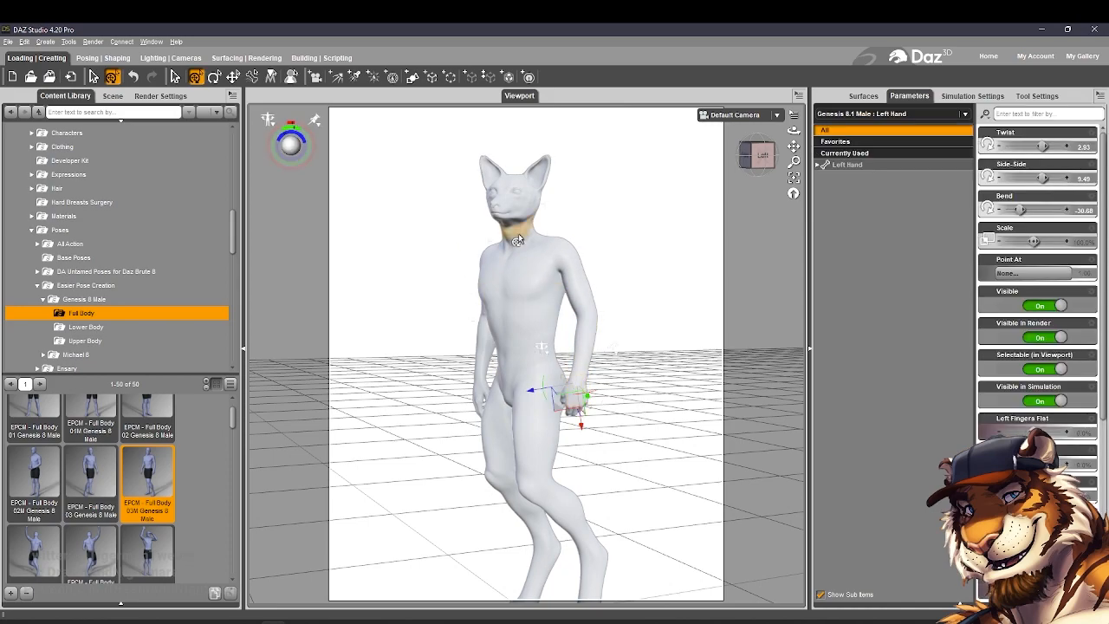
left_click_drag(792, 146, 790, 143)
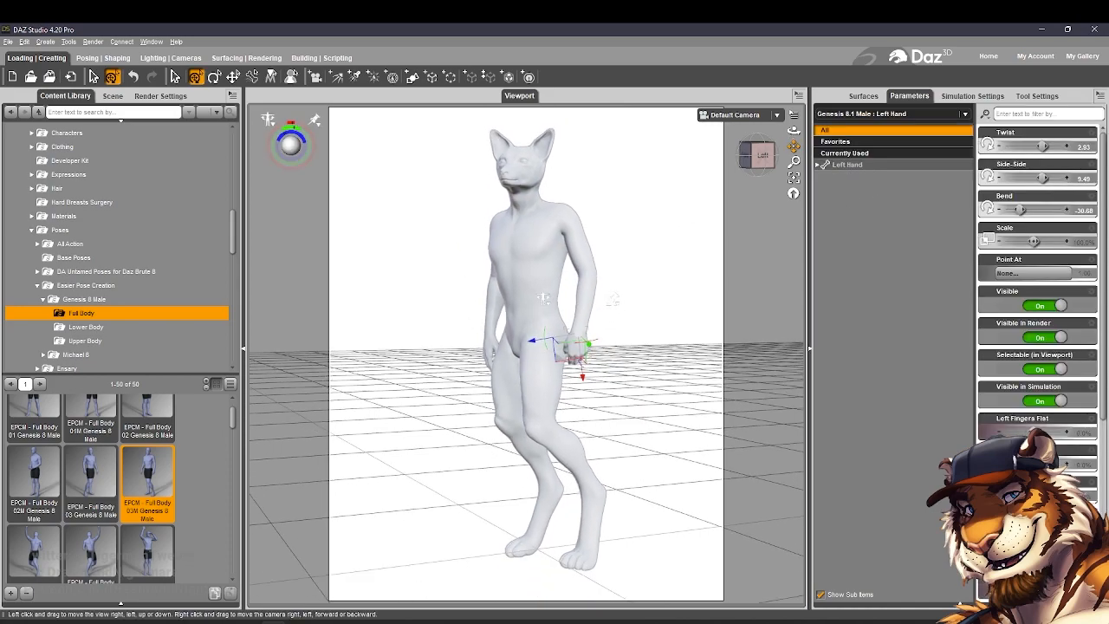
left_click(704, 360)
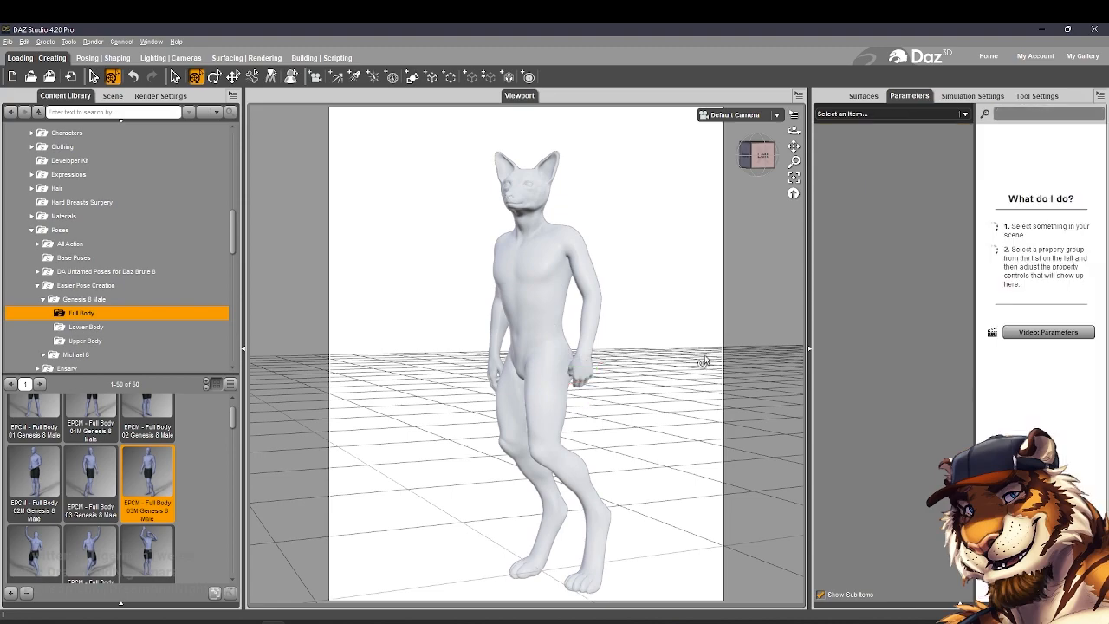
Show the hidden properties for the Left Foot and Right Foot bones together and try changing their scale
left_click(610, 518)
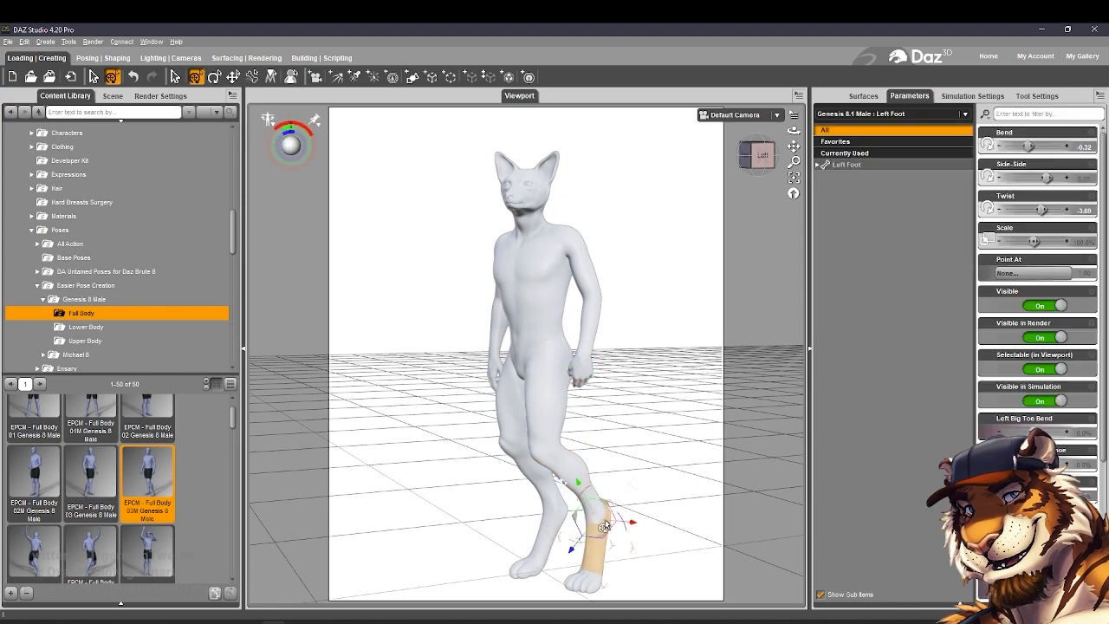
left_click(546, 544, "ctrl")
left_click(113, 95)
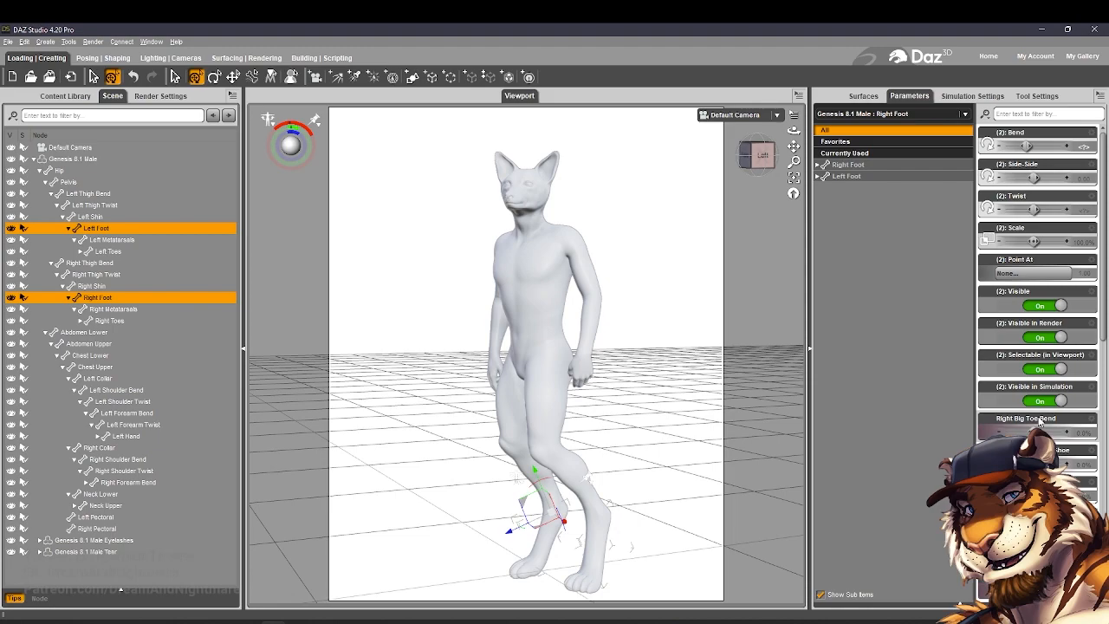
left_click(1100, 95)
mouse_move(1020, 101)
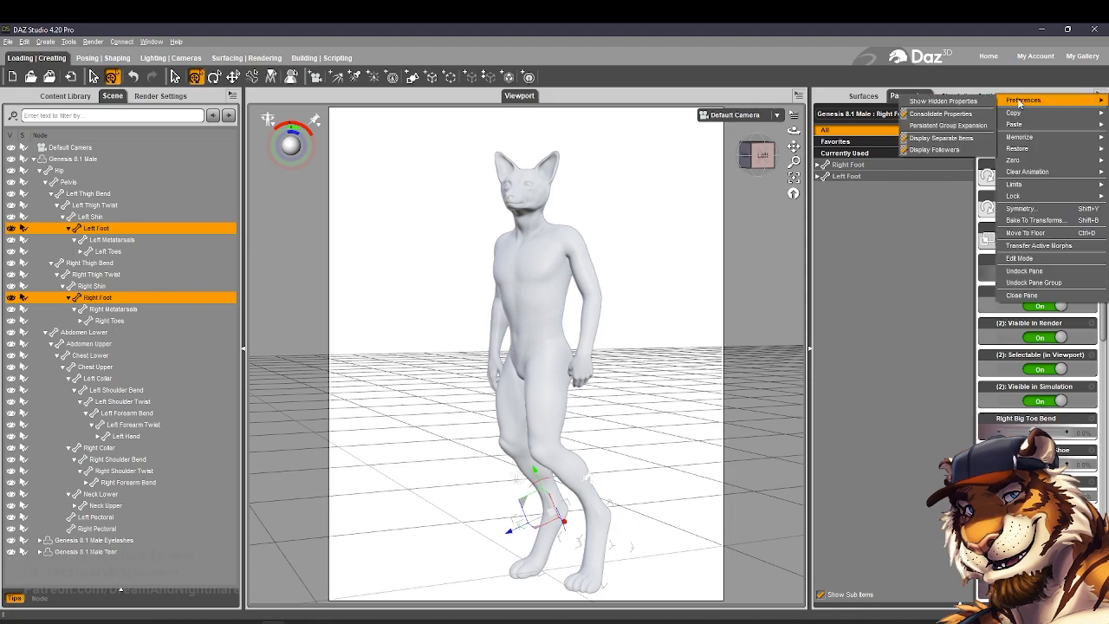
left_click(947, 102)
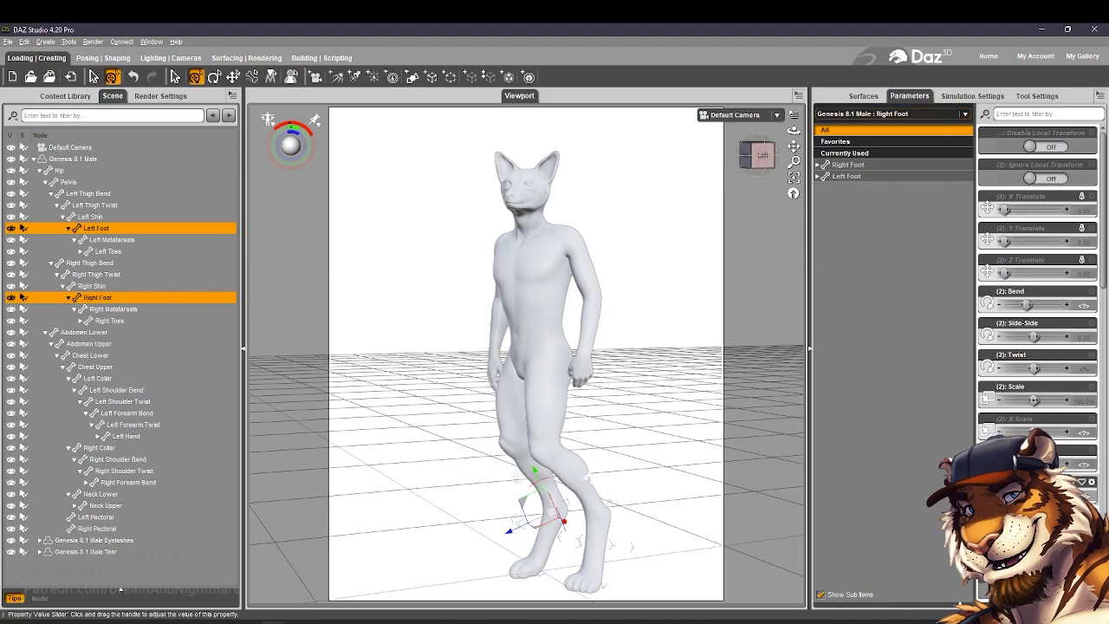
left_click_drag(1033, 496, 1038, 496)
key("ctrl+z")
Select the Left and Right Metatarsals bones together, scale them down along their length, and set their Bend to -4.71
left_click(95, 240)
left_click(101, 309, "ctrl")
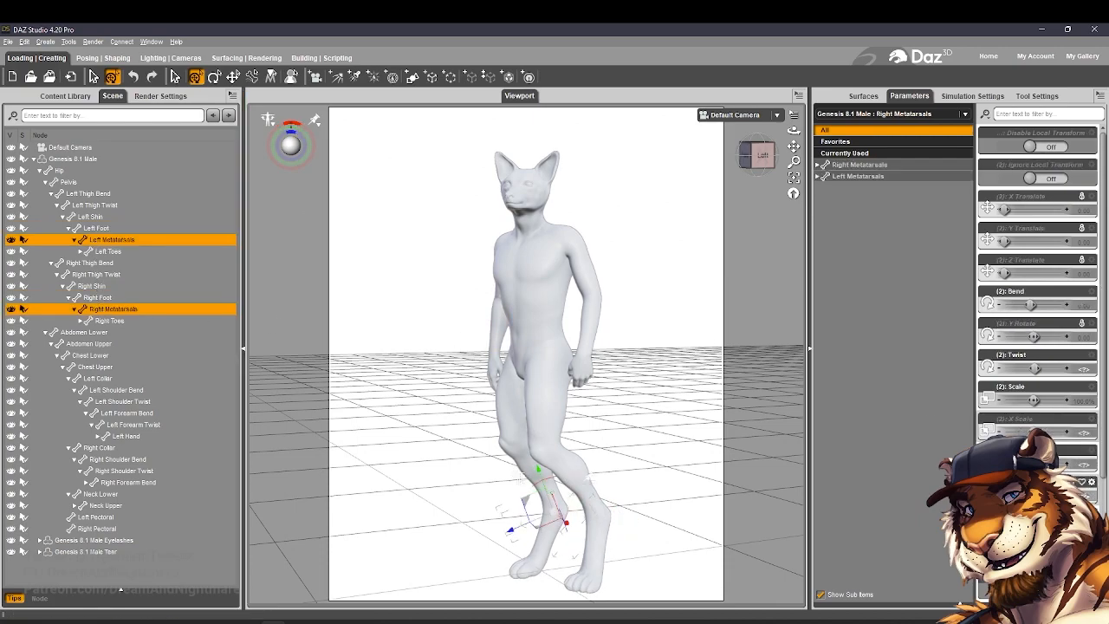
left_click_drag(1033, 496, 1022, 496)
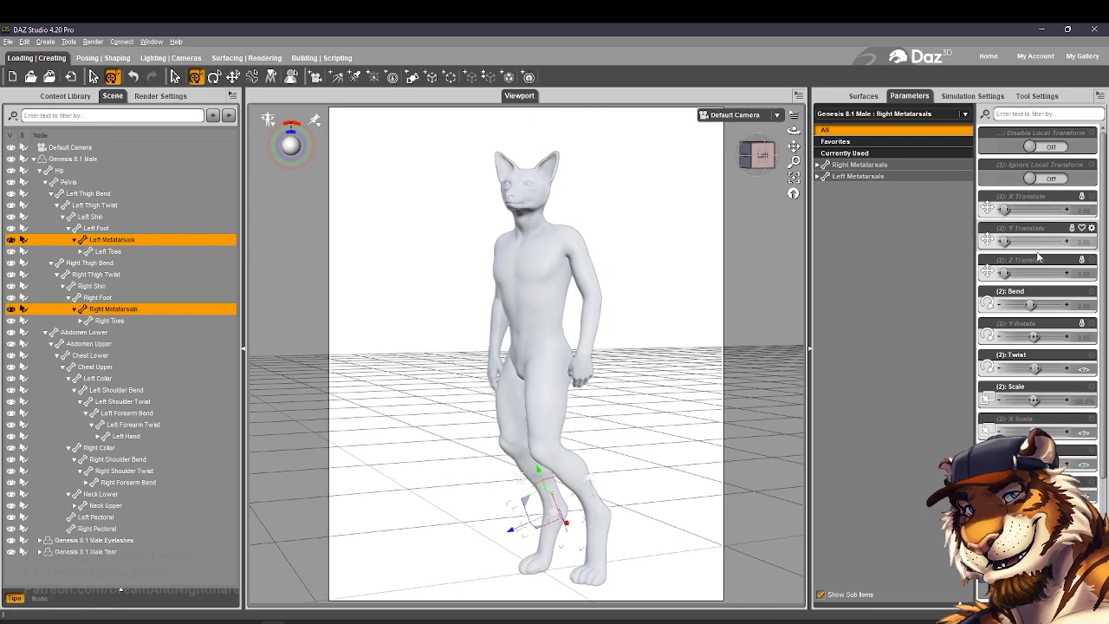
mouse_move(1031, 304)
left_mouse_down()
mouse_move(1017, 308)
mouse_move(1025, 305)
left_mouse_up()
Pose the legs into a wider stance, moving the right leg forward and angling the left foot down toward its toes
left_click(662, 532)
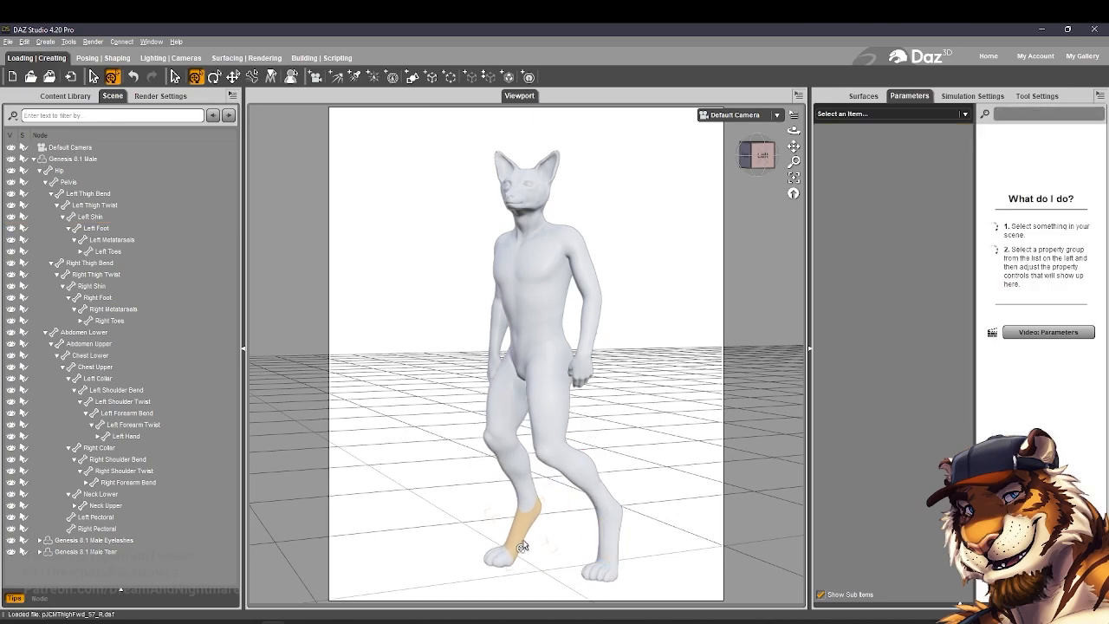
left_click(613, 522)
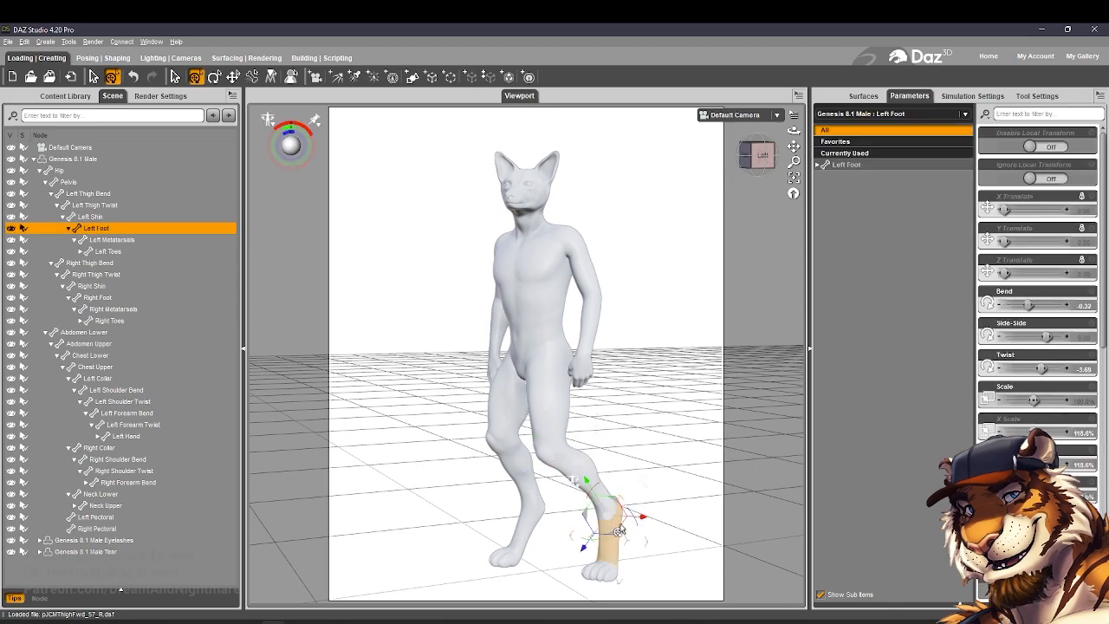
left_click(585, 565)
left_click(686, 526)
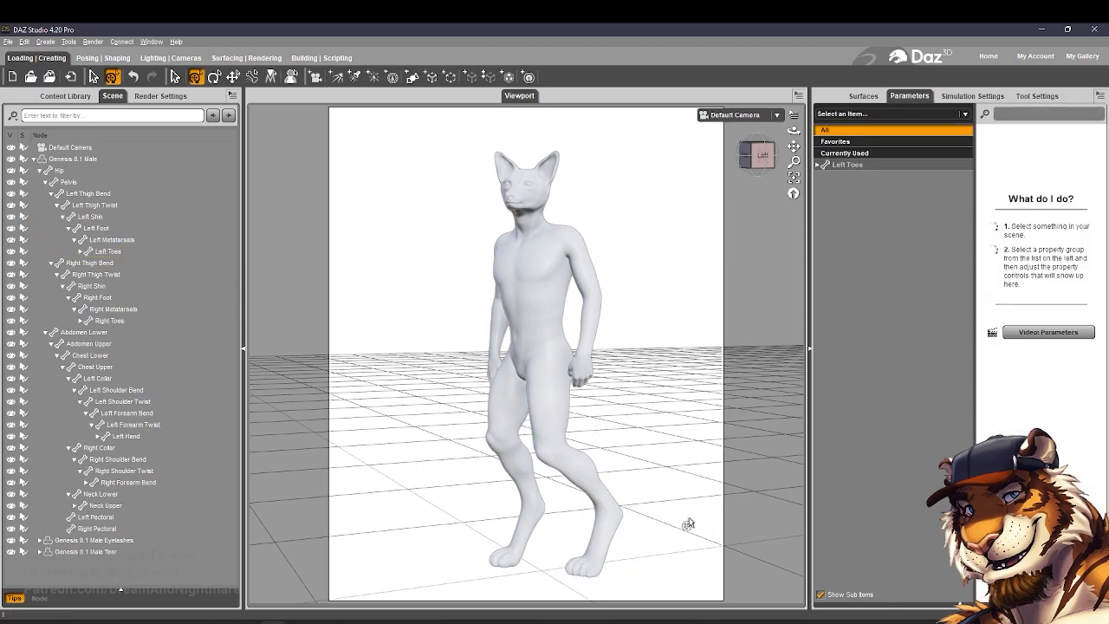
left_click(503, 555)
Select the whole figure, filter its parameters by reynard, and dial down the Reynard morph while keeping the fox head
double_click(545, 404)
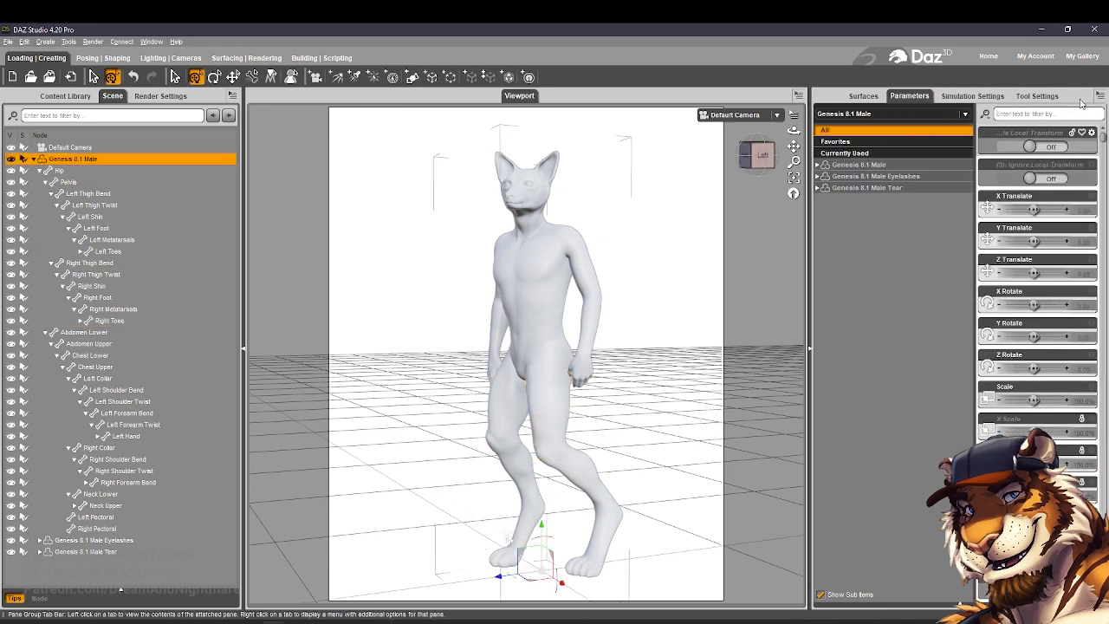
left_click(1040, 115)
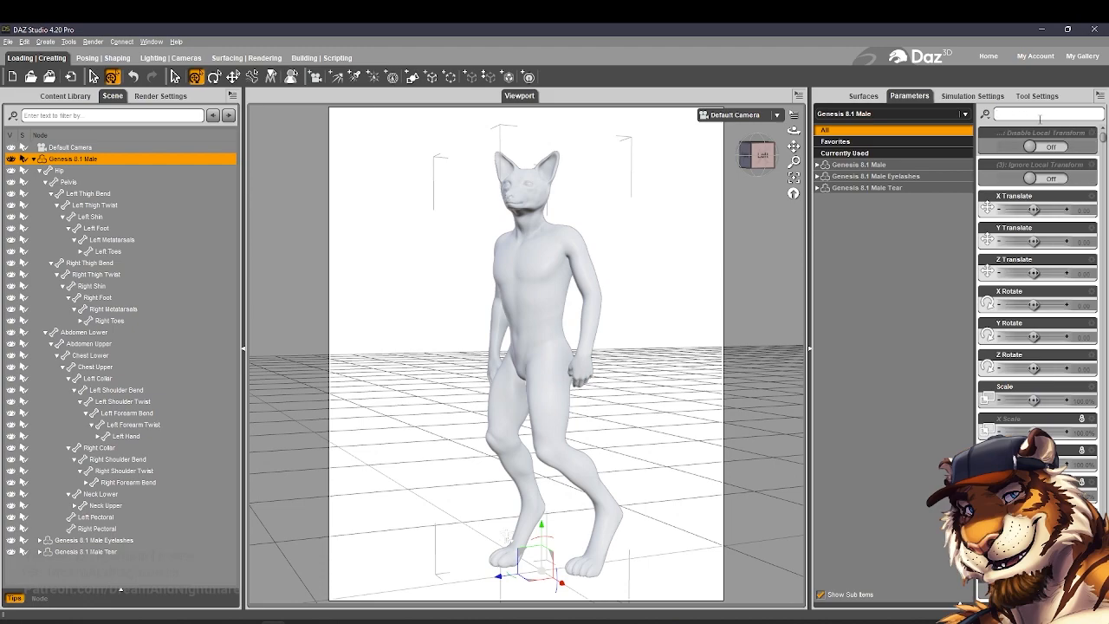
type("reynard")
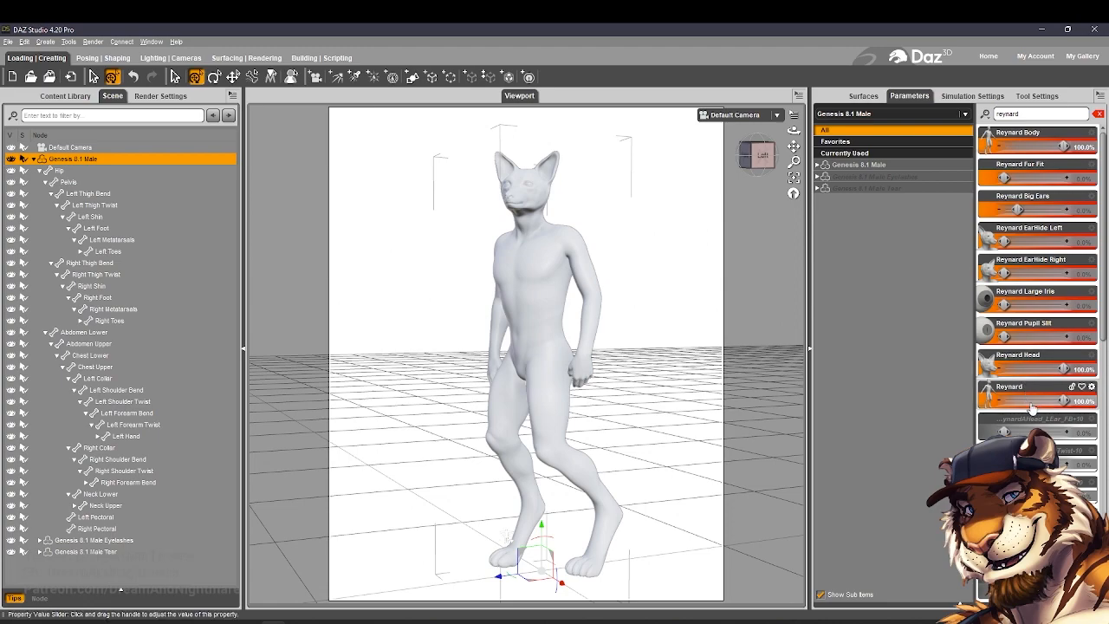
left_click_drag(1029, 402, 1099, 369)
left_click(668, 518)
Select the Left and Right Metatarsals bones together and enter new values for their X, Y and Z Scale
left_click(608, 558)
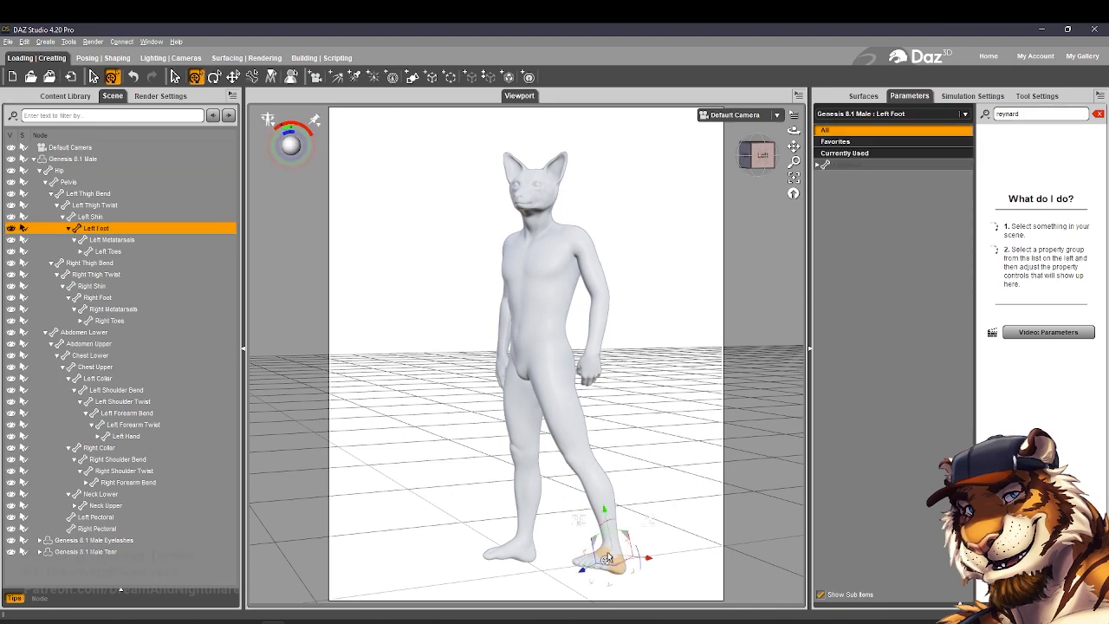
left_click(86, 240)
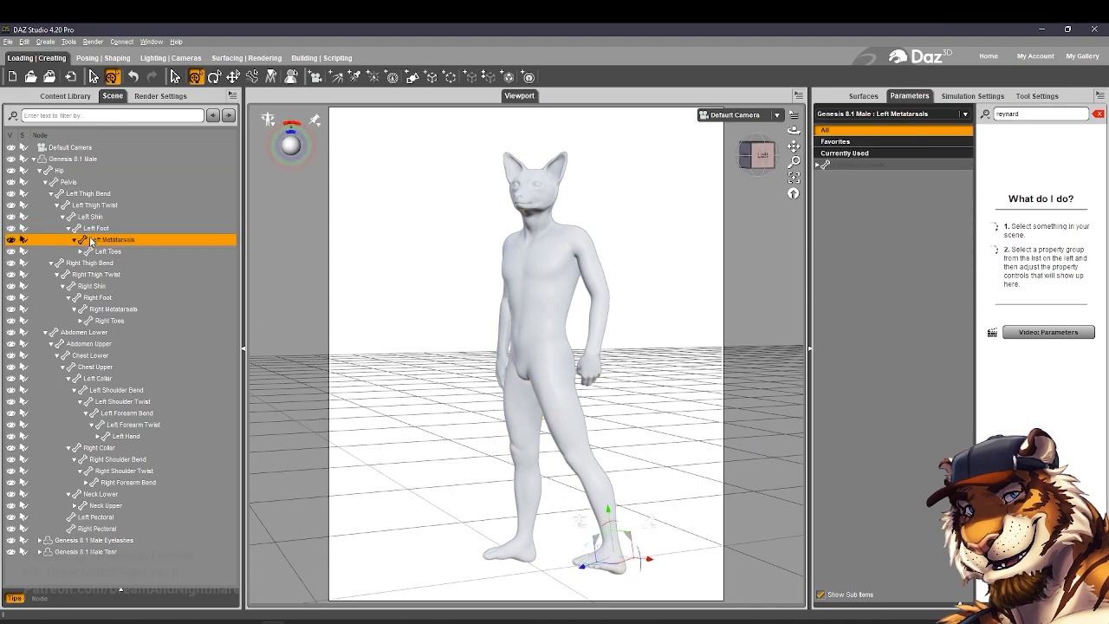
left_click(1099, 114)
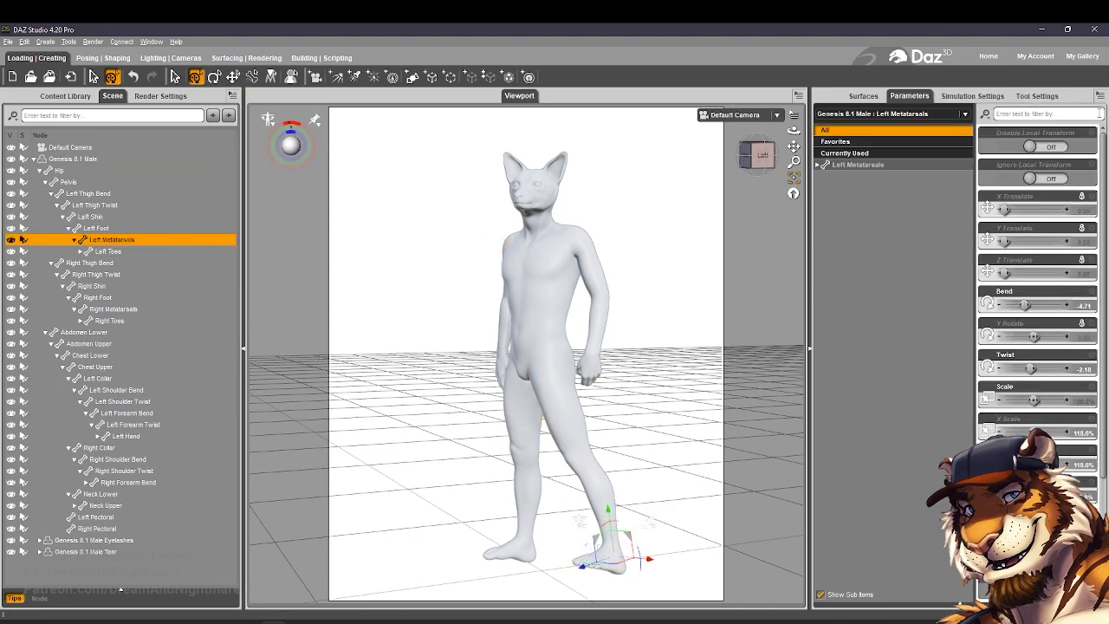
left_click(113, 309, "ctrl")
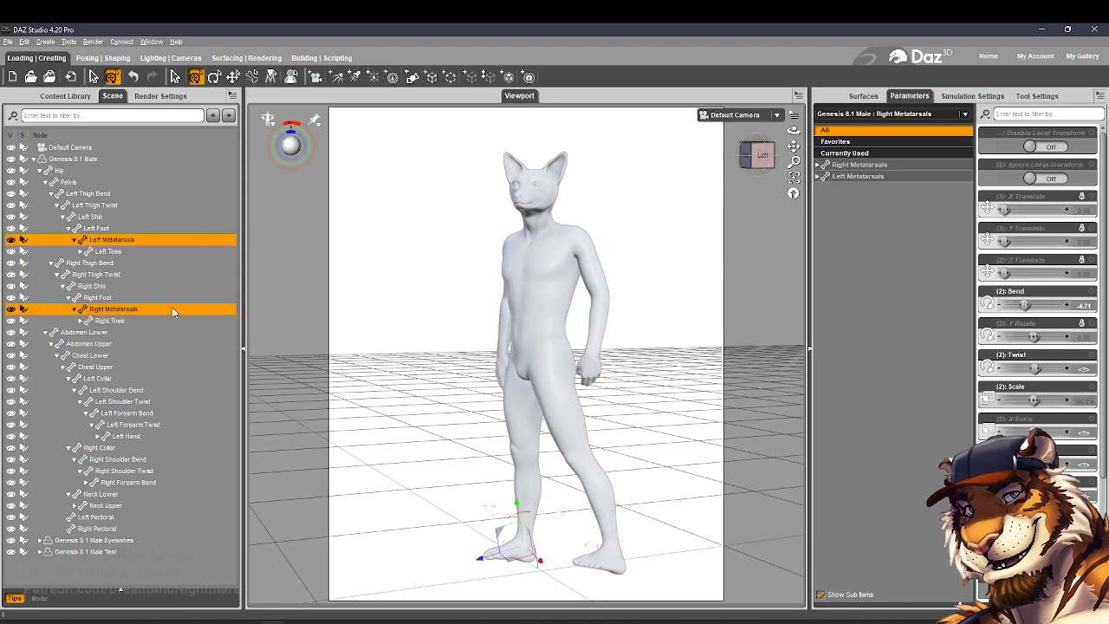
left_click(1083, 434)
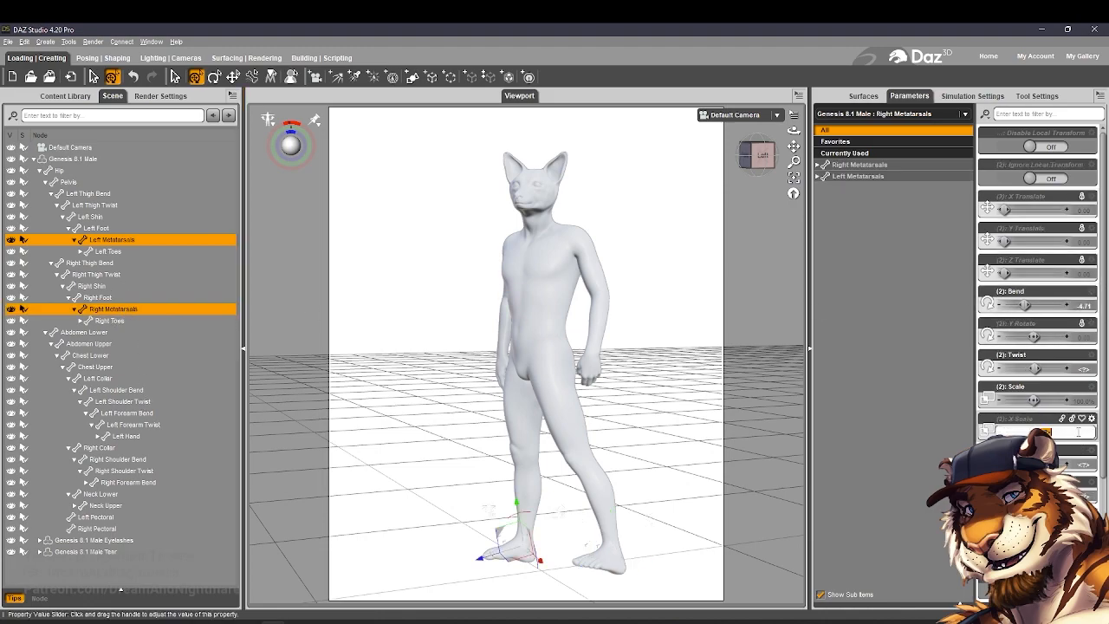
left_click(1084, 465)
left_click(1085, 497)
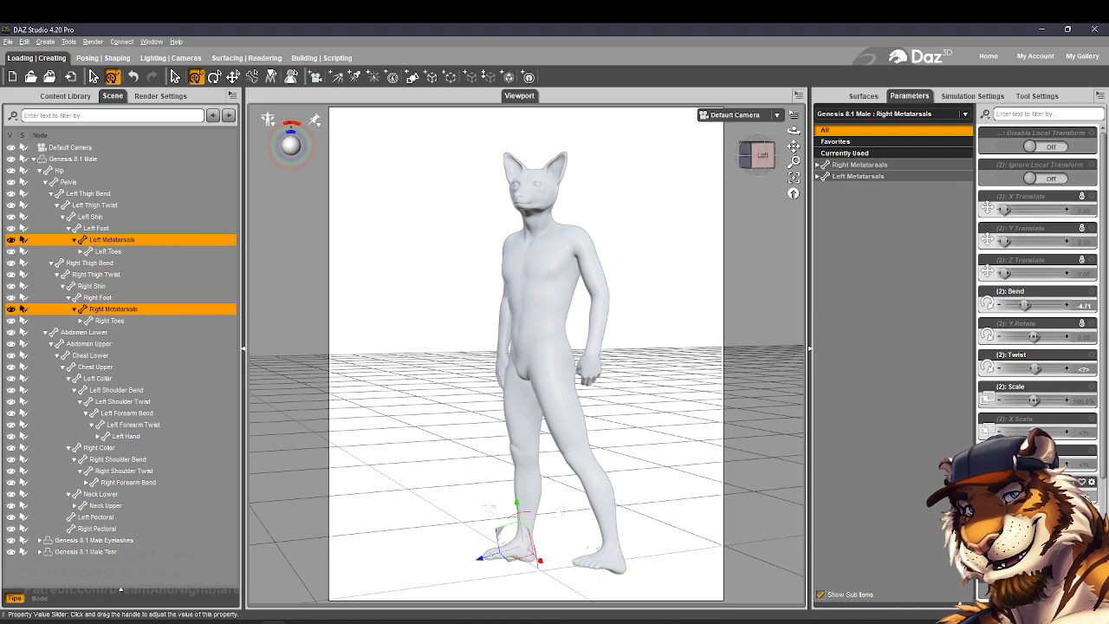
left_click(684, 517)
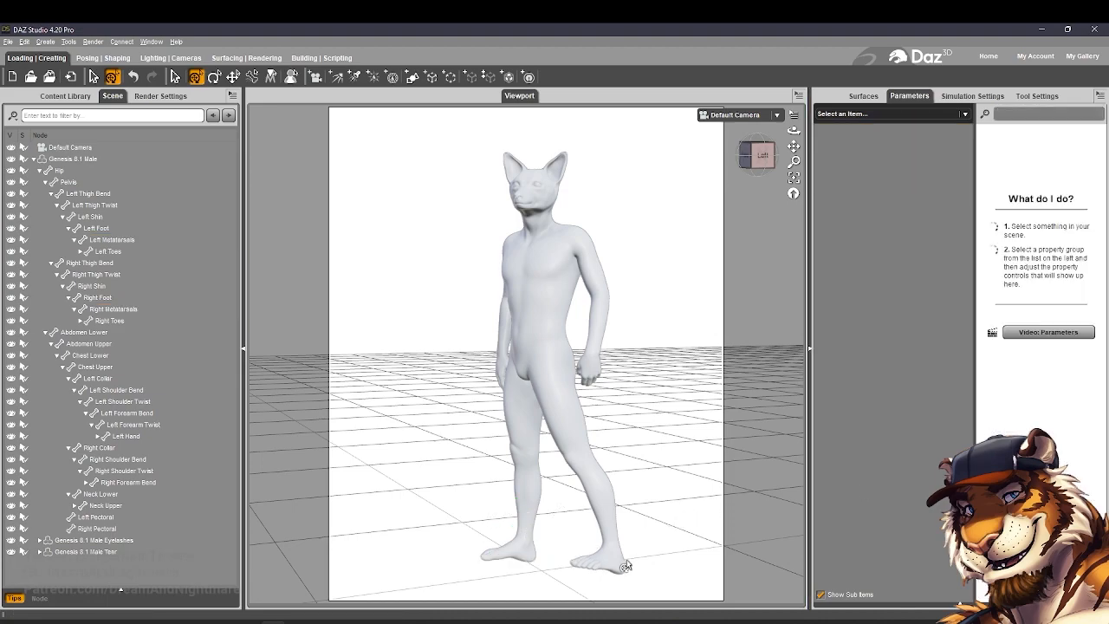
Select the Left and Right Toes bones together and enter new values for their axis scales
left_click(622, 566)
left_click(106, 251)
left_click(108, 240)
left_click(108, 251)
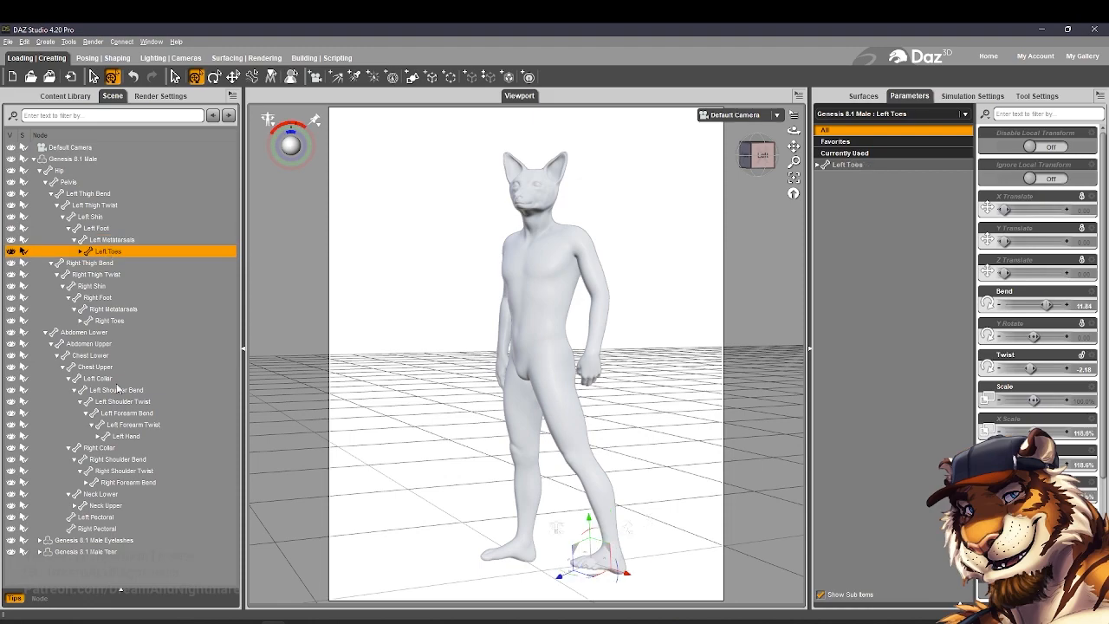
left_click(110, 321, "ctrl")
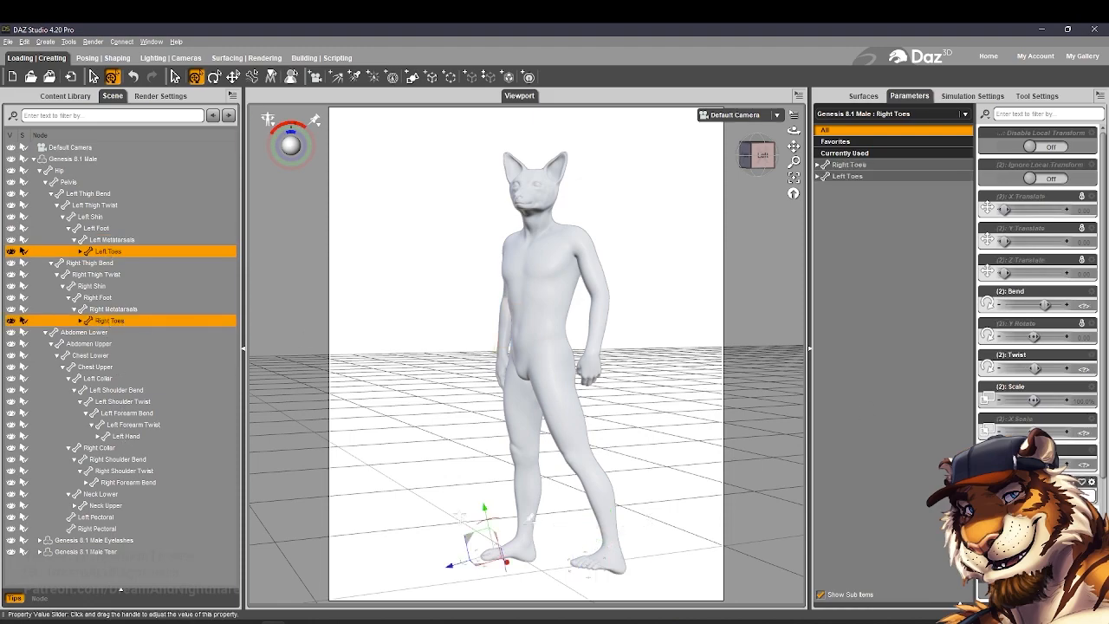
left_click(1086, 433)
left_click(645, 566)
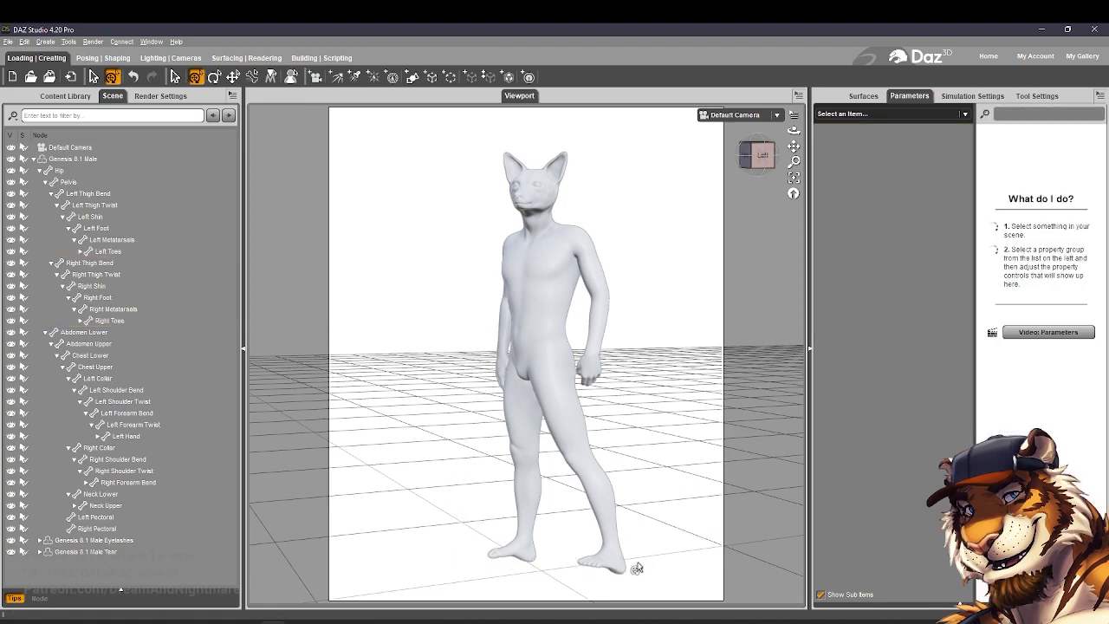
Select the Left Foot bone and set its Bend to -8.69
left_click(621, 567)
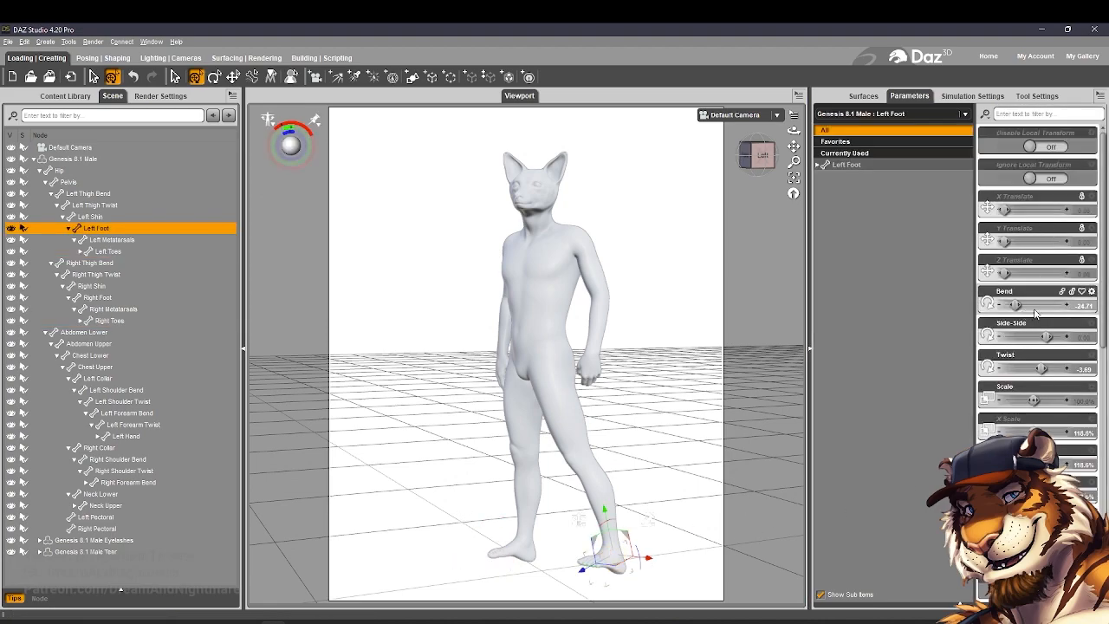
left_click(613, 551)
double_click(614, 560)
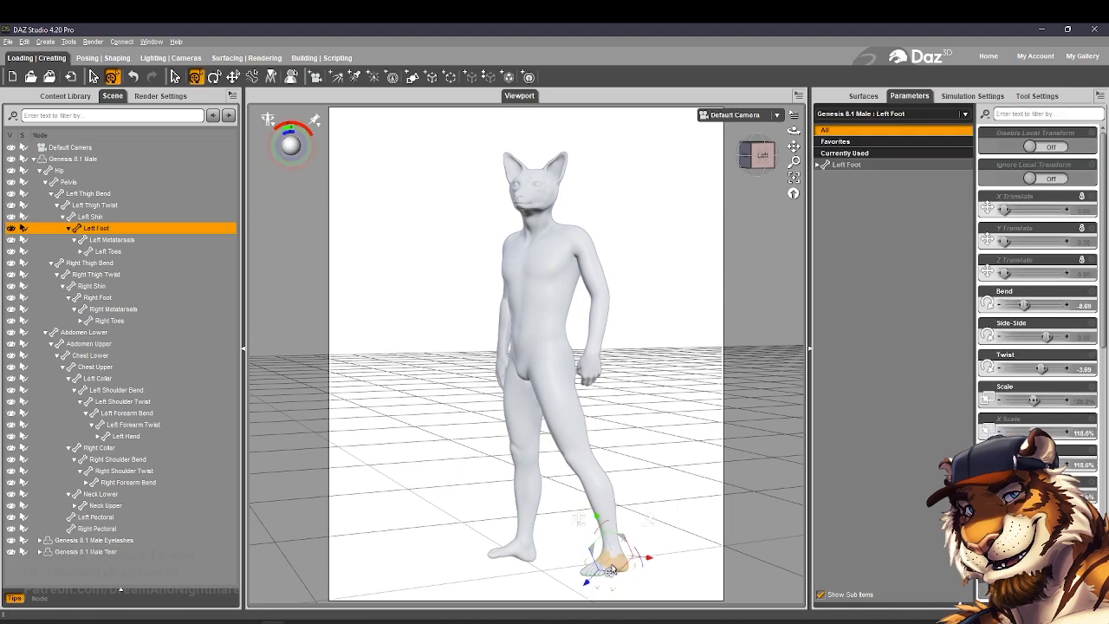
Filter the whole figure's parameters by propagating and set the Foot Propagating Scale to 57.4%
left_click(1011, 115)
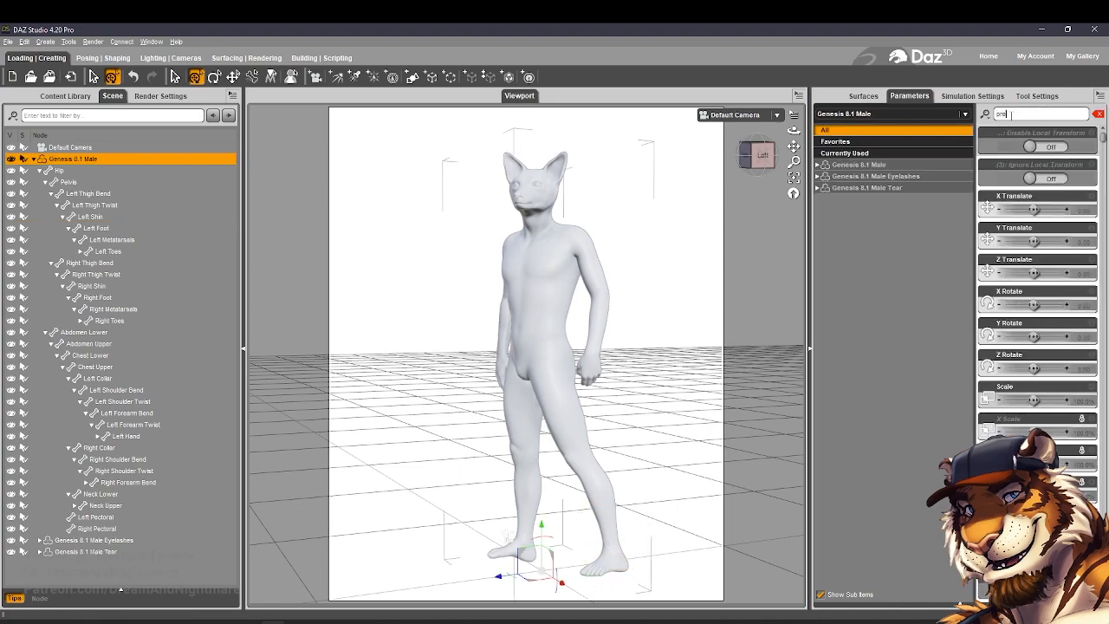
type("propagating")
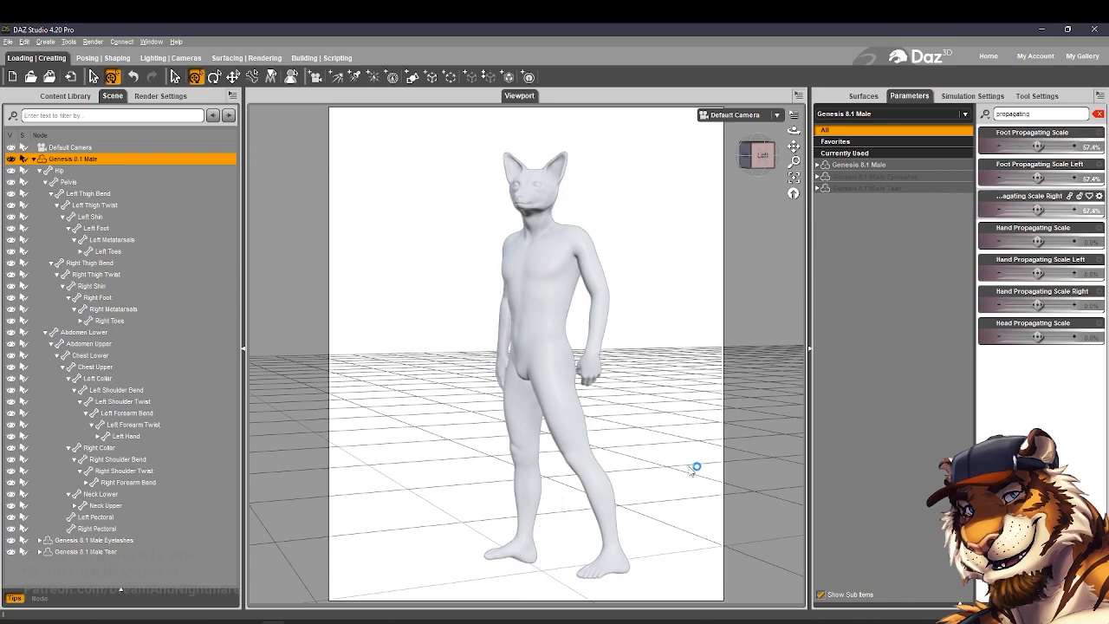
left_click(626, 563)
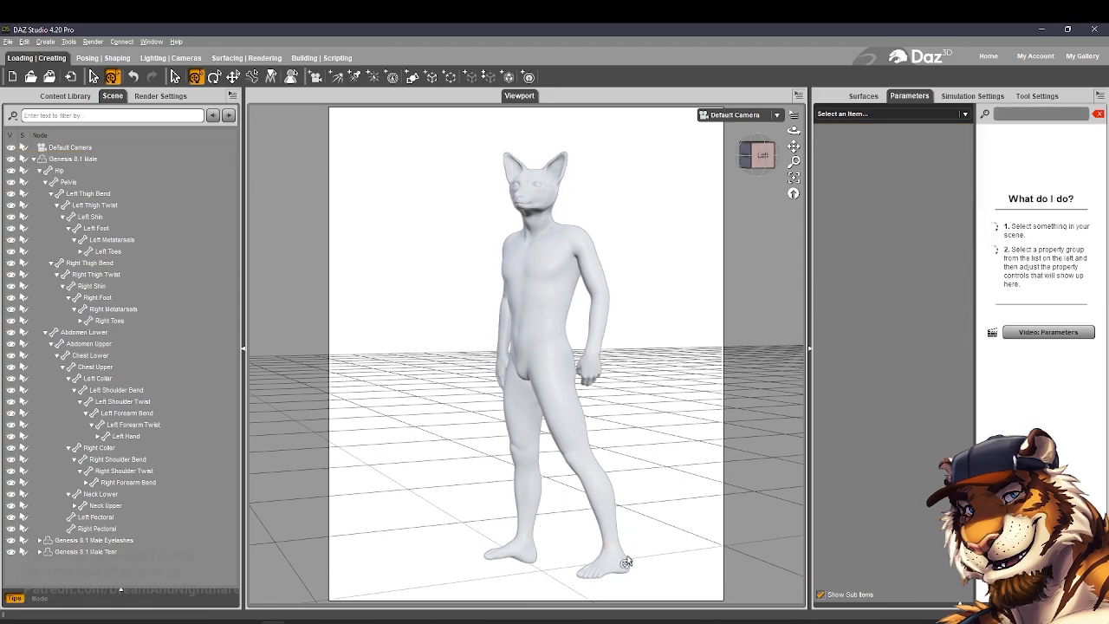
Apply the EPCM - Full Body 03M Genesis 8 Male pose to the whole figure
left_click(541, 251)
left_click(69, 96)
double_click(160, 505)
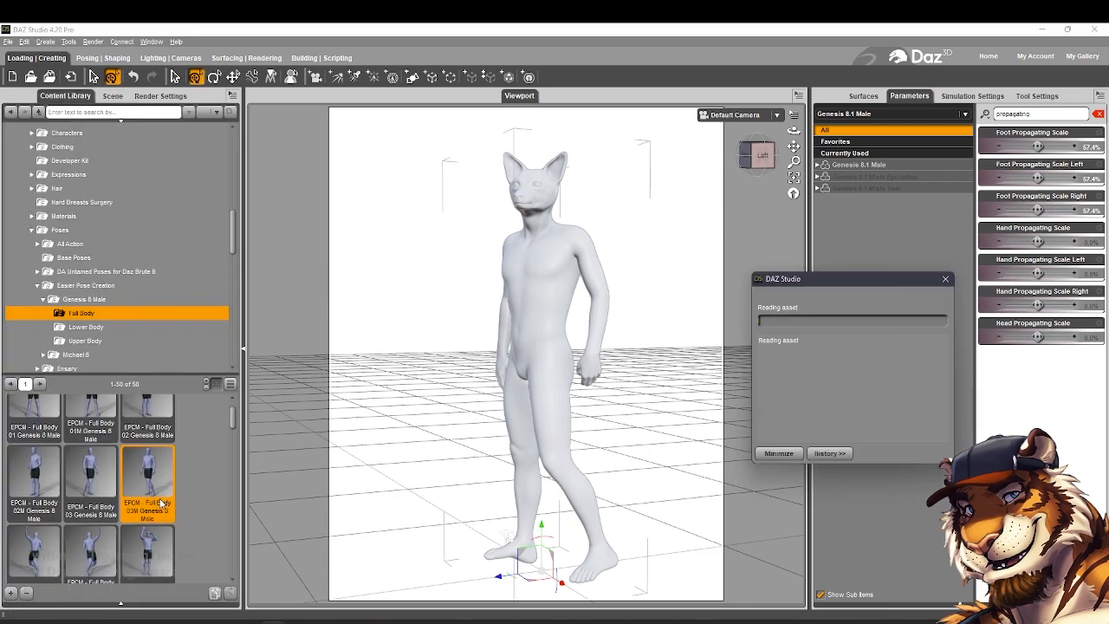
left_click(542, 468)
Reposition both feet for a steadier stance, moving the right foot outward, and adjust the Left Foot bone's rotation
left_click(613, 544)
left_click_drag(575, 567, 610, 578)
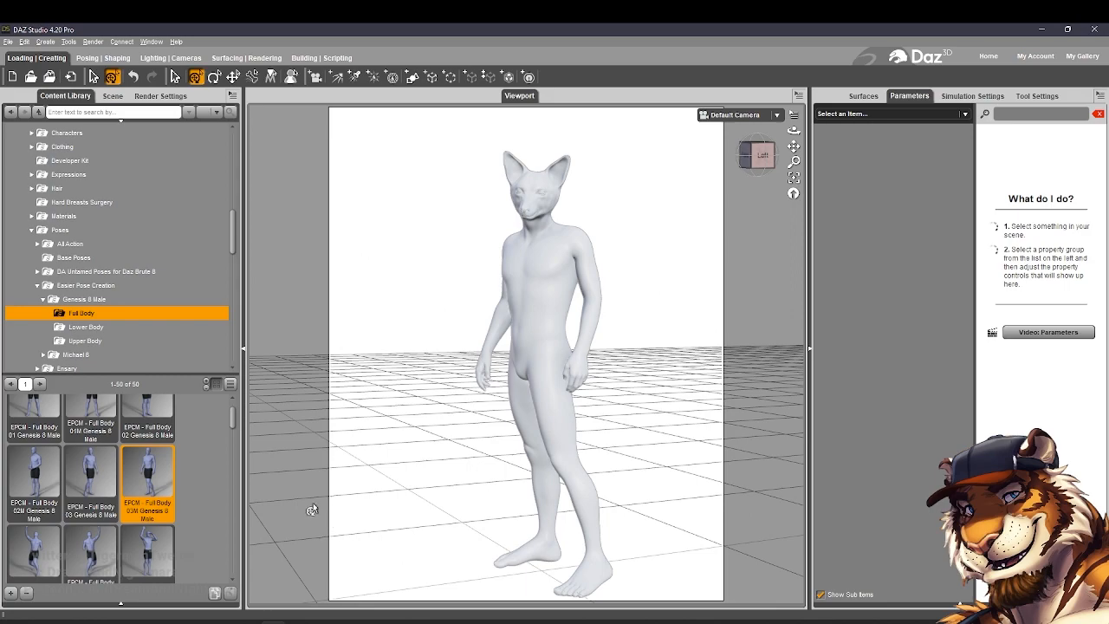
left_click_drag(542, 557, 521, 560)
left_click(608, 573)
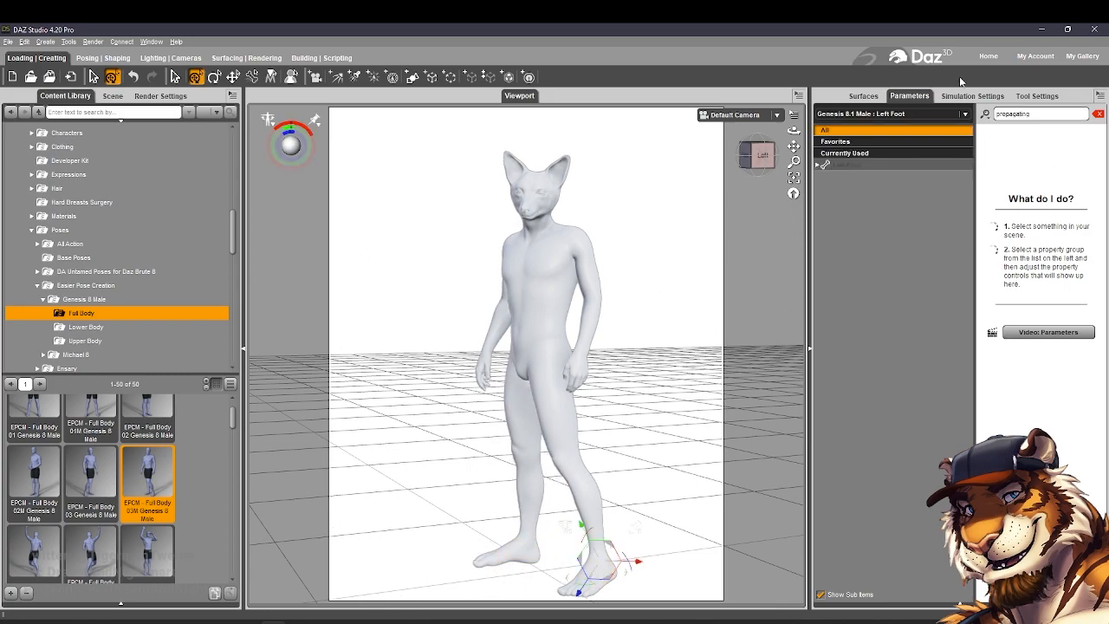
left_click(1098, 114)
left_click_drag(1038, 337, 1026, 307)
left_click(645, 514)
mouse_move(794, 131)
left_mouse_down()
mouse_move(819, 128)
mouse_move(792, 131)
left_mouse_up()
Adjust the Left Collar's Front-Back rotation and move the left hand away from the body
left_click(594, 246)
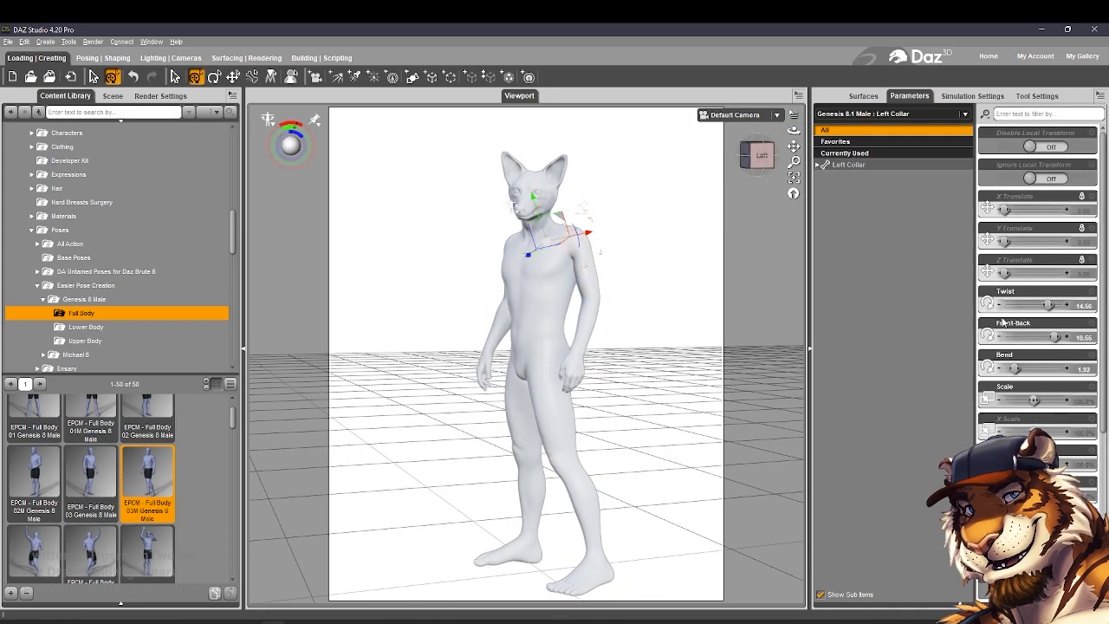
left_click_drag(1040, 339, 1046, 340)
left_click(651, 409)
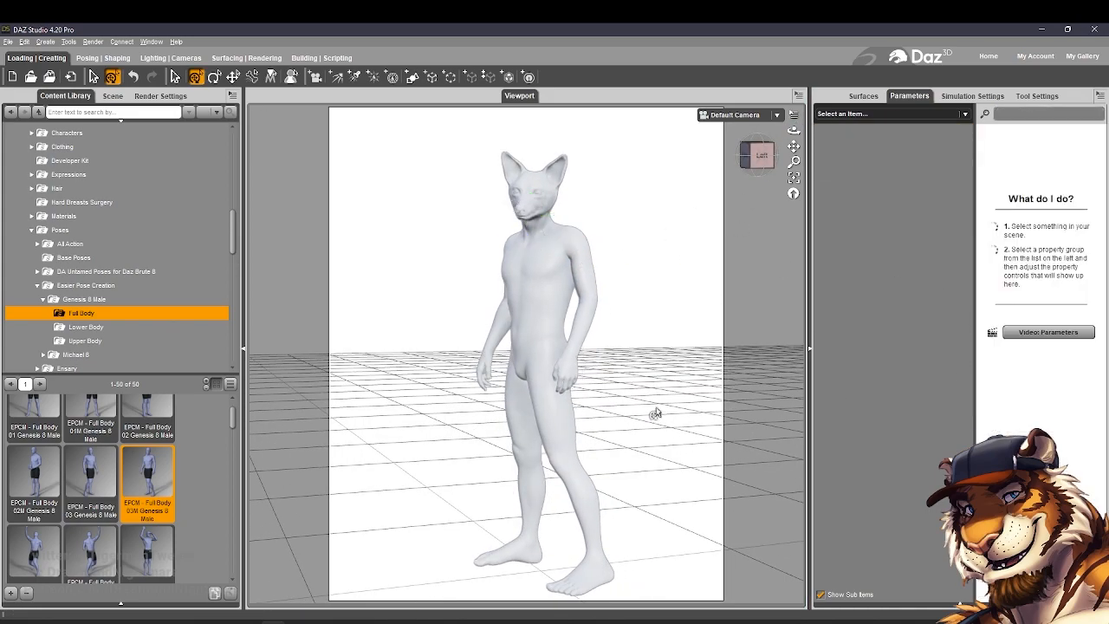
left_click_drag(583, 363, 584, 368)
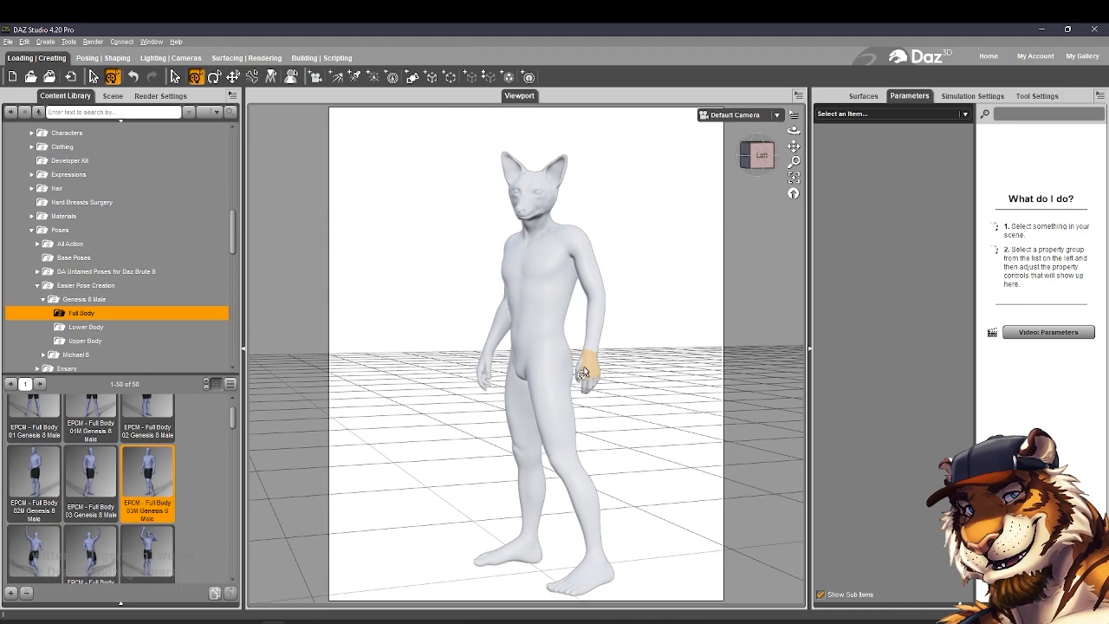
Curl the fingers of both hands slightly with their grasp pose controls, setting the left hand's grasp to about 19%
left_click_drag(793, 131, 828, 127)
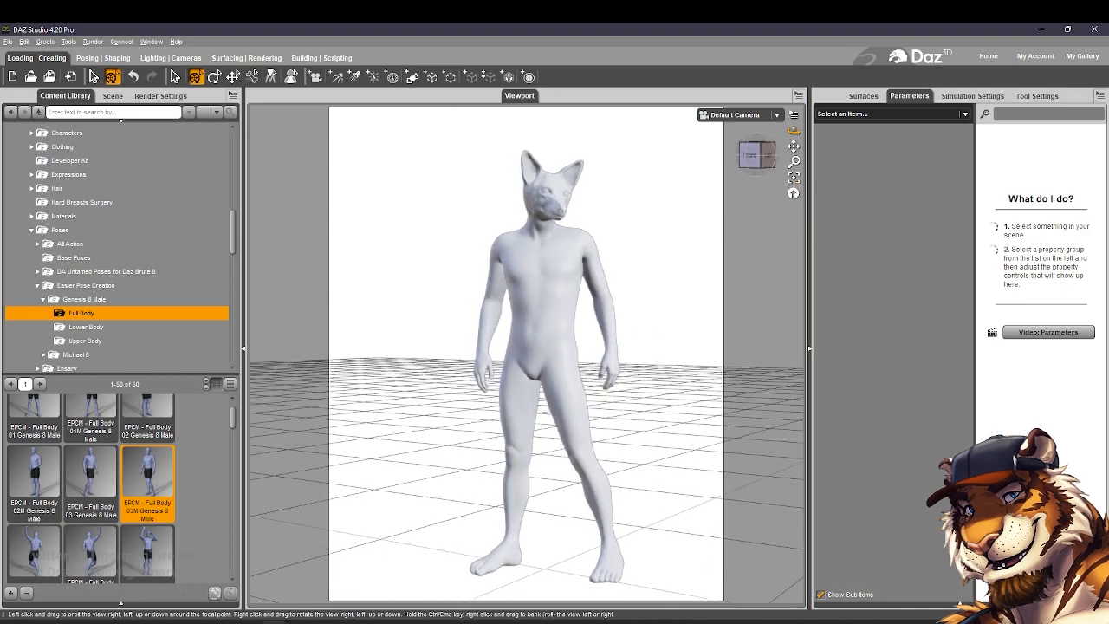
left_click(483, 378)
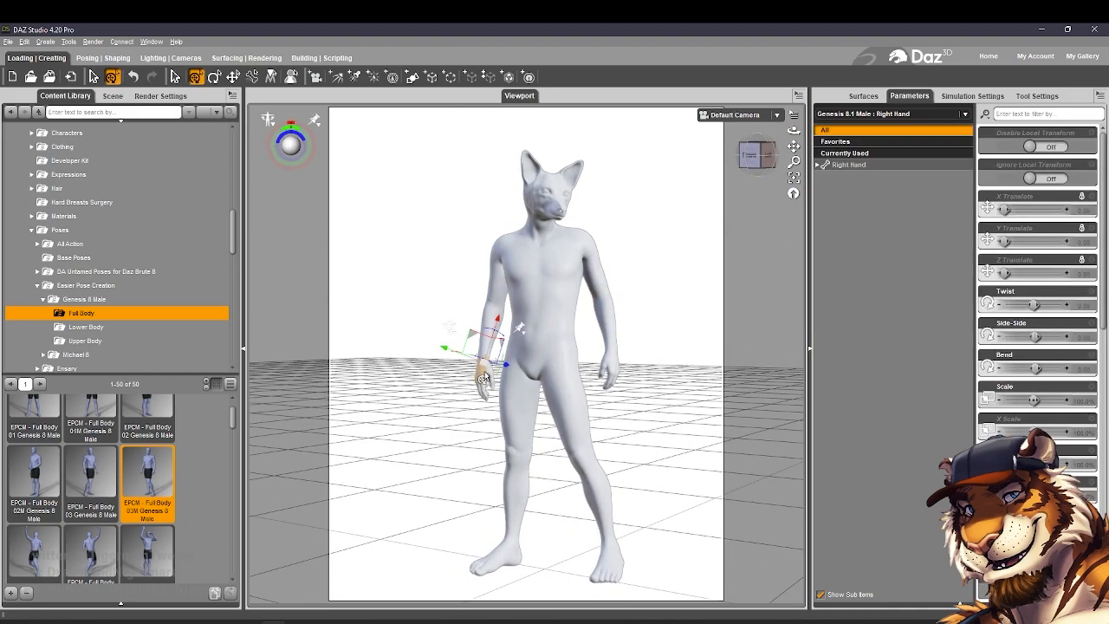
left_click(837, 167)
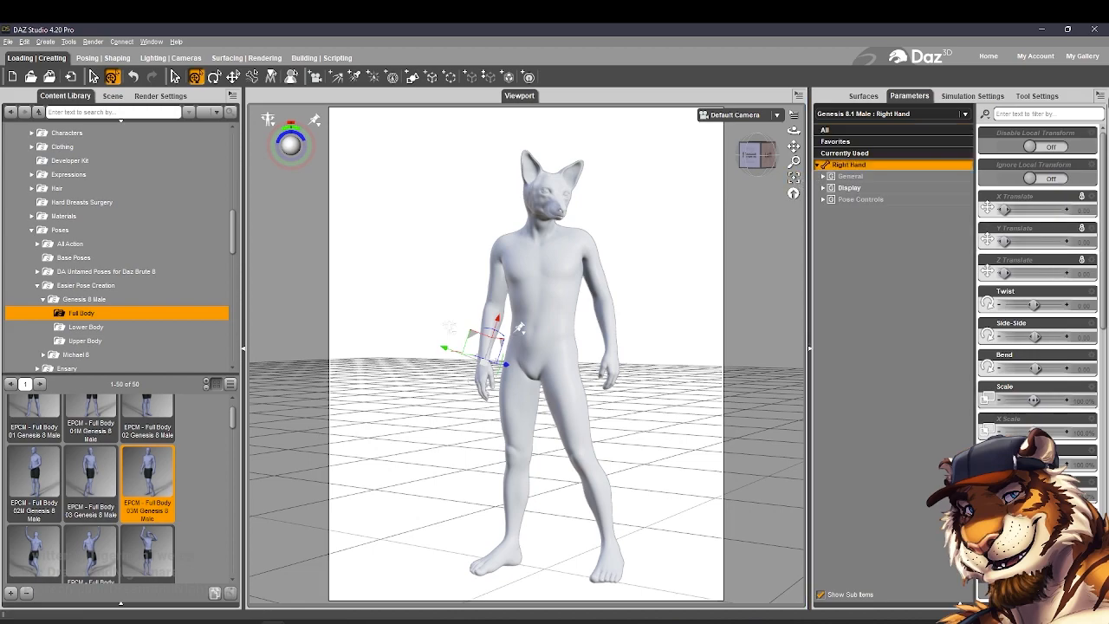
left_click(858, 199)
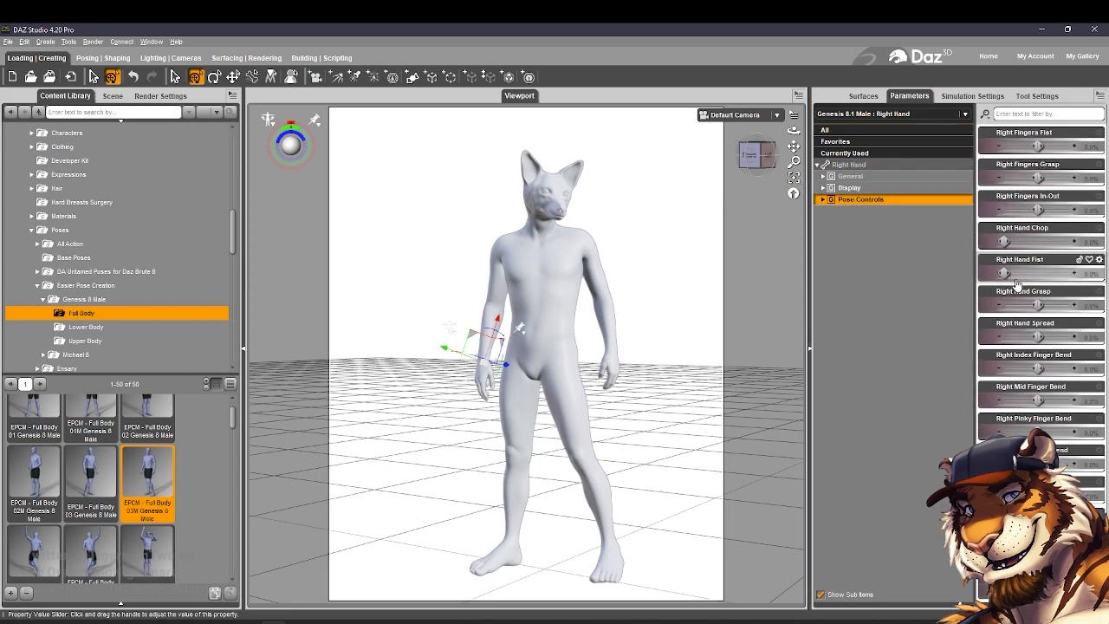
left_click(622, 370)
left_click(622, 370)
left_click_drag(1048, 311, 1041, 311)
left_click_drag(760, 157, 757, 257)
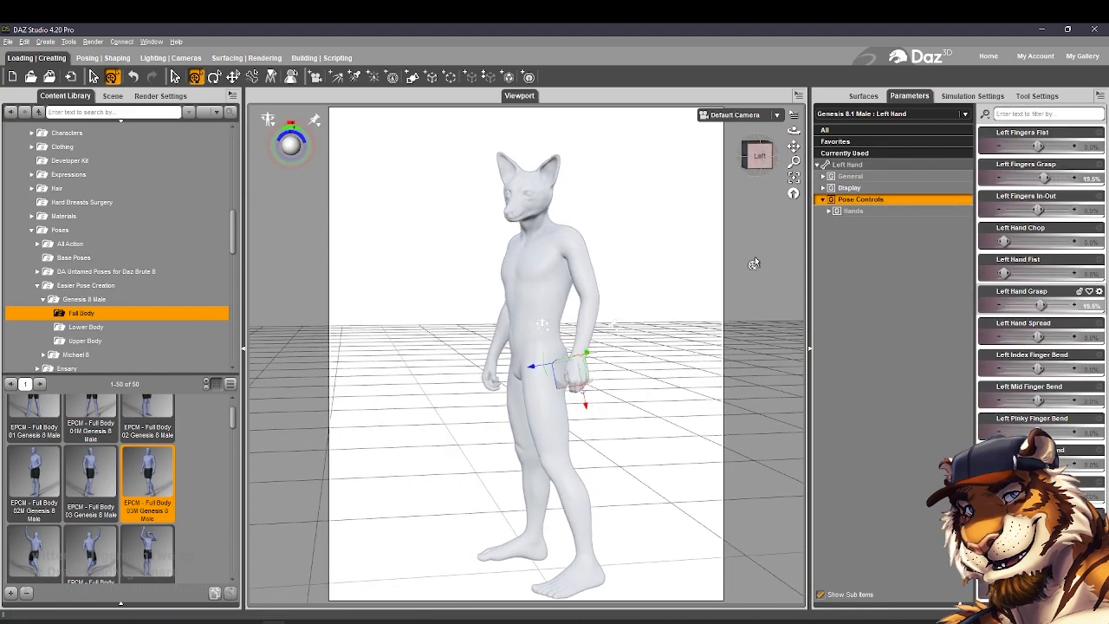
left_click(757, 261)
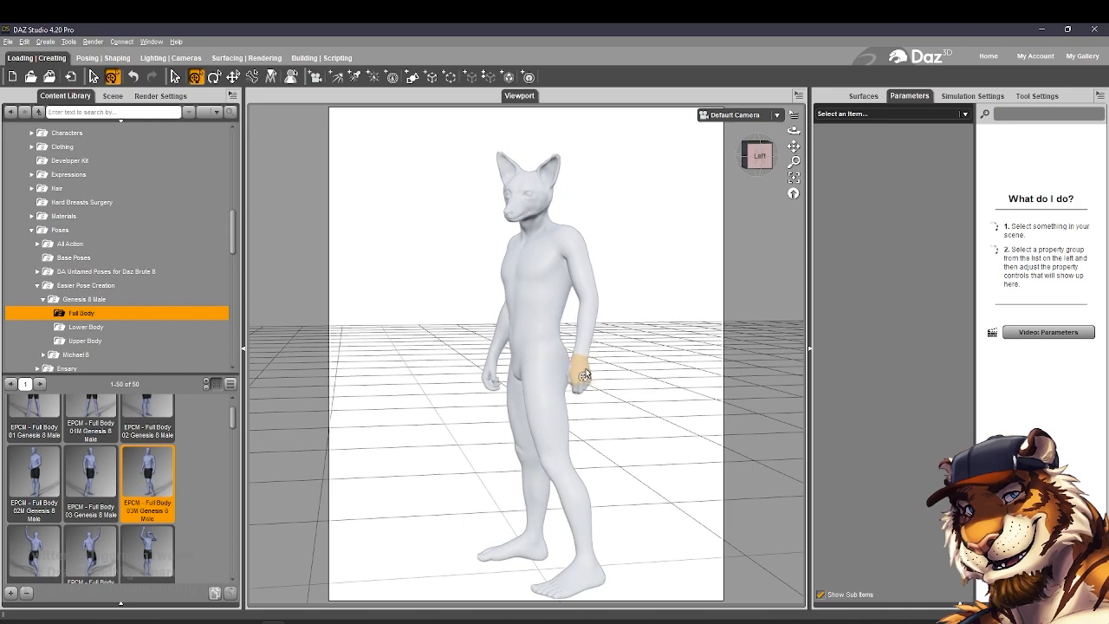
Turn the head by setting the Neck Lower bone's Twist to 9.10
left_click_drag(759, 157, 782, 149)
left_click(528, 232)
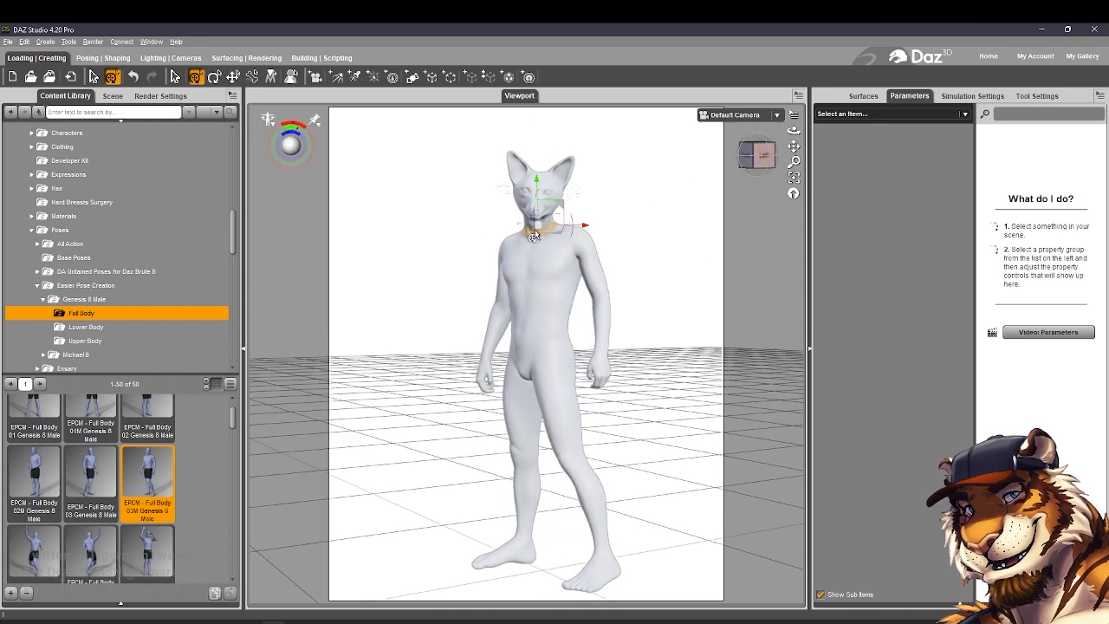
left_click_drag(1070, 337, 1033, 370)
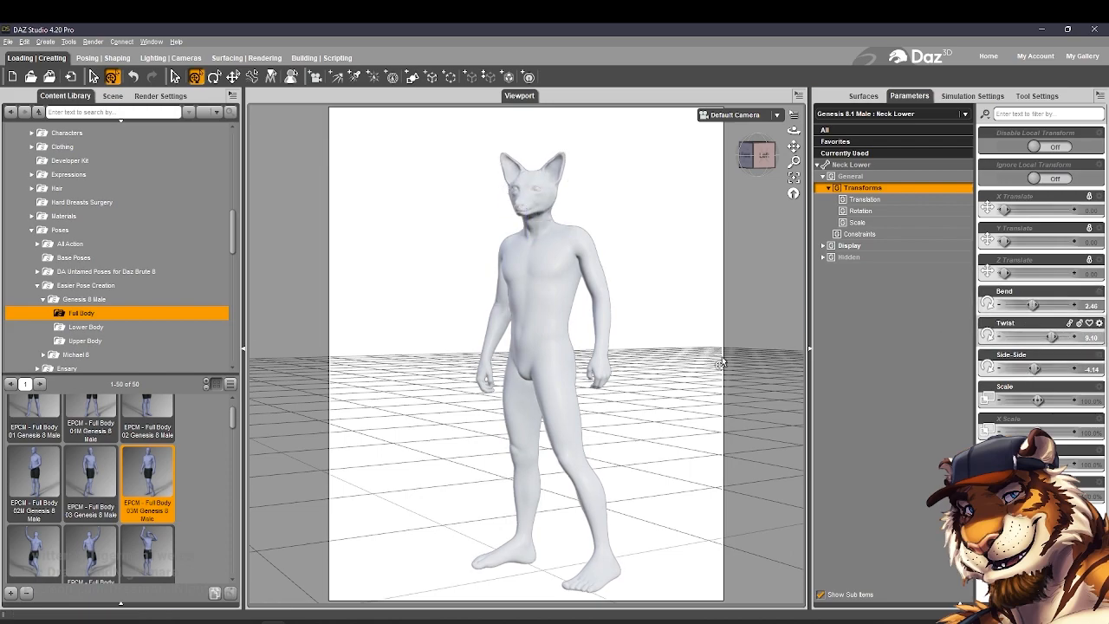
Rotate the Left Thigh Bend bone to bring the left leg slightly closer to the right leg
left_click(612, 556)
left_click(610, 557)
left_click(549, 362)
left_click(571, 412)
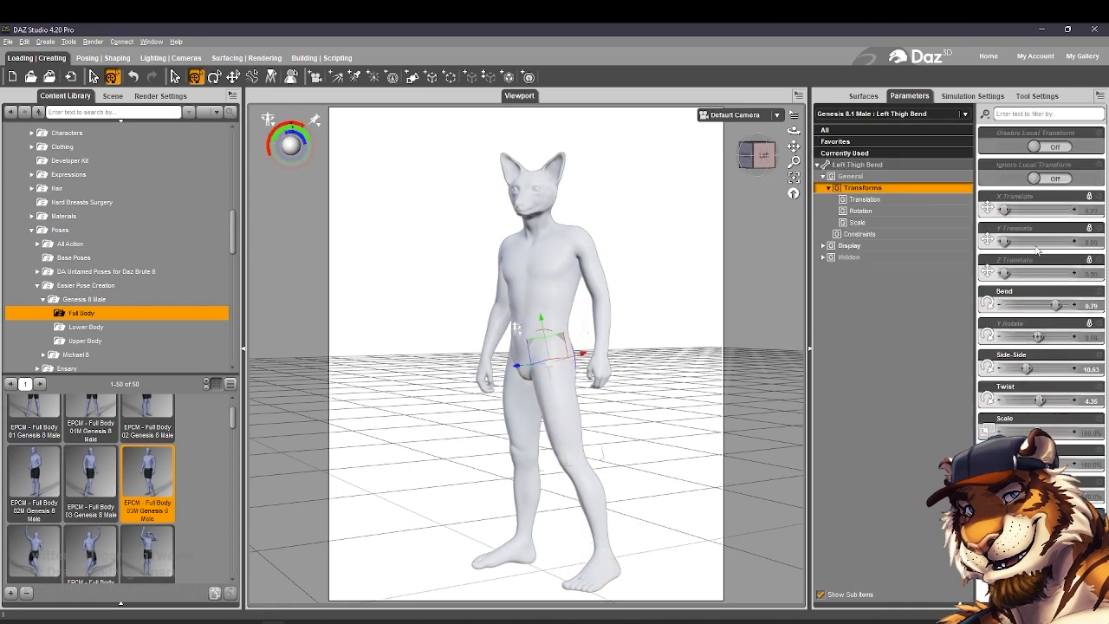
left_click(734, 307)
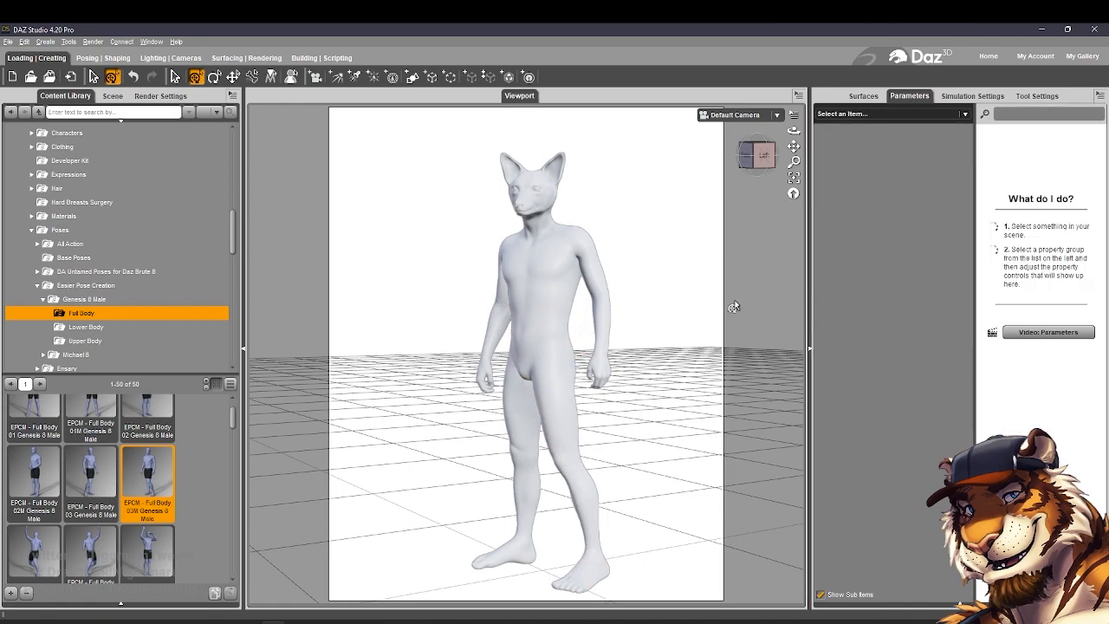
Save the scene as 2124 in the daz folder, with the camera reframed on the standing fox figure
left_click_drag(794, 130, 805, 127)
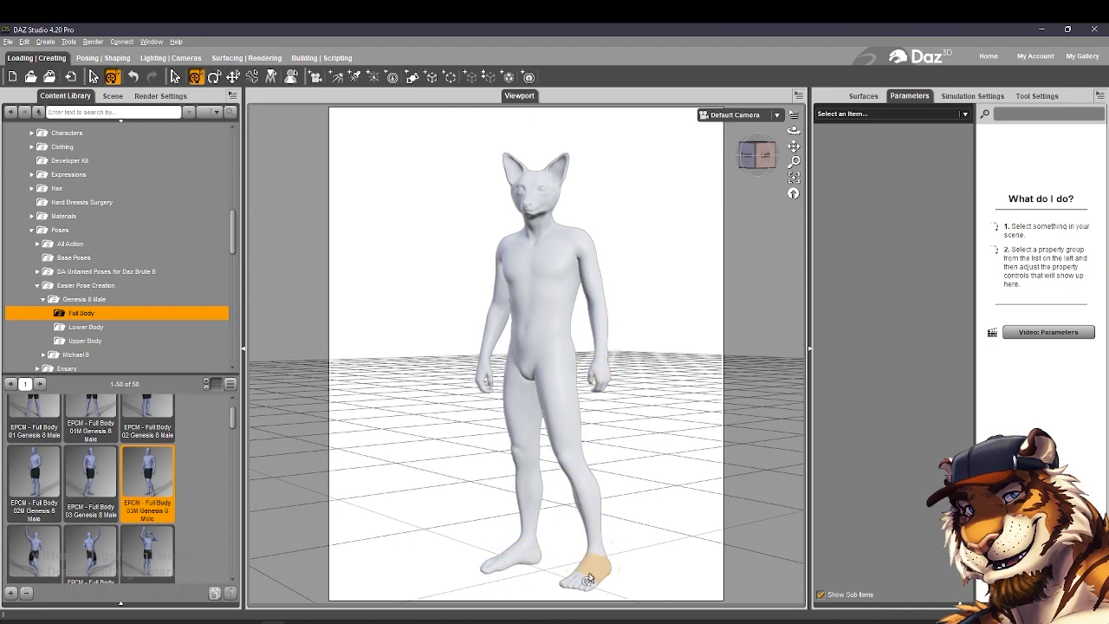
left_click_drag(794, 131, 806, 132)
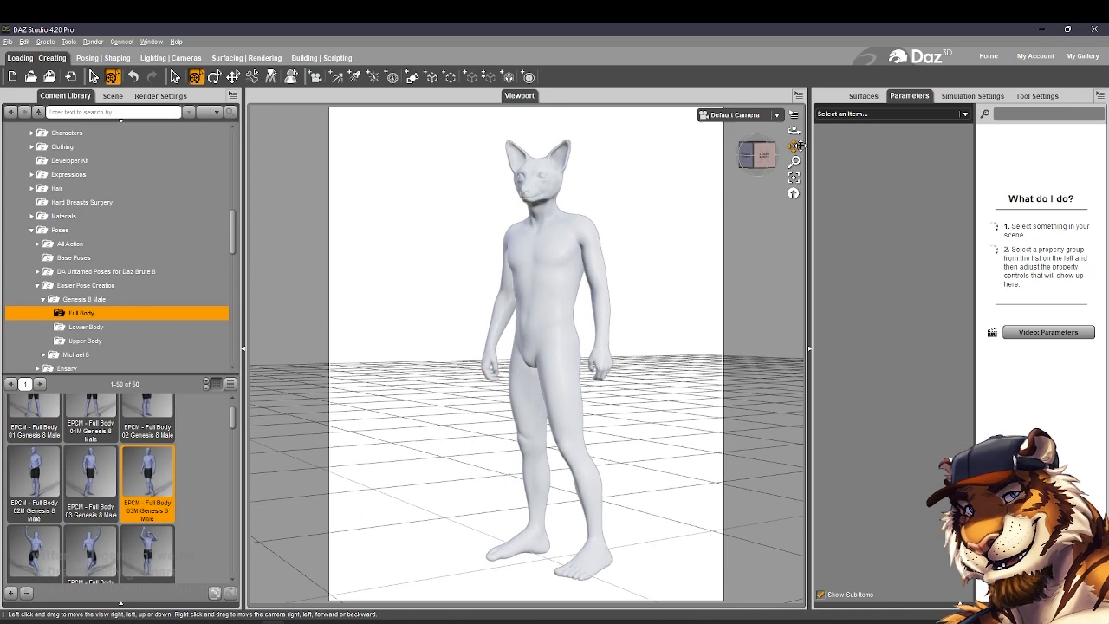
mouse_move(796, 145)
left_mouse_down()
mouse_move(810, 146)
mouse_move(792, 146)
left_mouse_up()
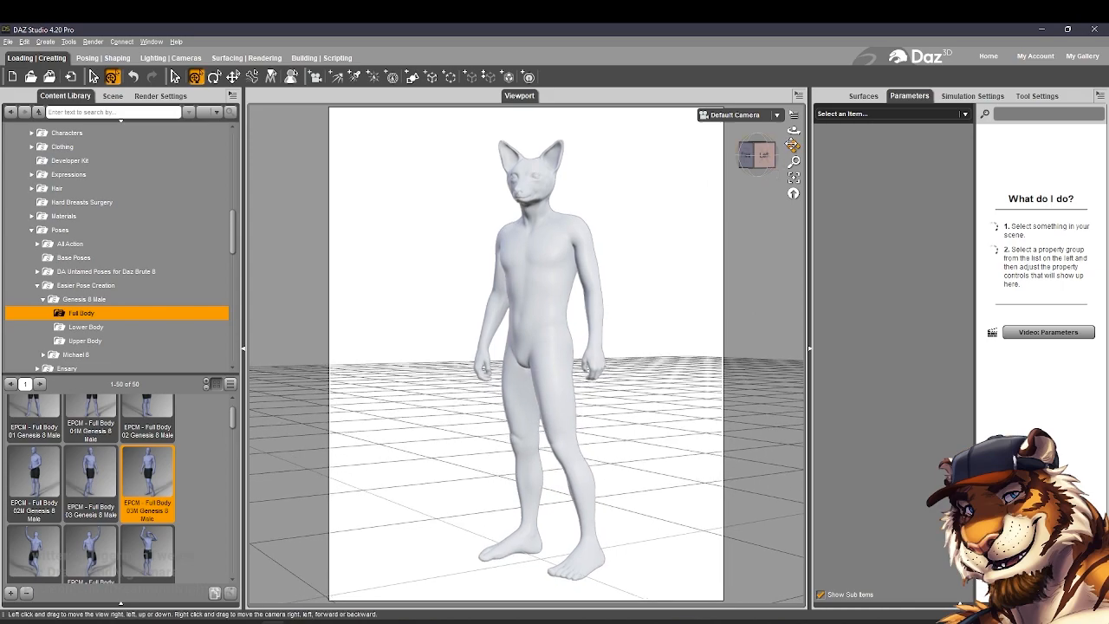
left_click(9, 42)
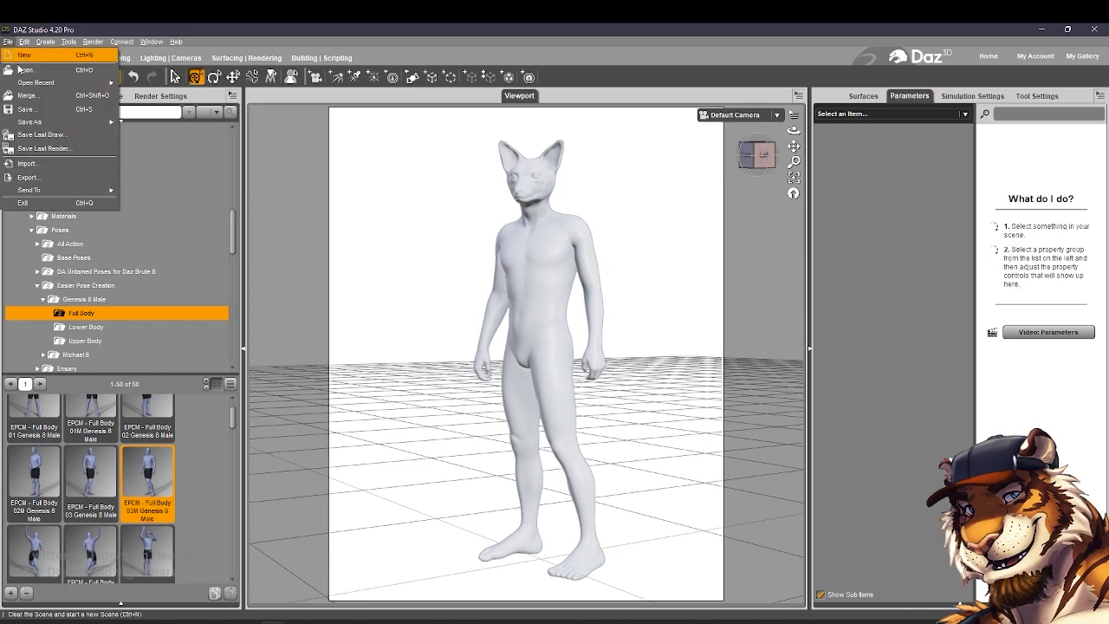
left_click(26, 109)
type("2124")
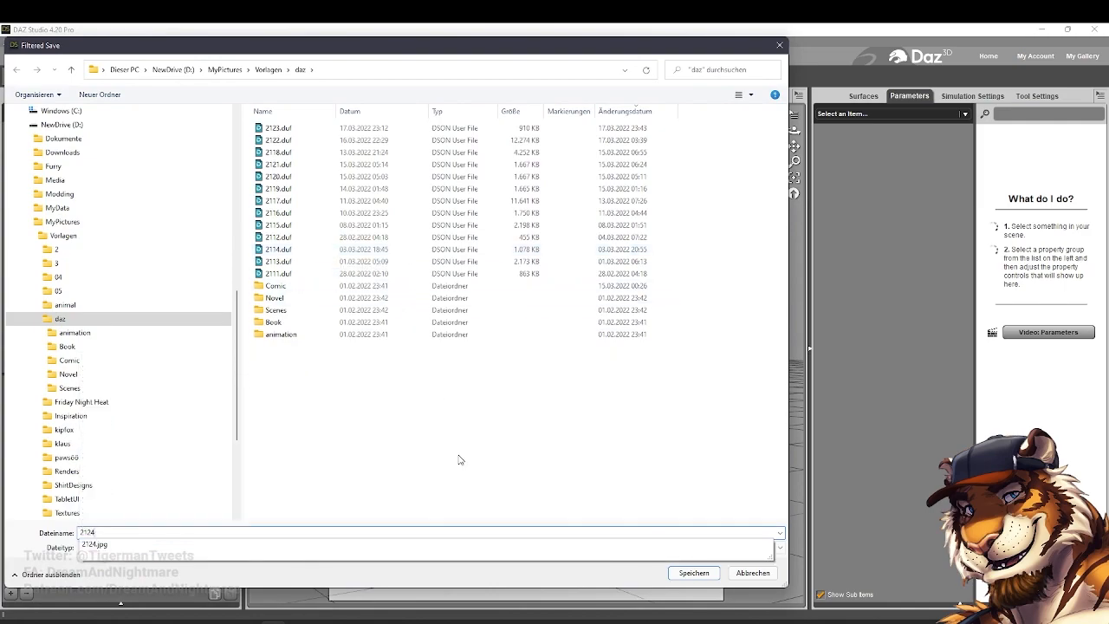
key("Return")
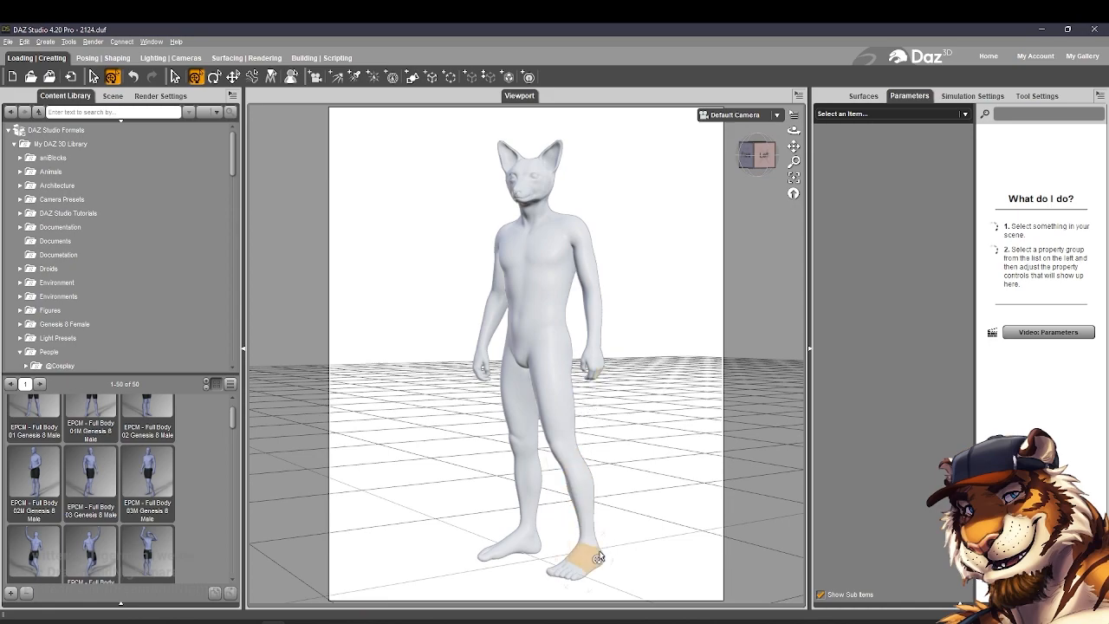
Move the left foot slightly outward and open the Upper Body poses under Easier Pose Creation, Genesis 8 Male
left_click_drag(605, 558, 600, 552)
scroll(113, 260, "down", 10)
left_click(69, 276)
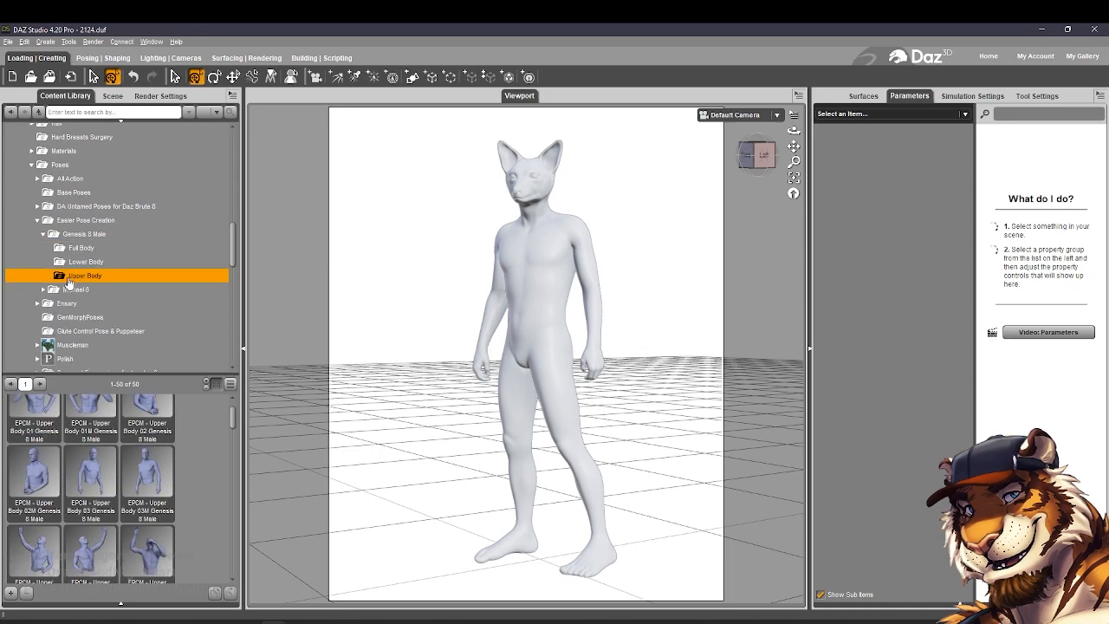
Try the EPCM Upper Body 03 and 03M poses on the Genesis 8.1 Male figure
double_click(91, 475)
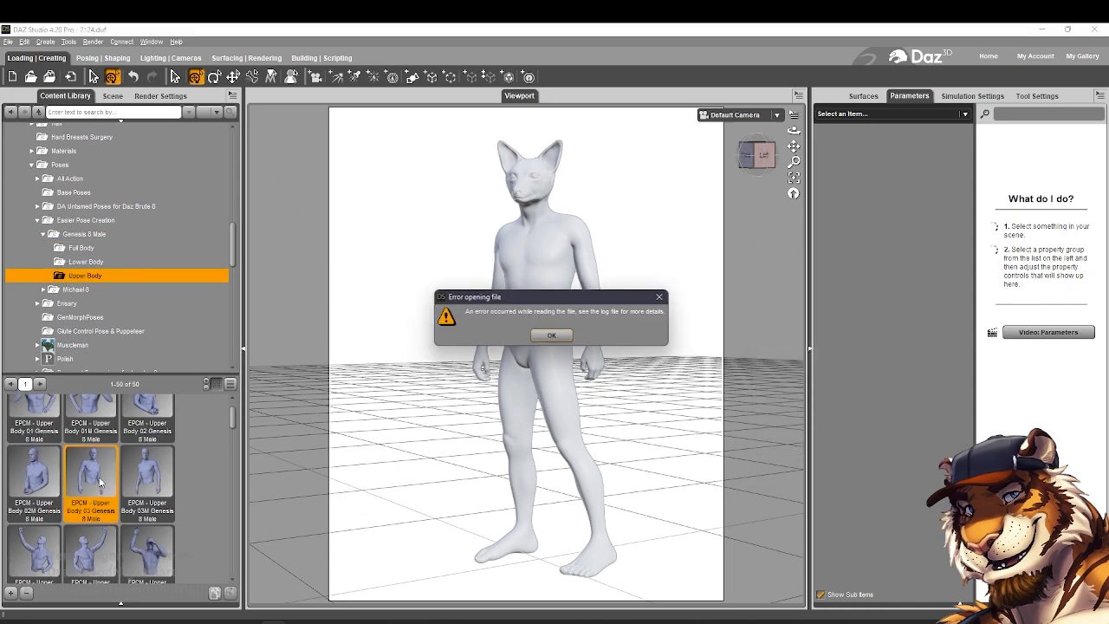
left_click(529, 300)
double_click(92, 482)
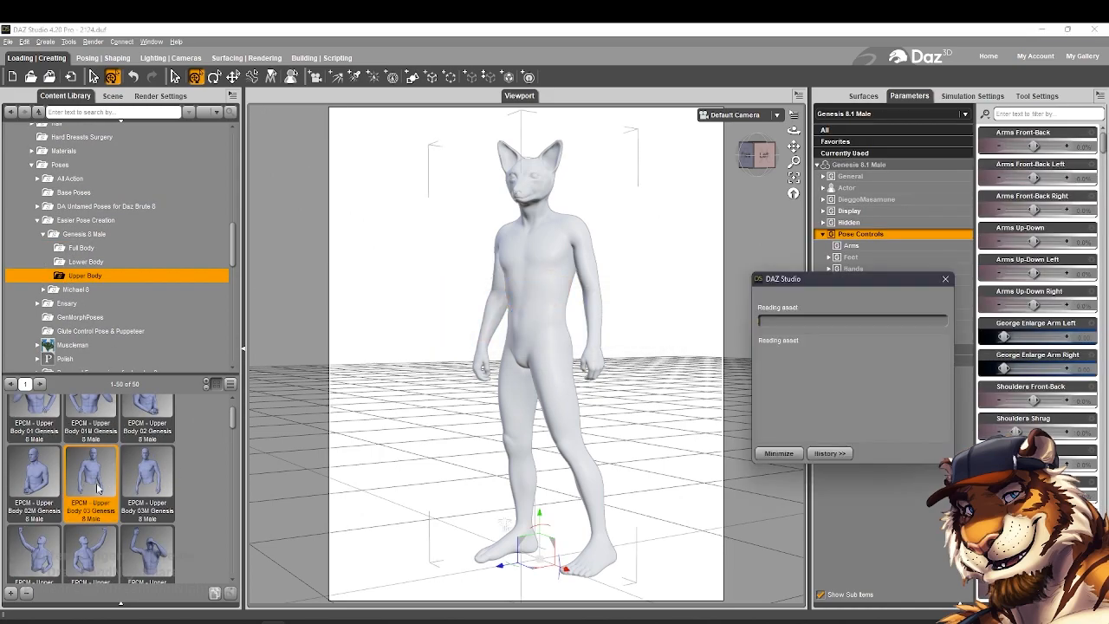
double_click(152, 479)
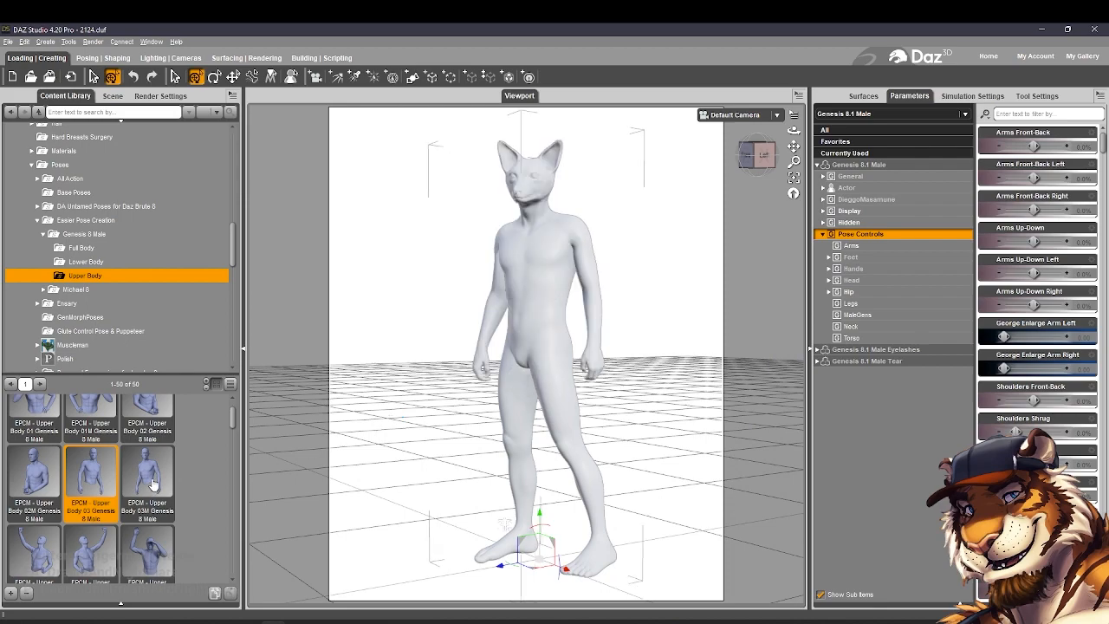
Find the thumbs-up pose EPCM Upper Body 08M among the upper body presets and apply it to the figure
scroll(152, 481, "down", 10)
scroll(161, 481, "down", 7)
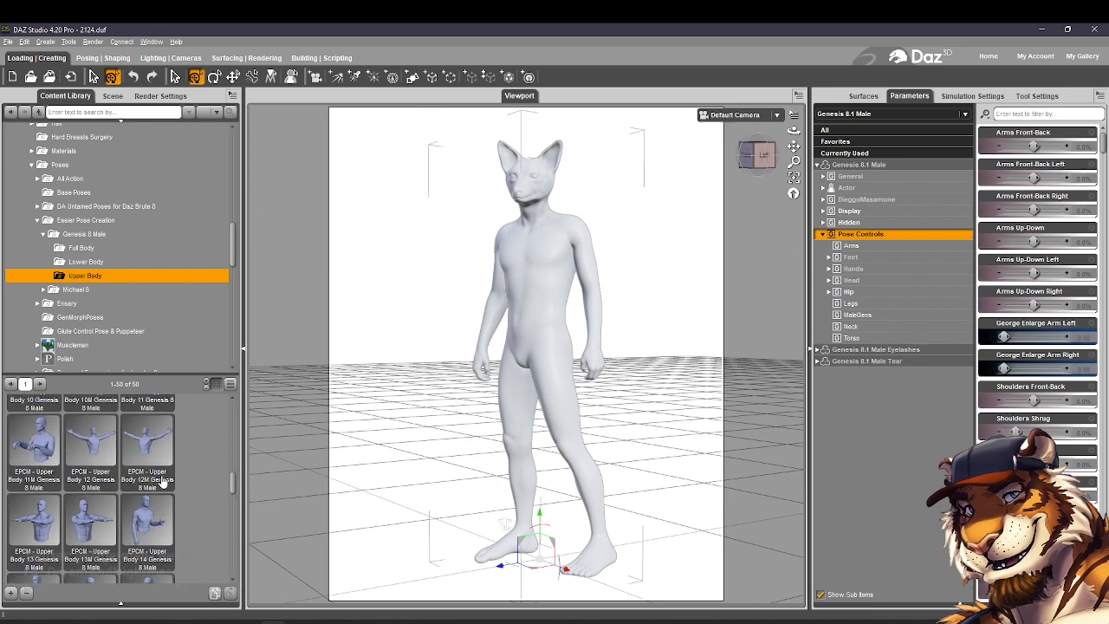
scroll(162, 481, "up", 15)
scroll(161, 481, "up", 1)
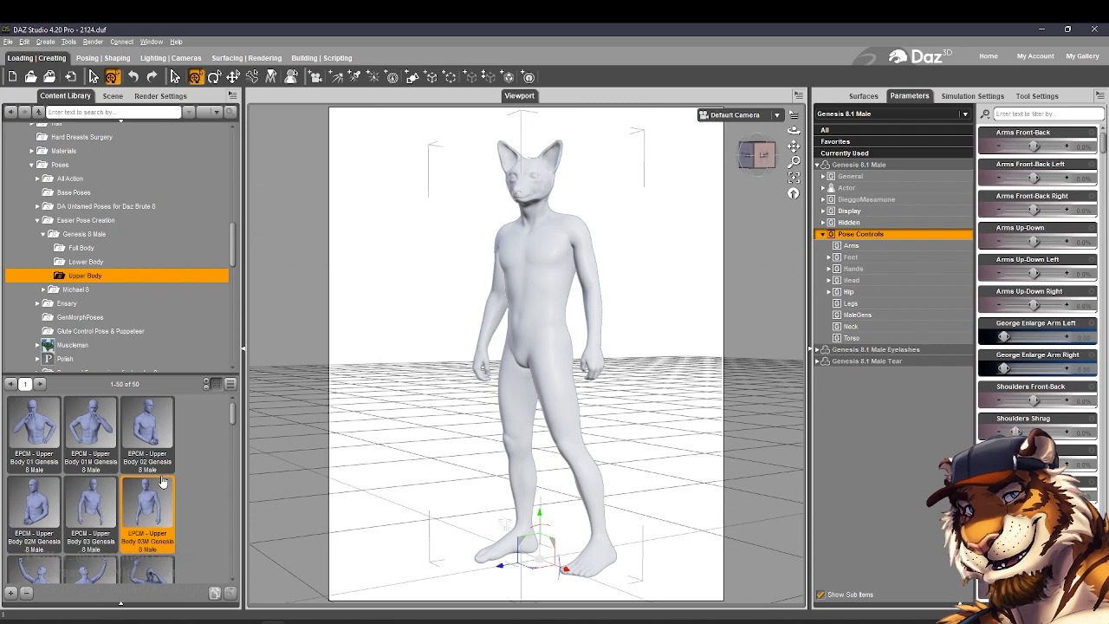
scroll(161, 482, "down", 4)
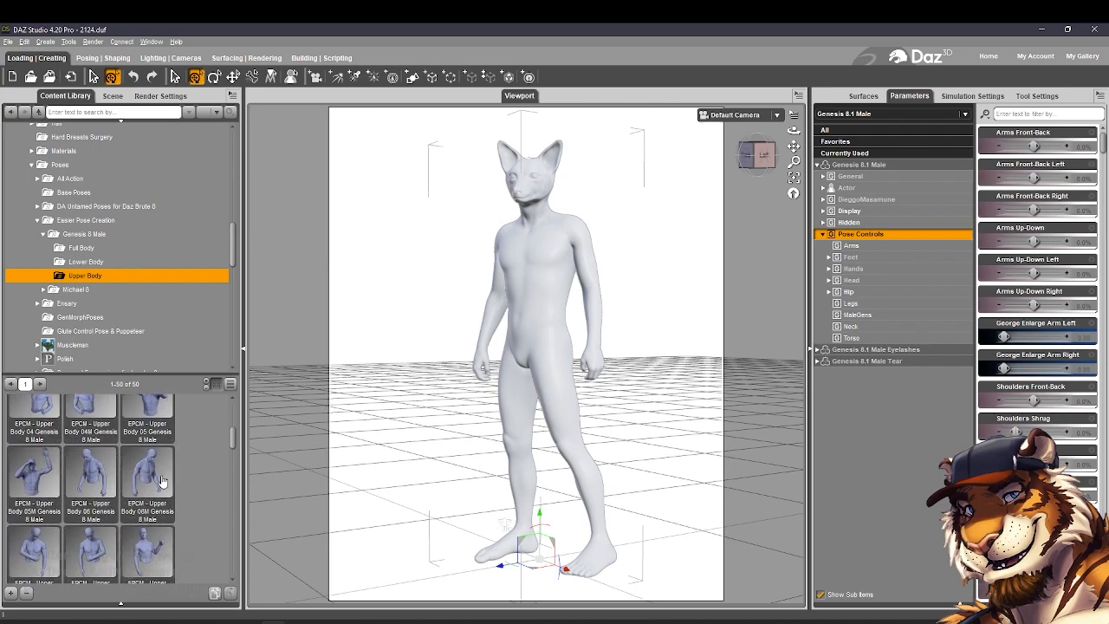
scroll(162, 481, "down", 4)
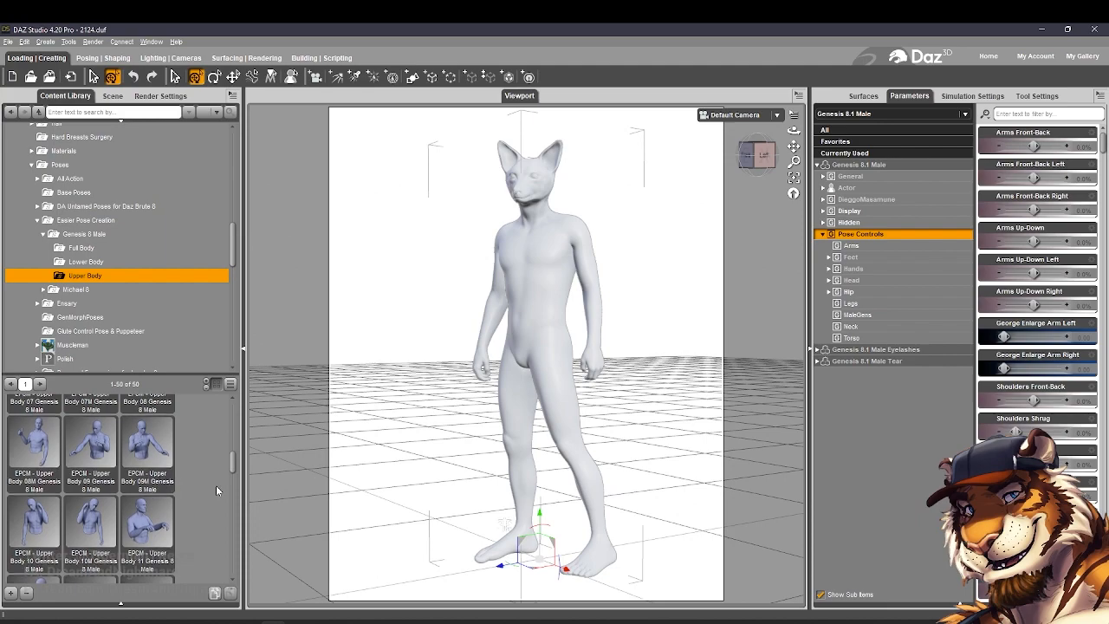
double_click(37, 446)
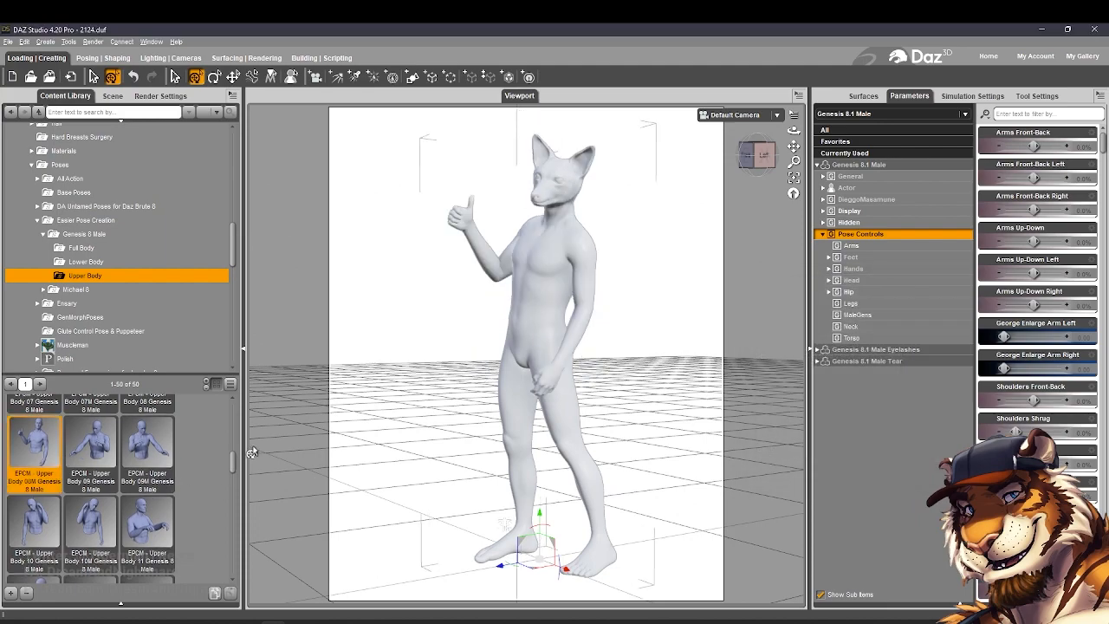
Straighten the upper body and rotate the Left Shoulder Bend bone Front-Back so the left arm hangs beside the body
left_click(649, 255)
left_click(533, 323)
left_click(392, 327)
left_click(561, 323)
left_click_drag(1036, 370, 1062, 338)
left_click(662, 310)
left_click(588, 276)
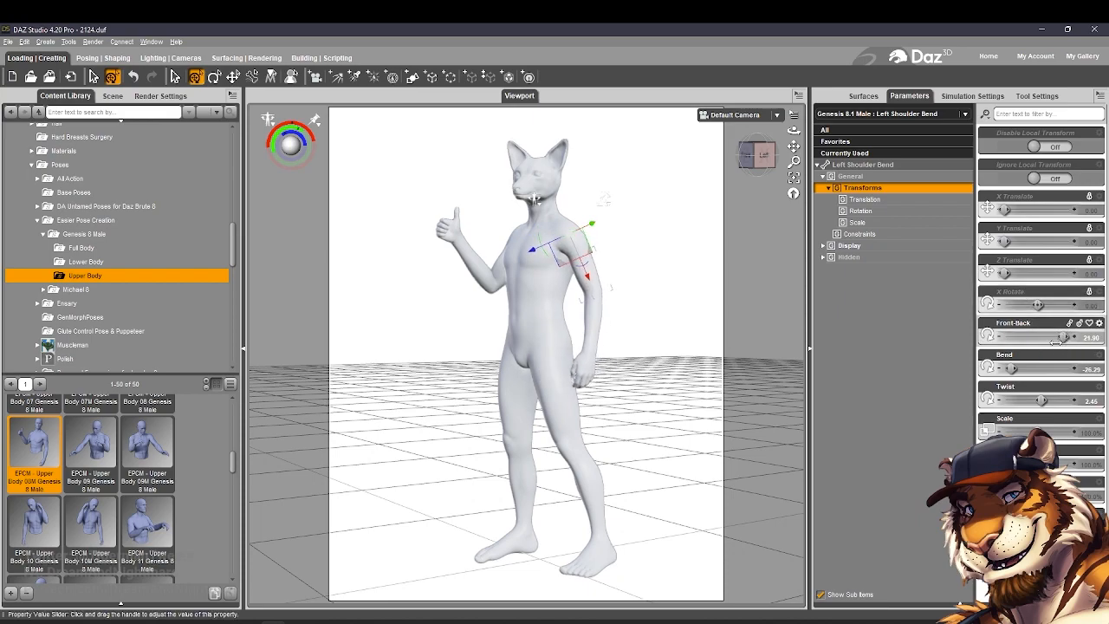
left_click(666, 354)
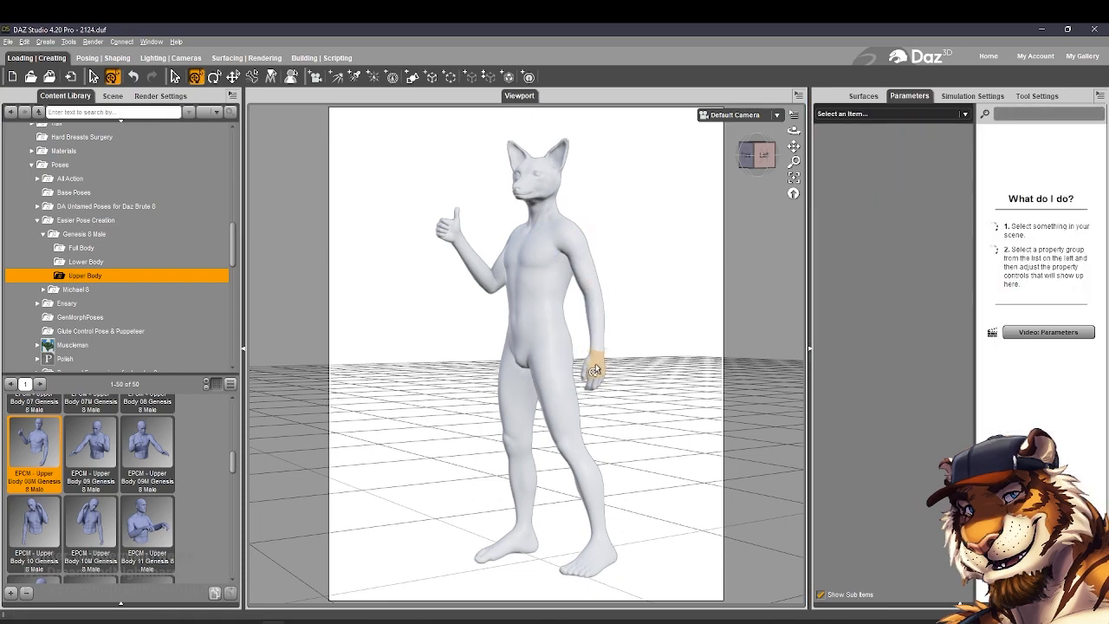
Set the Left Thigh Bend's Side-Side to 5.58 and adjust the Right Foot's Side-Side rotation
left_click(564, 382)
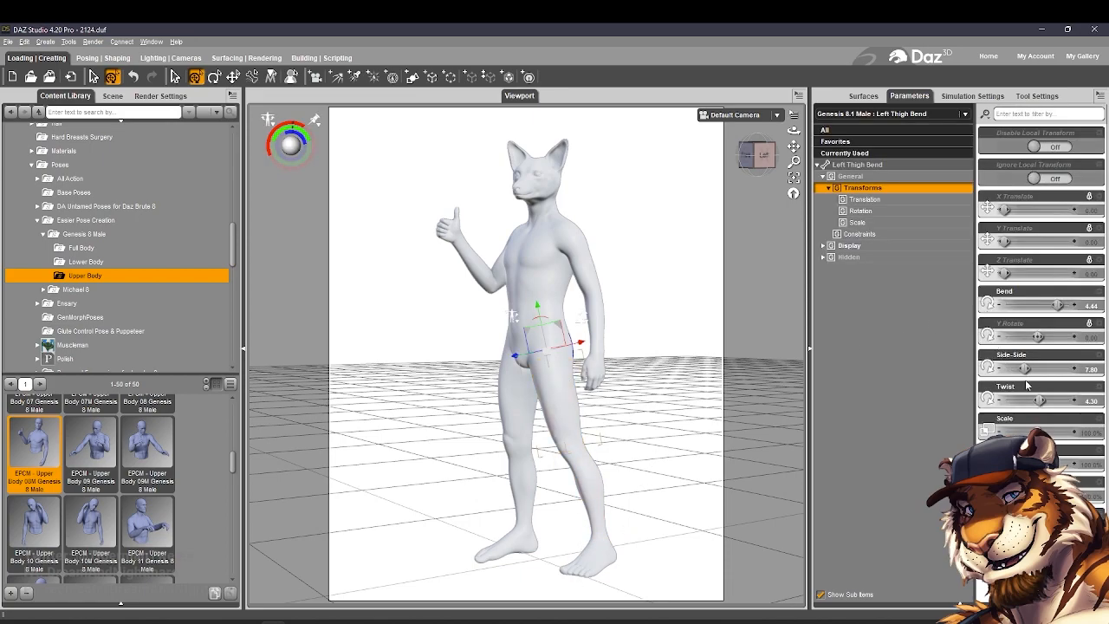
left_click_drag(1024, 369, 1003, 387)
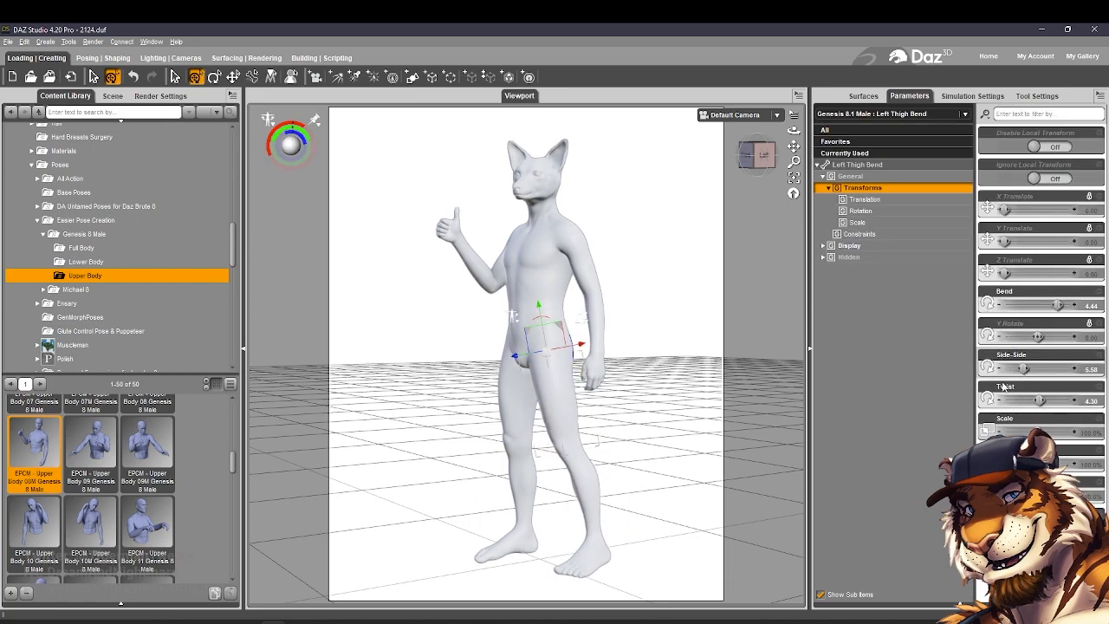
left_click(512, 541)
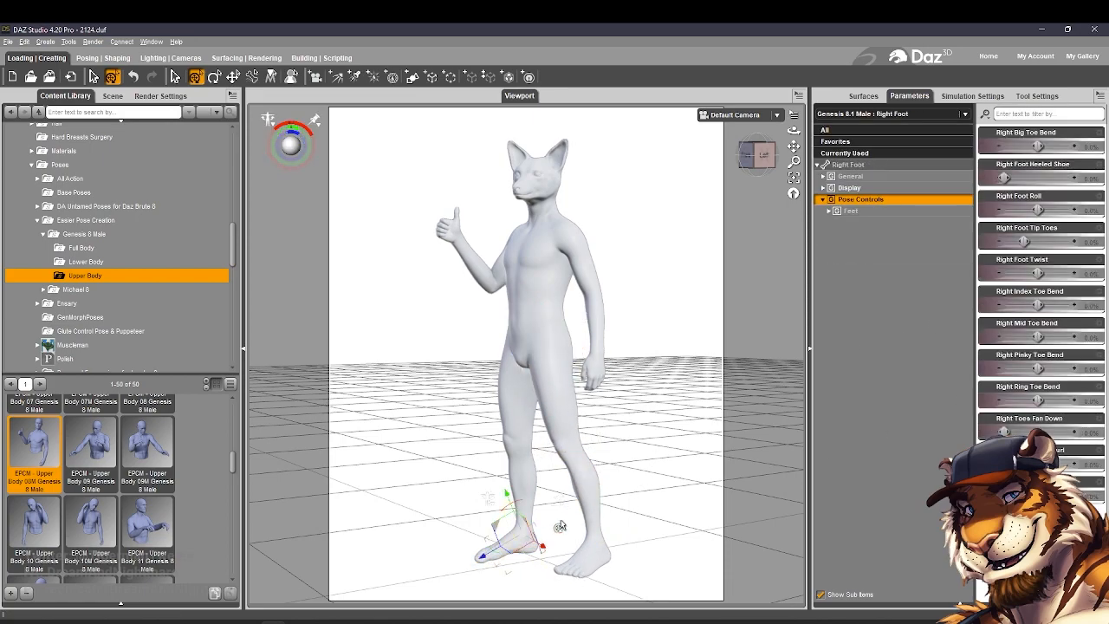
left_click(887, 213)
left_click(854, 187)
left_click(855, 175)
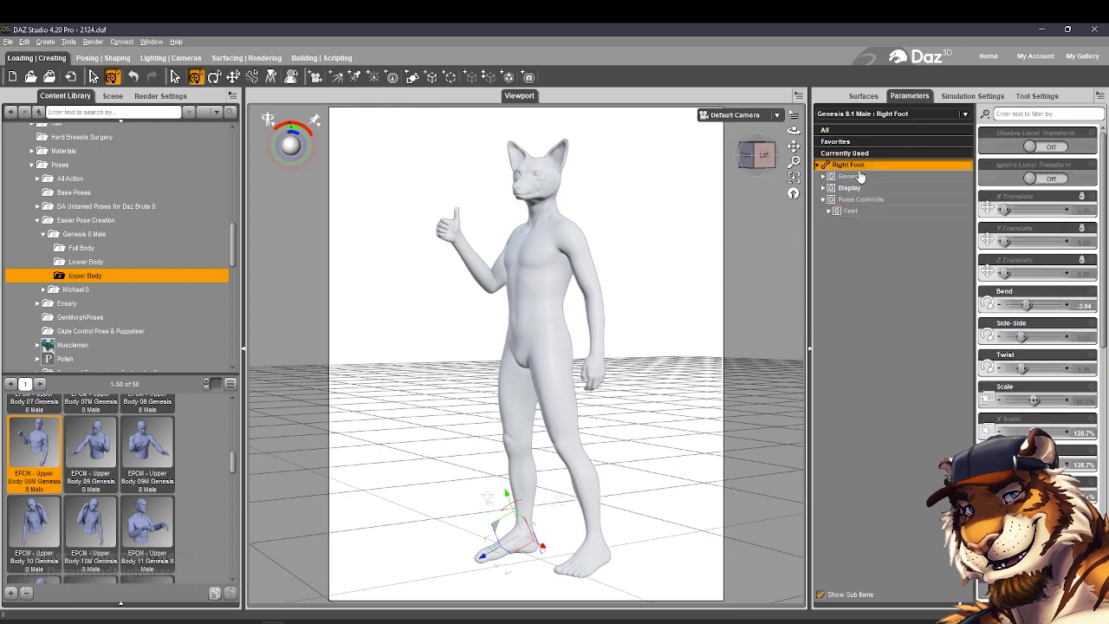
left_click_drag(1025, 336, 1025, 312)
left_click(658, 264)
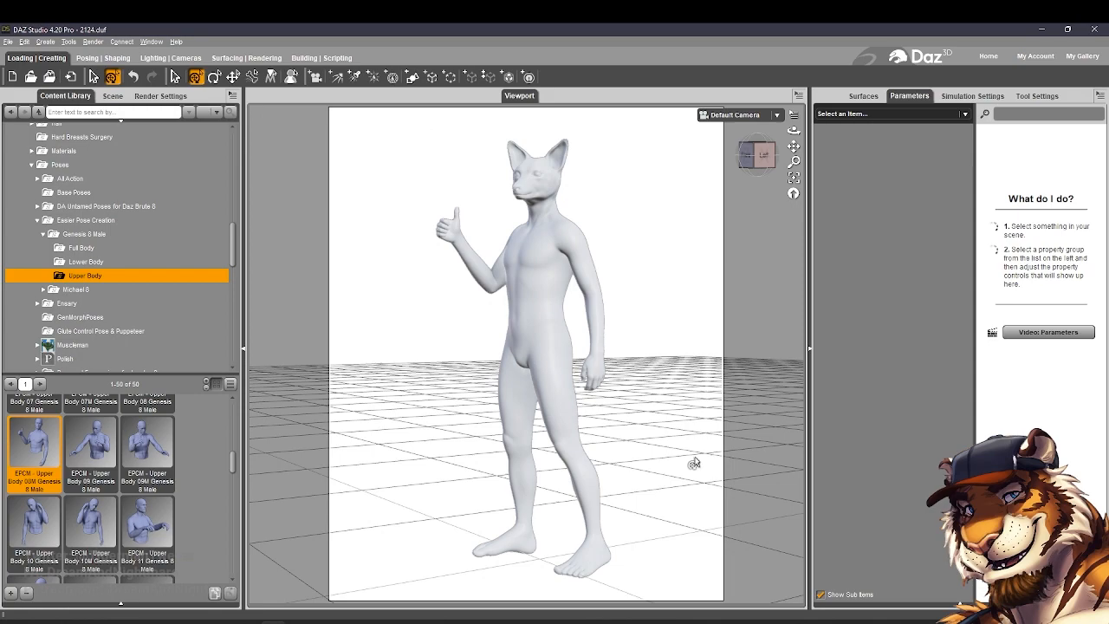
left_click_drag(794, 146, 794, 145)
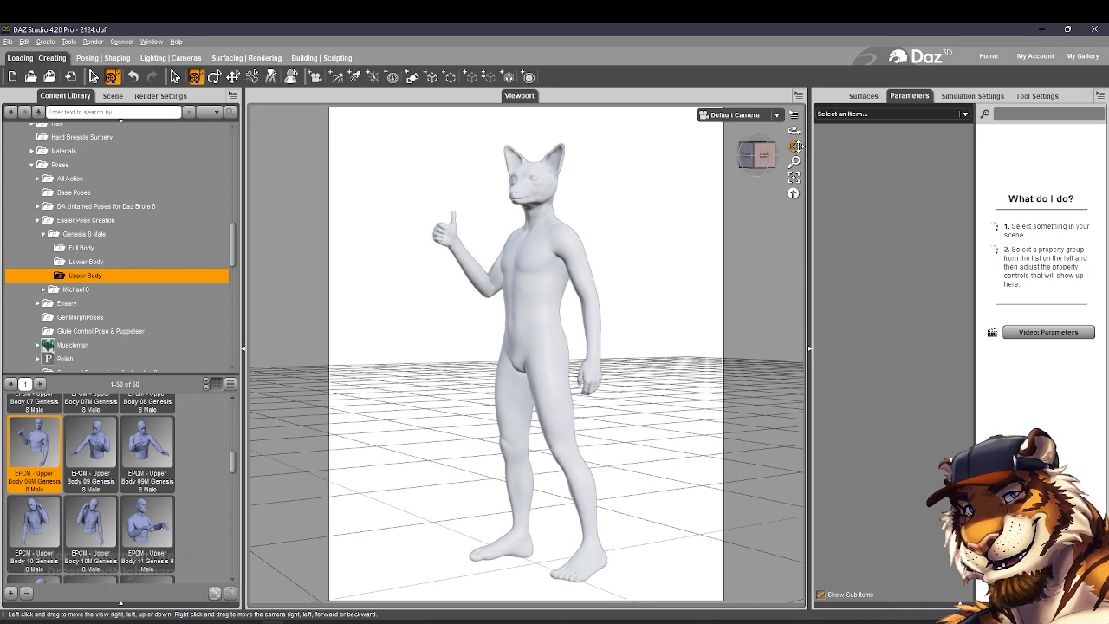
left_click_drag(794, 146, 794, 142)
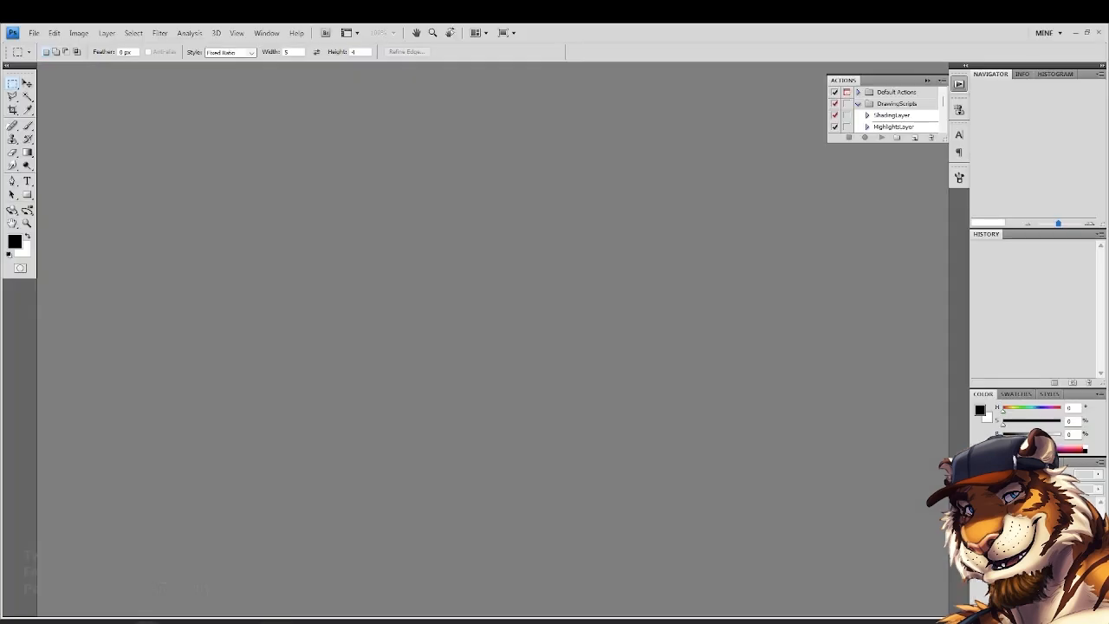
Switch to Photoshop and create a new 1920 × 1032 pixel RGB document at 72 pixels/inch with a white background
left_click(33, 33)
left_click(43, 44)
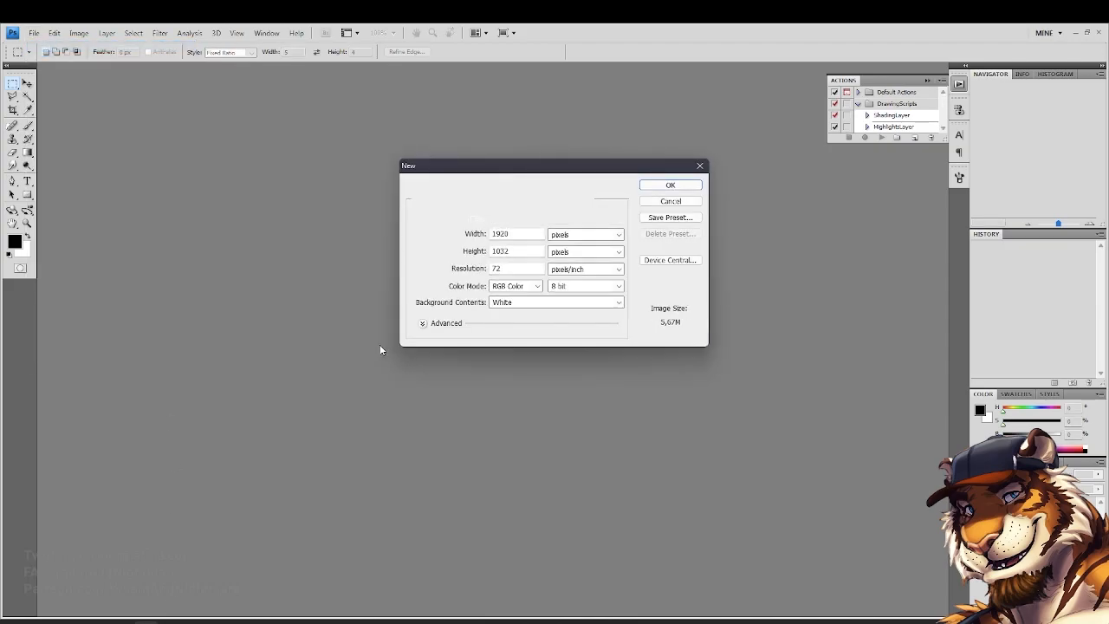
key("Return")
Choose the Brush tool, enlarge the brush to 82 px and add a new layer to the blank document
left_click(13, 126)
right_click(426, 312)
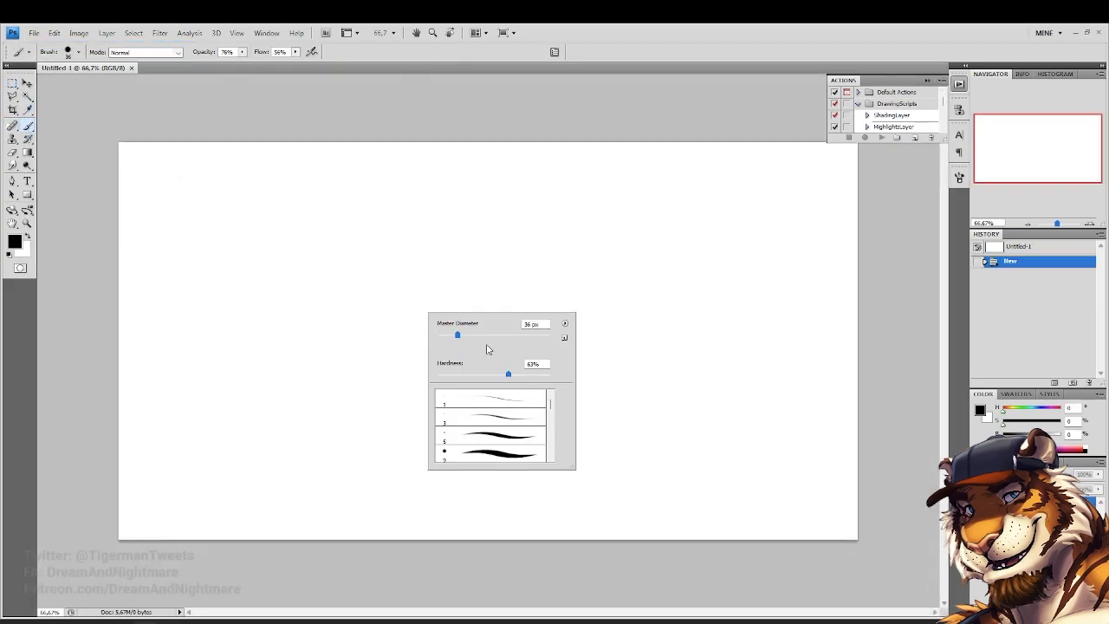
left_click(519, 376)
left_click(1075, 612)
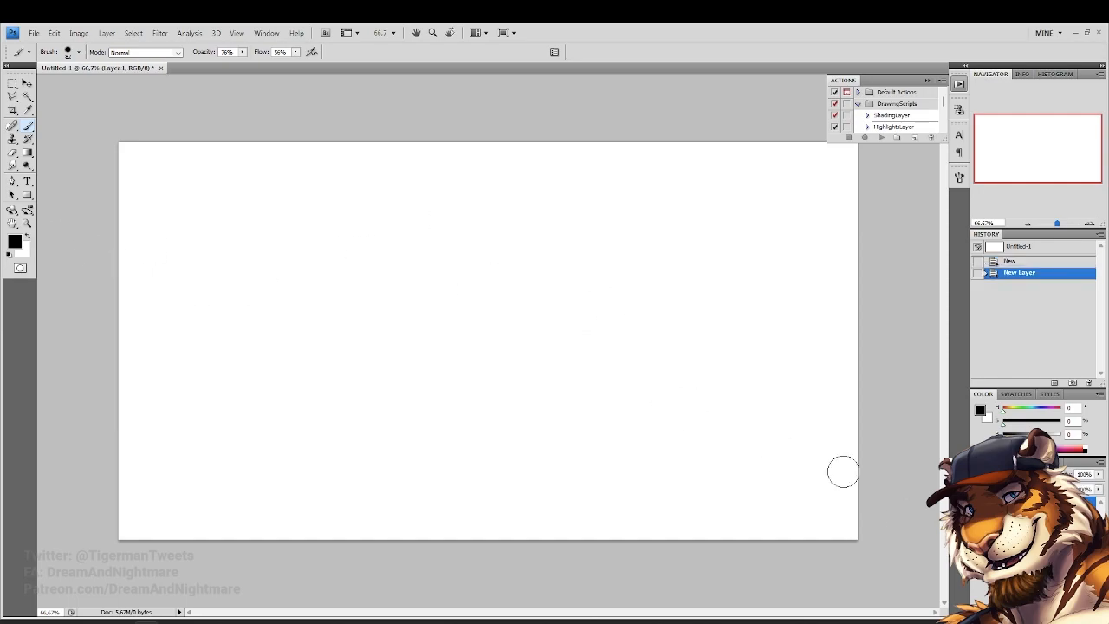
Paint a rough black silhouette of a reclining figure with one knee raised, filling in its torso, head, arm and legs
mouse_move(556, 256)
left_mouse_down()
mouse_move(597, 324)
mouse_move(554, 397)
mouse_move(573, 286)
mouse_move(571, 383)
mouse_move(464, 383)
mouse_move(573, 287)
mouse_move(542, 246)
mouse_move(503, 381)
mouse_move(428, 374)
mouse_move(405, 310)
mouse_move(381, 334)
mouse_move(427, 380)
left_mouse_up()
mouse_move(586, 300)
left_mouse_down()
mouse_move(598, 357)
mouse_move(533, 370)
left_mouse_up()
mouse_move(557, 295)
left_mouse_down()
mouse_move(490, 346)
mouse_move(523, 325)
left_mouse_up()
mouse_move(523, 334)
left_mouse_down()
mouse_move(488, 354)
mouse_move(335, 389)
left_mouse_up()
left_click_drag(373, 397, 555, 340)
mouse_move(438, 378)
left_mouse_down()
mouse_move(323, 387)
mouse_move(372, 387)
left_mouse_up()
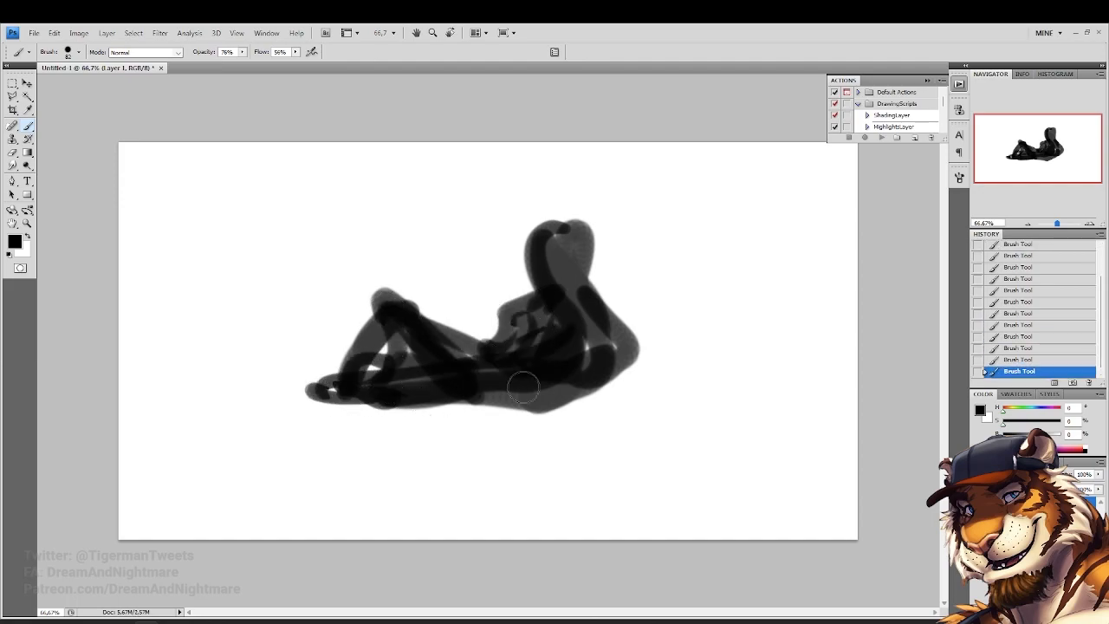
left_click_drag(559, 290, 529, 343)
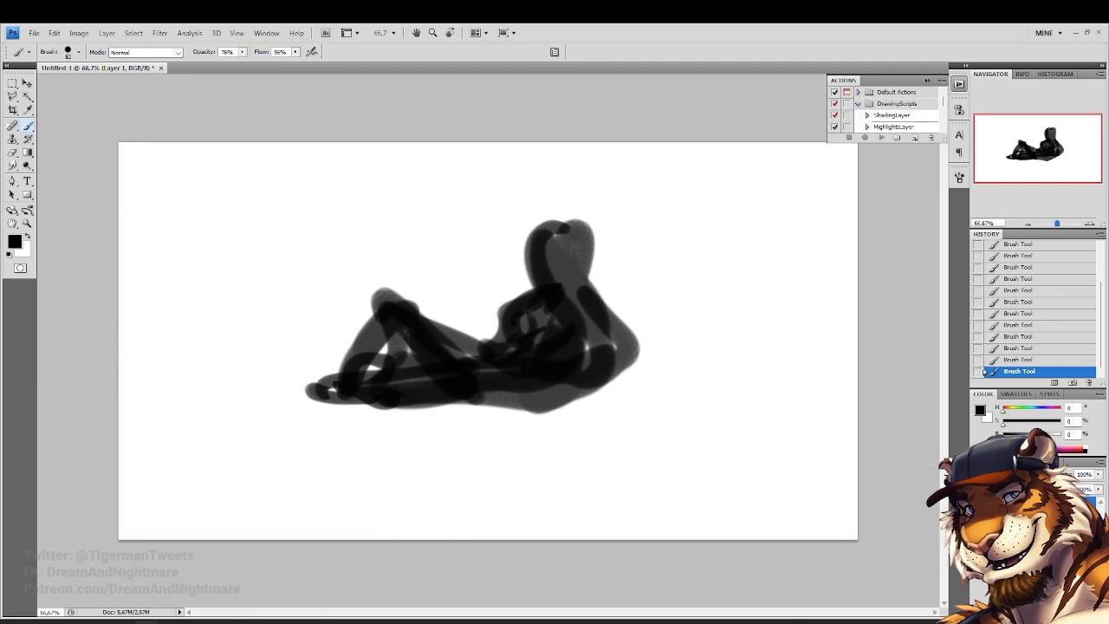
right_click(1031, 502)
left_click(1023, 277)
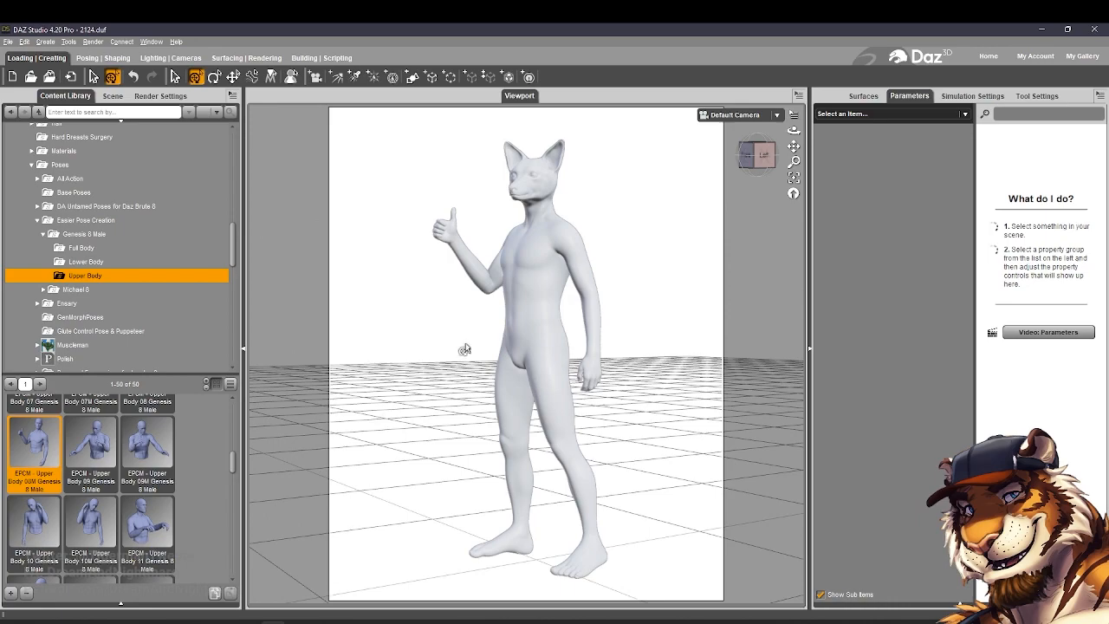
Deselect the fox figure and render the scene with the Viewport engine, accepting the OpenGL notice
left_click(519, 298)
left_click(517, 295)
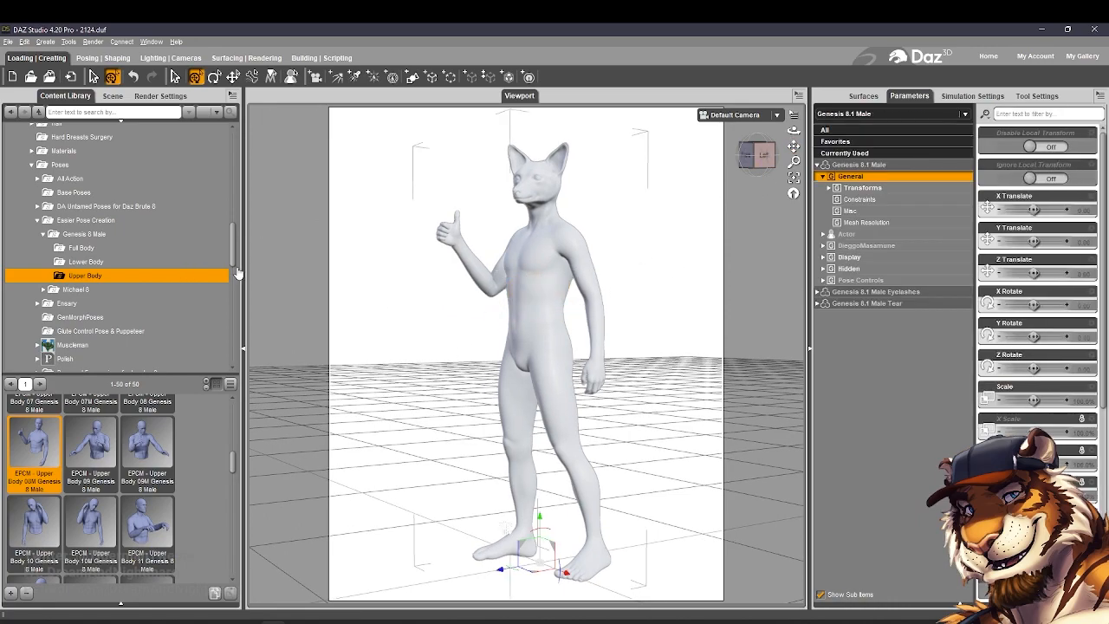
left_click(277, 260)
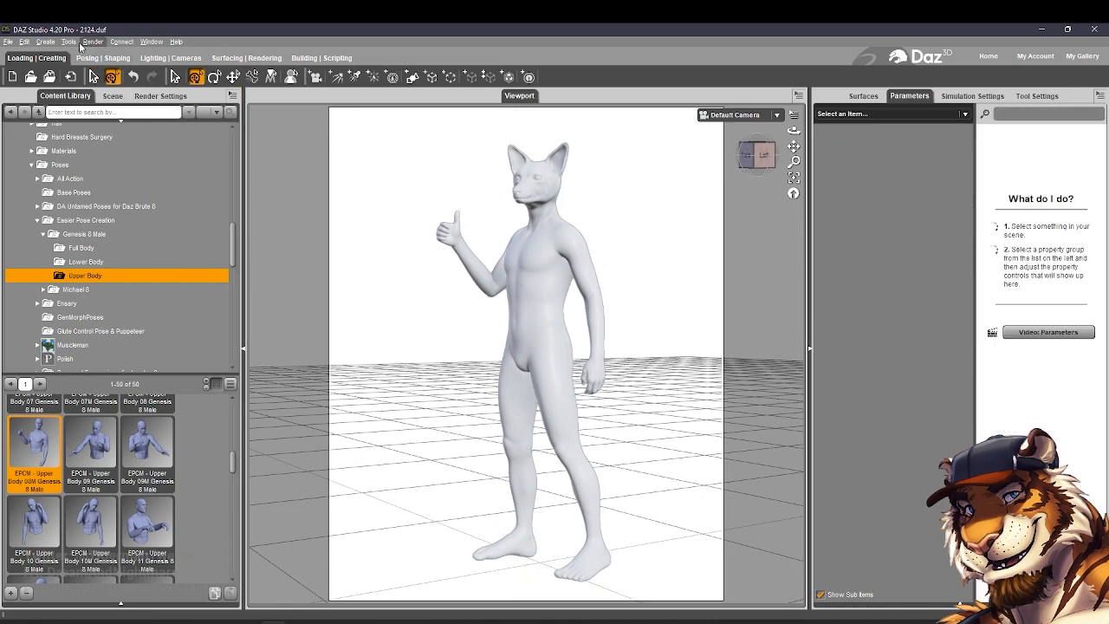
left_click(92, 42)
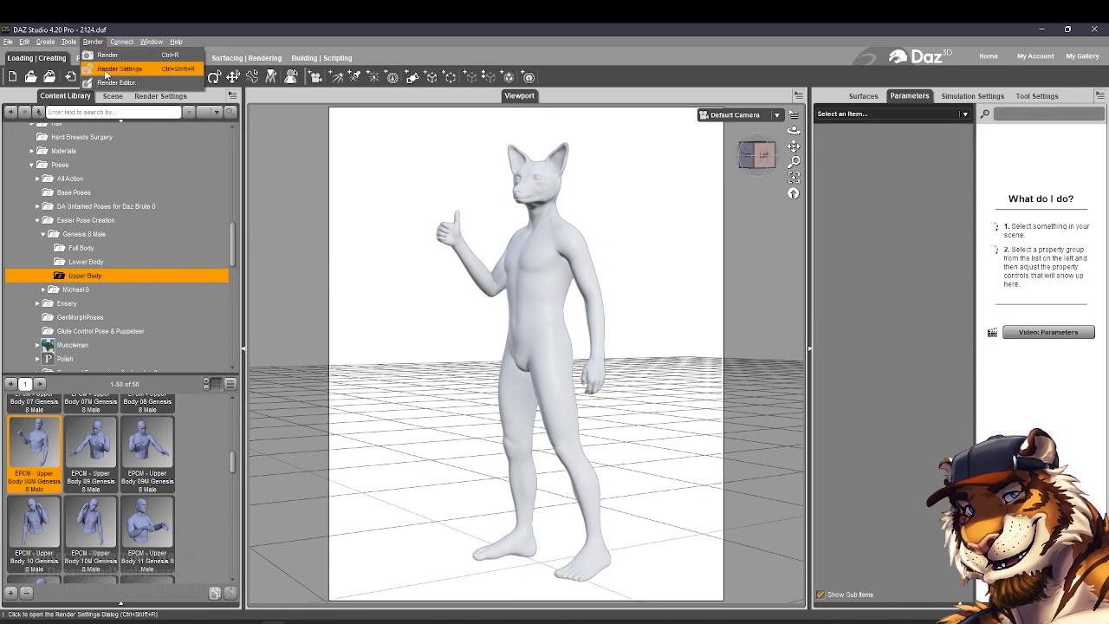
left_click(105, 70)
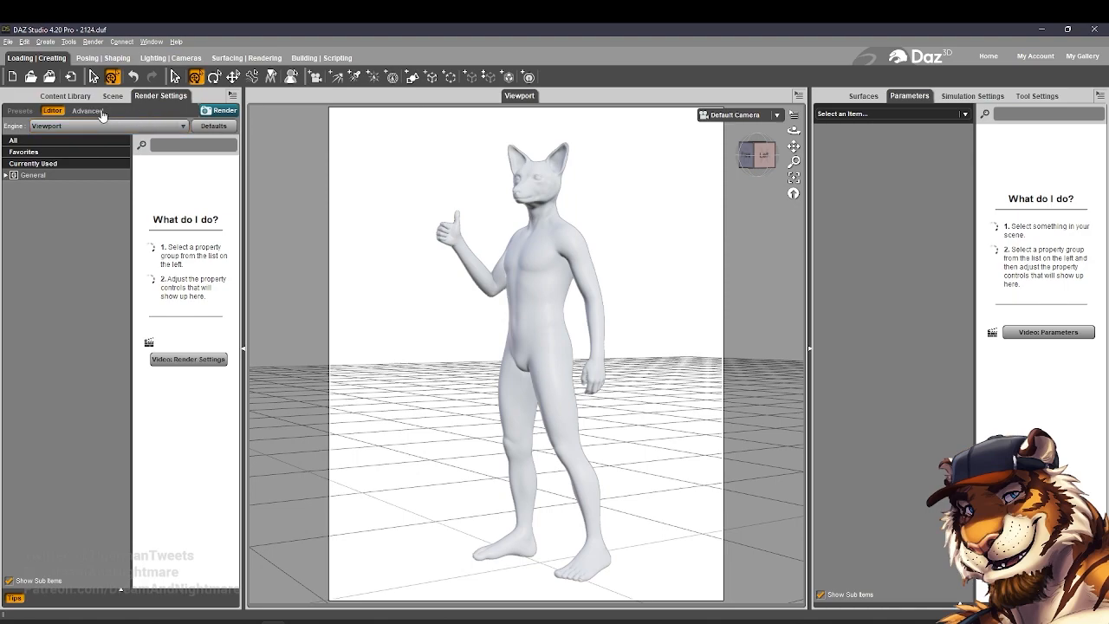
left_click(219, 110)
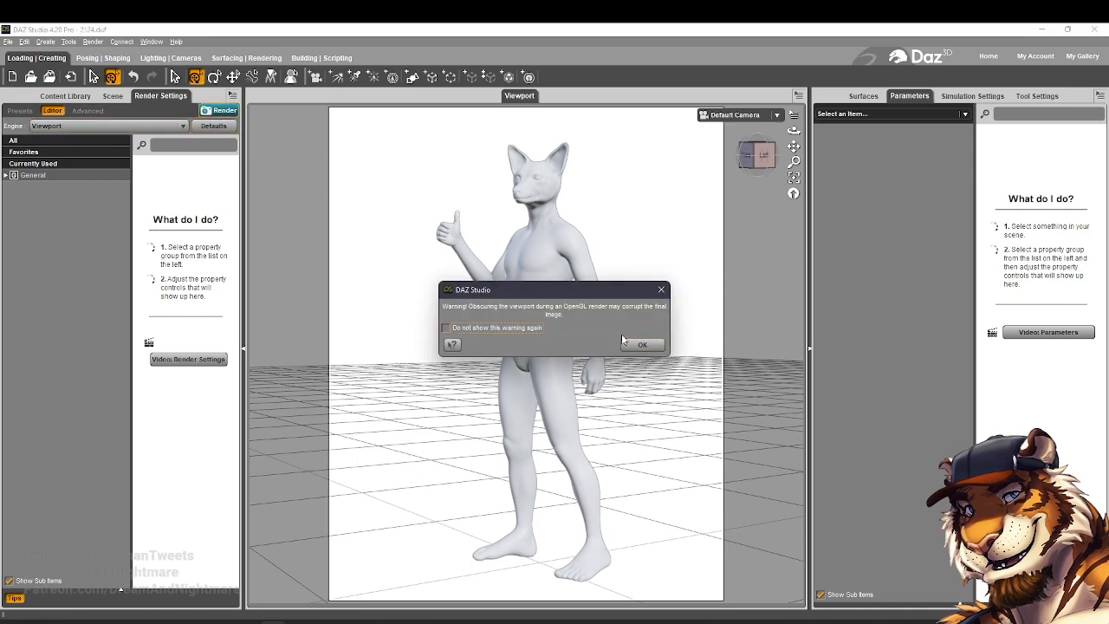
left_click(625, 343)
Save the render as a PNG named stream_reference in D:/MyPictures/Vorlagen/daz
scroll(506, 394, "down", 5)
scroll(506, 395, "down", 1)
left_click(690, 509)
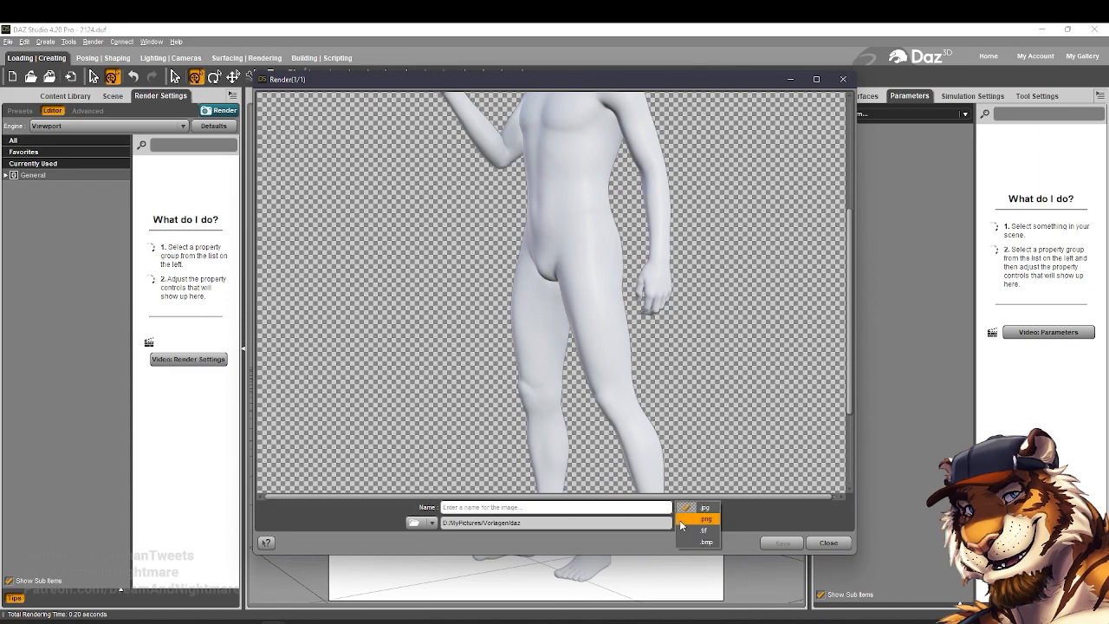
left_click(699, 522)
left_click(106, 622)
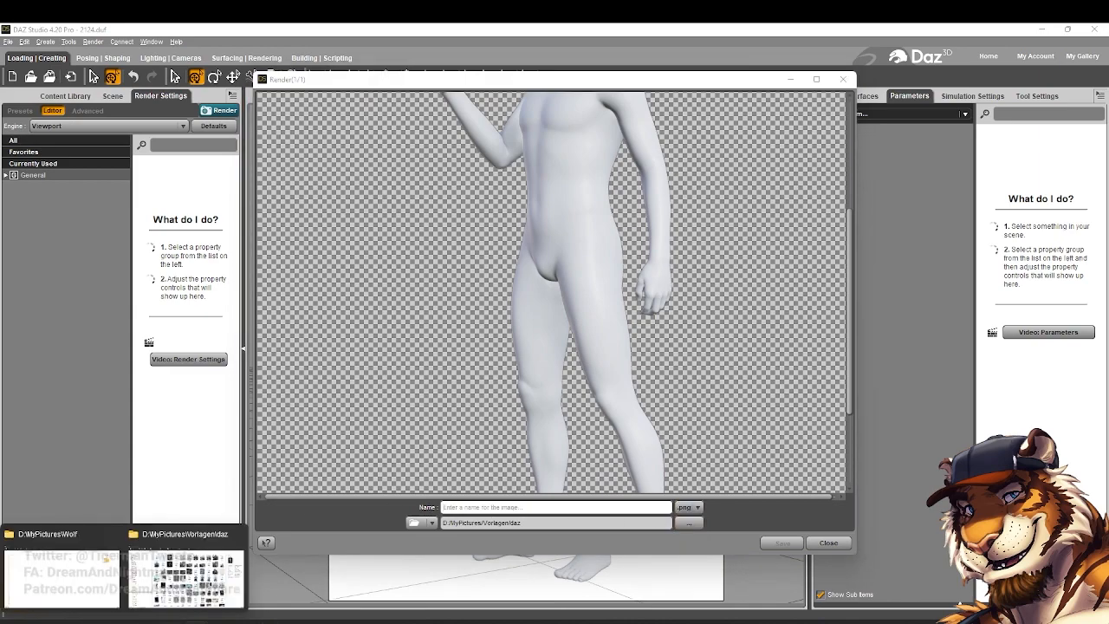
left_click(481, 507)
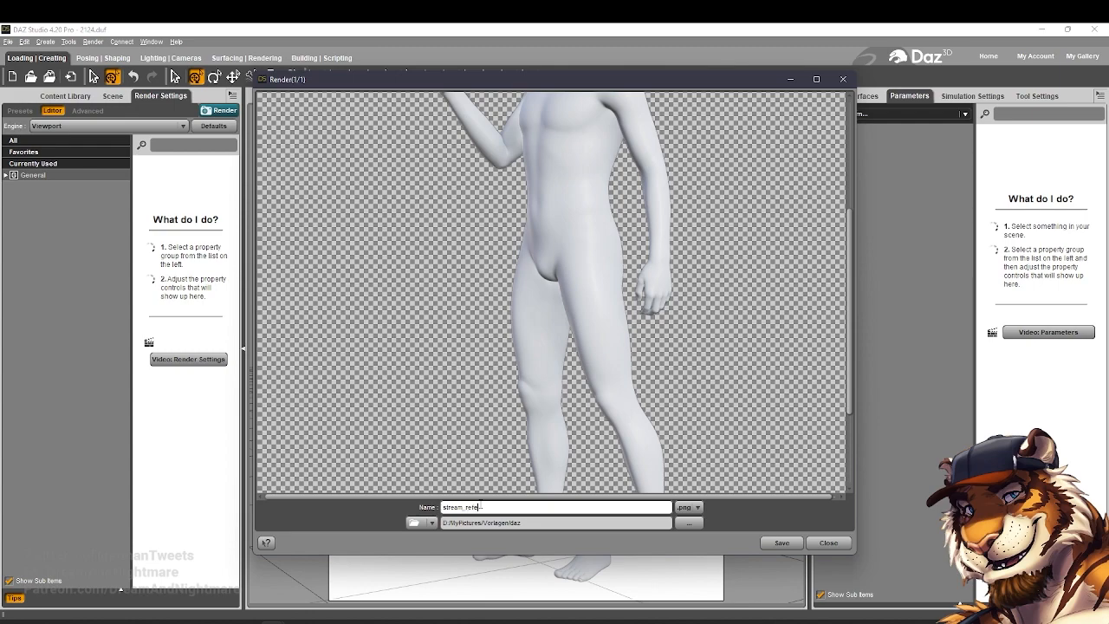
key("Return")
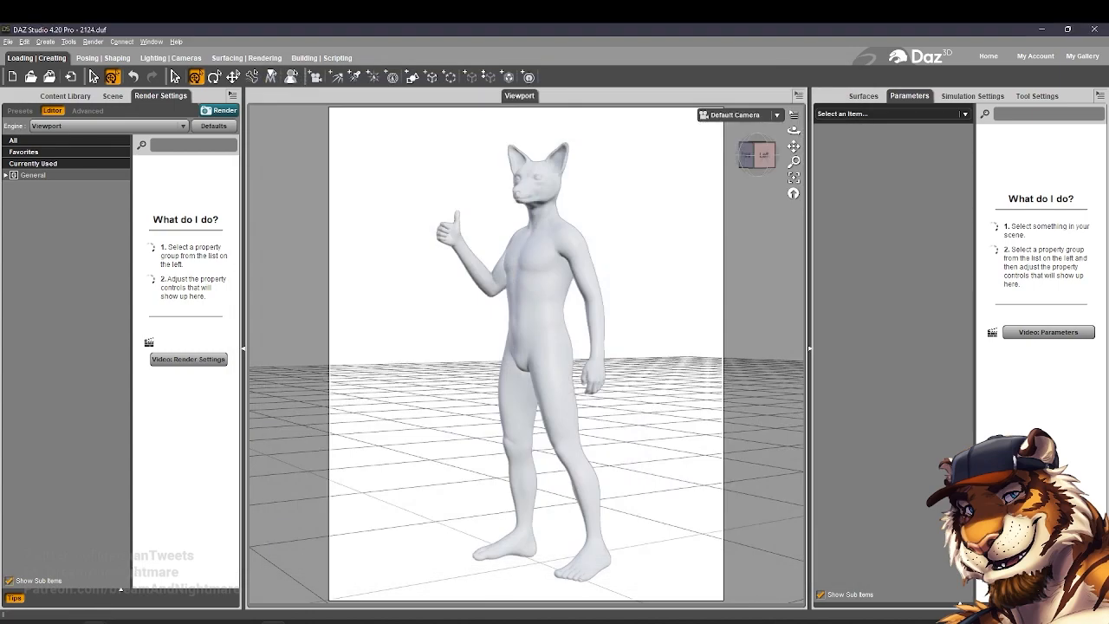
Switch to the daz folder in File Explorer and open stream_reference.png in Photoshop
mouse_move(123, 620)
left_click(151, 599)
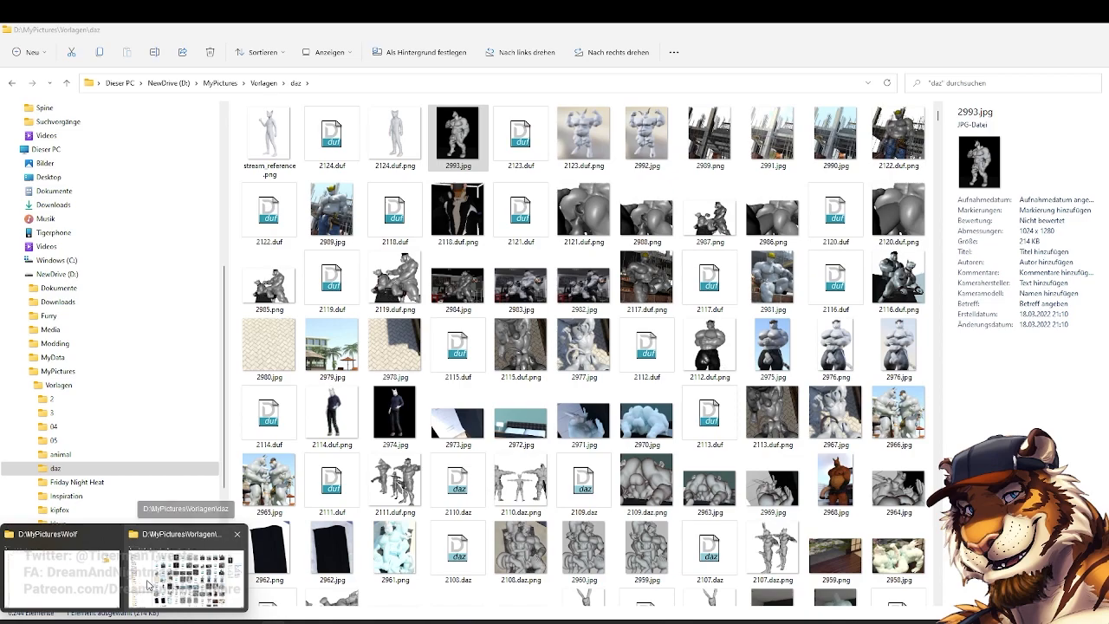
left_click(329, 52)
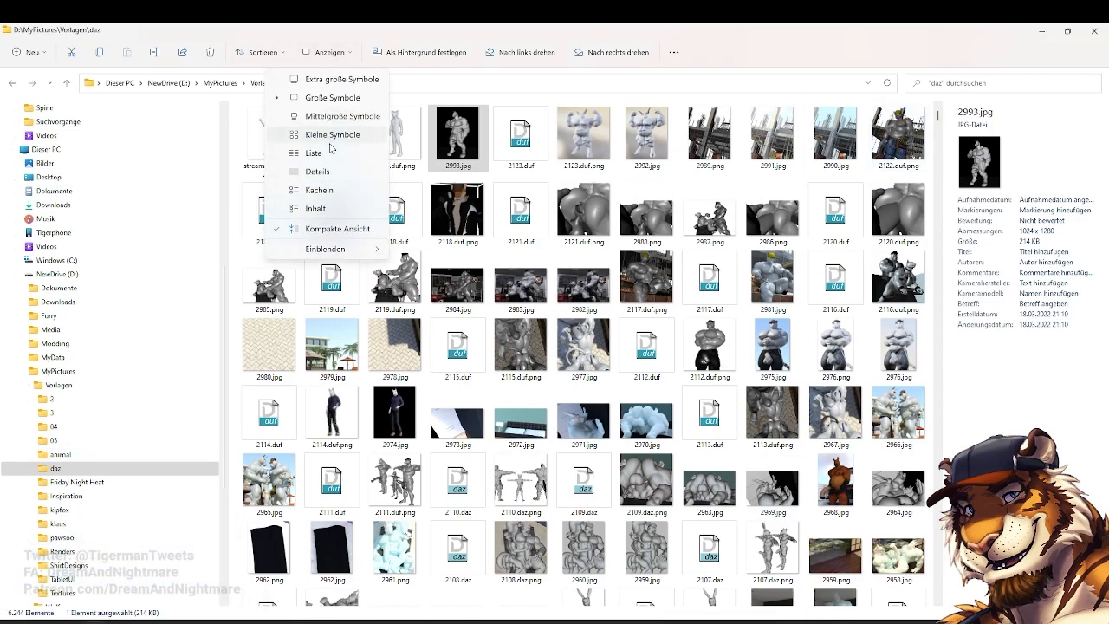
left_click(332, 154)
double_click(276, 111)
right_click(479, 171)
mouse_move(607, 177)
left_click(670, 217)
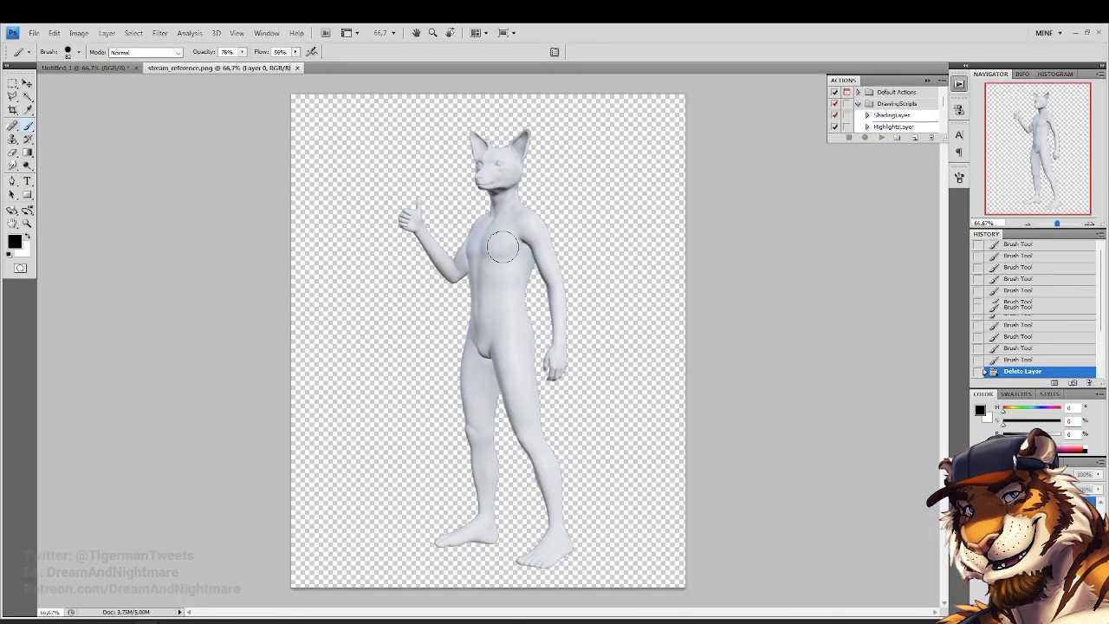
Copy the whole render into a new document of the same size and close the old Untitled-1 silhouette document
key("ctrl+a")
key("ctrl+a")
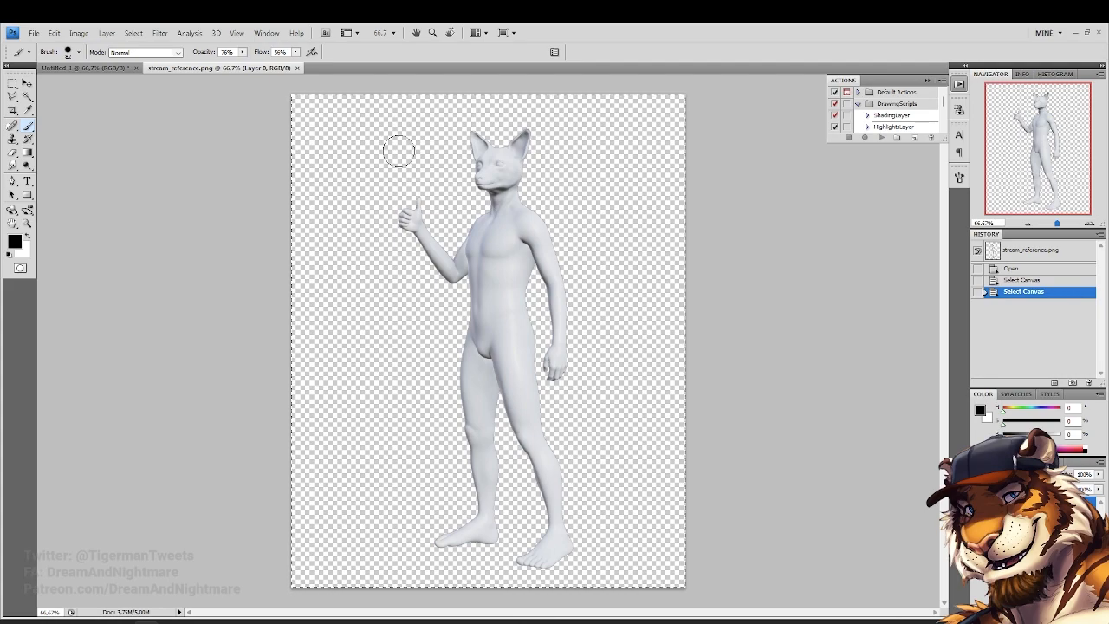
key("m")
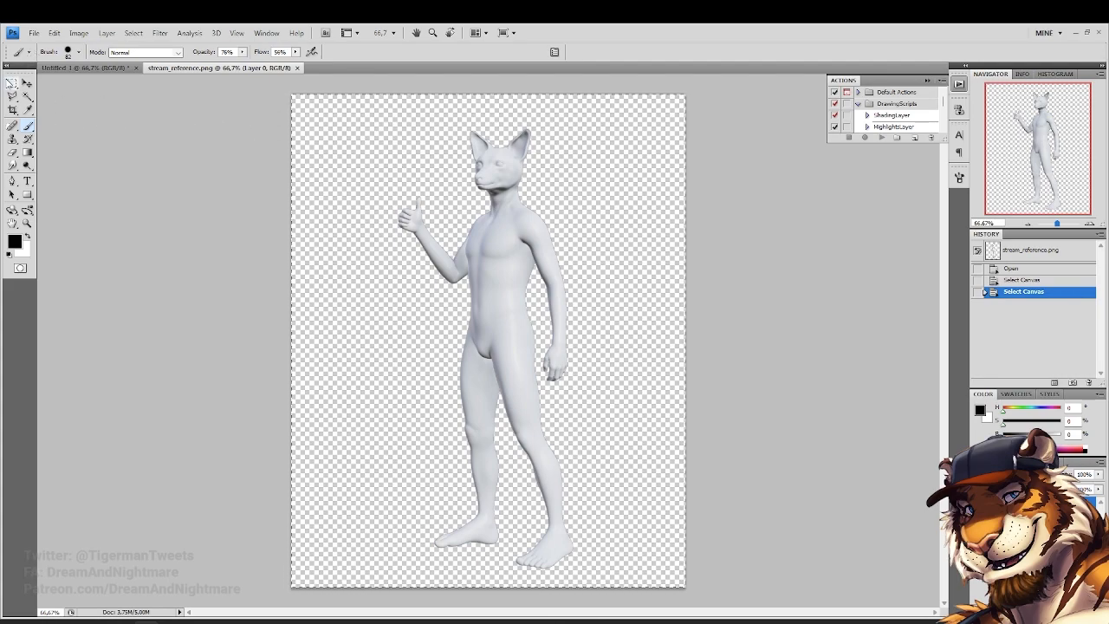
left_click(34, 33)
left_click(52, 45)
key("Return")
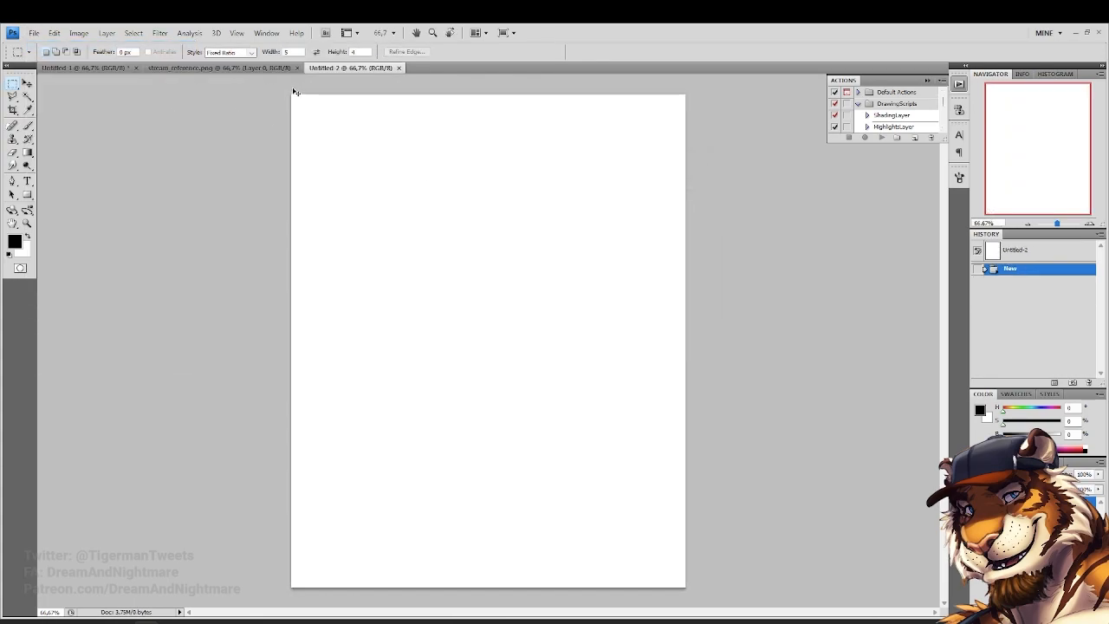
key("ctrl+v")
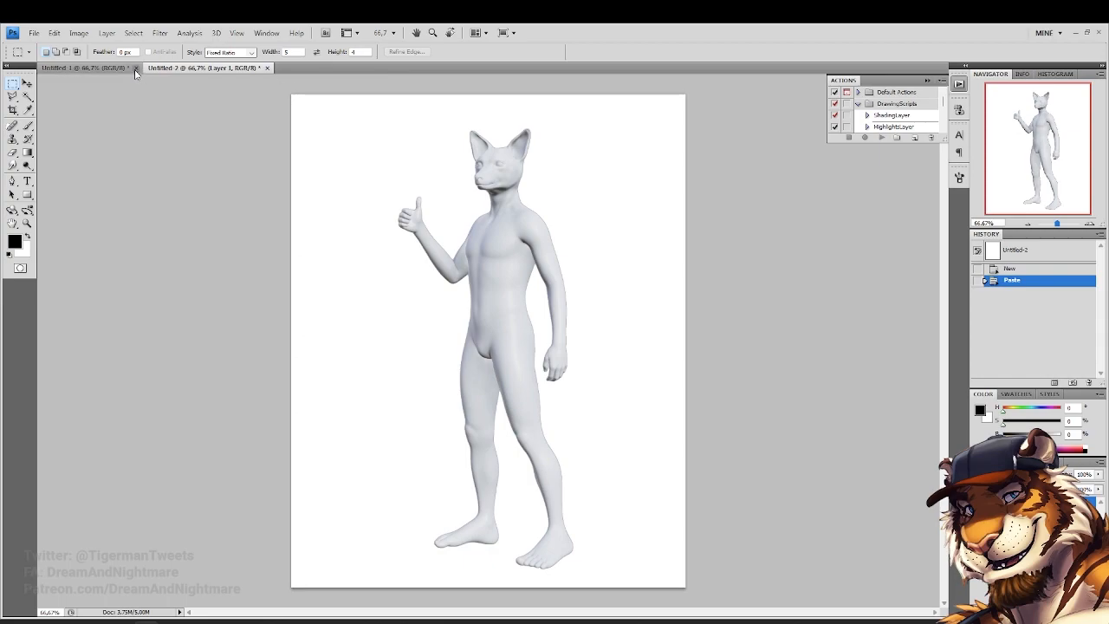
left_click(136, 67)
left_click(559, 251)
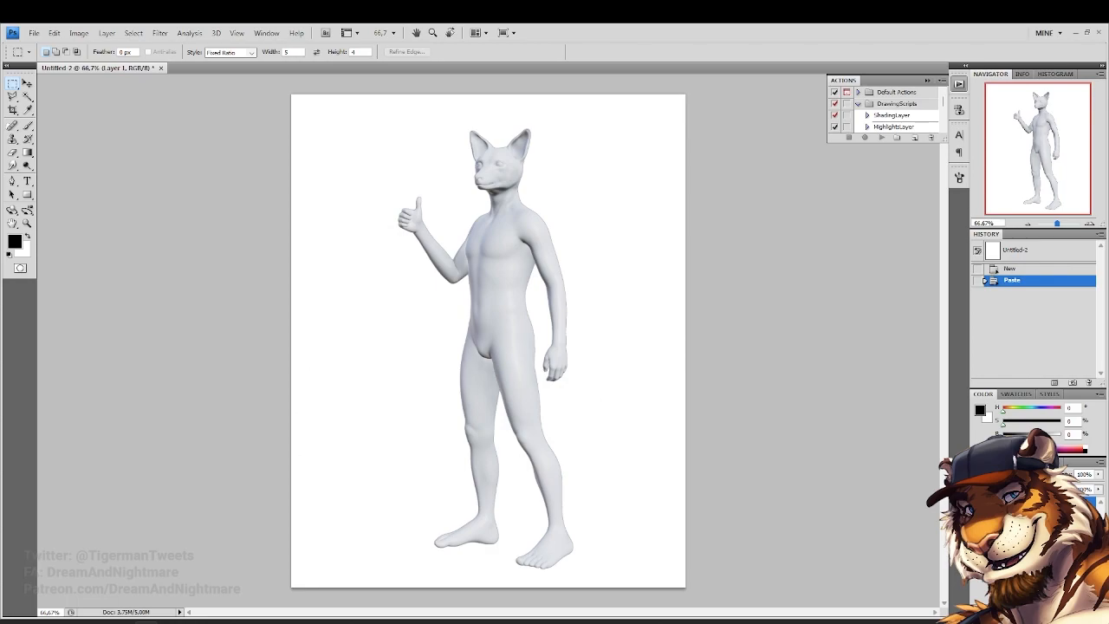
Name the pasted figure layer DazReference and lower its fill opacity
key("Return")
left_click_drag(1099, 501, 1069, 501)
Create a new group above the reference and add an empty layer to it
left_click(1055, 612)
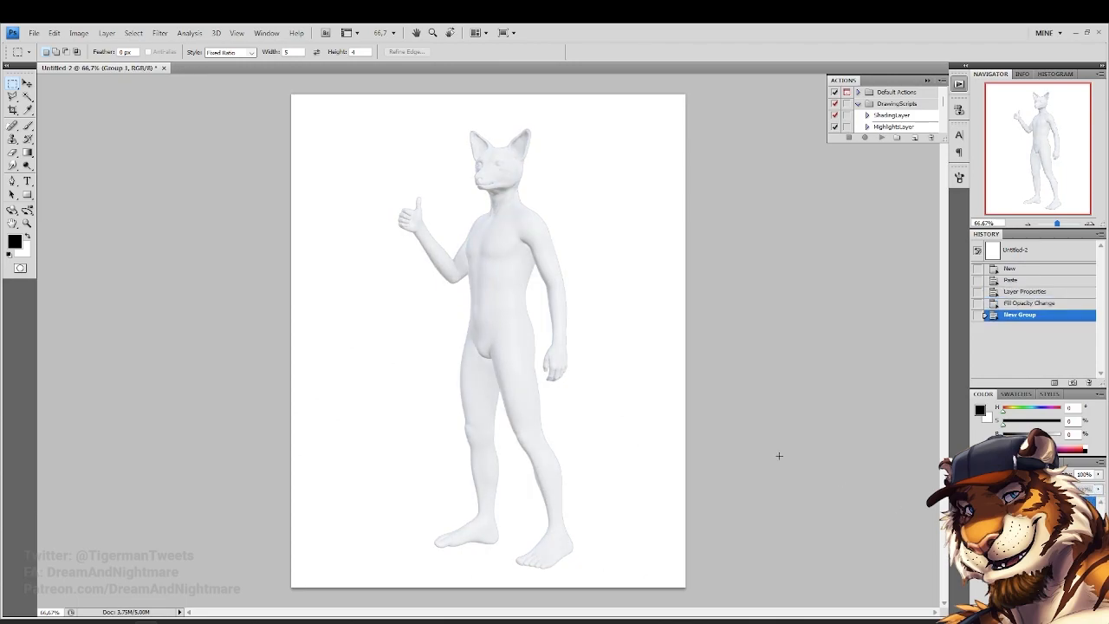
left_click(27, 224)
left_click(652, 270, "alt")
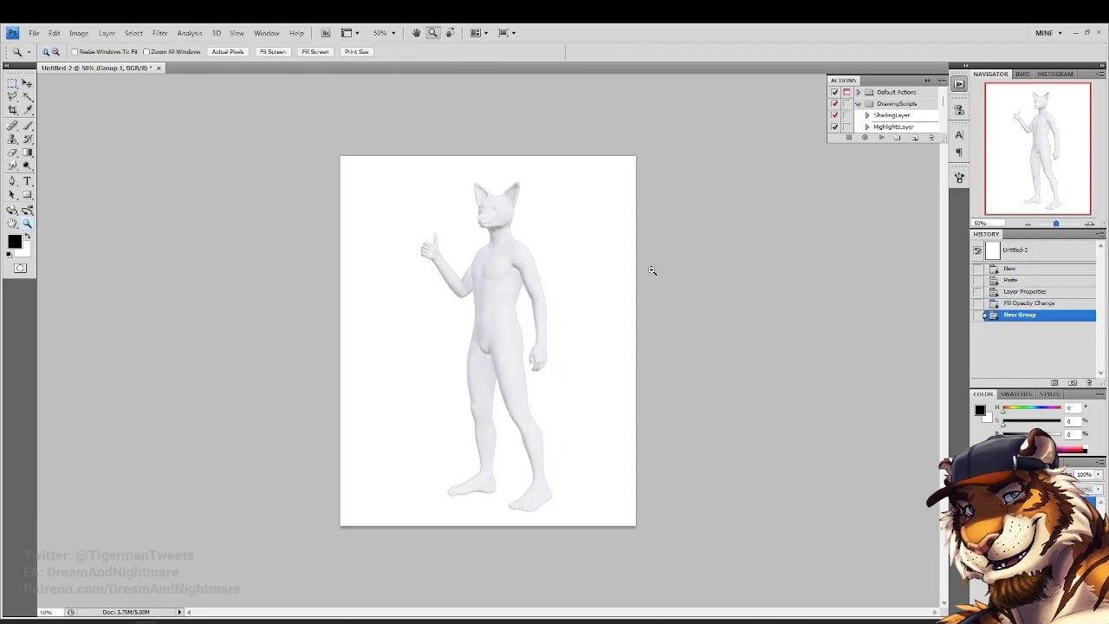
left_click(652, 271)
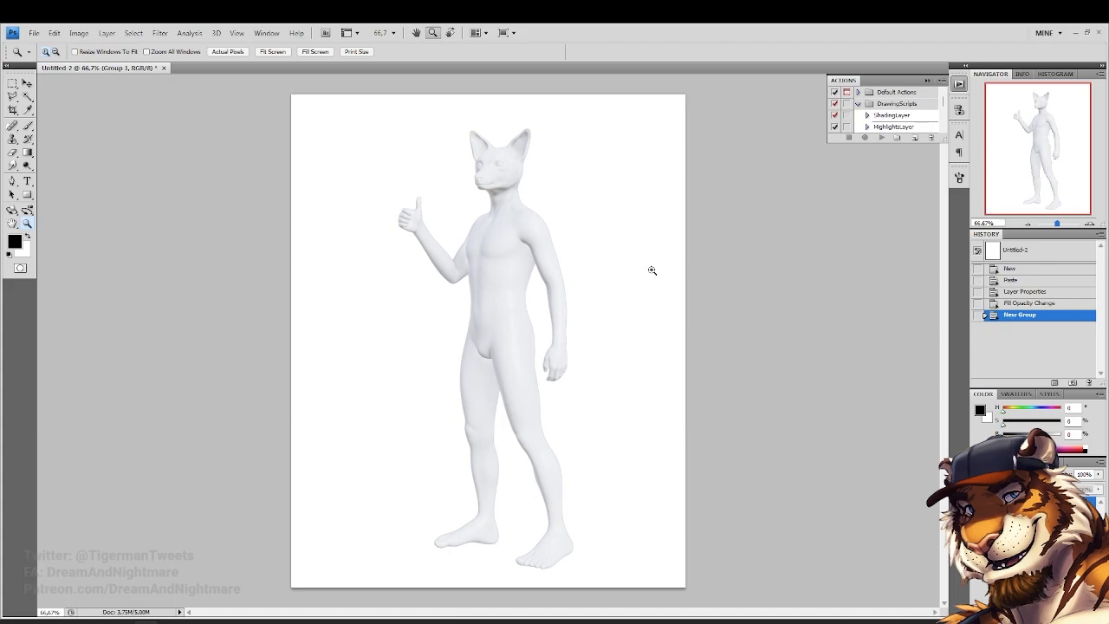
left_click(652, 271)
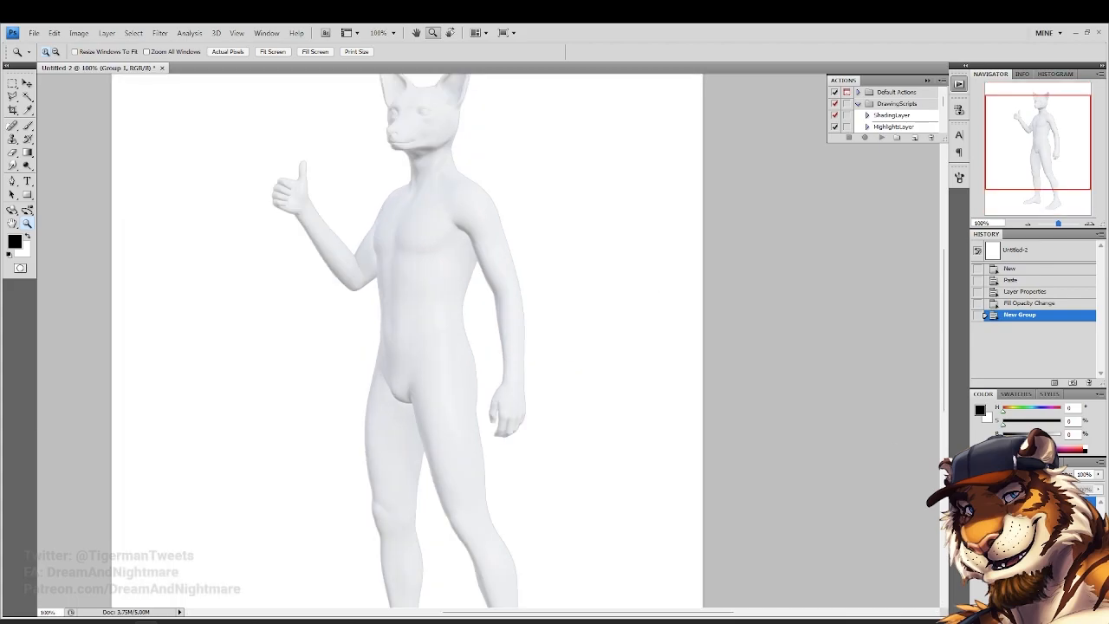
key("ctrl+alt+shift+n")
Choose a hard round brush at 34 px and sketch a simple house with a door beside the figure
key("b")
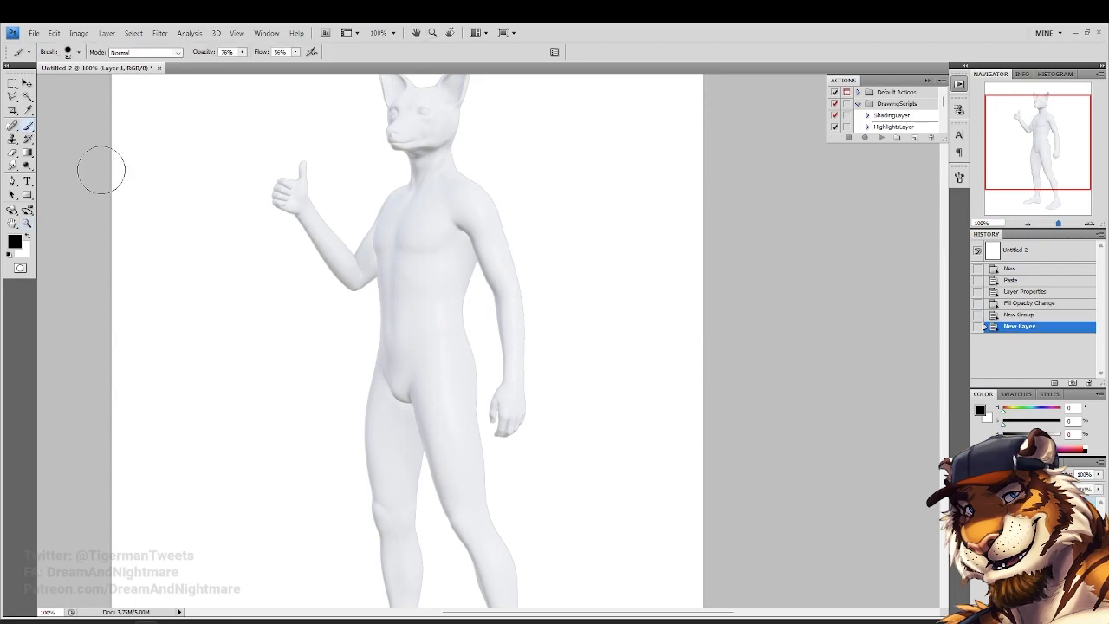
right_click(555, 414)
left_click(631, 558)
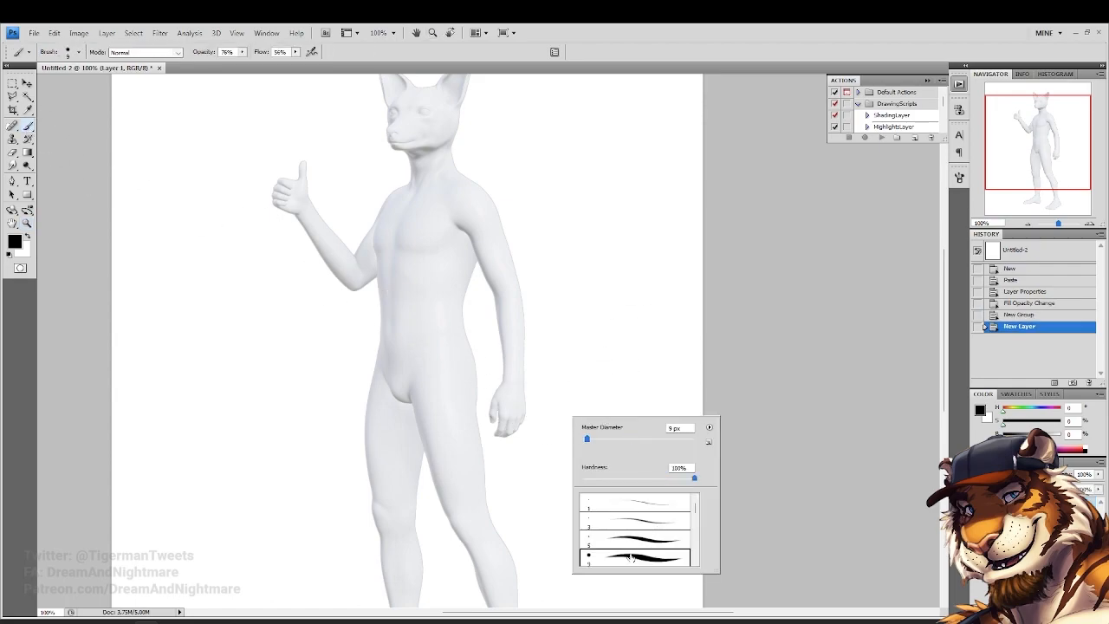
left_click(601, 439)
mouse_move(650, 394)
left_mouse_down()
mouse_move(655, 282)
mouse_move(629, 402)
mouse_move(649, 403)
left_mouse_up()
mouse_move(667, 291)
left_mouse_down()
mouse_move(598, 217)
mouse_move(543, 291)
left_mouse_up()
left_click_drag(640, 402, 602, 401)
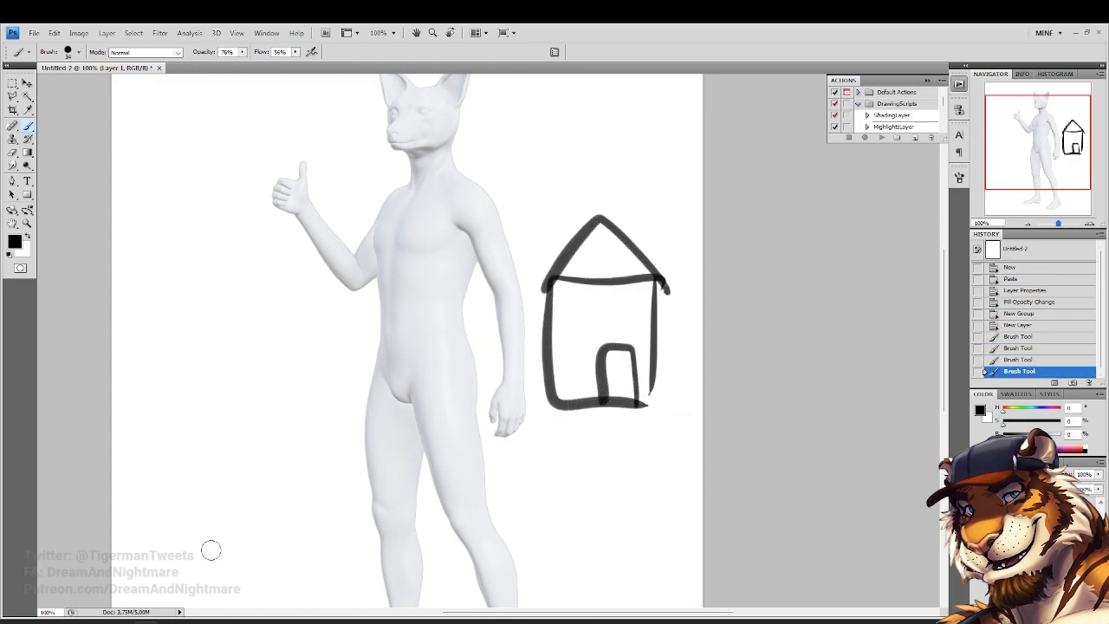
Erase the sketched house with a large eraser
key("e")
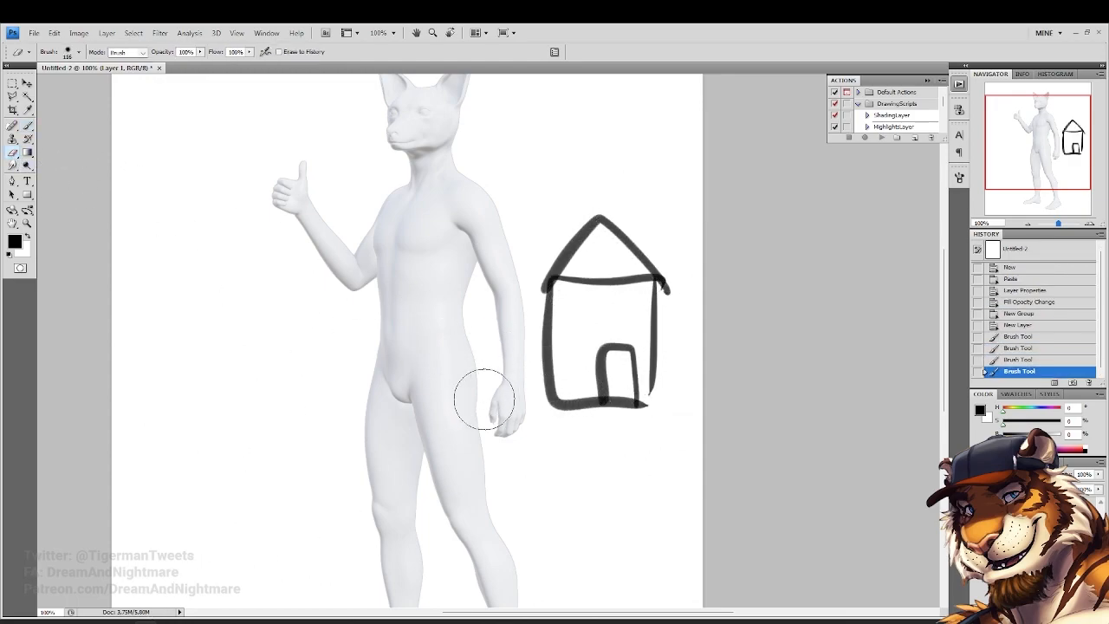
right_click(579, 425)
left_click(684, 446)
left_click(679, 485)
mouse_move(667, 307)
left_mouse_down()
mouse_move(641, 270)
mouse_move(564, 234)
left_mouse_up()
left_click(27, 223)
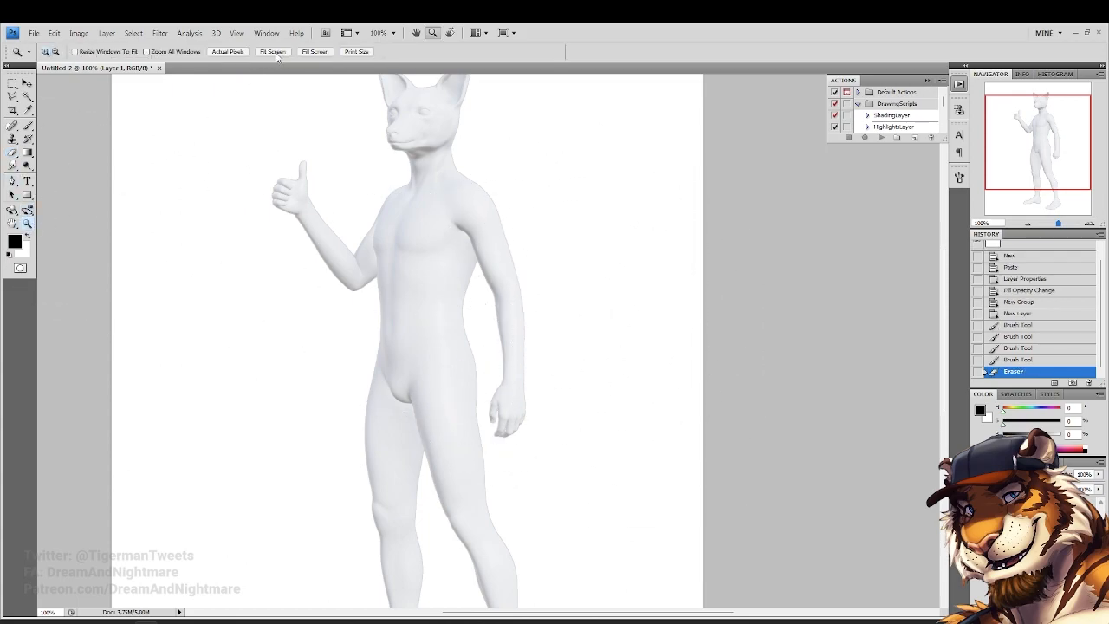
left_click(272, 52)
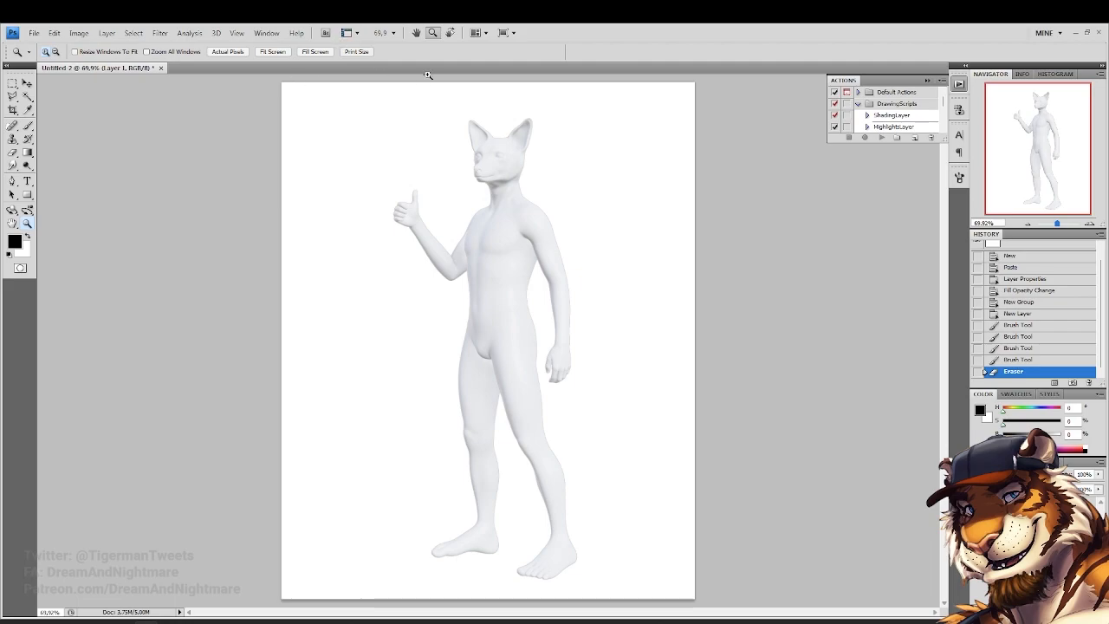
left_click(29, 127)
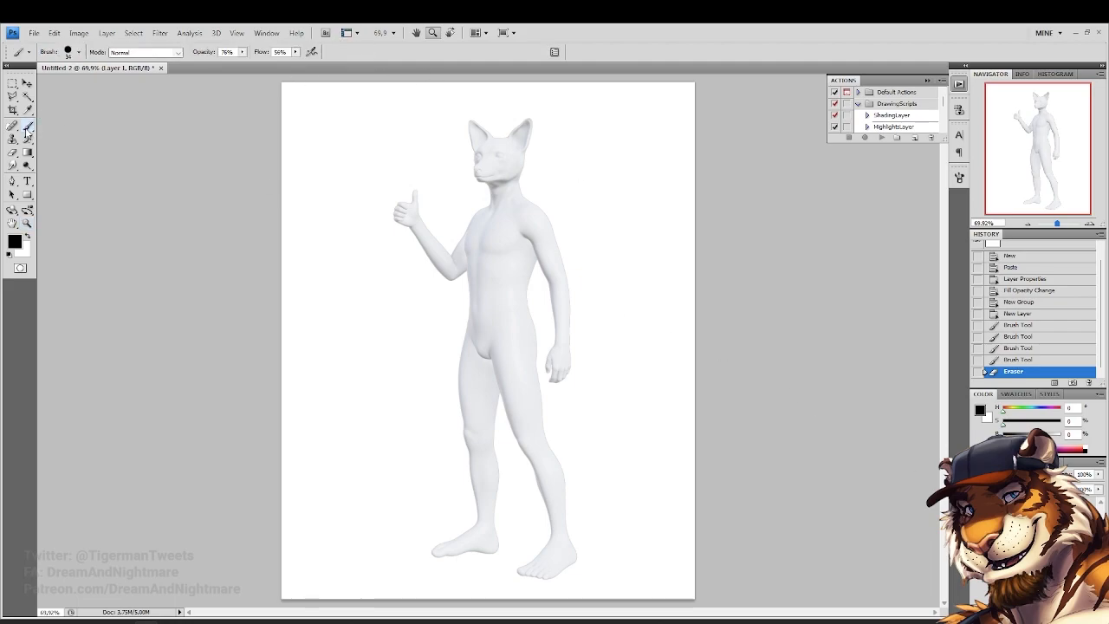
right_click(442, 259)
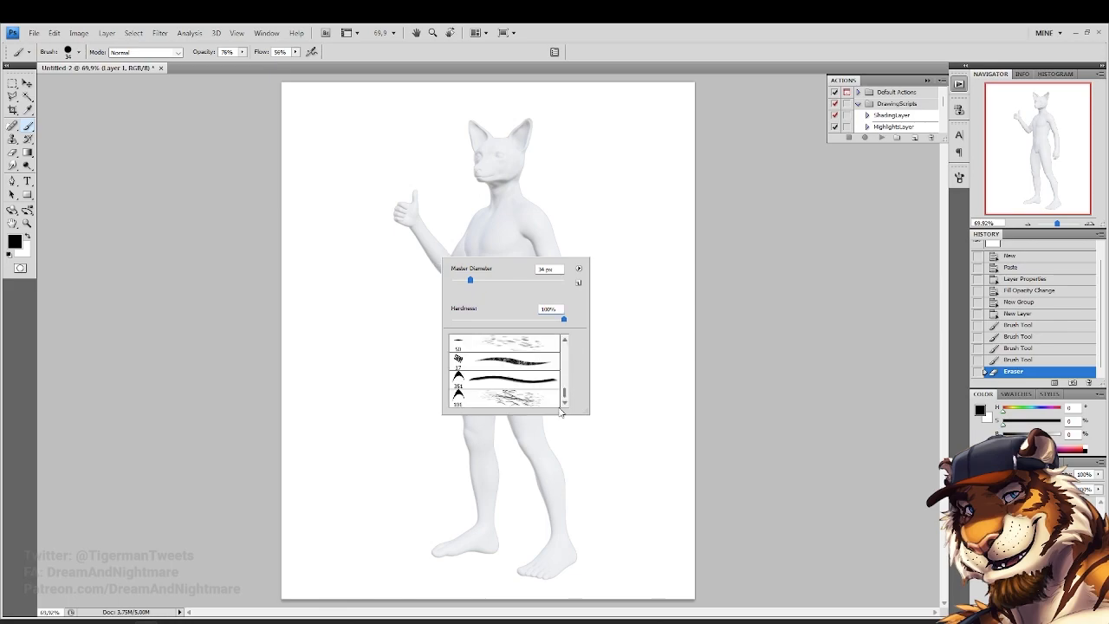
left_click(27, 223)
left_click(606, 178)
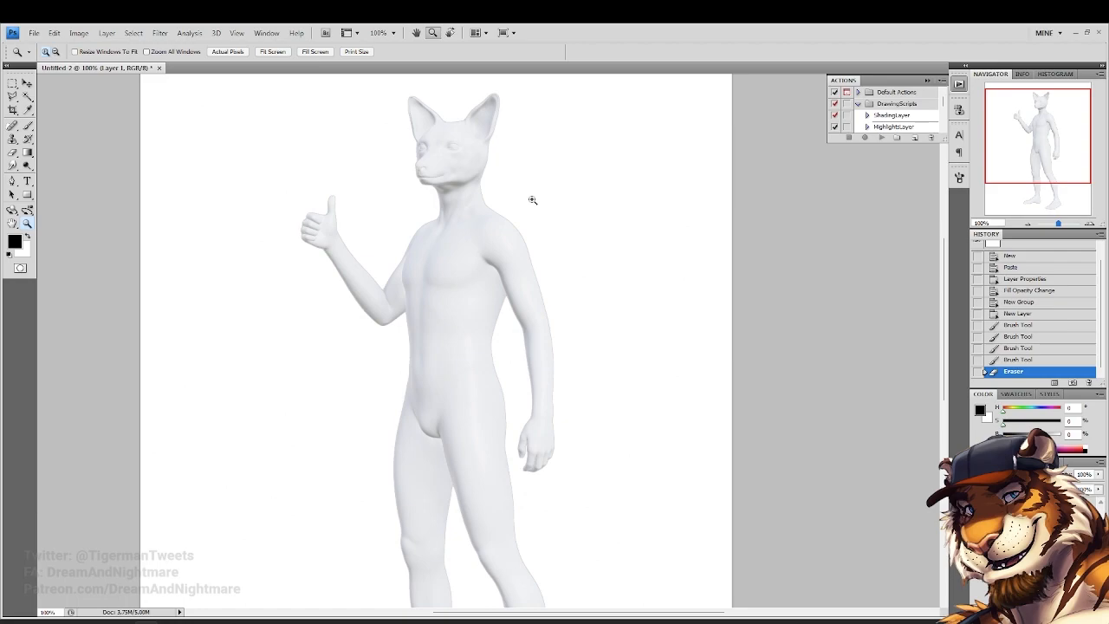
Select the DazReference layer and resample the image to a resolution of 300 pixels/inch
left_click(1027, 540)
left_click(521, 309, "alt")
left_click(79, 33)
left_click(95, 116)
double_click(507, 287)
type("300")
key("Return")
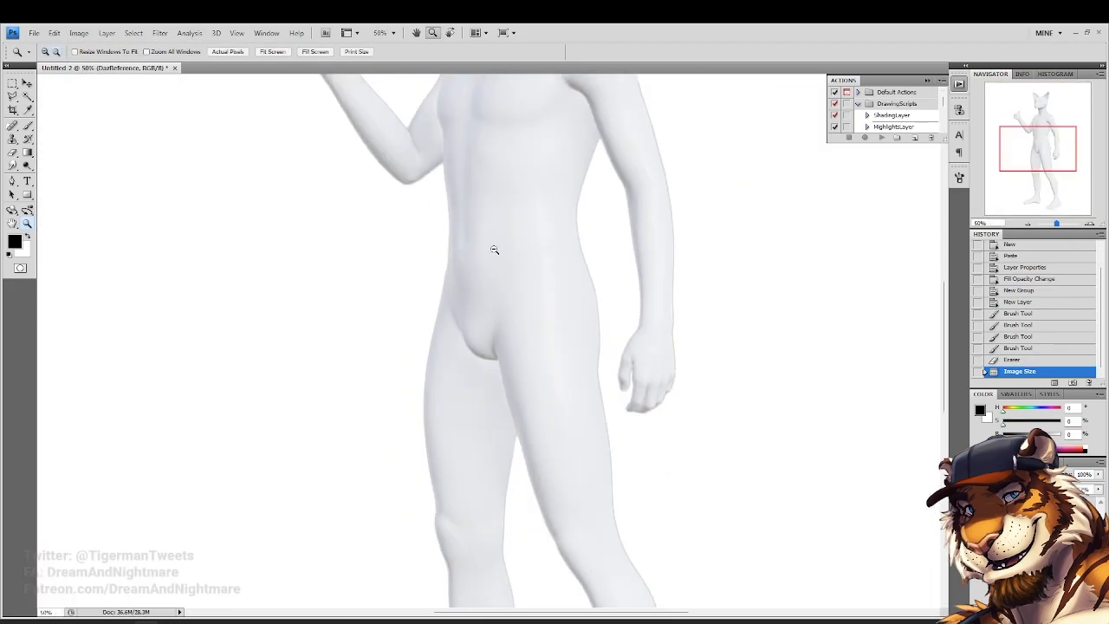
Adjust the fill opacity of the DazReference layer so the figure serves as a faint guide
left_click(495, 248, "alt")
left_click(495, 248, "alt")
left_click(495, 248, "alt")
left_click(562, 256, "alt")
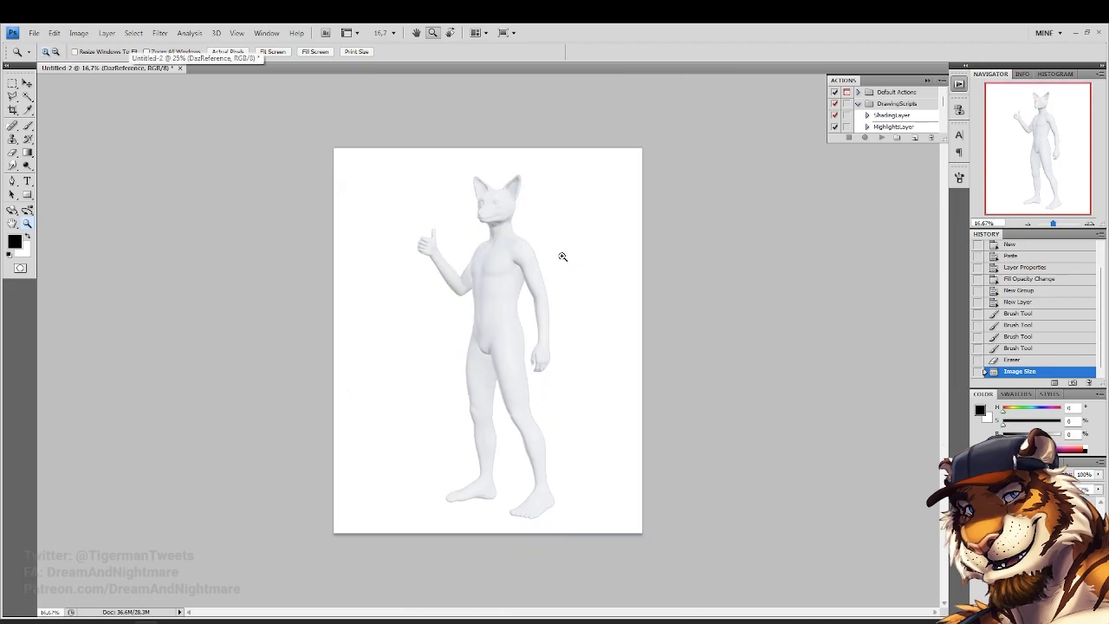
left_click_drag(1085, 490, 1099, 490)
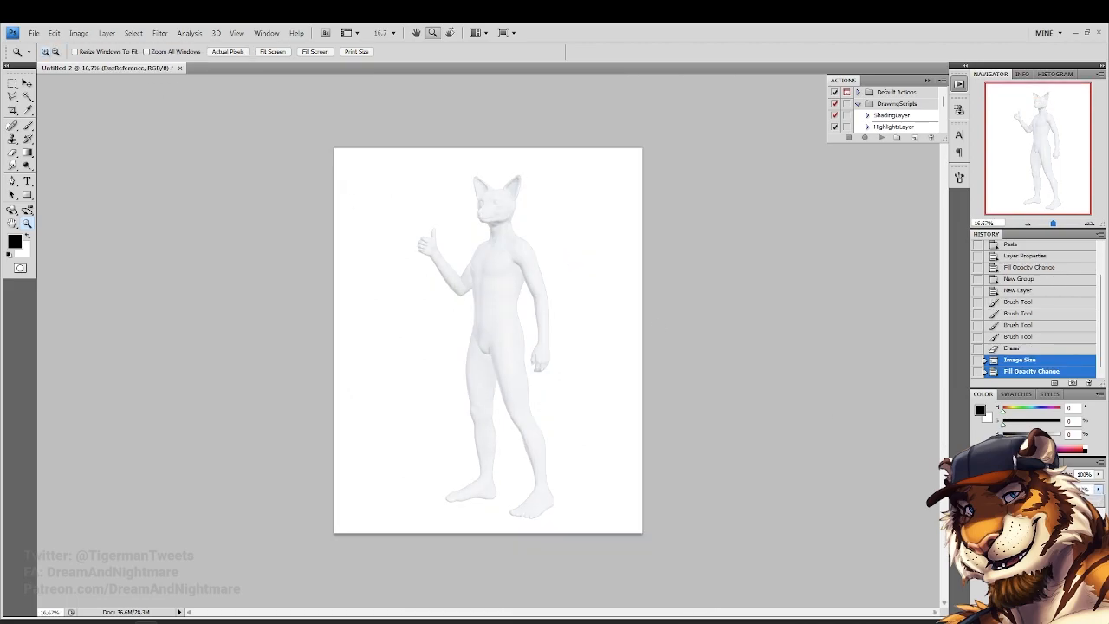
Select Layer 1 and set the image height to 4000 pixels with proportions constrained
key("alt+]")
left_click(586, 214)
left_click(79, 33)
left_click(95, 114)
key("Tab")
type("4000")
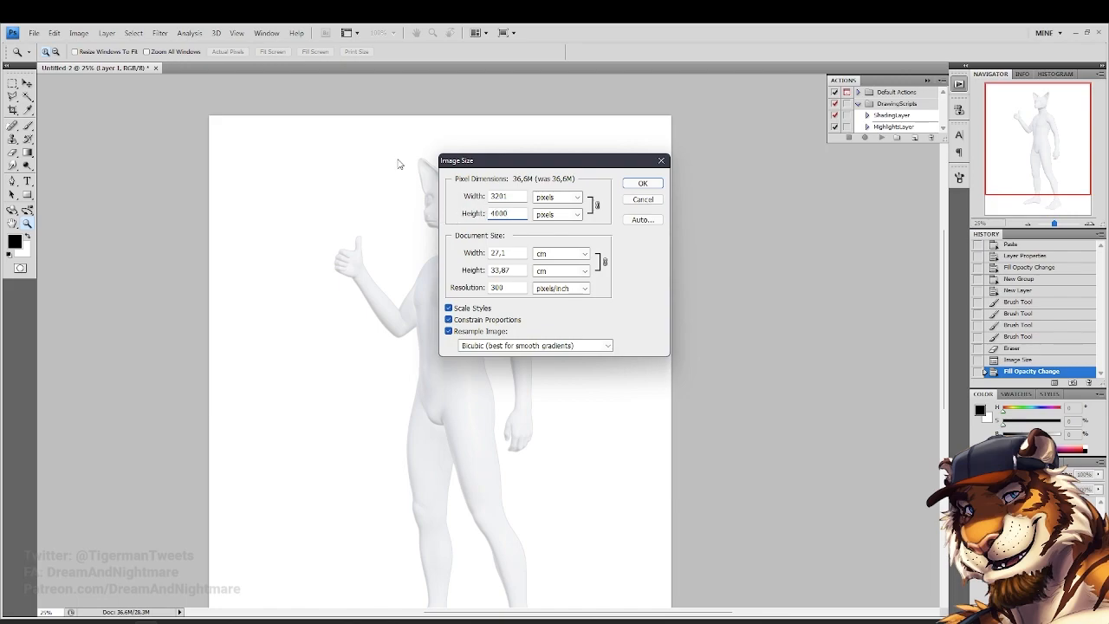
key("Return")
Set the canvas width to 3200 pixels and accept the clipping of the image edge
left_click(79, 33)
left_click(95, 125)
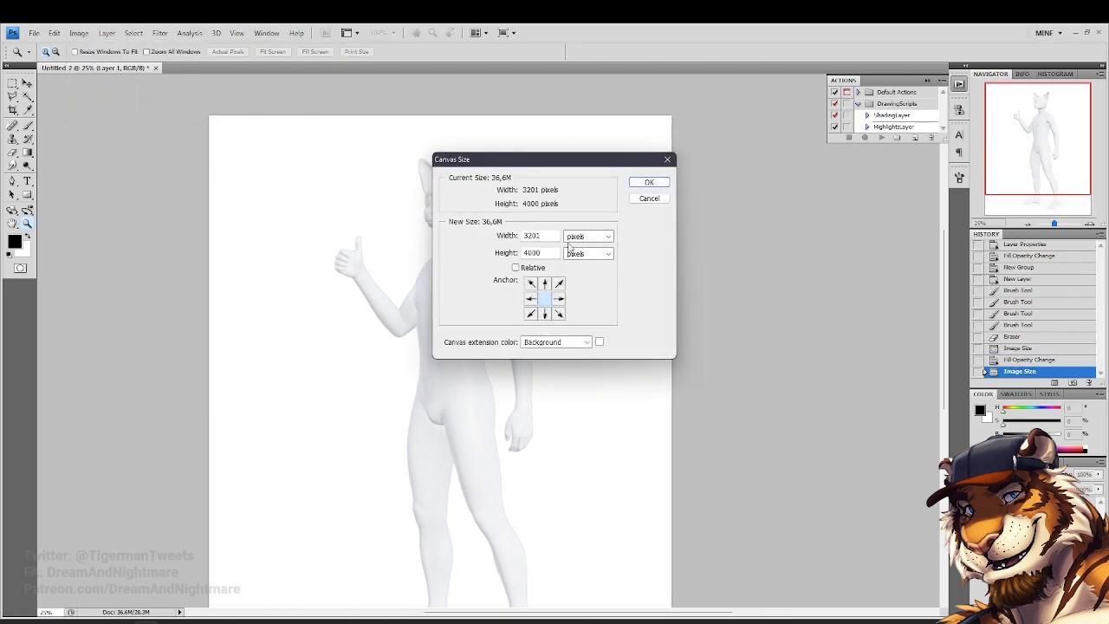
double_click(532, 235)
type("3200")
key("Return")
key("Return")
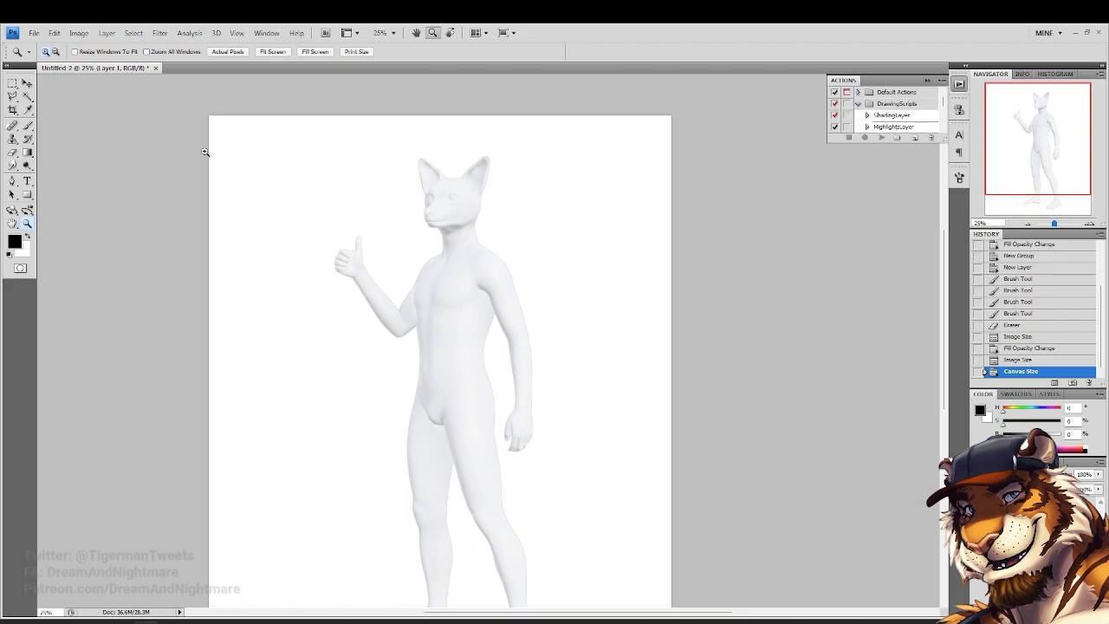
Create a new document with the offered default settings and paste the copied fox render into it
left_click(34, 33)
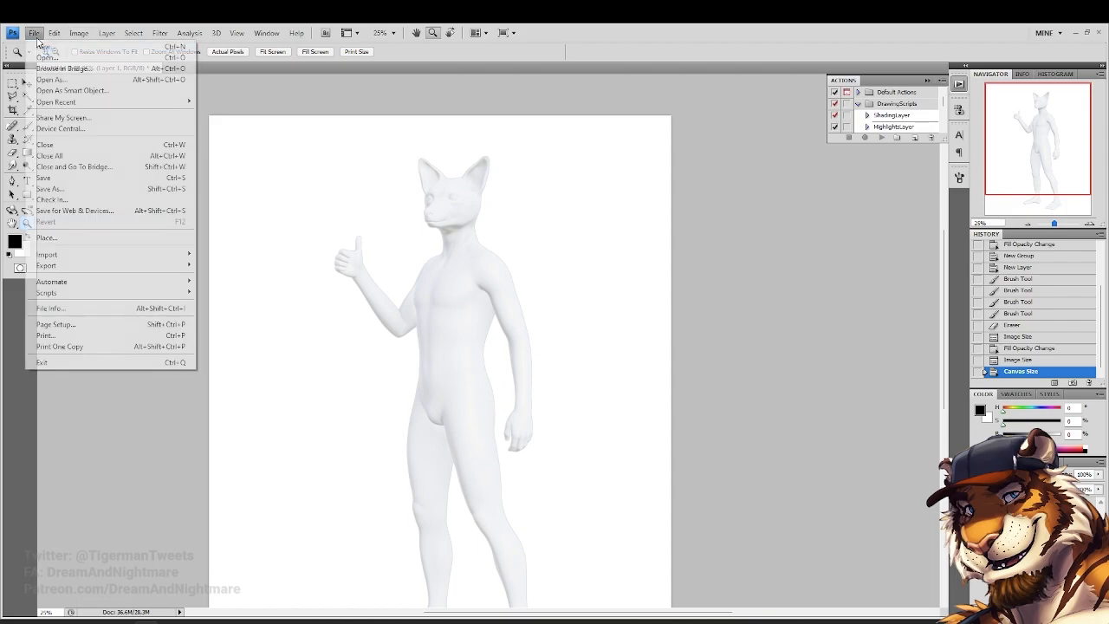
left_click(39, 40)
key("Return")
key("ctrl+v")
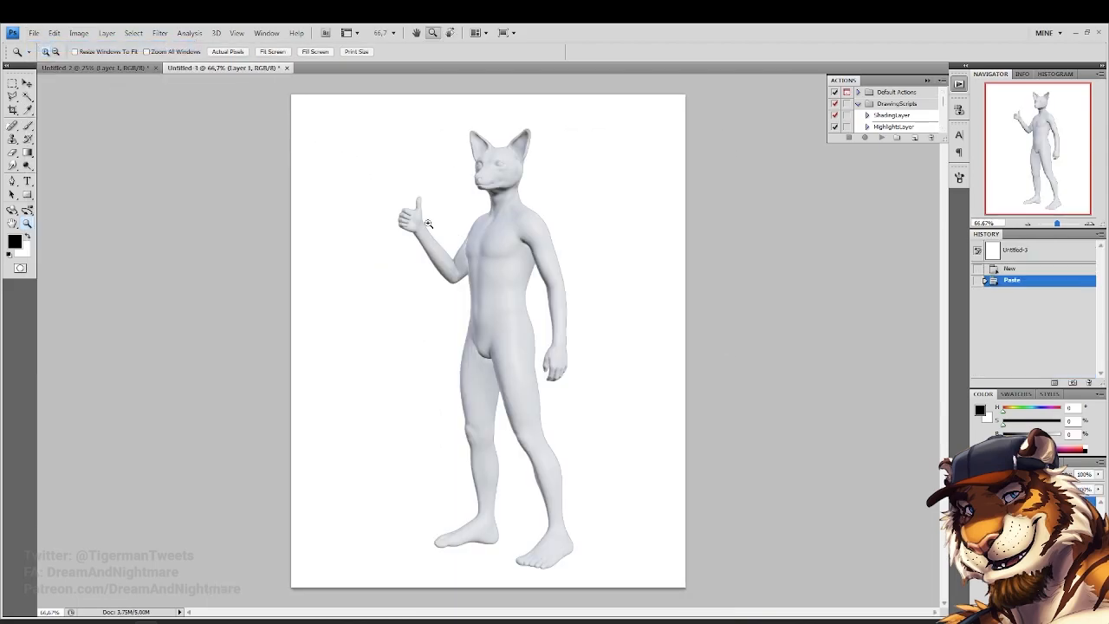
Shrink the new test document to 240 by 300 pixels
left_click(79, 33)
left_click(91, 114)
type("2")
key("Tab")
type("3")
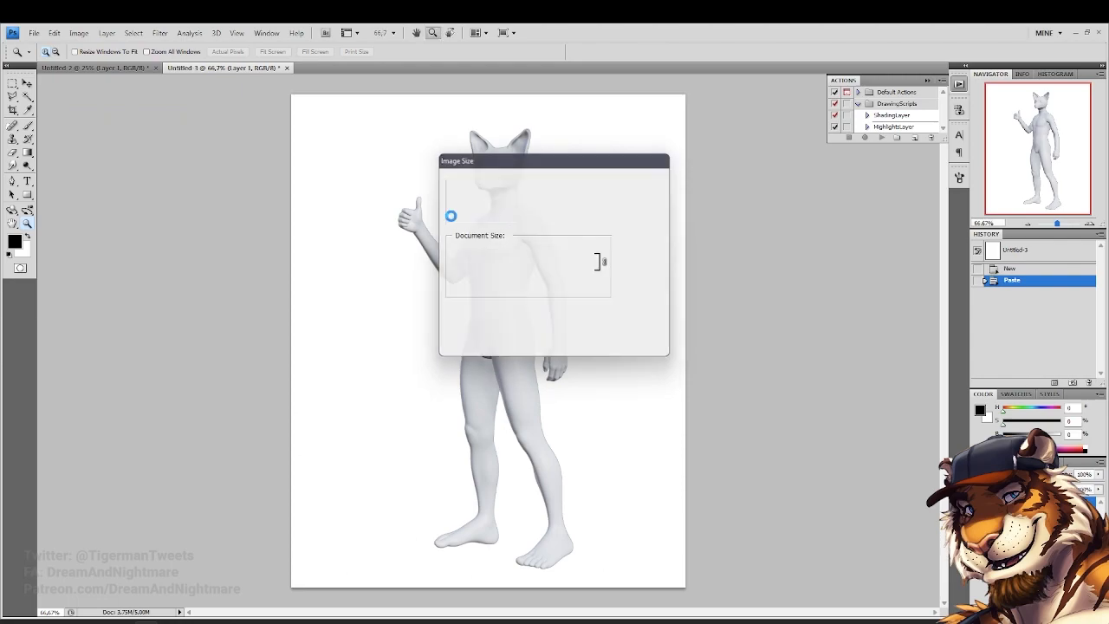
key("Return")
Enlarge the shrunken test image to a height of 4000 pixels and fit it in the view
left_click(78, 33)
left_click(113, 118)
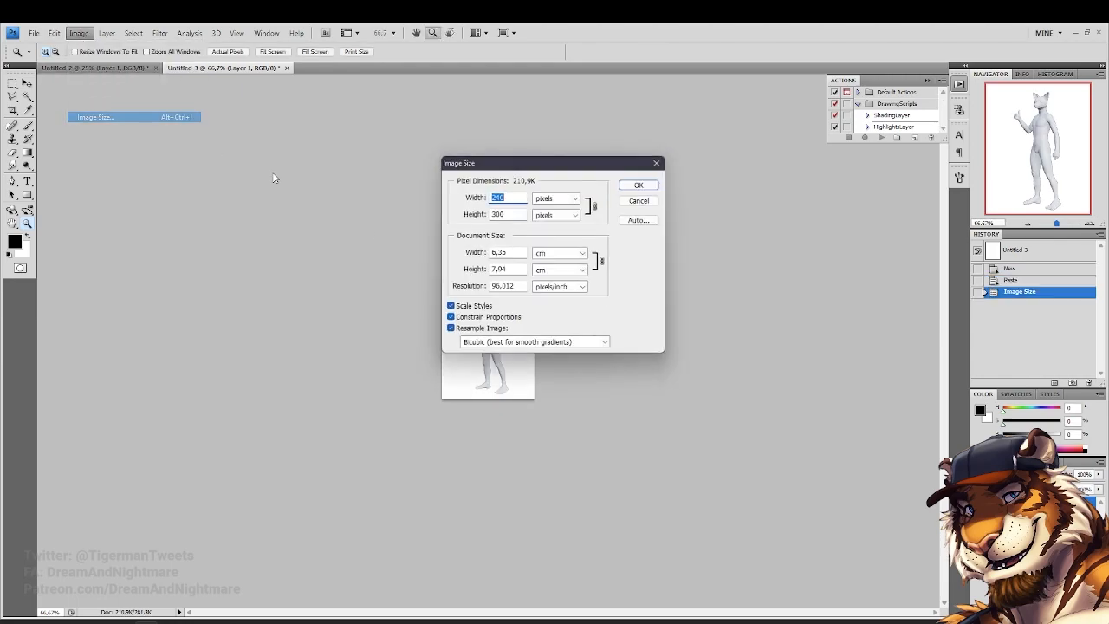
key("Tab")
type("4000")
key("Return")
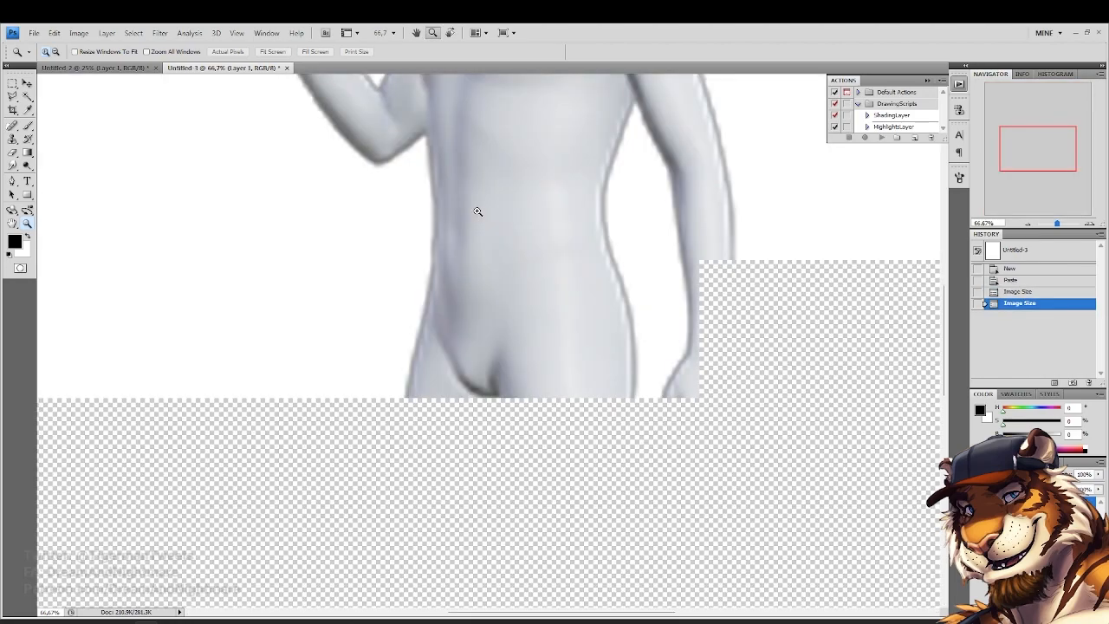
key("ctrl+0")
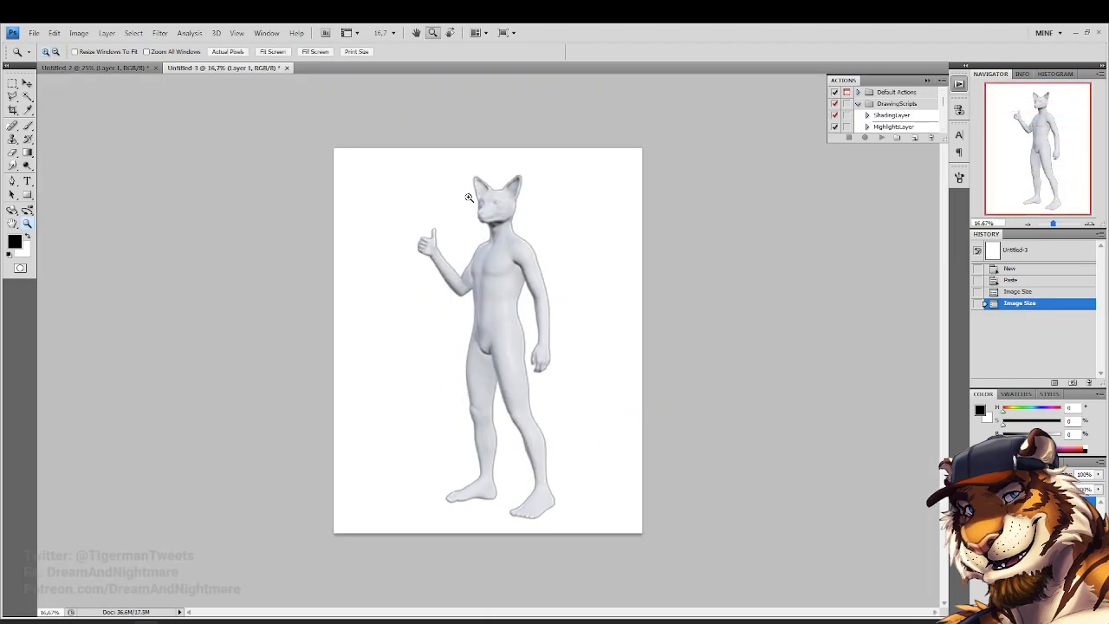
Inspect the enlarged test figure's head and chest up close, and close the test document without saving
left_click_drag(446, 174, 556, 290)
left_click(223, 52)
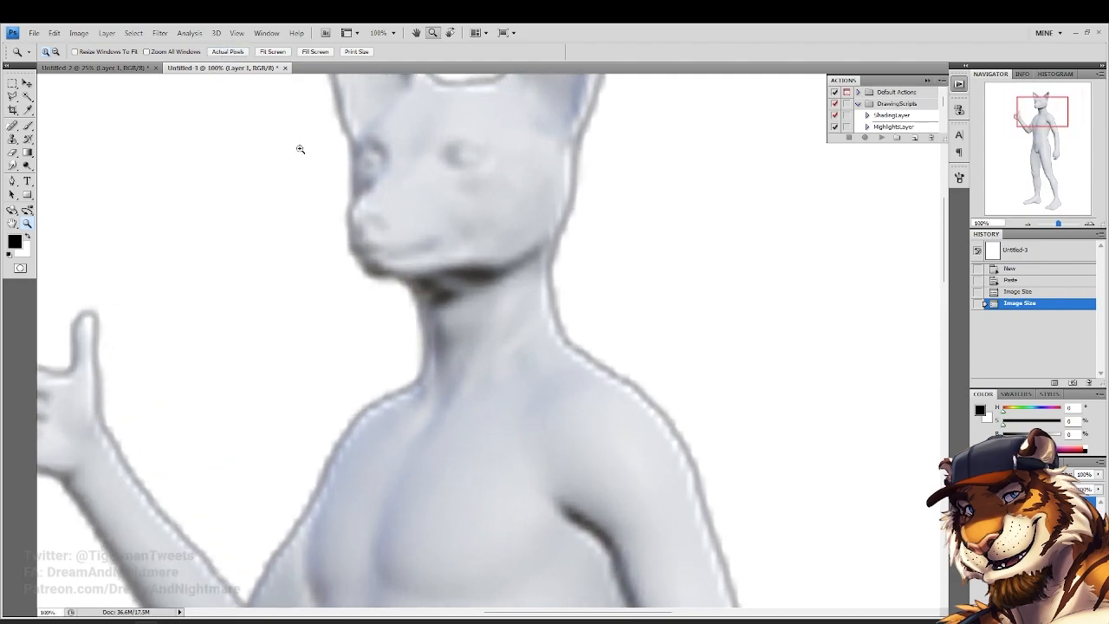
left_click(559, 313, "alt")
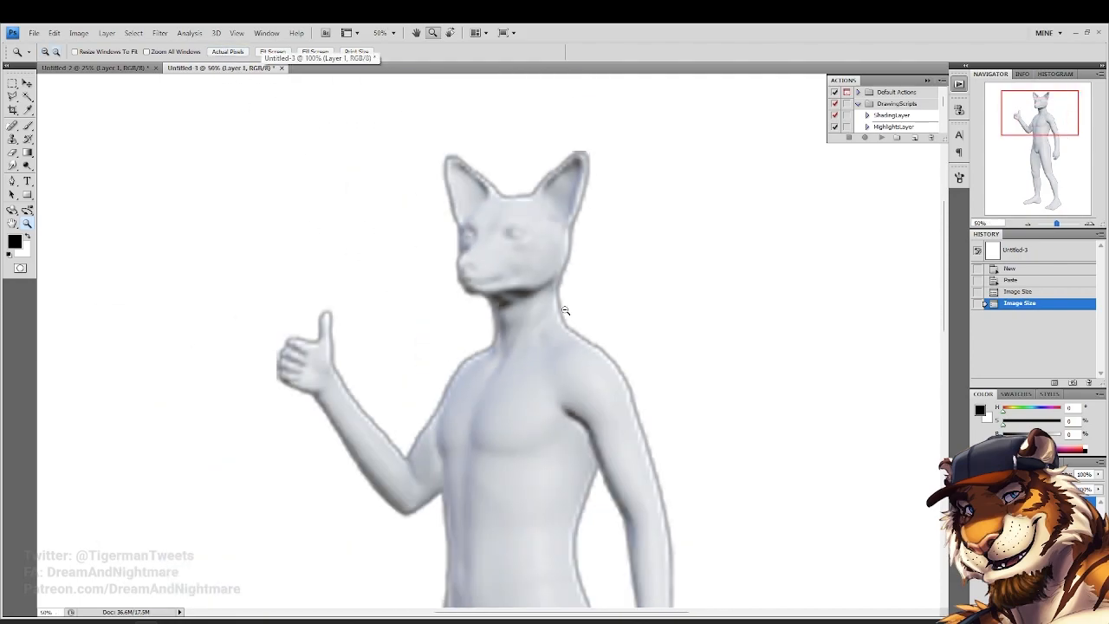
left_click(283, 69)
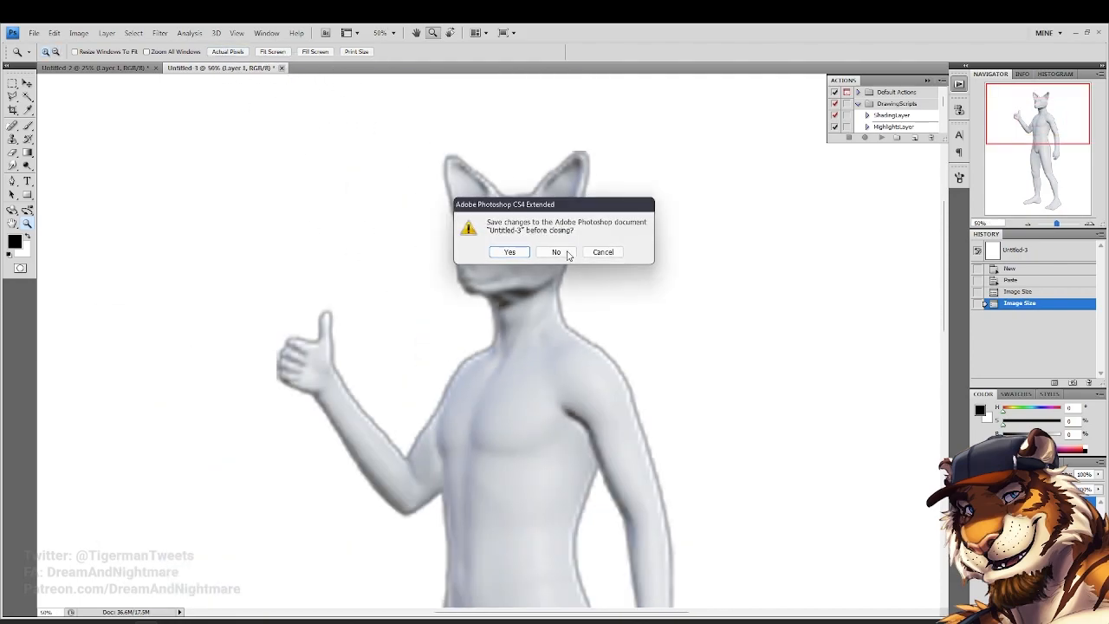
left_click(568, 252)
Set up the Brush tool with 83% opacity, 74% flow and a small textured tip for sketching over the faded figure
left_click(475, 219)
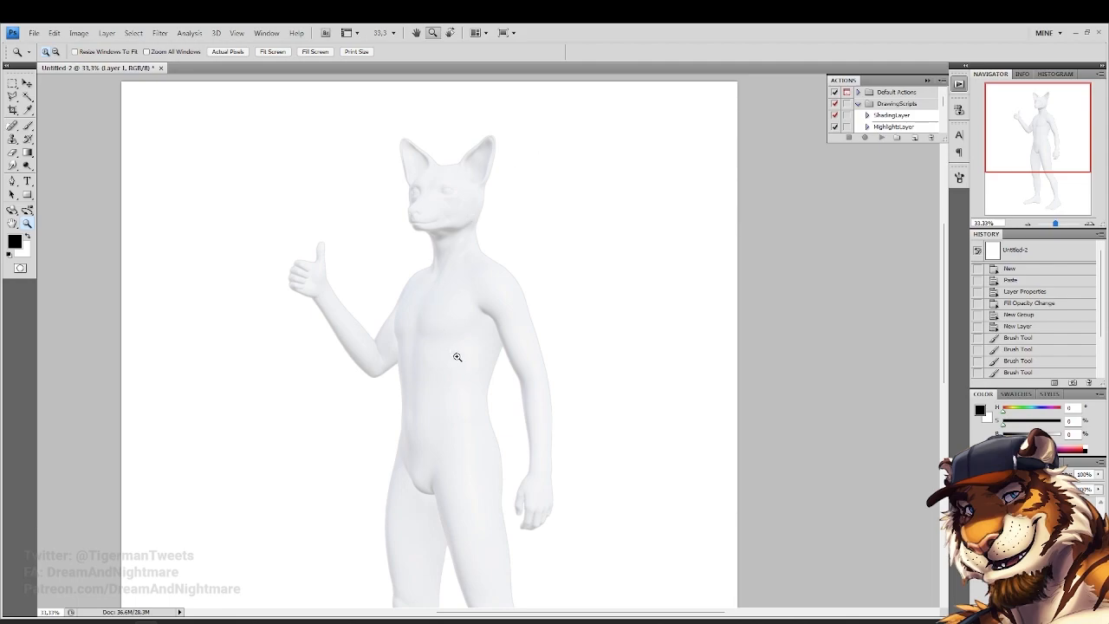
left_click(1032, 544)
left_click(1031, 521)
left_click_drag(331, 271, 381, 347)
left_click_drag(384, 170, 579, 469)
left_click_drag(452, 286, 360, 350)
left_click(27, 126)
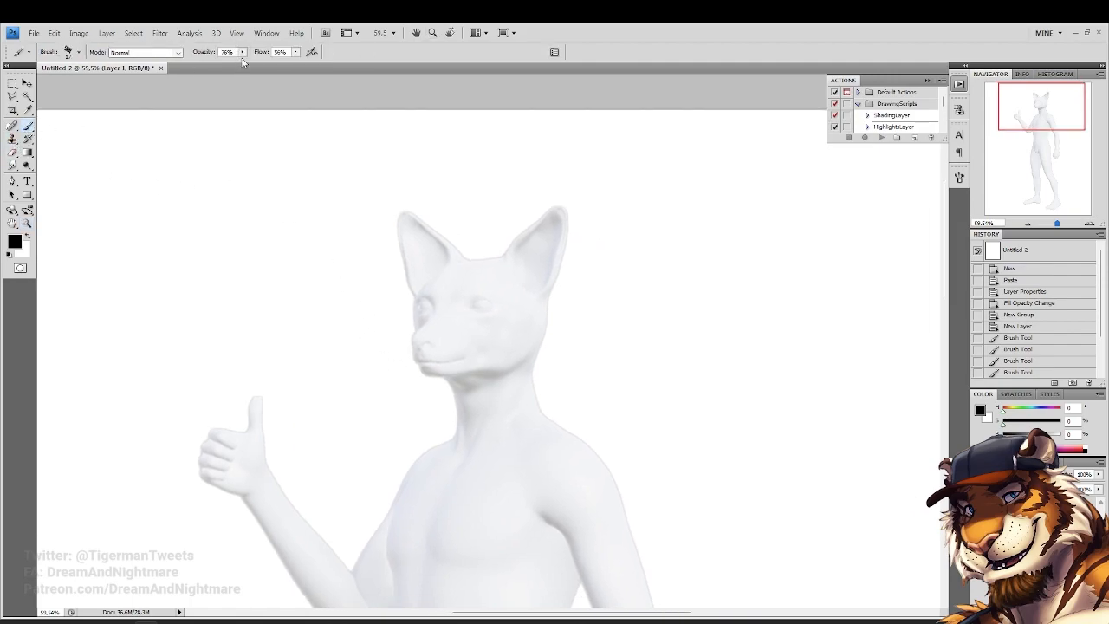
left_click_drag(295, 52, 306, 77)
left_click_drag(242, 52, 246, 72)
right_click(406, 303)
left_click(556, 42)
right_click(419, 350)
left_click_drag(448, 370, 445, 372)
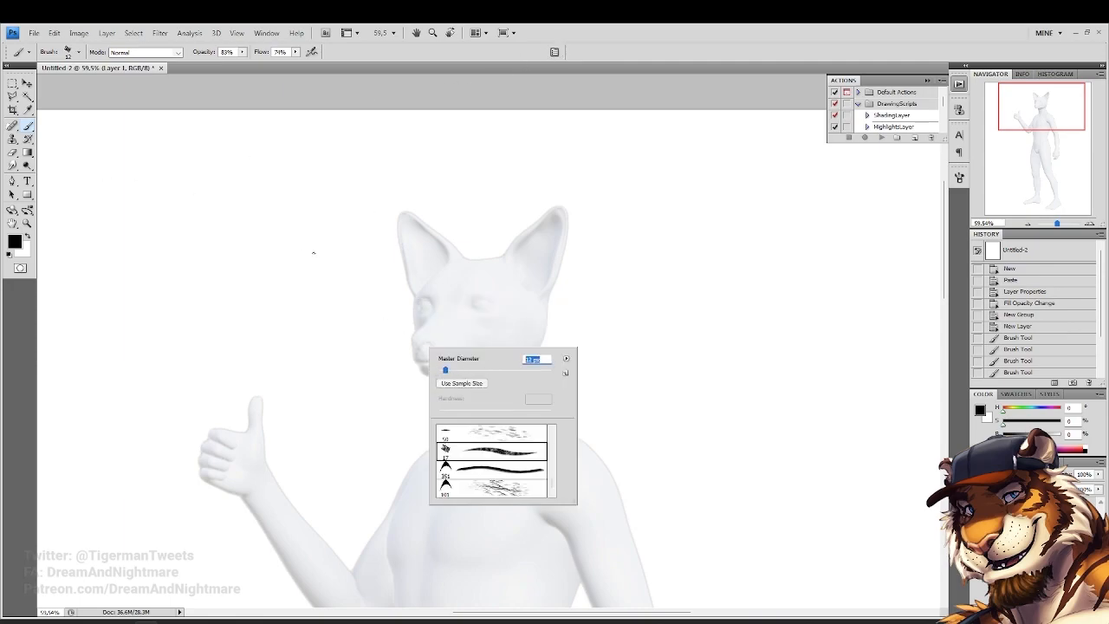
Sketch the neck contours and spiky fur tufts running down the nape onto the outer shoulder
left_click(27, 224)
left_click_drag(420, 177, 571, 529)
mouse_move(425, 388)
left_mouse_down()
mouse_move(417, 417)
mouse_move(371, 309)
mouse_move(330, 289)
mouse_move(351, 364)
left_mouse_up()
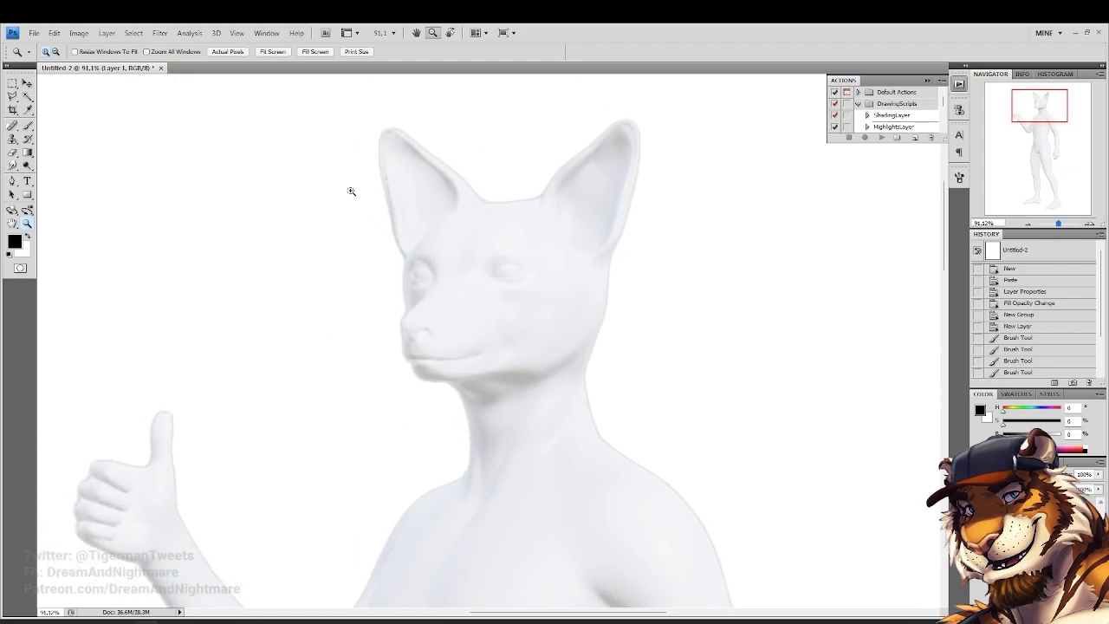
mouse_move(351, 287)
left_mouse_down()
mouse_move(341, 251)
mouse_move(337, 351)
mouse_move(376, 382)
mouse_move(367, 337)
mouse_move(324, 286)
mouse_move(326, 302)
left_mouse_up()
left_click(28, 127)
left_click_drag(415, 272, 451, 326)
mouse_move(423, 448)
left_mouse_down()
mouse_move(298, 283)
mouse_move(437, 382)
mouse_move(436, 408)
left_mouse_up()
left_click_drag(434, 396, 436, 443)
left_click_drag(481, 358, 446, 432)
mouse_move(440, 422)
left_mouse_down()
mouse_move(434, 448)
mouse_move(443, 442)
left_mouse_up()
left_click_drag(581, 352, 510, 457)
mouse_move(496, 392)
left_mouse_down()
mouse_move(495, 424)
mouse_move(503, 398)
left_mouse_up()
mouse_move(549, 468)
left_mouse_down()
mouse_move(483, 287)
mouse_move(465, 293)
mouse_move(525, 313)
mouse_move(560, 383)
left_mouse_up()
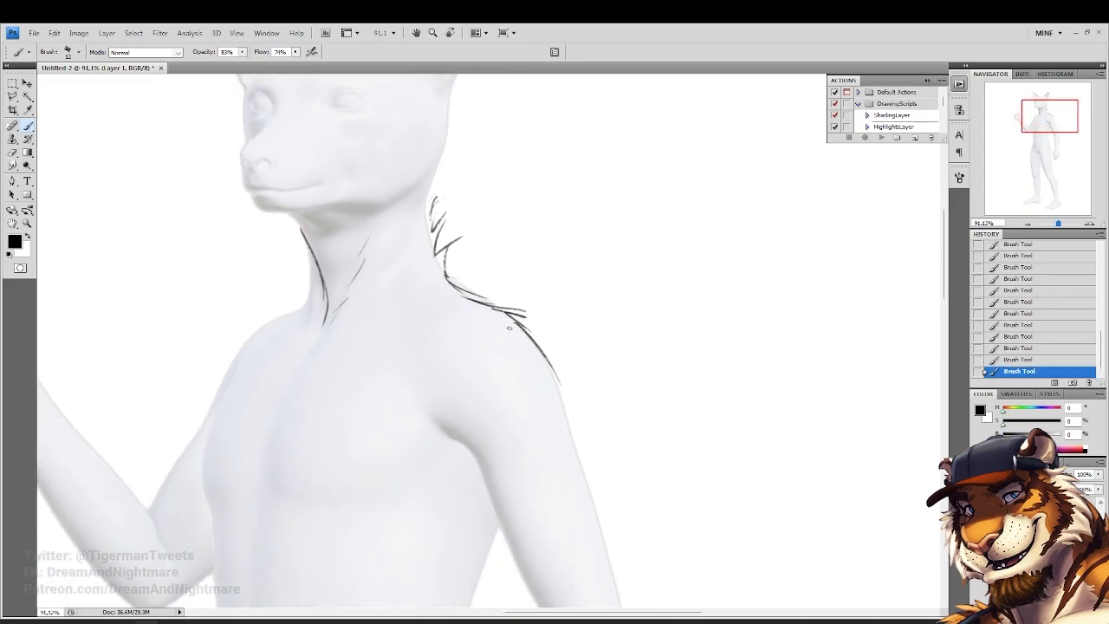
Revert the latest shoulder strokes and redraw the outer shoulder contour as overlapping fur strokes
left_click(1019, 325)
mouse_move(459, 294)
left_mouse_down()
mouse_move(508, 291)
mouse_move(513, 309)
mouse_move(548, 327)
mouse_move(569, 371)
mouse_move(572, 427)
left_mouse_up()
left_click_drag(566, 380, 574, 453)
left_click_drag(568, 411, 572, 440)
mouse_move(440, 395)
left_mouse_down()
mouse_move(539, 443)
mouse_move(341, 329)
left_mouse_up()
Reduce the eraser size and erase the excess line parts around the fur strokes on the shoulder
left_click(12, 153)
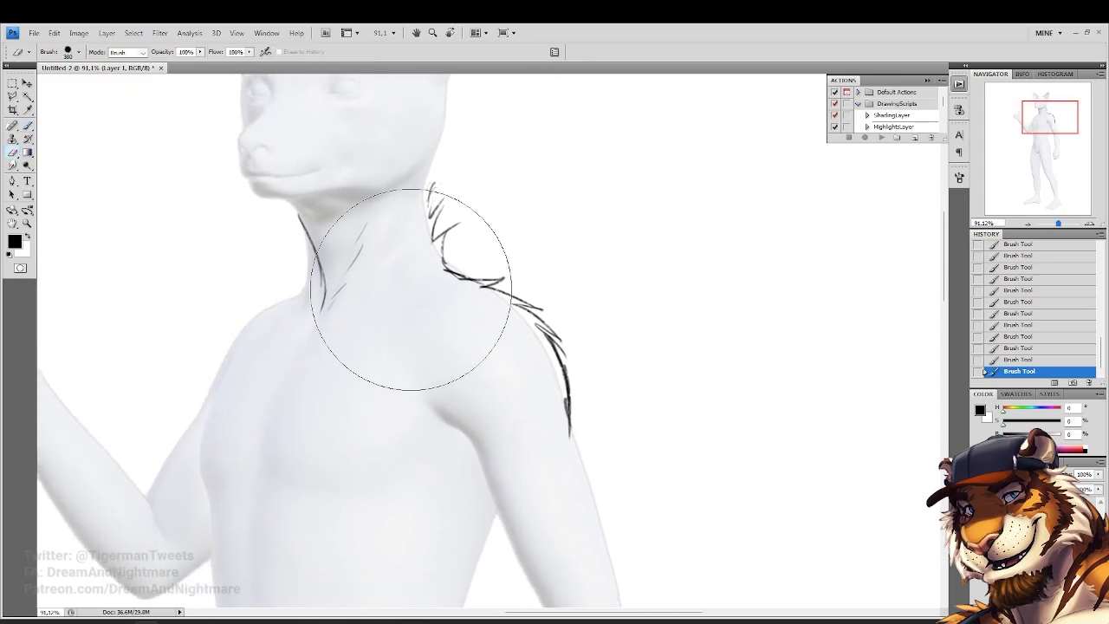
right_click(523, 342)
left_click(552, 365)
left_click_drag(478, 285, 462, 285)
mouse_move(464, 285)
left_mouse_down()
mouse_move(442, 274)
mouse_move(460, 283)
left_mouse_up()
left_click_drag(464, 285, 442, 274)
left_click_drag(452, 279, 441, 273)
left_click_drag(538, 333, 559, 418)
mouse_move(549, 362)
left_mouse_down()
mouse_move(564, 431)
mouse_move(572, 423)
left_mouse_up()
mouse_move(533, 328)
left_mouse_down()
mouse_move(561, 379)
mouse_move(548, 338)
left_mouse_up()
Add brush strokes to the shoulder fur and erase stray line ends around the nape tufts
left_click(27, 127)
left_click_drag(568, 360, 553, 352)
left_click_drag(269, 286, 335, 364)
left_click(13, 152)
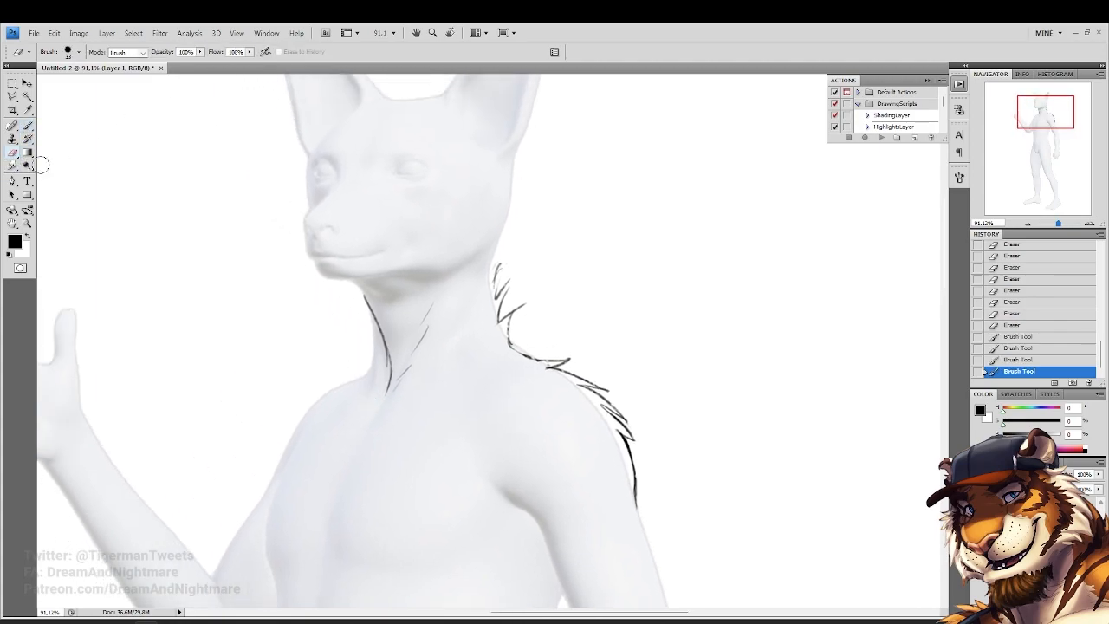
left_click_drag(527, 300, 525, 303)
mouse_move(527, 301)
left_mouse_down()
mouse_move(493, 289)
mouse_move(512, 262)
mouse_move(509, 287)
mouse_move(507, 265)
mouse_move(482, 281)
mouse_move(520, 215)
mouse_move(521, 253)
mouse_move(494, 242)
mouse_move(489, 258)
mouse_move(449, 265)
mouse_move(460, 284)
mouse_move(441, 322)
mouse_move(497, 274)
left_mouse_up()
Step back in the history and redraw the fur tufts at the back of the neck
key("b")
left_click(999, 361)
mouse_move(496, 274)
left_mouse_down()
mouse_move(487, 284)
mouse_move(489, 273)
left_mouse_up()
left_click_drag(462, 308, 498, 258)
left_click_drag(527, 316, 409, 284)
left_click_drag(500, 363, 455, 294)
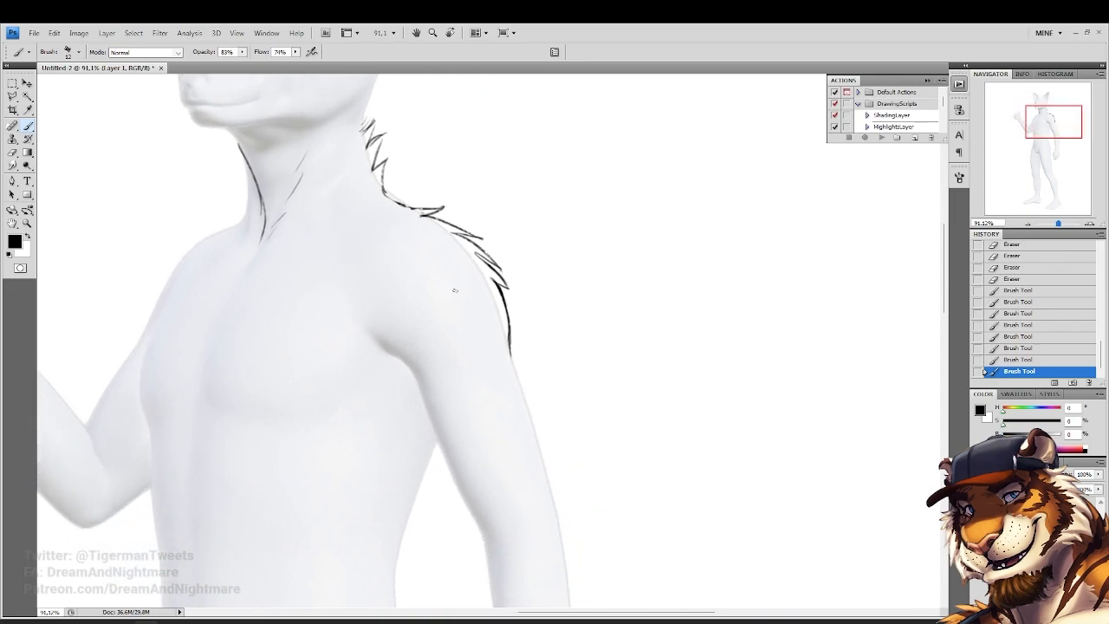
Erase the stray ends of the fur spikes on the outer shoulder and return to the Brush tool
left_click(12, 153)
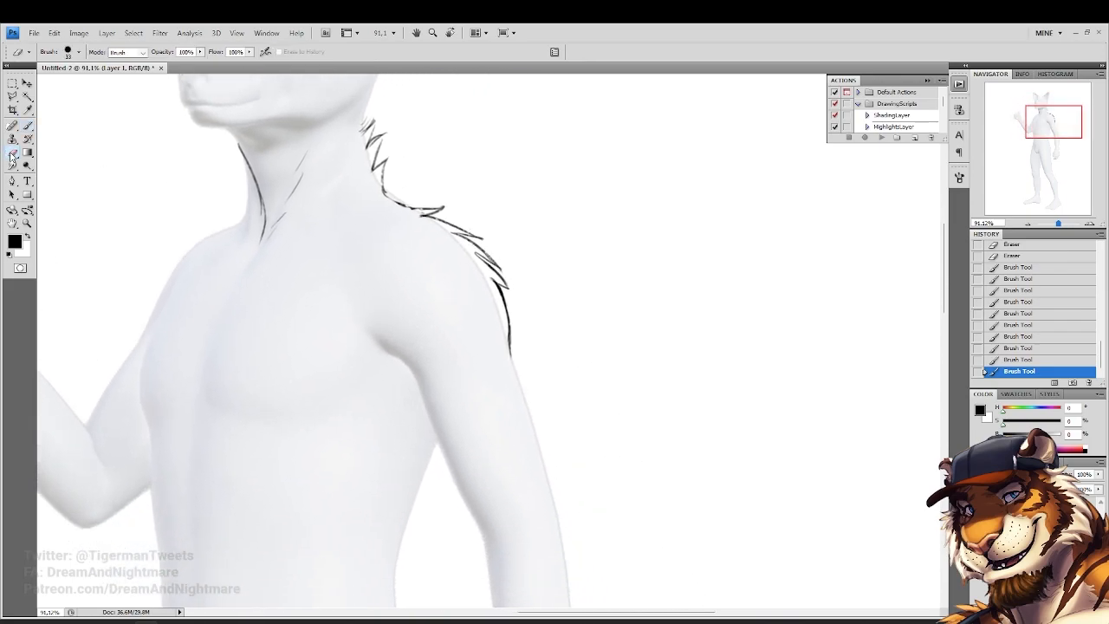
left_click_drag(497, 258, 504, 266)
mouse_move(486, 240)
left_mouse_down()
mouse_move(476, 230)
mouse_move(489, 243)
left_mouse_up()
left_click_drag(489, 245, 482, 258)
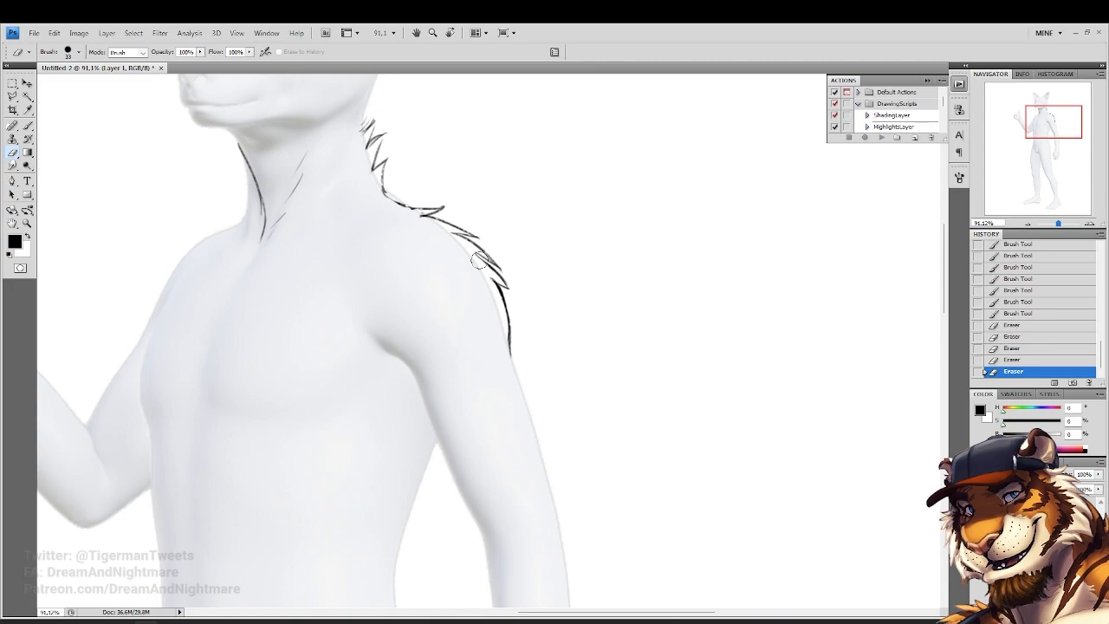
left_click_drag(394, 281, 427, 320)
left_click(27, 126)
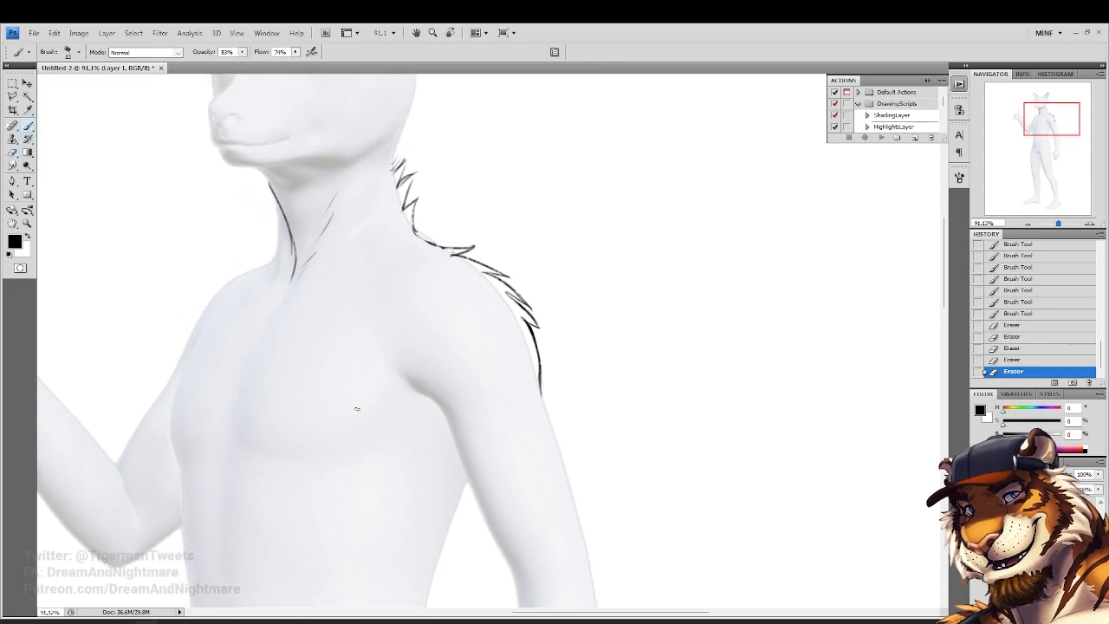
Switch to the web browser and search Google Images for "fox animal"
left_click(248, 621)
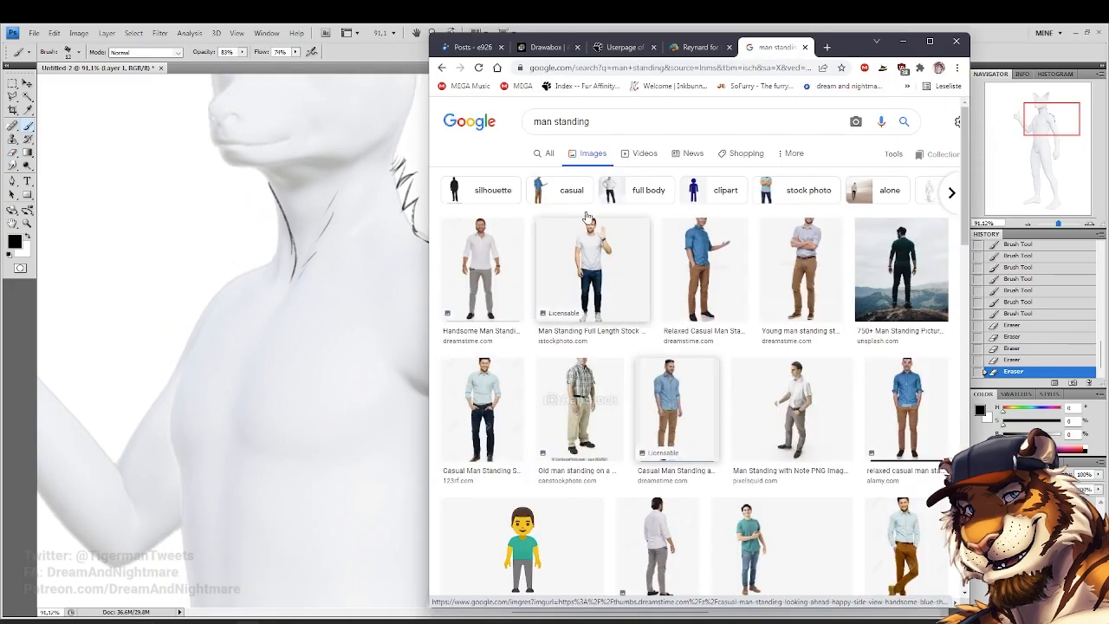
left_click(646, 114)
key("ctrl+a")
type("fox animal")
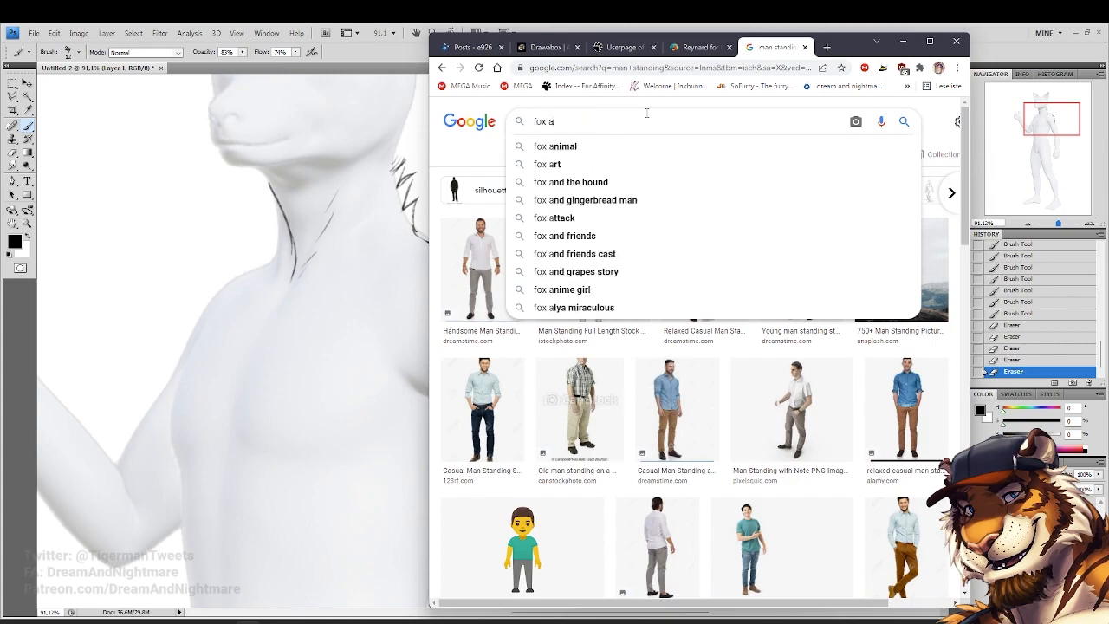
key("Return")
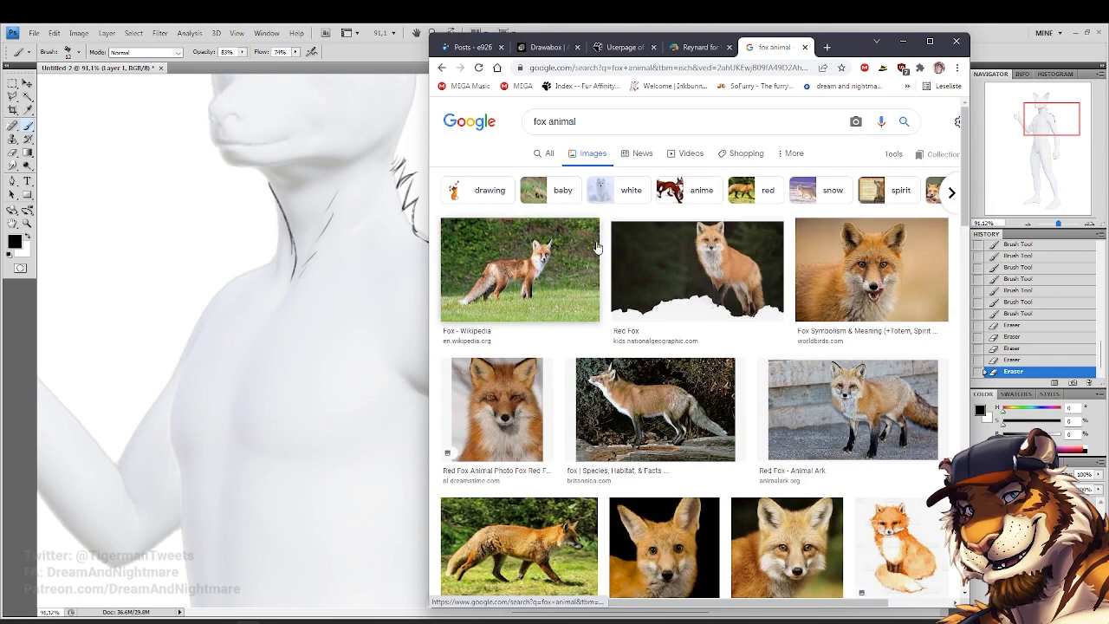
Examine the Dreamstime, World Birds and Envato Elements fox portraits as references for the head and neck fur
left_click(512, 421)
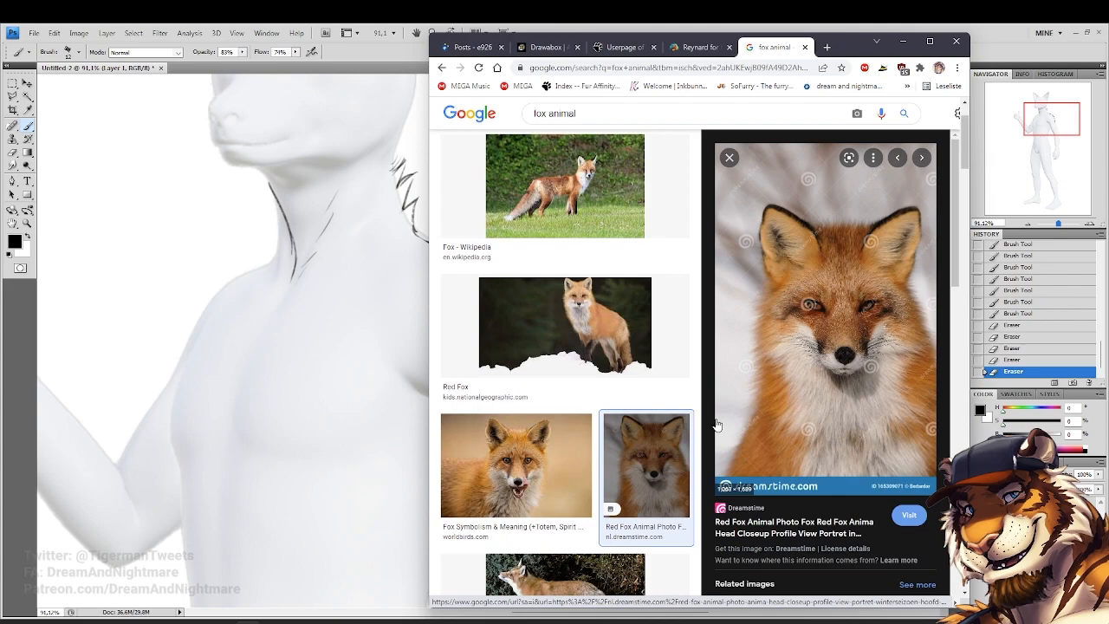
left_click(515, 473)
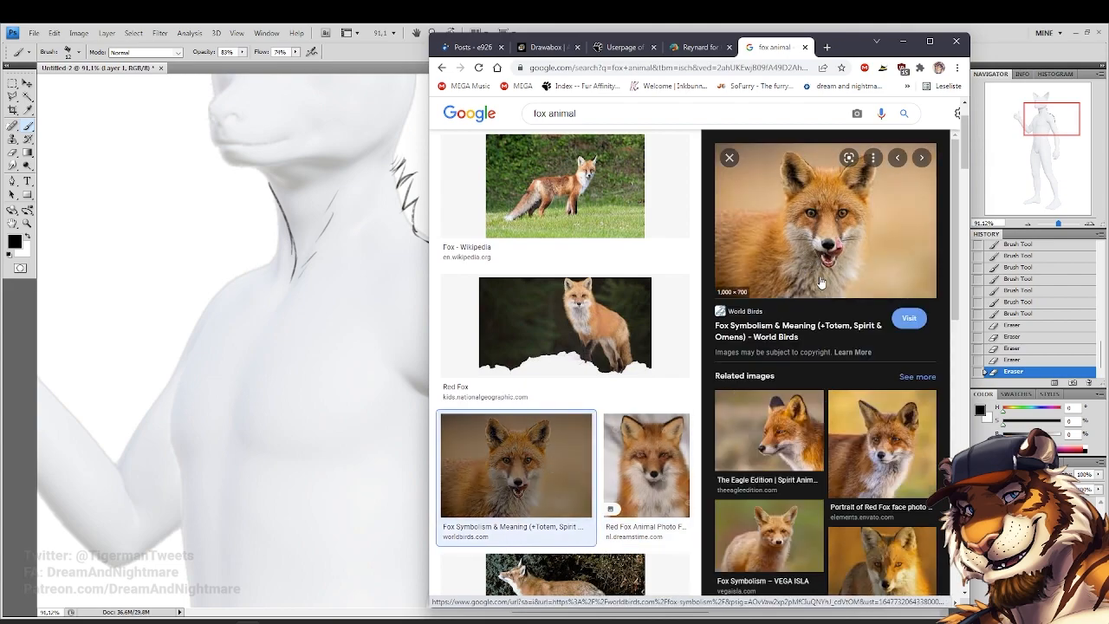
left_click(858, 455)
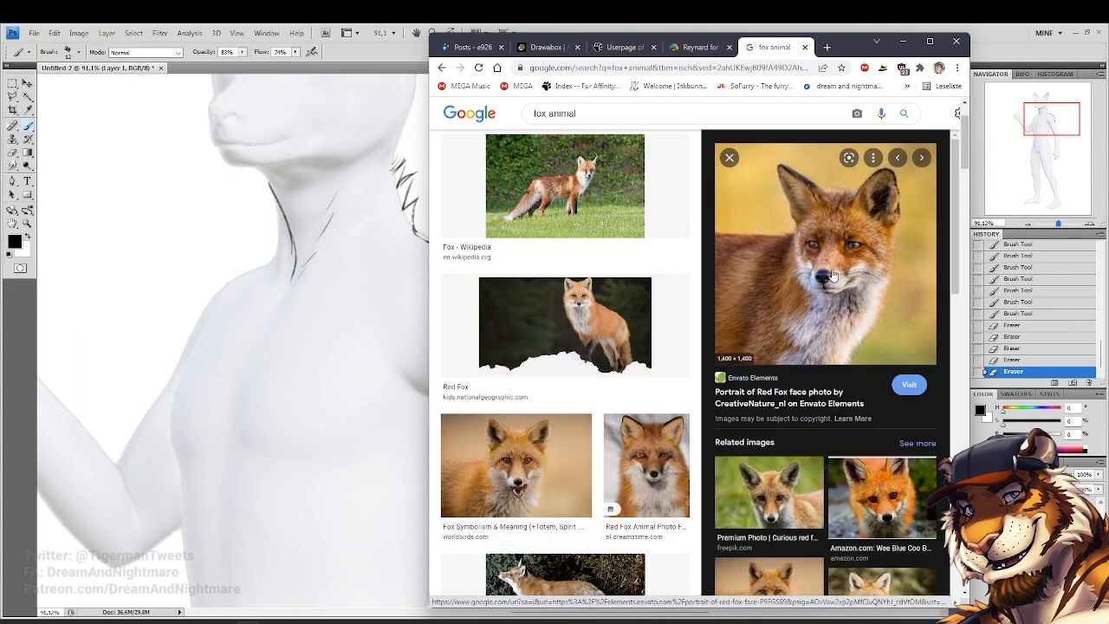
Return to the Photoshop drawing and clean up the sketched neck lines with the eraser
left_click(367, 325)
mouse_move(390, 237)
left_mouse_down()
mouse_move(455, 317)
mouse_move(523, 298)
left_mouse_up()
mouse_move(421, 320)
left_mouse_down()
mouse_move(401, 298)
mouse_move(392, 328)
mouse_move(317, 364)
mouse_move(303, 396)
left_mouse_up()
left_click(12, 152)
right_click(400, 344)
left_click_drag(392, 308, 286, 412)
left_click(27, 125)
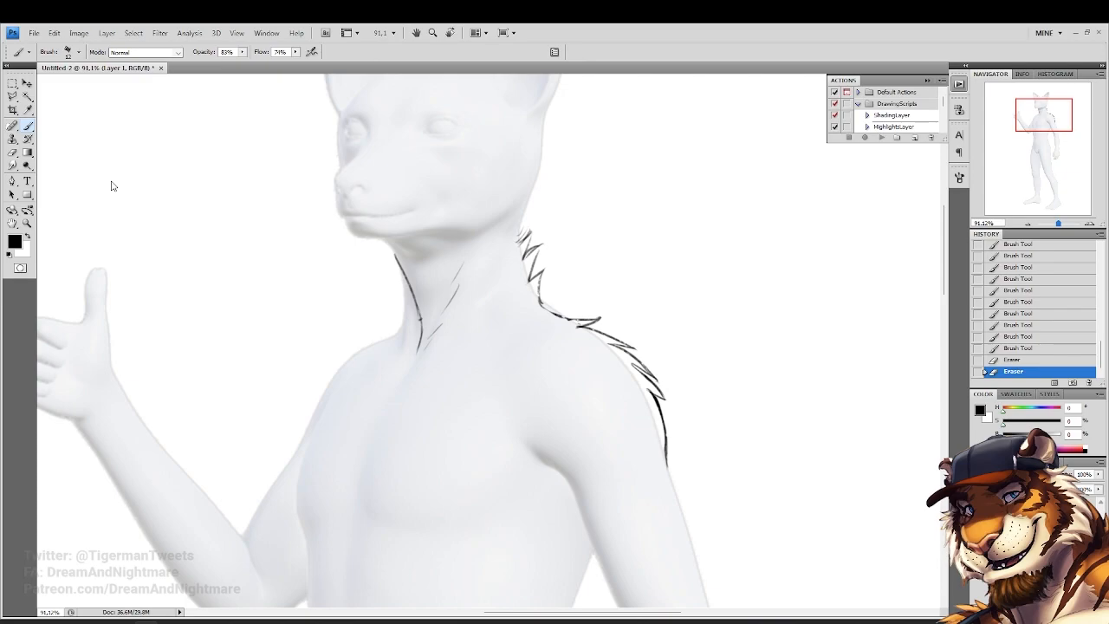
Sketch the V-shaped notch at the base of the neck and the collarbone line toward the furry shoulder
scroll(470, 302, "up", 2)
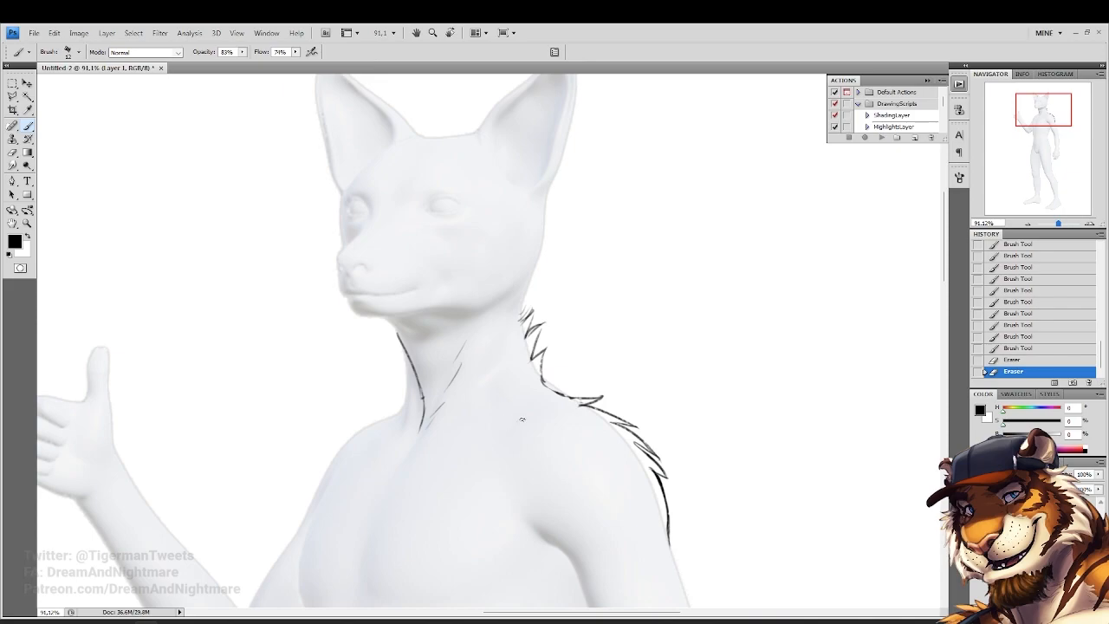
left_click_drag(515, 405, 505, 417)
left_click_drag(514, 409, 497, 424)
left_click_drag(508, 418, 494, 425)
mouse_move(501, 424)
left_mouse_down()
mouse_move(420, 443)
mouse_move(457, 403)
mouse_move(484, 320)
mouse_move(458, 355)
left_mouse_up()
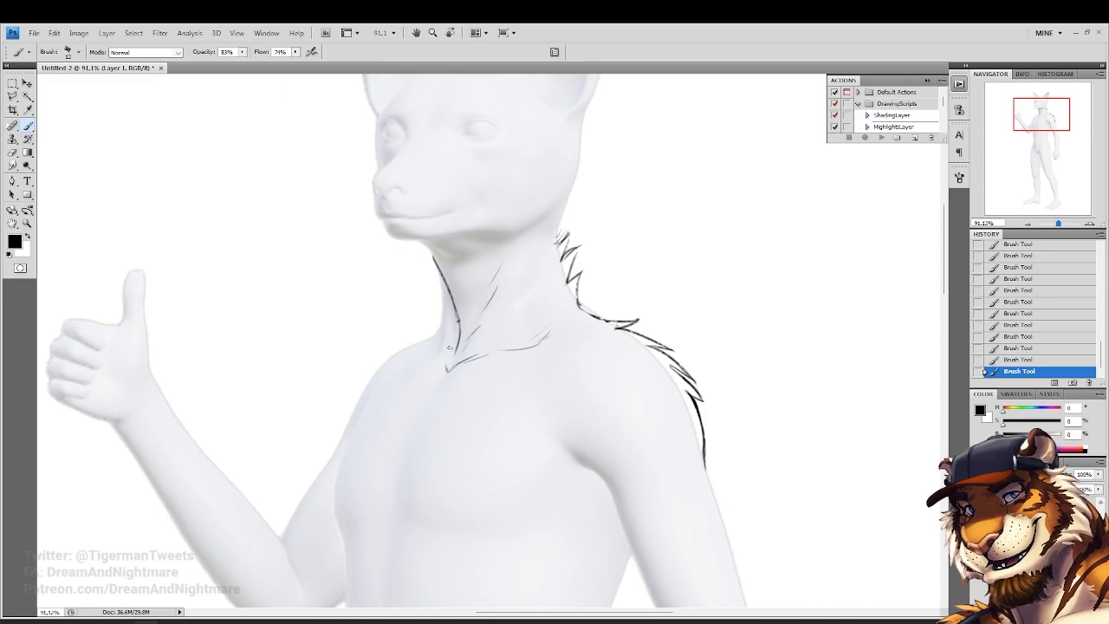
Sketch a second contour along the front of the neck and the collarbone on the raised-arm side
mouse_move(445, 283)
left_mouse_down()
mouse_move(448, 333)
mouse_move(419, 351)
left_mouse_up()
left_click_drag(463, 386, 425, 303)
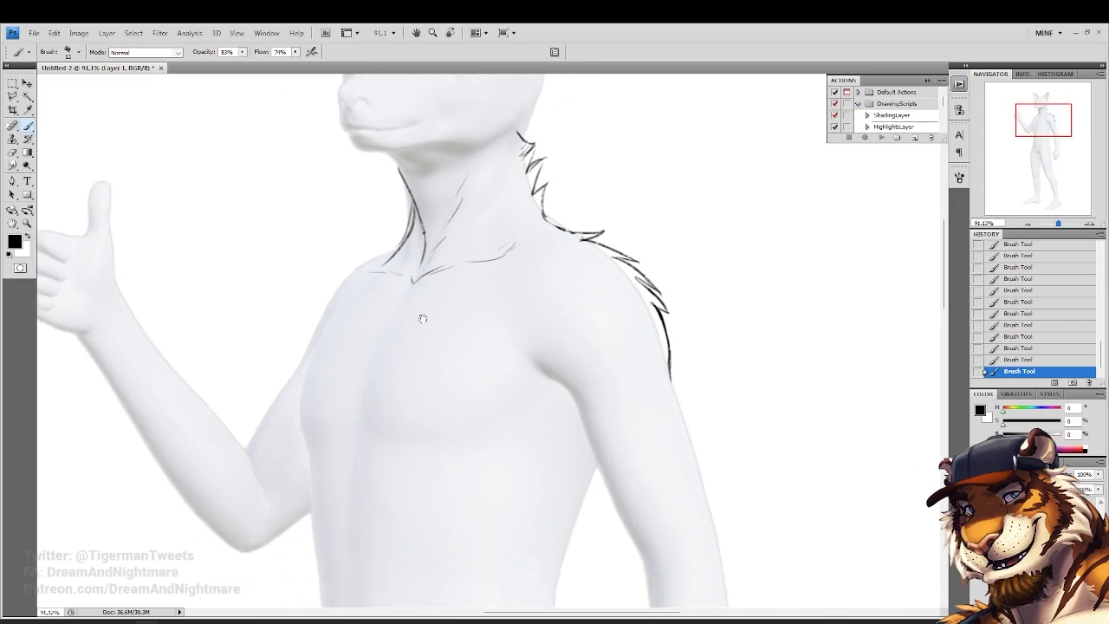
left_click_drag(518, 279, 442, 317)
left_click_drag(468, 255, 516, 278)
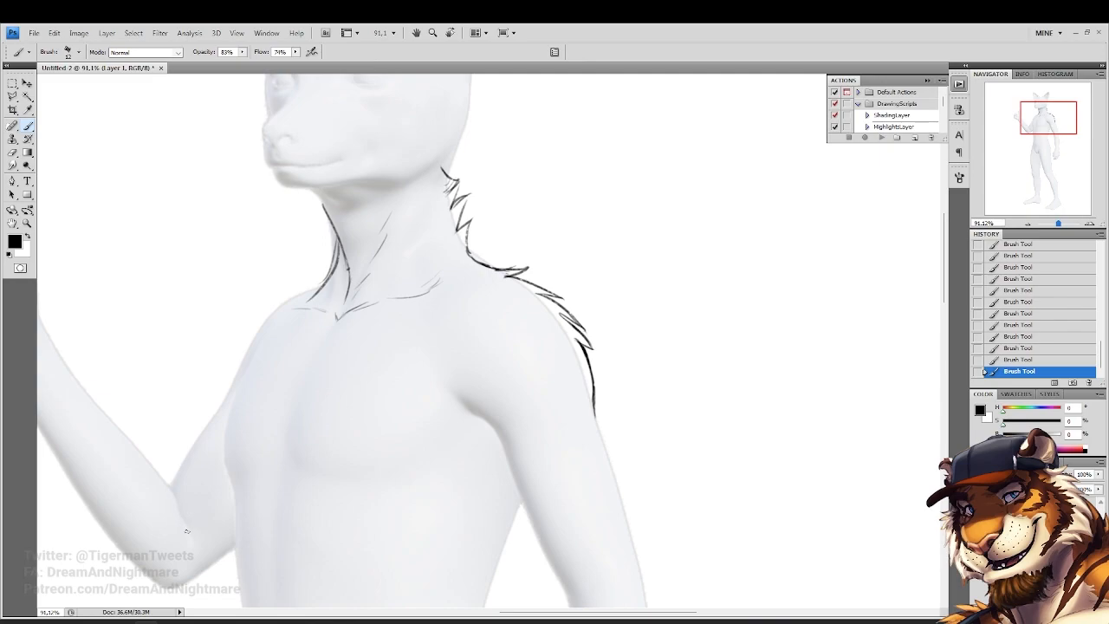
Switch to the web browser and show the Drawabox website
key("alt+Tab")
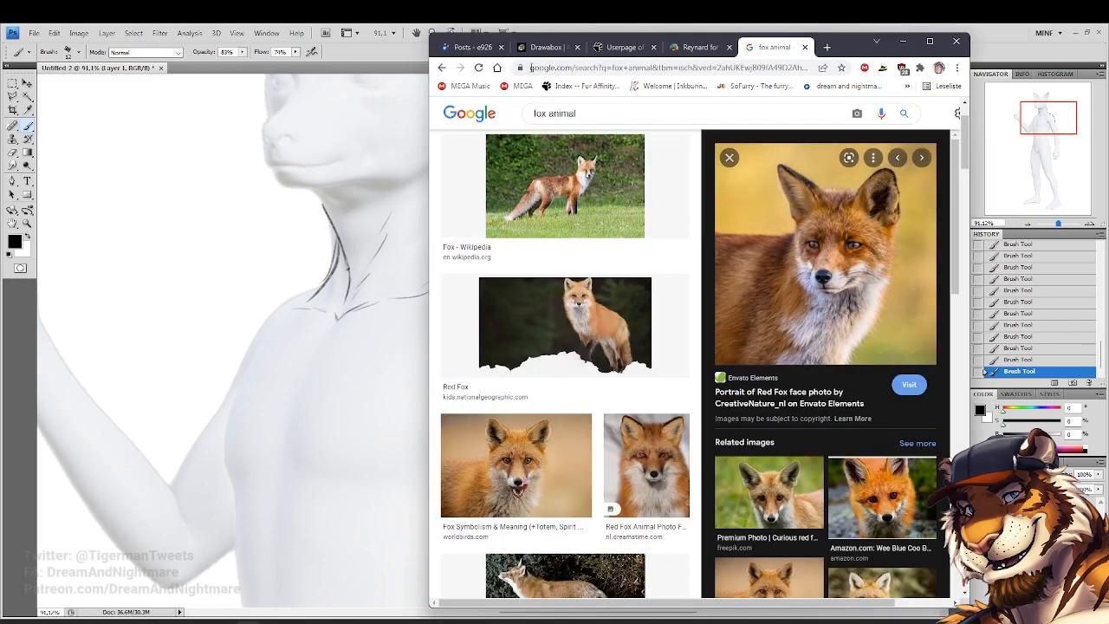
left_click(532, 50)
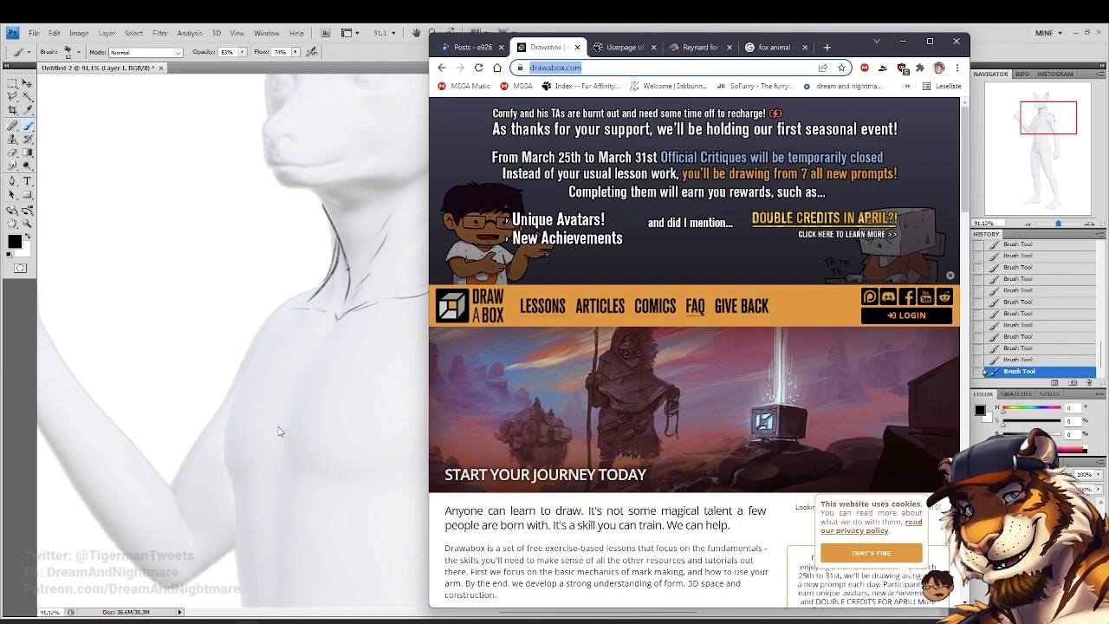
left_click(222, 572)
left_click(835, 560)
type("https://drawabox.com/")
key("Return")
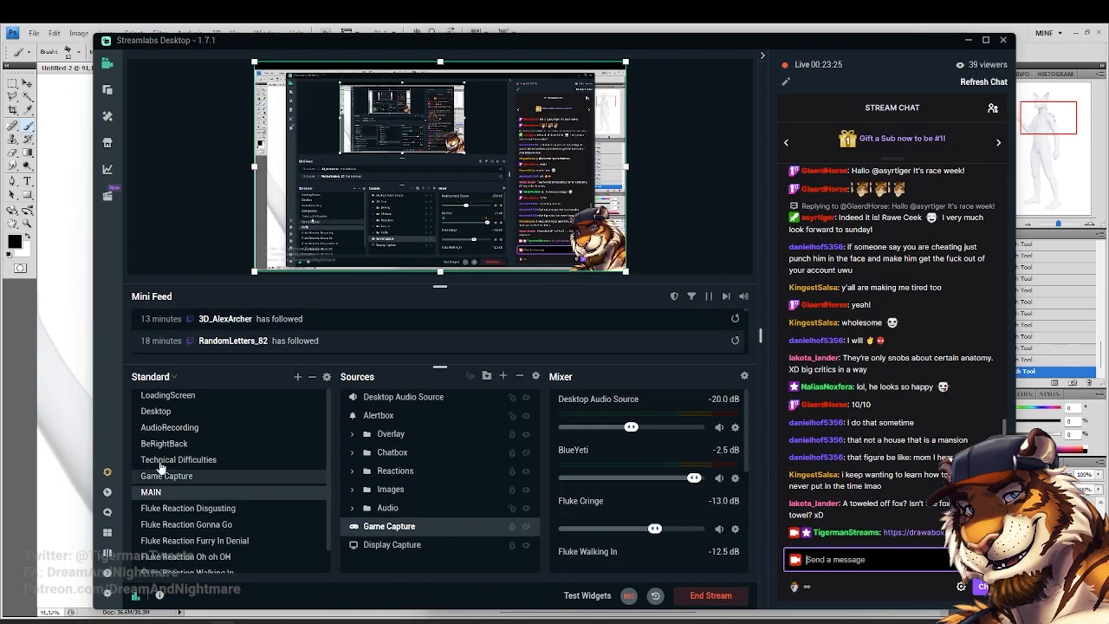
left_click(61, 440)
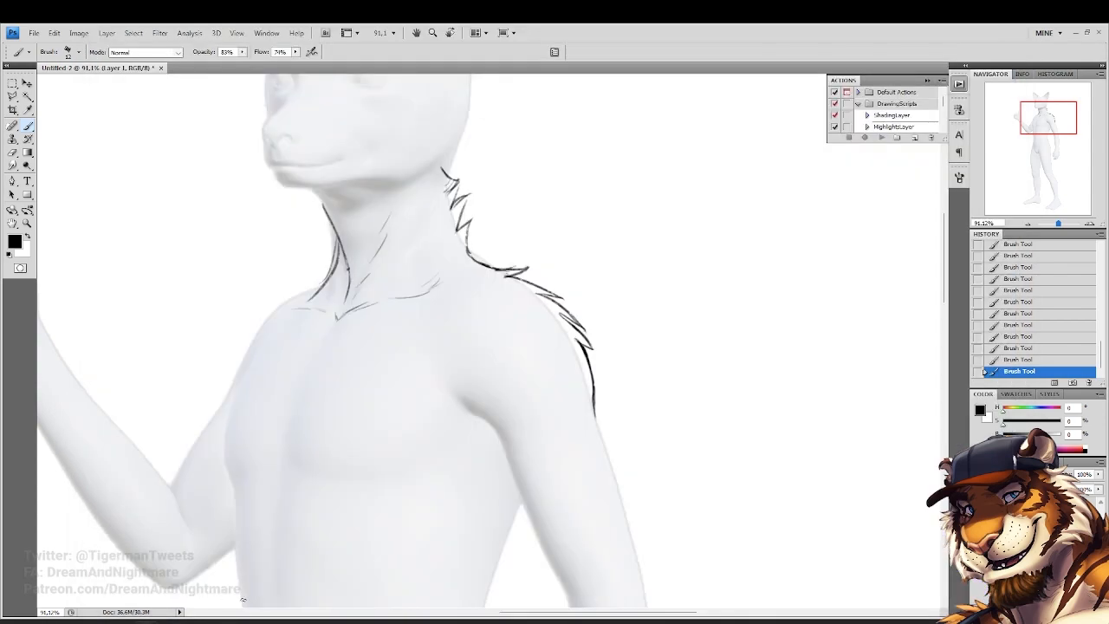
key("alt+Tab")
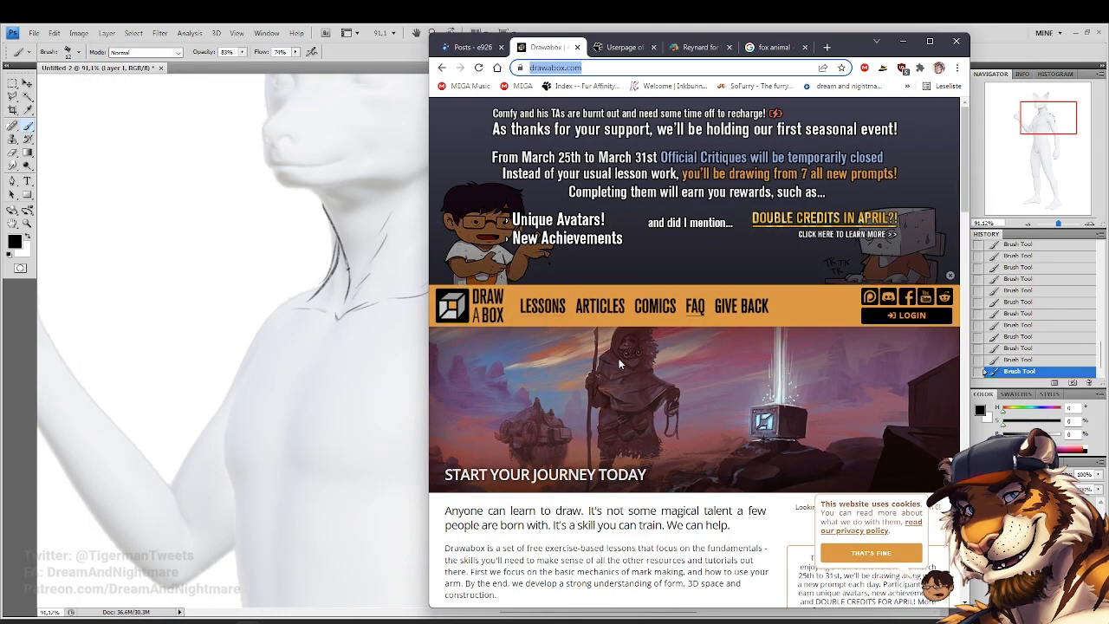
Look through Drawabox's lessons and challenges and open Lesson 5: Applying Construction to Animals
left_click(600, 306)
scroll(600, 309, "down", 2)
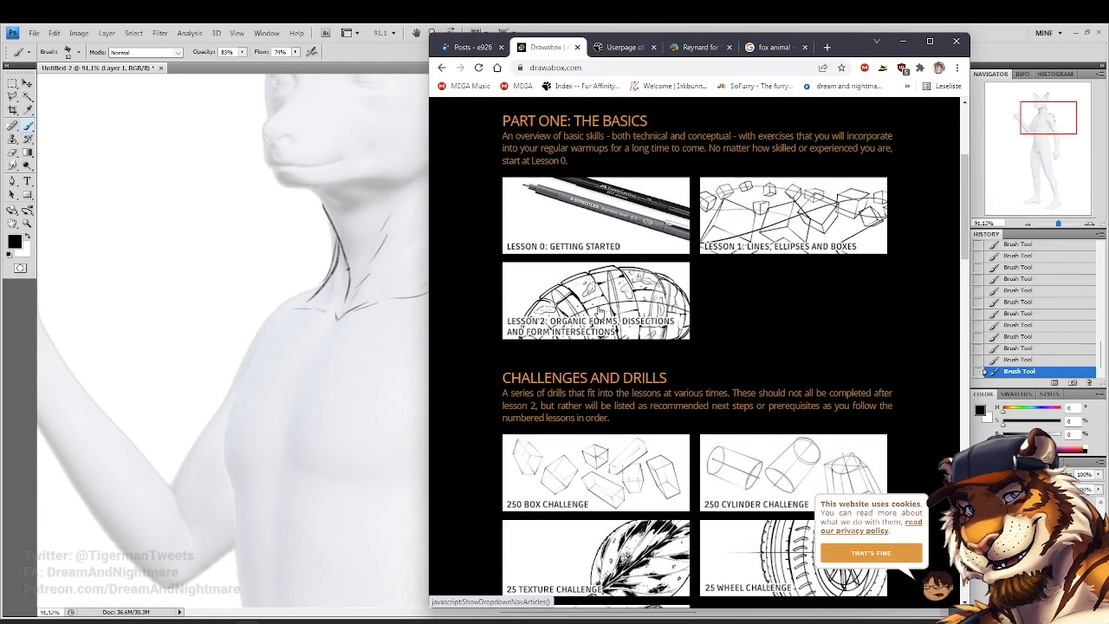
scroll(598, 310, "down", 2)
scroll(598, 310, "down", 1)
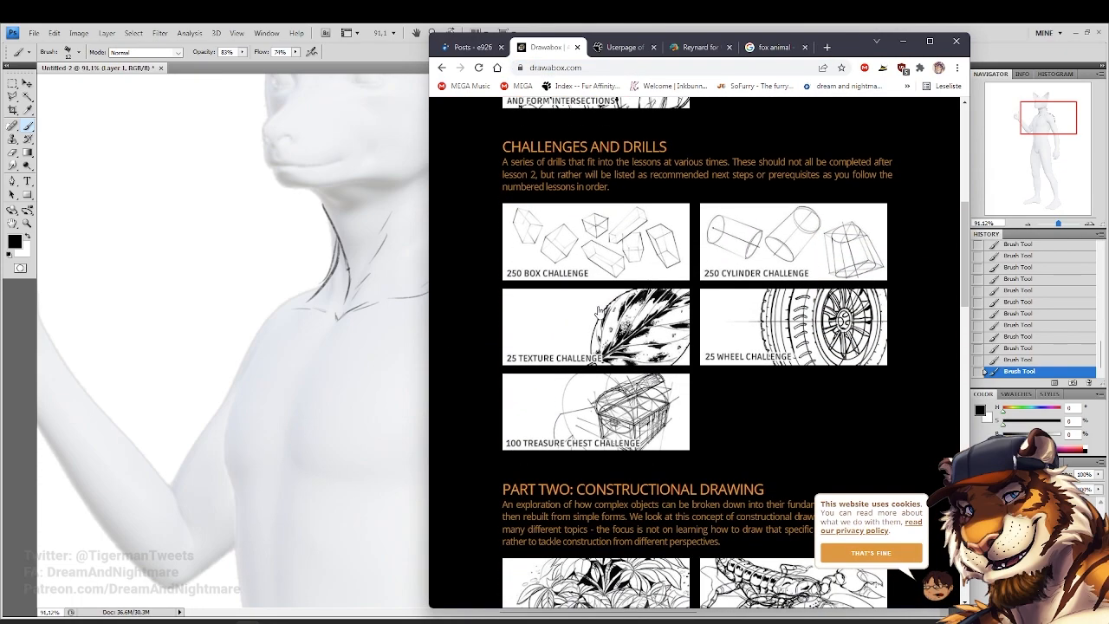
scroll(598, 310, "down", 2)
scroll(598, 321, "down", 3)
left_click(601, 368)
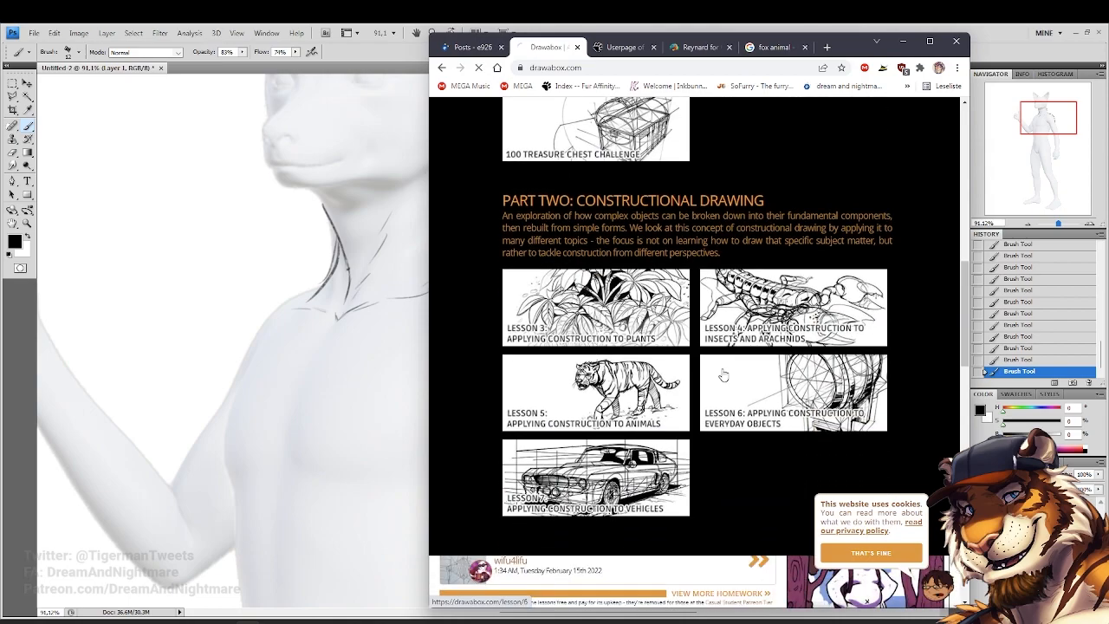
Skim Lesson 5 from the major masses to the fur section, go back a page, and return to the Photoshop drawing
scroll(720, 374, "down", 4)
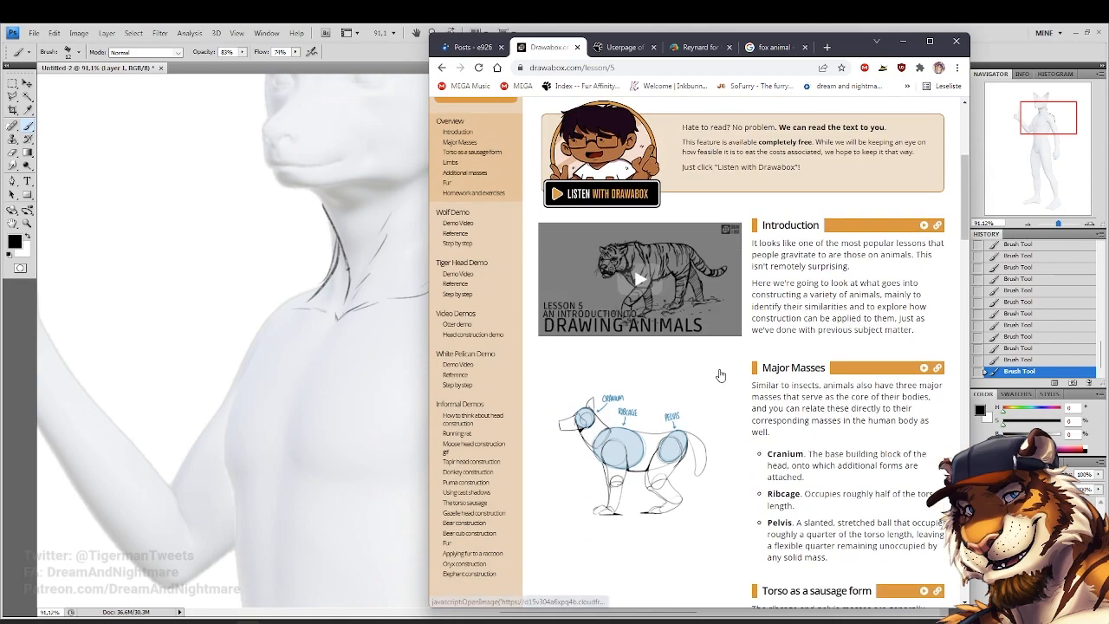
scroll(720, 374, "down", 2)
scroll(680, 339, "down", 1)
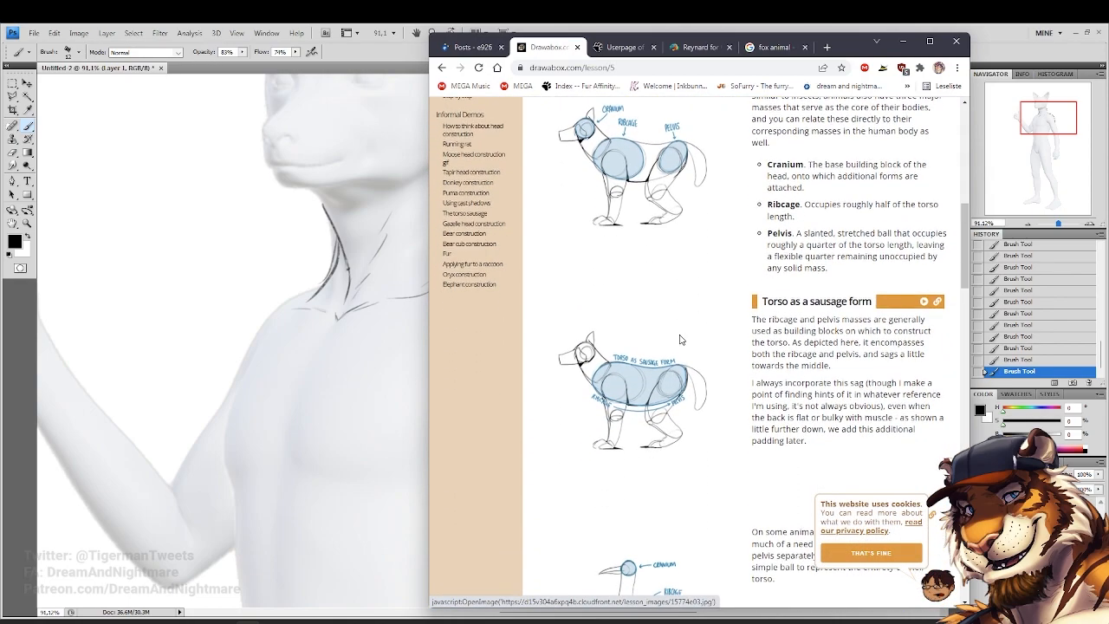
scroll(681, 340, "down", 8)
scroll(680, 340, "down", 1)
scroll(681, 340, "down", 2)
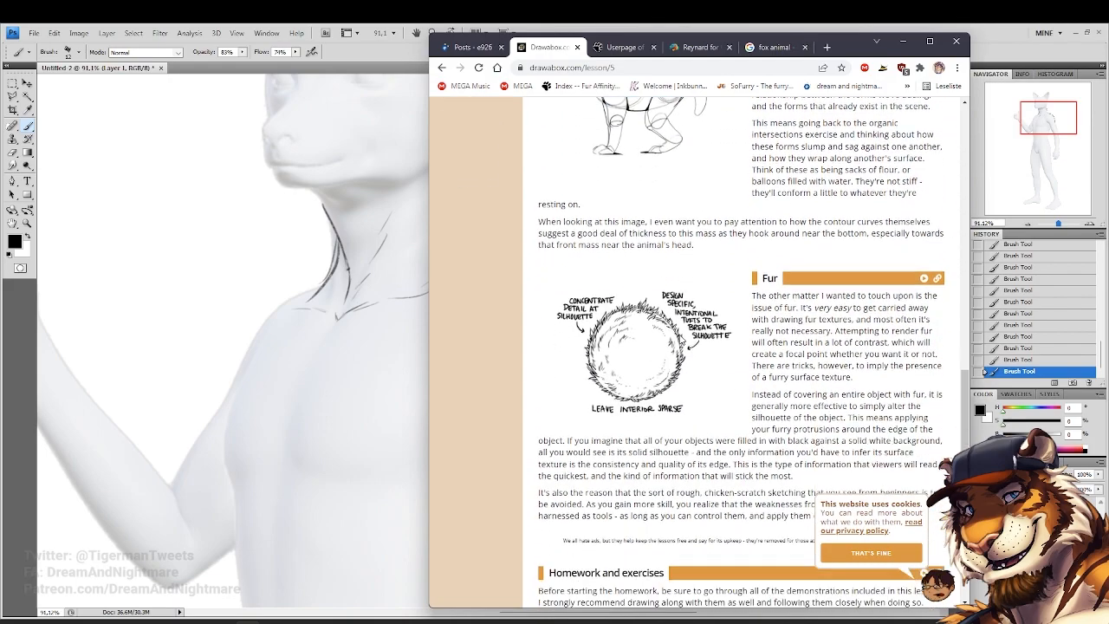
scroll(681, 340, "down", 2)
key("alt+Left")
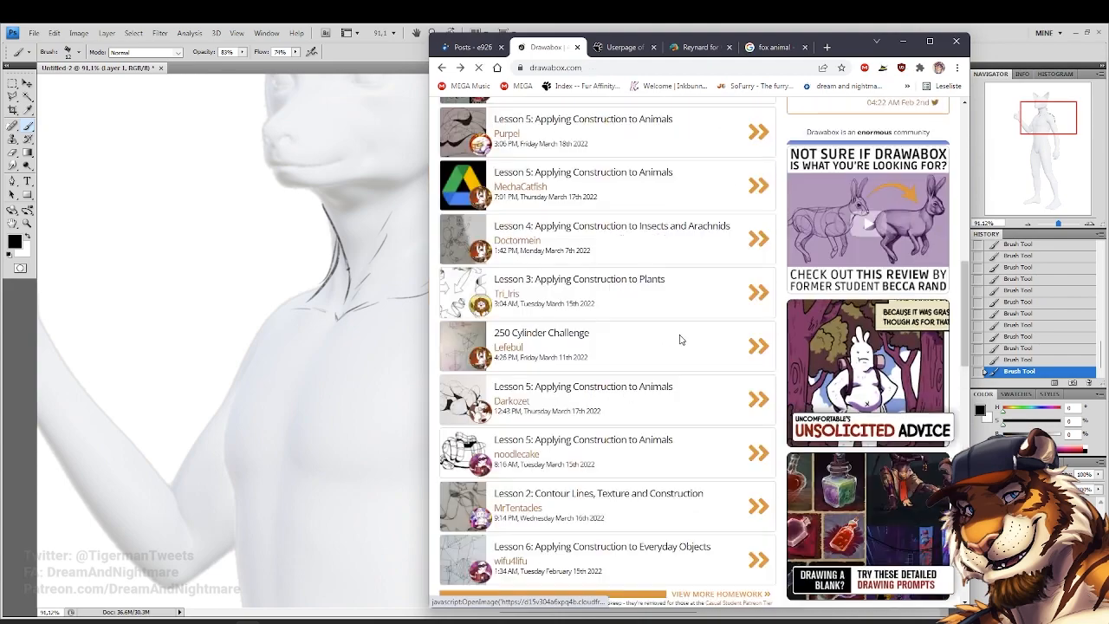
left_click(364, 308)
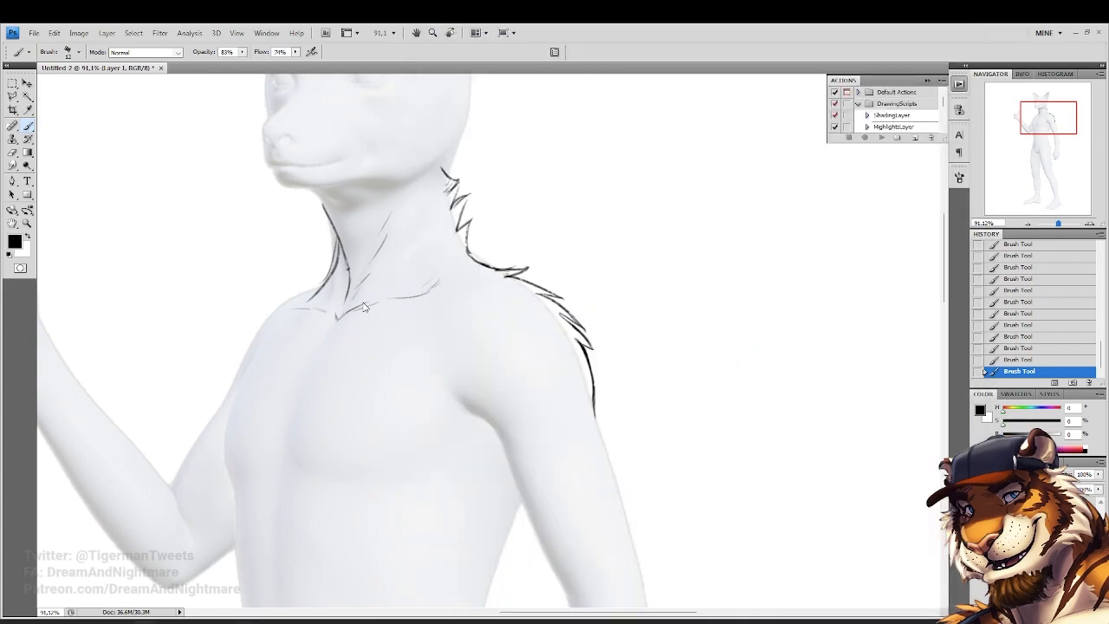
Sketch the chest's centre line, the armpit crease and the lower contour of the near pectoral
scroll(364, 307, "down", 2)
mouse_move(428, 329)
left_mouse_down()
mouse_move(443, 344)
mouse_move(487, 334)
mouse_move(390, 404)
left_mouse_up()
scroll(443, 344, "up", 3)
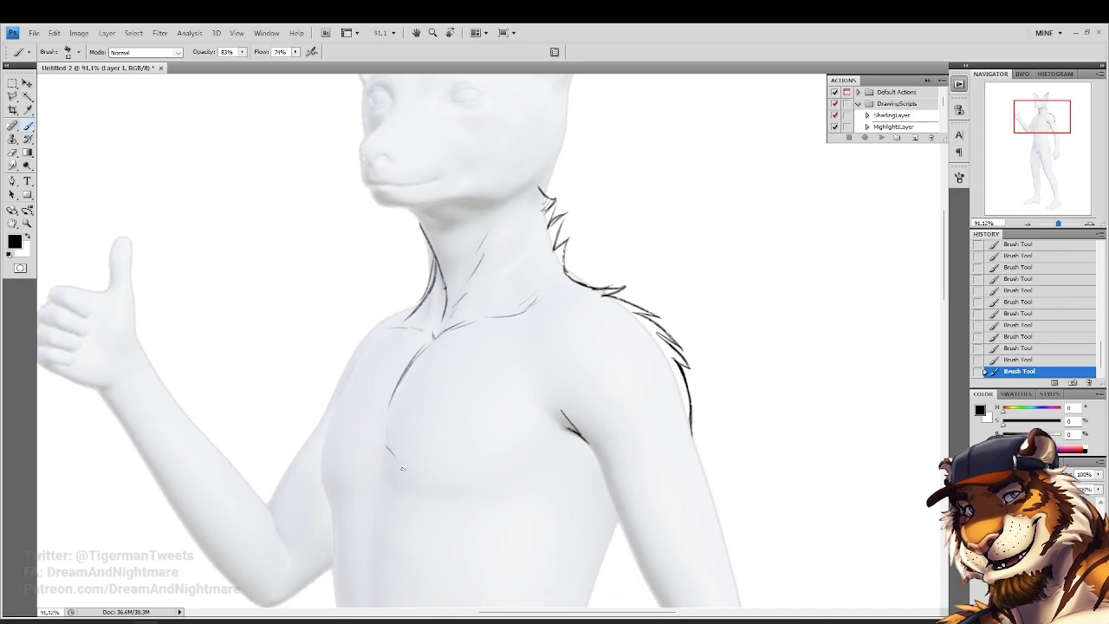
left_click_drag(404, 469, 458, 484)
left_click_drag(566, 442, 509, 466)
Sketch the fur tufts on the raised-arm shoulder and the curved contour of the far pectoral
left_click_drag(335, 371, 408, 378)
mouse_move(501, 296)
left_mouse_down()
mouse_move(451, 327)
mouse_move(468, 315)
mouse_move(451, 295)
mouse_move(461, 316)
mouse_move(437, 316)
mouse_move(435, 327)
mouse_move(446, 330)
mouse_move(402, 381)
mouse_move(392, 426)
left_mouse_up()
mouse_move(462, 378)
left_mouse_down()
mouse_move(484, 292)
mouse_move(437, 302)
mouse_move(423, 336)
left_mouse_up()
mouse_move(449, 291)
left_mouse_down()
mouse_move(430, 399)
mouse_move(425, 386)
mouse_move(424, 372)
mouse_move(440, 402)
left_mouse_up()
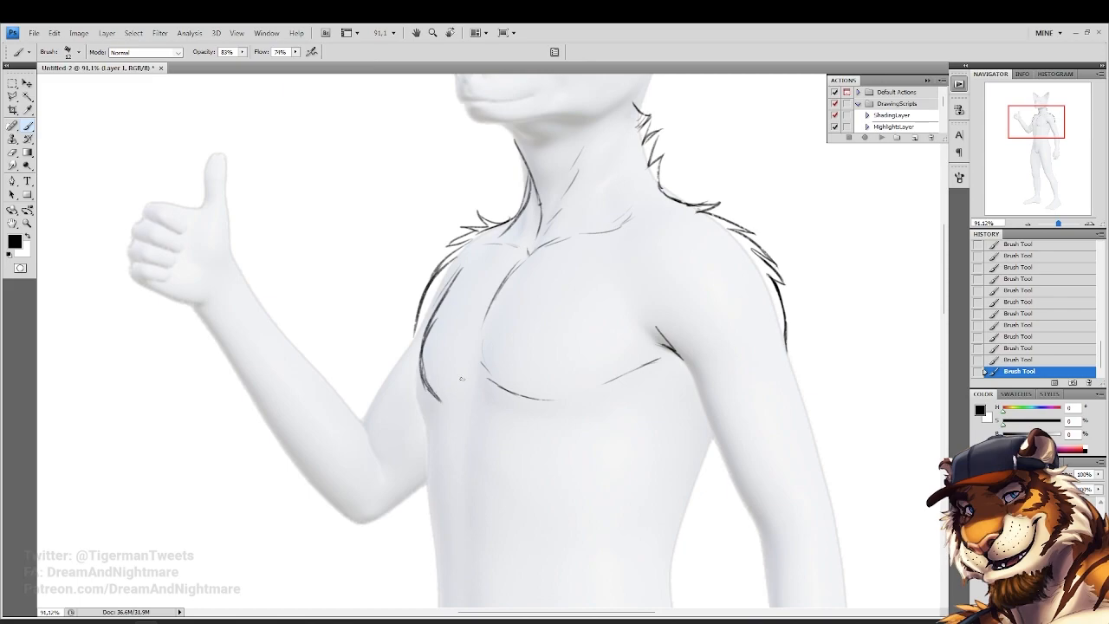
left_click_drag(545, 269, 485, 329)
left_click_drag(405, 314, 387, 346)
Reduce the eraser's diameter and clean up the sketch lines around the neck base and raised-arm shoulder
left_click(13, 152)
right_click(437, 299)
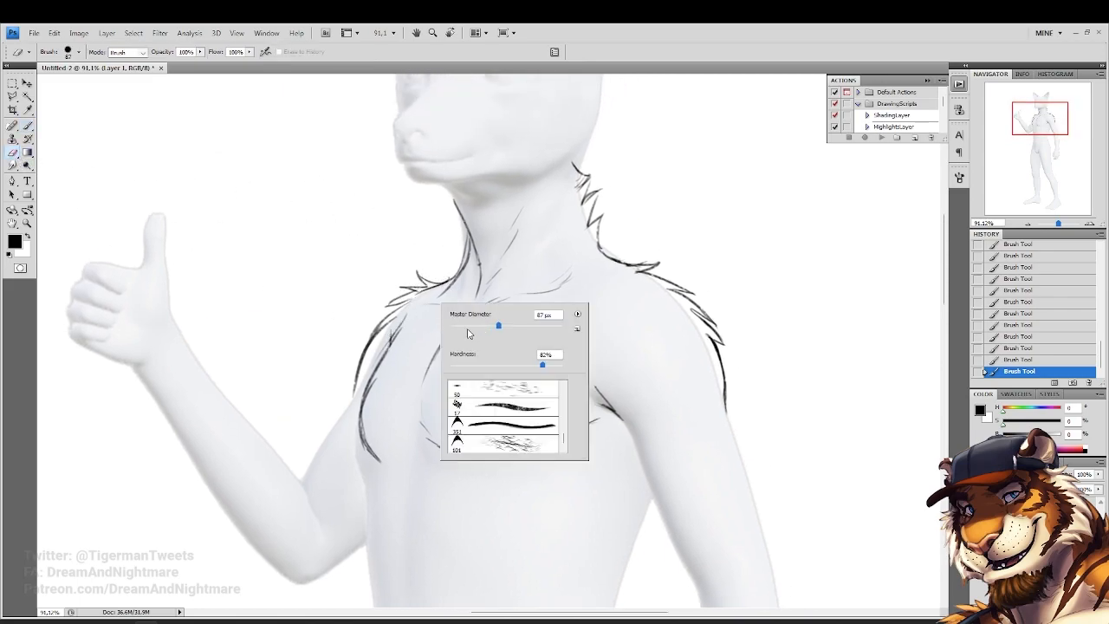
left_click(478, 326)
left_click_drag(441, 277, 428, 294)
left_click_drag(428, 295, 412, 294)
left_click_drag(470, 263, 364, 330)
left_click_drag(475, 247, 470, 251)
left_click_drag(472, 248, 457, 272)
mouse_move(498, 207)
left_mouse_down()
mouse_move(480, 297)
mouse_move(448, 324)
left_mouse_up()
Sketch the outer and inner contours of the lowered upper arm with the brush
left_click(27, 125)
mouse_move(313, 341)
left_mouse_down()
mouse_move(344, 372)
mouse_move(354, 309)
mouse_move(398, 329)
mouse_move(460, 313)
left_mouse_up()
mouse_move(431, 383)
left_mouse_down()
mouse_move(391, 290)
mouse_move(345, 286)
left_mouse_up()
left_click_drag(414, 306, 425, 301)
left_click_drag(422, 302, 416, 311)
mouse_move(516, 314)
left_mouse_down()
mouse_move(525, 264)
mouse_move(551, 265)
mouse_move(599, 405)
left_mouse_up()
left_click_drag(433, 255, 518, 453)
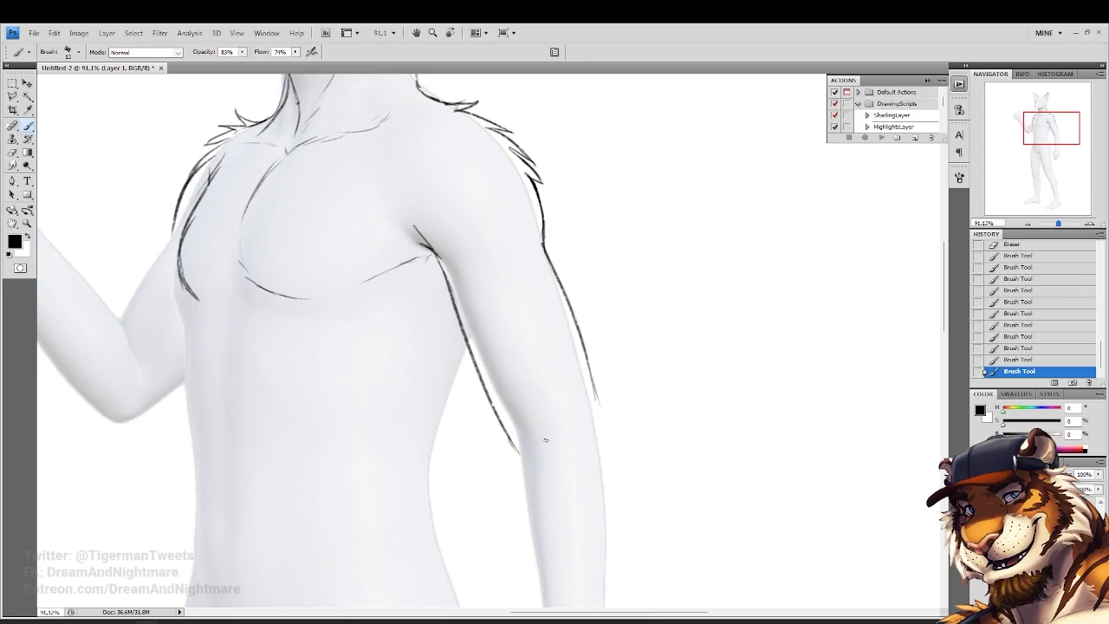
Sketch the fur tufts at the lowered arm's elbow and both forearm contours down to the wrist
mouse_move(593, 392)
left_mouse_down()
mouse_move(616, 420)
mouse_move(603, 421)
left_mouse_up()
mouse_move(603, 421)
left_mouse_down()
mouse_move(614, 437)
mouse_move(603, 427)
left_mouse_up()
left_click_drag(602, 428, 610, 485)
mouse_move(636, 448)
left_mouse_down()
mouse_move(645, 292)
mouse_move(611, 487)
mouse_move(616, 546)
left_mouse_up()
mouse_move(523, 272)
left_mouse_down()
mouse_move(522, 318)
mouse_move(534, 374)
left_mouse_up()
left_click_drag(528, 329, 543, 464)
left_click_drag(538, 405, 547, 517)
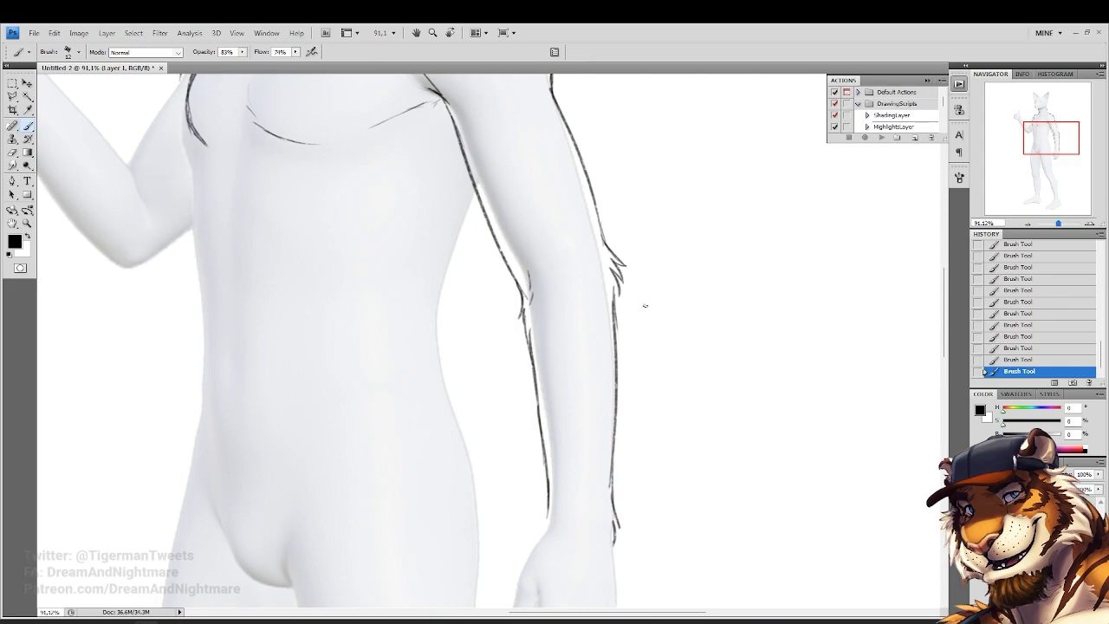
Sketch the side contour of the torso from the lowered arm's armpit through the waist to the hip
left_click_drag(416, 202, 477, 311)
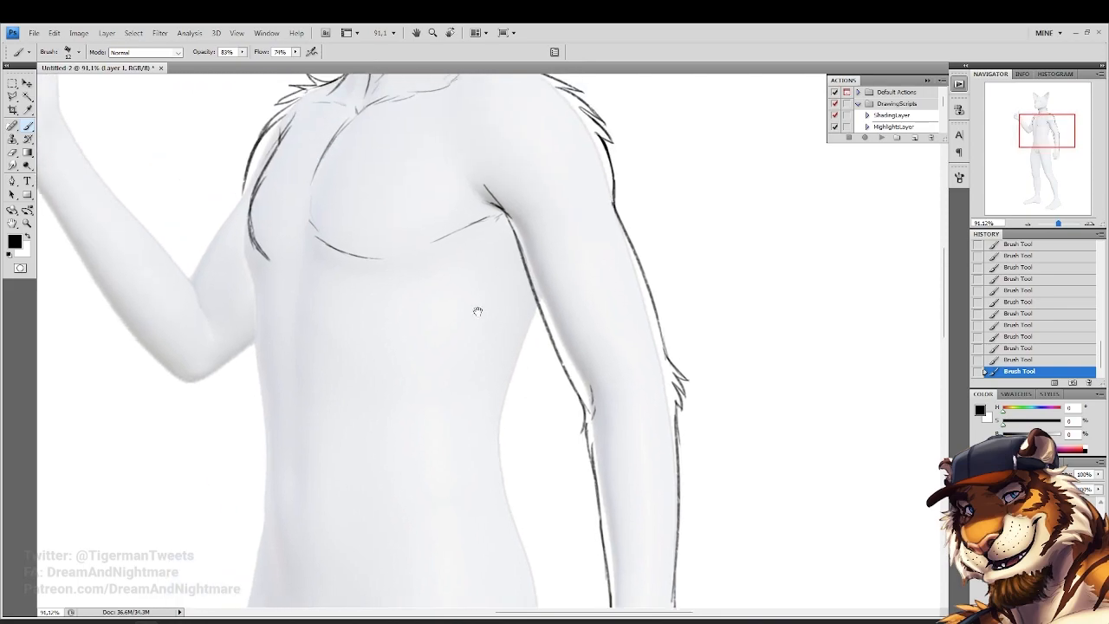
left_click_drag(364, 190, 428, 347)
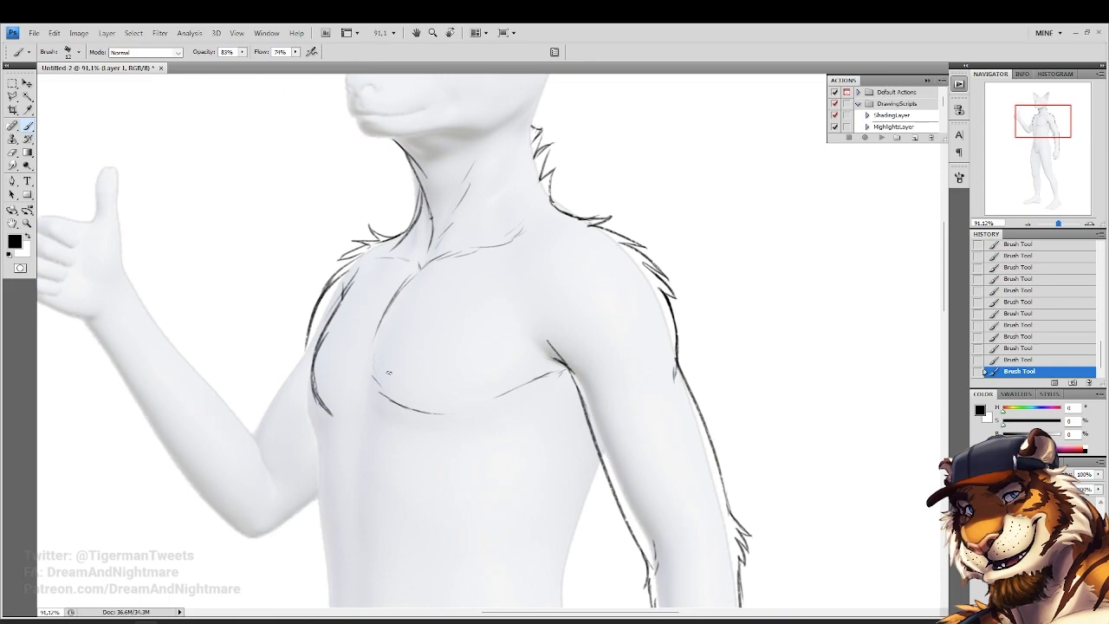
left_click_drag(357, 379, 443, 364)
left_click_drag(518, 405, 470, 370)
mouse_move(632, 414)
left_mouse_down()
mouse_move(601, 473)
mouse_move(503, 304)
mouse_move(538, 272)
mouse_move(520, 414)
mouse_move(544, 501)
left_mouse_up()
left_click_drag(428, 252, 479, 346)
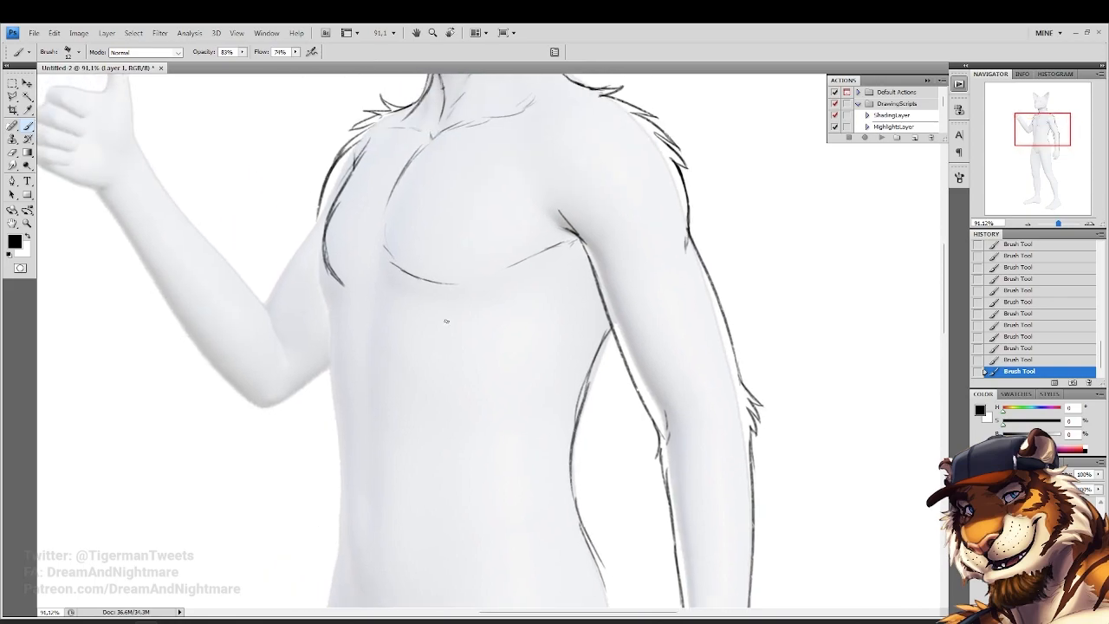
Clean up the far pectoral and raised-arm shoulder lines with the eraser
left_click_drag(267, 248, 371, 411)
key("e")
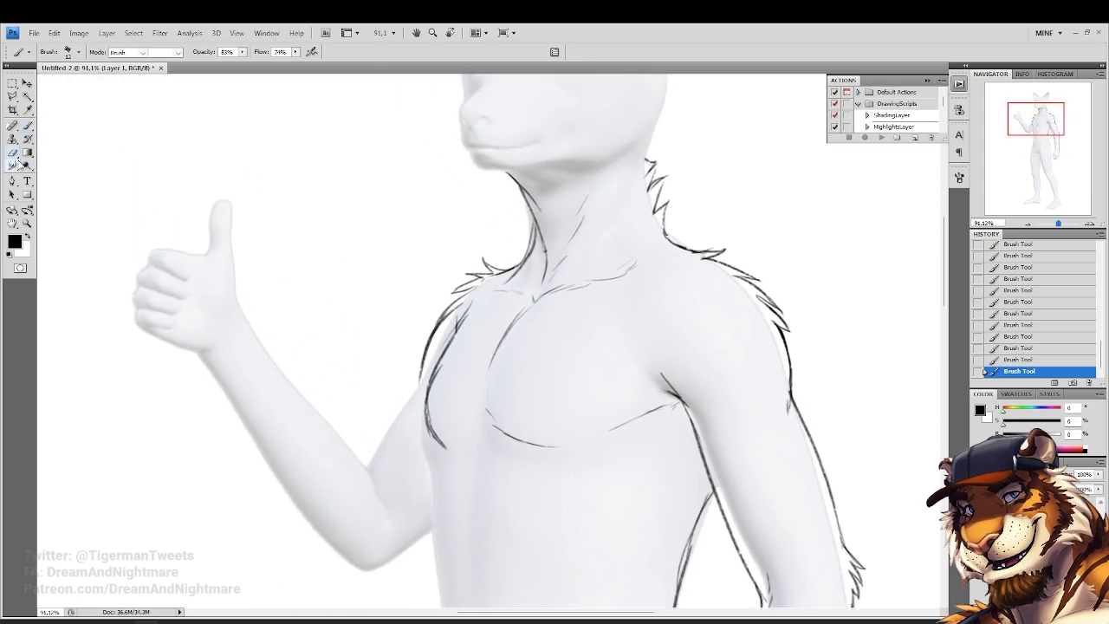
left_click_drag(445, 372, 438, 415)
mouse_move(474, 344)
left_mouse_down()
mouse_move(480, 318)
mouse_move(450, 375)
left_mouse_up()
mouse_move(450, 374)
left_mouse_down()
mouse_move(452, 333)
mouse_move(441, 431)
mouse_move(452, 438)
mouse_move(443, 407)
left_mouse_up()
left_click_drag(443, 404, 448, 382)
left_click_drag(509, 433, 332, 376)
Sketch the wrist fur tuft and the outer edge of the lowered hand down past the knuckles
left_click(29, 128)
left_click_drag(488, 424, 406, 339)
left_click_drag(429, 499, 402, 207)
left_click_drag(497, 357, 487, 305)
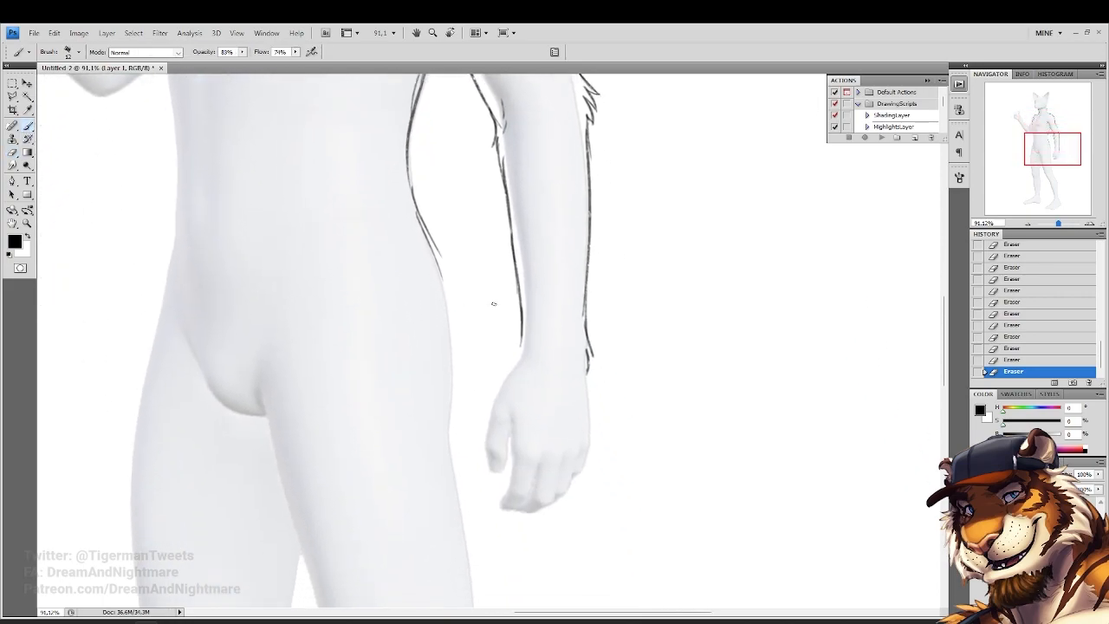
left_click_drag(587, 345, 591, 357)
left_click_drag(593, 354, 590, 372)
left_click_drag(587, 364, 597, 438)
mouse_move(593, 435)
left_mouse_down()
mouse_move(597, 452)
mouse_move(579, 468)
left_mouse_up()
mouse_move(586, 459)
left_mouse_down()
mouse_move(574, 477)
mouse_move(582, 439)
left_mouse_up()
mouse_move(590, 454)
left_mouse_down()
mouse_move(579, 446)
mouse_move(569, 493)
left_mouse_up()
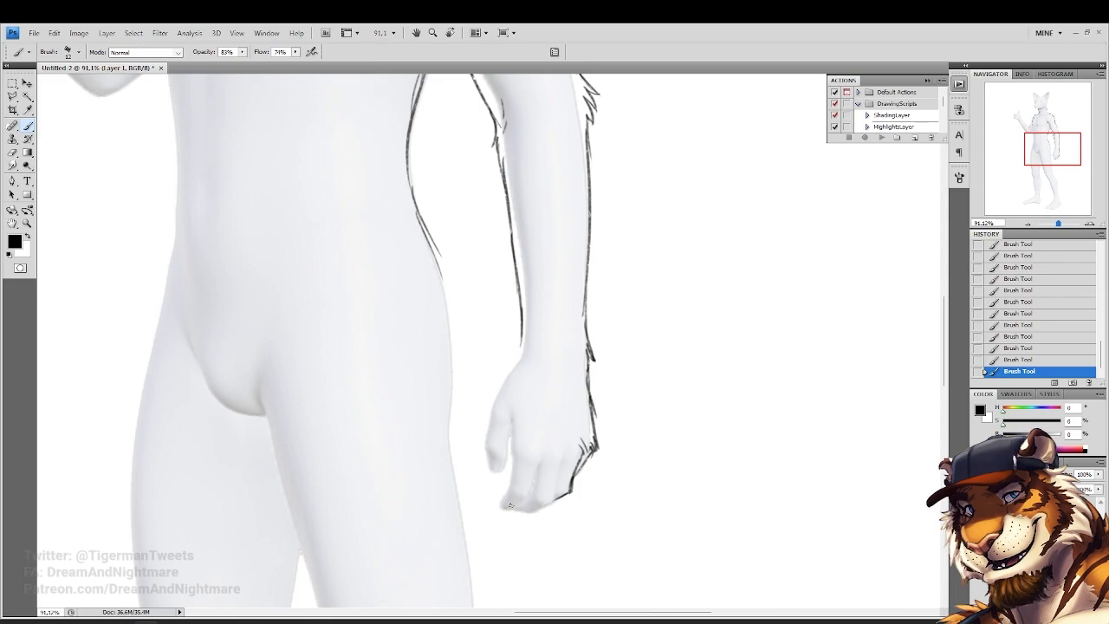
Sketch the thumb, the separate fingers and the fingertips of the lowered hand
left_click_drag(432, 369, 439, 418)
mouse_move(523, 409)
left_mouse_down()
mouse_move(487, 498)
mouse_move(502, 526)
left_mouse_up()
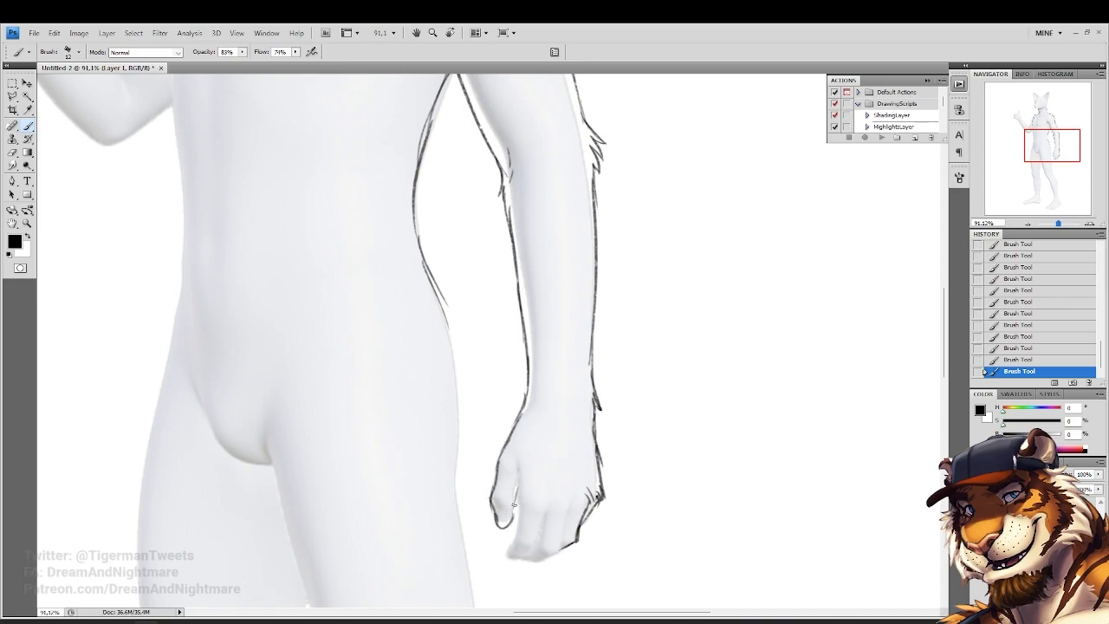
left_click_drag(520, 487, 520, 520)
left_click_drag(584, 465, 560, 386)
left_click_drag(528, 425, 513, 476)
mouse_move(496, 440)
left_mouse_down()
mouse_move(483, 476)
mouse_move(507, 479)
left_mouse_up()
mouse_move(546, 426)
left_mouse_down()
mouse_move(534, 472)
mouse_move(504, 484)
left_mouse_up()
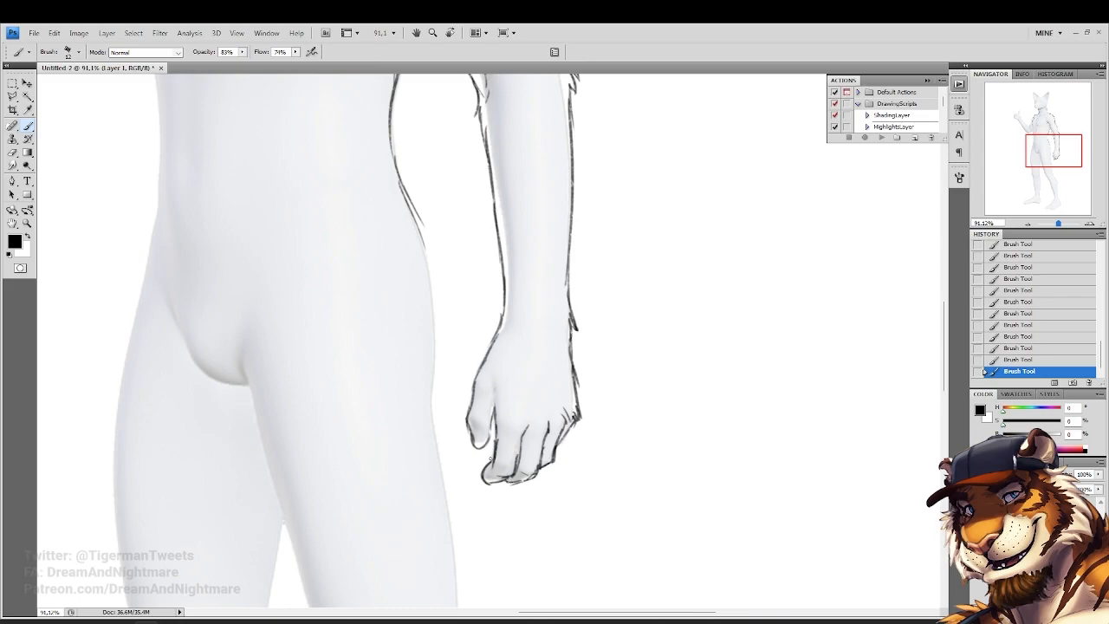
Sketch a claw on the lowered hand's thumb and clean up its tip with a smaller eraser
left_click_drag(475, 443, 481, 455)
left_click(12, 153)
left_click_drag(476, 446, 476, 471)
key("ctrl+z")
left_click(27, 223)
left_click(429, 345)
key("e")
right_click(475, 347)
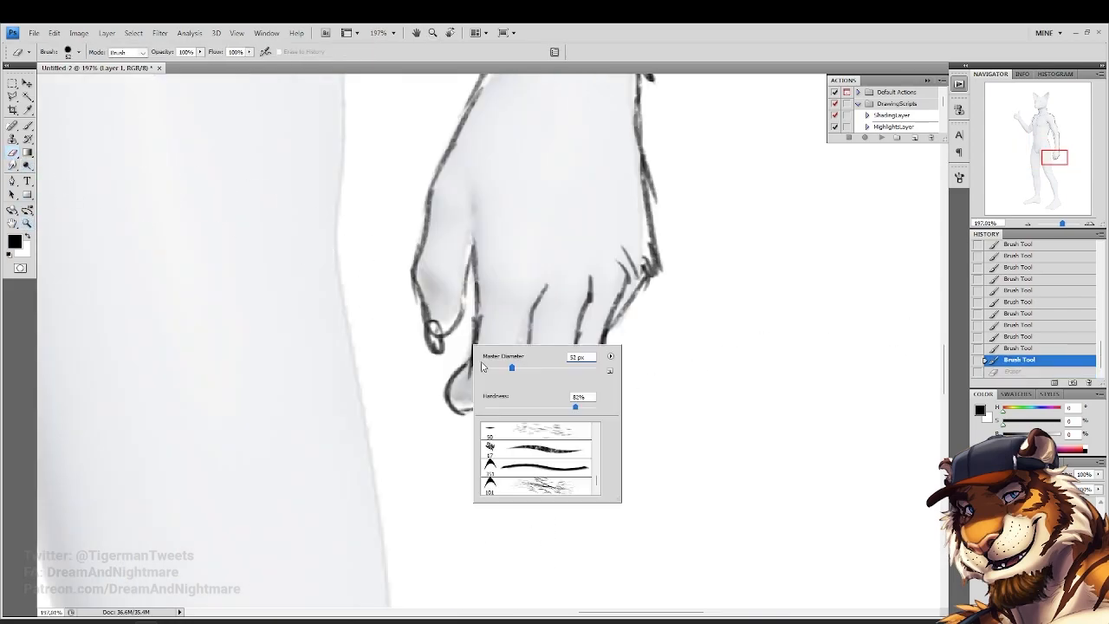
left_click_drag(492, 373, 494, 373)
left_click_drag(429, 332, 433, 336)
left_click_drag(423, 333, 415, 316)
mouse_move(433, 355)
left_mouse_down()
mouse_move(420, 332)
mouse_move(442, 349)
left_mouse_up()
Refine the fingertip contours of the lowered hand with the brush
left_click(27, 126)
mouse_move(441, 389)
left_mouse_down()
mouse_move(452, 406)
mouse_move(447, 389)
left_mouse_up()
mouse_move(440, 386)
left_mouse_down()
mouse_move(453, 408)
mouse_move(500, 410)
left_mouse_up()
mouse_move(523, 353)
left_mouse_down()
mouse_move(467, 426)
mouse_move(488, 456)
left_mouse_up()
left_click_drag(511, 450, 491, 456)
Sketch the tendon lines running from the wrist area to the knuckles on the back of the lowered hand
left_click_drag(539, 309, 512, 435)
left_click_drag(534, 335, 539, 392)
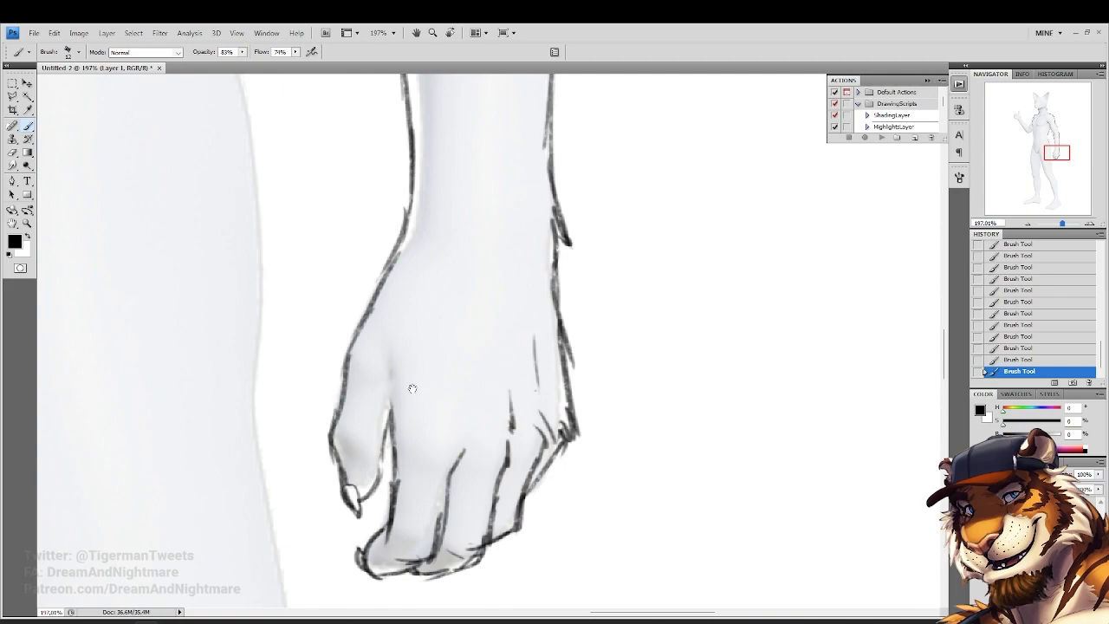
mouse_move(411, 354)
left_mouse_down()
mouse_move(477, 410)
mouse_move(479, 431)
left_mouse_up()
left_click_drag(480, 445, 479, 468)
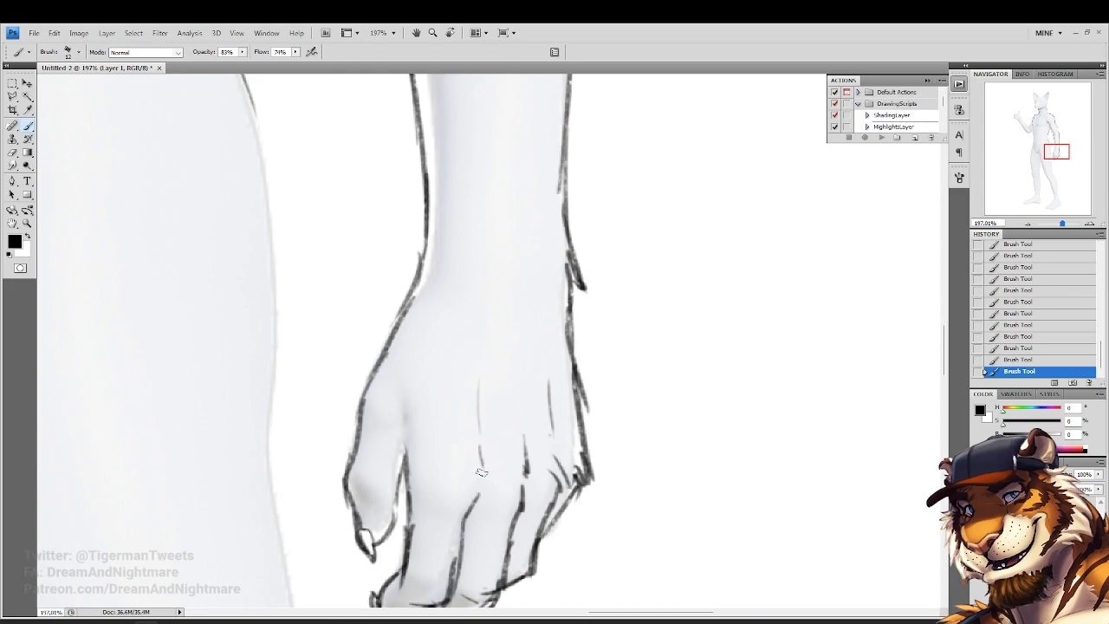
left_click_drag(526, 399, 523, 454)
left_click_drag(546, 345, 555, 451)
left_click_drag(482, 490, 505, 437)
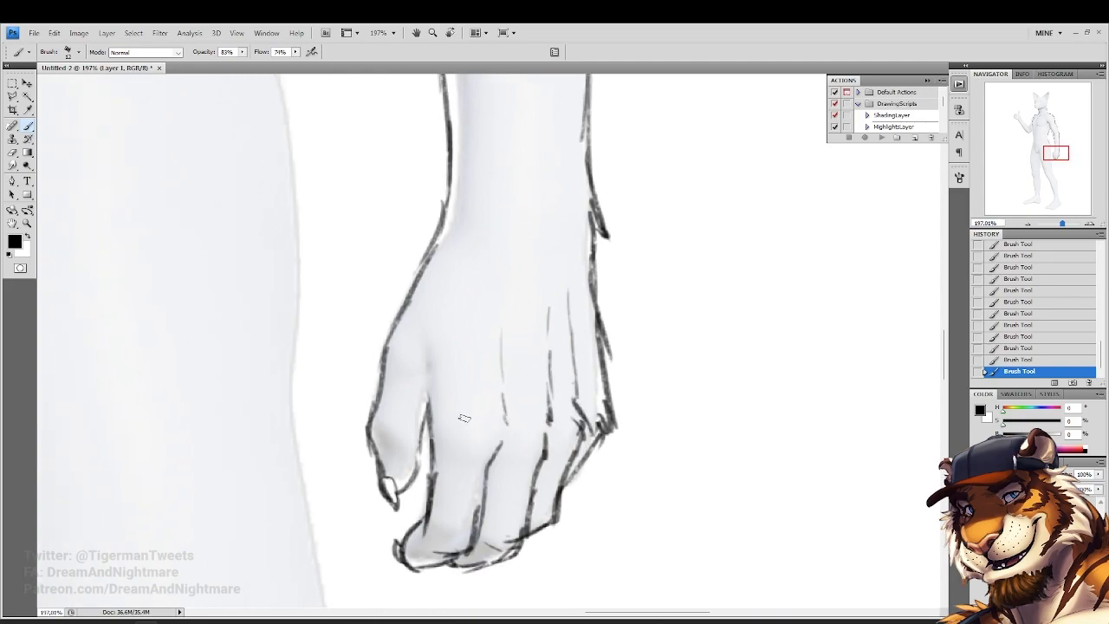
left_click_drag(404, 459, 432, 346)
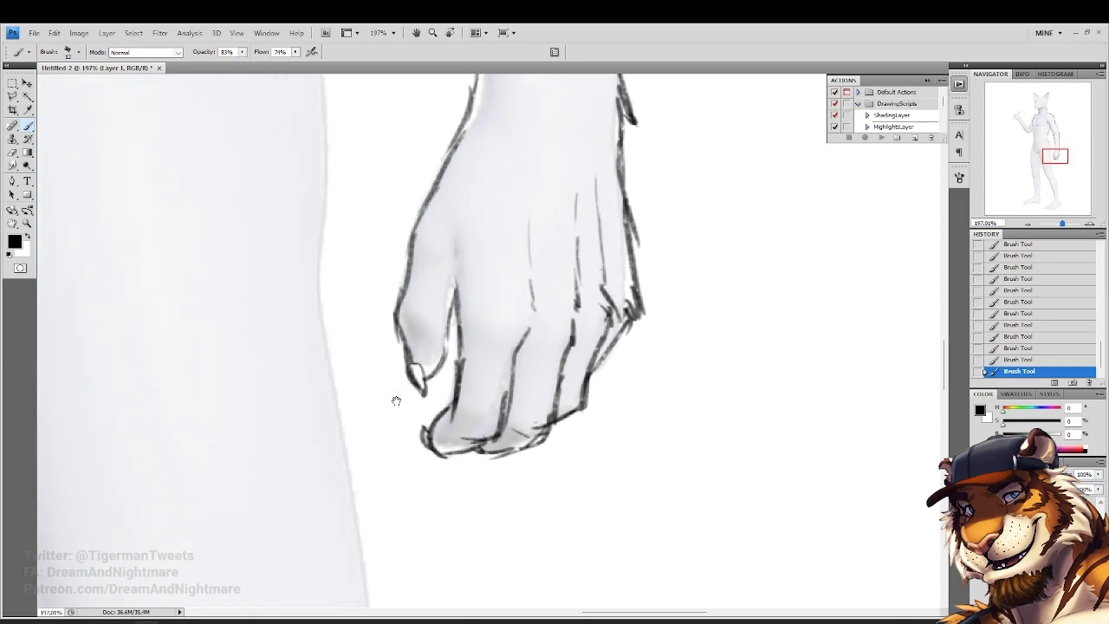
double_click(27, 224)
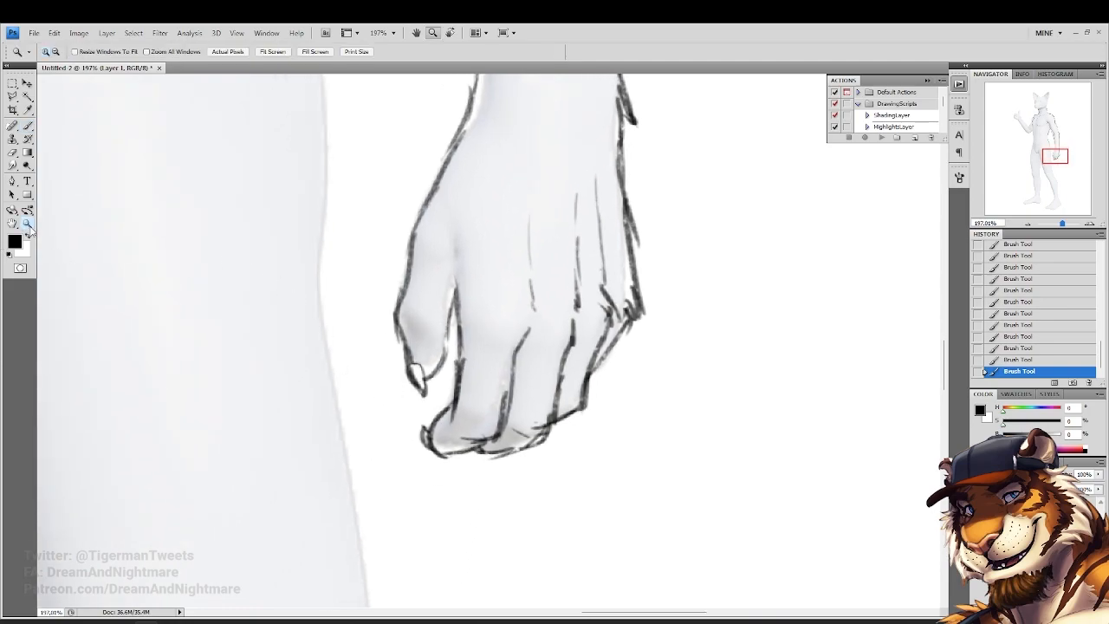
key("e")
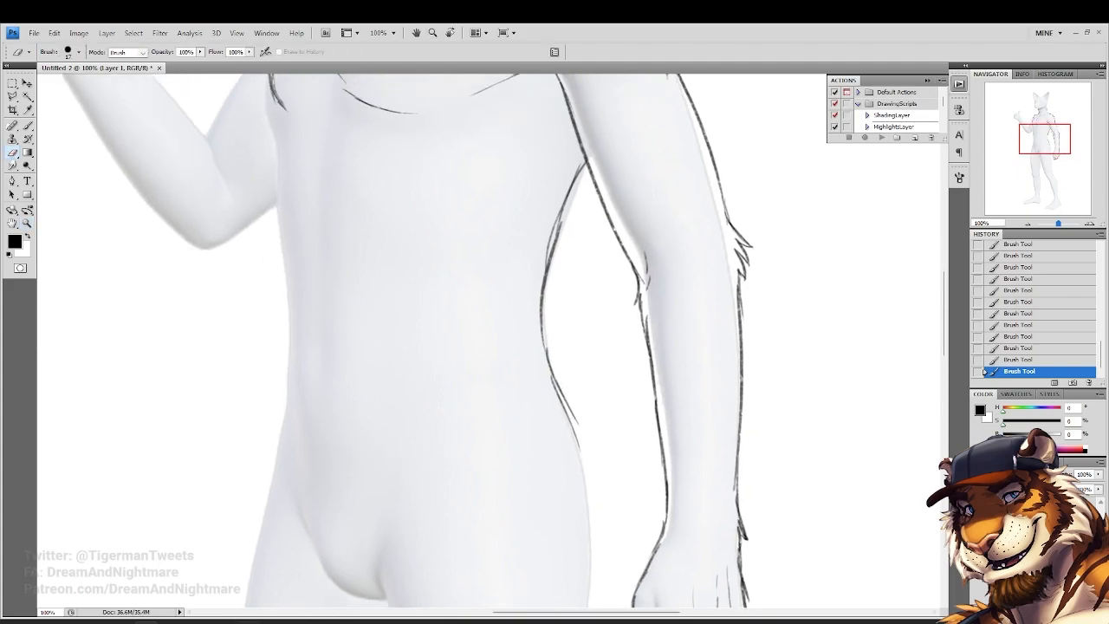
Search Google in the web browser for "was michelangelo a furry" in a separate tab, then close that tab
key("alt+Tab")
left_click(828, 48)
type("was ")
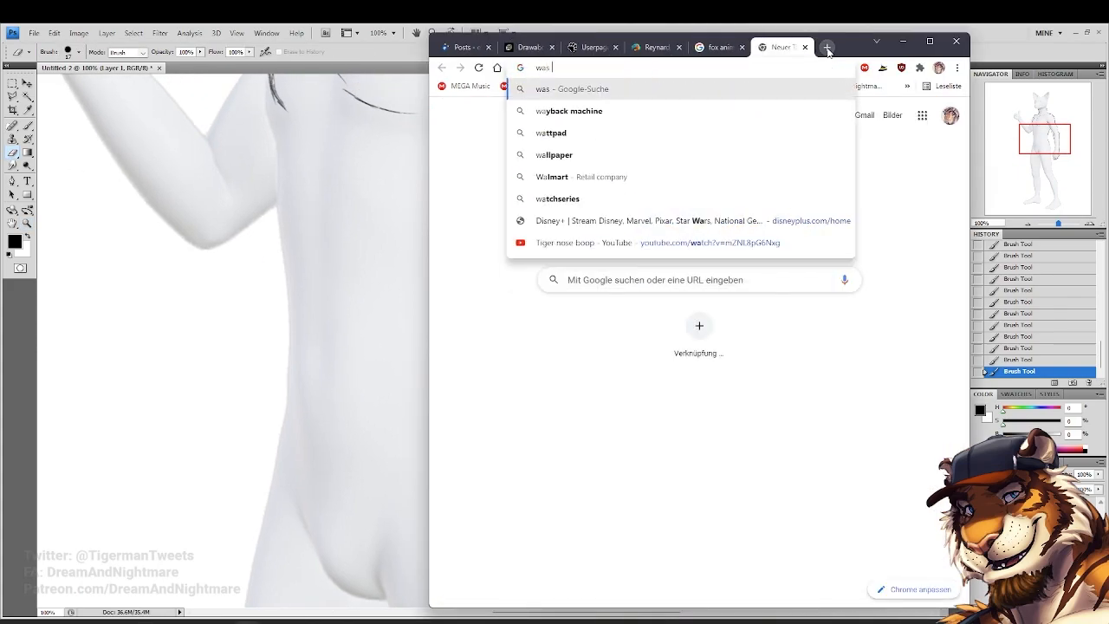
type("michelange")
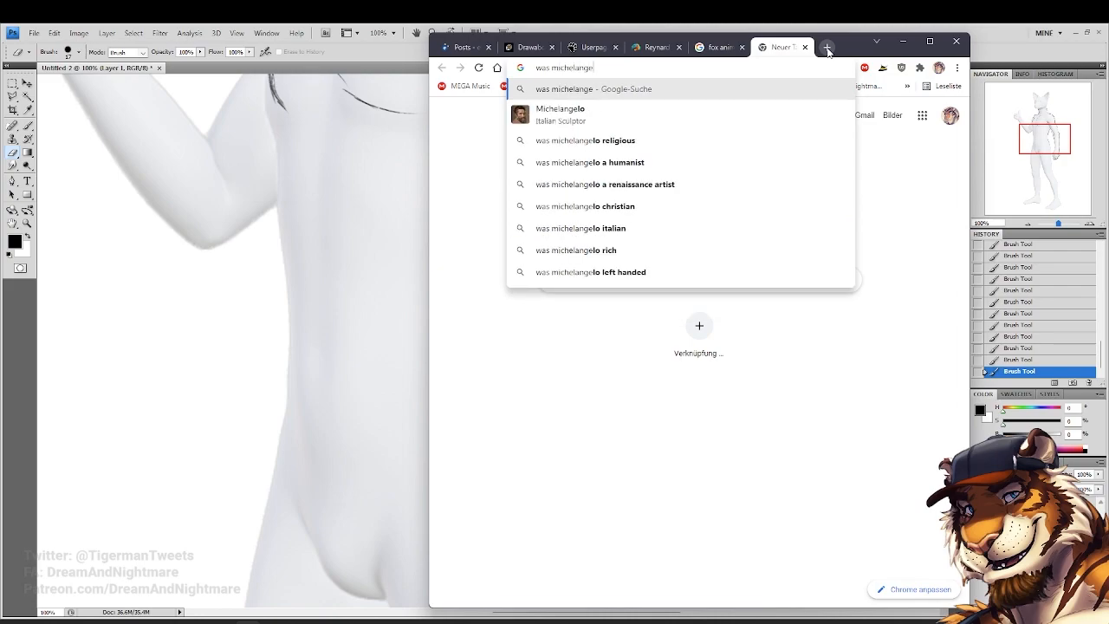
type("lo a furry&oq=was+michelangelo+...")
key("Return")
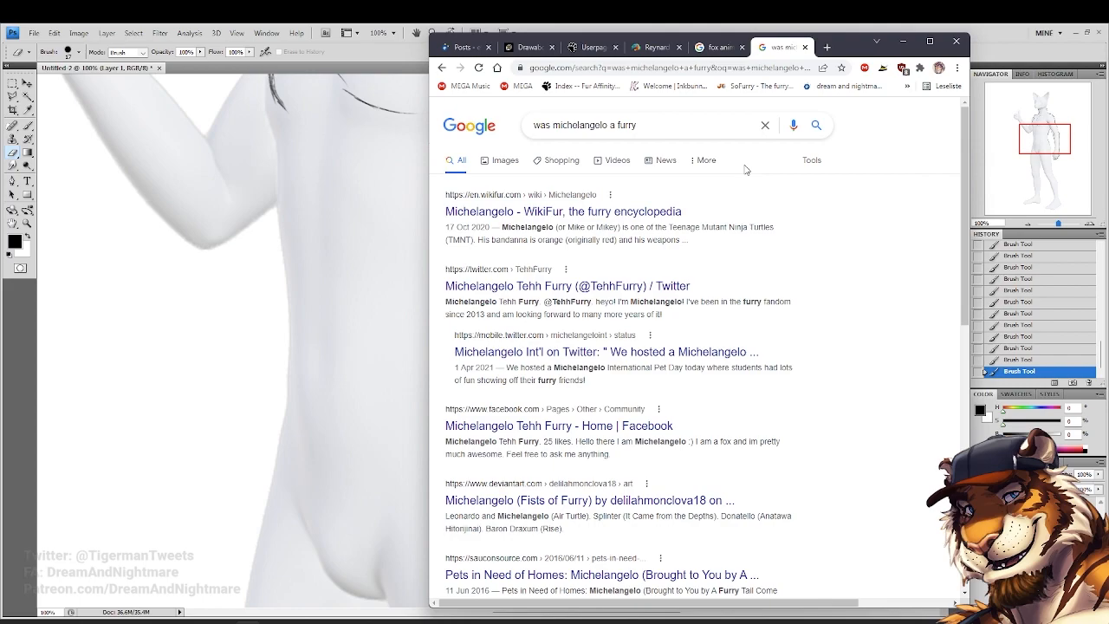
left_click(805, 46)
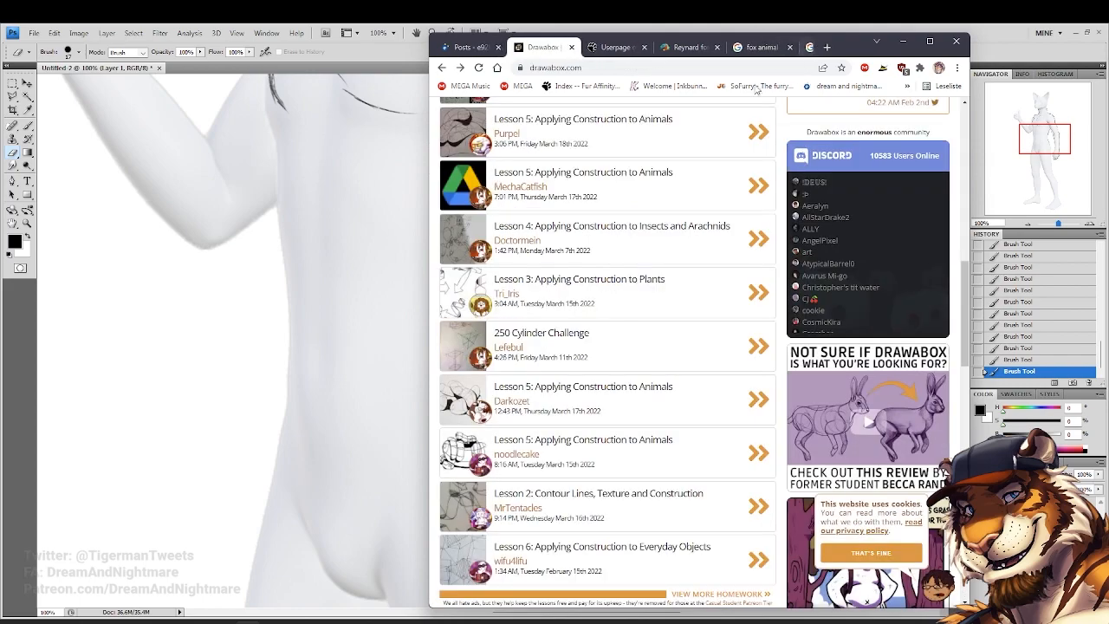
Switch back to Photoshop and clean up the waist contour beside the lowered arm with the eraser
left_click(377, 313)
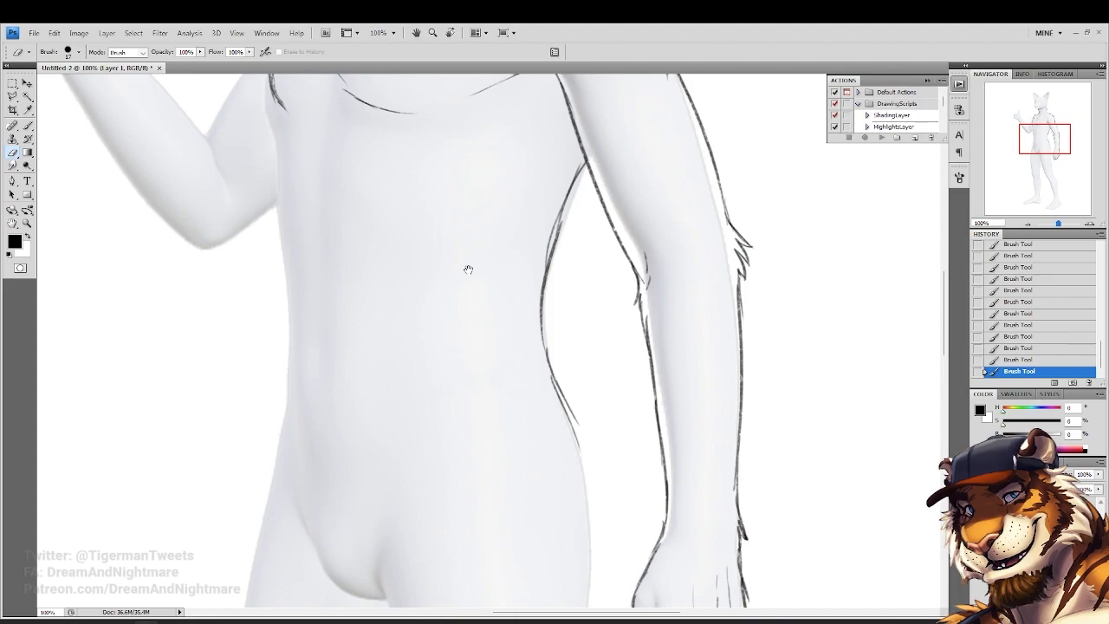
left_click_drag(469, 268, 461, 306)
left_click_drag(562, 250, 547, 303)
left_click_drag(560, 252, 545, 323)
left_click_drag(549, 305, 546, 339)
Sketch the raised arm's upper-arm contour with the brush, from the shoulder fur down to the inside of the elbow
left_click_drag(344, 206, 481, 397)
left_click(27, 127)
mouse_move(390, 286)
left_mouse_down()
mouse_move(445, 323)
mouse_move(457, 315)
left_mouse_up()
left_click_drag(465, 303, 442, 347)
left_click_drag(443, 345, 414, 412)
left_click_drag(425, 381, 416, 407)
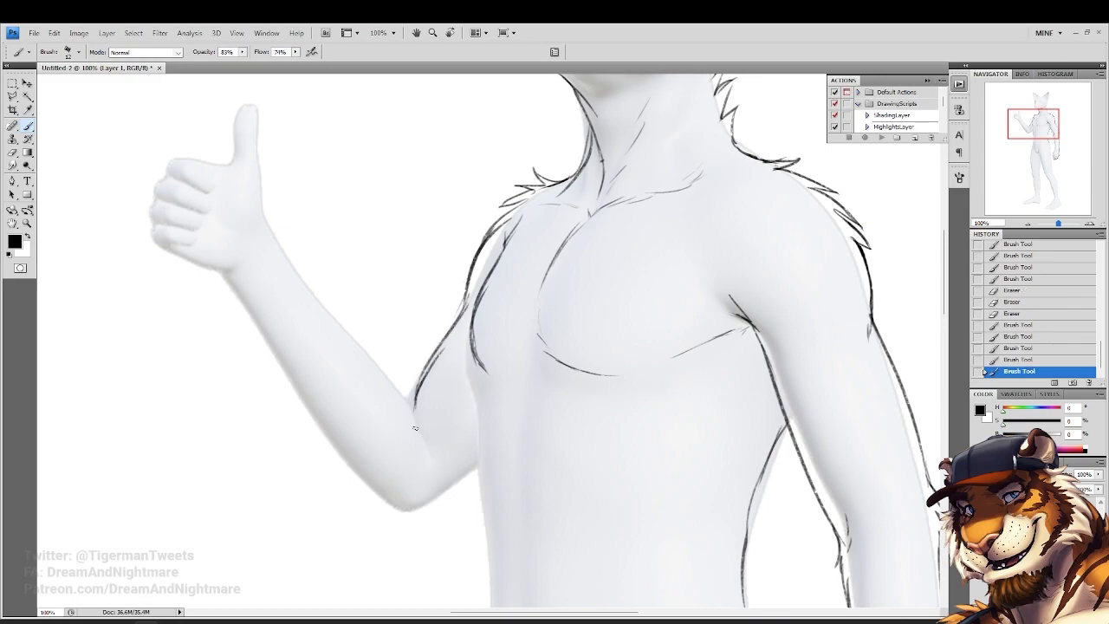
Sketch the upper contour of the raised forearm from the wrist down into the elbow crease
left_click_drag(375, 215, 392, 271)
mouse_move(288, 292)
left_mouse_down()
mouse_move(430, 486)
mouse_move(415, 454)
mouse_move(441, 512)
left_mouse_up()
left_click_drag(396, 425, 433, 475)
mouse_move(460, 409)
left_mouse_down()
mouse_move(433, 456)
mouse_move(422, 296)
left_mouse_up()
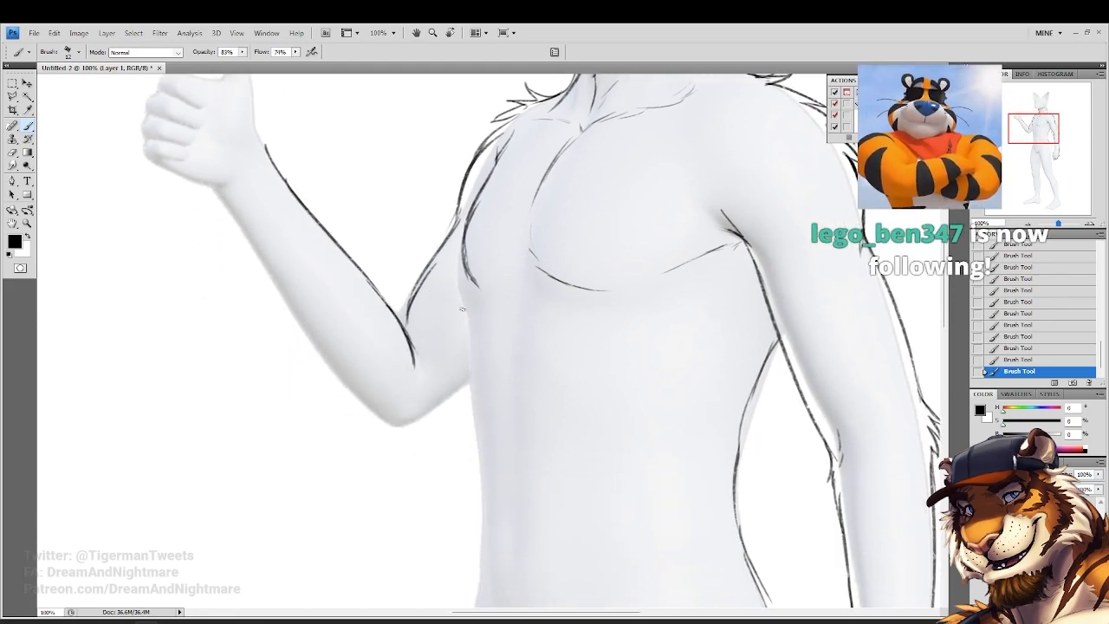
Erase part of the chest's outer contour beside the raised arm with a resized eraser
mouse_move(489, 297)
left_mouse_down()
mouse_move(433, 386)
mouse_move(411, 451)
left_mouse_up()
key("e")
mouse_move(390, 406)
left_mouse_down()
mouse_move(395, 430)
mouse_move(463, 426)
left_mouse_up()
right_click(432, 396)
key("Return")
mouse_move(394, 392)
left_mouse_down()
mouse_move(389, 434)
mouse_move(401, 455)
left_mouse_up()
Redraw the chest's outer contour beside the raised arm with brush strokes
key("b")
left_click_drag(426, 315, 385, 406)
left_click_drag(399, 367, 383, 450)
mouse_move(407, 391)
left_mouse_down()
mouse_move(386, 463)
mouse_move(389, 453)
left_mouse_up()
left_click_drag(426, 256, 409, 343)
left_click_drag(413, 383, 396, 415)
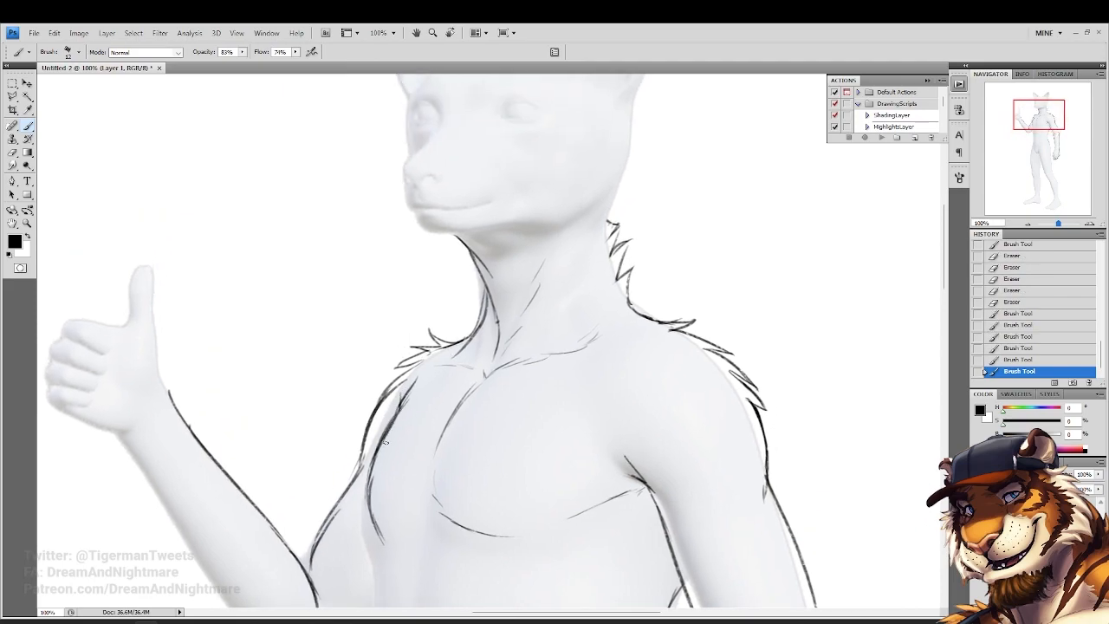
Sketch crease marks at the lowered arm's armpit and the underside of the pectoral next to the raised arm
mouse_move(409, 340)
left_mouse_down()
mouse_move(369, 409)
mouse_move(340, 426)
left_mouse_up()
mouse_move(306, 507)
left_mouse_down()
mouse_move(368, 416)
mouse_move(394, 348)
left_mouse_up()
left_click_drag(350, 430, 379, 273)
left_click_drag(639, 241, 657, 232)
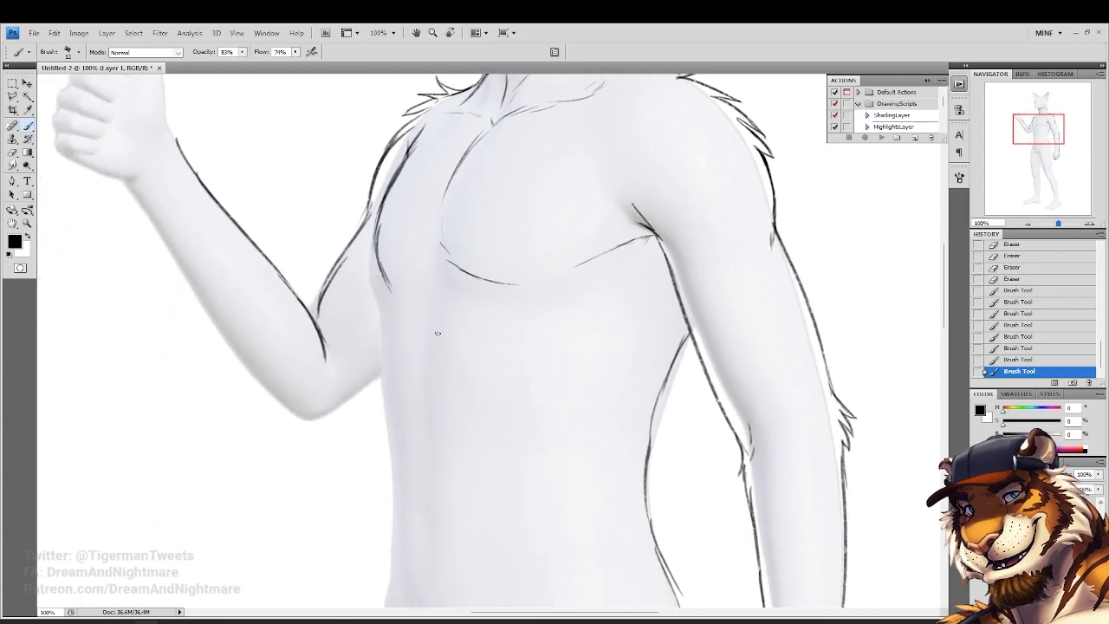
left_click_drag(402, 317, 456, 259)
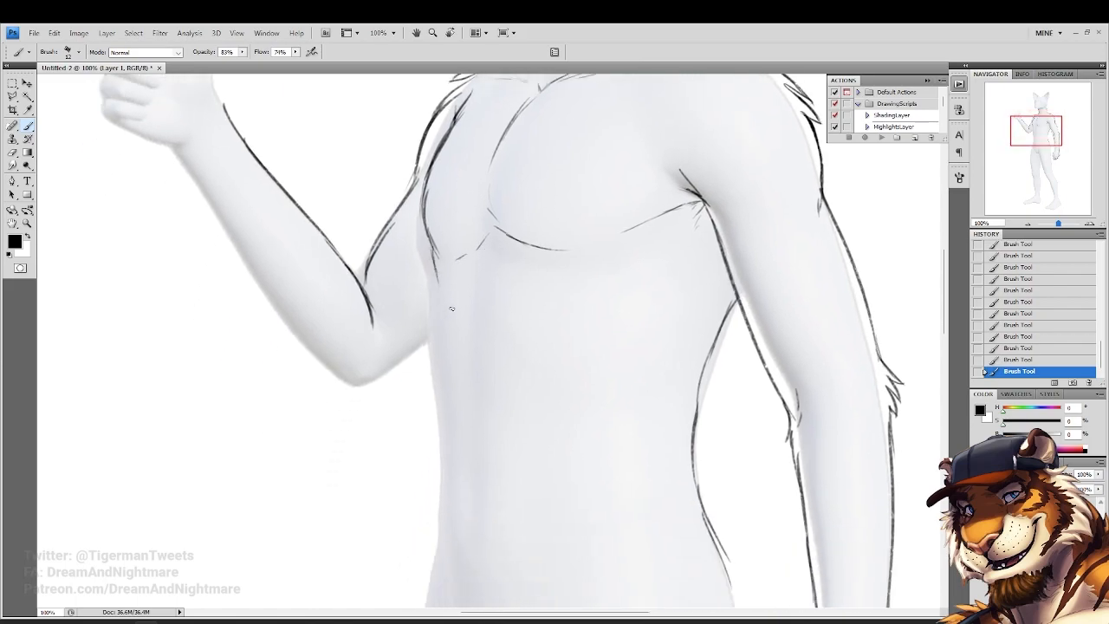
left_click_drag(669, 335, 536, 281)
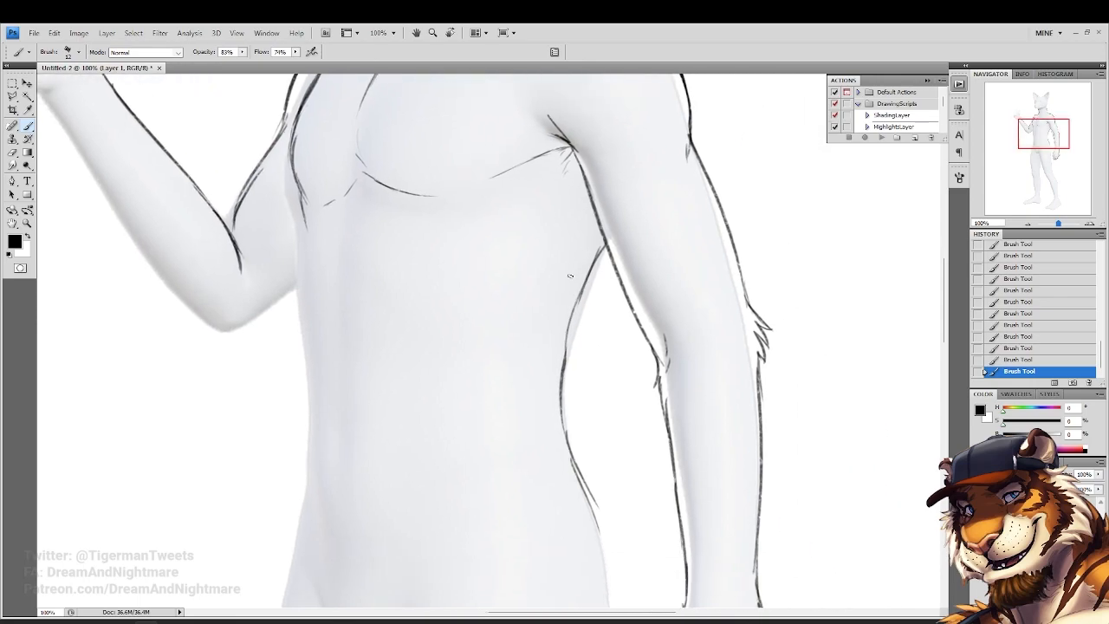
Sketch the torso's side contour below the raised arm and light broken lines for the abdominal muscles
left_click_drag(370, 224, 443, 257)
mouse_move(375, 253)
left_mouse_down()
mouse_move(383, 523)
mouse_move(394, 565)
left_mouse_up()
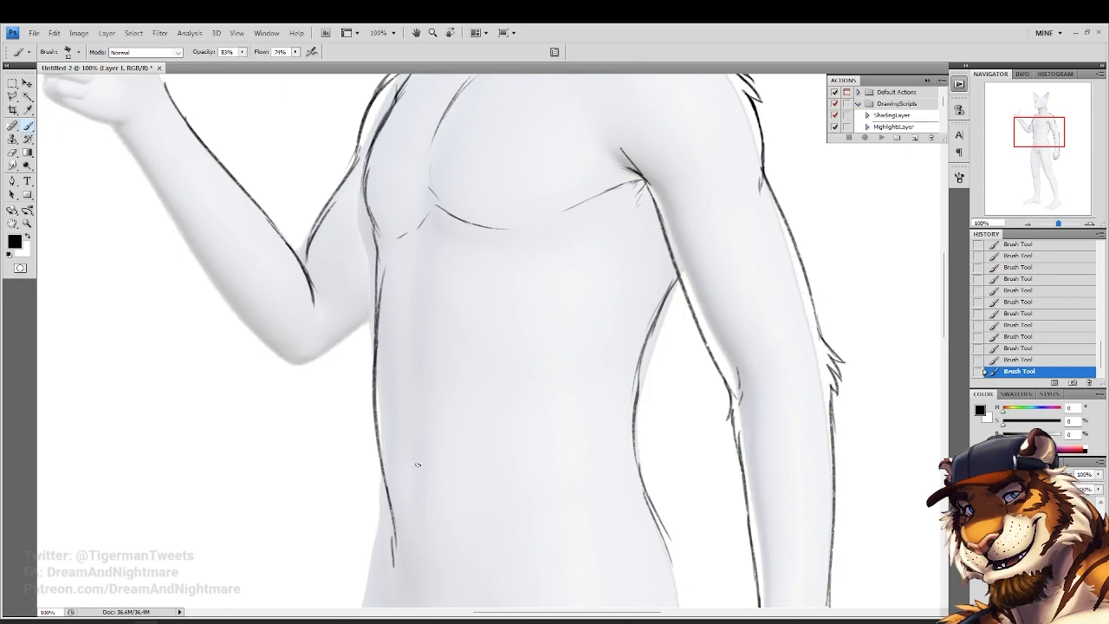
left_click_drag(523, 371, 427, 243)
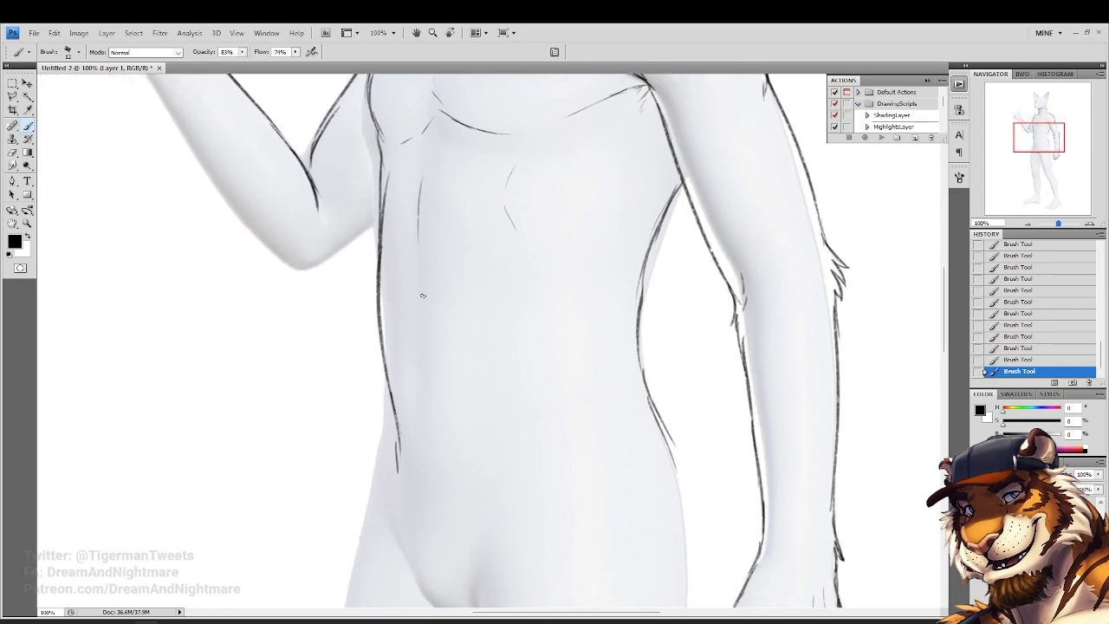
scroll(466, 416, "up", 2)
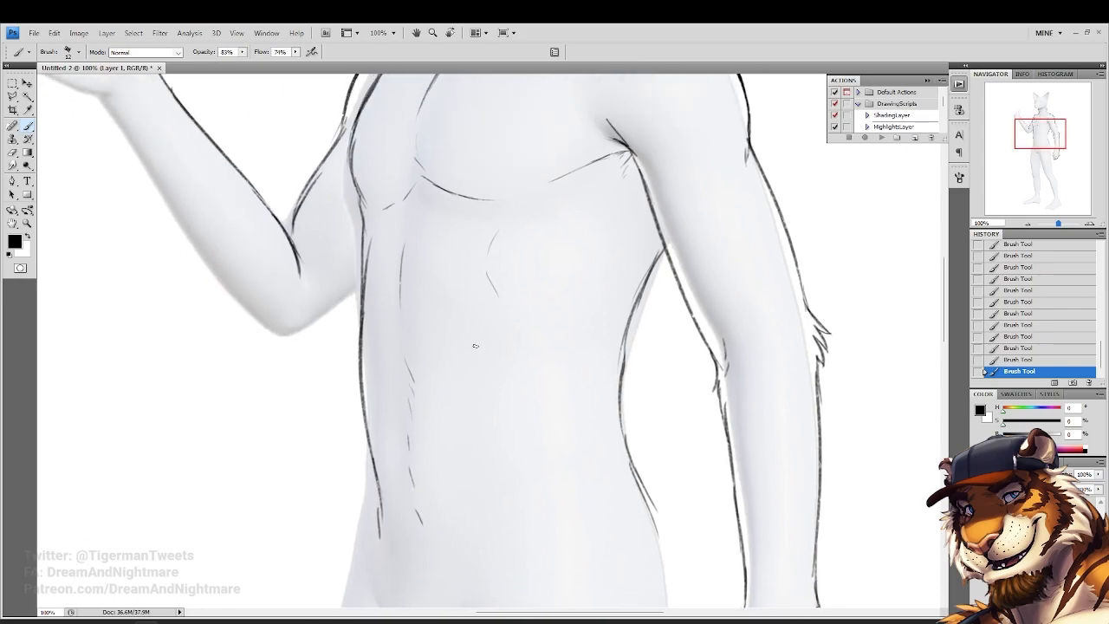
scroll(570, 385, "up", 3)
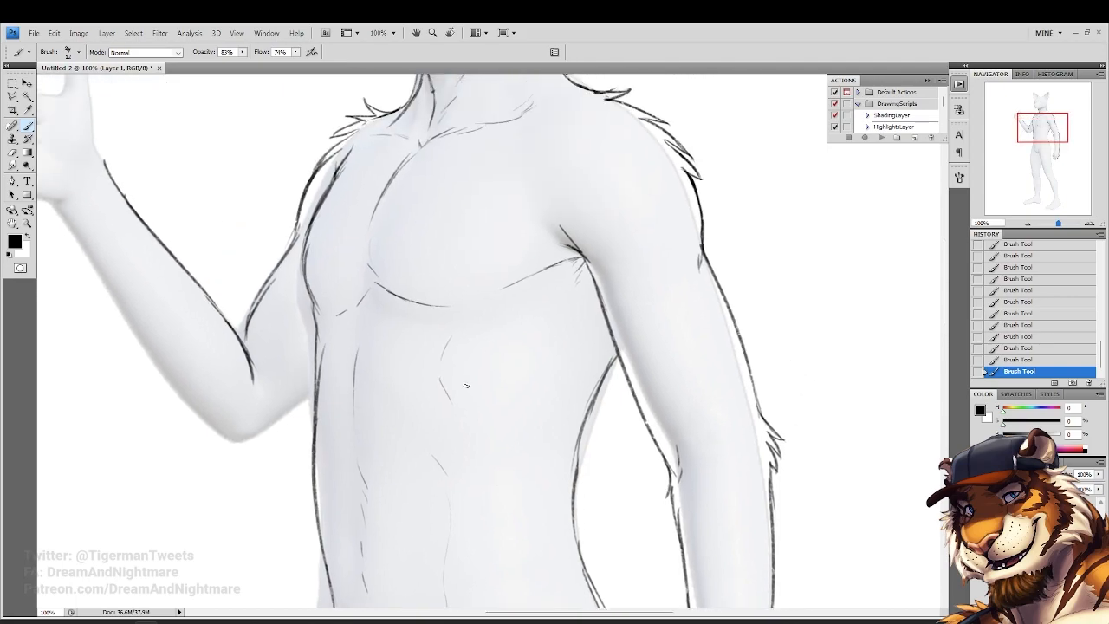
scroll(479, 458, "down", 4)
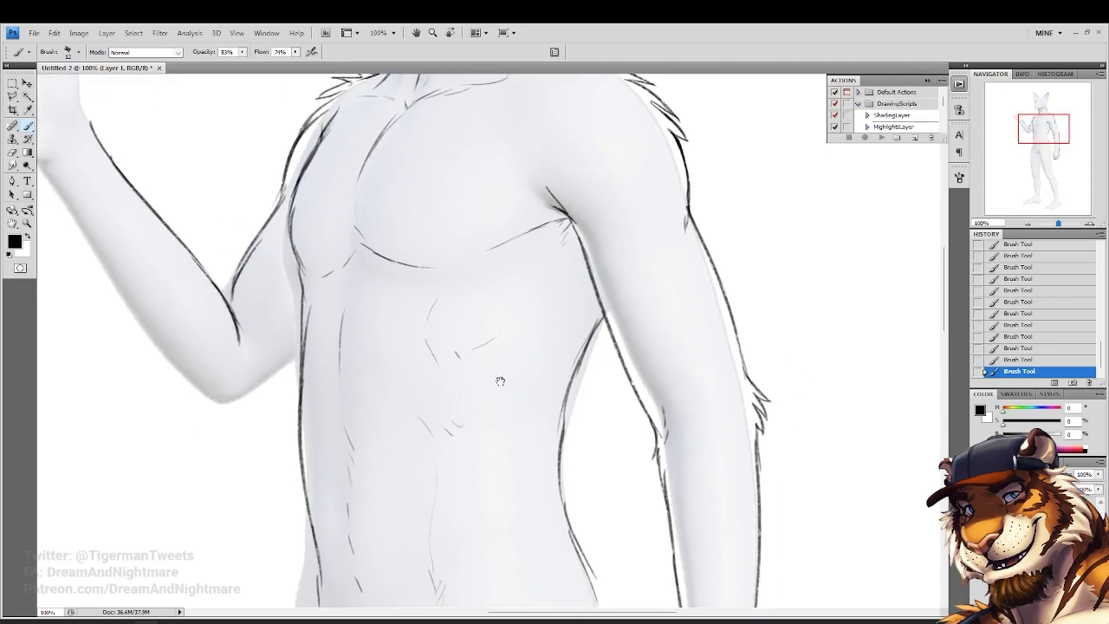
scroll(496, 341, "up", 2)
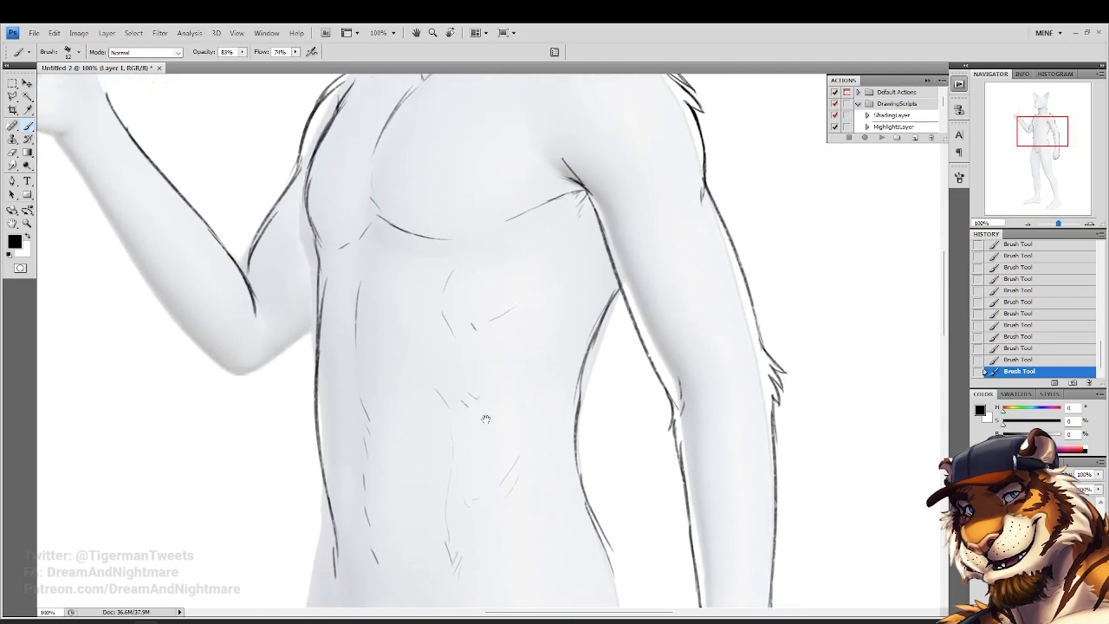
Trim and soften the abdominal muscle marks with the eraser
scroll(496, 341, "down", 3)
key("e")
left_click(541, 412)
left_click(543, 414)
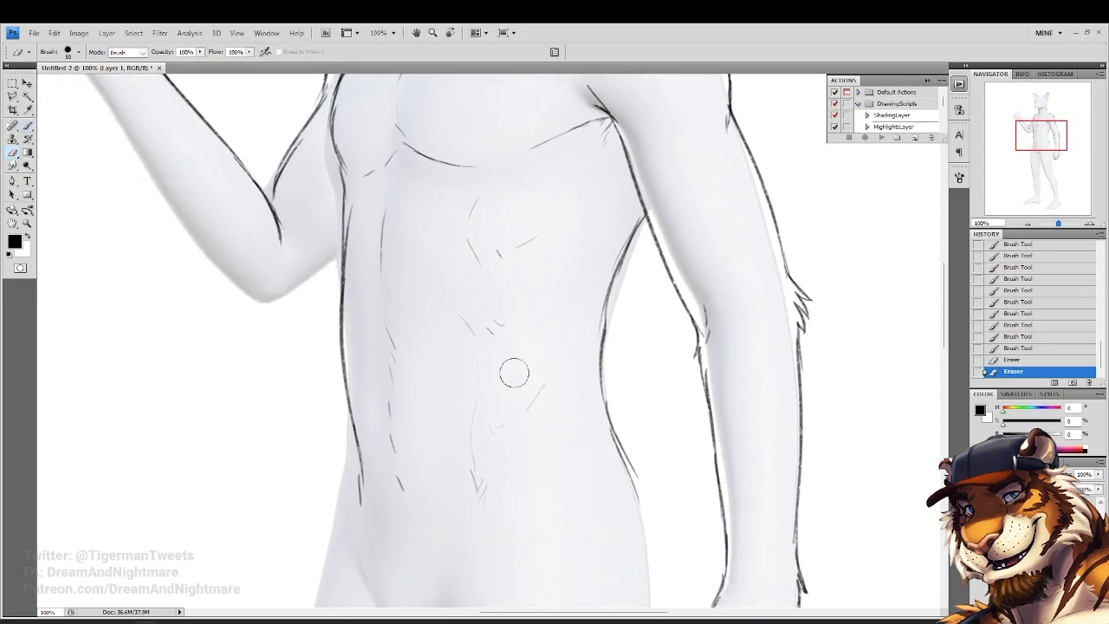
left_click_drag(598, 416, 562, 317)
left_click_drag(617, 396, 599, 357)
left_click_drag(571, 370, 476, 454)
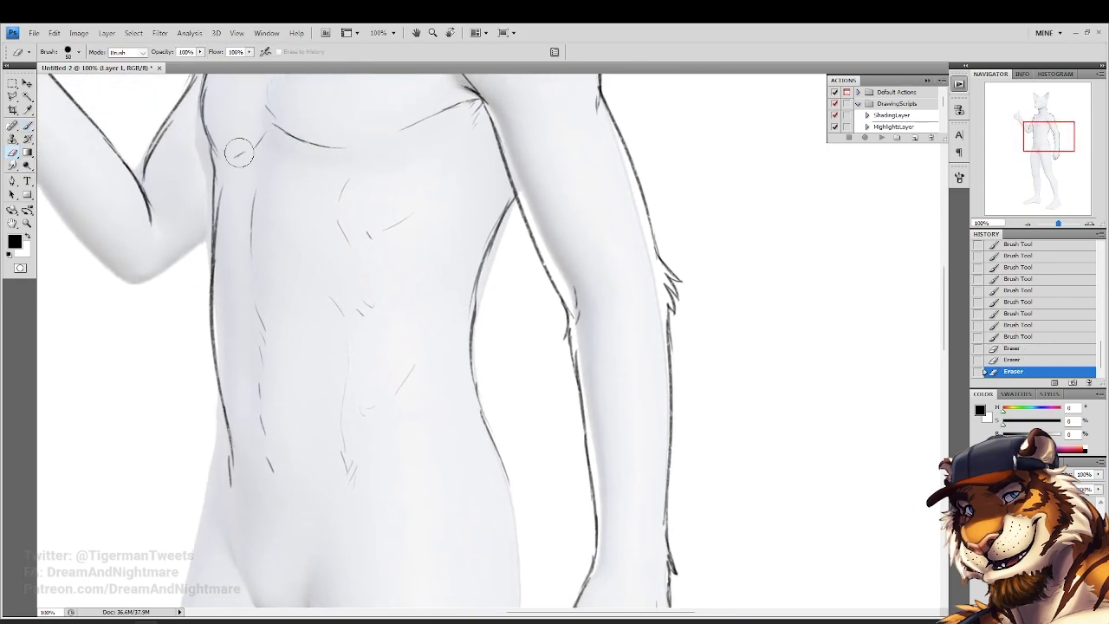
Sketch the hip and outer thigh contour on the lowered-hand side with the brush
left_click(27, 127)
mouse_move(369, 186)
left_mouse_down()
mouse_move(361, 321)
mouse_move(480, 312)
left_mouse_up()
left_click_drag(378, 471, 394, 204)
left_click_drag(417, 317, 317, 210)
left_click_drag(520, 198, 547, 314)
mouse_move(550, 272)
left_mouse_down()
mouse_move(546, 365)
mouse_move(433, 235)
mouse_move(477, 179)
left_mouse_up()
left_click_drag(478, 121, 480, 164)
left_click_drag(477, 132, 494, 245)
left_click_drag(476, 179, 529, 513)
Try a smooth groin curve with an inner thigh line and revert to the history state before them
mouse_move(263, 84)
left_mouse_down()
mouse_move(419, 295)
mouse_move(440, 407)
left_mouse_up()
mouse_move(362, 309)
left_mouse_down()
mouse_move(414, 404)
mouse_move(474, 458)
left_mouse_up()
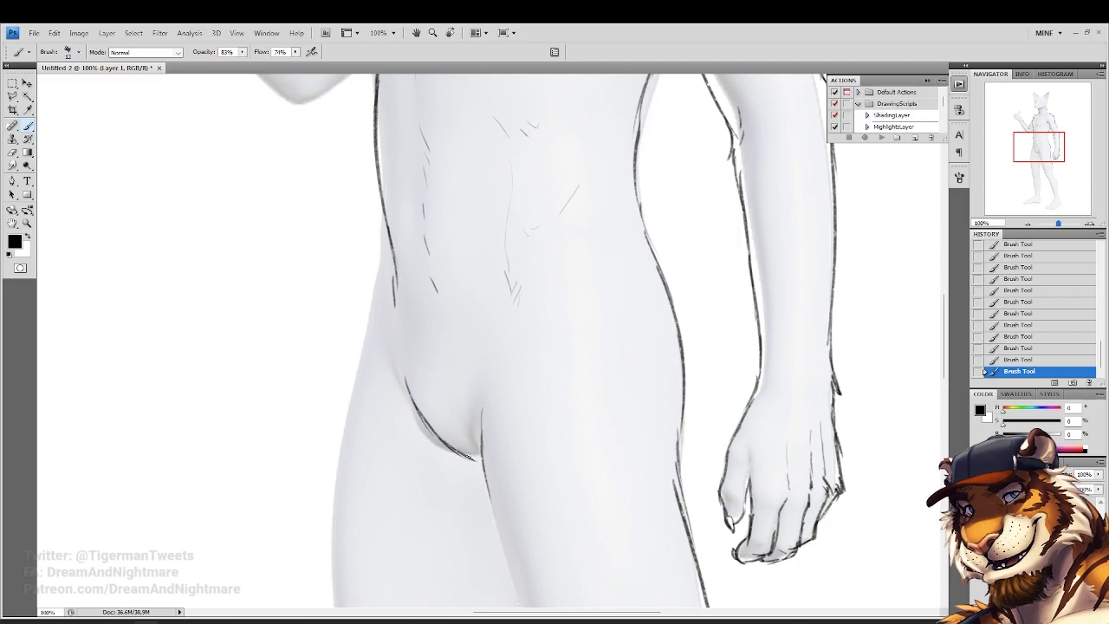
left_click(1021, 302)
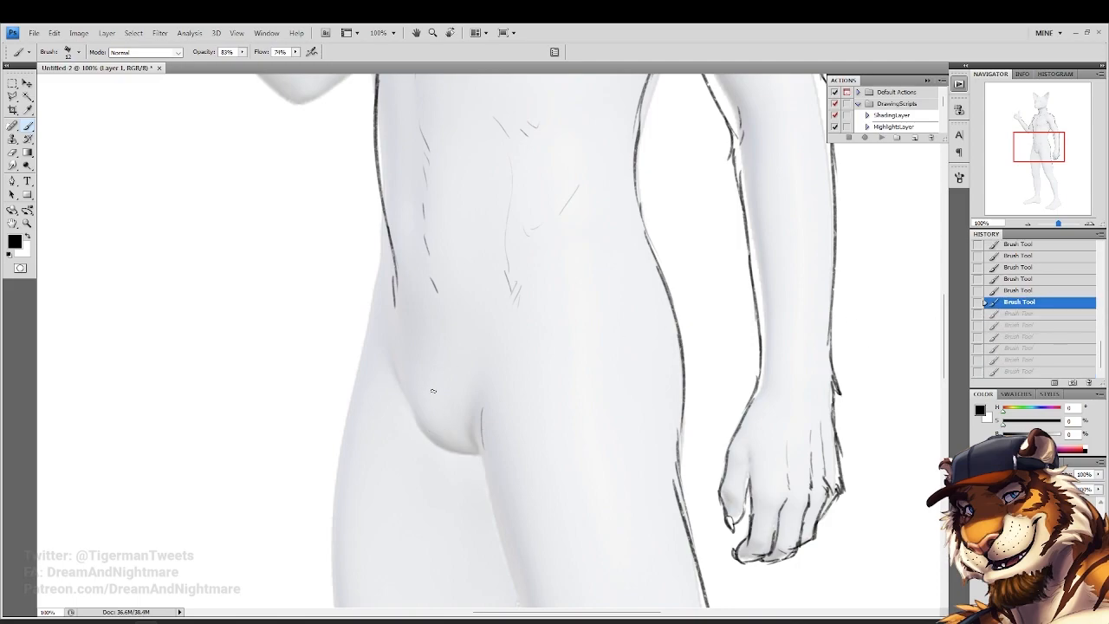
Draw the groin outline with fur tufts, the near leg's inner thigh line and a crease at the far hip
mouse_move(401, 404)
left_mouse_down()
mouse_move(430, 442)
mouse_move(475, 462)
mouse_move(477, 274)
left_mouse_up()
left_click_drag(451, 234, 465, 313)
left_click_drag(458, 264, 542, 553)
left_click_drag(508, 477, 571, 607)
left_click_drag(589, 540, 462, 358)
left_click_drag(359, 302, 558, 607)
left_click_drag(397, 268, 408, 338)
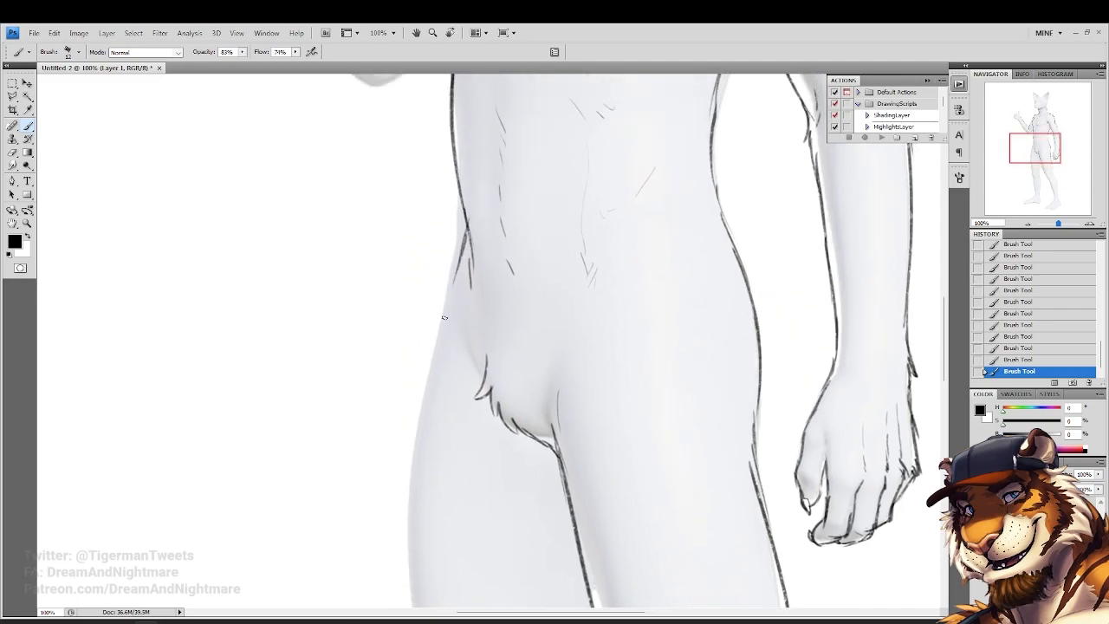
Sketch the far leg's outer and inner contours down to the knee and erase the line overlap between the thighs
mouse_move(461, 278)
left_mouse_down()
mouse_move(435, 403)
mouse_move(458, 221)
left_mouse_up()
left_click_drag(460, 162, 438, 463)
left_click_drag(427, 401, 450, 536)
left_click_drag(539, 440, 439, 305)
left_click_drag(520, 297, 509, 373)
left_click_drag(515, 325, 491, 511)
left_click(12, 153)
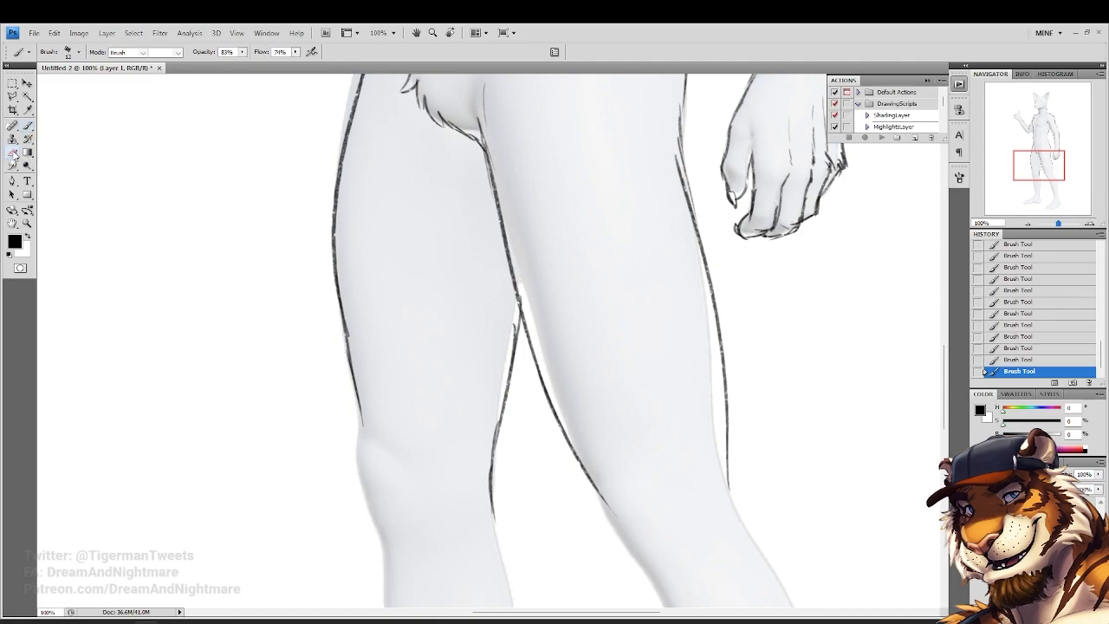
left_click_drag(511, 321, 501, 334)
left_click_drag(437, 314, 404, 412)
Add short brush accents along the centre of the lower abdomen
left_click(27, 125)
left_click_drag(447, 132, 421, 288)
left_click_drag(351, 273, 360, 303)
left_click_drag(405, 276, 390, 364)
left_click_drag(450, 321, 444, 339)
left_click_drag(444, 335, 438, 354)
left_click_drag(453, 298, 450, 309)
Erase the stray muscle marks on the side of the abdomen nearest the lowered arm
left_click_drag(391, 214, 416, 406)
mouse_move(341, 306)
left_mouse_down()
mouse_move(374, 379)
mouse_move(374, 335)
left_mouse_up()
key("e")
left_click_drag(527, 344, 494, 349)
left_click_drag(492, 348, 488, 355)
left_click_drag(489, 402, 489, 373)
mouse_move(515, 300)
left_mouse_down()
mouse_move(521, 275)
mouse_move(530, 290)
left_mouse_up()
left_click_drag(576, 254, 561, 263)
left_click_drag(555, 444, 568, 417)
left_click_drag(511, 407, 503, 388)
Touch up the waist contour beside the lowered arm with a brush stroke
left_click_drag(644, 388, 539, 414)
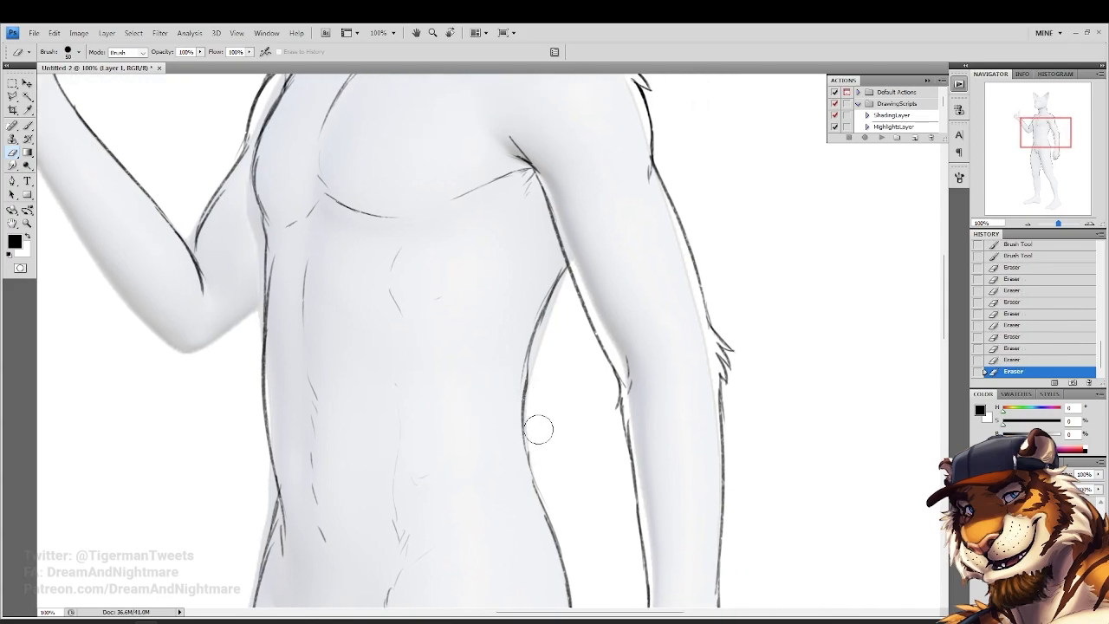
left_click(27, 125)
left_click_drag(523, 431, 545, 503)
Sketch the raised arm's elbow with fur tufts and the underside of its forearm up to the wrist
left_click_drag(324, 279, 542, 411)
left_click_drag(410, 369, 411, 392)
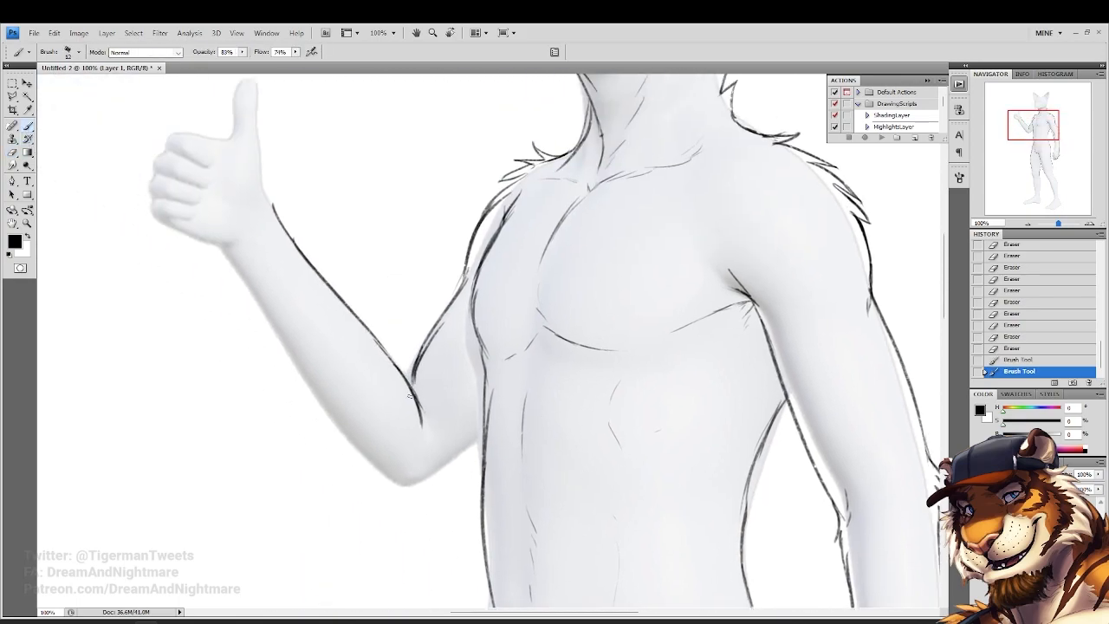
left_click_drag(464, 452, 450, 464)
left_click_drag(482, 440, 432, 485)
mouse_move(440, 476)
left_mouse_down()
mouse_move(430, 500)
mouse_move(405, 503)
mouse_move(366, 467)
left_mouse_up()
left_click_drag(227, 257, 388, 483)
Clean up the doubled line along the underside of the raised forearm with the eraser
left_click(9, 156)
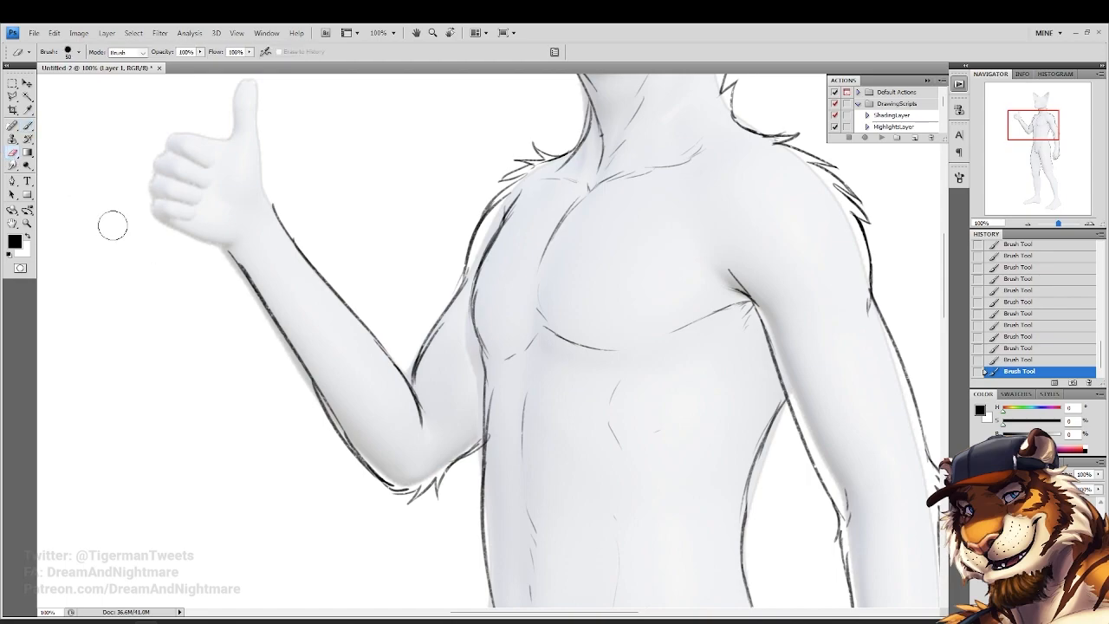
left_click_drag(297, 378, 329, 433)
left_click_drag(323, 419, 346, 468)
Sketch the raised hand's outline from the wrist up and around the thumb with the brush
left_click(28, 127)
left_click_drag(316, 382, 378, 482)
left_click_drag(351, 342, 372, 379)
mouse_move(434, 424)
left_mouse_down()
mouse_move(460, 474)
mouse_move(448, 473)
left_mouse_up()
left_click_drag(366, 341, 419, 424)
left_click_drag(450, 464, 483, 520)
left_click_drag(350, 347, 369, 371)
mouse_move(361, 337)
left_mouse_down()
mouse_move(433, 455)
mouse_move(394, 408)
mouse_move(386, 375)
left_mouse_up()
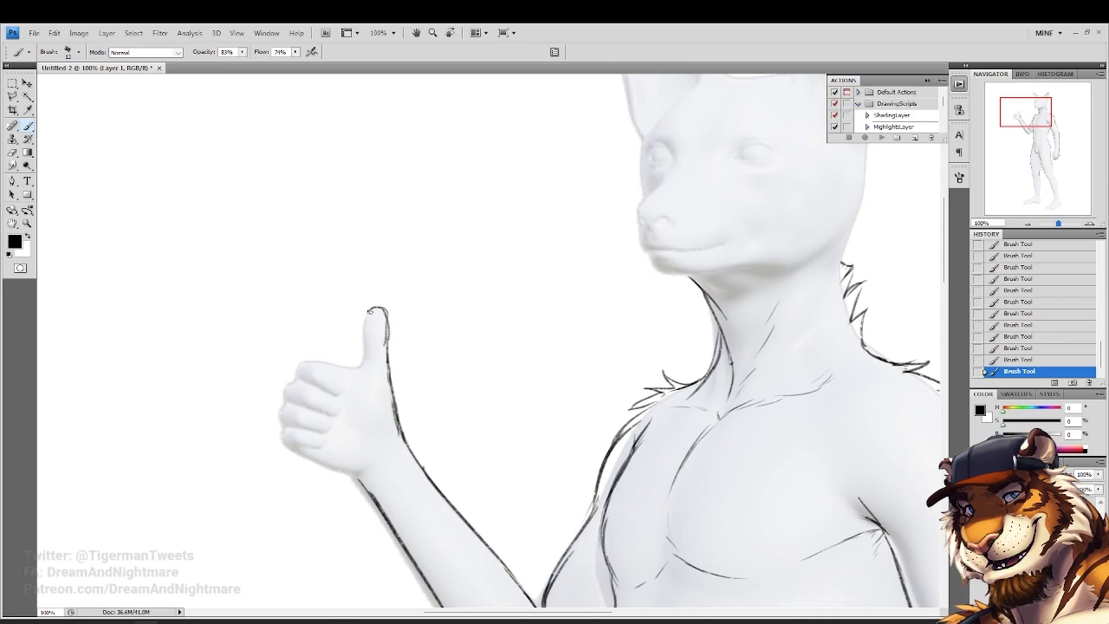
Clean up the raised thumb's outline at close range with a resized eraser
left_click(26, 224)
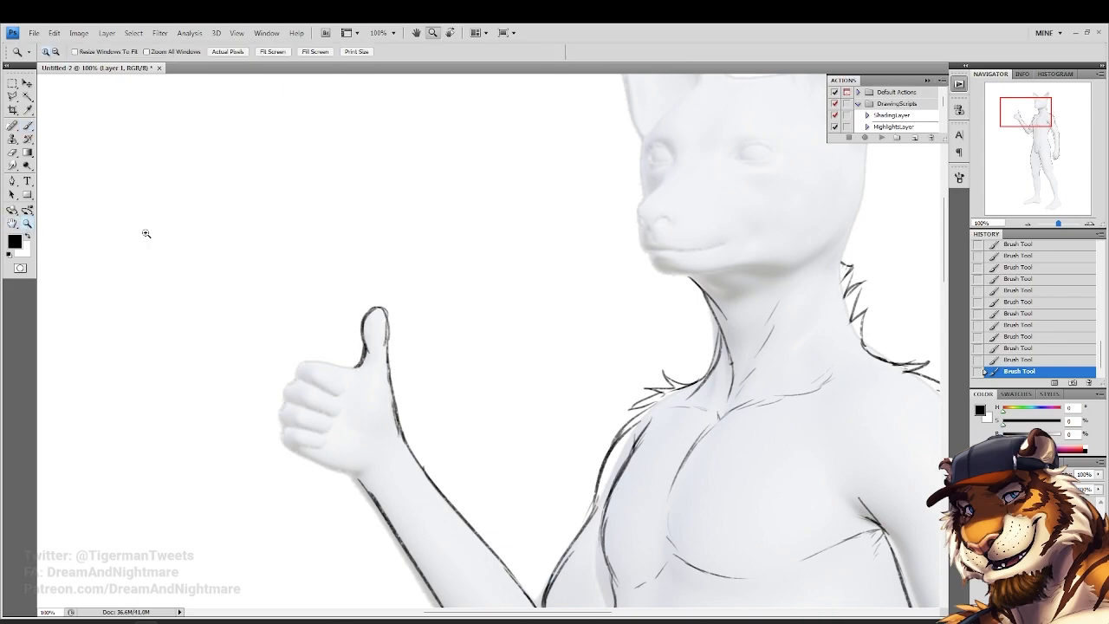
left_click_drag(251, 193, 591, 439)
left_click(12, 154)
right_click(391, 375)
left_click(438, 382)
left_click_drag(395, 356, 396, 382)
left_click_drag(399, 340, 395, 384)
Outline the raised hand's curled index finger from the thumb base and trim the excess lines with the eraser
left_click(27, 126)
mouse_move(417, 345)
left_mouse_down()
mouse_move(403, 307)
mouse_move(392, 324)
mouse_move(341, 311)
left_mouse_up()
mouse_move(382, 318)
left_mouse_down()
mouse_move(293, 305)
mouse_move(273, 333)
left_mouse_up()
mouse_move(273, 326)
left_mouse_down()
mouse_move(287, 350)
mouse_move(305, 335)
mouse_move(396, 386)
left_mouse_up()
mouse_move(378, 348)
left_mouse_down()
mouse_move(392, 381)
mouse_move(355, 387)
left_mouse_up()
left_click(12, 154)
mouse_move(407, 328)
left_mouse_down()
mouse_move(386, 386)
mouse_move(354, 397)
left_mouse_up()
left_click_drag(348, 400, 284, 370)
Outline the remaining three curled fingers with knuckle marks and the heel of the raised hand down to the wrist
left_click(27, 127)
mouse_move(288, 368)
left_mouse_down()
mouse_move(246, 390)
mouse_move(323, 368)
mouse_move(382, 402)
left_mouse_up()
mouse_move(380, 399)
left_mouse_down()
mouse_move(332, 419)
mouse_move(299, 406)
left_mouse_up()
mouse_move(306, 408)
left_mouse_down()
mouse_move(247, 391)
mouse_move(242, 434)
left_mouse_up()
mouse_move(241, 419)
left_mouse_down()
mouse_move(247, 440)
mouse_move(276, 432)
left_mouse_up()
mouse_move(357, 423)
left_mouse_down()
mouse_move(353, 451)
mouse_move(265, 436)
mouse_move(246, 493)
left_mouse_up()
left_click_drag(277, 473, 278, 458)
mouse_move(331, 431)
left_mouse_down()
mouse_move(395, 408)
mouse_move(406, 447)
mouse_move(395, 468)
mouse_move(339, 474)
mouse_move(364, 472)
mouse_move(347, 494)
mouse_move(388, 503)
left_mouse_up()
left_click_drag(332, 482, 475, 539)
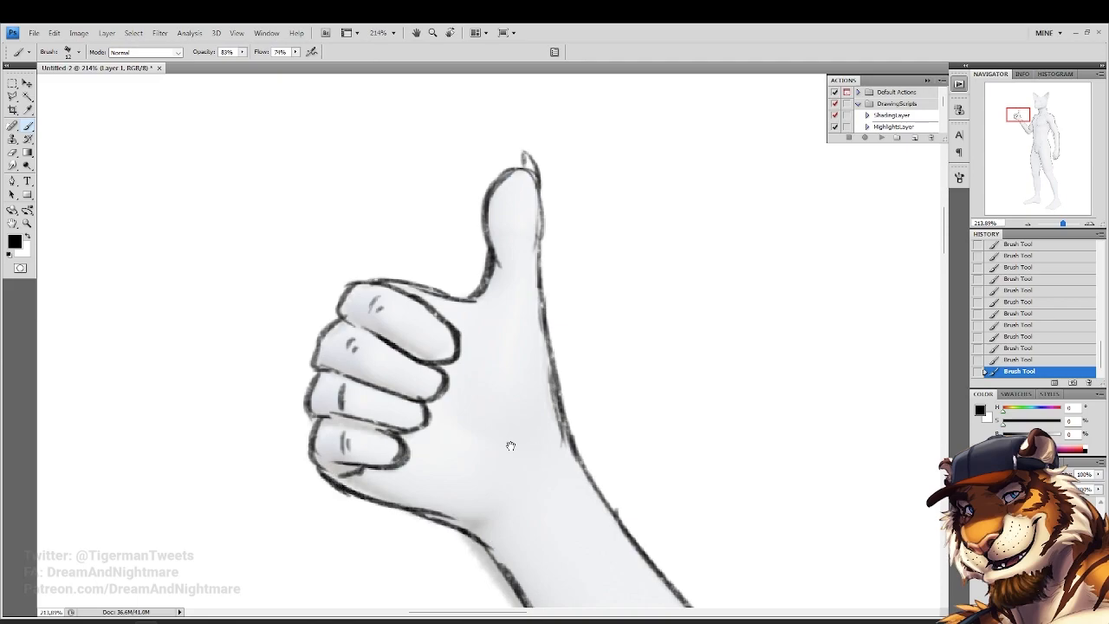
Sketch small claws on the tips of the raised hand's curled fingers
left_click_drag(532, 436, 489, 446)
left_click_drag(392, 359, 416, 375)
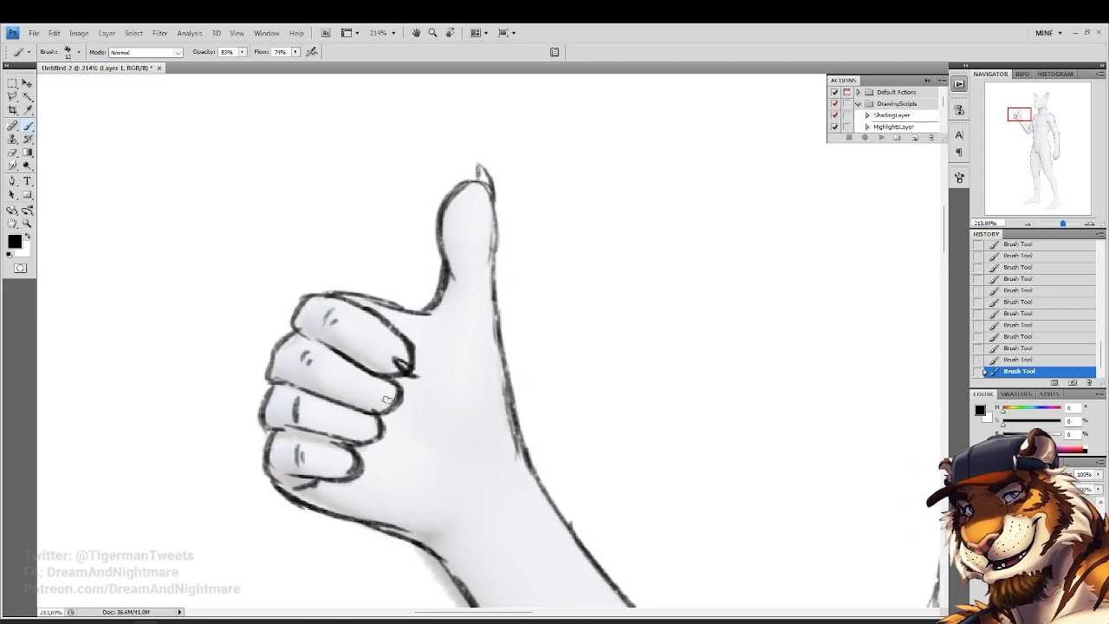
mouse_move(367, 430)
left_mouse_down()
mouse_move(389, 437)
mouse_move(382, 468)
left_mouse_up()
Erase the fingertip outlines that overlap the claws of the raised hand with a resized eraser
left_click(13, 152)
right_click(448, 371)
left_click(475, 398)
mouse_move(400, 358)
left_mouse_down()
mouse_move(413, 368)
mouse_move(379, 431)
left_mouse_up()
left_click_drag(343, 471, 352, 468)
left_click_drag(360, 468, 358, 465)
Touch up the index finger's claw with the brush and add crease marks at the raised thumb's joint
left_click(28, 127)
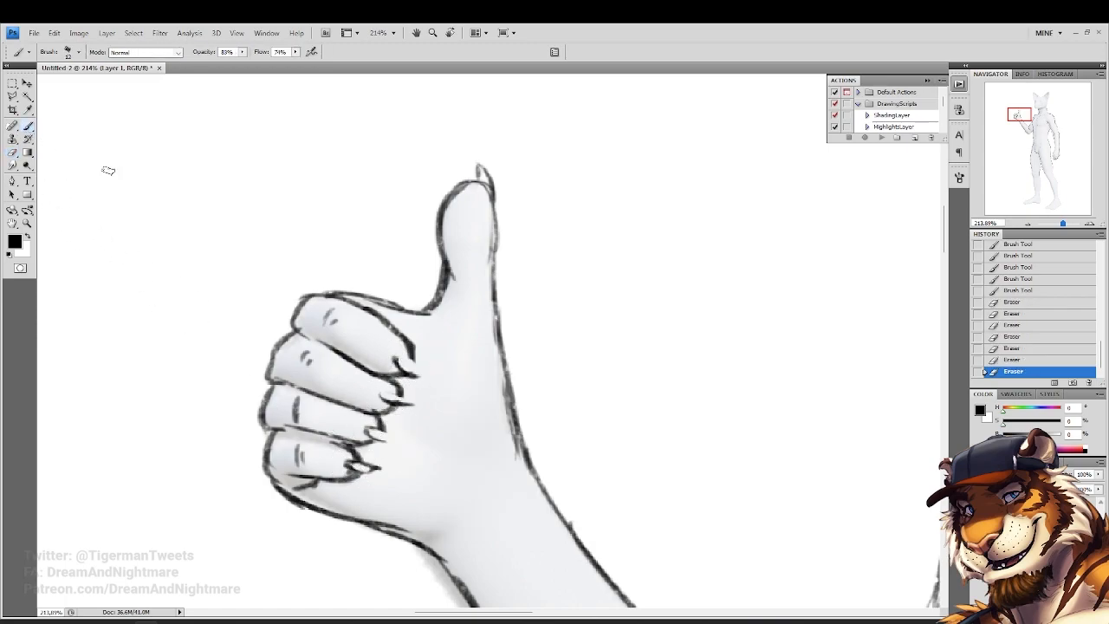
left_click_drag(405, 360, 419, 376)
left_click_drag(465, 344, 403, 347)
left_click_drag(401, 282, 405, 290)
left_click_drag(410, 280, 311, 196)
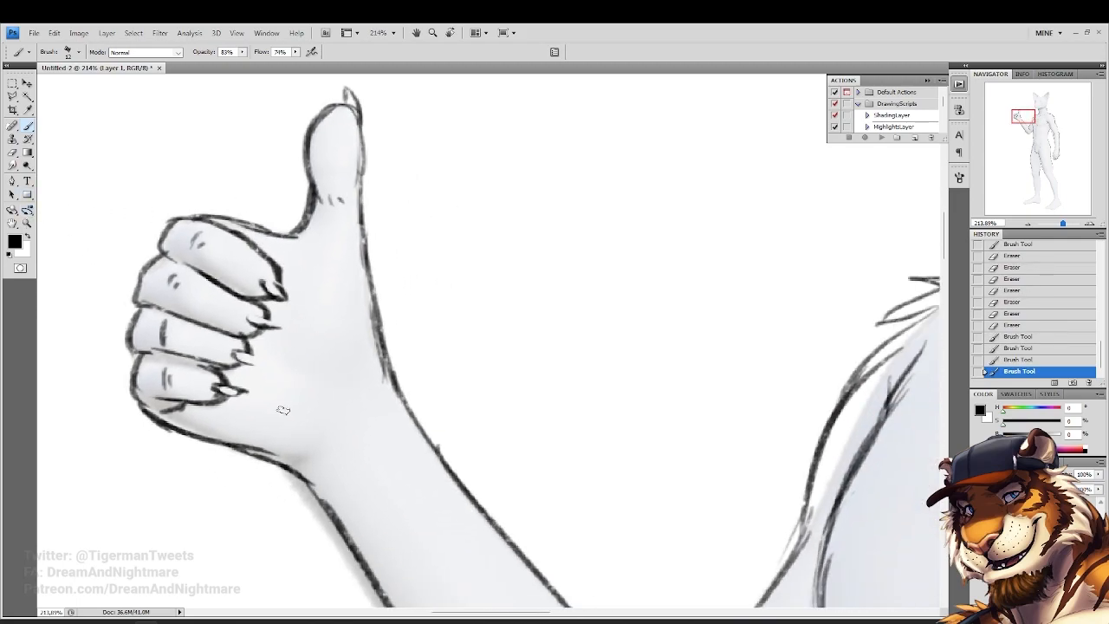
Sketch short crease lines on the raised hand's palm near the wrist and at the base of the thumb
left_click_drag(334, 398, 326, 404)
left_click_drag(327, 403, 322, 410)
mouse_move(319, 400)
left_mouse_down()
mouse_move(270, 395)
mouse_move(298, 402)
left_mouse_up()
left_click_drag(275, 405, 295, 404)
mouse_move(322, 241)
left_mouse_down()
mouse_move(333, 251)
mouse_move(317, 255)
left_mouse_up()
left_click_drag(310, 248, 321, 264)
Fit the whole canvas on screen to check the overall figure sketch
left_click(26, 234)
left_click(26, 224)
left_click(28, 235)
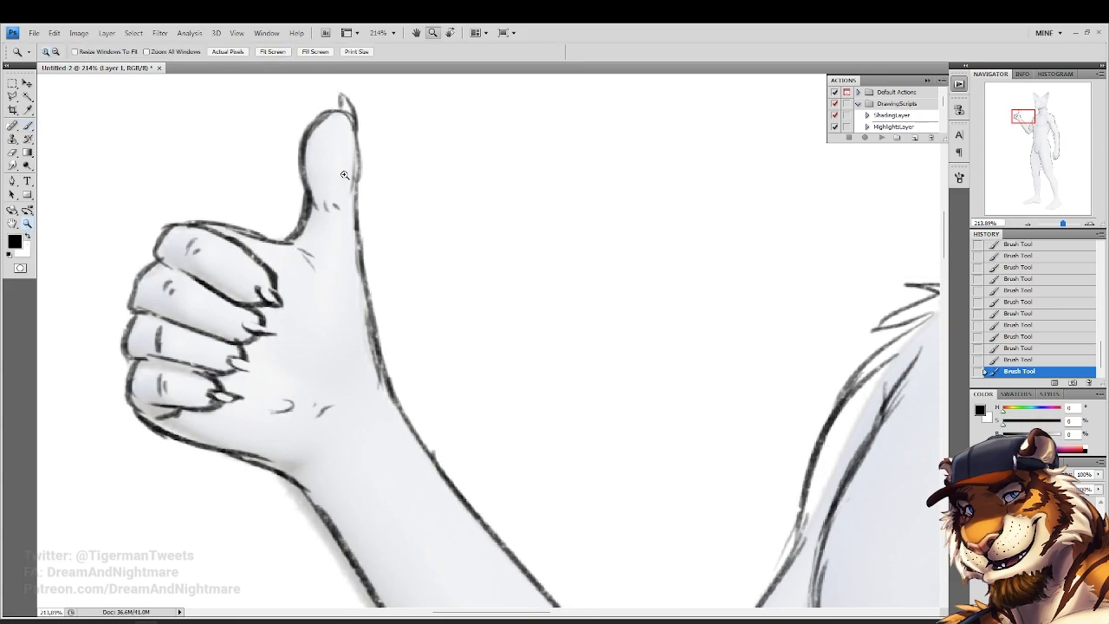
left_click(272, 51)
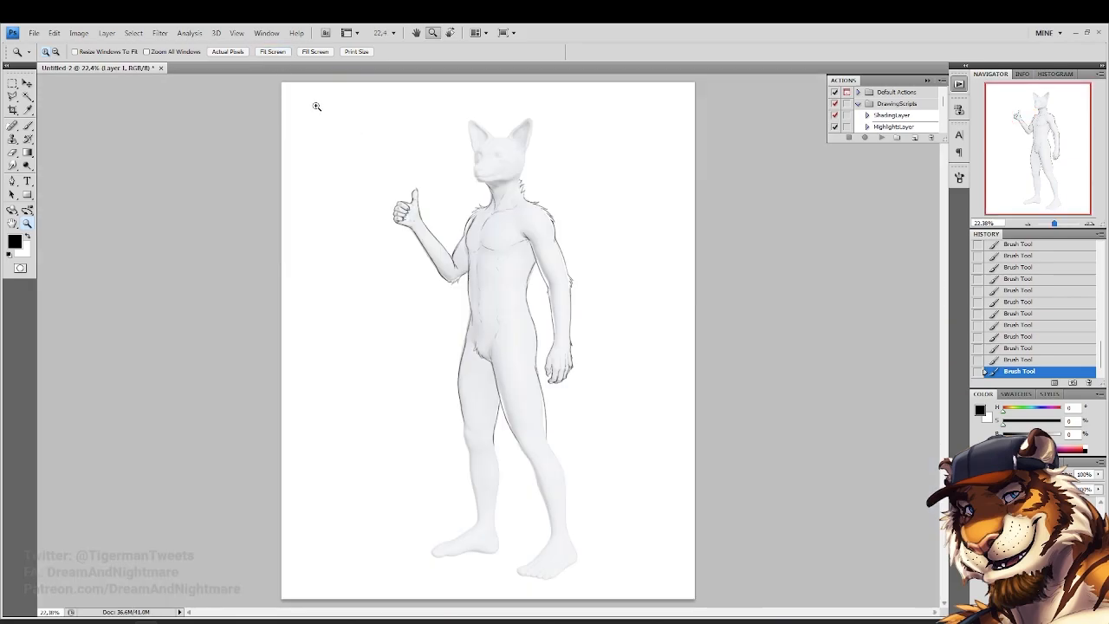
Sketch fur tufts along the contours of both knees and short crease marks on the kneecaps
left_click_drag(548, 536, 546, 533)
left_click(27, 126)
left_click_drag(368, 342, 385, 370)
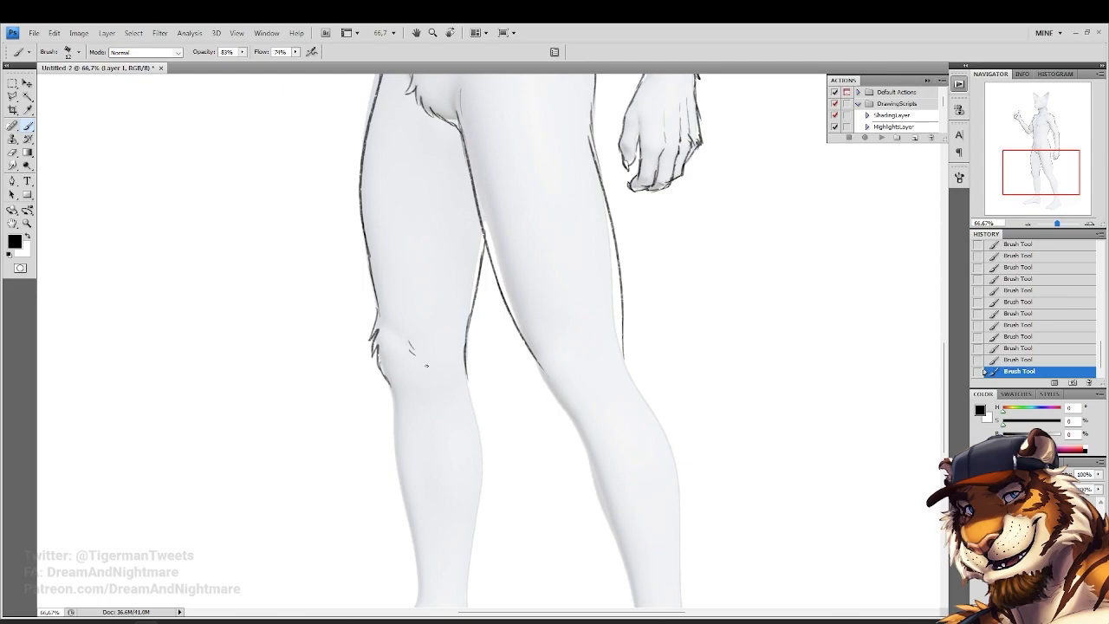
left_click_drag(562, 347, 392, 313)
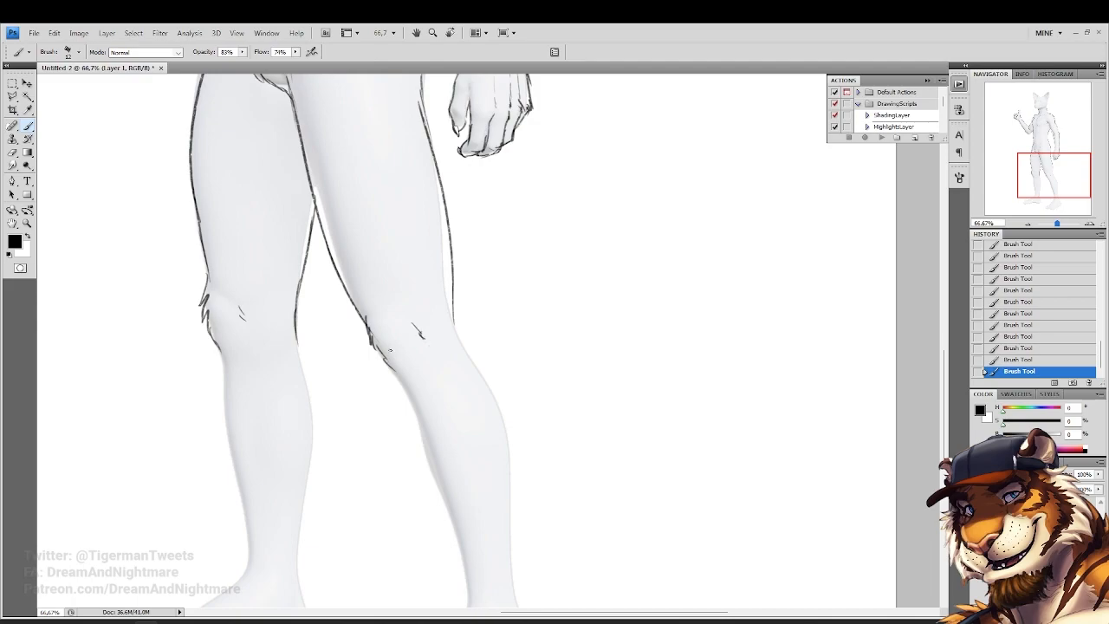
left_click_drag(394, 364, 386, 324)
Sketch fur tufts behind the right-hand leg's knee and outline the back of its calf down to the ankle
mouse_move(458, 301)
left_mouse_down()
mouse_move(493, 364)
mouse_move(508, 437)
left_mouse_up()
left_click_drag(501, 386, 511, 581)
left_click(1005, 349)
left_click_drag(517, 396, 533, 326)
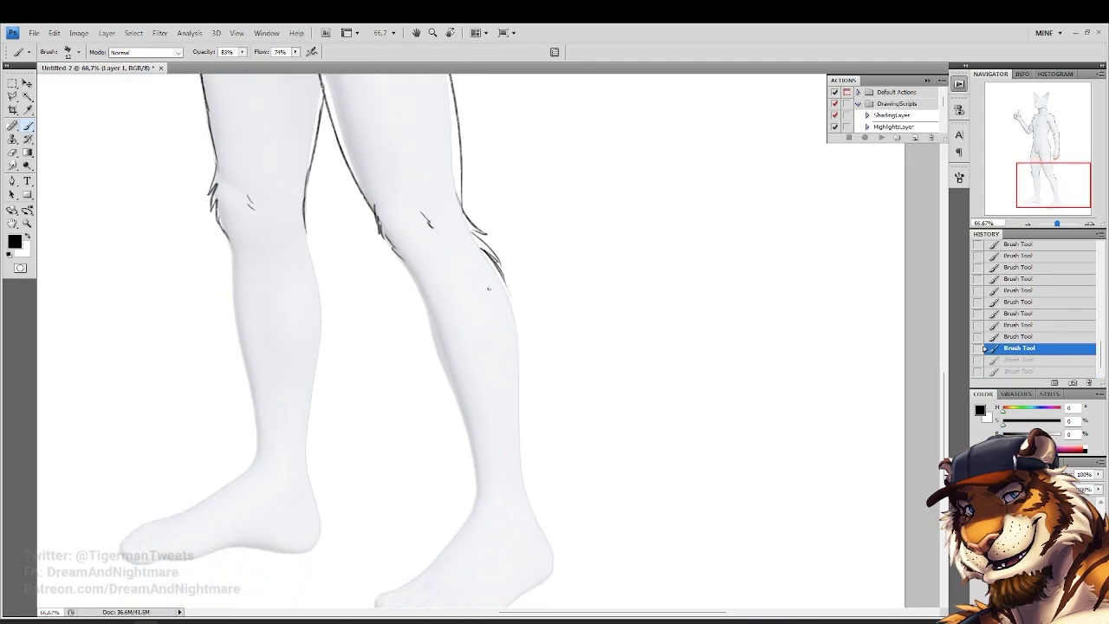
left_click_drag(497, 275, 520, 421)
left_click_drag(519, 383, 533, 500)
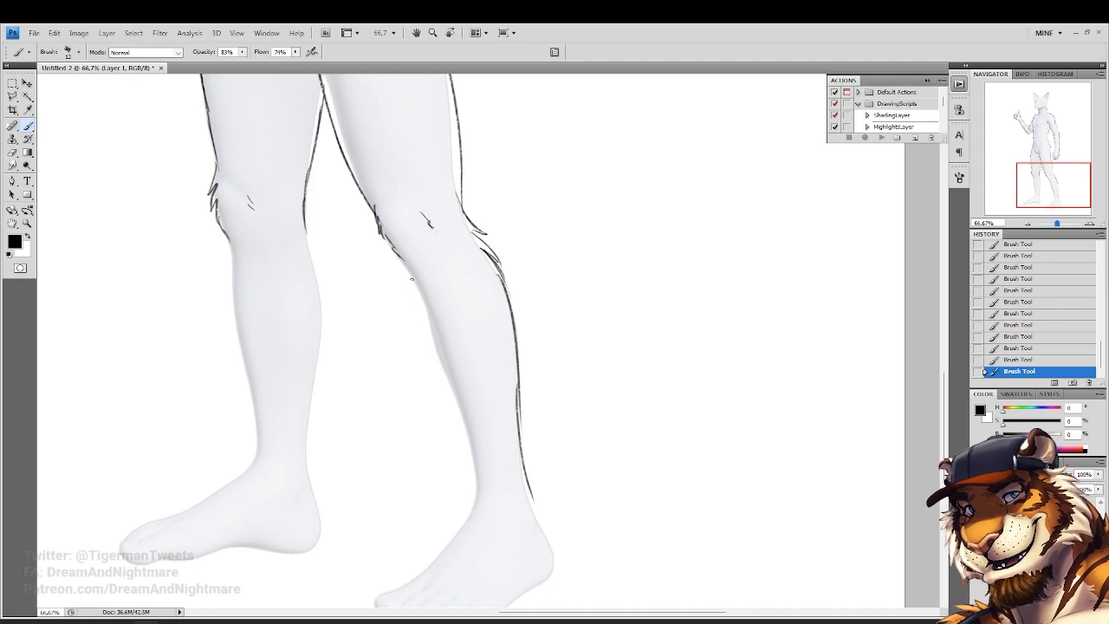
Outline the shin of the right-hand leg from the knee to the ankle
left_click_drag(406, 265, 476, 508)
scroll(483, 454, "up", 3)
scroll(426, 389, "down", 2)
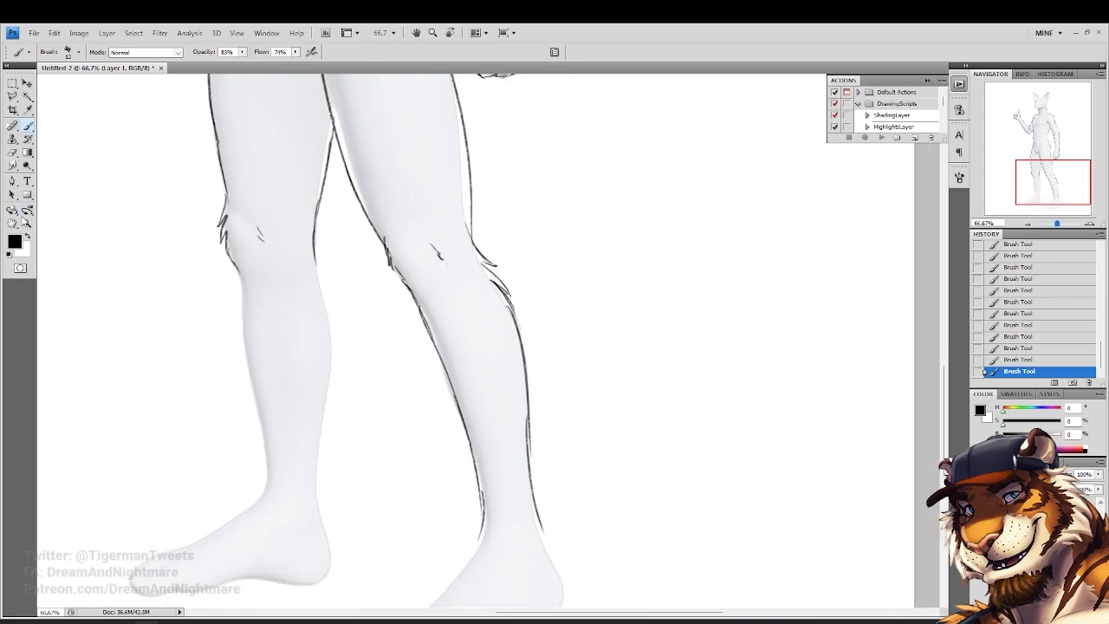
Erase the rough strokes below the right-hand leg's knee tuft and redraw the contour into the shin
key("z")
left_click_drag(299, 164, 470, 438)
key("e")
left_click_drag(483, 243, 513, 304)
mouse_move(504, 267)
left_mouse_down()
mouse_move(535, 320)
mouse_move(504, 371)
left_mouse_up()
left_click(28, 125)
left_click_drag(445, 272, 452, 317)
left_click_drag(448, 299, 468, 347)
left_click_drag(464, 333, 502, 381)
Draw fur tufts behind the left-hand leg's knee and outline the back of its calf towards the ankle
mouse_move(500, 379)
left_mouse_down()
mouse_move(529, 411)
mouse_move(533, 295)
left_mouse_up()
left_click_drag(423, 276, 537, 251)
mouse_move(482, 229)
left_mouse_down()
mouse_move(502, 301)
mouse_move(499, 284)
mouse_move(512, 292)
mouse_move(494, 276)
mouse_move(509, 303)
left_mouse_up()
left_click_drag(498, 285, 502, 431)
left_click_drag(510, 371, 481, 589)
left_click_drag(525, 477, 555, 241)
left_click_drag(514, 298, 512, 442)
mouse_move(440, 301)
left_mouse_down()
mouse_move(445, 351)
mouse_move(507, 500)
left_mouse_up()
Outline the left-hand leg's shin from below the knee down to the ankle
left_click_drag(434, 205, 441, 291)
left_click_drag(432, 225, 462, 486)
left_click_drag(455, 425, 470, 592)
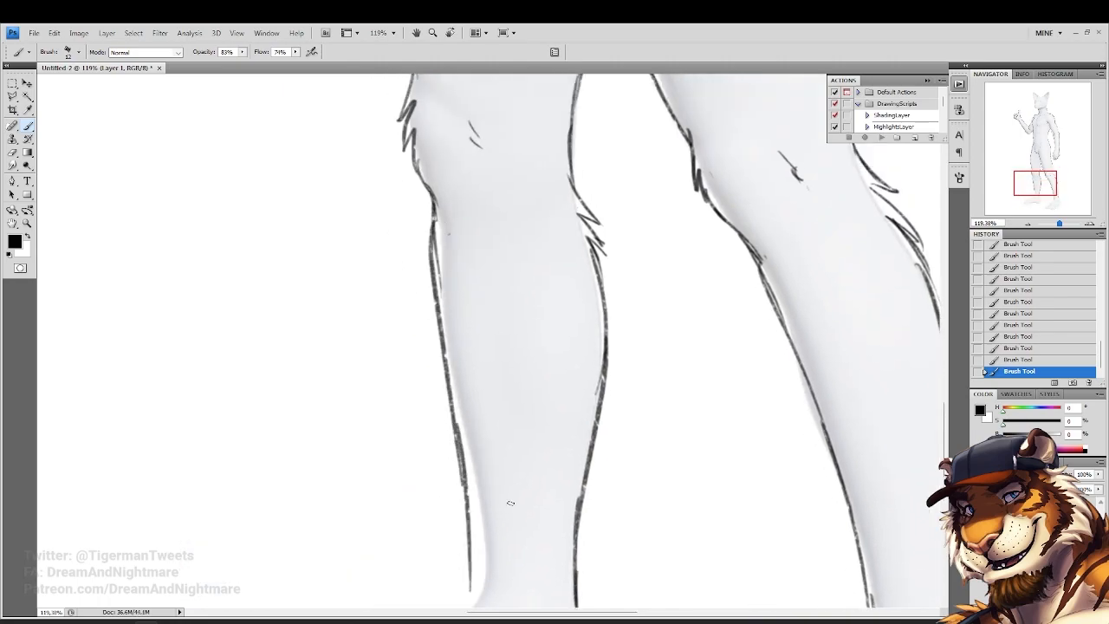
Sketch the left-hand foot's instep, heel and the rear part of its sole
left_click_drag(495, 517, 559, 321)
left_click_drag(529, 390, 397, 488)
mouse_move(627, 430)
left_mouse_down()
mouse_move(495, 366)
mouse_move(527, 468)
left_mouse_up()
mouse_move(515, 395)
left_mouse_down()
mouse_move(525, 456)
mouse_move(449, 506)
left_mouse_up()
left_click_drag(511, 484, 367, 503)
left_click_drag(413, 400, 268, 285)
Outline the right-hand leg's ankle and heel and thicken the curve at the front of the ankle
mouse_move(723, 318)
left_mouse_down()
mouse_move(759, 395)
mouse_move(741, 454)
left_mouse_up()
mouse_move(614, 317)
left_mouse_down()
mouse_move(604, 359)
mouse_move(546, 414)
left_mouse_up()
left_click_drag(597, 371, 525, 423)
left_click_drag(628, 309, 537, 421)
left_click_drag(747, 441, 698, 473)
mouse_move(576, 307)
left_mouse_down()
mouse_move(558, 359)
mouse_move(554, 439)
left_mouse_up()
left_click_drag(602, 395, 591, 478)
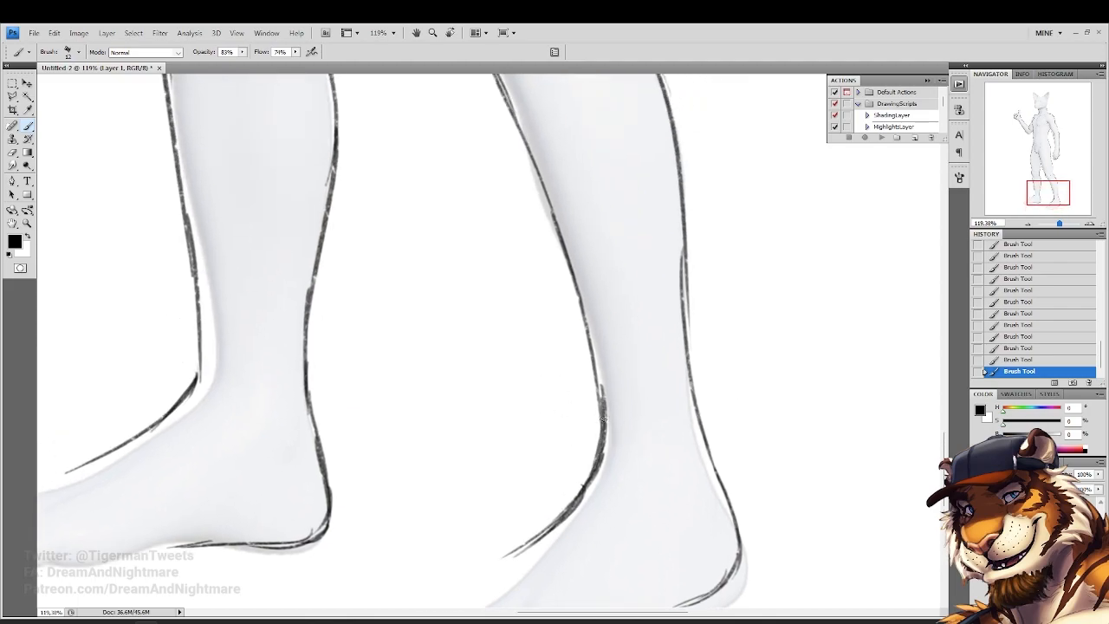
left_click_drag(606, 416, 576, 496)
left_click_drag(615, 345, 574, 480)
left_click_drag(479, 297, 476, 196)
mouse_move(520, 338)
left_mouse_down()
mouse_move(529, 224)
mouse_move(556, 167)
left_mouse_up()
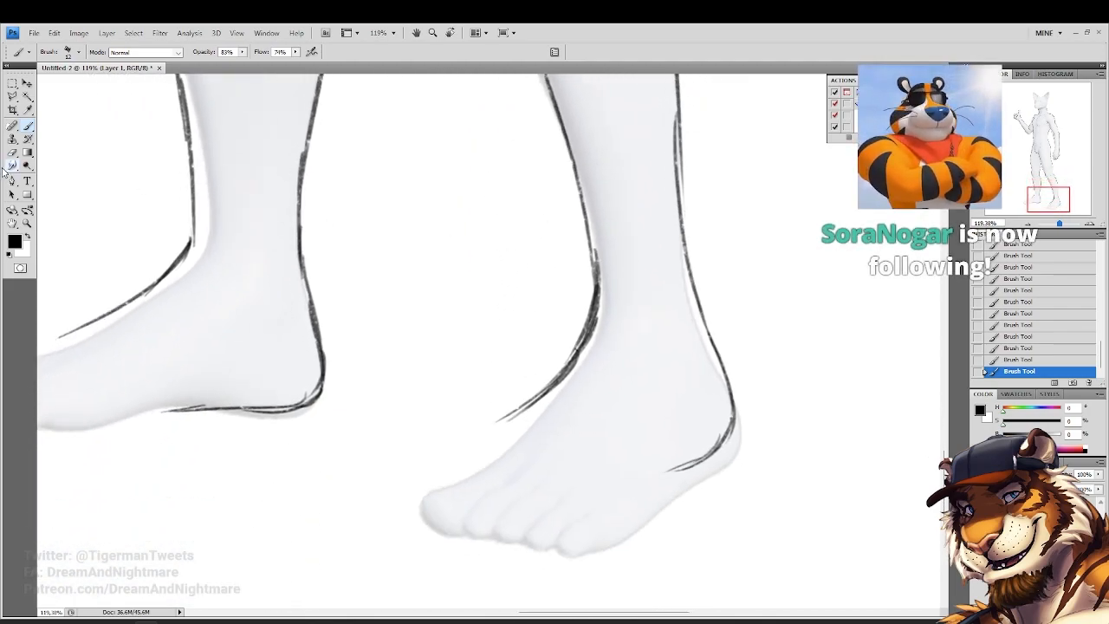
Erase stray strokes around the right-hand foot's ankle and heel, and redraw the instep curve extending towards the toes
key("e")
mouse_move(603, 260)
left_mouse_down()
mouse_move(550, 381)
mouse_move(515, 423)
left_mouse_up()
left_click_drag(681, 463, 663, 475)
left_click(28, 128)
left_click_drag(597, 287, 568, 364)
left_click_drag(592, 326, 511, 408)
left_click_drag(571, 368, 456, 443)
left_click_drag(534, 395, 456, 447)
Rework the right-hand foot's Achilles and heel contour, and sketch the outer edge of the foot towards the toes
left_click_drag(534, 375, 589, 478)
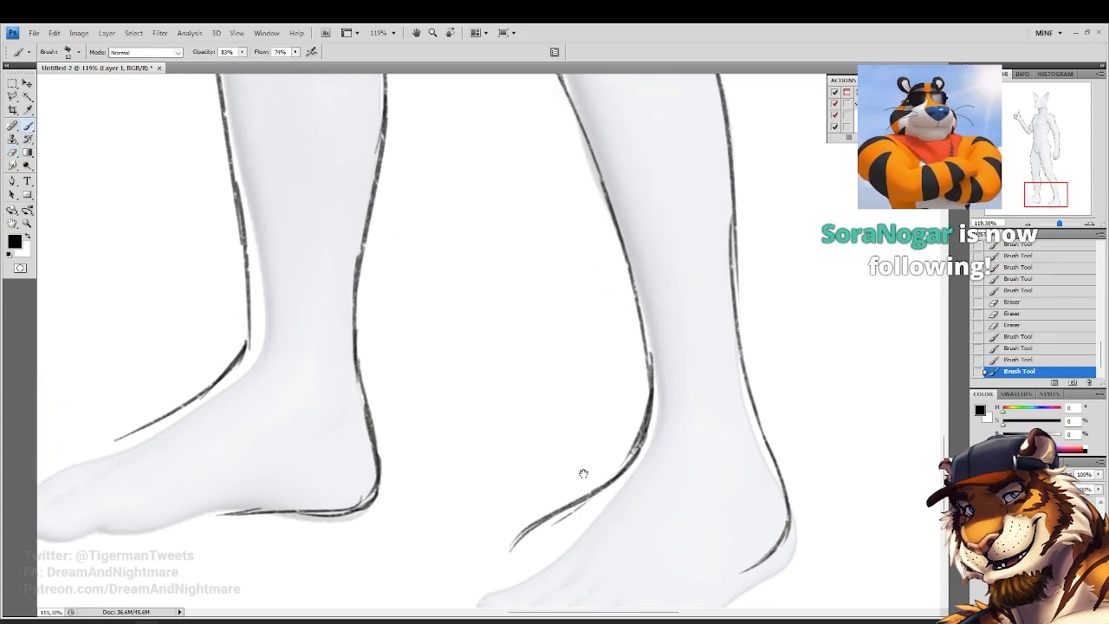
left_click_drag(676, 278, 654, 349)
left_click_drag(709, 227, 724, 423)
left_click_drag(711, 252, 747, 523)
left_click_drag(737, 478, 752, 535)
mouse_move(513, 336)
left_mouse_down()
mouse_move(612, 307)
mouse_move(371, 302)
left_mouse_up()
left_click(12, 154)
mouse_move(568, 253)
left_mouse_down()
mouse_move(574, 414)
mouse_move(590, 458)
left_mouse_up()
left_click_drag(532, 407, 624, 246)
left_click(27, 127)
mouse_move(699, 421)
left_mouse_down()
mouse_move(584, 484)
mouse_move(569, 508)
mouse_move(522, 510)
left_mouse_up()
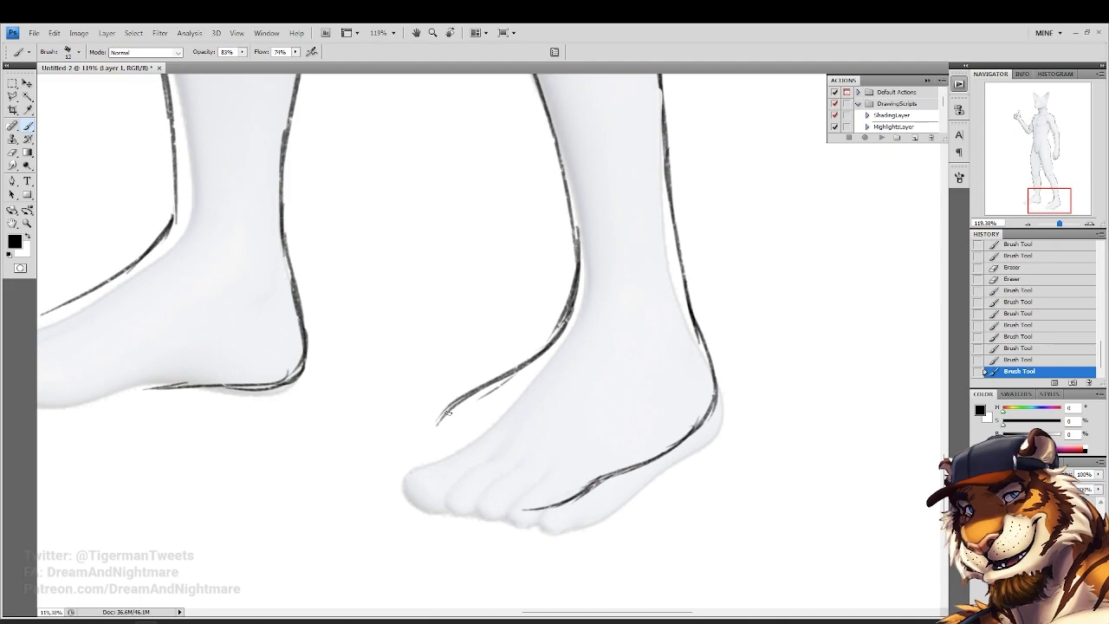
Outline a large rounded toe at the front of the right-hand foot and erase its overlapping strokes
mouse_move(546, 439)
left_mouse_down()
mouse_move(530, 455)
mouse_move(474, 458)
mouse_move(460, 517)
mouse_move(501, 531)
left_mouse_up()
left_click_drag(546, 498, 534, 520)
mouse_move(540, 503)
left_mouse_down()
mouse_move(500, 531)
mouse_move(471, 531)
left_mouse_up()
mouse_move(476, 462)
left_mouse_down()
mouse_move(460, 523)
mouse_move(529, 512)
left_mouse_up()
left_click(10, 151)
left_click_drag(486, 476, 471, 515)
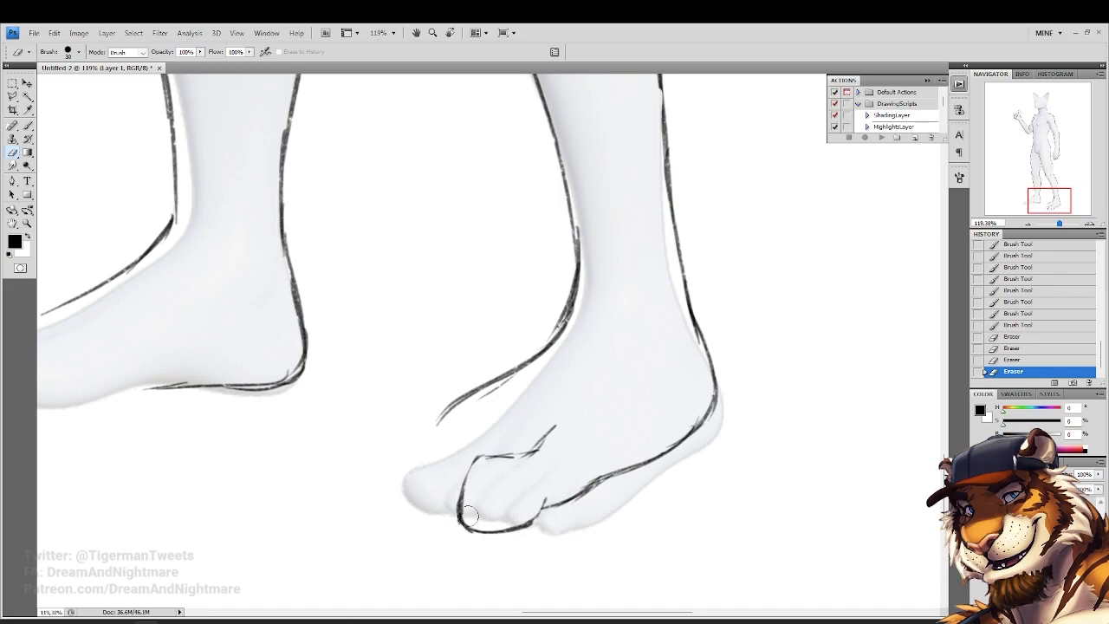
left_click_drag(527, 471, 531, 463)
left_click_drag(525, 463, 518, 466)
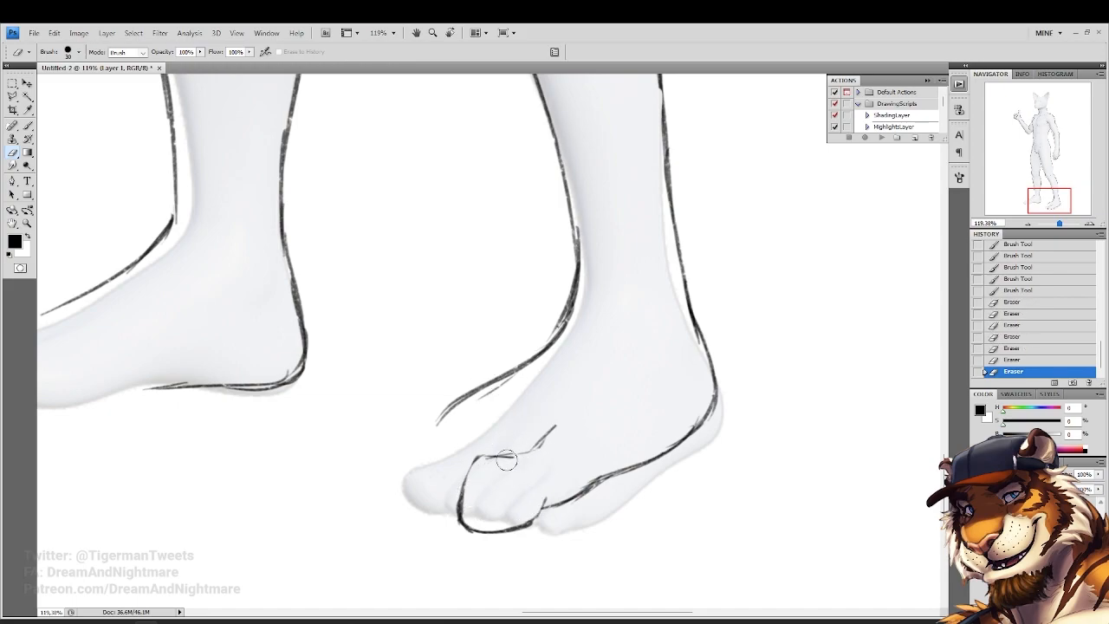
Sketch the small outer toe where the right-hand foot's outer edge meets the first toe
key("b")
mouse_move(618, 469)
left_mouse_down()
mouse_move(565, 477)
mouse_move(539, 511)
left_mouse_up()
left_click_drag(537, 489, 539, 511)
left_click_drag(538, 497, 542, 511)
left_click_drag(477, 501, 507, 462)
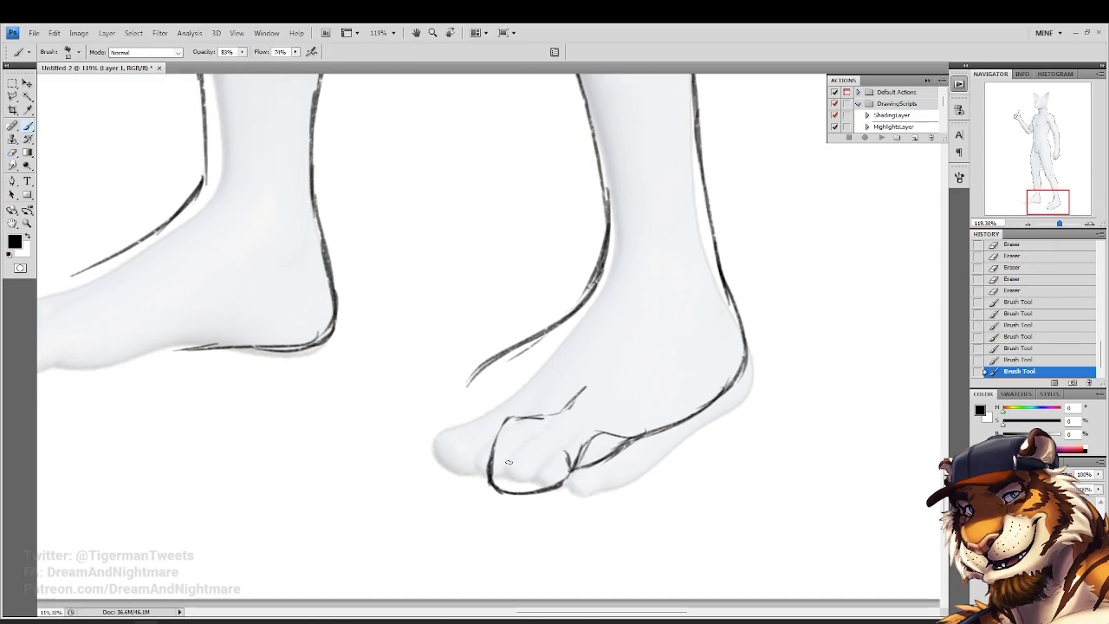
Outline the next toe towards the inner side of the right-hand foot and erase the overlapping end of the instep line
left_click_drag(561, 413, 534, 419)
mouse_move(533, 418)
left_mouse_down()
mouse_move(504, 421)
mouse_move(491, 466)
left_mouse_up()
mouse_move(542, 397)
left_mouse_down()
mouse_move(466, 391)
mouse_move(433, 473)
mouse_move(485, 487)
mouse_move(453, 460)
mouse_move(488, 401)
mouse_move(472, 395)
left_mouse_up()
left_click(12, 153)
mouse_move(477, 405)
left_mouse_down()
mouse_move(462, 414)
mouse_move(556, 372)
left_mouse_up()
Mark a short tendon line on the top of the right-hand foot
left_click(27, 126)
left_click_drag(577, 355, 586, 350)
left_click_drag(577, 357, 605, 337)
Outline the third rounded toe of the right-hand foot and erase the lines crossing above it
left_click_drag(510, 380, 461, 376)
mouse_move(444, 370)
left_mouse_down()
mouse_move(500, 380)
mouse_move(415, 422)
mouse_move(433, 457)
left_mouse_up()
mouse_move(489, 361)
left_mouse_down()
mouse_move(394, 384)
mouse_move(407, 403)
left_mouse_up()
mouse_move(479, 395)
left_mouse_down()
mouse_move(517, 388)
mouse_move(474, 394)
mouse_move(527, 372)
left_mouse_up()
left_click(13, 153)
left_click_drag(525, 376, 474, 383)
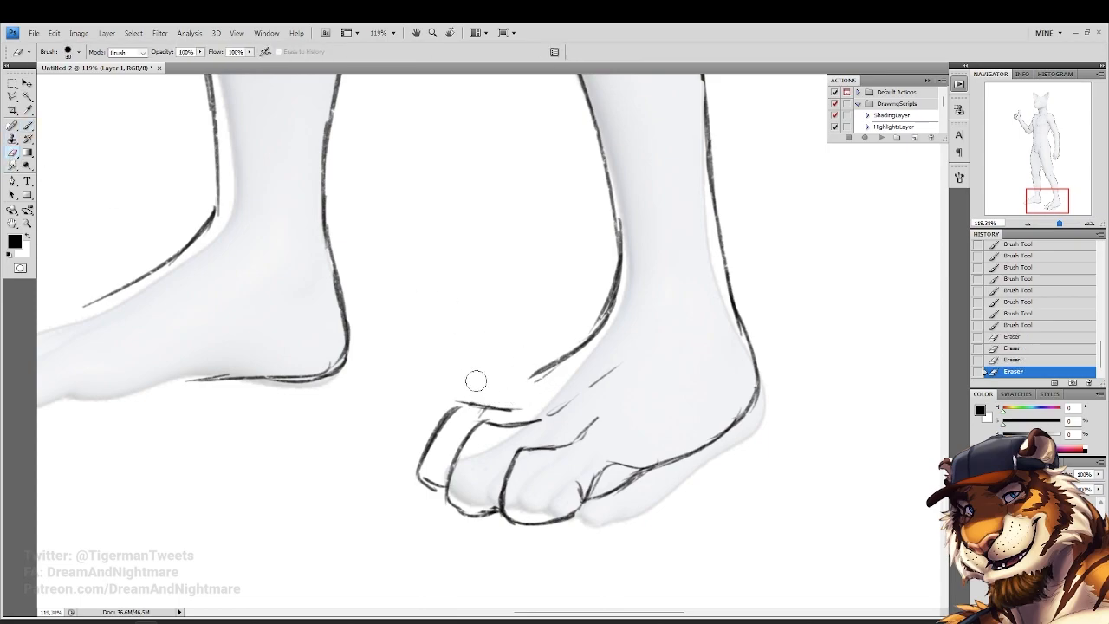
Extend the instep line into the innermost toe of the right-hand foot behind the third toe
left_click(27, 125)
left_click_drag(551, 367, 506, 394)
left_click_drag(521, 387, 488, 394)
left_click_drag(507, 394, 472, 405)
left_click_drag(483, 394, 461, 406)
left_click_drag(462, 405, 432, 441)
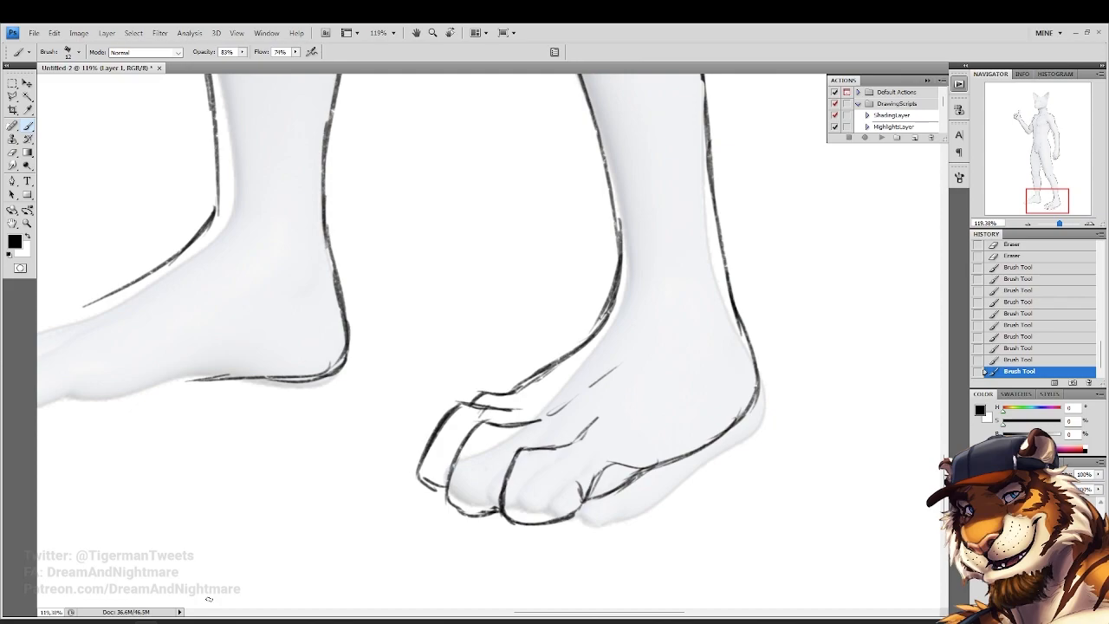
Switch to the browser and search Google for "frida kahlo deer" in a new tab
left_click(247, 620)
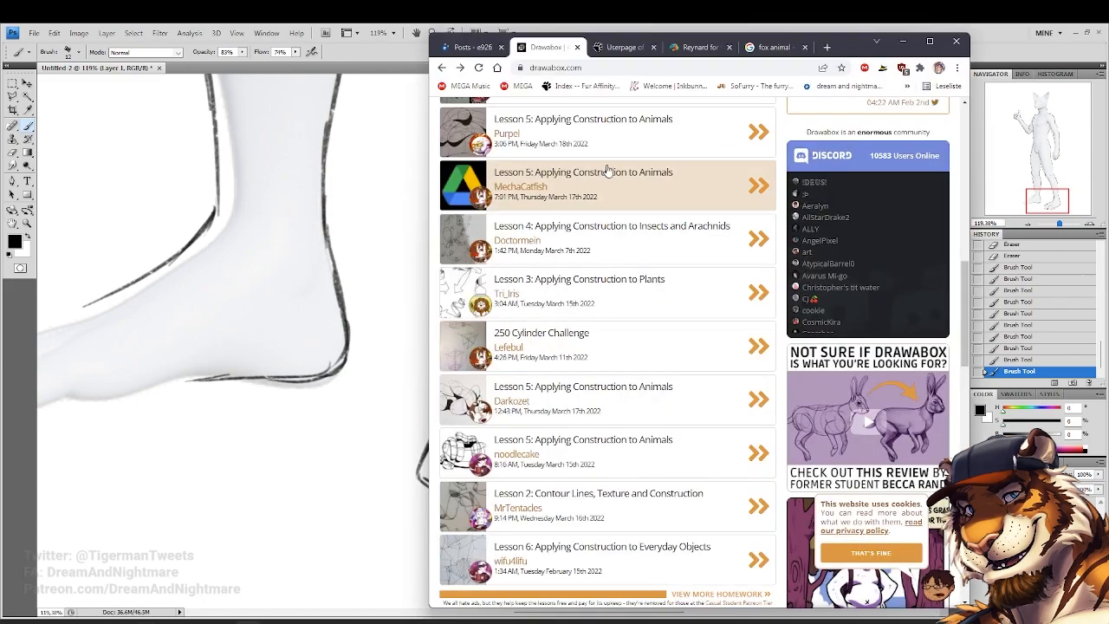
left_click(828, 48)
type("frida kahlo deer")
key("Return")
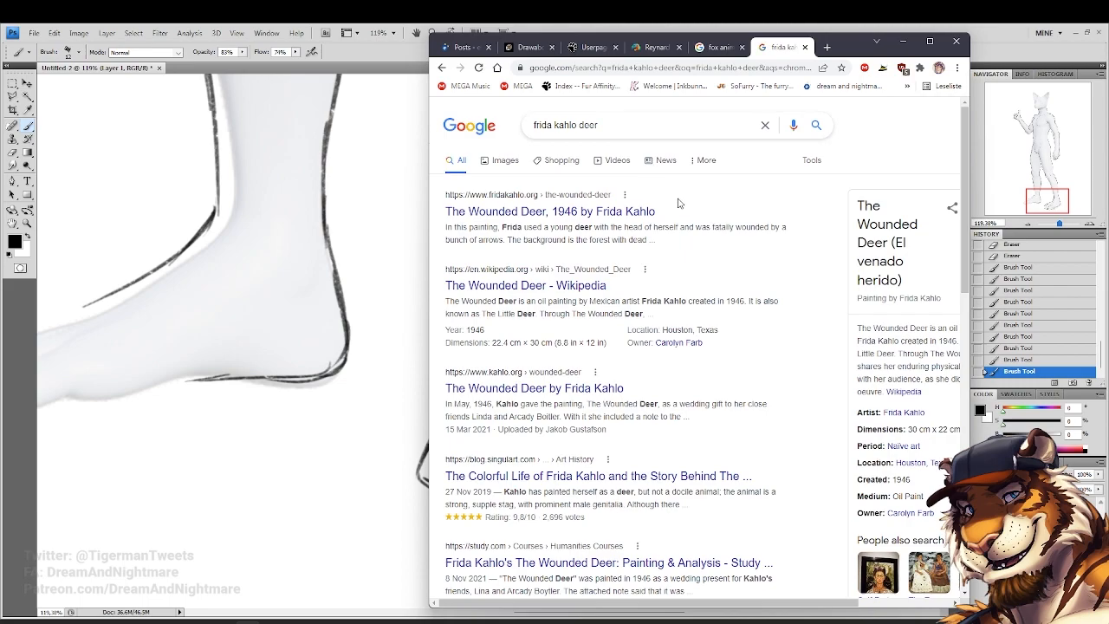
scroll(693, 202, "right", 3)
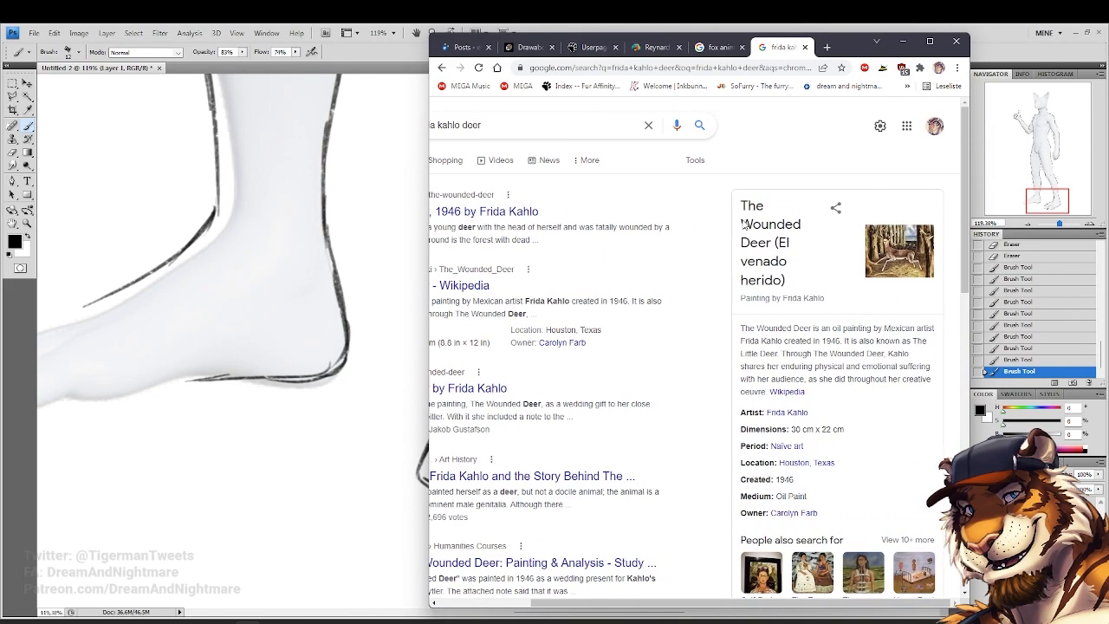
scroll(719, 238, "left", 3)
Show the image results and open the source page of The Wounded Deer painting in a new tab
left_click(490, 171)
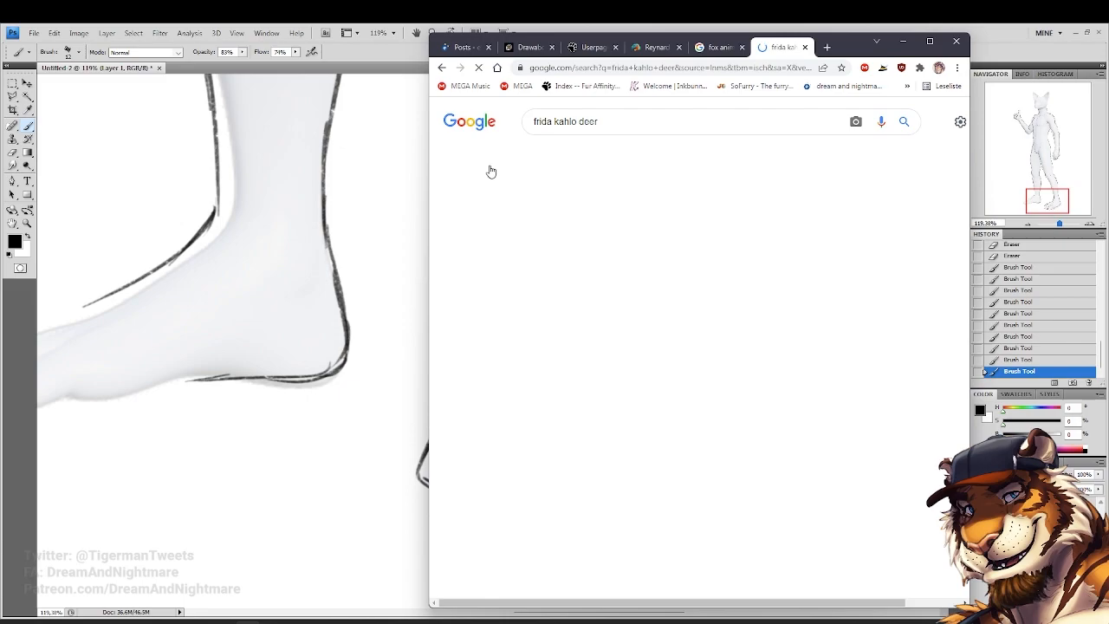
scroll(559, 265, "down", 3)
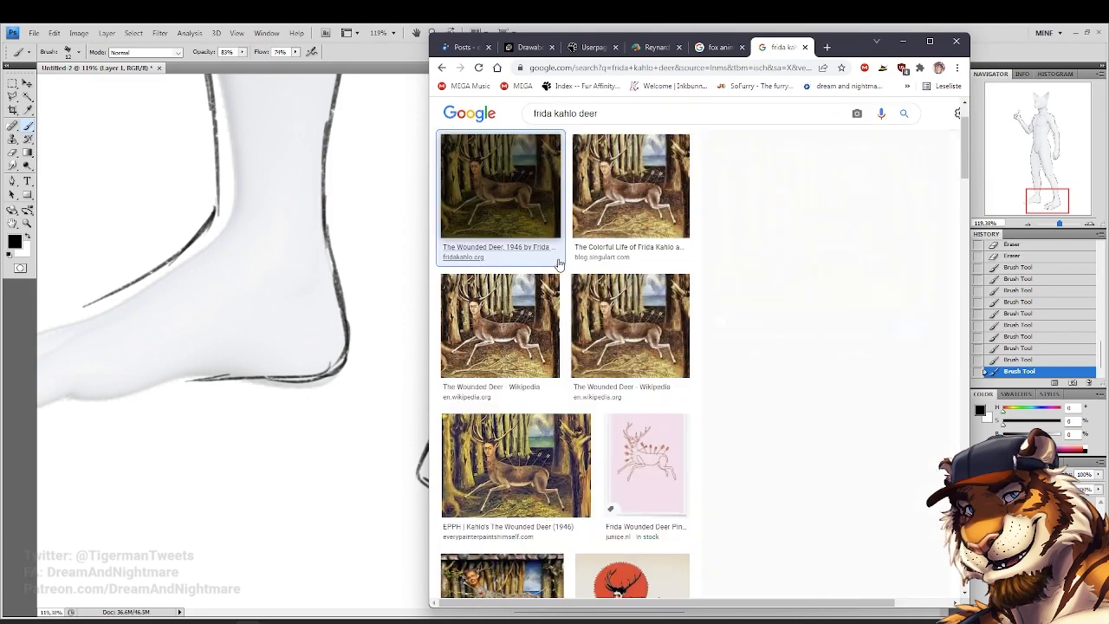
left_click(557, 260)
middle_click(754, 222)
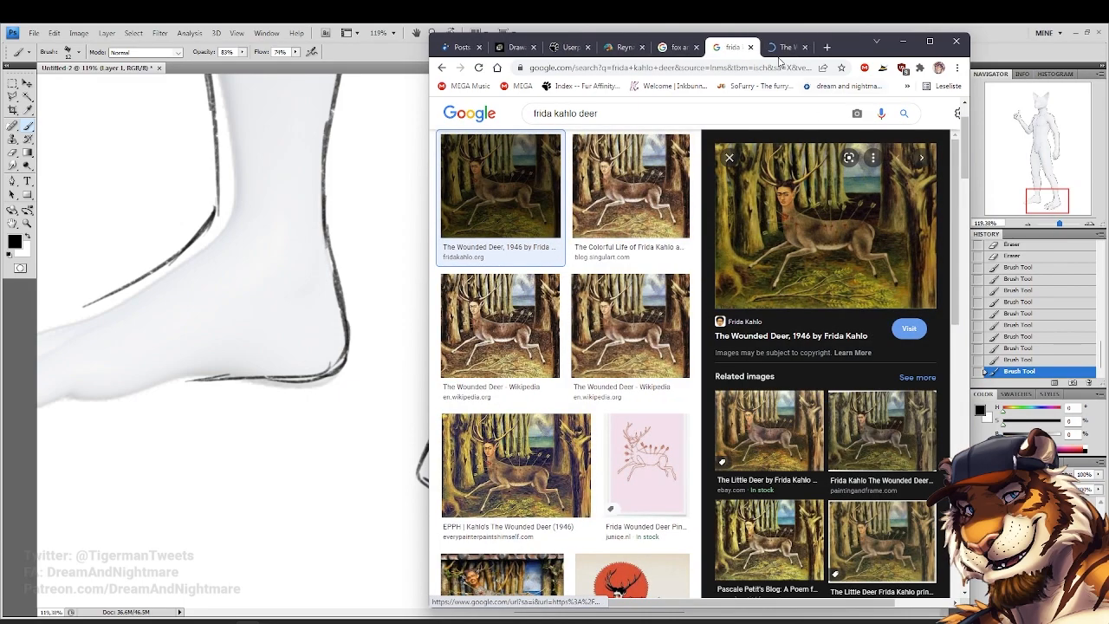
left_click(780, 47)
Examine The Wounded Deer painting on its page, close that page and return to the Photoshop drawing
scroll(765, 204, "down", 1)
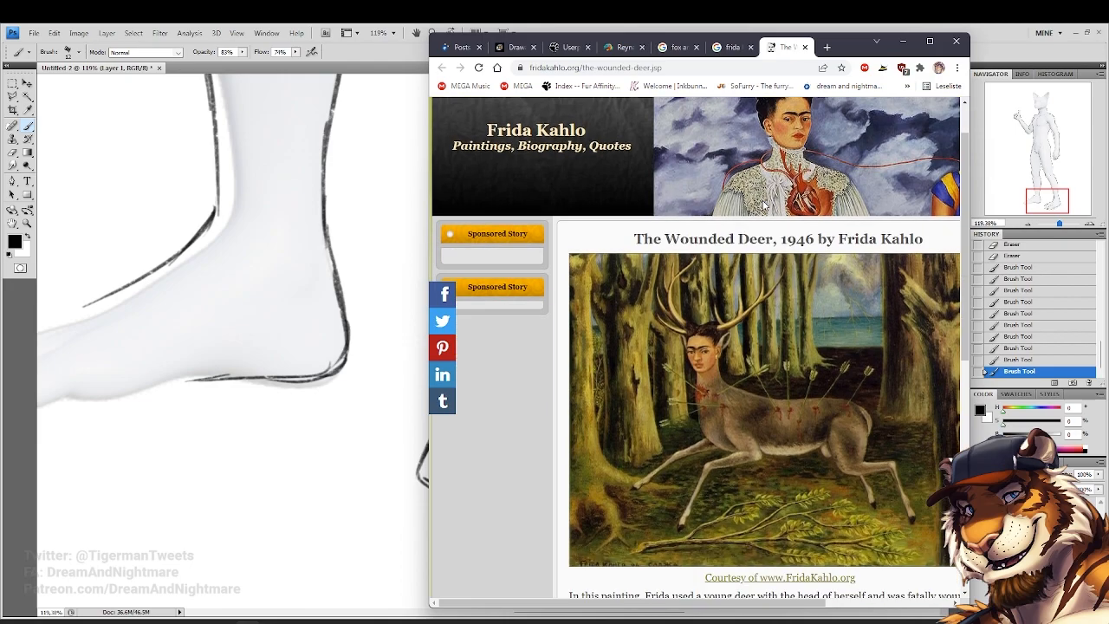
scroll(691, 238, "down", 1)
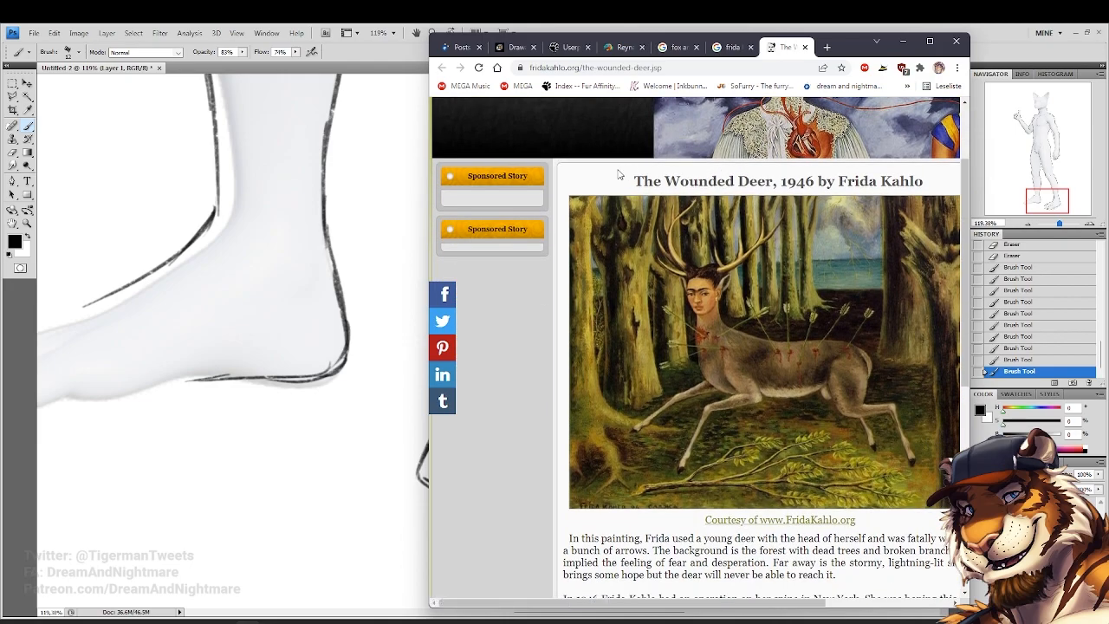
scroll(623, 174, "right", 2)
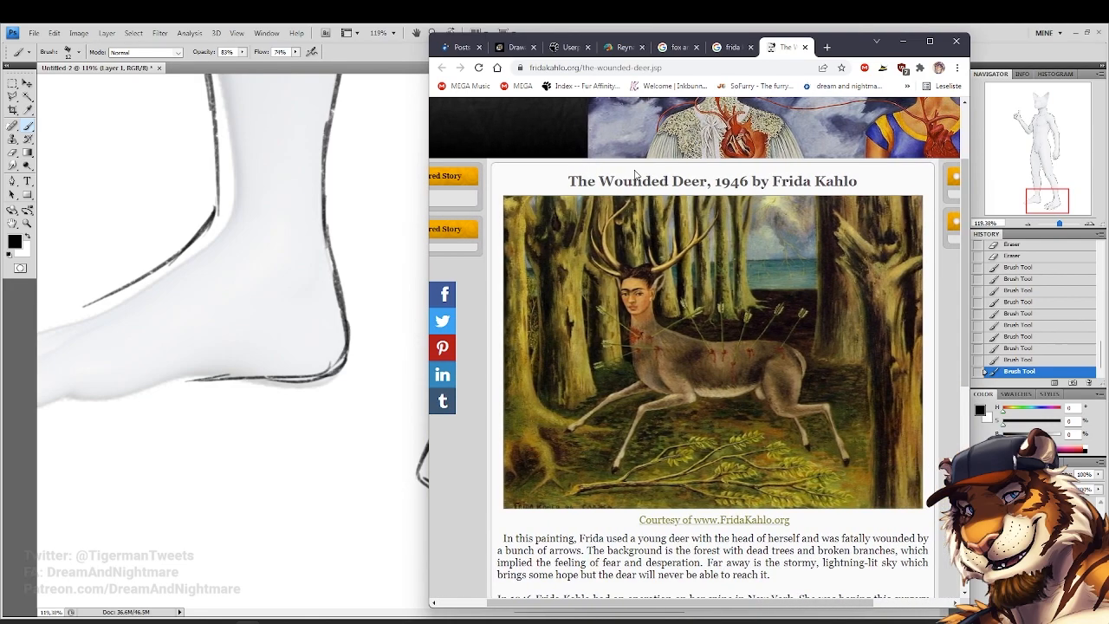
scroll(655, 166, "up", 2)
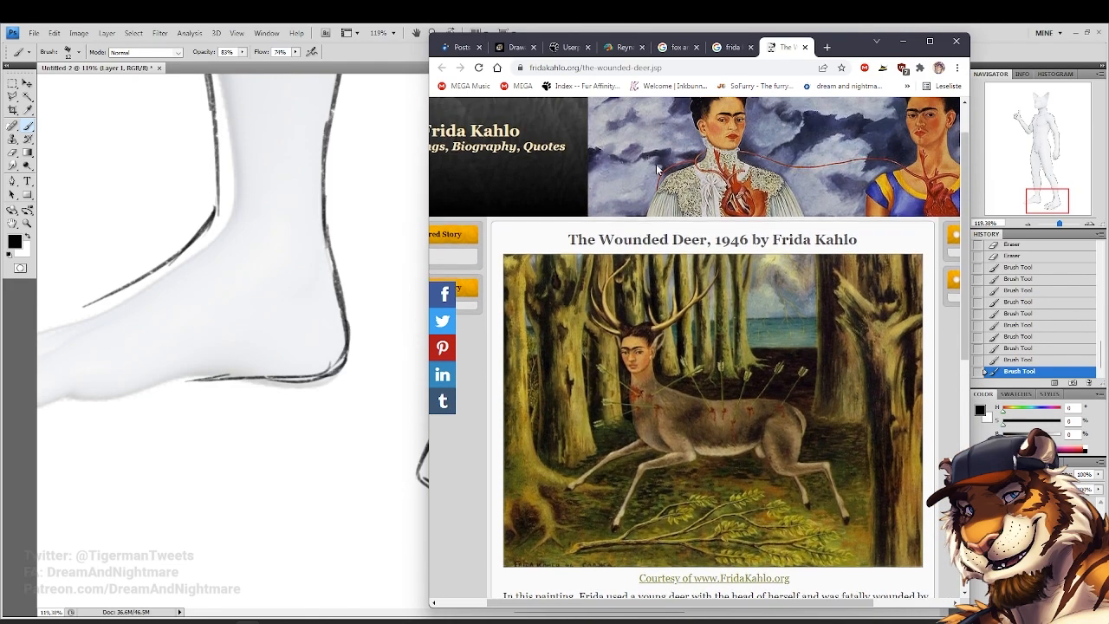
scroll(656, 164, "down", 1)
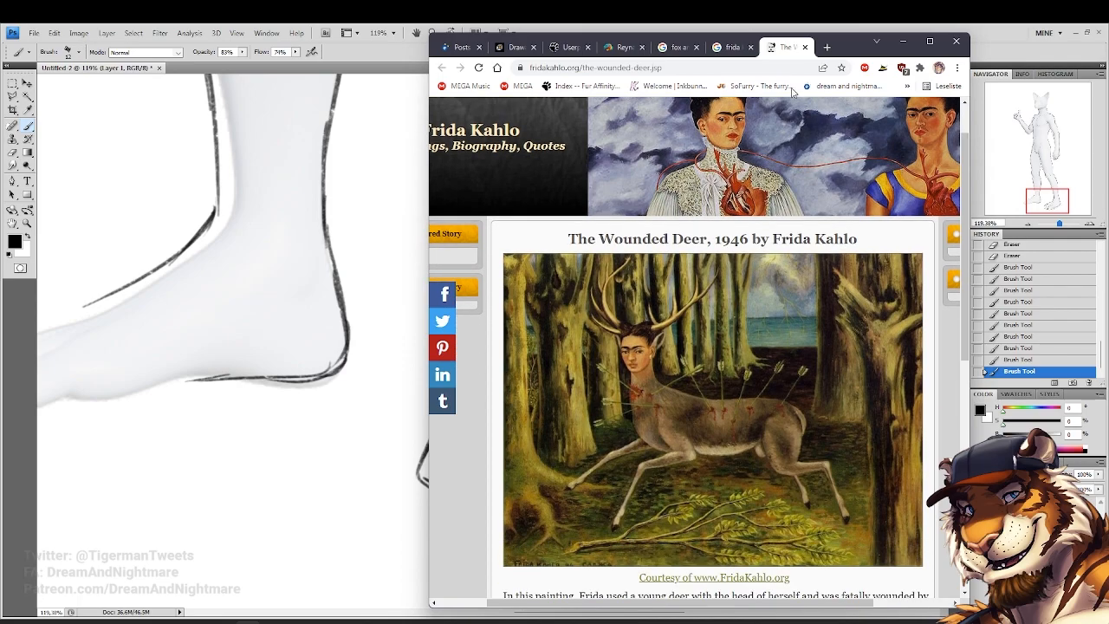
left_click(805, 48)
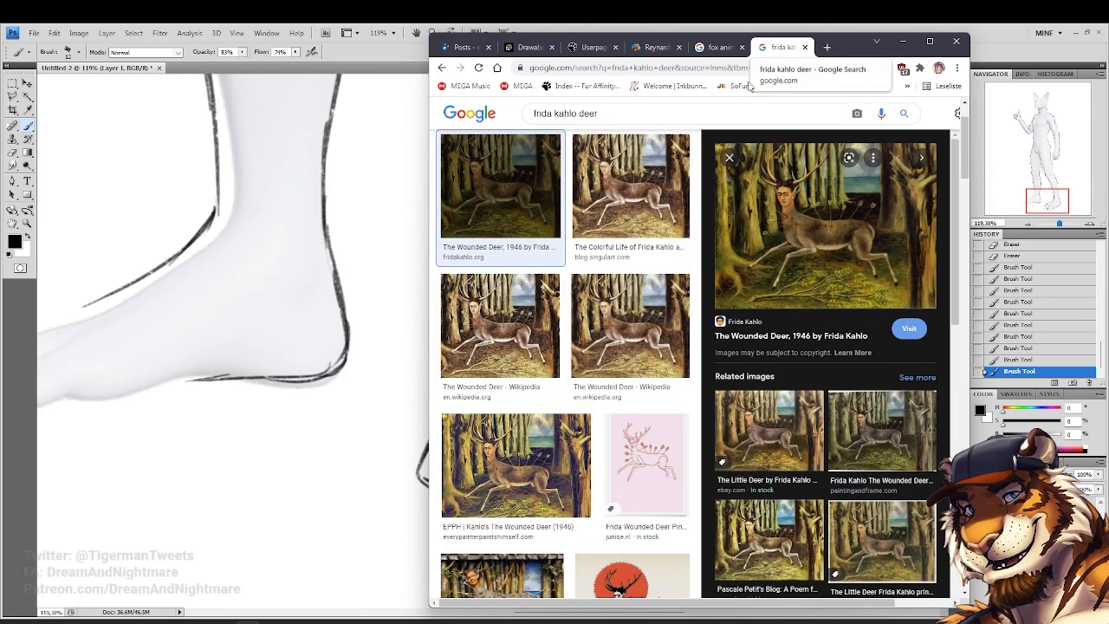
left_click(353, 356)
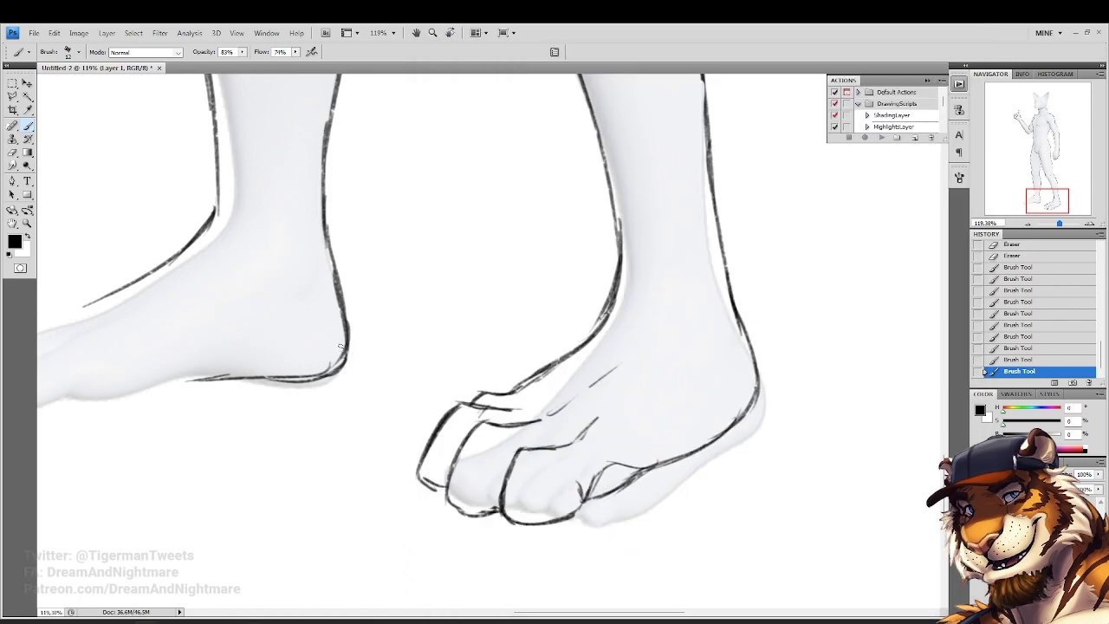
Erase all the toe outlines of the right-hand foot with a larger eraser
left_click(11, 156)
left_click(710, 482)
mouse_move(604, 496)
left_mouse_down()
mouse_move(636, 449)
mouse_move(486, 420)
mouse_move(489, 465)
mouse_move(537, 507)
mouse_move(609, 454)
mouse_move(553, 429)
mouse_move(537, 394)
mouse_move(494, 412)
left_mouse_up()
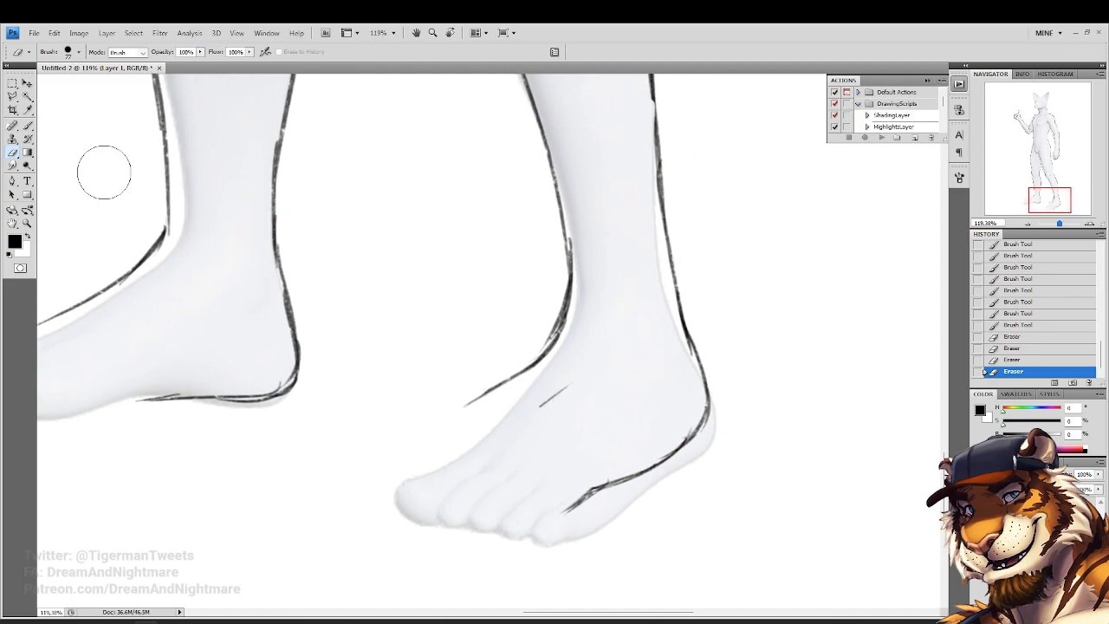
Redraw the small outer toe along the right-hand foot's outer edge and sketch the tip of the toe beside it
left_click(28, 127)
left_click_drag(639, 473, 587, 494)
left_click_drag(624, 478, 555, 526)
mouse_move(595, 494)
left_mouse_down()
mouse_move(527, 531)
mouse_move(618, 430)
mouse_move(585, 434)
left_mouse_up()
left_click_drag(610, 427, 584, 435)
left_click_drag(633, 382, 594, 450)
left_click_drag(548, 518, 532, 529)
left_click_drag(548, 518, 531, 527)
left_click_drag(538, 517, 531, 525)
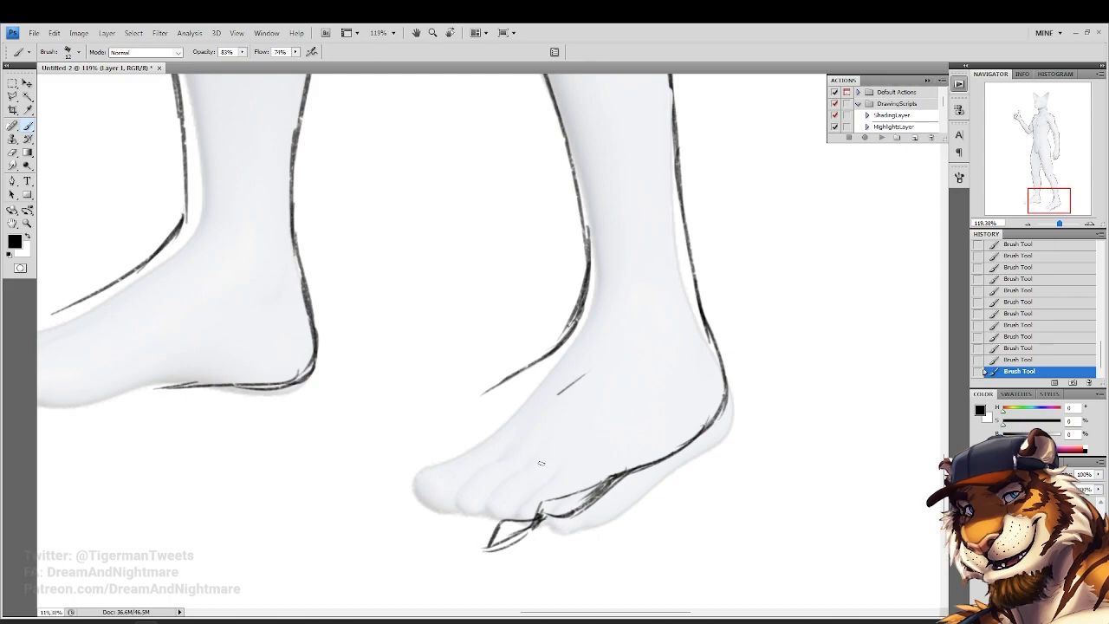
Outline the large rounded toe next to the small outer one and erase its overlapping inner strokes
left_click_drag(482, 465, 466, 542)
left_click_drag(476, 492, 468, 544)
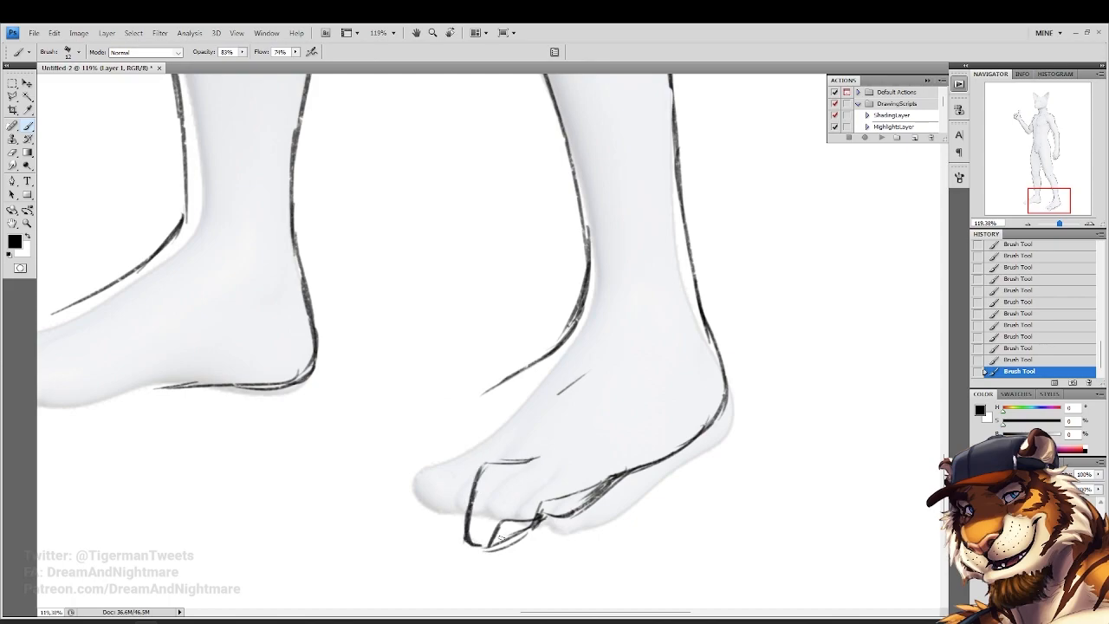
left_click(12, 152)
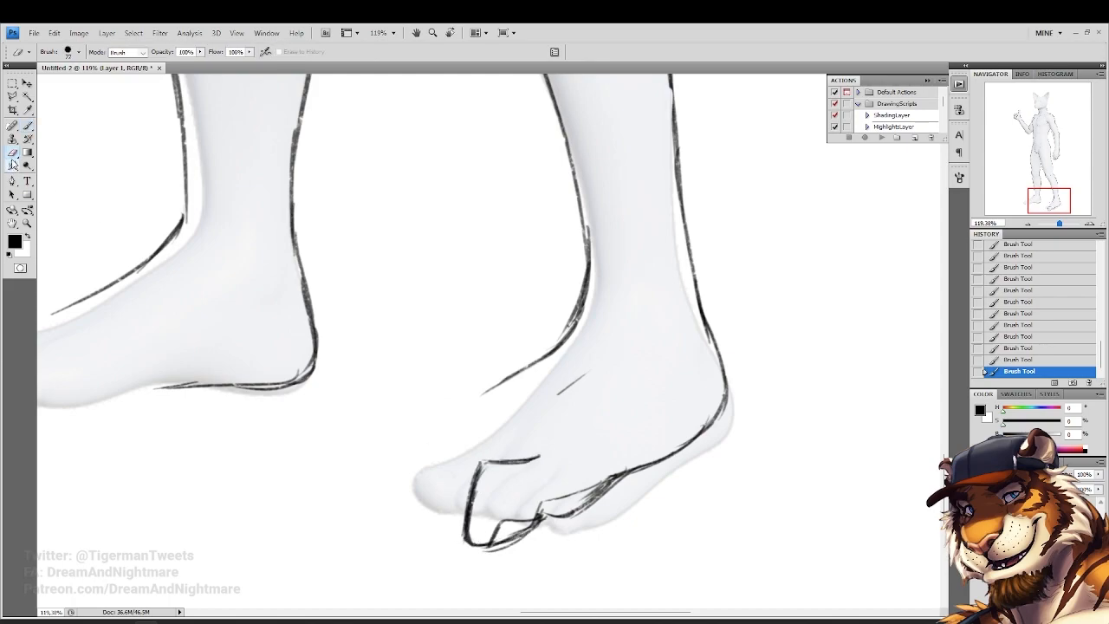
mouse_move(503, 521)
left_mouse_down()
mouse_move(520, 547)
mouse_move(584, 499)
mouse_move(552, 509)
mouse_move(619, 483)
mouse_move(536, 502)
mouse_move(504, 520)
mouse_move(545, 517)
mouse_move(482, 542)
left_mouse_up()
left_click(28, 125)
left_click_drag(487, 456, 468, 494)
left_click_drag(469, 494, 464, 526)
key("e")
mouse_move(475, 468)
left_mouse_down()
mouse_move(518, 477)
mouse_move(487, 510)
mouse_move(494, 468)
mouse_move(511, 498)
left_mouse_up()
Outline two more rounded toes, one behind the other, towards the inner side of the right-hand foot
left_click(28, 130)
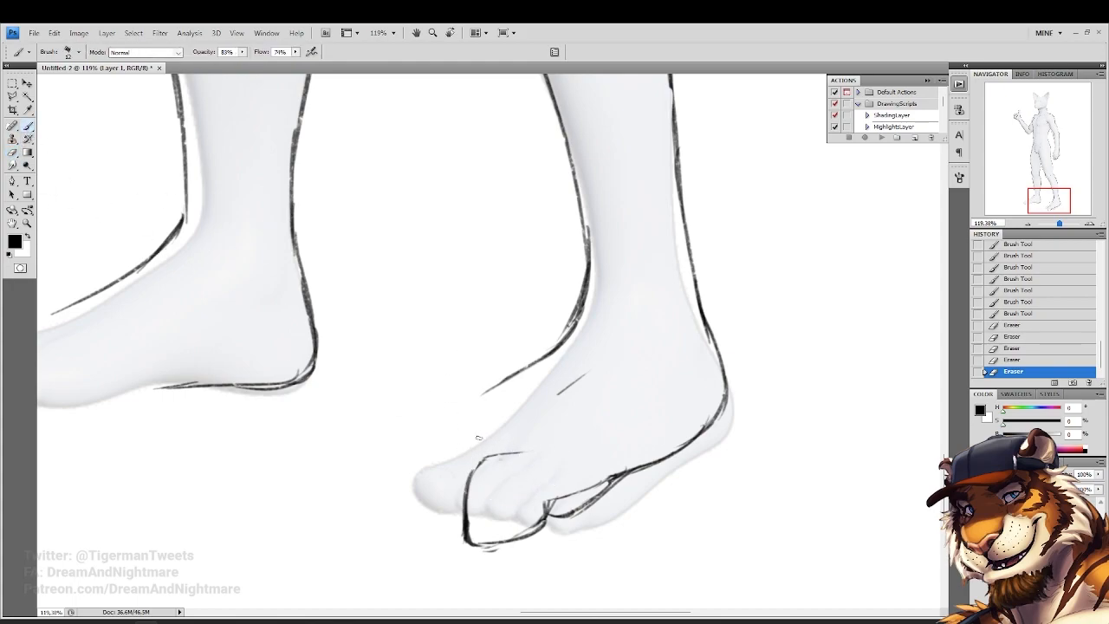
left_click_drag(512, 432, 458, 435)
left_click_drag(505, 434, 430, 435)
mouse_move(468, 436)
left_mouse_down()
mouse_move(428, 439)
mouse_move(420, 474)
left_mouse_up()
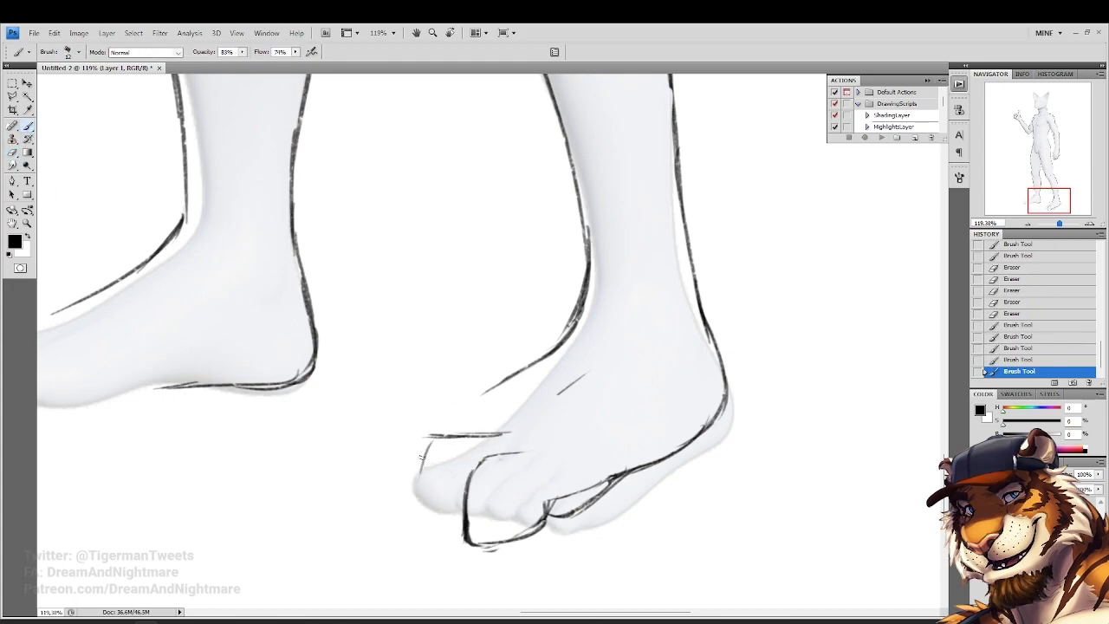
left_click_drag(429, 435, 511, 428)
mouse_move(432, 437)
left_mouse_down()
mouse_move(410, 493)
mouse_move(415, 522)
mouse_move(459, 522)
left_mouse_up()
left_click_drag(464, 521, 440, 521)
mouse_move(496, 415)
left_mouse_down()
mouse_move(422, 412)
mouse_move(392, 494)
left_mouse_up()
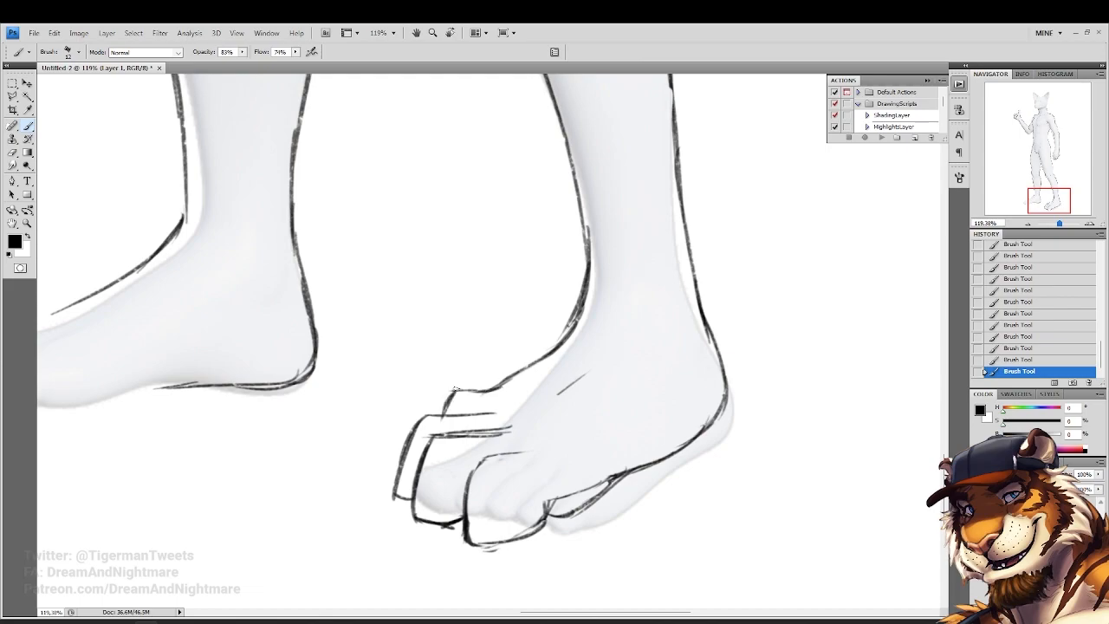
Erase most of the large rounded toe's outline and part of the front of the toe behind it on the right-hand foot
left_click(14, 224)
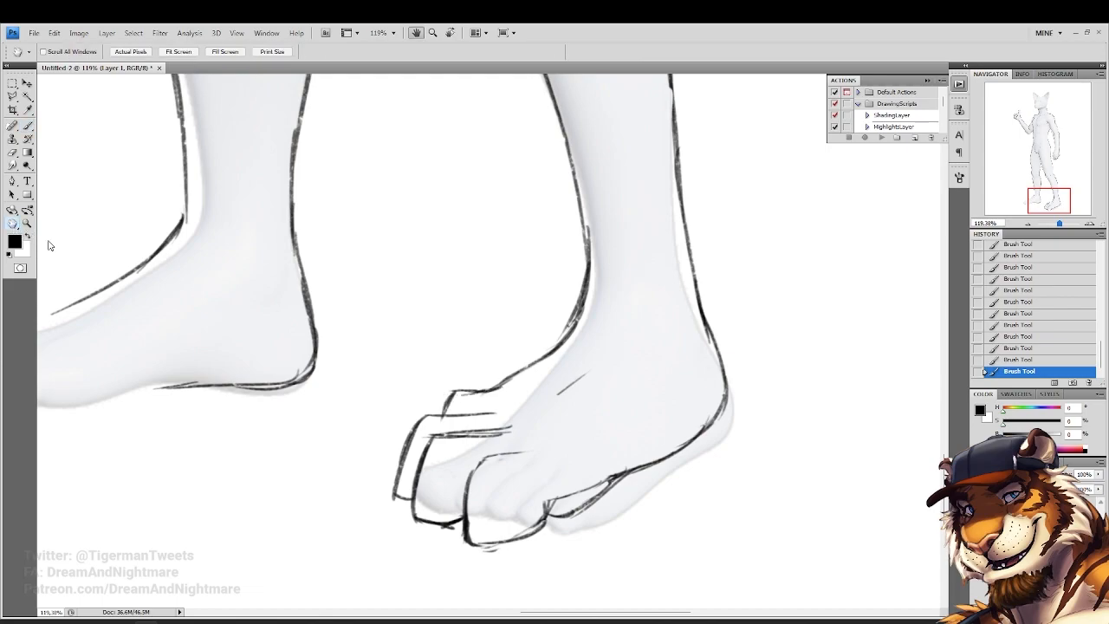
left_click(48, 241)
left_click_drag(299, 290, 518, 230)
left_click(12, 152)
right_click(387, 388)
left_click_drag(398, 359, 405, 404)
left_click_drag(308, 338, 307, 354)
mouse_move(293, 392)
left_mouse_down()
mouse_move(294, 410)
mouse_move(321, 438)
left_mouse_up()
left_click_drag(324, 423, 327, 425)
left_click_drag(384, 403, 377, 412)
left_click_drag(397, 356, 411, 425)
mouse_move(318, 345)
left_mouse_down()
mouse_move(302, 384)
mouse_move(303, 367)
mouse_move(371, 373)
left_mouse_up()
Redraw the large rounded toe with a flatter front and squarer top, and outline the next toe behind it
key("b")
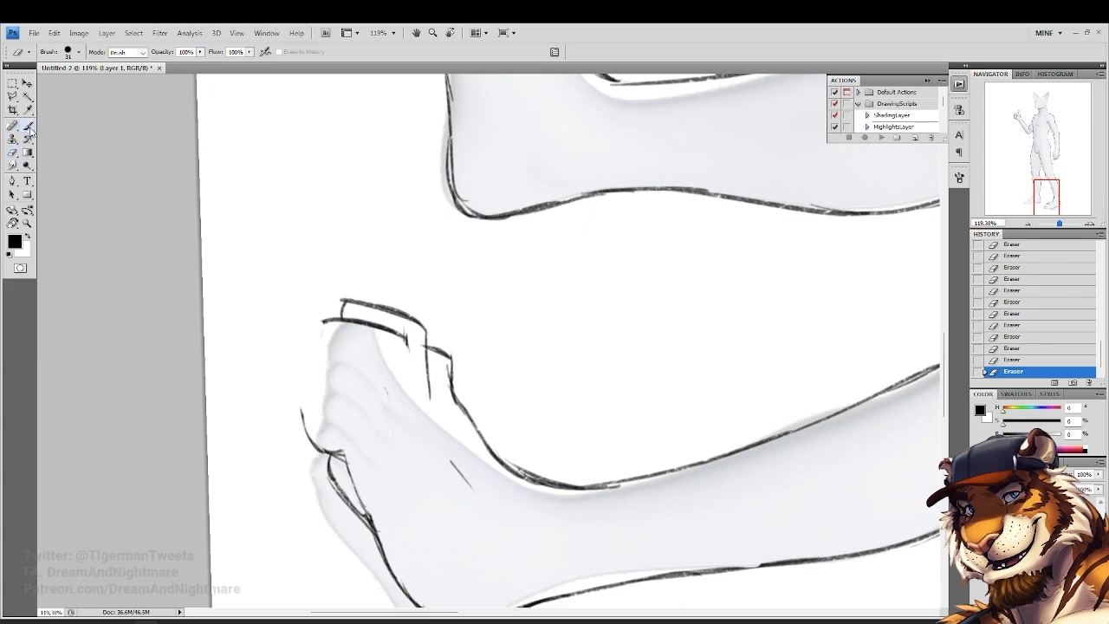
left_click_drag(309, 427, 304, 372)
mouse_move(302, 371)
left_mouse_down()
mouse_move(299, 394)
mouse_move(361, 364)
mouse_move(374, 370)
mouse_move(403, 431)
left_mouse_up()
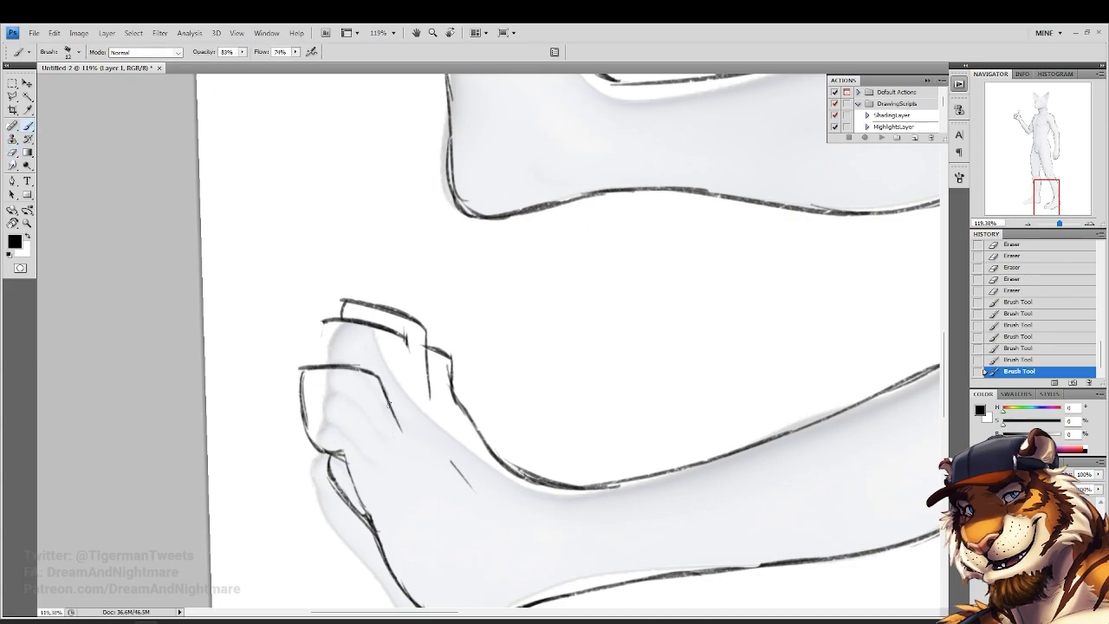
left_click_drag(320, 368, 318, 345)
mouse_move(323, 319)
left_mouse_down()
mouse_move(359, 324)
mouse_move(407, 339)
mouse_move(425, 401)
left_mouse_up()
left_click_drag(411, 347, 428, 401)
Erase the innermost toe's outline and the stray strokes between the toes and the instep of the right-hand foot
key("e")
mouse_move(359, 305)
left_mouse_down()
mouse_move(390, 312)
mouse_move(441, 385)
mouse_move(432, 397)
mouse_move(413, 325)
left_mouse_up()
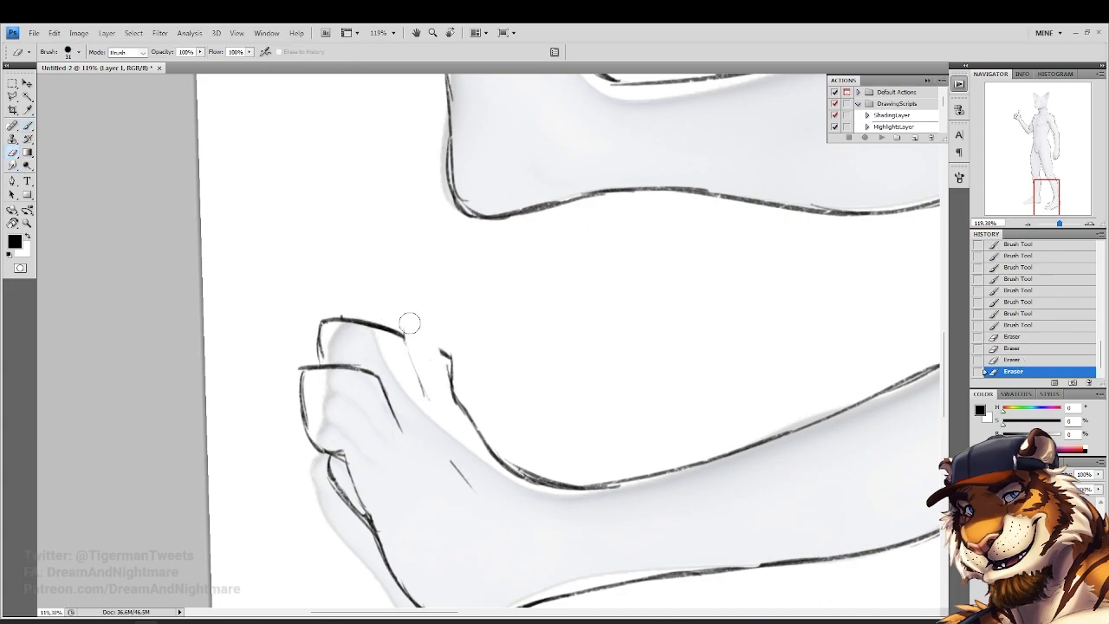
left_click_drag(441, 371, 443, 351)
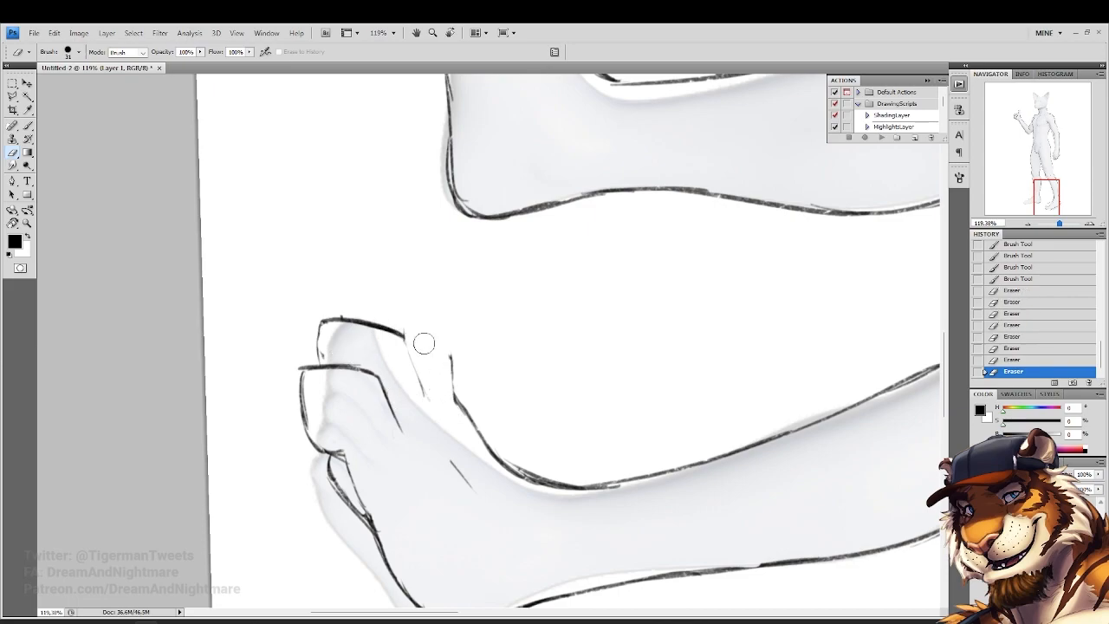
key("r")
key("Escape")
key("b")
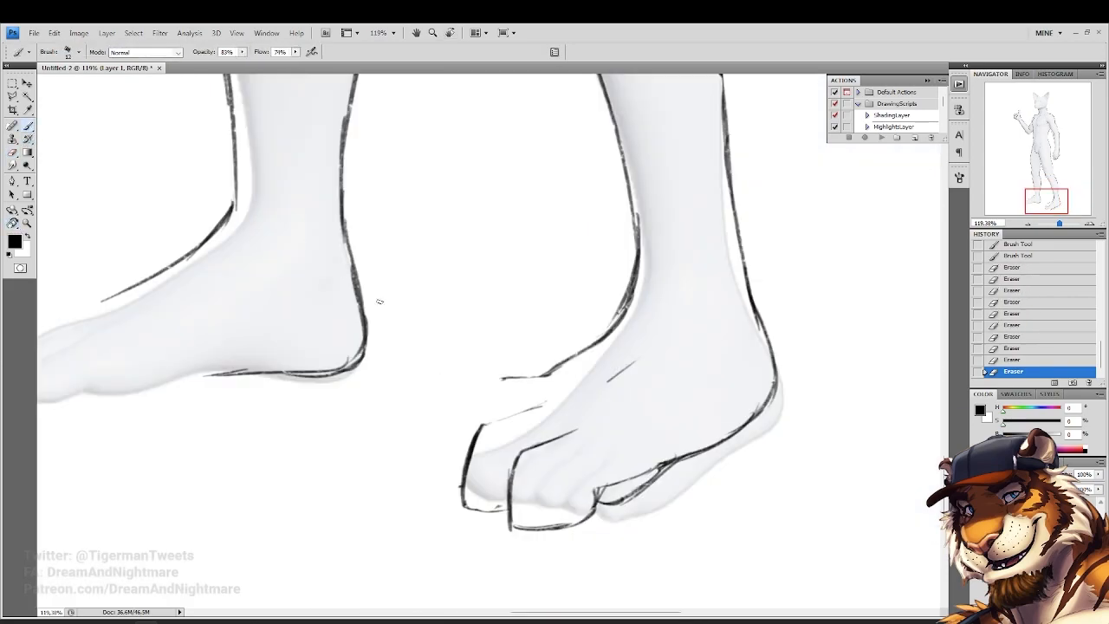
Sketch claws on the front foot's first two toes, and outline a third toe behind them
left_click_drag(516, 522, 507, 538)
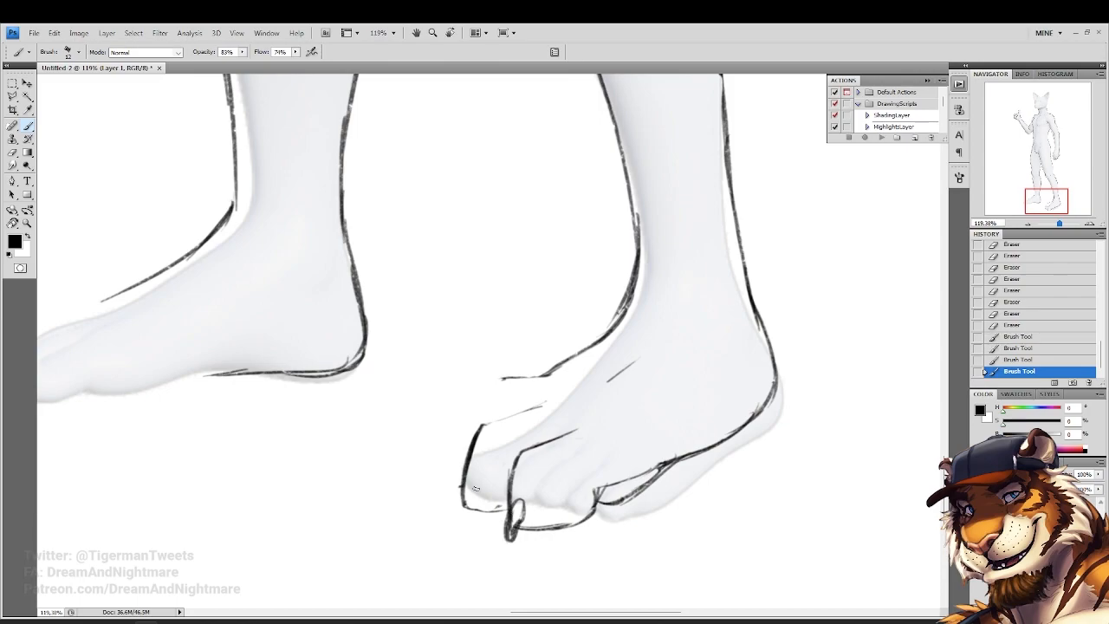
left_click_drag(465, 496, 472, 493)
mouse_move(466, 475)
left_mouse_down()
mouse_move(461, 505)
mouse_move(519, 514)
mouse_move(510, 537)
mouse_move(464, 498)
left_mouse_up()
left_click(14, 155)
left_click_drag(469, 477, 454, 512)
left_click(29, 126)
left_click_drag(454, 510, 468, 513)
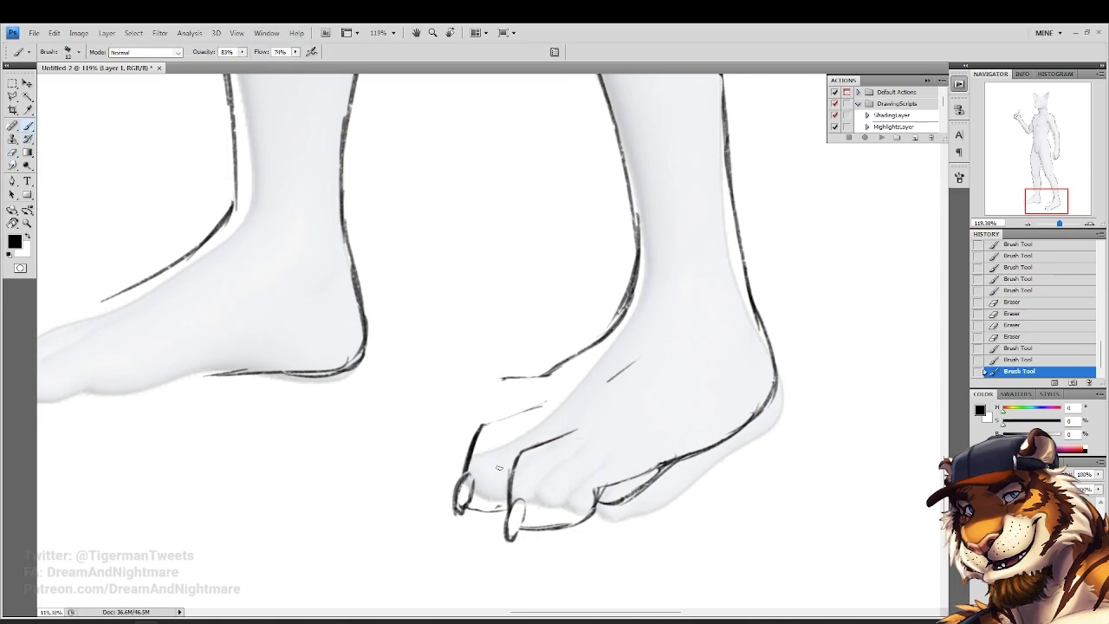
mouse_move(543, 407)
left_mouse_down()
mouse_move(478, 428)
mouse_move(495, 421)
mouse_move(459, 402)
mouse_move(452, 419)
left_mouse_up()
mouse_move(455, 418)
left_mouse_down()
mouse_move(430, 491)
mouse_move(452, 494)
mouse_move(428, 488)
left_mouse_up()
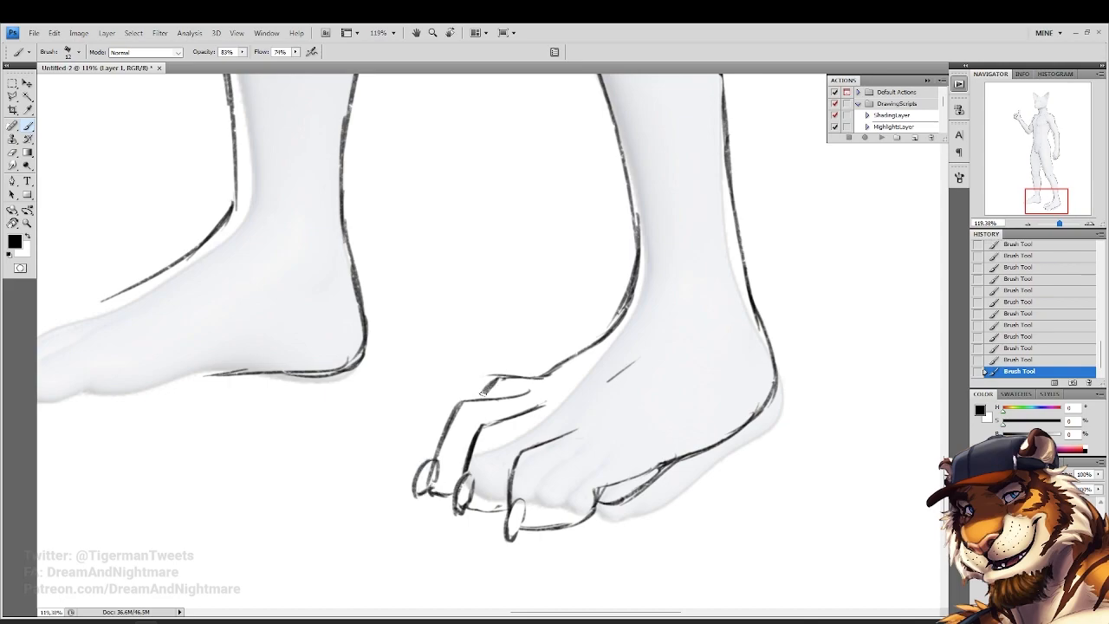
Select the front foot's nearest toe and ball outline with the Polygonal Lasso, shift it inward over the foot, and deselect
left_click(12, 96)
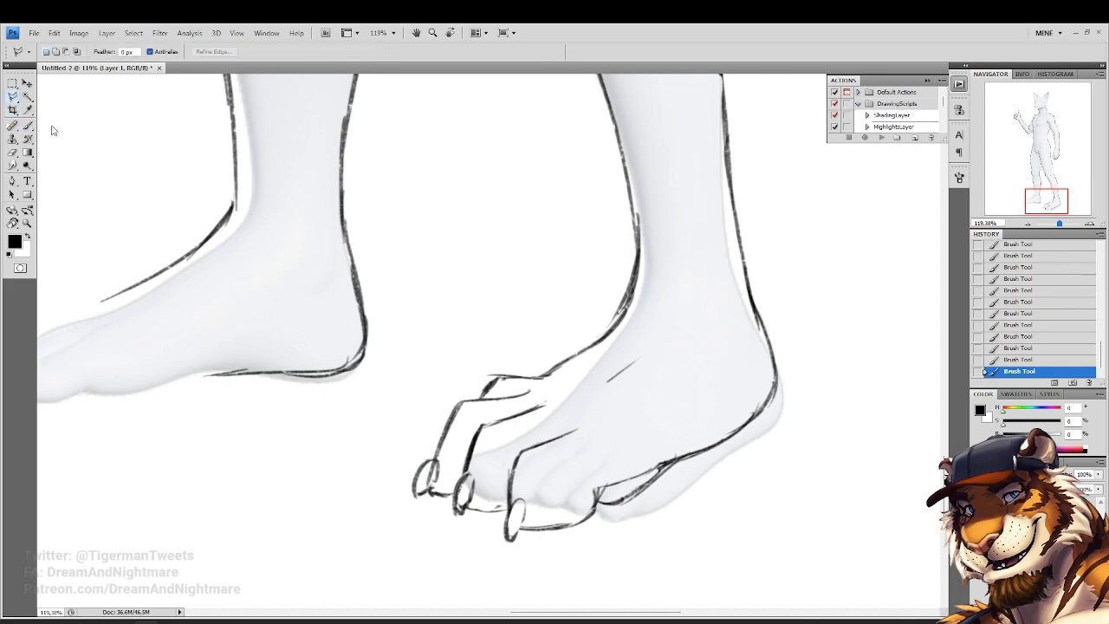
left_click(503, 530)
left_click(503, 447)
left_click(572, 403)
left_click(667, 418)
left_click(715, 458)
left_click(685, 522)
left_click(587, 565)
double_click(474, 559)
key("v")
left_click_drag(579, 467, 600, 458)
key("ctrl+d")
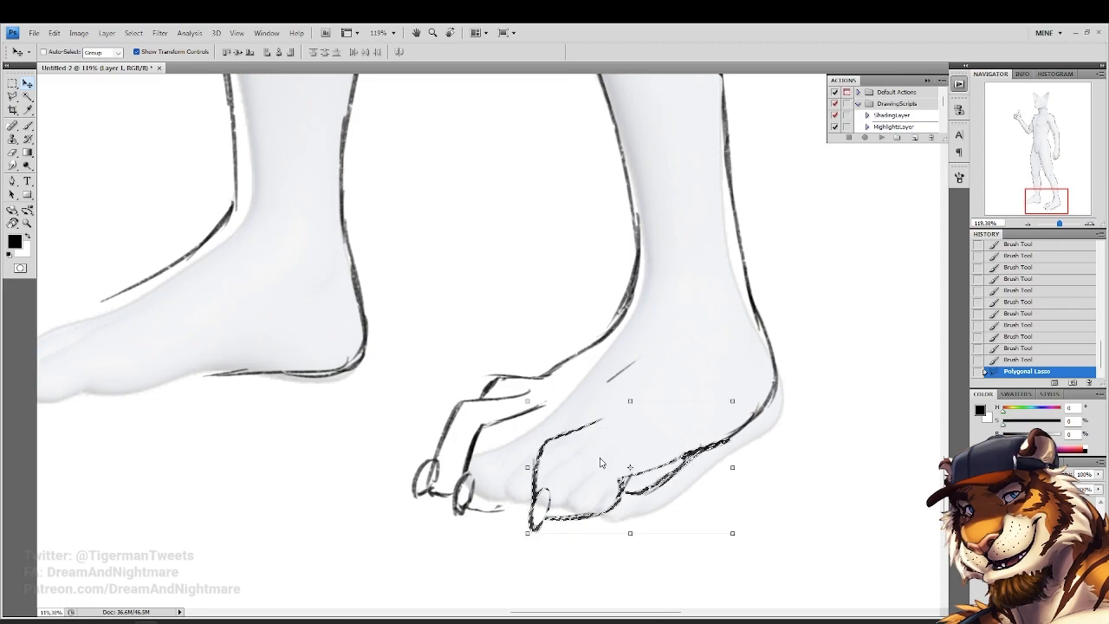
key("ctrl+d")
Join the moved toe to its neighbour with brush strokes, and redraw the pad line along the front foot's side
left_click(29, 126)
left_click_drag(525, 501, 530, 503)
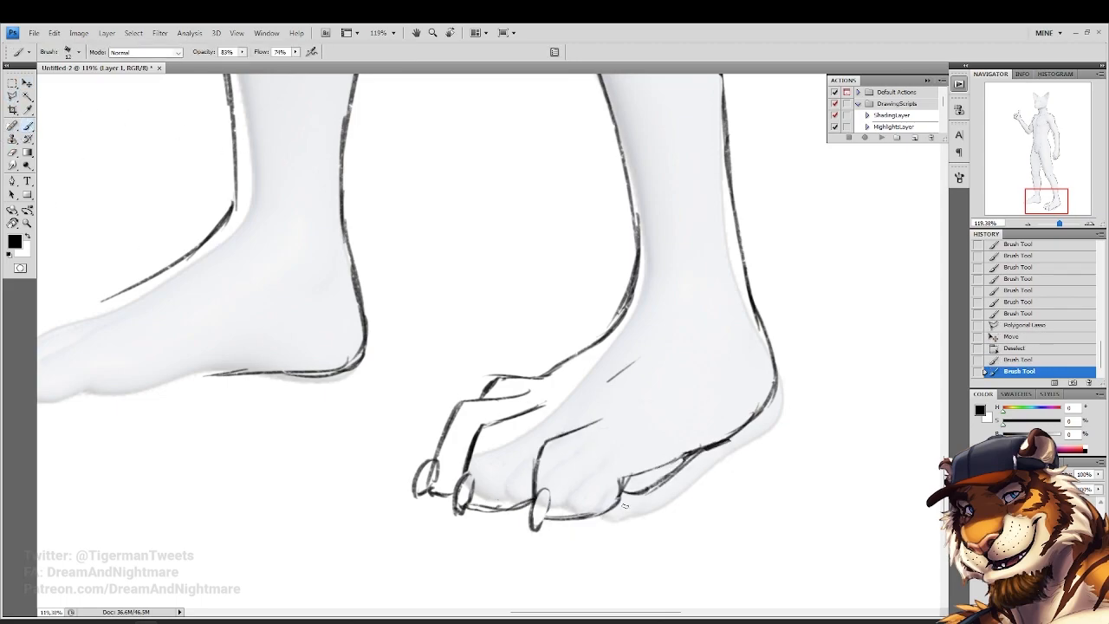
left_click_drag(606, 508, 621, 494)
left_click_drag(729, 435, 642, 466)
left_click_drag(665, 460, 629, 481)
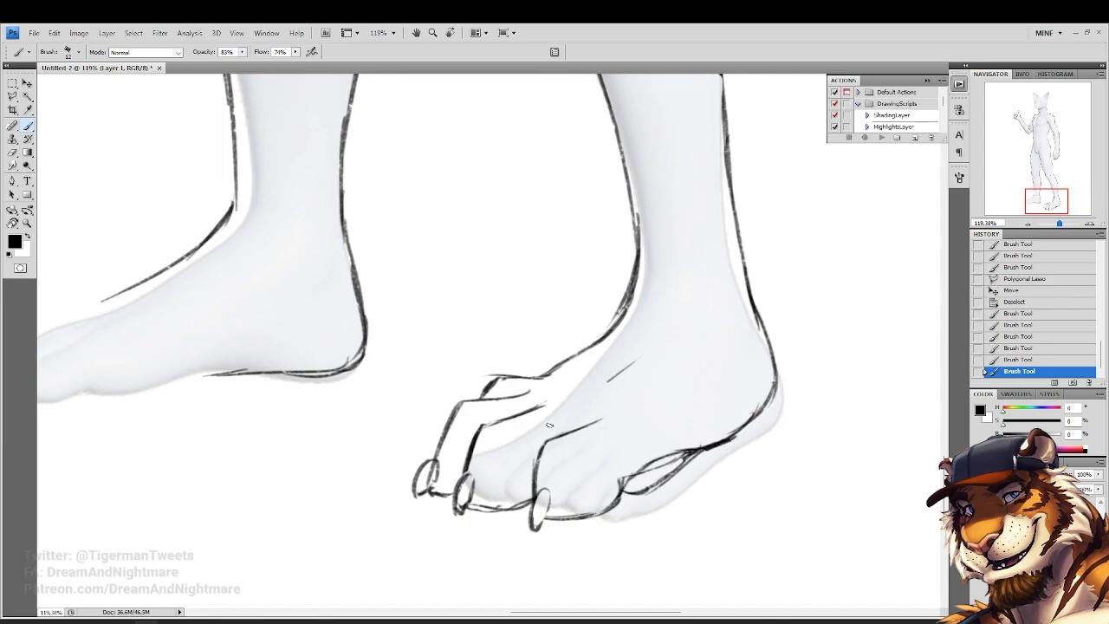
Erase the overlapping side pad lines on the front foot, and redraw the pad junction and the toe undersides
left_click(12, 153)
left_click_drag(593, 444, 629, 478)
mouse_move(699, 452)
left_mouse_down()
mouse_move(659, 478)
mouse_move(646, 460)
mouse_move(681, 448)
mouse_move(623, 494)
mouse_move(645, 475)
left_mouse_up()
left_click(26, 126)
left_click_drag(626, 486, 656, 470)
mouse_move(574, 510)
left_mouse_down()
mouse_move(620, 488)
mouse_move(560, 509)
mouse_move(487, 491)
left_mouse_up()
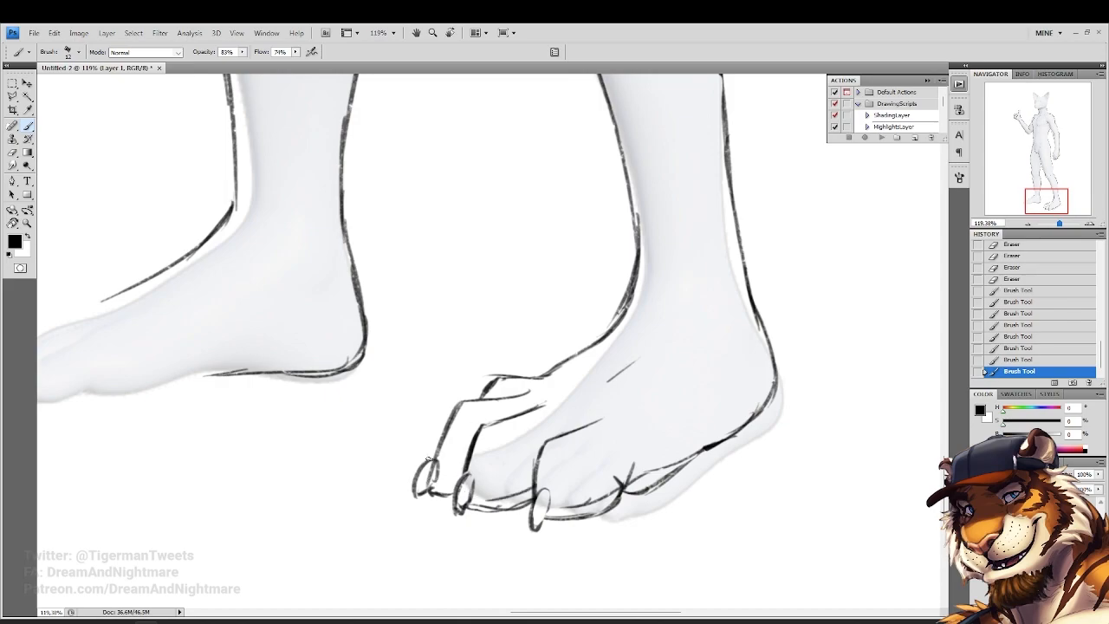
Clean up the line around the front foot's outer claw, and add tendon lines across the top of the foot
key("e")
mouse_move(433, 479)
left_mouse_down()
mouse_move(465, 490)
mouse_move(456, 523)
mouse_move(478, 496)
mouse_move(476, 508)
mouse_move(461, 504)
left_mouse_up()
key("b")
left_click_drag(654, 378, 613, 409)
mouse_move(640, 353)
left_mouse_down()
mouse_move(564, 392)
mouse_move(558, 380)
left_mouse_up()
mouse_move(588, 332)
left_mouse_down()
mouse_move(560, 373)
mouse_move(509, 393)
left_mouse_up()
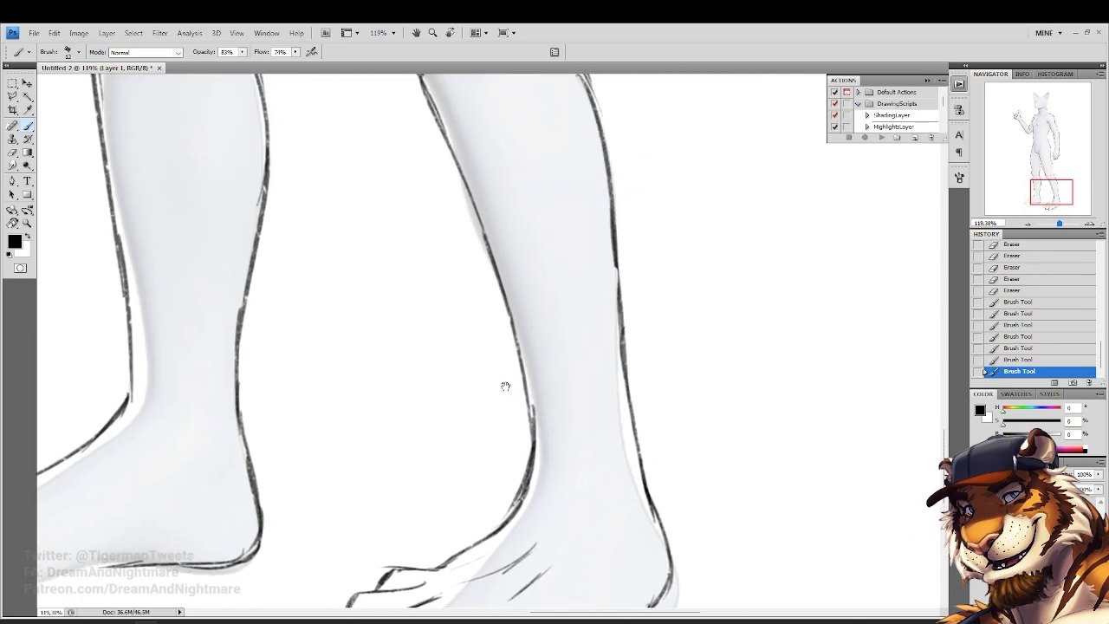
Extend the rear foot's sole line forward, and outline the pad under the ball of the foot
left_click(27, 223)
left_click(272, 51)
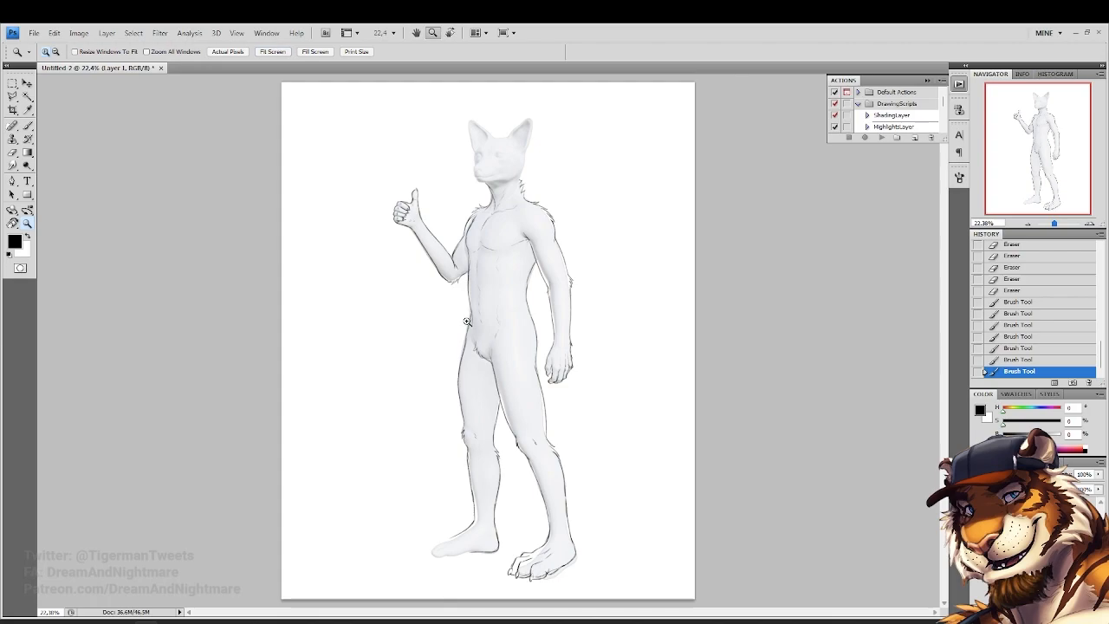
left_click(466, 479)
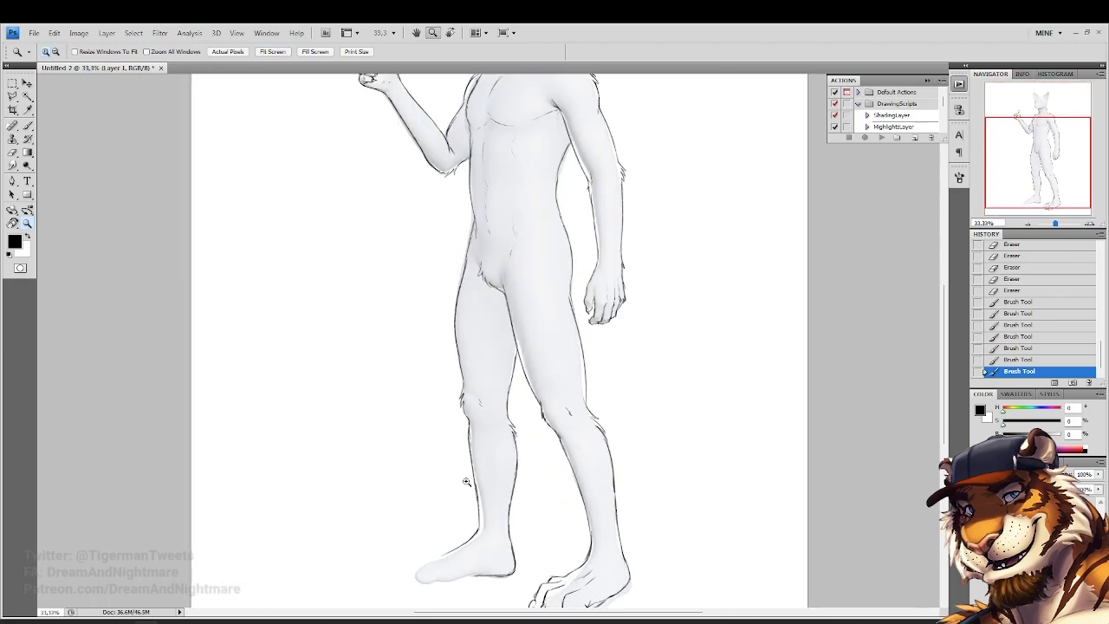
left_click(469, 465)
left_click(464, 469)
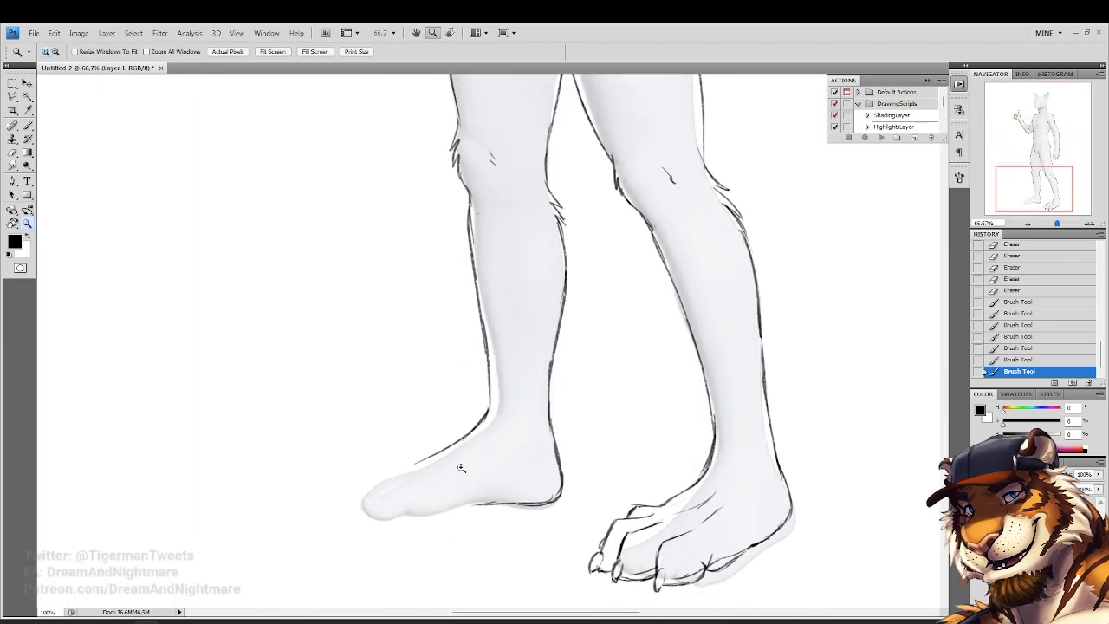
left_click(462, 468)
left_click(27, 126)
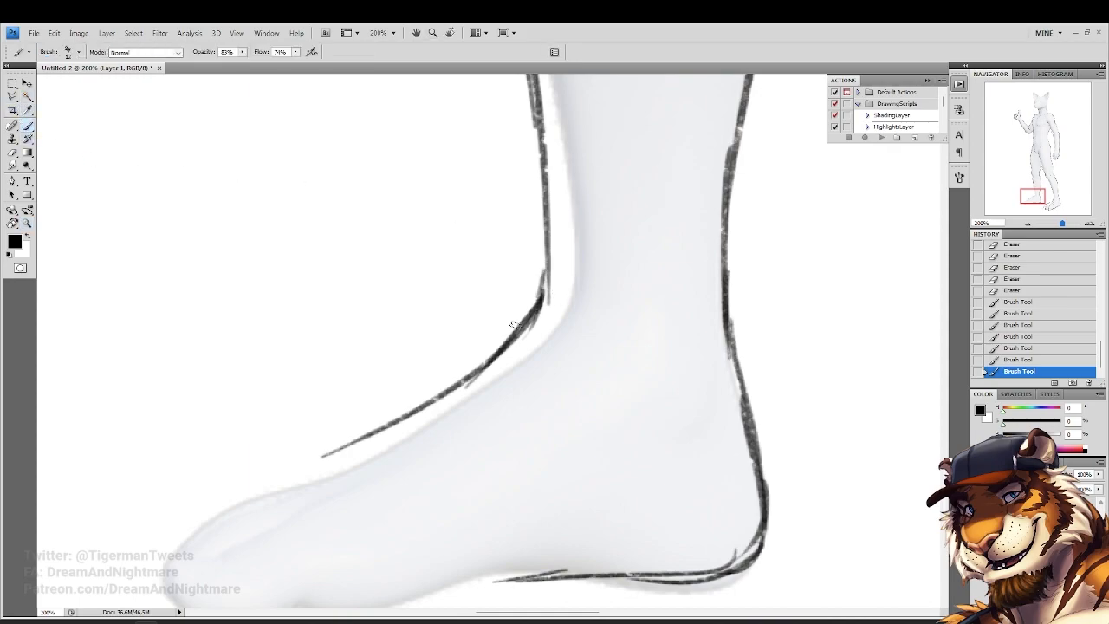
left_click_drag(545, 269, 536, 304)
left_click_drag(525, 422, 606, 286)
mouse_move(626, 442)
left_mouse_down()
mouse_move(498, 479)
mouse_move(366, 469)
left_mouse_up()
left_click_drag(557, 451, 365, 454)
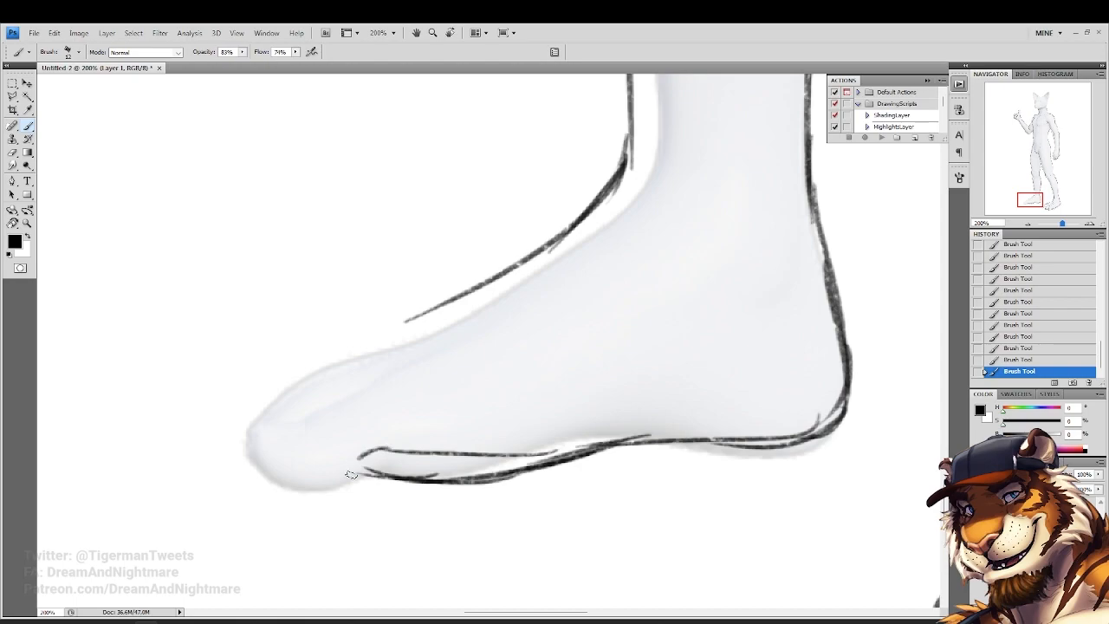
Erase the stray and doubled lines along the rear foot's ball pad, sole and heel
left_click(25, 153)
left_click(14, 153)
left_click_drag(456, 466, 378, 460)
left_click_drag(517, 405, 374, 450)
mouse_move(674, 326)
left_mouse_down()
mouse_move(669, 461)
mouse_move(654, 457)
mouse_move(675, 455)
left_mouse_up()
left_click_drag(672, 456, 631, 468)
left_click_drag(399, 361, 552, 315)
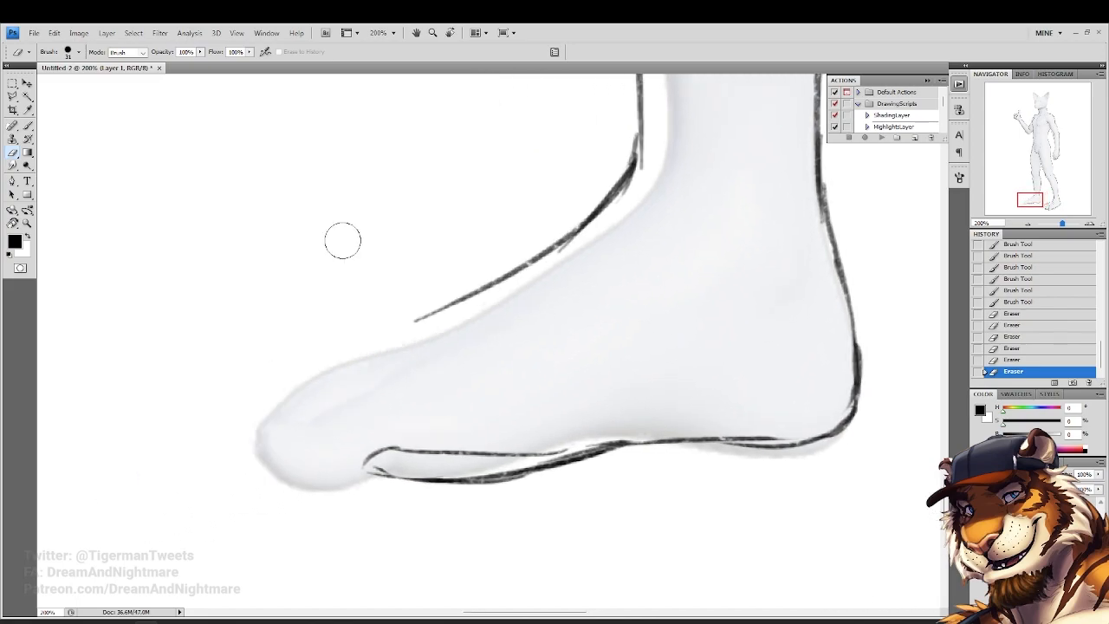
Draw the crease in front of the rear foot's ball pad, and outline the flat toe pad ahead of it
left_click(26, 126)
left_click_drag(374, 446, 360, 466)
left_click_drag(342, 447, 366, 474)
mouse_move(359, 468)
left_mouse_down()
mouse_move(372, 473)
mouse_move(374, 449)
left_mouse_up()
mouse_move(367, 461)
left_mouse_down()
mouse_move(459, 481)
mouse_move(359, 505)
left_mouse_up()
left_click_drag(416, 506, 312, 507)
mouse_move(453, 495)
left_mouse_down()
mouse_move(317, 489)
mouse_move(326, 483)
left_mouse_up()
mouse_move(335, 482)
left_mouse_down()
mouse_move(298, 513)
mouse_move(324, 510)
left_mouse_up()
left_click_drag(450, 399, 148, 300)
mouse_move(272, 272)
left_mouse_down()
mouse_move(188, 309)
mouse_move(594, 403)
left_mouse_up()
Erase the surplus strokes inside the rear foot's toe pad
left_click(12, 153)
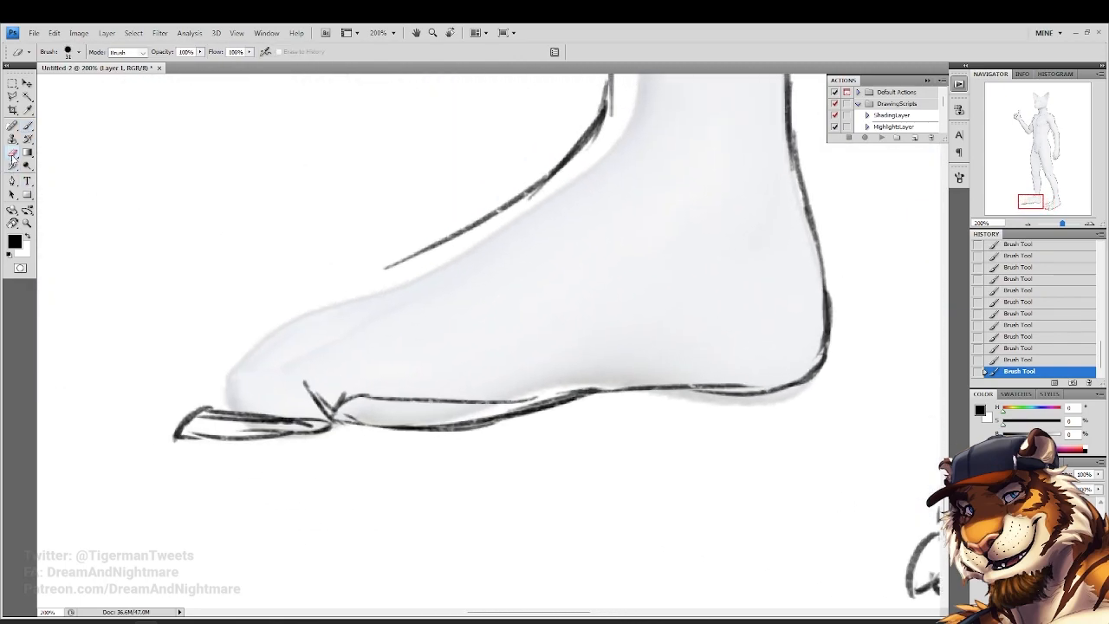
left_click_drag(277, 421, 192, 432)
left_click_drag(317, 431, 227, 440)
left_click_drag(231, 318, 218, 314)
Draw the arched top and curved front of the rear foot's nearest toe, thinning and redrawing the front curve
left_click_drag(332, 306, 489, 278)
left_click_drag(382, 271, 469, 296)
mouse_move(373, 268)
left_mouse_down()
mouse_move(460, 293)
mouse_move(327, 381)
left_mouse_up()
left_click_drag(375, 282, 329, 404)
left_click(12, 153)
mouse_move(382, 291)
left_mouse_down()
mouse_move(434, 302)
mouse_move(360, 306)
mouse_move(354, 356)
left_mouse_up()
left_click_drag(357, 342, 352, 370)
left_click(27, 127)
left_click_drag(379, 276, 331, 411)
mouse_move(493, 269)
left_mouse_down()
mouse_move(476, 356)
mouse_move(346, 353)
left_mouse_up()
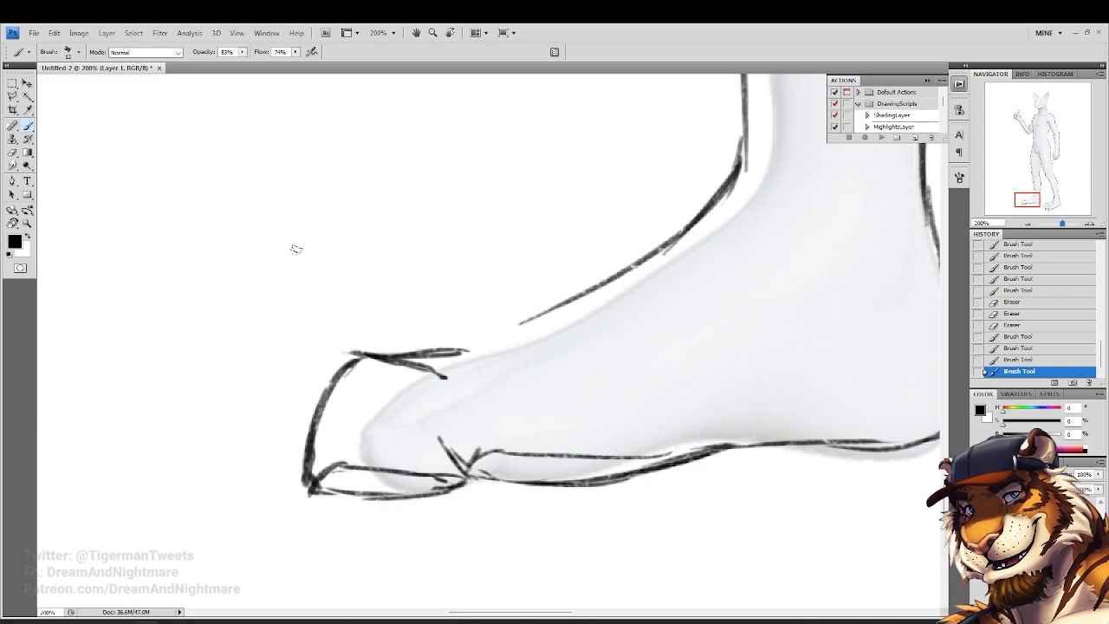
Erase the extra knuckle stroke on the rear foot's nearest toe, and redraw its top line
left_click(13, 153)
left_click_drag(439, 376, 401, 369)
left_click_drag(443, 368, 368, 372)
key("b")
mouse_move(464, 354)
left_mouse_down()
mouse_move(341, 375)
mouse_move(392, 357)
left_mouse_up()
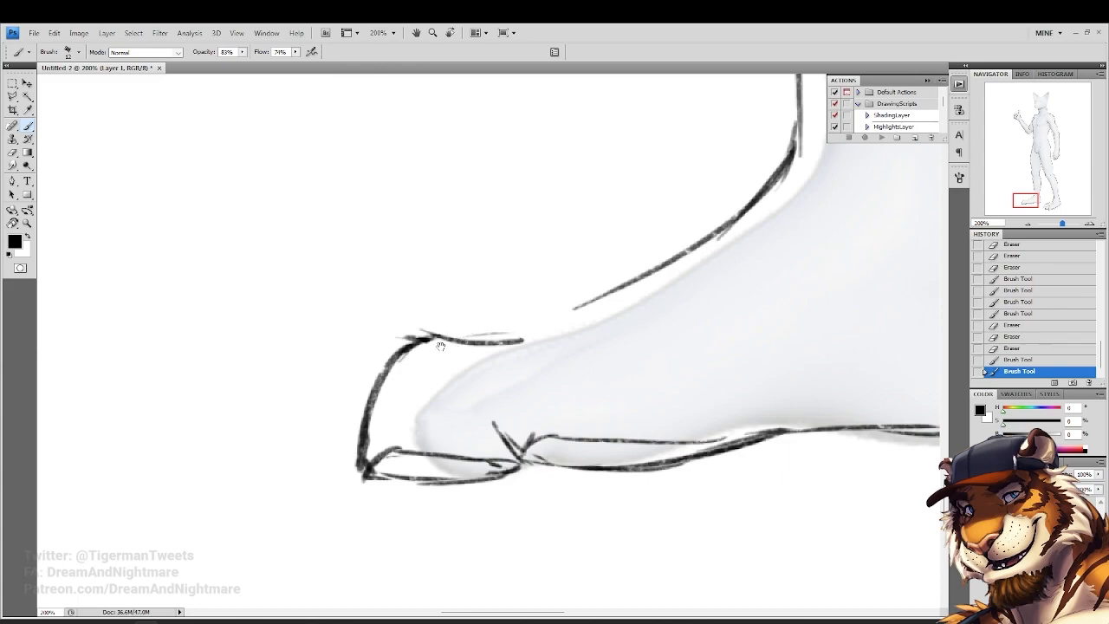
Draw a second arched toe behind the first on the rear foot, with a small claw between them
left_click_drag(441, 346, 421, 356)
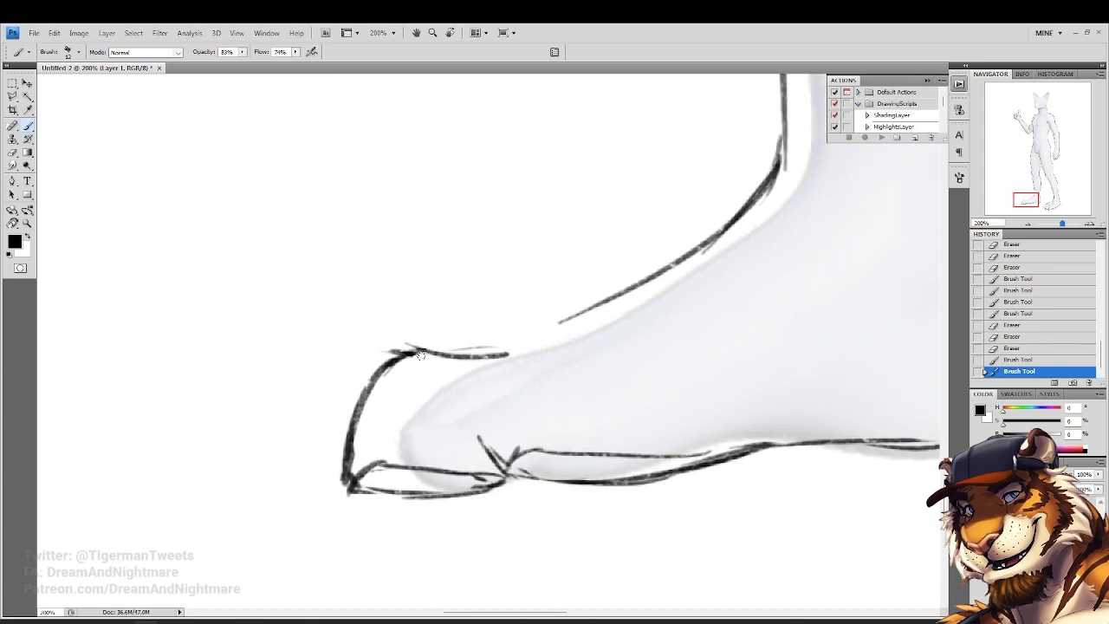
left_click_drag(518, 331, 446, 334)
mouse_move(353, 436)
left_mouse_down()
mouse_move(328, 485)
mouse_move(348, 489)
left_mouse_up()
mouse_move(514, 332)
left_mouse_down()
mouse_move(367, 317)
mouse_move(299, 455)
mouse_move(315, 483)
left_mouse_up()
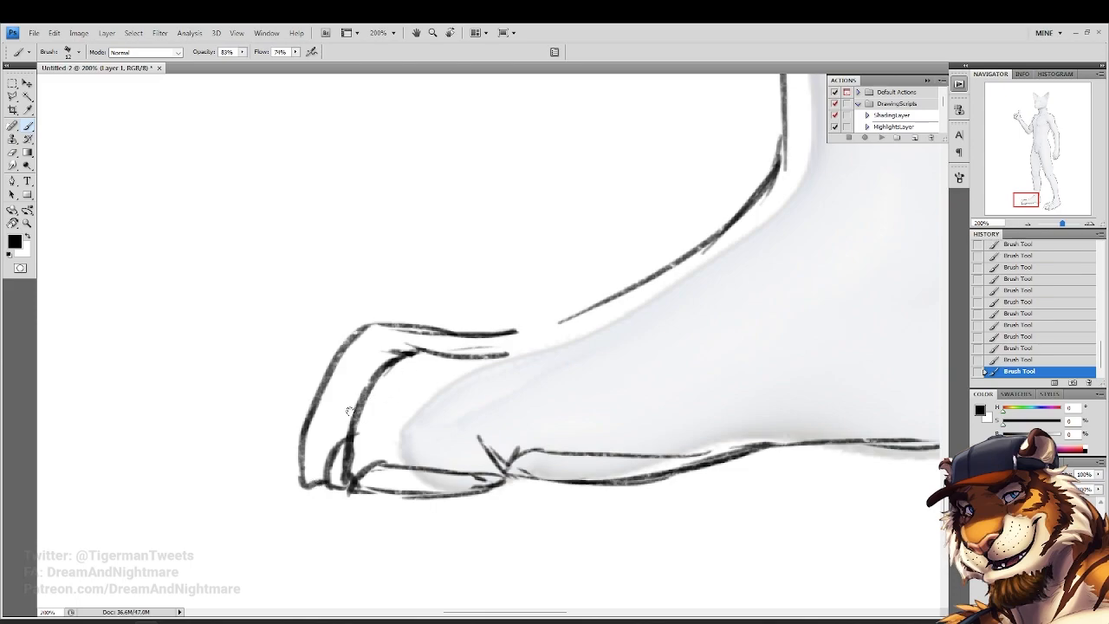
left_click_drag(416, 358, 448, 357)
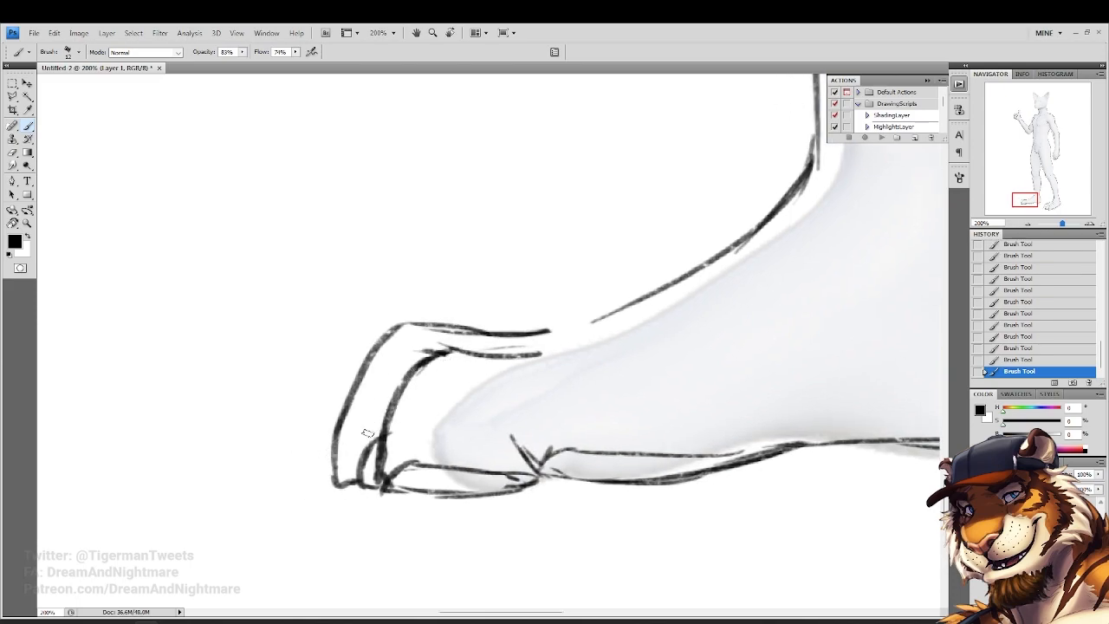
Add the outer claw and the remaining far toe lines to the rear foot
left_click_drag(332, 431, 316, 482)
mouse_move(550, 320)
left_mouse_down()
mouse_move(443, 310)
mouse_move(427, 323)
left_mouse_up()
mouse_move(591, 307)
left_mouse_down()
mouse_move(502, 307)
mouse_move(398, 470)
left_mouse_up()
left_click_drag(694, 277, 565, 425)
left_click_drag(665, 331, 445, 465)
left_click_drag(512, 437, 442, 468)
left_click_drag(489, 459, 433, 466)
Erase the rough lines on the rear foot, and redraw its contours with cleaner brush strokes
left_click(13, 152)
mouse_move(710, 279)
left_mouse_down()
mouse_move(565, 436)
mouse_move(468, 489)
left_mouse_up()
left_click_drag(702, 334, 676, 358)
left_click(28, 125)
left_click_drag(687, 186, 663, 332)
left_click_drag(688, 208, 624, 373)
left_click_drag(672, 296, 602, 397)
left_click_drag(628, 274, 579, 398)
left_click_drag(634, 246, 634, 378)
Sketch short, broken muscle lines down the middle of the rear thigh, rolling back unwanted strokes
left_click(27, 223)
left_click(272, 51)
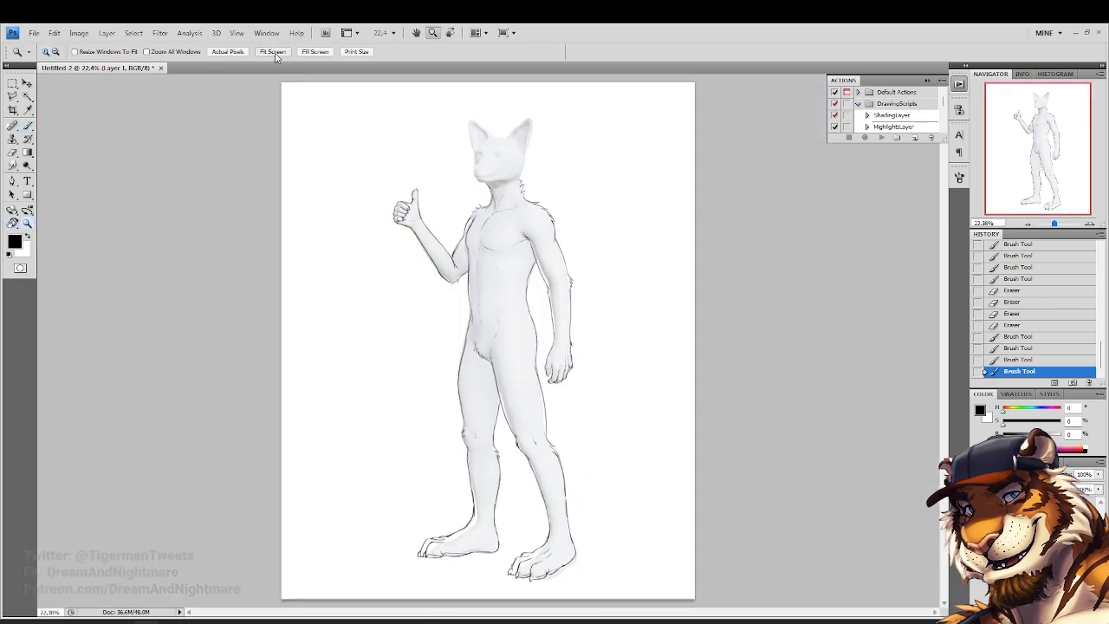
left_click(504, 375)
left_click_drag(487, 354, 532, 497)
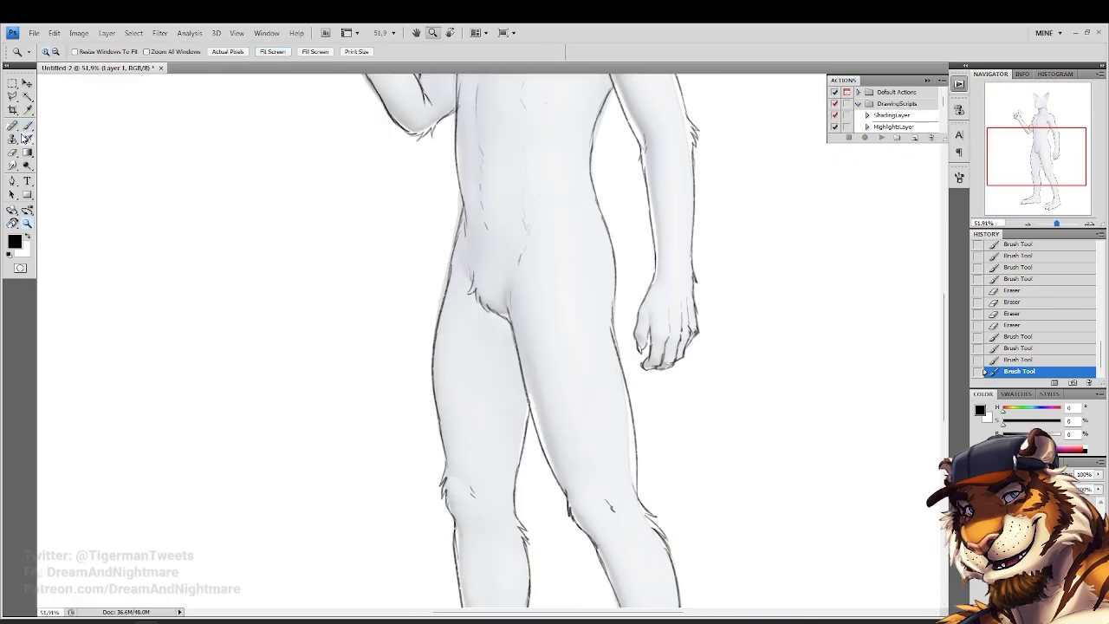
left_click(28, 126)
left_click_drag(490, 442, 487, 446)
left_click_drag(486, 432, 487, 445)
left_click(1021, 325)
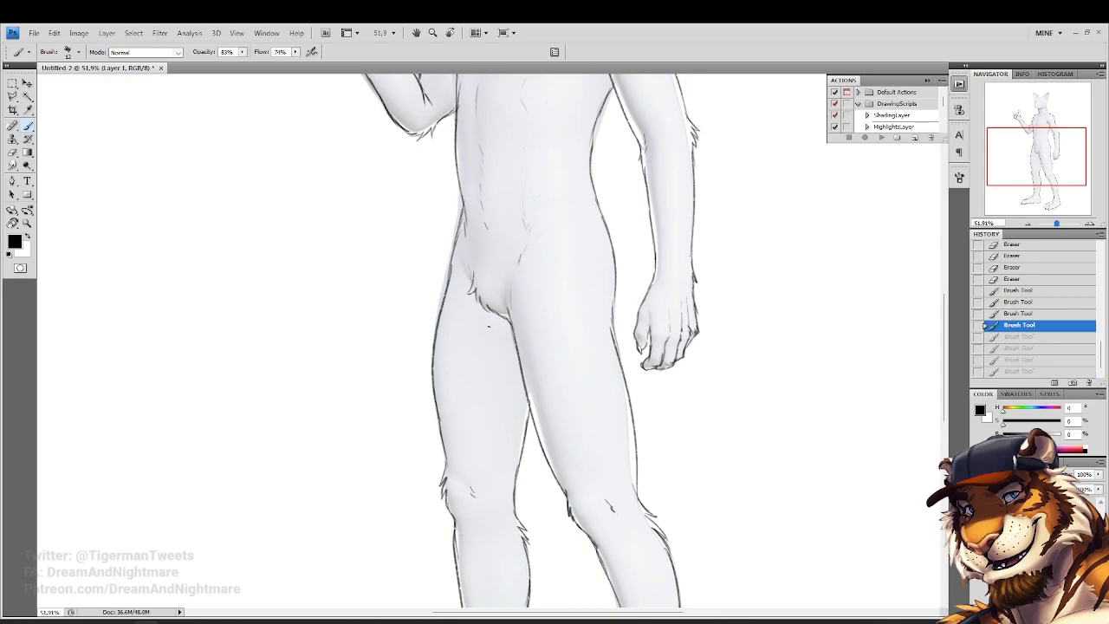
key("ctrl+z")
left_click(585, 261)
scroll(554, 303, "down", 5)
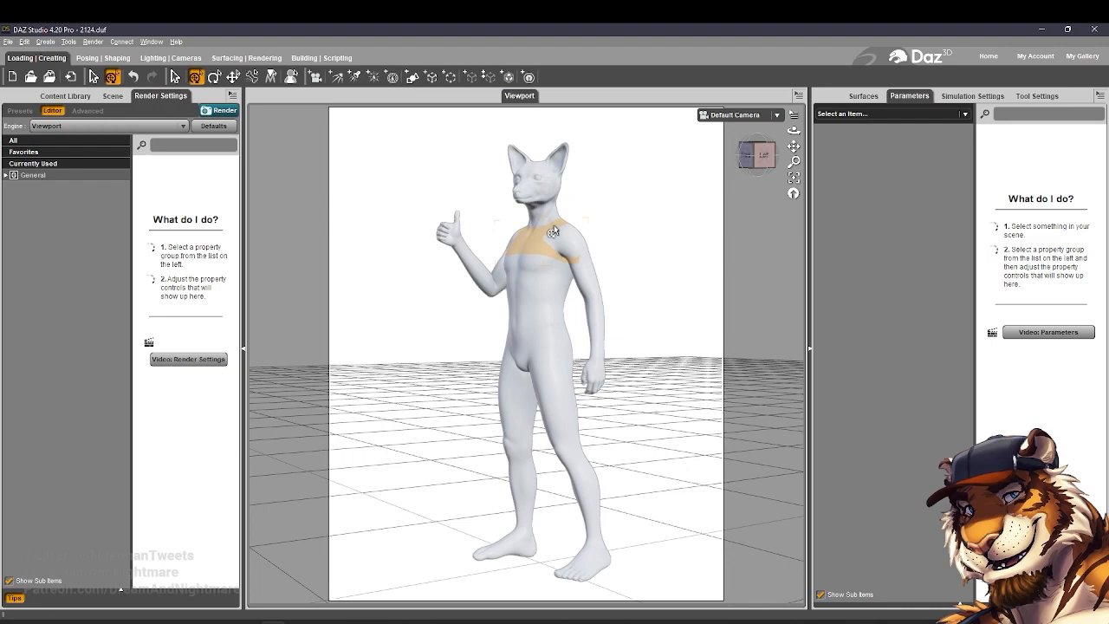
In DAZ Studio, select the Genesis 8.1 Male figure, filter its parameters by "rey", and set Reynard Head to 0%
left_click(555, 229)
left_click(1026, 113)
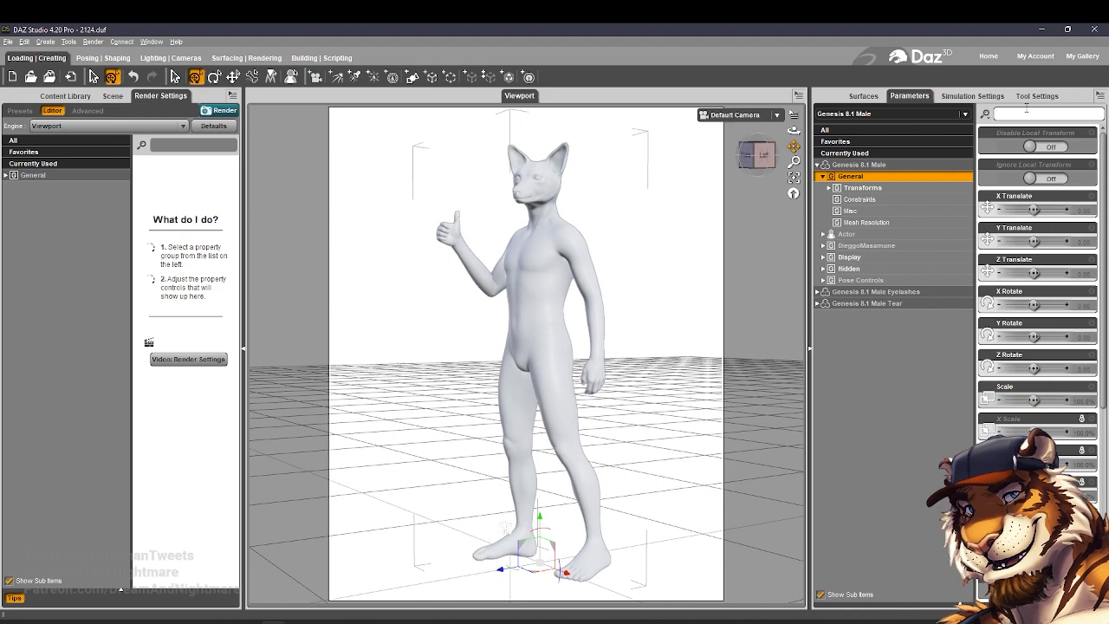
type("rey")
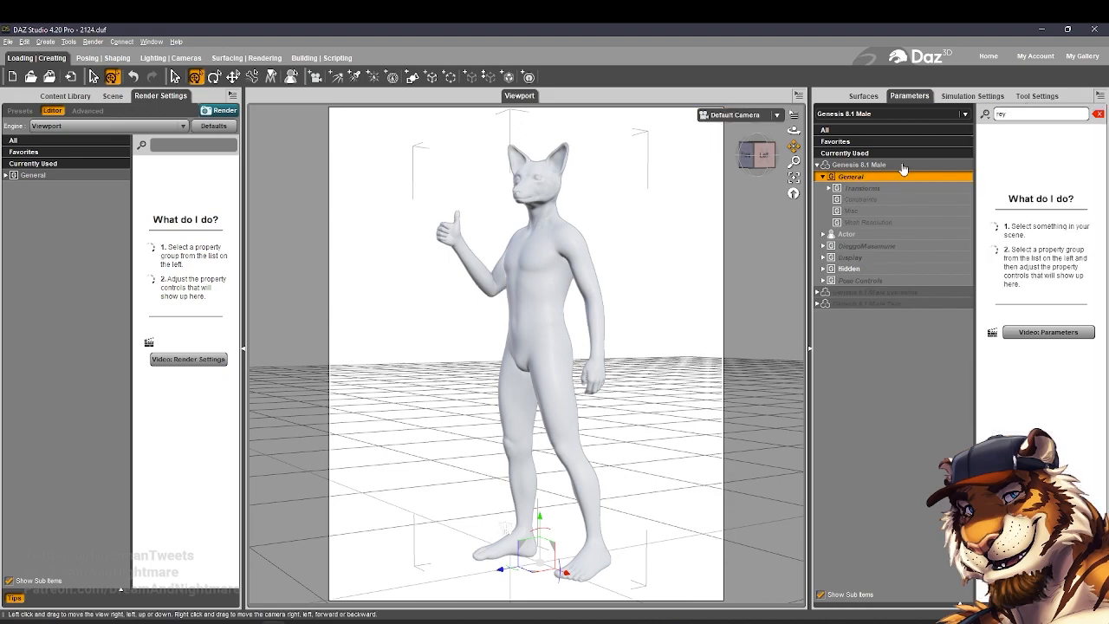
left_click(900, 165)
left_click_drag(1063, 368, 1003, 368)
Filter the figure's parameters by "horse", and set Oso Horse Head to 100%
key("BackSpace")
key("BackSpace")
key("BackSpace")
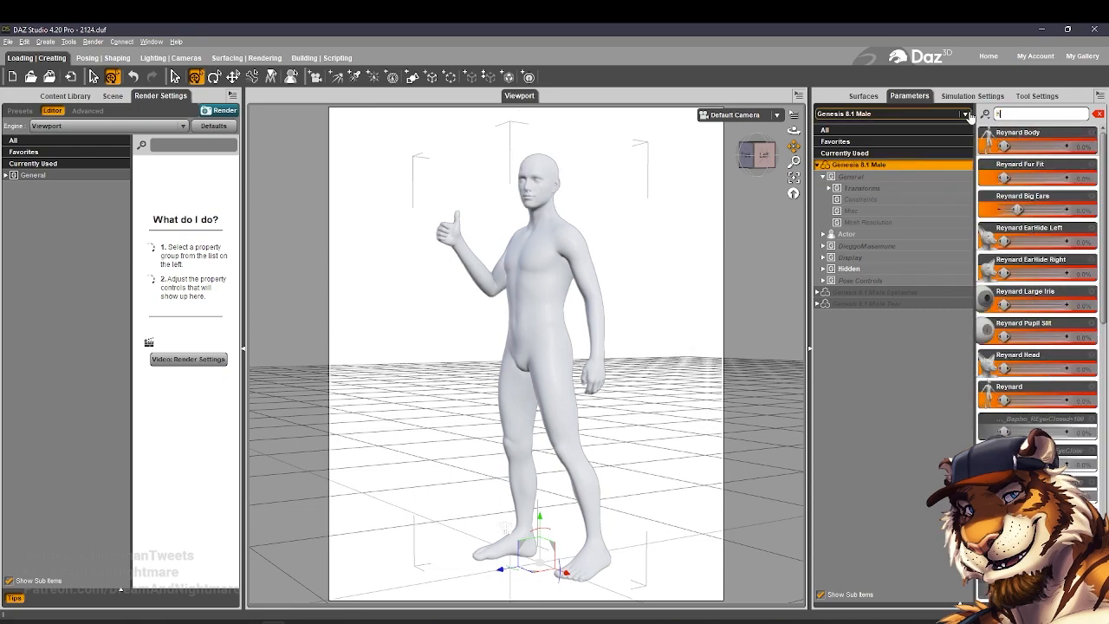
left_click_drag(1006, 241, 1093, 246)
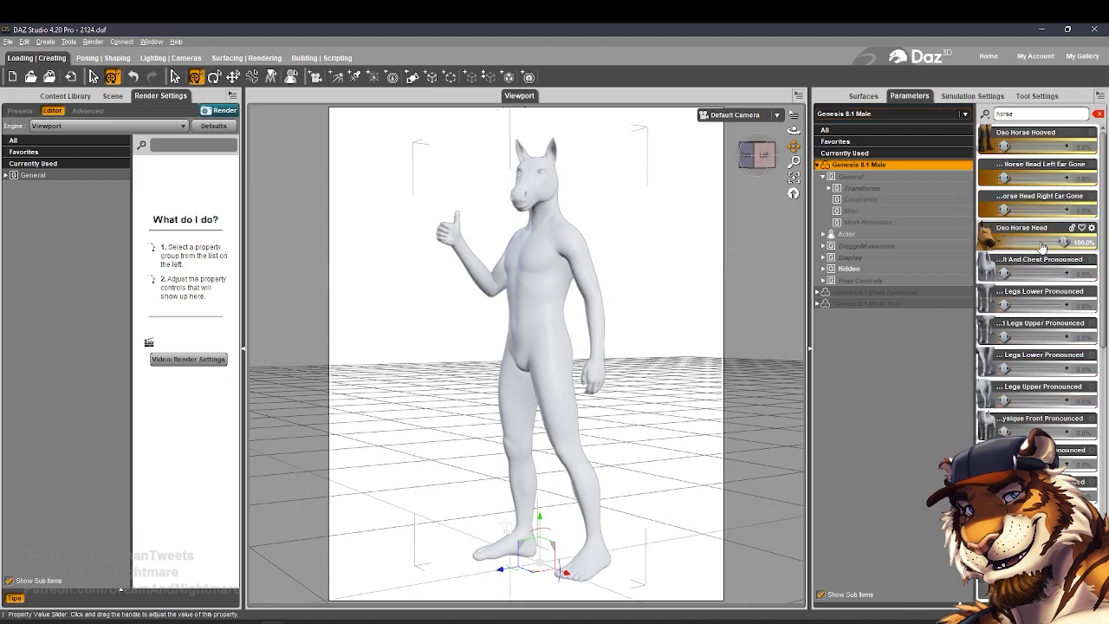
Try the Oso Horse Hooved morph at 100%, and set both it and Oso Horse Head back to 0%
left_click_drag(1003, 146, 1099, 145)
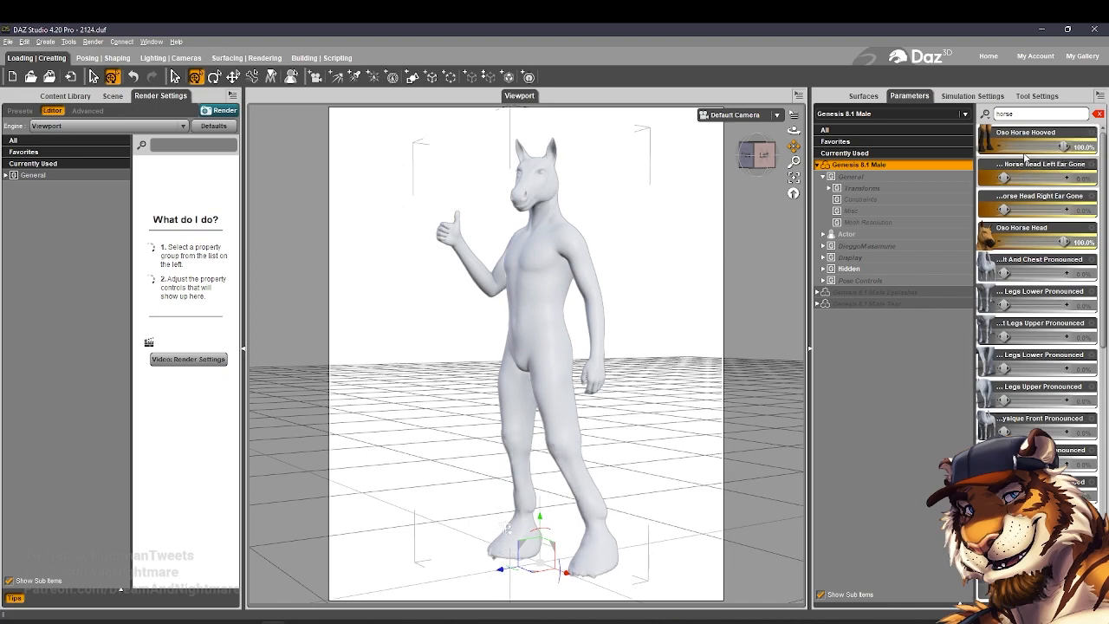
left_click_drag(1042, 150, 962, 148)
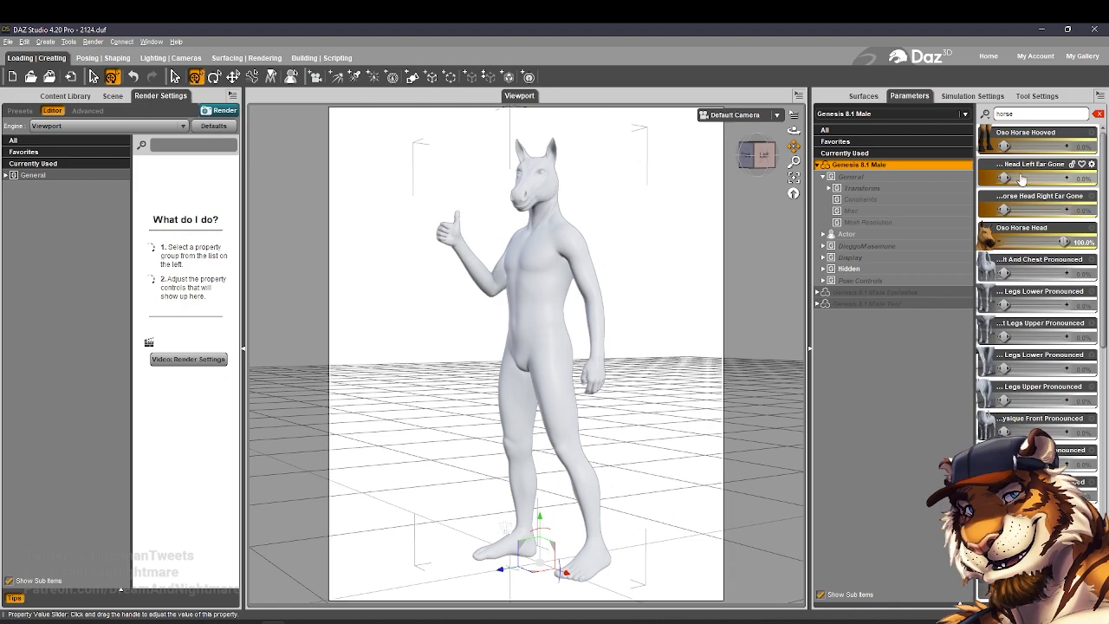
left_click_drag(1056, 241, 1009, 240)
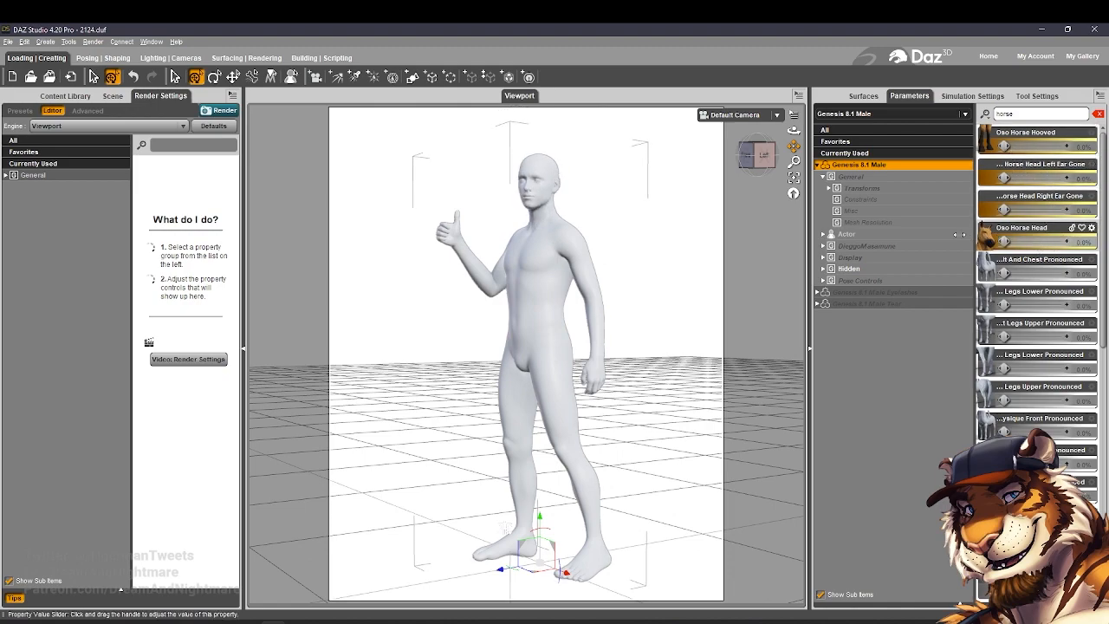
Undo the last horse morph changes on the figure
key("ctrl+z")
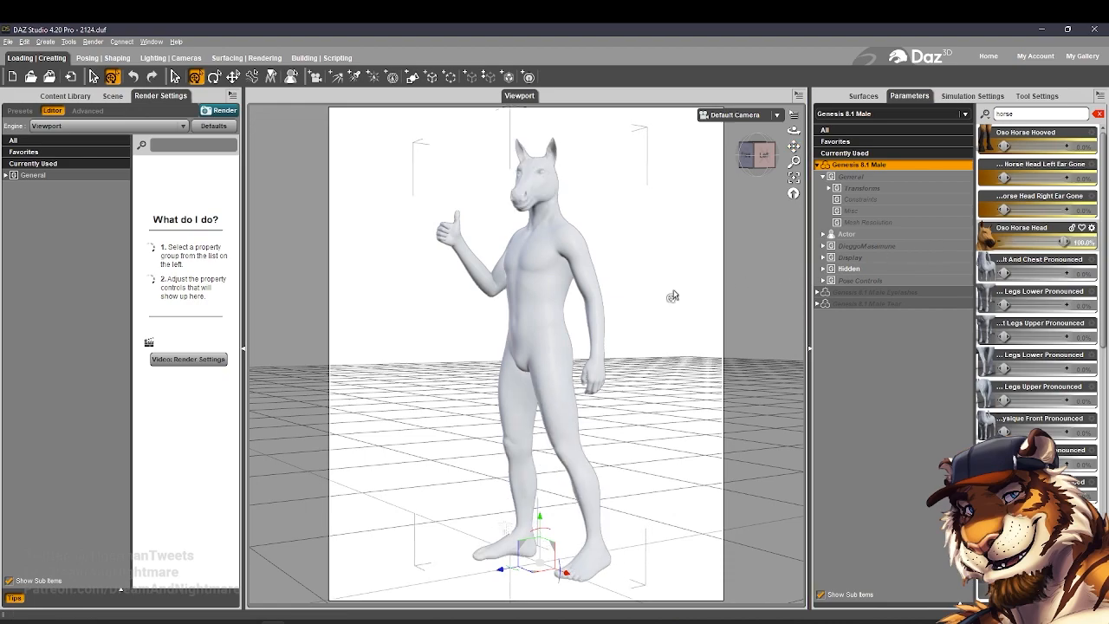
key("ctrl+z")
key("ctrl+z")
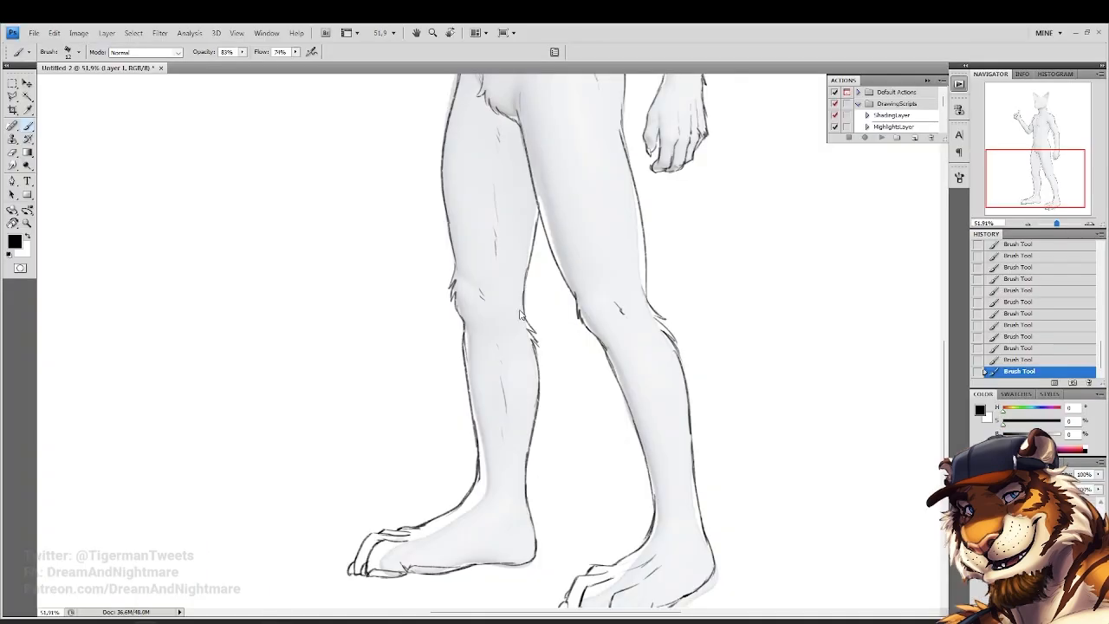
Create a new layer above the line art and hide the figure render to check the body lines alone
scroll(520, 315, "up", 15)
left_click(27, 225)
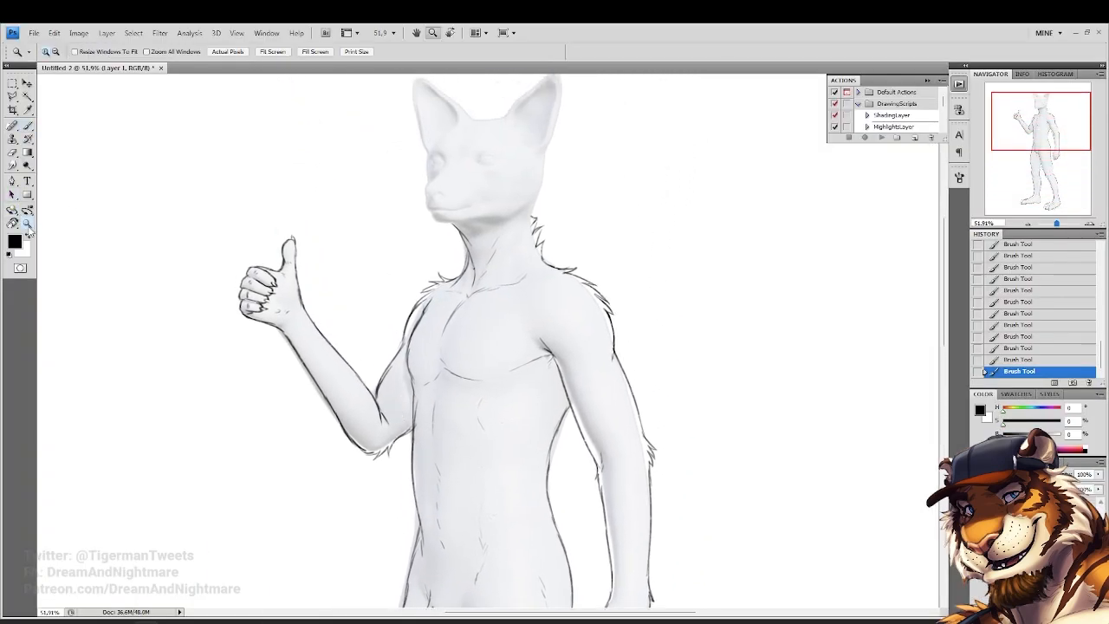
left_click(272, 51)
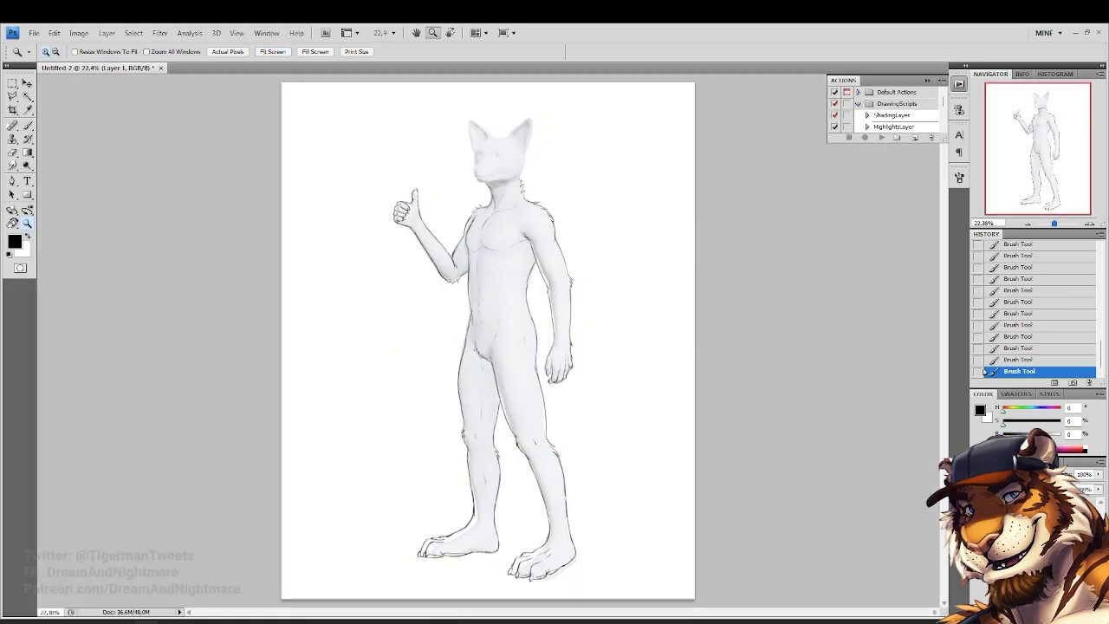
key("ctrl+shift+alt+n")
left_click(520, 260)
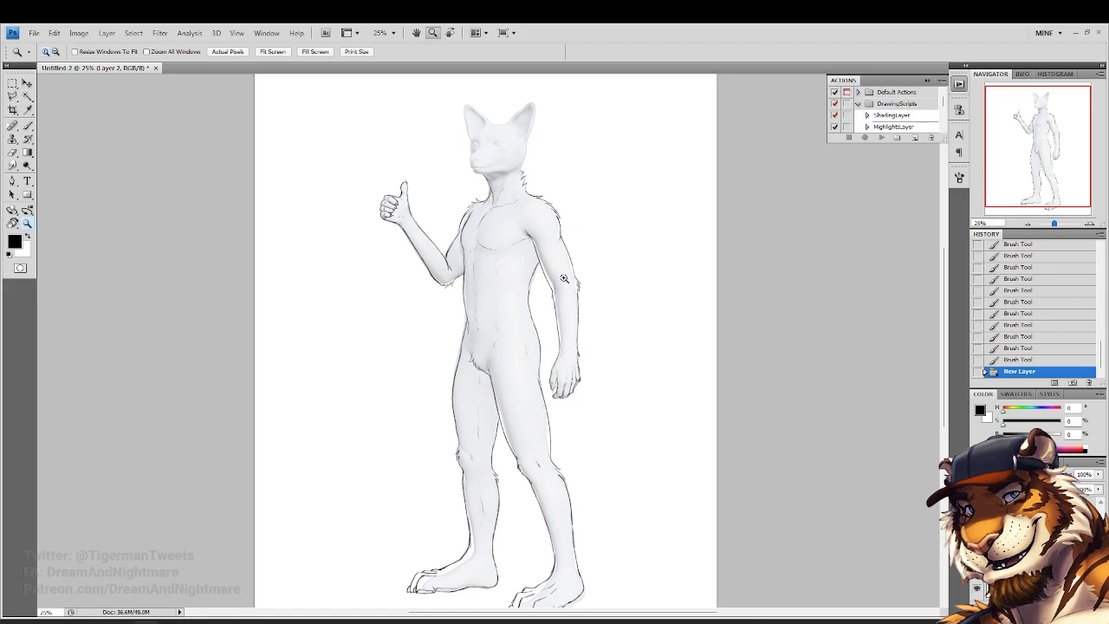
left_click(978, 568)
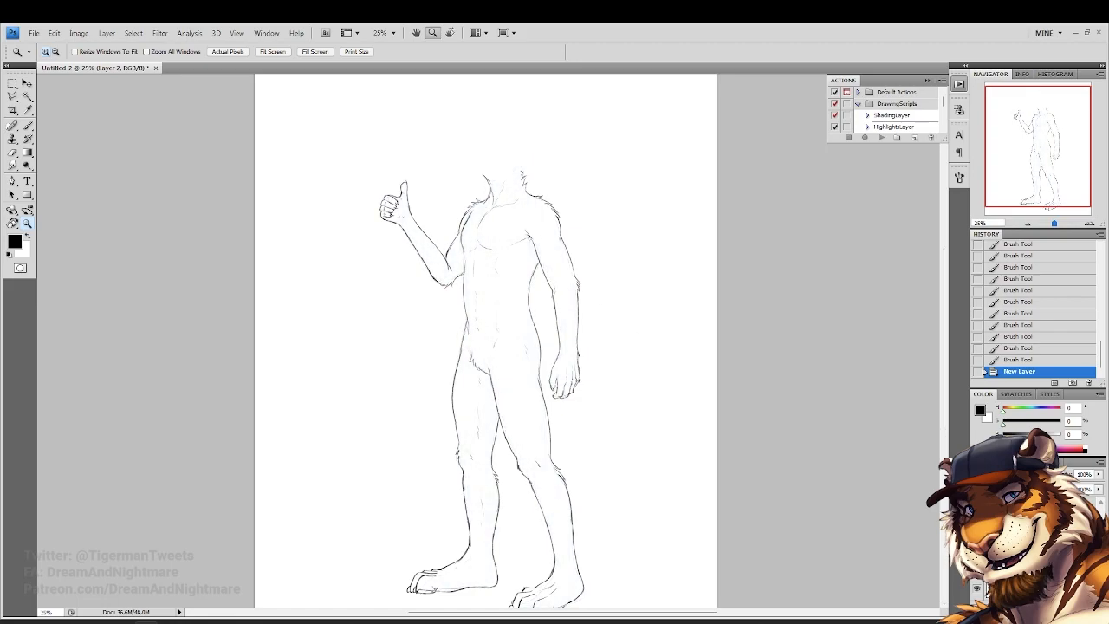
On Layer 1, select the inner forearm and elbow-crease lines of the thumbs-up arm with the Polygonal Lasso
left_click(526, 187)
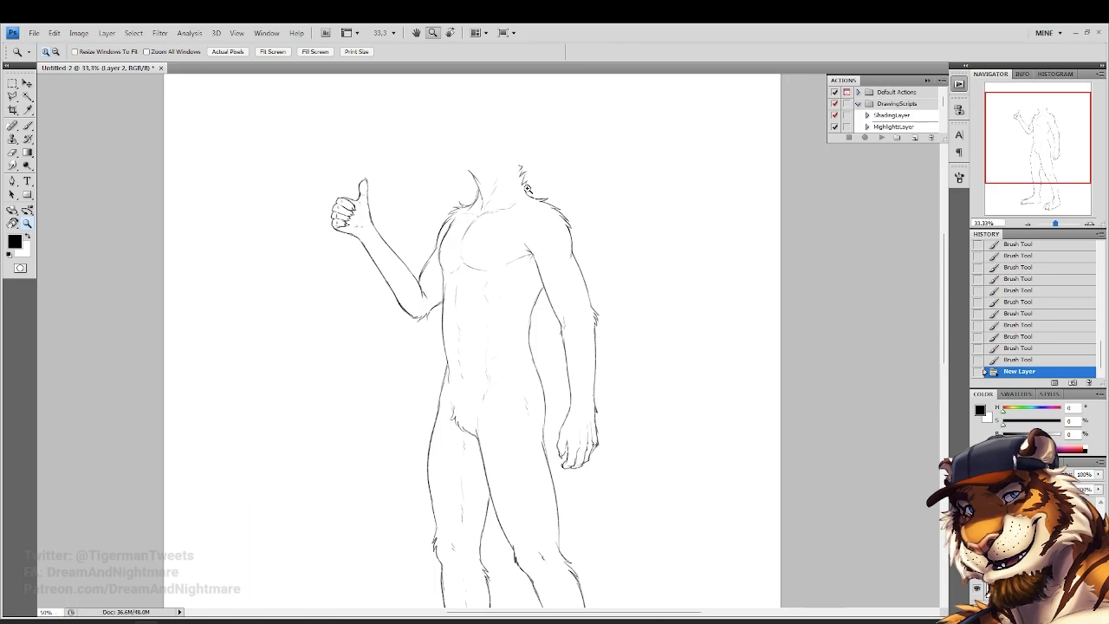
left_click(526, 187)
left_click(301, 246)
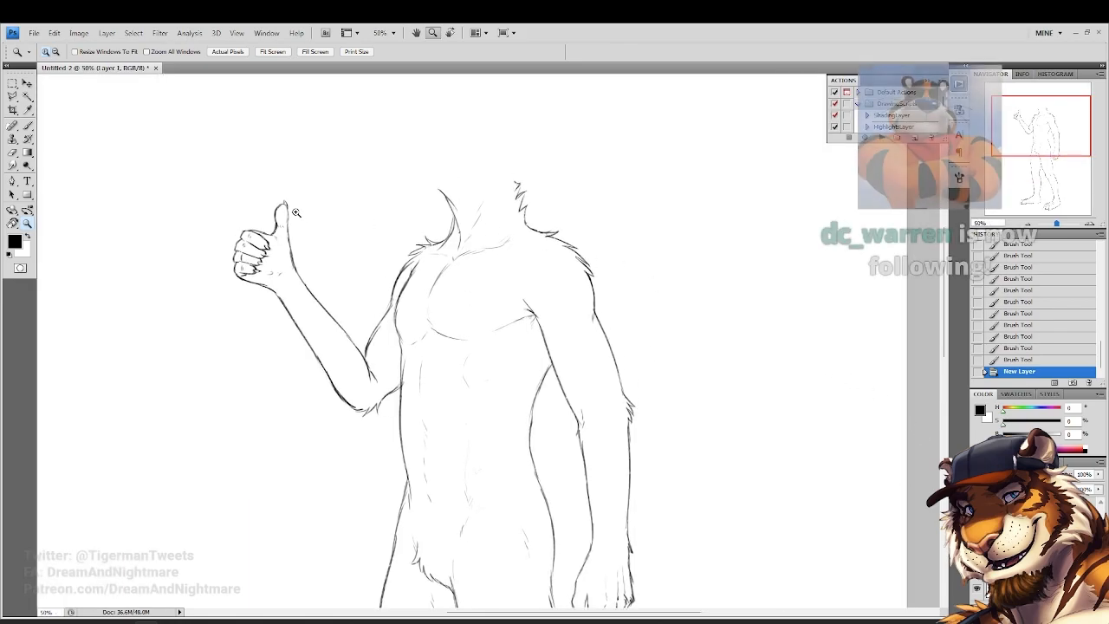
key("l")
left_click(285, 249)
left_click(316, 226)
left_click(421, 286)
left_click(417, 357)
left_click(409, 393)
left_click(379, 401)
left_click(285, 249)
scroll(266, 184, "down", 2)
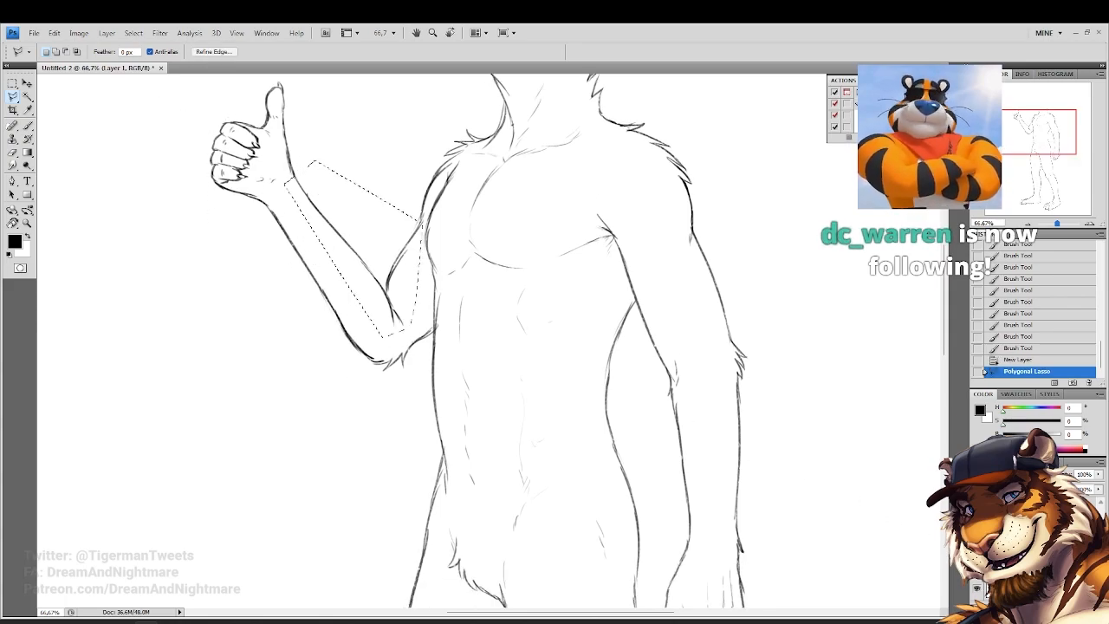
Show the render again and warp the selected inner-arm lines to follow the rendered arm's contour, then deselect
left_click(977, 565)
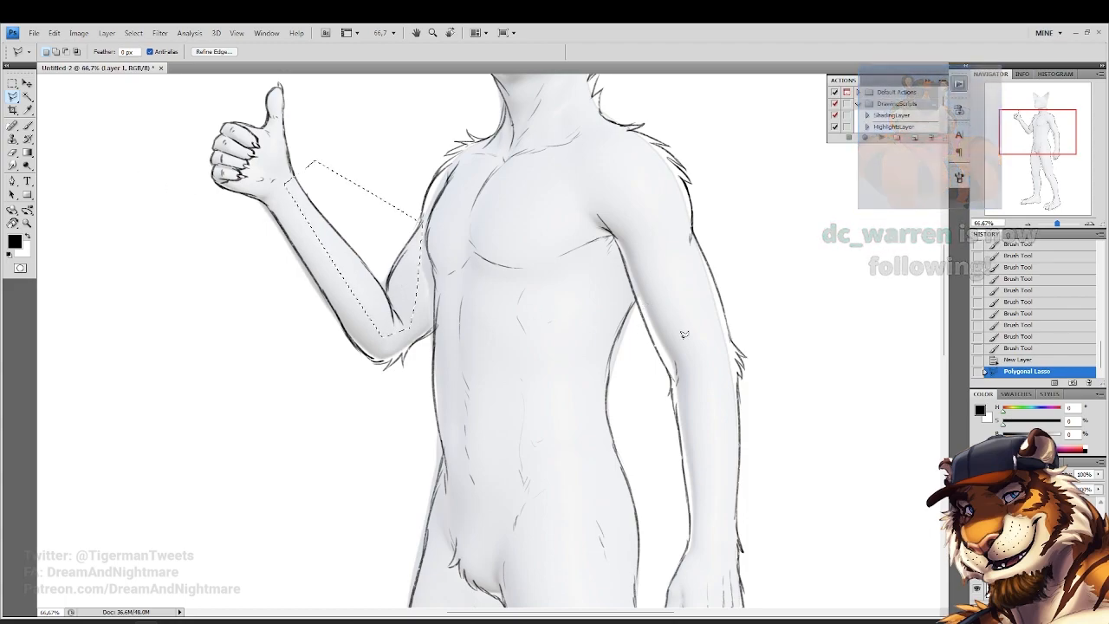
scroll(595, 285, "up", 1)
left_click(53, 33)
mouse_move(138, 247)
left_click(233, 317)
left_click_drag(402, 335, 363, 297)
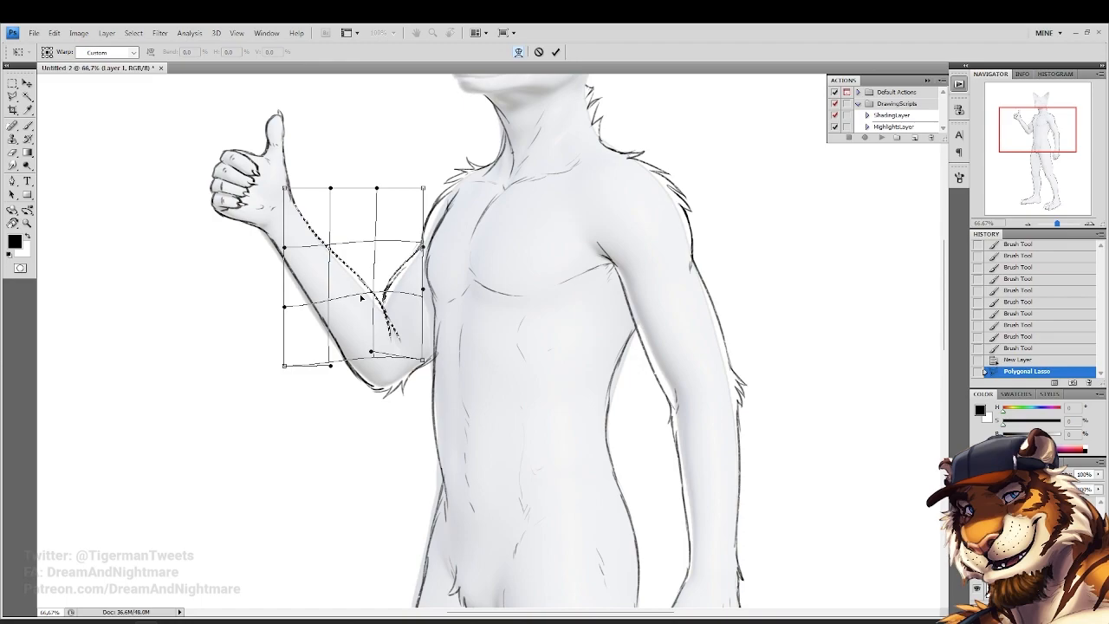
left_click_drag(381, 279, 385, 279)
left_click_drag(402, 335, 398, 335)
key("Return")
key("ctrl+d")
Erase the stray lines around the elbow of the thumbs-up arm
left_click(26, 222)
left_click_drag(359, 157, 525, 365)
left_click(13, 153)
left_click_drag(402, 375, 364, 426)
left_click_drag(388, 381, 425, 333)
mouse_move(420, 295)
left_mouse_down()
mouse_move(414, 301)
mouse_move(436, 318)
left_mouse_up()
Refine the line art around the elbow and neck with short brush strokes
left_click(29, 127)
mouse_move(513, 129)
left_mouse_down()
mouse_move(336, 373)
mouse_move(266, 429)
left_mouse_up()
mouse_move(314, 381)
left_mouse_down()
mouse_move(345, 398)
mouse_move(416, 339)
mouse_move(443, 337)
mouse_move(403, 304)
mouse_move(422, 322)
mouse_move(364, 353)
mouse_move(412, 343)
left_mouse_up()
left_click_drag(413, 344, 346, 397)
left_click_drag(476, 290, 344, 320)
left_click_drag(492, 216, 317, 359)
left_click_drag(428, 310, 467, 313)
left_click_drag(463, 309, 439, 348)
Review the line art with the render hidden, add a new group and a new layer, and show the render again
left_click(27, 224)
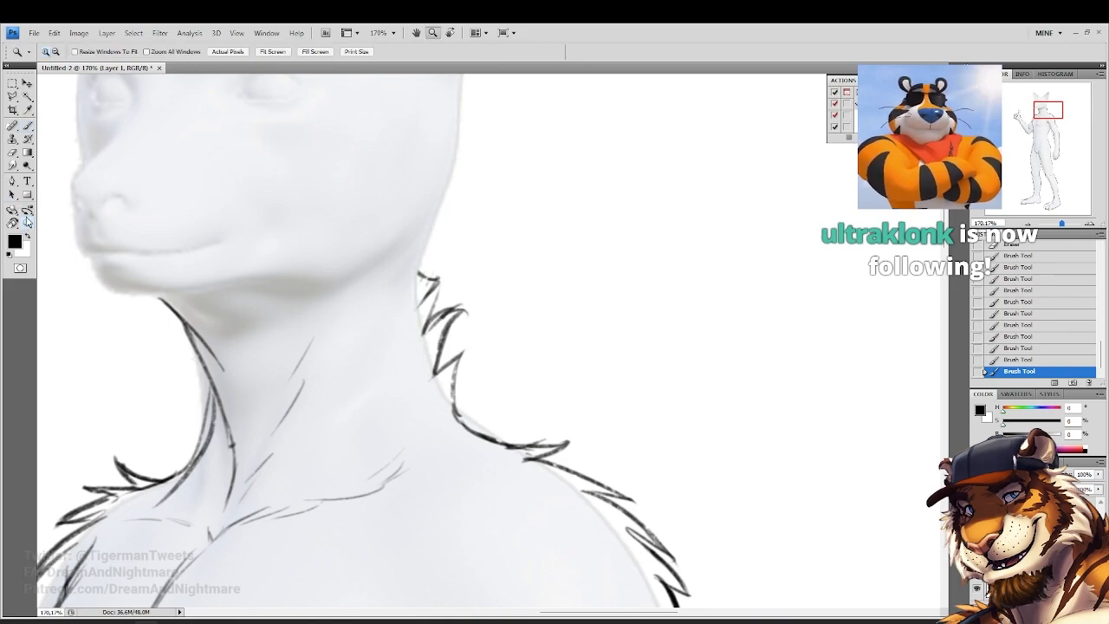
left_click(271, 52)
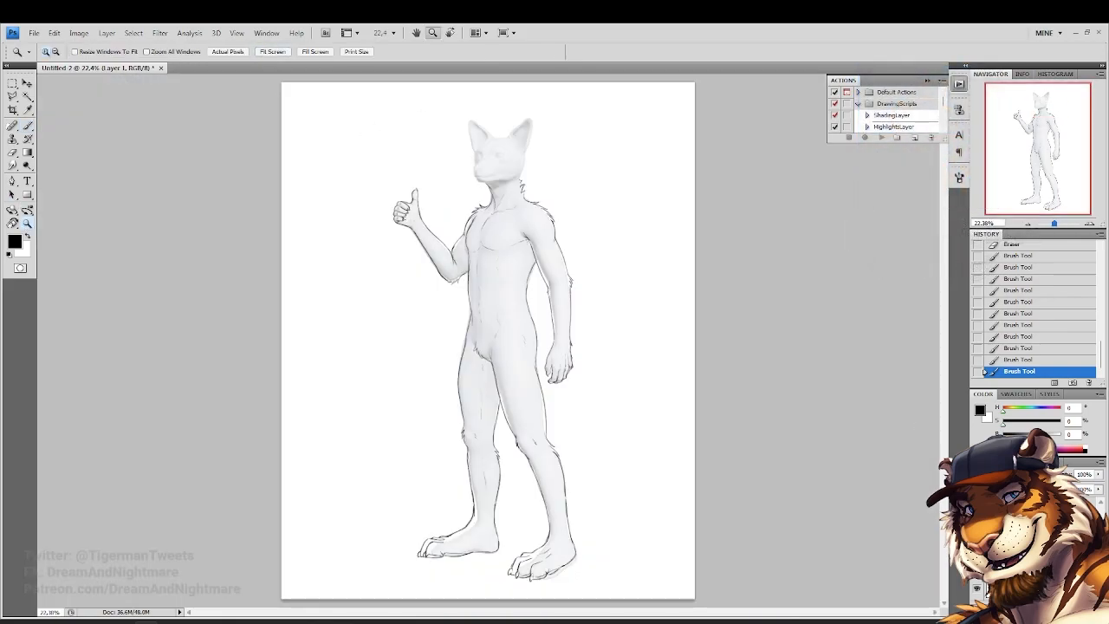
left_click(978, 569)
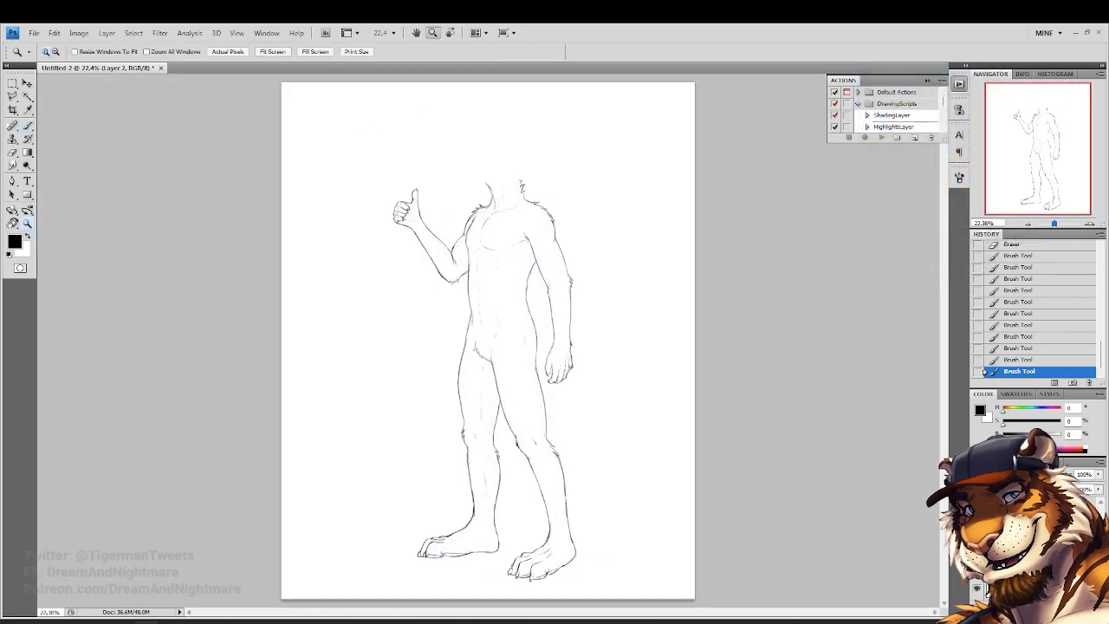
left_click(1055, 612)
left_click(1073, 612)
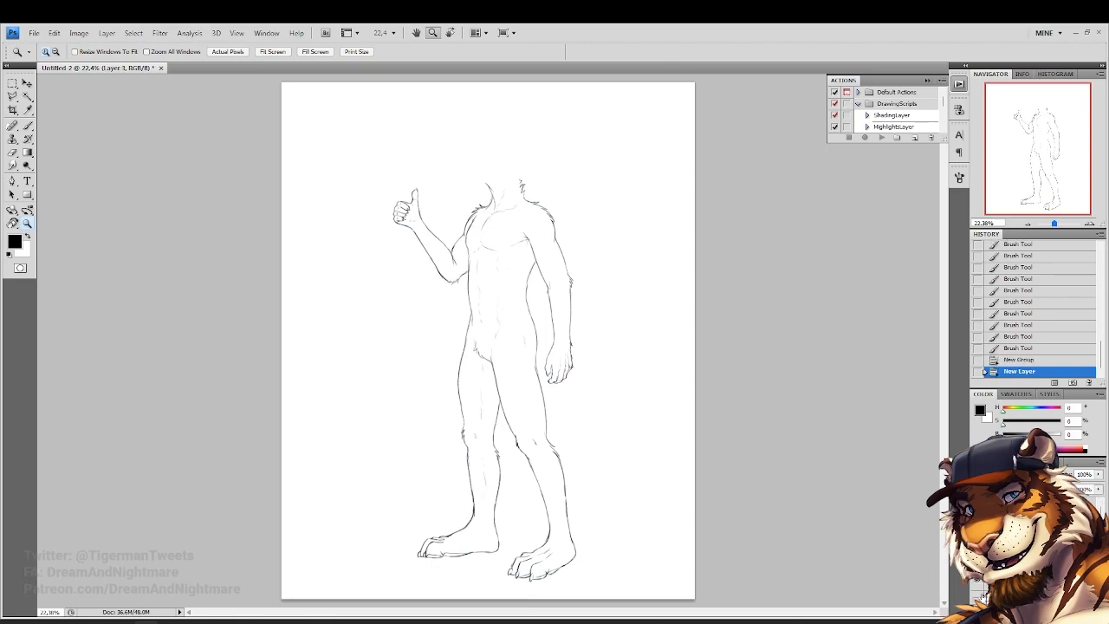
left_click(978, 600)
left_click_drag(430, 83, 656, 323)
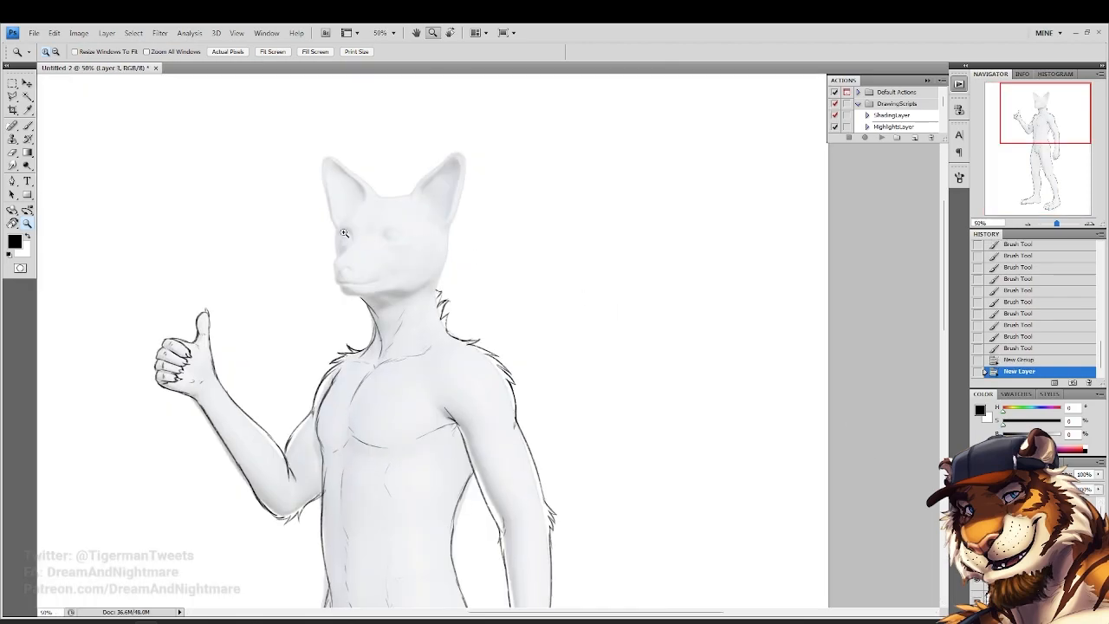
Save the document as a Photoshop file named Wolf in the Stream folder
key("ctrl+shift+s")
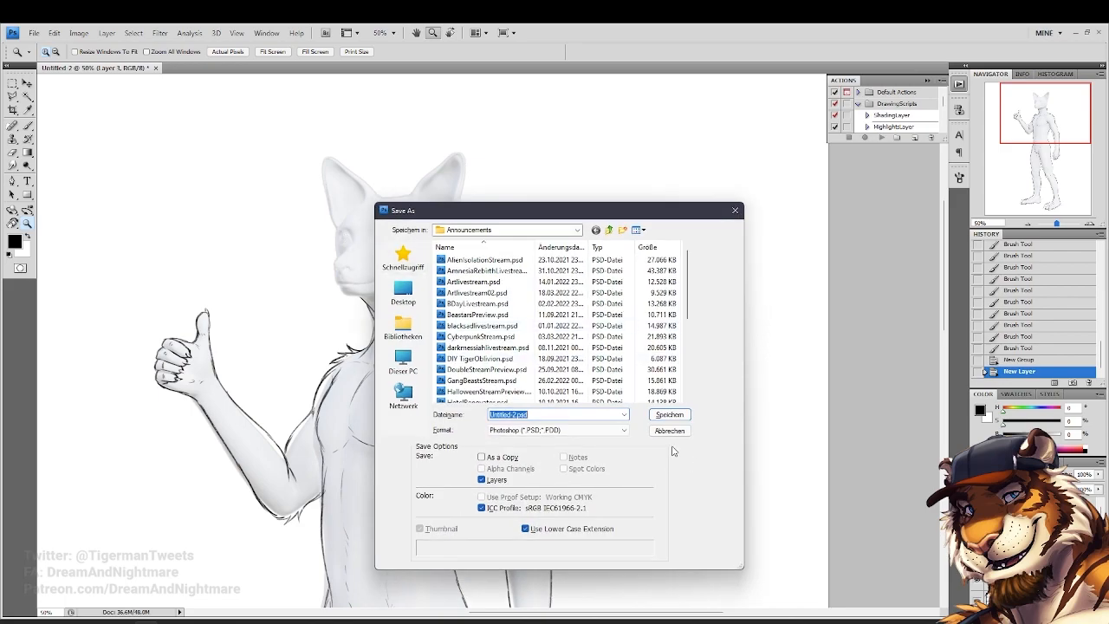
left_click(600, 230)
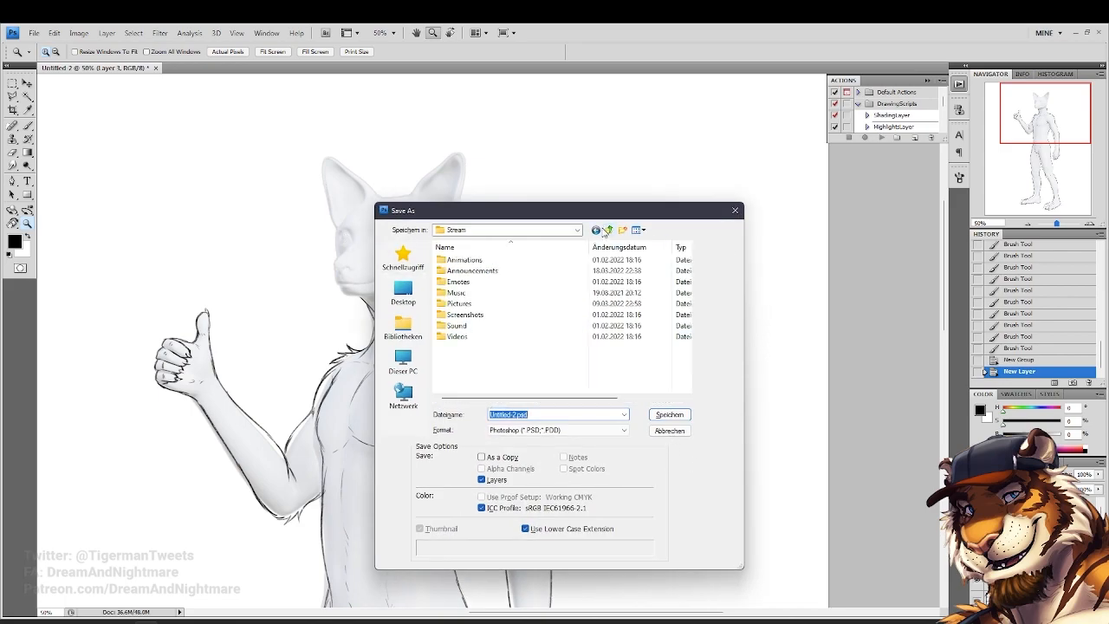
type("Wolf")
key("Return")
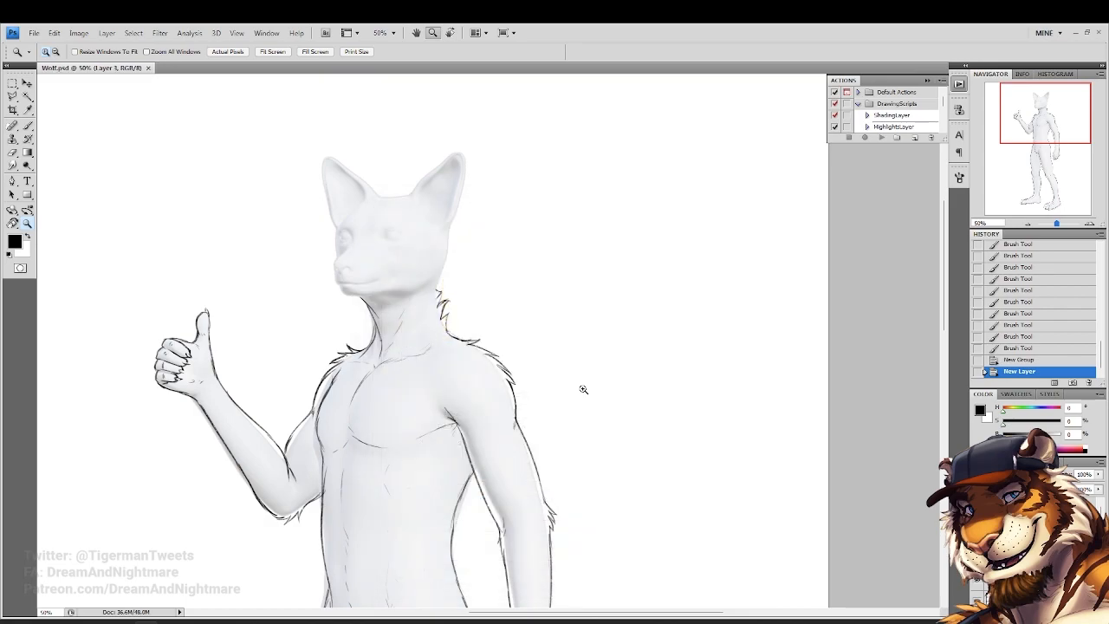
Examine the rendered head up close from ears to muzzle with the Brush tool ready
left_click(344, 214)
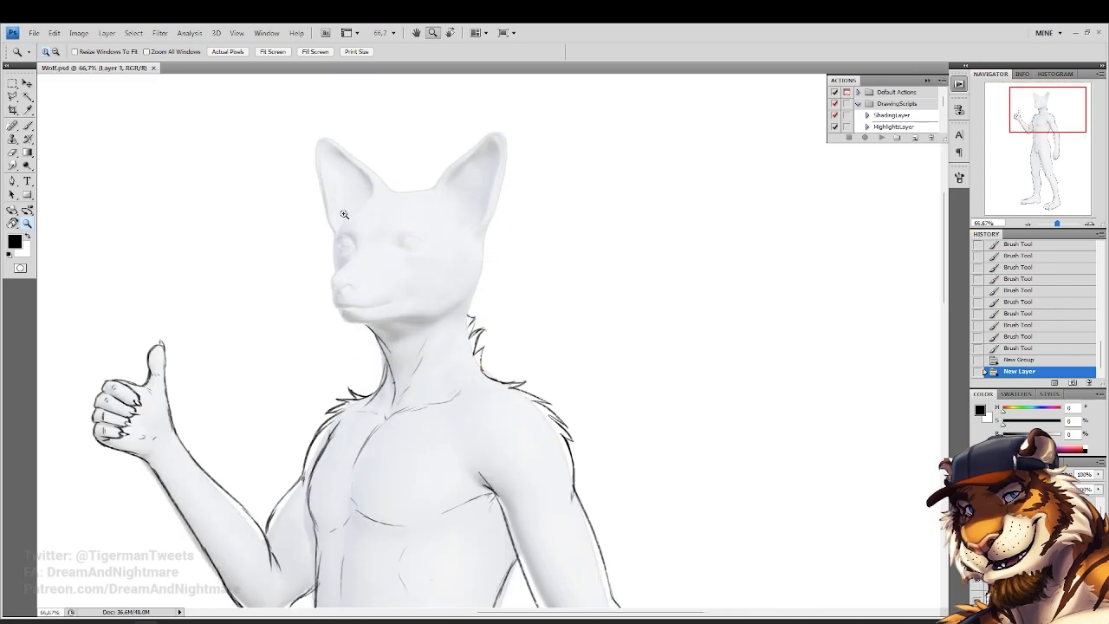
left_click_drag(349, 266, 409, 329)
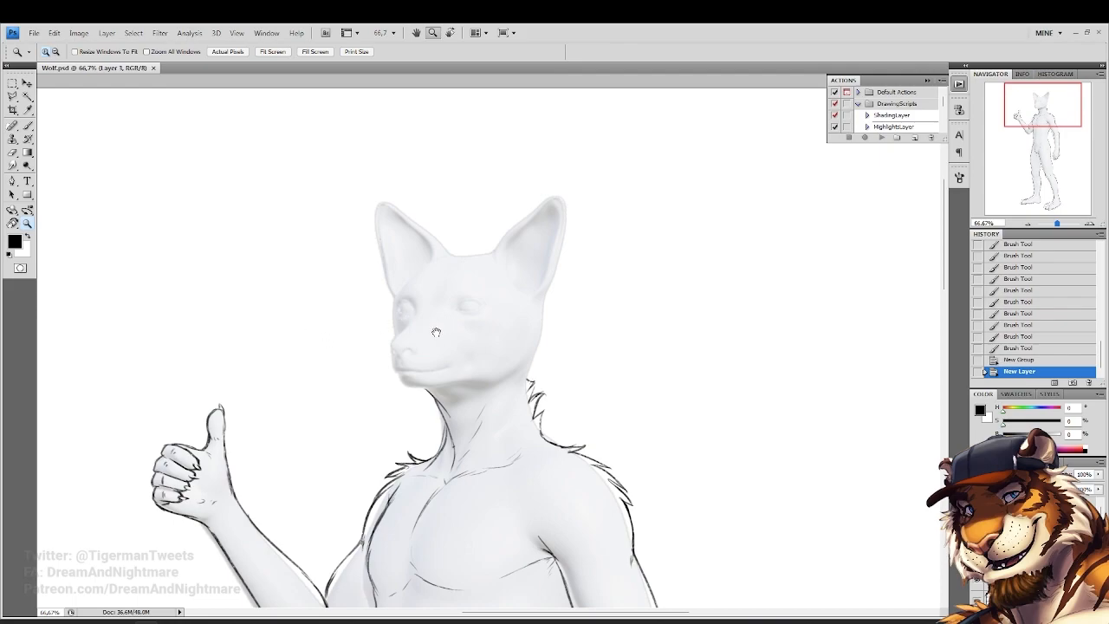
left_click_drag(406, 340, 425, 354)
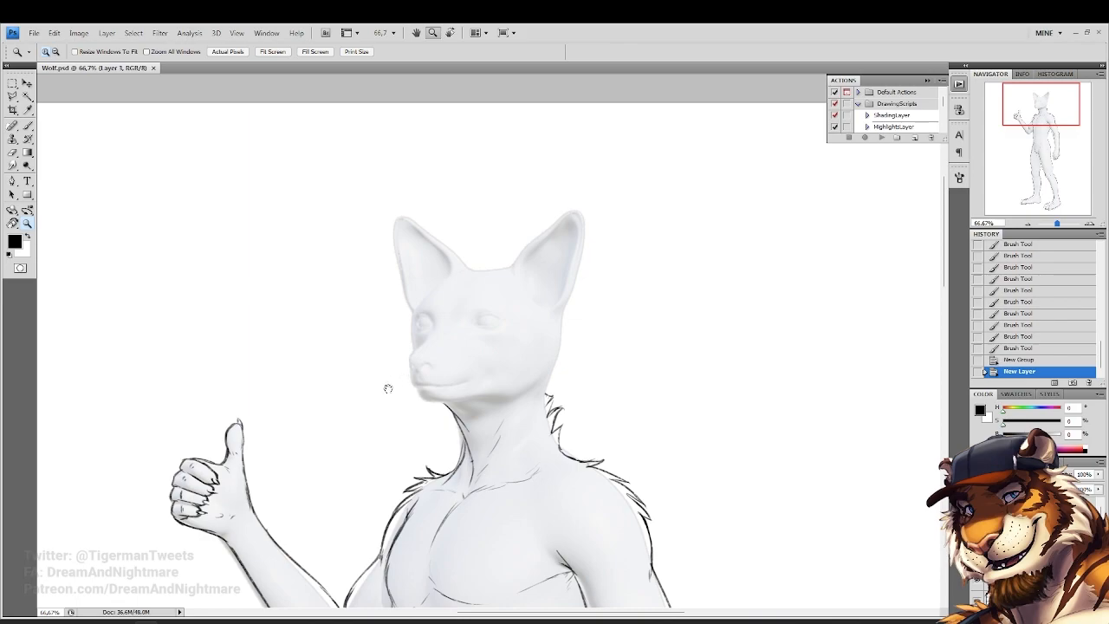
left_click_drag(406, 362, 448, 403)
left_click_drag(374, 254, 639, 456)
left_click_drag(500, 421, 430, 389)
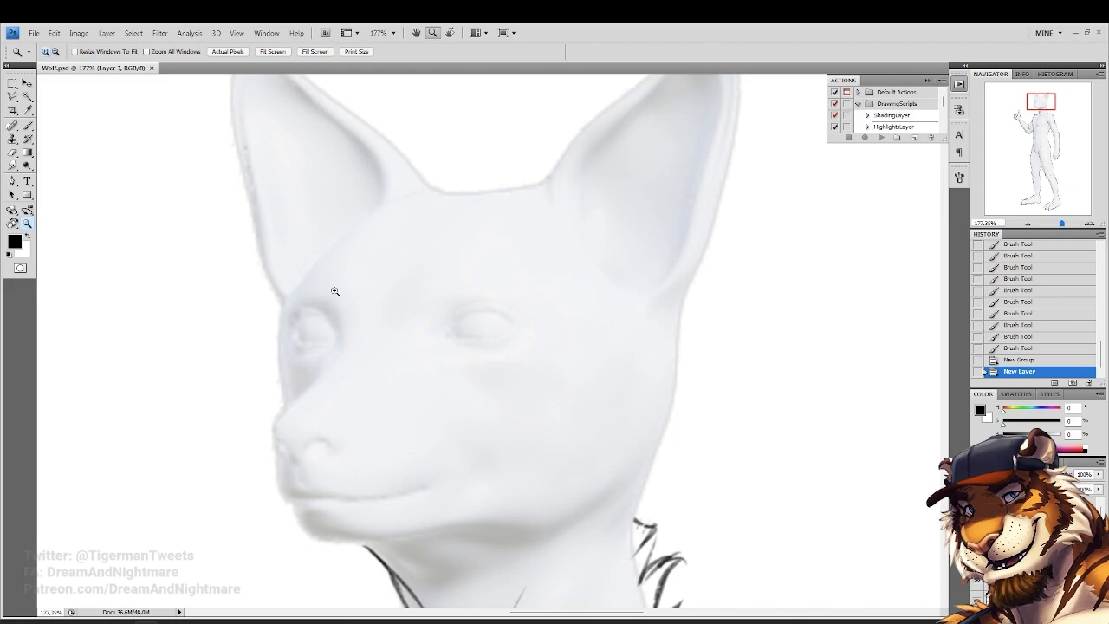
left_click_drag(331, 296, 395, 347)
left_click(27, 126)
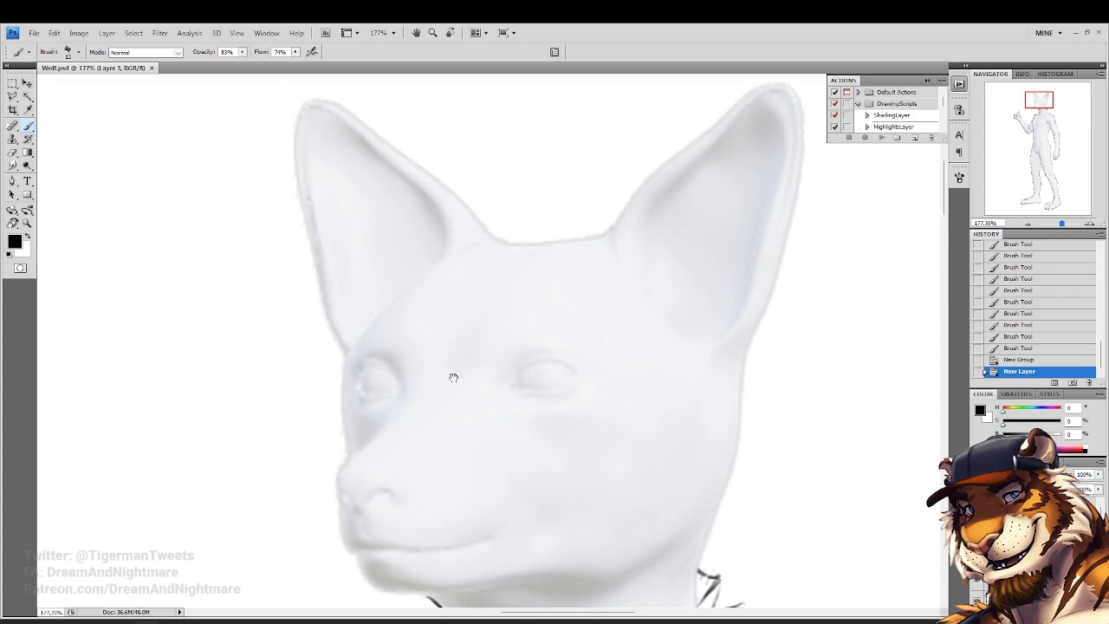
left_click_drag(524, 392, 404, 306)
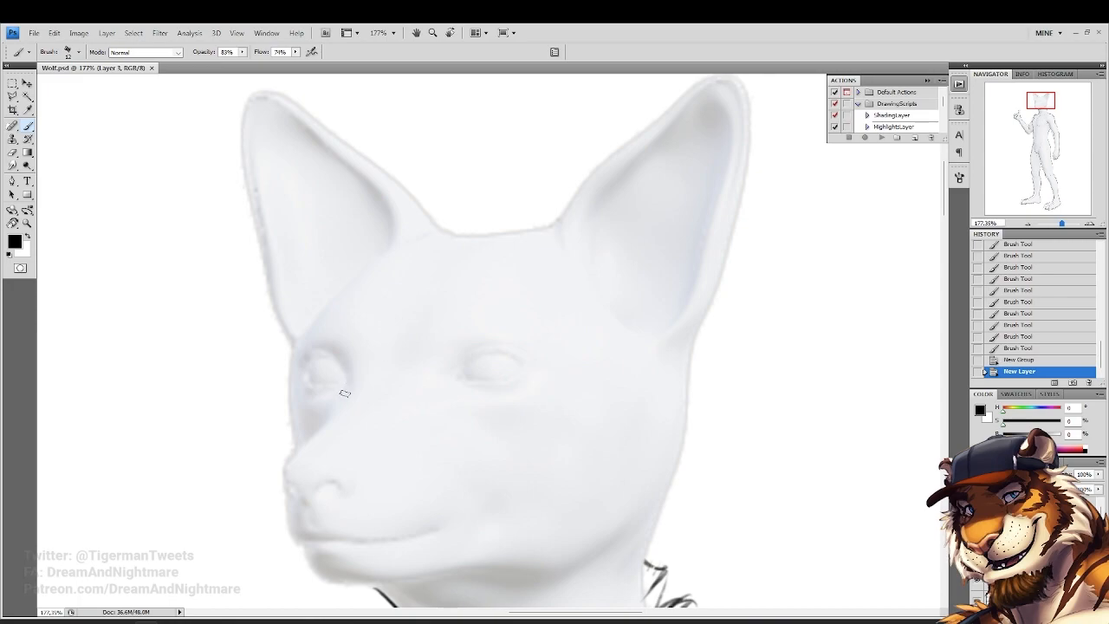
Switch to the web browser, run an image search for "wolf", and maximize the window
key("alt+Tab")
left_click(611, 123)
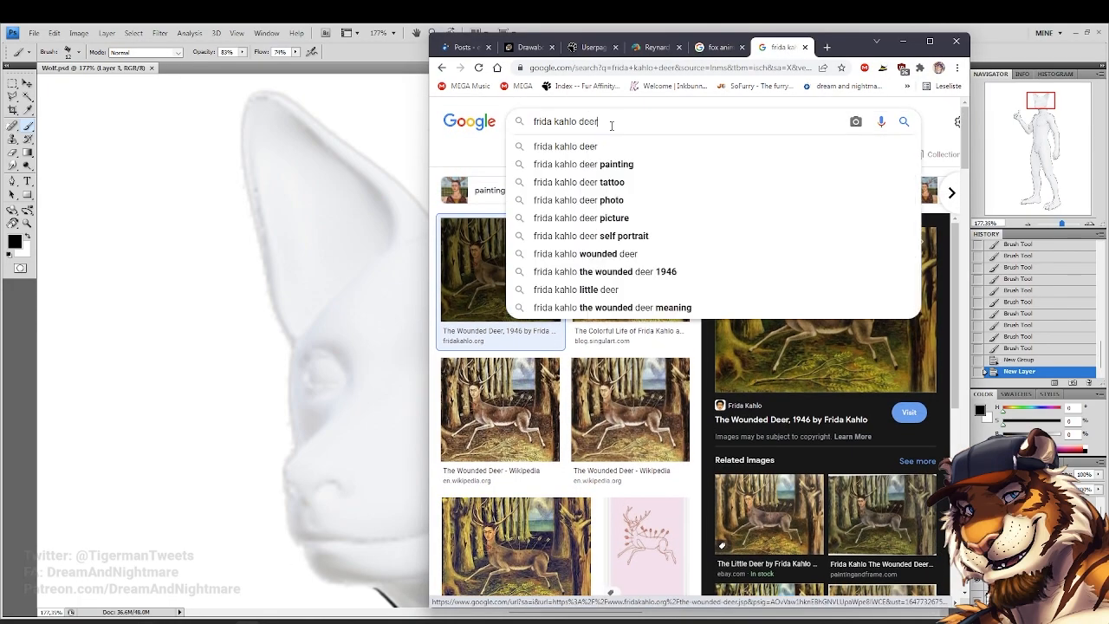
triple_click(611, 123)
type("wolf")
key("Return")
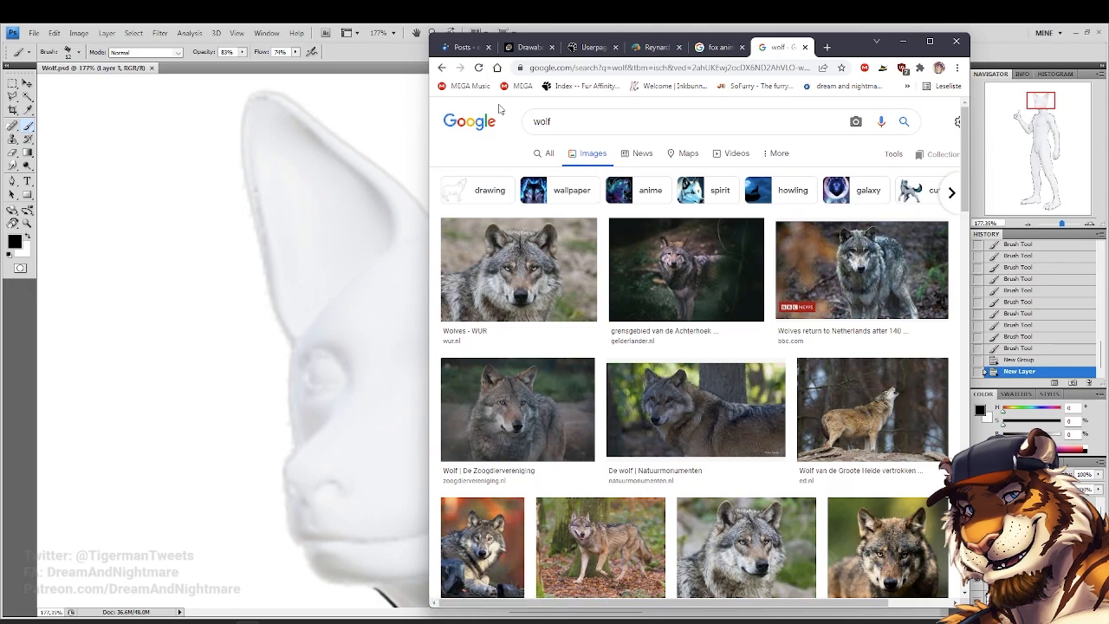
left_click(930, 41)
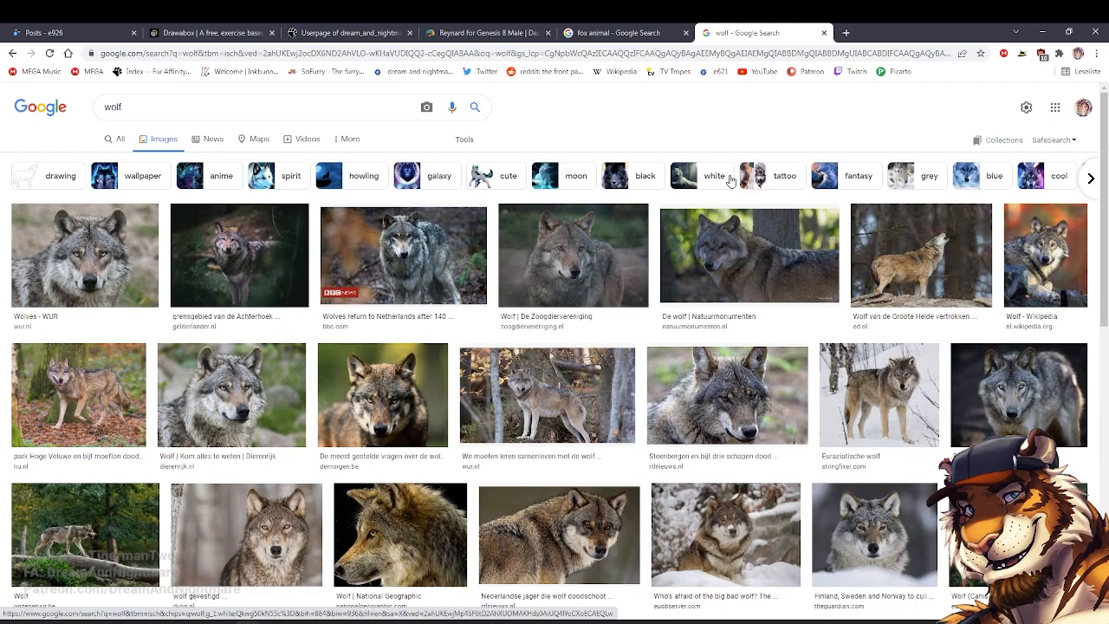
Open the Dierenrijk wolf portrait from the results and copy the image
left_click(262, 422)
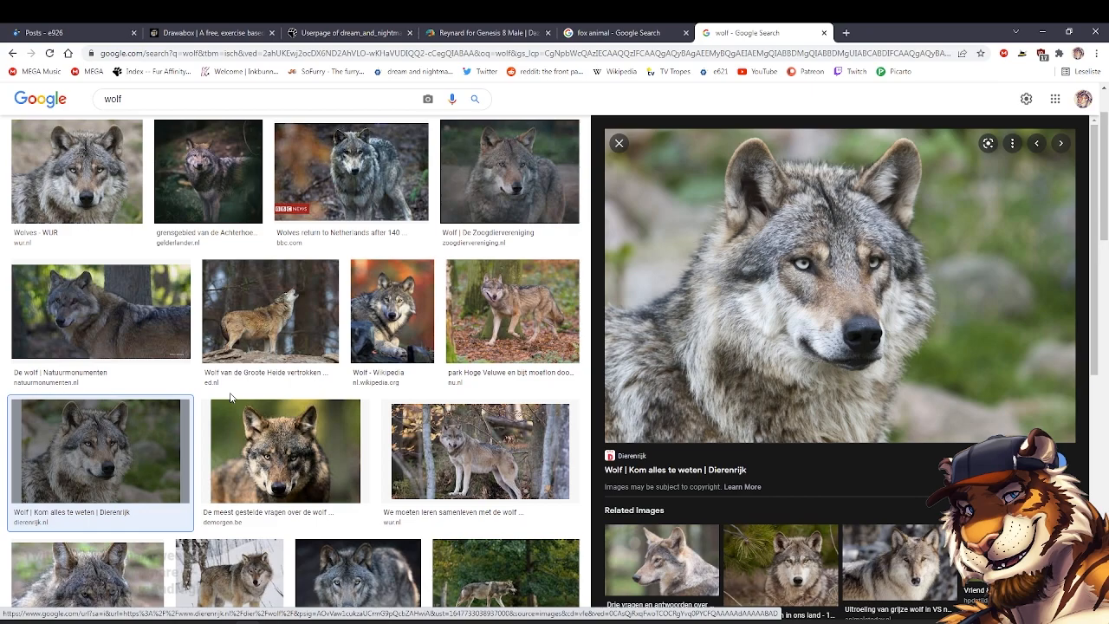
right_click(762, 312)
right_click(681, 336)
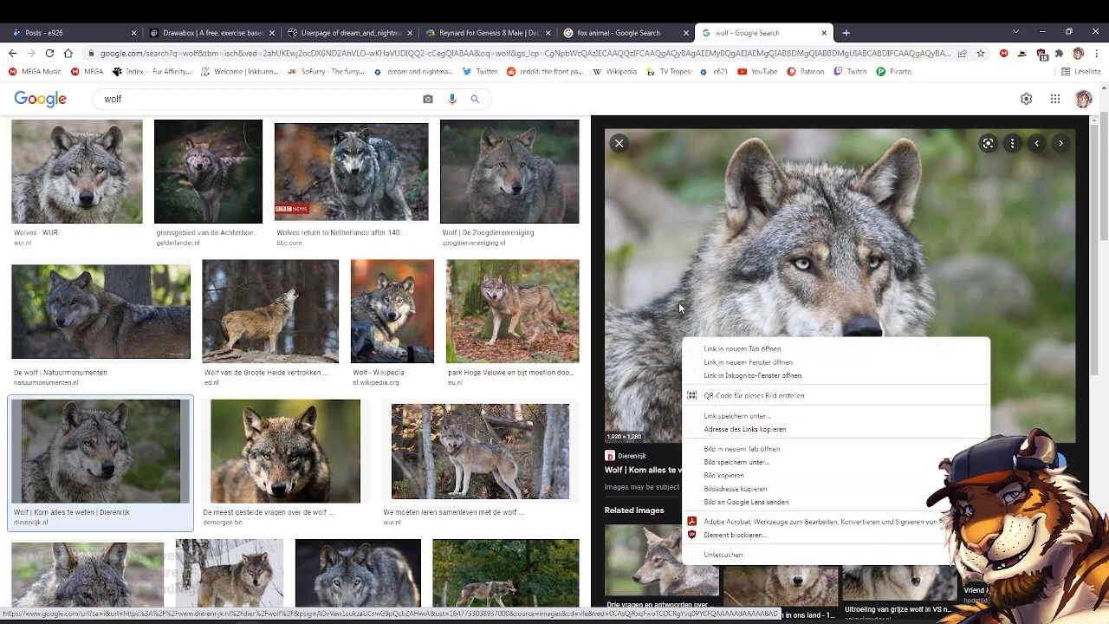
left_click(709, 477)
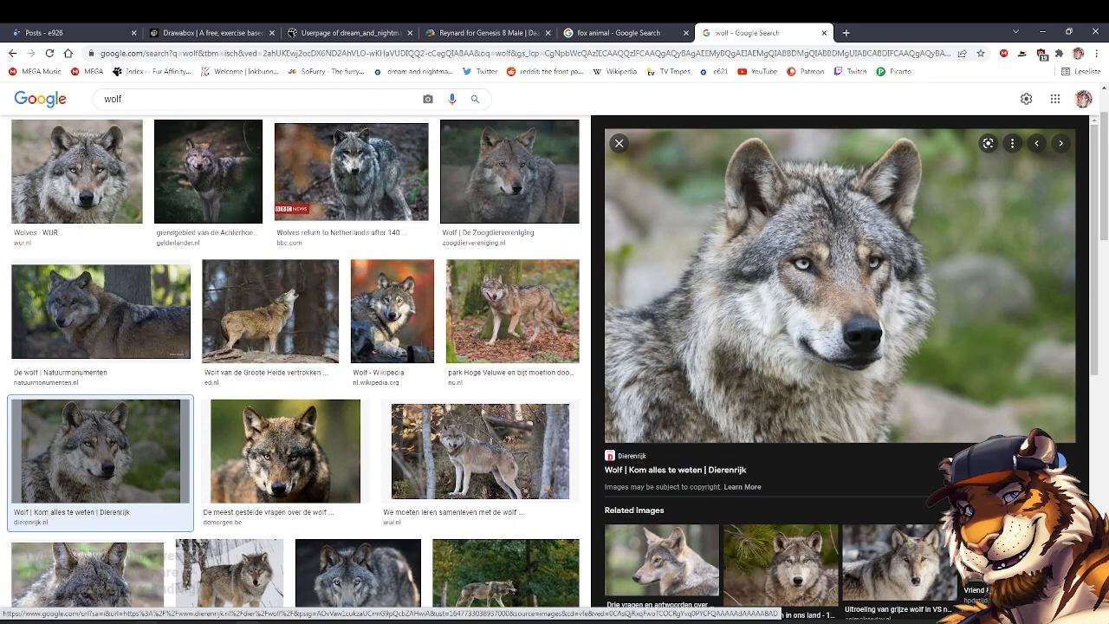
Switch to Photoshop, create a new document with the default settings, and paste the copied wolf photo into it
left_click(147, 621)
left_click(33, 32)
left_click(43, 43)
key("Return")
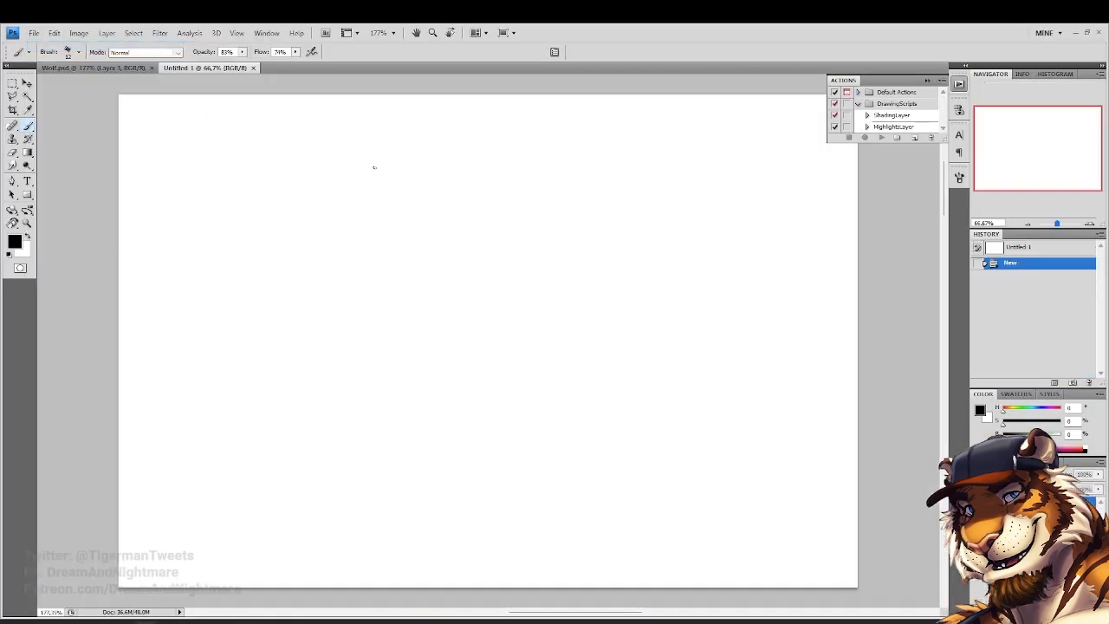
key("ctrl+v")
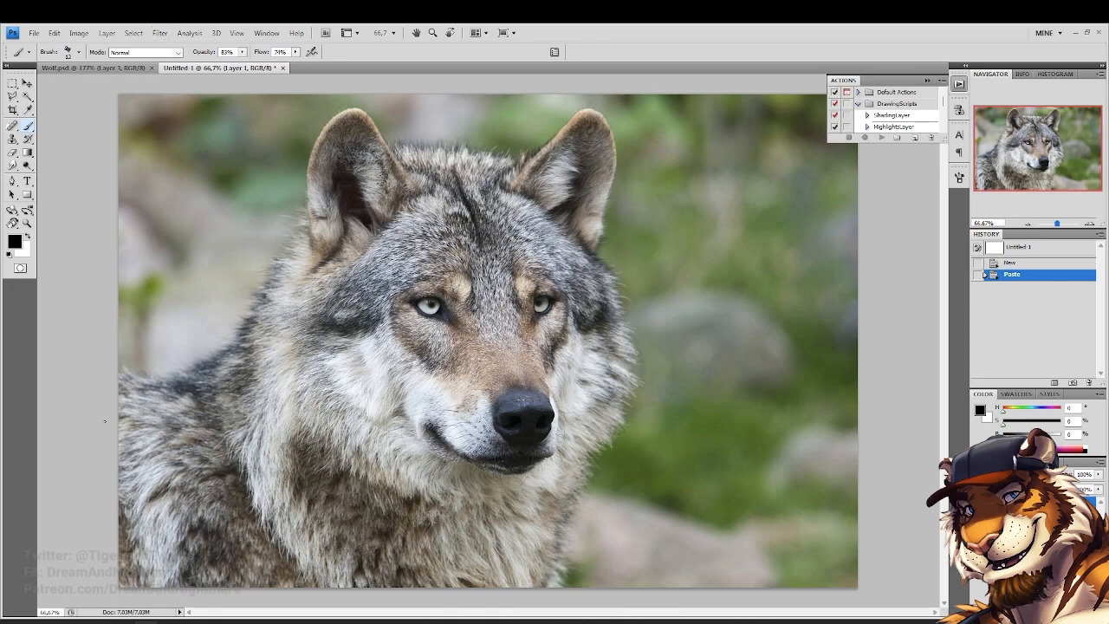
Switch to the web browser, browse the wolf image results, and open the Wetenschap.nu side view from the related images
key("alt+Tab")
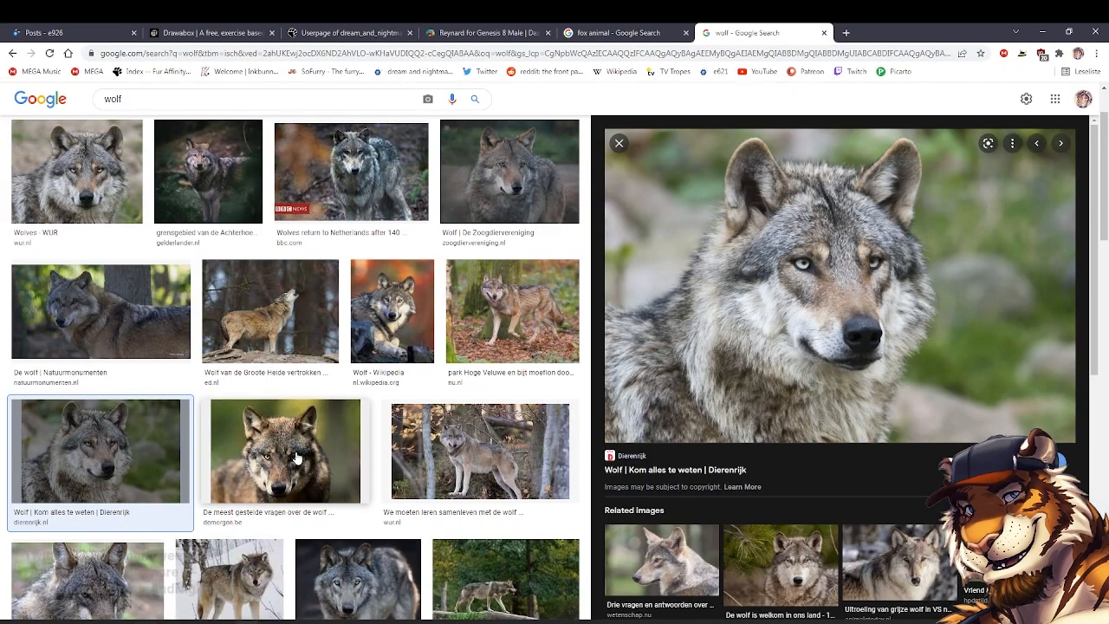
scroll(445, 433, "down", 1)
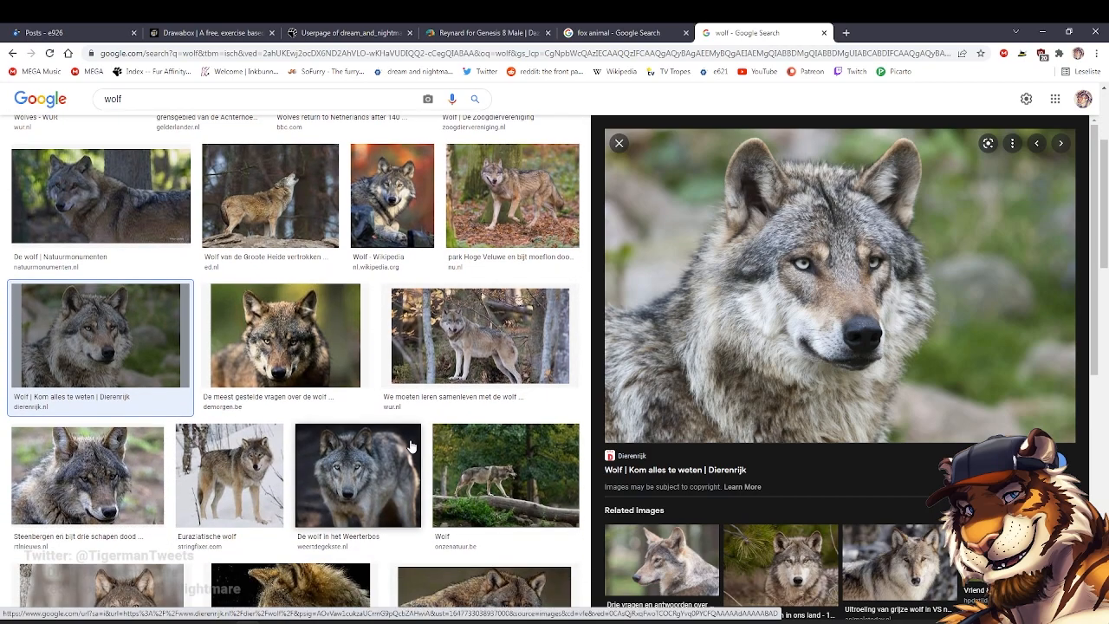
scroll(414, 444, "down", 2)
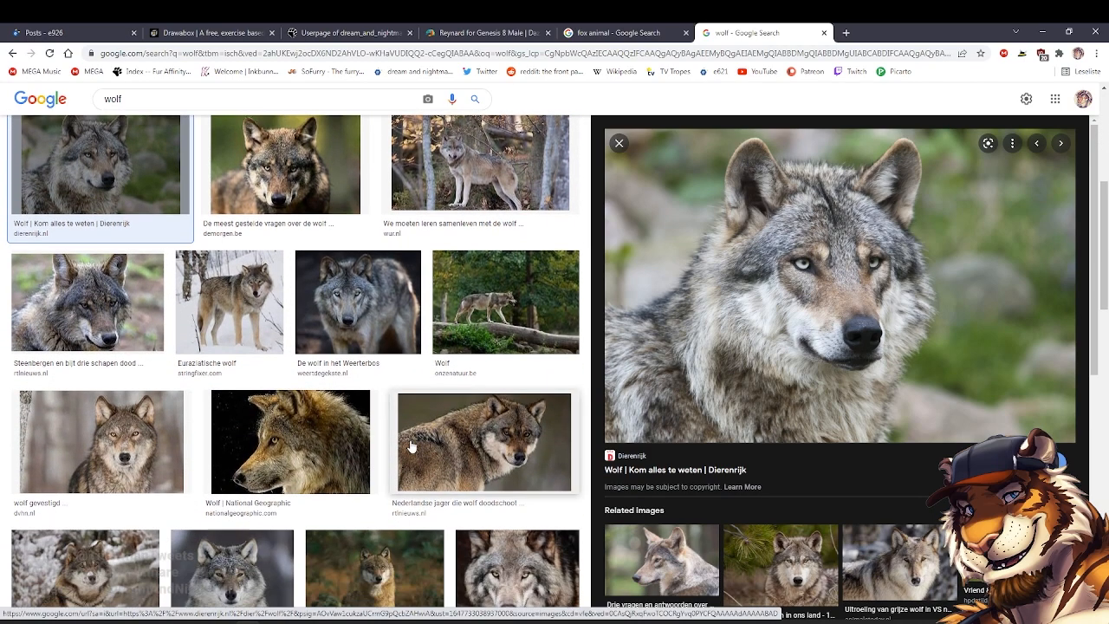
scroll(410, 439, "down", 1)
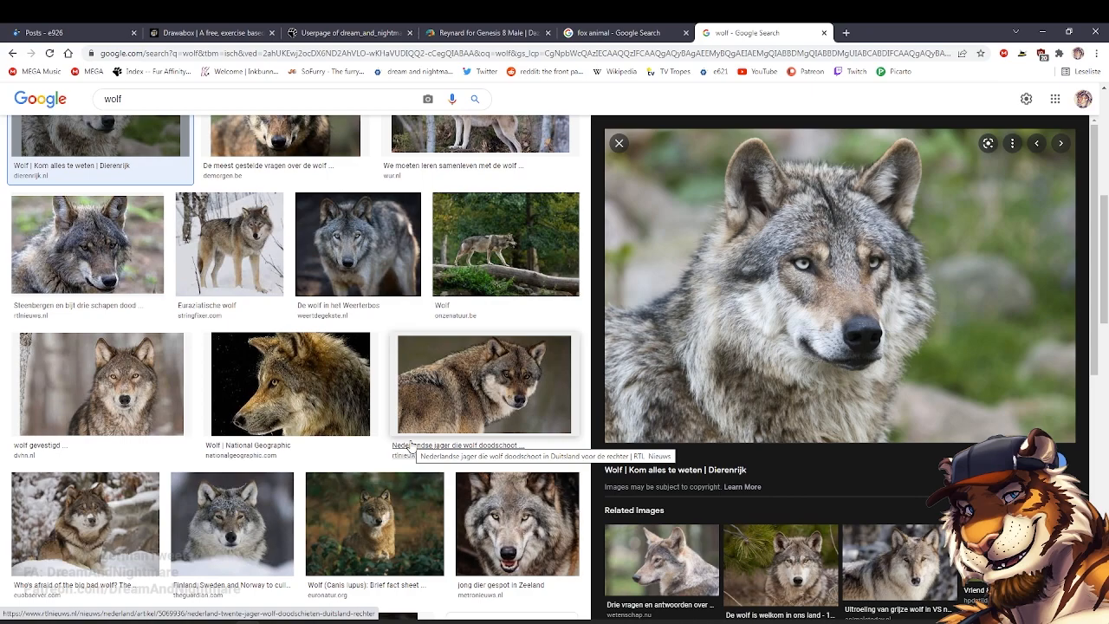
scroll(411, 446, "down", 1)
scroll(412, 446, "down", 1)
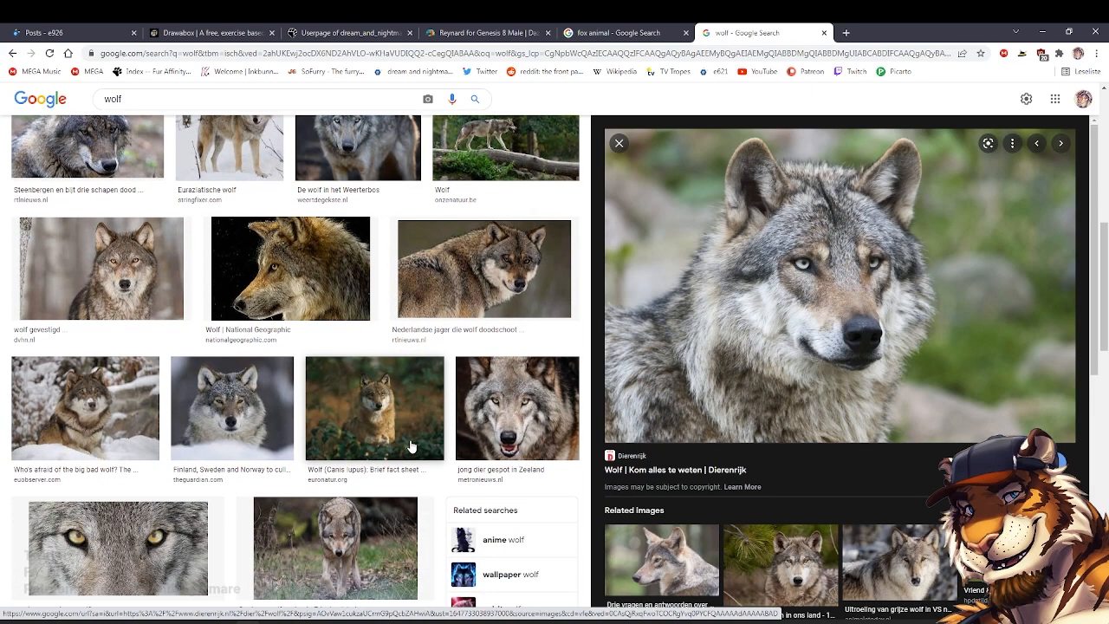
left_click(662, 546)
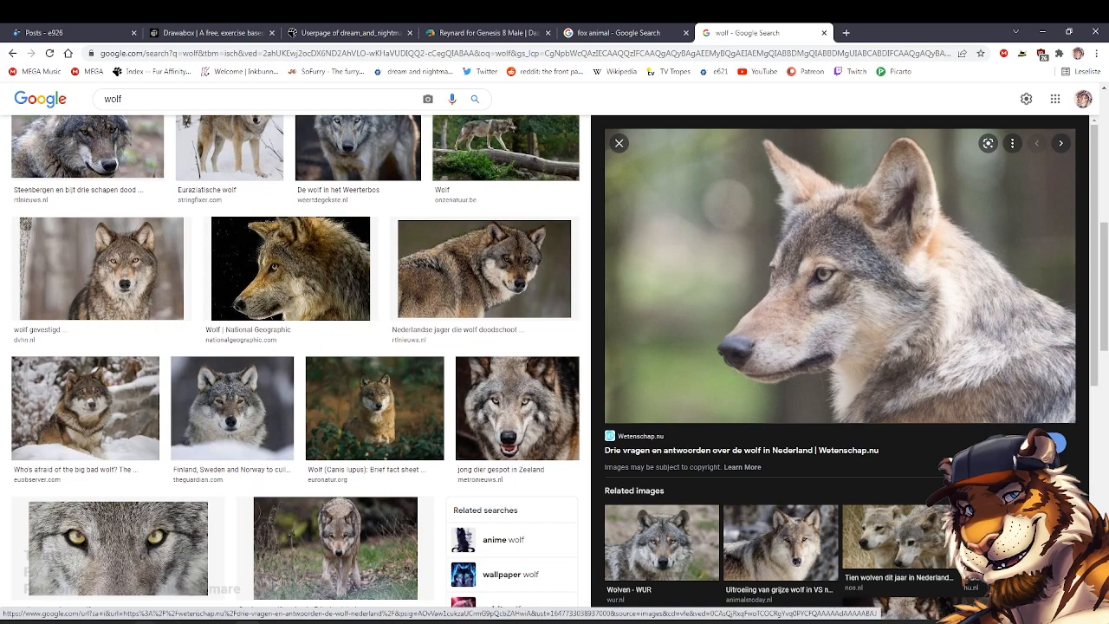
Return to Photoshop, flip the wolf photo canvas horizontally, and add a new empty layer above it
left_click(148, 617)
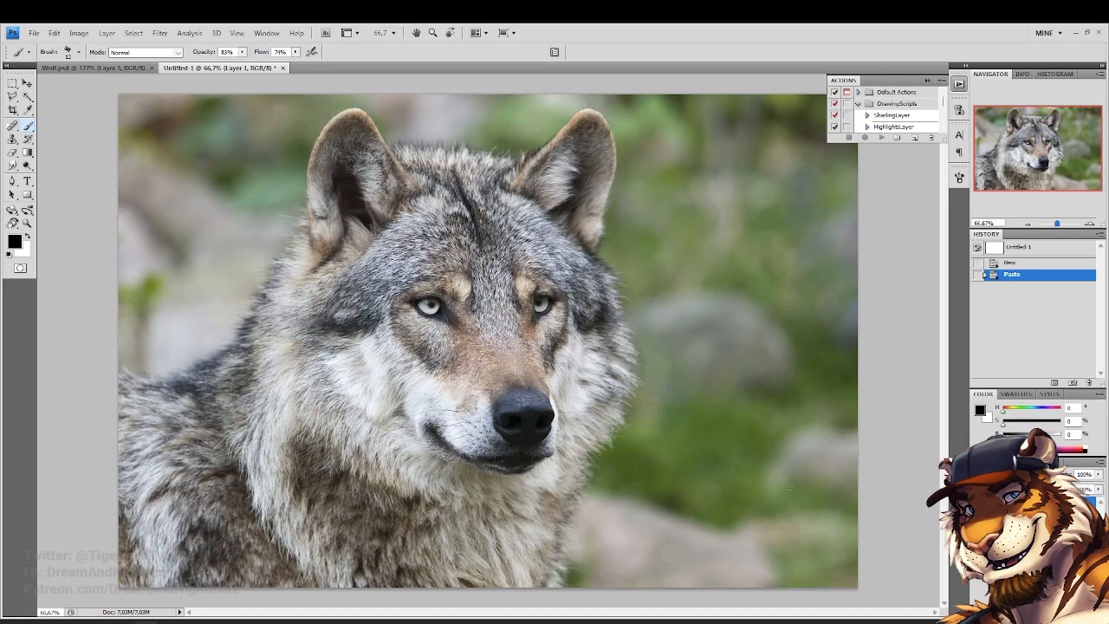
left_click(78, 32)
mouse_move(120, 139)
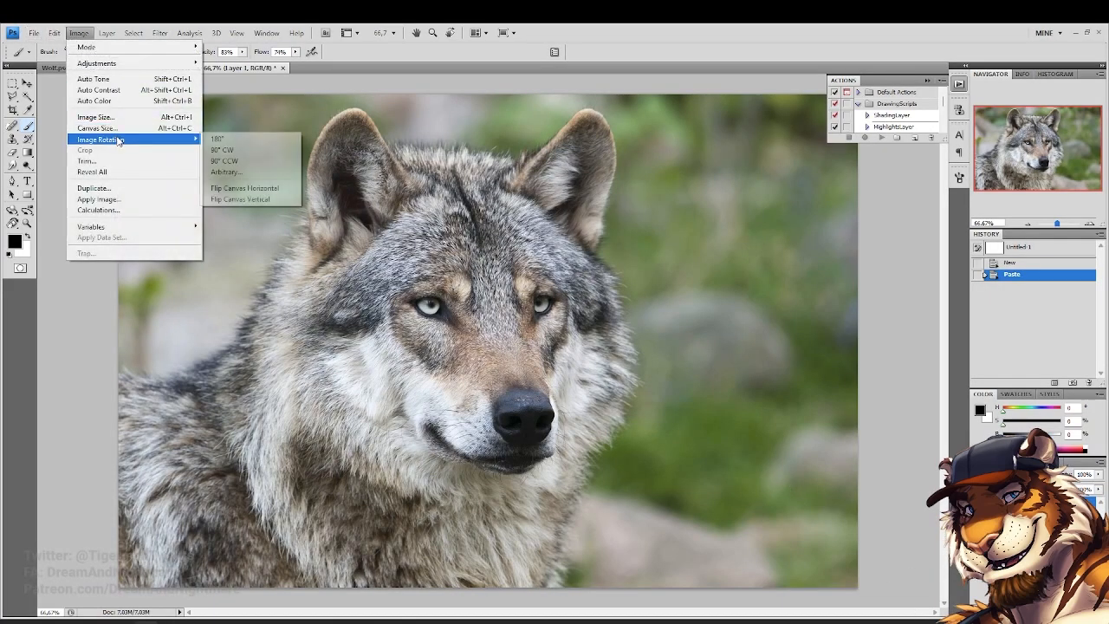
left_click(247, 188)
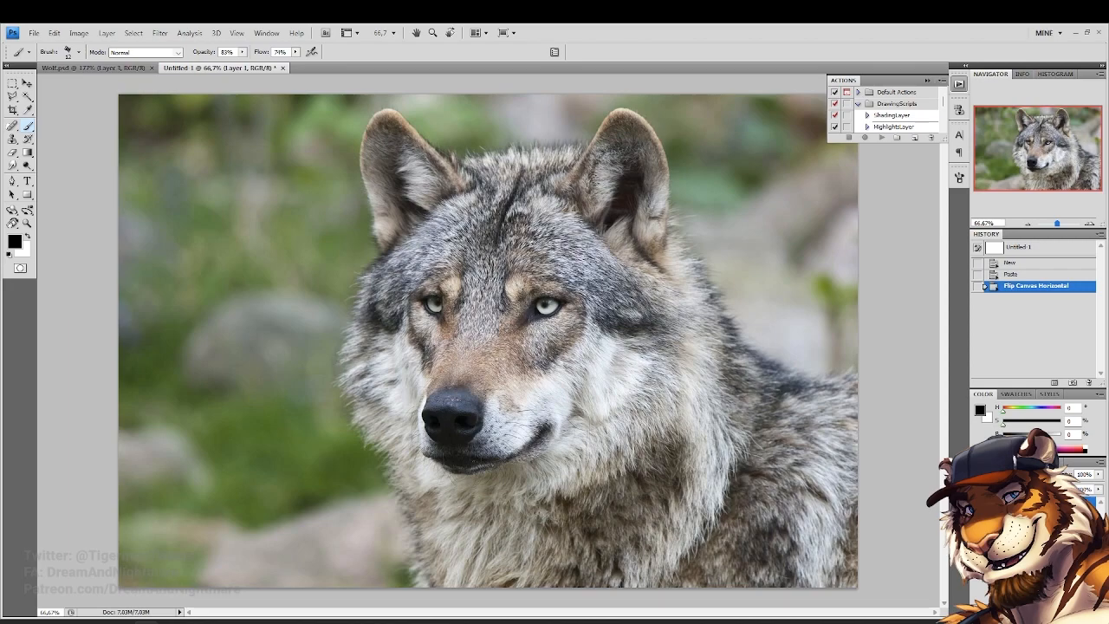
key("ctrl+shift+alt+n")
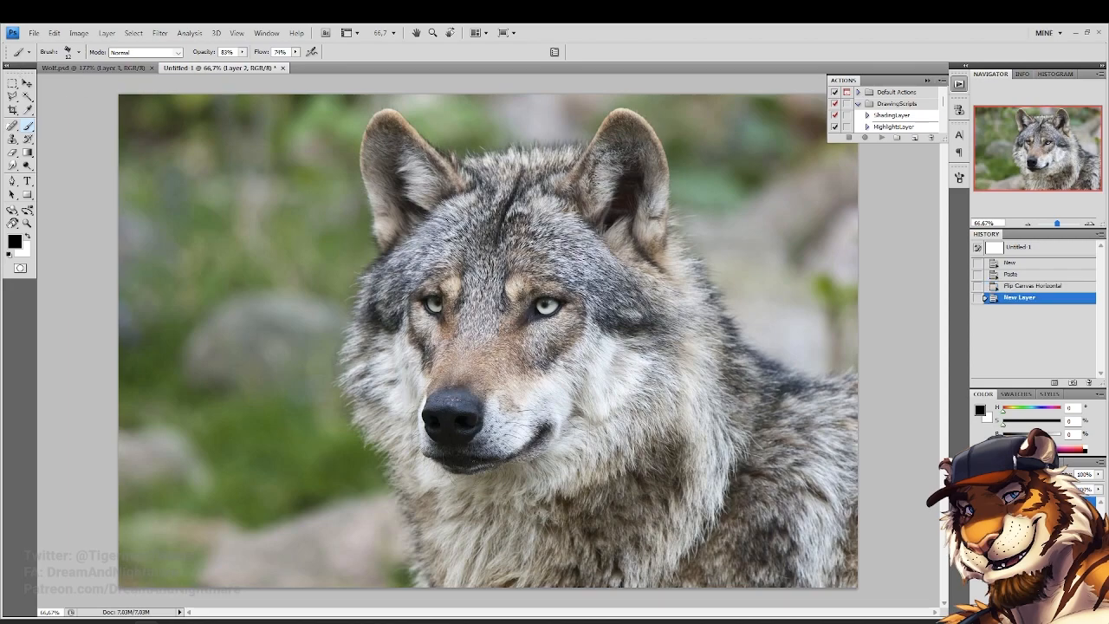
Choose a brush and trace the outlines and pupils of both wolf eyes in black on the new layer
right_click(554, 299)
left_click(537, 304)
mouse_move(530, 303)
left_mouse_down()
mouse_move(573, 302)
mouse_move(581, 322)
left_mouse_up()
left_click_drag(526, 314, 536, 321)
left_click_drag(425, 299, 445, 316)
left_click_drag(414, 297, 443, 319)
left_click_drag(431, 309, 443, 319)
left_click(434, 312)
left_click(438, 310)
Trace the wolf's nose, mouth and chin, and outline both sides of the muzzle bridge up to the eyes
mouse_move(433, 391)
left_mouse_down()
mouse_move(468, 411)
mouse_move(442, 437)
mouse_move(481, 422)
mouse_move(429, 425)
mouse_move(420, 449)
mouse_move(446, 458)
mouse_move(496, 459)
mouse_move(550, 428)
mouse_move(477, 477)
mouse_move(435, 461)
left_mouse_up()
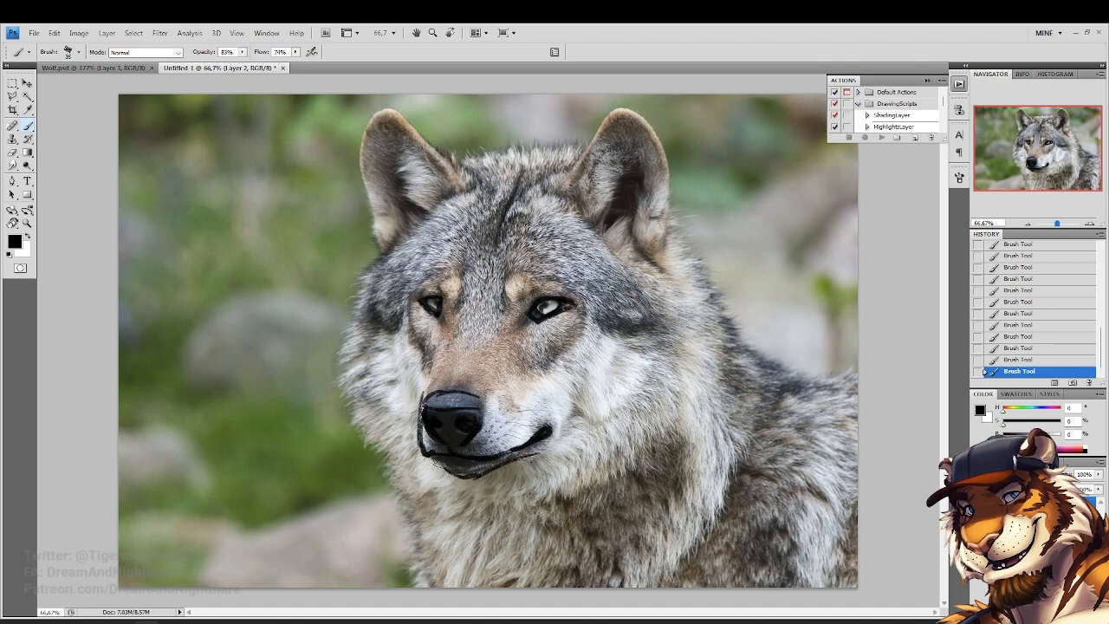
left_click_drag(551, 445, 492, 468)
mouse_move(460, 314)
left_mouse_down()
mouse_move(423, 390)
mouse_move(460, 317)
mouse_move(514, 348)
mouse_move(486, 389)
left_mouse_up()
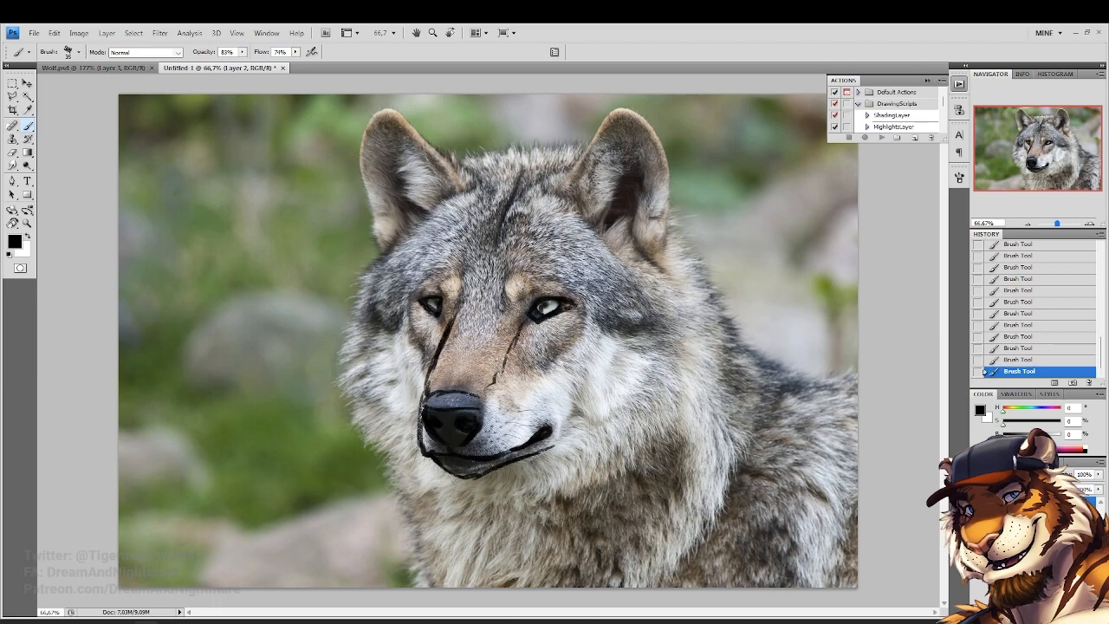
Outline both wolf ears and draw a jagged fur line across the top of the head between them
mouse_move(555, 198)
left_mouse_down()
mouse_move(629, 275)
mouse_move(667, 154)
mouse_move(655, 130)
mouse_move(612, 114)
mouse_move(564, 185)
left_mouse_up()
mouse_move(452, 189)
left_mouse_down()
mouse_move(394, 235)
mouse_move(432, 153)
mouse_move(381, 114)
mouse_move(367, 156)
mouse_move(387, 242)
left_mouse_up()
left_click_drag(369, 131, 391, 114)
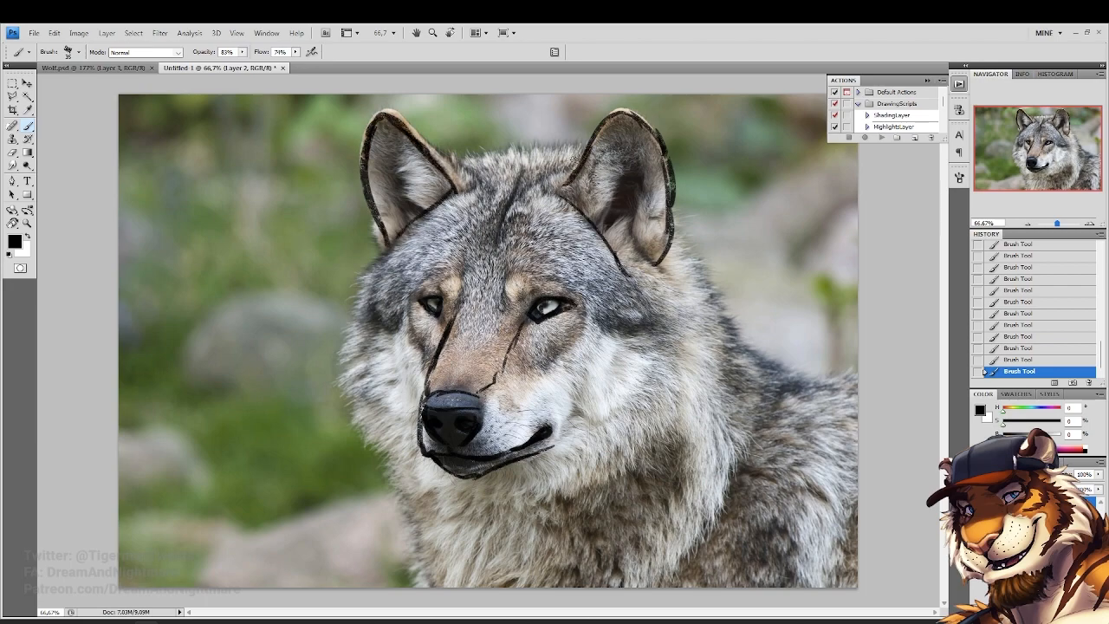
mouse_move(577, 151)
left_mouse_down()
mouse_move(489, 139)
mouse_move(480, 156)
mouse_move(444, 161)
left_mouse_up()
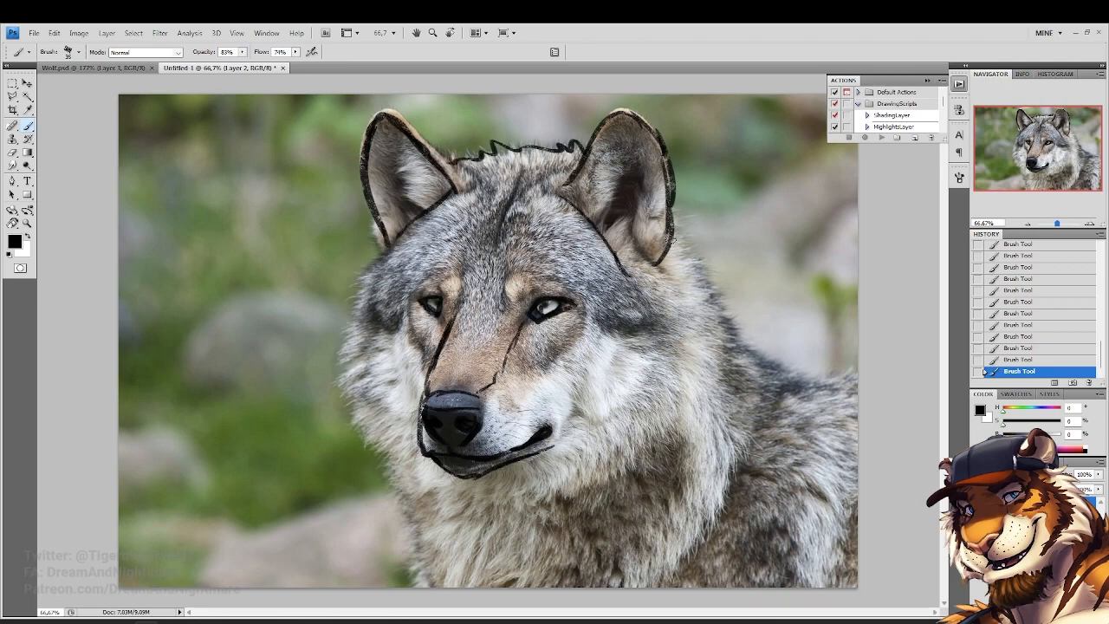
Draw the jagged cheek fur on both sides of the head, the jawline, and the contour marks beneath the eyes
mouse_move(672, 241)
left_mouse_down()
mouse_move(721, 334)
mouse_move(705, 408)
left_mouse_up()
mouse_move(658, 307)
left_mouse_down()
mouse_move(684, 398)
mouse_move(641, 423)
mouse_move(559, 433)
left_mouse_up()
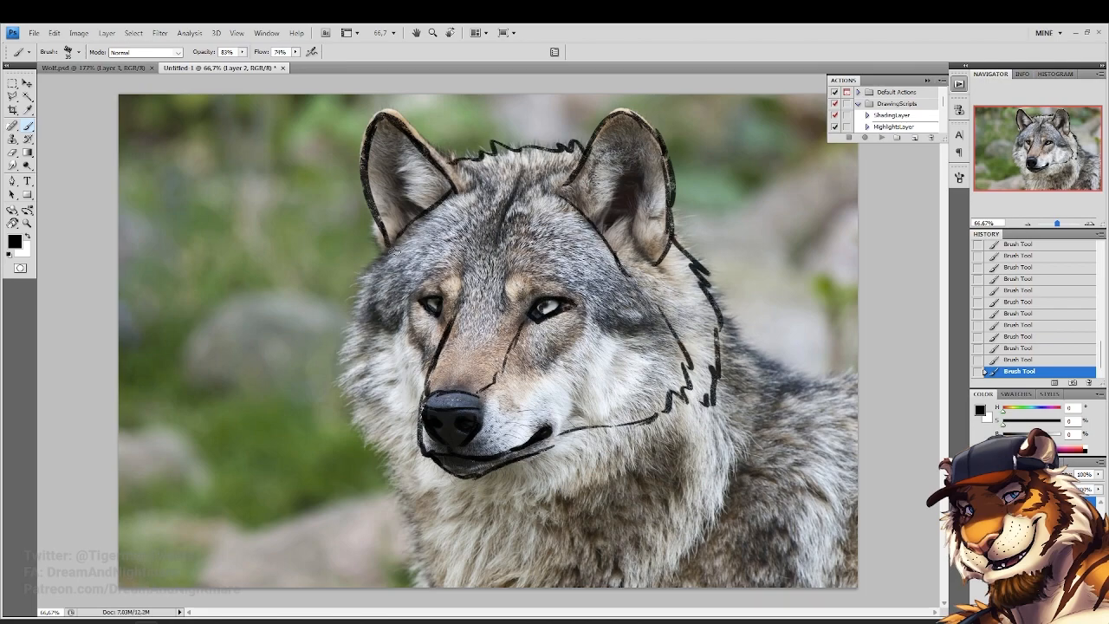
mouse_move(387, 253)
left_mouse_down()
mouse_move(353, 316)
mouse_move(344, 359)
mouse_move(363, 420)
mouse_move(418, 463)
left_mouse_up()
left_click_drag(395, 316, 411, 401)
left_click_drag(593, 323, 580, 387)
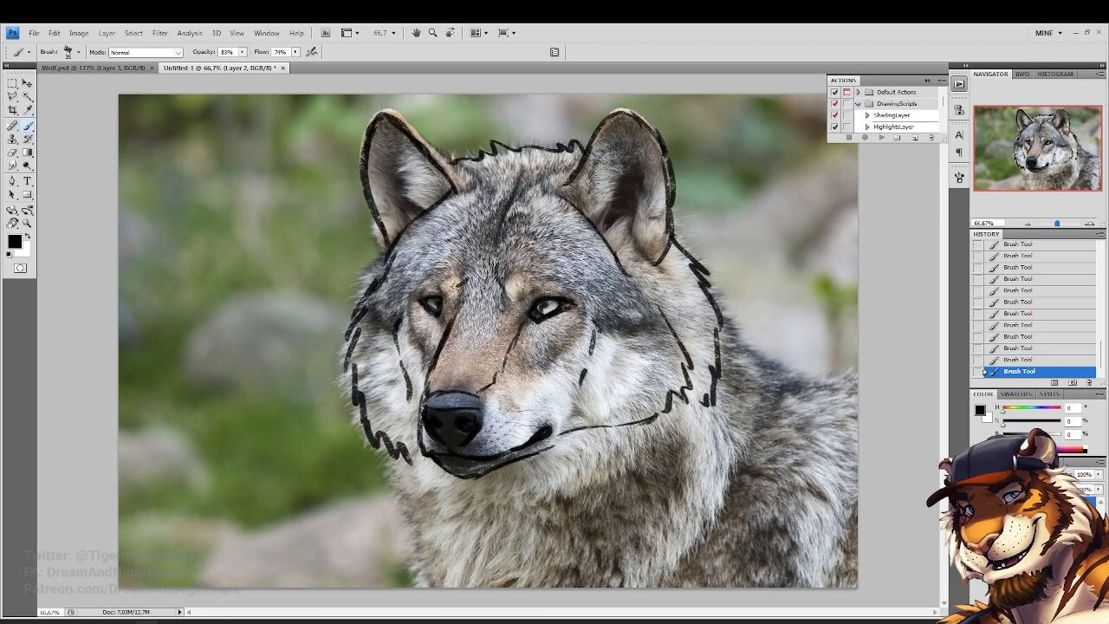
Hide the wolf photo layer and add a short brow stroke above the far eye
left_click(979, 526)
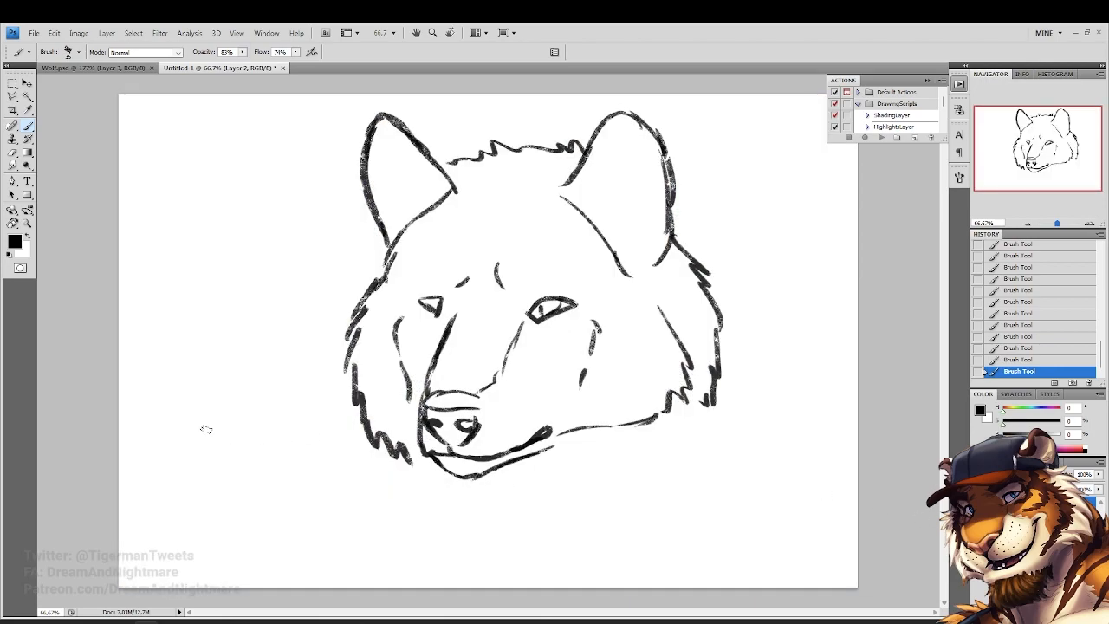
left_click_drag(446, 256, 448, 268)
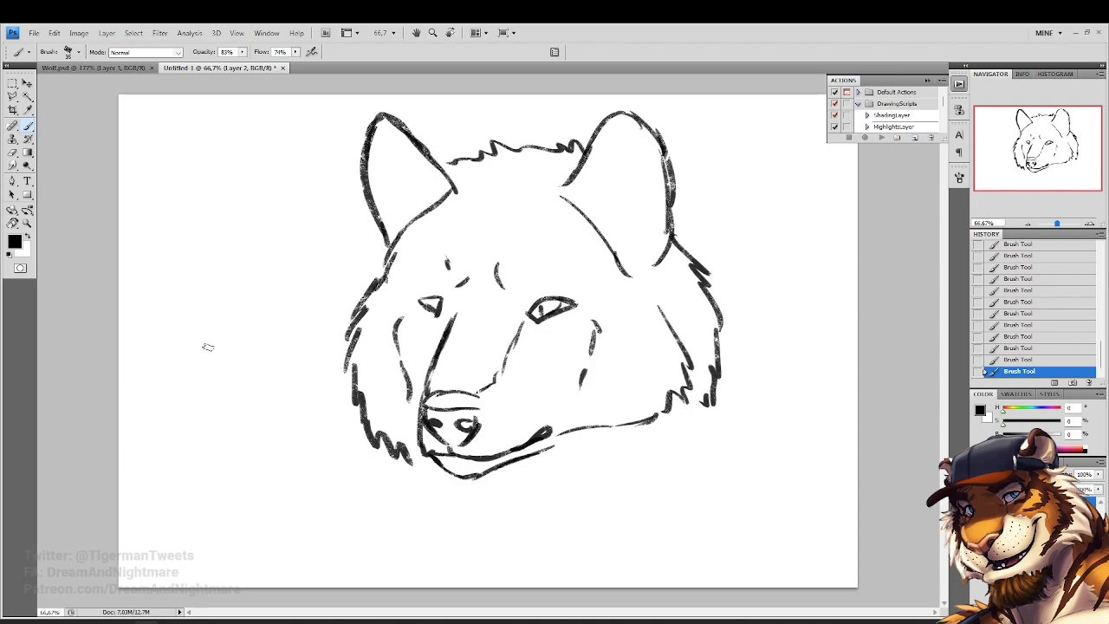
Flip the canvas horizontally to check the head sketch in mirror view, and restore the original orientation
left_click(78, 33)
mouse_move(130, 139)
left_click(247, 188)
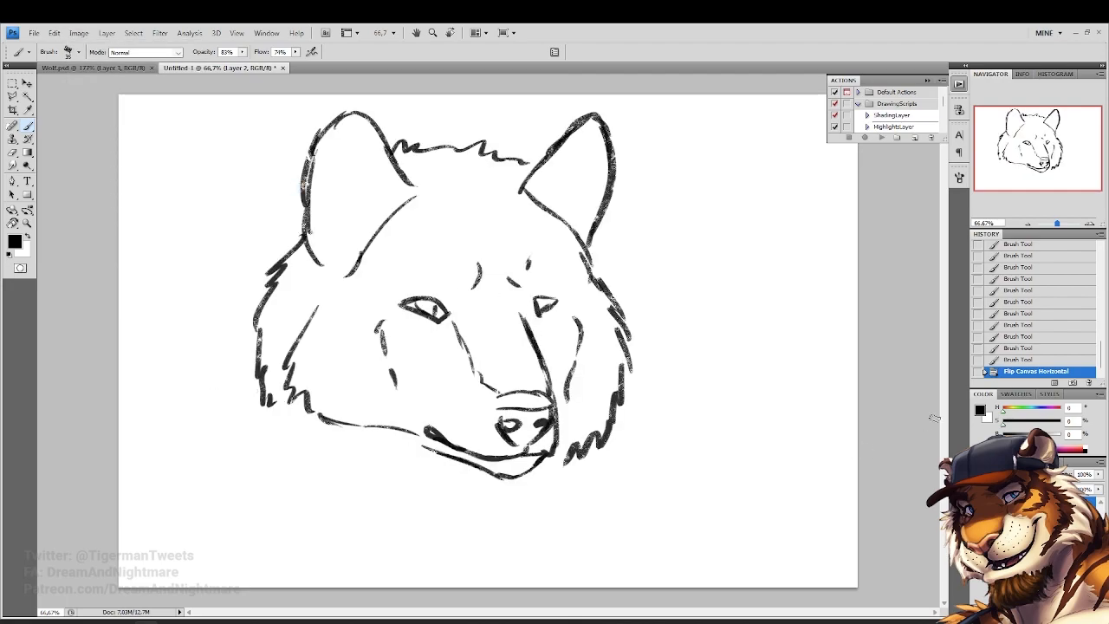
left_click(1001, 360)
Extend the sketch below the head with neck lines, a V-shaped chest contour, and both shoulders
mouse_move(713, 399)
left_mouse_down()
mouse_move(713, 421)
mouse_move(689, 428)
mouse_move(636, 492)
left_mouse_up()
mouse_move(449, 471)
left_mouse_down()
mouse_move(463, 500)
mouse_move(435, 510)
left_mouse_up()
left_click_drag(598, 487, 513, 520)
left_click_drag(489, 496, 507, 526)
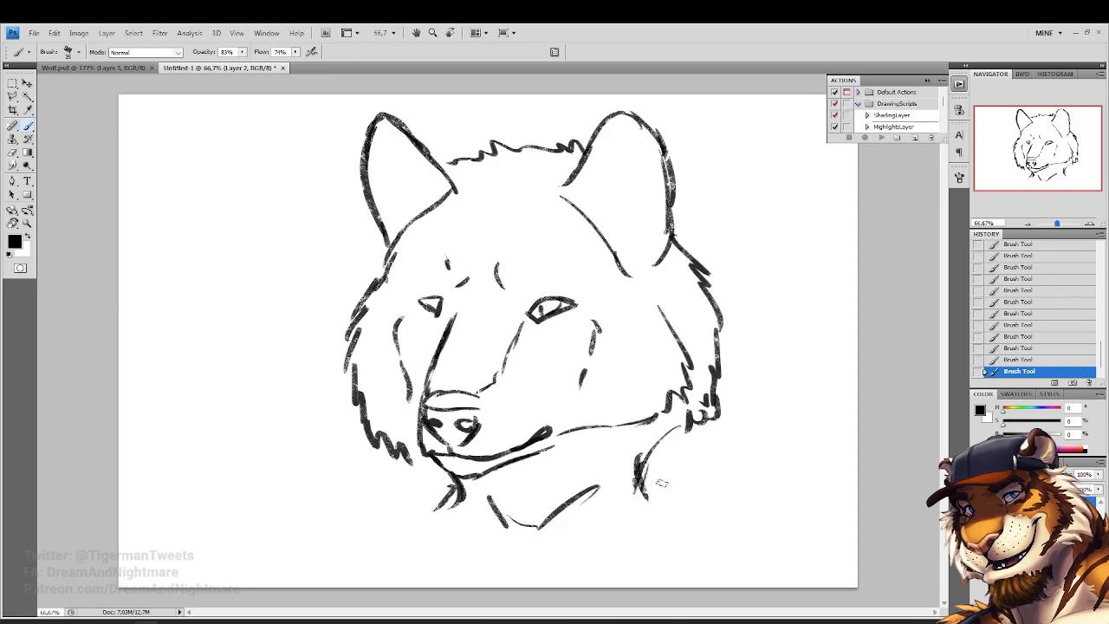
left_click_drag(651, 478, 810, 570)
mouse_move(440, 511)
left_mouse_down()
mouse_move(400, 521)
mouse_move(329, 583)
left_mouse_up()
Add longer, fuller fur tufts to the lower cheeks on both sides of the wolf's face
mouse_move(709, 349)
left_mouse_down()
mouse_move(699, 448)
mouse_move(709, 467)
mouse_move(661, 454)
left_mouse_up()
mouse_move(391, 406)
left_mouse_down()
mouse_move(351, 462)
mouse_move(387, 445)
left_mouse_up()
mouse_move(380, 463)
left_mouse_down()
mouse_move(432, 500)
mouse_move(442, 492)
left_mouse_up()
left_click_drag(365, 317, 357, 390)
mouse_move(357, 386)
left_mouse_down()
mouse_move(395, 494)
mouse_move(407, 490)
mouse_move(362, 526)
left_mouse_up()
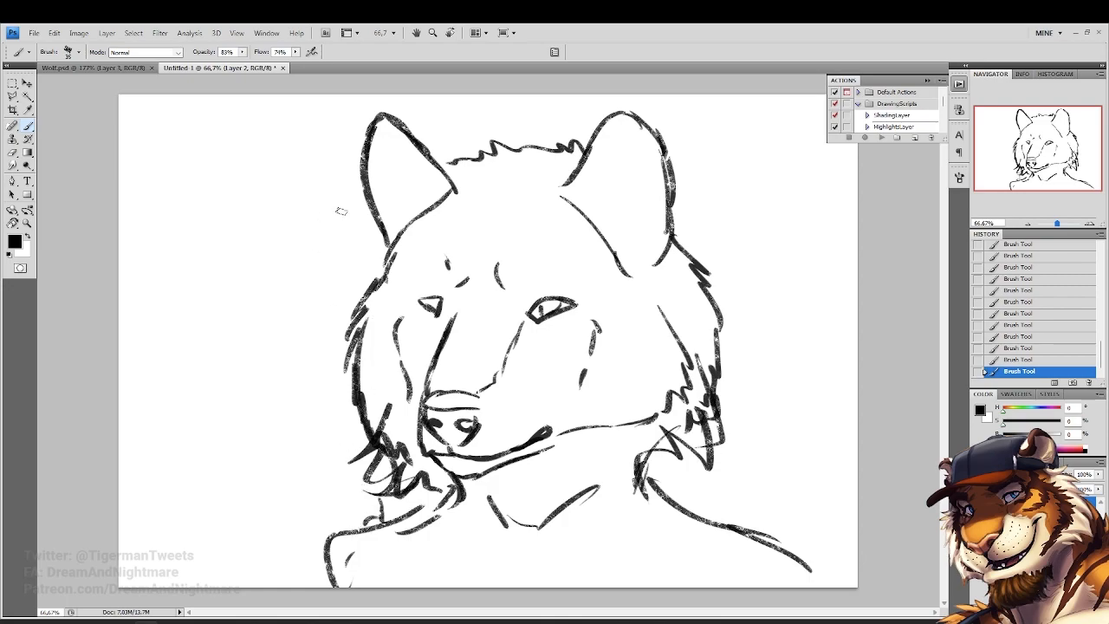
Close the practice sketch document without saving and pick a brush preset for Wolf.psd
left_click(283, 68)
left_click(556, 251)
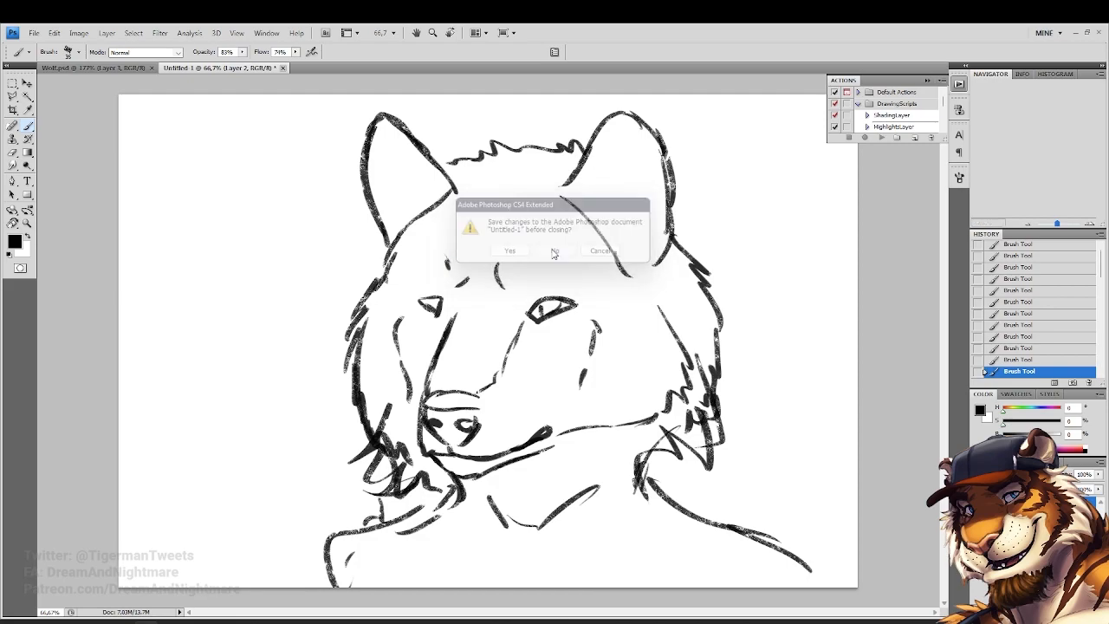
right_click(333, 481)
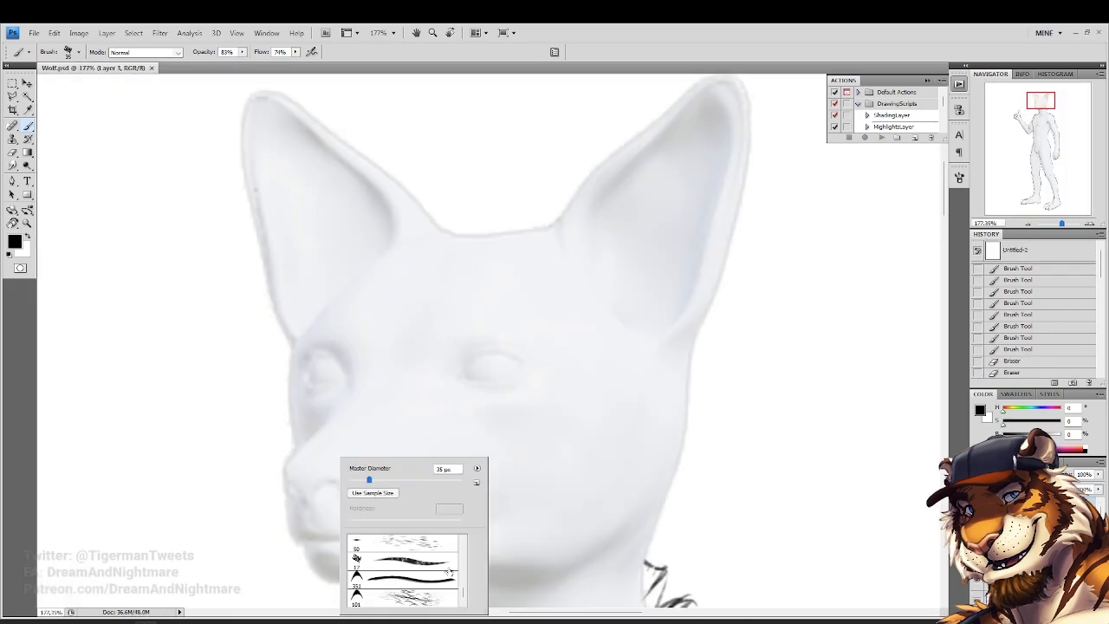
left_click(411, 568)
Switch to the web browser and search the e926 posts for "wolf"
left_click(252, 623)
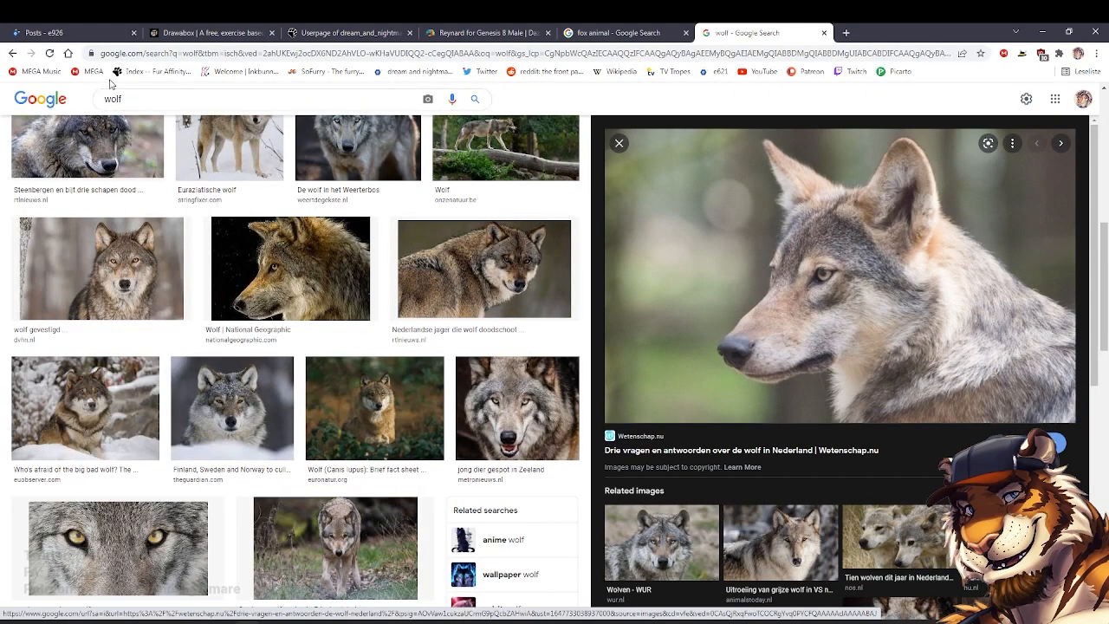
left_click(72, 36)
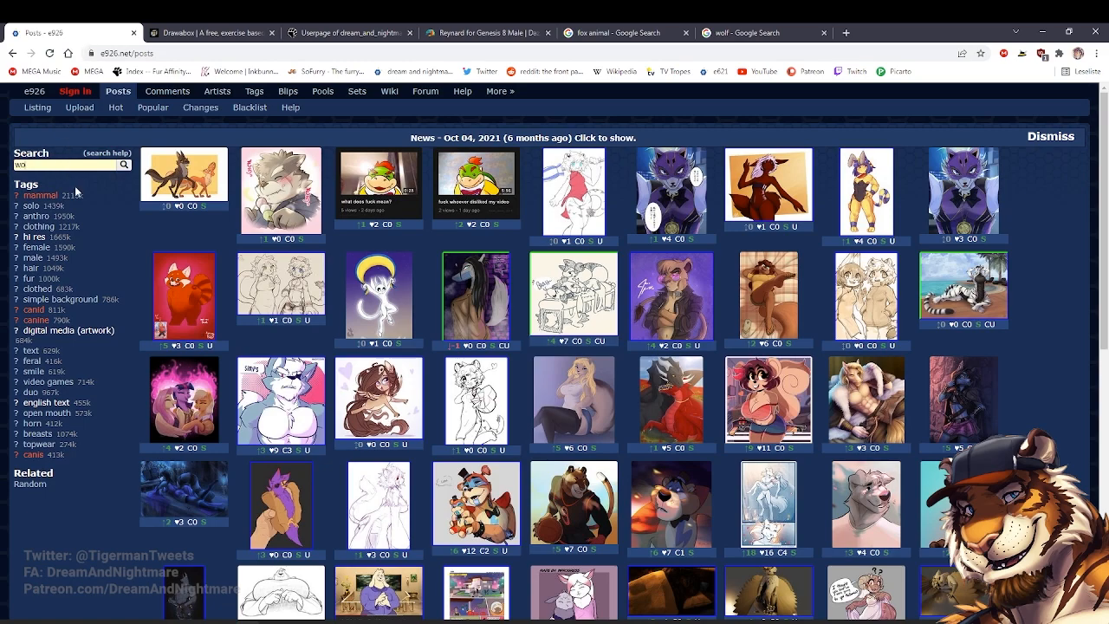
key("Return")
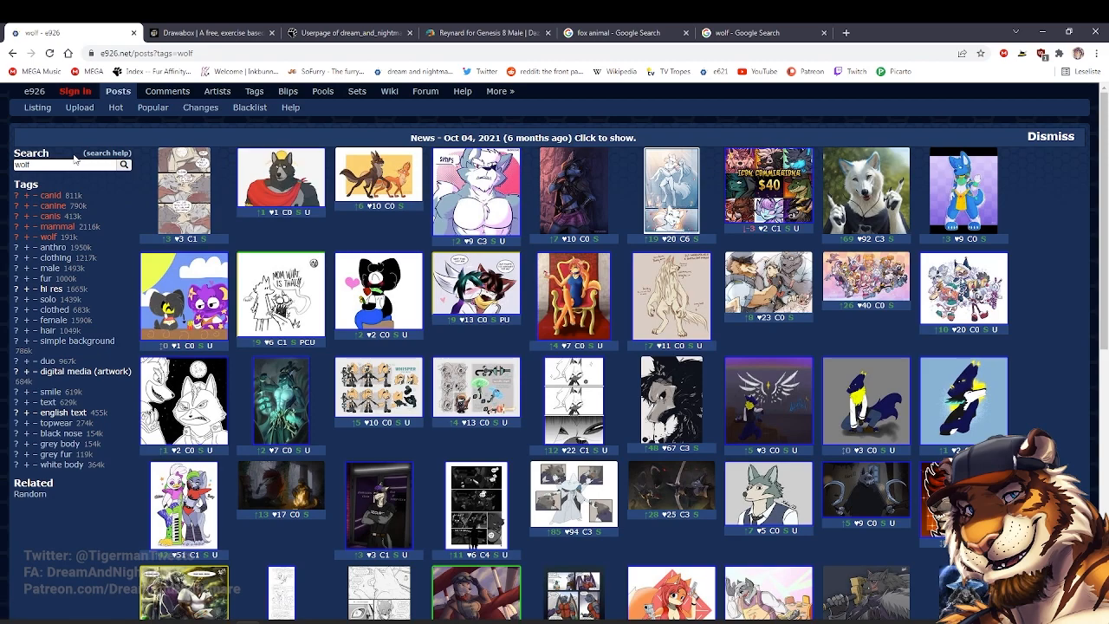
Open the red-caped wolf, the grey wolf in a shirt and vest, and the armored figure from page 1 in new tabs
scroll(447, 372, "down", 1)
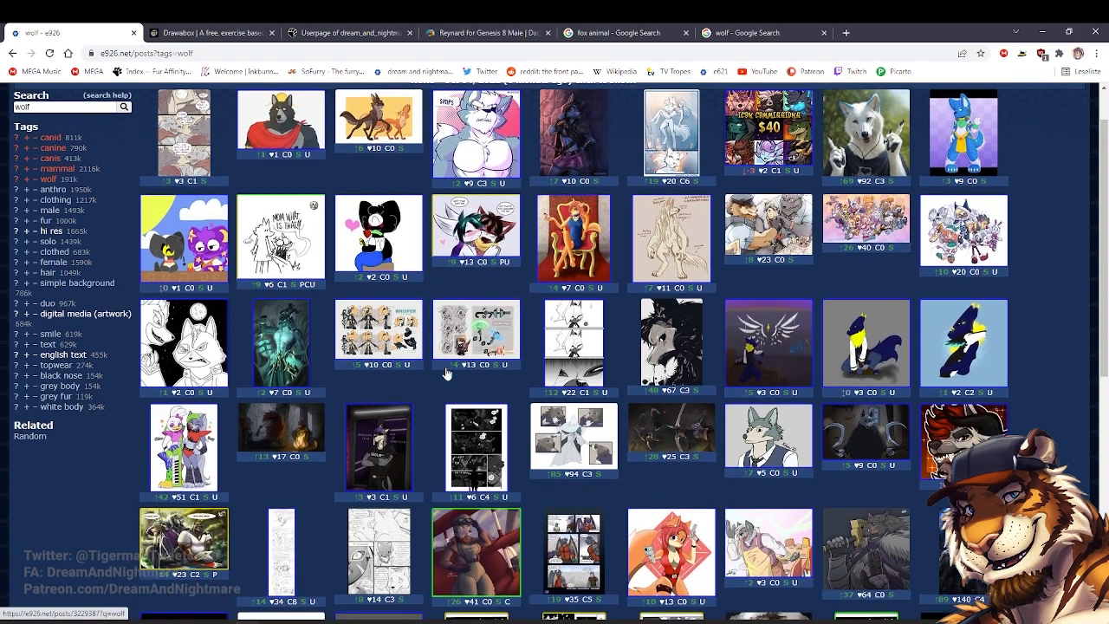
scroll(447, 372, "up", 1)
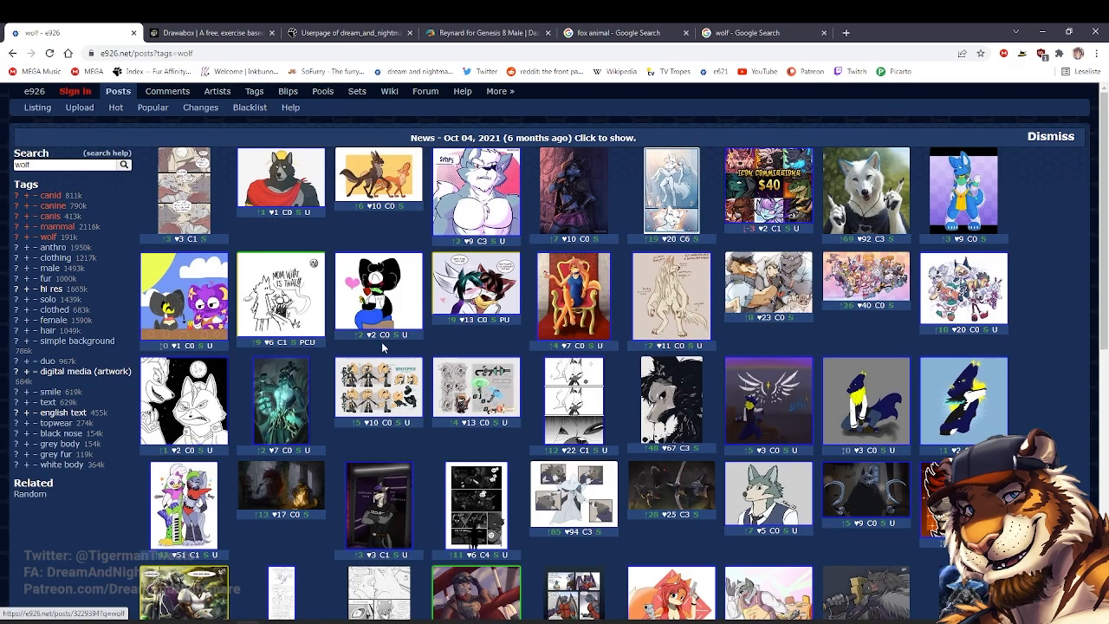
middle_click(286, 206)
scroll(696, 386, "down", 1)
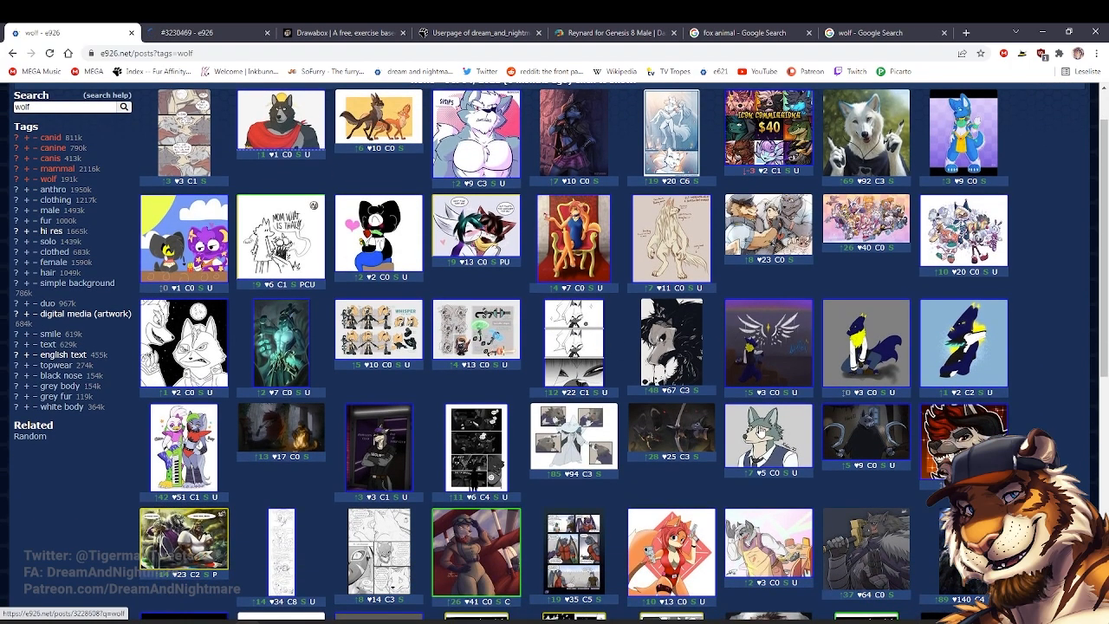
middle_click(760, 429)
scroll(760, 429, "down", 1)
scroll(760, 429, "down", 8)
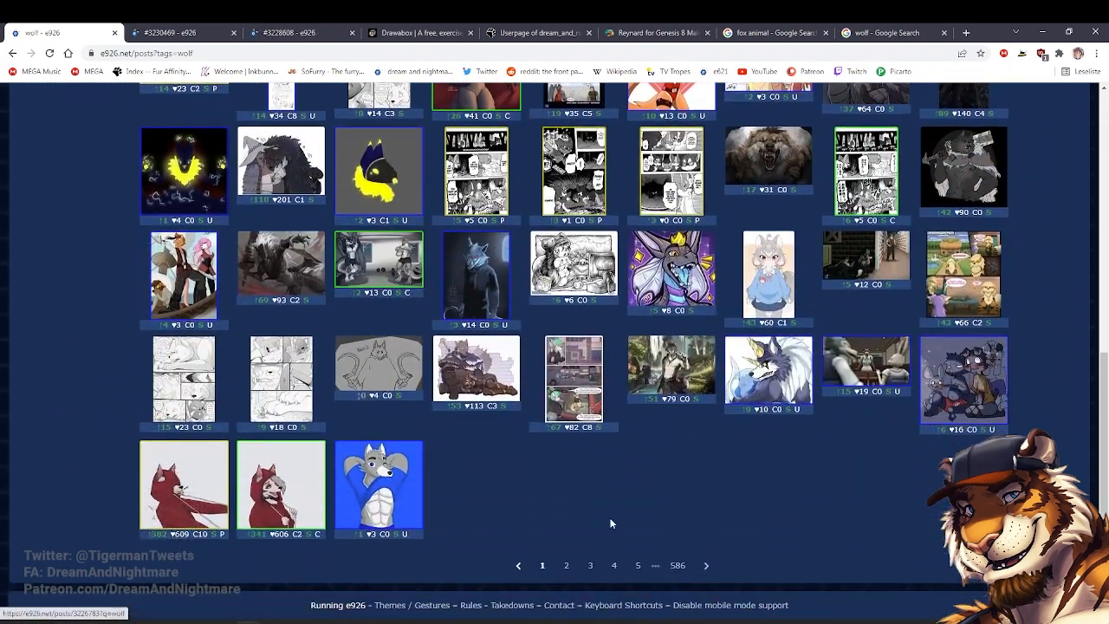
middle_click(461, 390)
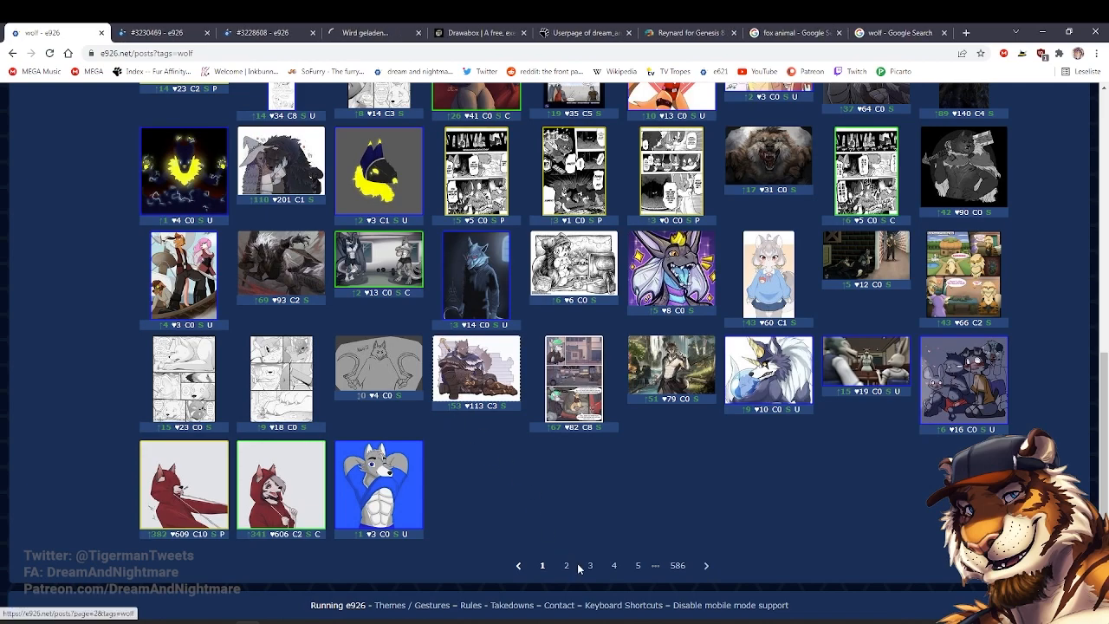
Go to page 4 of the wolf posts and open the muscular grey wolf and the fur-cloaked swordsman in new tabs
left_click(614, 566)
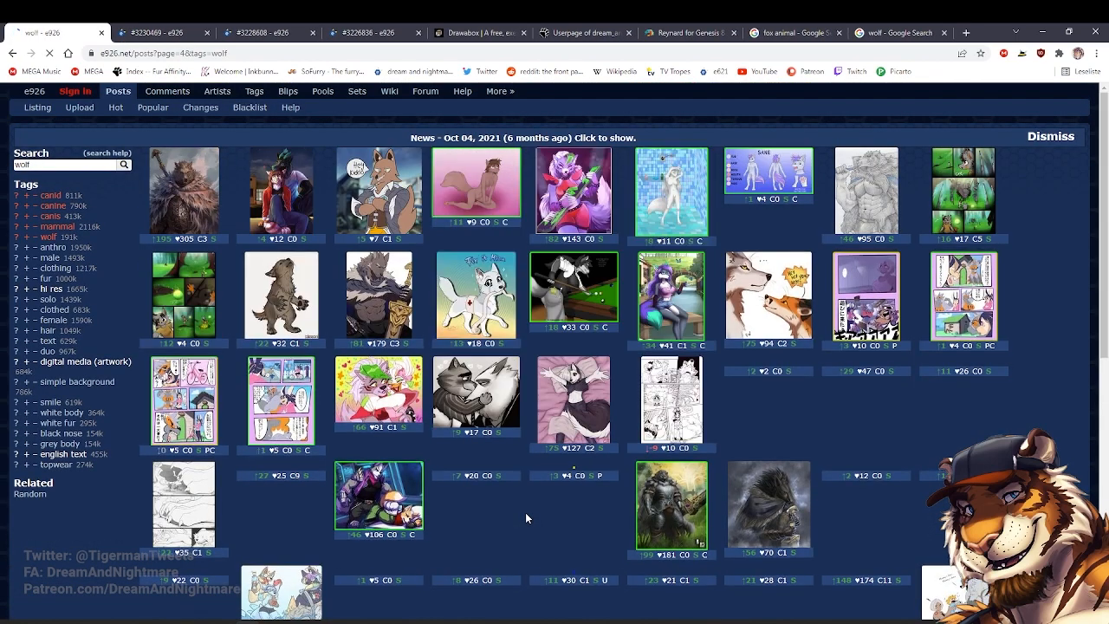
middle_click(351, 319)
middle_click(203, 202)
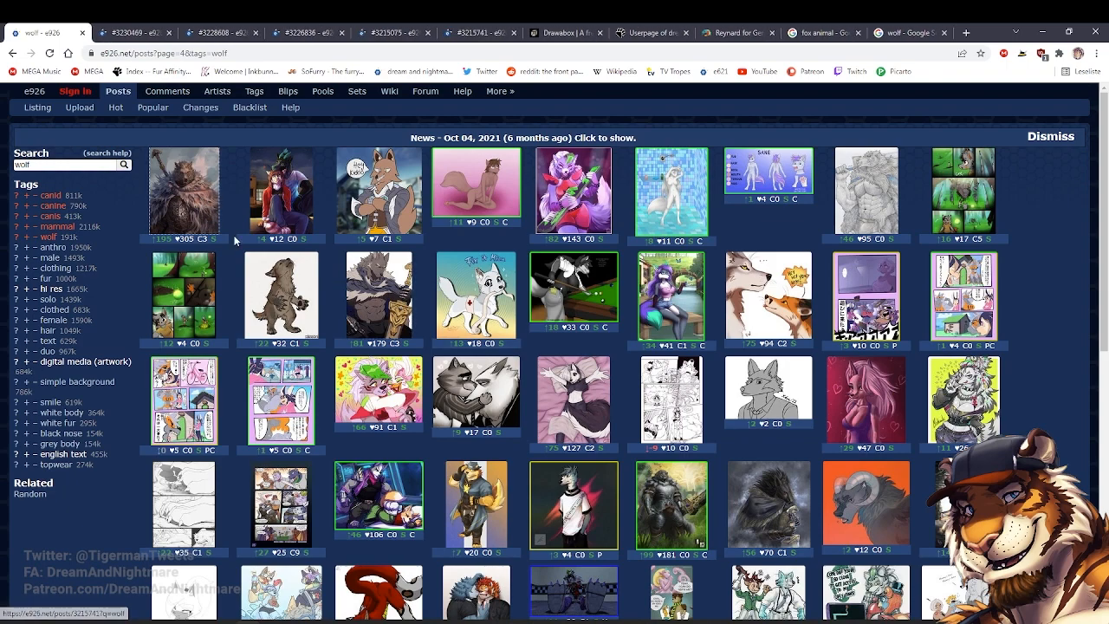
Browse the rest of page 4, go to page 8, and open the purple-toned wolf seen from behind in a new tab
scroll(234, 241, "down", 1)
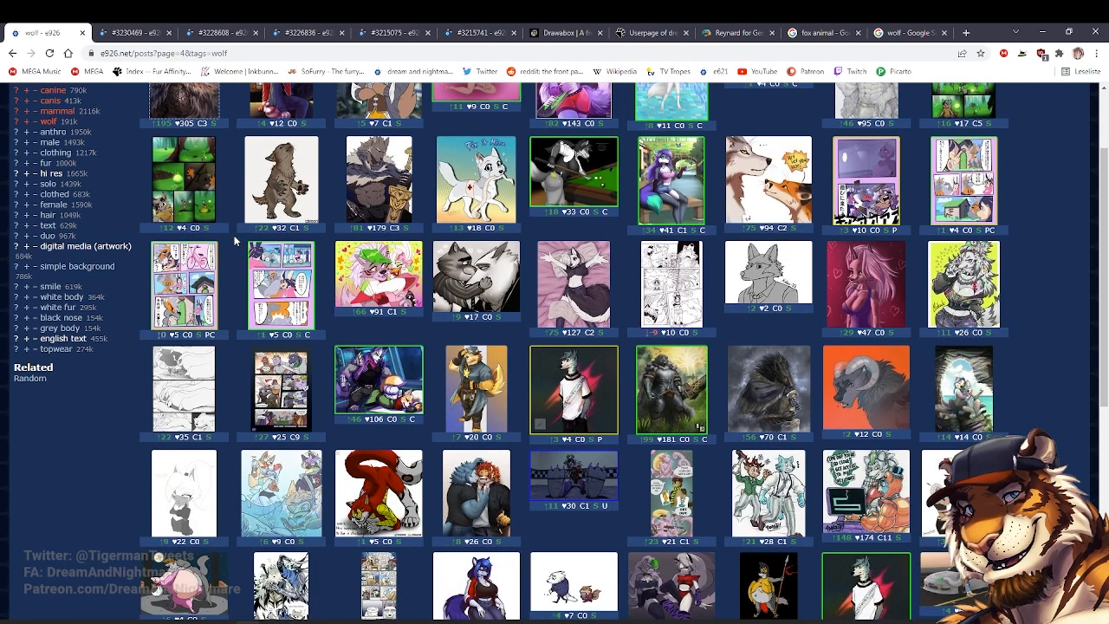
scroll(234, 241, "down", 1)
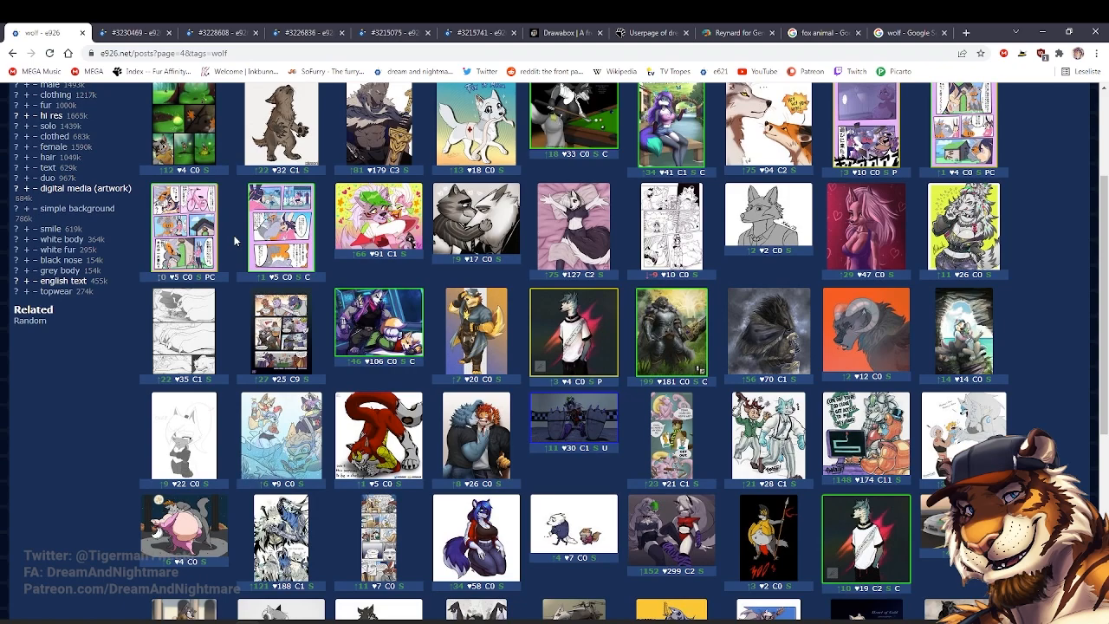
scroll(435, 317, "down", 2)
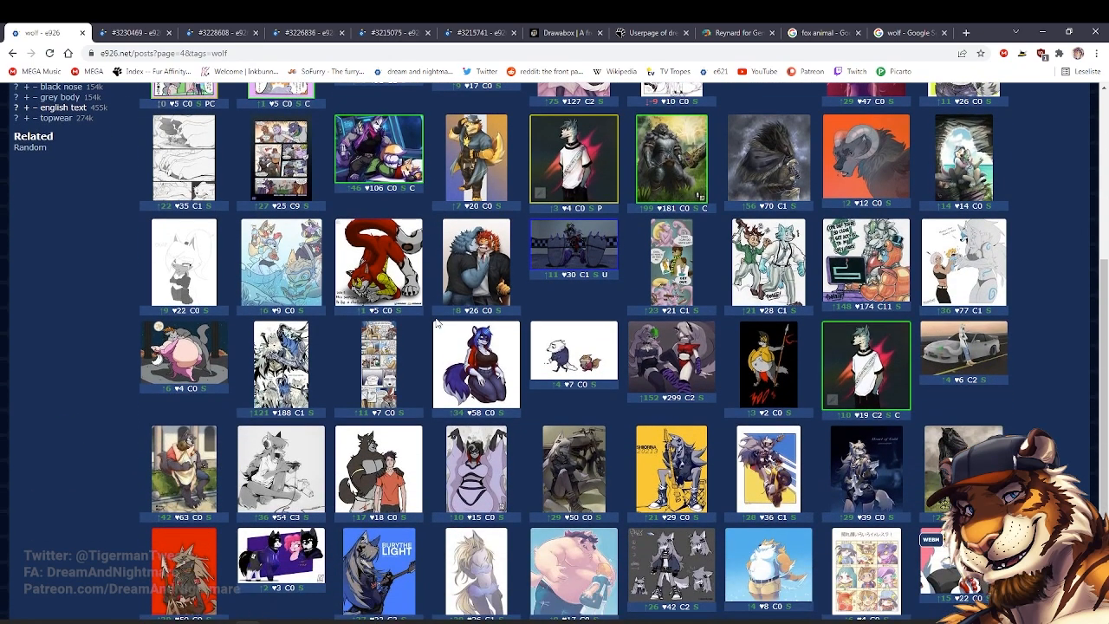
scroll(438, 322, "down", 2)
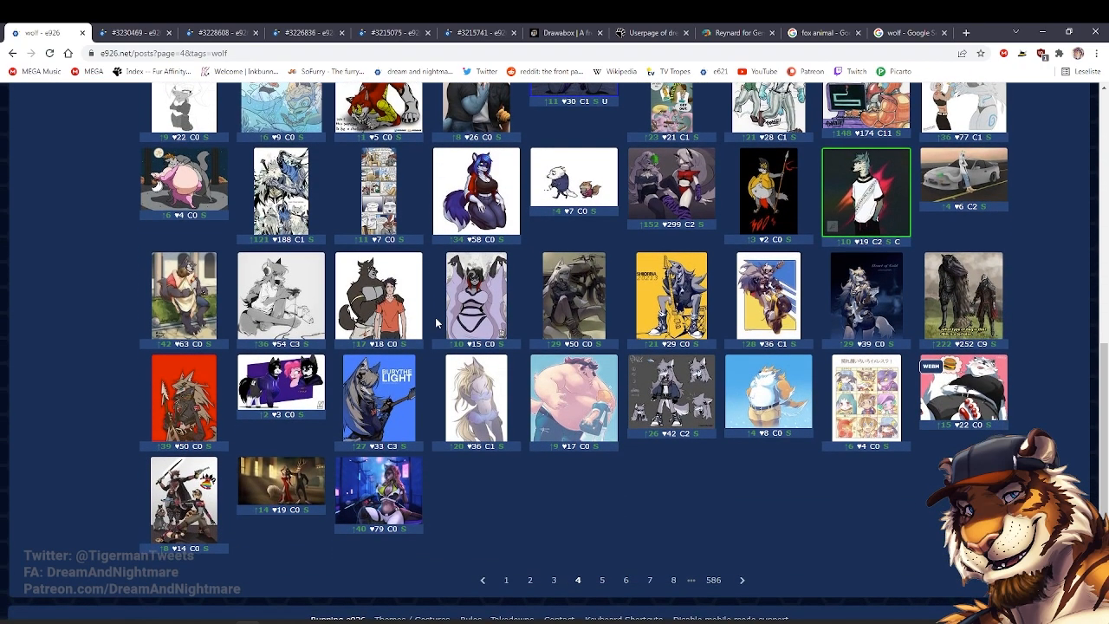
scroll(524, 372, "down", 1)
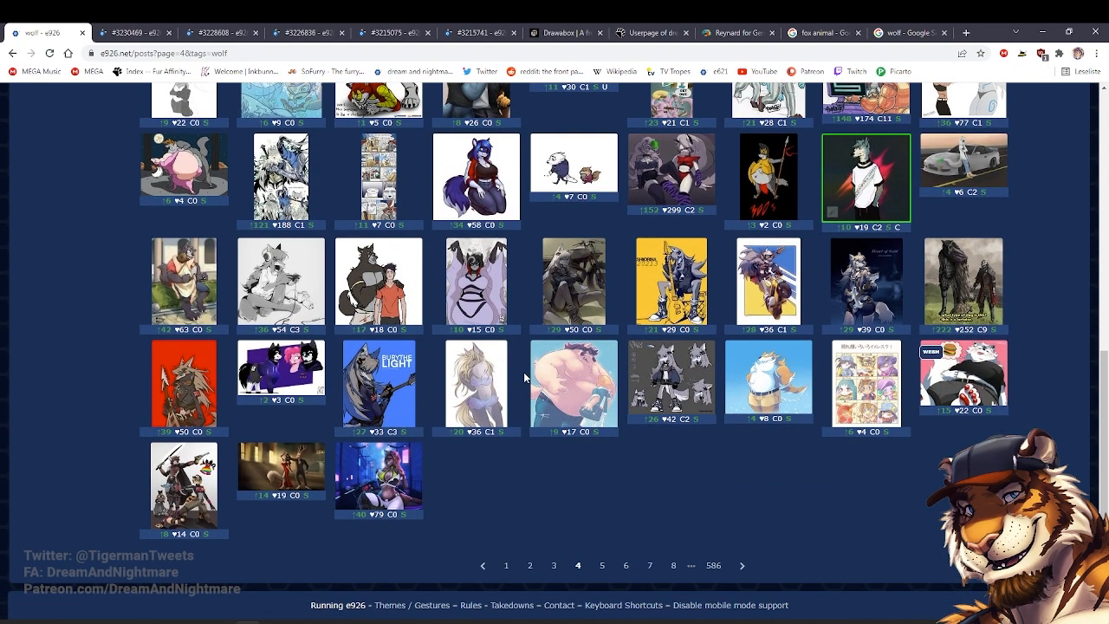
left_click(674, 565)
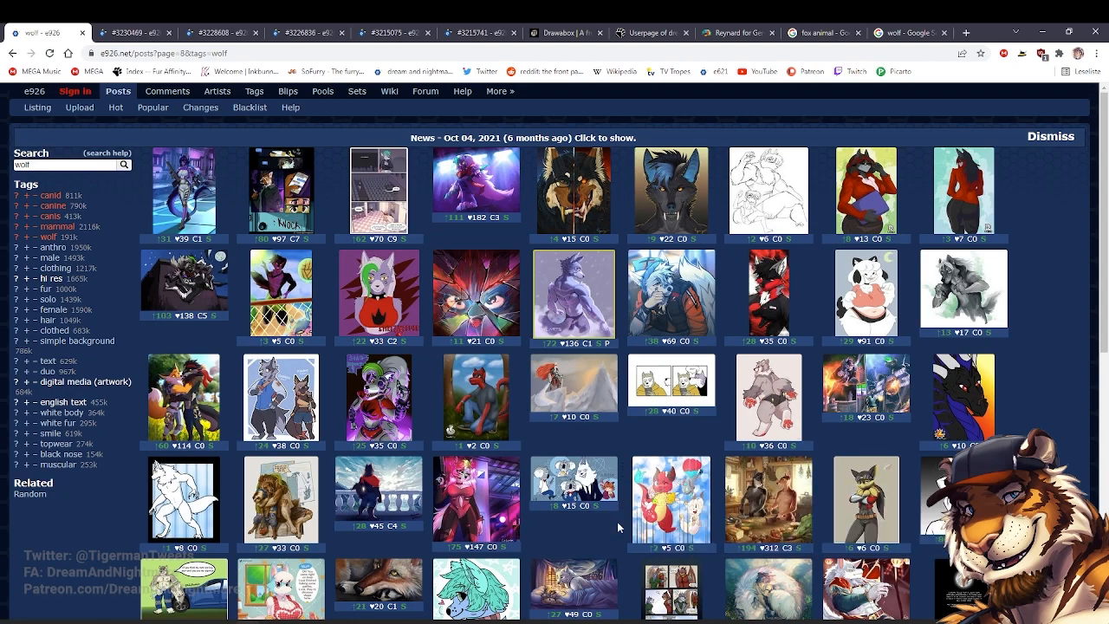
middle_click(567, 312)
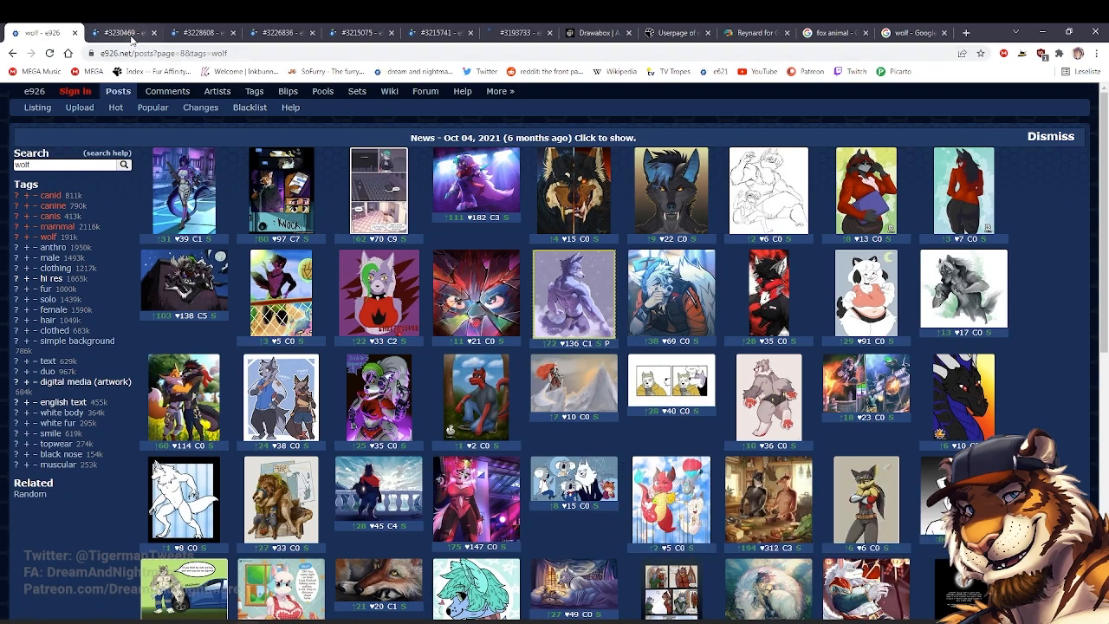
View the red-caped wolf and the grey wolf in a shirt and vest, and close the vest wolf's tab
left_click(121, 33)
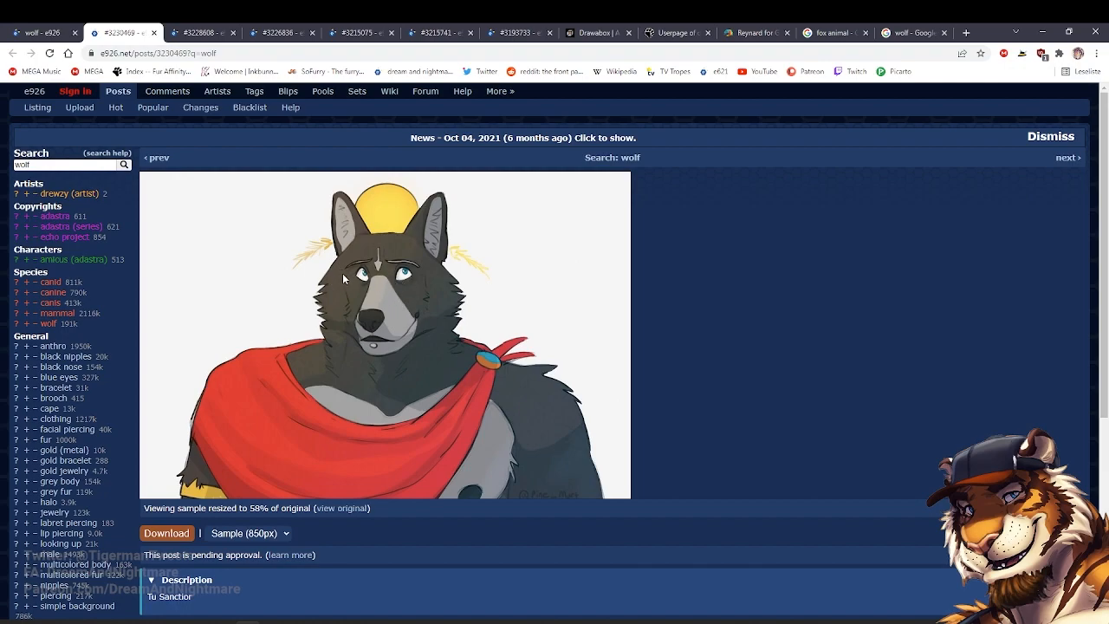
left_click(199, 33)
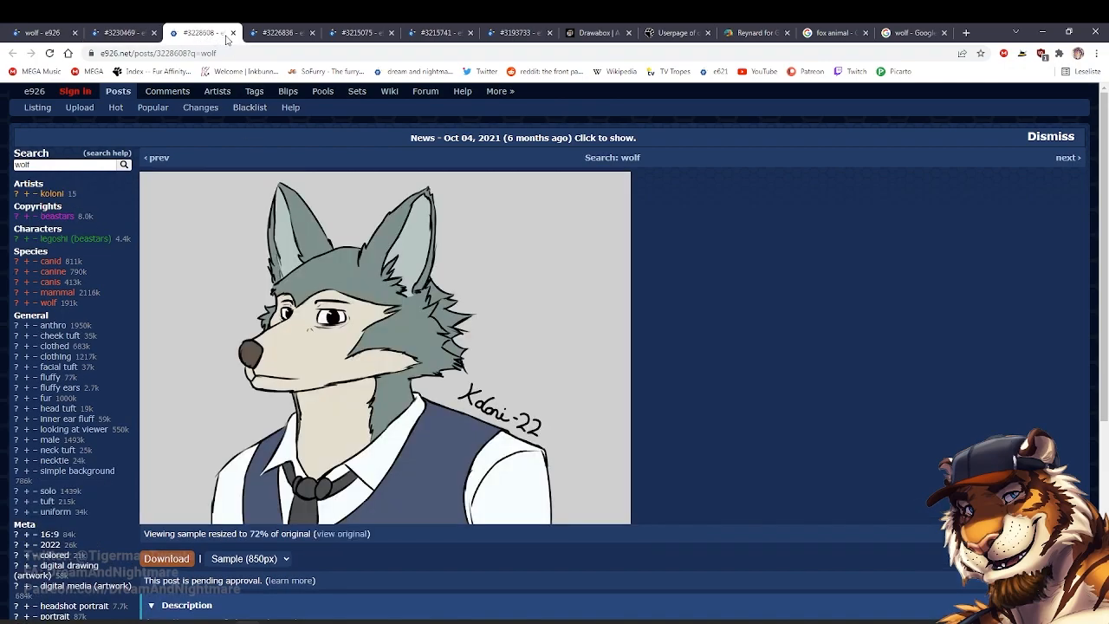
left_click(232, 33)
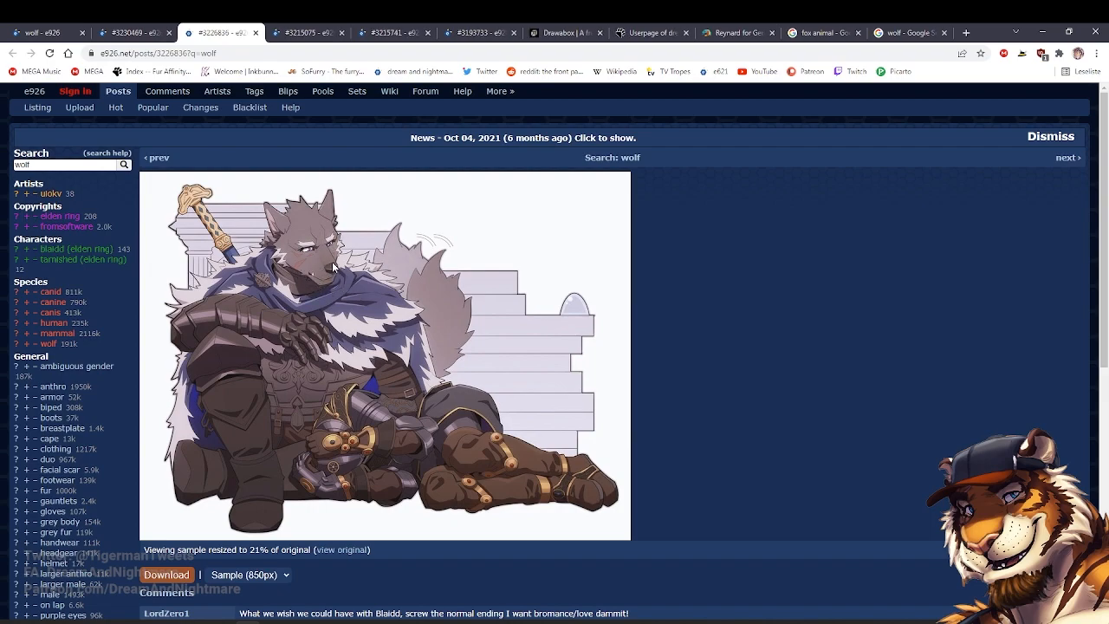
Examine the heads and fur in the blue-caped swordsman, the fur-cloaked wolf painting and the purple-toned wolf seen from behind
left_click(299, 33)
scroll(353, 154, "down", 2)
scroll(354, 153, "up", 2)
left_click(378, 39)
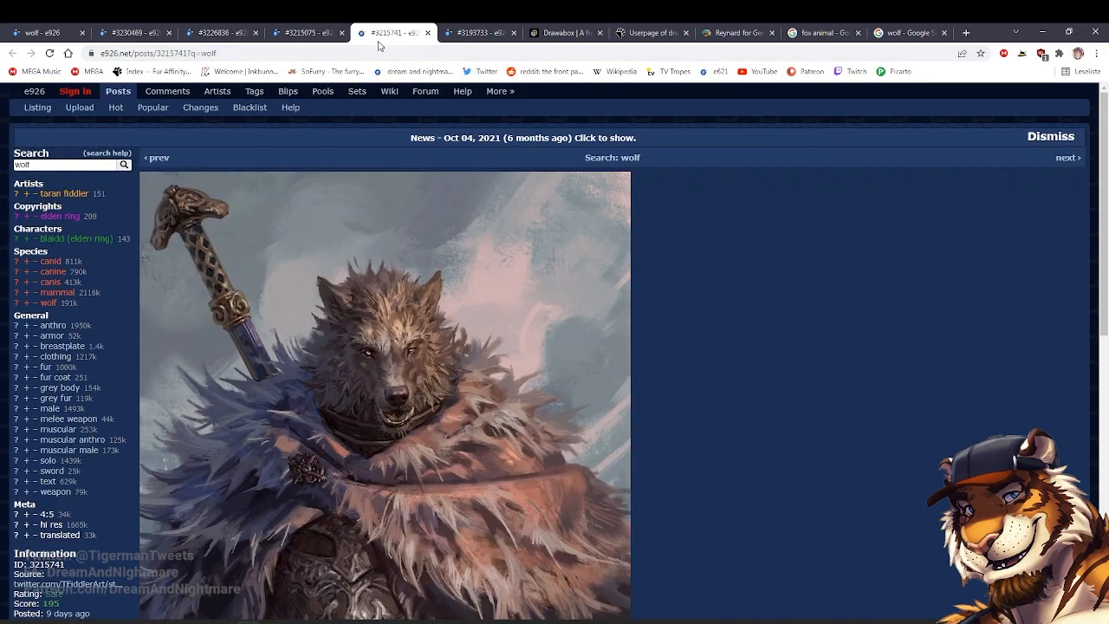
scroll(506, 310, "down", 1)
scroll(506, 310, "down", 1)
scroll(506, 310, "up", 1)
left_click(466, 36)
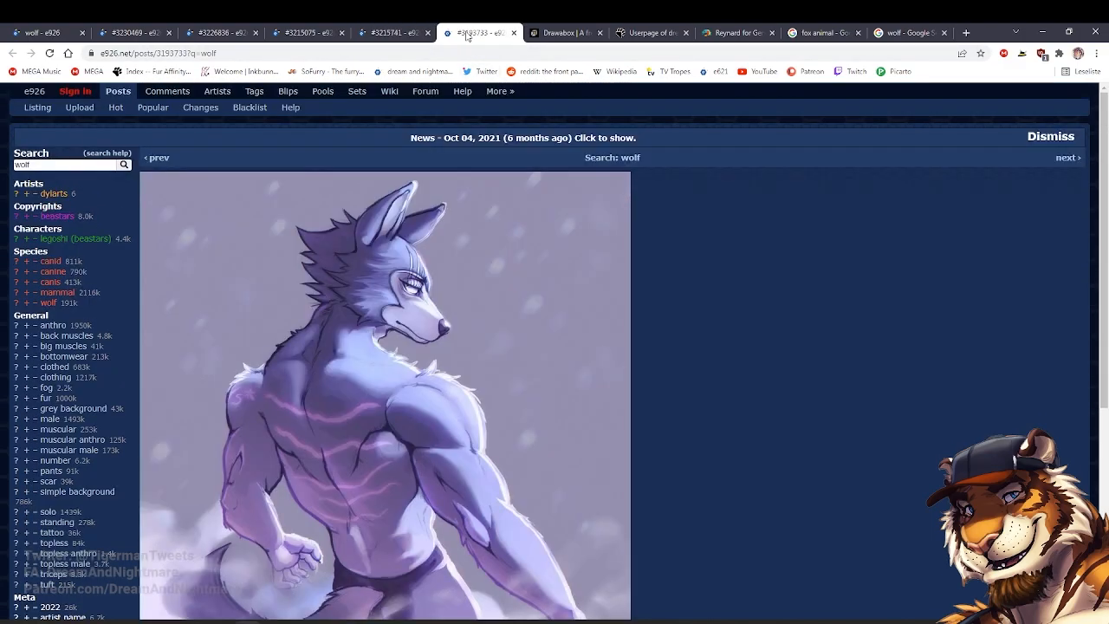
scroll(552, 199, "down", 1)
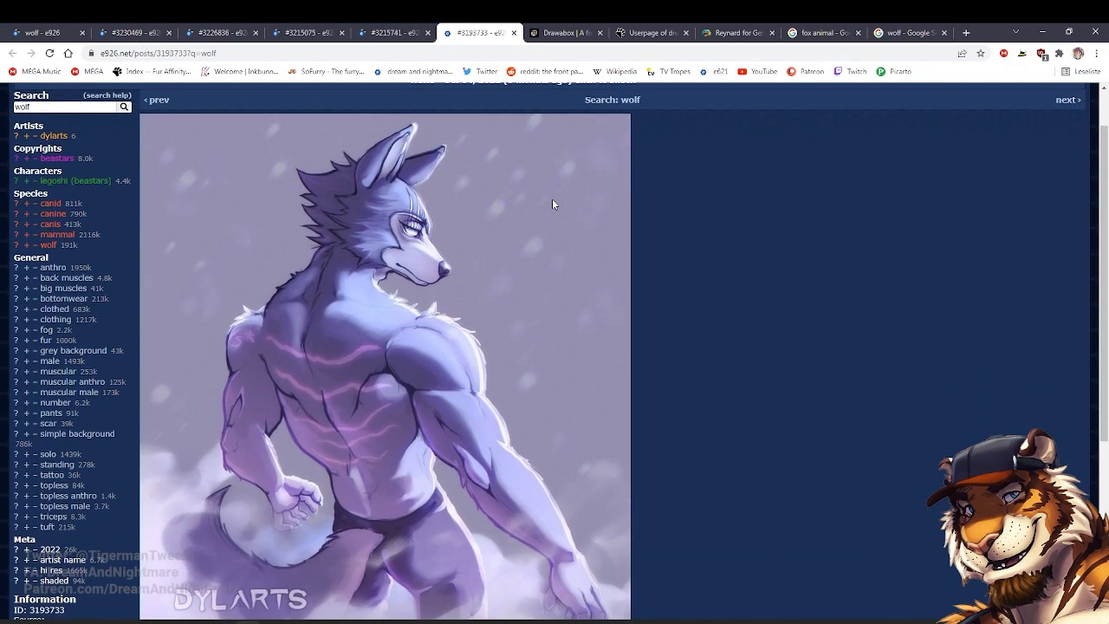
scroll(552, 198, "up", 1)
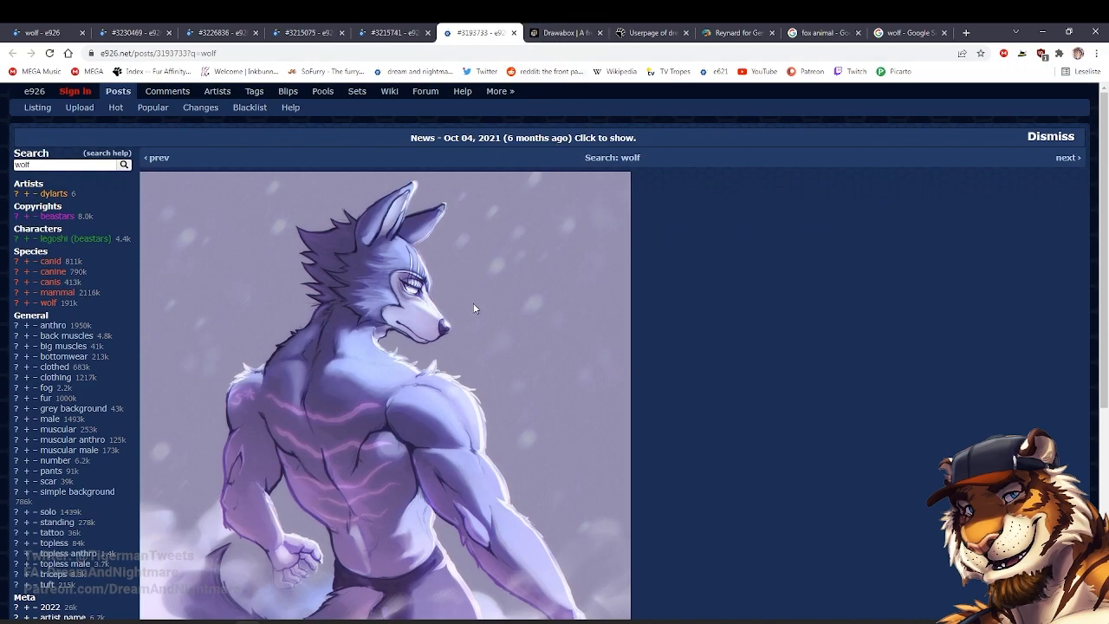
Search the posts for "horse" in the red-caped wolf's tab, view the reclining blond horse, and return to the results
left_click(127, 36)
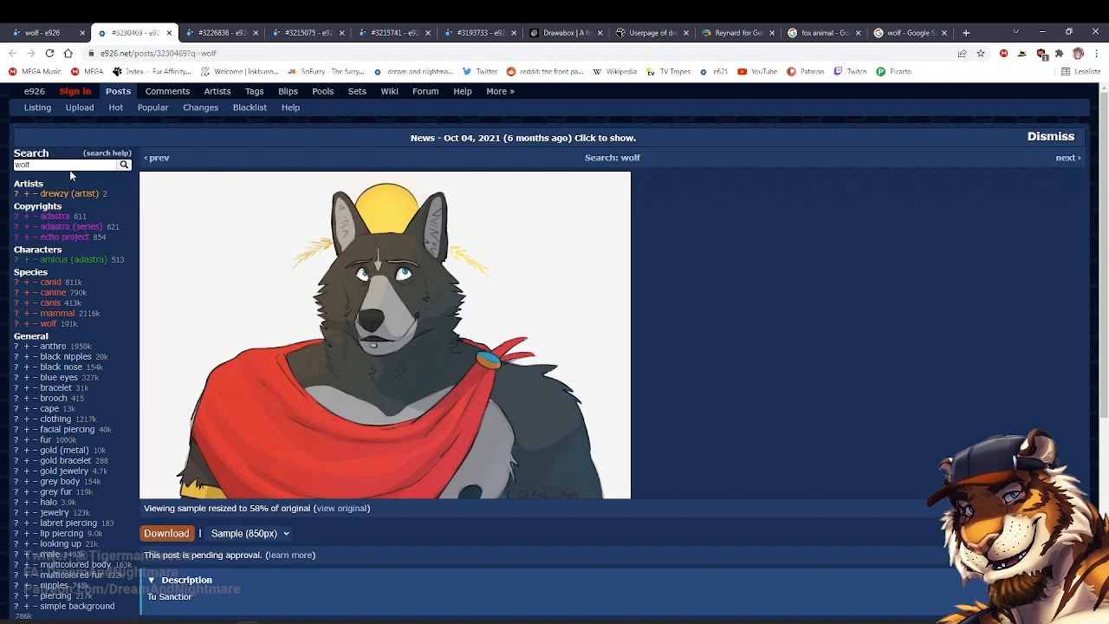
type("e")
key("Return")
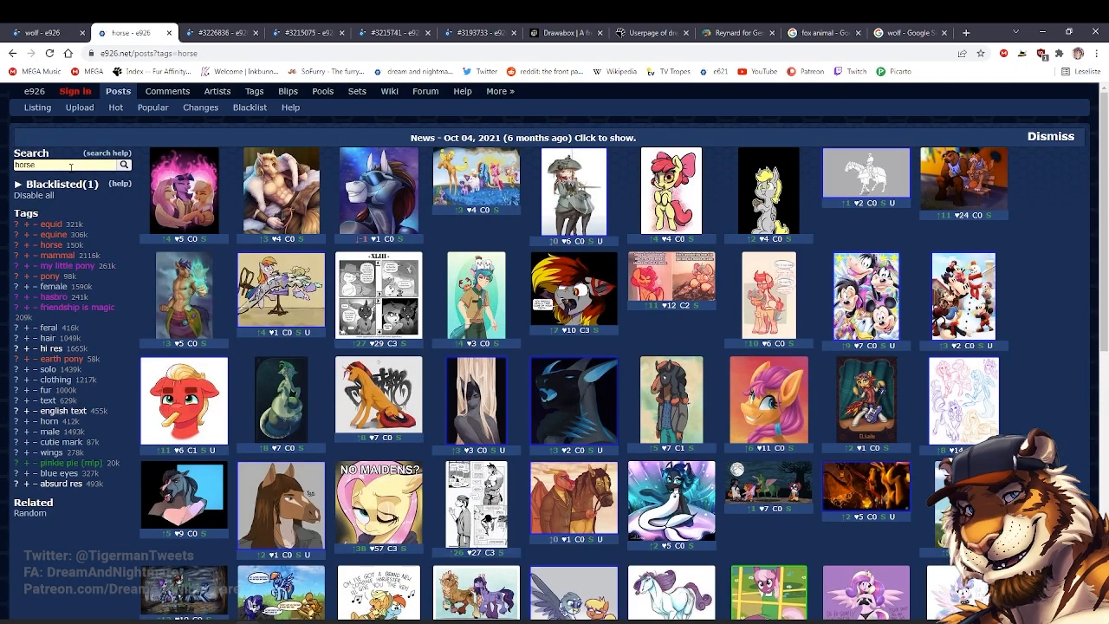
type("appl")
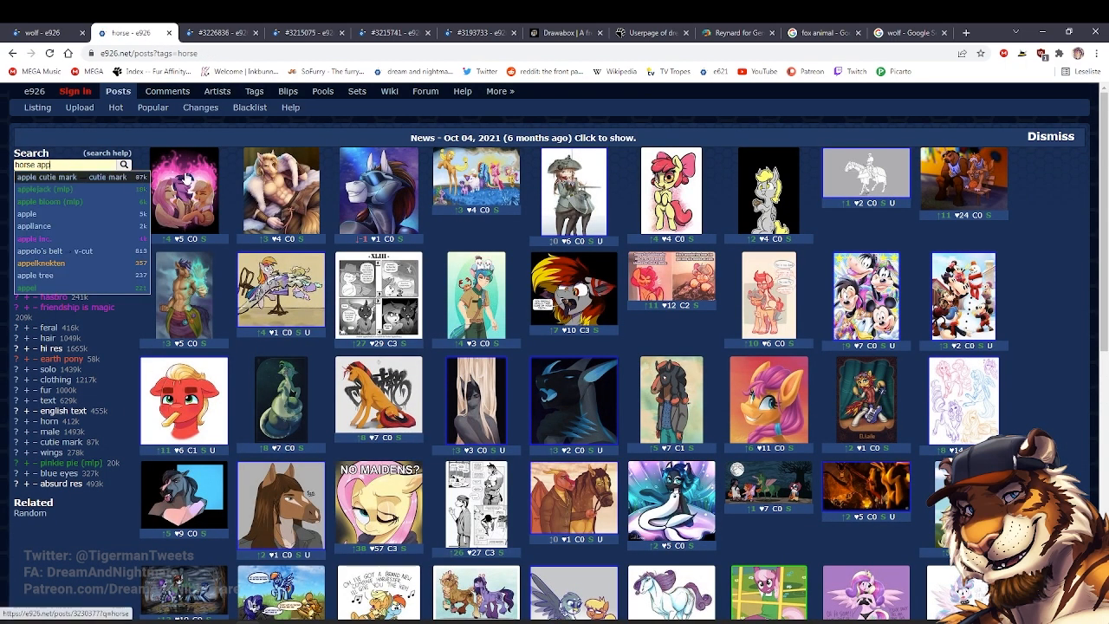
left_click(277, 184)
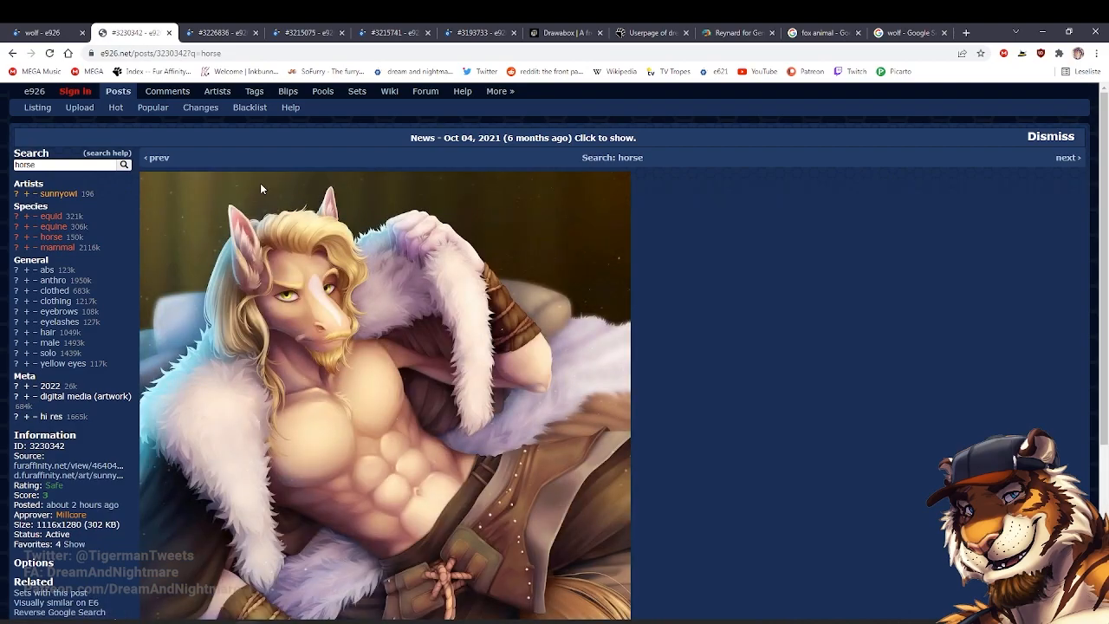
key("alt+Left")
Search the posts for "horse apple-faced" and open the portrait of the black-haired horse
type("le-faced")
key("Return")
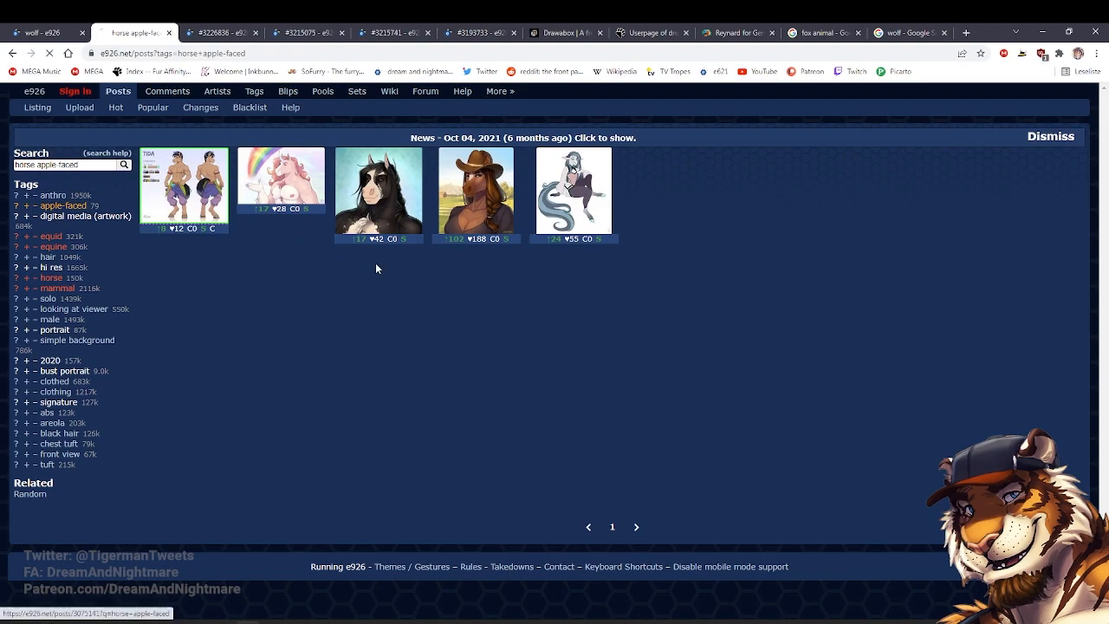
left_click(184, 189)
key("alt+Left")
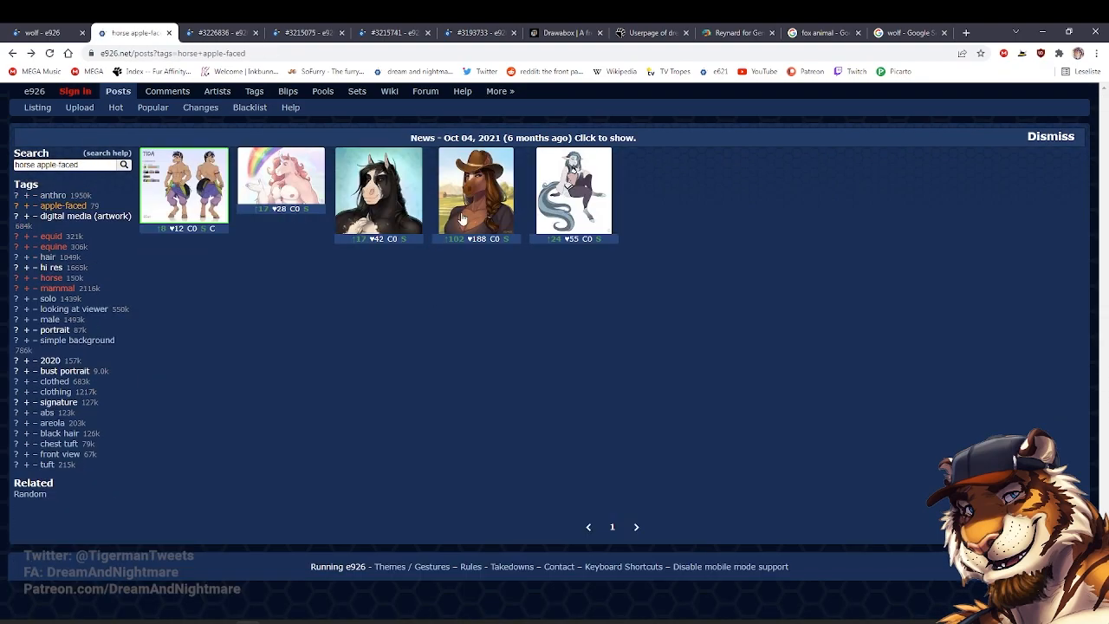
left_click(402, 210)
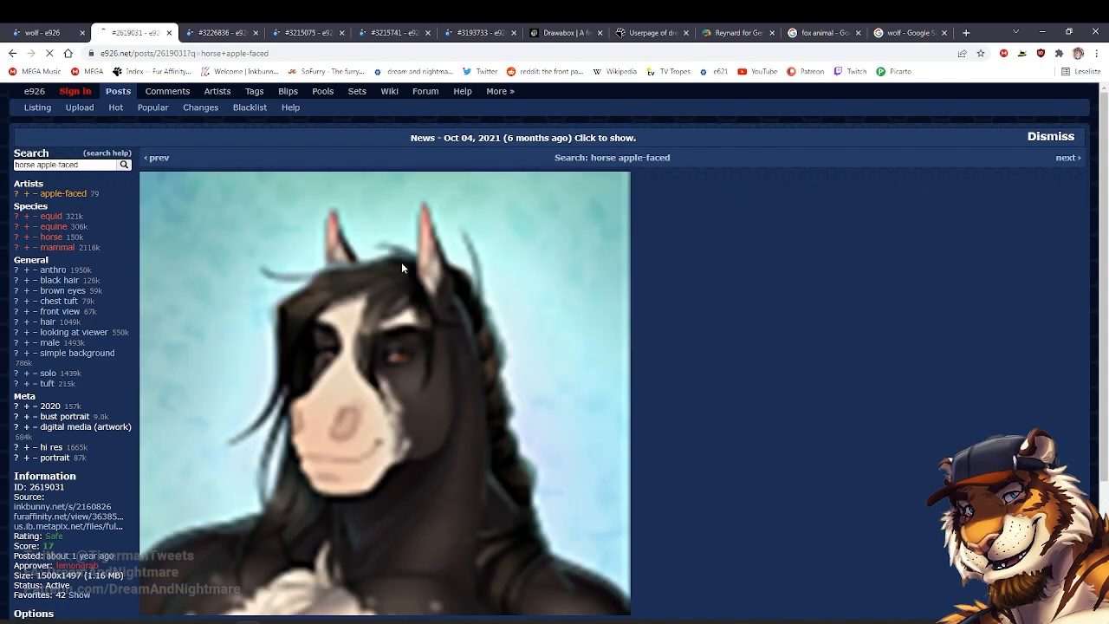
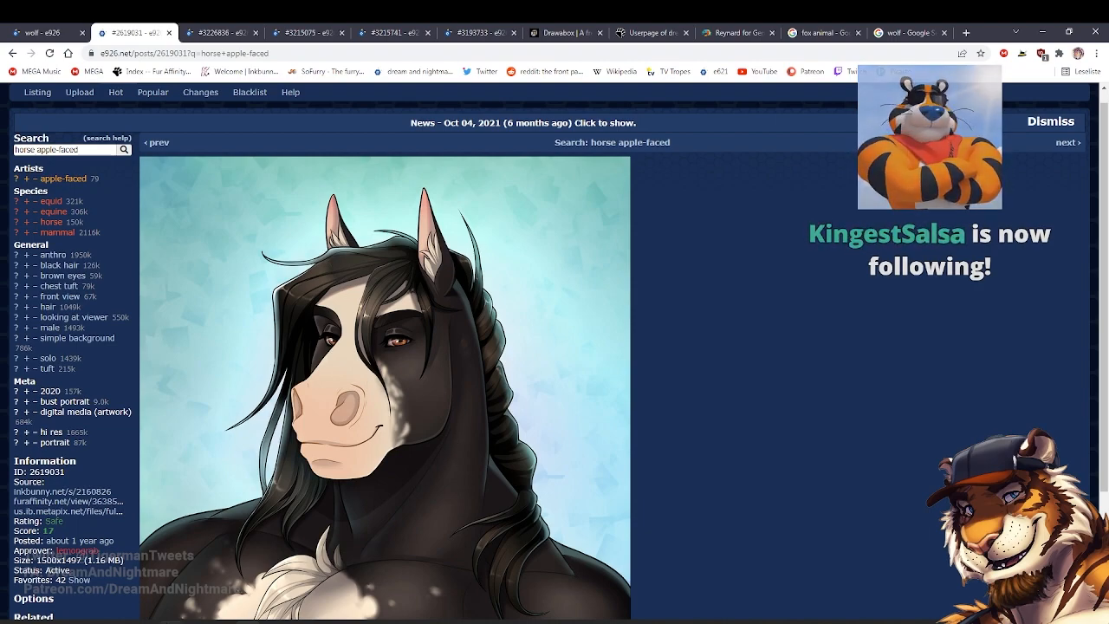
Switch to Photoshop to look at the figure's head in Wolf.psd, and return to the web browser
left_click(147, 621)
left_click_drag(418, 271, 391, 309)
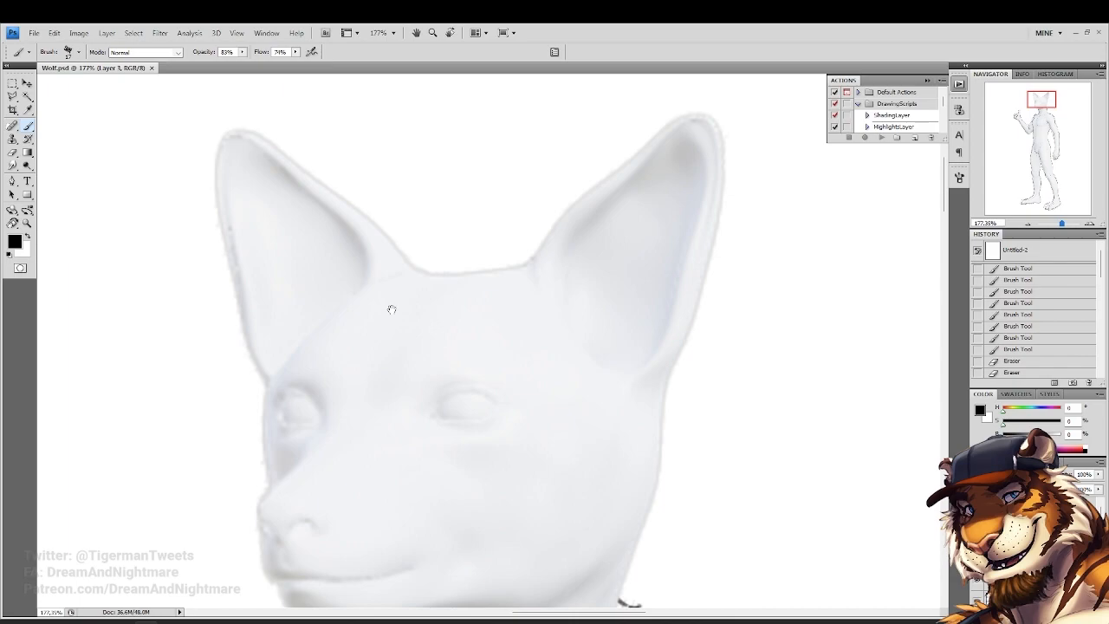
left_click(243, 621)
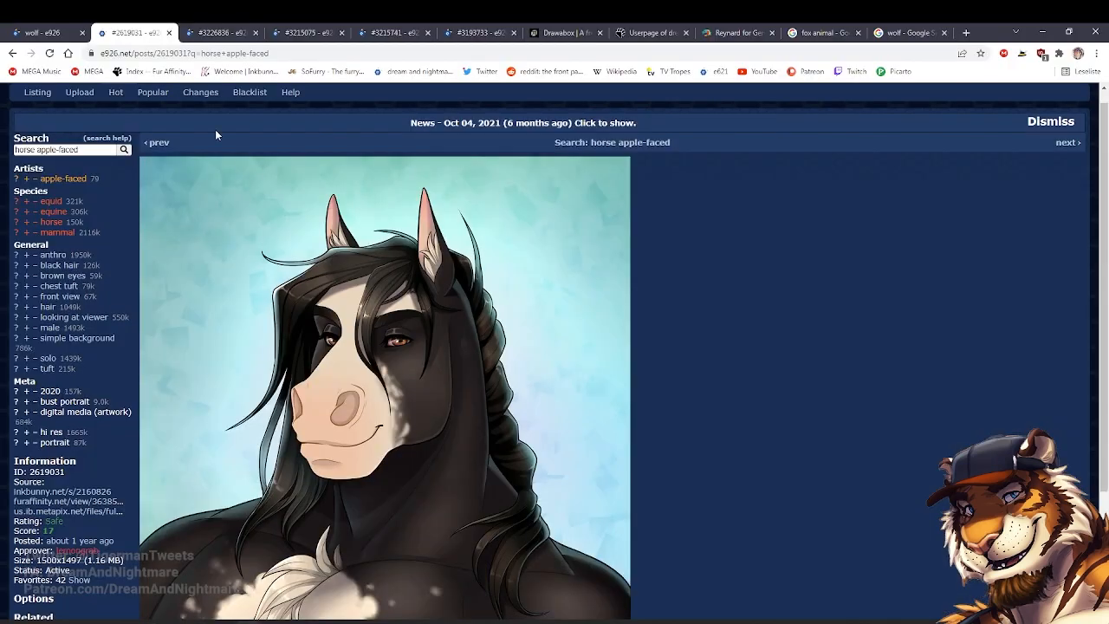
Compare the faces across the open wolf artworks, ending on the black-haired horse portrait
left_click(204, 31)
left_click(301, 34)
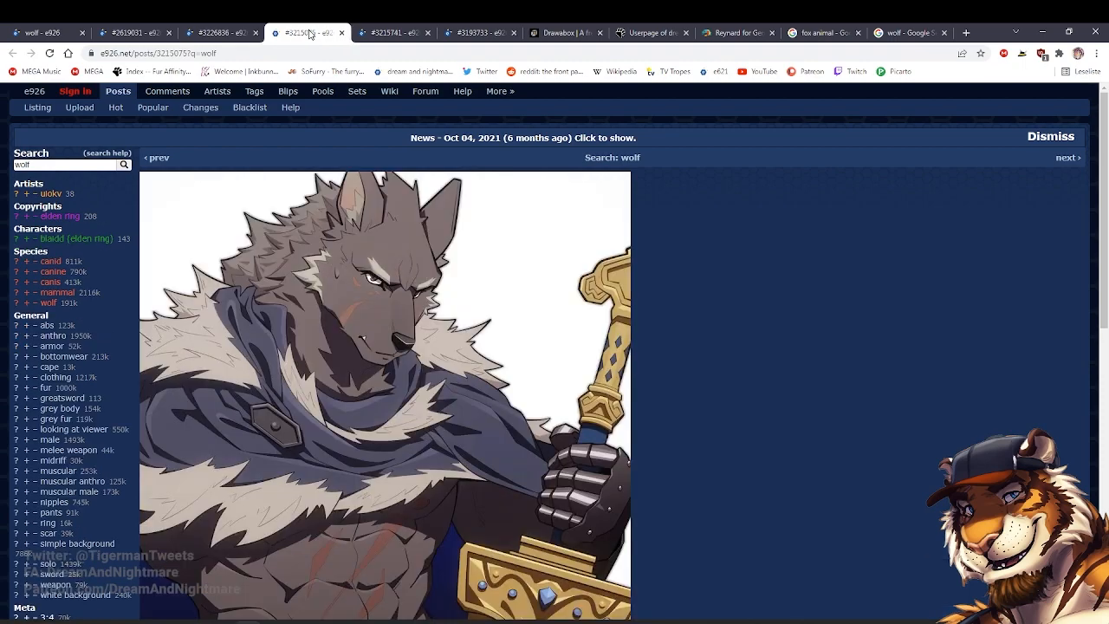
left_click(411, 33)
left_click(481, 36)
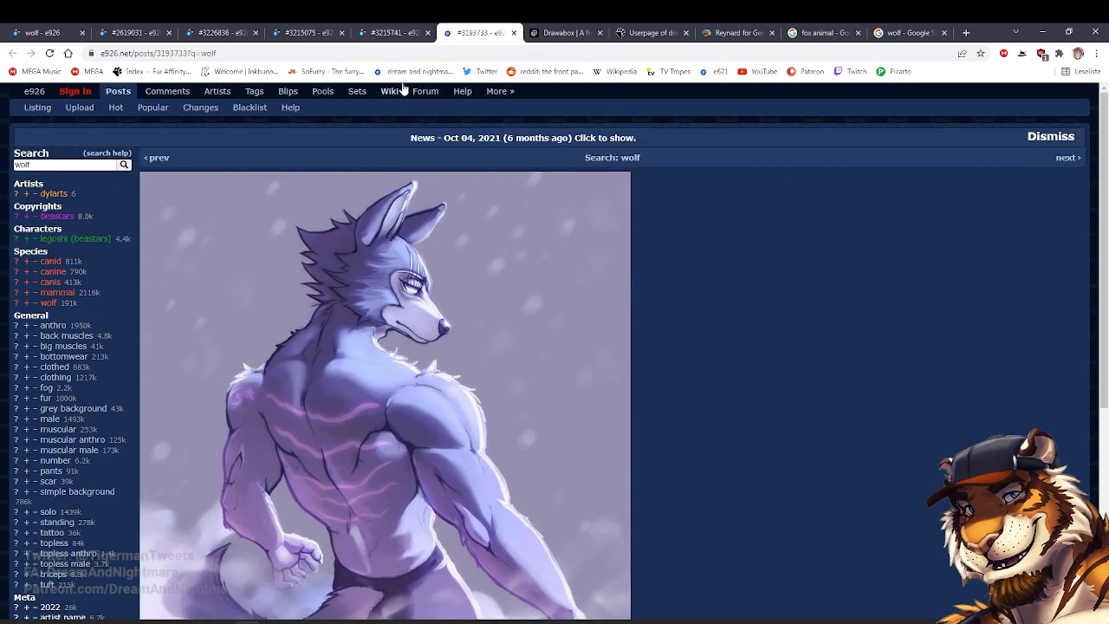
left_click(388, 33)
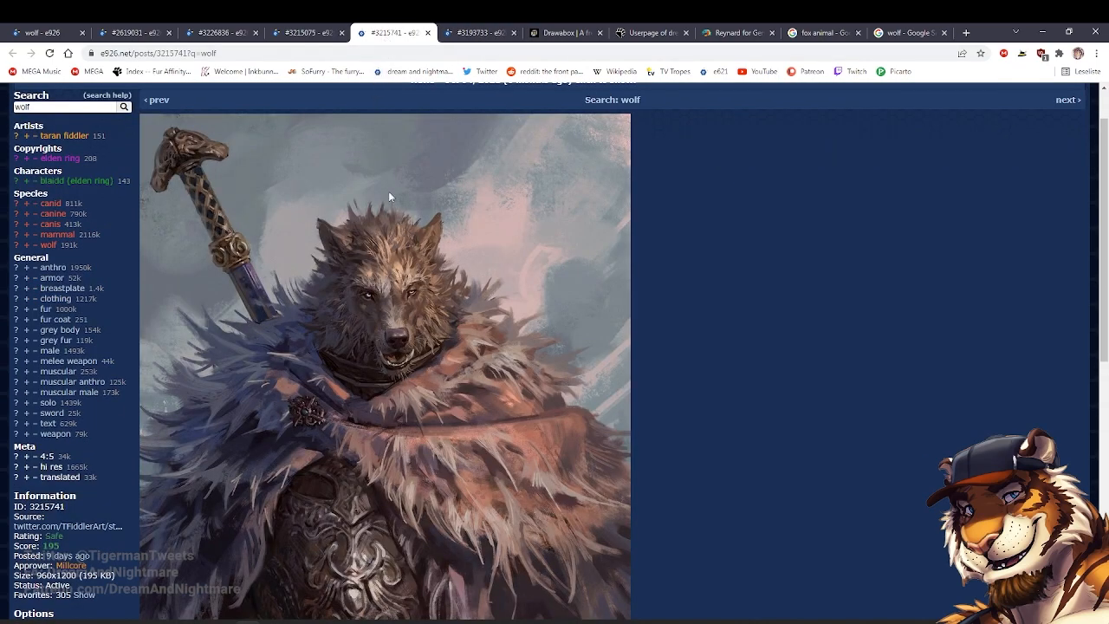
left_click(303, 35)
left_click(236, 33)
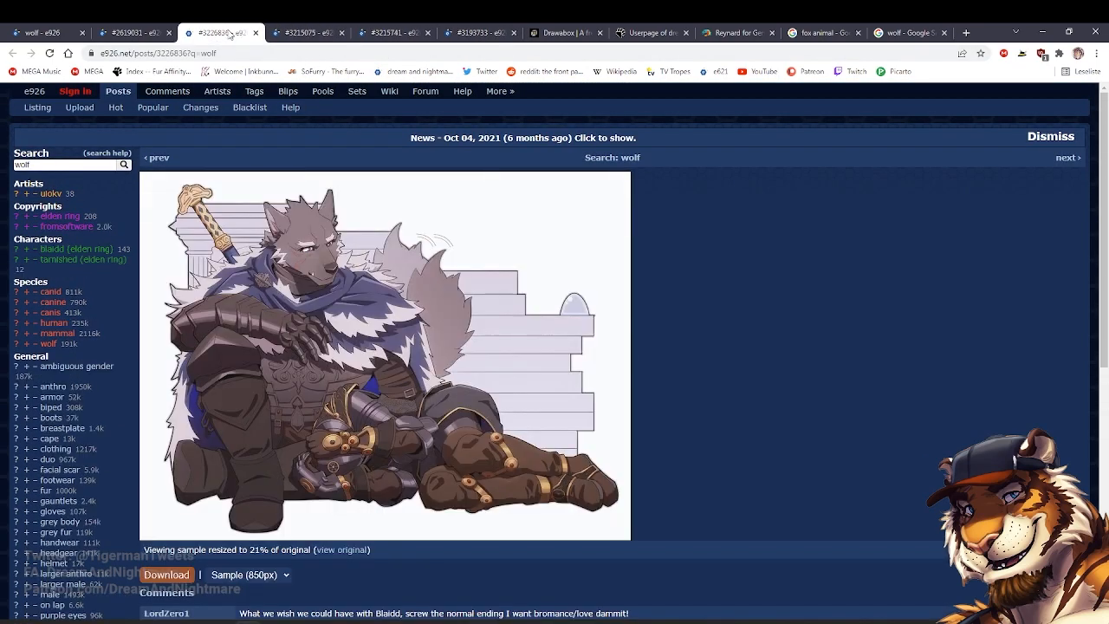
left_click(139, 36)
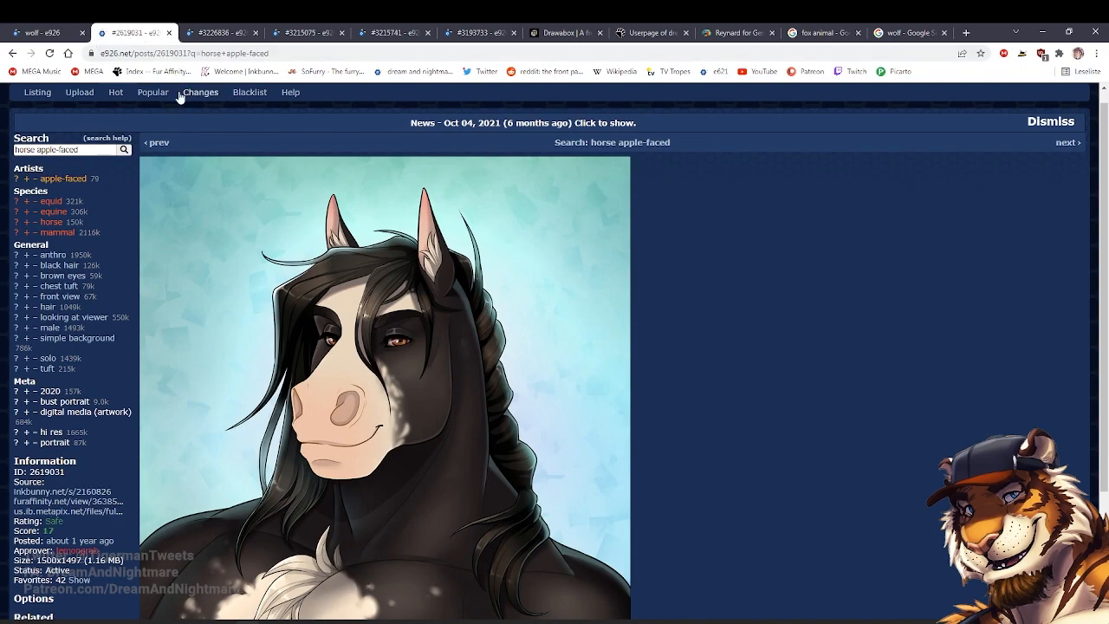
Close the horse artwork's tab and open the page 8 drawing of the wolf and jackal pair
key("alt+Left")
left_click(169, 34)
left_click(52, 33)
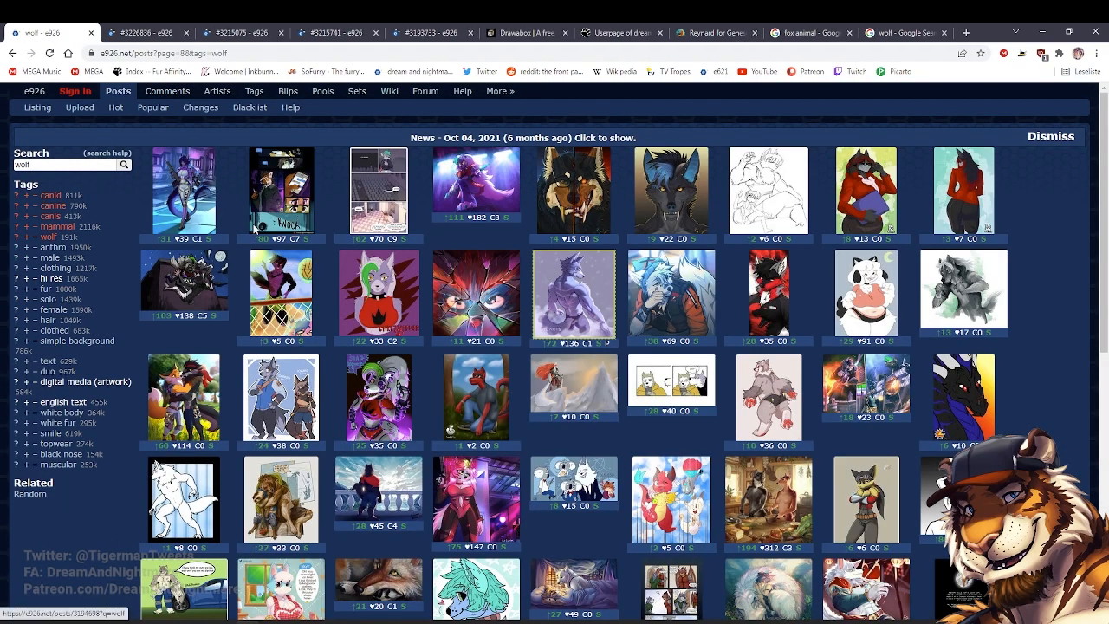
left_click(289, 425)
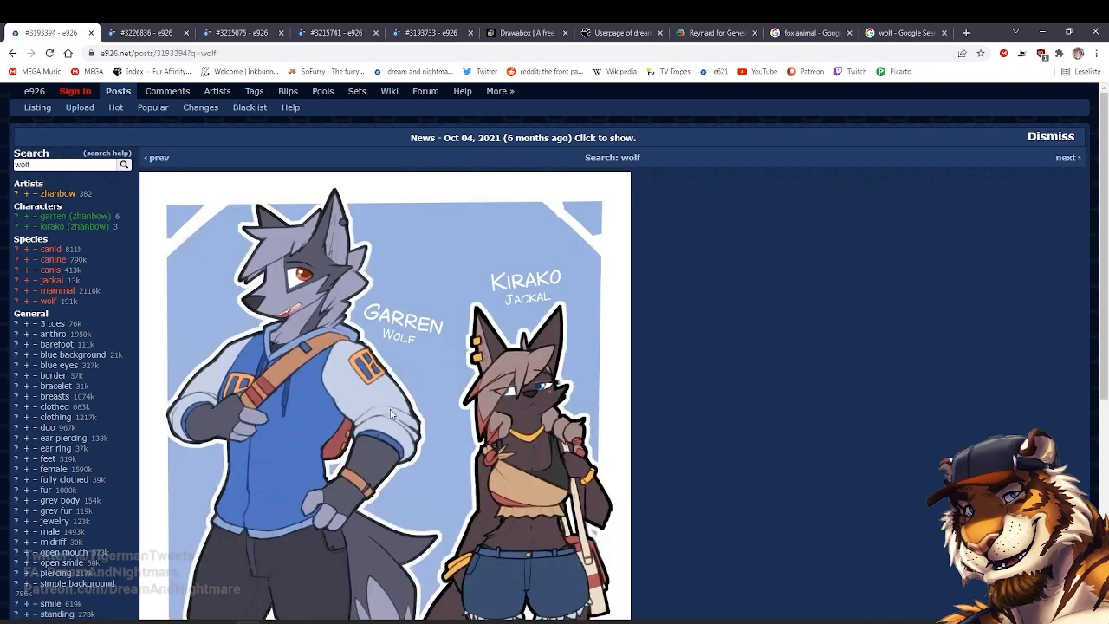
Return to the Google image results for "wolf" and enlarge the Dierenrijk photo of the grey wolf's face
left_click(897, 32)
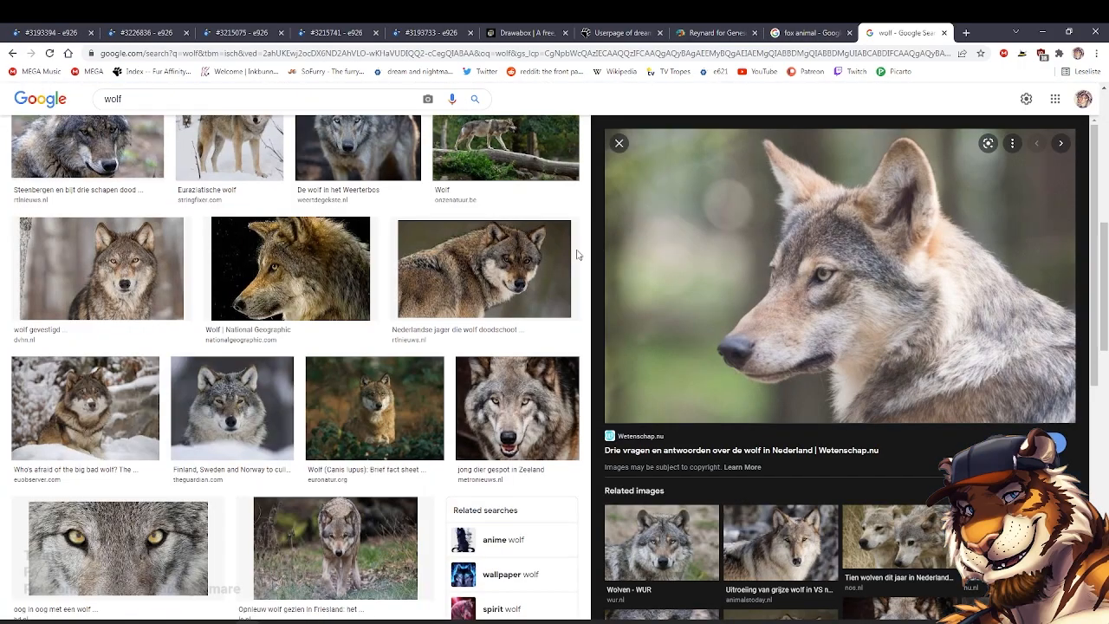
scroll(325, 105, "down", 5)
left_click(169, 364)
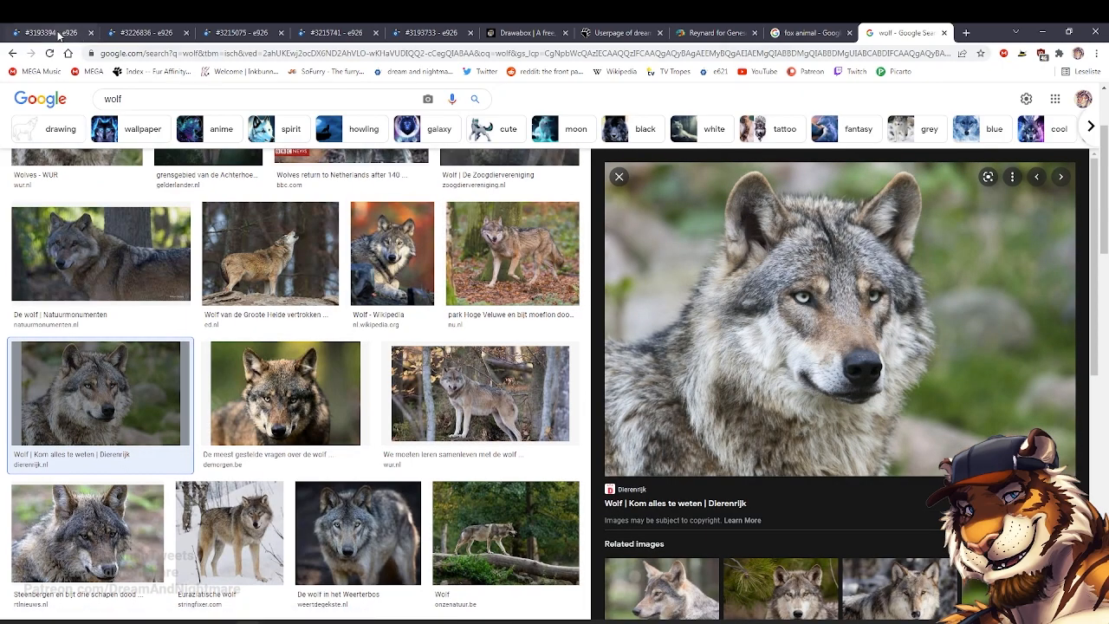
Compare the seated armoured wolf artwork with the wolf and jackal drawing, and switch back to Photoshop
left_click(52, 32)
left_click(139, 32)
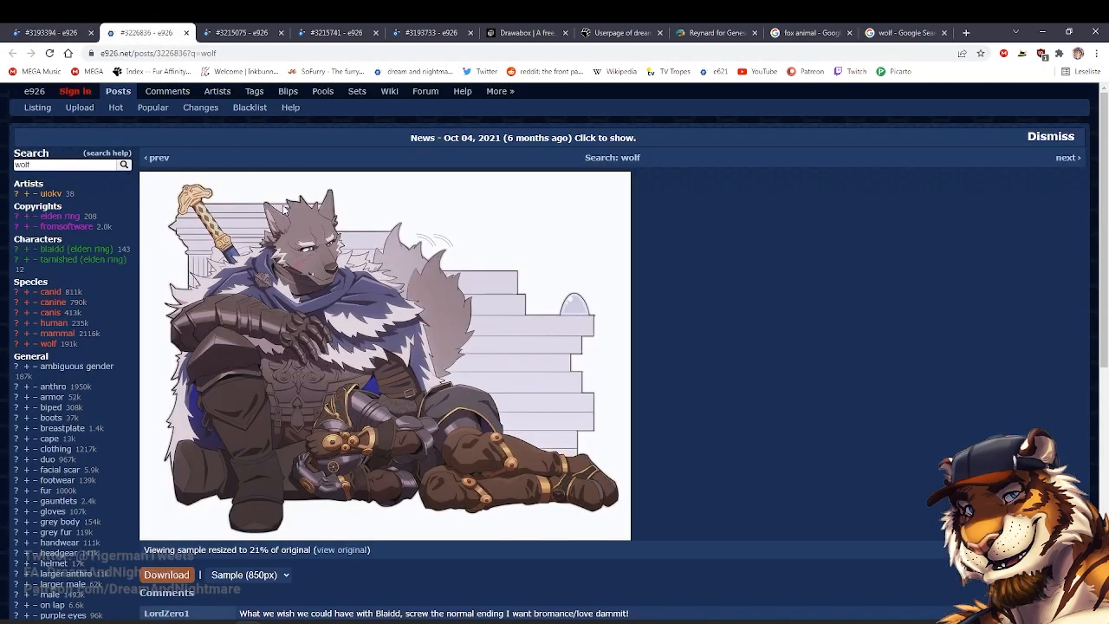
left_click(54, 36)
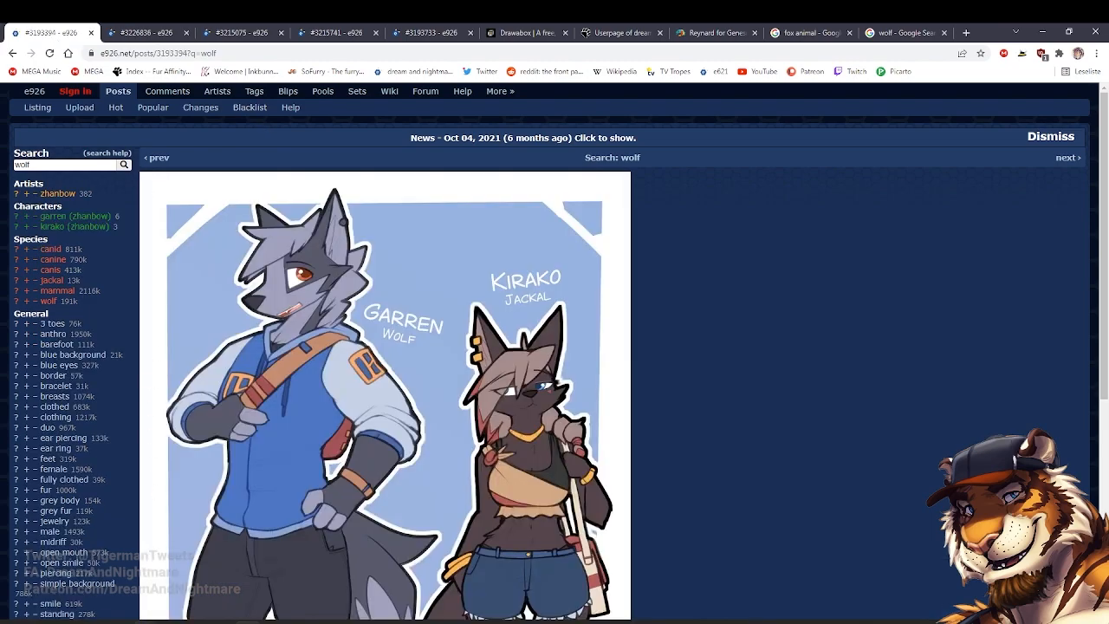
key("alt+Tab")
Try to outline the near ear's inner rim and add short fur strokes inside and below it
left_click_drag(430, 252, 357, 313)
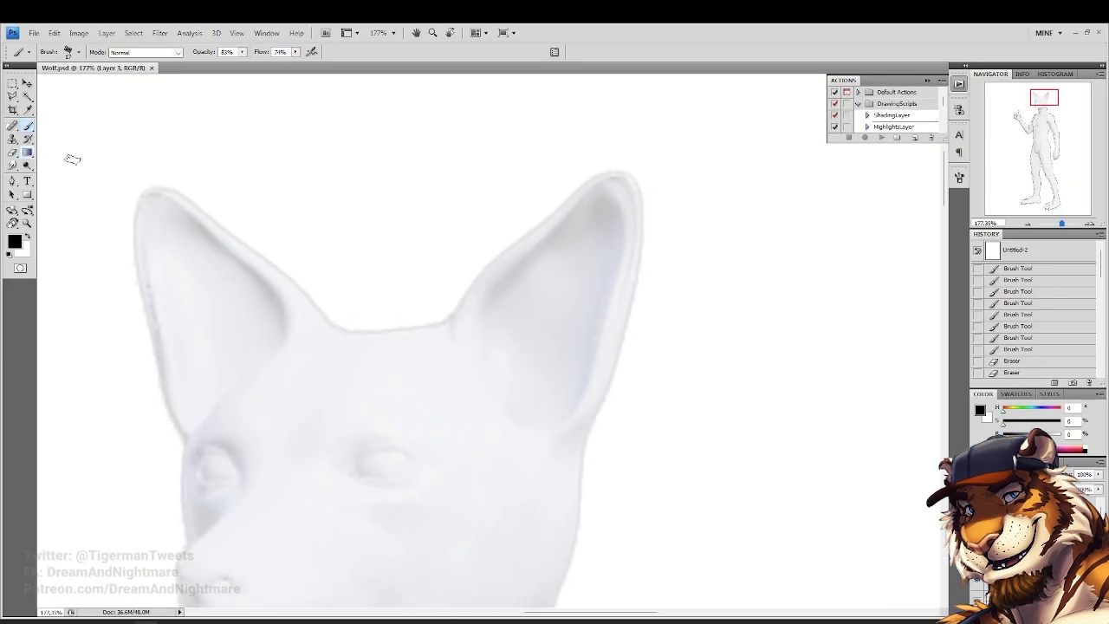
mouse_move(592, 183)
left_mouse_down()
mouse_move(459, 315)
mouse_move(471, 367)
left_mouse_up()
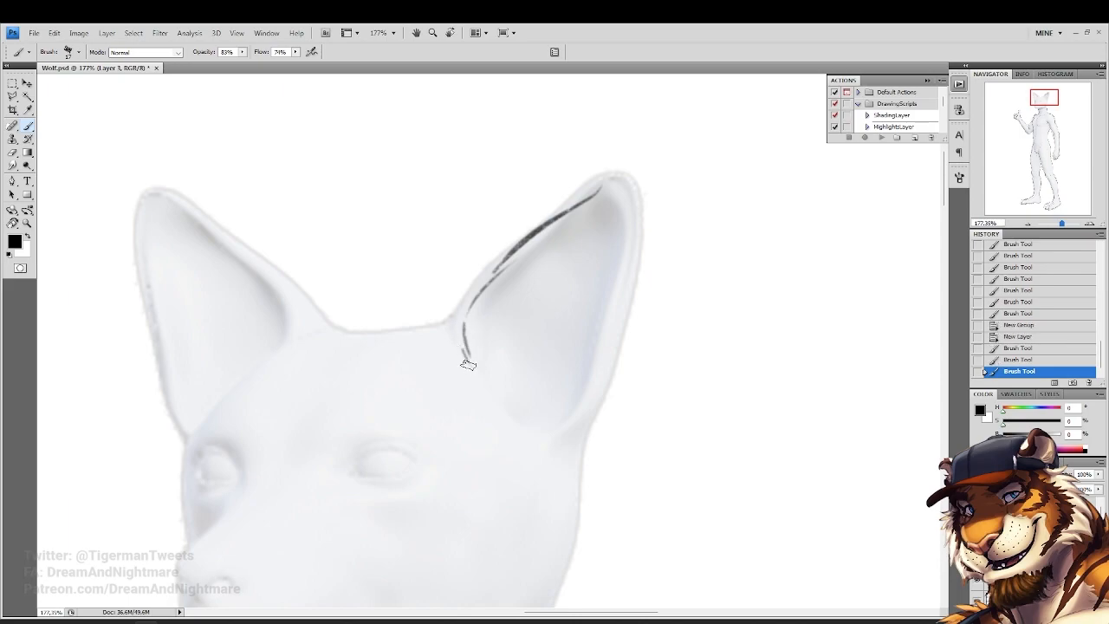
mouse_move(598, 188)
left_mouse_down()
mouse_move(580, 365)
mouse_move(608, 249)
mouse_move(546, 448)
left_mouse_up()
mouse_move(607, 295)
left_mouse_down()
mouse_move(586, 416)
mouse_move(569, 449)
left_mouse_up()
left_click_drag(550, 313, 532, 363)
left_click_drag(524, 364, 525, 400)
left_click_drag(607, 277, 598, 464)
left_click_drag(588, 458, 574, 481)
left_click_drag(472, 376, 558, 320)
mouse_move(582, 217)
left_mouse_down()
mouse_move(568, 300)
mouse_move(554, 299)
left_mouse_up()
mouse_move(492, 300)
left_mouse_down()
mouse_move(492, 334)
mouse_move(435, 301)
left_mouse_up()
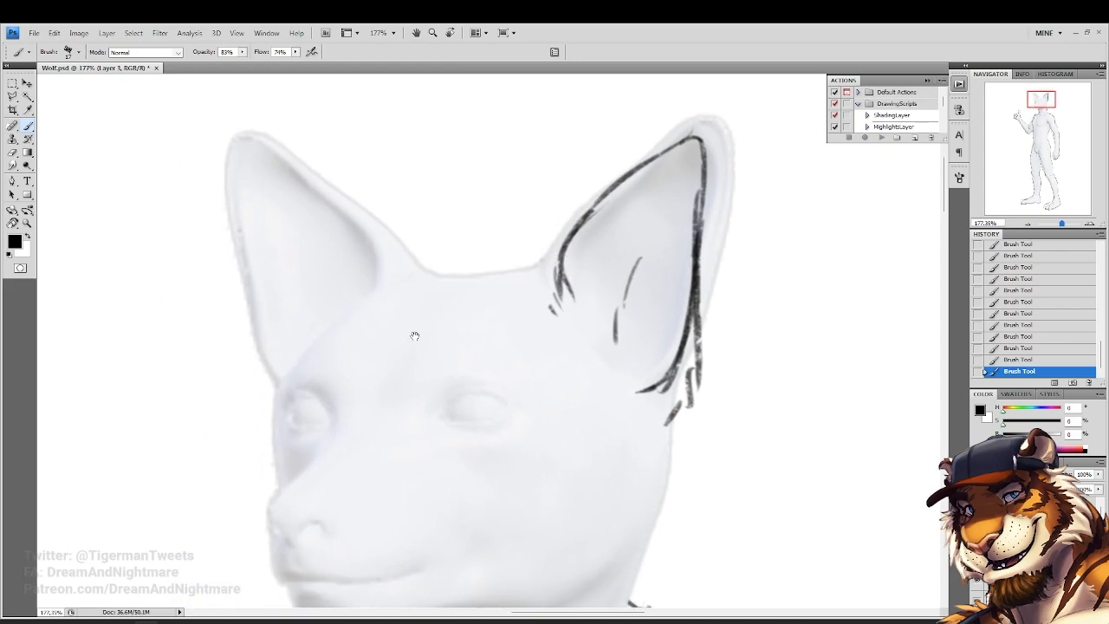
Erase the sketched lines on the near ear
left_click(12, 152)
right_click(538, 364)
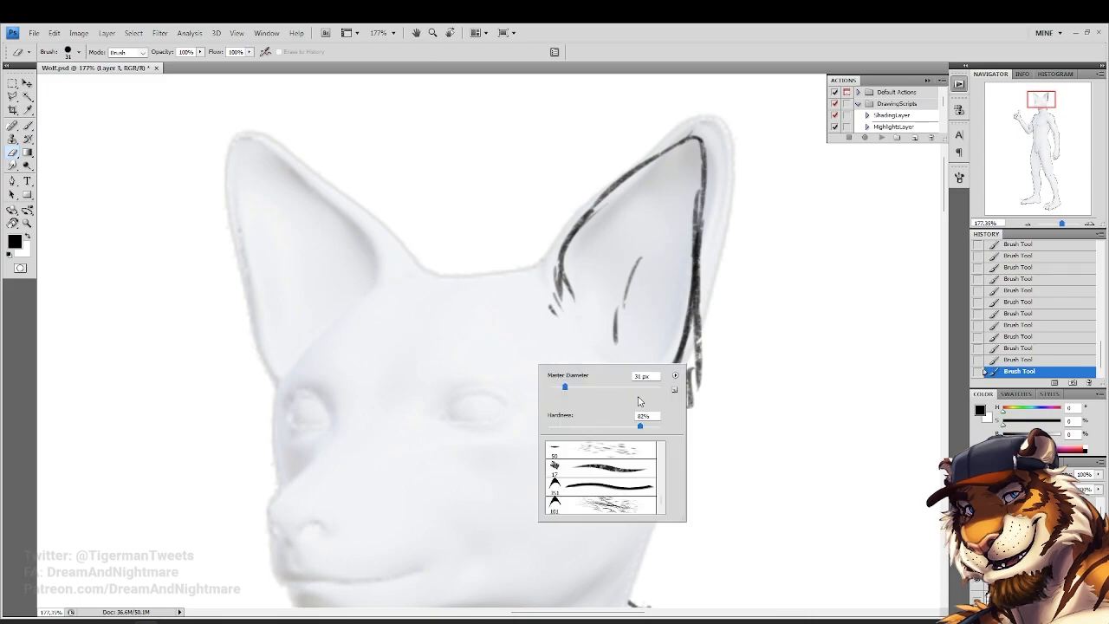
mouse_move(664, 246)
left_mouse_down()
mouse_move(581, 359)
mouse_move(593, 364)
left_mouse_up()
Draw a thick, slightly arched upper lid over the figure's near eye with the Brush at 200% zoom
left_click(27, 138)
left_click(28, 126)
mouse_move(397, 355)
left_mouse_down()
mouse_move(375, 280)
mouse_move(421, 284)
mouse_move(420, 258)
left_mouse_up()
left_click(27, 223)
left_click(27, 127)
key("ctrl+plus")
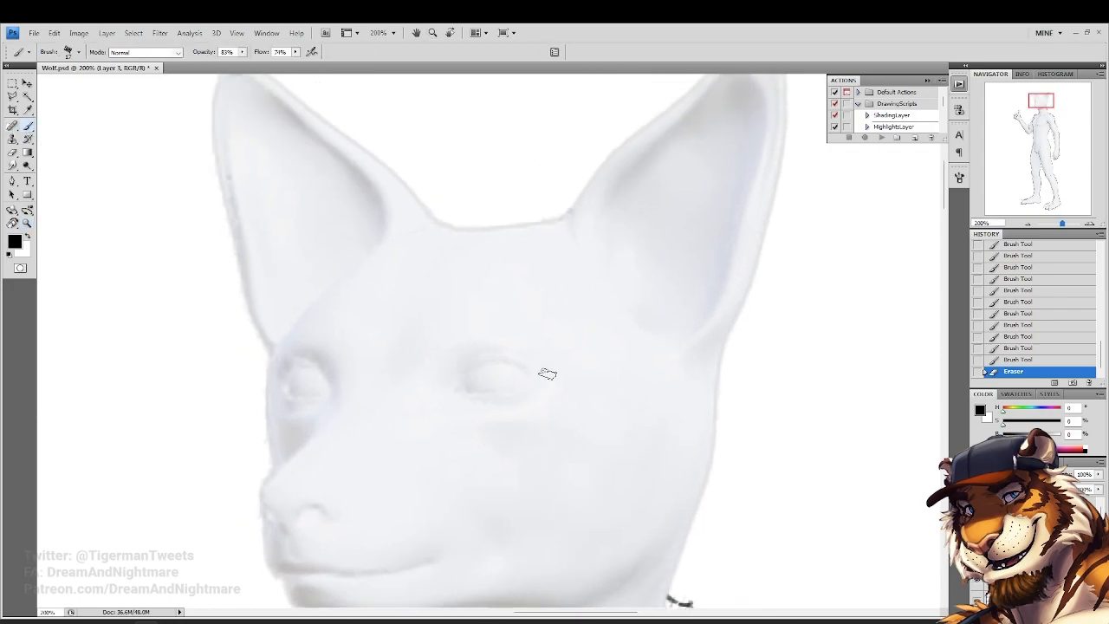
right_click(616, 346)
left_click_drag(595, 391, 592, 391)
left_click_drag(529, 371, 480, 366)
mouse_move(530, 372)
left_mouse_down()
mouse_move(466, 373)
mouse_move(481, 367)
left_mouse_up()
left_click_drag(515, 368, 465, 372)
left_click_drag(481, 366, 467, 372)
mouse_move(479, 369)
left_mouse_down()
mouse_move(466, 373)
mouse_move(511, 368)
left_mouse_up()
Draw the near eye's lower lid and inner corner, and add short crease lines beneath the eye
mouse_move(517, 370)
left_mouse_down()
mouse_move(468, 374)
mouse_move(463, 308)
mouse_move(427, 342)
mouse_move(466, 365)
mouse_move(474, 394)
mouse_move(448, 396)
mouse_move(465, 396)
left_mouse_up()
mouse_move(437, 361)
left_mouse_down()
mouse_move(434, 396)
mouse_move(449, 397)
mouse_move(432, 402)
left_mouse_up()
left_click_drag(497, 342, 487, 370)
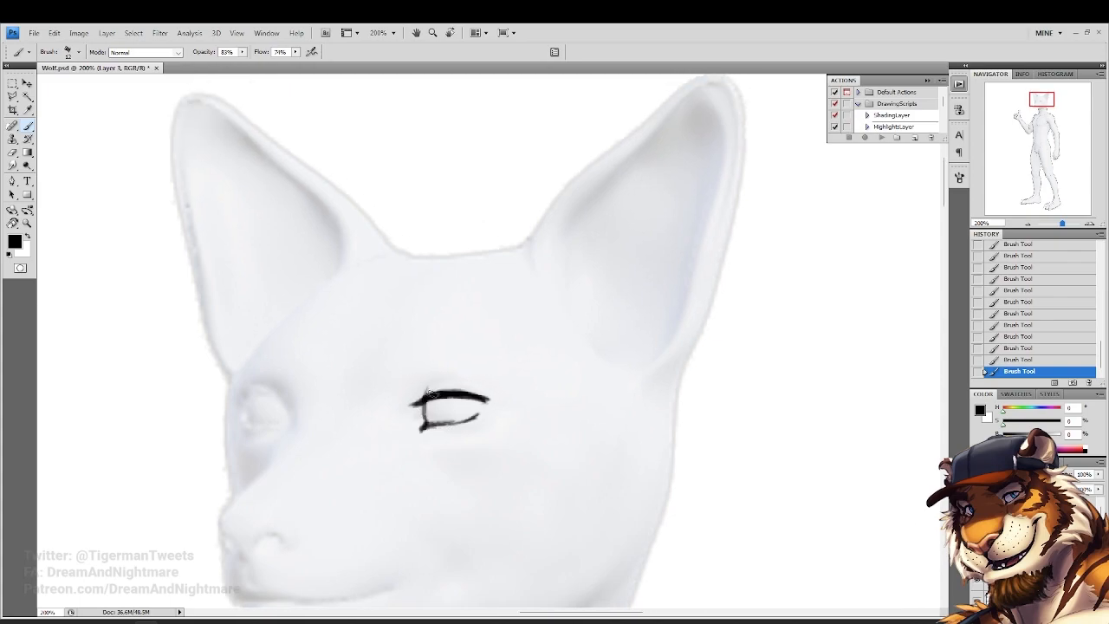
left_click_drag(363, 315, 390, 285)
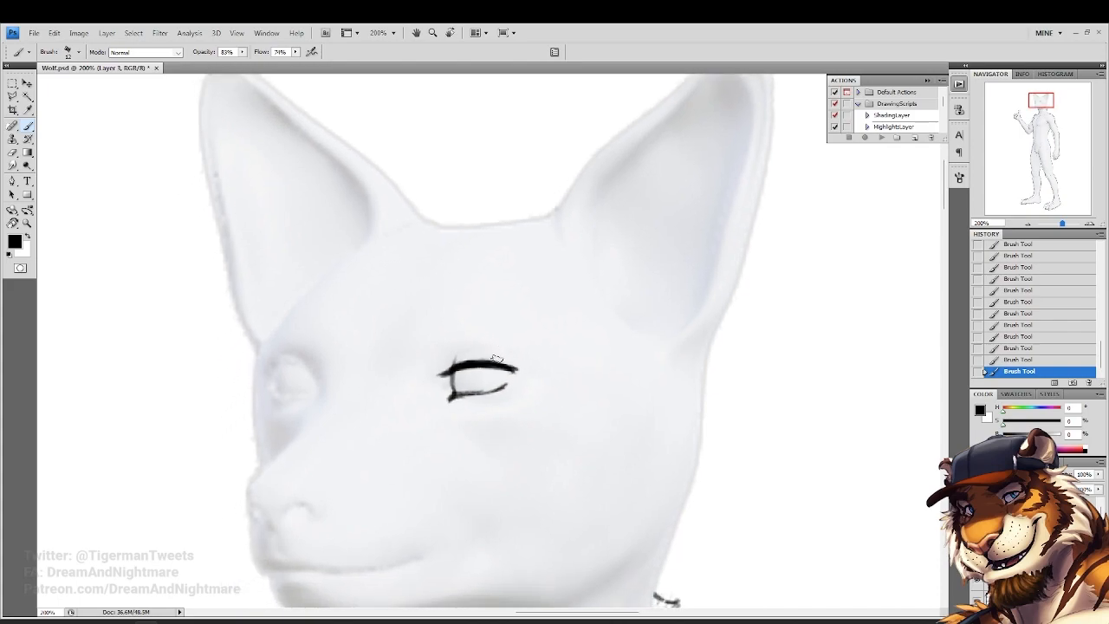
mouse_move(520, 397)
left_mouse_down()
mouse_move(451, 423)
mouse_move(461, 437)
left_mouse_up()
left_click_drag(441, 344, 473, 387)
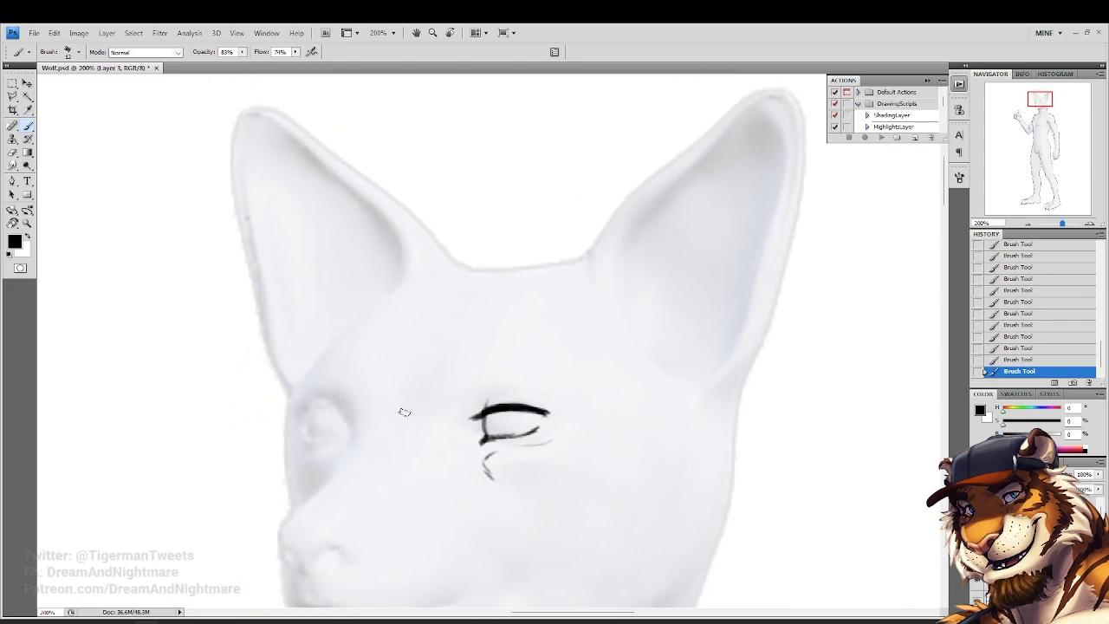
Draw the far eye with its brow line, and add short crease marks at both eyes' inner corners
left_click_drag(404, 410, 427, 381)
mouse_move(494, 408)
left_mouse_down()
mouse_move(471, 394)
mouse_move(482, 408)
left_mouse_up()
left_click_drag(381, 412, 400, 393)
mouse_move(400, 402)
left_mouse_down()
mouse_move(427, 396)
mouse_move(402, 411)
mouse_move(394, 342)
mouse_move(398, 386)
mouse_move(373, 373)
mouse_move(396, 386)
mouse_move(376, 385)
mouse_move(399, 409)
left_mouse_up()
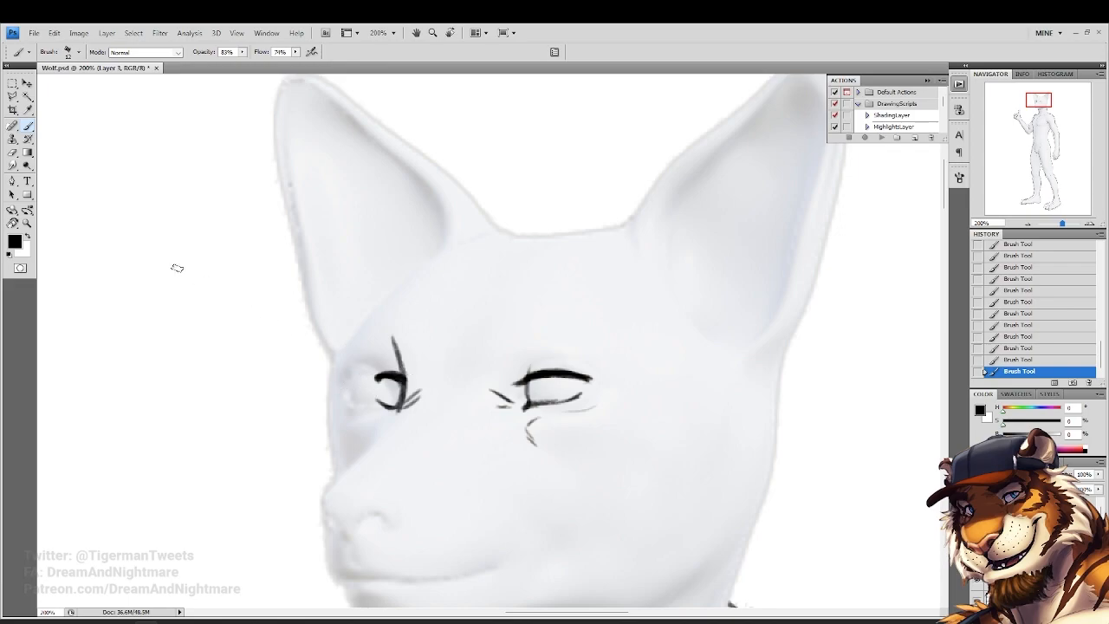
mouse_move(371, 375)
left_mouse_down()
mouse_move(335, 354)
mouse_move(368, 359)
left_mouse_up()
mouse_move(352, 314)
left_mouse_down()
mouse_move(368, 351)
mouse_move(364, 392)
mouse_move(312, 380)
mouse_move(317, 392)
mouse_move(370, 373)
left_mouse_up()
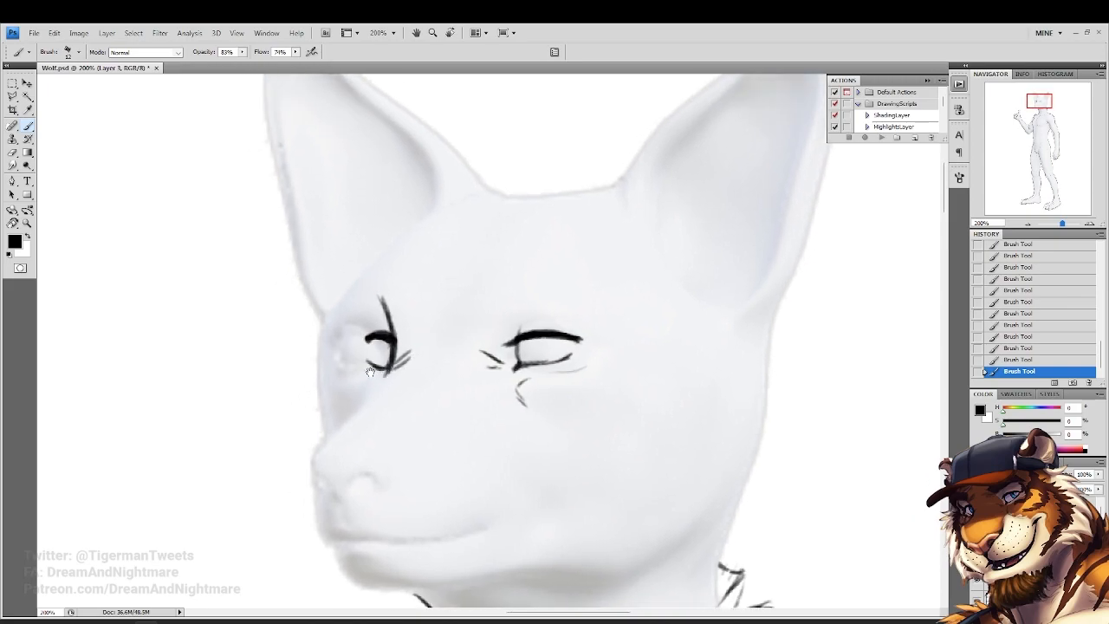
Sketch the muzzle's far edge from the far eye toward the nose and a broken contour from the near eye
left_click(13, 154)
right_click(422, 301)
left_click(448, 322)
mouse_move(400, 315)
left_mouse_down()
mouse_move(399, 300)
mouse_move(441, 351)
mouse_move(455, 299)
left_mouse_up()
left_click(28, 128)
left_click_drag(434, 338, 358, 387)
left_click_drag(433, 339, 360, 385)
left_click_drag(526, 353, 503, 376)
left_click_drag(525, 354, 495, 379)
left_click_drag(521, 362, 466, 395)
left_click_drag(484, 385, 442, 398)
left_click_drag(473, 392, 392, 397)
mouse_move(437, 359)
left_mouse_down()
mouse_move(359, 402)
mouse_move(336, 430)
mouse_move(362, 419)
left_mouse_up()
Clean up and strengthen the muzzle's far edge between the eye and the nose, erasing stray line parts
left_click(13, 152)
left_click_drag(362, 417, 356, 425)
left_click_drag(445, 364, 436, 373)
left_click_drag(442, 366, 428, 383)
left_click_drag(433, 380, 368, 400)
left_click(27, 125)
mouse_move(390, 395)
left_mouse_down()
mouse_move(358, 403)
mouse_move(345, 422)
left_mouse_up()
mouse_move(361, 401)
left_mouse_down()
mouse_move(342, 424)
mouse_move(376, 399)
left_mouse_up()
mouse_move(387, 396)
left_mouse_down()
mouse_move(359, 405)
mouse_move(378, 412)
left_mouse_up()
left_click(12, 154)
left_click_drag(394, 405, 360, 426)
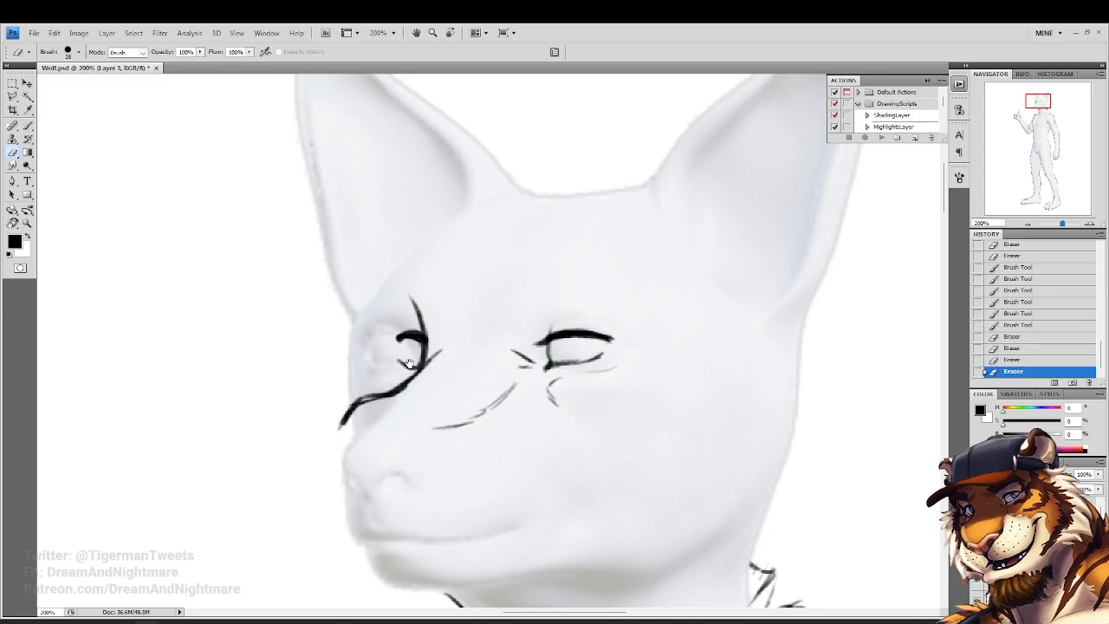
Draw the flat top plane of the nose at the muzzle's tip and erase overlapping stroke ends
left_click_drag(412, 366, 369, 311)
left_click(27, 128)
left_click_drag(376, 372, 295, 371)
left_click_drag(303, 368, 267, 381)
left_click_drag(331, 355, 382, 360)
mouse_move(320, 389)
left_mouse_down()
mouse_move(389, 396)
mouse_move(319, 403)
left_mouse_up()
left_click(14, 153)
mouse_move(318, 403)
left_mouse_down()
mouse_move(393, 409)
mouse_move(421, 384)
left_mouse_up()
key("b")
left_click_drag(389, 346, 394, 340)
left_click_drag(406, 333, 388, 351)
Draw both sides and the underside of the nose, and erase excess lines around them
mouse_move(375, 405)
left_mouse_down()
mouse_move(364, 442)
mouse_move(373, 449)
left_mouse_up()
left_click_drag(460, 386, 444, 436)
left_click_drag(367, 447, 388, 466)
left_click_drag(430, 397, 369, 396)
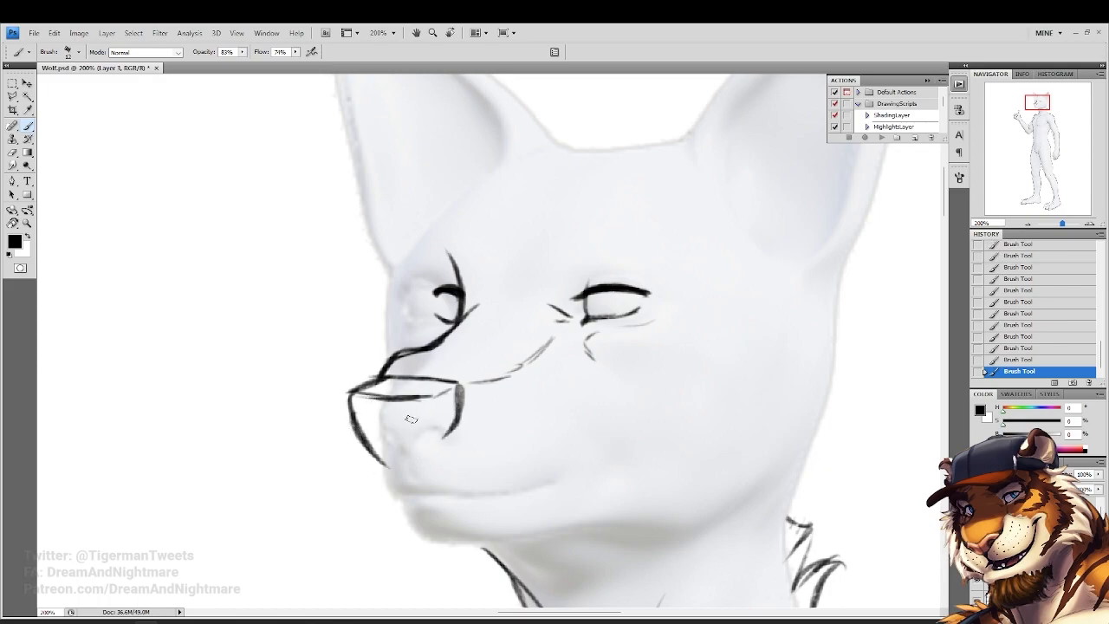
left_click_drag(426, 433, 414, 464)
left_click(13, 154)
right_click(458, 385)
left_click_drag(411, 411, 360, 409)
left_click_drag(425, 433, 424, 438)
left_click_drag(448, 401, 450, 397)
left_click_drag(451, 396, 449, 400)
left_click_drag(367, 370, 361, 378)
left_click_drag(377, 329, 341, 368)
Add the remaining nostril and centre-groove strokes inside the nose outline
left_click(27, 126)
left_click_drag(331, 423, 315, 430)
left_click_drag(334, 423, 317, 442)
left_click_drag(315, 433, 319, 451)
left_click_drag(448, 370, 421, 351)
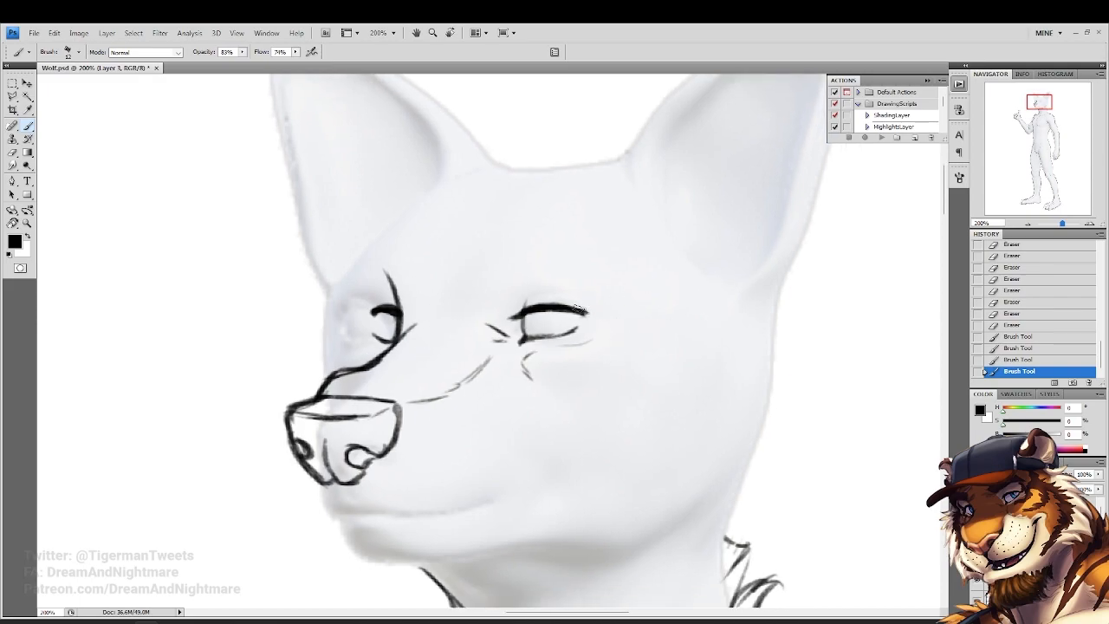
Draw the front lip below the nose and a smiling mouth line up to a creased corner on the cheek
left_click_drag(443, 293, 478, 271)
mouse_move(320, 410)
left_mouse_down()
mouse_move(330, 483)
mouse_move(357, 498)
left_mouse_up()
mouse_move(340, 487)
left_mouse_down()
mouse_move(371, 506)
mouse_move(482, 493)
left_mouse_up()
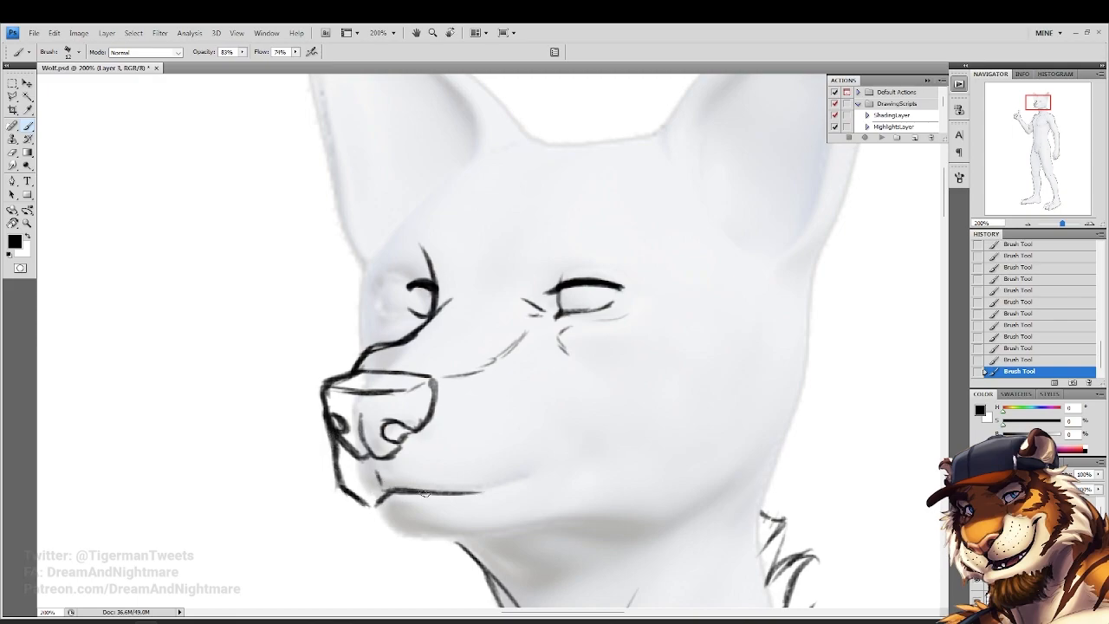
mouse_move(401, 492)
left_mouse_down()
mouse_move(535, 464)
mouse_move(564, 444)
mouse_move(543, 453)
mouse_move(573, 429)
mouse_move(581, 397)
mouse_move(613, 394)
mouse_move(530, 466)
left_mouse_up()
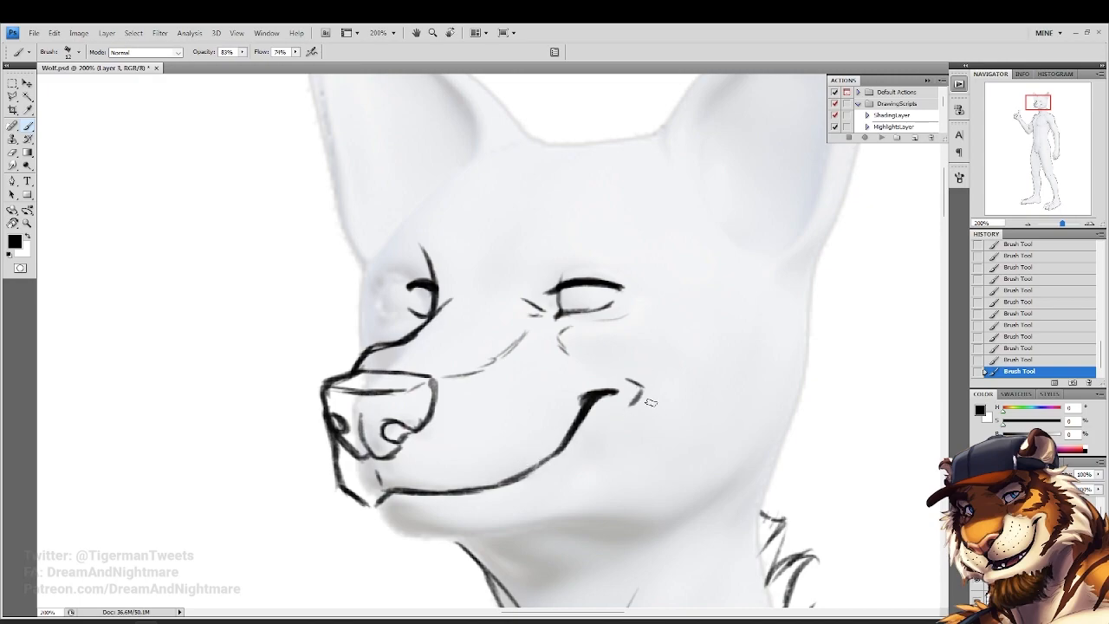
left_click_drag(648, 406, 658, 377)
left_click_drag(624, 344, 642, 377)
Try lower lip and front tooth strokes beneath the mouth line, and undo them
left_click_drag(570, 401, 538, 446)
mouse_move(491, 477)
left_mouse_down()
mouse_move(551, 437)
mouse_move(539, 452)
left_mouse_up()
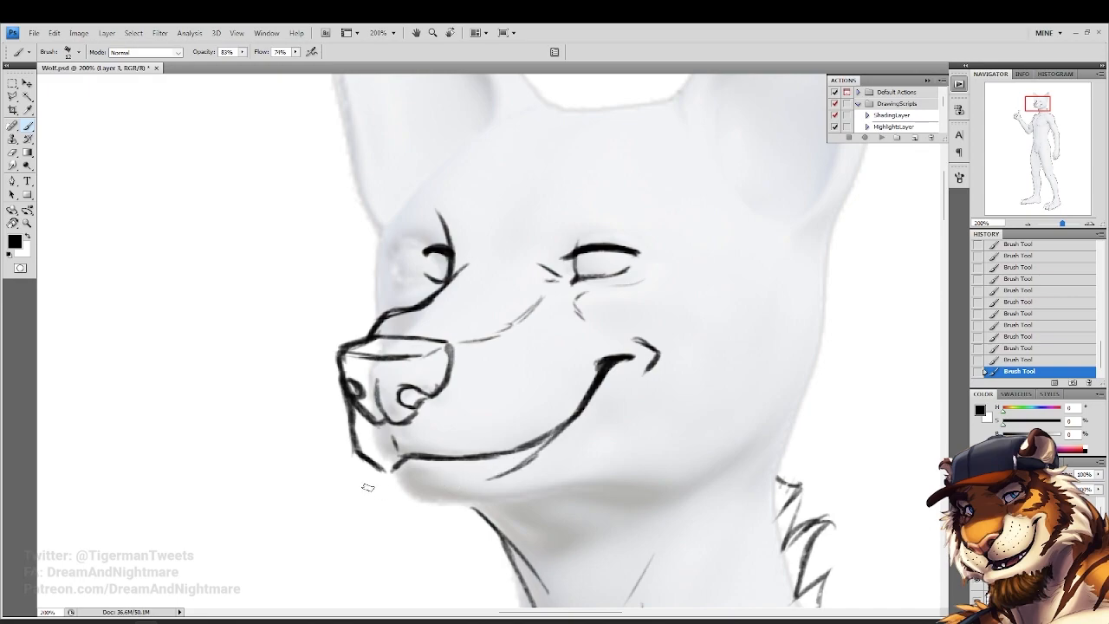
mouse_move(412, 475)
left_mouse_down()
mouse_move(520, 468)
mouse_move(492, 475)
left_mouse_up()
left_click(1019, 336)
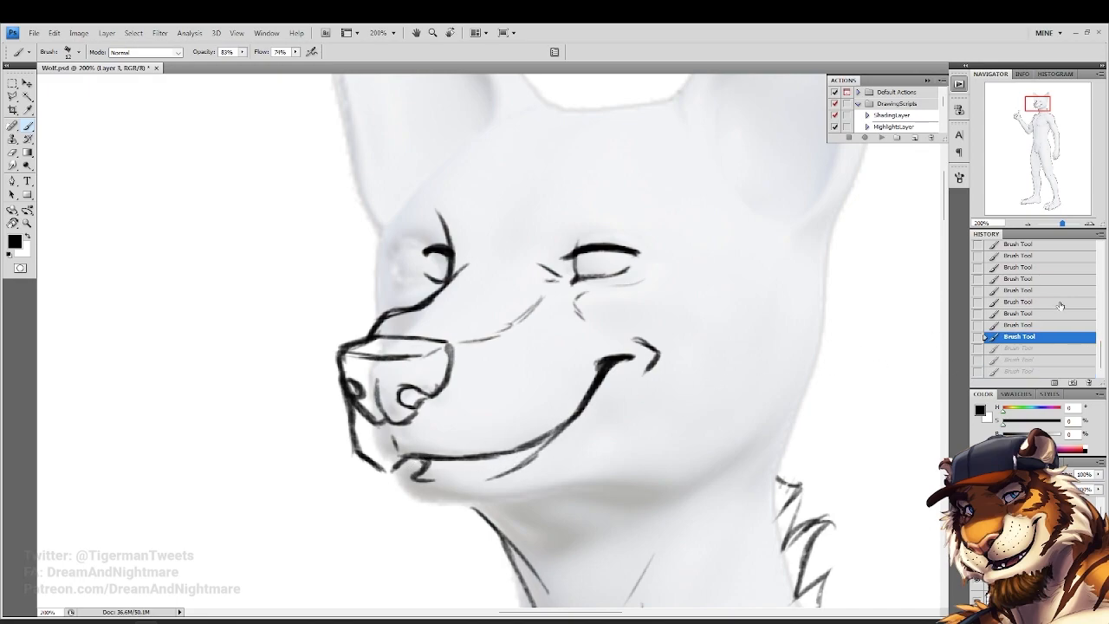
key("ctrl+alt+z")
key("ctrl+alt+z")
key("ctrl+alt+z")
key("ctrl+alt+z")
key("ctrl+alt+z")
Draw the lower lip beneath the smile with small tooth marks inside, and close the front lip's tip
left_click_drag(579, 405, 530, 465)
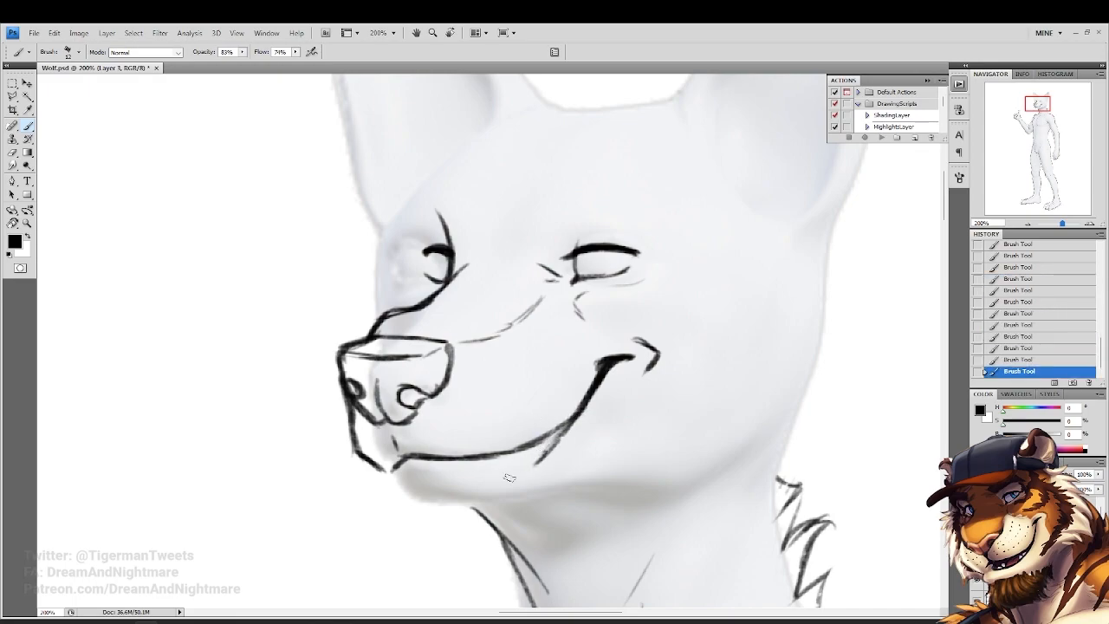
mouse_move(403, 465)
left_mouse_down()
mouse_move(457, 479)
mouse_move(530, 468)
mouse_move(422, 477)
left_mouse_up()
scroll(607, 418, "up", 2)
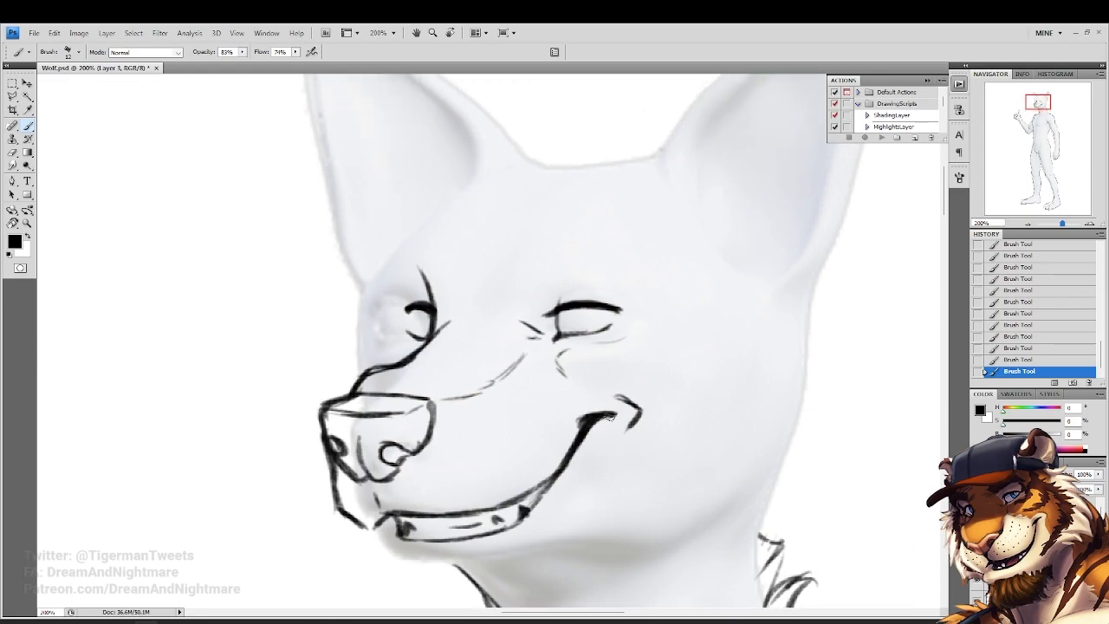
scroll(502, 436, "down", 4)
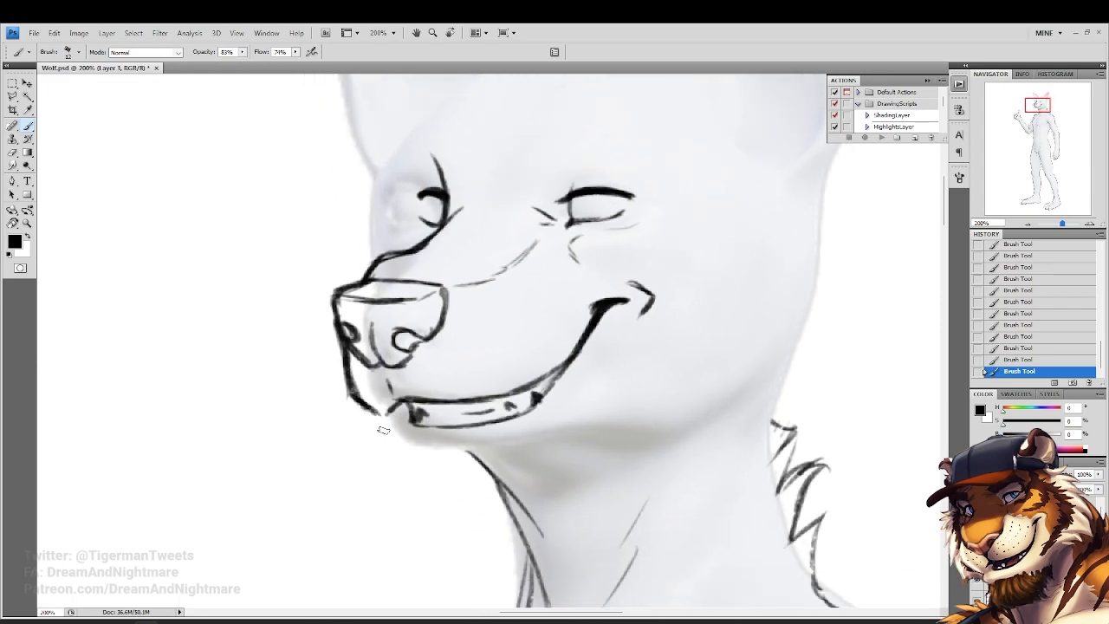
scroll(420, 390, "up", 1)
left_click_drag(423, 386, 393, 512)
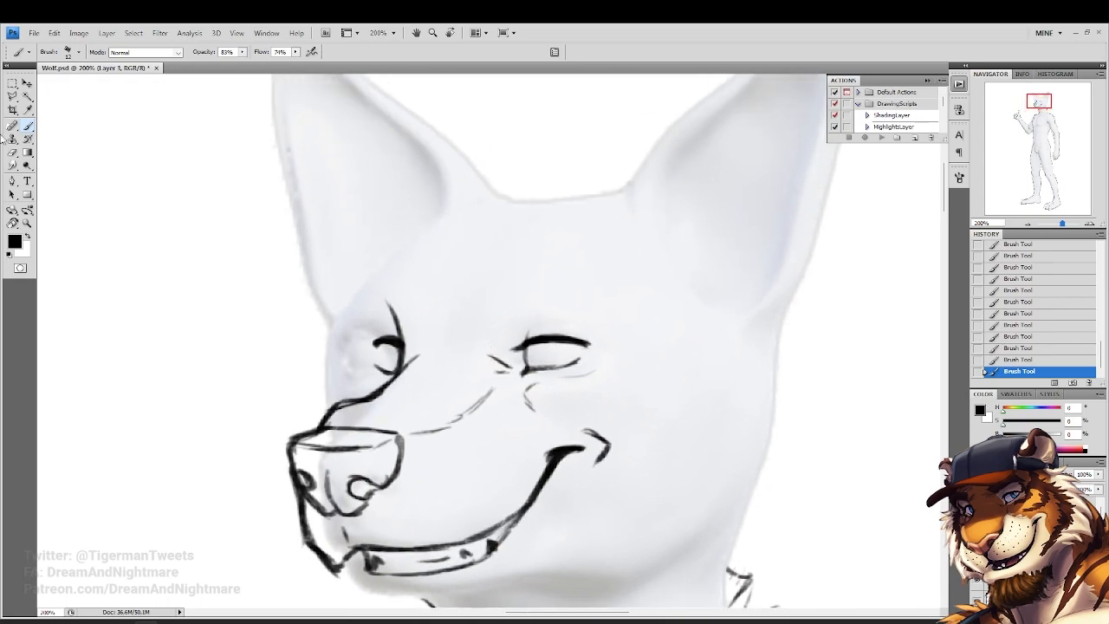
Trim the near eye's upper lid and touch up the far eye's lines with a 21 px eraser
left_click(13, 154)
right_click(585, 358)
left_click_drag(636, 377, 566, 326)
left_click_drag(380, 351, 377, 356)
left_click_drag(374, 353, 372, 357)
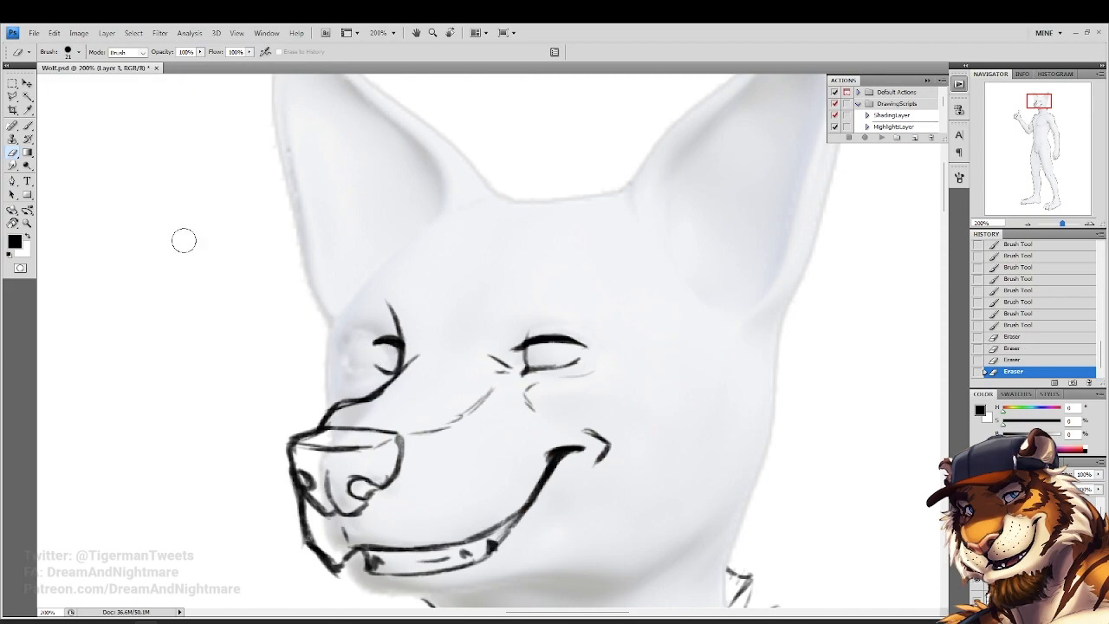
Redraw the muzzle's far edge as a straighter line into the nose, erasing the old curve
left_click(27, 126)
left_click_drag(389, 304, 397, 216)
left_click_drag(349, 320, 337, 335)
left_click_drag(344, 323, 331, 340)
mouse_move(349, 325)
left_mouse_down()
mouse_move(336, 339)
mouse_move(313, 329)
mouse_move(335, 321)
left_mouse_up()
left_click(12, 153)
mouse_move(360, 301)
left_mouse_down()
mouse_move(335, 320)
mouse_move(340, 338)
left_mouse_up()
Draw the first angled cheek fur line on the head behind the near eye
left_click(26, 127)
mouse_move(615, 251)
left_mouse_down()
mouse_move(556, 291)
mouse_move(602, 246)
mouse_move(600, 326)
left_mouse_up()
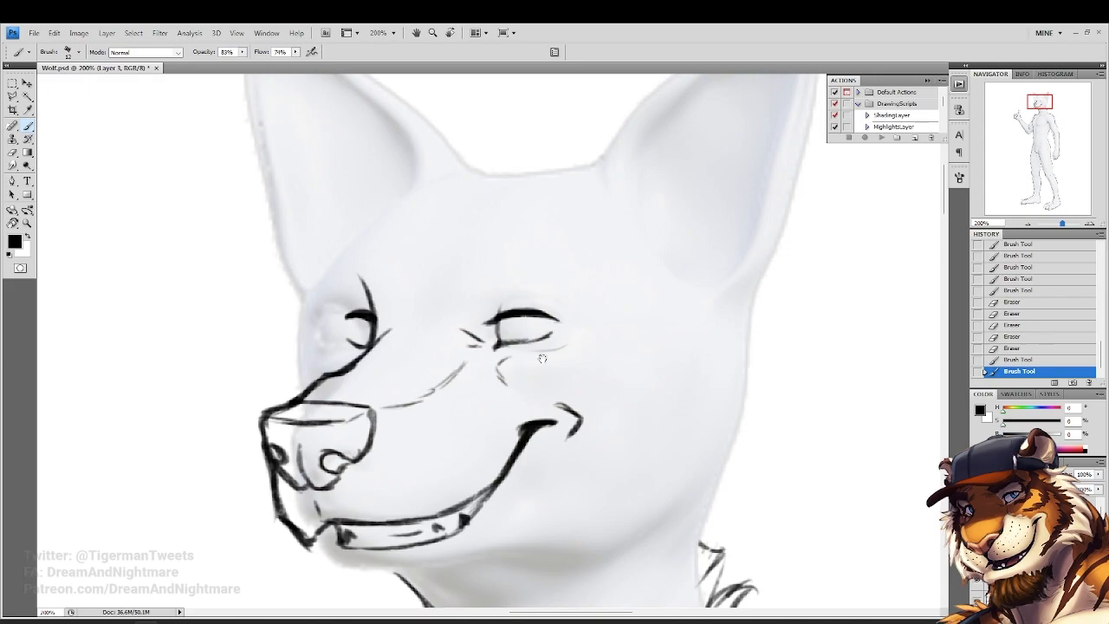
left_click_drag(537, 367, 519, 412)
left_click_drag(607, 321, 638, 380)
mouse_move(636, 367)
left_mouse_down()
mouse_move(622, 399)
mouse_move(617, 284)
left_mouse_up()
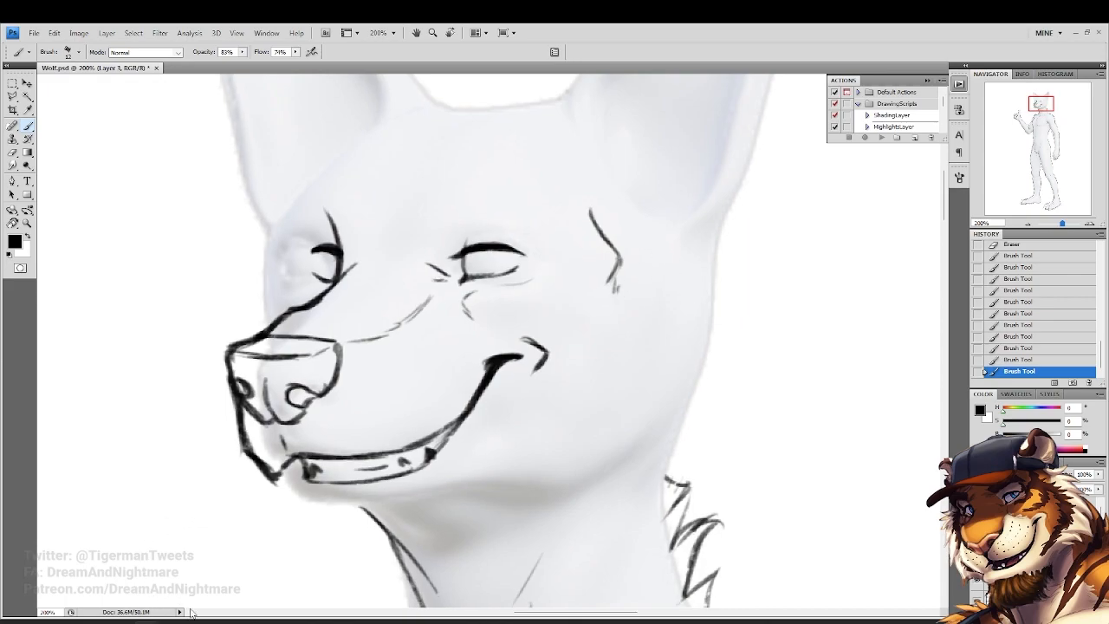
Switch to the browser and study cheek fur in the wolf artworks and the Wikipedia, Dierenrijk and RTL Nieuws wolf photos
key("alt+Tab")
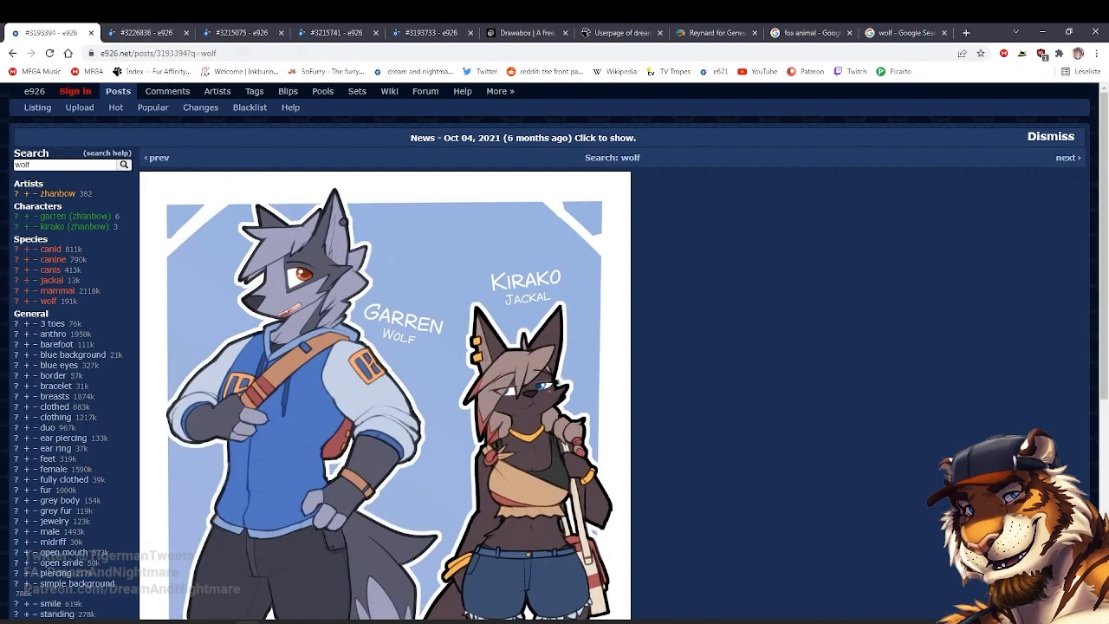
key("ctrl+Tab")
key("ctrl+Tab")
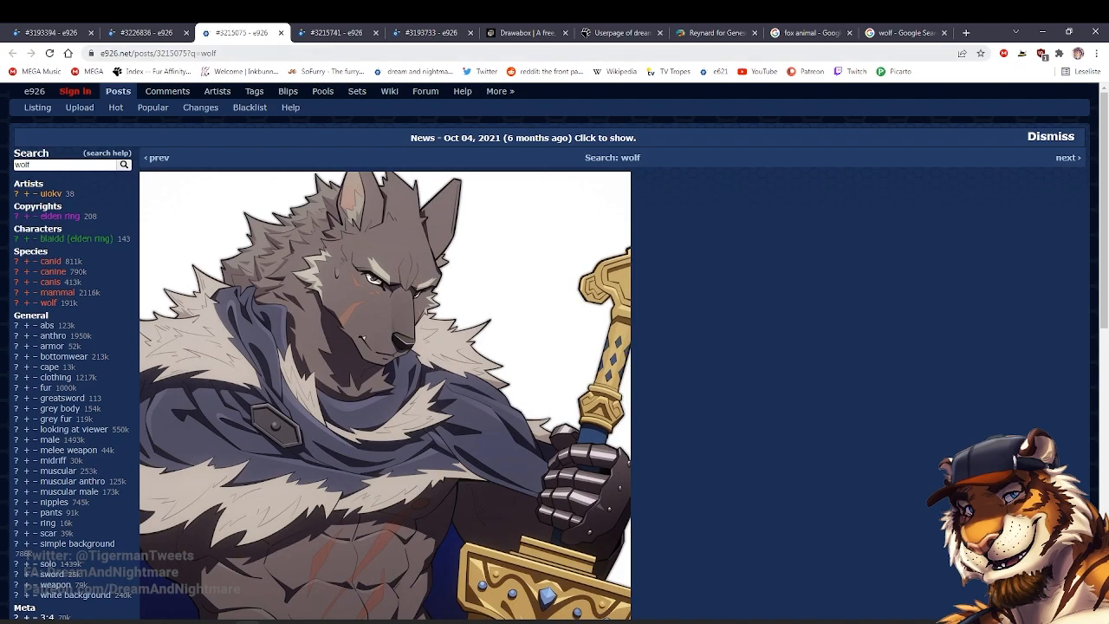
key("ctrl+Tab")
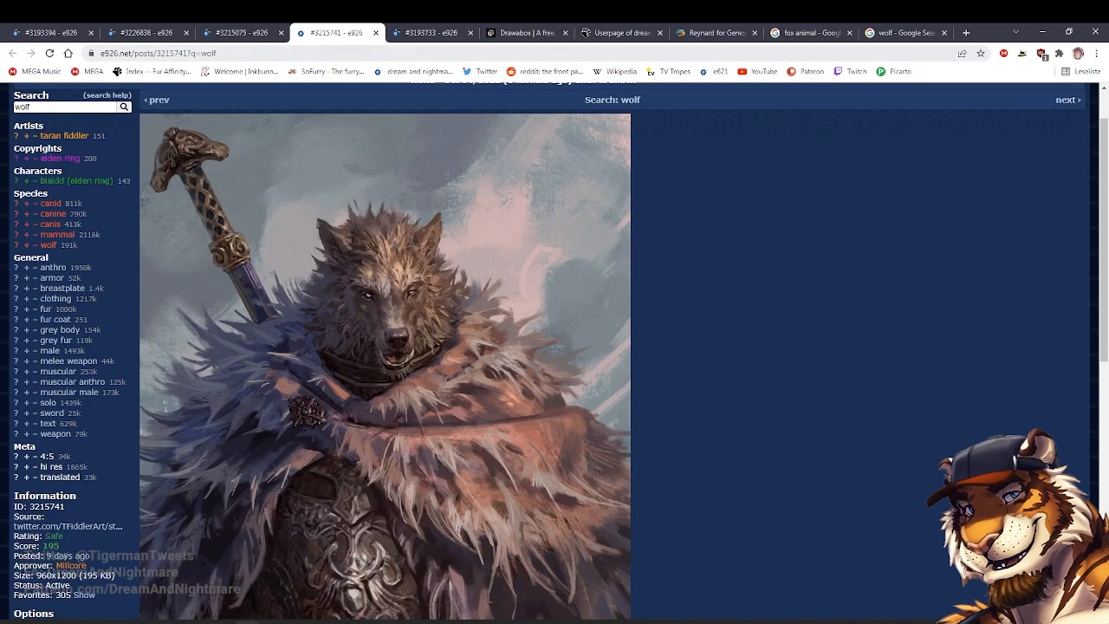
key("ctrl+Tab")
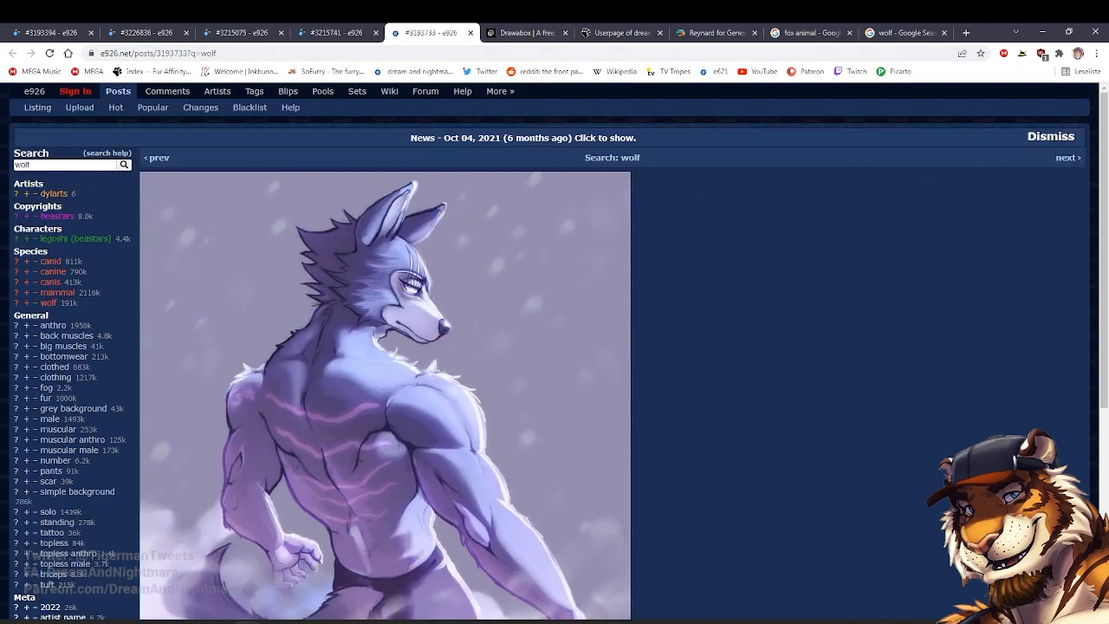
left_click(906, 32)
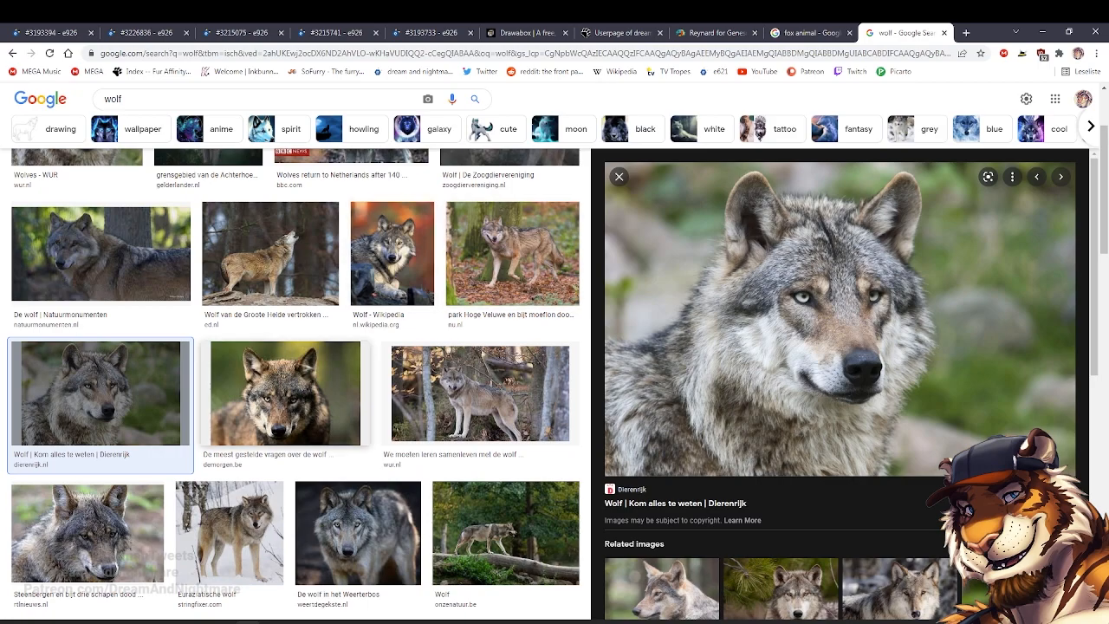
left_click(393, 255)
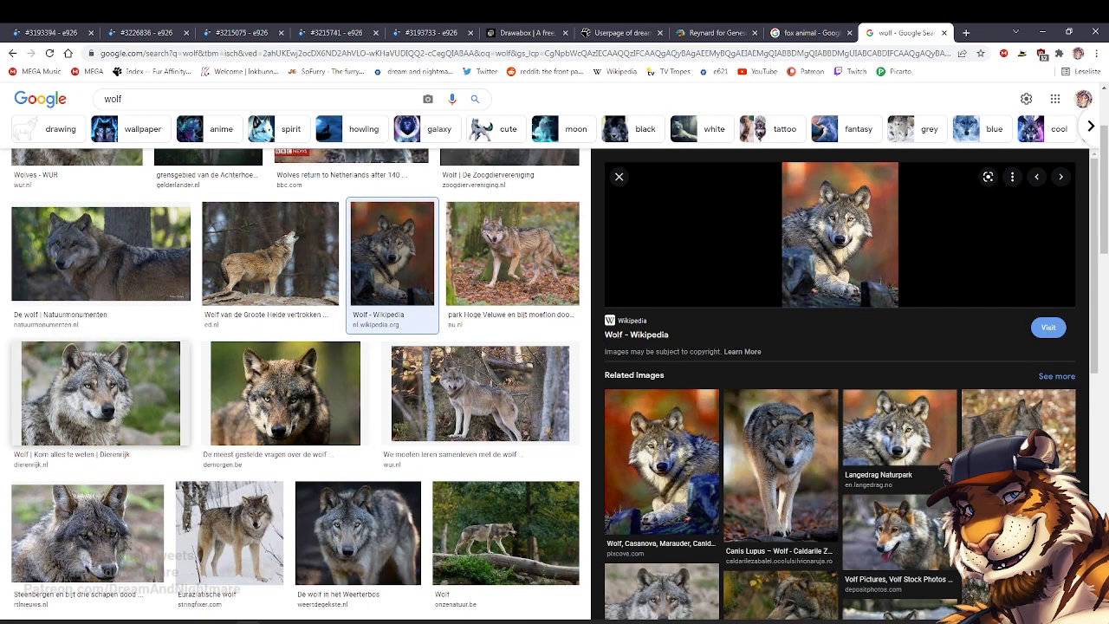
left_click(102, 394)
left_click(87, 533)
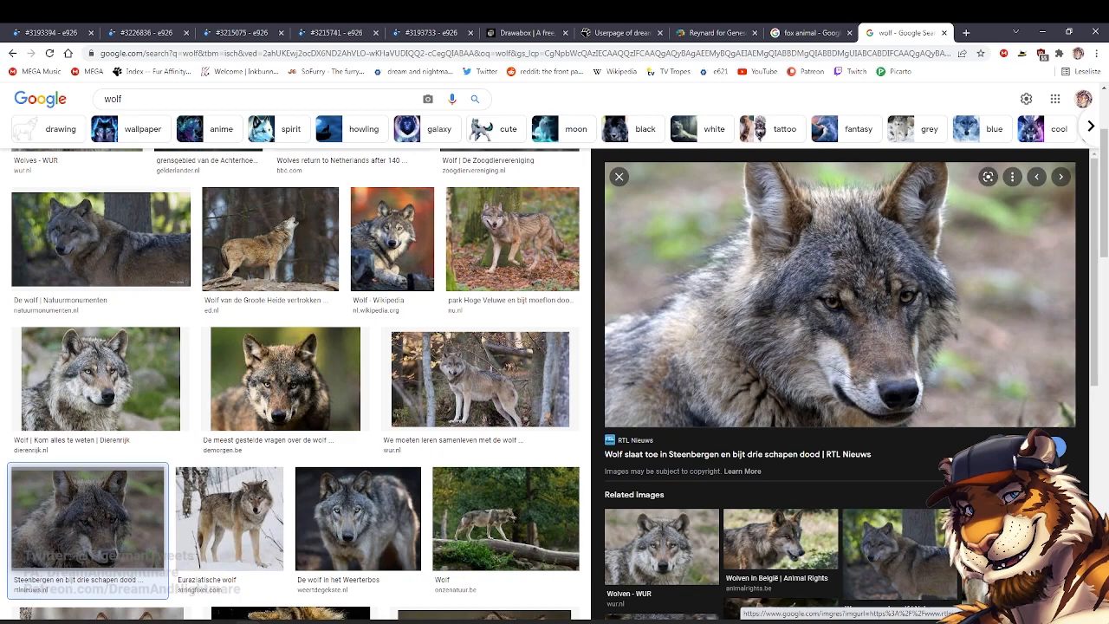
Switch back to Photoshop and extend the jagged cheek fur down the side of the face and along the jaw
key("alt+Tab")
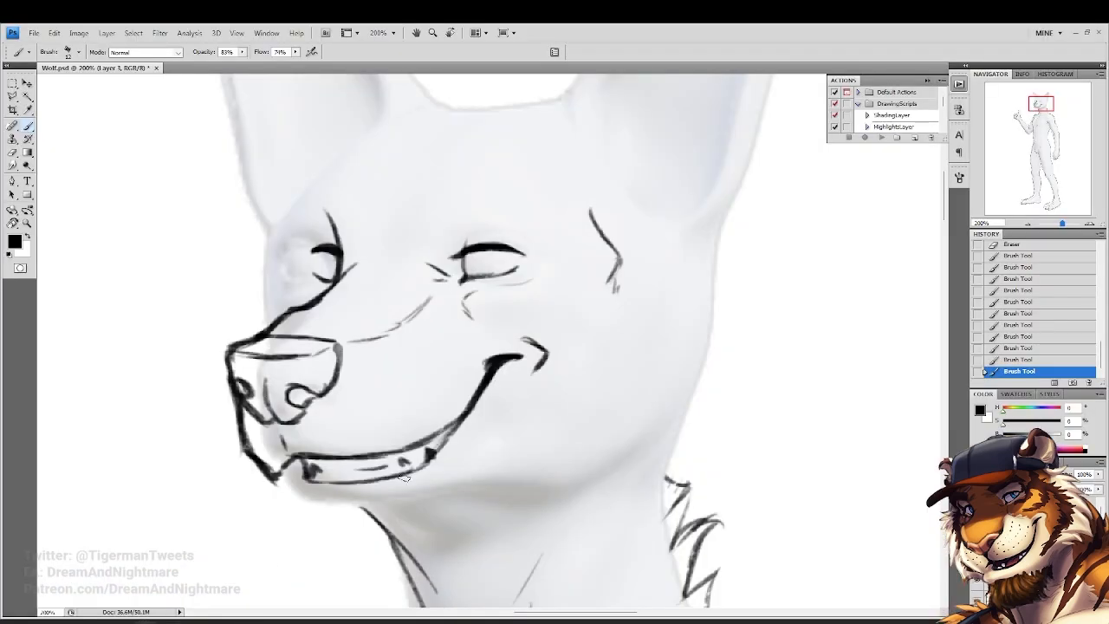
mouse_move(620, 251)
left_mouse_down()
mouse_move(681, 293)
mouse_move(663, 319)
mouse_move(693, 394)
mouse_move(663, 447)
mouse_move(641, 434)
mouse_move(638, 468)
mouse_move(572, 472)
mouse_move(478, 505)
left_mouse_up()
left_click_drag(501, 405, 565, 326)
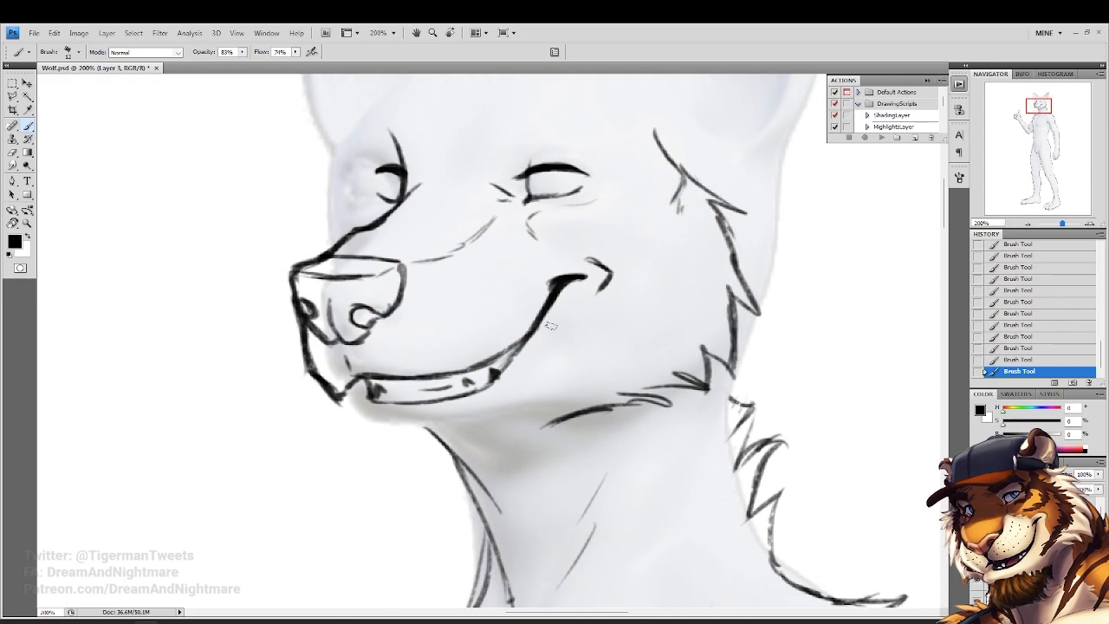
Draw the chin tuft below the mouth and continue the furry lower jaw line toward the neck
mouse_move(345, 400)
left_mouse_down()
mouse_move(366, 426)
mouse_move(356, 482)
mouse_move(390, 490)
mouse_move(427, 479)
left_mouse_up()
mouse_move(527, 429)
left_mouse_down()
mouse_move(483, 462)
mouse_move(440, 475)
mouse_move(382, 470)
left_mouse_up()
left_click_drag(497, 447, 432, 465)
left_click_drag(540, 416, 489, 456)
left_click_drag(524, 278, 496, 463)
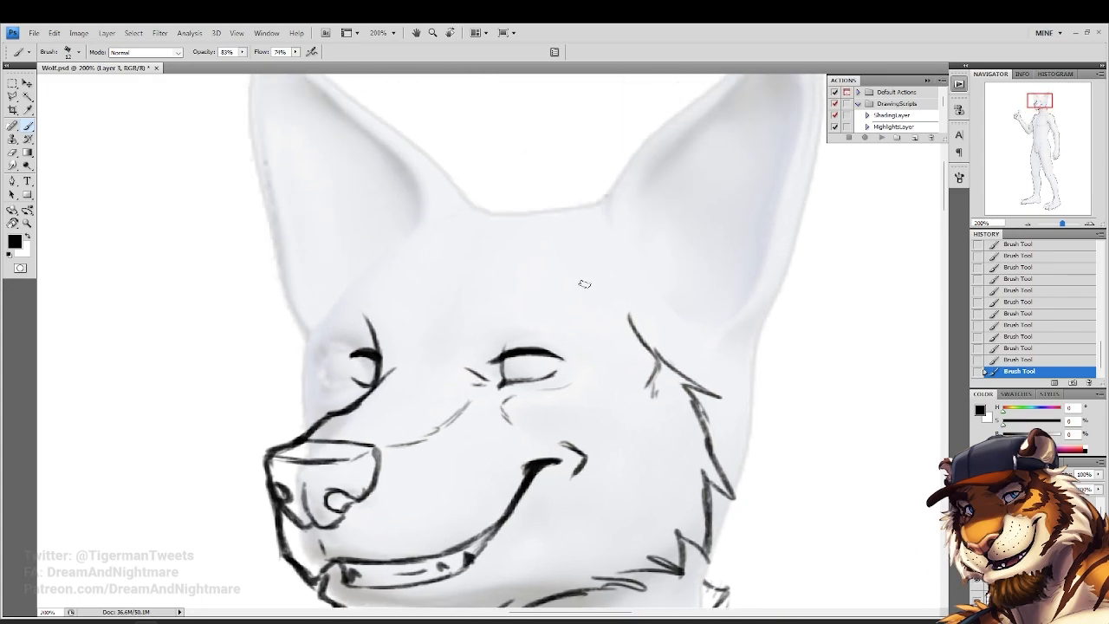
Draw the angled, arched brow above the near eye
left_click_drag(474, 292, 488, 322)
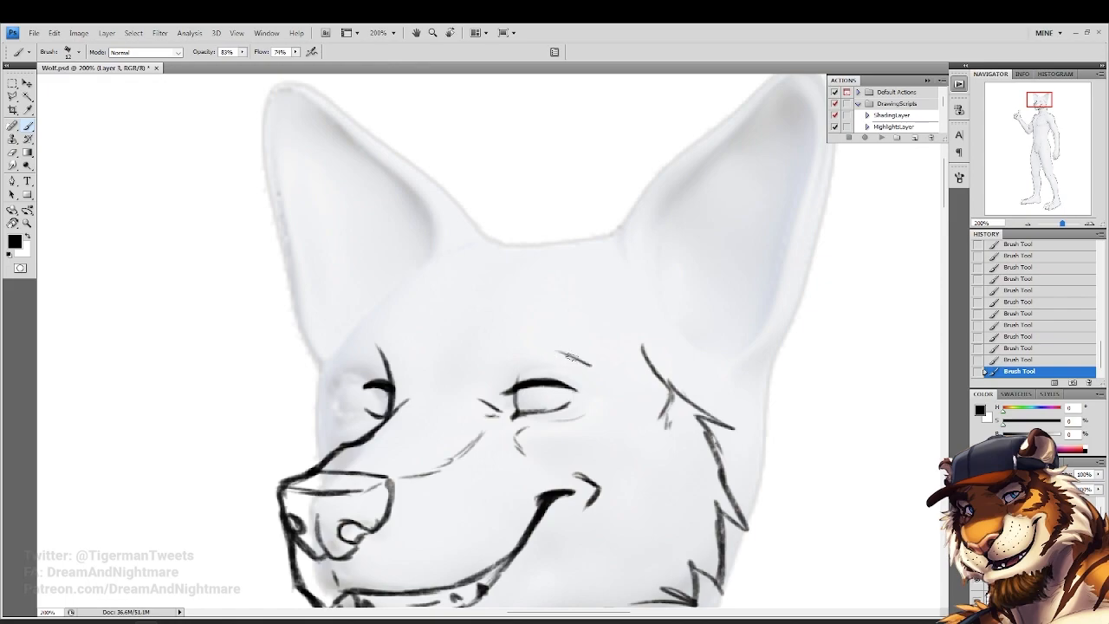
left_click_drag(535, 358, 503, 359)
mouse_move(596, 368)
left_mouse_down()
mouse_move(545, 336)
mouse_move(487, 352)
mouse_move(499, 365)
left_mouse_up()
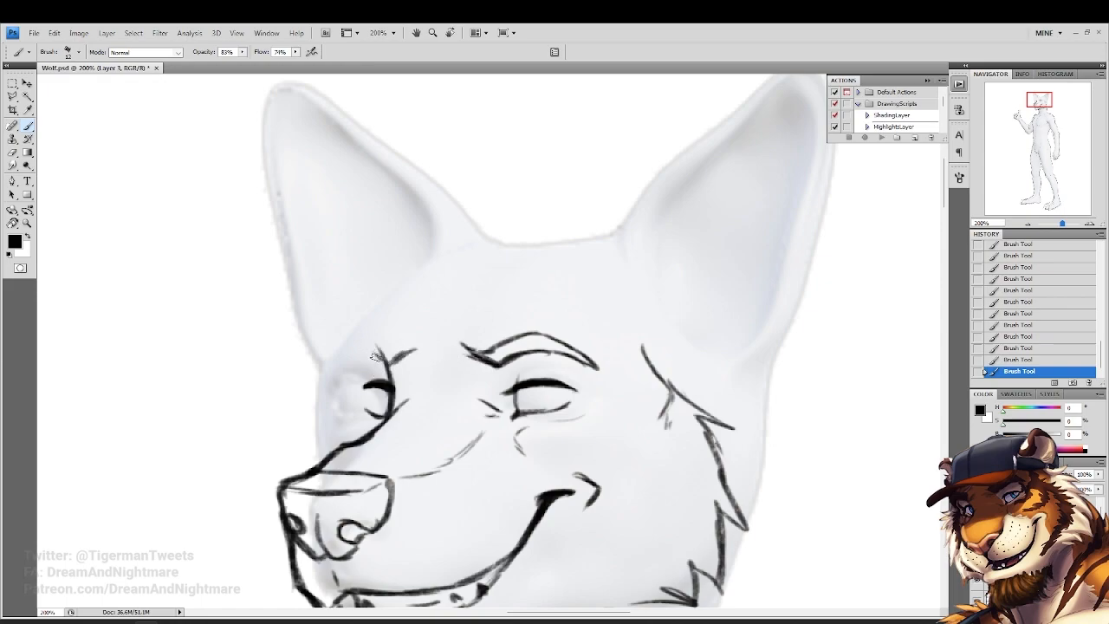
Draw the raised brow over the far eye and step back the surplus strokes around it
mouse_move(348, 361)
left_mouse_down()
mouse_move(366, 329)
mouse_move(390, 363)
left_mouse_up()
mouse_move(435, 316)
left_mouse_down()
mouse_move(401, 285)
mouse_move(358, 310)
left_mouse_up()
left_click_drag(593, 380, 565, 340)
mouse_move(504, 329)
left_mouse_down()
mouse_move(554, 311)
mouse_move(606, 260)
left_mouse_up()
mouse_move(376, 258)
left_mouse_down()
mouse_move(358, 300)
mouse_move(370, 309)
left_mouse_up()
left_click(1021, 325)
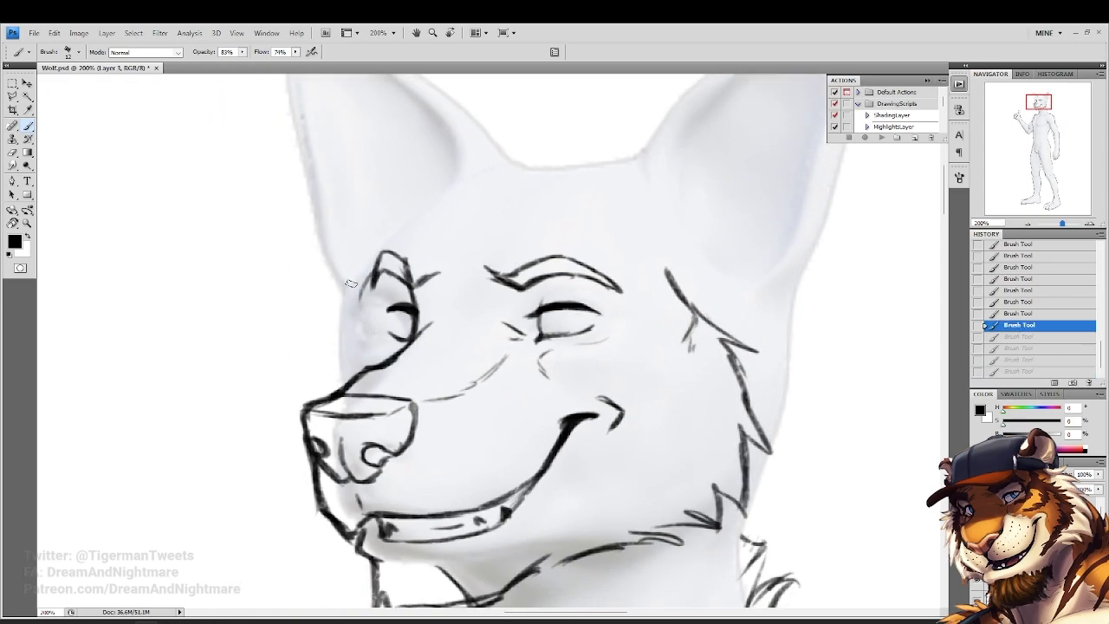
Draw the far edge of the face beside the far eye, with jagged cheek fur below it
left_click_drag(364, 246, 364, 326)
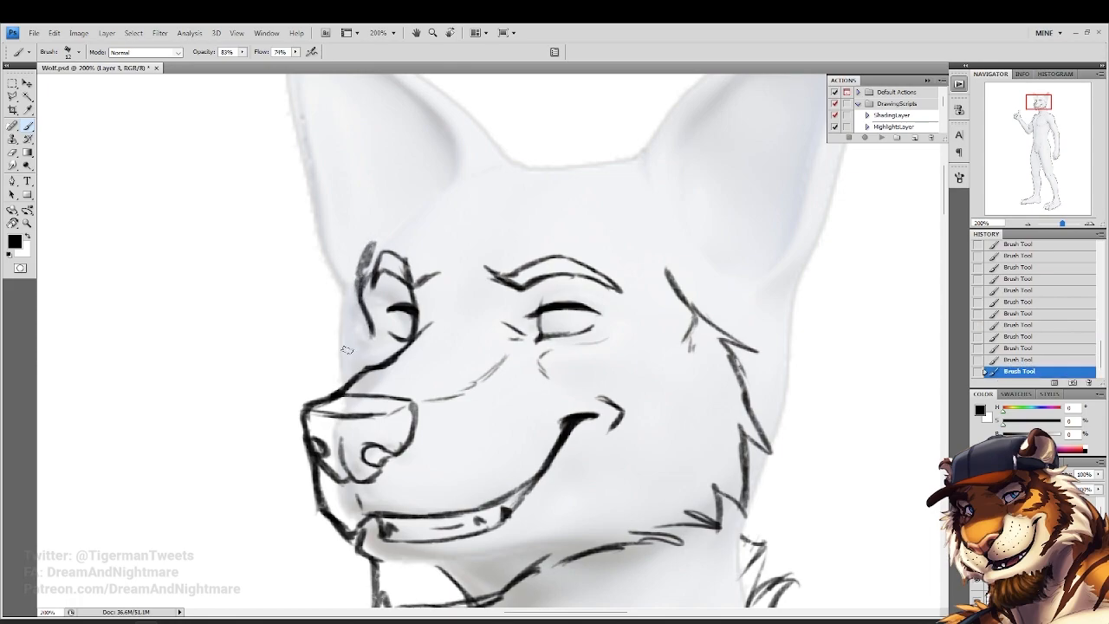
left_click_drag(344, 335, 314, 358)
mouse_move(315, 358)
left_mouse_down()
mouse_move(349, 351)
mouse_move(328, 391)
left_mouse_up()
left_click_drag(546, 218, 452, 339)
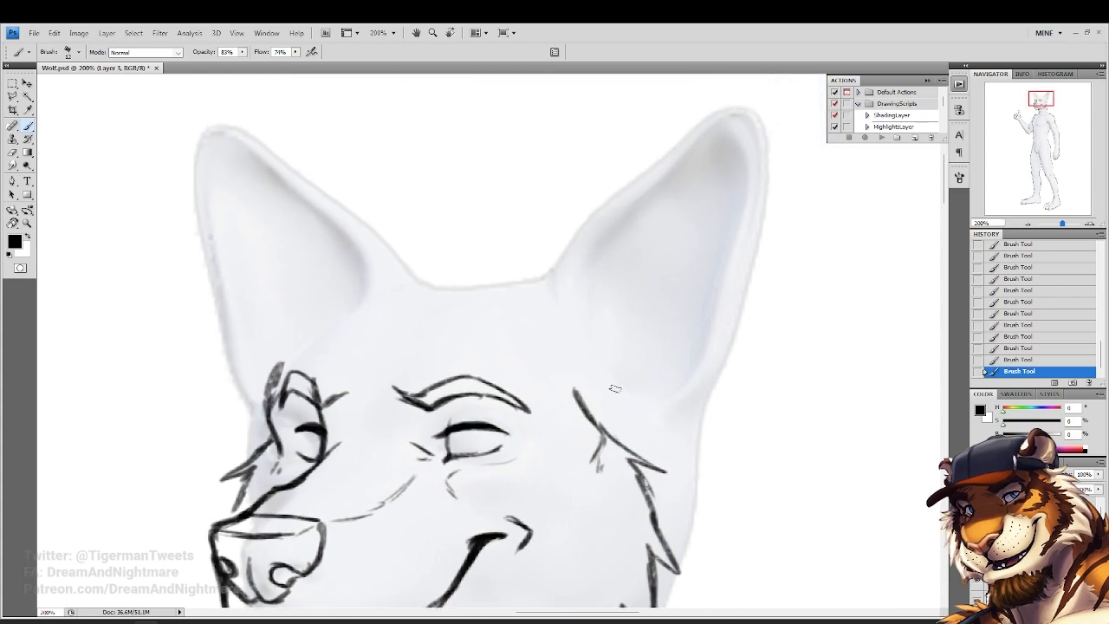
Refine the upper end of the near cheek fur with a new stroke and erase the stray part
mouse_move(569, 380)
left_mouse_down()
mouse_move(607, 431)
mouse_move(587, 424)
mouse_move(565, 389)
left_mouse_up()
left_click(12, 154)
left_click_drag(518, 322, 484, 283)
left_click(27, 126)
left_click_drag(283, 210, 335, 253)
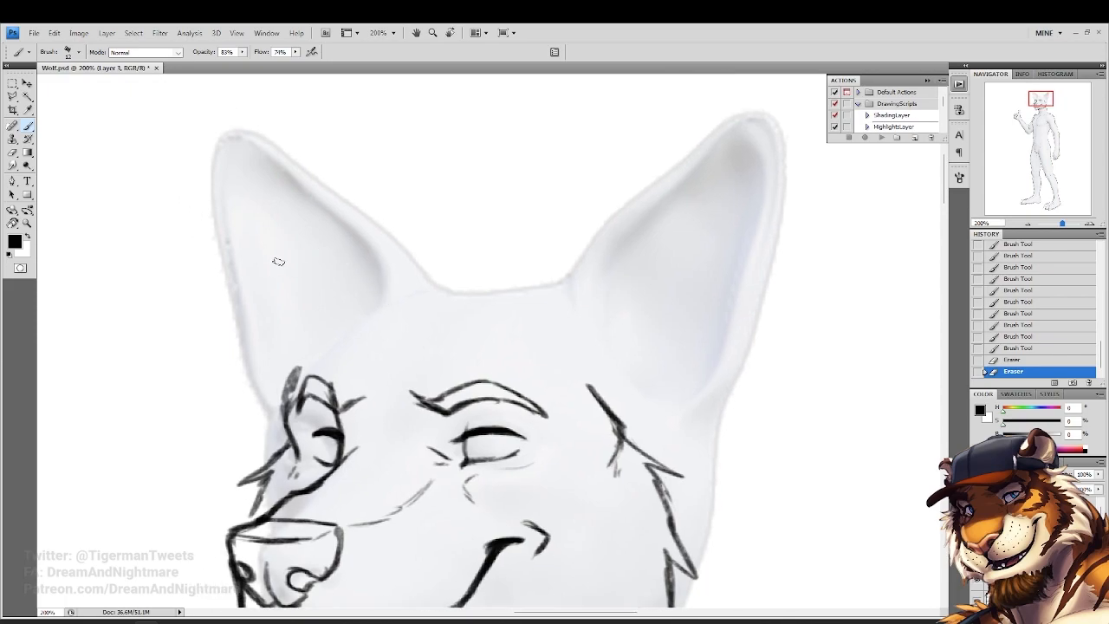
left_click_drag(524, 278, 491, 310)
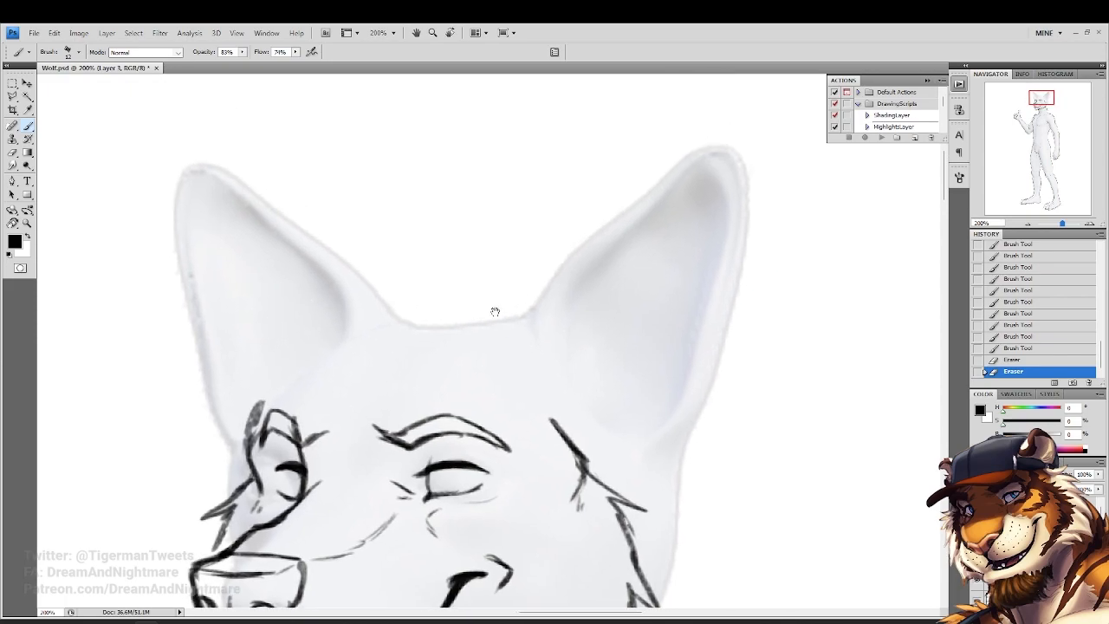
Outline the near ear from its furry base up to the tip and down the outer side, inside the rendered ear
mouse_move(540, 389)
left_mouse_down()
mouse_move(516, 364)
mouse_move(521, 347)
left_mouse_up()
left_click_drag(528, 364, 523, 356)
left_click_drag(538, 314, 505, 375)
left_click_drag(622, 257, 493, 411)
mouse_move(569, 294)
left_mouse_down()
mouse_move(636, 254)
mouse_move(580, 286)
left_mouse_up()
mouse_move(639, 251)
left_mouse_down()
mouse_move(668, 265)
mouse_move(670, 234)
left_mouse_up()
left_click_drag(661, 186, 673, 343)
mouse_move(663, 184)
left_mouse_down()
mouse_move(671, 215)
mouse_move(631, 425)
mouse_move(579, 445)
left_mouse_up()
Add the inner ear fold and small fur strokes inside the near ear
left_click_drag(613, 291, 574, 353)
left_click_drag(574, 362, 554, 395)
left_click_drag(552, 397, 542, 419)
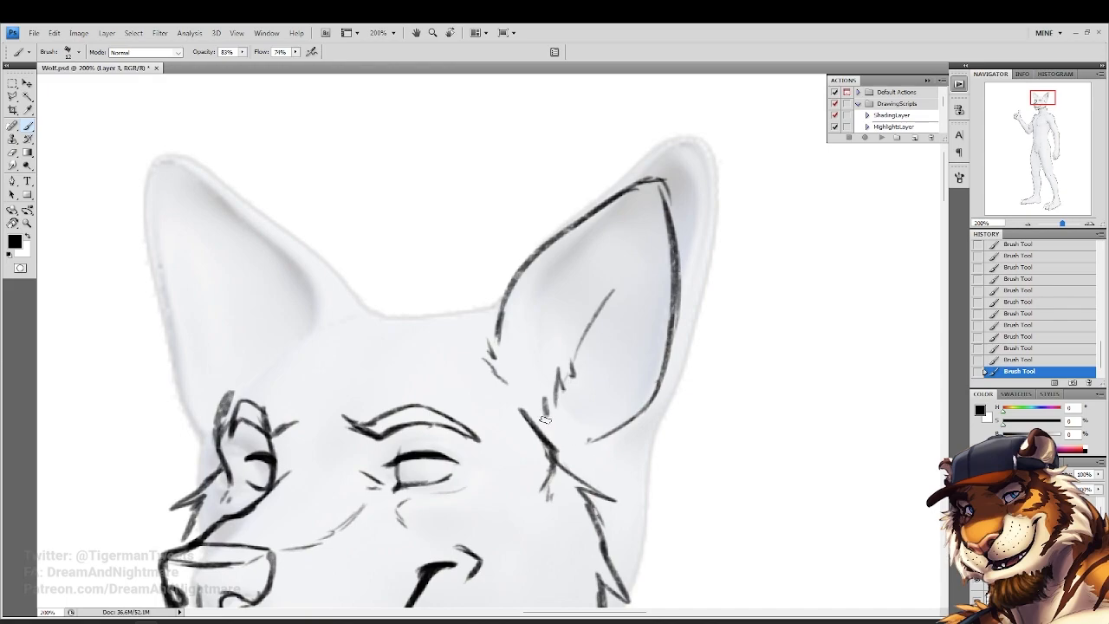
Try extending the near ear's outer edge further down behind the cheek
left_click_drag(668, 240, 678, 352)
left_click_drag(677, 281, 652, 490)
mouse_move(662, 476)
left_mouse_down()
mouse_move(636, 518)
mouse_move(636, 420)
left_mouse_up()
left_click_drag(553, 307, 568, 396)
left_click_drag(422, 336, 416, 286)
Erase the near ear's outer edge below the tip, keeping the inner edge and the inner ear fur
left_click(12, 153)
right_click(622, 327)
left_click(664, 351)
mouse_move(676, 226)
left_mouse_down()
mouse_move(609, 373)
mouse_move(664, 361)
left_mouse_up()
left_click_drag(694, 171, 678, 235)
left_click_drag(673, 420, 673, 474)
left_click(27, 126)
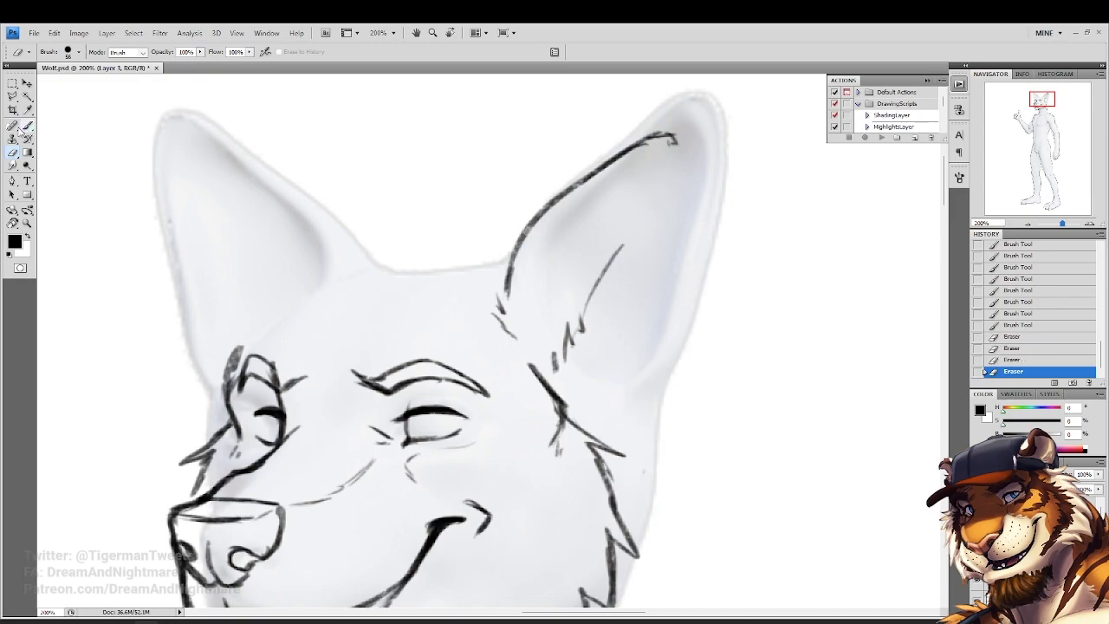
Redraw the near ear's outer edge straighter, with a curved lower rim leading back toward the cheek
left_click_drag(674, 140, 679, 293)
mouse_move(678, 230)
left_mouse_down()
mouse_move(651, 350)
mouse_move(624, 378)
left_mouse_up()
left_click_drag(647, 360, 592, 392)
left_click_drag(679, 226, 672, 302)
mouse_move(579, 401)
left_mouse_down()
mouse_move(609, 387)
mouse_move(589, 456)
left_mouse_up()
Draw the back edge of the head below the near ear, ending in a jagged fur tuft
left_click_drag(662, 289, 650, 444)
left_click_drag(647, 368, 635, 468)
left_click_drag(640, 456, 621, 510)
mouse_move(406, 439)
left_mouse_down()
mouse_move(441, 321)
mouse_move(371, 363)
left_mouse_up()
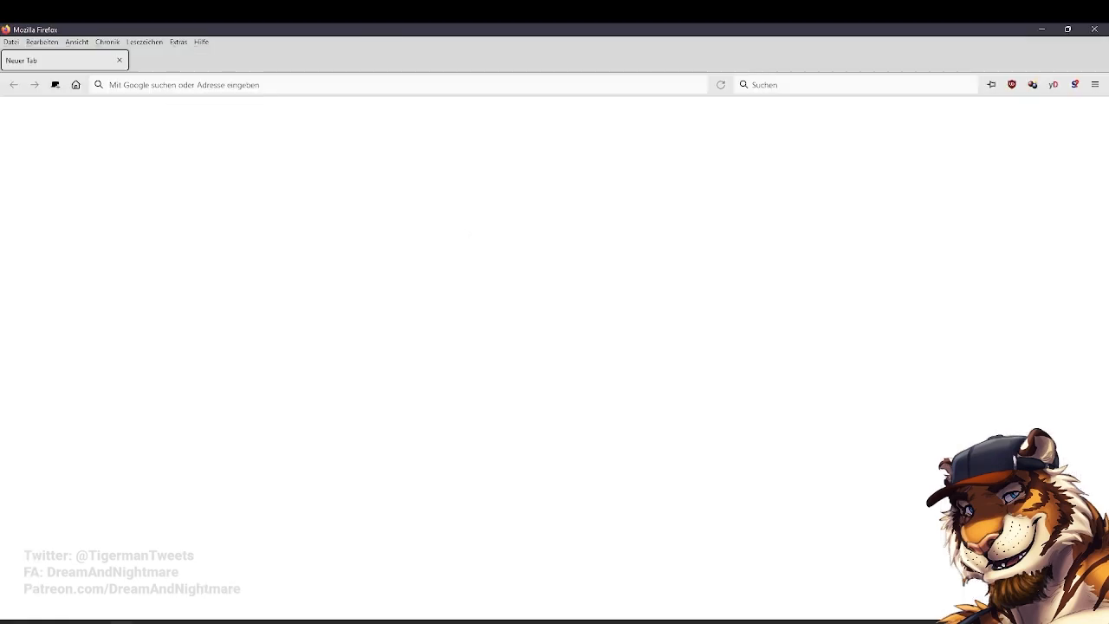
Switch to the browser, load n-tv.de in a new window, and check the ears in the wolf image results
type("n-tv.de")
key("Return")
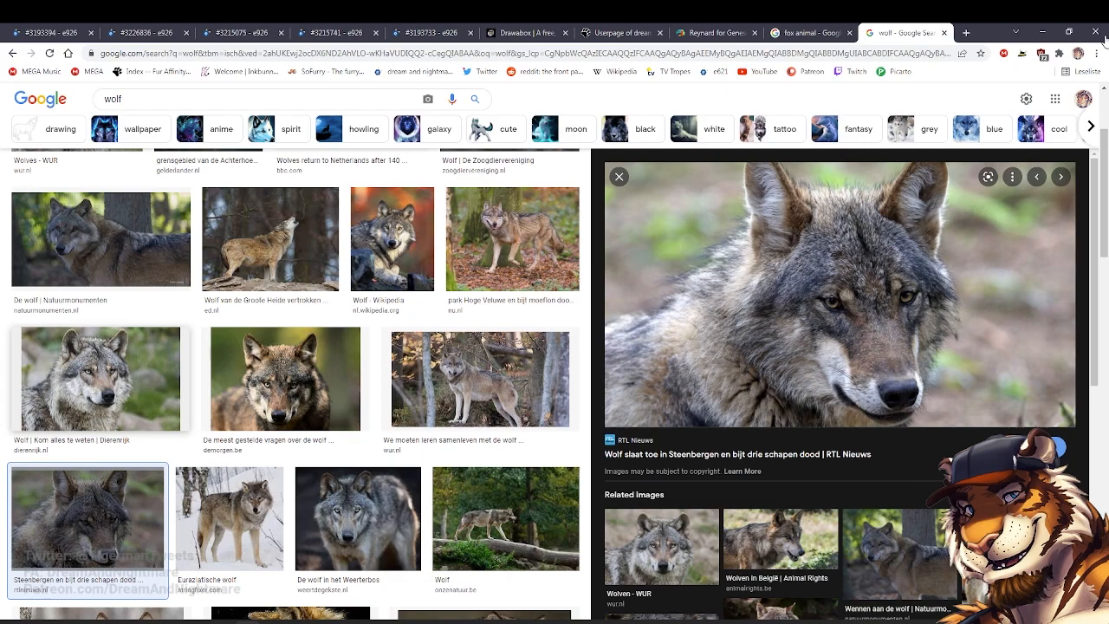
left_click(100, 379)
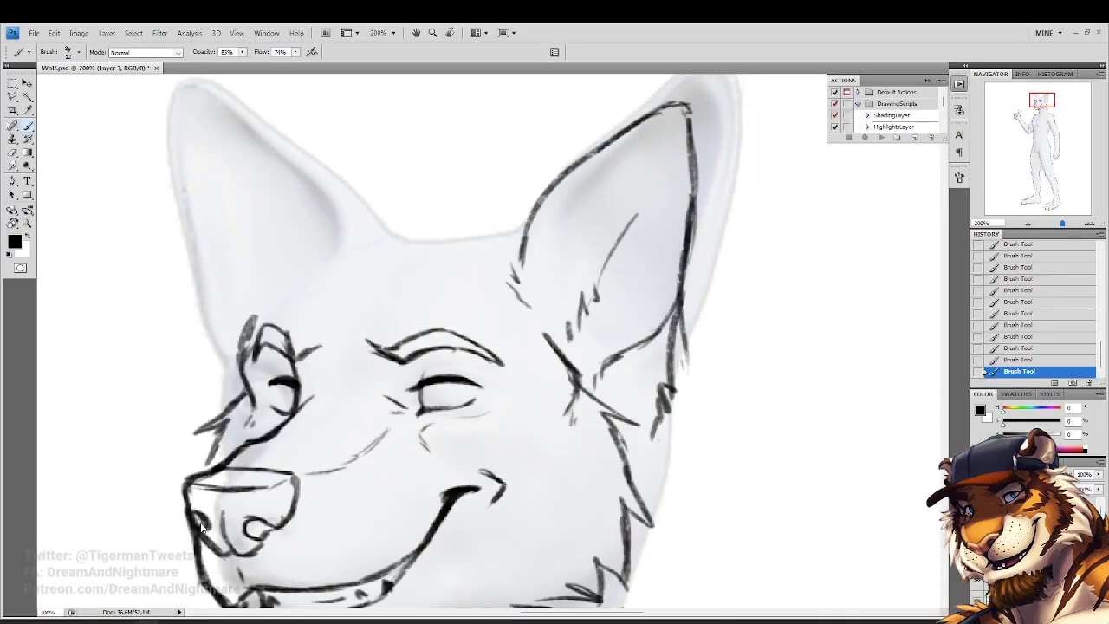
Switch back to Photoshop, redraw the near ear's rounded tip and outer edge with heavier strokes, and erase the excess outside
left_click(13, 83)
left_click(12, 96)
left_click(28, 128)
mouse_move(695, 144)
left_mouse_down()
mouse_move(668, 226)
mouse_move(660, 194)
mouse_move(596, 215)
mouse_move(585, 235)
left_mouse_up()
mouse_move(643, 188)
left_mouse_down()
mouse_move(664, 260)
mouse_move(662, 309)
left_mouse_up()
left_click(12, 152)
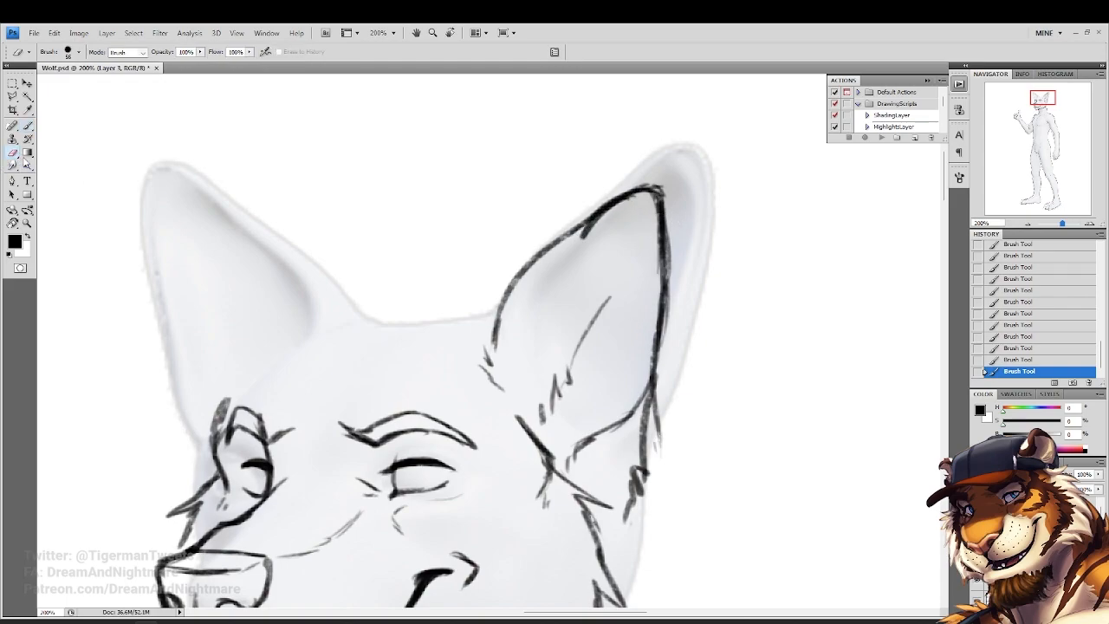
left_click_drag(692, 184, 695, 229)
left_click_drag(628, 253, 625, 225)
mouse_move(624, 224)
left_mouse_down()
mouse_move(560, 297)
mouse_move(564, 286)
left_mouse_up()
Select the near ear with the Polygonal Lasso, warp it lower and further inward on the head, and deselect
left_click(12, 96)
left_click(685, 137)
left_click(760, 356)
left_click(698, 535)
left_click(613, 478)
left_click(562, 477)
left_click(512, 391)
left_click(408, 385)
double_click(405, 299)
key("v")
left_click(53, 33)
mouse_move(113, 248)
left_click(286, 329)
left_click_drag(618, 197, 600, 190)
left_click_drag(642, 525, 630, 523)
left_click_drag(519, 204, 512, 216)
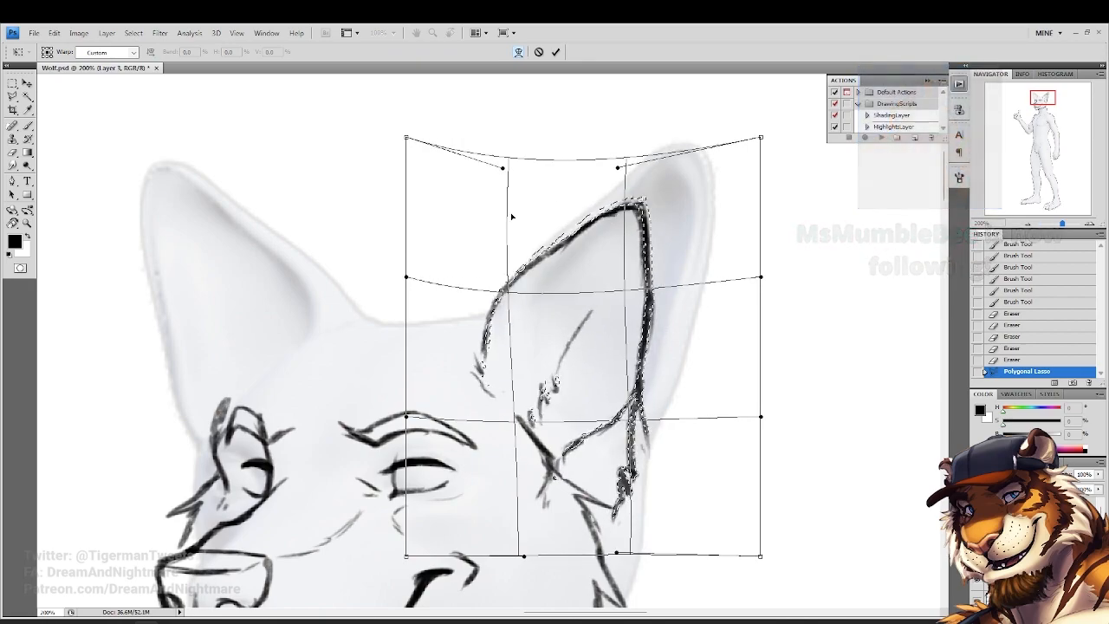
left_click_drag(483, 389, 471, 384)
key("Return")
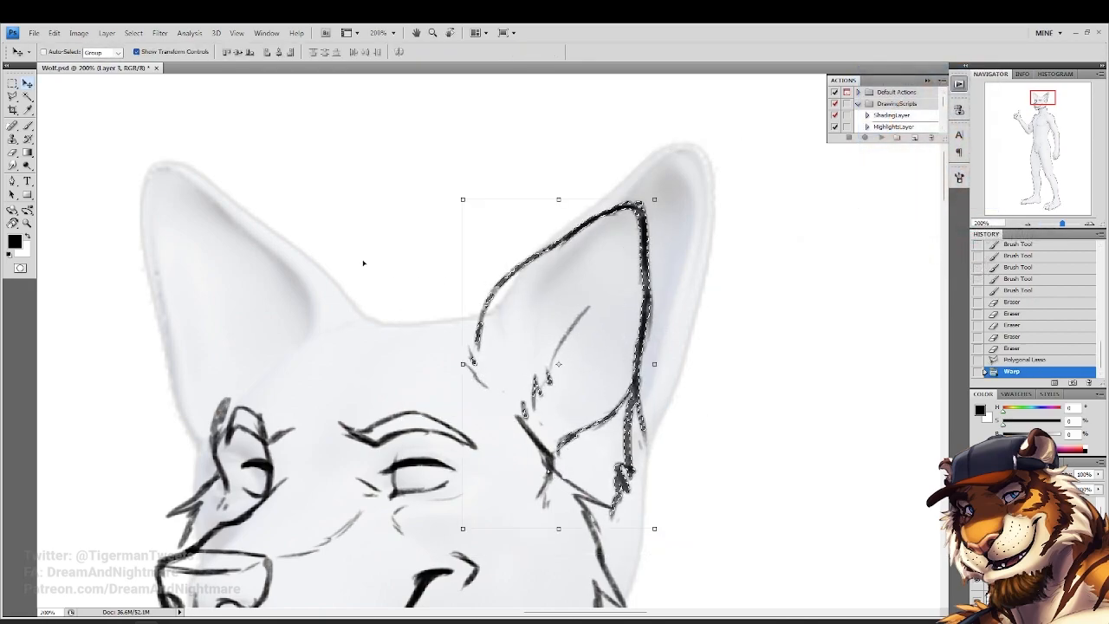
key("m")
key("ctrl+d")
Draw the top of the head with fur tufts between the ears and thicken the near ear's inner edge
left_click(28, 126)
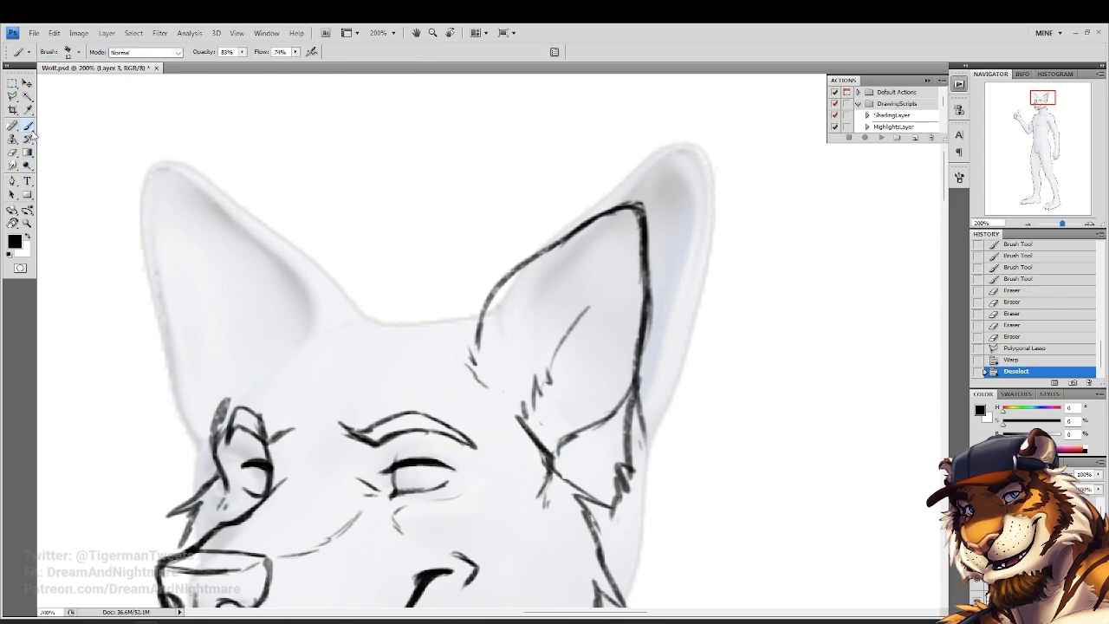
left_click_drag(373, 349, 420, 329)
left_click_drag(570, 240, 527, 322)
left_click_drag(545, 272, 527, 327)
mouse_move(466, 303)
left_mouse_down()
mouse_move(476, 327)
mouse_move(421, 289)
mouse_move(424, 301)
left_mouse_up()
mouse_move(548, 293)
left_mouse_down()
mouse_move(510, 265)
mouse_move(520, 279)
mouse_move(470, 286)
left_mouse_up()
mouse_move(499, 293)
left_mouse_down()
mouse_move(445, 305)
mouse_move(416, 340)
mouse_move(392, 292)
left_mouse_up()
Draw the far ear's outline, inner fold and inner fur, redoing its outer edge down to the far brow
mouse_move(409, 275)
left_mouse_down()
mouse_move(414, 315)
mouse_move(374, 303)
mouse_move(300, 222)
mouse_move(365, 354)
mouse_move(294, 219)
mouse_move(261, 326)
left_mouse_up()
left_click_drag(276, 204, 317, 243)
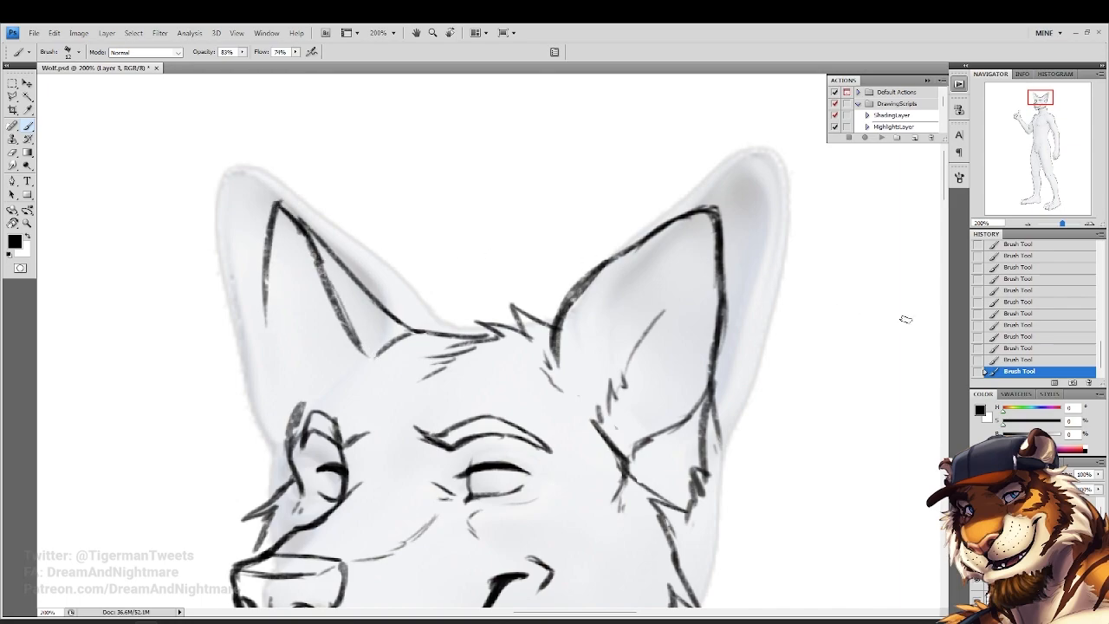
left_click(991, 313)
mouse_move(274, 206)
left_mouse_down()
mouse_move(266, 334)
mouse_move(292, 346)
mouse_move(279, 353)
mouse_move(290, 421)
left_mouse_up()
left_click_drag(294, 292, 311, 322)
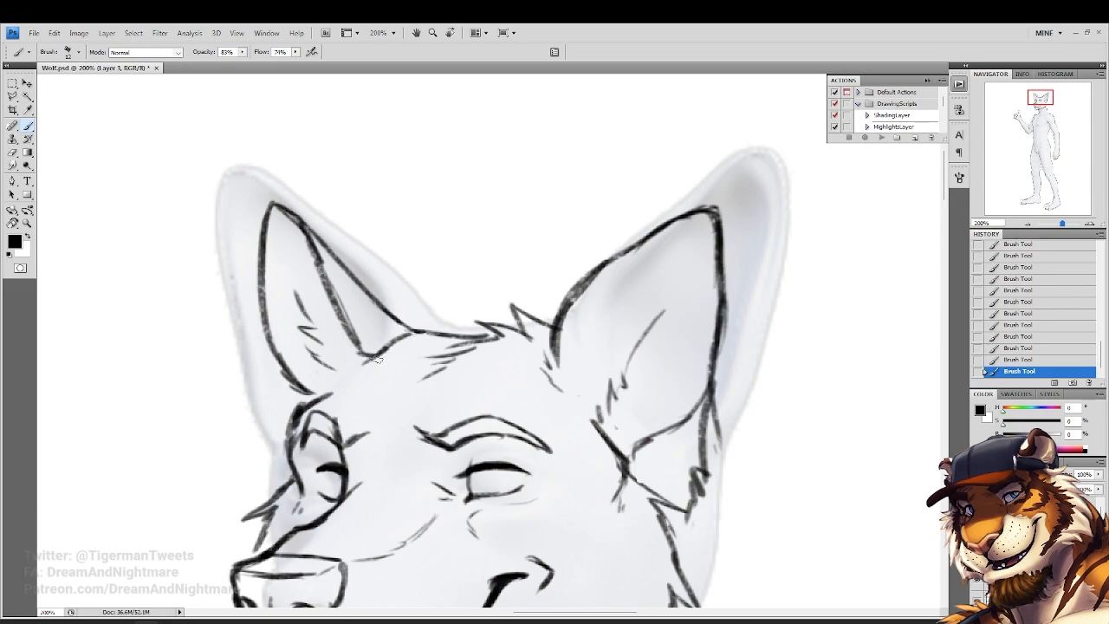
Hide the figure render and flip the canvas horizontally to check the line art
scroll(292, 384, "down", 4)
key("z")
left_click(272, 52)
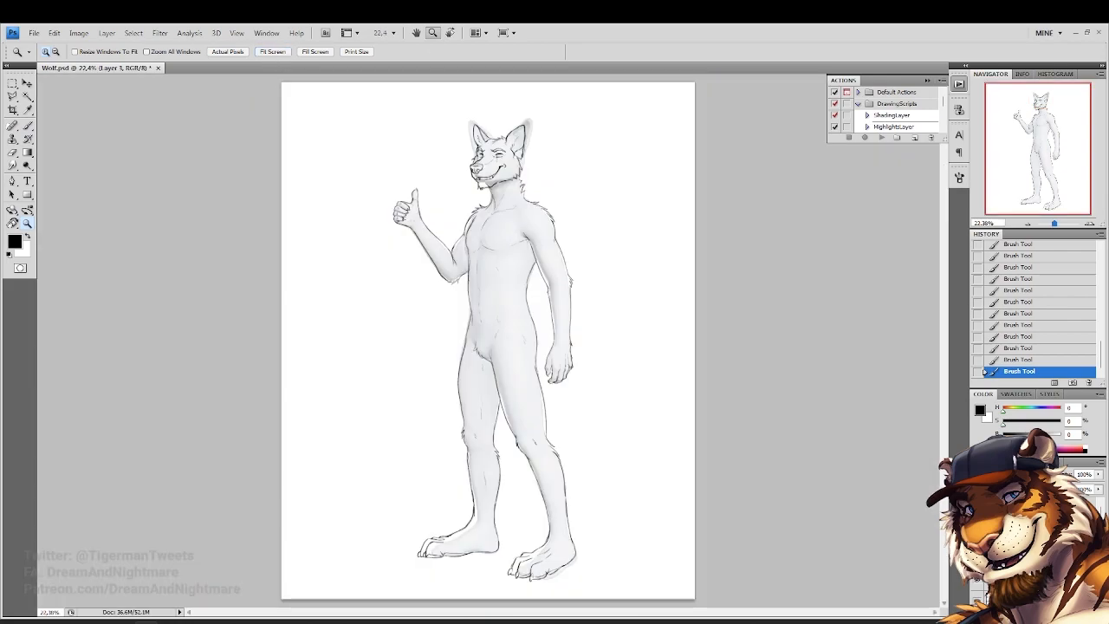
left_click(514, 141)
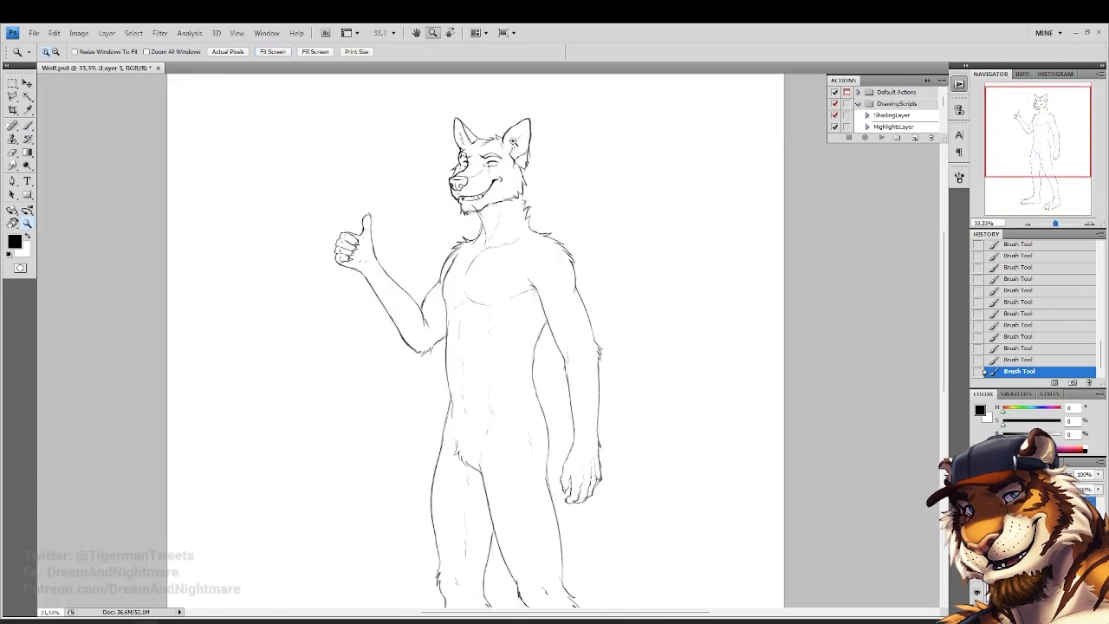
left_click(79, 33)
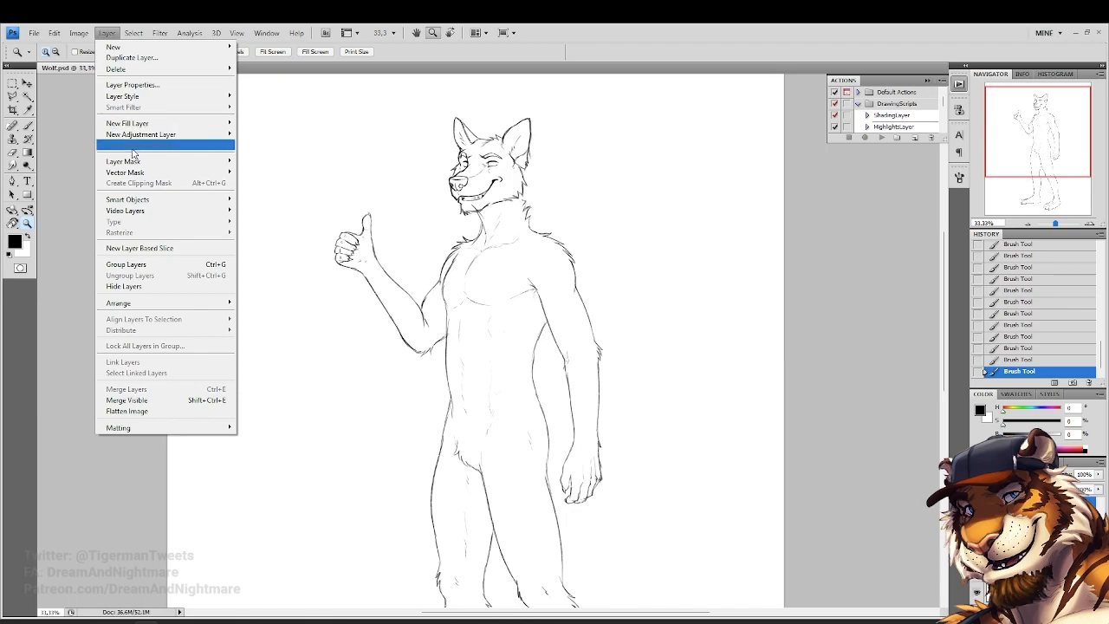
mouse_move(144, 139)
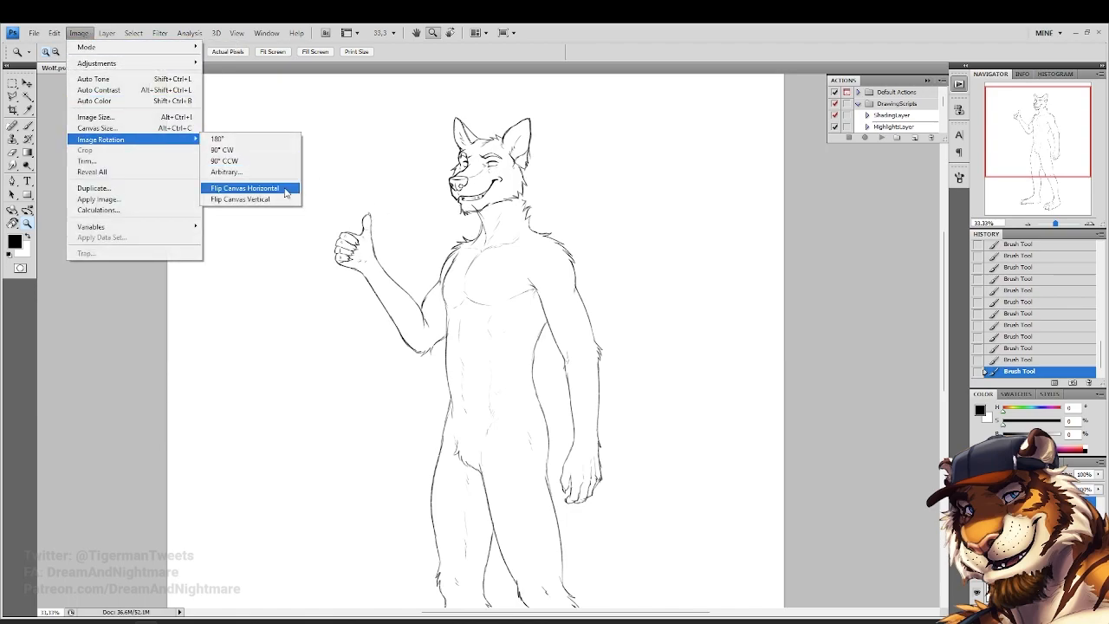
left_click(293, 195)
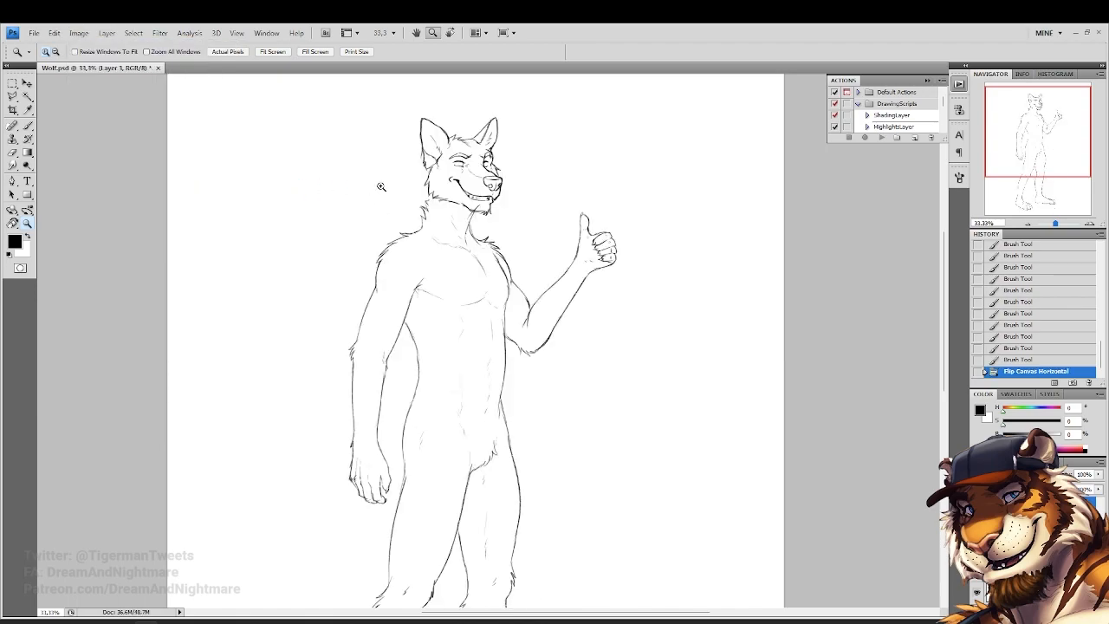
Select the near ear with the Polygonal Lasso and warp it narrower and closer to the head
left_click(461, 159)
left_click(486, 144)
left_click(490, 177)
key("l")
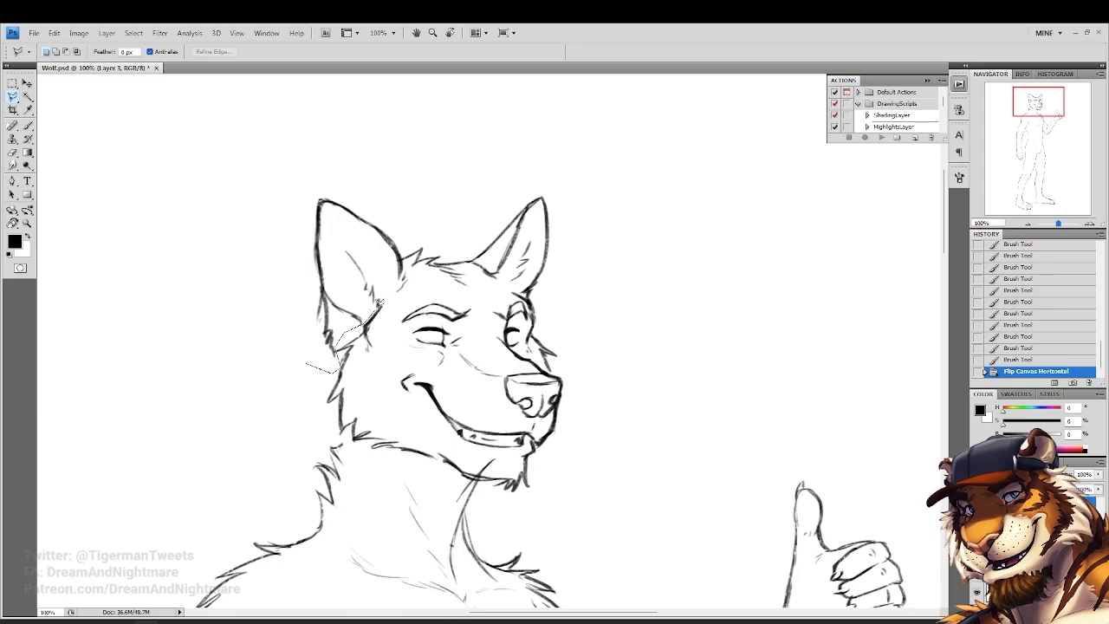
left_click(332, 137)
double_click(245, 201)
left_click(54, 32)
mouse_move(116, 249)
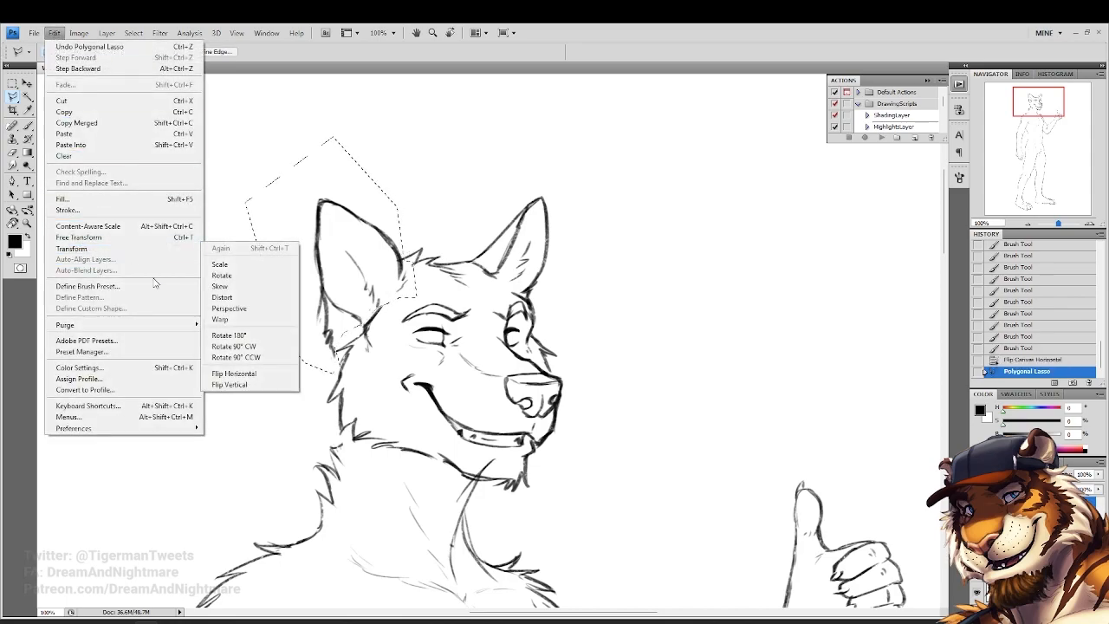
left_click(234, 314)
left_click_drag(311, 198, 315, 203)
left_click_drag(373, 286, 406, 280)
left_click_drag(290, 322, 292, 317)
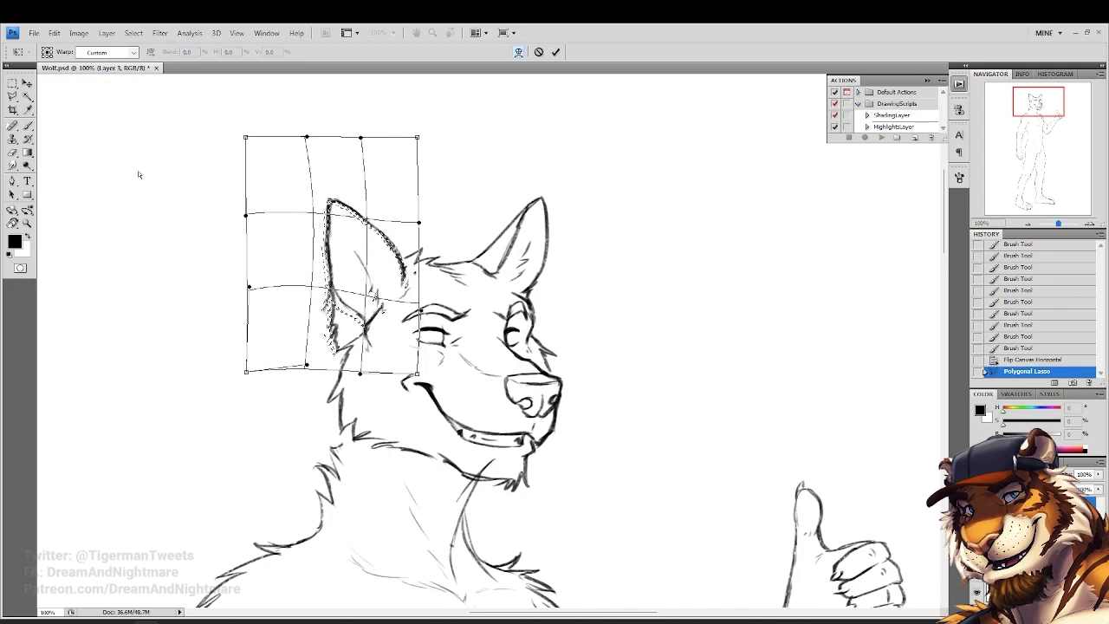
key("Return")
Move the selected near ear upward and further in toward the far ear, and deselect it
key("v")
key("ctrl+t")
left_click_drag(376, 231, 379, 251)
key("Return")
key("ctrl+d")
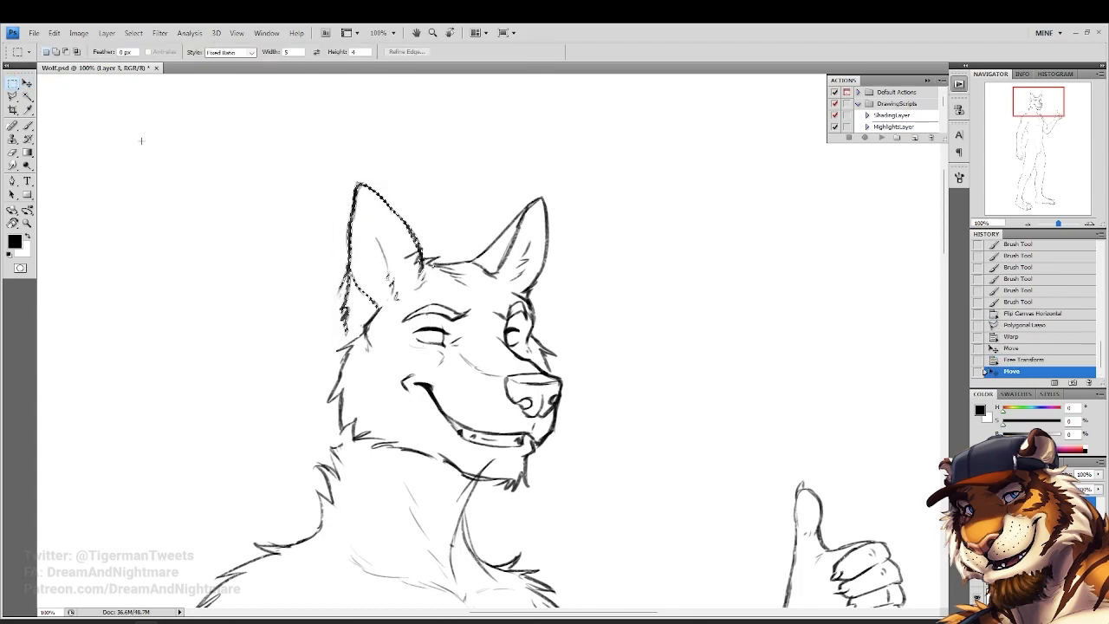
Erase the overlapping fur and stray lines around the near ear's base and the cheek
key("e")
left_click_drag(411, 270, 417, 258)
mouse_move(322, 294)
left_mouse_down()
mouse_move(317, 315)
mouse_move(380, 335)
mouse_move(387, 350)
left_mouse_up()
left_click_drag(386, 344, 395, 357)
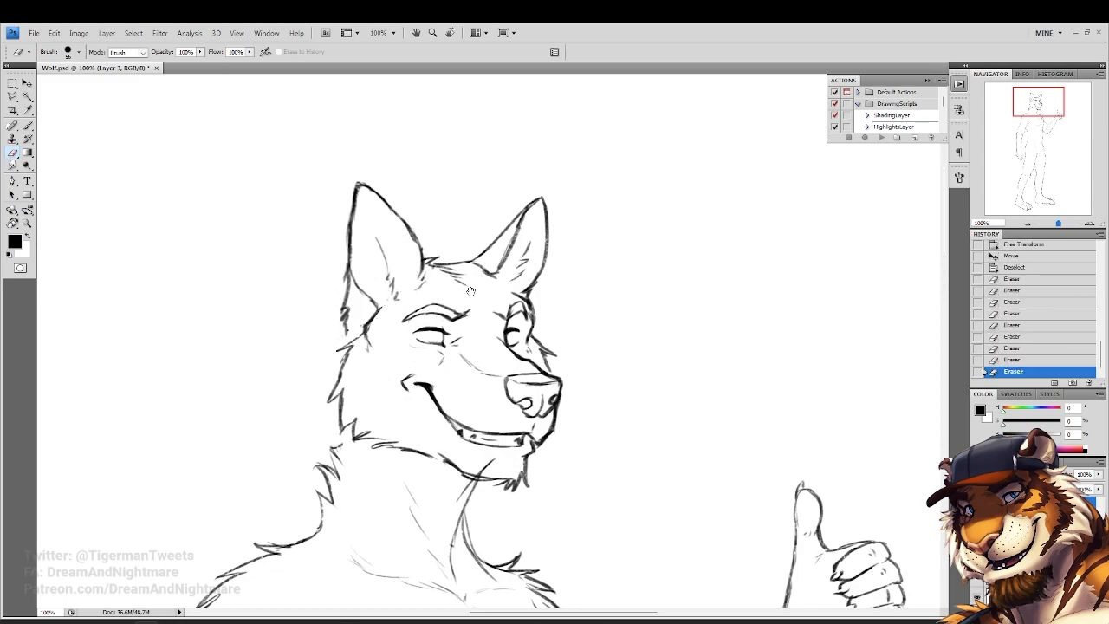
left_click_drag(468, 297, 434, 242)
Redraw the fur lines joining the near ear's base to the cheek and the back of the head
left_click(27, 126)
mouse_move(332, 285)
left_mouse_down()
mouse_move(334, 295)
mouse_move(328, 286)
left_mouse_up()
left_click_drag(310, 260, 308, 276)
left_click_drag(338, 217, 347, 227)
left_click_drag(346, 227, 335, 188)
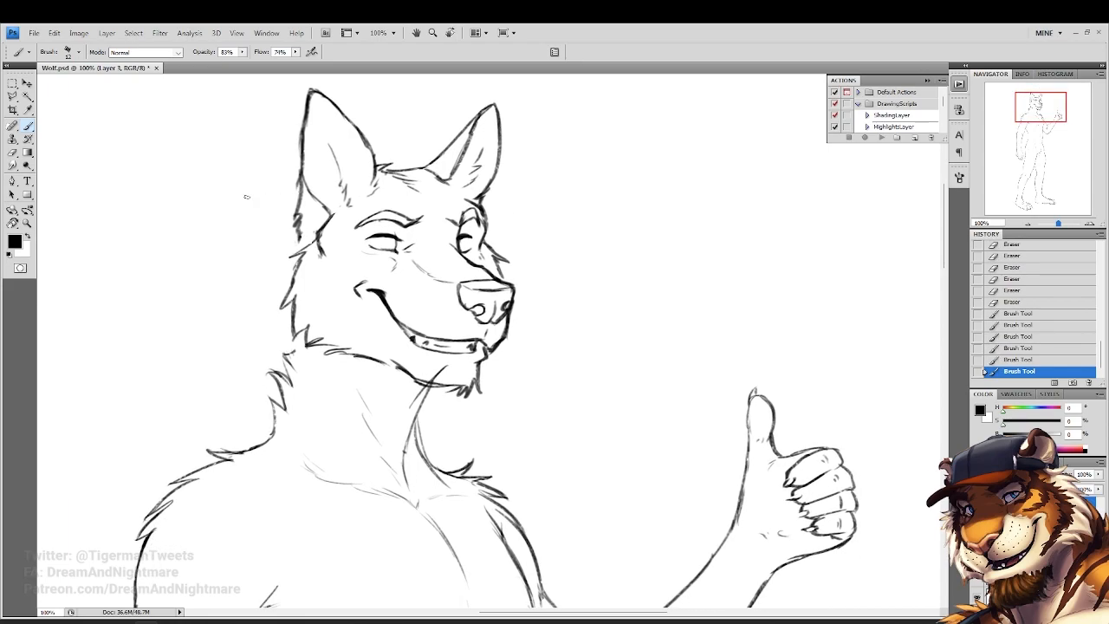
Fit the whole drawing in view and flip the canvas horizontally back to its original orientation
left_click(27, 222)
left_click(272, 52)
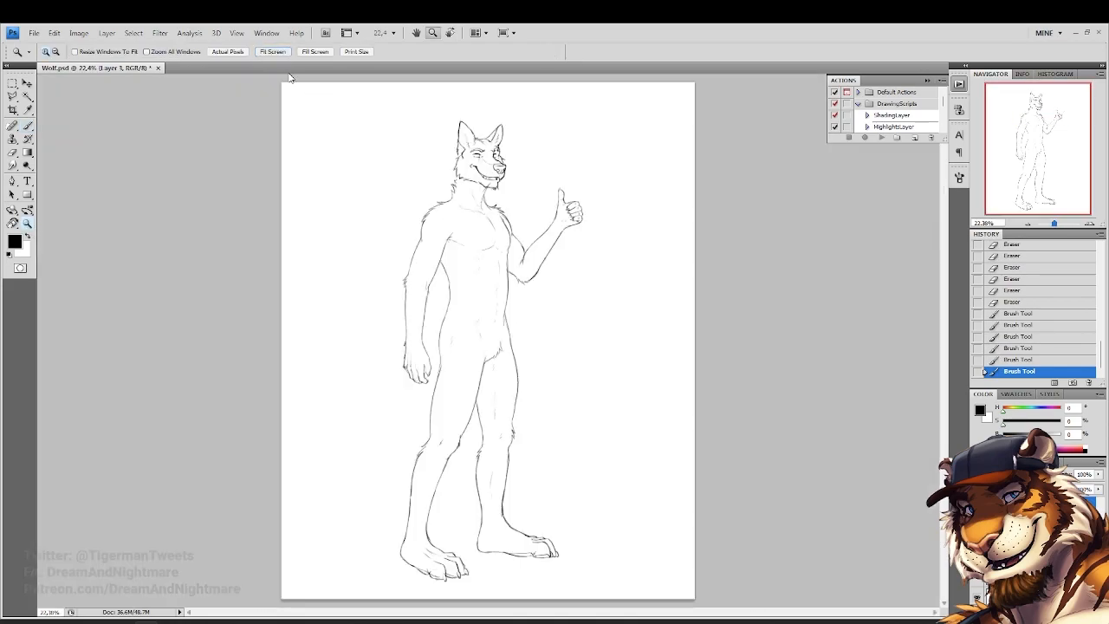
left_click(79, 32)
mouse_move(122, 143)
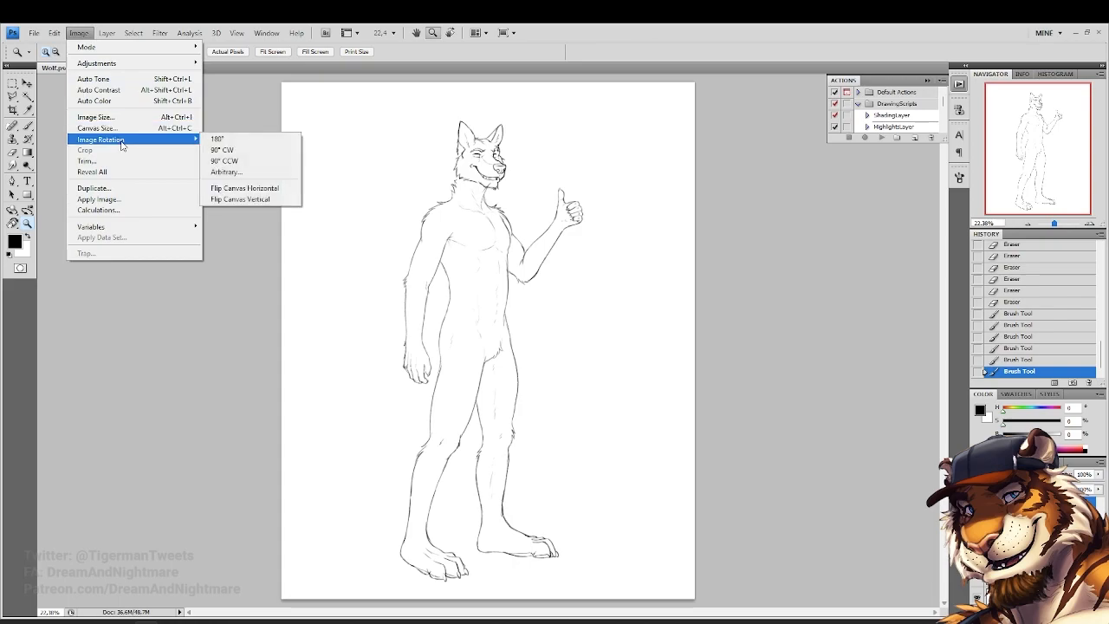
left_click(244, 188)
Scale the wolf's head up to about 107% and rotate it by about -3.5 degrees
left_click(540, 119)
left_click(27, 84)
left_click_drag(515, 121, 532, 110)
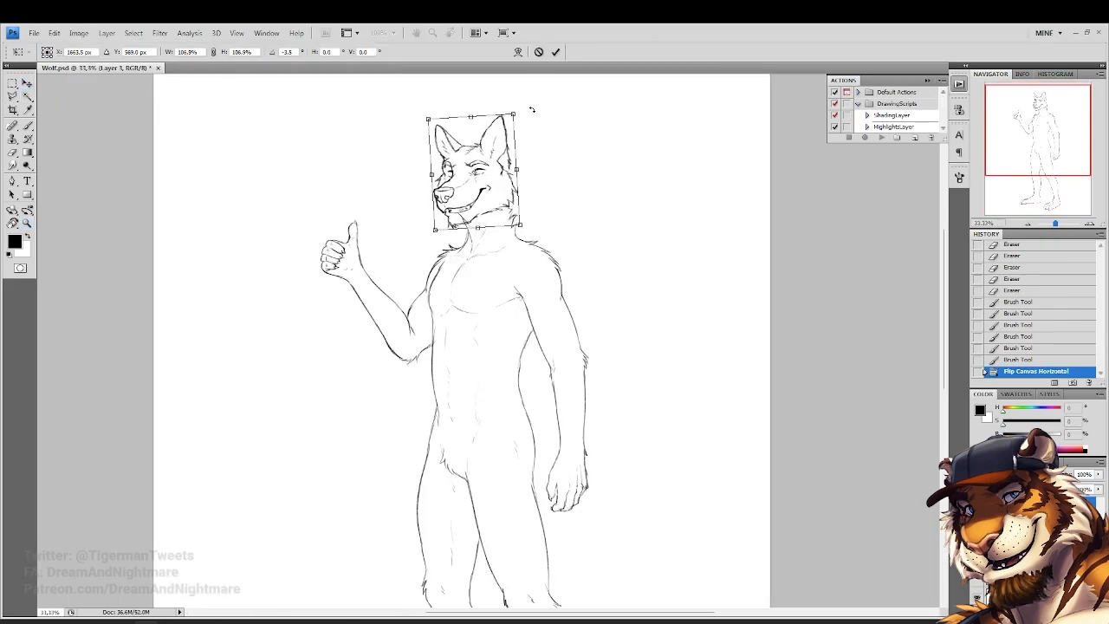
key("Return")
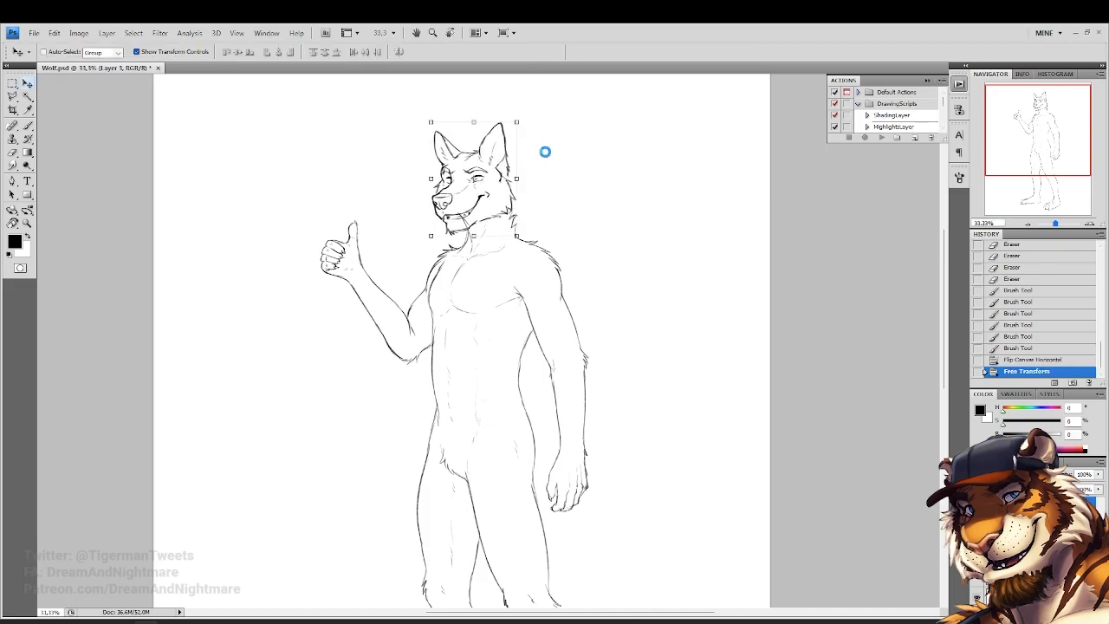
Narrow the head slightly, tilt it a little and fine-tune its placement over the neck
left_click(516, 121)
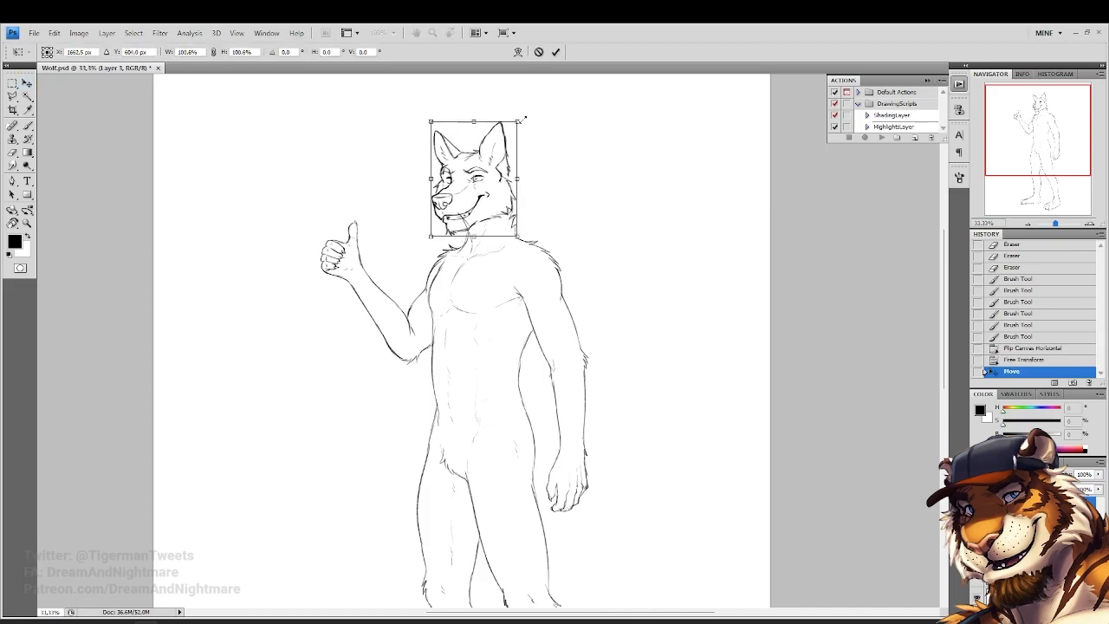
left_click_drag(519, 181, 518, 181)
key("Return")
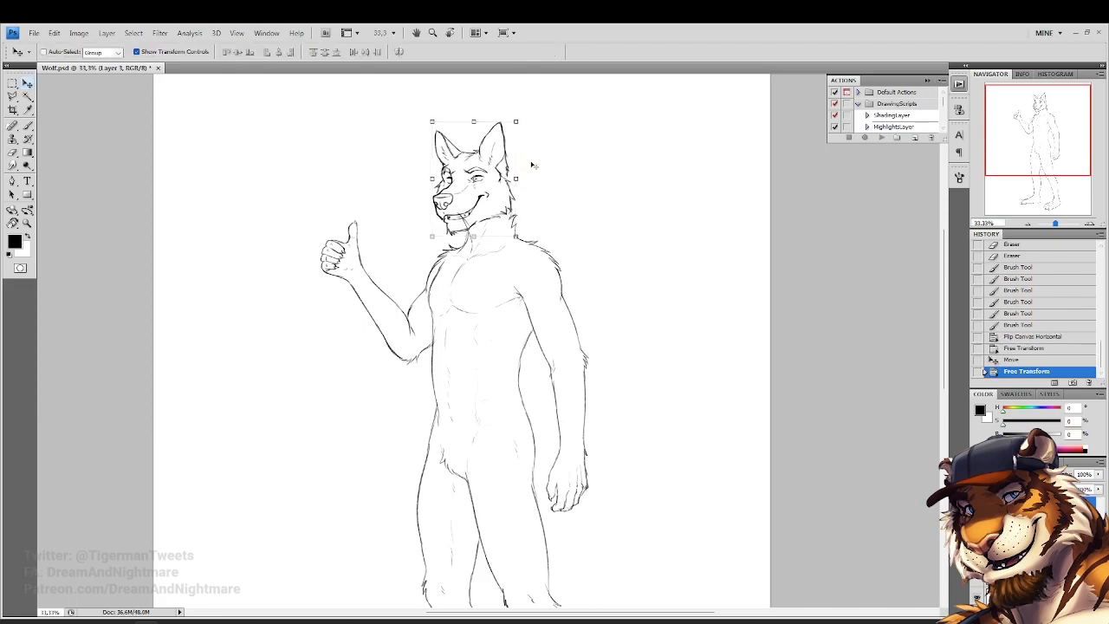
left_click_drag(523, 114, 533, 136)
key("Return")
Erase the stray fur where the head meets the neck and shift the head slightly toward the nape
left_click(27, 224)
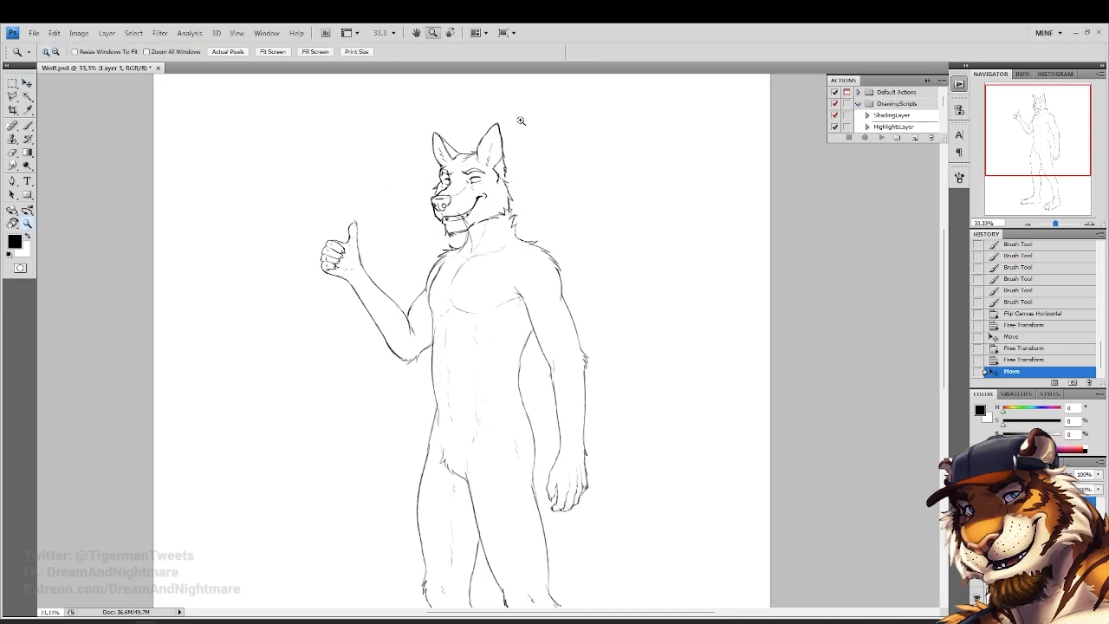
double_click(520, 119)
left_click(13, 153)
left_click_drag(422, 343, 386, 291)
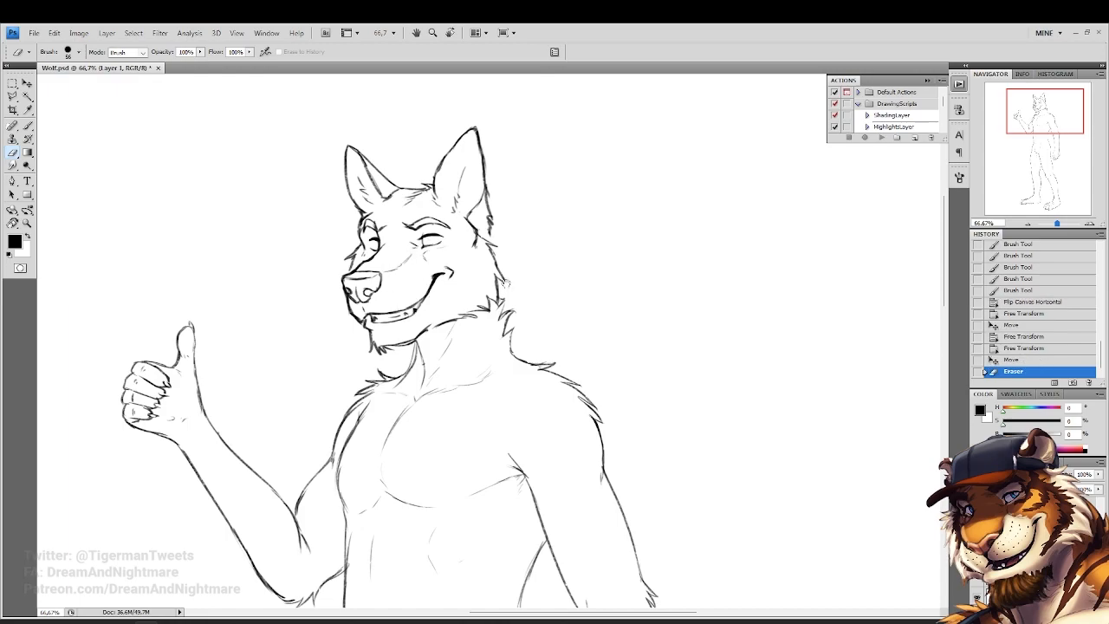
left_click(27, 83)
left_click_drag(398, 221, 405, 224)
On a new layer, sketch a loose arched outline from the back of the head down to the shoulder
key("ctrl+shift+alt+n")
key("b")
left_click_drag(494, 221, 516, 345)
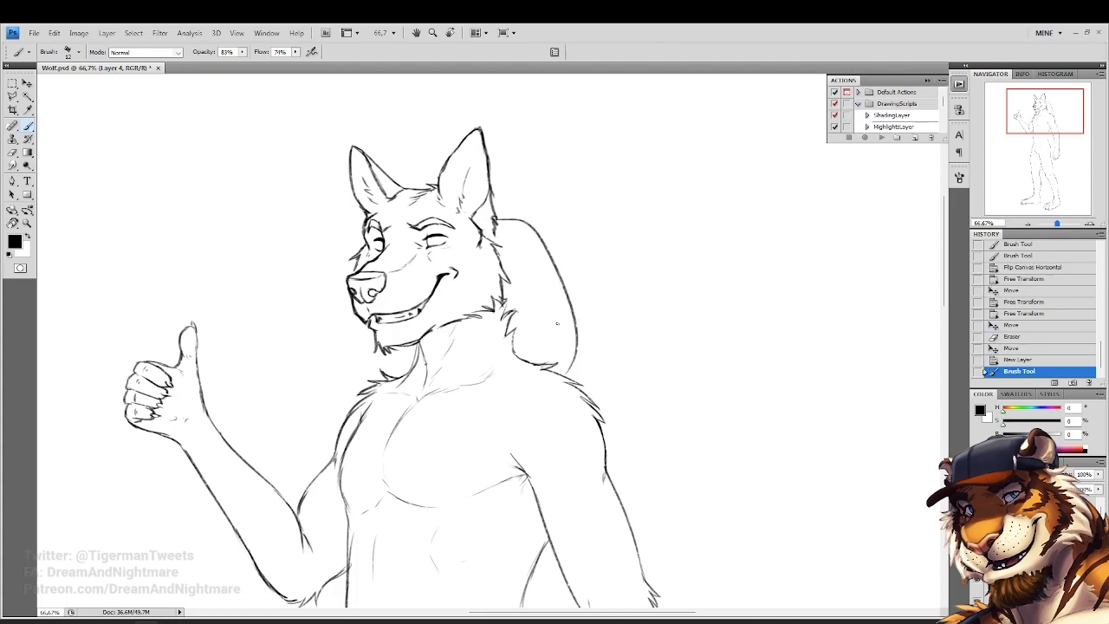
left_click_drag(481, 233, 520, 219)
mouse_move(495, 219)
left_mouse_down()
mouse_move(532, 223)
mouse_move(568, 374)
left_mouse_up()
left_click_drag(530, 224, 572, 299)
left_click_drag(572, 281, 569, 371)
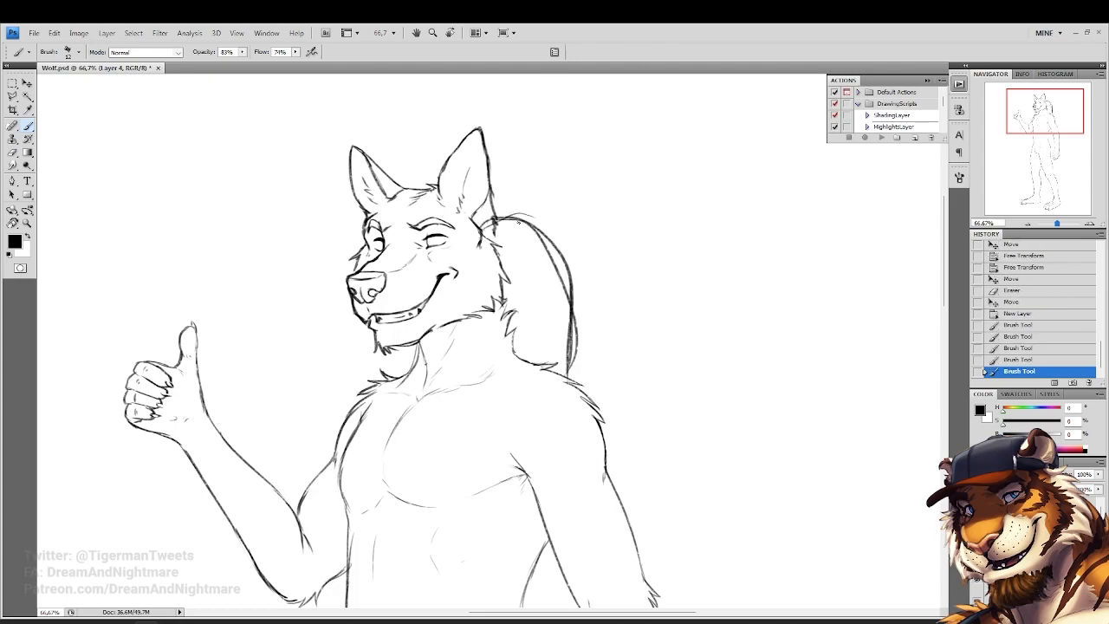
Enlarge the eraser and remove the sketched arch behind the head and neck
left_click(12, 153)
right_click(513, 283)
left_click_drag(555, 305, 594, 305)
mouse_move(518, 246)
left_mouse_down()
mouse_move(547, 381)
mouse_move(553, 314)
left_mouse_up()
left_click_drag(532, 303, 418, 348)
Sketch a shoulder arc and rough neck contours in the blank area beside the wolf's head
left_click(14, 126)
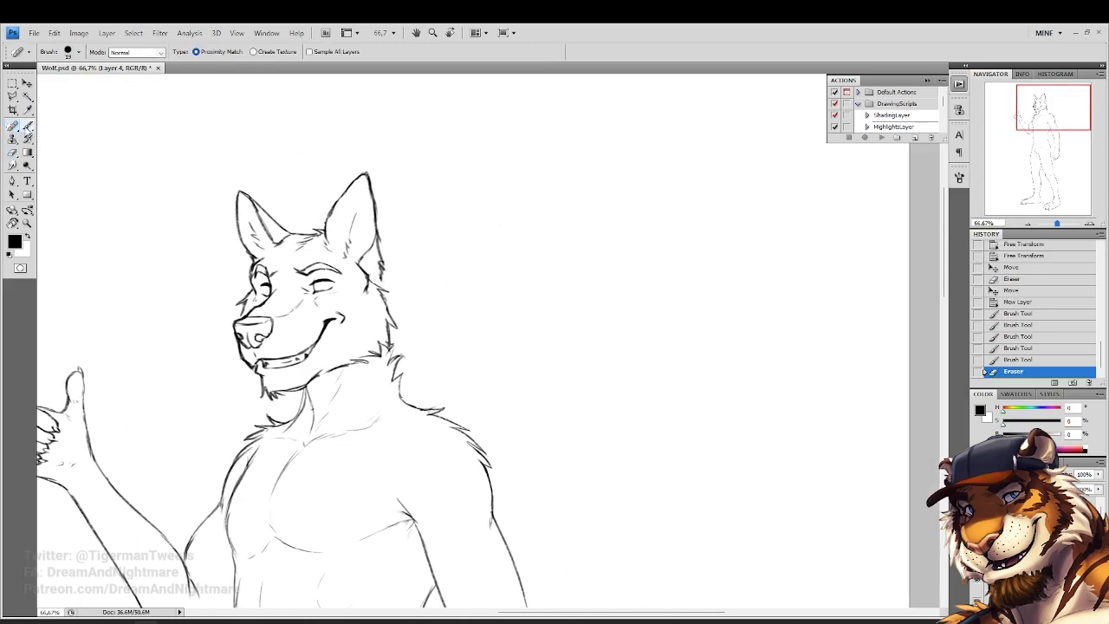
left_click(28, 126)
mouse_move(663, 300)
left_mouse_down()
mouse_move(709, 358)
mouse_move(553, 363)
mouse_move(691, 335)
mouse_move(707, 364)
mouse_move(690, 316)
left_mouse_up()
left_click_drag(605, 293, 595, 319)
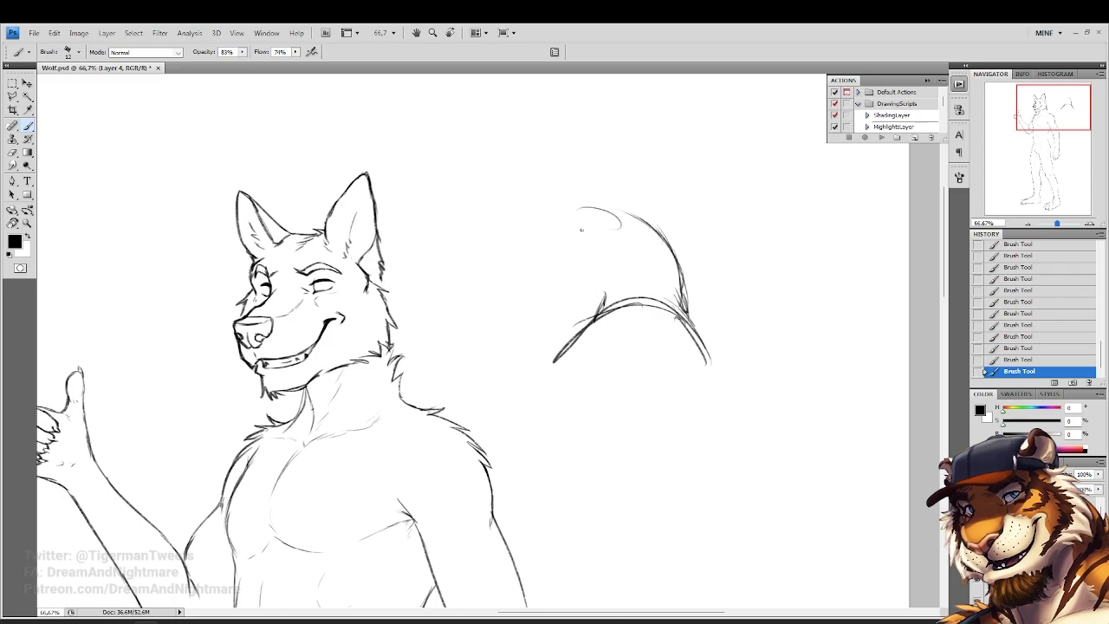
Sketch an oval head set forward on the rough neck and round its junction with the nape
mouse_move(613, 219)
left_mouse_down()
mouse_move(592, 274)
mouse_move(598, 299)
left_mouse_up()
left_click_drag(611, 211, 546, 260)
left_click_drag(565, 213, 585, 301)
left_click_drag(622, 234, 575, 287)
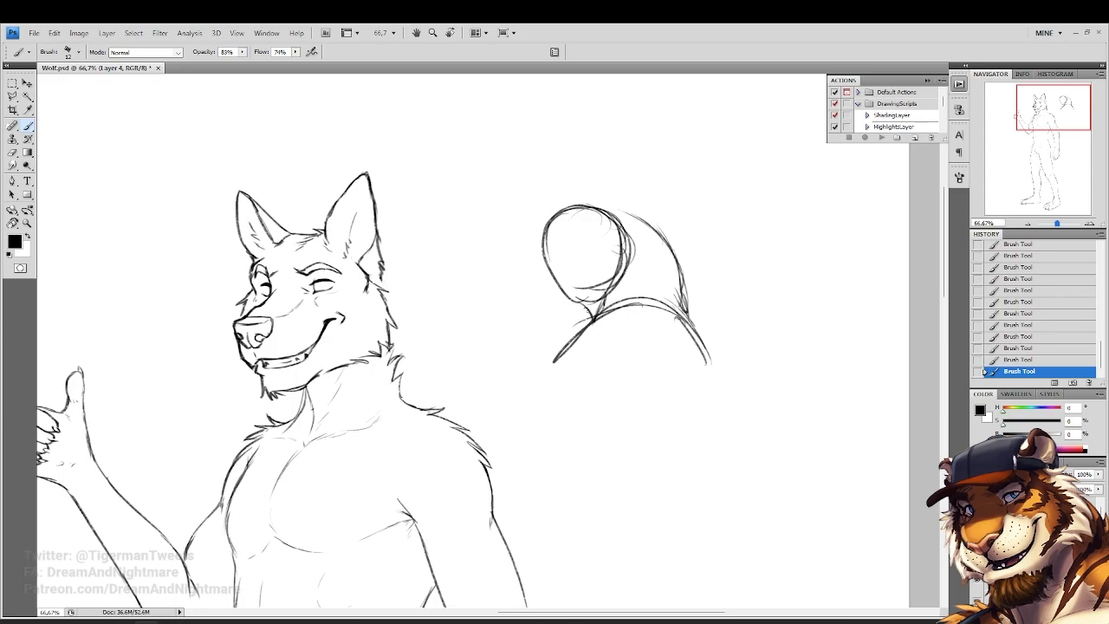
left_click_drag(604, 212, 545, 237)
left_click_drag(620, 210, 580, 303)
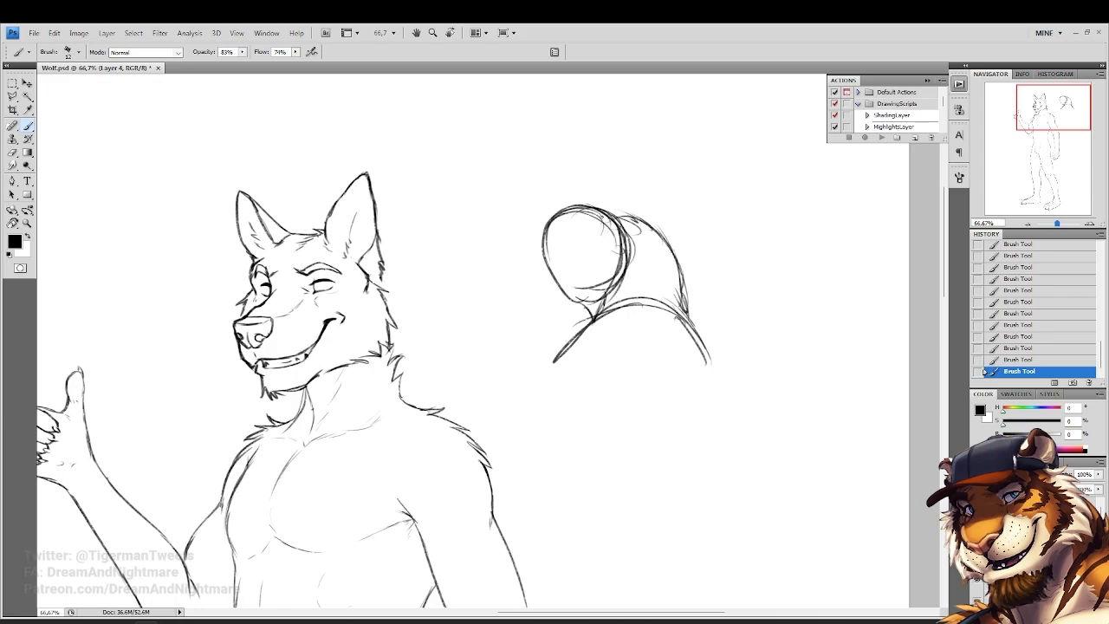
Sketch a second, rounder head placed further back over the same rough neck
left_click_drag(574, 234, 529, 272)
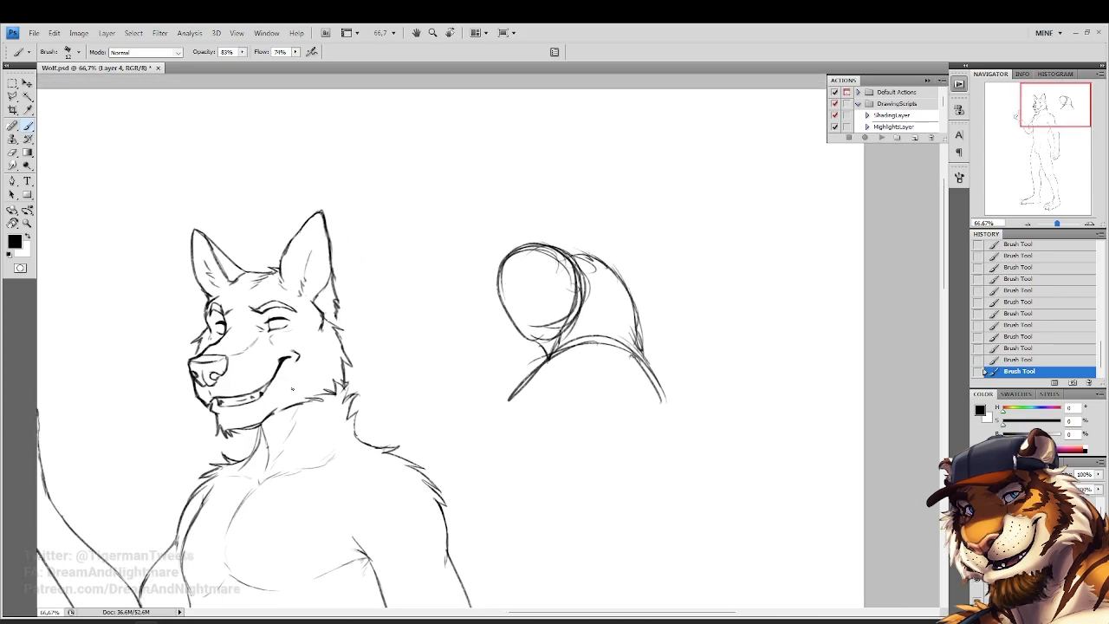
left_click_drag(638, 327, 609, 216)
left_click_drag(636, 260, 536, 279)
left_click_drag(563, 229, 586, 317)
Erase the forward oval head and the overlapping inner lines from the rough sketch
left_click(13, 165)
left_click(13, 152)
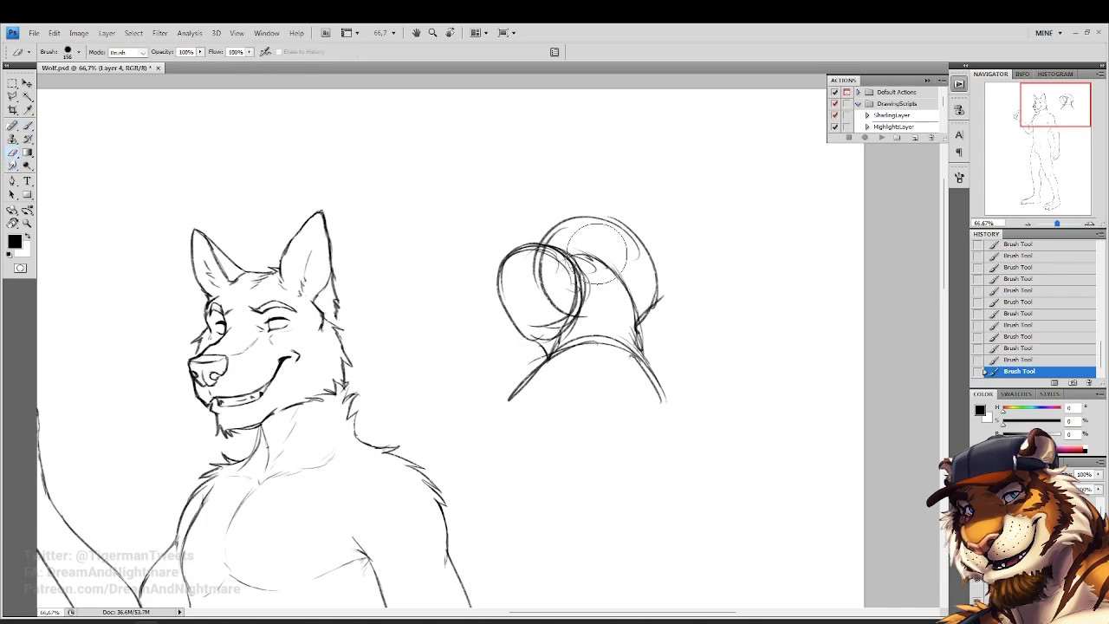
left_click_drag(602, 260, 555, 295)
left_click_drag(520, 260, 495, 322)
Strengthen the back contour of the remaining sketched head and delete the sketch layer
left_click(27, 126)
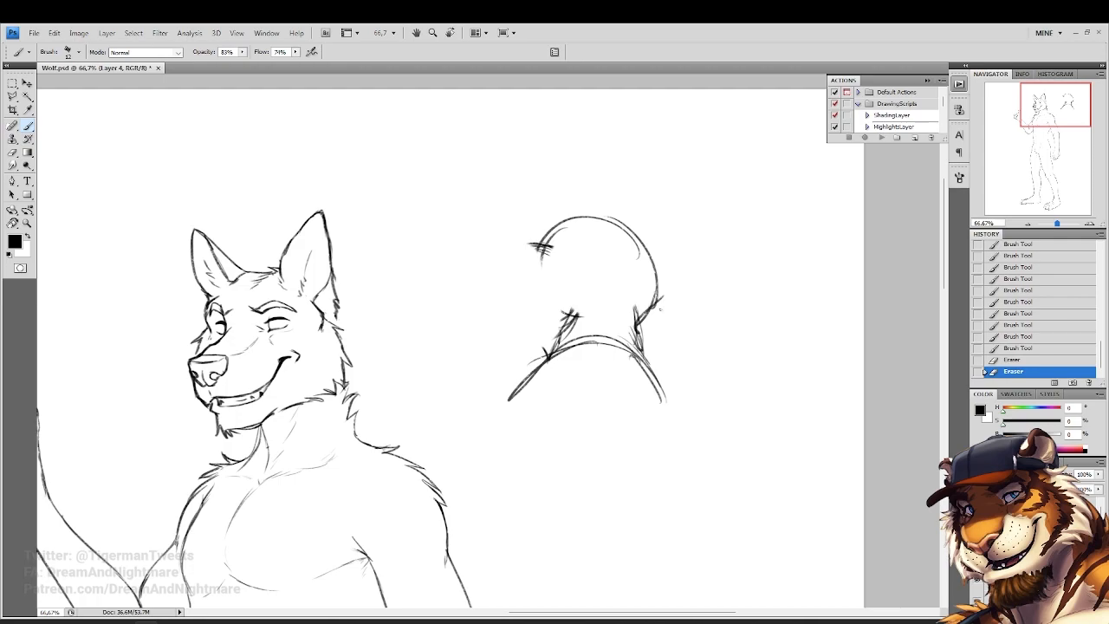
left_click_drag(655, 305, 665, 288)
mouse_move(668, 278)
left_mouse_down()
mouse_move(651, 305)
mouse_move(655, 258)
mouse_move(641, 245)
left_mouse_up()
left_click(13, 153)
key("Delete")
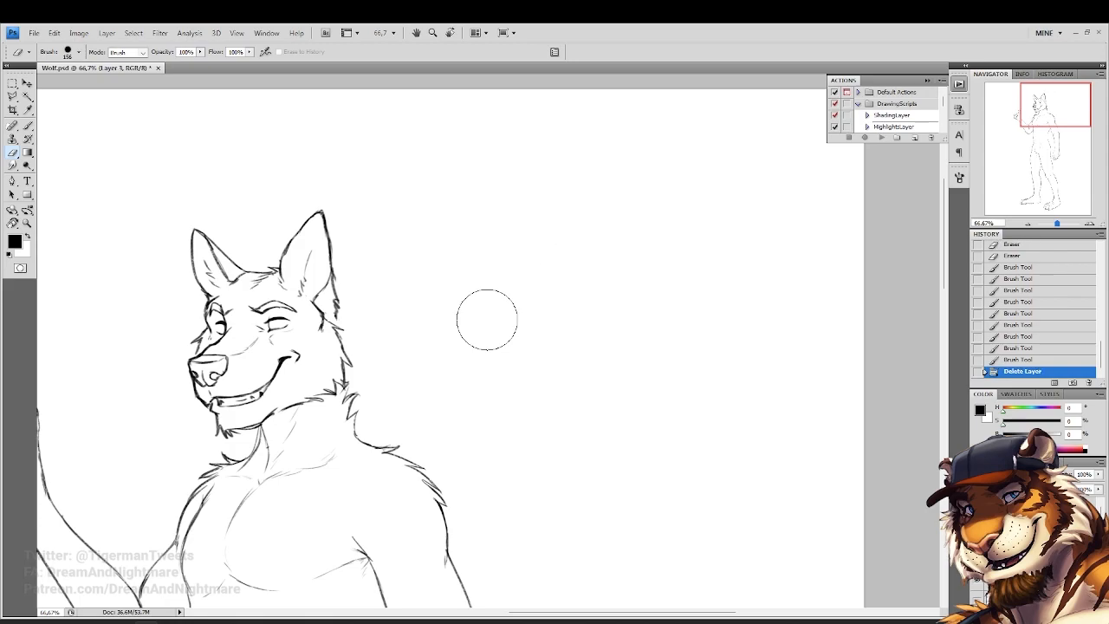
Draw the fur contour from behind the near ear down the back of the head and neck
left_click_drag(275, 288, 415, 291)
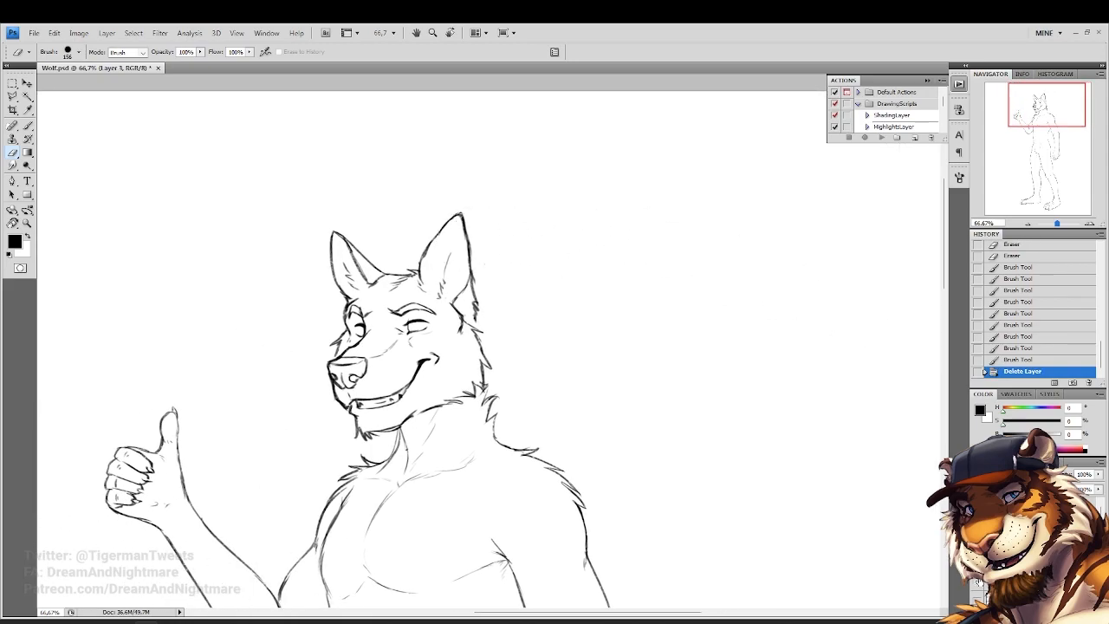
left_click(26, 225)
left_click_drag(328, 225, 586, 513)
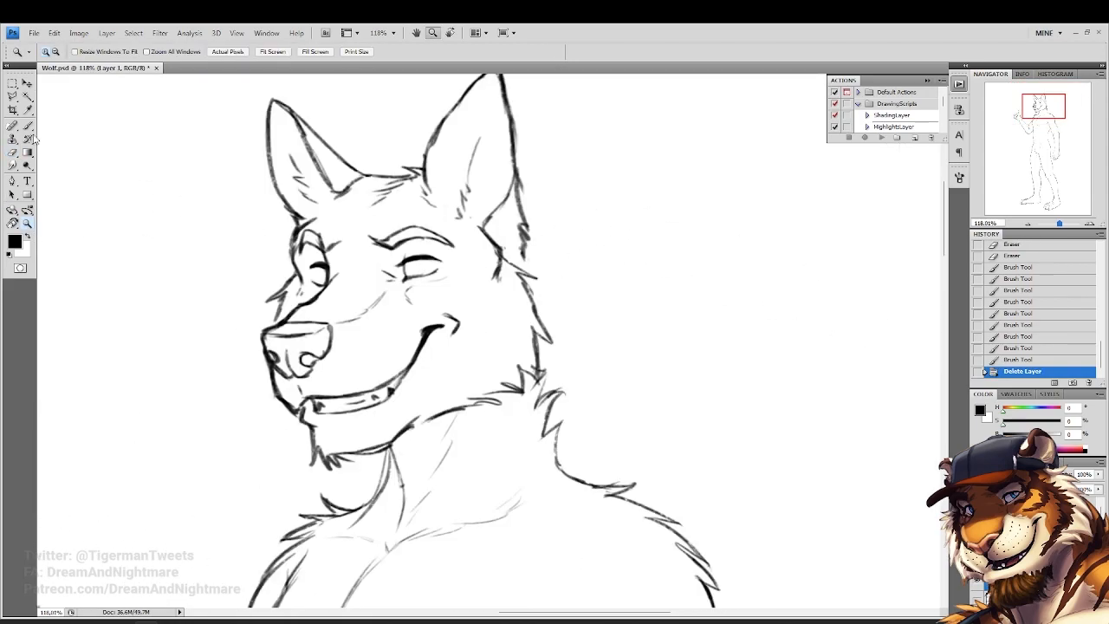
key("b")
left_click_drag(524, 250, 521, 272)
left_click_drag(520, 273, 550, 340)
left_click_drag(538, 309, 559, 386)
mouse_move(550, 340)
left_mouse_down()
mouse_move(561, 423)
mouse_move(614, 434)
mouse_move(577, 461)
mouse_move(585, 482)
left_mouse_up()
Erase the overlapping lines at the nape and draw curled fur tufts between neck and shoulder
left_click(14, 155)
mouse_move(539, 391)
left_mouse_down()
mouse_move(555, 466)
mouse_move(570, 409)
left_mouse_up()
mouse_move(579, 421)
left_mouse_down()
mouse_move(456, 322)
mouse_move(477, 395)
left_mouse_up()
left_click(12, 125)
left_click_drag(438, 355, 481, 390)
left_click_drag(449, 319, 441, 338)
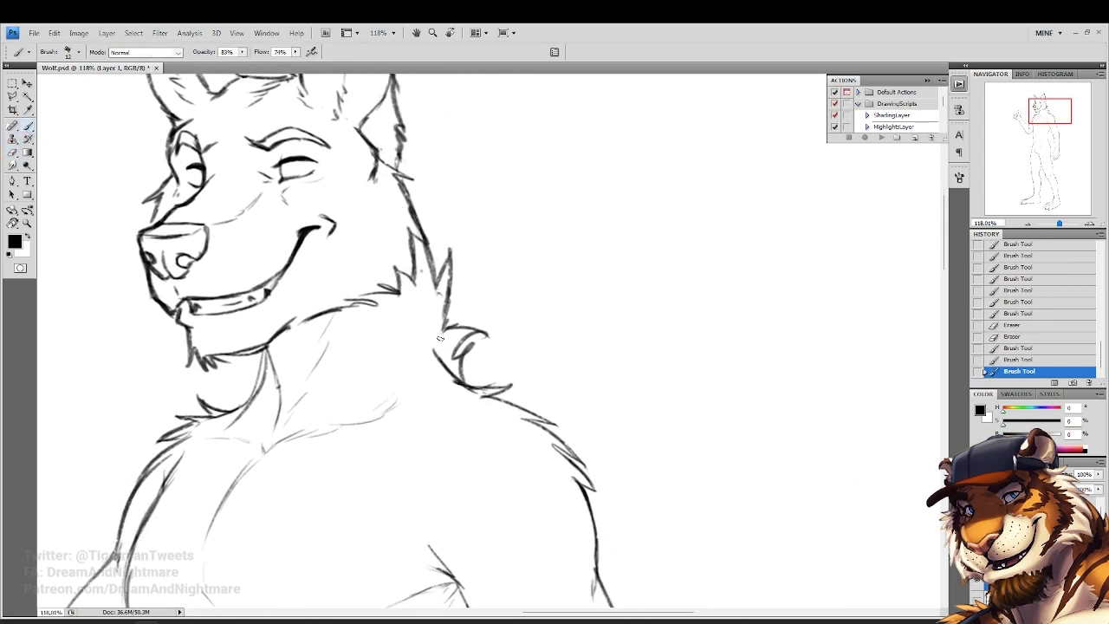
Enlarge the head slightly and nudge it upward on the body
left_click(27, 223)
left_click(282, 54)
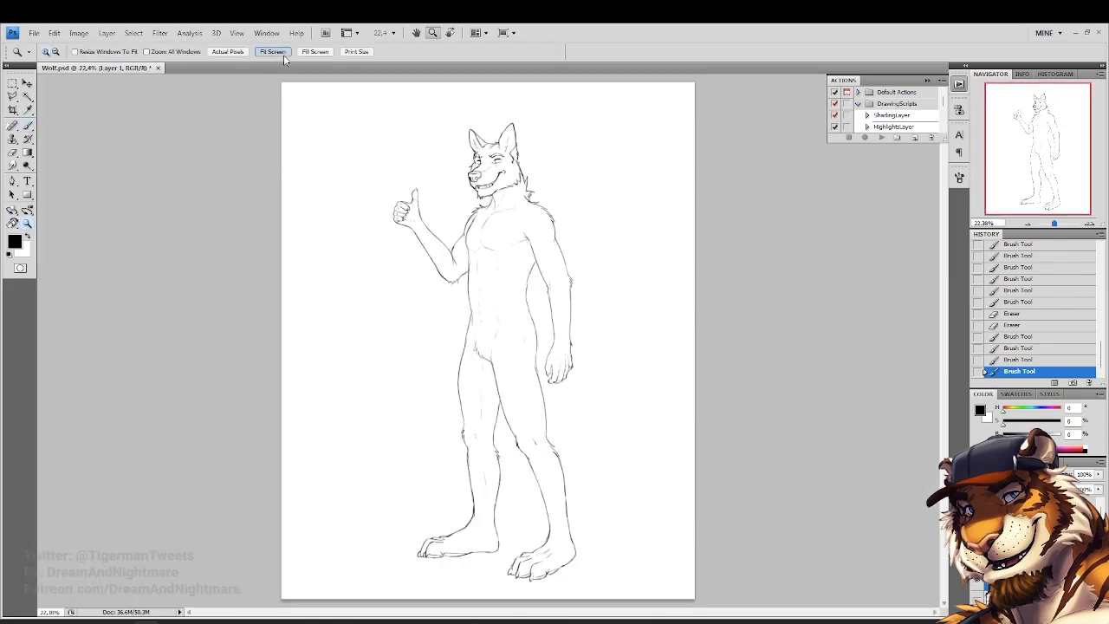
left_click(521, 265, "alt")
left_click(520, 264, "alt")
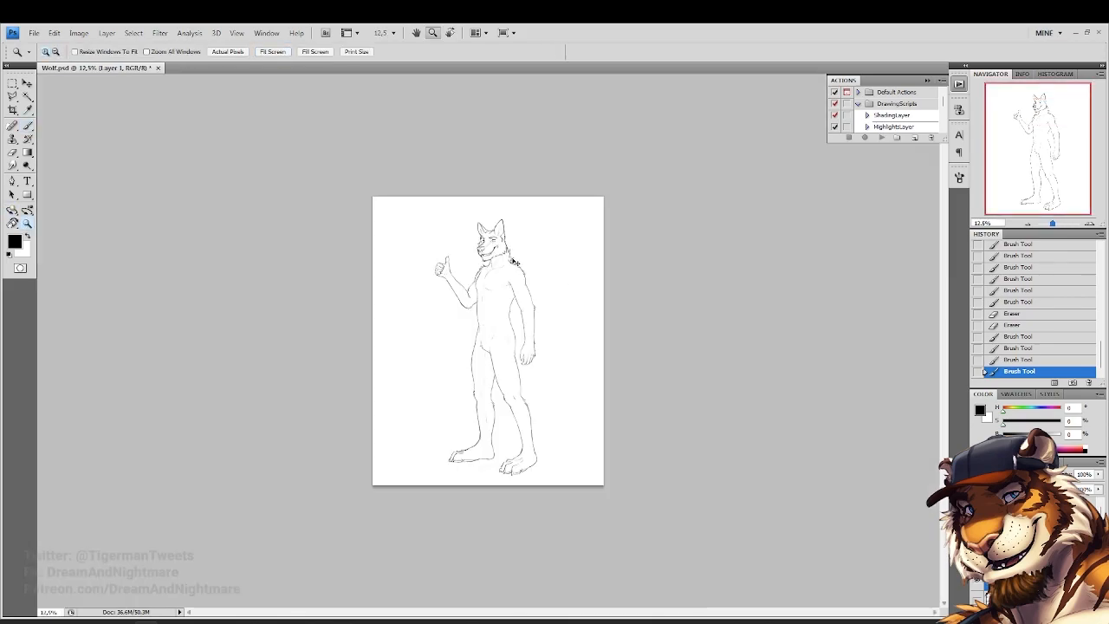
left_click(503, 273)
left_click(27, 84)
left_click_drag(511, 162, 517, 158)
key("Return")
key("Up")
key("Up")
key("Up")
key("Up")
Review the whole figure at a reduced size and flip the canvas horizontally
left_click(27, 222)
left_click(400, 233, "alt")
left_click(400, 234, "alt")
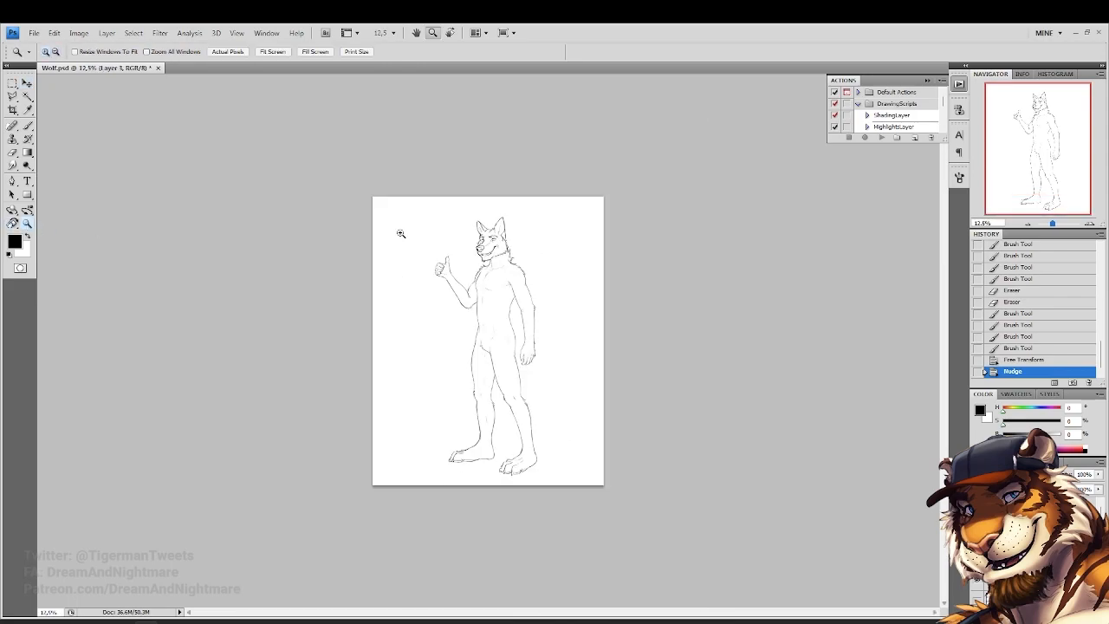
left_click(516, 200)
left_click(79, 33)
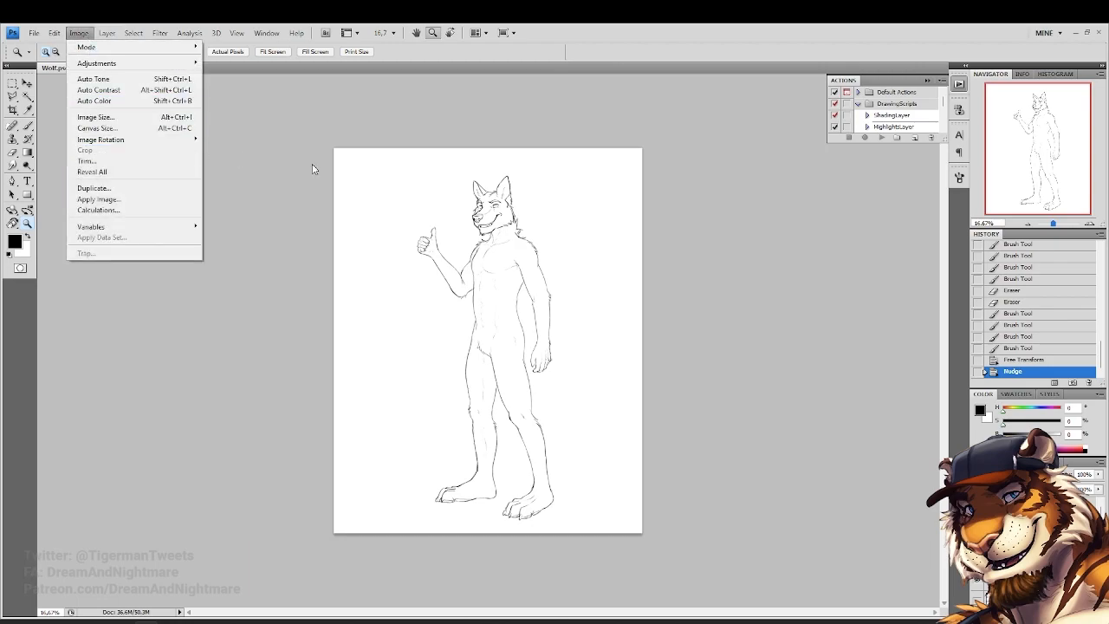
mouse_move(130, 140)
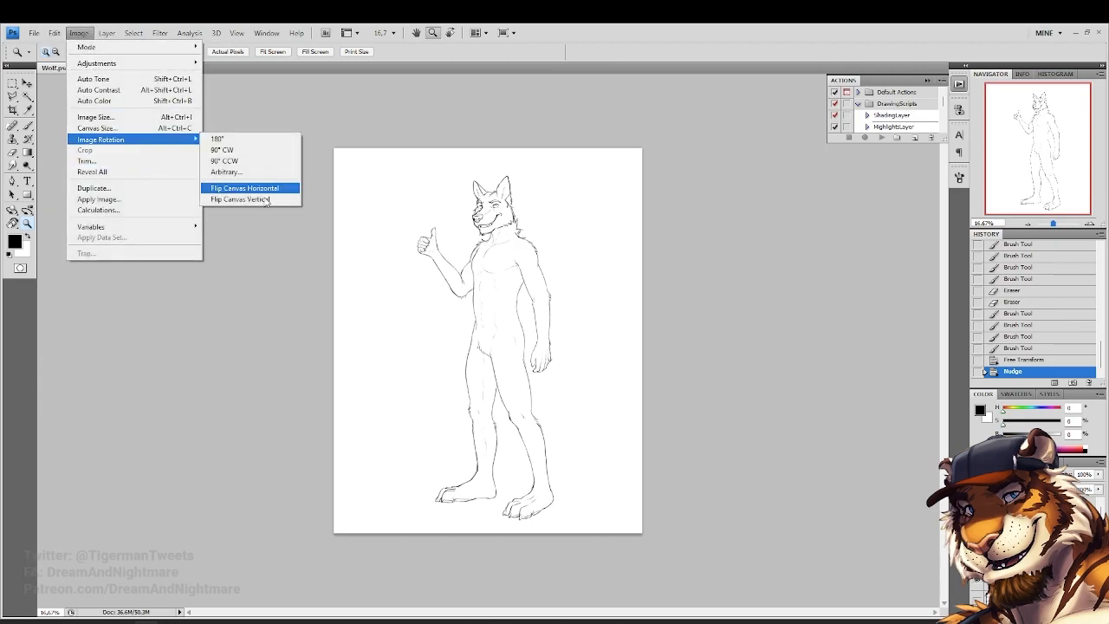
left_click(276, 188)
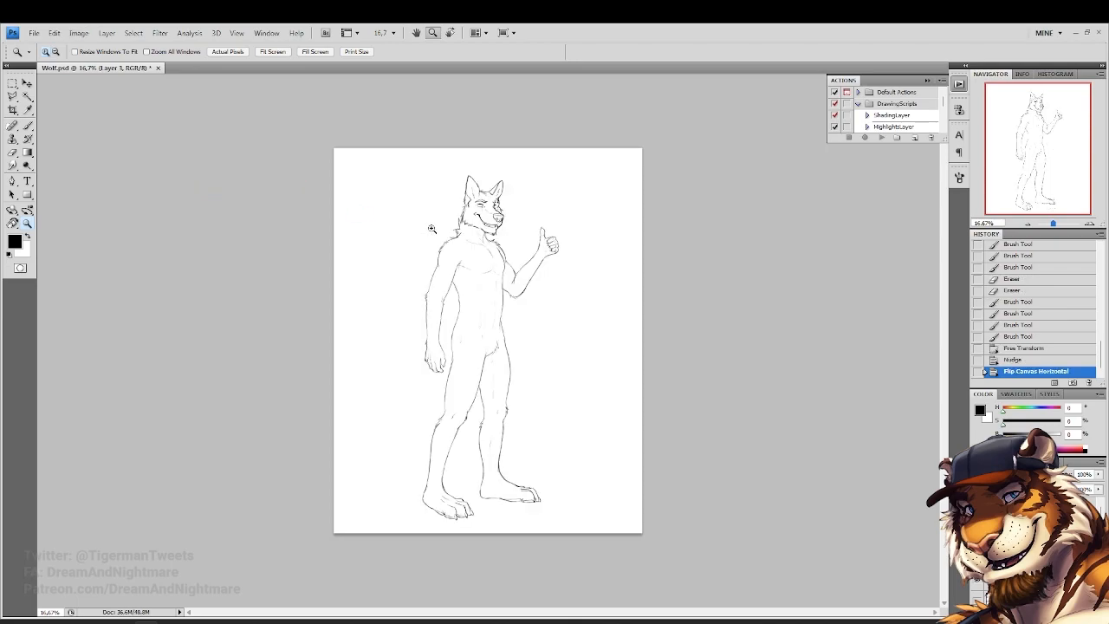
Outline the near ear with the Polygonal Lasso, warp it inward toward the forehead, and deselect it
left_click(531, 181)
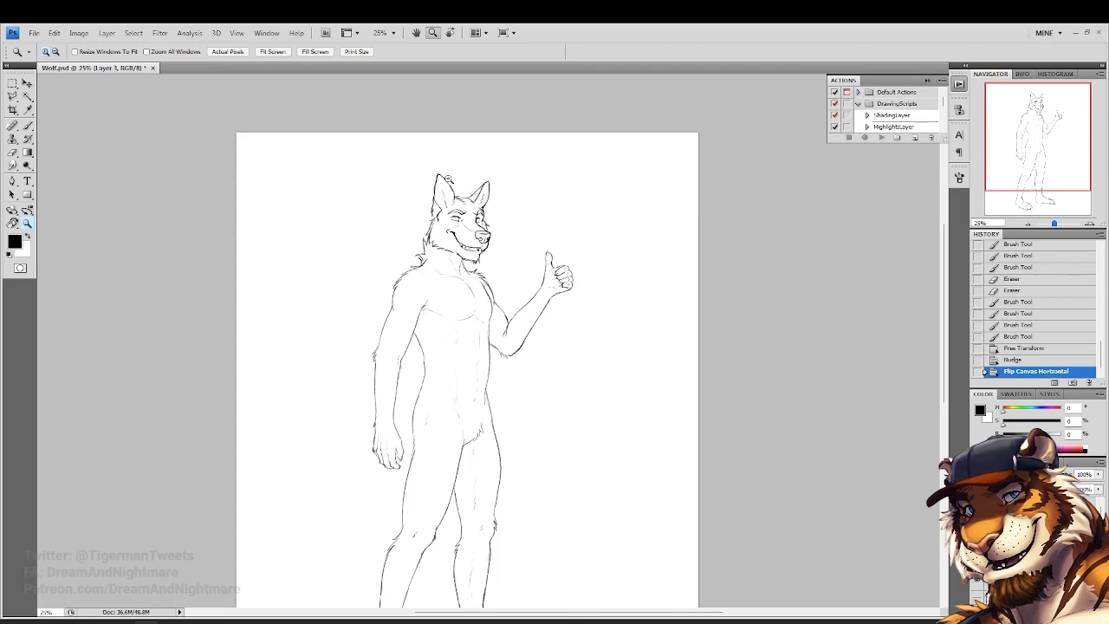
left_click(447, 179)
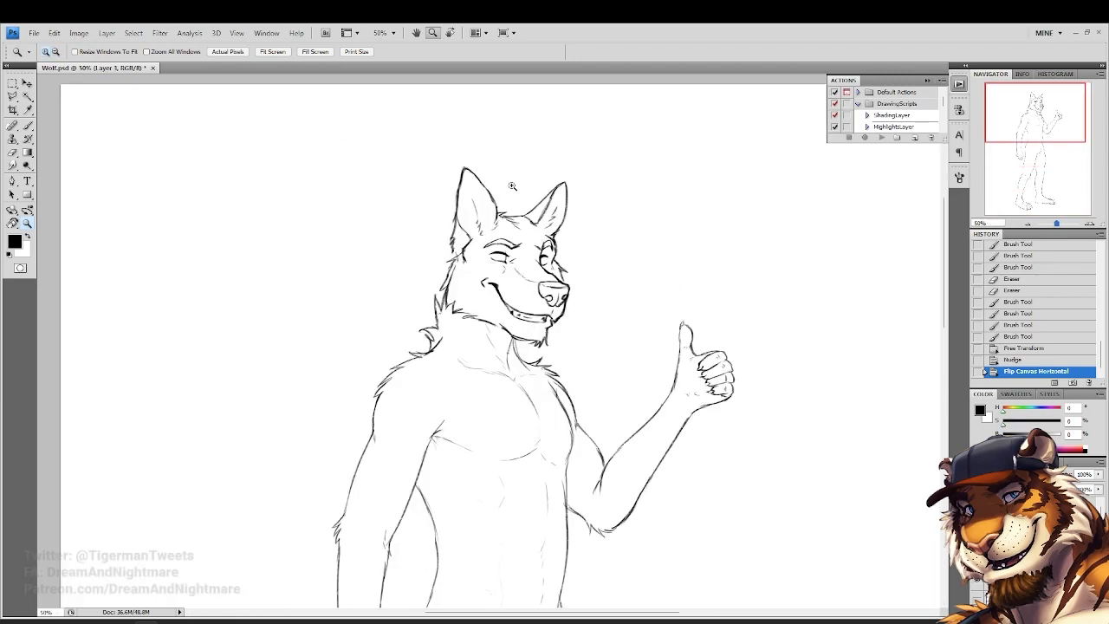
left_click(512, 186)
key("l")
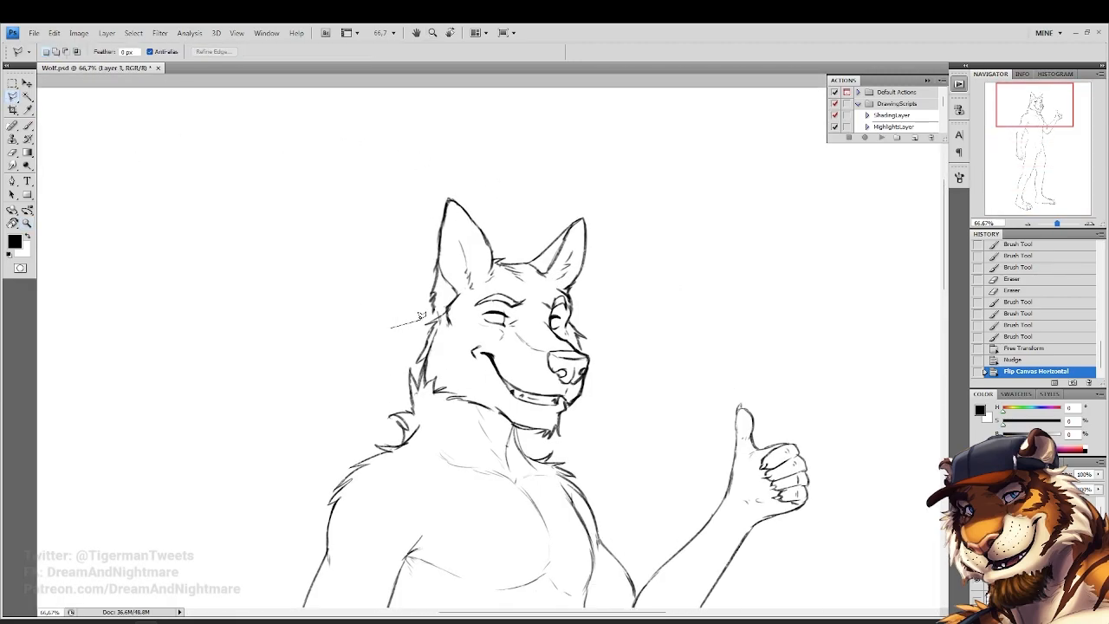
left_click(481, 188)
left_click(407, 176)
left_click(392, 328)
left_click(53, 32)
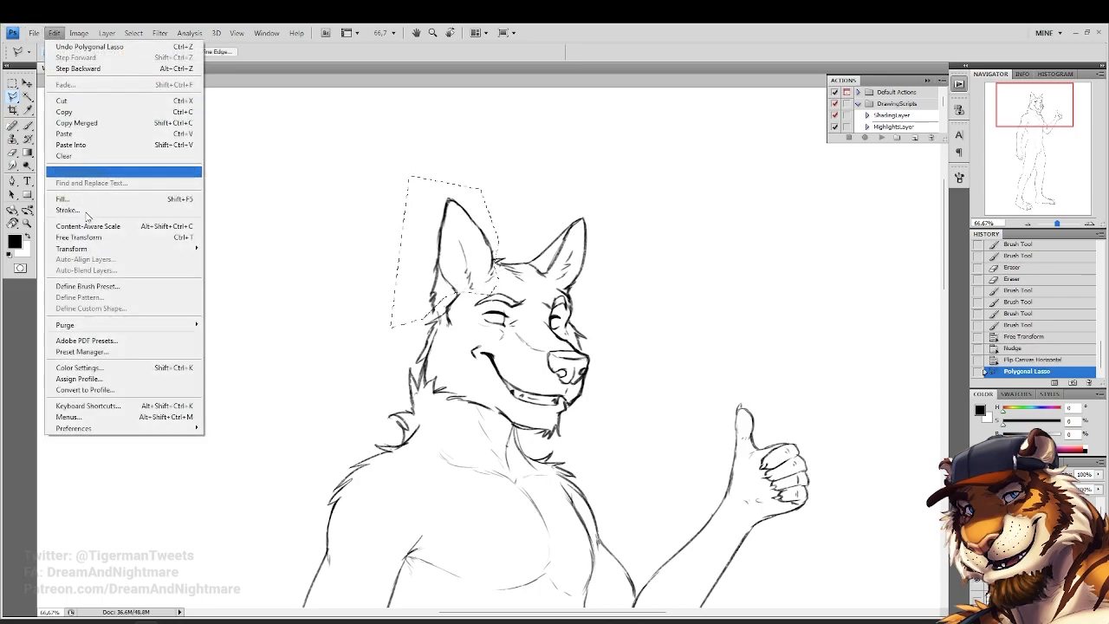
mouse_move(130, 249)
left_click(247, 320)
mouse_move(410, 200)
left_mouse_down()
mouse_move(468, 221)
mouse_move(476, 299)
left_mouse_up()
key("Return")
key("ctrl+d")
Flip the canvas horizontally back to its original orientation
left_click(27, 224)
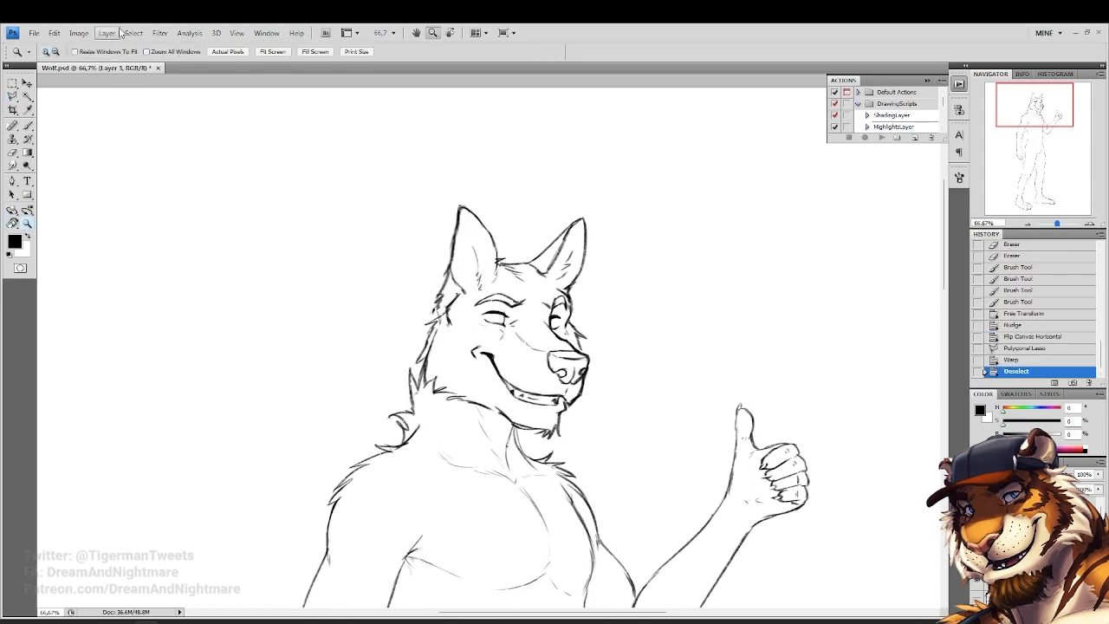
left_click(82, 33)
mouse_move(111, 140)
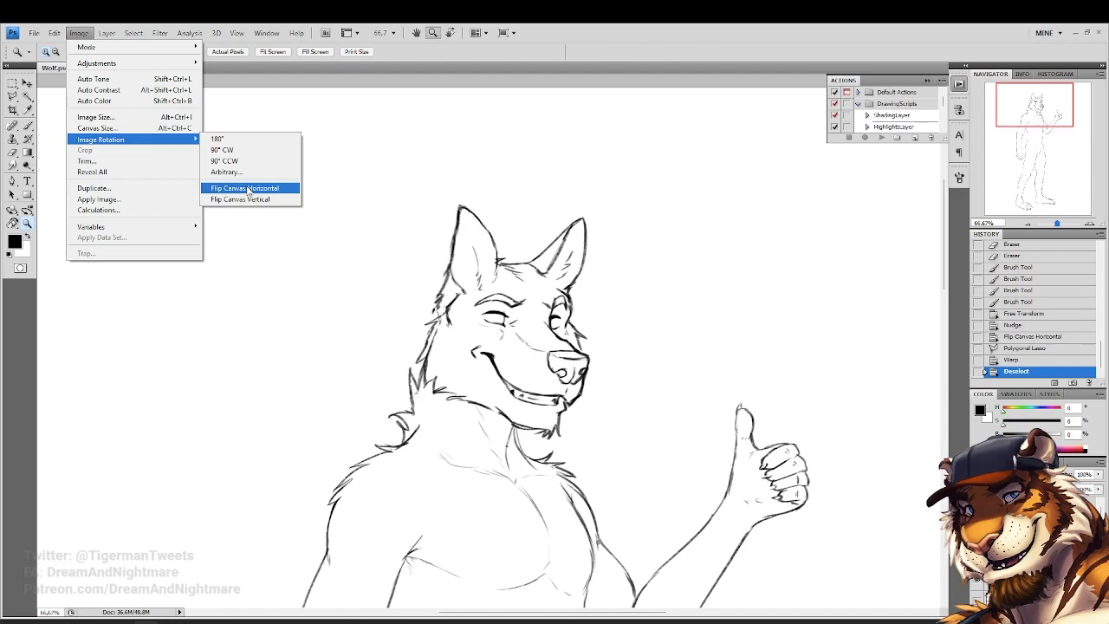
left_click(251, 189)
Erase the overlapping fur lines behind the warped near ear's base
left_click(590, 225)
key("b")
mouse_move(603, 231)
left_mouse_down()
mouse_move(508, 248)
mouse_move(527, 322)
mouse_move(505, 335)
left_mouse_up()
right_click(562, 351)
left_click_drag(500, 308, 495, 331)
Redraw the fur edge below the near ear's outer base and trim its excess strokes
key("b")
mouse_move(500, 321)
left_mouse_down()
mouse_move(492, 343)
mouse_move(510, 354)
left_mouse_up()
left_click_drag(513, 292, 518, 314)
left_click_drag(518, 315, 477, 283)
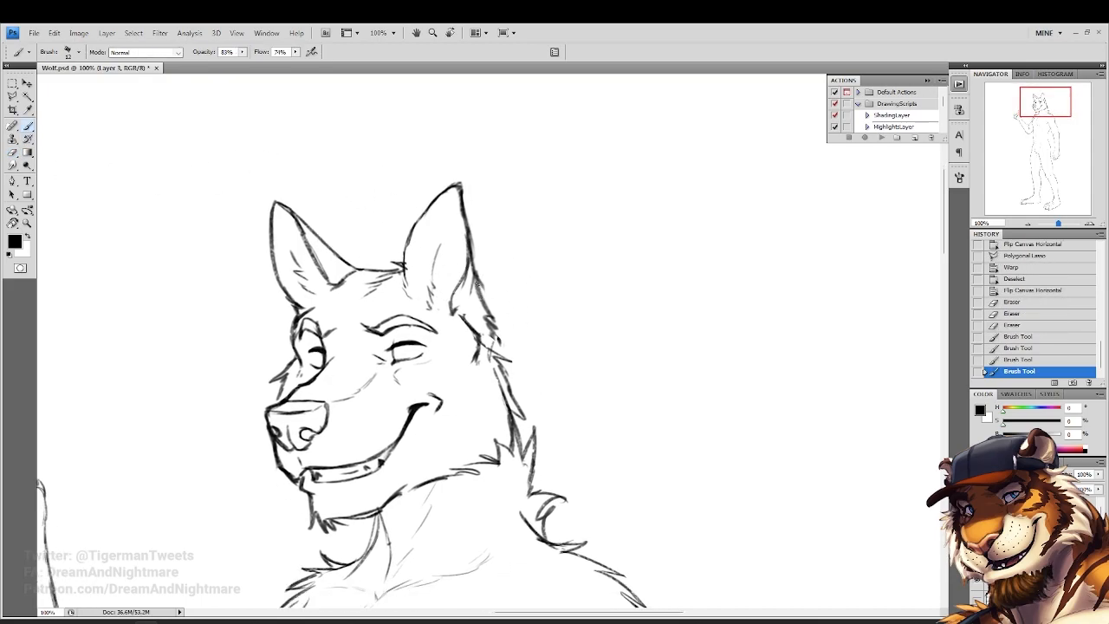
left_click_drag(483, 336, 498, 354)
mouse_move(494, 339)
left_mouse_down()
mouse_move(490, 356)
mouse_move(495, 300)
mouse_move(493, 343)
left_mouse_up()
left_click(15, 155)
mouse_move(477, 295)
left_mouse_down()
mouse_move(478, 266)
mouse_move(484, 304)
mouse_move(469, 307)
left_mouse_up()
left_click(28, 126)
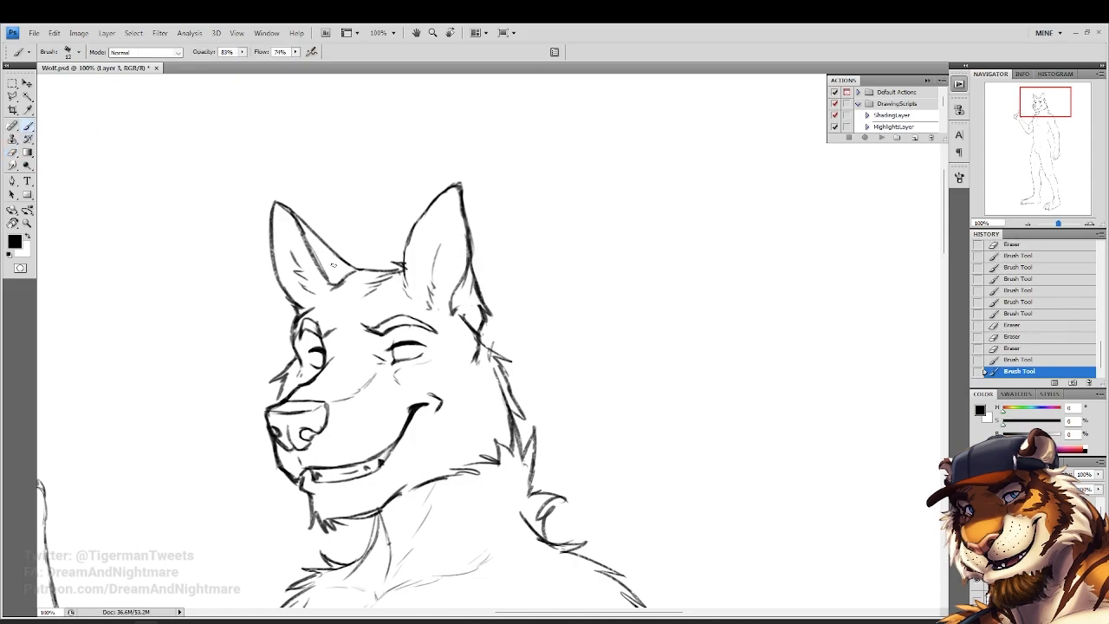
Try to erase and redraw the far ear's inner edge and the line across the top of the head
left_click(13, 156)
mouse_move(312, 222)
left_mouse_down()
mouse_move(280, 205)
mouse_move(348, 264)
left_mouse_up()
key("b")
left_click_drag(357, 269, 380, 272)
left_click_drag(380, 271, 403, 270)
left_click_drag(469, 258, 462, 283)
left_click(997, 314)
Redraw the far ear's inner edge as a smooth curve running into the top of the head
left_click_drag(300, 220, 357, 270)
mouse_move(336, 266)
left_mouse_down()
mouse_move(389, 270)
mouse_move(387, 282)
mouse_move(338, 257)
mouse_move(386, 270)
mouse_move(378, 275)
left_mouse_up()
left_click(13, 153)
left_click(28, 127)
mouse_move(391, 274)
left_mouse_down()
mouse_move(375, 288)
mouse_move(354, 274)
left_mouse_up()
mouse_move(372, 276)
left_mouse_down()
mouse_move(345, 281)
mouse_move(364, 274)
mouse_move(358, 257)
left_mouse_up()
Clean up the near ear's tip and outer edge with the eraser and redraw the fur at its base
left_click(12, 152)
left_click_drag(462, 177, 477, 194)
mouse_move(458, 262)
left_mouse_down()
mouse_move(436, 231)
mouse_move(451, 279)
mouse_move(479, 299)
mouse_move(422, 290)
left_mouse_up()
left_click_drag(466, 293, 467, 300)
left_click_drag(467, 298, 472, 307)
left_click(29, 127)
left_click_drag(469, 303, 473, 310)
left_click_drag(471, 305, 475, 314)
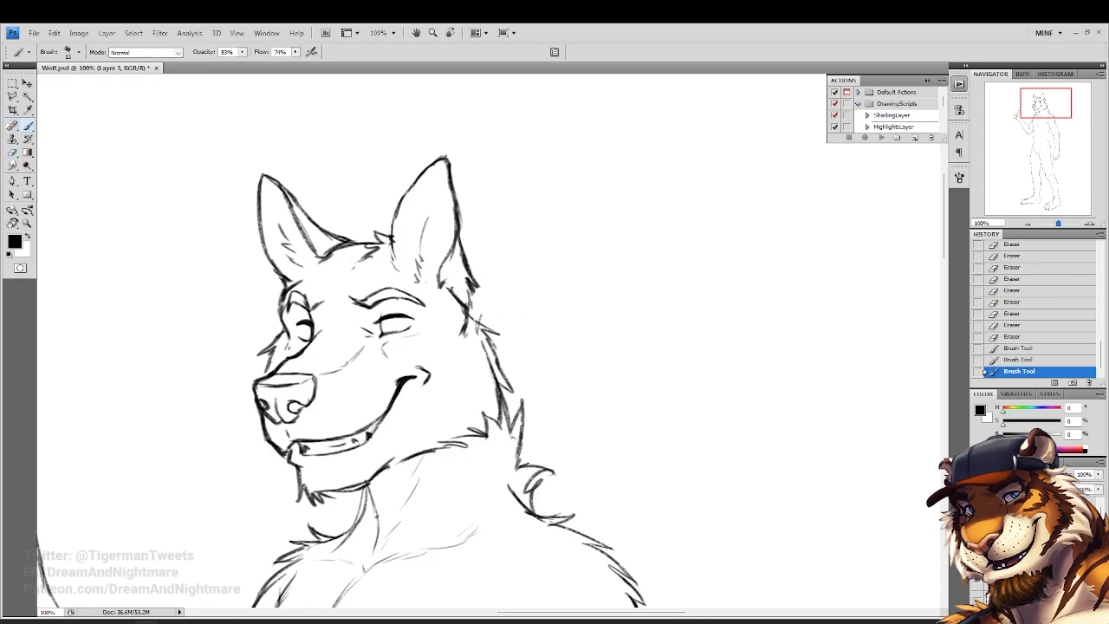
Hide and show a line-art layer to check its contents, and make Layer 1 active
left_click(981, 582)
left_click(981, 582)
left_click(1001, 585)
left_click_drag(465, 354, 426, 318)
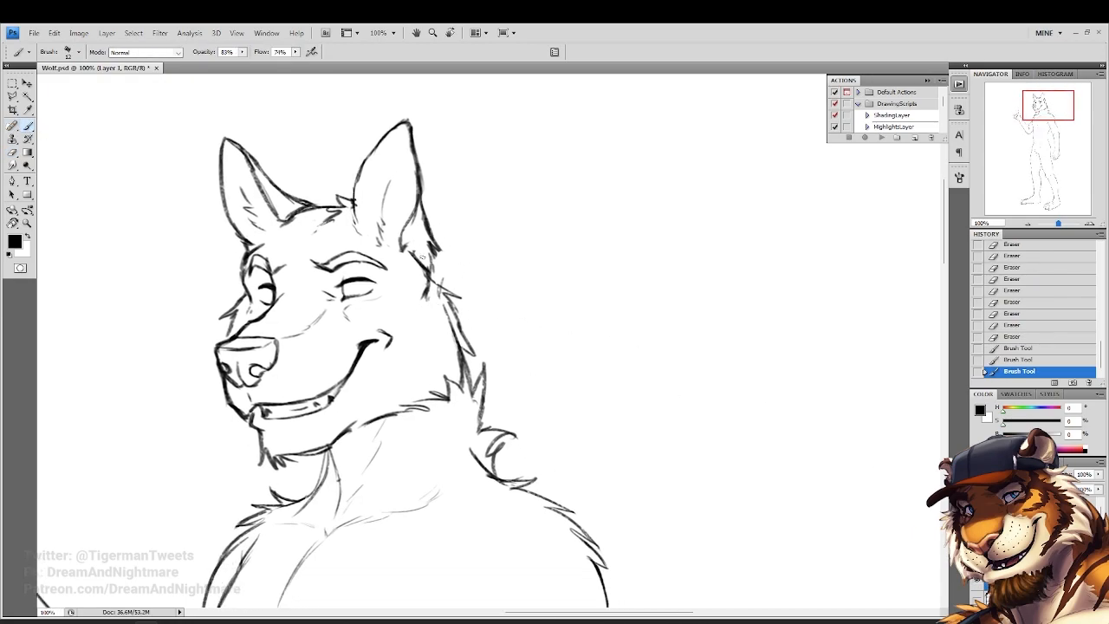
Try to draw the back-of-head line from the near ear's base down to the neck fur, erasing and redrawing it
left_click_drag(430, 265, 482, 385)
left_click(12, 152)
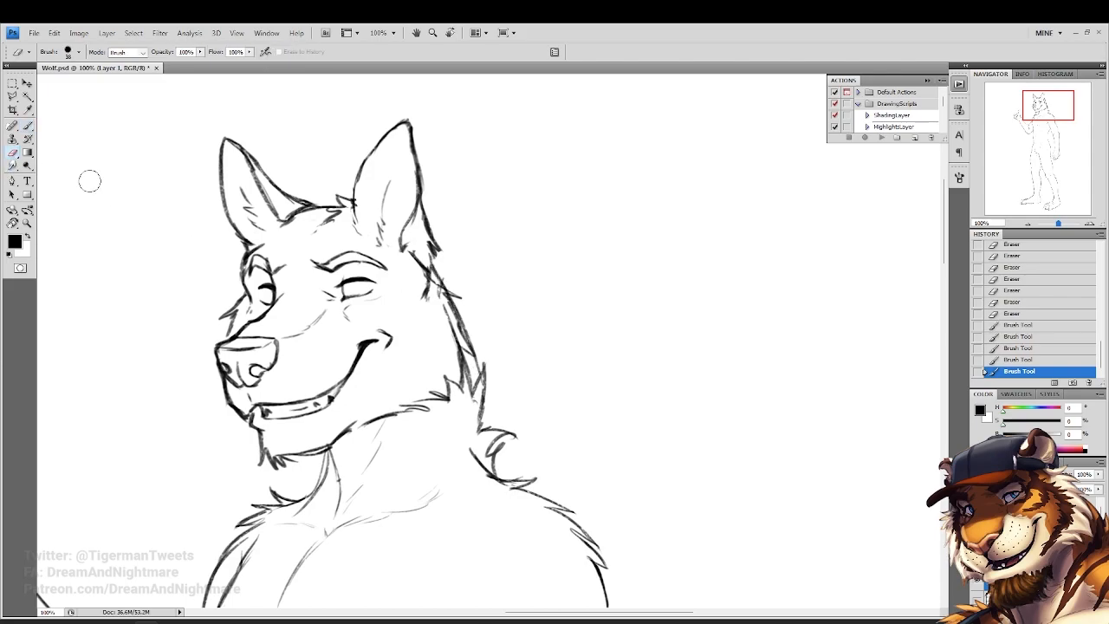
left_click_drag(447, 317, 471, 401)
left_click_drag(454, 296, 461, 407)
left_click_drag(429, 264, 449, 305)
left_click(28, 126)
left_click_drag(435, 265, 455, 289)
mouse_move(441, 276)
left_mouse_down()
mouse_move(465, 319)
mouse_move(469, 370)
left_mouse_up()
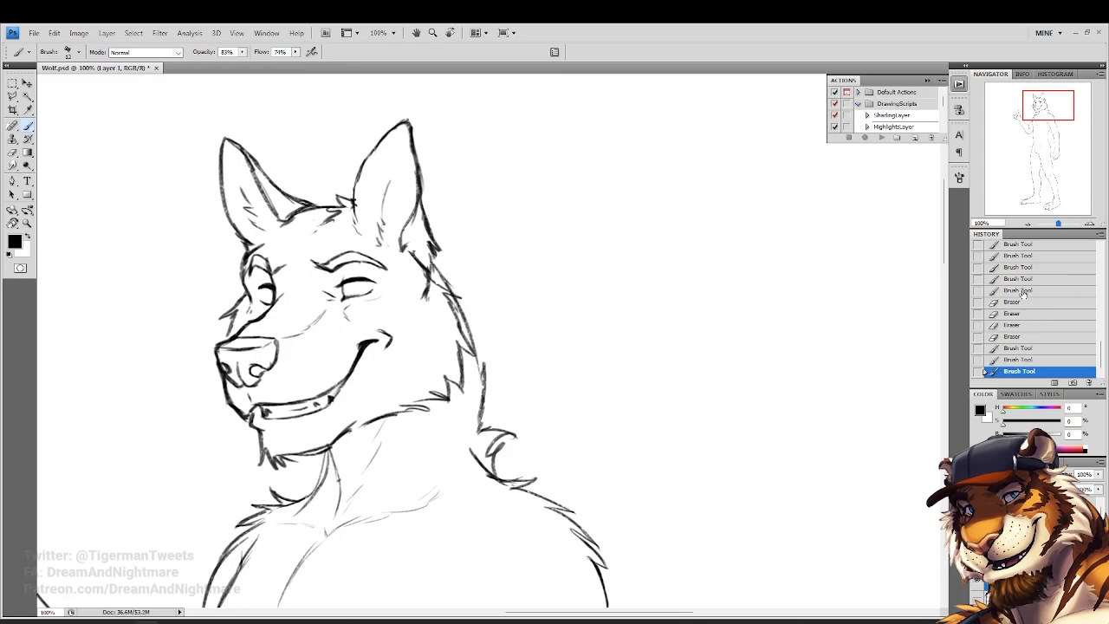
left_click(1028, 348)
Move the head line art slightly down onto the neck and erase the stray stroke below the near ear
left_click(27, 83)
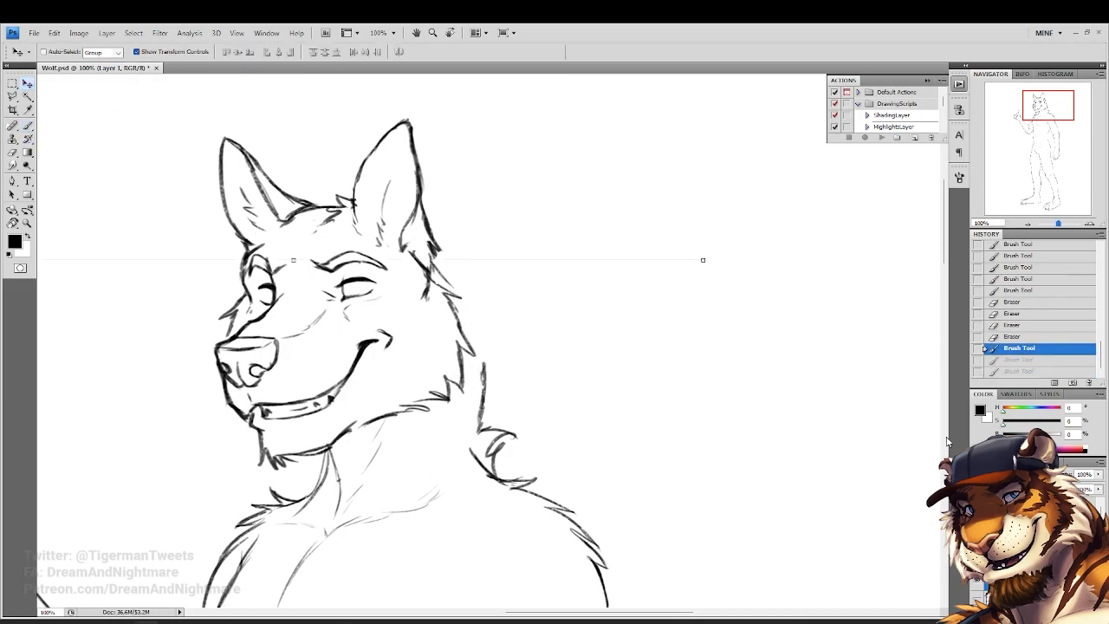
left_click_drag(400, 335, 399, 342)
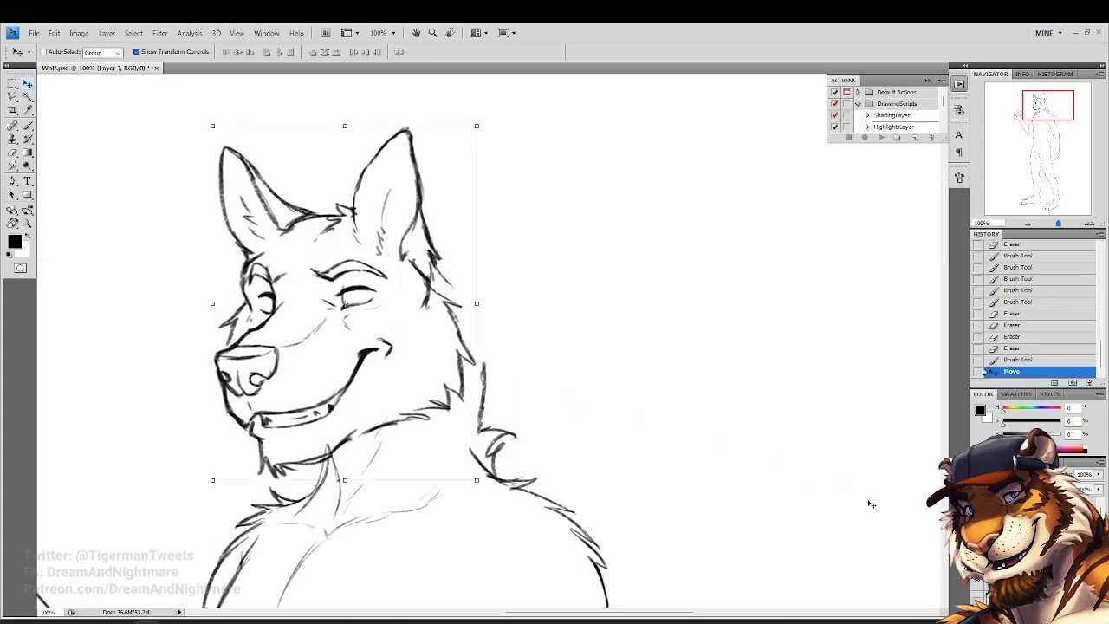
left_click(12, 153)
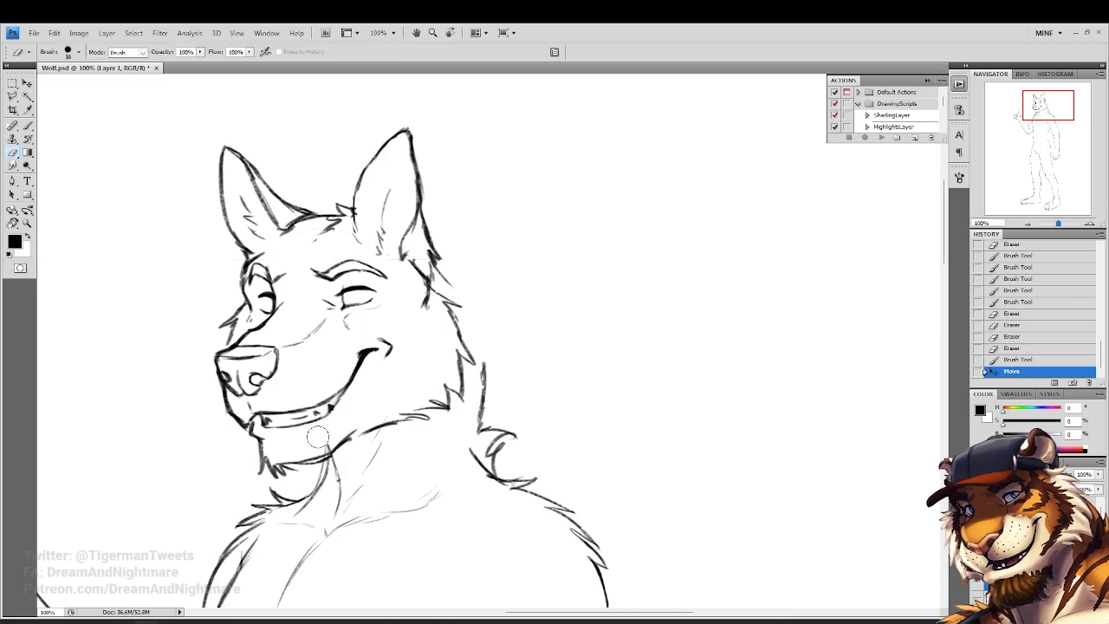
left_click(452, 290)
Add fur strokes at the jaw corner and draw the back-of-neck line from the near ear's base to the neck fur
key("b")
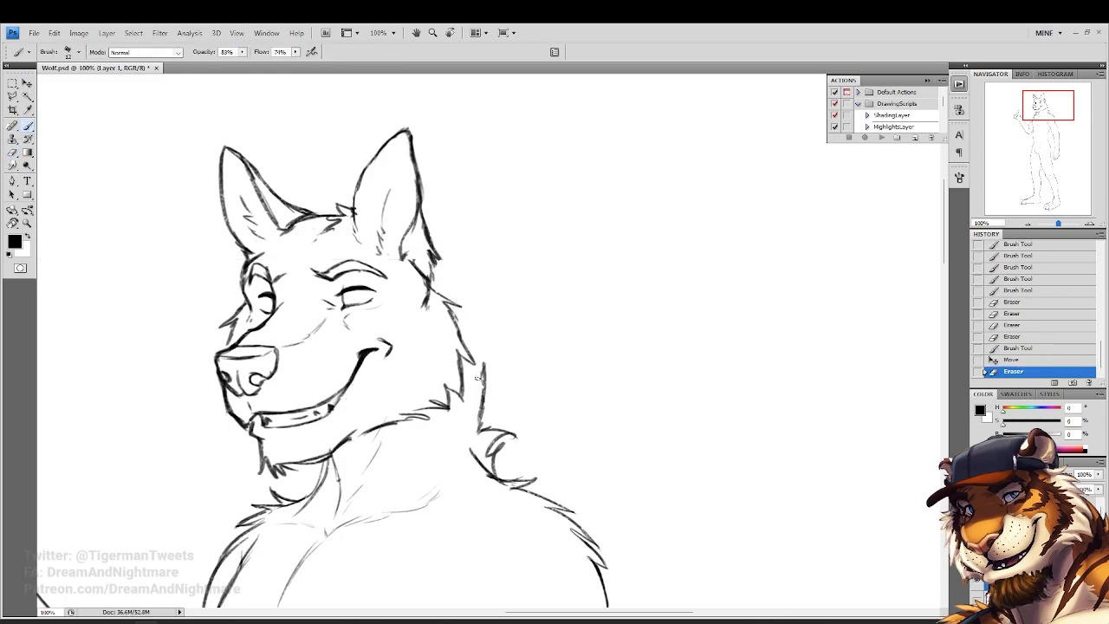
left_click_drag(456, 406, 466, 391)
mouse_move(467, 394)
left_mouse_down()
mouse_move(476, 352)
mouse_move(464, 383)
left_mouse_up()
left_click_drag(436, 274, 462, 322)
left_click_drag(457, 320, 470, 357)
left_click_drag(442, 287, 483, 390)
left_click_drag(455, 307, 475, 383)
Redraw the throat line below the chin, erase the old one, and add short fur strokes under the jaw
mouse_move(317, 460)
left_mouse_down()
mouse_move(339, 523)
mouse_move(338, 511)
left_mouse_up()
left_click(12, 152)
left_click_drag(333, 468, 339, 518)
left_click_drag(328, 463, 336, 503)
left_click_drag(343, 469, 341, 523)
left_click(28, 126)
left_click_drag(338, 523, 353, 503)
left_click_drag(434, 416, 405, 430)
left_click_drag(423, 426, 402, 438)
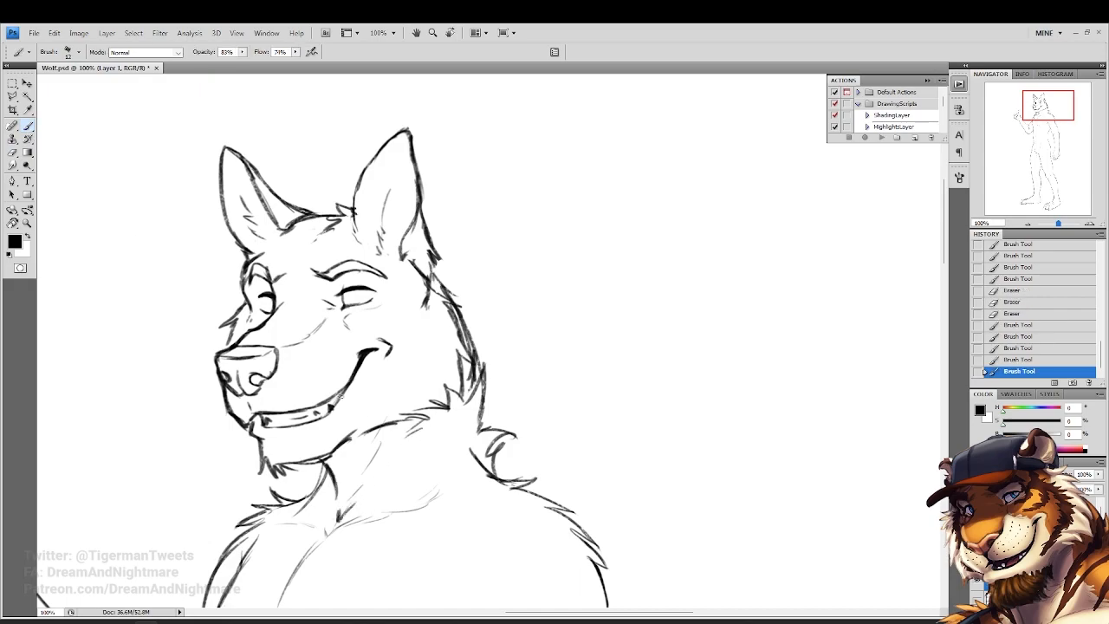
Erase the heavy back-of-neck line behind the cheek fur, below the near ear
key("z")
left_click(272, 51)
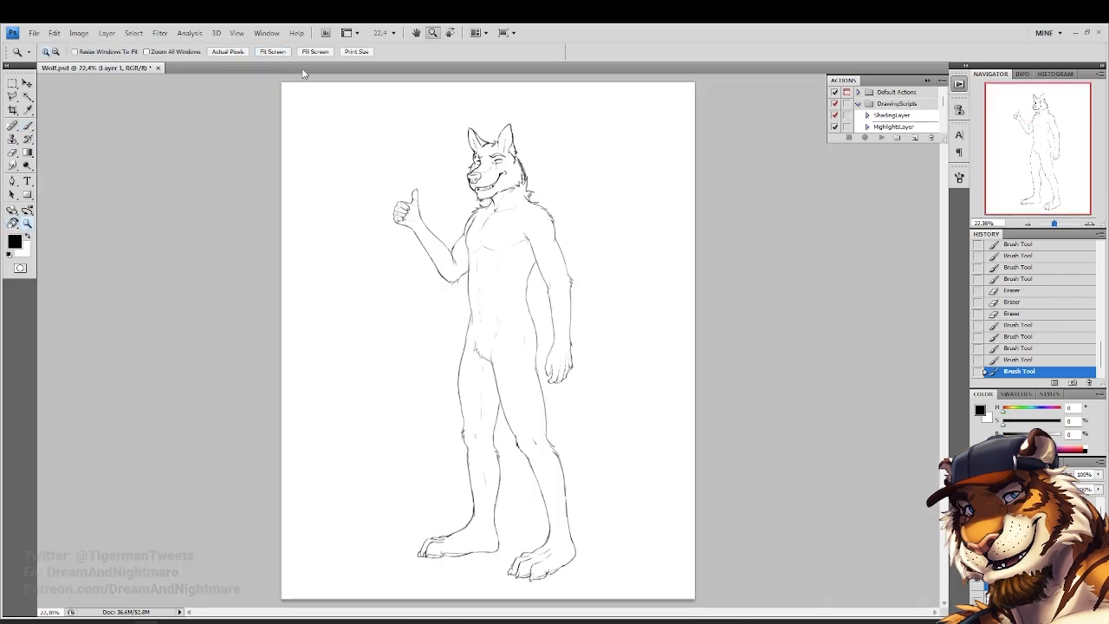
left_click_drag(444, 114, 636, 253)
key("e")
left_click_drag(413, 291, 436, 231)
key("z")
left_click(272, 52)
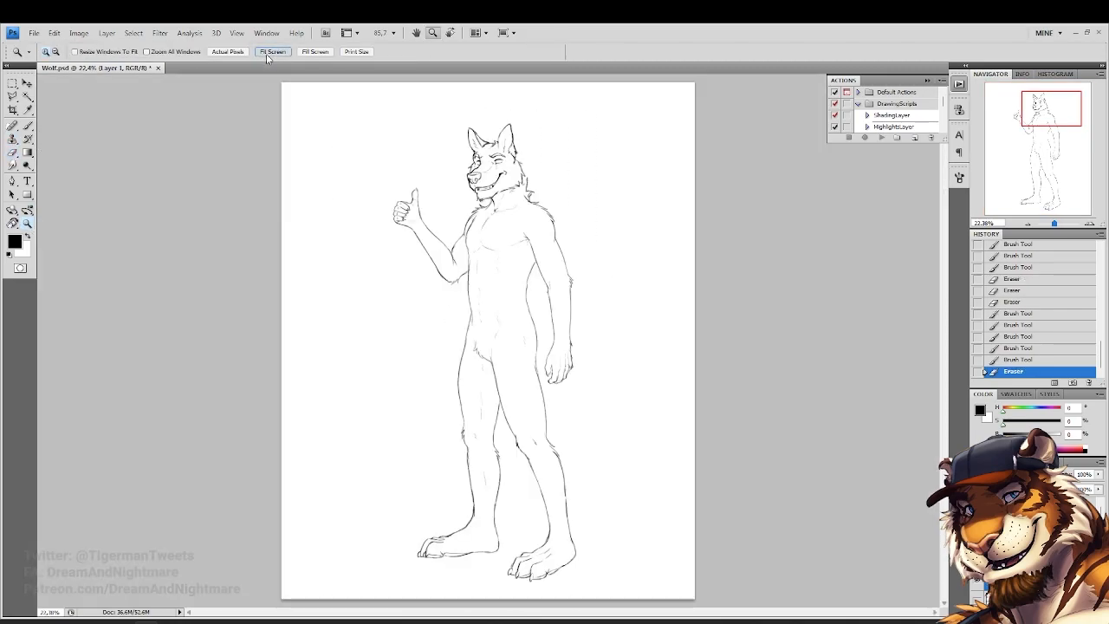
Flip the canvas horizontally to work on the head mirrored
left_click(86, 35)
mouse_move(113, 138)
left_click(260, 188)
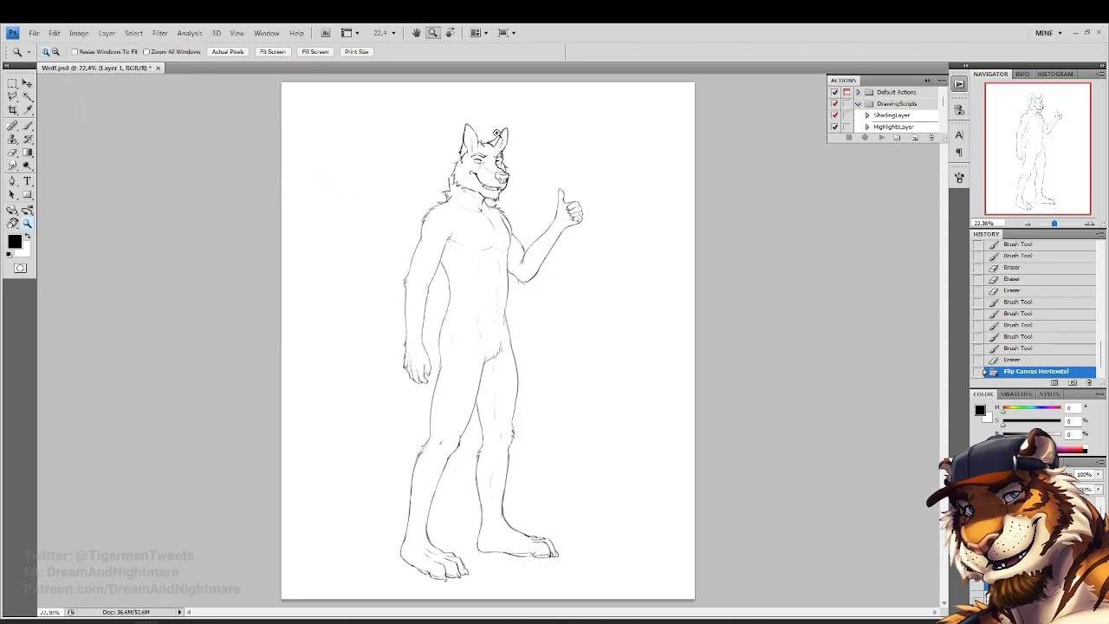
left_click_drag(496, 134, 479, 127)
left_click(482, 137)
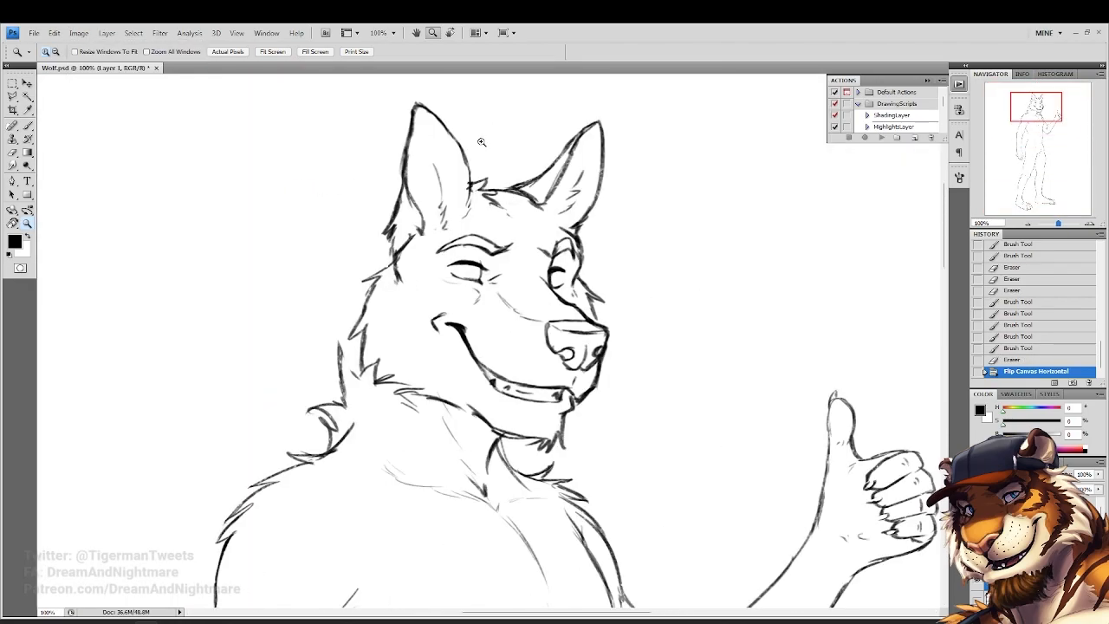
Clean up the stray lines below the near ear with the eraser and draw short fur strokes inside the cheek
key("e")
left_click(730, 370)
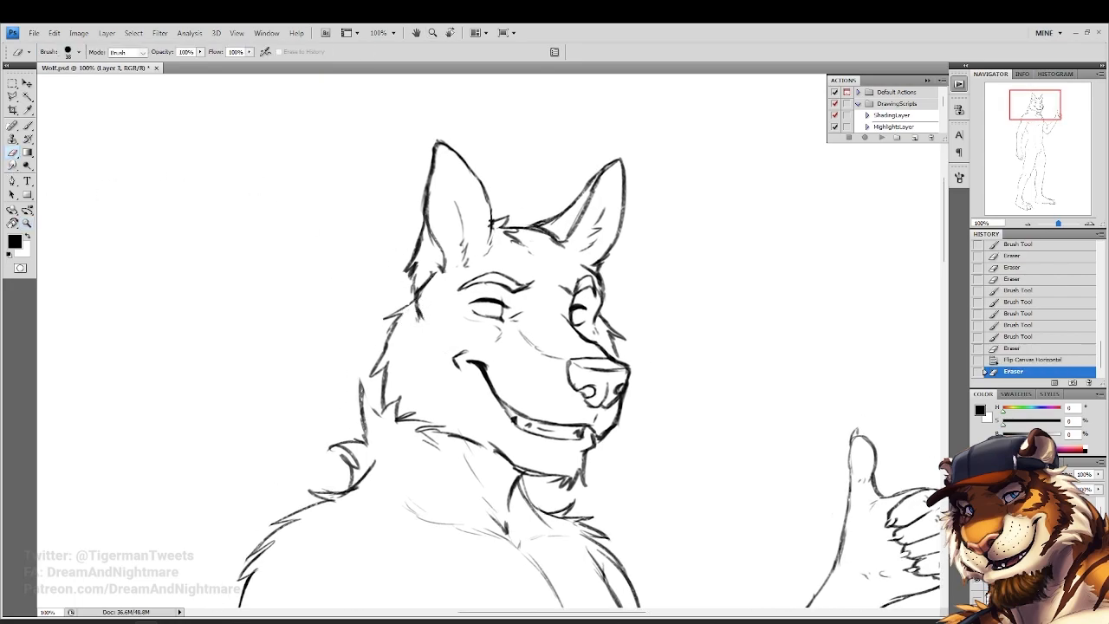
left_click_drag(414, 326, 411, 317)
mouse_move(416, 320)
left_mouse_down()
mouse_move(380, 300)
mouse_move(409, 292)
left_mouse_up()
left_click(29, 127)
mouse_move(407, 293)
left_mouse_down()
mouse_move(395, 299)
mouse_move(394, 333)
left_mouse_up()
left_click_drag(398, 340, 392, 356)
left_click_drag(393, 354, 386, 368)
Redraw the back-of-neck line behind the cheek fur, running from the near ear's base to the neck fur
left_click_drag(356, 289, 388, 270)
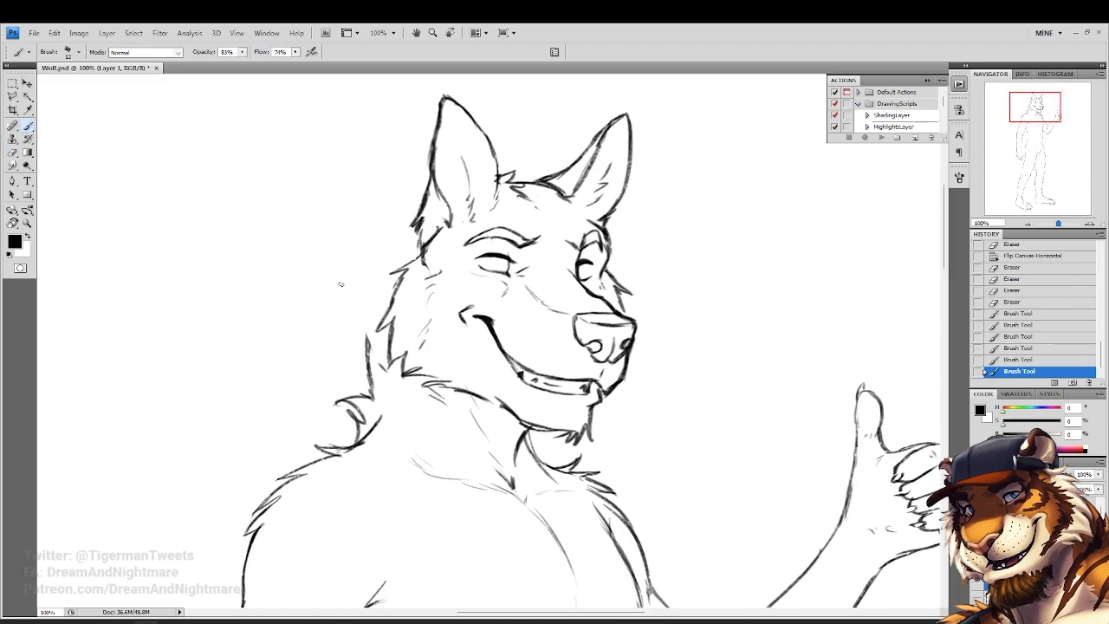
left_click_drag(386, 347, 370, 364)
mouse_move(417, 245)
left_mouse_down()
mouse_move(389, 295)
mouse_move(410, 259)
left_mouse_up()
left_click_drag(413, 260, 383, 332)
mouse_move(408, 279)
left_mouse_down()
mouse_move(374, 349)
mouse_move(345, 278)
left_mouse_up()
Flip the canvas horizontally back to its original orientation and check the whole figure at reduced size
left_click(27, 224)
left_click(272, 52)
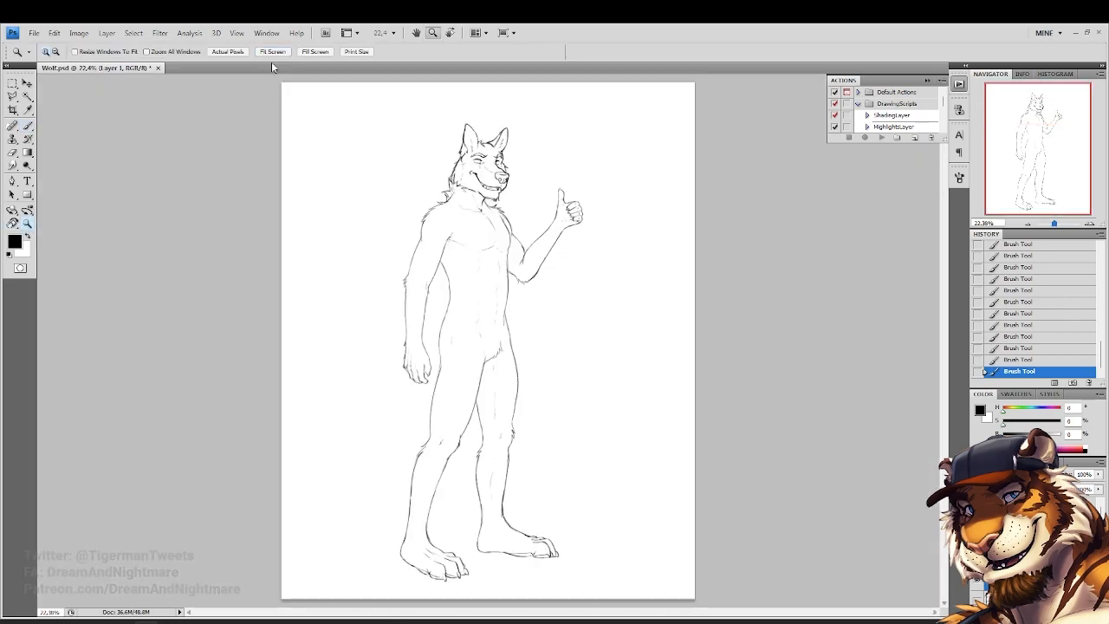
left_click(453, 139, "alt")
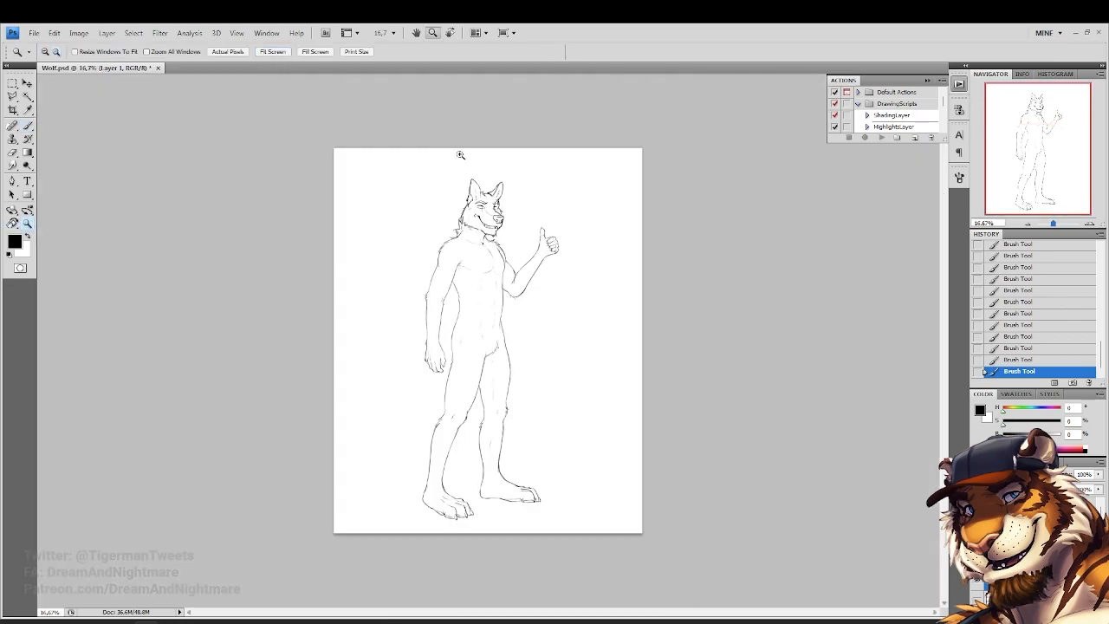
left_click(79, 33)
mouse_move(130, 139)
left_click(250, 188)
left_click(527, 167)
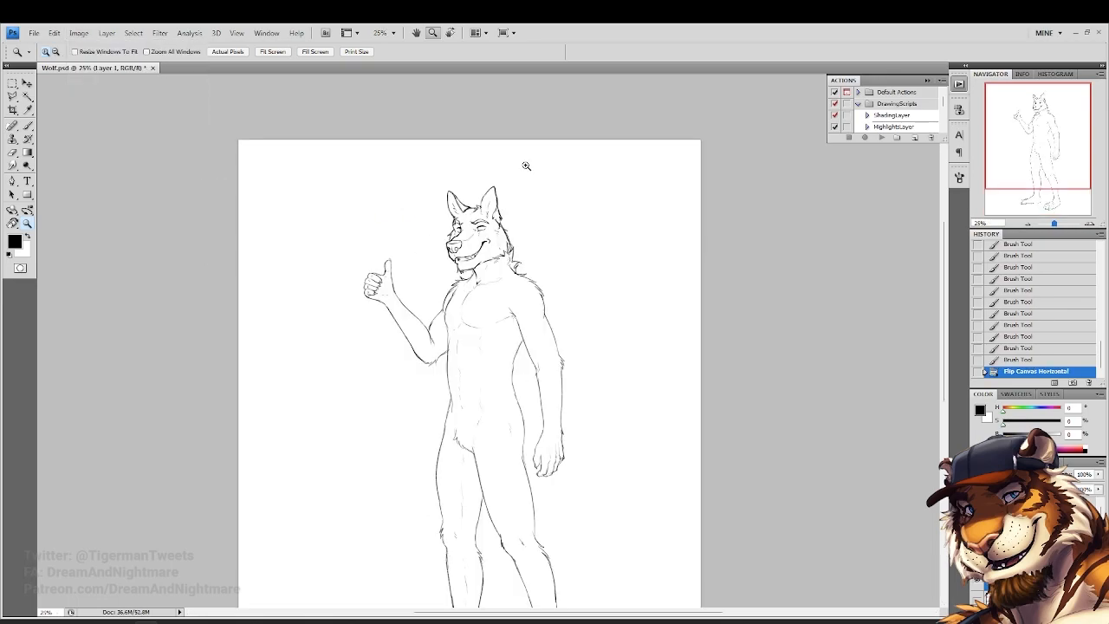
left_click(524, 167)
left_click(488, 176, "alt")
left_click(488, 176, "alt")
left_click(488, 176, "alt")
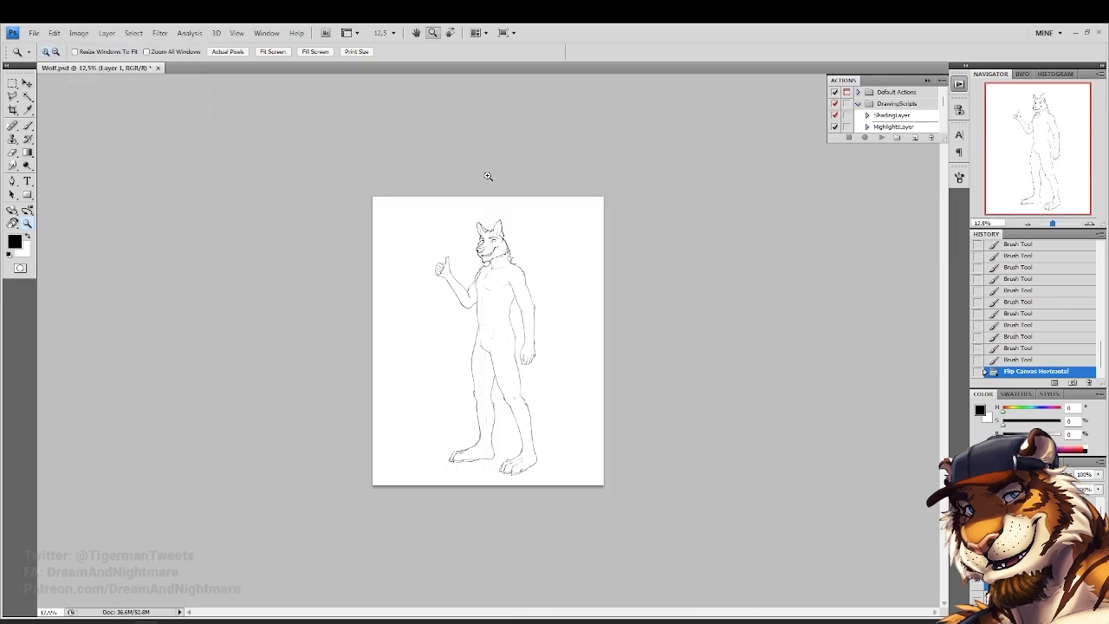
Select the cheek fur and back of the head with the Polygonal Lasso, nudge them slightly, and deselect
left_click_drag(481, 192, 567, 324)
left_click(522, 249)
left_click(361, 216)
left_click(13, 99)
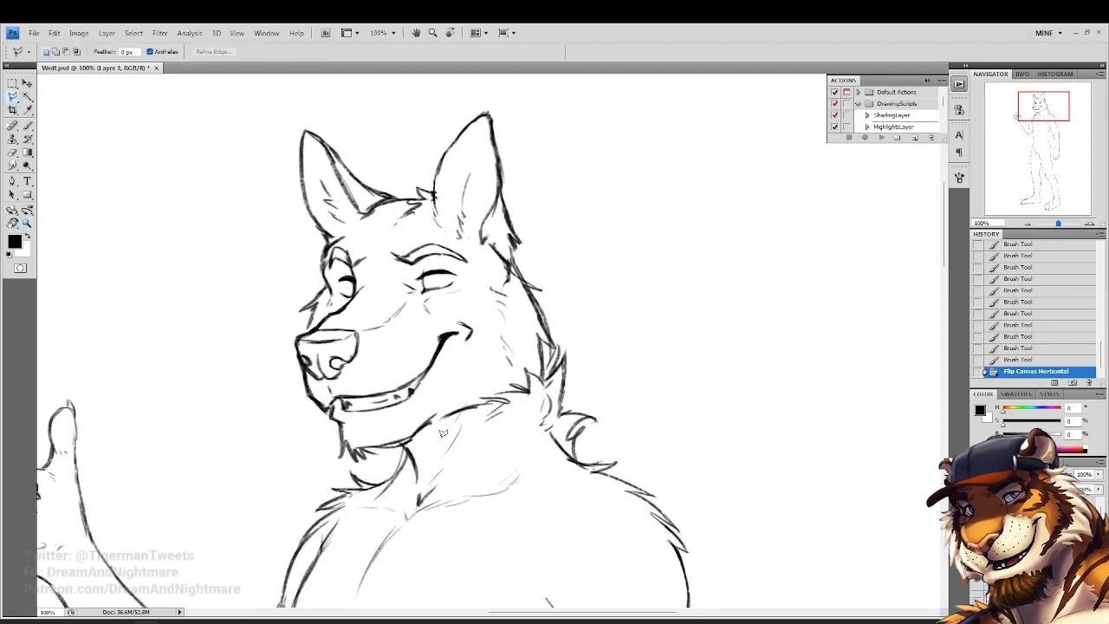
left_click(484, 258)
left_click(513, 235)
left_click(604, 299)
left_click(594, 447)
double_click(497, 447)
left_click(27, 84)
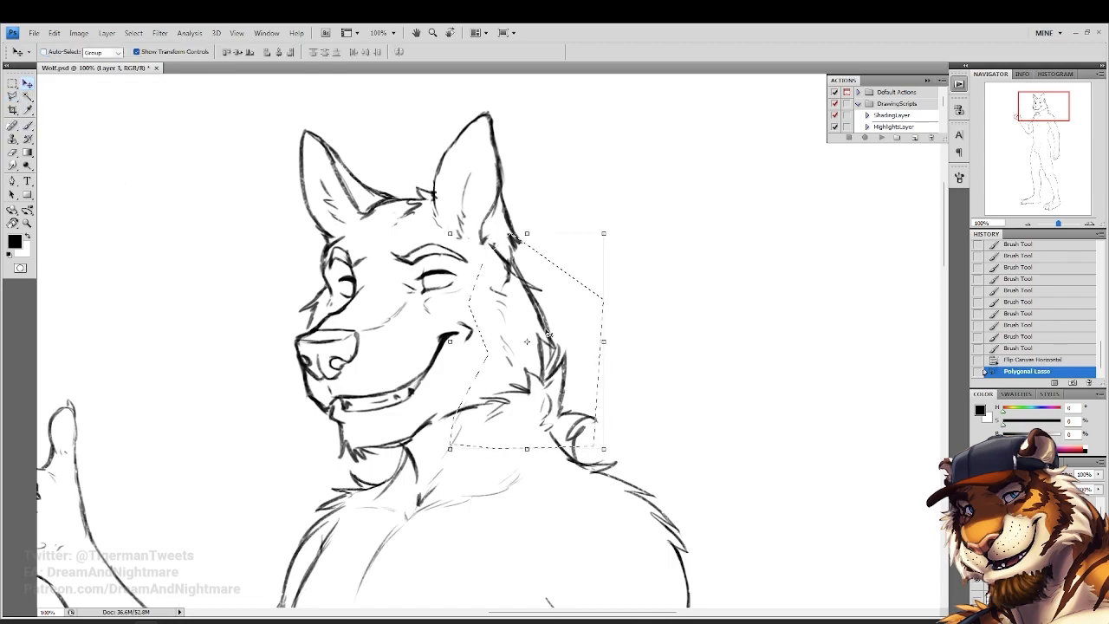
left_click_drag(507, 238, 508, 238)
left_click(12, 83)
left_click(140, 164)
Touch up the fur where the near ear's base meets the back of the head
left_click(30, 128)
left_click_drag(503, 229, 508, 249)
left_click_drag(506, 234, 511, 256)
left_click(13, 154)
left_click(23, 128)
left_click_drag(519, 248, 509, 265)
Erase the lower outer edge and the base fur of the near ear
left_click(27, 225)
left_click(273, 52)
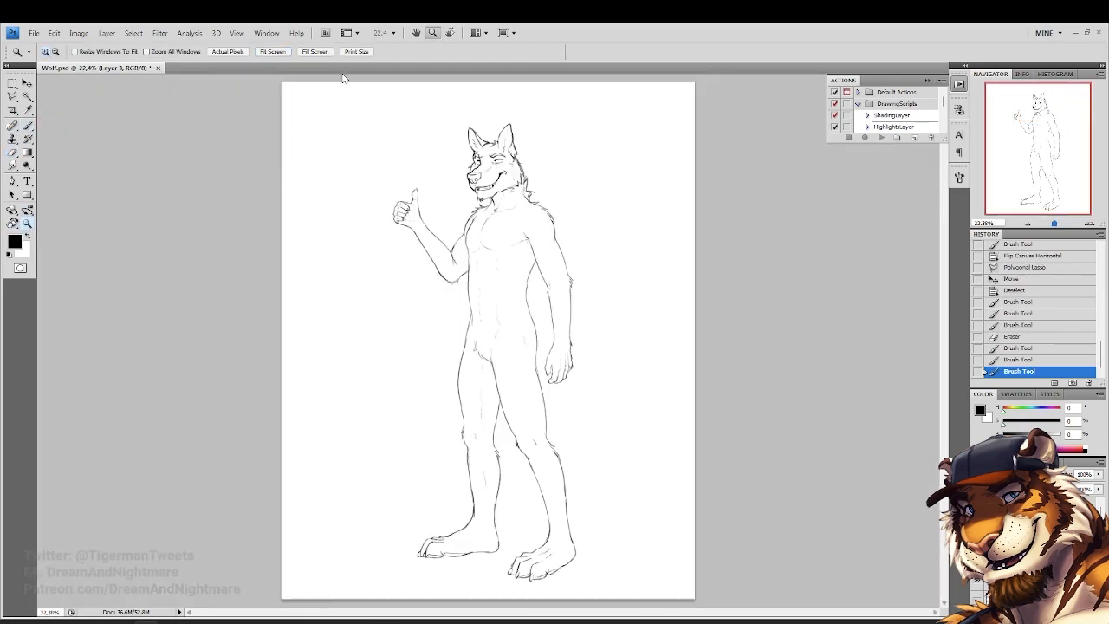
left_click(495, 119)
left_click_drag(484, 121, 560, 237)
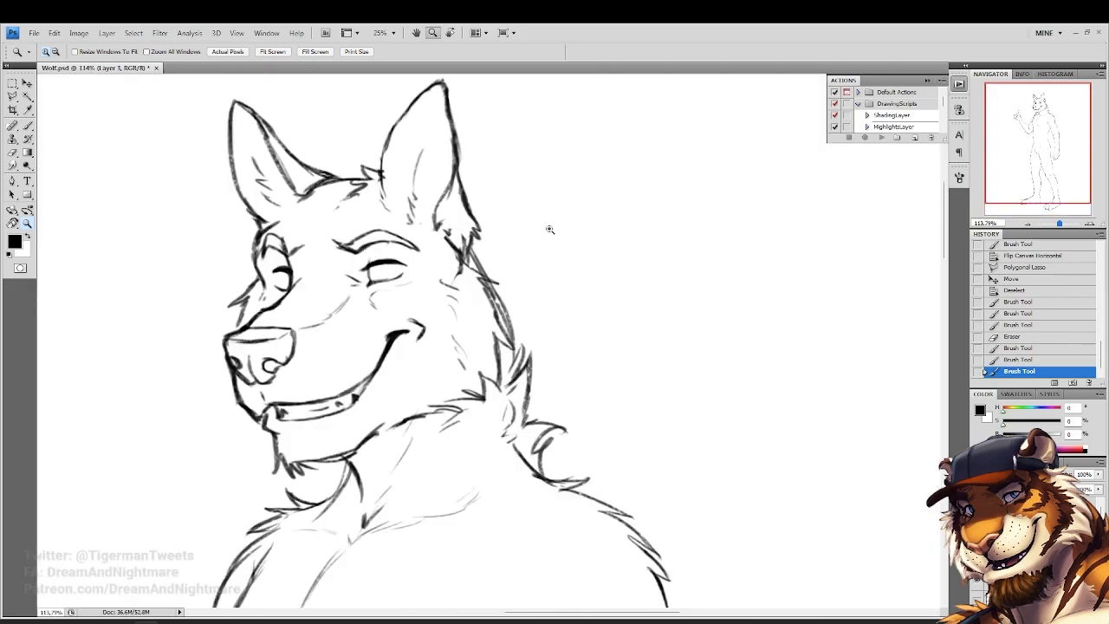
left_click(14, 154)
mouse_move(444, 196)
left_mouse_down()
mouse_move(469, 242)
mouse_move(454, 212)
left_mouse_up()
mouse_move(467, 257)
left_mouse_down()
mouse_move(440, 223)
mouse_move(437, 232)
left_mouse_up()
left_click_drag(440, 223, 447, 243)
left_click_drag(447, 231, 470, 262)
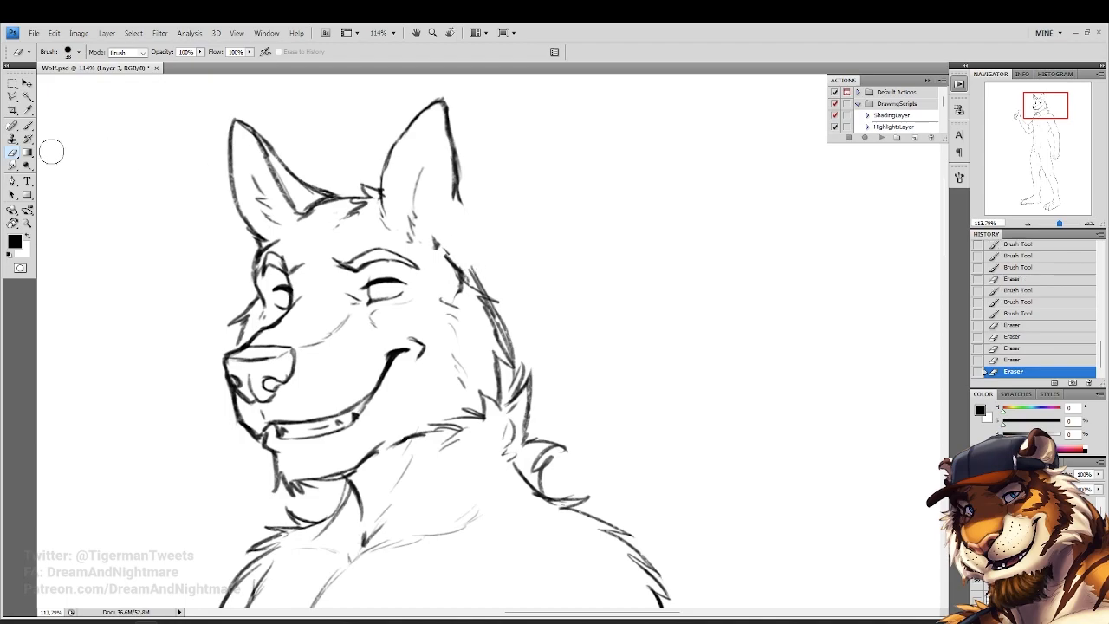
Redraw the near ear's lower outer edge and its base fur down to the back of the head
left_click(27, 126)
mouse_move(457, 215)
left_mouse_down()
mouse_move(454, 179)
mouse_move(460, 232)
left_mouse_up()
left_click_drag(459, 216, 445, 242)
left_click_drag(457, 215, 472, 241)
mouse_move(460, 208)
left_mouse_down()
mouse_move(474, 247)
mouse_move(466, 258)
left_mouse_up()
left_click_drag(470, 246, 471, 266)
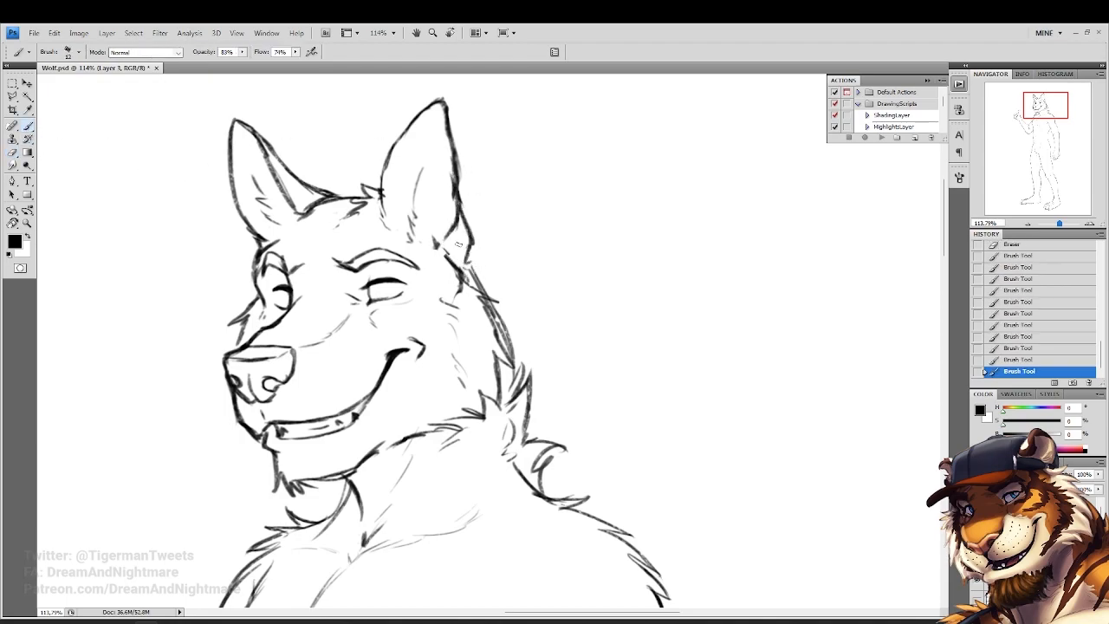
Erase the middle of the near ear's outer edge and redraw it as a cleaner line from the tip downward
scroll(450, 277, "up", 2)
key("e")
left_click_drag(434, 192, 439, 223)
left_click_drag(446, 149, 452, 190)
left_click_drag(451, 173, 463, 186)
key("b")
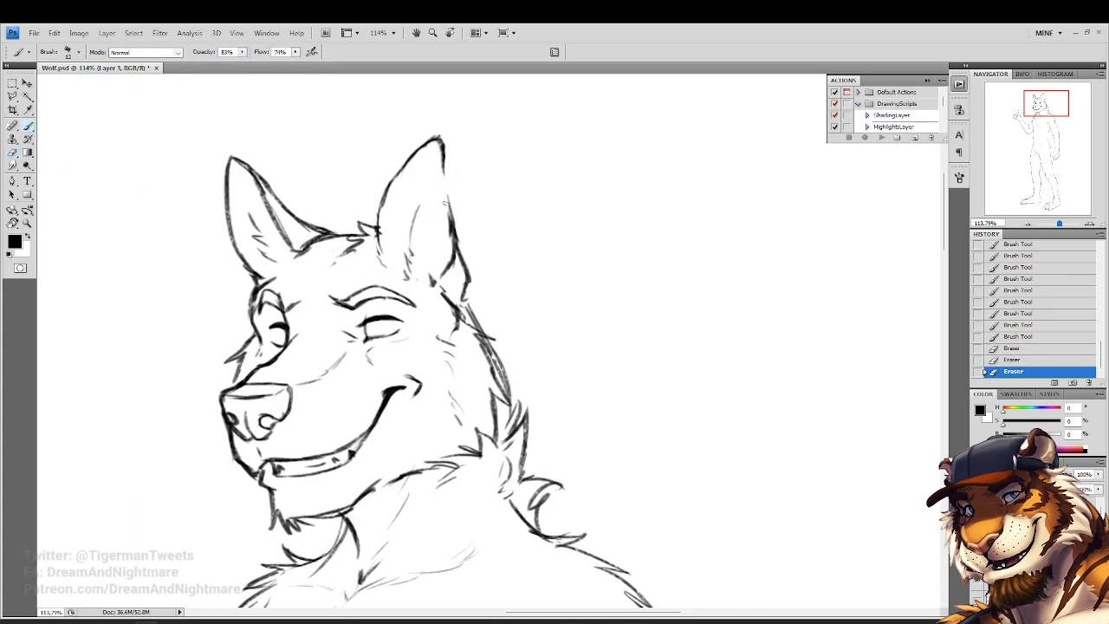
left_click_drag(444, 147, 448, 195)
left_click_drag(446, 180, 454, 223)
Erase the far ear's inner edge between its tip and the top of the head
left_click(26, 224)
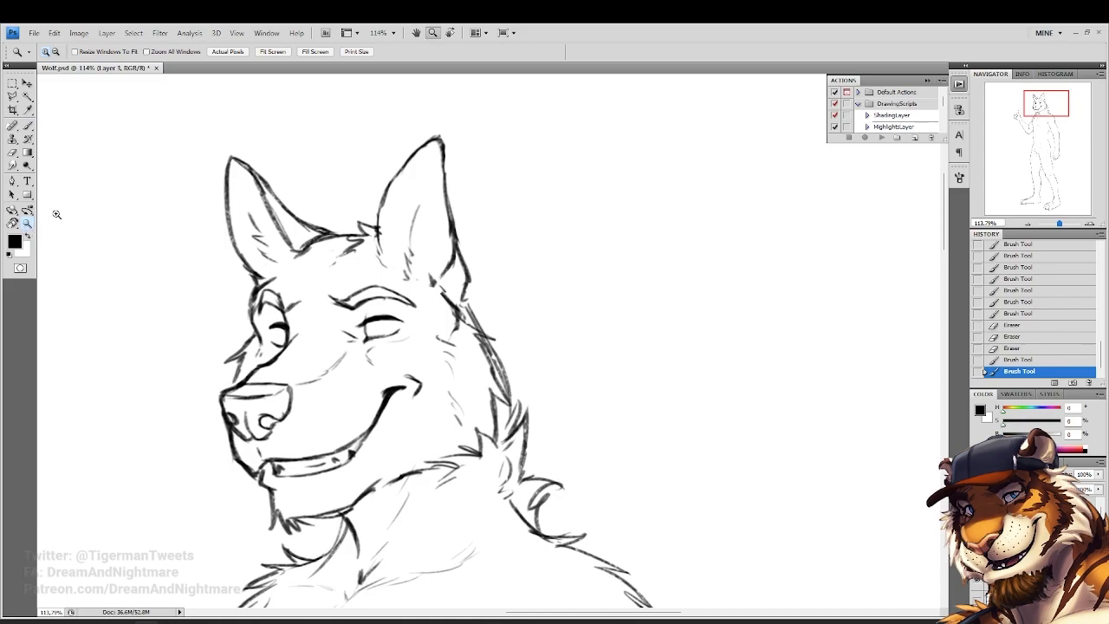
left_click(271, 52)
left_click_drag(538, 198, 585, 261)
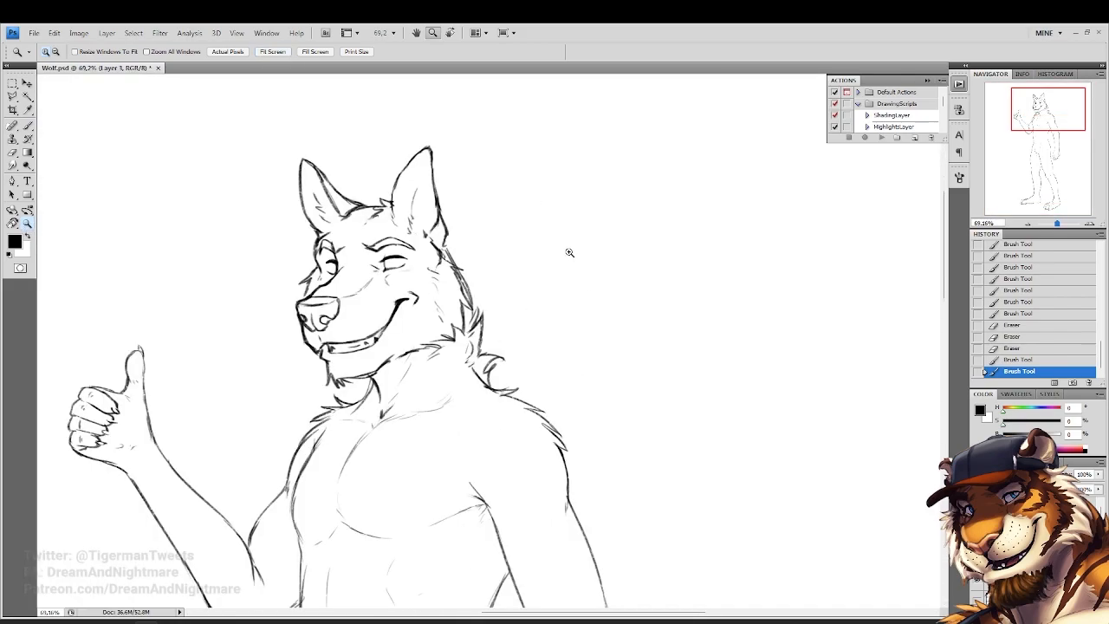
left_click_drag(398, 118, 463, 316)
left_click(12, 153)
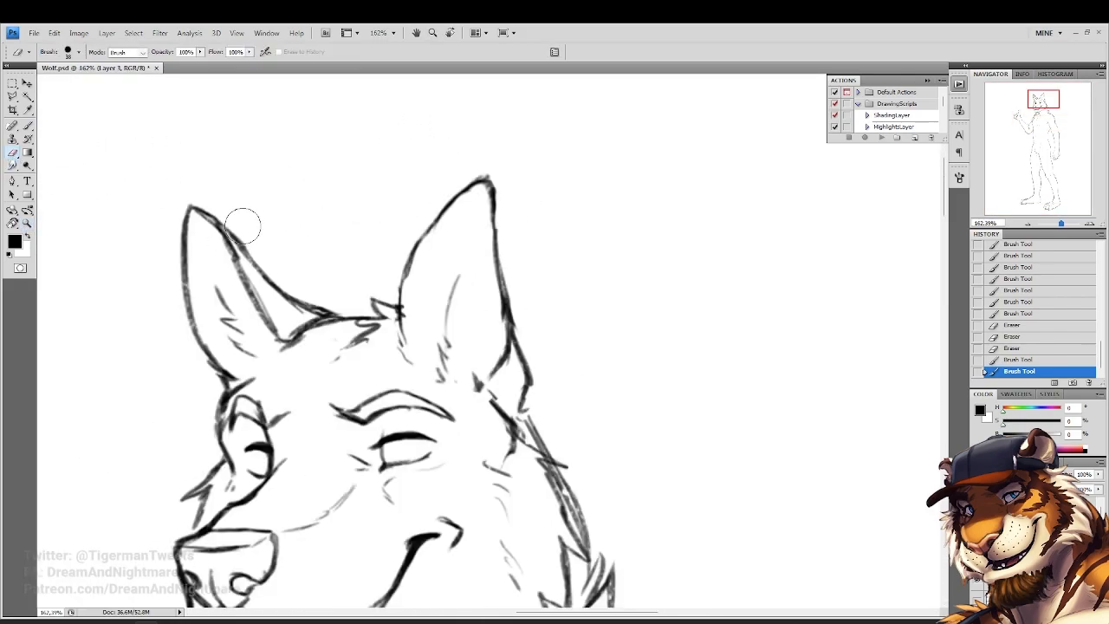
left_click_drag(243, 218, 282, 277)
left_click(302, 283)
Redraw the far ear's inner edge as a smooth curve into the top of the head, undoing the first attempt
left_click(28, 126)
left_click_drag(228, 252, 306, 299)
mouse_move(312, 301)
left_mouse_down()
mouse_move(251, 263)
mouse_move(303, 305)
left_mouse_up()
left_click(1013, 336)
left_click_drag(252, 267, 305, 305)
left_click_drag(265, 279, 322, 311)
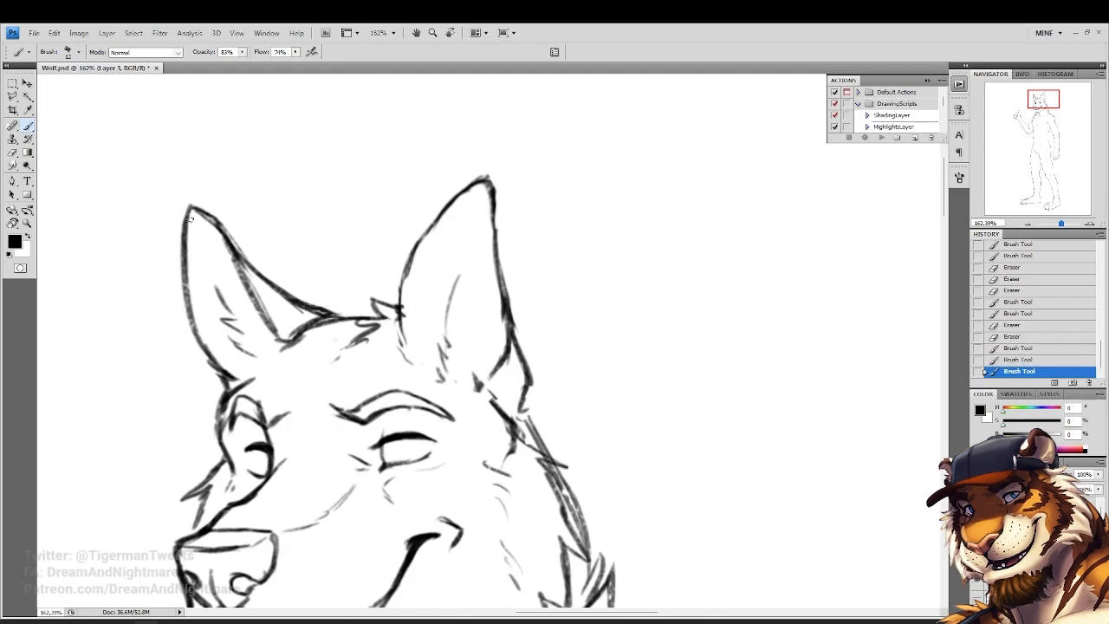
Flip the canvas horizontally to check the figure mirrored, and undo the flip
left_click(27, 223)
left_click(273, 49)
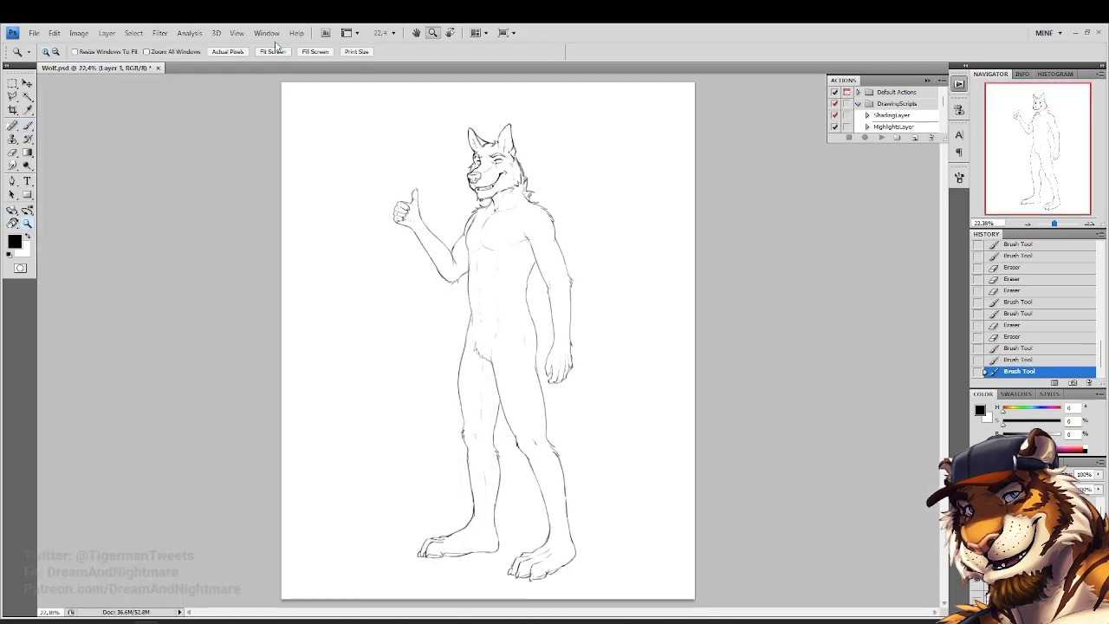
left_click(500, 123)
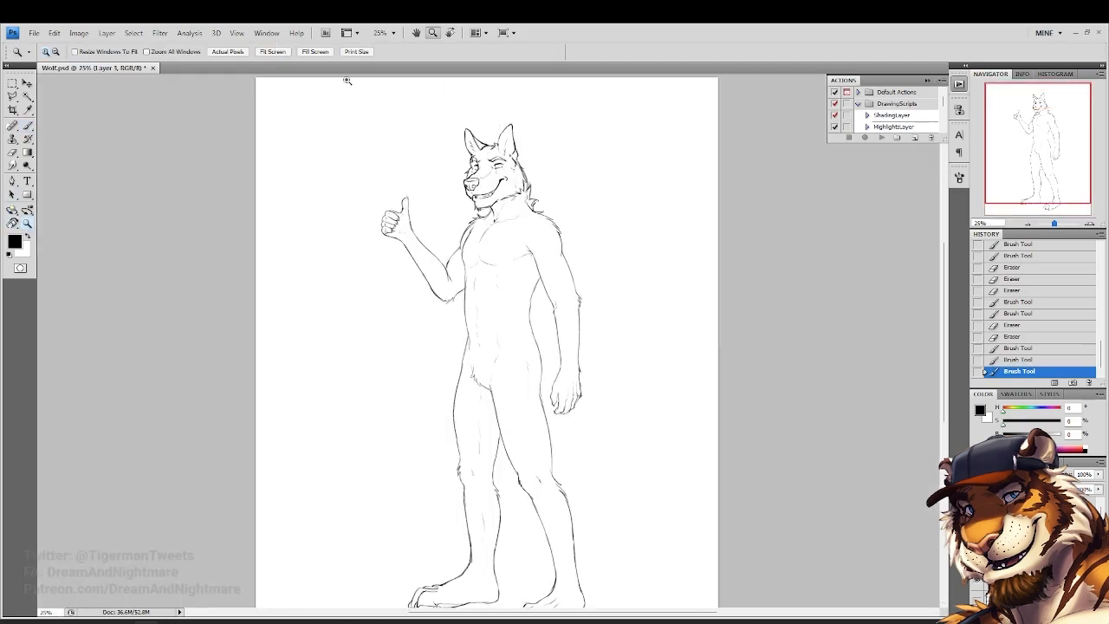
left_click(79, 32)
mouse_move(130, 141)
left_click(291, 188)
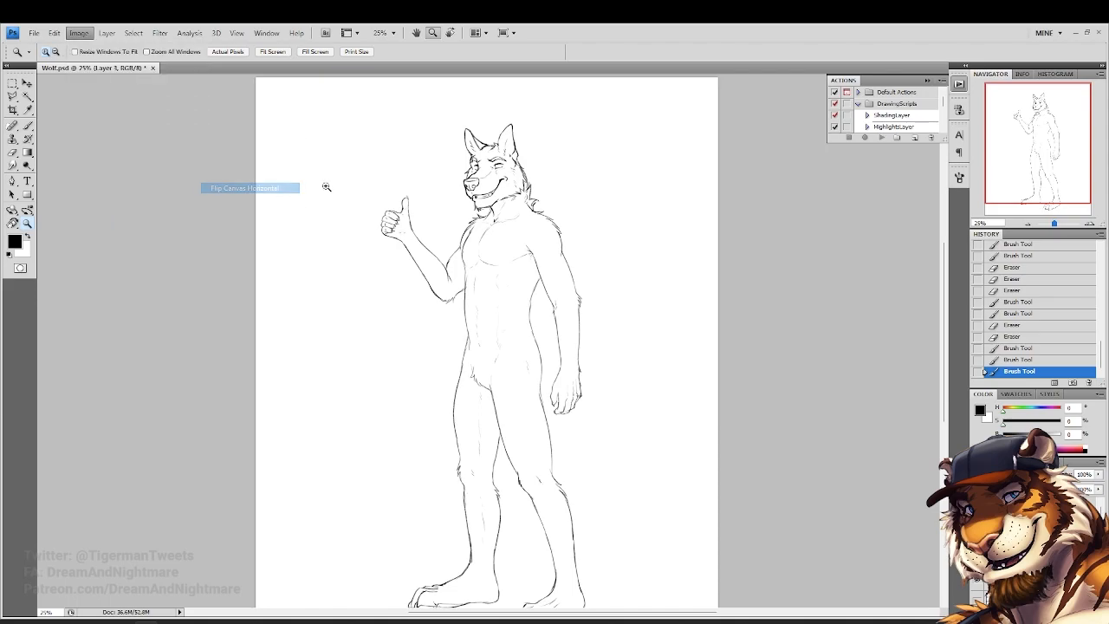
left_click(486, 127)
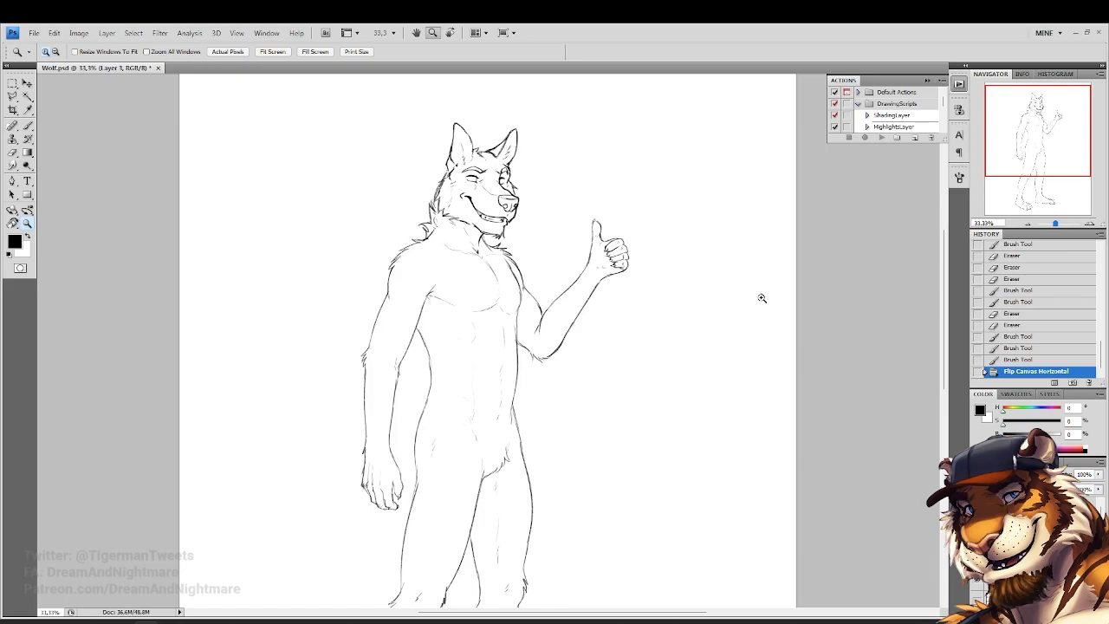
left_click(1035, 362)
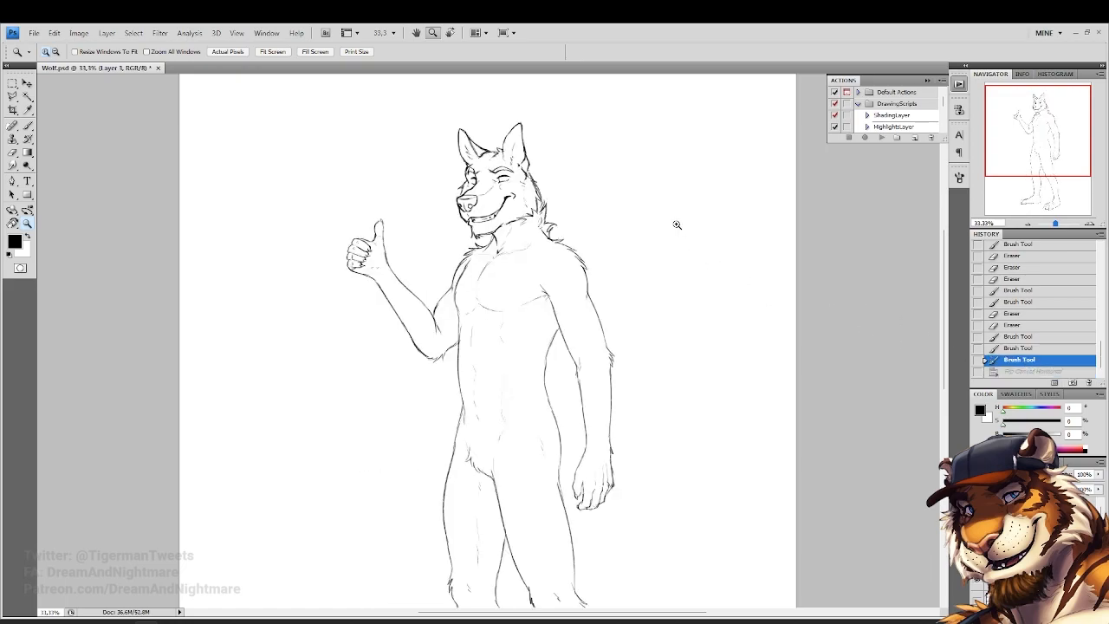
Save the changes to Wolf.psd
left_click(510, 169, "alt")
left_click(510, 169, "alt")
key("ctrl+s")
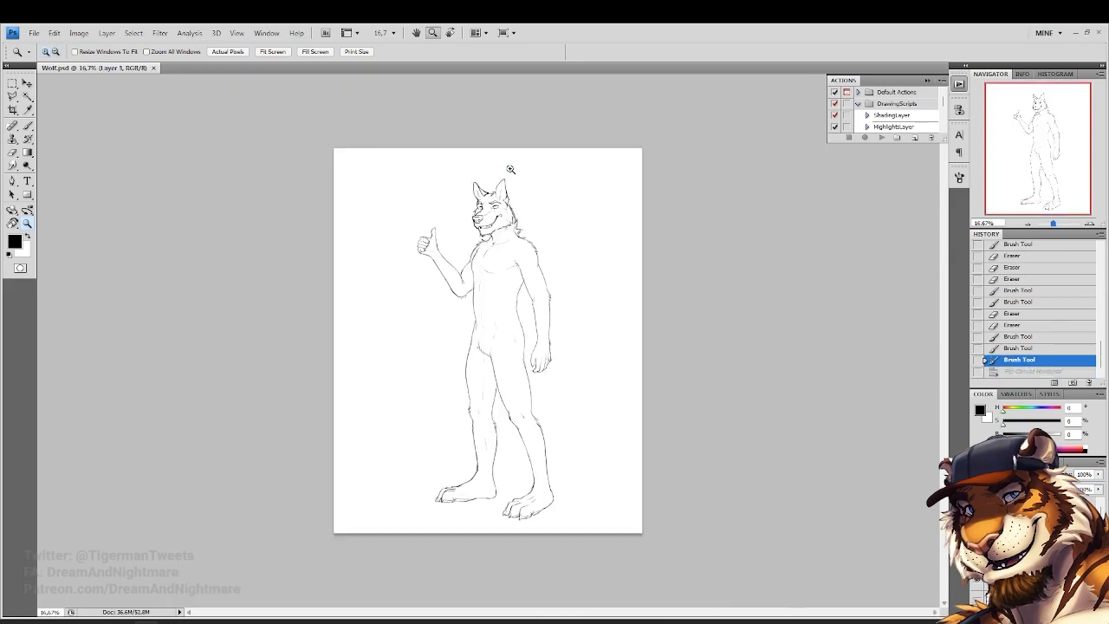
left_click(510, 193)
left_click_drag(598, 311, 402, 154)
key("ctrl+plus")
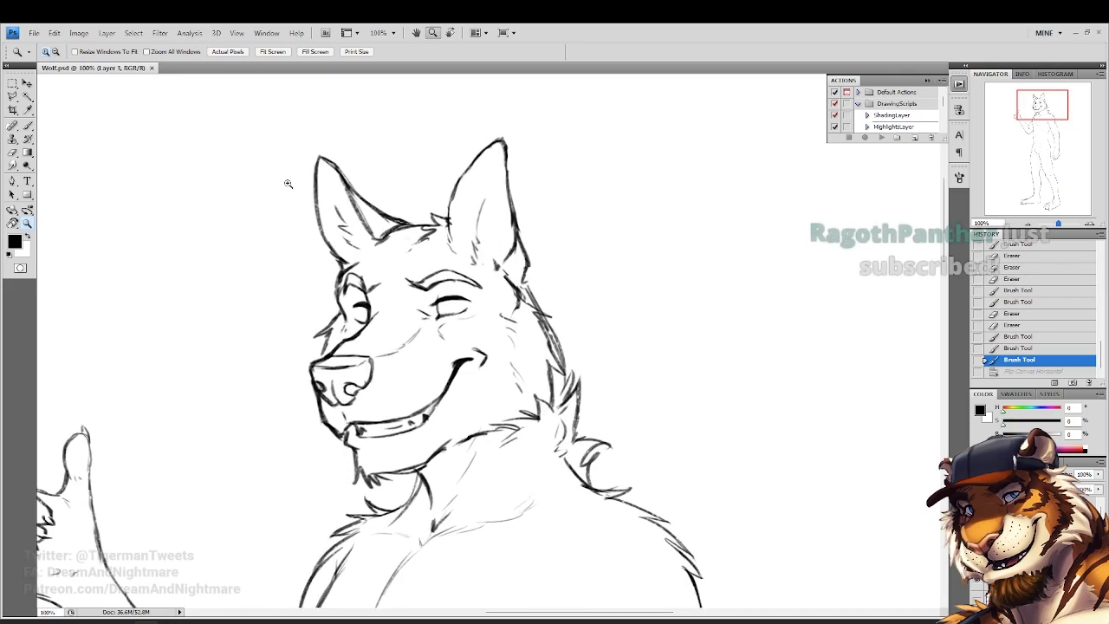
Lasso the near eye with its brow, shift it slightly toward the muzzle, and deselect
left_click(13, 100)
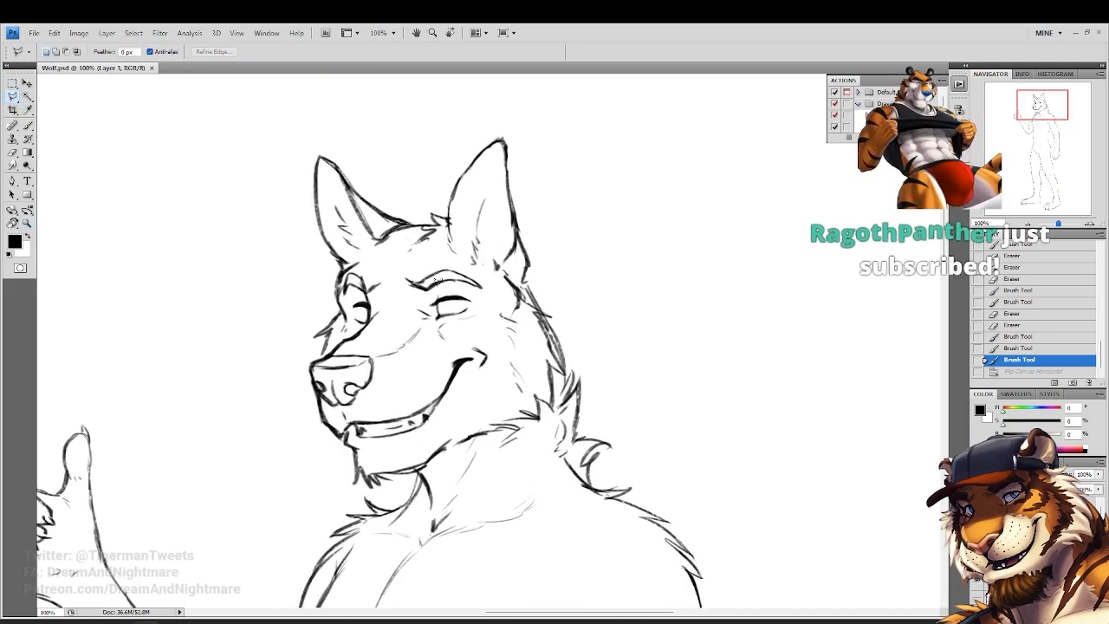
left_click(425, 337)
left_click(428, 325)
left_click(394, 307)
left_click(394, 266)
left_click(450, 261)
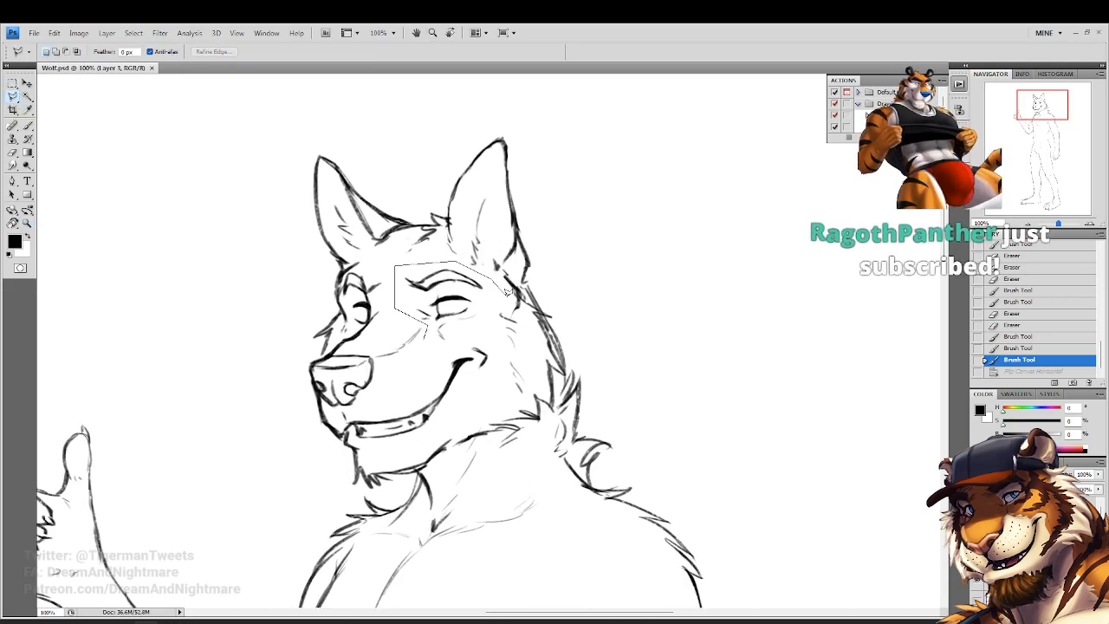
left_click(506, 293)
left_click(492, 311)
double_click(472, 330)
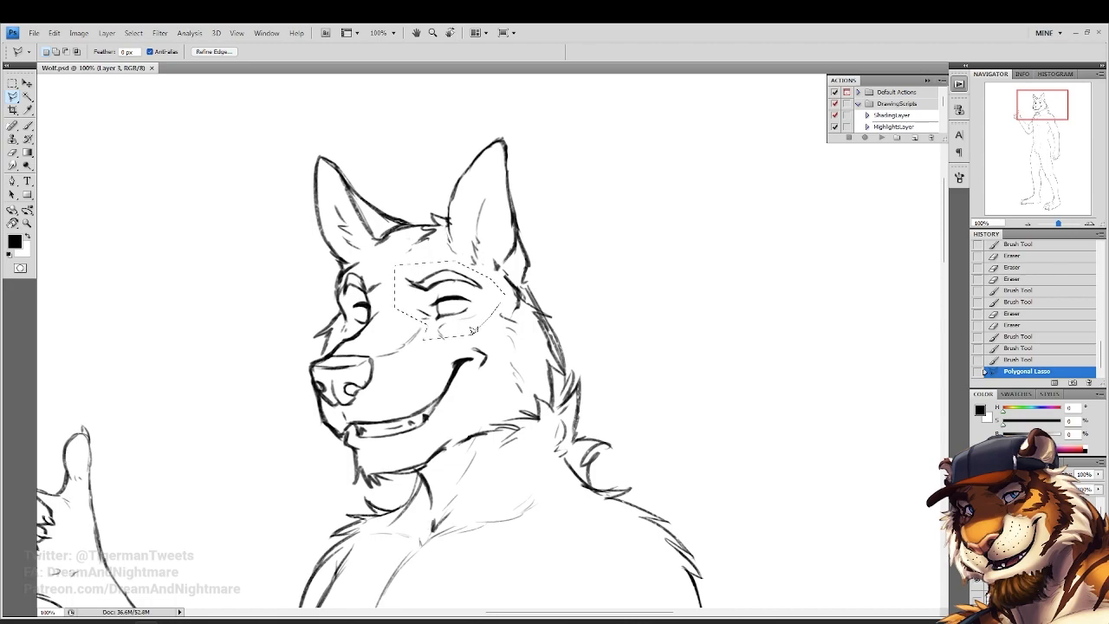
key("v")
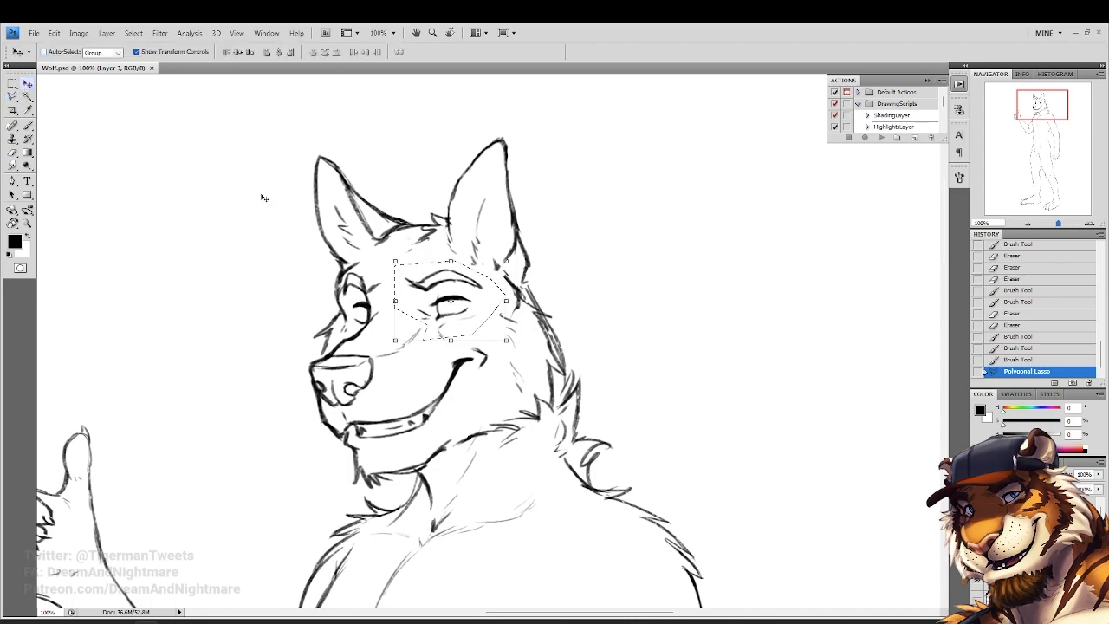
left_click_drag(469, 293, 467, 295)
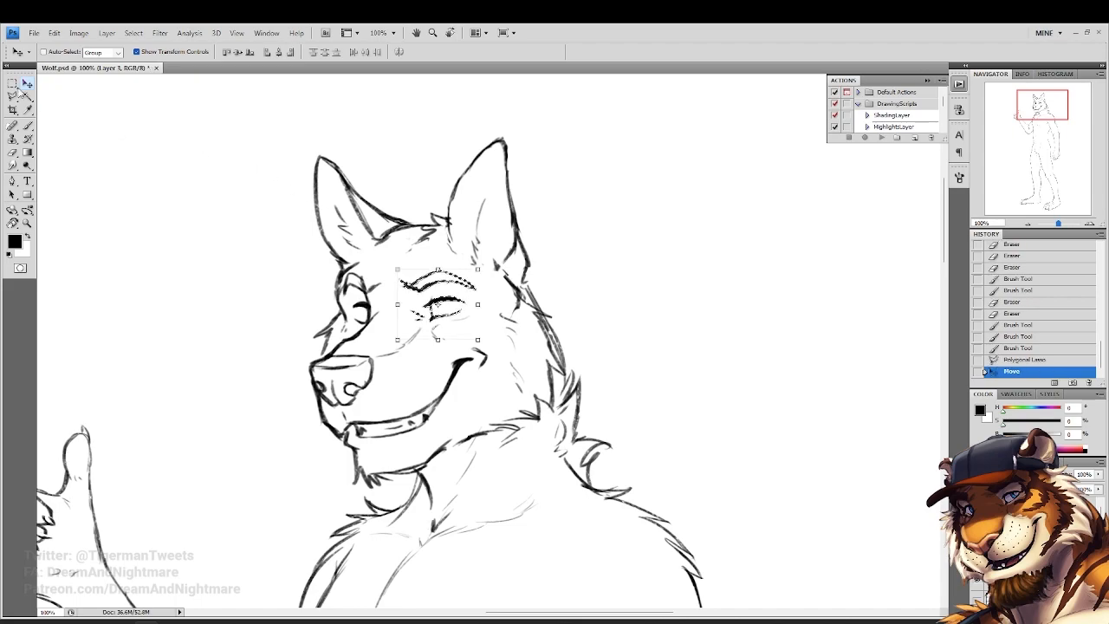
key("m")
key("ctrl+d")
Examine the whole wolf figure and its proportions on the canvas
left_click(27, 224)
left_click(386, 216, "alt")
left_click(386, 215, "alt")
left_click(387, 215, "alt")
left_click(386, 215, "alt")
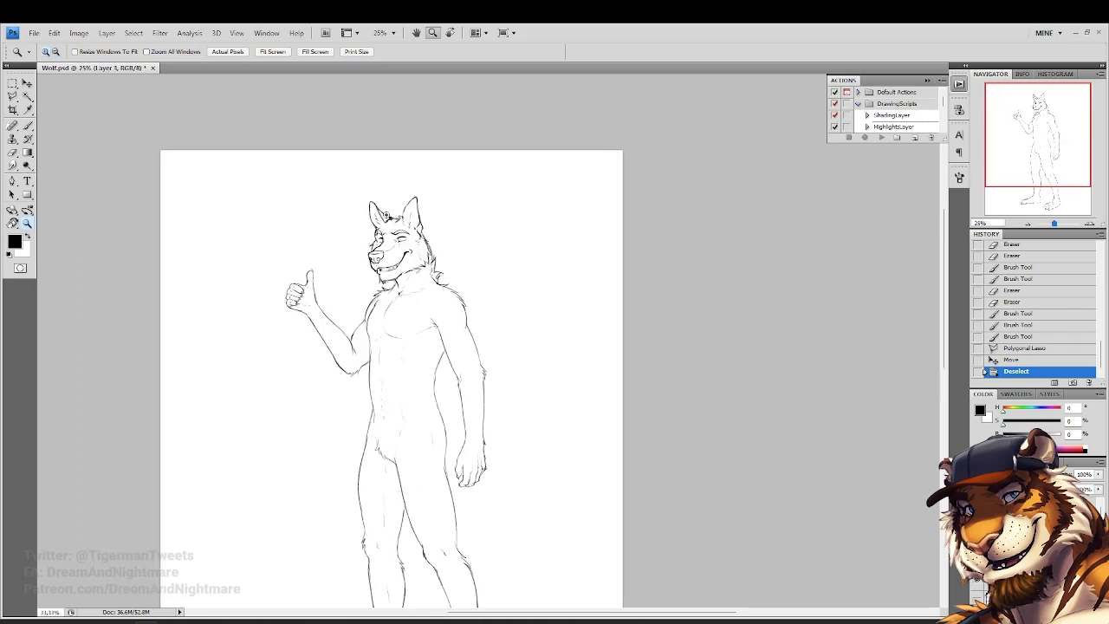
left_click(387, 215)
left_click(352, 255, "alt")
left_click(352, 255, "alt")
left_click(471, 259)
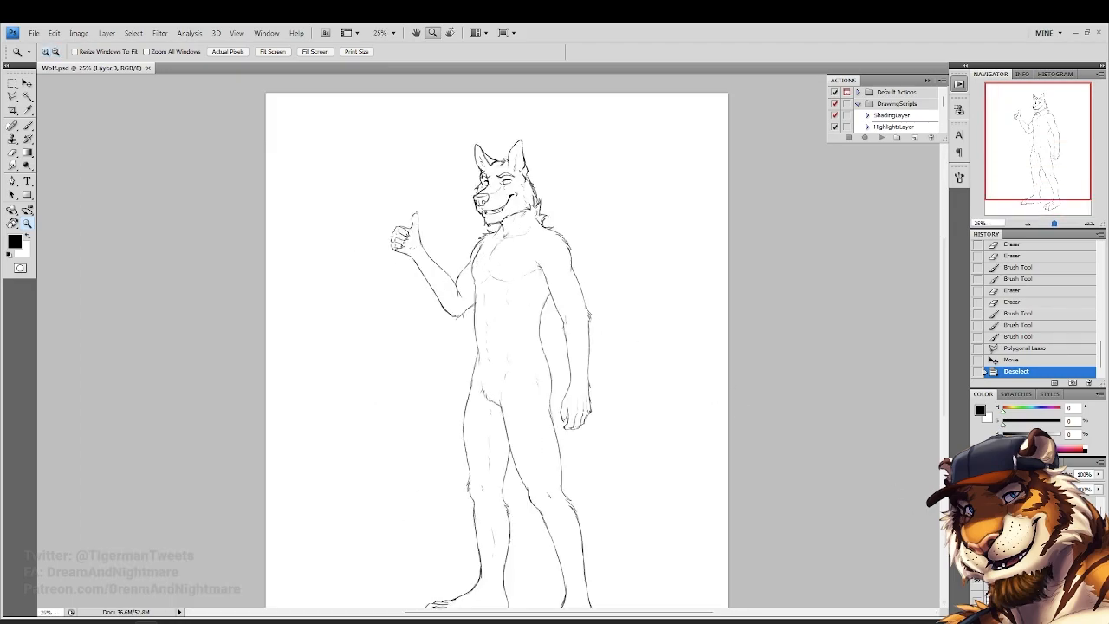
left_click(564, 338, "alt")
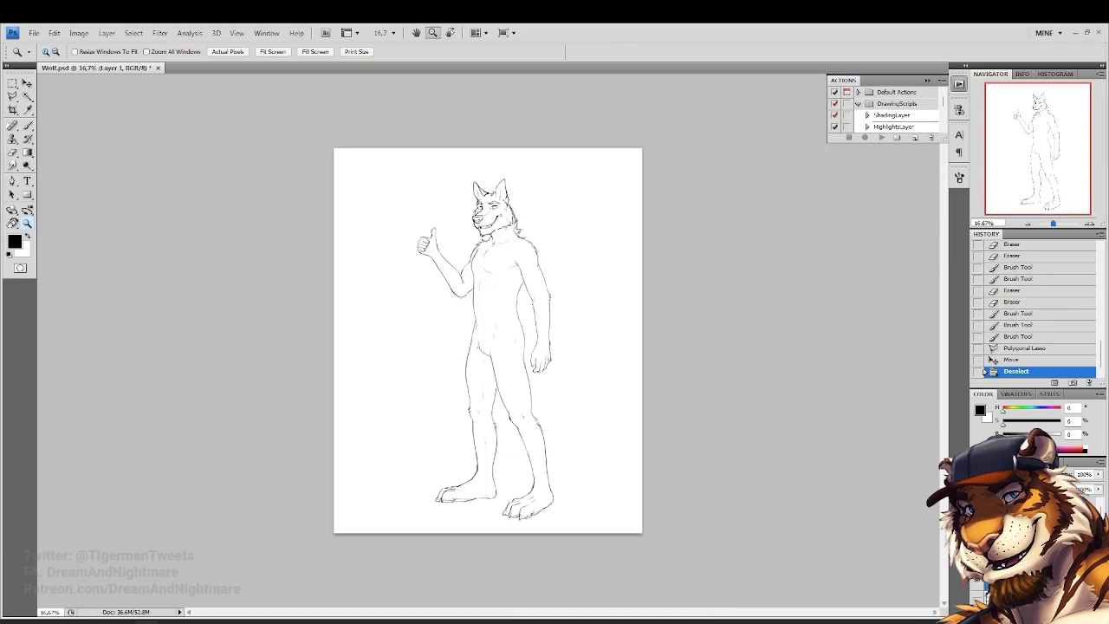
Select the figure's layers together and scale them up to about 105.6% around their centre
left_click(994, 563)
left_click(1006, 593, "shift")
left_click(28, 83)
left_click_drag(335, 149, 323, 136)
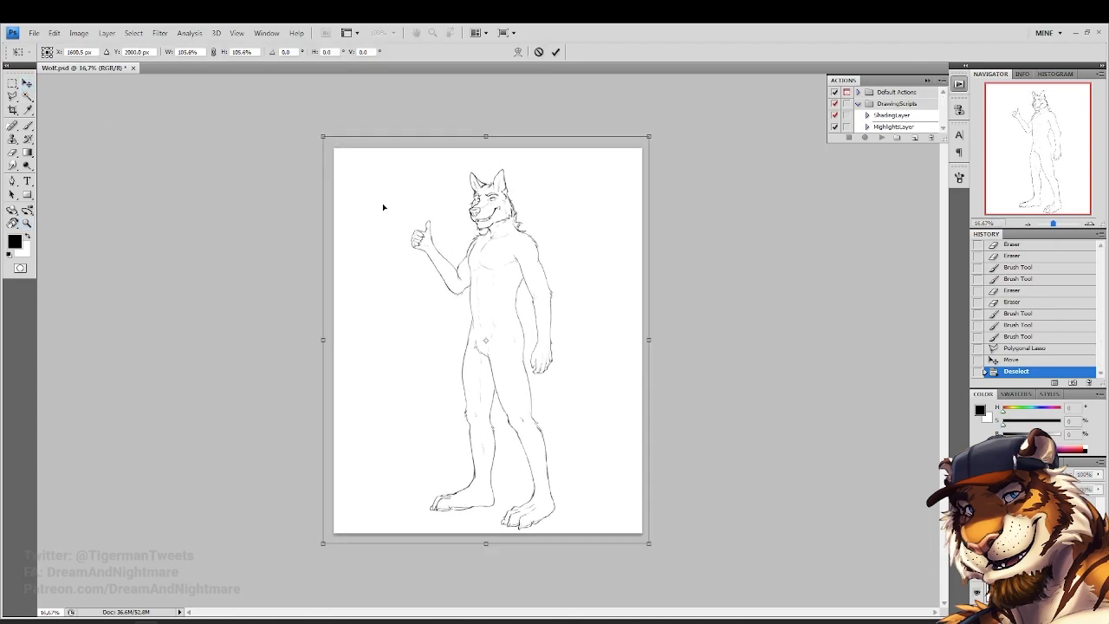
key("Return")
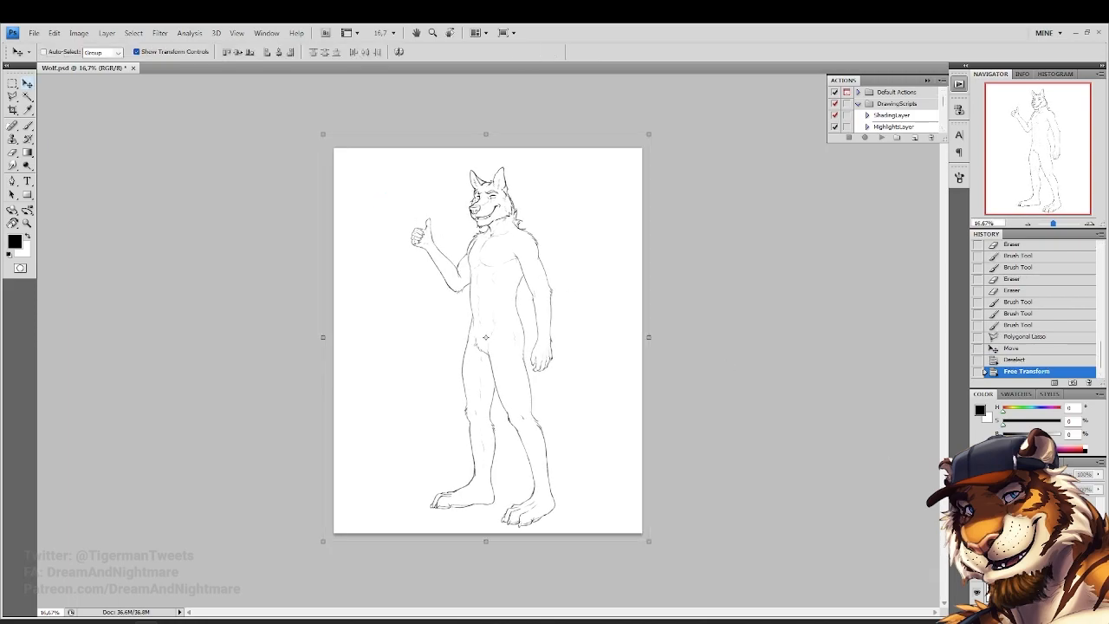
Add a new layer above Layer 2 and sketch the tail's outer edge curving from the lower back past the wrist
left_click(1040, 508)
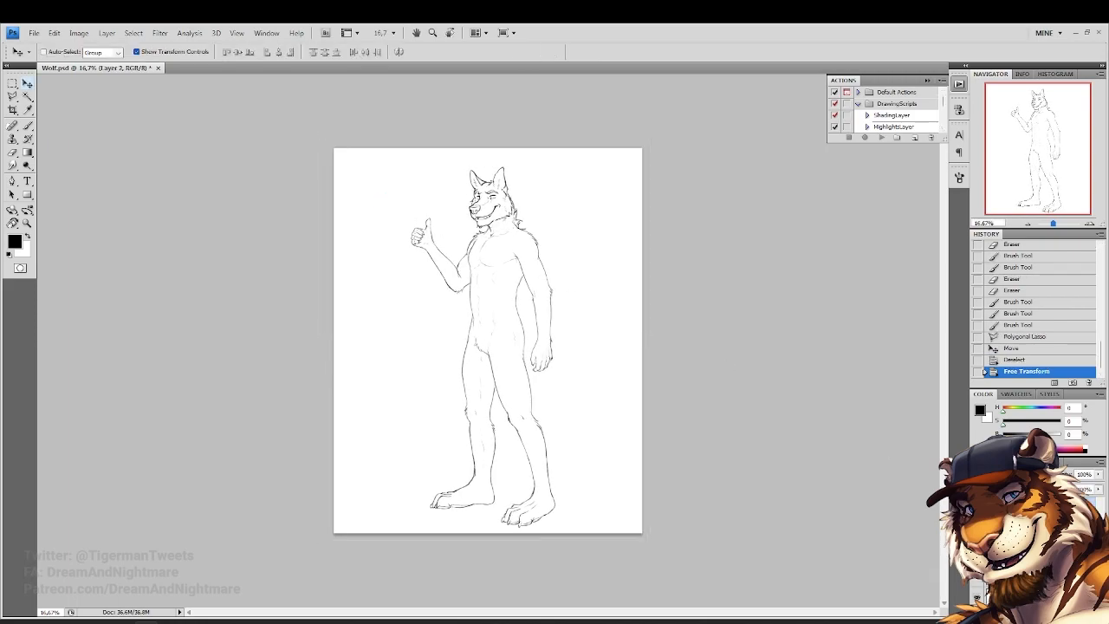
left_click(1073, 611)
left_click(27, 223)
left_click(557, 346)
left_click(557, 345)
left_click(554, 346)
left_click(443, 315)
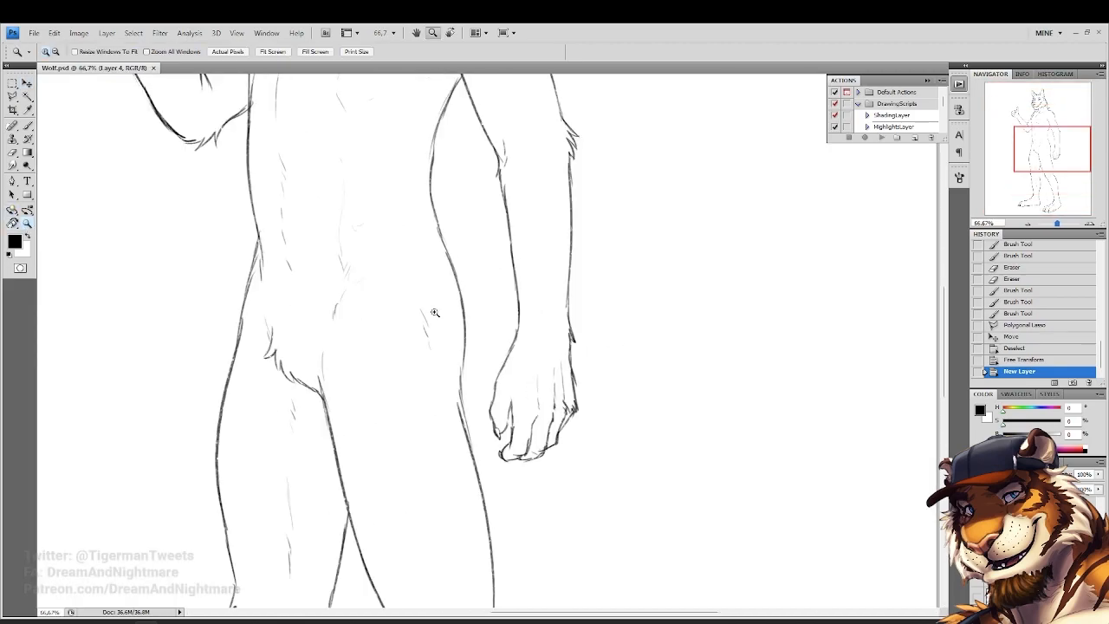
scroll(54, 160, "down", 1)
left_click(31, 128)
left_click_drag(447, 204, 382, 233)
mouse_move(374, 182)
left_mouse_down()
mouse_move(475, 241)
mouse_move(565, 372)
left_mouse_up()
left_click_drag(511, 279, 592, 473)
left_click_drag(579, 410, 571, 352)
Sketch the tail's inner edge from behind the hand downward and close the outline at a pointed tip
left_click_drag(364, 201, 430, 289)
left_click_drag(440, 445, 544, 571)
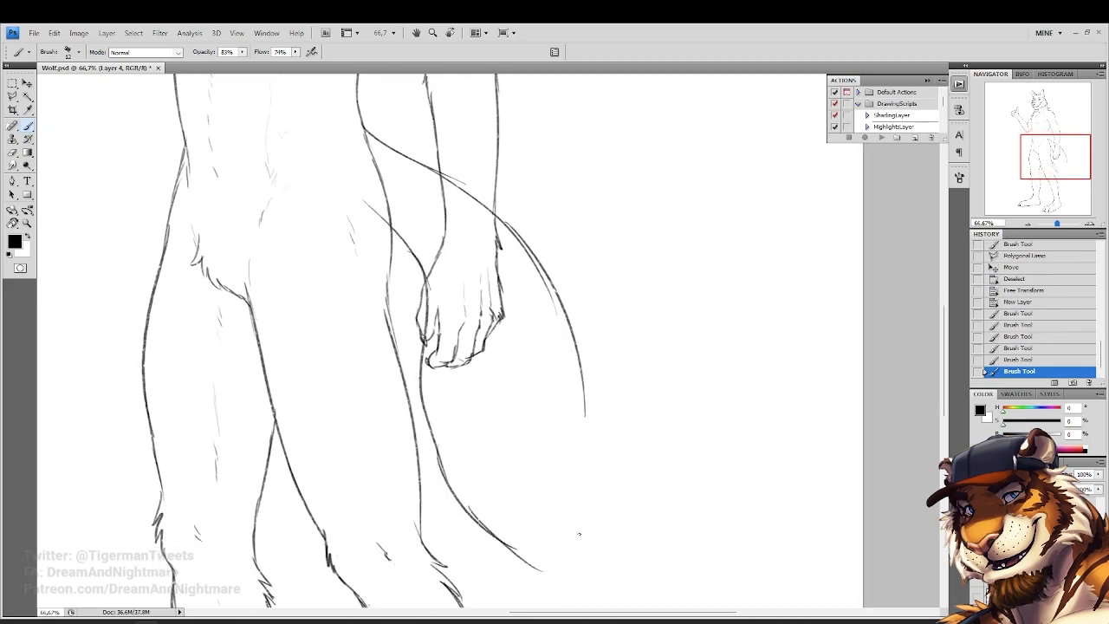
left_click_drag(584, 407, 556, 562)
left_click_drag(574, 514, 560, 579)
mouse_move(544, 543)
left_mouse_down()
mouse_move(539, 558)
mouse_move(557, 585)
left_mouse_up()
left_click_drag(485, 329, 466, 368)
Erase the rough tail lines that cross the forearm and hand
left_click(26, 224)
left_click_drag(325, 125, 670, 476)
key("e")
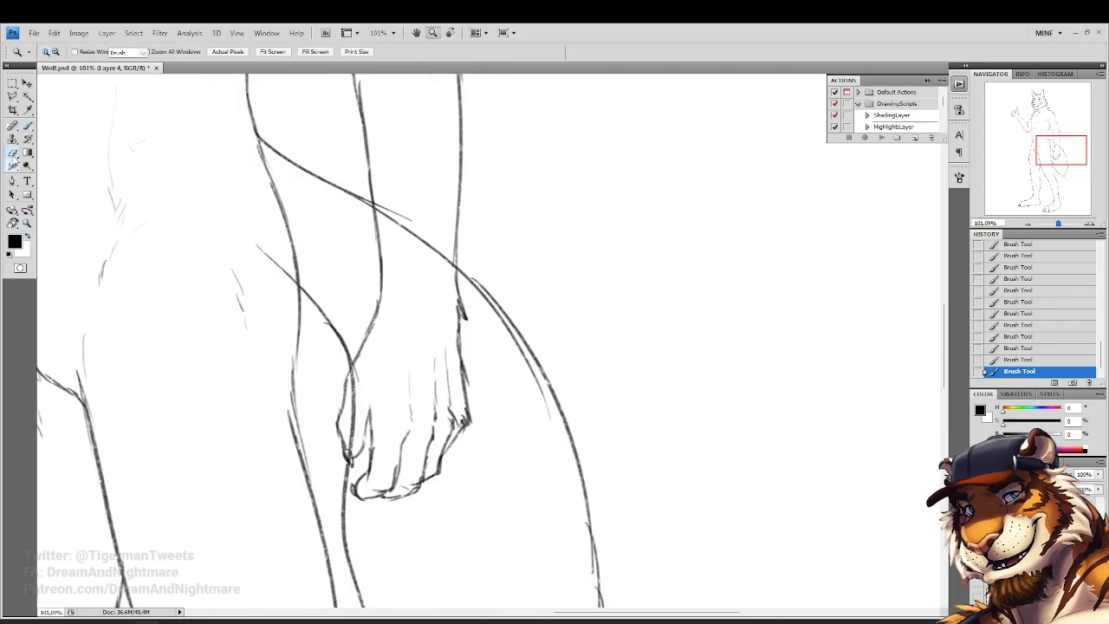
left_click_drag(381, 209, 447, 260)
left_click_drag(266, 255, 290, 296)
left_click_drag(357, 380, 352, 406)
left_click_drag(352, 405, 348, 445)
mouse_move(406, 348)
left_mouse_down()
mouse_move(394, 356)
mouse_move(354, 300)
left_mouse_up()
mouse_move(427, 238)
left_mouse_down()
mouse_move(465, 300)
mouse_move(398, 213)
mouse_move(463, 222)
mouse_move(402, 220)
left_mouse_up()
Draw jagged fur tufts on the tail's outer edge just behind the wrist and erase the smooth outline between them
left_click(27, 126)
left_click_drag(404, 220, 478, 268)
mouse_move(478, 268)
left_mouse_down()
mouse_move(421, 245)
mouse_move(544, 367)
mouse_move(478, 308)
left_mouse_up()
left_click(13, 152)
left_click_drag(477, 306, 464, 299)
mouse_move(377, 185)
left_mouse_down()
mouse_move(390, 246)
mouse_move(419, 232)
mouse_move(392, 230)
mouse_move(420, 234)
left_mouse_up()
scroll(416, 260, "down", 2)
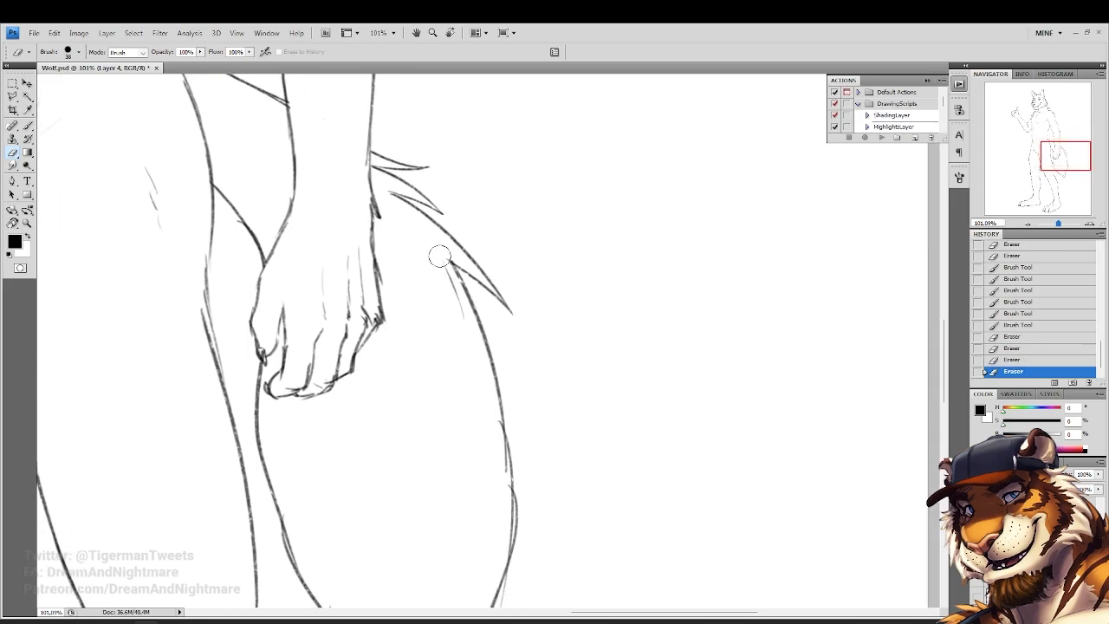
Add a pointed fur tuft midway down the tail's outer edge and erase the old outline beneath it
scroll(457, 304, "down", 2)
left_click(26, 127)
left_click_drag(453, 254, 515, 378)
mouse_move(473, 321)
left_mouse_down()
mouse_move(501, 361)
mouse_move(492, 423)
left_mouse_up()
left_click(12, 152)
left_click_drag(476, 329, 469, 315)
mouse_move(470, 343)
left_mouse_down()
mouse_move(465, 325)
mouse_move(469, 397)
left_mouse_up()
mouse_move(475, 373)
left_mouse_down()
mouse_move(480, 433)
mouse_move(479, 407)
left_mouse_up()
Draw another tuft lower on the tail's outer edge, erase the old curve inside it, and darken its line
scroll(462, 243, "down", 2)
left_click(27, 127)
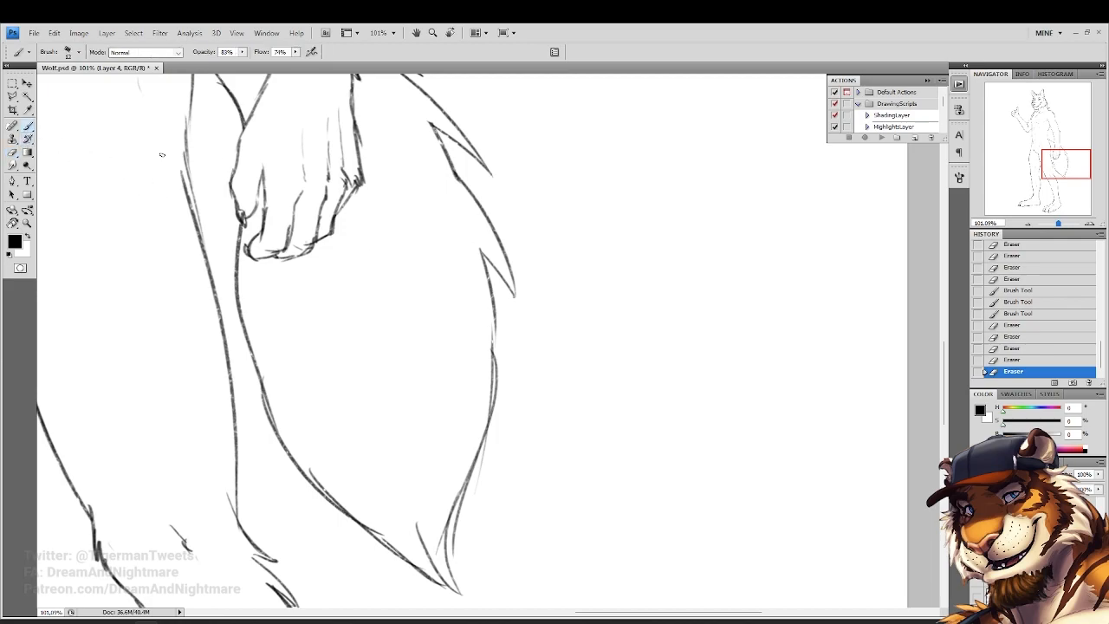
left_click_drag(485, 310, 520, 464)
left_click_drag(490, 399, 533, 478)
left_click(12, 152)
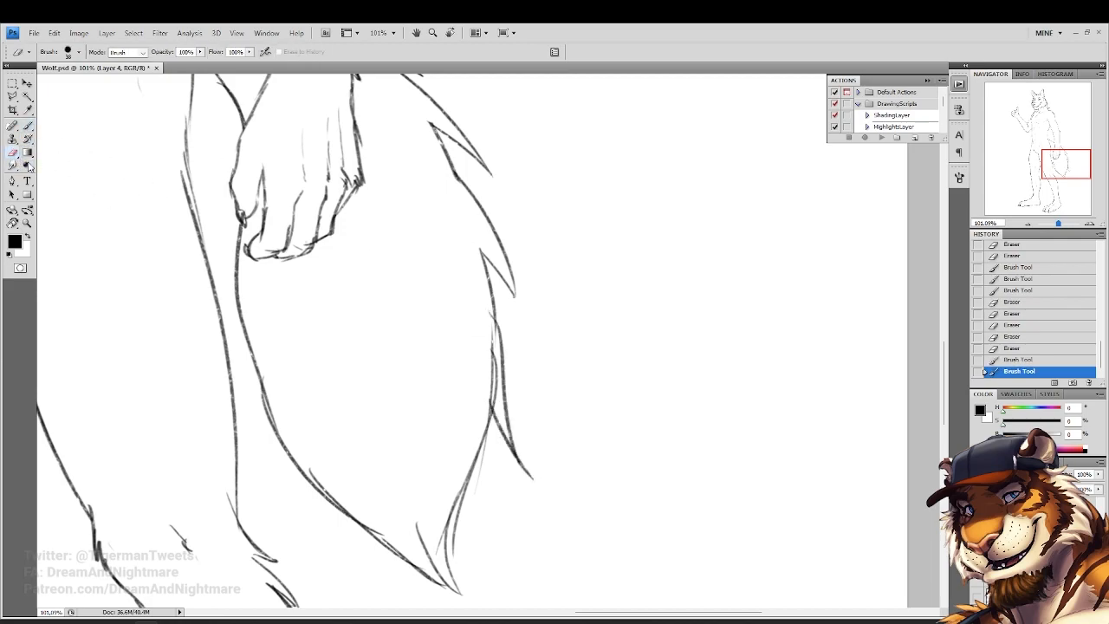
mouse_move(486, 339)
left_mouse_down()
mouse_move(487, 386)
mouse_move(496, 401)
mouse_move(487, 356)
mouse_move(493, 408)
mouse_move(503, 428)
mouse_move(519, 421)
mouse_move(522, 468)
mouse_move(478, 408)
left_mouse_up()
left_click(27, 126)
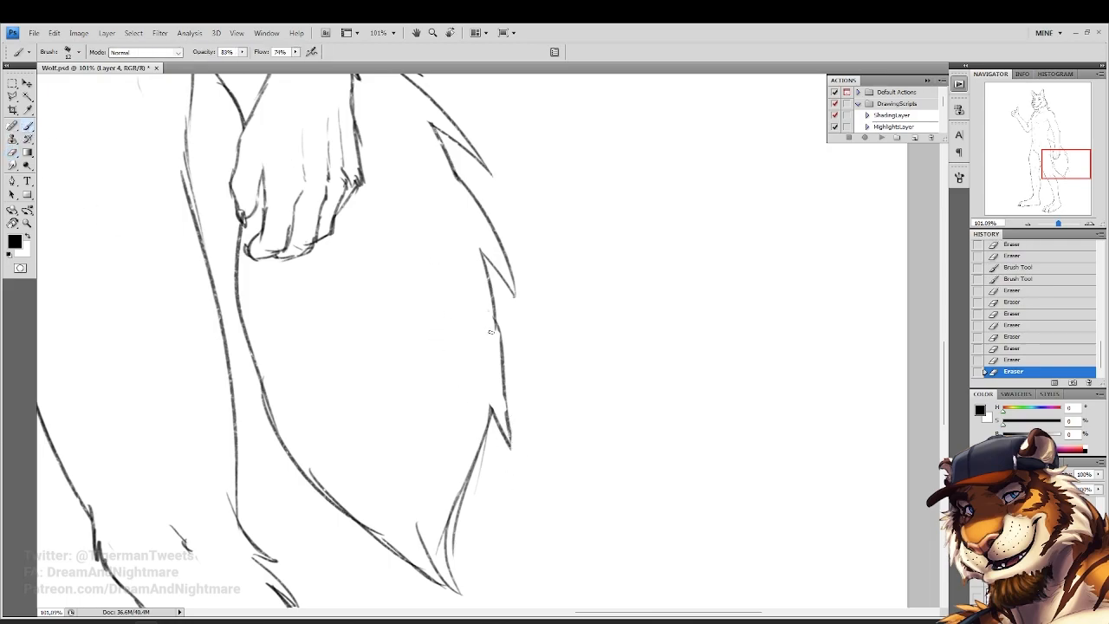
left_click_drag(498, 334, 505, 372)
left_click_drag(502, 369, 513, 451)
Add short fur strokes inside the tail along its outer edge
scroll(381, 347, "up", 3)
scroll(382, 346, "left", 2)
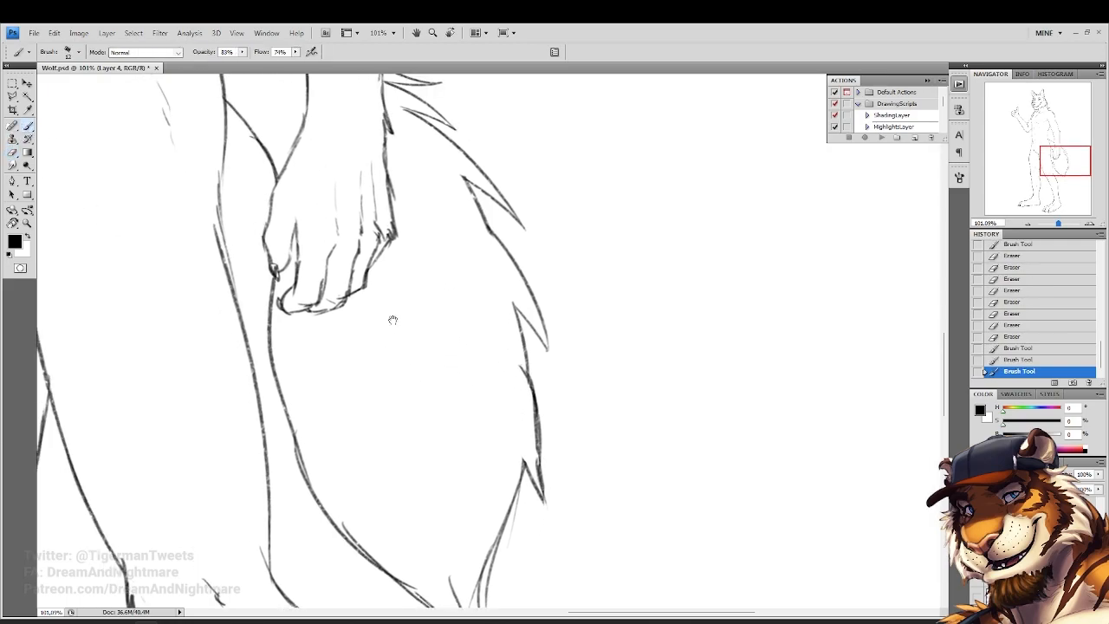
left_click_drag(510, 307, 542, 376)
left_click_drag(533, 372, 543, 398)
left_click_drag(513, 348, 533, 430)
left_click_drag(527, 409, 523, 461)
mouse_move(470, 243)
left_mouse_down()
mouse_move(490, 367)
mouse_move(600, 577)
left_mouse_up()
Break up the tail's smooth inner edge around the hand with erasing and pointed fur tufts
scroll(427, 312, "down", 3)
mouse_move(365, 262)
left_mouse_down()
mouse_move(382, 353)
mouse_move(407, 340)
mouse_move(416, 315)
left_mouse_up()
left_click(12, 153)
mouse_move(420, 326)
left_mouse_down()
mouse_move(378, 265)
mouse_move(384, 288)
left_mouse_up()
left_click_drag(385, 288, 386, 299)
left_click_drag(376, 349, 375, 353)
left_click_drag(375, 351, 329, 308)
left_click(27, 127)
mouse_move(394, 350)
left_mouse_down()
mouse_move(402, 180)
mouse_move(364, 299)
left_mouse_up()
left_click_drag(387, 253, 367, 299)
left_click_drag(387, 264, 376, 359)
left_click_drag(396, 321, 420, 418)
Erase the overlapping inner tail lines below the thumb and redraw them as a small tuft
left_click(12, 153)
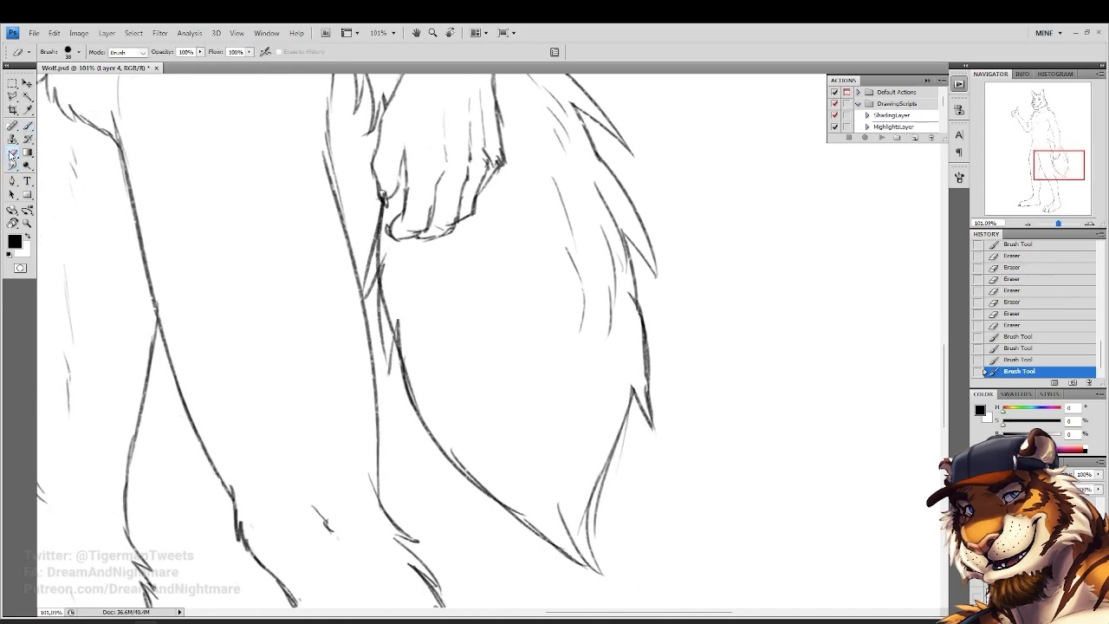
mouse_move(378, 208)
left_mouse_down()
mouse_move(368, 265)
mouse_move(387, 289)
mouse_move(388, 266)
mouse_move(388, 303)
mouse_move(373, 276)
left_mouse_up()
left_click(385, 227)
key("b")
left_click_drag(387, 223, 363, 251)
left_click_drag(382, 239, 375, 292)
left_click(13, 166)
left_click(17, 154)
left_click_drag(380, 333, 401, 372)
Redraw the tail's lower inner edge toward the tip and erase stray parts of the old outline
key("b")
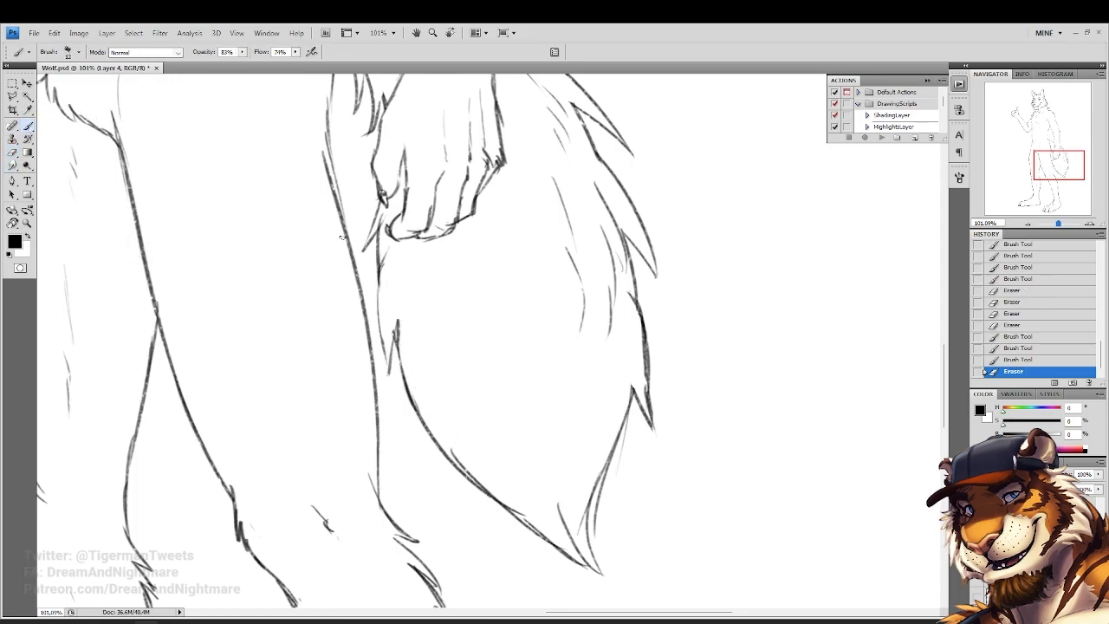
mouse_move(379, 299)
left_mouse_down()
mouse_move(393, 361)
mouse_move(461, 489)
left_mouse_up()
mouse_move(454, 431)
left_mouse_down()
mouse_move(460, 490)
mouse_move(532, 539)
left_mouse_up()
left_click_drag(510, 477, 567, 559)
left_click(13, 154)
left_click_drag(536, 519, 550, 532)
left_click_drag(497, 475, 508, 513)
left_click_drag(485, 488, 505, 509)
left_click_drag(463, 445, 482, 496)
left_click_drag(448, 426, 452, 466)
left_click_drag(432, 424, 449, 463)
left_click_drag(473, 512, 475, 491)
mouse_move(508, 539)
left_mouse_down()
mouse_move(498, 513)
mouse_move(541, 552)
mouse_move(541, 518)
left_mouse_up()
Draw overlapping fur tufts along the tail's lower inner edge down to the tip
key("b")
left_click_drag(512, 482, 582, 562)
left_click_drag(468, 484, 525, 534)
left_click_drag(511, 479, 519, 532)
left_click_drag(463, 466, 460, 487)
left_click_drag(438, 452, 466, 487)
mouse_move(457, 418)
left_mouse_down()
mouse_move(432, 460)
mouse_move(433, 486)
left_mouse_up()
mouse_move(442, 465)
left_mouse_down()
mouse_move(451, 501)
mouse_move(530, 555)
left_mouse_up()
left_click_drag(526, 536, 532, 560)
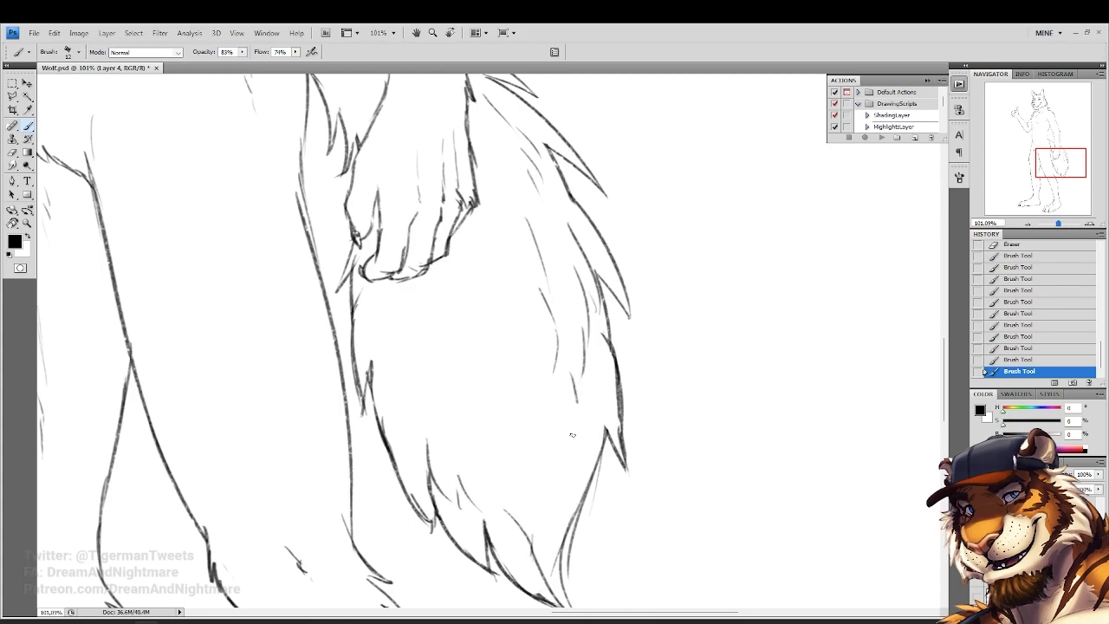
Add long, flowing fur strokes inside the lower half and middle of the tail
left_click_drag(553, 451, 529, 536)
left_click_drag(404, 378, 432, 446)
left_click_drag(431, 424, 457, 462)
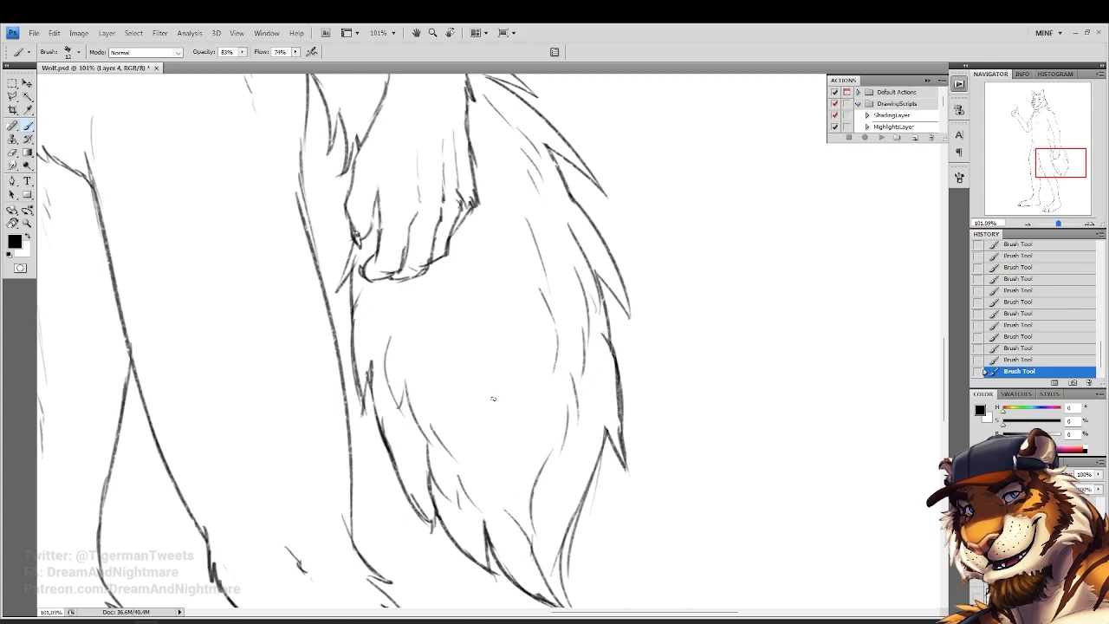
left_click_drag(485, 416, 493, 501)
left_click_drag(491, 245, 533, 323)
left_click_drag(539, 438, 523, 559)
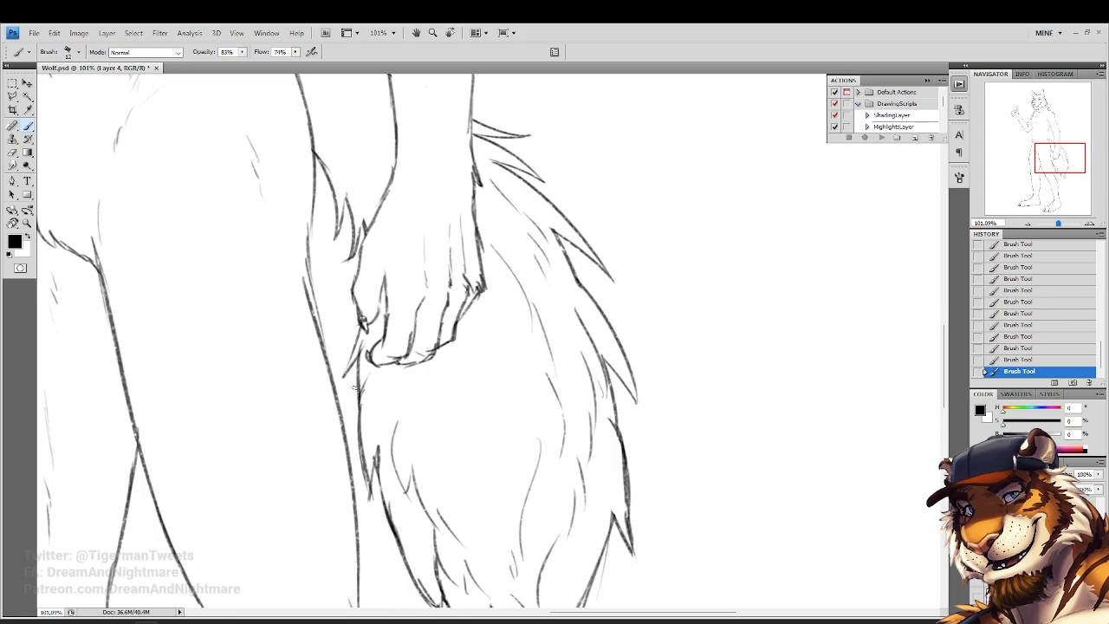
Add fur strokes at the tail's base between hip and forearm and inside the tail below the hand
left_click_drag(329, 99, 397, 269)
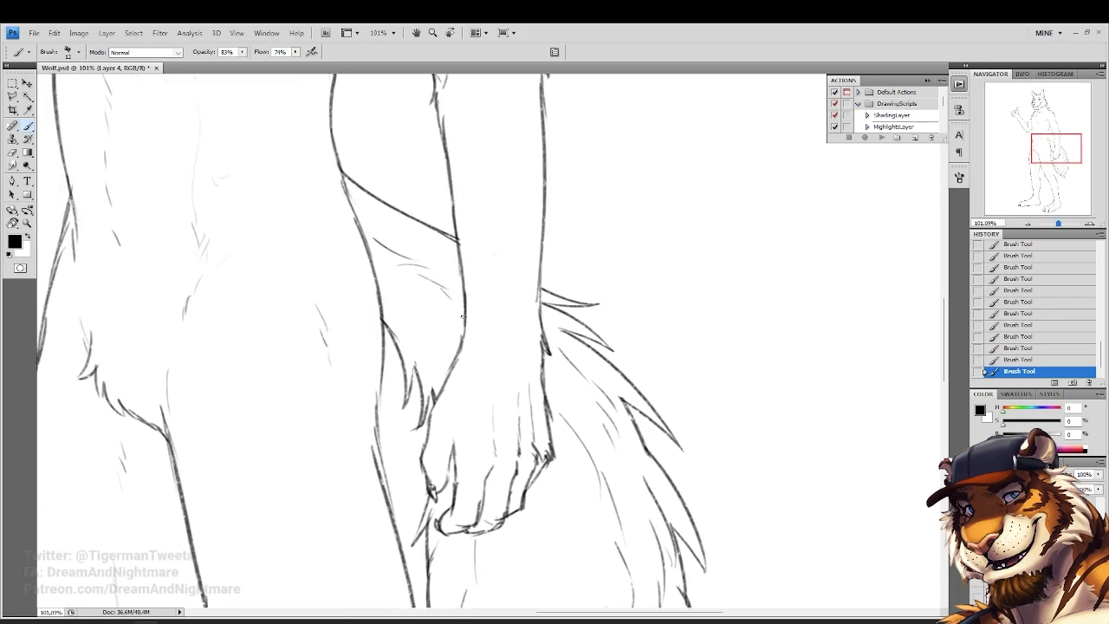
left_click_drag(451, 300, 439, 281)
left_click_drag(443, 286, 450, 338)
left_click_drag(436, 383, 444, 415)
mouse_move(428, 360)
left_mouse_down()
mouse_move(401, 324)
mouse_move(358, 192)
left_mouse_up()
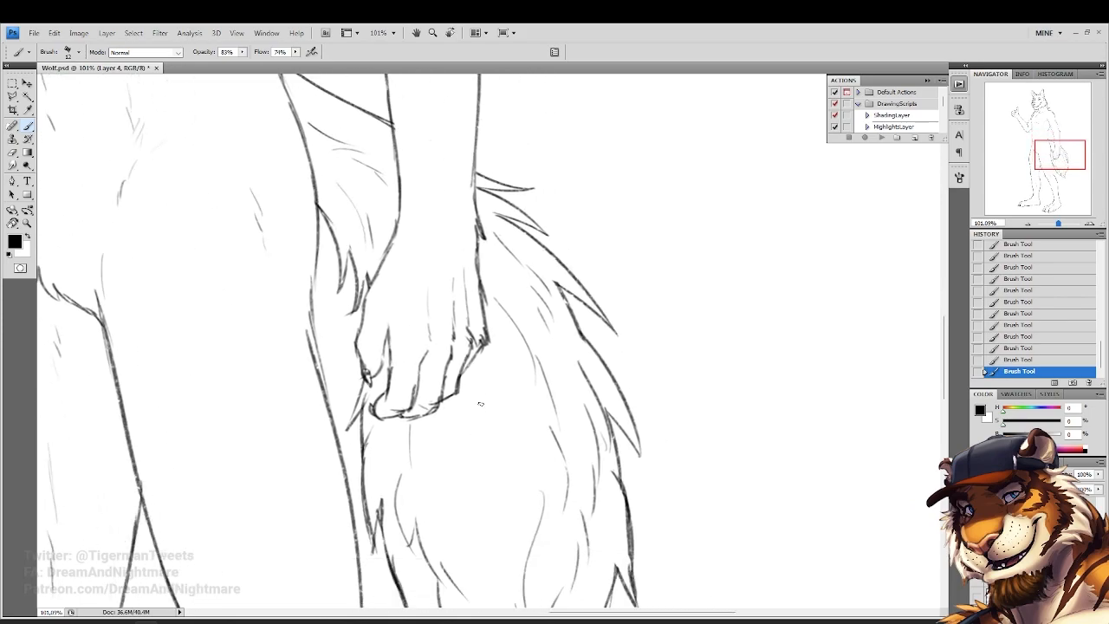
left_click_drag(510, 506, 475, 429)
View the whole figure and move the tail layer slightly downward
left_click(27, 223)
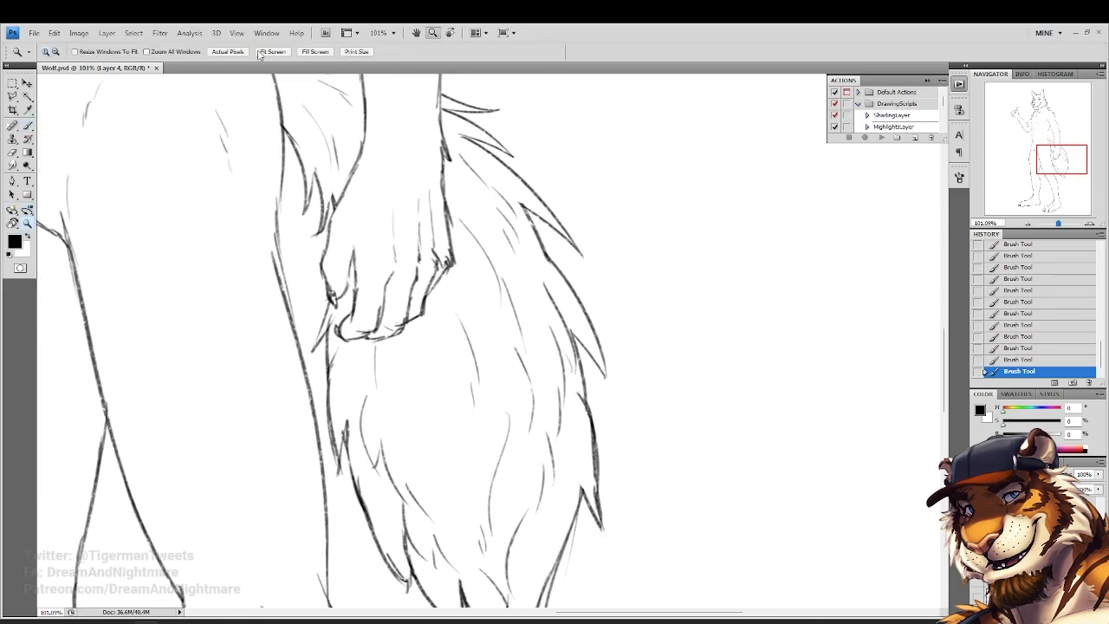
left_click(274, 52)
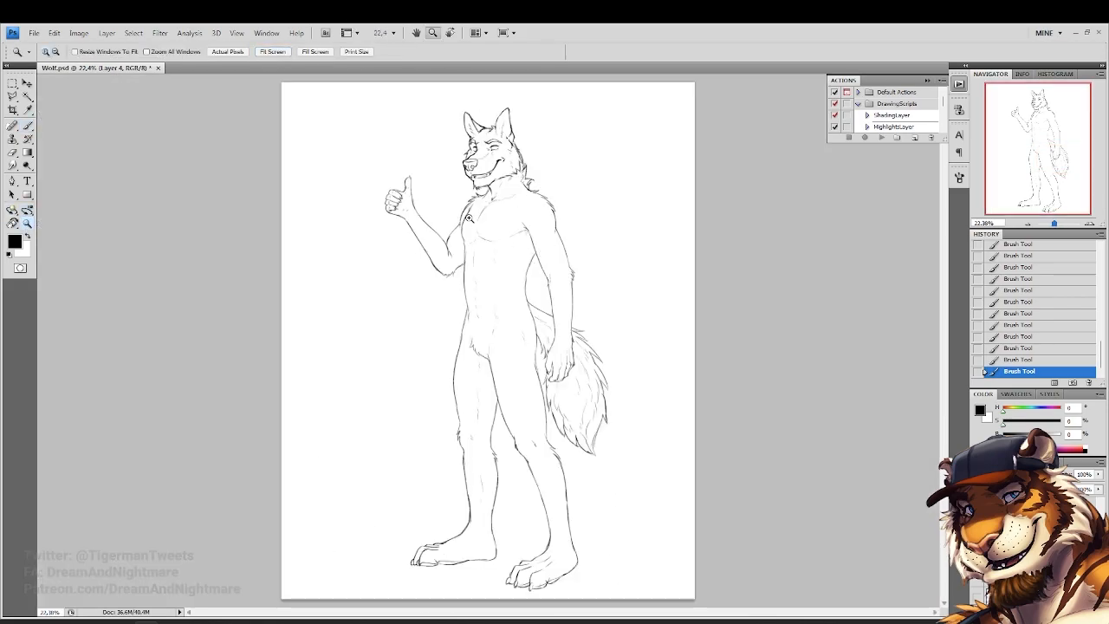
left_click(337, 280)
left_click(27, 83)
left_click_drag(468, 266, 466, 277)
Touch up the tail around the wrist and hand and erase stray tail strokes there
left_click(27, 223)
left_click_drag(553, 341, 428, 194)
left_click(27, 127)
mouse_move(464, 364)
left_mouse_down()
mouse_move(442, 345)
mouse_move(435, 364)
left_mouse_up()
key("e")
left_click_drag(434, 374, 436, 357)
left_click_drag(358, 308, 363, 333)
left_click_drag(198, 216, 206, 206)
left_click_drag(199, 245, 195, 227)
left_click_drag(317, 383, 366, 244)
key("b")
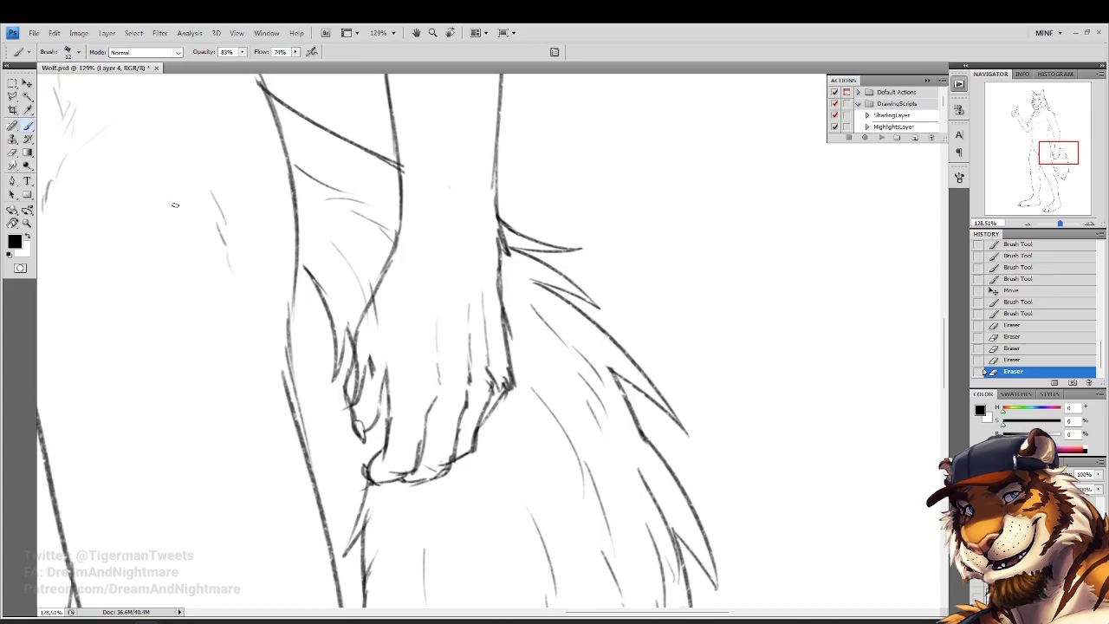
Redraw the start of the tail's inner edge beside the thigh and erase its overlapping ends
left_click_drag(299, 264, 325, 296)
left_click(12, 154)
left_click_drag(284, 260, 286, 263)
left_click_drag(383, 307, 373, 380)
left_click_drag(372, 374, 371, 342)
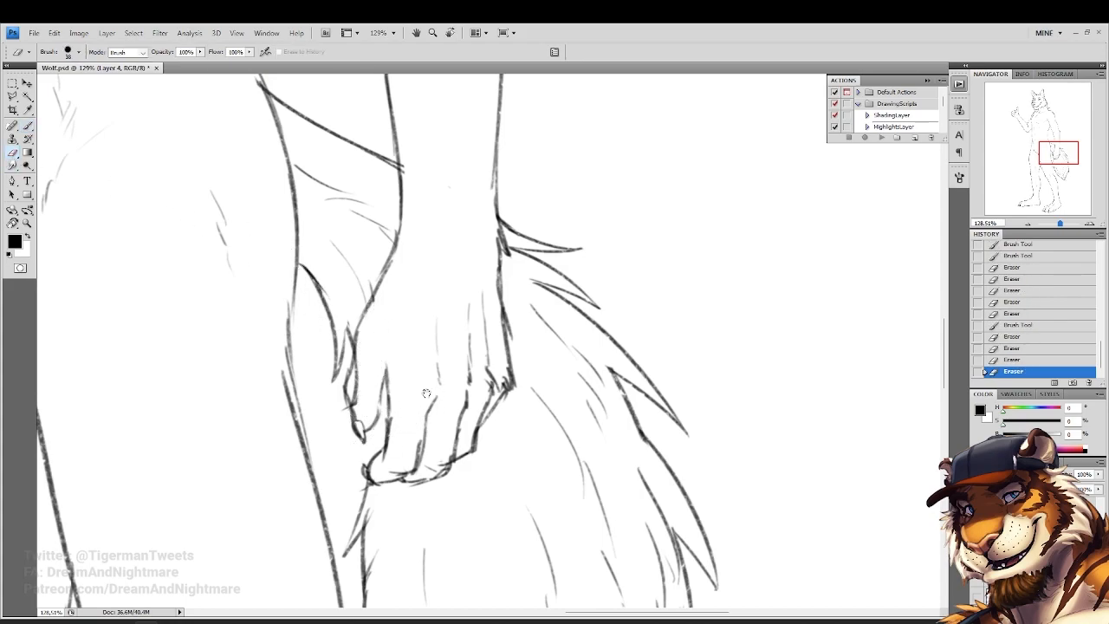
Connect the tail's inner edge past the thumb and fingertips and trim the stray lines around the hand
left_click_drag(426, 393, 468, 308)
left_click_drag(388, 398, 386, 413)
left_click_drag(392, 371, 384, 377)
left_click_drag(379, 315, 379, 322)
left_click_drag(380, 322, 387, 470)
left_click(27, 127)
mouse_move(401, 433)
left_mouse_down()
mouse_move(387, 469)
mouse_move(397, 465)
left_mouse_up()
left_click(12, 142)
left_click(12, 153)
left_click_drag(411, 416, 418, 433)
mouse_move(416, 433)
left_mouse_down()
mouse_move(415, 421)
mouse_move(418, 430)
left_mouse_up()
left_click_drag(422, 381, 352, 227)
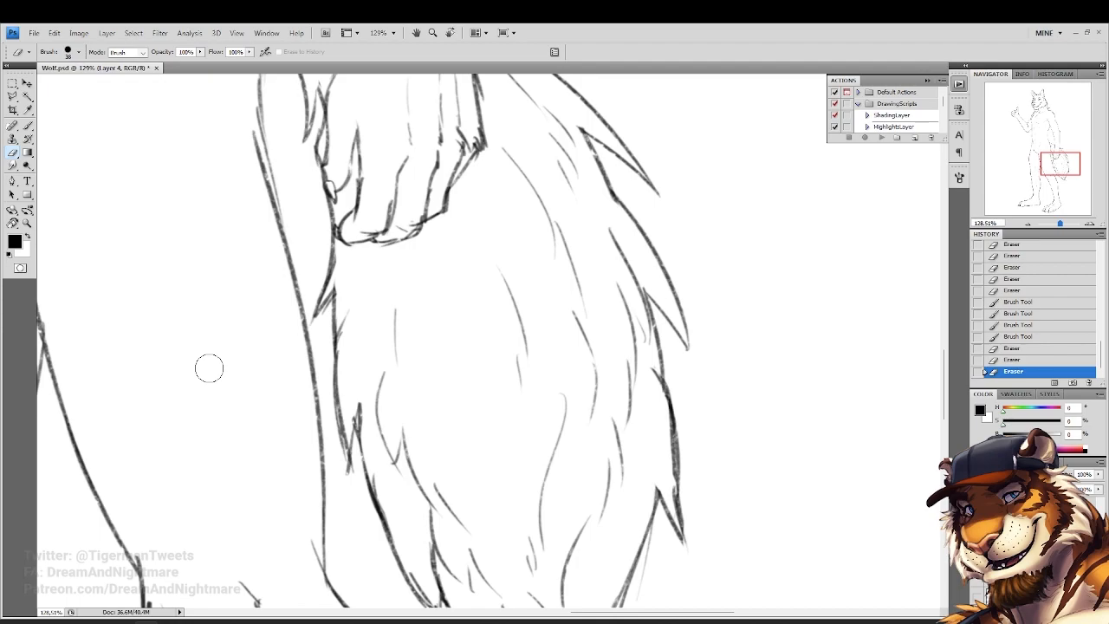
View the whole figure, show the DAZ render beneath the line art, and make Layer 1 active
left_click(27, 224)
left_click(282, 53)
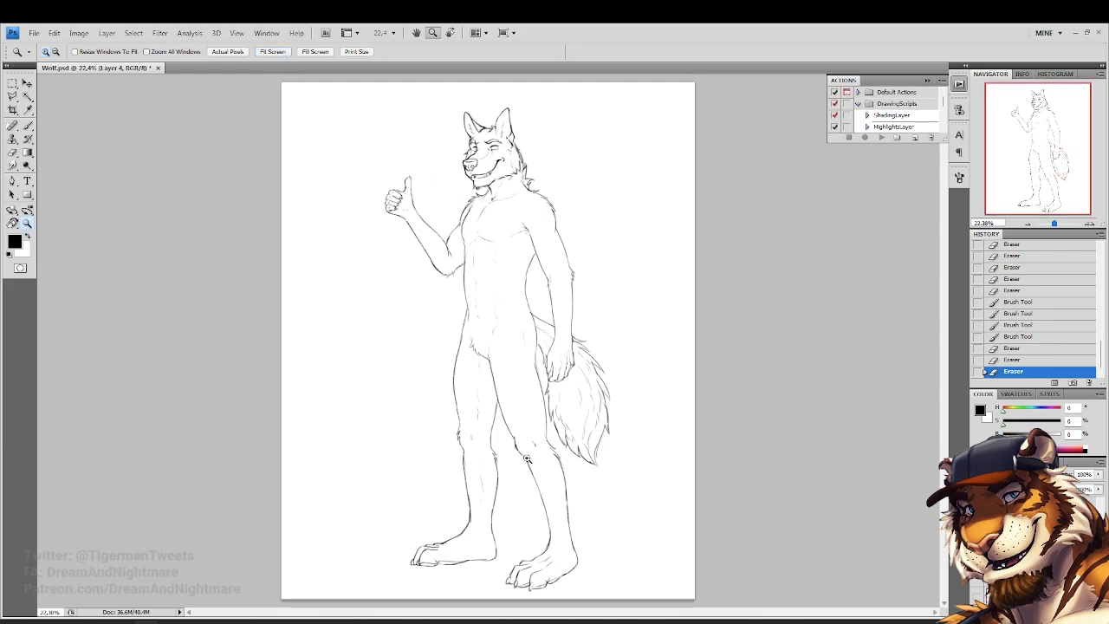
left_click(977, 594)
left_click(978, 594)
left_click(1014, 595)
left_click(979, 596)
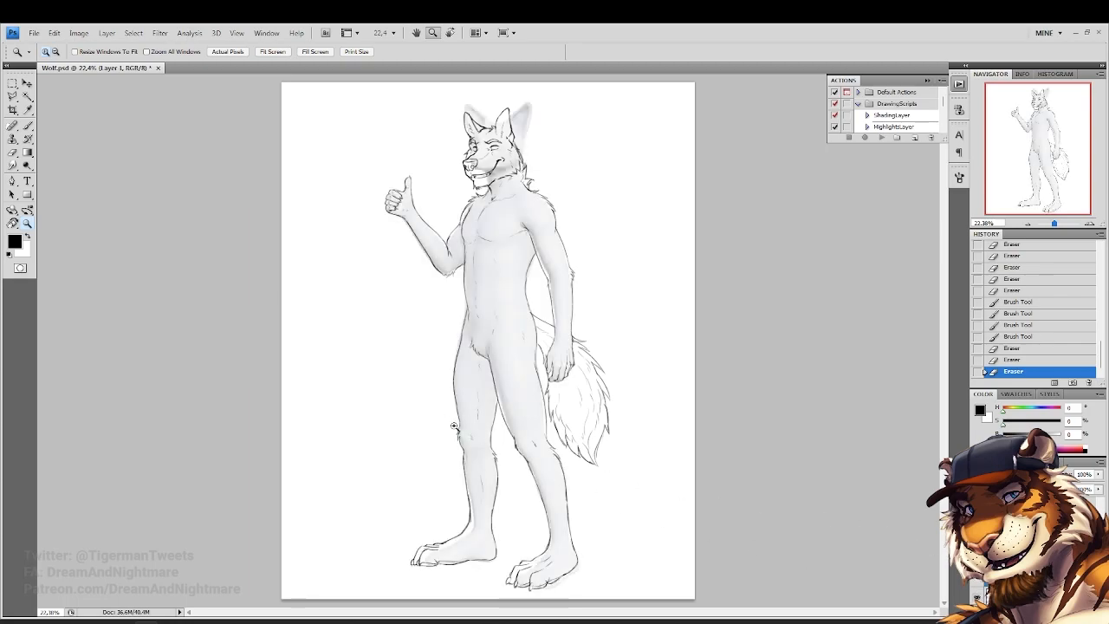
Draw a new, fuller inner contour from knee to ankle on the lower leg nearest the tail
left_click_drag(443, 415, 618, 572)
left_click(500, 381)
left_click_drag(500, 381, 386, 400)
key("b")
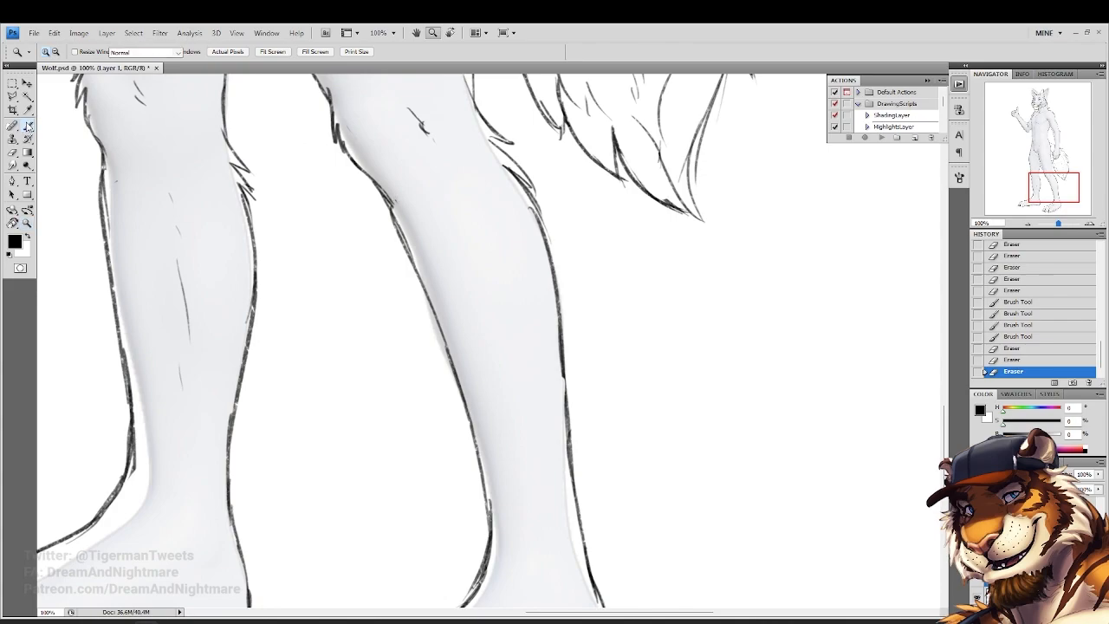
left_click_drag(382, 196, 418, 312)
left_click_drag(401, 272, 460, 404)
left_click_drag(432, 351, 483, 479)
left_click_drag(472, 429, 488, 588)
Erase the old calf line lying inside the new contour of that lower leg
key("e")
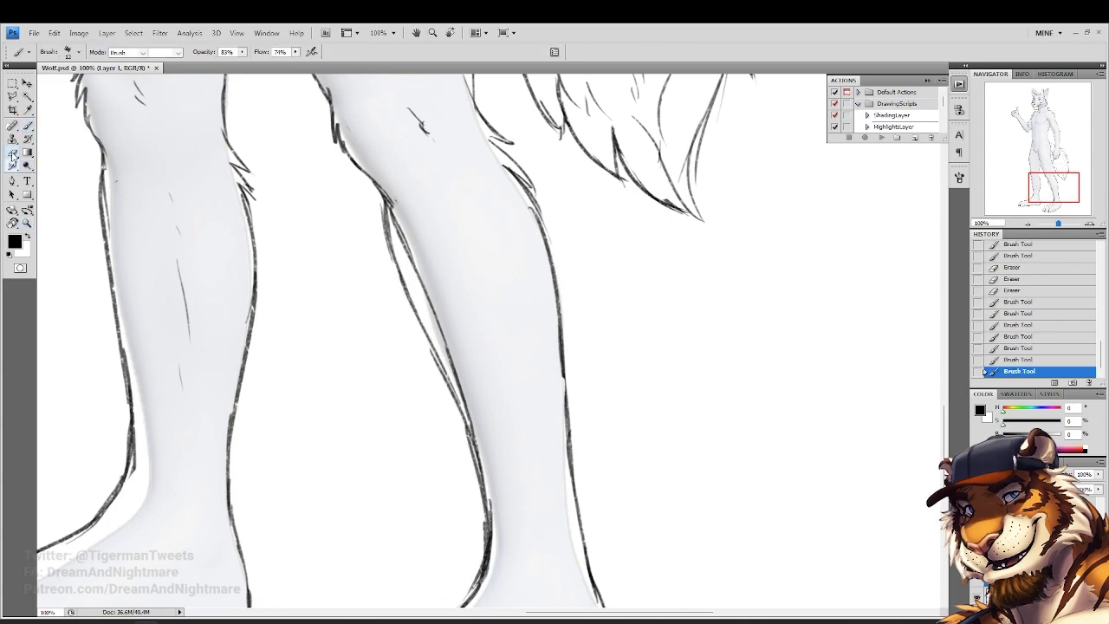
left_click_drag(405, 247, 436, 321)
left_click_drag(463, 408, 492, 536)
left_click_drag(488, 456, 486, 594)
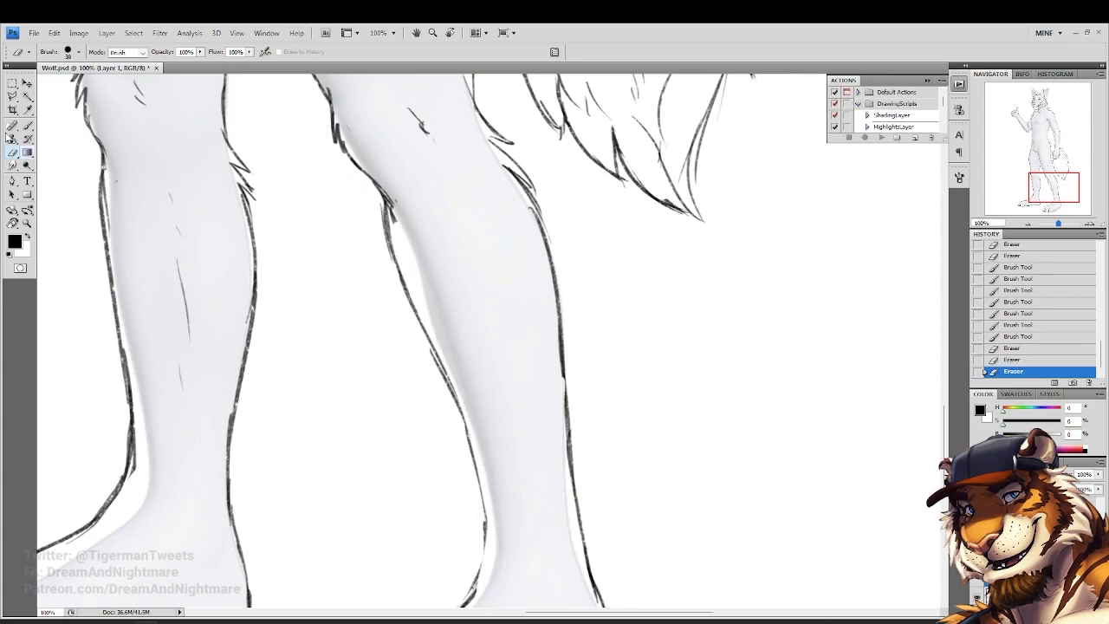
mouse_move(397, 244)
left_mouse_down()
mouse_move(378, 214)
mouse_move(386, 291)
left_mouse_up()
Strengthen the new calf contour down to the ankle and erase its rough edges
left_click(27, 126)
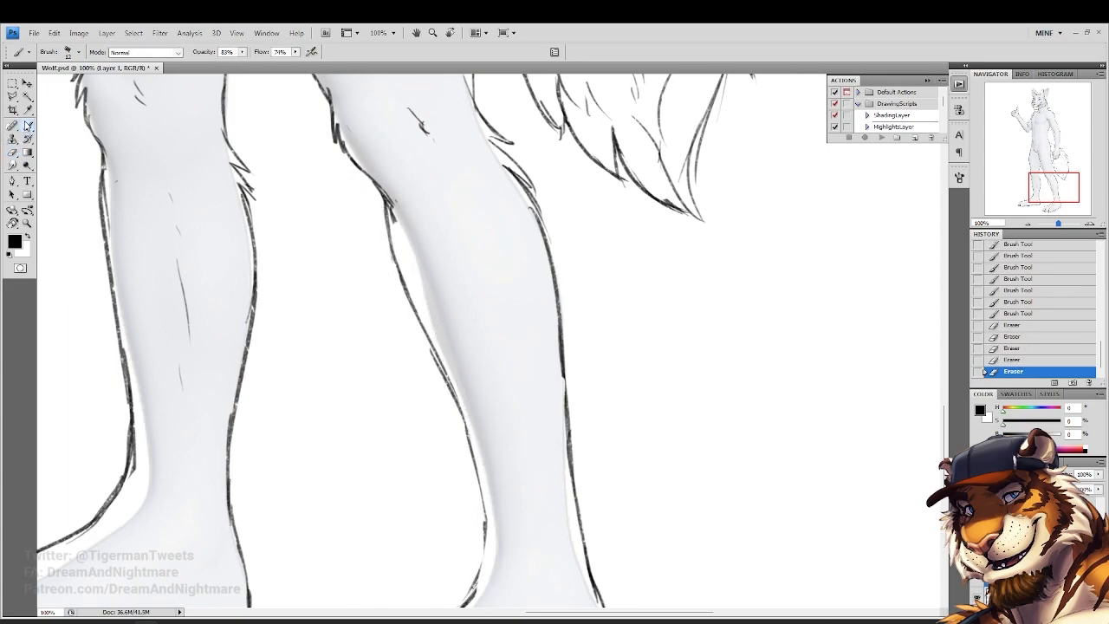
left_click_drag(432, 349, 470, 464)
left_click_drag(456, 411, 484, 573)
left_click_drag(486, 504, 468, 602)
left_click_drag(483, 553, 468, 605)
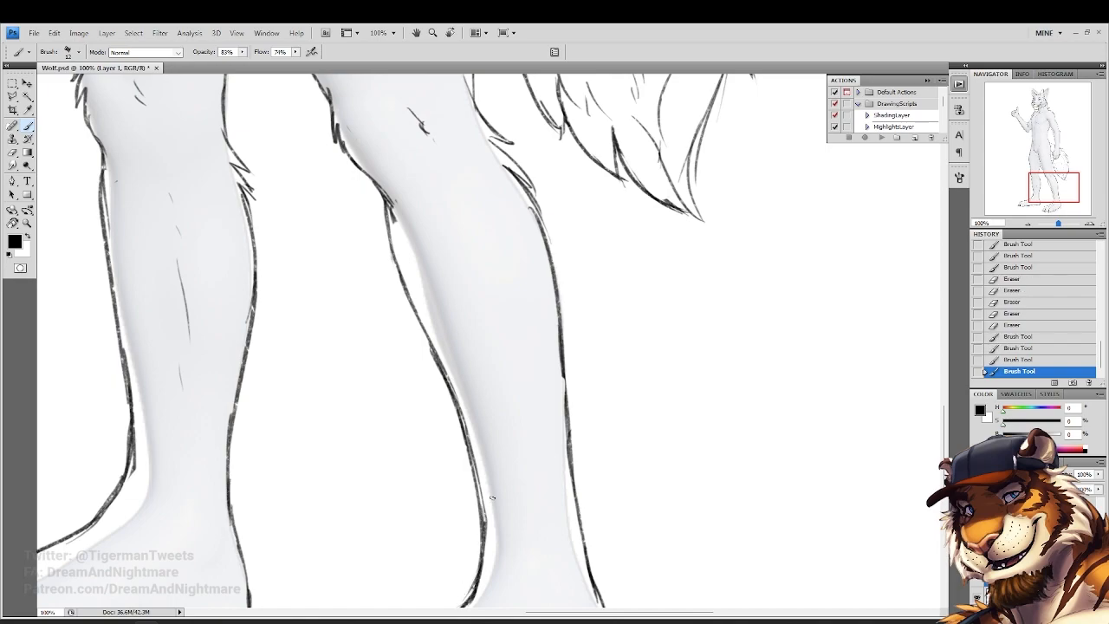
left_click_drag(469, 467, 456, 409)
left_click(12, 152)
left_click_drag(475, 459, 462, 372)
mouse_move(458, 360)
left_mouse_down()
mouse_move(476, 459)
mouse_move(458, 541)
left_mouse_up()
mouse_move(487, 495)
left_mouse_down()
mouse_move(530, 391)
mouse_move(485, 440)
left_mouse_up()
Redraw the line from ankle over the instep to the toes and reinforce the heel outline on the same foot
key("b")
left_click_drag(510, 403, 449, 465)
left_click_drag(484, 433, 422, 485)
left_click(11, 152)
mouse_move(511, 417)
left_mouse_down()
mouse_move(429, 491)
mouse_move(491, 447)
mouse_move(476, 427)
left_mouse_up()
left_click_drag(491, 412, 449, 464)
left_click(28, 127)
left_click_drag(495, 426, 428, 485)
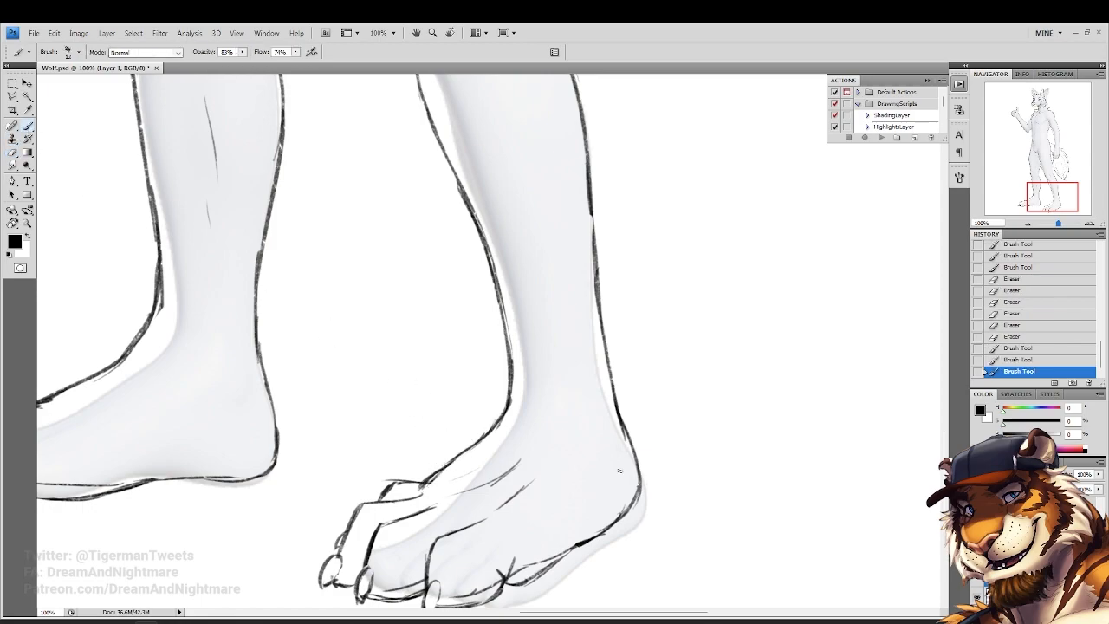
left_click_drag(613, 525, 598, 535)
mouse_move(637, 501)
left_mouse_down()
mouse_move(604, 534)
mouse_move(611, 527)
left_mouse_up()
Add short, light muscle strokes down the shin of the leg nearest the tail
left_click_drag(504, 342, 511, 530)
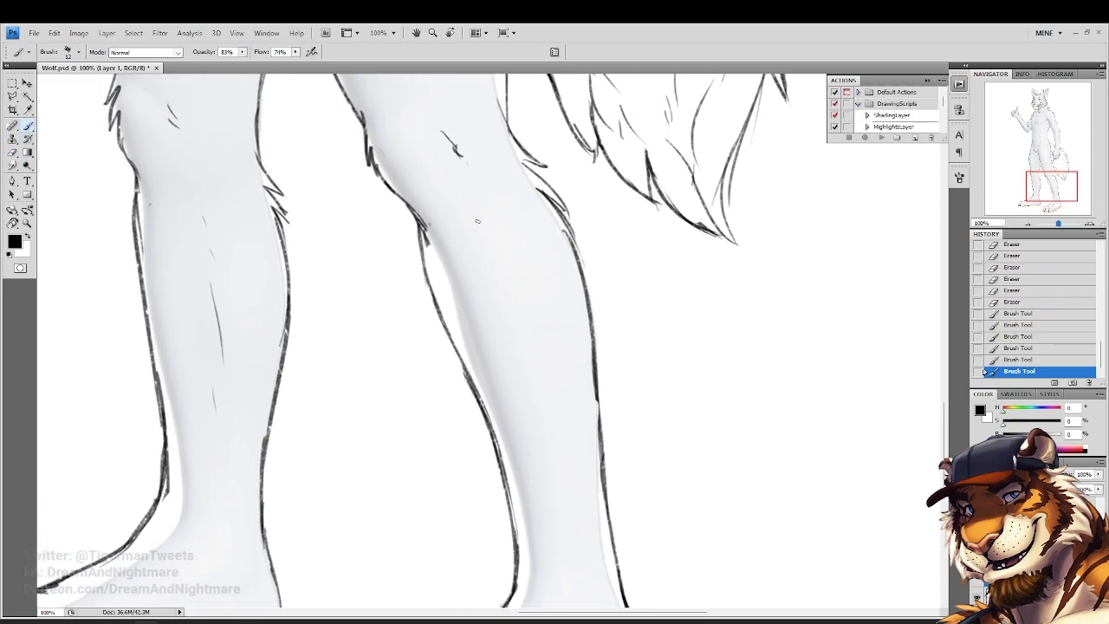
left_click_drag(536, 316, 571, 454)
left_click_drag(566, 452, 577, 479)
left_click_drag(584, 582, 563, 432)
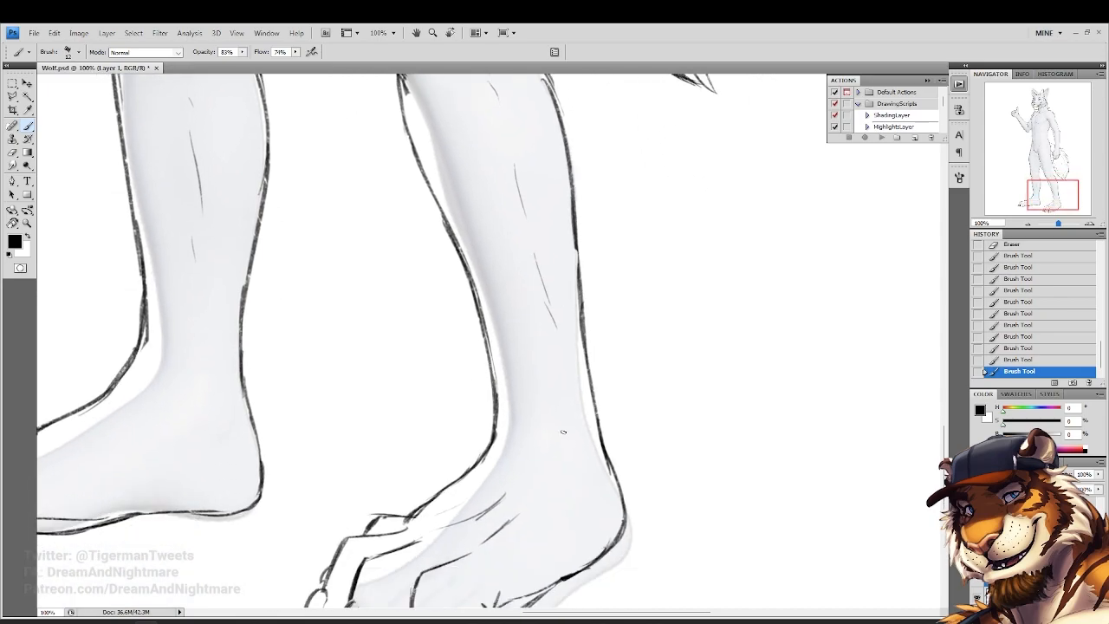
Add short, light fur and muscle strokes across the thighs and hips
left_click_drag(507, 286, 524, 474)
left_click_drag(471, 201, 488, 386)
left_click_drag(470, 298, 504, 463)
left_click_drag(437, 324, 455, 394)
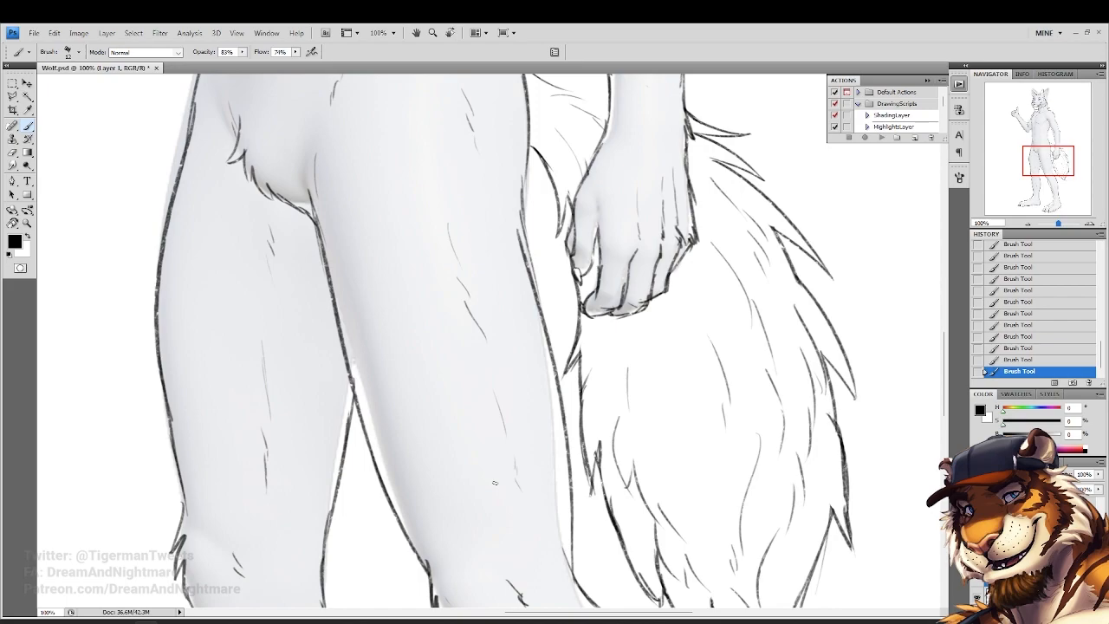
scroll(495, 483, "up", 8)
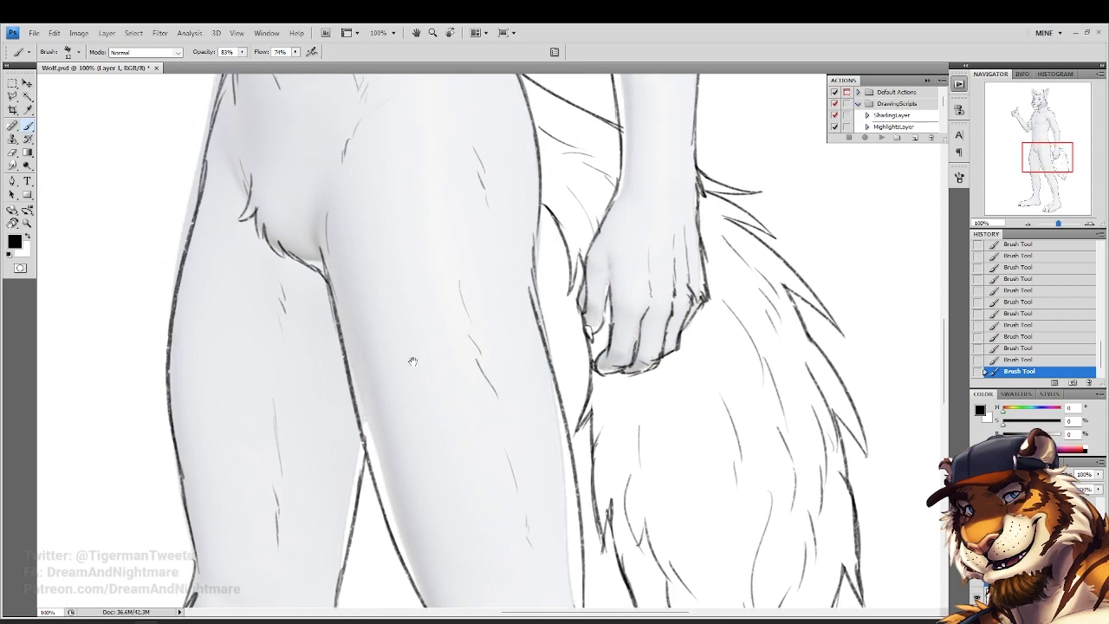
left_click_drag(257, 273, 403, 435)
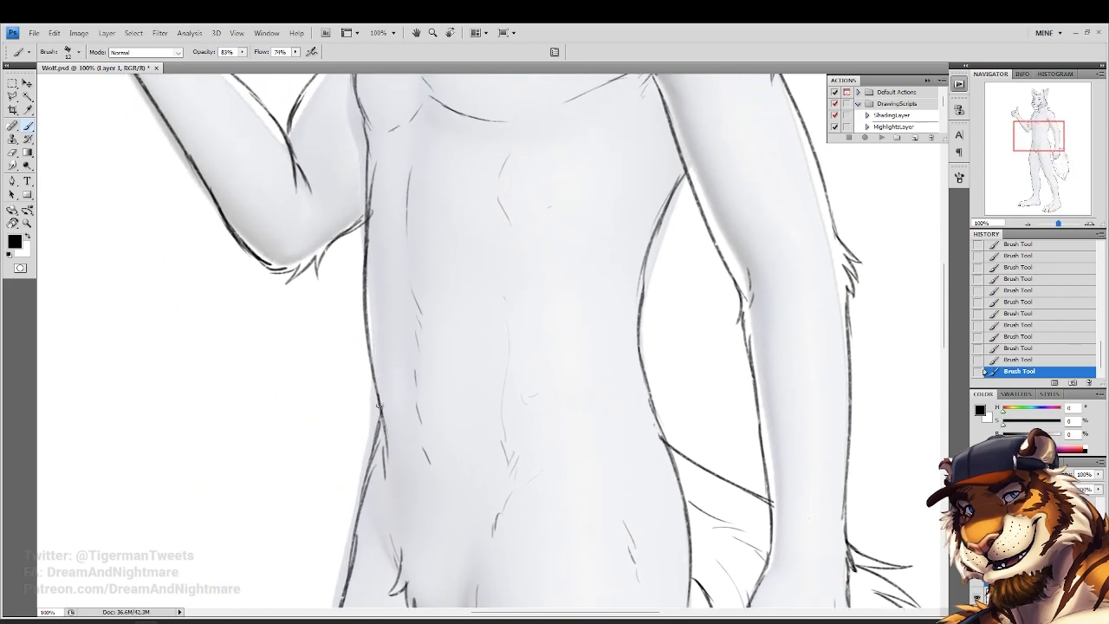
scroll(402, 423, "up", 7)
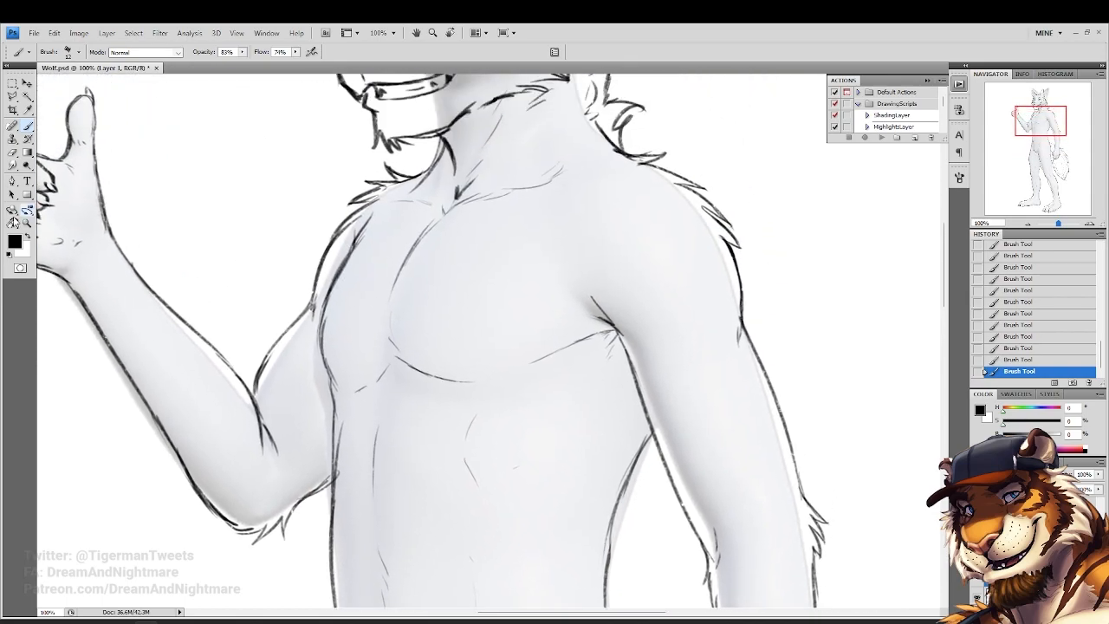
View the whole figure, hide the DAZ render, and make the tail layer, Layer 4, active
left_click(27, 222)
left_click(273, 51)
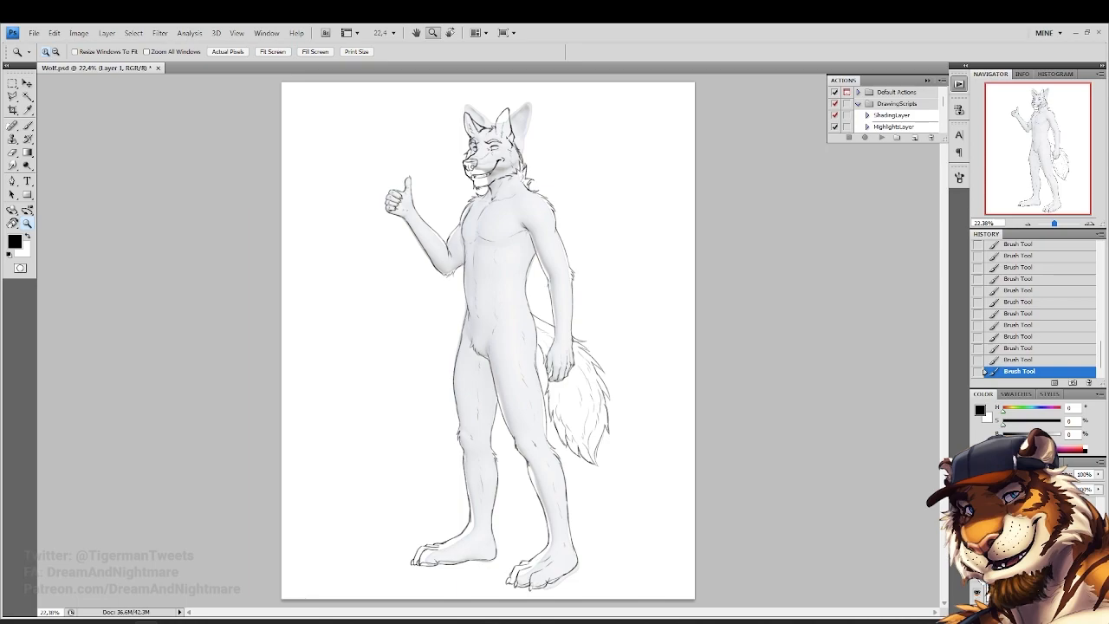
left_click(981, 582)
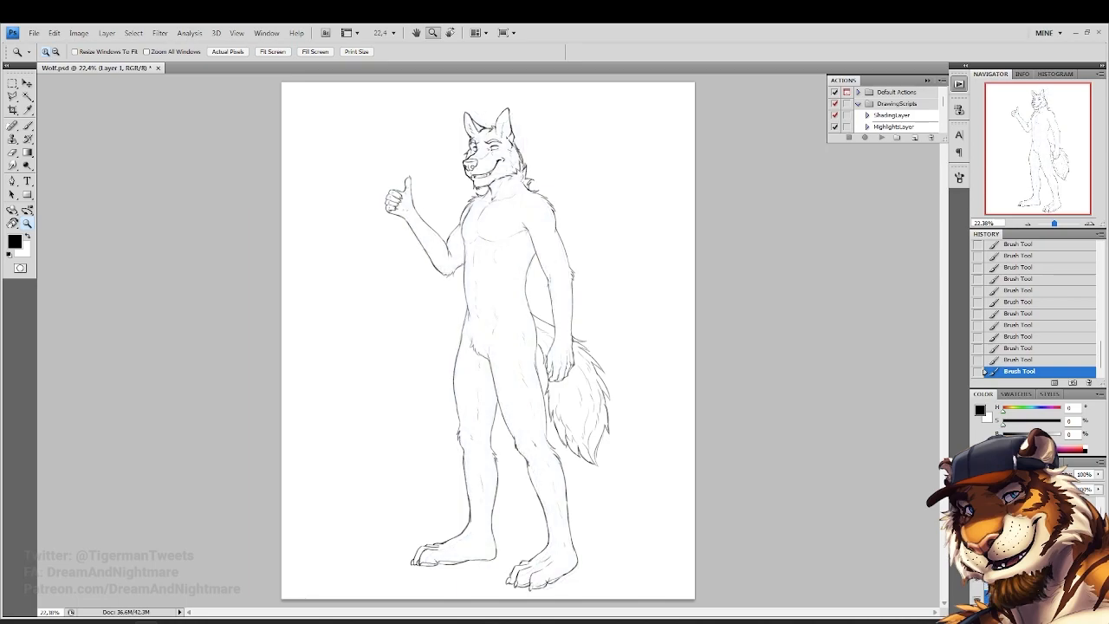
Erase the ends of the tail's base line where they overlap the hip and forearm
left_click_drag(458, 276, 629, 416)
left_click(531, 376)
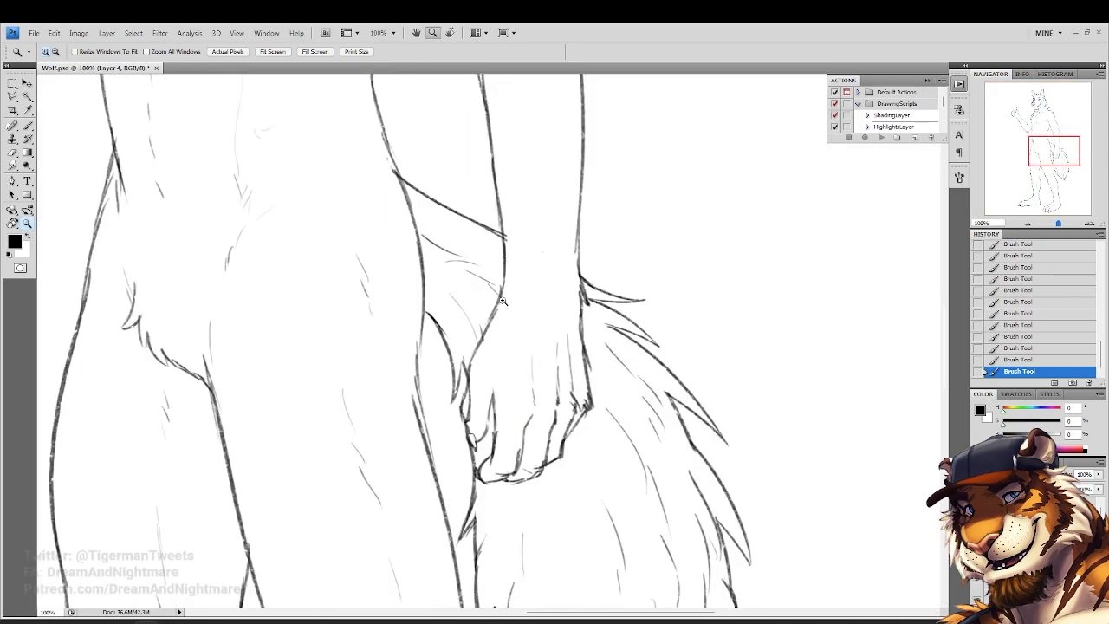
scroll(390, 242, "up", 2)
left_click(13, 152)
left_click_drag(388, 203, 395, 215)
left_click_drag(516, 275, 410, 238)
left_click(515, 279)
Add small fur strokes at the tail's inner edge between the thigh and the hand
left_click(26, 130)
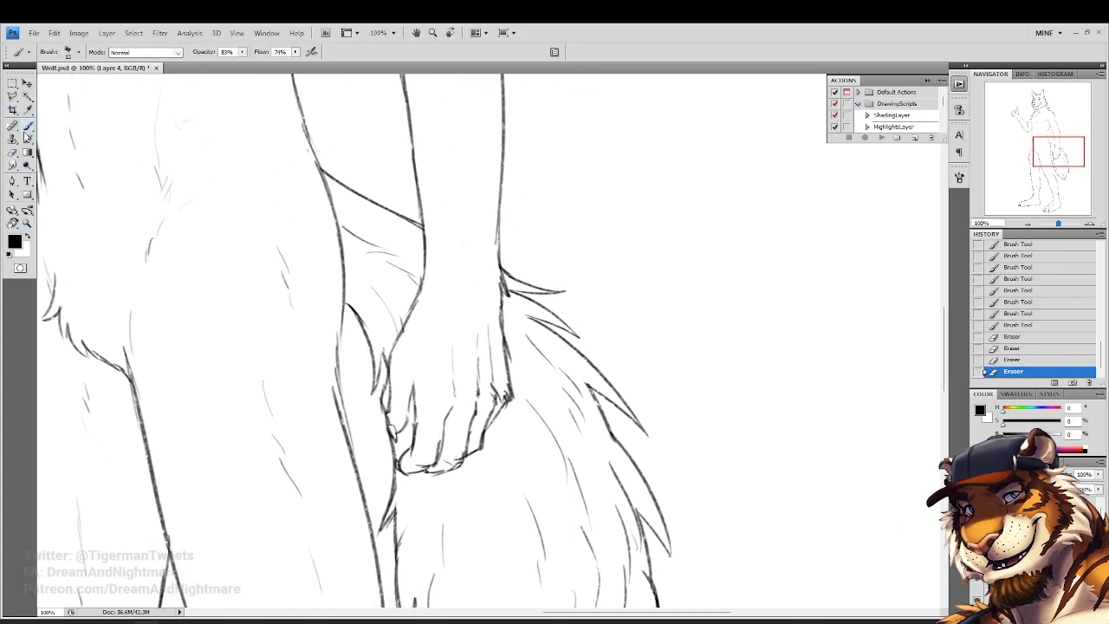
scroll(395, 285, "down", 6)
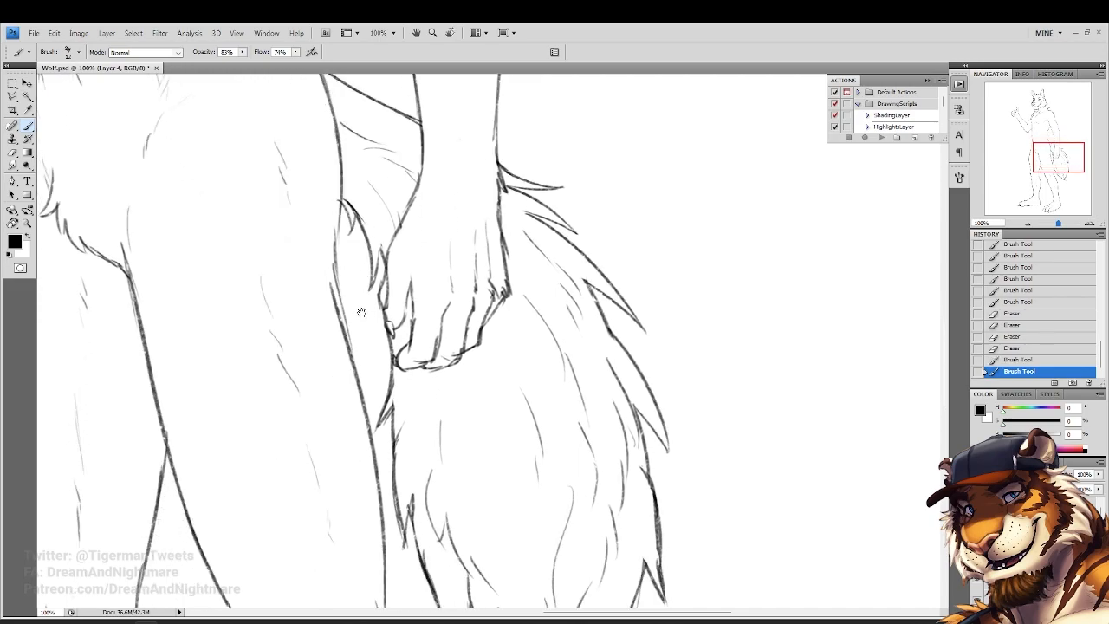
left_click_drag(295, 216, 373, 416)
left_click_drag(347, 238, 411, 433)
left_click_drag(321, 234, 386, 442)
left_click_drag(364, 304, 392, 394)
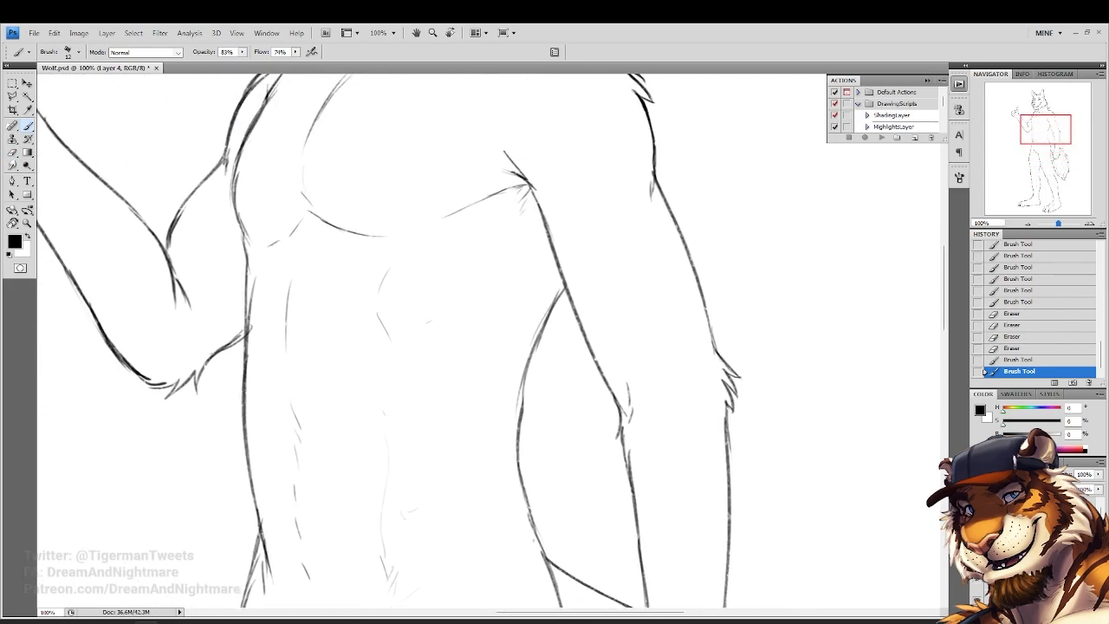
Make Layer 1 active and darken the waist contour from beneath the arm down to the hip
key("alt+[")
key("alt+[")
key("alt+[")
mouse_move(563, 284)
left_mouse_down()
mouse_move(523, 371)
mouse_move(514, 429)
mouse_move(537, 527)
left_mouse_up()
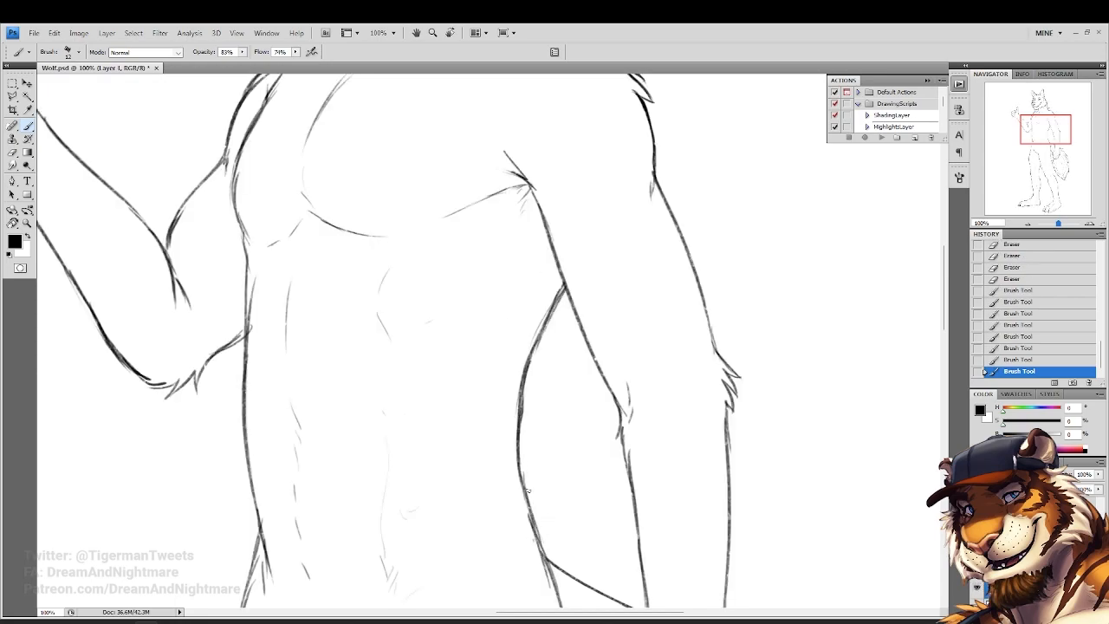
Resize the eraser and clean the rough outer edge of the wolf's far ear
scroll(419, 312, "up", 10)
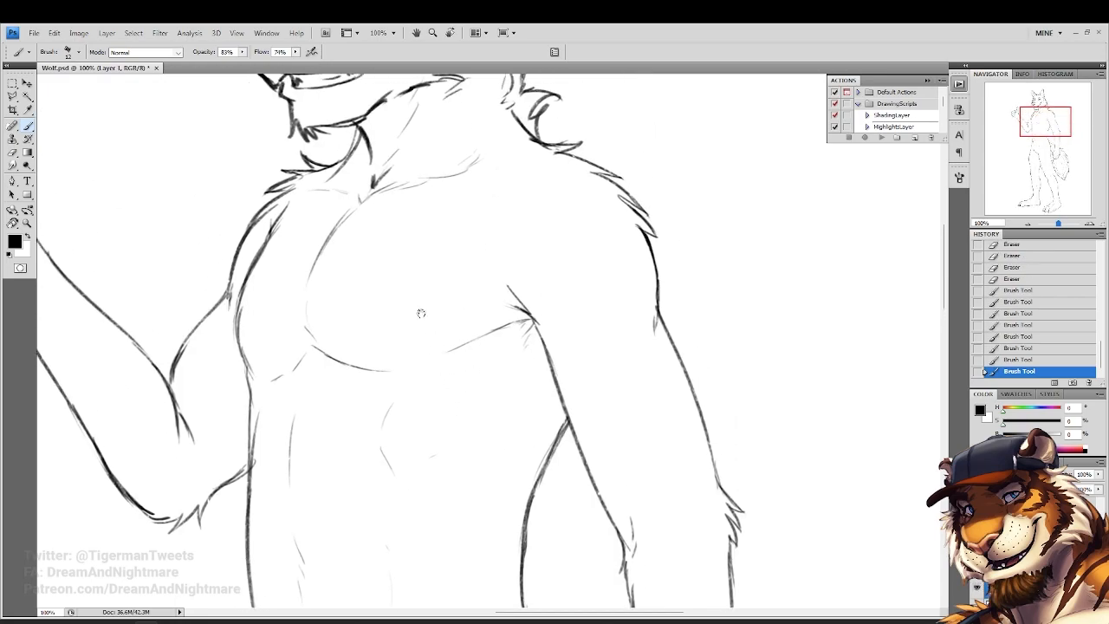
left_click(27, 224)
scroll(306, 236, "up", 2)
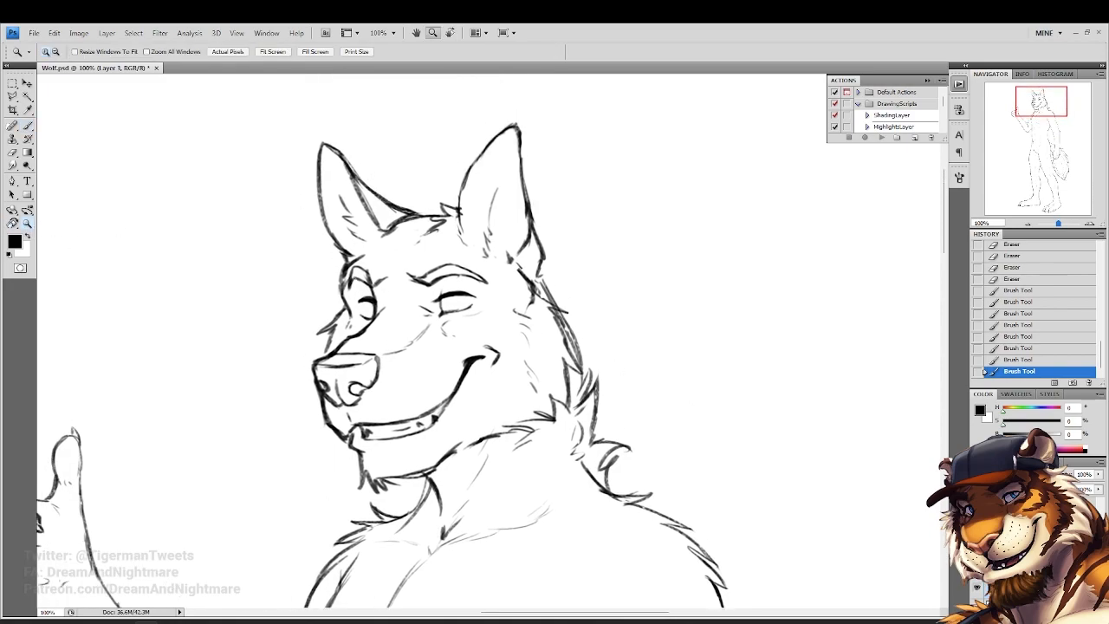
scroll(355, 279, "up", 1)
left_click(392, 235)
left_click(12, 153)
right_click(350, 194)
left_click(380, 221)
left_click_drag(303, 172, 318, 193)
left_click_drag(318, 183, 349, 212)
left_click_drag(410, 196, 321, 226)
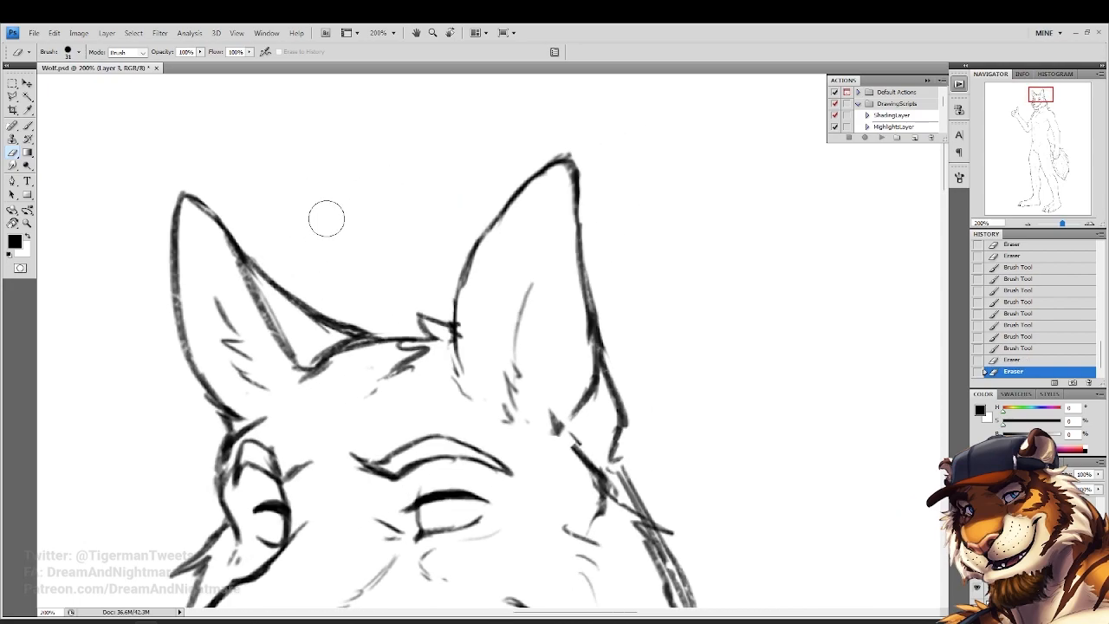
Erase rough line edges inside the near ear and along the crown between the ears
left_click_drag(537, 292, 586, 299)
left_click_drag(588, 303, 567, 341)
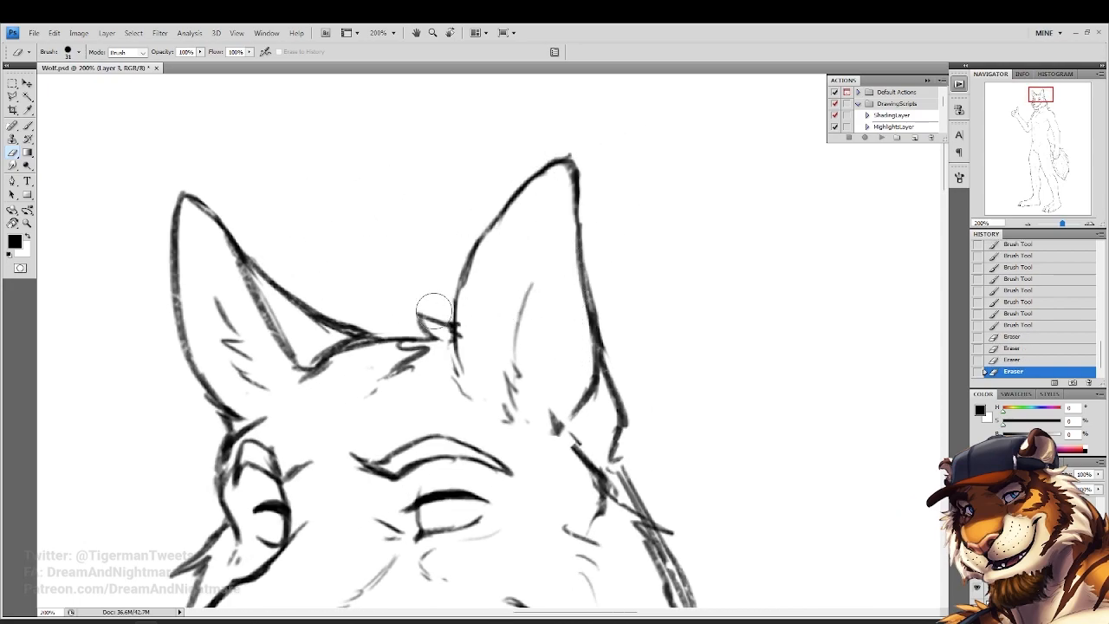
left_click_drag(371, 321, 343, 311)
mouse_move(295, 263)
left_mouse_down()
mouse_move(359, 254)
mouse_move(349, 302)
mouse_move(378, 331)
mouse_move(338, 298)
left_mouse_up()
Add small fur strokes beneath the inner fold of the far ear
left_click(28, 128)
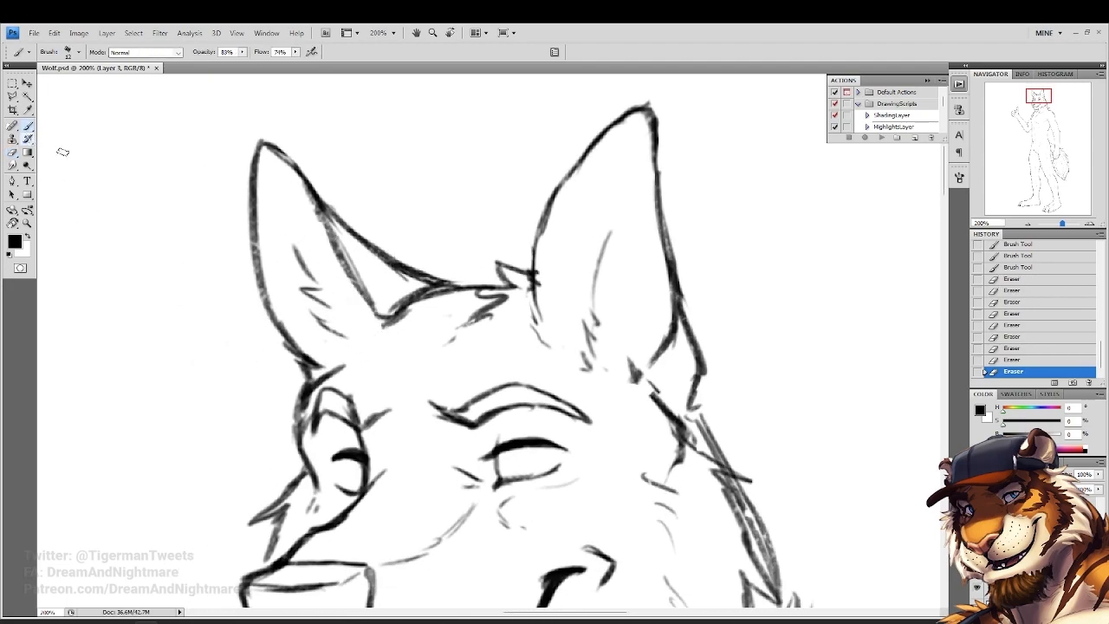
left_click_drag(390, 330, 370, 333)
left_click_drag(389, 338, 369, 343)
mouse_move(494, 279)
left_mouse_down()
mouse_move(351, 155)
mouse_move(337, 239)
left_mouse_up()
left_click_drag(387, 175, 373, 284)
left_click_drag(381, 290, 367, 377)
View the whole figure and save Wolf.psd
left_click(26, 223)
left_click(228, 51)
left_click(272, 51)
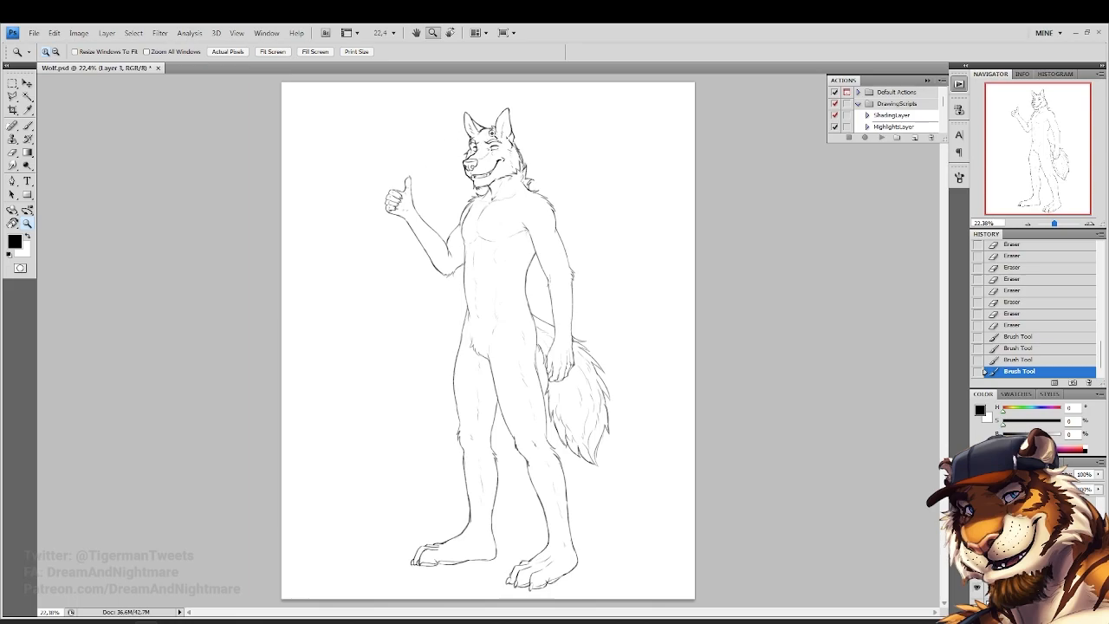
key("ctrl+s")
Examine the head and upper body up close and compare the line art with a layer toggled on and off
left_click(570, 111)
left_click(503, 113)
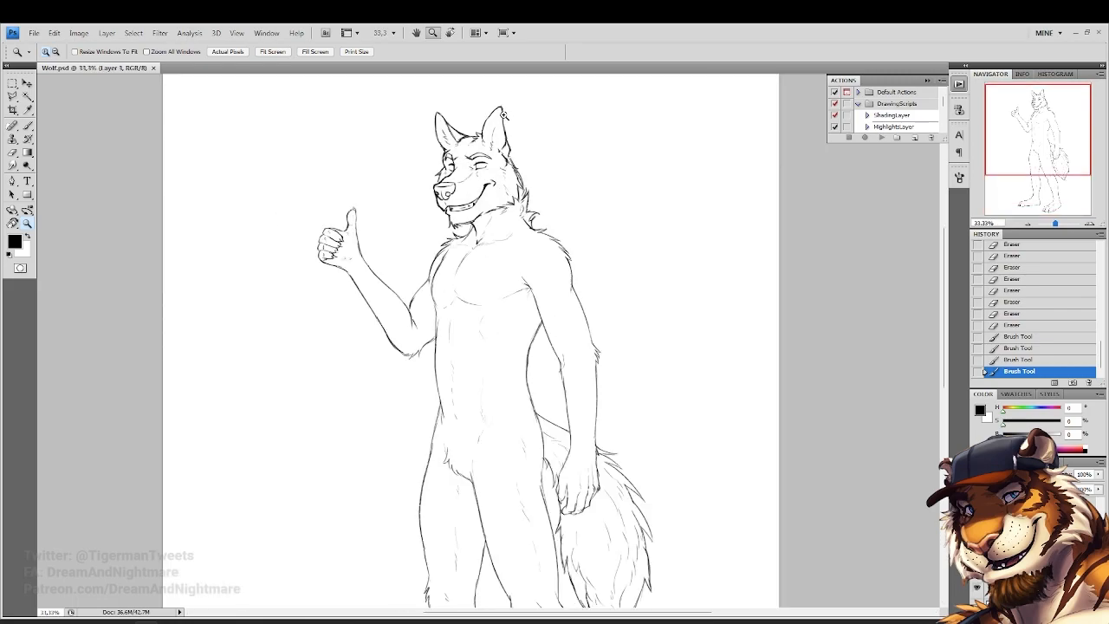
left_click(504, 113)
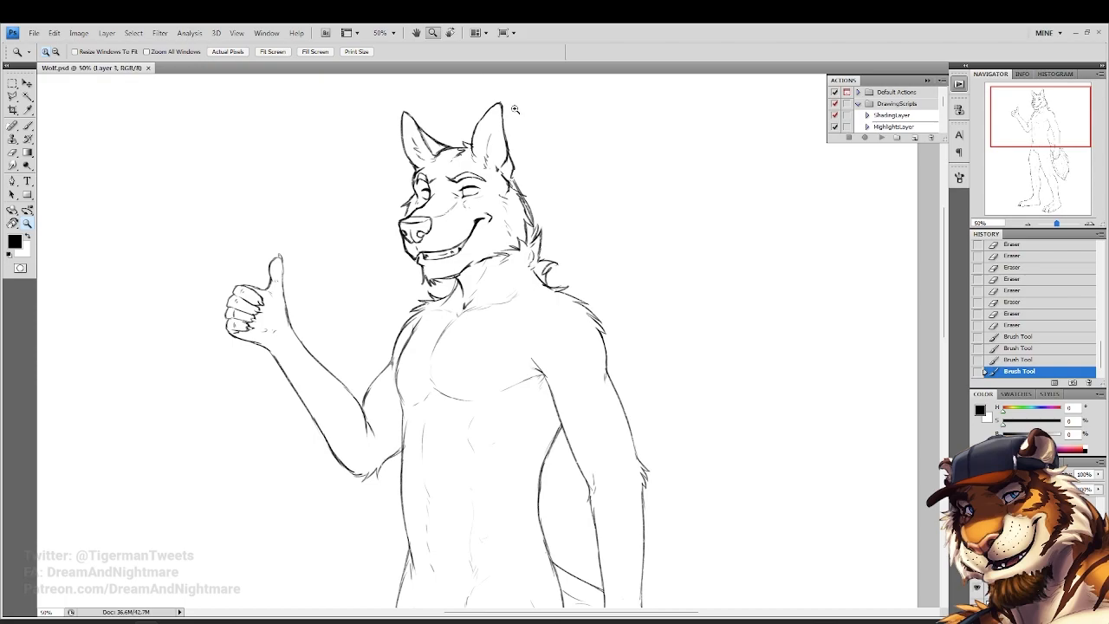
scroll(442, 312, "up", 2)
left_click(426, 347)
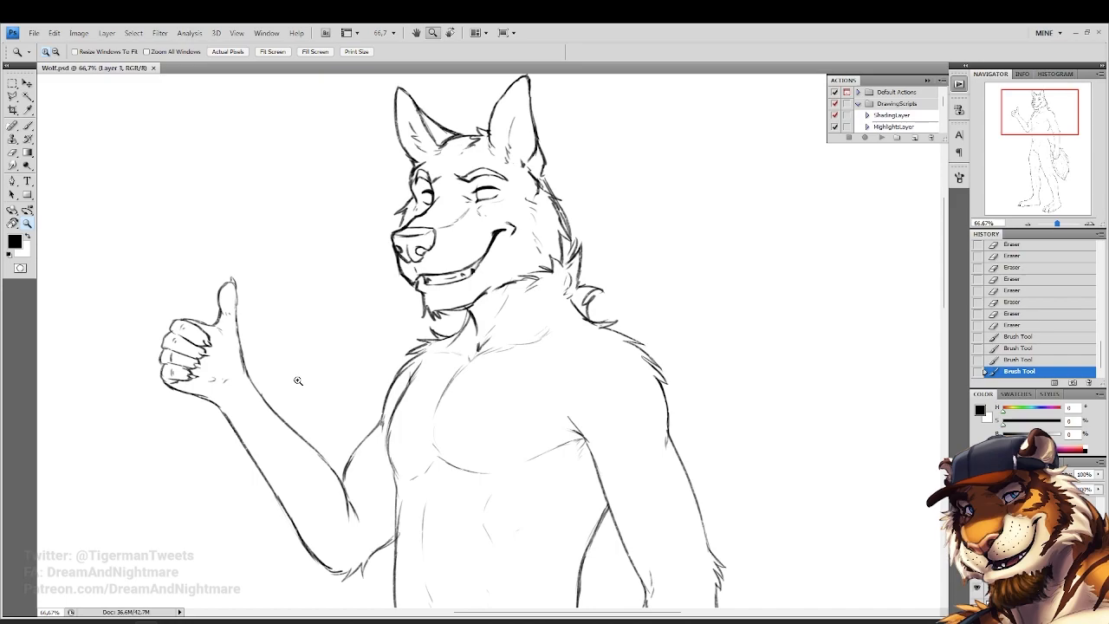
left_click(978, 594)
left_click(978, 594)
left_click(1001, 592)
Erase parts of the outline at the back of the wolf's head below the near ear
left_click_drag(500, 119, 648, 357)
left_click(13, 155)
left_click_drag(427, 233, 467, 326)
left_click_drag(422, 208, 447, 270)
Redraw the back of the head with pointed fur tufts from the near ear down toward the neck
left_click(27, 126)
mouse_move(420, 196)
left_mouse_down()
mouse_move(451, 210)
mouse_move(424, 213)
mouse_move(467, 300)
mouse_move(464, 286)
mouse_move(480, 364)
left_mouse_up()
left_click_drag(470, 324, 475, 388)
left_click_drag(468, 343, 495, 377)
left_click_drag(498, 345, 483, 394)
left_click_drag(343, 252, 416, 317)
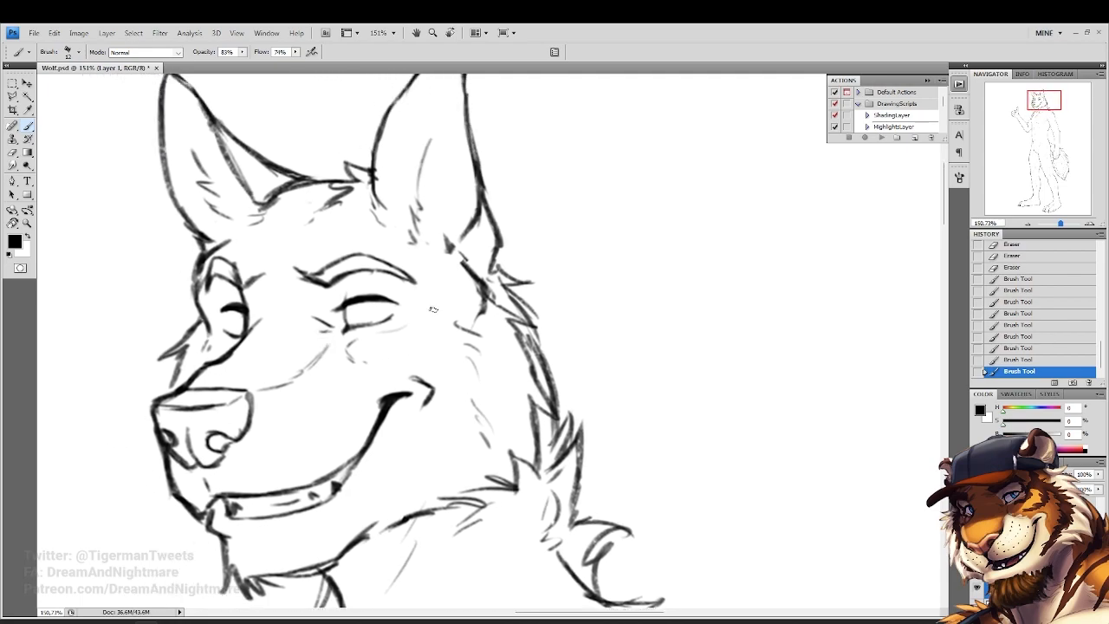
left_click_drag(519, 300, 536, 344)
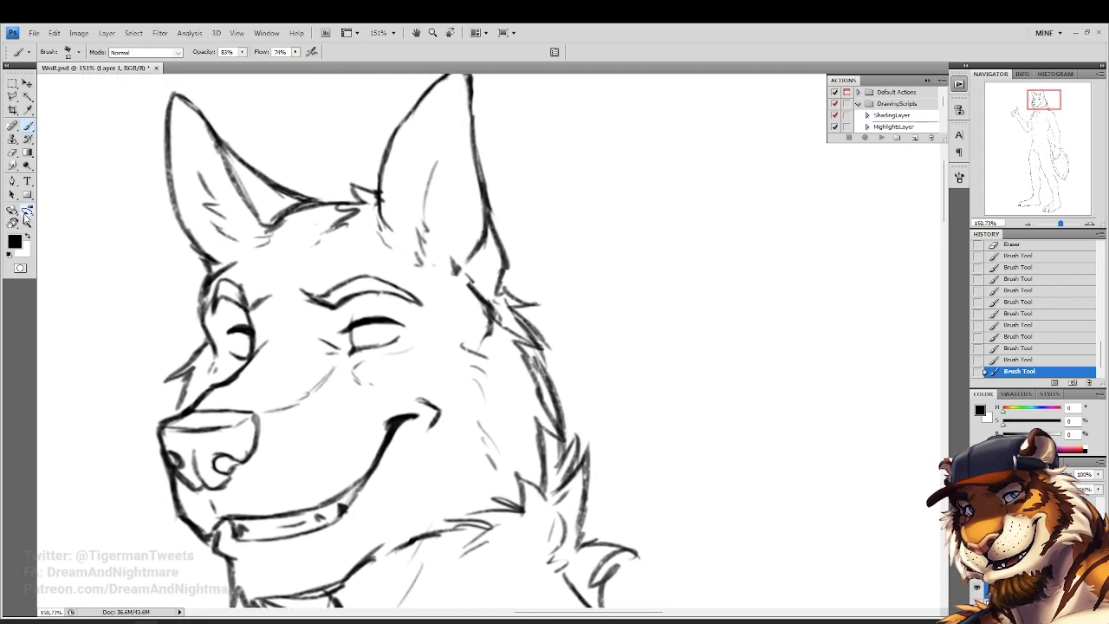
Duplicate the current line art layer and place the copy higher in the layer stack
key("z")
left_click(266, 53)
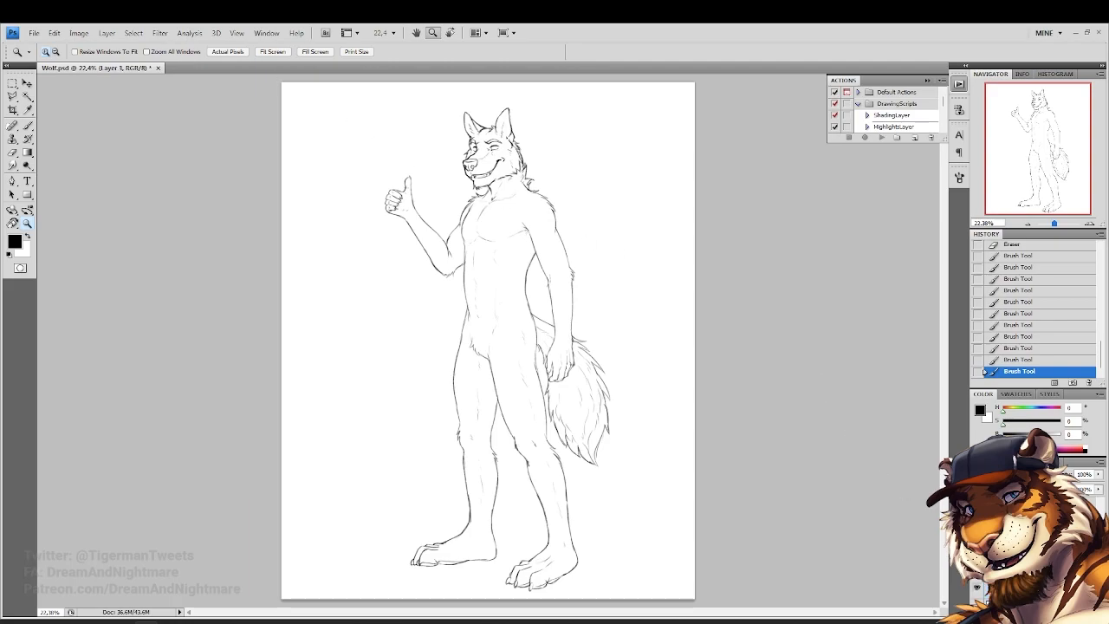
left_click(512, 111)
left_click(511, 111)
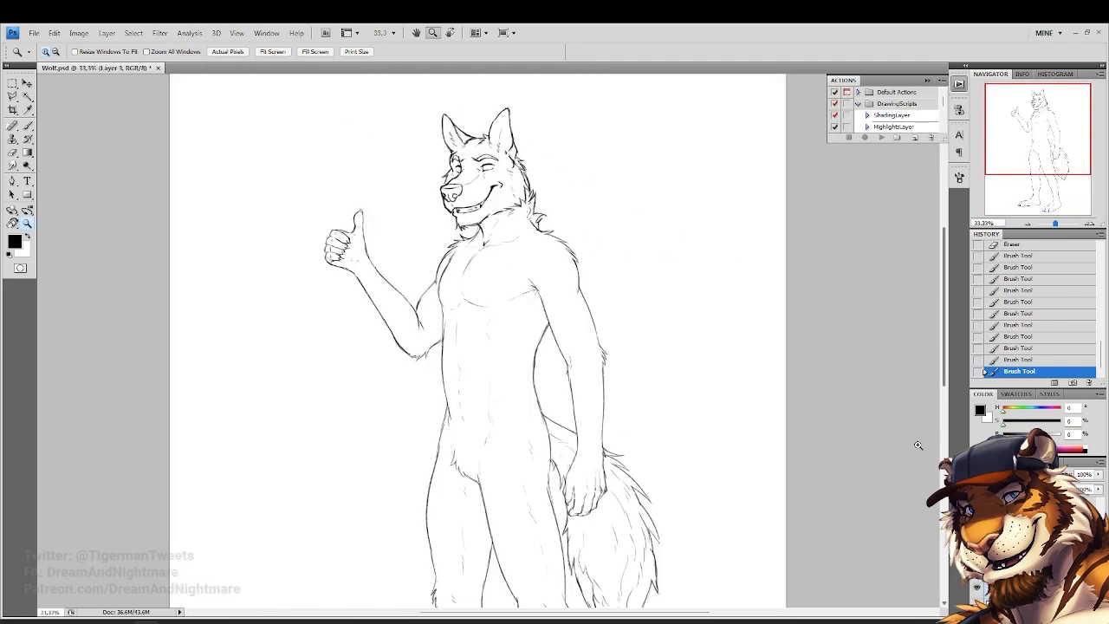
left_click_drag(1027, 528, 1027, 513)
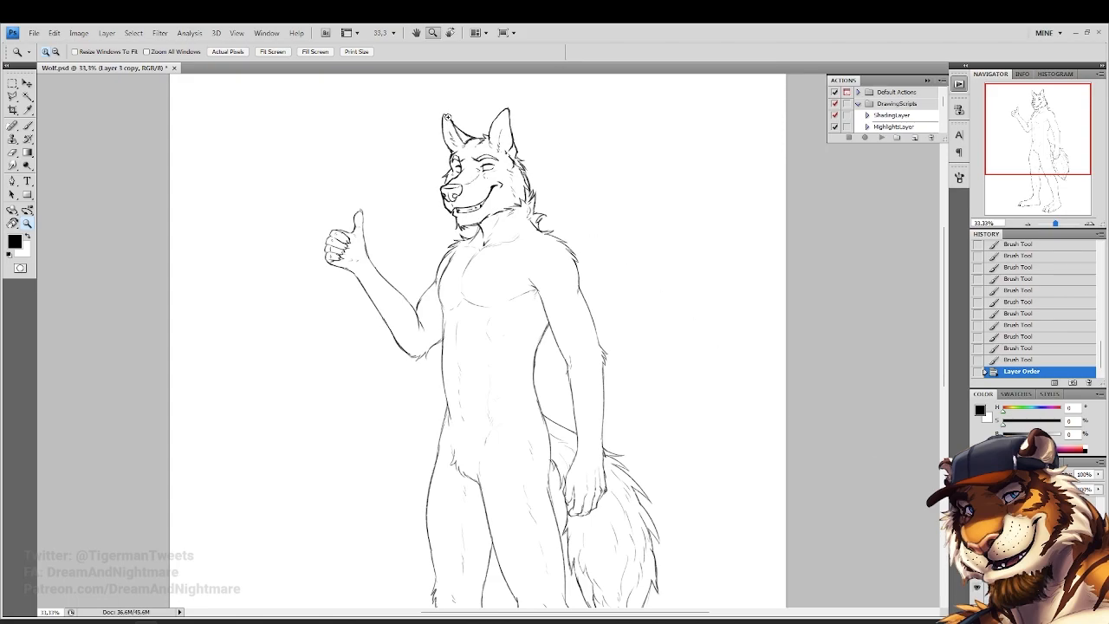
Rework the short fur strokes on the wolf's forehead between the ears, alternating brush and eraser
left_click(481, 130)
left_click(479, 128)
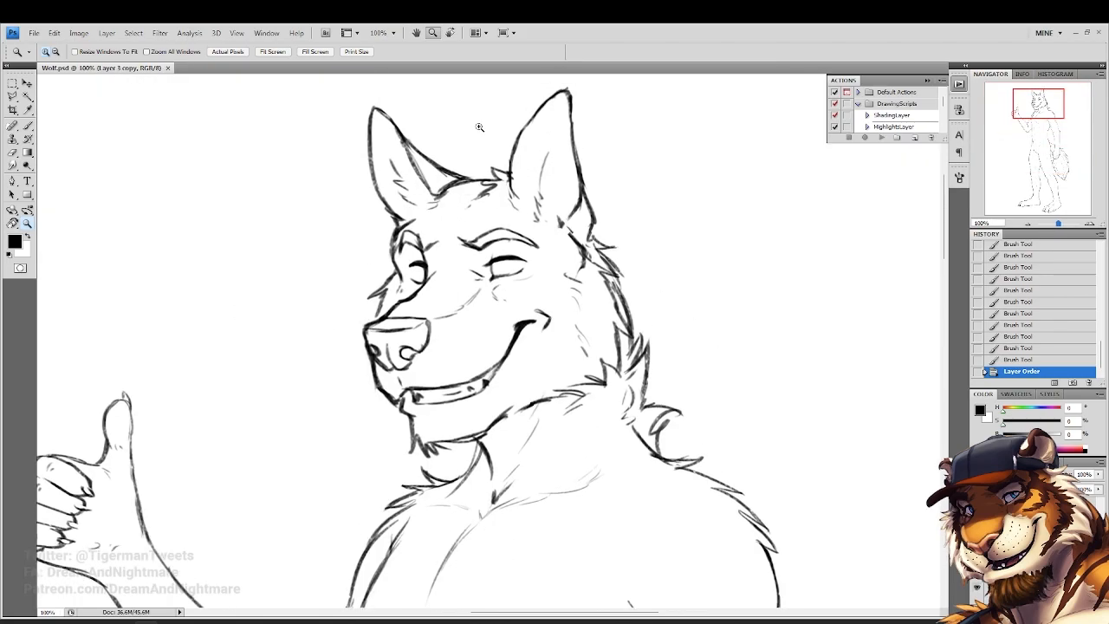
left_click(479, 127)
key("b")
mouse_move(446, 253)
left_mouse_down()
mouse_move(393, 270)
mouse_move(437, 252)
mouse_move(420, 257)
left_mouse_up()
left_click(27, 127)
left_click(13, 152)
left_click(422, 252)
left_click(30, 127)
left_click_drag(453, 238, 421, 256)
mouse_move(405, 212)
left_mouse_down()
mouse_move(465, 235)
mouse_move(440, 241)
left_mouse_up()
Erase stray marks along the top of the head and inside the far ear
left_click(12, 154)
mouse_move(396, 188)
left_mouse_down()
mouse_move(420, 203)
mouse_move(384, 174)
mouse_move(449, 215)
left_mouse_up()
mouse_move(304, 154)
left_mouse_down()
mouse_move(313, 179)
mouse_move(319, 170)
left_mouse_up()
left_click_drag(309, 183, 279, 131)
Draw irises and pupils in both of the wolf's eyes on a new layer
left_click(30, 130)
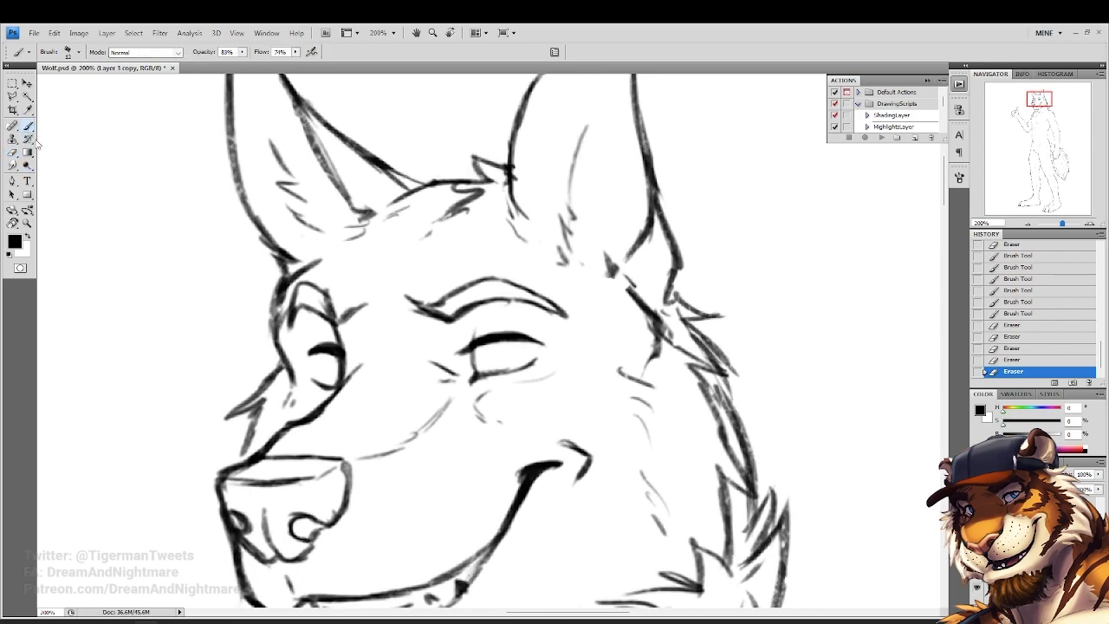
left_click_drag(297, 250, 286, 203)
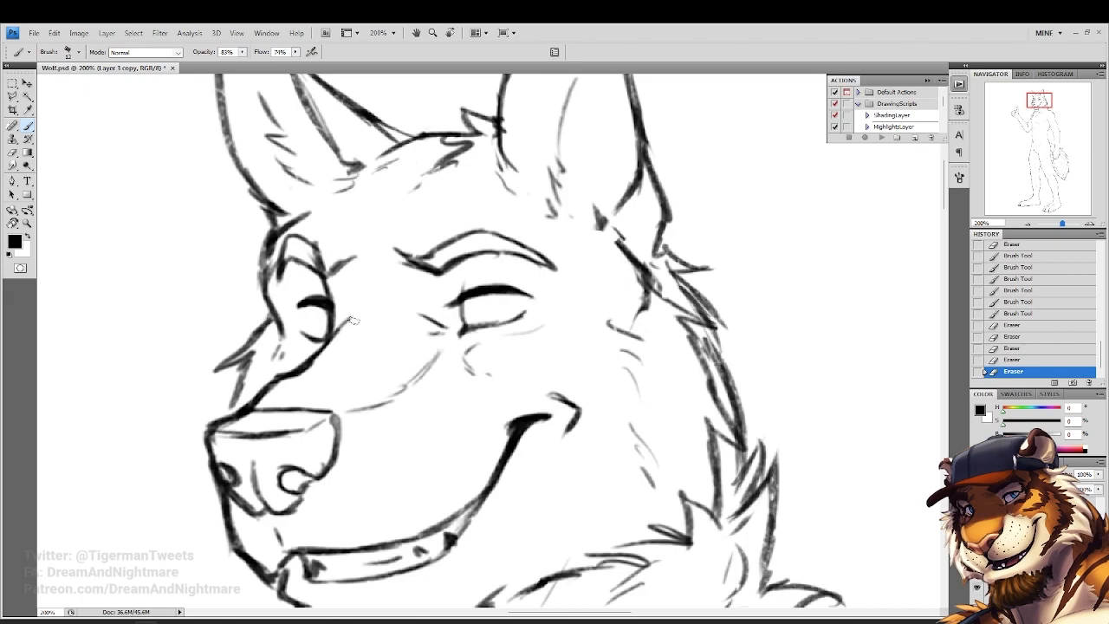
left_click_drag(360, 350, 371, 376)
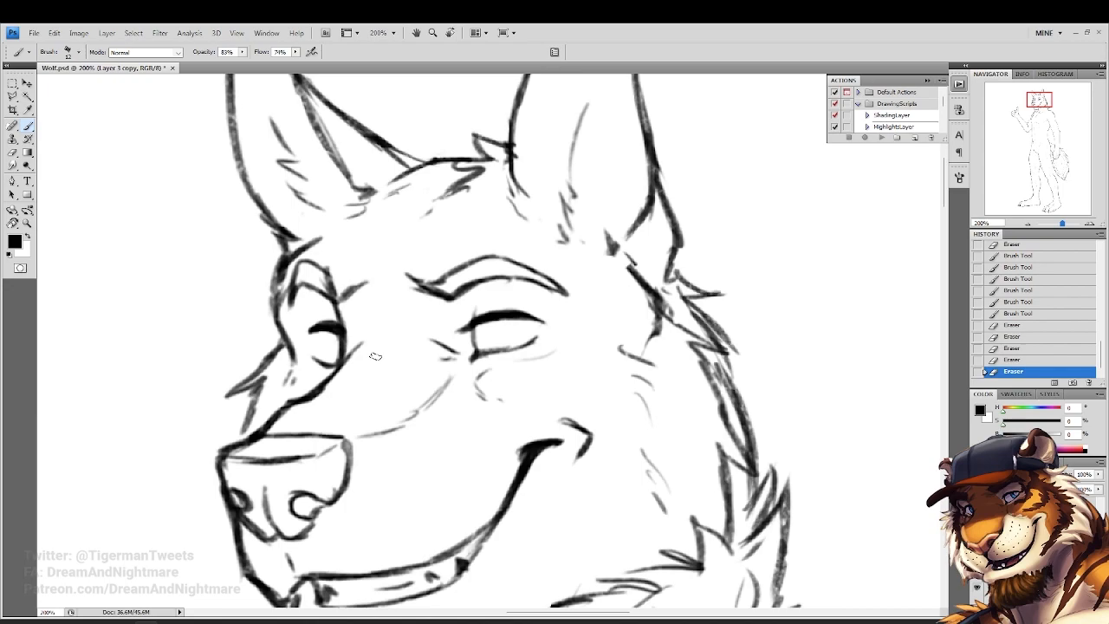
left_click_drag(375, 356, 363, 395)
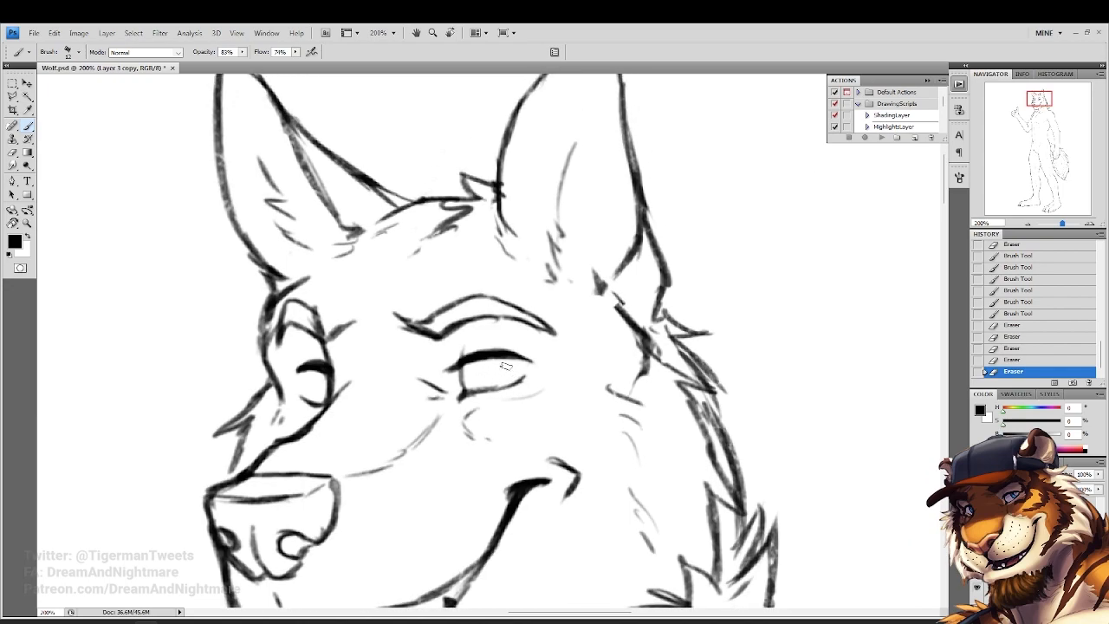
key("ctrl+shift+alt+n")
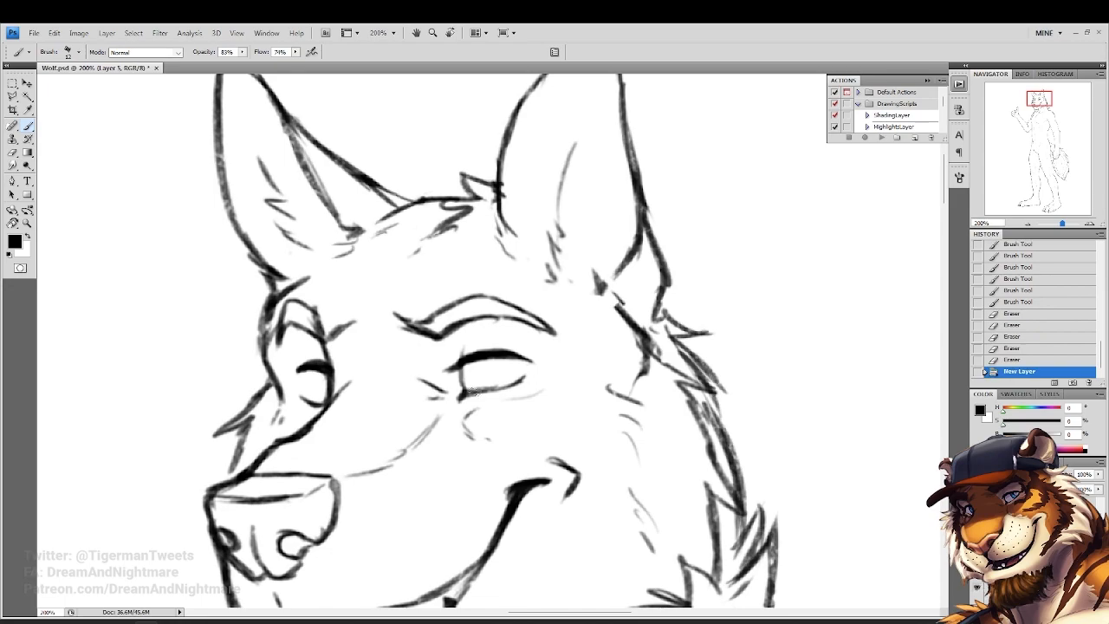
left_click_drag(506, 362, 507, 381)
mouse_move(507, 361)
left_mouse_down()
mouse_move(504, 386)
mouse_move(478, 387)
left_mouse_up()
left_click_drag(483, 358, 481, 388)
left_click_drag(305, 369, 323, 406)
mouse_move(497, 359)
left_mouse_down()
mouse_move(500, 381)
mouse_move(495, 370)
left_mouse_up()
left_click_drag(320, 374, 322, 388)
Clean up the edges of the near eye's new lines with the eraser
left_click(11, 154)
left_click_drag(513, 385, 510, 385)
left_click(445, 355)
Review the whole figure at several magnifications and save Wolf.psd
left_click(26, 223)
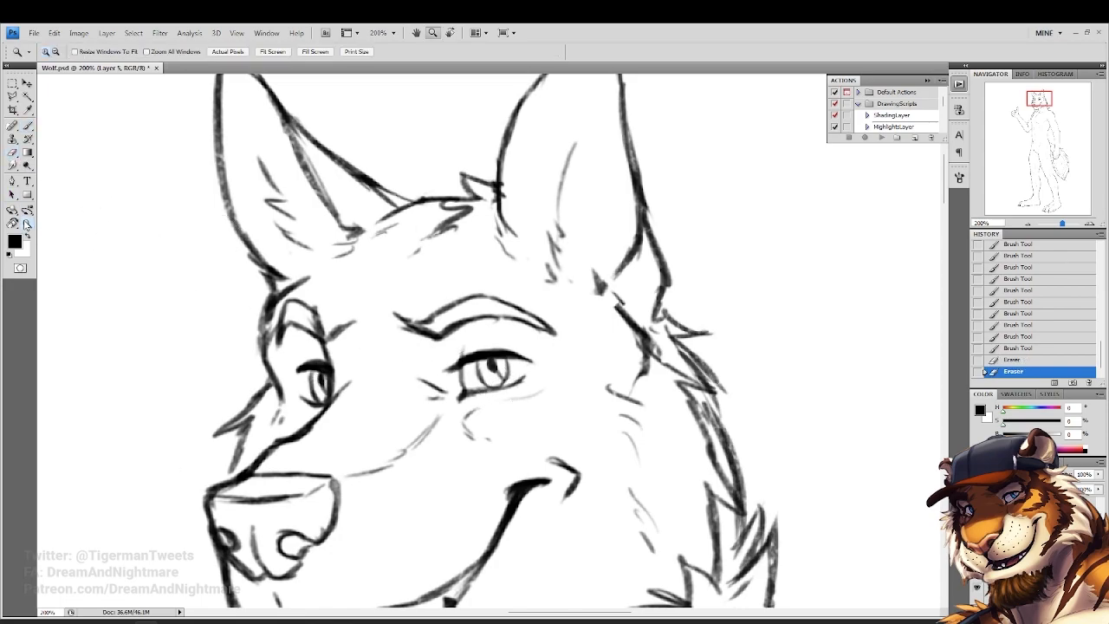
left_click(272, 51)
left_click(399, 257)
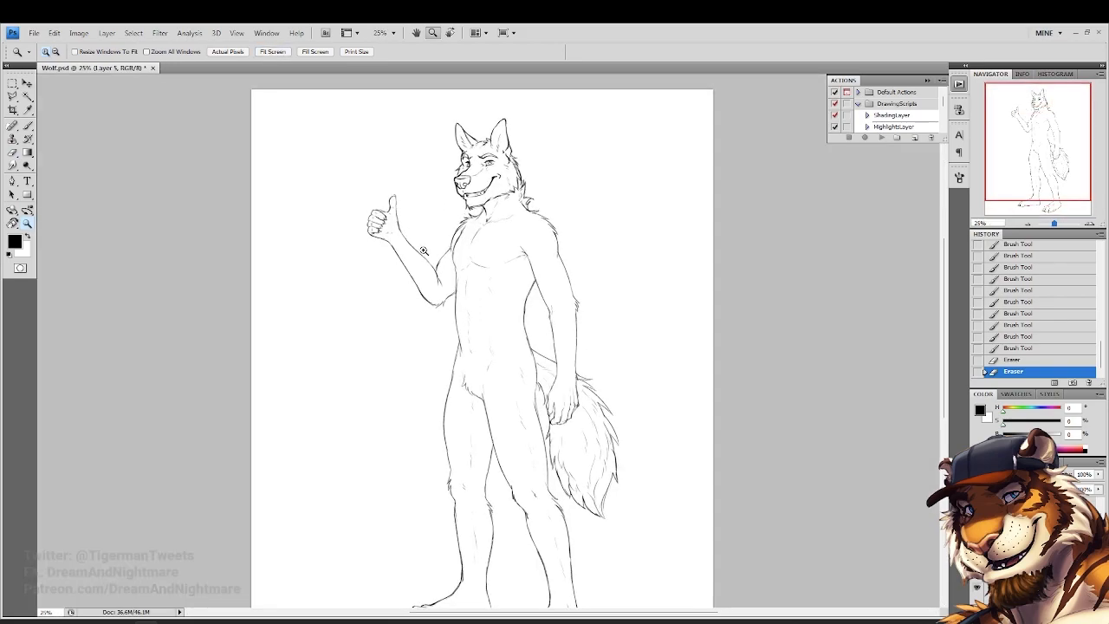
left_click(569, 288, "alt")
left_click(535, 280)
left_click(534, 279, "alt")
left_click(534, 279)
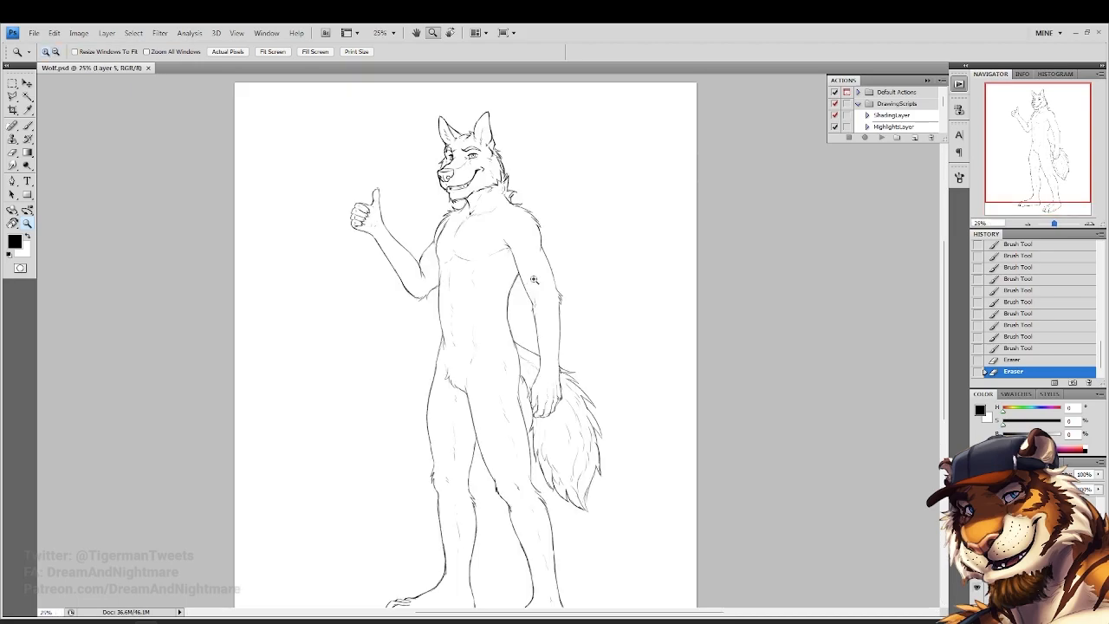
left_click(434, 262, "alt")
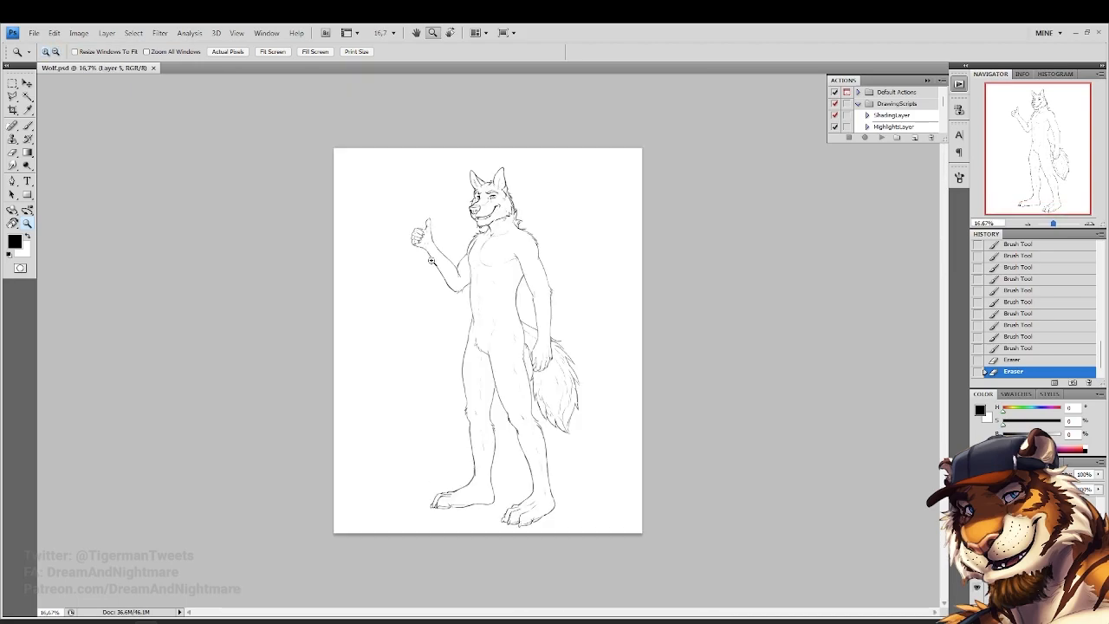
Select the line art group and shift the whole wolf figure slightly up and left on the canvas
left_click(991, 503)
left_click(26, 82)
left_click_drag(495, 248, 488, 240)
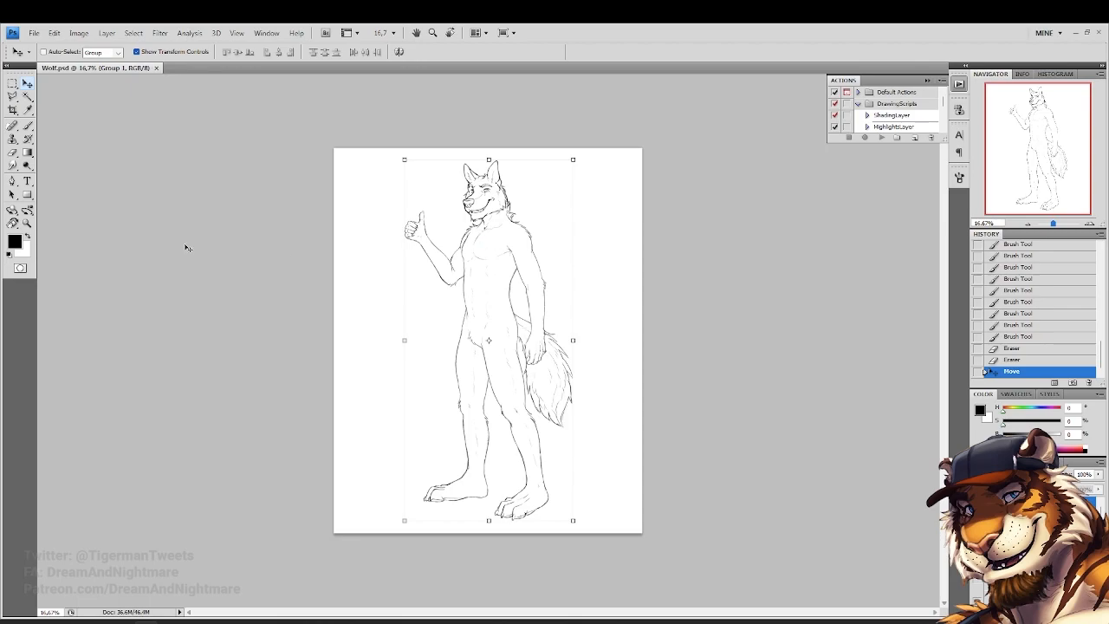
left_click(27, 223)
left_click(520, 260)
left_click(520, 258, "alt")
left_click(520, 256)
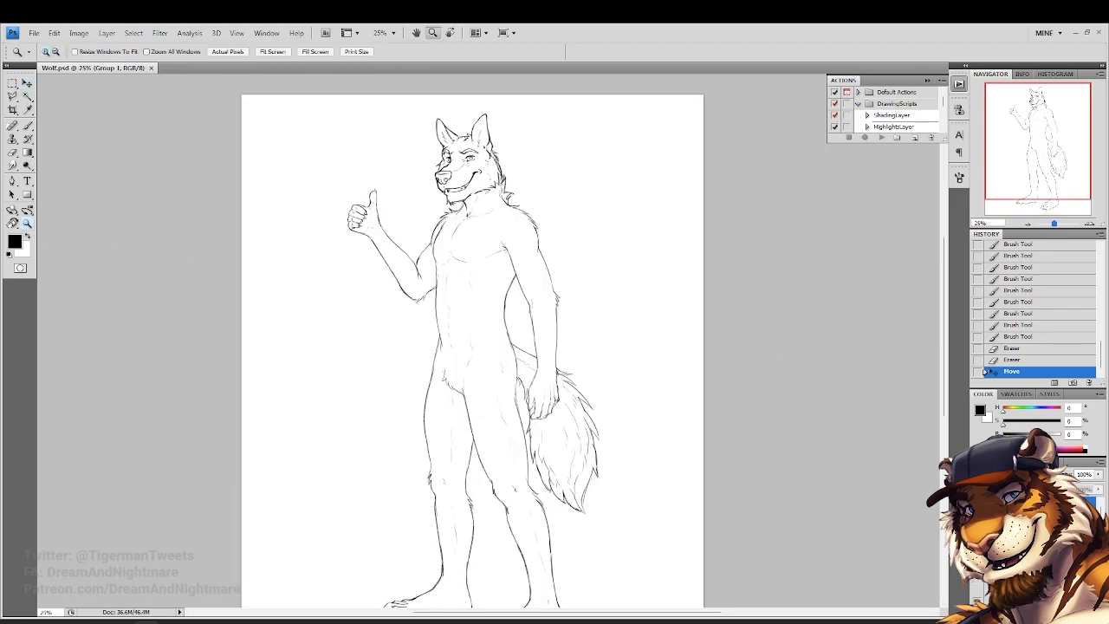
Save the document under the new file name Wolf02.psd
left_click(34, 33)
left_click(151, 180)
left_click(35, 33)
left_click(97, 189)
left_click(505, 416)
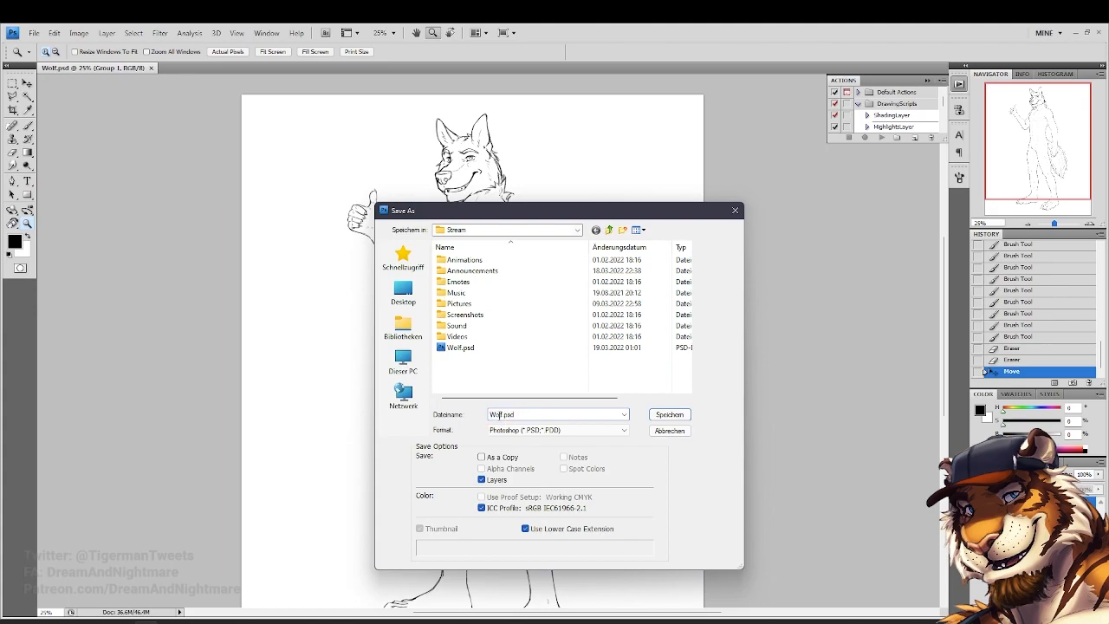
type("02")
key("Return")
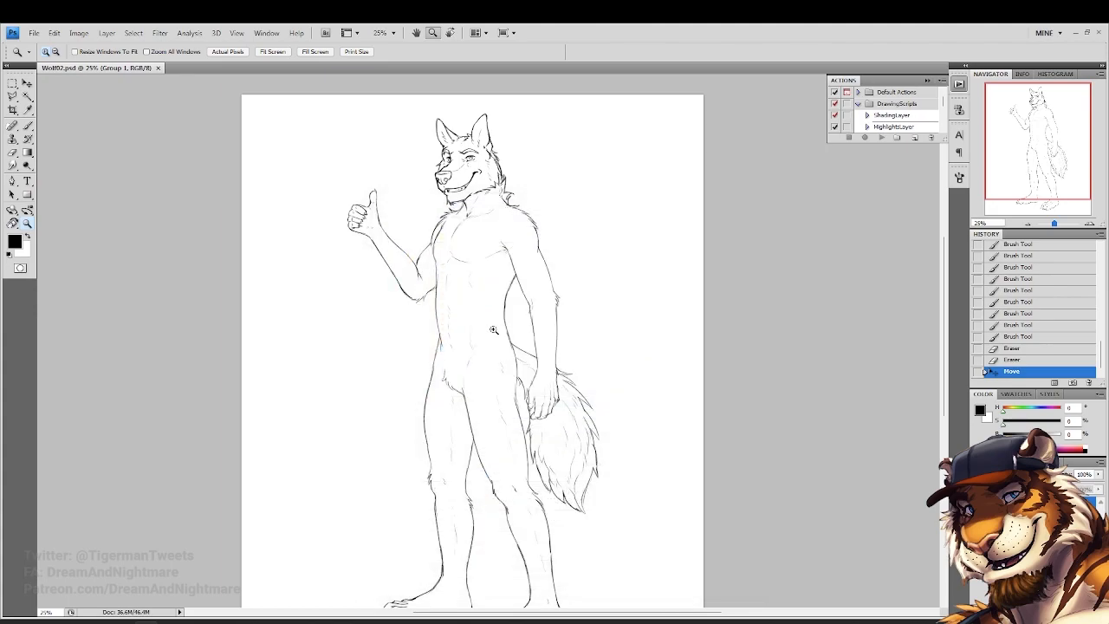
Merge the line art group into a single layer and name it Lineart
right_click(1029, 505)
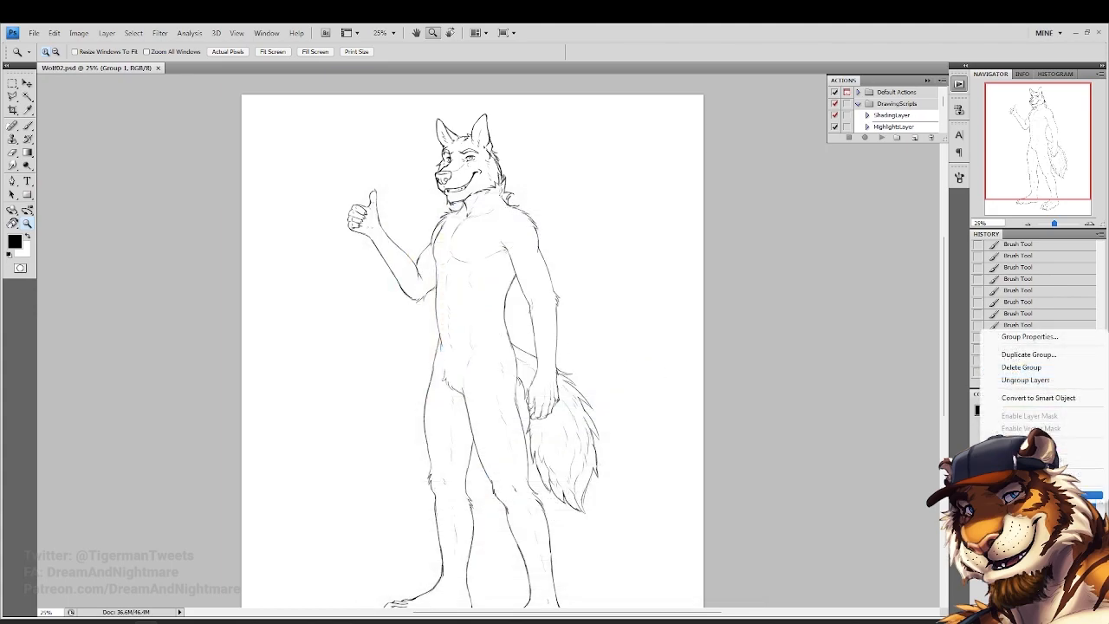
left_click(1066, 495)
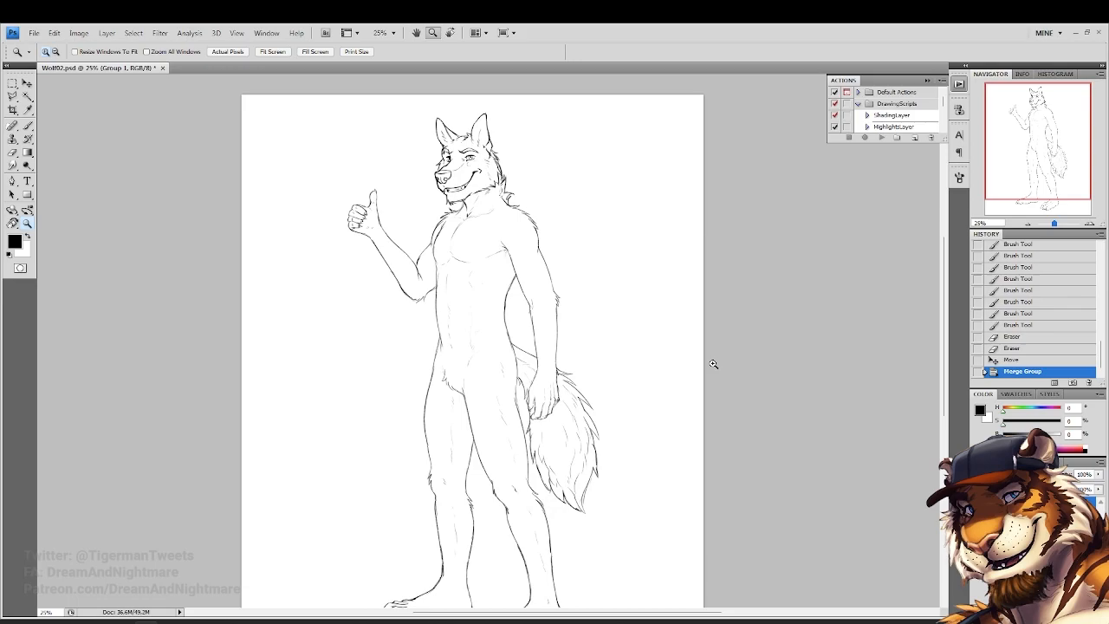
key("Return")
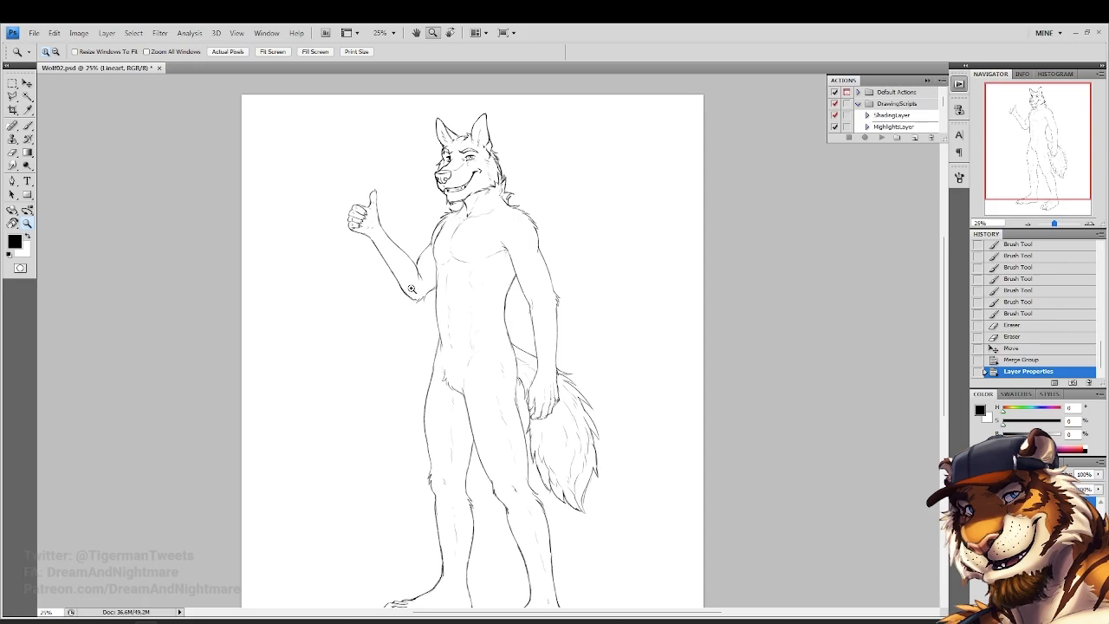
Darken and smooth the lowered arm's inner outline from the armpit down to the elbow with the brush
left_click_drag(476, 284, 530, 259)
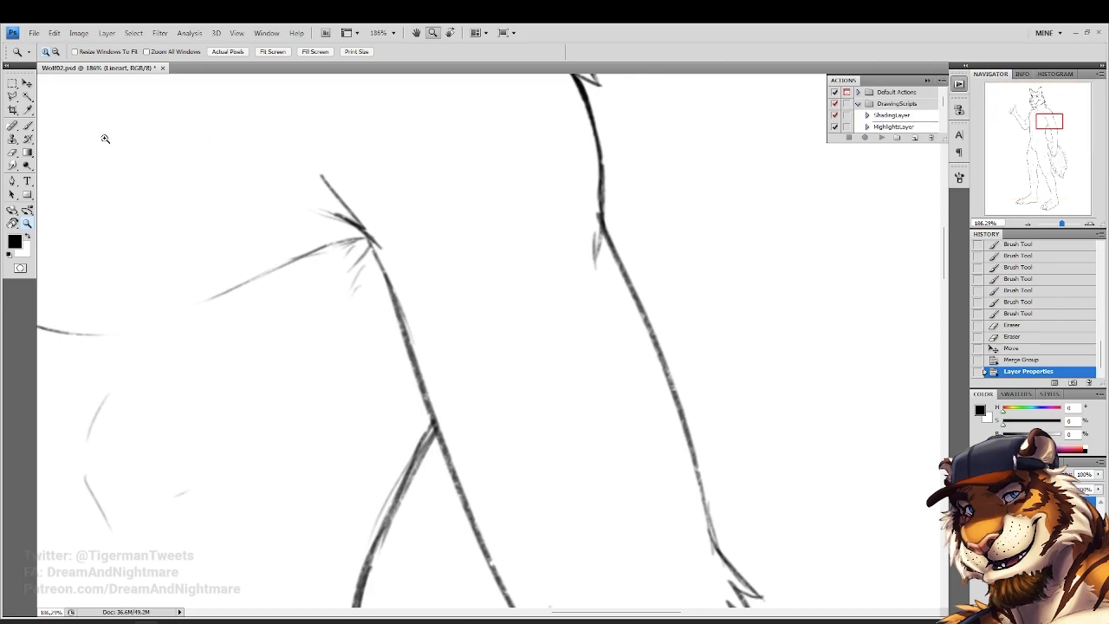
left_click(27, 127)
left_click_drag(324, 181, 394, 291)
left_click_drag(369, 238, 392, 288)
mouse_move(326, 183)
left_mouse_down()
mouse_move(388, 283)
mouse_move(433, 430)
left_mouse_up()
left_click_drag(422, 392, 477, 542)
left_click_drag(481, 433, 402, 188)
left_click_drag(401, 303, 451, 394)
left_click_drag(442, 382, 463, 421)
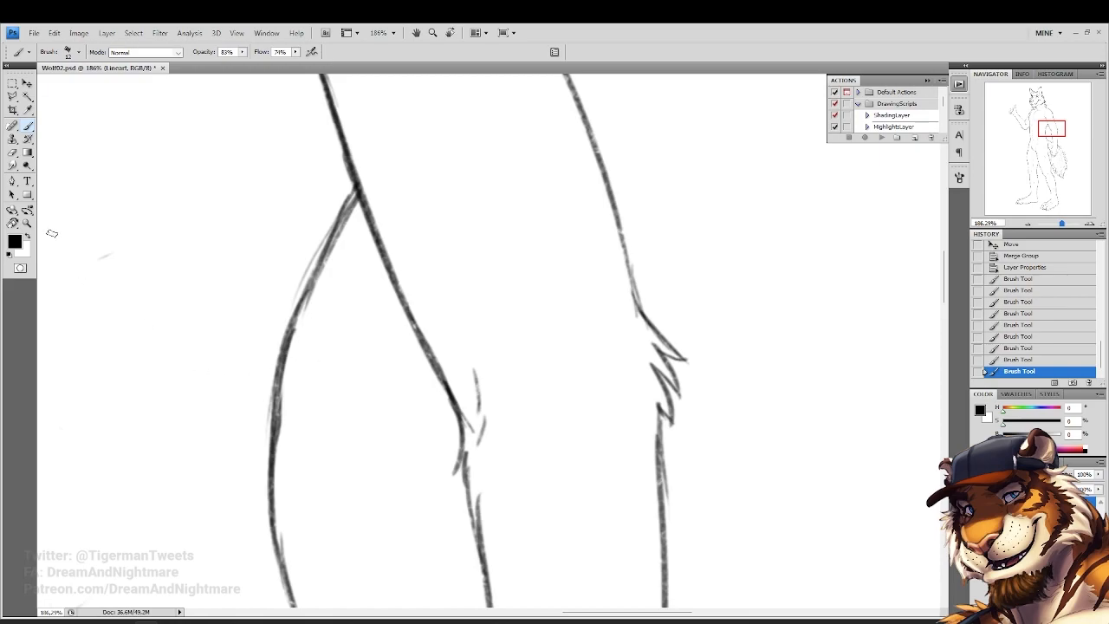
Check the whole figure and save Wolf02.psd
double_click(27, 223)
left_click(272, 52)
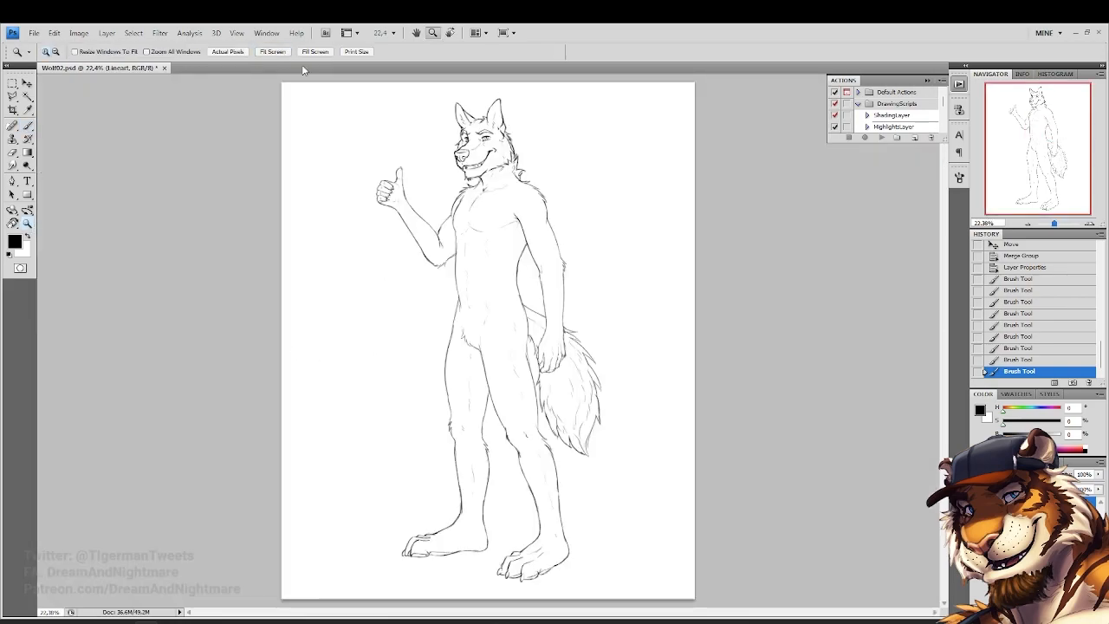
left_click(530, 297)
scroll(529, 298, "down", 1)
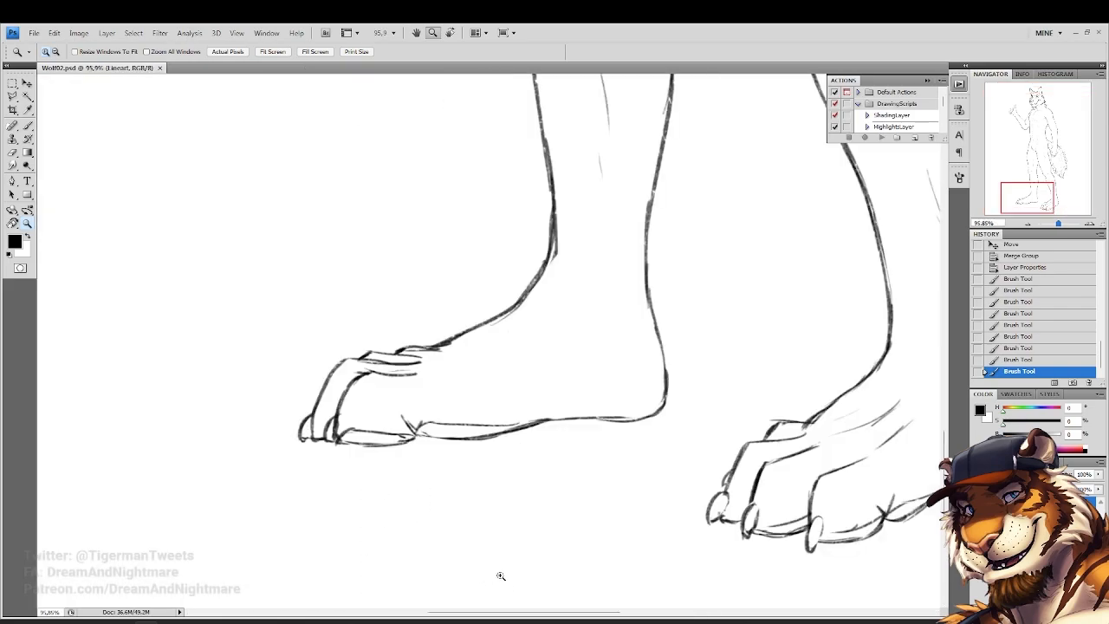
Rotate the view and redraw the upper toe contour of the foot farther from the tail
left_click_drag(454, 558, 503, 577)
key("r")
mouse_move(438, 318)
left_mouse_down()
mouse_move(476, 118)
mouse_move(343, 199)
mouse_move(326, 194)
left_mouse_up()
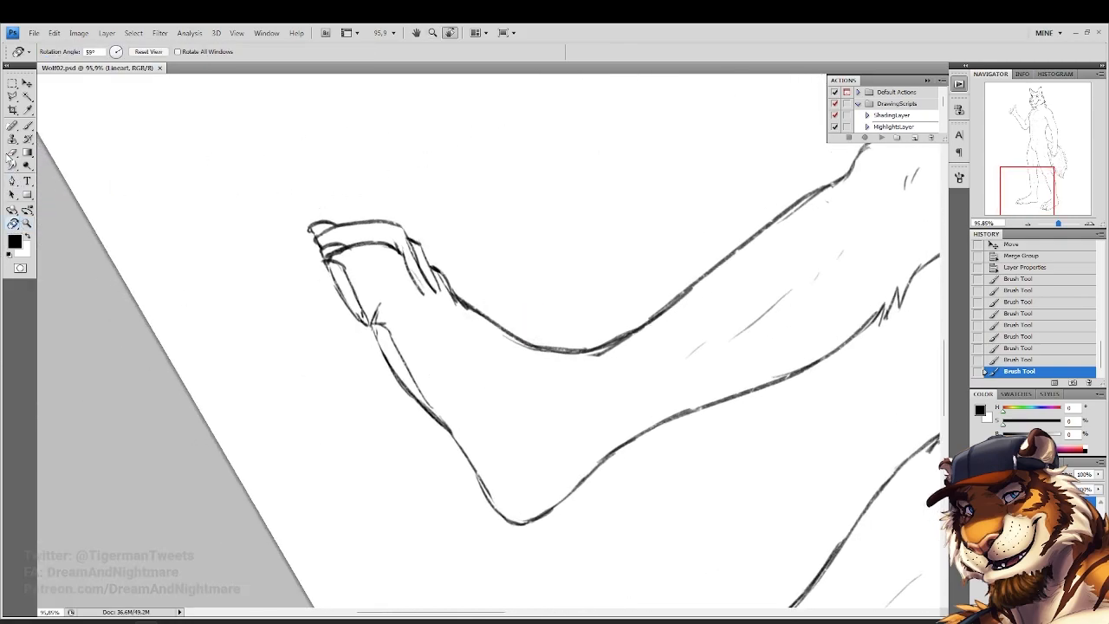
key("b")
mouse_move(451, 286)
left_mouse_down()
mouse_move(440, 276)
mouse_move(466, 291)
left_mouse_up()
left_click(26, 127)
left_click_drag(425, 255, 443, 276)
left_click_drag(440, 268, 453, 293)
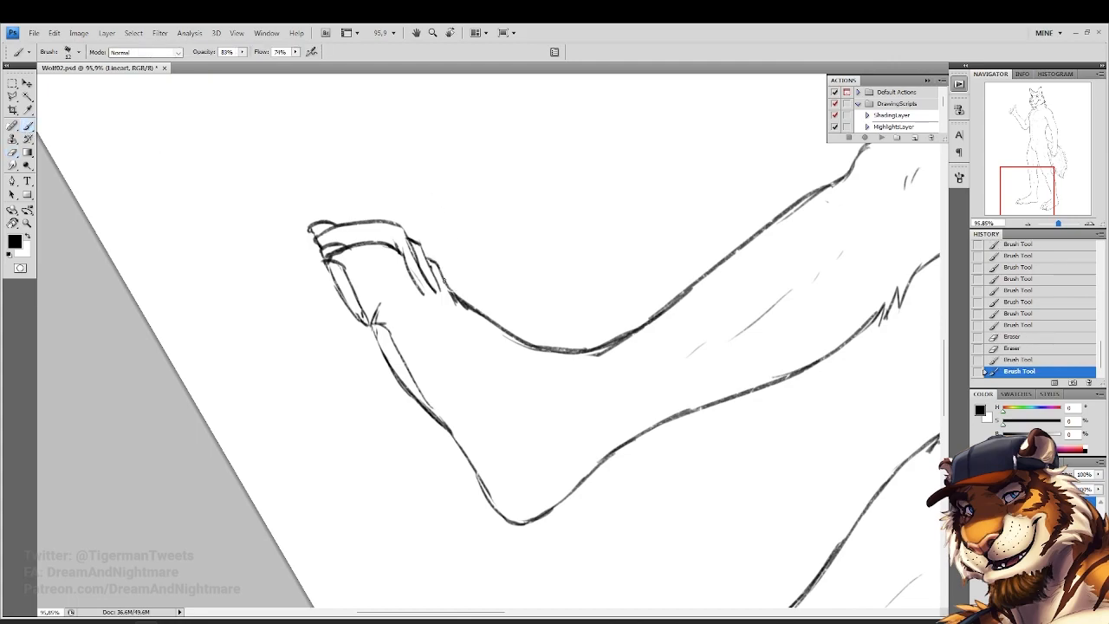
left_click_drag(409, 237, 461, 305)
left_click_drag(461, 305, 338, 199)
Erase rough stray lines around that foot and reset the rotated view to upright
mouse_move(320, 299)
left_mouse_down()
mouse_move(346, 323)
mouse_move(341, 301)
mouse_move(321, 316)
left_mouse_up()
key("e")
mouse_move(323, 302)
left_mouse_down()
mouse_move(334, 317)
mouse_move(319, 313)
left_mouse_up()
mouse_move(329, 302)
left_mouse_down()
mouse_move(319, 307)
mouse_move(339, 304)
mouse_move(342, 317)
left_mouse_up()
left_click(13, 213)
double_click(13, 225)
Touch up the toes of the foot below the tail and reinforce the leg outlines with short brush strokes
left_click(13, 126)
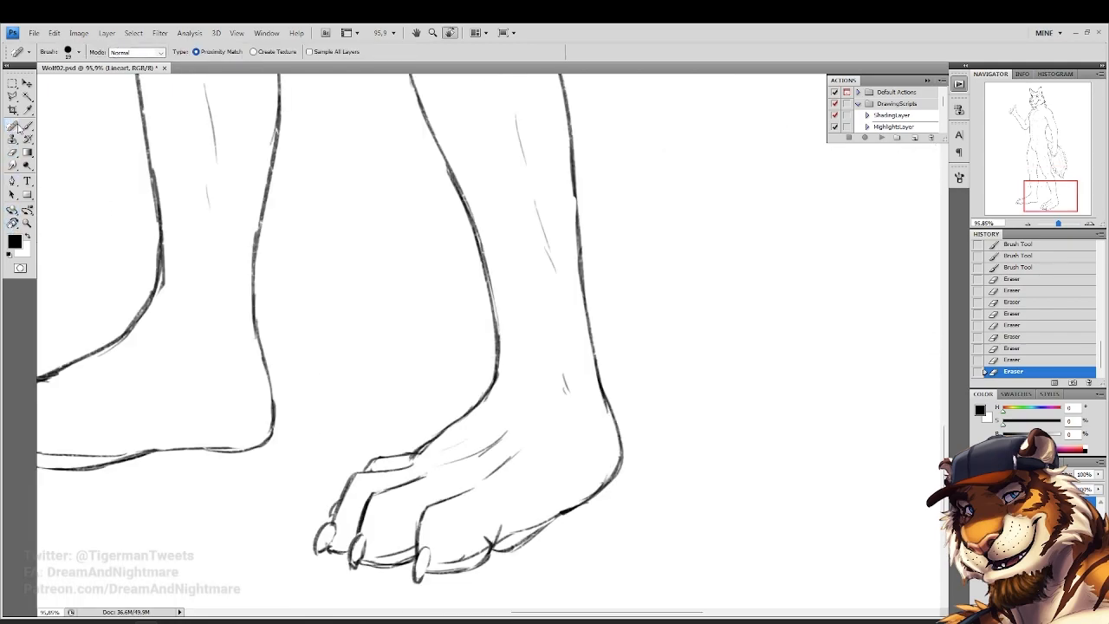
mouse_move(415, 452)
left_mouse_down()
mouse_move(343, 477)
mouse_move(405, 464)
left_mouse_up()
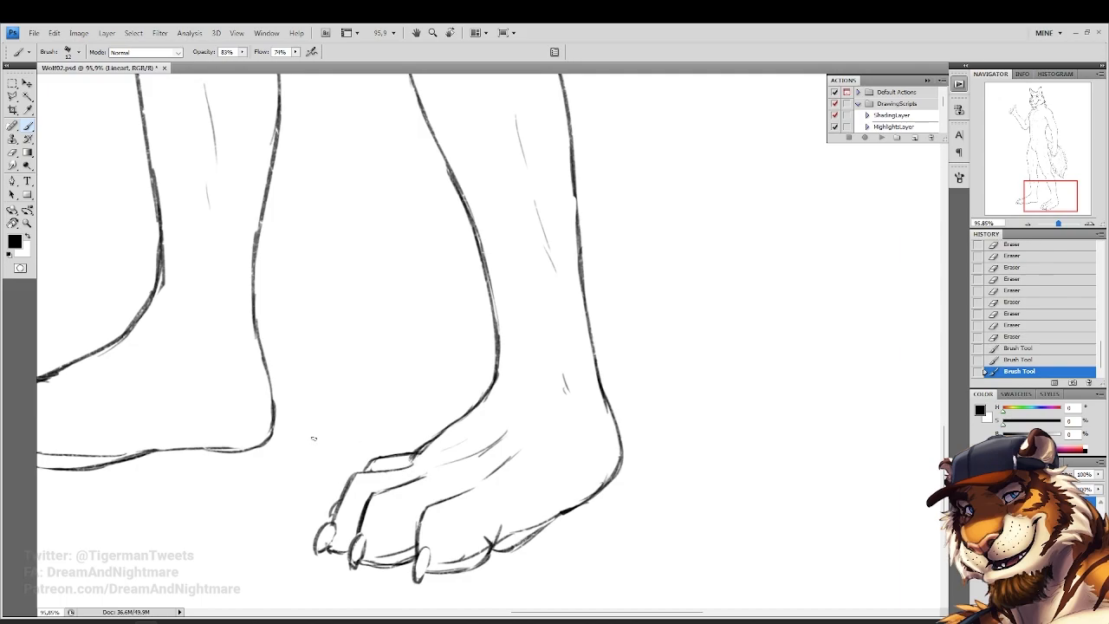
left_click_drag(527, 281, 497, 356)
left_click_drag(543, 264, 548, 298)
left_click_drag(544, 265, 550, 314)
mouse_move(419, 156)
left_mouse_down()
mouse_move(429, 299)
mouse_move(458, 374)
left_mouse_up()
left_click_drag(417, 329, 429, 347)
left_click_drag(420, 332, 431, 350)
mouse_move(298, 176)
left_mouse_down()
mouse_move(359, 399)
mouse_move(425, 335)
left_mouse_up()
left_click_drag(267, 417, 273, 445)
left_click_drag(339, 379, 393, 450)
left_click_drag(347, 406, 359, 418)
left_click_drag(349, 408, 361, 419)
left_click_drag(384, 312, 364, 393)
mouse_move(386, 251)
left_mouse_down()
mouse_move(366, 425)
mouse_move(373, 511)
left_mouse_up()
left_click(27, 222)
left_click(273, 52)
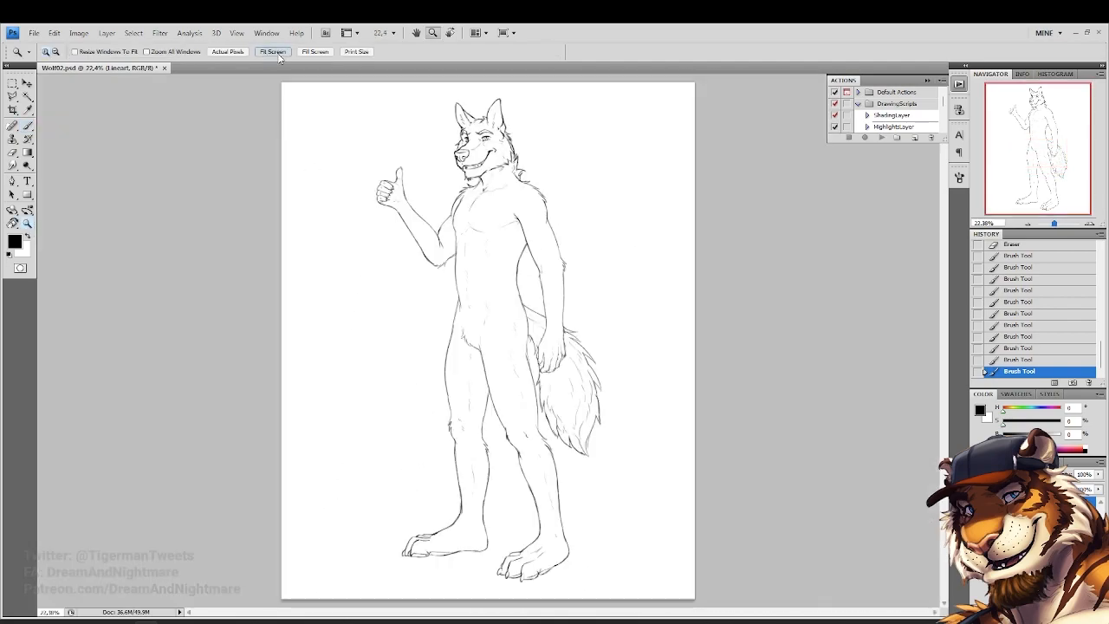
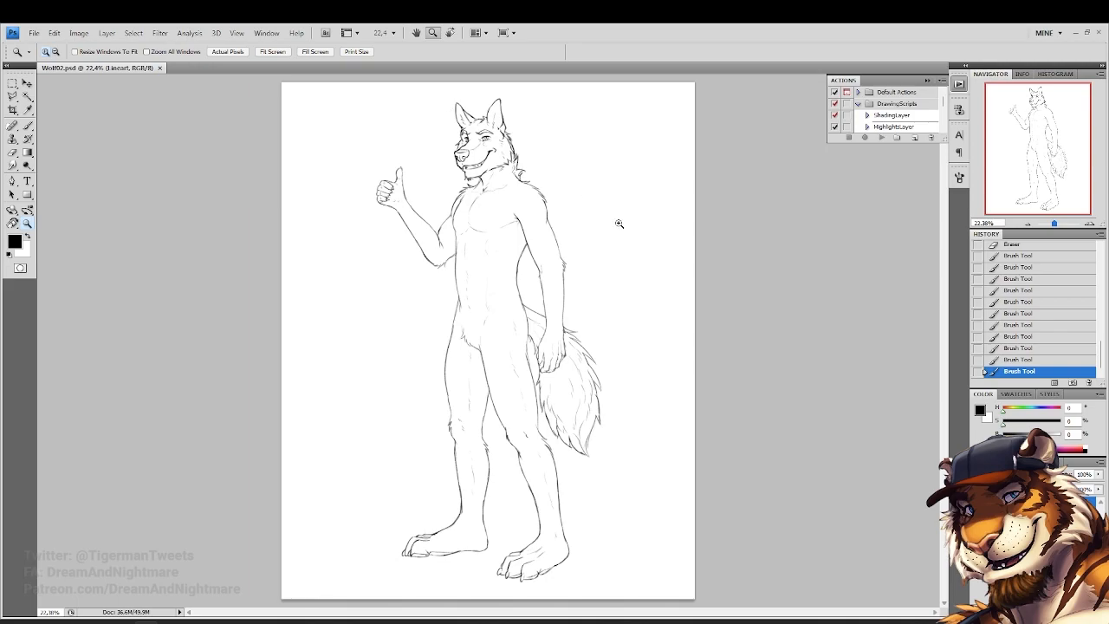
Redraw and clean up the raised arm's upper outline beside the chest, and save the file
left_click(611, 337)
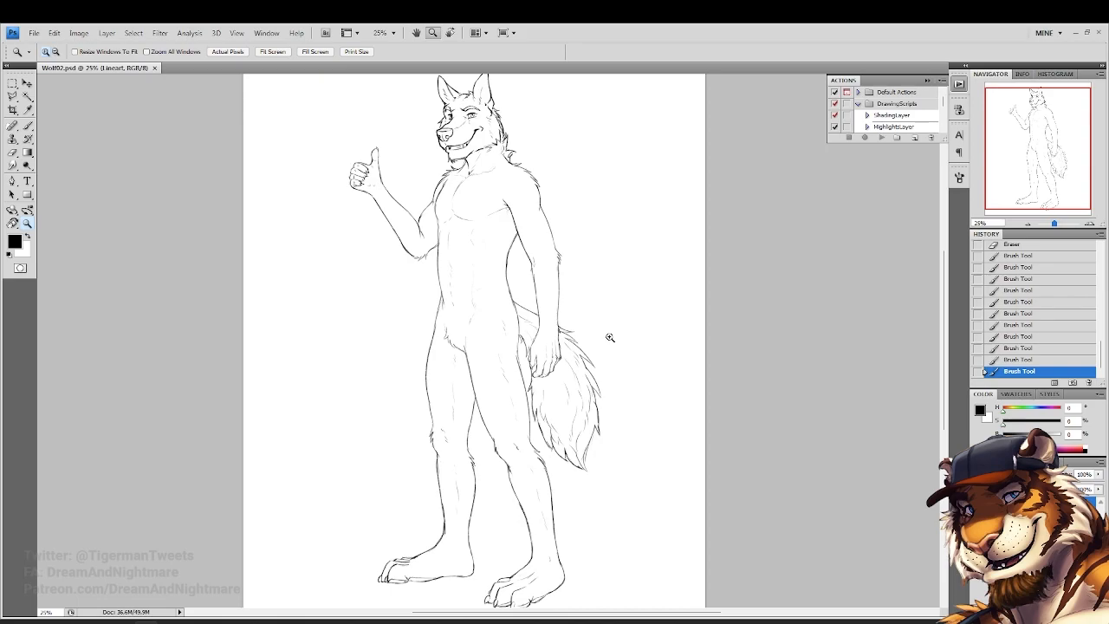
left_click(449, 186)
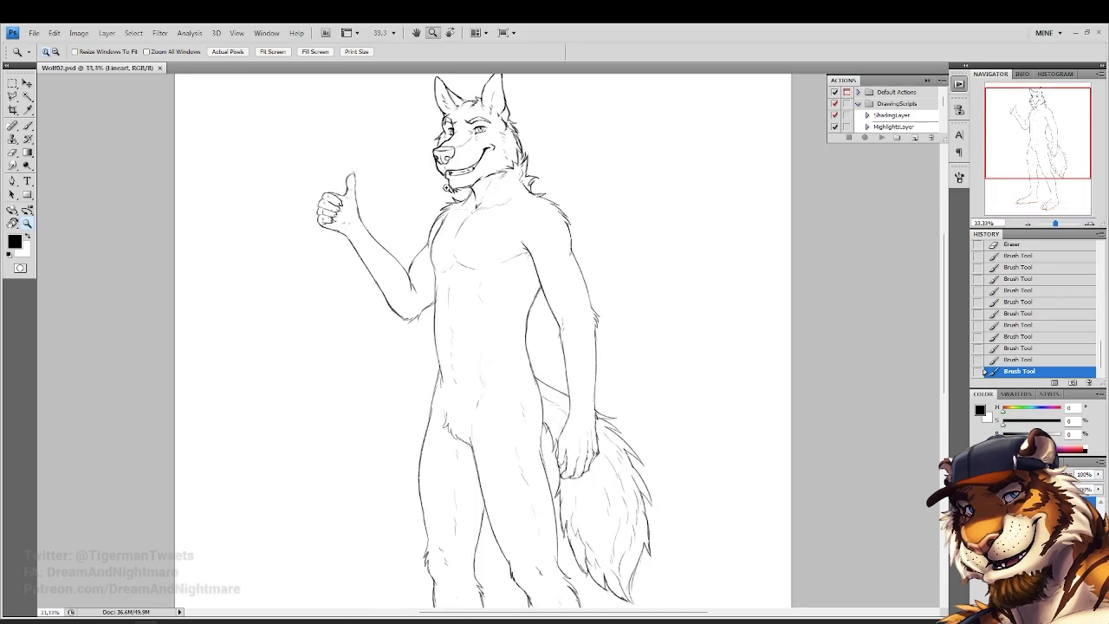
left_click(364, 171)
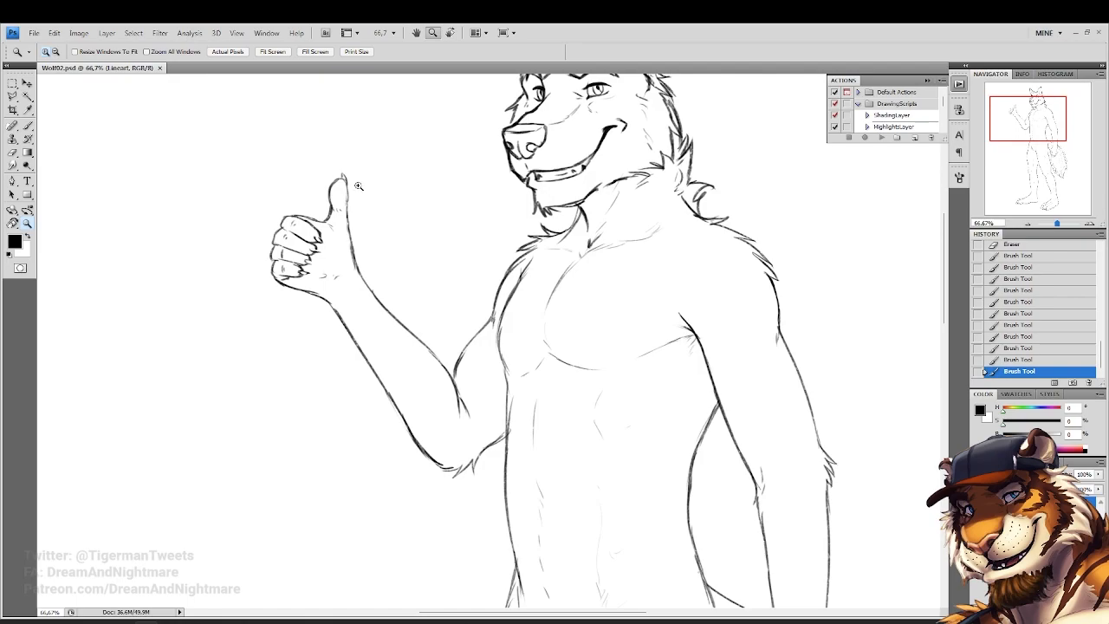
left_click(528, 276)
key("b")
mouse_move(483, 347)
left_mouse_down()
mouse_move(499, 423)
mouse_move(421, 295)
mouse_move(415, 438)
left_mouse_up()
left_click(13, 154)
left_click_drag(426, 400, 423, 413)
left_click_drag(425, 422, 428, 406)
left_click(26, 223)
left_click(276, 51)
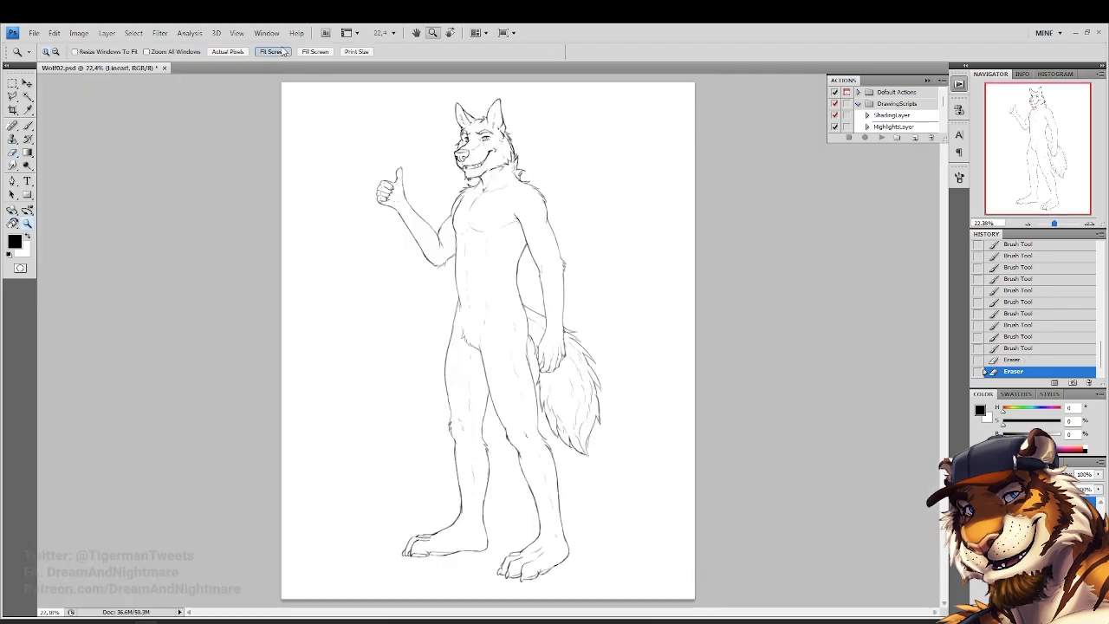
key("ctrl+s")
Draw a curved contour line across the wolf's lower abdomen with short, overlapping brush strokes
left_click_drag(415, 237, 597, 412)
key("b")
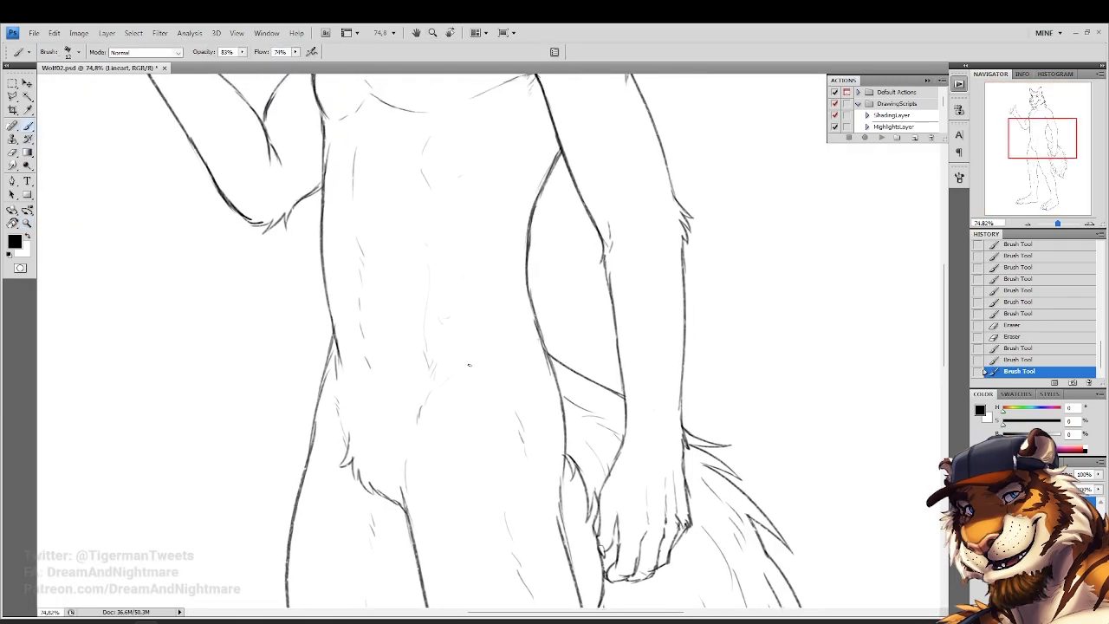
left_click_drag(470, 365, 451, 375)
left_click_drag(454, 374, 442, 384)
left_click_drag(453, 374, 444, 384)
mouse_move(453, 376)
left_mouse_down()
mouse_move(444, 387)
mouse_move(480, 366)
left_mouse_up()
left_click_drag(456, 375, 514, 360)
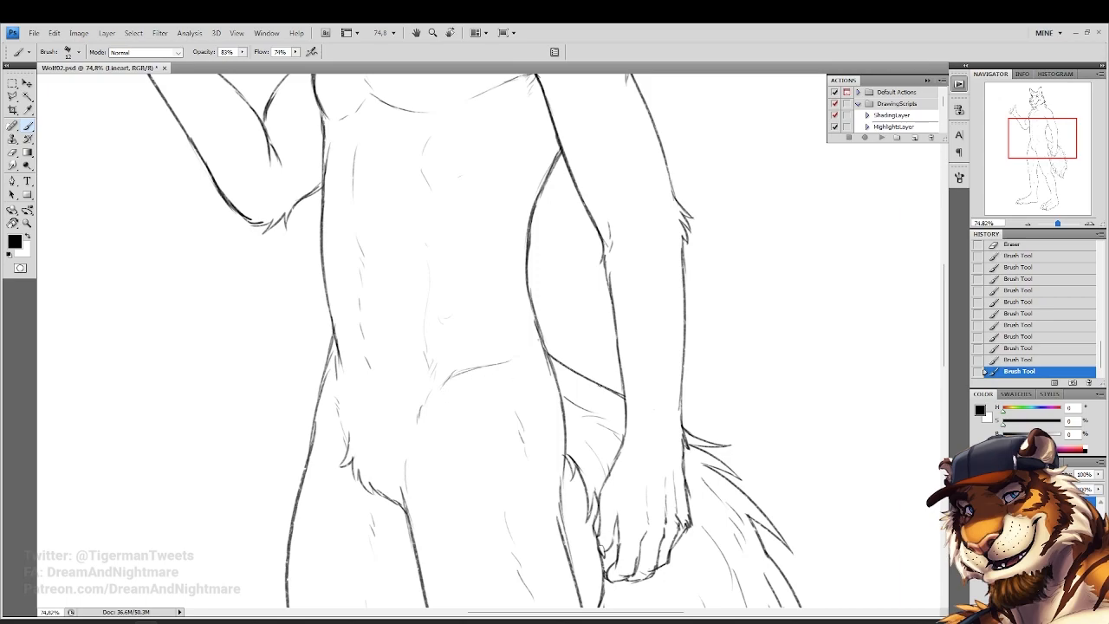
Touch up the waist outline on the tail side and erase rough stray lines around it
mouse_move(395, 302)
left_mouse_down()
mouse_move(384, 394)
mouse_move(369, 414)
left_mouse_up()
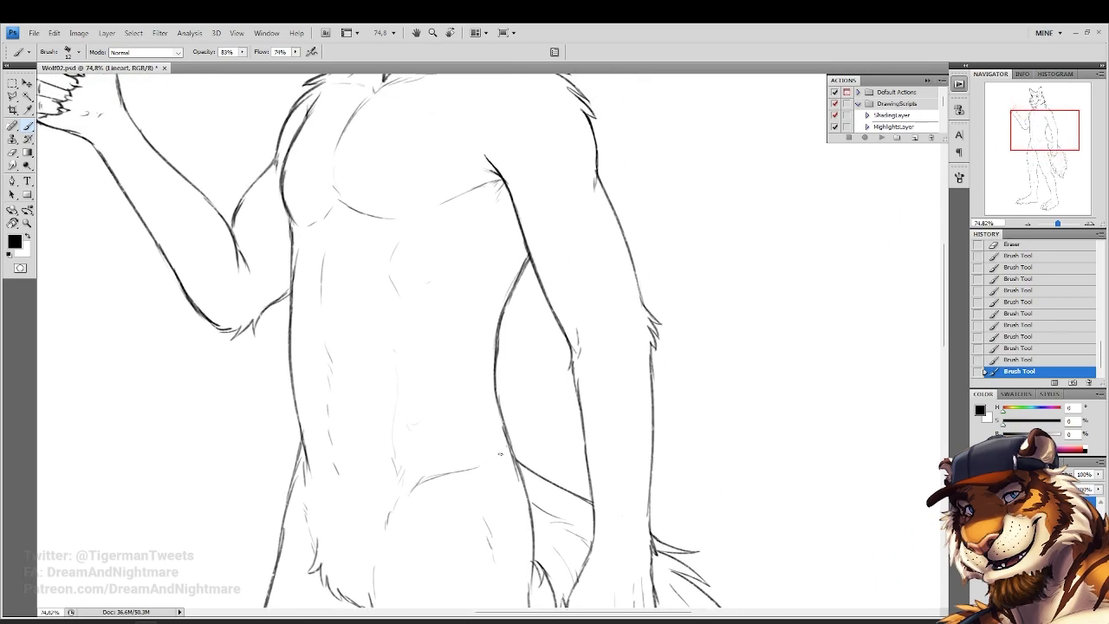
left_click_drag(505, 434, 513, 453)
key("e")
left_click_drag(495, 425, 522, 485)
Add short brush strokes to the torso and arm outlines, including the raised arm's elbow, and fit the whole drawing in view
left_click(27, 126)
mouse_move(536, 397)
left_mouse_down()
mouse_move(497, 465)
mouse_move(547, 413)
left_mouse_up()
left_click_drag(553, 404, 551, 411)
mouse_move(445, 331)
left_mouse_down()
mouse_move(451, 374)
mouse_move(475, 392)
left_mouse_up()
left_click_drag(269, 345, 292, 320)
mouse_move(130, 305)
left_mouse_down()
mouse_move(257, 325)
mouse_move(227, 363)
left_mouse_up()
key("z")
left_click(272, 52)
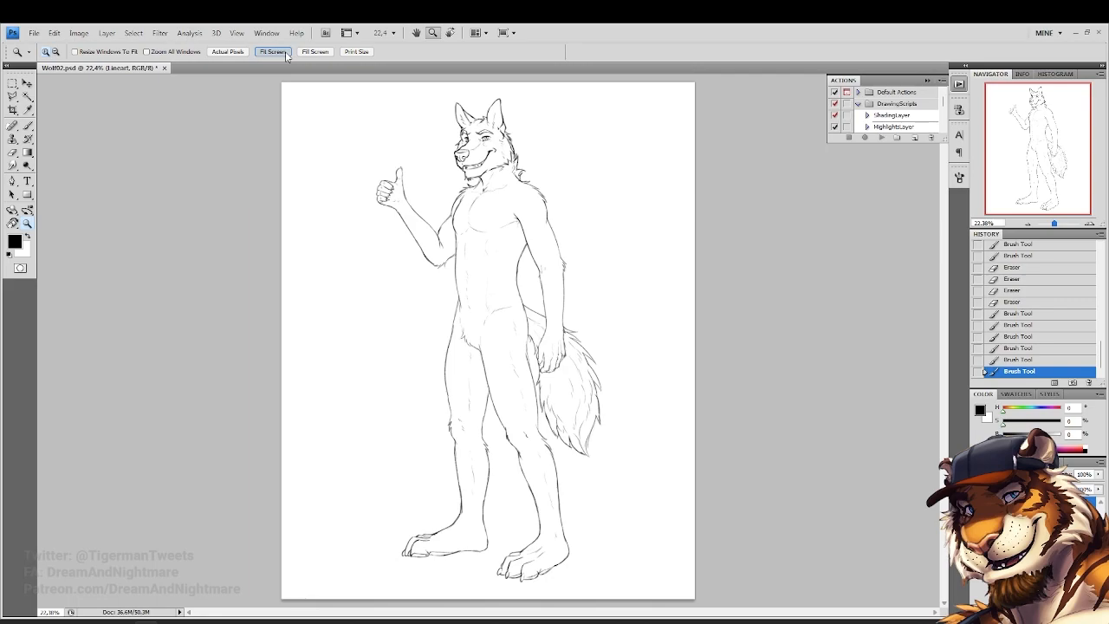
Create a new layer group, rename it and rearrange the layer order
left_click(1055, 612)
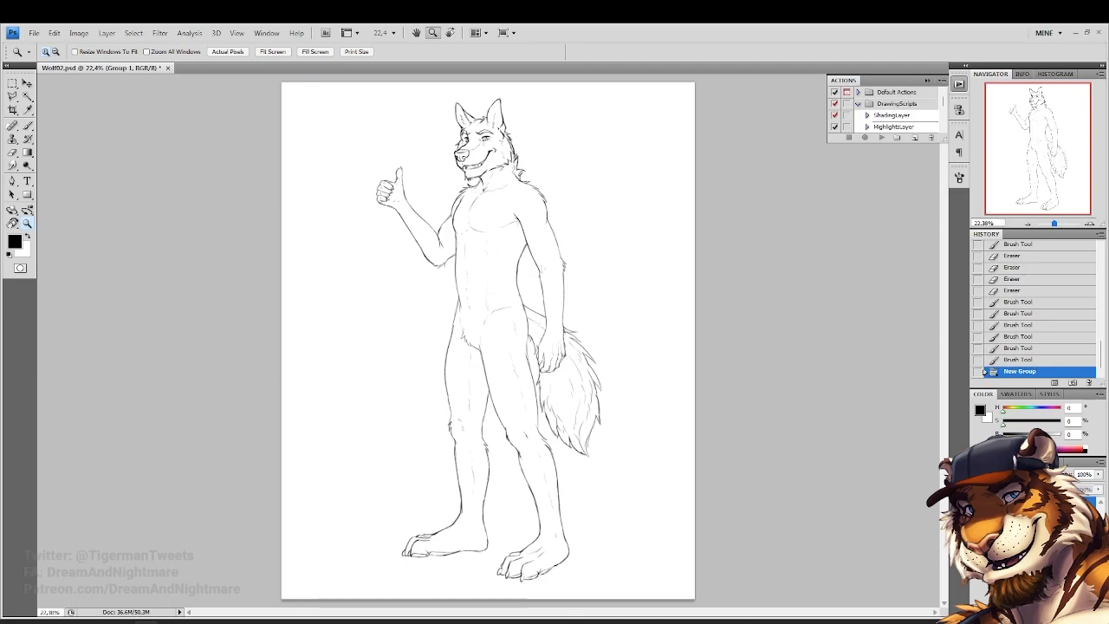
key("Return")
left_click_drag(1027, 520, 1027, 546)
Create a second layer group, reposition it in the layer order, name it Color and save the file
left_click(1055, 611)
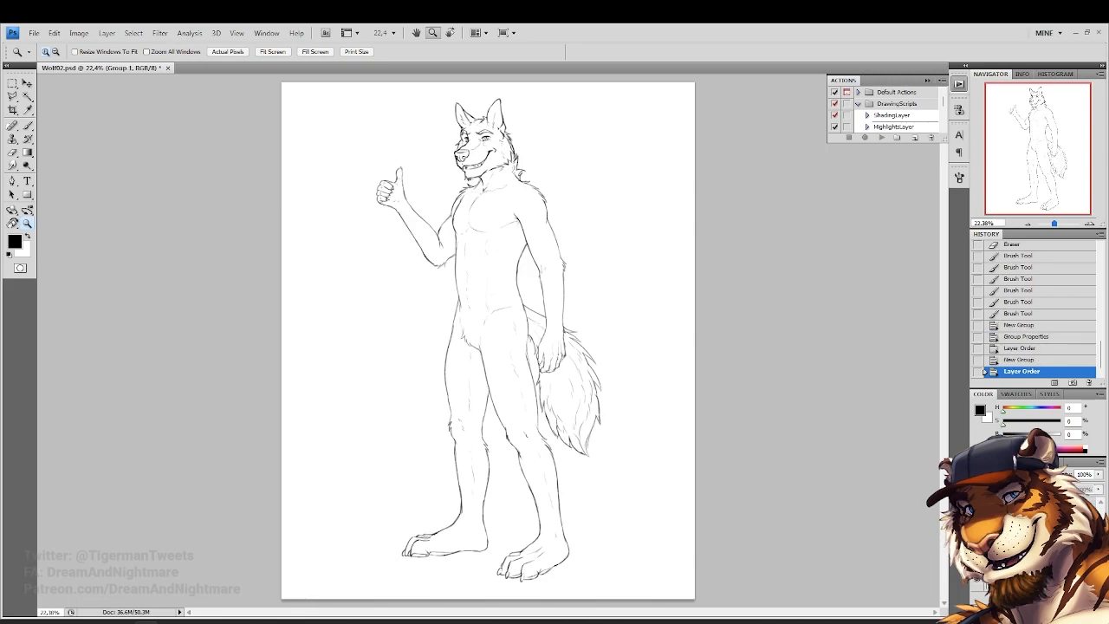
type("Color")
key("Return")
key("ctrl+s")
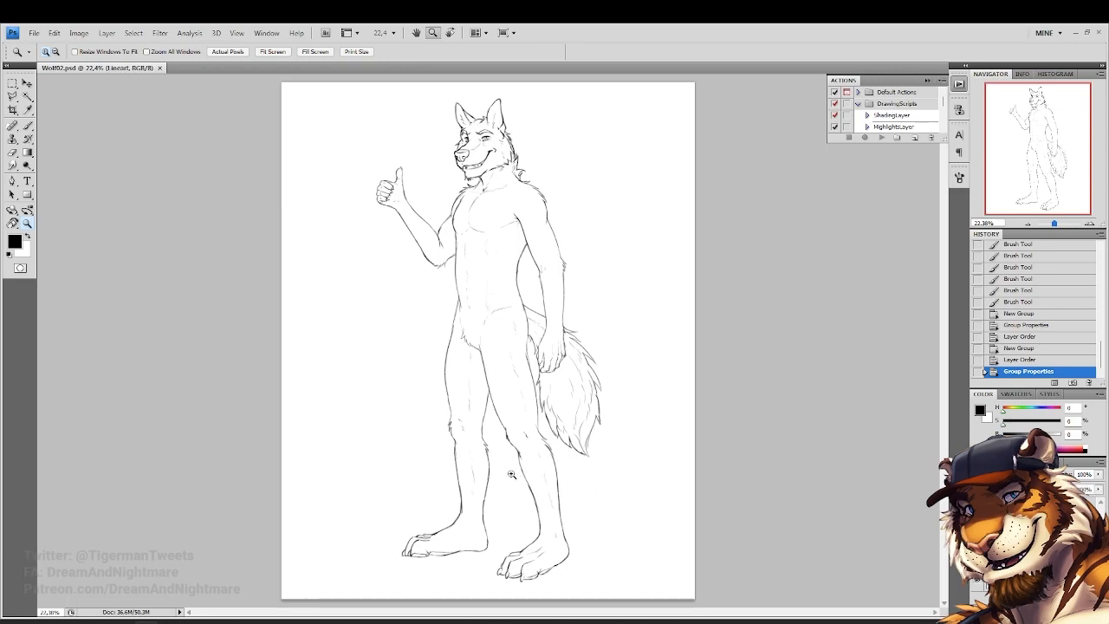
Touch up the brush lines of the foot farther from the tail on the Lineart layer
left_click_drag(517, 473, 506, 557)
left_click_drag(409, 335, 606, 257)
key("b")
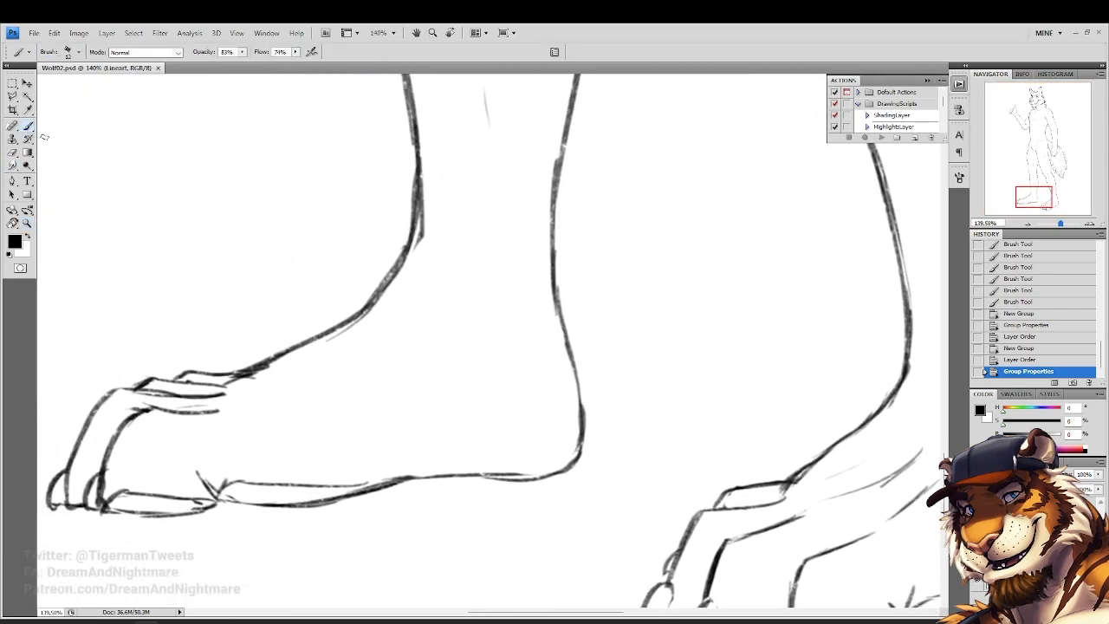
Reinforce the ankle, heel and sole outline of the foot in the lineart with brush strokes
left_click_drag(558, 317, 579, 445)
mouse_move(579, 407)
left_mouse_down()
mouse_move(546, 475)
mouse_move(409, 480)
mouse_move(328, 501)
mouse_move(212, 494)
left_mouse_up()
left_click_drag(315, 421, 454, 405)
left_click_drag(369, 392, 433, 359)
mouse_move(404, 376)
left_mouse_down()
mouse_move(501, 344)
mouse_move(388, 368)
left_mouse_up()
left_click_drag(284, 260, 251, 300)
left_click_drag(217, 416, 196, 446)
key("z")
left_click(273, 51)
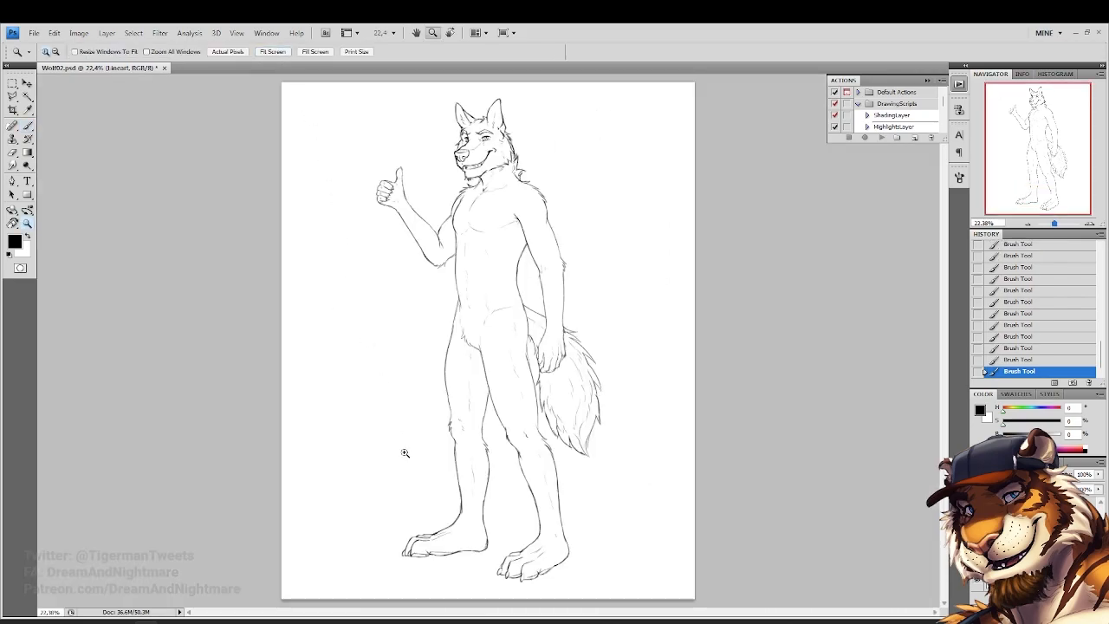
Erase stray marks in the lineart around the lower leg and foot
left_click_drag(424, 445, 367, 401)
mouse_move(386, 432)
left_mouse_down()
mouse_move(408, 480)
mouse_move(477, 556)
left_mouse_up()
left_click(13, 152)
mouse_move(491, 405)
left_mouse_down()
mouse_move(498, 387)
mouse_move(495, 418)
mouse_move(498, 406)
left_mouse_up()
left_click_drag(497, 384, 495, 398)
left_click_drag(440, 310, 463, 447)
left_click_drag(416, 395, 412, 367)
left_click_drag(419, 197, 408, 344)
left_click_drag(379, 344, 383, 378)
left_click_drag(379, 322, 379, 343)
left_click_drag(332, 280, 344, 350)
Patch the erased area of the lineart with two short brush strokes
left_click(28, 128)
left_click_drag(355, 232, 353, 269)
left_click_drag(363, 238, 357, 266)
scroll(260, 243, "up", 5)
scroll(260, 243, "right", 2)
left_click(26, 222)
left_click(272, 52)
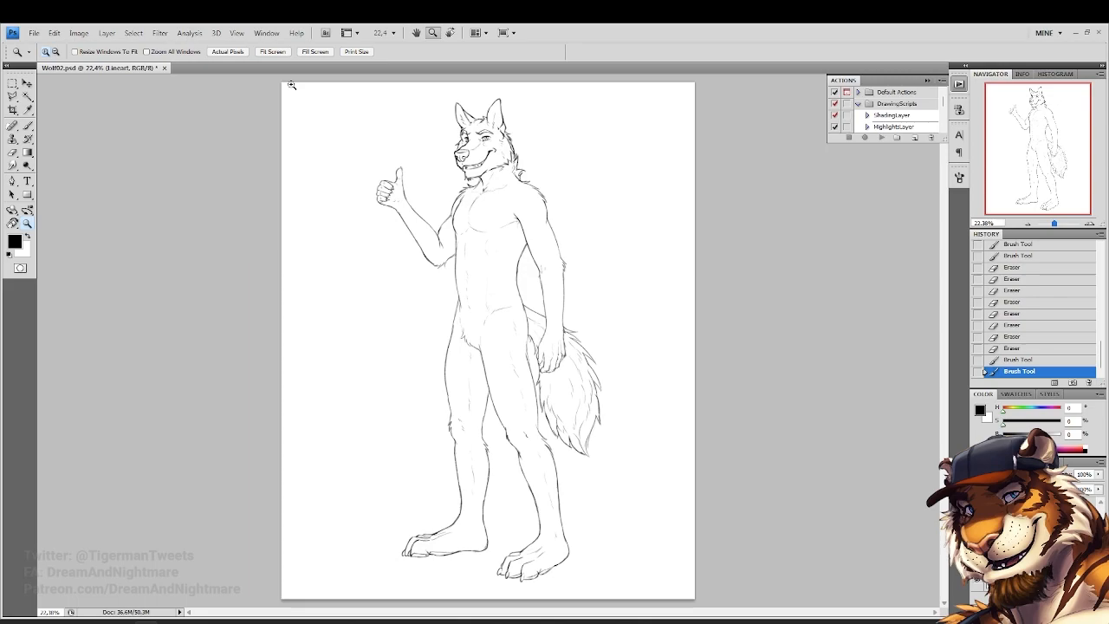
On the Color layer, set the Magic Wand to sample all layers and test it on the background, clearing the selection
left_click(27, 97)
left_click(1024, 546)
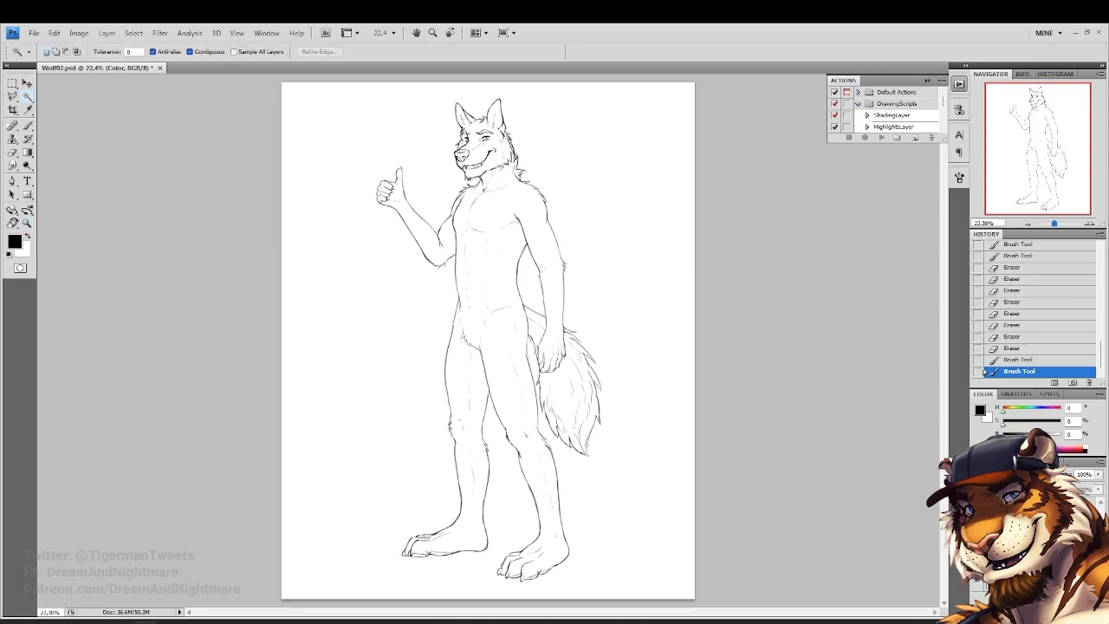
left_click(687, 436)
key("Return")
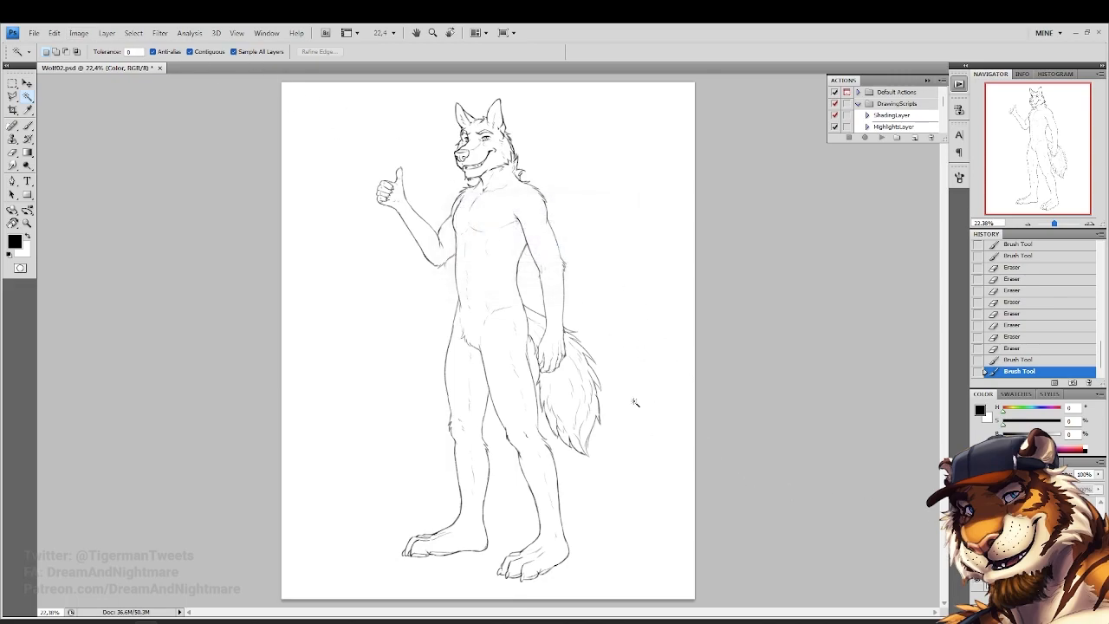
left_click(621, 295)
key("ctrl+d")
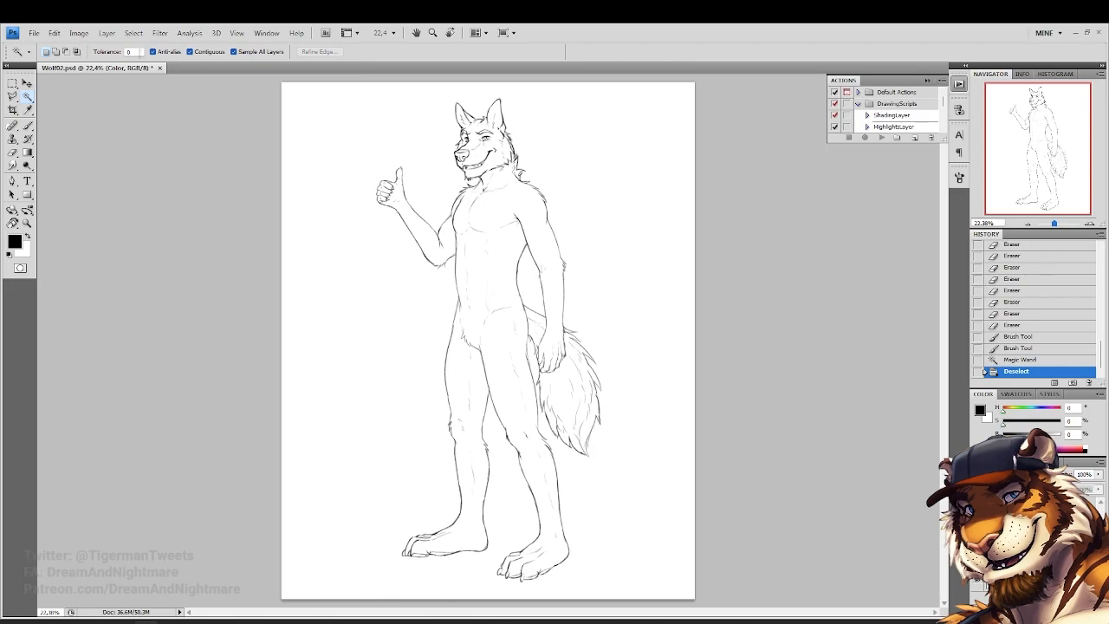
Return to the Lineart layer and strengthen the body outline with brush strokes
key("z")
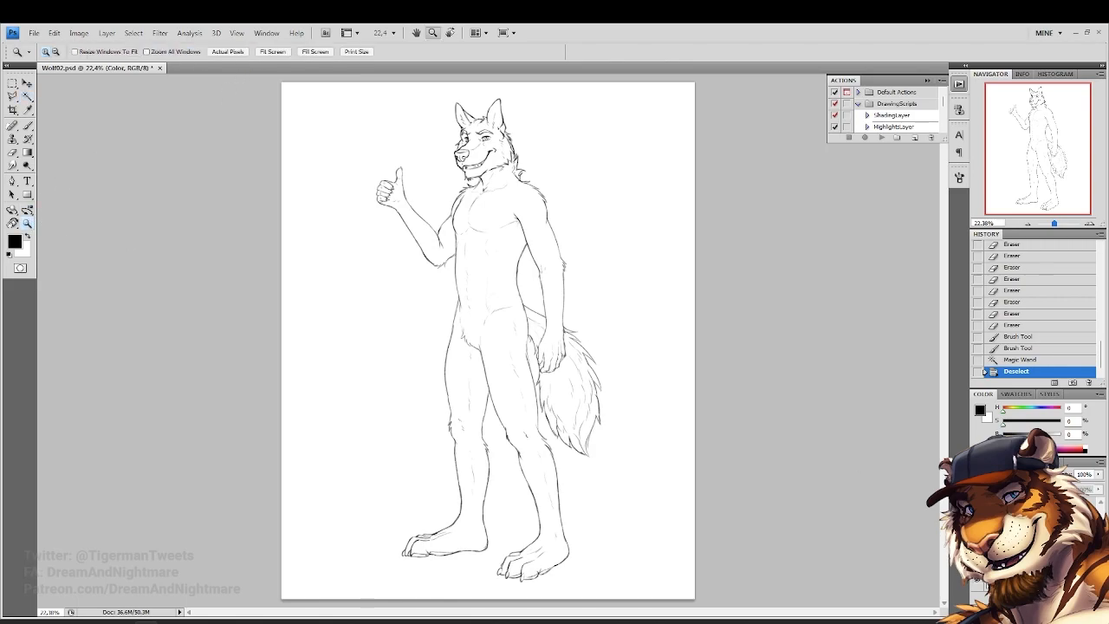
key("alt+]")
left_click_drag(606, 288, 447, 470)
left_click_drag(402, 326, 384, 429)
left_click_drag(438, 240, 513, 444)
left_click(26, 130)
mouse_move(490, 260)
left_mouse_down()
mouse_move(476, 343)
mouse_move(508, 460)
left_mouse_up()
left_click_drag(507, 455, 520, 519)
Erase stray marks around the waist and hanging arm and redraw their outlines with brush strokes
key("e")
mouse_move(468, 386)
left_mouse_down()
mouse_move(487, 451)
mouse_move(473, 401)
left_mouse_up()
left_click_drag(401, 304, 418, 441)
key("b")
mouse_move(487, 162)
left_mouse_down()
mouse_move(495, 317)
mouse_move(484, 369)
left_mouse_up()
left_click_drag(479, 139, 473, 298)
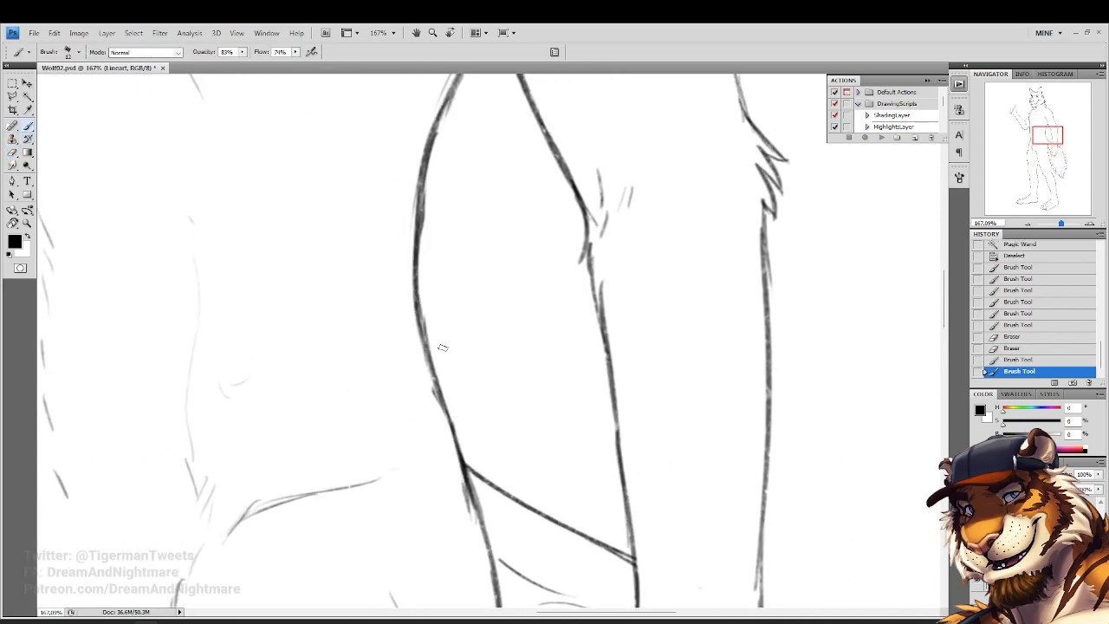
left_click_drag(430, 355, 447, 411)
left_click_drag(444, 260, 411, 369)
double_click(27, 224)
left_click(273, 54)
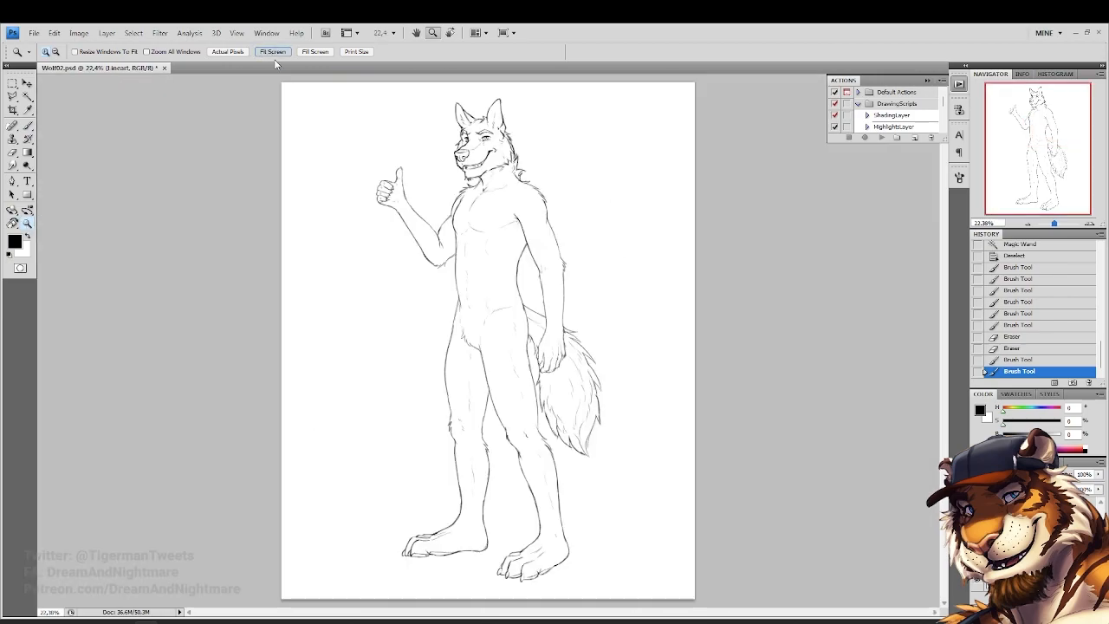
Outline the inner forearm line of the raised arm with a Polygonal Lasso selection
left_click_drag(394, 128, 475, 255)
mouse_move(442, 343)
left_mouse_down()
mouse_move(282, 128)
mouse_move(283, 199)
mouse_move(336, 306)
mouse_move(362, 249)
mouse_move(398, 247)
mouse_move(398, 276)
left_mouse_up()
key("l")
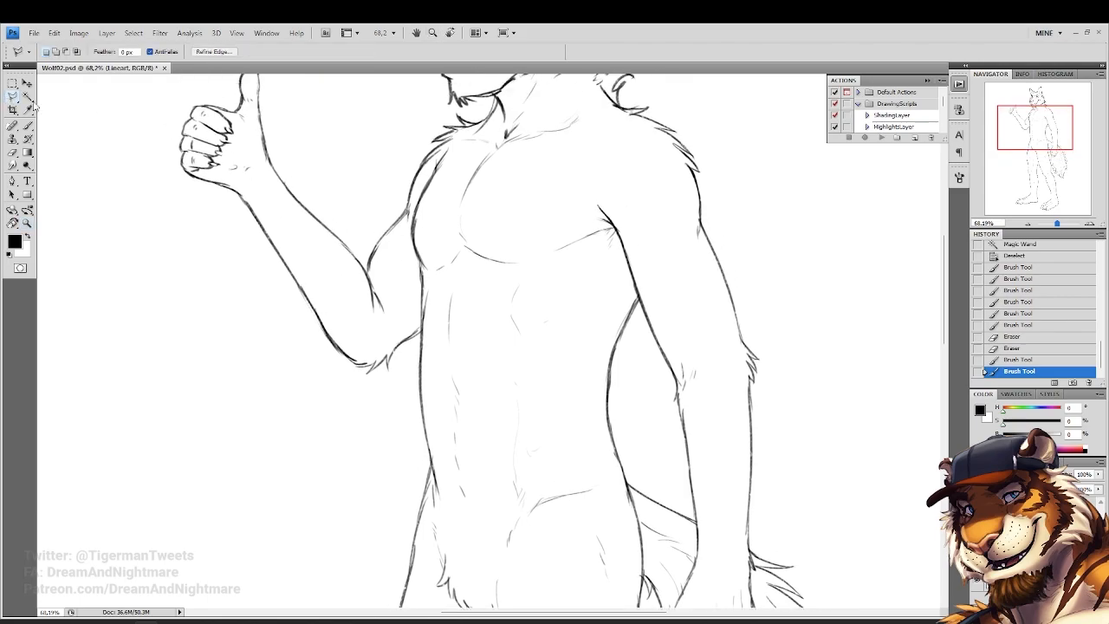
left_click(322, 161)
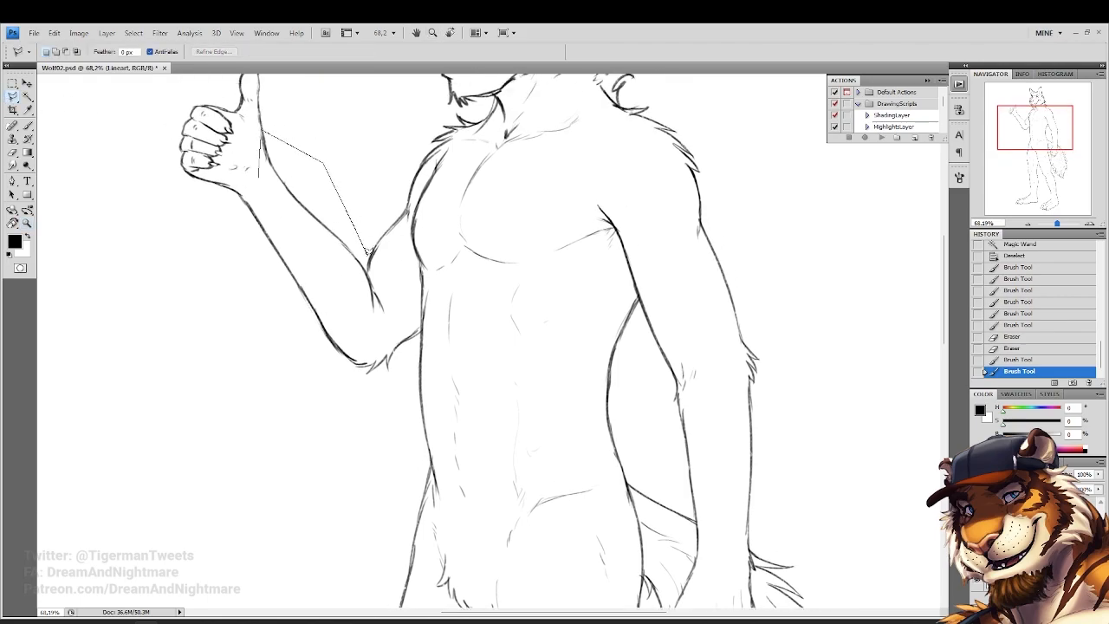
double_click(362, 323)
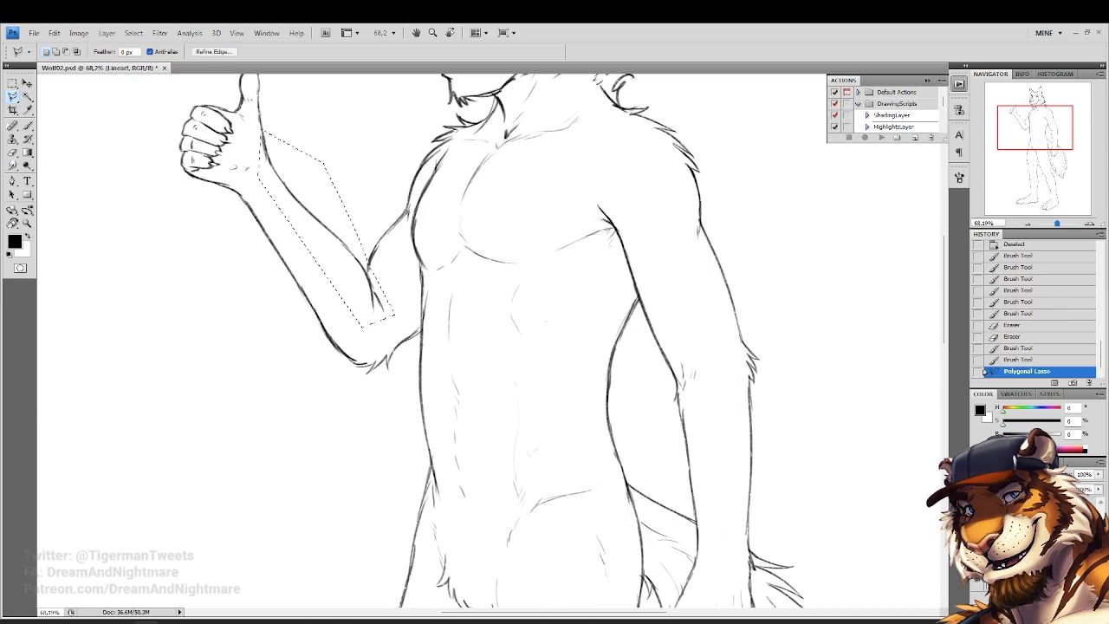
Warp the selected forearm line into a slightly adjusted curve and clear the selection
left_click(54, 33)
mouse_move(121, 245)
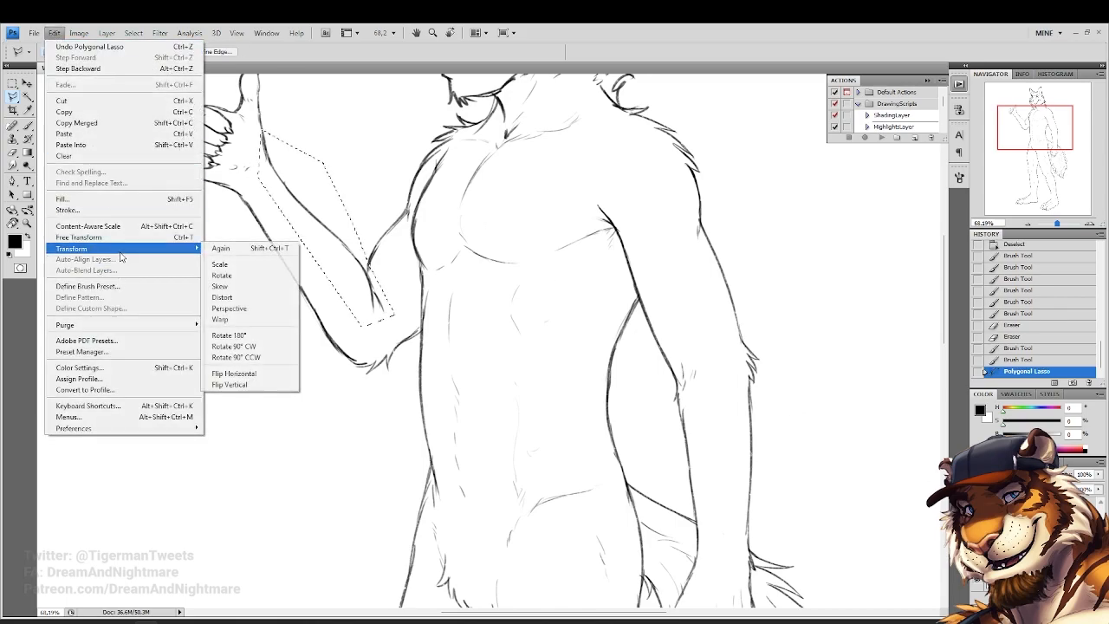
left_click(252, 317)
left_click_drag(360, 303, 291, 194)
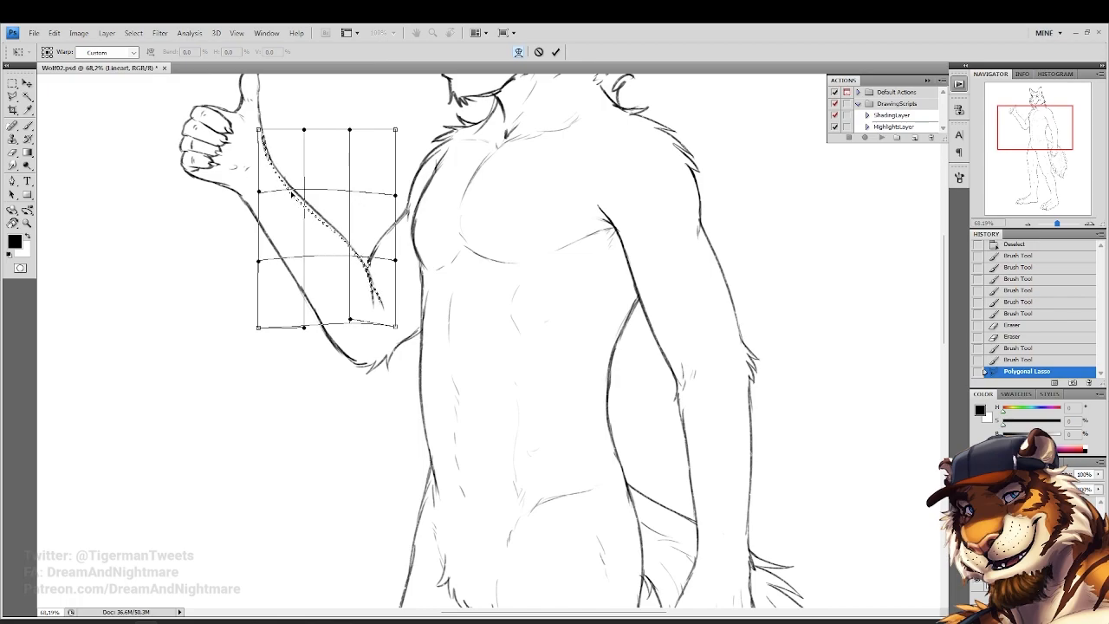
key("Return")
key("ctrl+d")
left_click(27, 224)
left_click(386, 260, "alt")
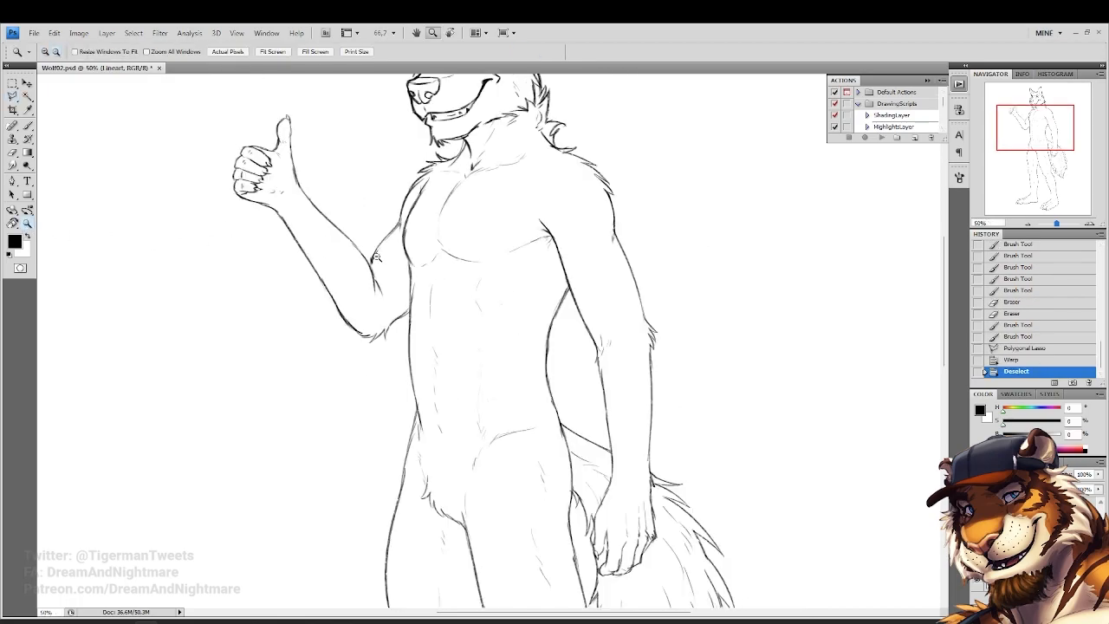
left_click(386, 260, "alt")
scroll(373, 212, "up", 2)
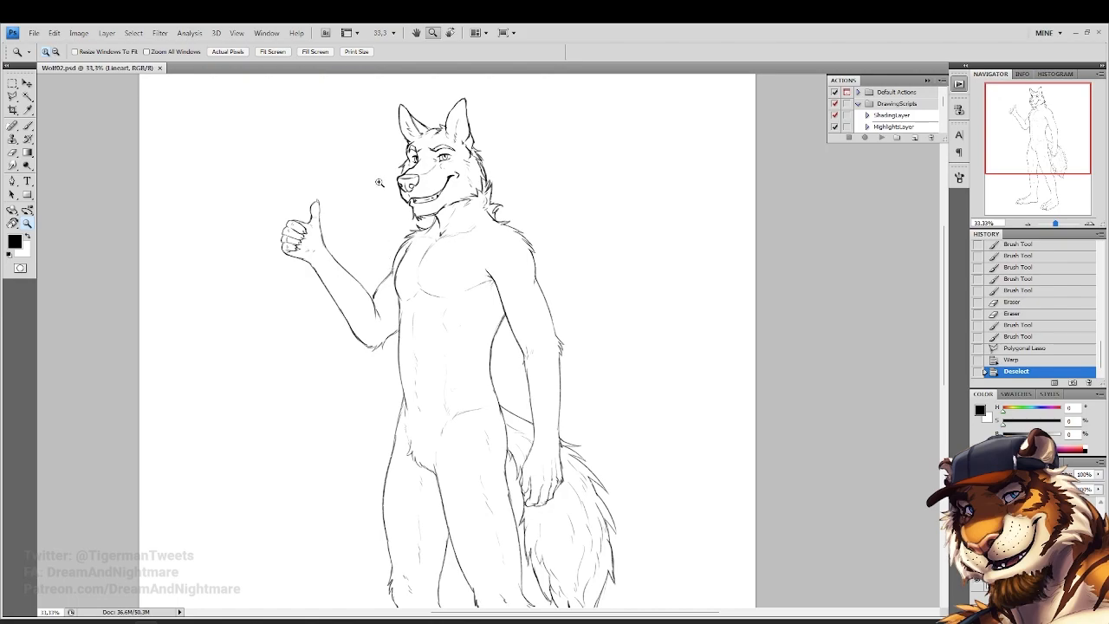
Sketch a demonstration circle on a new layer in the empty area above the raised thumb
left_click(409, 196)
key("ctrl+shift+alt+n")
left_click_drag(325, 287, 343, 373)
double_click(345, 236)
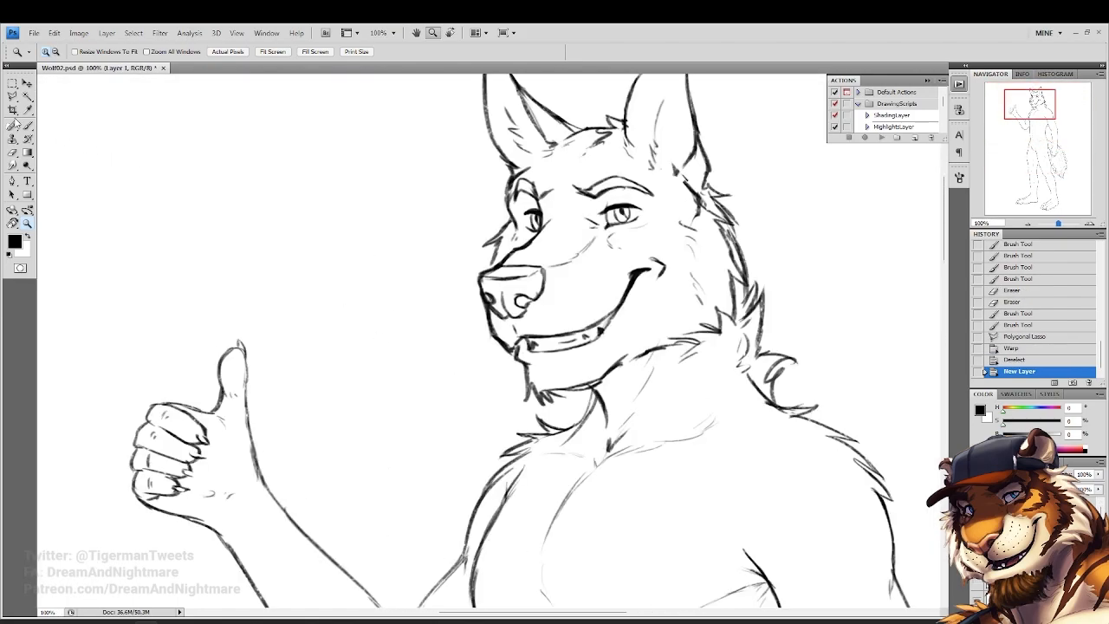
key("b")
mouse_move(278, 162)
left_mouse_down()
mouse_move(251, 228)
mouse_move(360, 260)
left_mouse_up()
mouse_move(341, 187)
left_mouse_down()
mouse_move(365, 225)
mouse_move(297, 290)
left_mouse_up()
mouse_move(336, 171)
left_mouse_down()
mouse_move(312, 291)
mouse_move(281, 282)
left_mouse_up()
left_click_drag(265, 240, 339, 286)
Draw crossed guide lines inside the circle on a second new layer and toggle the visibility of both layers
key("ctrl+shift+alt+n")
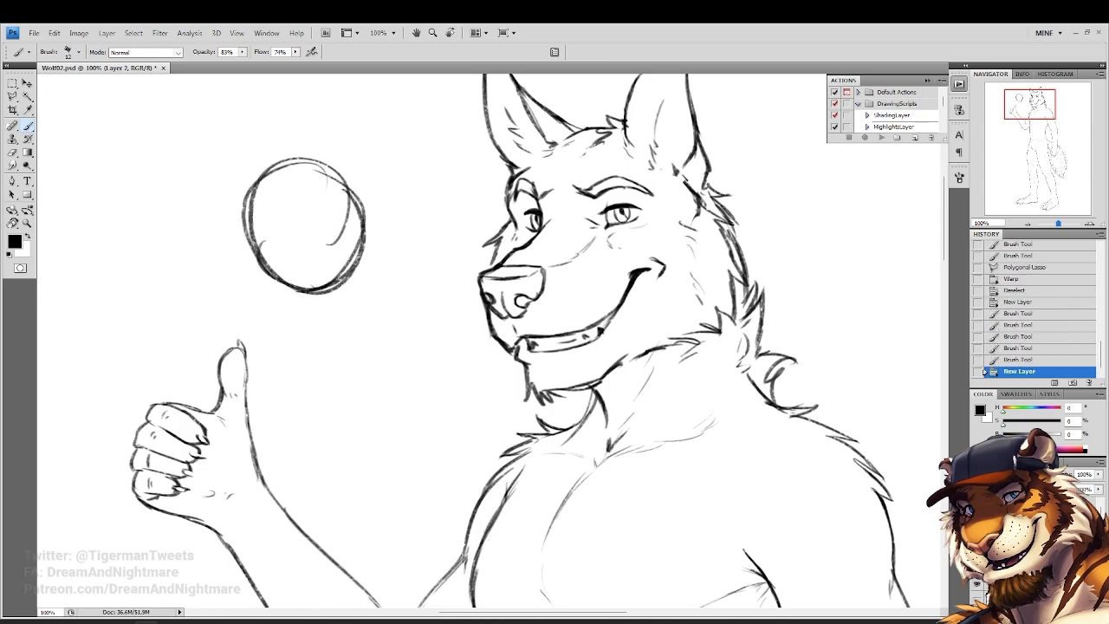
left_click_drag(259, 245, 364, 234)
left_click_drag(290, 243, 341, 240)
left_click_drag(304, 169, 314, 292)
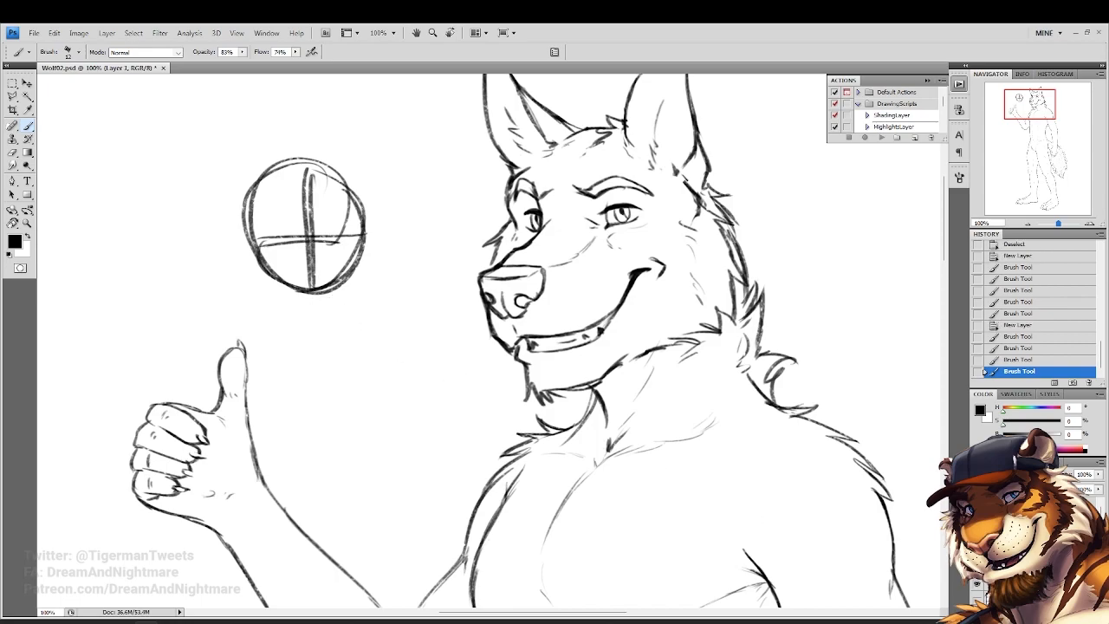
left_click(978, 507)
left_click(978, 520)
left_click(977, 521)
left_click(977, 507)
Erase parts of the circle and of the guide lines on their separate layers, and delete both demonstration layers
left_click(12, 153)
right_click(403, 355)
left_click(479, 349)
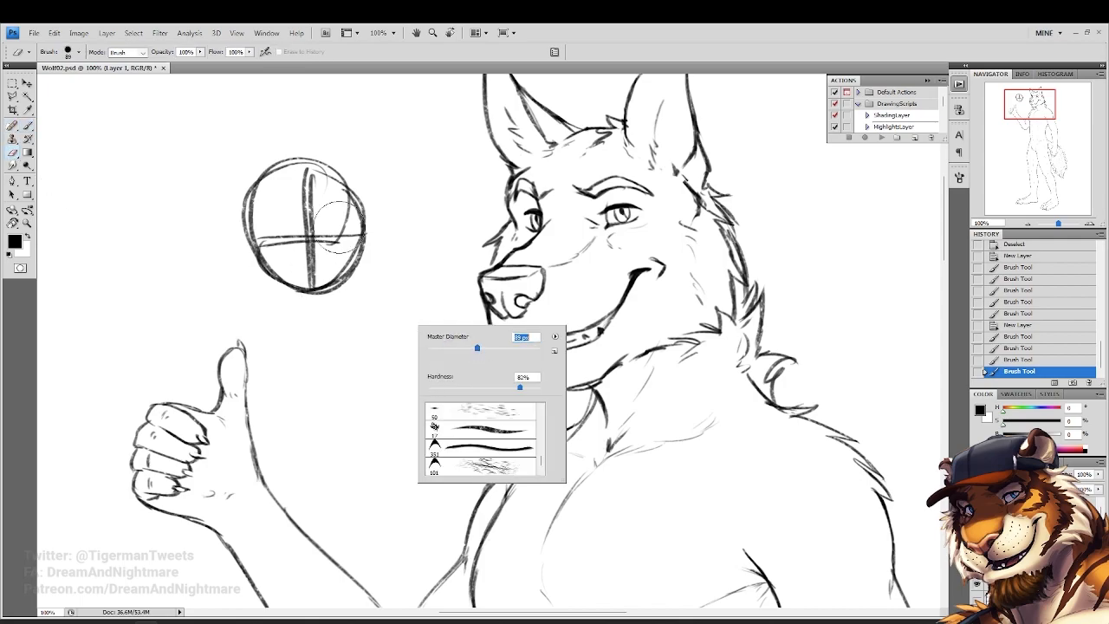
left_click_drag(349, 203, 260, 301)
left_click(1023, 506)
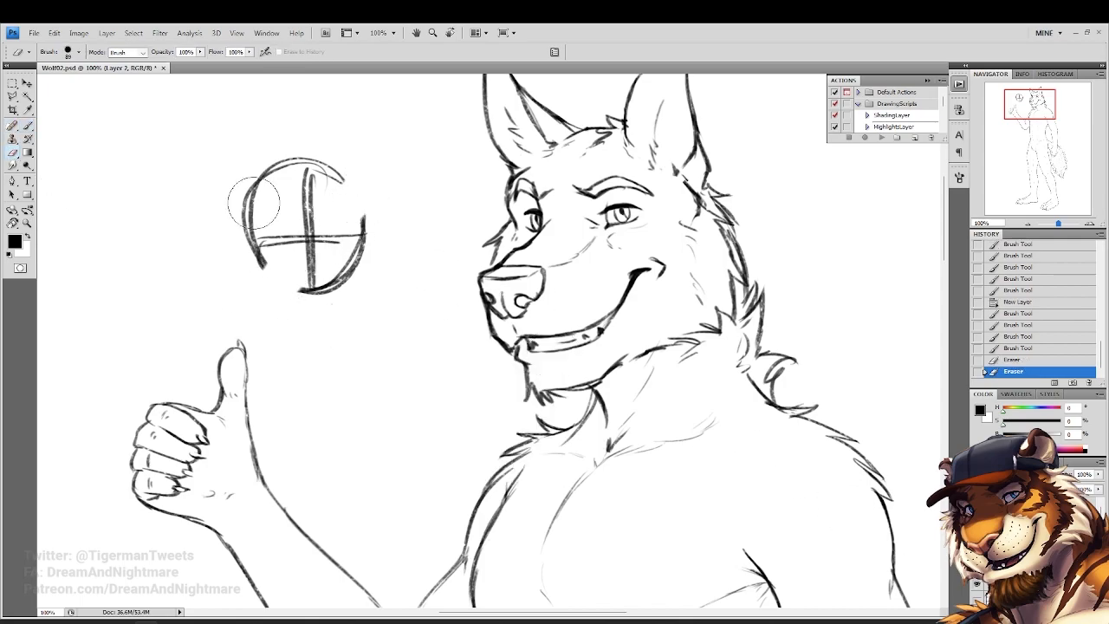
left_click(306, 234)
left_click(288, 220)
left_click(278, 213)
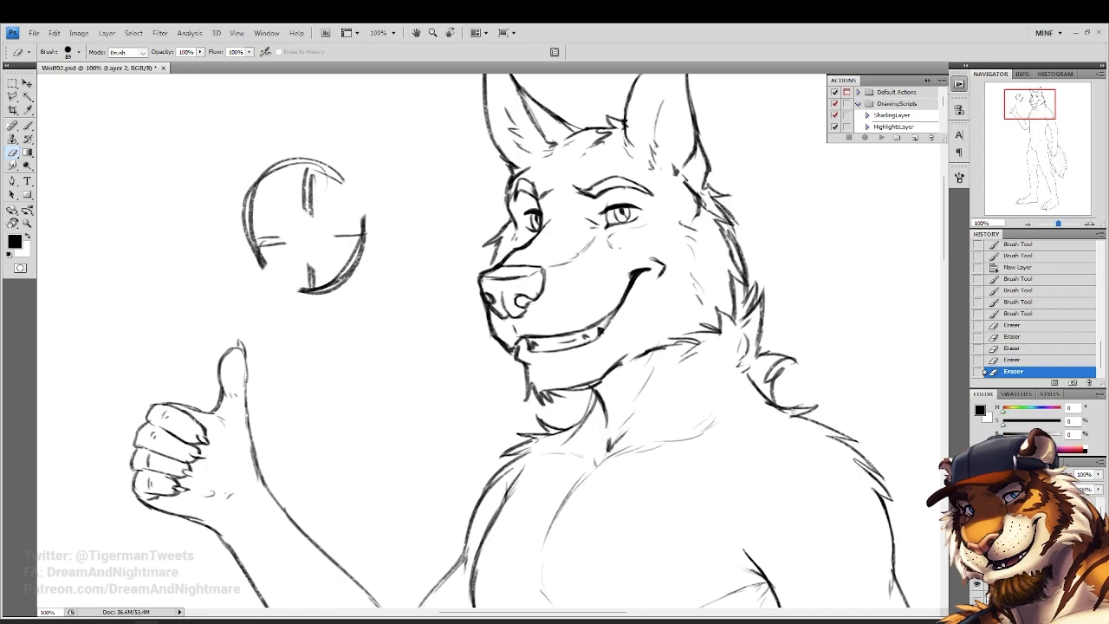
key("Delete")
key("Delete")
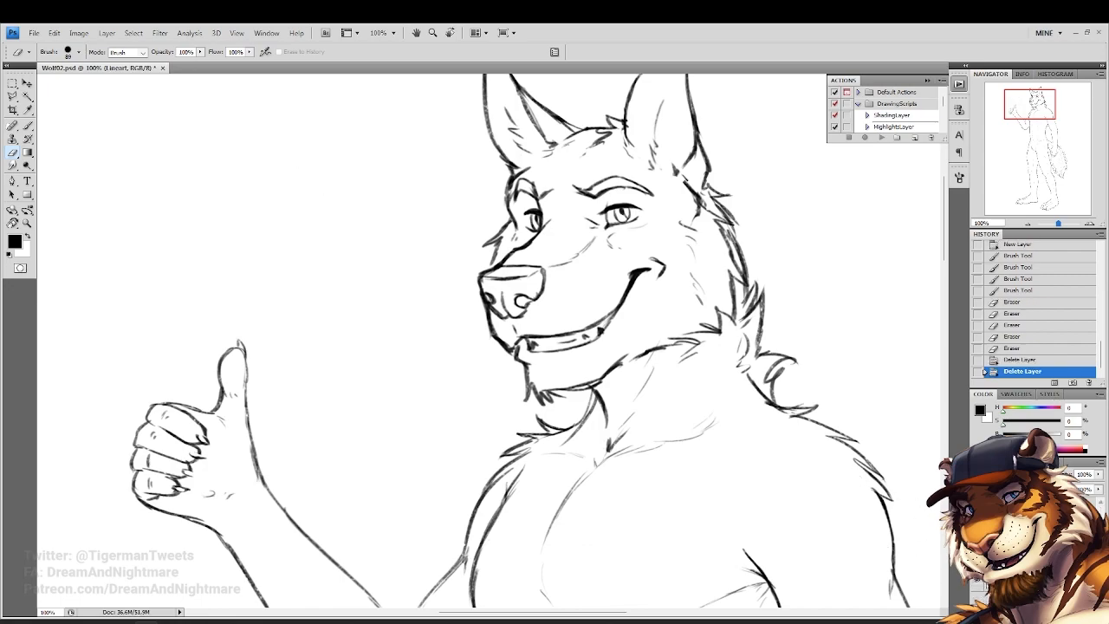
Reinforce the outline of the raised thumb and its base with brush strokes on the Lineart layer
left_click(27, 223)
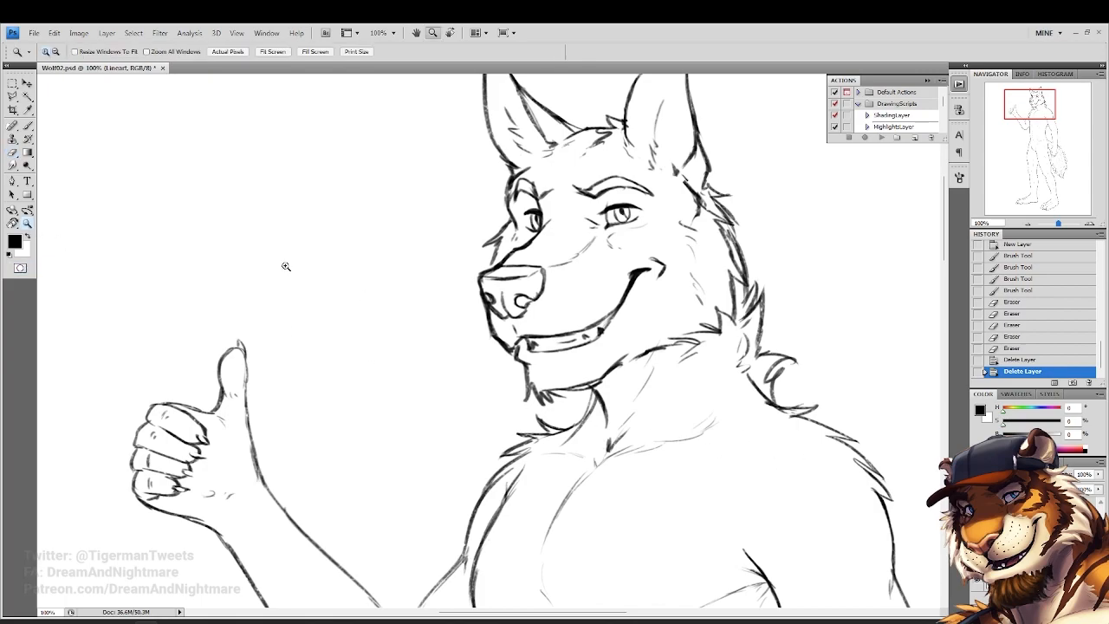
left_click(28, 126)
left_click_drag(242, 355, 248, 397)
left_click_drag(242, 357, 257, 450)
left_click_drag(224, 394, 218, 410)
left_click_drag(225, 400, 220, 413)
left_click_drag(242, 377, 307, 305)
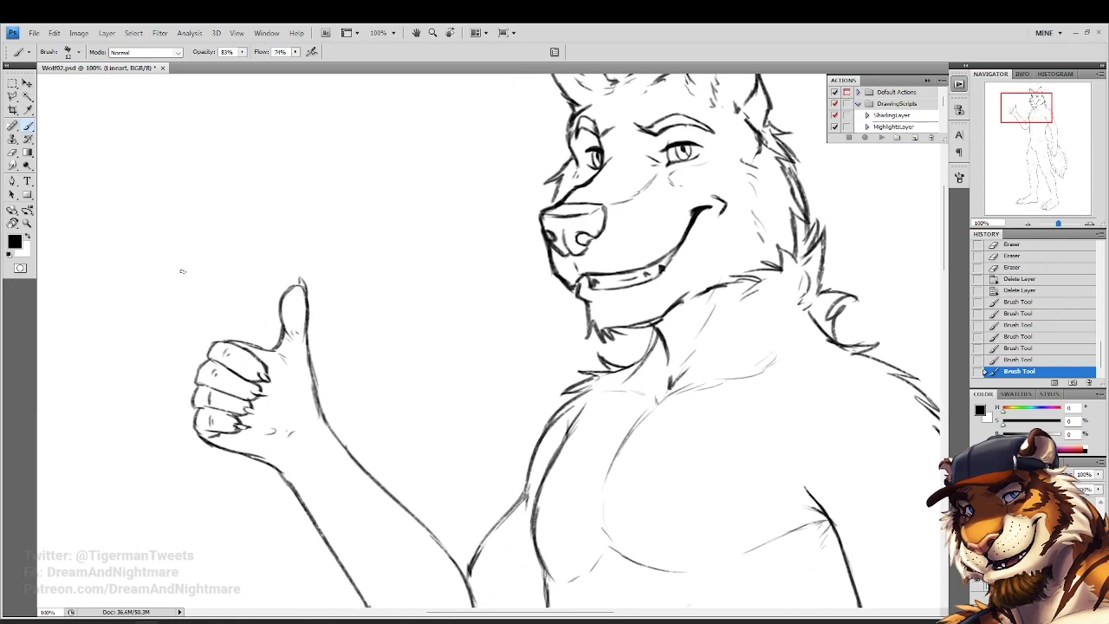
left_click(28, 224)
left_click(277, 54)
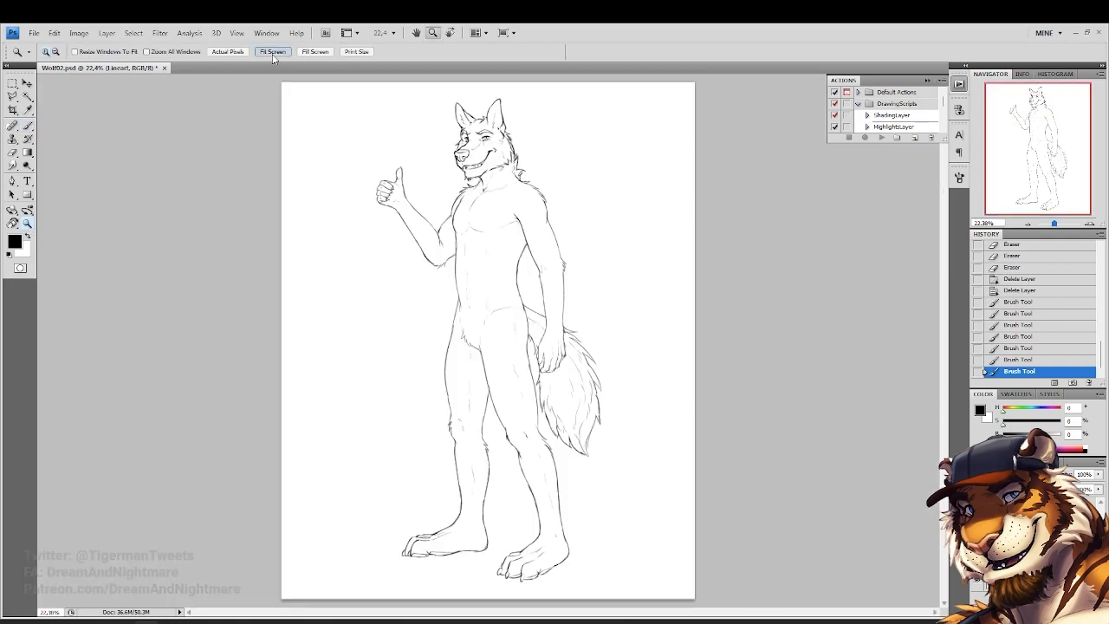
Add brush strokes for the palm crease at the wrist of the thumbs-up hand
left_click(437, 176)
left_click_drag(341, 161, 494, 325)
left_click(488, 305)
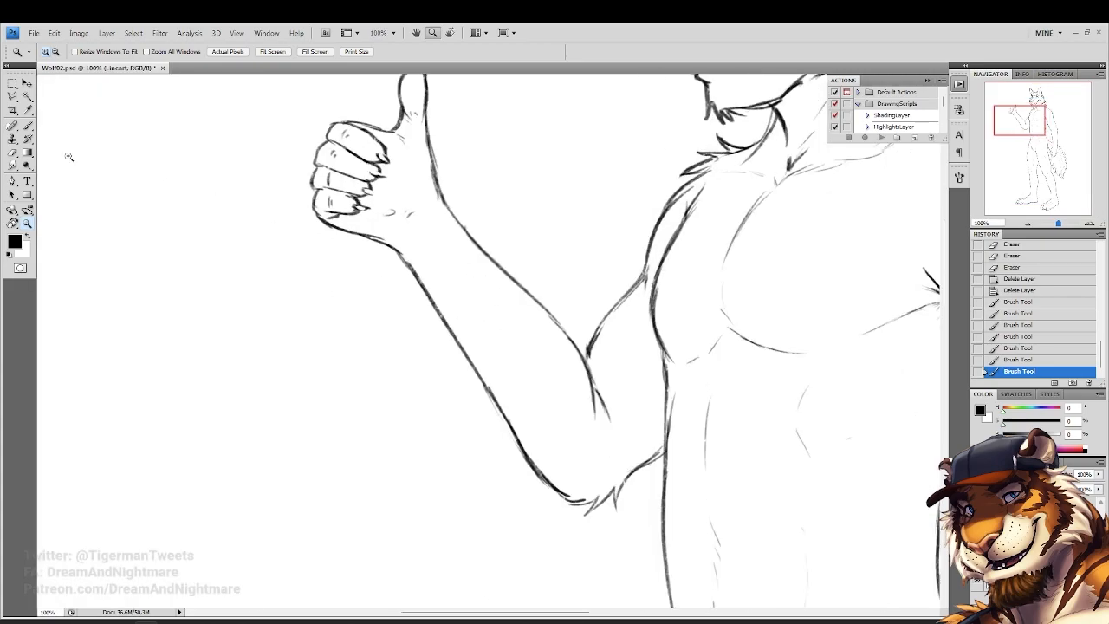
left_click(28, 126)
left_click_drag(392, 234, 415, 211)
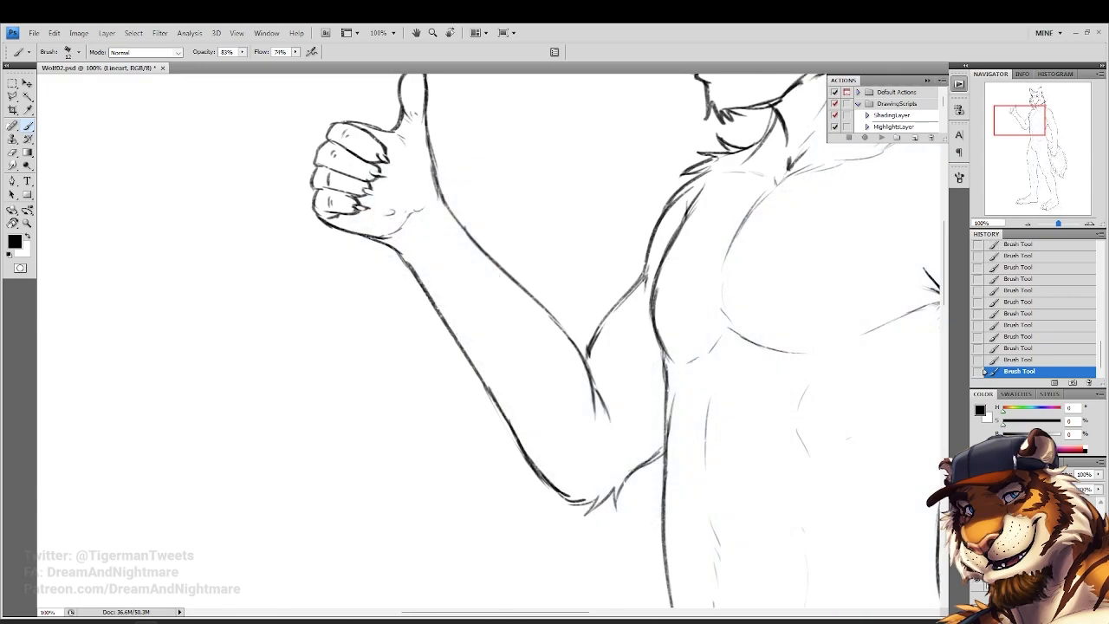
left_click_drag(376, 205, 290, 240)
key("r")
left_click(27, 222)
left_click(272, 51)
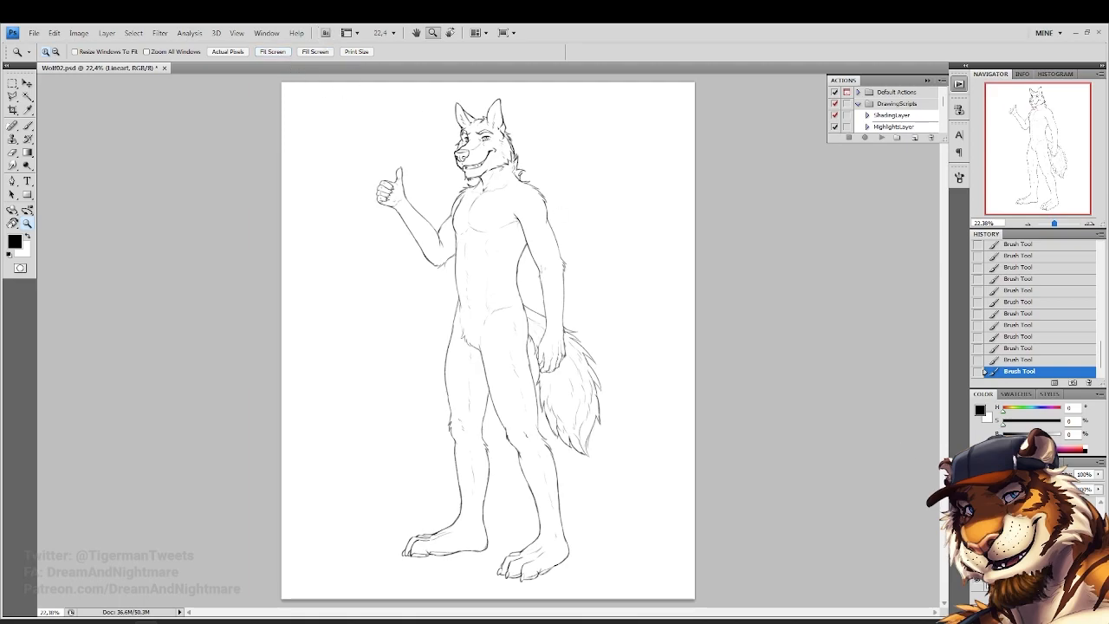
Test the Magic Wand on the background from the Color layer and clear the selection
left_click(1014, 536)
left_click_drag(297, 100, 681, 284)
left_click(27, 98)
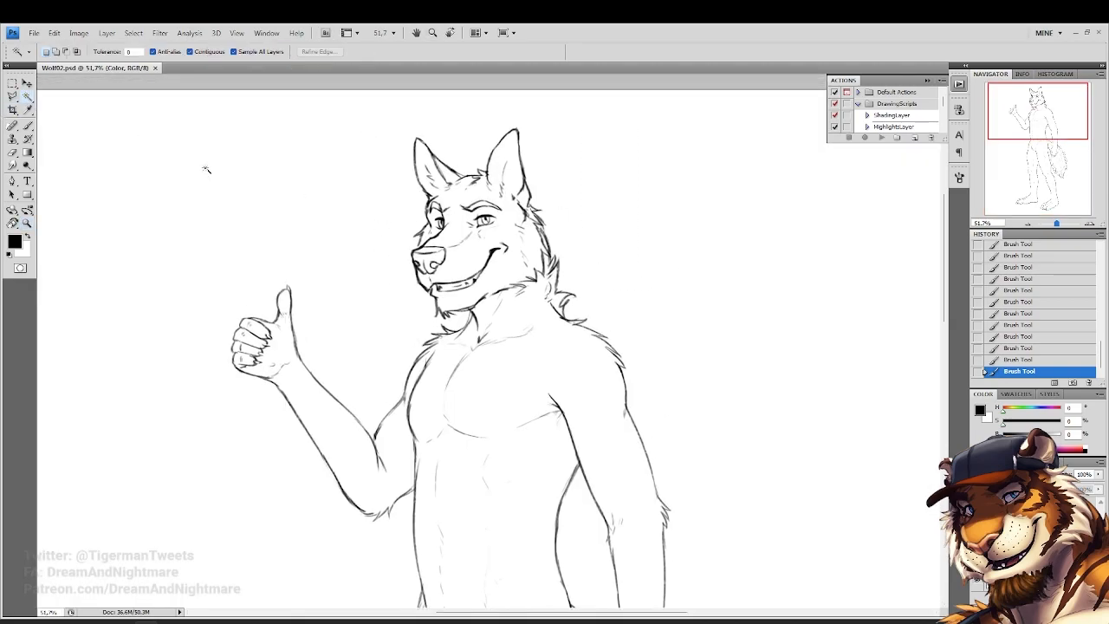
left_click(266, 199)
key("ctrl+d")
Return to the Lineart layer and reinforce the outline of the shoulder and upper hanging arm with brush strokes
left_click(27, 223)
left_click(305, 501)
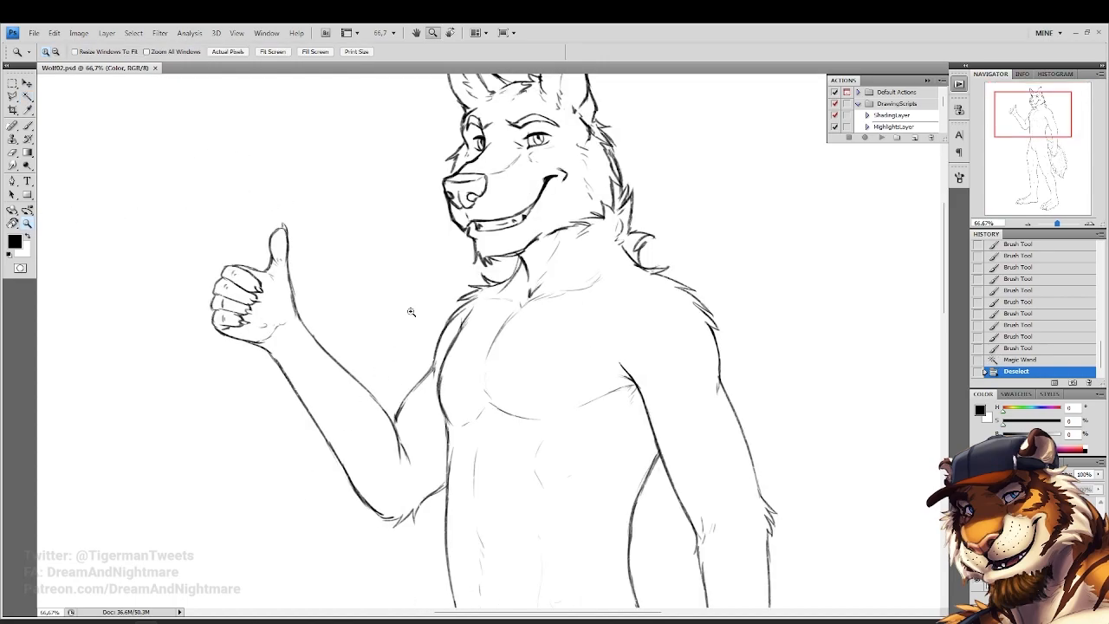
left_click(411, 312)
left_click(1016, 527)
left_click_drag(521, 218, 535, 249)
left_click_drag(516, 187, 428, 345)
left_click(427, 223)
left_click(29, 127)
left_click_drag(359, 341, 346, 375)
mouse_move(402, 143)
left_mouse_down()
mouse_move(365, 403)
mouse_move(347, 423)
left_mouse_up()
left_click_drag(468, 364, 191, 233)
left_click_drag(486, 433, 364, 249)
mouse_move(465, 515)
left_mouse_down()
mouse_move(412, 372)
mouse_move(331, 329)
mouse_move(265, 191)
left_mouse_up()
mouse_move(392, 365)
left_mouse_down()
mouse_move(338, 274)
mouse_move(354, 246)
left_mouse_up()
left_click_drag(444, 481, 350, 256)
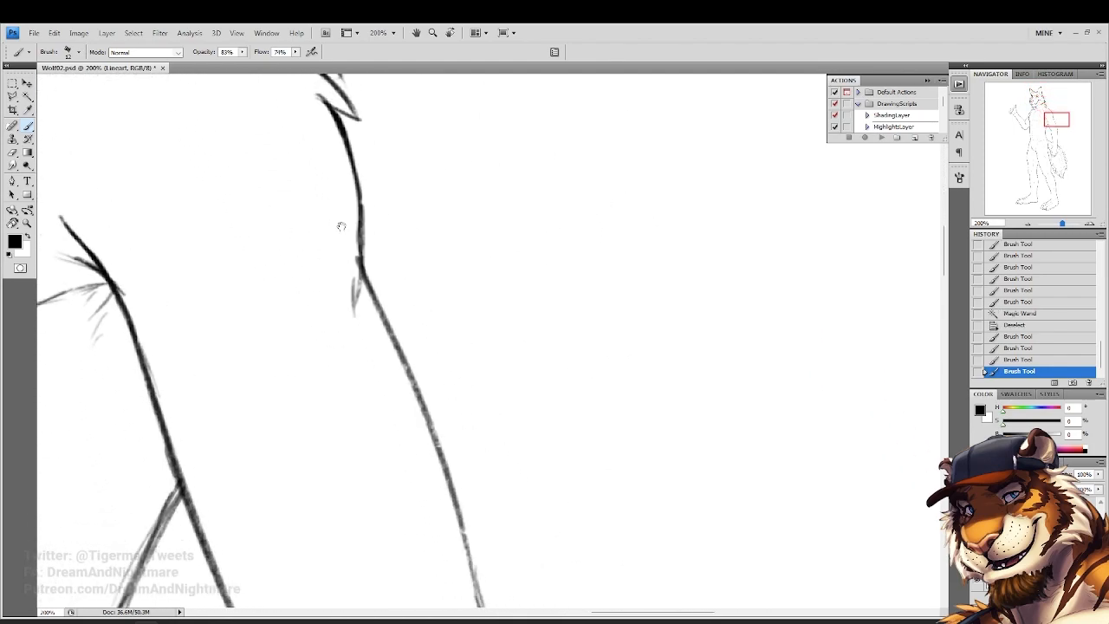
Continue down the outline of the hanging arm, reinforcing thin lines on the Lineart layer with brush strokes
left_click_drag(450, 574, 390, 358)
left_click_drag(396, 301, 410, 351)
left_click_drag(396, 291, 416, 368)
mouse_move(433, 539)
left_mouse_down()
mouse_move(377, 225)
mouse_move(375, 261)
left_mouse_up()
mouse_move(384, 600)
left_mouse_down()
mouse_move(386, 329)
mouse_move(396, 296)
mouse_move(387, 343)
left_mouse_up()
left_click_drag(388, 311, 391, 362)
left_click_drag(462, 535, 355, 300)
Test the Magic Wand on the background beside the hanging arm and clear the selection
left_click(27, 97)
left_click(502, 214)
right_click(296, 209)
left_click(333, 291)
Check back up along the upper arm, shoulder and neck, touching up the outline with brush strokes
left_click_drag(286, 199, 359, 464)
left_click_drag(301, 232, 373, 494)
left_click_drag(314, 110, 356, 364)
left_click(28, 127)
mouse_move(290, 188)
left_mouse_down()
mouse_move(372, 419)
mouse_move(379, 477)
left_mouse_up()
left_click_drag(308, 118, 386, 407)
left_click_drag(282, 266, 374, 388)
Follow the outline of the raised arm from the thumbs-up hand to the torso, closing gaps with brush strokes
left_click_drag(1030, 107, 1014, 111)
left_click_drag(619, 564, 421, 251)
left_click_drag(560, 557, 394, 265)
left_click_drag(468, 380, 505, 380)
mouse_move(676, 267)
left_mouse_down()
mouse_move(522, 231)
mouse_move(466, 277)
left_mouse_up()
Work down the torso and leg outlines to the feet, closing the remaining gaps with short brush strokes
left_click_drag(511, 524, 486, 156)
left_click_drag(460, 477, 490, 91)
left_click_drag(431, 416, 451, 203)
left_click_drag(476, 495, 451, 165)
left_click_drag(456, 394, 334, 166)
left_click_drag(402, 494, 445, 210)
left_click_drag(297, 421, 545, 285)
left_click_drag(539, 335, 339, 233)
left_click_drag(618, 386, 209, 290)
mouse_move(485, 330)
left_mouse_down()
mouse_move(266, 332)
mouse_move(232, 372)
left_mouse_up()
left_click_drag(224, 375, 239, 364)
left_click_drag(202, 431, 220, 420)
left_click_drag(210, 428, 232, 430)
left_click_drag(303, 453, 352, 460)
left_click_drag(562, 445, 510, 472)
Work back up the leg outlines to the hanging hand and tail, reinforcing weak lines with brush strokes
left_click_drag(537, 208, 459, 494)
mouse_move(487, 130)
left_mouse_down()
mouse_move(438, 332)
mouse_move(481, 485)
left_mouse_up()
left_click_drag(416, 346, 505, 529)
left_click_drag(401, 158, 462, 390)
mouse_move(722, 409)
left_mouse_down()
mouse_move(591, 396)
mouse_move(613, 399)
left_mouse_up()
mouse_move(298, 188)
left_mouse_down()
mouse_move(451, 364)
mouse_move(521, 473)
left_mouse_up()
left_click_drag(416, 367, 451, 225)
mouse_move(414, 314)
left_mouse_down()
mouse_move(361, 413)
mouse_move(389, 366)
mouse_move(364, 401)
mouse_move(303, 308)
mouse_move(246, 279)
left_mouse_up()
left_click_drag(372, 325, 380, 370)
left_click_drag(466, 474, 339, 211)
left_click_drag(369, 320, 389, 350)
mouse_move(373, 258)
left_mouse_down()
mouse_move(295, 233)
mouse_move(220, 230)
left_mouse_up()
left_click_drag(499, 326, 508, 417)
left_click_drag(514, 372, 464, 355)
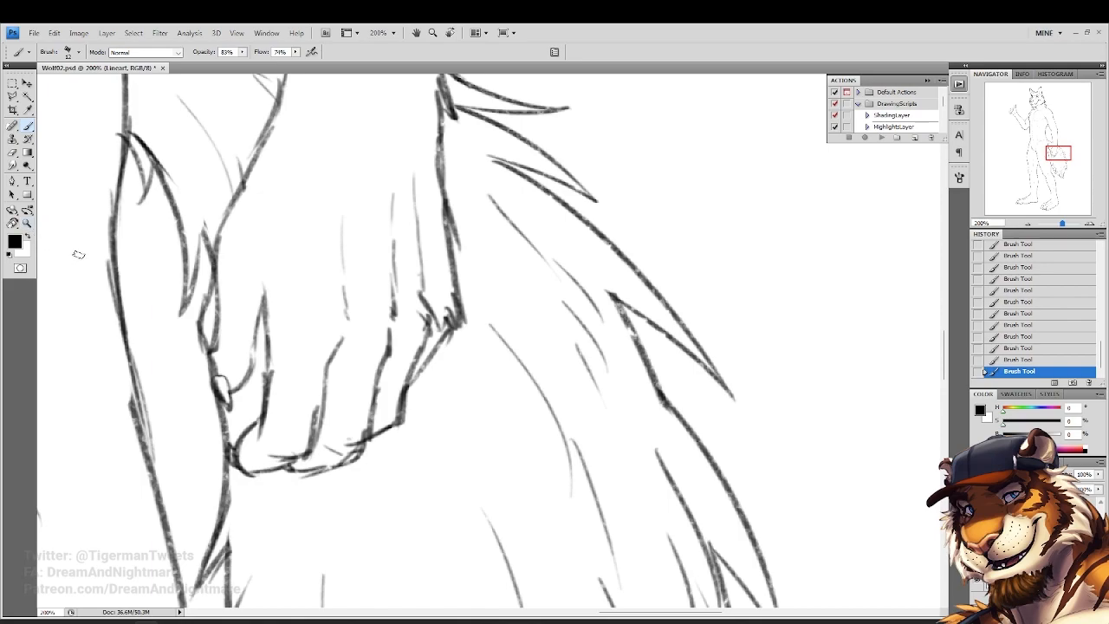
Test the Magic Wand on the background around the whole figure and clear the selection
left_click(27, 223)
left_click(284, 52)
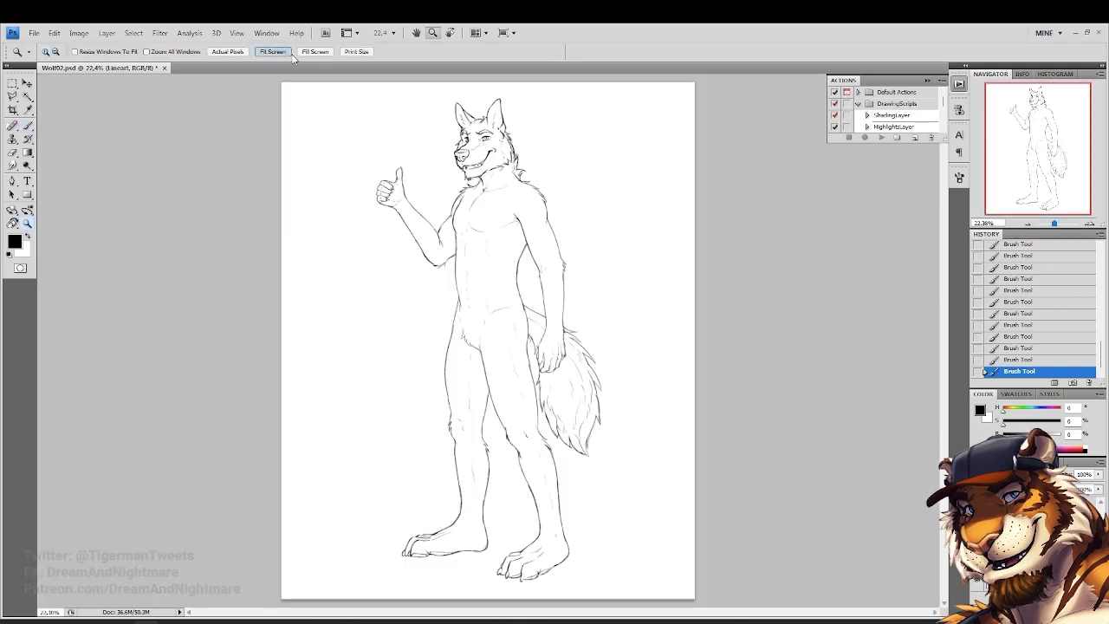
left_click(27, 96)
left_click(634, 489)
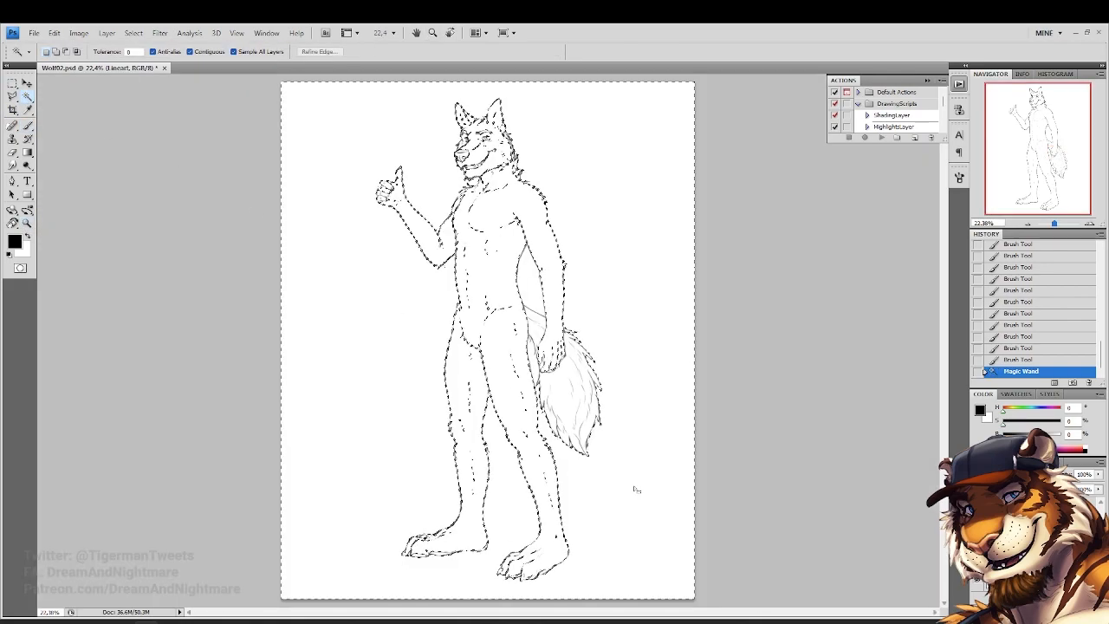
key("ctrl+d")
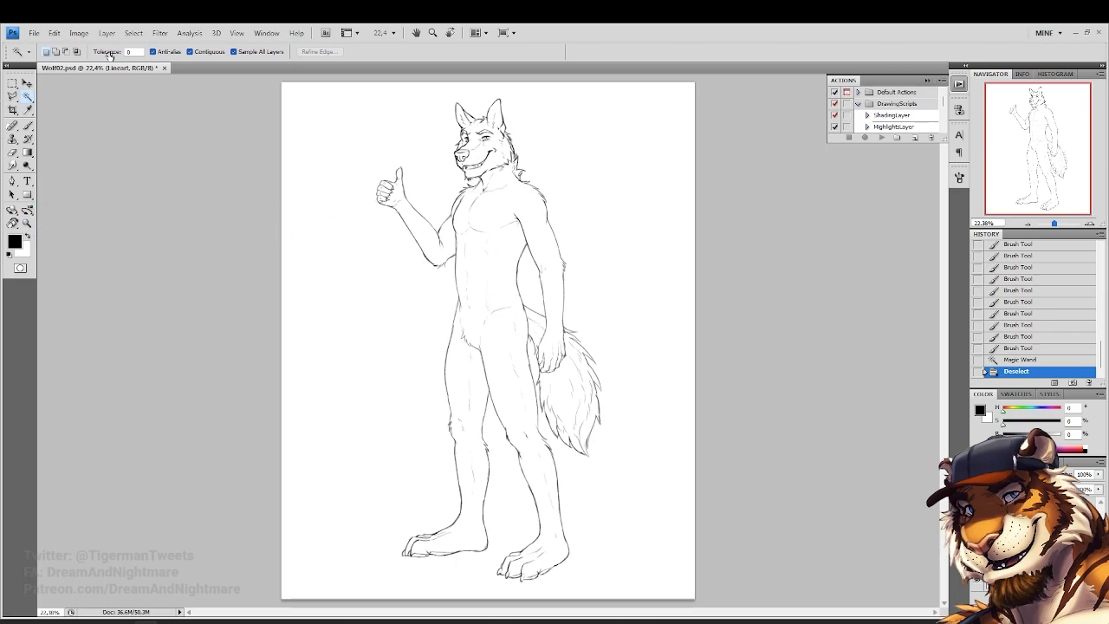
Test the Magic Wand on the gap between arm and torso and on the areas near the hip, then deselect
left_click(27, 224)
left_click_drag(440, 222, 620, 372)
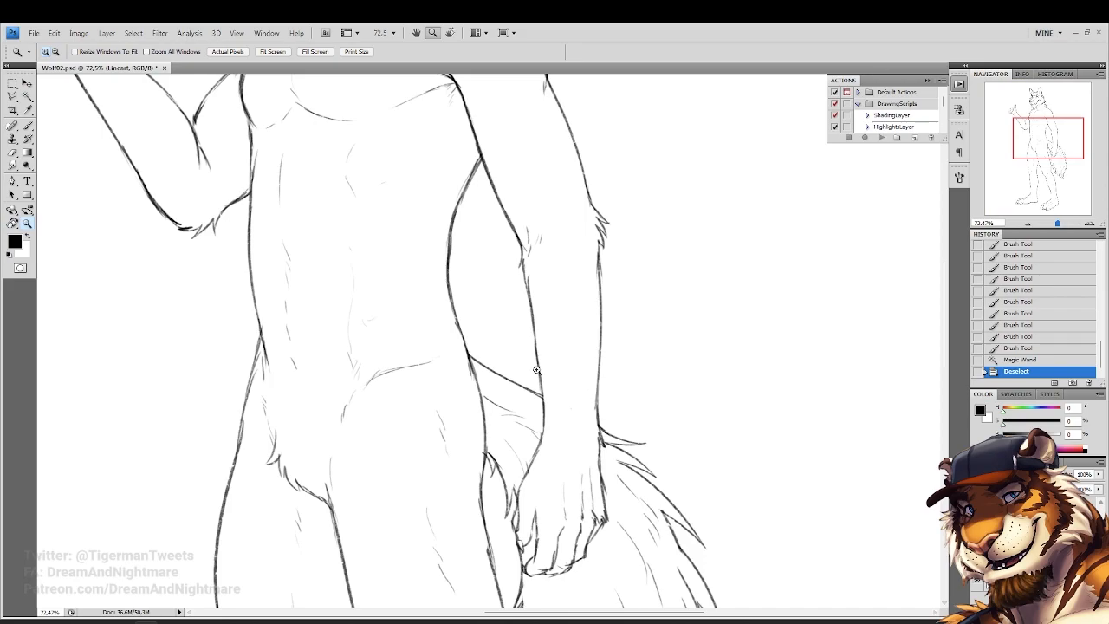
left_click(27, 96)
left_click(513, 244)
left_click(501, 488)
scroll(502, 485, "down", 3)
left_click(514, 487)
scroll(514, 488, "down", 2)
key("ctrl+d")
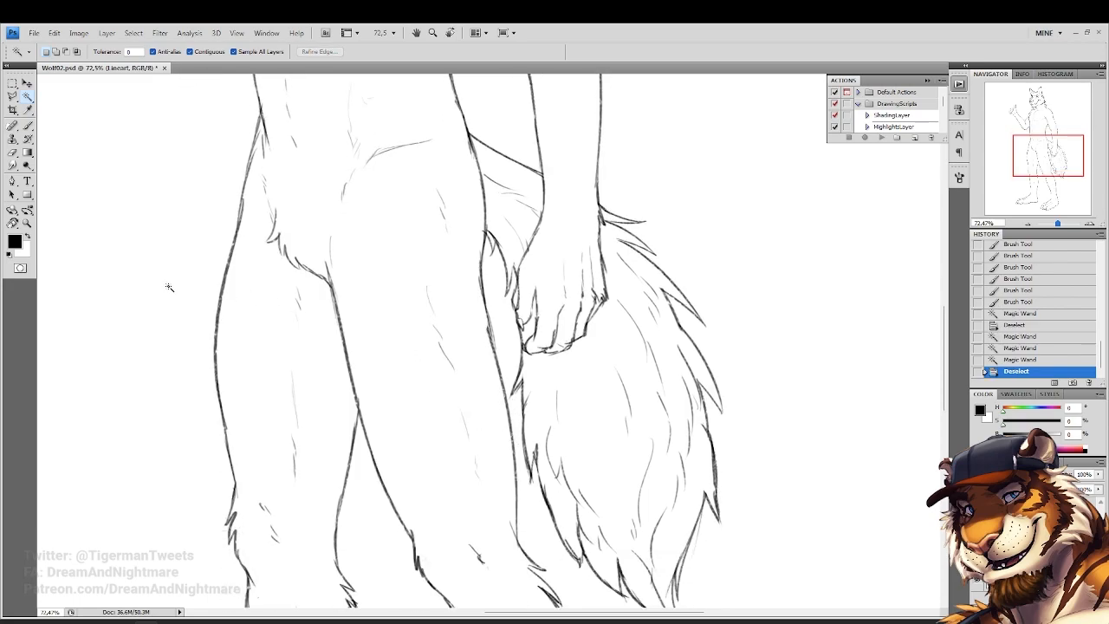
Close the gap in the outline around the knee of the leg nearest the tail with brush strokes
scroll(173, 288, "down", 5)
left_click(27, 224)
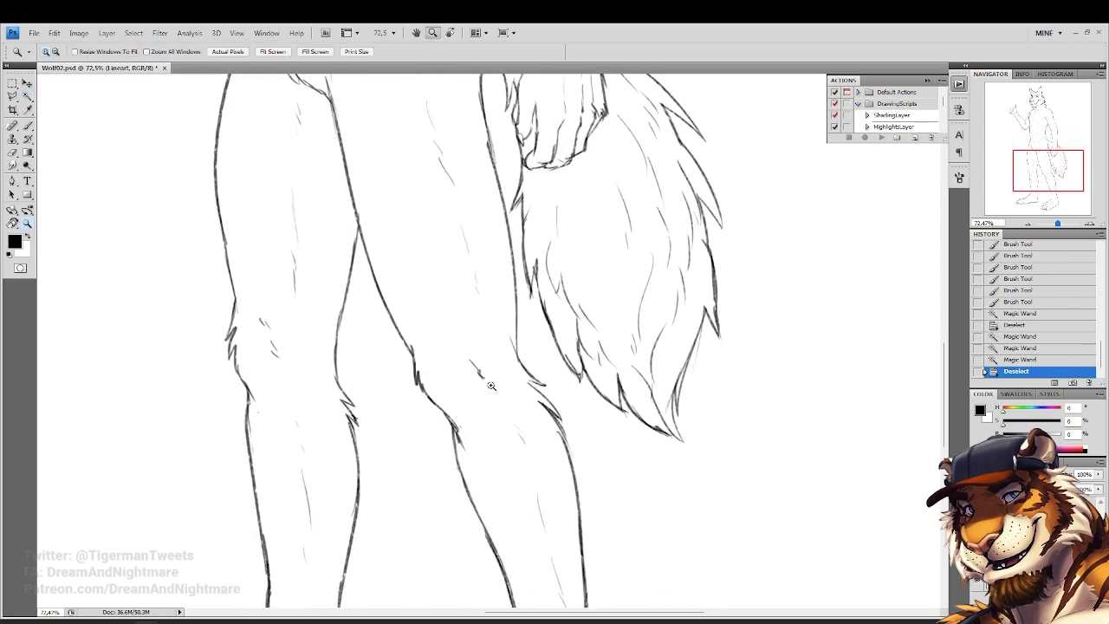
left_click_drag(456, 367, 631, 450)
left_click(27, 126)
mouse_move(477, 208)
left_mouse_down()
mouse_move(399, 188)
mouse_move(450, 229)
left_mouse_up()
Select the background with the Magic Wand and add the enclosed gaps beside the thigh and between arm and torso
left_click(27, 98)
left_click(681, 305)
left_click(27, 224)
left_click(275, 53)
left_click(27, 98)
left_click(533, 364, "shift")
left_click(532, 291, "shift")
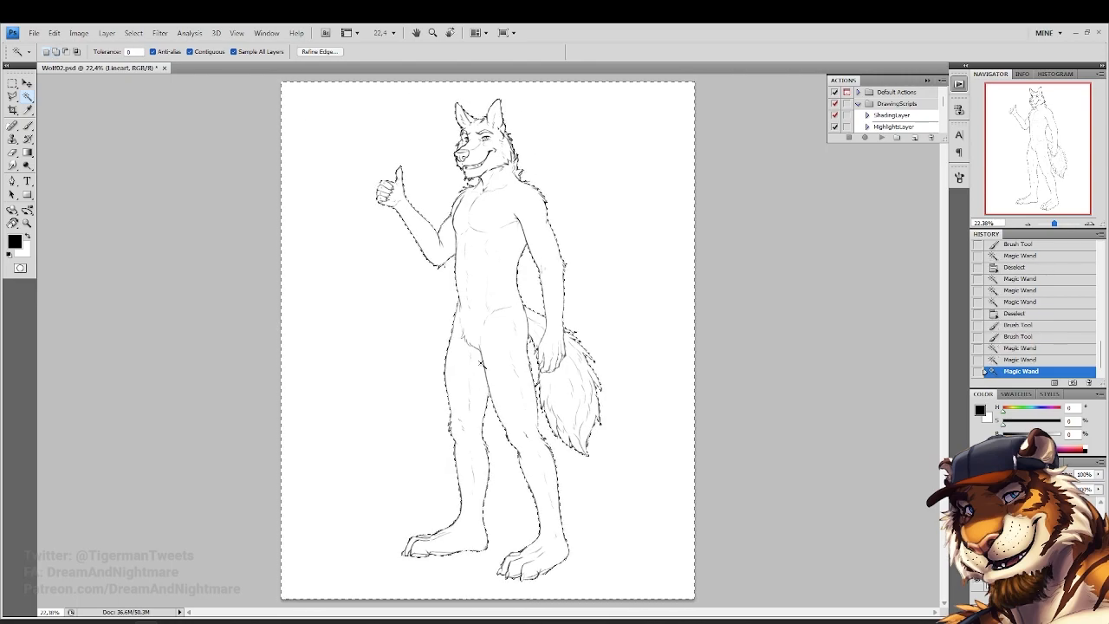
Switch from the Lineart layer to Color and create a new layer there, keeping the background selection active
left_click(1031, 555)
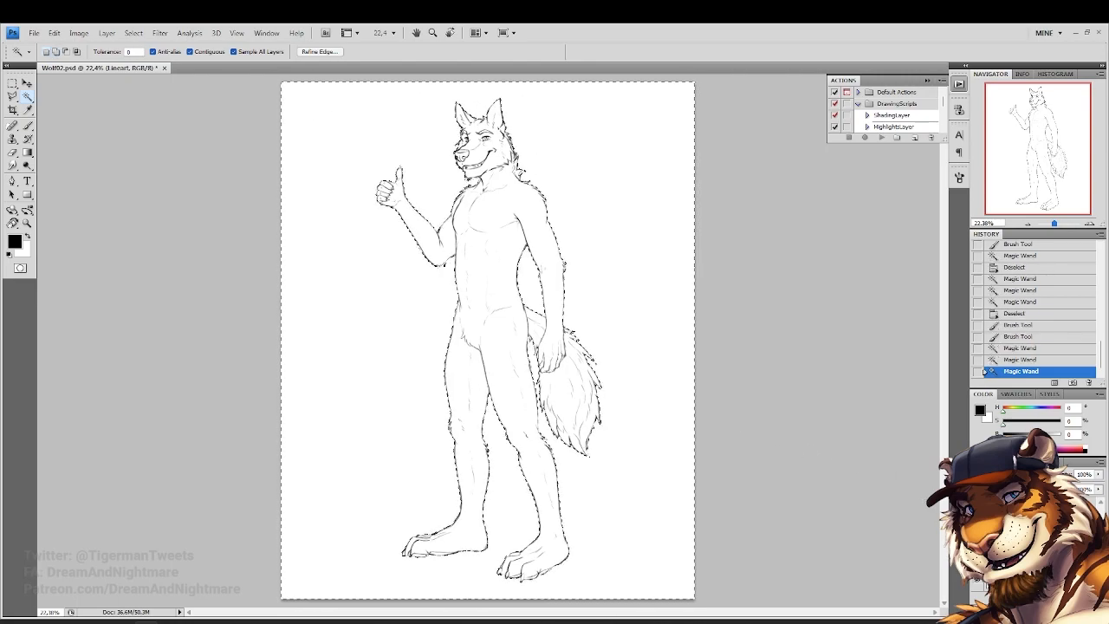
left_click(133, 33)
left_click(143, 71)
left_click(27, 223)
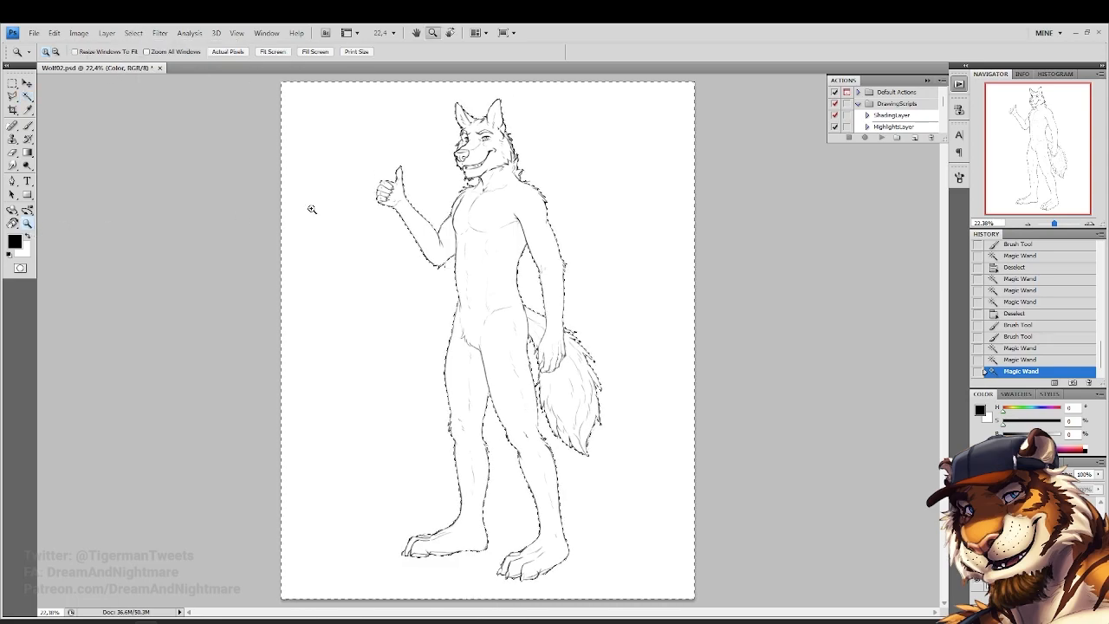
left_click_drag(394, 203, 481, 270)
left_click(443, 227)
left_click(443, 227)
left_click(443, 227)
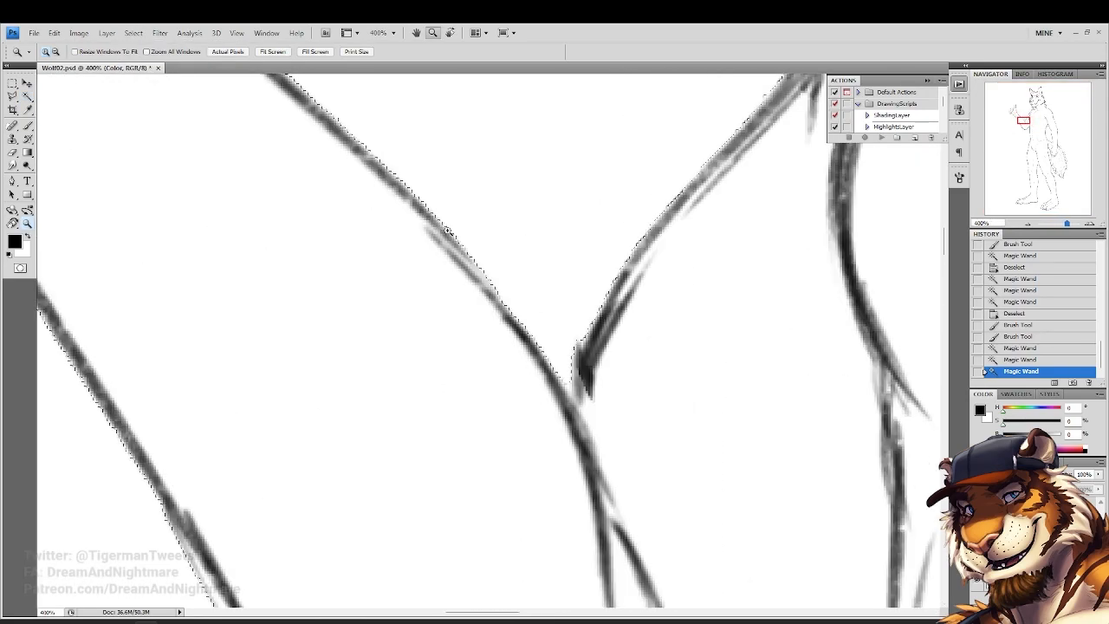
left_click(1073, 611)
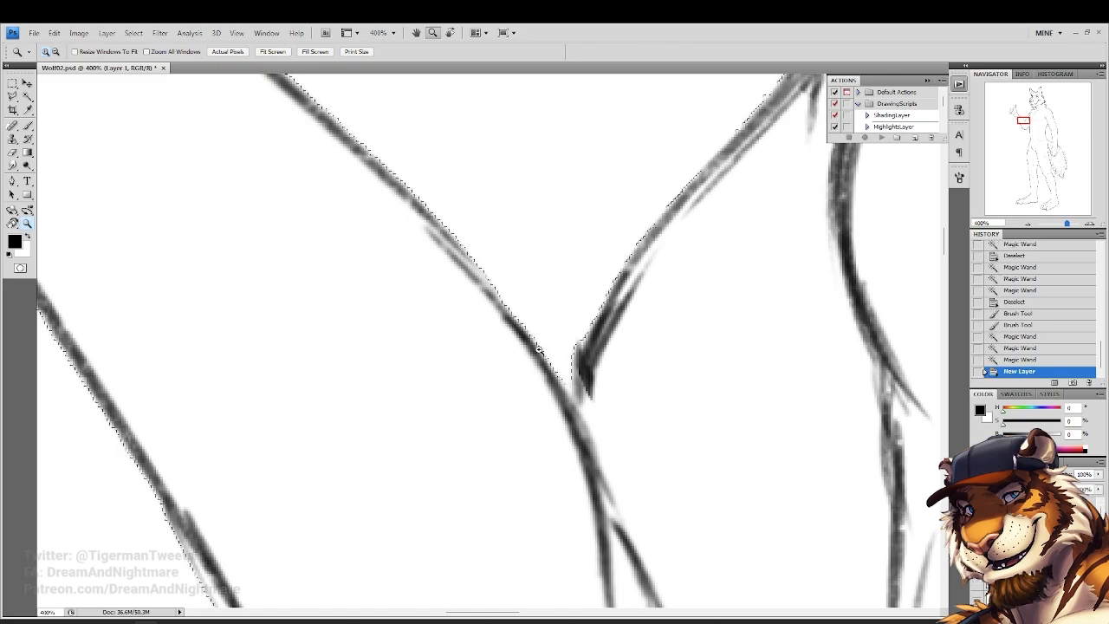
Try filling the background selection on the new layer with a red foreground color
left_click(14, 243)
left_click(783, 487)
key("Return")
key("alt+BackSpace")
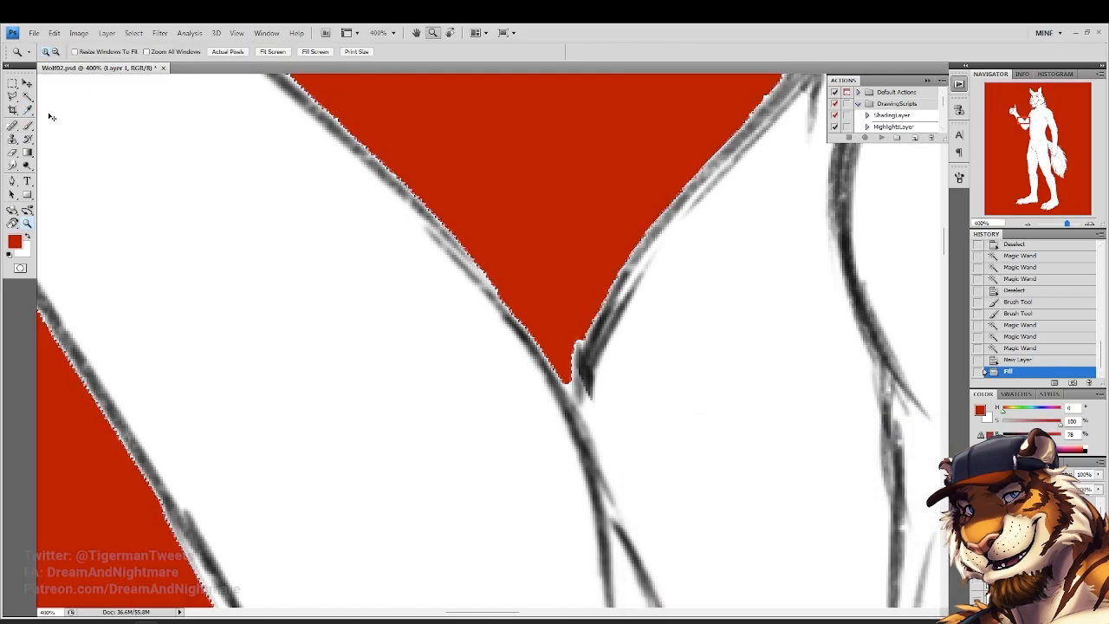
key("ctrl+z")
Invert the selection to the figure, fill it with red on the new layer, and deselect
left_click(12, 83)
right_click(222, 194)
left_click(257, 220)
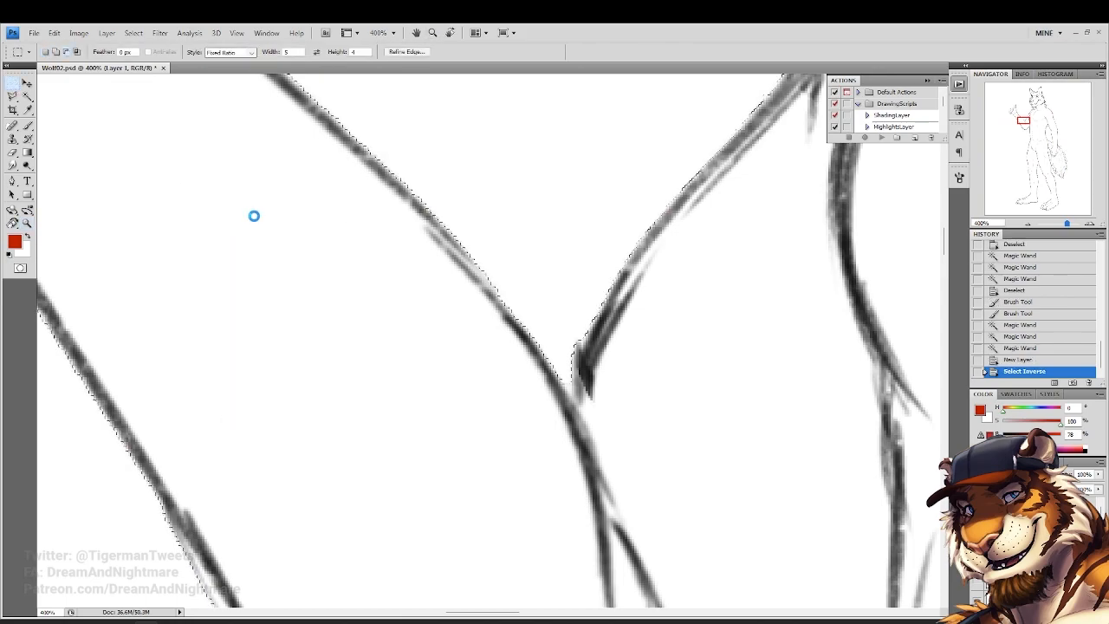
key("alt+BackSpace")
key("ctrl+d")
Examine how closely the red fill's edge follows the lineart along the raised forearm
left_click(27, 223)
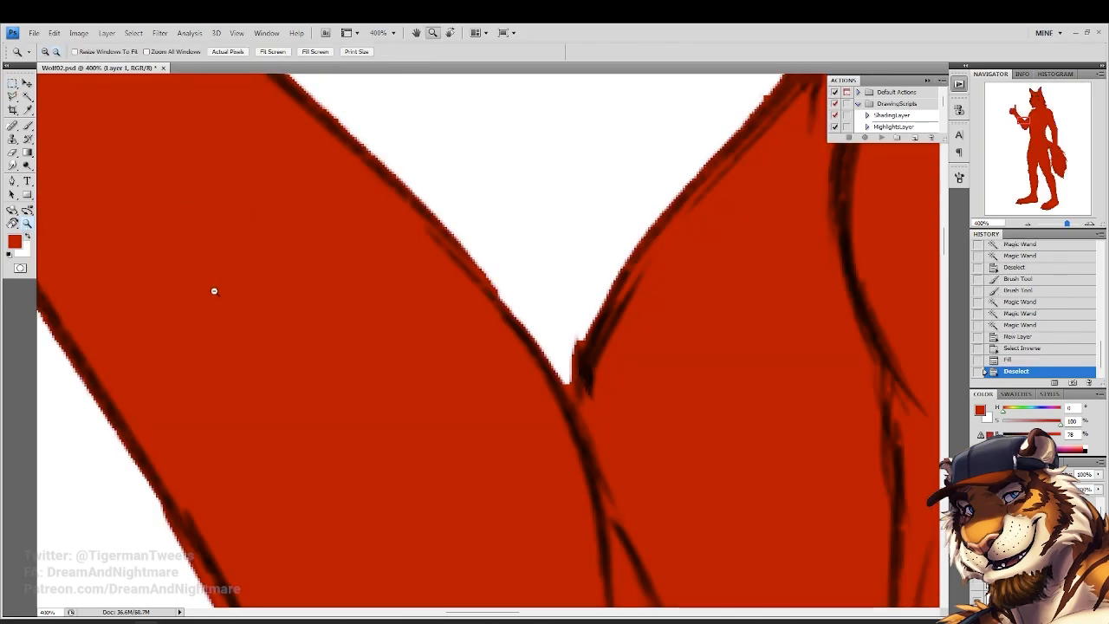
left_click(213, 288, "alt")
left_click_drag(161, 415, 396, 571)
left_click(365, 448, "alt")
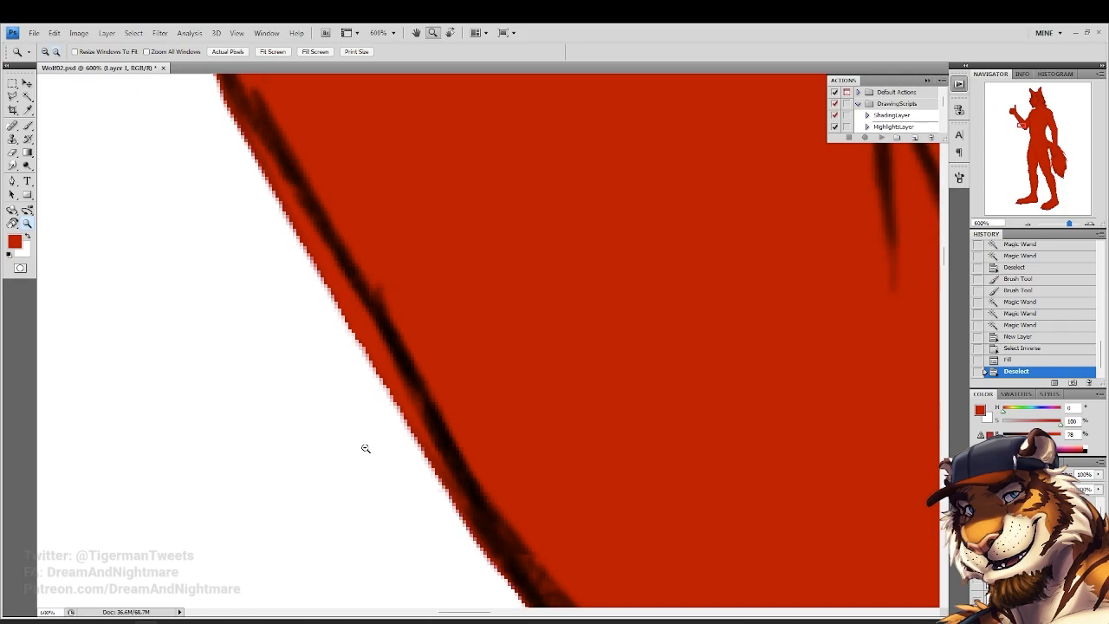
left_click(365, 449, "alt")
left_click(366, 449, "alt")
left_click(366, 448, "alt")
left_click(365, 448, "alt")
left_click(366, 448, "alt")
left_click(366, 448, "alt")
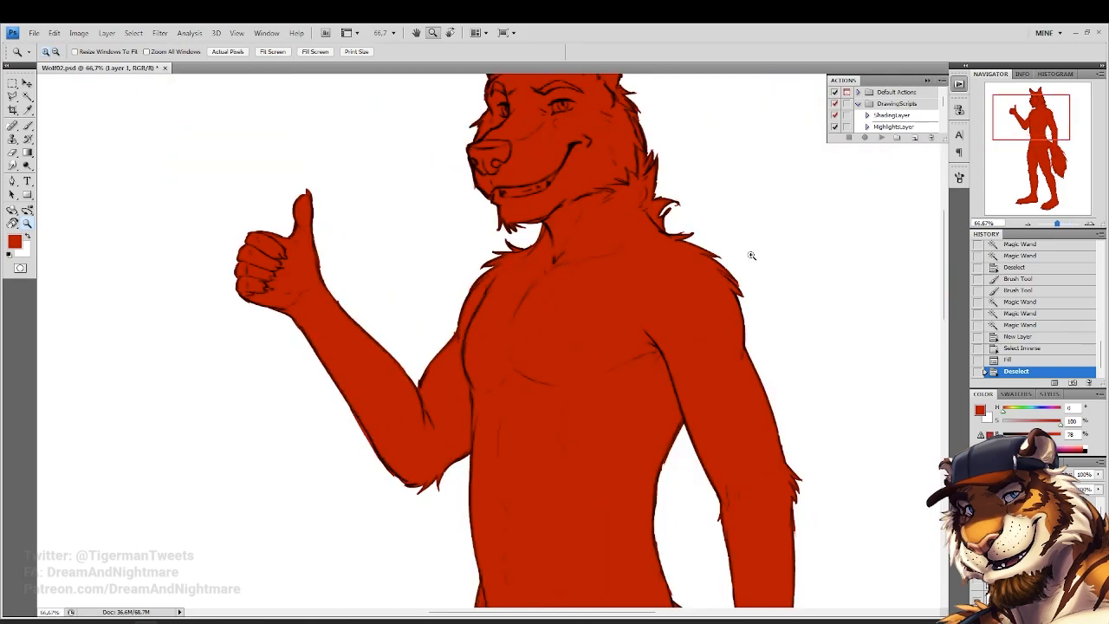
Undo the deselection, the red fill and the selection inversion to restore the background selection
key("ctrl+alt+z")
key("ctrl+alt+z")
key("ctrl+alt+z")
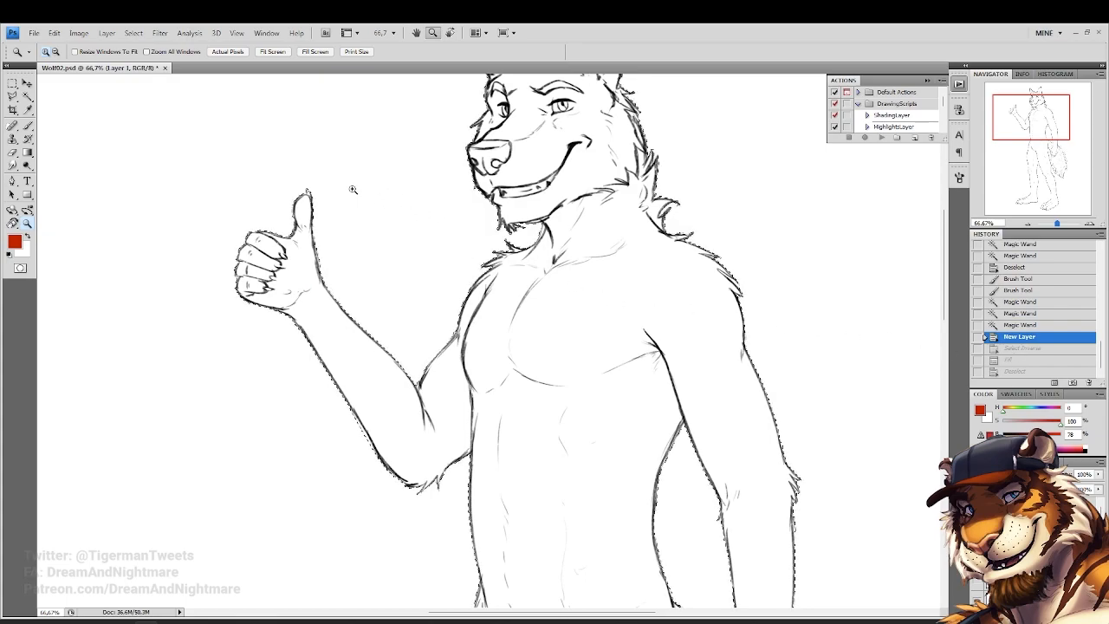
Expand the background selection by 2 pixels and check its edge around the thumbs-up hand
left_click_drag(264, 224, 299, 223)
left_click(134, 33)
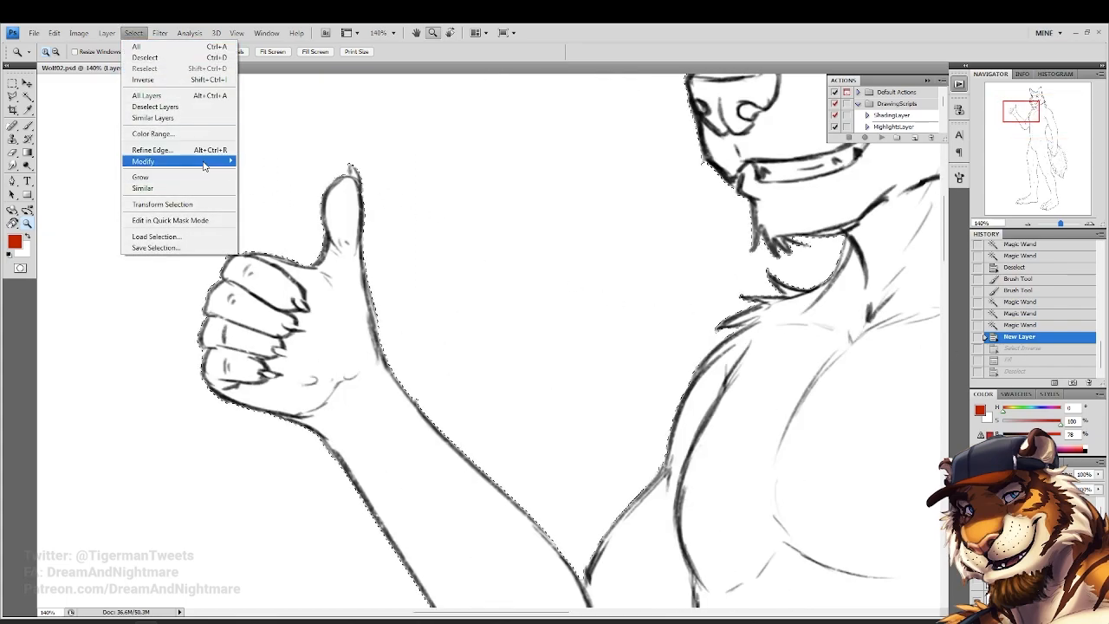
mouse_move(202, 164)
left_click(277, 183)
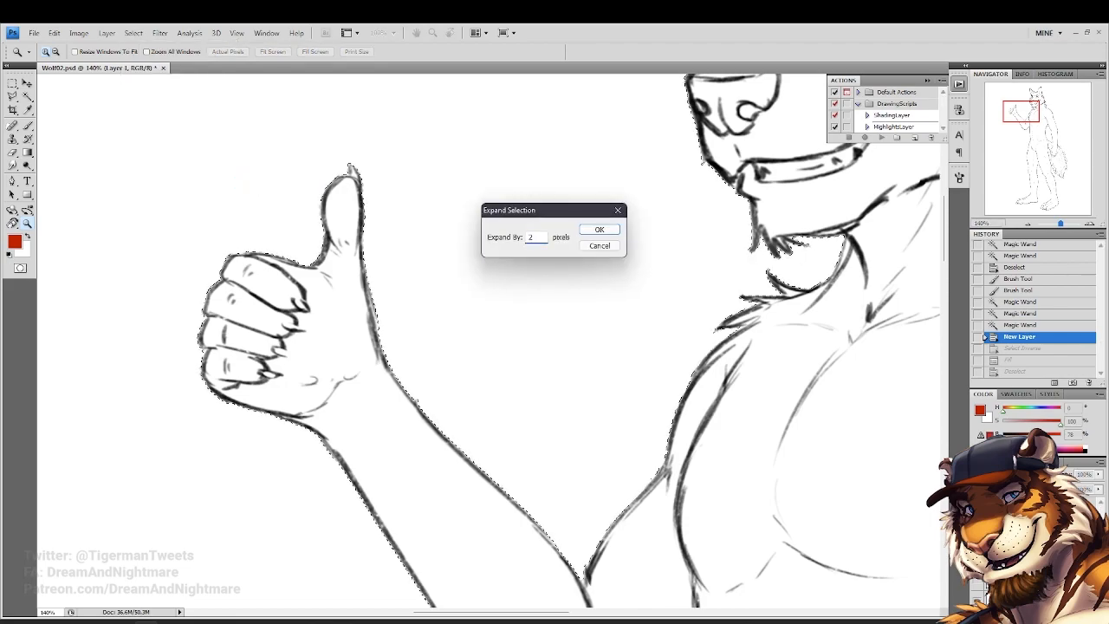
key("Return")
left_click_drag(280, 251, 358, 280)
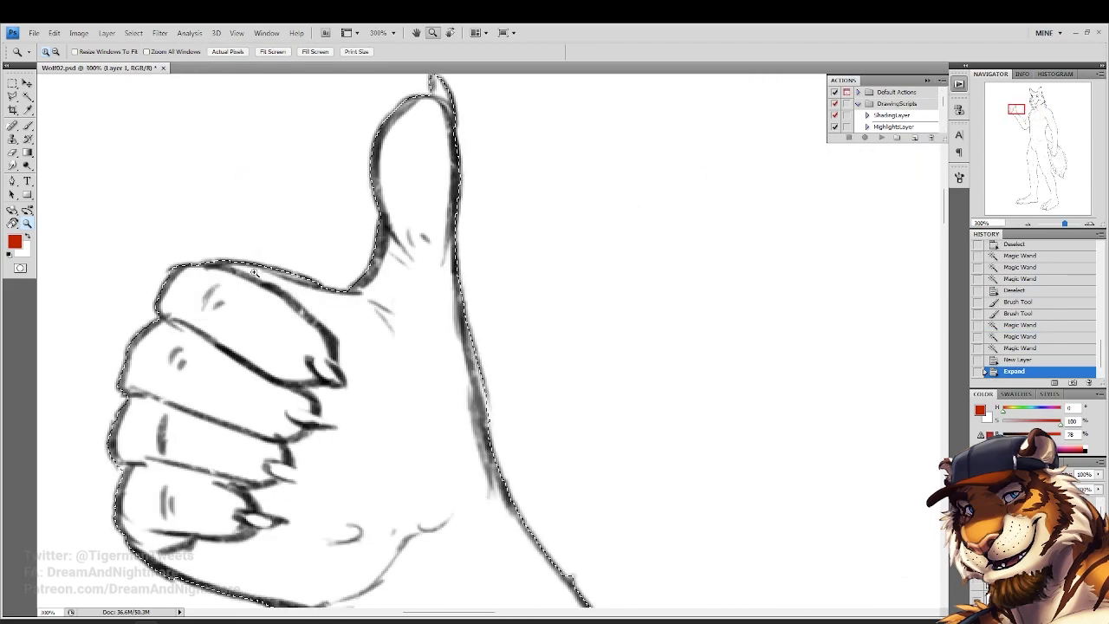
key("ctrl+minus")
key("ctrl+minus")
key("ctrl+minus")
key("ctrl+minus")
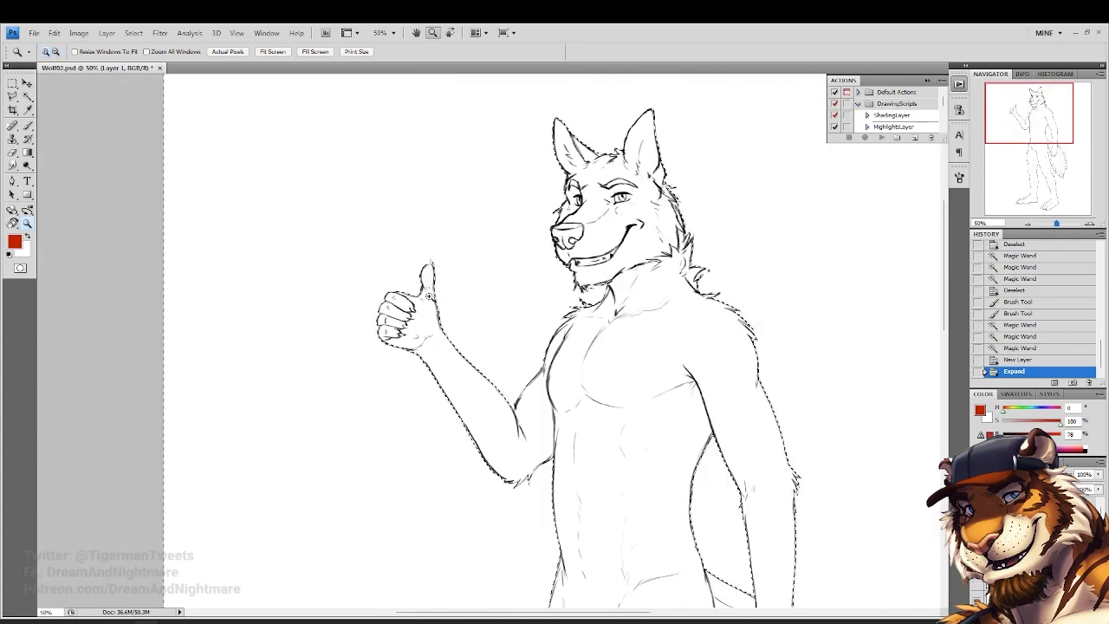
Add a layer mask to the Color group that reveals the expanded selection
left_click(594, 370)
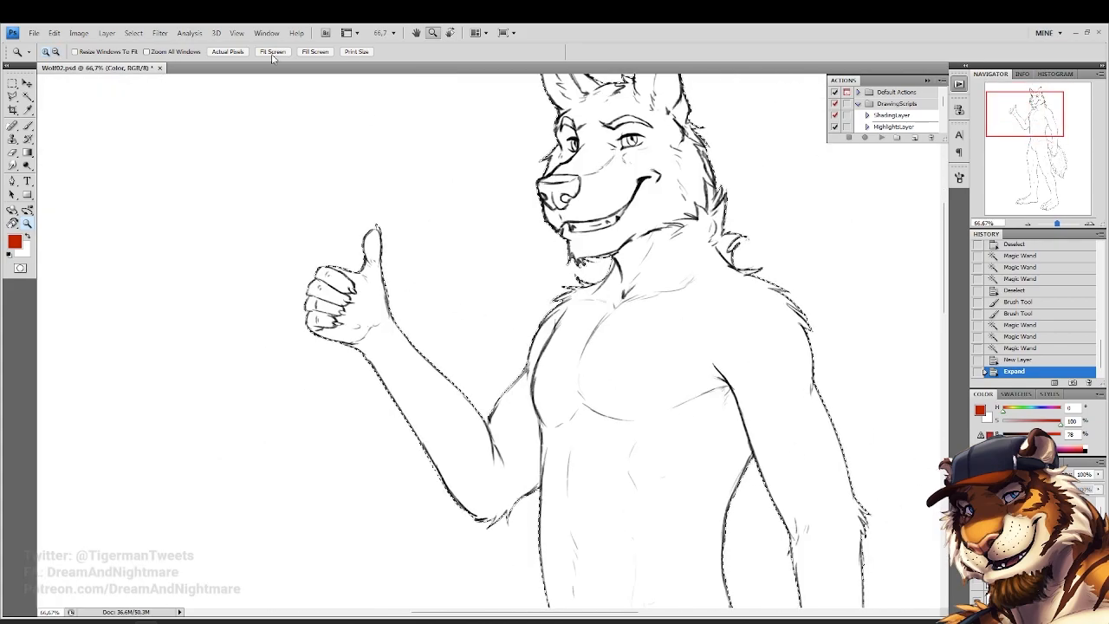
left_click(106, 33)
mouse_move(208, 161)
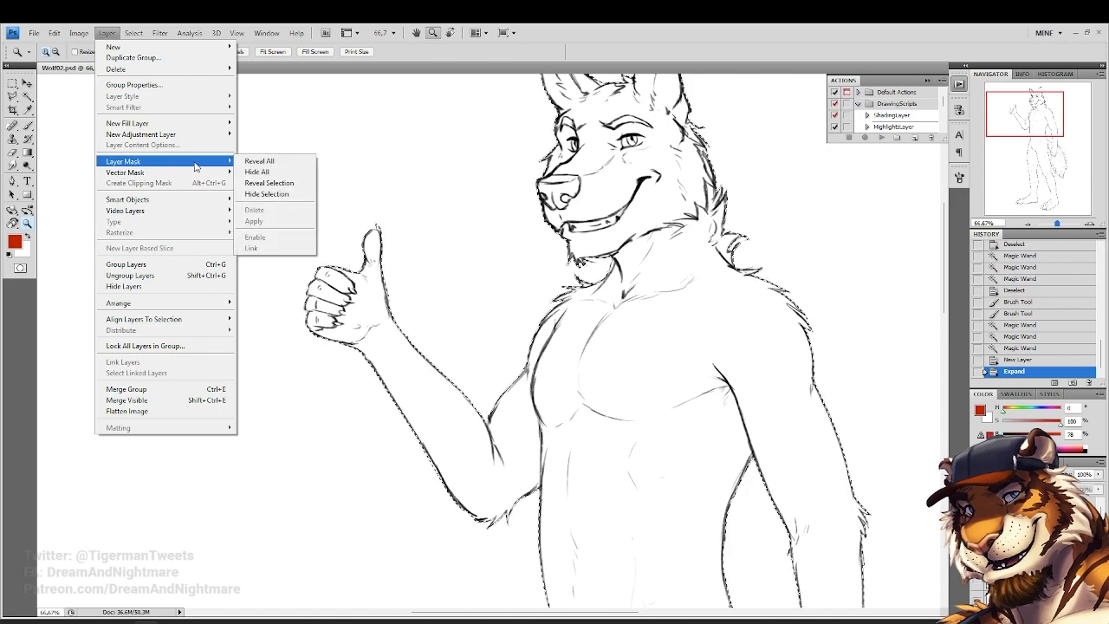
left_click(286, 183)
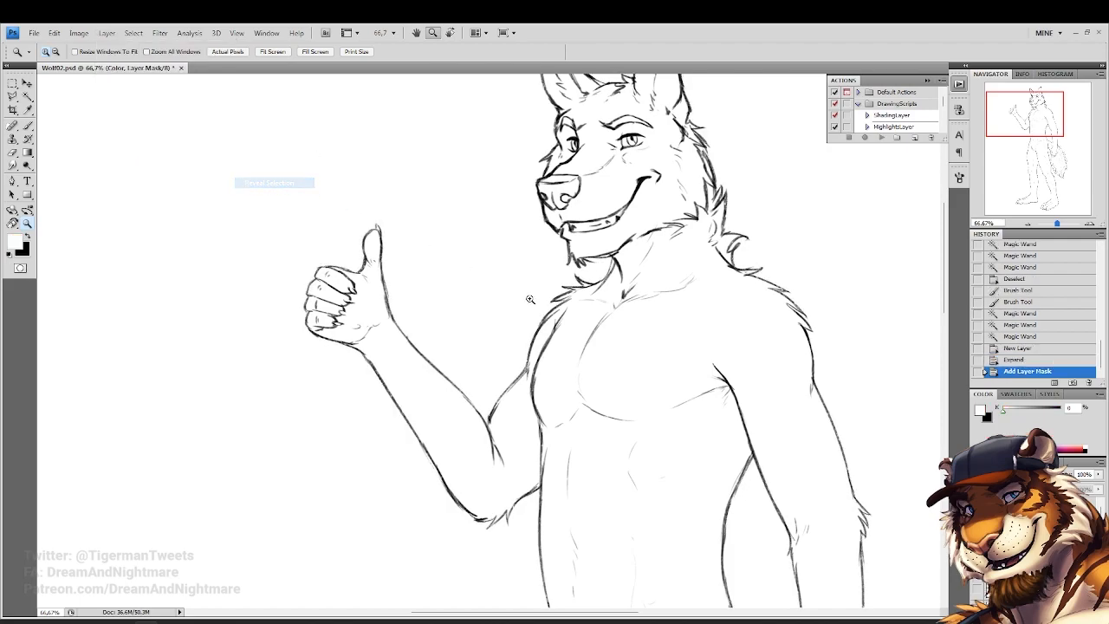
Show the Color group's mask channel as an overlay and invert the mask
left_click(1014, 462)
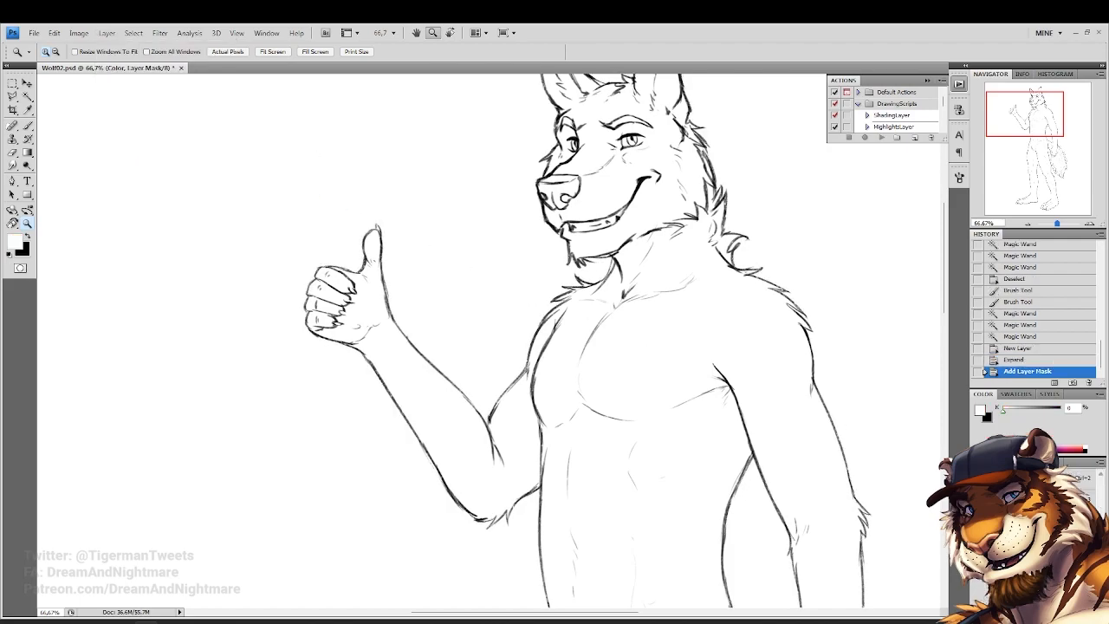
left_click(979, 561)
key("ctrl+i")
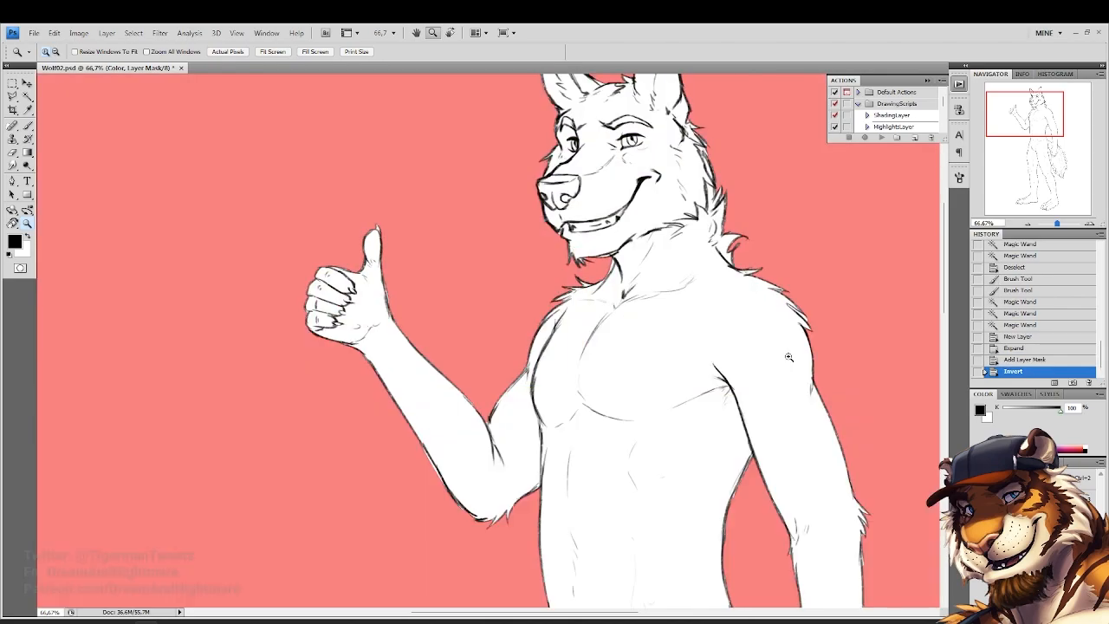
Examine the mask overlay around the figure's head, arms and tail for holes or leaks
left_click(540, 212, "alt")
left_click(538, 213, "alt")
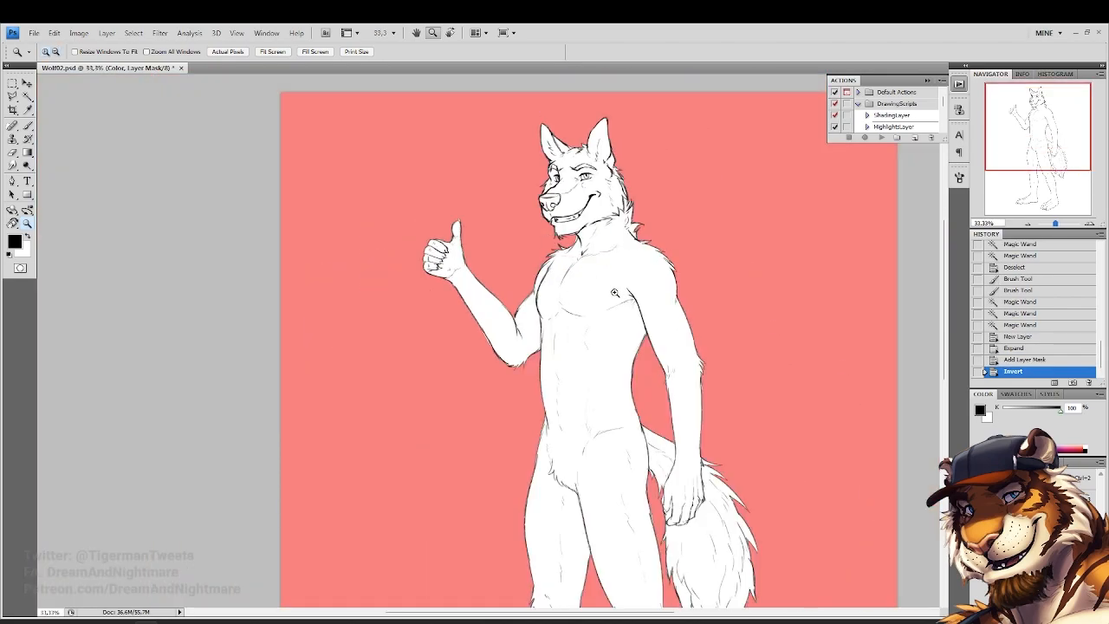
left_click(666, 293)
scroll(666, 292, "up", 3)
scroll(673, 276, "up", 2)
left_click(674, 272)
left_click(673, 270, "alt")
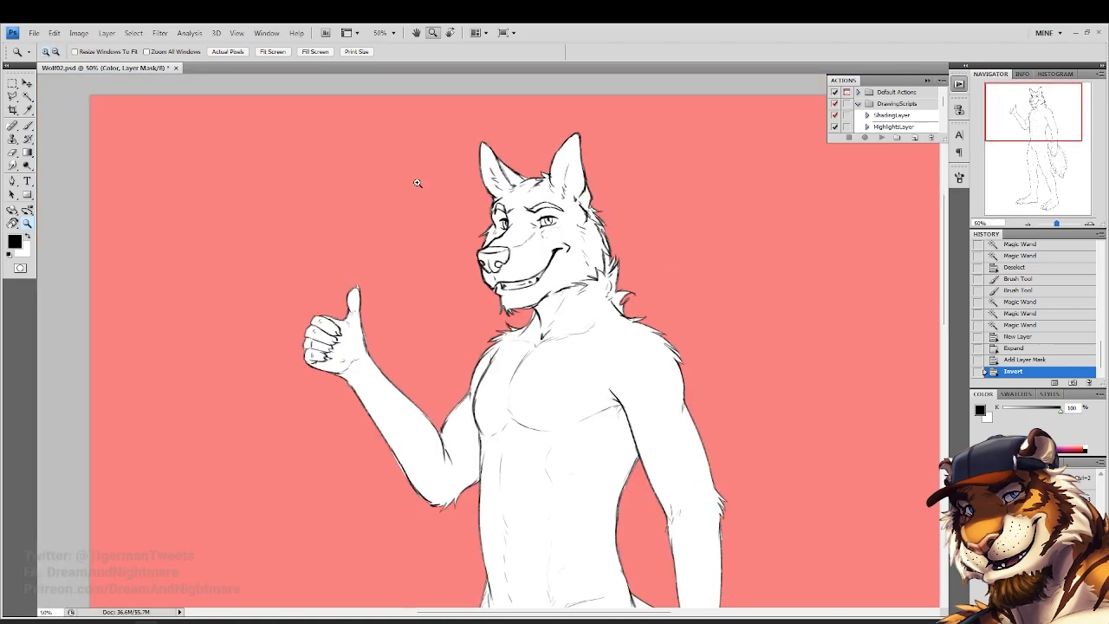
left_click(659, 427, "alt")
left_click(660, 427, "alt")
scroll(670, 415, "down", 2)
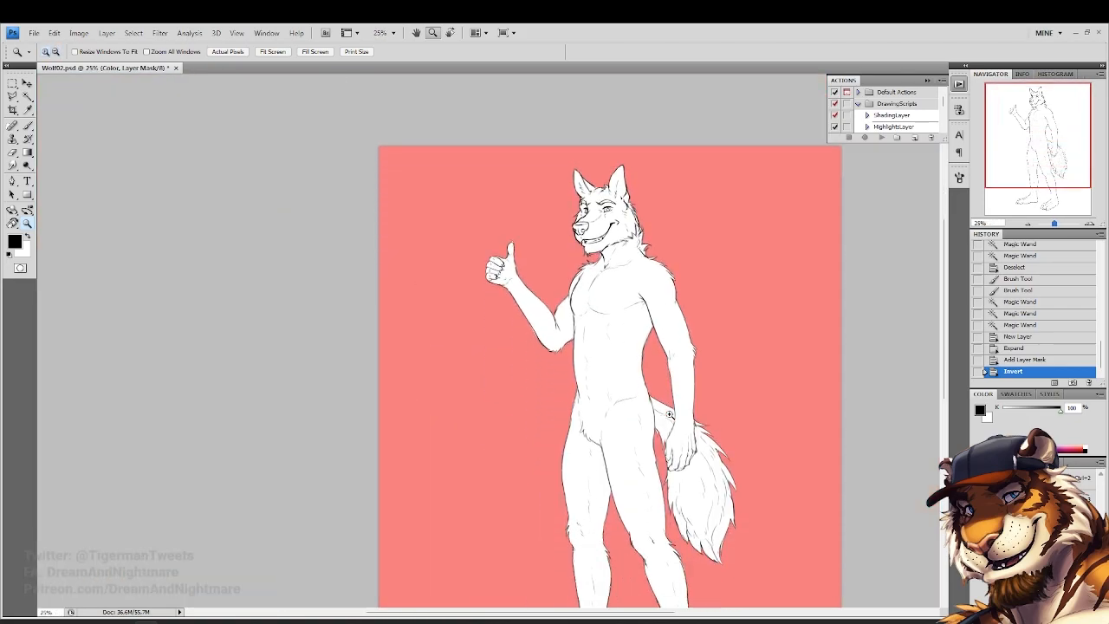
Fill the new layer inside the masked Color group with blue (hue 217, saturation 58, brightness 76)
left_click(985, 463)
left_click(1032, 555)
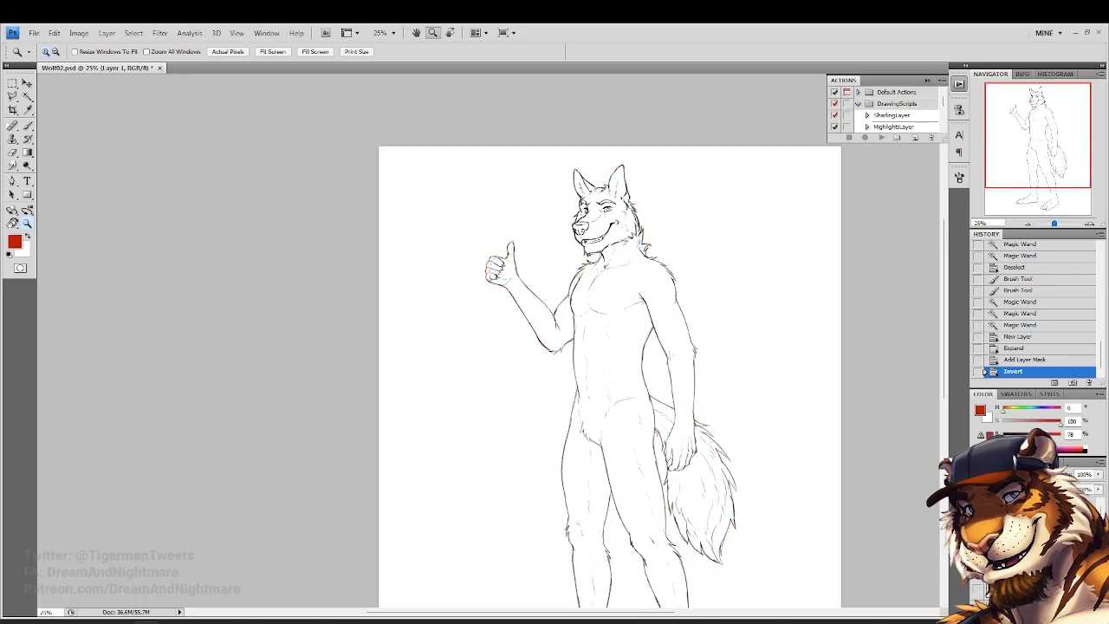
left_click(648, 371, "alt")
left_click(606, 322)
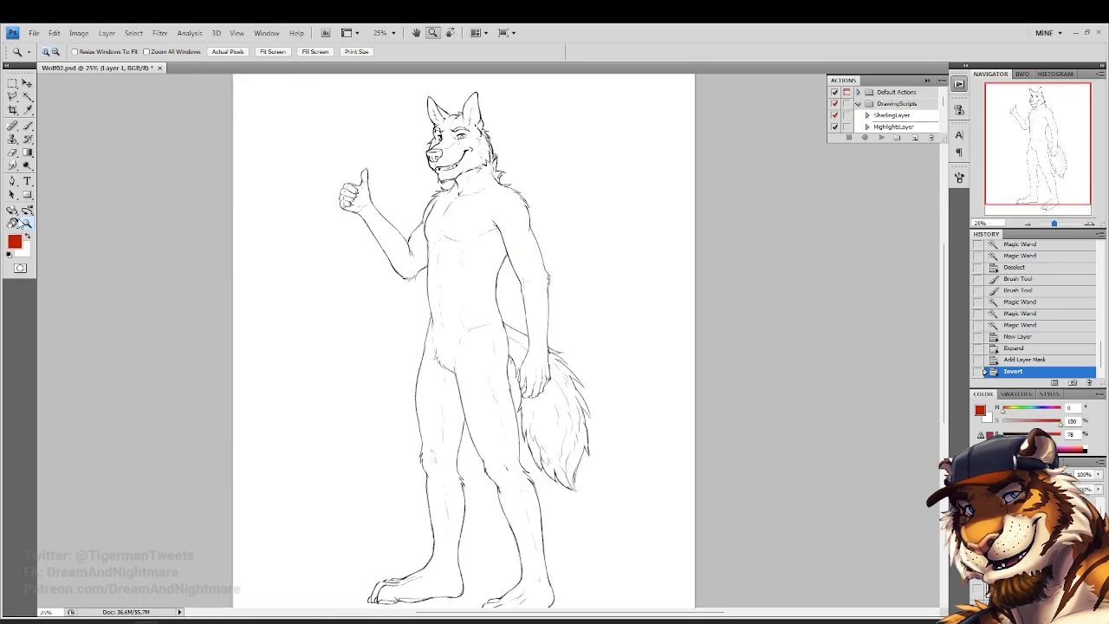
left_click(15, 241)
left_click(799, 513)
left_click_drag(721, 525, 724, 490)
key("Return")
key("alt+BackSpace")
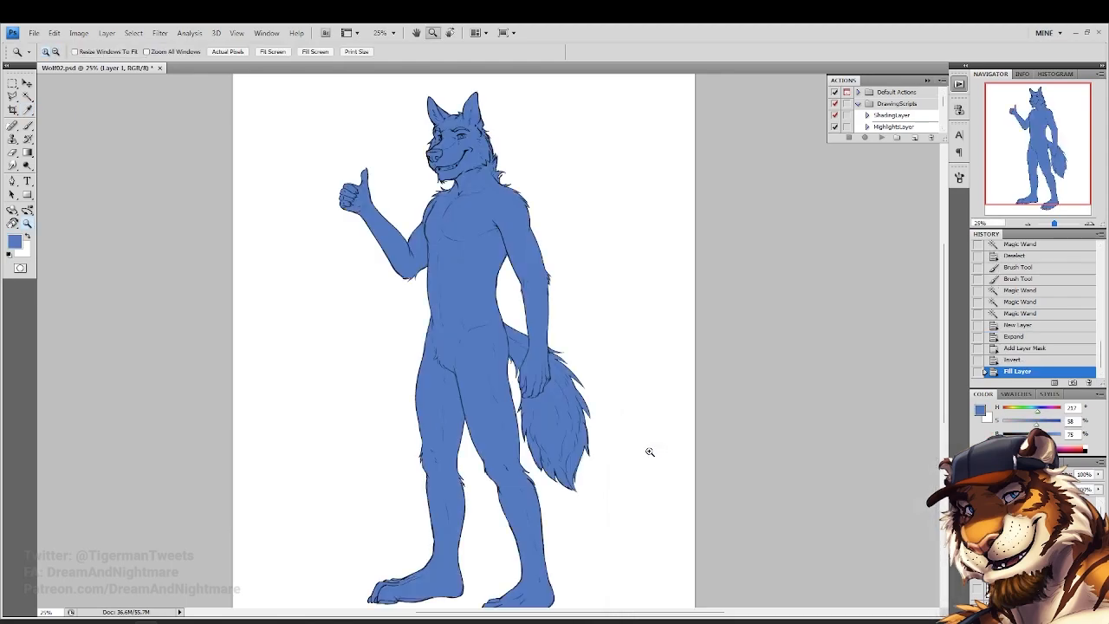
left_click(560, 256, "alt")
left_click(514, 199)
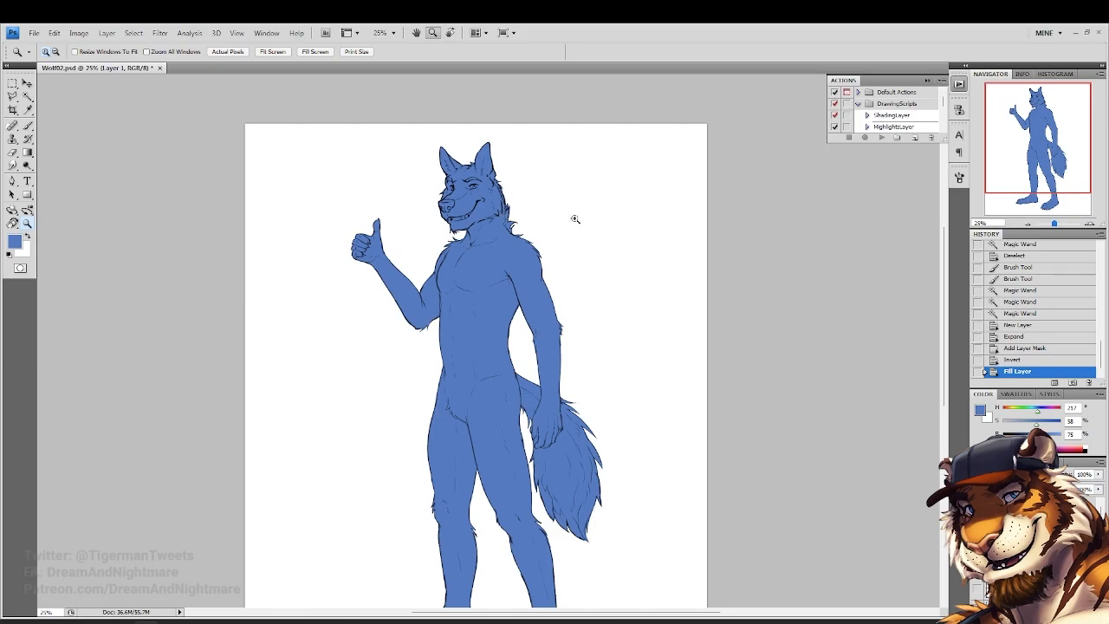
scroll(536, 357, "down", 3)
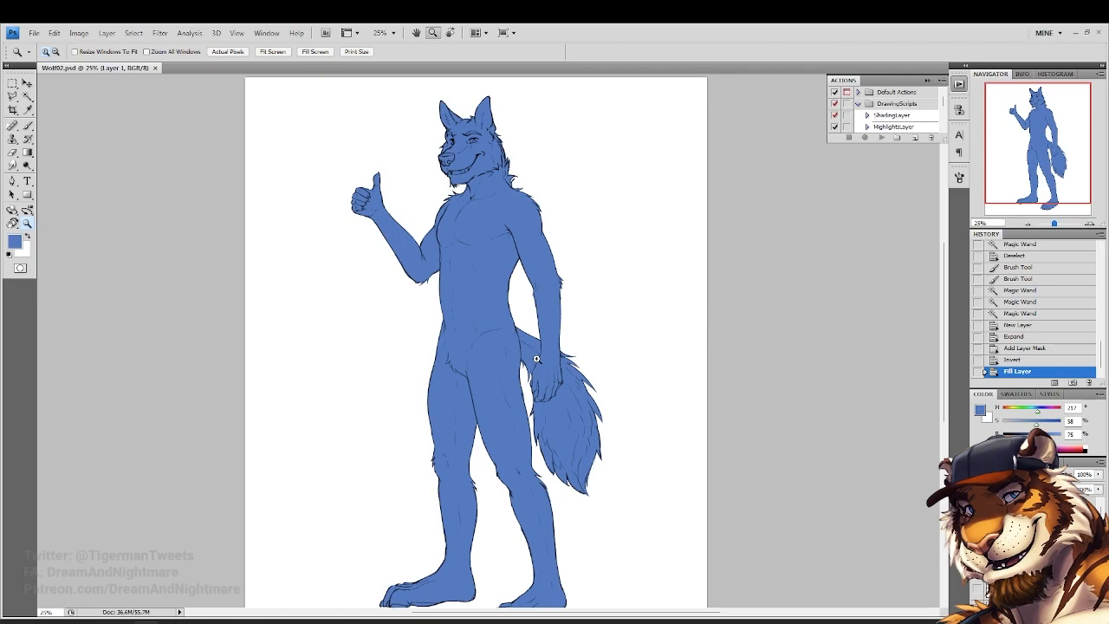
Refill the base color layer with greyish brown (hue 23, saturation 22, brightness 56)
left_click(13, 245)
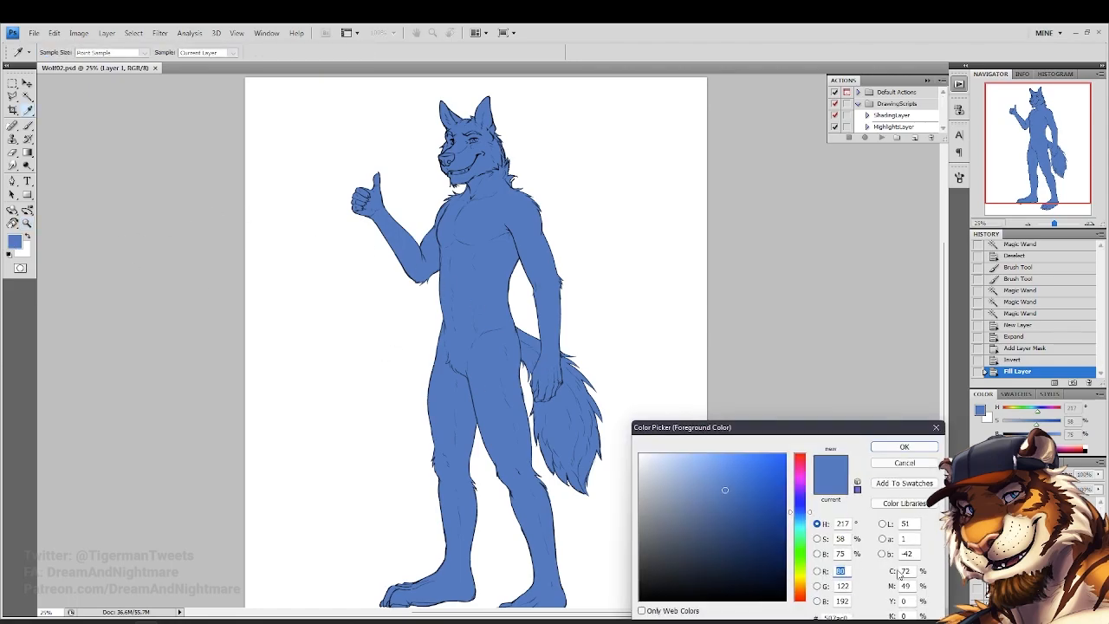
left_click(801, 591)
mouse_move(691, 485)
left_mouse_down()
mouse_move(670, 500)
mouse_move(676, 519)
left_mouse_up()
key("Return")
key("z")
key("alt+BackSpace")
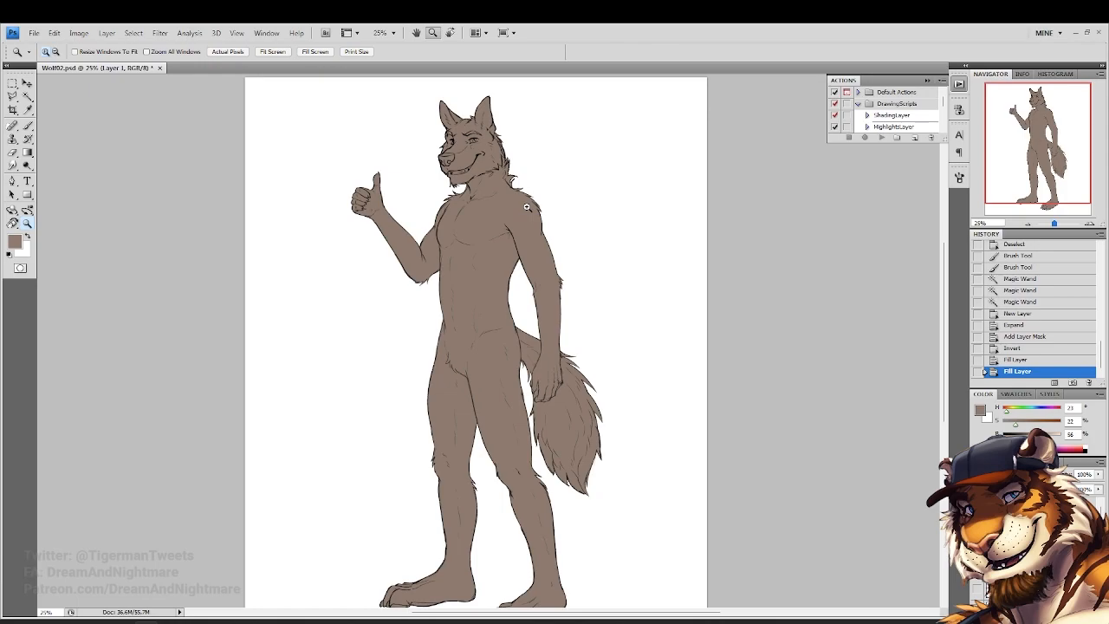
Rename the base color layer Color01 and add a new layer named ColorDetails
left_click(520, 181)
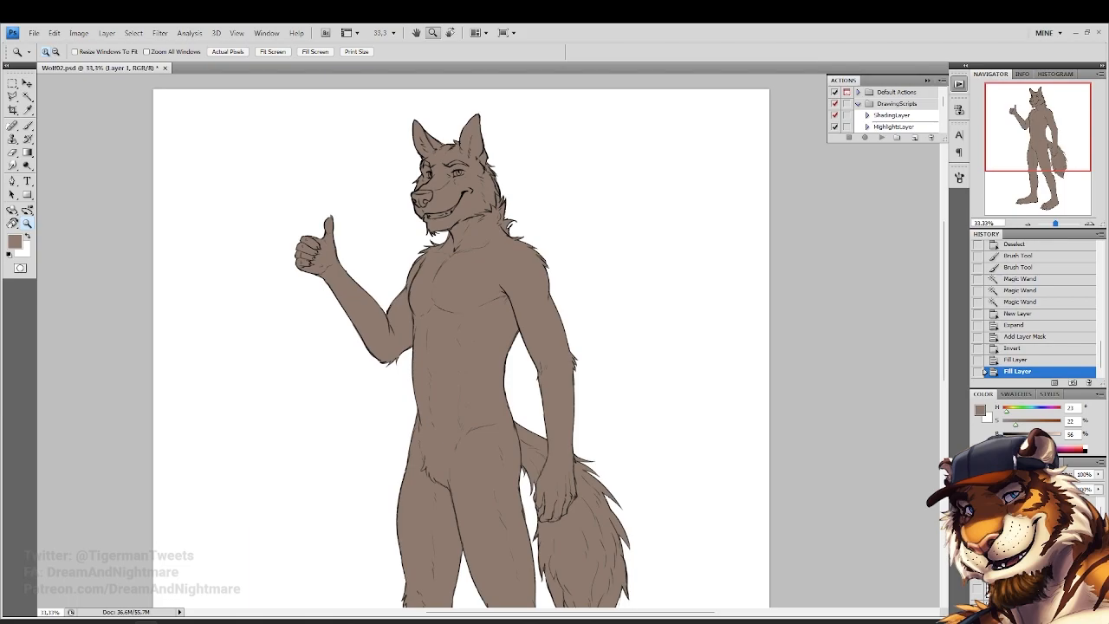
key("Return")
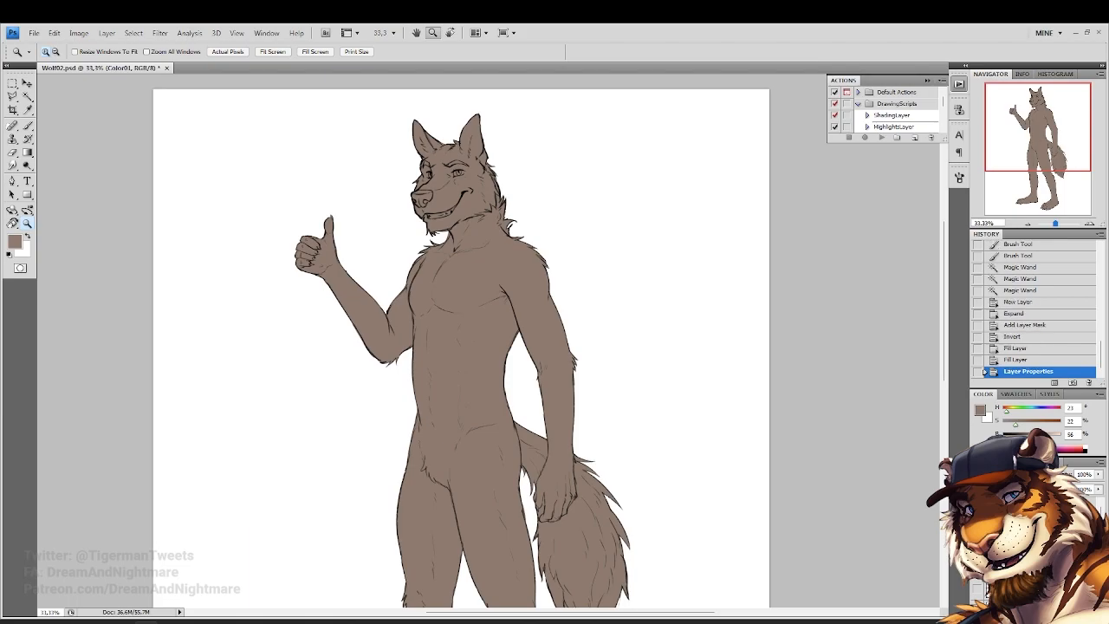
key("ctrl+shift+alt+n")
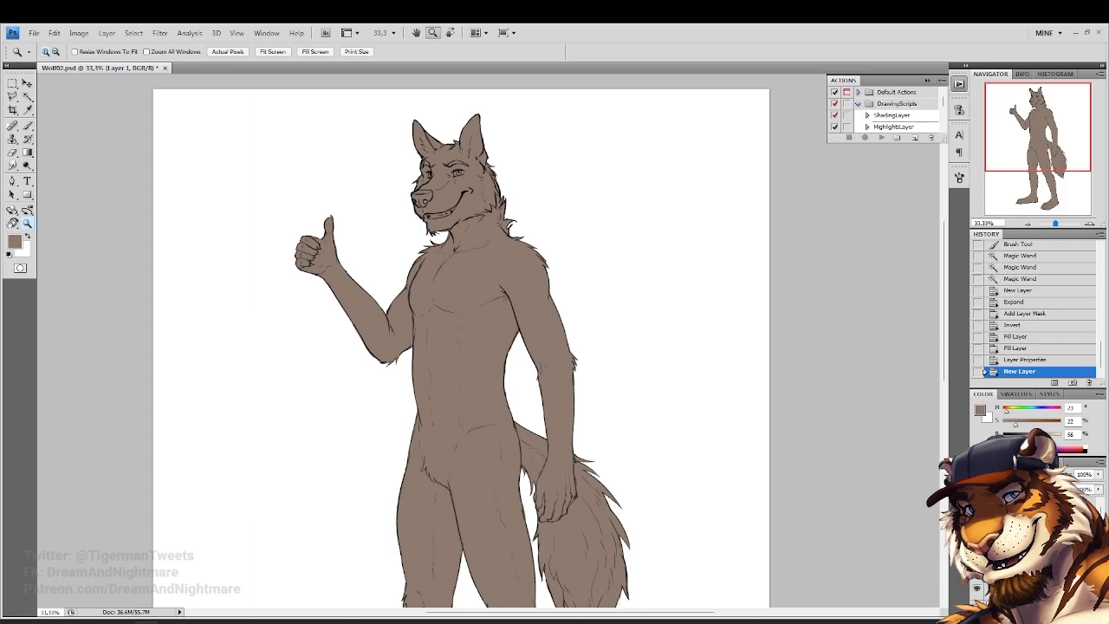
key("Return")
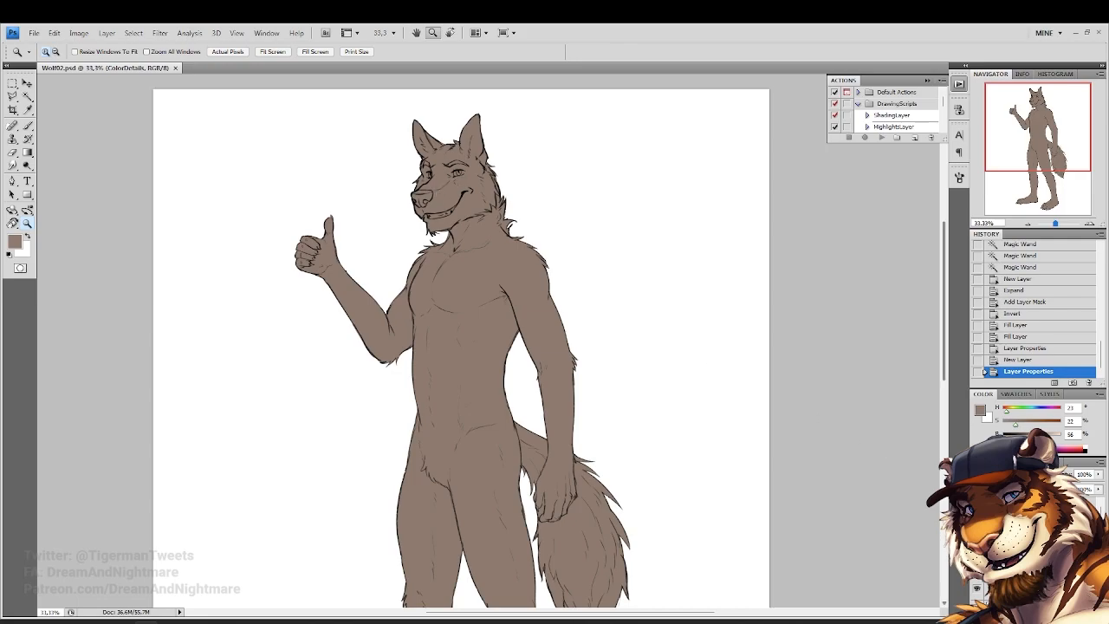
Set the foreground color to near-black (hue 23, saturation 0, brightness 10) for the claws of the raised hand
left_click(512, 177)
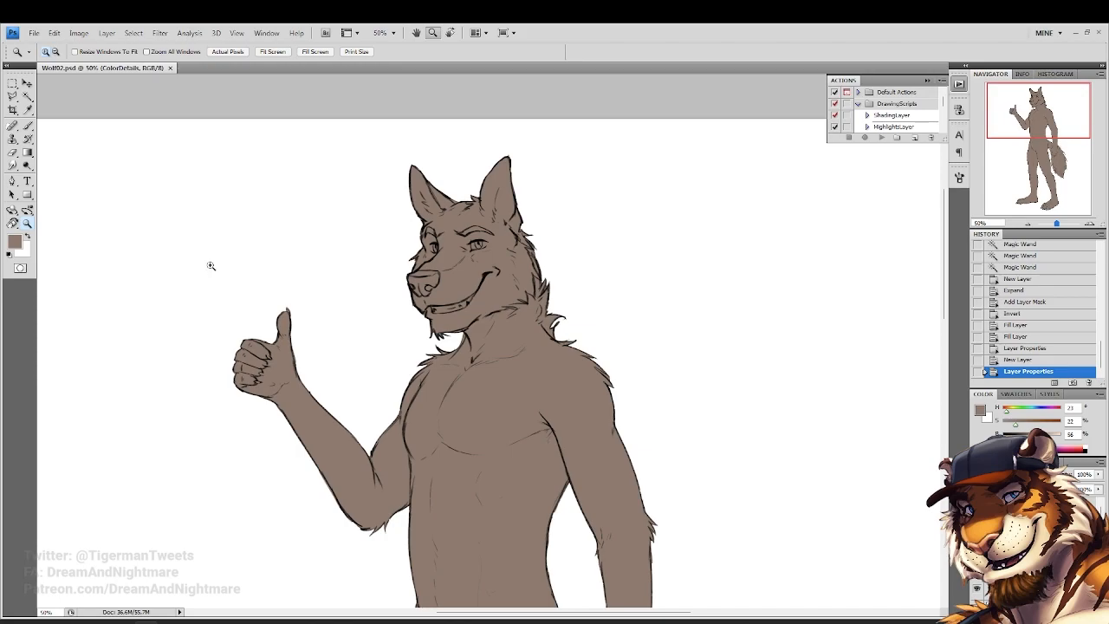
left_click_drag(210, 266, 437, 498)
left_click_drag(417, 325, 408, 419)
left_click(351, 406)
left_click(350, 405)
left_click(15, 242)
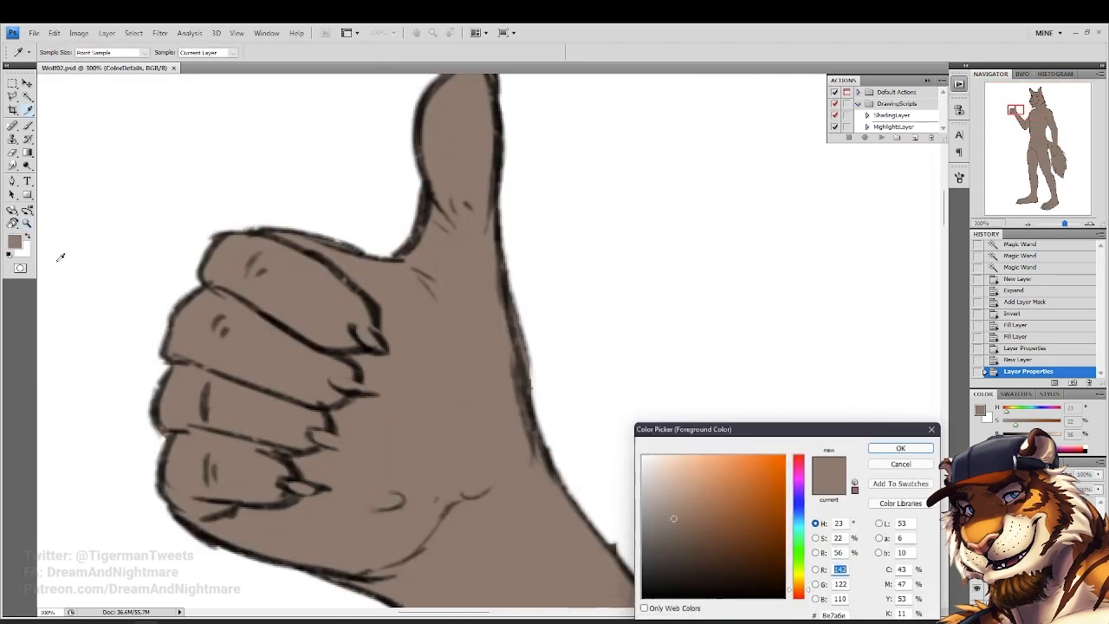
left_click_drag(653, 581, 636, 584)
left_click(900, 449)
Set up a round 15 px brush with 100% opacity and 100% flow
left_click(27, 126)
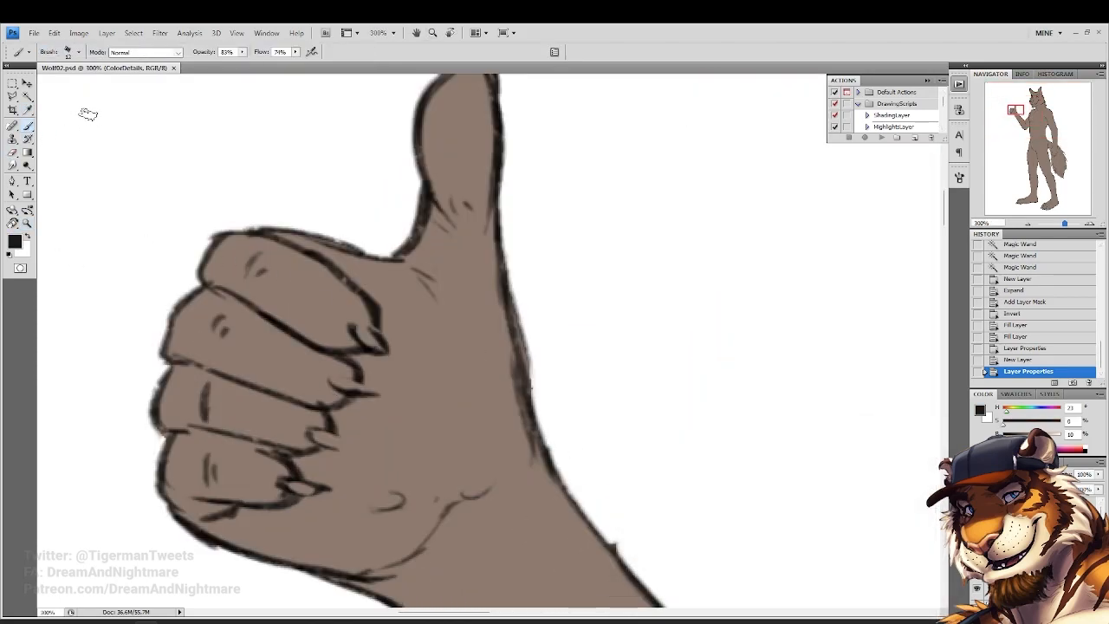
left_click(241, 52)
left_click_drag(295, 54, 360, 116)
right_click(407, 259)
left_click_drag(530, 395, 531, 348)
left_click(508, 388)
left_click_drag(420, 283, 425, 283)
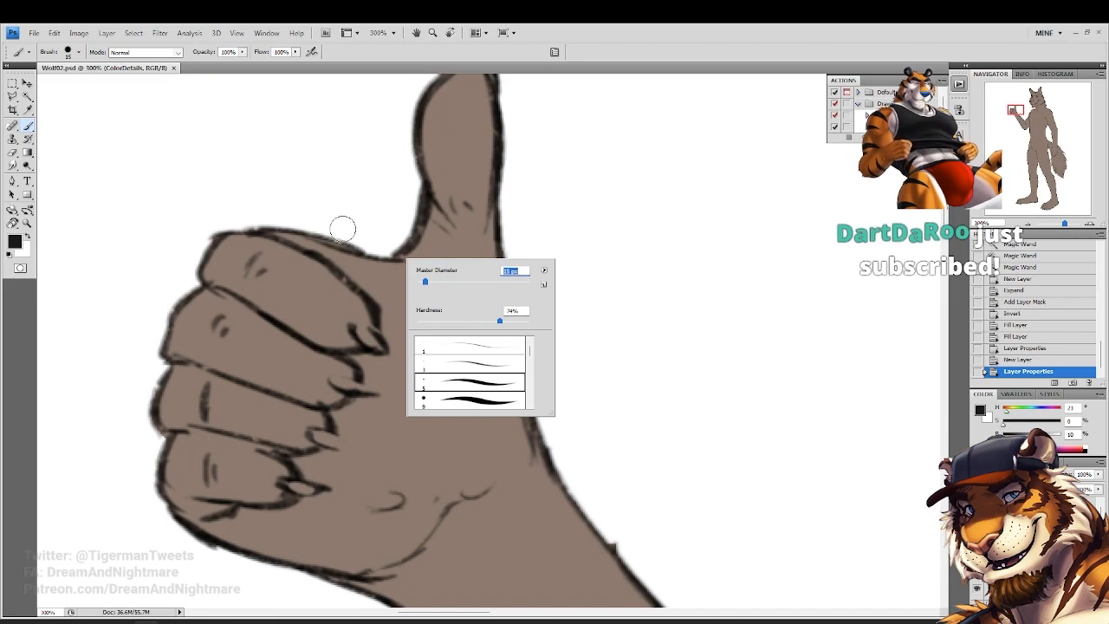
left_click(612, 31)
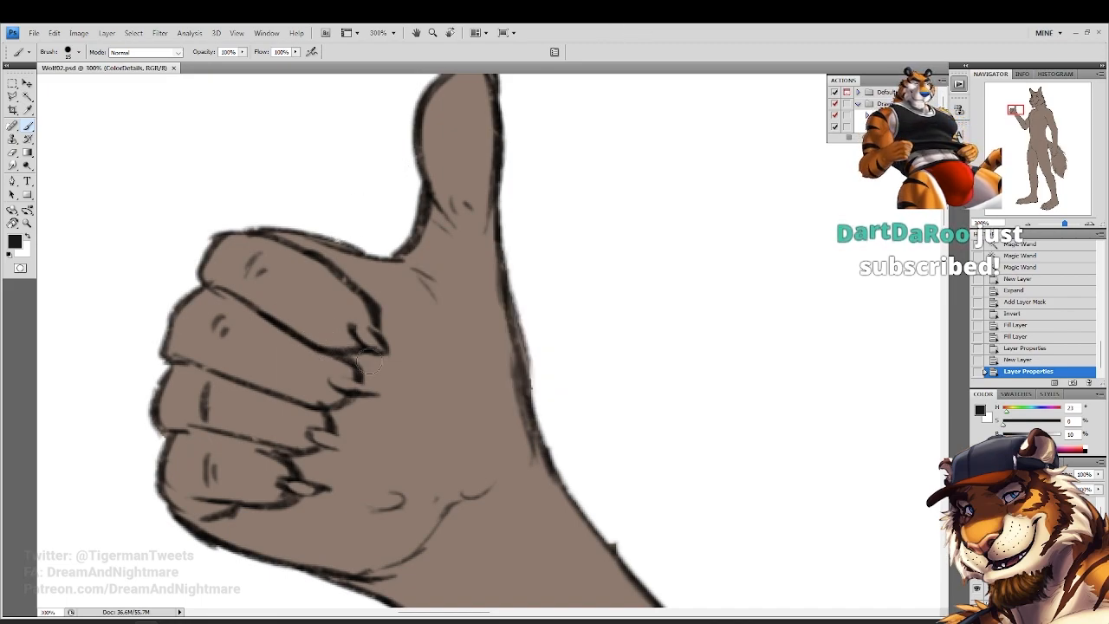
Paint the finger and thumb claws of the raised hand near-black on the ColorDetails layer
left_click_drag(357, 327, 379, 345)
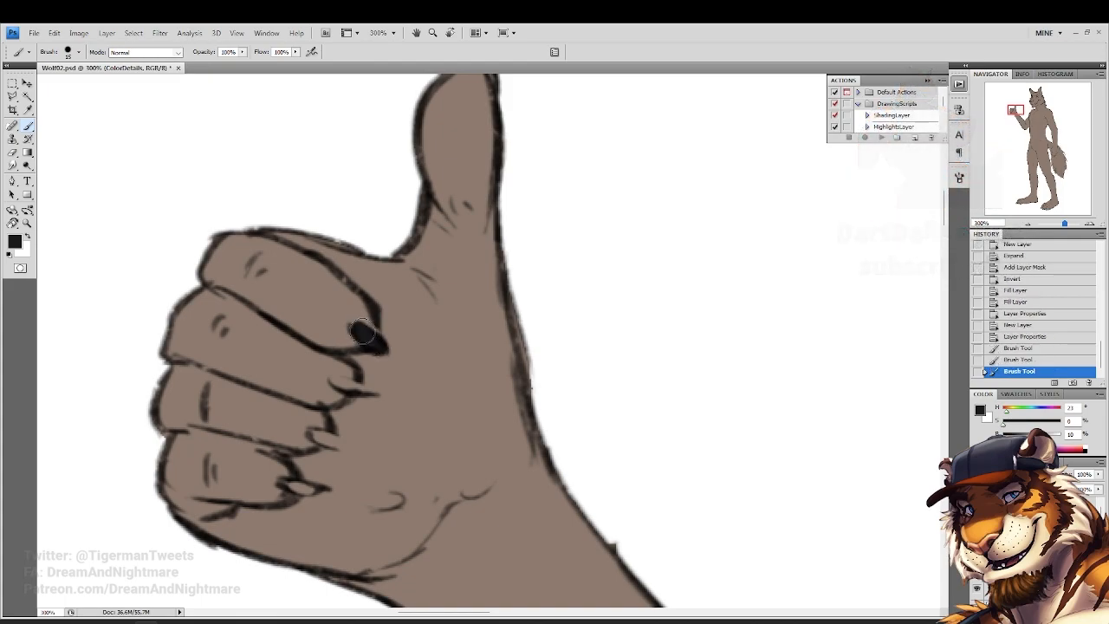
left_click_drag(338, 382, 373, 395)
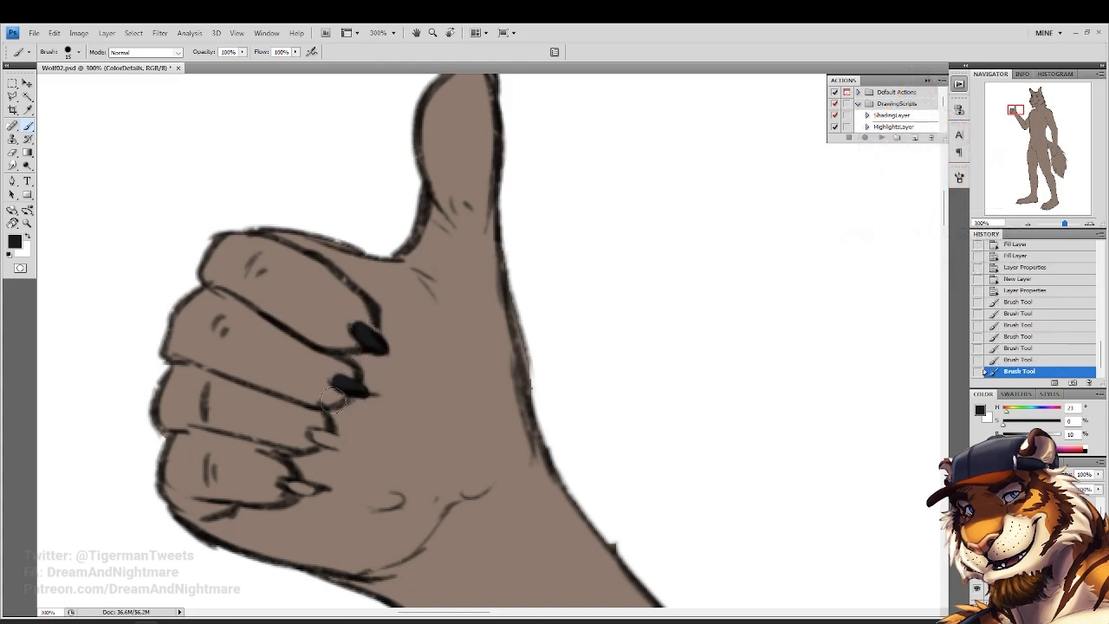
mouse_move(309, 437)
left_mouse_down()
mouse_move(334, 444)
mouse_move(317, 437)
left_mouse_up()
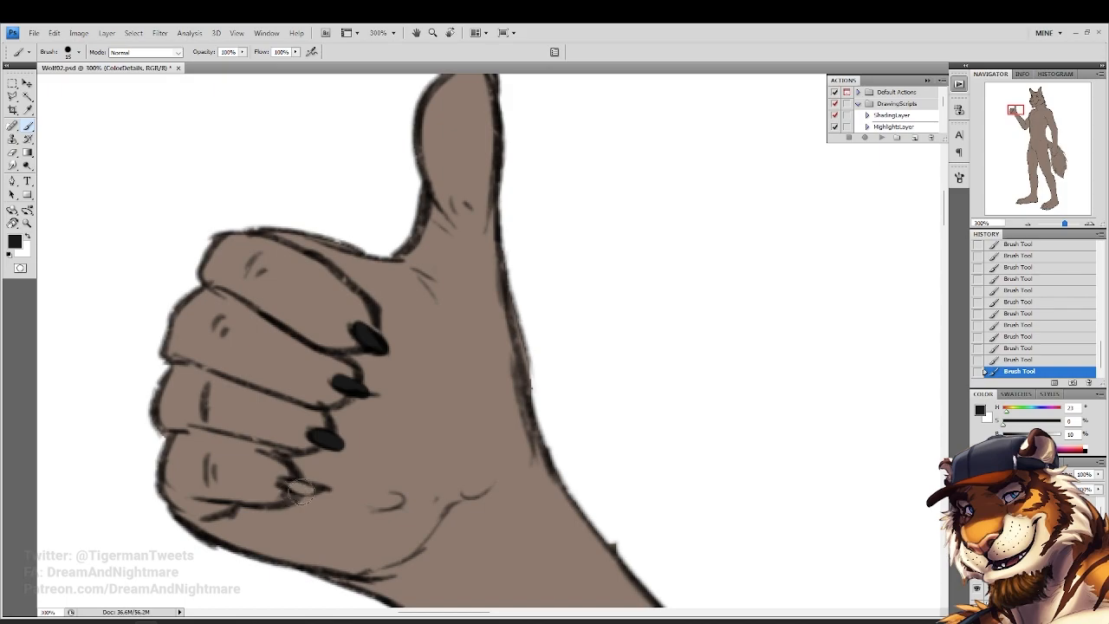
scroll(416, 321, "up", 4)
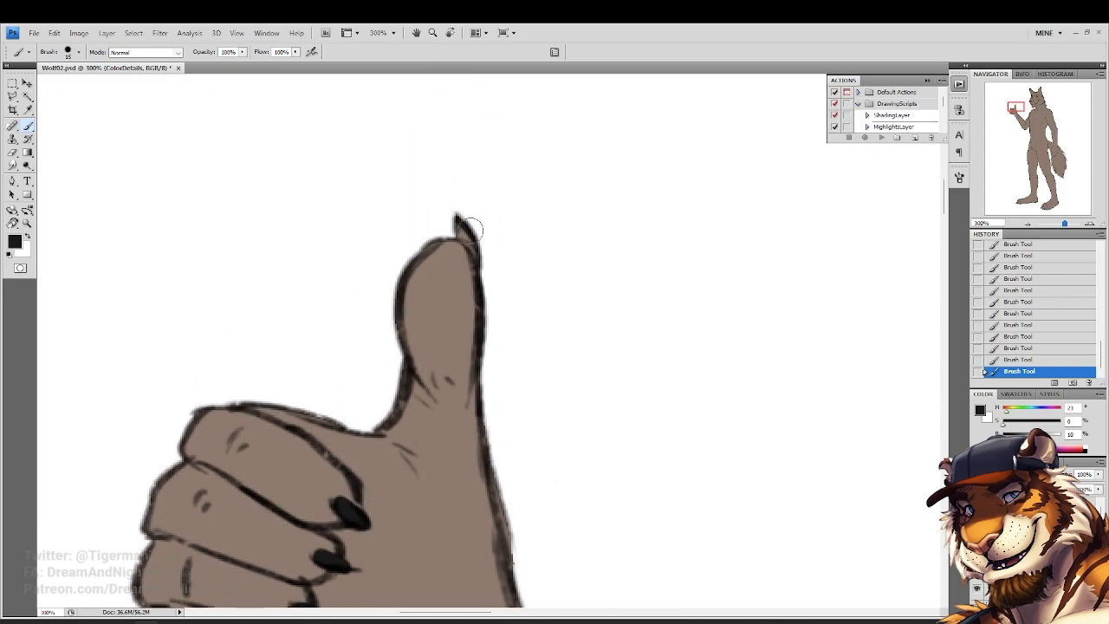
Paint the visible claws of the lowered hand beside the tail near-black
double_click(27, 223)
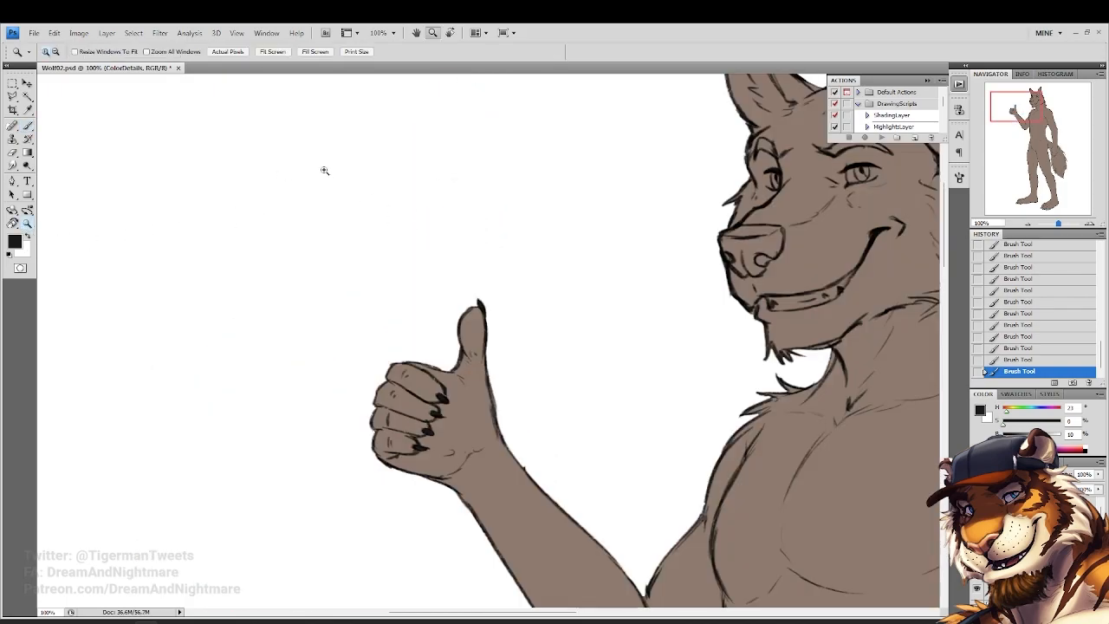
left_click_drag(405, 270, 208, 176)
left_click(276, 55)
left_click_drag(521, 332, 560, 370)
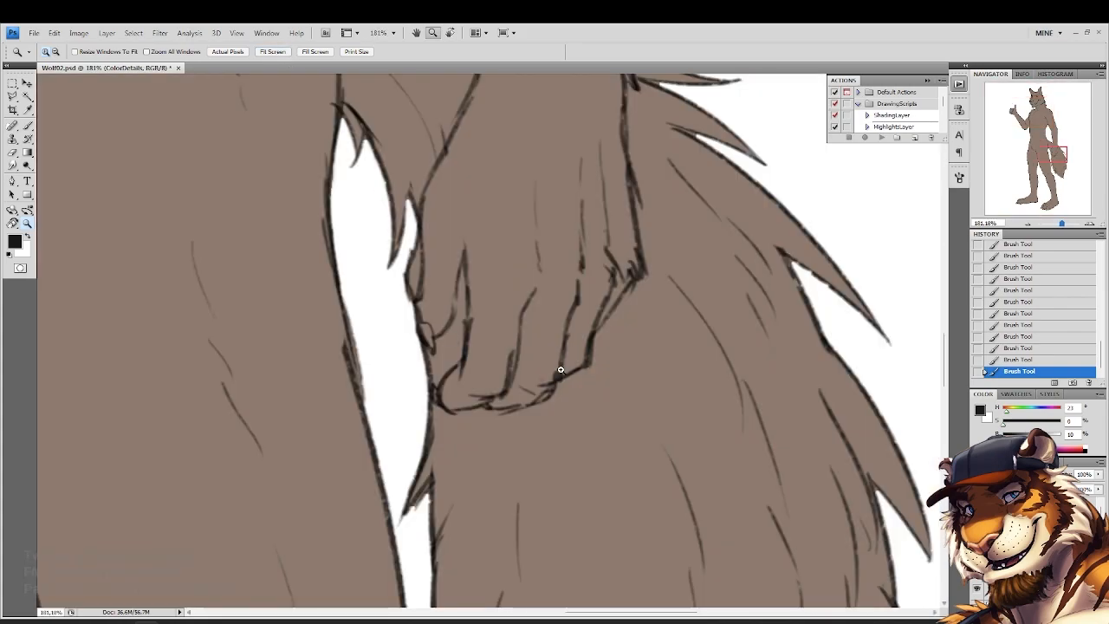
left_click(29, 131)
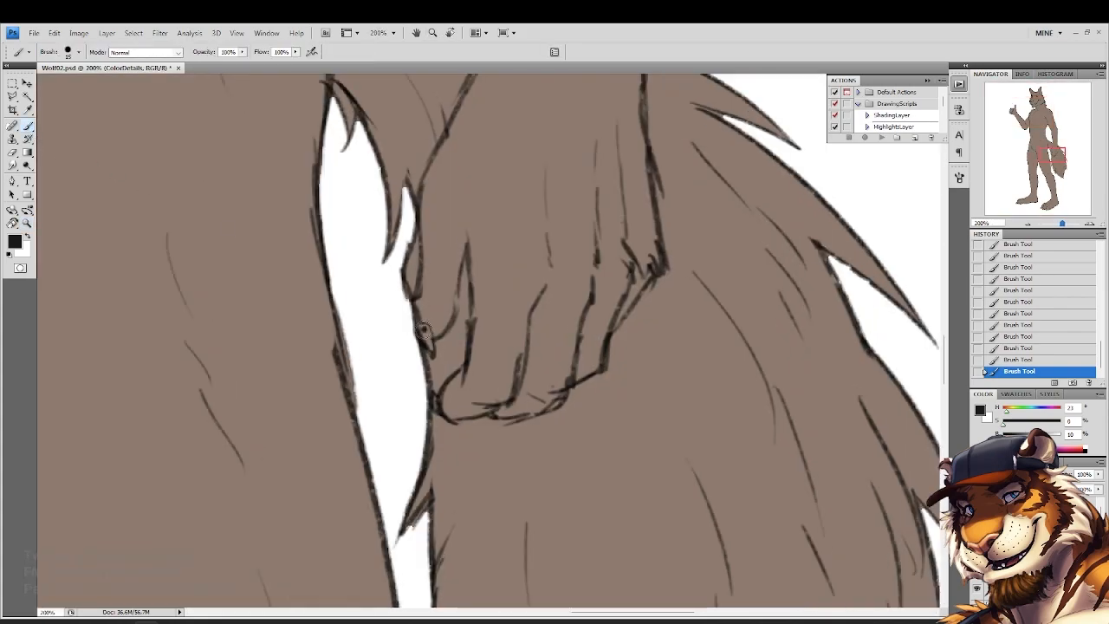
left_click_drag(434, 405, 436, 409)
left_click_drag(466, 325, 429, 384)
left_click(27, 224)
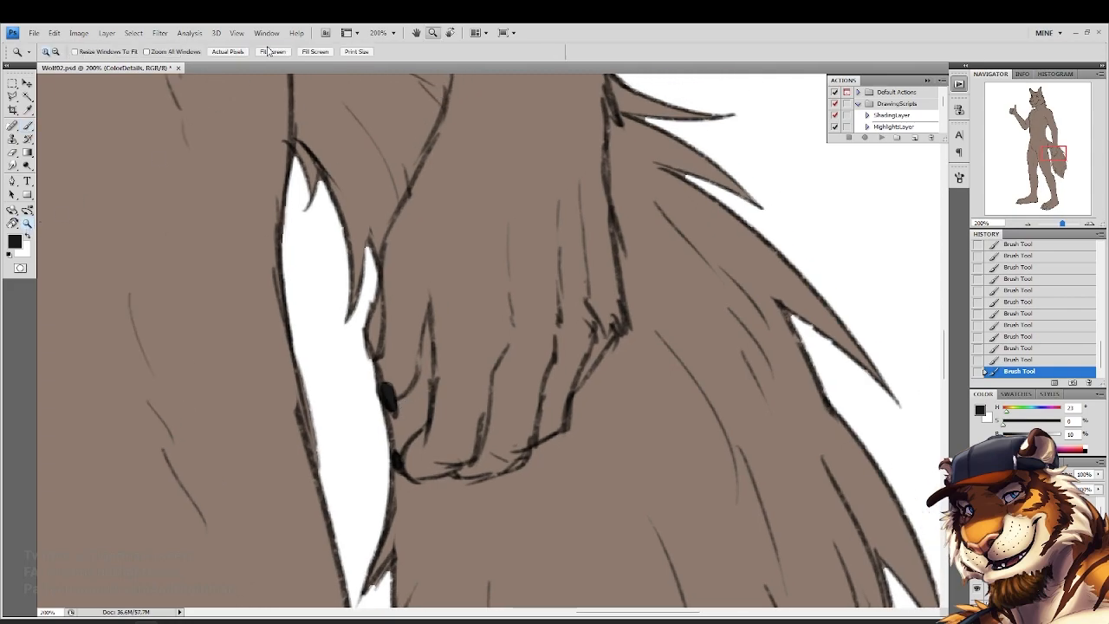
Fill the wolf's nose with dark grey (saturation 0, brightness 16) using a 23 px brush
left_click(270, 52)
left_click(491, 155)
left_click(372, 357)
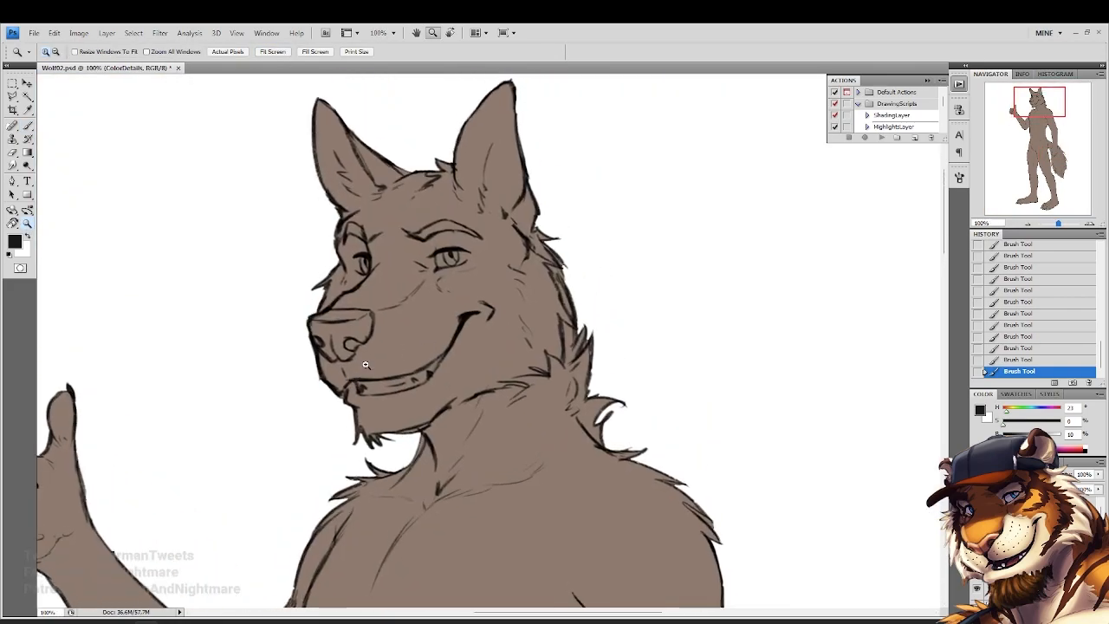
left_click(369, 358)
left_click(388, 232)
key("b")
right_click(451, 357)
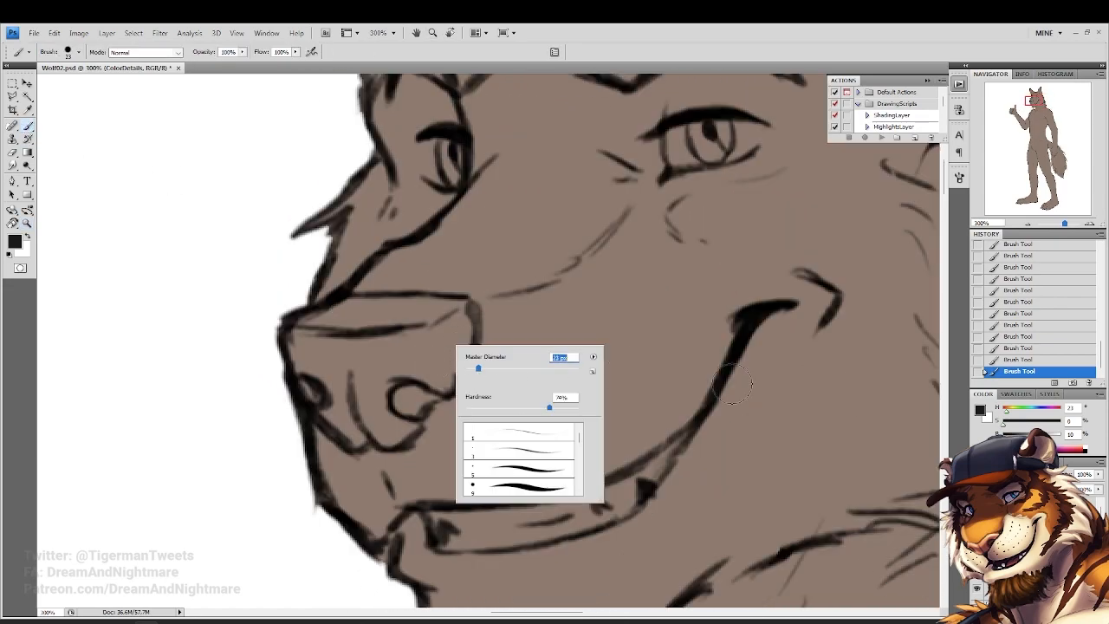
left_click(1012, 435)
mouse_move(431, 341)
left_mouse_down()
mouse_move(451, 360)
mouse_move(461, 324)
mouse_move(460, 343)
mouse_move(462, 331)
mouse_move(404, 395)
mouse_move(401, 419)
mouse_move(427, 389)
mouse_move(397, 430)
mouse_move(331, 418)
mouse_move(301, 382)
mouse_move(327, 388)
mouse_move(345, 426)
left_mouse_up()
mouse_move(423, 302)
left_mouse_down()
mouse_move(394, 316)
mouse_move(309, 317)
mouse_move(285, 332)
mouse_move(335, 331)
mouse_move(393, 376)
mouse_move(385, 413)
mouse_move(372, 379)
mouse_move(293, 342)
mouse_move(315, 379)
left_mouse_up()
Erase the dark grey spill around the nose outline and touch up the nose's edge
left_click(12, 153)
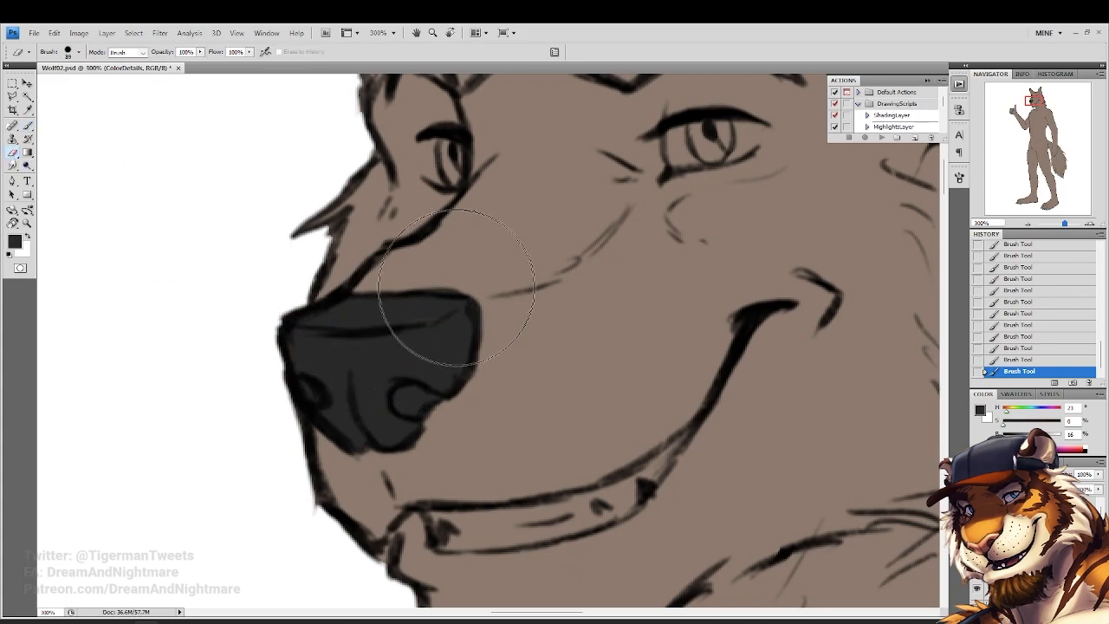
right_click(493, 314)
mouse_move(474, 310)
left_mouse_down()
mouse_move(447, 279)
mouse_move(418, 291)
left_mouse_up()
left_click_drag(397, 274, 352, 277)
left_click(28, 126)
mouse_move(465, 315)
left_mouse_down()
mouse_move(446, 312)
mouse_move(461, 308)
left_mouse_up()
Paint the nostrils with a darker near-black (hue 23, saturation 0, brightness 7)
left_click(16, 242)
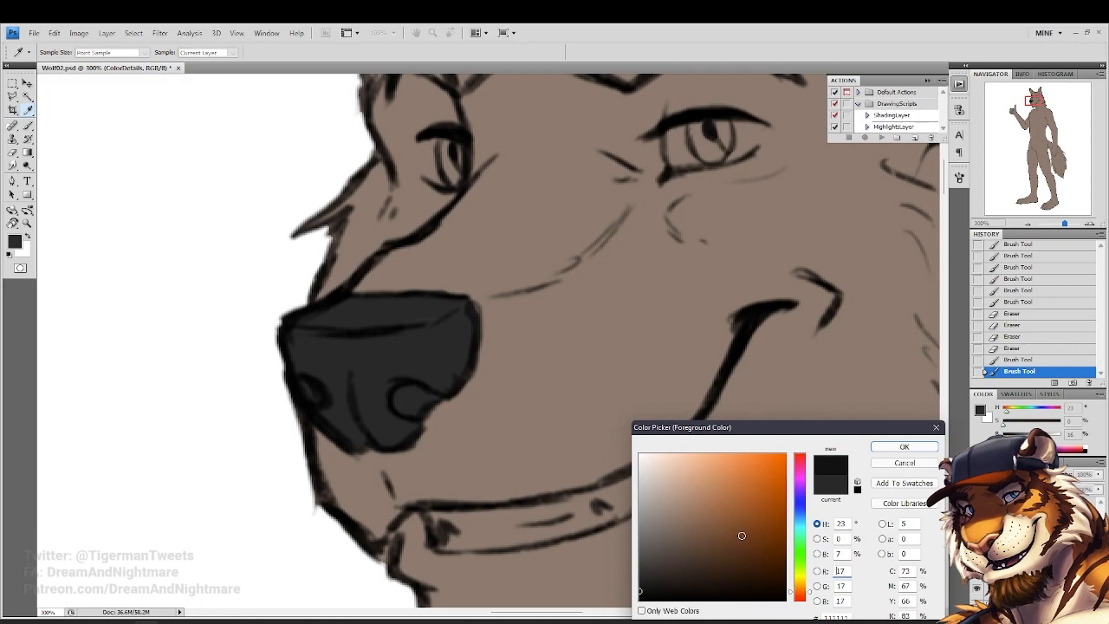
left_click(904, 446)
left_click(15, 241)
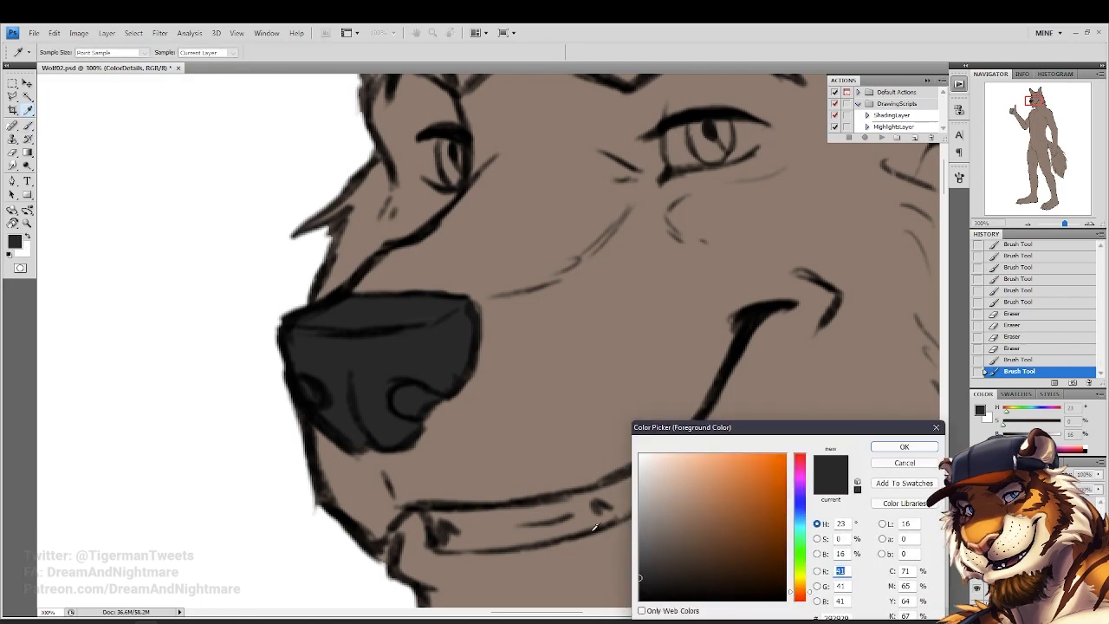
left_click(896, 449)
left_click_drag(415, 405, 406, 405)
left_click_drag(308, 395, 317, 401)
left_click_drag(403, 337, 297, 312)
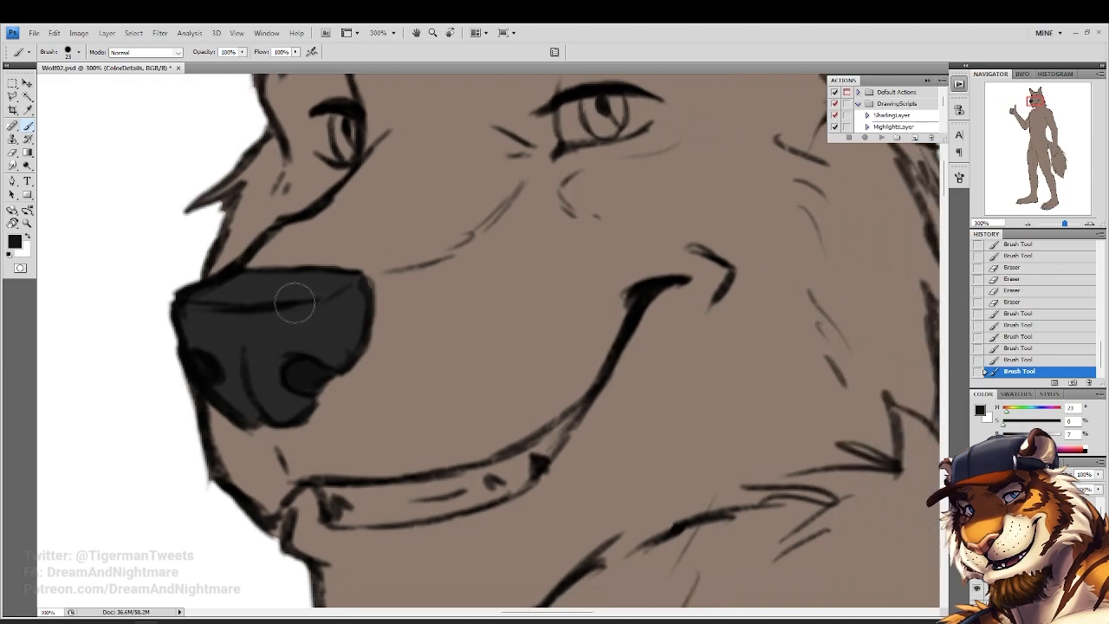
Paint the teeth inside the grin light grey (hue 23, saturation 0, brightness 89)
left_click(12, 242)
left_click_drag(645, 468, 631, 469)
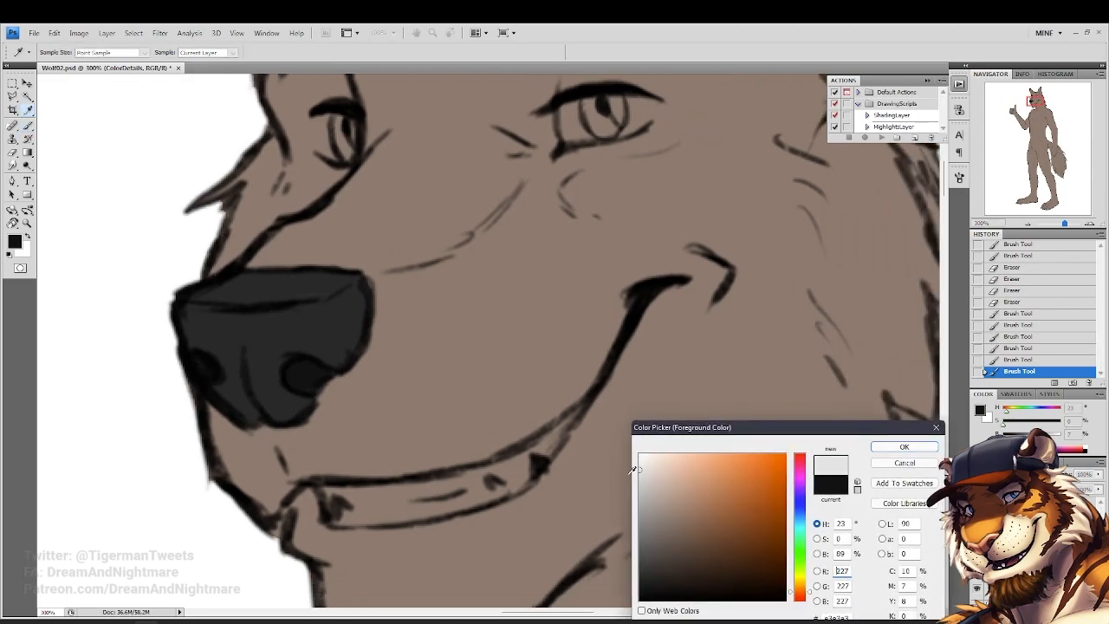
left_click(902, 447)
left_click_drag(579, 409, 490, 487)
mouse_move(511, 493)
left_mouse_down()
mouse_move(441, 495)
mouse_move(493, 471)
mouse_move(416, 503)
left_mouse_up()
left_click_drag(420, 503, 395, 509)
mouse_move(494, 469)
left_mouse_down()
mouse_move(333, 499)
mouse_move(342, 516)
mouse_move(436, 505)
left_mouse_up()
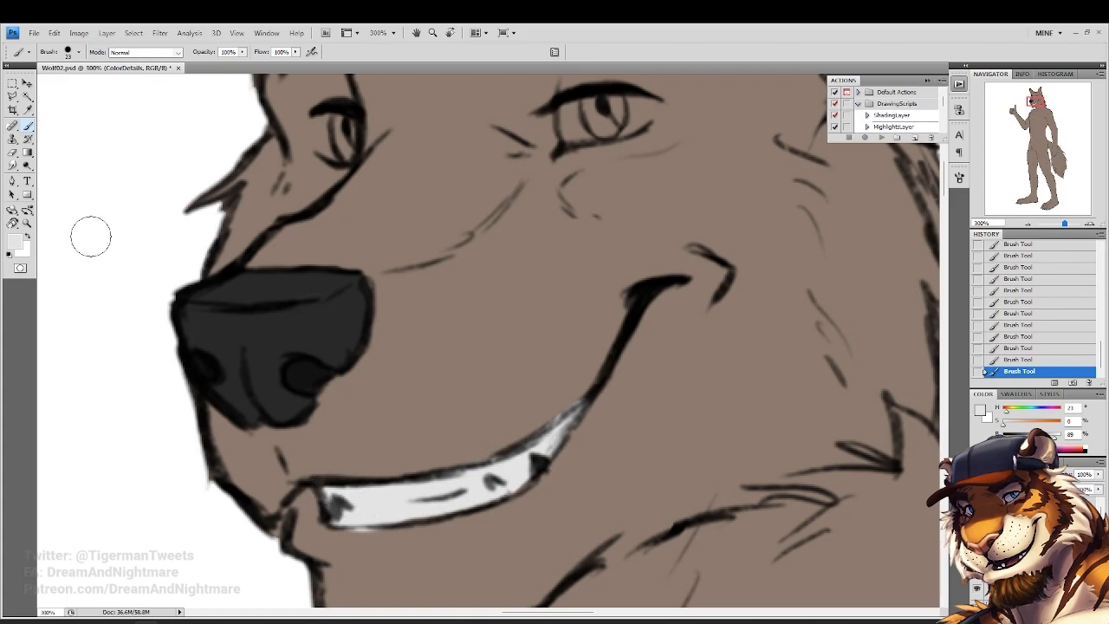
Erase the light grey spill along the mouth's outline
left_click(12, 154)
right_click(591, 420)
mouse_move(567, 384)
left_mouse_down()
mouse_move(511, 418)
mouse_move(531, 408)
left_mouse_up()
mouse_move(293, 537)
left_mouse_down()
mouse_move(387, 554)
mouse_move(312, 546)
left_mouse_up()
Touch up the light grey of the teeth along the front and lower edge of the mouth
left_click(28, 127)
mouse_move(331, 487)
left_mouse_down()
mouse_move(321, 493)
mouse_move(333, 517)
left_mouse_up()
left_click_drag(336, 515, 379, 505)
left_click(379, 505)
left_click_drag(439, 418, 375, 474)
left_click_drag(431, 537, 445, 533)
left_click_drag(435, 446, 409, 486)
Paint the whites of both eyes with near-white (hue 23, saturation 0, brightness 96)
left_click_drag(412, 320, 395, 443)
left_click(19, 245)
left_click_drag(631, 468, 634, 462)
left_click(891, 447)
mouse_move(543, 387)
left_mouse_down()
mouse_move(562, 448)
mouse_move(520, 402)
left_mouse_up()
mouse_move(527, 394)
left_mouse_down()
mouse_move(501, 402)
mouse_move(483, 389)
mouse_move(487, 402)
left_mouse_up()
mouse_move(245, 407)
left_mouse_down()
mouse_move(258, 434)
mouse_move(261, 413)
mouse_move(247, 406)
mouse_move(263, 431)
left_mouse_up()
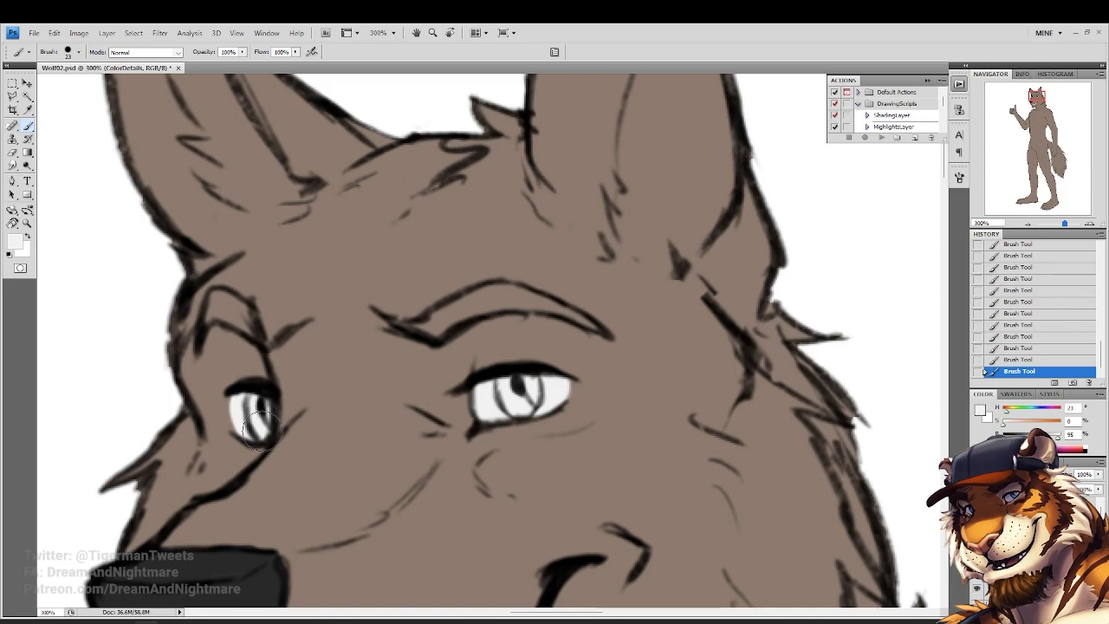
Fill the eyebrow above the nearer eye with very dark brown (hue 23, saturation 22, brightness 12)
double_click(27, 223)
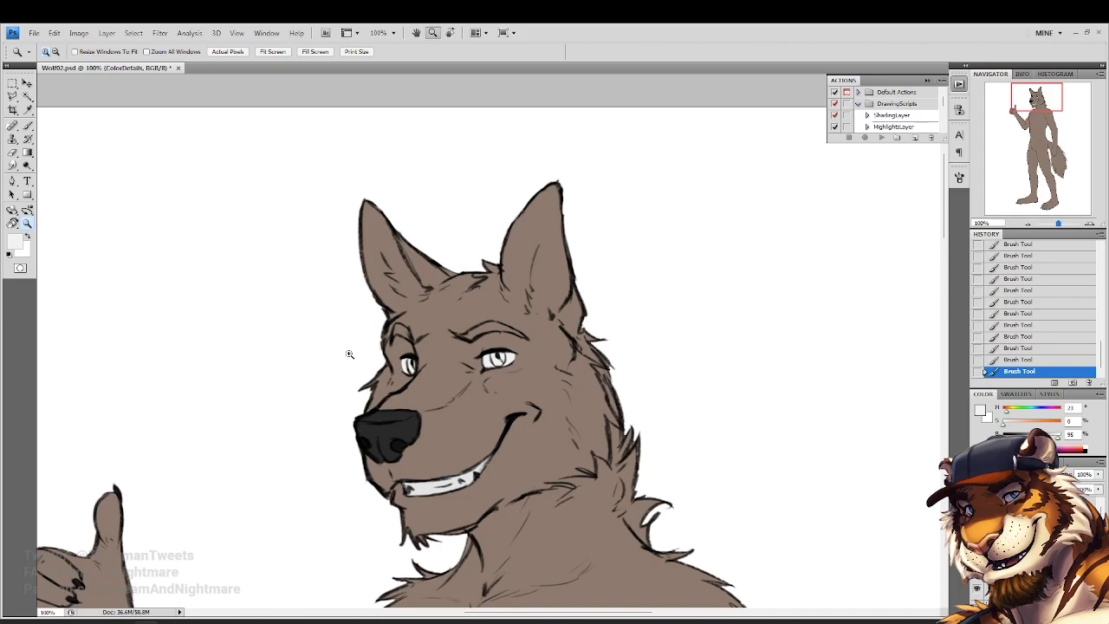
left_click(500, 409)
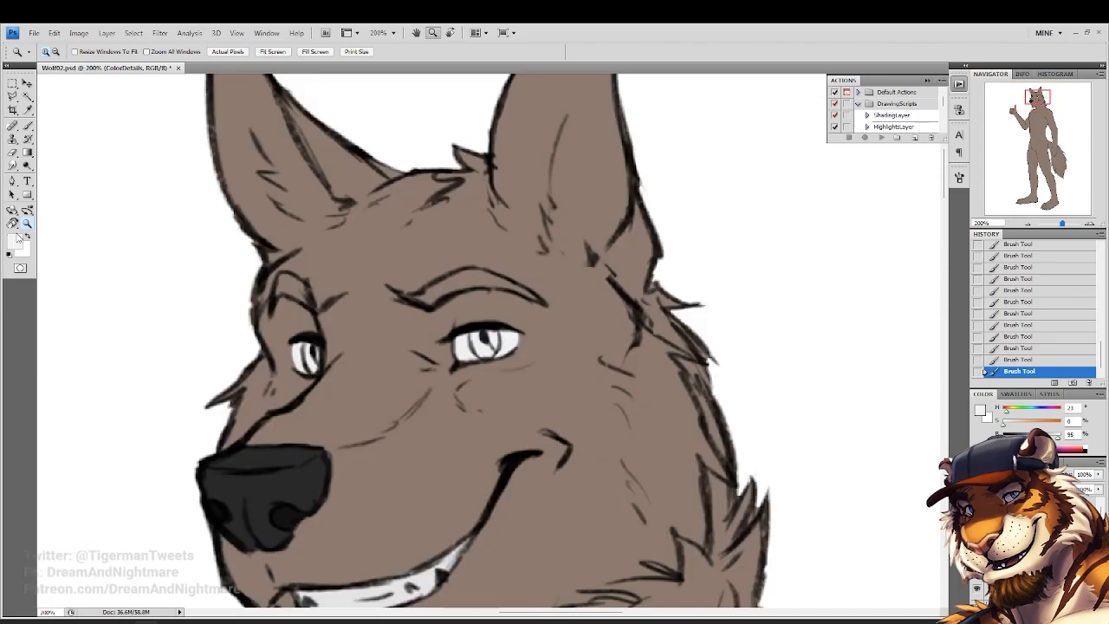
left_click(15, 241)
mouse_move(683, 560)
left_mouse_down()
mouse_move(728, 584)
mouse_move(674, 584)
left_mouse_up()
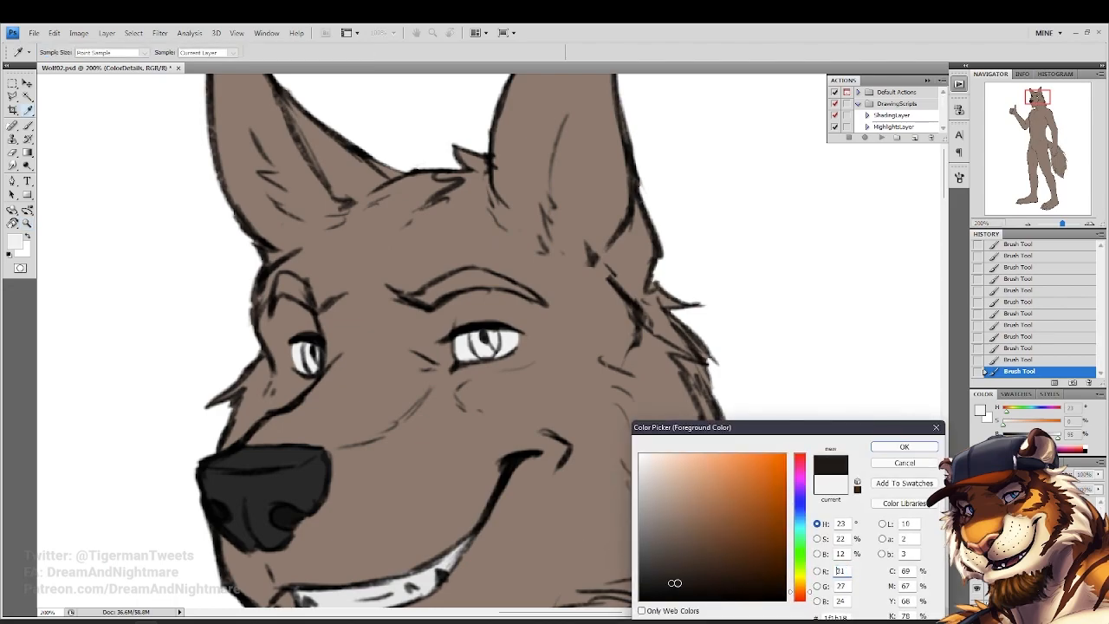
left_click(904, 447)
left_click_drag(431, 355, 439, 374)
left_click(28, 127)
mouse_move(545, 327)
left_mouse_down()
mouse_move(516, 304)
mouse_move(455, 306)
mouse_move(485, 294)
mouse_move(425, 316)
mouse_move(441, 314)
left_mouse_up()
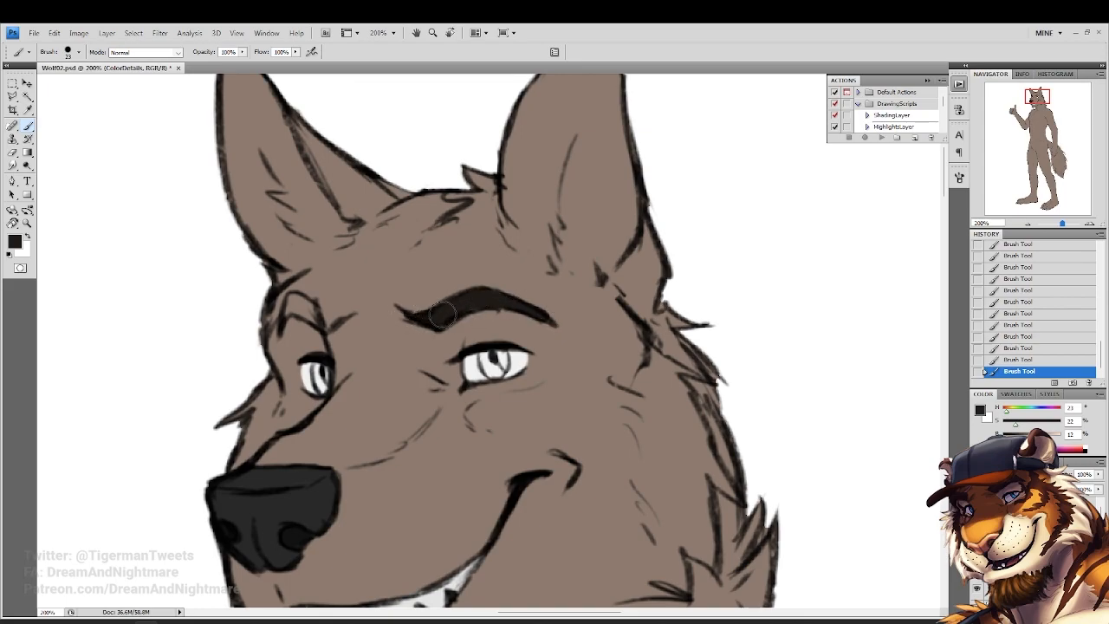
Fill the eyebrow above the farther eye with the same dark brown and erase the spill around it
mouse_move(305, 321)
left_mouse_down()
mouse_move(299, 307)
mouse_move(290, 317)
mouse_move(337, 328)
left_mouse_up()
left_click(12, 153)
key("b")
mouse_move(326, 324)
left_mouse_down()
mouse_move(339, 327)
mouse_move(329, 324)
left_mouse_up()
mouse_move(331, 324)
left_mouse_down()
mouse_move(353, 329)
mouse_move(334, 357)
mouse_move(345, 304)
left_mouse_up()
left_click(13, 154)
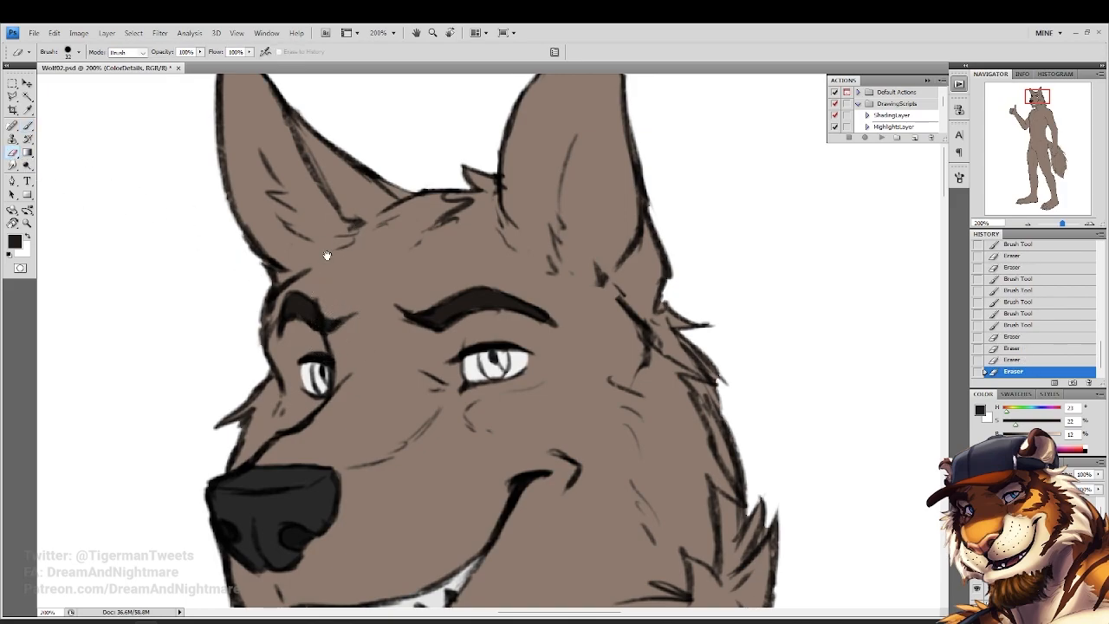
left_click_drag(329, 249, 309, 296)
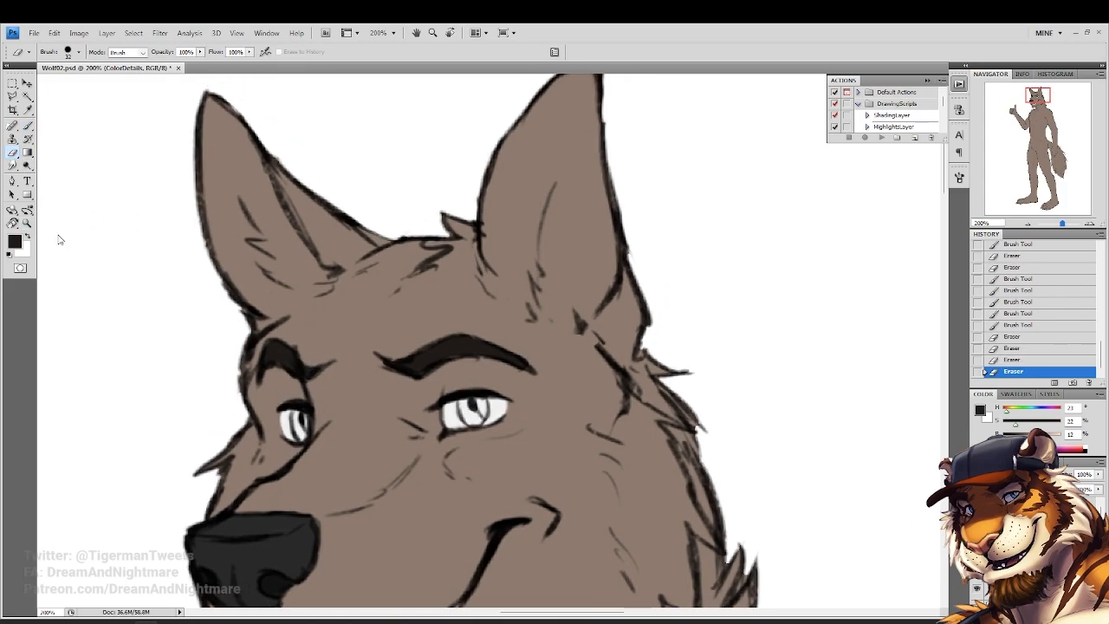
left_click_drag(295, 451, 314, 402)
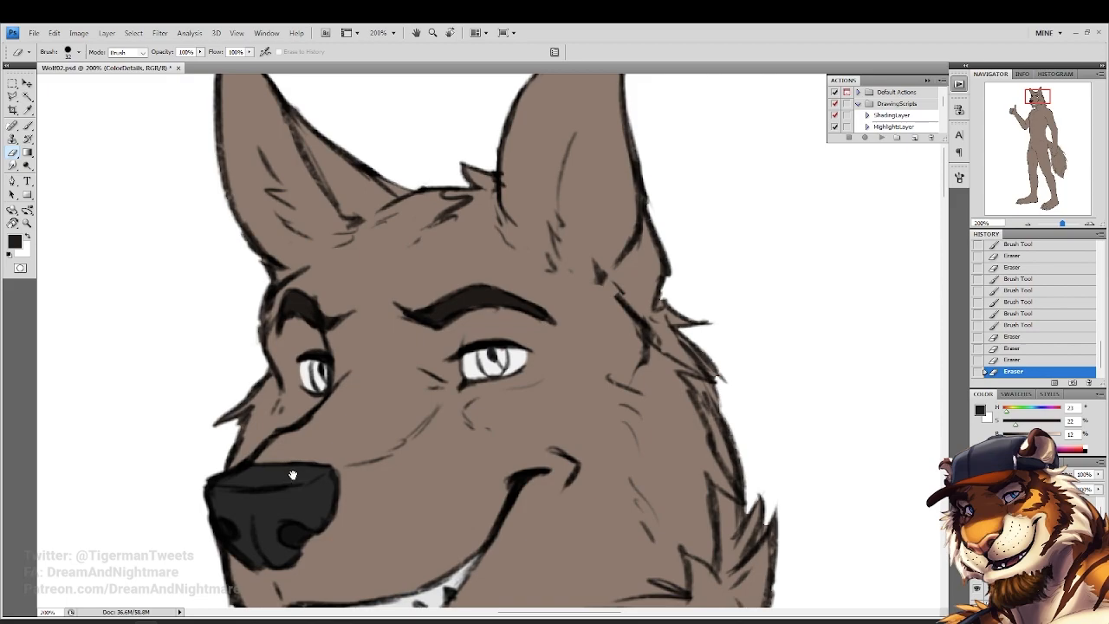
Sample the near-black of the raised hand's claws (hue 0, saturation 0, brightness 10) as the painting color
left_click_drag(292, 476, 297, 451)
double_click(27, 223)
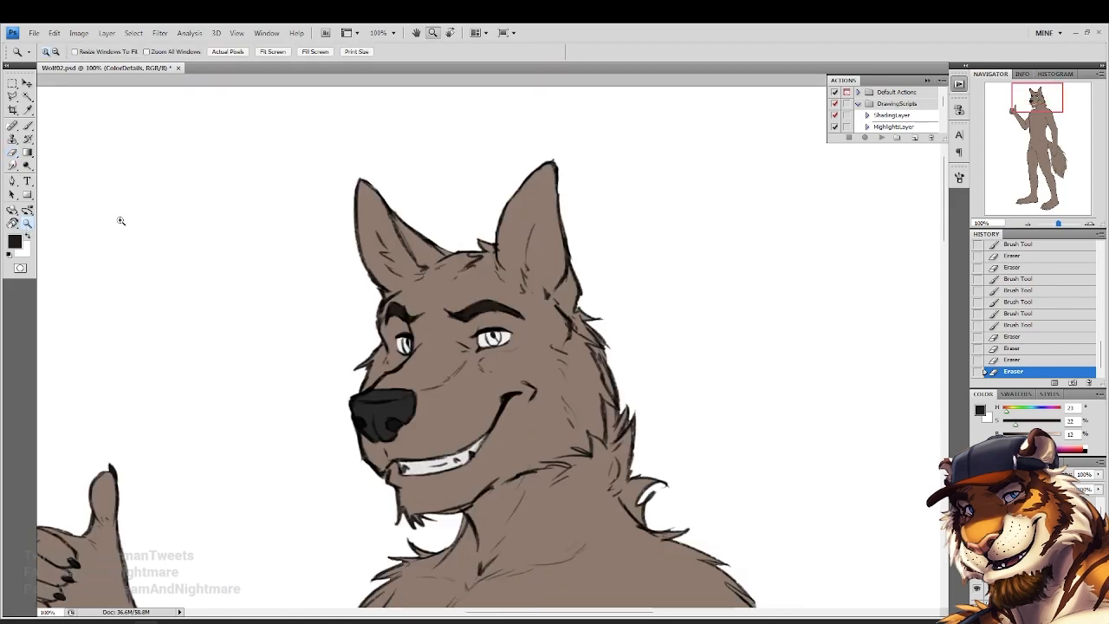
left_click(272, 52)
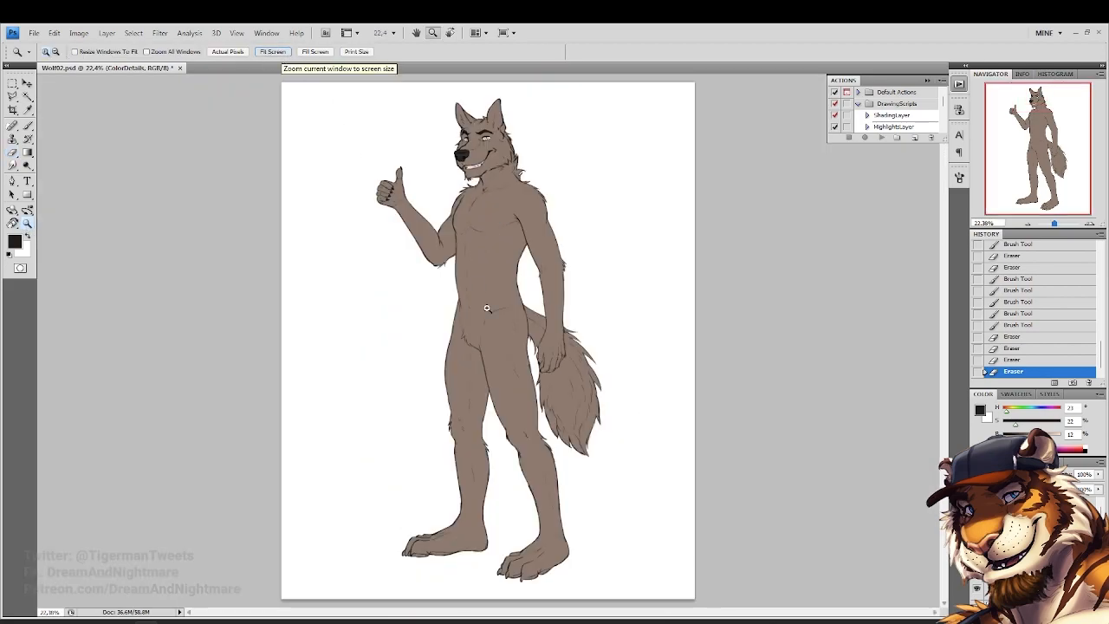
left_click_drag(398, 184, 385, 213)
double_click(300, 216)
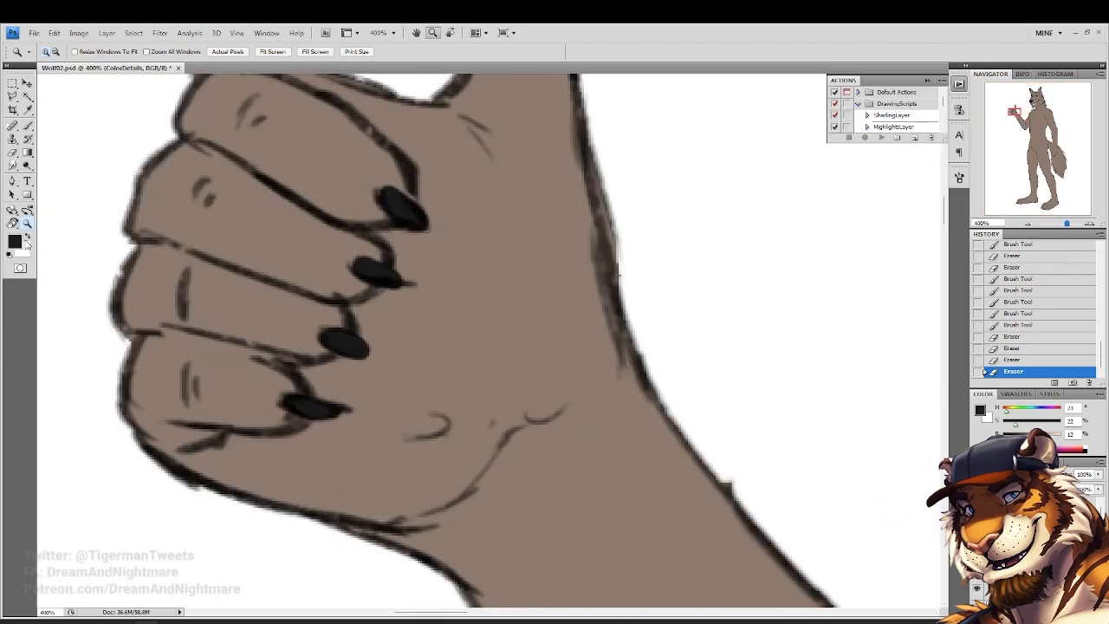
left_click(15, 242)
left_click(399, 206)
key("Return")
Paint the toe claws of the nearer foot with the near-black
left_click(270, 54)
left_click_drag(487, 539, 563, 593)
left_click(27, 126)
scroll(505, 468, "up", 1)
left_click_drag(502, 457, 481, 518)
mouse_move(357, 425)
left_mouse_down()
mouse_move(340, 487)
mouse_move(328, 490)
left_mouse_up()
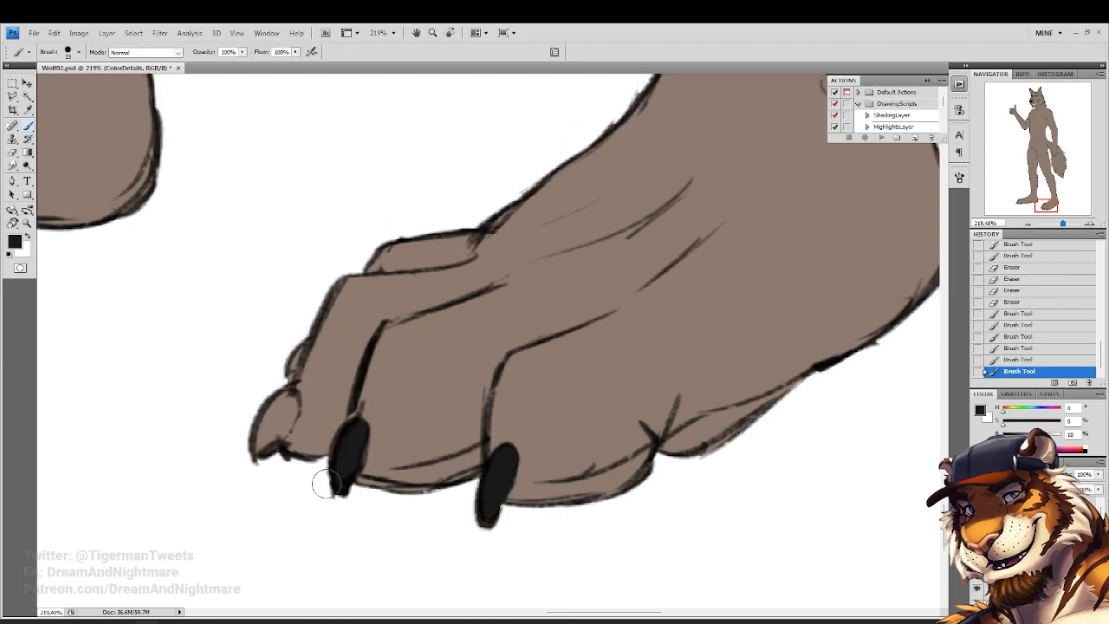
left_click_drag(284, 400, 264, 446)
mouse_move(300, 350)
left_mouse_down()
mouse_move(262, 437)
mouse_move(264, 463)
left_mouse_up()
mouse_move(288, 407)
left_mouse_down()
mouse_move(295, 444)
mouse_move(320, 453)
left_mouse_up()
Fill the toe pads and the sole pad of the nearer foot with the same near-black
mouse_move(450, 450)
left_mouse_down()
mouse_move(373, 468)
mouse_move(355, 503)
left_mouse_up()
mouse_move(403, 466)
left_mouse_down()
mouse_move(388, 487)
mouse_move(406, 469)
mouse_move(290, 501)
left_mouse_up()
mouse_move(637, 439)
left_mouse_down()
mouse_move(549, 476)
mouse_move(508, 513)
left_mouse_up()
mouse_move(609, 464)
left_mouse_down()
mouse_move(527, 504)
mouse_move(336, 565)
left_mouse_up()
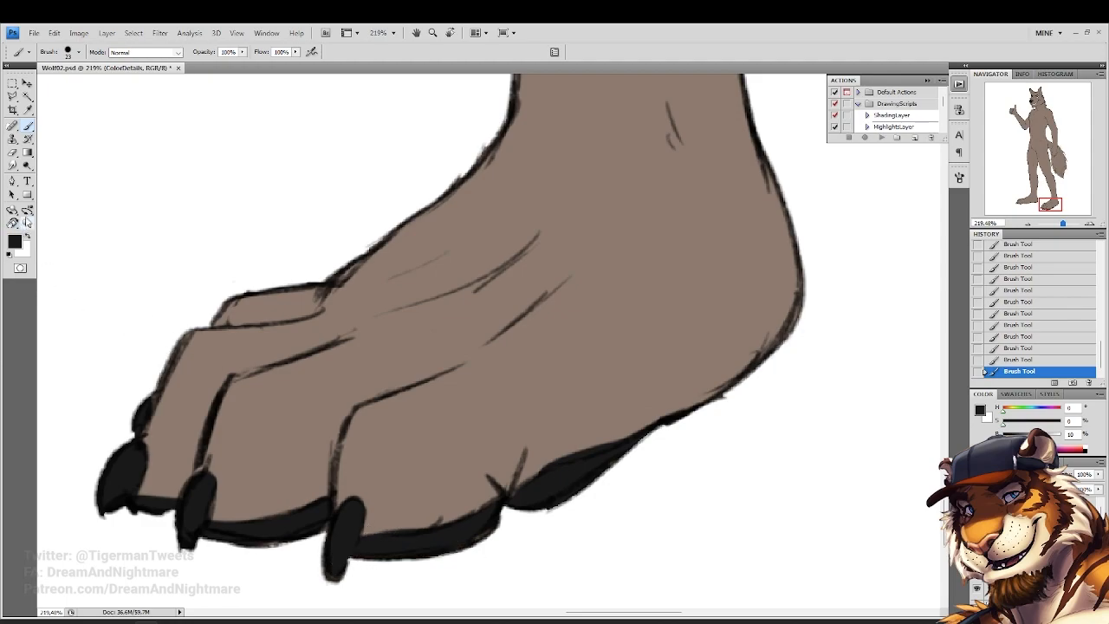
Paint the toe claws of the farther foot with the near-black
double_click(27, 223)
left_click_drag(208, 222, 550, 284)
left_click(225, 336)
left_click(28, 127)
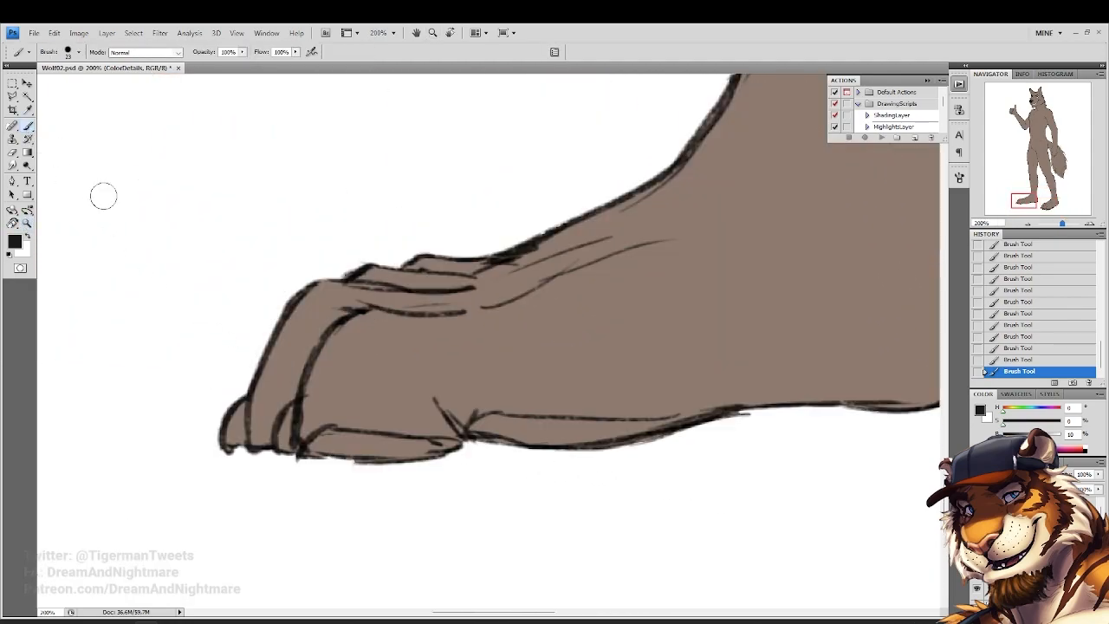
mouse_move(295, 414)
left_mouse_down()
mouse_move(275, 447)
mouse_move(290, 416)
mouse_move(286, 447)
left_mouse_up()
mouse_move(234, 406)
left_mouse_down()
mouse_move(228, 444)
mouse_move(238, 421)
mouse_move(290, 463)
mouse_move(244, 481)
mouse_move(186, 230)
left_mouse_up()
Rotate the canvas and fill the toe pad and sole pad of the farther foot with near-black
left_click(12, 222)
left_click(29, 136)
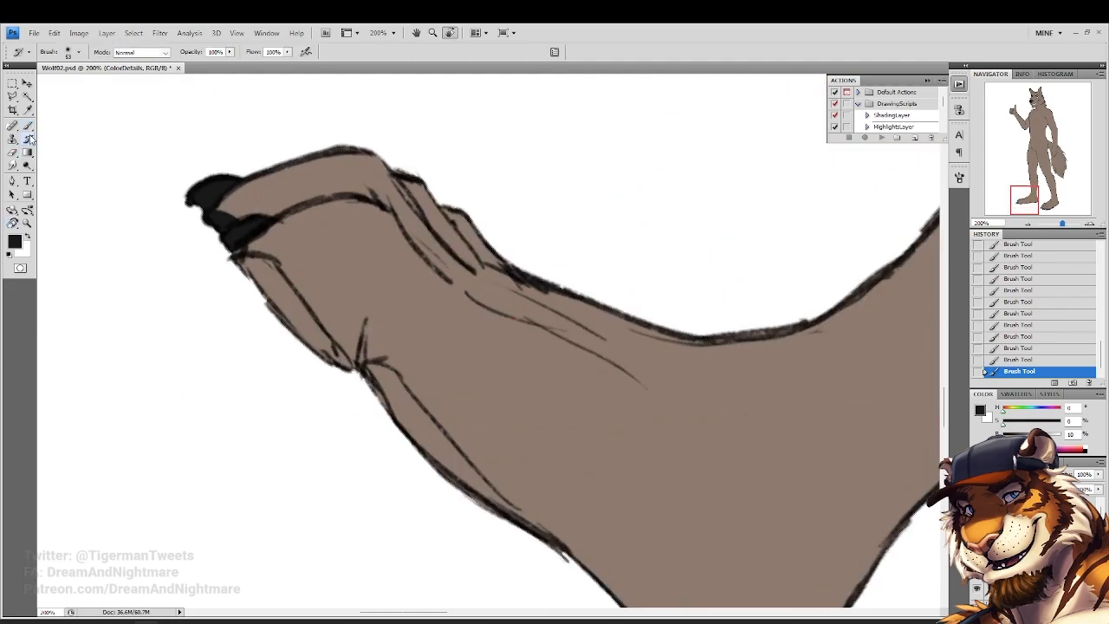
mouse_move(250, 258)
left_mouse_down()
mouse_move(328, 356)
mouse_move(378, 376)
mouse_move(413, 420)
mouse_move(371, 376)
mouse_move(408, 435)
mouse_move(386, 385)
mouse_move(486, 501)
mouse_move(418, 428)
mouse_move(520, 520)
left_mouse_up()
left_click_drag(384, 384, 286, 410)
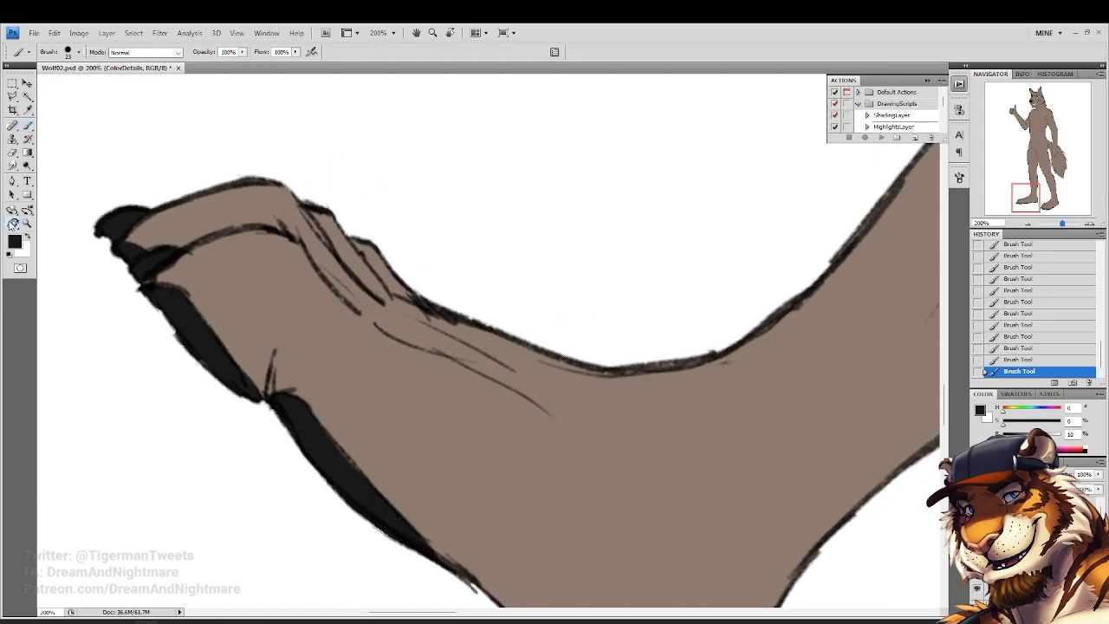
Reset the canvas rotation and create a new layer named ColorEyes
double_click(12, 224)
left_click(28, 223)
left_click(275, 52)
left_click(497, 358)
left_click_drag(451, 374, 412, 454)
left_click(415, 209)
left_click_drag(413, 209, 415, 269)
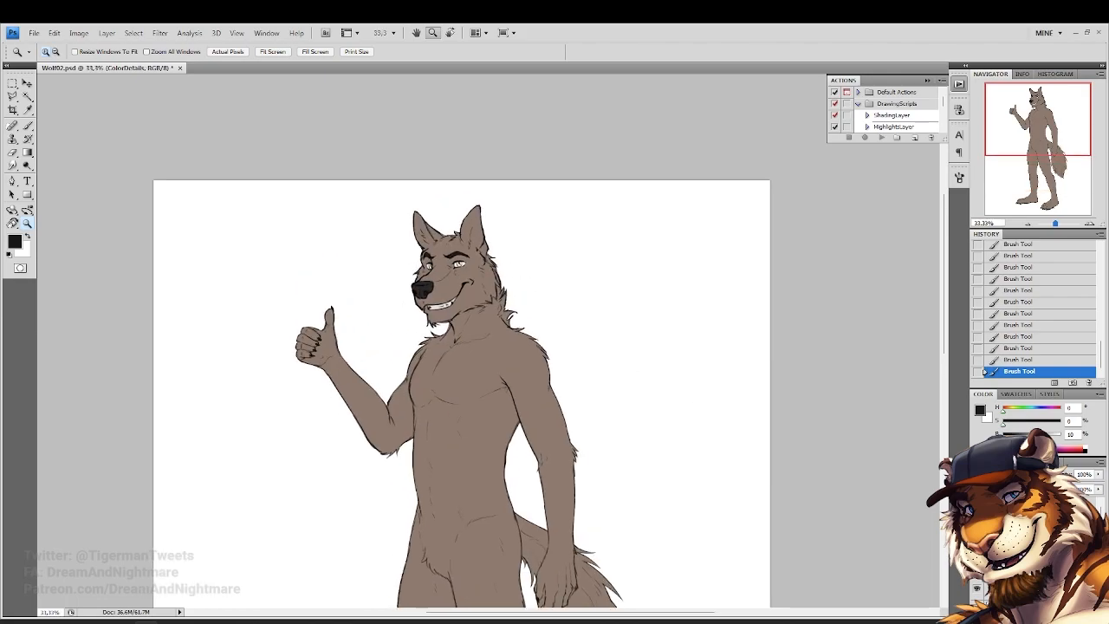
key("ctrl+shift+alt+n")
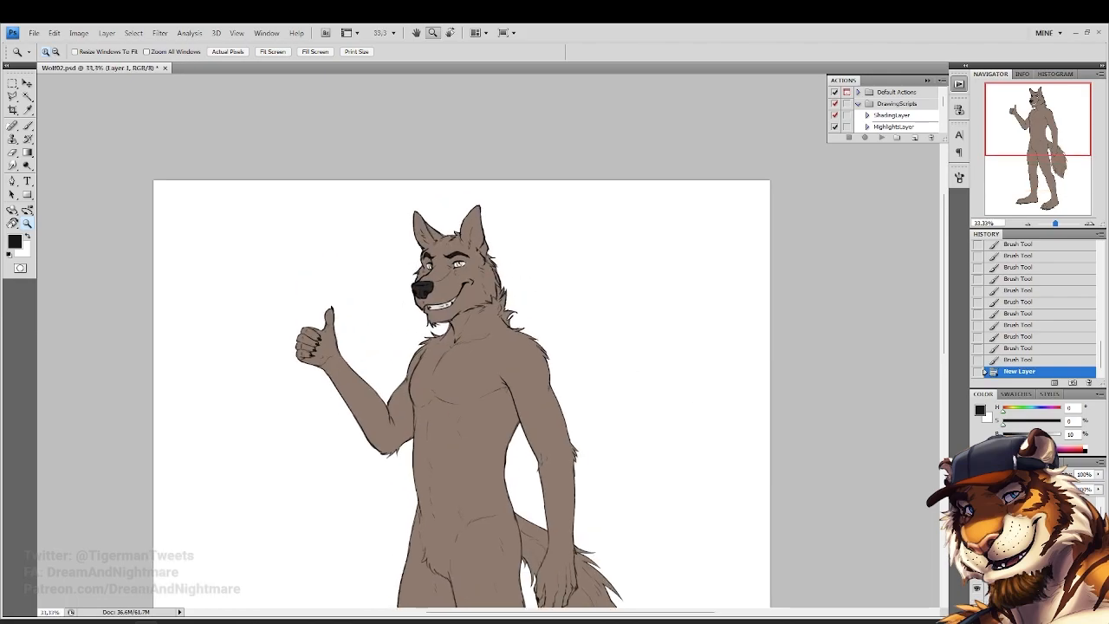
key("Return")
Paint the iris of the nearer eye with medium blue (hue 199, saturation 100, brightness 74)
left_click_drag(306, 181, 690, 406)
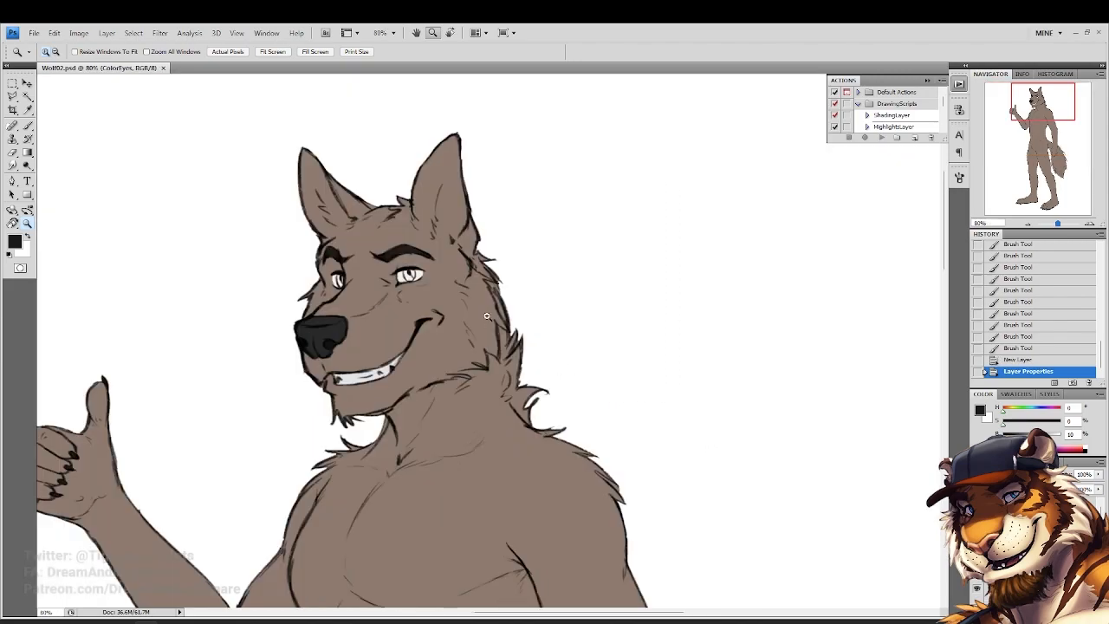
left_click(358, 227)
left_click(358, 227)
left_click(15, 242)
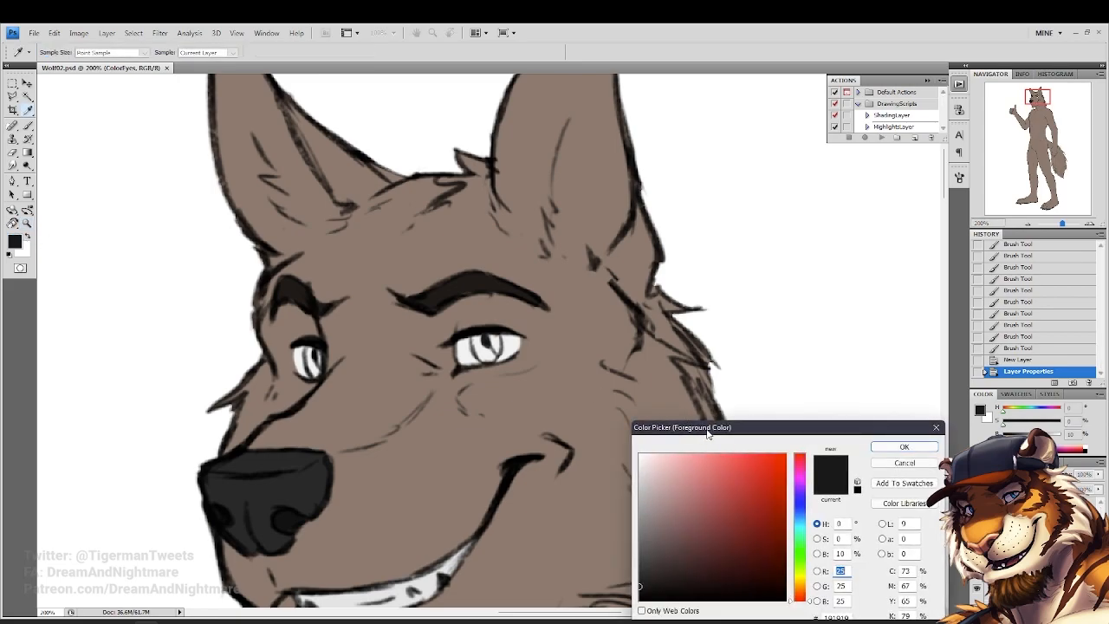
left_click_drag(707, 433, 701, 357)
left_click(798, 444)
left_click(778, 414)
key("Return")
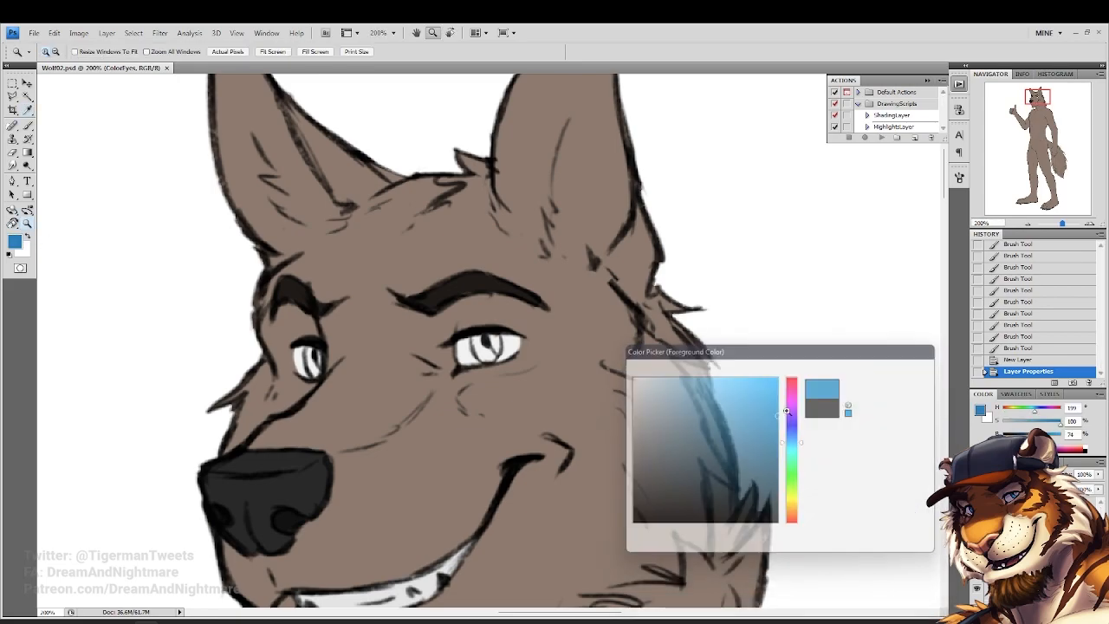
left_click(455, 313)
key("b")
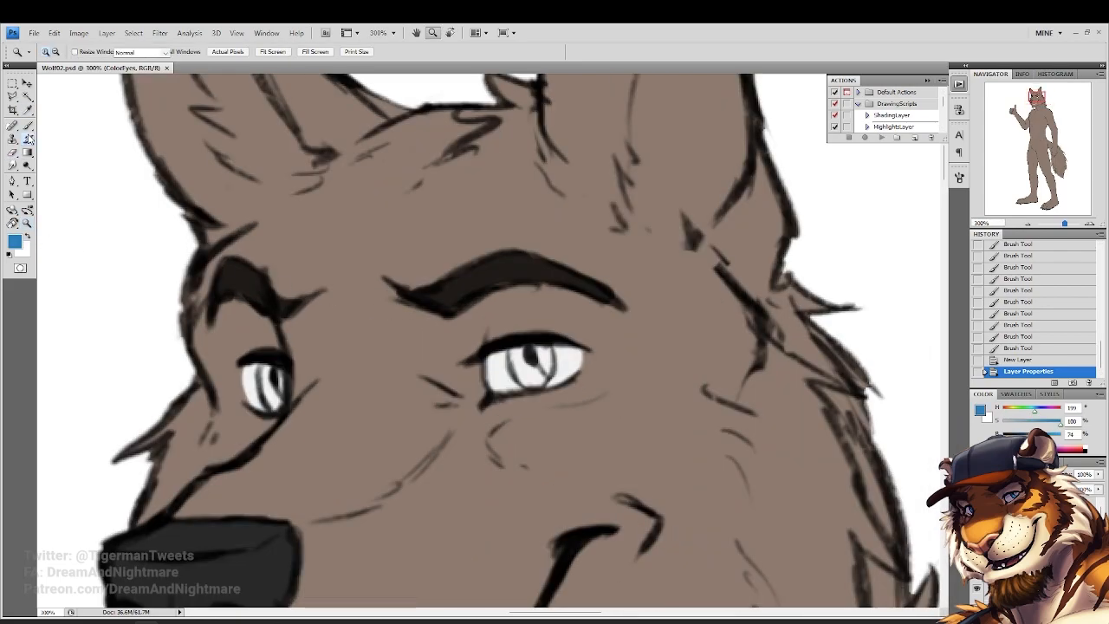
left_click_drag(533, 359, 524, 361)
Paint the iris of the farther eye with the same medium blue
left_click_drag(265, 374, 274, 397)
left_click_drag(269, 372, 276, 391)
mouse_move(276, 378)
left_mouse_down()
mouse_move(279, 392)
mouse_move(271, 387)
left_mouse_up()
left_click_drag(272, 379, 276, 392)
Lighten the lower part of both irises with a brighter blue (hue 199, saturation 100, brightness 100)
left_click(16, 244)
left_click_drag(737, 415, 782, 375)
left_click(883, 372)
right_click(524, 388)
left_click(543, 416)
left_click_drag(530, 367, 537, 381)
left_click_drag(534, 374, 536, 394)
left_click_drag(269, 391, 276, 402)
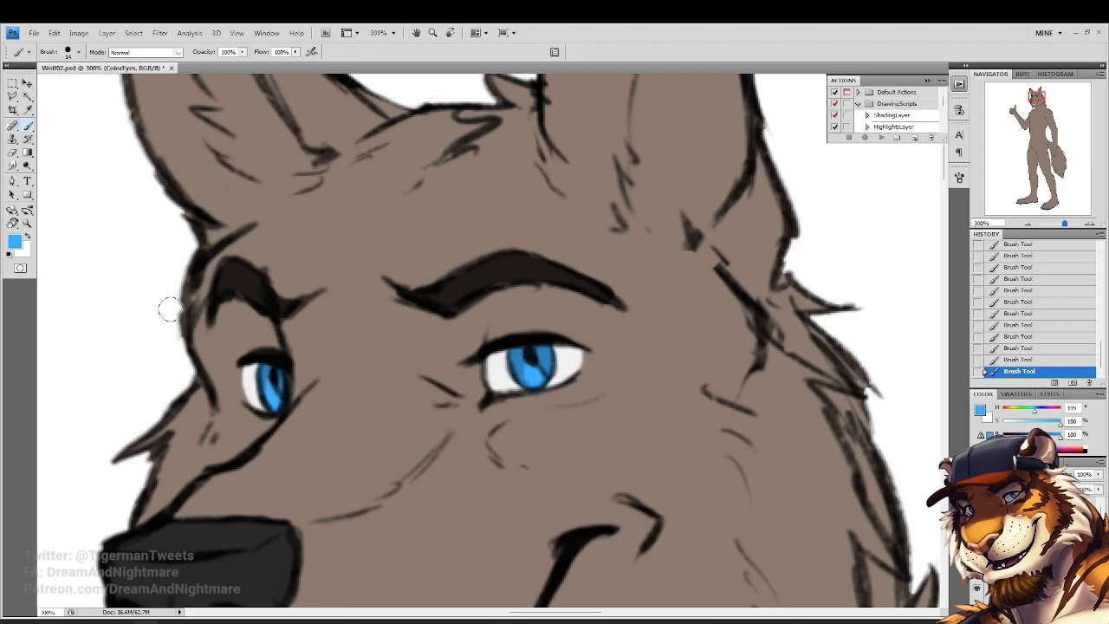
Add fine pale blue streaks (hue 199, saturation 28, brightness 100) to the irises with a smaller brush
left_click(14, 242)
left_click(672, 378)
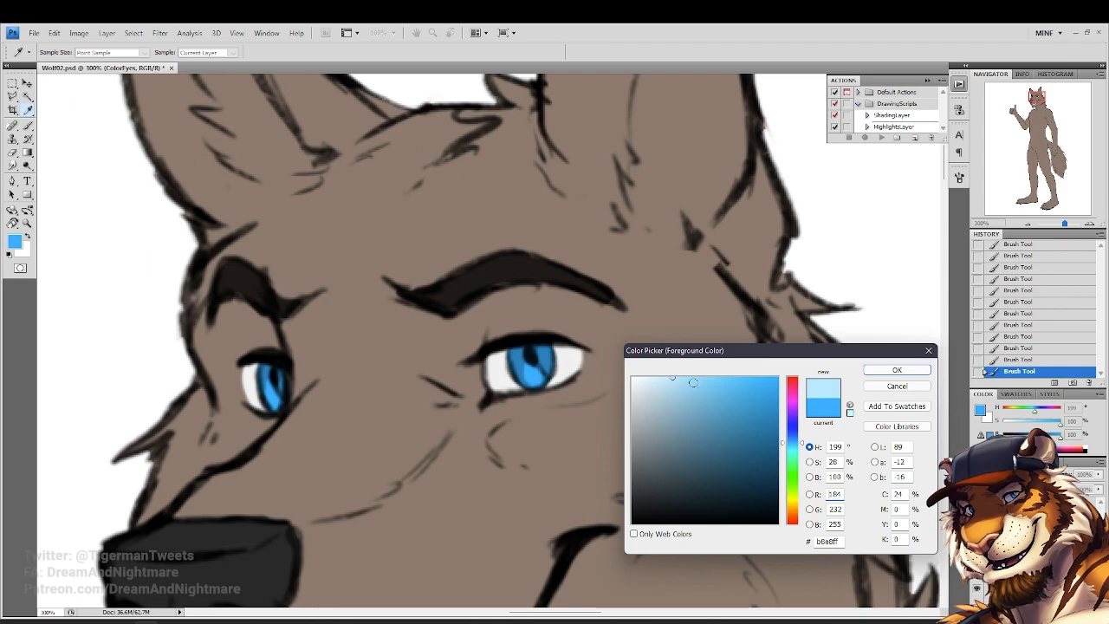
left_click(877, 372)
right_click(531, 391)
left_click_drag(561, 415, 556, 415)
left_click(531, 379)
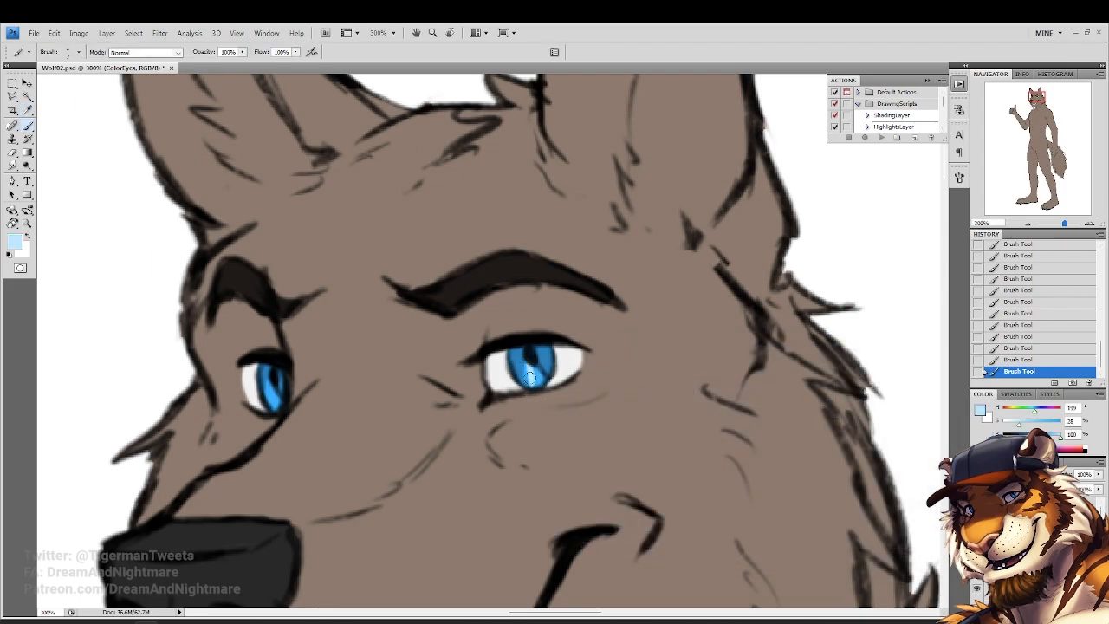
Add small pure white highlights to both eyes
left_click(9, 254)
left_click(27, 235)
left_click(545, 357)
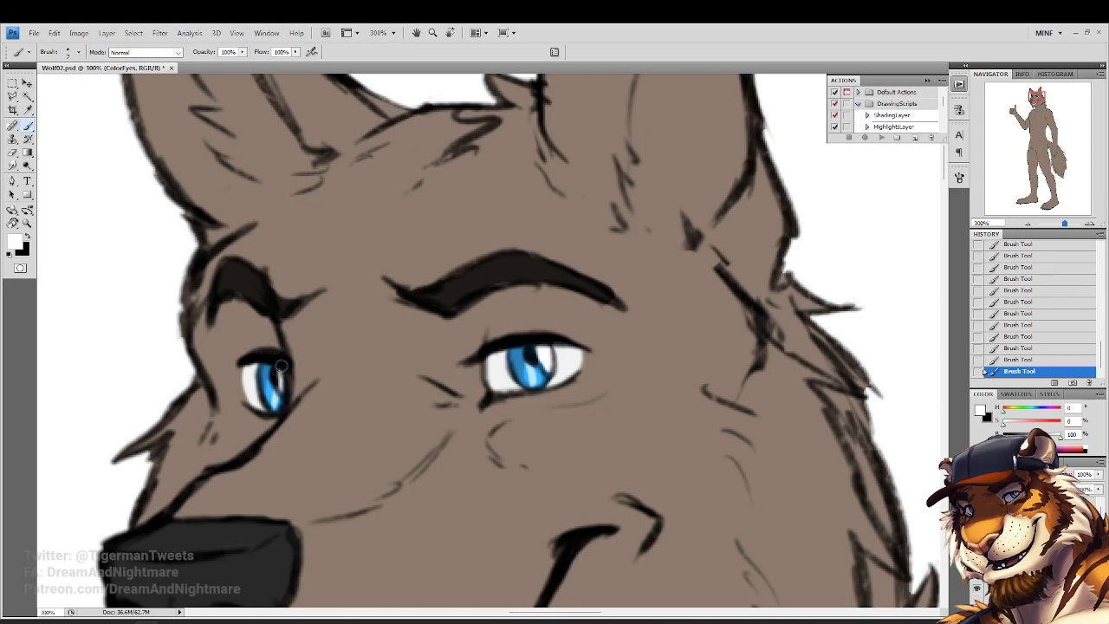
key("z")
left_click(500, 352, "alt")
left_click(501, 352, "alt")
left_click(500, 352, "alt")
left_click(500, 352, "alt")
left_click(499, 352, "alt")
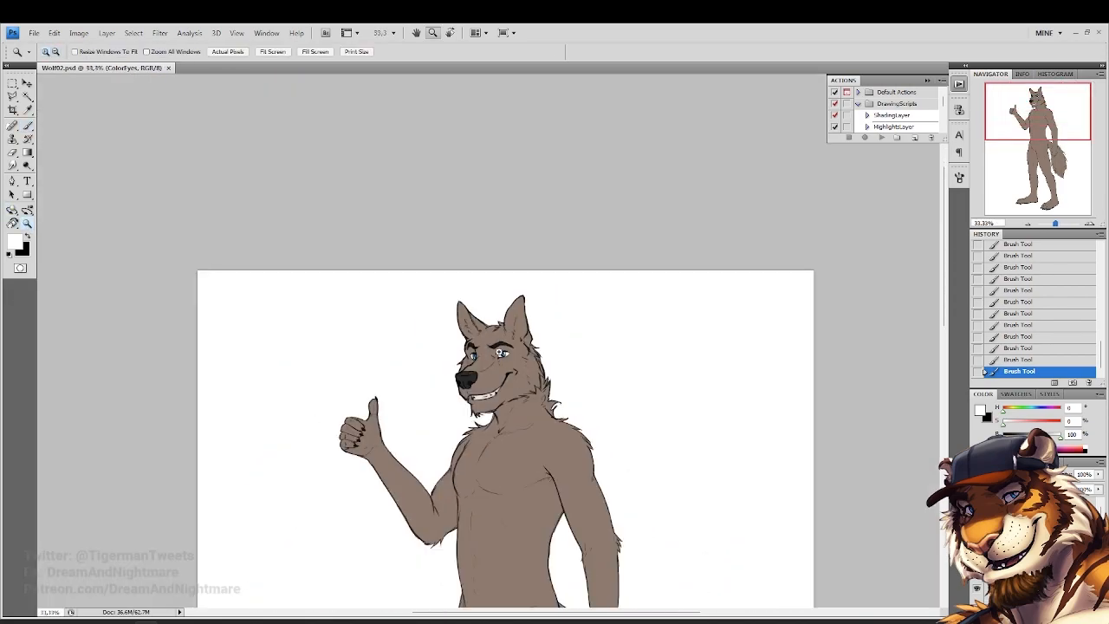
left_click(499, 353, "alt")
left_click(499, 353)
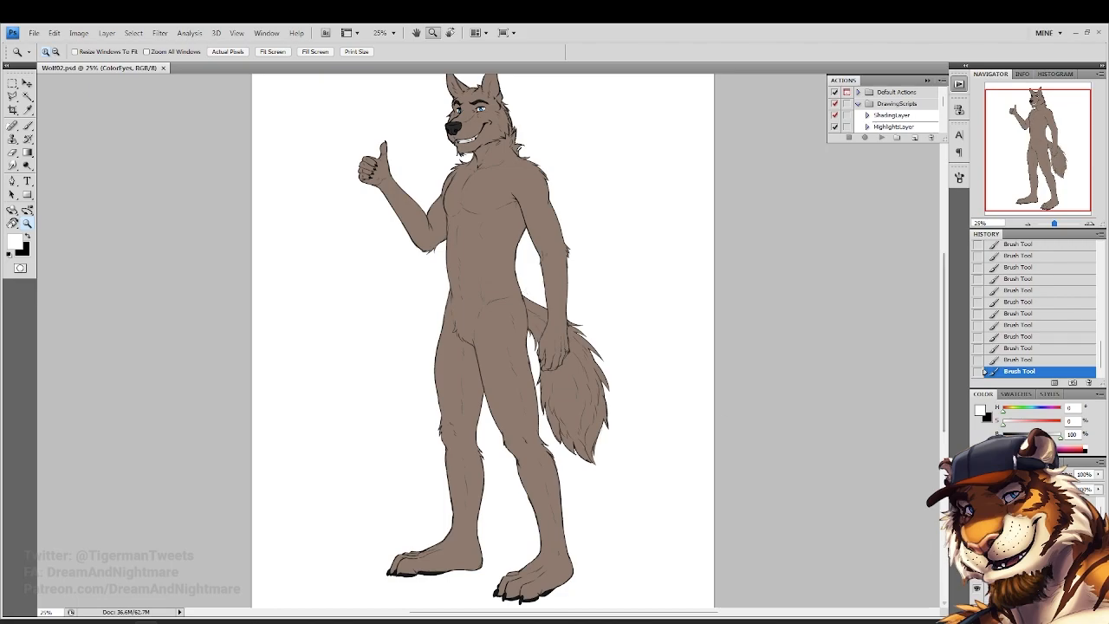
Make the Lineart layer active and choose a textured 11 px brush with black as the color
left_click(1031, 555)
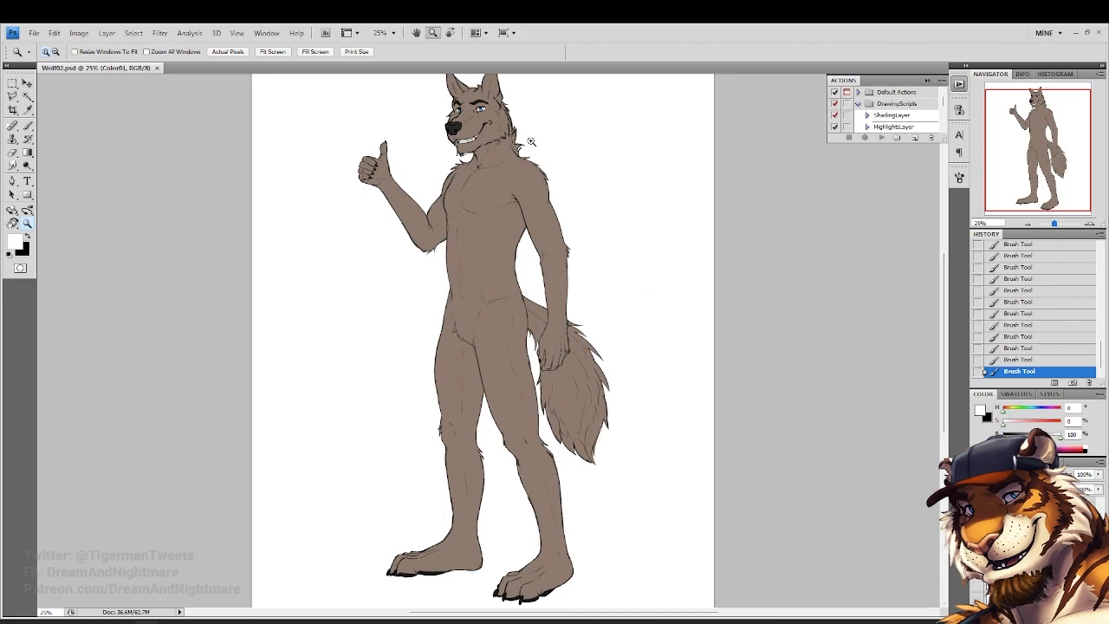
left_click(488, 124)
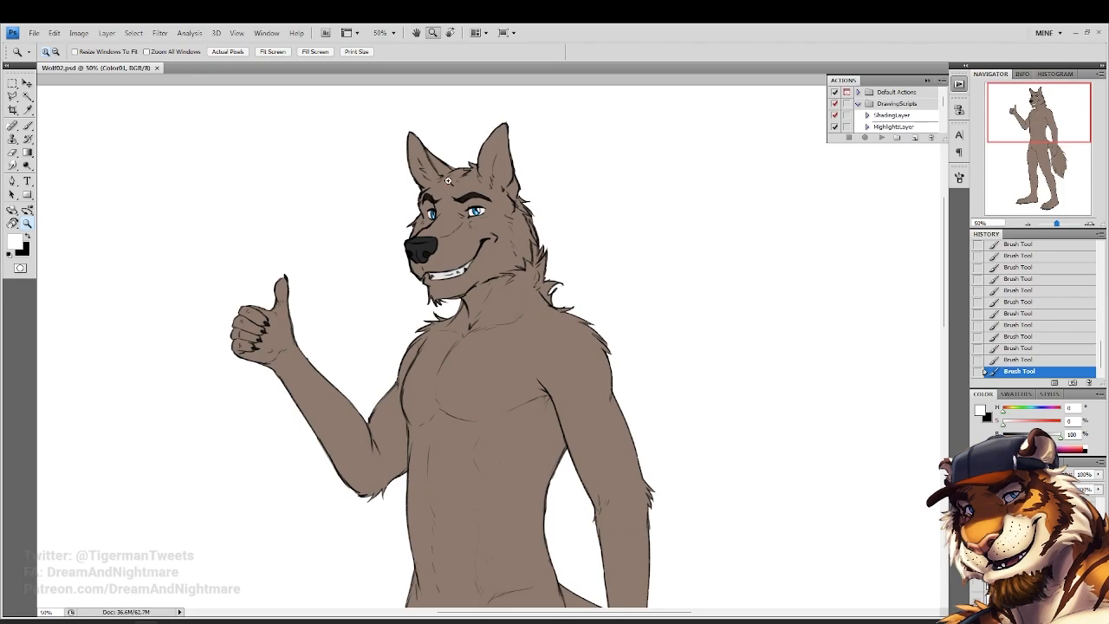
left_click(458, 150)
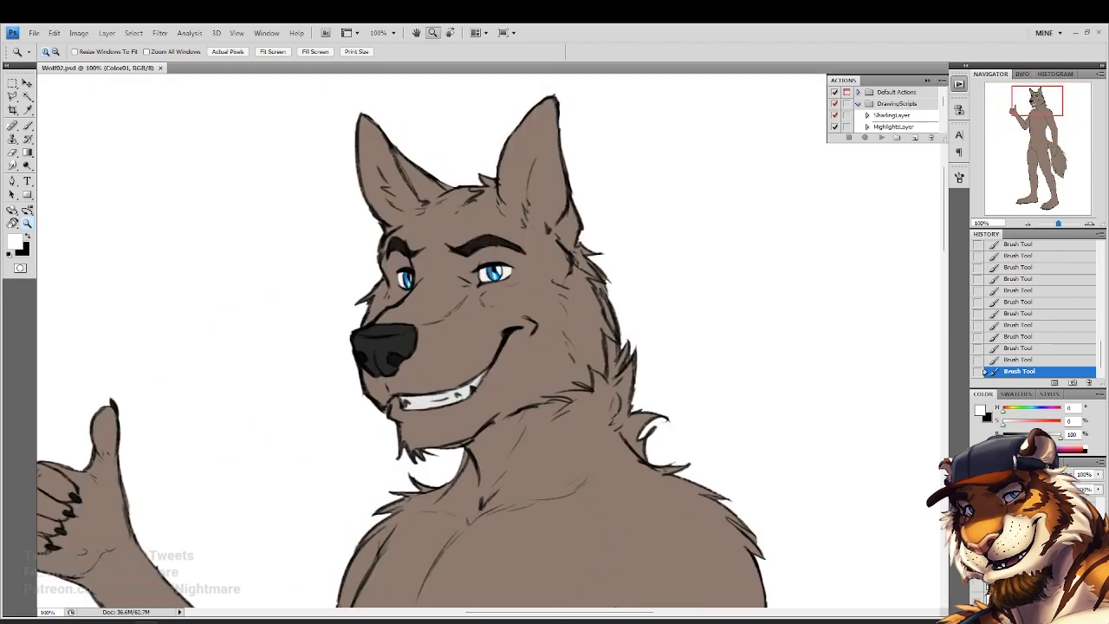
key("alt+]")
left_click(387, 179)
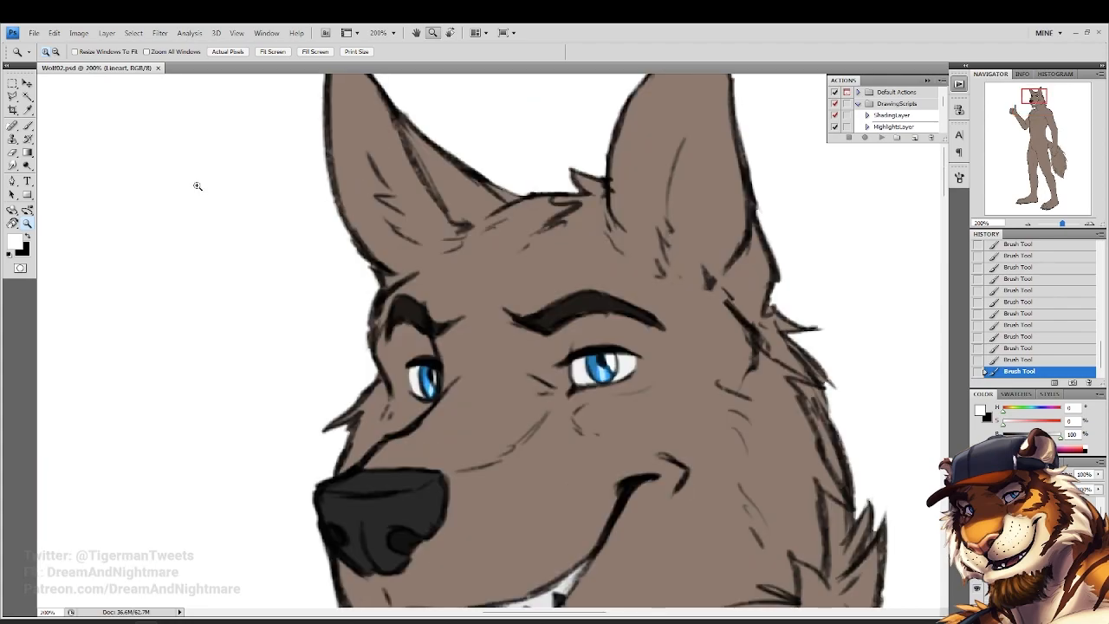
left_click(9, 254)
key("b")
right_click(604, 411)
left_click(728, 516)
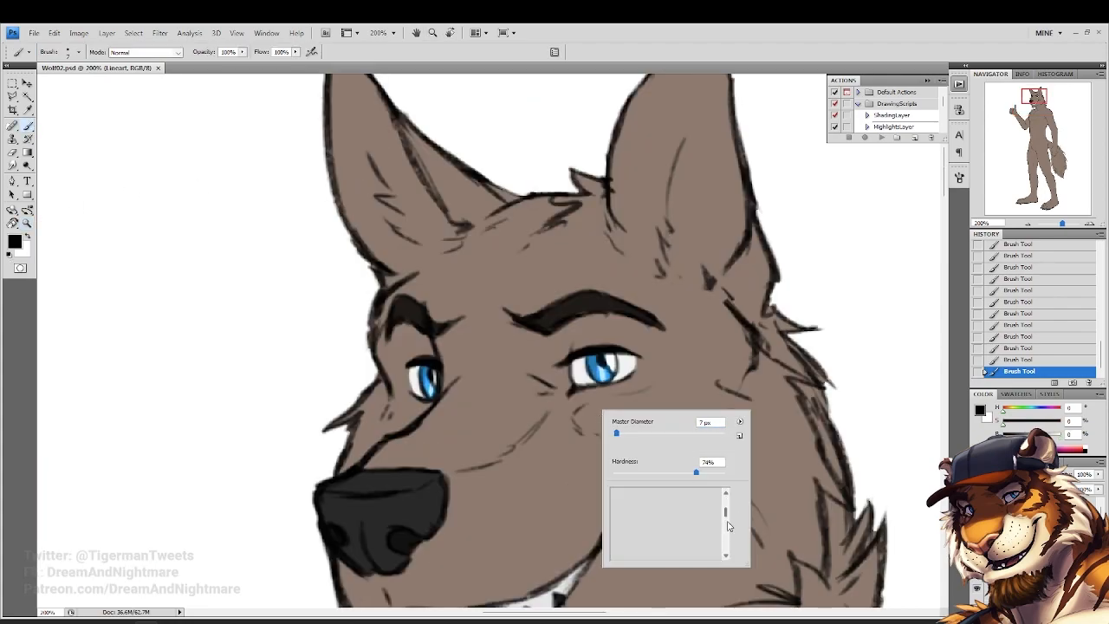
left_click(633, 517)
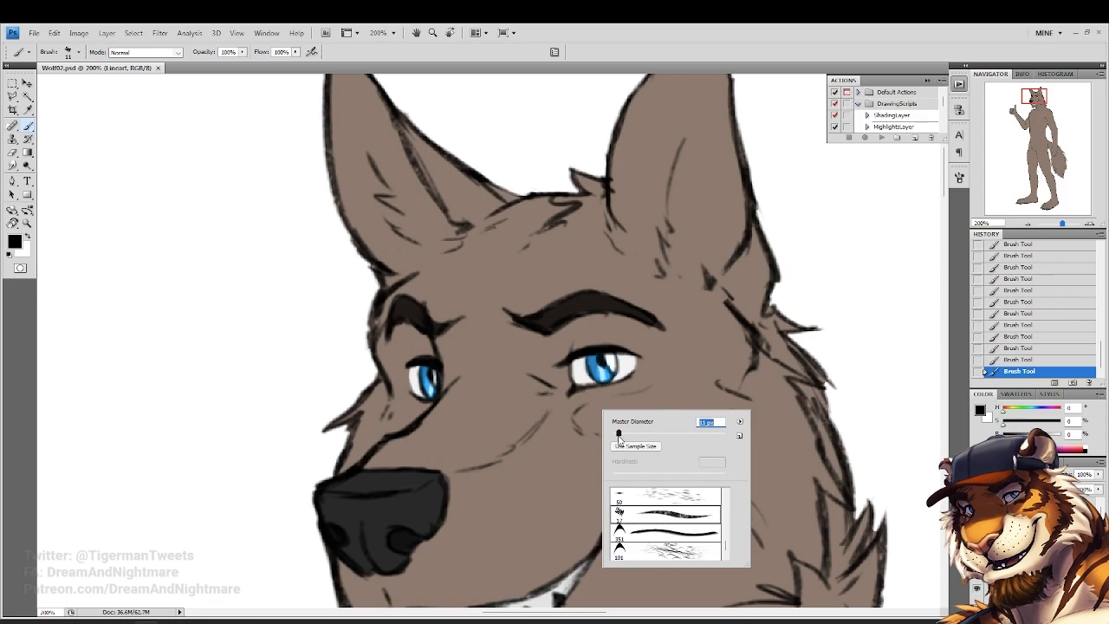
Lower the brush to 76% opacity and 70% flow, and draw short fur strokes around the nearer eye
left_click(243, 52)
left_click_drag(243, 66, 228, 66)
left_click(295, 52)
left_click_drag(295, 65, 278, 66)
left_click(536, 316)
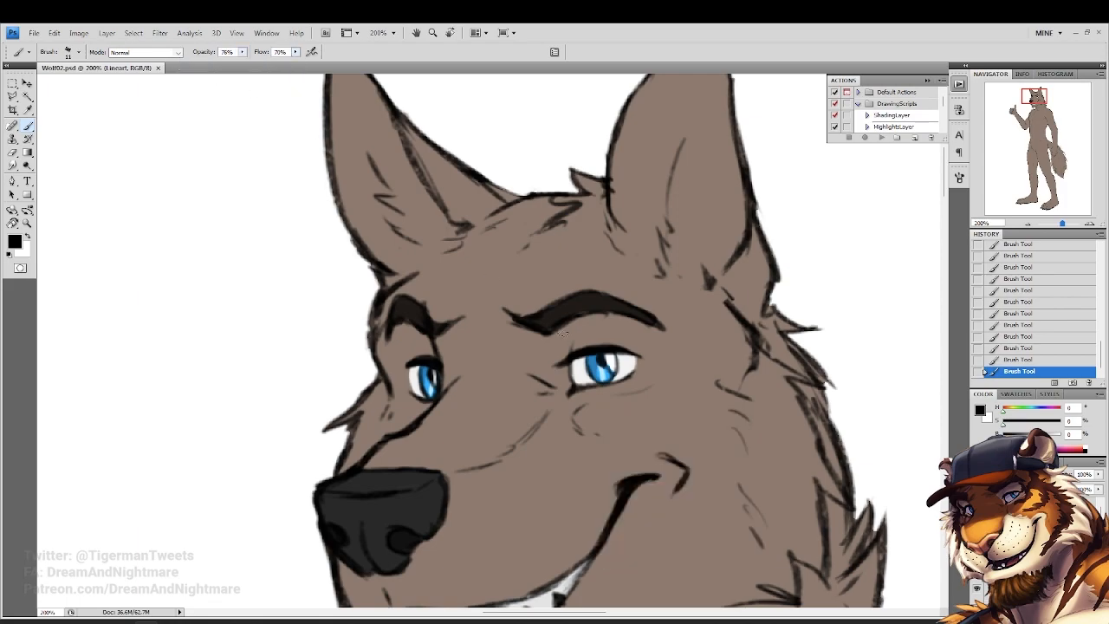
left_click_drag(659, 339, 665, 360)
Fit the whole wolf in view and make the Color01 layer active
left_click(27, 222)
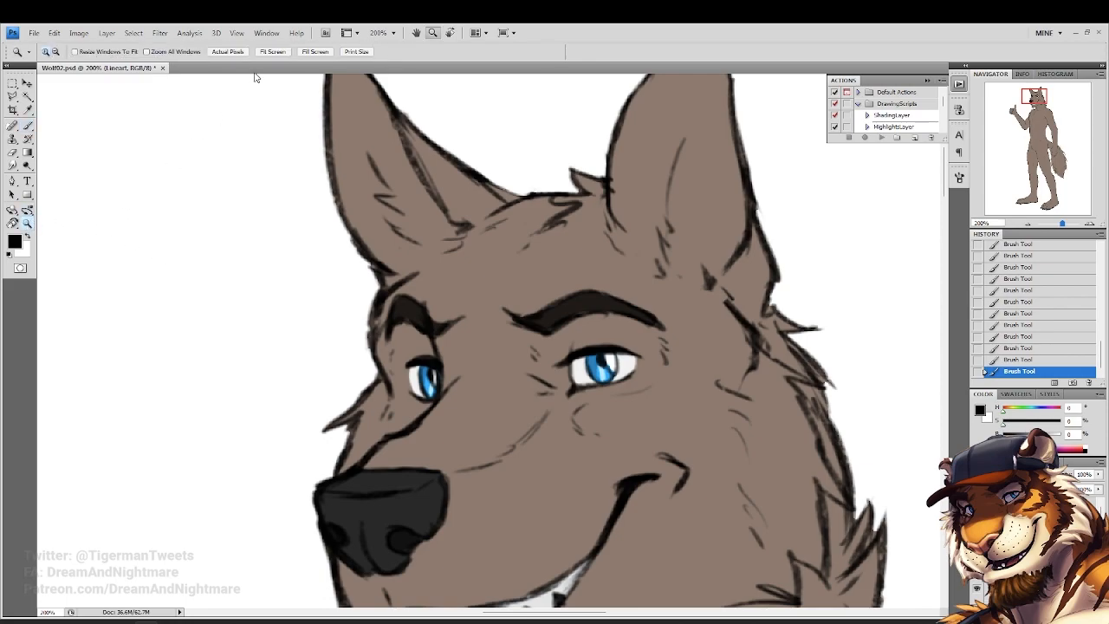
left_click(273, 52)
left_click(1023, 559)
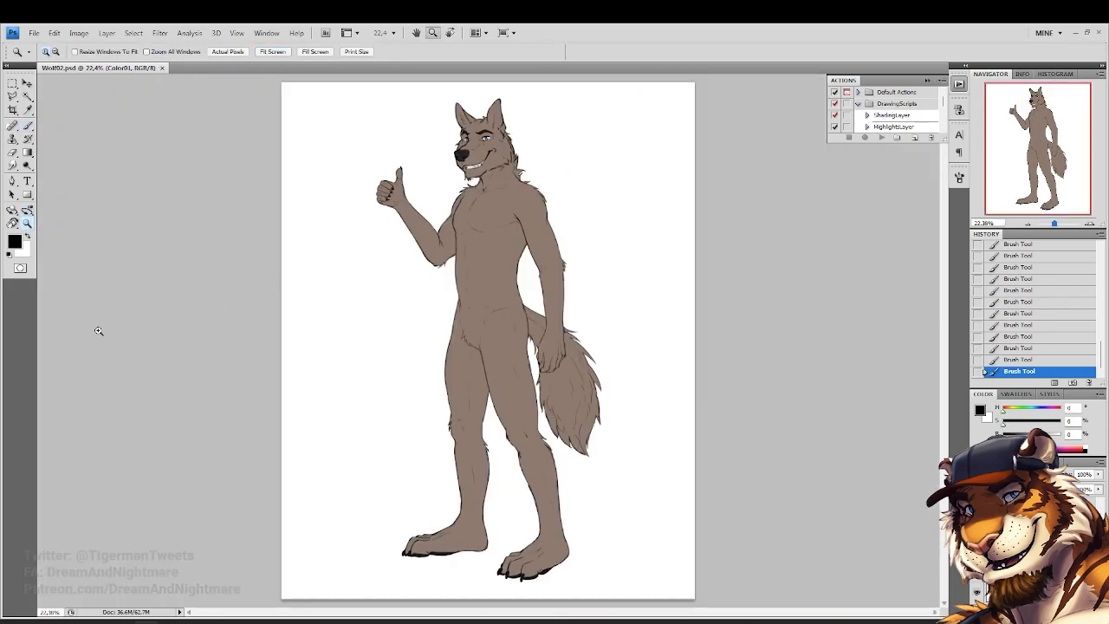
Switch to the Chrome browser and look over the wolf photos and the open e926 reference posts
left_click(247, 622)
scroll(356, 329, "up", 2)
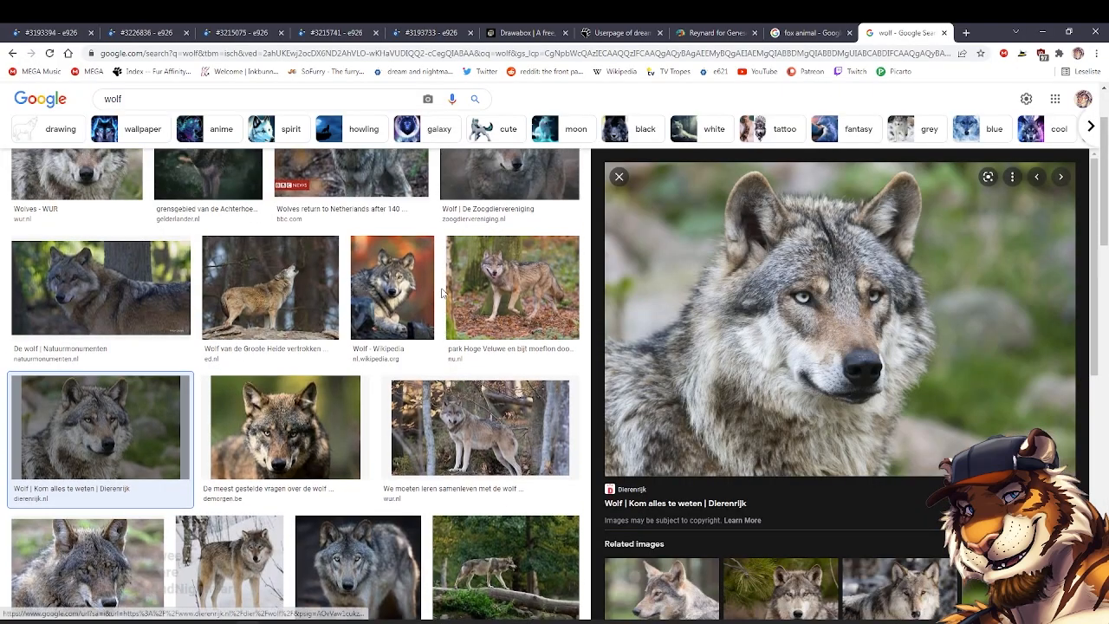
left_click(134, 35)
left_click(52, 32)
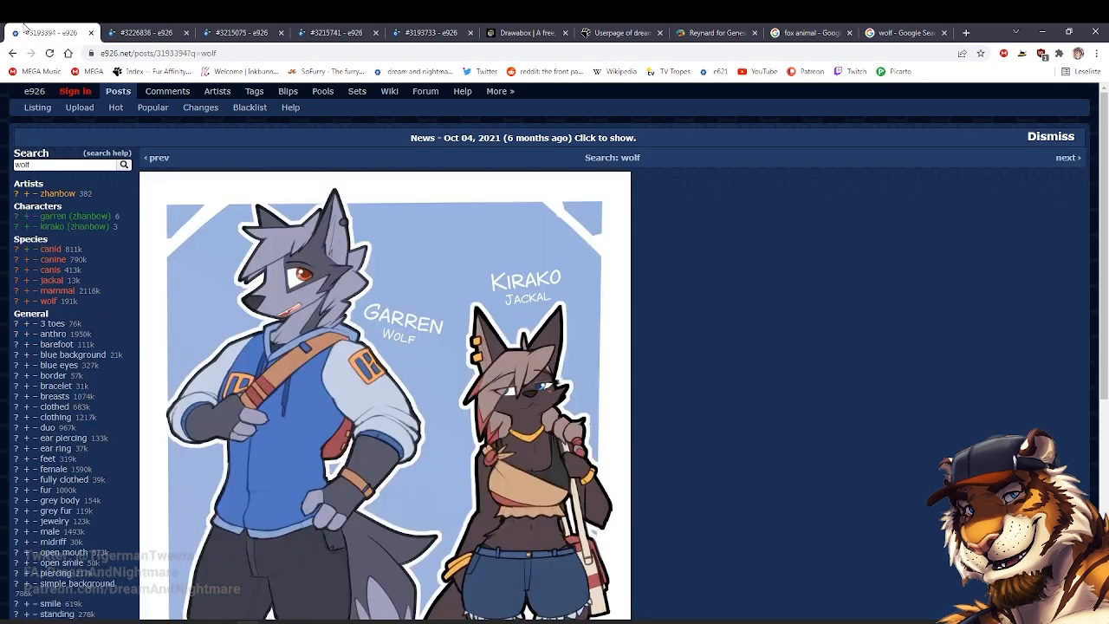
Go back to the e926 wolf listing, browse its thumbnails and open page 1
key("alt+Left")
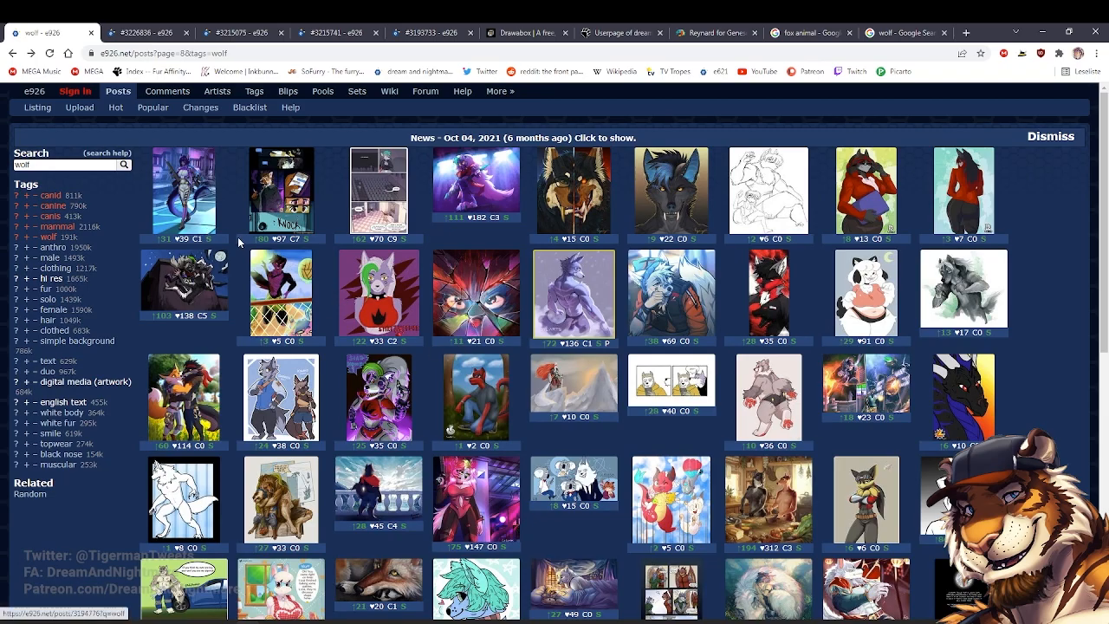
scroll(278, 269, "down", 3)
scroll(277, 270, "down", 4)
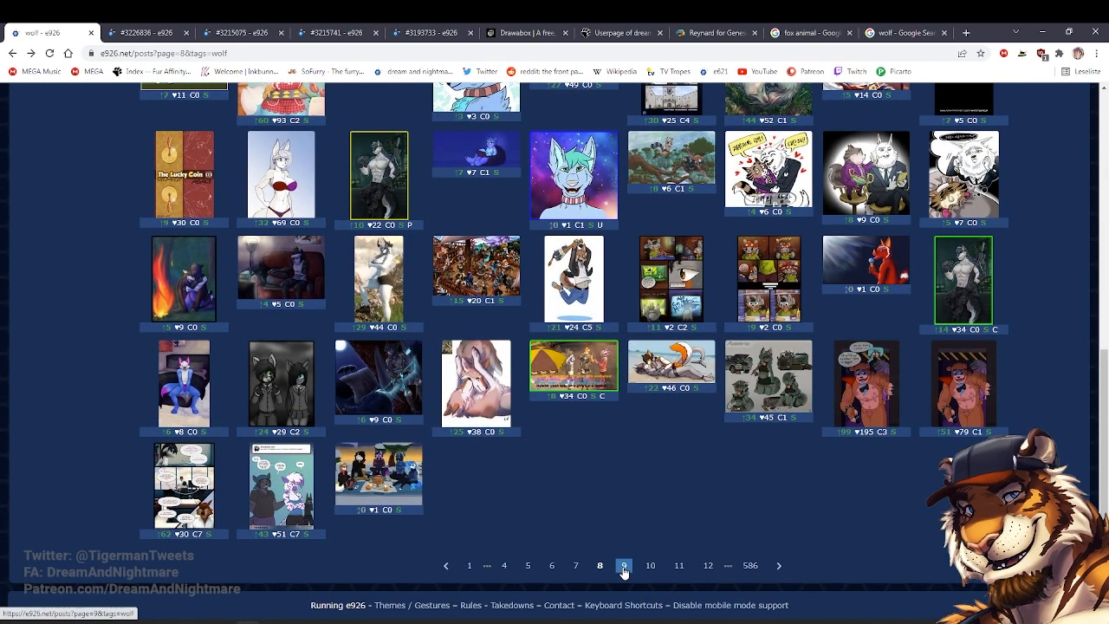
left_click(469, 566)
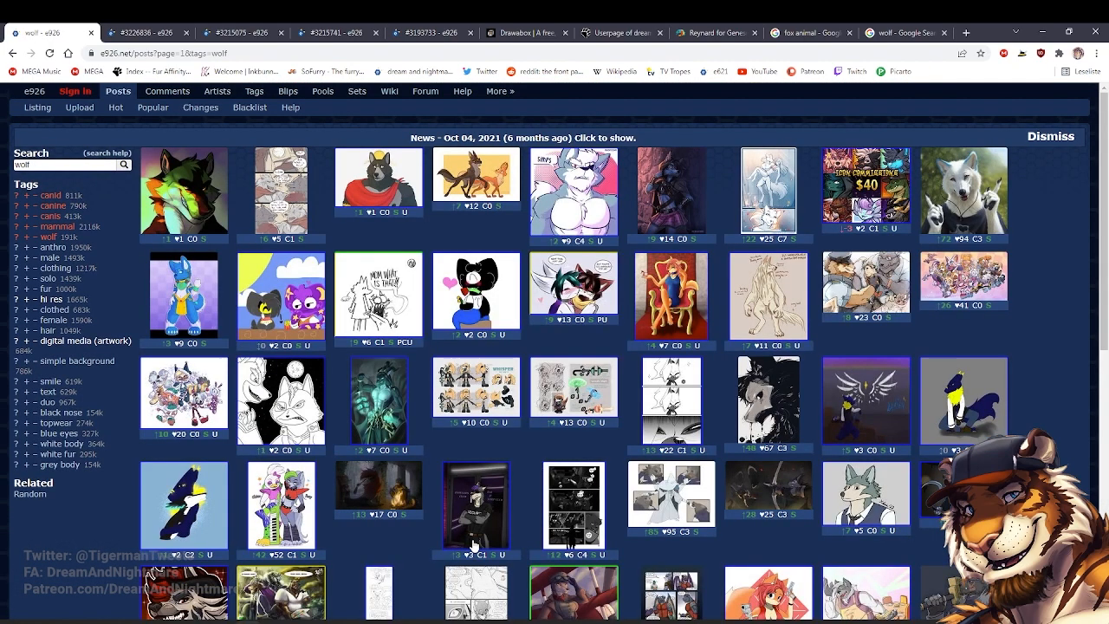
Search e926 for wolf with the posts ordered by score (order:score)
left_click(63, 163)
type("order:score")
key("Return")
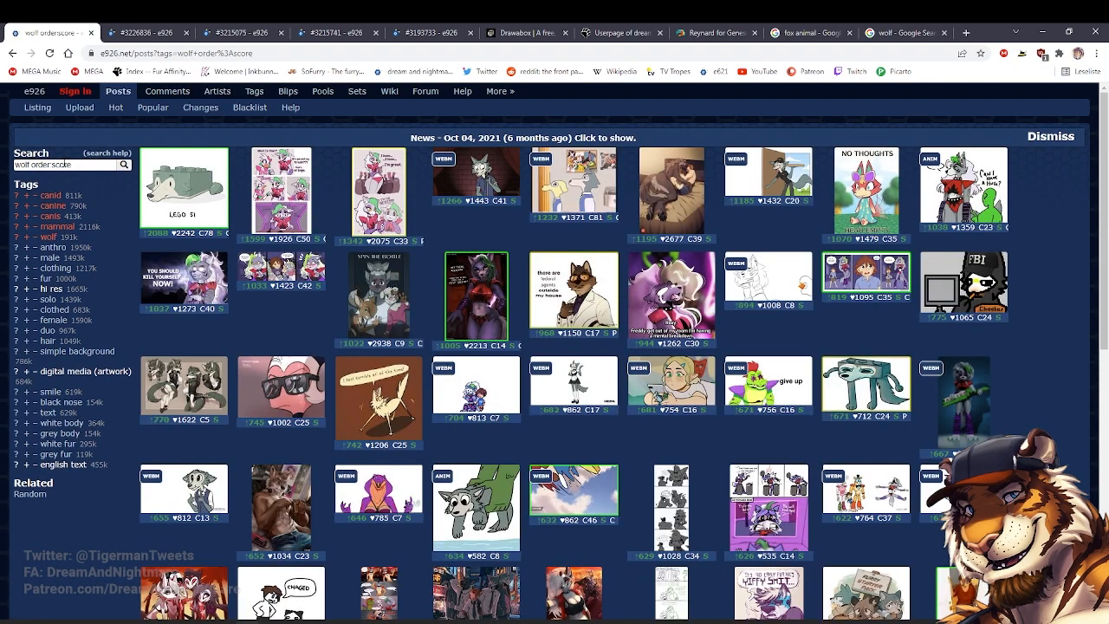
Open the post of the wolf shaped like a Lego brick, look it over and return to the results
left_click(194, 204)
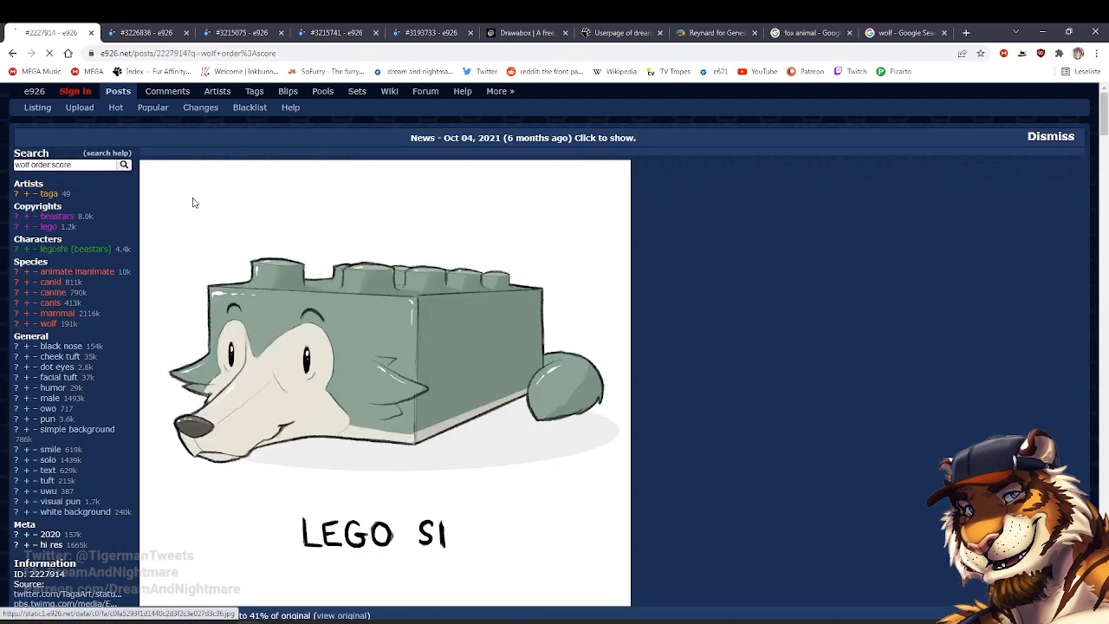
scroll(194, 203, "down", 3)
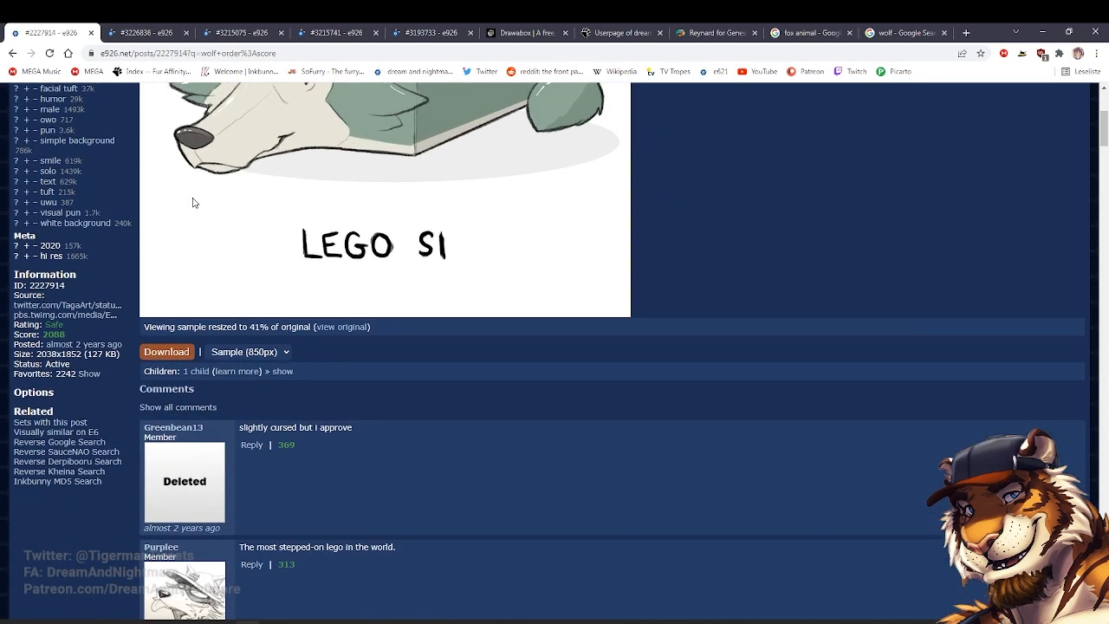
scroll(194, 203, "up", 3)
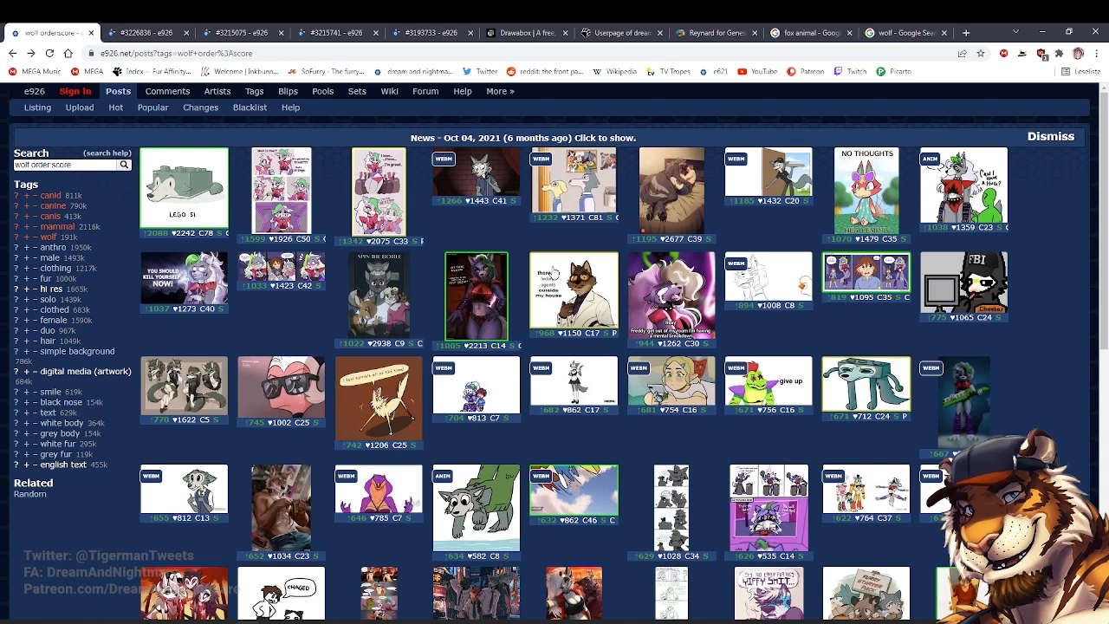
Open the animated post of the pizza-delivery wolf, play the clip and return to the results
left_click(751, 194)
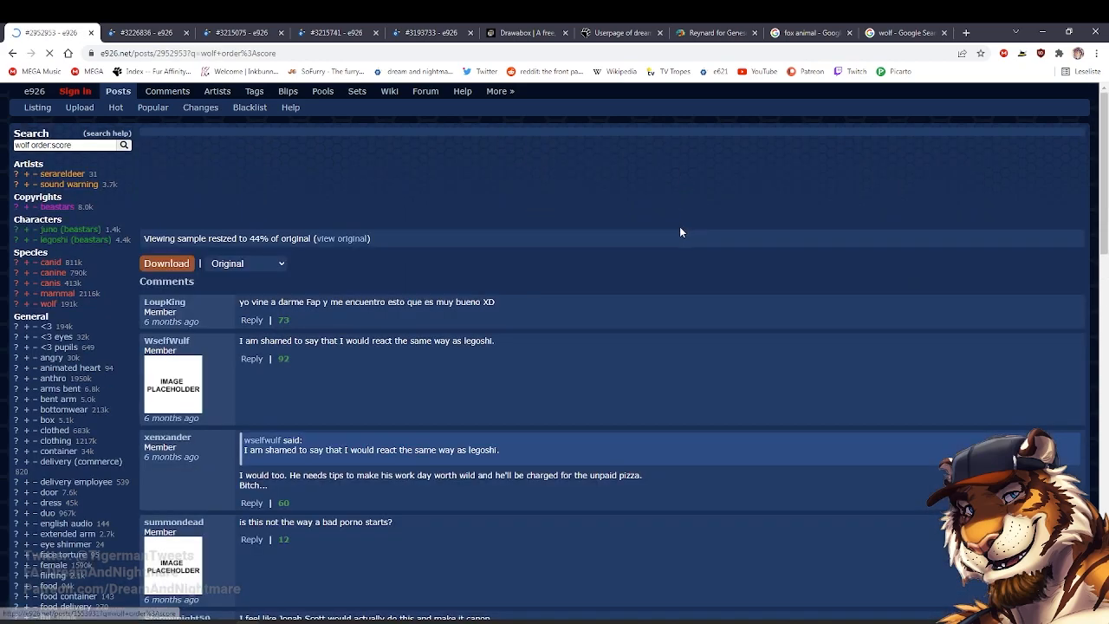
scroll(615, 255, "down", 1)
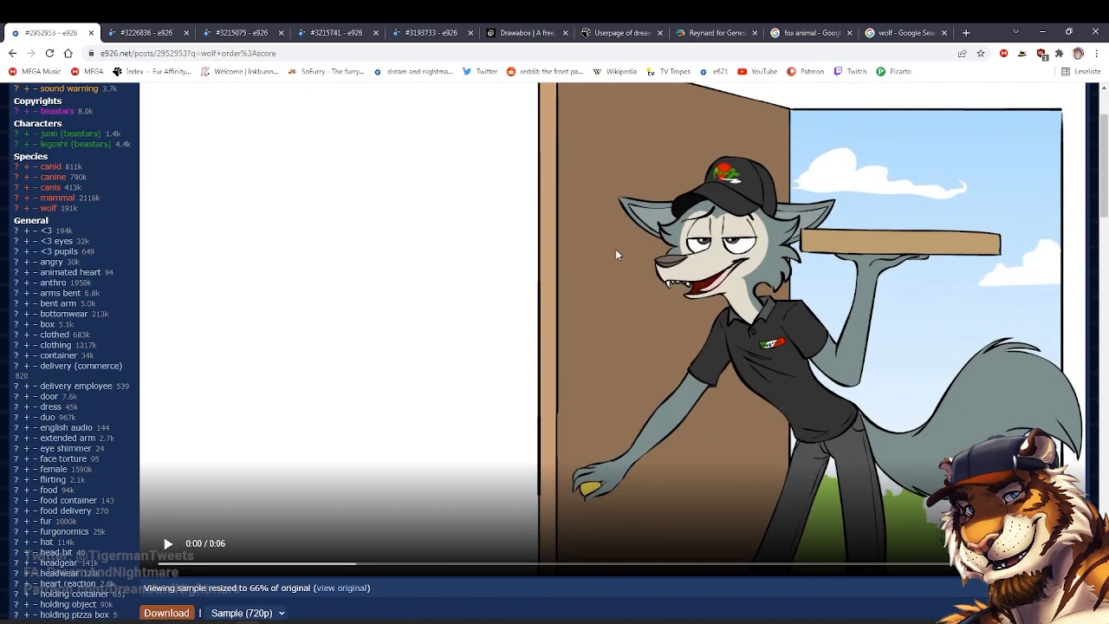
left_click(617, 251)
scroll(554, 302, "up", 1)
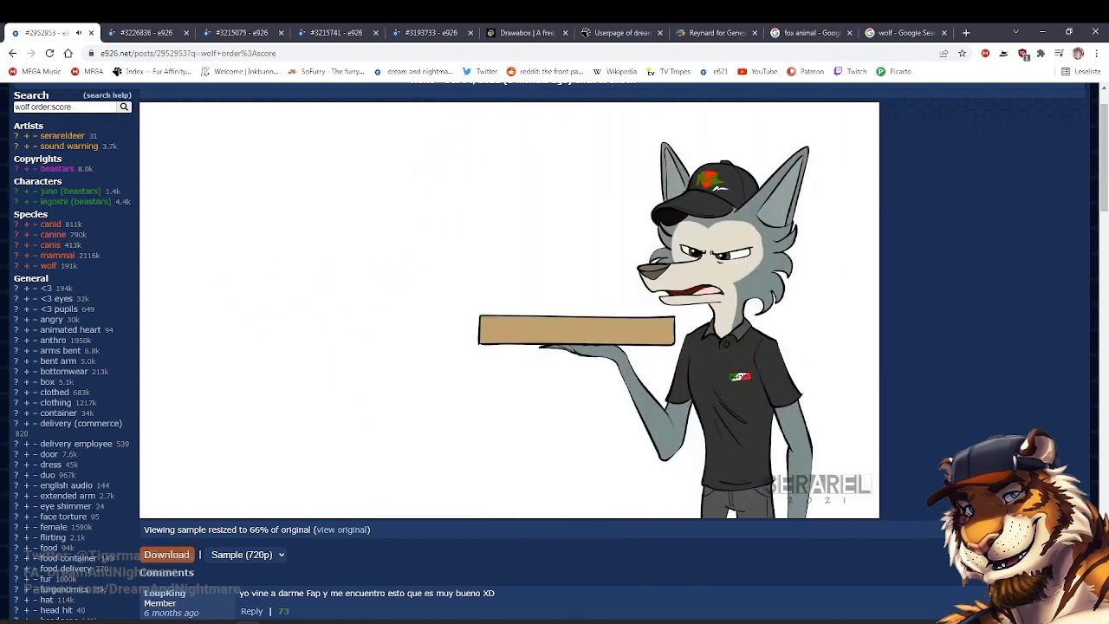
key("alt+Left")
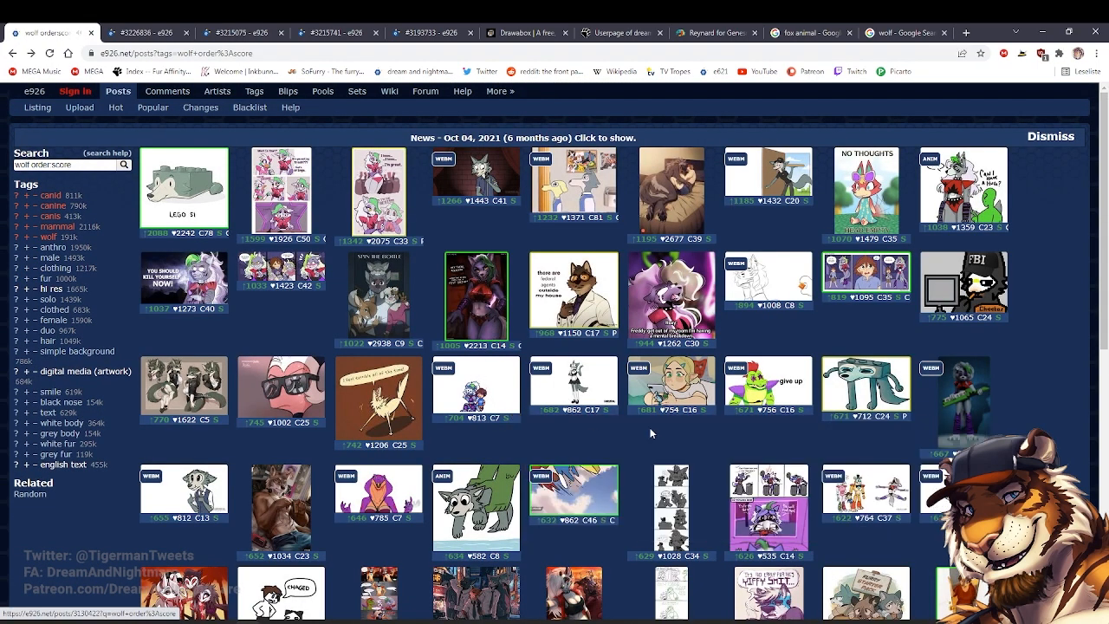
View the post of the grey wolf cub held by green hands and go back to the results
scroll(610, 430, "down", 1)
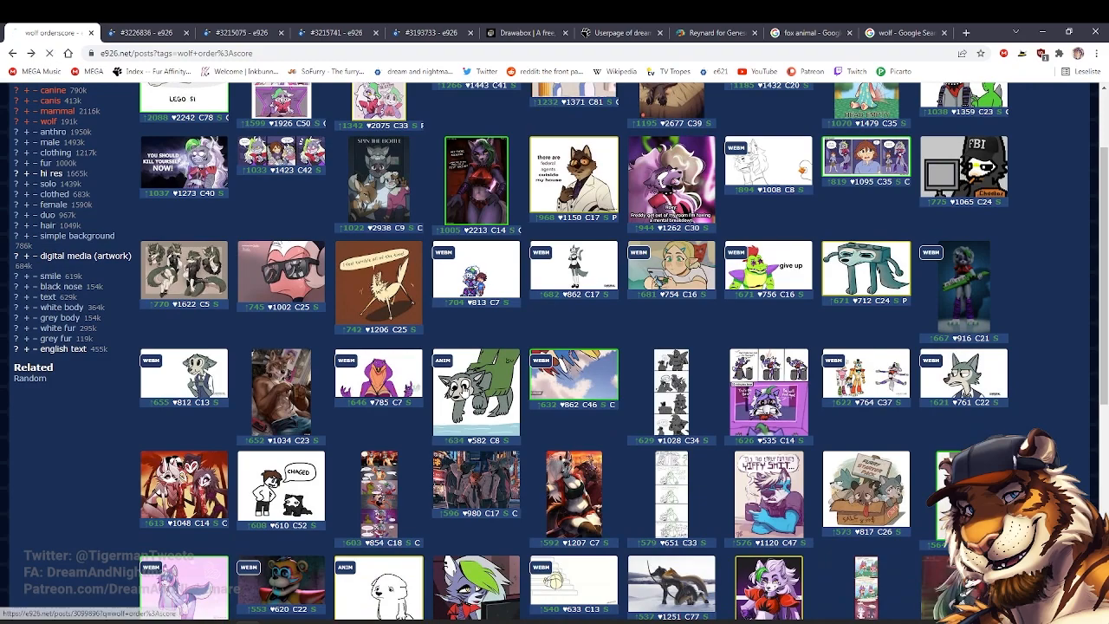
left_click(465, 391)
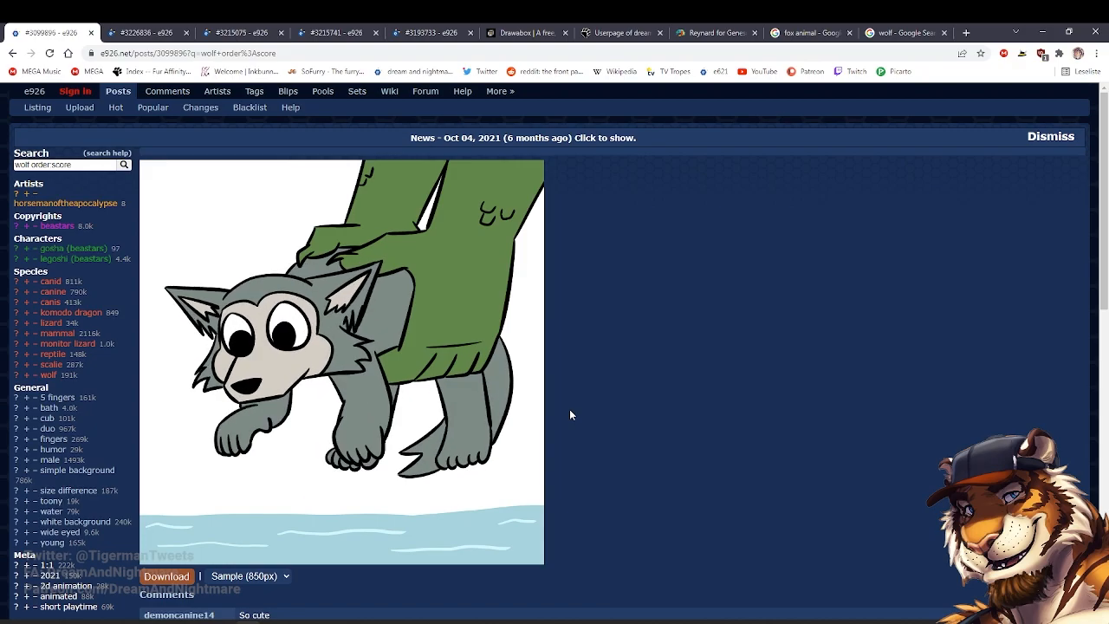
key("alt+Left")
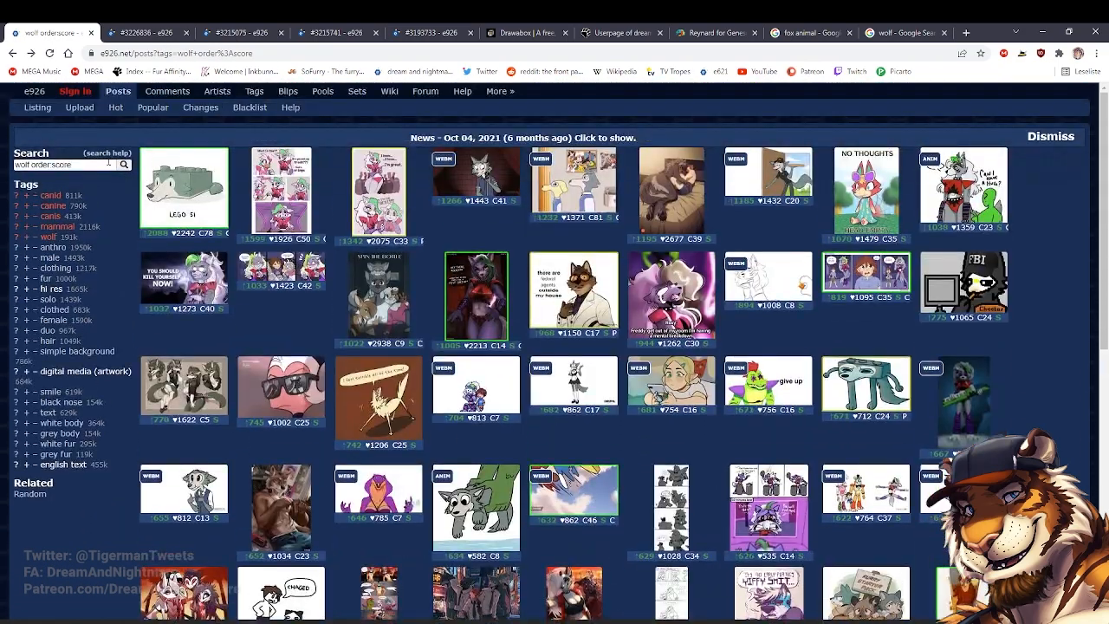
Exclude animated posts from the wolf order:score search with -animated and browse the first page of results
type("ted")
key("Return")
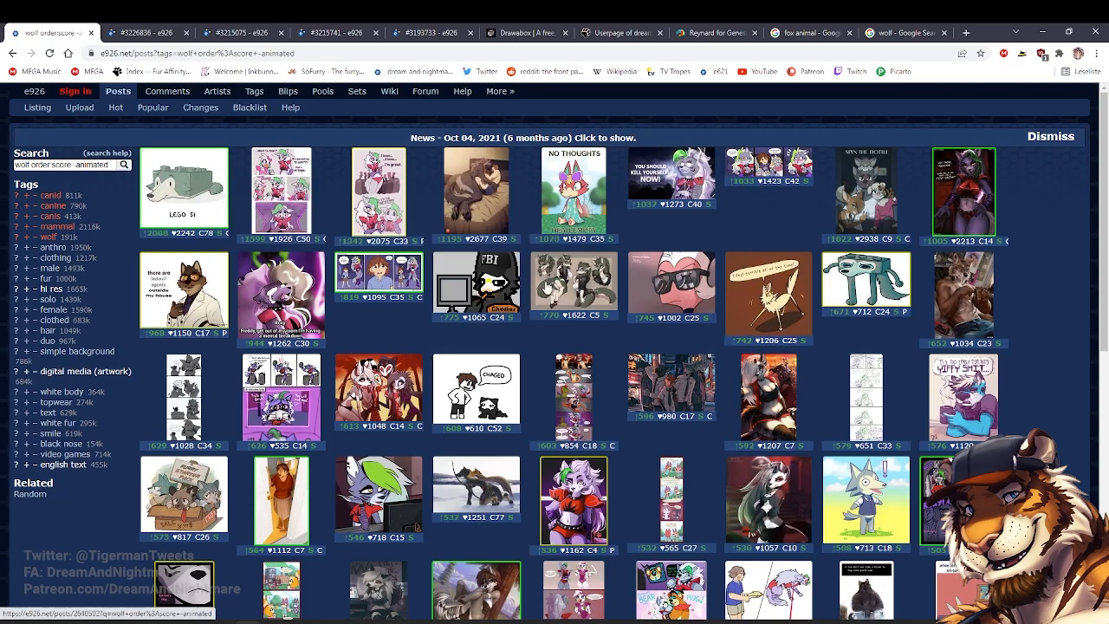
scroll(581, 329, "down", 3)
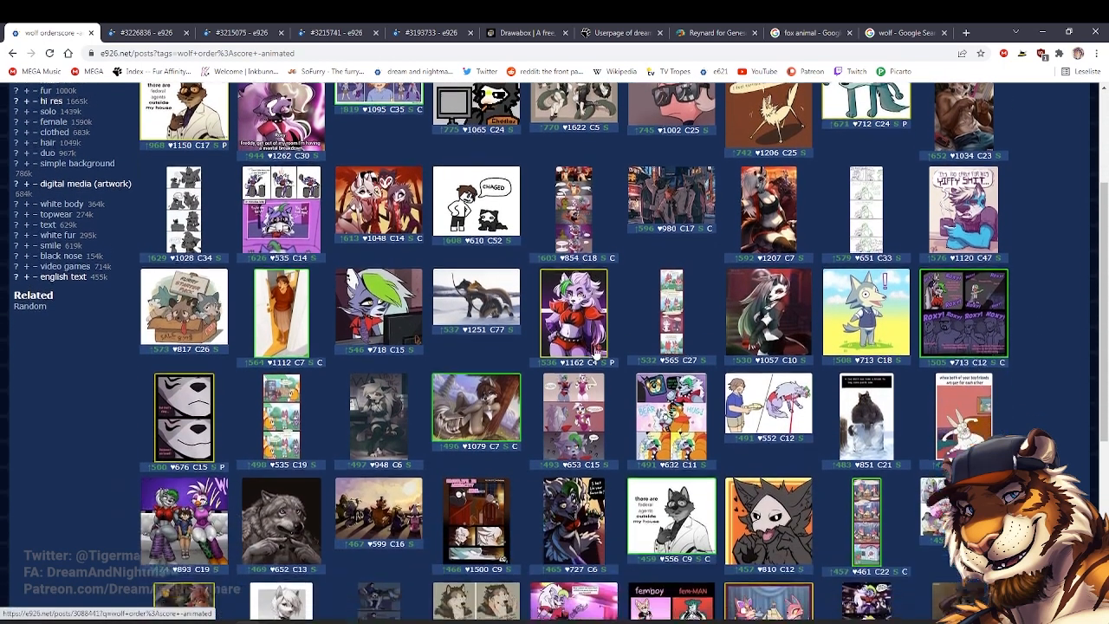
scroll(596, 351, "down", 3)
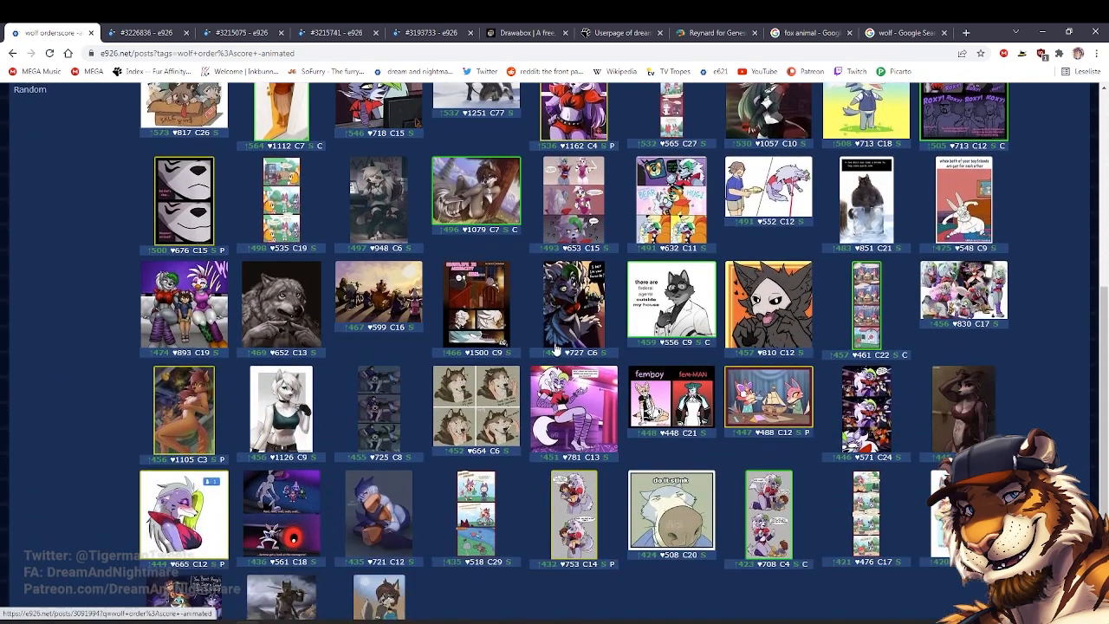
scroll(531, 347, "down", 2)
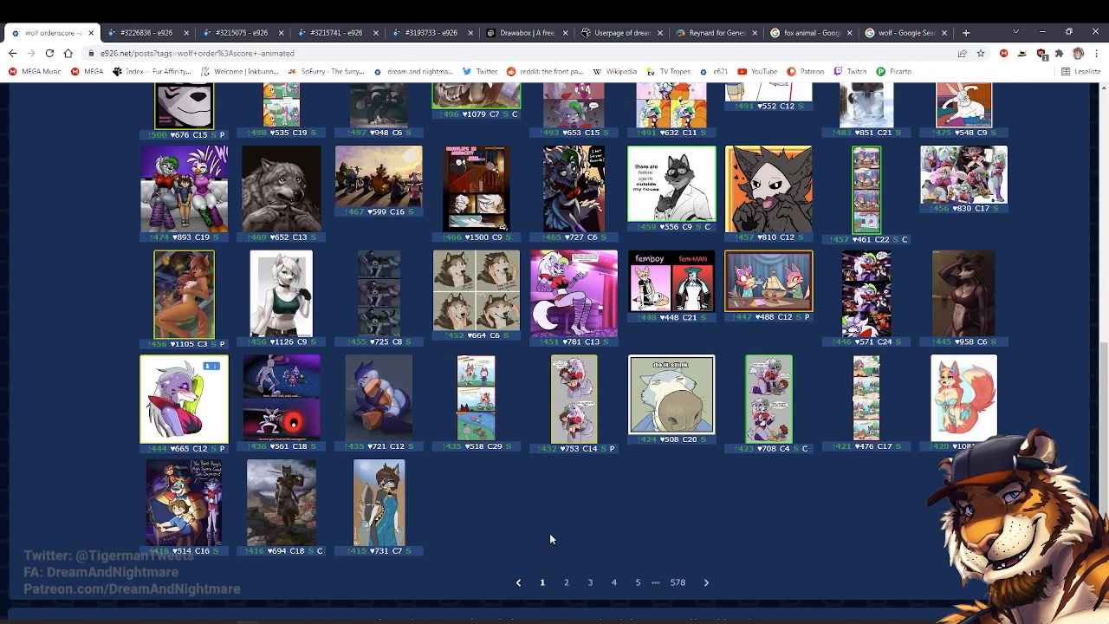
Browse the thumbnails on results pages 2 and 3 for wolf references
left_click(566, 582)
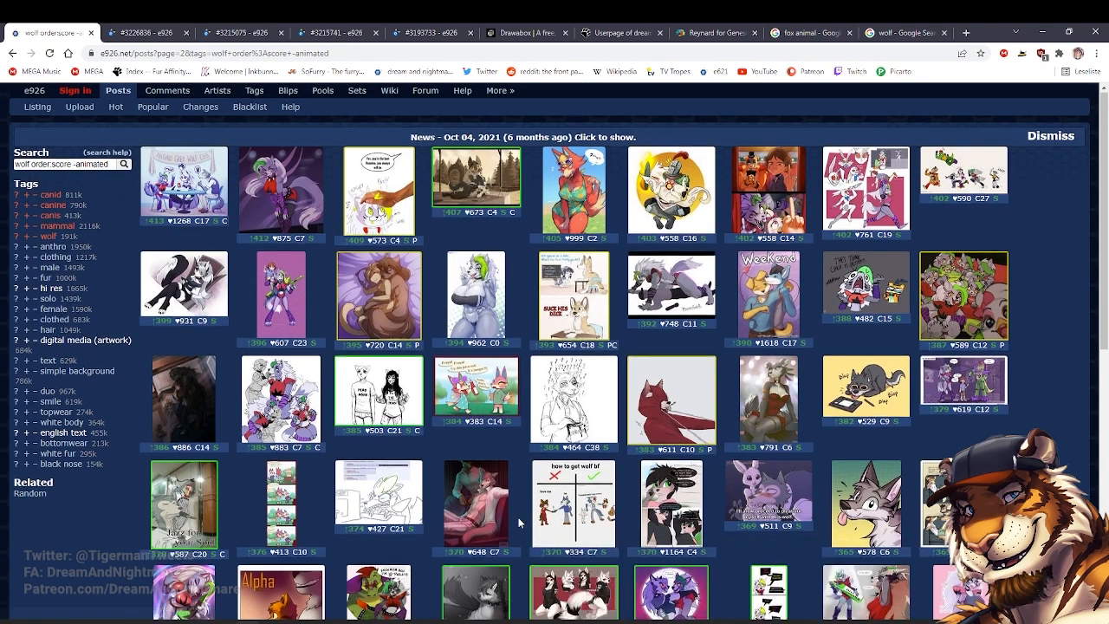
scroll(518, 521, "down", 3)
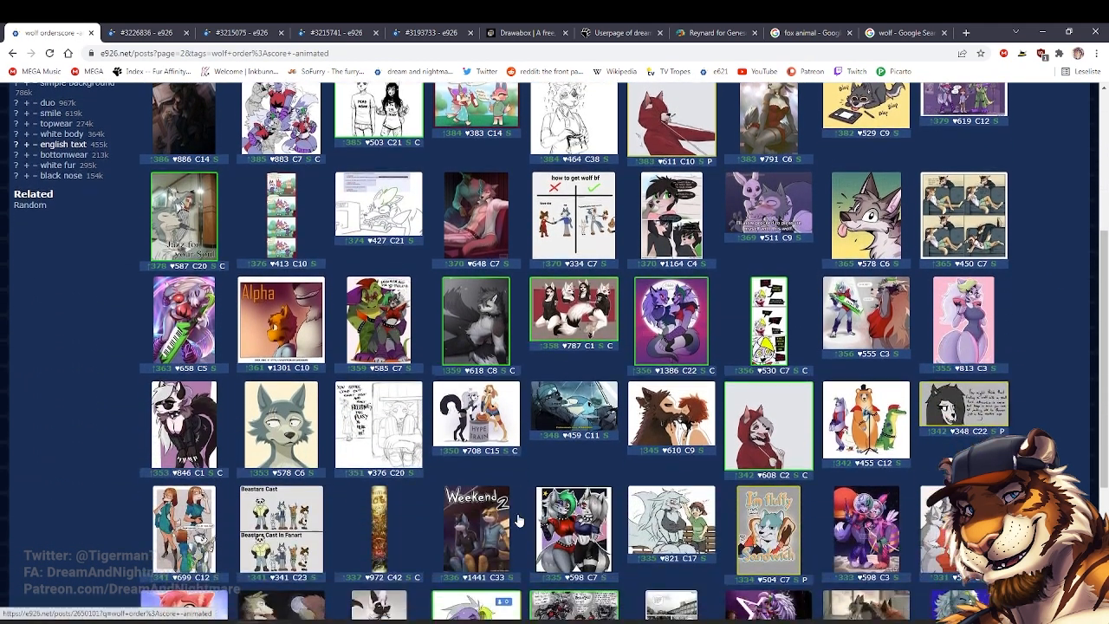
scroll(518, 520, "down", 3)
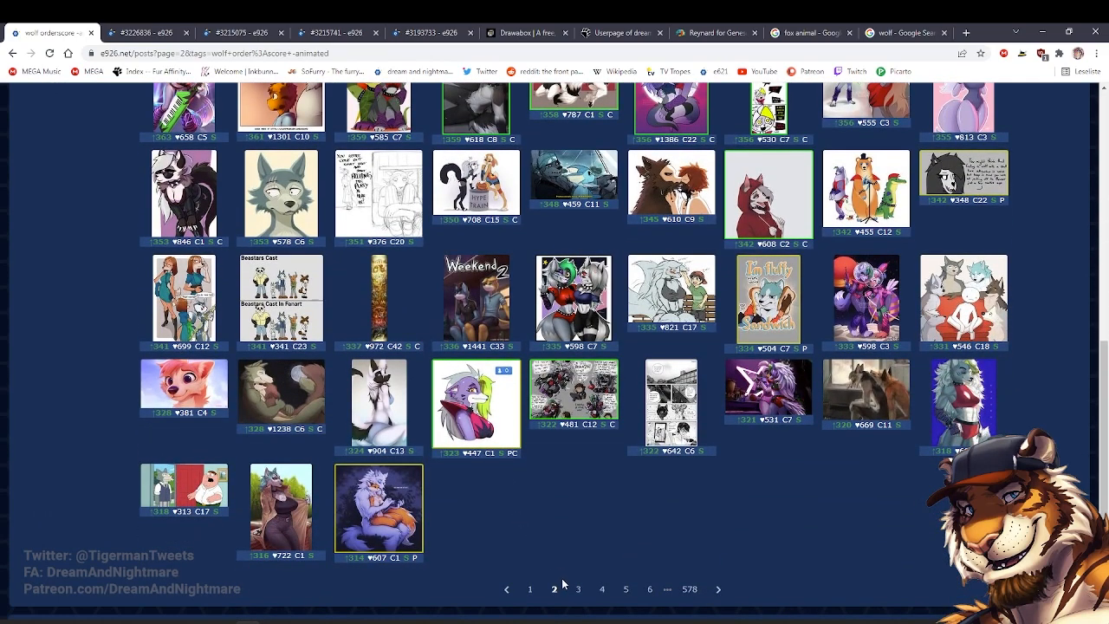
left_click(578, 589)
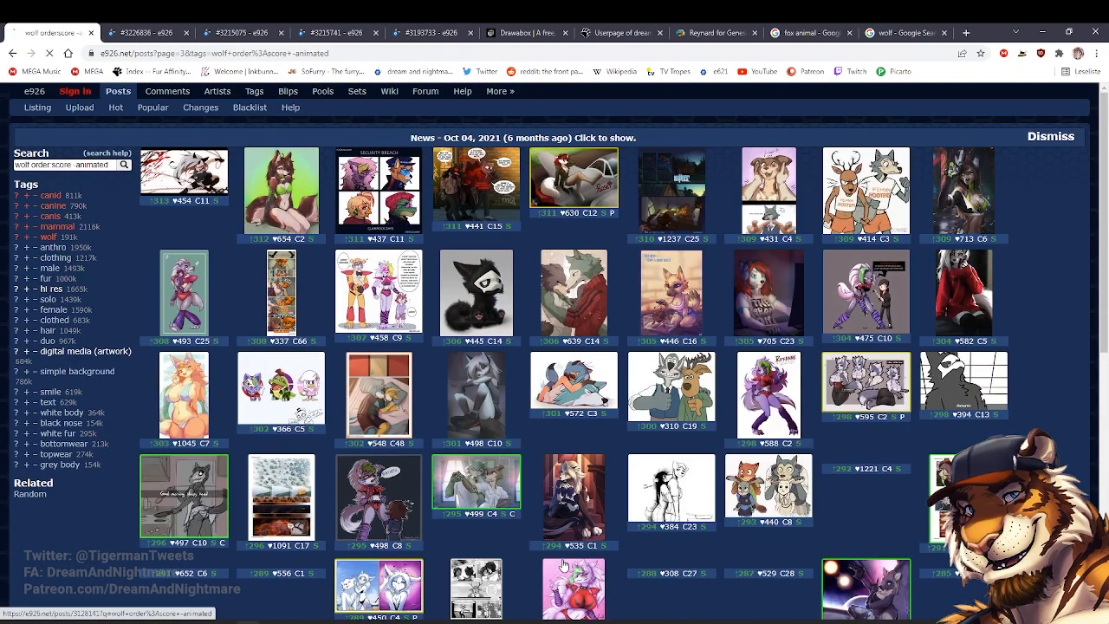
scroll(561, 566, "down", 2)
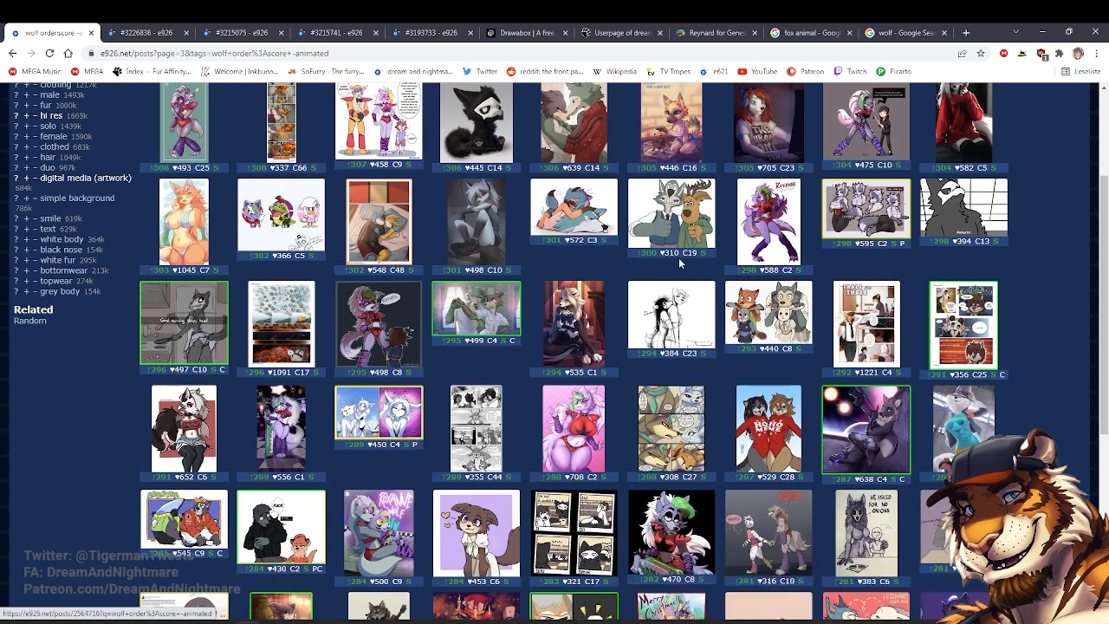
Open the post of the wolf and deer showing thumbs up and down, and return to results page 3
left_click(680, 221)
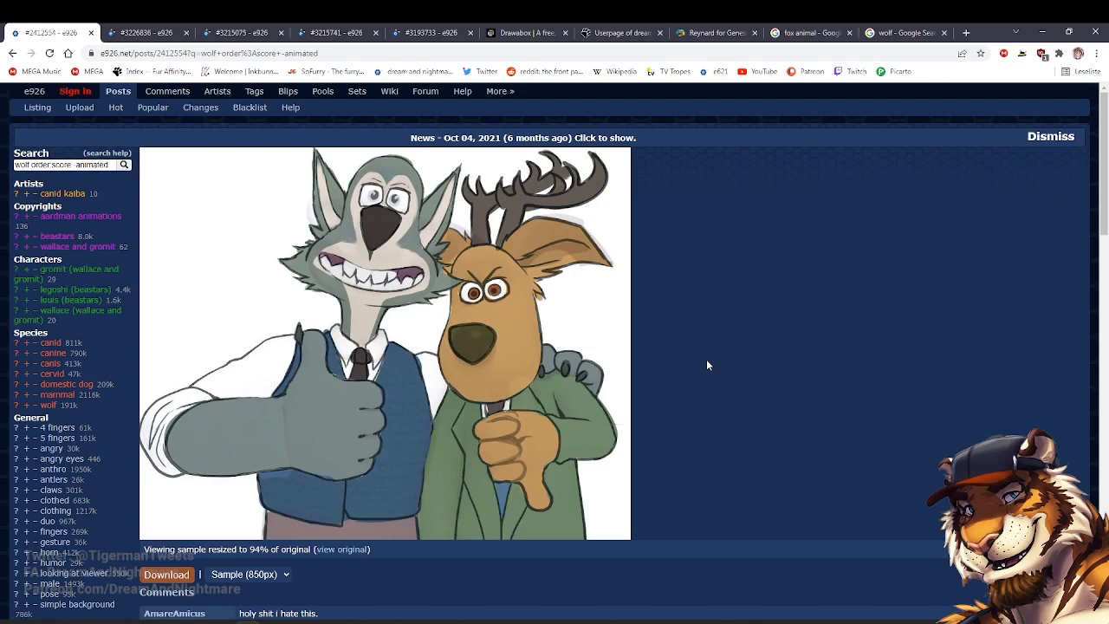
key("alt+Left")
scroll(661, 449, "down", 2)
scroll(660, 449, "up", 3)
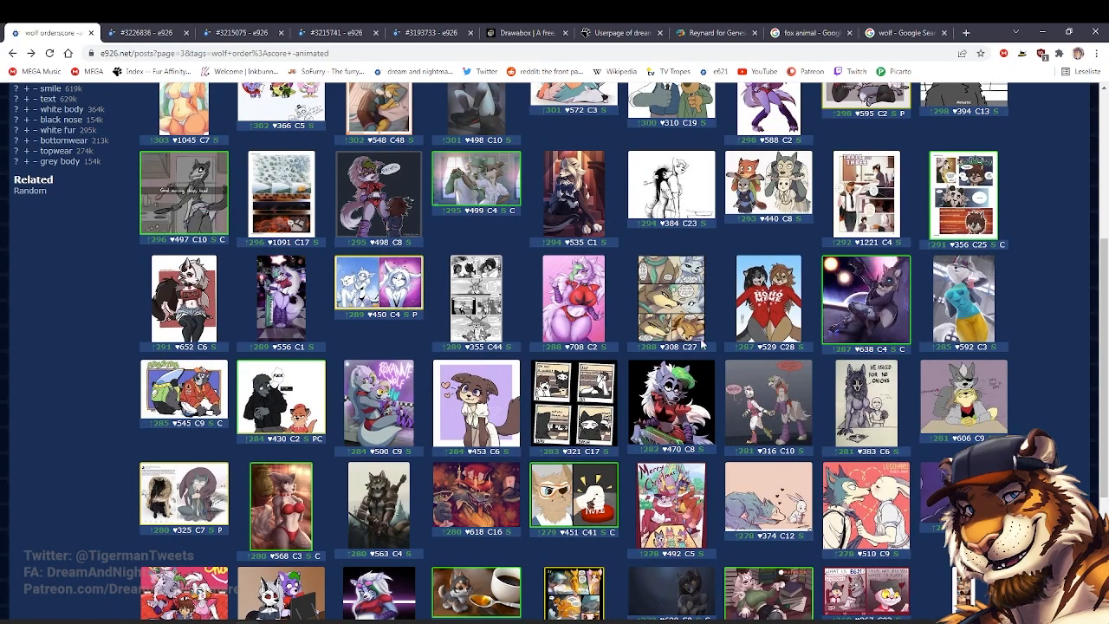
View the post of the fox and wolf leaning on two rabbits, and browse the rest of results page 3
left_click(769, 210)
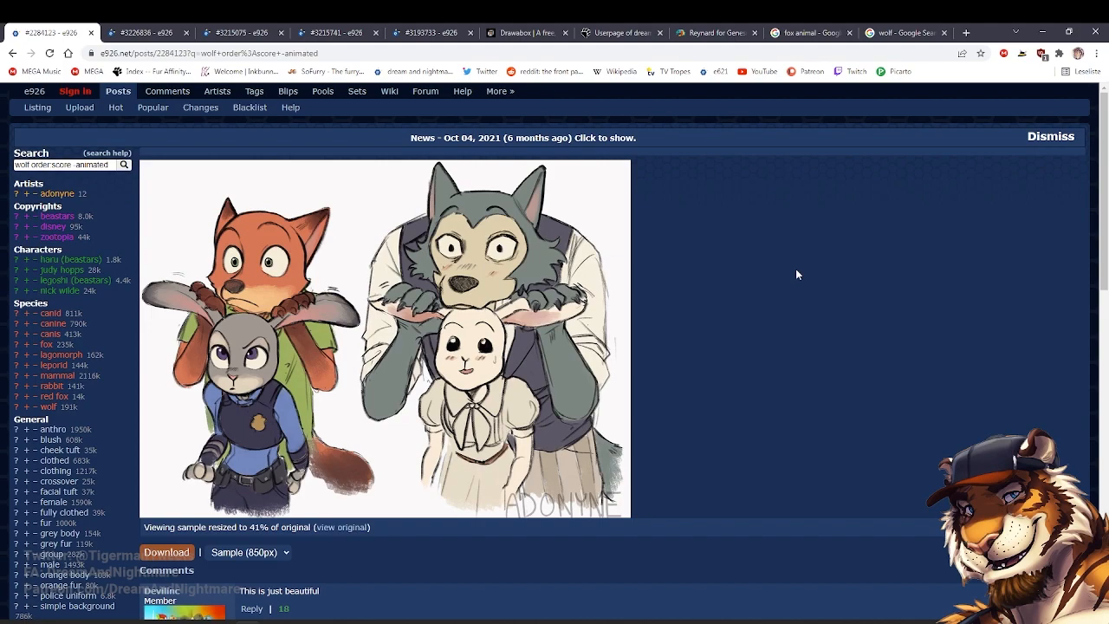
key("alt+Left")
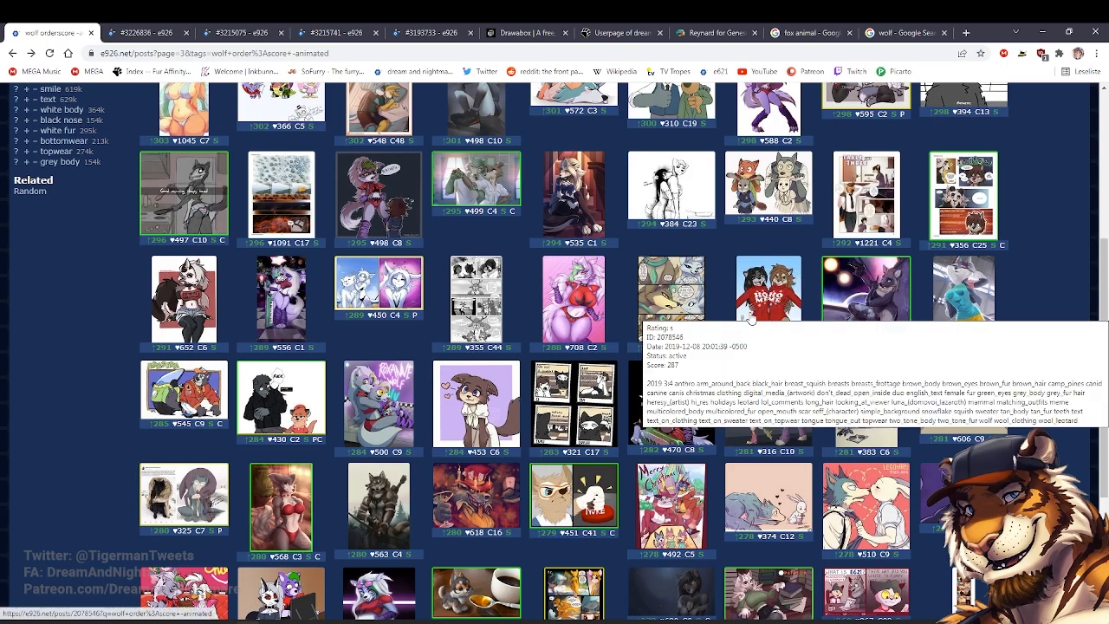
scroll(798, 274, "down", 2)
scroll(706, 400, "down", 1)
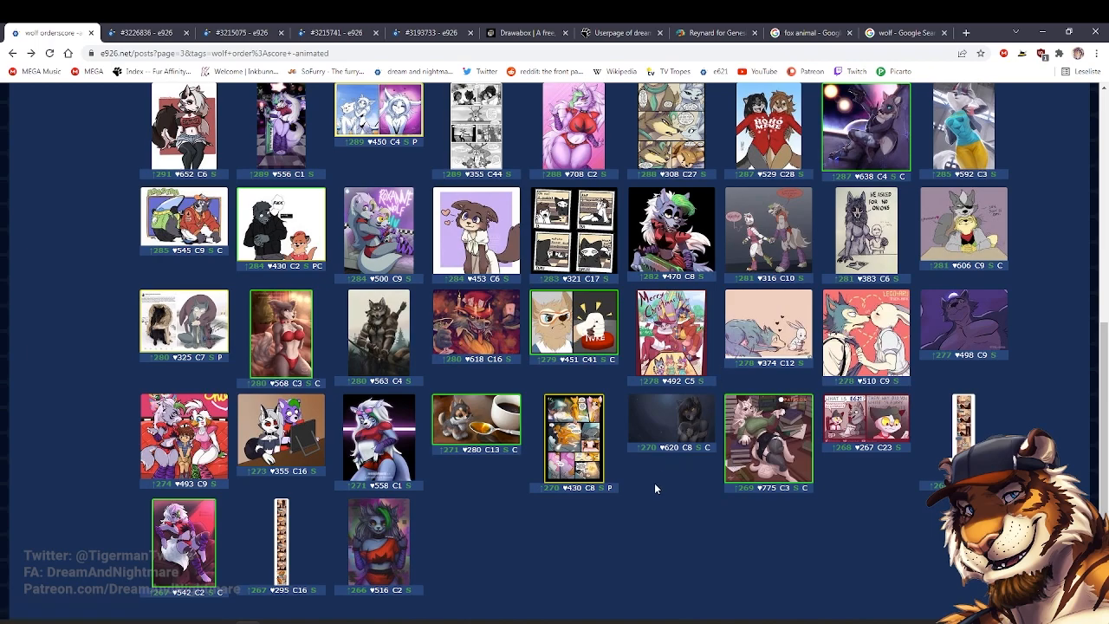
scroll(661, 488, "down", 1)
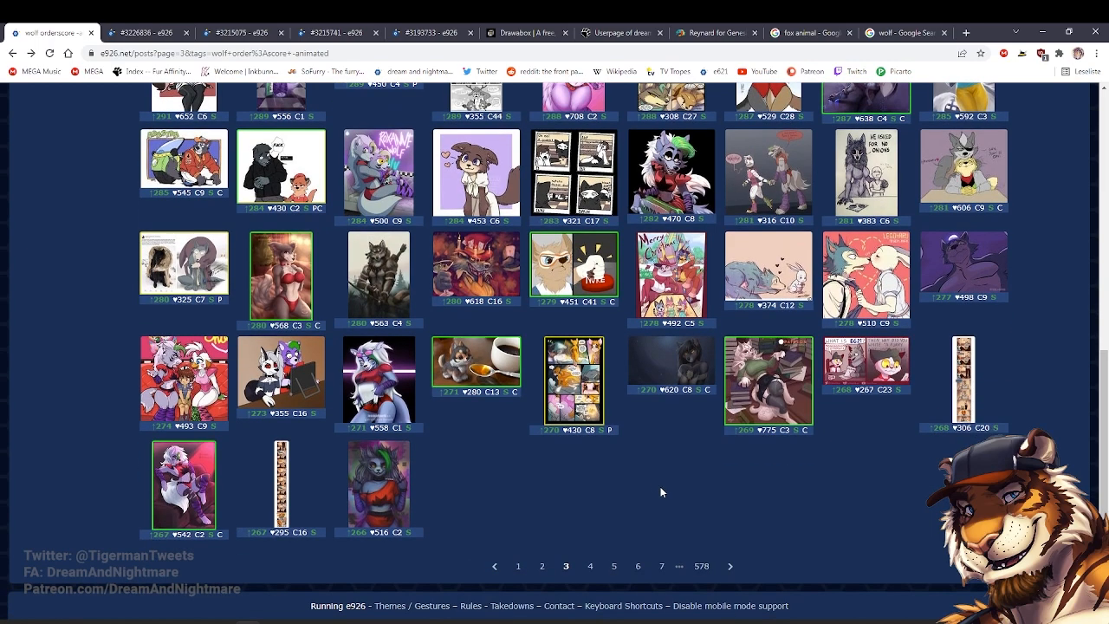
Switch to Photoshop to check the wolf drawing, and return to Chrome's Google wolf photos
left_click(155, 622)
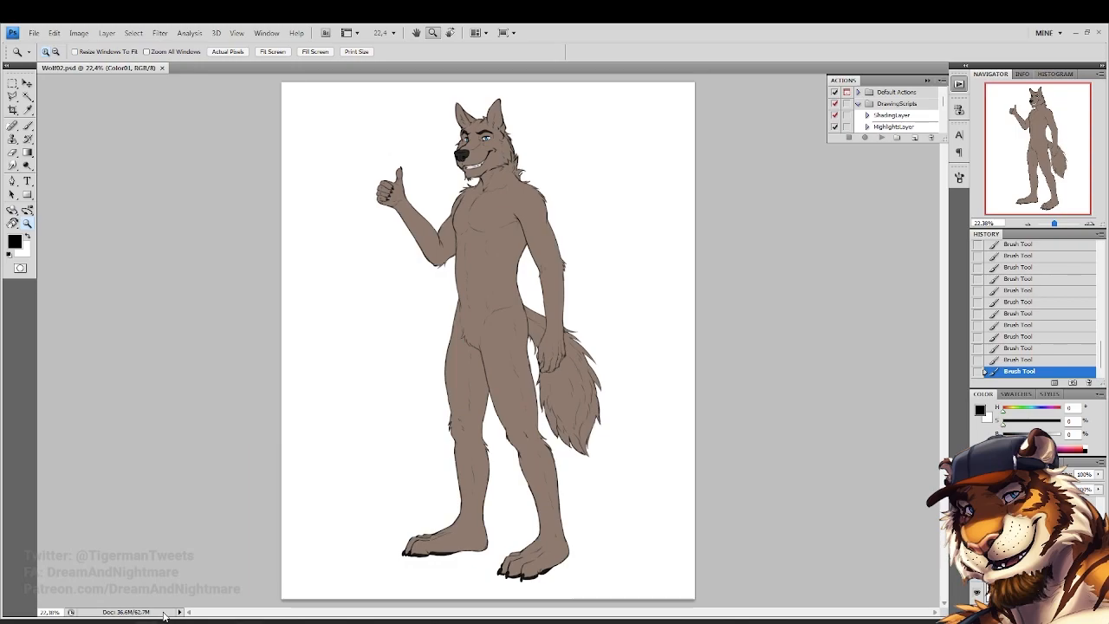
key("ctrl+shift+alt+n")
left_click(250, 619)
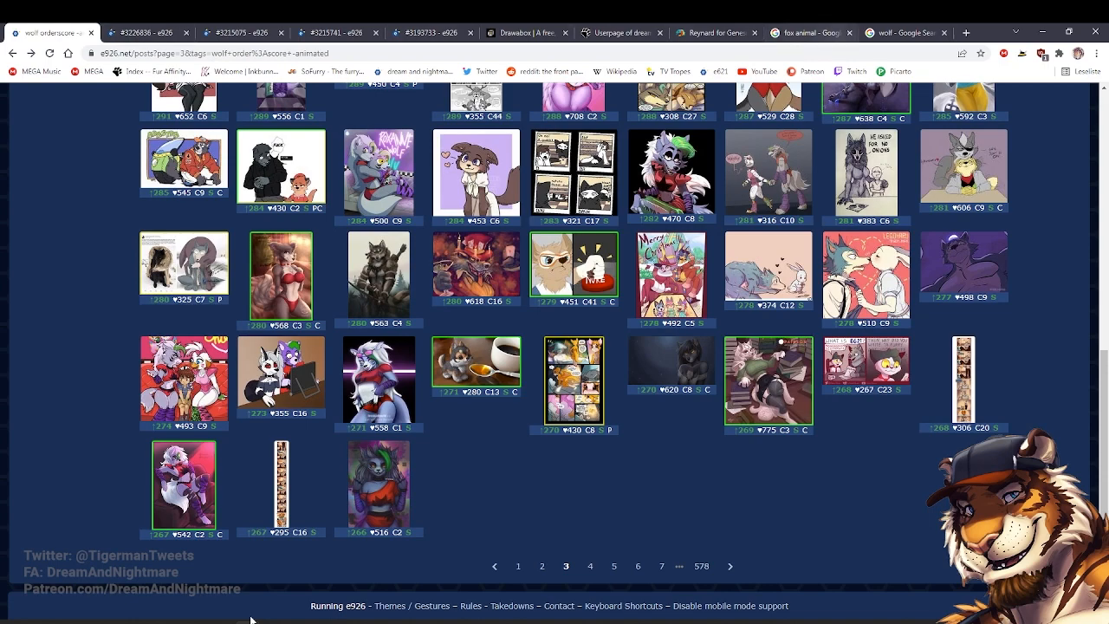
key("ctrl+shift+Tab")
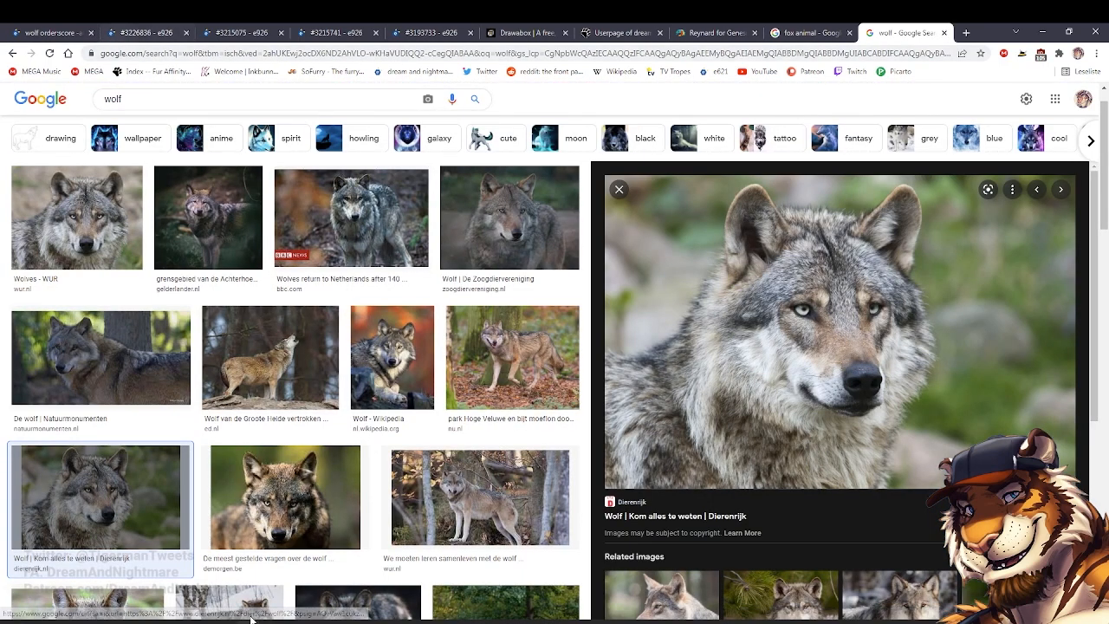
Close the reference posts #3215075 and #3215741 and return to the wolf search results
key("ctrl+2")
key("ctrl+Tab")
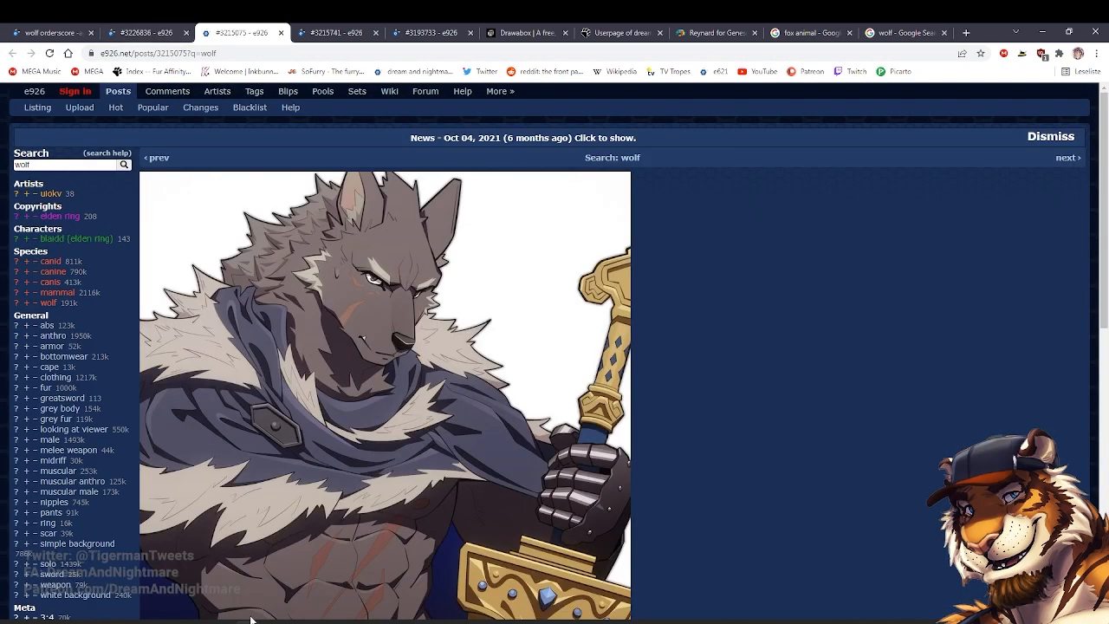
key("ctrl+w")
key("ctrl+w")
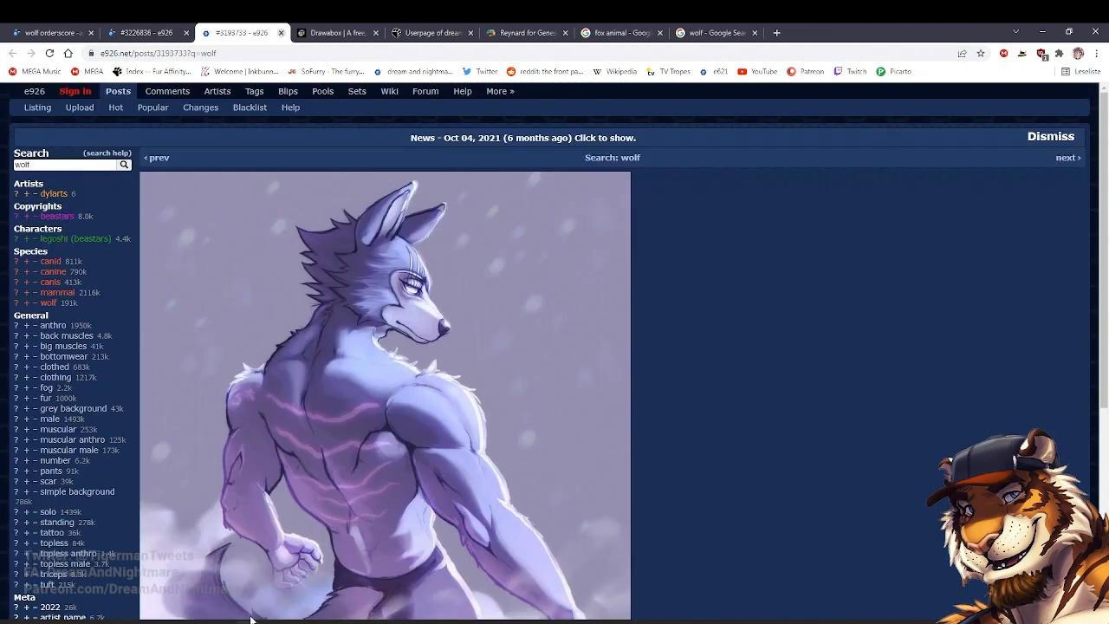
key("ctrl+Tab")
key("ctrl+1")
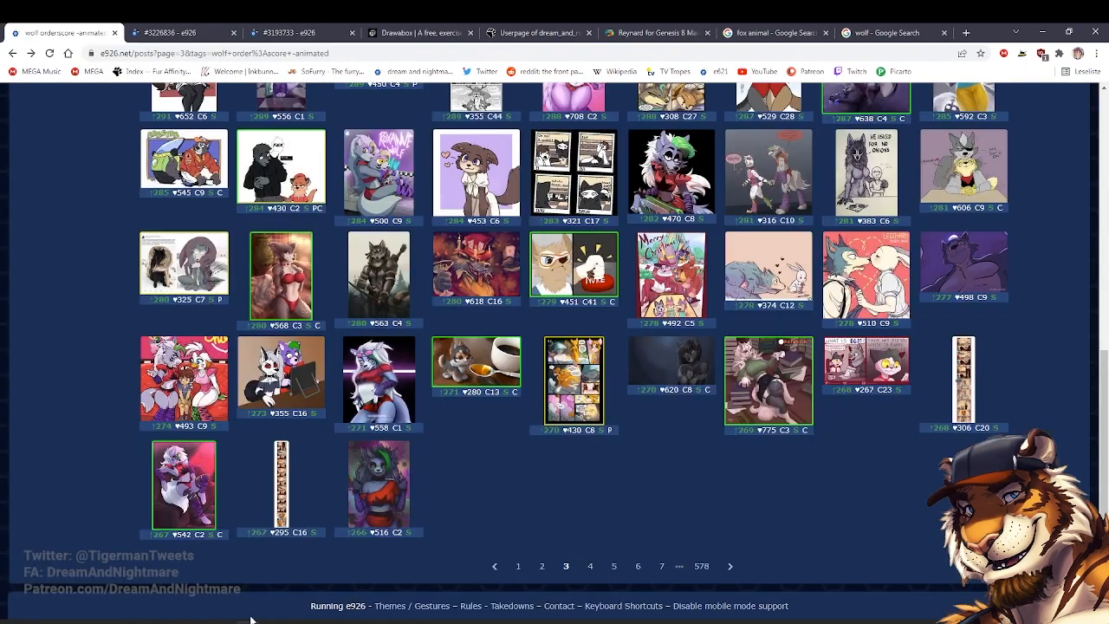
Open page 4 of the wolf results and browse its thumbnails to the end
key("d")
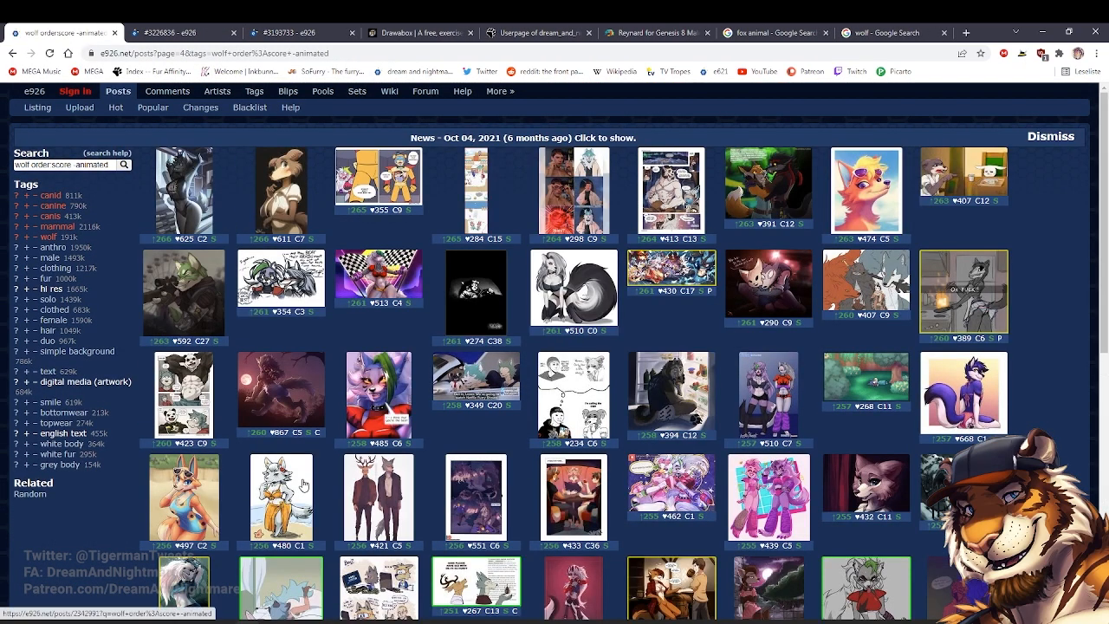
scroll(349, 456, "down", 2)
scroll(347, 457, "down", 3)
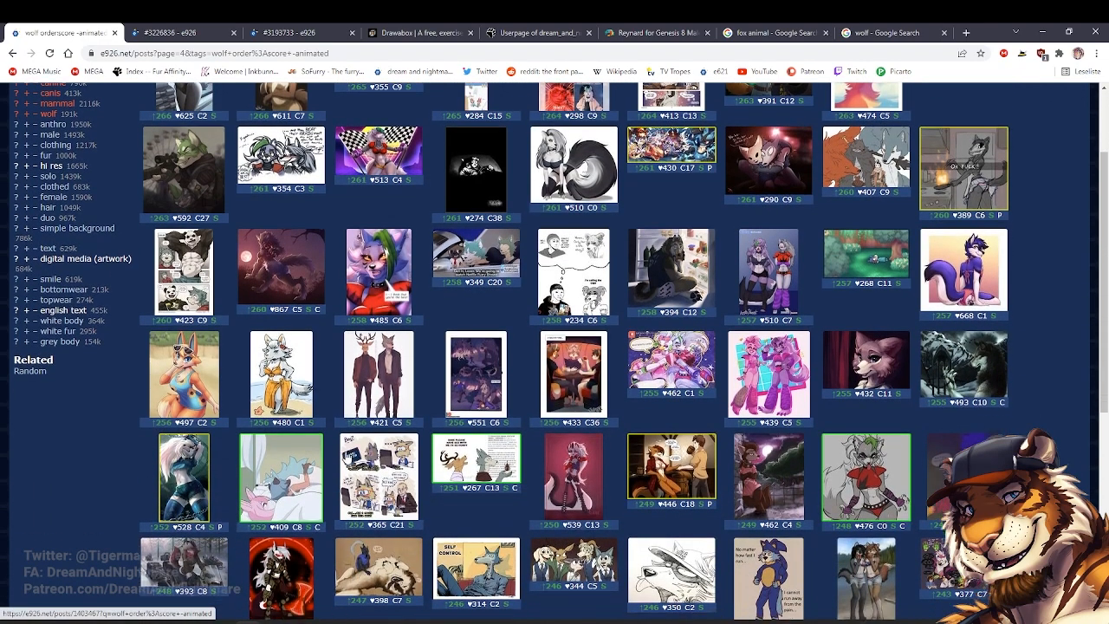
scroll(346, 457, "down", 4)
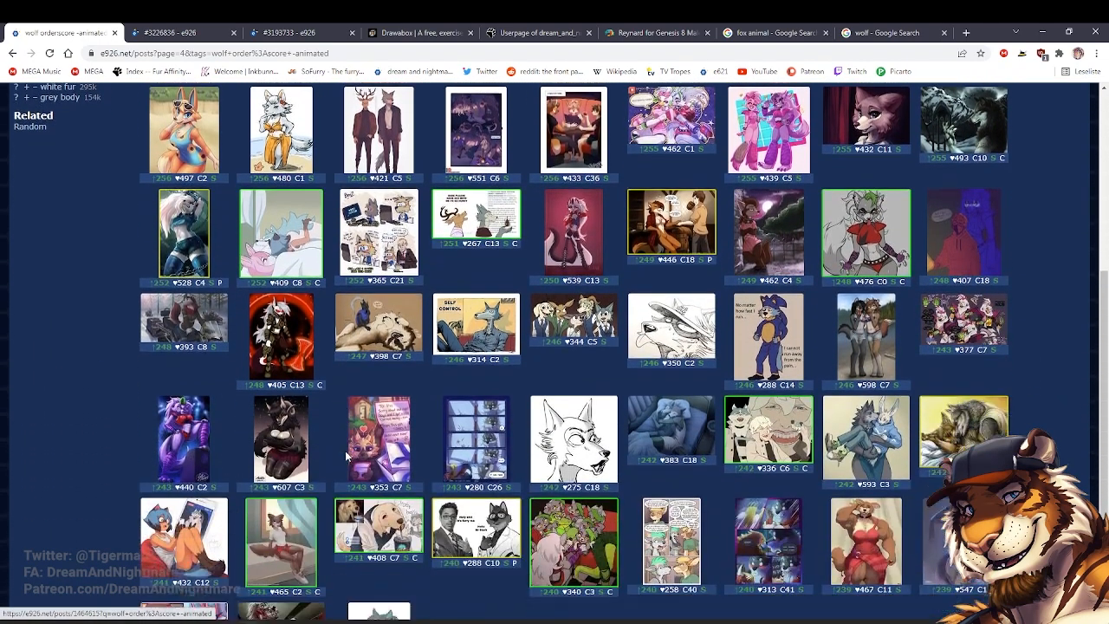
scroll(347, 457, "down", 1)
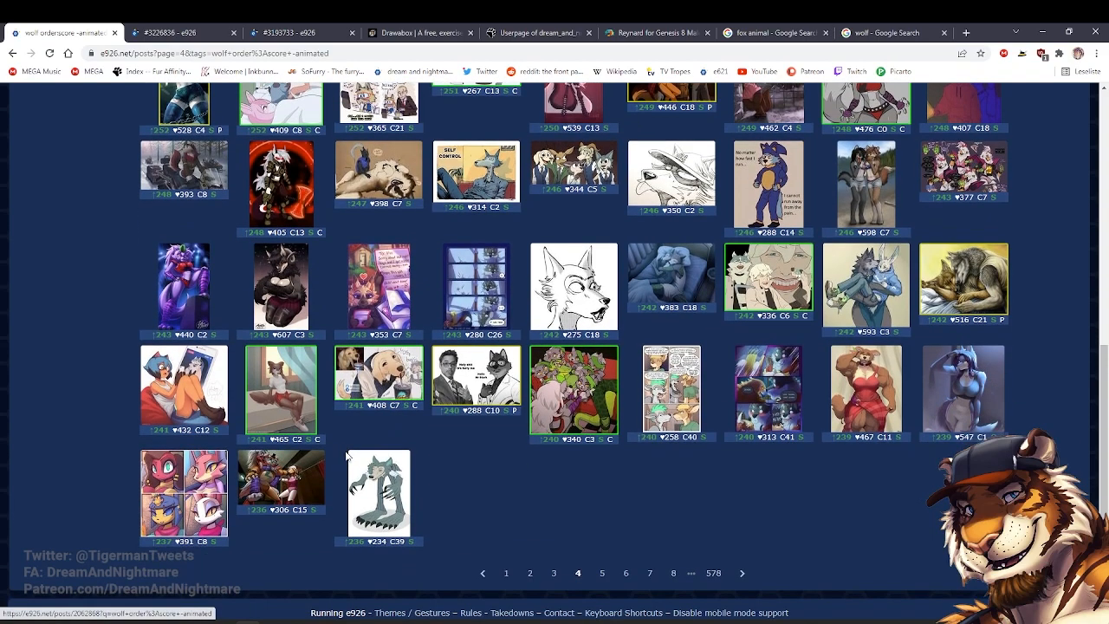
Browse page 5 of the wolf results, and view the post of the black wolf carrying a fox from page 6
left_click(603, 573)
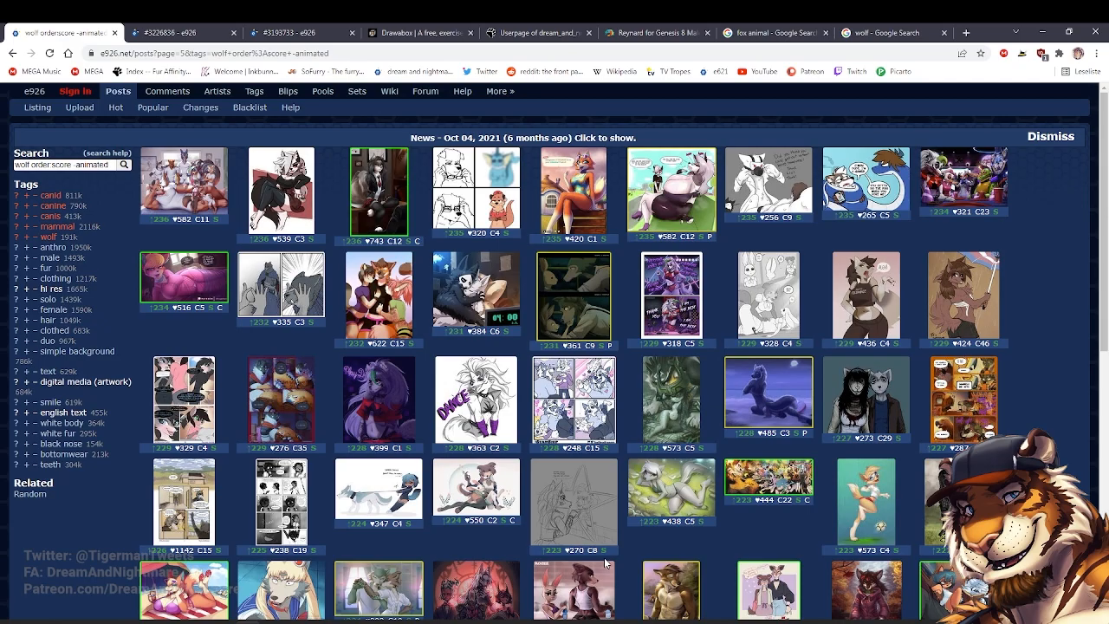
scroll(605, 563, "down", 2)
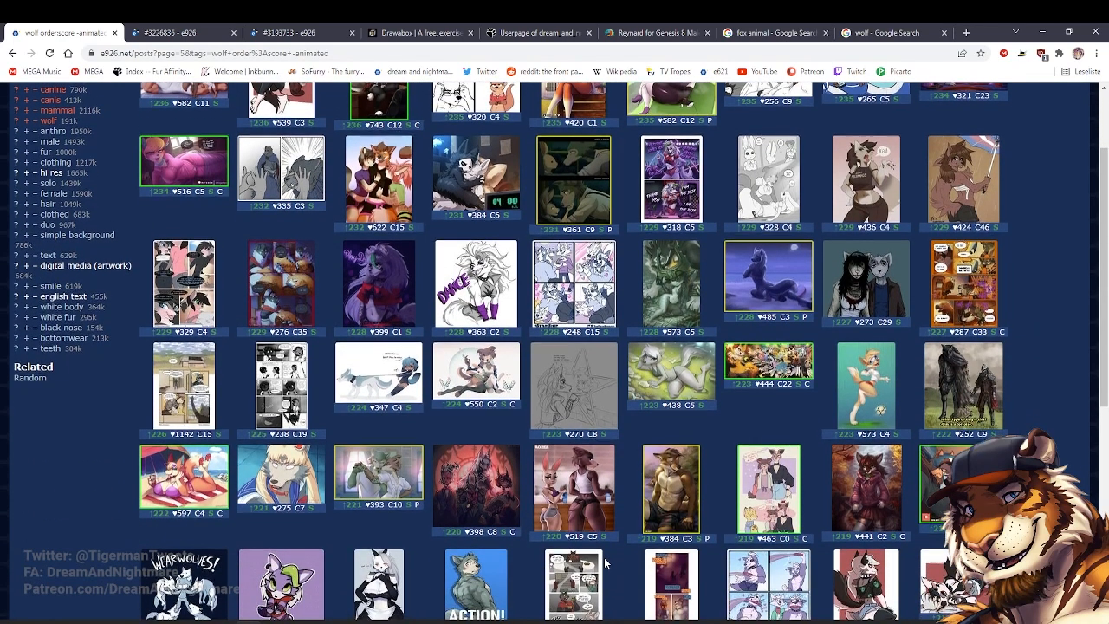
scroll(604, 564, "down", 3)
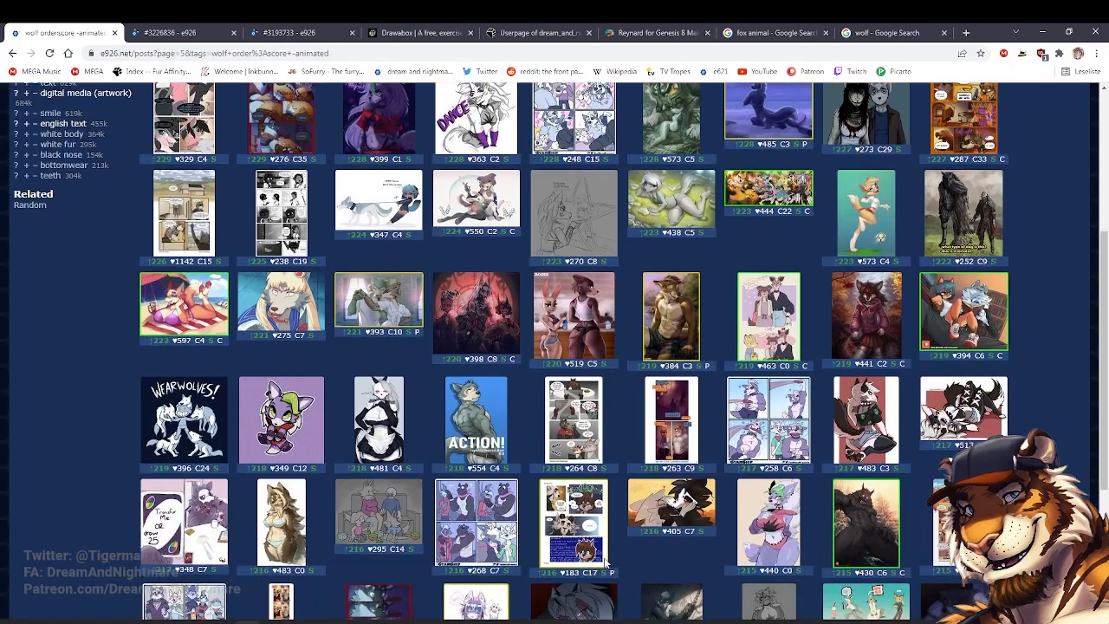
scroll(605, 563, "down", 1)
scroll(605, 563, "down", 3)
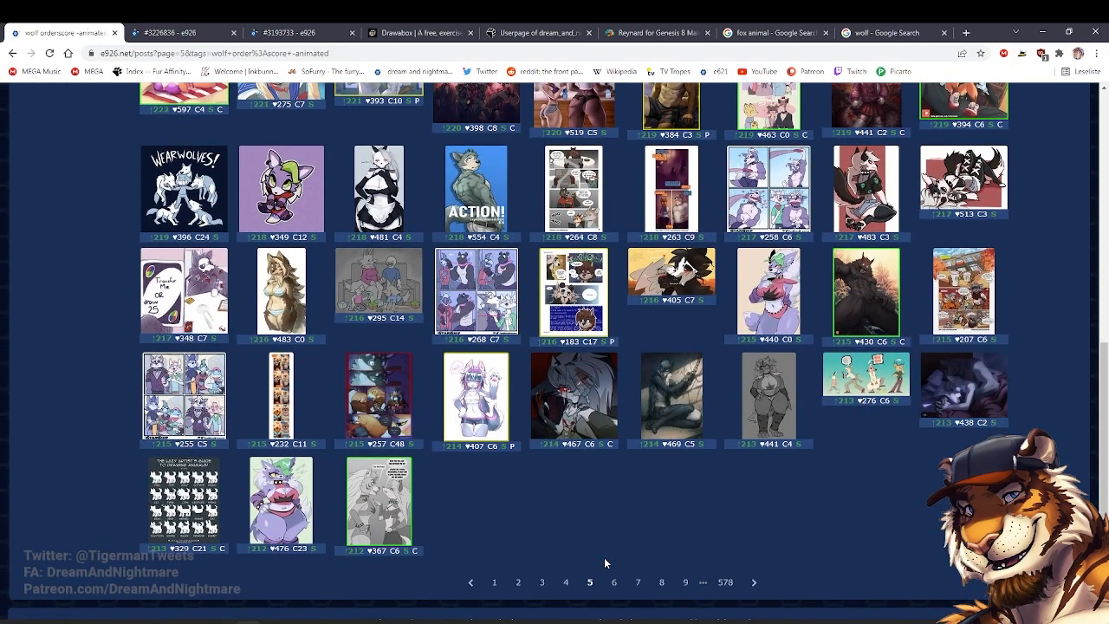
left_click(615, 582)
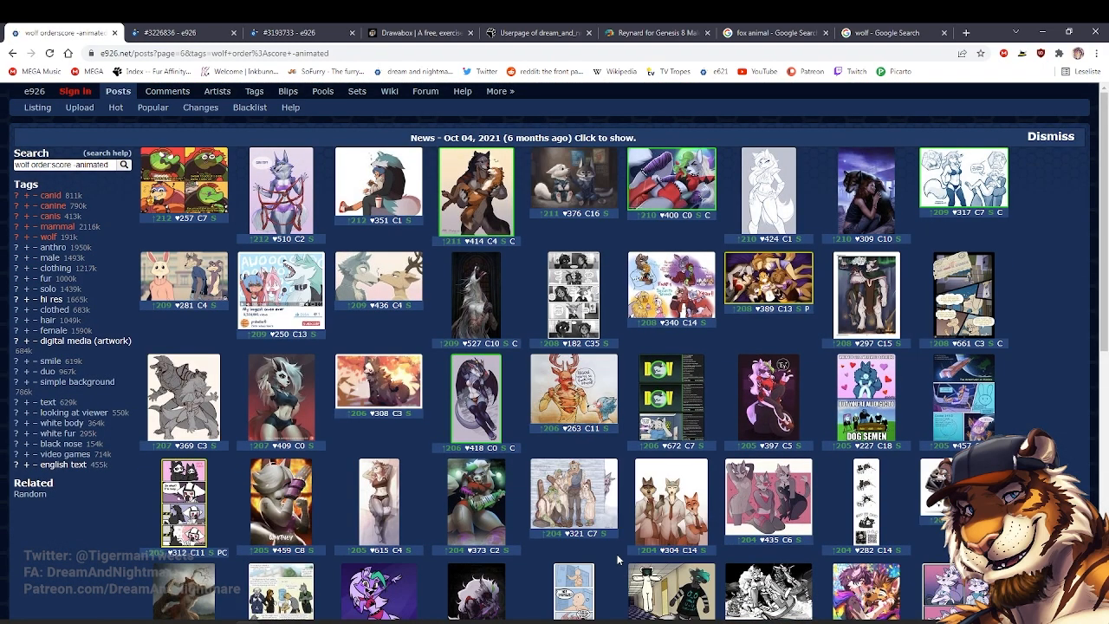
left_click(464, 235)
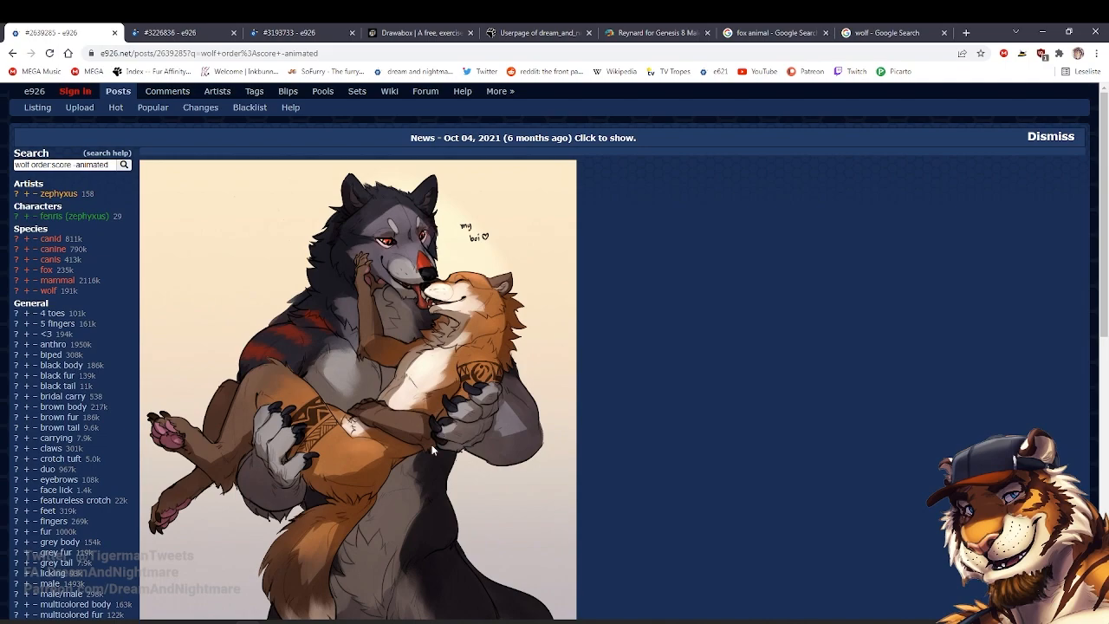
Switch to Photoshop, sample the wolf's brown fur and set the foreground to a lighter beige tone of it
left_click(147, 622)
left_click_drag(454, 121, 548, 227)
left_click(15, 242)
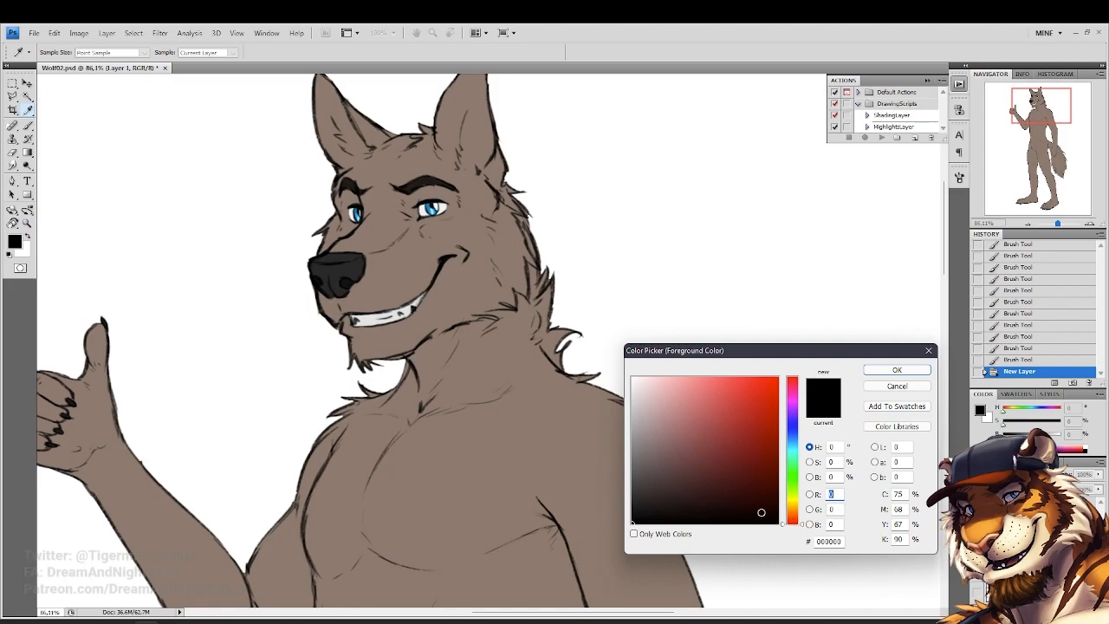
key("Return")
left_click(203, 53)
left_click(206, 73)
left_click(377, 423)
left_click(15, 241)
left_click_drag(673, 427, 650, 404)
left_click(897, 370)
Choose a round 30 px brush with 100% opacity and 100% flow for the markings on the wolf's face
left_click(27, 224)
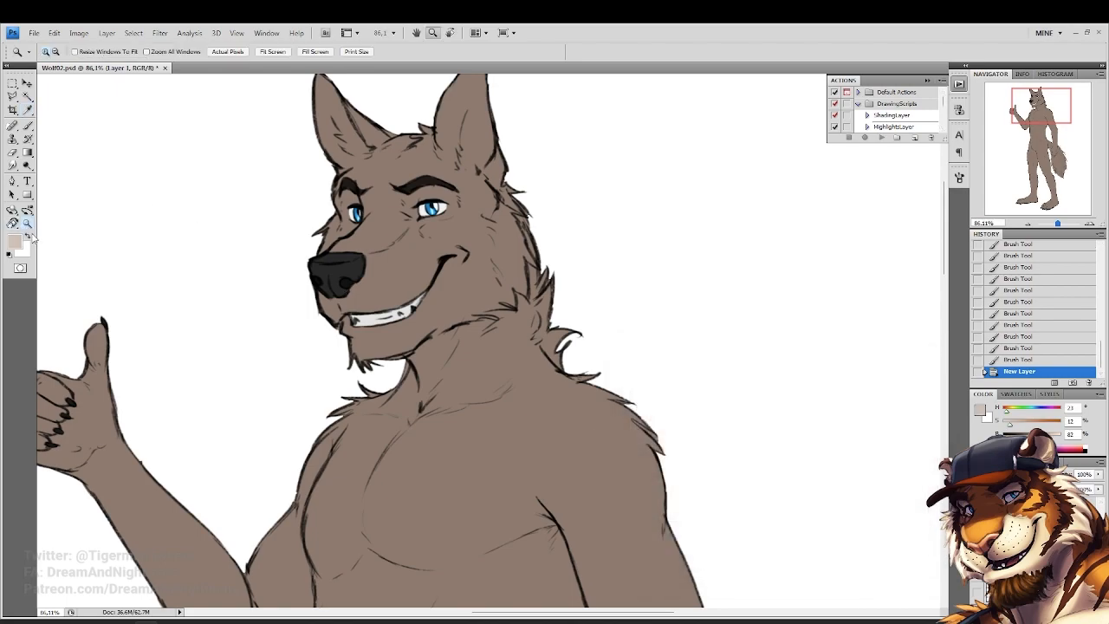
left_click(428, 235)
left_click_drag(428, 236, 474, 313)
left_click(474, 313)
left_click(27, 126)
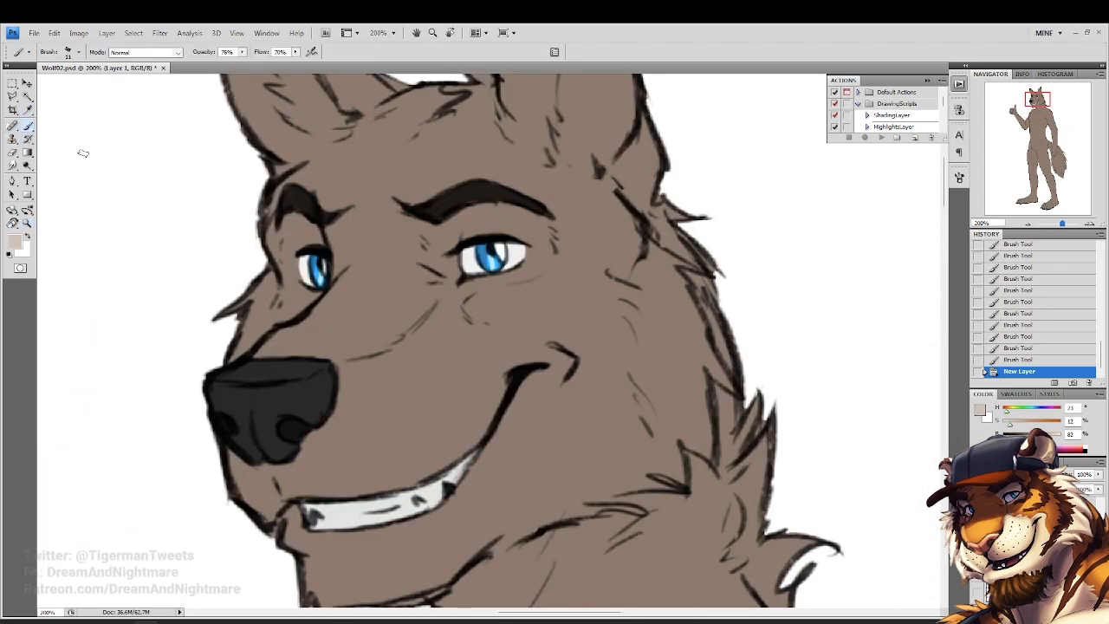
right_click(427, 305)
mouse_move(242, 53)
left_mouse_down()
mouse_move(274, 80)
mouse_move(300, 65)
mouse_move(321, 71)
left_mouse_up()
right_click(507, 327)
left_click_drag(627, 447, 622, 397)
left_click(602, 438)
left_click(600, 372)
left_click(532, 334)
Paint the upper edge of the light muzzle marking from the nose past the cheek to the mouth corner
mouse_move(340, 378)
left_mouse_down()
mouse_move(414, 343)
mouse_move(442, 308)
left_mouse_up()
left_click_drag(407, 351, 460, 327)
mouse_move(426, 344)
left_mouse_down()
mouse_move(477, 329)
mouse_move(476, 339)
left_mouse_up()
left_click_drag(438, 343, 546, 353)
mouse_move(541, 352)
left_mouse_down()
mouse_move(570, 361)
mouse_move(547, 380)
left_mouse_up()
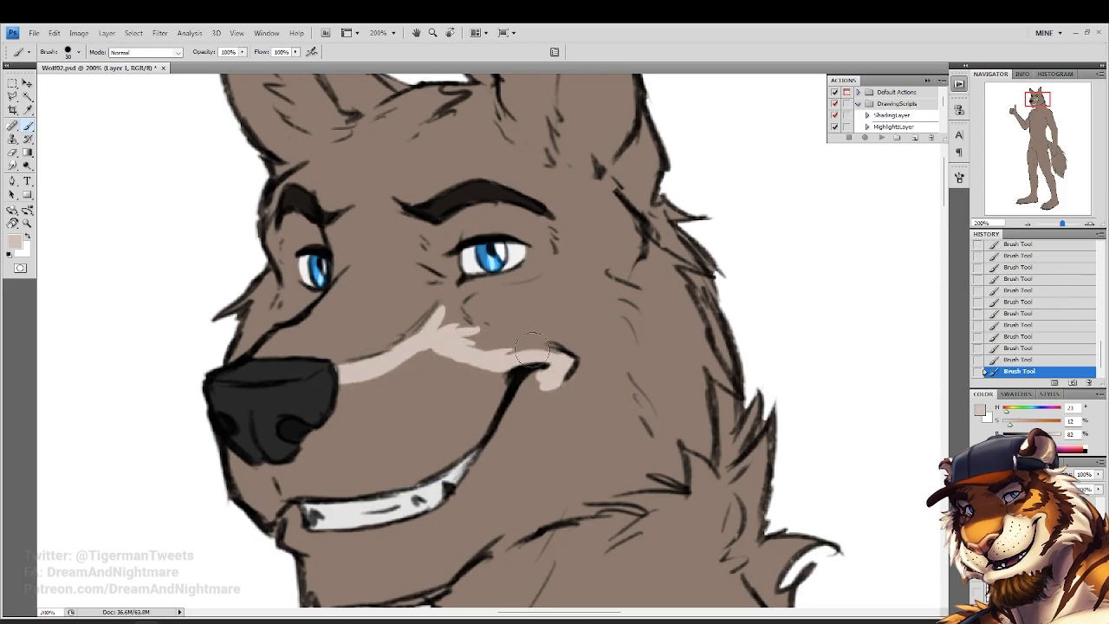
mouse_move(440, 316)
left_mouse_down()
mouse_move(472, 356)
mouse_move(346, 295)
left_mouse_up()
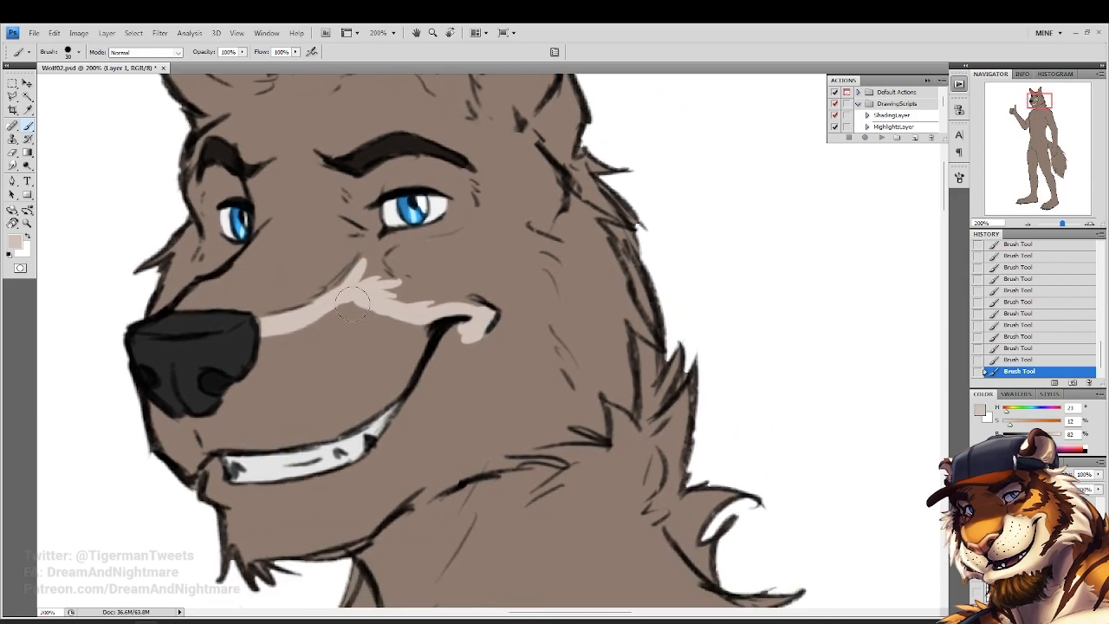
Outline the light cheek and jaw area, and fill the muzzle and chin with a larger brush
right_click(444, 384)
left_click_drag(479, 402, 482, 402)
mouse_move(471, 335)
left_mouse_down()
mouse_move(486, 401)
mouse_move(474, 442)
left_mouse_up()
mouse_move(469, 423)
left_mouse_down()
mouse_move(514, 401)
mouse_move(477, 455)
mouse_move(364, 520)
mouse_move(251, 528)
left_mouse_up()
left_click_drag(206, 379, 224, 458)
left_click_drag(260, 296, 261, 321)
right_click(434, 361)
left_click_drag(461, 383, 468, 384)
mouse_move(402, 305)
left_mouse_down()
mouse_move(389, 318)
mouse_move(446, 325)
mouse_move(483, 402)
mouse_move(425, 450)
mouse_move(429, 461)
mouse_move(329, 351)
mouse_move(246, 436)
left_mouse_up()
mouse_move(264, 446)
left_mouse_down()
mouse_move(382, 407)
mouse_move(364, 503)
mouse_move(285, 408)
mouse_move(400, 425)
mouse_move(423, 548)
left_mouse_up()
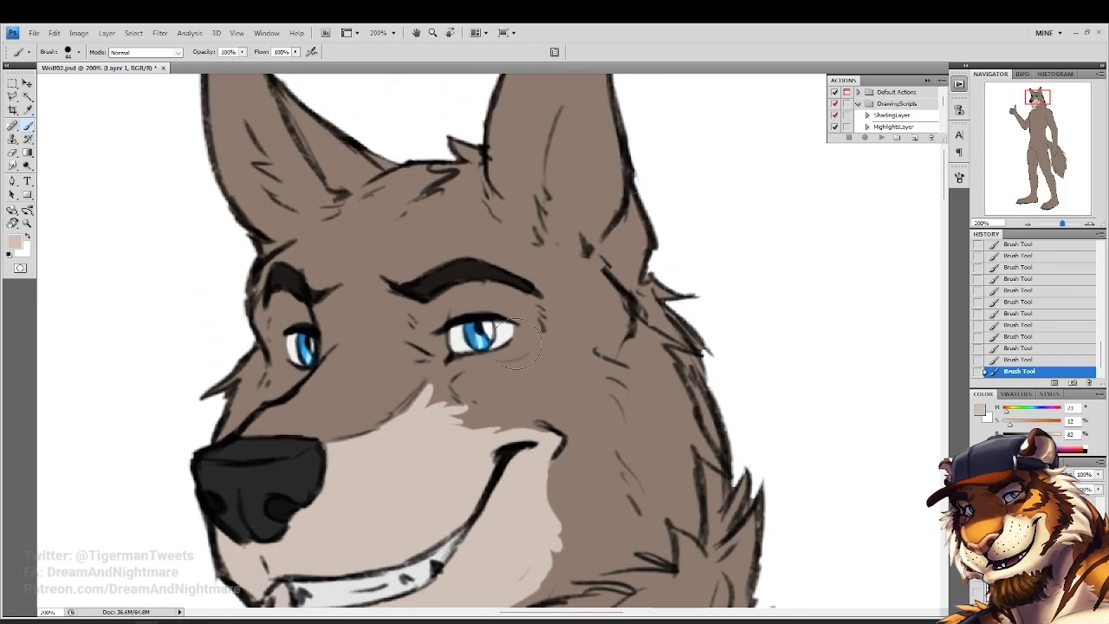
Paint light patches around both eyes and fill the insides of both ears with the light fur color
mouse_move(485, 327)
left_mouse_down()
mouse_move(505, 301)
mouse_move(520, 318)
mouse_move(451, 290)
mouse_move(432, 346)
mouse_move(461, 349)
mouse_move(442, 361)
mouse_move(420, 301)
mouse_move(417, 312)
mouse_move(452, 368)
mouse_move(293, 327)
mouse_move(290, 309)
mouse_move(290, 369)
left_mouse_up()
mouse_move(618, 130)
left_mouse_down()
mouse_move(603, 160)
mouse_move(583, 308)
left_mouse_up()
mouse_move(555, 178)
left_mouse_down()
mouse_move(555, 323)
mouse_move(568, 368)
mouse_move(529, 429)
mouse_move(479, 381)
mouse_move(495, 218)
mouse_move(524, 372)
mouse_move(540, 168)
left_mouse_up()
mouse_move(258, 363)
left_mouse_down()
mouse_move(279, 390)
mouse_move(216, 406)
mouse_move(164, 300)
mouse_move(252, 354)
mouse_move(204, 299)
left_mouse_up()
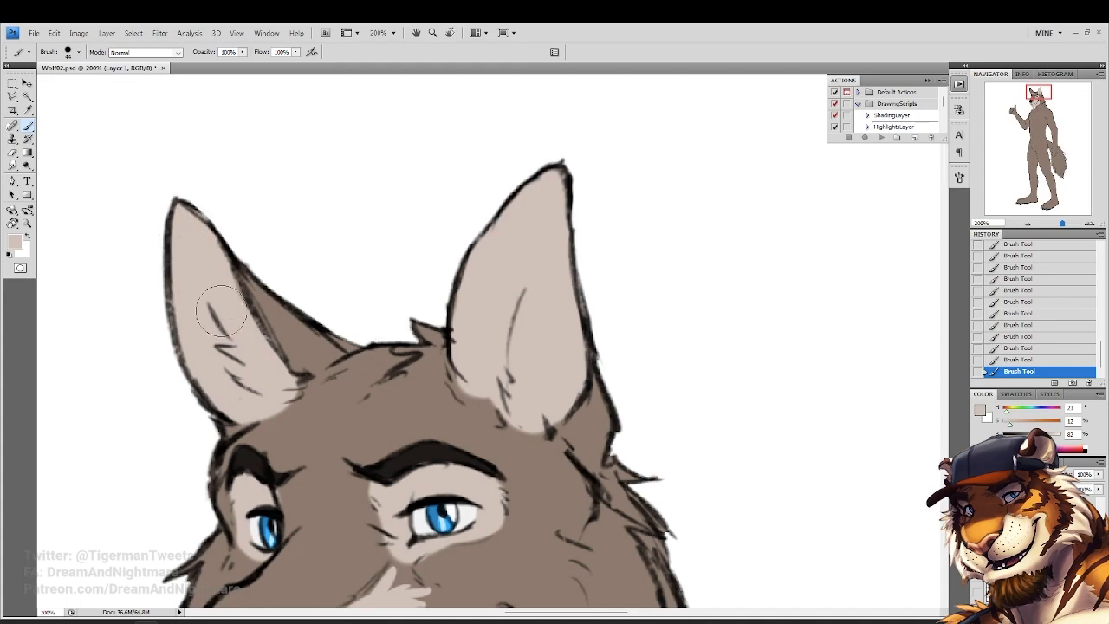
Erase small notches along the lower edges of the ear markings to shape them into fur tufts
left_click(12, 152)
mouse_move(523, 423)
left_mouse_down()
mouse_move(529, 408)
mouse_move(516, 429)
mouse_move(486, 395)
mouse_move(420, 404)
left_mouse_up()
left_click_drag(286, 402, 295, 410)
left_click_drag(294, 412, 279, 415)
left_click_drag(275, 422, 267, 424)
left_click_drag(78, 276, 71, 221)
Check the whole figure, and refine the light cheek marking's rear edge with Brush strokes down to the jaw
key("z")
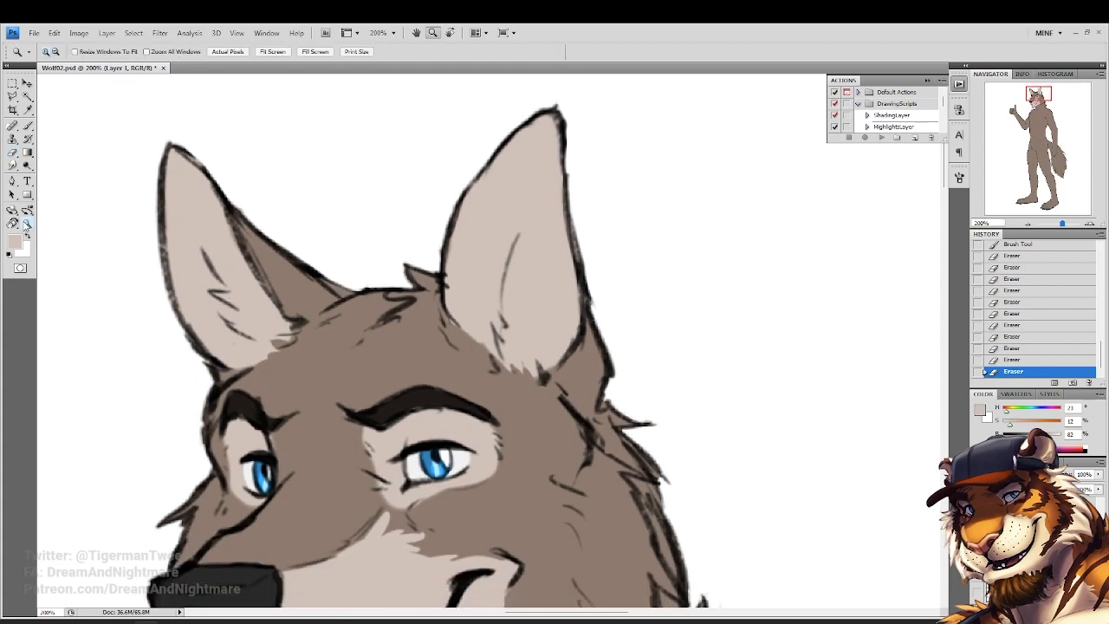
key("ctrl+minus")
left_click(272, 51)
left_click(436, 185)
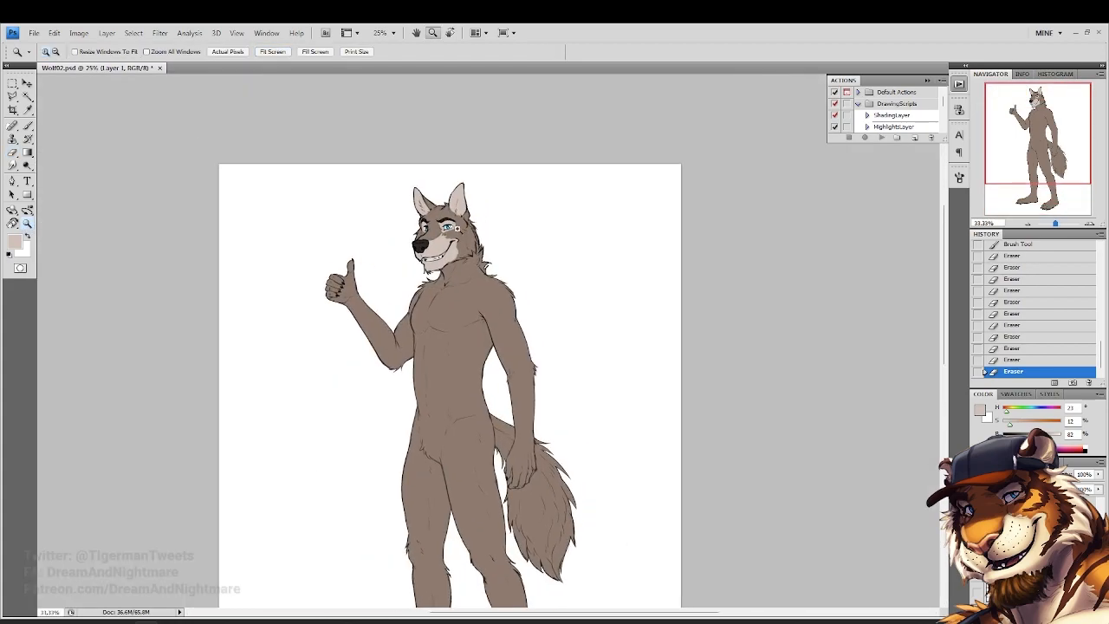
left_click(451, 224)
left_click(403, 295)
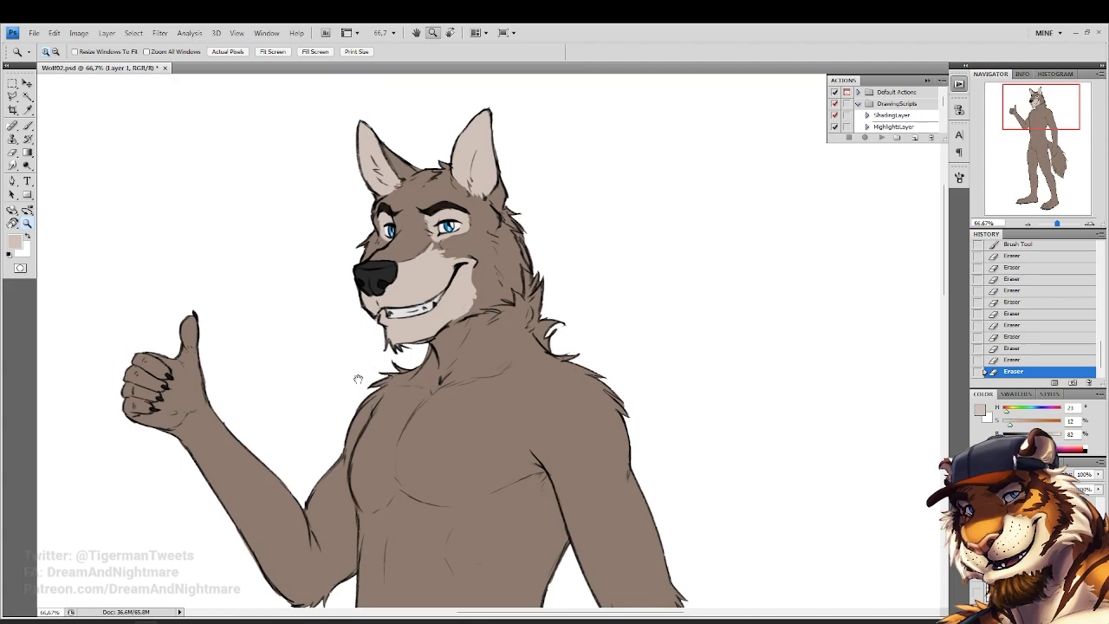
left_click(444, 442)
key("b")
mouse_move(494, 227)
left_mouse_down()
mouse_move(501, 218)
mouse_move(494, 260)
left_mouse_up()
left_click_drag(491, 240, 468, 263)
left_click_drag(490, 243, 431, 283)
scroll(431, 282, "up", 2)
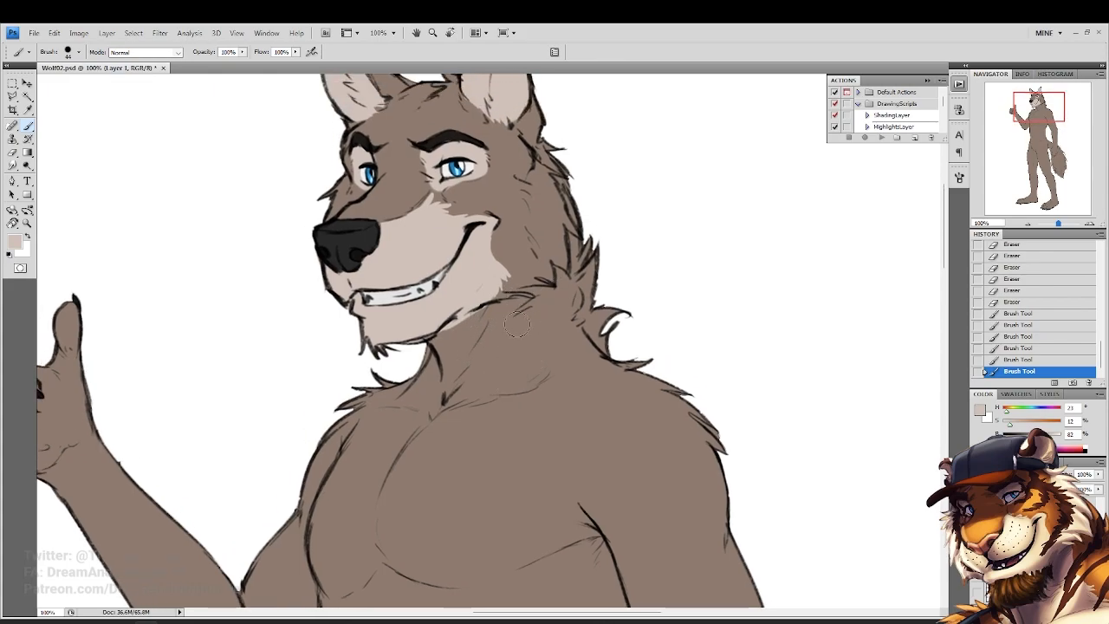
Paint the light fur marking on the front of the neck from below the jaw to the collarbone
left_click_drag(497, 319, 482, 334)
mouse_move(491, 310)
left_mouse_down()
mouse_move(474, 346)
mouse_move(482, 343)
left_mouse_up()
mouse_move(478, 310)
left_mouse_down()
mouse_move(469, 346)
mouse_move(457, 337)
mouse_move(444, 364)
mouse_move(450, 382)
left_mouse_up()
left_click_drag(475, 335, 459, 378)
mouse_move(497, 307)
left_mouse_down()
mouse_move(476, 352)
mouse_move(498, 326)
mouse_move(475, 377)
mouse_move(438, 403)
left_mouse_up()
left_click_drag(455, 351, 442, 382)
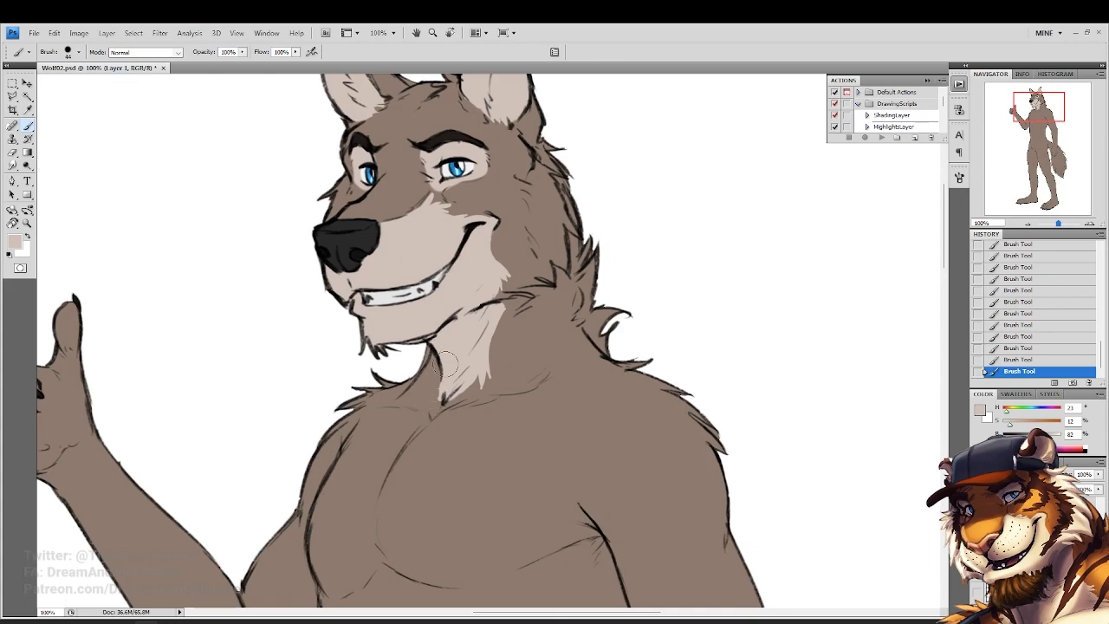
left_click_drag(492, 312, 498, 341)
Trim the neck marking's outer edge with the Eraser, and fill in its tufts down to the collarbone
left_click(13, 154)
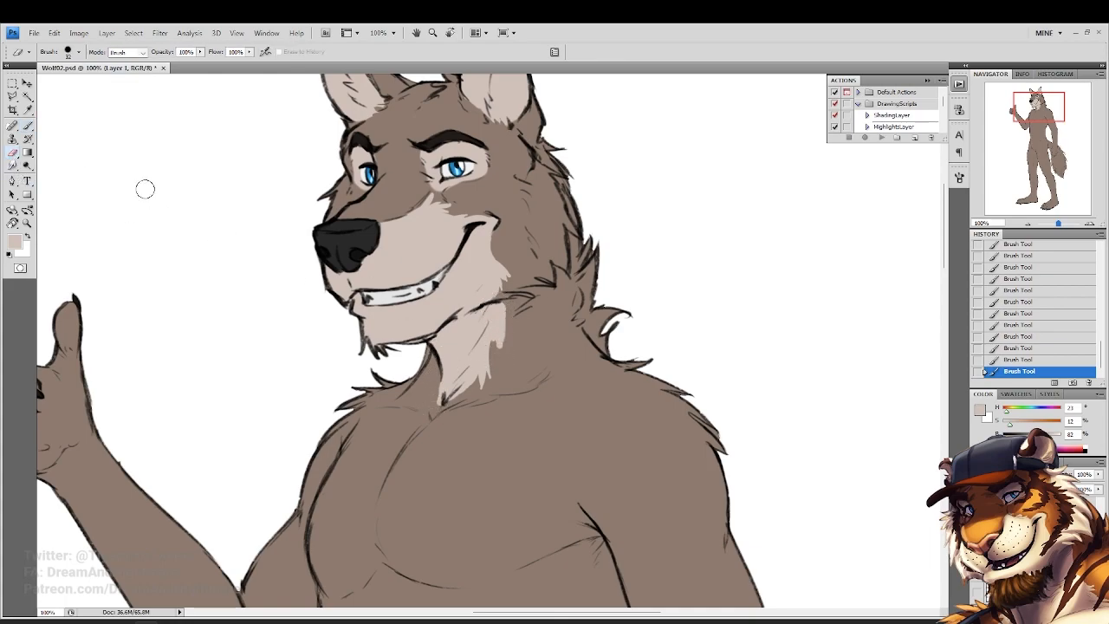
left_click_drag(513, 305, 508, 343)
left_click_drag(507, 319, 499, 357)
left_click(28, 127)
mouse_move(487, 314)
left_mouse_down()
mouse_move(486, 349)
mouse_move(432, 391)
left_mouse_up()
left_click_drag(443, 388, 438, 406)
left_click_drag(474, 357, 464, 379)
left_click_drag(459, 385, 453, 399)
mouse_move(473, 375)
left_mouse_down()
mouse_move(464, 391)
mouse_move(439, 367)
left_mouse_up()
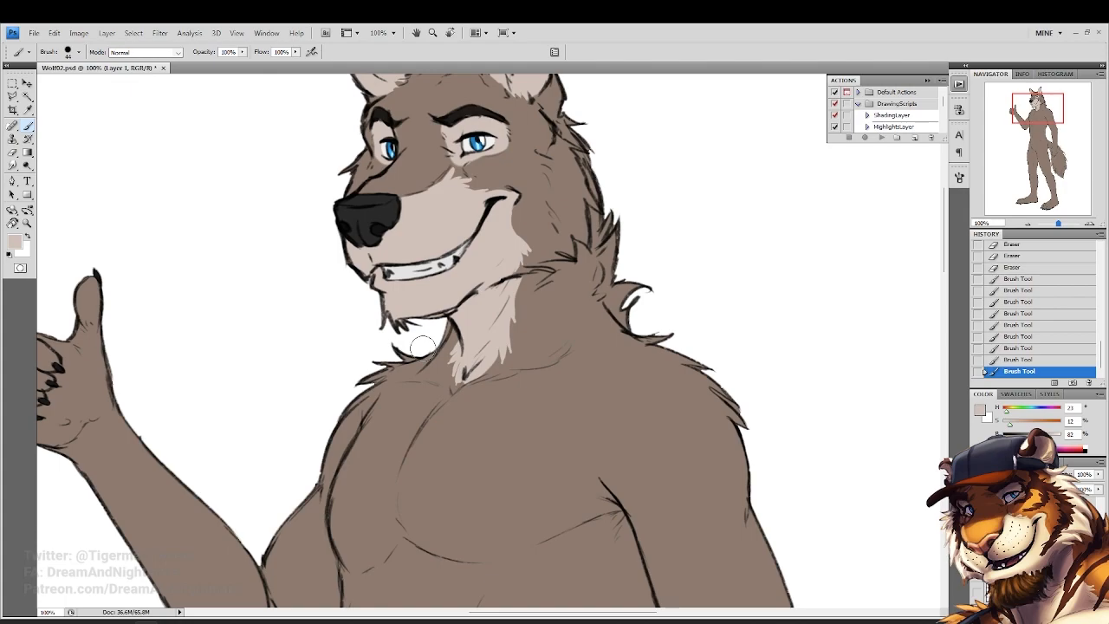
Paint the light marking's outline from the neck across the collarbones and around the outer edges of the chest
mouse_move(393, 442)
left_mouse_down()
mouse_move(427, 364)
mouse_move(410, 402)
left_mouse_up()
mouse_move(464, 328)
left_mouse_down()
mouse_move(503, 342)
mouse_move(478, 342)
mouse_move(490, 350)
mouse_move(547, 361)
mouse_move(559, 388)
left_mouse_up()
mouse_move(507, 351)
left_mouse_down()
mouse_move(551, 394)
mouse_move(523, 369)
mouse_move(546, 459)
mouse_move(537, 508)
mouse_move(476, 534)
left_mouse_up()
left_click_drag(475, 412, 510, 412)
mouse_move(466, 344)
left_mouse_down()
mouse_move(433, 354)
mouse_move(425, 345)
mouse_move(440, 357)
mouse_move(397, 380)
mouse_move(362, 420)
mouse_move(385, 390)
mouse_move(346, 463)
left_mouse_up()
mouse_move(391, 427)
left_mouse_down()
mouse_move(405, 379)
mouse_move(387, 436)
mouse_move(395, 394)
mouse_move(395, 466)
mouse_move(387, 431)
left_mouse_up()
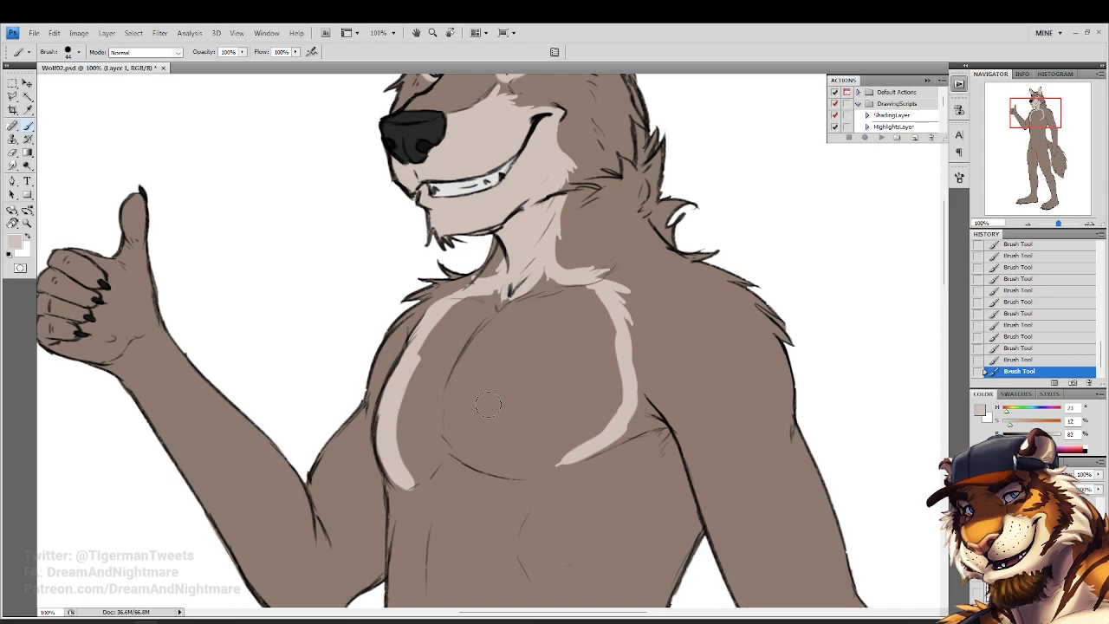
left_click_drag(490, 450, 455, 365)
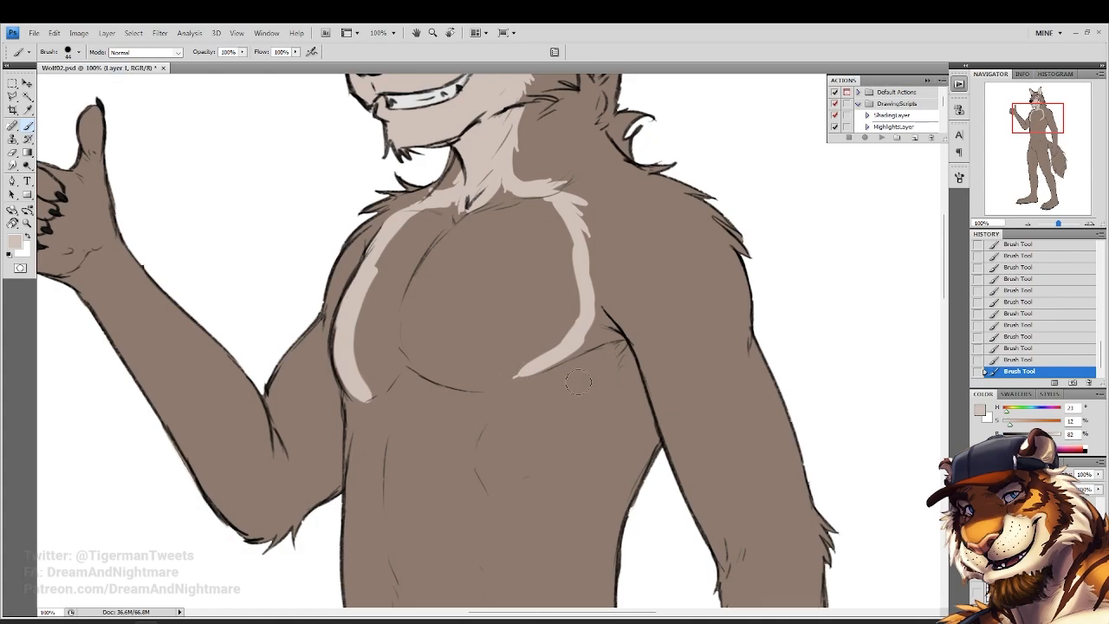
left_click_drag(558, 355, 520, 377)
mouse_move(569, 351)
left_mouse_down()
mouse_move(600, 277)
mouse_move(544, 346)
left_mouse_up()
Extend the light marking's tufted outline from the chest down both sides of the belly
mouse_move(610, 268)
left_mouse_down()
mouse_move(532, 361)
mouse_move(572, 308)
mouse_move(537, 427)
left_mouse_up()
mouse_move(380, 316)
left_mouse_down()
mouse_move(395, 354)
mouse_move(391, 400)
left_mouse_up()
left_click_drag(391, 350, 384, 442)
mouse_move(431, 356)
left_mouse_down()
mouse_move(418, 412)
mouse_move(408, 266)
left_mouse_up()
mouse_move(525, 251)
left_mouse_down()
mouse_move(550, 228)
mouse_move(520, 371)
left_mouse_up()
left_click_drag(519, 323, 511, 437)
mouse_move(520, 390)
left_mouse_down()
mouse_move(502, 473)
mouse_move(508, 524)
left_mouse_up()
mouse_move(504, 484)
left_mouse_down()
mouse_move(497, 381)
mouse_move(504, 426)
left_mouse_up()
mouse_move(521, 333)
left_mouse_down()
mouse_move(516, 410)
mouse_move(513, 352)
mouse_move(518, 392)
left_mouse_up()
mouse_move(520, 353)
left_mouse_down()
mouse_move(509, 457)
mouse_move(479, 468)
left_mouse_up()
Paint the tufted outline around the lower abdomen to close the light belly marking between the legs
left_click_drag(415, 390, 455, 390)
mouse_move(411, 347)
left_mouse_down()
mouse_move(434, 459)
mouse_move(430, 414)
left_mouse_up()
left_click_drag(410, 367, 433, 477)
mouse_move(425, 435)
left_mouse_down()
mouse_move(438, 491)
mouse_move(416, 506)
mouse_move(399, 433)
mouse_move(425, 438)
mouse_move(417, 452)
mouse_move(446, 473)
mouse_move(487, 484)
left_mouse_up()
left_click_drag(520, 335, 478, 437)
mouse_move(492, 400)
left_mouse_down()
mouse_move(481, 466)
mouse_move(431, 461)
mouse_move(462, 488)
left_mouse_up()
Trim the belly marking's tufts with the Eraser, and paint its missing outline along the thumbs-up side of the waist
left_click(13, 153)
left_click_drag(472, 492, 494, 477)
mouse_move(500, 400)
left_mouse_down()
mouse_move(496, 377)
mouse_move(487, 428)
left_mouse_up()
left_click(27, 126)
left_click_drag(378, 102, 371, 244)
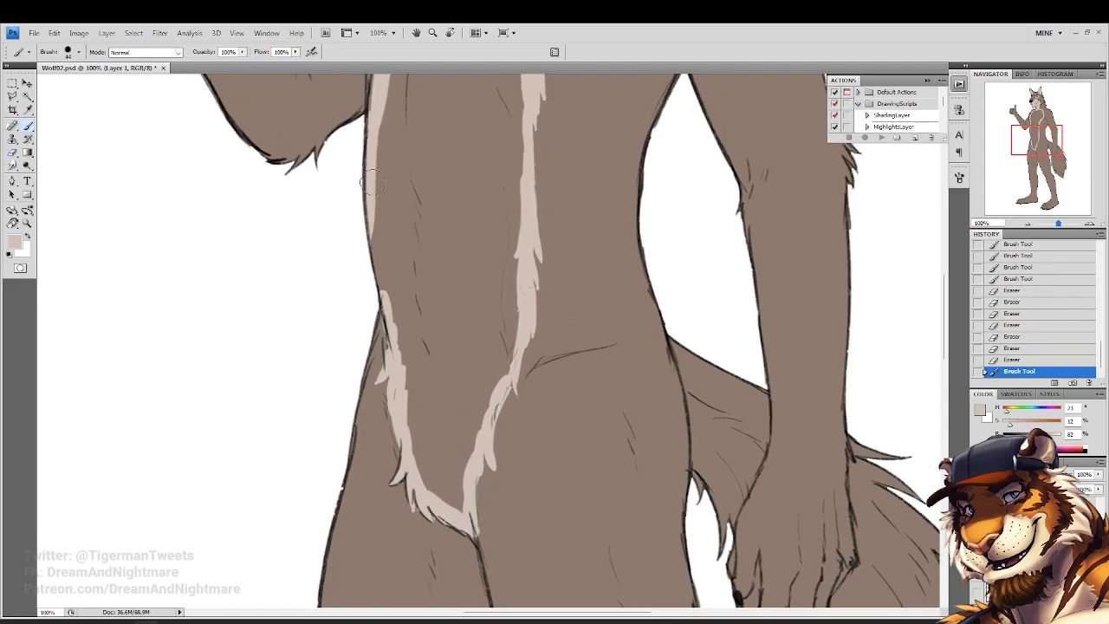
left_click_drag(373, 206, 392, 314)
left_click_drag(376, 249, 386, 369)
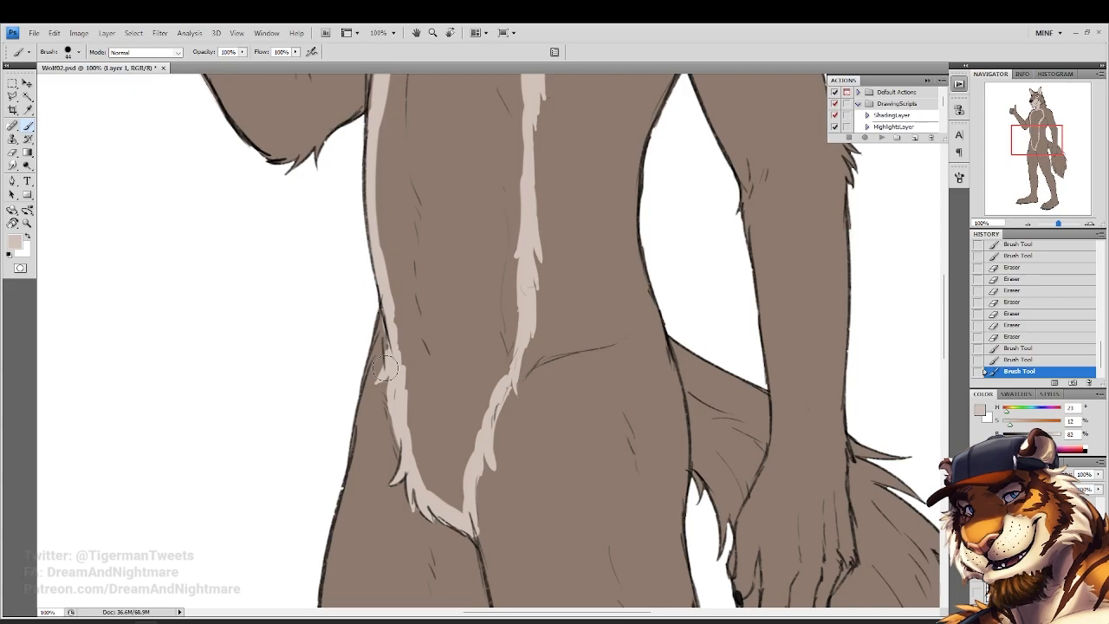
left_click_drag(386, 369, 397, 361)
Switch to Chrome, load furaffinity.net in a new tab and look through another tiger member's user page
key("alt+Tab")
key("ctrl+t")
type("furaffinity.net")
key("Return")
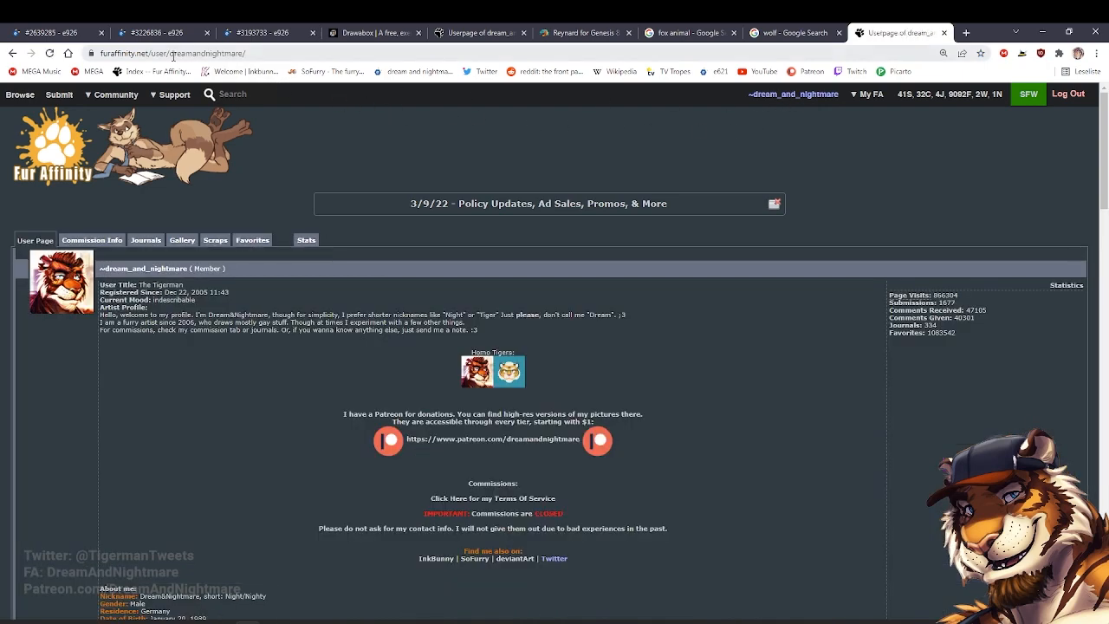
left_click_drag(172, 54, 407, 51)
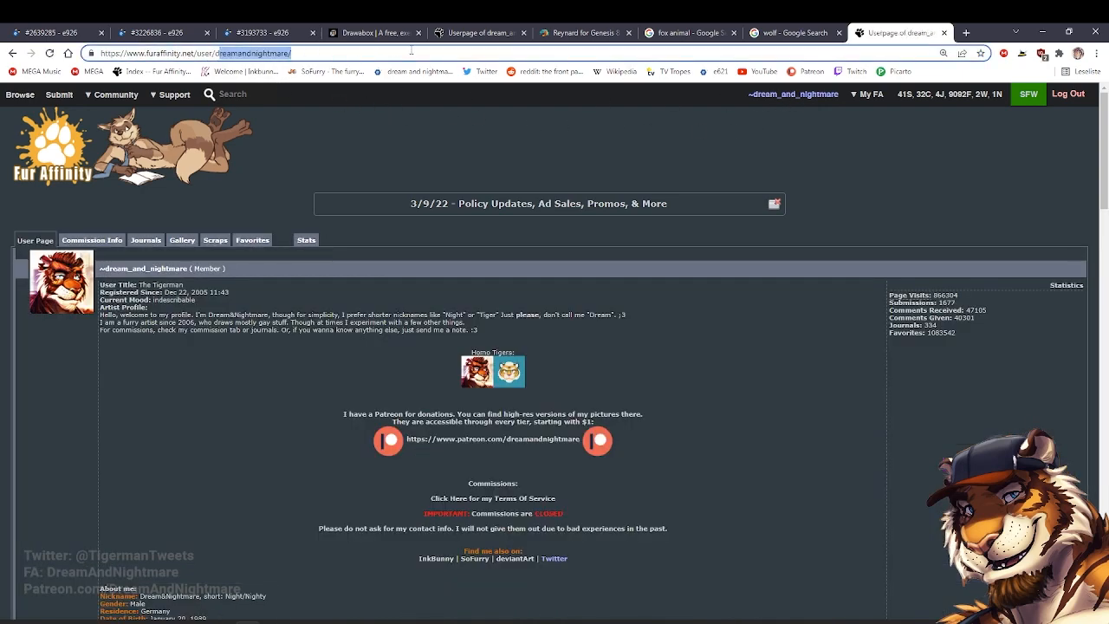
type("asyr")
key("Return")
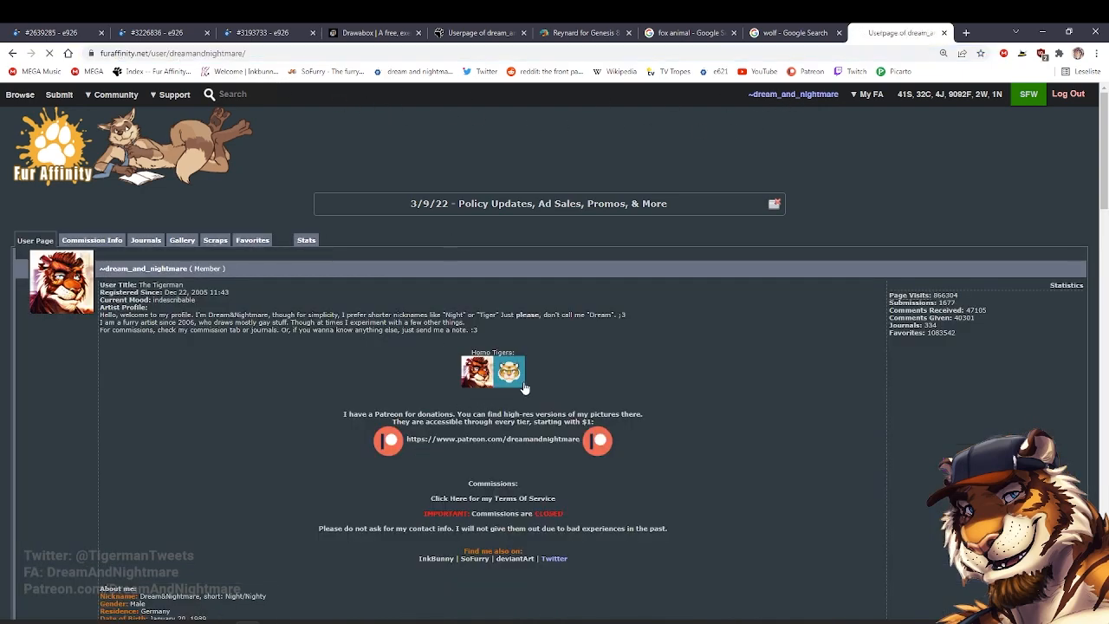
scroll(525, 389, "down", 3)
scroll(525, 388, "down", 4)
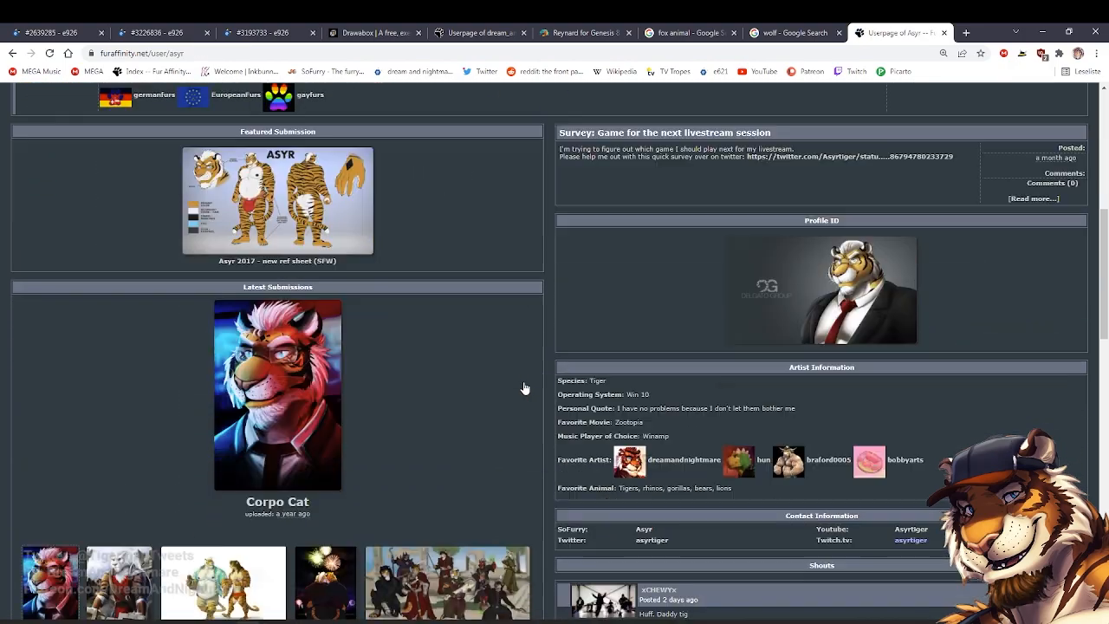
scroll(613, 383, "up", 7)
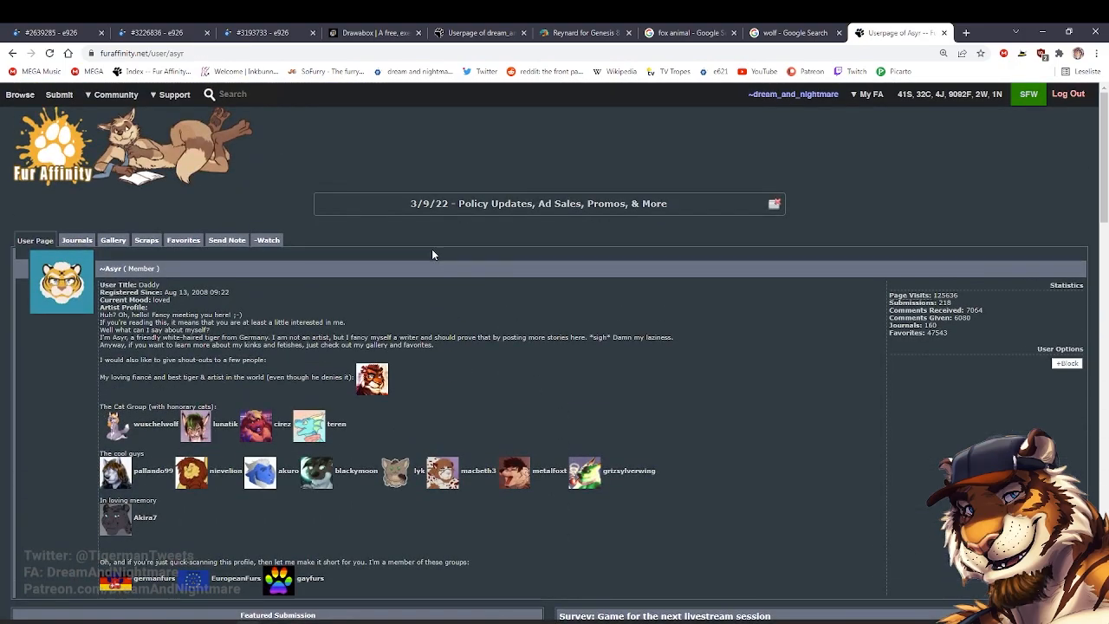
key("alt+Left")
left_click_drag(171, 52, 471, 46)
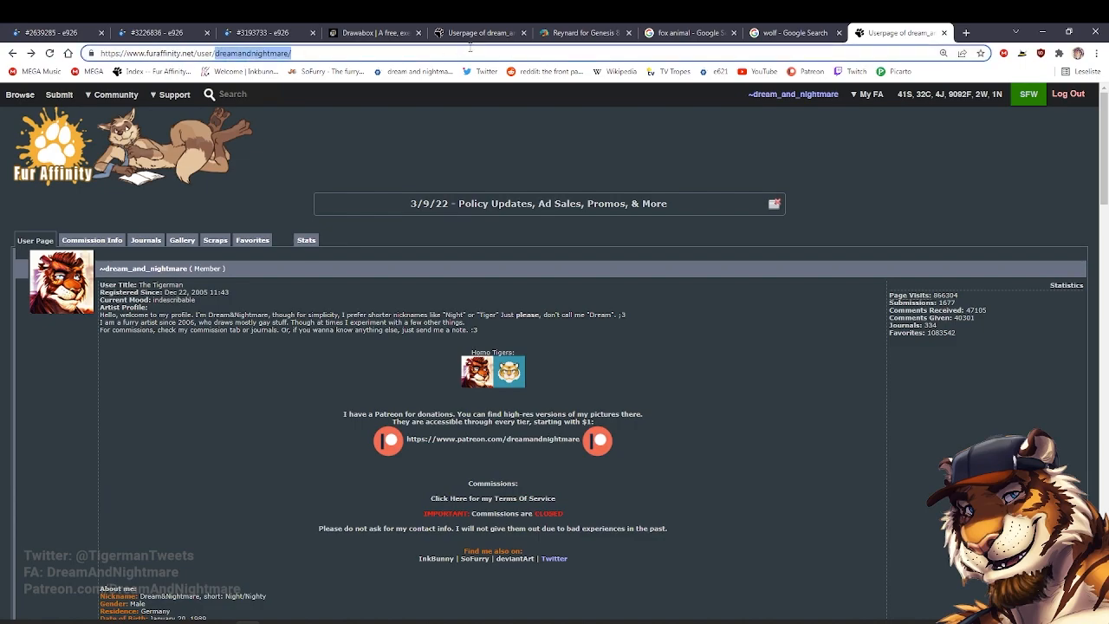
type("naliasnoxfera")
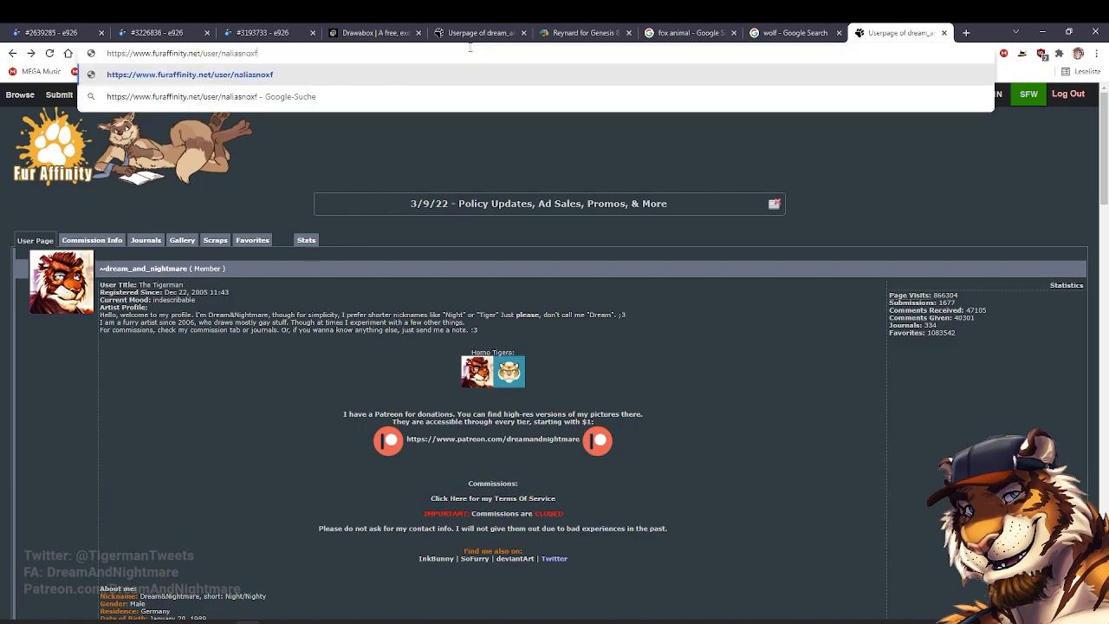
key("Return")
key("alt+Left")
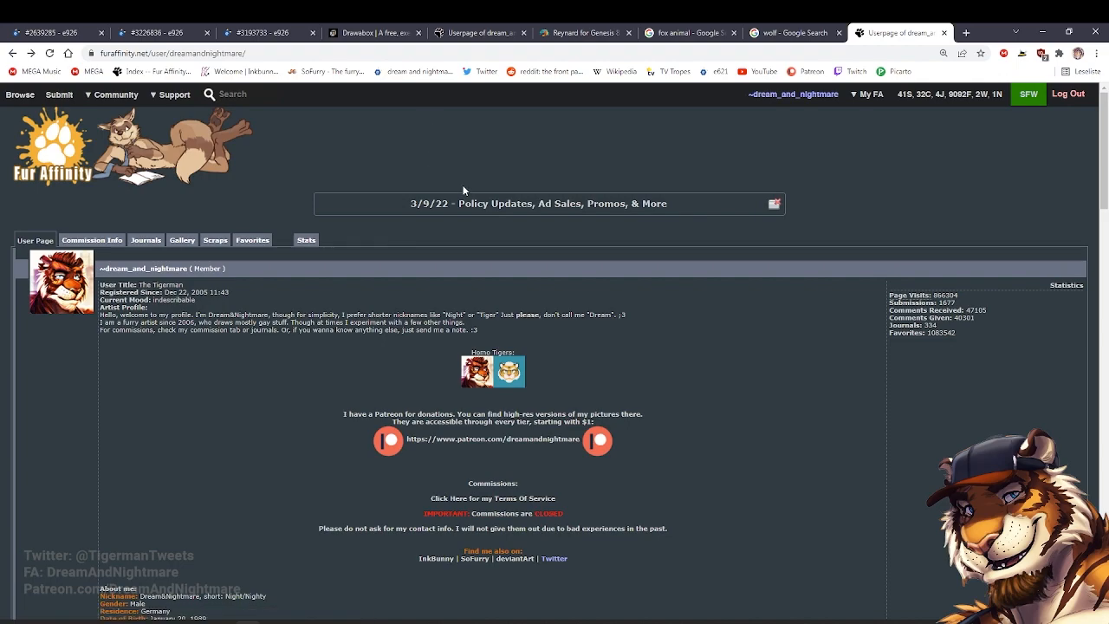
left_click(257, 99)
type("nal")
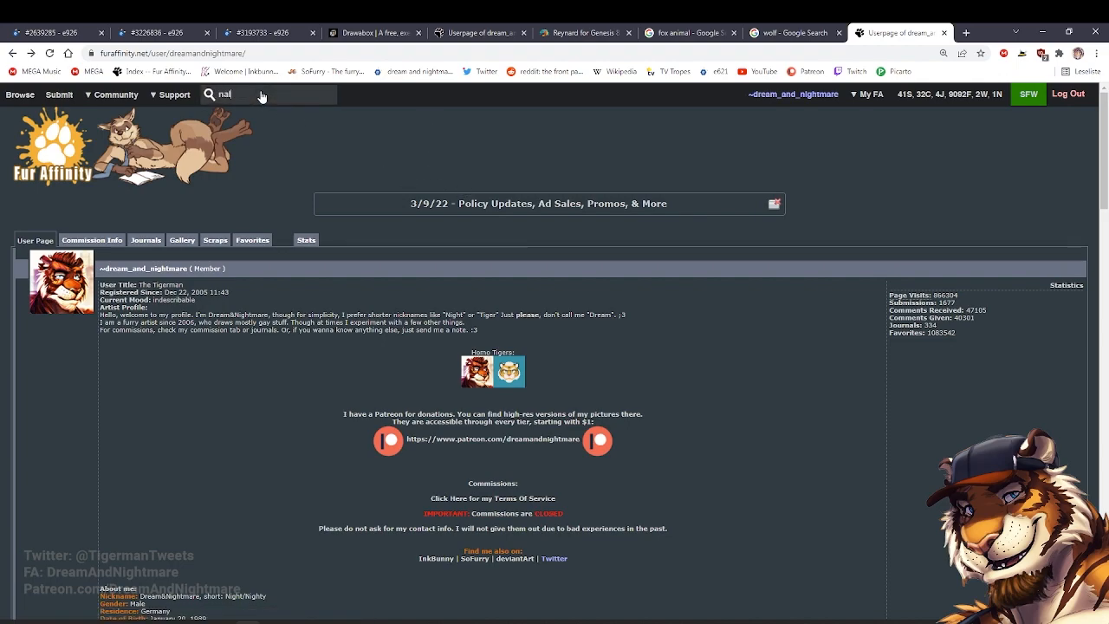
type("ias noxfera")
key("Return")
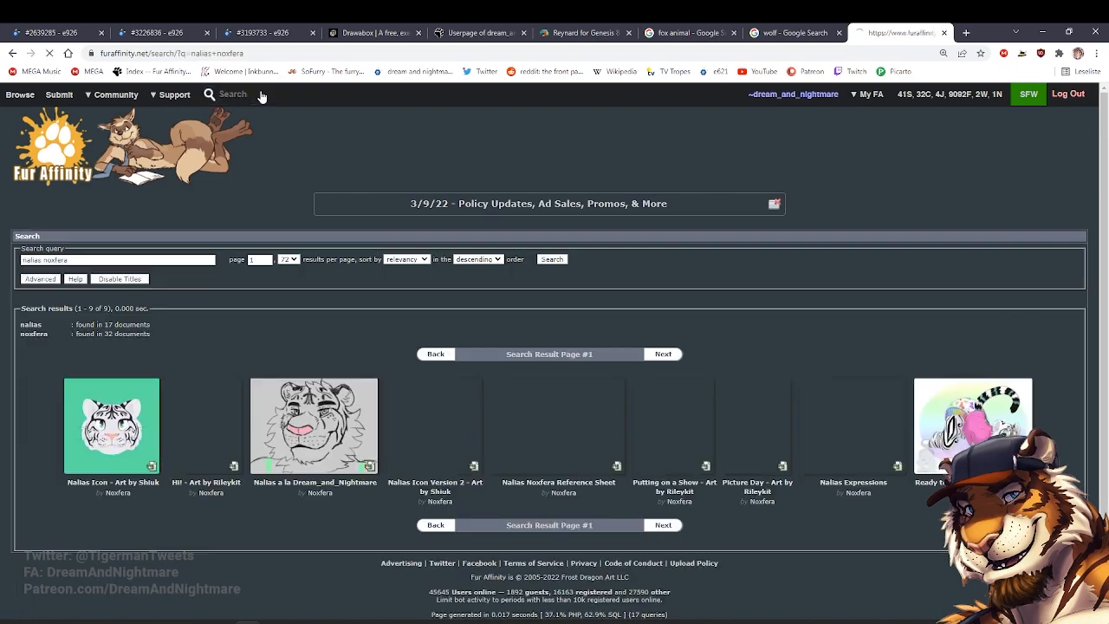
Open the uploader's user page from the search results, and view the Nalias Noxfera Reference Sheet
left_click(326, 494)
scroll(416, 355, "down", 3)
scroll(477, 329, "down", 2)
left_click(491, 525)
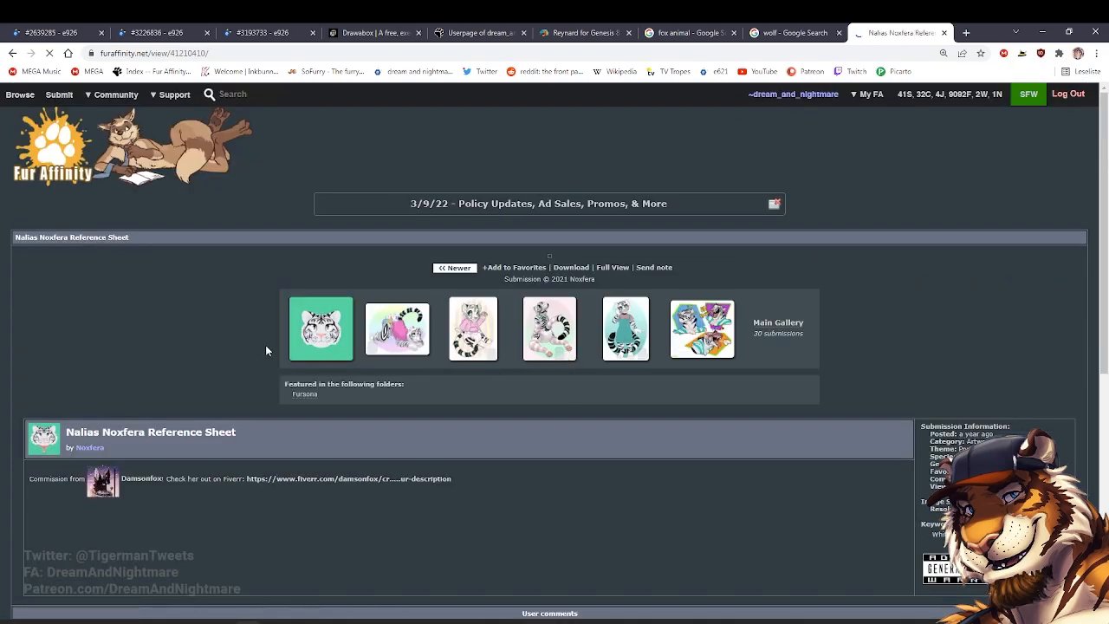
View the Nalias Noxfera reference sheet at full size to examine its fur markings, and close its browser tab
scroll(274, 329, "down", 4)
scroll(228, 309, "up", 4)
scroll(260, 312, "down", 2)
scroll(299, 317, "up", 3)
left_click(561, 324)
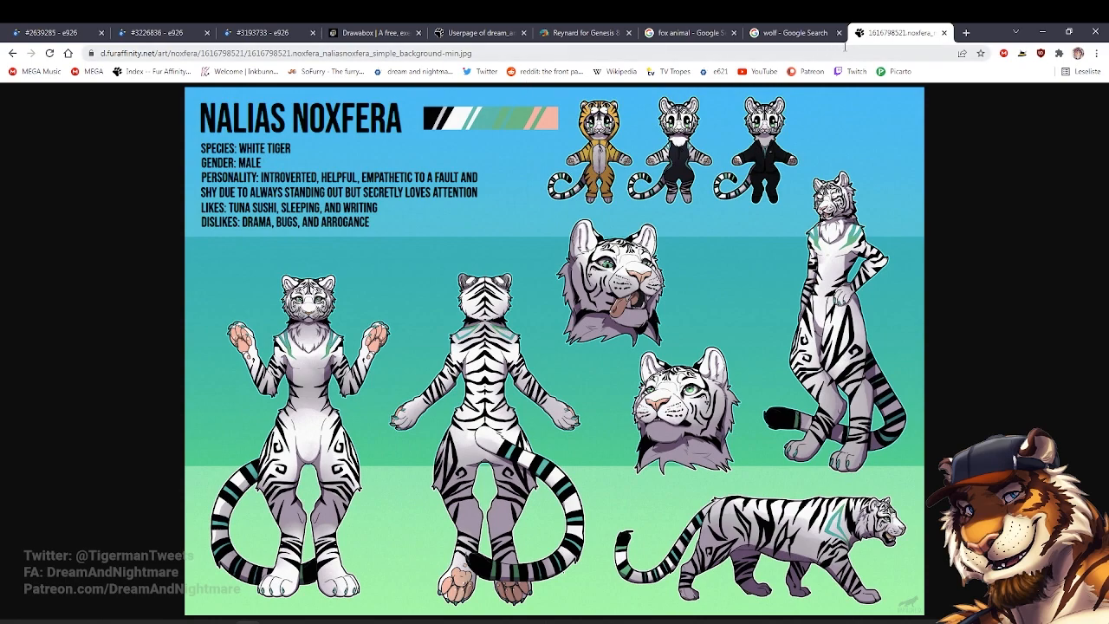
left_click(945, 33)
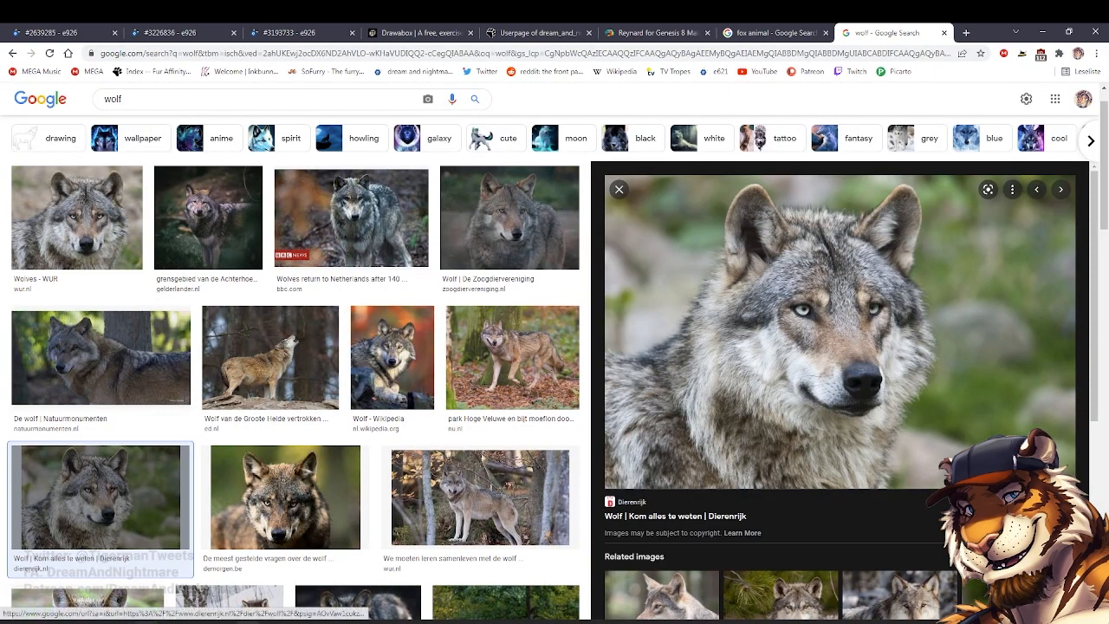
Switch to Photoshop and fill the outlined chest and belly area with light beige, expanding the selection to reach under the outline
left_click(174, 621)
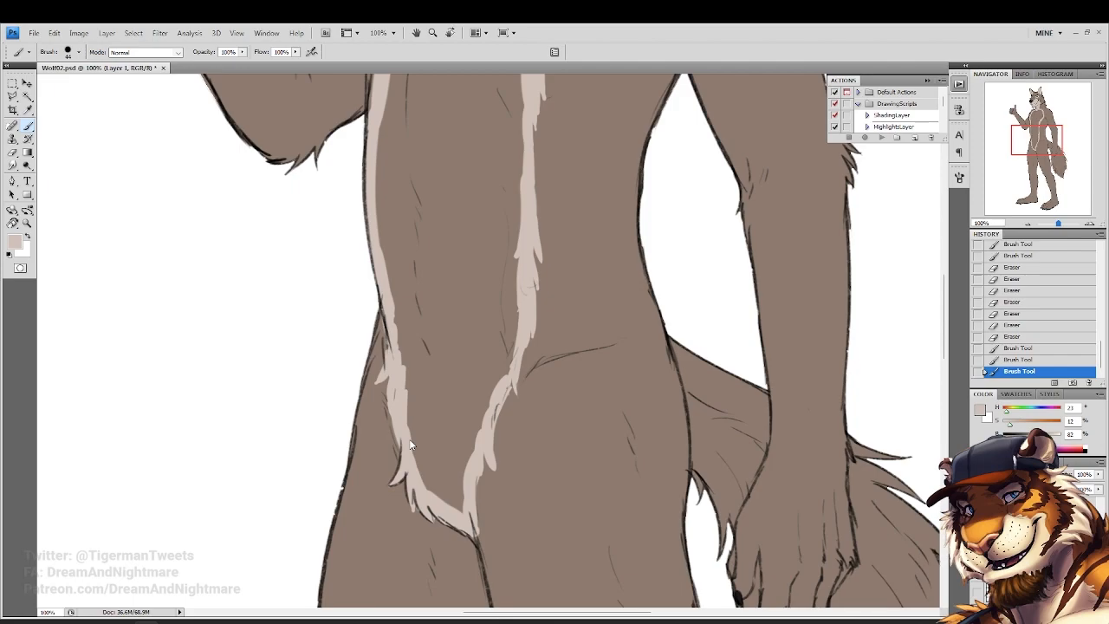
scroll(446, 298, "up", 10)
key("w")
left_click(443, 305)
key("ctrl+d")
left_click(483, 272)
left_click(134, 33)
mouse_move(173, 162)
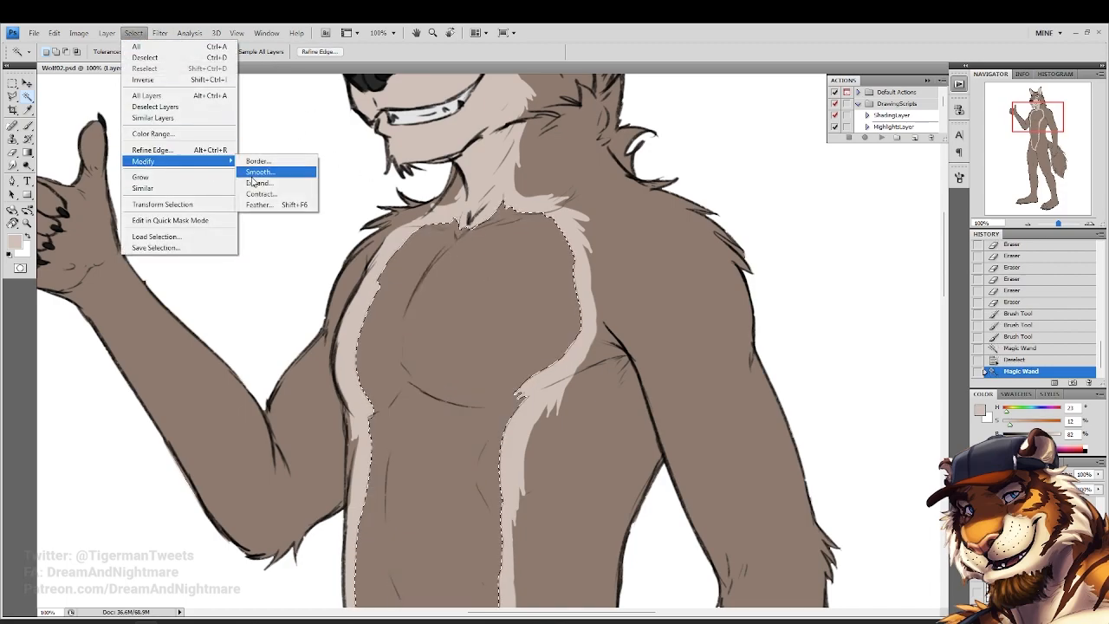
left_click(258, 183)
key("Return")
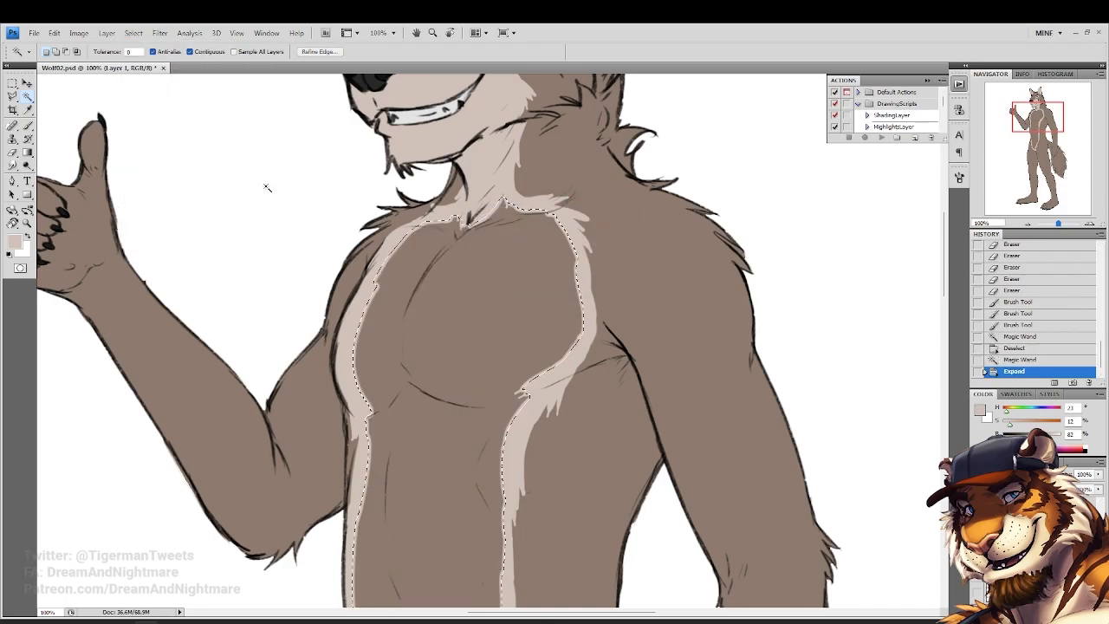
key("alt+BackSpace")
key("ctrl+d")
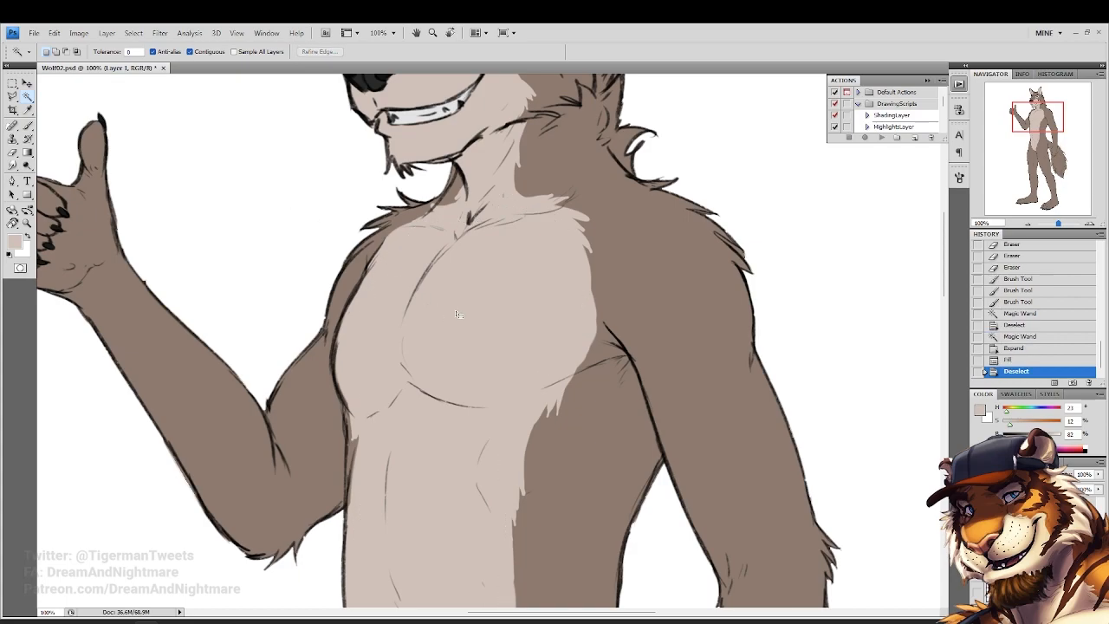
Add a new layer for the light markings on the wolf's tail
left_click(27, 223)
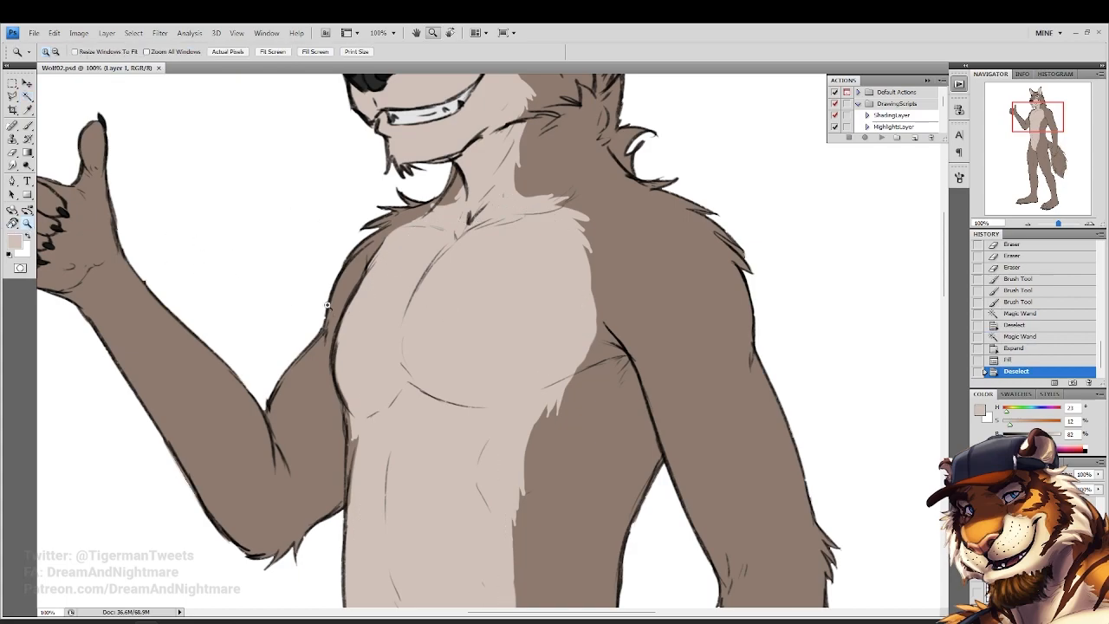
left_click(326, 304, "alt")
left_click(422, 327, "alt")
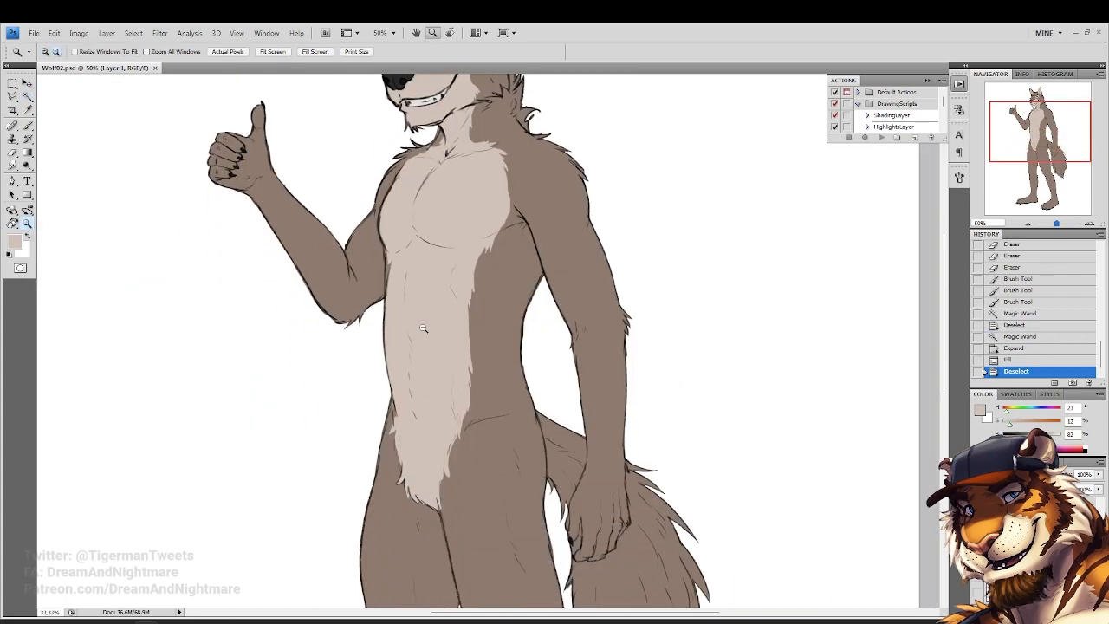
left_click(423, 328, "alt")
left_click(423, 328, "alt")
left_click(483, 397)
scroll(482, 397, "down", 2)
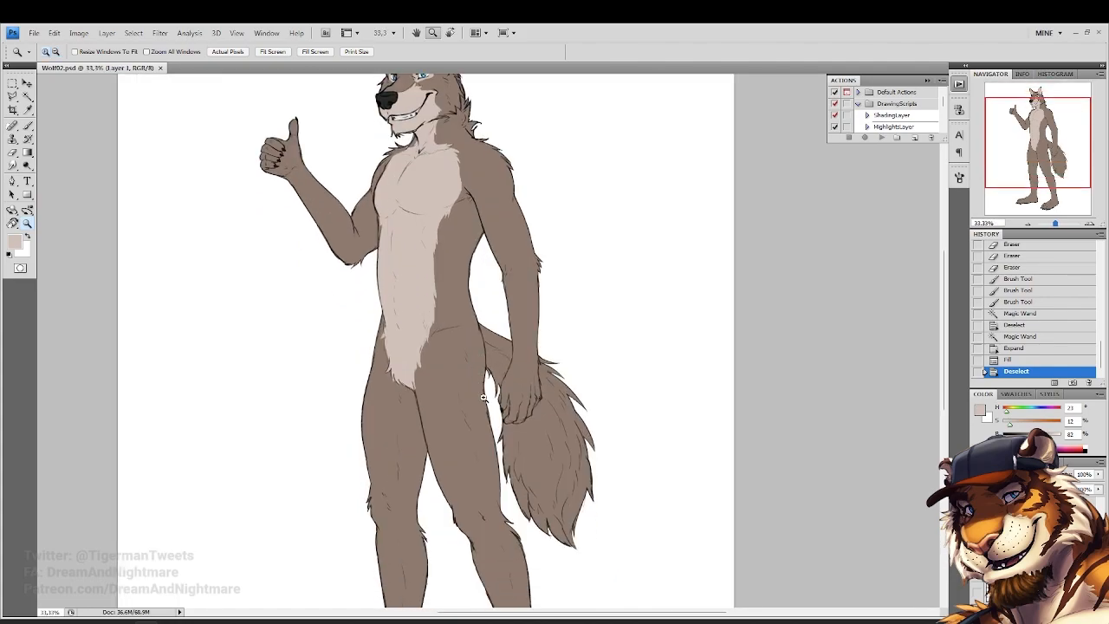
left_click(483, 397)
left_click_drag(414, 366, 379, 292)
left_click_drag(461, 144, 579, 487)
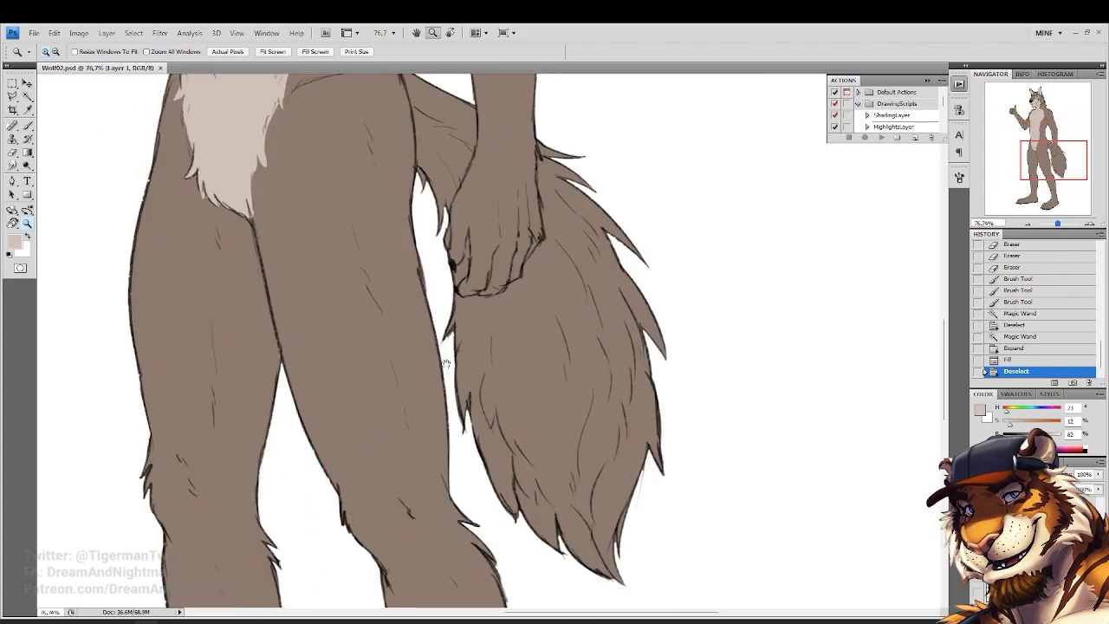
left_click(1075, 612)
left_click_drag(384, 236, 393, 308)
left_click(462, 245)
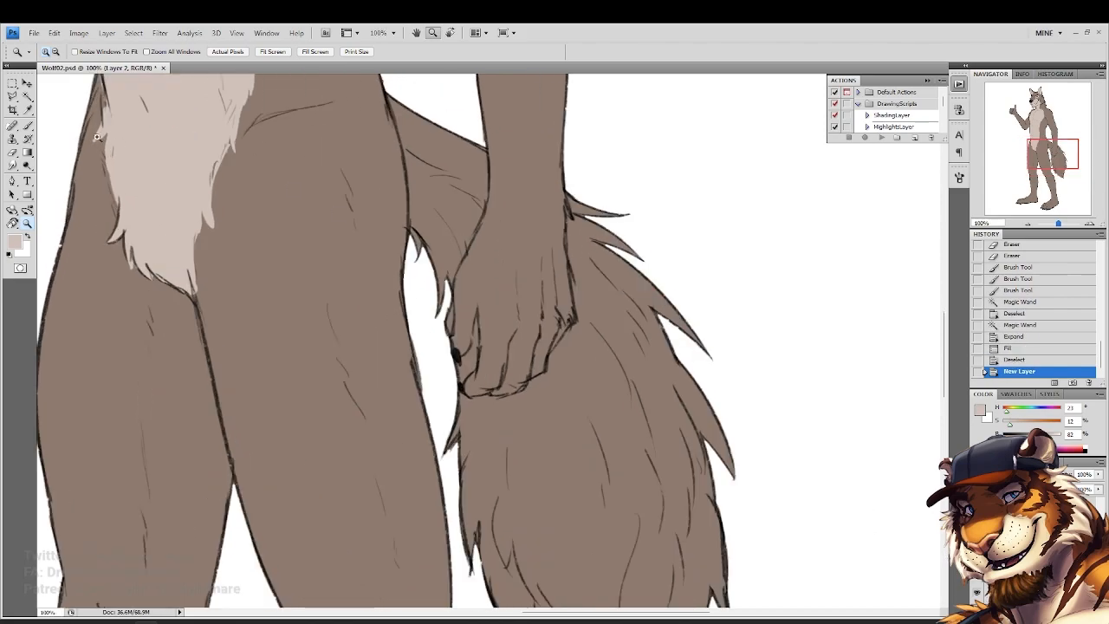
Paint light beige fur on the underside of the tail base between the thigh and the hand
key("b")
mouse_move(404, 201)
left_mouse_down()
mouse_move(409, 272)
mouse_move(413, 204)
mouse_move(451, 276)
left_mouse_up()
mouse_move(459, 212)
left_mouse_down()
mouse_move(442, 264)
mouse_move(447, 328)
left_mouse_up()
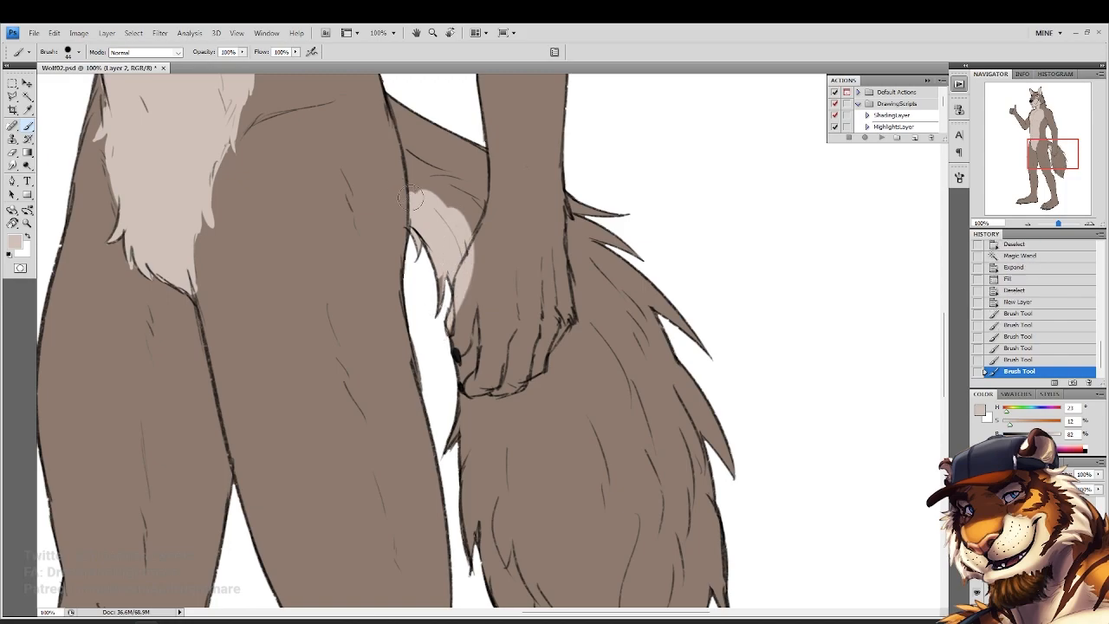
mouse_move(409, 179)
left_mouse_down()
mouse_move(447, 185)
mouse_move(422, 208)
left_mouse_up()
left_click_drag(440, 196, 481, 234)
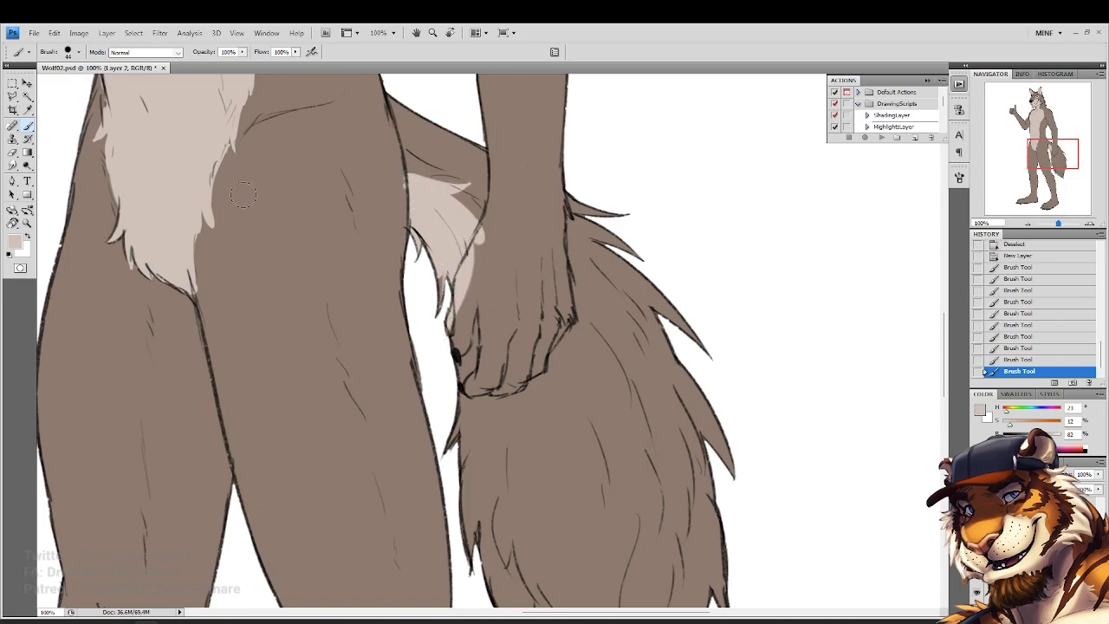
Erase the beige paint that spills from the tail base over the wrist and hand
left_click(13, 152)
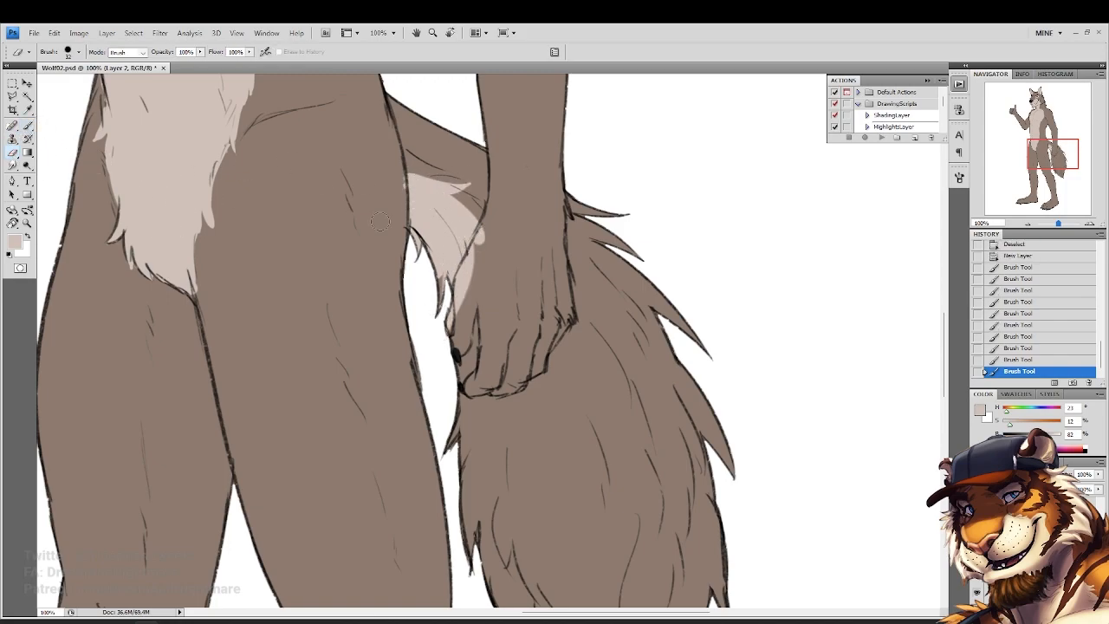
scroll(454, 296, "up", 1)
mouse_move(468, 253)
left_mouse_down()
mouse_move(474, 301)
mouse_move(469, 273)
mouse_move(433, 354)
left_mouse_up()
left_click_drag(451, 301, 437, 331)
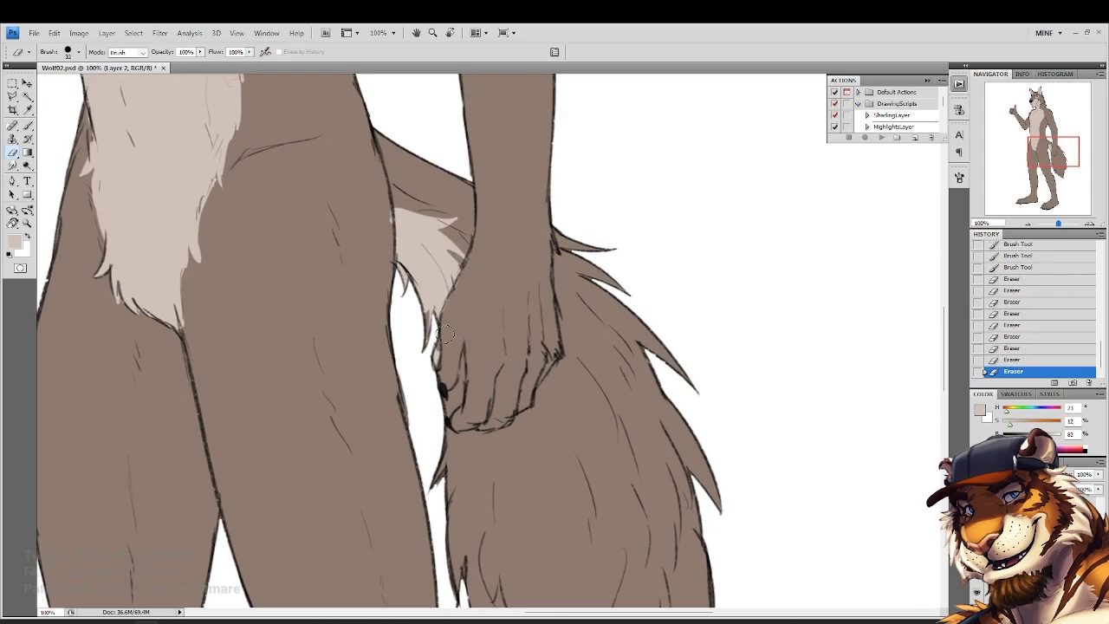
left_click_drag(461, 288, 445, 311)
left_click_drag(454, 300, 439, 341)
Touch up the beige tail base and paint a beige dividing stripe from the hand down to the tail tip
key("b")
left_click_drag(424, 278, 416, 339)
mouse_move(413, 338)
left_mouse_down()
mouse_move(438, 381)
mouse_move(438, 338)
mouse_move(382, 208)
mouse_move(386, 247)
mouse_move(368, 260)
mouse_move(446, 211)
mouse_move(473, 319)
left_mouse_up()
left_click_drag(460, 258, 485, 425)
scroll(476, 272, "down", 2)
mouse_move(476, 277)
left_mouse_down()
mouse_move(494, 377)
mouse_move(533, 416)
left_mouse_up()
left_click_drag(476, 347, 524, 464)
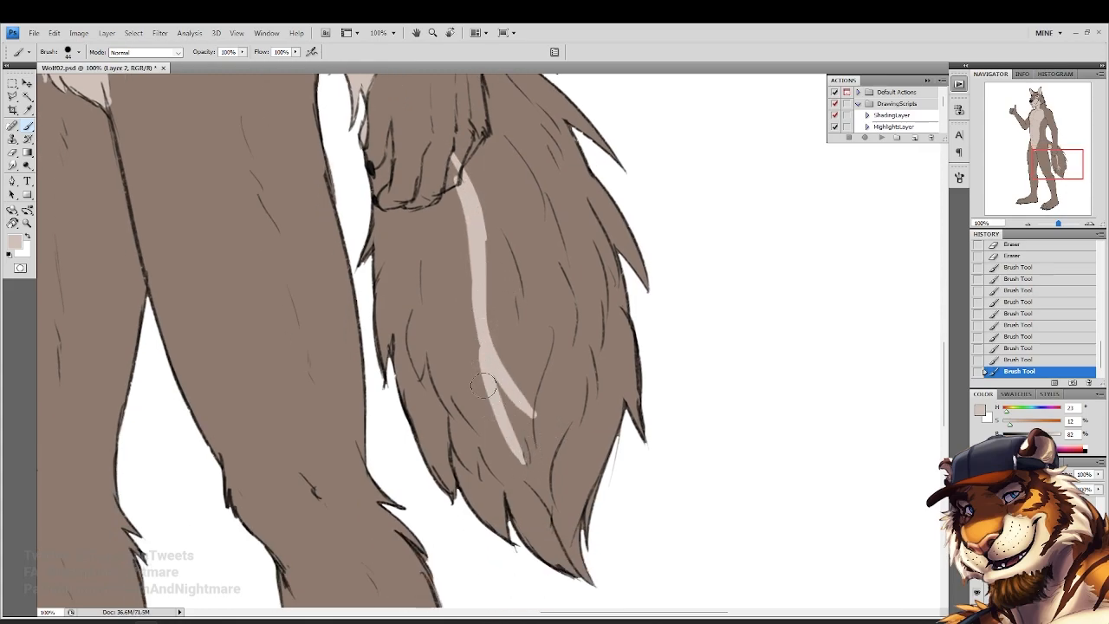
left_click_drag(481, 369, 513, 498)
left_click_drag(498, 434, 577, 564)
Erase along the beige tail stripe to shape its strokes into pointed fur tufts and clean up the tip
left_click(13, 153)
left_click_drag(518, 383, 529, 418)
left_click_drag(497, 358, 513, 399)
mouse_move(523, 471)
left_mouse_down()
mouse_move(554, 521)
mouse_move(544, 498)
mouse_move(565, 559)
left_mouse_up()
mouse_move(554, 530)
left_mouse_down()
mouse_move(573, 577)
mouse_move(579, 546)
left_mouse_up()
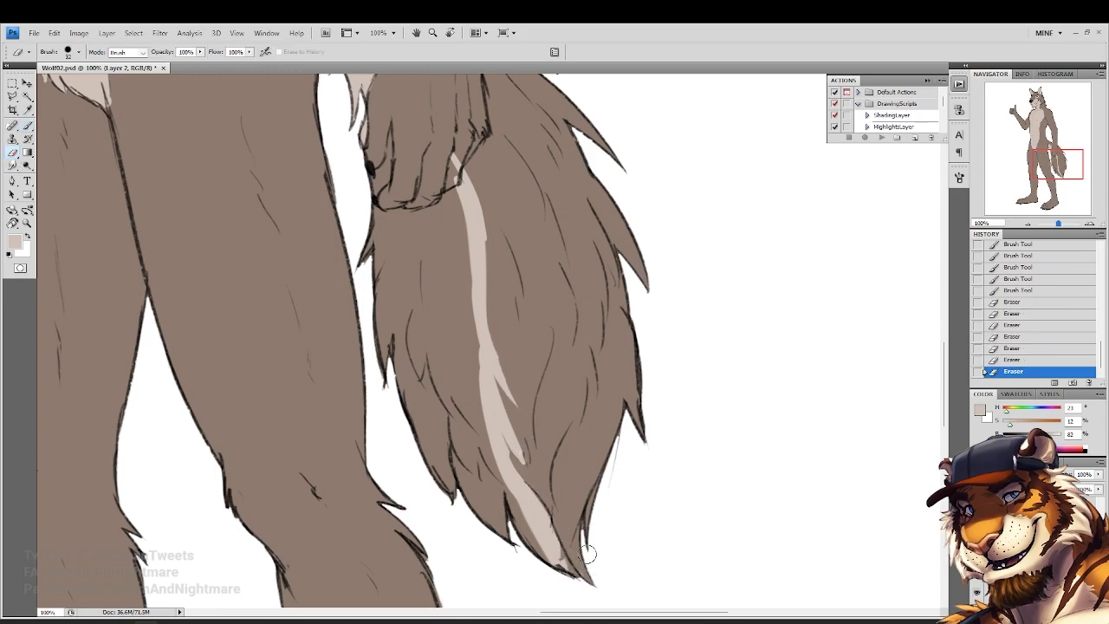
Thicken the tail stripe and add more beige fur tufts along its upper and middle part, sharpening them with the eraser
left_click(27, 126)
left_click_drag(506, 443, 518, 475)
mouse_move(537, 530)
left_mouse_down()
mouse_move(570, 588)
mouse_move(555, 559)
left_mouse_up()
left_click_drag(416, 337, 433, 436)
left_click_drag(470, 256, 528, 368)
left_click_drag(495, 312, 531, 375)
left_click(13, 154)
left_click_drag(504, 288, 527, 374)
left_click(27, 125)
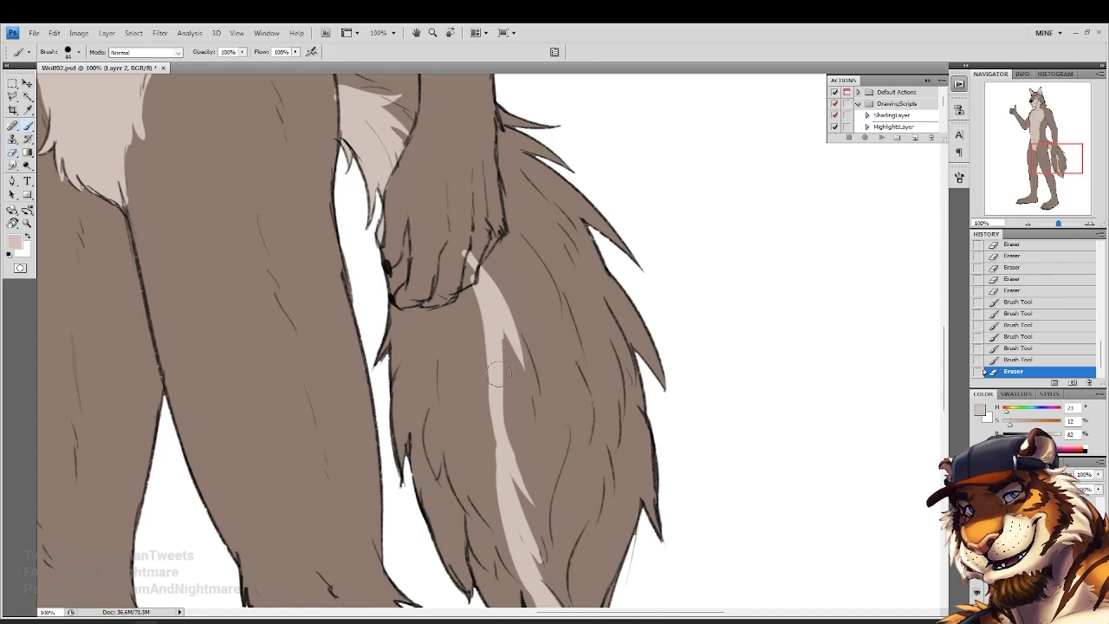
left_click_drag(510, 334, 518, 425)
left_click_drag(500, 367, 512, 409)
Erase the tuft edges into sharper points and remove the beige stripe where it overlaps the hand
left_click(13, 153)
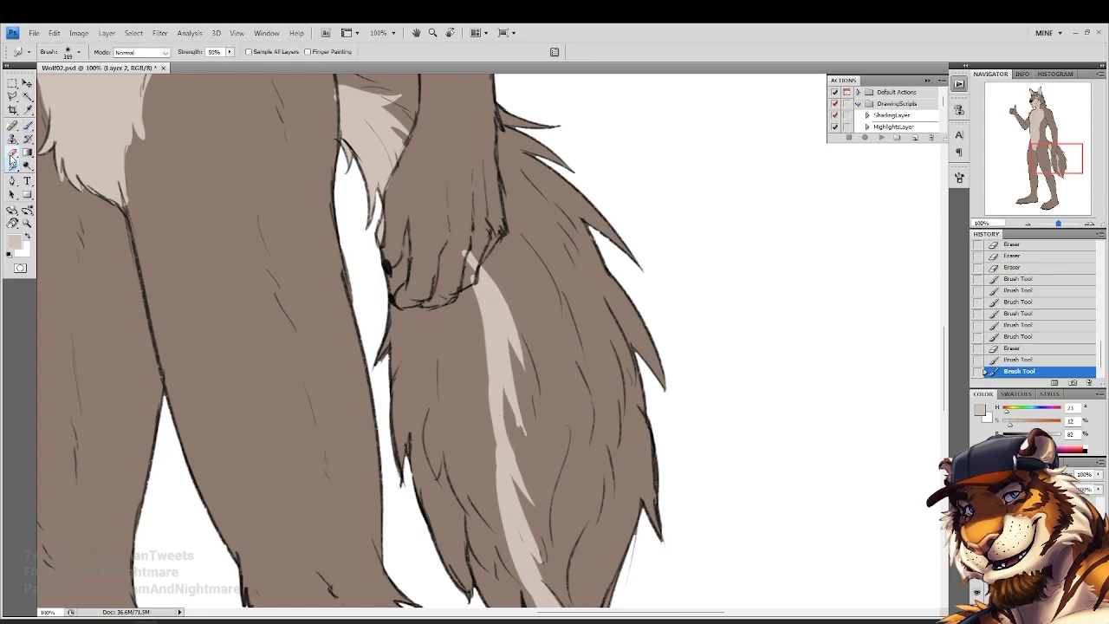
left_click_drag(531, 452, 522, 407)
left_click_drag(516, 416, 487, 381)
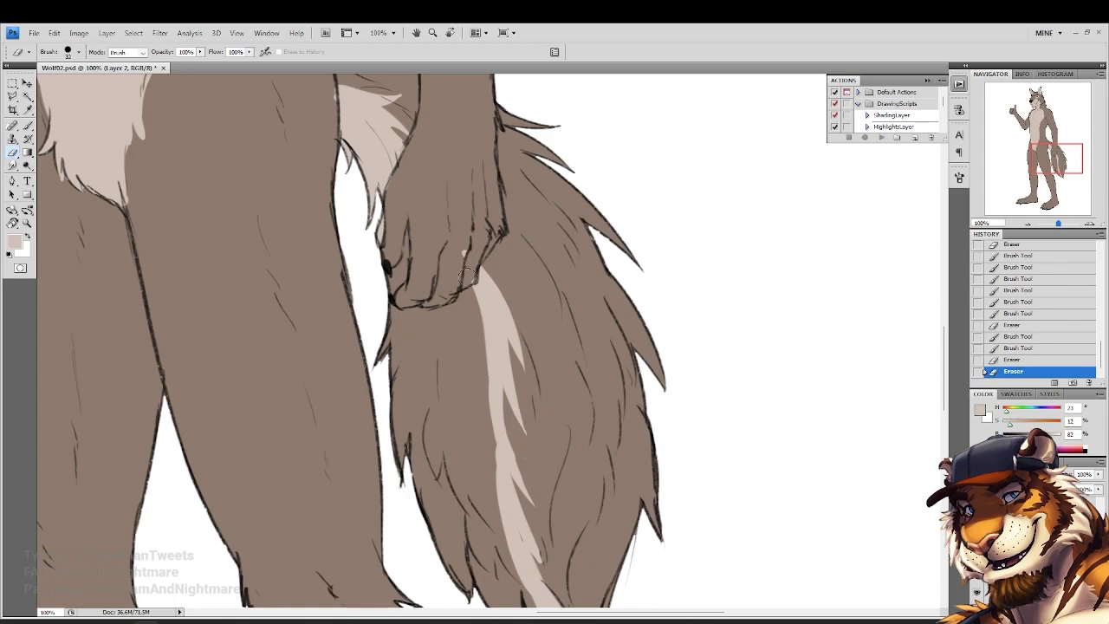
left_click_drag(470, 271, 452, 293)
scroll(383, 379, "down", 2)
scroll(362, 355, "down", 2)
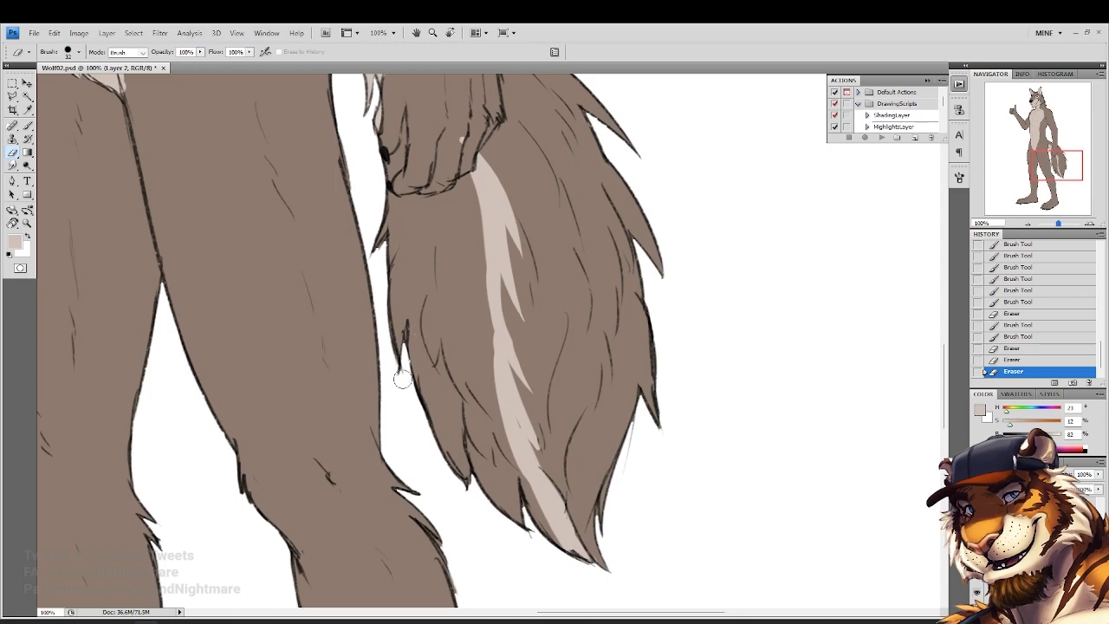
left_click(452, 141)
Select the tail's inner side with the Magic Wand sampling all layers, expand the selection and fill it with light beige
left_click(27, 97)
left_click(451, 328)
key("ctrl+d")
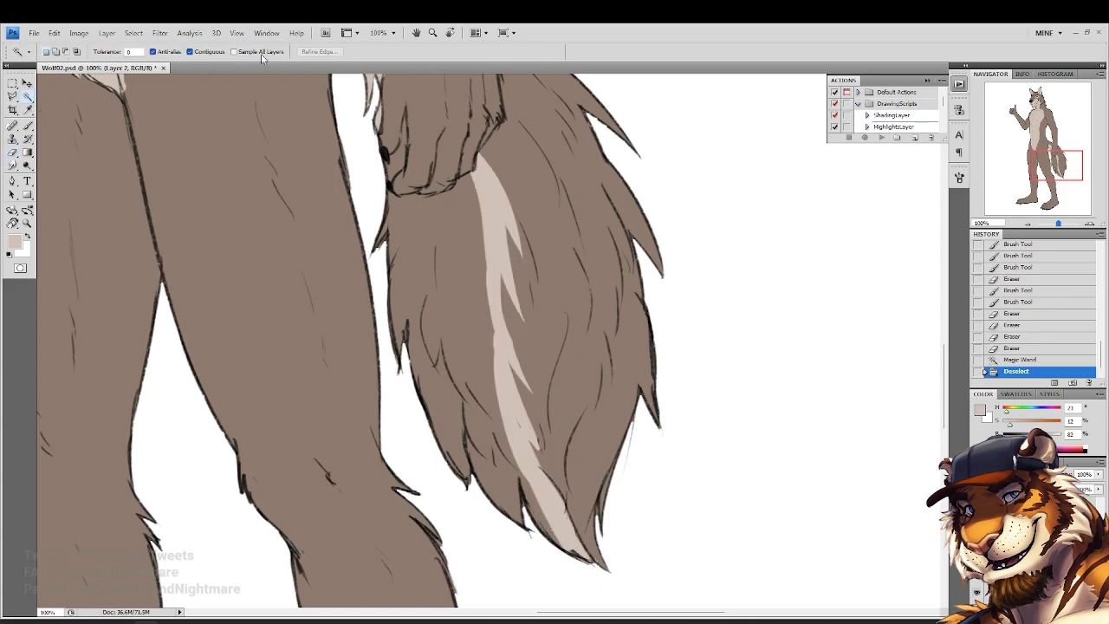
left_click(454, 299)
left_click(133, 33)
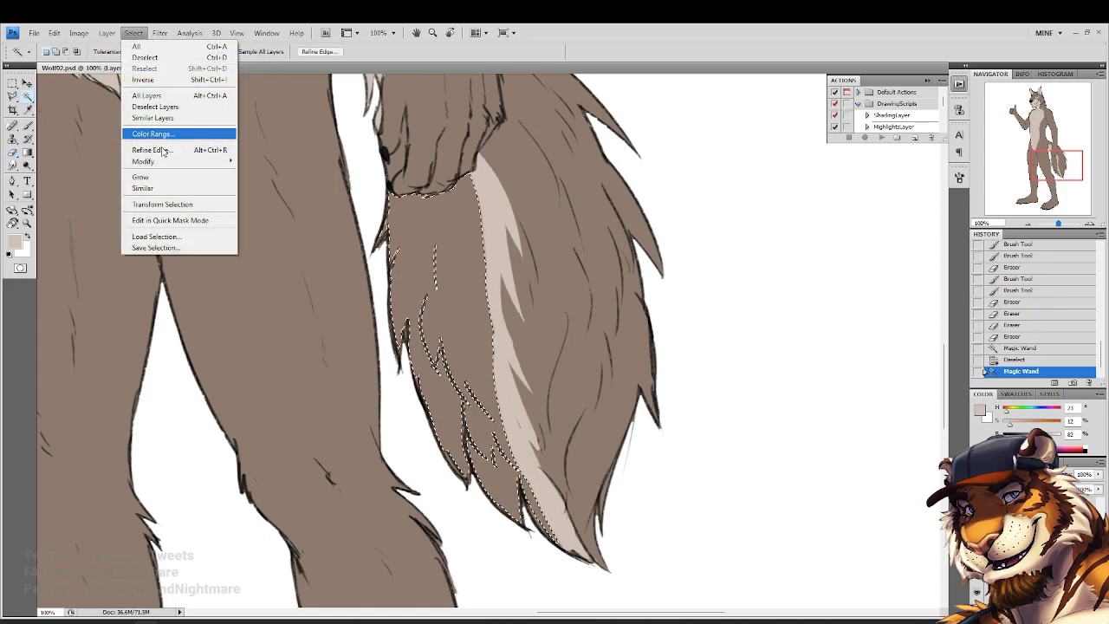
mouse_move(184, 162)
left_click(249, 180)
key("Return")
key("alt+BackSpace")
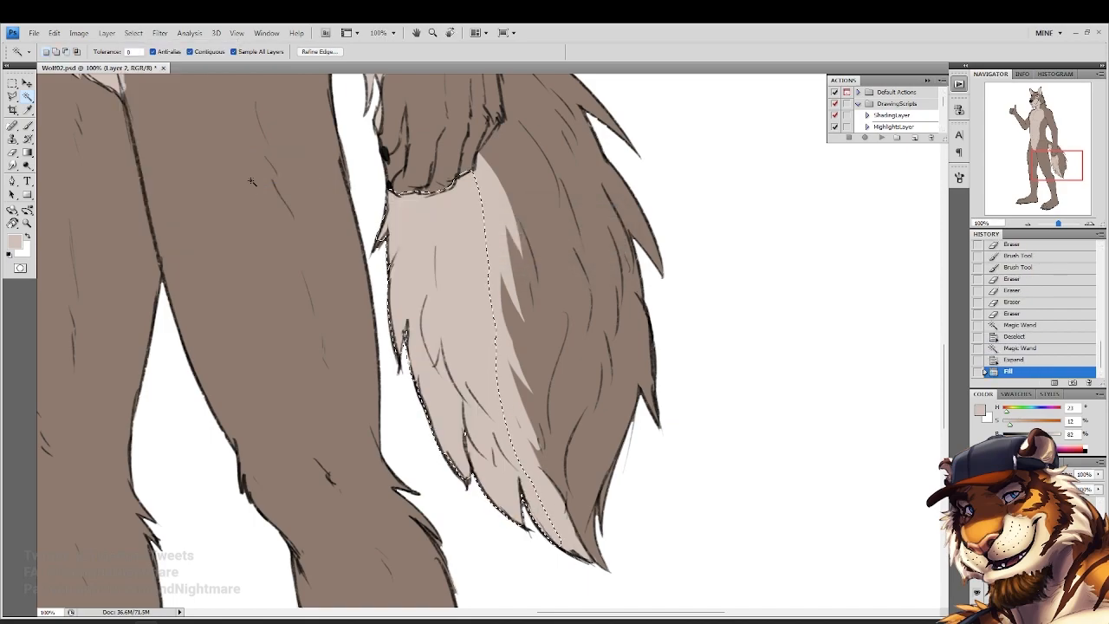
key("ctrl+d")
Erase the beige fill that spills over the lower edge of the hand
scroll(454, 276, "up", 2)
key("b")
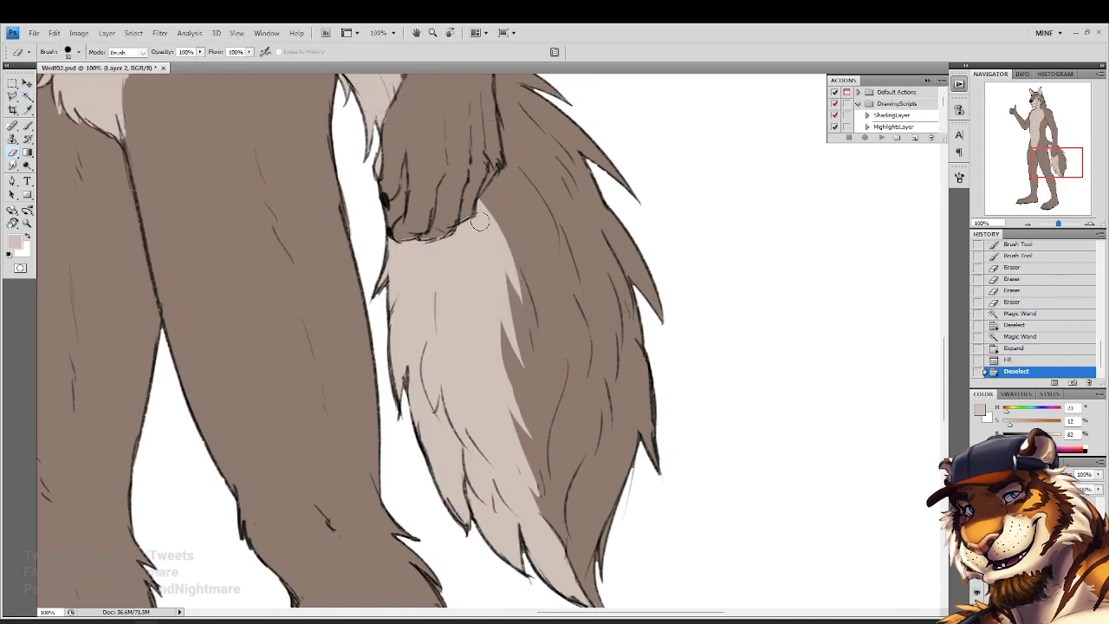
mouse_move(461, 210)
left_mouse_down()
mouse_move(470, 213)
mouse_move(396, 234)
left_mouse_up()
Paint beige into the gaps left along the tail's inner outline and the fur at its base
key("b")
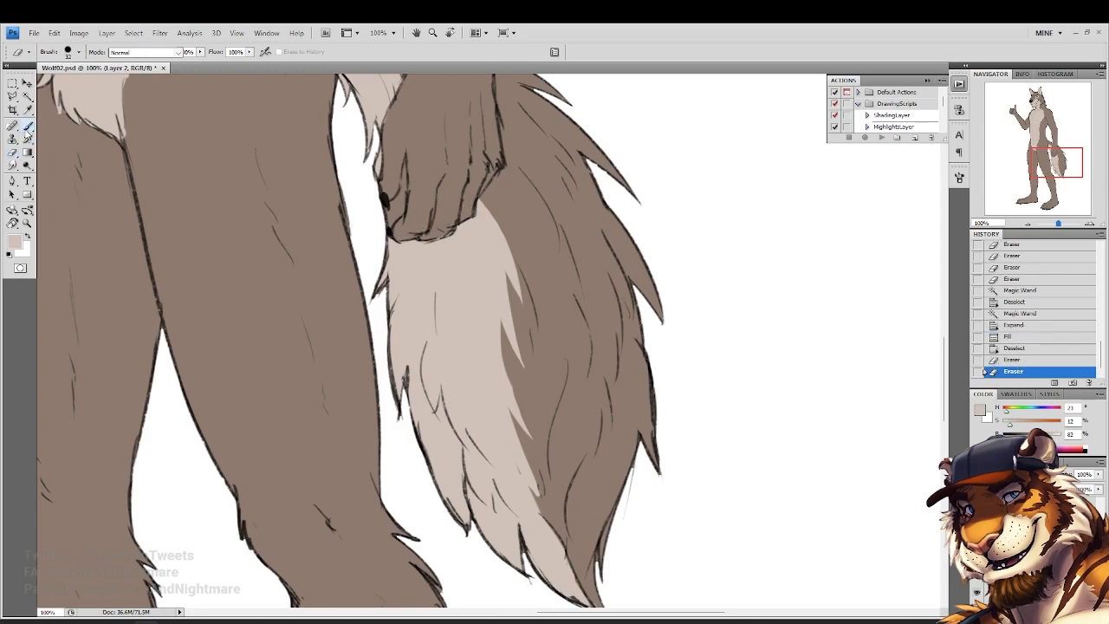
mouse_move(379, 271)
left_mouse_down()
mouse_move(464, 535)
mouse_move(506, 568)
mouse_move(537, 573)
mouse_move(566, 555)
left_mouse_up()
mouse_move(394, 183)
left_mouse_down()
mouse_move(441, 321)
mouse_move(450, 319)
mouse_move(445, 348)
left_mouse_up()
mouse_move(445, 346)
left_mouse_down()
mouse_move(437, 360)
mouse_move(440, 350)
left_mouse_up()
left_click_drag(441, 347, 436, 350)
left_click_drag(436, 351, 435, 355)
left_click_drag(436, 354, 436, 354)
Erase stray beige paint outside the outlines around the tail fur and hip
left_click(12, 156)
left_click_drag(445, 302, 447, 320)
left_click_drag(418, 251, 403, 292)
mouse_move(363, 206)
left_mouse_down()
mouse_move(356, 190)
mouse_move(303, 243)
left_mouse_up()
left_click_drag(386, 246, 441, 260)
mouse_move(194, 305)
left_mouse_down()
mouse_move(385, 362)
mouse_move(359, 339)
mouse_move(338, 362)
left_mouse_up()
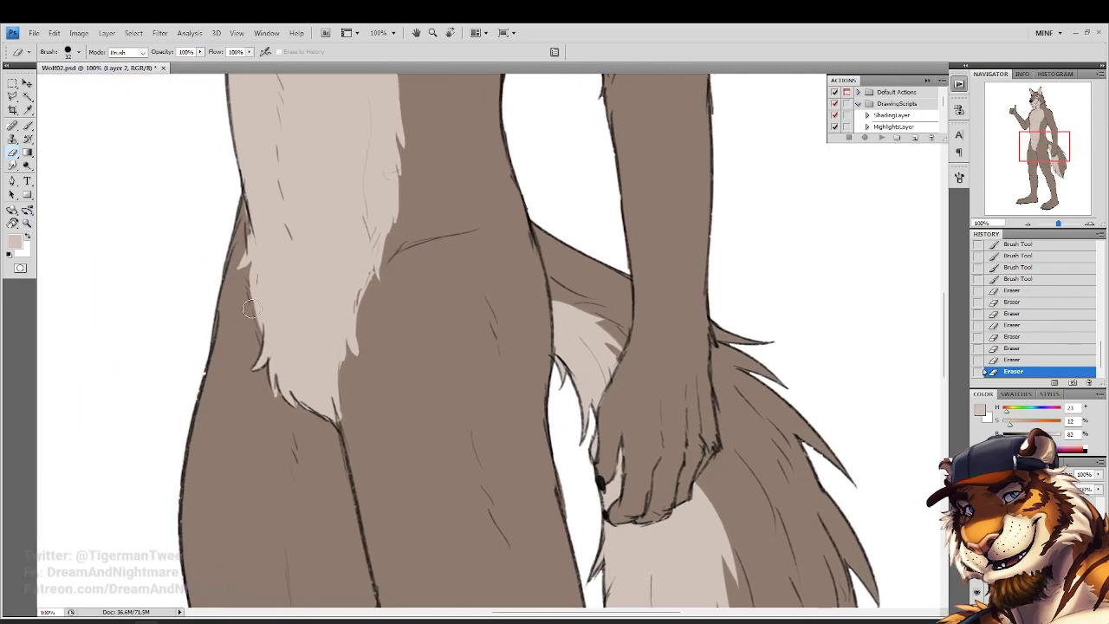
Merge the tail markings into the layer below and rename the merged layer Color02
left_click(27, 222)
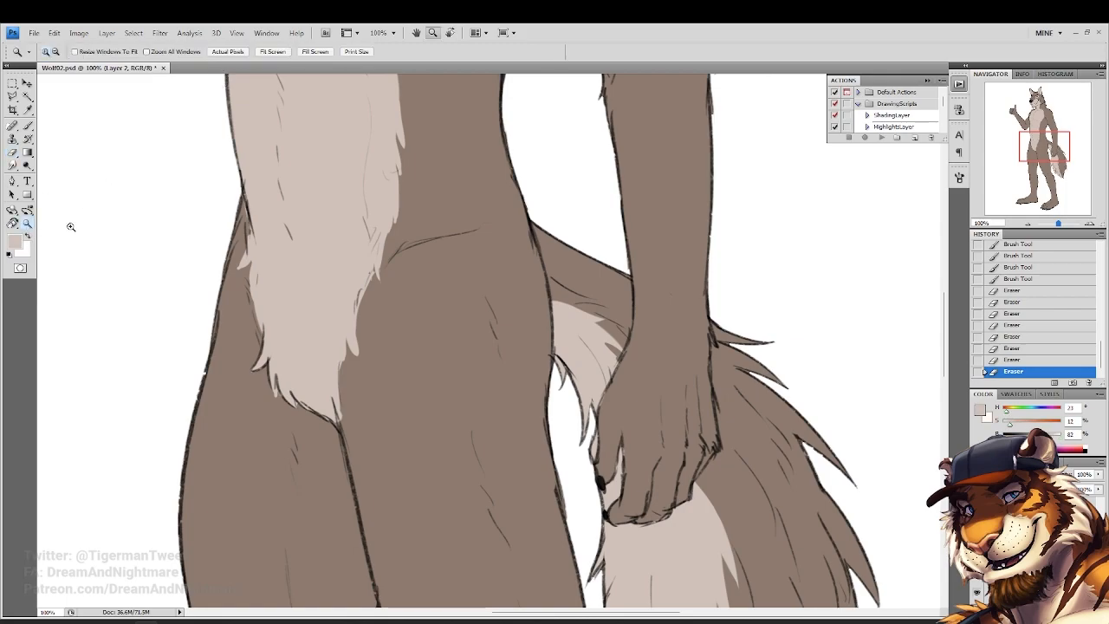
left_click(273, 54)
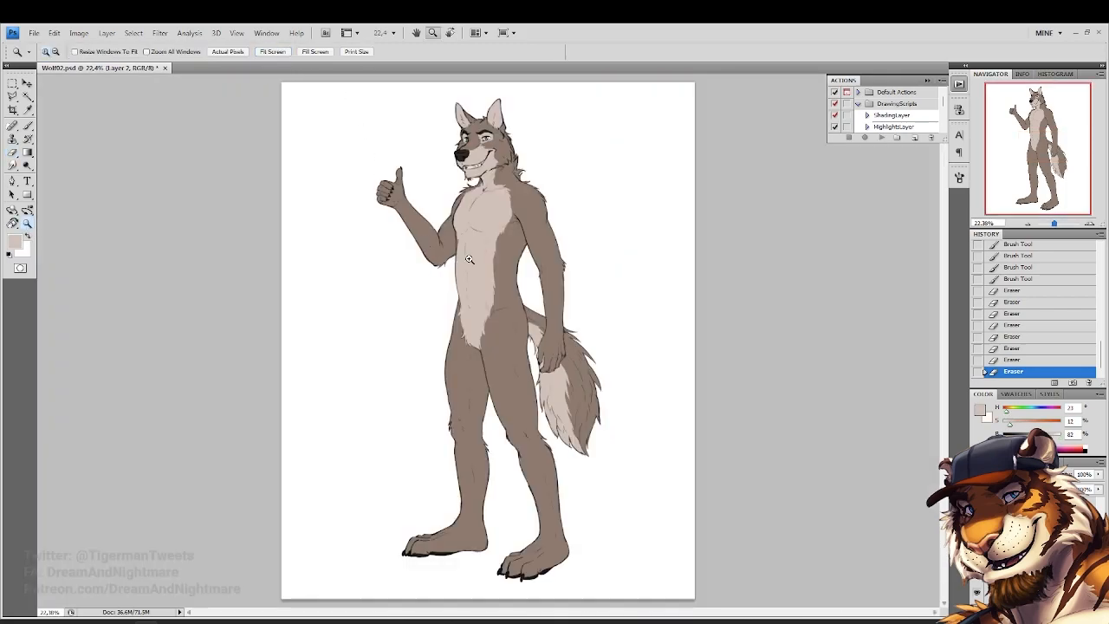
key("ctrl+e")
key("Return")
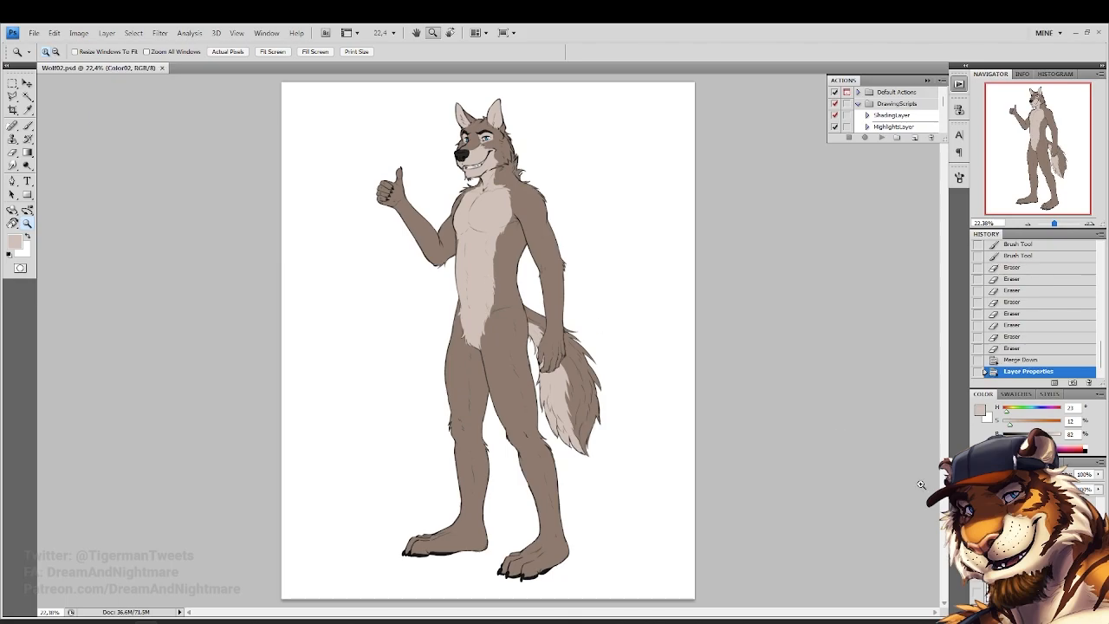
Add a new layer and name it Color03
left_click(594, 180)
left_click(467, 189)
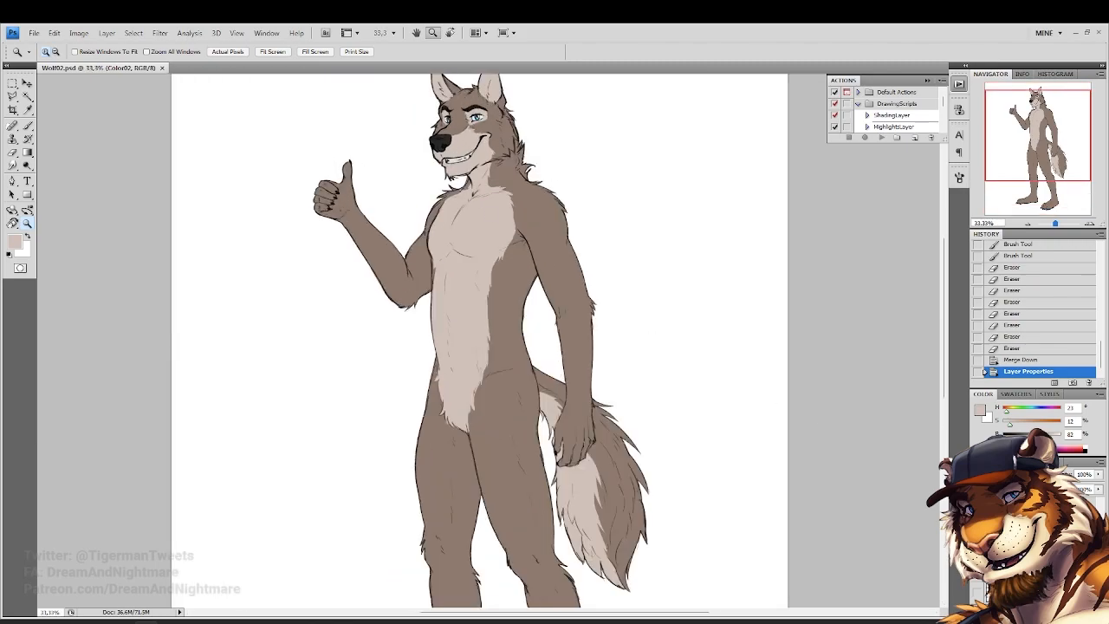
key("ctrl+shift+alt+n")
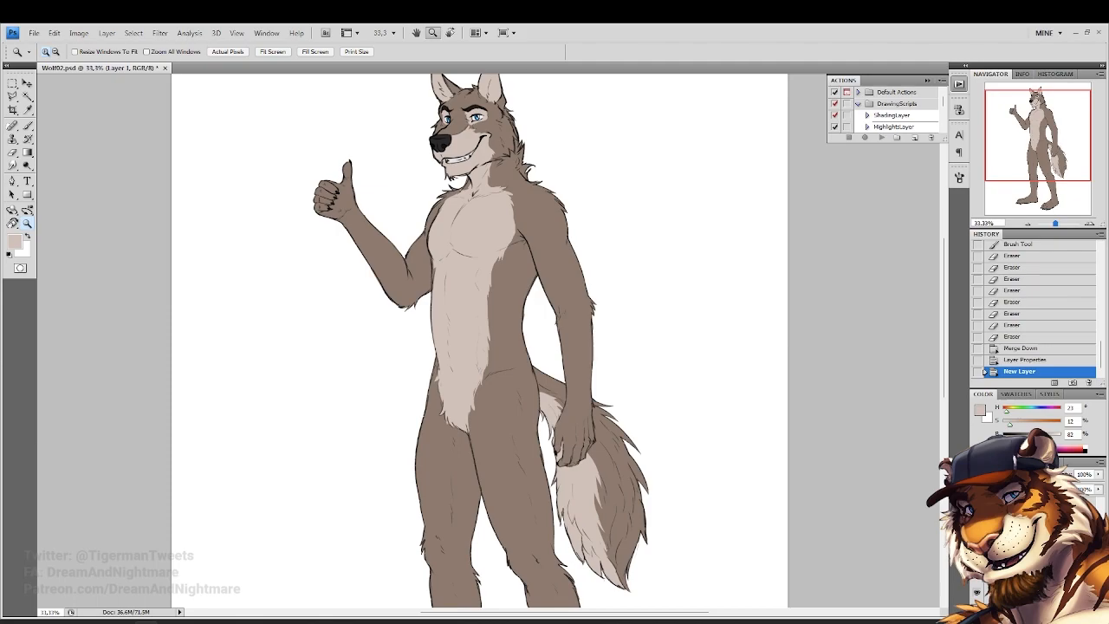
key("Return")
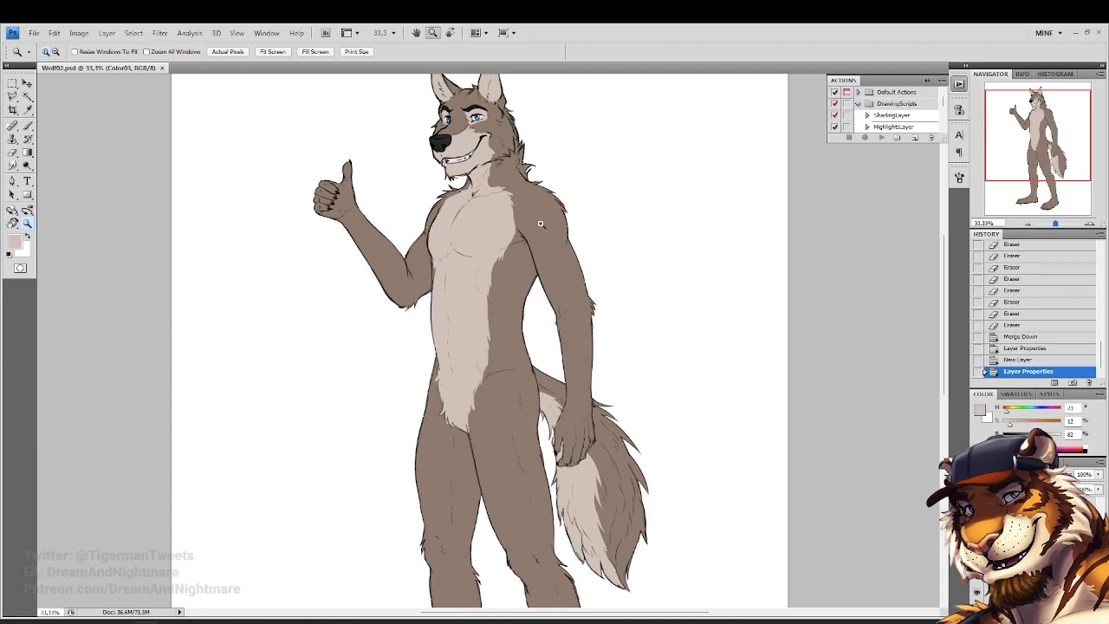
Sample the wolf's base brown and darken the foreground color to H 23, S 28, B 35
left_click(540, 223)
scroll(495, 212, "up", 2)
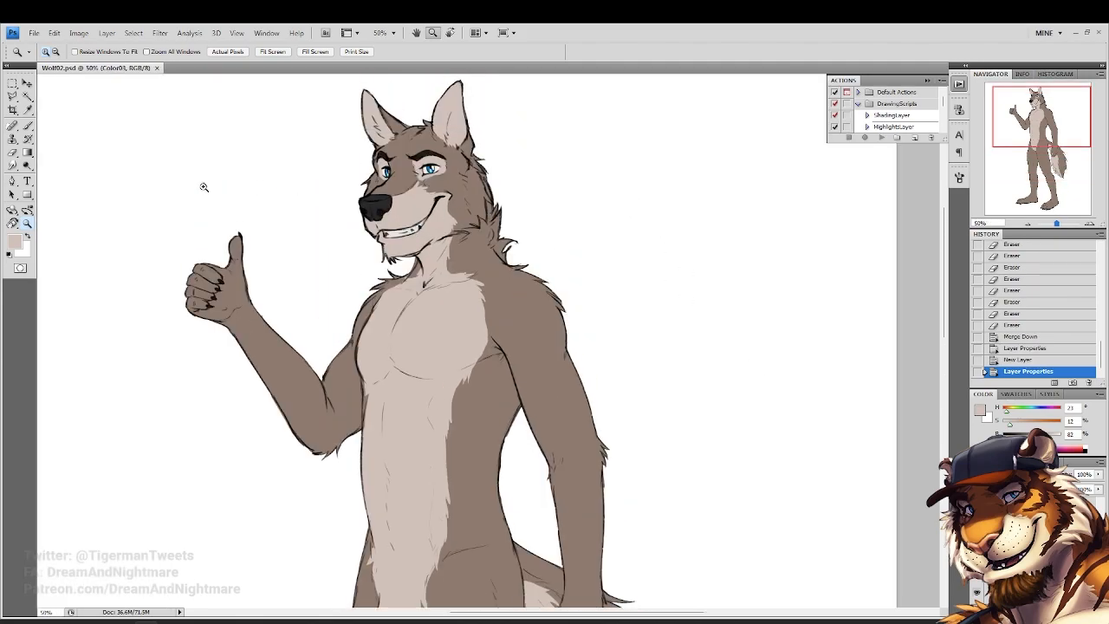
left_click(15, 242)
left_click(547, 350)
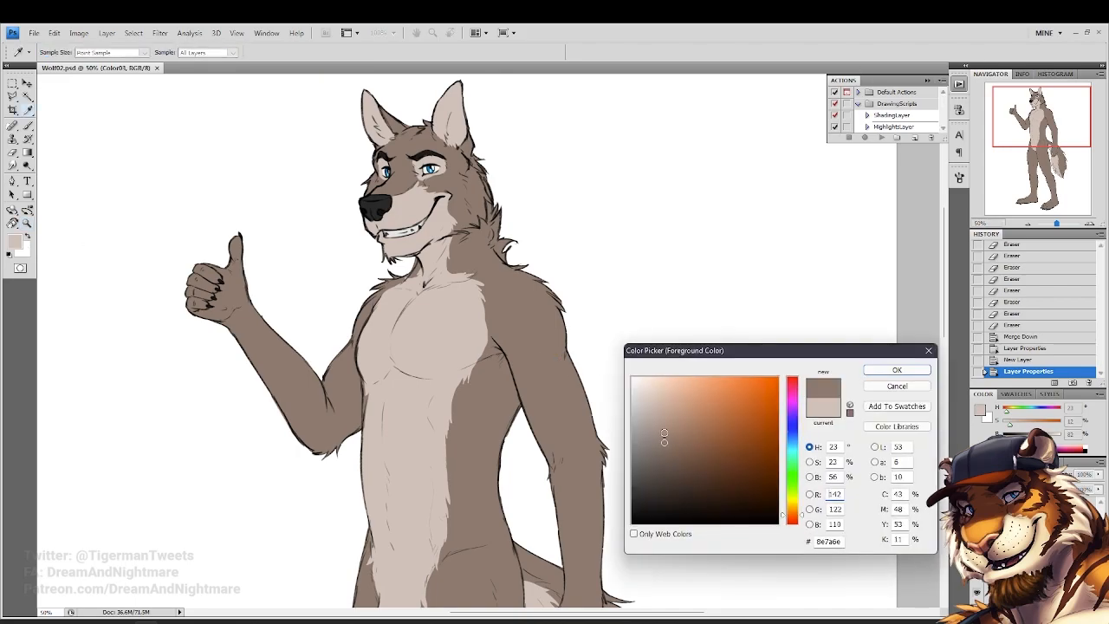
left_click(672, 466)
left_click_drag(670, 466, 673, 474)
key("Return")
Paint the raised thumbs-up hand and its forearm dark brown down to just above the elbow
key("z")
left_click(219, 332)
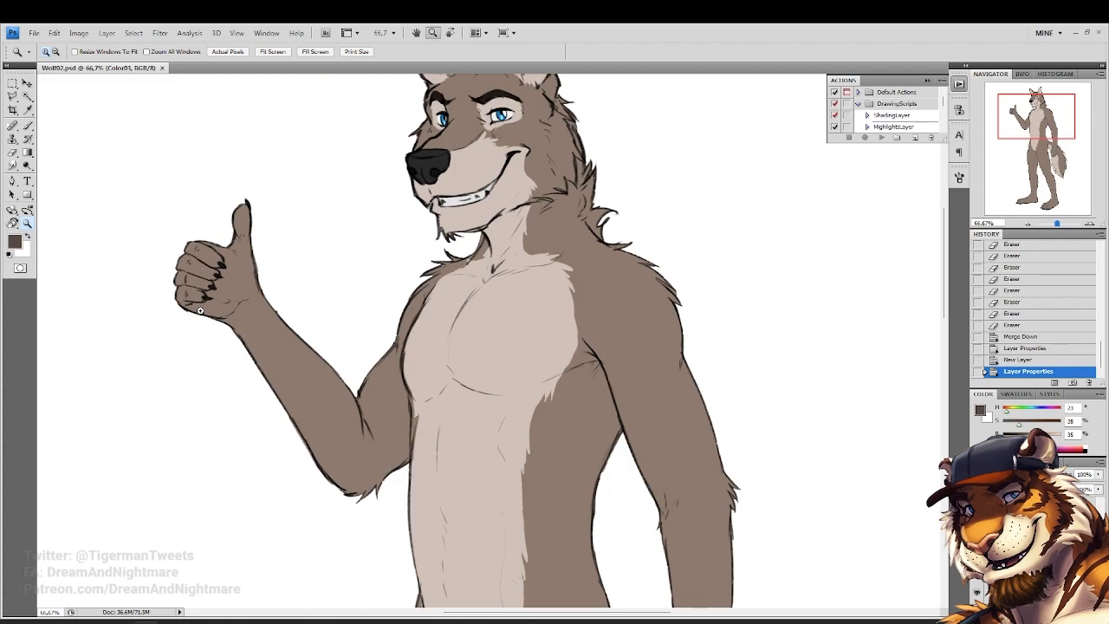
left_click(125, 277)
left_click(27, 126)
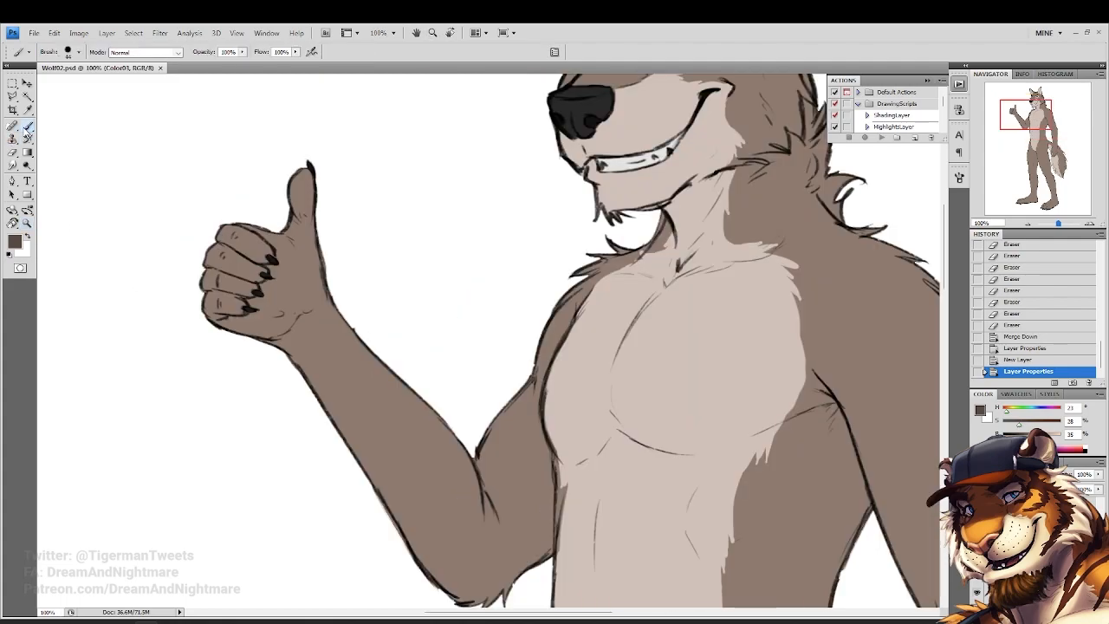
right_click(426, 467)
left_click_drag(478, 479, 486, 479)
mouse_move(280, 250)
left_mouse_down()
mouse_move(240, 360)
mouse_move(243, 252)
left_mouse_up()
mouse_move(303, 303)
left_mouse_down()
mouse_move(323, 381)
mouse_move(380, 402)
left_mouse_up()
mouse_move(413, 507)
left_mouse_down()
mouse_move(437, 468)
mouse_move(416, 499)
mouse_move(426, 458)
mouse_move(408, 450)
mouse_move(392, 494)
left_mouse_up()
left_click_drag(354, 420, 346, 485)
left_click_drag(366, 381, 337, 332)
Shape the end of the dark brown near the raised arm's elbow by erasing and repainting jagged fur spikes
key("e")
left_click_drag(449, 408, 442, 466)
mouse_move(433, 429)
left_mouse_down()
mouse_move(444, 452)
mouse_move(424, 442)
mouse_move(434, 472)
mouse_move(419, 451)
mouse_move(433, 468)
mouse_move(407, 489)
mouse_move(372, 461)
mouse_move(386, 438)
mouse_move(376, 418)
mouse_move(395, 460)
mouse_move(364, 473)
left_mouse_up()
left_click(27, 126)
right_click(440, 411)
left_click(476, 441)
left_click_drag(362, 459, 372, 491)
left_click(12, 154)
left_click_drag(371, 452, 383, 461)
left_click_drag(391, 442, 376, 474)
mouse_move(427, 448)
left_mouse_down()
mouse_move(444, 446)
mouse_move(379, 451)
mouse_move(425, 435)
mouse_move(442, 444)
mouse_move(429, 450)
mouse_move(386, 428)
mouse_move(392, 494)
left_mouse_up()
Erase finer fur tufts into the dark brown edge across the raised forearm
key("b")
left_click(13, 153)
left_click_drag(450, 451, 444, 432)
mouse_move(437, 468)
left_mouse_down()
mouse_move(441, 445)
mouse_move(430, 462)
left_mouse_up()
left_click_drag(431, 477, 407, 468)
mouse_move(423, 487)
left_mouse_down()
mouse_move(399, 475)
mouse_move(381, 494)
mouse_move(371, 487)
mouse_move(385, 502)
mouse_move(374, 491)
mouse_move(388, 479)
mouse_move(417, 488)
mouse_move(383, 478)
left_mouse_up()
key("b")
key("e")
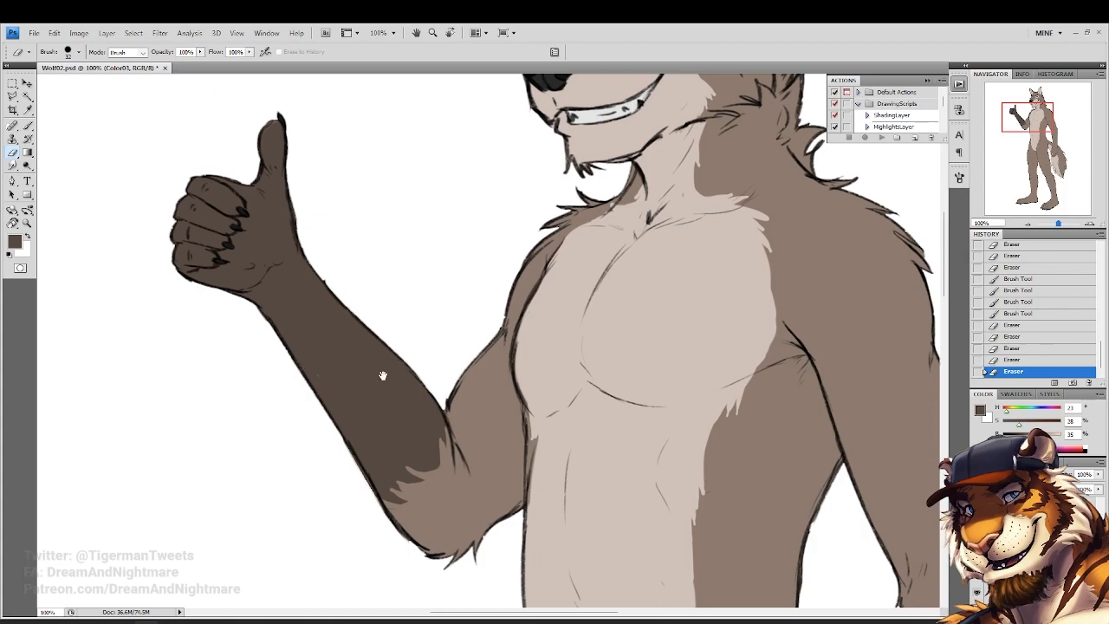
Paint over the uneven dark edge on the raised forearm and erase fresh tufts beside the elbow crease
left_click_drag(387, 375, 354, 346)
key("b")
left_click_drag(404, 411, 394, 429)
mouse_move(383, 437)
left_mouse_down()
mouse_move(368, 451)
mouse_move(415, 423)
left_mouse_up()
left_click(14, 154)
mouse_move(410, 440)
left_mouse_down()
mouse_move(382, 368)
mouse_move(390, 341)
left_mouse_up()
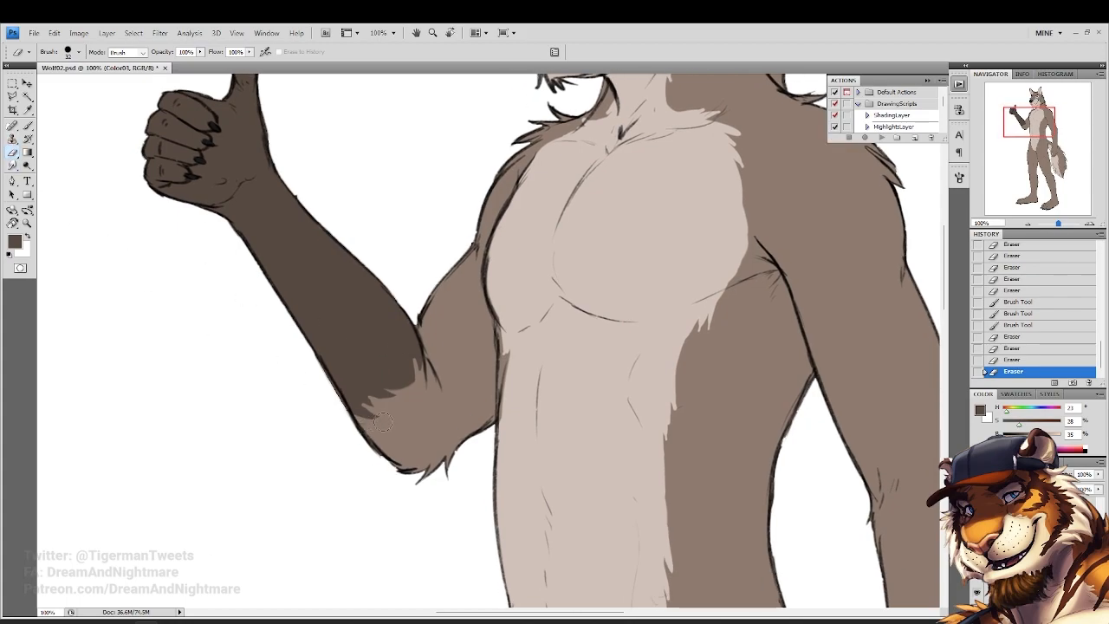
left_click(319, 410)
Extend the dark brown closer to the raised arm's elbow and erase short fur tufts along its lower edge
left_click(28, 127)
mouse_move(400, 383)
left_mouse_down()
mouse_move(409, 368)
mouse_move(379, 388)
left_mouse_up()
left_click(13, 153)
mouse_move(426, 350)
left_mouse_down()
mouse_move(418, 391)
mouse_move(414, 380)
mouse_move(397, 400)
mouse_move(378, 392)
mouse_move(417, 400)
mouse_move(369, 394)
mouse_move(417, 411)
mouse_move(368, 390)
mouse_move(350, 398)
mouse_move(335, 377)
mouse_move(395, 403)
mouse_move(358, 404)
mouse_move(383, 409)
left_mouse_up()
key("b")
key("e")
left_click_drag(385, 422, 359, 417)
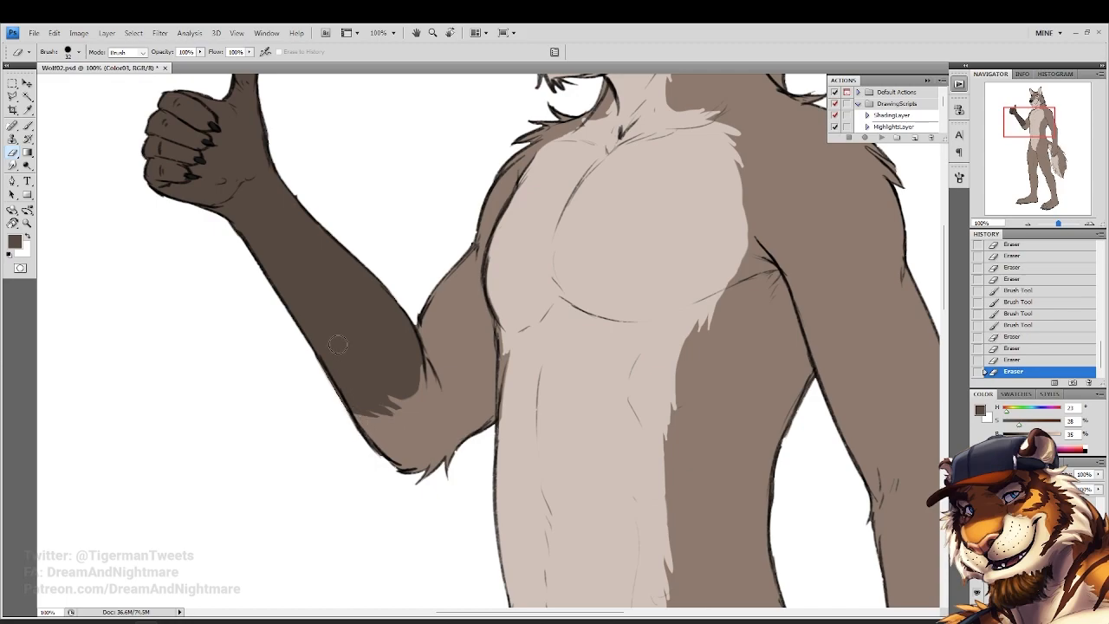
Paint a dark brown band below the hanging arm's elbow and along the outer side of its forearm
left_click(28, 128)
left_click_drag(563, 468, 305, 269)
left_click_drag(567, 303, 555, 362)
right_click(638, 376)
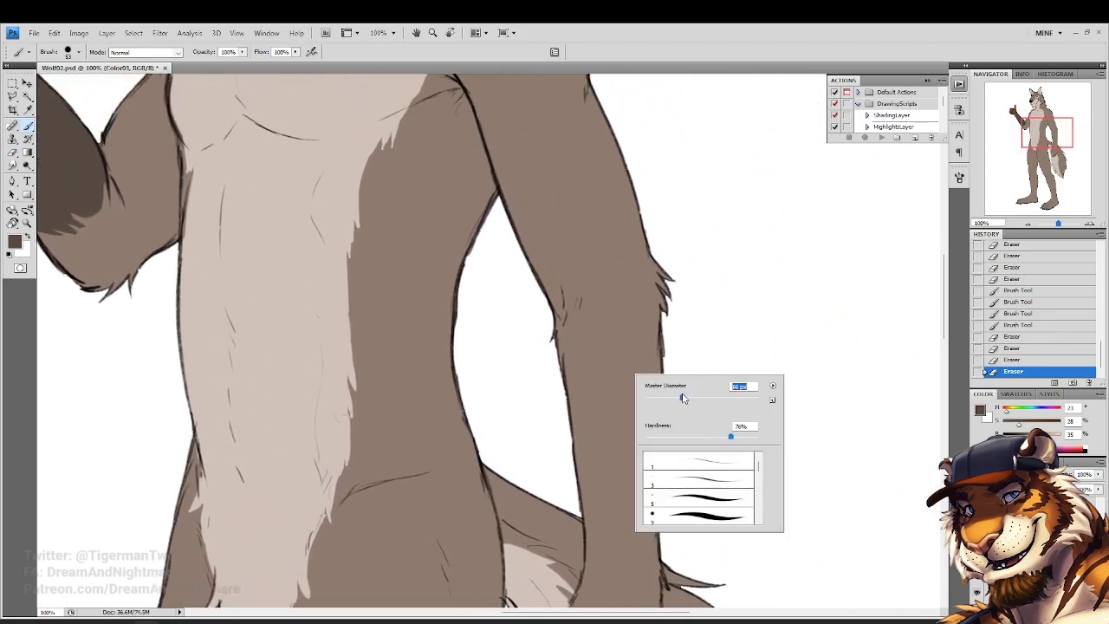
left_click_drag(682, 398, 689, 398)
left_click_drag(540, 322, 686, 292)
left_click_drag(658, 342, 555, 340)
mouse_move(600, 312)
left_mouse_down()
mouse_move(545, 277)
mouse_move(546, 202)
left_mouse_up()
left_click_drag(609, 217, 608, 338)
left_click_drag(607, 260, 607, 399)
mouse_move(607, 346)
left_mouse_down()
mouse_move(606, 455)
mouse_move(618, 450)
mouse_move(573, 336)
mouse_move(567, 379)
left_mouse_up()
Reduce the brush to 31 px and paint dark brown along the outlines of the hanging wrist and hand
right_click(638, 430)
left_click(668, 453)
mouse_move(572, 338)
left_mouse_down()
mouse_move(583, 452)
mouse_move(561, 475)
left_mouse_up()
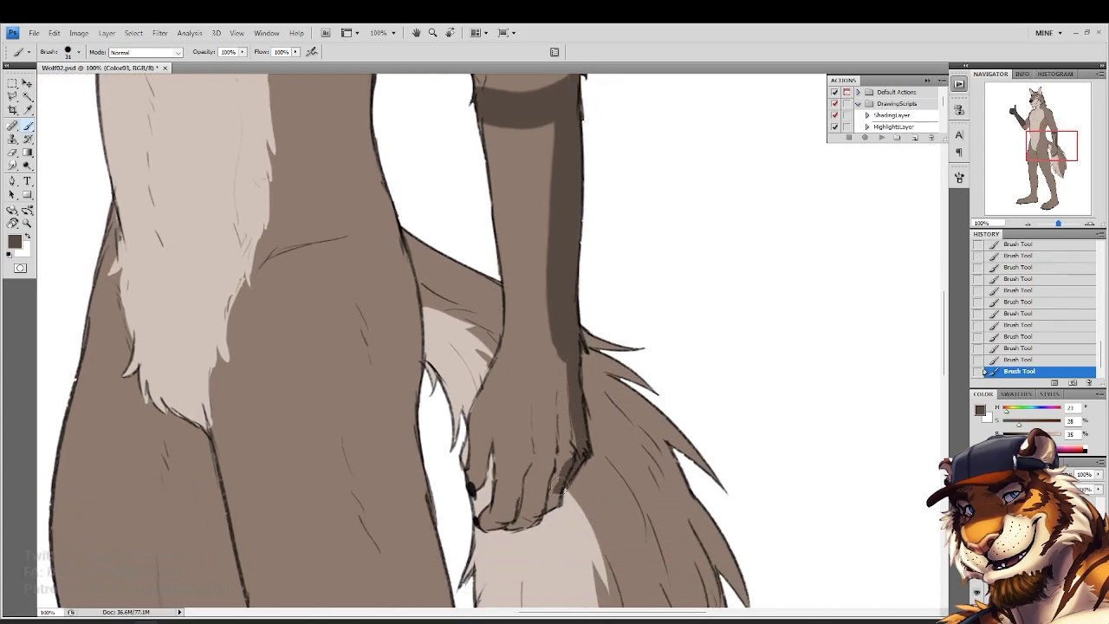
left_click_drag(503, 343, 507, 316)
mouse_move(500, 250)
left_mouse_down()
mouse_move(509, 320)
mouse_move(503, 300)
mouse_move(475, 431)
mouse_move(489, 522)
left_mouse_up()
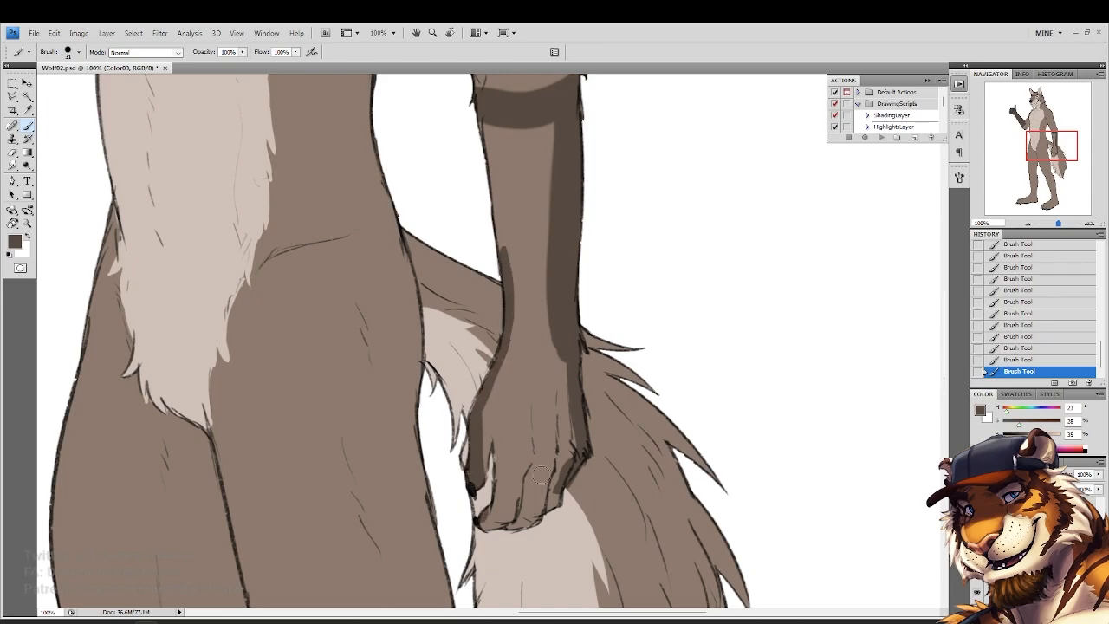
Resize the brush and fill the rest of the hanging forearm and hand with dark brown
right_click(542, 475)
left_click_drag(579, 479, 580, 479)
mouse_move(548, 373)
left_mouse_down()
mouse_move(564, 473)
mouse_move(520, 539)
mouse_move(494, 468)
mouse_move(516, 363)
mouse_move(518, 398)
mouse_move(559, 364)
left_mouse_up()
left_click_drag(596, 173, 577, 245)
mouse_move(525, 195)
left_mouse_down()
mouse_move(462, 203)
mouse_move(501, 326)
mouse_move(490, 313)
mouse_move(496, 425)
mouse_move(520, 355)
mouse_move(520, 211)
mouse_move(512, 217)
left_mouse_up()
Erase jagged fur tufts into the dark brown edge below the hanging arm's elbow
key("e")
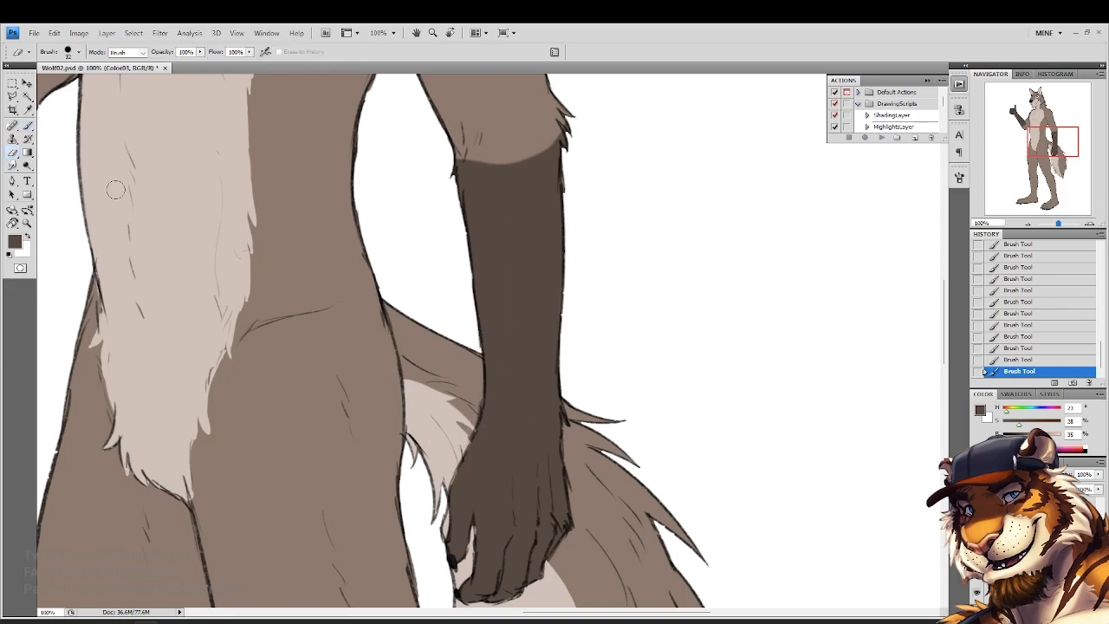
left_click_drag(479, 383, 478, 409)
mouse_move(494, 320)
left_mouse_down()
mouse_move(470, 448)
mouse_move(479, 473)
left_mouse_up()
left_click_drag(463, 293, 445, 302)
mouse_move(561, 306)
left_mouse_down()
mouse_move(527, 313)
mouse_move(540, 287)
mouse_move(541, 321)
left_mouse_up()
mouse_move(530, 307)
left_mouse_down()
mouse_move(525, 331)
mouse_move(459, 326)
mouse_move(428, 364)
left_mouse_up()
Touch up the dark fur edges on both forearms with small brush and eraser strokes
key("b")
left_click_drag(538, 386, 541, 349)
left_click_drag(398, 312, 482, 347)
mouse_move(260, 286)
left_mouse_down()
mouse_move(421, 314)
mouse_move(531, 375)
left_mouse_up()
left_click(13, 153)
left_click_drag(324, 377, 321, 380)
left_click_drag(322, 379, 325, 383)
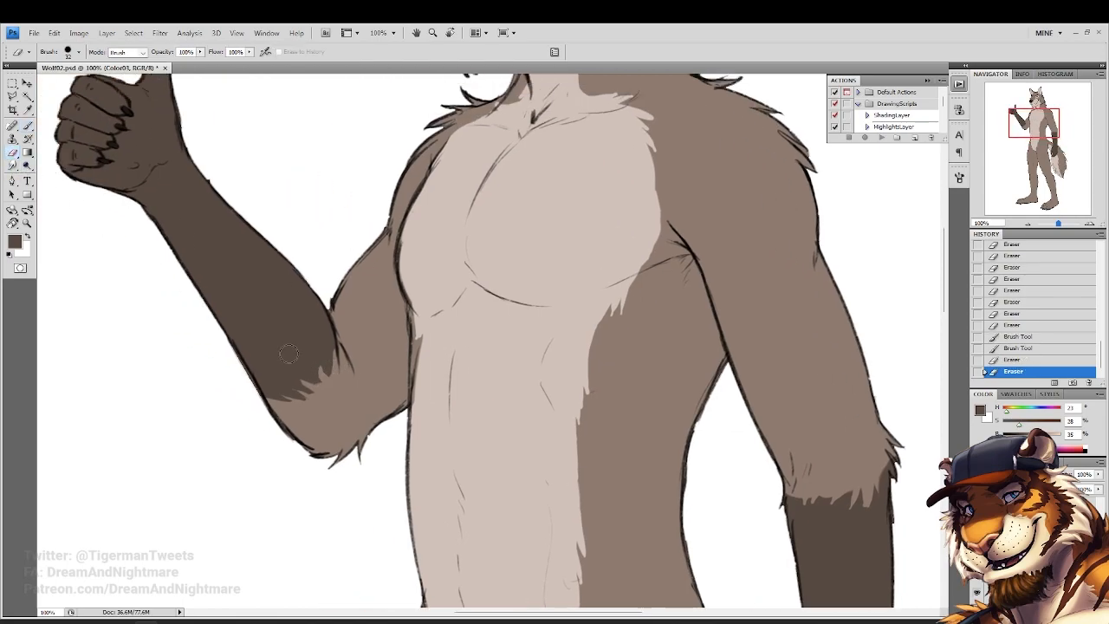
left_click_drag(289, 353, 288, 264)
Enlarge the brush to 152 px and paint both lower legs and feet dark brown from below the knees
key("z")
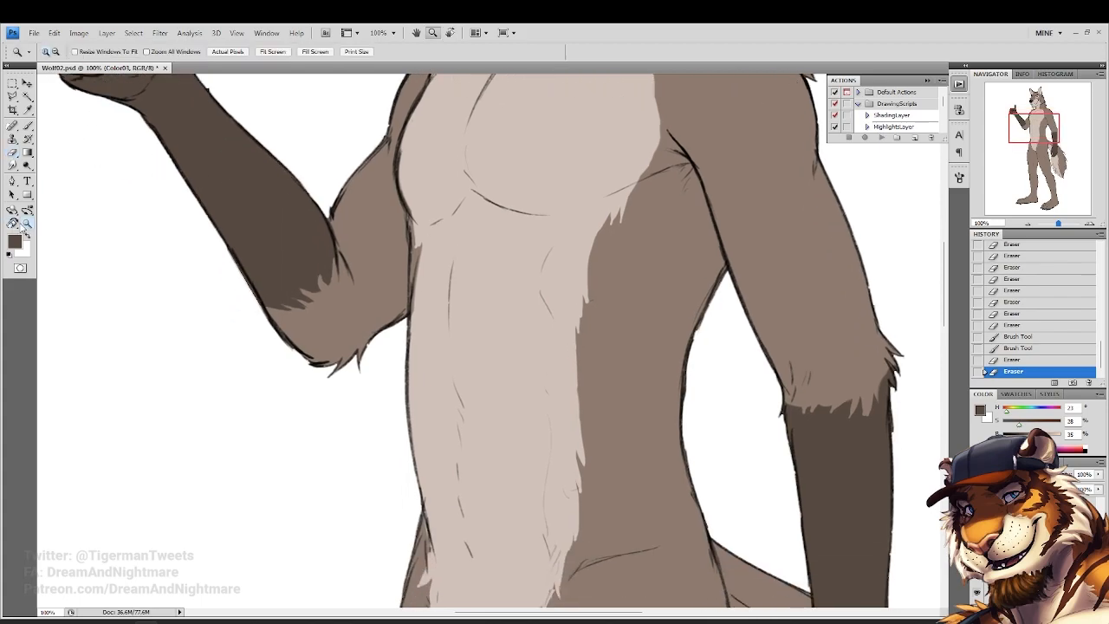
left_click(272, 52)
left_click(500, 367)
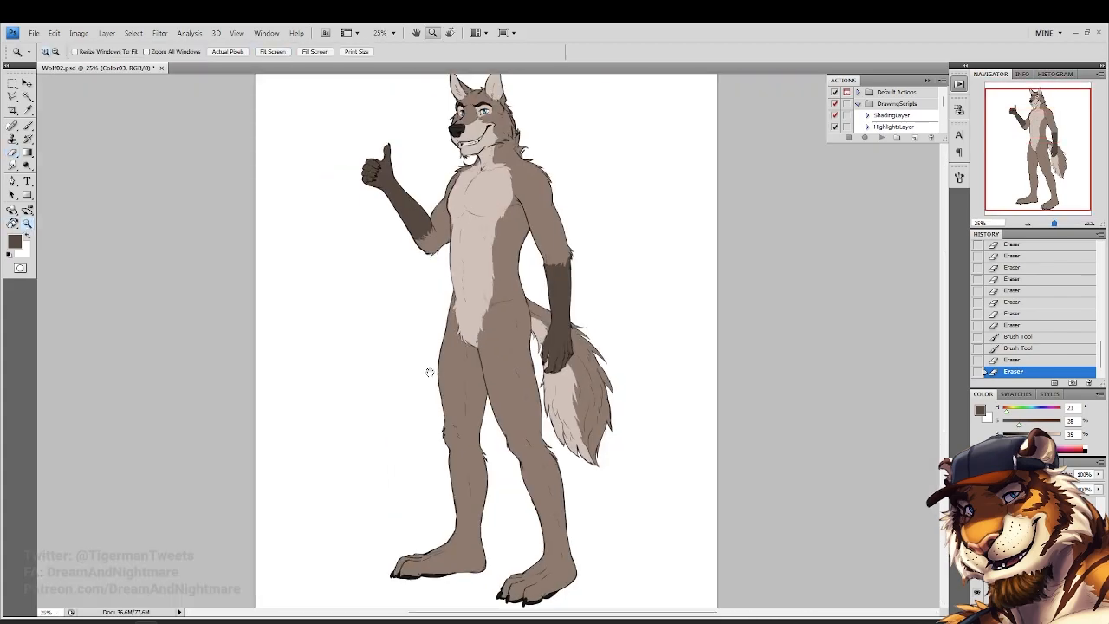
left_click_drag(377, 416, 338, 314)
left_click(452, 420)
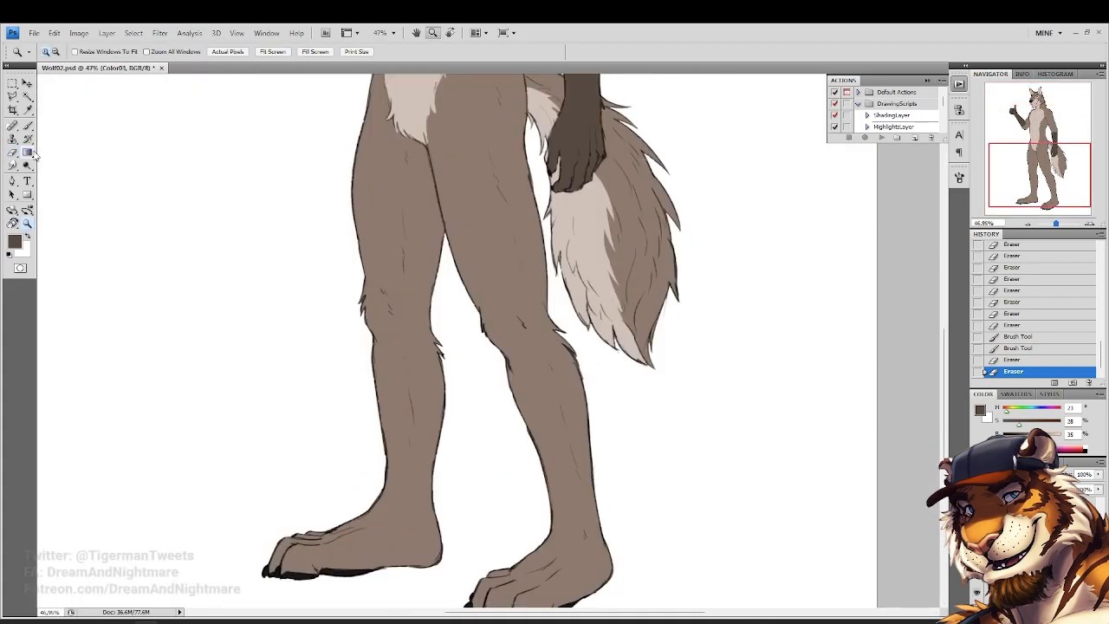
left_click(28, 126)
right_click(542, 397)
left_click_drag(599, 408, 631, 407)
mouse_move(567, 356)
left_mouse_down()
mouse_move(488, 364)
mouse_move(564, 380)
mouse_move(577, 460)
mouse_move(521, 405)
left_mouse_up()
left_click_drag(525, 460, 508, 397)
mouse_move(549, 343)
left_mouse_down()
mouse_move(541, 452)
mouse_move(472, 534)
left_mouse_up()
mouse_move(429, 299)
left_mouse_down()
mouse_move(343, 297)
mouse_move(425, 325)
mouse_move(403, 451)
mouse_move(378, 433)
mouse_move(354, 514)
mouse_move(250, 503)
left_mouse_up()
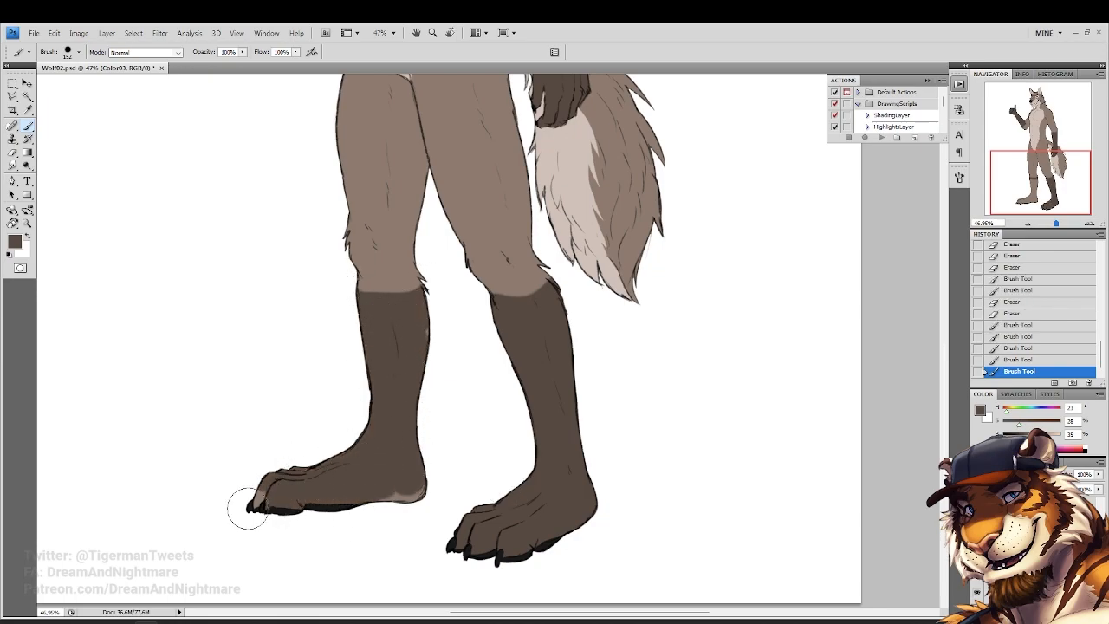
left_click_drag(429, 331, 410, 420)
scroll(343, 329, "up", 1)
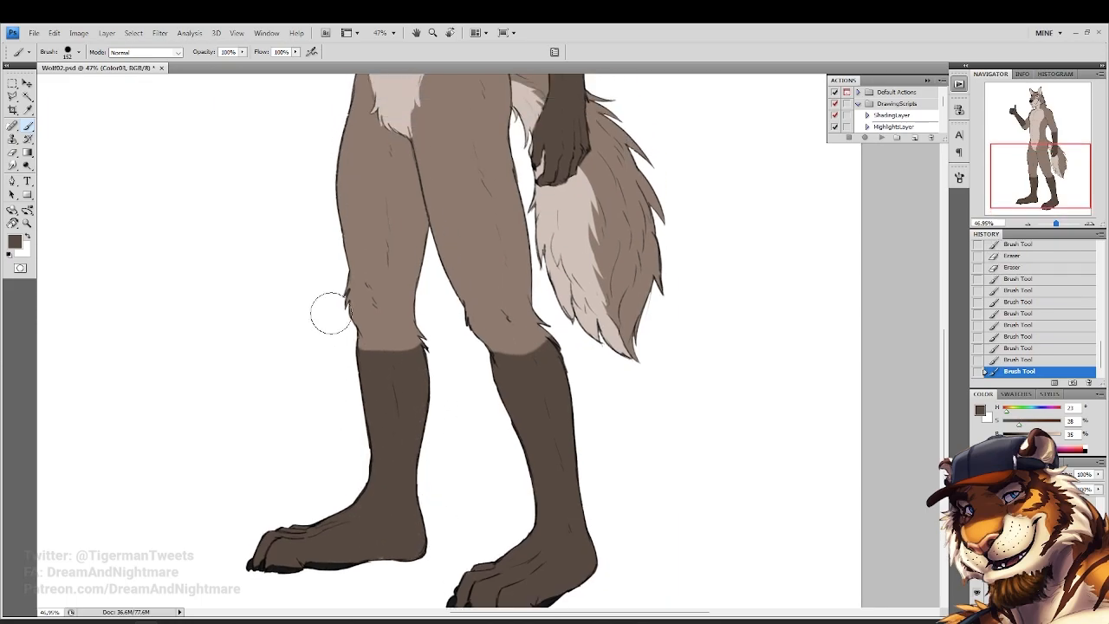
Erase jagged fur tufts along the top edge of the dark brown on both legs below the knees
left_click(27, 223)
left_click_drag(580, 433, 387, 179)
left_click(12, 153)
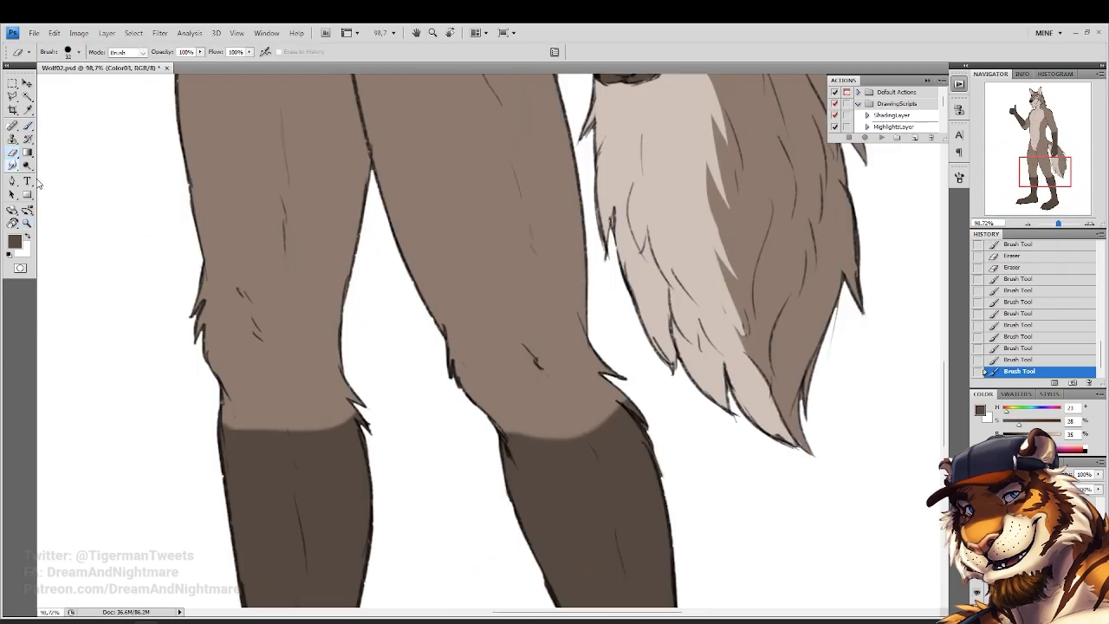
left_click_drag(644, 405, 627, 408)
left_click_drag(618, 409, 620, 430)
left_click_drag(607, 418, 596, 422)
mouse_move(590, 446)
left_mouse_down()
mouse_move(586, 424)
mouse_move(546, 435)
mouse_move(550, 451)
mouse_move(511, 431)
mouse_move(546, 439)
left_mouse_up()
mouse_move(345, 422)
left_mouse_down()
mouse_move(337, 449)
mouse_move(322, 439)
mouse_move(234, 439)
left_mouse_up()
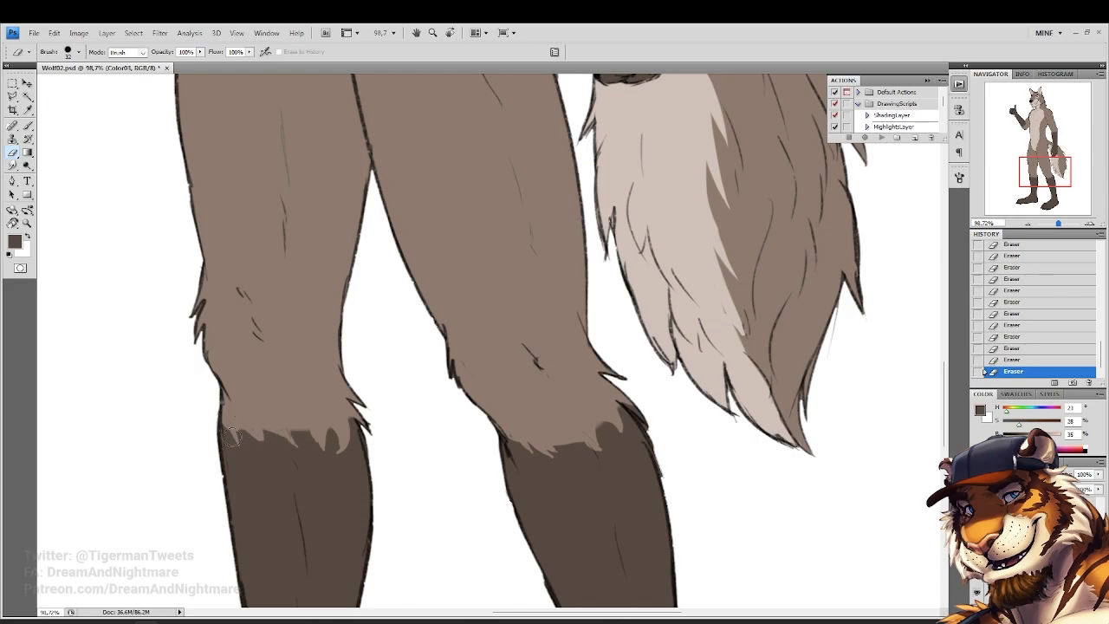
left_click_drag(504, 422, 426, 396)
left_click_drag(530, 406, 522, 423)
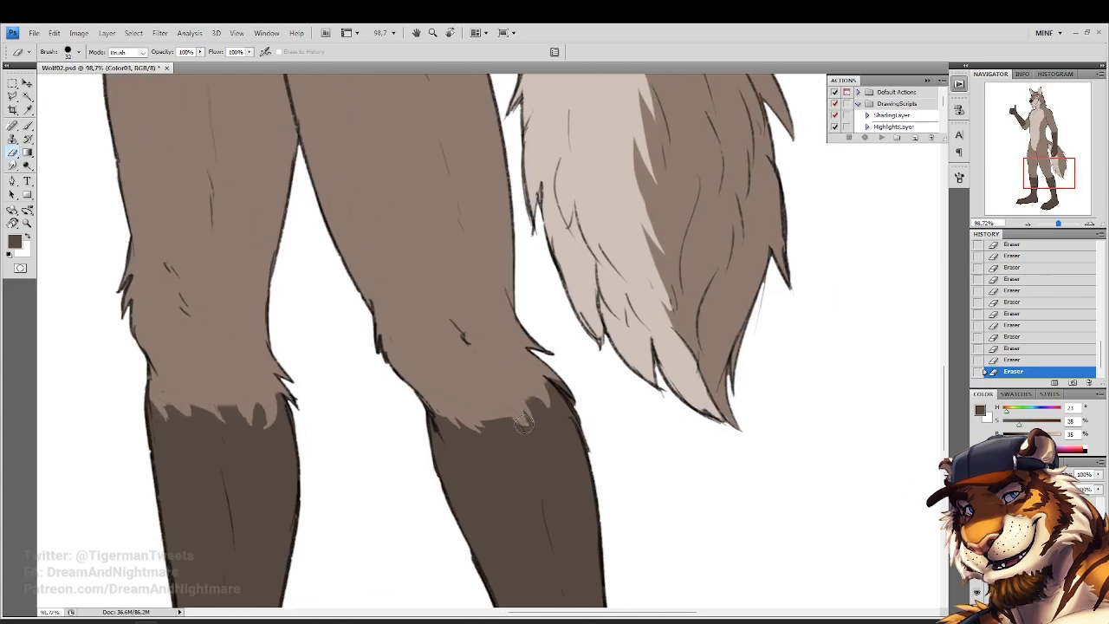
left_click_drag(354, 339, 301, 253)
key("z")
left_click(272, 51)
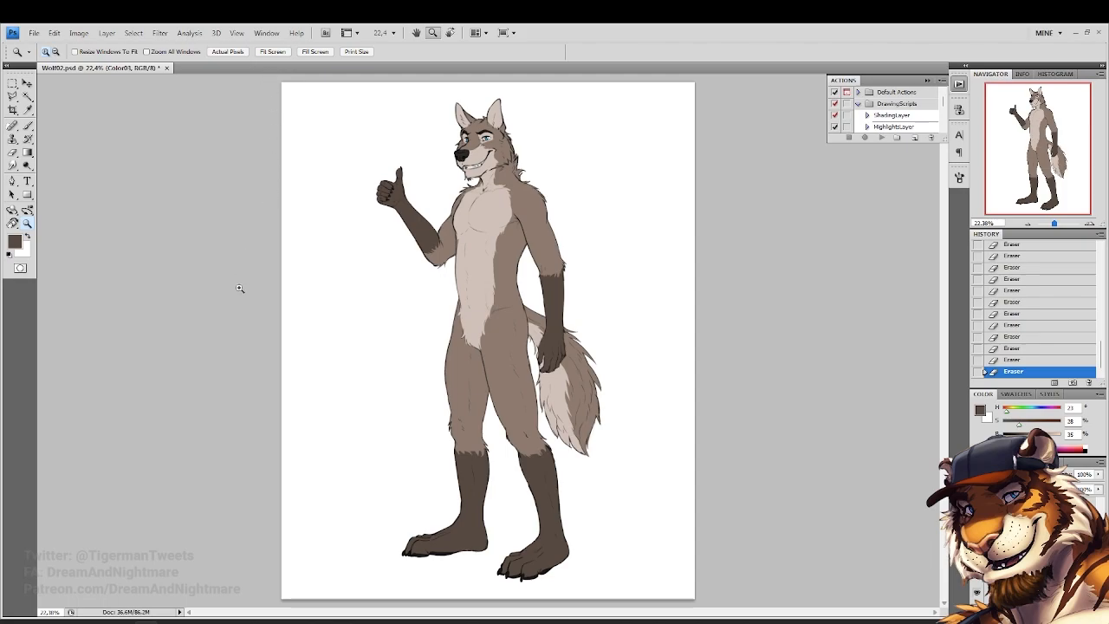
Switch to the browser and look up the clean character reference sheet on the artist's Fur Affinity profile
key("alt+Tab")
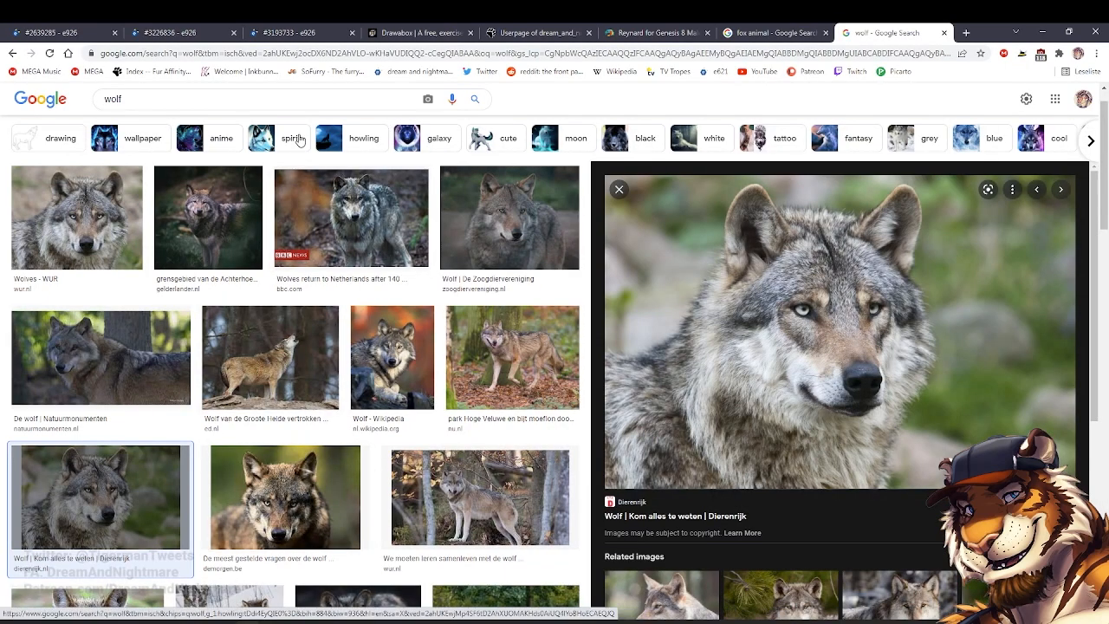
left_click(965, 32)
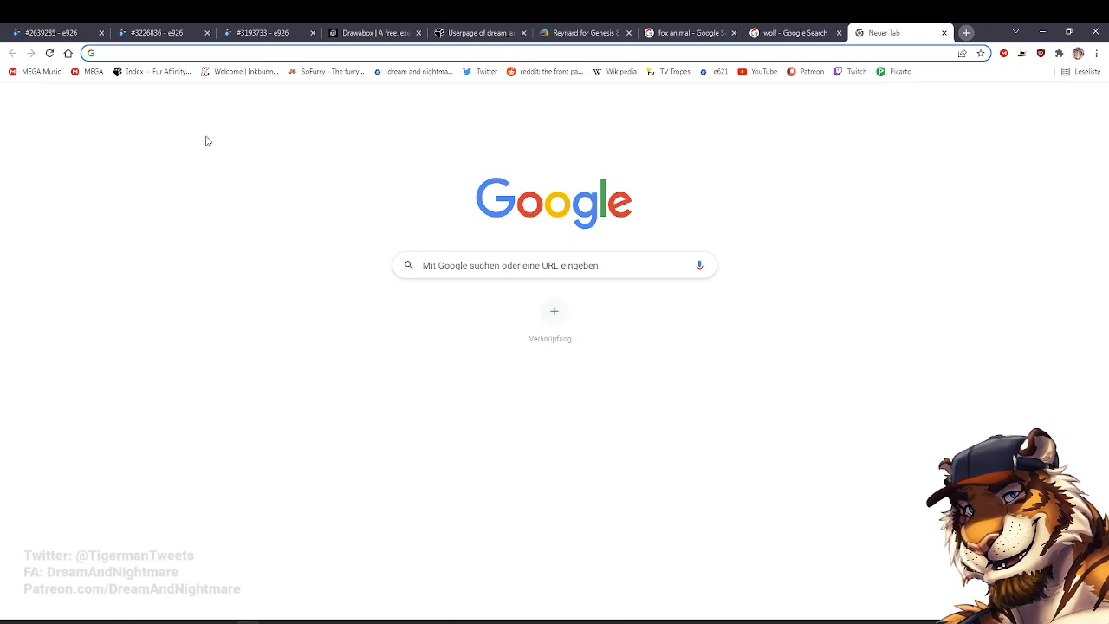
left_click(144, 71)
left_click(819, 96)
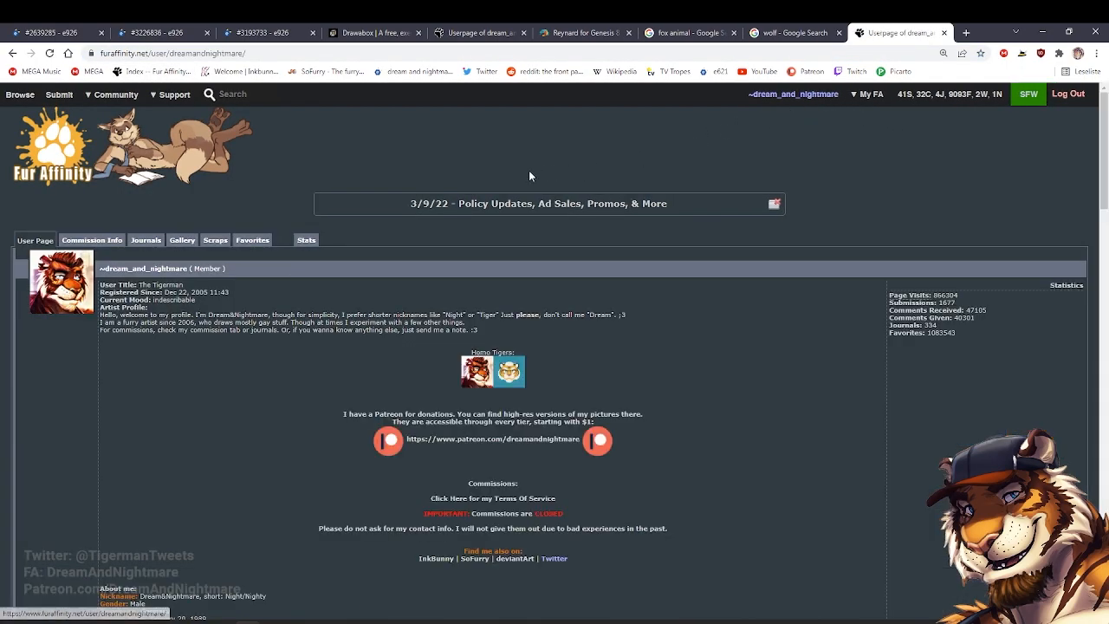
left_click(181, 241)
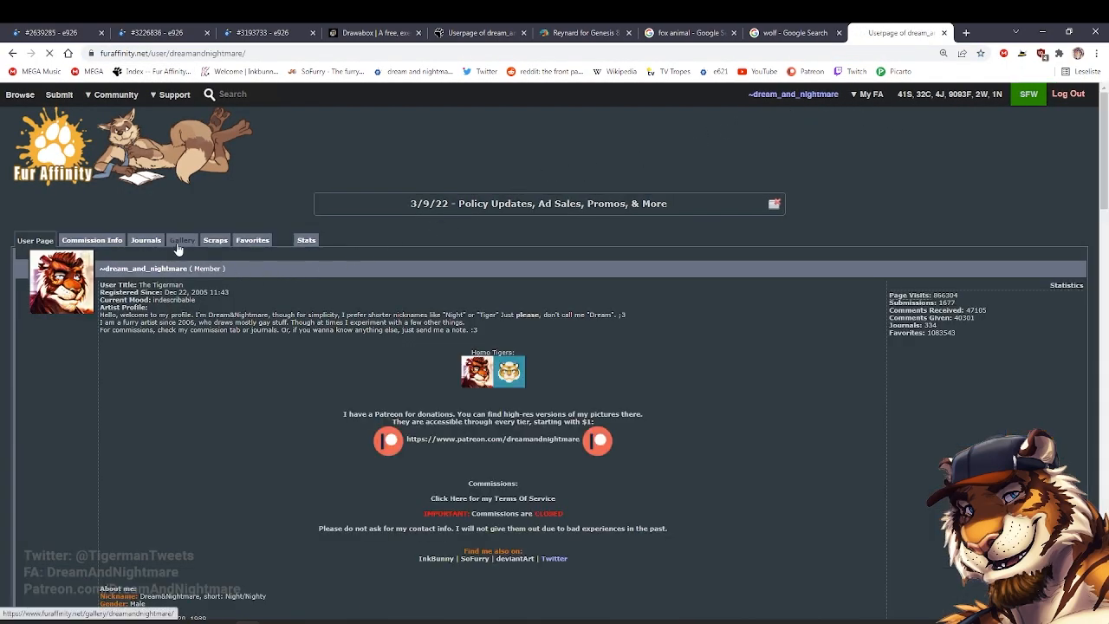
key("alt+Left")
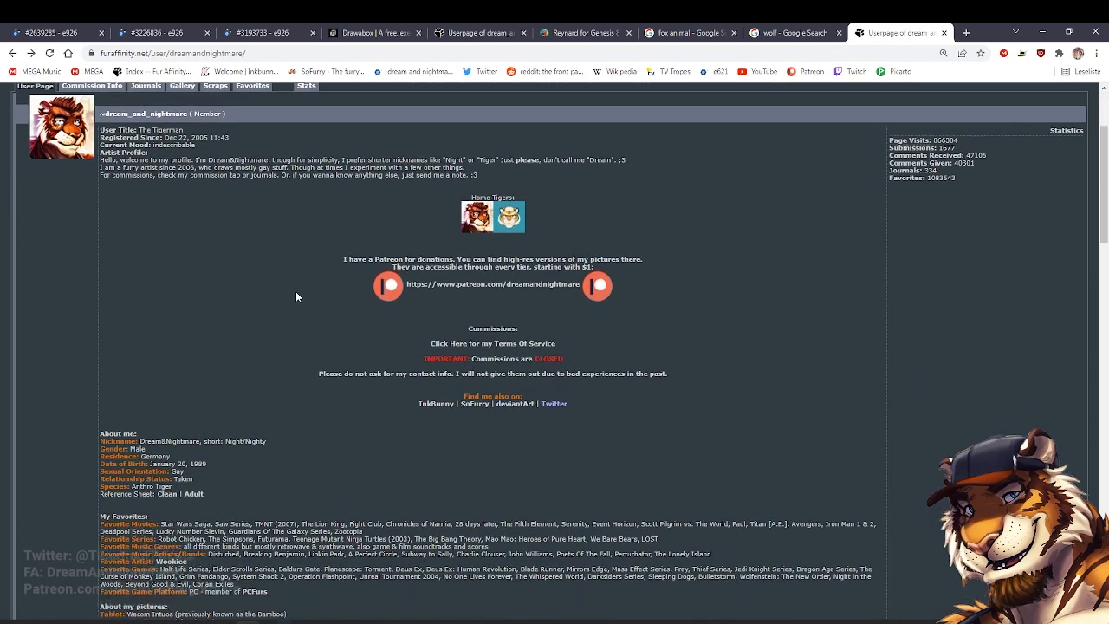
left_click(166, 418)
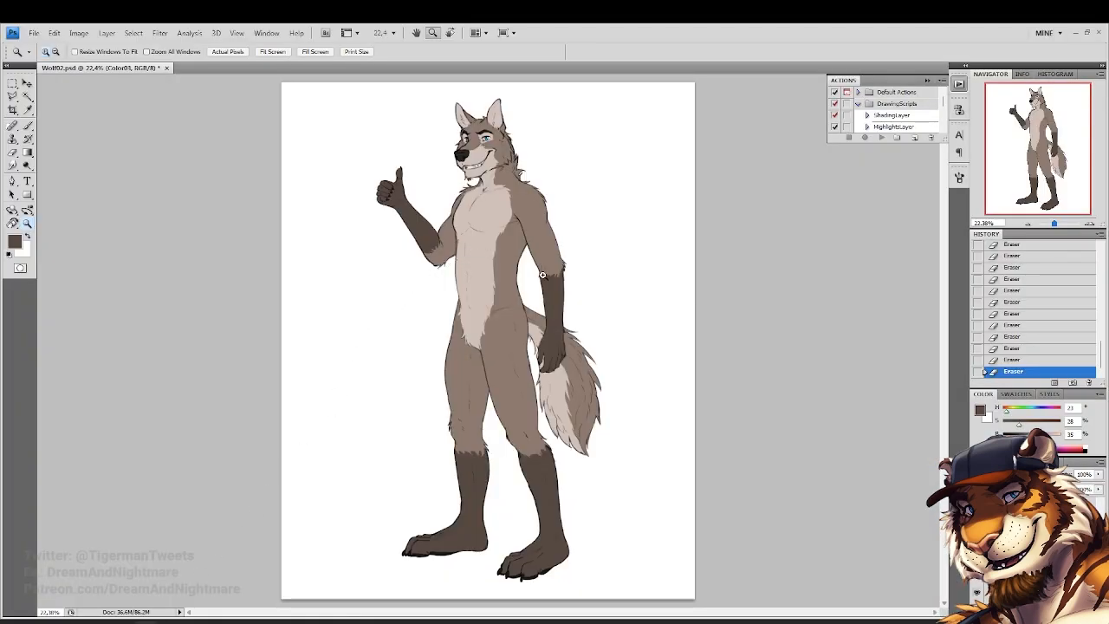
Set the brush to 43 px and paint the visible backs of both ears dark brown
left_click(502, 108)
left_click(493, 111)
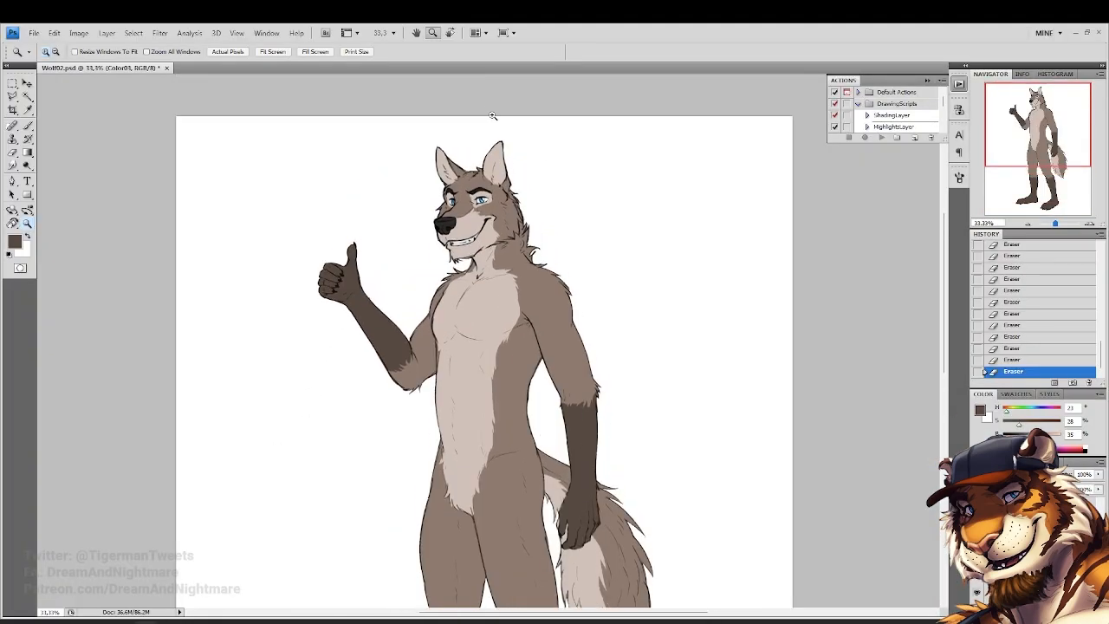
left_click(495, 128)
left_click(495, 128)
left_click(493, 166)
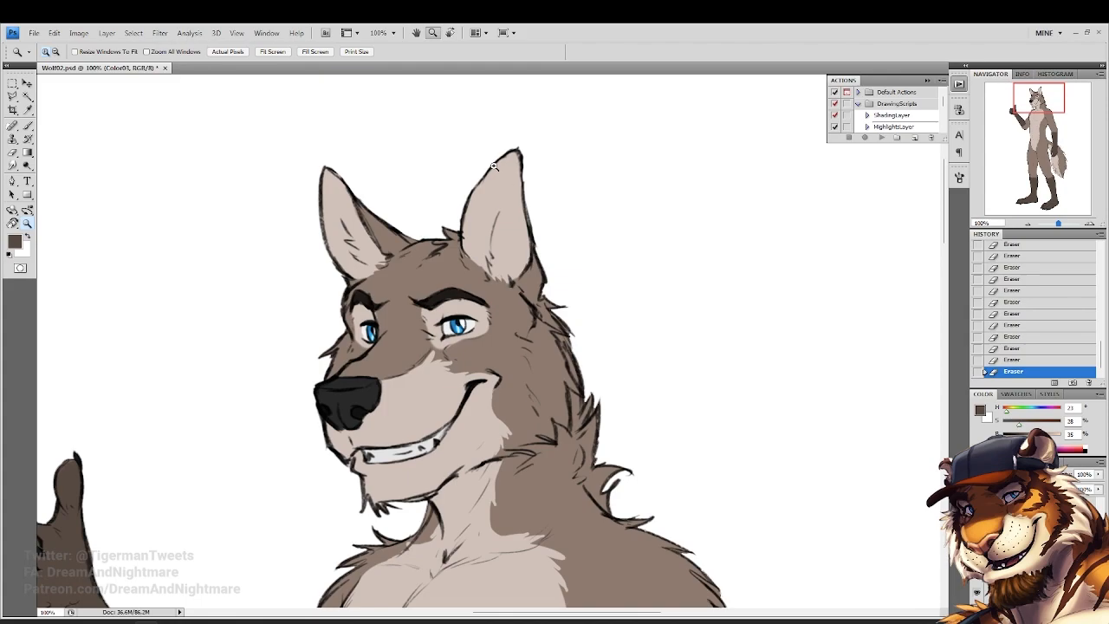
left_click(515, 213)
key("b")
right_click(351, 292)
left_click(366, 287)
mouse_move(298, 260)
left_mouse_down()
mouse_move(267, 262)
mouse_move(214, 209)
mouse_move(211, 222)
left_mouse_up()
left_click_drag(548, 336, 598, 380)
left_click_drag(582, 372, 558, 357)
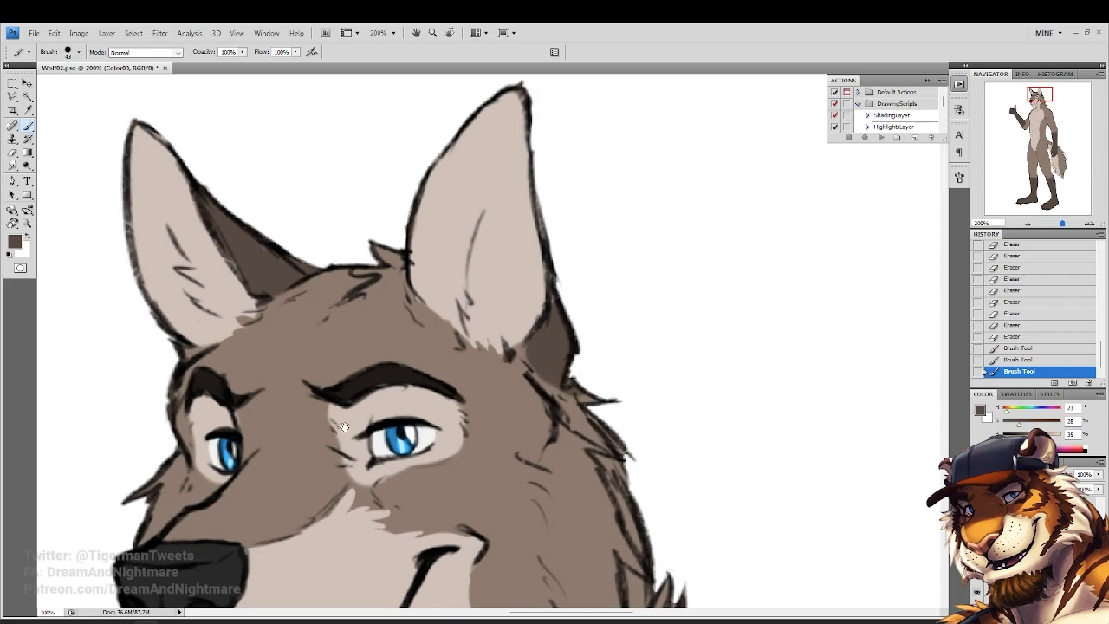
left_click_drag(559, 359, 598, 266)
double_click(26, 224)
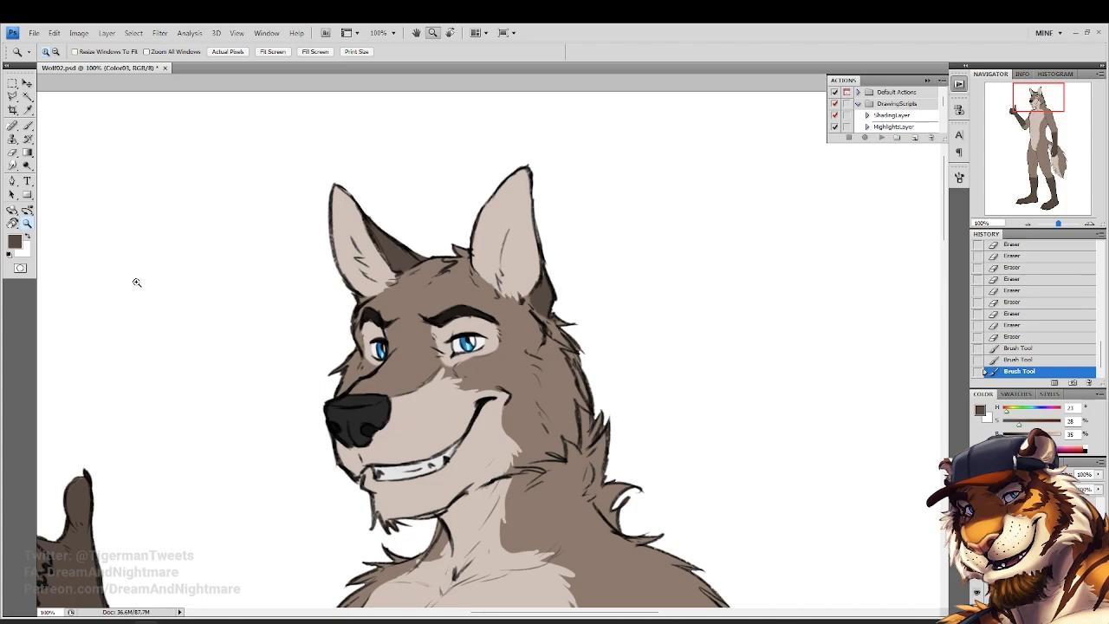
left_click_drag(416, 406, 397, 326)
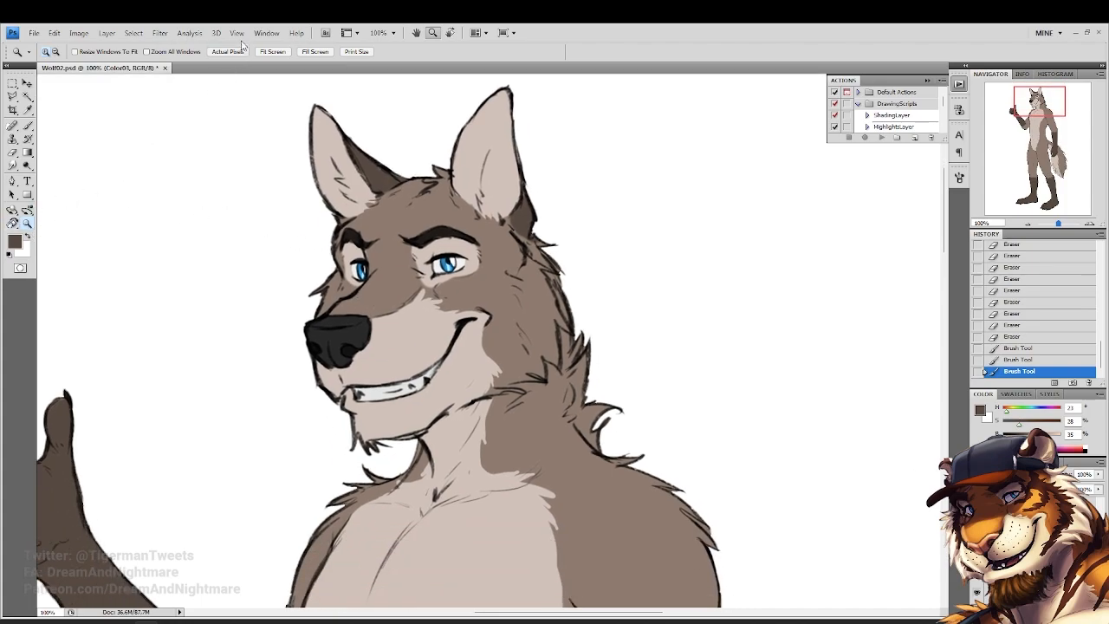
left_click(271, 52)
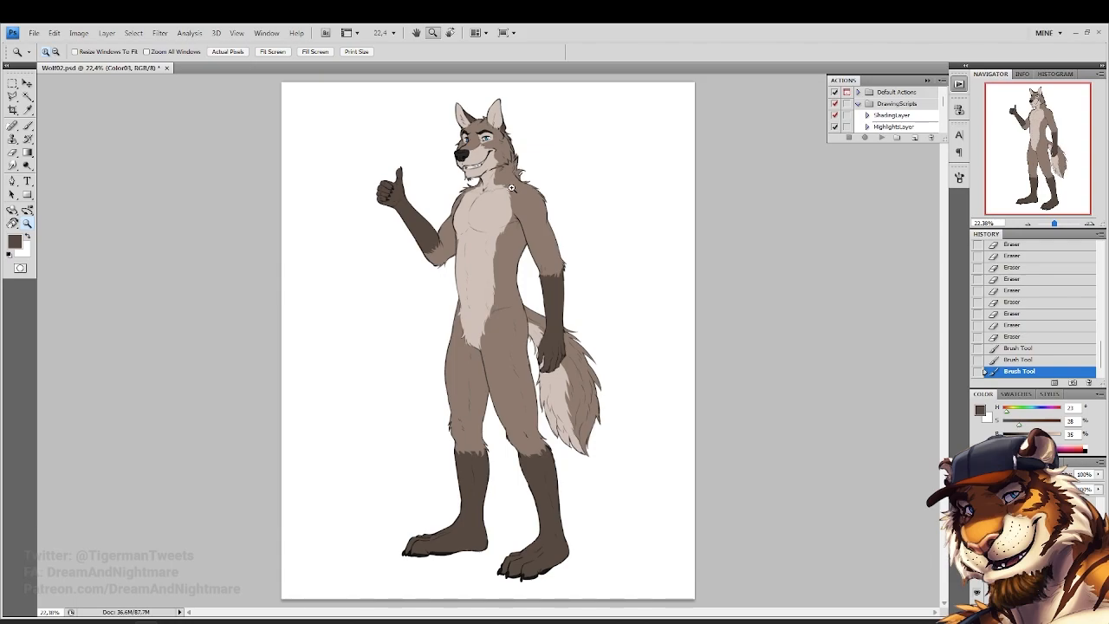
left_click(532, 200)
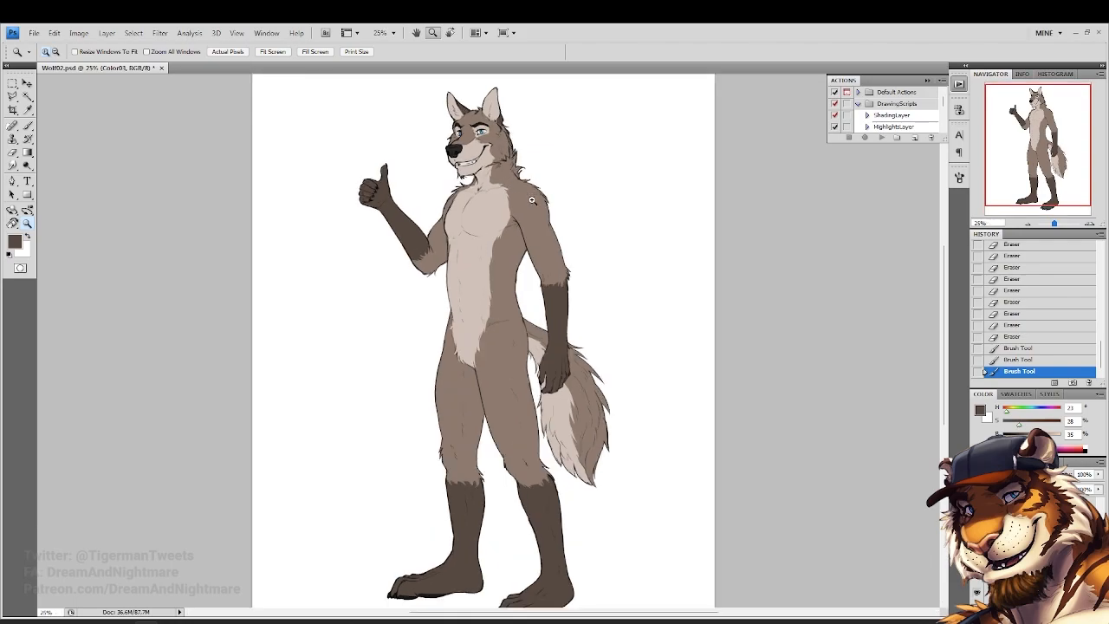
scroll(533, 200, "up", 1)
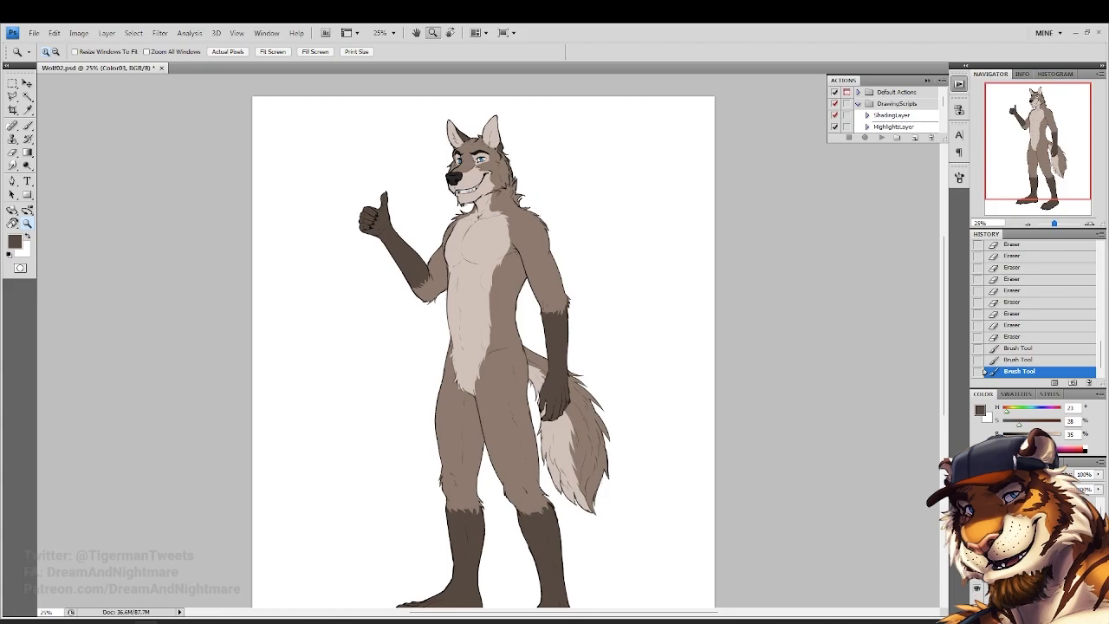
Create a layer group named Shading inside the Color group and save the file
left_click(1035, 568)
left_click(1056, 612)
scroll(654, 352, "down", 2)
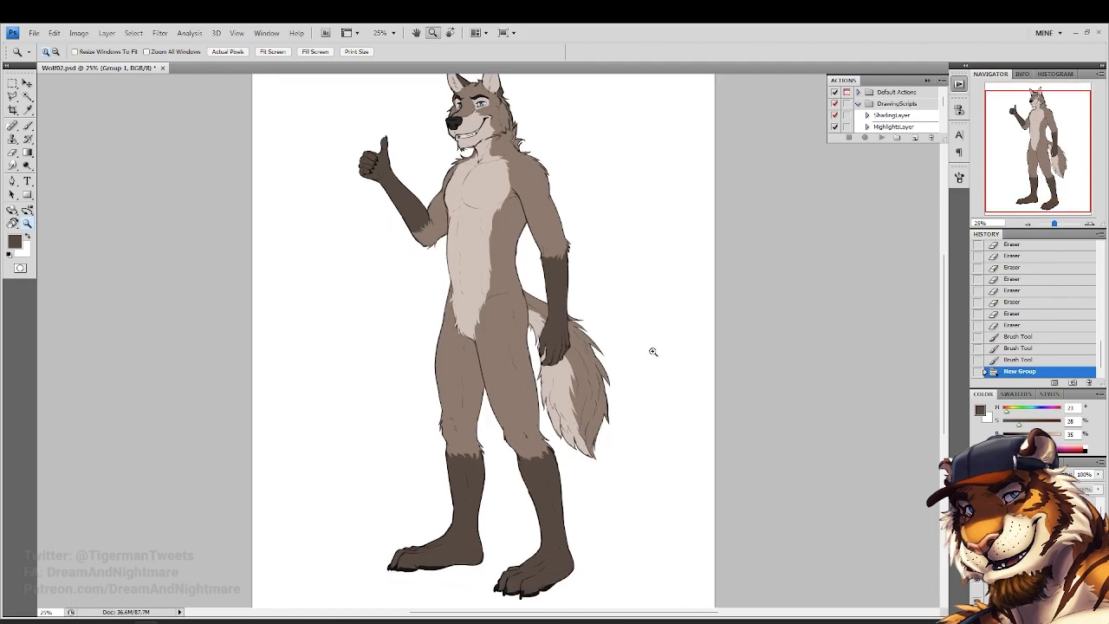
scroll(651, 351, "down", 1)
scroll(510, 196, "up", 1)
scroll(476, 262, "down", 1)
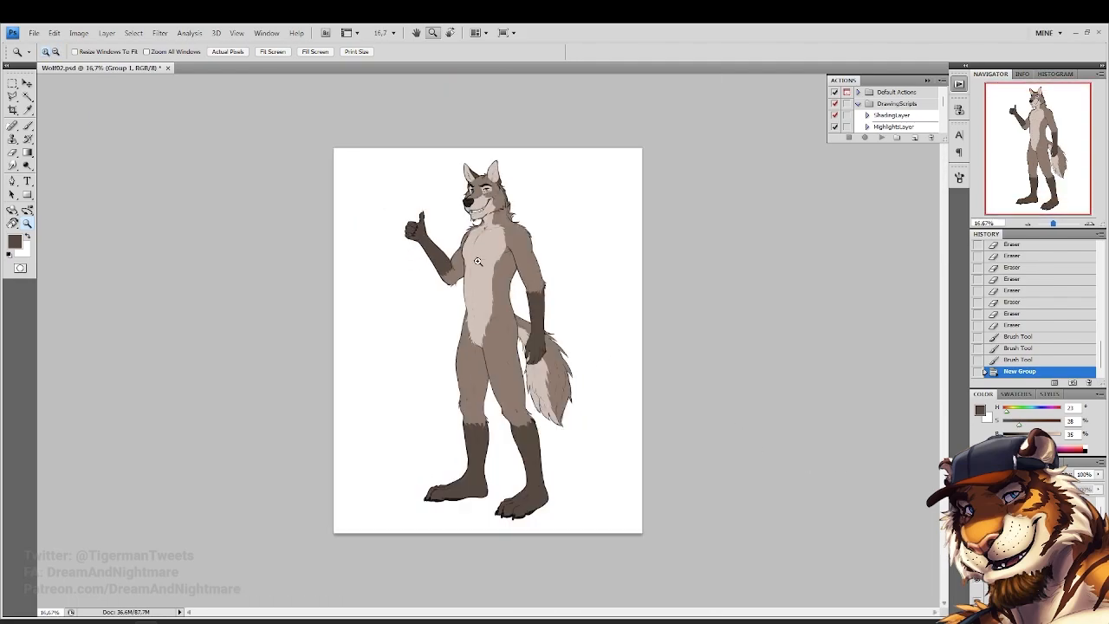
scroll(512, 342, "up", 1)
scroll(513, 342, "up", 1)
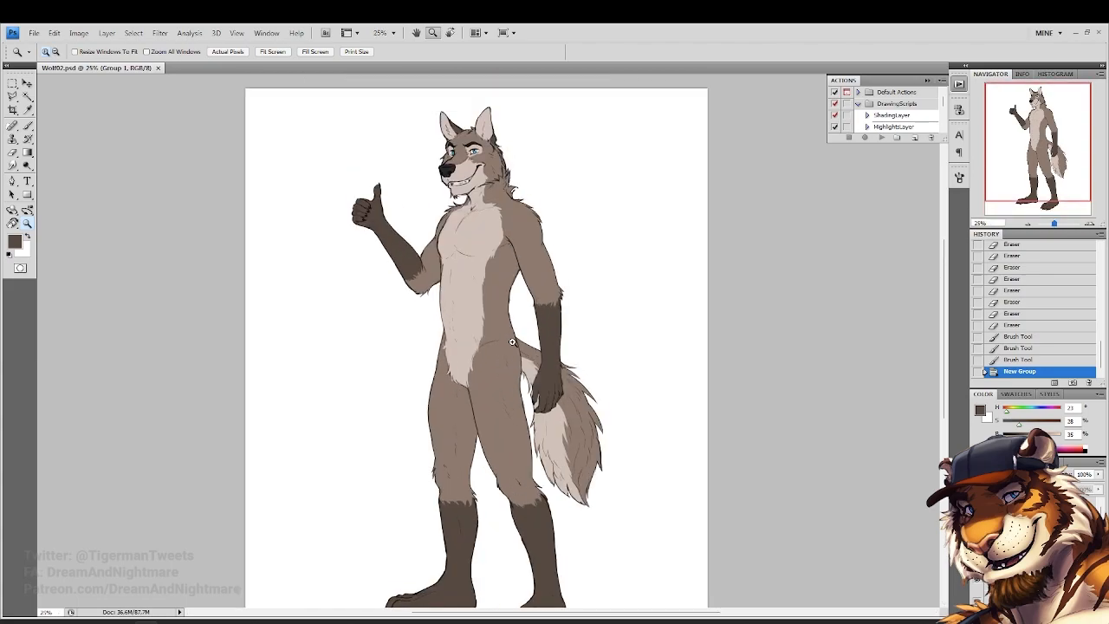
scroll(512, 343, "down", 1)
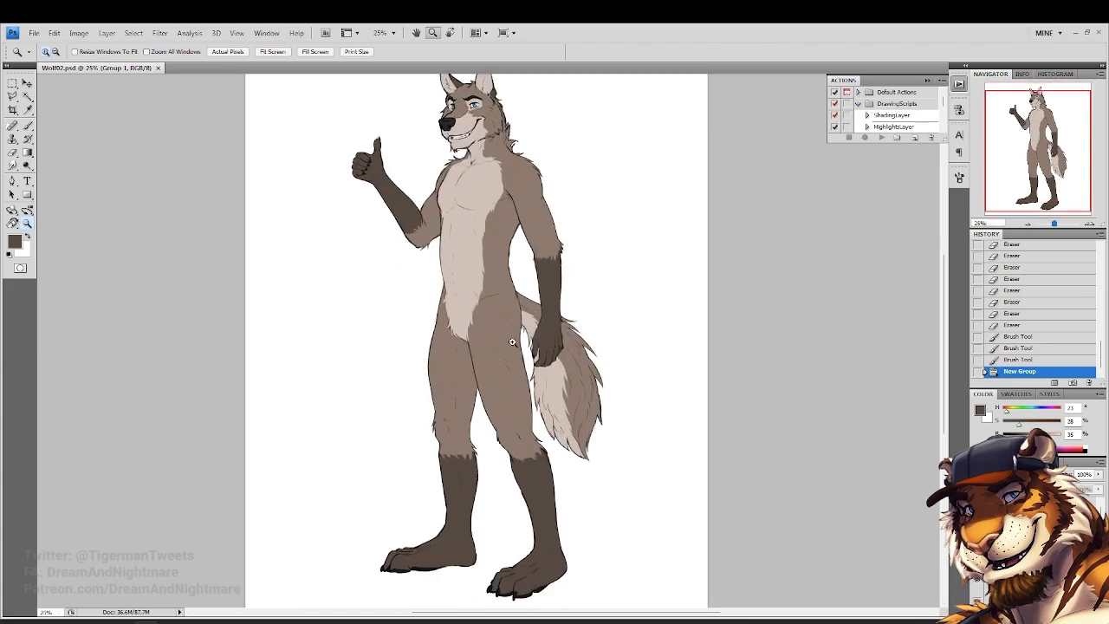
scroll(512, 342, "down", 1)
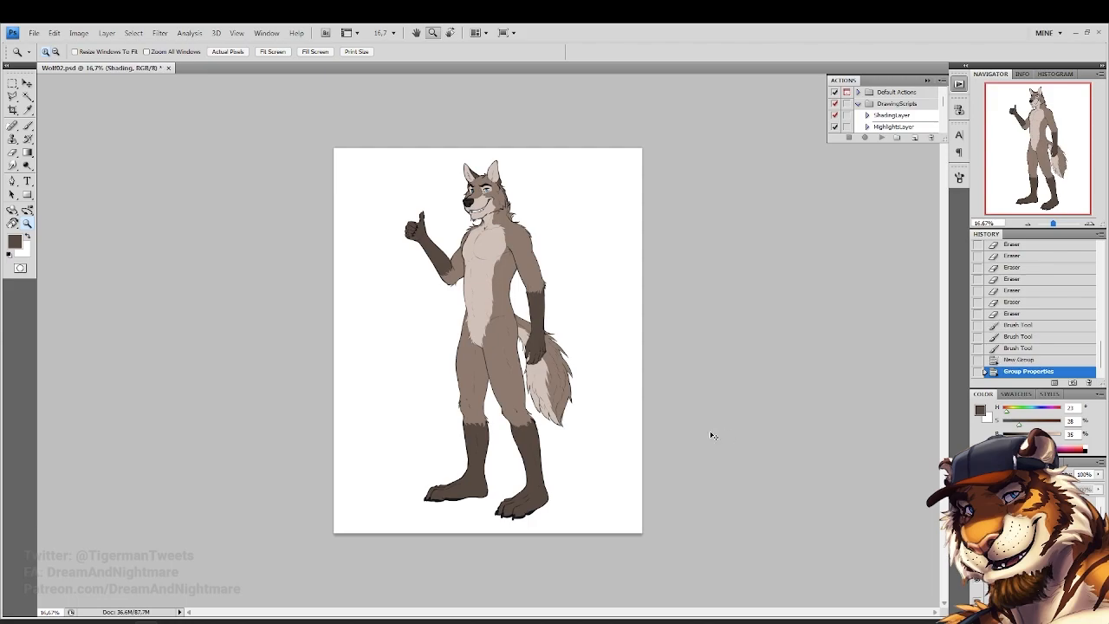
key("ctrl+s")
Add a Hue/Saturation adjustment layer inside the Shading group with Lightness at +100 to turn the figure white
left_click(1038, 612)
left_click(1071, 485)
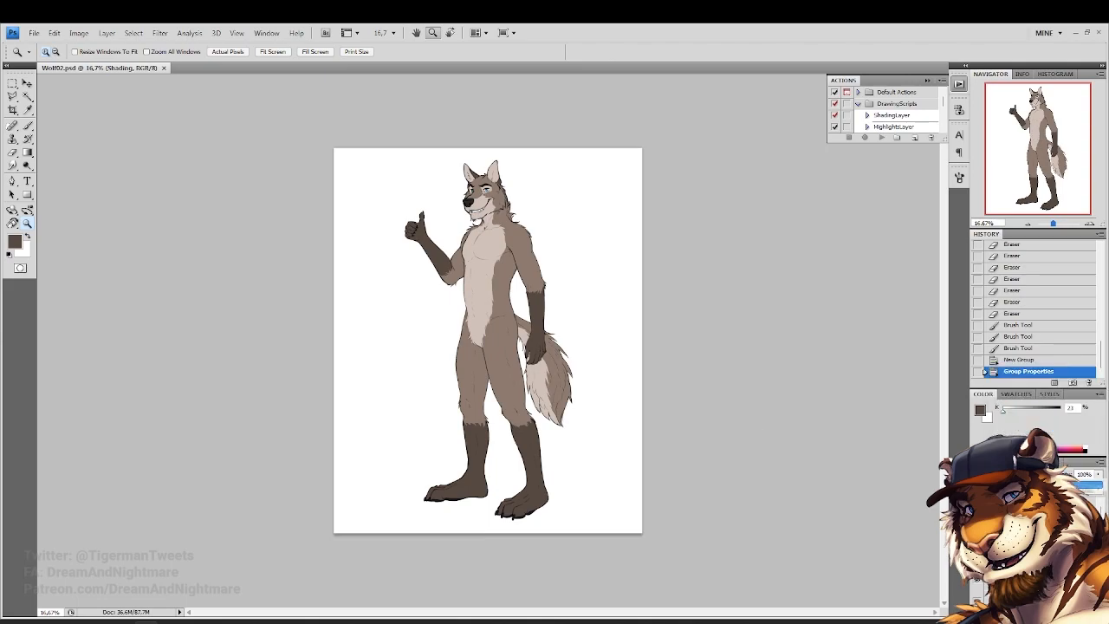
left_click_drag(802, 468, 847, 471)
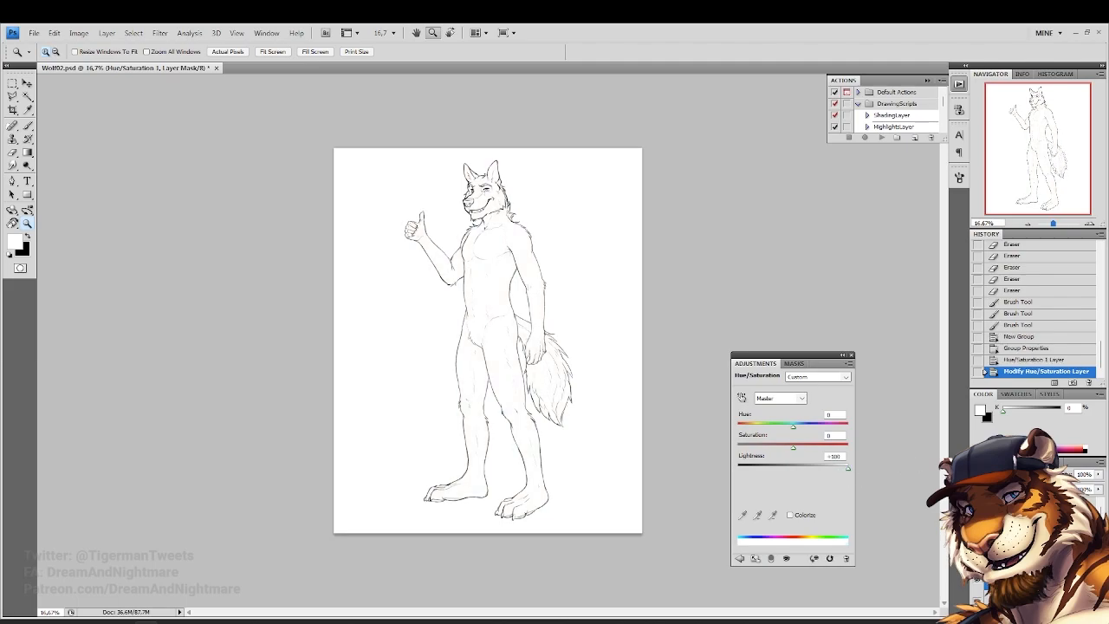
key("F7")
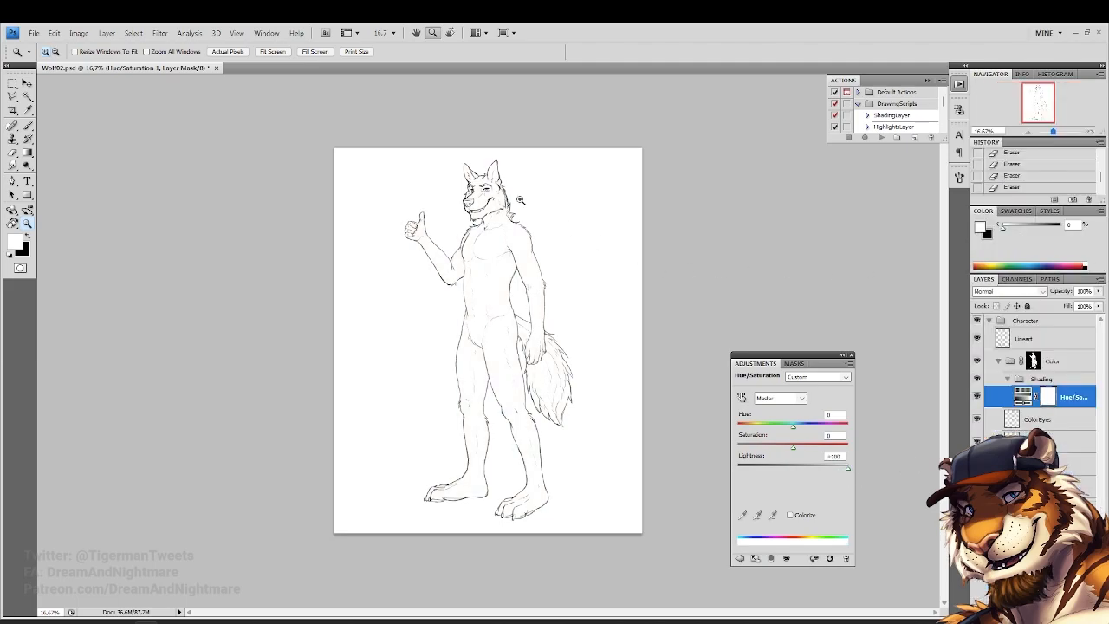
left_click(517, 195)
left_click(517, 194)
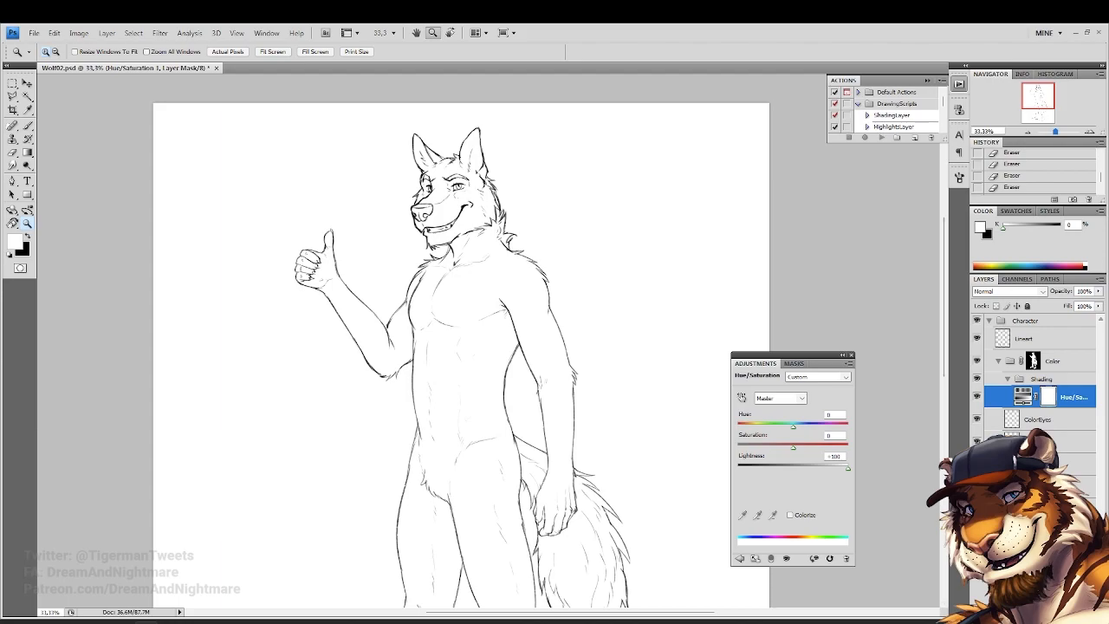
Add a Hue/Saturation adjustment layer above the Background layer and set its Lightness to -23
left_click(1040, 551)
left_click(1038, 612)
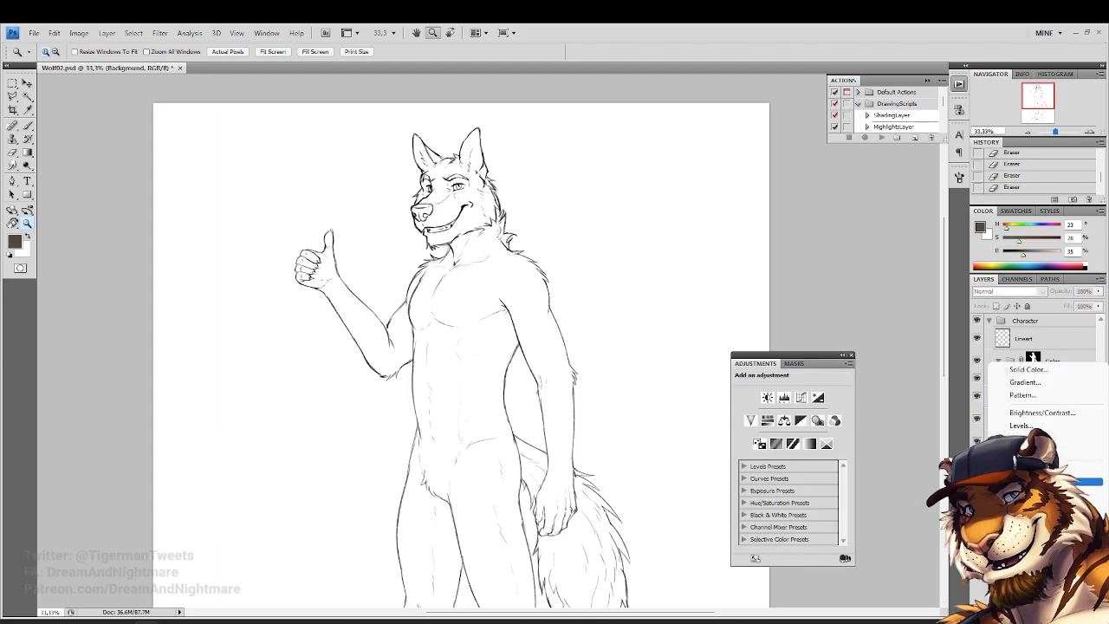
left_click(1032, 482)
left_click(775, 473)
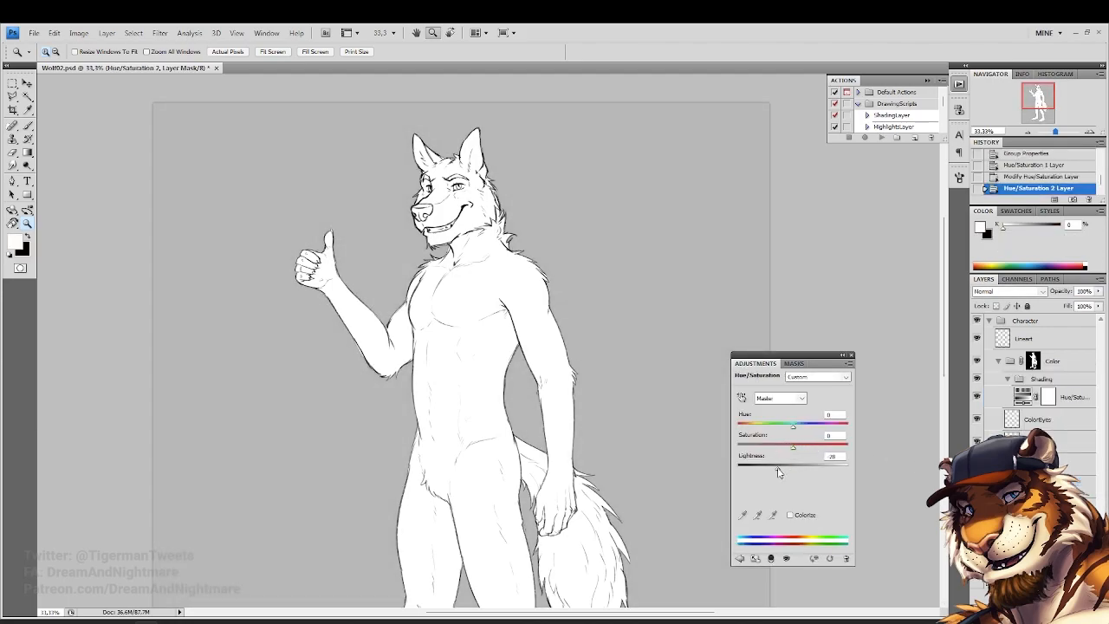
left_click_drag(777, 473, 781, 472)
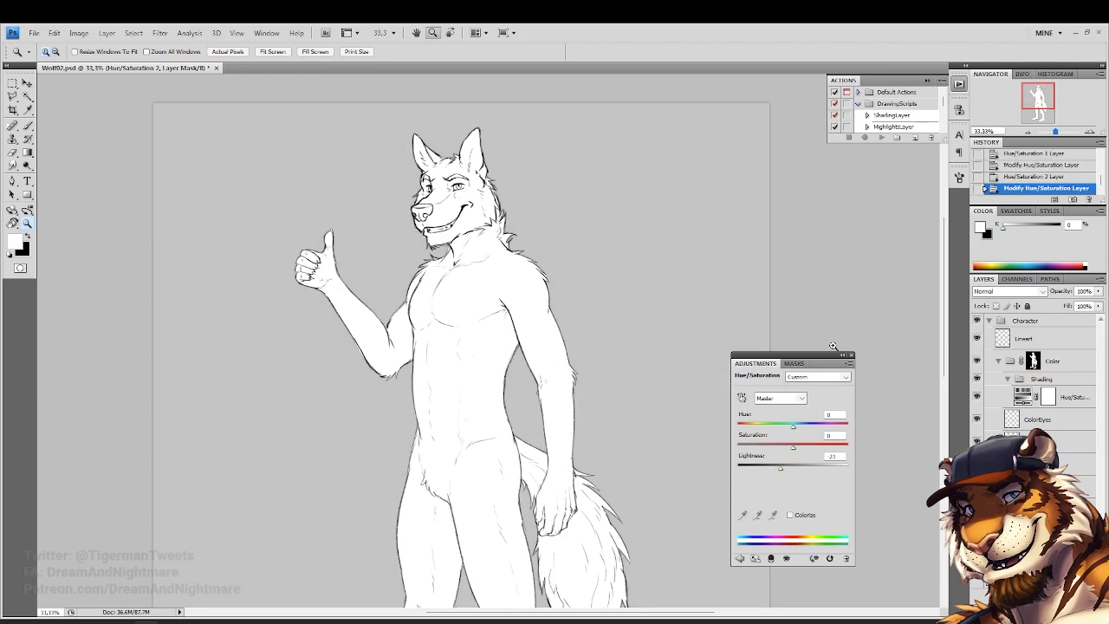
left_click(850, 354)
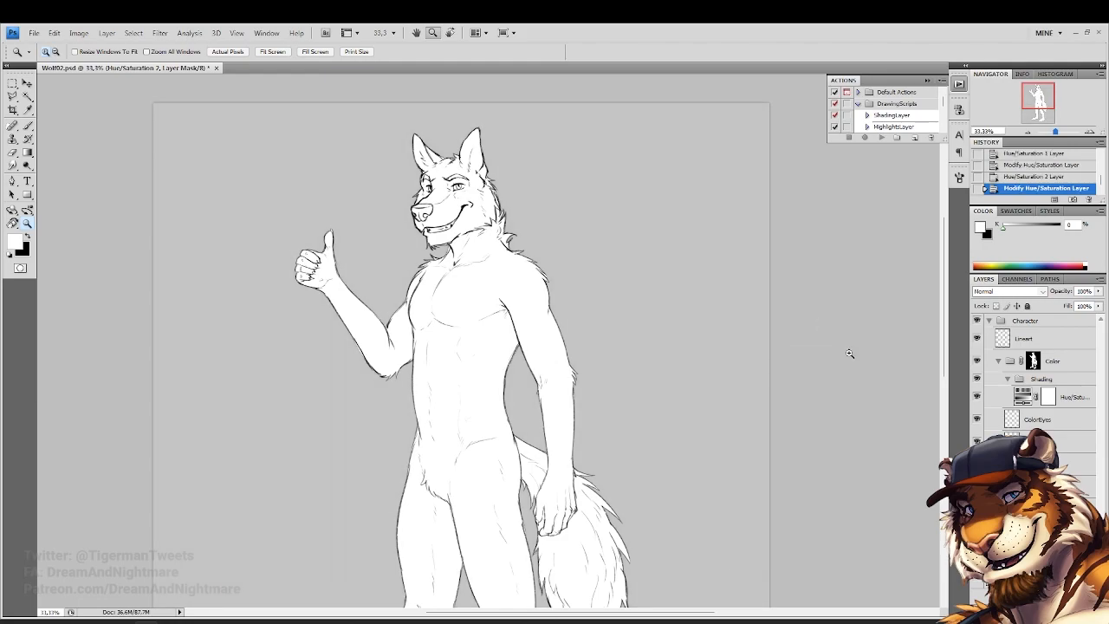
Select the Hue/Saturation adjustment in the Shading group and toggle its visibility to compare the figure with and without colors
left_click(1073, 400)
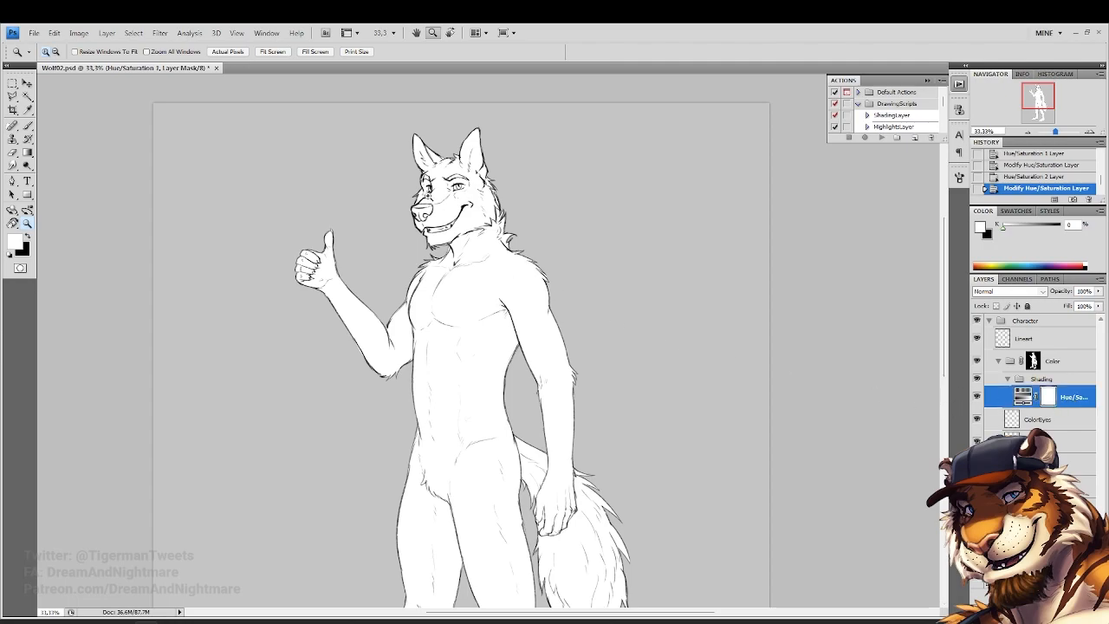
left_click(470, 130)
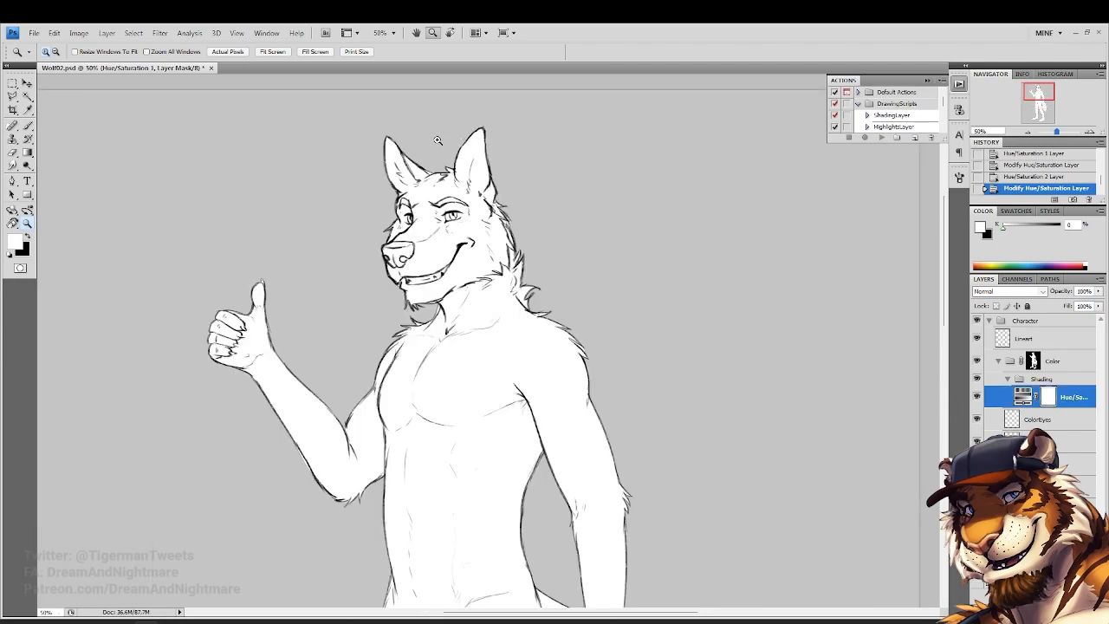
left_click(272, 51)
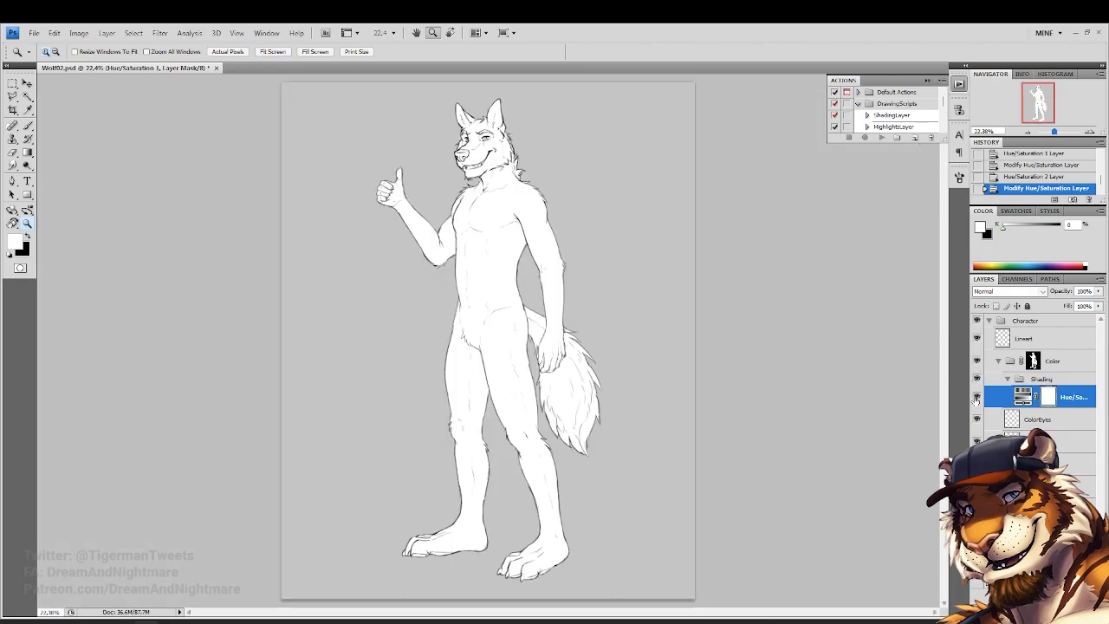
left_click(977, 398)
left_click(977, 398)
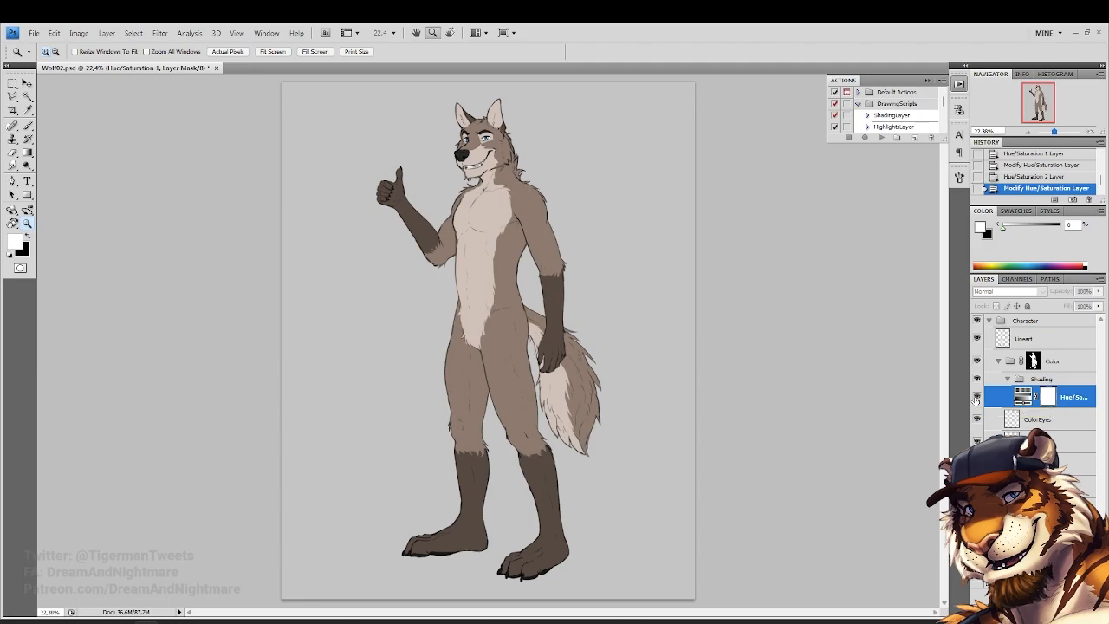
left_click(517, 116)
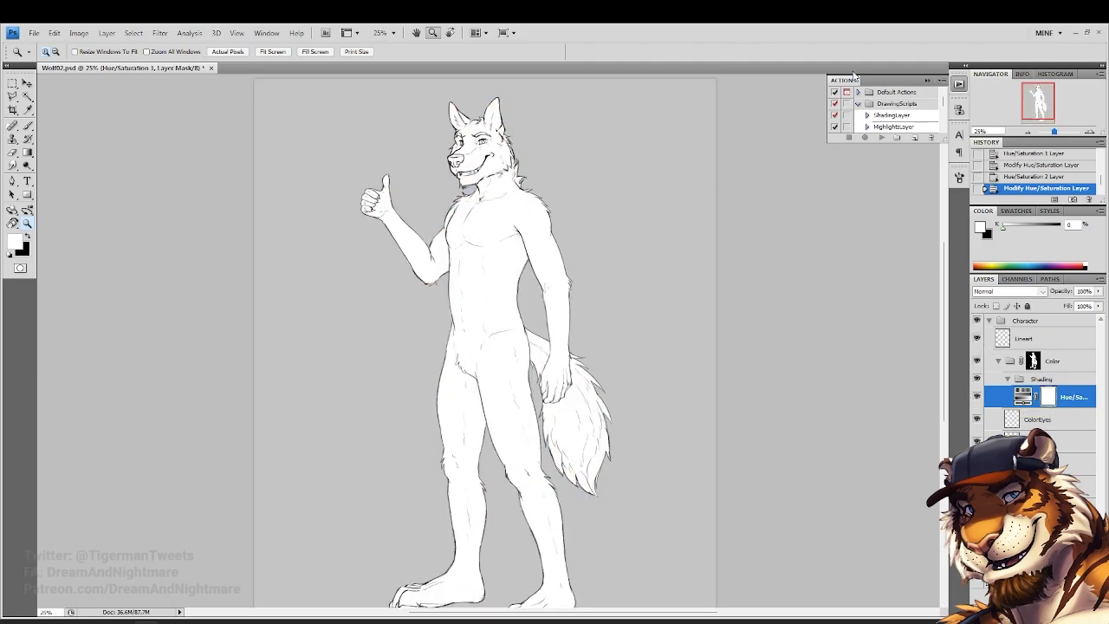
Add a new layer named Shading01 above the Hue/Saturation adjustment in the Shading group
left_click(879, 114)
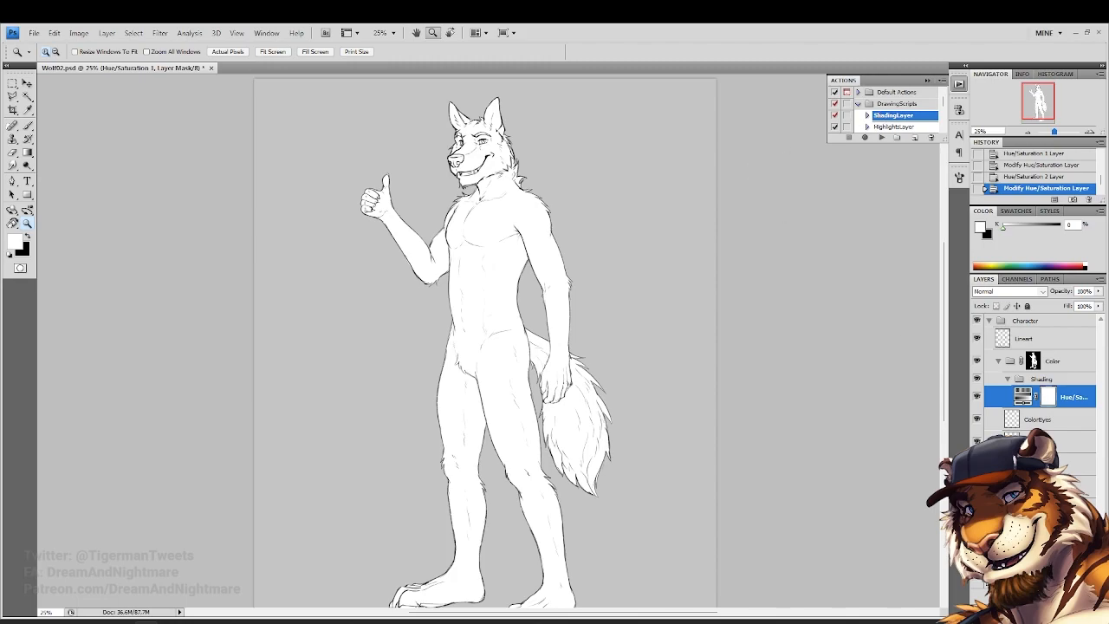
left_click(1073, 611)
double_click(1038, 397)
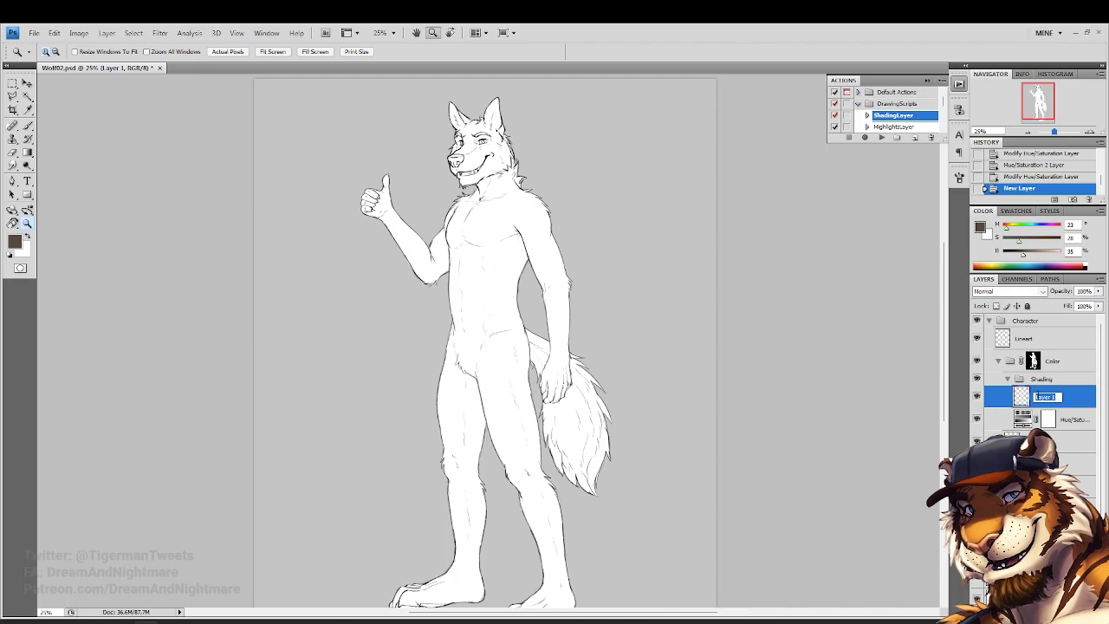
type("Shading01")
key("Return")
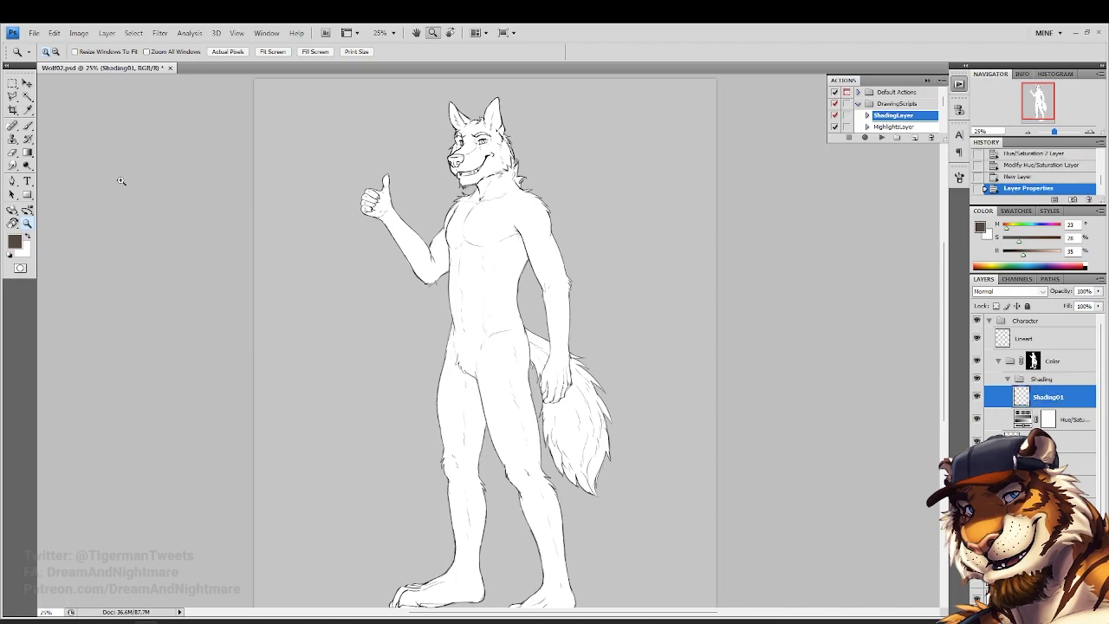
Set the foreground color to dark purple (H 271, S 27, B 27) and fill the Shading01 layer with it
left_click(15, 243)
left_click(794, 405)
left_click_drag(795, 404, 793, 414)
left_click(677, 482)
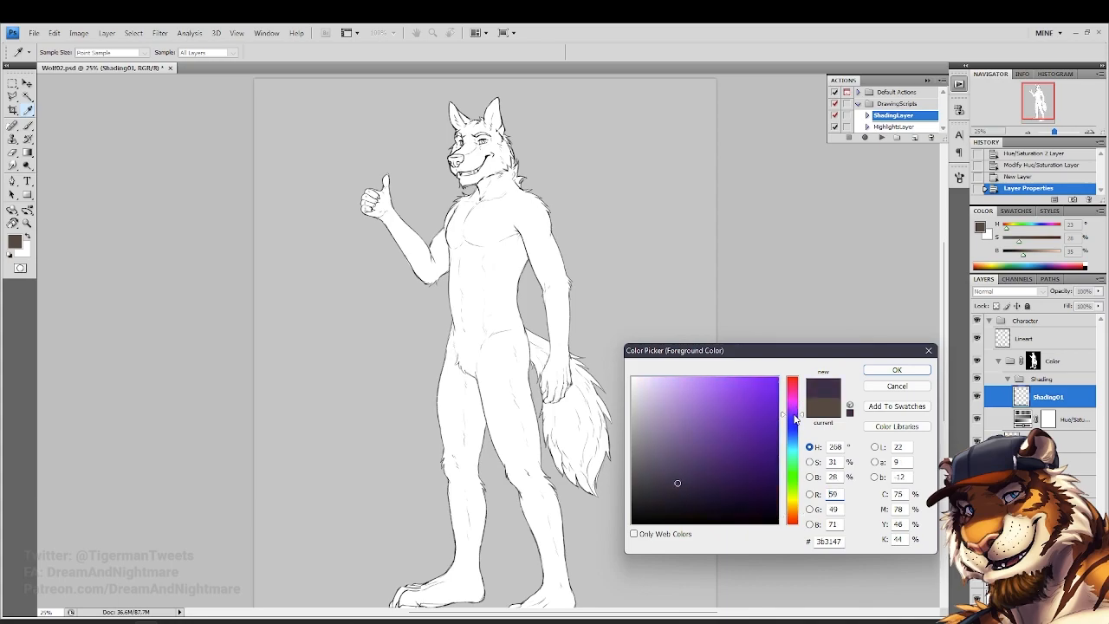
left_click_drag(660, 477, 667, 480)
key("Return")
key("z")
key("alt")
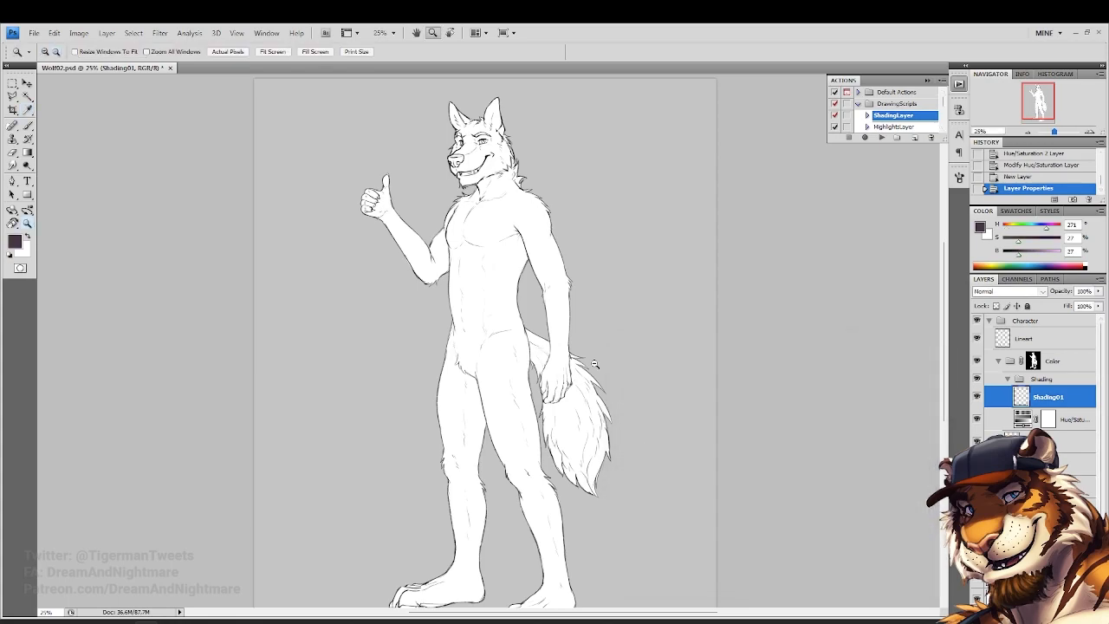
key("alt+BackSpace")
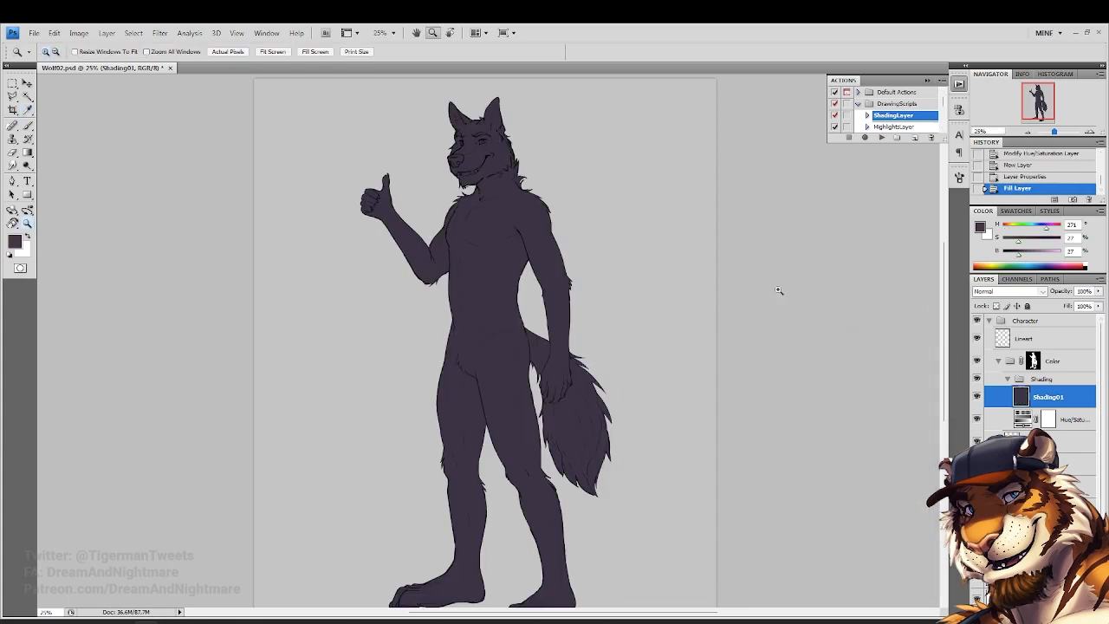
Set the Shading01 layer's blend mode to Multiply and its Fill to 60%
left_click(993, 292)
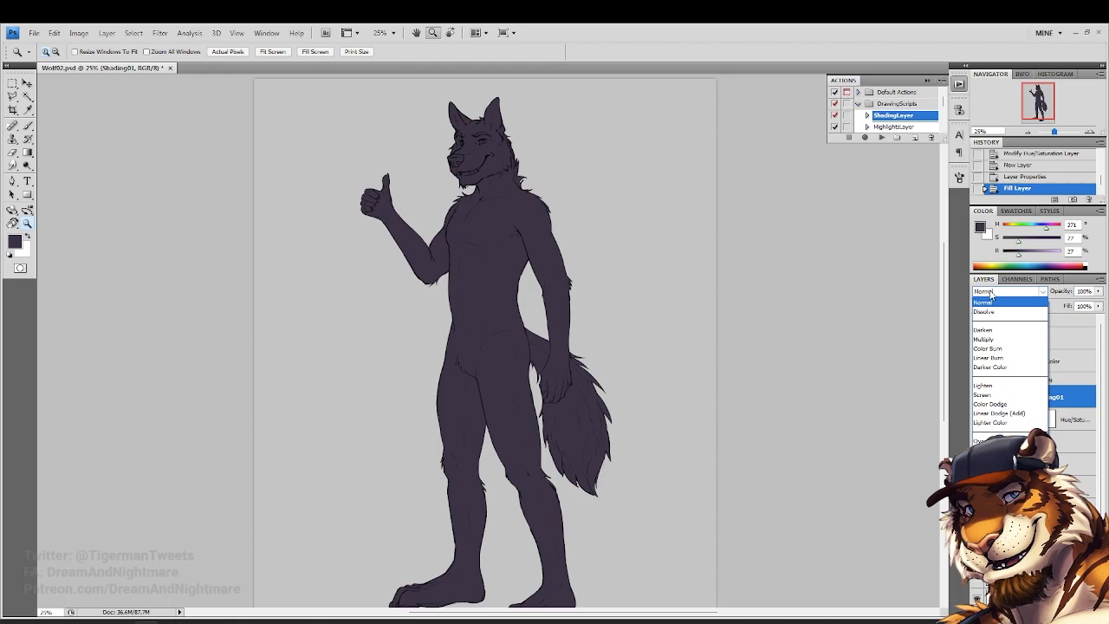
left_click(984, 338)
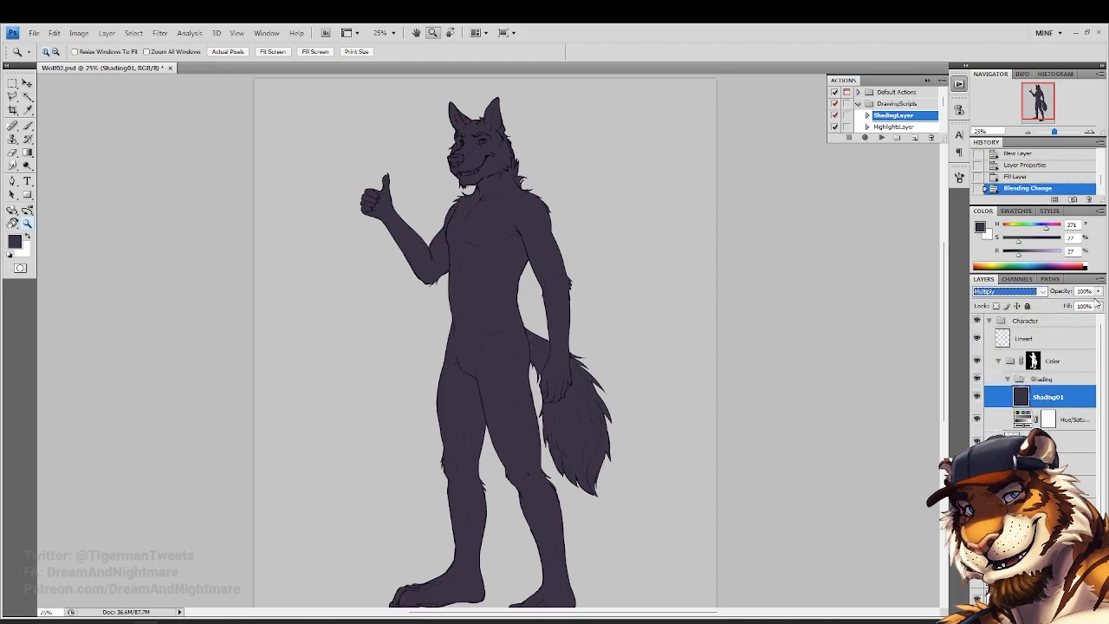
left_click_drag(1099, 312, 1077, 321)
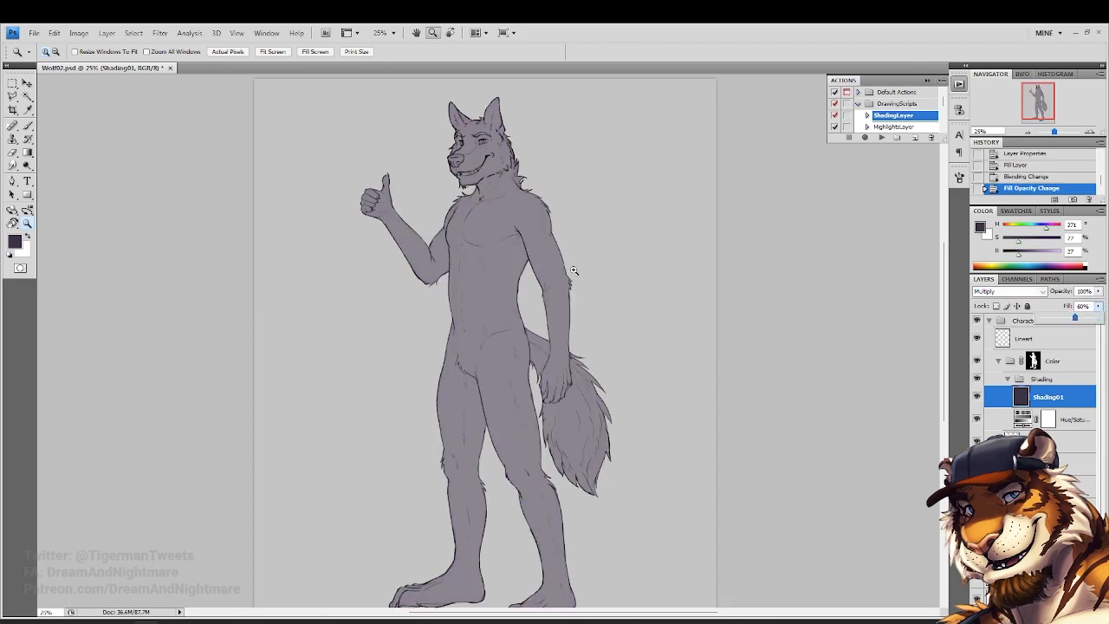
left_click(574, 270)
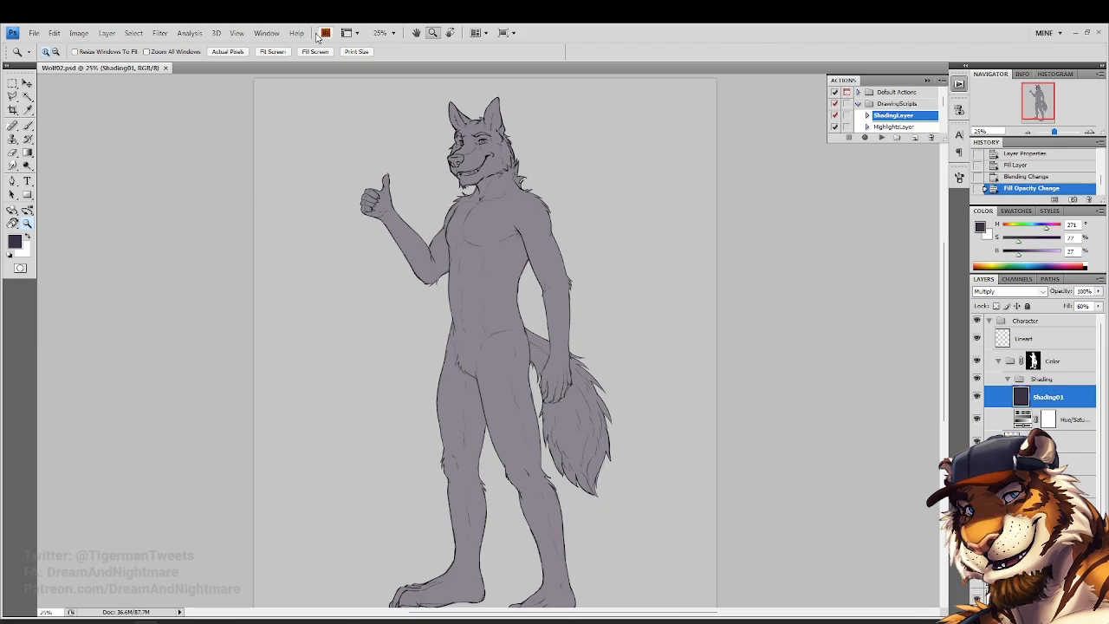
Create a new 1920 by 1280 pixel RGB document with a white background and add an empty layer
left_click(34, 33)
left_click(44, 48)
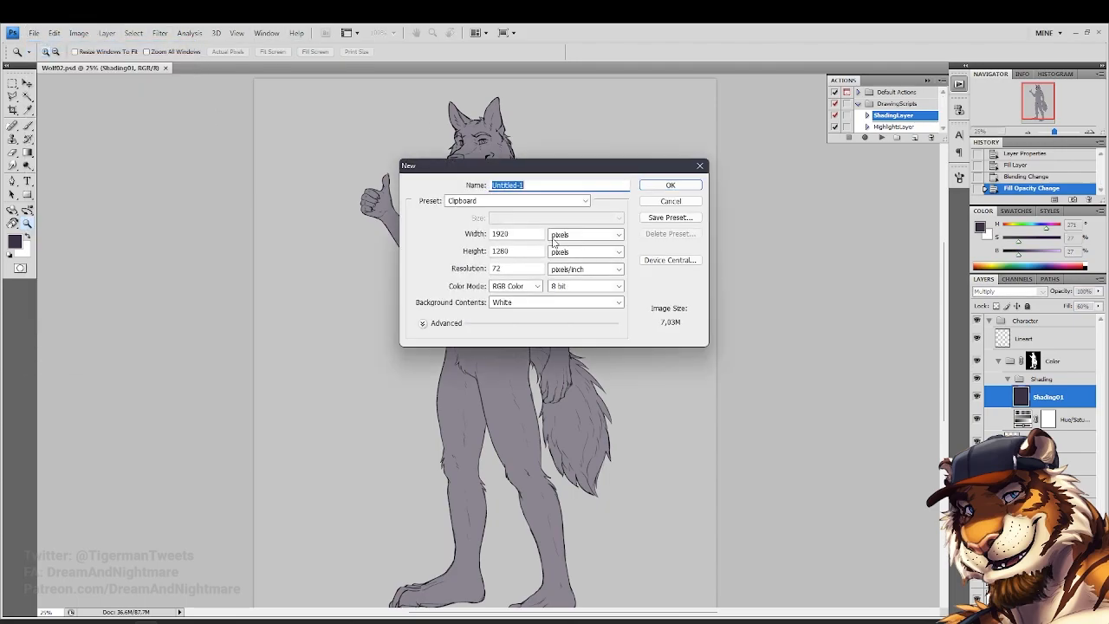
key("Return")
key("ctrl+shift+alt+n")
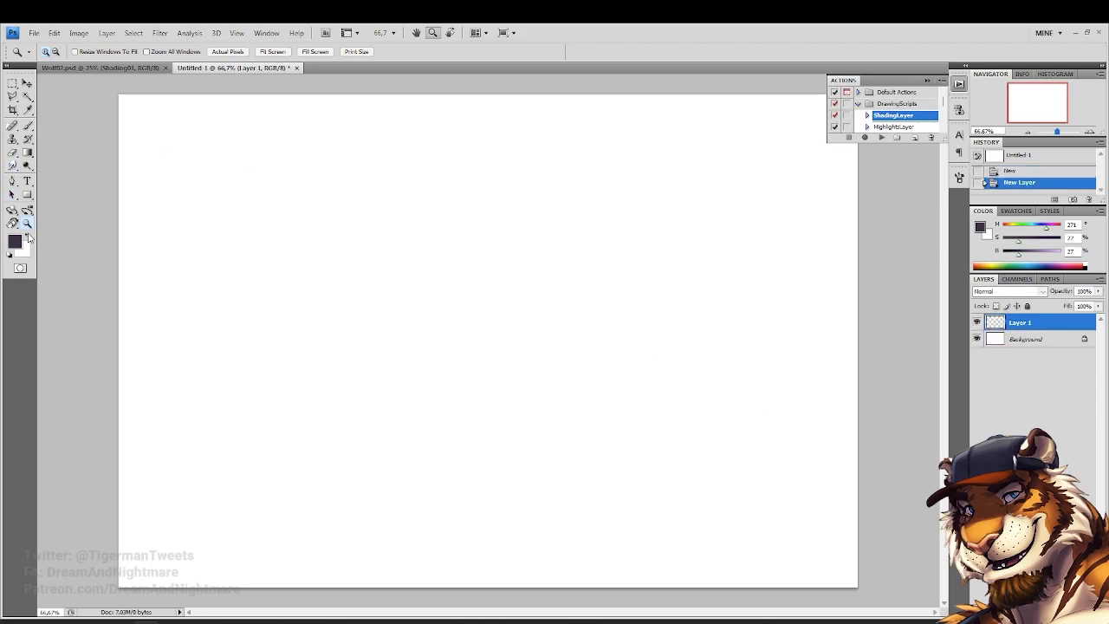
Try to apply Hue/Saturation to the empty layer
left_click(78, 33)
left_click(236, 122)
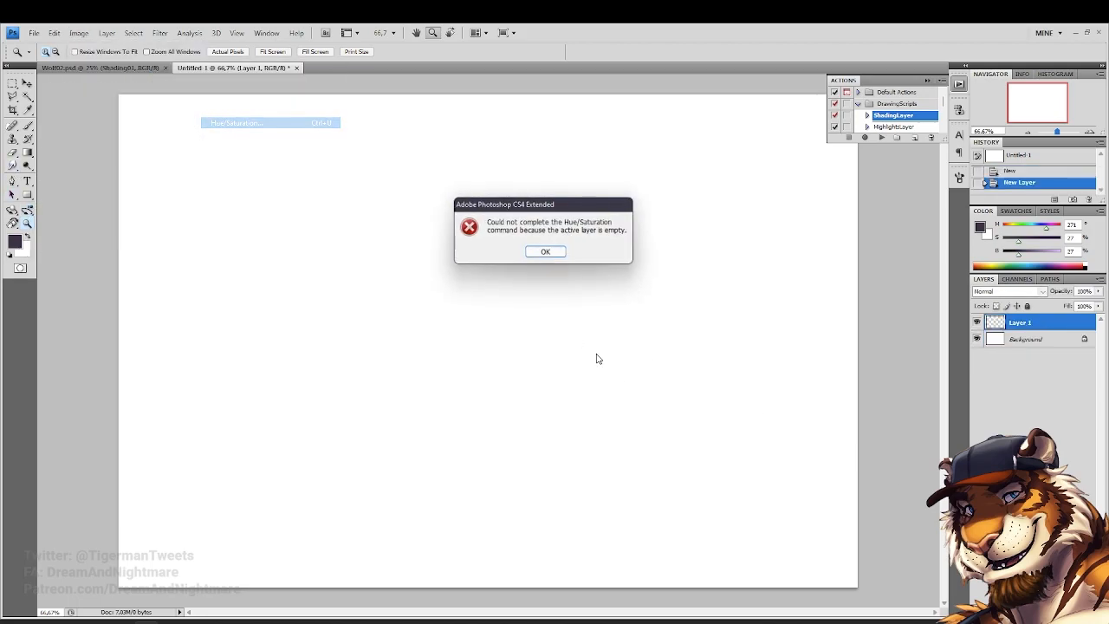
key("Return")
Fill the canvas with light gray (H 0, S 0, B 85), merge it into the background and add an empty layer
left_click(26, 236)
left_click(14, 242)
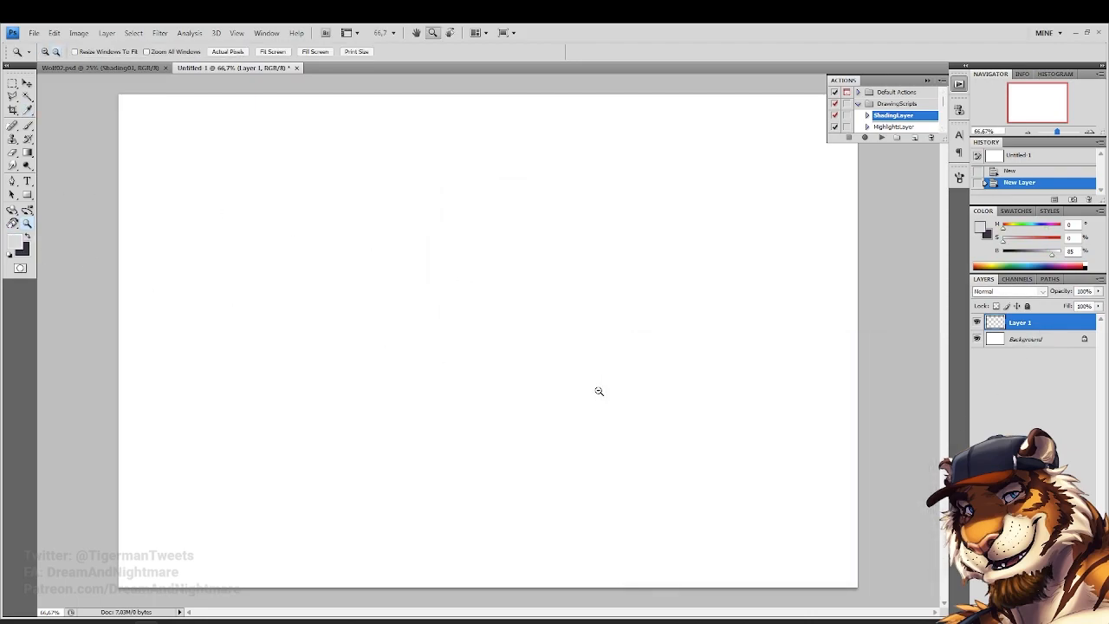
key("ctrl+alt+shift+n")
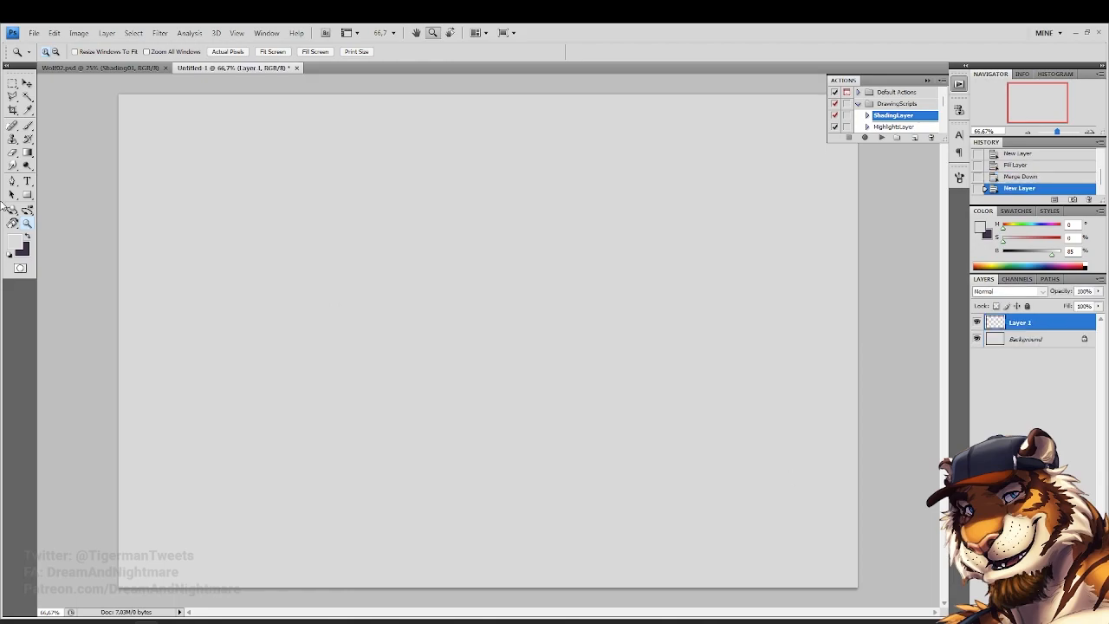
Draw a dark purple circle with the Ellipse tool around the middle of the gray canvas
left_click(27, 236)
left_click(28, 194)
left_click(69, 214)
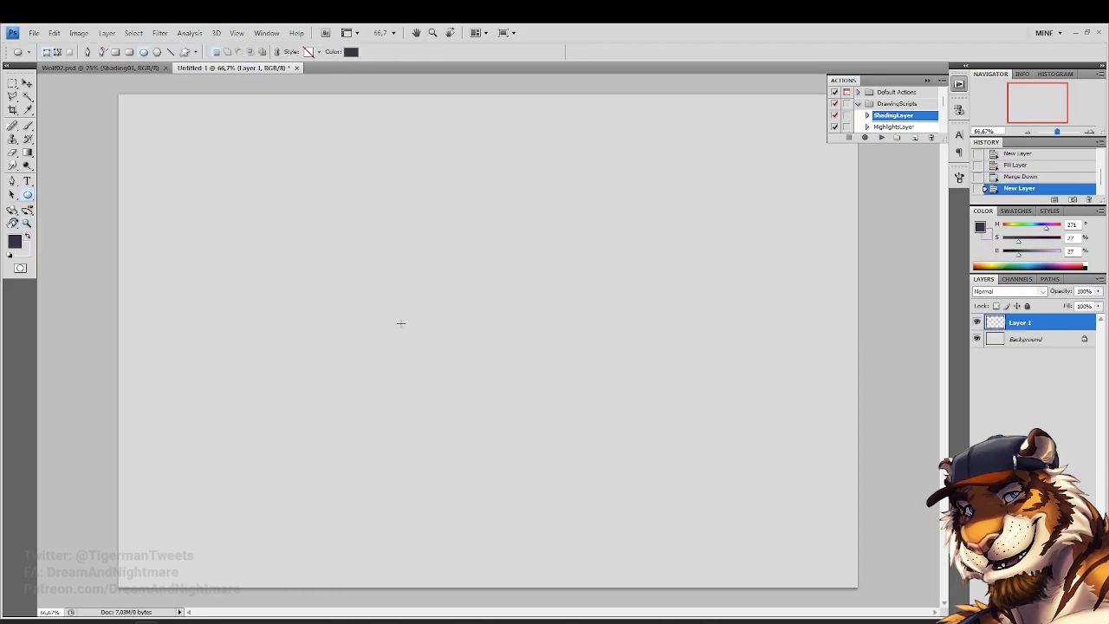
left_click_drag(569, 401, 342, 177)
left_click_drag(376, 217, 376, 217)
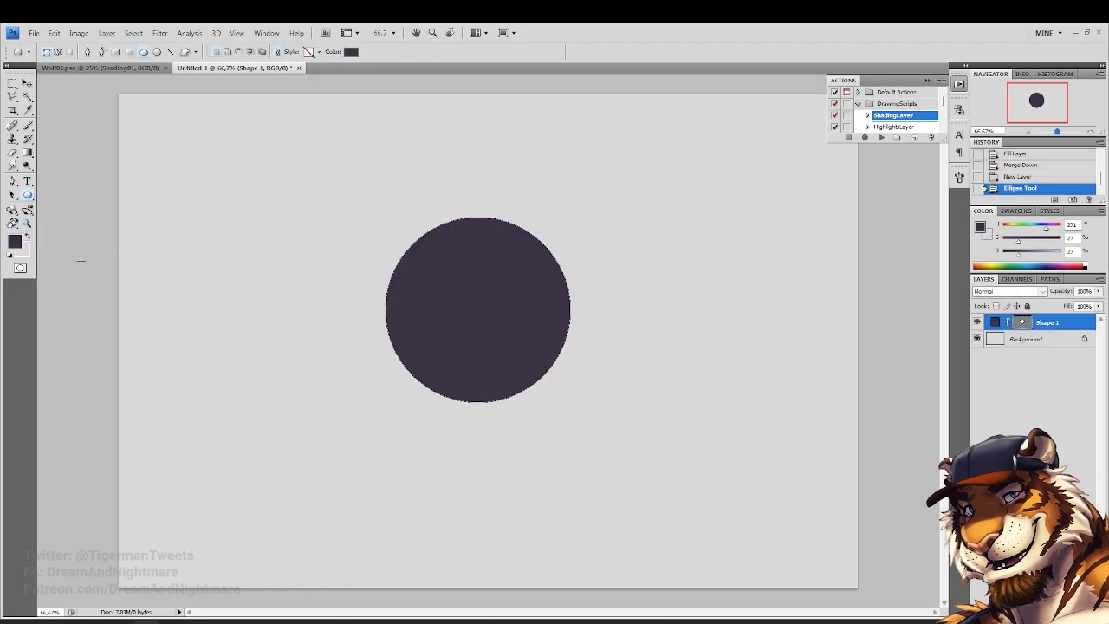
Recolor the circle to white (ffffff) and move it slightly down and to the right on the canvas
left_click(350, 53)
left_click_drag(652, 407, 488, 282)
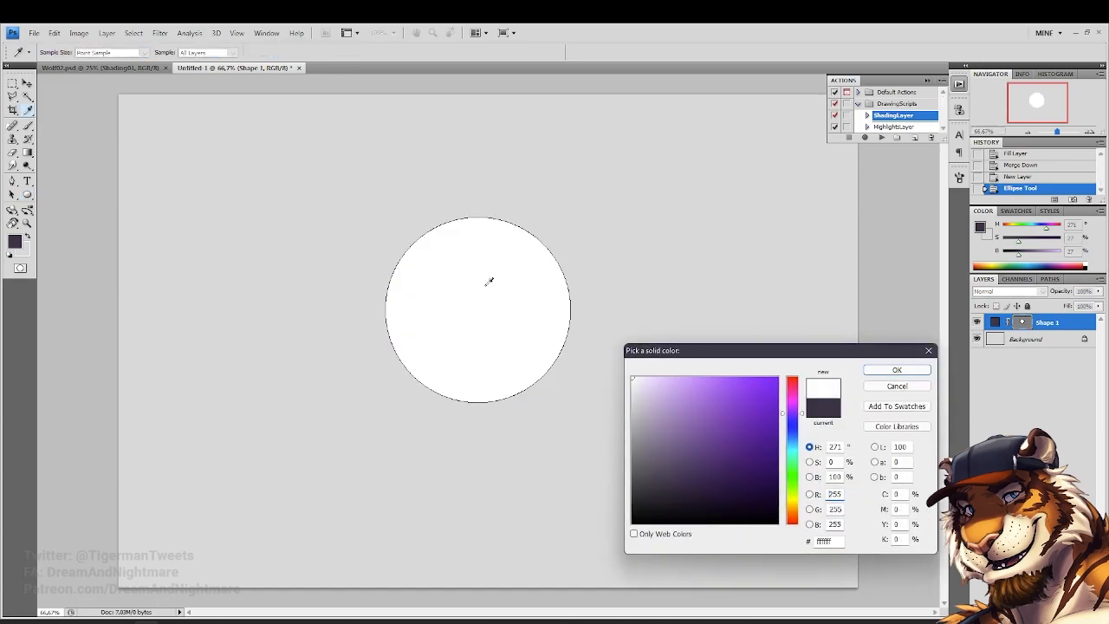
key("Return")
key("Return")
left_click(26, 84)
left_click_drag(220, 185, 240, 208)
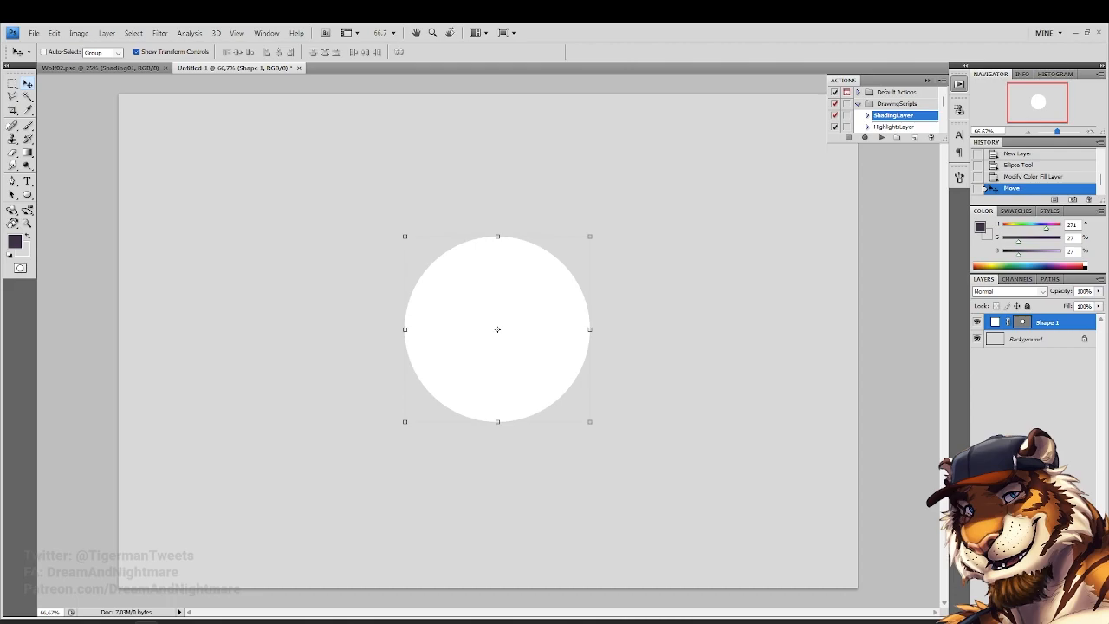
Add a new layer clipped to the circle and set the Gradient tool to a reversed radial gradient
key("ctrl+shift+alt+n")
left_click(1025, 330, "alt")
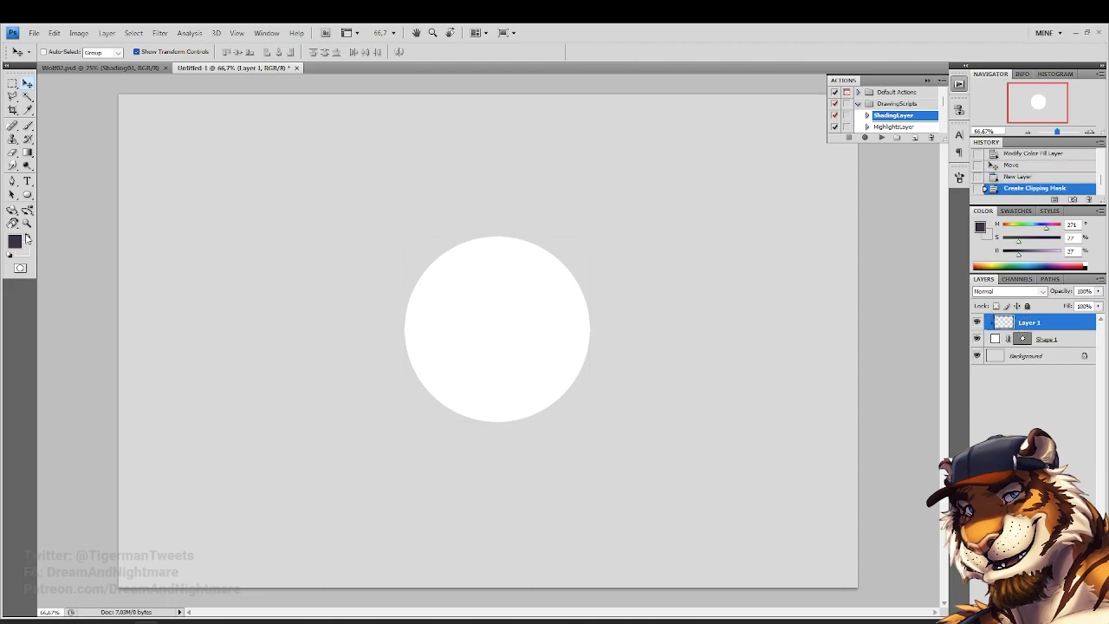
left_click(26, 152)
left_click(121, 53)
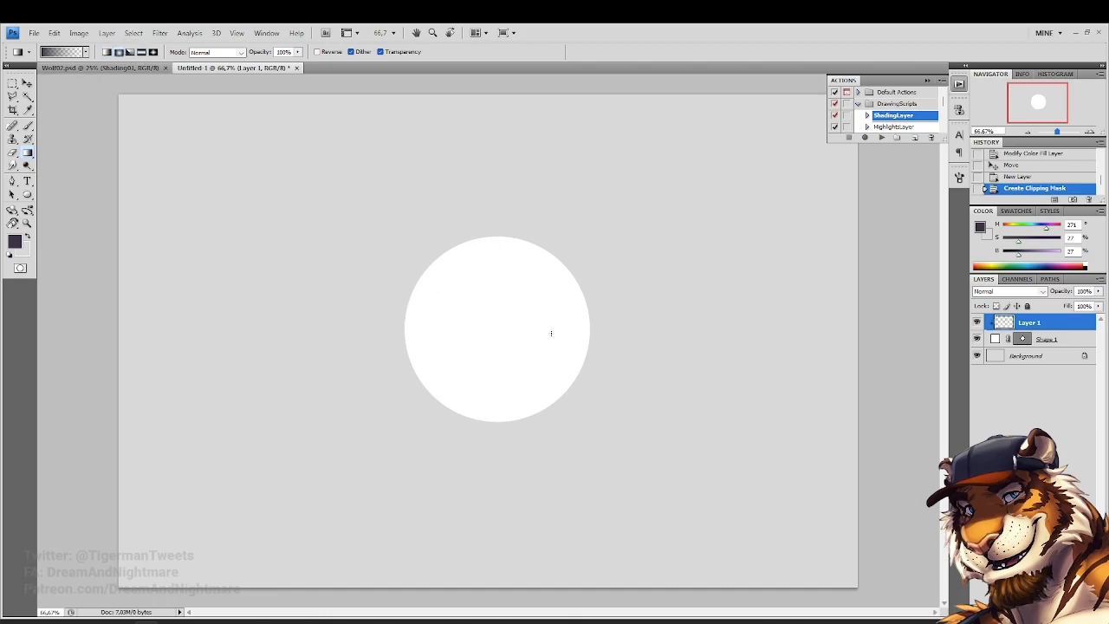
left_click(318, 52)
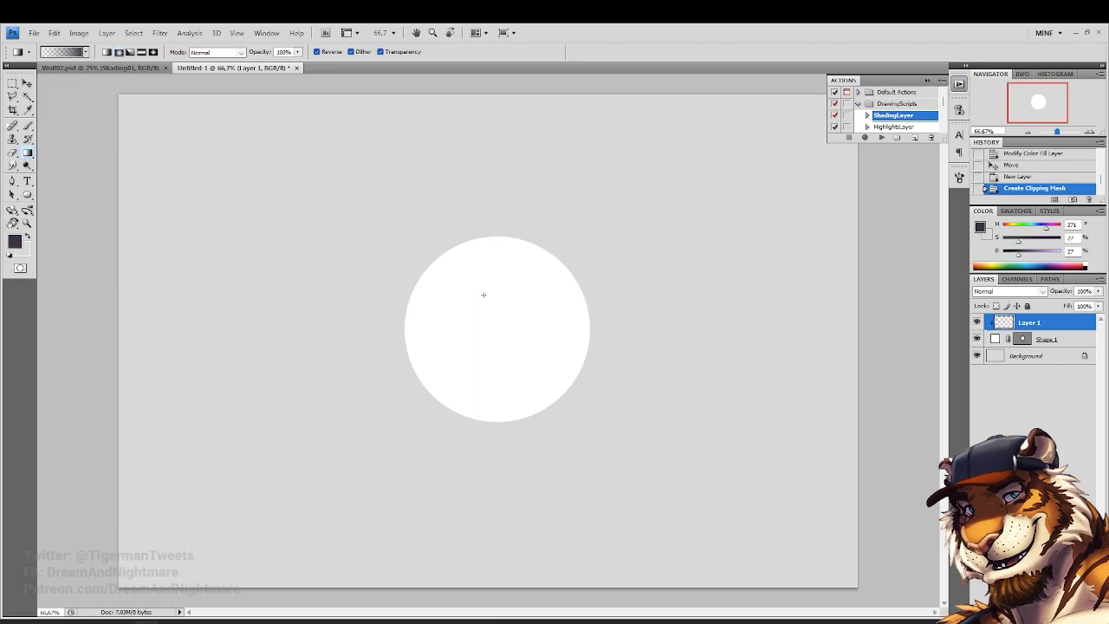
left_click_drag(470, 277, 429, 244)
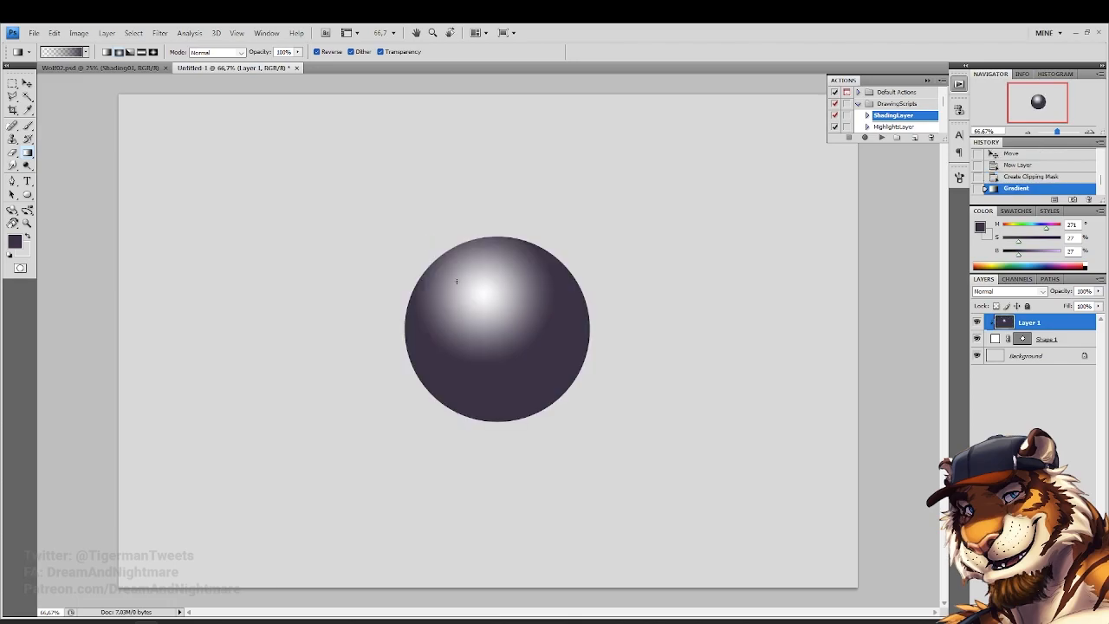
left_click_drag(478, 291, 438, 275)
left_click(1011, 163)
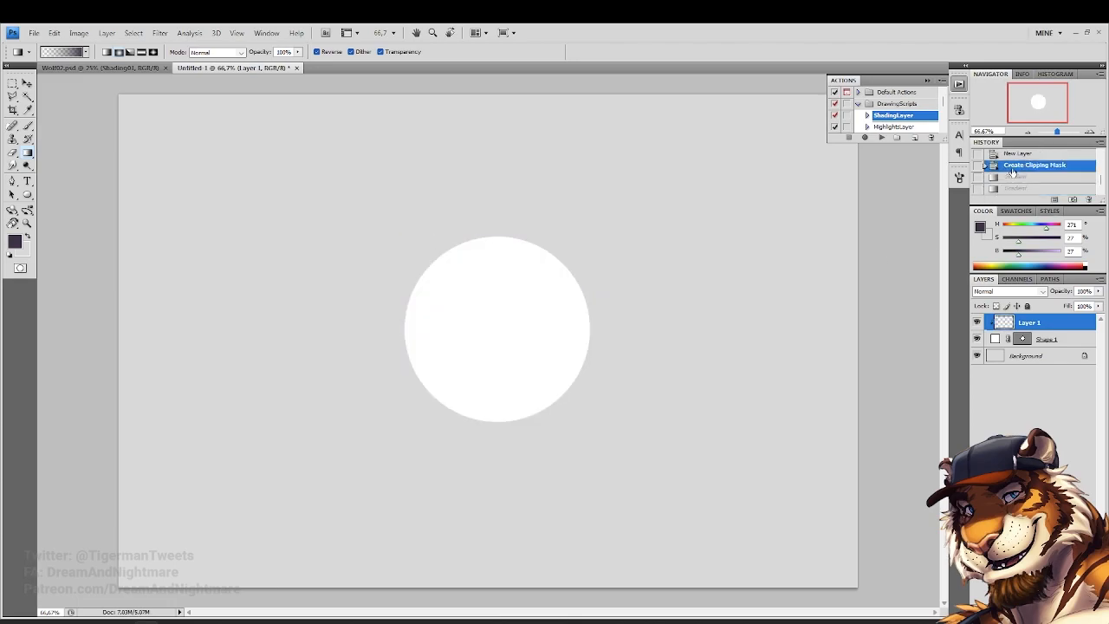
Shade the circle with a large dark purple radial gradient whose bright center lies near its upper left
left_click_drag(474, 312, 349, 206)
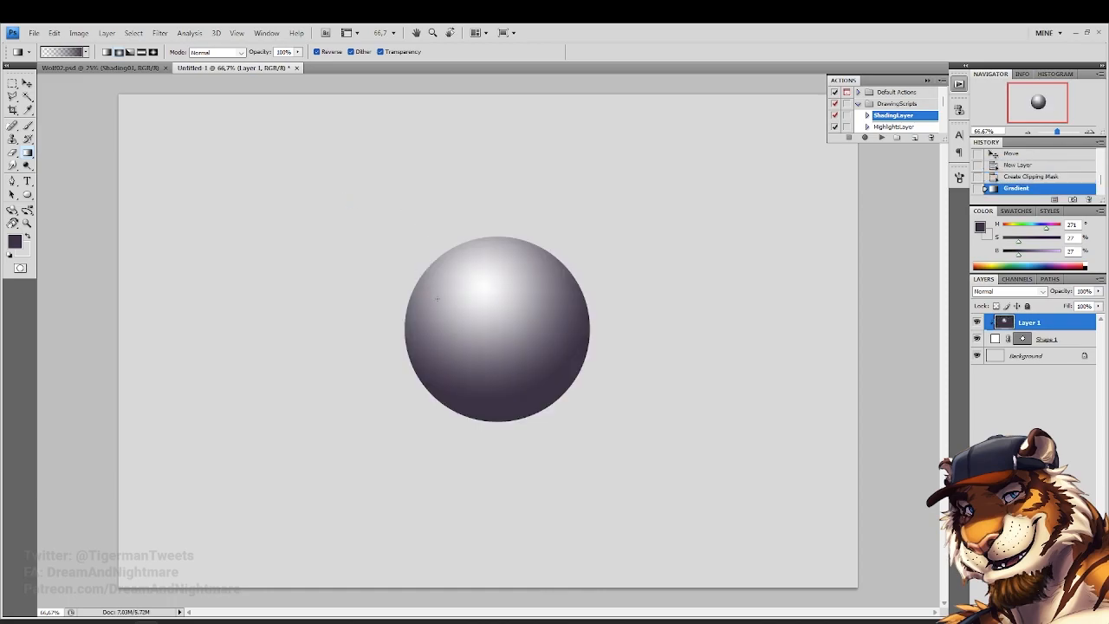
left_click(1006, 291)
left_click(1005, 292)
Erase the shading around the circle's bright spot with repeated dabs of a large, soft Eraser
left_click(14, 165)
right_click(480, 302)
left_click(516, 365)
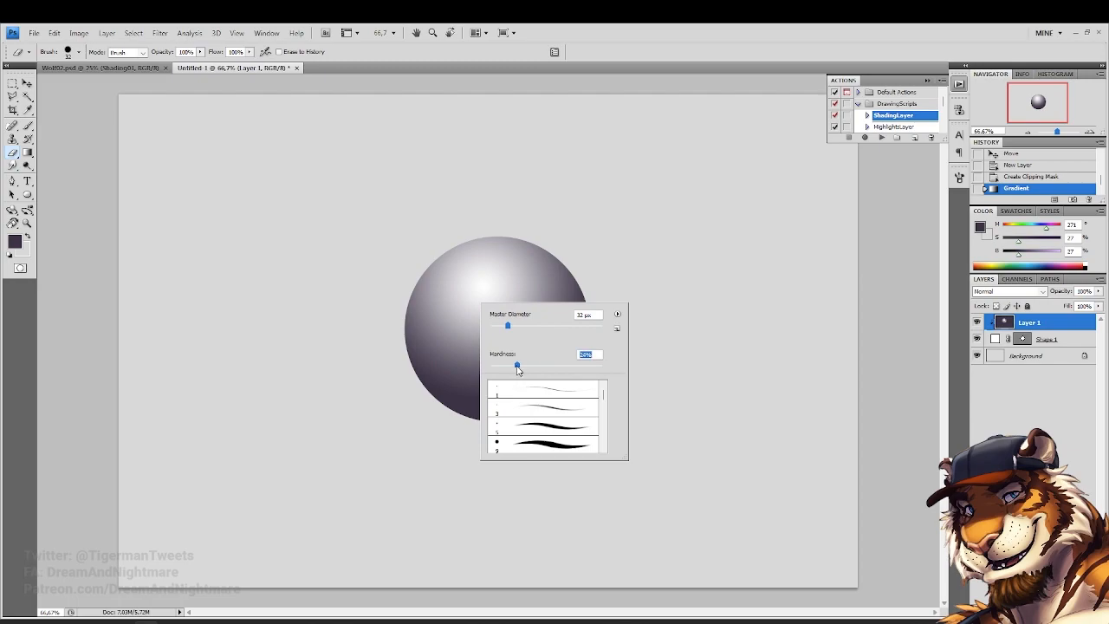
left_click(587, 326)
left_click(472, 287)
left_click(477, 287)
left_click(472, 283)
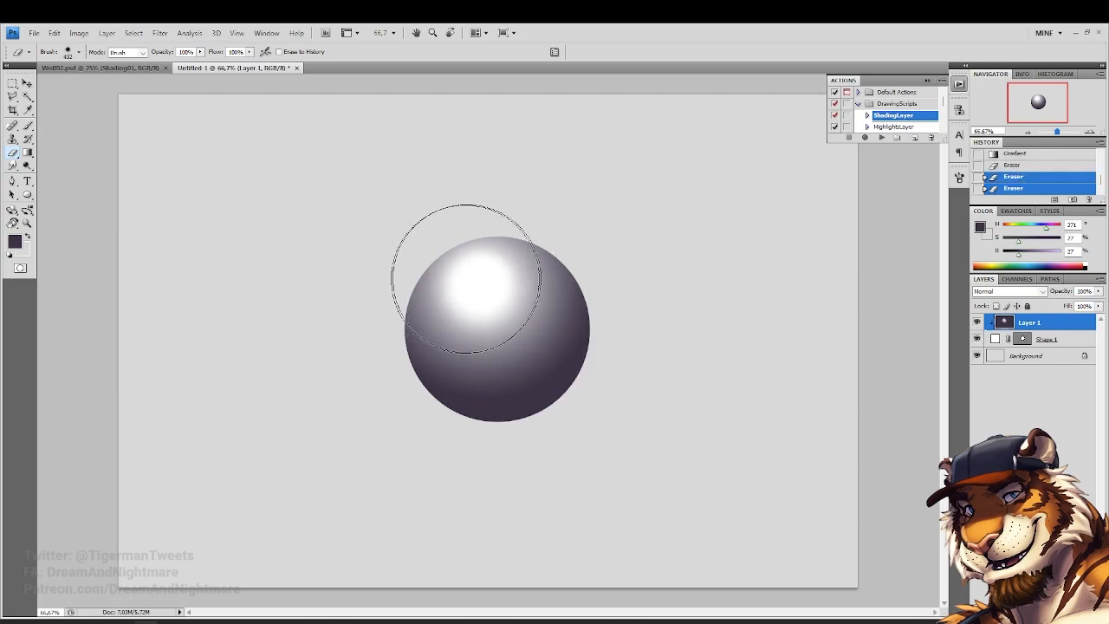
left_click(480, 287)
left_click(460, 289)
left_click(462, 288)
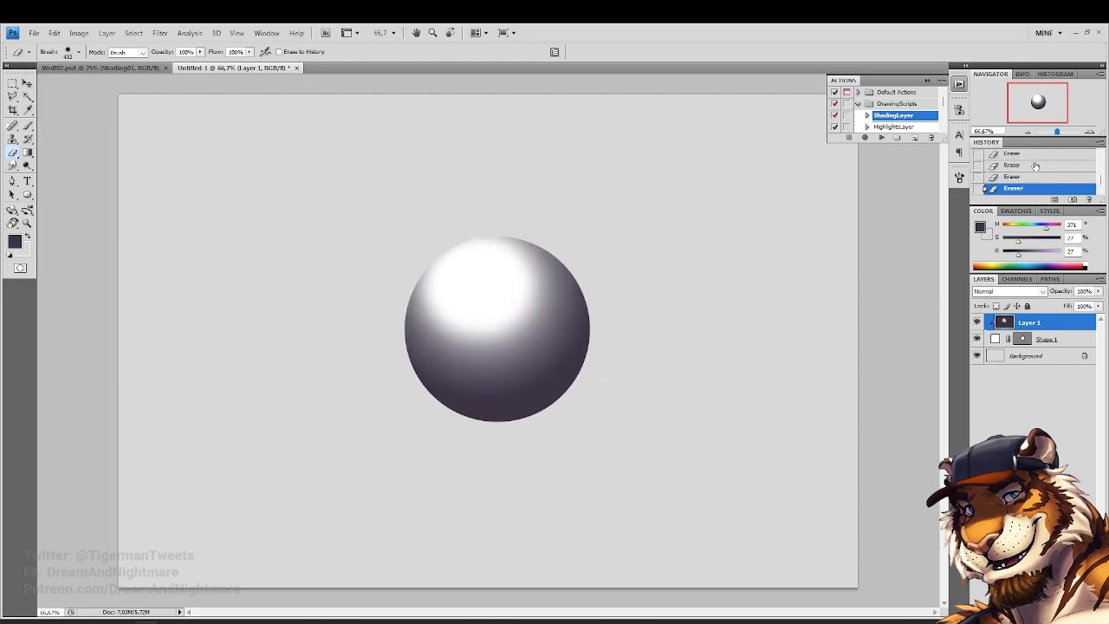
Revert the latest erasures and soften the lit area again with the Eraser at 75% opacity and 62% flow
left_click(1032, 154)
left_click(200, 52)
left_click(187, 61)
left_click(249, 52)
left_click(228, 61)
mouse_move(497, 295)
left_mouse_down()
mouse_move(450, 281)
mouse_move(459, 313)
mouse_move(482, 287)
mouse_move(451, 275)
left_mouse_up()
Lower the shading layer's fill to 67% and recolor the circle shape to a medium light gray
left_click(1099, 306)
mouse_move(1098, 318)
left_mouse_down()
mouse_move(1067, 331)
mouse_move(1079, 335)
left_mouse_up()
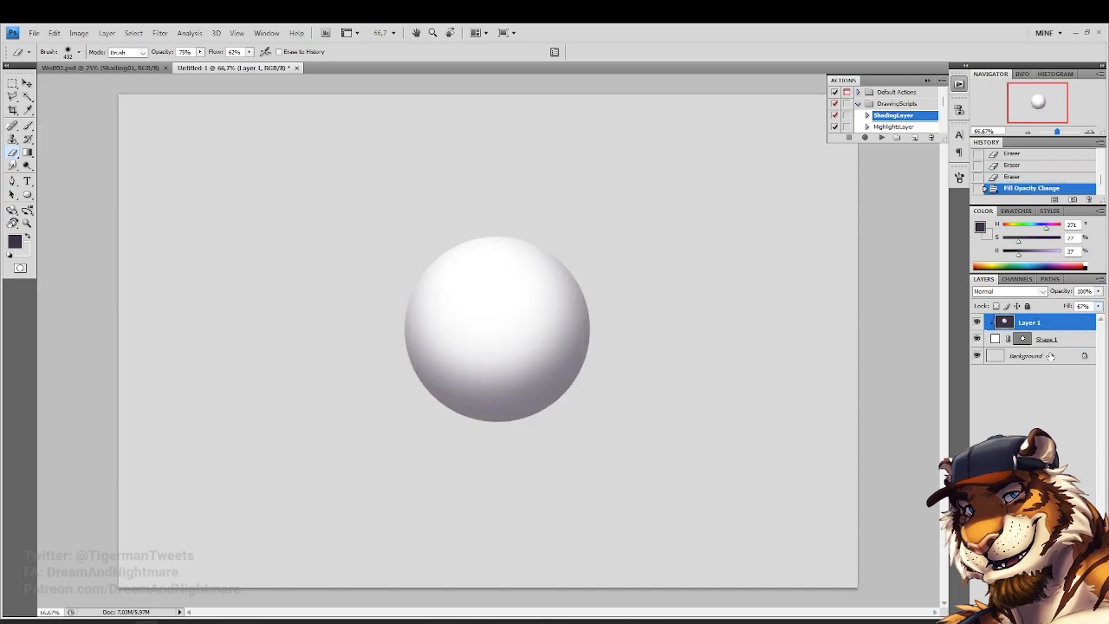
left_click(1063, 343)
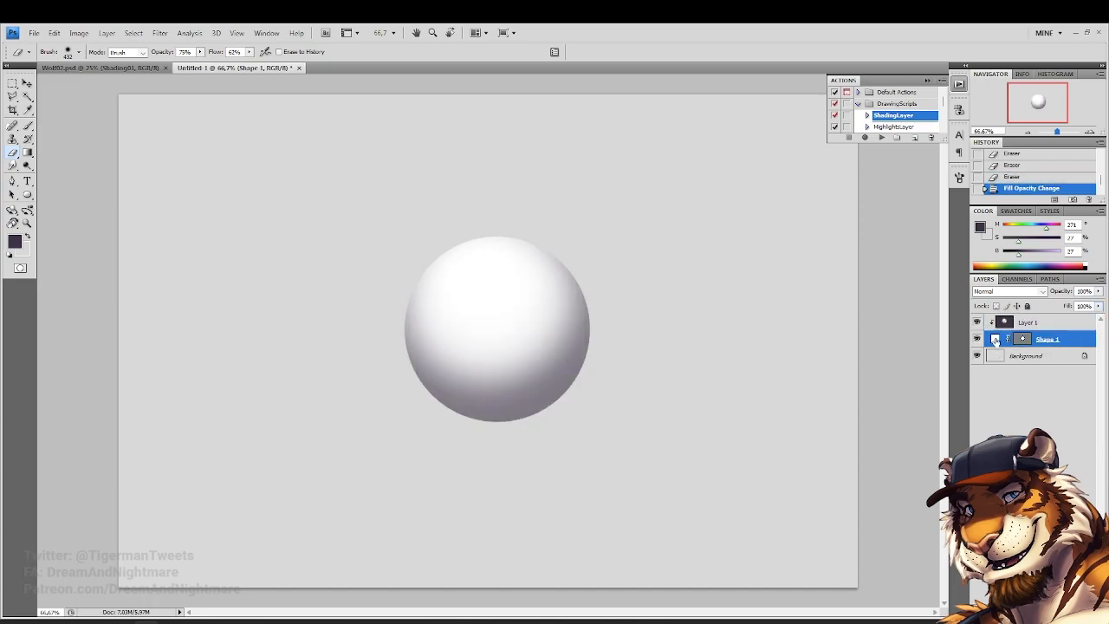
double_click(996, 340)
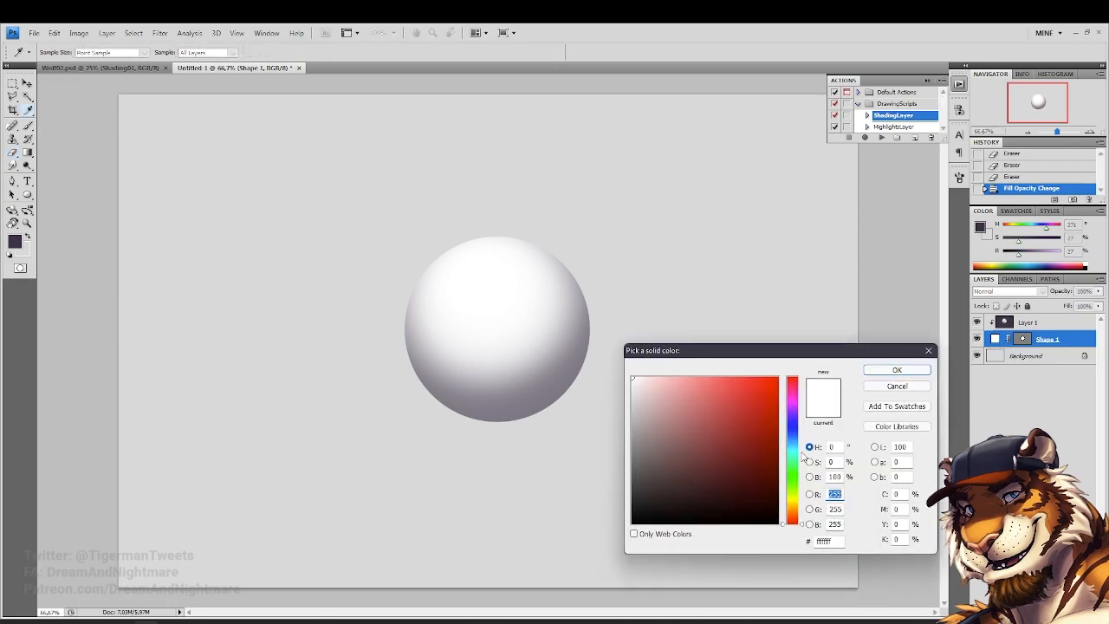
left_click(670, 419)
left_click(892, 371)
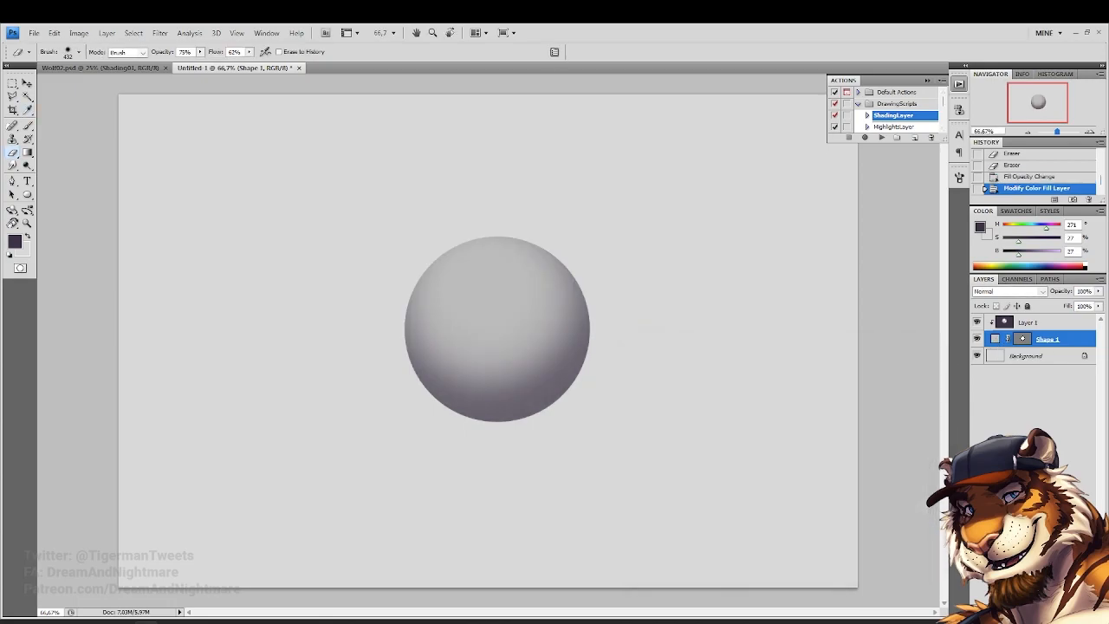
Add a new clipped layer above the shading layer and set the foreground color to white (ffffff)
left_click(1073, 612)
left_click_drag(1038, 340, 1037, 320)
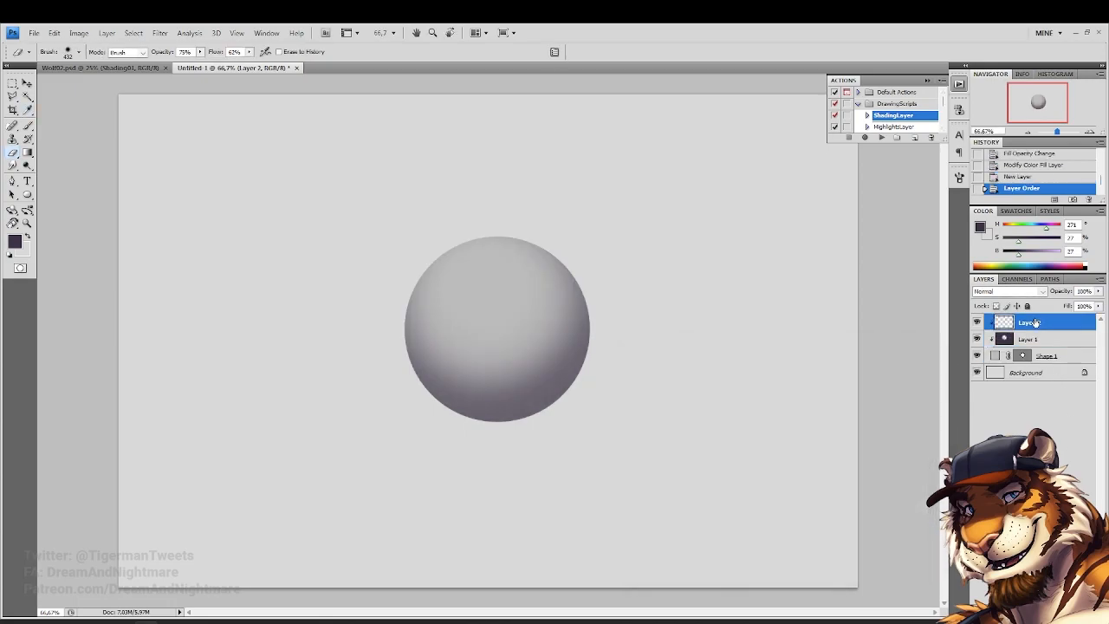
left_click(28, 237)
left_click(14, 242)
left_click_drag(646, 387, 597, 359)
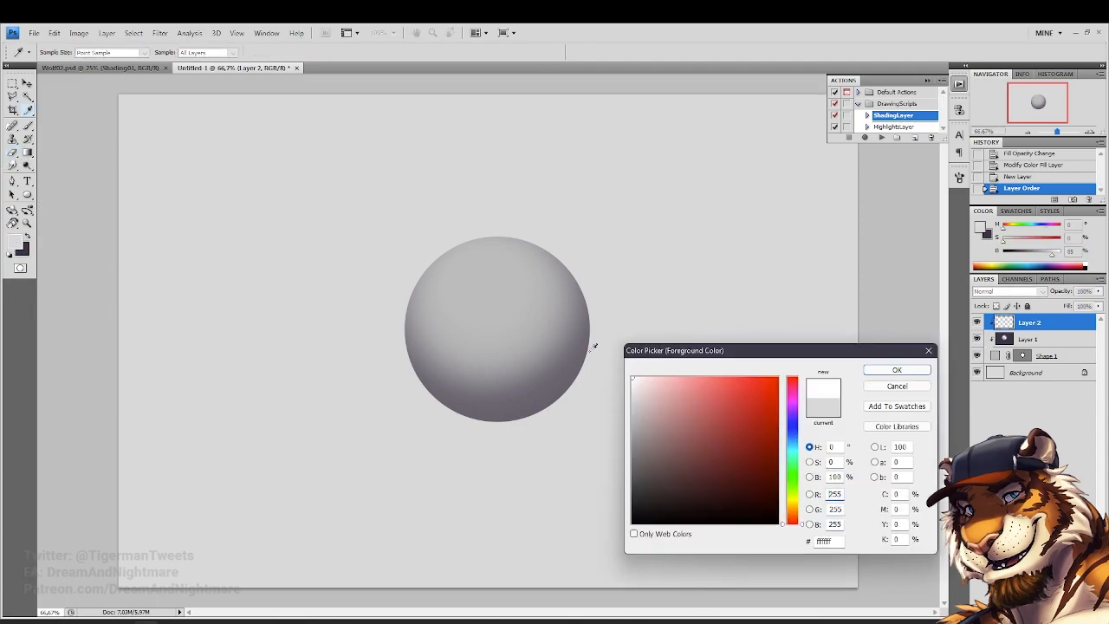
key("Return")
left_click(486, 290)
left_click(483, 291)
left_click(484, 291)
left_click(483, 291)
Set up a soft Brush with 71% opacity, 65% flow, 391 px diameter and 18% hardness
left_click(28, 126)
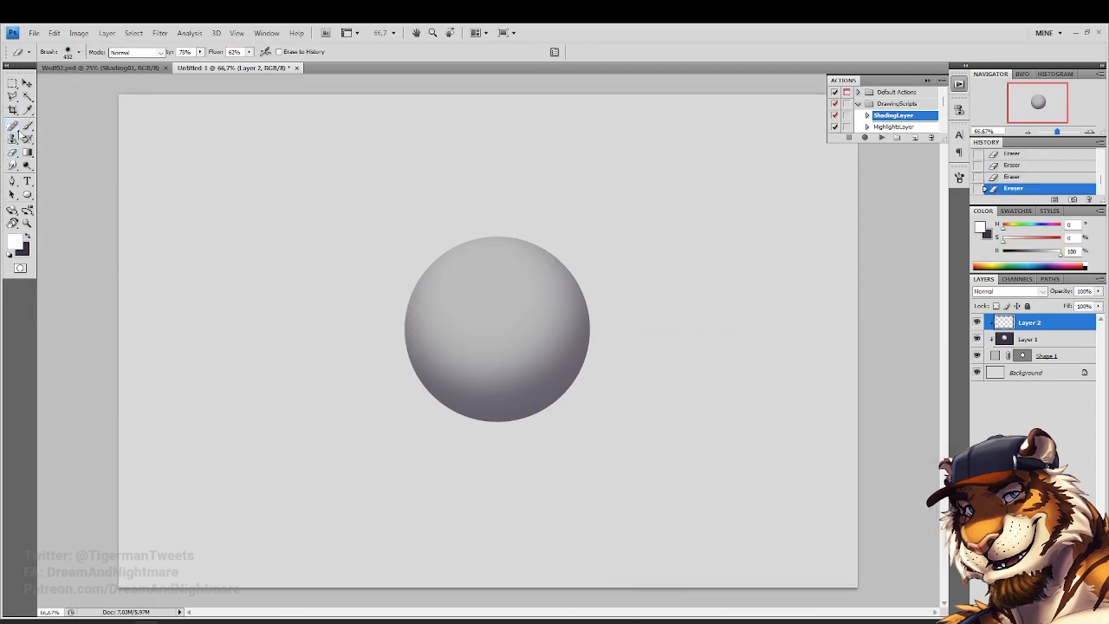
left_click(243, 52)
left_click(230, 65)
left_click(296, 52)
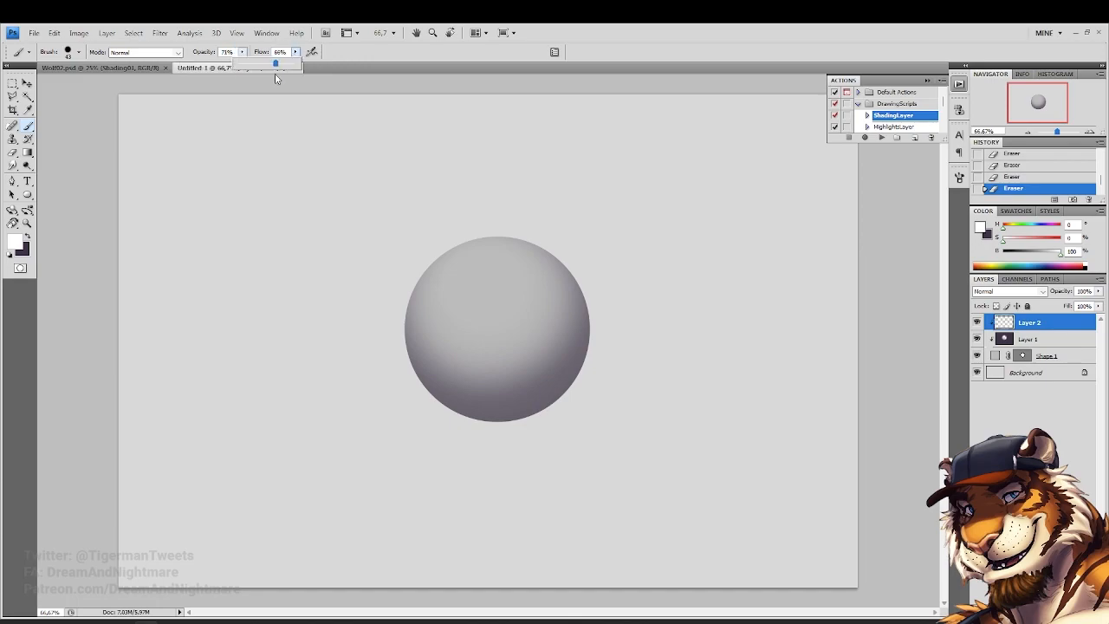
left_click(276, 66)
right_click(557, 333)
left_click(653, 356)
left_click(588, 396)
left_click_drag(654, 356, 662, 356)
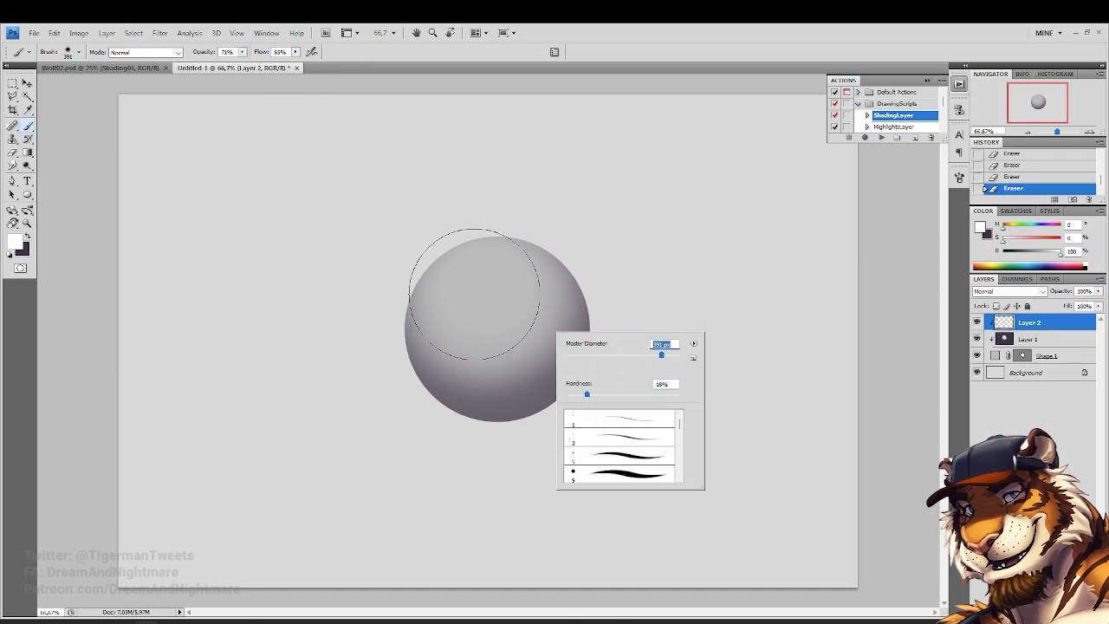
Paint a white highlight on the upper left part of the sphere with several overlapping brush dabs
left_click(495, 283)
left_click(484, 287)
left_click(487, 290)
left_click(491, 291)
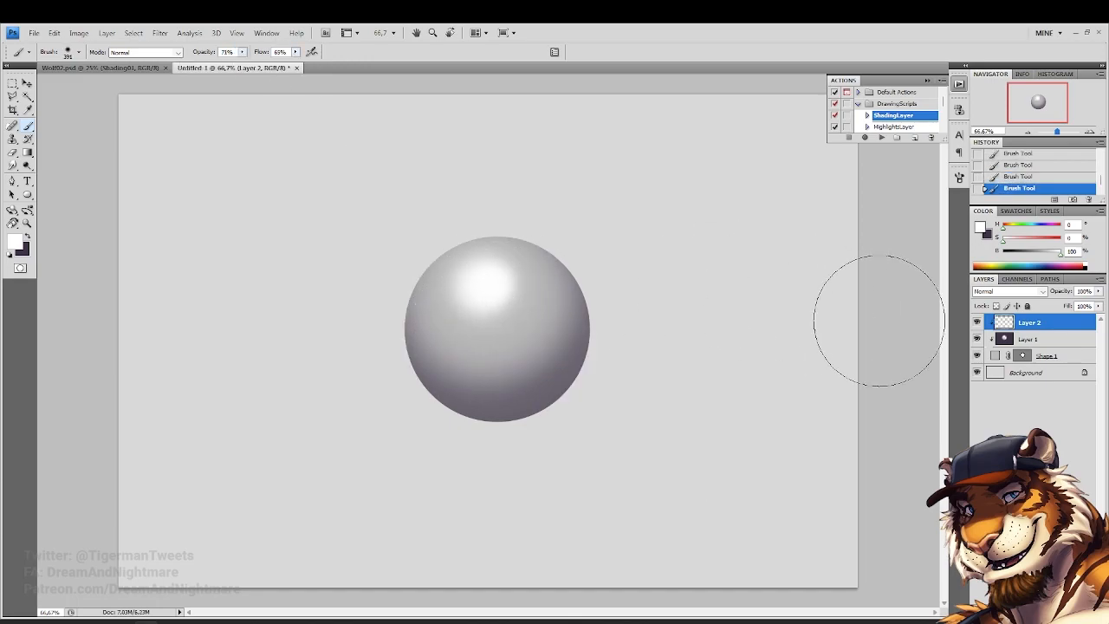
Set the highlight layer to Color Dodge with 25% fill and brush more light around the highlight
left_click(1010, 291)
left_click(1040, 398)
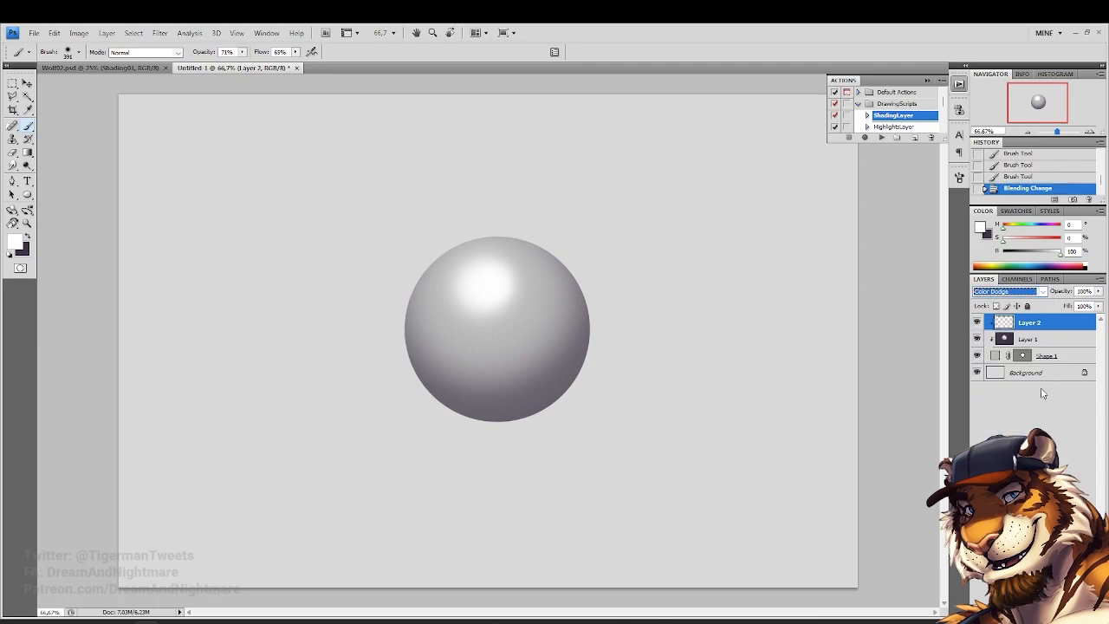
left_click(1099, 306)
left_click_drag(1094, 317, 1056, 336)
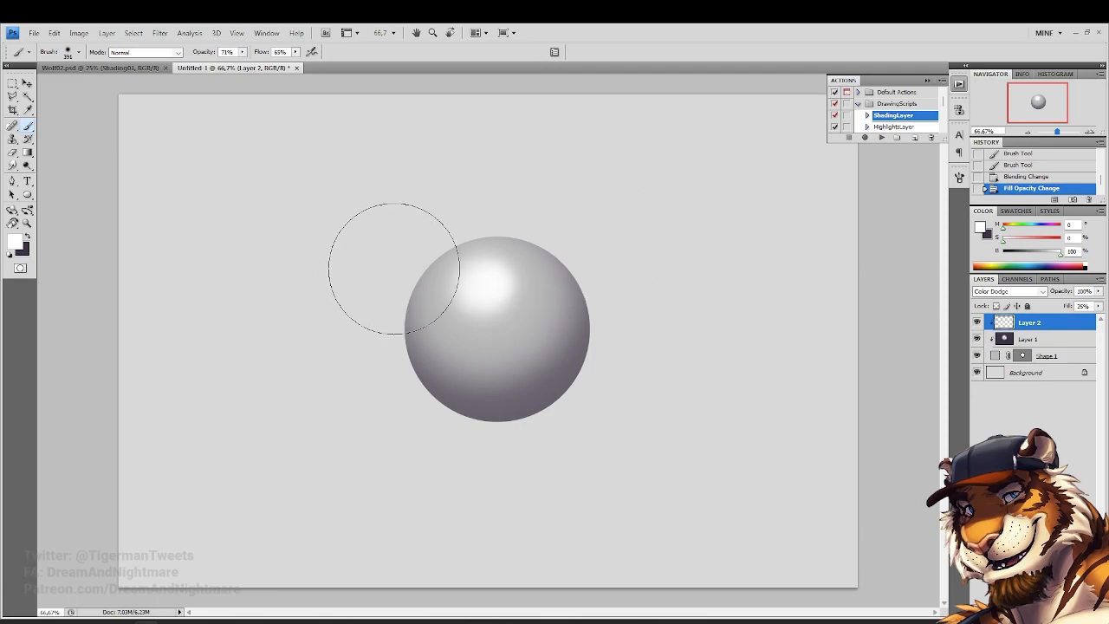
left_click_drag(517, 290, 508, 286)
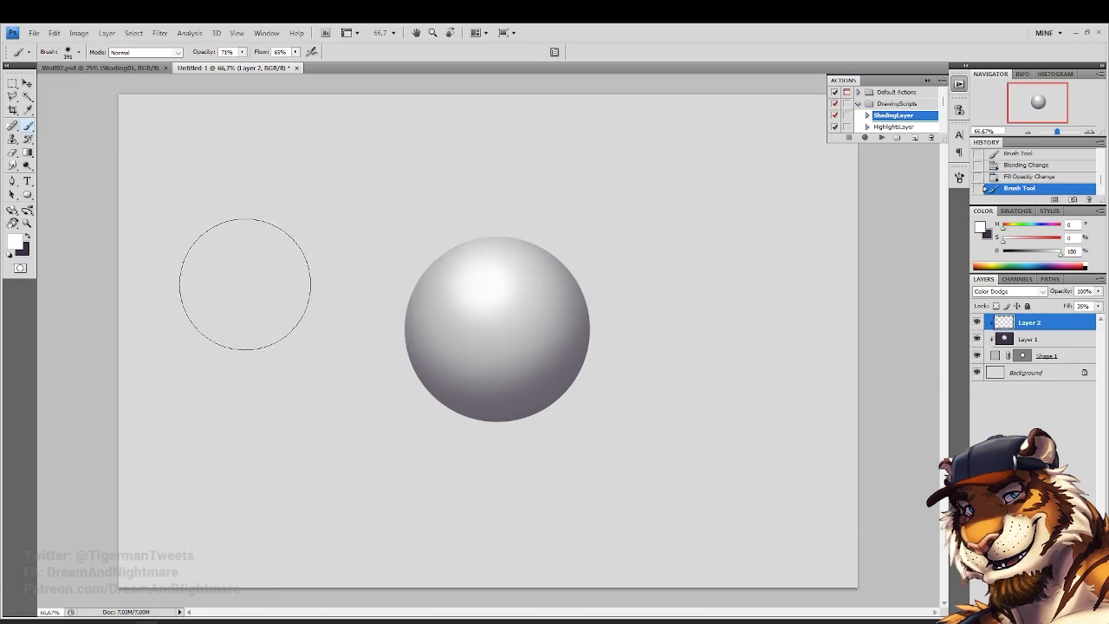
Toggle the visibility of the shading and highlight layers to compare their effect on the sphere
left_click(1016, 341)
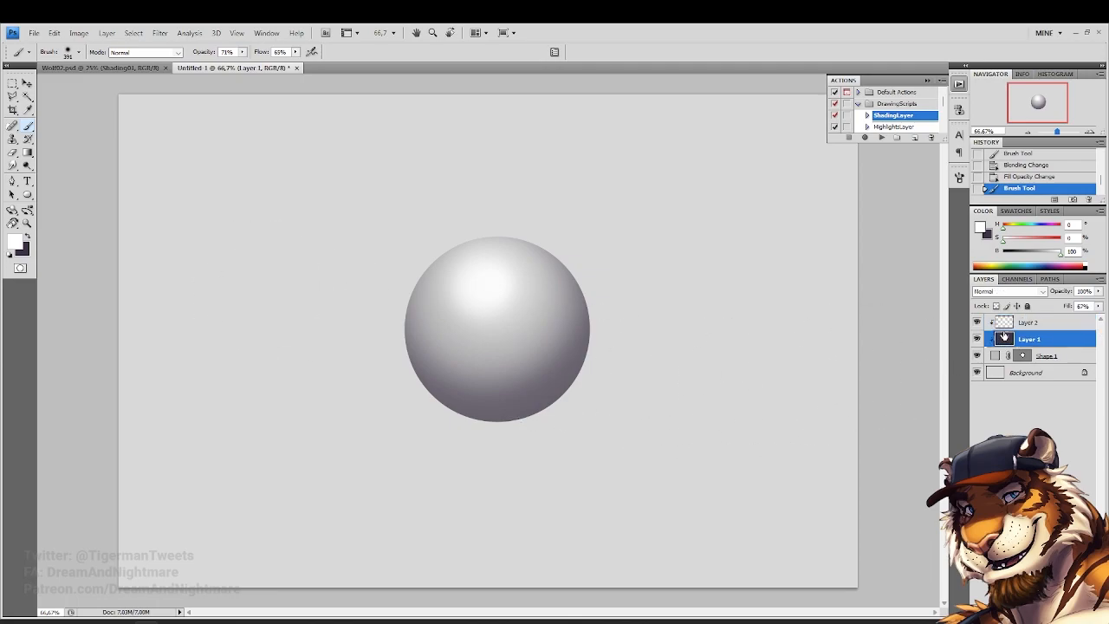
left_click(976, 338)
left_click(976, 338)
left_click(976, 324)
left_click(976, 324)
left_click(976, 322)
Close the sphere document without saving and make dark purple the foreground color for the wolf drawing
left_click(297, 68)
key("n")
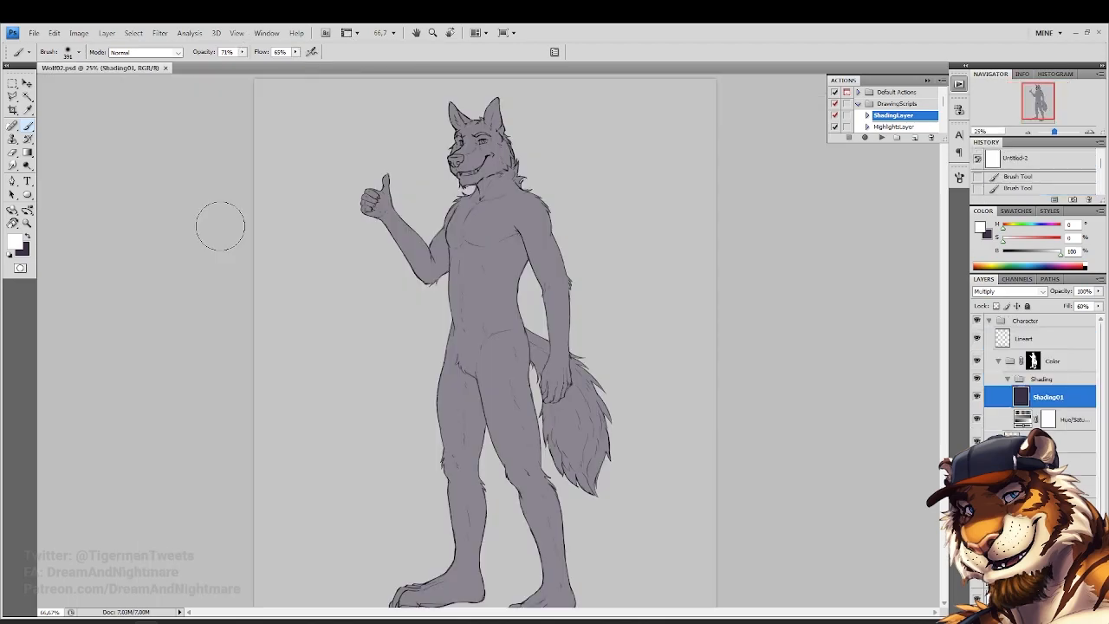
left_click(26, 241)
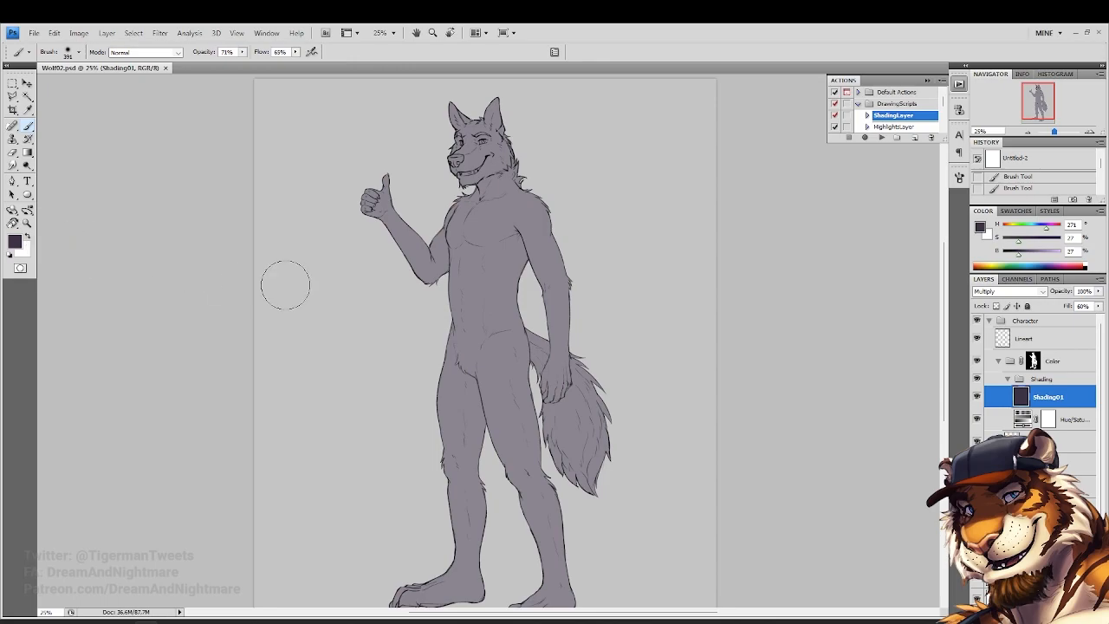
left_click(28, 223)
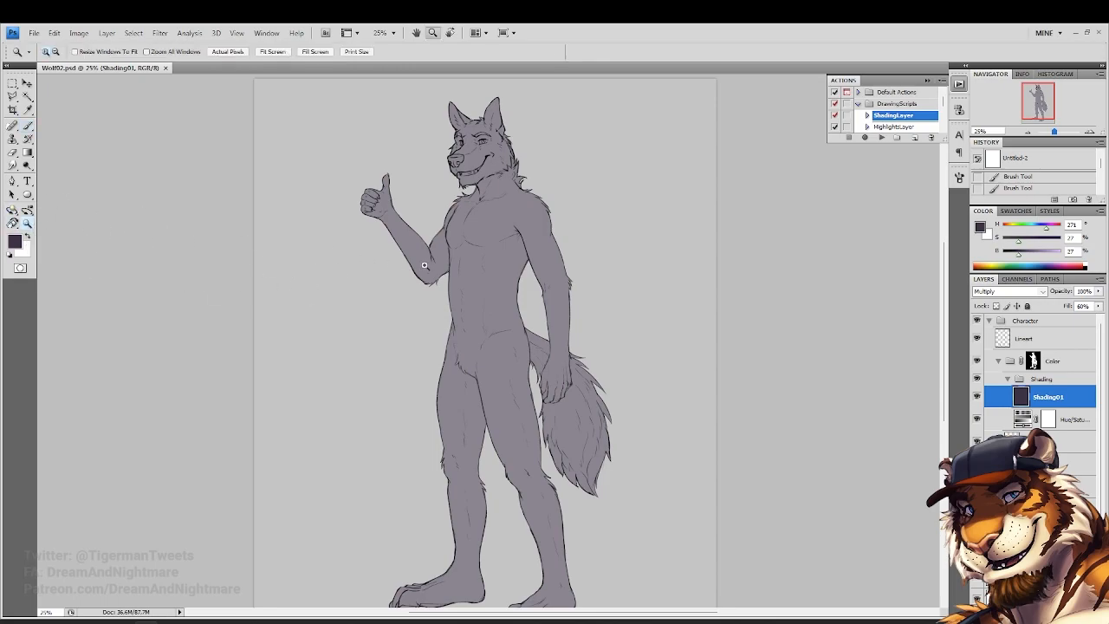
scroll(425, 265, "up", 1)
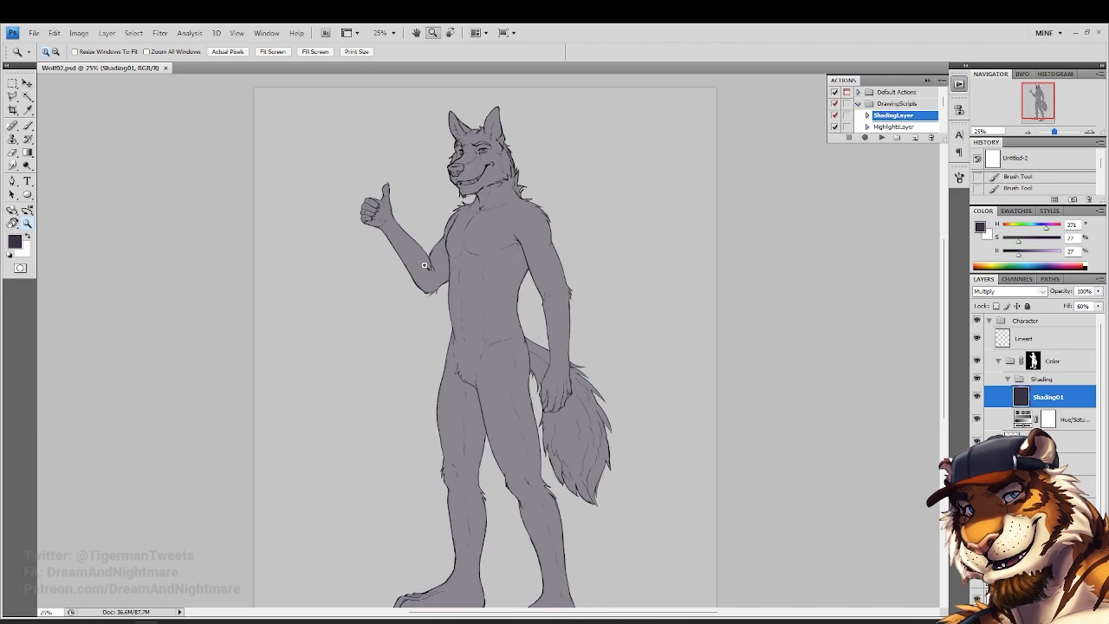
Switch to DAZ Studio, deselect the posed figure and preview the viewport with NVIDIA Iray shading
left_click(274, 621)
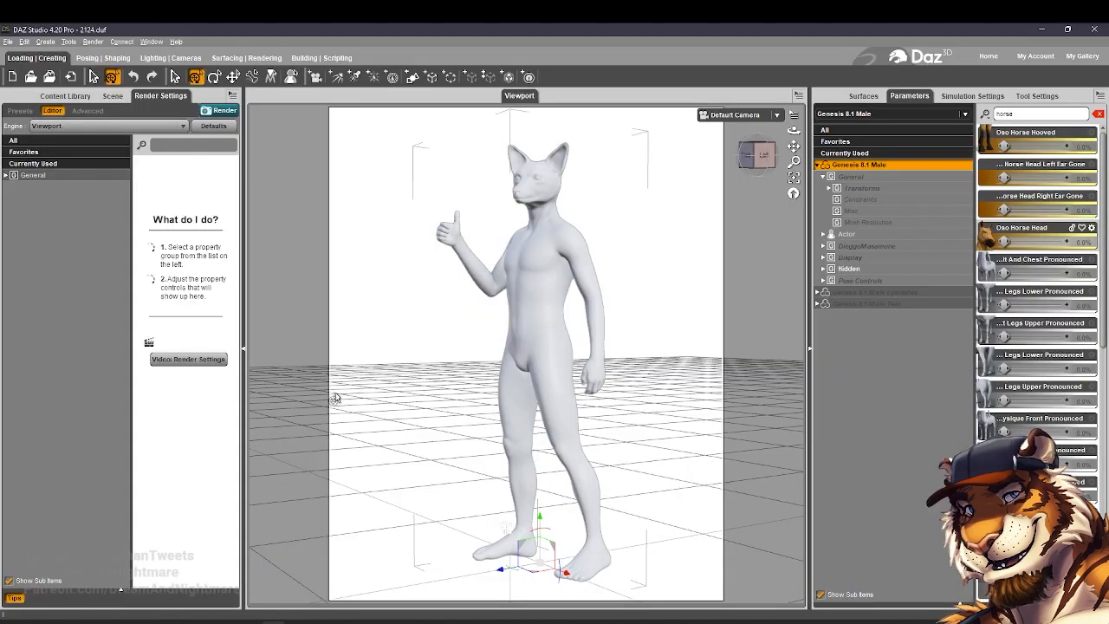
left_click(408, 288)
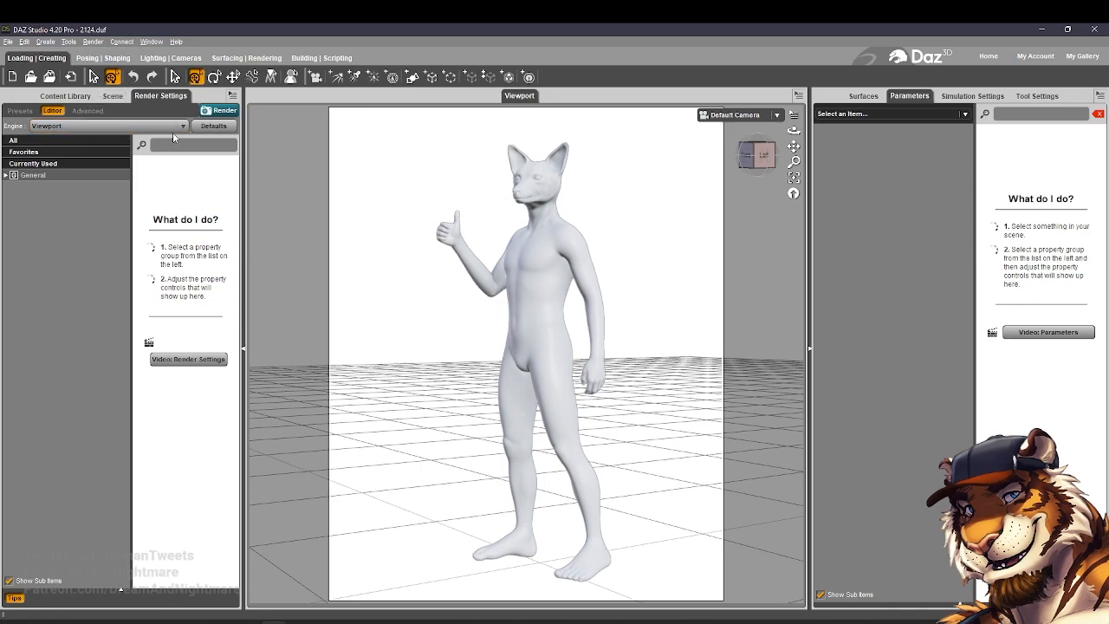
left_click(694, 119)
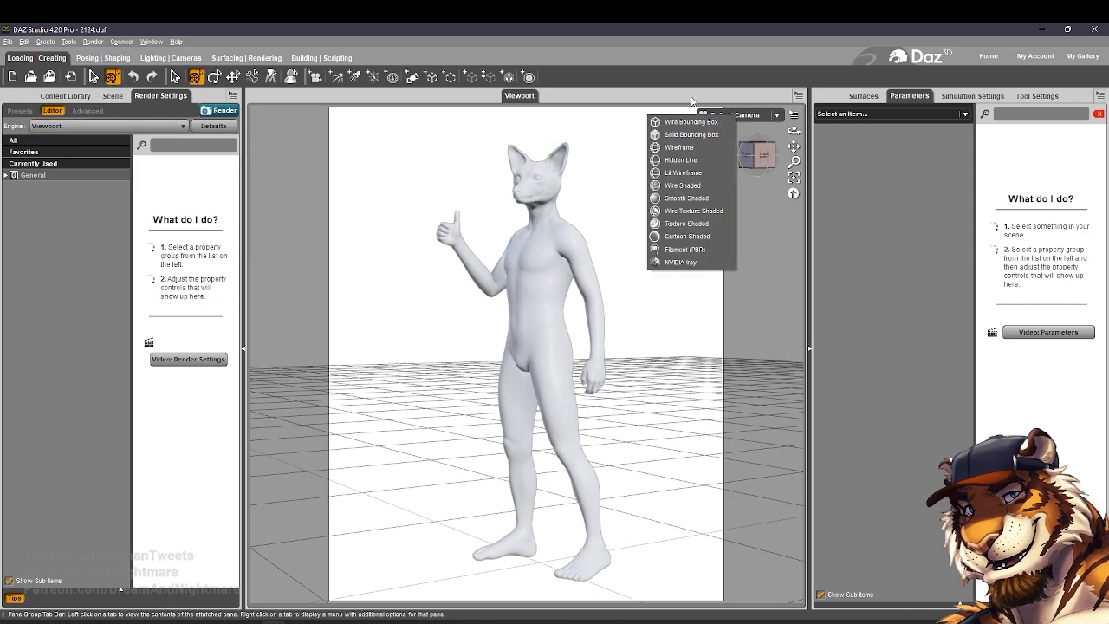
left_click(680, 262)
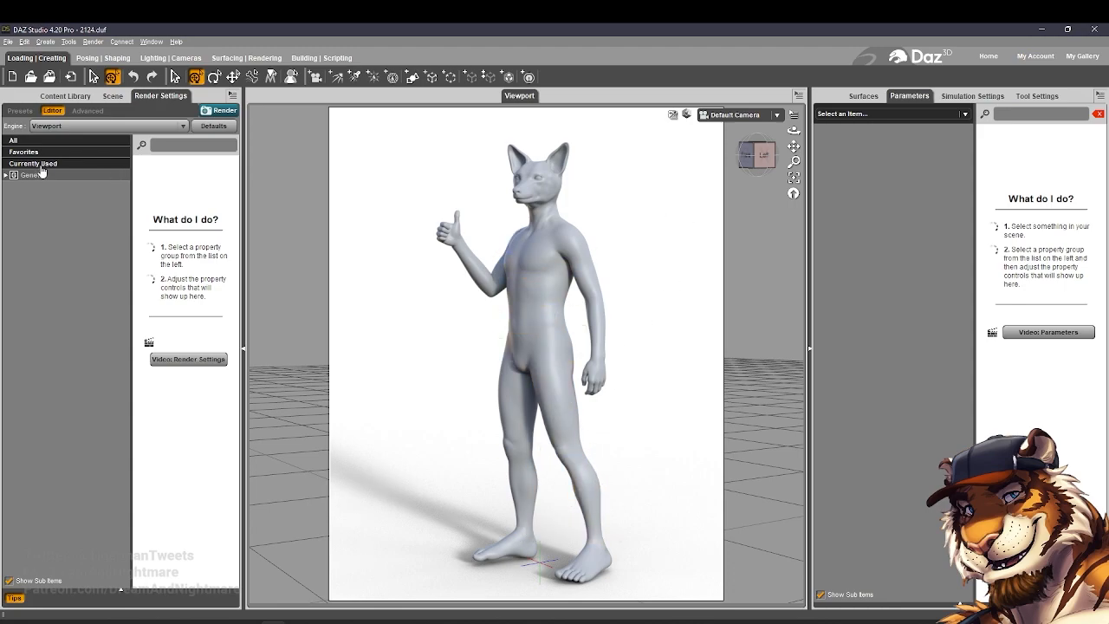
left_click(123, 126)
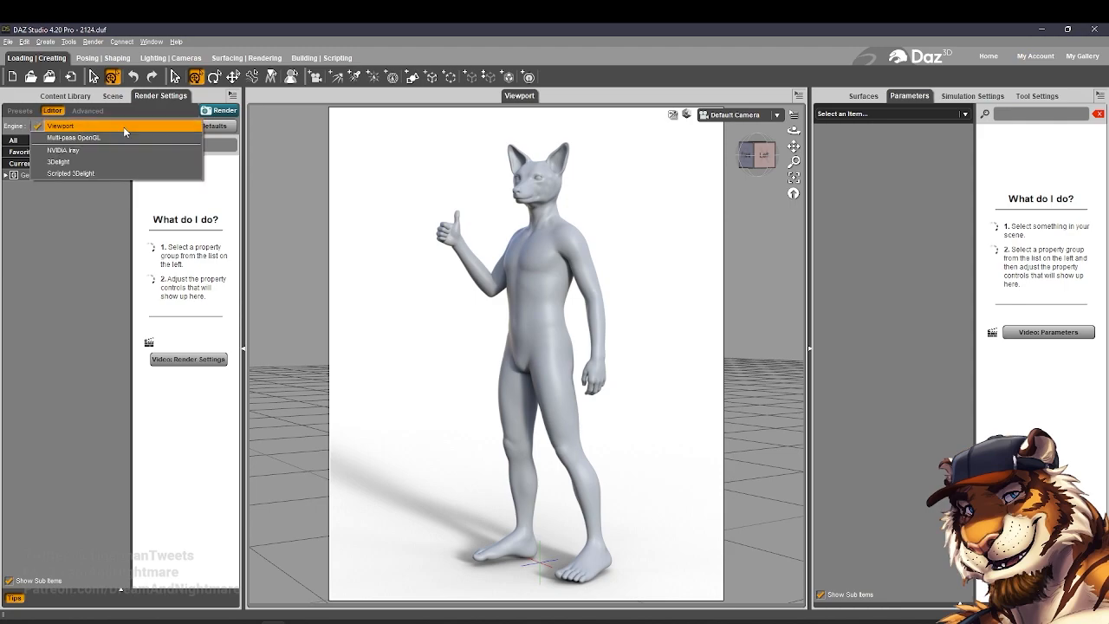
left_click(27, 186)
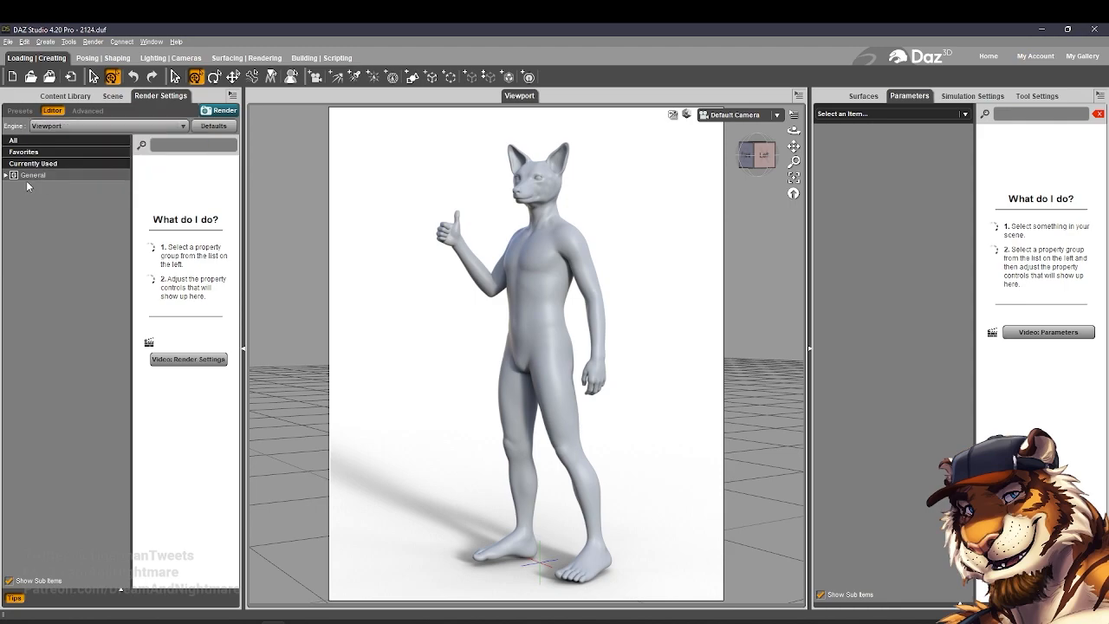
Turn on Draw Dome in the Iray environment settings and set the dome rotation to 161.80
left_click(32, 291)
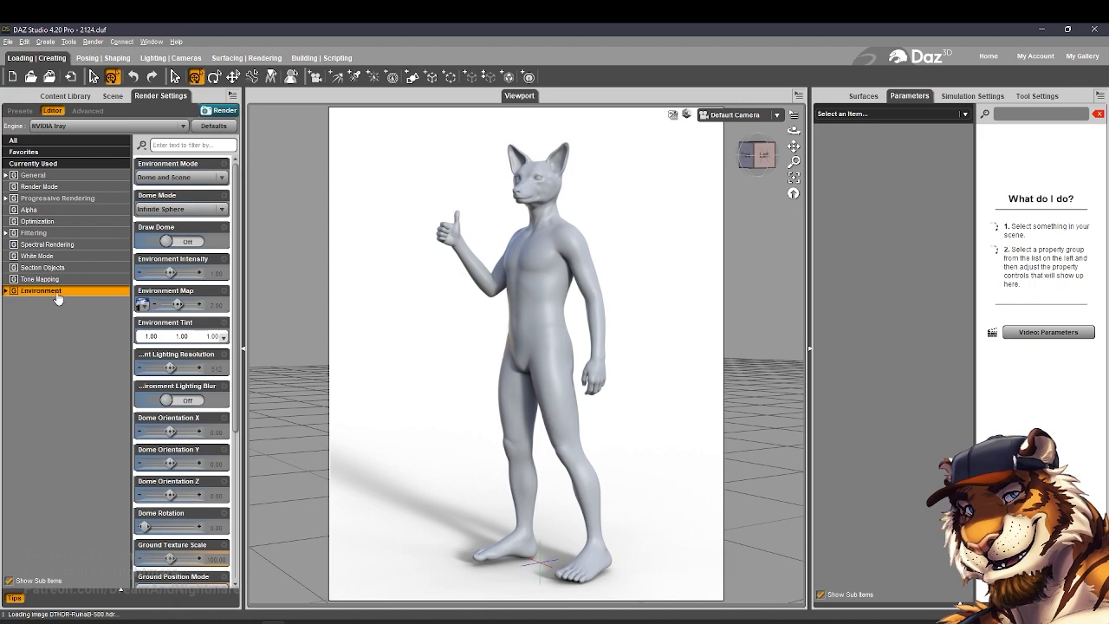
mouse_move(141, 308)
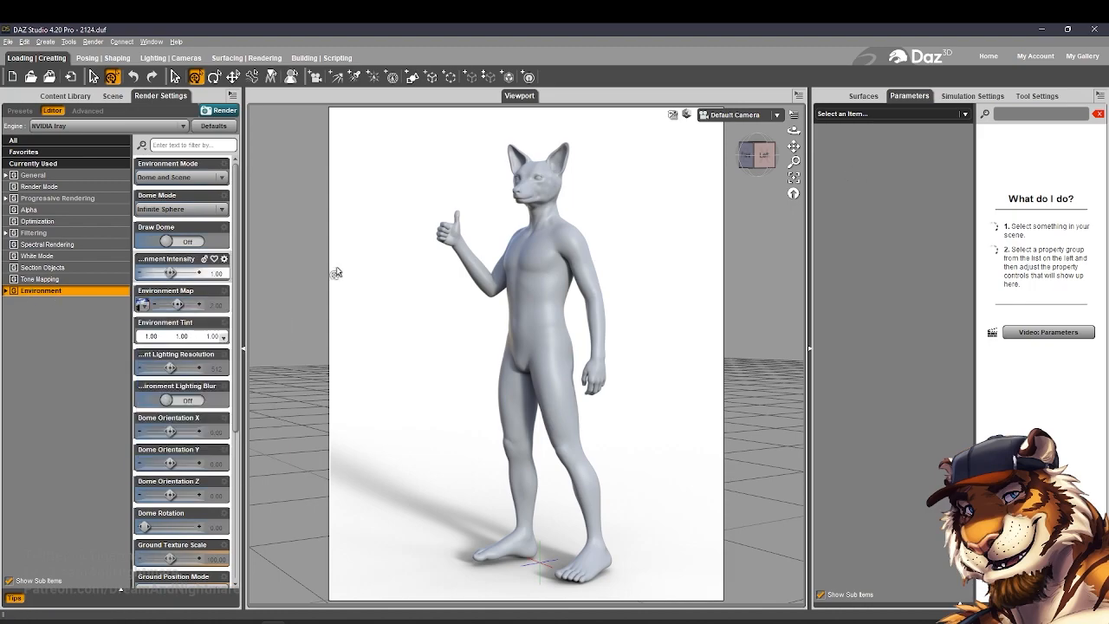
left_click(177, 241)
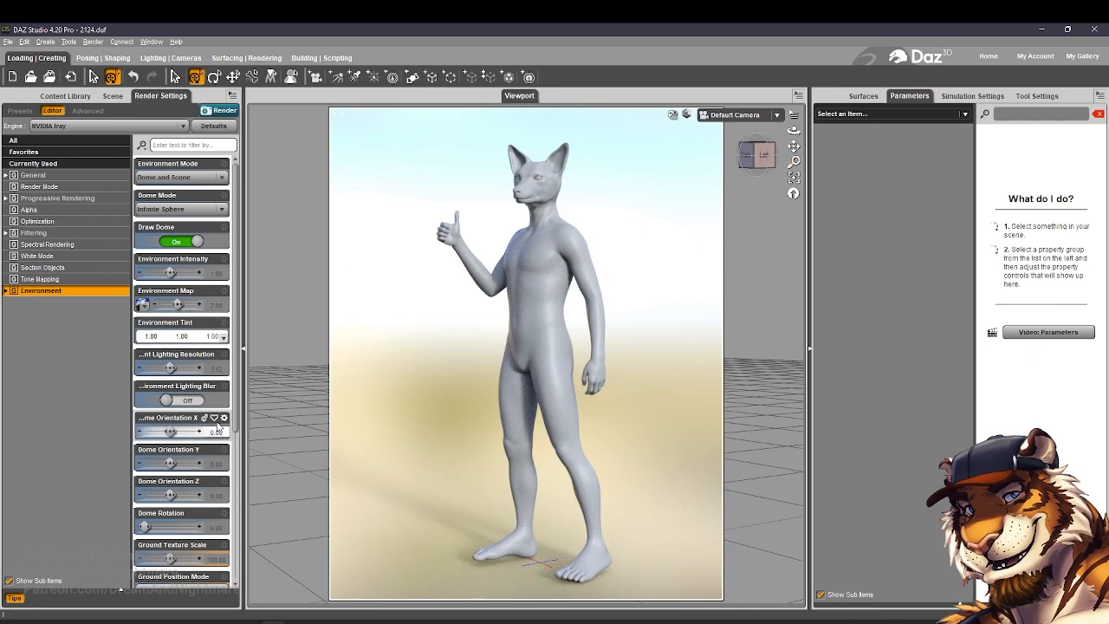
mouse_move(154, 528)
left_mouse_down()
mouse_move(177, 527)
mouse_move(168, 528)
left_mouse_up()
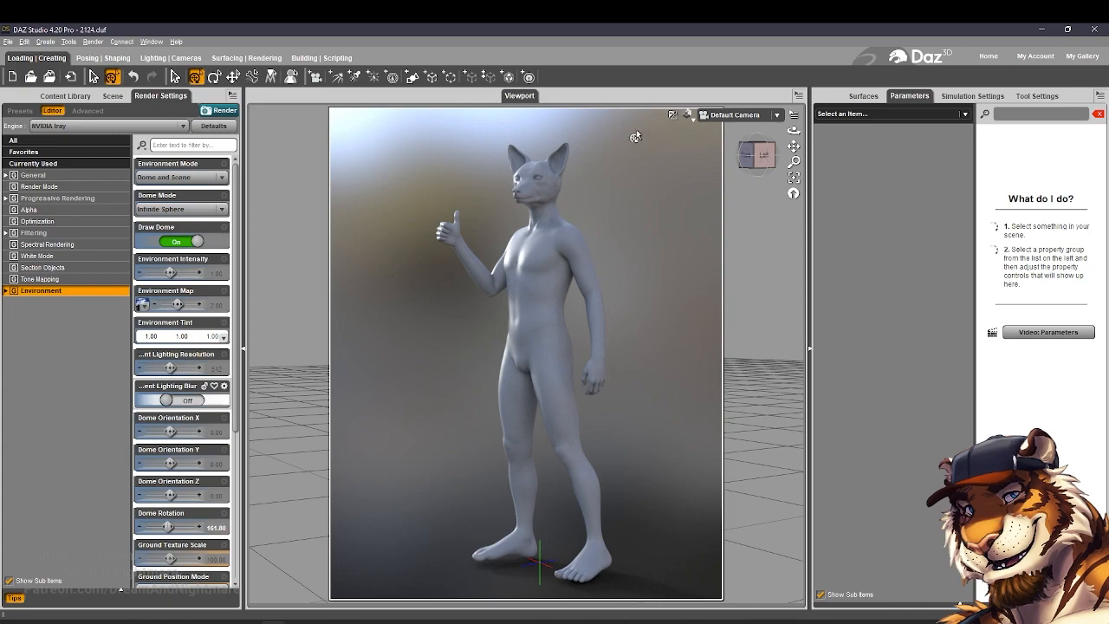
Set the viewport to Filament (PBR) shading and expand the Architecture folder under Environments in the content library
left_click(687, 115)
left_click(677, 249)
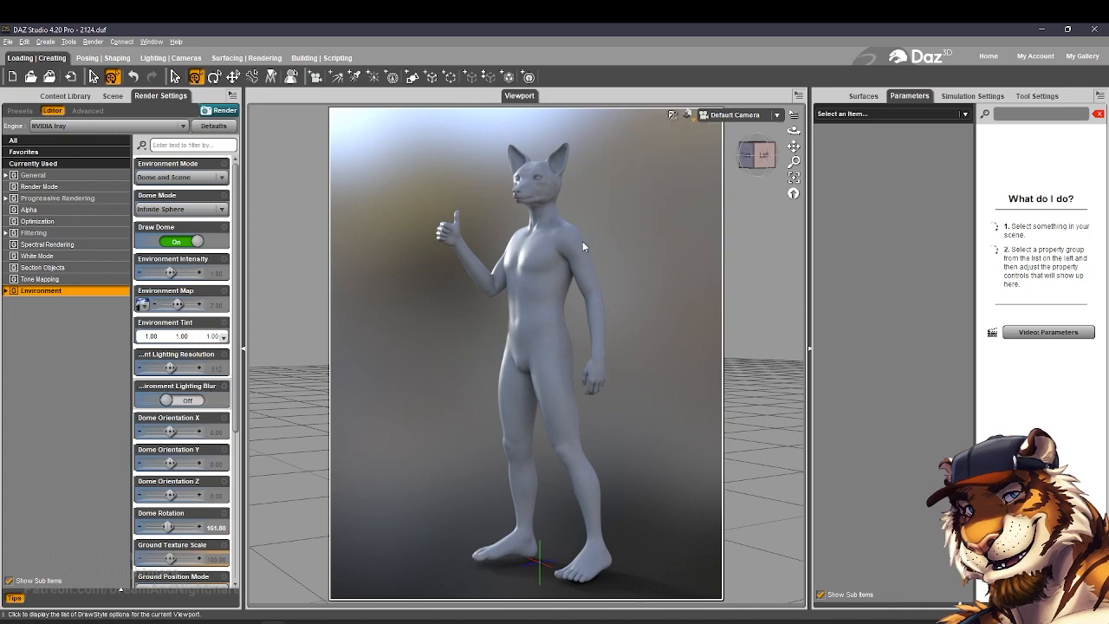
left_click(76, 97)
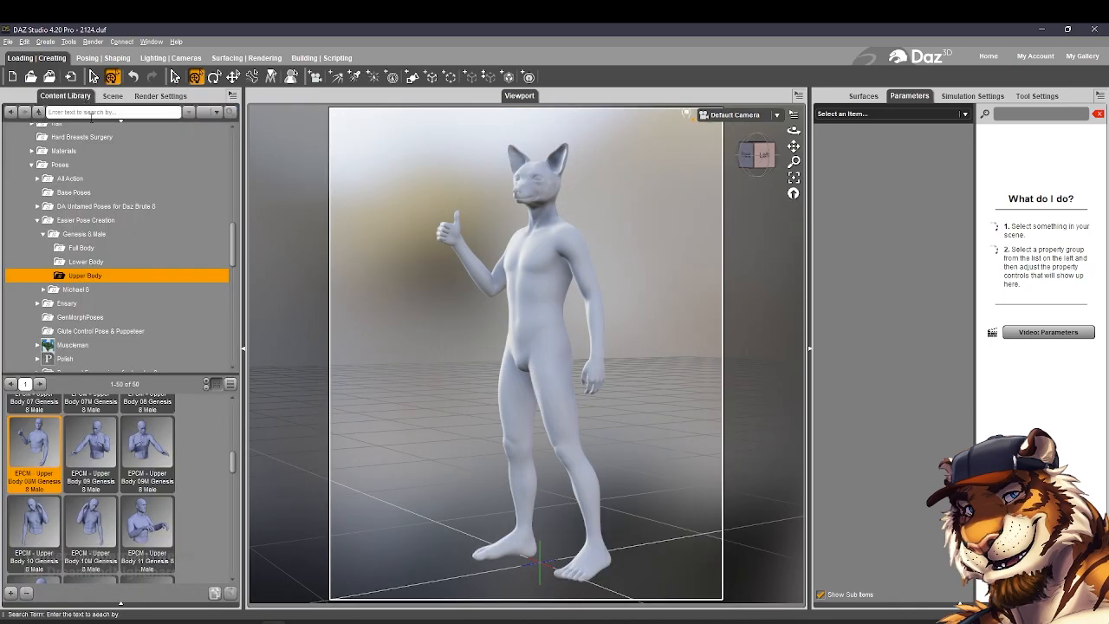
left_click_drag(234, 251, 232, 152)
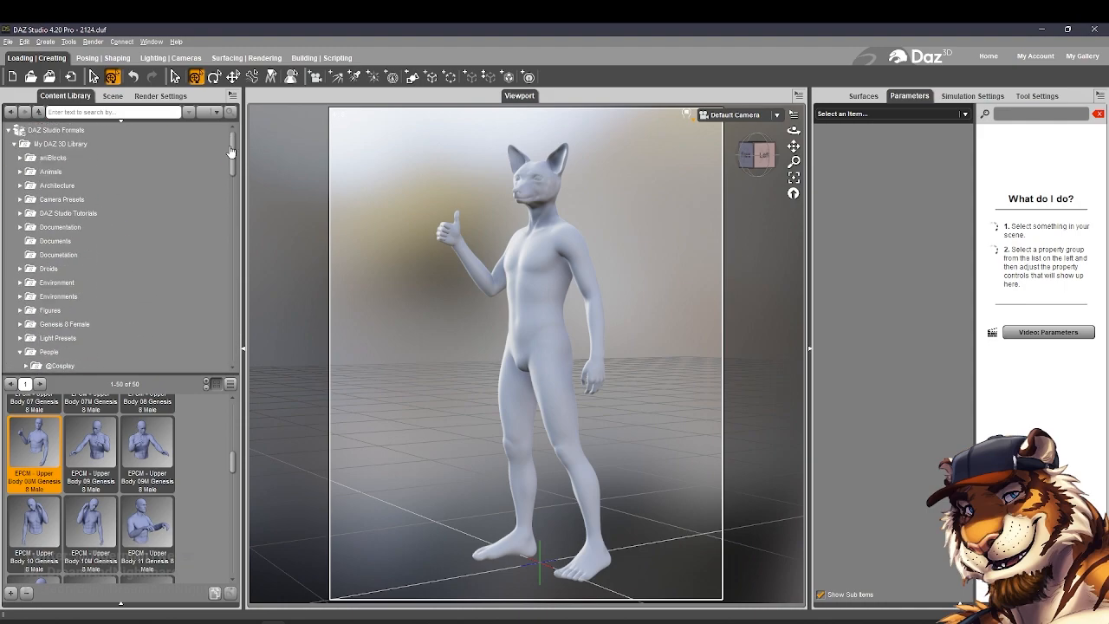
left_click(21, 296)
scroll(24, 302, "down", 3)
scroll(24, 303, "up", 3)
left_click(25, 310)
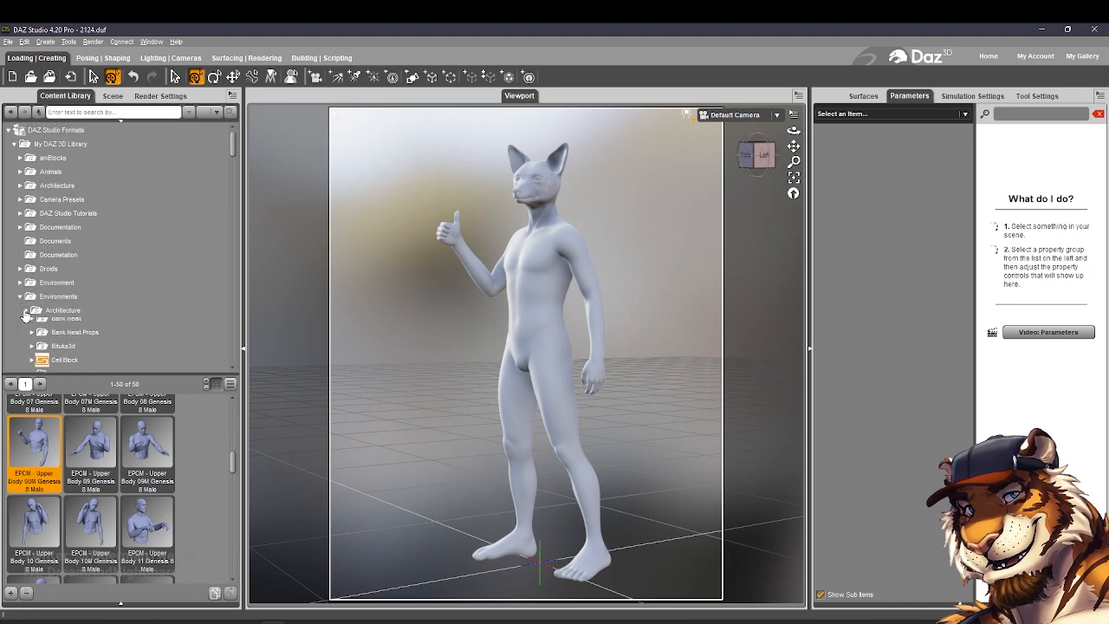
Locate the Digitallab3d Coffee Shop folder among the architecture environments and display its contents
scroll(26, 315, "down", 1)
scroll(26, 317, "up", 1)
scroll(25, 318, "down", 1)
scroll(25, 317, "down", 1)
scroll(25, 317, "down", 1)
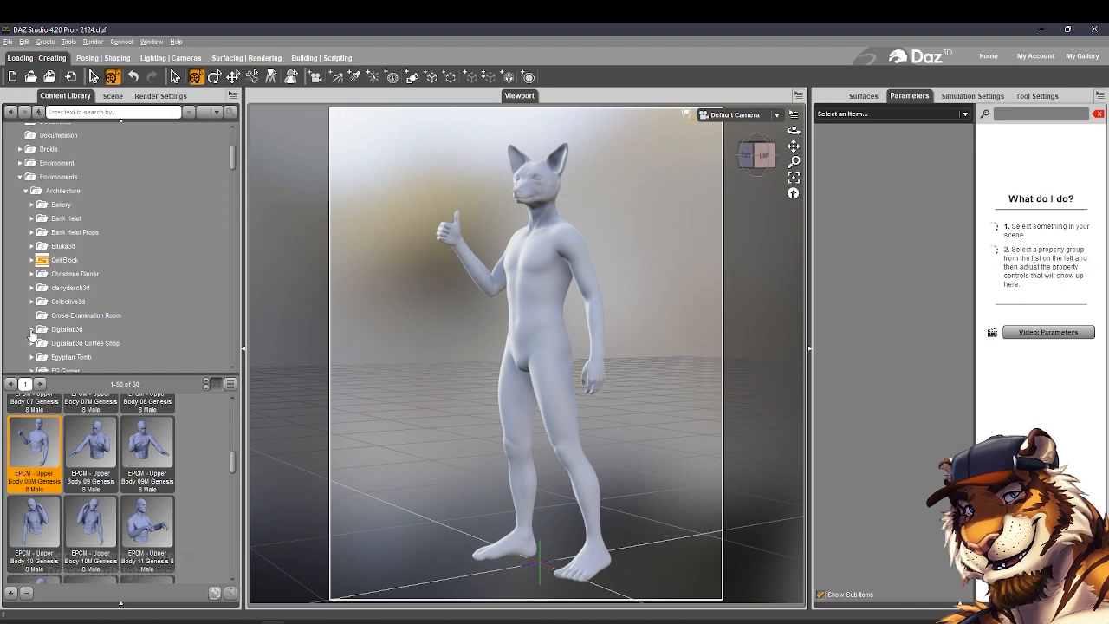
left_click(44, 332)
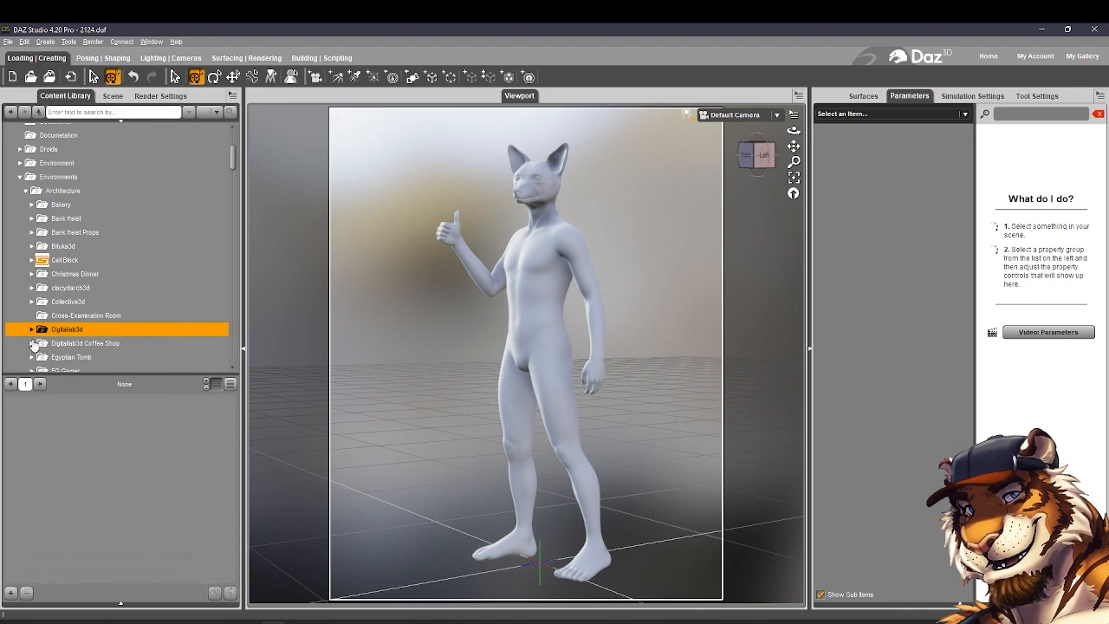
left_click(58, 345)
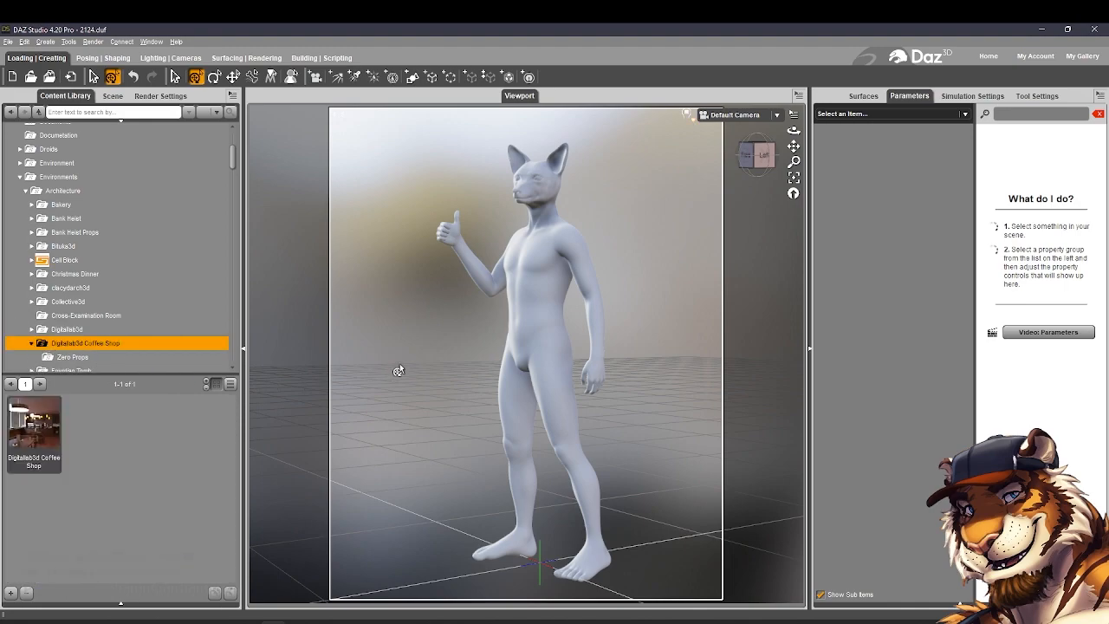
Set the viewport to Texture Shaded and load the Digitallab3d Coffee Shop environment around the figure
left_click(693, 115)
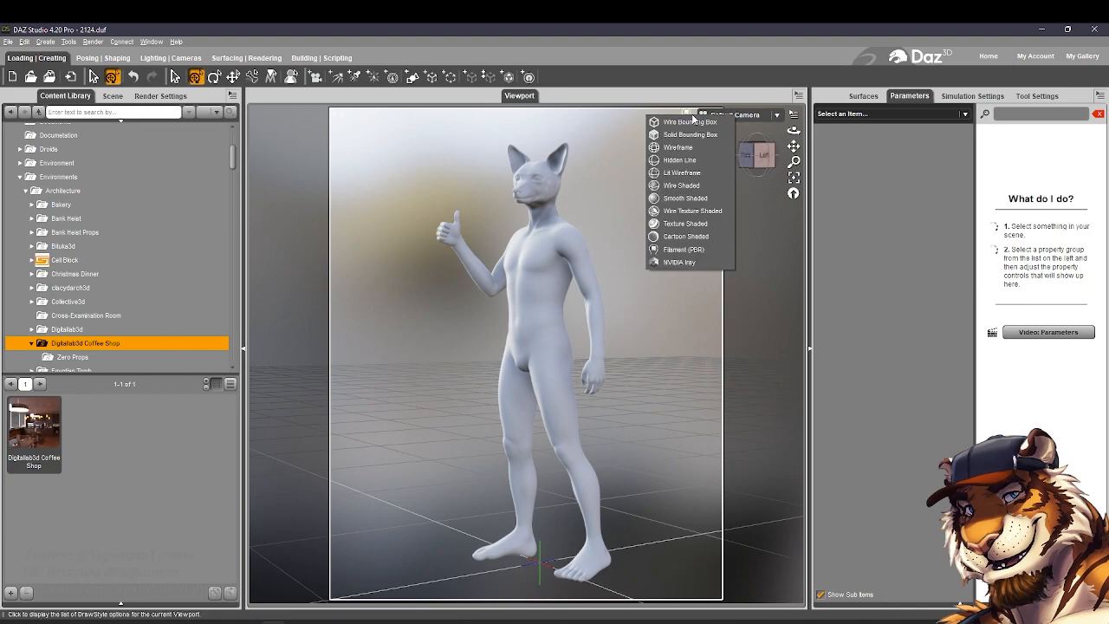
left_click(686, 224)
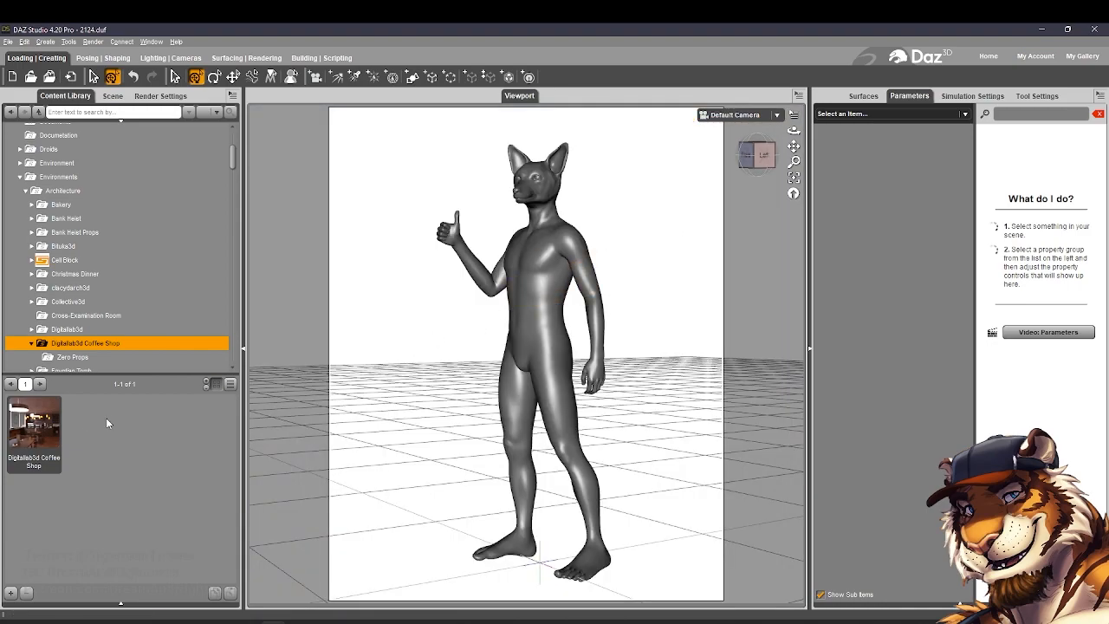
double_click(47, 425)
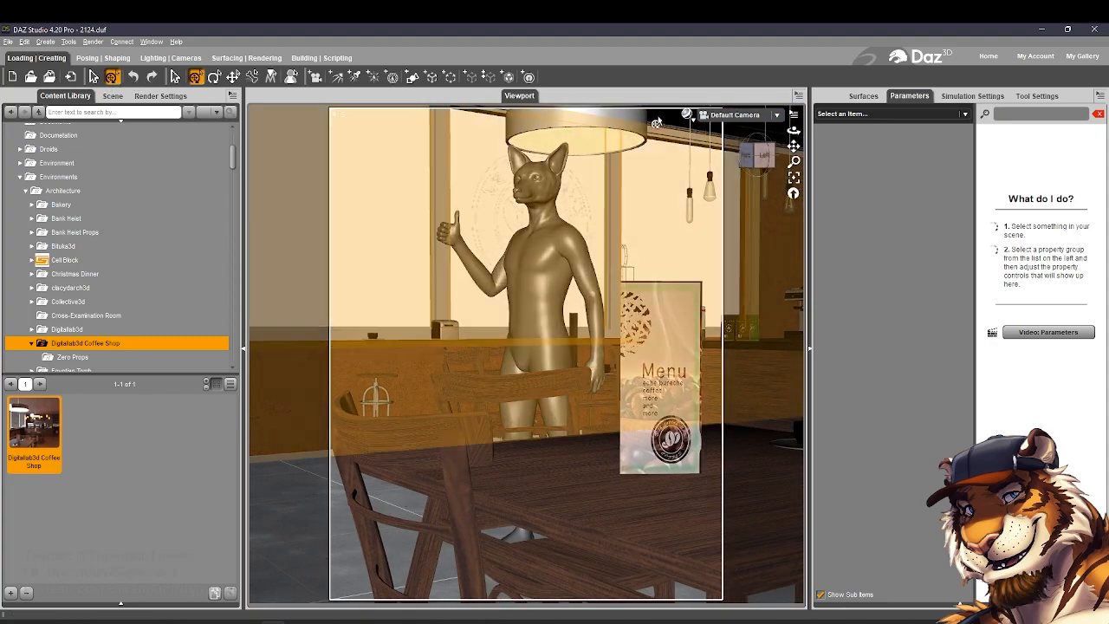
Look through Perspective View and frame the figure in front of the coffee shop counter
left_click(723, 116)
left_click(721, 119)
left_click_drag(768, 134, 693, 117)
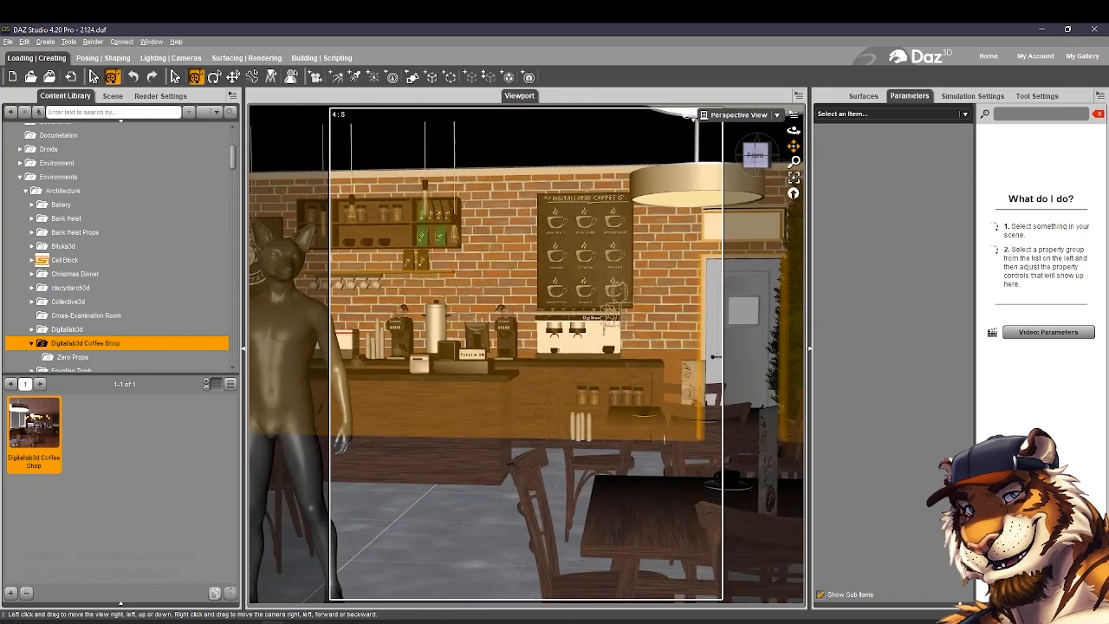
left_click_drag(794, 145, 854, 149)
left_click_drag(794, 132, 755, 147)
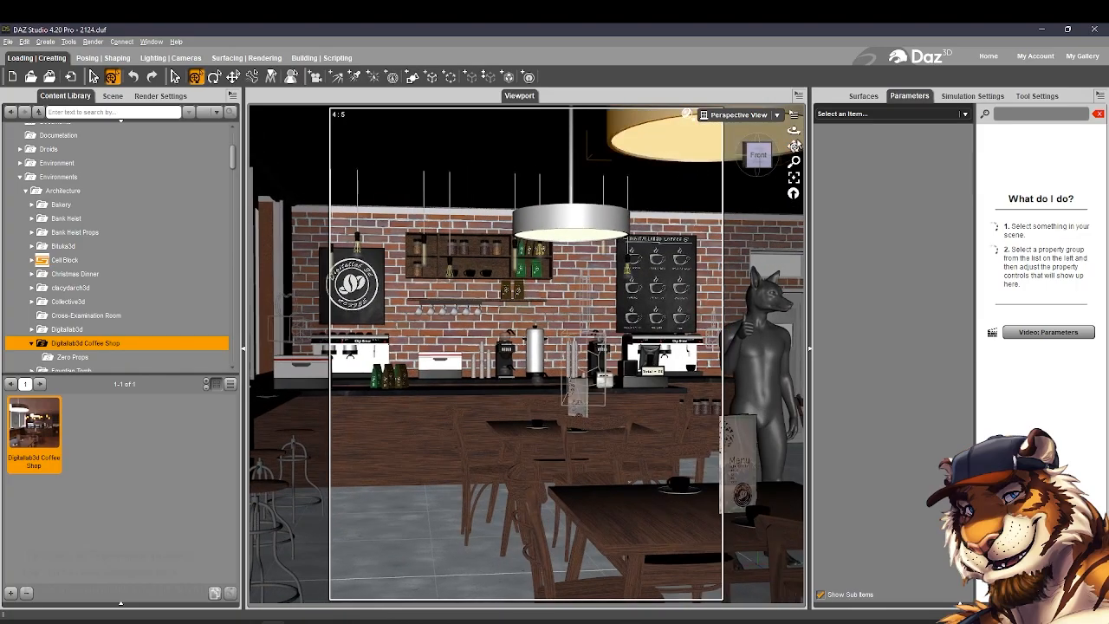
left_click(712, 139)
Preview the coffee shop with NVIDIA Iray shading and examine how its lighting falls on the figure
left_click(687, 117)
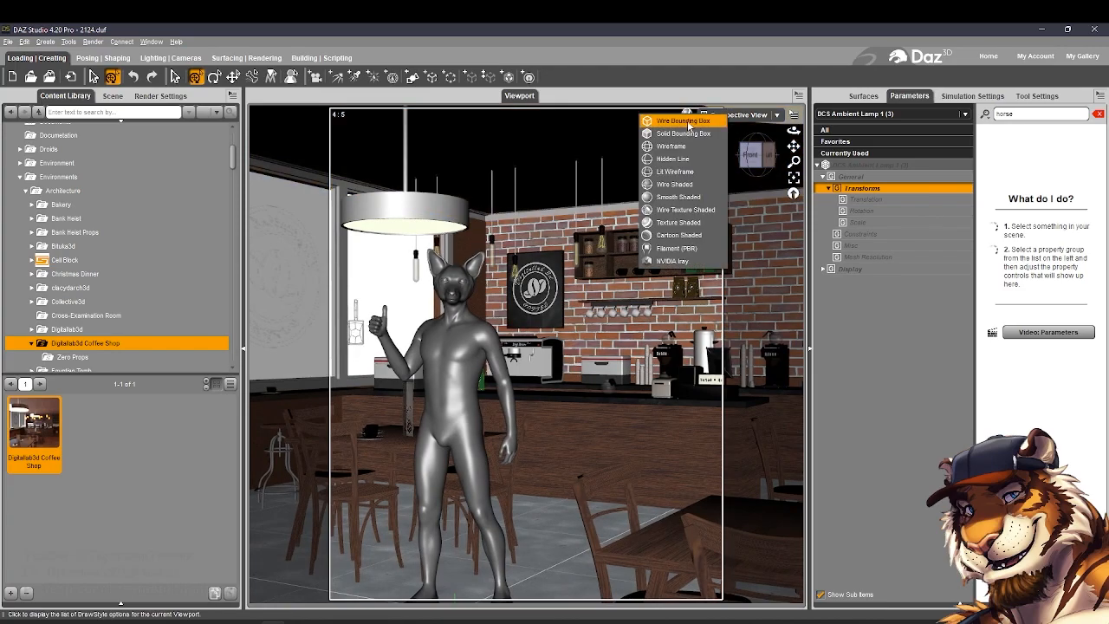
left_click(676, 248)
mouse_move(794, 131)
left_mouse_down()
mouse_move(854, 131)
mouse_move(772, 131)
mouse_move(794, 131)
mouse_move(794, 147)
left_mouse_up()
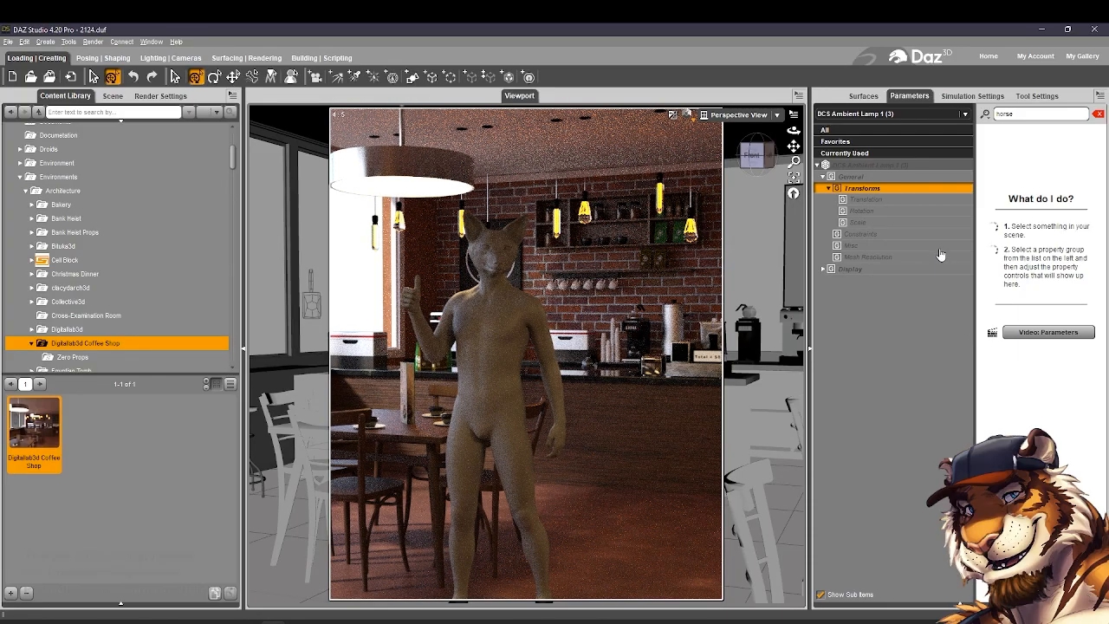
left_click_drag(794, 131, 794, 131)
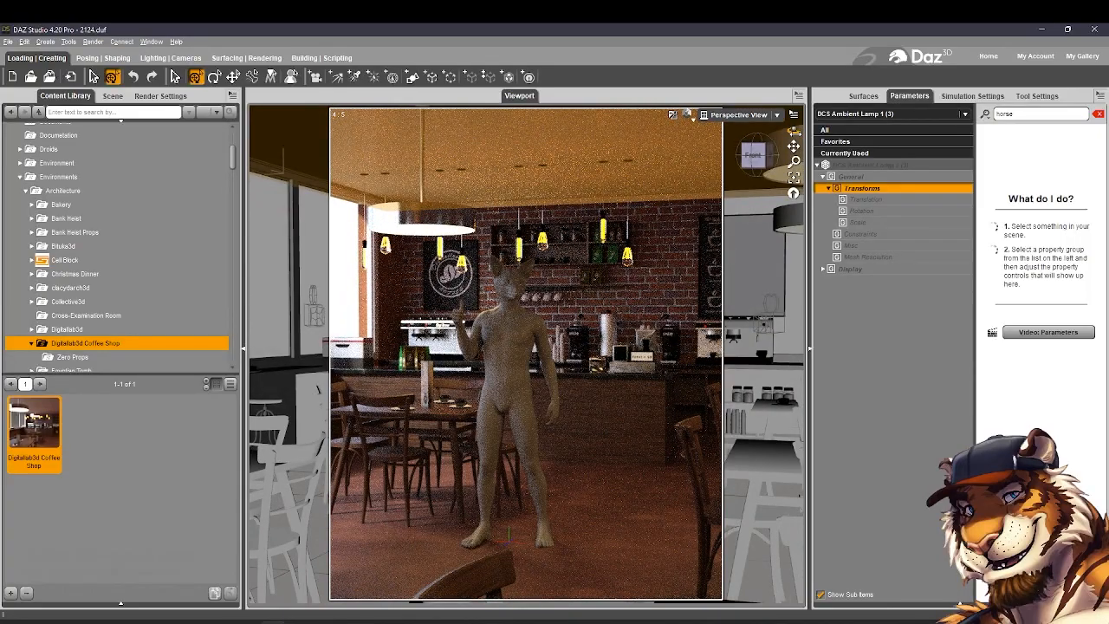
left_click_drag(794, 146, 794, 146)
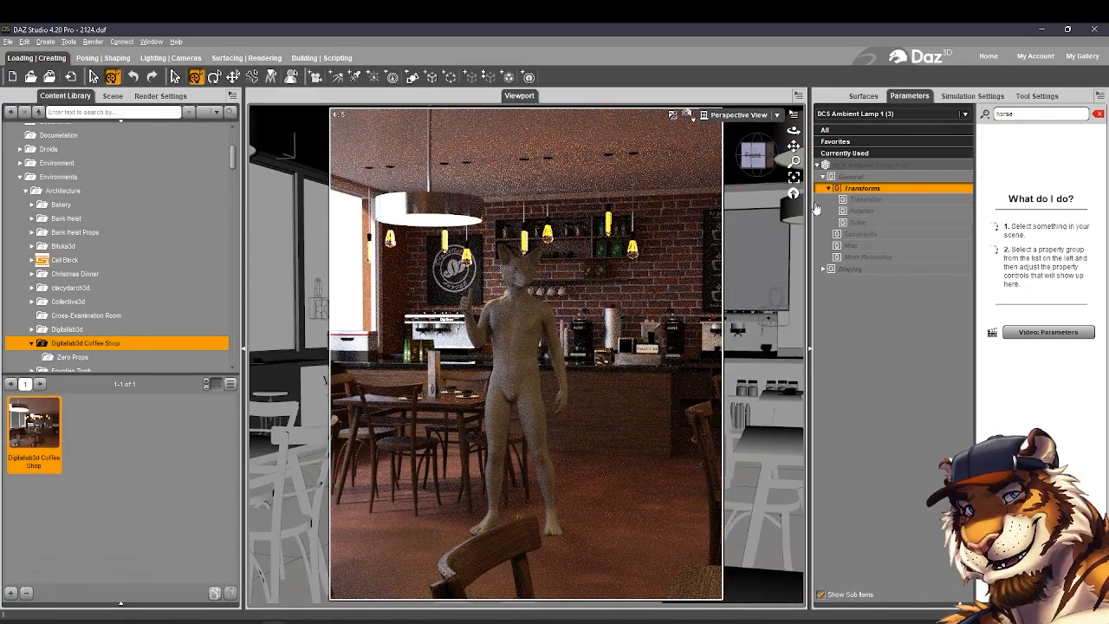
Set the viewport to Filament (PBR) shading and delete the Digitallab3d Coffee Shop group from the scene
left_click(687, 119)
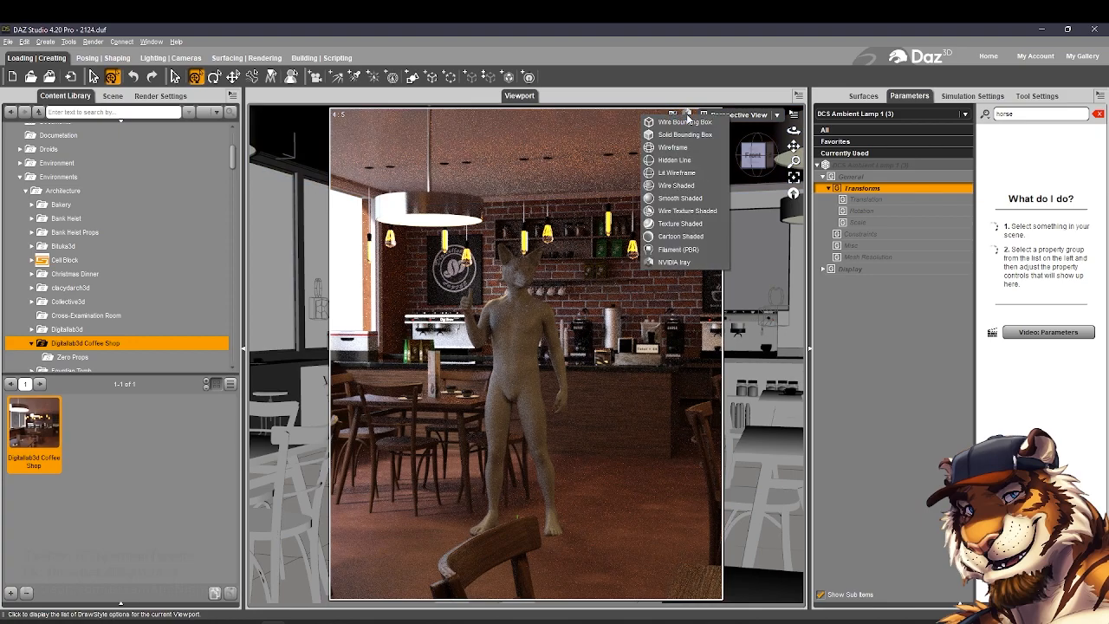
left_click(667, 248)
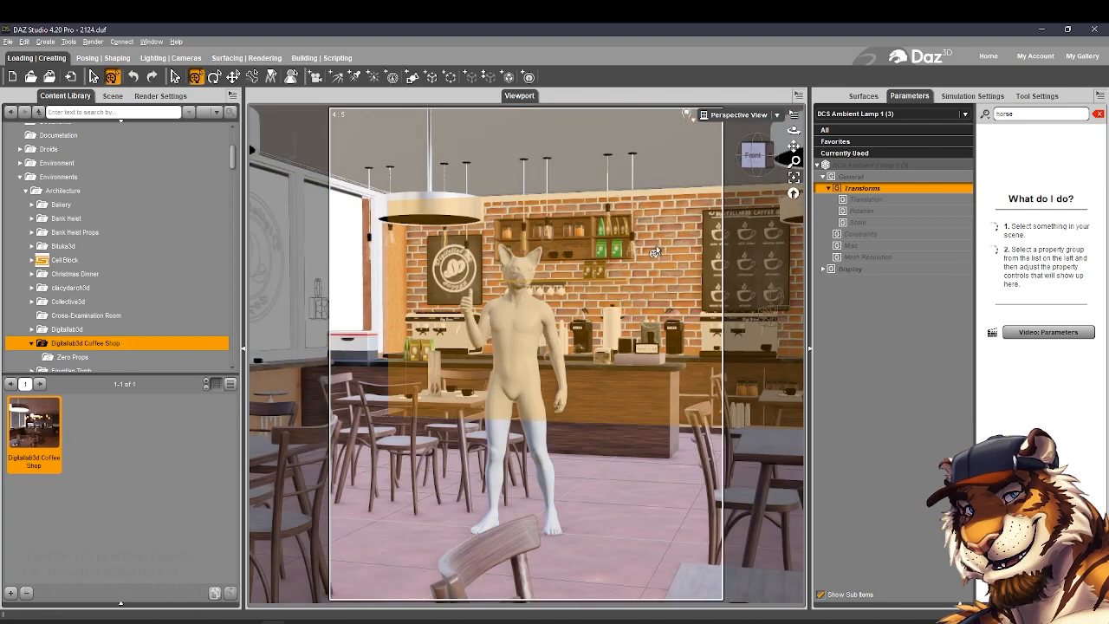
left_click(113, 95)
scroll(126, 226, "down", 5)
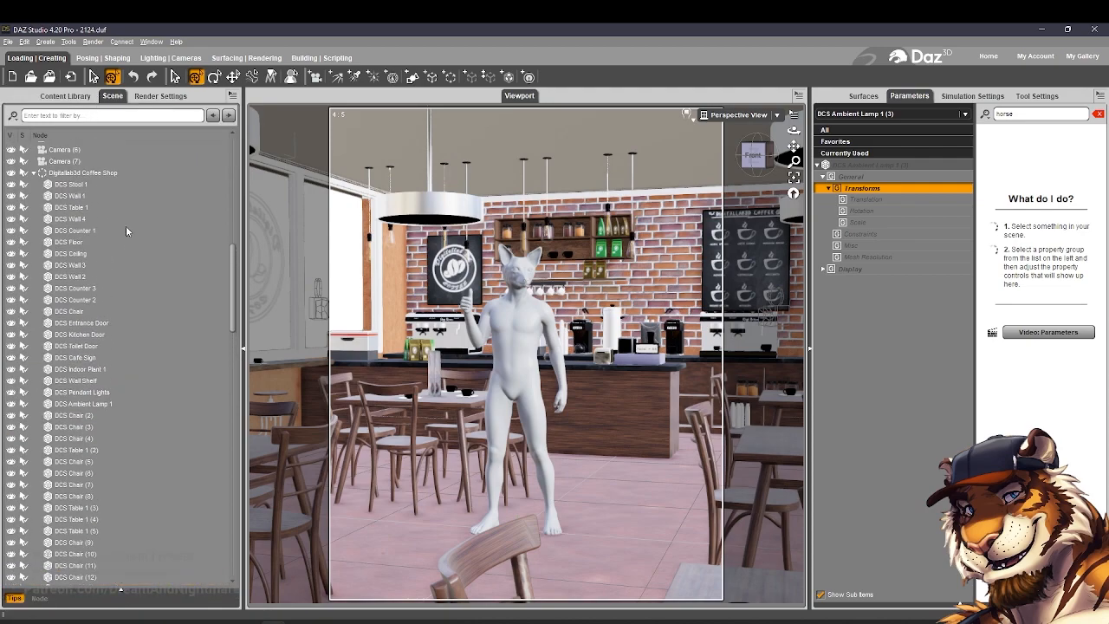
scroll(95, 264, "down", 5)
left_click(99, 278)
key("Delete")
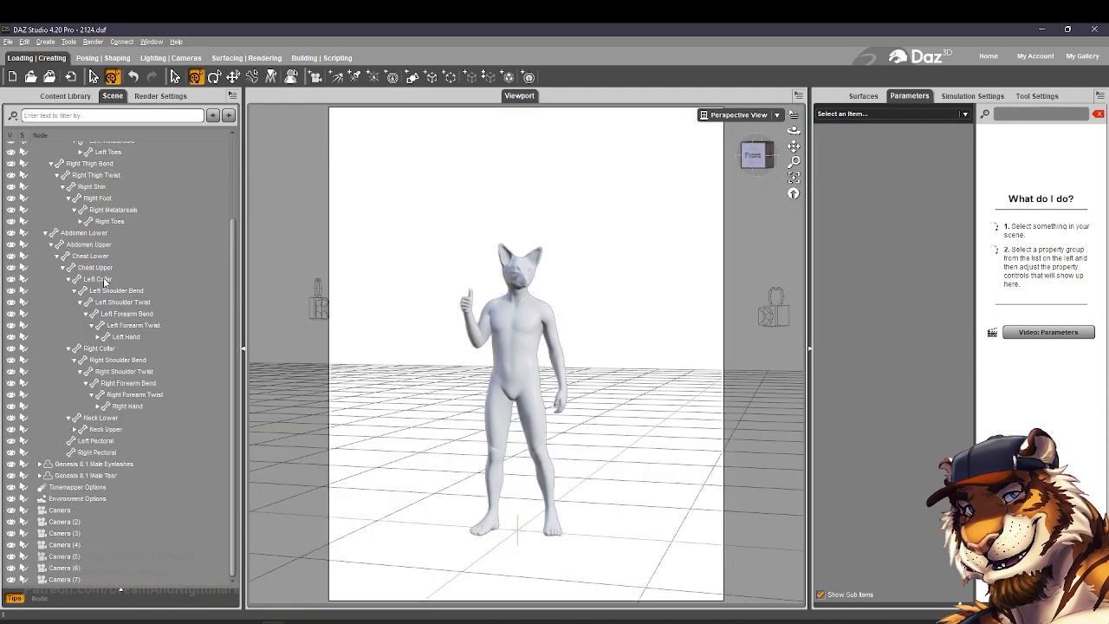
Return the viewport to the Default Camera view of the figure
left_click(703, 115)
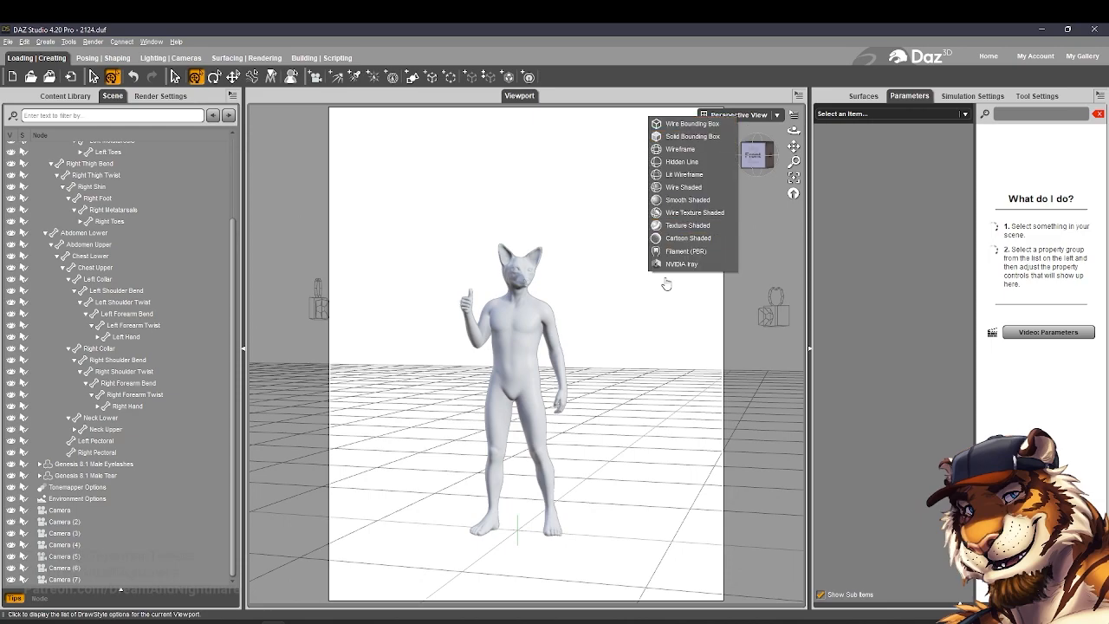
left_click(633, 165)
left_click(739, 115)
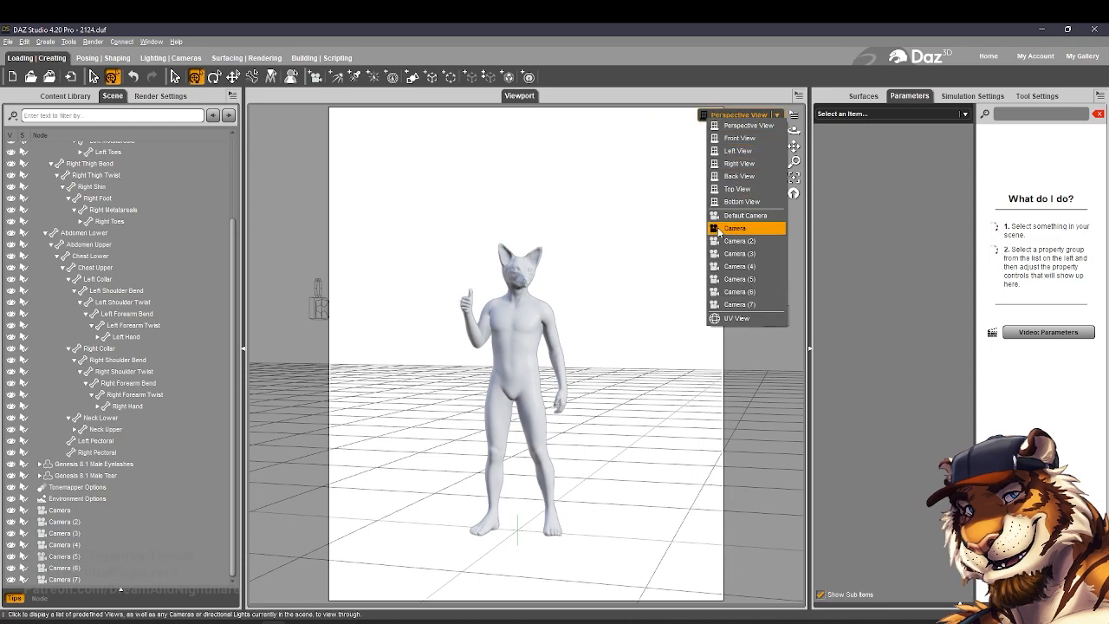
left_click(739, 216)
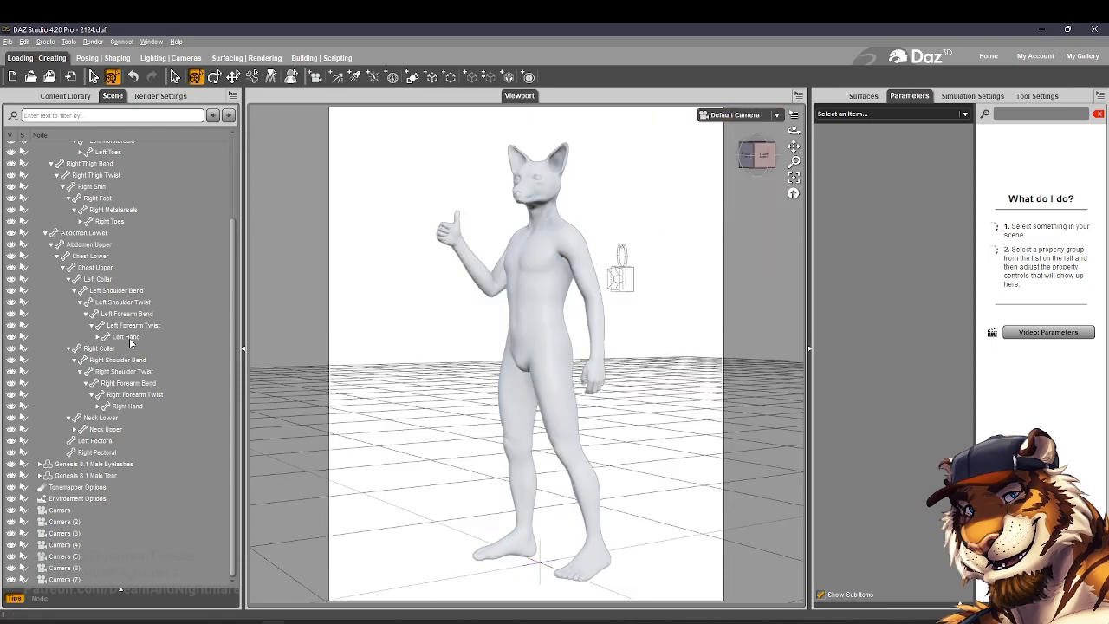
Delete all the extra cameras in the scene, from Camera through Camera (7)
left_click(63, 510)
left_click(74, 579, "shift")
key("Delete")
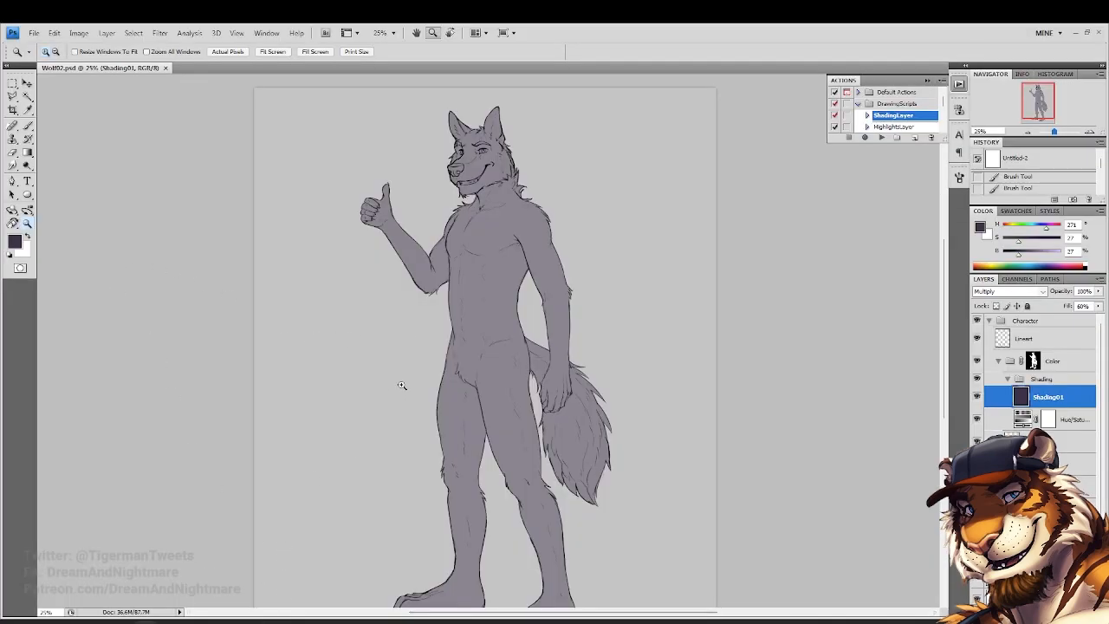
left_click_drag(440, 256, 596, 554)
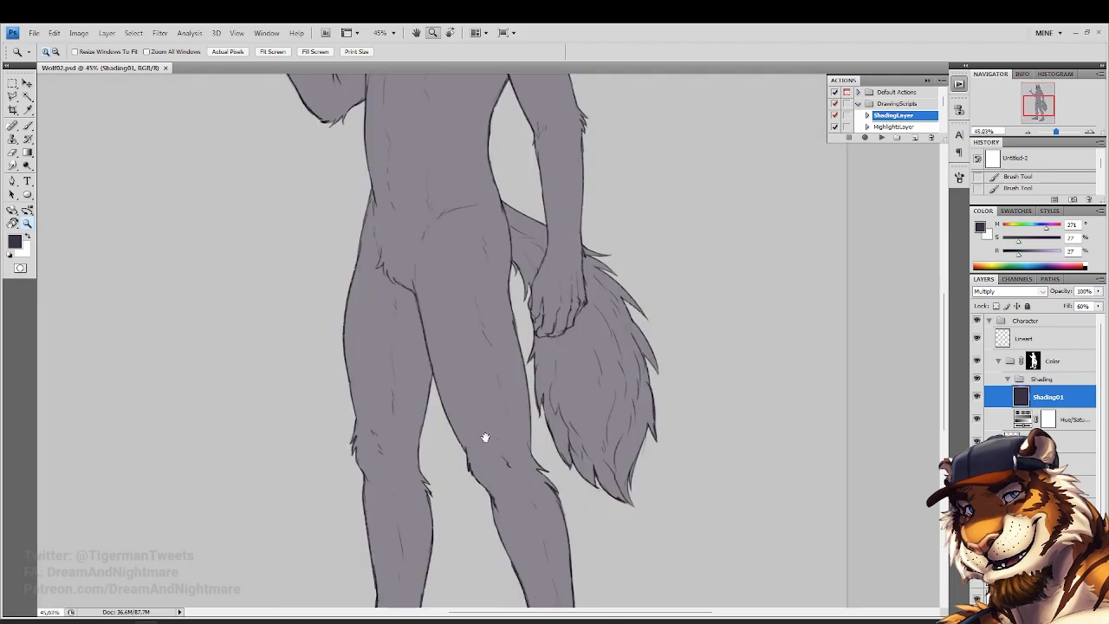
left_click_drag(491, 456, 501, 308)
left_click(11, 153)
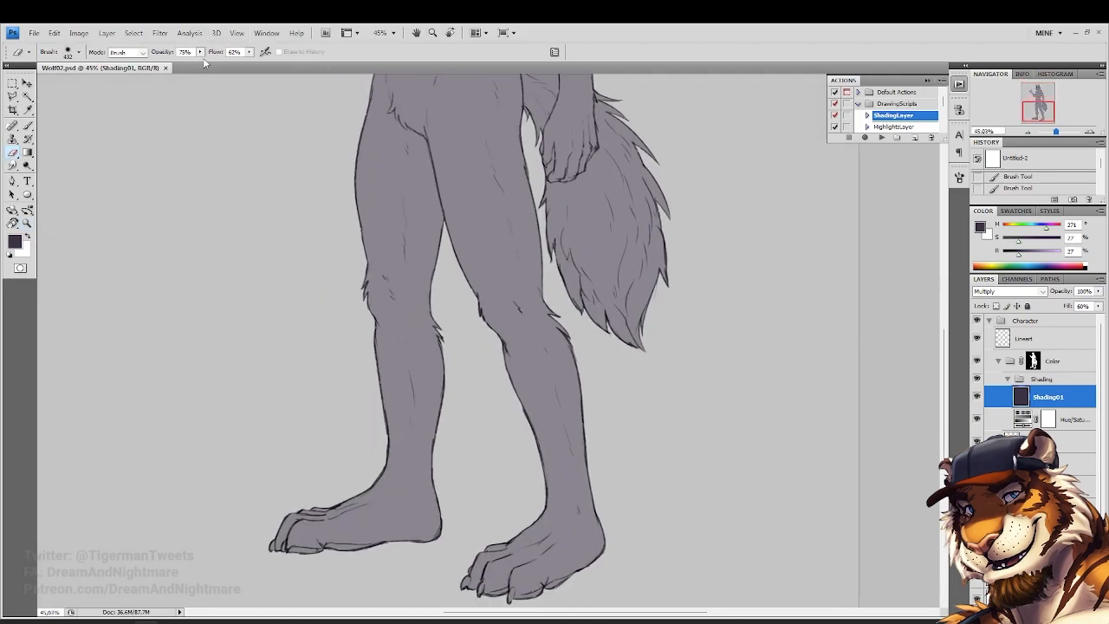
left_click_drag(358, 228, 362, 318)
right_click(596, 393)
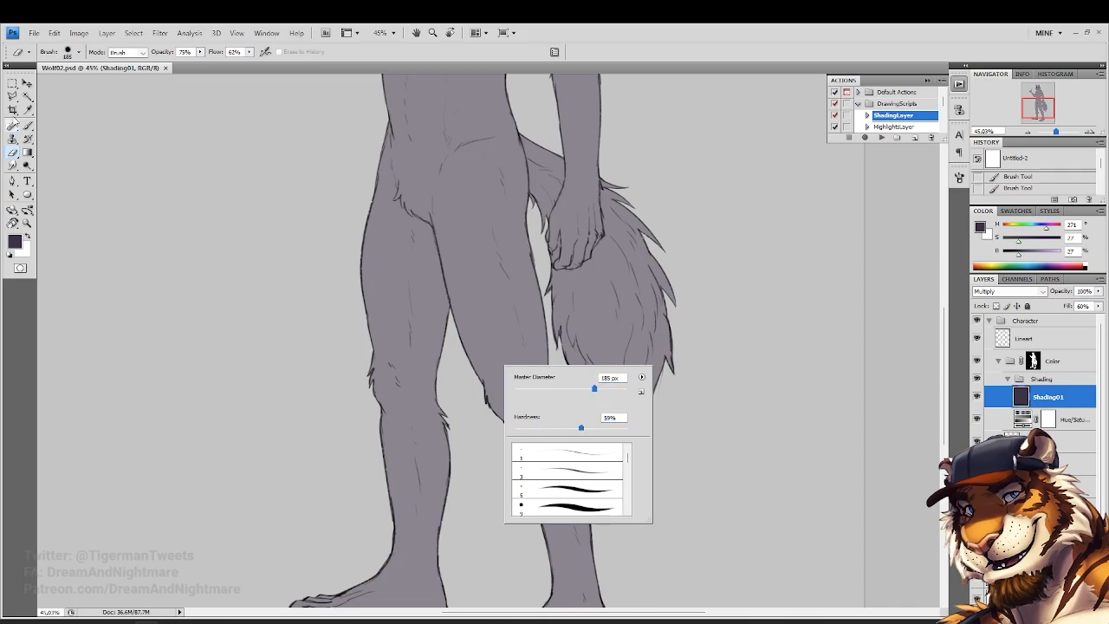
Select the wolf's body area, excluding the tail, with the Magic Wand and expand the selection
left_click(27, 96)
left_click(494, 286)
left_click_drag(453, 236, 485, 481)
left_click(134, 33)
mouse_move(173, 161)
left_click(251, 184)
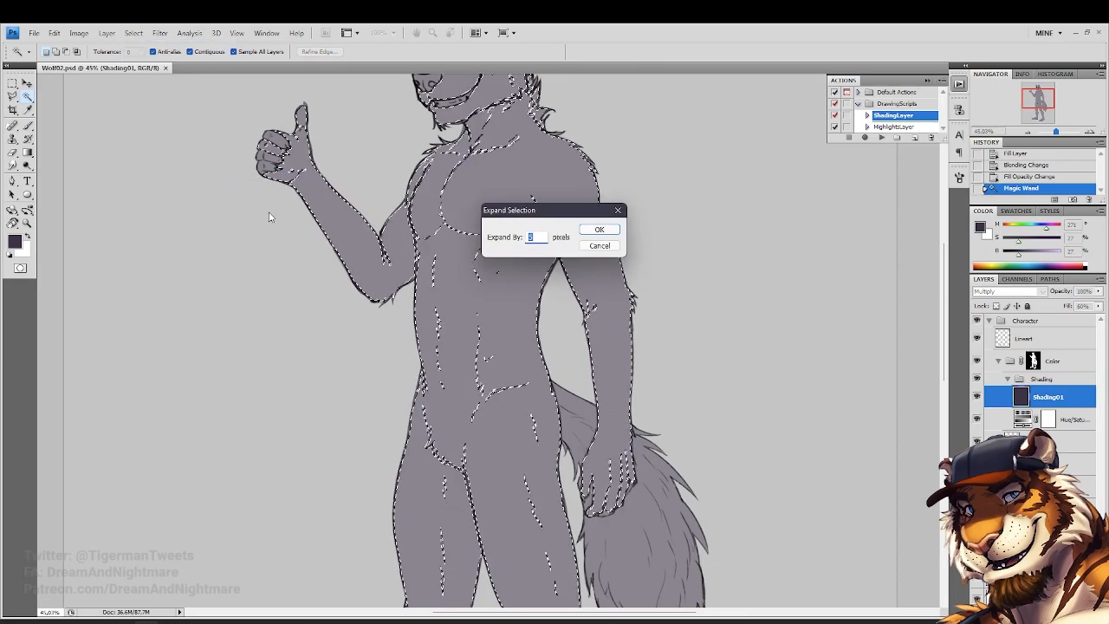
key("Return")
Add a polygonal lasso region enclosing the head and the raised thumbs-up arm to the selection
scroll(269, 213, "up", 4)
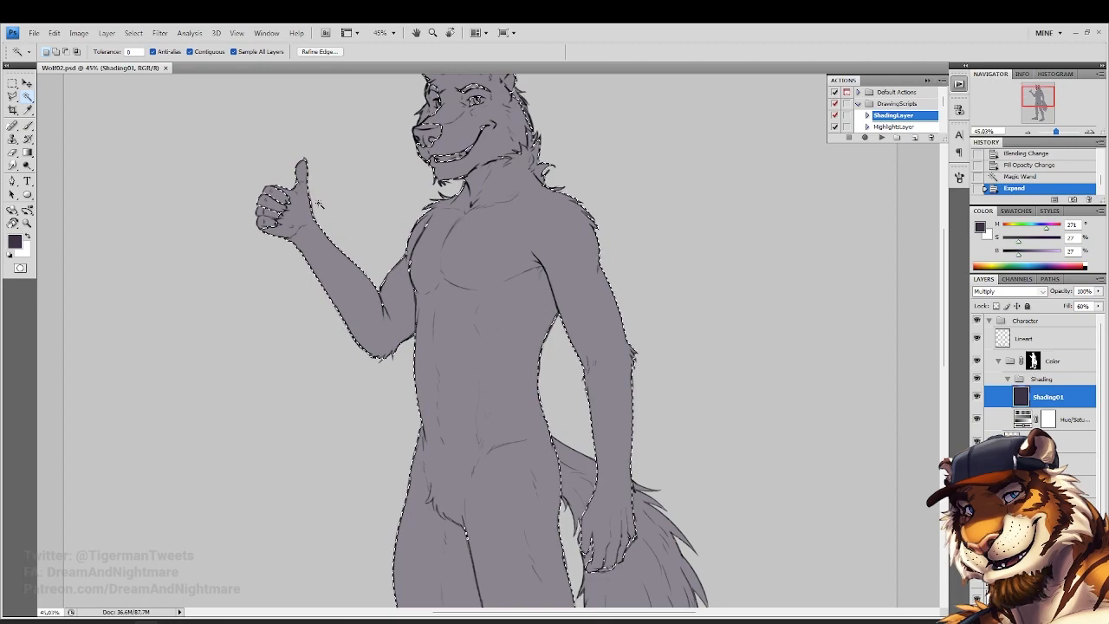
left_click(13, 99)
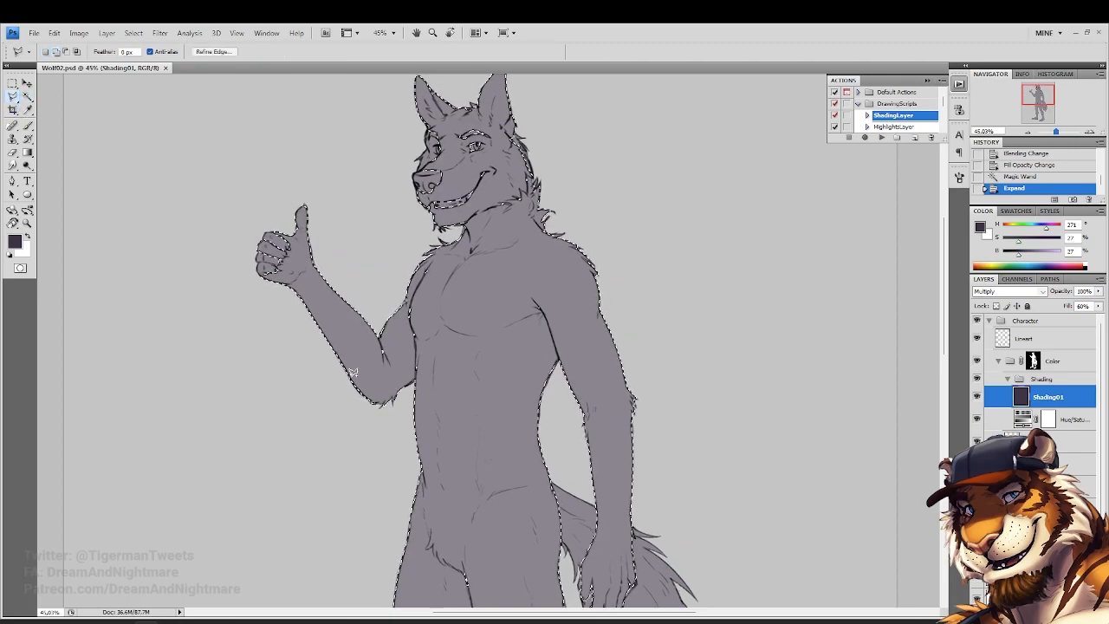
left_click(349, 405, "shift")
left_click(399, 417)
left_click(510, 326)
left_click(538, 284)
left_click(565, 267)
left_click(624, 223)
left_click(529, 131)
left_click(427, 131)
left_click(308, 184)
left_click(212, 269)
left_click(209, 390)
left_click(349, 497)
Add a polygonal lasso region around the hips, legs and feet to the selection, staying clear of the tail
scroll(347, 468, "down", 6)
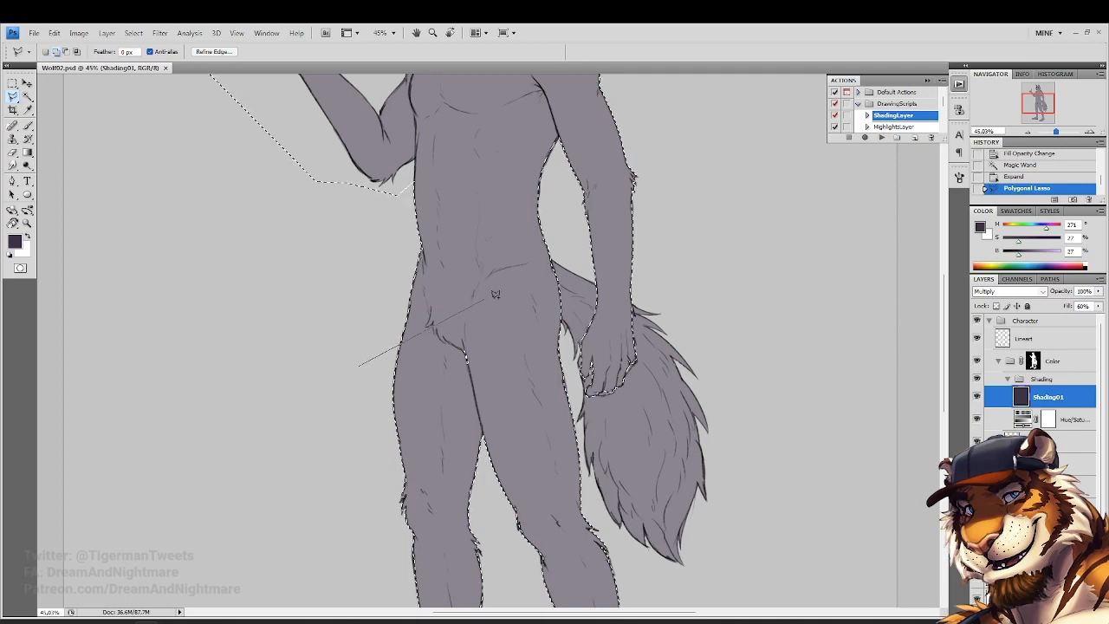
left_click(691, 518)
left_click(351, 589)
left_click(92, 511)
scroll(260, 195, "up", 3)
left_click(384, 231)
left_click(367, 186)
left_click(439, 147)
double_click(506, 292)
scroll(563, 290, "up", 1)
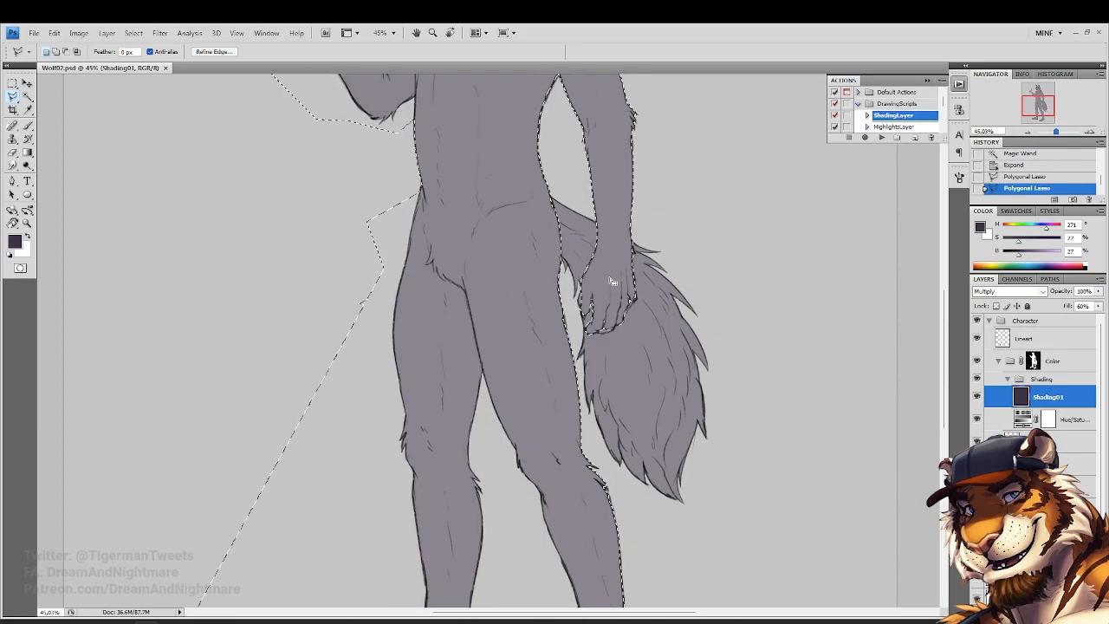
Add the missed finger and knuckle areas of the lowered hand to the selection with the Polygonal Lasso
scroll(594, 312, "down", 1)
scroll(579, 310, "up", 1)
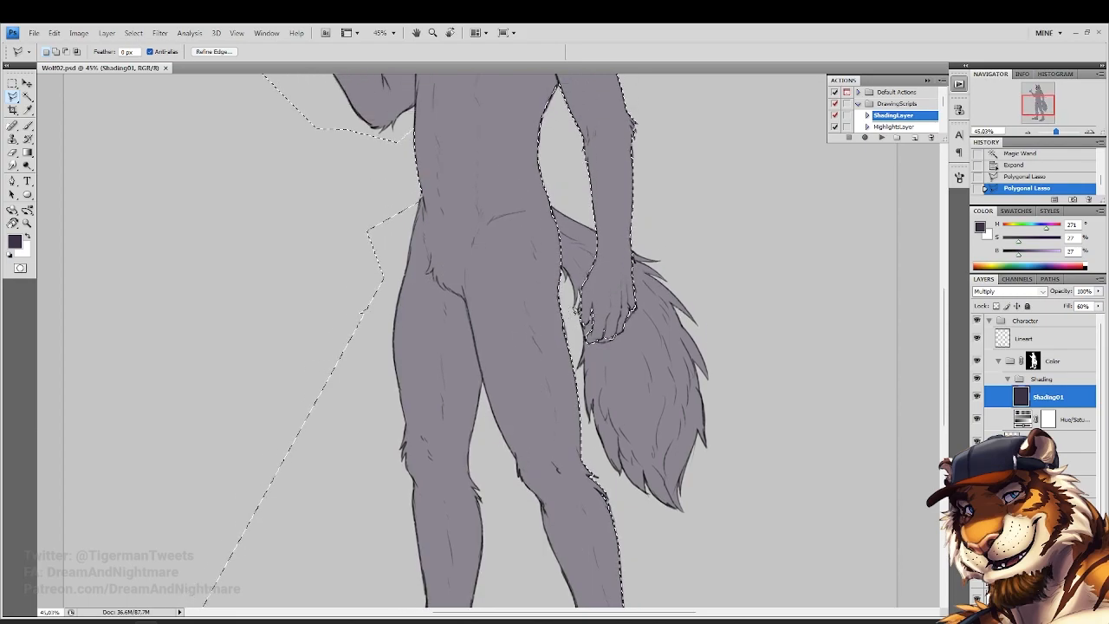
left_click(27, 224)
left_click_drag(533, 247, 682, 362)
scroll(641, 325, "down", 2)
left_click(13, 97)
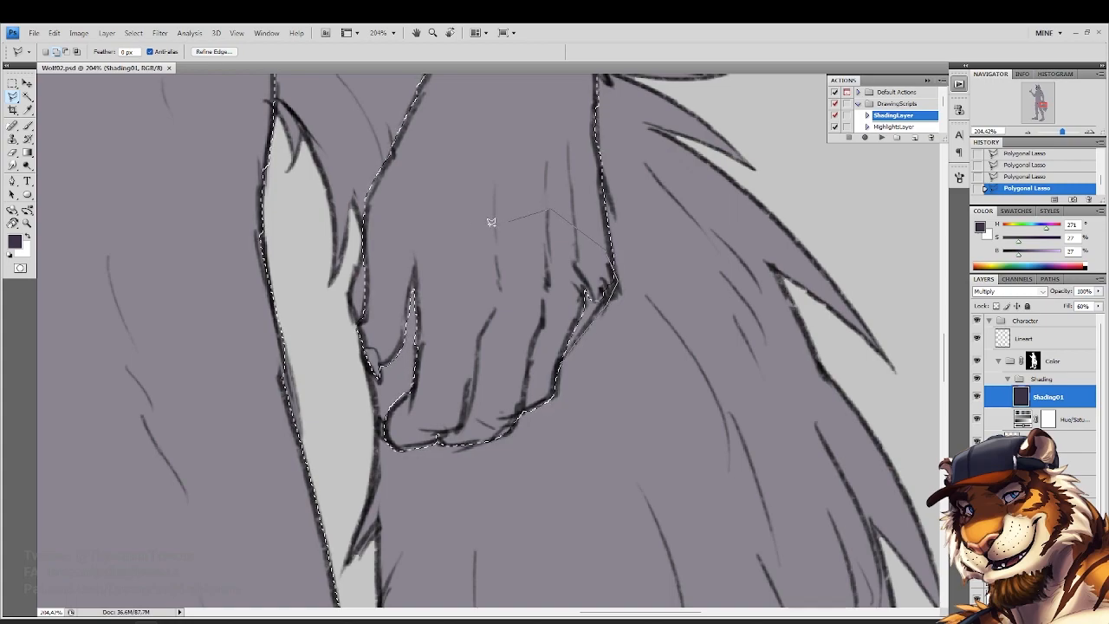
scroll(462, 381, "up", 5)
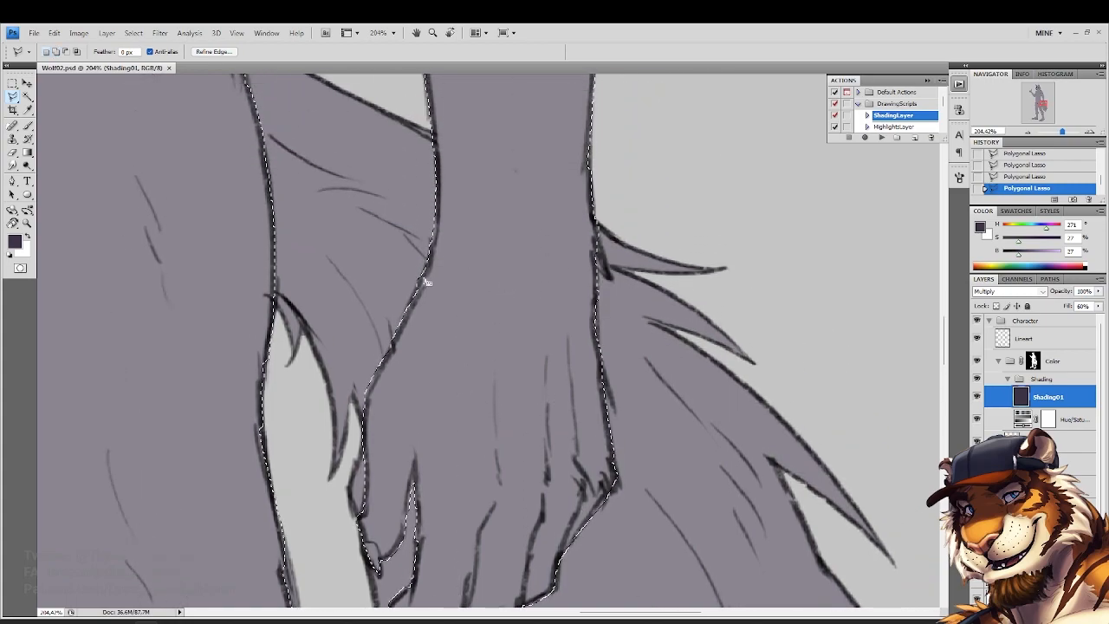
Add the fur tufts and outer edge of the lowered arm's shoulder to the selection with the Polygonal Lasso
left_click(27, 224)
left_click(310, 254, "alt")
left_click(311, 254, "alt")
left_click(310, 253, "alt")
left_click(310, 252, "alt")
left_click(311, 252, "alt")
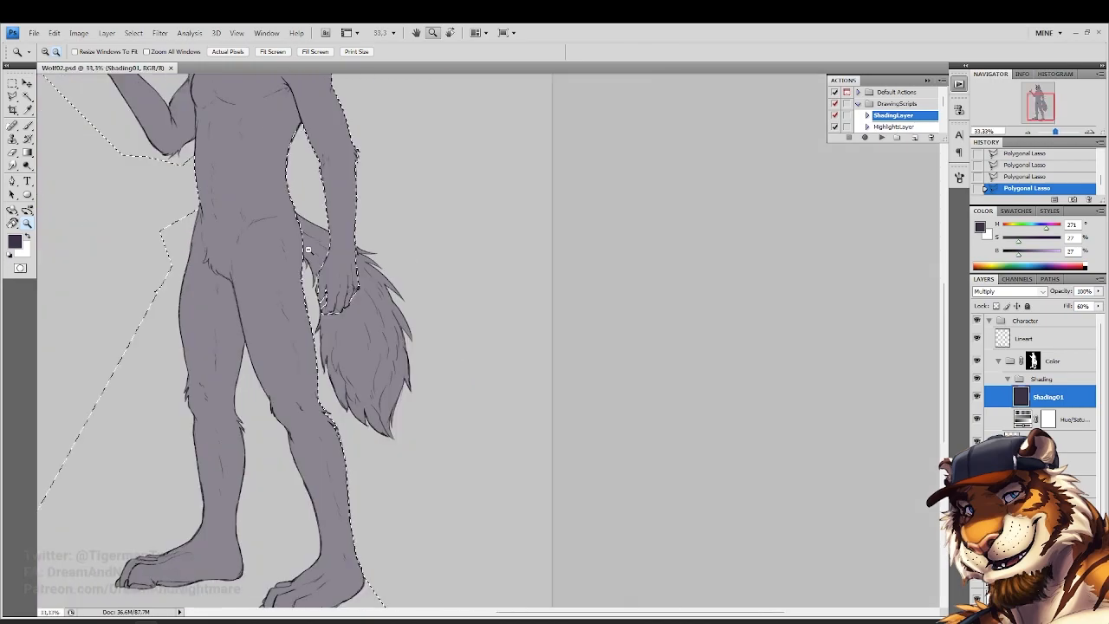
scroll(245, 216, "up", 3)
left_click(153, 168)
left_click(153, 167)
scroll(179, 179, "up", 2)
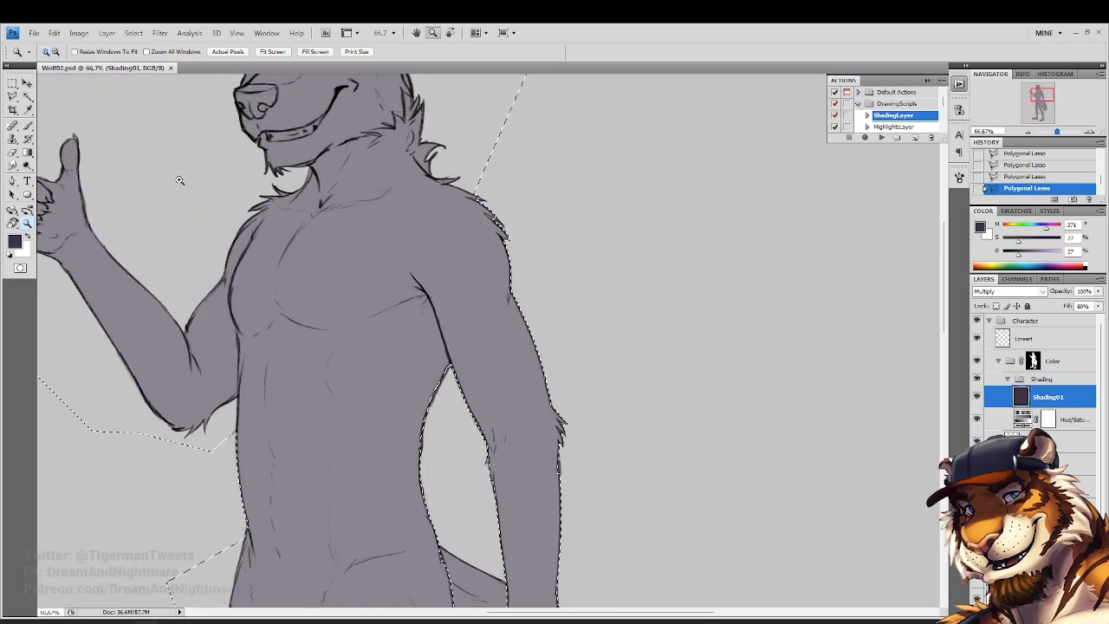
left_click(446, 298)
left_click(444, 297)
key("l")
left_click(510, 166, "shift")
left_click(667, 189)
left_click(717, 501)
left_click(704, 530)
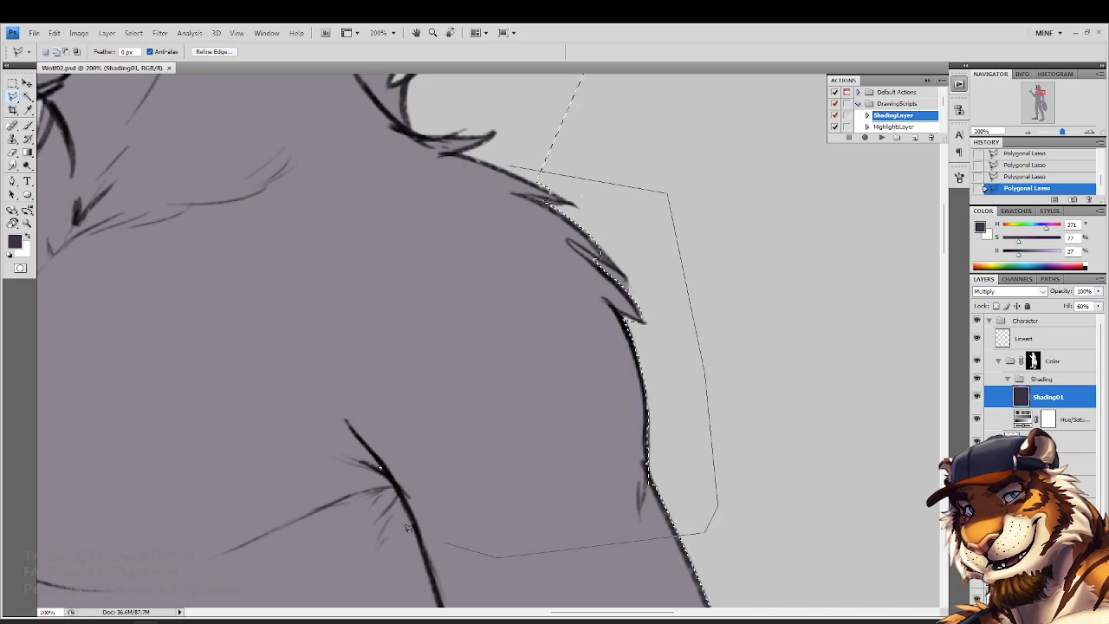
double_click(507, 555)
Hide the selection outline while keeping the body selection active
key("z")
left_click(296, 261, "alt")
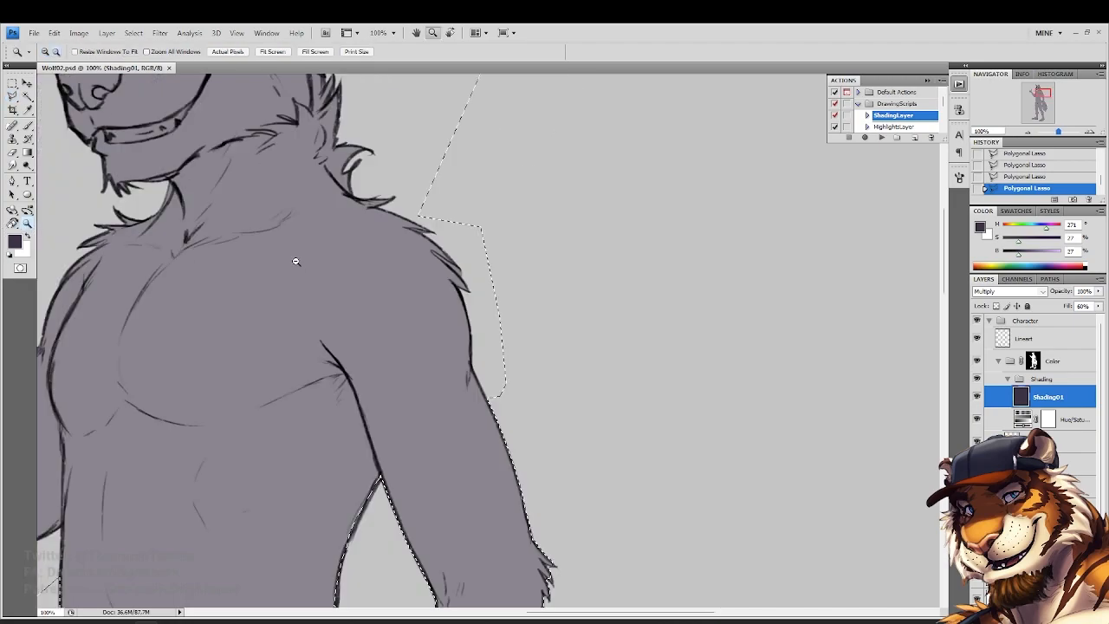
left_click(295, 261, "alt")
left_click(296, 260, "alt")
left_click(295, 261, "alt")
left_click(295, 261, "alt")
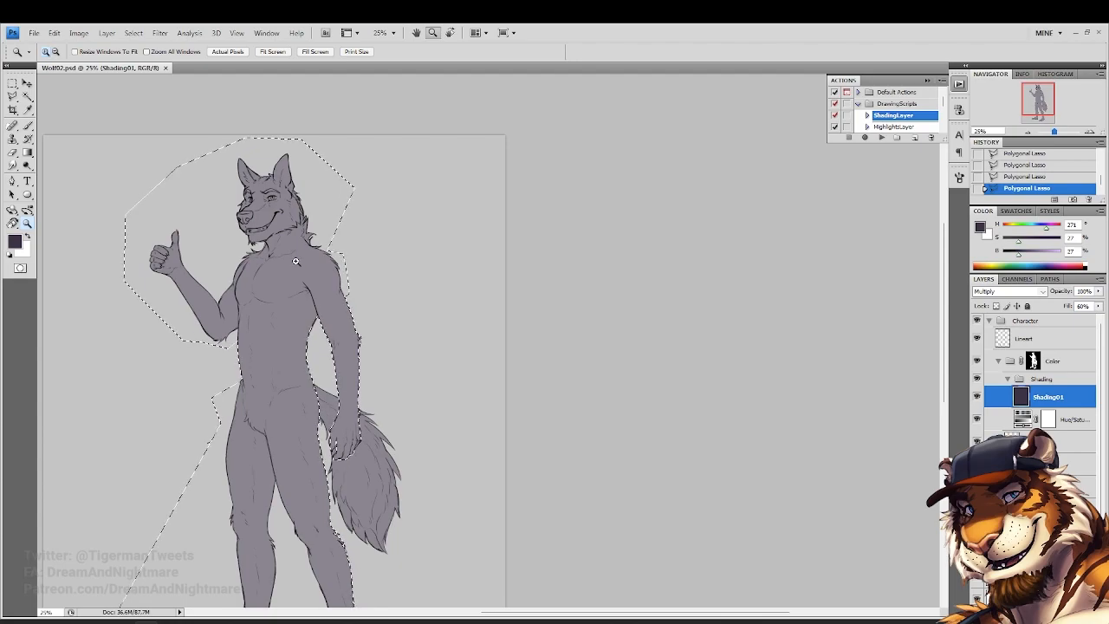
scroll(295, 261, "down", 2)
key("ctrl+h")
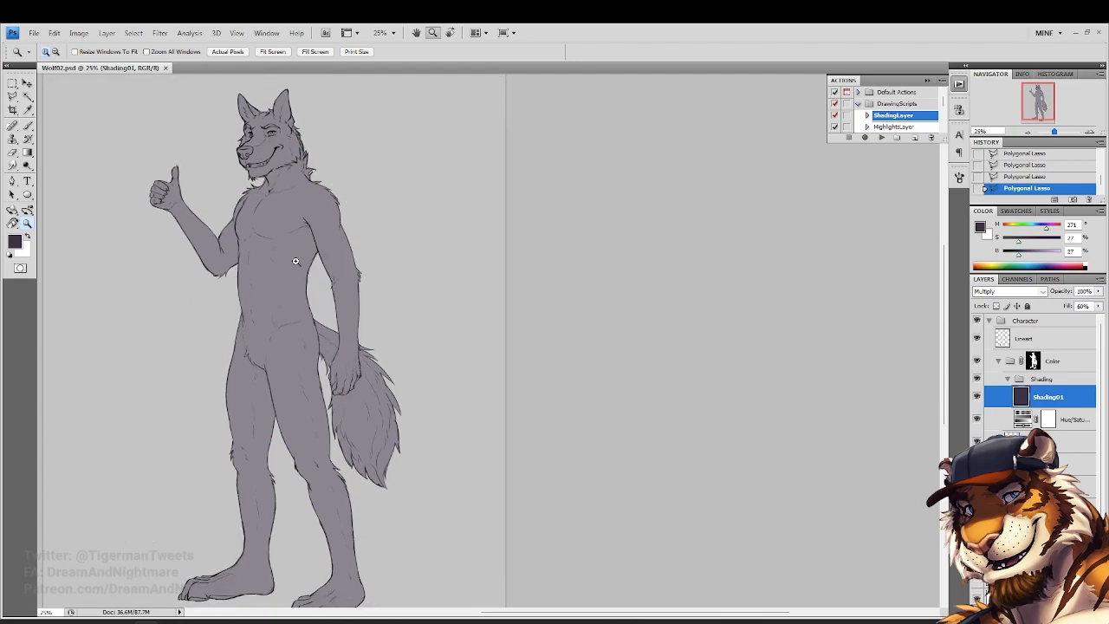
Erase the shading over the larger pectoral with a 201 px eraser at 60% hardness
left_click(206, 362)
key("e")
left_click_drag(328, 279, 457, 399)
mouse_move(403, 343)
left_mouse_down()
mouse_move(402, 386)
mouse_move(378, 420)
left_mouse_up()
right_click(447, 392)
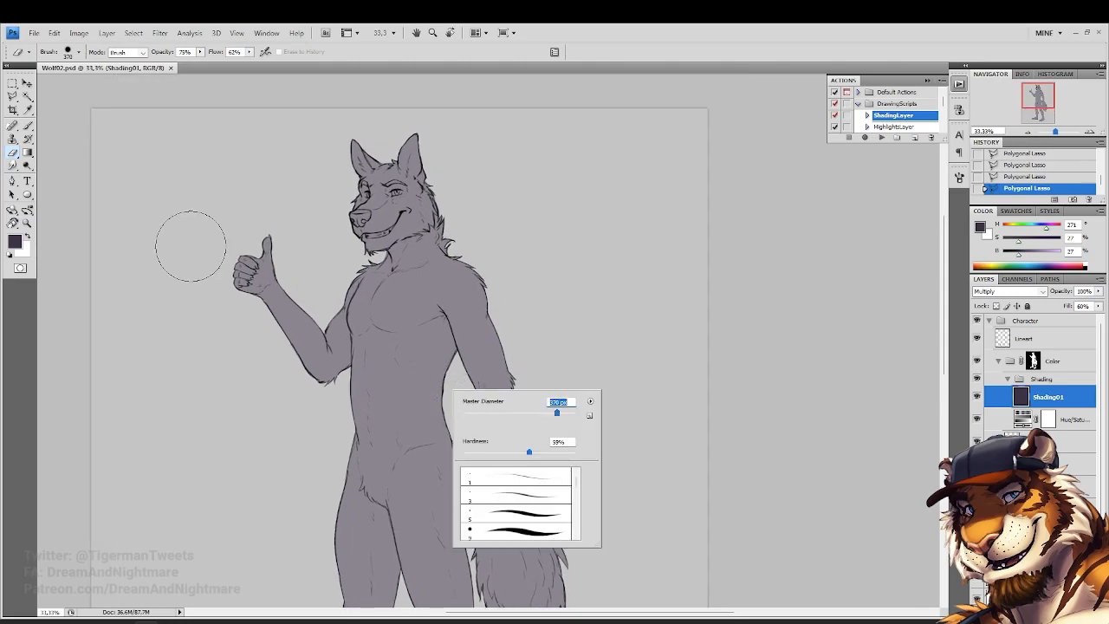
left_click(27, 223)
left_click_drag(335, 243, 348, 276)
left_click(371, 261)
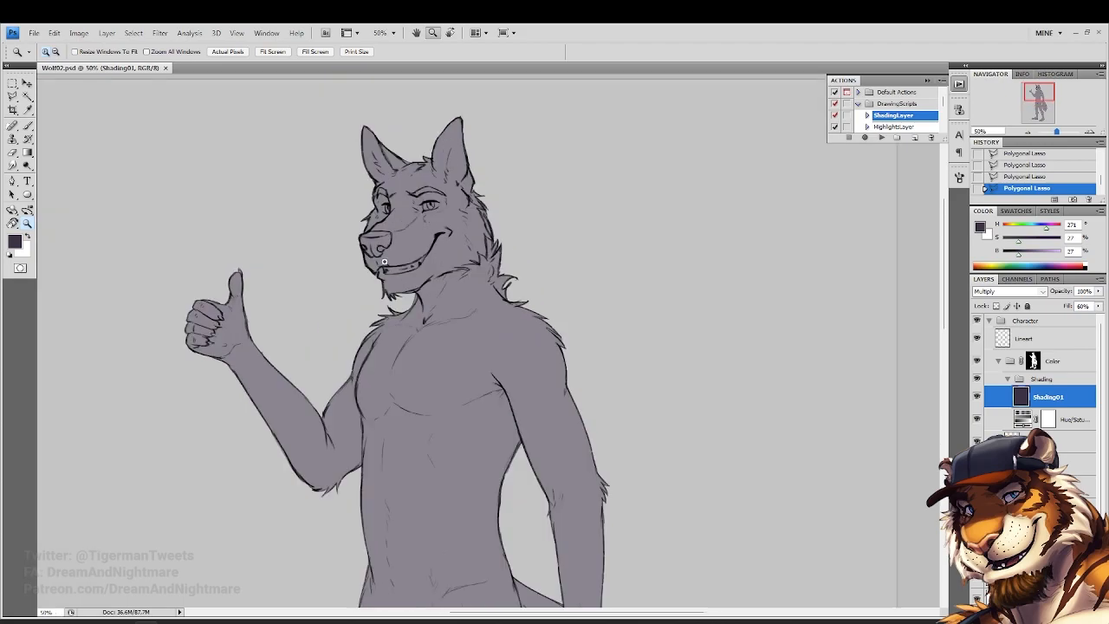
left_click(435, 310)
key("e")
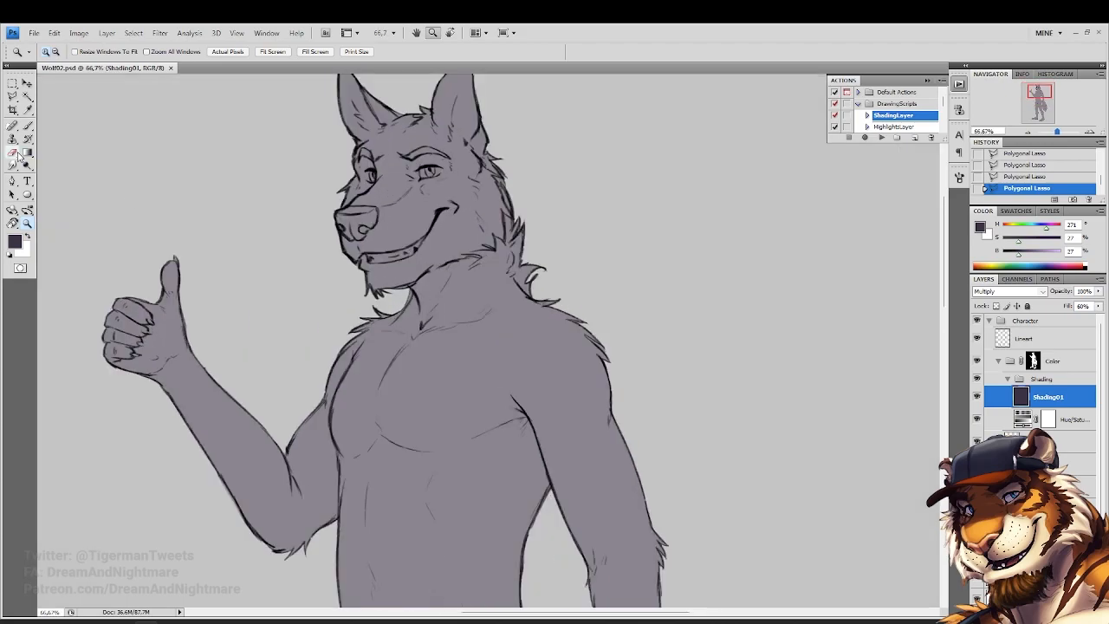
right_click(555, 401)
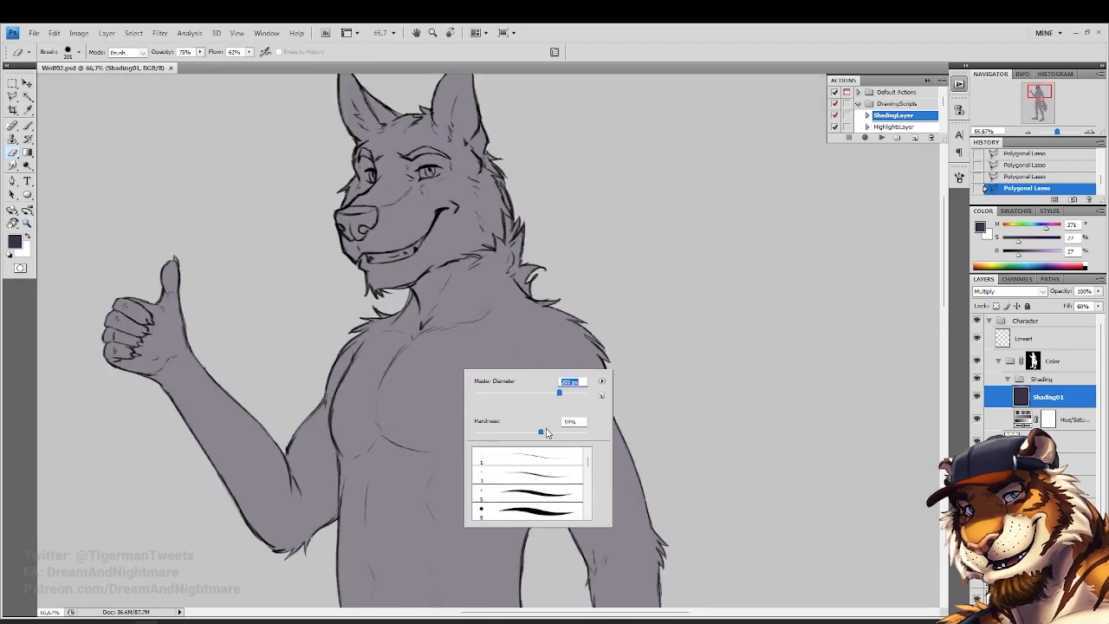
key("Return")
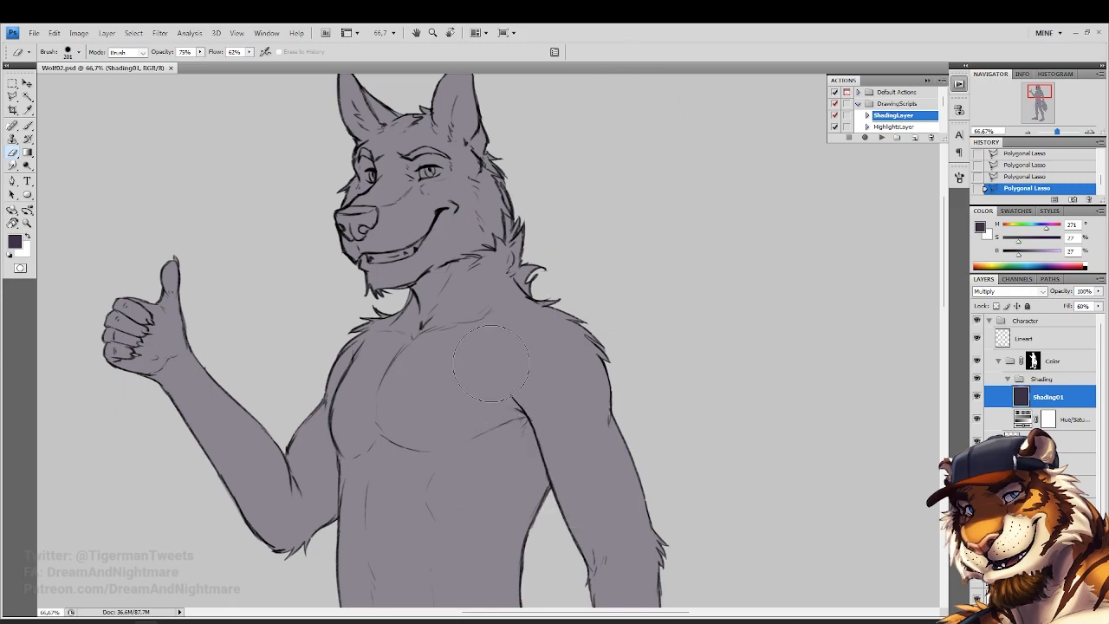
mouse_move(485, 351)
left_mouse_down()
mouse_move(437, 386)
mouse_move(487, 354)
mouse_move(468, 352)
mouse_move(406, 397)
mouse_move(466, 376)
mouse_move(406, 387)
left_mouse_up()
mouse_move(487, 356)
left_mouse_down()
mouse_move(450, 368)
mouse_move(504, 336)
left_mouse_up()
Erase the shading on the other pectoral and along the side of the neck with a 145 px eraser
right_click(459, 395)
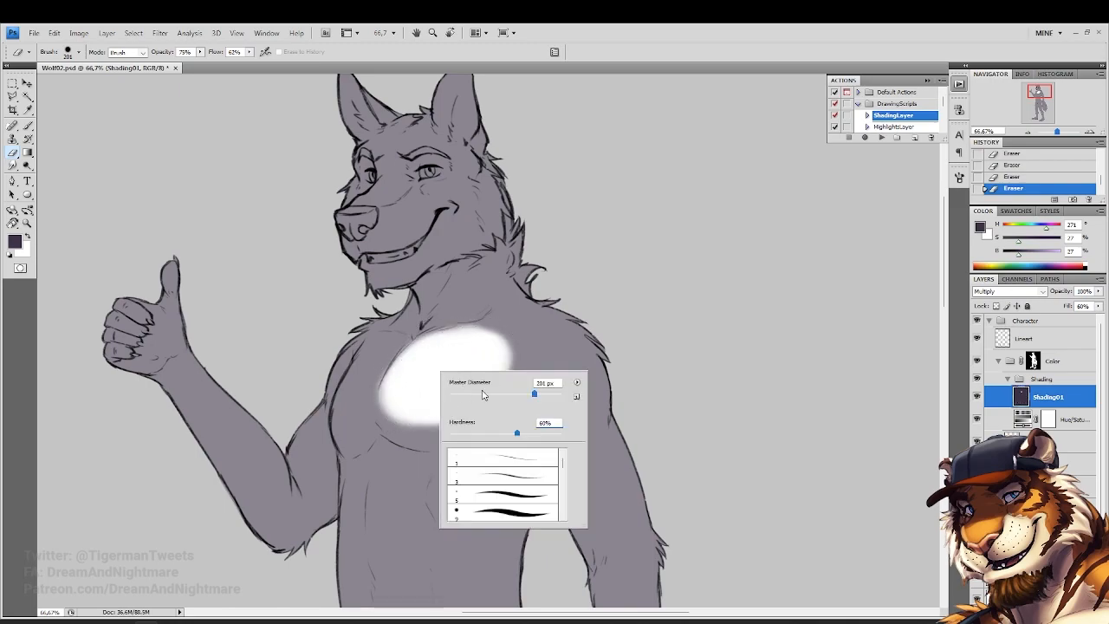
left_click(394, 377)
mouse_move(362, 378)
left_mouse_down()
mouse_move(394, 344)
mouse_move(356, 404)
mouse_move(375, 368)
left_mouse_up()
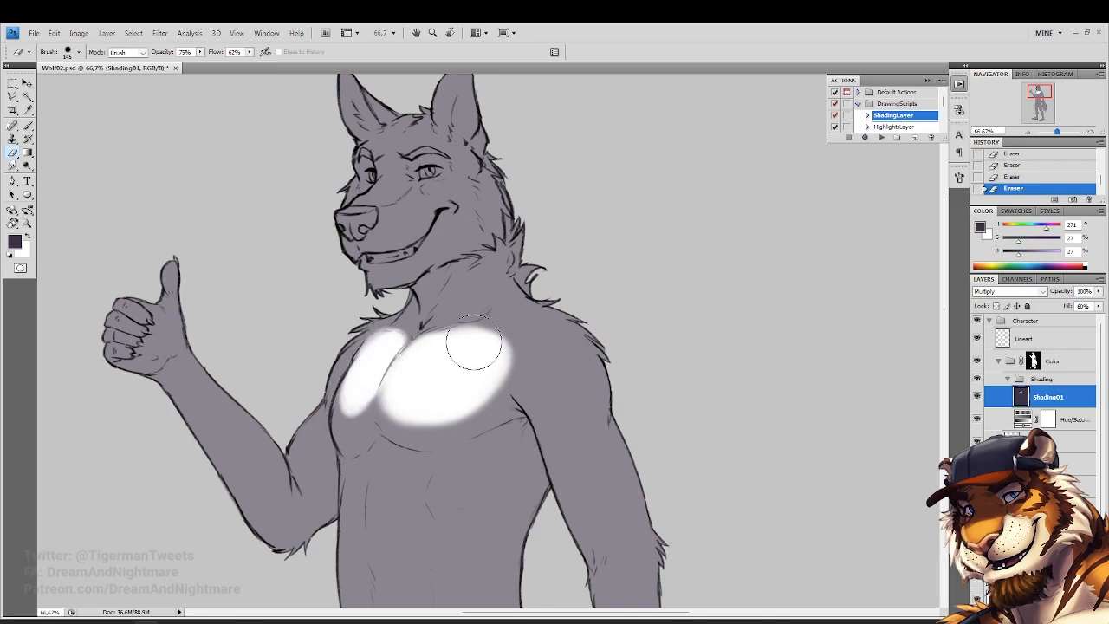
mouse_move(483, 292)
left_mouse_down()
mouse_move(475, 281)
mouse_move(429, 323)
left_mouse_up()
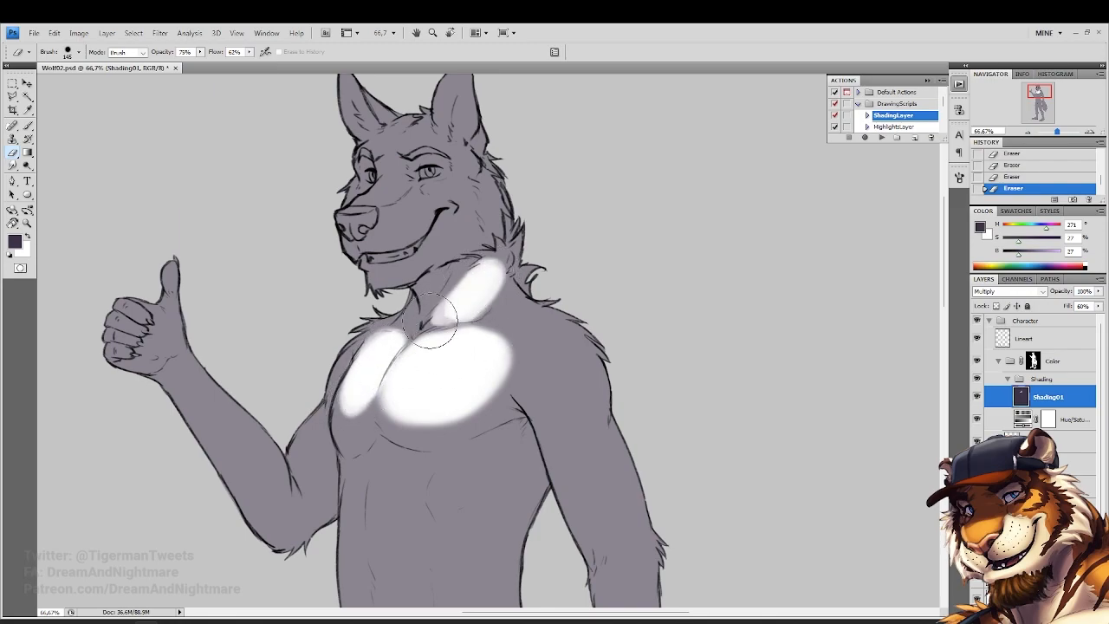
Erase the shading from the lowered arm's shoulder, reducing the eraser size for its fur tufts
mouse_move(513, 353)
left_mouse_down()
mouse_move(545, 383)
mouse_move(500, 336)
mouse_move(565, 382)
mouse_move(535, 335)
mouse_move(561, 377)
mouse_move(523, 360)
mouse_move(529, 331)
left_mouse_up()
left_click_drag(530, 373, 569, 376)
right_click(570, 373)
left_click_drag(564, 335, 585, 351)
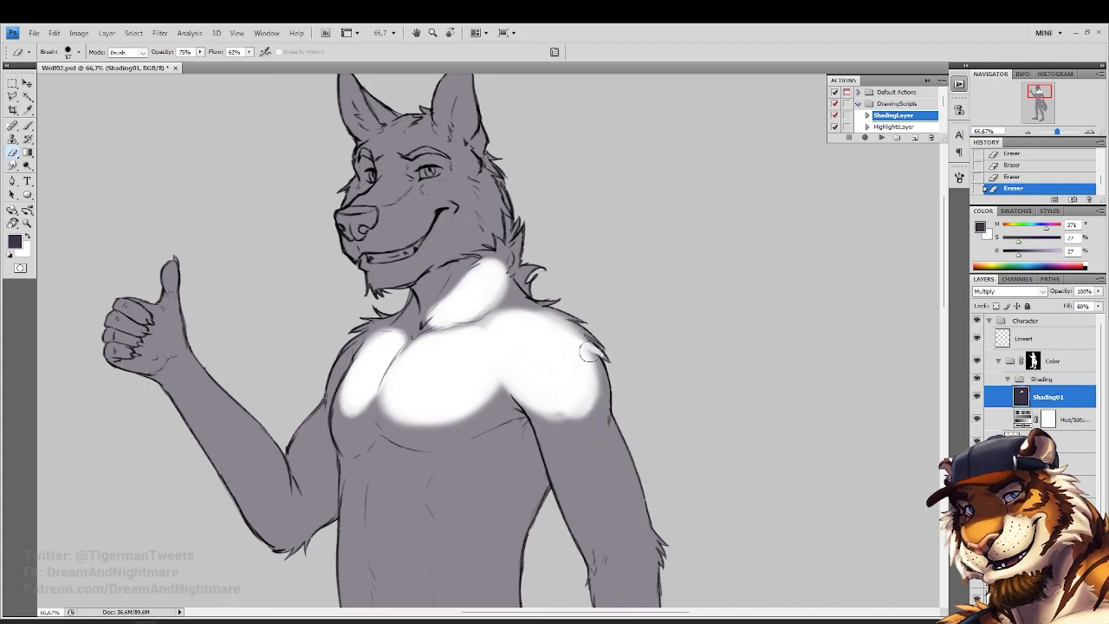
left_click_drag(542, 316, 532, 322)
right_click(542, 319)
left_click_drag(602, 344, 609, 345)
Erase the shading along the collarbone, the throat and the raised arm's shoulder with a 102 px eraser
mouse_move(540, 318)
left_mouse_down()
mouse_move(572, 385)
mouse_move(507, 284)
mouse_move(512, 350)
mouse_move(505, 355)
mouse_move(508, 340)
mouse_move(462, 376)
mouse_move(465, 342)
left_mouse_up()
right_click(549, 318)
left_click(502, 329)
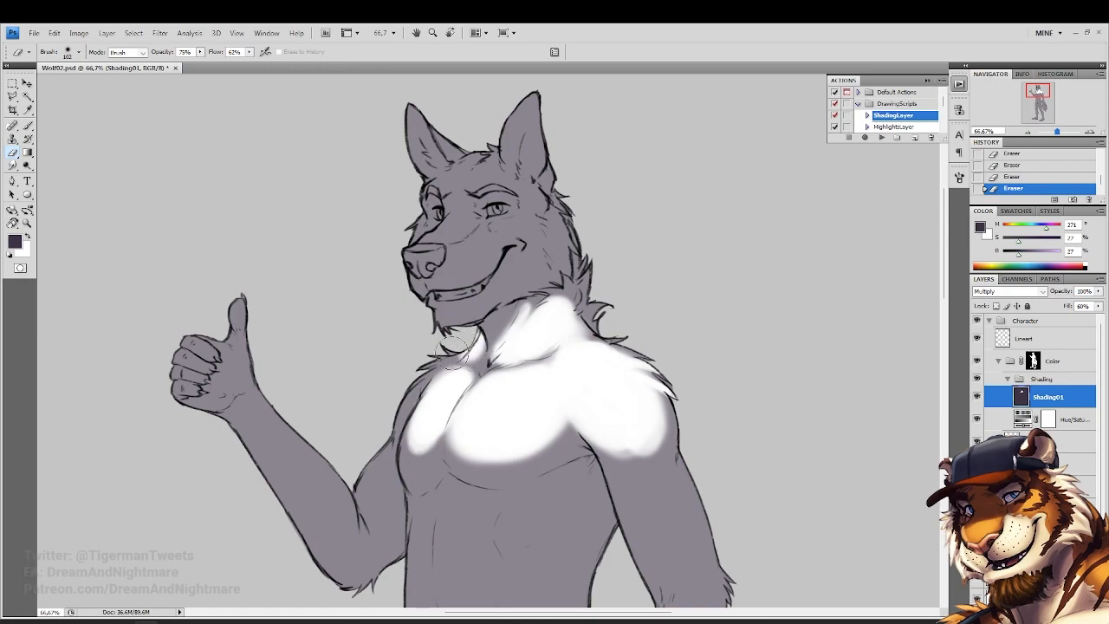
mouse_move(416, 372)
left_mouse_down()
mouse_move(438, 355)
mouse_move(393, 416)
mouse_move(438, 352)
mouse_move(391, 410)
left_mouse_up()
left_click_drag(425, 362, 445, 368)
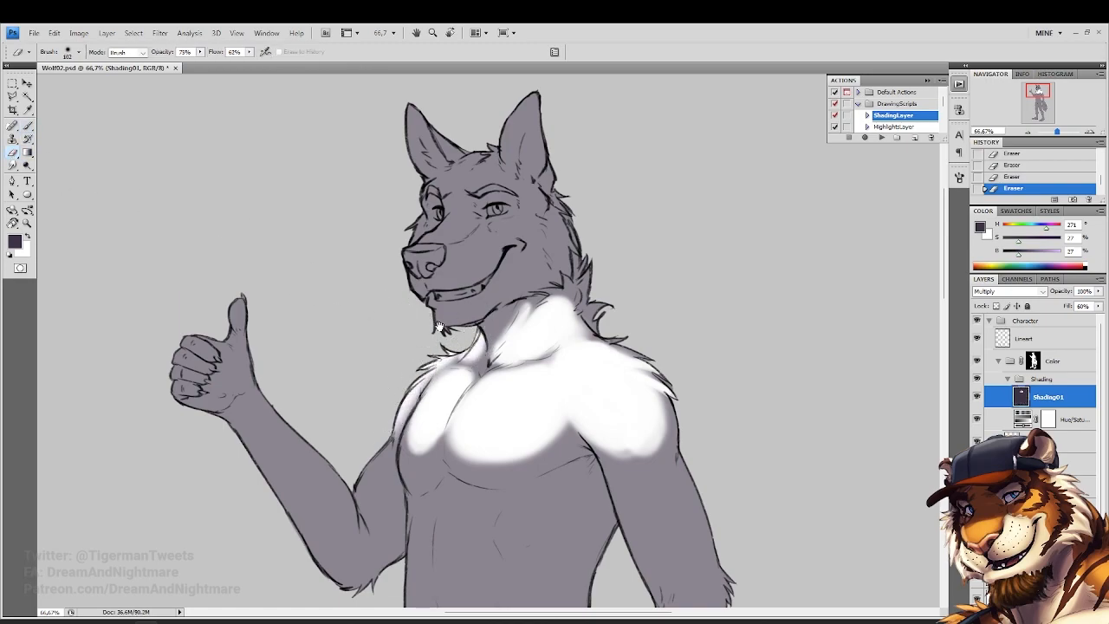
Paint soft shading back onto the neck beneath the jaw with a 156 px brush
left_click_drag(359, 199, 301, 229)
left_click(28, 127)
right_click(548, 417)
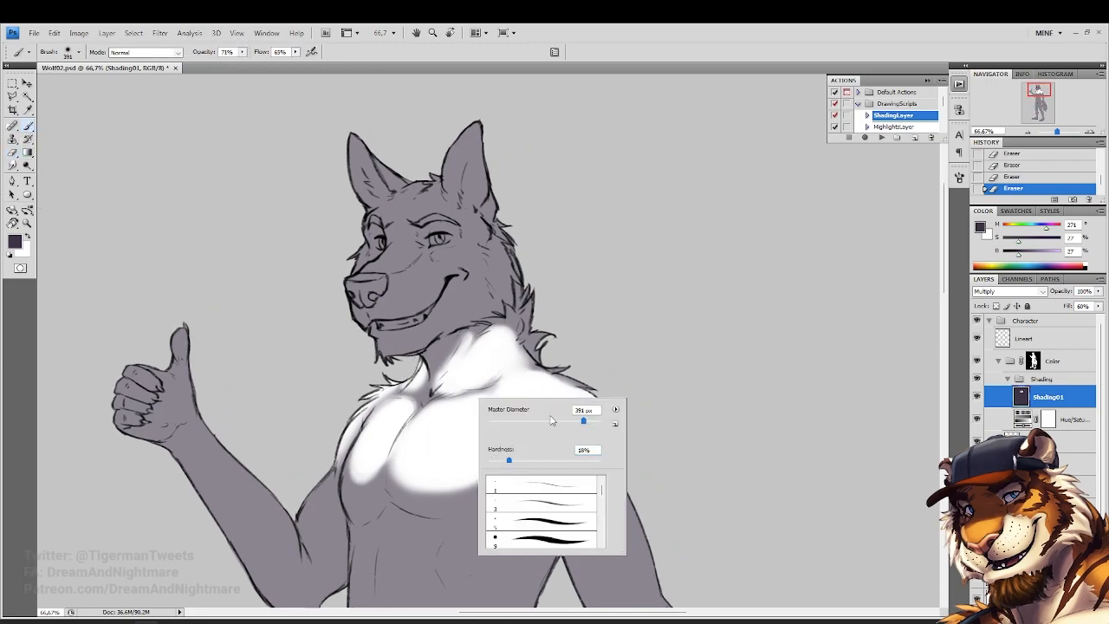
left_click(559, 421)
mouse_move(520, 315)
left_mouse_down()
mouse_move(463, 326)
mouse_move(430, 364)
mouse_move(467, 379)
mouse_move(457, 397)
left_mouse_up()
Erase the shading from the fur tufts along the back of the head and neck
left_click(12, 153)
left_click_drag(493, 291, 473, 317)
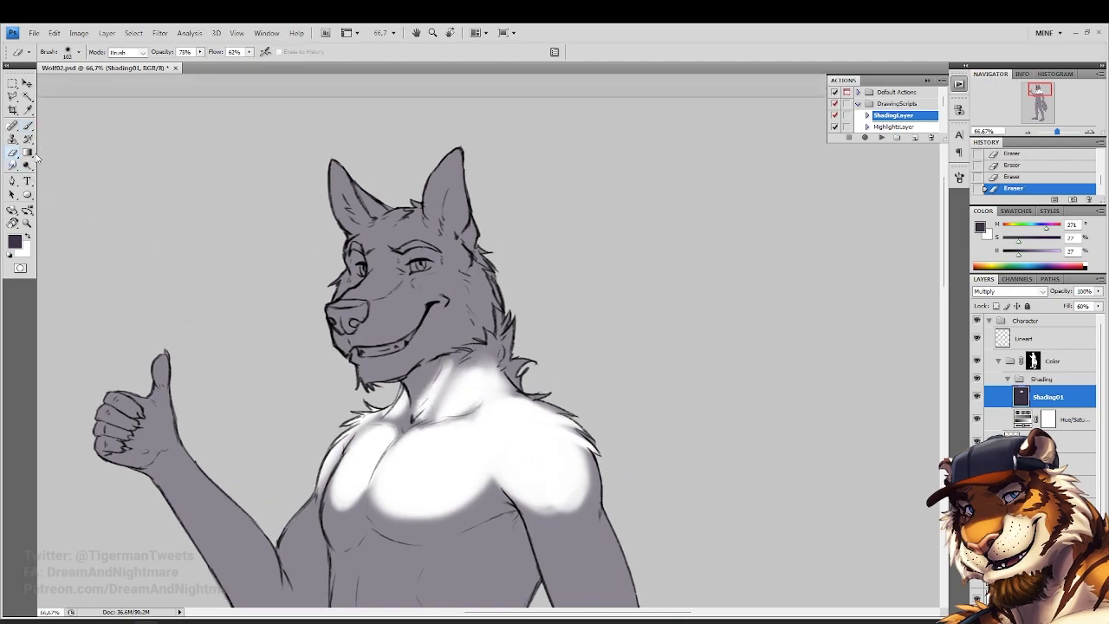
right_click(572, 400)
left_click_drag(511, 362, 531, 381)
right_click(496, 338)
left_click(470, 380)
Darken the throat and upper neck with brushed shading and set the brush to 125 px with 72% hardness
key("b")
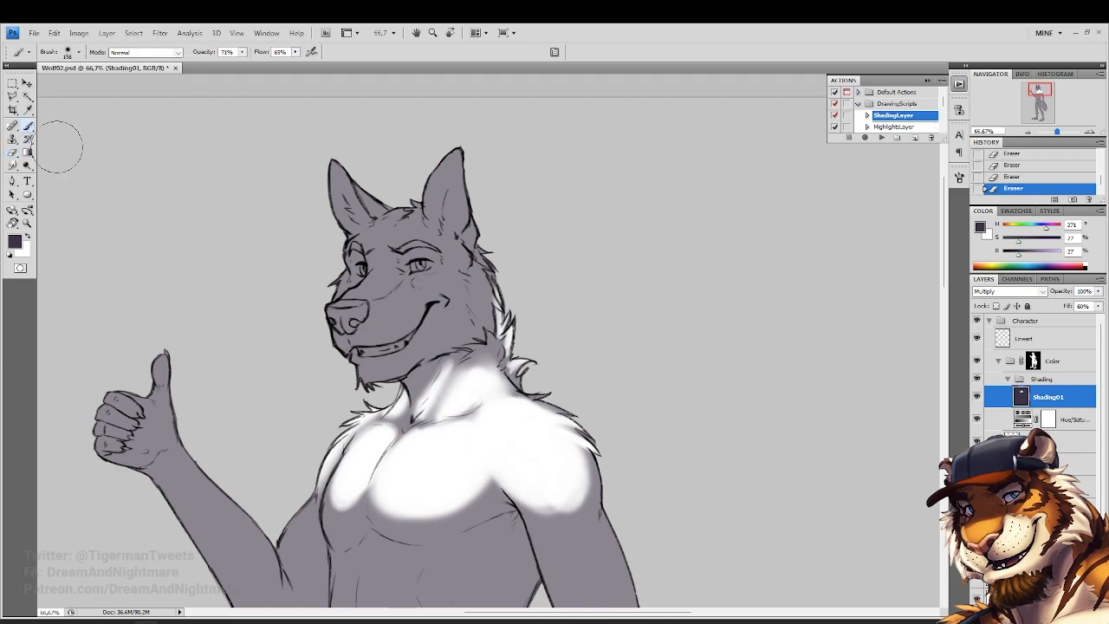
right_click(519, 392)
mouse_move(473, 362)
left_mouse_down()
mouse_move(403, 413)
mouse_move(417, 394)
mouse_move(388, 408)
mouse_move(447, 375)
mouse_move(365, 408)
left_mouse_up()
left_click_drag(434, 416, 475, 326)
right_click(449, 362)
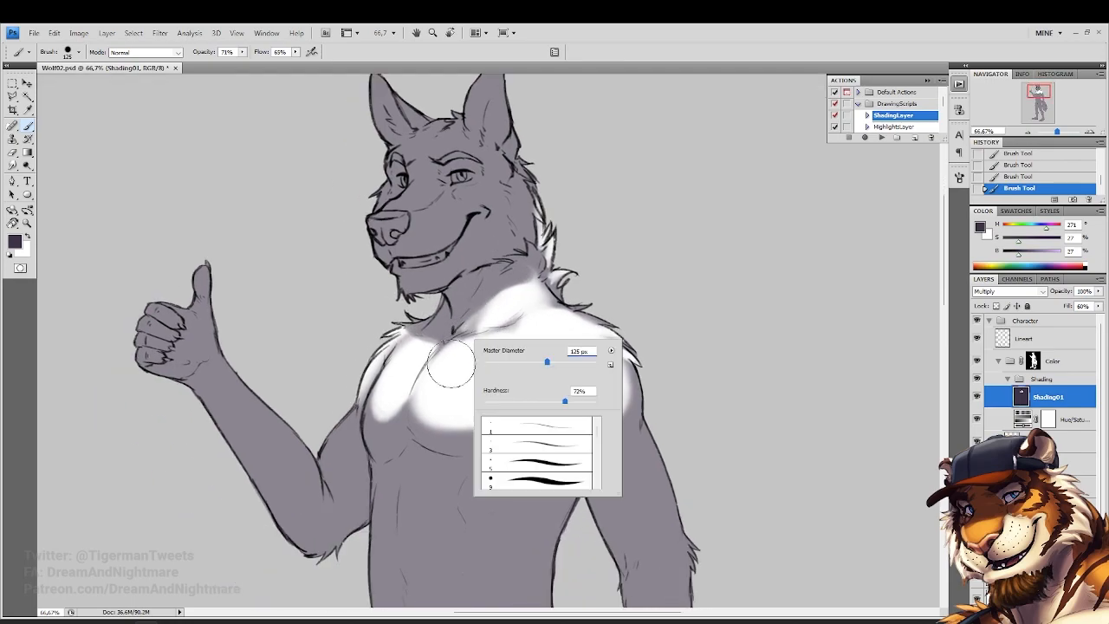
Extend the lit areas toward the lower edges of both pectorals with a 116 px eraser
key("e")
left_click_drag(538, 215, 552, 326)
mouse_move(431, 533)
left_mouse_down()
mouse_move(422, 504)
mouse_move(463, 369)
mouse_move(448, 341)
left_mouse_up()
right_click(520, 354)
key("Return")
mouse_move(415, 306)
left_mouse_down()
mouse_move(441, 310)
mouse_move(496, 330)
mouse_move(547, 296)
mouse_move(520, 311)
mouse_move(432, 311)
mouse_move(478, 325)
left_mouse_up()
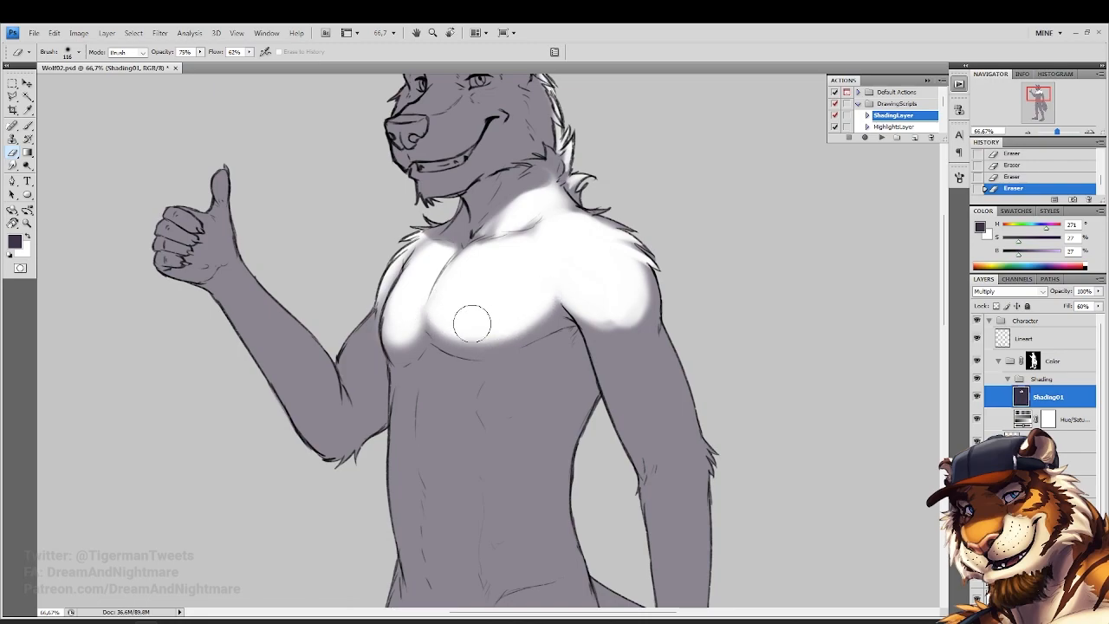
Erase the shading from the upper abdomen just beneath both pectorals with a 116 px eraser
left_click(28, 126)
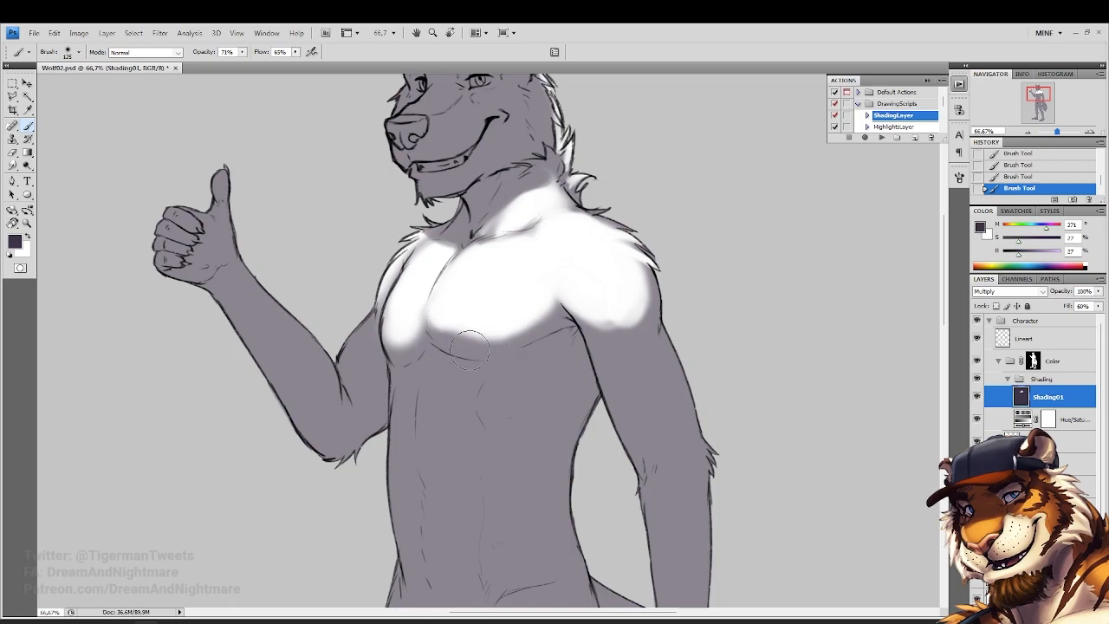
mouse_move(366, 288)
left_mouse_down()
mouse_move(388, 334)
mouse_move(436, 337)
mouse_move(508, 297)
mouse_move(463, 314)
mouse_move(402, 316)
mouse_move(440, 286)
mouse_move(412, 331)
mouse_move(451, 260)
mouse_move(455, 226)
left_mouse_up()
key("e")
right_click(506, 409)
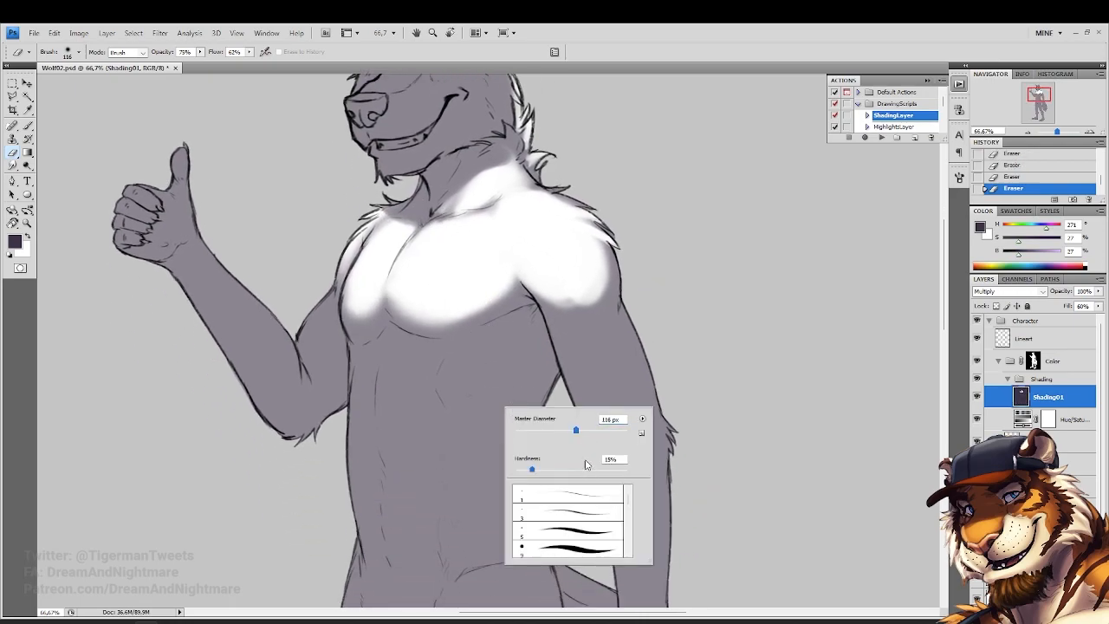
mouse_move(498, 330)
left_mouse_down()
mouse_move(524, 323)
mouse_move(413, 359)
mouse_move(446, 354)
mouse_move(386, 347)
mouse_move(412, 345)
left_mouse_up()
left_click_drag(463, 345, 500, 352)
right_click(524, 380)
mouse_move(423, 356)
left_mouse_down()
mouse_move(391, 368)
mouse_move(406, 367)
mouse_move(397, 404)
mouse_move(419, 371)
left_mouse_up()
Shade the lower edge of the smaller pectoral and clean up the lit area around it with the eraser
left_click(28, 125)
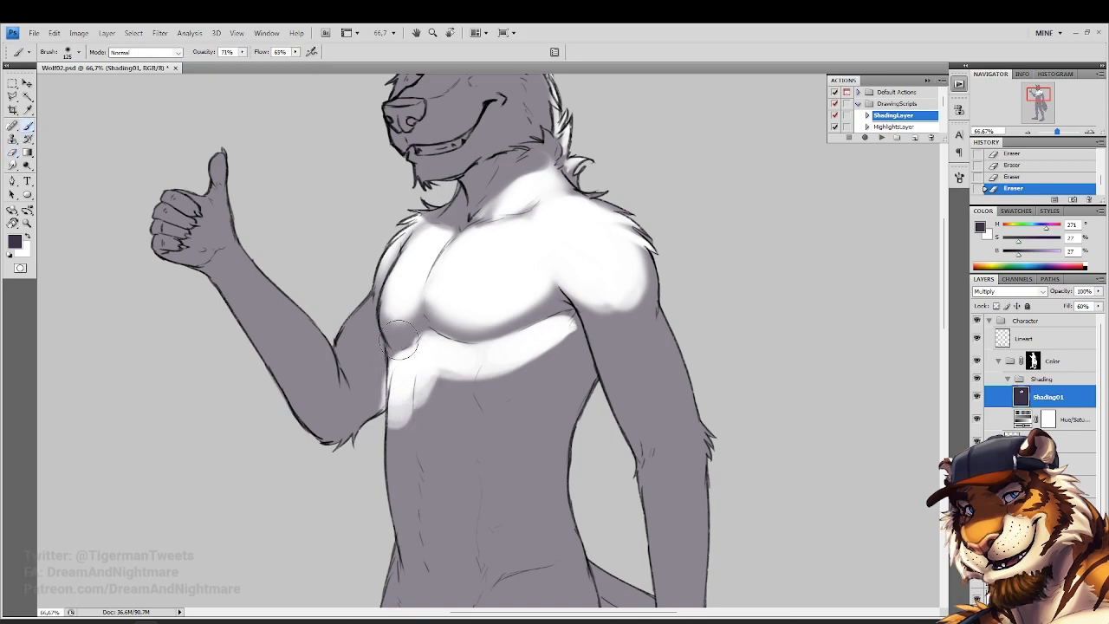
left_click(13, 153)
right_click(408, 288)
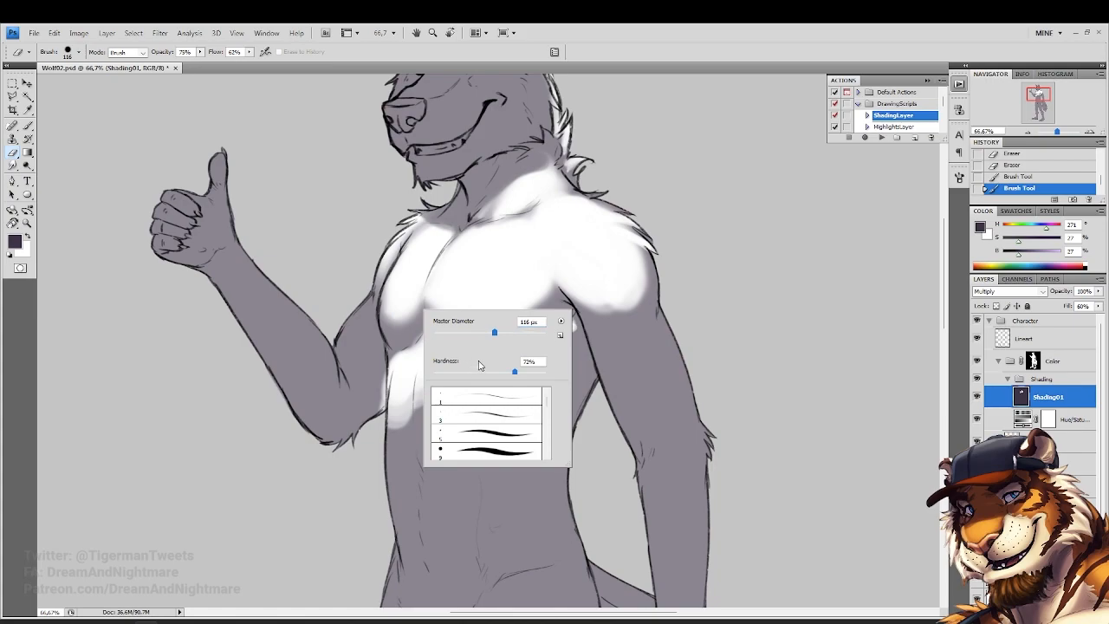
left_click_drag(520, 340, 515, 340)
mouse_move(417, 288)
left_mouse_down()
mouse_move(398, 312)
mouse_move(510, 288)
left_mouse_up()
mouse_move(406, 307)
left_mouse_down()
mouse_move(401, 292)
mouse_move(426, 314)
mouse_move(415, 347)
left_mouse_up()
Paint shading along the ribs at the torso edge beside the thumbs-up arm
left_click(27, 127)
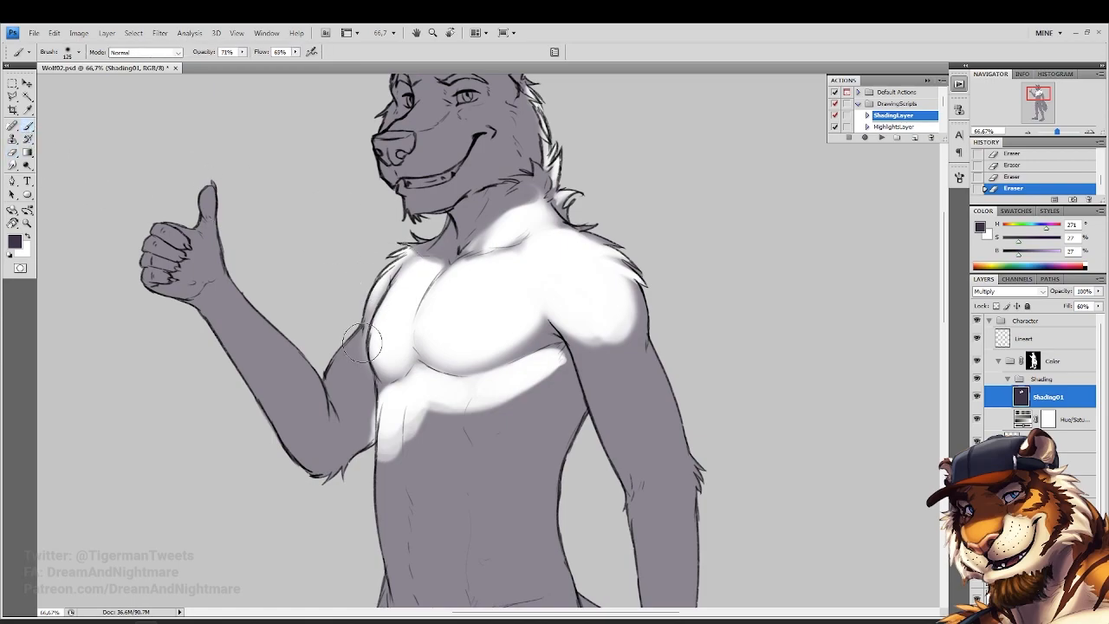
left_click_drag(377, 382, 379, 435)
left_click_drag(371, 390, 381, 445)
Erase the shading from the central and lower abdominal muscles with a 191 px eraser
left_click(13, 152)
scroll(485, 329, "down", 3)
left_click_drag(520, 247, 511, 290)
mouse_move(537, 260)
left_mouse_down()
mouse_move(501, 291)
mouse_move(487, 318)
mouse_move(492, 356)
mouse_move(436, 301)
mouse_move(448, 396)
mouse_move(436, 336)
mouse_move(440, 367)
left_mouse_up()
right_click(486, 357)
left_click(554, 424)
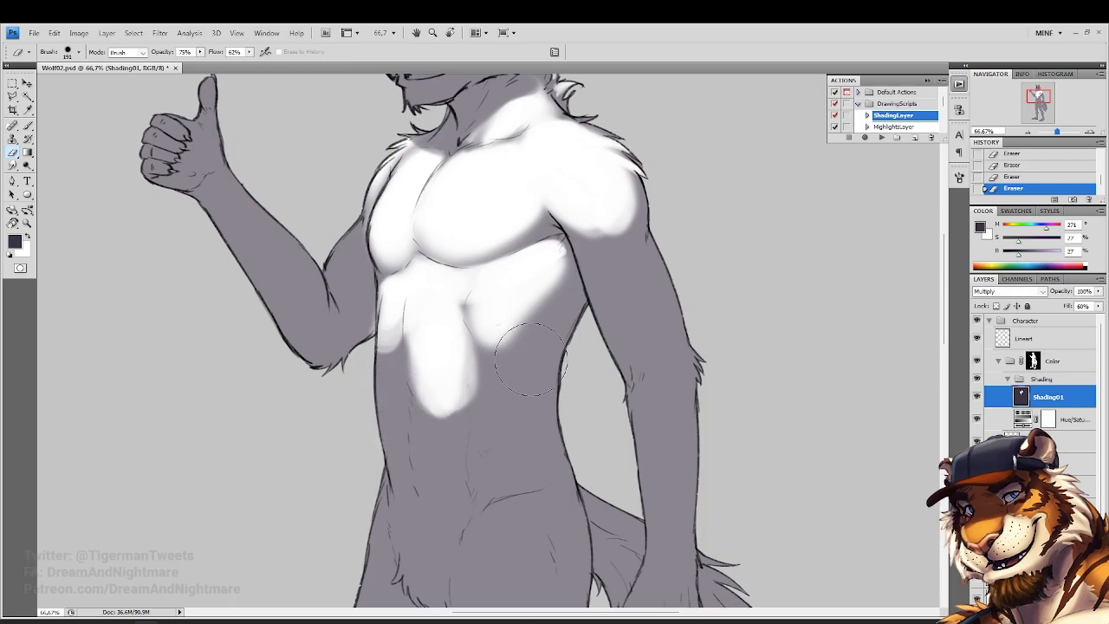
mouse_move(497, 336)
left_mouse_down()
mouse_move(464, 343)
mouse_move(417, 413)
left_mouse_up()
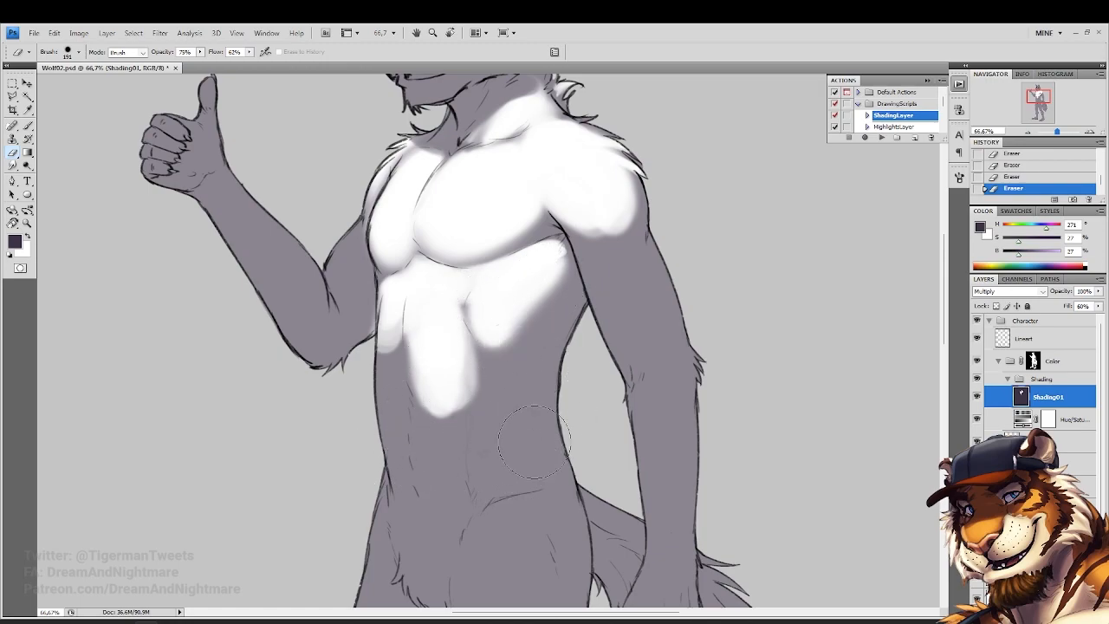
mouse_move(527, 437)
left_mouse_down()
mouse_move(498, 470)
mouse_move(528, 464)
mouse_move(498, 463)
mouse_move(494, 415)
mouse_move(498, 457)
mouse_move(544, 296)
mouse_move(520, 392)
mouse_move(488, 310)
mouse_move(480, 401)
mouse_move(494, 356)
mouse_move(439, 325)
mouse_move(451, 329)
mouse_move(436, 477)
mouse_move(446, 506)
mouse_move(426, 342)
mouse_move(439, 433)
left_mouse_up()
Darken the groove beside the abdominal muscles and erase the shading from the adjoining flank with a 139 px eraser
key("b")
mouse_move(397, 301)
left_mouse_down()
mouse_move(386, 345)
mouse_move(392, 362)
mouse_move(397, 334)
mouse_move(390, 469)
left_mouse_up()
key("e")
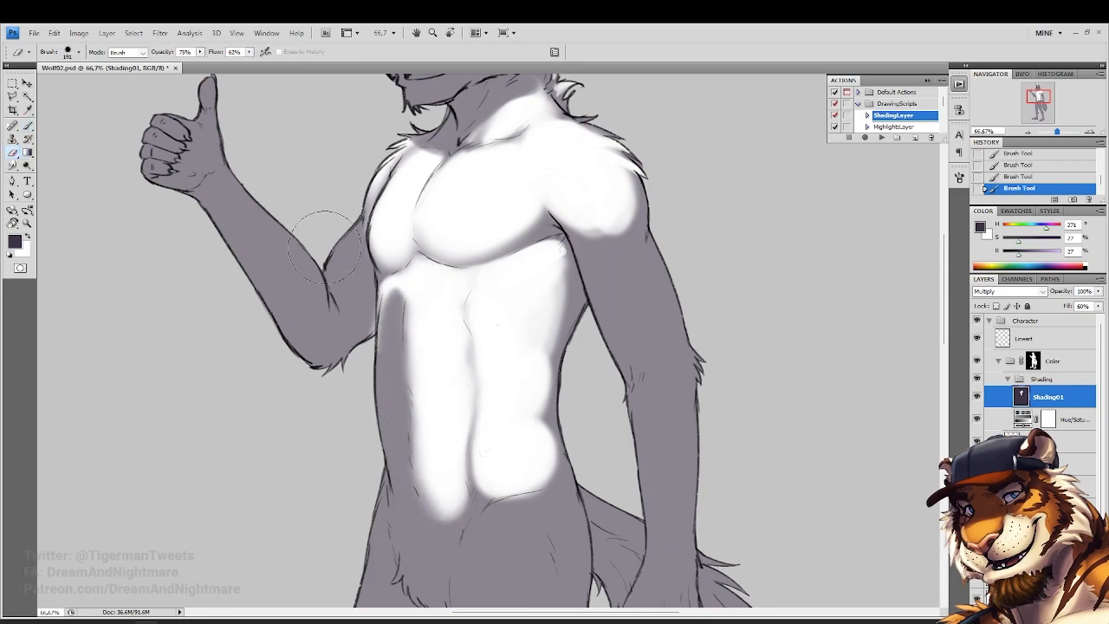
right_click(437, 360)
mouse_move(385, 305)
left_mouse_down()
mouse_move(391, 354)
mouse_move(397, 299)
mouse_move(387, 452)
mouse_move(402, 491)
mouse_move(398, 430)
mouse_move(412, 491)
left_mouse_up()
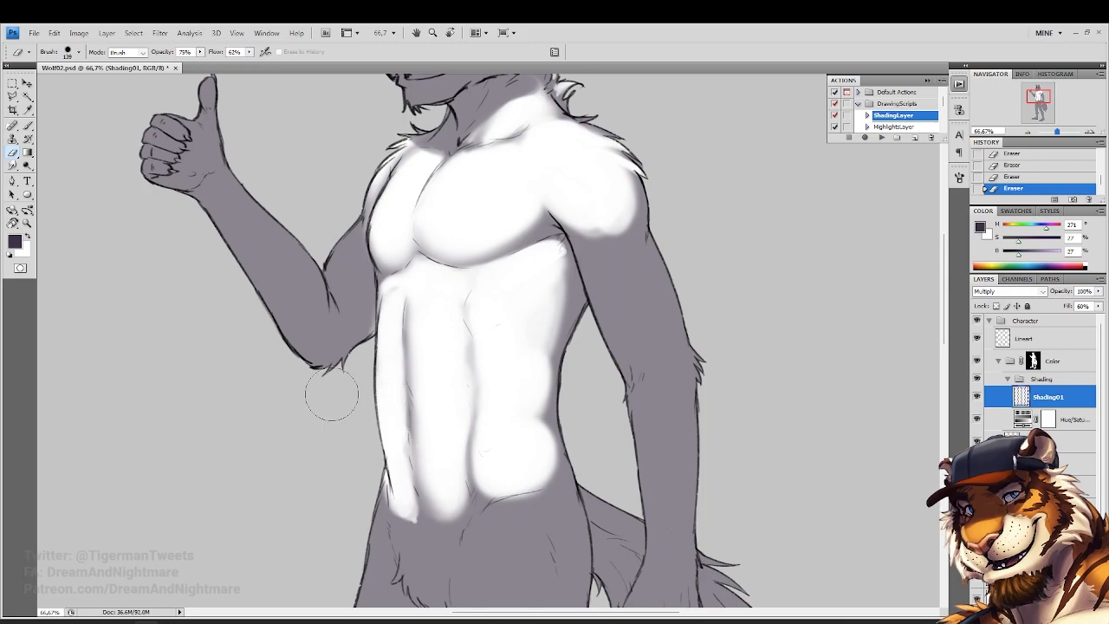
Soften the flank's outer edge with a 176 px shading brush and touch up the lit abdomen with the eraser
key("b")
right_click(438, 375)
mouse_move(372, 312)
left_mouse_down()
mouse_move(355, 405)
mouse_move(408, 532)
left_mouse_up()
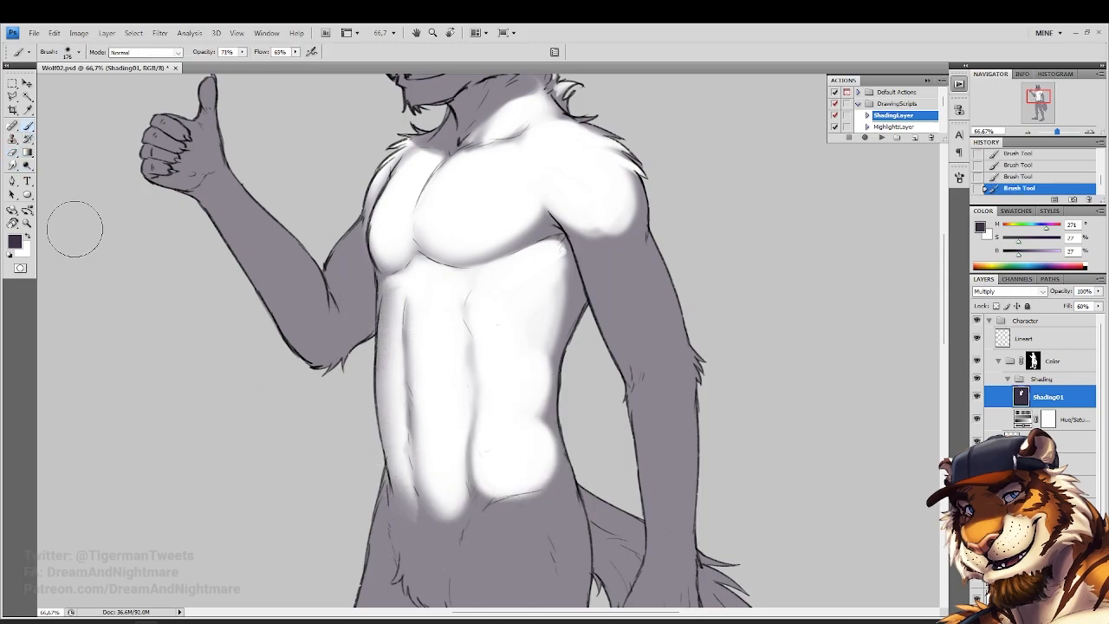
left_click(13, 154)
mouse_move(443, 325)
left_mouse_down()
mouse_move(437, 267)
mouse_move(451, 329)
left_mouse_up()
mouse_move(451, 332)
left_mouse_down()
mouse_move(450, 364)
mouse_move(423, 321)
left_mouse_up()
right_click(523, 407)
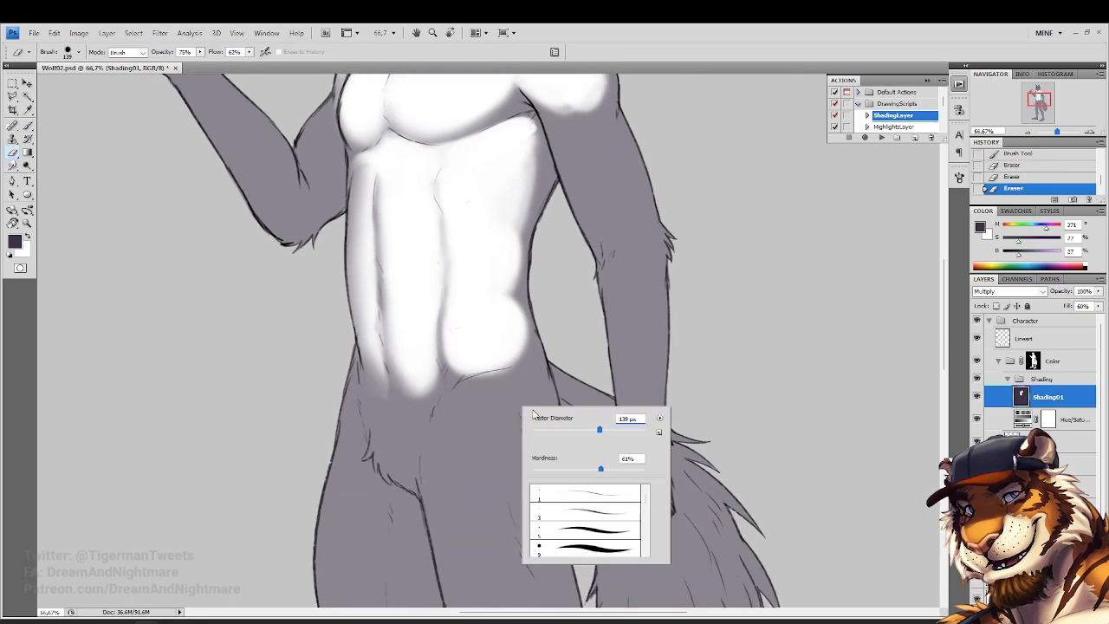
Paint shading down the side of the torso facing the lowered arm with the 176 px brush
left_click(26, 129)
left_click_drag(520, 282, 495, 360)
left_click_drag(511, 351, 487, 373)
left_click_drag(532, 235, 529, 334)
left_click_drag(533, 275, 531, 321)
left_click_drag(545, 142, 508, 361)
left_click_drag(525, 316, 509, 398)
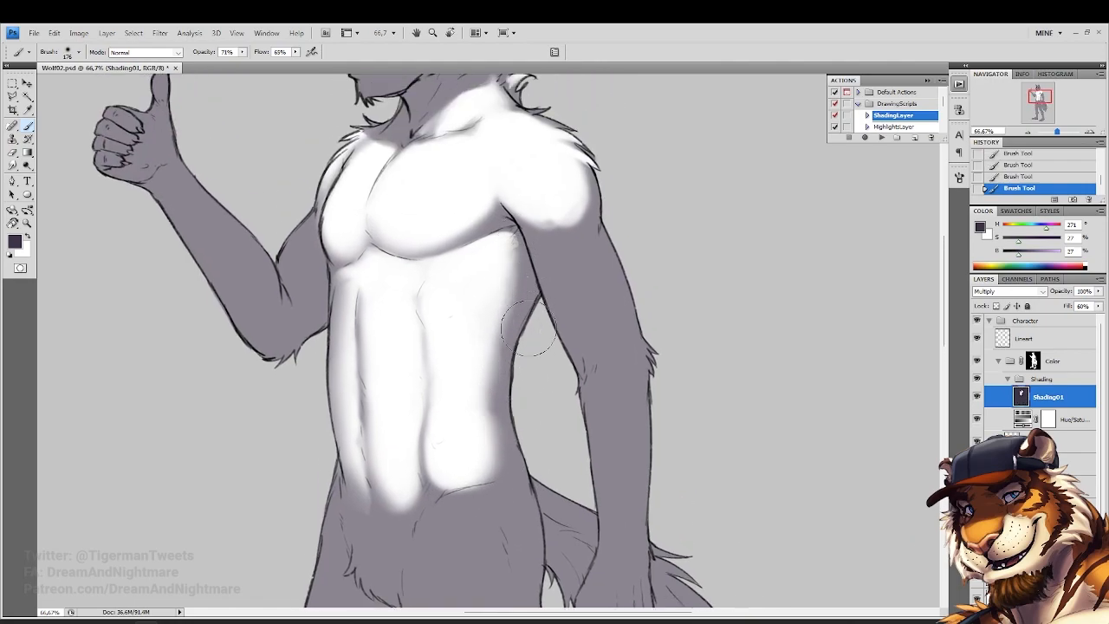
left_click_drag(535, 340, 508, 460)
Erase stray shading from the lower abdominal muscle with the 139 px eraser
key("e")
right_click(573, 465)
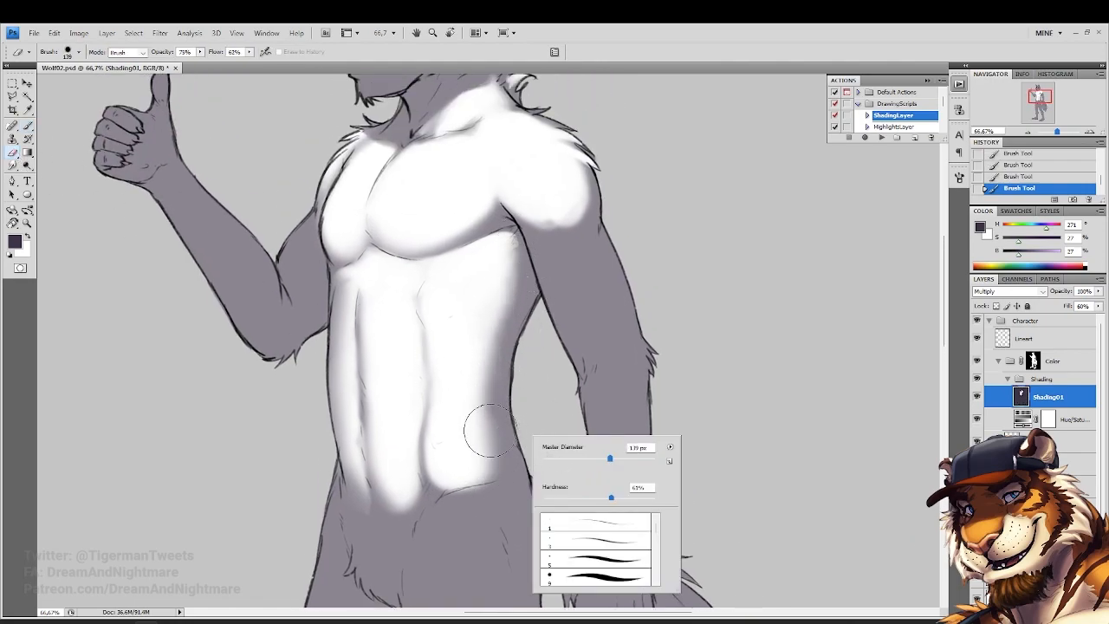
mouse_move(481, 439)
left_mouse_down()
mouse_move(470, 429)
mouse_move(470, 440)
left_mouse_up()
left_click_drag(473, 425, 462, 440)
left_click_drag(465, 416, 465, 386)
Paint shading along the hip crease below the abdomen
left_click(29, 128)
left_click_drag(513, 466, 434, 492)
left_click_drag(509, 473, 440, 489)
Lower the brush to 47% opacity and 28% flow and soften the shading on the ribs beneath the armpit
left_click_drag(243, 54, 229, 67)
mouse_move(508, 246)
left_mouse_down()
mouse_move(509, 227)
mouse_move(502, 267)
left_mouse_up()
right_click(528, 313)
mouse_move(511, 227)
left_mouse_down()
mouse_move(497, 262)
mouse_move(527, 350)
left_mouse_up()
left_click_drag(502, 257, 512, 324)
Add a new layer between the Lineart layer and the Color group and make white the painting color
key("space")
left_click_drag(479, 373, 496, 368)
key("space")
left_click_drag(272, 169, 301, 242)
left_click_drag(394, 296, 459, 413)
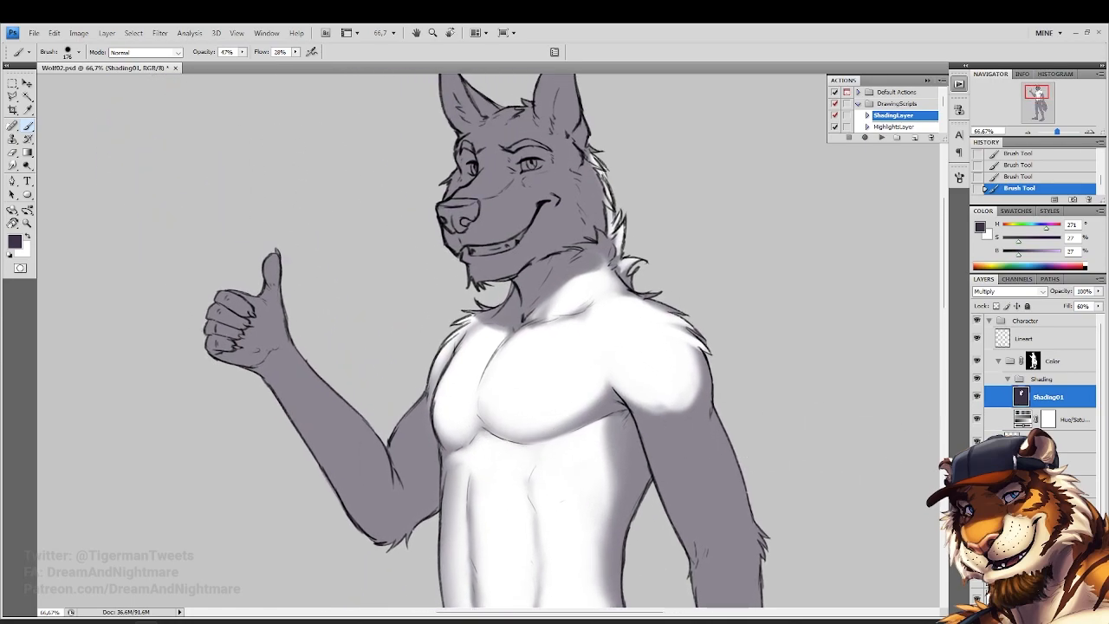
key("ctrl+shift+alt+n")
left_click_drag(1031, 400, 1029, 359)
left_click_drag(1028, 529, 1026, 351)
key("x")
Invert the selection and paint a white light-direction arrow pointing diagonally down toward the wolf with a 64 px brush
key("space")
left_click_drag(291, 170, 437, 328)
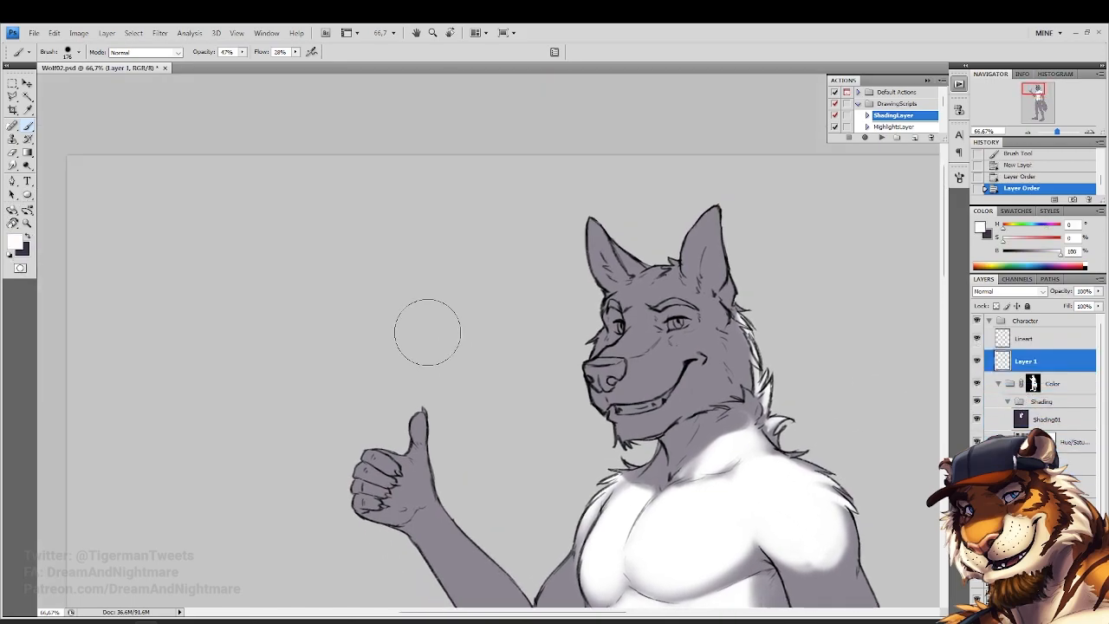
right_click(366, 284)
left_click(244, 212)
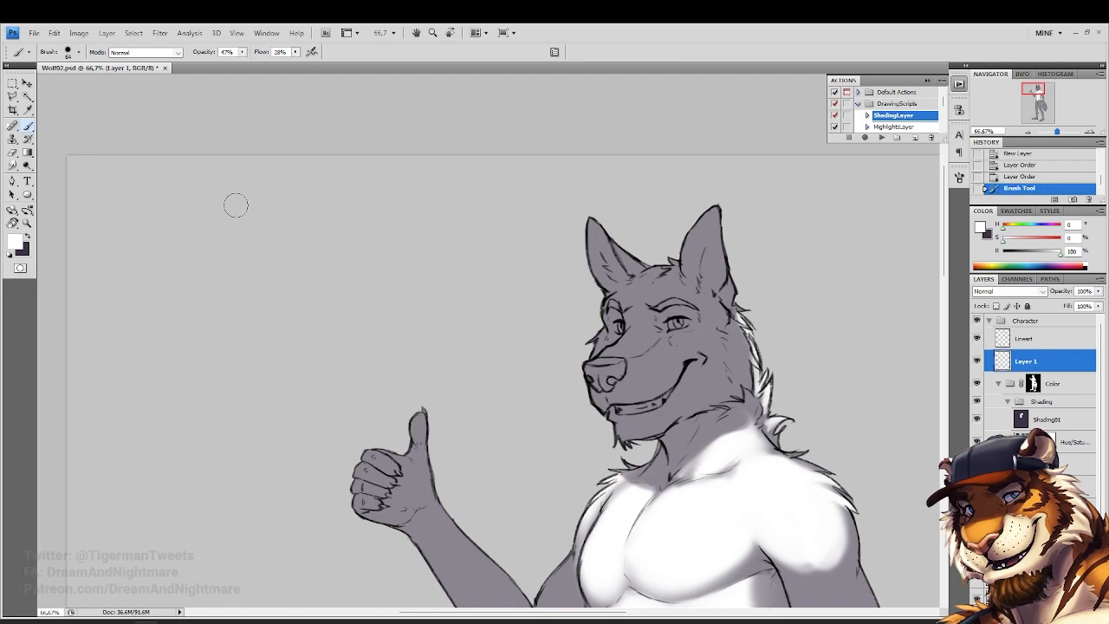
key("m")
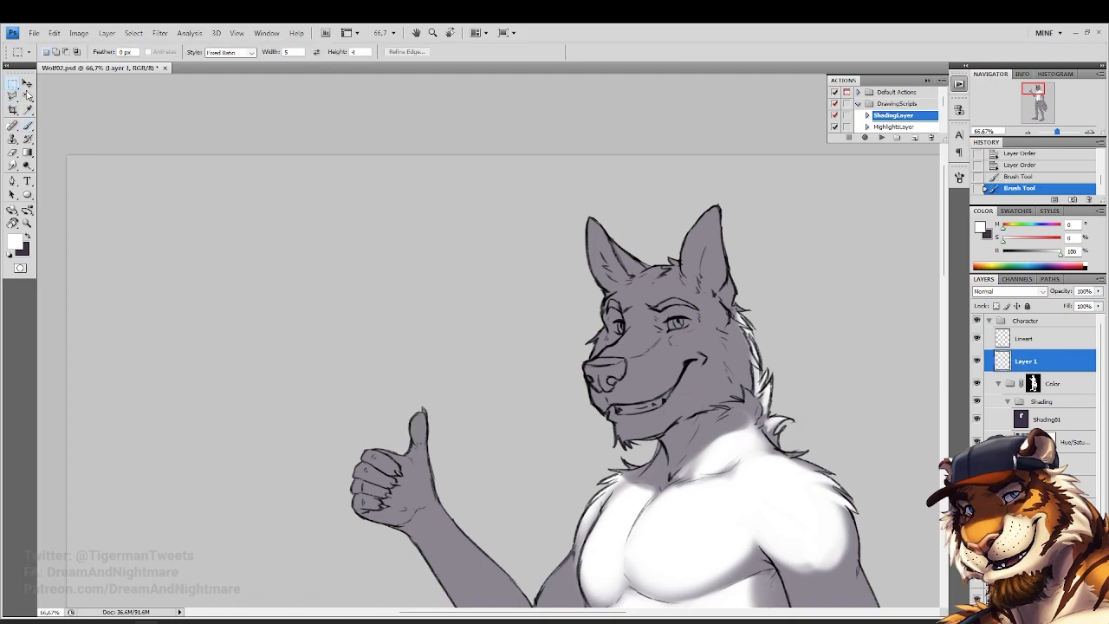
right_click(284, 241)
left_click(309, 261)
key("b")
mouse_move(211, 194)
left_mouse_down()
mouse_move(268, 241)
mouse_move(249, 264)
mouse_move(289, 231)
mouse_move(279, 243)
left_mouse_up()
left_click_drag(208, 195, 282, 254)
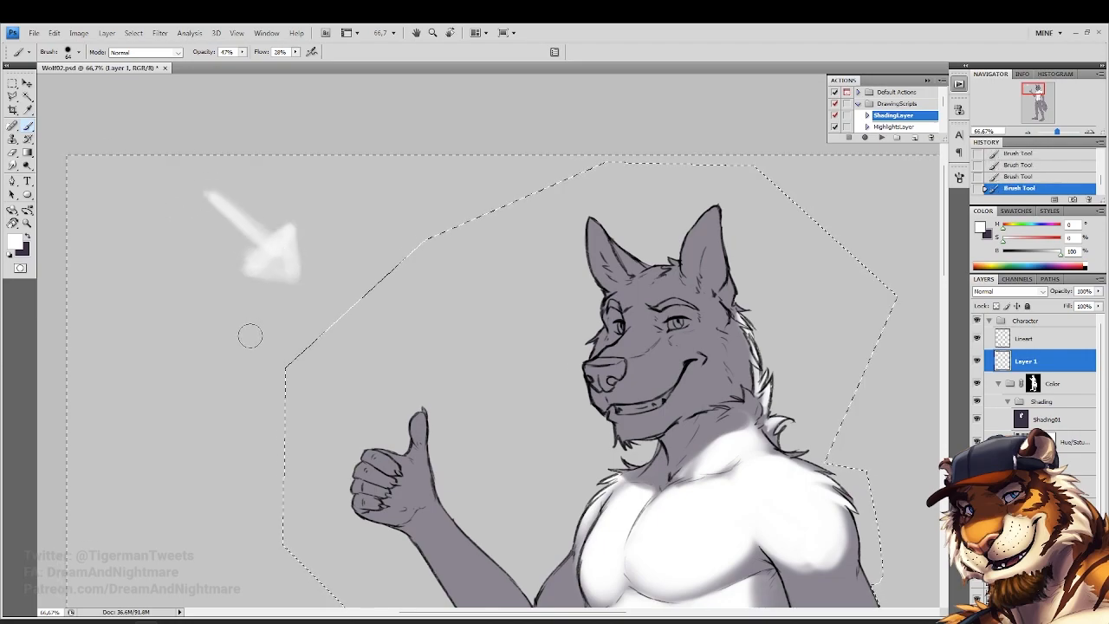
Invert the selection back to the area around the wolf and make the Shading01 layer active
key("l")
right_click(305, 247)
left_click(333, 268)
left_click(1048, 419)
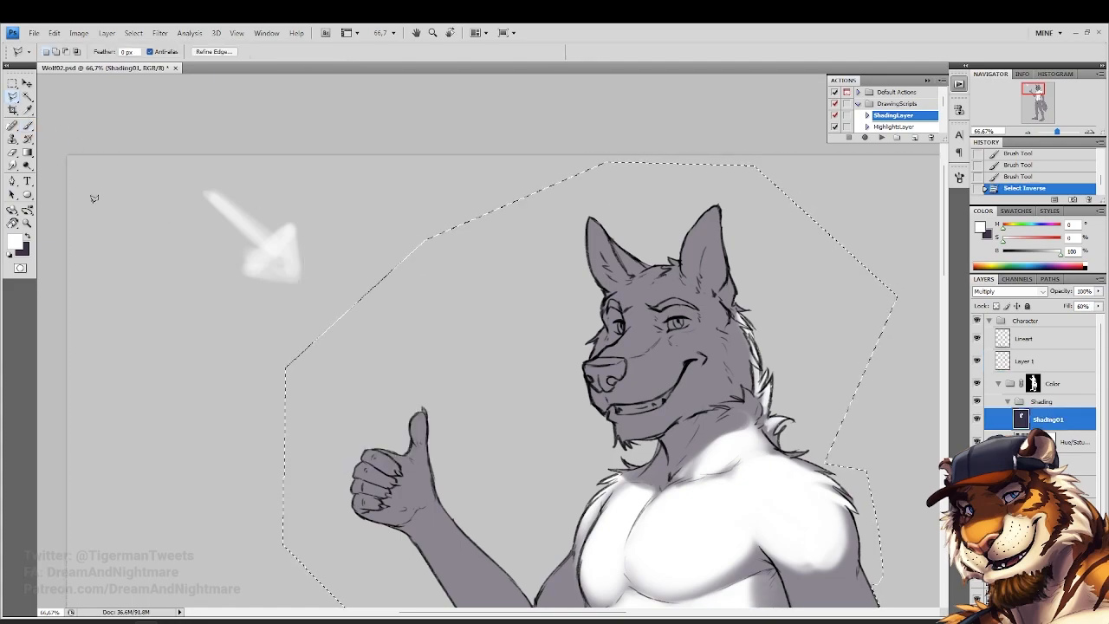
Hide the selection outline and switch the brush back to the dark shading color
left_click(236, 34)
left_click(250, 194)
key("x")
key("b")
left_click(27, 126)
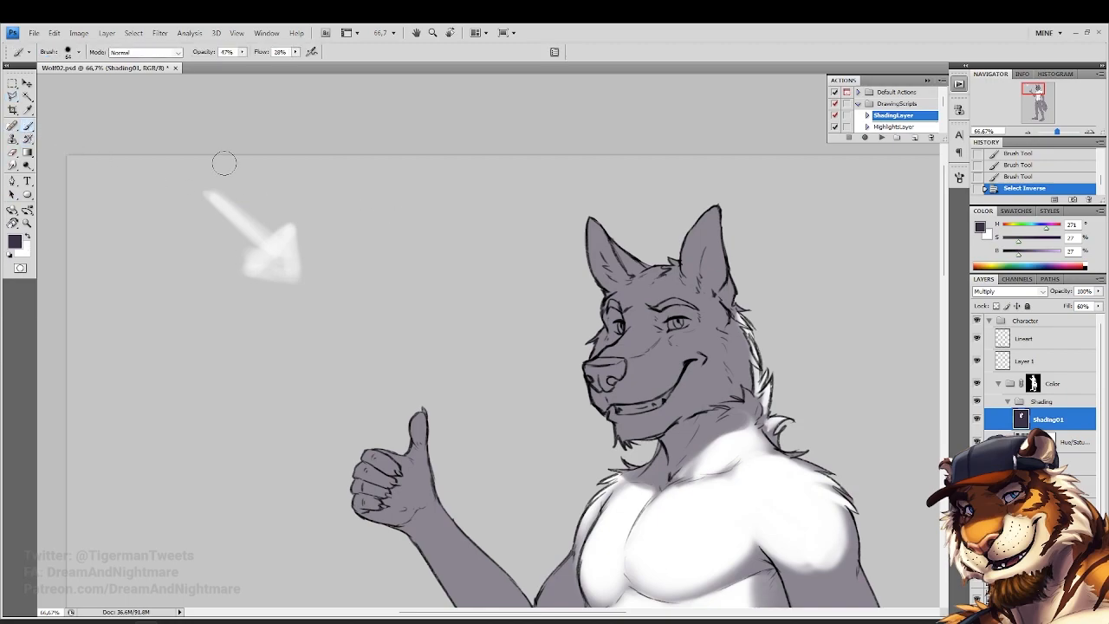
Shade the fur along the back of the head and neck with a 95 px brush at 63% opacity and 53% flow
mouse_move(735, 386)
left_mouse_down()
mouse_move(588, 239)
mouse_move(306, 292)
left_mouse_up()
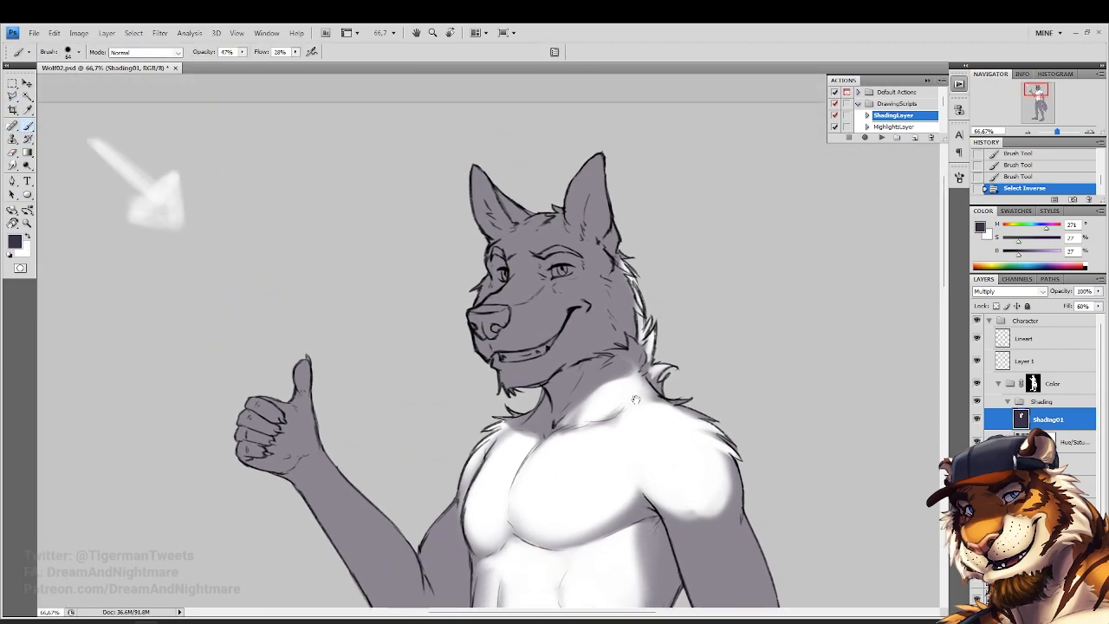
left_click_drag(635, 400, 575, 359)
right_click(575, 359)
left_click_drag(557, 272, 584, 267)
left_click_drag(582, 265, 578, 278)
left_click_drag(242, 53, 252, 62)
left_click_drag(296, 53, 298, 59)
mouse_move(560, 251)
left_mouse_down()
mouse_move(575, 265)
mouse_move(572, 290)
left_mouse_up()
Erase the shading from the fur tufts on the shoulder beside the throat
left_click(13, 153)
left_click_drag(467, 362, 464, 372)
mouse_move(475, 355)
left_mouse_down()
mouse_move(465, 364)
mouse_move(428, 342)
left_mouse_up()
Paint a shadow over the neck and collarbone with a 141 px brush
left_click(28, 126)
right_click(543, 332)
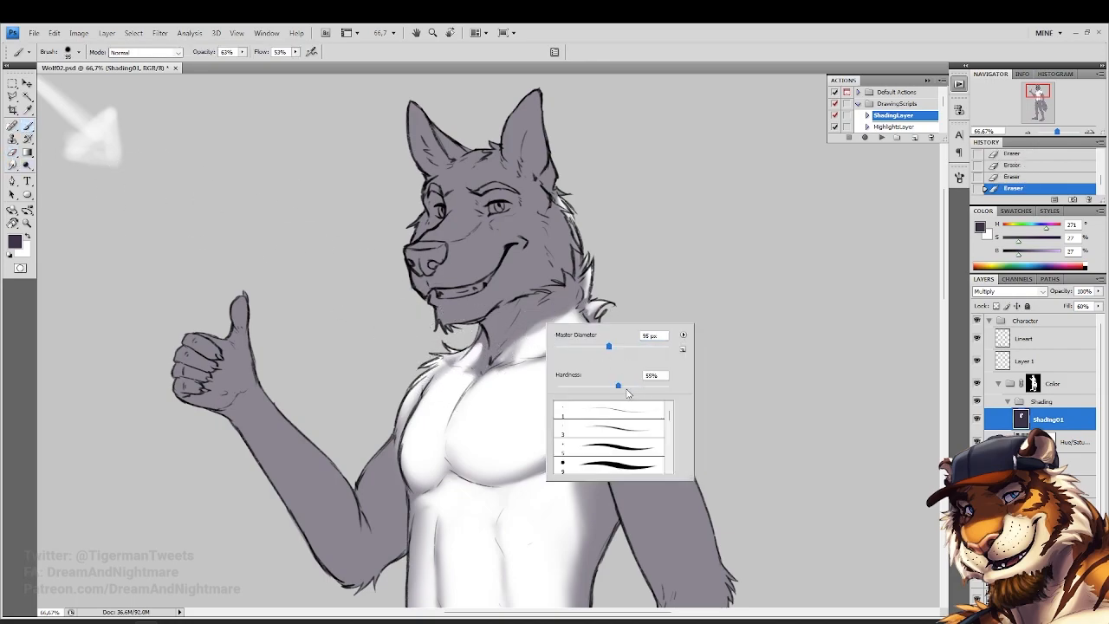
mouse_move(598, 275)
left_mouse_down()
mouse_move(579, 314)
mouse_move(517, 354)
mouse_move(525, 338)
mouse_move(482, 358)
left_mouse_up()
mouse_move(563, 327)
left_mouse_down()
mouse_move(479, 374)
mouse_move(477, 363)
left_mouse_up()
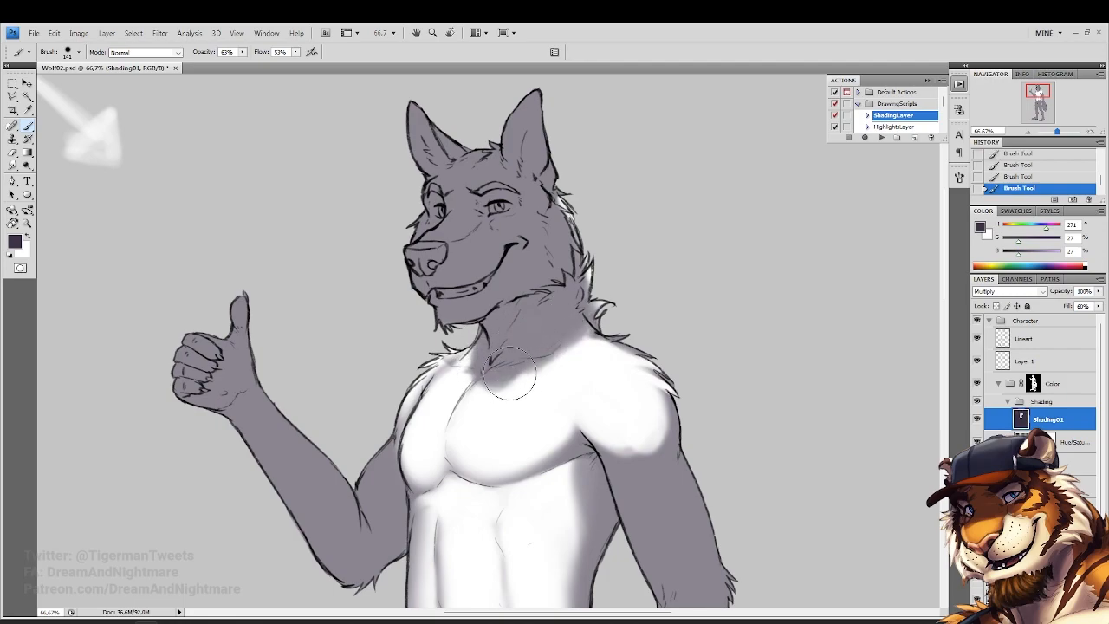
Deepen the soft shading down the torso's shadow side with a 197 px brush at 47% opacity and 29% flow
mouse_move(515, 366)
left_mouse_down()
mouse_move(491, 377)
mouse_move(471, 292)
mouse_move(450, 286)
mouse_move(488, 329)
left_mouse_up()
right_click(479, 355)
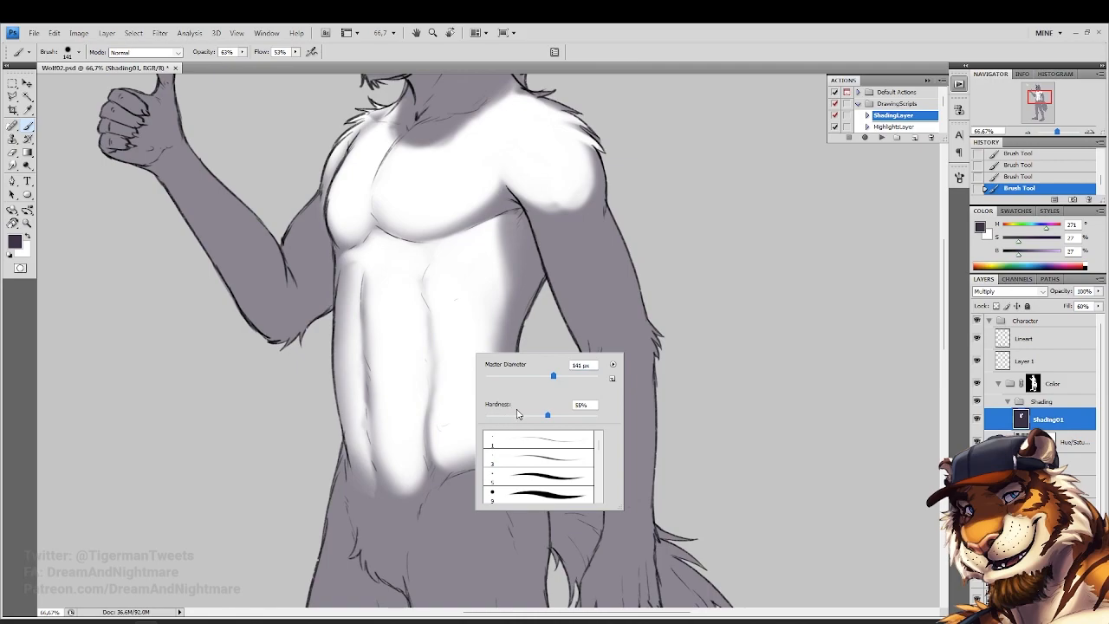
left_click_drag(243, 53, 233, 66)
left_click_drag(296, 53, 280, 63)
mouse_move(491, 244)
left_mouse_down()
mouse_move(515, 305)
mouse_move(444, 448)
left_mouse_up()
mouse_move(517, 231)
left_mouse_down()
mouse_move(554, 327)
mouse_move(469, 338)
mouse_move(462, 298)
mouse_move(502, 341)
mouse_move(430, 329)
mouse_move(458, 310)
mouse_move(405, 350)
mouse_move(481, 295)
mouse_move(510, 313)
mouse_move(477, 276)
mouse_move(499, 301)
mouse_move(312, 325)
mouse_move(520, 310)
mouse_move(503, 280)
mouse_move(506, 305)
mouse_move(474, 307)
mouse_move(499, 312)
mouse_move(479, 289)
mouse_move(507, 314)
left_mouse_up()
Erase the shading from the lower abdomen down toward the groin with a 199 px eraser
key("e")
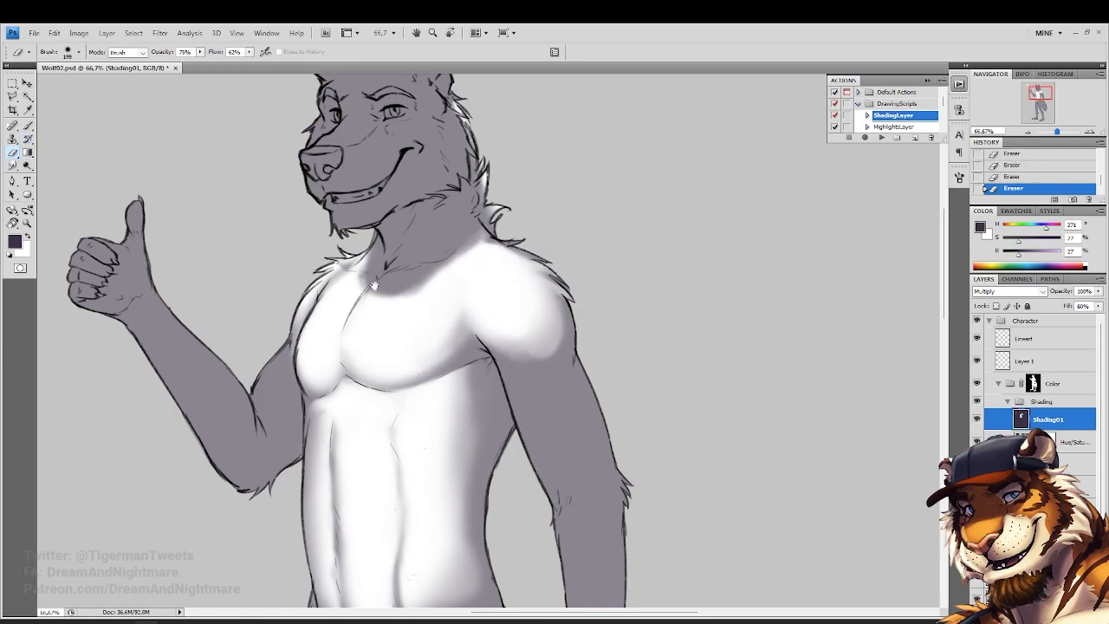
left_click_drag(399, 262, 453, 289)
left_click(27, 127)
scroll(94, 164, "down", 3)
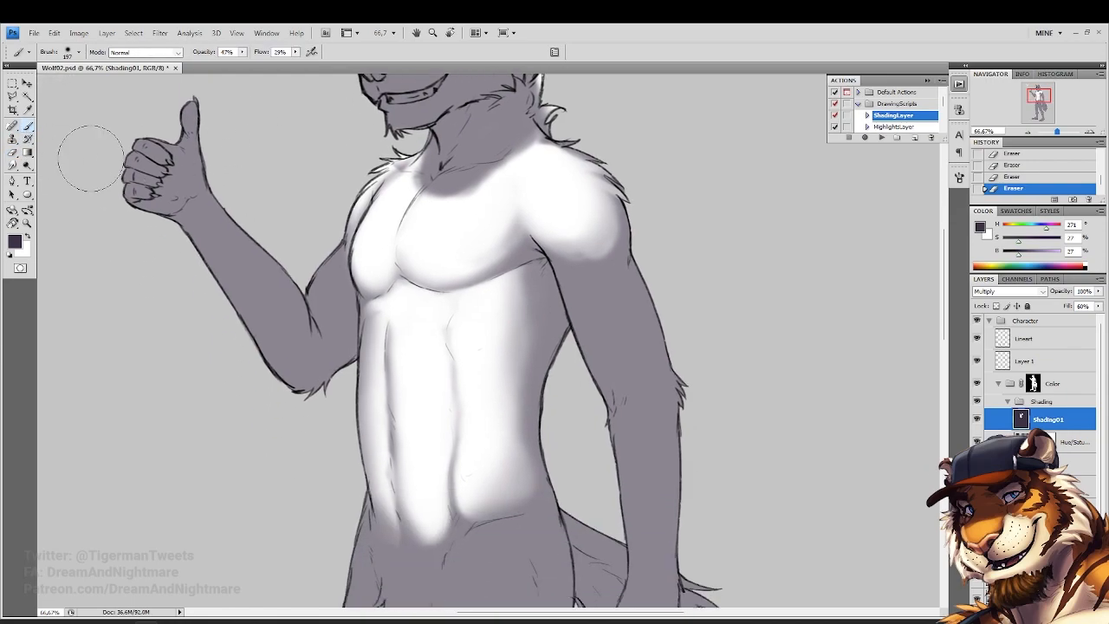
left_click(13, 152)
scroll(61, 136, "down", 5)
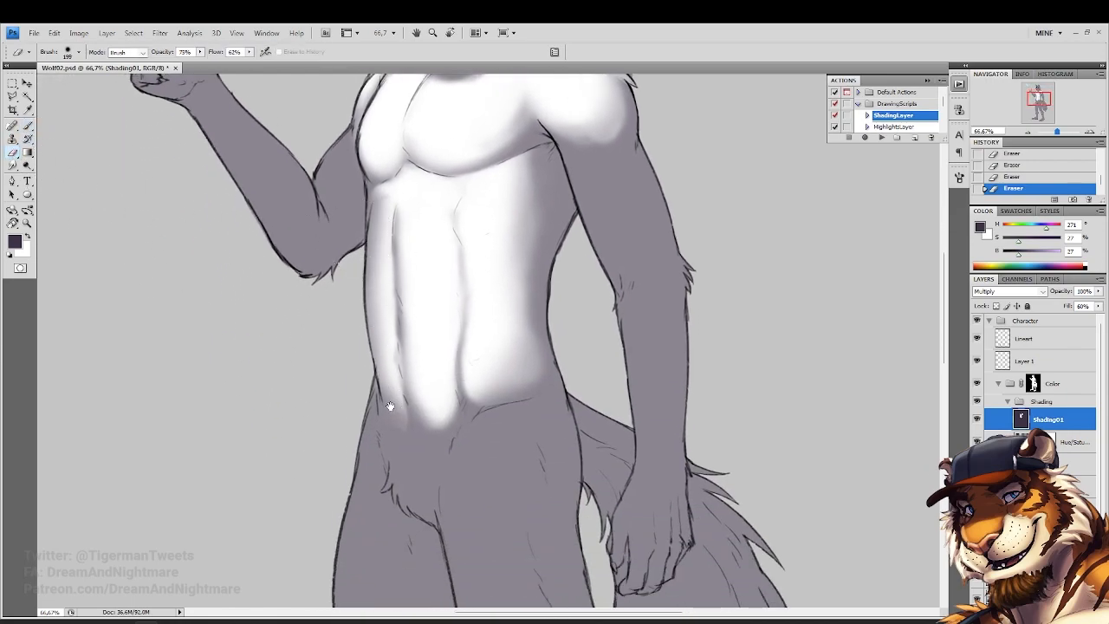
mouse_move(395, 378)
left_mouse_down()
mouse_move(422, 384)
mouse_move(419, 355)
mouse_move(405, 355)
mouse_move(412, 412)
left_mouse_up()
mouse_move(388, 355)
left_mouse_down()
mouse_move(334, 390)
mouse_move(343, 350)
mouse_move(443, 446)
mouse_move(381, 364)
left_mouse_up()
Shade the edge of the hip and the underside of the abdomen, keeping the center lit with the eraser
left_click(28, 125)
left_click_drag(373, 347, 368, 381)
left_click(13, 153)
mouse_move(445, 252)
left_mouse_down()
mouse_move(465, 315)
mouse_move(488, 261)
mouse_move(463, 376)
mouse_move(425, 411)
left_mouse_up()
left_click(27, 126)
mouse_move(517, 379)
left_mouse_down()
mouse_move(465, 439)
mouse_move(443, 415)
left_mouse_up()
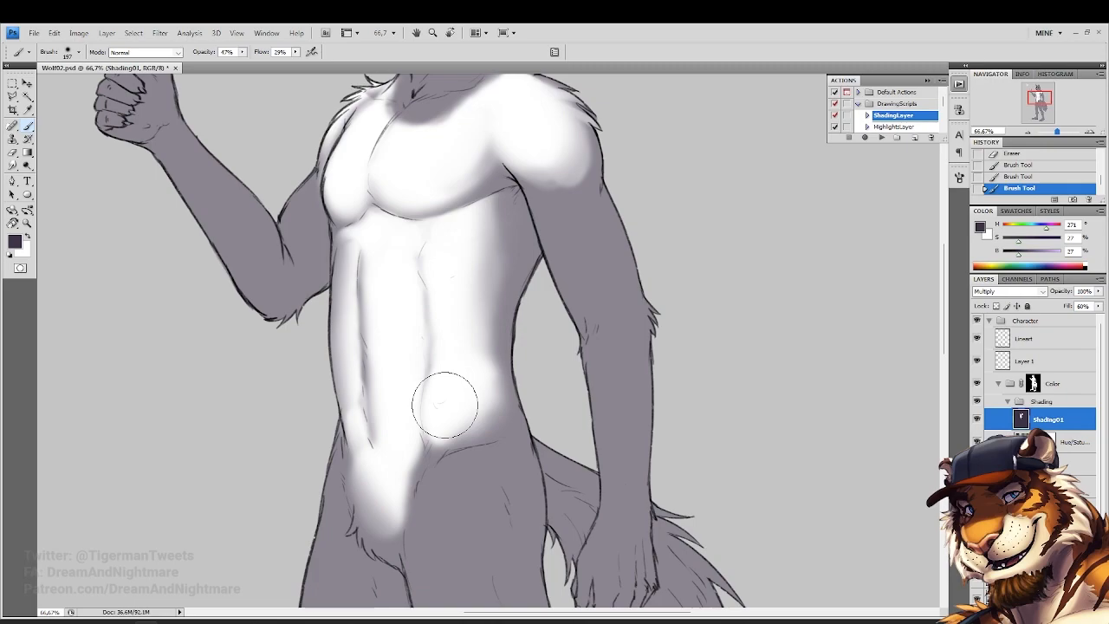
Set the eraser flow to 71% and erase the shading from the thigh of the leg nearest the tail
left_click(12, 154)
mouse_move(305, 262)
left_mouse_down()
mouse_move(283, 212)
mouse_move(280, 80)
mouse_move(254, 69)
left_mouse_up()
right_click(508, 356)
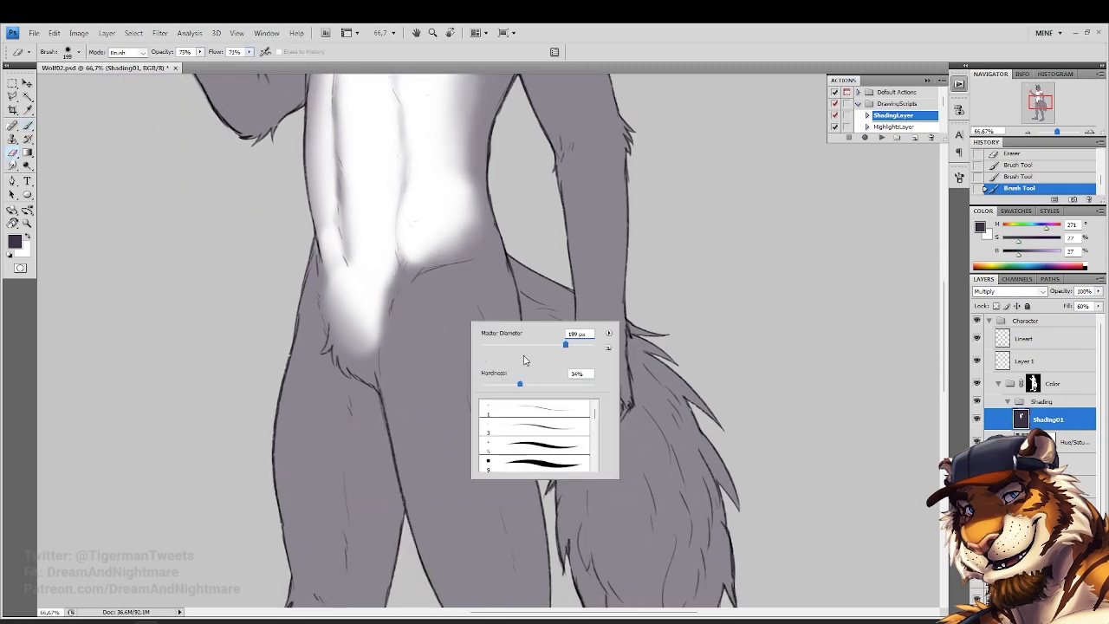
key("Return")
mouse_move(462, 299)
left_mouse_down()
mouse_move(421, 331)
mouse_move(444, 294)
mouse_move(432, 302)
mouse_move(462, 349)
mouse_move(473, 303)
left_mouse_up()
right_click(521, 400)
key("Return")
mouse_move(475, 381)
left_mouse_down()
mouse_move(457, 421)
mouse_move(426, 346)
mouse_move(487, 524)
mouse_move(493, 483)
mouse_move(463, 404)
mouse_move(433, 408)
mouse_move(464, 396)
left_mouse_up()
Paint soft shading along the inner and outer edges of the lit thigh with a 298 px brush
key("b")
right_click(436, 298)
key("Return")
mouse_move(468, 190)
left_mouse_down()
mouse_move(457, 235)
mouse_move(445, 199)
mouse_move(483, 458)
mouse_move(535, 381)
left_mouse_up()
mouse_move(377, 308)
left_mouse_down()
mouse_move(382, 346)
mouse_move(390, 338)
mouse_move(369, 440)
left_mouse_up()
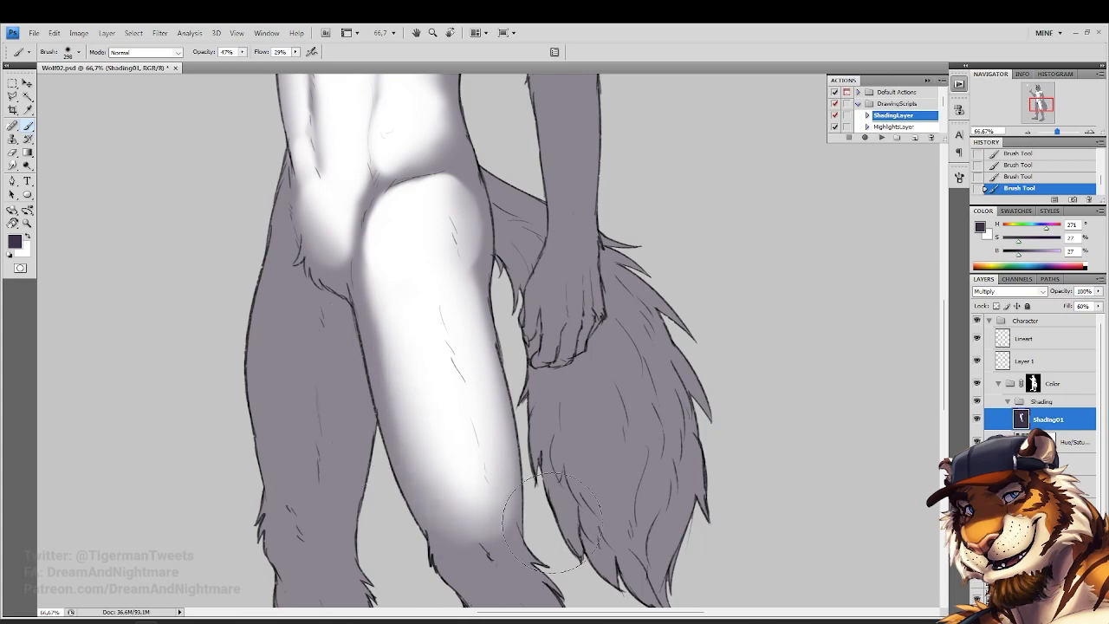
Erase the shading from the knee, the upper shin and the adjoining thigh with a 199 px eraser
left_click(13, 153)
left_click_drag(463, 421, 376, 278)
left_click_drag(373, 373, 398, 425)
right_click(447, 386)
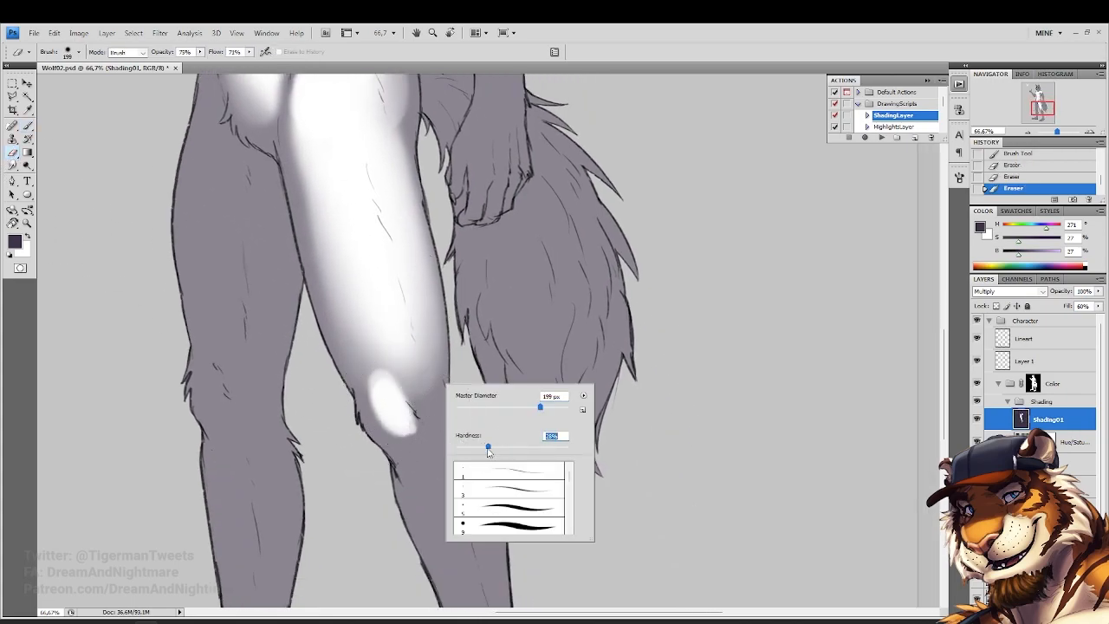
left_click(388, 363)
mouse_move(386, 373)
left_mouse_down()
mouse_move(411, 411)
mouse_move(420, 384)
mouse_move(399, 346)
mouse_move(446, 420)
mouse_move(466, 254)
mouse_move(429, 273)
mouse_move(446, 282)
mouse_move(422, 276)
mouse_move(458, 400)
mouse_move(460, 336)
mouse_move(431, 314)
mouse_move(459, 451)
left_mouse_up()
left_click_drag(304, 234, 404, 455)
mouse_move(403, 160)
left_mouse_down()
mouse_move(409, 289)
mouse_move(458, 421)
left_mouse_up()
Build up shading along the outer side of the thigh down to the knee with the 298 px brush
left_click(27, 126)
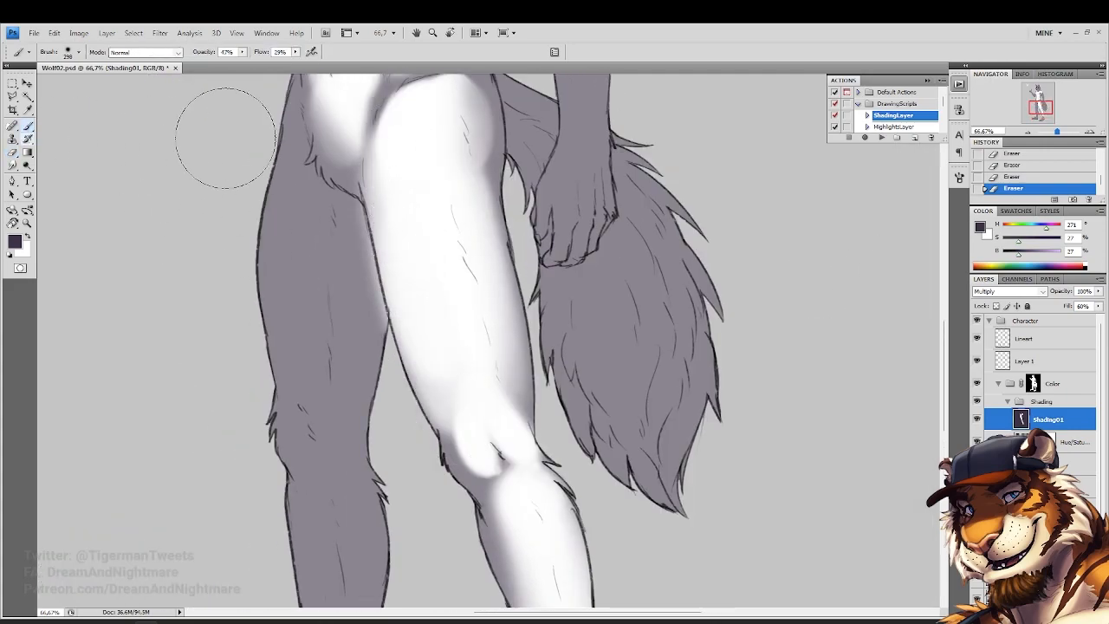
left_click_drag(489, 173, 520, 356)
left_click_drag(524, 424, 502, 355)
left_click_drag(473, 156, 516, 390)
mouse_move(493, 99)
left_mouse_down()
mouse_move(518, 221)
mouse_move(541, 507)
left_mouse_up()
left_click_drag(516, 269, 531, 496)
left_click_drag(482, 234, 496, 347)
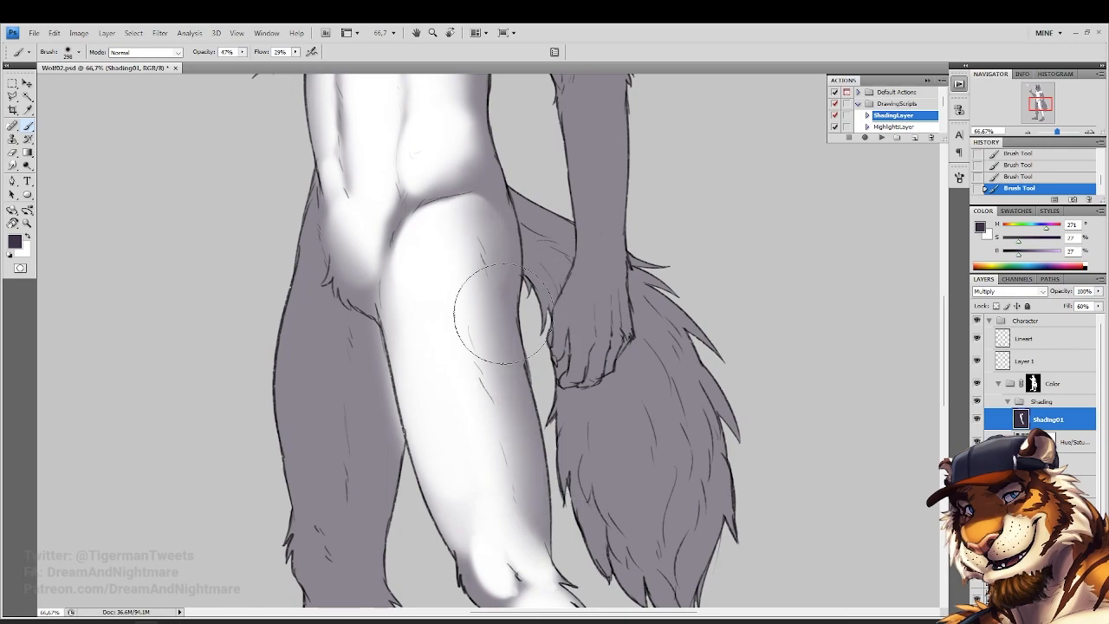
left_click_drag(488, 278, 534, 511)
Brighten the kneecap by erasing its remaining shading with the 199 px eraser
left_click_drag(413, 391, 340, 188)
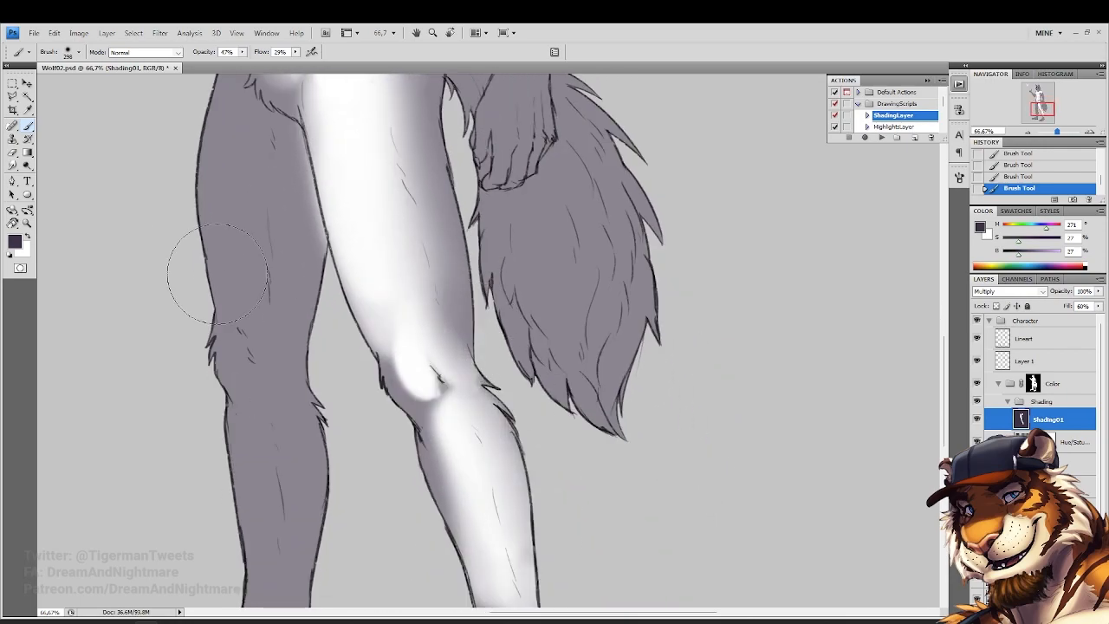
left_click(12, 154)
mouse_move(409, 346)
left_mouse_down()
mouse_move(396, 346)
mouse_move(416, 376)
left_mouse_up()
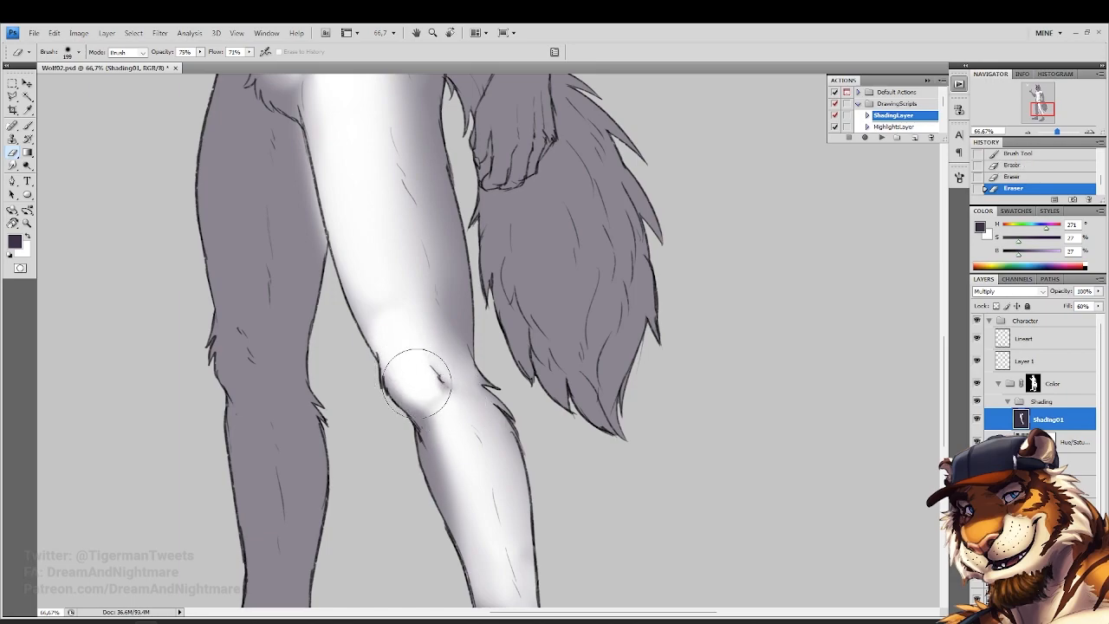
Paint a narrow band of shading along the inner edge of the lit thigh with a smaller brush
left_click_drag(364, 265, 416, 403)
key("b")
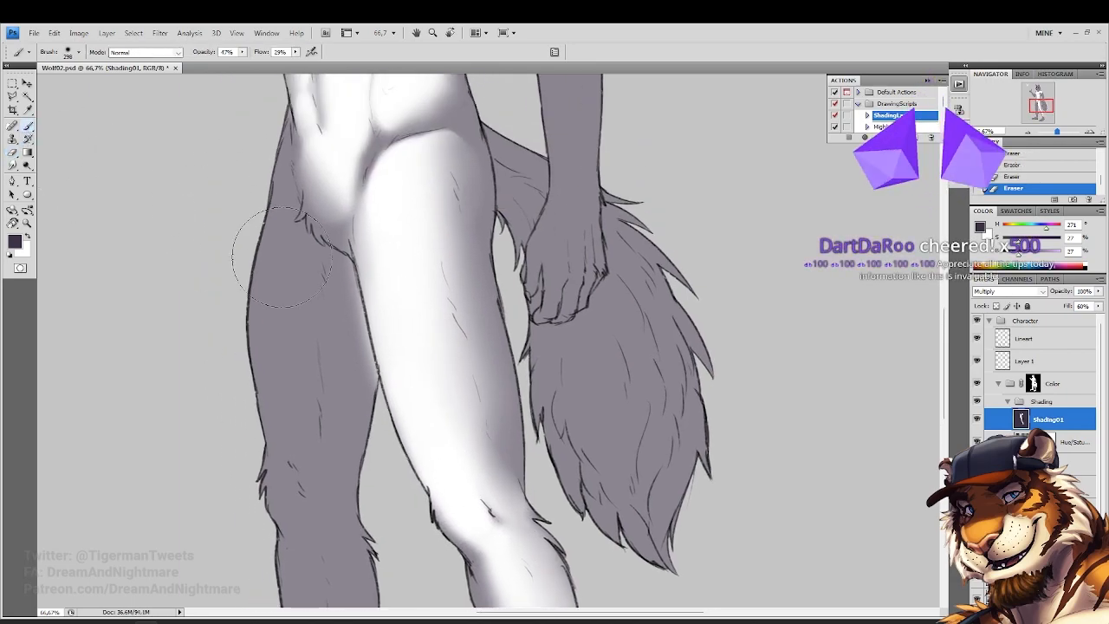
right_click(377, 368)
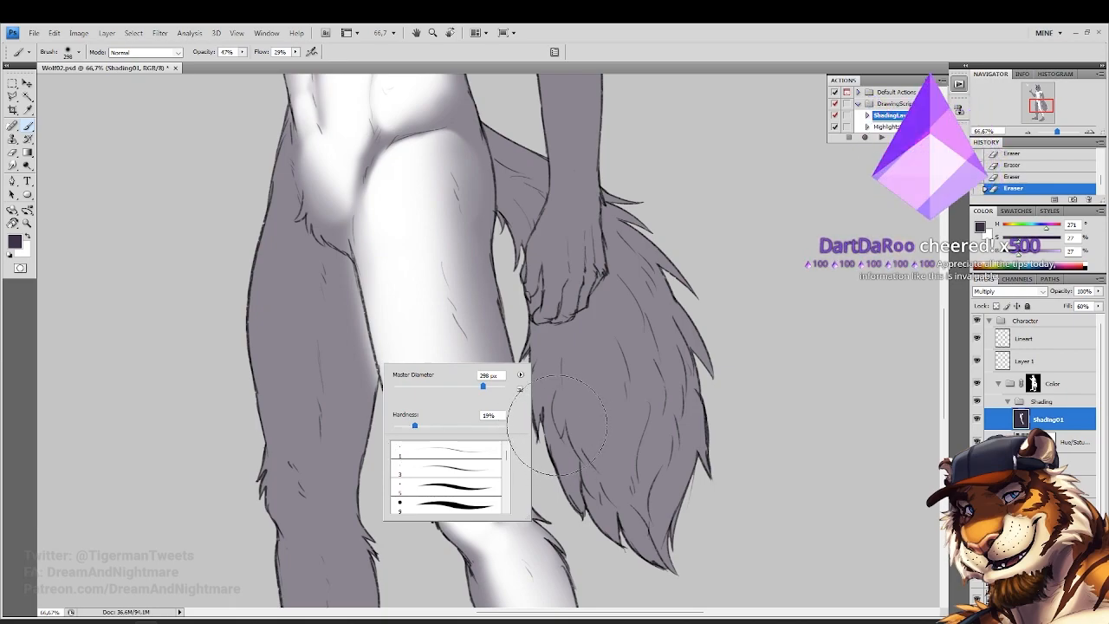
left_click(449, 387)
mouse_move(350, 299)
left_mouse_down()
mouse_move(356, 338)
mouse_move(345, 273)
mouse_move(366, 373)
left_mouse_up()
left_click_drag(357, 324, 416, 482)
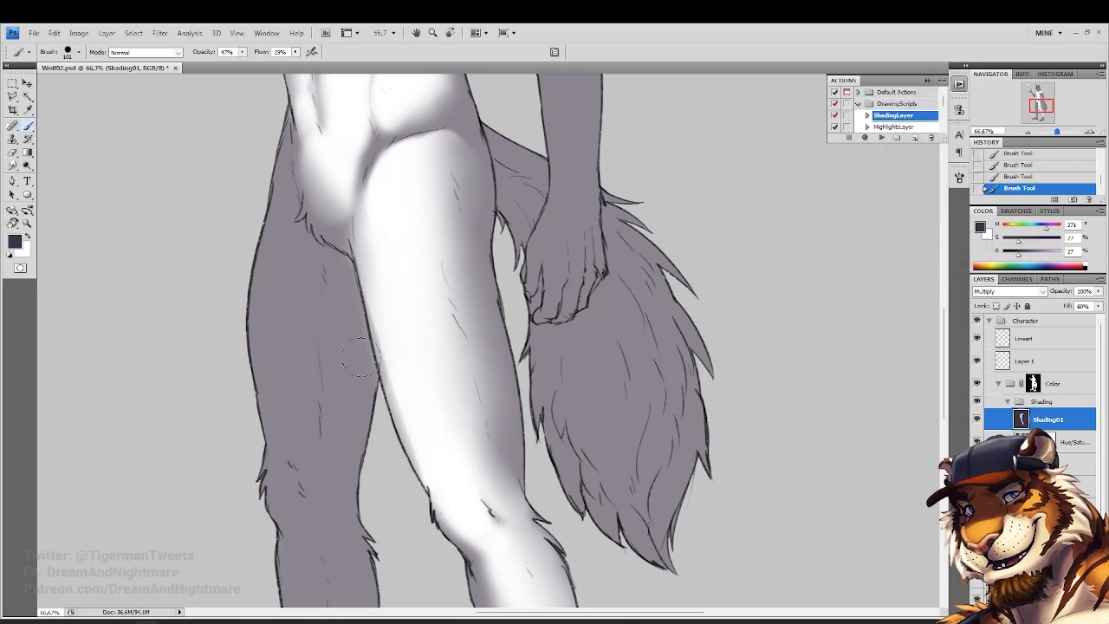
Erase shading from the shin below the lit leg's knee with a resized eraser
left_click_drag(427, 361, 388, 200)
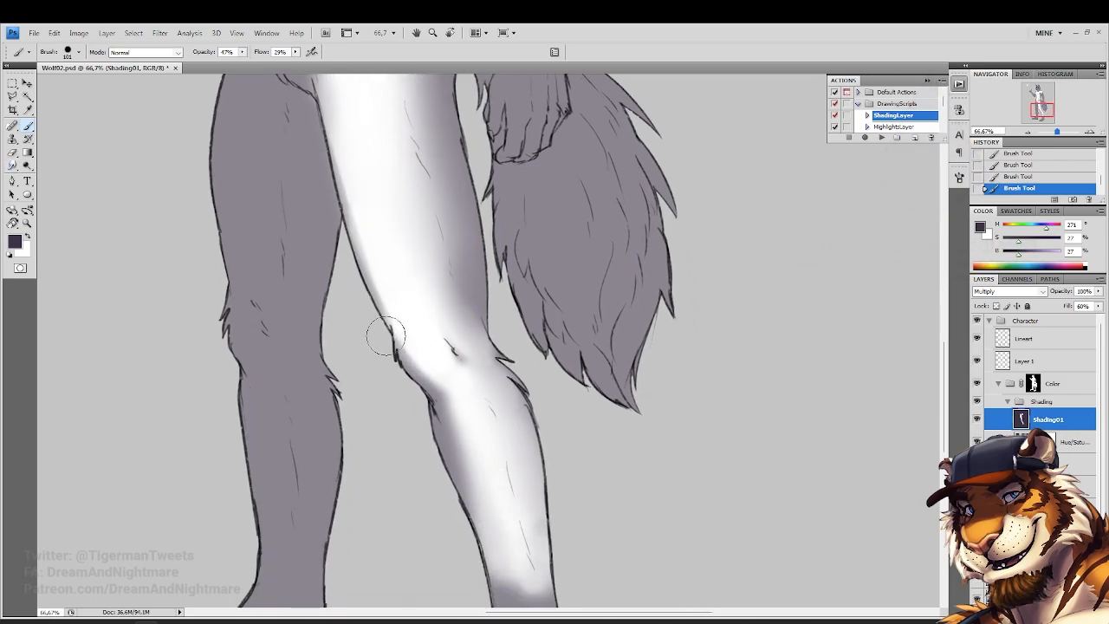
key("e")
right_click(449, 351)
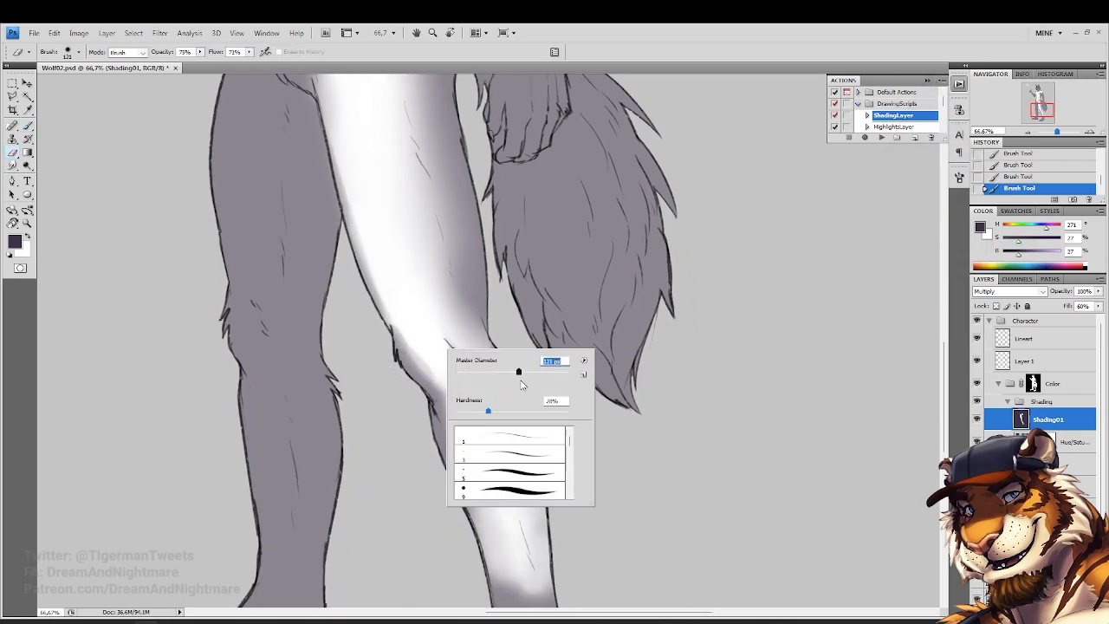
left_click(434, 367)
mouse_move(434, 367)
left_mouse_down()
mouse_move(467, 489)
mouse_move(416, 420)
mouse_move(459, 534)
left_mouse_up()
mouse_move(448, 388)
left_mouse_down()
mouse_move(463, 530)
mouse_move(482, 521)
mouse_move(480, 481)
mouse_move(455, 406)
left_mouse_up()
right_click(455, 407)
left_click(495, 447)
Brush soft shading back along the calf of the lit leg
left_click(27, 127)
right_click(473, 377)
mouse_move(485, 316)
left_mouse_down()
mouse_move(515, 473)
mouse_move(485, 497)
left_mouse_up()
left_click_drag(472, 455, 476, 533)
left_click_drag(459, 361, 468, 298)
Erase the shading from the lower shin, ankle and instep of the lit leg with a 156 px eraser
left_click(12, 154)
scroll(486, 364, "down", 2)
right_click(491, 382)
left_click_drag(432, 351, 453, 413)
left_click_drag(438, 290, 466, 426)
mouse_move(470, 372)
left_mouse_down()
mouse_move(464, 404)
mouse_move(433, 449)
left_mouse_up()
mouse_move(384, 481)
left_mouse_down()
mouse_move(467, 424)
mouse_move(434, 450)
mouse_move(485, 433)
mouse_move(477, 455)
mouse_move(414, 489)
left_mouse_up()
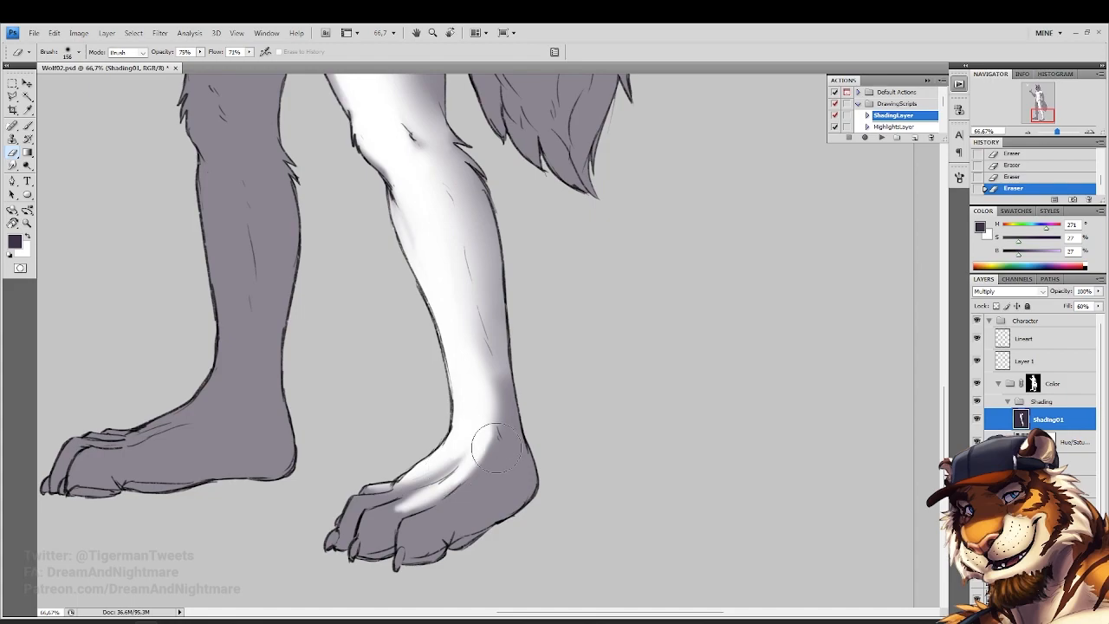
Extend the lit area across the ankle and the top of the foot with a 127 px eraser
right_click(488, 437)
mouse_move(494, 442)
left_mouse_down()
mouse_move(480, 443)
mouse_move(433, 498)
mouse_move(434, 521)
left_mouse_up()
left_click_drag(482, 421, 482, 479)
mouse_move(481, 380)
left_mouse_down()
mouse_move(491, 464)
mouse_move(406, 416)
mouse_move(436, 329)
left_mouse_up()
Erase the shading from the tops of the toes and the claws with a smaller eraser
right_click(526, 459)
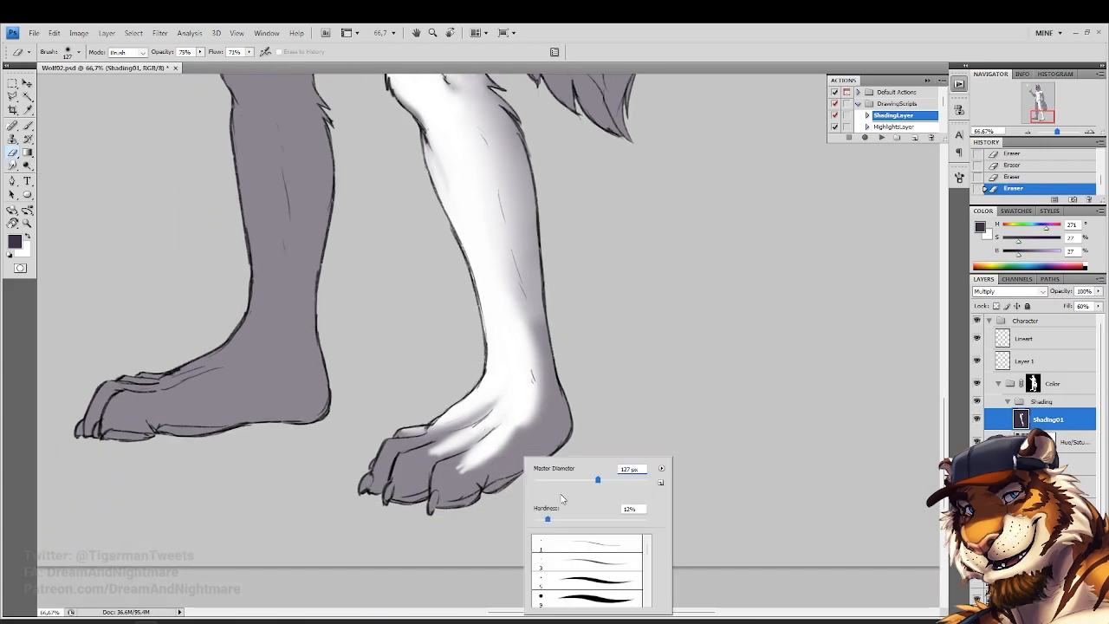
mouse_move(508, 436)
left_mouse_down()
mouse_move(469, 462)
mouse_move(462, 454)
mouse_move(428, 509)
left_mouse_up()
right_click(484, 476)
left_click(438, 488)
left_click_drag(420, 455, 395, 468)
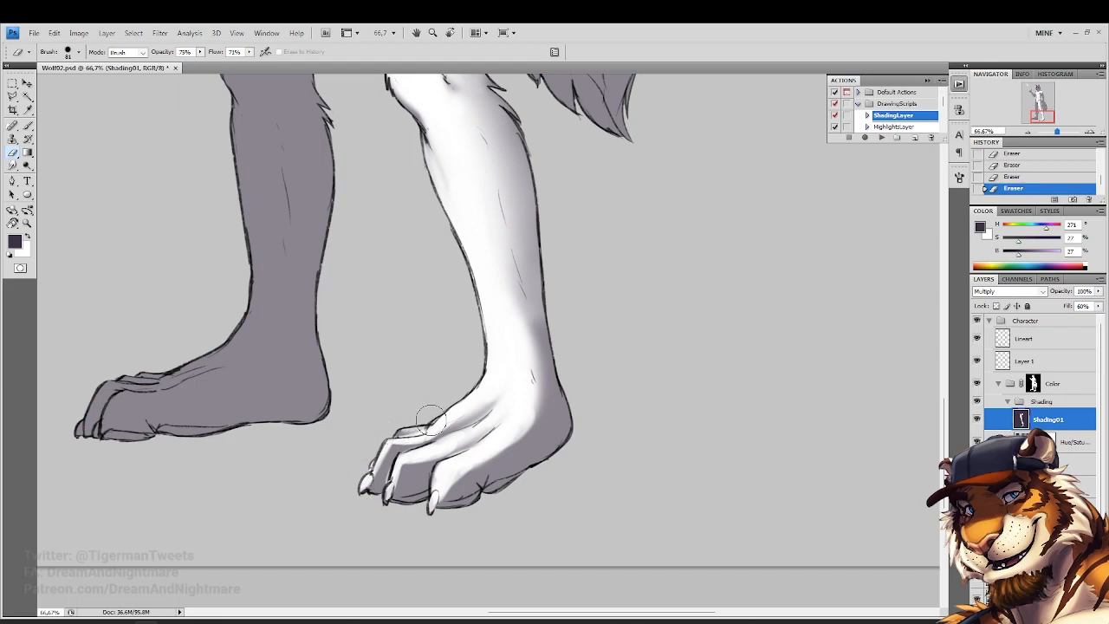
Paint soft shading over the heel and outer ankle with a 277 px brush
left_click(28, 126)
mouse_move(506, 500)
left_mouse_down()
mouse_move(549, 430)
mouse_move(564, 324)
mouse_move(542, 433)
left_mouse_up()
left_click_drag(491, 365, 476, 455)
Set the brush to 64% opacity and 56% flow and deepen the shading along the outer calf, heel and sole
left_click(242, 52)
left_click_drag(243, 64, 253, 66)
left_click(277, 58)
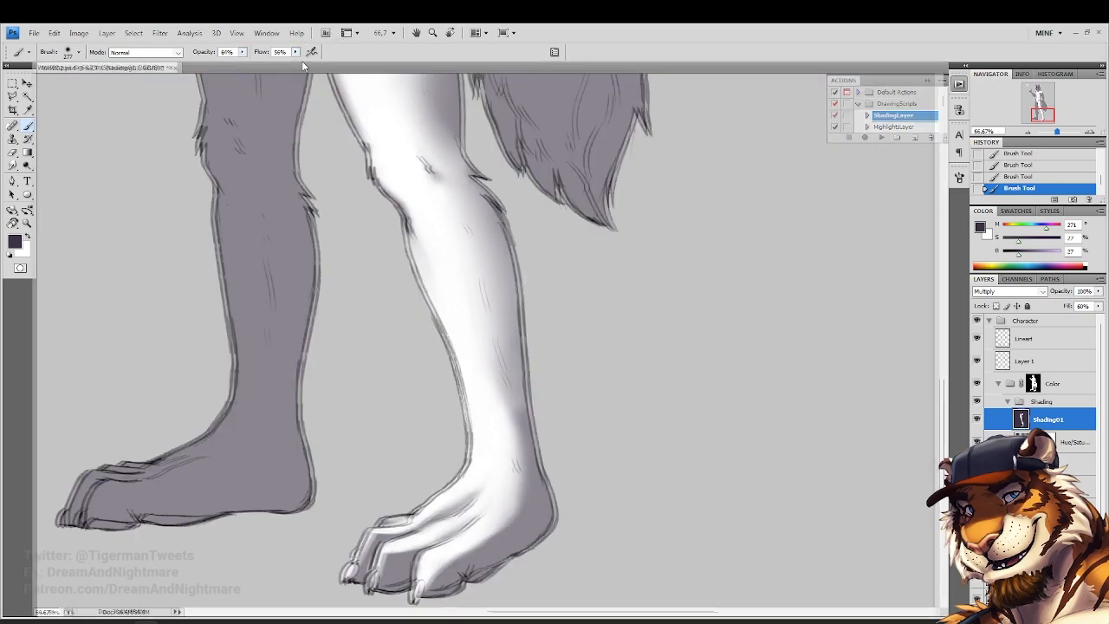
left_click_drag(345, 66, 340, 47)
left_click_drag(263, 47, 300, 67)
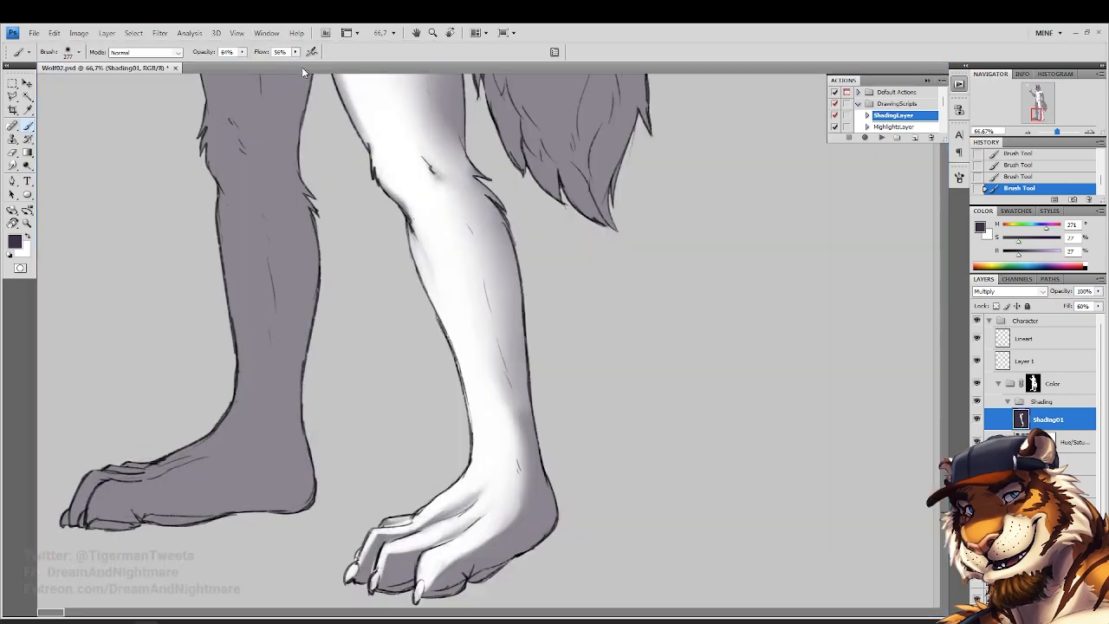
mouse_move(482, 179)
left_mouse_down()
mouse_move(539, 360)
mouse_move(515, 574)
left_mouse_up()
left_click_drag(579, 447, 488, 587)
left_click_drag(424, 558, 459, 467)
Soften the shading on the lower belly and hip crease with a 133 px eraser at 50% opacity
left_click(13, 154)
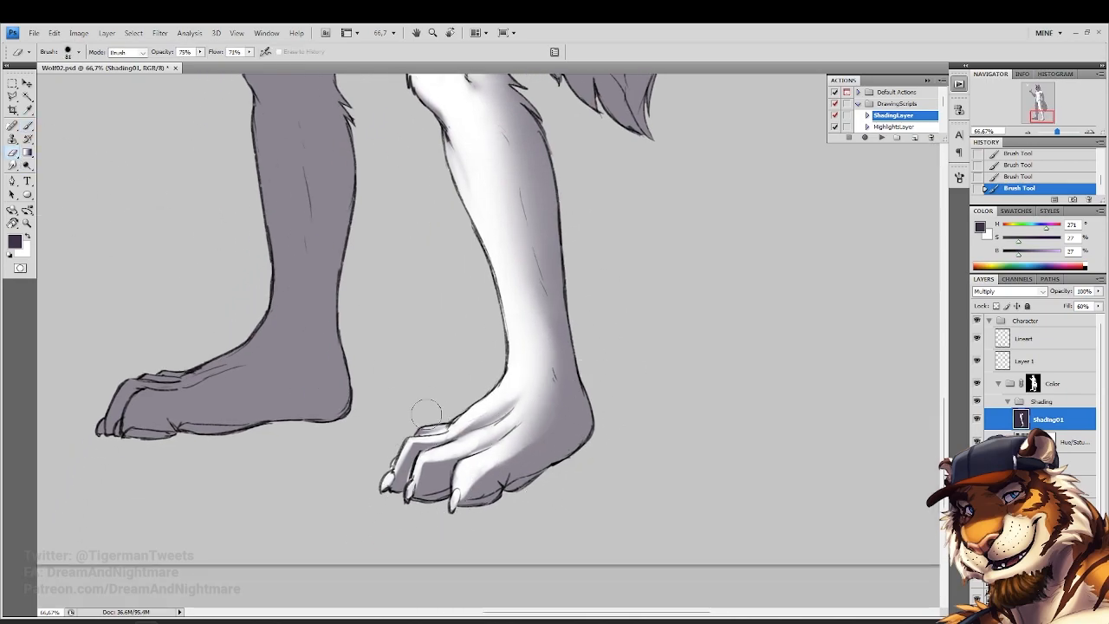
left_click_drag(447, 295, 406, 485)
left_click_drag(404, 273, 408, 378)
left_click_drag(357, 321, 422, 484)
left_click_drag(275, 361, 342, 421)
left_click_drag(232, 279, 255, 429)
right_click(494, 431)
left_click_drag(579, 450, 586, 453)
left_click_drag(199, 52, 186, 63)
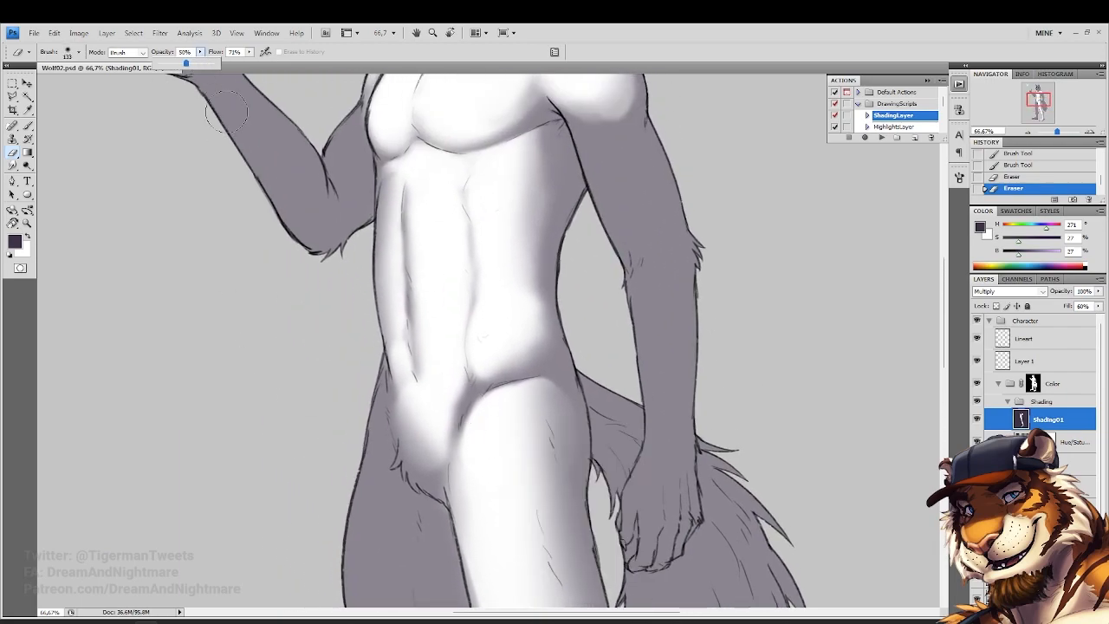
left_click_drag(513, 354, 485, 370)
left_click_drag(442, 401, 466, 400)
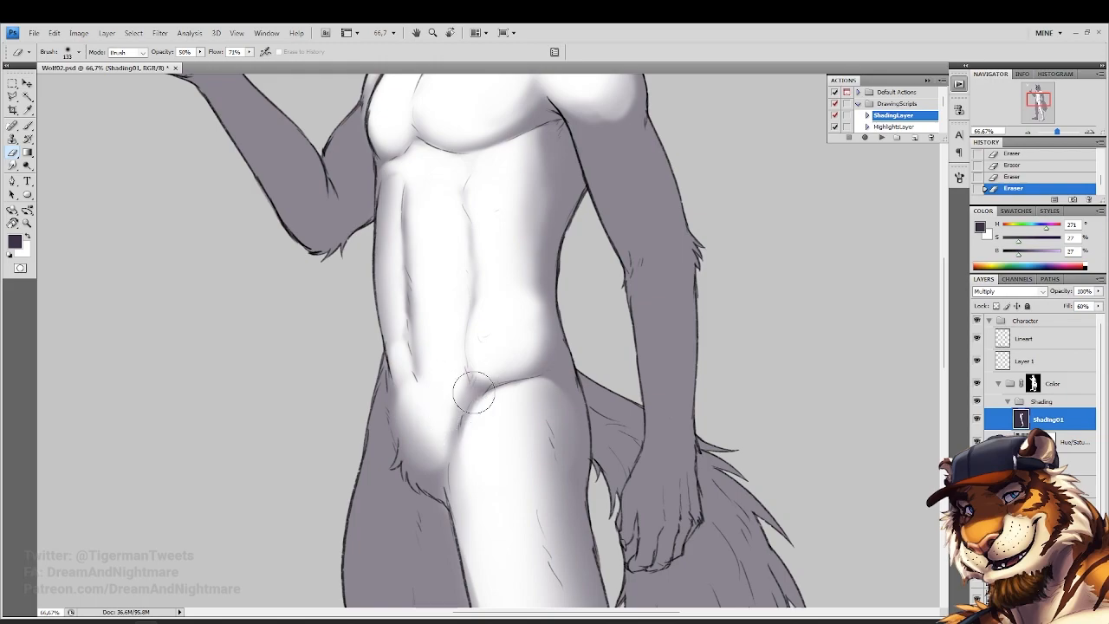
right_click(498, 388)
mouse_move(493, 346)
left_mouse_down()
mouse_move(486, 359)
mouse_move(511, 309)
left_mouse_up()
left_click_drag(425, 169, 404, 252)
Shade the side of the torso with a 360 px brush at 56% opacity and refine the armpit area at 180 px
key("j")
key("b")
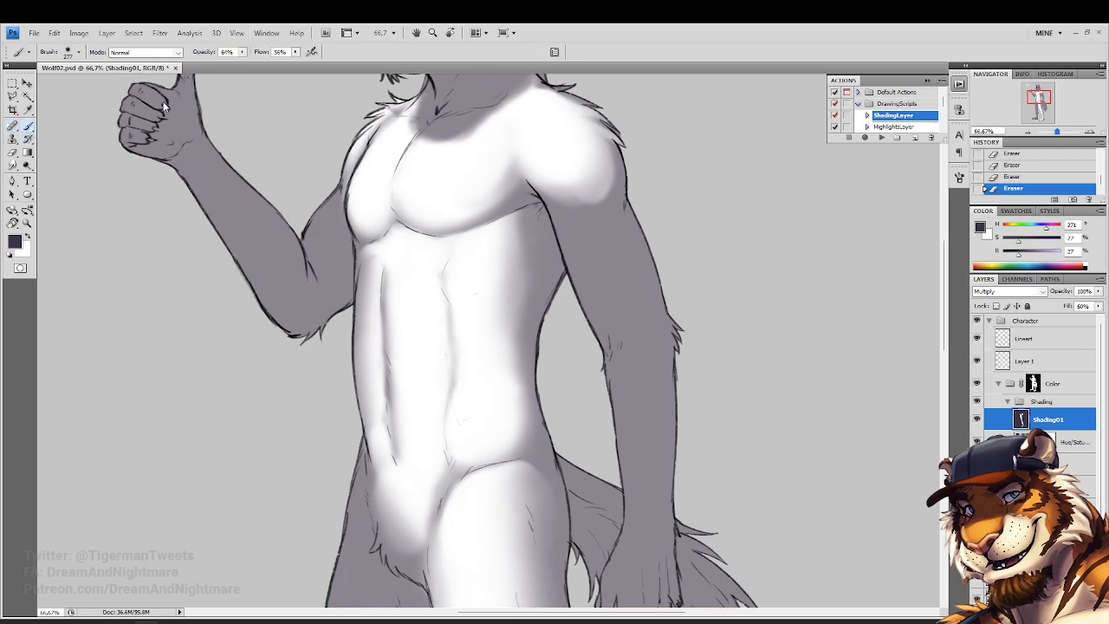
left_click_drag(243, 53, 240, 66)
right_click(467, 335)
left_click_drag(566, 359, 571, 359)
mouse_move(545, 234)
left_mouse_down()
mouse_move(512, 431)
mouse_move(535, 399)
left_mouse_up()
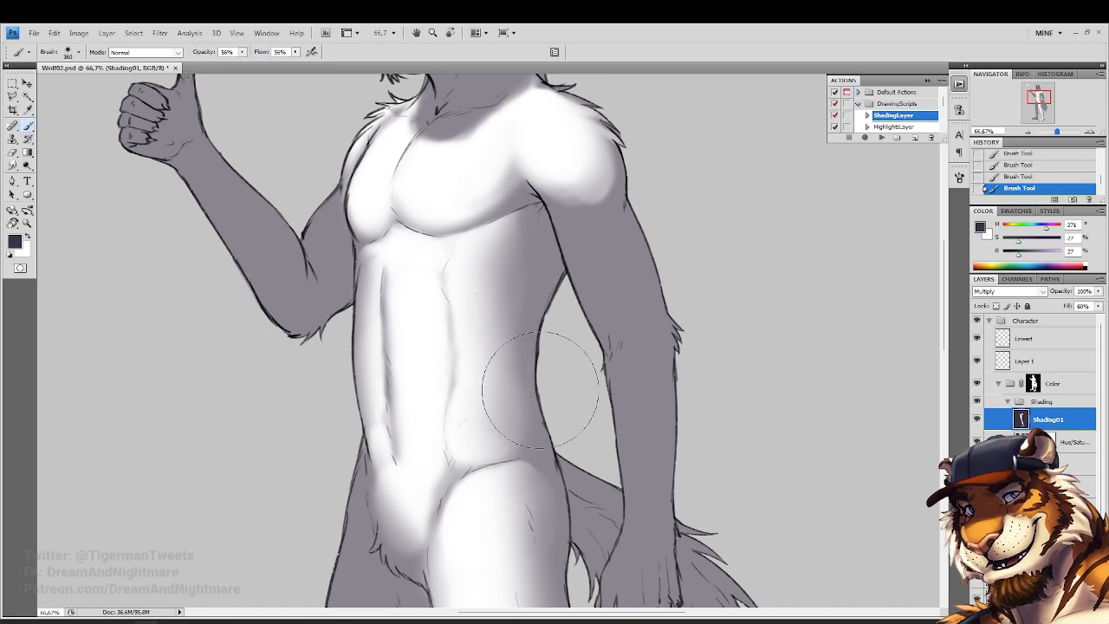
left_click_drag(544, 271, 527, 306)
right_click(513, 345)
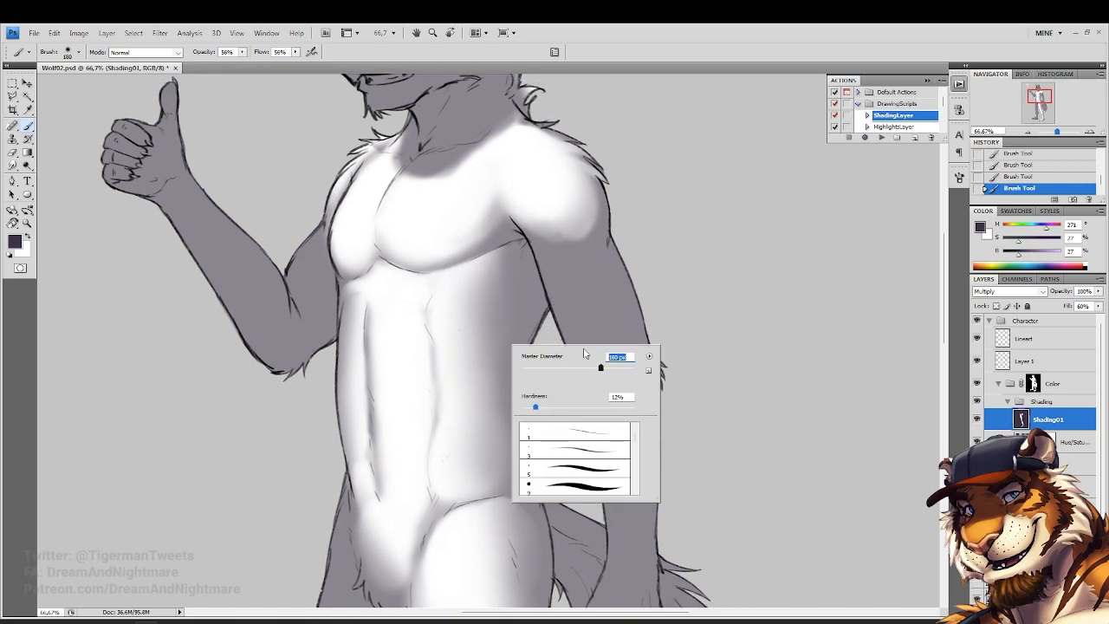
left_click(522, 260)
scroll(433, 286, "up", 2)
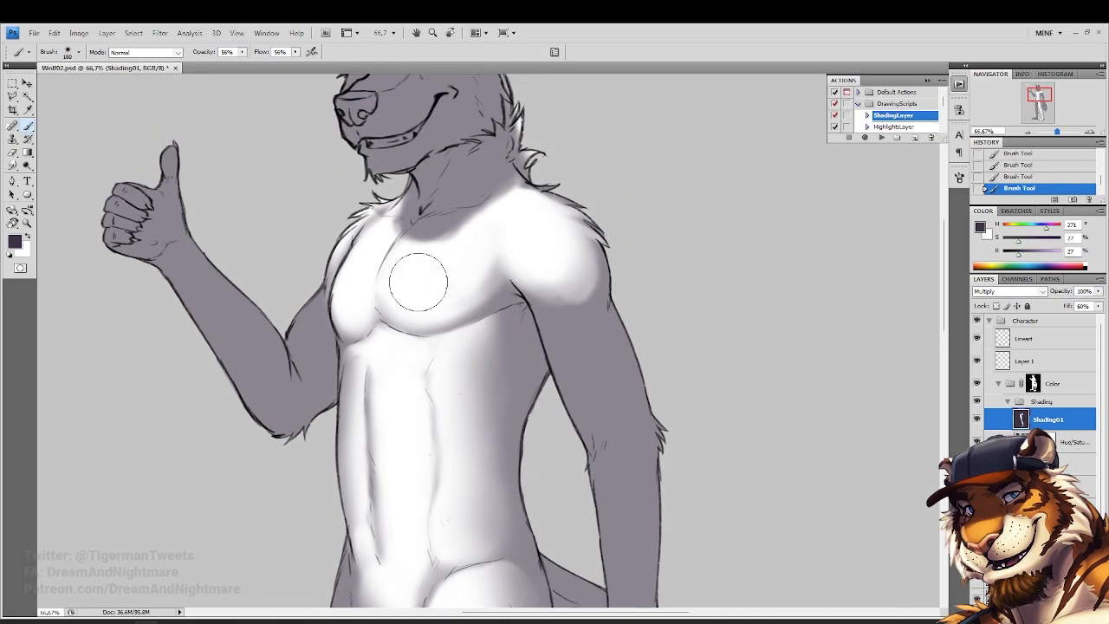
Erase the shading from the raised arm's upper arm and forearm with a 166 px eraser at 50% opacity
left_click(12, 155)
mouse_move(322, 294)
left_mouse_down()
mouse_move(396, 336)
mouse_move(376, 349)
mouse_move(382, 380)
left_mouse_up()
right_click(396, 387)
left_click_drag(380, 372, 386, 392)
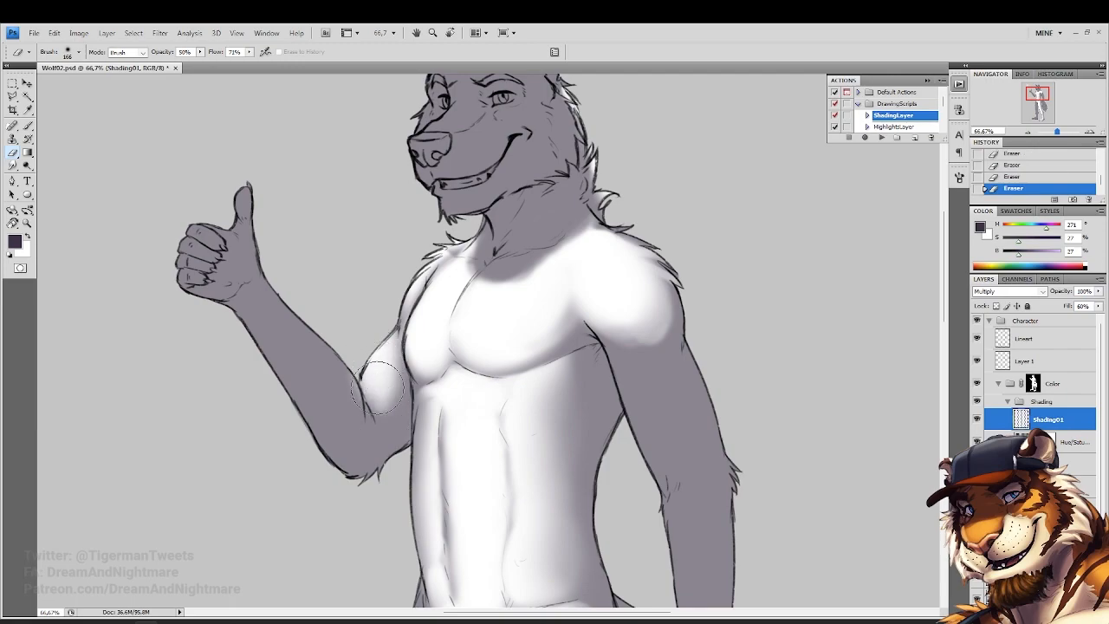
right_click(405, 366)
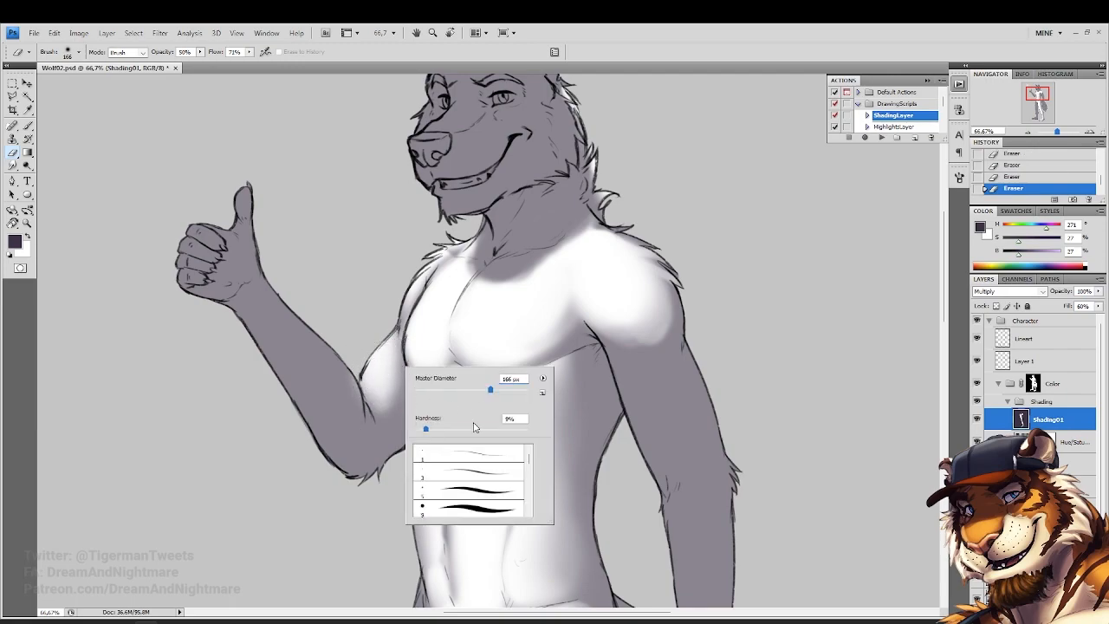
left_click(279, 292)
mouse_move(278, 292)
left_mouse_down()
mouse_move(338, 390)
mouse_move(264, 299)
mouse_move(295, 364)
mouse_move(346, 415)
mouse_move(351, 347)
mouse_move(354, 432)
left_mouse_up()
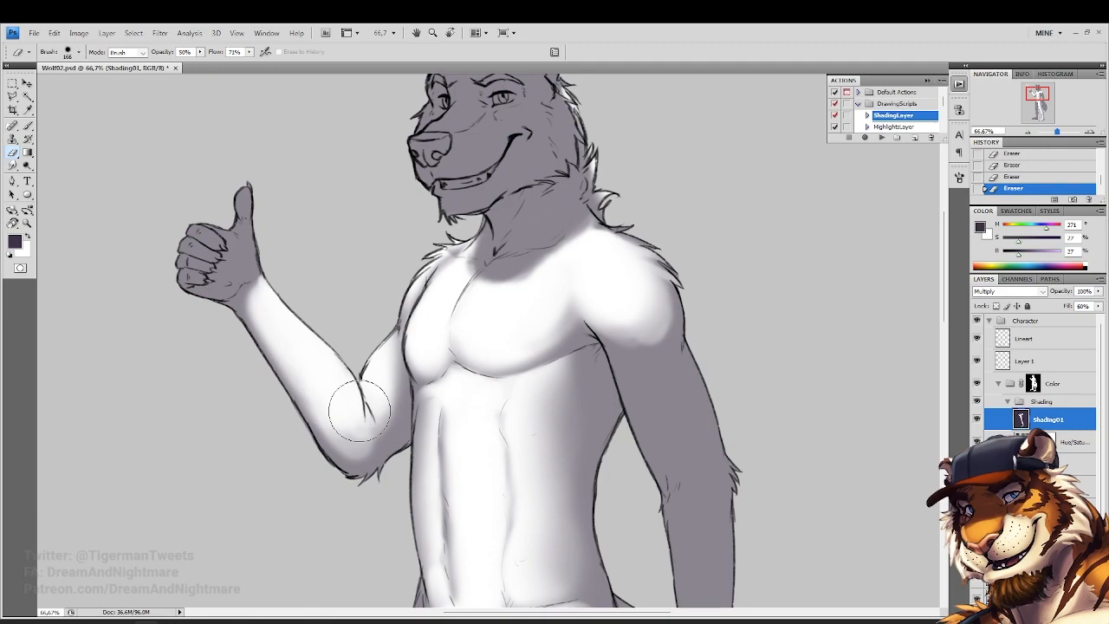
Paint shading along the elbow and the underside of the raised forearm with a 197 px brush
left_click(13, 124)
left_click(27, 126)
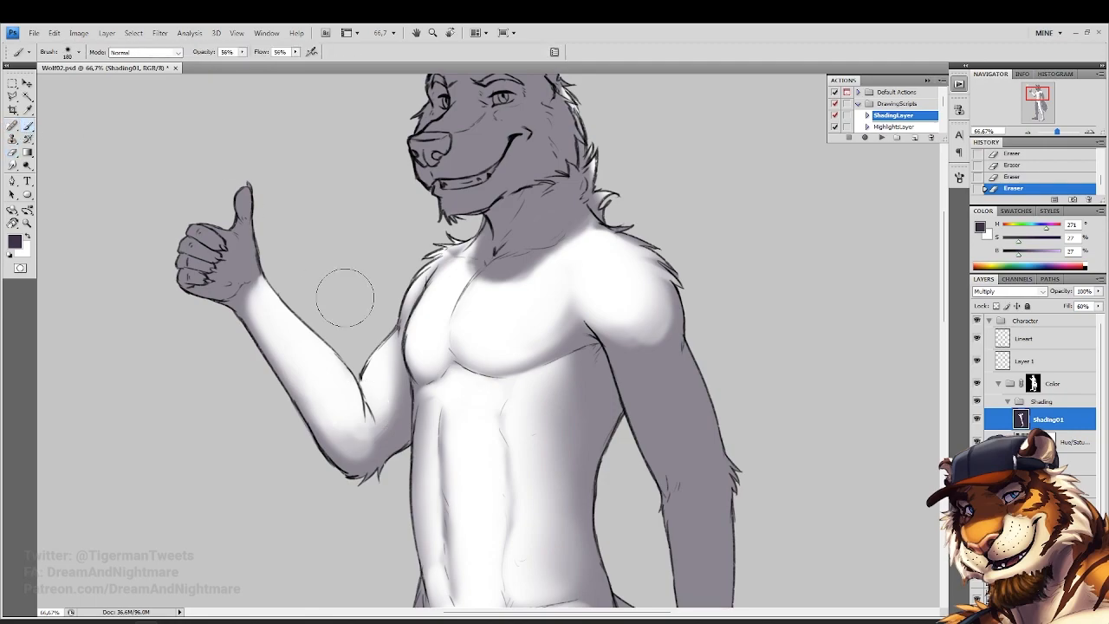
right_click(411, 434)
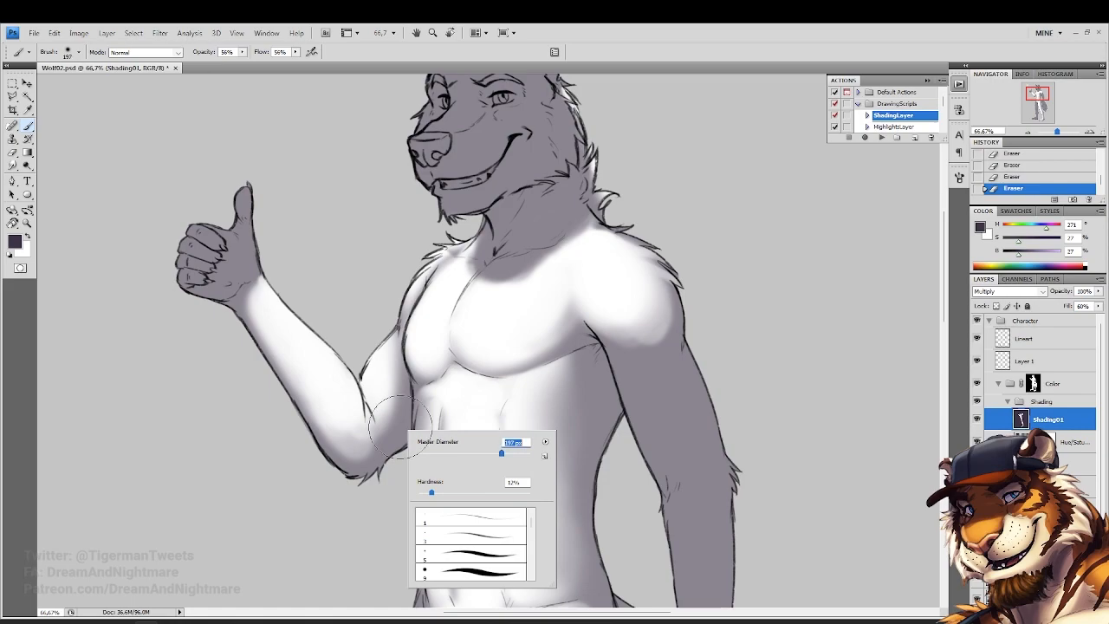
left_click_drag(398, 407, 343, 469)
mouse_move(373, 434)
left_mouse_down()
mouse_move(310, 455)
mouse_move(231, 350)
left_mouse_up()
left_click_drag(299, 432, 250, 356)
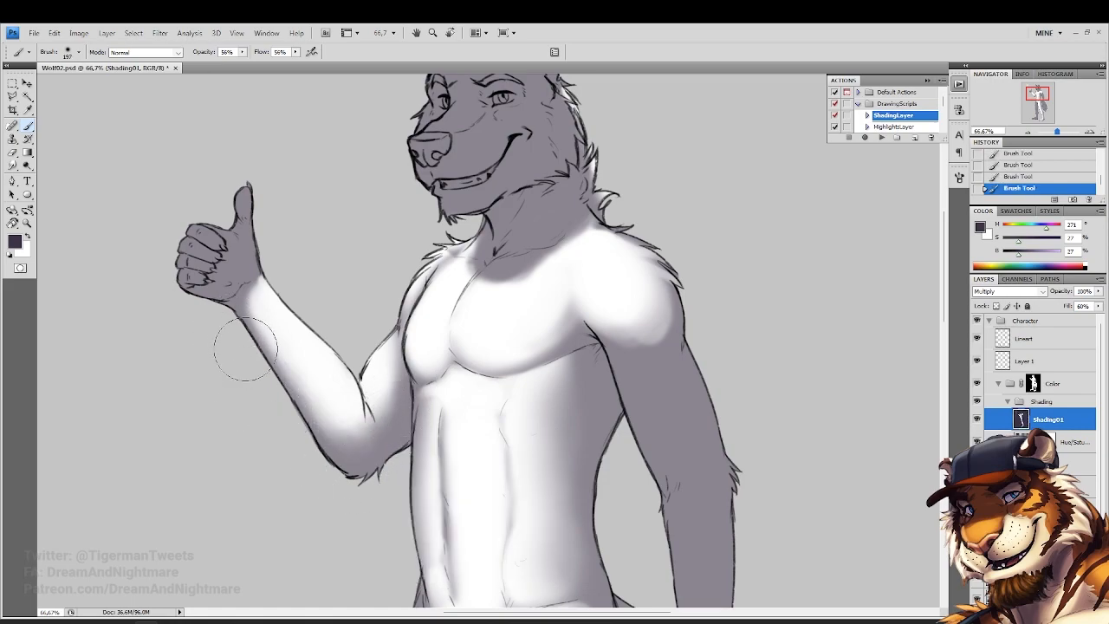
Erase the shading from the raised thumb and undo the last eraser stroke on the hand
mouse_move(313, 314)
left_mouse_down()
mouse_move(364, 375)
mouse_move(424, 413)
left_mouse_up()
key("e")
right_click(395, 339)
mouse_move(341, 281)
left_mouse_down()
mouse_move(336, 305)
mouse_move(366, 317)
mouse_move(369, 349)
mouse_move(358, 314)
mouse_move(322, 335)
left_mouse_up()
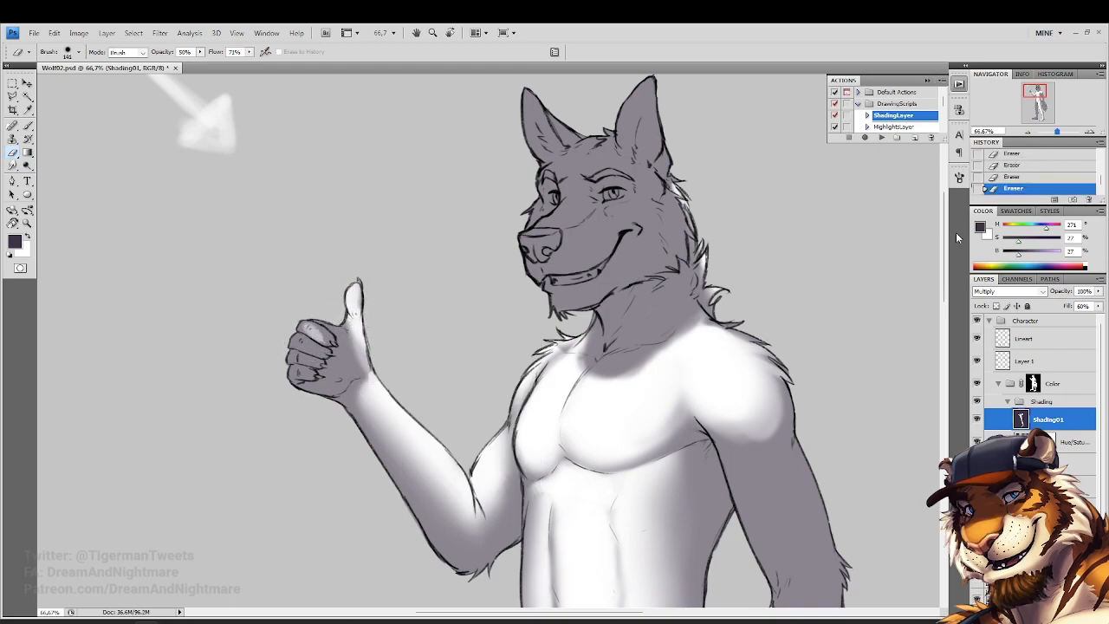
key("ctrl+z")
Erase the shading from the curled fingers and palm of the raised hand with 91 px and 66 px erasers
right_click(362, 379)
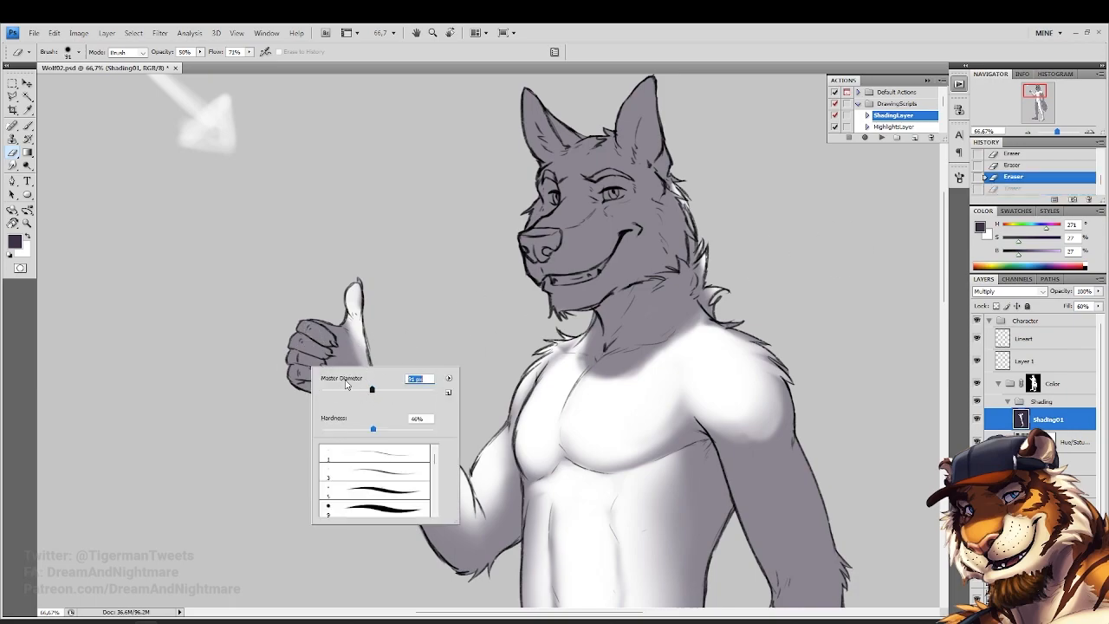
left_click(295, 322)
left_click_drag(294, 323, 294, 328)
left_click_drag(293, 338, 287, 357)
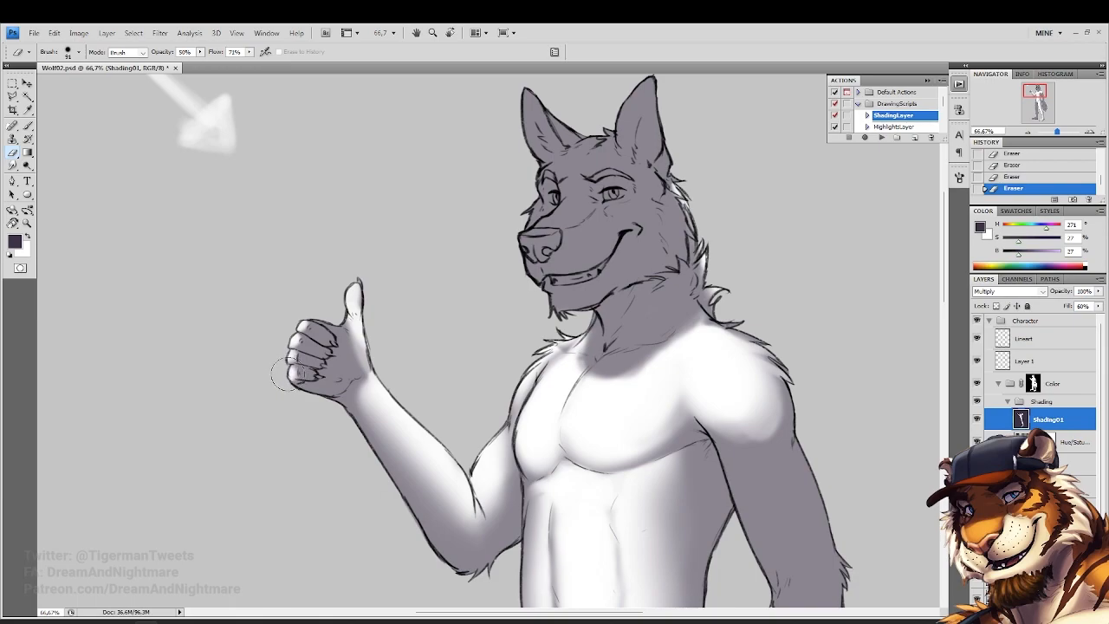
right_click(351, 360)
key("Return")
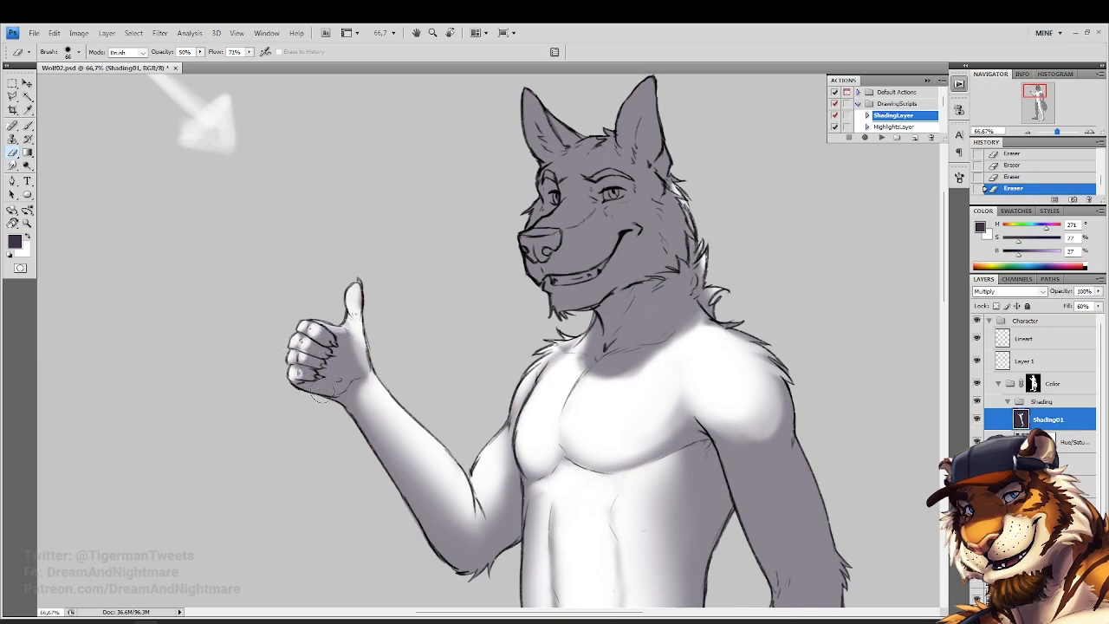
Brighten the raised forearm and elbow crease with a 123 px eraser
scroll(317, 359, "down", 5)
scroll(330, 401, "right", 5)
right_click(438, 408)
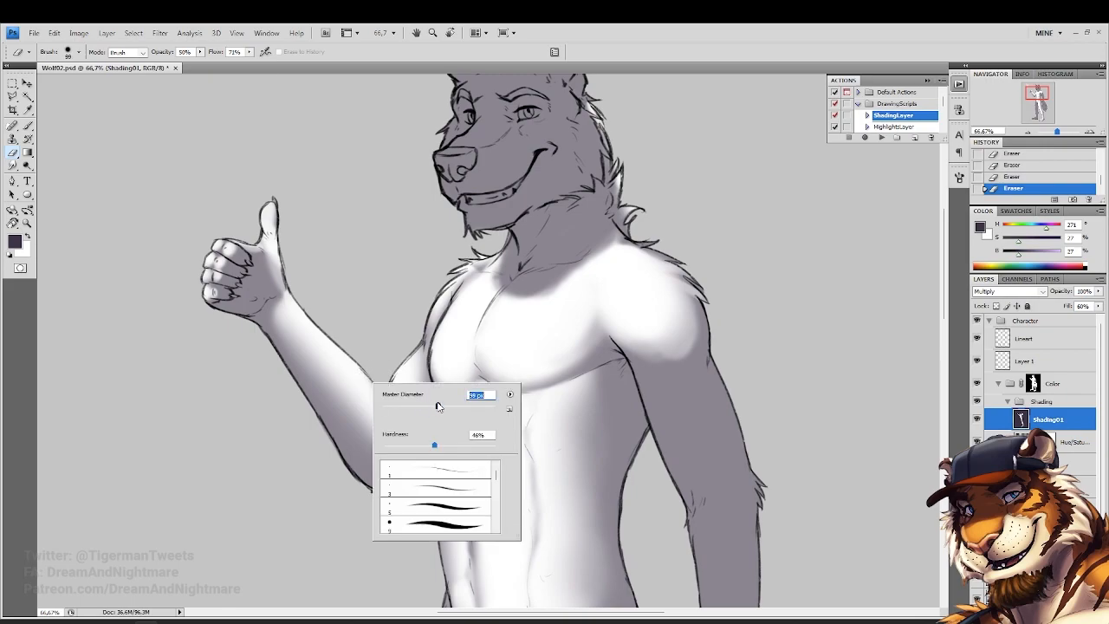
key("Return")
right_click(439, 397)
left_click_drag(438, 396, 450, 400)
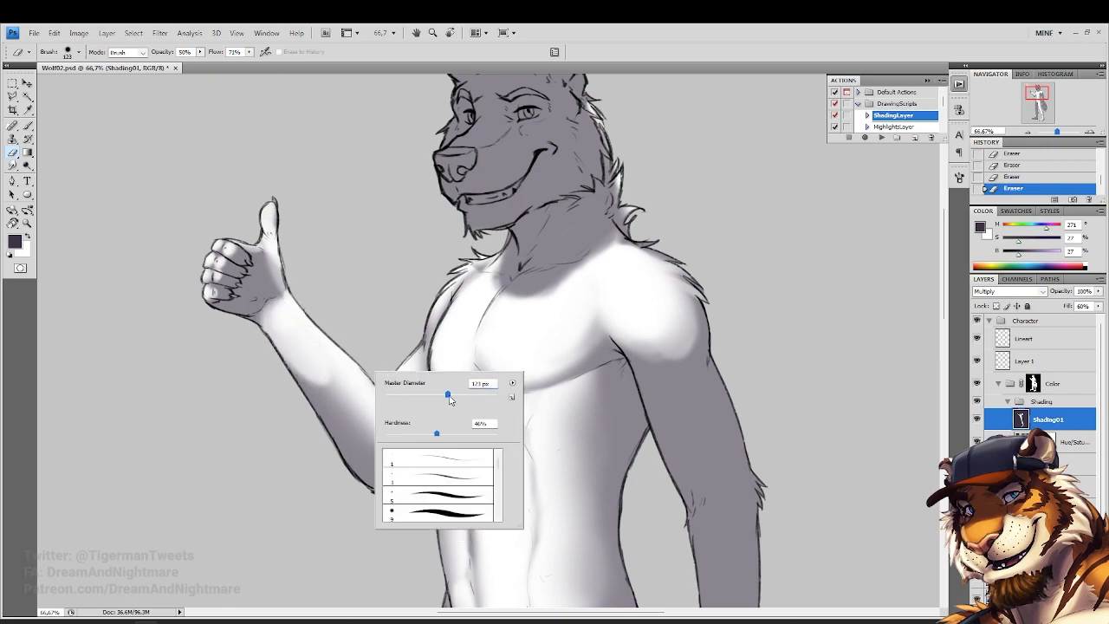
key("Return")
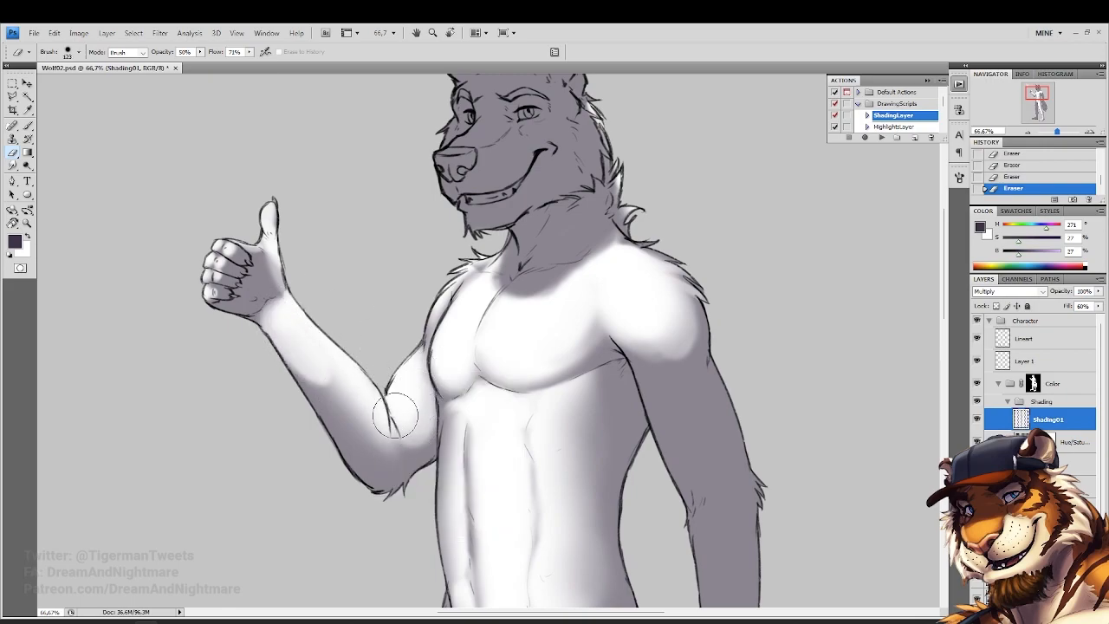
mouse_move(309, 364)
left_mouse_down()
mouse_move(285, 347)
mouse_move(280, 362)
mouse_move(406, 453)
left_mouse_up()
Repaint soft shading along the underside of the raised forearm
key("b")
mouse_move(286, 364)
left_mouse_down()
mouse_move(255, 330)
mouse_move(350, 465)
mouse_move(424, 400)
mouse_move(371, 488)
left_mouse_up()
mouse_move(265, 344)
left_mouse_down()
mouse_move(381, 451)
mouse_move(433, 407)
mouse_move(408, 398)
left_mouse_up()
Resize the eraser and lighten the raised arm around the inner elbow
key("e")
right_click(394, 369)
left_click_drag(504, 425, 513, 426)
mouse_move(381, 394)
left_mouse_down()
mouse_move(408, 407)
mouse_move(415, 362)
left_mouse_up()
Build up shading from the raised wrist along the forearm's lower edge to the elbow
key("b")
mouse_move(251, 299)
left_mouse_down()
mouse_move(362, 455)
mouse_move(304, 414)
mouse_move(369, 462)
left_mouse_up()
mouse_move(301, 420)
left_mouse_down()
mouse_move(365, 475)
mouse_move(400, 444)
left_mouse_up()
Add shading where the raised upper arm meets the chest and under the opposite armpit with a small brush
right_click(429, 423)
left_click(487, 447)
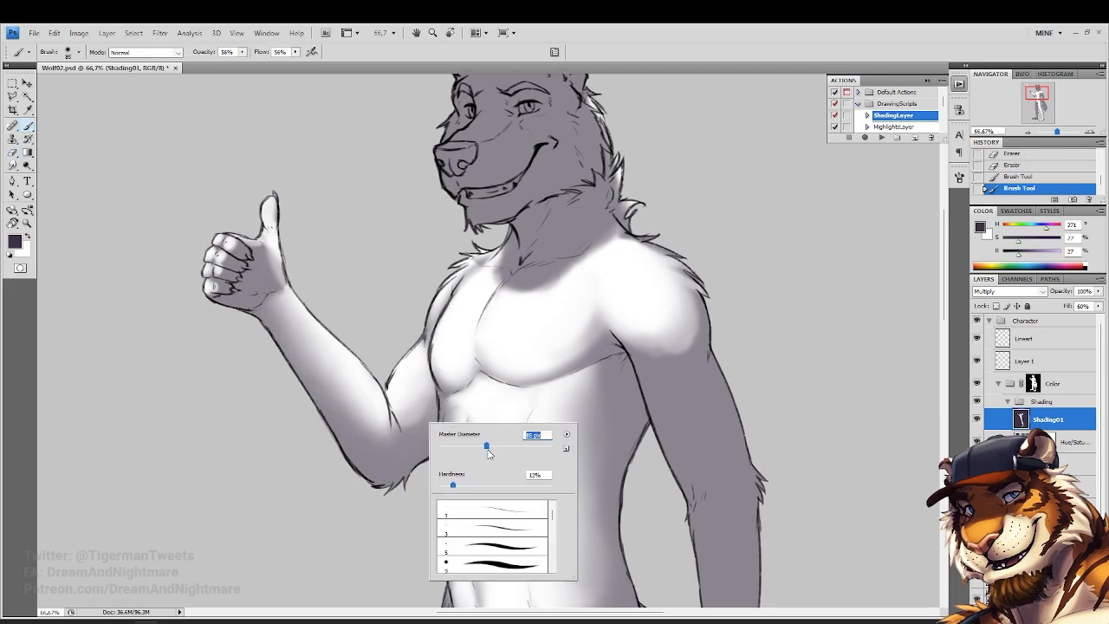
left_click_drag(429, 402, 441, 431)
left_click_drag(560, 387, 468, 379)
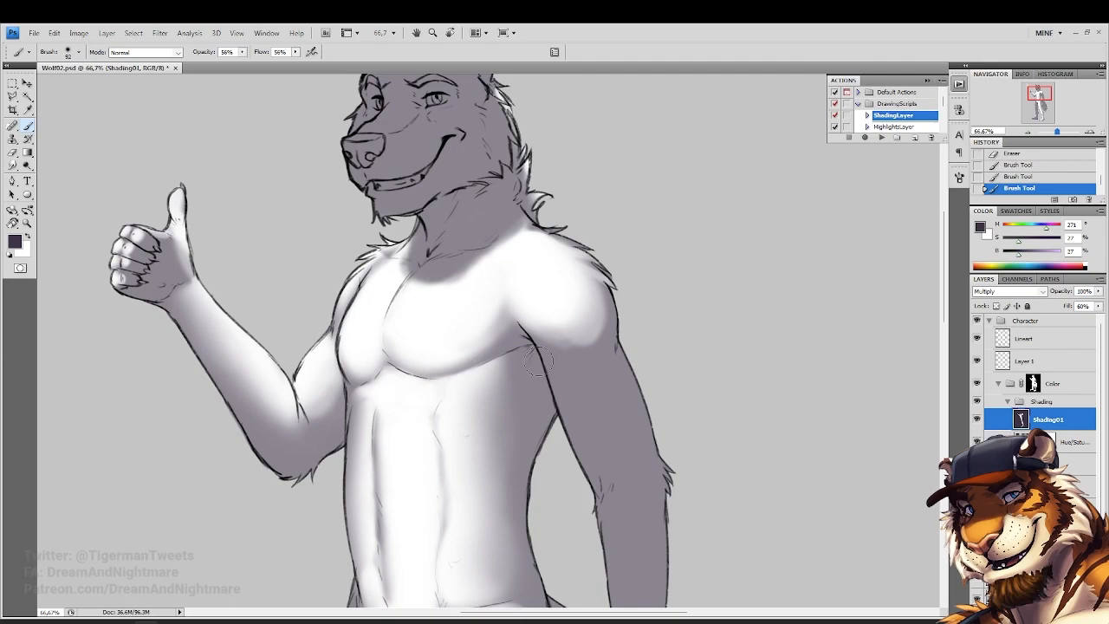
left_click_drag(533, 351, 519, 382)
left_click_drag(443, 339, 358, 285)
Enlarge the eraser to 246 px and erase the shading along the lit front of the far thigh down to the knee
key("z")
left_click(284, 58)
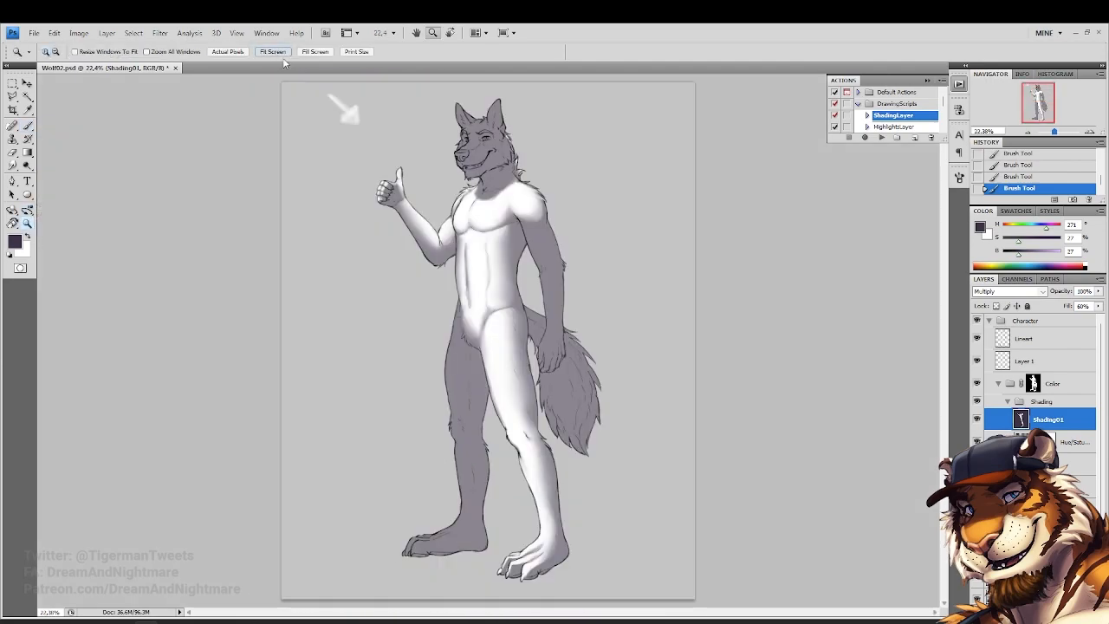
left_click(442, 346)
key("e")
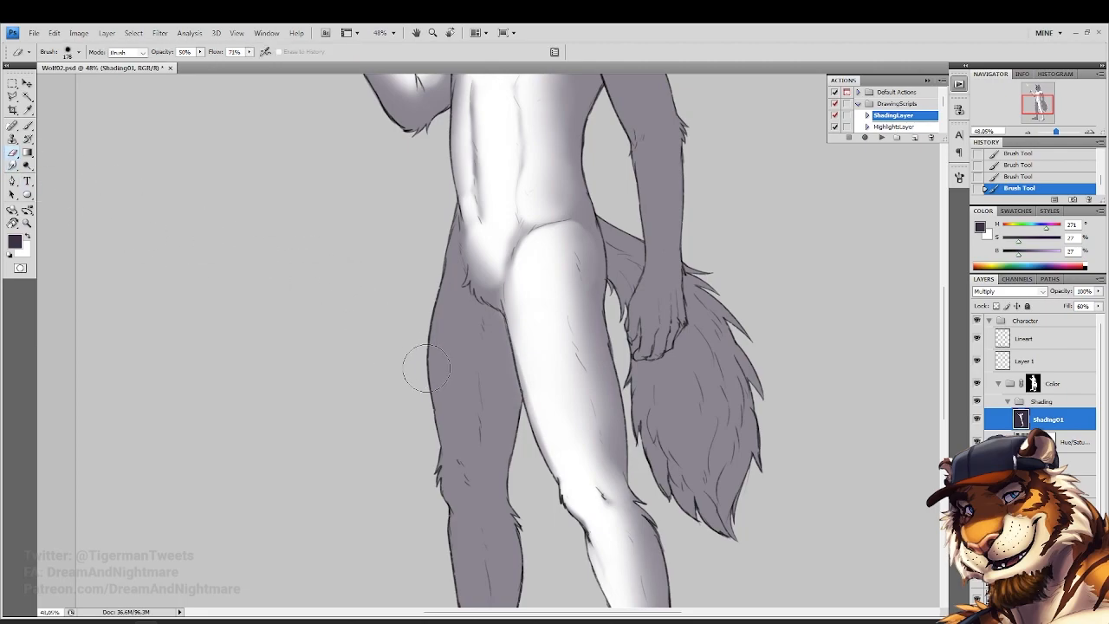
left_click_drag(422, 393, 404, 408)
right_click(413, 428)
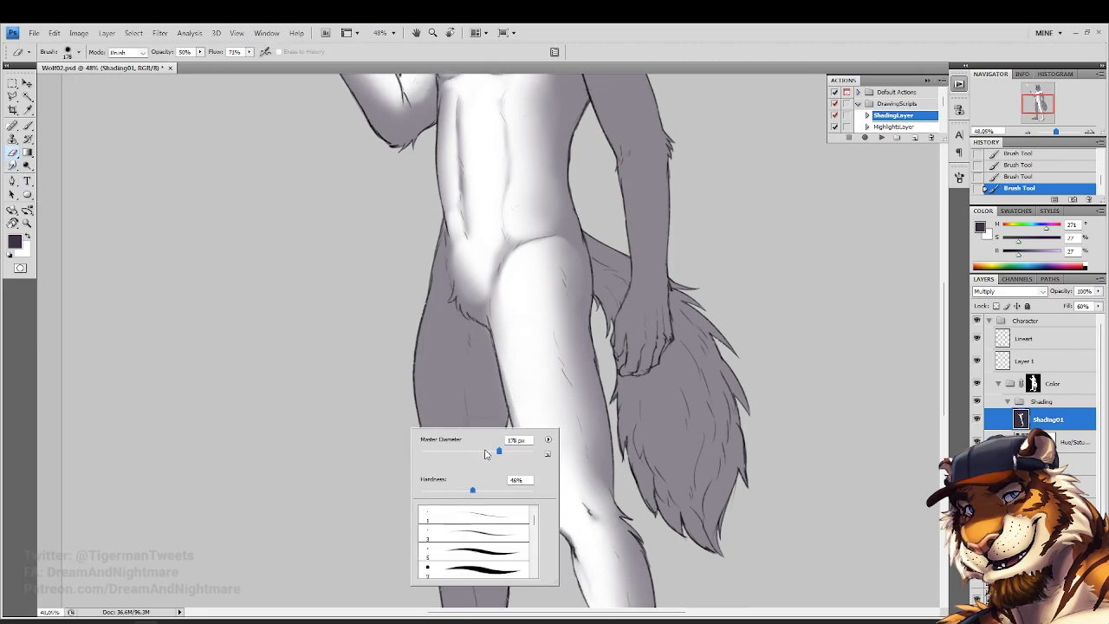
left_click_drag(497, 451, 508, 450)
mouse_move(423, 267)
left_mouse_down()
mouse_move(433, 249)
mouse_move(425, 282)
left_mouse_up()
left_click_drag(430, 244, 425, 346)
left_click_drag(433, 410, 429, 368)
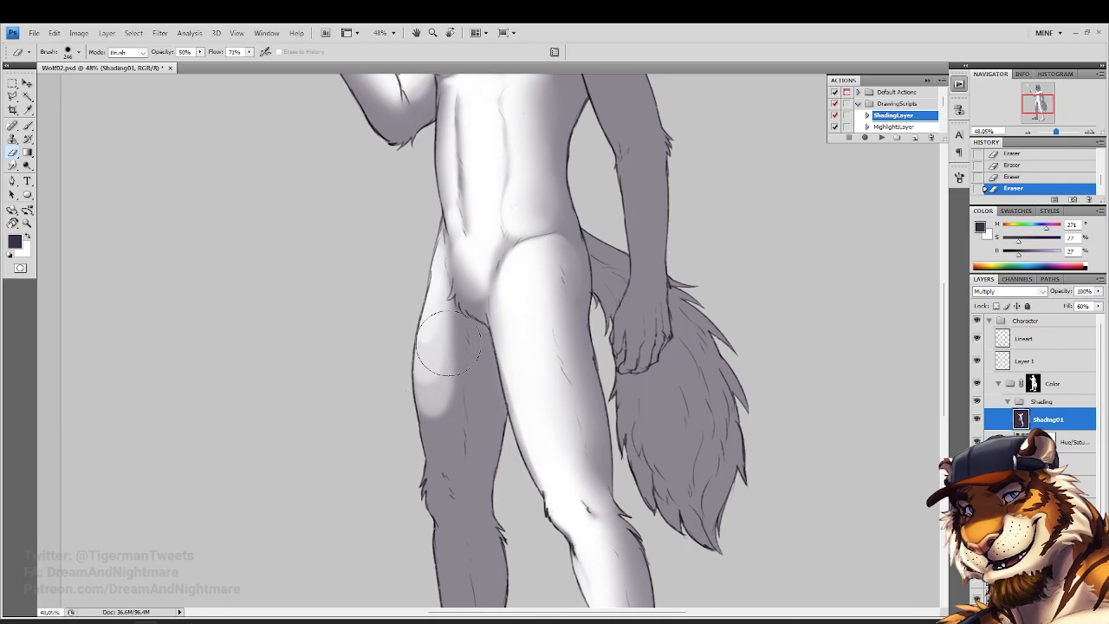
mouse_move(436, 440)
left_mouse_down()
mouse_move(425, 389)
mouse_move(437, 347)
mouse_move(426, 445)
mouse_move(442, 357)
mouse_move(438, 399)
left_mouse_up()
Brush soft shading down the inner side of the far thigh at 34% opacity and 38% flow
left_click(27, 126)
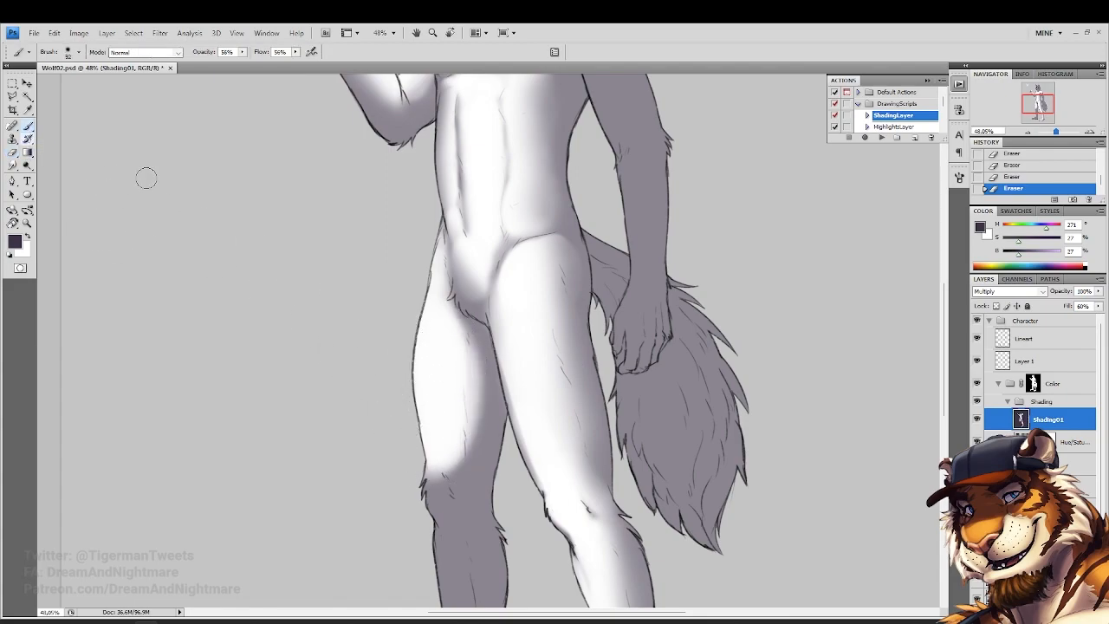
left_click_drag(242, 52, 234, 78)
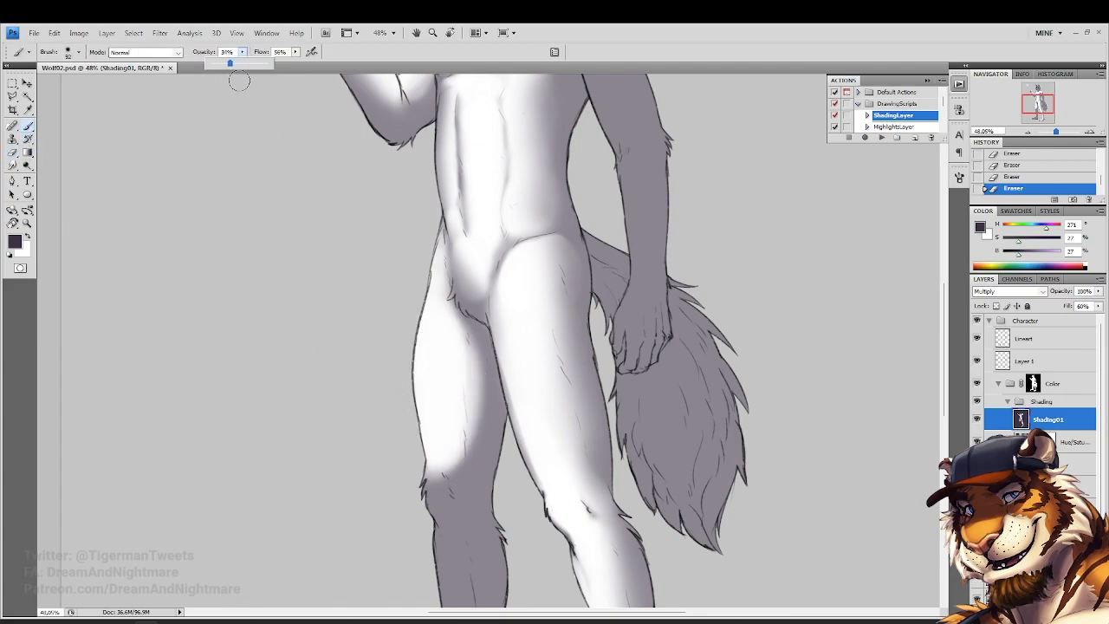
left_click_drag(297, 53, 290, 72)
right_click(424, 380)
left_click_drag(473, 337, 445, 479)
left_click_drag(467, 353, 441, 490)
mouse_move(464, 386)
left_mouse_down()
mouse_move(430, 514)
mouse_move(442, 453)
left_mouse_up()
Erase the shading from the far leg's knee and the front of its shin down to the ankle
scroll(441, 453, "down", 2)
left_click(13, 158)
left_click(12, 153)
mouse_move(416, 317)
left_mouse_down()
mouse_move(408, 453)
mouse_move(426, 446)
left_mouse_up()
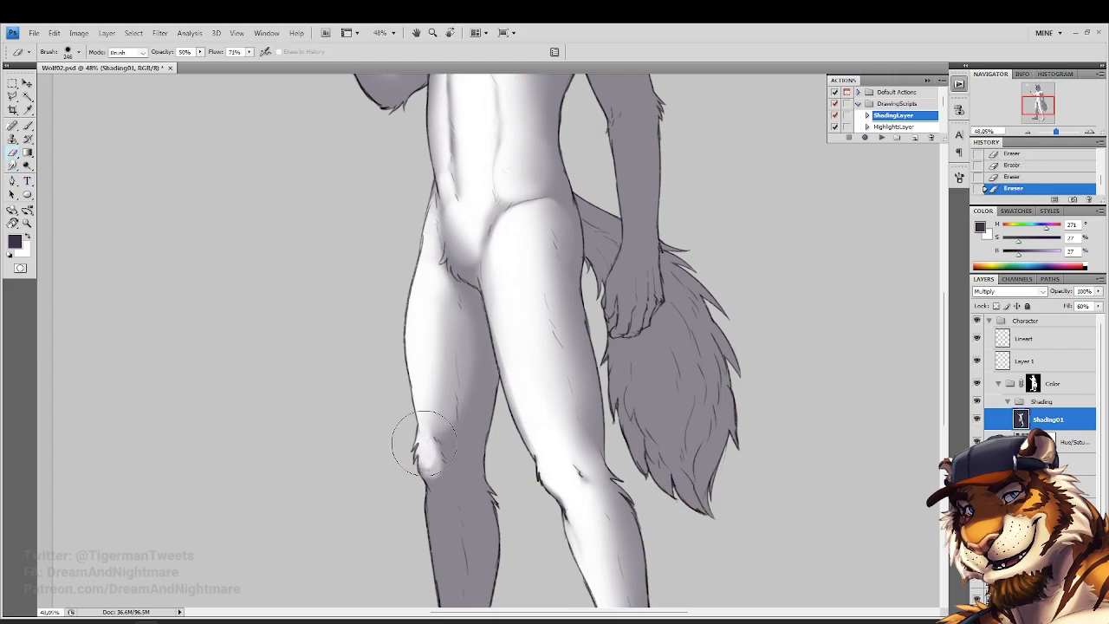
left_click_drag(416, 321, 411, 389)
scroll(410, 389, "down", 3)
mouse_move(445, 339)
left_mouse_down()
mouse_move(428, 333)
mouse_move(416, 538)
mouse_move(433, 520)
left_mouse_up()
Brush soft shading back along the far lower leg below the knee
left_click(27, 126)
mouse_move(447, 307)
left_mouse_down()
mouse_move(472, 336)
mouse_move(466, 369)
mouse_move(454, 335)
mouse_move(468, 412)
mouse_move(427, 543)
mouse_move(445, 569)
mouse_move(425, 575)
mouse_move(448, 554)
mouse_move(468, 375)
mouse_move(441, 552)
mouse_move(446, 331)
mouse_move(465, 357)
mouse_move(449, 322)
mouse_move(450, 391)
mouse_move(463, 208)
mouse_move(466, 433)
mouse_move(483, 303)
left_mouse_up()
key("space")
Resize the eraser and lighten the far foot from the ankle along its upper surface to the toes
left_click(14, 160)
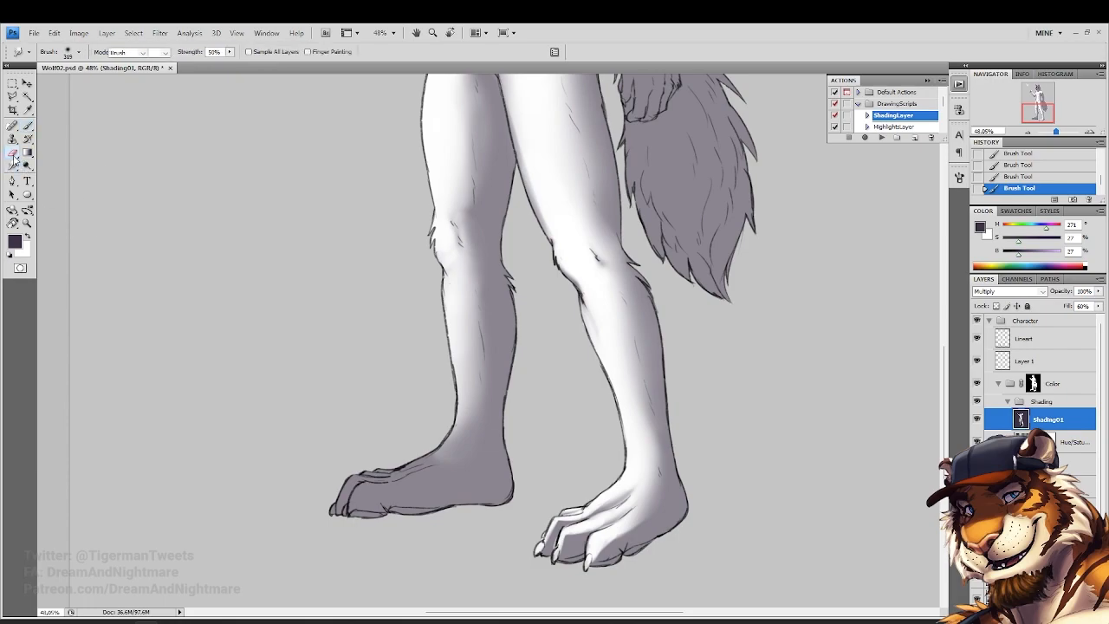
left_click(13, 153)
right_click(452, 403)
left_click(500, 463)
mouse_move(439, 351)
left_mouse_down()
mouse_move(423, 445)
mouse_move(448, 423)
mouse_move(381, 450)
left_mouse_up()
right_click(465, 429)
left_click(551, 464)
left_click(450, 431)
mouse_move(450, 431)
left_mouse_down()
mouse_move(384, 453)
mouse_move(407, 468)
mouse_move(366, 494)
mouse_move(352, 484)
left_mouse_up()
mouse_move(437, 463)
left_mouse_down()
mouse_move(353, 483)
mouse_move(404, 465)
left_mouse_up()
right_click(474, 451)
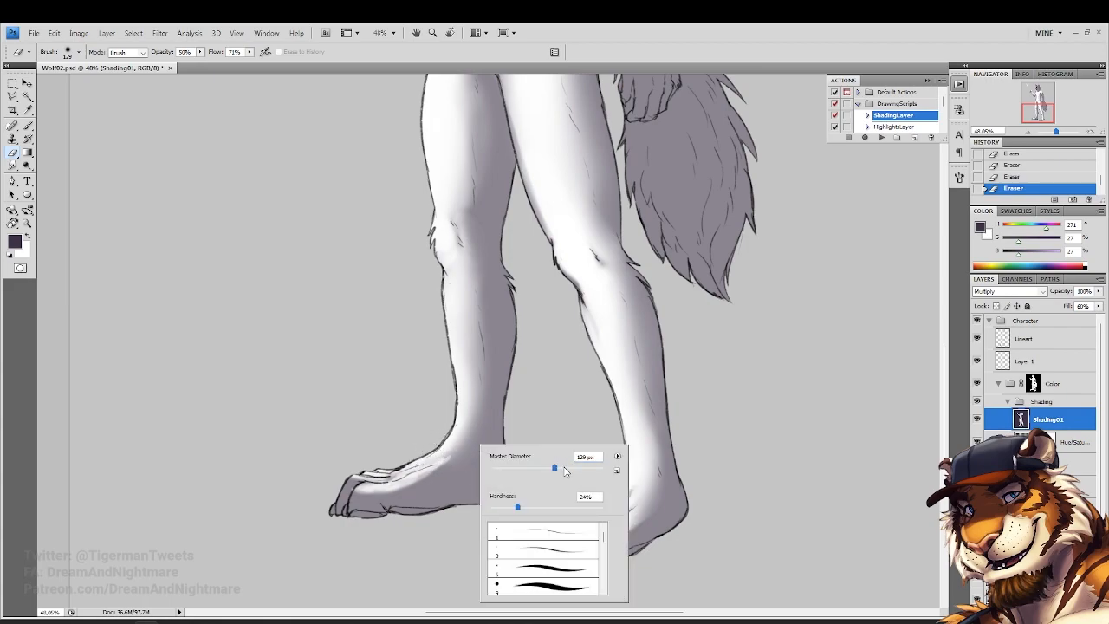
key("Return")
Resize the brush and restore shading on the lower part of the far foot and around its ankle
left_click(27, 128)
right_click(437, 486)
left_click(510, 481)
mouse_move(395, 502)
left_mouse_down()
mouse_move(383, 500)
mouse_move(392, 511)
left_mouse_up()
left_click_drag(456, 466, 390, 482)
Enlarge the brush and deepen the shading on the inner side of the far thigh
mouse_move(477, 300)
left_mouse_down()
mouse_move(413, 463)
mouse_move(416, 529)
left_mouse_up()
right_click(423, 413)
left_click_drag(511, 436, 517, 437)
left_click(250, 358)
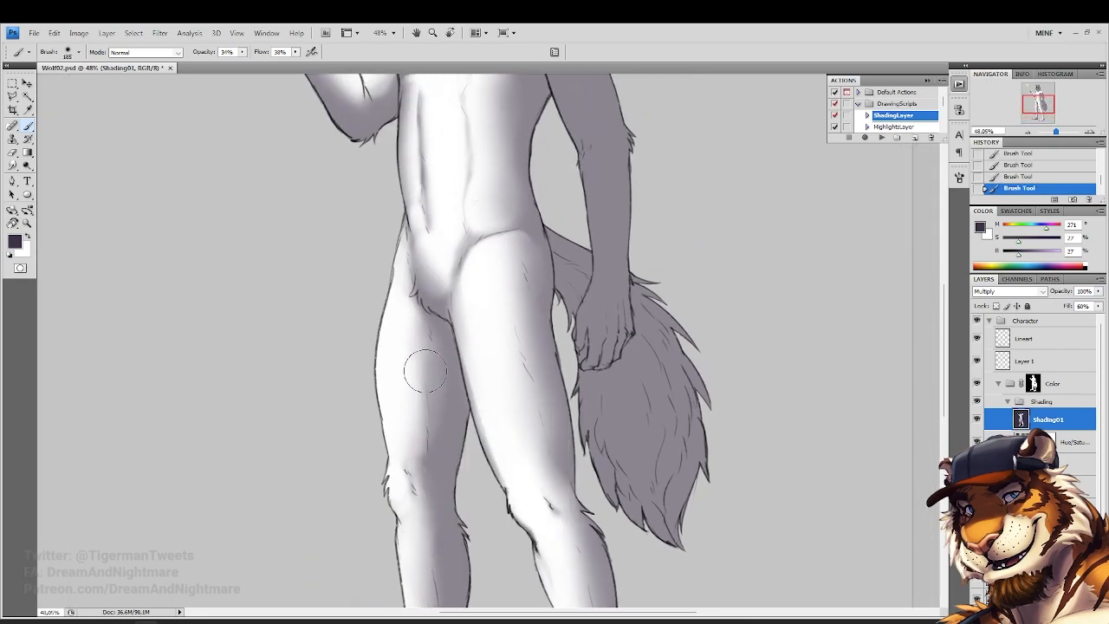
right_click(437, 464)
left_click(538, 482)
left_click(448, 409)
mouse_move(448, 405)
left_mouse_down()
mouse_move(434, 494)
mouse_move(437, 395)
mouse_move(430, 436)
left_mouse_up()
Erase the shading from the lowered arm, working from the shoulder over the elbow to the hand
mouse_move(487, 271)
left_mouse_down()
mouse_move(411, 400)
mouse_move(404, 498)
mouse_move(393, 495)
left_mouse_up()
key("e")
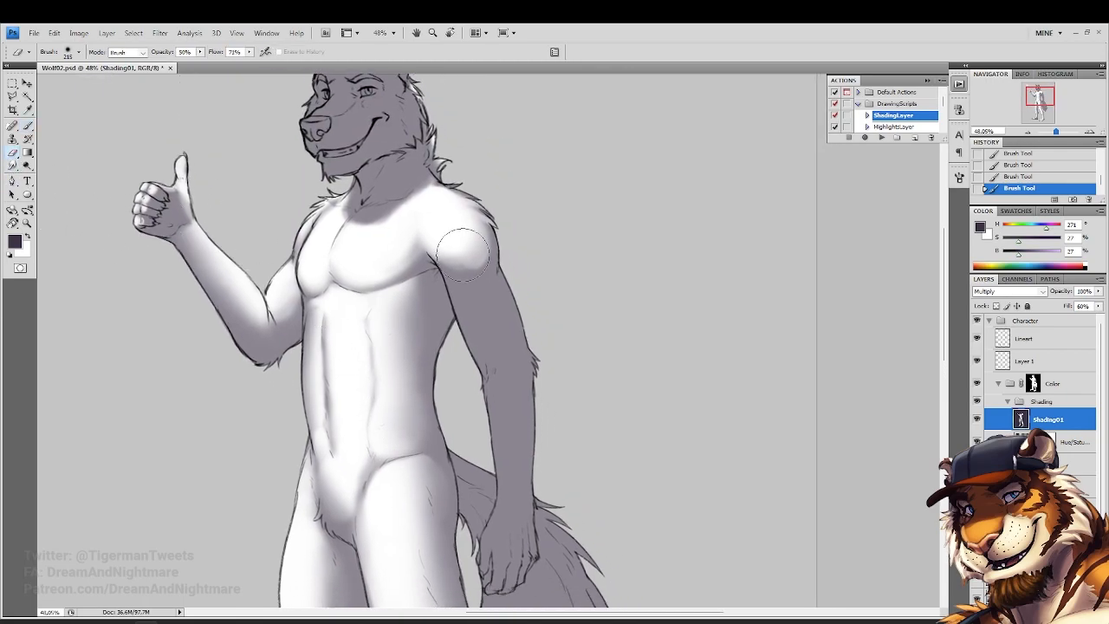
left_click_drag(463, 281, 443, 252)
mouse_move(463, 286)
left_mouse_down()
mouse_move(456, 234)
mouse_move(470, 373)
left_mouse_up()
right_click(478, 331)
left_click(456, 234)
mouse_move(460, 251)
left_mouse_down()
mouse_move(484, 402)
mouse_move(500, 436)
left_mouse_up()
left_click_drag(487, 353, 497, 430)
mouse_move(472, 268)
left_mouse_down()
mouse_move(503, 479)
mouse_move(493, 572)
mouse_move(507, 555)
left_mouse_up()
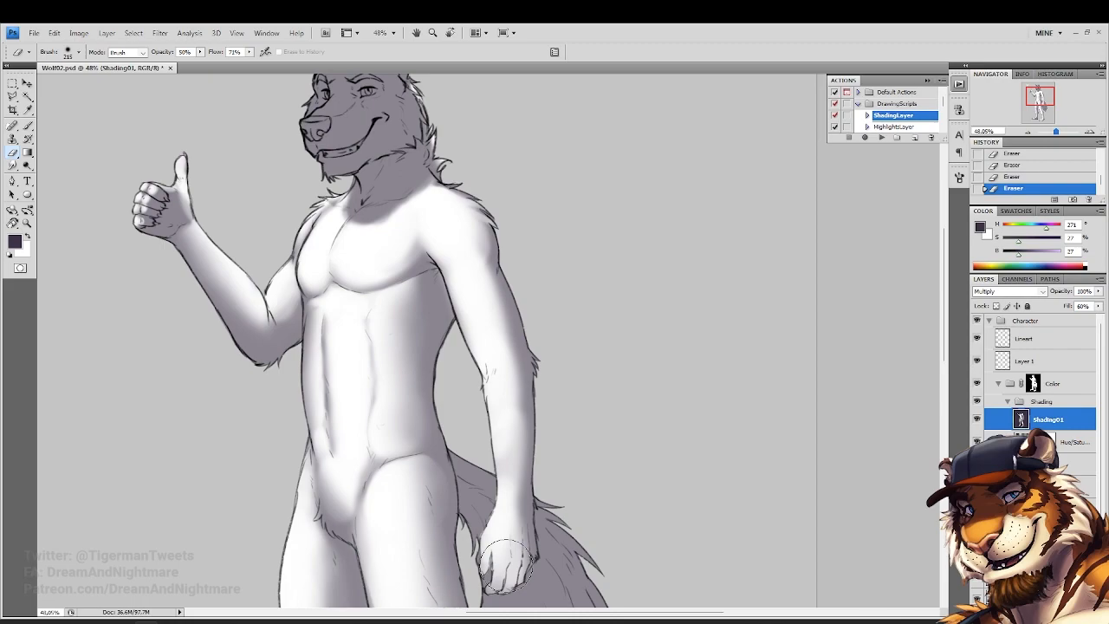
Brush soft shading along the outer edge of the lowered arm from the shoulder past the elbow
left_click(27, 127)
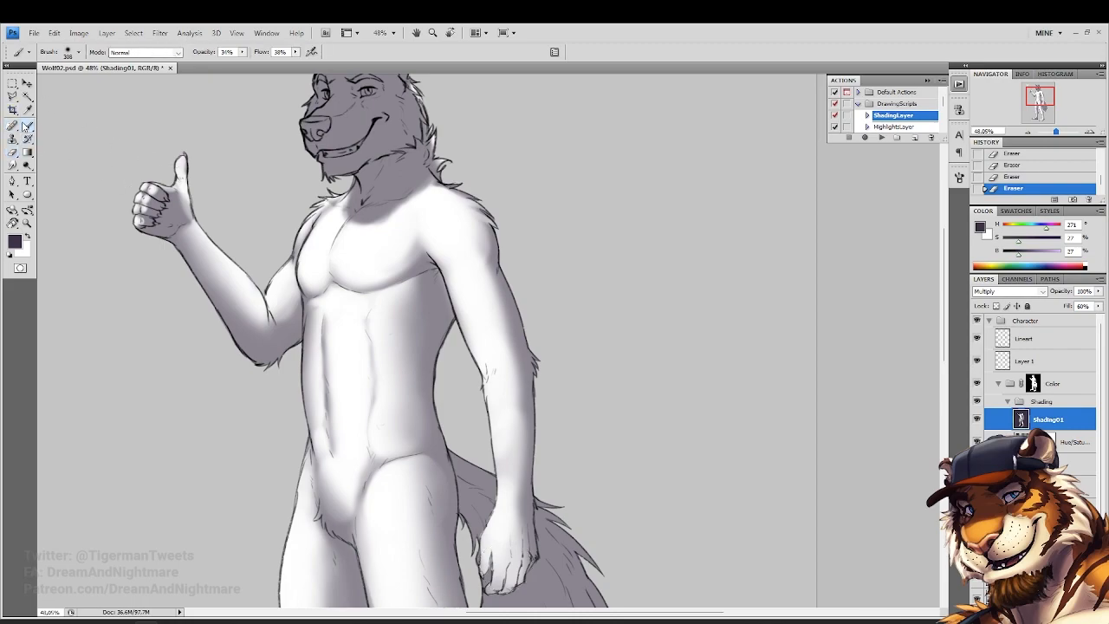
mouse_move(472, 211)
left_mouse_down()
mouse_move(472, 260)
mouse_move(491, 214)
mouse_move(483, 274)
mouse_move(521, 345)
left_mouse_up()
mouse_move(496, 269)
left_mouse_down()
mouse_move(529, 369)
mouse_move(539, 457)
mouse_move(529, 399)
mouse_move(518, 504)
mouse_move(505, 406)
mouse_move(507, 503)
mouse_move(493, 388)
left_mouse_up()
Reduce the eraser size and lighten the inner edge of the lowered forearm down to the wrist
key("e")
right_click(509, 375)
key("Return")
left_click_drag(450, 305, 463, 322)
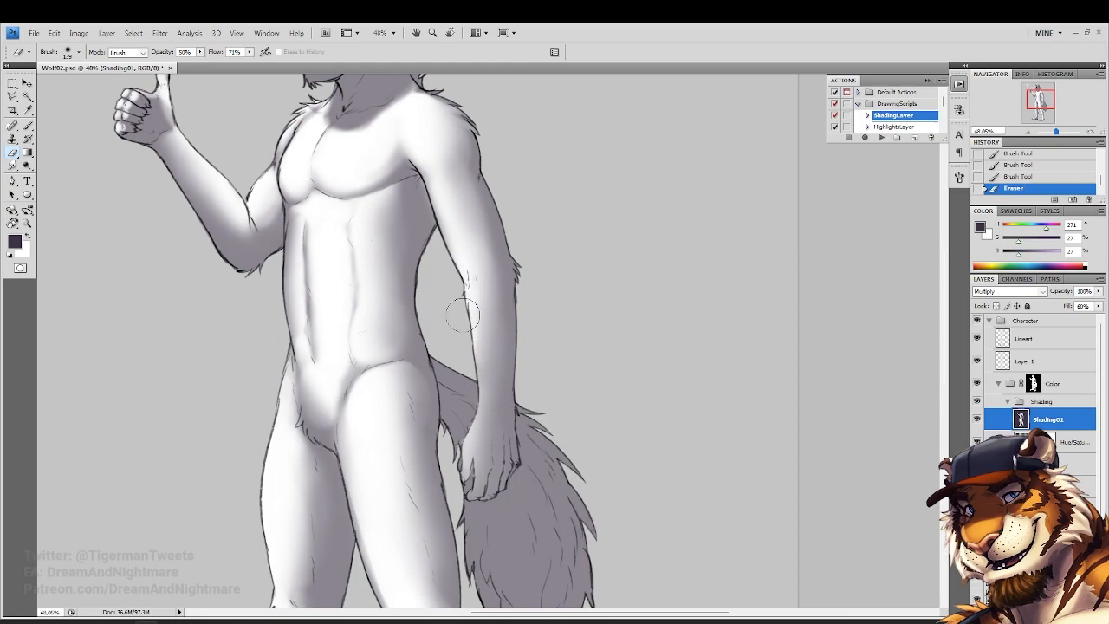
left_click_drag(471, 414, 483, 369)
Lighten the lowered hand with a 101 px eraser, and set the eraser size to 160 px
right_click(484, 376)
left_click_drag(573, 424, 563, 424)
key("Return")
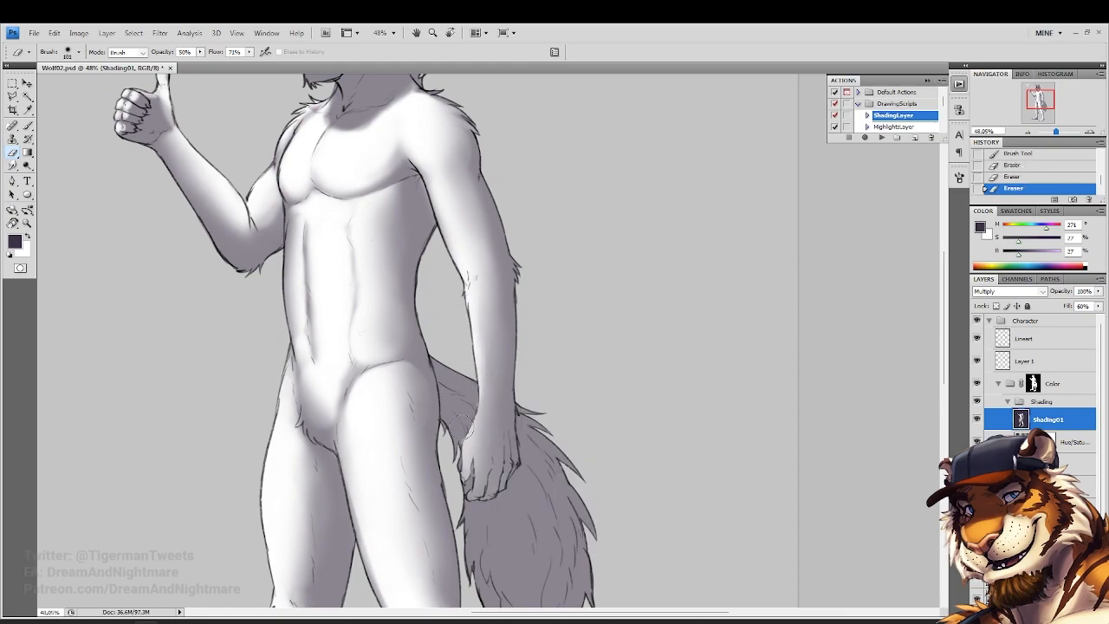
left_click_drag(466, 431, 473, 402)
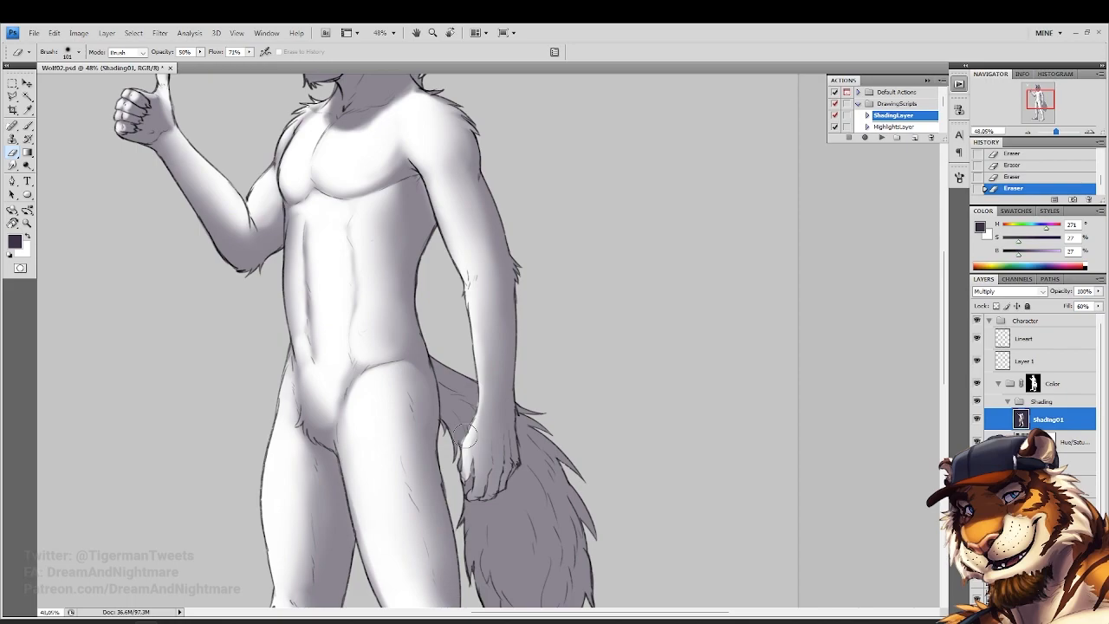
mouse_move(520, 449)
left_mouse_down()
mouse_move(501, 412)
mouse_move(454, 433)
mouse_move(449, 457)
mouse_move(458, 388)
mouse_move(446, 457)
left_mouse_up()
right_click(471, 391)
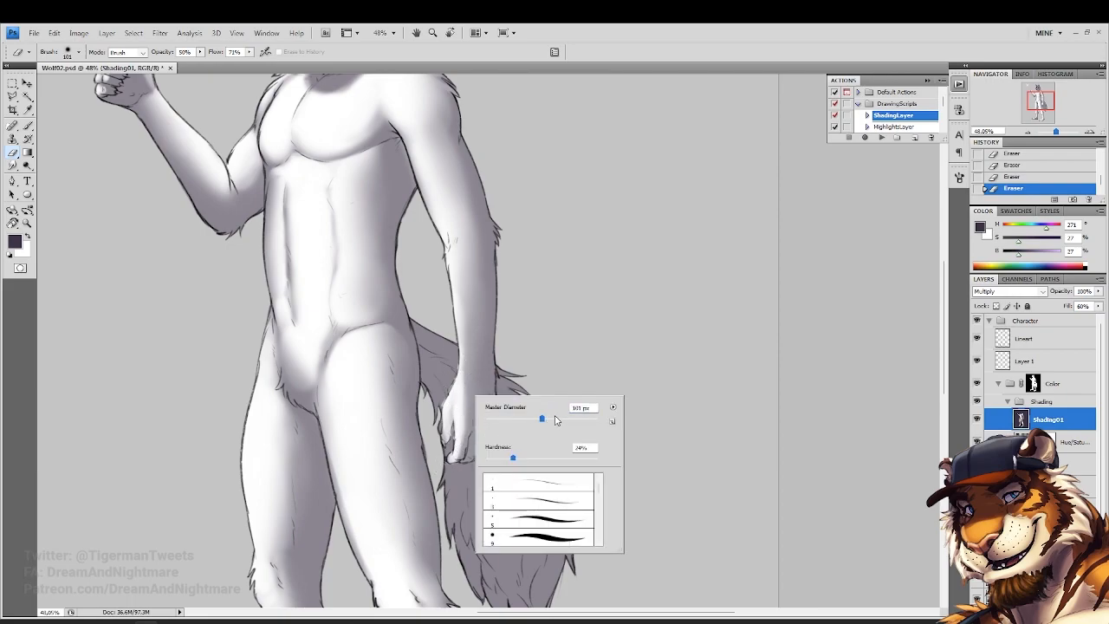
key("Escape")
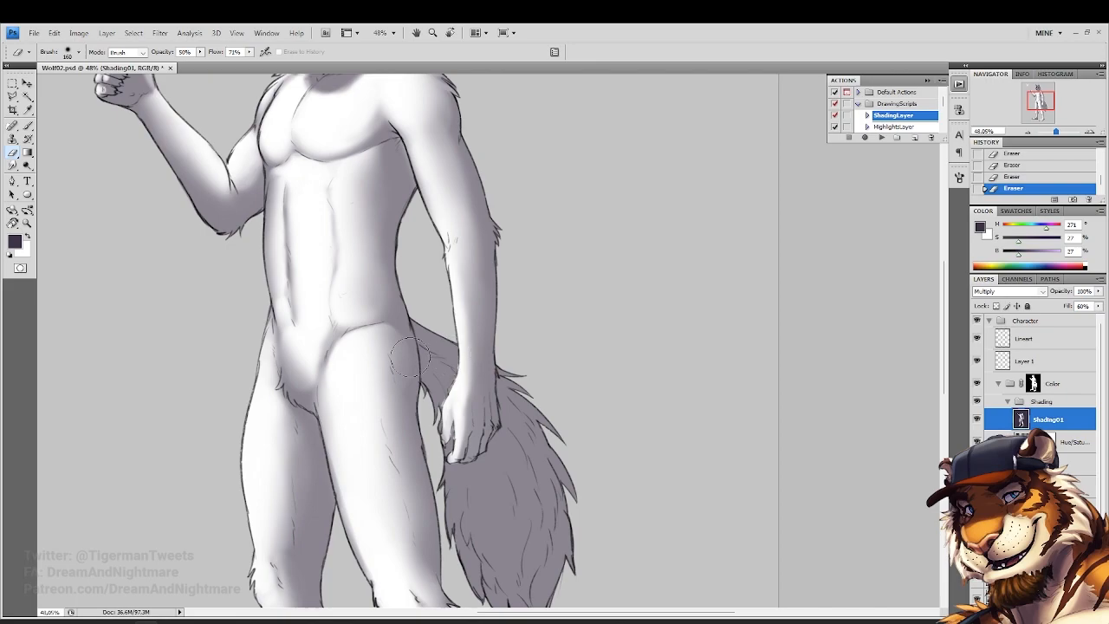
left_click(248, 620)
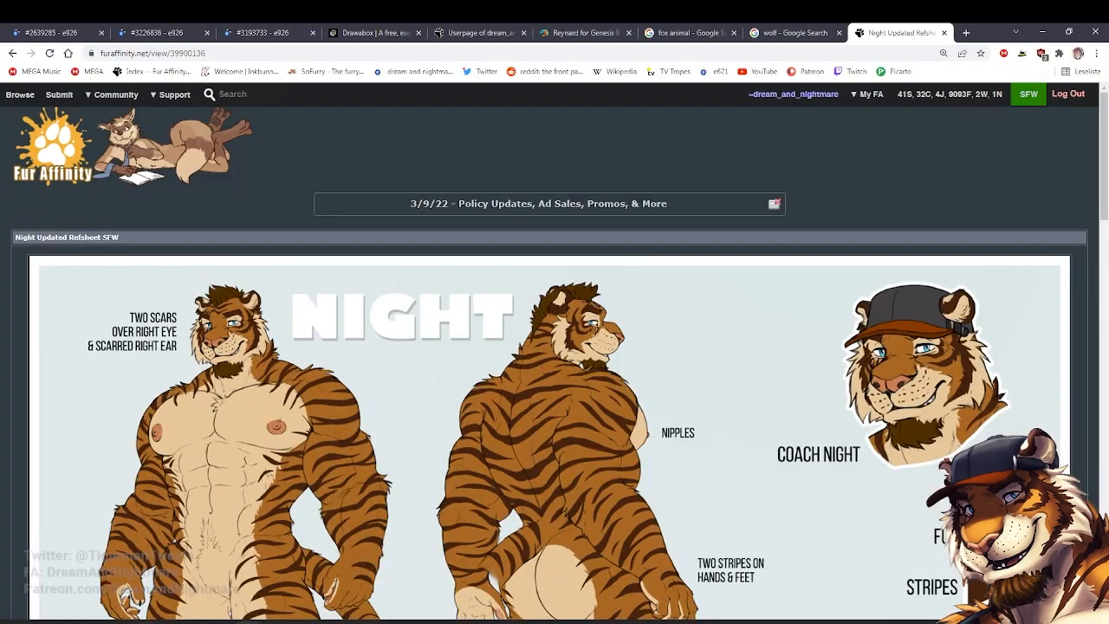
key("ctrl+t")
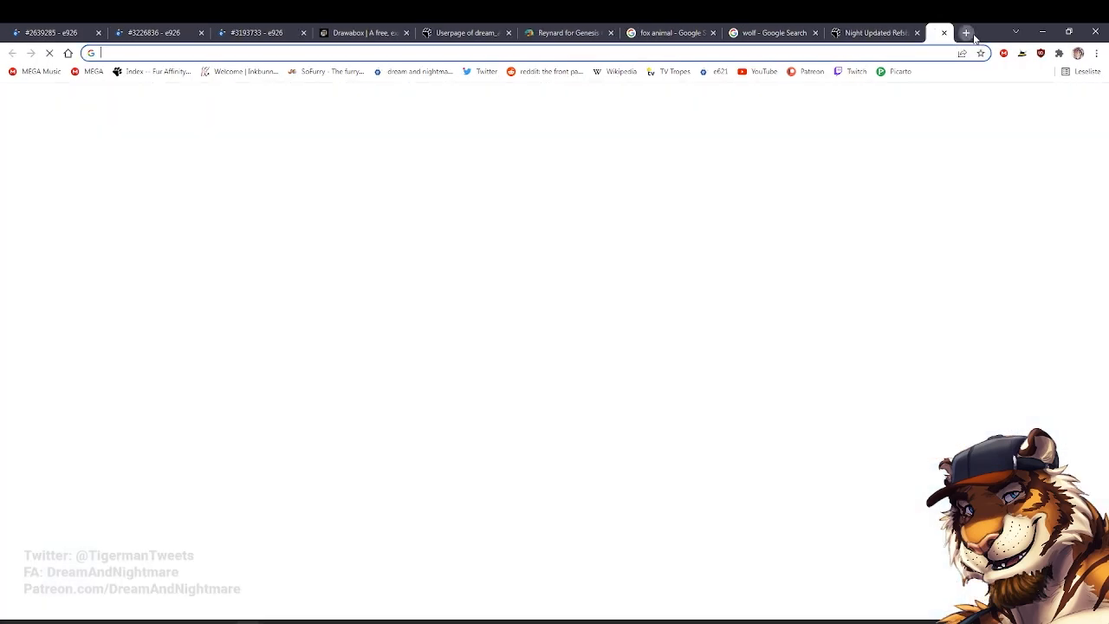
left_click(839, 35)
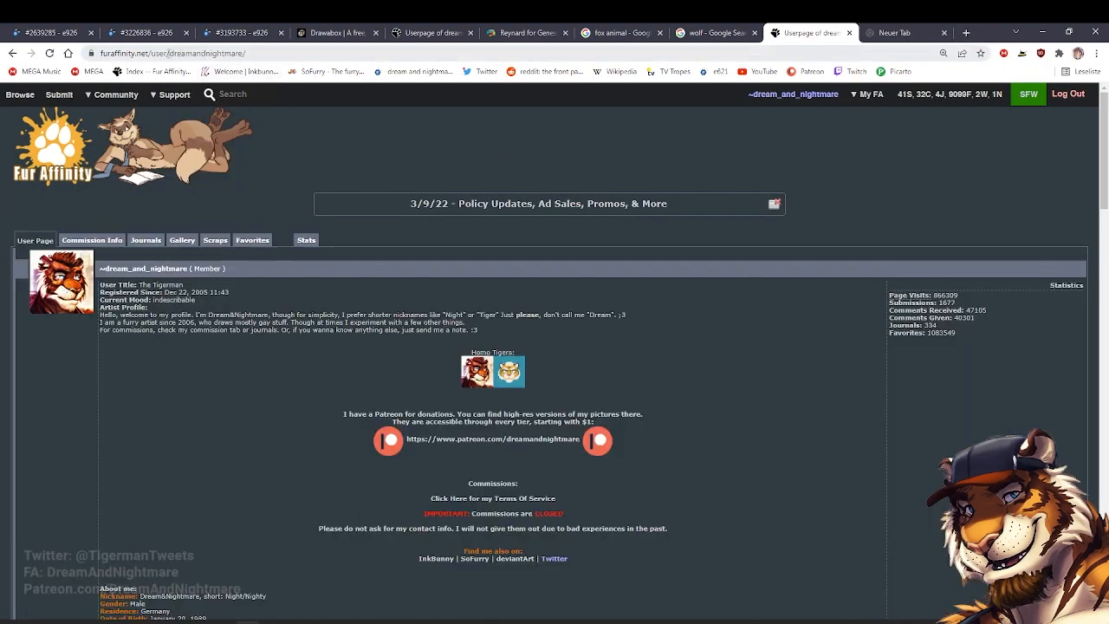
left_click_drag(170, 54, 386, 56)
type("rossciaco")
key("Return")
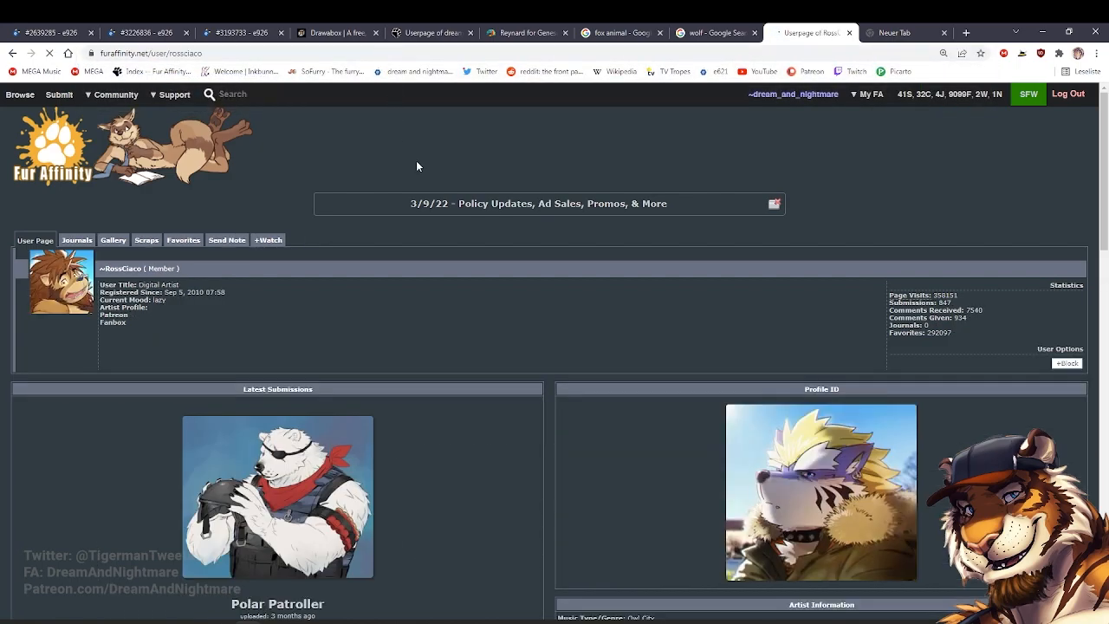
scroll(417, 167, "down", 3)
scroll(417, 167, "up", 3)
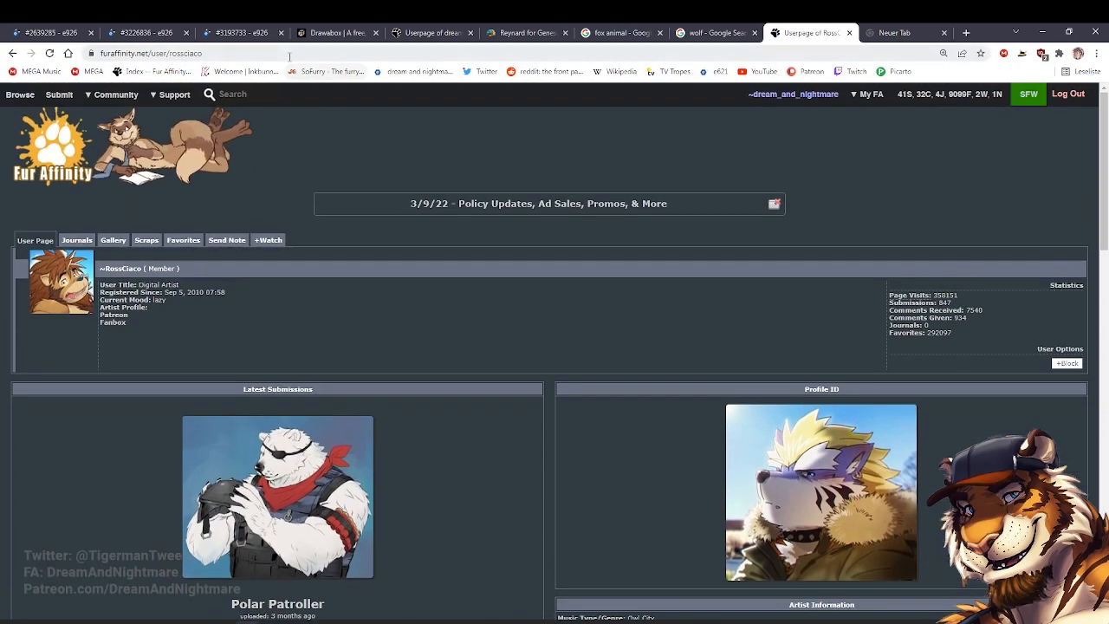
Copy the user page's address, post it in the Streamlabs Desktop stream chat and return to the browser
left_click(289, 56)
key("ctrl+c")
left_click(228, 621)
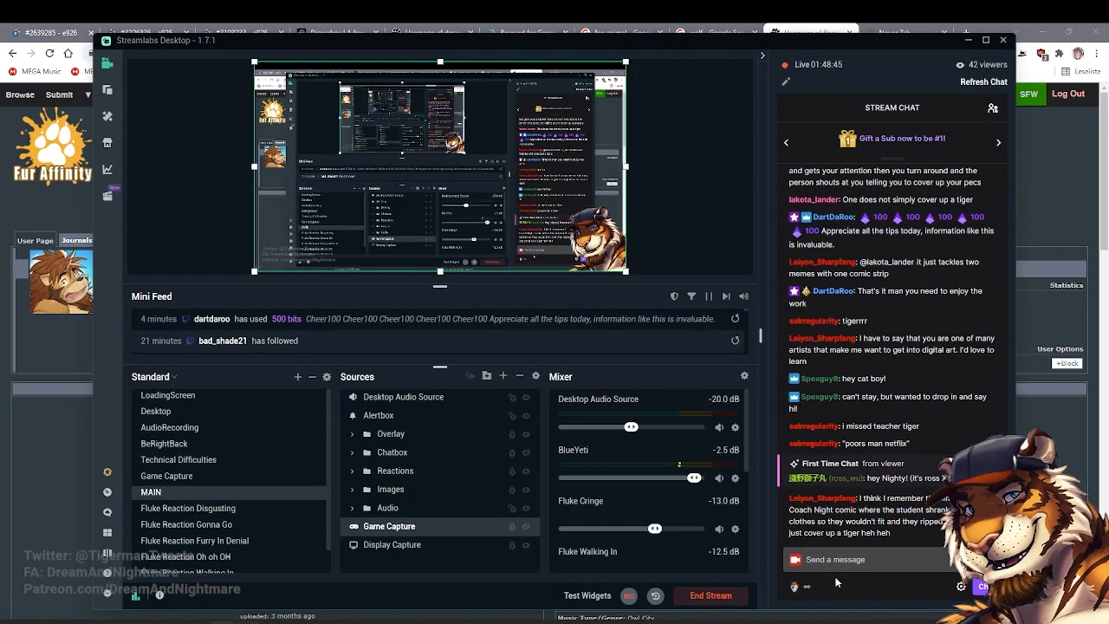
left_click(832, 563)
key("ctrl+v")
key("Return")
left_click(40, 487)
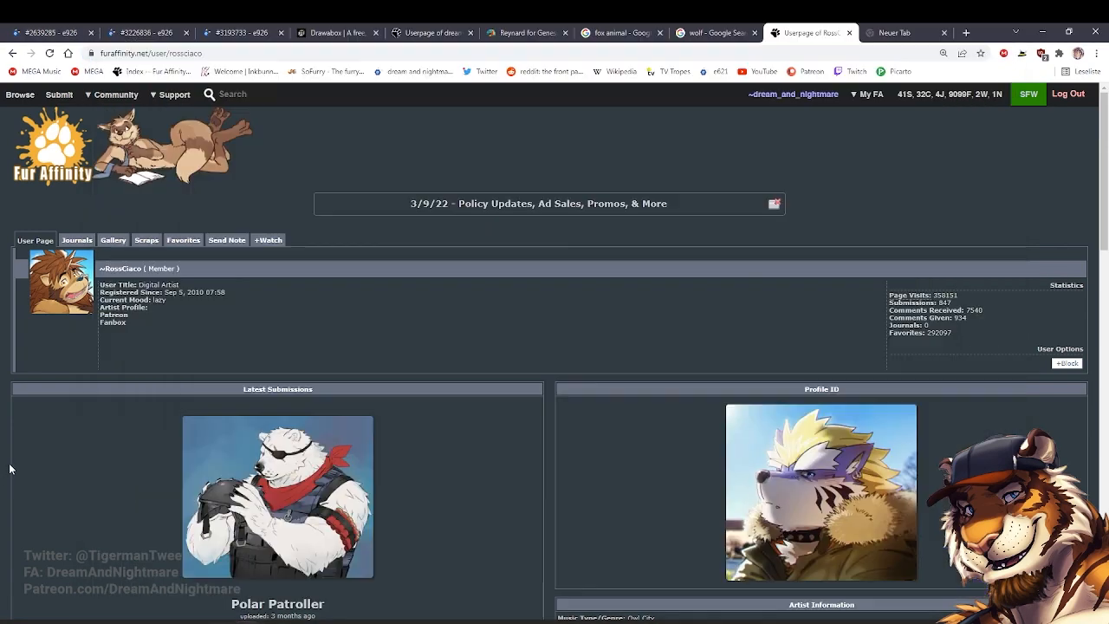
Switch back to Photoshop and lighten the lower abdomen and hip area, refining its fur edge with a 27 px eraser
left_click(144, 618)
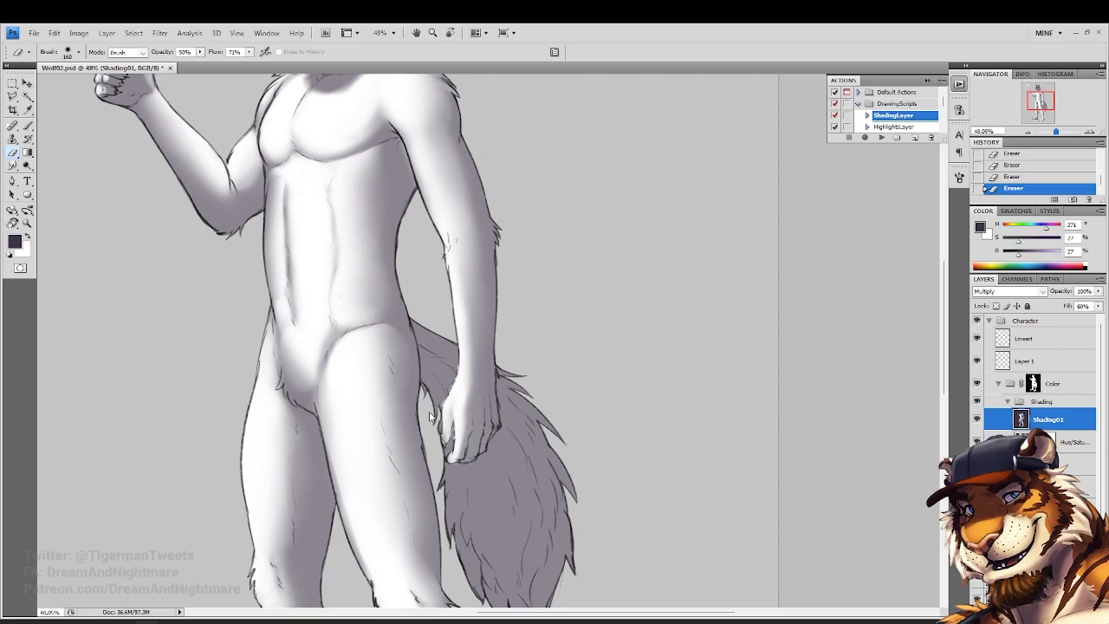
mouse_move(258, 350)
left_mouse_down()
mouse_move(256, 290)
mouse_move(269, 304)
left_mouse_up()
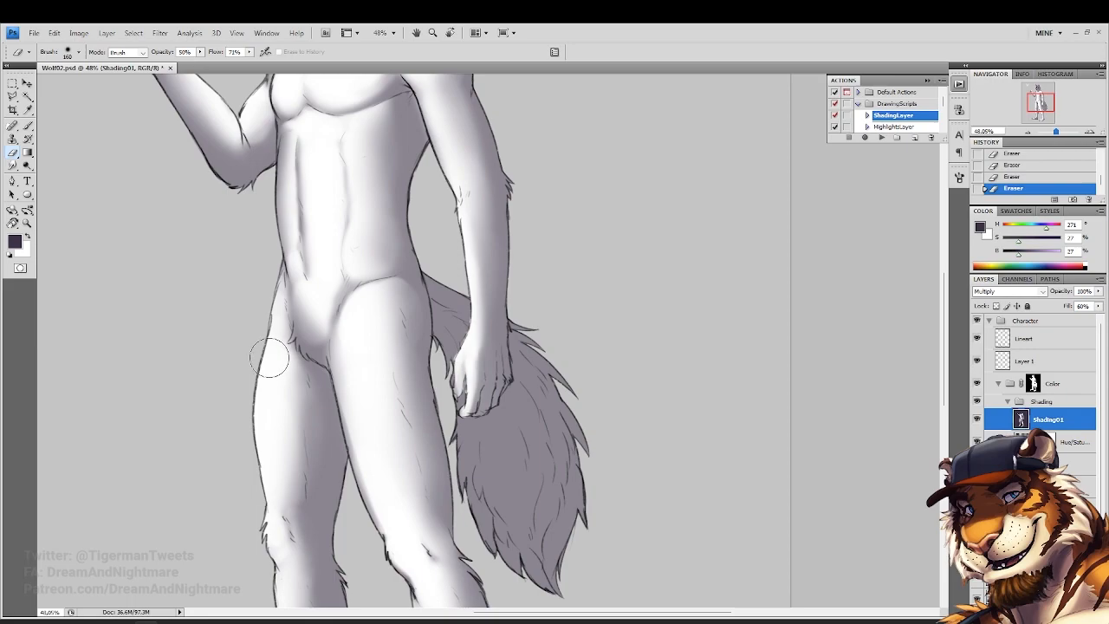
left_click_drag(278, 359, 313, 370)
mouse_move(355, 310)
left_mouse_down()
mouse_move(349, 336)
mouse_move(339, 334)
mouse_move(366, 359)
left_mouse_up()
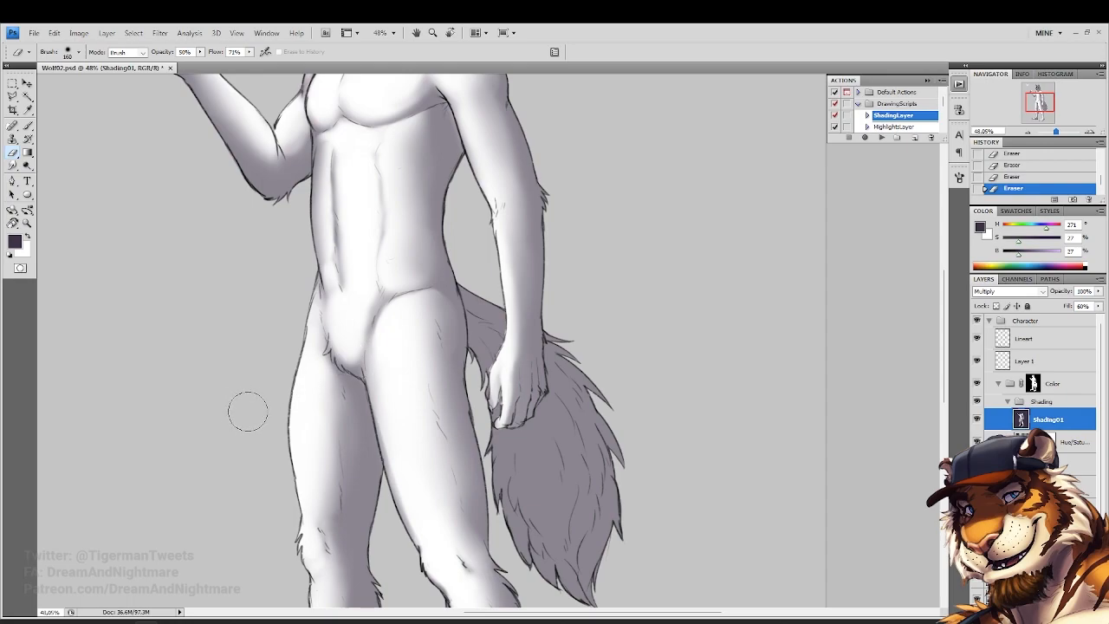
left_click_drag(323, 392, 364, 415)
right_click(368, 411)
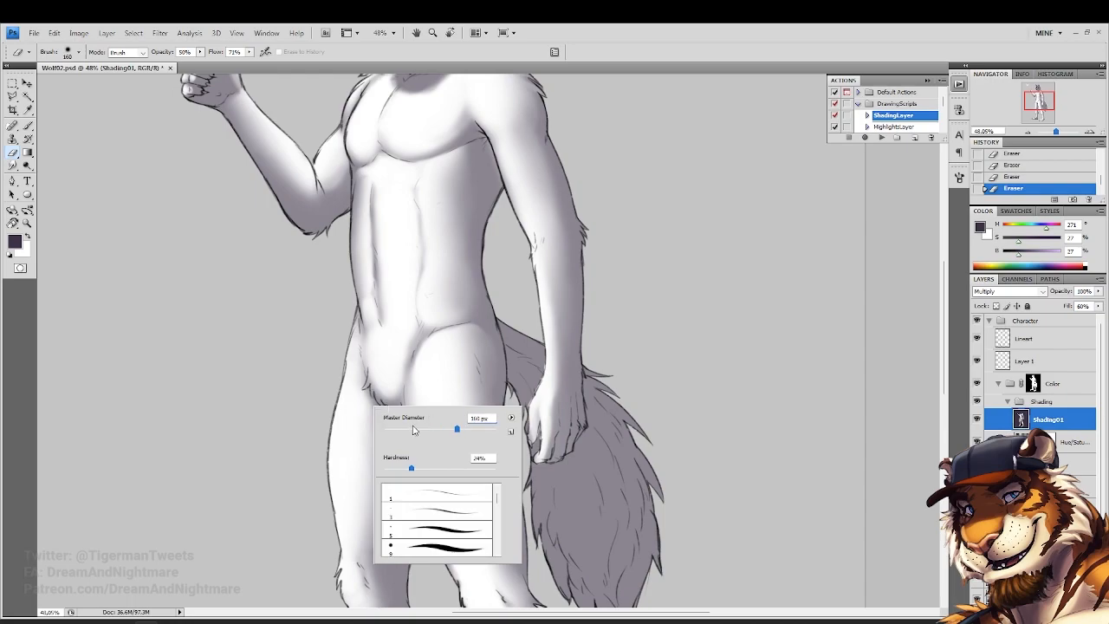
left_click(373, 360)
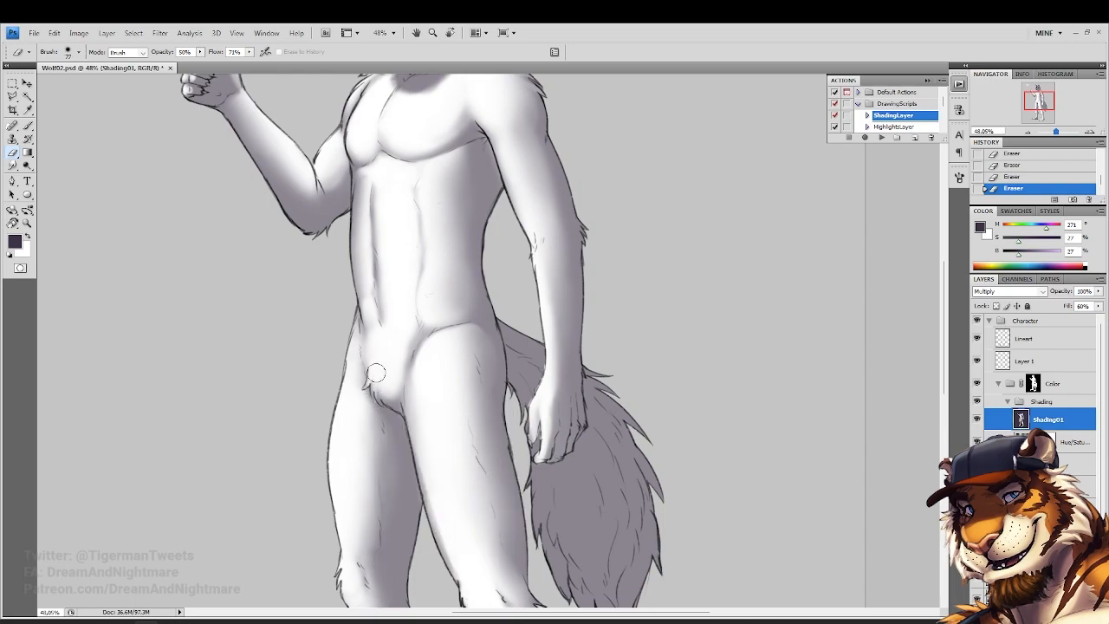
Brush faint shading over the lower abdomen and inner hip at 25% opacity and 31% flow
left_click(26, 128)
left_click(242, 52)
left_click_drag(296, 52, 291, 55)
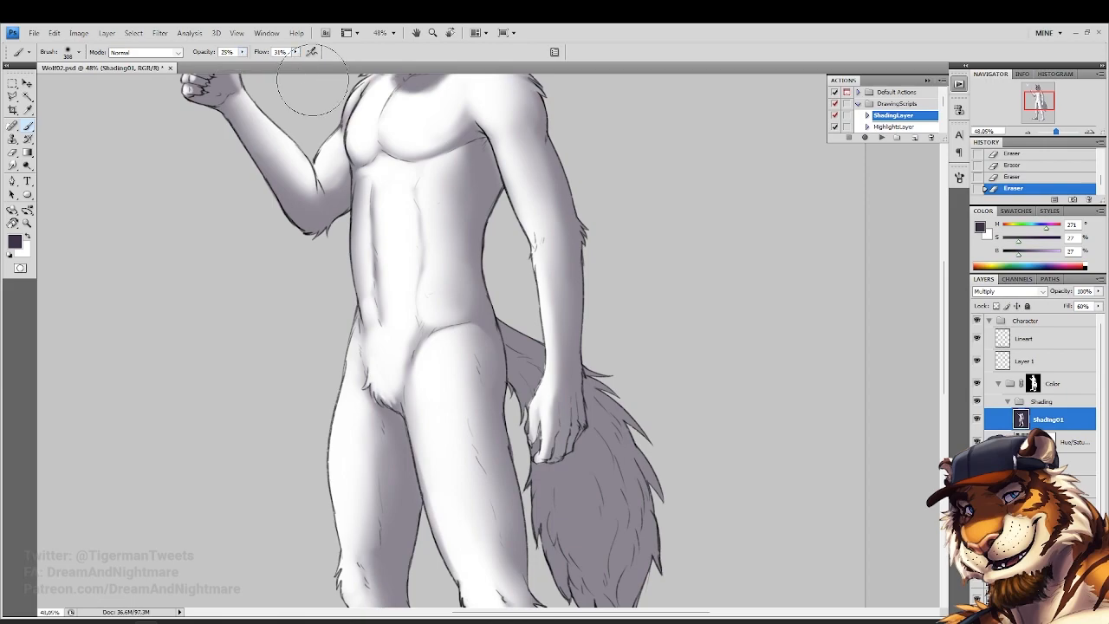
right_click(420, 389)
left_click_drag(399, 361, 386, 391)
left_click_drag(400, 378, 399, 404)
left_click_drag(429, 352, 405, 453)
Build up soft shading over the near hip and down both legs with the large low-opacity brush
left_click_drag(486, 394, 433, 309)
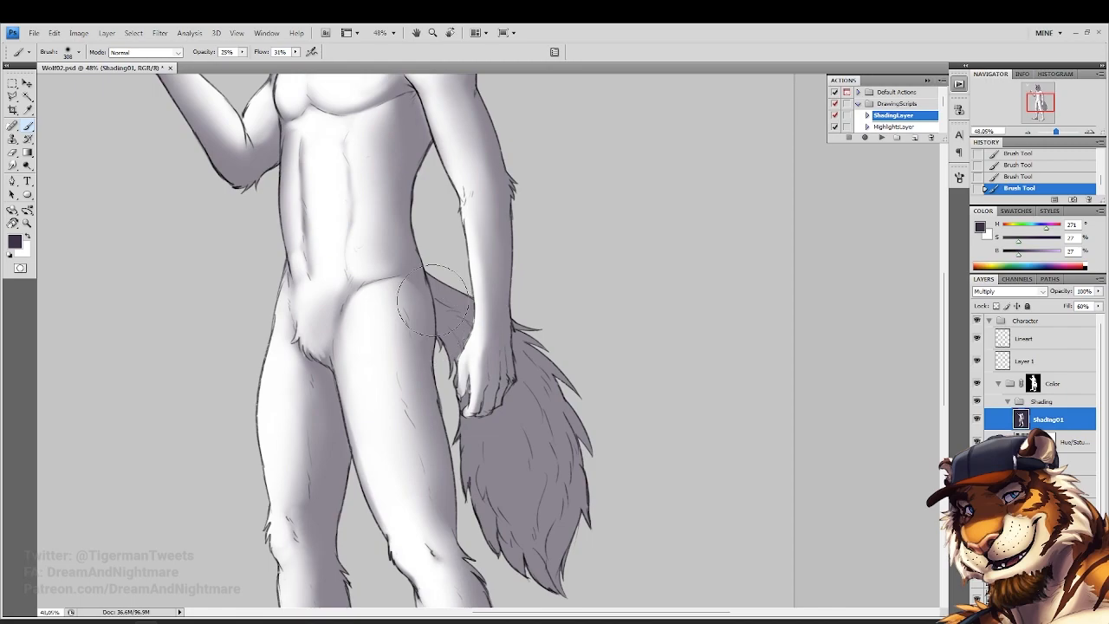
mouse_move(435, 371)
left_mouse_down()
mouse_move(424, 412)
mouse_move(433, 335)
left_mouse_up()
left_click_drag(396, 302, 409, 461)
left_click_drag(413, 329, 406, 459)
mouse_move(439, 408)
left_mouse_down()
mouse_move(408, 372)
mouse_move(406, 284)
left_mouse_up()
left_click_drag(440, 428, 458, 539)
left_click_drag(421, 476, 422, 442)
mouse_move(418, 382)
left_mouse_down()
mouse_move(465, 515)
mouse_move(473, 488)
left_mouse_up()
left_click_drag(382, 429, 435, 542)
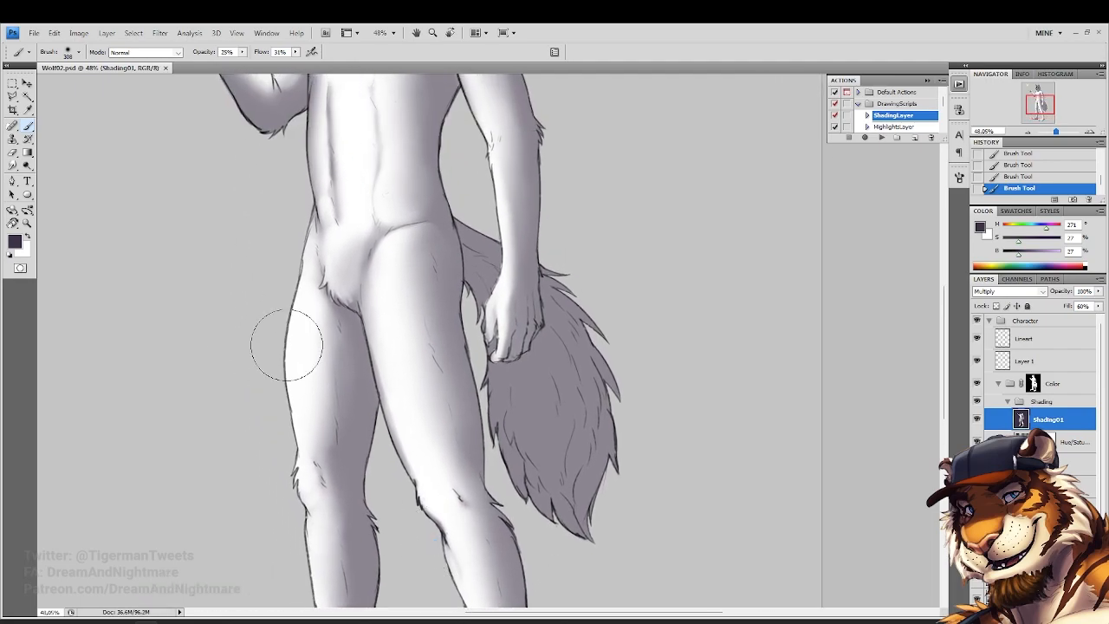
Check the whole figure and invert the active selection around the character using a marquee tool
left_click(27, 222)
left_click(536, 309, "alt")
left_click(535, 309, "alt")
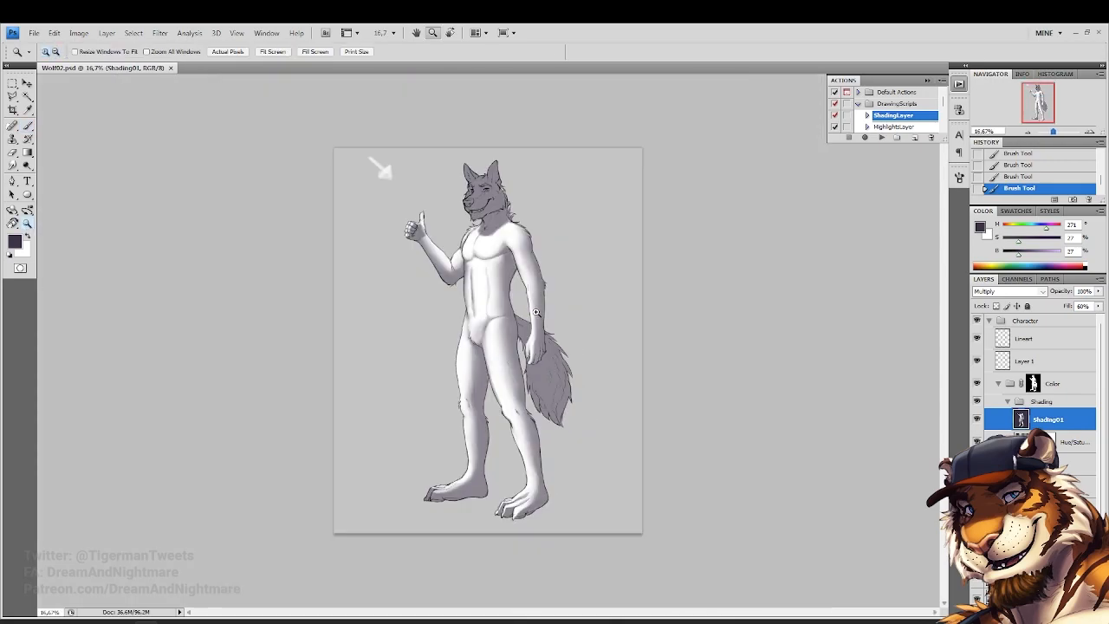
left_click(536, 286)
left_click(27, 82)
left_click(12, 82)
right_click(494, 269)
left_click(565, 293)
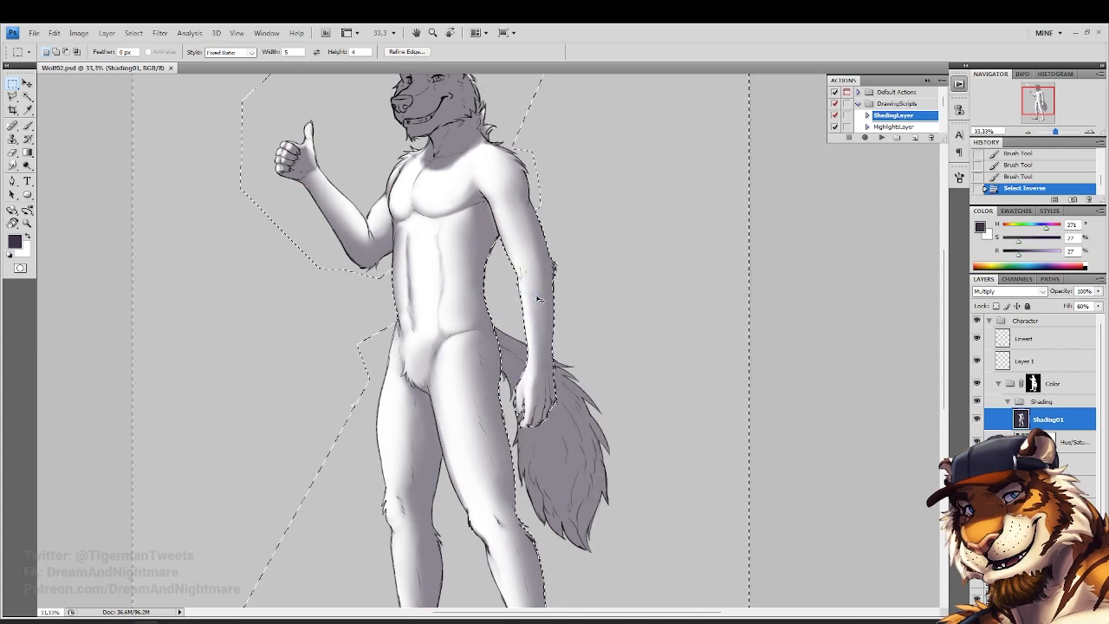
Erase a broad lit area along the tail from its base to its tip with a 267 px eraser at 68% opacity
left_click(27, 223)
left_click(664, 537)
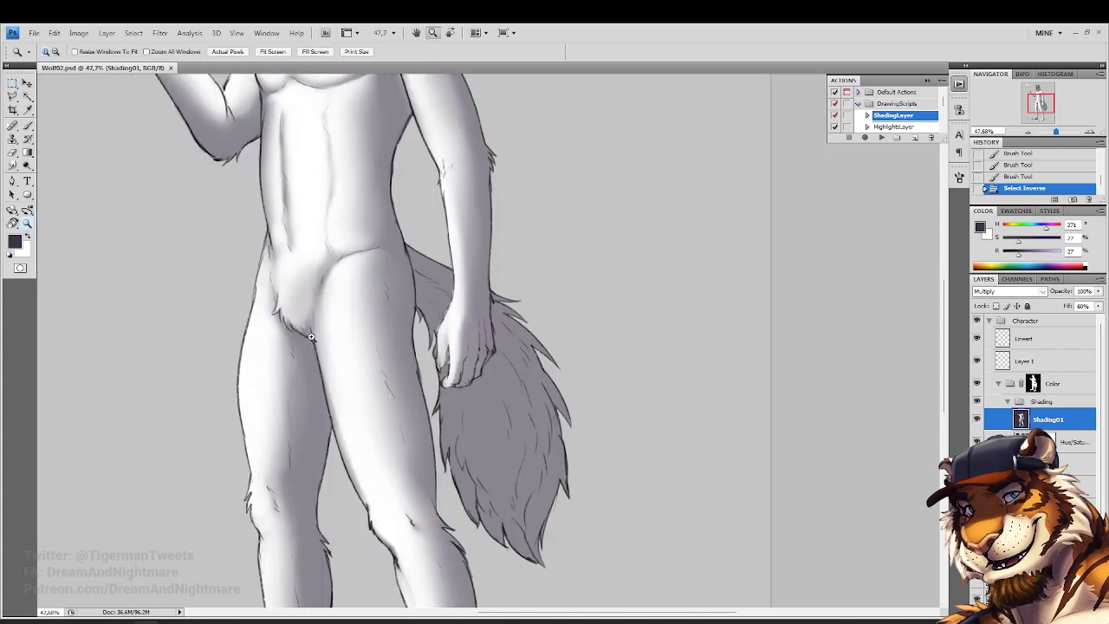
left_click(16, 153)
left_click_drag(198, 52, 214, 84)
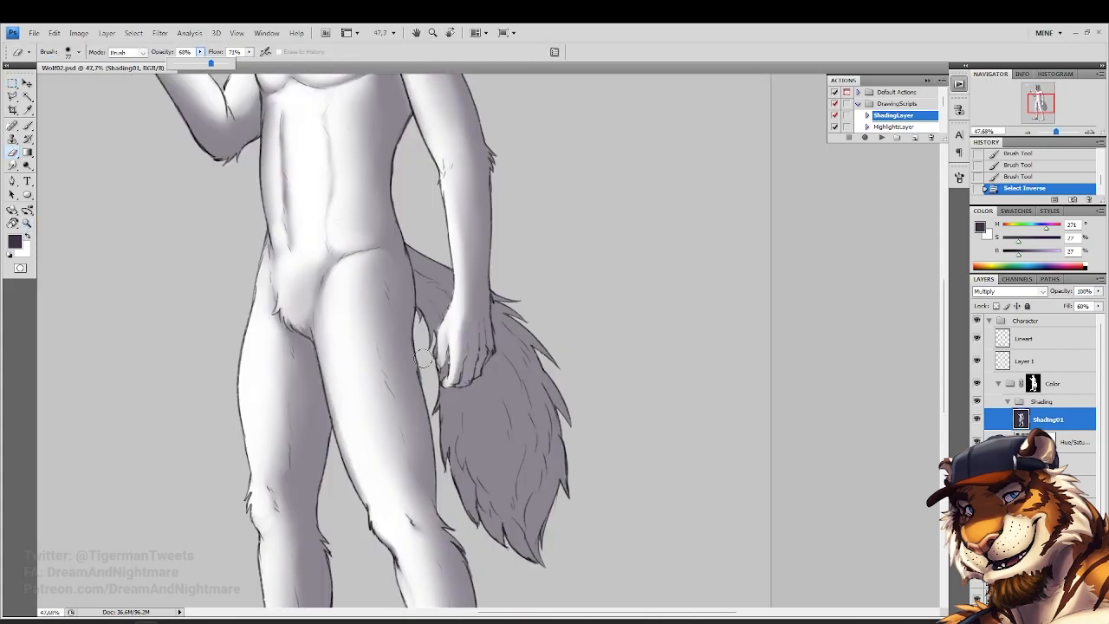
right_click(539, 411)
key("Return")
left_click_drag(432, 295, 455, 472)
left_click_drag(433, 390, 464, 520)
mouse_move(450, 407)
left_mouse_down()
mouse_move(510, 537)
mouse_move(450, 429)
mouse_move(467, 468)
mouse_move(533, 559)
left_mouse_up()
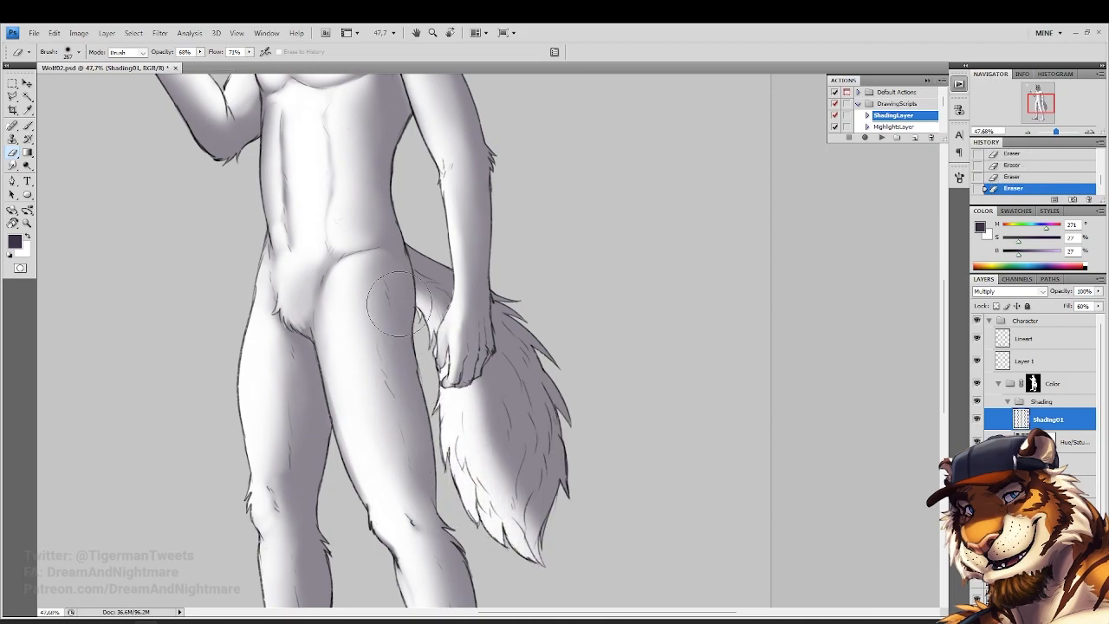
Brush soft shadow back over the tail's base and the area below the hand at 64% opacity and 48% flow
left_click(28, 126)
left_click(242, 52)
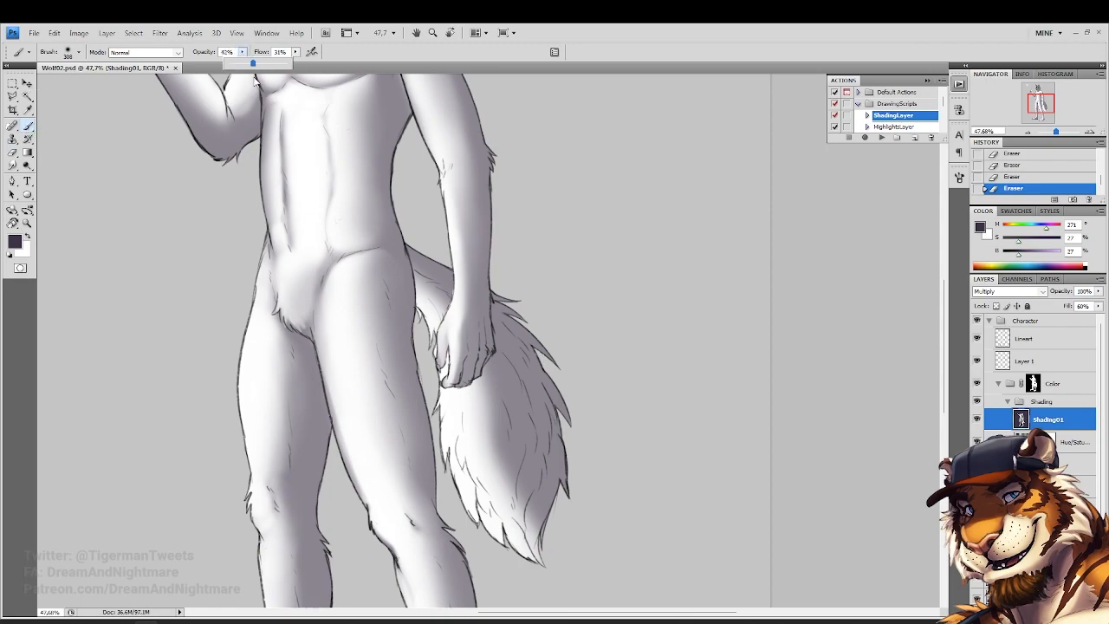
left_click(295, 52)
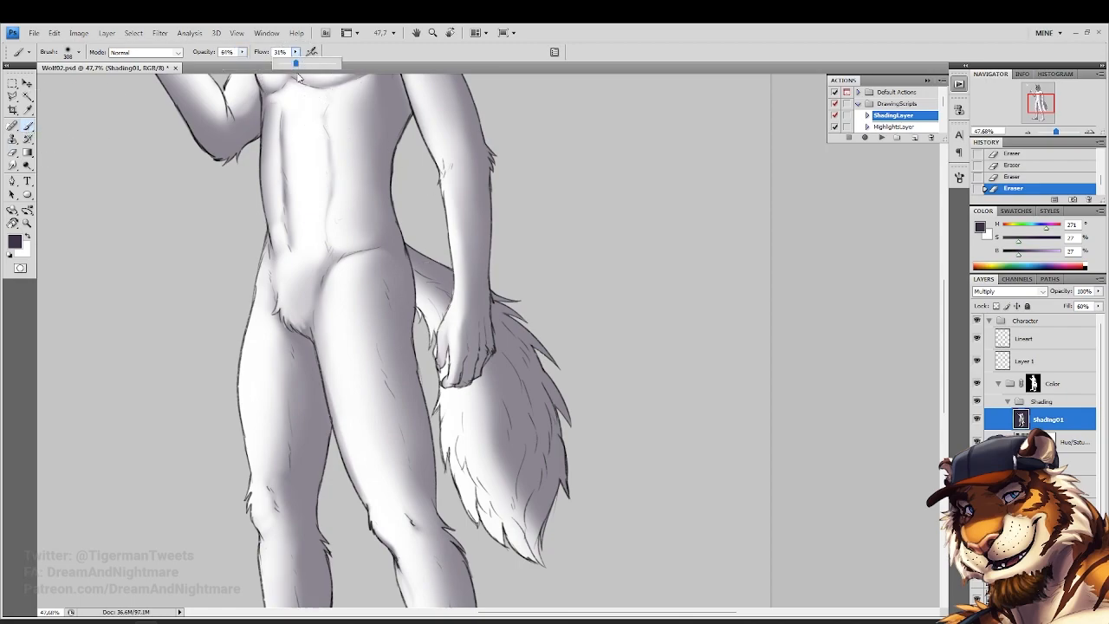
left_click_drag(437, 294, 434, 347)
left_click_drag(450, 251, 425, 329)
left_click_drag(485, 381, 473, 455)
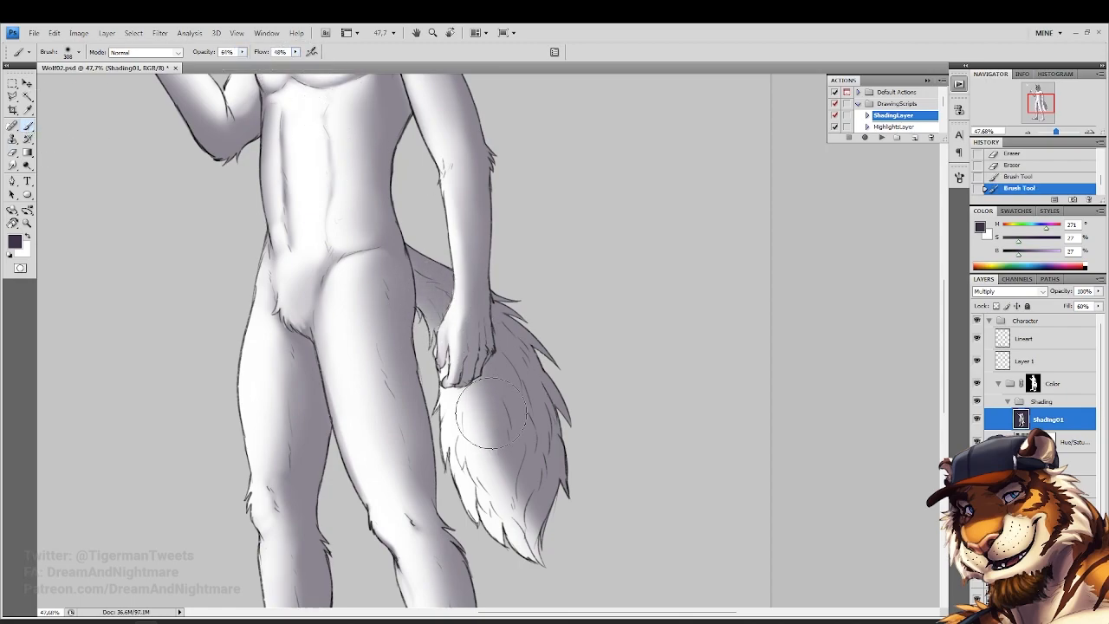
mouse_move(418, 416)
left_mouse_down()
mouse_move(435, 375)
mouse_move(409, 392)
left_mouse_up()
mouse_move(468, 351)
left_mouse_down()
mouse_move(510, 457)
mouse_move(475, 316)
mouse_move(493, 453)
left_mouse_up()
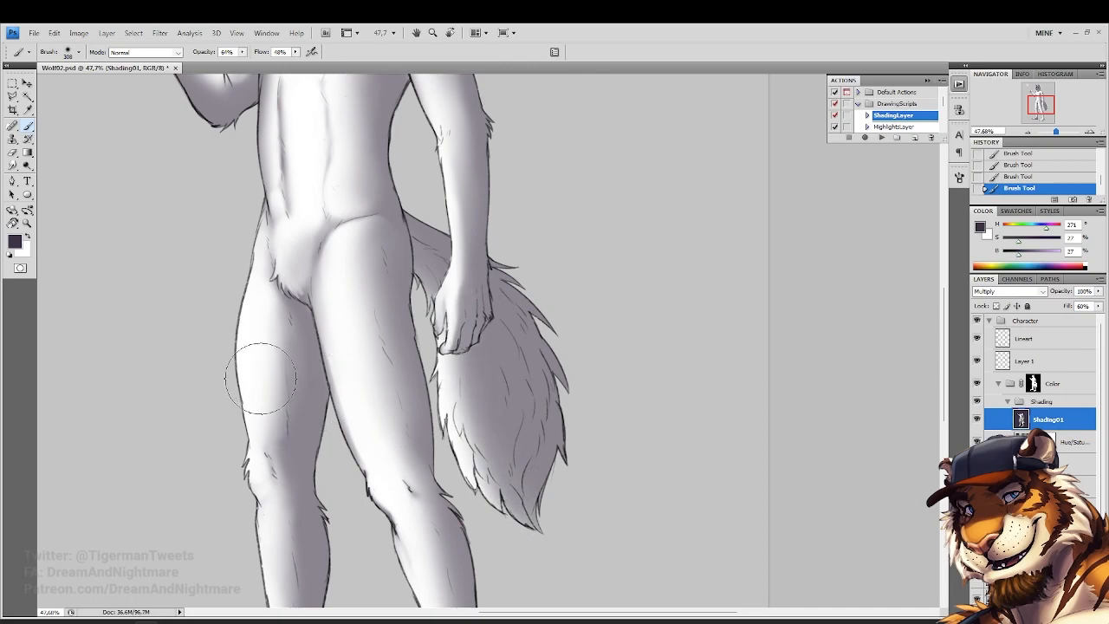
Erase light fur streaks at the tail's tip and lower inner edge with a 104 px eraser
left_click(13, 153)
right_click(520, 459)
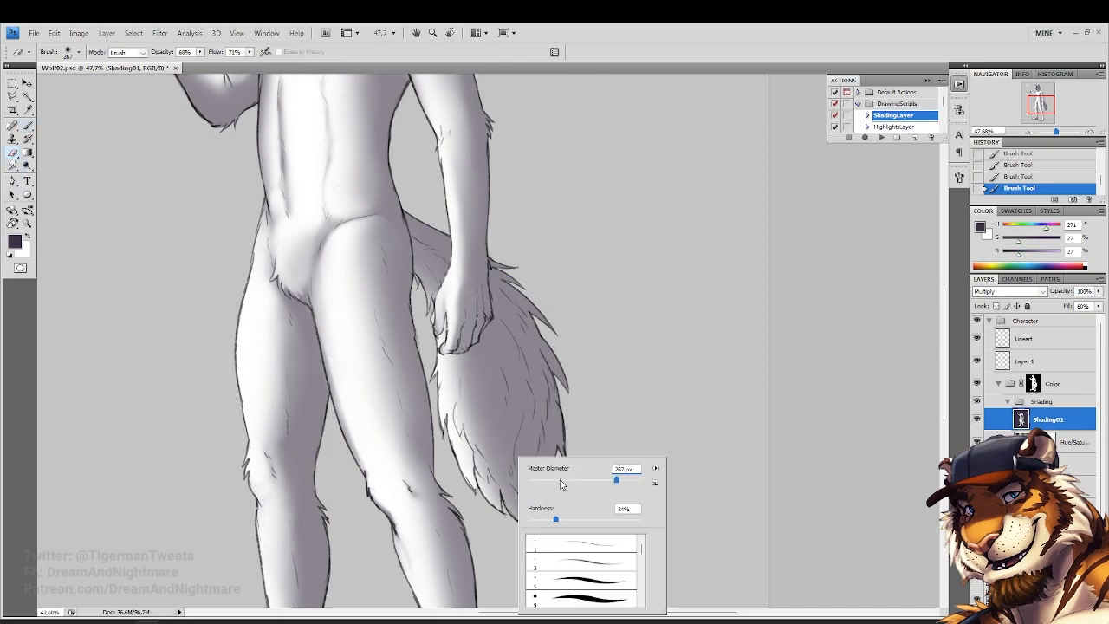
left_click(470, 481)
left_click_drag(499, 508, 475, 458)
mouse_move(491, 496)
left_mouse_down()
mouse_move(482, 465)
mouse_move(514, 511)
mouse_move(521, 479)
left_mouse_up()
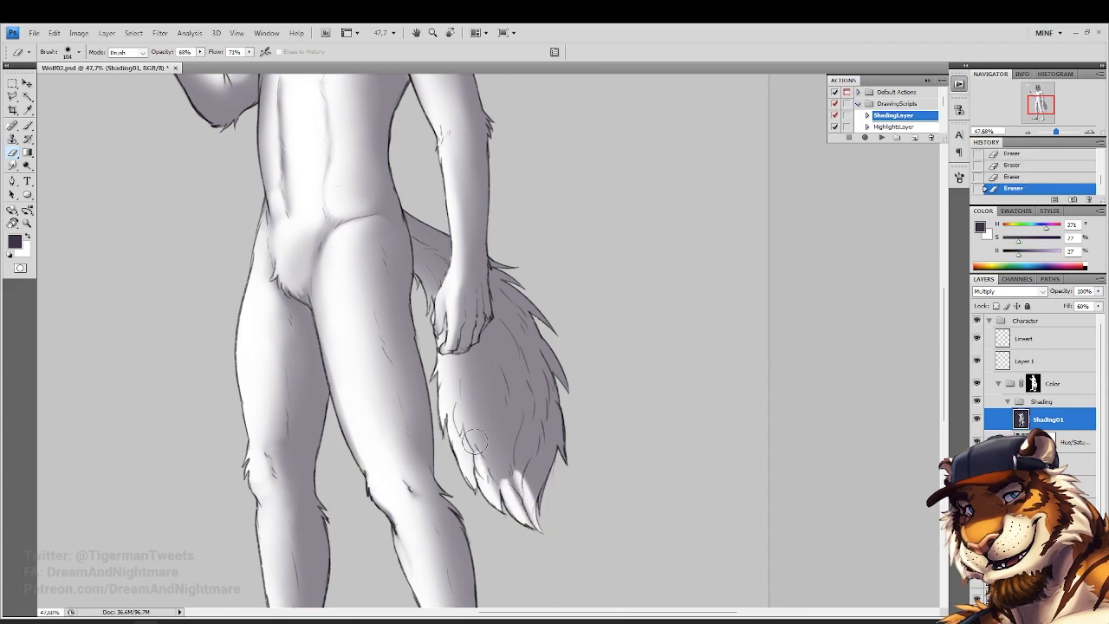
left_click_drag(474, 444, 490, 510)
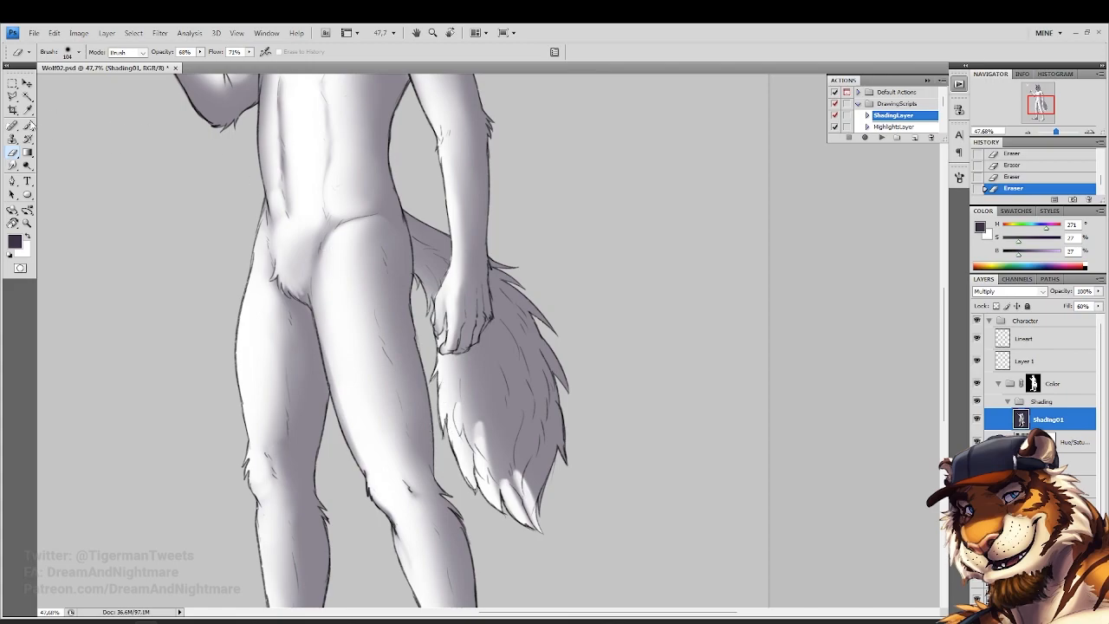
Soften the erased streaks on the tail's inner side with the large shading brush
left_click(27, 126)
left_click_drag(460, 416, 485, 440)
mouse_move(450, 373)
left_mouse_down()
mouse_move(498, 476)
mouse_move(475, 356)
mouse_move(447, 381)
mouse_move(442, 406)
left_mouse_up()
Erase narrow fur streaks on the tail's inner side with an 81 px eraser and blend them with the large brush
key("e")
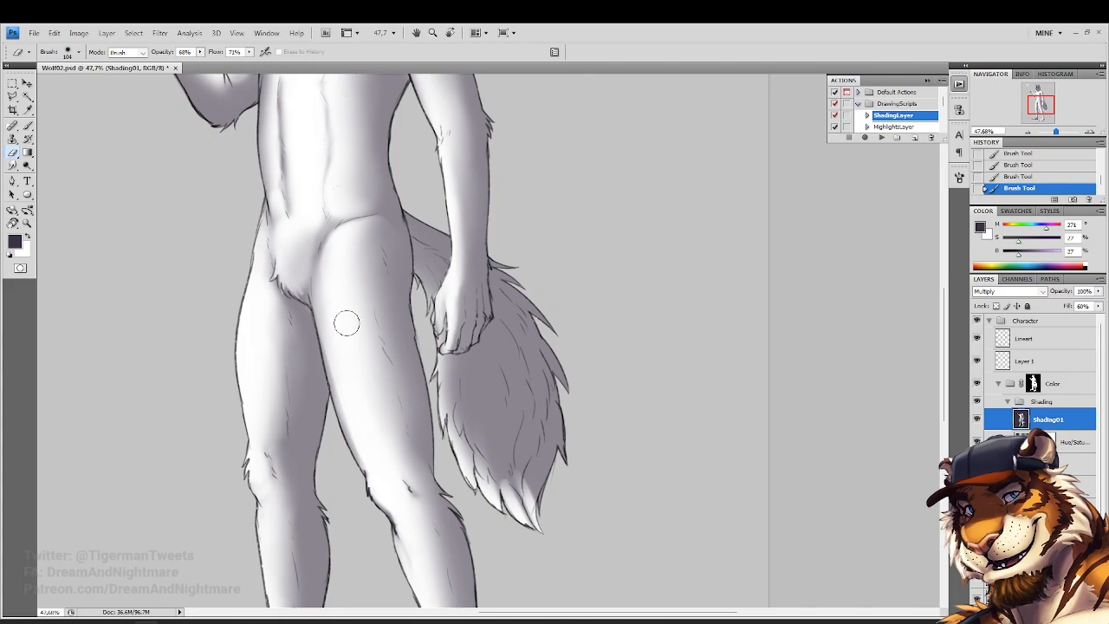
right_click(501, 420)
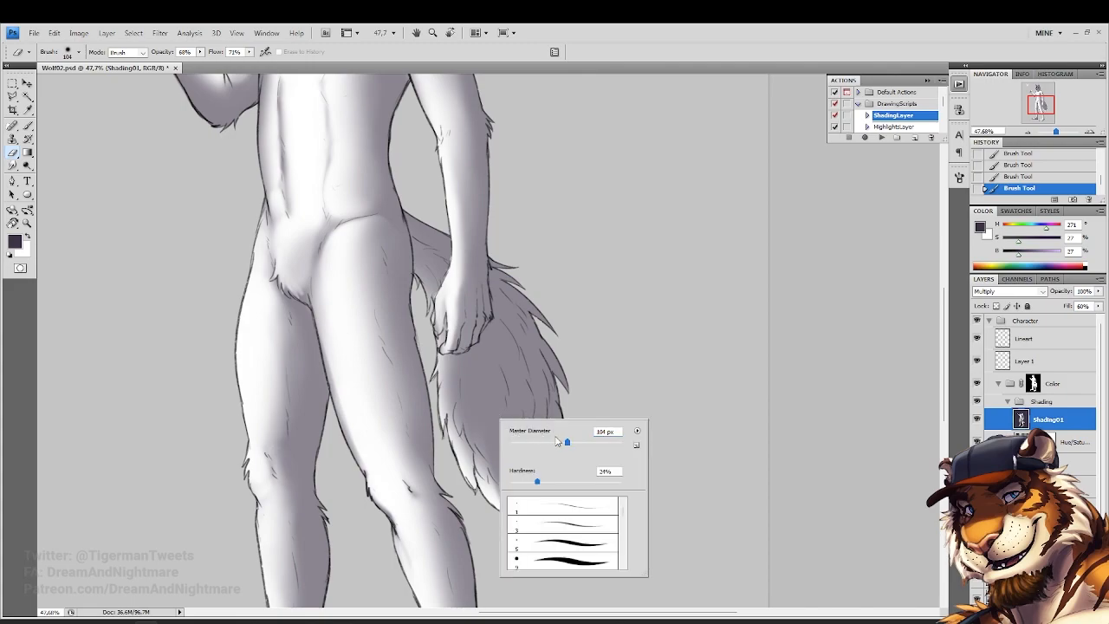
left_click_drag(460, 395, 459, 426)
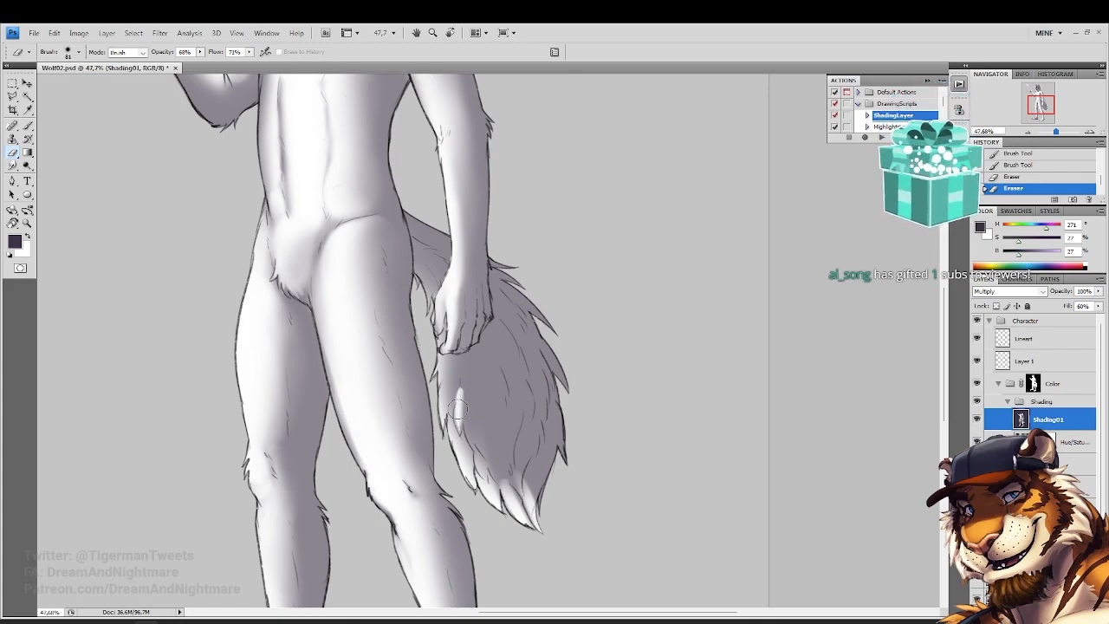
left_click_drag(466, 395, 468, 421)
left_click_drag(473, 395, 477, 439)
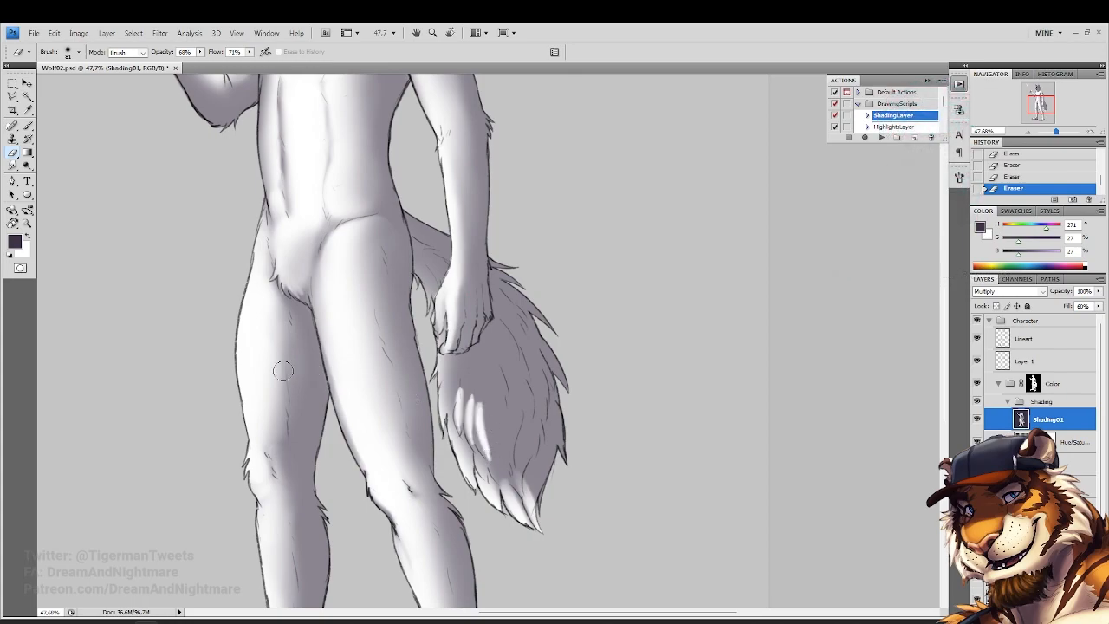
left_click(13, 126)
left_click_drag(468, 396, 481, 441)
mouse_move(459, 389)
left_mouse_down()
mouse_move(475, 390)
mouse_move(504, 463)
left_mouse_up()
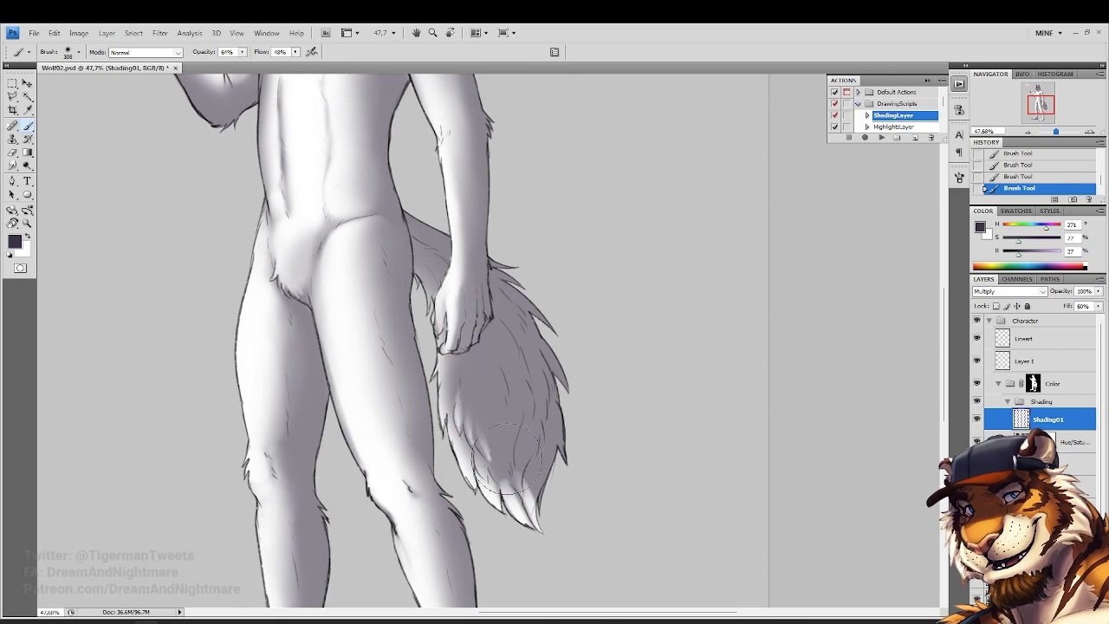
Lighten the inner edge of the tail's base and brush shadow onto the tail around the hand
left_click(13, 152)
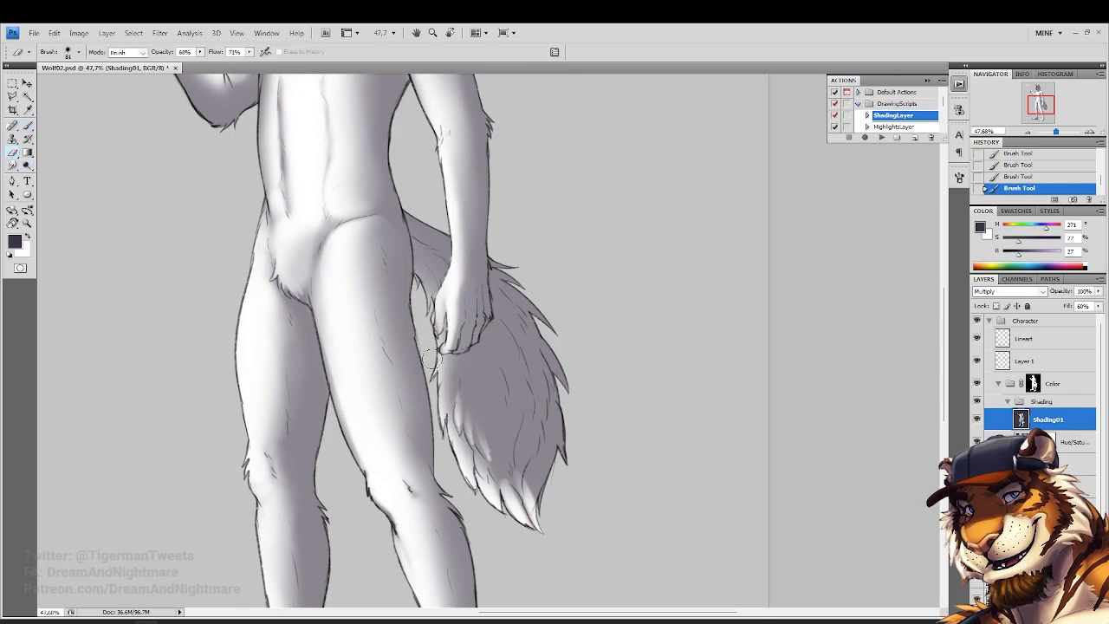
left_click_drag(429, 307, 427, 286)
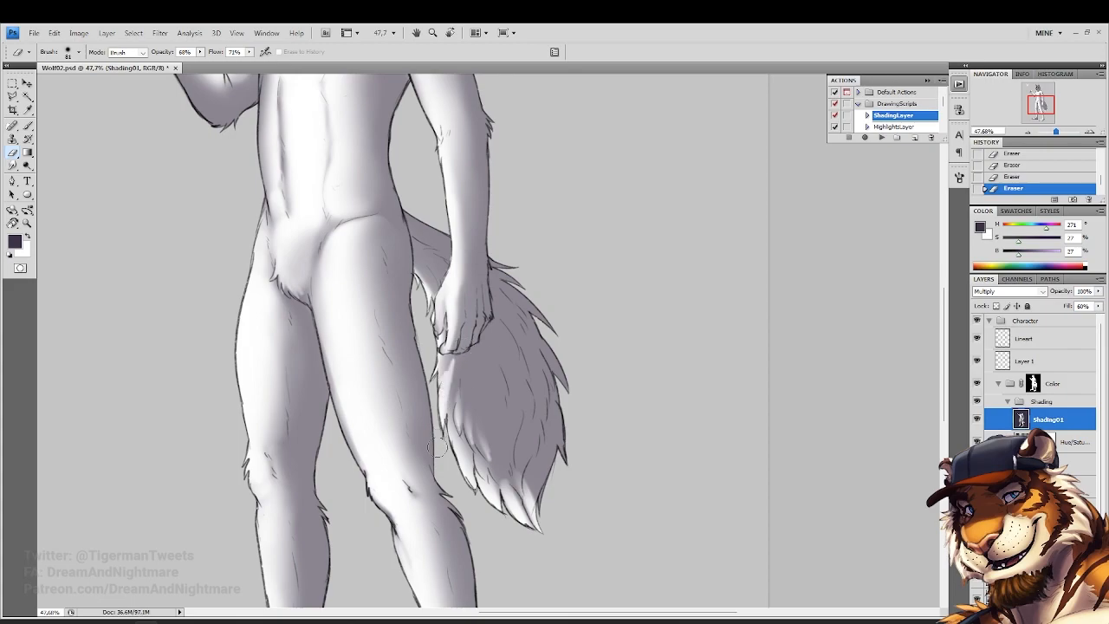
left_click(26, 127)
mouse_move(444, 355)
left_mouse_down()
mouse_move(457, 379)
mouse_move(468, 368)
left_mouse_up()
left_click_drag(452, 351, 466, 367)
left_click_drag(455, 355, 442, 328)
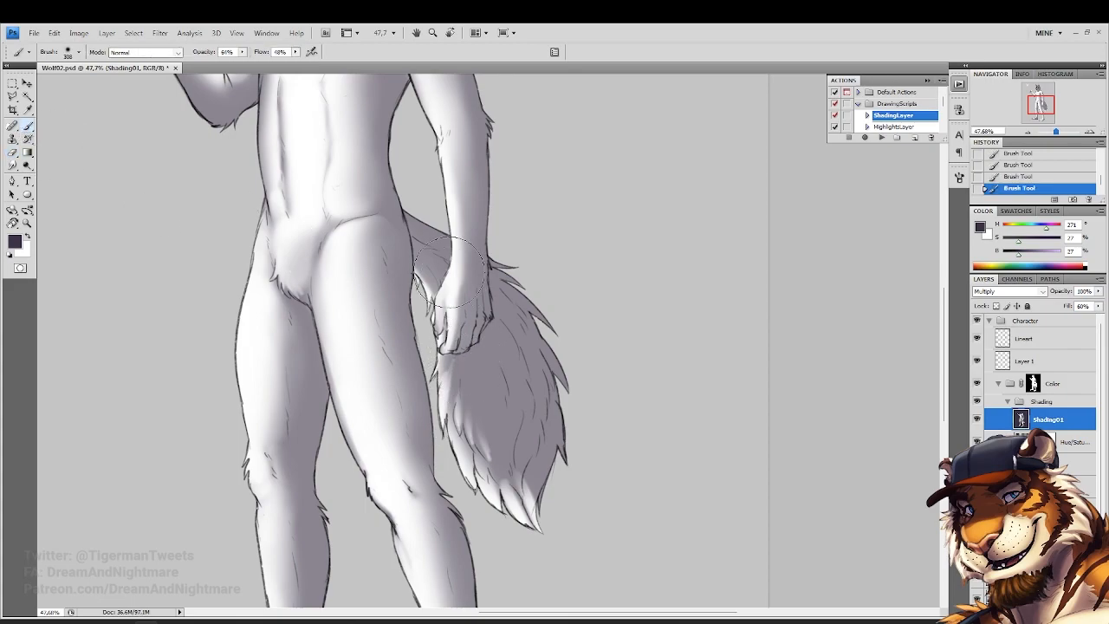
Erase a fur streak just below the hand and brush shadow down to the tail's tip
left_click(13, 152)
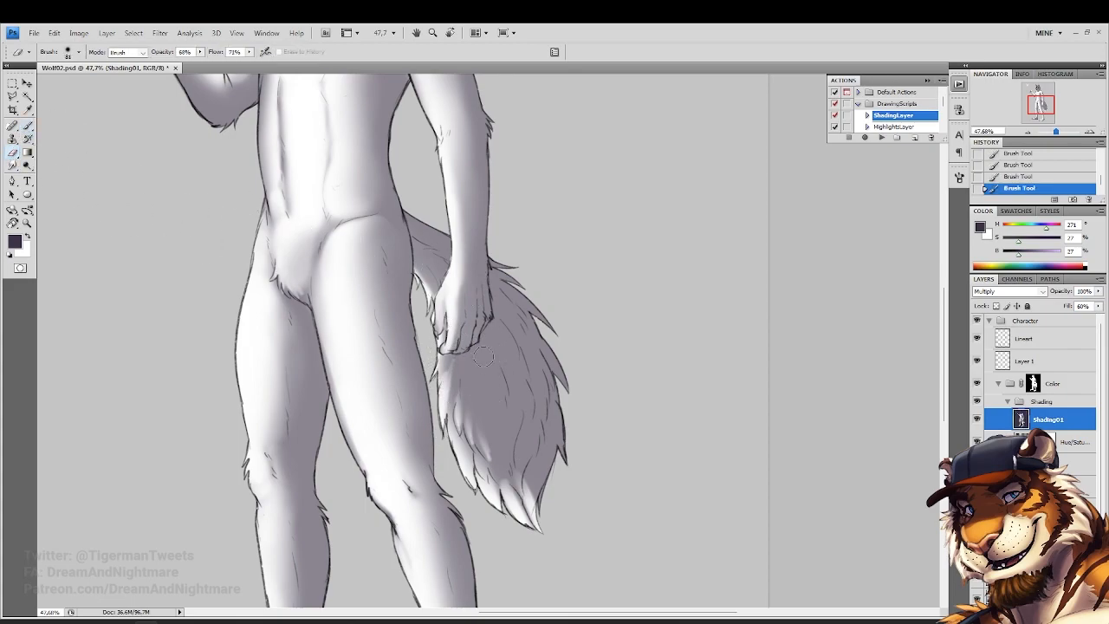
mouse_move(469, 344)
left_mouse_down()
mouse_move(466, 401)
mouse_move(469, 412)
mouse_move(474, 376)
mouse_move(486, 416)
mouse_move(431, 370)
mouse_move(505, 390)
mouse_move(487, 368)
mouse_move(485, 397)
left_mouse_up()
left_click(27, 126)
mouse_move(482, 374)
left_mouse_down()
mouse_move(507, 413)
mouse_move(477, 375)
mouse_move(527, 467)
mouse_move(531, 515)
mouse_move(541, 515)
mouse_move(530, 472)
mouse_move(514, 497)
left_mouse_up()
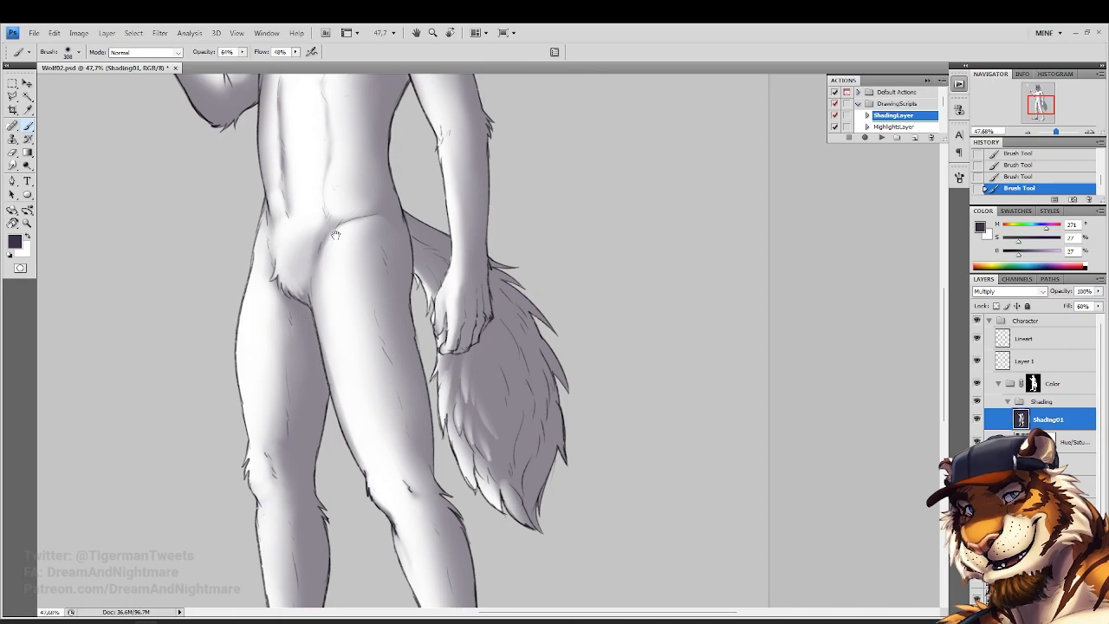
Fit the whole figure on screen and toggle the Hue/Saturation layer's visibility to compare the shading with the colours
left_click_drag(335, 234, 390, 339)
key("z")
left_click(272, 51)
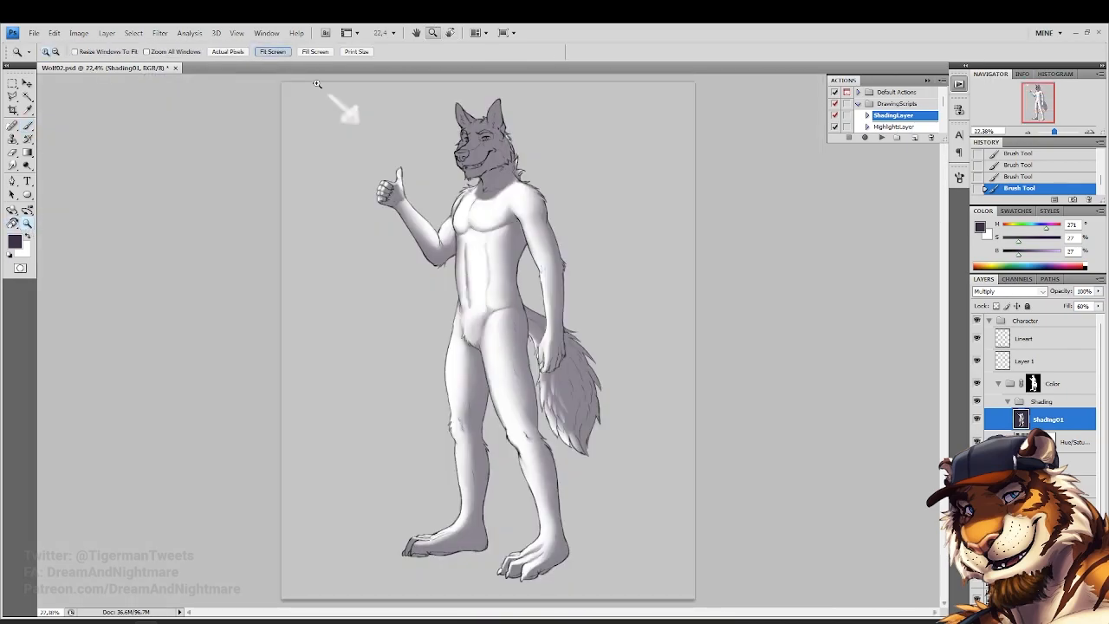
left_click(977, 442)
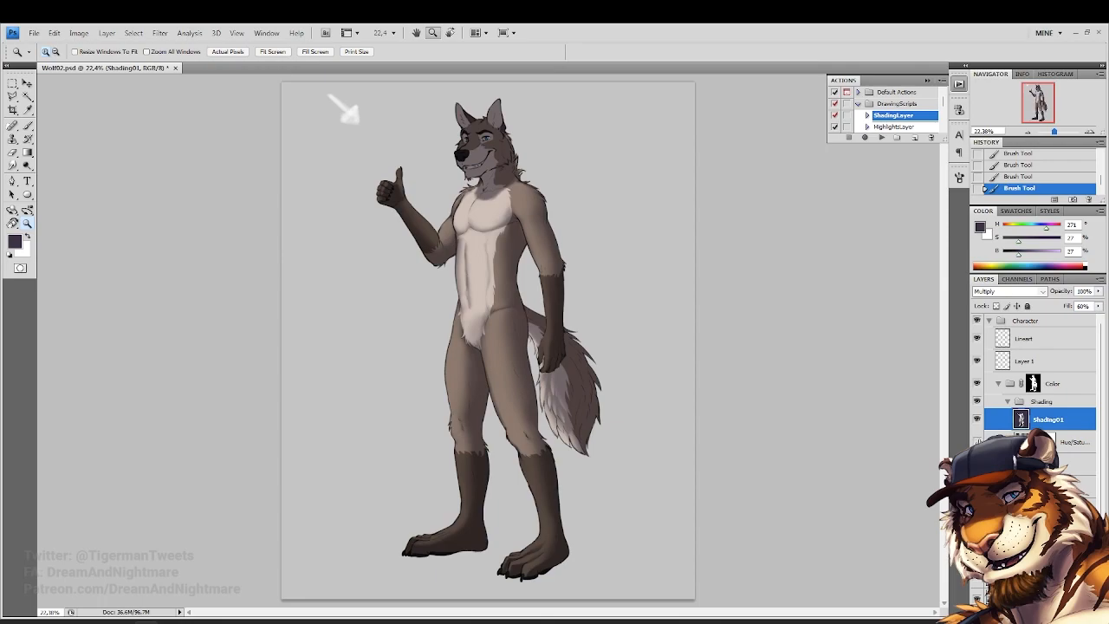
left_click(977, 442)
left_click(977, 442)
left_click(977, 442)
left_click(977, 442)
left_click(977, 442)
Try to erase shading on the face beside the near eye
left_click_drag(448, 102, 524, 222)
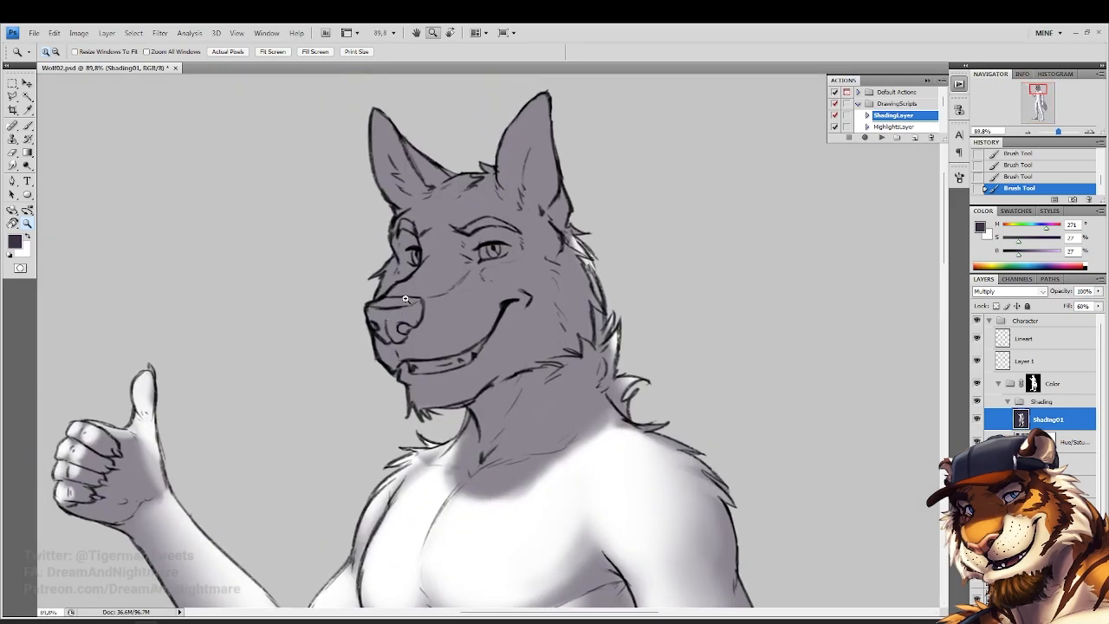
left_click(420, 276)
mouse_move(420, 277)
left_mouse_down()
mouse_move(410, 323)
mouse_move(400, 240)
left_mouse_up()
left_click(428, 268)
left_click(12, 155)
right_click(696, 404)
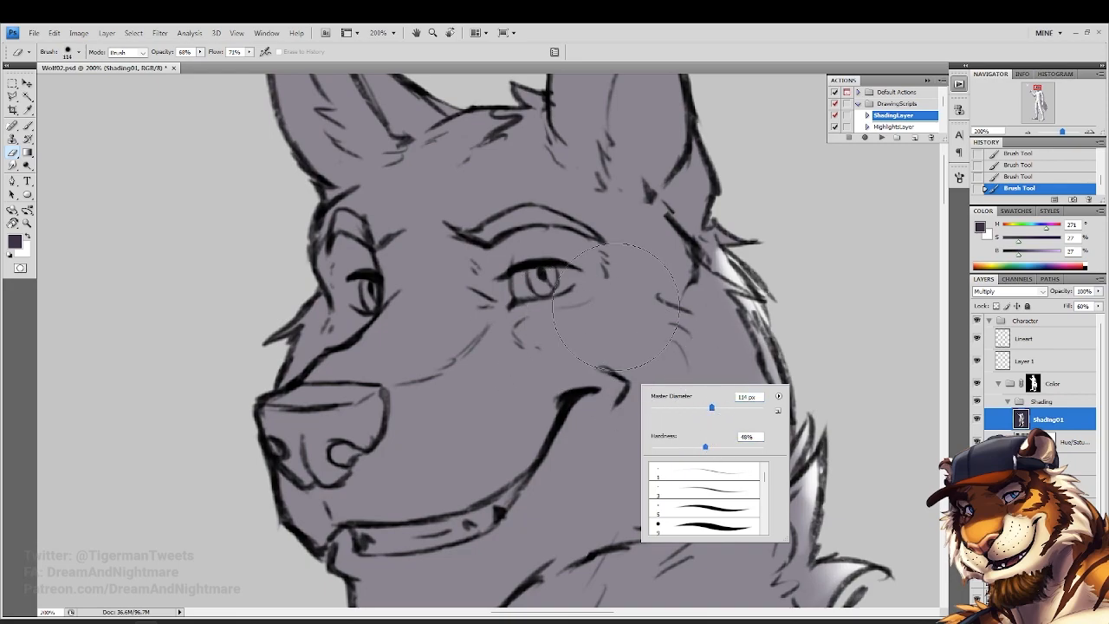
left_click(559, 331)
left_click(567, 332)
Invert the active selection and hide its outline
left_click(12, 83)
right_click(358, 213)
left_click(399, 230)
left_click(260, 33)
mouse_move(236, 35)
left_click(267, 192)
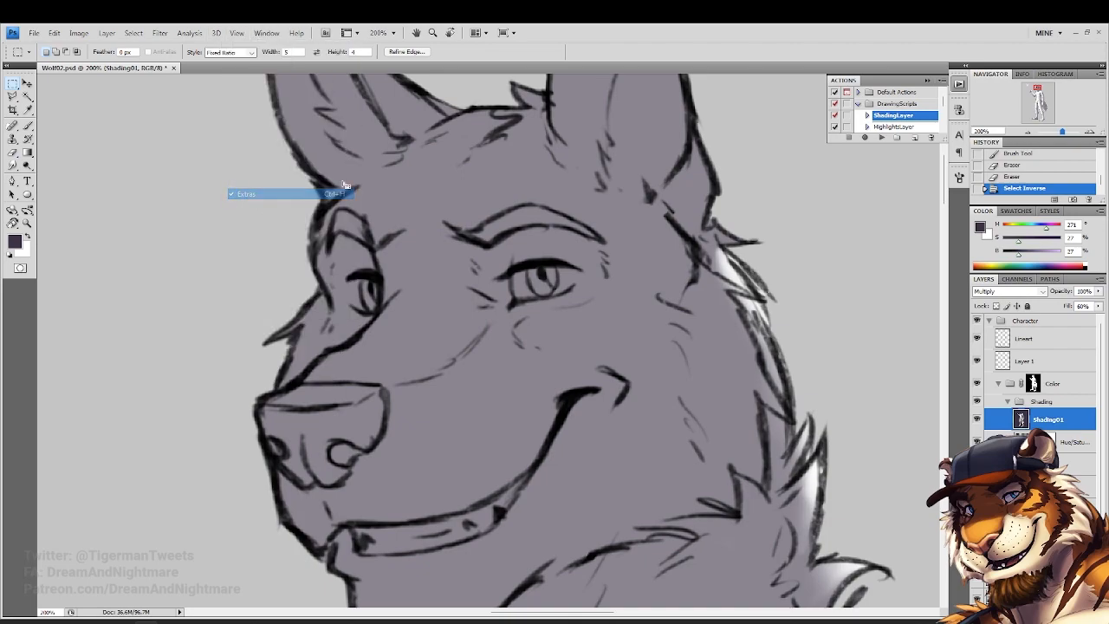
Erase lit areas below the near eye and along the bridge of the muzzle with an 83 px eraser
left_click_drag(420, 149, 396, 182)
left_click(13, 153)
right_click(555, 346)
left_click_drag(624, 372, 613, 374)
left_click_drag(525, 353, 582, 344)
mouse_move(518, 376)
left_mouse_down()
mouse_move(599, 349)
mouse_move(571, 334)
mouse_move(537, 337)
mouse_move(548, 342)
mouse_move(527, 307)
mouse_move(523, 330)
mouse_move(491, 356)
mouse_move(519, 372)
mouse_move(457, 406)
mouse_move(438, 373)
mouse_move(345, 425)
mouse_move(325, 421)
mouse_move(373, 408)
mouse_move(429, 368)
mouse_move(293, 379)
mouse_move(359, 382)
mouse_move(342, 386)
mouse_move(312, 364)
mouse_move(291, 374)
mouse_move(302, 398)
left_mouse_up()
mouse_move(425, 364)
left_mouse_down()
mouse_move(381, 448)
mouse_move(433, 419)
mouse_move(394, 326)
mouse_move(416, 299)
mouse_move(491, 347)
left_mouse_up()
Erase lit areas on the forehead, the far cheek and around both eyes, keeping the space between the brows shaded
left_click_drag(251, 321, 238, 334)
left_click_drag(413, 198, 424, 301)
left_click_drag(473, 334, 379, 340)
mouse_move(408, 278)
left_mouse_down()
mouse_move(405, 252)
mouse_move(268, 356)
mouse_move(387, 285)
mouse_move(470, 322)
mouse_move(497, 350)
mouse_move(387, 331)
mouse_move(421, 319)
left_mouse_up()
left_click_drag(400, 349, 440, 253)
mouse_move(405, 323)
left_mouse_down()
mouse_move(302, 262)
mouse_move(344, 173)
left_mouse_up()
left_click_drag(491, 170, 491, 282)
mouse_move(495, 228)
left_mouse_down()
mouse_move(499, 330)
mouse_move(546, 282)
left_mouse_up()
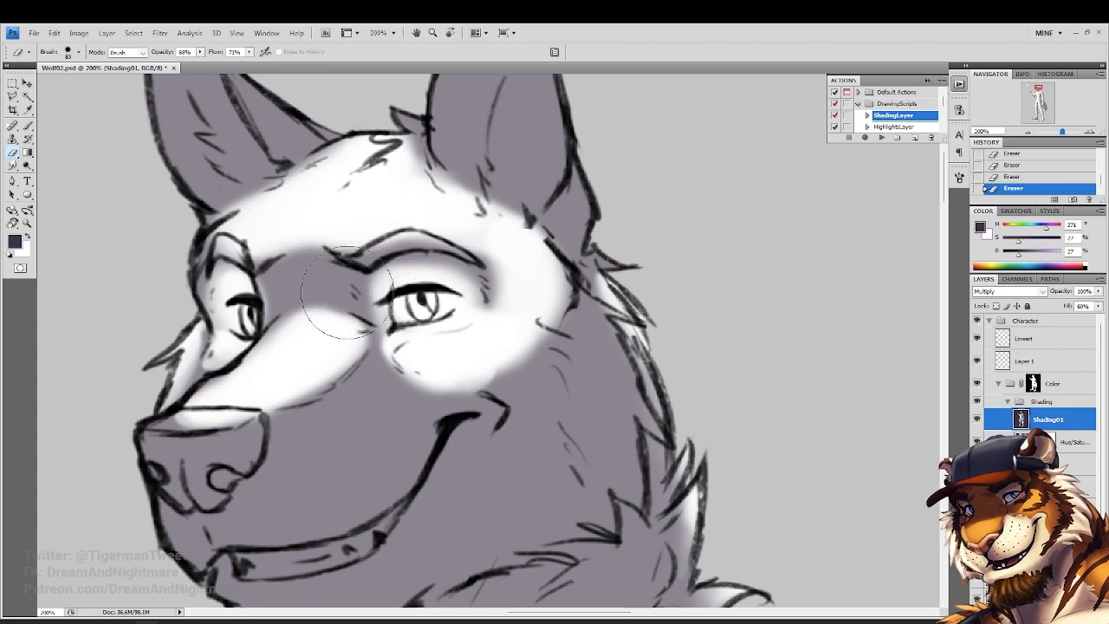
Brush soft shadow over the near cheek below the eye with a 178 px brush
double_click(28, 225)
left_click_drag(337, 226, 353, 275)
left_click(13, 156)
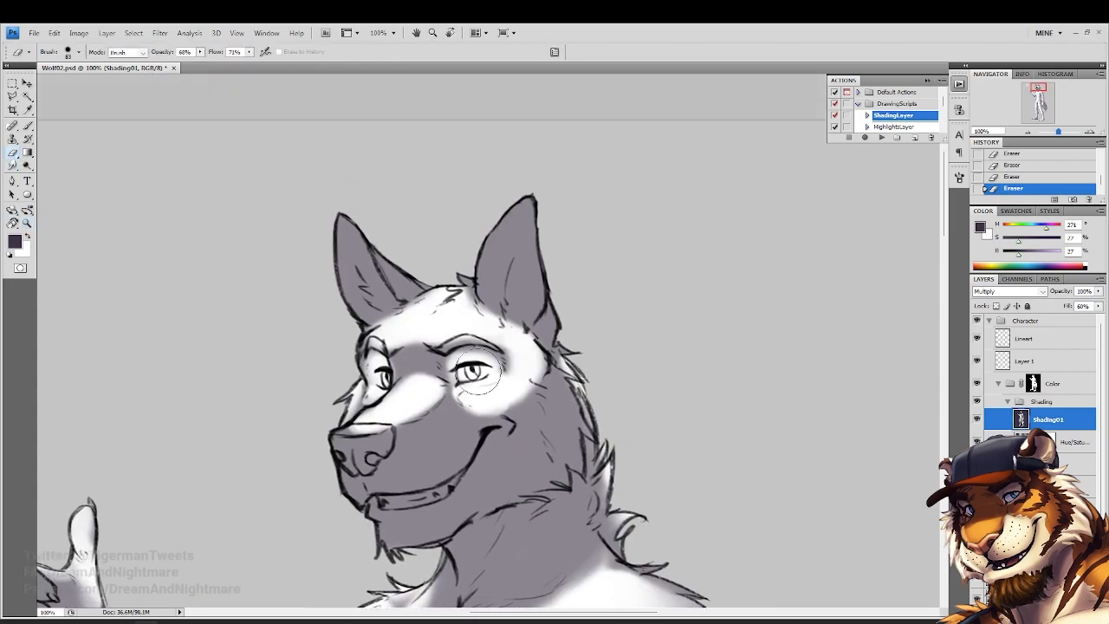
left_click(29, 126)
right_click(618, 426)
mouse_move(548, 367)
left_mouse_down()
mouse_move(575, 353)
mouse_move(498, 420)
left_mouse_up()
left_click_drag(527, 405, 491, 430)
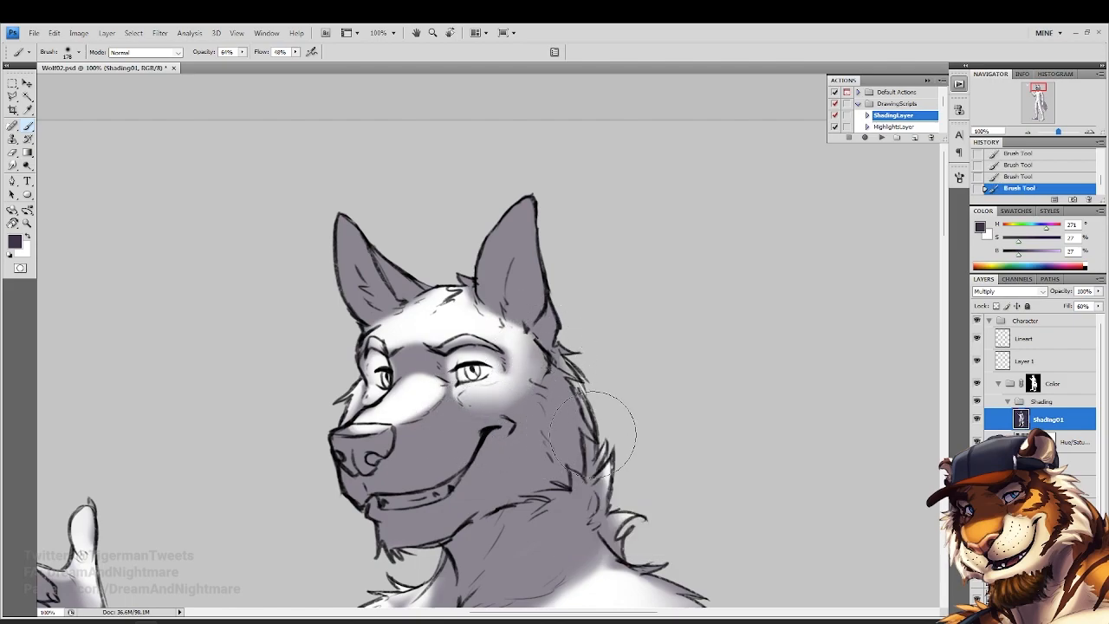
Lighten the top of the forehead with a 75 px eraser and brush shadow over the near cheek and temple
left_click(13, 156)
right_click(564, 351)
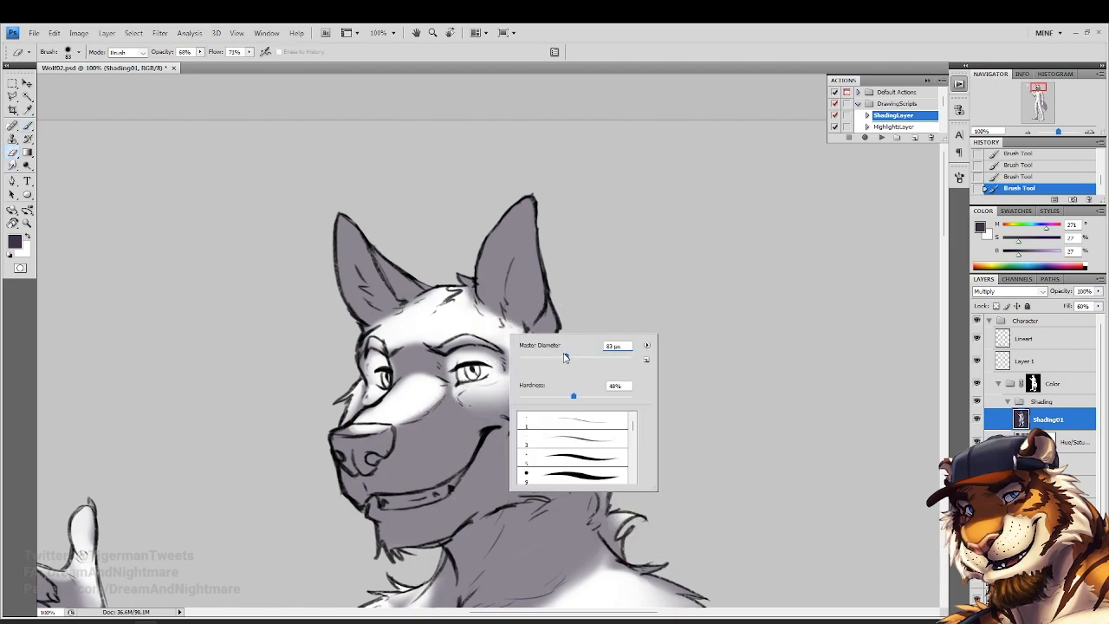
mouse_move(458, 277)
left_mouse_down()
mouse_move(461, 293)
mouse_move(440, 304)
left_mouse_up()
left_click(28, 127)
left_click_drag(490, 416, 474, 426)
left_click_drag(548, 370, 555, 381)
left_click_drag(548, 364, 542, 369)
Erase a highlight on the near cheekbone and blend its lower edge above the mouth corner with the shading brush
left_click(13, 154)
right_click(514, 430)
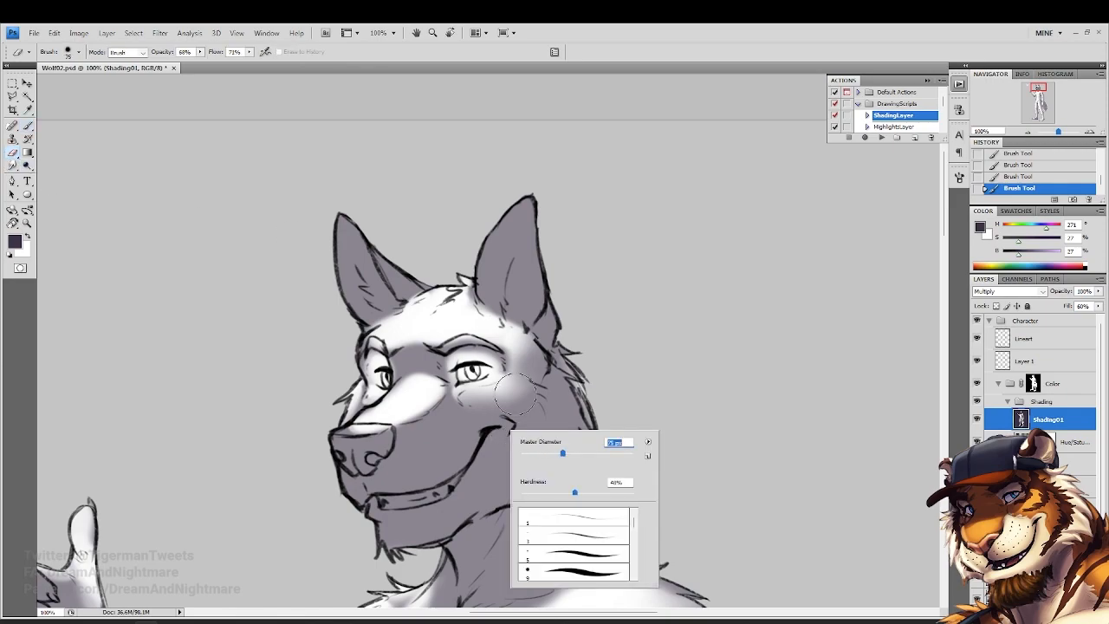
mouse_move(509, 389)
left_mouse_down()
mouse_move(521, 382)
mouse_move(496, 390)
left_mouse_up()
mouse_move(506, 391)
left_mouse_down()
mouse_move(474, 395)
mouse_move(502, 397)
mouse_move(478, 402)
mouse_move(503, 430)
left_mouse_up()
left_click(27, 126)
left_click_drag(506, 428, 475, 424)
mouse_move(482, 425)
left_mouse_down()
mouse_move(454, 409)
mouse_move(502, 418)
left_mouse_up()
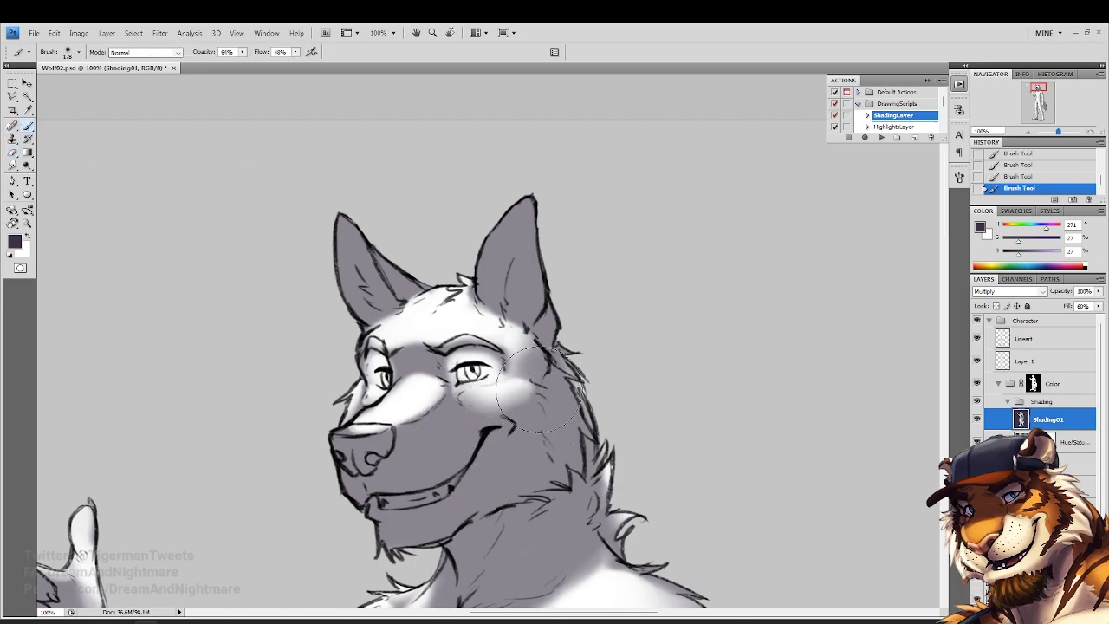
Lighten the brows, forehead edge and near cheek with the eraser and blend the cheek with soft shadow
left_click(12, 153)
right_click(459, 365)
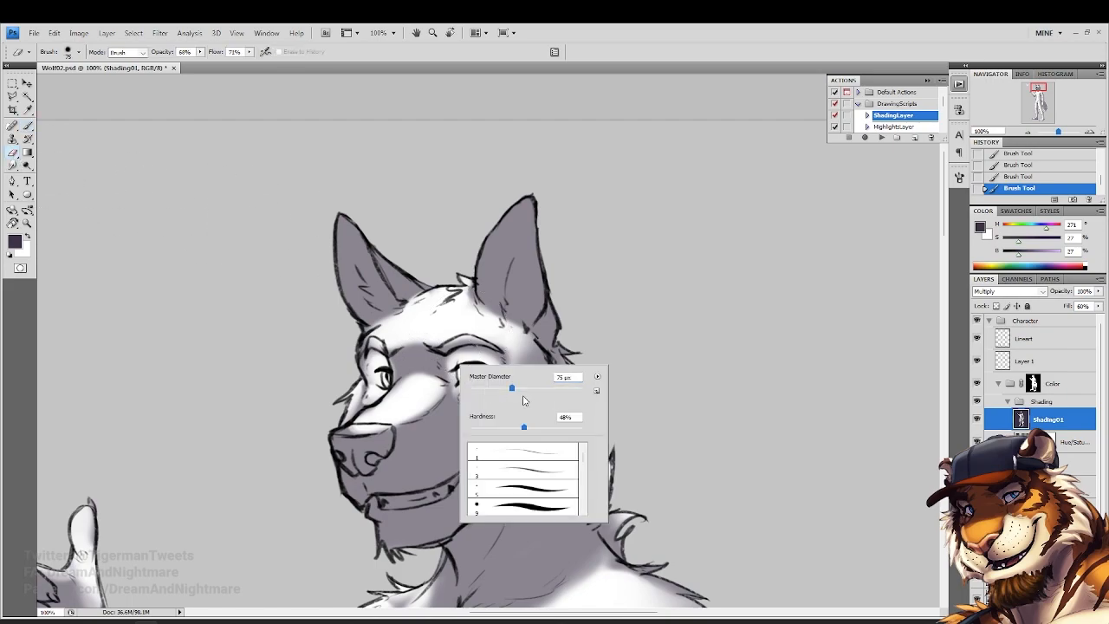
left_click_drag(395, 338, 405, 334)
left_click_drag(469, 322, 500, 326)
left_click_drag(498, 324, 494, 320)
mouse_move(474, 392)
left_mouse_down()
mouse_move(555, 382)
mouse_move(512, 404)
mouse_move(550, 409)
mouse_move(525, 401)
left_mouse_up()
left_click(28, 126)
mouse_move(538, 408)
left_mouse_down()
mouse_move(563, 378)
mouse_move(526, 400)
mouse_move(544, 403)
mouse_move(478, 403)
mouse_move(432, 386)
left_mouse_up()
Erase the shading from both ears with a 102 px eraser
key("e")
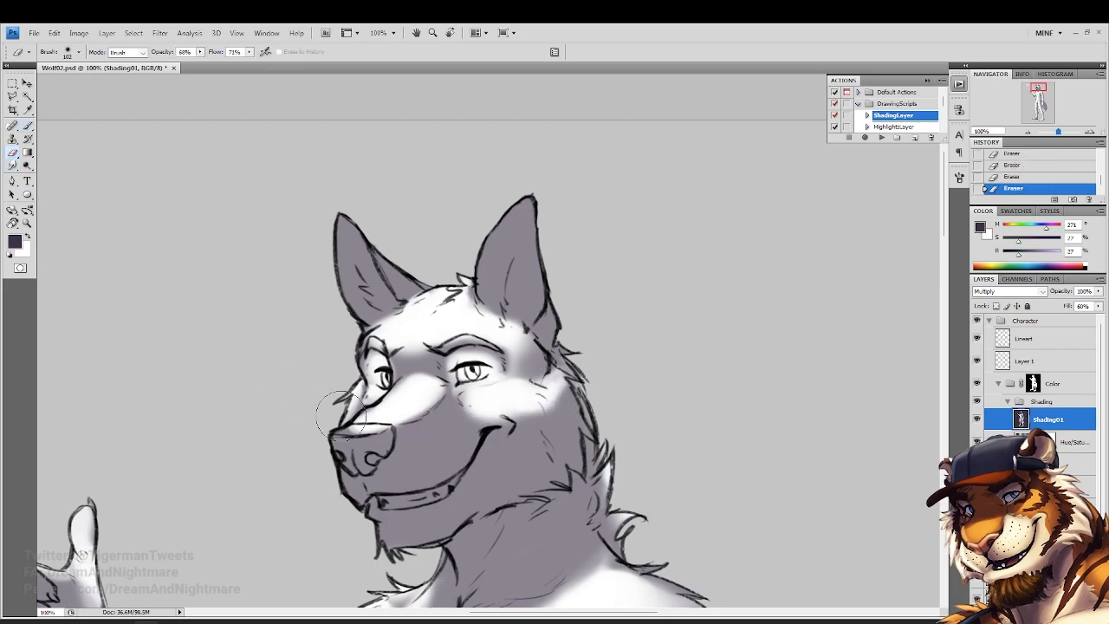
left_click_drag(434, 314, 420, 363)
mouse_move(489, 255)
left_mouse_down()
mouse_move(483, 348)
mouse_move(483, 284)
mouse_move(490, 343)
mouse_move(525, 275)
mouse_move(515, 312)
left_mouse_up()
mouse_move(327, 292)
left_mouse_down()
mouse_move(352, 333)
mouse_move(372, 351)
mouse_move(358, 365)
mouse_move(365, 304)
mouse_move(367, 318)
mouse_move(348, 303)
mouse_move(386, 354)
left_mouse_up()
Brush soft shadow back into the inner areas of both ears with a 112 px brush at 12% hardness
left_click(28, 125)
right_click(441, 335)
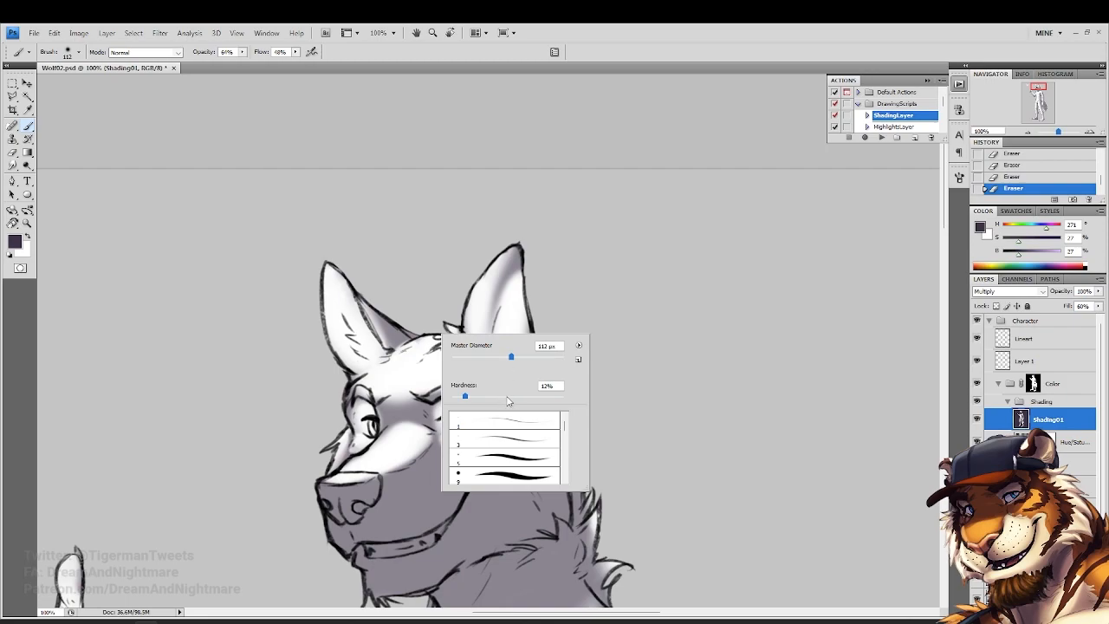
mouse_move(514, 252)
left_mouse_down()
mouse_move(520, 293)
mouse_move(496, 342)
left_mouse_up()
left_click_drag(498, 304, 511, 343)
mouse_move(322, 286)
left_mouse_down()
mouse_move(328, 312)
mouse_move(334, 260)
mouse_move(364, 351)
mouse_move(322, 276)
left_mouse_up()
Refine the lit edges and fur tufts of both ears with a 41 px eraser
left_click(12, 164)
right_click(416, 348)
left_click(15, 154)
right_click(411, 361)
left_click(445, 385)
left_click_drag(361, 303, 389, 349)
mouse_move(482, 274)
left_mouse_down()
mouse_move(470, 349)
mouse_move(493, 378)
left_mouse_up()
left_click_drag(445, 316, 386, 250)
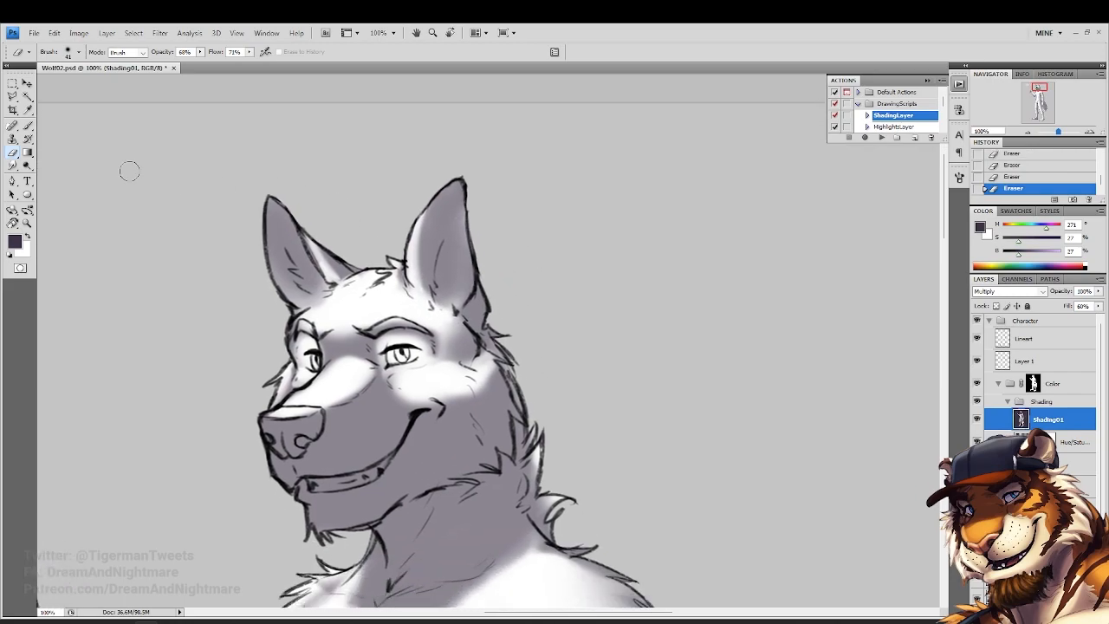
Erase the edge of the near ear and brush soft shadow back over its inner area with a 112 px brush
right_click(417, 318)
mouse_move(406, 210)
left_mouse_down()
mouse_move(426, 181)
mouse_move(416, 266)
mouse_move(465, 279)
left_mouse_up()
left_click(28, 126)
right_click(418, 274)
left_click_drag(454, 251, 460, 279)
left_click_drag(451, 247, 446, 273)
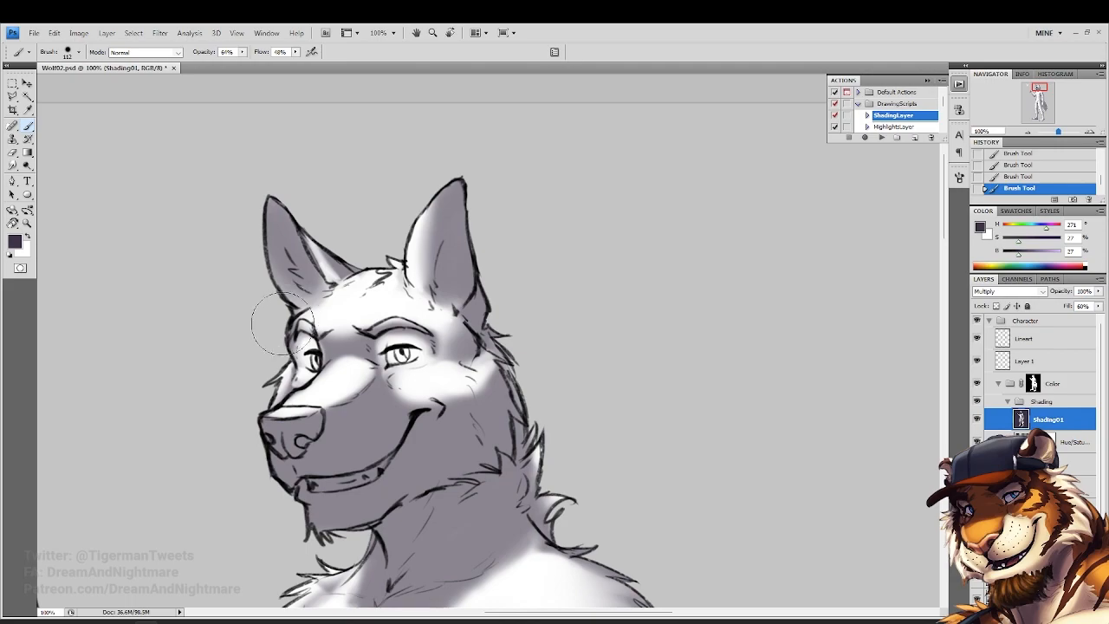
Erase the shading around the base of the near ear with an 81 px eraser
left_click_drag(330, 304, 335, 338)
key("e")
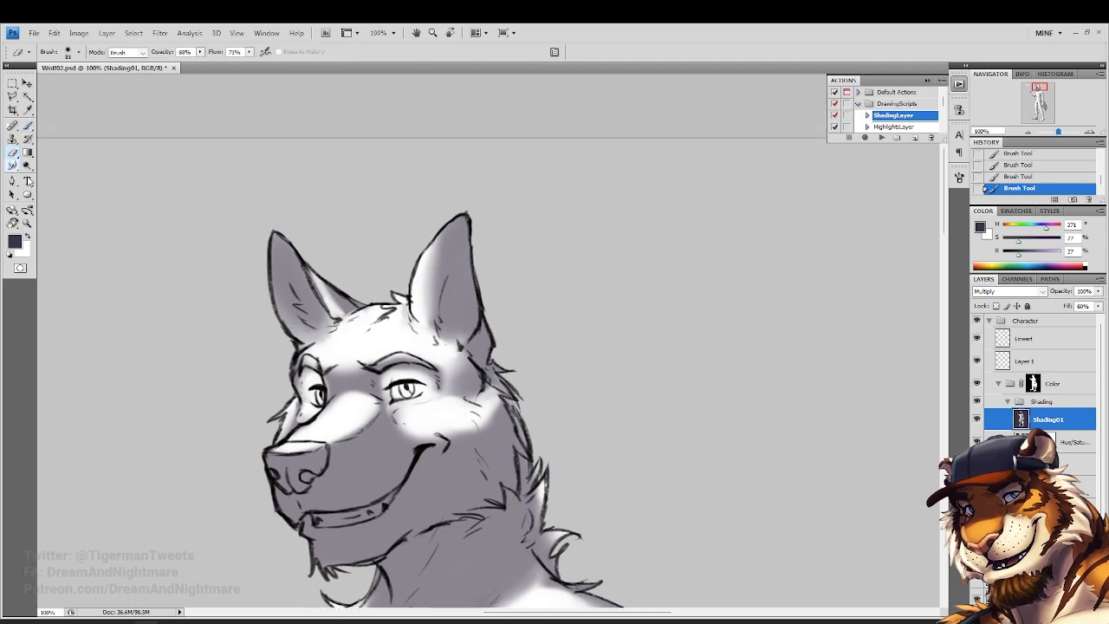
left_click_drag(466, 342, 449, 357)
left_click_drag(472, 312, 459, 359)
left_click_drag(351, 377, 425, 307)
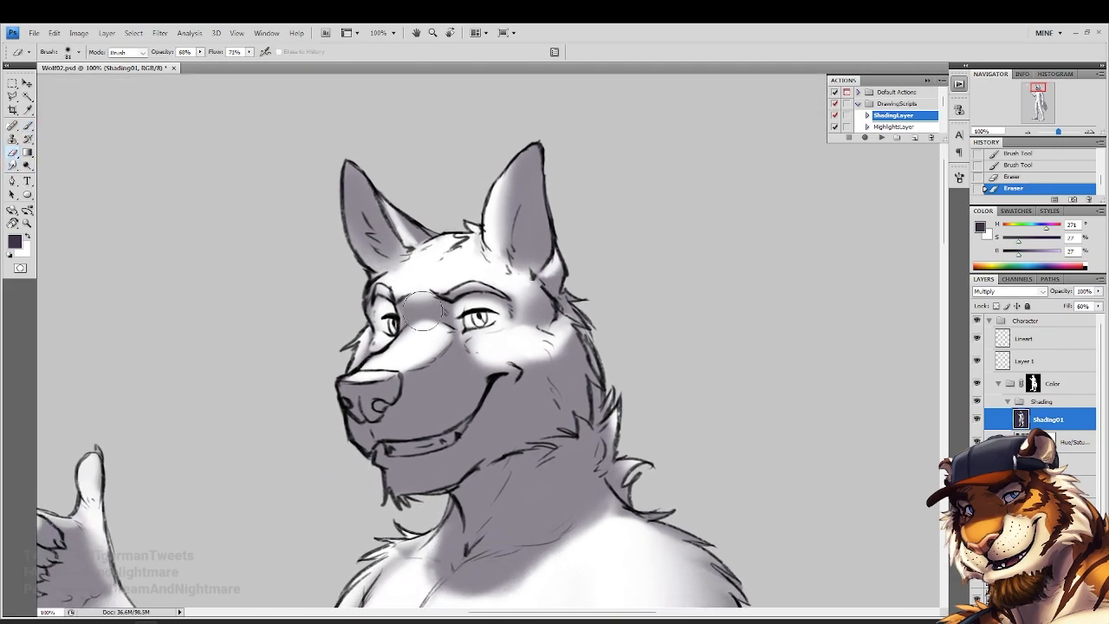
Lighten the side of the muzzle with the eraser and blend soft shadow back along the smile line
mouse_move(340, 365)
left_mouse_down()
mouse_move(355, 368)
mouse_move(364, 390)
mouse_move(334, 403)
left_mouse_up()
right_click(478, 425)
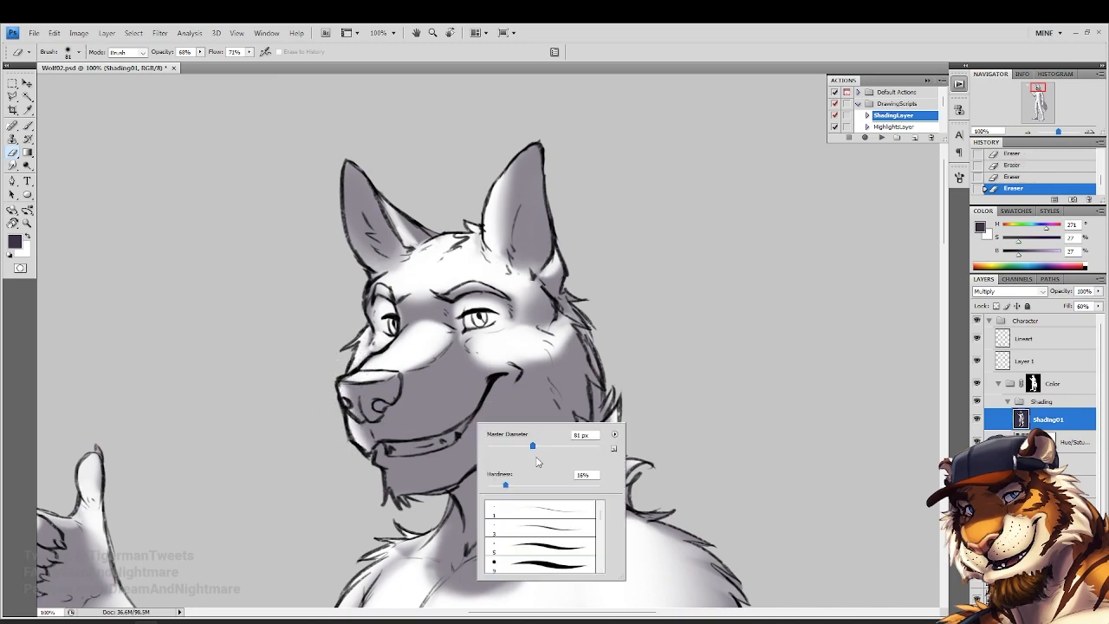
mouse_move(407, 397)
left_mouse_down()
mouse_move(433, 364)
mouse_move(459, 355)
mouse_move(424, 407)
mouse_move(397, 416)
mouse_move(433, 391)
mouse_move(420, 407)
mouse_move(446, 416)
left_mouse_up()
left_click(28, 126)
mouse_move(511, 377)
left_mouse_down()
mouse_move(405, 441)
mouse_move(382, 401)
mouse_move(486, 369)
mouse_move(478, 391)
mouse_move(406, 439)
mouse_move(467, 412)
mouse_move(341, 398)
mouse_move(506, 371)
mouse_move(453, 456)
mouse_move(466, 440)
mouse_move(369, 467)
mouse_move(467, 443)
mouse_move(436, 469)
mouse_move(474, 426)
mouse_move(422, 461)
left_mouse_up()
Enlarge the eraser and remove the shading across the near cheek and jaw
left_click(13, 154)
right_click(504, 419)
left_click_drag(564, 447, 575, 447)
mouse_move(552, 337)
left_mouse_down()
mouse_move(543, 378)
mouse_move(464, 426)
left_mouse_up()
Brush soft shadow back around the lower cheek and mouth corner, reducing the brush from 112 px to 56 px
left_click(27, 126)
right_click(570, 450)
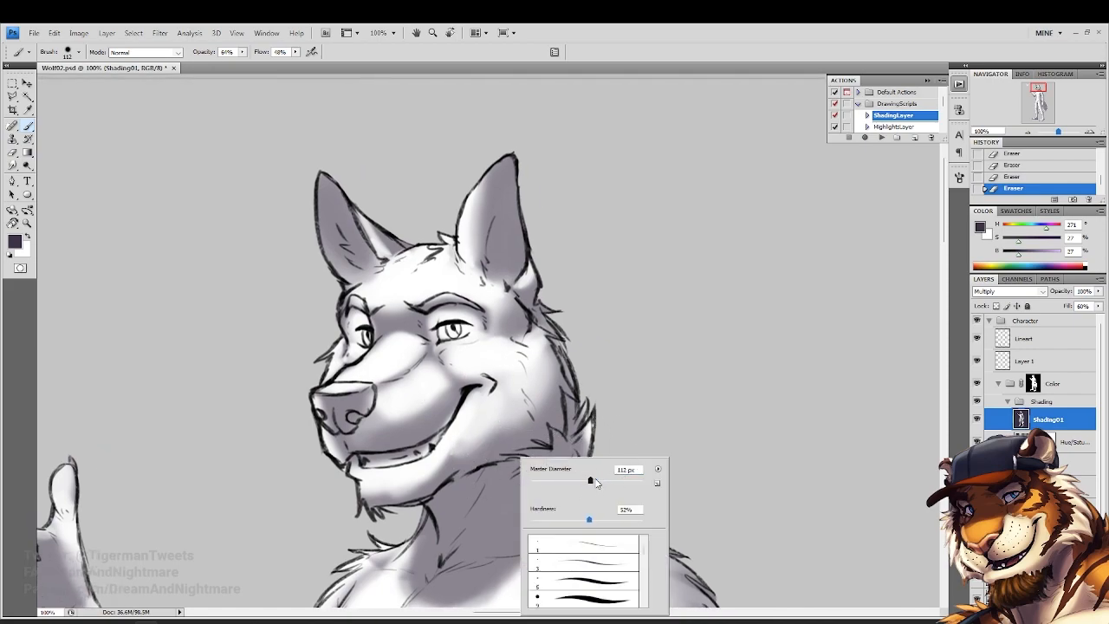
mouse_move(547, 406)
left_mouse_down()
mouse_move(537, 430)
mouse_move(504, 413)
left_mouse_up()
left_click_drag(519, 408, 469, 429)
right_click(509, 397)
left_click_drag(581, 434, 546, 434)
mouse_move(485, 386)
left_mouse_down()
mouse_move(459, 382)
mouse_move(472, 376)
left_mouse_up()
Refine the lit areas of the muzzle and mouth edge with a 43 px eraser
left_click(14, 154)
right_click(547, 397)
left_click_drag(440, 413, 468, 367)
left_click_drag(451, 406, 417, 414)
mouse_move(425, 414)
left_mouse_down()
mouse_move(392, 417)
mouse_move(386, 447)
left_mouse_up()
Shade the nose with short brush strokes and lift a small lit area with the 43 px eraser
key("b")
left_click_drag(391, 353, 382, 369)
left_click_drag(382, 357, 371, 373)
mouse_move(360, 362)
left_mouse_down()
mouse_move(338, 364)
mouse_move(356, 377)
left_mouse_up()
left_click(12, 153)
left_click_drag(358, 378, 369, 385)
left_click_drag(417, 329, 361, 280)
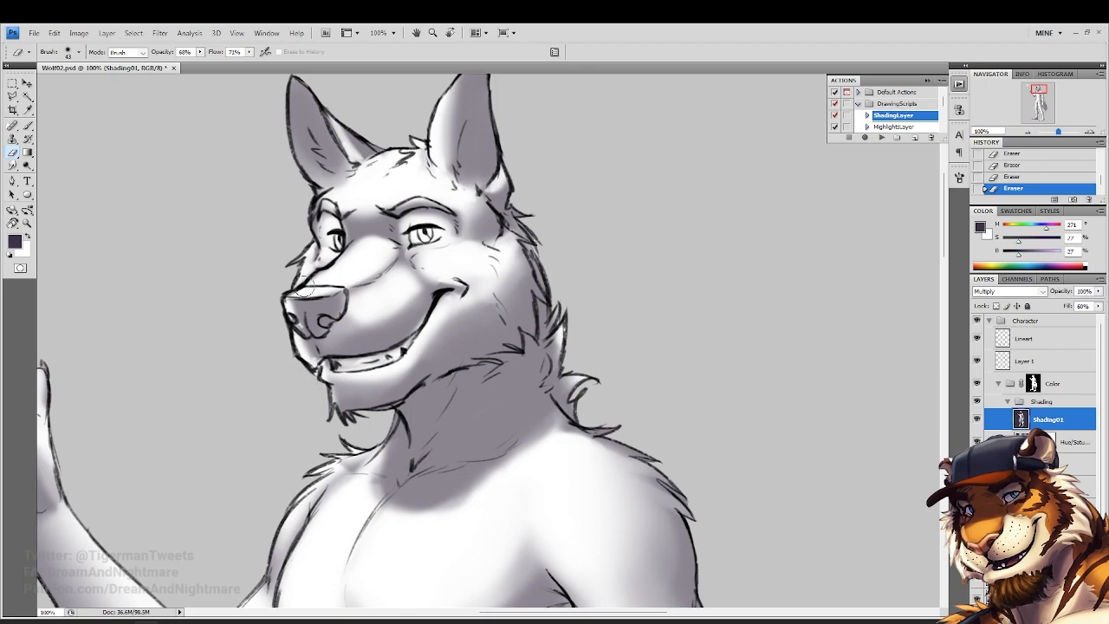
left_click_drag(341, 232, 339, 317)
left_click_drag(285, 279, 284, 340)
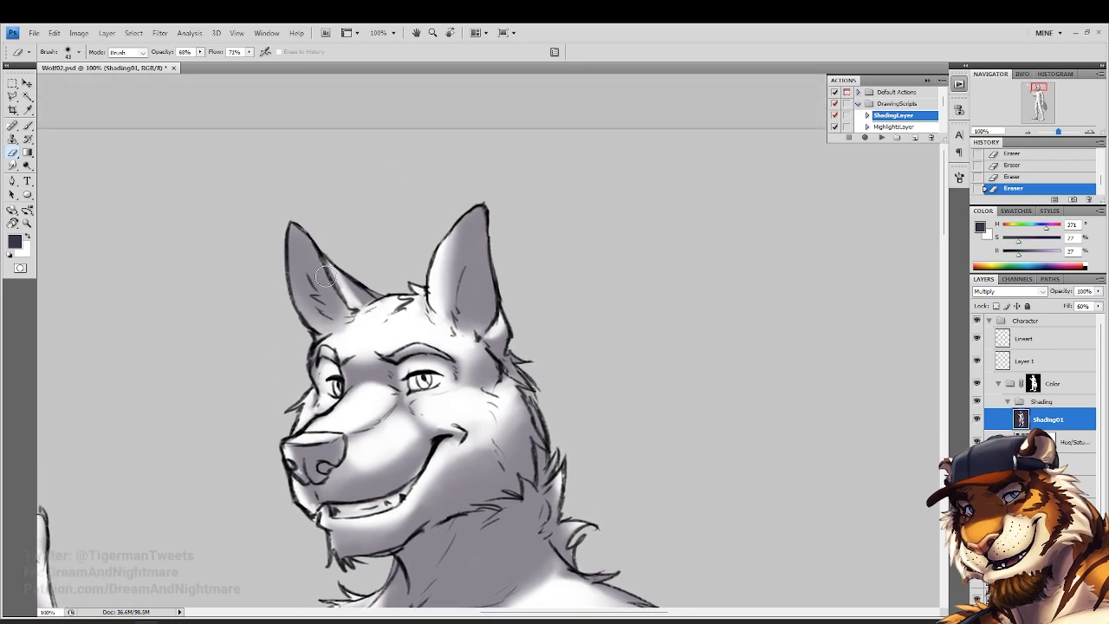
left_click_drag(402, 321, 325, 304)
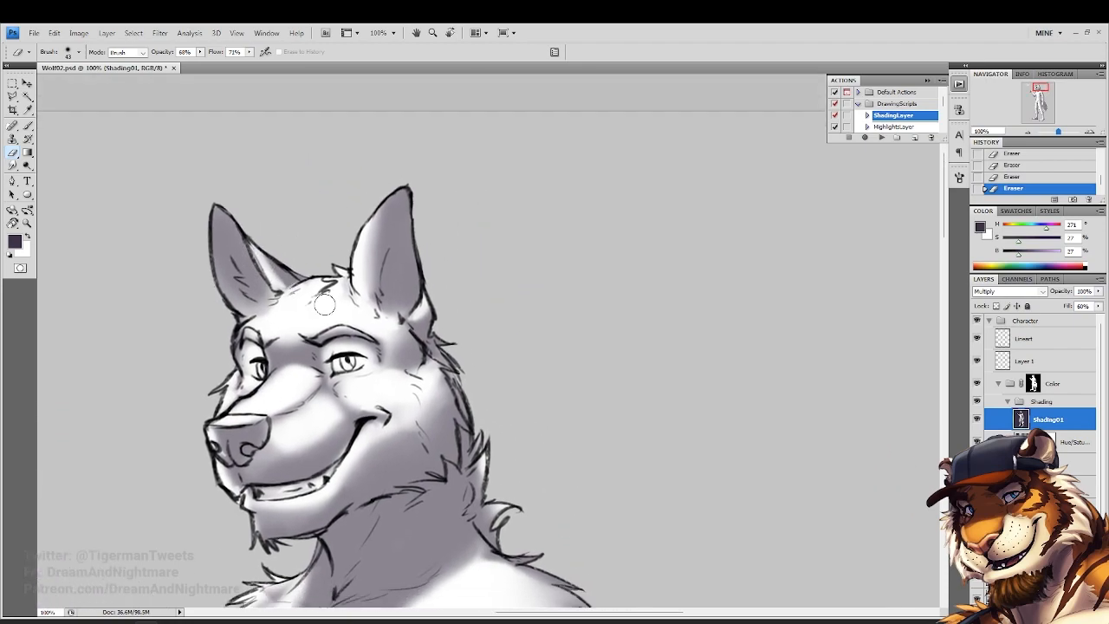
left_click_drag(335, 342, 339, 309)
mouse_move(282, 359)
left_mouse_down()
mouse_move(309, 270)
mouse_move(378, 292)
mouse_move(370, 357)
left_mouse_up()
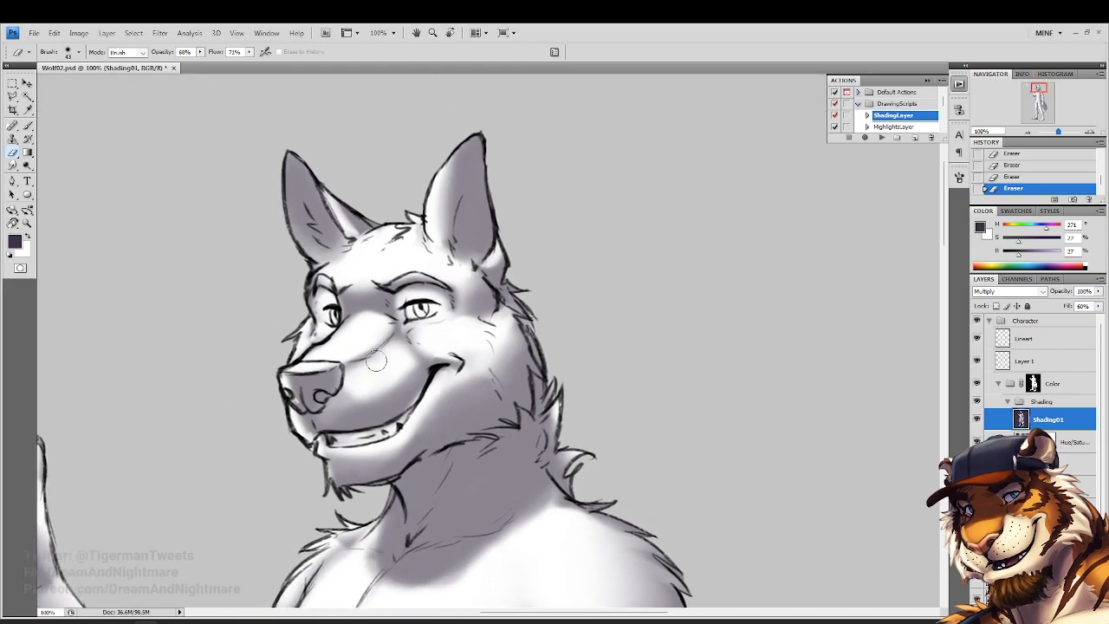
Brush soft shadow around the nostrils with the 56 px brush
left_click(28, 127)
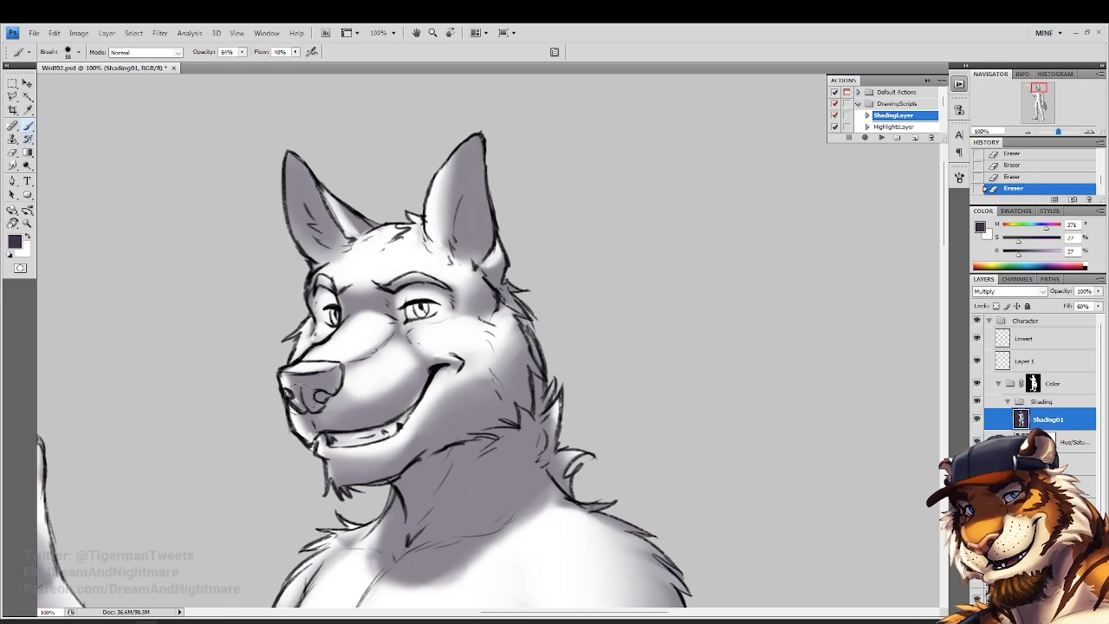
left_click_drag(316, 402, 307, 400)
left_click_drag(303, 403, 305, 407)
Erase a thin rim light along the fur at the back of the cheek, head and neck with the 43 px eraser
left_click_drag(396, 292, 358, 299)
left_click(12, 154)
mouse_move(457, 343)
left_mouse_down()
mouse_move(460, 321)
mouse_move(475, 350)
left_mouse_up()
right_click(512, 358)
left_click_drag(474, 340, 497, 379)
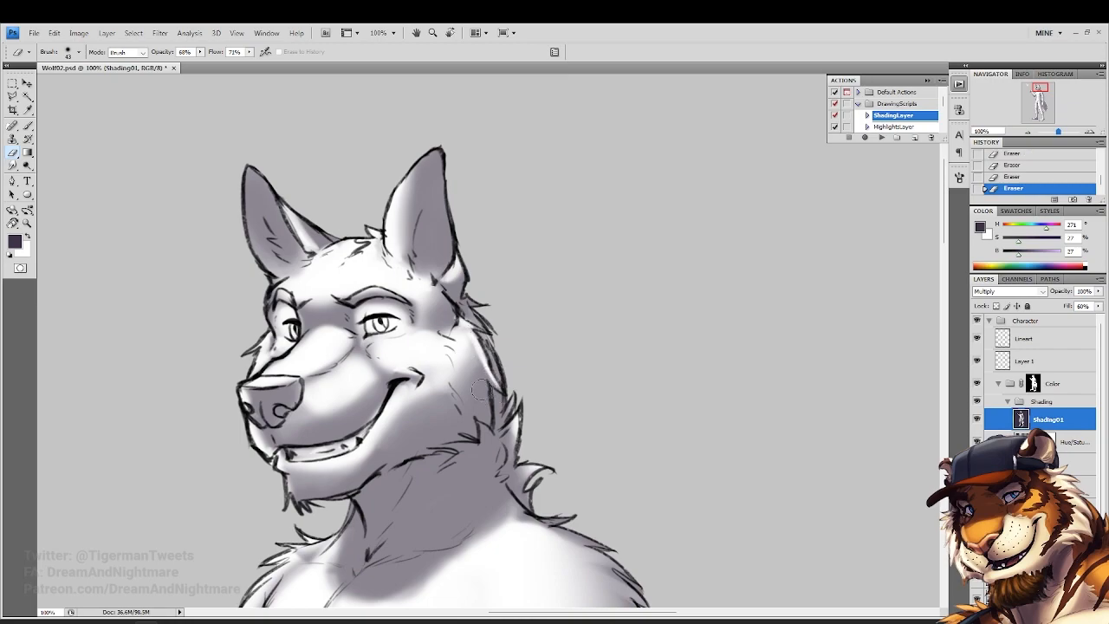
left_click_drag(468, 437, 468, 440)
left_click_drag(445, 358, 425, 394)
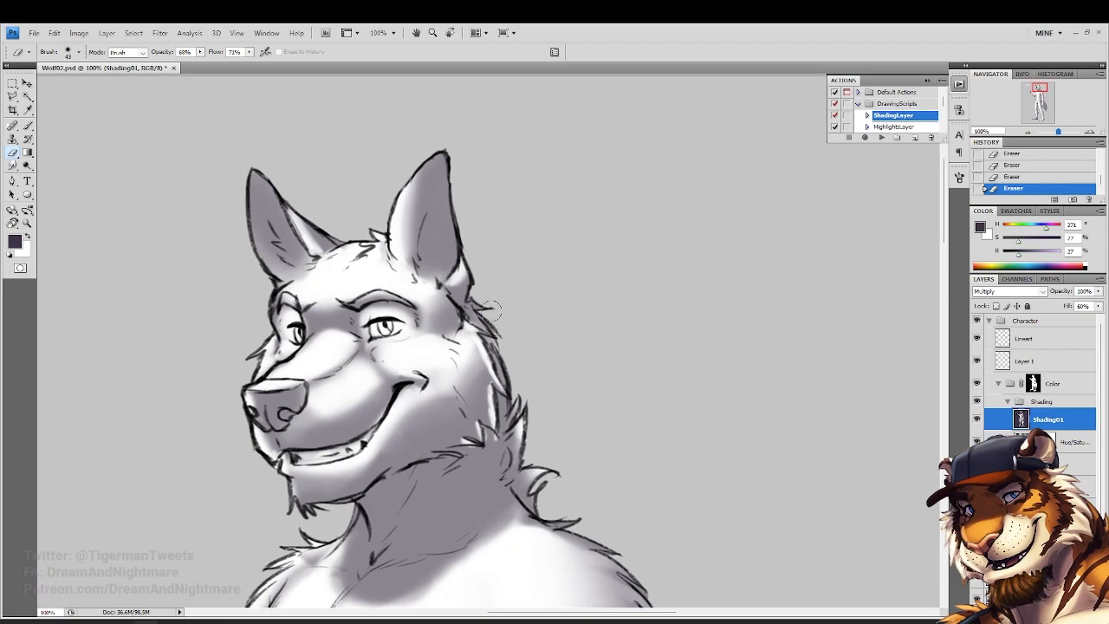
mouse_move(476, 316)
left_mouse_down()
mouse_move(508, 386)
mouse_move(501, 364)
mouse_move(501, 430)
left_mouse_up()
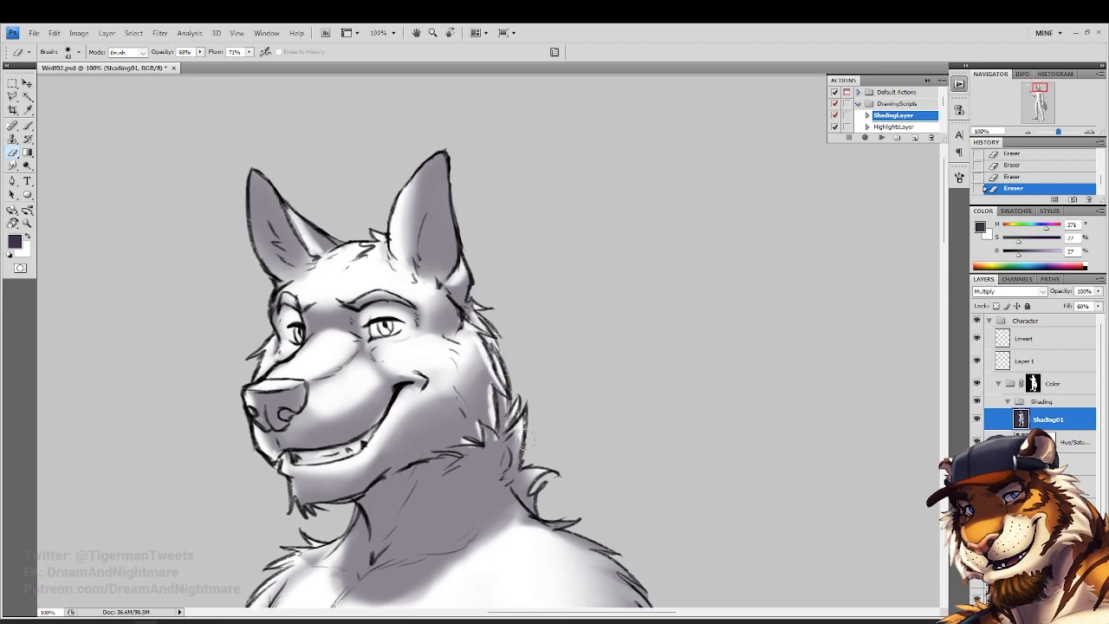
Erase a rim light along the fur tufts and outer edge of the near shoulder
left_click_drag(539, 512, 331, 289)
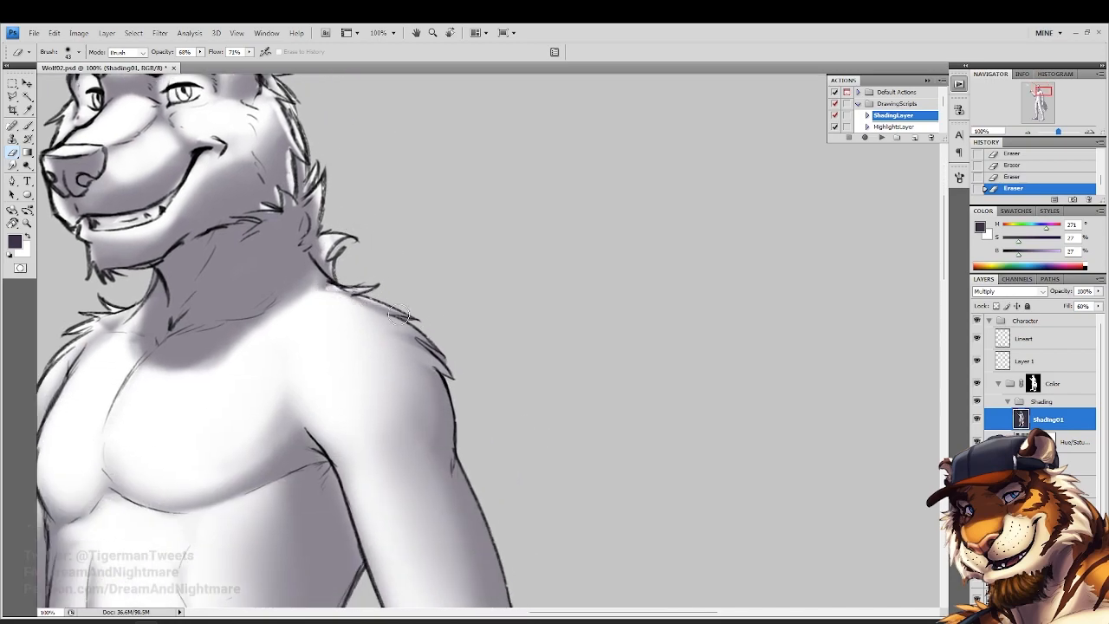
left_click_drag(432, 340, 423, 353)
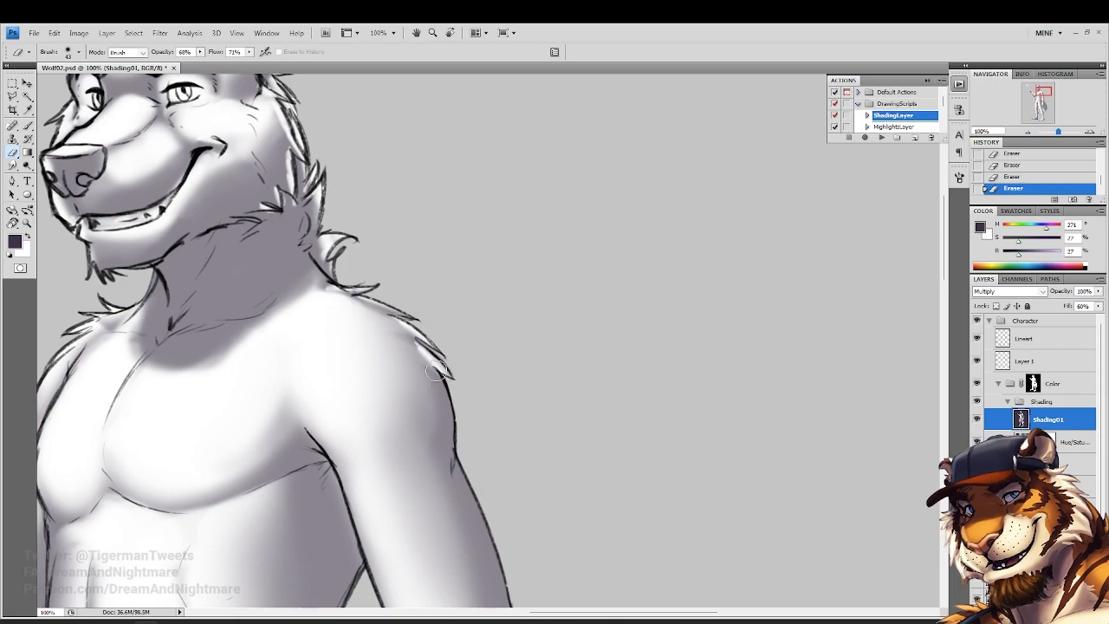
mouse_move(471, 455)
left_mouse_down()
mouse_move(492, 285)
mouse_move(522, 431)
left_mouse_up()
mouse_move(481, 329)
left_mouse_down()
mouse_move(516, 407)
mouse_move(492, 277)
left_mouse_up()
Extend the rim light down the outer edge of the lowered arm from the elbow to the wrist
mouse_move(465, 221)
left_mouse_down()
mouse_move(494, 382)
mouse_move(496, 541)
left_mouse_up()
left_click_drag(486, 301, 496, 333)
left_click_drag(465, 267, 474, 304)
left_click_drag(483, 486, 493, 309)
left_click_drag(502, 248, 498, 428)
Erase a rim light along the outer edge and fingers of the lowered hand
left_click_drag(502, 373, 497, 440)
mouse_move(495, 467)
left_mouse_down()
mouse_move(505, 334)
mouse_move(513, 418)
mouse_move(514, 391)
left_mouse_up()
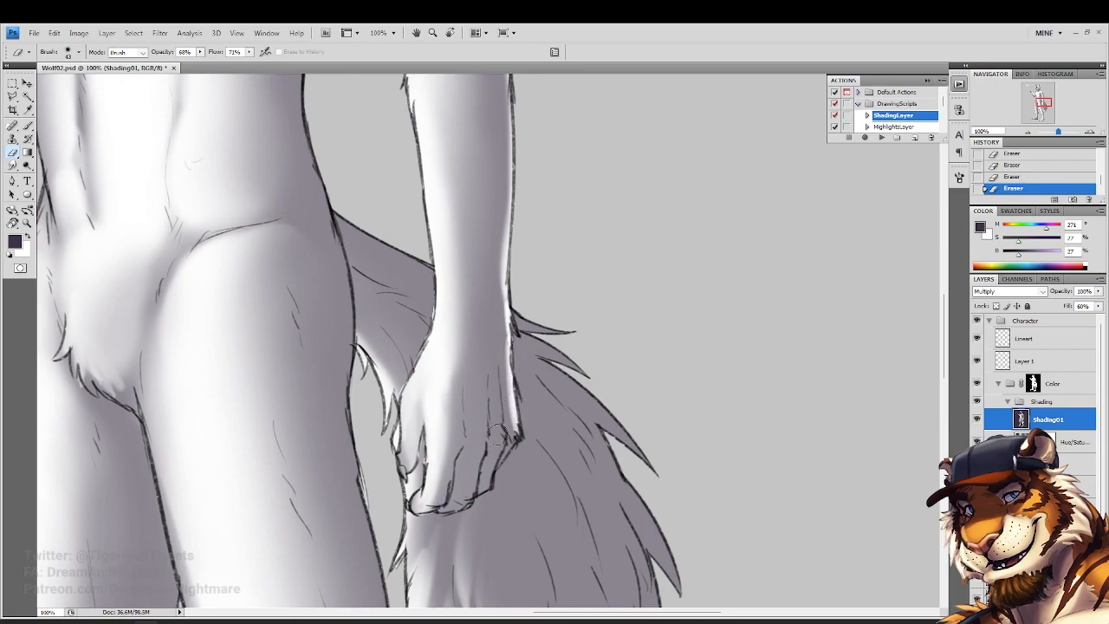
left_click_drag(480, 454, 468, 496)
Erase a rim light along the torso's side edge from below the armpit to the waist
left_click_drag(477, 410, 396, 418)
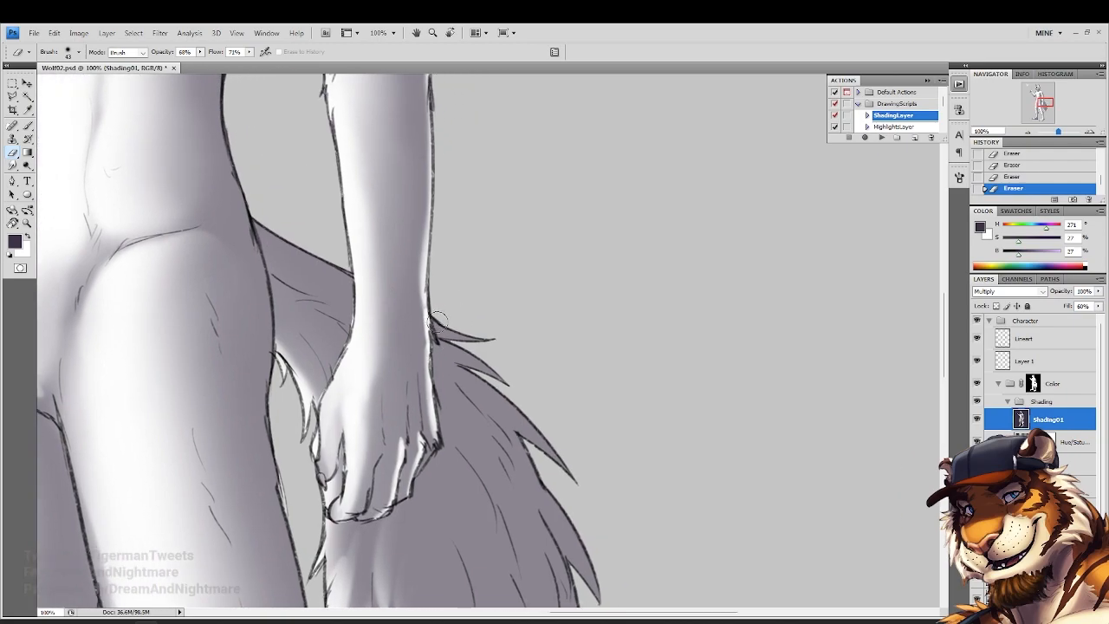
mouse_move(178, 132)
left_mouse_down()
mouse_move(345, 277)
mouse_move(403, 433)
left_mouse_up()
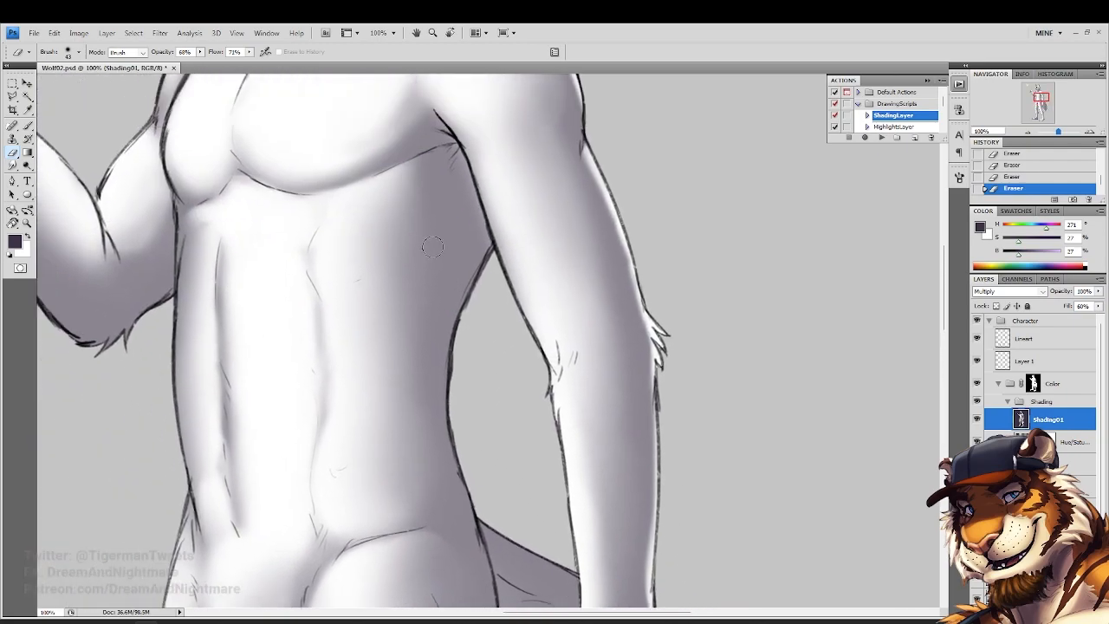
mouse_move(490, 244)
left_mouse_down()
mouse_move(445, 422)
mouse_move(475, 507)
mouse_move(477, 327)
left_mouse_up()
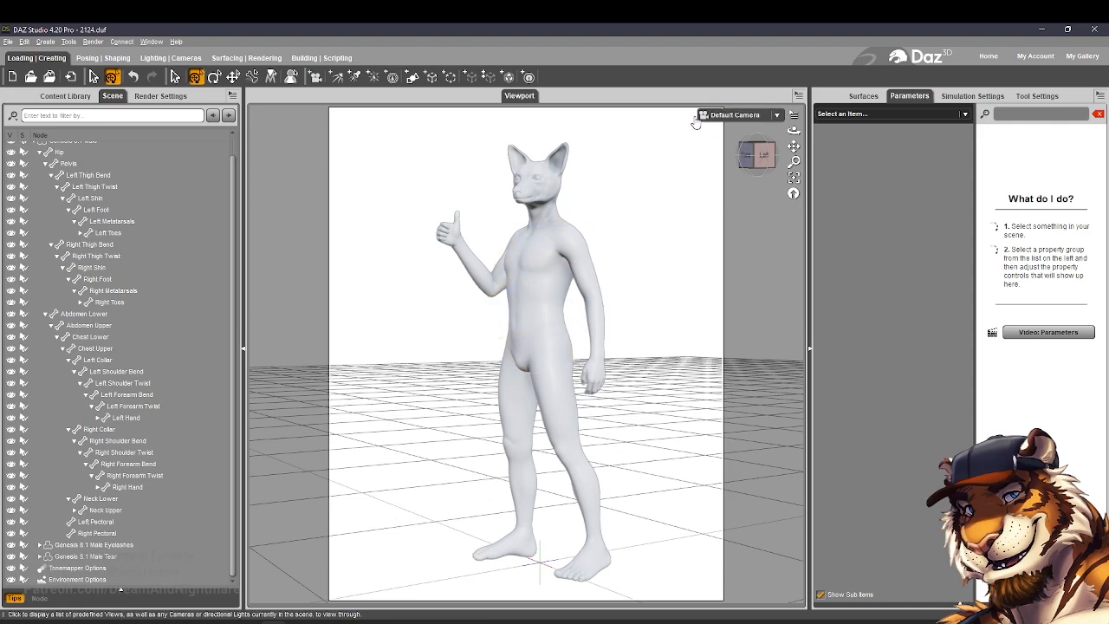
In DAZ Studio, preview the posed figure in NVIDIA Iray and show the Environment parameters of Environment Options
left_click(704, 114)
left_click(690, 257)
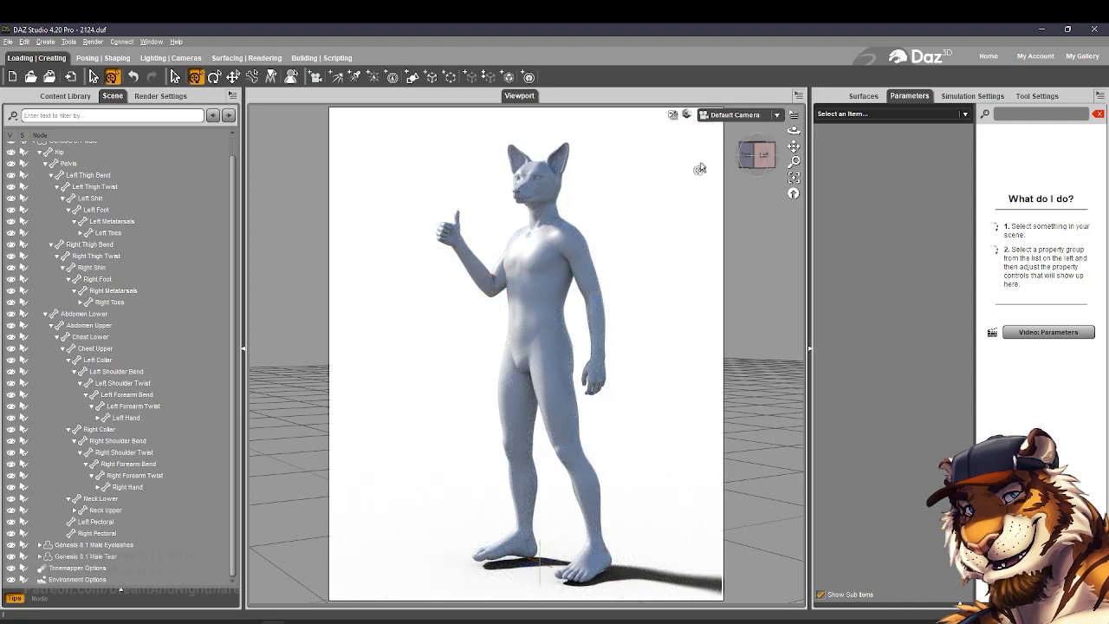
left_click(80, 580)
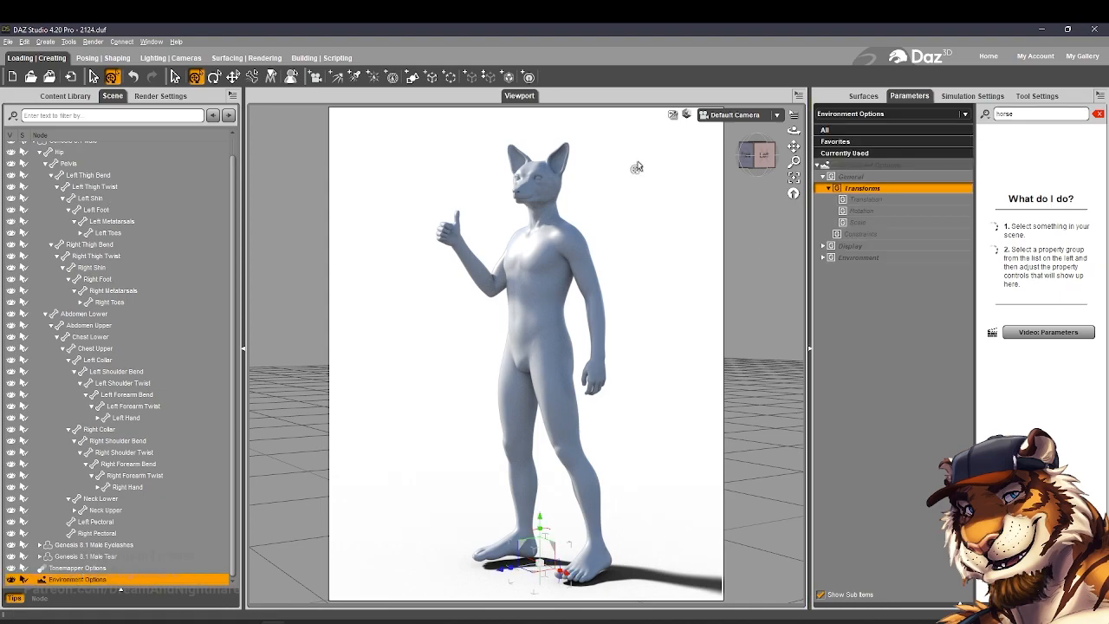
left_click(1099, 114)
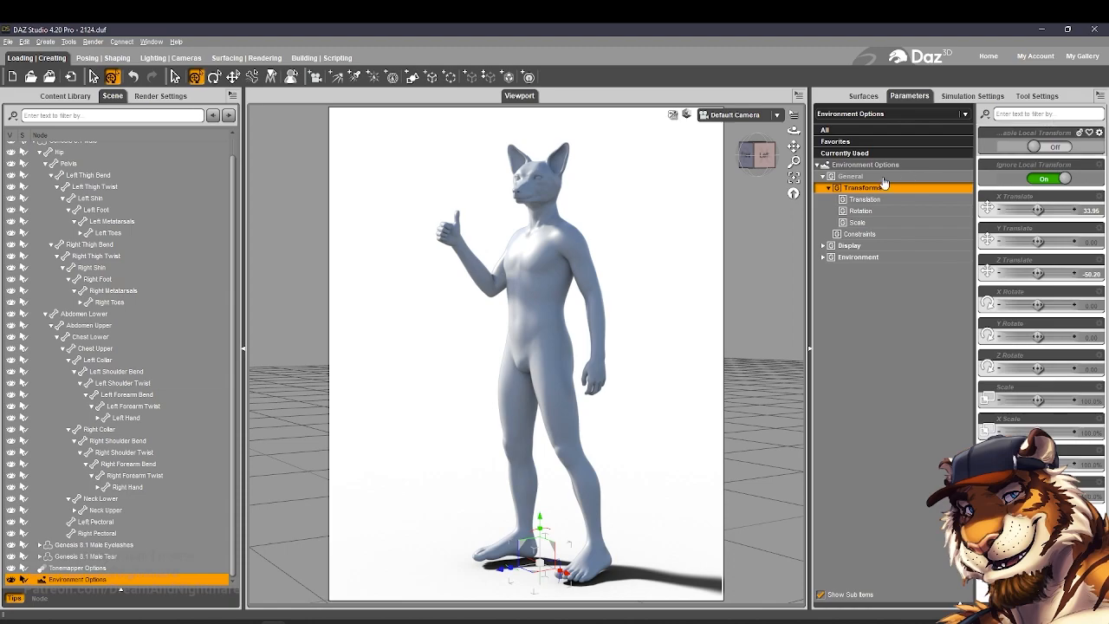
left_click(881, 166)
left_click(860, 258)
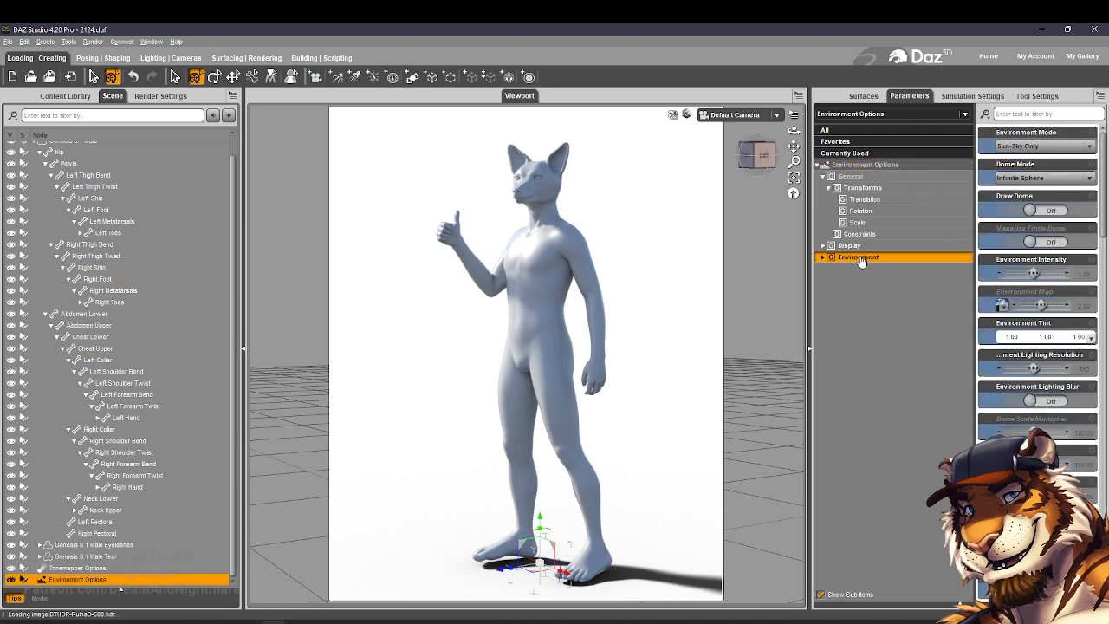
Rotate the environment lighting so the figure's shadow falls behind it, and set the viewport draw style to Filament (PBR)
scroll(1037, 299, "down", 3)
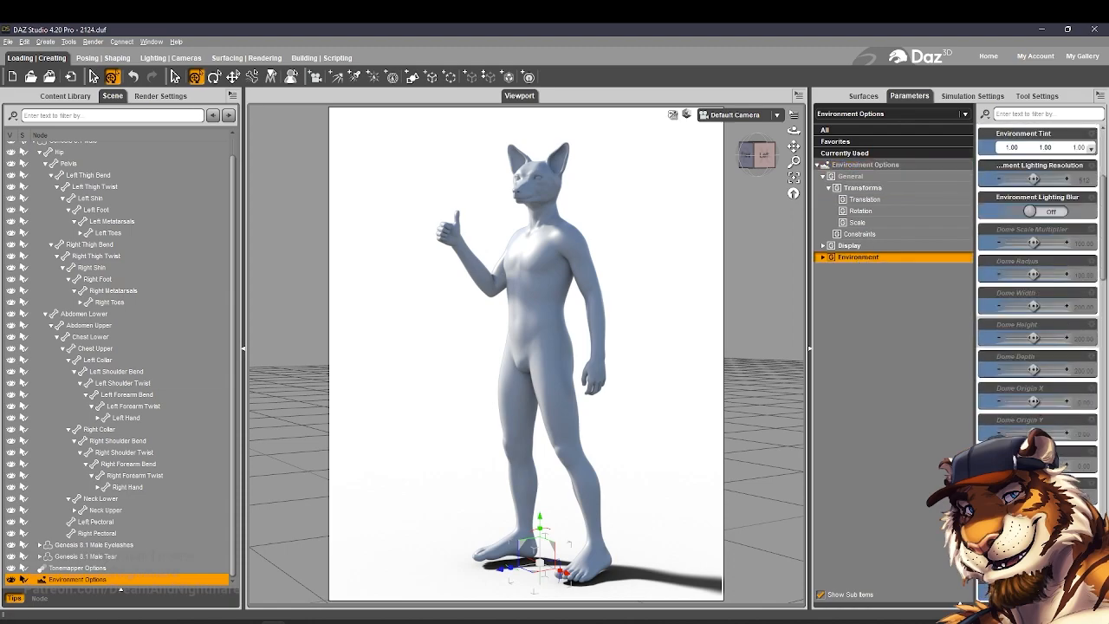
scroll(1038, 304, "down", 3)
left_click_drag(1014, 496, 1034, 497)
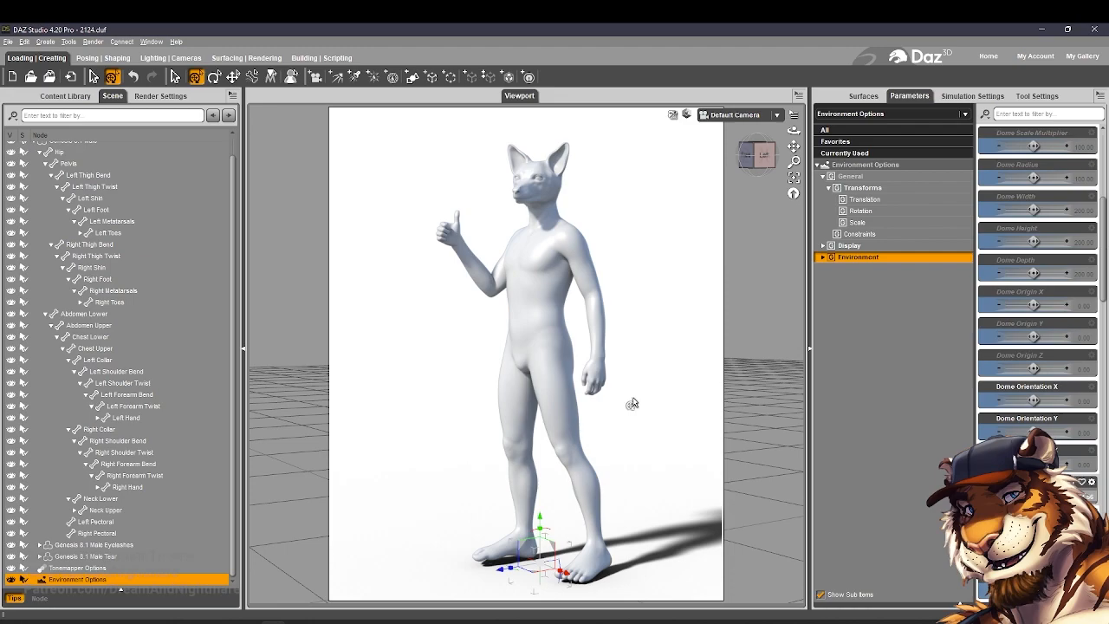
left_click(690, 115)
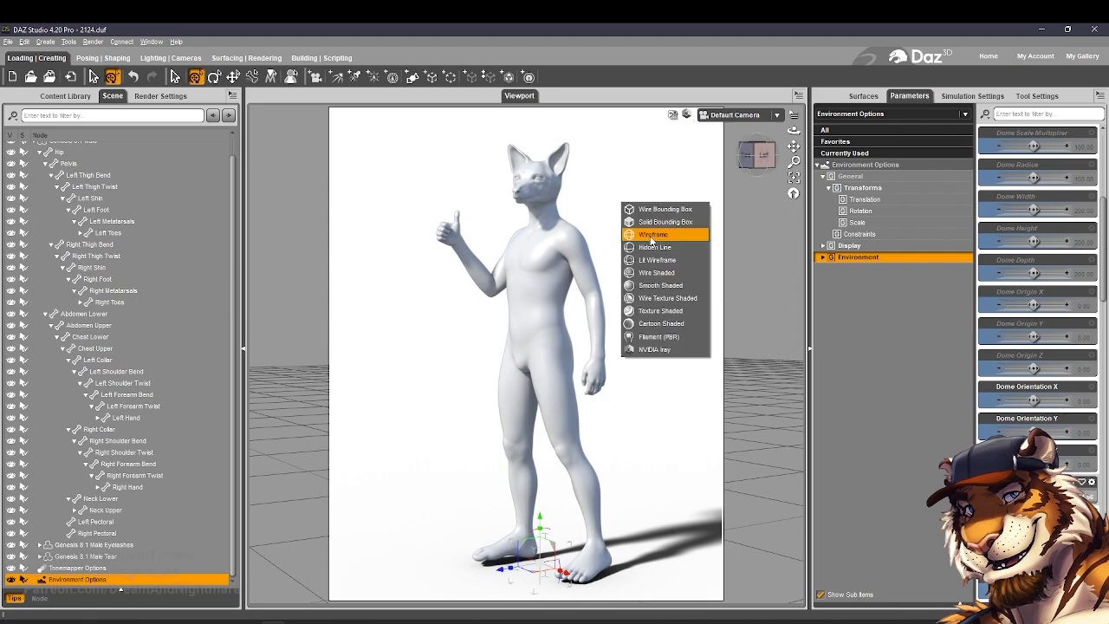
left_click(641, 333)
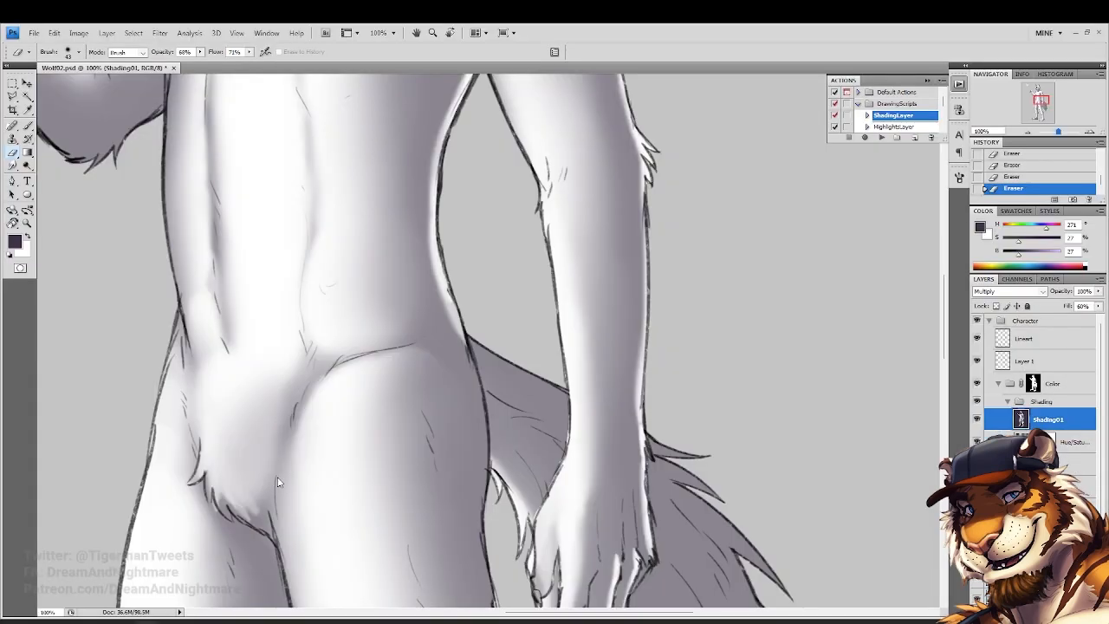
Back in Photoshop, erase a rim light along the outer edge of the near hip and upper thigh
left_click_drag(277, 477, 271, 421)
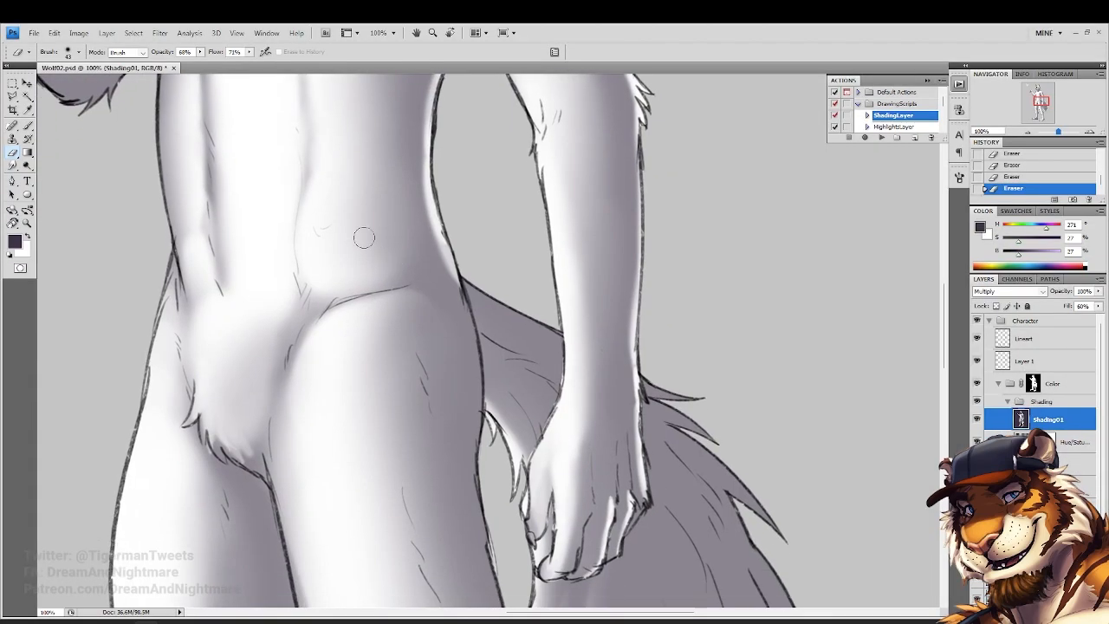
left_click_drag(441, 231, 472, 347)
left_click_drag(458, 286, 479, 388)
left_click_drag(465, 305, 481, 428)
left_click_drag(472, 364, 478, 448)
Continue the rim light down the outer edge of the near thigh toward the knee
scroll(512, 269, "down", 3)
left_click_drag(479, 274, 507, 413)
left_click_drag(481, 309, 507, 458)
left_click_drag(504, 405, 519, 559)
left_click_drag(548, 469, 555, 282)
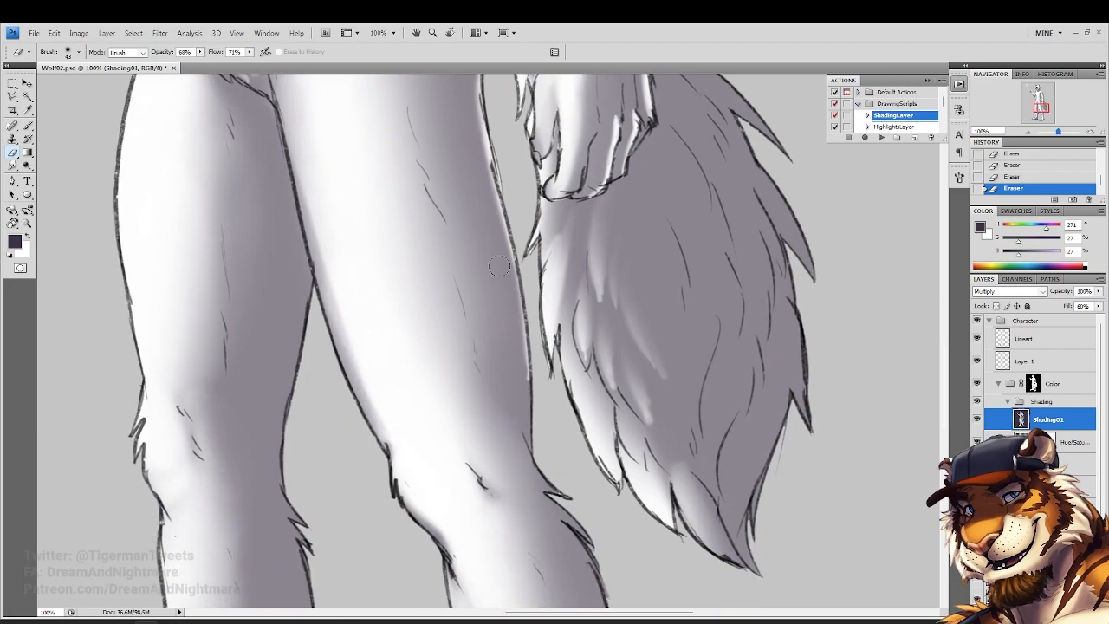
left_click_drag(506, 232, 529, 373)
Erase a rim light along the outer edge of the near knee and calf
mouse_move(518, 296)
left_mouse_down()
mouse_move(532, 445)
mouse_move(453, 301)
left_mouse_up()
left_click_drag(487, 363, 528, 447)
left_click_drag(503, 378, 545, 530)
mouse_move(564, 489)
left_mouse_down()
mouse_move(538, 319)
mouse_move(531, 435)
left_mouse_up()
mouse_move(517, 343)
left_mouse_down()
mouse_move(536, 499)
mouse_move(514, 372)
left_mouse_up()
left_click_drag(506, 304, 523, 457)
left_click_drag(515, 349, 540, 517)
Erase a rim light along the inner edge of the far leg from the thigh to the lower calf
left_click_drag(338, 257, 482, 445)
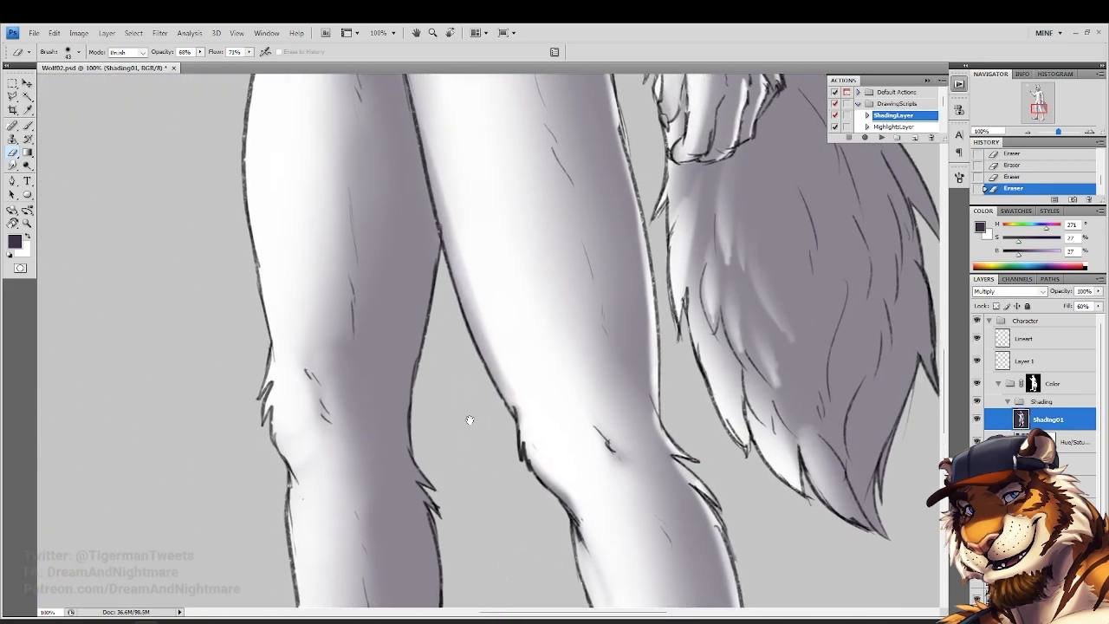
left_click_drag(430, 297, 422, 364)
left_click_drag(425, 274, 413, 416)
left_click_drag(419, 321, 429, 485)
left_click_drag(468, 429, 476, 225)
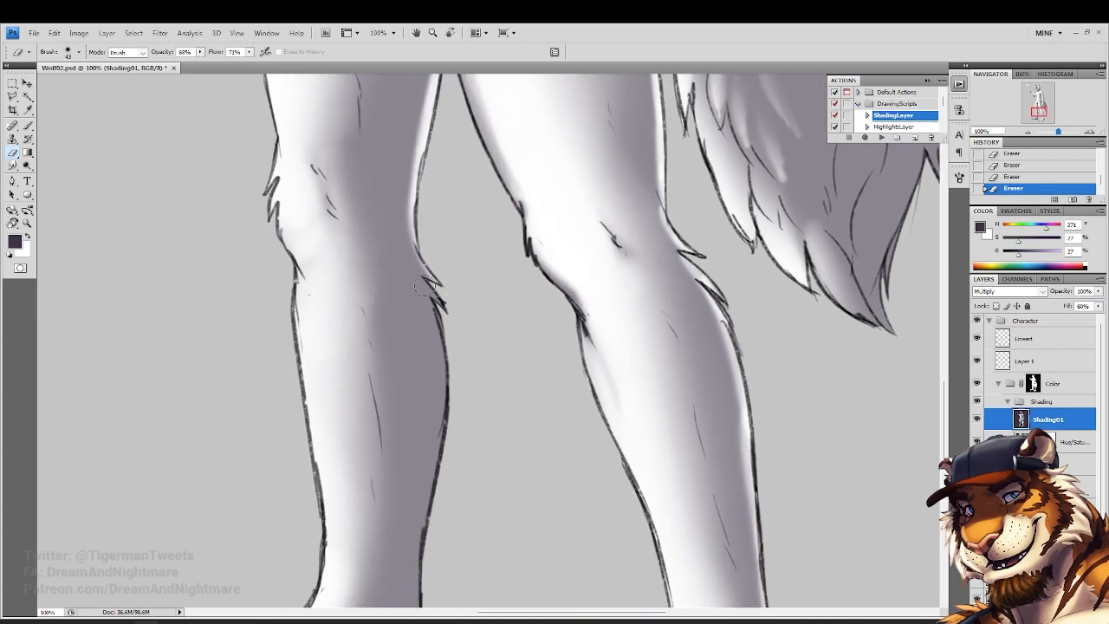
left_click_drag(431, 296, 442, 437)
left_click_drag(449, 350, 442, 486)
mouse_move(472, 400)
left_mouse_down()
mouse_move(480, 283)
mouse_move(499, 240)
left_mouse_up()
left_click_drag(456, 331, 444, 429)
Lighten the toes of the far foot with the eraser and brush soft shadow back near the claws
mouse_move(409, 331)
left_mouse_down()
mouse_move(339, 366)
mouse_move(347, 376)
mouse_move(389, 352)
mouse_move(500, 351)
left_mouse_up()
left_click_drag(346, 385, 320, 418)
left_click_drag(322, 364, 284, 437)
key("b")
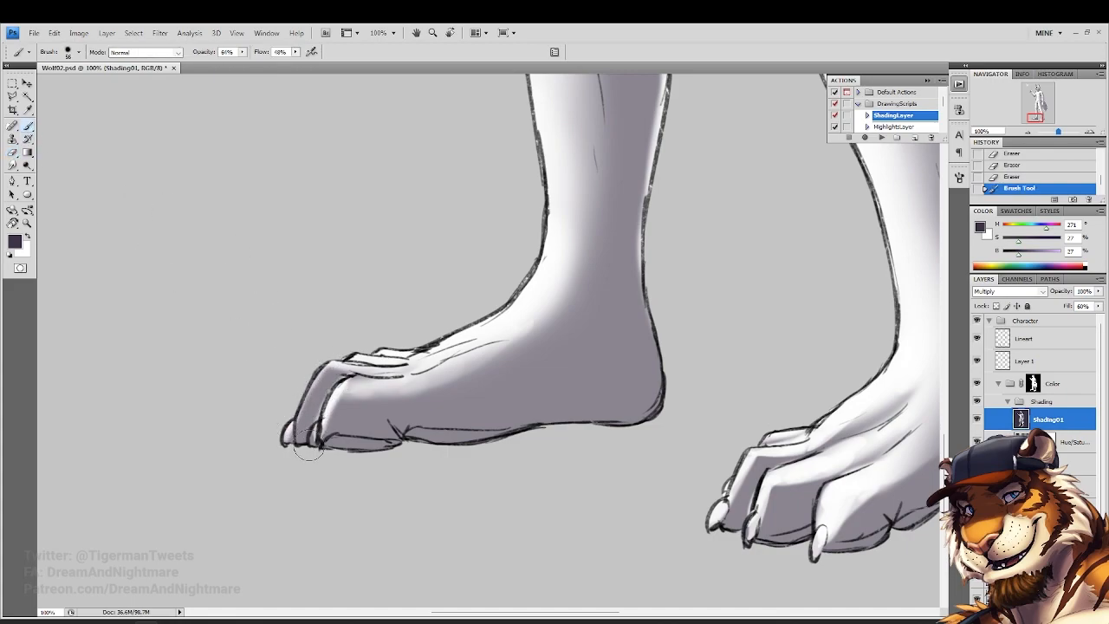
mouse_move(341, 425)
left_mouse_down()
mouse_move(363, 377)
mouse_move(380, 381)
mouse_move(348, 387)
mouse_move(319, 445)
mouse_move(333, 407)
mouse_move(314, 426)
left_mouse_up()
Refine the far foot's toes with the 43 px eraser, stepping back in the history to redo the strokes
key("e")
left_click_drag(318, 381, 302, 406)
left_click(1010, 165)
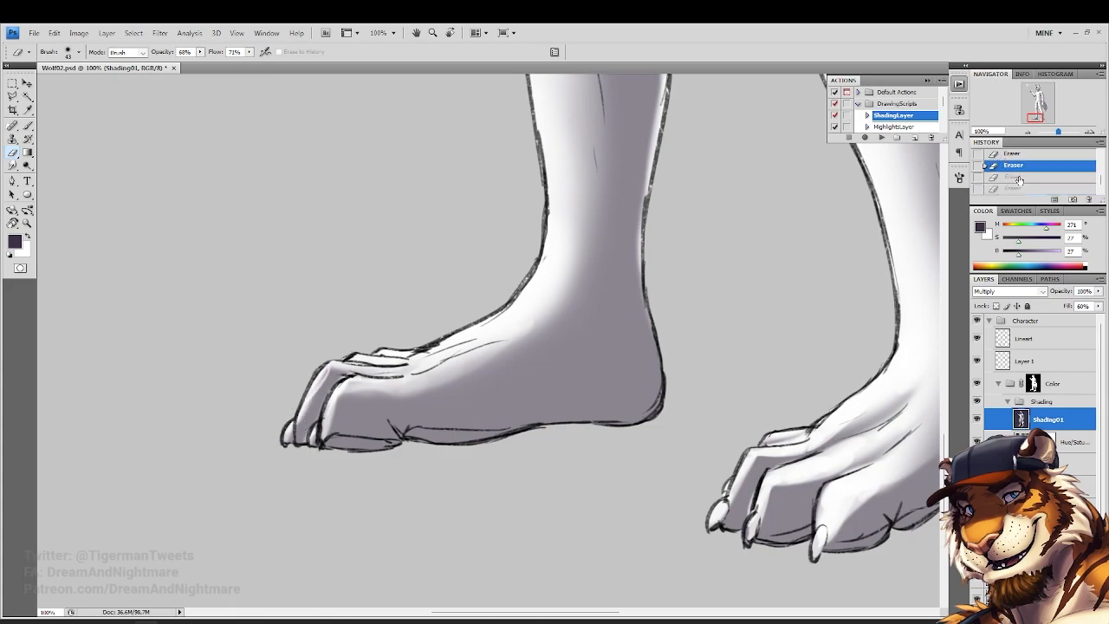
left_click(1010, 153)
left_click_drag(305, 381, 300, 418)
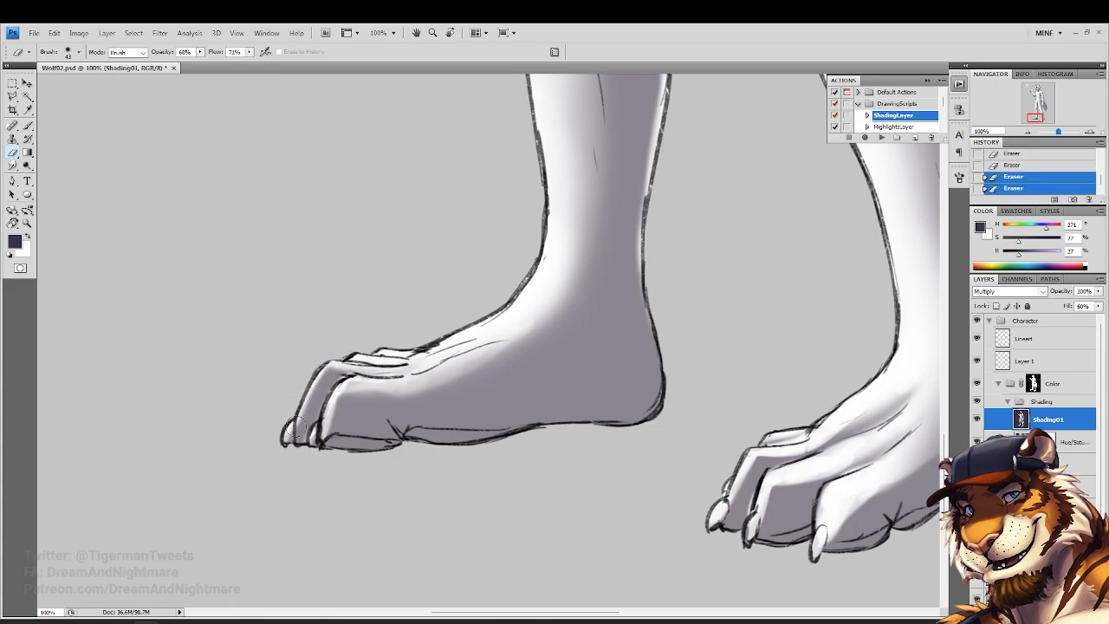
left_click_drag(418, 291, 342, 383)
scroll(342, 382, "up", 15)
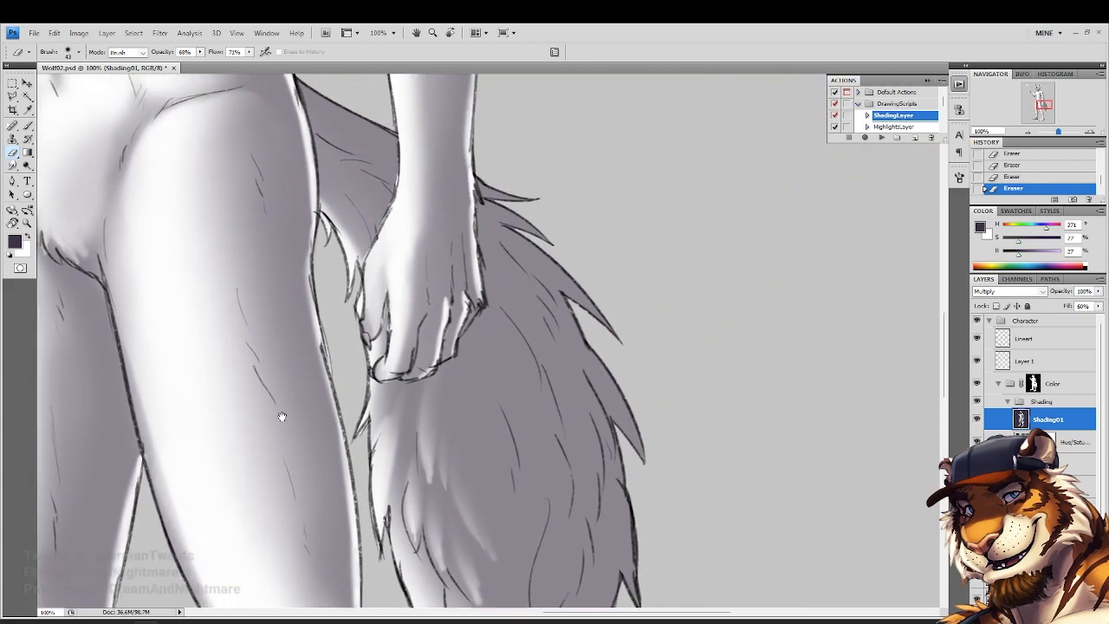
Erase a rim light along the lower edge of the raised forearm and elbow and around the thumbs-up hand
left_click_drag(282, 417, 261, 453)
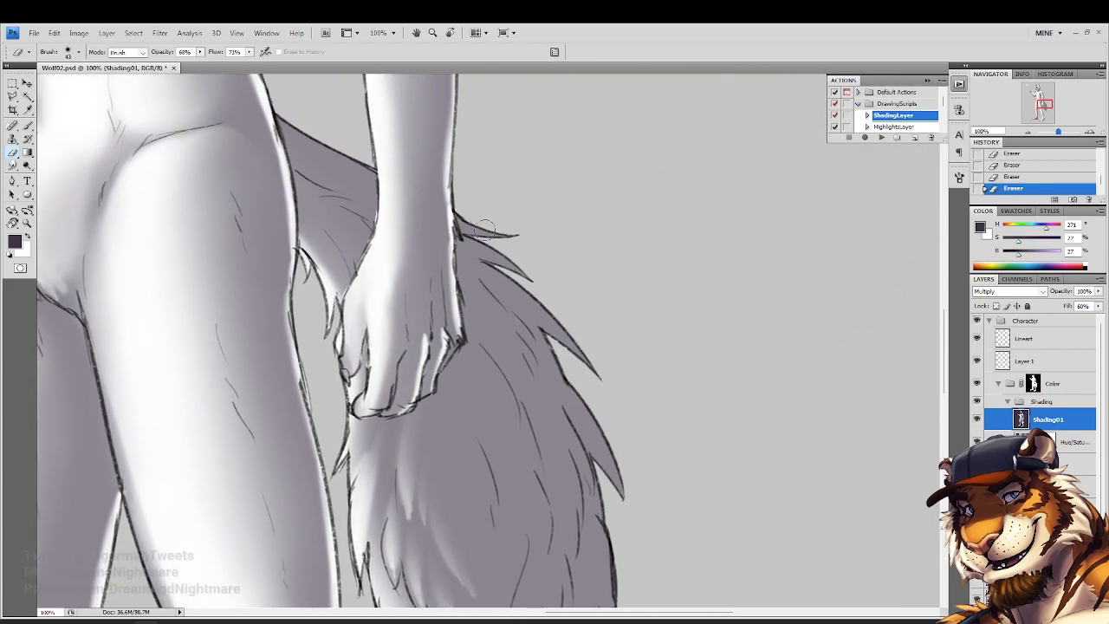
scroll(488, 228, "up", 15)
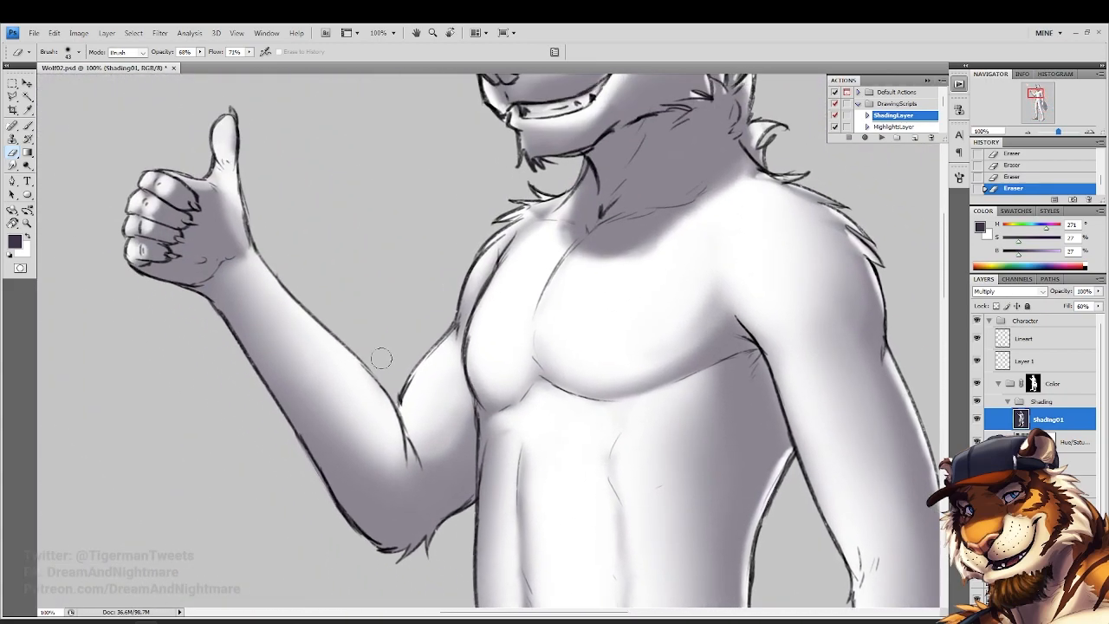
left_click_drag(222, 345, 322, 486)
mouse_move(236, 345)
left_mouse_down()
mouse_move(359, 527)
mouse_move(340, 496)
mouse_move(375, 536)
mouse_move(420, 543)
mouse_move(403, 560)
mouse_move(434, 537)
mouse_move(417, 563)
left_mouse_up()
mouse_move(396, 462)
left_mouse_down()
mouse_move(403, 491)
mouse_move(449, 521)
left_mouse_up()
mouse_move(192, 333)
left_mouse_down()
mouse_move(232, 336)
mouse_move(192, 312)
mouse_move(202, 316)
mouse_move(206, 280)
left_mouse_up()
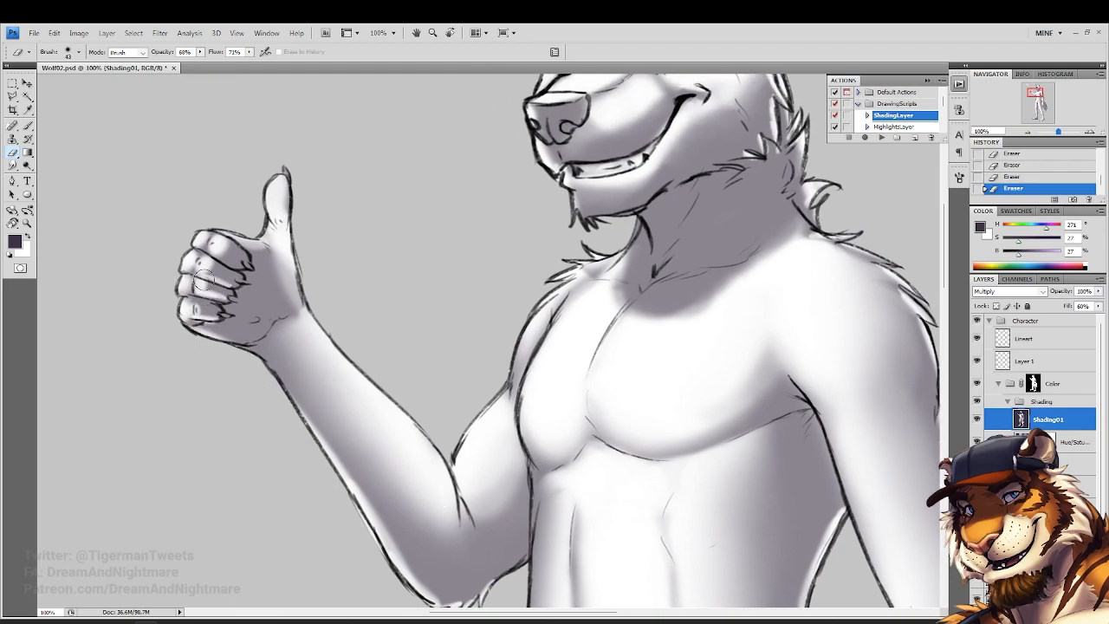
left_click_drag(254, 250, 276, 308)
left_click(27, 224)
left_click(271, 53)
left_click(397, 170)
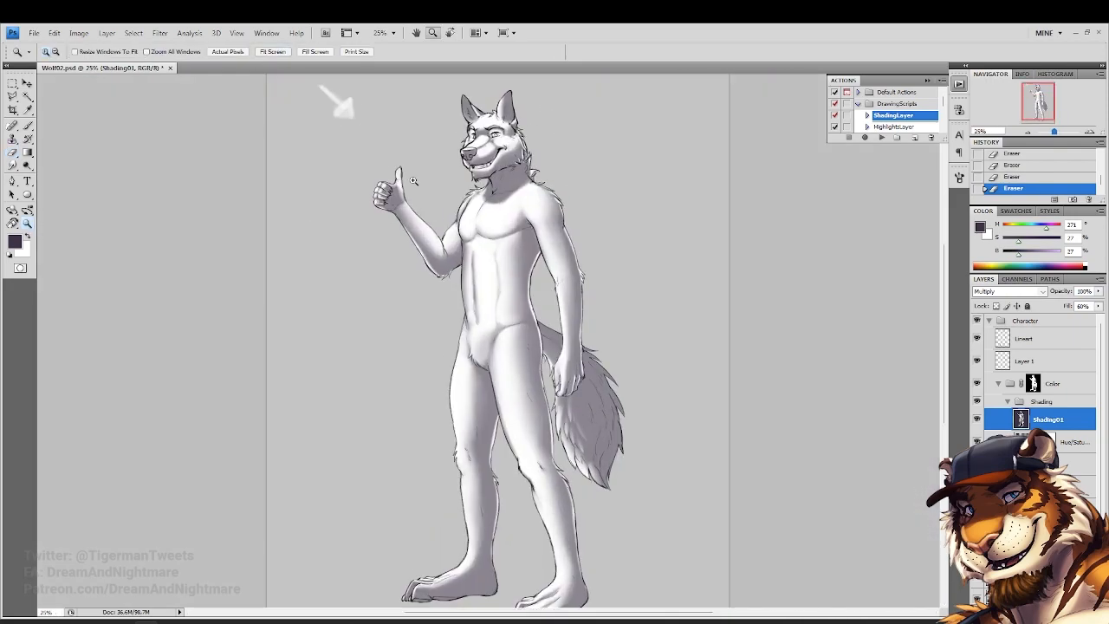
Brush soft shadow onto the thumb and palm of the raised hand
left_click_drag(469, 235, 469, 236)
key("b")
left_click_drag(360, 295, 363, 359)
mouse_move(372, 317)
left_mouse_down()
mouse_move(384, 390)
mouse_move(456, 381)
mouse_move(364, 340)
left_mouse_up()
scroll(386, 390, "down", 2)
right_click(396, 347)
key("Return")
left_click(28, 225)
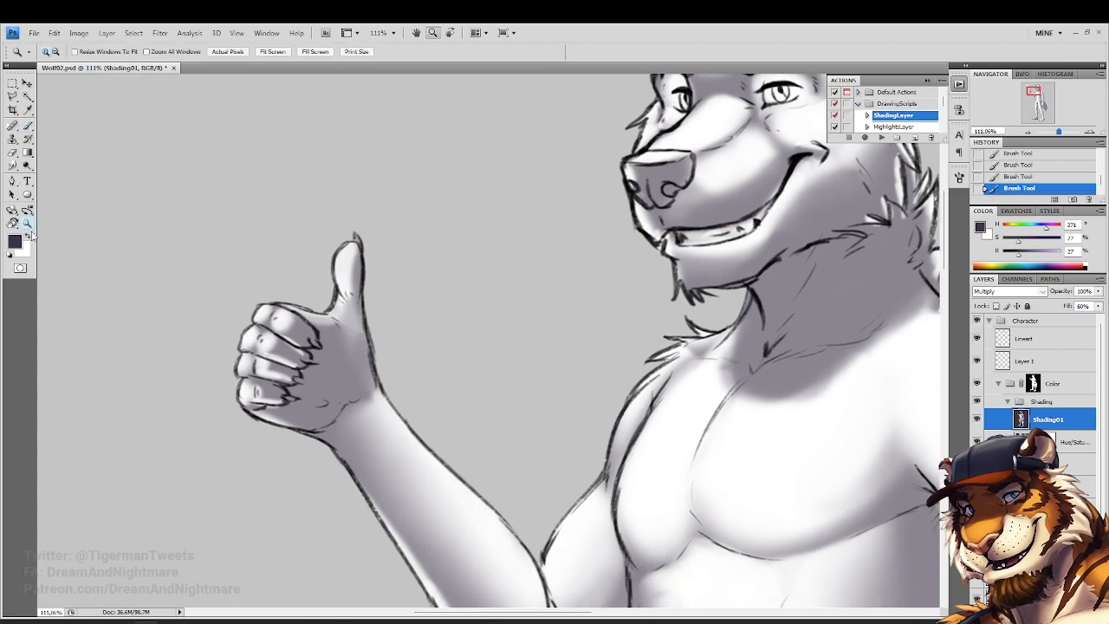
left_click(264, 54)
left_click(488, 183)
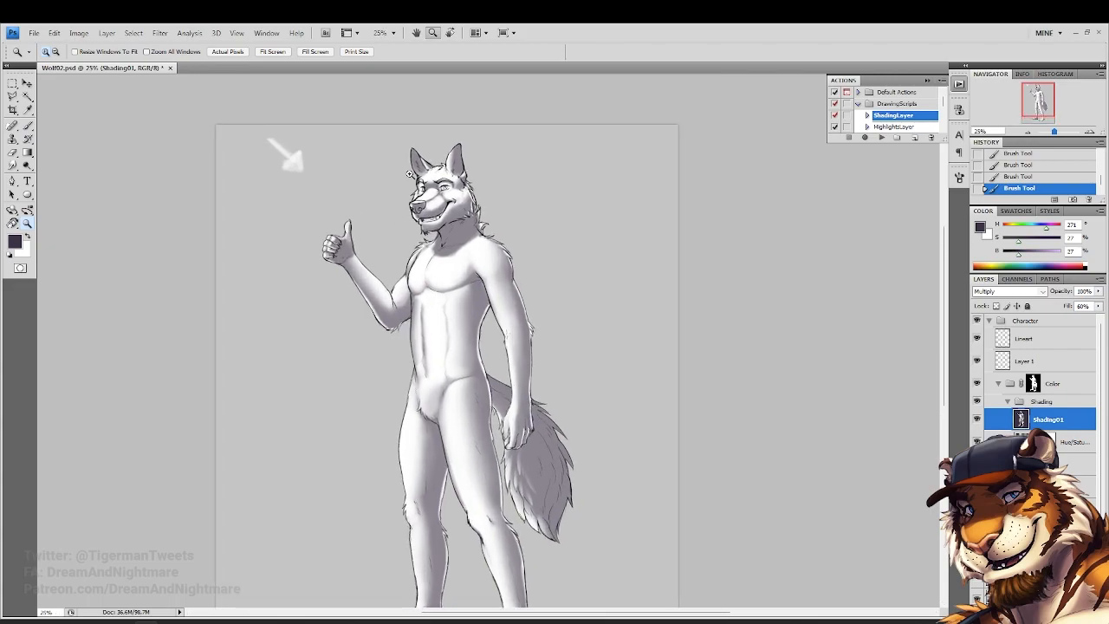
Invert the selection to isolate the tail and erase a rim light along its outer fur tufts
left_click(472, 326)
key("c")
right_click(387, 300)
left_click(419, 324)
left_click_drag(389, 299, 281, 231)
left_click(13, 154)
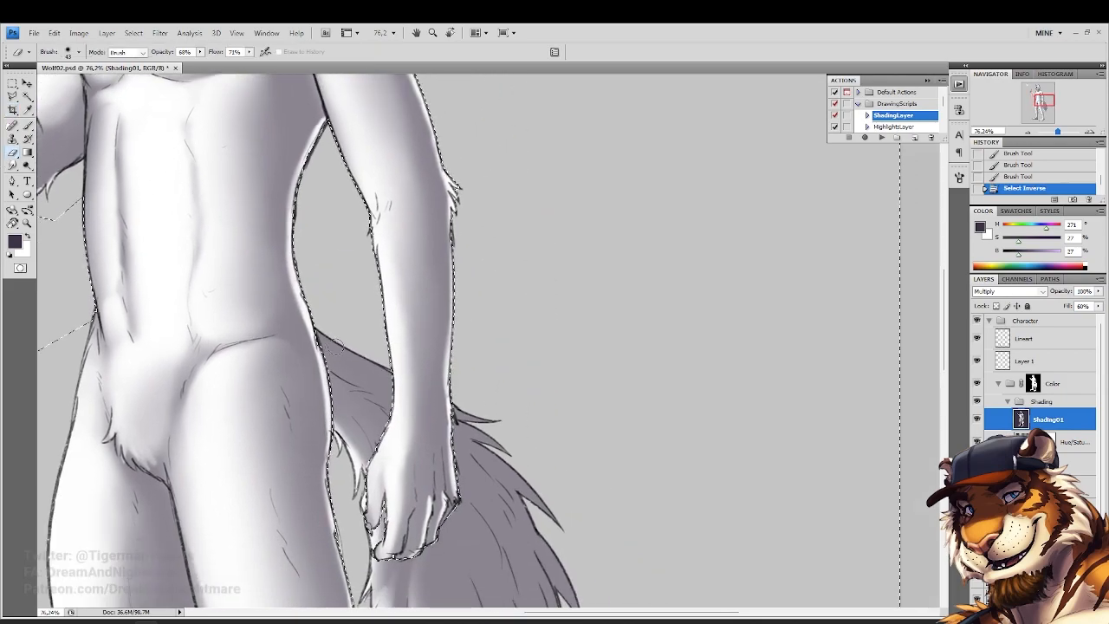
left_click_drag(398, 365, 333, 330)
mouse_move(459, 405)
left_mouse_down()
mouse_move(485, 419)
mouse_move(469, 425)
mouse_move(553, 519)
mouse_move(506, 330)
left_mouse_up()
left_click_drag(462, 298, 516, 390)
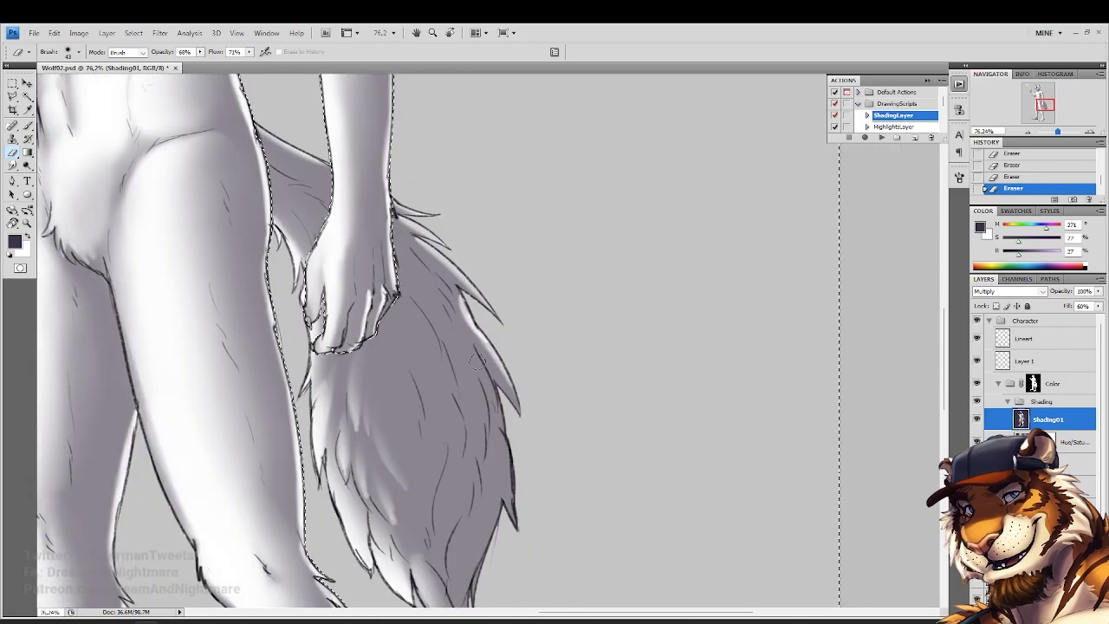
mouse_move(484, 498)
left_mouse_down()
mouse_move(523, 351)
mouse_move(507, 463)
left_mouse_up()
left_click_drag(520, 417, 513, 491)
Invert the selection back to the body and brush shadow along the torso's side below the armpit
scroll(436, 421, "up", 10)
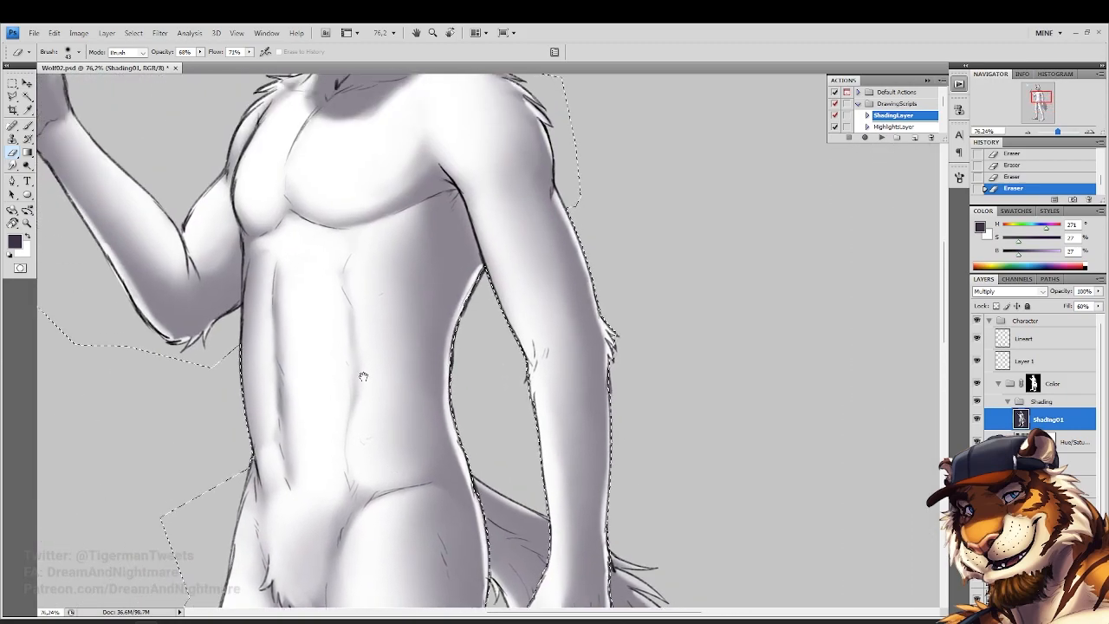
key("l")
right_click(310, 260)
left_click(346, 279)
left_click(28, 127)
mouse_move(495, 357)
left_mouse_down()
mouse_move(468, 425)
mouse_move(469, 407)
left_mouse_up()
left_click_drag(471, 404, 488, 359)
left_click_drag(489, 355, 475, 387)
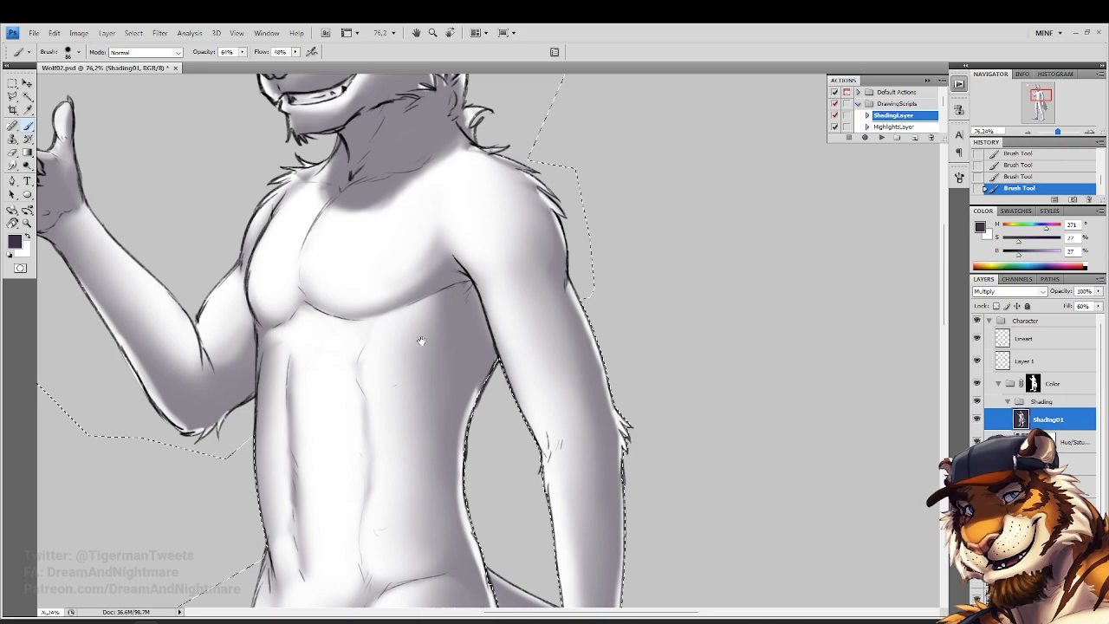
left_click_drag(421, 337, 444, 411)
Clear the selection and save the file
left_click(27, 223)
left_click(272, 51)
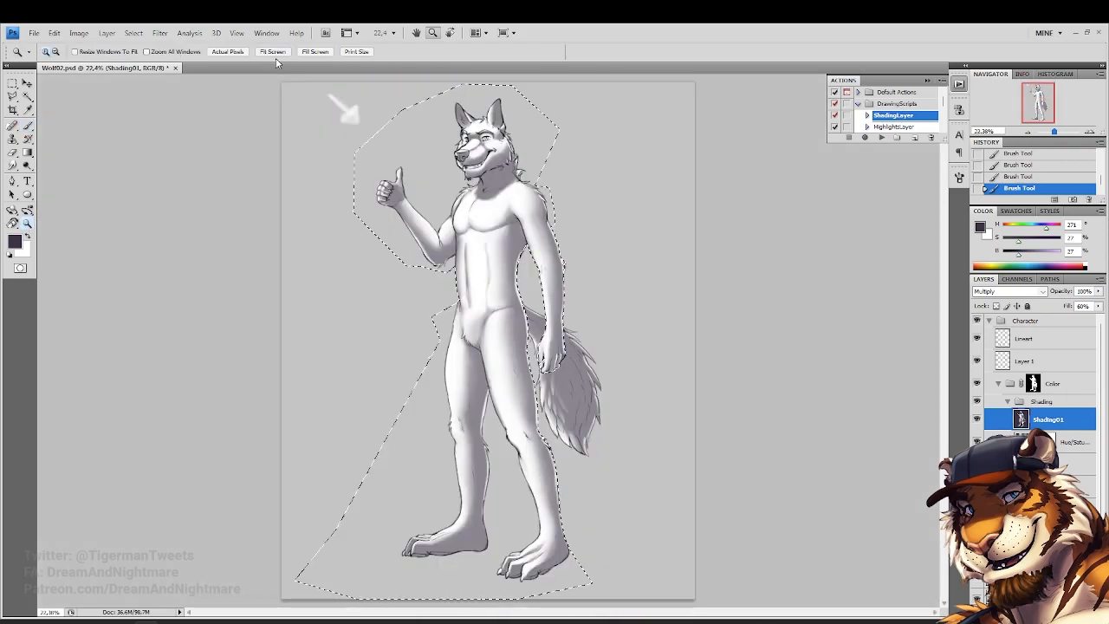
key("m")
key("ctrl+d")
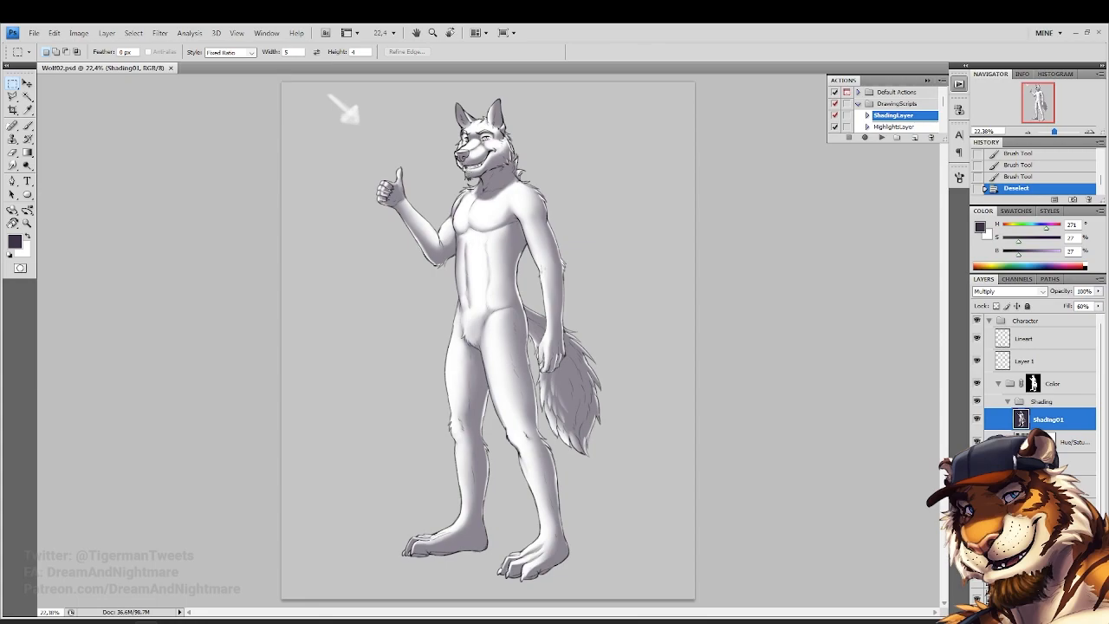
Brush faint soft shadow across the chest with a 277 px brush at 32% opacity and 22% flow
left_click(27, 222)
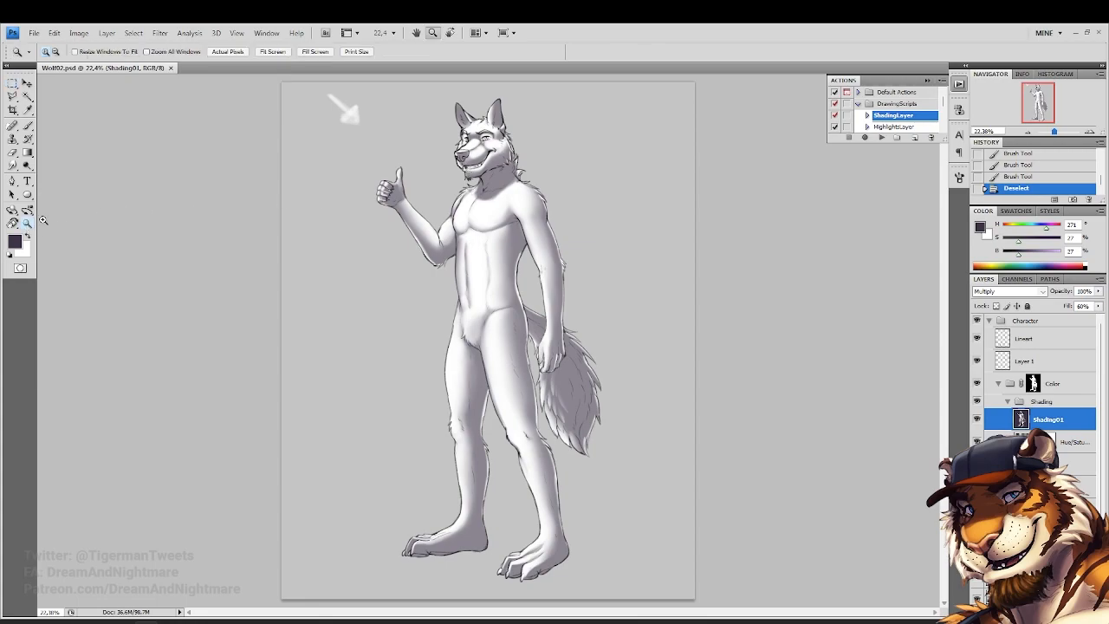
left_click(582, 119)
left_click(572, 130)
left_click(522, 166)
left_click(26, 126)
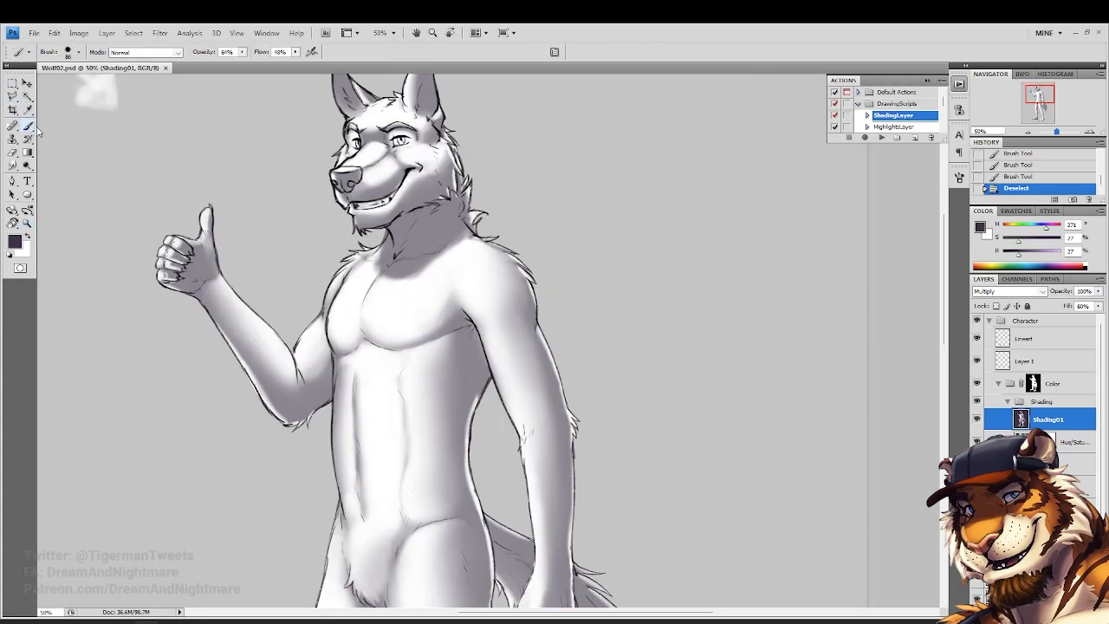
left_click(243, 52)
left_click_drag(297, 54, 281, 70)
right_click(469, 333)
left_click(556, 358)
left_click(497, 396)
left_click(567, 357)
left_click_drag(459, 252, 449, 289)
mouse_move(447, 295)
left_mouse_down()
mouse_move(419, 326)
mouse_move(376, 319)
left_mouse_up()
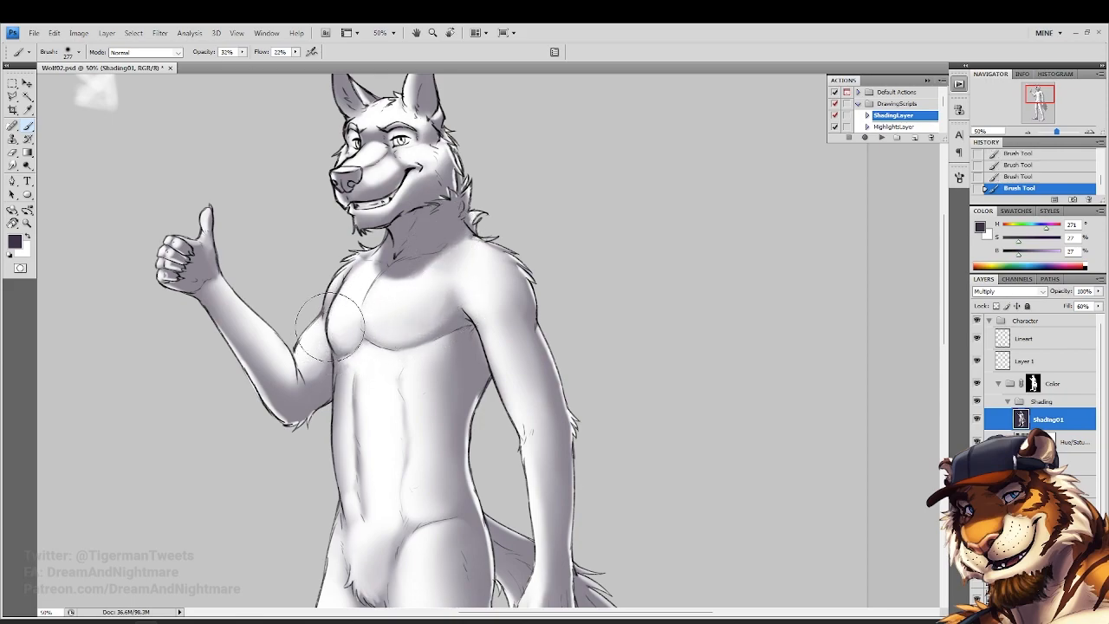
Brush faint soft shadow over the torso's side, the belly and the upper thigh with the large brush
scroll(398, 338, "down", 2)
scroll(425, 260, "down", 2)
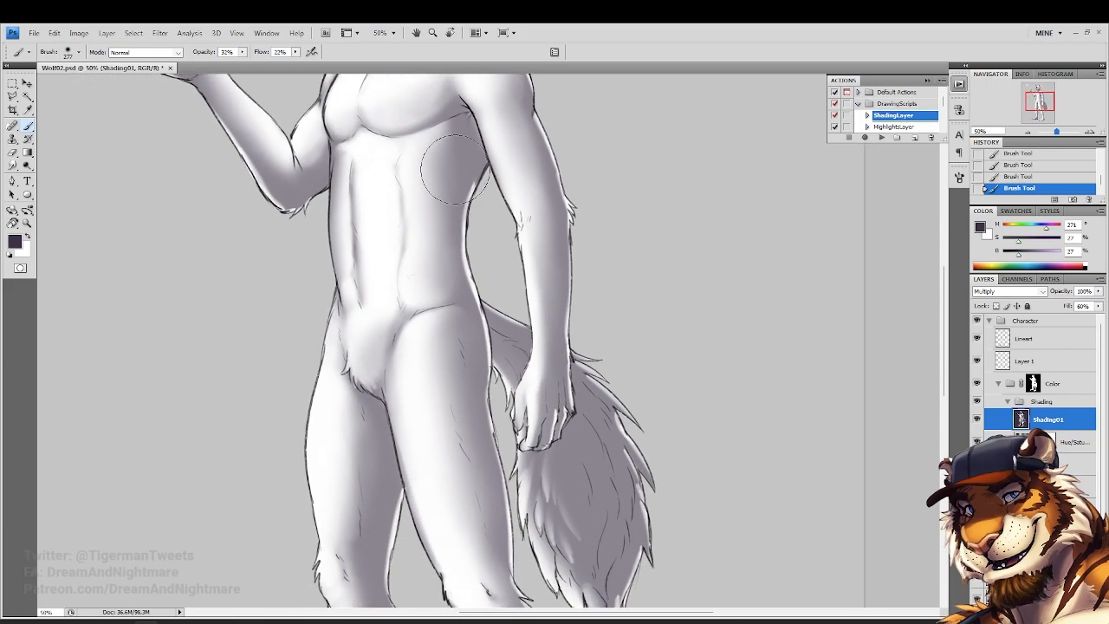
left_click_drag(438, 213, 423, 333)
left_click_drag(359, 406, 386, 286)
scroll(399, 278, "down", 2)
scroll(356, 288, "down", 2)
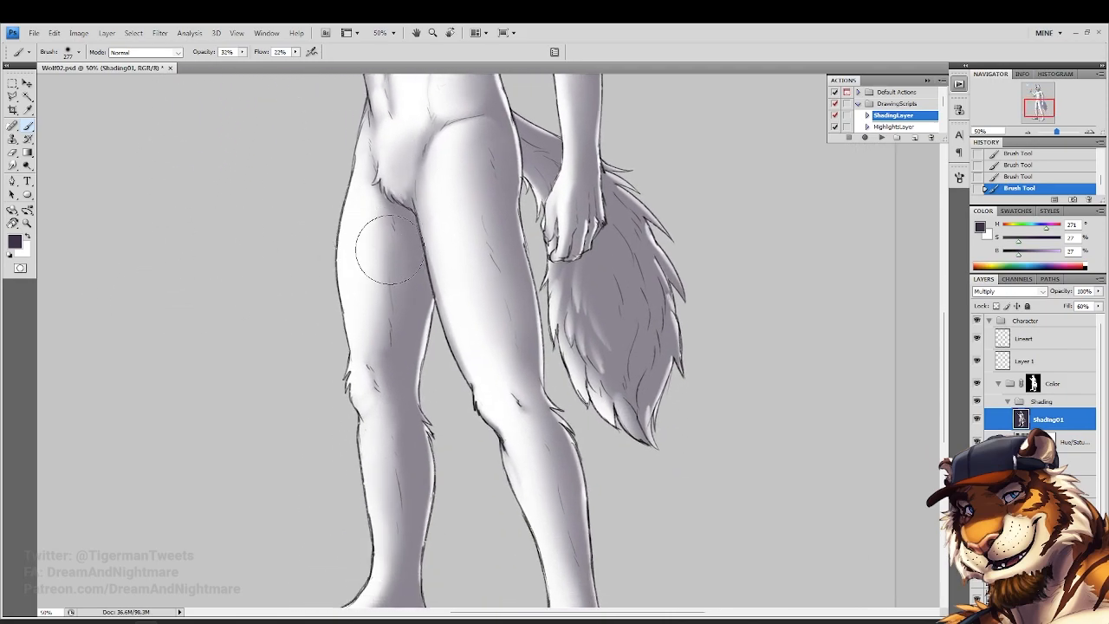
scroll(371, 321, "down", 2)
key("z")
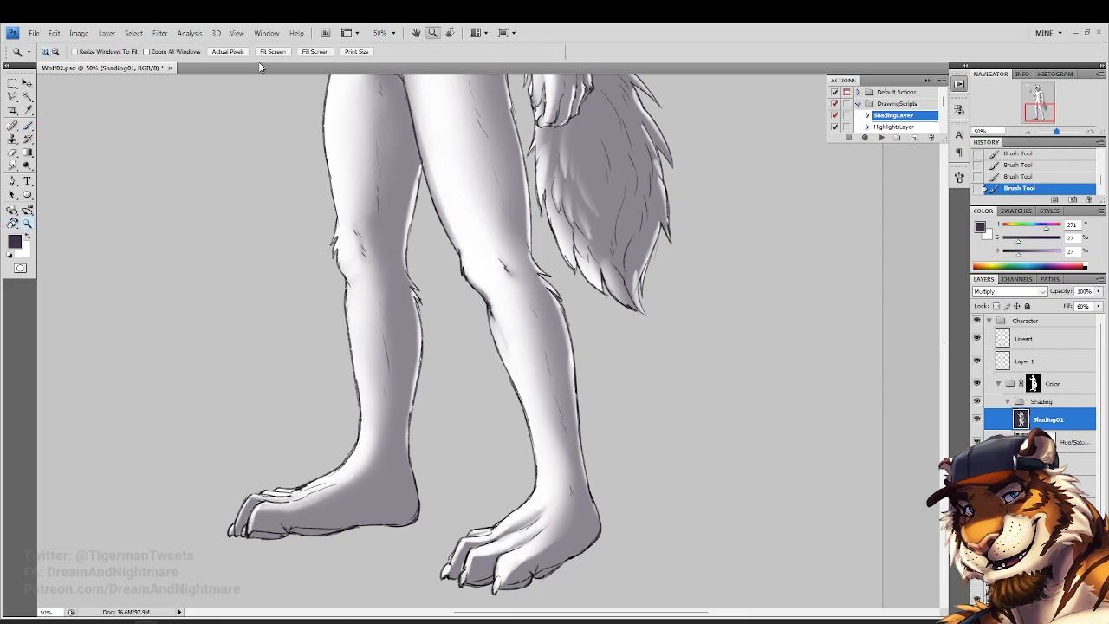
left_click(262, 52)
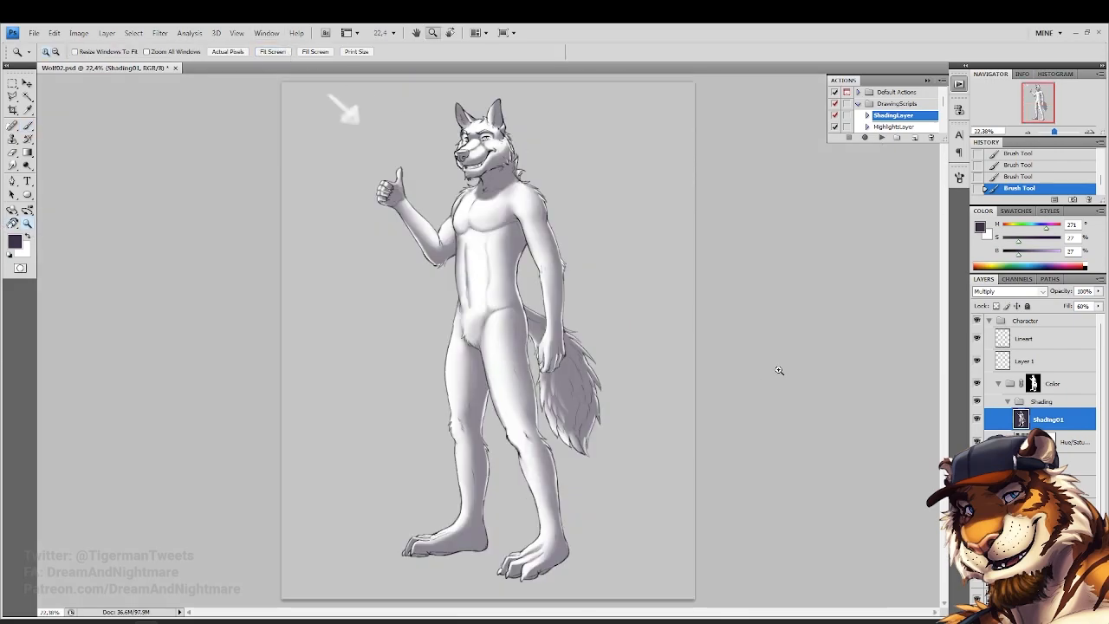
Add a new layer above Shading01 and name it Shading02
key("ctrl+shift+alt+n")
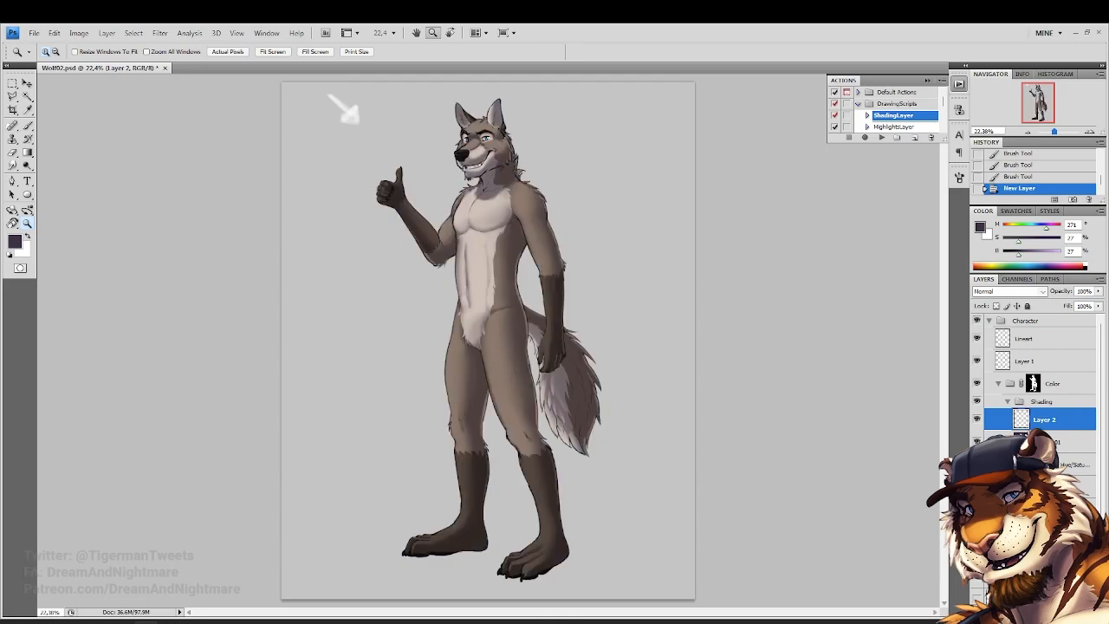
double_click(1044, 420)
type("Shading02")
key("Return")
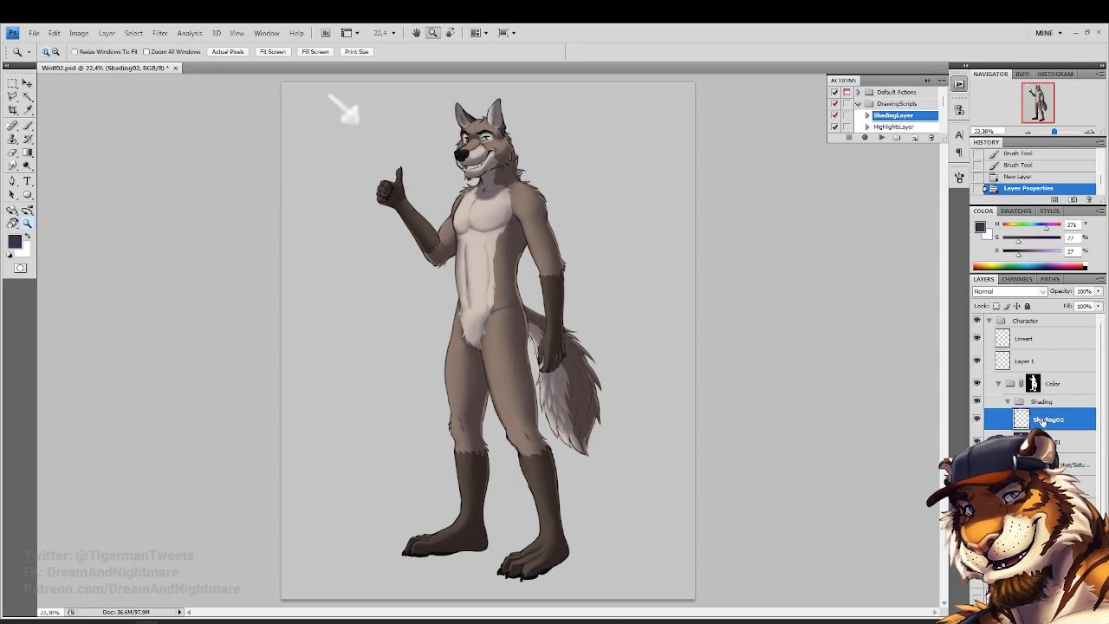
Copy the Shading01 layer style onto Shading02 and set its fill to 40%
left_click(1049, 441)
right_click(1049, 441)
left_click(1033, 366)
right_click(1045, 421)
left_click(1033, 359)
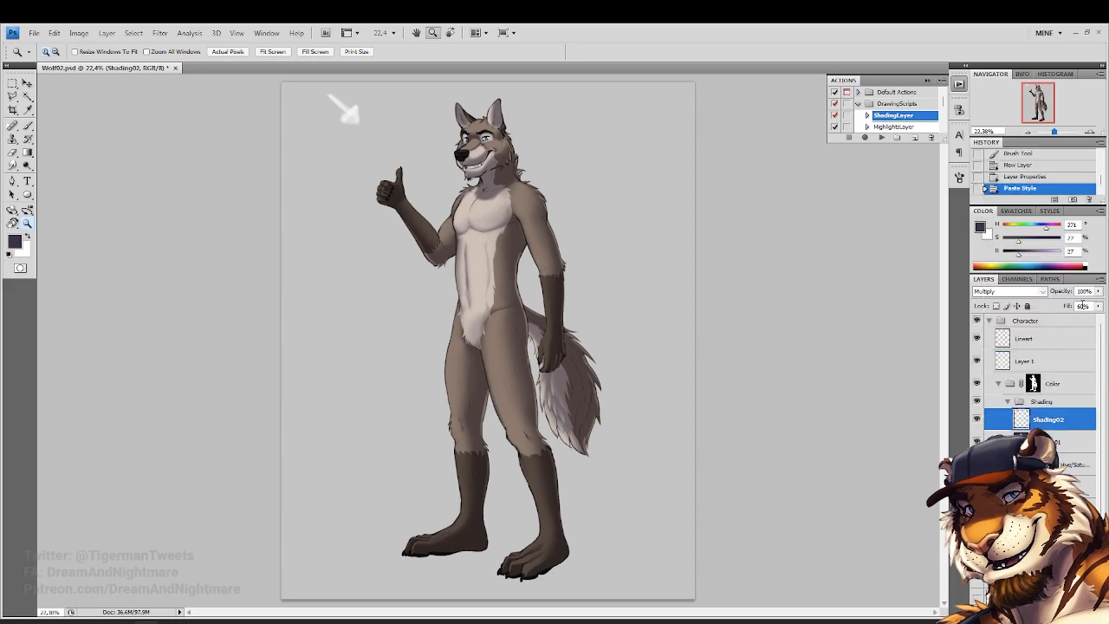
type("40")
key("Return")
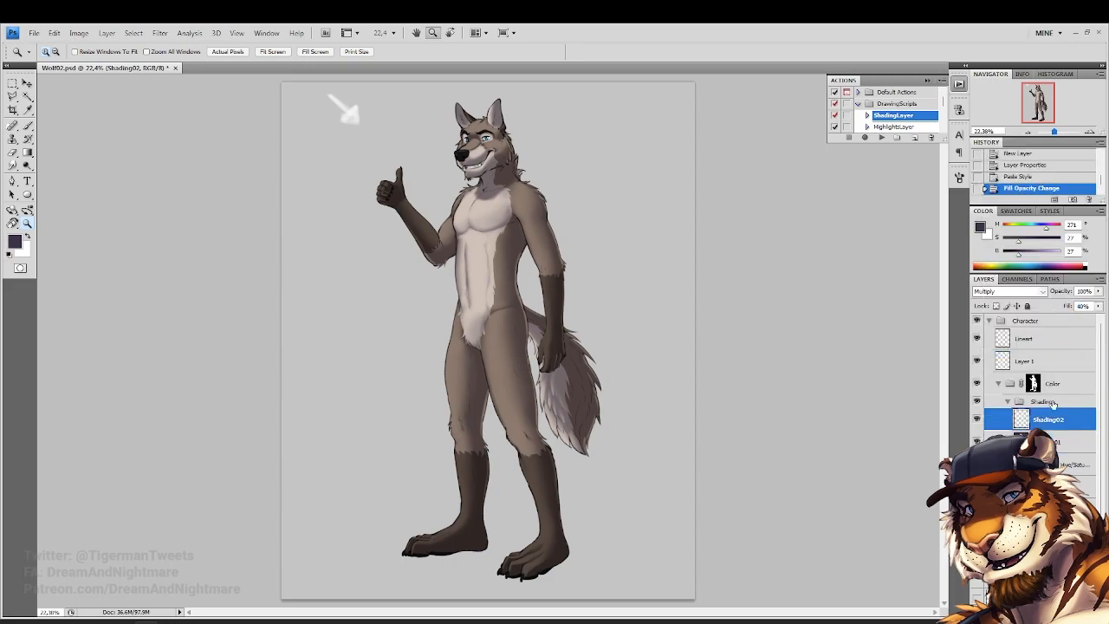
Display the character in plain white again and save the file
left_click(977, 498)
key("ctrl+s")
left_click(510, 144)
left_click_drag(403, 99, 600, 274)
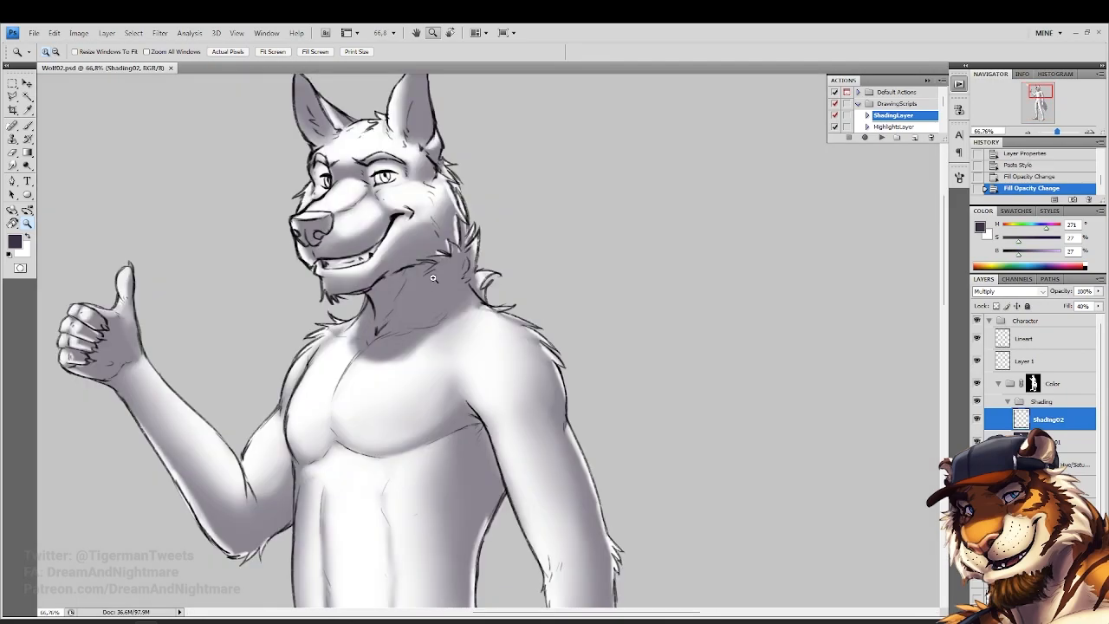
Brush a darker shadow band down the front of the neck on Shading02 at 51% opacity and 45% flow
left_click(442, 276, "alt")
left_click(466, 354)
left_click(471, 326)
key("b")
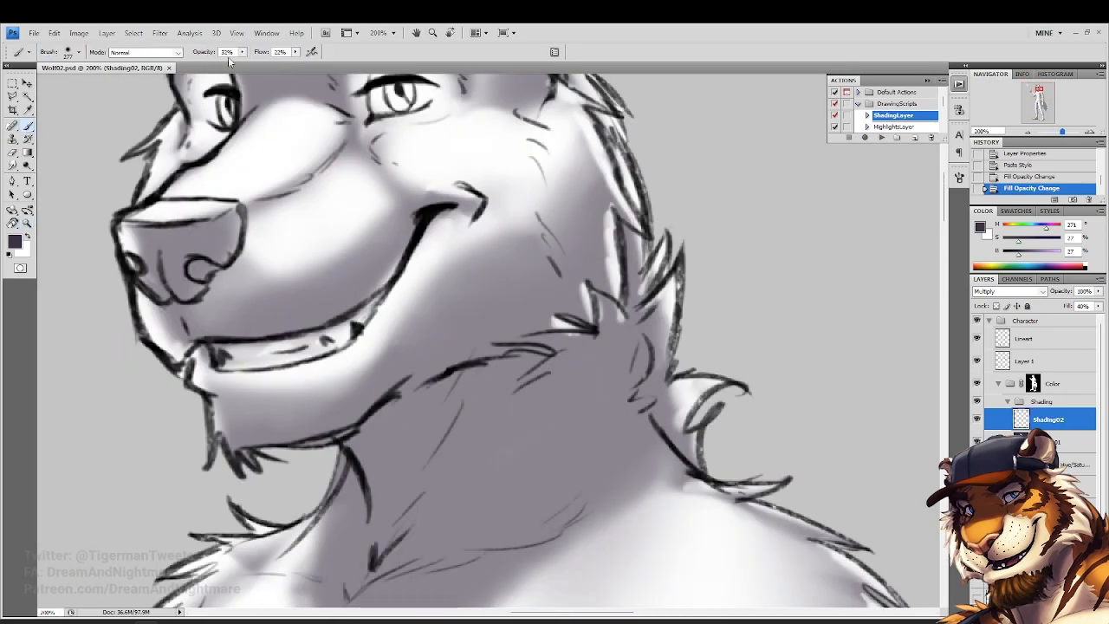
left_click_drag(295, 52, 306, 69)
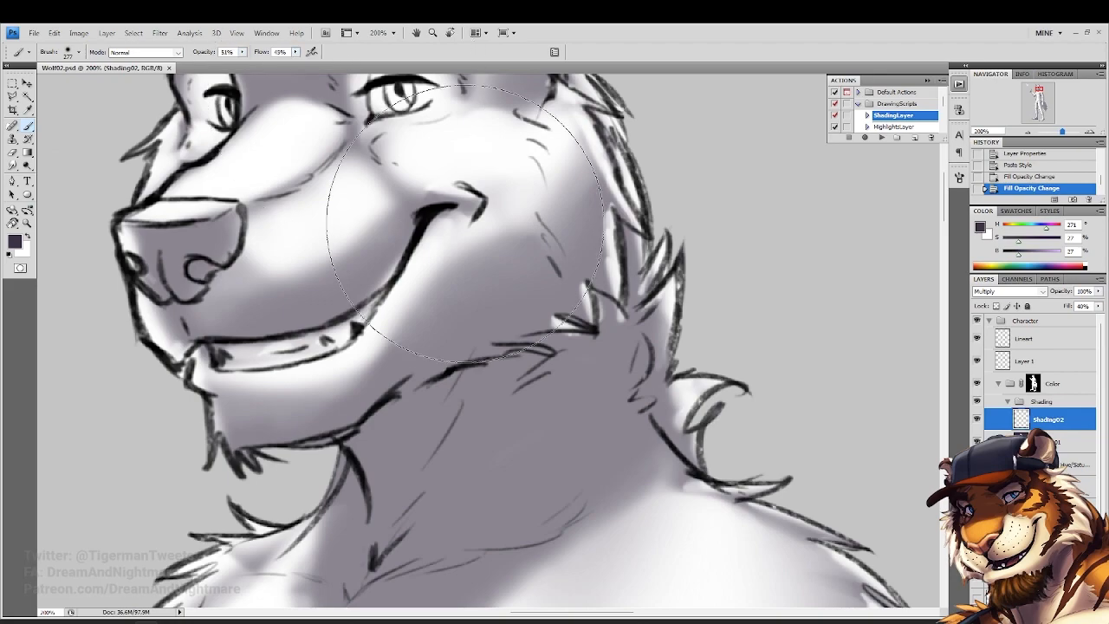
left_click_drag(531, 441, 540, 357)
right_click(539, 357)
left_click(584, 381)
left_click_drag(502, 293, 483, 318)
left_click_drag(465, 359, 448, 404)
left_click_drag(483, 329, 426, 442)
left_click_drag(455, 403, 413, 463)
Reduce the brush size and deepen the neck shadow just beneath the jawline
right_click(505, 368)
left_click_drag(549, 391, 567, 391)
type("127")
key("Return")
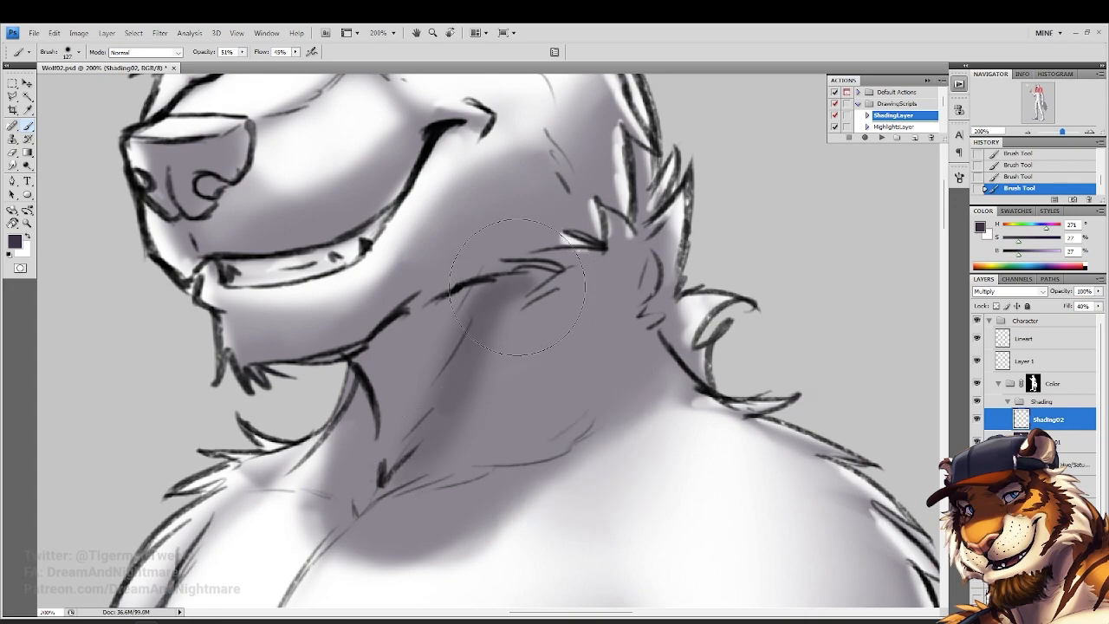
right_click(503, 355)
left_click(536, 382)
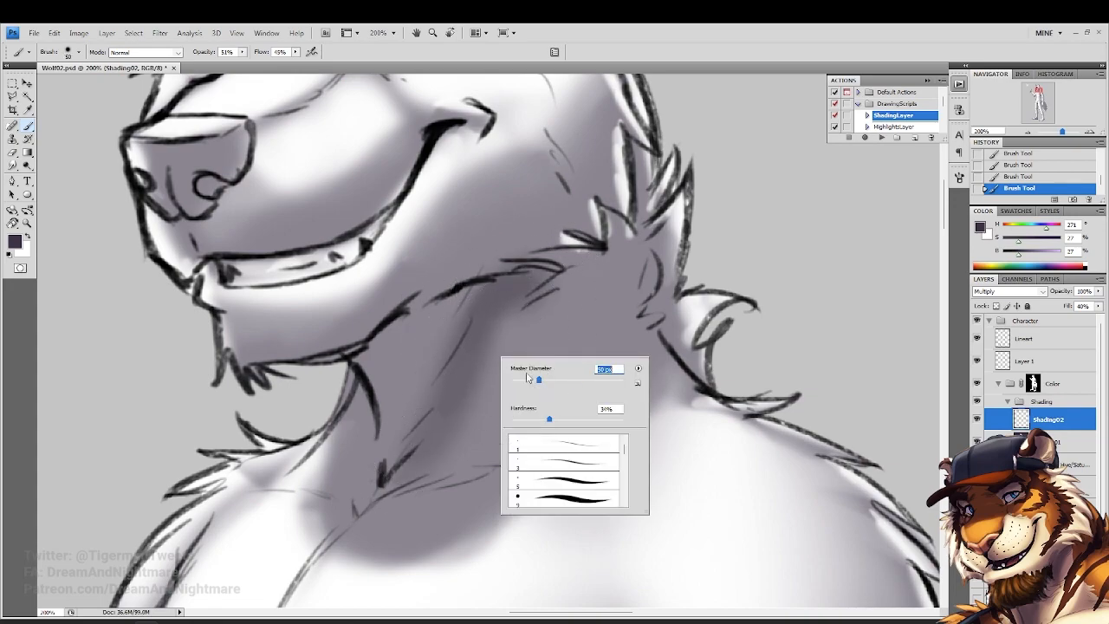
left_click_drag(501, 297, 515, 279)
mouse_move(363, 378)
left_mouse_down()
mouse_move(386, 437)
mouse_move(390, 378)
left_mouse_up()
left_click_drag(472, 335, 422, 374)
right_click(546, 397)
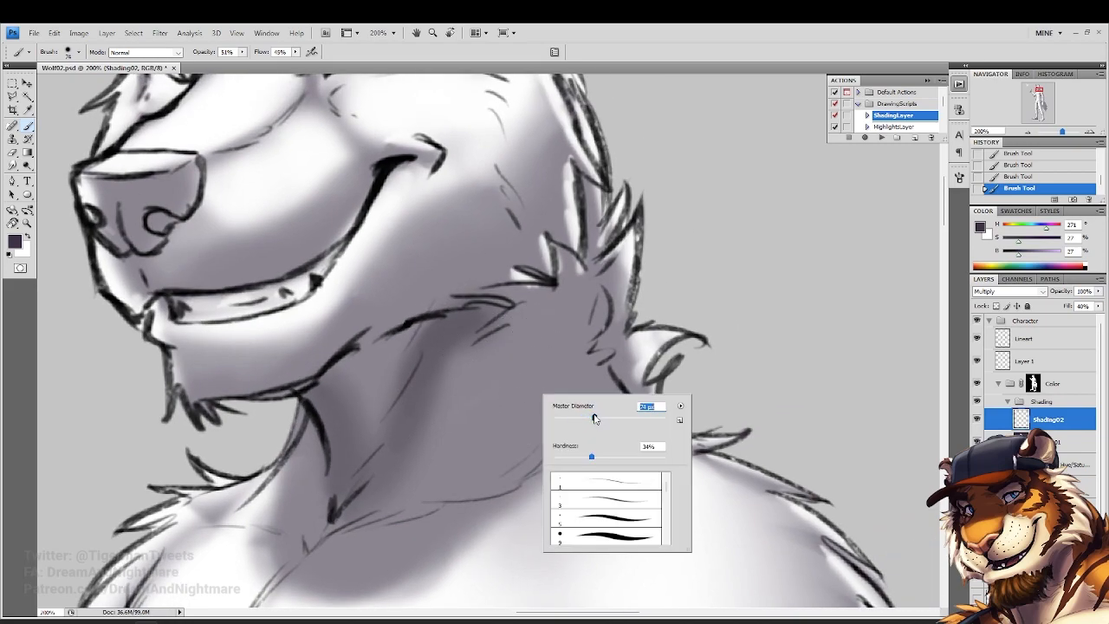
left_click(491, 334)
left_click_drag(513, 318, 540, 267)
Lighten the edge of the neck's dark band with the eraser at 108 px
left_click(12, 153)
right_click(501, 369)
left_click(569, 392)
left_click(534, 286)
left_click_drag(439, 430, 518, 301)
left_click_drag(518, 301, 472, 400)
Brush a second dark band down the side of the neck and soften its edges with the eraser
left_click(28, 127)
left_click_drag(553, 254, 500, 406)
left_click_drag(533, 347, 510, 416)
left_click_drag(531, 369, 521, 390)
left_click(12, 155)
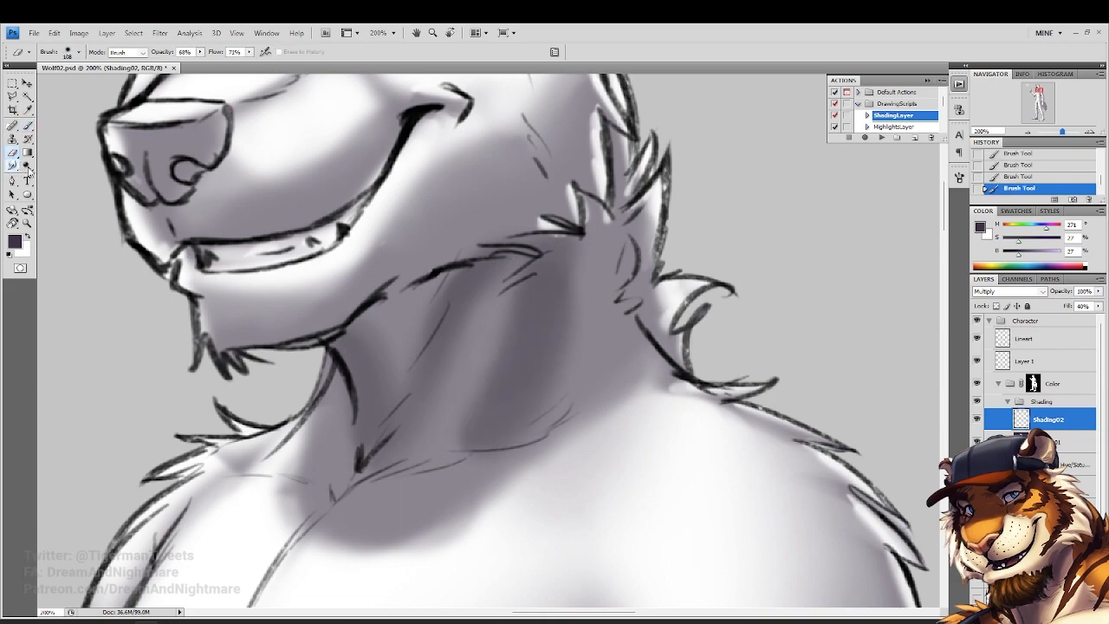
left_click_drag(498, 305, 472, 423)
mouse_move(573, 260)
left_mouse_down()
mouse_move(548, 412)
mouse_move(491, 433)
left_mouse_up()
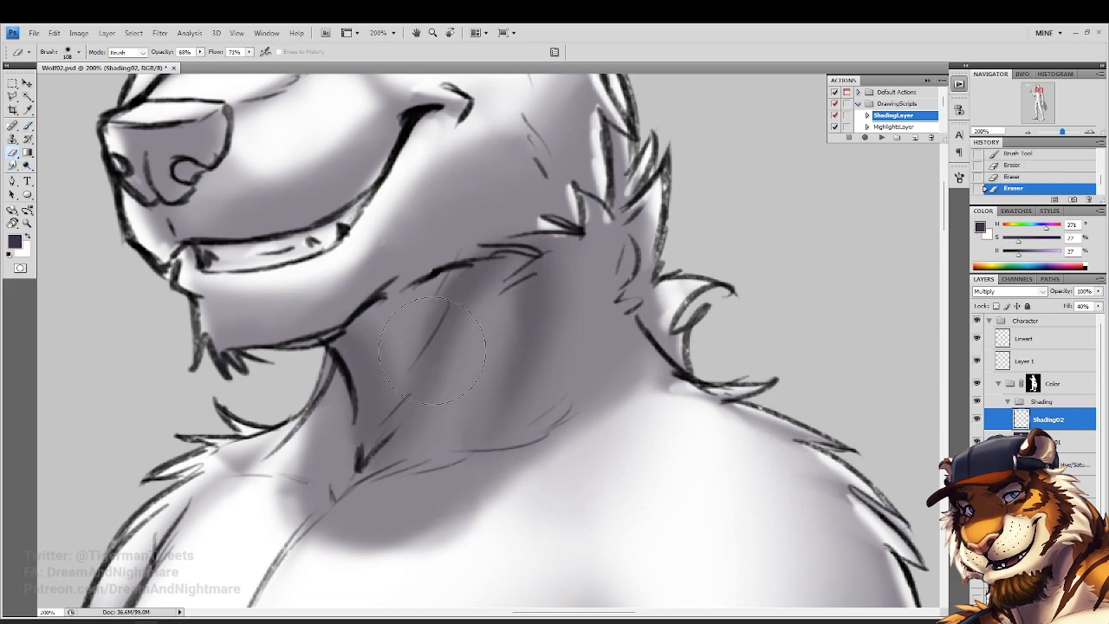
left_click_drag(432, 351, 453, 396)
Brush darker shadows onto the lower neck and on the cheek beside the fur tufts
left_click(28, 127)
left_click_drag(469, 274, 457, 375)
left_click_drag(558, 377, 510, 382)
mouse_move(548, 378)
left_mouse_down()
mouse_move(475, 388)
mouse_move(433, 413)
left_mouse_up()
left_click_drag(461, 411, 364, 447)
left_click_drag(568, 348, 523, 345)
mouse_move(592, 324)
left_mouse_down()
mouse_move(572, 318)
mouse_move(584, 321)
left_mouse_up()
mouse_move(607, 345)
left_mouse_down()
mouse_move(531, 267)
mouse_move(553, 342)
left_mouse_up()
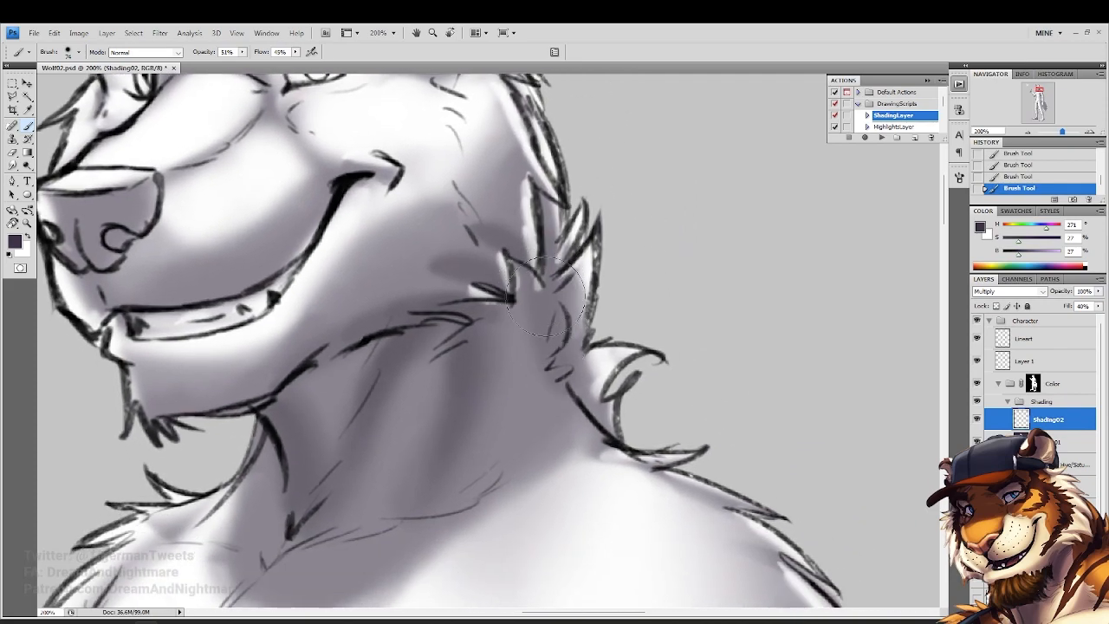
Brush darker shadows onto the fur behind the jaw, the side of the nose and the inner ears
left_click_drag(542, 287, 527, 371)
mouse_move(565, 340)
left_mouse_down()
mouse_move(548, 390)
mouse_move(556, 395)
left_mouse_up()
mouse_move(466, 464)
left_mouse_down()
mouse_move(506, 378)
mouse_move(481, 402)
mouse_move(552, 517)
left_mouse_up()
mouse_move(409, 292)
left_mouse_down()
mouse_move(436, 391)
mouse_move(491, 336)
left_mouse_up()
left_click_drag(371, 405, 349, 427)
left_click_drag(488, 182, 405, 470)
mouse_move(582, 211)
left_mouse_down()
mouse_move(557, 429)
mouse_move(591, 388)
left_mouse_up()
mouse_move(234, 280)
left_mouse_down()
mouse_move(265, 364)
mouse_move(293, 401)
left_mouse_up()
left_click_drag(354, 299, 285, 142)
left_click(27, 223)
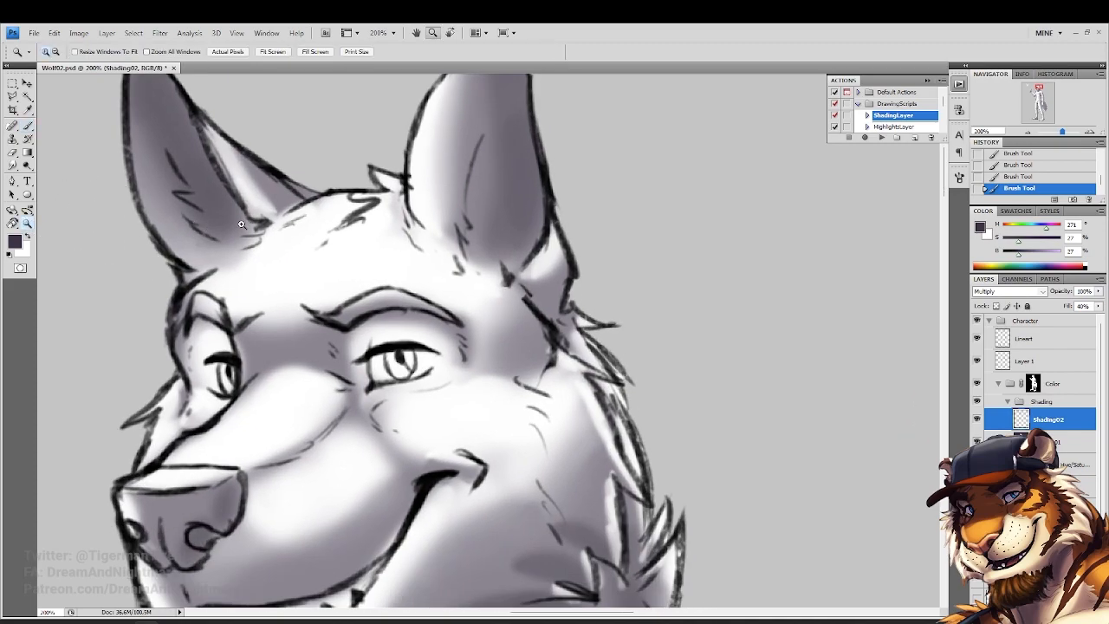
left_click(273, 52)
Brush darker shadow strokes down the middle of the tail's fur on Shading02
left_click_drag(385, 221, 419, 293)
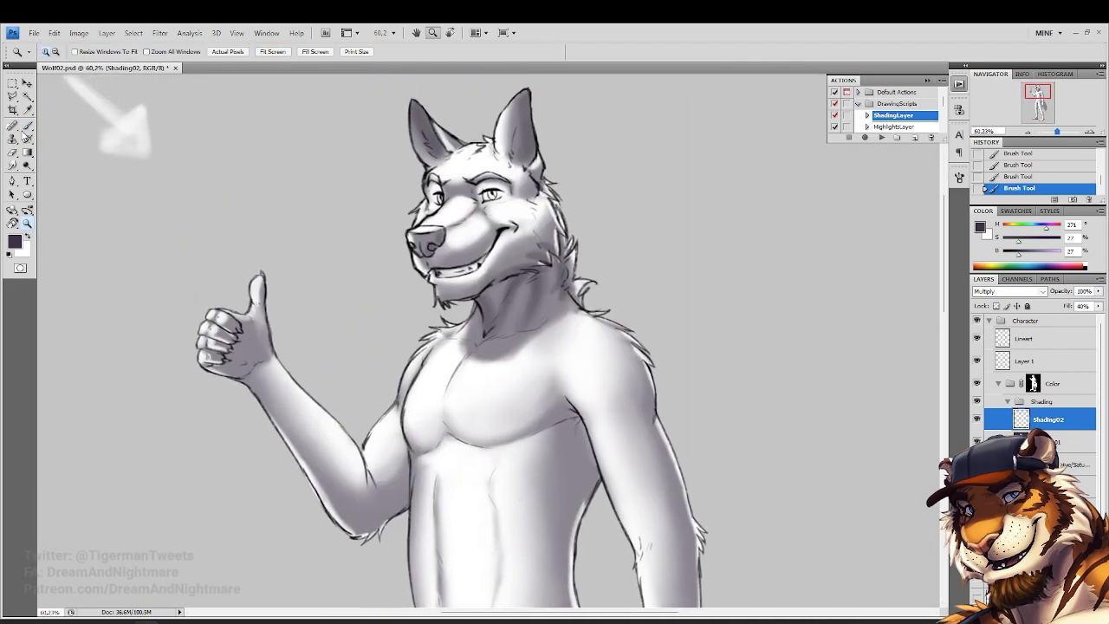
left_click(26, 128)
left_click_drag(541, 327, 485, 348)
mouse_move(610, 453)
left_mouse_down()
mouse_move(558, 250)
mouse_move(524, 299)
mouse_move(531, 262)
left_mouse_up()
left_click_drag(516, 358, 531, 424)
mouse_move(546, 481)
left_mouse_down()
mouse_move(460, 299)
mouse_move(562, 368)
mouse_move(592, 426)
mouse_move(573, 477)
left_mouse_up()
left_click_drag(598, 473, 561, 329)
mouse_move(574, 260)
left_mouse_down()
mouse_move(580, 343)
mouse_move(579, 309)
mouse_move(548, 330)
mouse_move(559, 322)
mouse_move(570, 345)
mouse_move(553, 418)
mouse_move(581, 359)
mouse_move(561, 430)
mouse_move(571, 478)
mouse_move(588, 373)
mouse_move(590, 456)
left_mouse_up()
left_click_drag(548, 255, 555, 347)
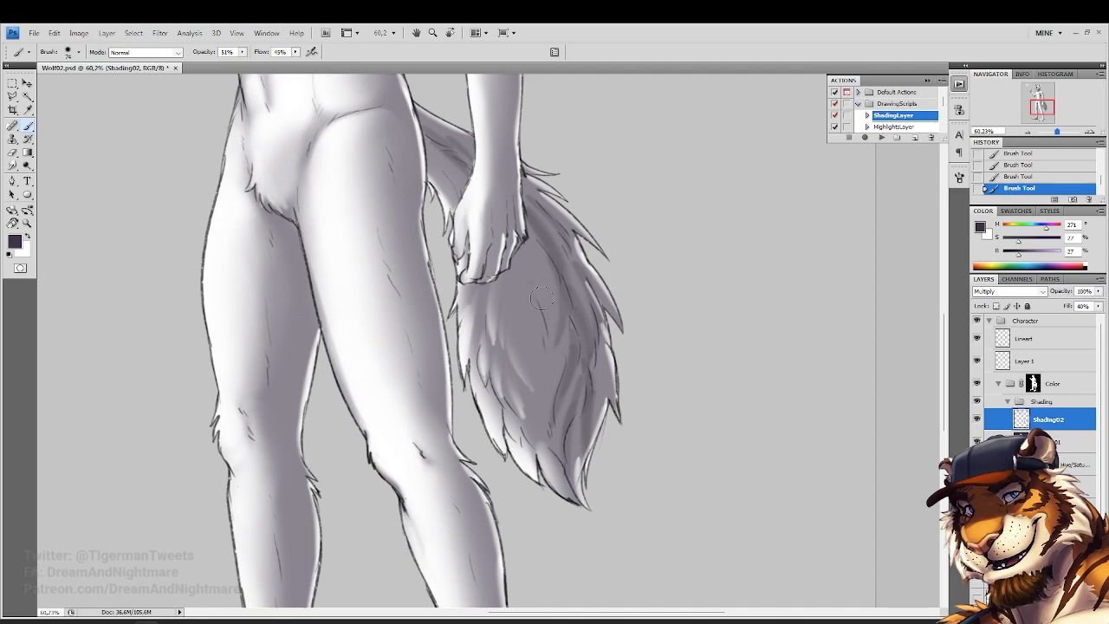
left_click_drag(536, 288, 539, 370)
left_click_drag(563, 328, 551, 397)
Soften the fresh dark strokes in the middle of the tail with the eraser at 182 px
left_click(13, 154)
right_click(594, 427)
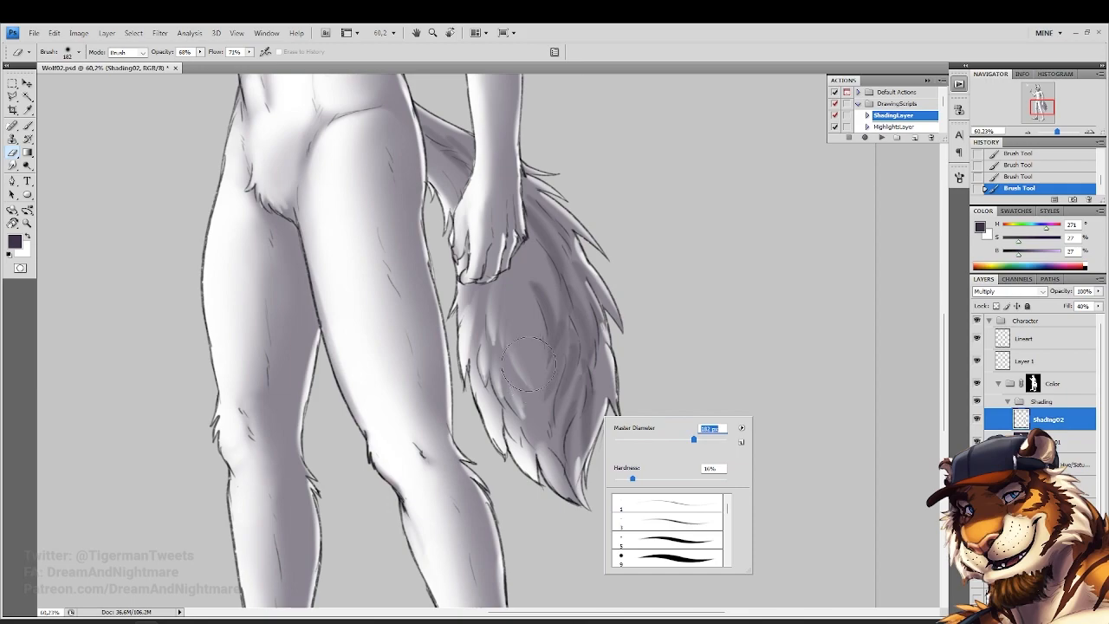
left_click_drag(530, 365, 525, 409)
mouse_move(523, 346)
left_mouse_down()
mouse_move(527, 270)
mouse_move(539, 299)
left_mouse_up()
left_click_drag(534, 273, 544, 321)
Set the brush opacity to 40% and brush lighter shadow strokes through the fur below the hand and toward the tail tip
left_click(27, 127)
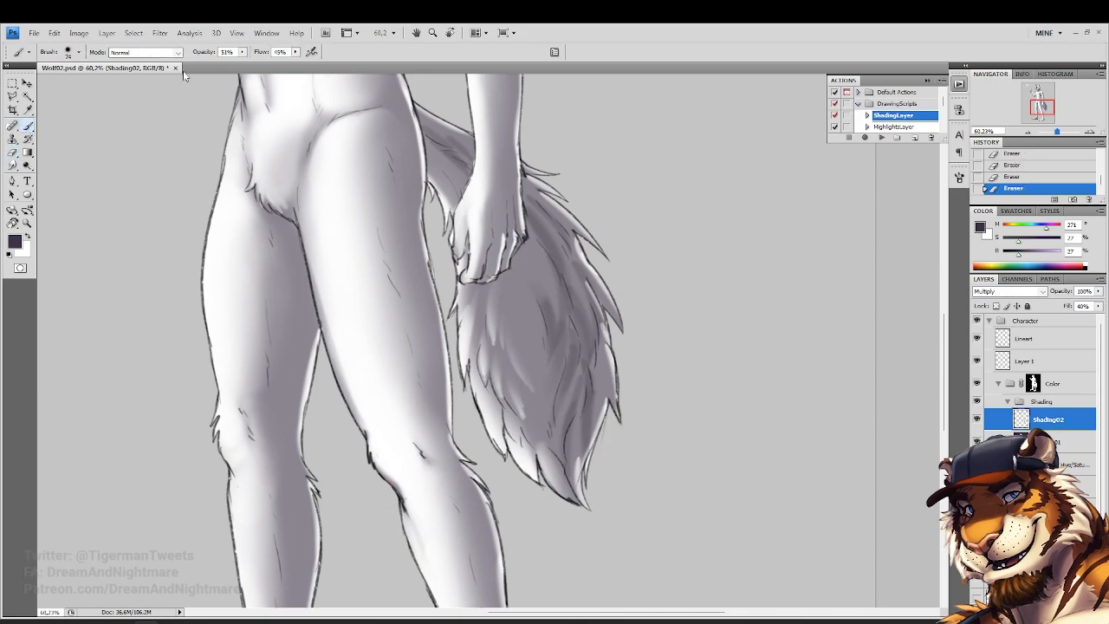
left_click(242, 52)
mouse_move(521, 249)
left_mouse_down()
mouse_move(543, 299)
mouse_move(532, 334)
mouse_move(543, 396)
mouse_move(517, 359)
left_mouse_up()
left_click_drag(507, 283, 544, 425)
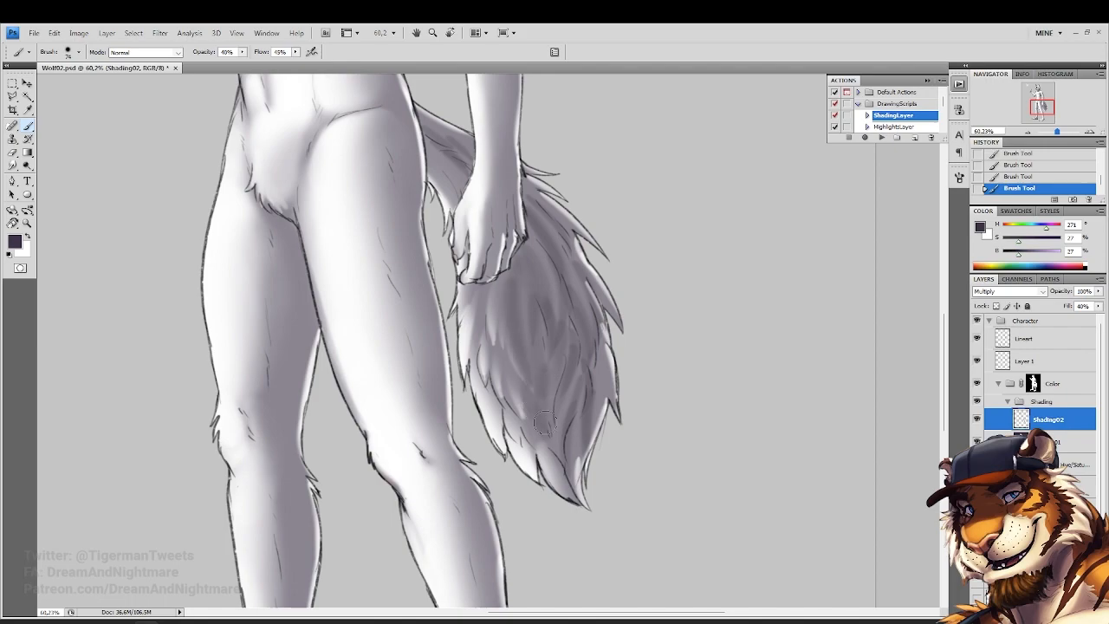
left_click_drag(610, 375, 604, 429)
left_click_drag(501, 297, 511, 380)
Brush darker shadows onto the tail's base behind the wrist and into the fur locks along its inner edge
left_click_drag(438, 236, 456, 265)
mouse_move(416, 184)
left_mouse_down()
mouse_move(492, 257)
mouse_move(503, 317)
left_mouse_up()
left_click_drag(494, 264, 512, 428)
mouse_move(499, 338)
left_mouse_down()
mouse_move(490, 238)
mouse_move(509, 318)
mouse_move(496, 343)
mouse_move(579, 264)
left_mouse_up()
left_click_drag(455, 238, 476, 334)
mouse_move(475, 381)
left_mouse_down()
mouse_move(465, 272)
mouse_move(483, 409)
left_mouse_up()
left_click_drag(451, 243, 477, 429)
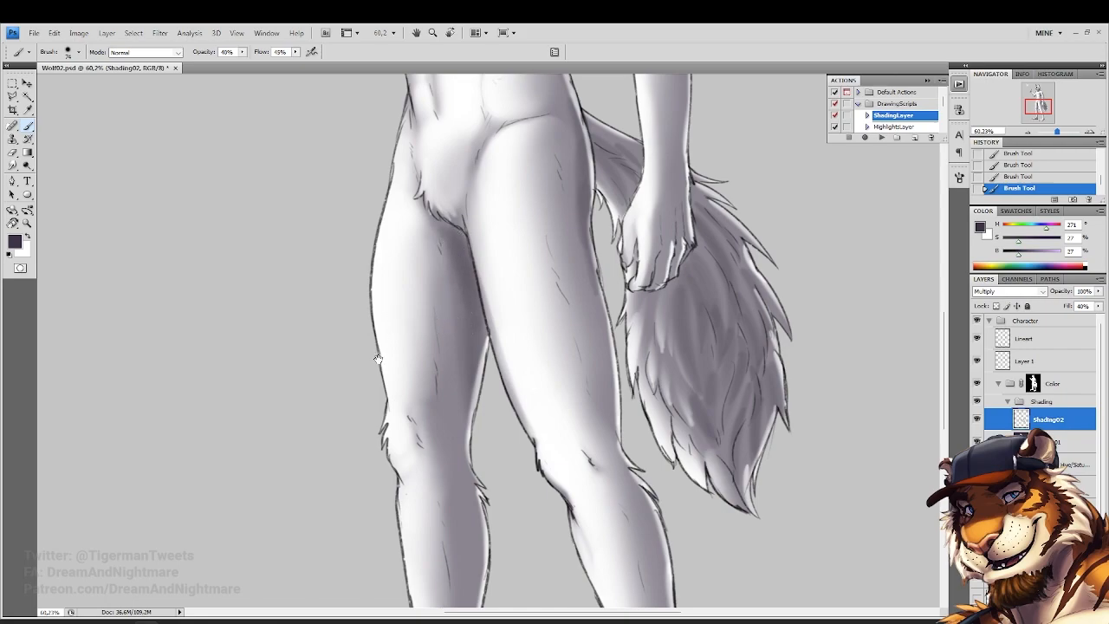
Brush darker shadows onto the inner thigh and knee of the character's right leg and soften them with the eraser
left_click_drag(376, 358, 385, 309)
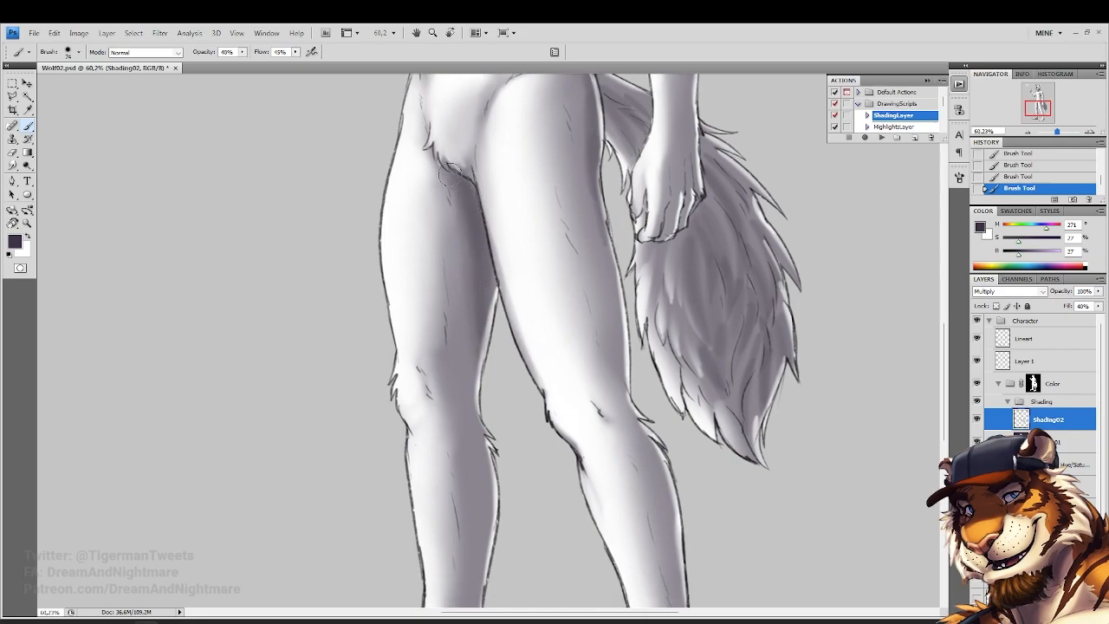
scroll(464, 286, "down", 1)
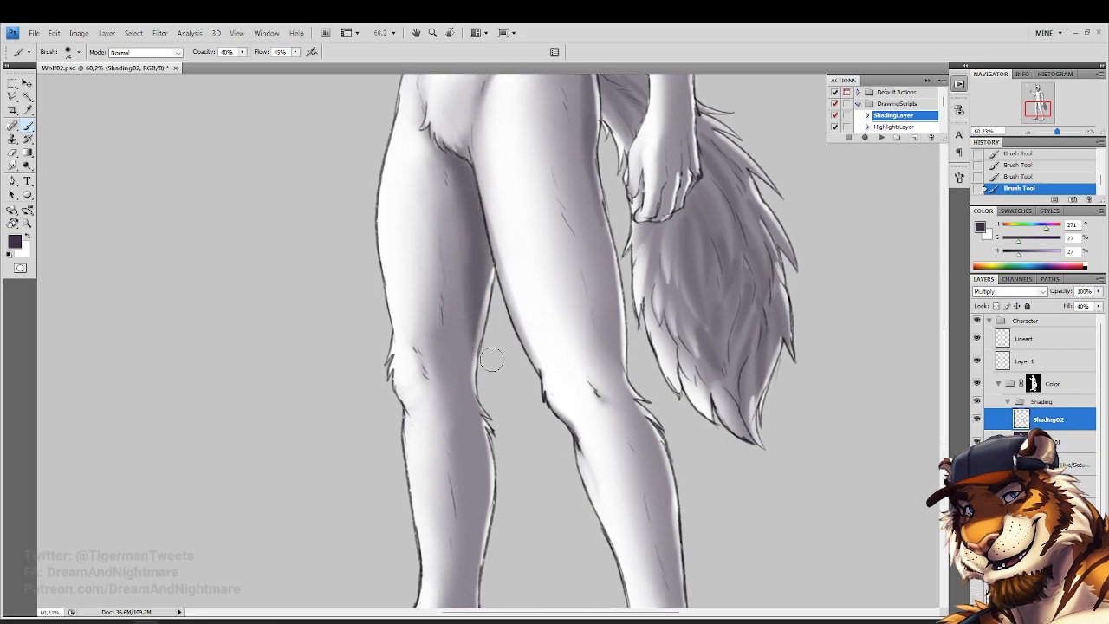
left_click_drag(489, 379, 447, 278)
left_click_drag(153, 85, 179, 182)
key("e")
left_click_drag(423, 163, 416, 156)
left_click(386, 302)
key("b")
left_click_drag(438, 352, 426, 265)
Enlarge the brush to 148 px and brush darker shadows down the right calf to the heel
right_click(532, 354)
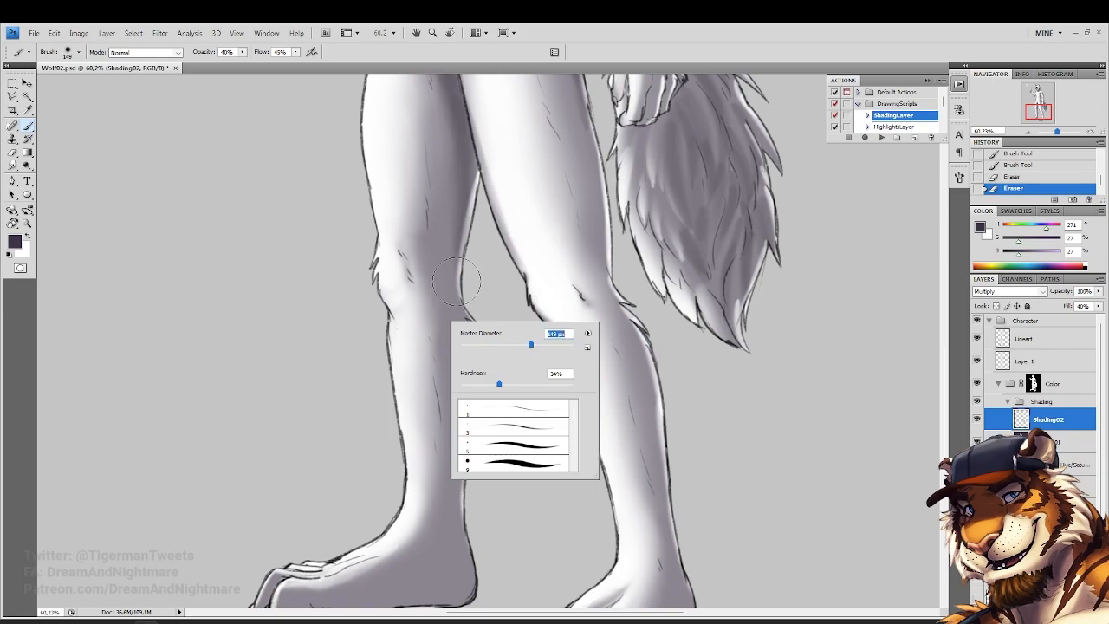
key("Return")
left_click_drag(490, 329, 499, 355)
left_click_drag(472, 304, 472, 479)
mouse_move(468, 416)
left_mouse_down()
mouse_move(503, 470)
mouse_move(491, 399)
mouse_move(484, 507)
mouse_move(411, 468)
left_mouse_up()
left_click_drag(460, 495, 496, 433)
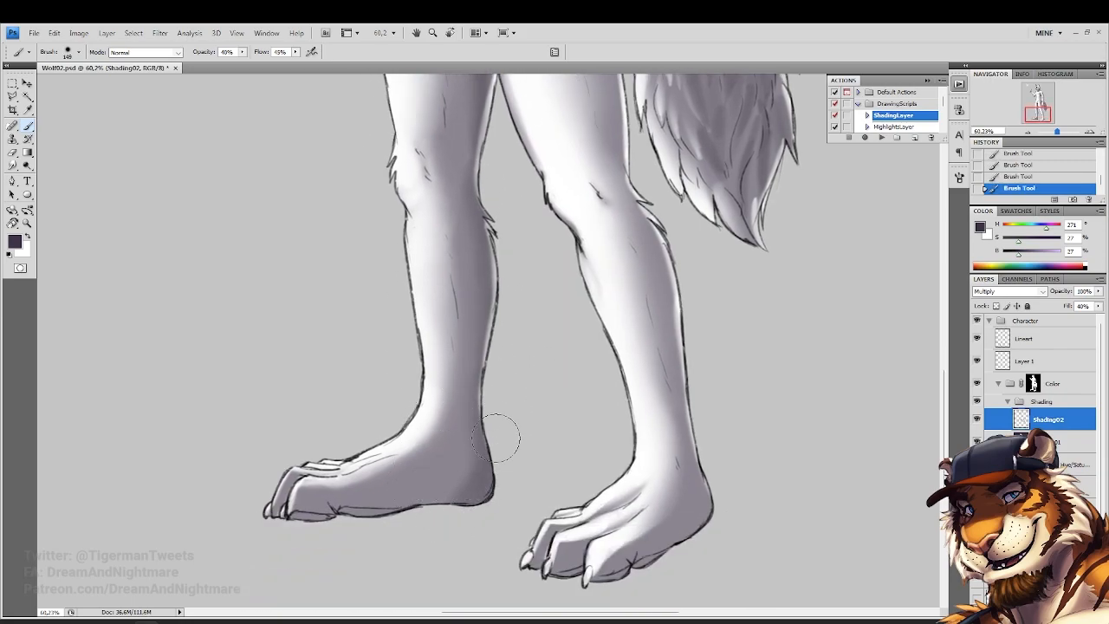
Brush darker shadows along the sole and heel of the right foot at 121 px and soften the ankle with the eraser
left_click_drag(362, 507, 335, 518)
right_click(494, 475)
left_click_drag(575, 482, 568, 482)
left_click_drag(411, 503, 470, 498)
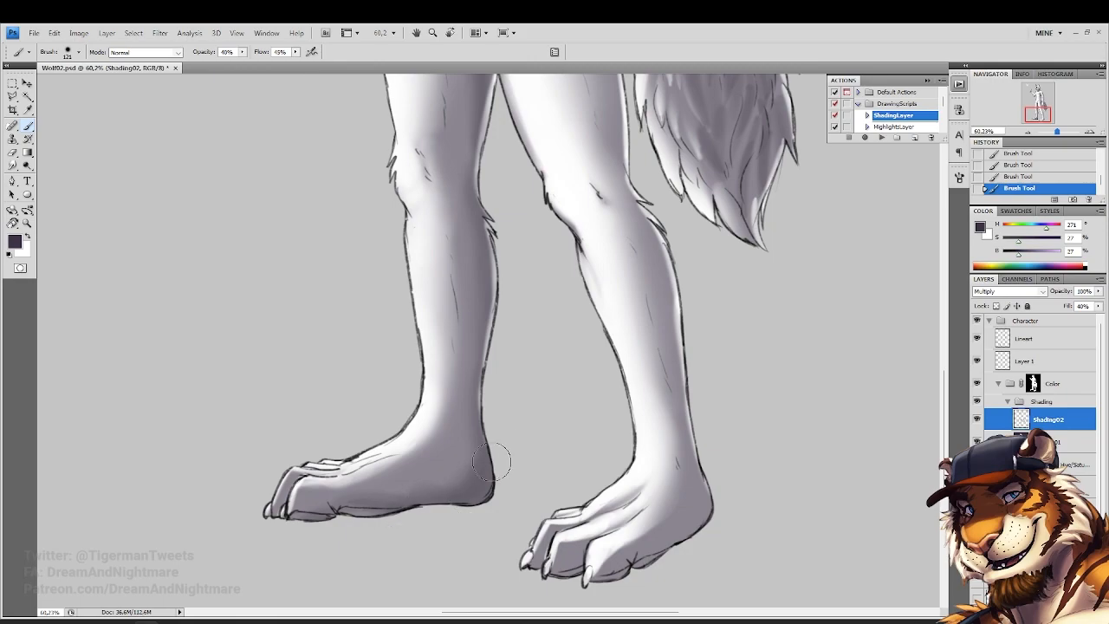
left_click_drag(492, 429, 468, 410)
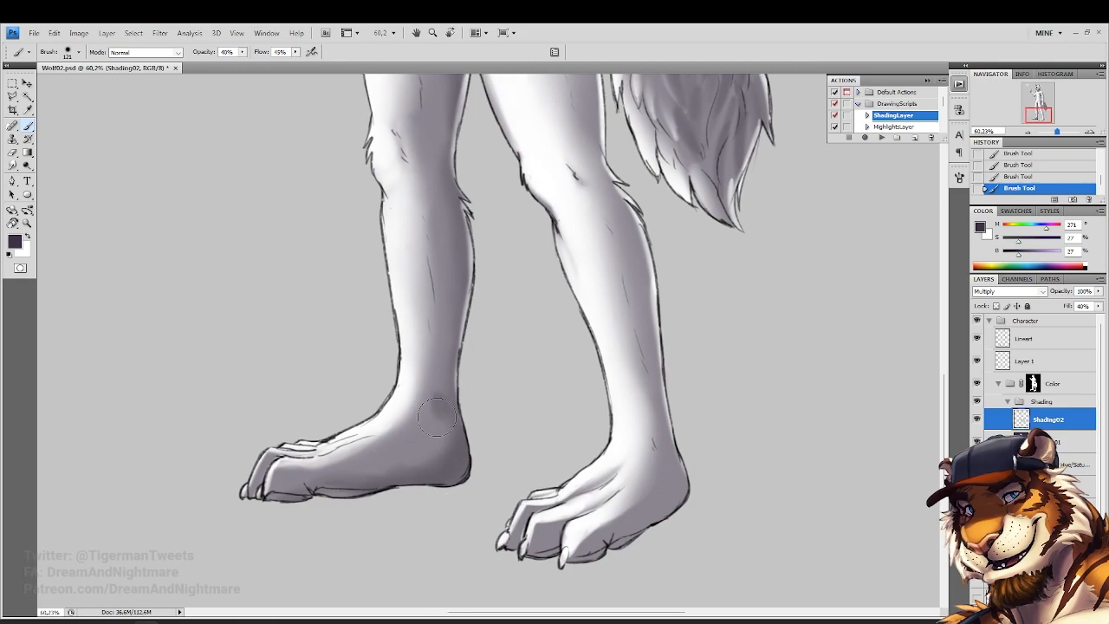
left_click(12, 152)
mouse_move(420, 407)
left_mouse_down()
mouse_move(423, 398)
mouse_move(409, 416)
left_mouse_up()
left_click_drag(424, 402, 402, 426)
Brush darker shadows onto the left leg's calf and the underside of the left foot and toes
left_click(27, 127)
mouse_move(620, 208)
left_mouse_down()
mouse_move(529, 189)
mouse_move(579, 317)
left_mouse_up()
mouse_move(539, 189)
left_mouse_down()
mouse_move(592, 423)
mouse_move(560, 302)
mouse_move(598, 486)
left_mouse_up()
mouse_move(581, 447)
left_mouse_down()
mouse_move(594, 507)
mouse_move(563, 498)
left_mouse_up()
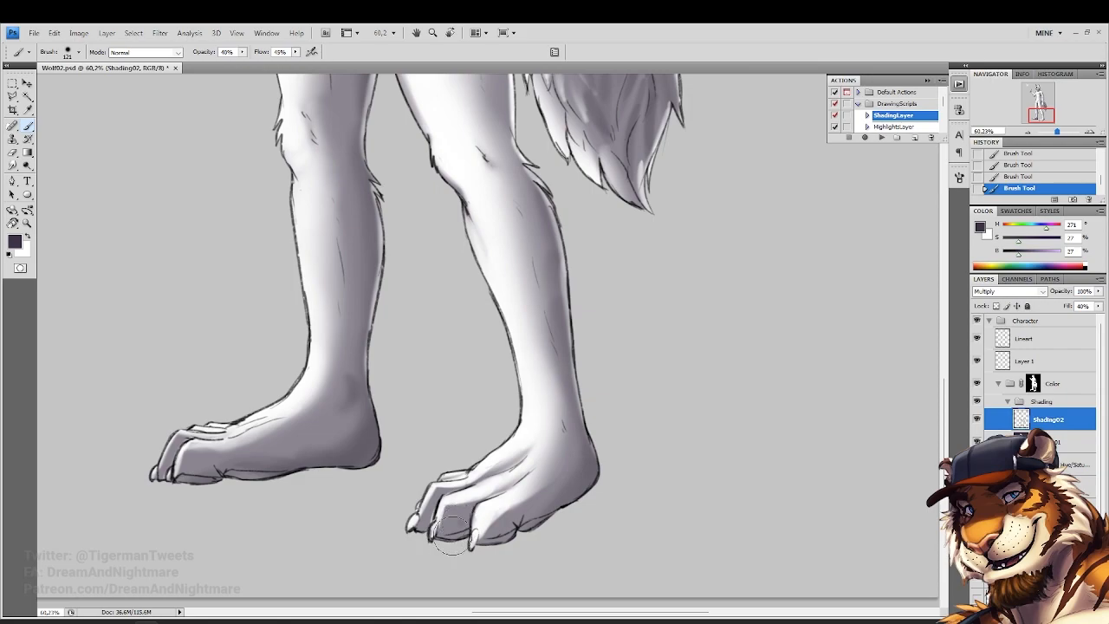
left_click_drag(529, 299, 521, 242)
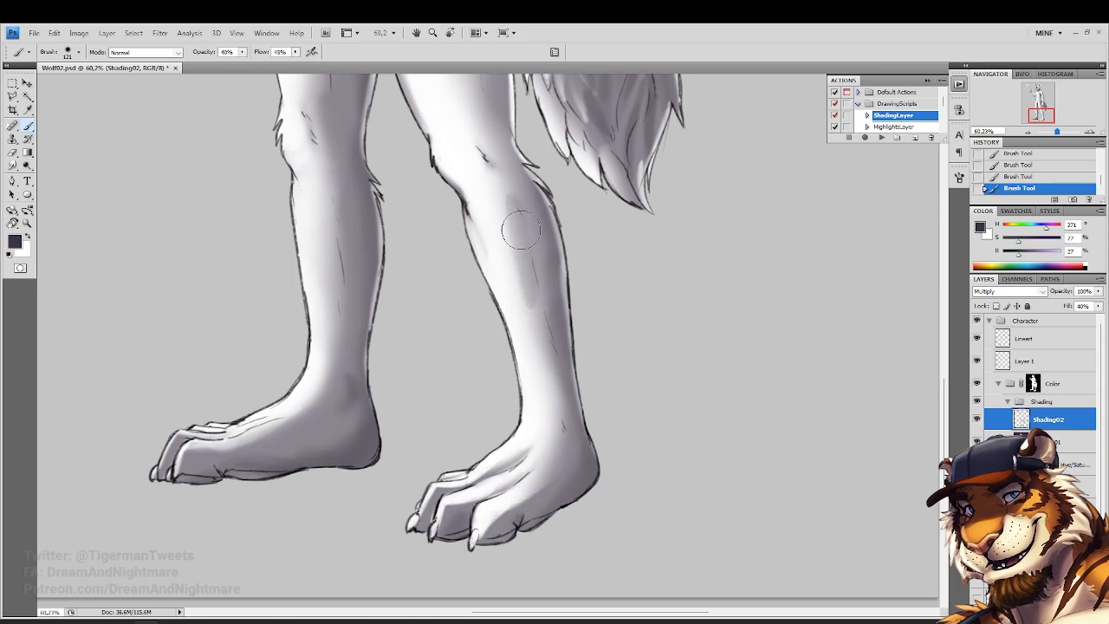
Soften the new shadow on the left calf with the eraser
key("e")
mouse_move(525, 284)
left_mouse_down()
mouse_move(501, 216)
mouse_move(513, 336)
mouse_move(531, 375)
left_mouse_up()
left_click_drag(528, 368, 506, 359)
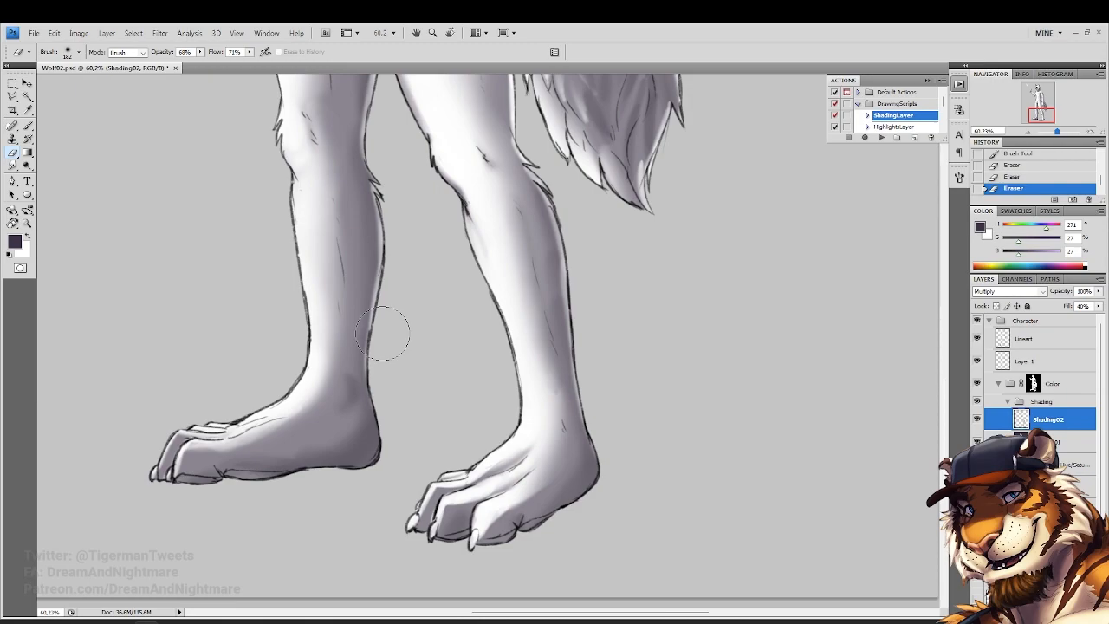
Brush darker shadows into the armpit and down the side of the torso beside the lowered arm
scroll(382, 334, "up", 8)
key("b")
scroll(98, 153, "up", 10)
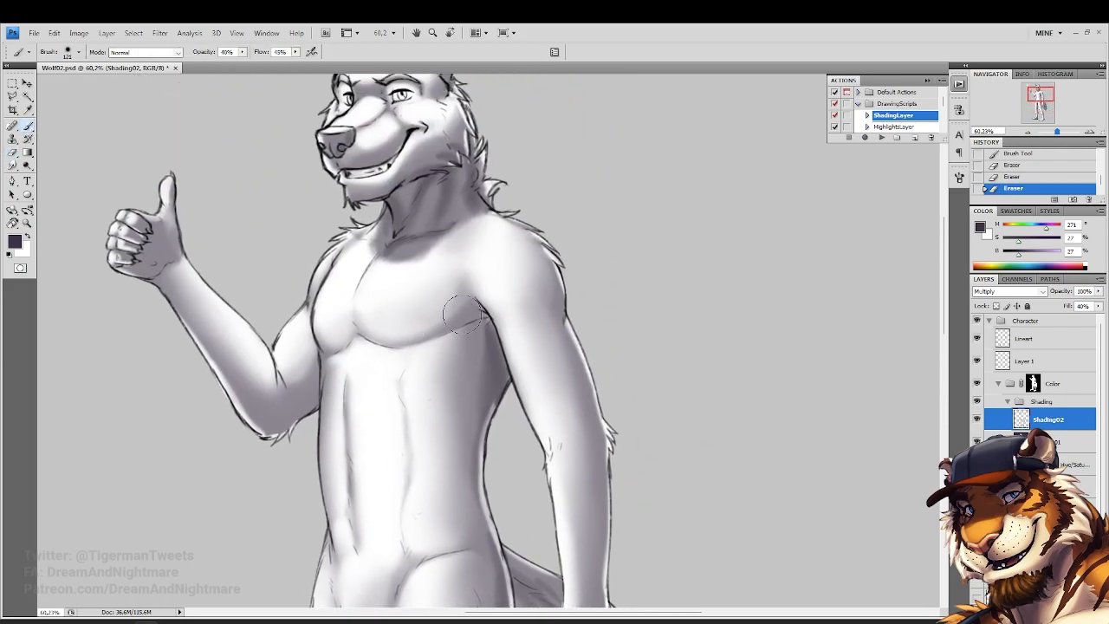
left_click_drag(479, 316, 490, 326)
left_click_drag(486, 315, 497, 347)
mouse_move(491, 326)
left_mouse_down()
mouse_move(496, 357)
mouse_move(453, 382)
mouse_move(430, 436)
mouse_move(482, 389)
left_mouse_up()
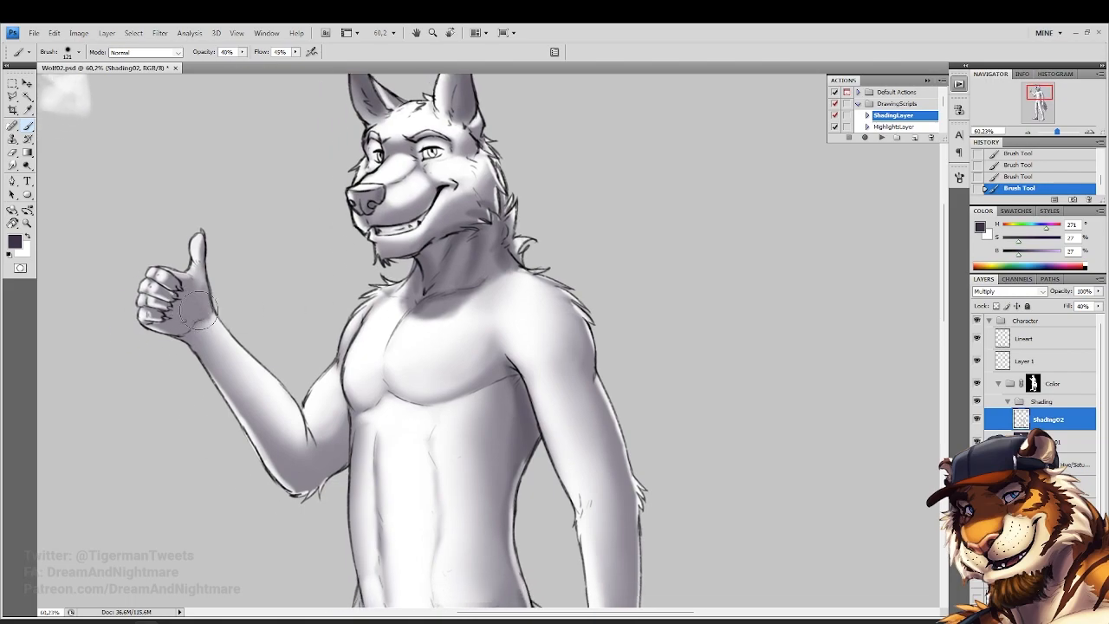
Brush darker shadows onto the palm and fingers of the raised hand and beneath the raised arm's elbow
mouse_move(197, 315)
left_mouse_down()
mouse_move(182, 335)
mouse_move(165, 333)
left_mouse_up()
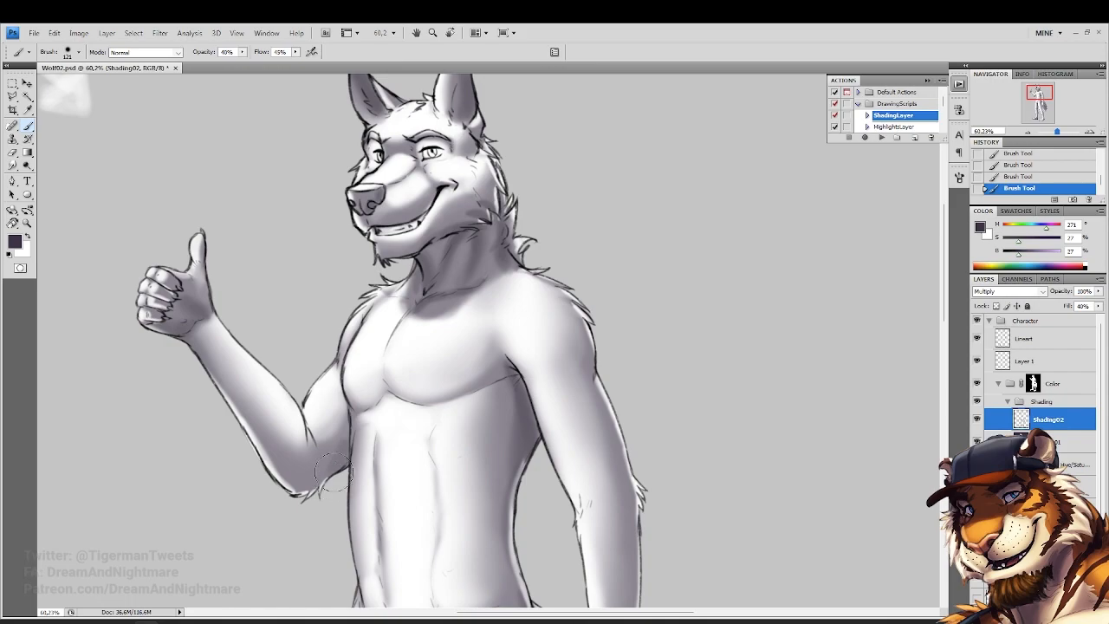
mouse_move(315, 484)
left_mouse_down()
mouse_move(332, 469)
mouse_move(258, 453)
left_mouse_up()
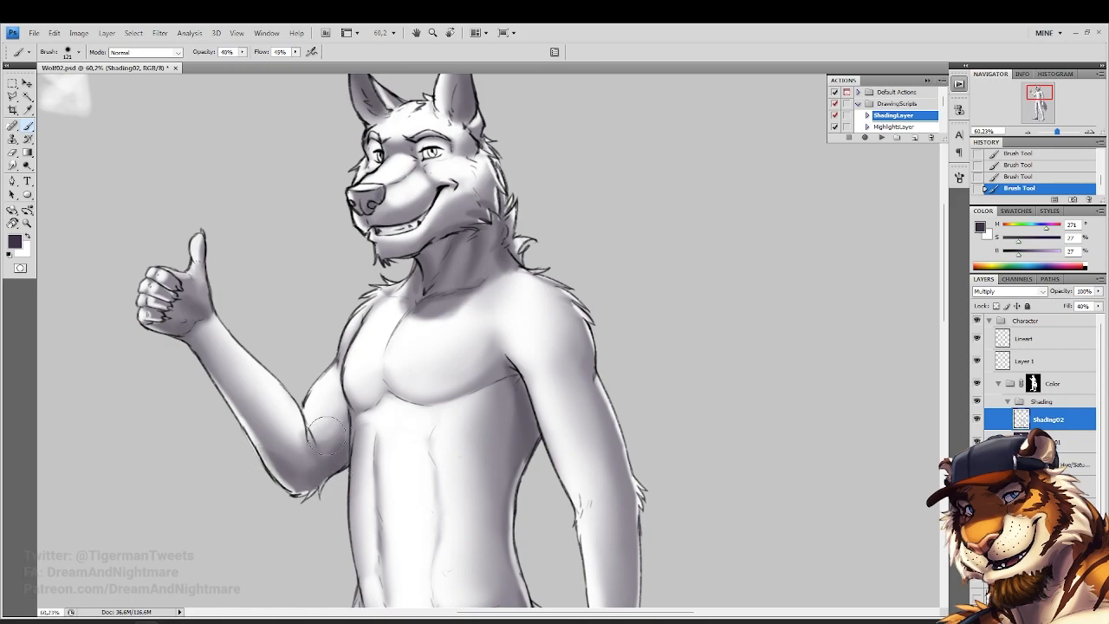
left_click_drag(170, 215, 160, 271)
Examine the whole figure in color, comparing it with the Shading02 layer switched on and off
left_click(26, 224)
left_click(272, 51)
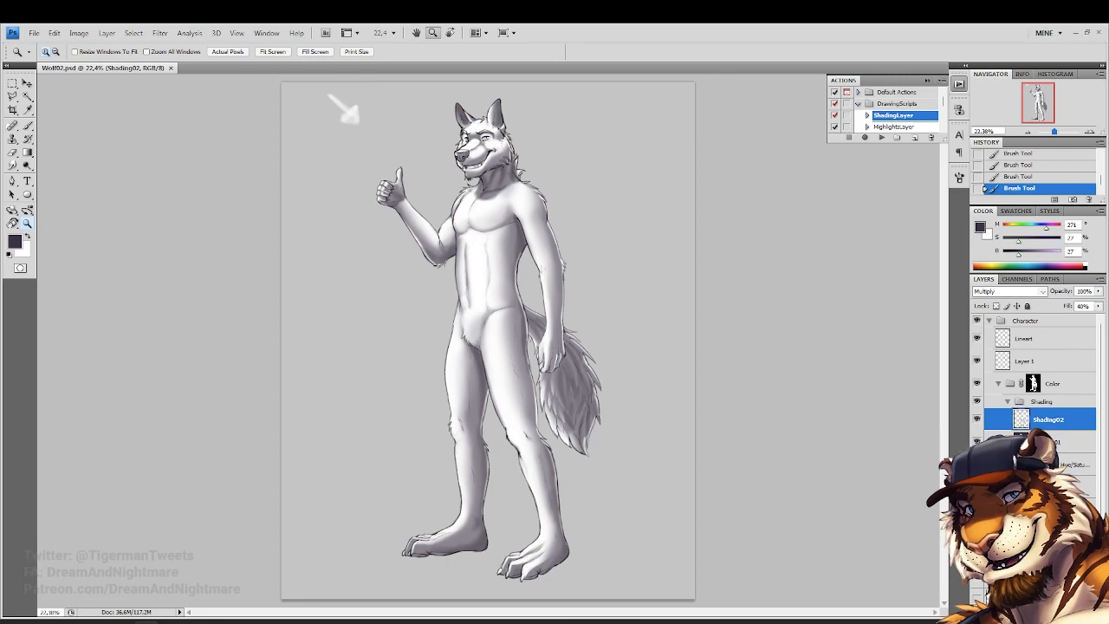
left_click(976, 442)
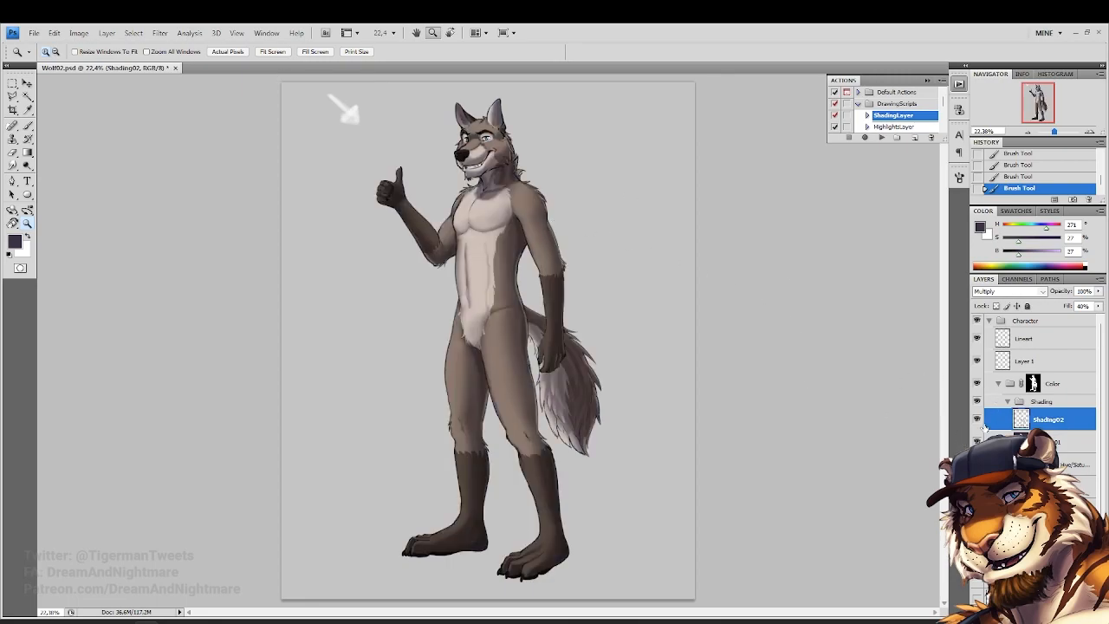
left_click(976, 420)
left_click(977, 420)
left_click(977, 420)
left_click(977, 421)
left_click(977, 421)
left_click(976, 420)
left_click(977, 420)
left_click(976, 421)
left_click(559, 329, "alt")
left_click(495, 274)
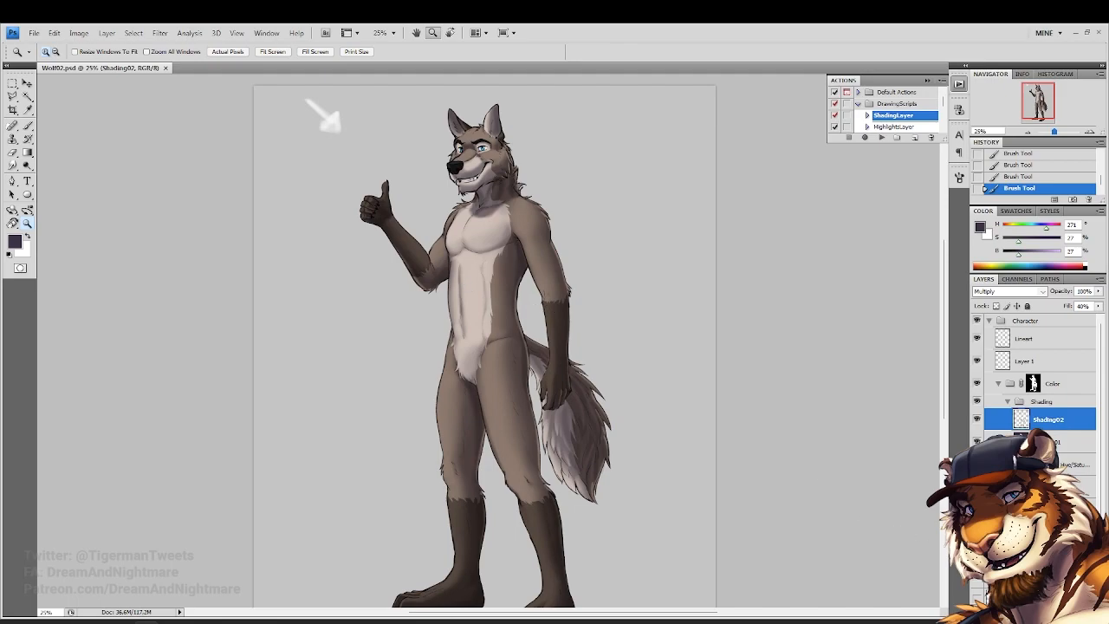
Add a layer named Shading03 above Shading02
key("ctrl+alt+shift+n")
double_click(1043, 420)
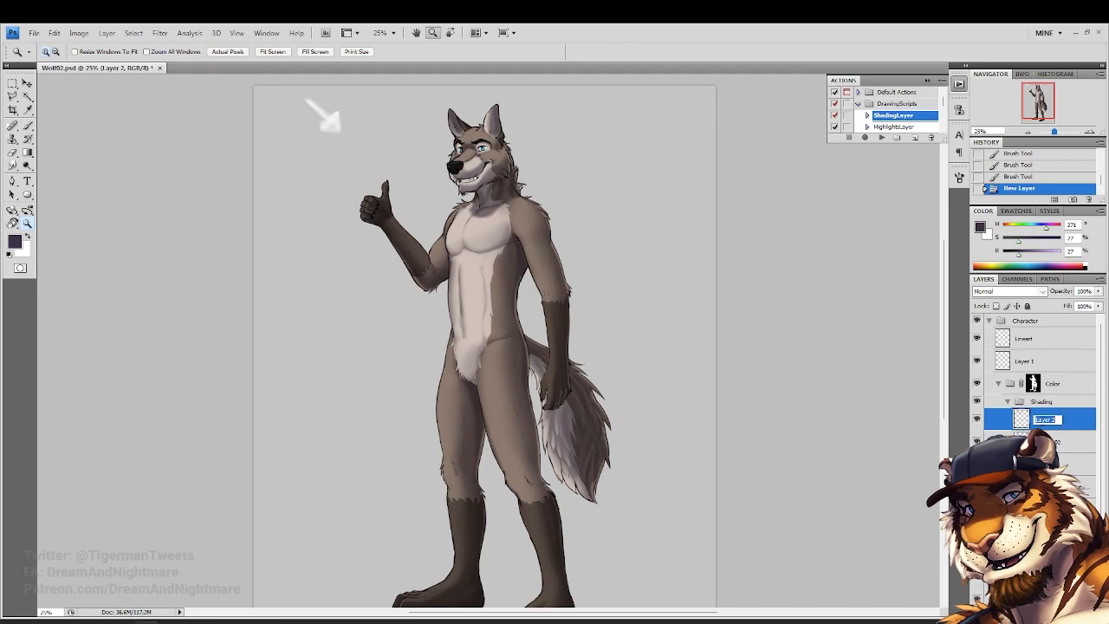
type("Shading03")
key("Return")
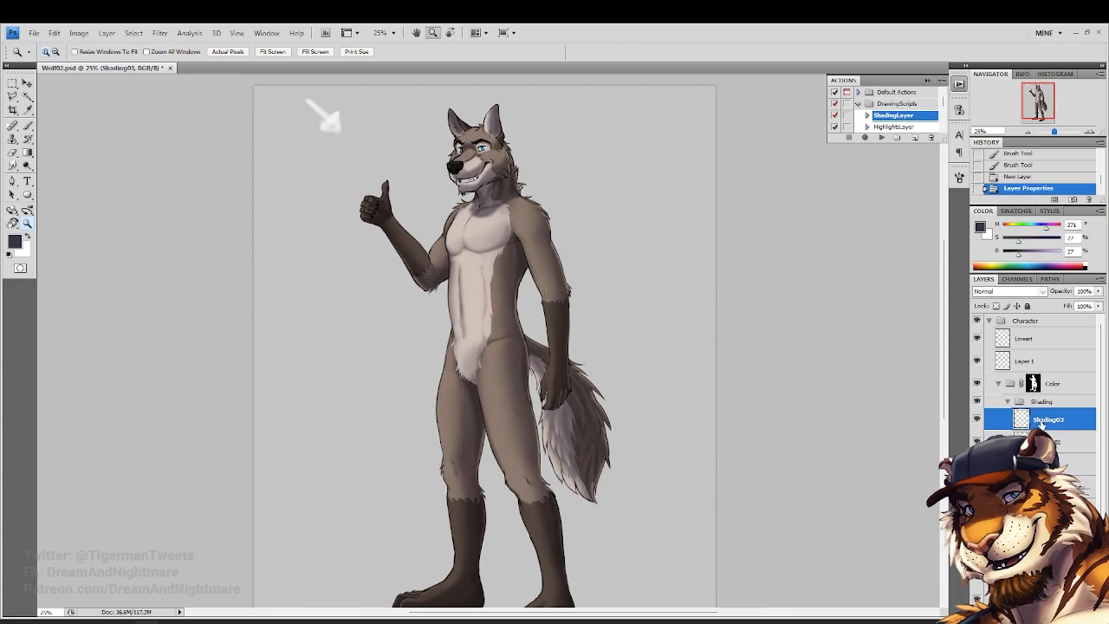
Paste the copied shading layer style onto Shading03 and set its fill to 20%
right_click(1049, 420)
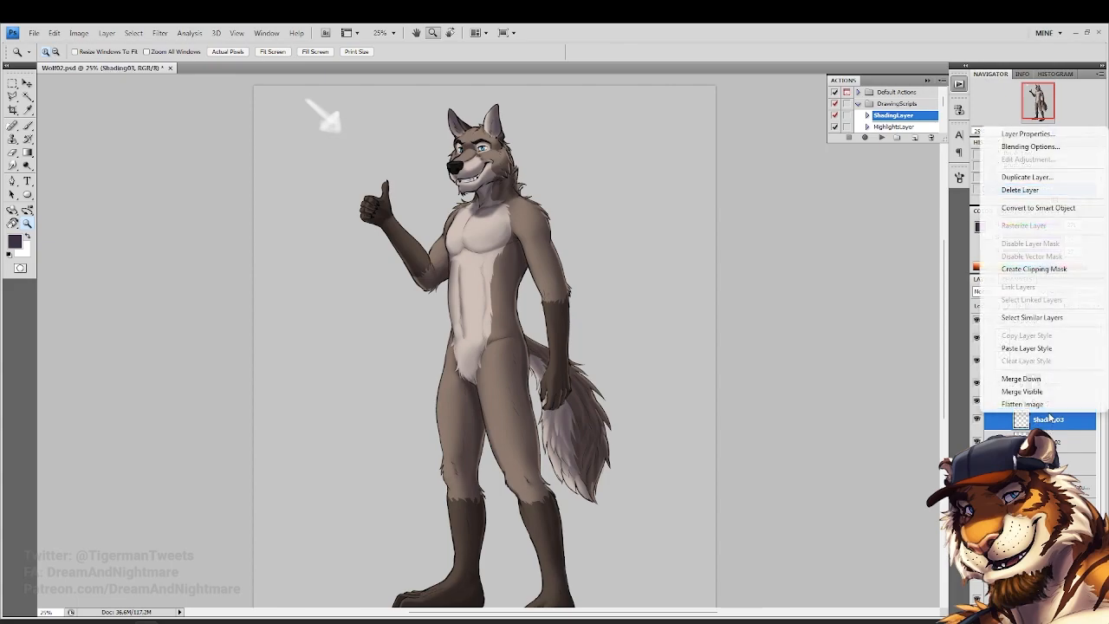
left_click(1065, 350)
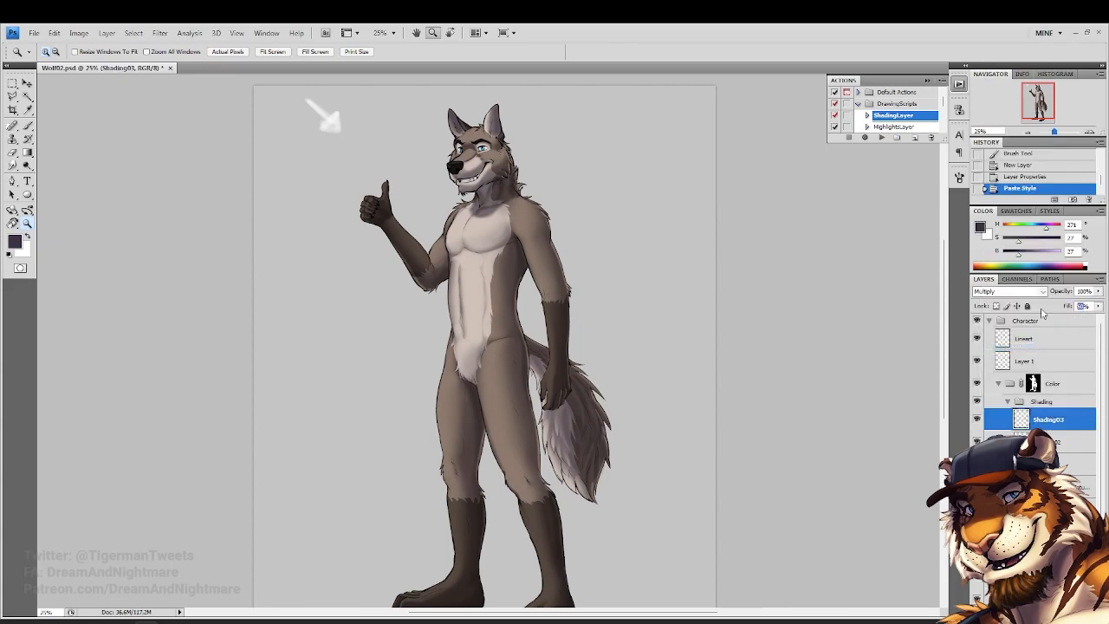
type("2")
key("Return")
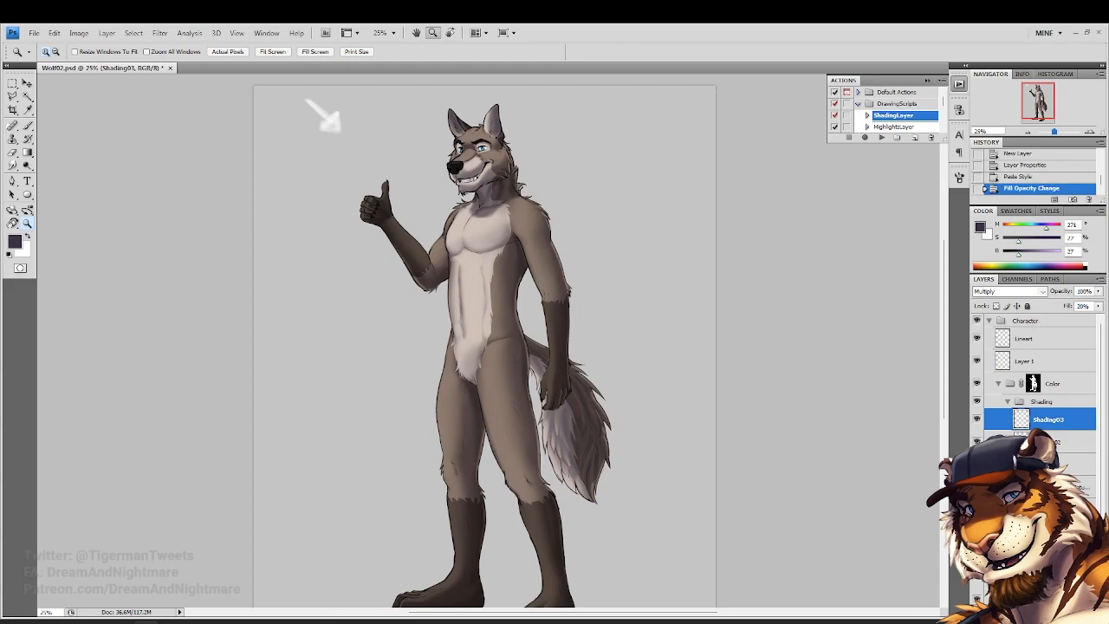
Return the figure to its uncolored white view and save the file
left_click(977, 510)
key("ctrl+s")
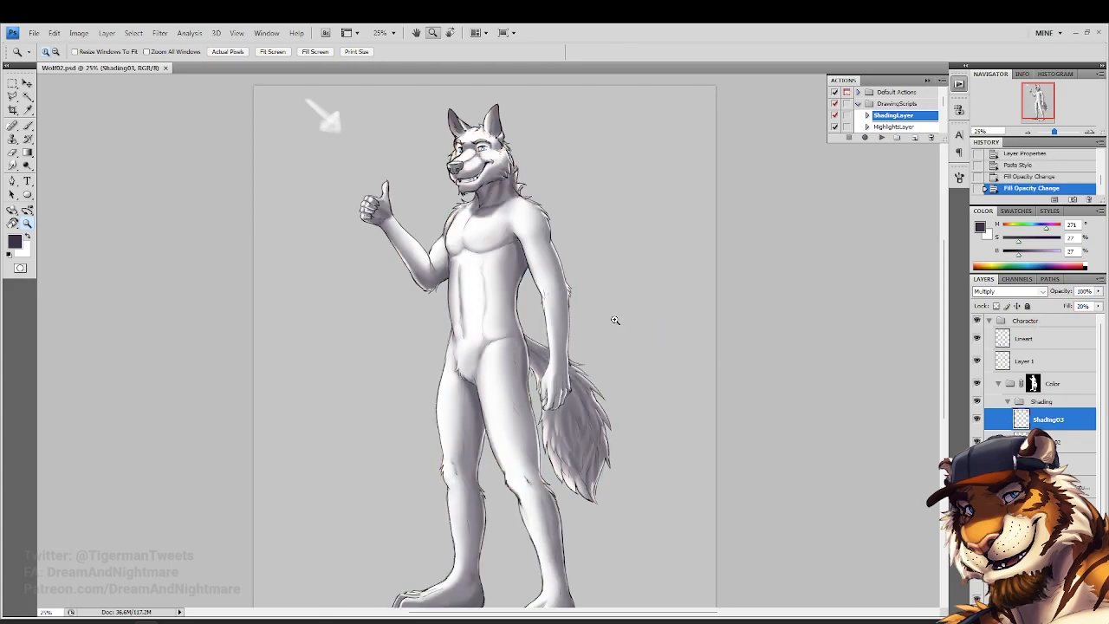
left_click(449, 130)
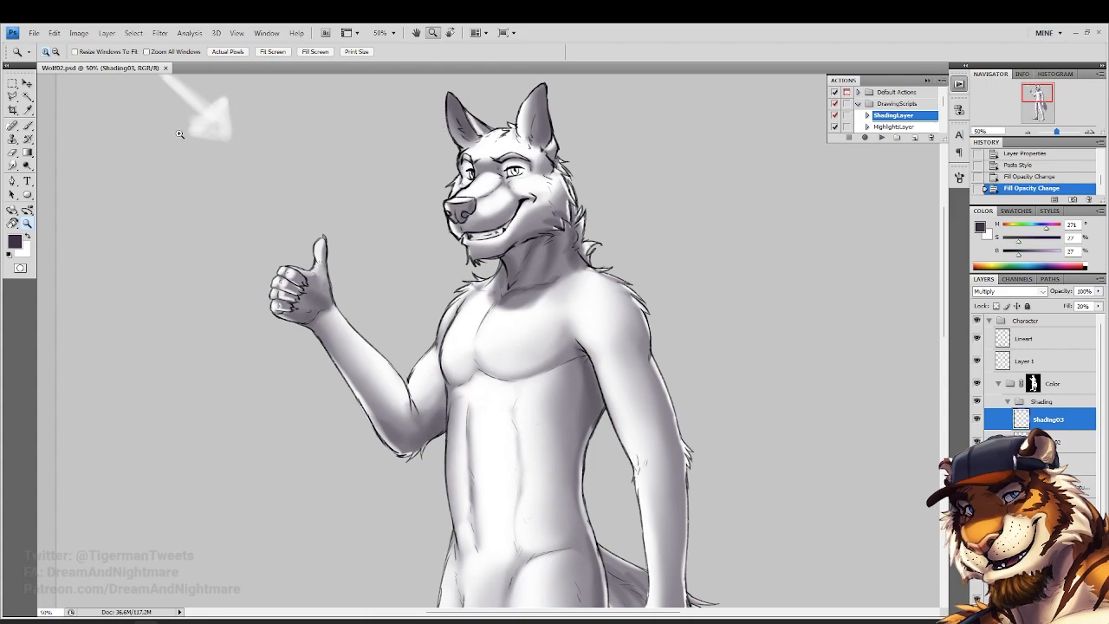
Set the brush to 349 px at 33% opacity and brush soft shadow over the neck on Shading03
left_click(28, 127)
right_click(609, 407)
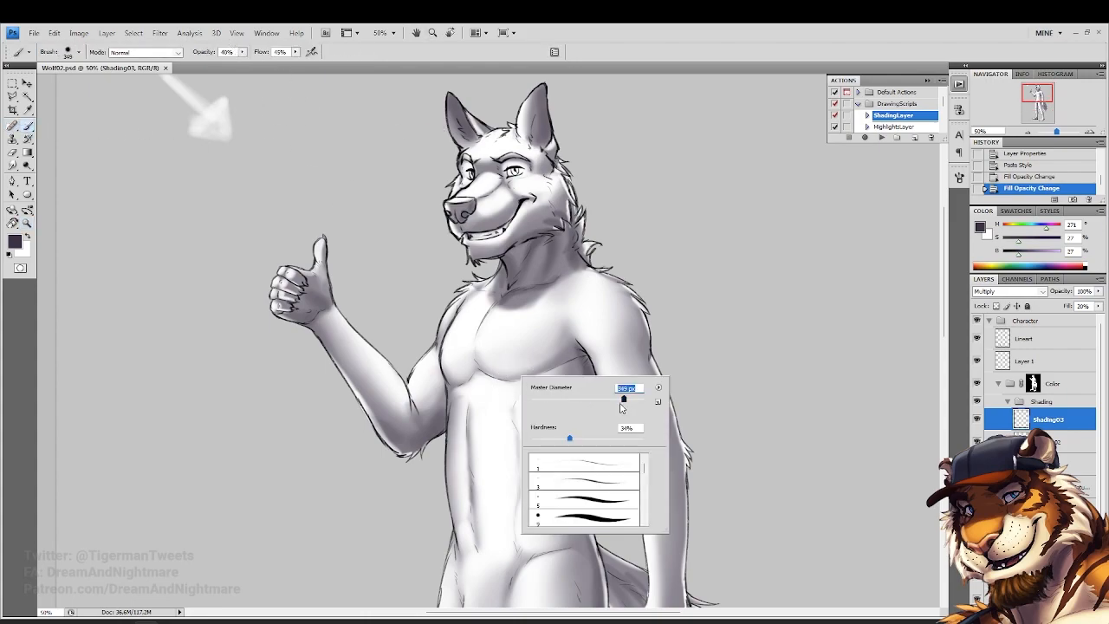
left_click_drag(243, 52, 242, 76)
left_click(296, 52)
left_click(296, 53)
left_click_drag(562, 263, 534, 268)
left_click_drag(534, 267, 569, 232)
left_click_drag(570, 233, 548, 255)
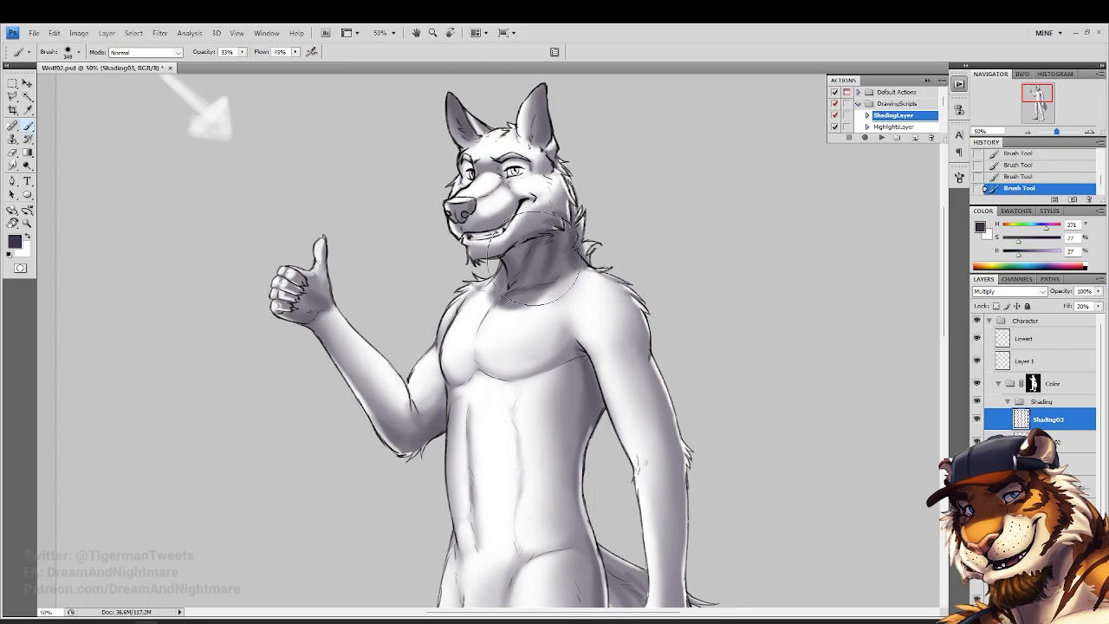
Brush broad soft shadows over the torso, tail, legs and feet on Shading03
left_click_drag(500, 128, 503, 123)
left_click_drag(430, 300, 410, 212)
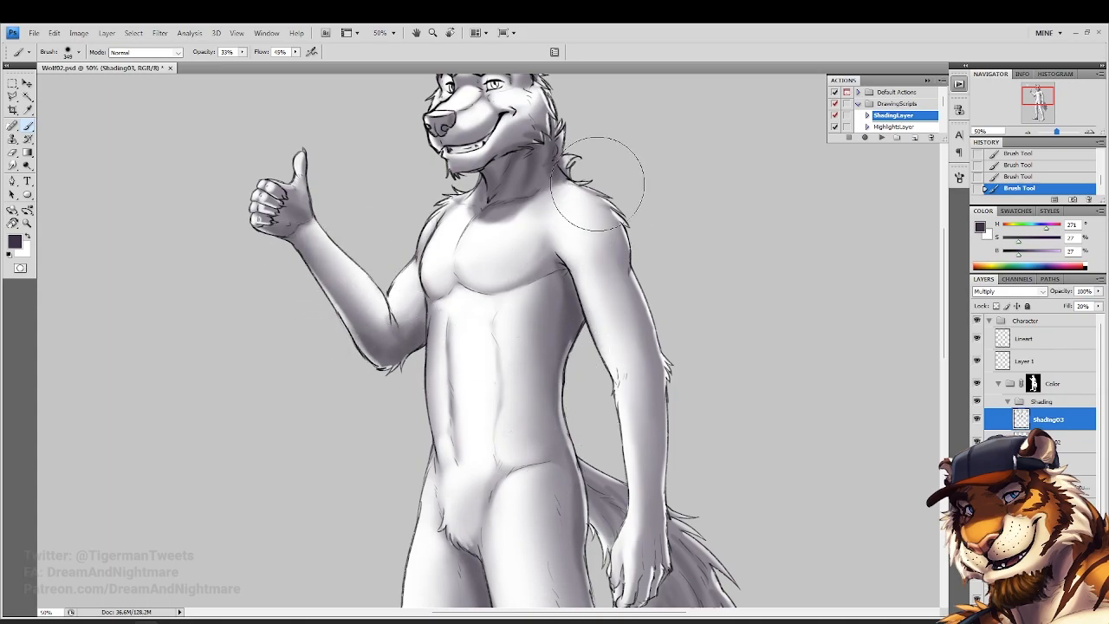
left_click_drag(705, 512, 636, 286)
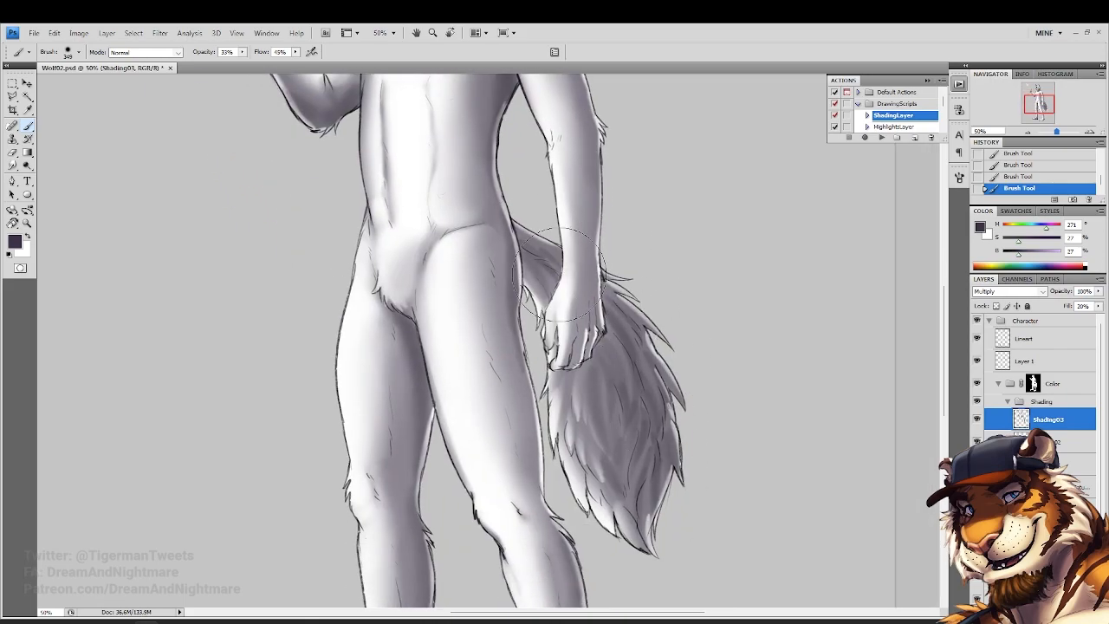
mouse_move(689, 537)
left_mouse_down()
mouse_move(685, 515)
mouse_move(737, 355)
left_mouse_up()
mouse_move(476, 293)
left_mouse_down()
mouse_move(488, 381)
mouse_move(471, 329)
left_mouse_up()
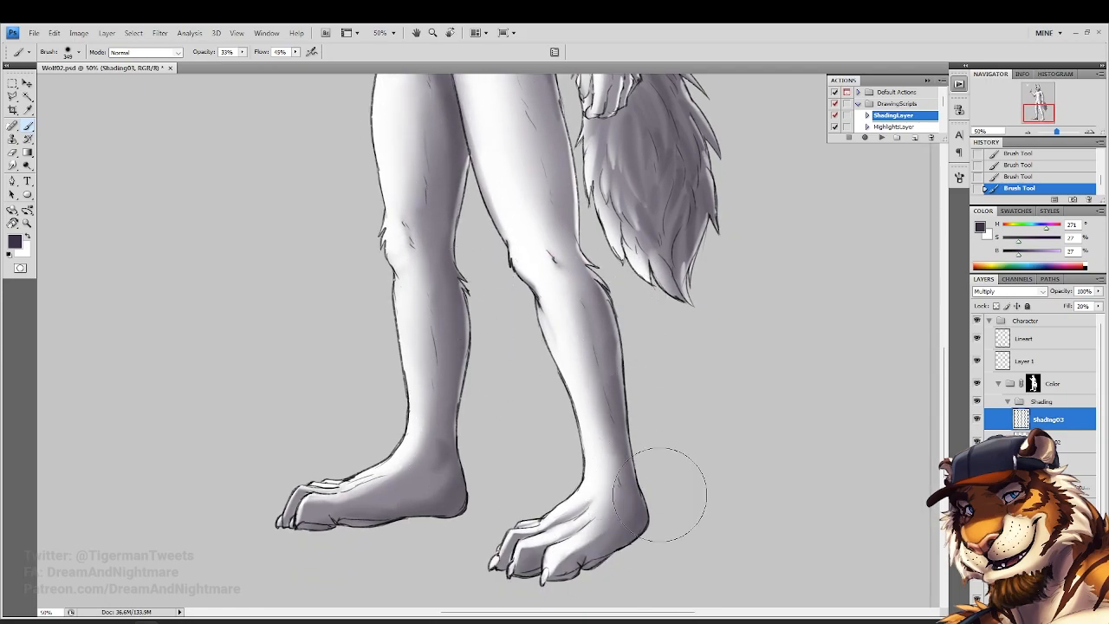
scroll(443, 490, "up", 6)
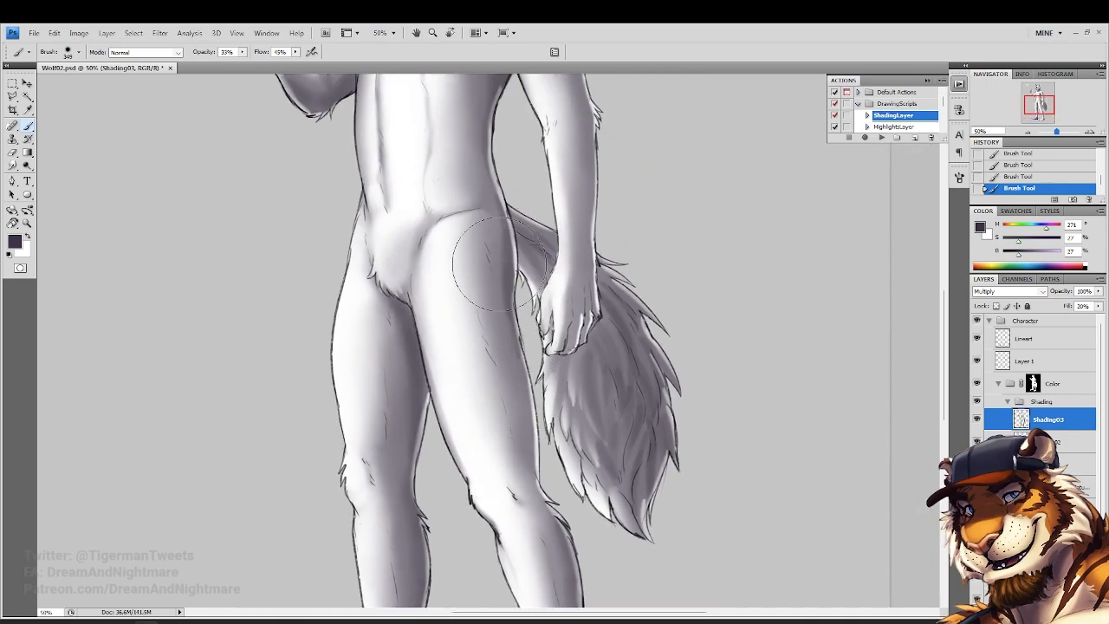
Finish the soft shadow on the thigh on Shading03 and bring the whole figure into view
left_click_drag(490, 372, 457, 266)
left_click(27, 222)
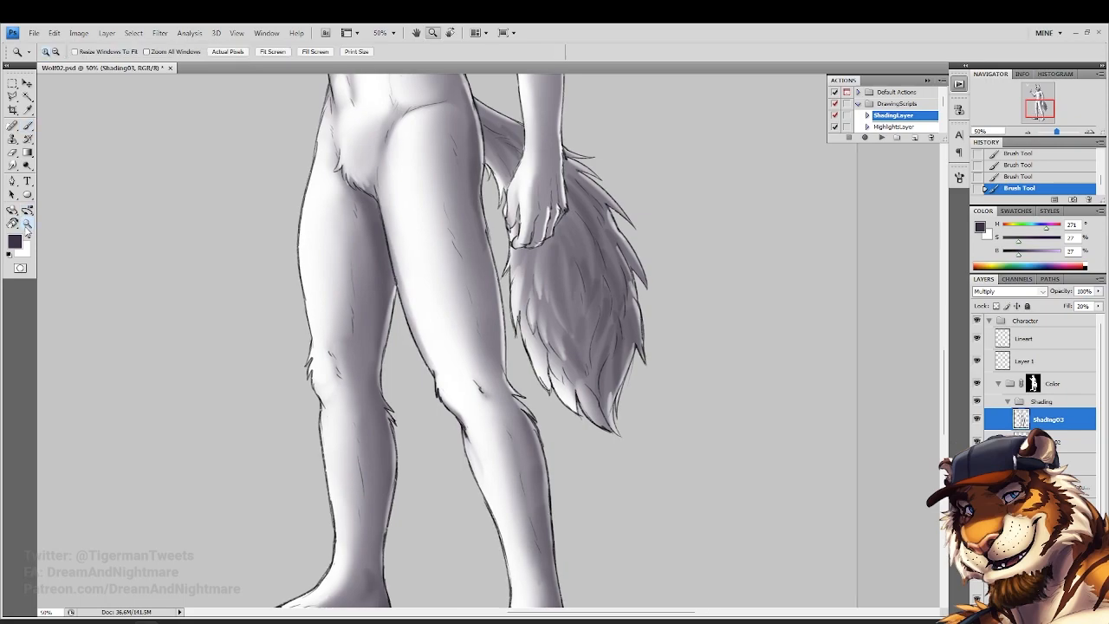
left_click(228, 51)
left_click(272, 52)
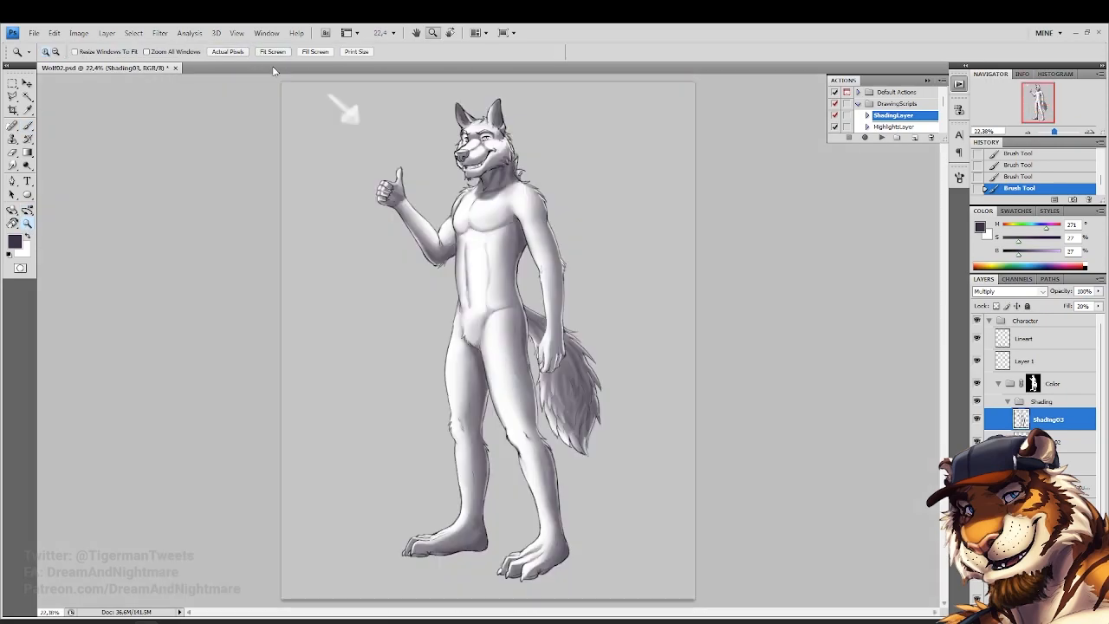
Restore the figure's colored view and toggle Shading03 off and on to compare its effect
left_click(978, 420)
left_click(978, 419)
left_click(978, 487)
left_click(978, 420)
left_click(978, 420)
left_click(978, 419)
left_click(977, 420)
left_click(978, 420)
left_click(977, 419)
left_click(978, 419)
left_click(977, 420)
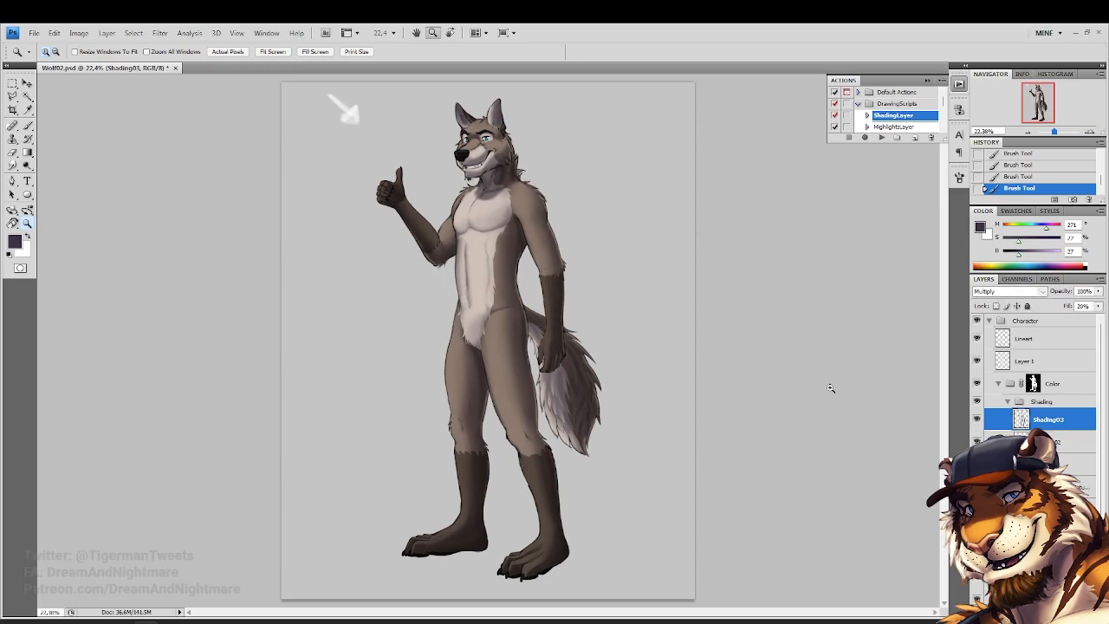
Examine the shaded, colored wolf up close across the face, chest, arms, hand and tail
left_click(503, 278, "alt")
left_click(458, 221)
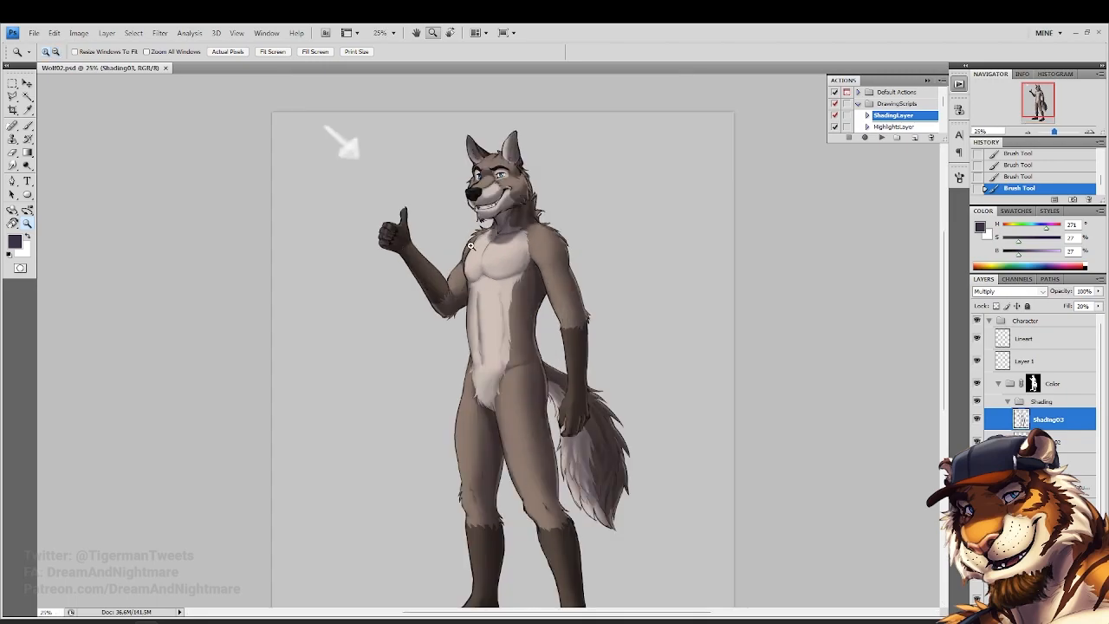
left_click_drag(522, 203, 617, 348)
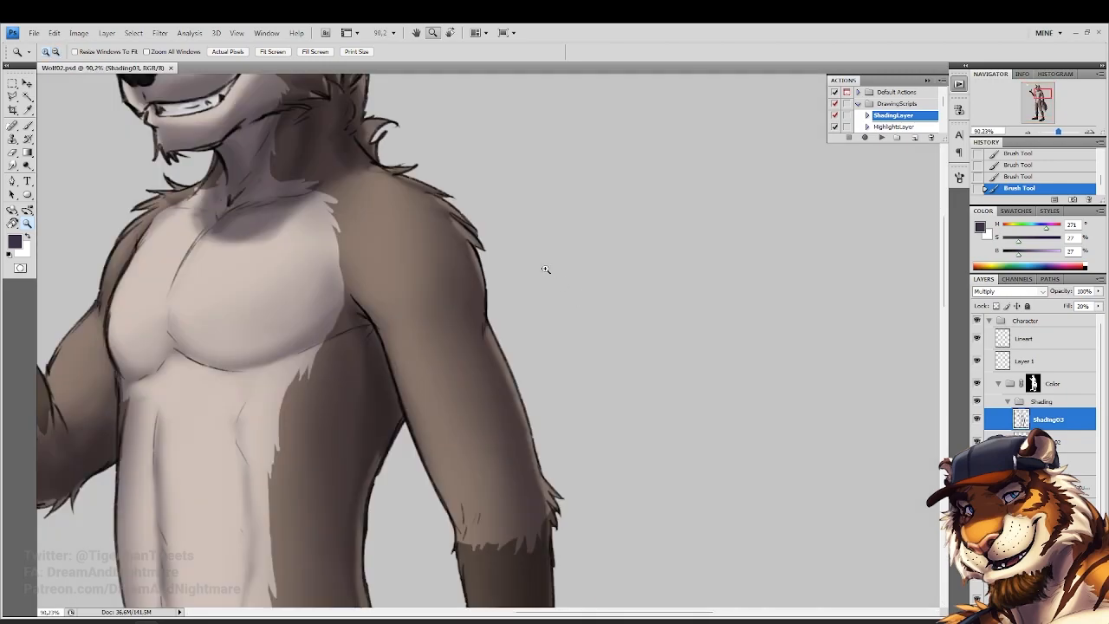
left_click(467, 240, "alt")
left_click(417, 227, "alt")
left_click(417, 227, "alt")
left_click_drag(309, 118, 524, 308)
left_click(351, 345, "alt")
left_click(351, 344, "alt")
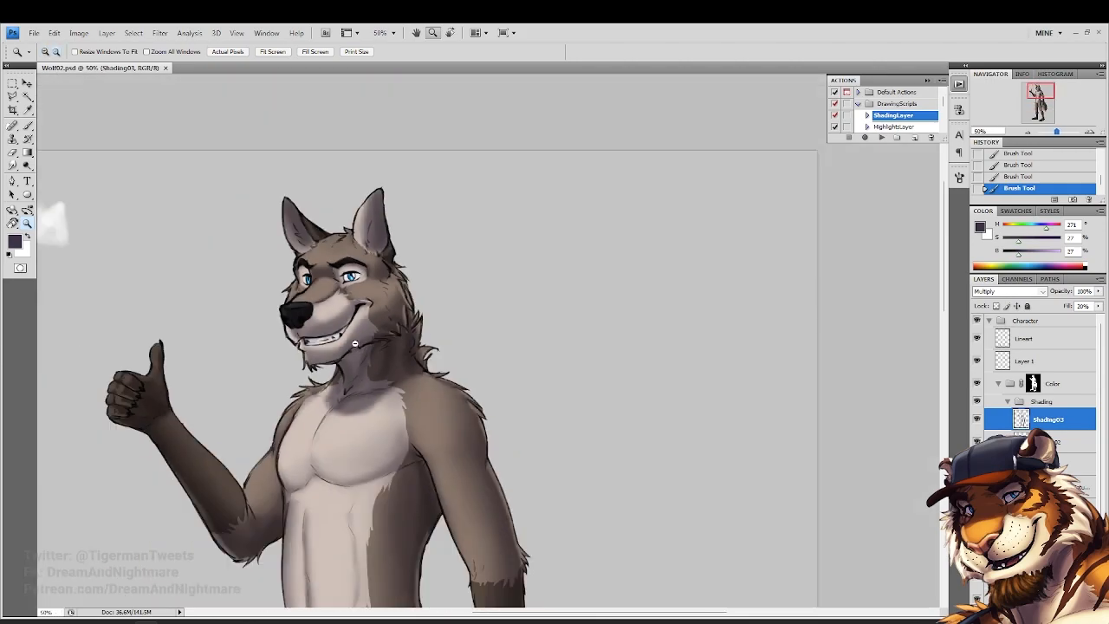
left_click(352, 344, "alt")
left_click(353, 343, "alt")
scroll(258, 439, "down", 7)
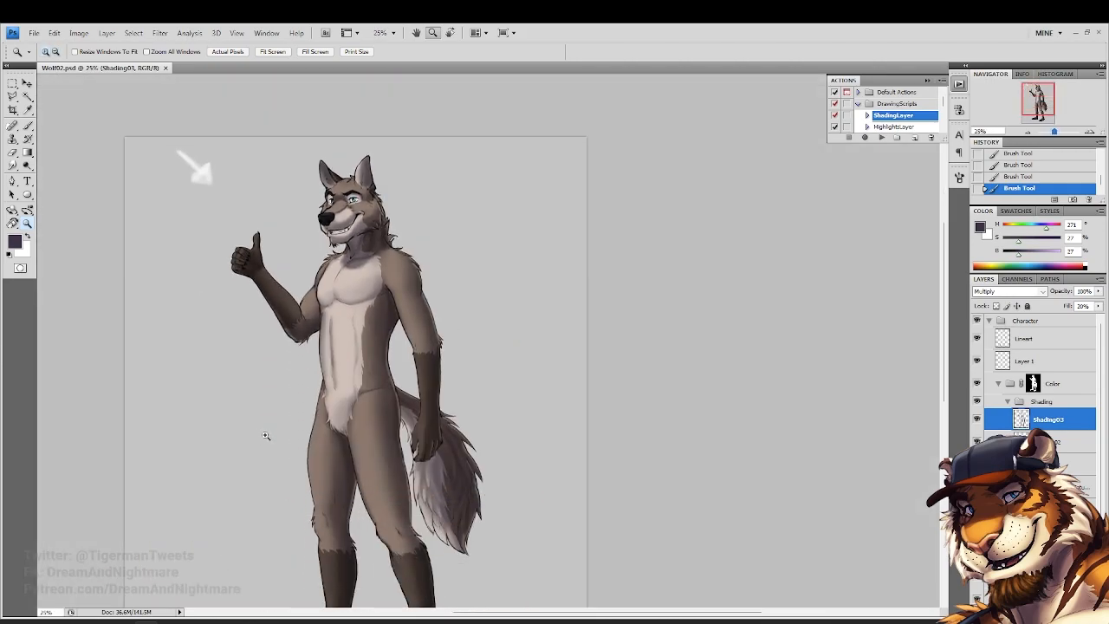
left_click_drag(432, 371, 461, 452)
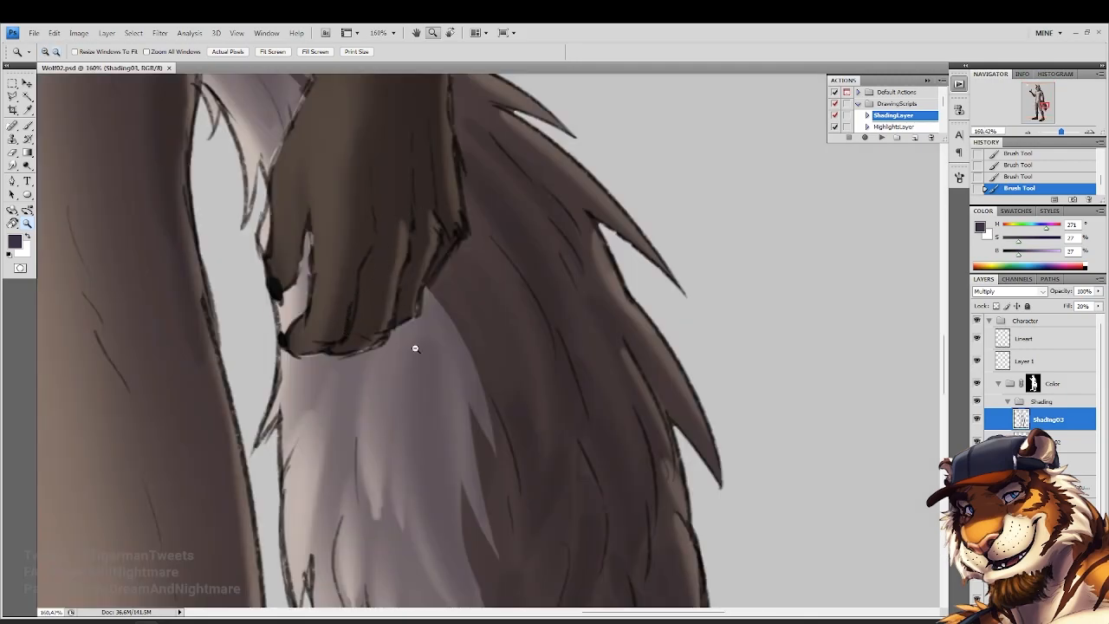
left_click(415, 348, "alt")
left_click(414, 347, "alt")
left_click(414, 347, "alt")
left_click(415, 346, "alt")
left_click(414, 347, "alt")
left_click(367, 349, "alt")
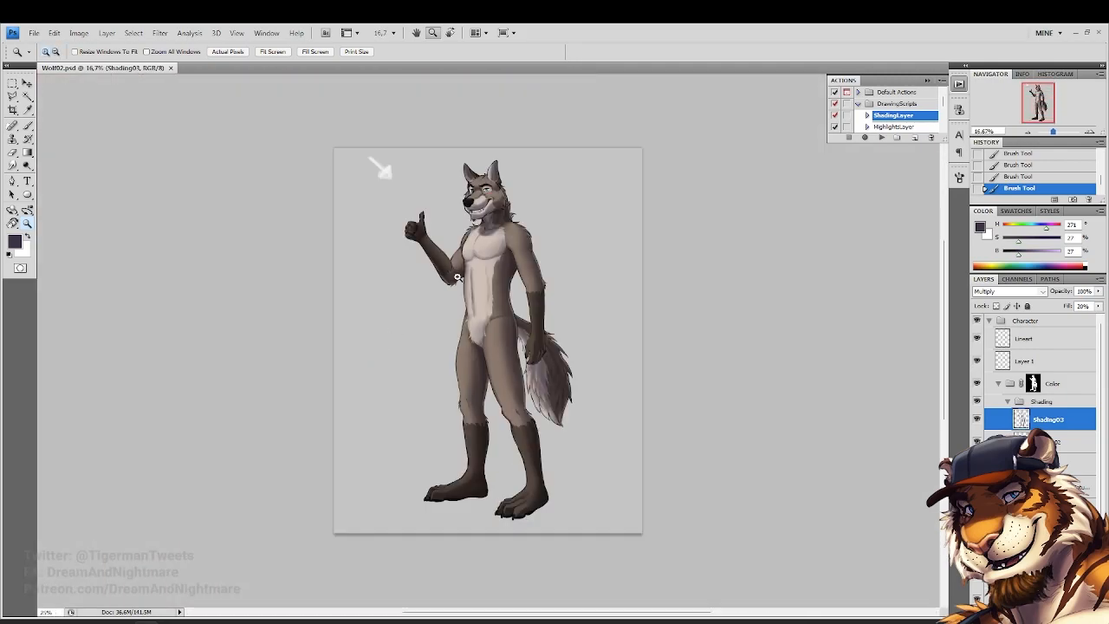
Create a new layer above Shading03 in the Shading group and name it Highlights01
left_click(457, 277)
key("ctrl+shift+alt+n")
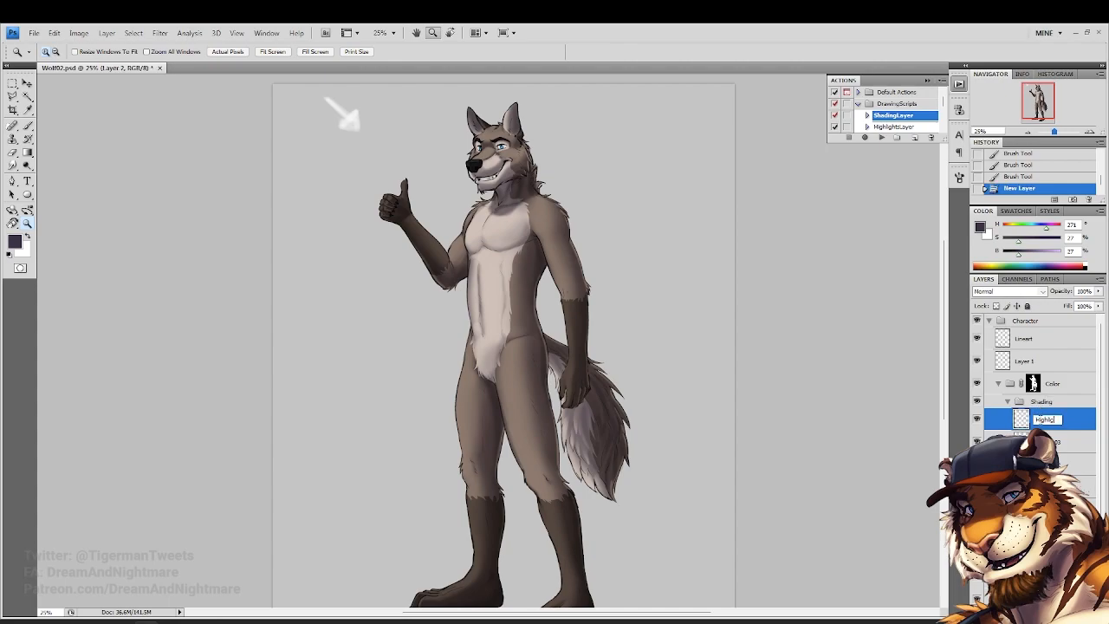
type("Highlights01")
key("Return")
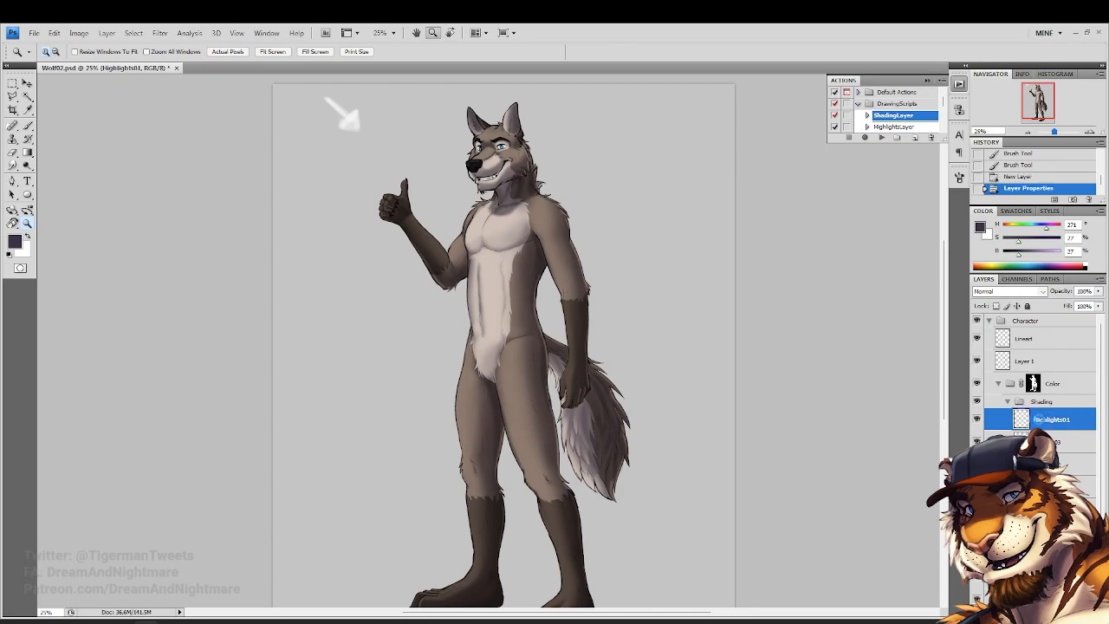
left_click(665, 113)
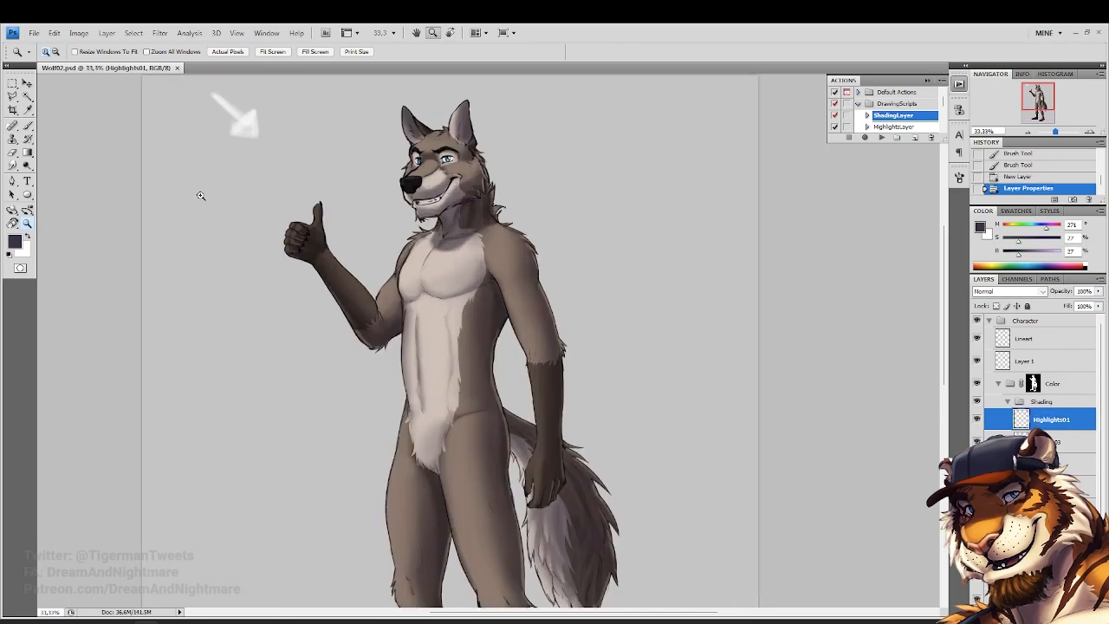
Make white the foreground color and set the blend mode of Highlights01 to Color Dodge
left_click(26, 238)
left_click(430, 284)
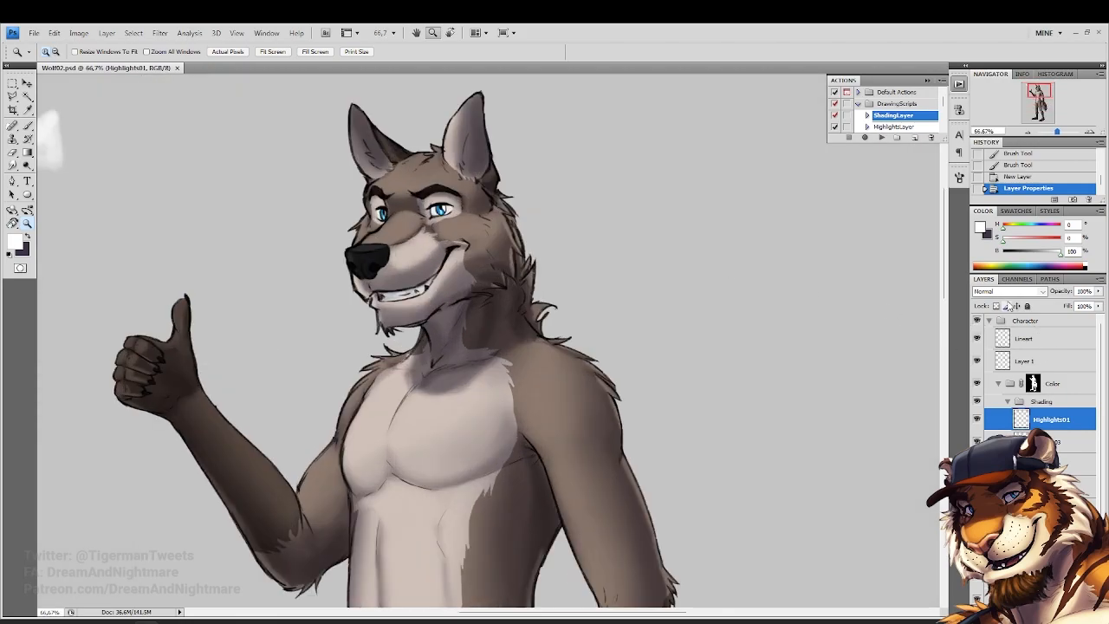
left_click(1009, 292)
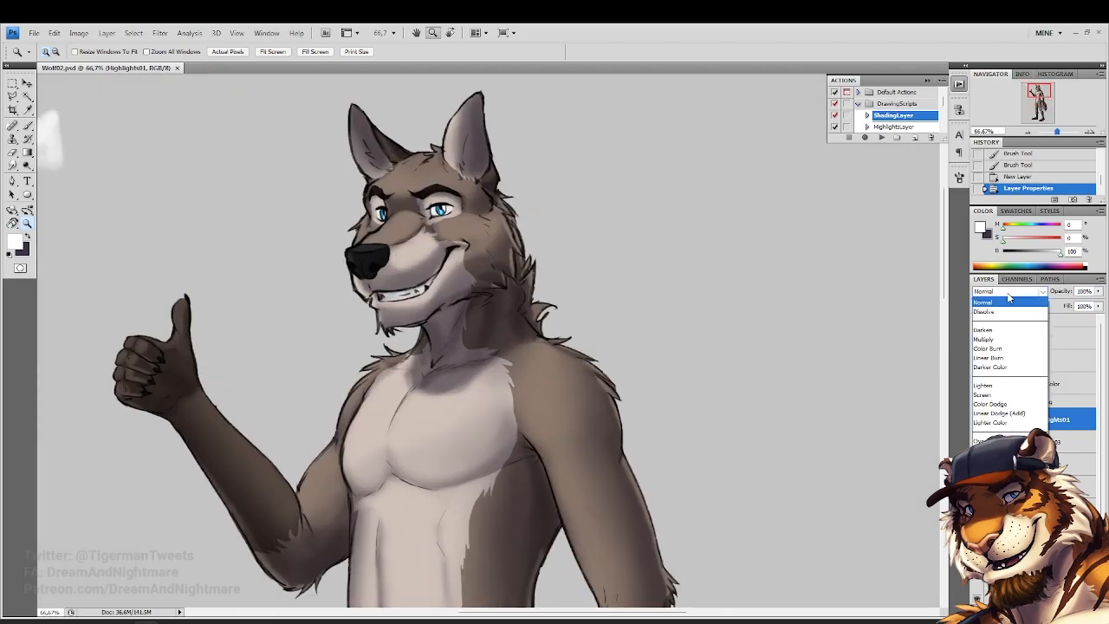
left_click(991, 404)
left_click(1099, 306)
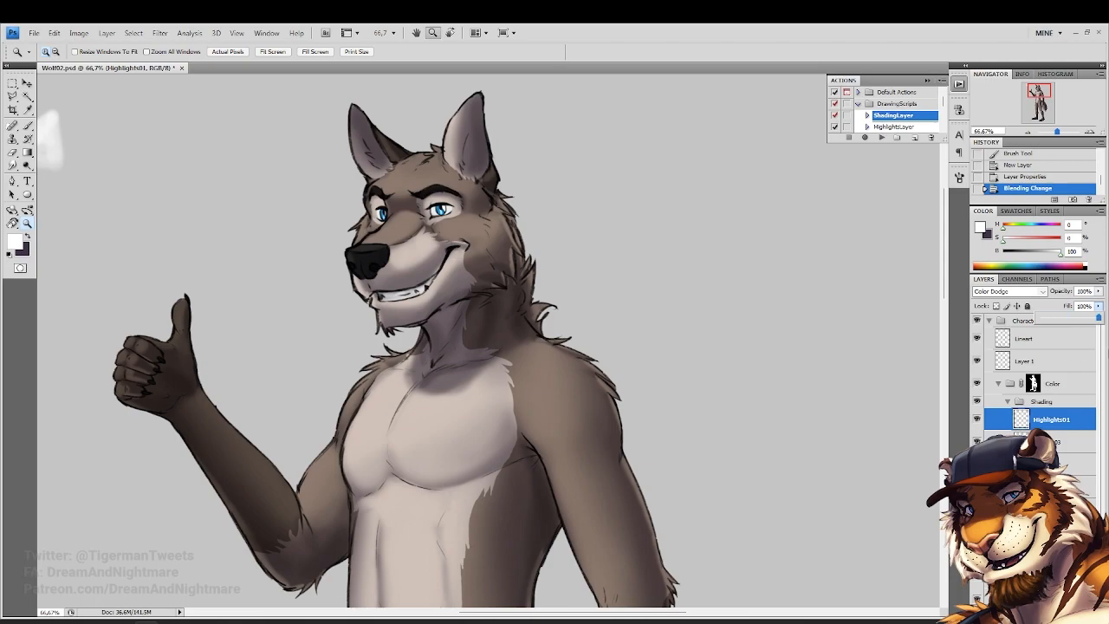
left_click(387, 169)
left_click_drag(386, 170, 407, 189)
Set the brush to 226 px at 49% opacity and paint white highlights on the shoulders, chest and raised upper arm
left_click(27, 128)
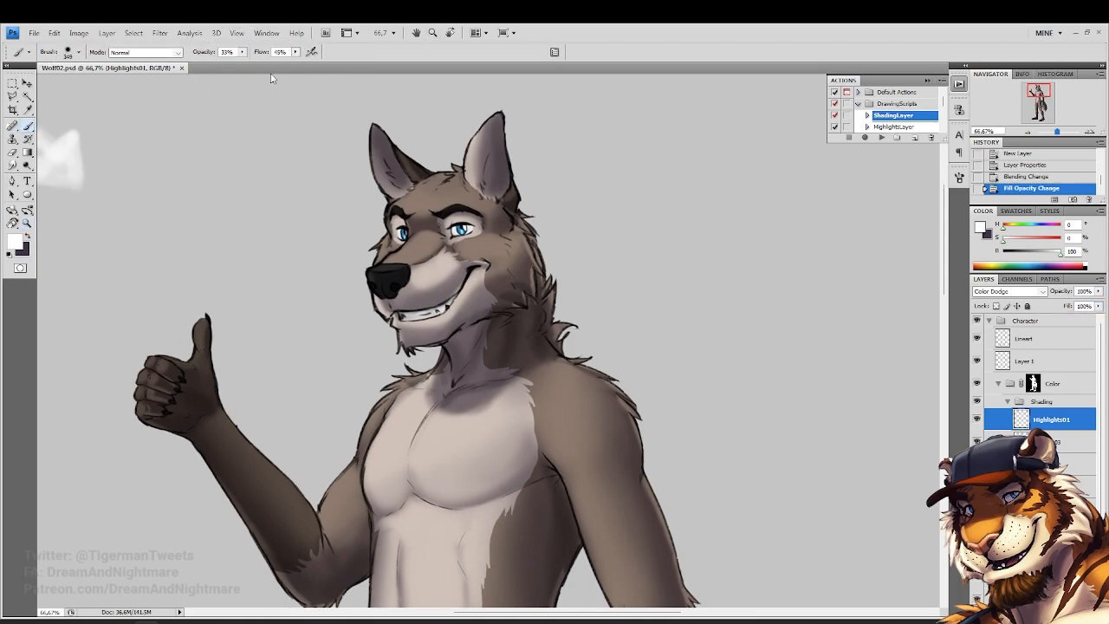
left_click(242, 52)
left_click_drag(356, 369, 387, 319)
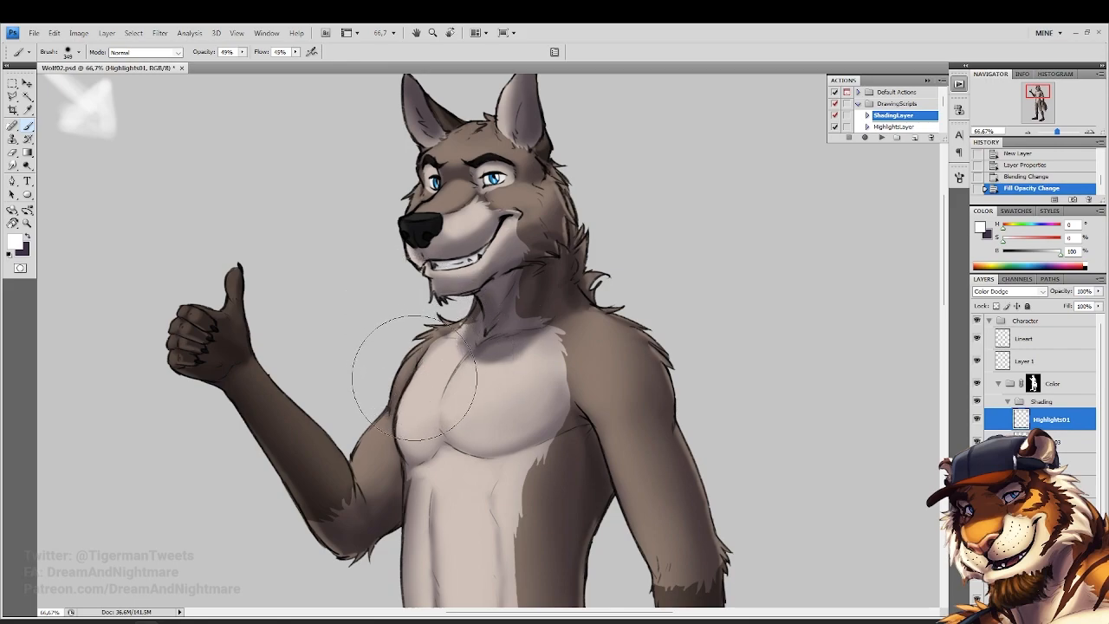
left_click_drag(584, 376, 544, 384)
right_click(557, 395)
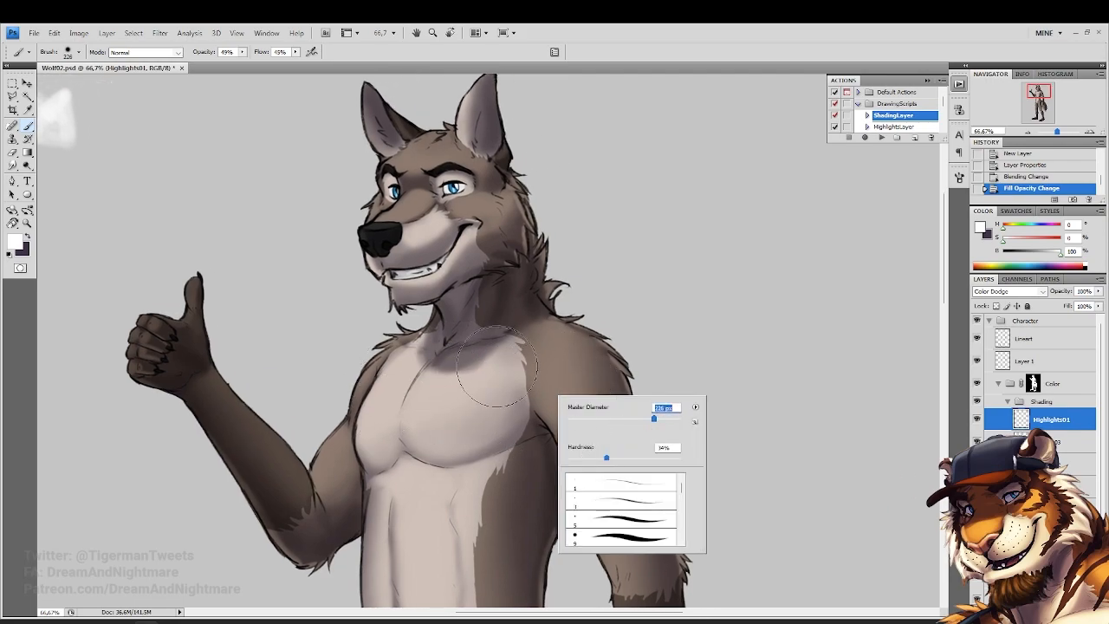
left_click(544, 362)
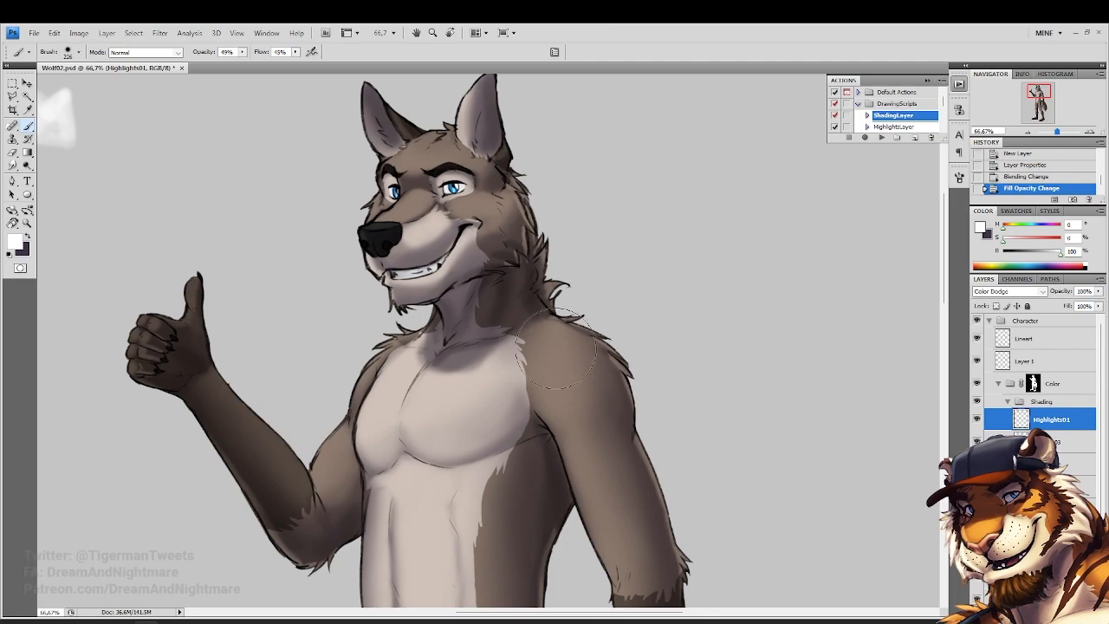
left_click(549, 360)
left_click(551, 361)
mouse_move(546, 362)
left_mouse_down()
mouse_move(559, 351)
mouse_move(567, 364)
left_mouse_up()
mouse_move(460, 390)
left_mouse_down()
mouse_move(527, 354)
mouse_move(446, 373)
mouse_move(437, 360)
mouse_move(381, 394)
mouse_move(390, 364)
mouse_move(373, 351)
mouse_move(364, 372)
mouse_move(374, 416)
mouse_move(360, 429)
mouse_move(372, 372)
mouse_move(411, 339)
mouse_move(371, 287)
mouse_move(364, 355)
left_mouse_up()
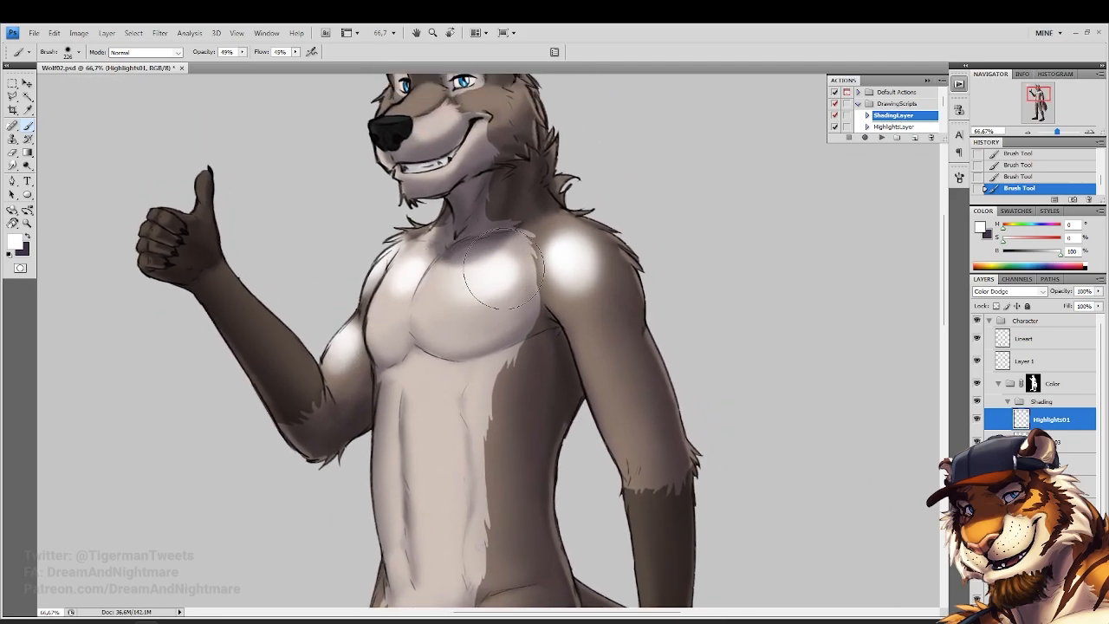
mouse_move(389, 313)
left_mouse_down()
mouse_move(406, 300)
mouse_move(427, 368)
left_mouse_up()
left_click_drag(552, 336, 552, 372)
left_click_drag(669, 318, 664, 365)
Try Highlights01 in Normal blend mode with a reduced fill
left_click(1005, 291)
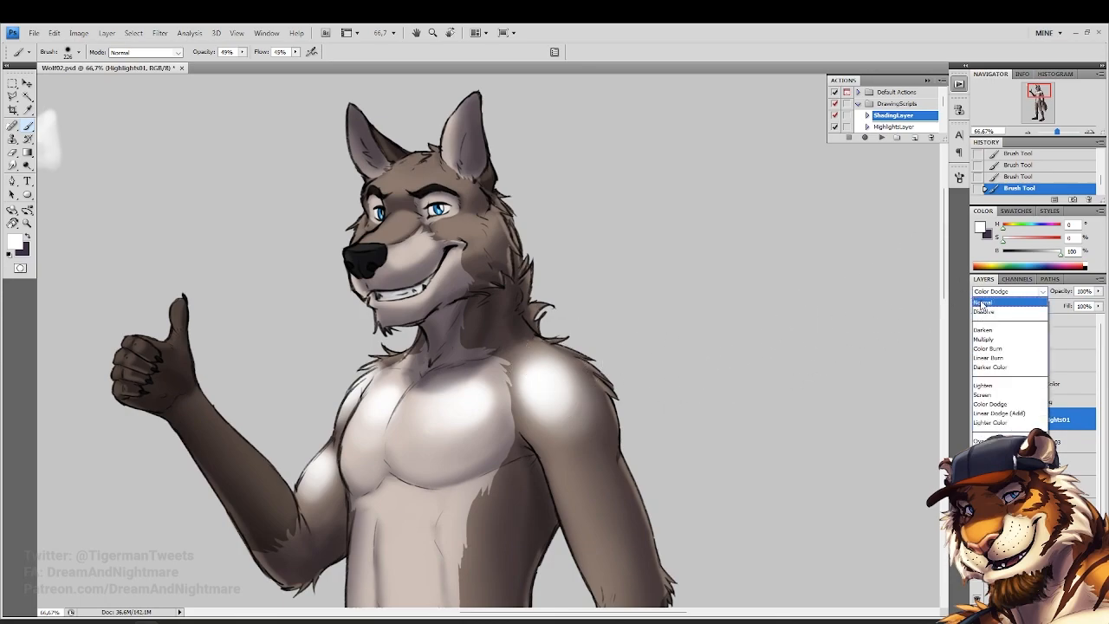
left_click(997, 302)
left_click_drag(1098, 308, 1075, 355)
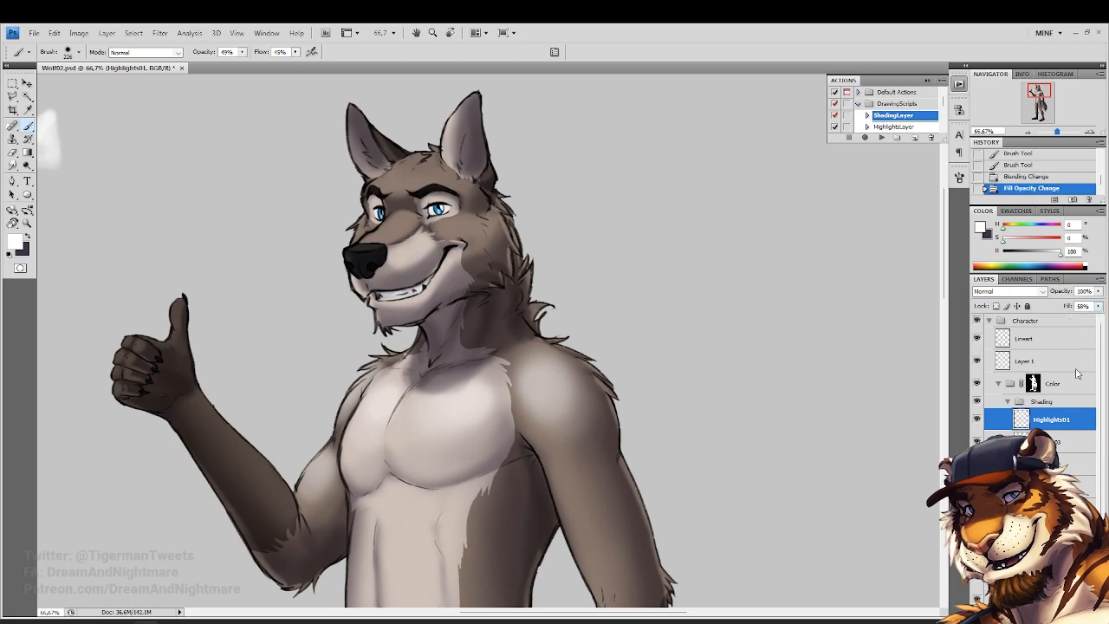
left_click(995, 293)
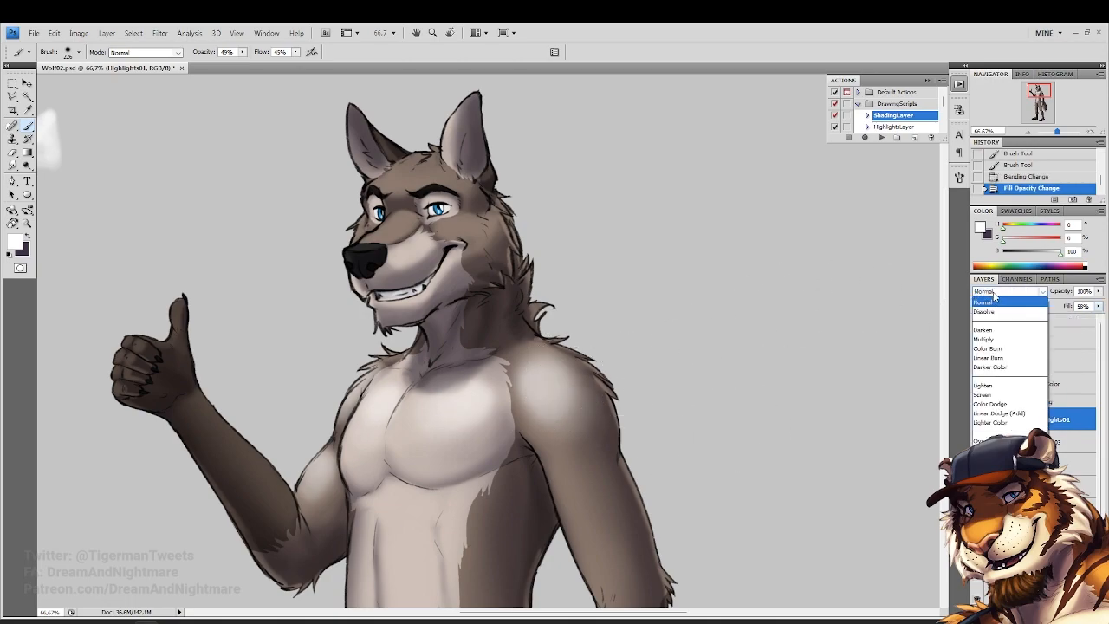
left_click(985, 299)
Switch Highlights01 back to Color Dodge and lower its fill to 24%
left_click(997, 292)
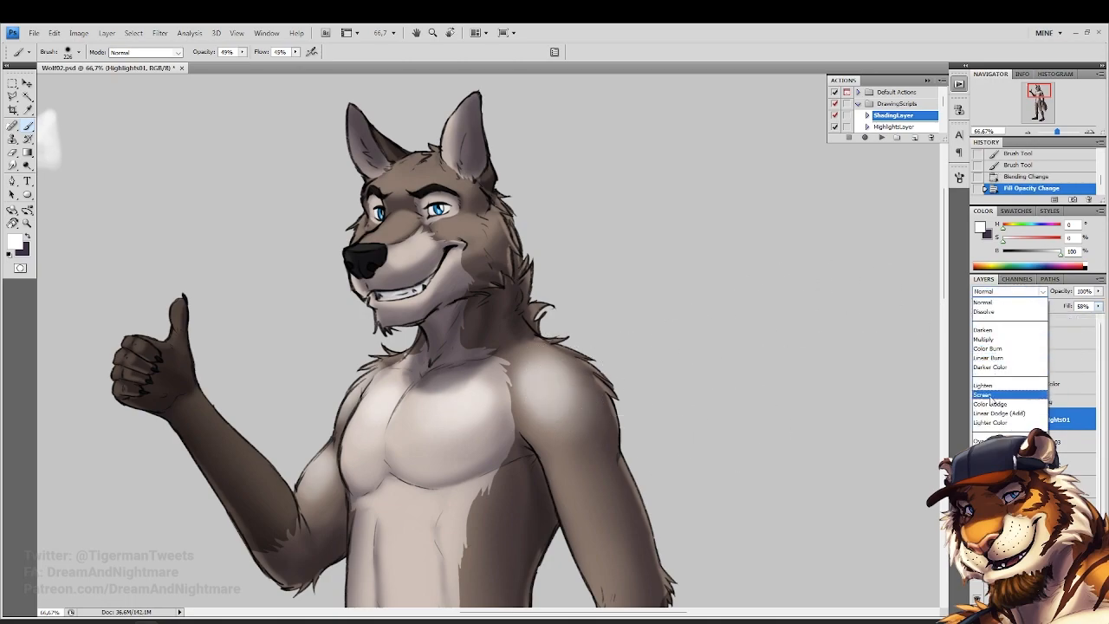
left_click(986, 404)
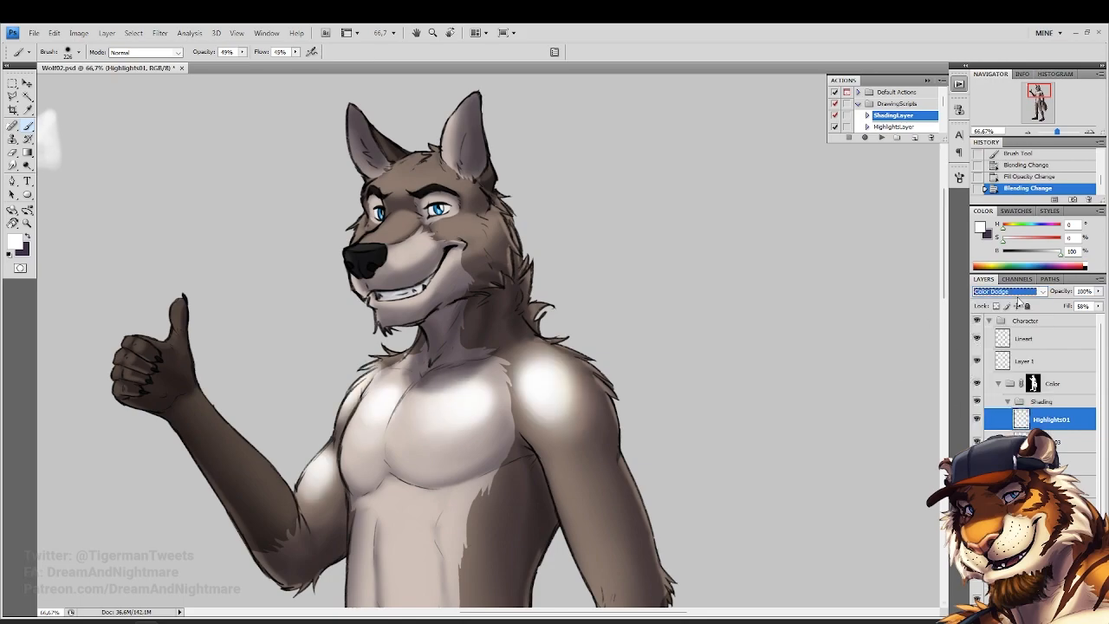
left_click_drag(1099, 309, 1065, 329)
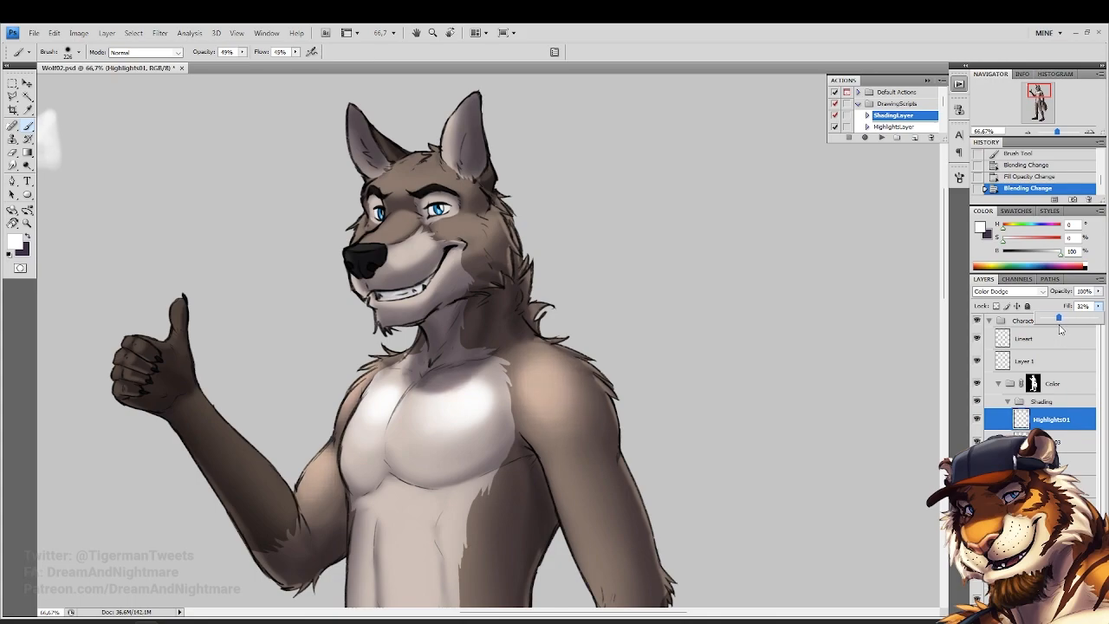
left_click_drag(1057, 328, 1053, 320)
left_click(1098, 307)
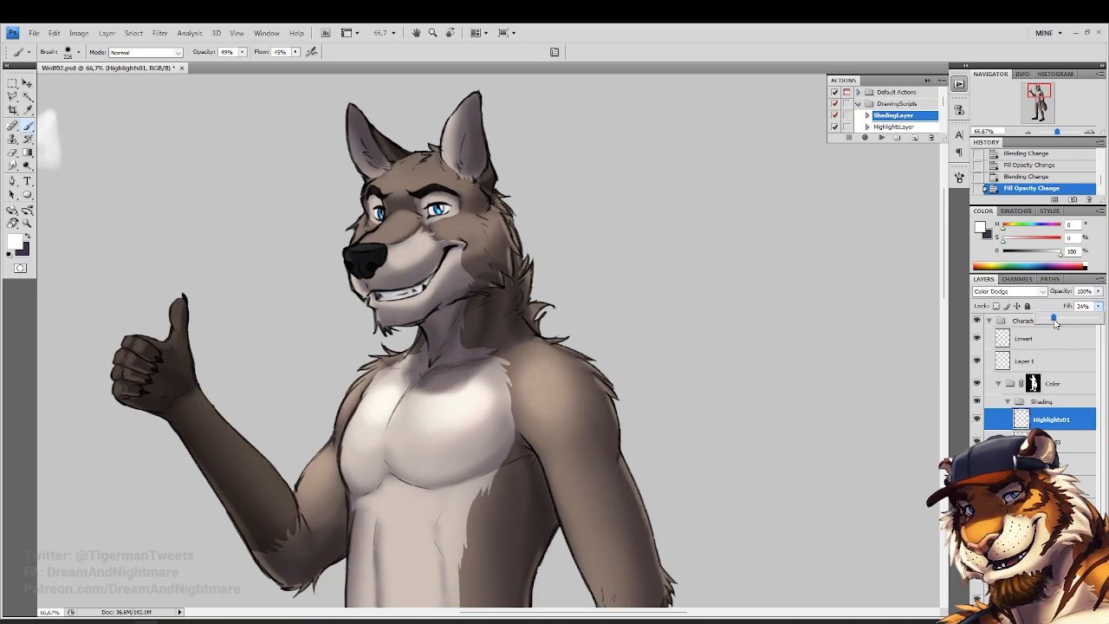
Brush more soft highlight over both chest muscles on Highlights01
left_click(449, 419)
mouse_move(440, 424)
left_mouse_down()
mouse_move(424, 423)
mouse_move(435, 428)
left_mouse_up()
left_click_drag(432, 429, 417, 422)
left_click_drag(417, 423, 433, 429)
left_click_drag(370, 408, 366, 419)
Set the Eraser to 329 px with reduced opacity and soften the highlights on the upper chest
left_click(13, 152)
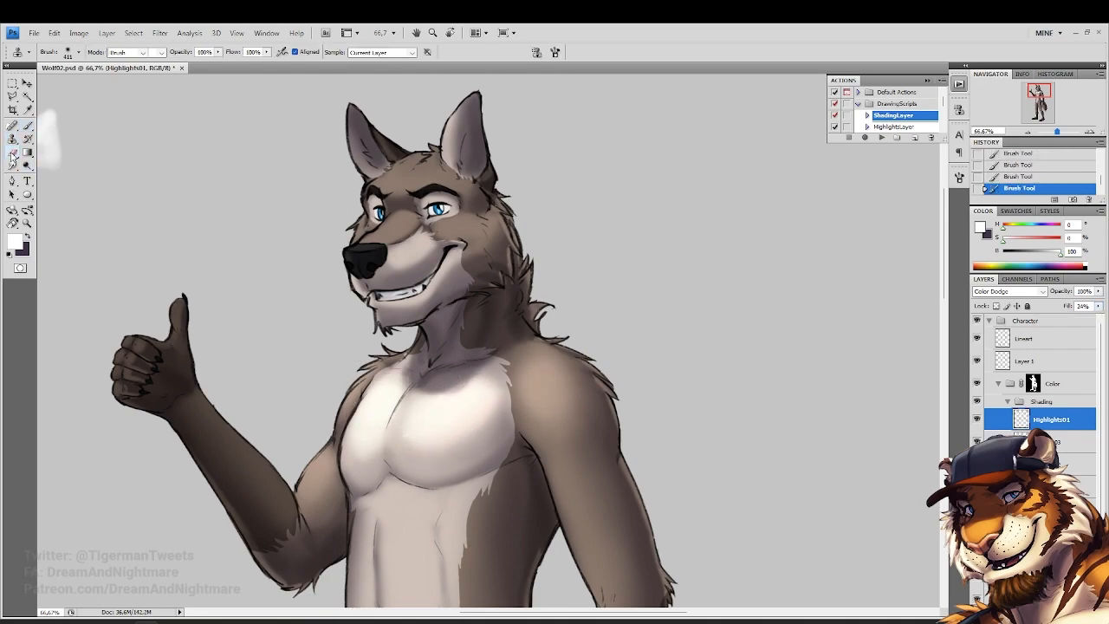
left_click(200, 52)
left_click_drag(200, 66, 188, 71)
right_click(458, 410)
left_click_drag(569, 444, 581, 445)
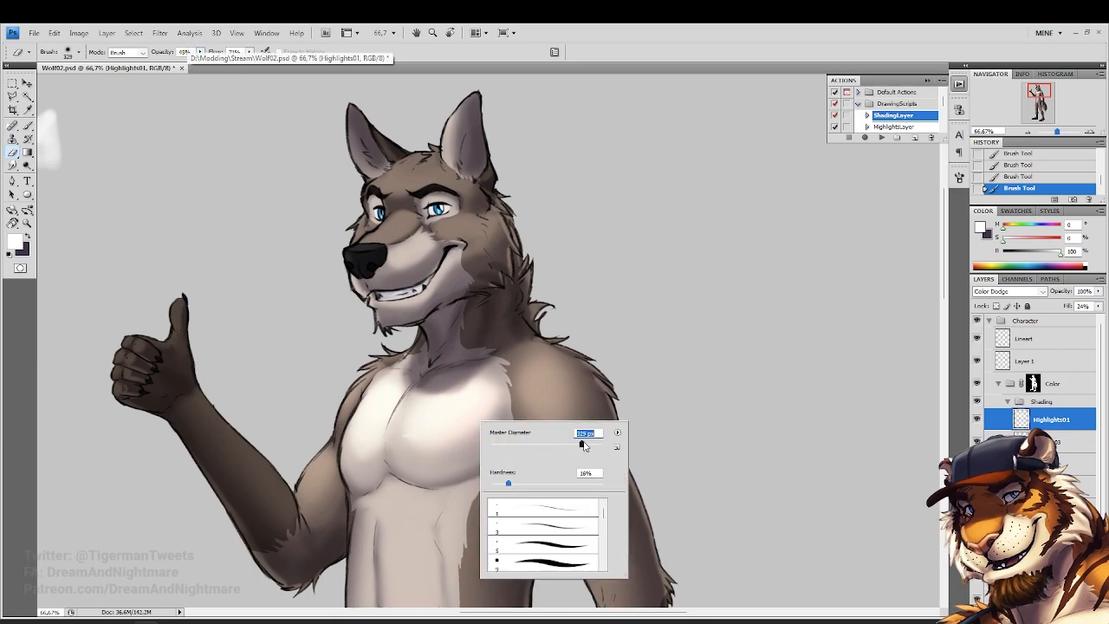
left_click(467, 368)
mouse_move(456, 381)
left_mouse_down()
mouse_move(432, 479)
mouse_move(405, 459)
mouse_move(439, 422)
left_mouse_up()
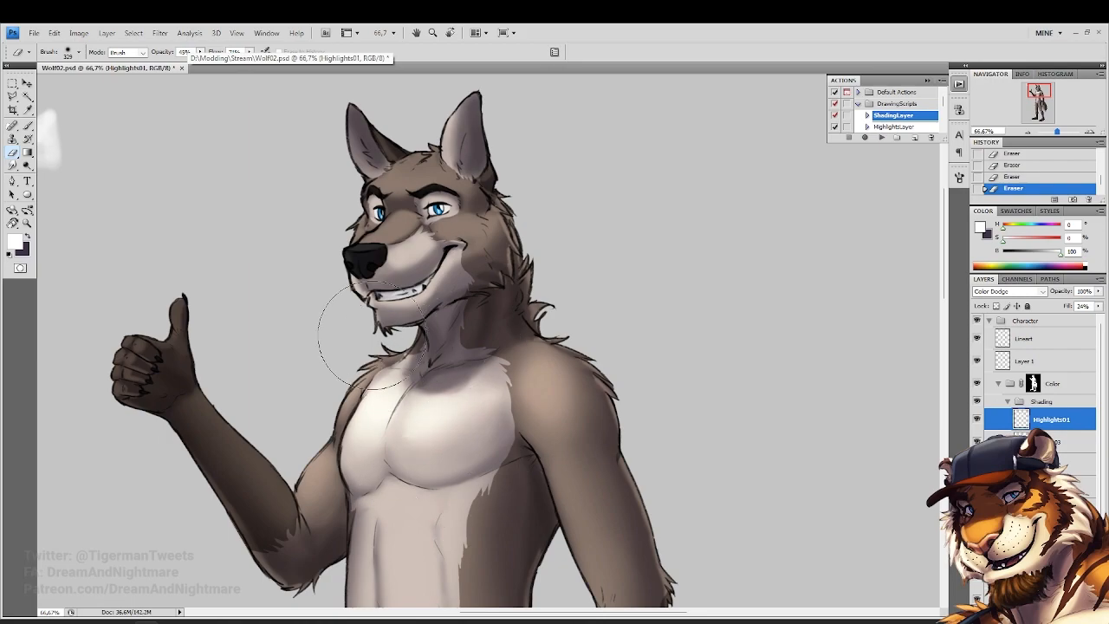
Reduce the brush to 156 px and brush highlights on the muzzle, face and chest on Highlights01
left_click(28, 127)
left_click_drag(424, 412, 460, 423)
left_click_drag(427, 285, 458, 404)
right_click(587, 409)
mouse_move(490, 355)
left_mouse_down()
mouse_move(454, 304)
mouse_move(474, 306)
mouse_move(465, 281)
mouse_move(413, 297)
left_mouse_up()
mouse_move(470, 244)
left_mouse_down()
mouse_move(489, 264)
mouse_move(428, 296)
mouse_move(376, 270)
mouse_move(397, 290)
mouse_move(386, 277)
mouse_move(406, 349)
mouse_move(486, 346)
mouse_move(432, 353)
mouse_move(441, 337)
mouse_move(433, 356)
mouse_move(445, 363)
mouse_move(432, 368)
mouse_move(457, 366)
mouse_move(401, 375)
left_mouse_up()
mouse_move(482, 384)
left_mouse_down()
mouse_move(476, 405)
mouse_move(447, 412)
left_mouse_up()
left_click_drag(380, 390, 392, 409)
Work the highlights over the raised hand and arm, and undo the last brush stroke
left_click_drag(413, 355, 524, 186)
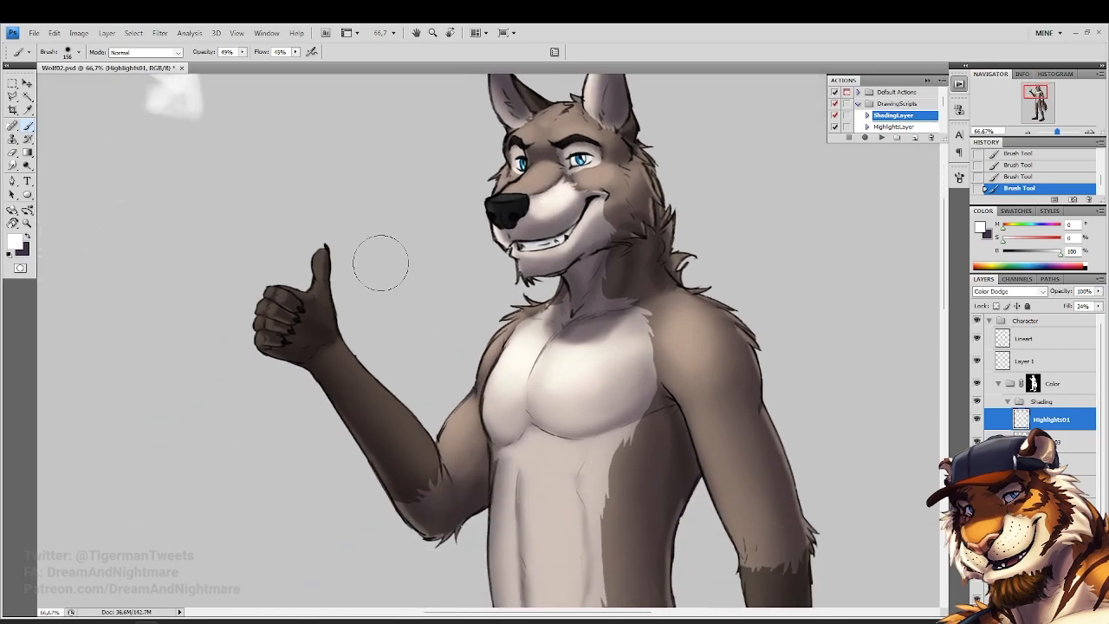
mouse_move(381, 395)
left_mouse_down()
mouse_move(408, 448)
mouse_move(453, 401)
mouse_move(468, 451)
left_mouse_up()
mouse_move(478, 357)
left_mouse_down()
mouse_move(533, 364)
mouse_move(507, 395)
mouse_move(598, 355)
mouse_move(587, 399)
mouse_move(490, 227)
left_mouse_up()
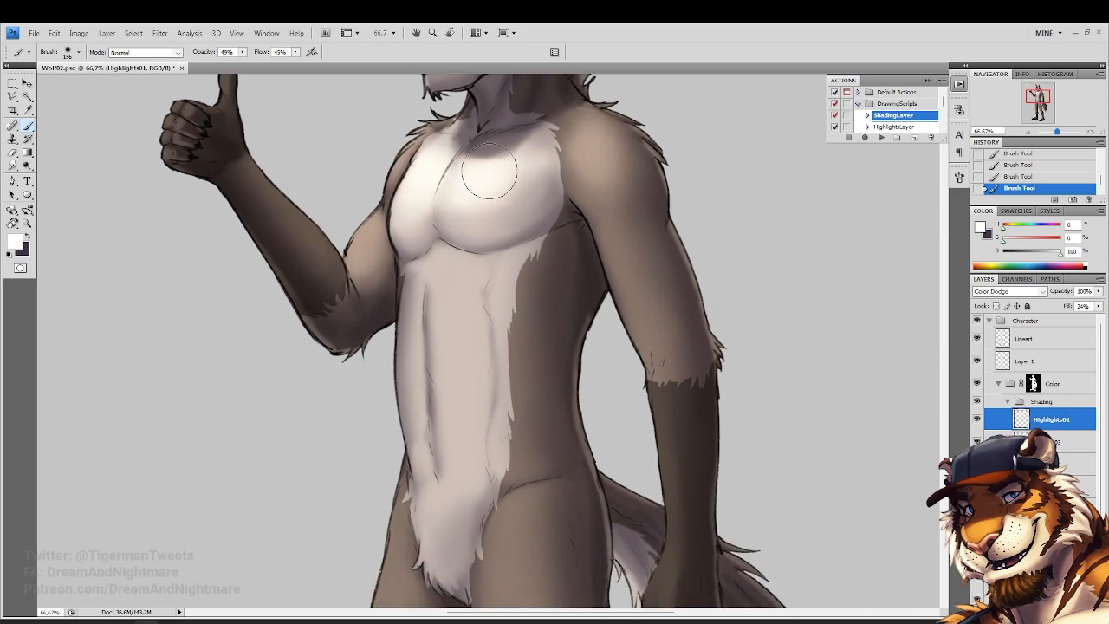
left_click(1016, 179)
Enlarge the brush to 199 px and brush highlights over the chest, lowered arm and abdomen
right_click(442, 294)
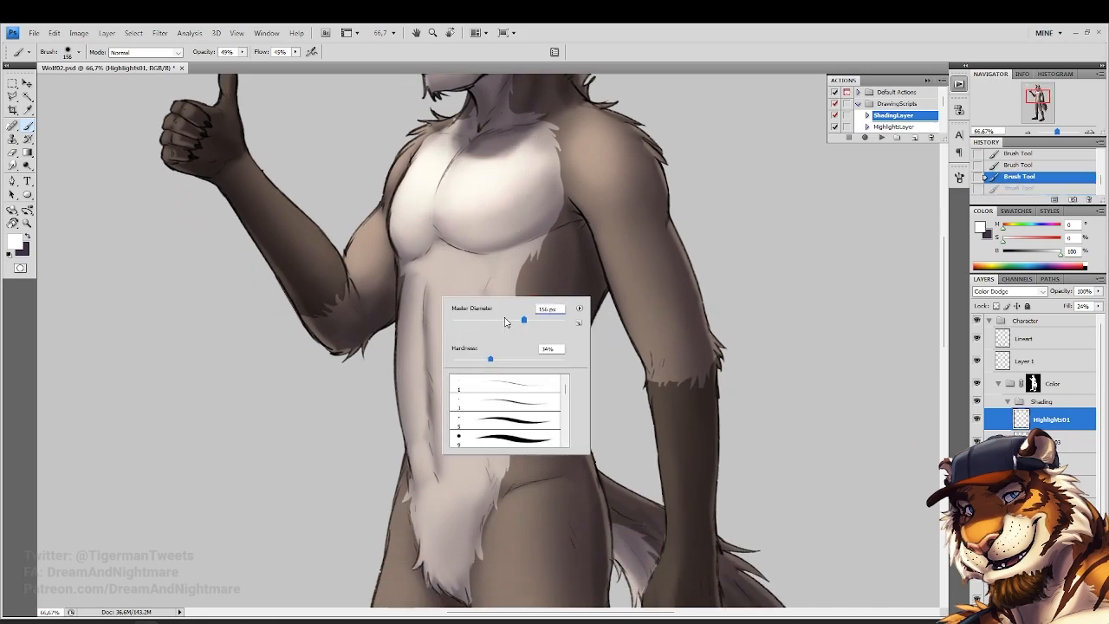
left_click_drag(525, 320, 536, 321)
left_click_drag(512, 194, 500, 184)
mouse_move(602, 182)
left_mouse_down()
mouse_move(668, 413)
mouse_move(669, 379)
left_mouse_up()
left_click_drag(664, 426, 686, 349)
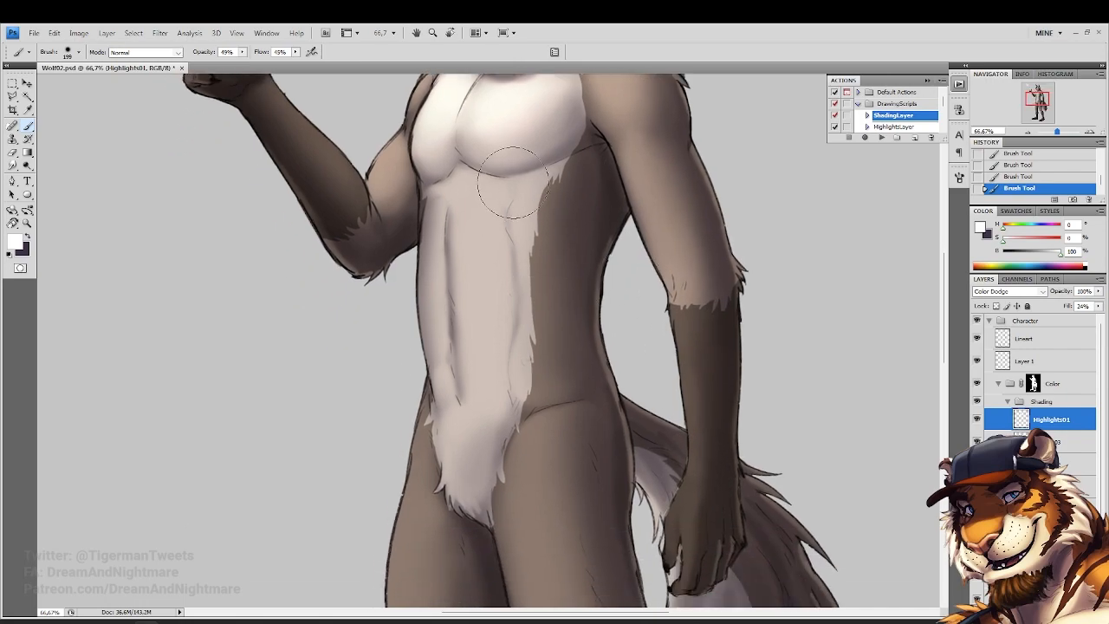
mouse_move(475, 209)
left_mouse_down()
mouse_move(467, 374)
mouse_move(495, 218)
mouse_move(516, 390)
mouse_move(464, 468)
mouse_move(482, 190)
mouse_move(448, 474)
mouse_move(455, 382)
left_mouse_up()
Brush white highlights with the 199 px brush down the waist, thighs, lower legs and feet on Highlights01
mouse_move(572, 252)
left_mouse_down()
mouse_move(585, 368)
mouse_move(599, 317)
mouse_move(621, 525)
left_mouse_up()
left_click_drag(615, 492, 576, 246)
left_click_drag(404, 330, 447, 539)
left_click_drag(613, 355, 693, 456)
left_click_drag(691, 511, 668, 323)
mouse_move(650, 380)
left_mouse_down()
mouse_move(661, 426)
mouse_move(594, 519)
left_mouse_up()
left_click_drag(404, 373, 294, 446)
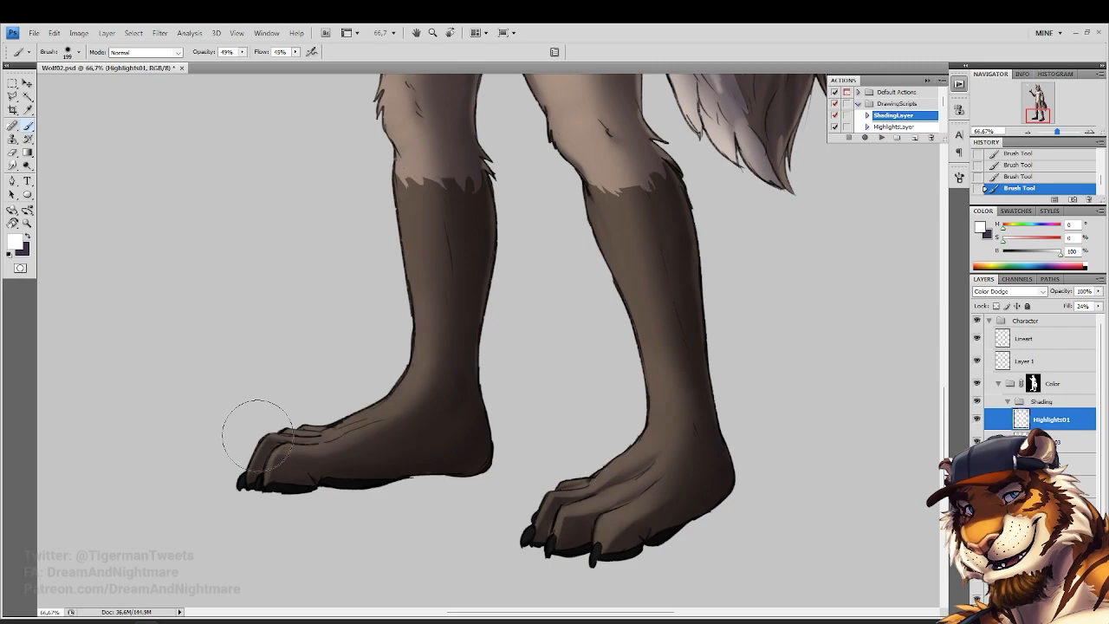
left_click_drag(378, 182, 416, 296)
left_click_drag(440, 95, 451, 355)
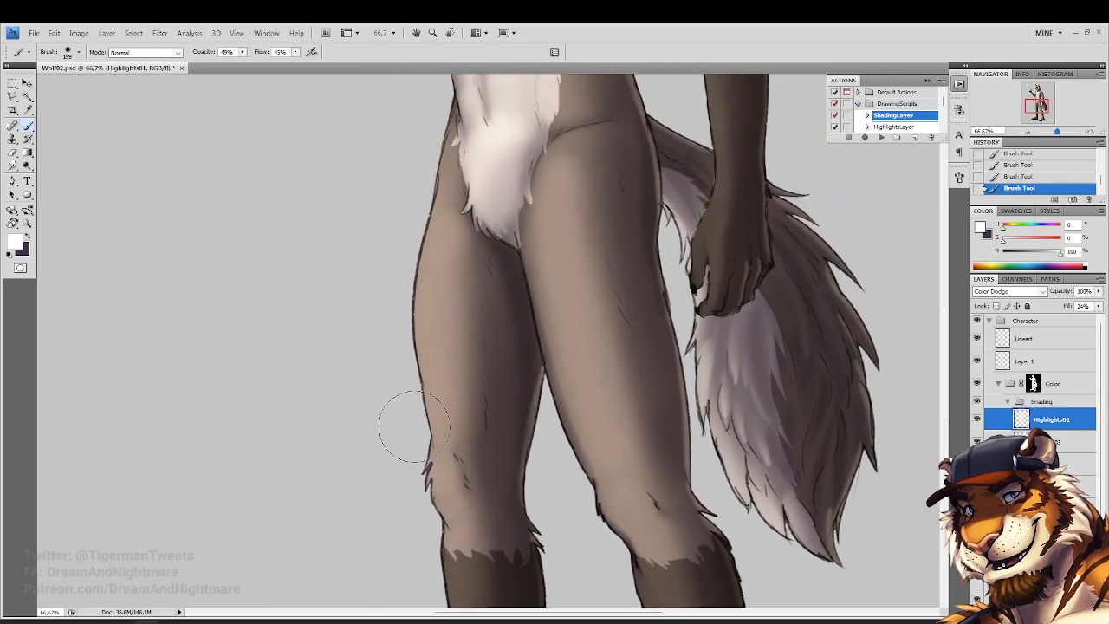
Fit the whole figure in view and lower the fill of Highlights01 to 21%
left_click(27, 223)
left_click(272, 52)
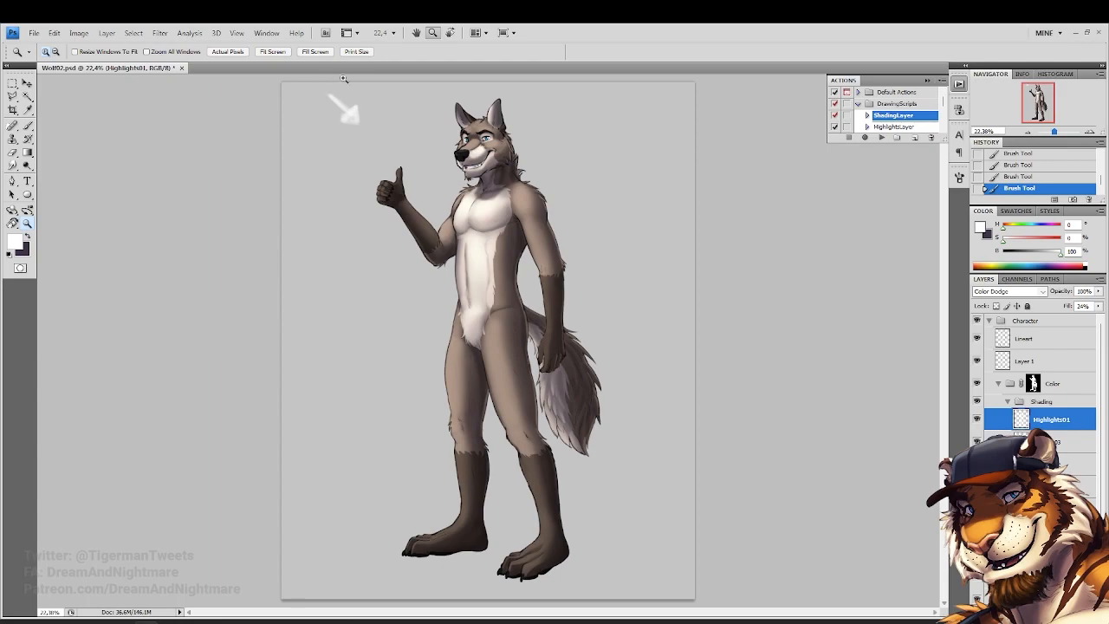
left_click(1098, 306)
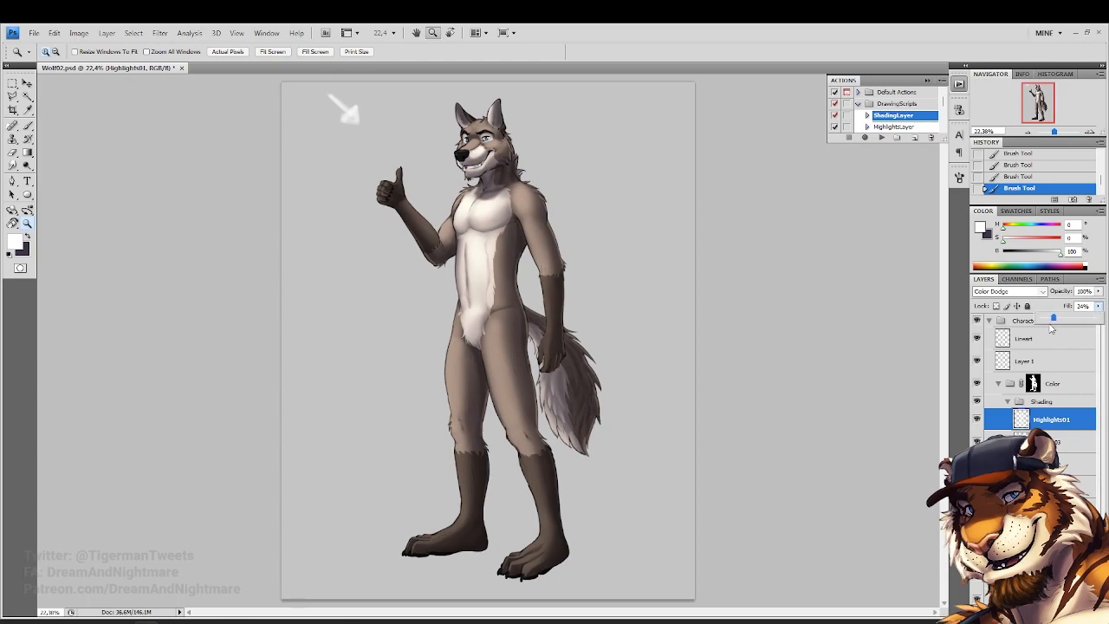
left_click_drag(1050, 322, 1053, 319)
Brush additional highlights over the chest, shoulder, tail and front thigh with the whole figure in view
key("b")
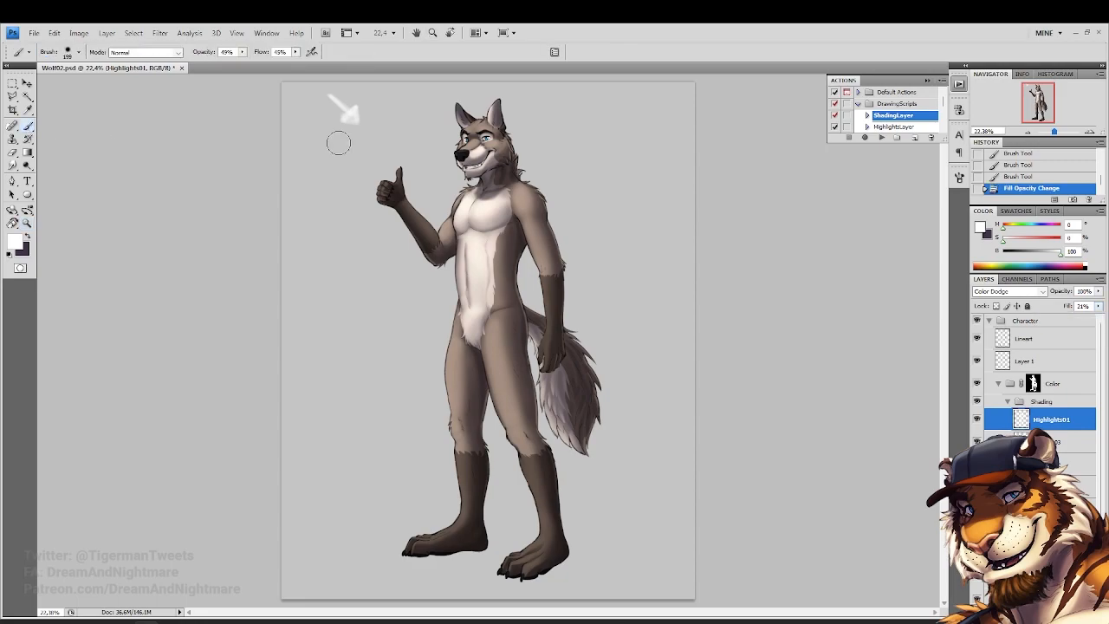
left_click_drag(492, 210, 485, 220)
left_click_drag(482, 220, 515, 204)
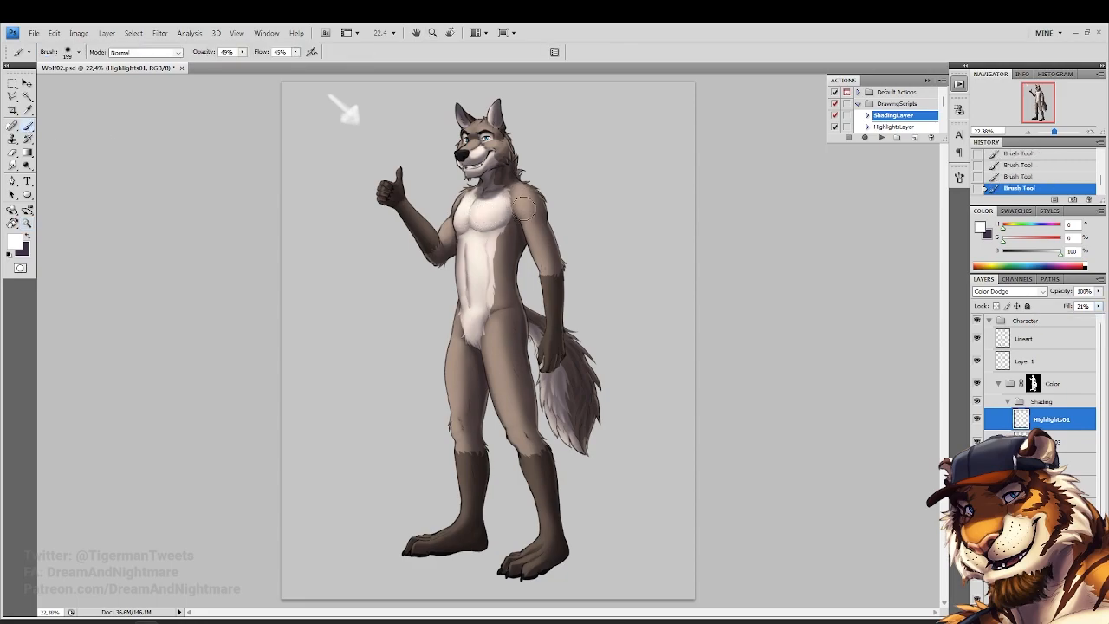
left_click_drag(544, 388, 559, 434)
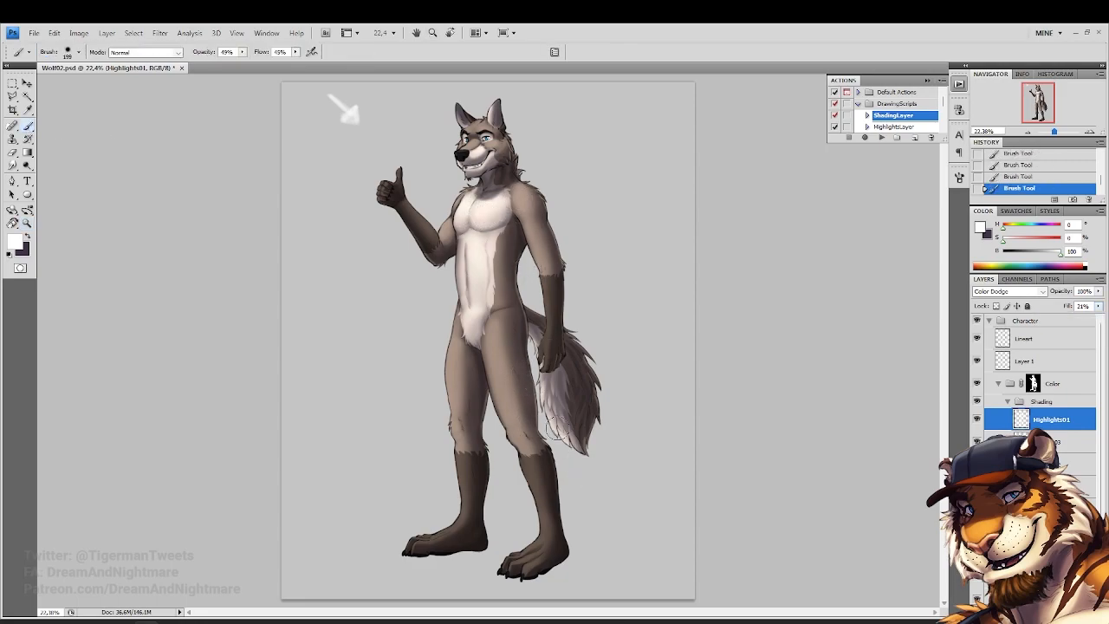
left_click_drag(506, 348, 518, 412)
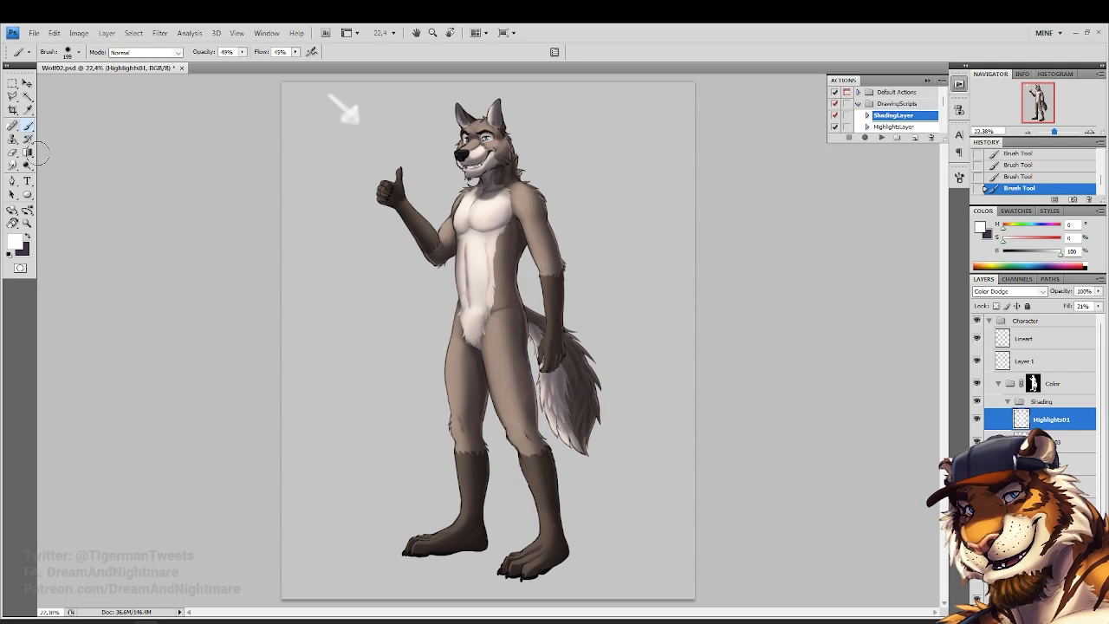
Compare the figure with Highlights01 hidden and shown, and add a highlight stroke along the abdomen's edge
left_click(978, 421)
left_click(978, 421)
left_click(978, 421)
left_click(978, 421)
left_click(978, 421)
left_click(978, 421)
left_click(978, 421)
left_click(977, 421)
left_click_drag(456, 262, 457, 294)
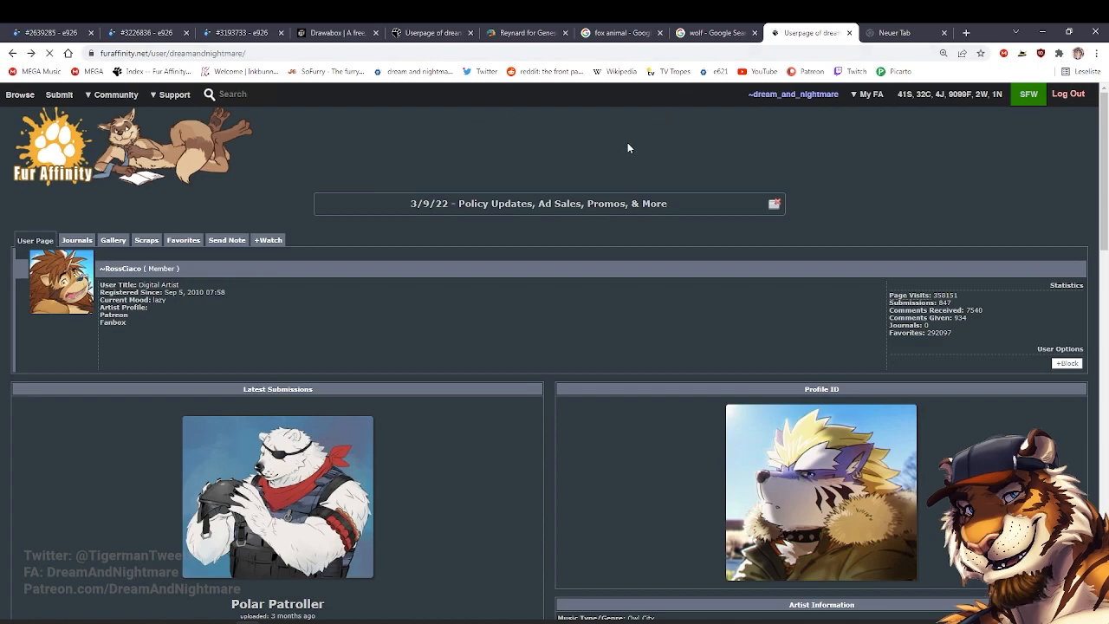
Look through the Fur Affinity and e926 reference tabs in the browser and return to the e926 wolf search results
key("alt+Left")
left_click(229, 35)
left_click(147, 33)
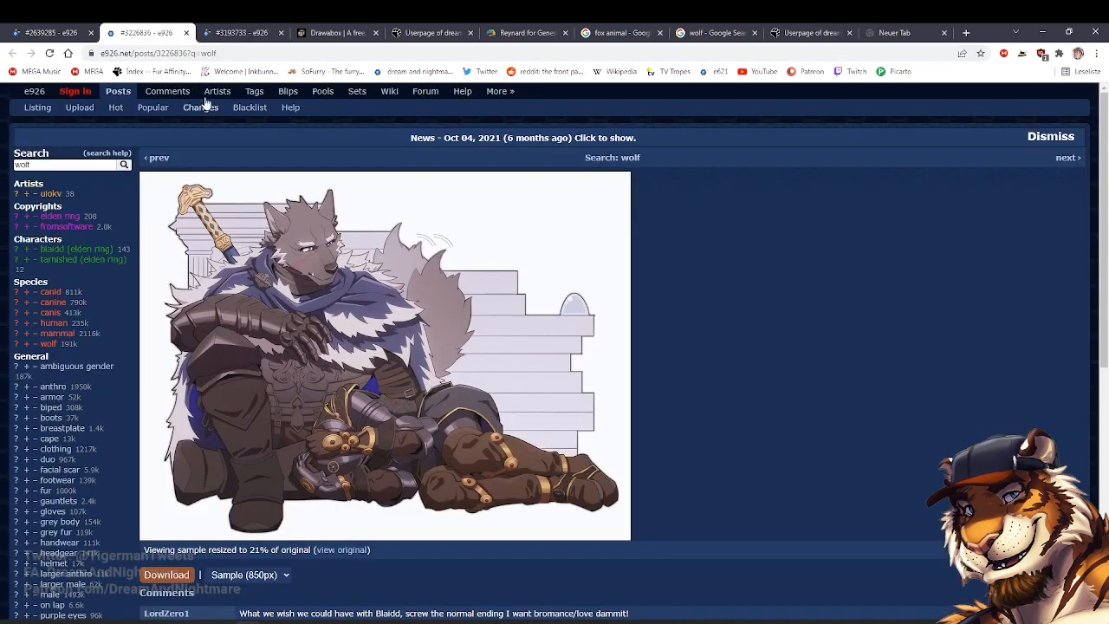
left_click(67, 32)
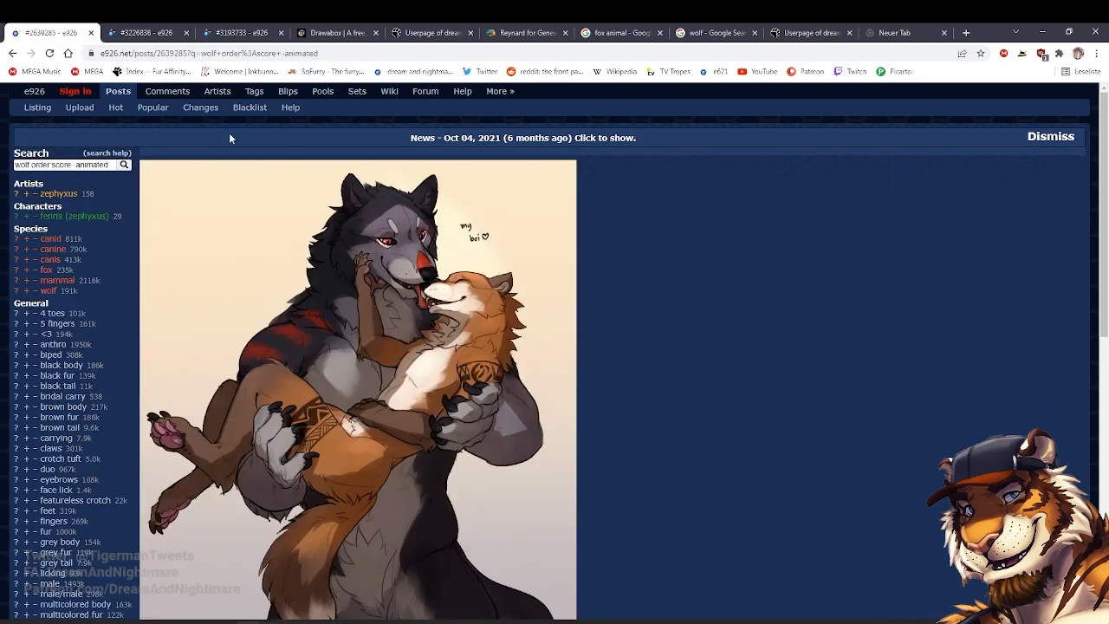
key("alt+Left")
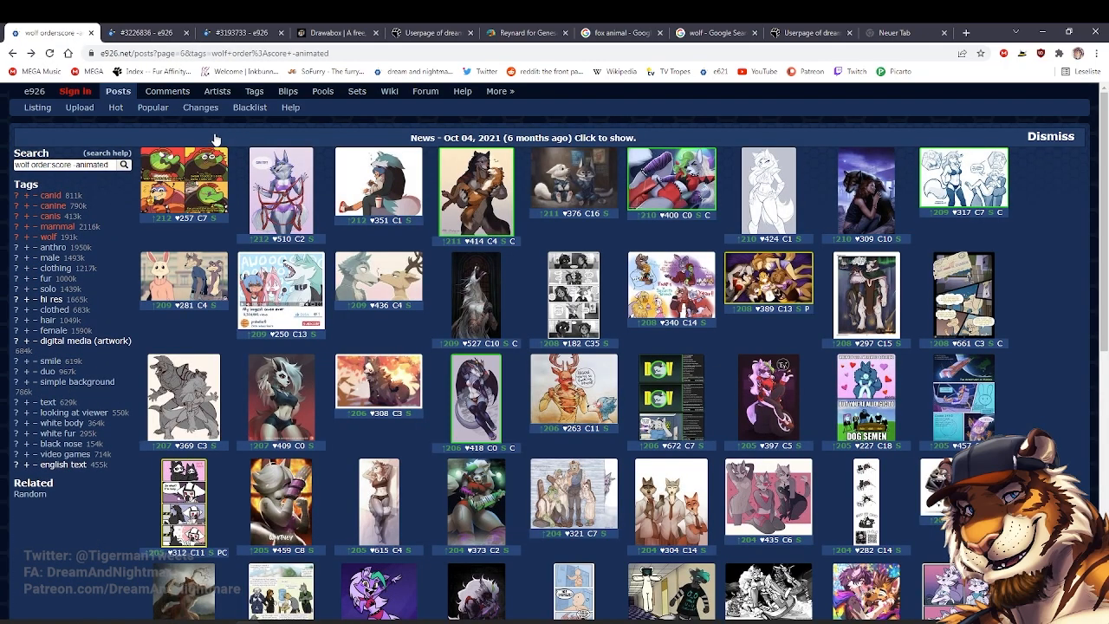
Browse the first page of the score-ordered wolf results for shading references and continue to page 2
scroll(217, 156, "down", 5)
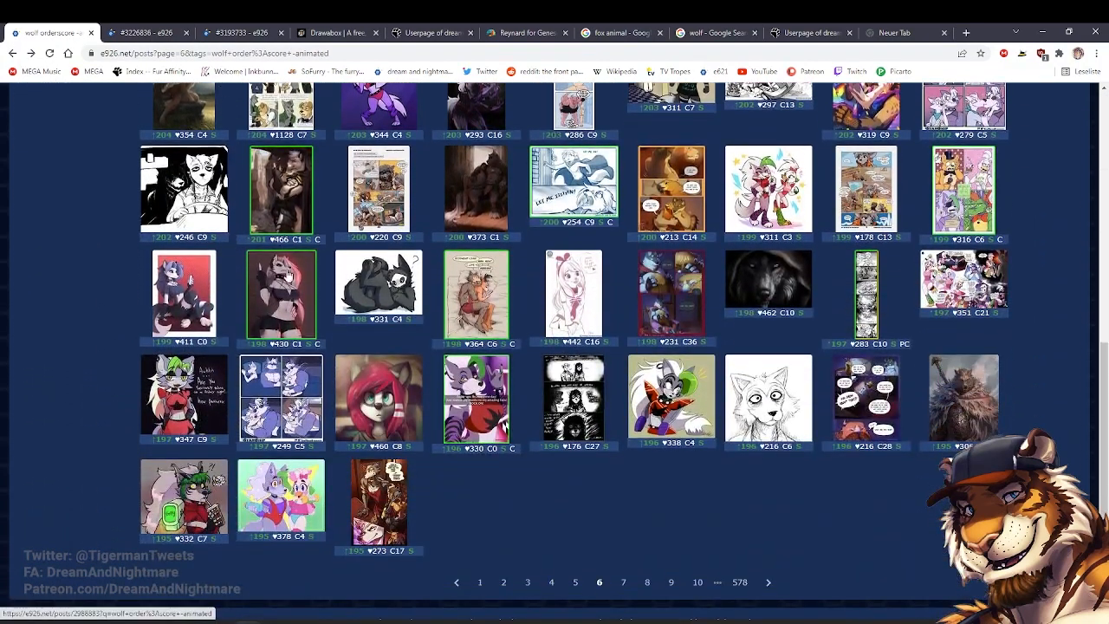
left_click(479, 565)
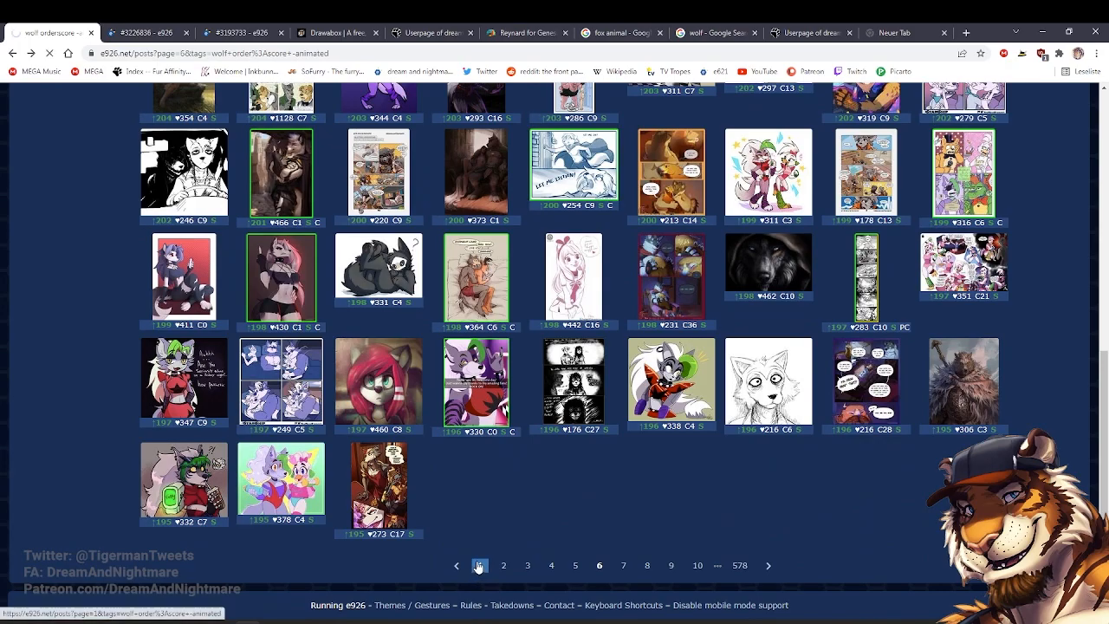
scroll(457, 531, "down", 5)
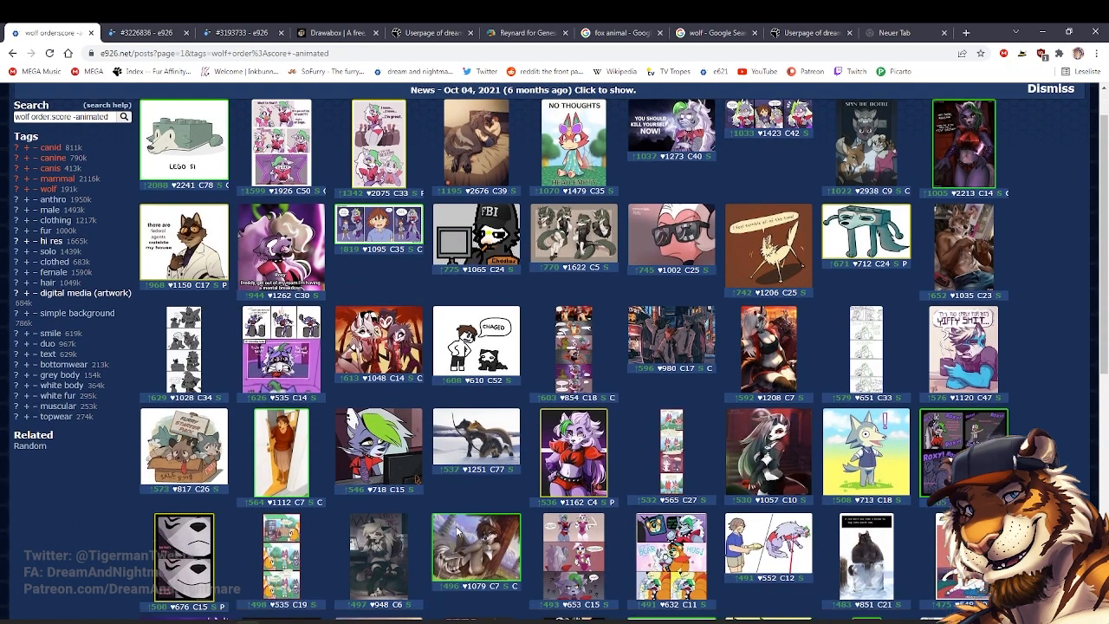
scroll(505, 539, "down", 1)
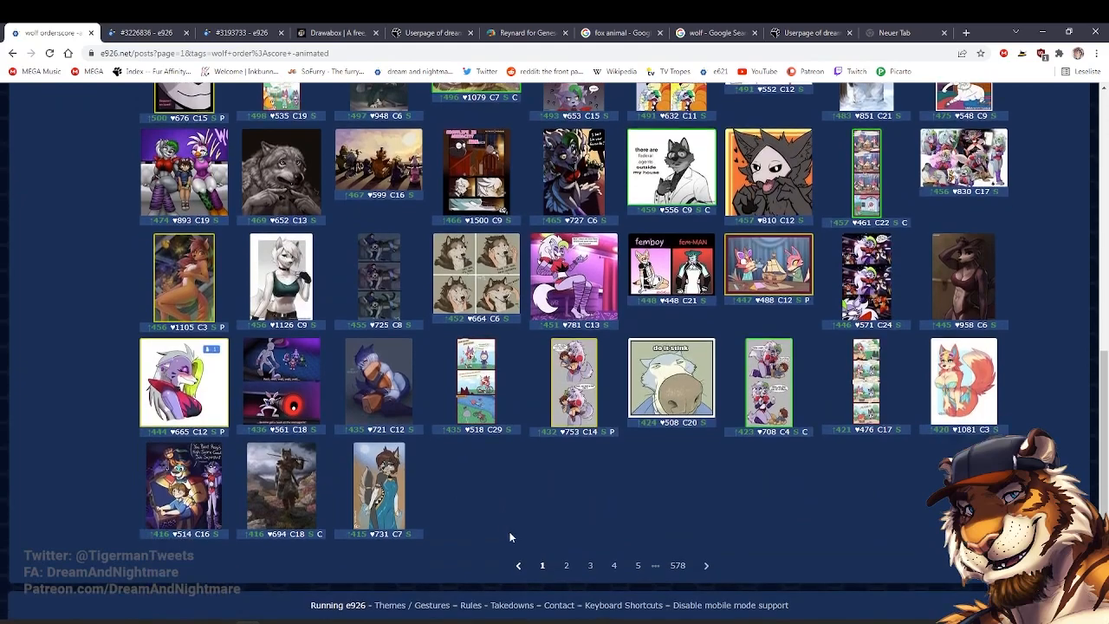
left_click(567, 566)
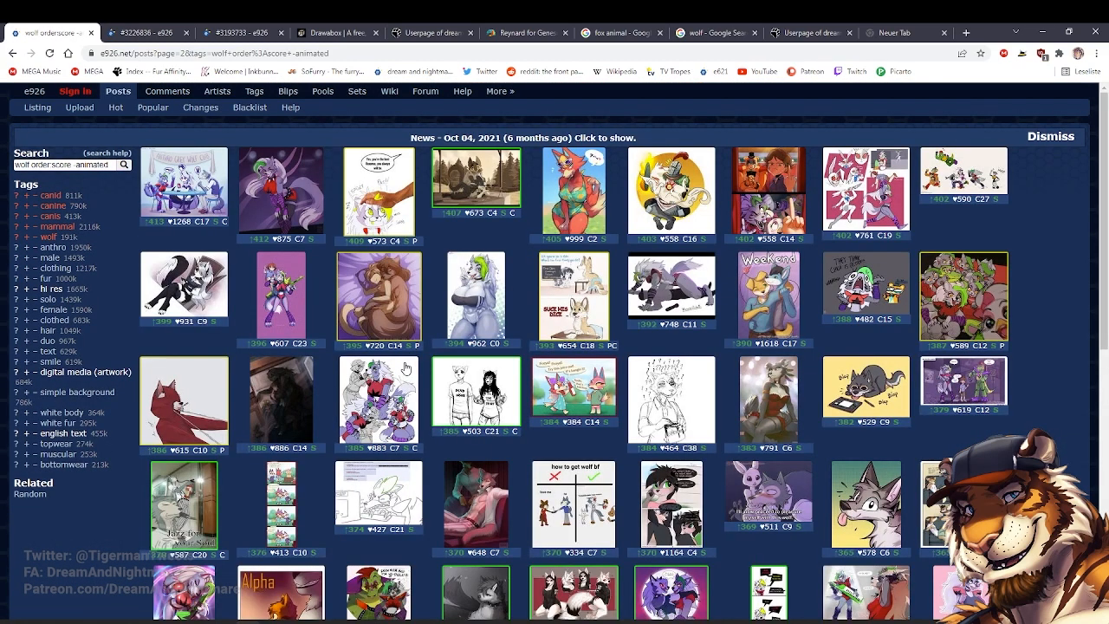
Open the post of the two cuddling characters on a purple bed and examine its shading and highlights
left_click(404, 345)
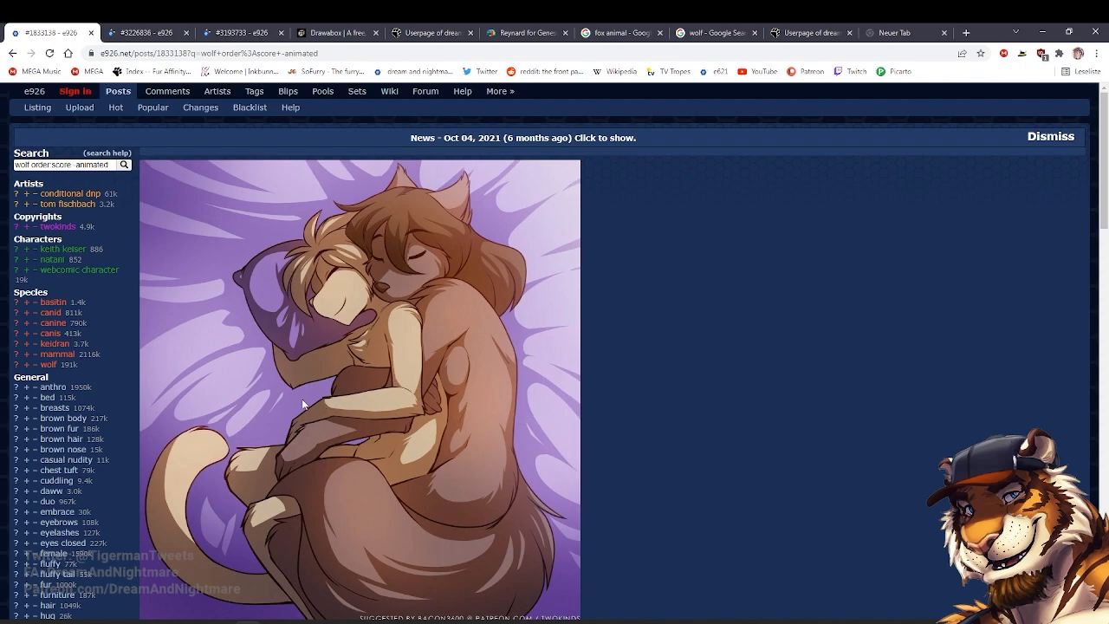
scroll(303, 405, "down", 1)
scroll(302, 398, "up", 1)
scroll(248, 369, "down", 1)
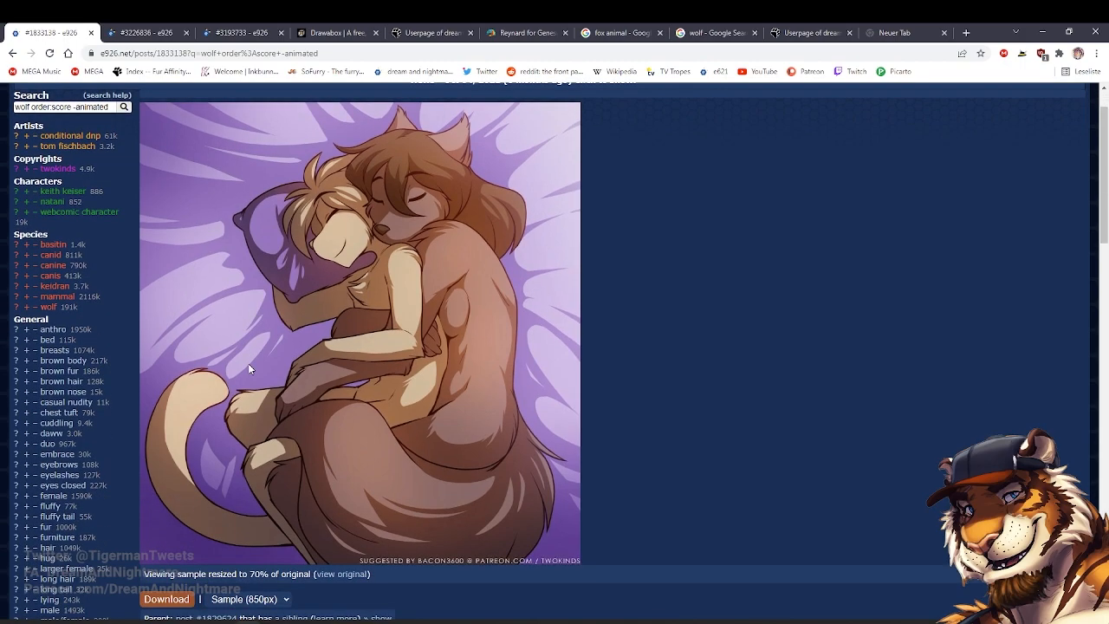
scroll(246, 368, "up", 1)
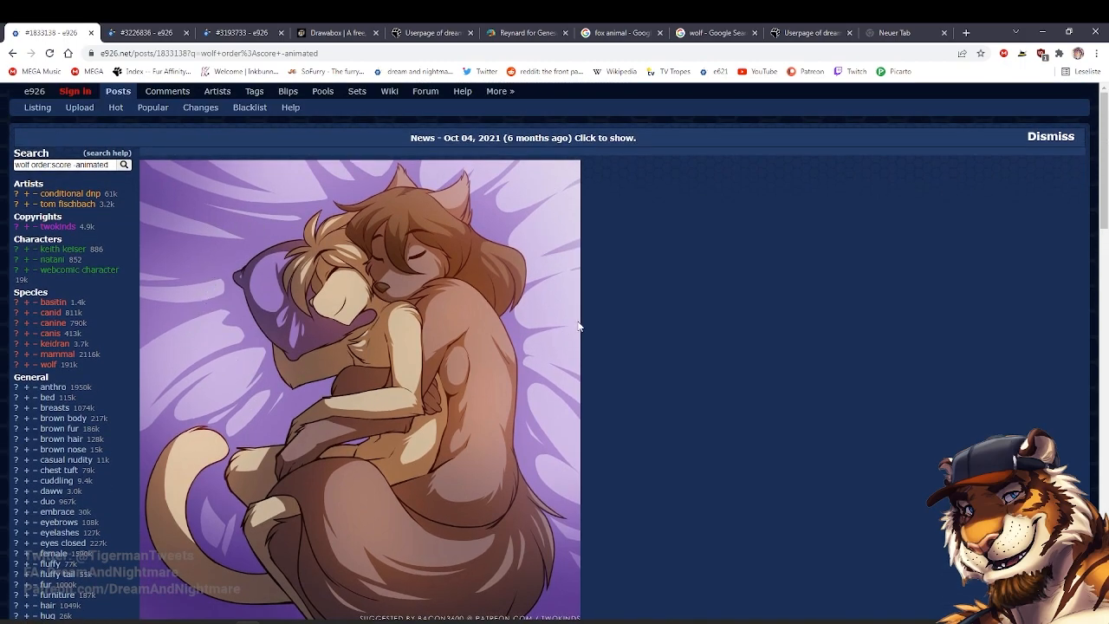
scroll(327, 469, "down", 1)
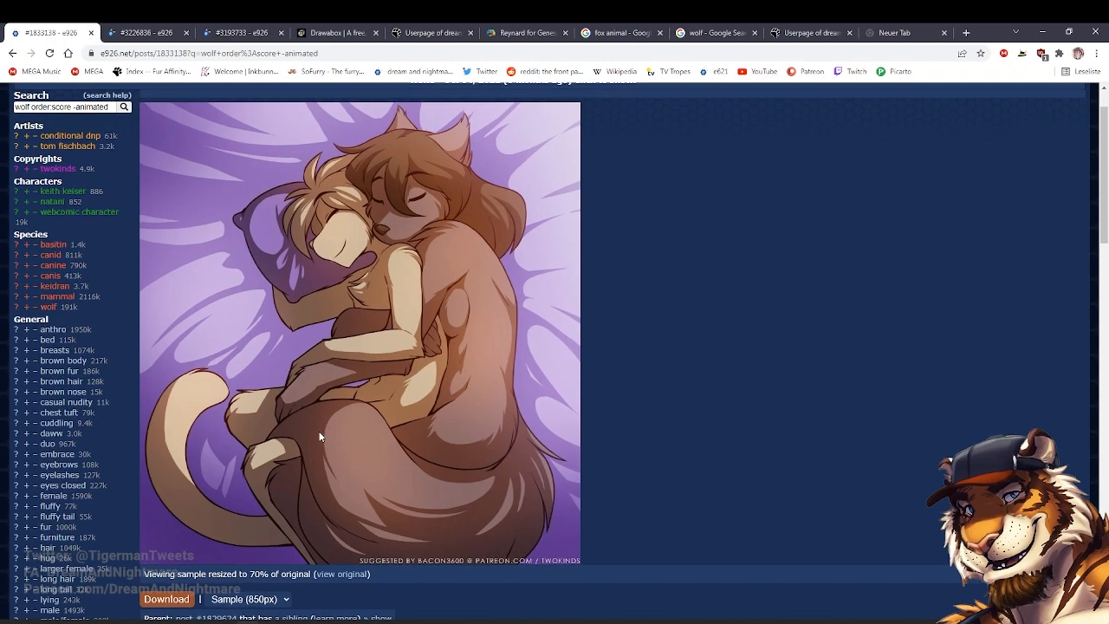
Return to page 2 of the wolf results, look through its thumbnails and continue to page 3
key("alt+Left")
scroll(341, 438, "down", 1)
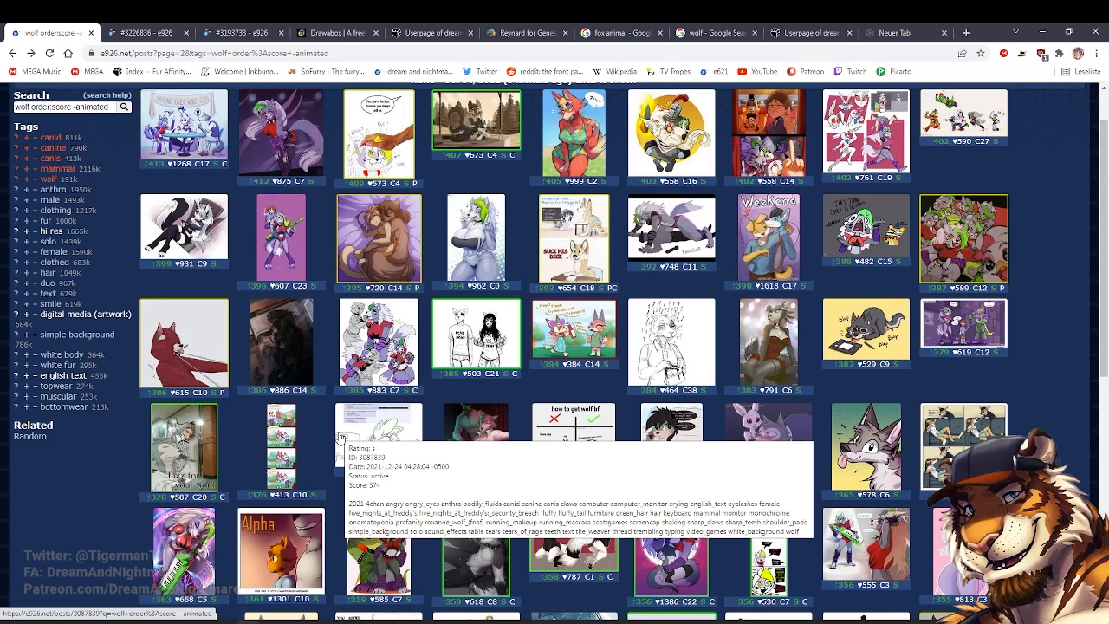
scroll(318, 431, "up", 1)
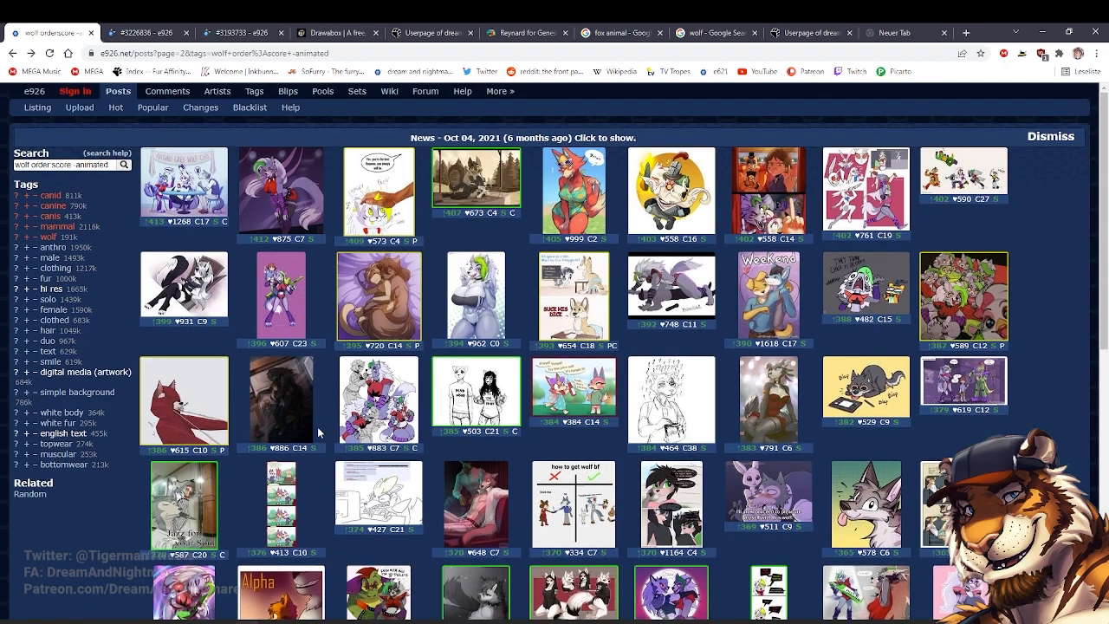
scroll(317, 431, "down", 4)
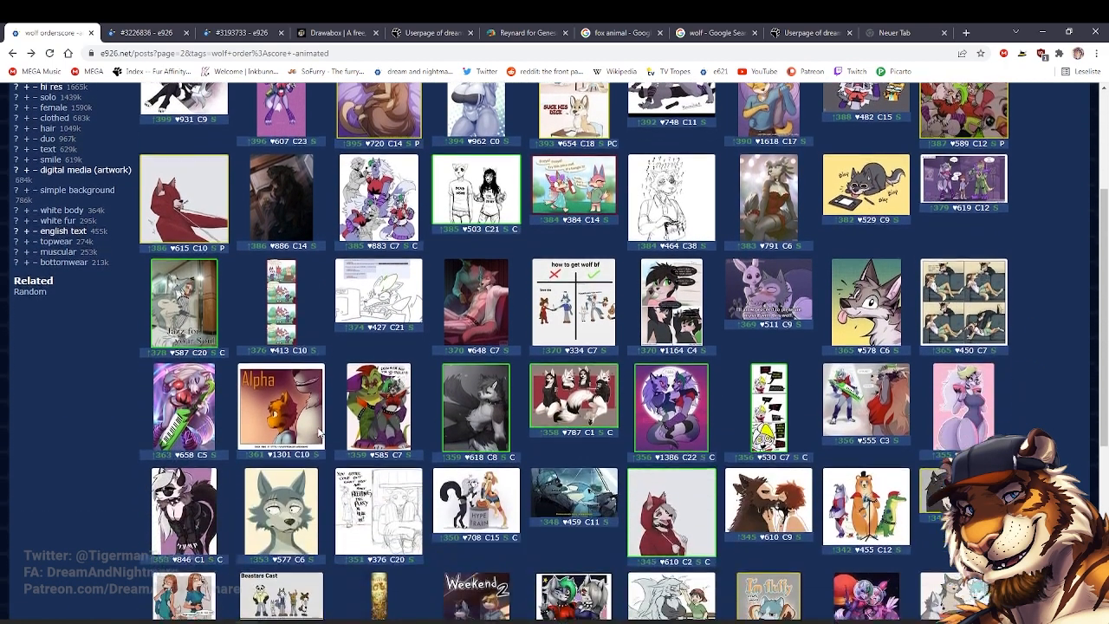
scroll(317, 432, "down", 3)
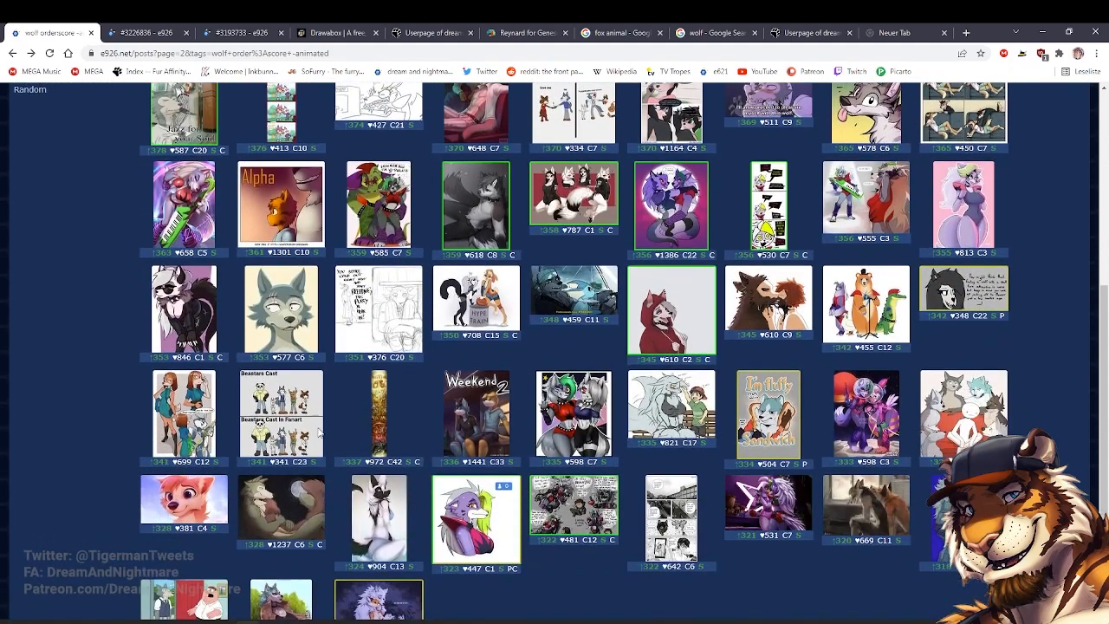
scroll(317, 432, "down", 3)
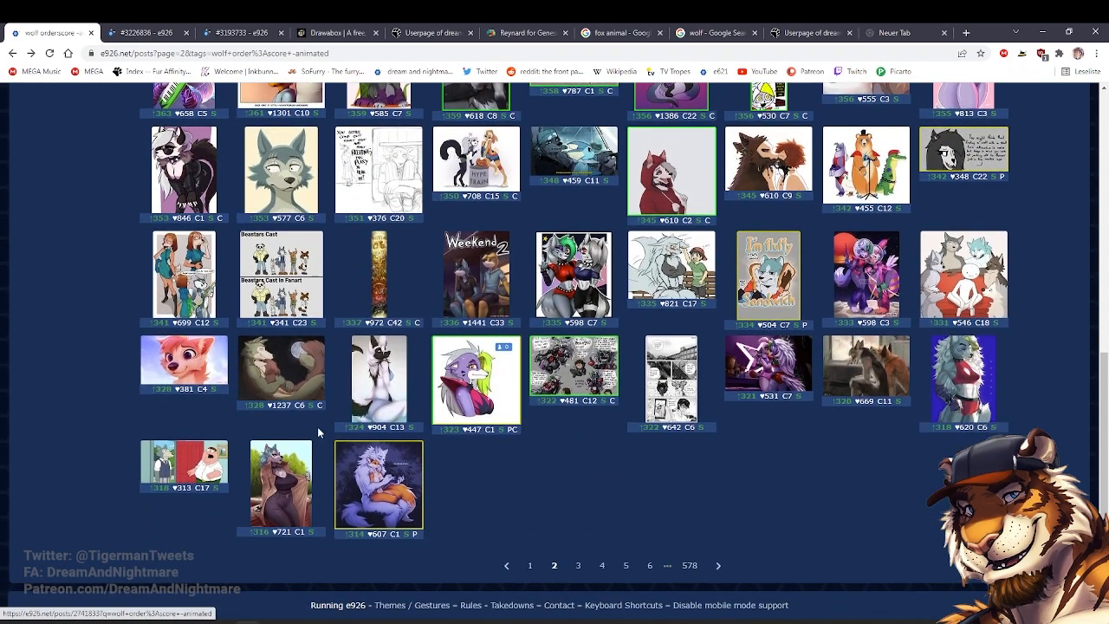
left_click(576, 564)
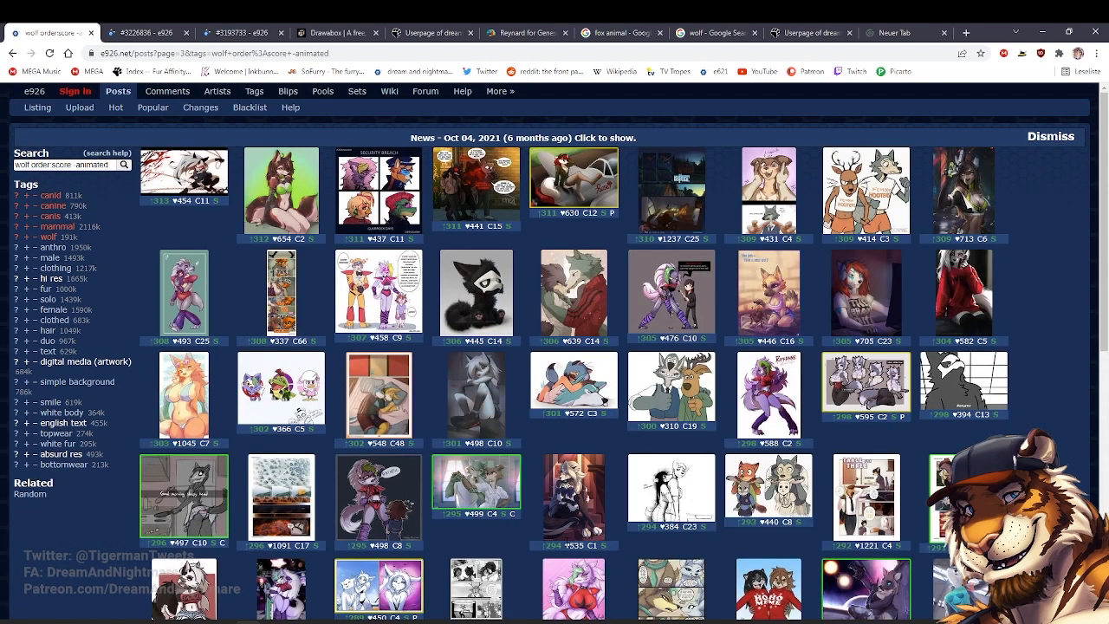
Look through the artwork thumbnails on page 3 of the wolf results and continue to page 4
scroll(565, 545, "down", 1)
scroll(565, 545, "down", 1)
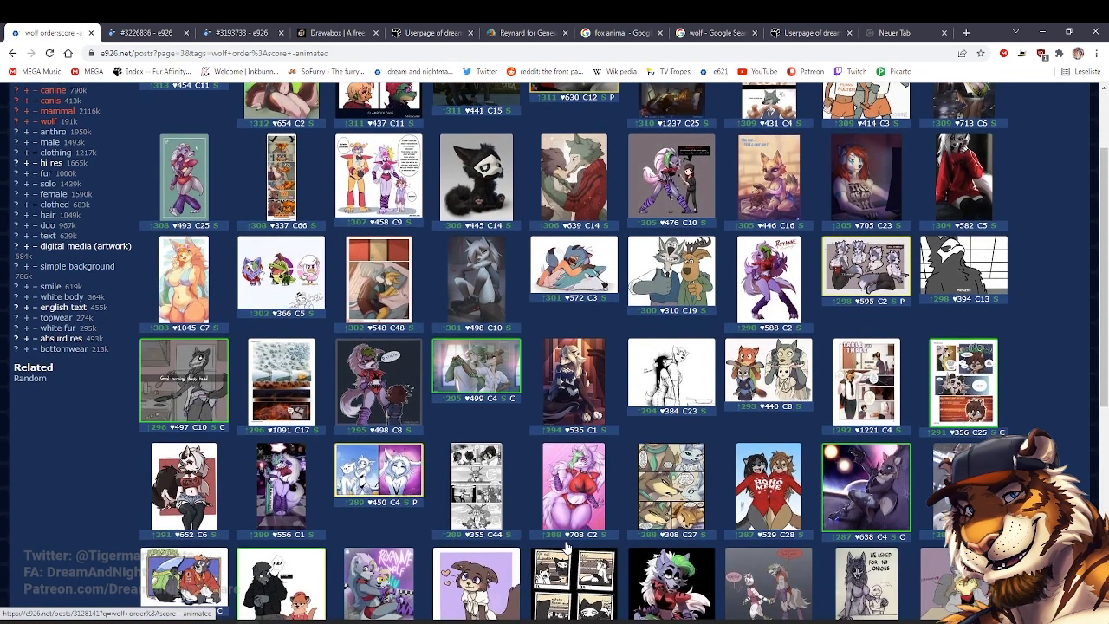
scroll(568, 544, "down", 2)
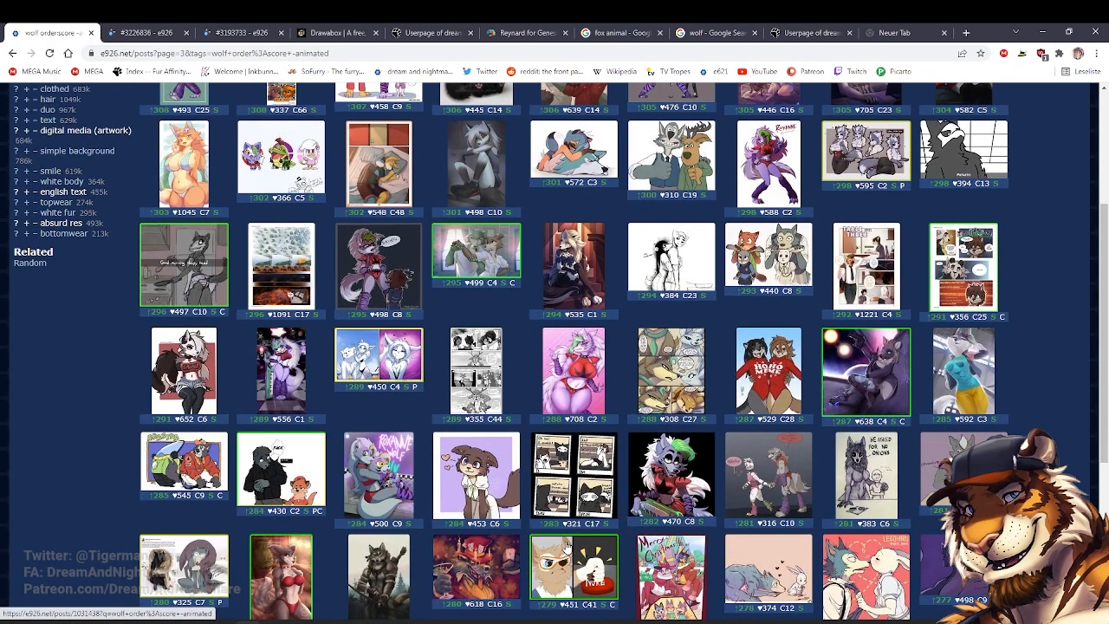
scroll(568, 546, "down", 1)
scroll(568, 546, "down", 3)
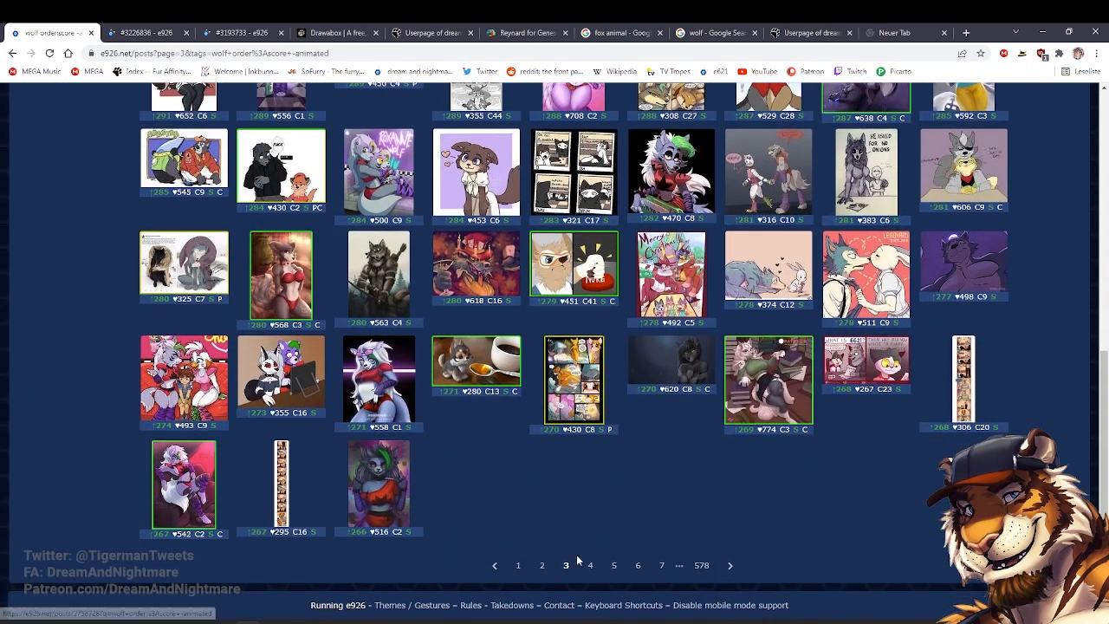
left_click(590, 564)
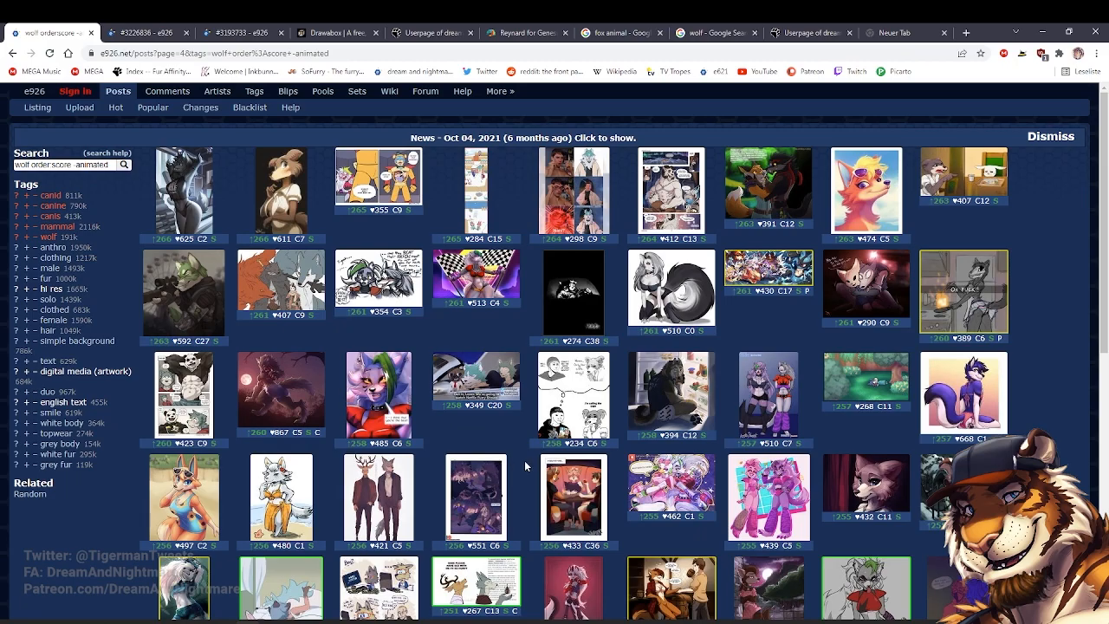
Look through page 4 of the wolf results and open its last post, the grey long-limbed wolf
scroll(524, 467, "down", 1)
scroll(525, 466, "up", 1)
scroll(525, 467, "down", 1)
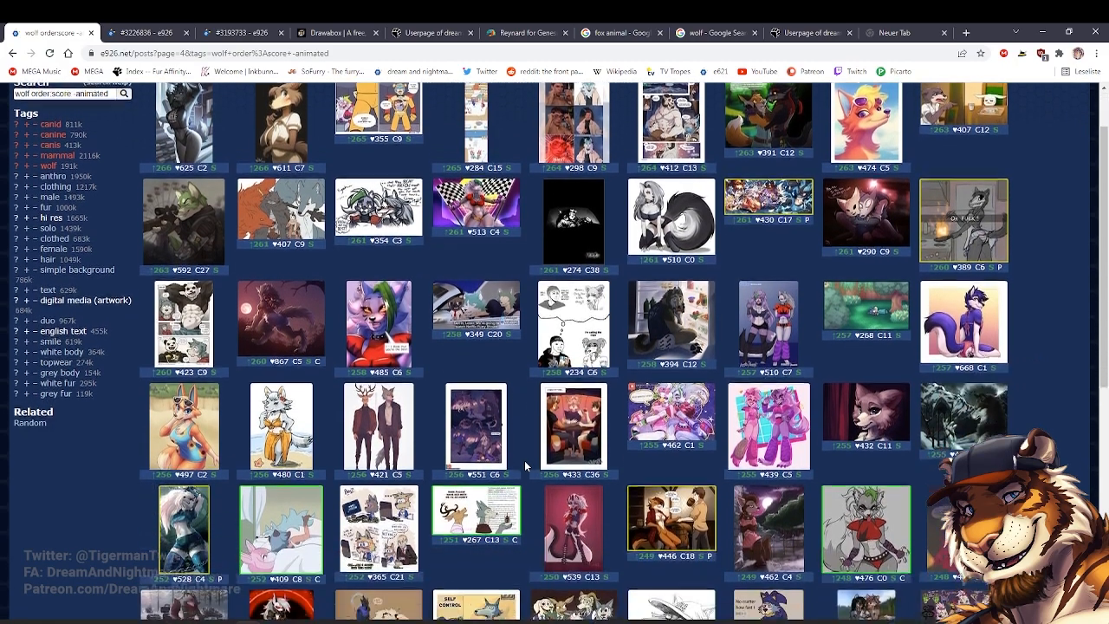
scroll(524, 466, "down", 3)
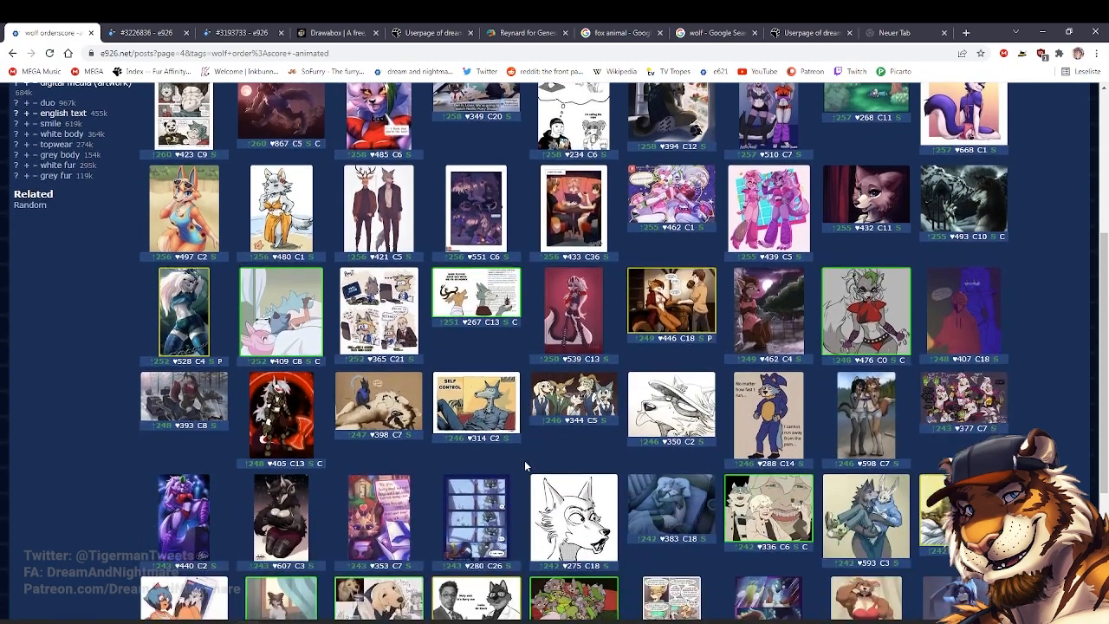
scroll(524, 466, "down", 3)
scroll(524, 465, "down", 1)
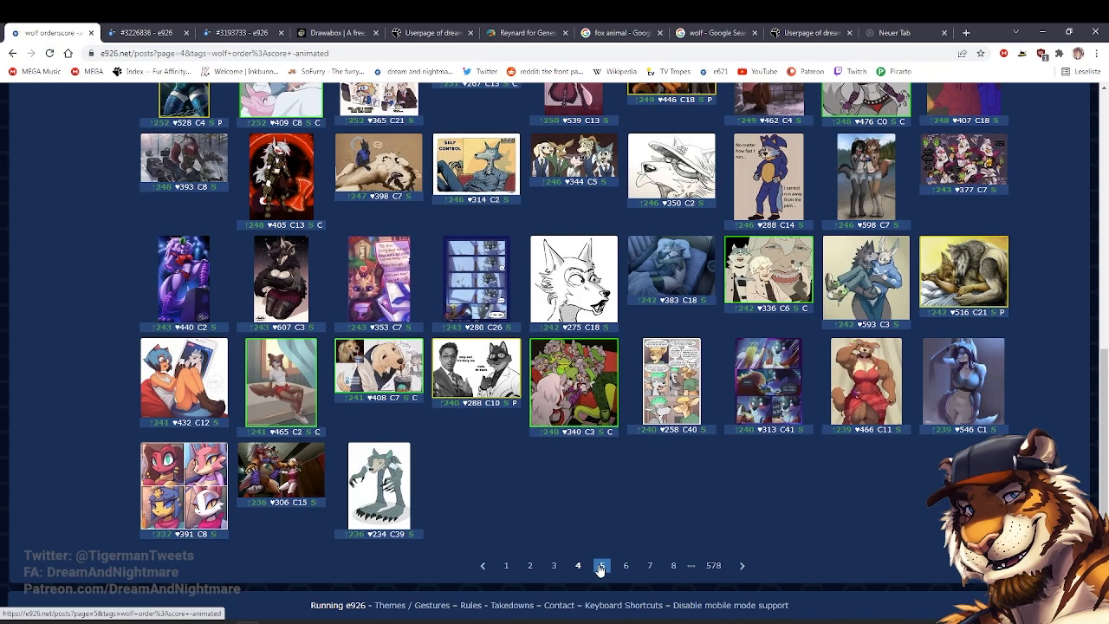
left_click(404, 509)
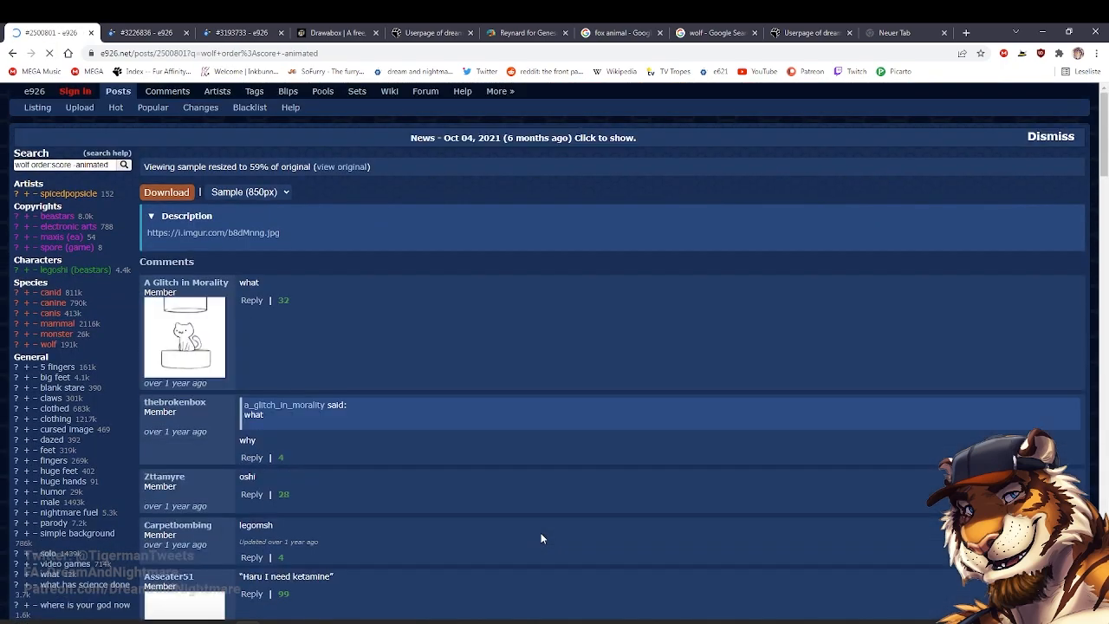
Examine the shading of the grey long-limbed wolf post, and return to page 4 of the wolf results
scroll(540, 538, "down", 2)
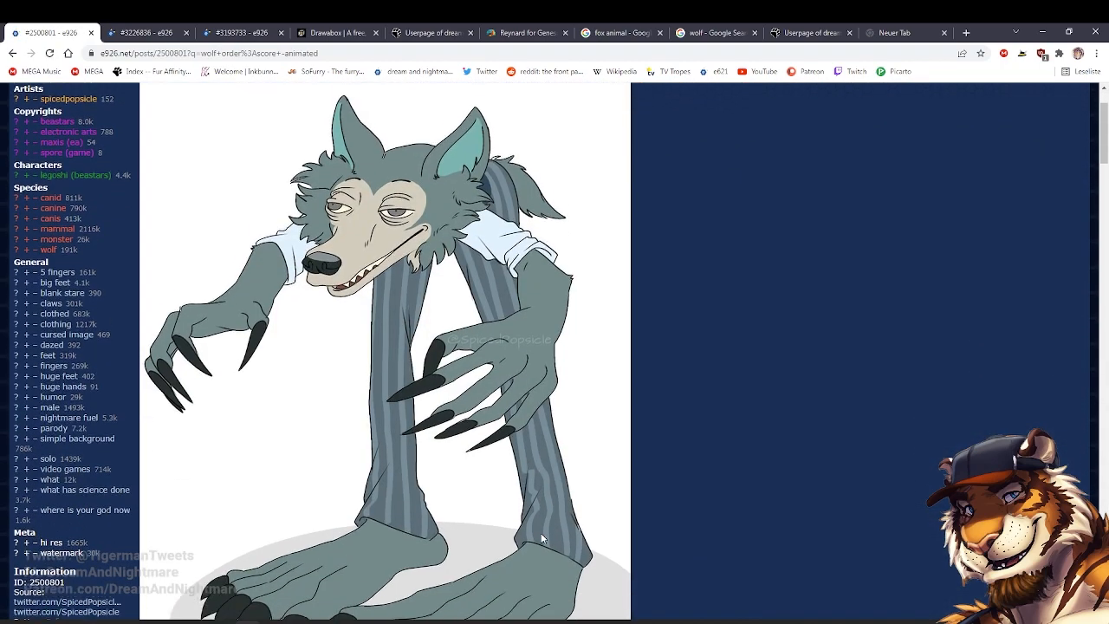
scroll(541, 538, "up", 4)
key("alt+Left")
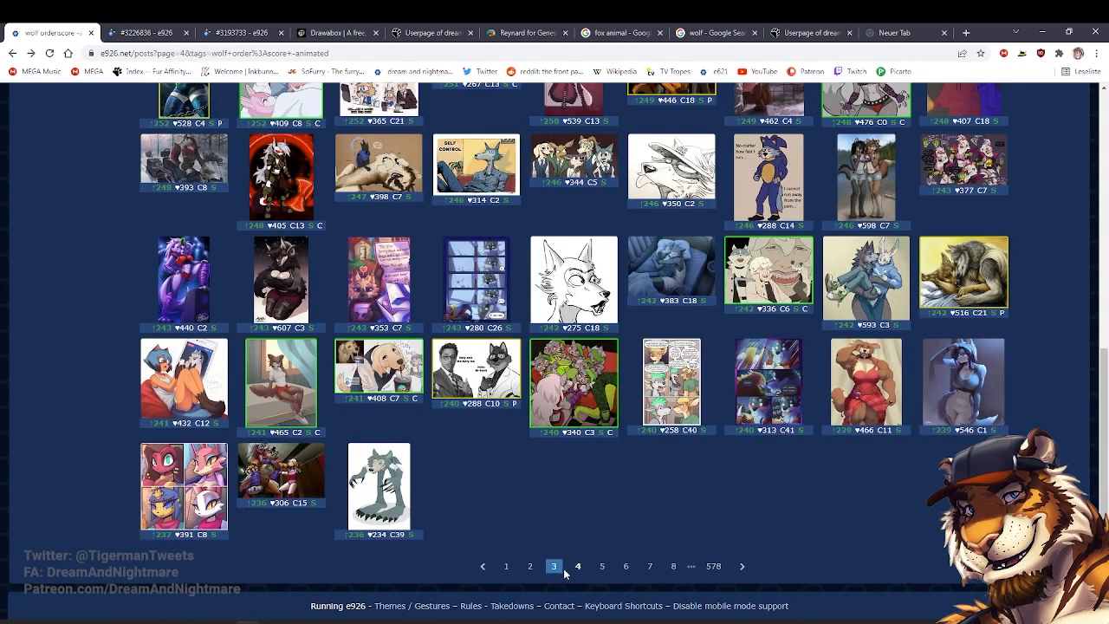
Glance through page 5 of the wolf results, and open the black-and-white open-mouthed wolf headshot to examine its shading
left_click(603, 567)
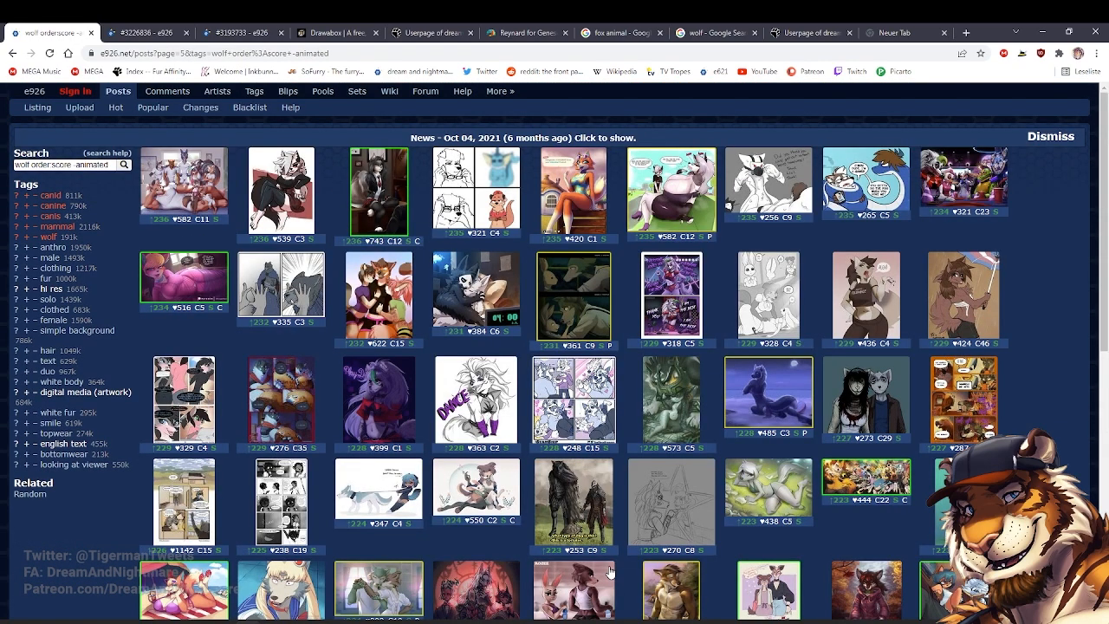
scroll(599, 562, "down", 5)
left_click(583, 395)
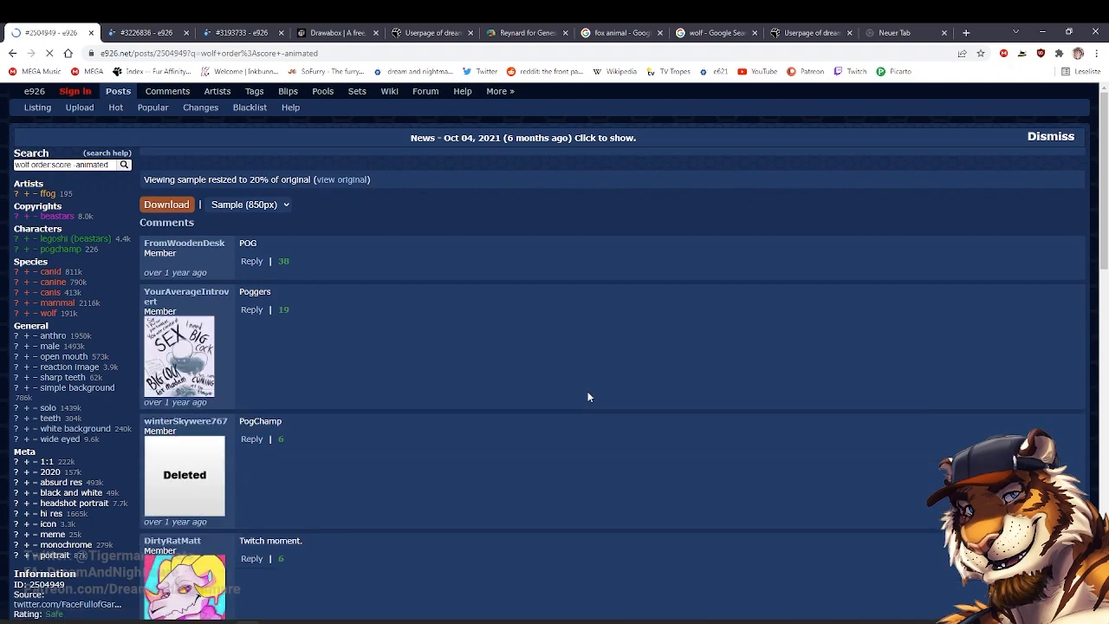
scroll(581, 391, "down", 2)
scroll(553, 392, "up", 1)
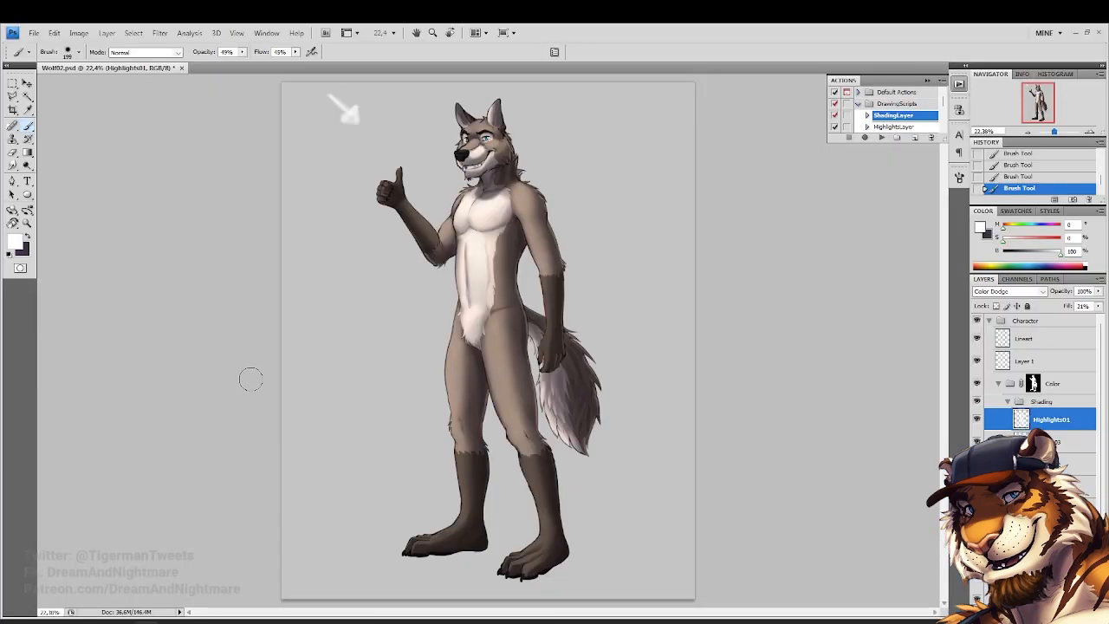
In Photoshop, compare the wolf's upper body with the Highlights01 layer hidden and shown
left_click(26, 223)
left_click_drag(426, 104, 573, 322)
left_click(26, 127)
mouse_move(410, 355)
left_mouse_down()
mouse_move(387, 395)
mouse_move(384, 434)
left_mouse_up()
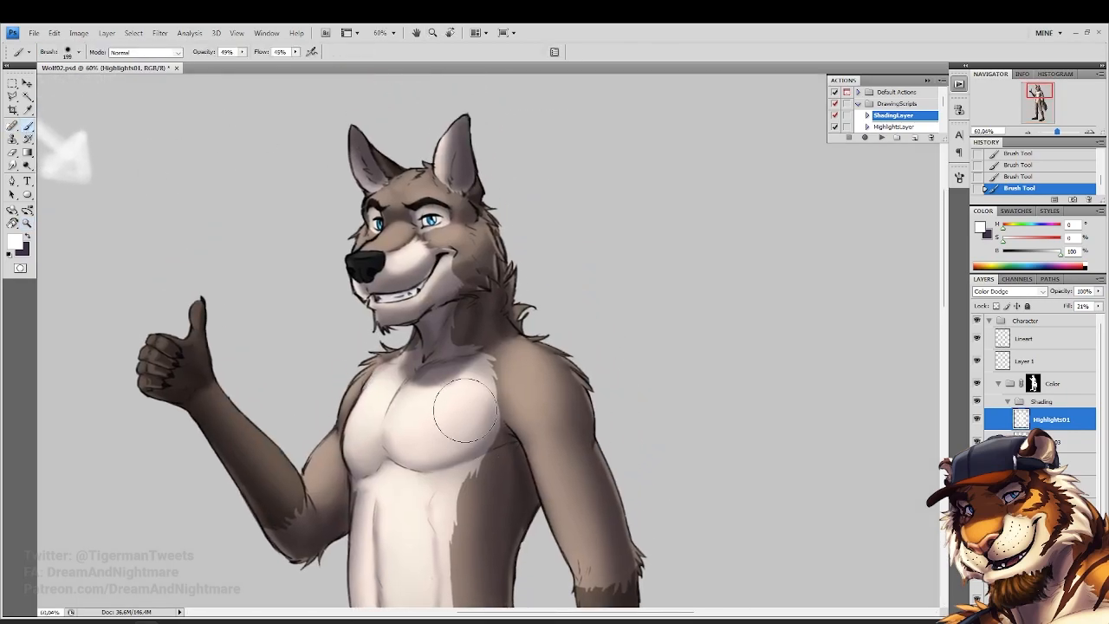
left_click(978, 420)
left_click(978, 420)
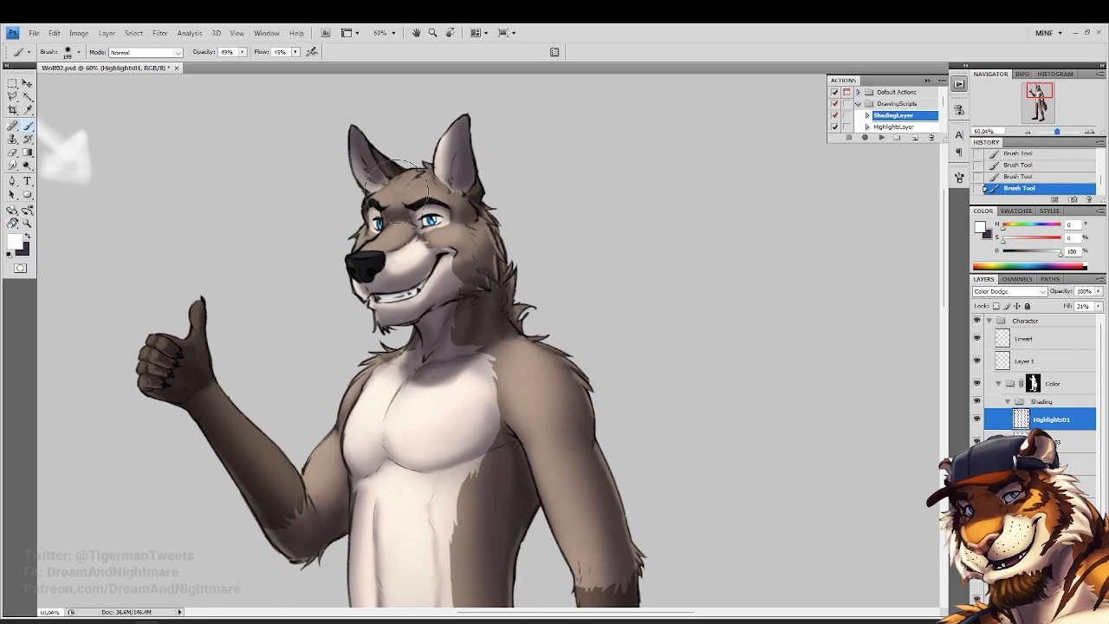
Add a new layer above Highlights01 in the Shading group and name it DetailsHighlights
left_click(27, 223)
left_click(274, 52)
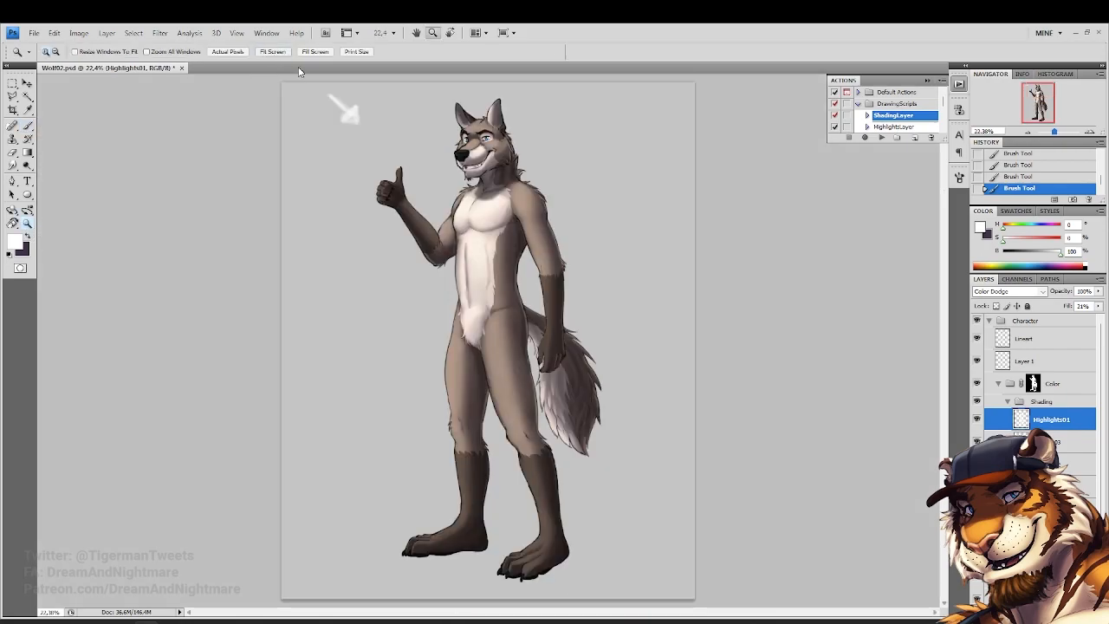
left_click(481, 91)
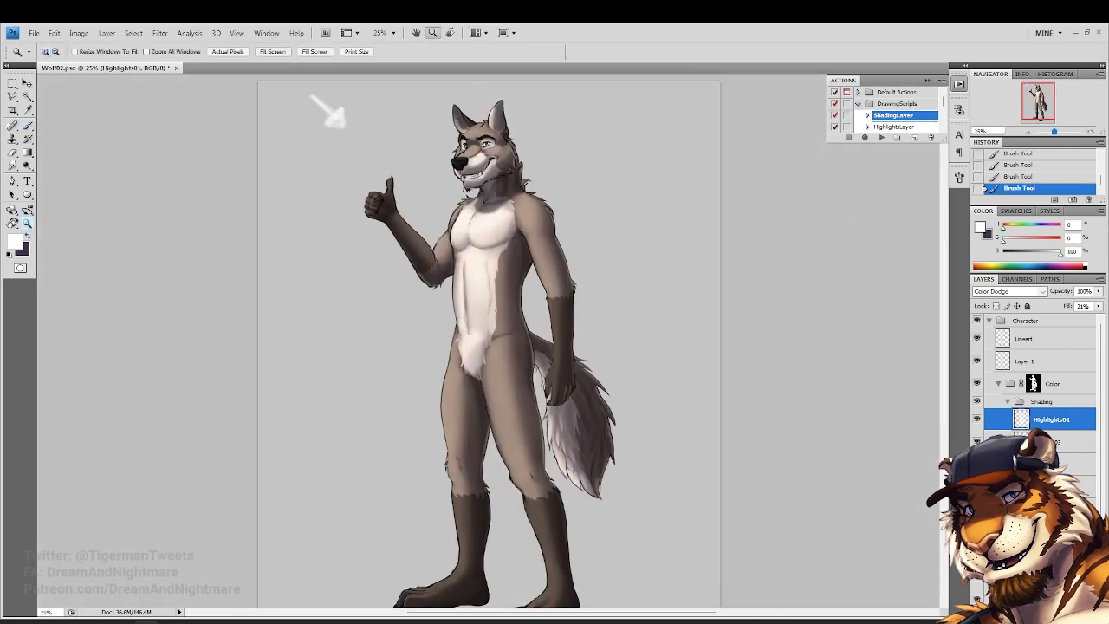
left_click(1073, 612)
double_click(1045, 419)
type("DetailsHighlights")
key("Return")
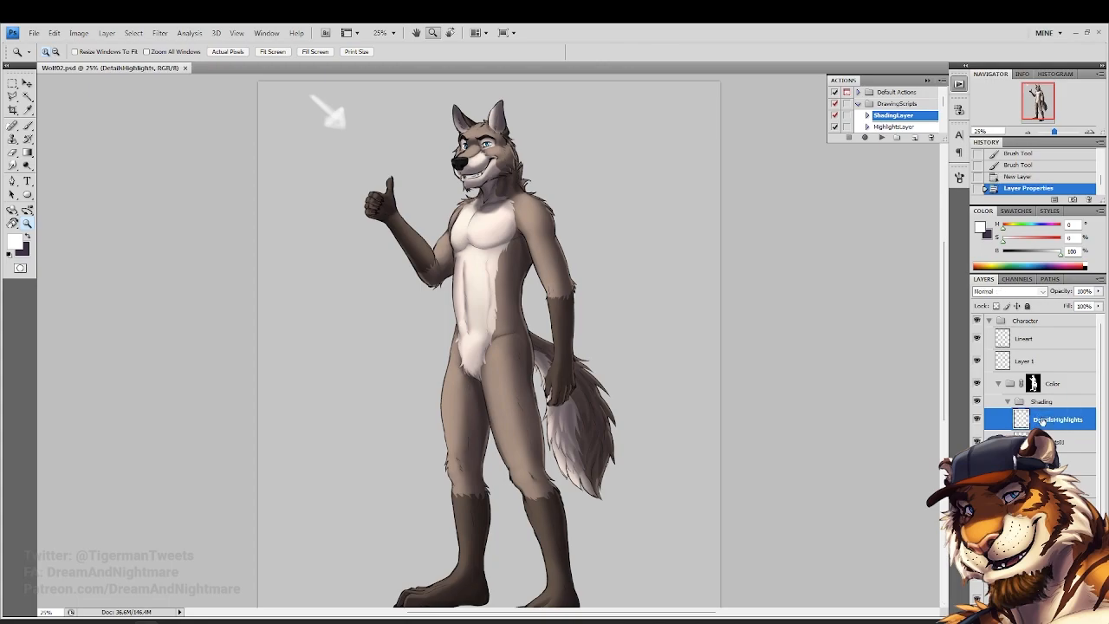
Paint a small white highlight on the claw of the raised thumb using a small brush
left_click_drag(366, 157, 483, 249)
left_click(470, 248)
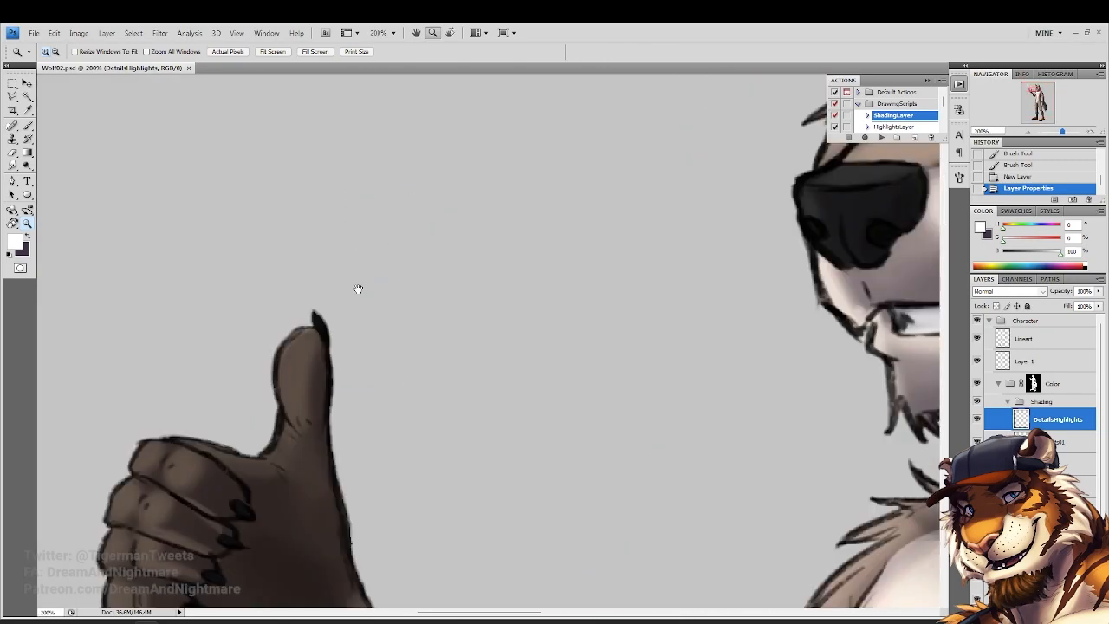
left_click_drag(379, 265, 442, 214)
left_click(384, 209)
key("b")
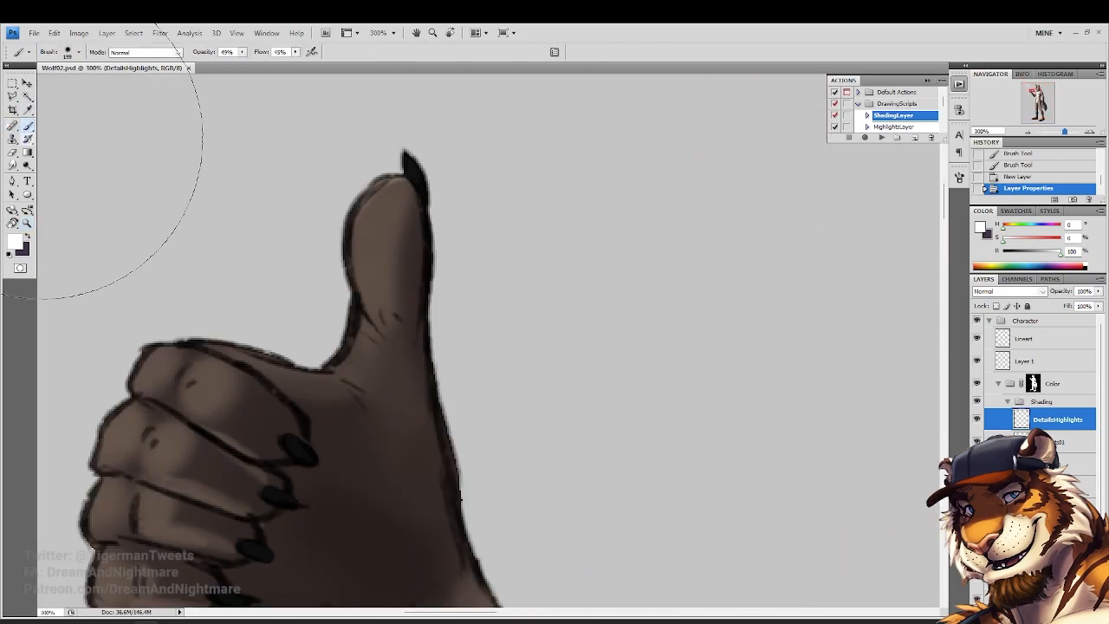
right_click(468, 243)
left_click(493, 266)
left_click_drag(416, 162, 430, 188)
Paint small white highlights on the four curled finger claws of the raised hand with a reduced brush at 60% opacity
left_click_drag(371, 424, 465, 303)
right_click(441, 319)
left_click(463, 344)
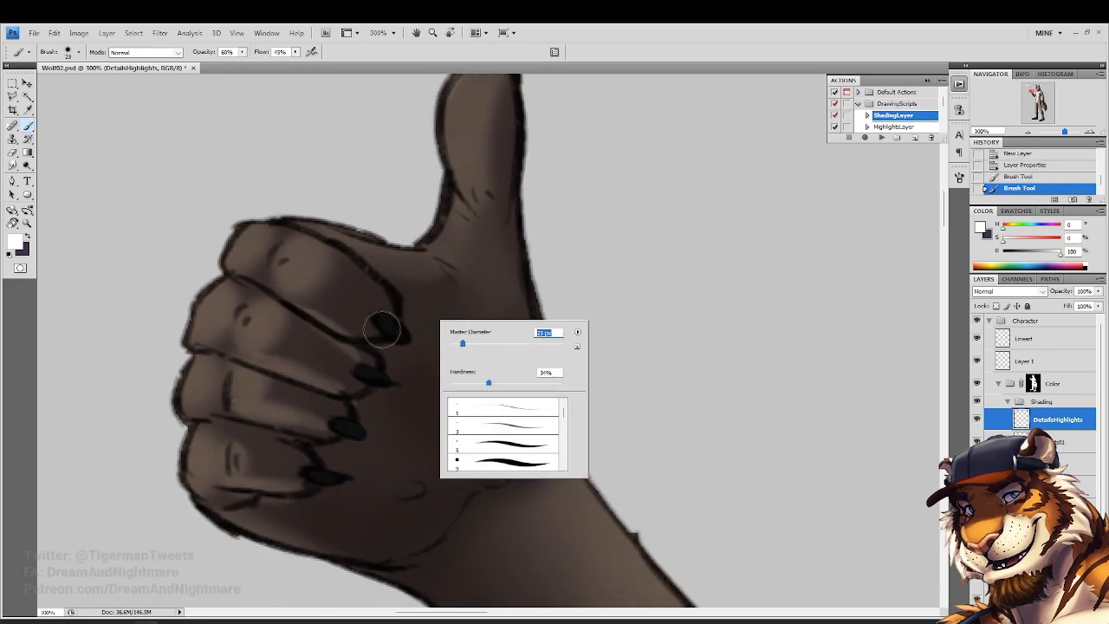
left_click_drag(382, 319, 392, 330)
right_click(416, 378)
left_click(433, 403)
left_click(366, 373)
left_click_drag(366, 372, 373, 376)
left_click_drag(339, 428, 345, 431)
left_click_drag(312, 475, 320, 479)
Paint elongated white highlights on the two front claws of the wolf's right foot
left_click(1036, 119)
left_click_drag(190, 485, 643, 354)
left_click_drag(438, 445, 424, 482)
left_click_drag(364, 444, 339, 484)
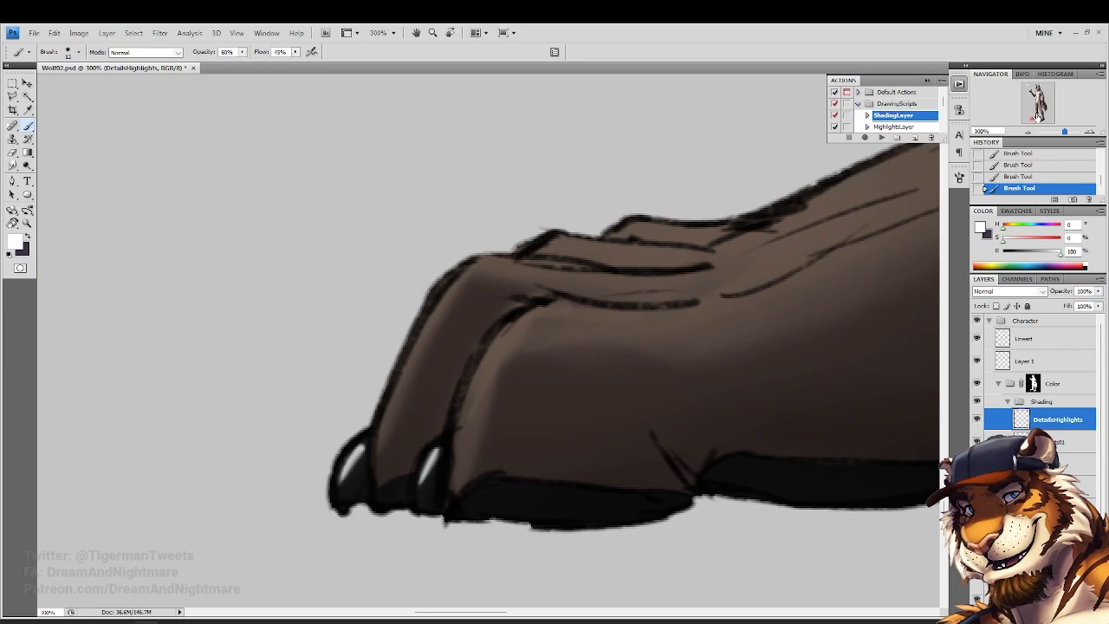
Paint elongated white highlights on the three large claws of the wolf's left foot
left_click_drag(1036, 116, 1042, 114)
left_click_drag(529, 484, 535, 308)
left_click_drag(526, 534, 501, 582)
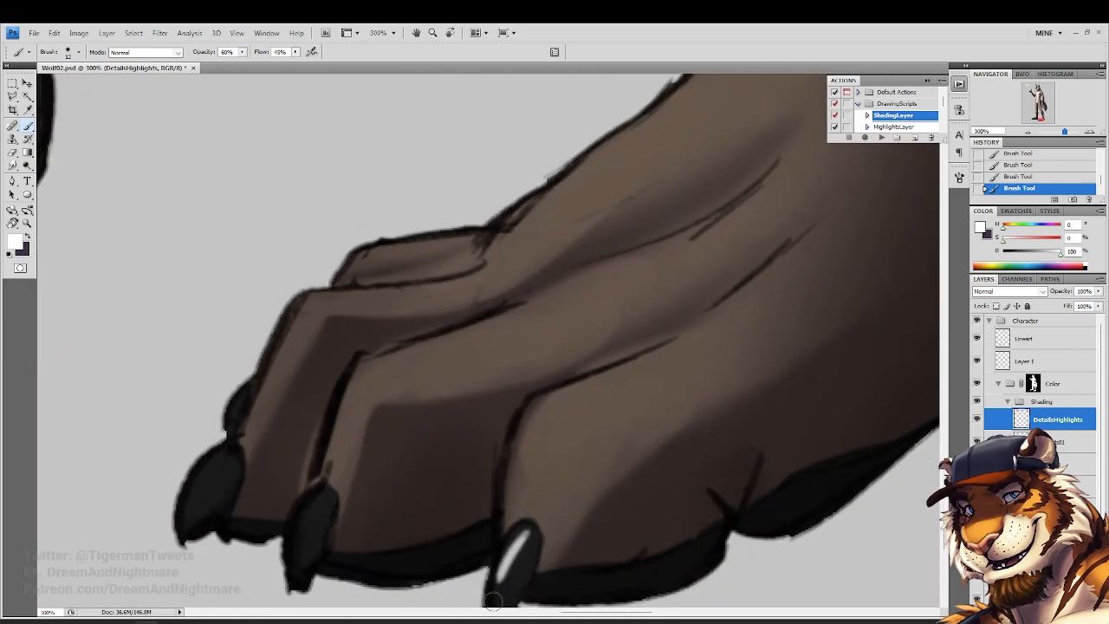
left_click_drag(328, 570, 389, 387)
left_click_drag(383, 319, 359, 376)
left_click_drag(284, 271, 258, 301)
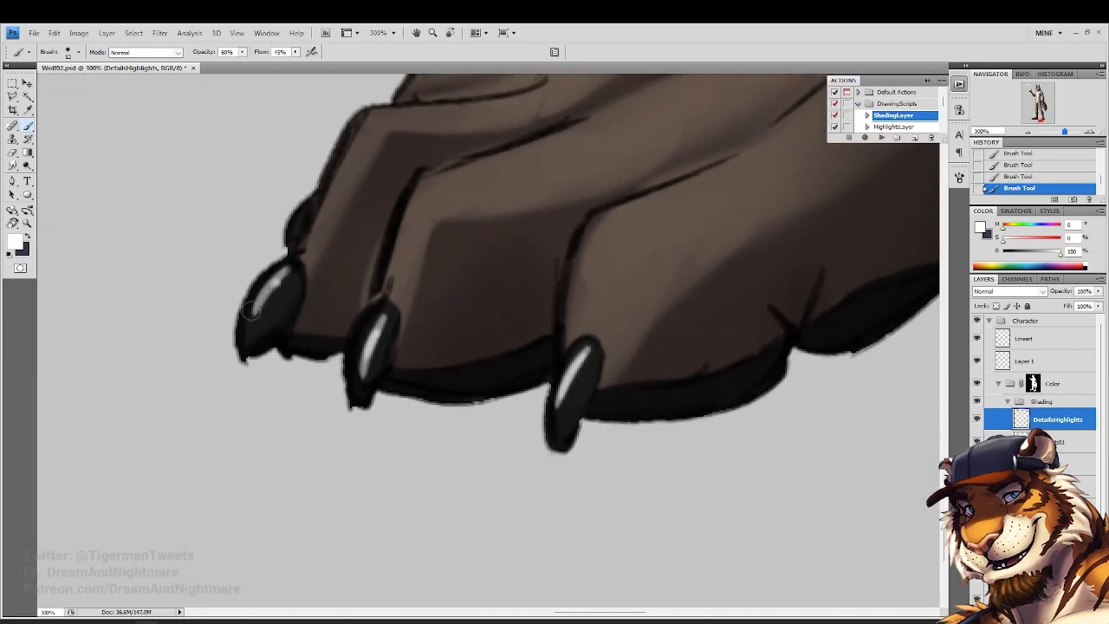
Soften the edges of the highlights on the left foot's three large claws with a resized Eraser
left_click(13, 153)
right_click(615, 376)
left_click(624, 372)
mouse_move(594, 344)
left_mouse_down()
mouse_move(607, 364)
mouse_move(591, 370)
left_mouse_up()
left_click_drag(413, 307, 402, 328)
mouse_move(386, 302)
left_mouse_down()
mouse_move(395, 329)
mouse_move(373, 318)
left_mouse_up()
left_click_drag(302, 289, 287, 271)
left_click_drag(566, 338, 580, 337)
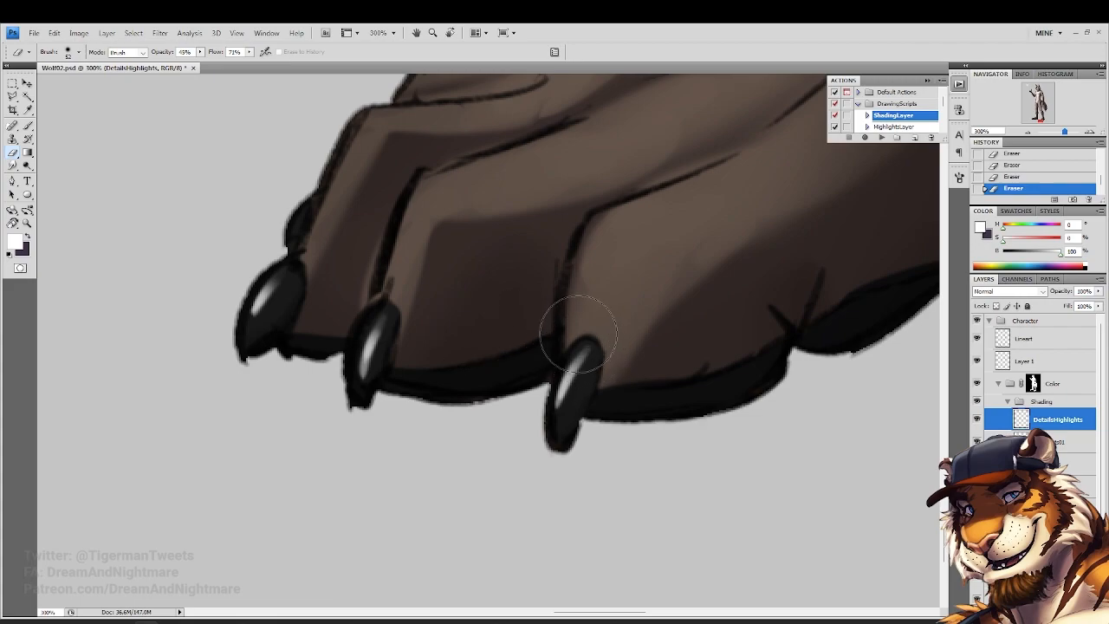
Add a white highlight to the small outermost claw of the left foot and soften it with the Eraser
left_click(27, 223)
left_click(27, 127)
mouse_move(312, 206)
left_mouse_down()
mouse_move(289, 245)
mouse_move(319, 214)
left_mouse_up()
left_click(11, 143)
left_click(12, 152)
left_click_drag(319, 214, 312, 227)
left_click_drag(301, 221, 281, 227)
Paint small white highlights on the claws of the lowered hand beside the tail and soften them with the Eraser
left_click(27, 222)
left_click(273, 51)
left_click(554, 377)
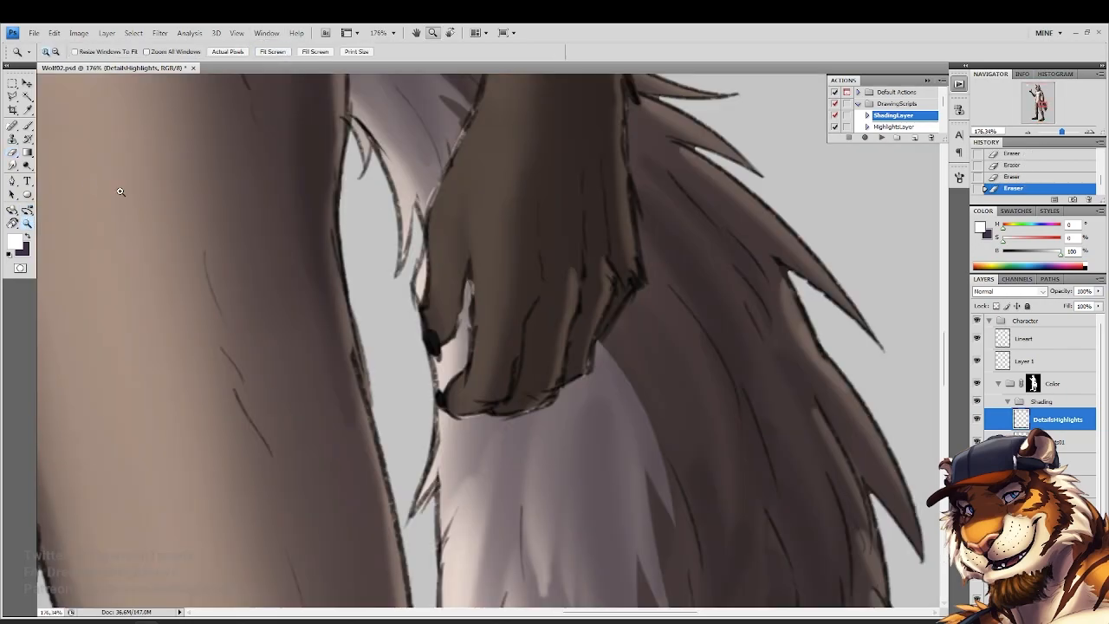
left_click(27, 127)
left_click_drag(436, 349, 431, 342)
left_click_drag(434, 350, 429, 343)
left_click_drag(432, 347, 442, 323)
left_click(437, 393)
left_click(10, 155)
left_click_drag(334, 314, 376, 342)
Paint a broad white highlight across the top plane of the wolf's nose with a 32 px brush
left_click(27, 222)
left_click(272, 51)
left_click_drag(443, 146, 489, 187)
left_click_drag(376, 299, 382, 441)
left_click(27, 126)
right_click(475, 361)
mouse_move(442, 298)
left_mouse_down()
mouse_move(341, 361)
mouse_move(452, 346)
mouse_move(312, 368)
mouse_move(422, 353)
mouse_move(340, 370)
mouse_move(308, 364)
mouse_move(404, 357)
left_mouse_up()
left_click(512, 381)
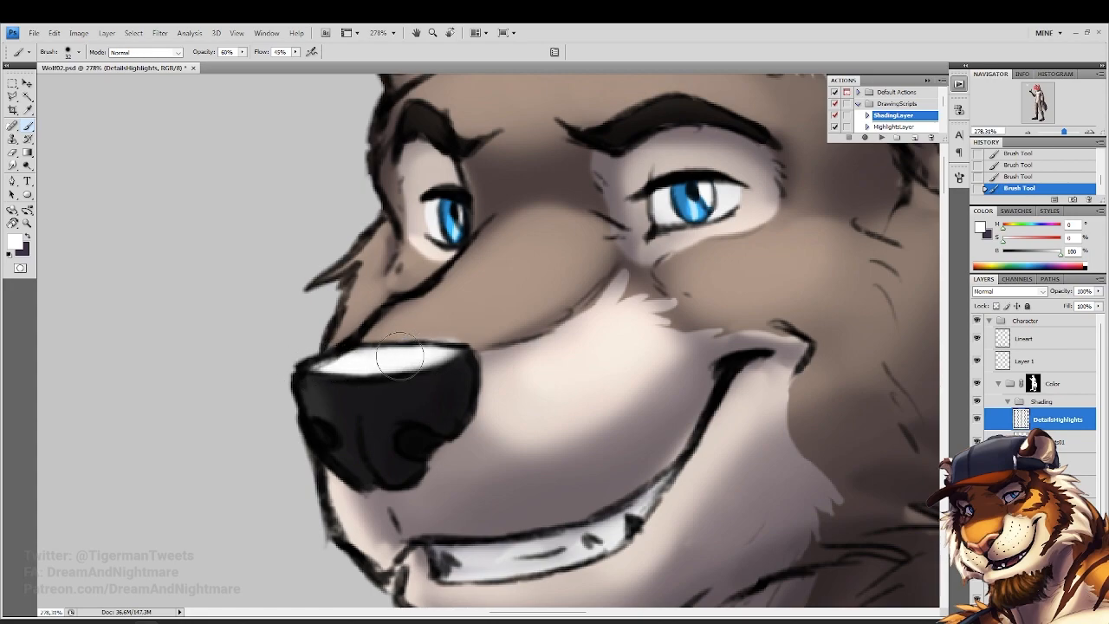
Fade the upper edge of the nose highlight with the Eraser
key("e")
mouse_move(466, 332)
left_mouse_down()
mouse_move(344, 325)
mouse_move(424, 325)
left_mouse_up()
mouse_move(424, 326)
left_mouse_down()
mouse_move(334, 324)
mouse_move(447, 330)
mouse_move(333, 336)
left_mouse_up()
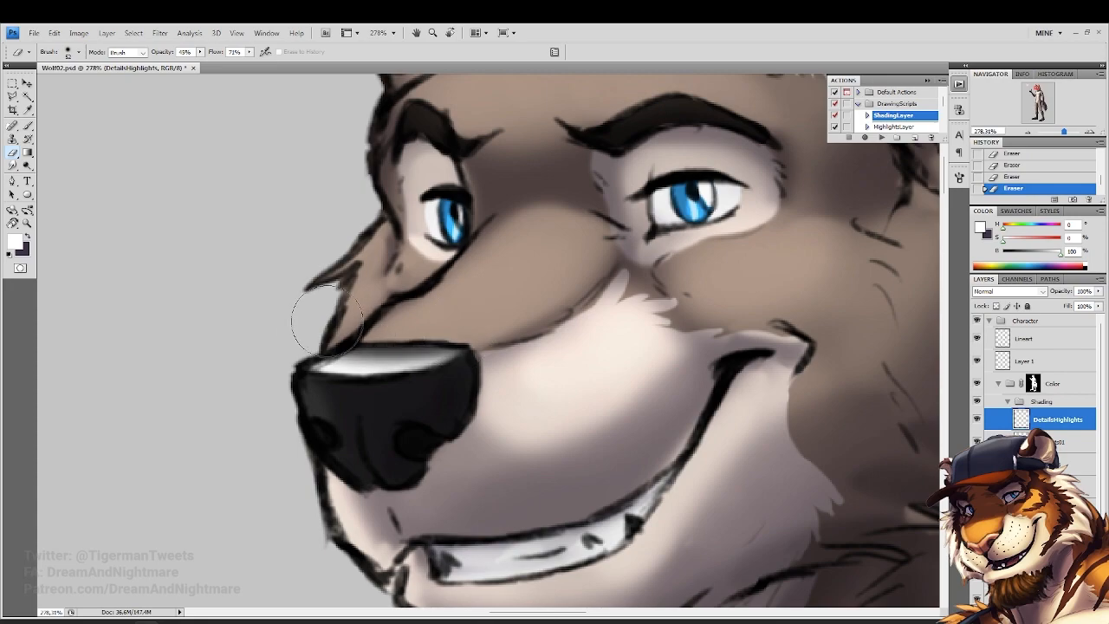
Rotate the canvas and add more white highlight strokes on the wolf's nose
left_click(13, 224)
left_click_drag(178, 240, 330, 109)
left_click(28, 126)
left_click_drag(336, 253, 404, 309)
left_click_drag(289, 314, 254, 279)
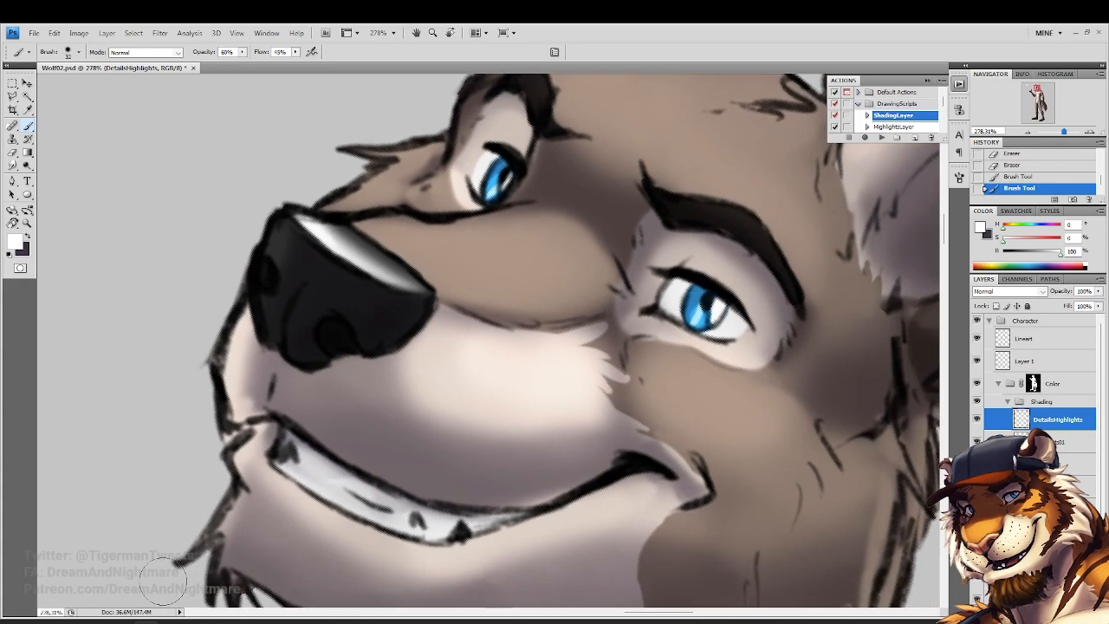
Switch to the browser, leave the headshot post and look through page 5 of the wolf results
key("alt+Tab")
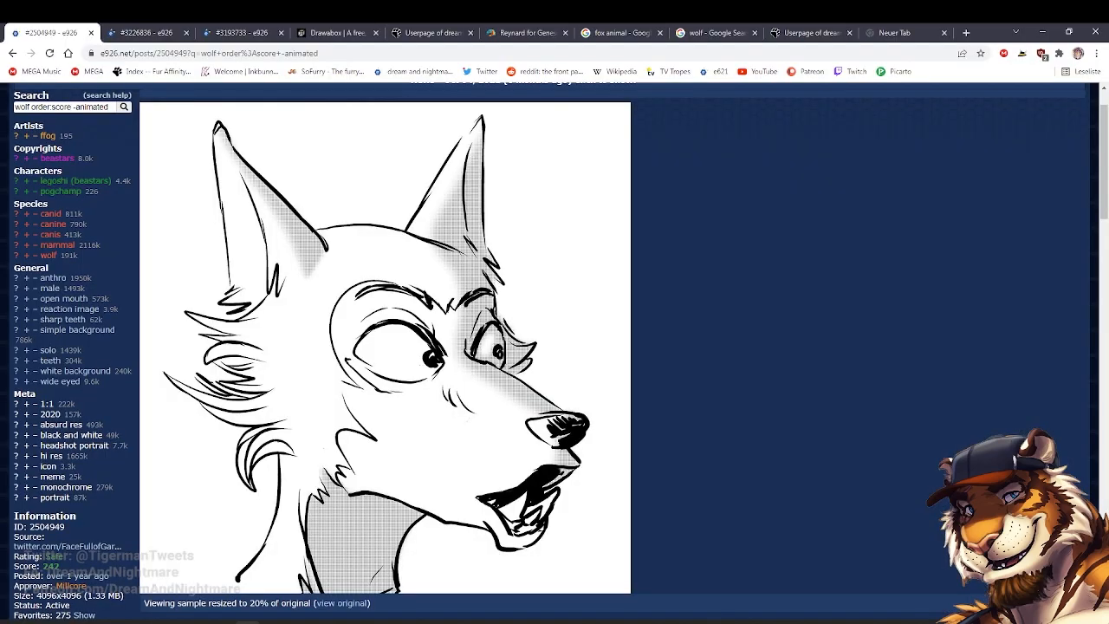
key("alt+Left")
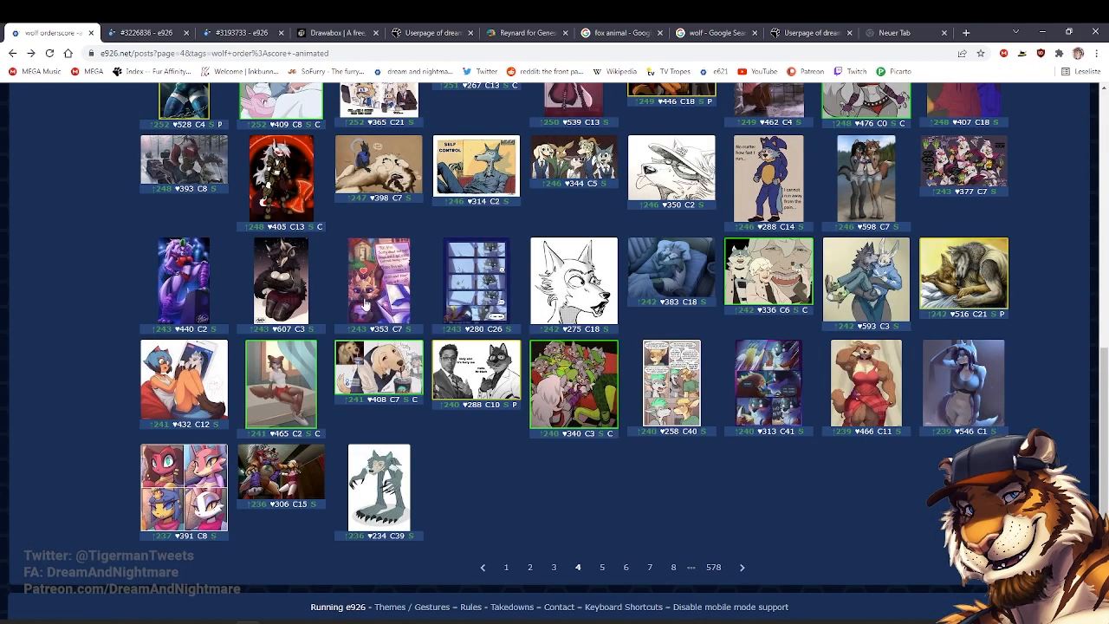
left_click(604, 570)
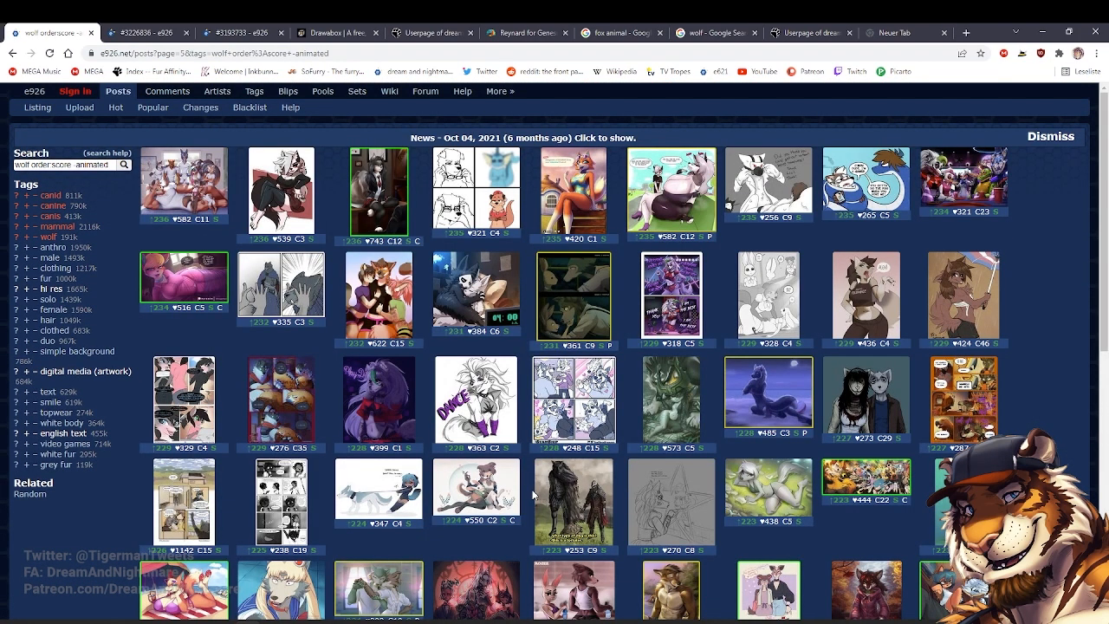
scroll(544, 489, "down", 2)
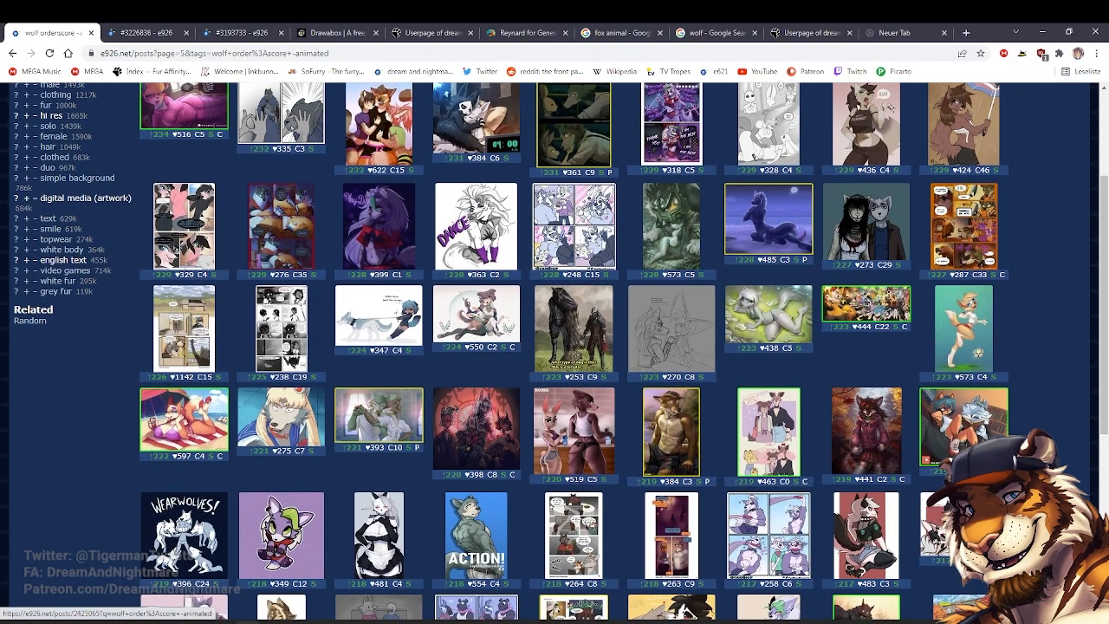
Open the painting of the laughing brown wolf by the river, examine its shading, and list the artist's other posts
left_click(646, 429)
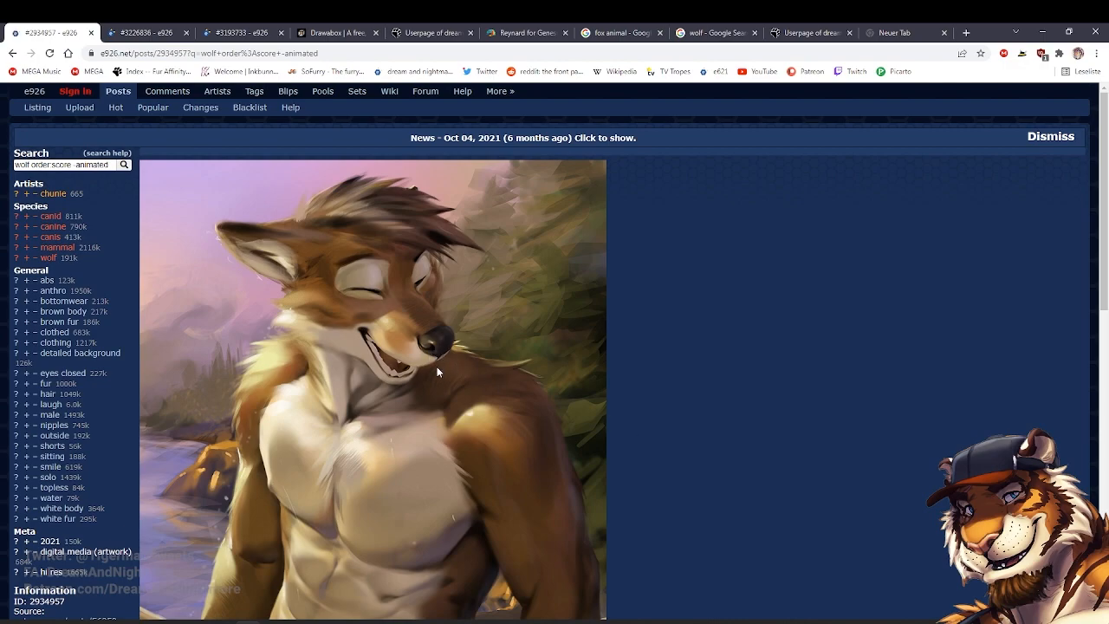
scroll(437, 371, "down", 1)
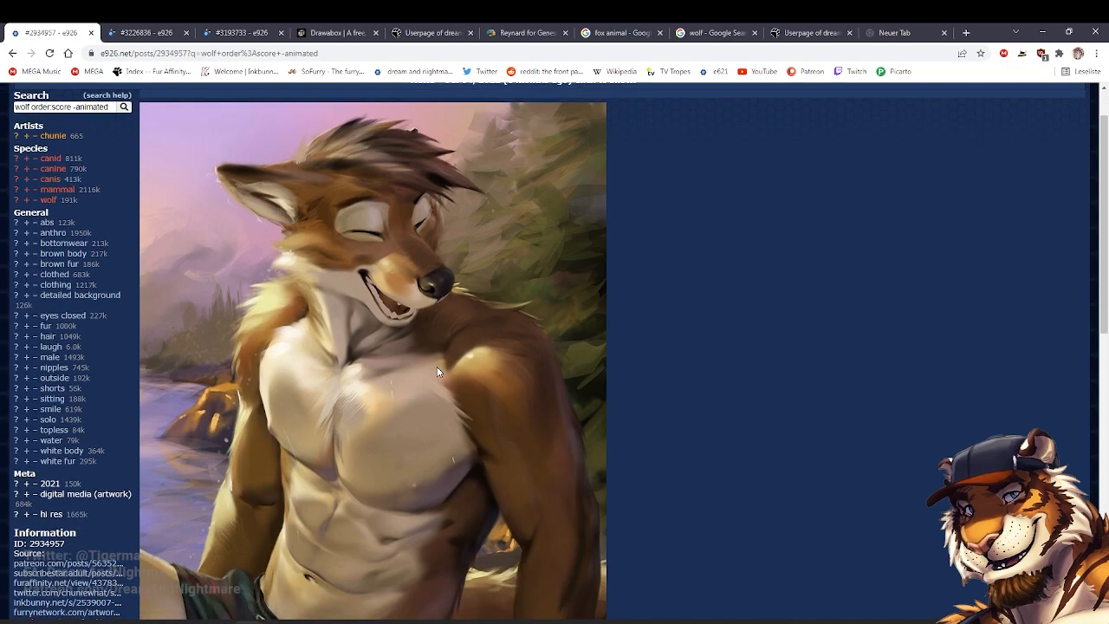
scroll(438, 371, "up", 1)
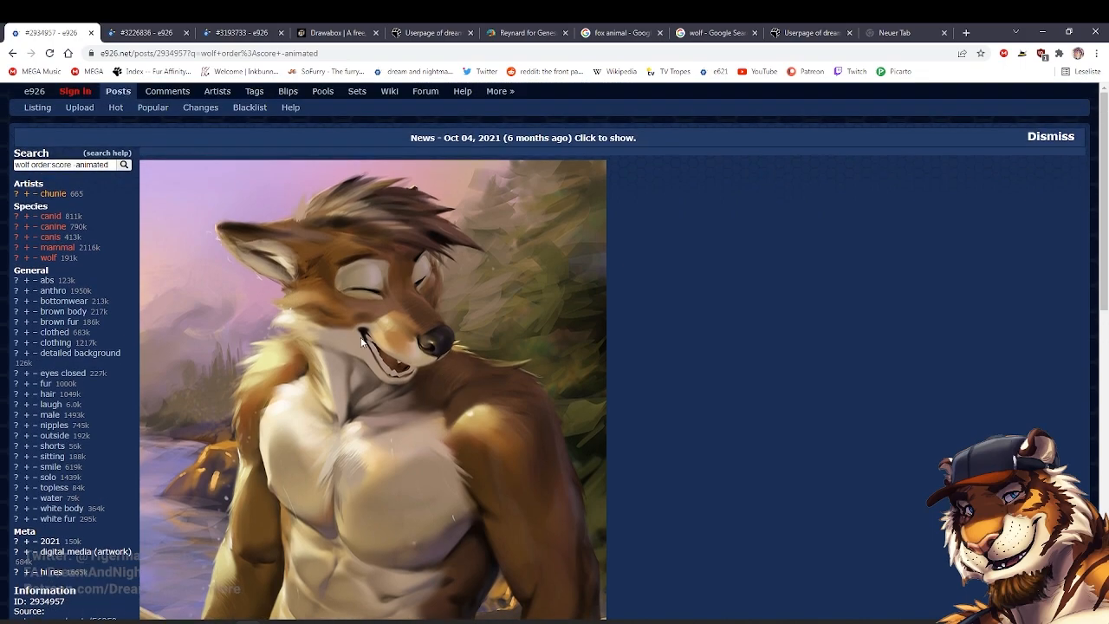
scroll(369, 329, "down", 2)
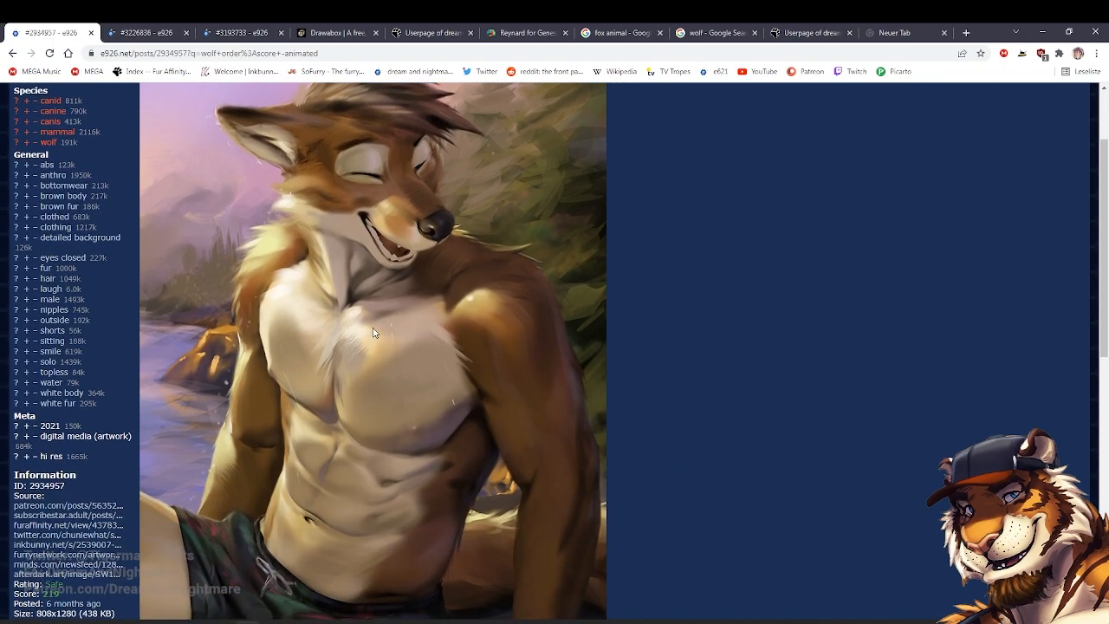
scroll(281, 260, "up", 1)
left_click(64, 138)
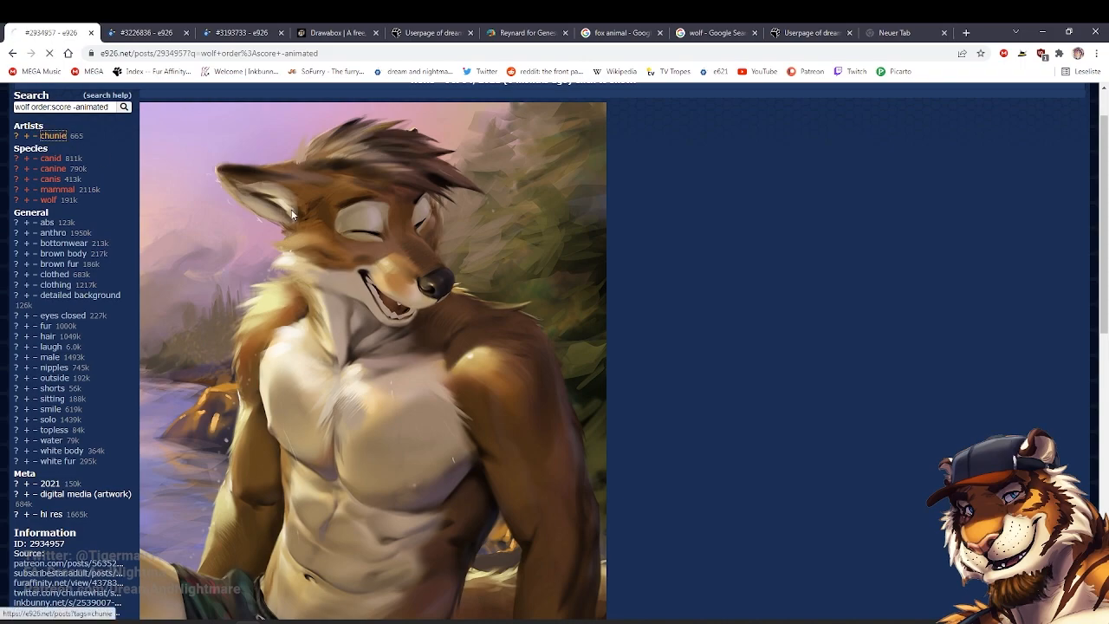
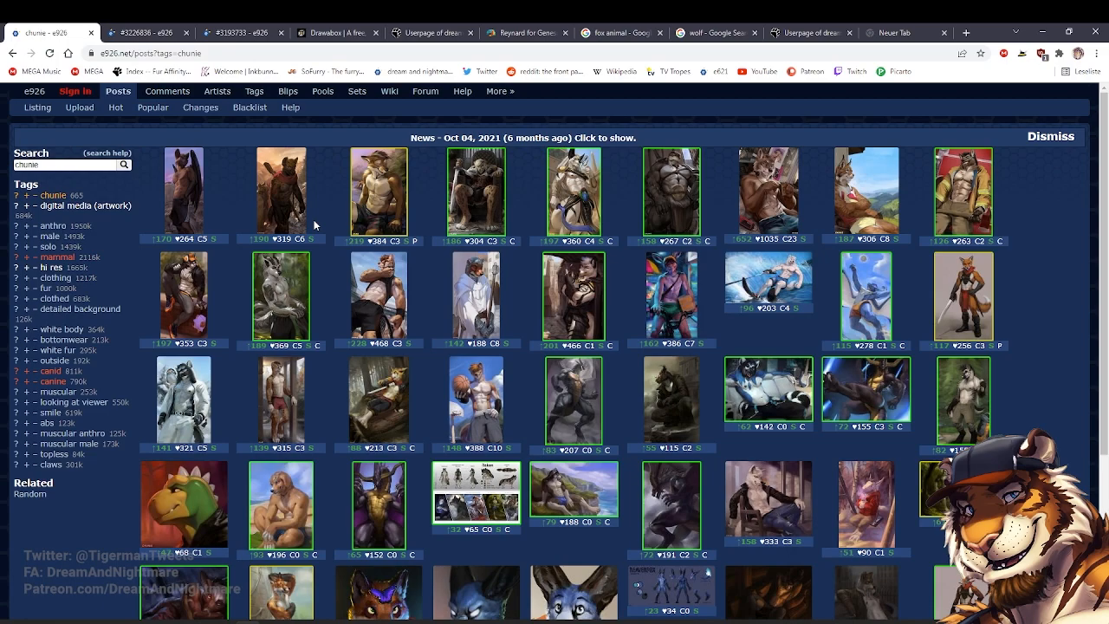
Open the gallery picture of the character holding a basketball and study its lighting as a reference
left_click(491, 385)
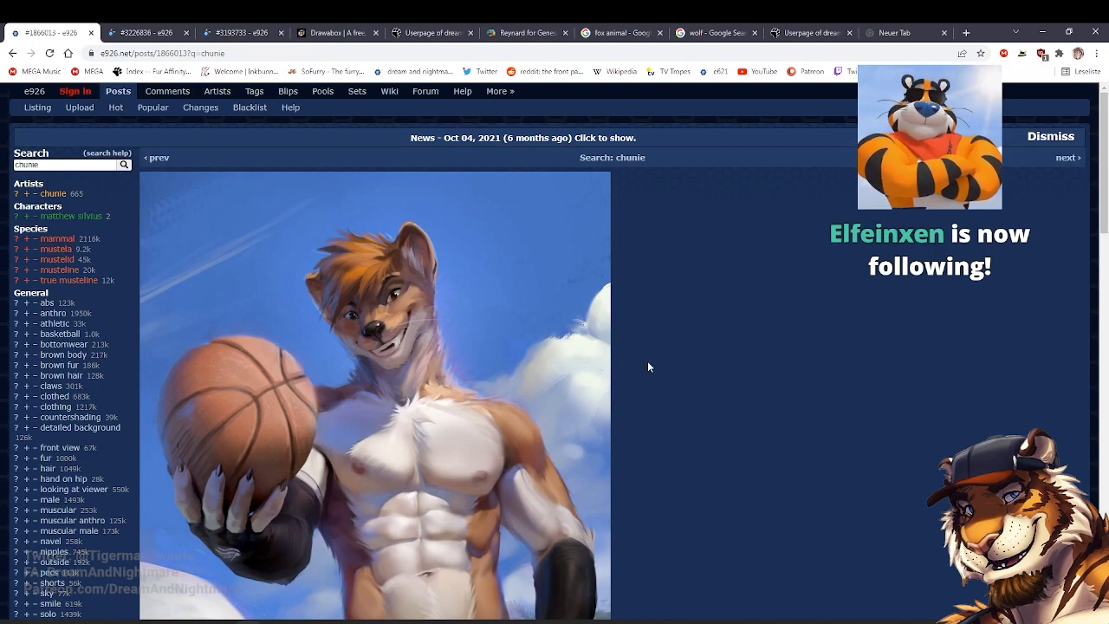
scroll(647, 364, "down", 3)
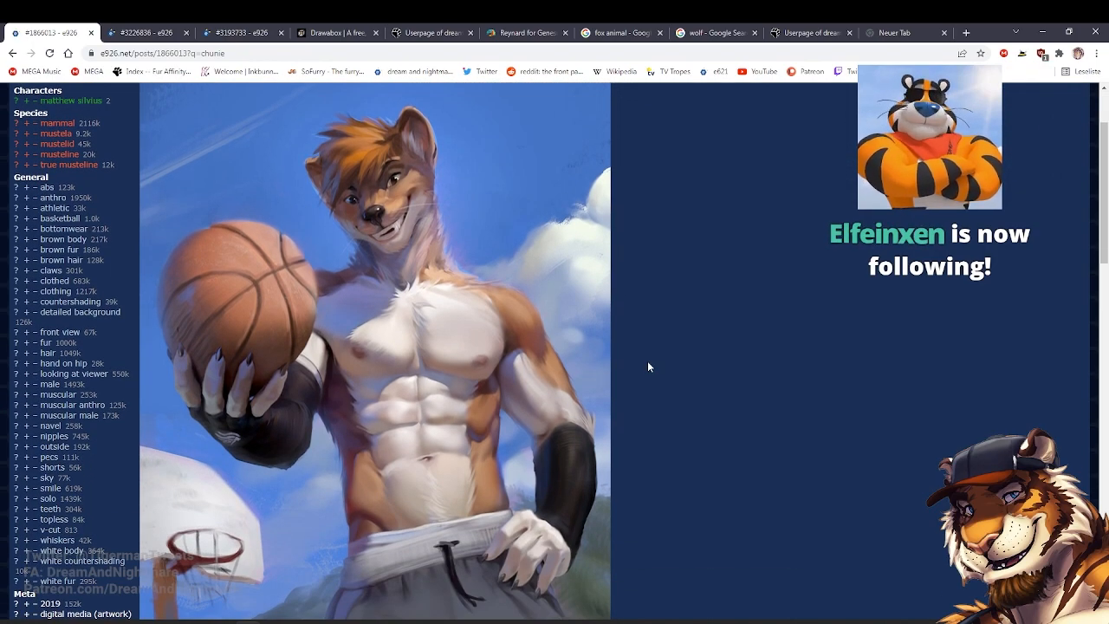
scroll(647, 360, "up", 5)
key("alt+Left")
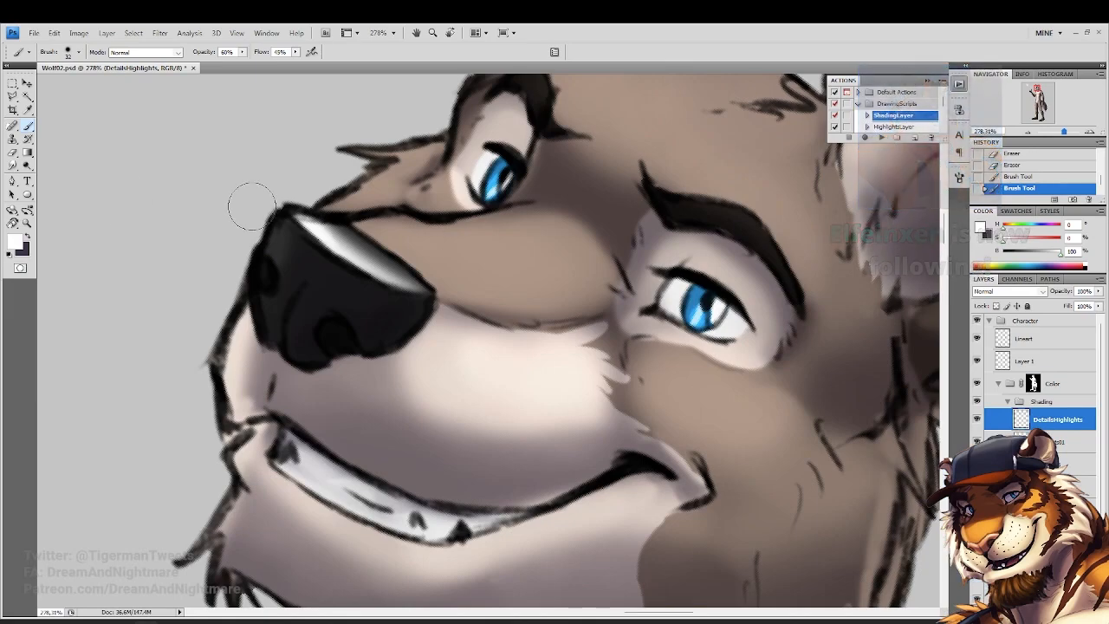
Switch to Photoshop and set the DetailsHighlights layer's blending mode to Overlay
double_click(13, 224)
left_click(28, 223)
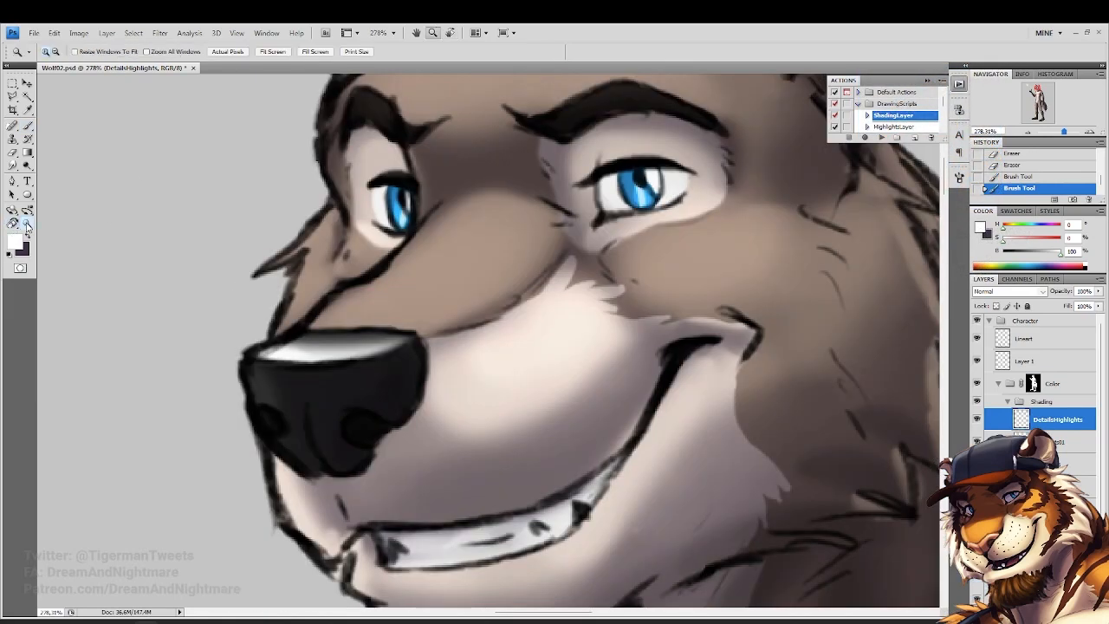
left_click(315, 52)
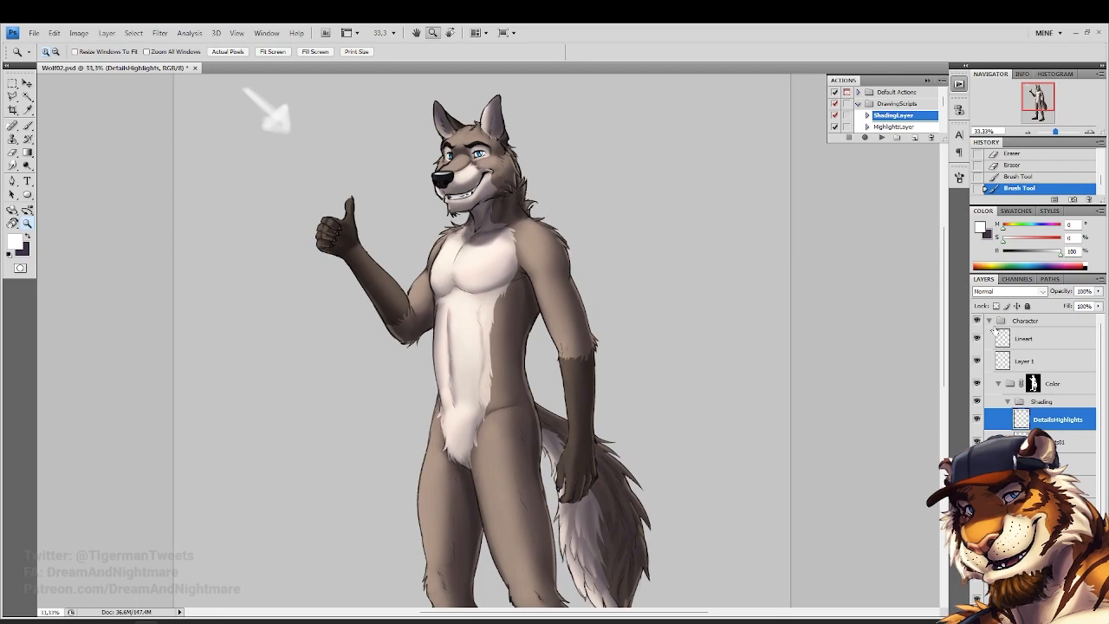
left_click(993, 297)
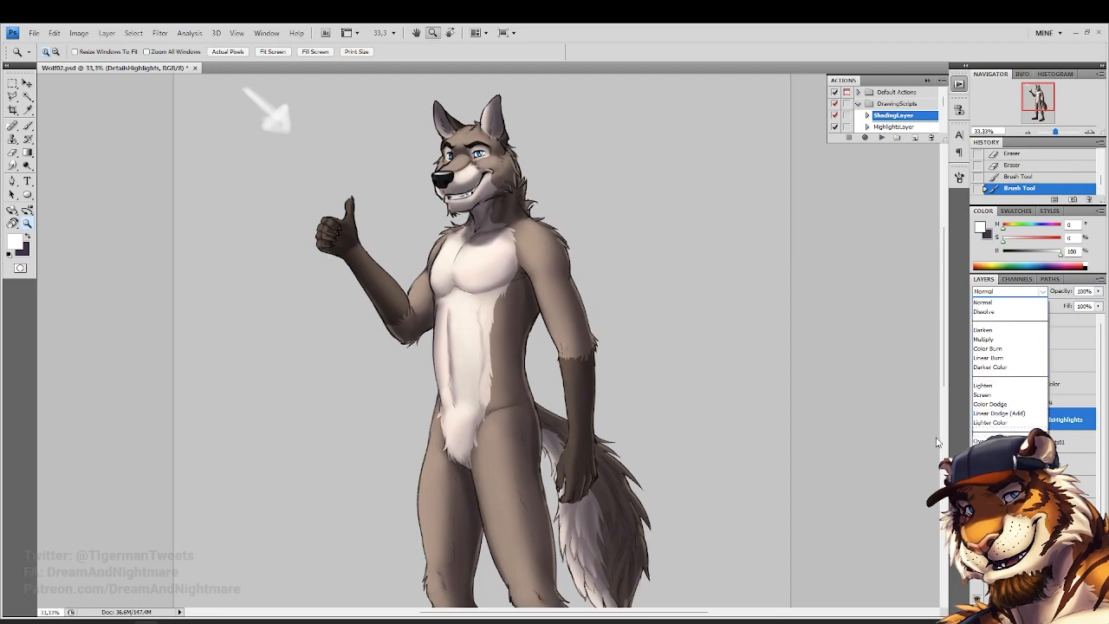
left_click(746, 355)
left_click(387, 145)
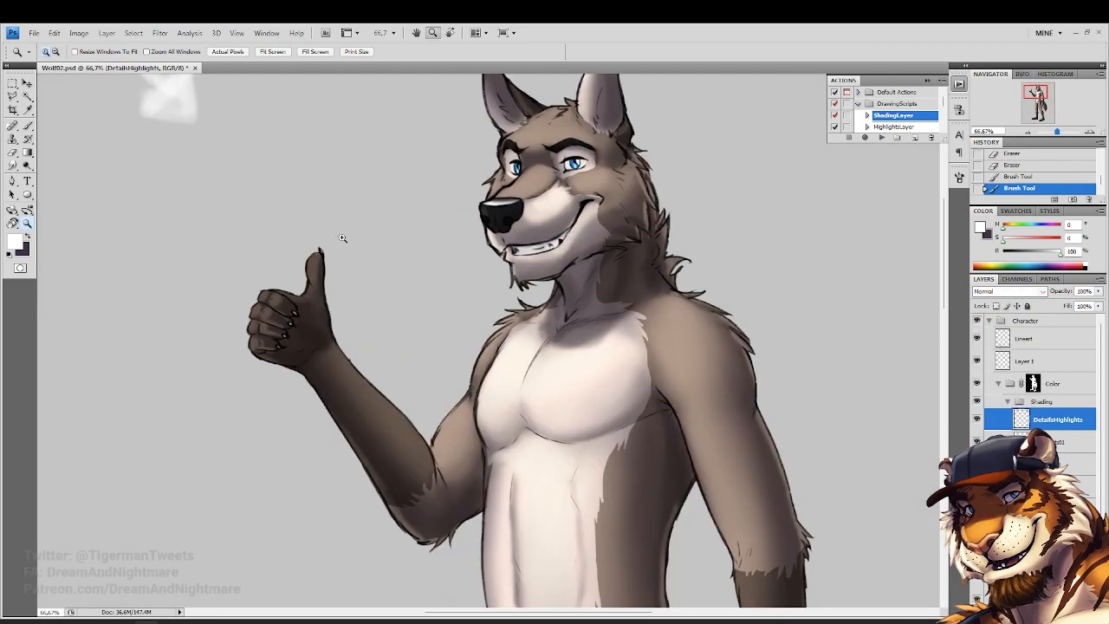
scroll(449, 213, "up", 2)
left_click(497, 214)
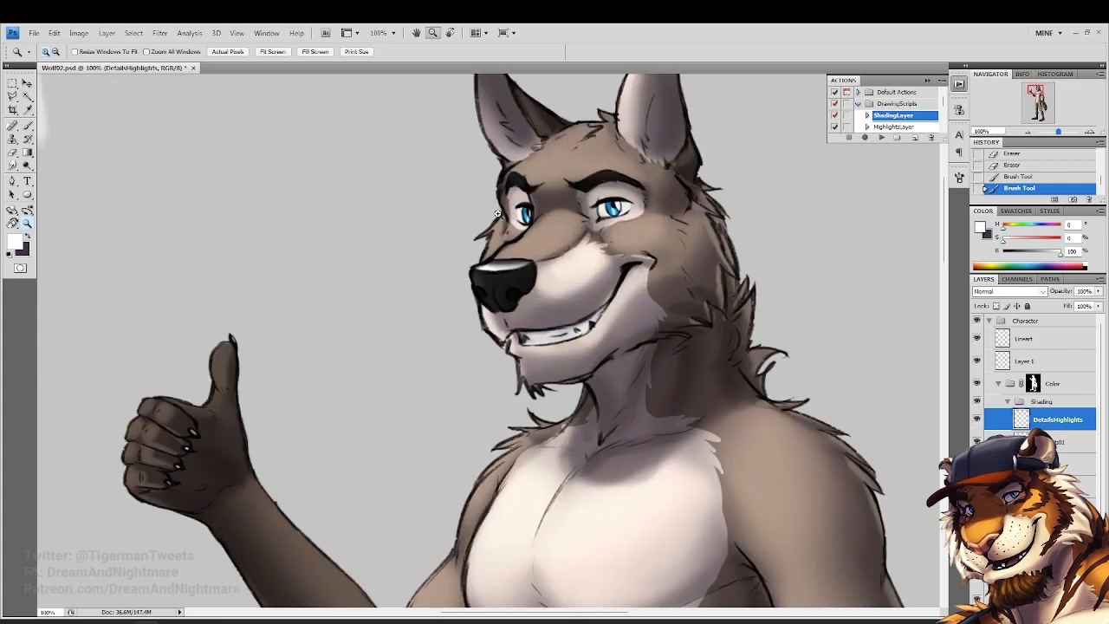
left_click(981, 296)
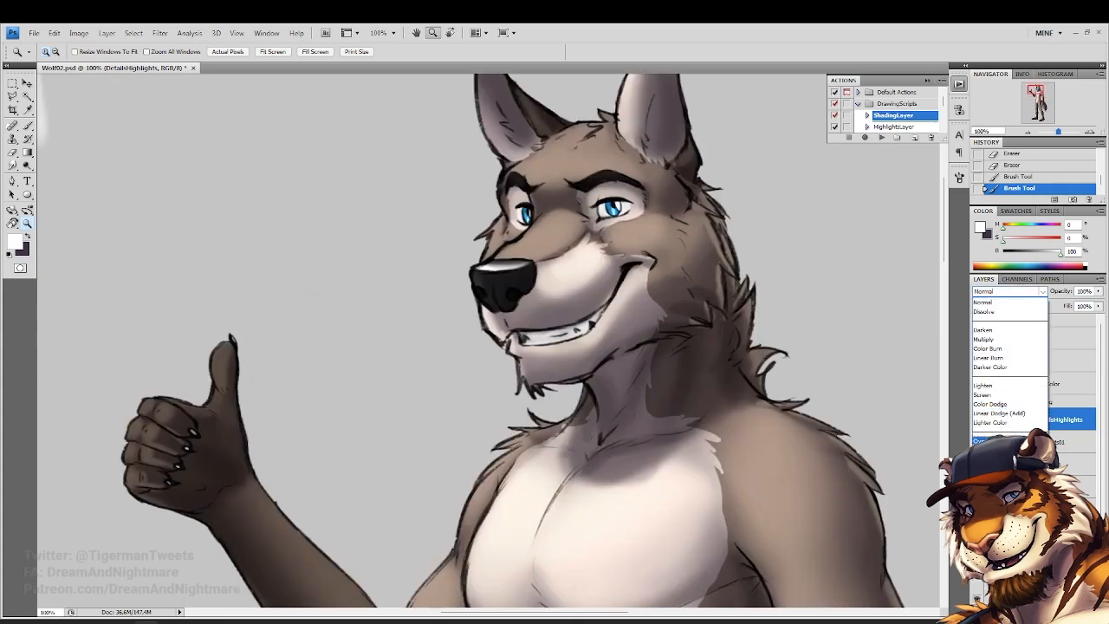
left_click(984, 441)
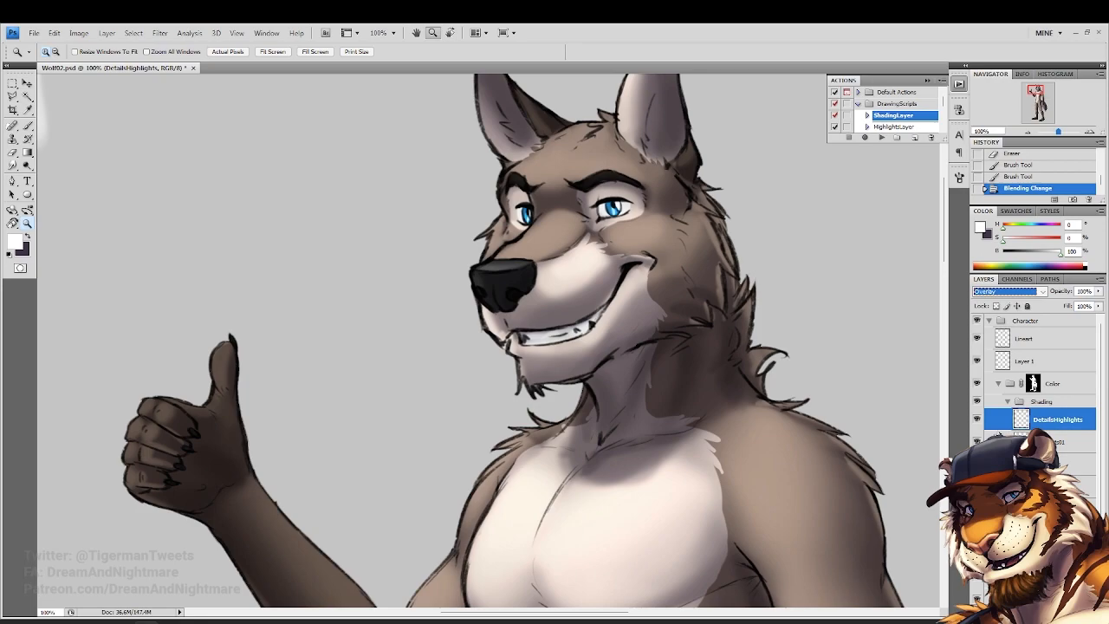
Examine up close how the detail highlights look on the wolf's nose and the claws of the raised hand
left_click(491, 232)
left_click(496, 253)
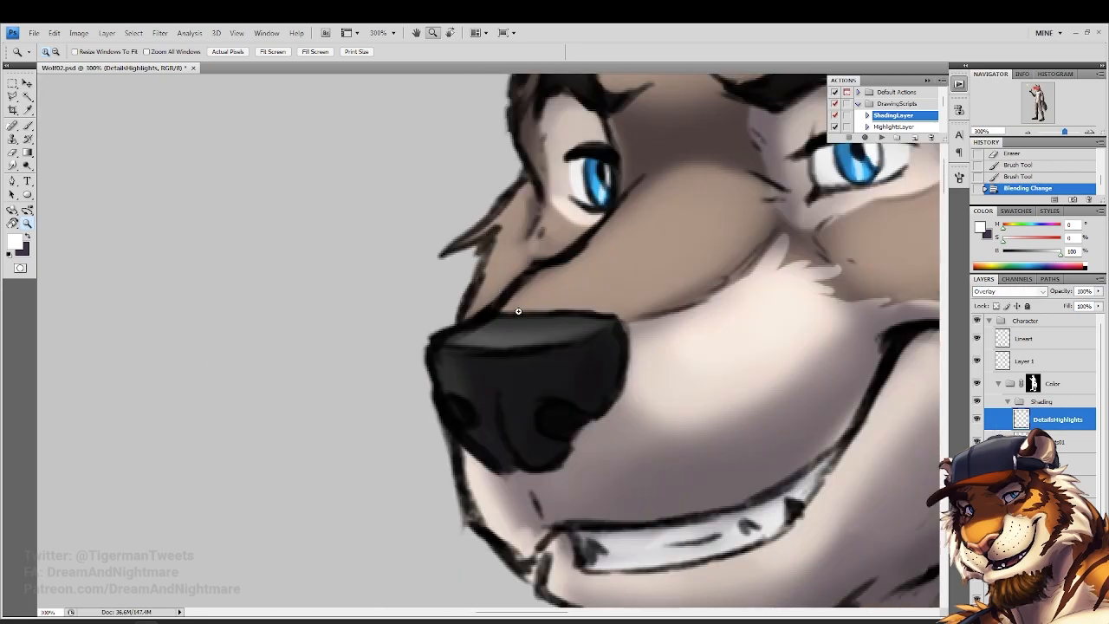
left_click(520, 311, "alt")
left_click(519, 311, "alt")
left_click(520, 311, "alt")
left_click(494, 316)
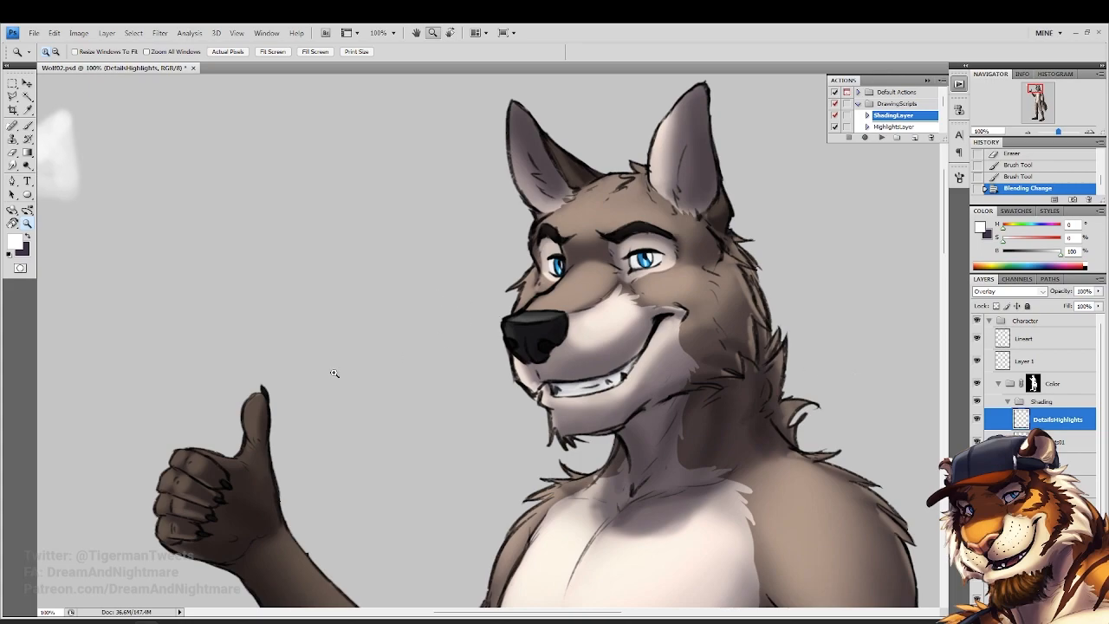
left_click_drag(201, 433, 325, 514)
left_click(389, 402, "alt")
left_click(389, 402, "alt")
left_click(389, 402, "alt")
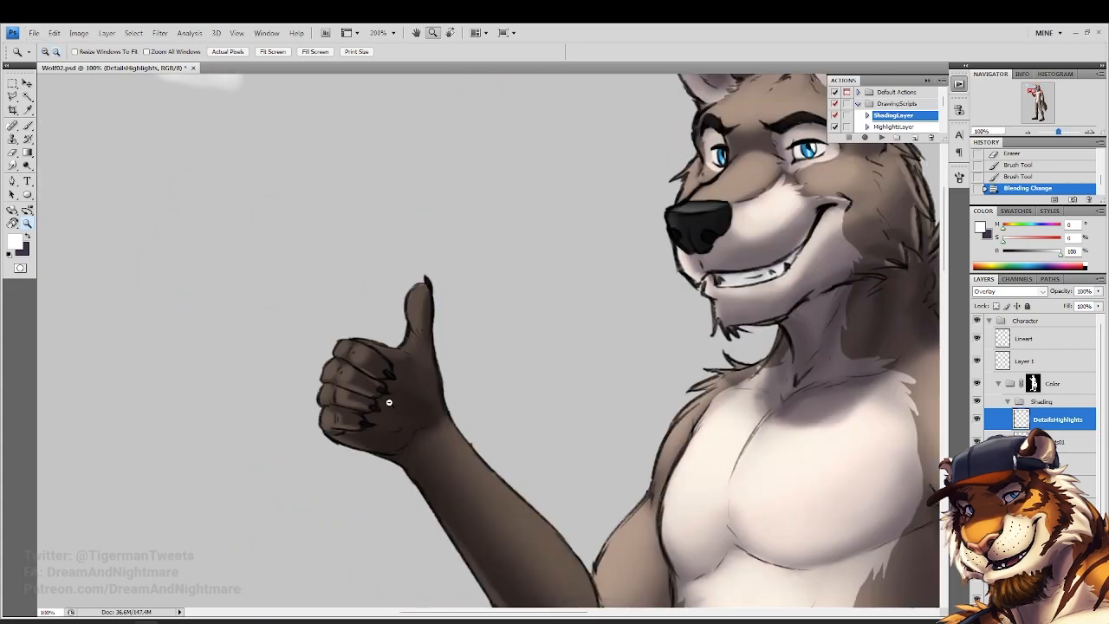
scroll(577, 368, "up", 2)
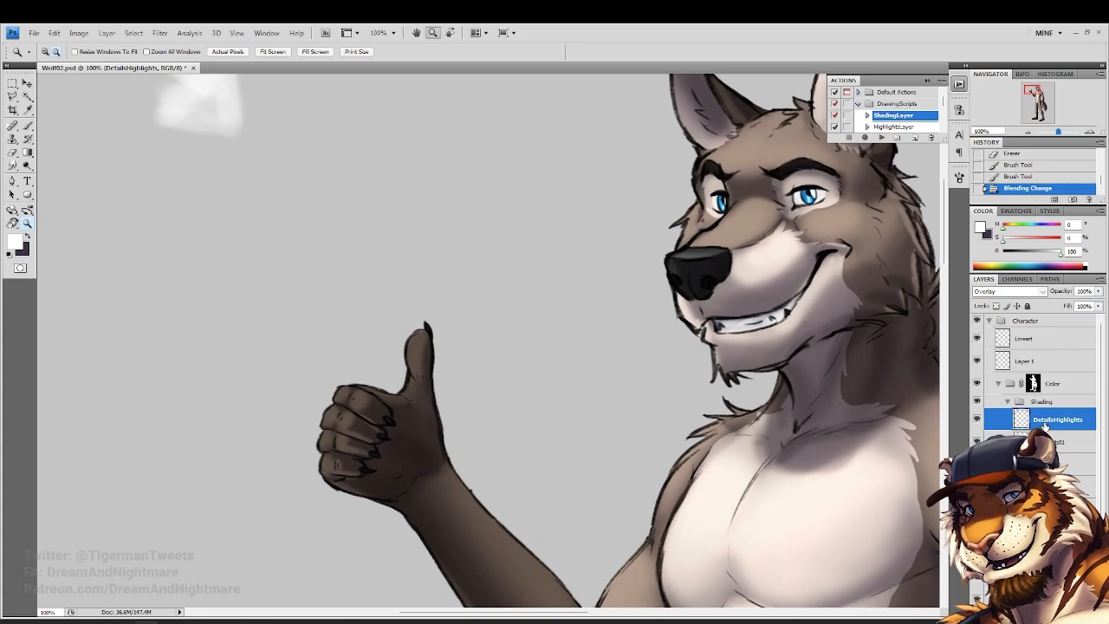
Duplicate DetailsHighlights below the original and set the copy to Linear Dodge (Add) with 25% fill
left_click_drag(1047, 426, 1046, 443)
left_click(995, 293)
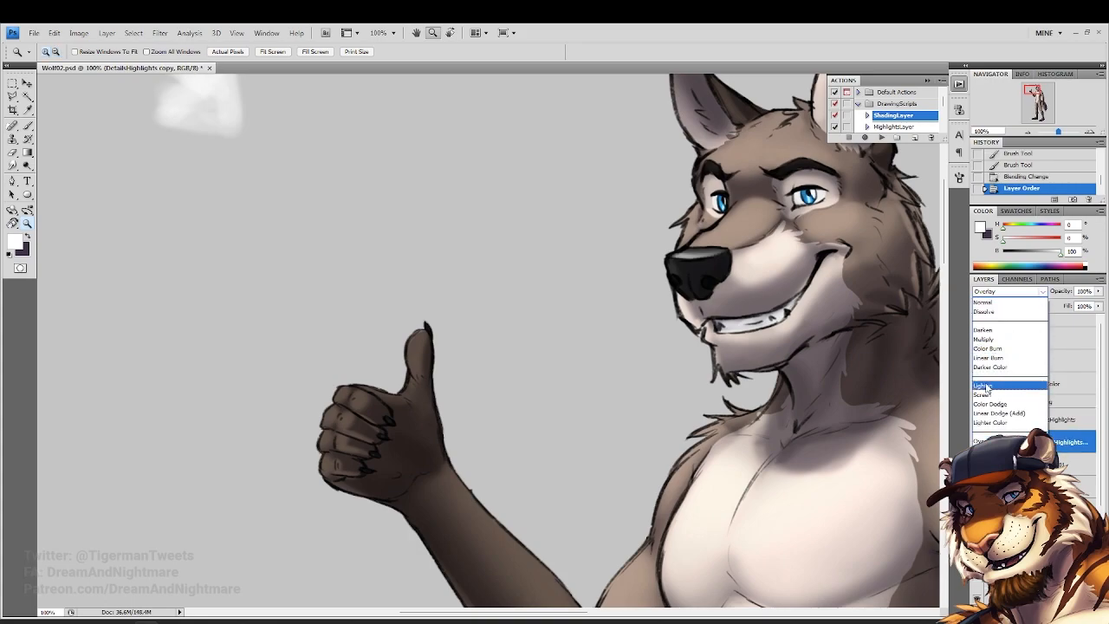
left_click(1022, 414)
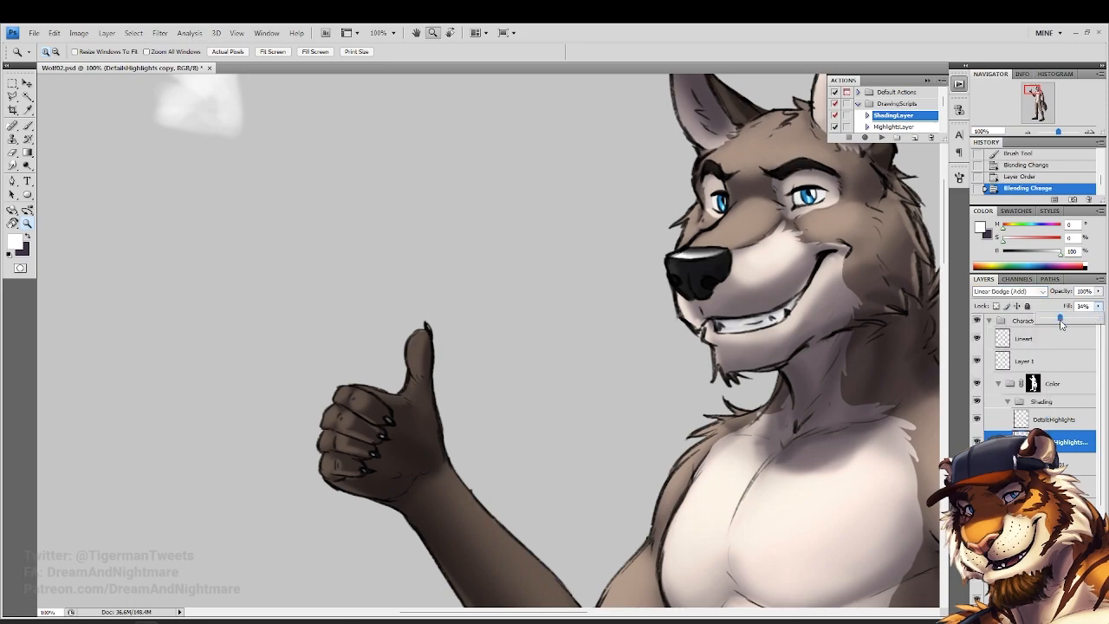
left_click_drag(1056, 325, 1055, 325)
scroll(664, 276, "down", 4)
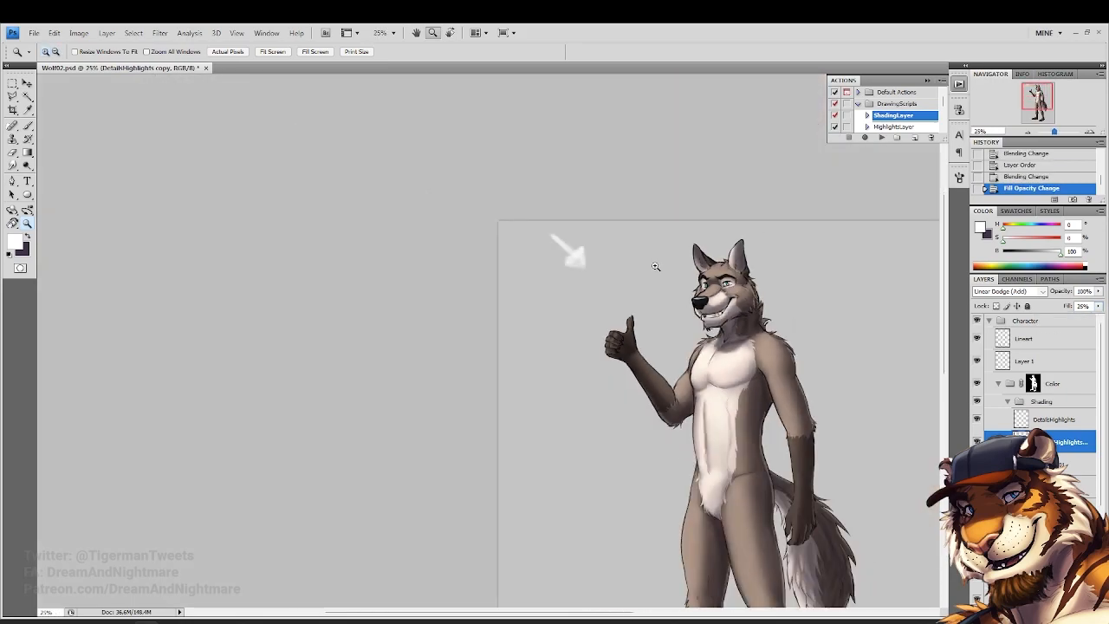
scroll(795, 295, "up", 1)
scroll(799, 303, "down", 2)
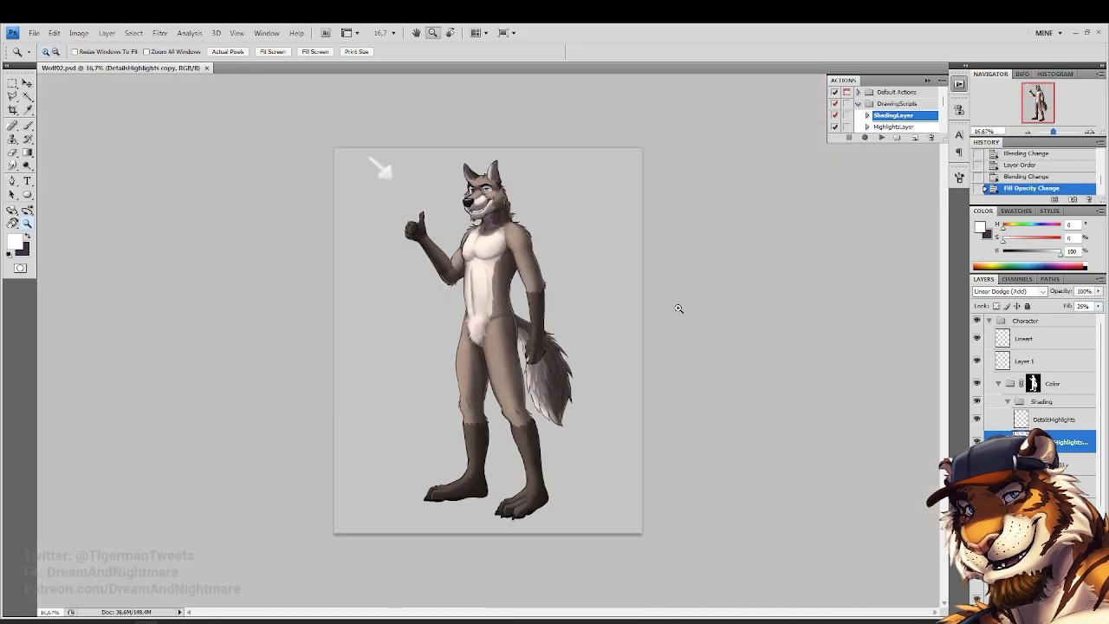
scroll(457, 215, "up", 2)
scroll(708, 282, "up", 1)
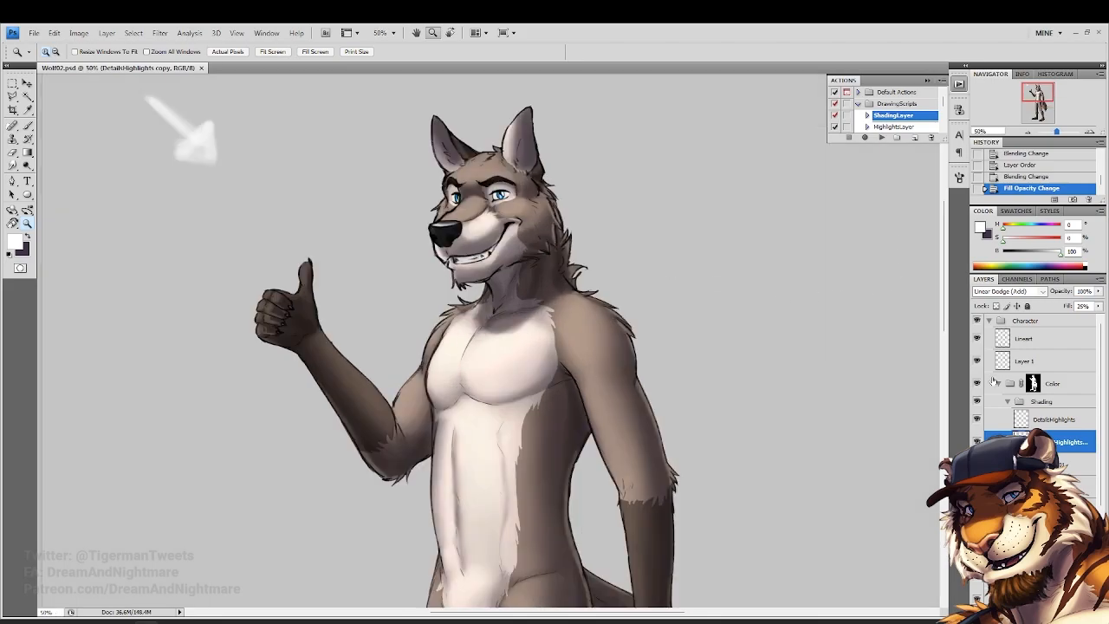
Create a new layer named Rimlights above DetailsHighlights in the Shading group
key("alt+bracketright")
scroll(893, 127, "down", 2)
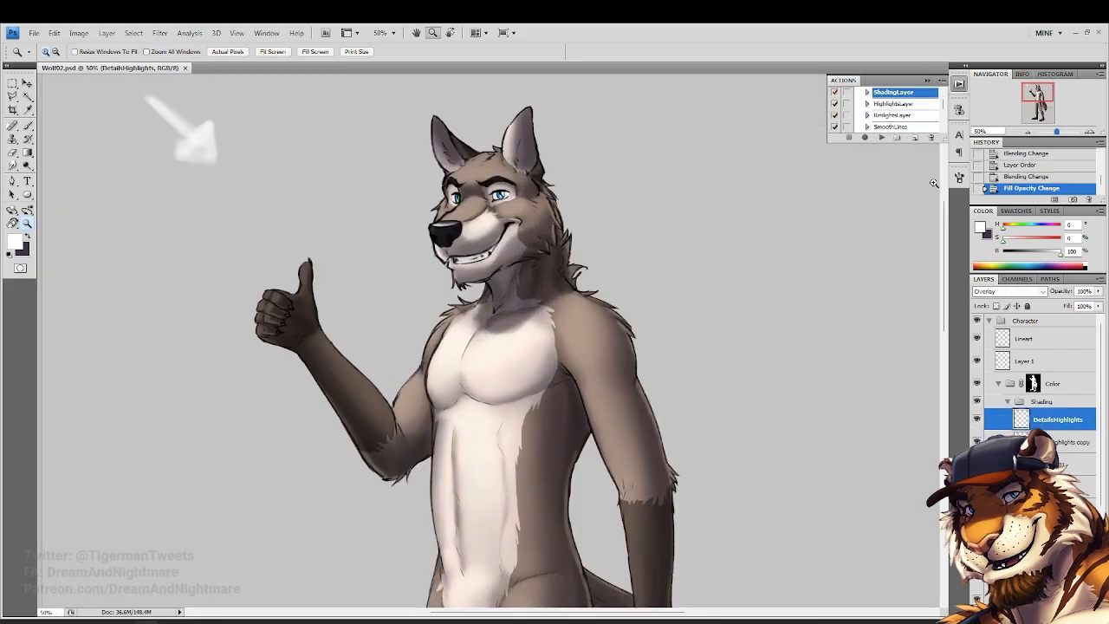
key("ctrl+shift+alt+n")
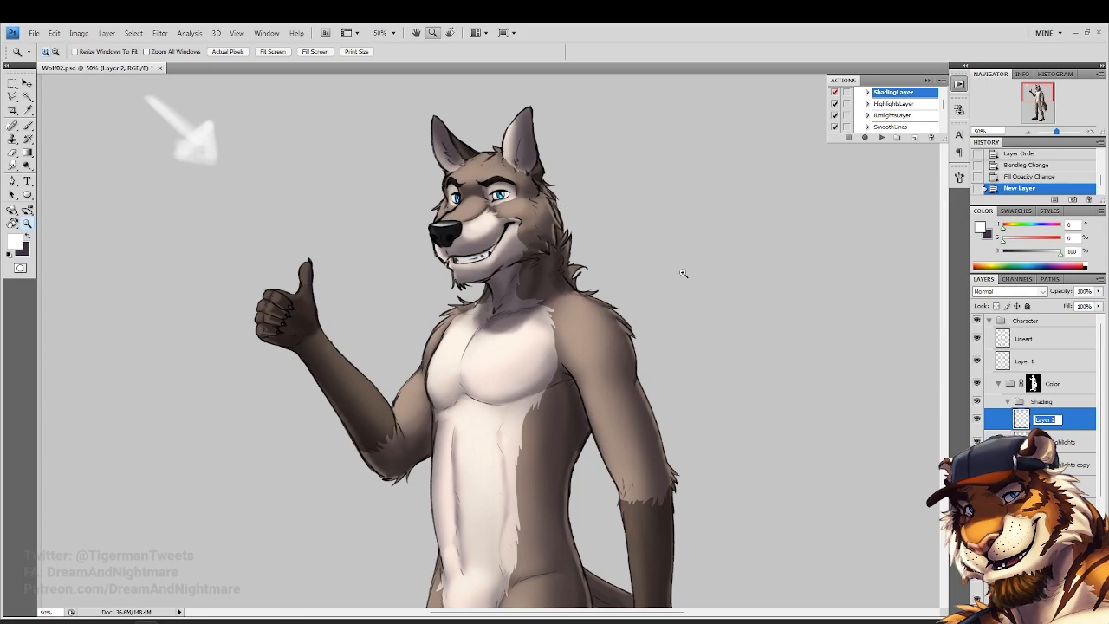
type("Rimlights")
key("Return")
Set the foreground color to light blue #93d1fc
left_click(14, 243)
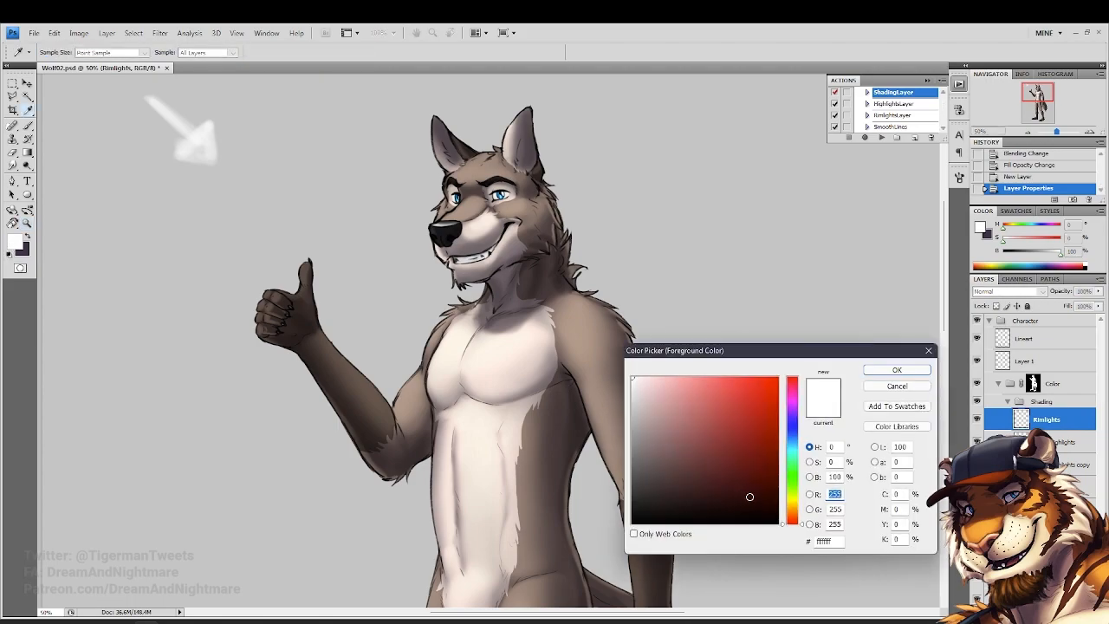
left_click_drag(792, 452, 791, 441)
left_click(692, 384)
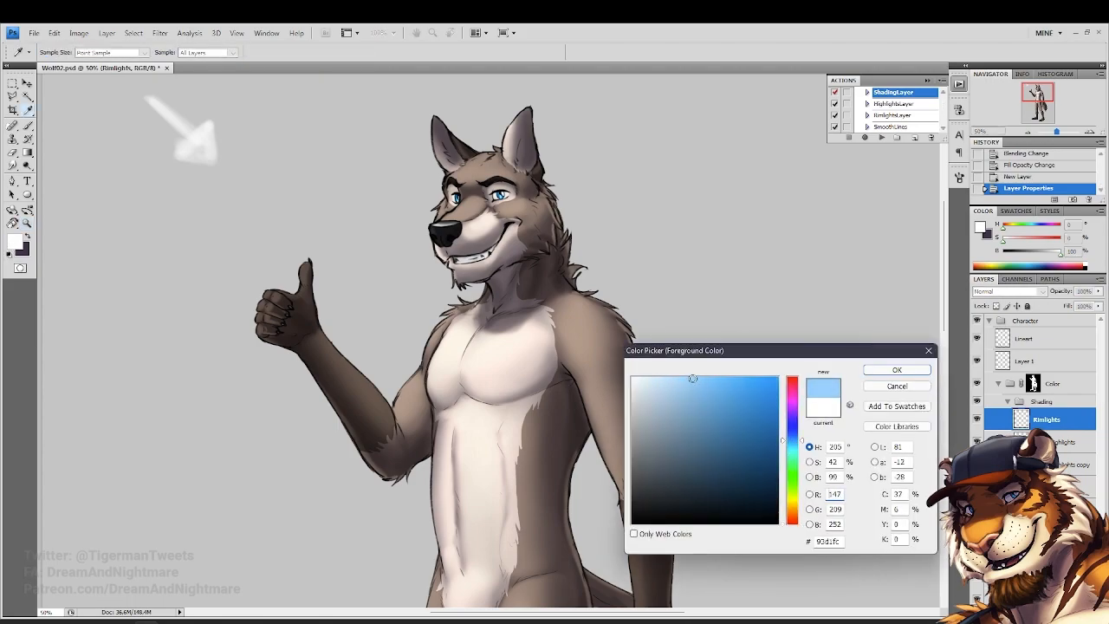
left_click(897, 370)
Set the Rimlights layer's blending mode to Linear Dodge (Add) and its fill to 20%
left_click(1008, 292)
left_click(1007, 419)
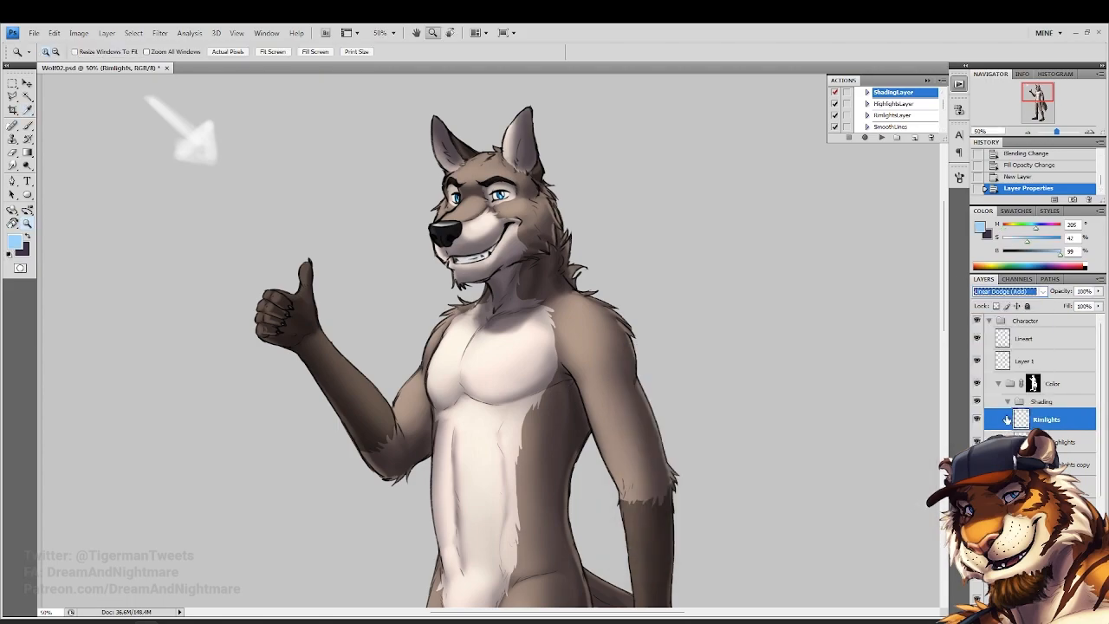
left_click(1084, 306)
type("20")
key("Return")
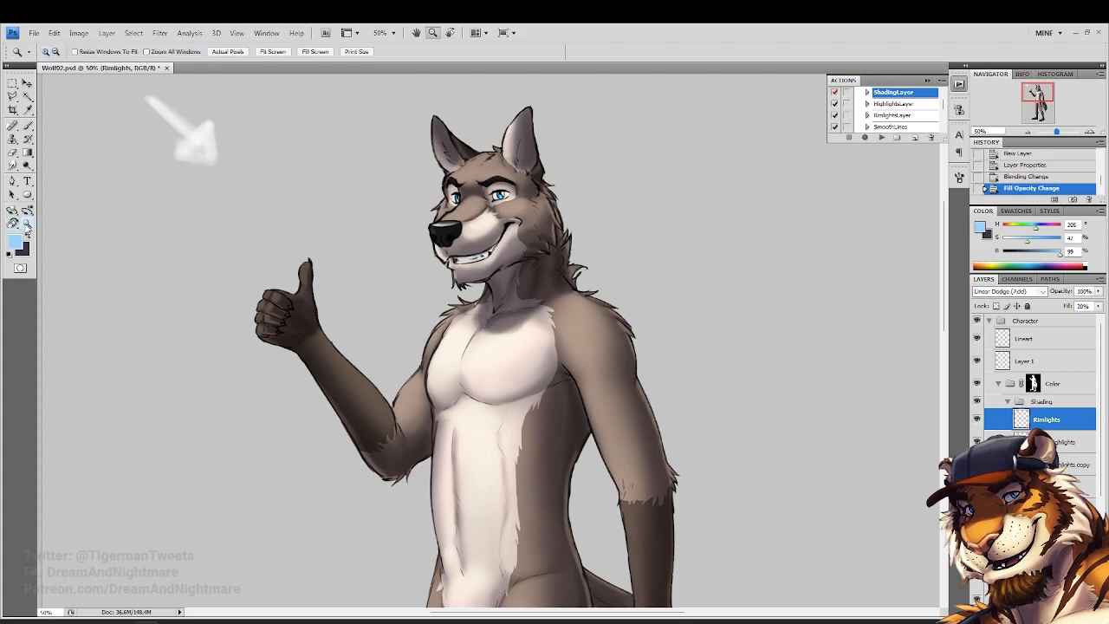
Set the brush size to 38 px and paint light blue rim light along the edges of the raised hand and arm
left_click_drag(398, 442, 398, 443)
key("b")
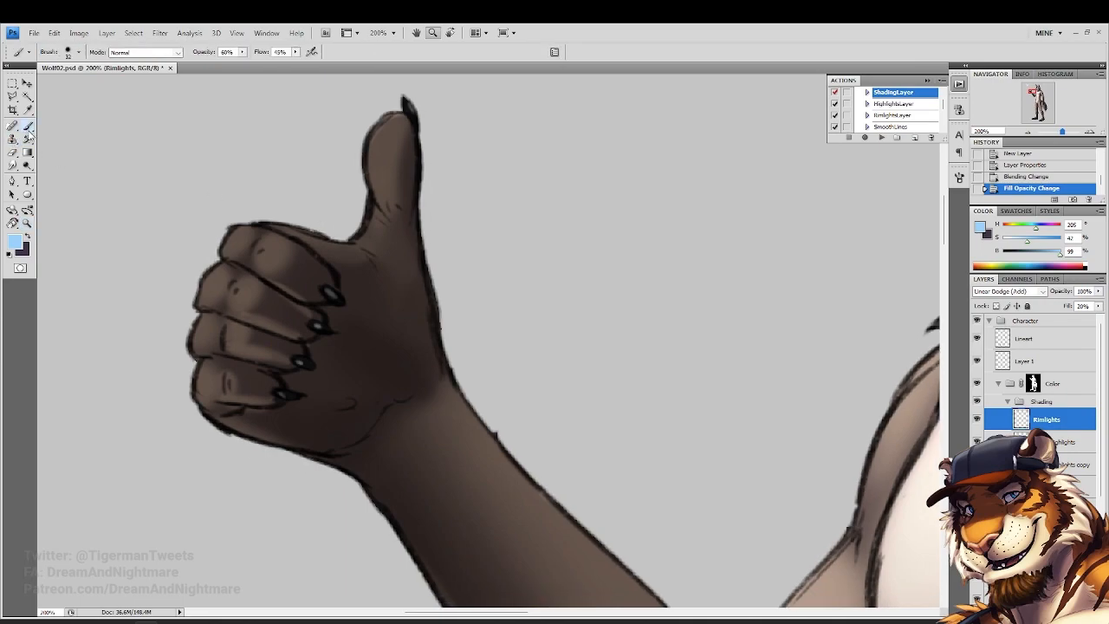
right_click(462, 279)
left_click_drag(487, 291, 492, 291)
left_click_drag(421, 144, 421, 208)
left_click_drag(428, 248, 455, 354)
mouse_move(436, 248)
left_mouse_down()
mouse_move(440, 299)
mouse_move(520, 438)
left_mouse_up()
left_click_drag(440, 314, 302, 157)
left_click_drag(320, 222, 408, 337)
left_click_drag(370, 270, 549, 477)
left_click_drag(509, 428, 572, 515)
left_click_drag(566, 433, 476, 287)
left_click_drag(468, 339, 514, 432)
left_click_drag(479, 354, 511, 416)
mouse_move(579, 284)
left_mouse_down()
mouse_move(512, 413)
mouse_move(465, 445)
mouse_move(429, 548)
left_mouse_up()
mouse_move(628, 240)
left_mouse_down()
mouse_move(508, 425)
mouse_move(539, 361)
mouse_move(446, 398)
left_mouse_up()
left_click_drag(548, 345, 334, 401)
left_click_drag(388, 356, 328, 433)
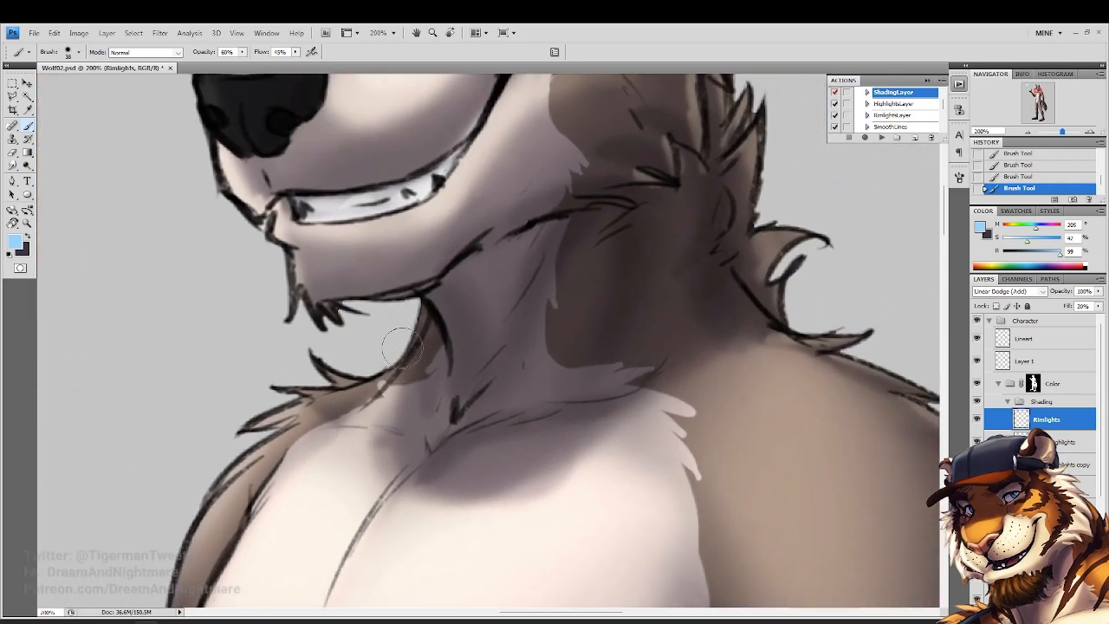
Brush rim light along the neck and shoulder fur and up toward the back of the head
mouse_move(379, 339)
left_mouse_down()
mouse_move(404, 371)
mouse_move(443, 328)
mouse_move(440, 352)
mouse_move(414, 361)
left_mouse_up()
left_click_drag(601, 274, 379, 352)
left_click_drag(582, 310, 614, 309)
left_click_drag(619, 254, 567, 404)
left_click_drag(548, 341, 527, 377)
left_click_drag(546, 250, 569, 357)
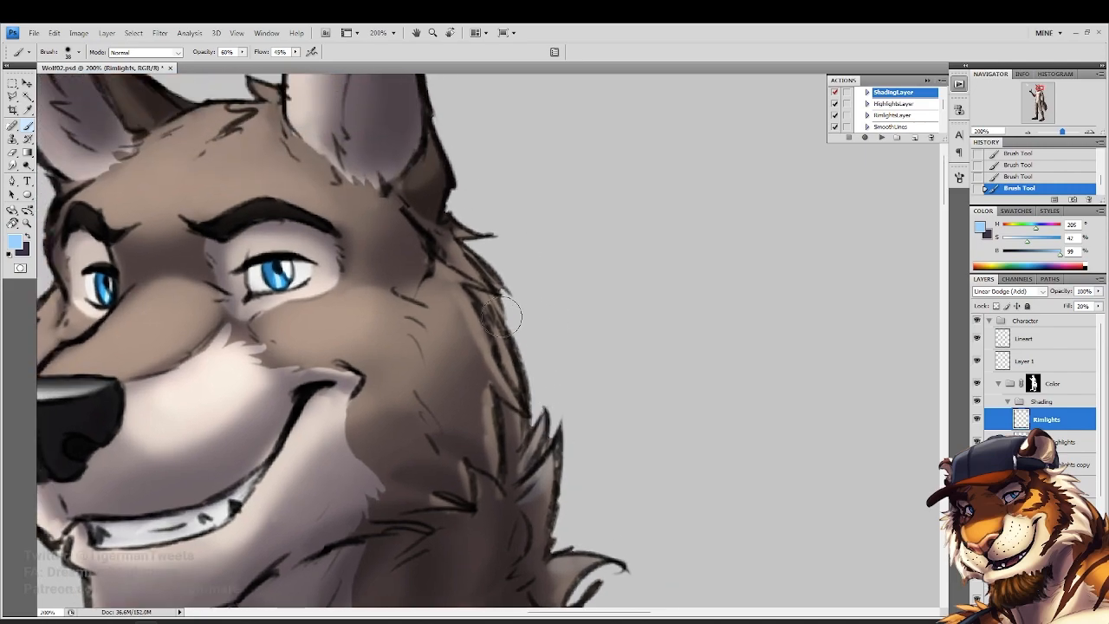
Paint rim light from the back of the head down the outer edge of the lowered arm to its fingers
left_click_drag(436, 236, 519, 299)
mouse_move(446, 265)
left_mouse_down()
mouse_move(467, 330)
mouse_move(506, 394)
mouse_move(501, 381)
mouse_move(475, 418)
mouse_move(498, 481)
mouse_move(453, 472)
mouse_move(445, 500)
left_mouse_up()
left_click_drag(423, 334, 470, 553)
left_click_drag(495, 399, 485, 443)
left_click_drag(365, 339, 469, 382)
left_click_drag(328, 354, 235, 280)
mouse_move(350, 305)
left_mouse_down()
mouse_move(372, 358)
mouse_move(325, 433)
mouse_move(333, 463)
left_mouse_up()
left_click_drag(587, 481, 500, 298)
left_click_drag(604, 411, 130, 156)
mouse_move(289, 257)
left_mouse_down()
mouse_move(338, 299)
mouse_move(284, 277)
mouse_move(356, 323)
mouse_move(342, 321)
mouse_move(438, 333)
mouse_move(376, 338)
mouse_move(477, 371)
left_mouse_up()
left_click_drag(553, 443, 546, 250)
left_click_drag(489, 206, 539, 256)
left_click_drag(492, 230, 567, 373)
left_click_drag(539, 293, 578, 416)
mouse_move(595, 468)
left_mouse_down()
mouse_move(508, 246)
mouse_move(563, 381)
left_mouse_up()
left_click_drag(510, 278, 600, 520)
left_click_drag(533, 398, 446, 143)
mouse_move(487, 246)
left_mouse_down()
mouse_move(525, 290)
mouse_move(575, 424)
left_mouse_up()
mouse_move(531, 347)
left_mouse_down()
mouse_move(555, 421)
mouse_move(558, 253)
mouse_move(552, 399)
left_mouse_up()
left_click_drag(537, 247, 555, 416)
left_click_drag(554, 281, 557, 527)
left_click_drag(554, 416, 556, 569)
mouse_move(567, 533)
left_mouse_down()
mouse_move(555, 265)
mouse_move(531, 394)
left_mouse_up()
mouse_move(531, 460)
left_mouse_down()
mouse_move(505, 335)
mouse_move(516, 288)
mouse_move(525, 487)
mouse_move(541, 525)
left_mouse_up()
mouse_move(522, 394)
left_mouse_down()
mouse_move(508, 327)
mouse_move(516, 180)
left_mouse_up()
mouse_move(516, 348)
left_mouse_down()
mouse_move(487, 373)
mouse_move(472, 452)
left_mouse_up()
mouse_move(447, 352)
left_mouse_down()
mouse_move(440, 436)
mouse_move(418, 479)
mouse_move(370, 485)
left_mouse_up()
left_click_drag(398, 377, 370, 483)
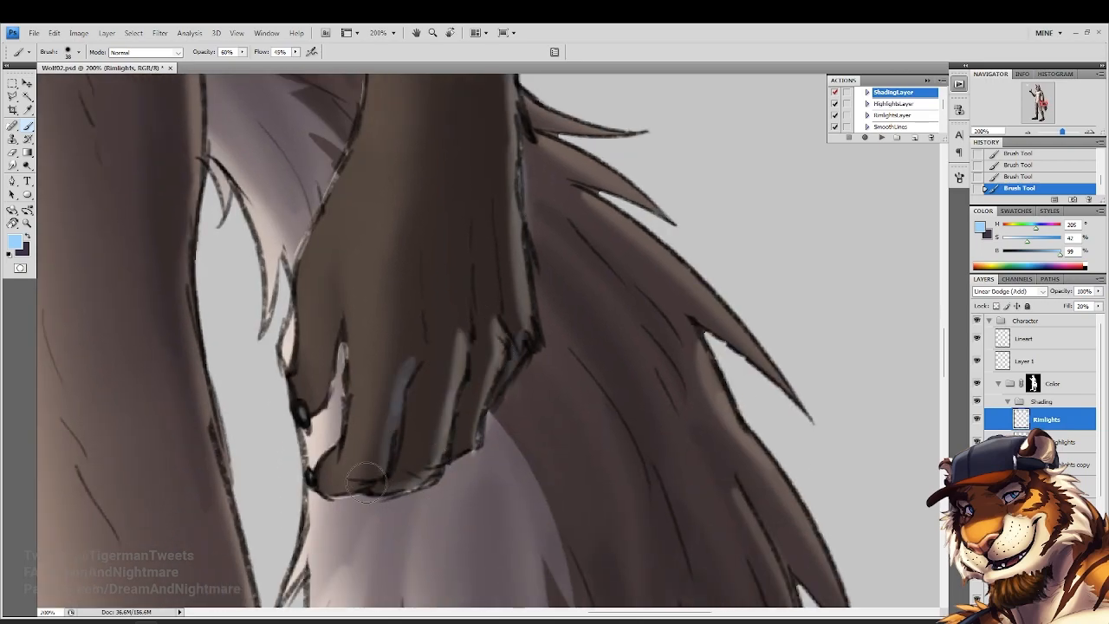
Trim the rim light on the lowered hand's fingers with the Eraser
left_click(12, 153)
mouse_move(510, 443)
left_mouse_down()
mouse_move(465, 497)
mouse_move(438, 506)
left_mouse_up()
left_click_drag(432, 508, 400, 517)
left_click_drag(391, 355, 388, 426)
Paint rim light along the body's shadowed side, over the hip and outer thigh beside the lowered hand
left_click(26, 130)
mouse_move(269, 217)
left_mouse_down()
mouse_move(476, 463)
mouse_move(511, 528)
left_mouse_up()
mouse_move(323, 138)
left_mouse_down()
mouse_move(404, 300)
mouse_move(433, 390)
left_mouse_up()
mouse_move(420, 202)
left_mouse_down()
mouse_move(463, 315)
mouse_move(470, 547)
left_mouse_up()
left_click_drag(524, 402, 565, 291)
left_click_drag(525, 356, 499, 538)
left_click_drag(504, 433, 497, 599)
left_click_drag(511, 602, 513, 294)
mouse_move(523, 409)
left_mouse_down()
mouse_move(505, 332)
mouse_move(551, 512)
left_mouse_up()
mouse_move(564, 431)
left_mouse_down()
mouse_move(515, 193)
mouse_move(511, 371)
left_mouse_up()
left_click_drag(509, 285, 530, 496)
left_click_drag(532, 407, 519, 206)
left_click_drag(523, 290, 525, 418)
left_click_drag(513, 334, 520, 447)
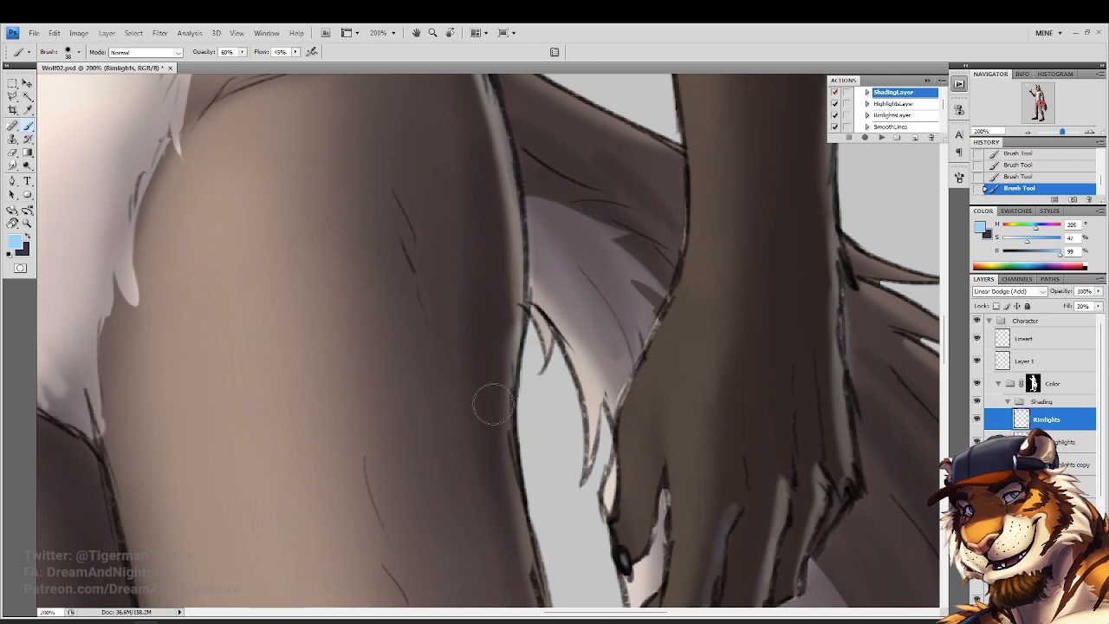
mouse_move(504, 321)
left_mouse_down()
mouse_move(528, 477)
mouse_move(516, 172)
mouse_move(518, 325)
left_mouse_up()
Thin the rim light along the hip and outer thigh with the Eraser
left_click(12, 154)
left_click_drag(504, 150, 511, 249)
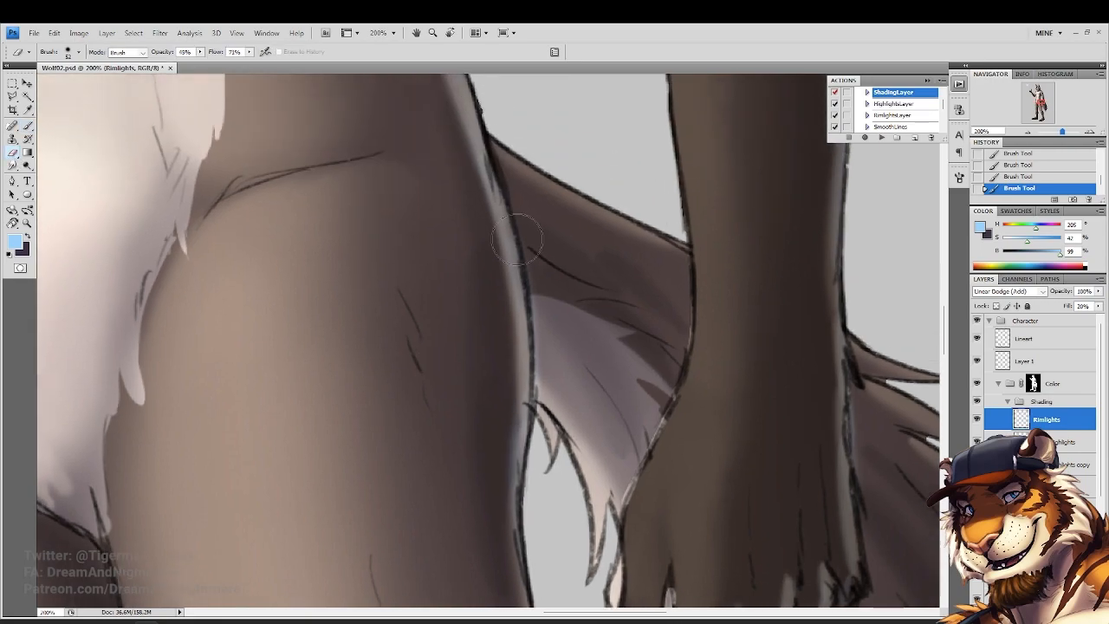
left_click_drag(521, 199, 548, 304)
left_click_drag(548, 304, 540, 407)
mouse_move(551, 321)
left_mouse_down()
mouse_move(533, 451)
mouse_move(500, 505)
left_mouse_up()
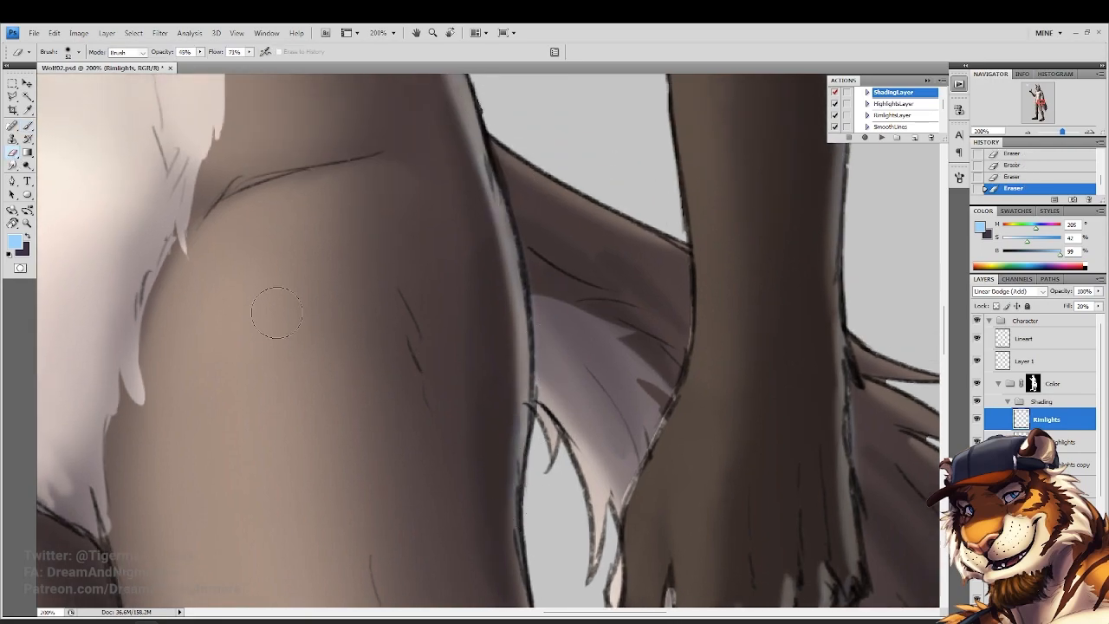
Paint rim light down the outer edge of the leg beside the tail, from the thigh past the knee to the calf
double_click(28, 226)
left_click(274, 53)
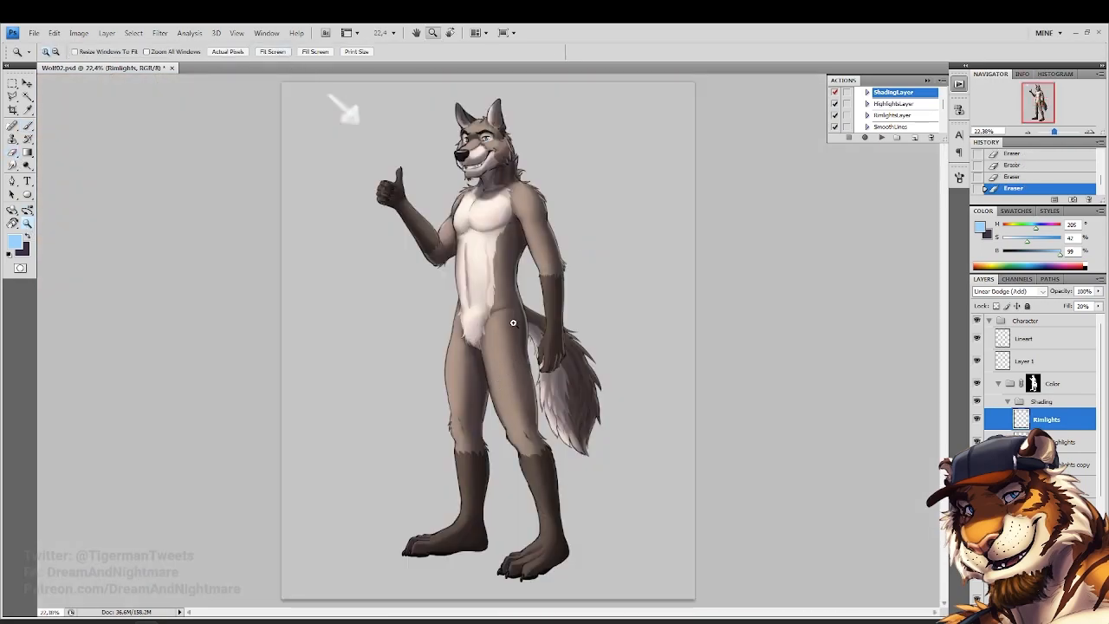
left_click_drag(569, 435, 570, 436)
key("b")
left_click_drag(491, 321, 511, 476)
left_click_drag(513, 482, 518, 551)
left_click_drag(518, 512, 520, 588)
mouse_move(521, 488)
left_mouse_down()
mouse_move(476, 378)
mouse_move(444, 206)
left_mouse_up()
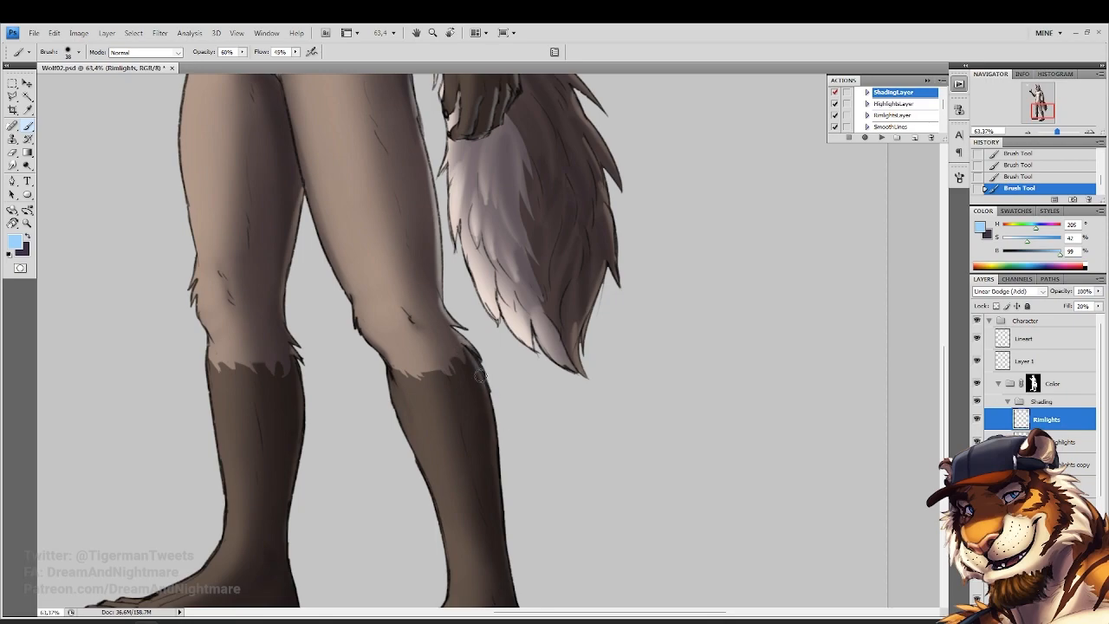
left_click_drag(554, 516, 532, 364)
left_click_drag(480, 301, 491, 463)
Paint rim light along the inner edge of the other leg, from the knee down to the ankle
mouse_move(287, 127)
left_mouse_down()
mouse_move(428, 352)
mouse_move(457, 431)
mouse_move(475, 271)
left_mouse_up()
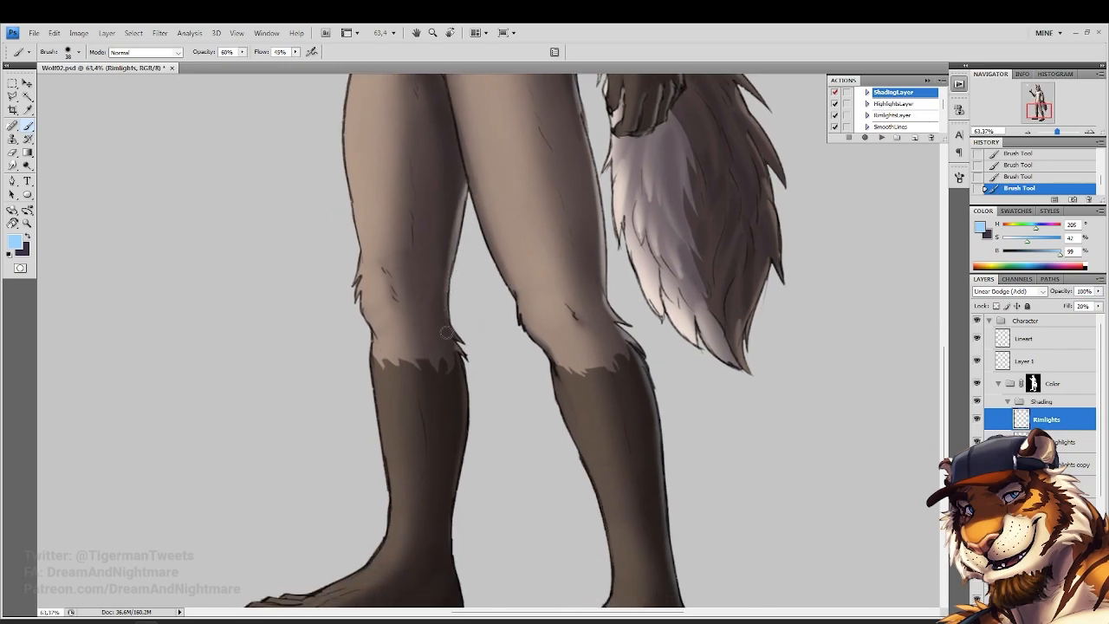
left_click_drag(450, 341, 460, 463)
left_click_drag(463, 377, 453, 511)
left_click_drag(457, 431, 450, 527)
Thin the rim light on that lower leg with a resized Eraser and retouch it along the calf
left_click(13, 154)
right_click(455, 365)
left_click(531, 390)
left_click_drag(442, 326, 433, 364)
left_click_drag(434, 361, 435, 341)
left_click_drag(432, 465, 451, 443)
mouse_move(457, 457)
left_mouse_down()
mouse_move(487, 329)
mouse_move(471, 350)
left_mouse_up()
key("b")
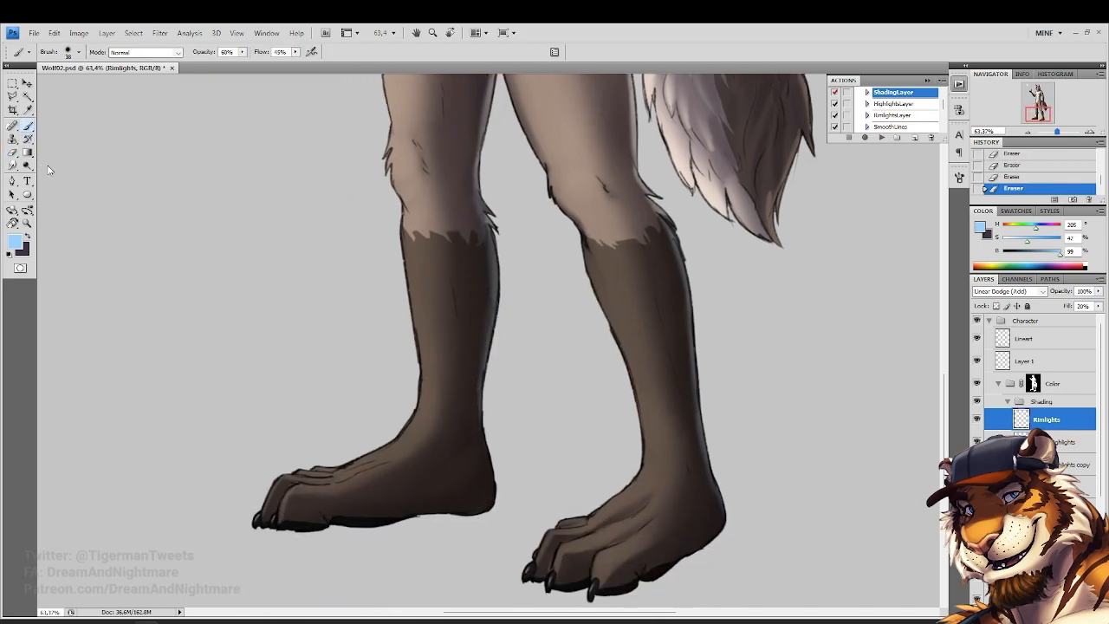
left_click_drag(497, 270, 475, 428)
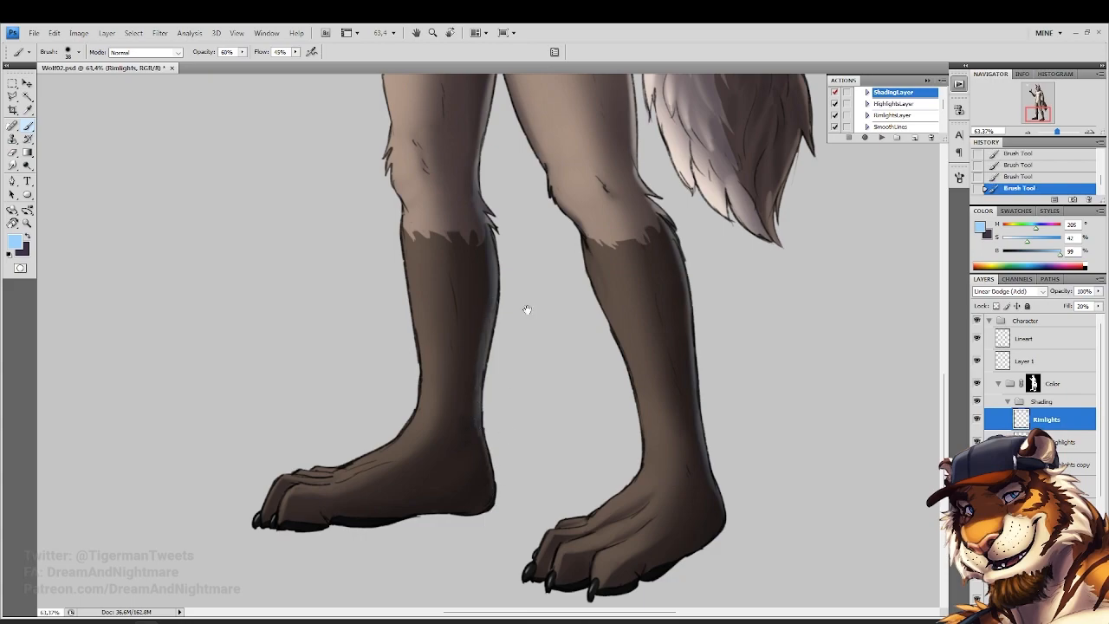
Trim the rim light where the lowered forearm meets the base of the tail with the Eraser
scroll(527, 318, "up", 10)
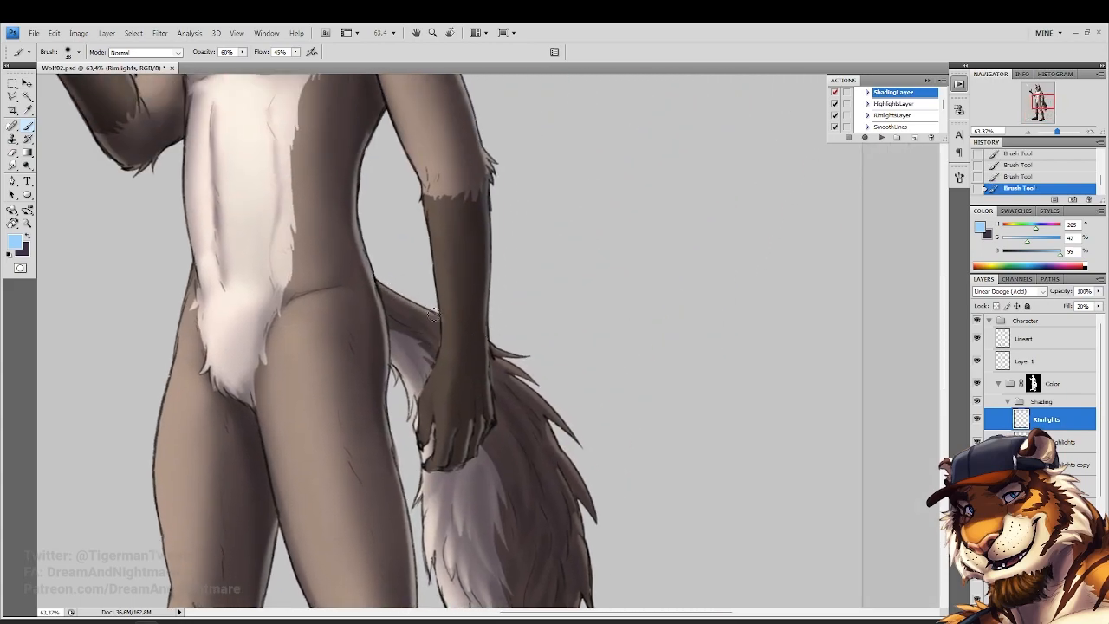
left_click(12, 154)
left_click_drag(464, 353, 452, 314)
left_click_drag(451, 312, 460, 341)
Paint rim light along the tail's outer fur tufts down to the tip and along its white inner edge
left_click(28, 127)
left_click_drag(535, 394, 561, 423)
mouse_move(569, 462)
left_mouse_down()
mouse_move(589, 512)
mouse_move(579, 345)
left_mouse_up()
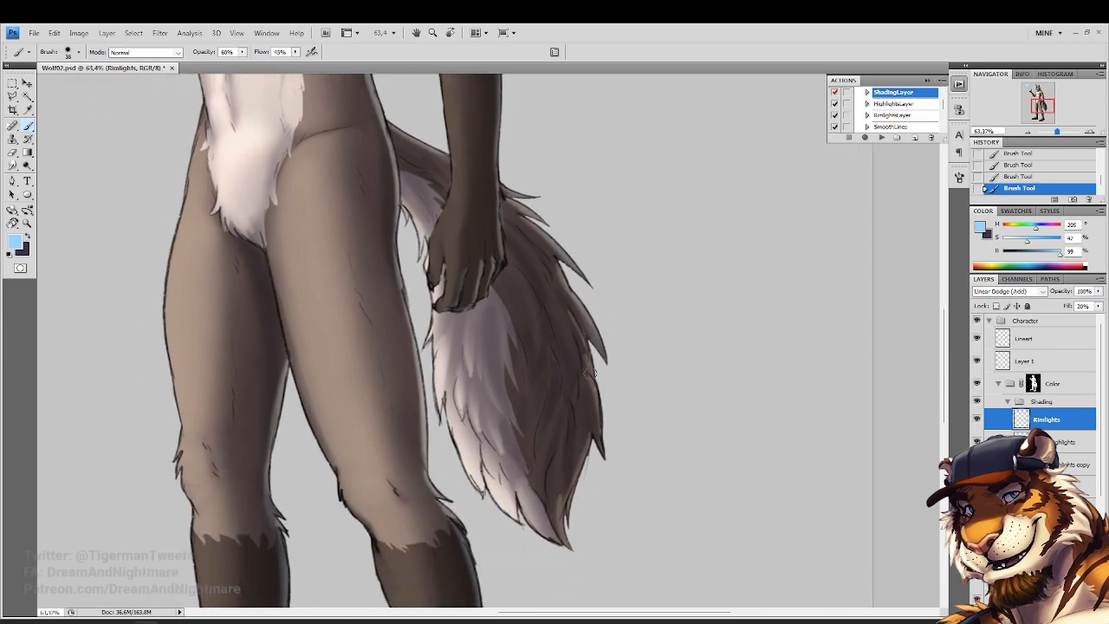
left_click_drag(579, 476, 559, 527)
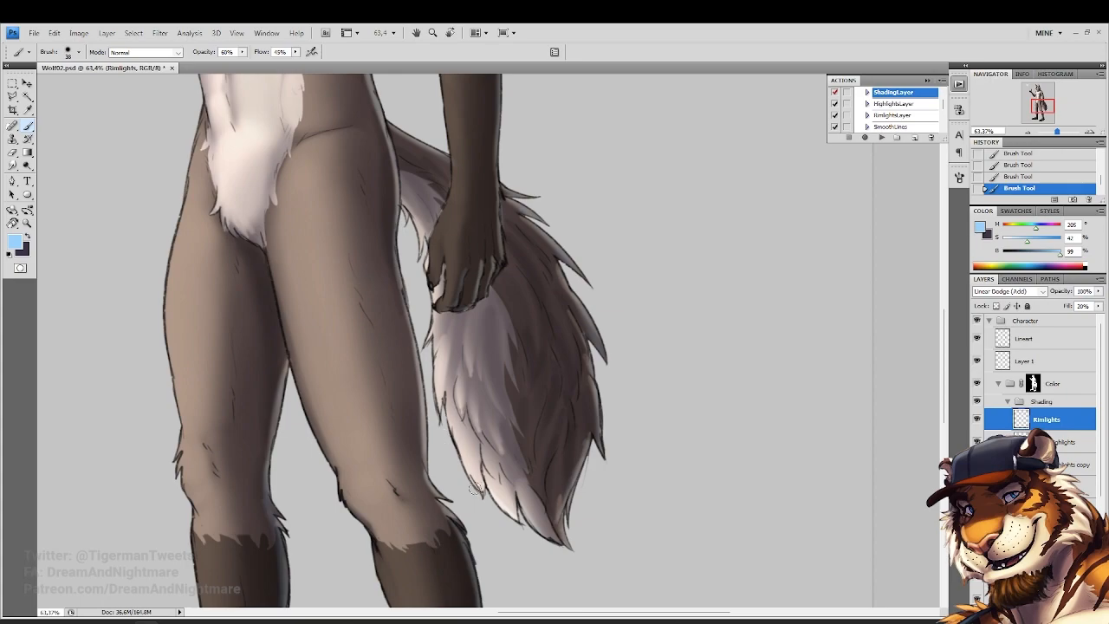
left_click_drag(428, 340, 435, 415)
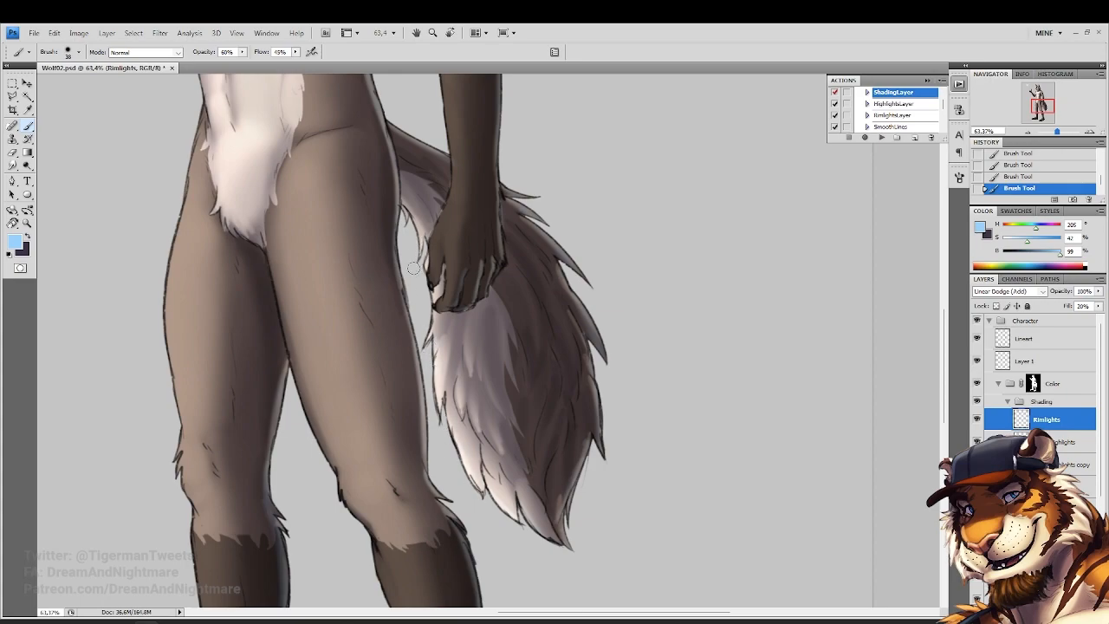
left_click_drag(355, 415, 429, 393)
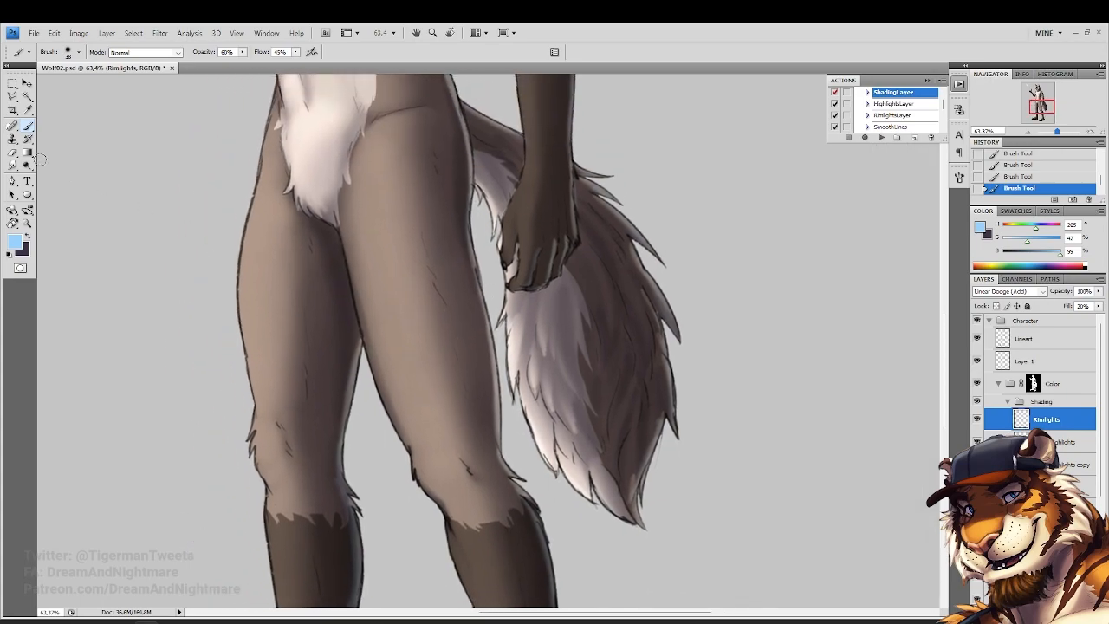
Paint rim light along the belly's edge on the raised-arm side, continuing over the hip to the thigh
left_click(27, 223)
left_click(271, 51)
left_click(463, 281)
key("b")
left_click_drag(467, 239, 467, 285)
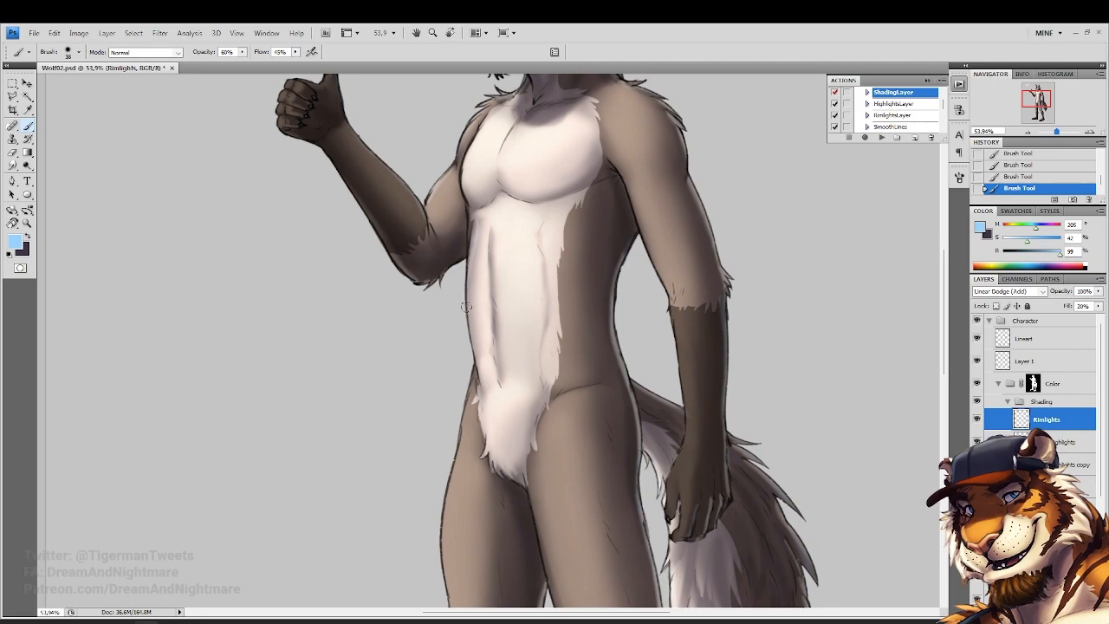
left_click_drag(469, 385, 436, 509)
Raise the Eraser opacity to 76% and thin the rim light along the belly and hip
left_click(12, 153)
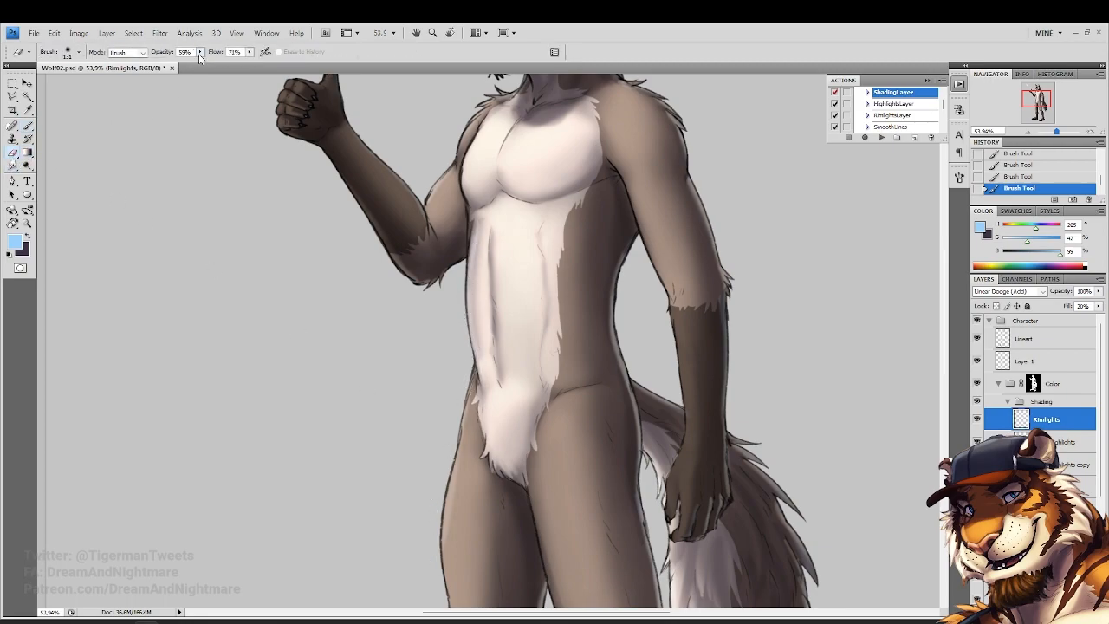
left_click_drag(487, 229, 500, 417)
left_click_drag(486, 374, 472, 421)
mouse_move(449, 485)
left_mouse_down()
mouse_move(442, 533)
mouse_move(429, 383)
mouse_move(386, 358)
left_mouse_up()
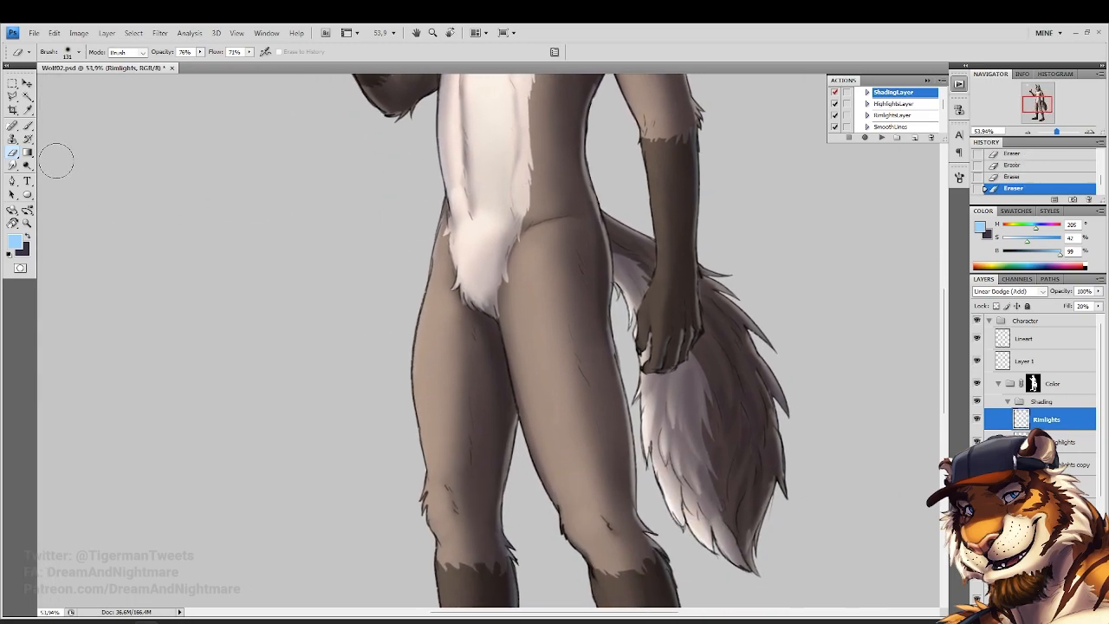
left_click_drag(189, 135, 184, 165)
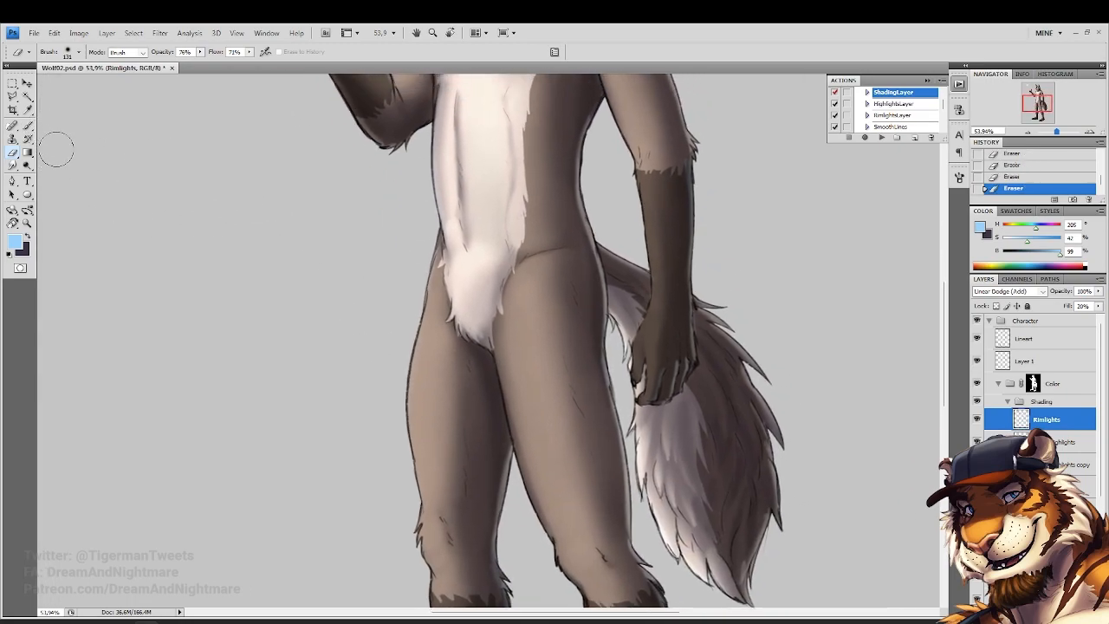
mouse_move(285, 239)
left_mouse_down()
mouse_move(290, 250)
mouse_move(274, 263)
left_mouse_up()
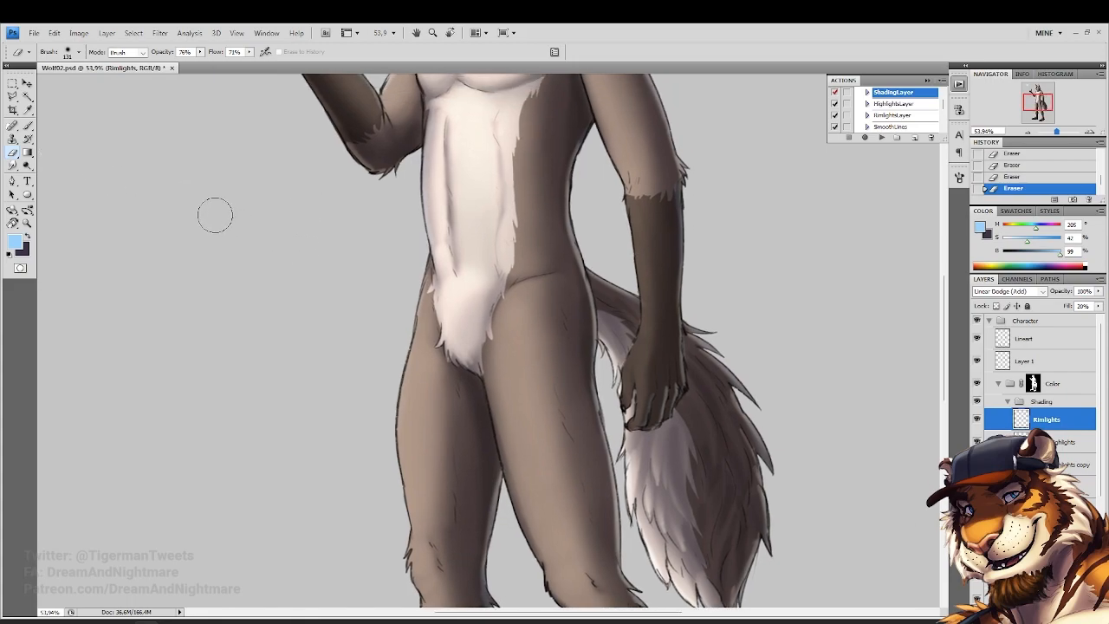
Paint rim light along the outer edge of the thigh on the raised-arm side
left_click(28, 125)
left_click_drag(402, 362, 423, 250)
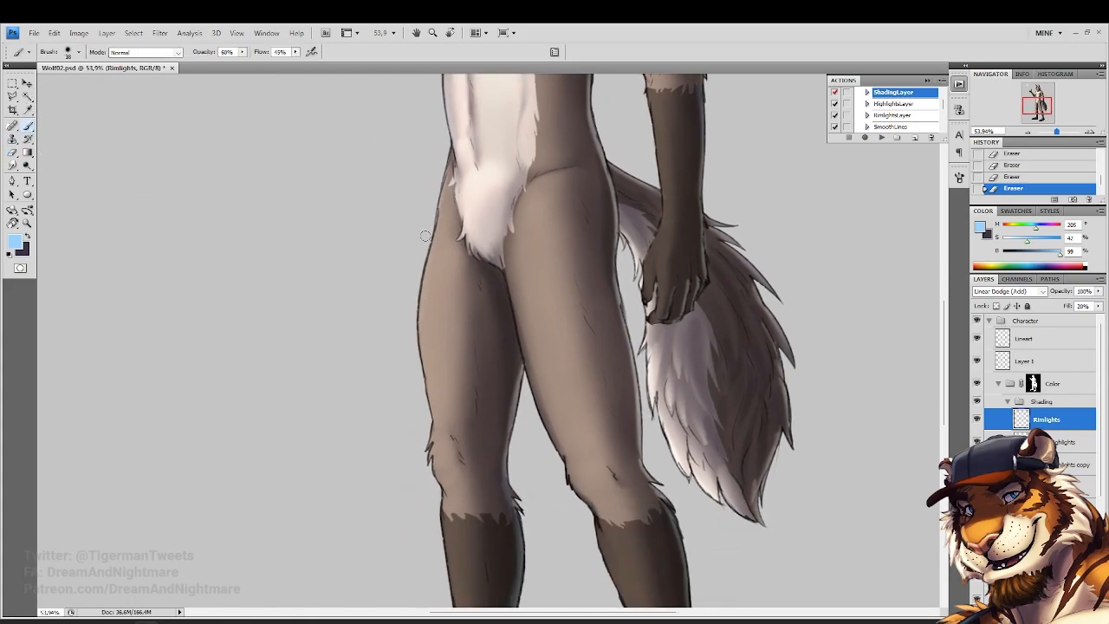
mouse_move(418, 317)
left_mouse_down()
mouse_move(428, 385)
mouse_move(424, 362)
left_mouse_up()
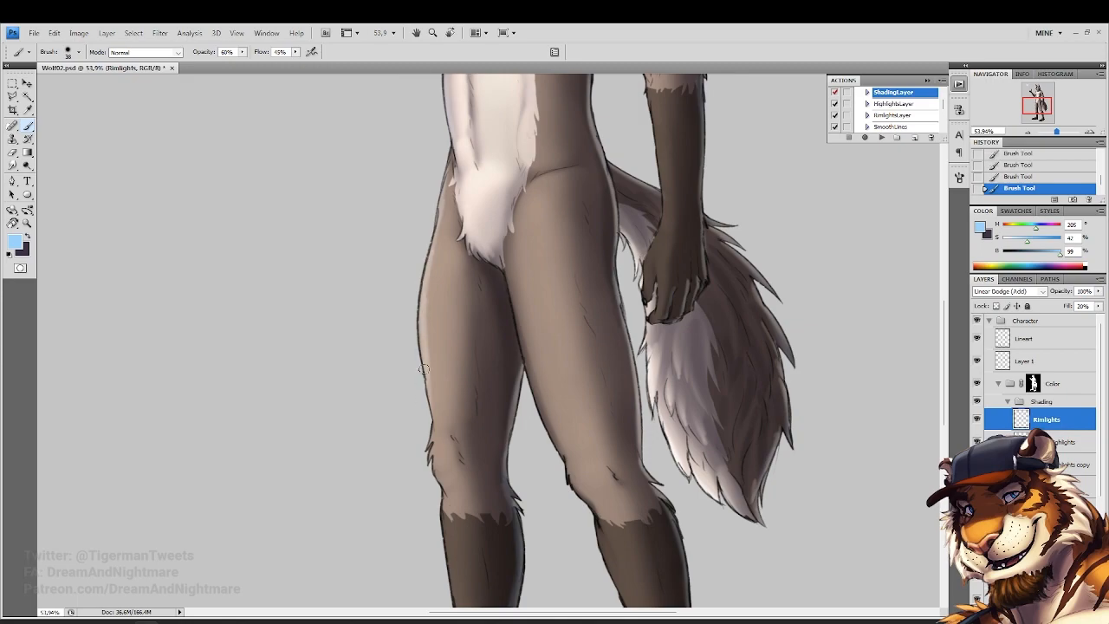
Soften the inner side of that thigh's rim light with the Eraser
left_click(12, 155)
left_click_drag(440, 279, 440, 369)
mouse_move(441, 369)
left_mouse_down()
mouse_move(449, 401)
mouse_move(430, 200)
left_mouse_up()
Paint rim light over the insteps and toes of both feet
left_click(26, 125)
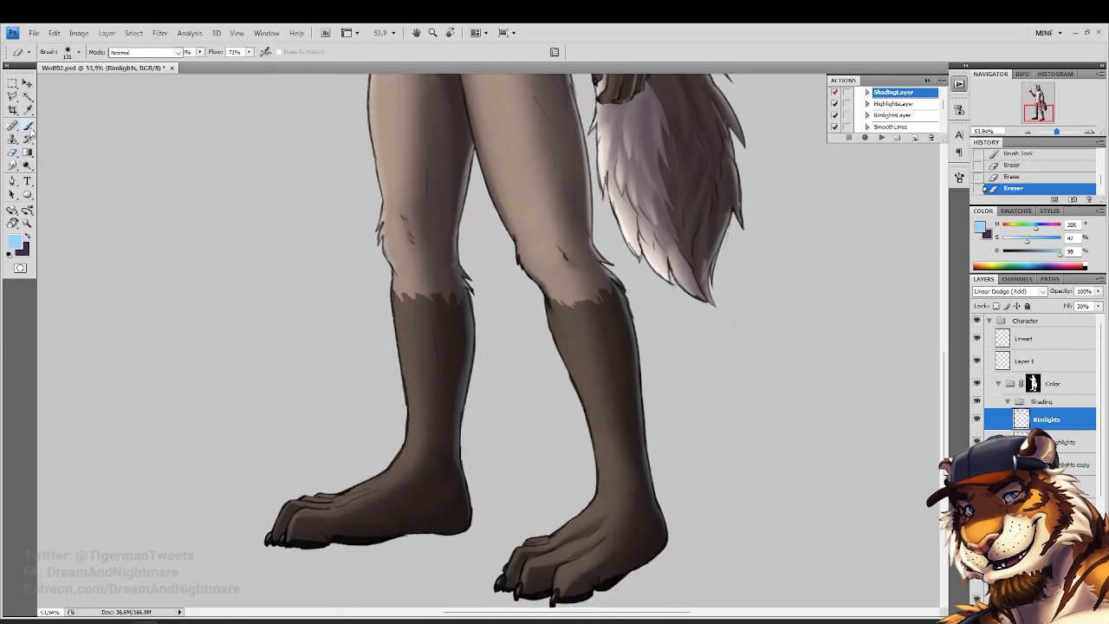
mouse_move(340, 490)
left_mouse_down()
mouse_move(382, 433)
mouse_move(417, 415)
left_mouse_up()
mouse_move(366, 443)
left_mouse_down()
mouse_move(401, 427)
mouse_move(373, 440)
left_mouse_up()
mouse_move(360, 441)
left_mouse_down()
mouse_move(345, 461)
mouse_move(369, 452)
mouse_move(344, 456)
left_mouse_up()
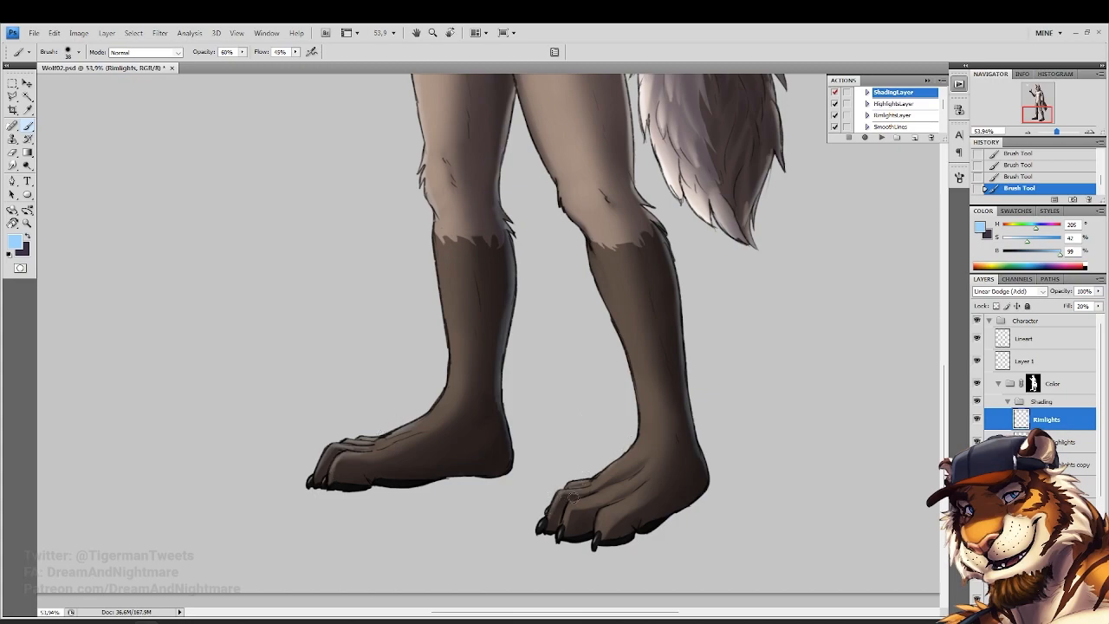
left_click_drag(614, 506, 595, 535)
left_click_drag(631, 442, 519, 442)
Trim the rim light on the toes and instep with the Eraser, and fit the whole character in view
left_click(12, 153)
left_click_drag(517, 514, 487, 531)
left_click_drag(494, 472, 476, 486)
left_click(27, 223)
left_click(272, 52)
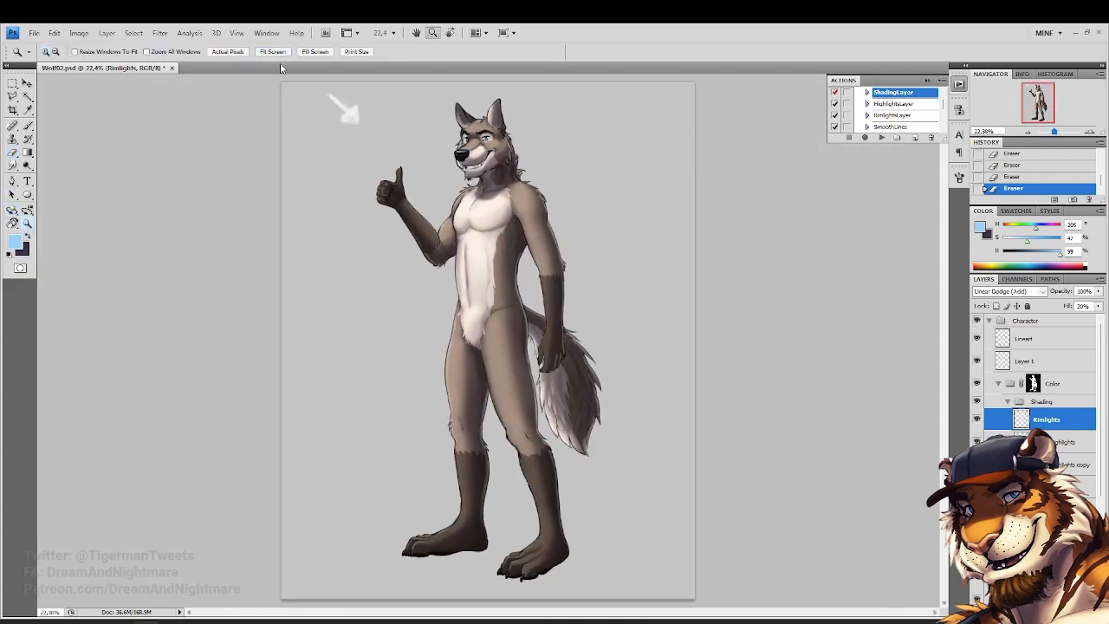
Zoom in on the eyes, activate the ColorDetails layer, and choose a dark blue foreground color with hue 199 and saturation 100%
left_click_drag(481, 122, 544, 228)
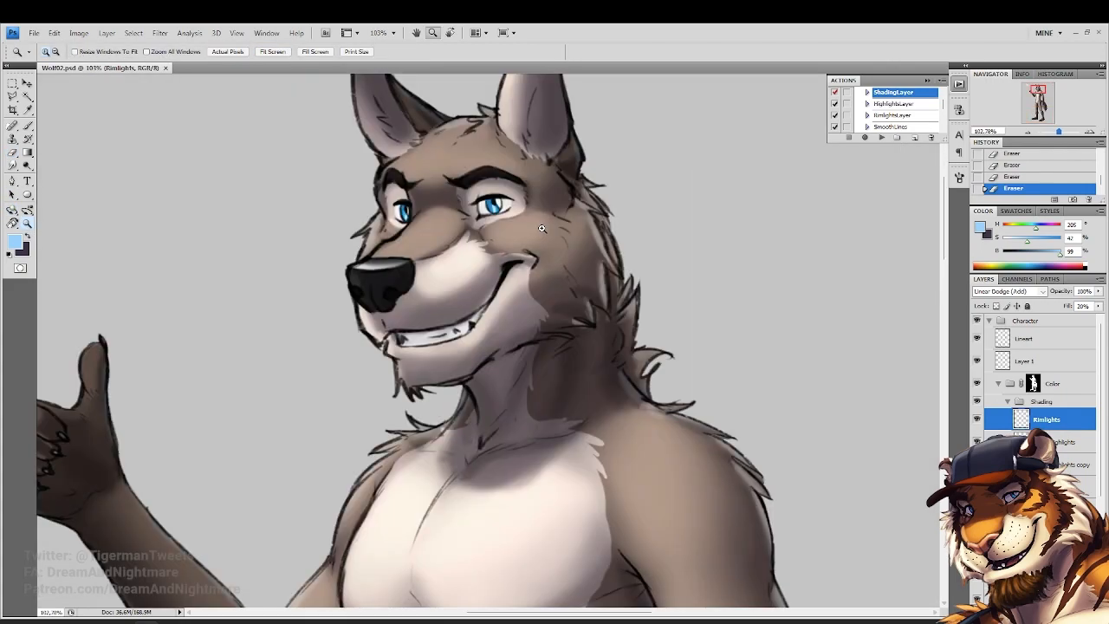
left_click(468, 180)
left_click(469, 180)
left_click(469, 179, "alt")
left_click(469, 179, "alt")
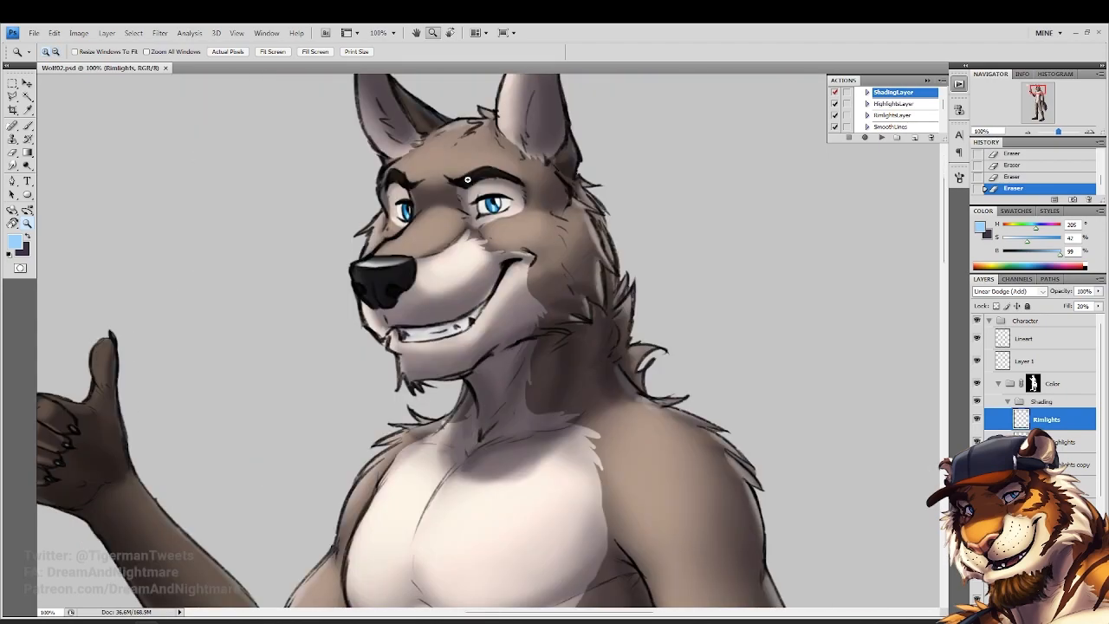
left_click(469, 179)
left_click(469, 179)
scroll(1044, 512, "down", 3)
left_click(1045, 529)
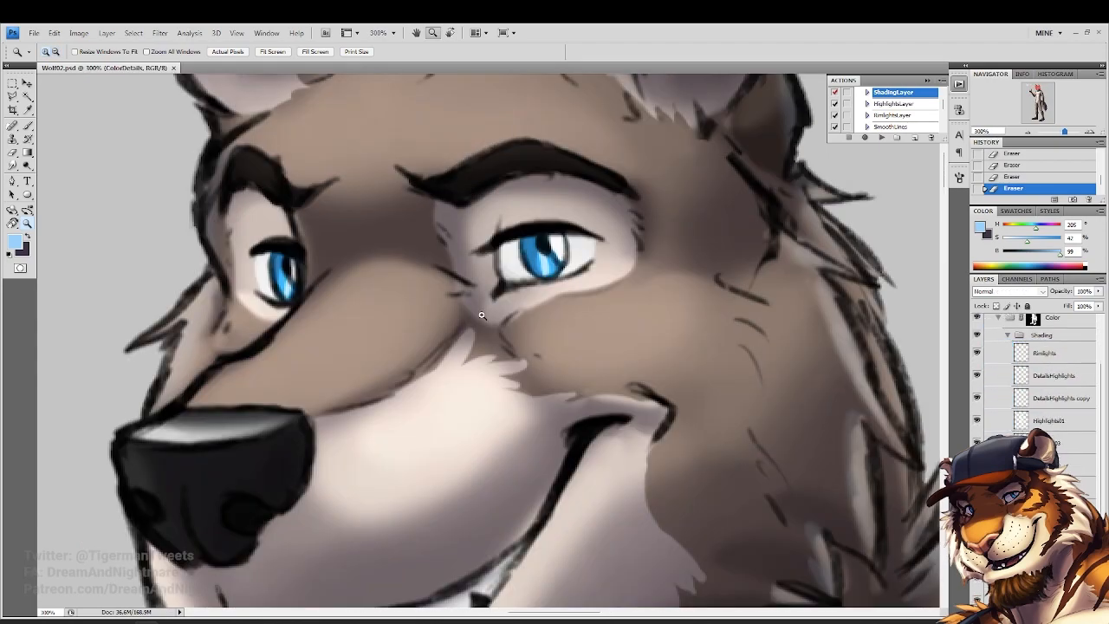
left_click(487, 276)
left_click(14, 241)
left_click(768, 442)
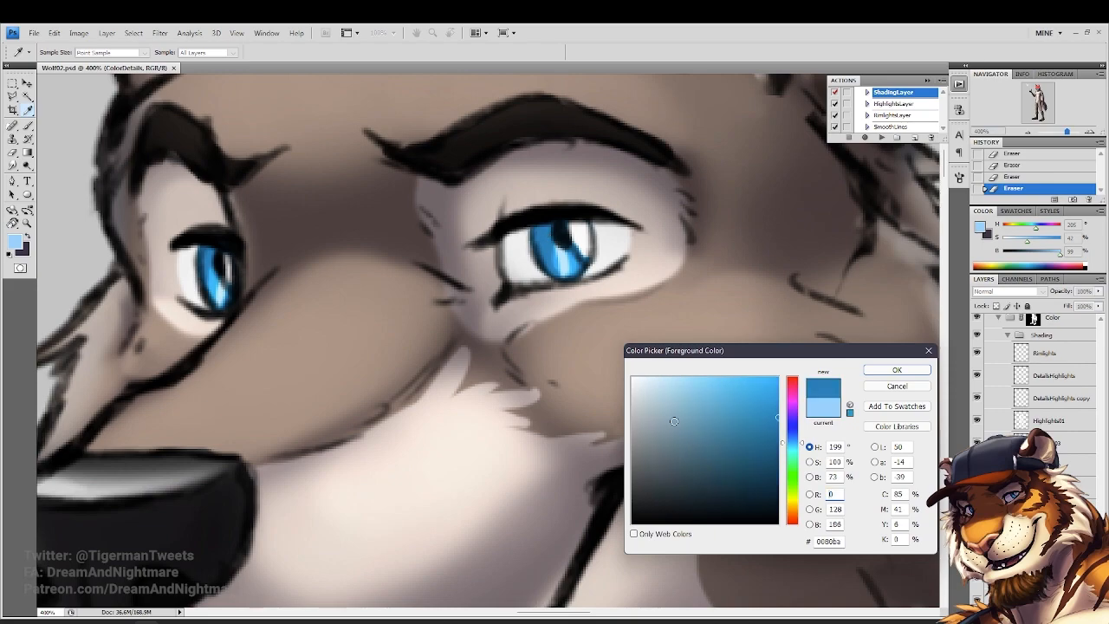
key("Return")
Darken the upper irises on the ColorEyes layer with a resized brush at 60% opacity and 66% flow
left_click(26, 128)
left_click(243, 53)
left_click_drag(295, 53, 308, 62)
right_click(596, 260)
scroll(670, 362, "up", 5)
left_click(669, 384)
left_click_drag(610, 286, 616, 286)
mouse_move(552, 232)
left_mouse_down()
mouse_move(551, 223)
mouse_move(559, 238)
mouse_move(539, 228)
mouse_move(548, 245)
left_mouse_up()
left_click(1050, 555)
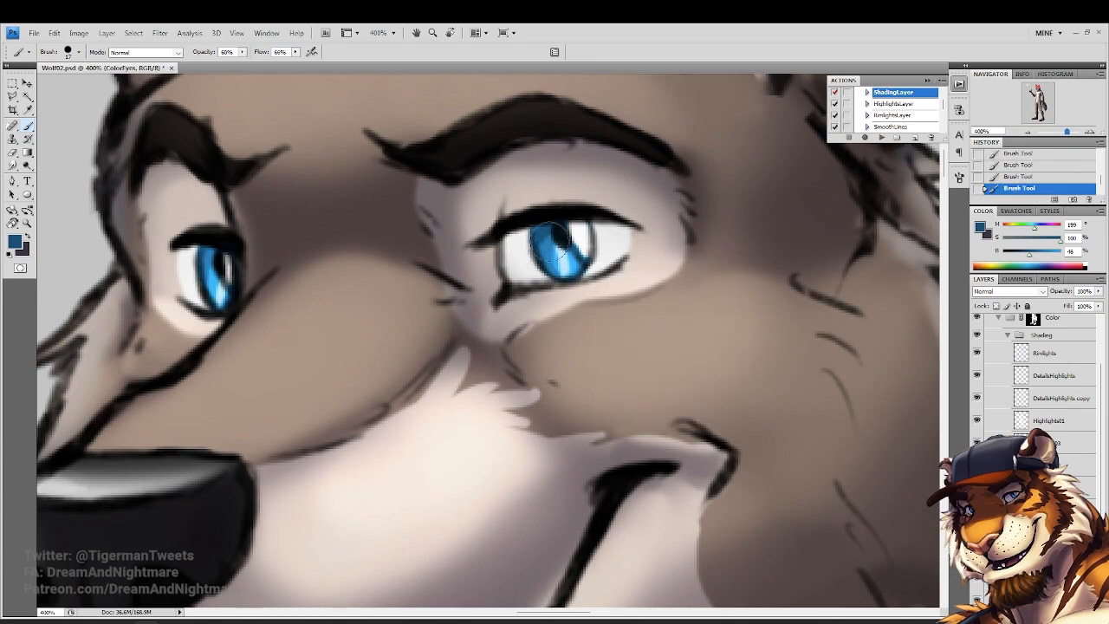
left_click(27, 224)
left_click(272, 51)
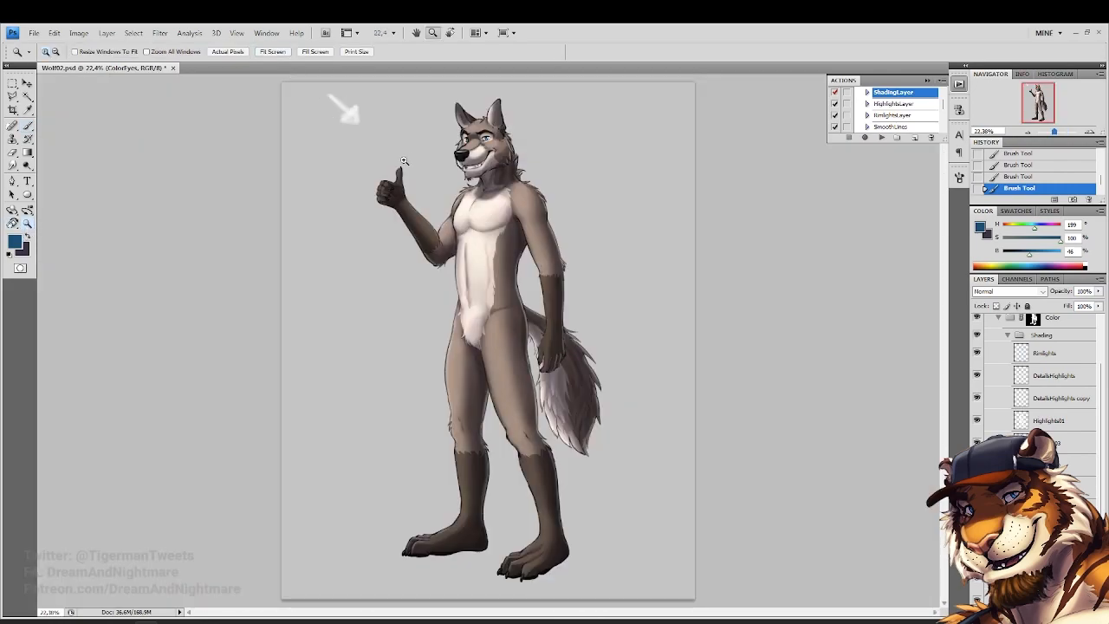
Paint white highlights on the teeth on the Highlights01 layer using the default colors
left_click(410, 155)
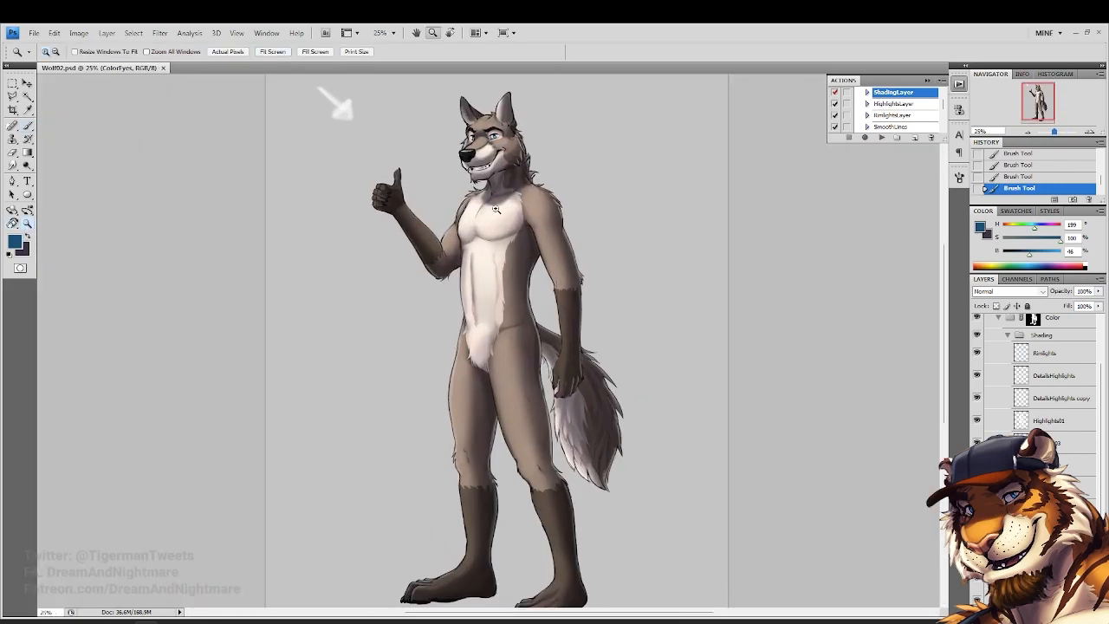
left_click(496, 209, "alt")
left_click(495, 209)
left_click(495, 209)
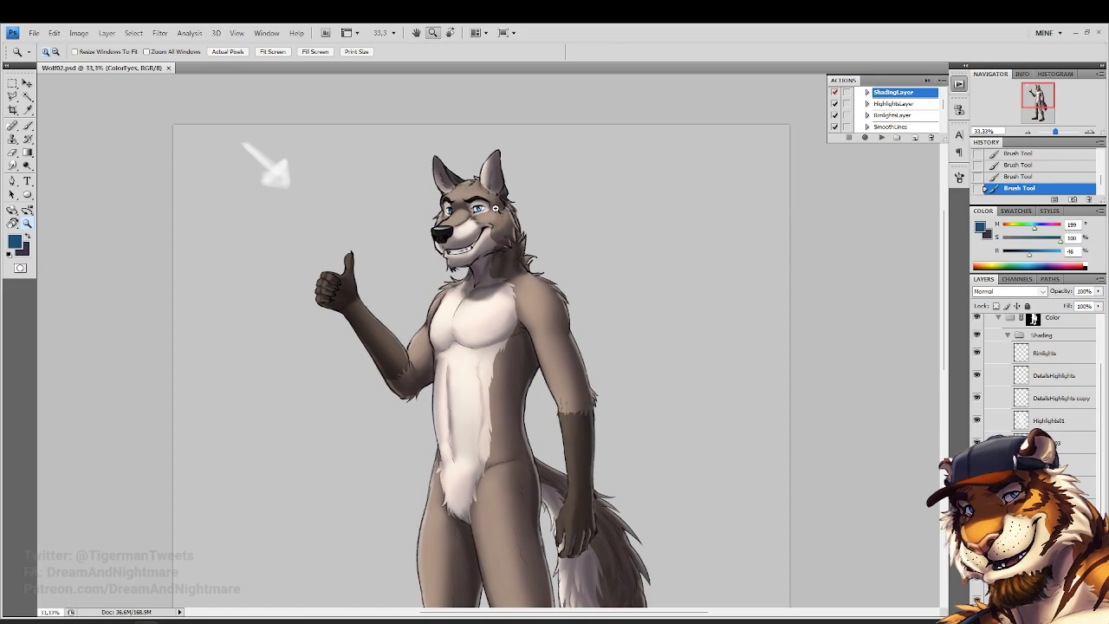
left_click(1040, 421)
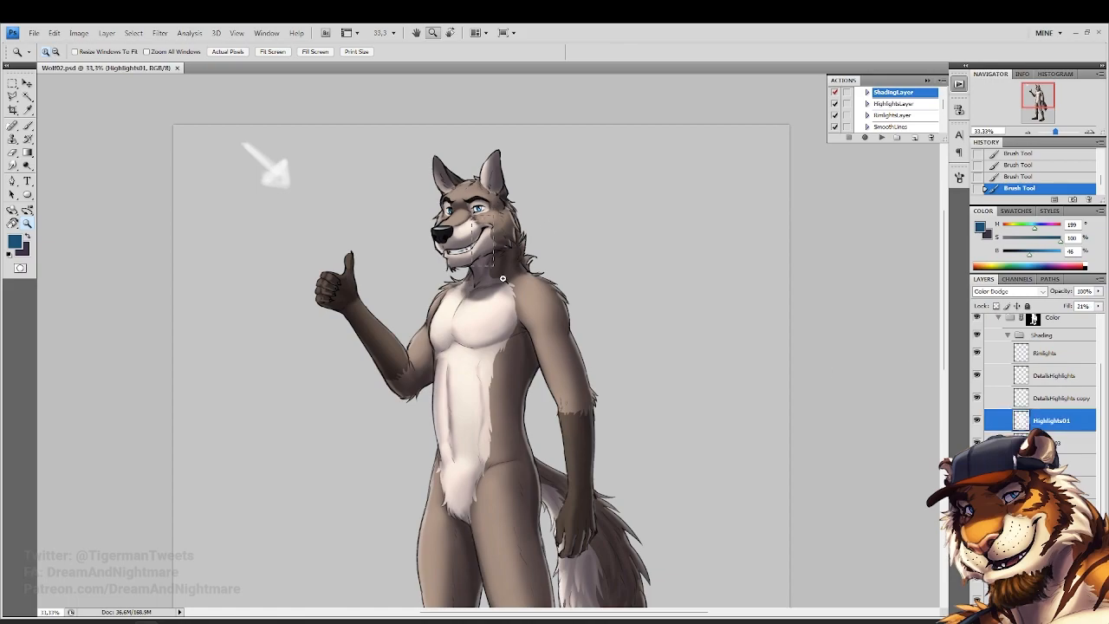
left_click_drag(412, 197, 539, 281)
left_click(10, 254)
left_click(28, 237)
left_click(28, 127)
mouse_move(448, 399)
left_mouse_down()
mouse_move(478, 406)
mouse_move(479, 395)
mouse_move(366, 413)
mouse_move(448, 413)
mouse_move(434, 419)
mouse_move(382, 425)
mouse_move(493, 396)
mouse_move(513, 373)
mouse_move(476, 398)
mouse_move(374, 413)
left_mouse_up()
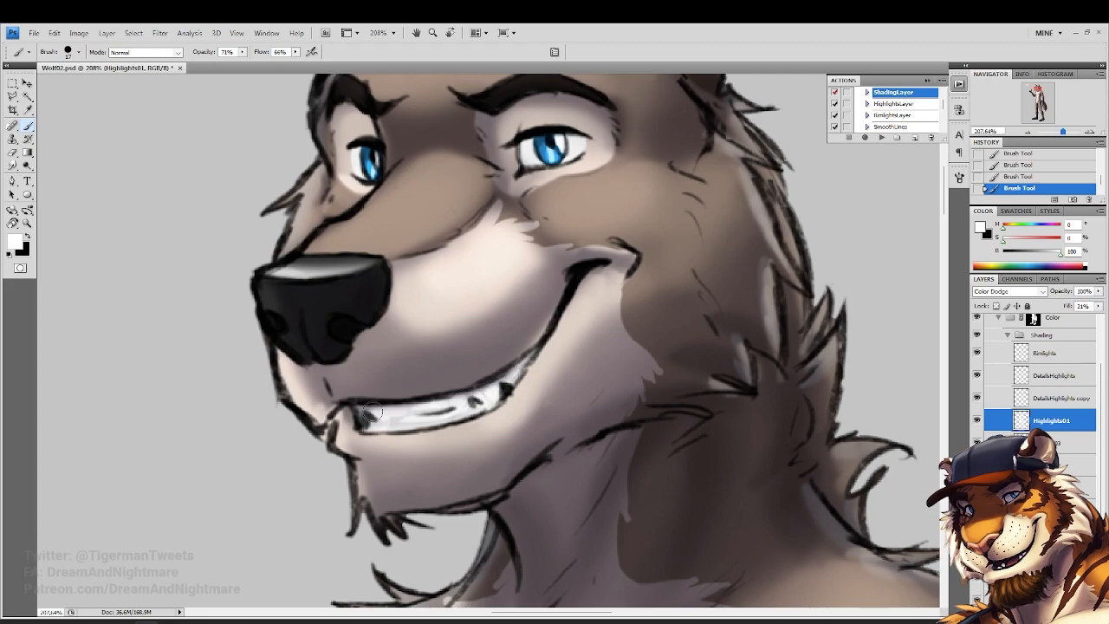
left_click(26, 223)
left_click(272, 52)
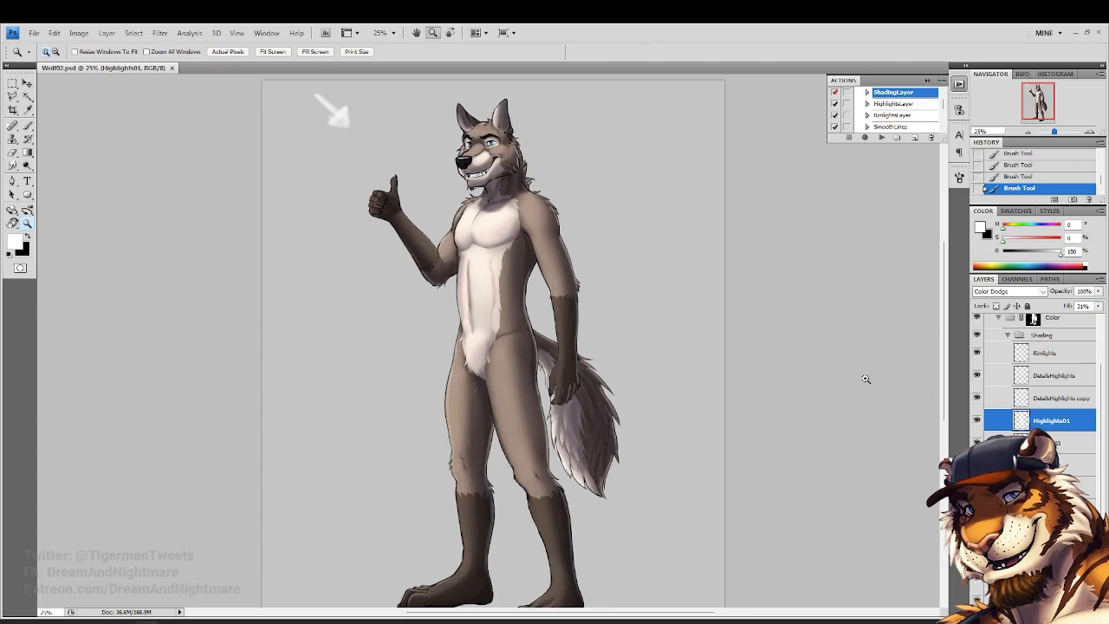
Check the thigh, leg and head outlines up close with Layer 1 selected, and delete Layer 1 from below the lineart
scroll(1049, 416, "up", 2)
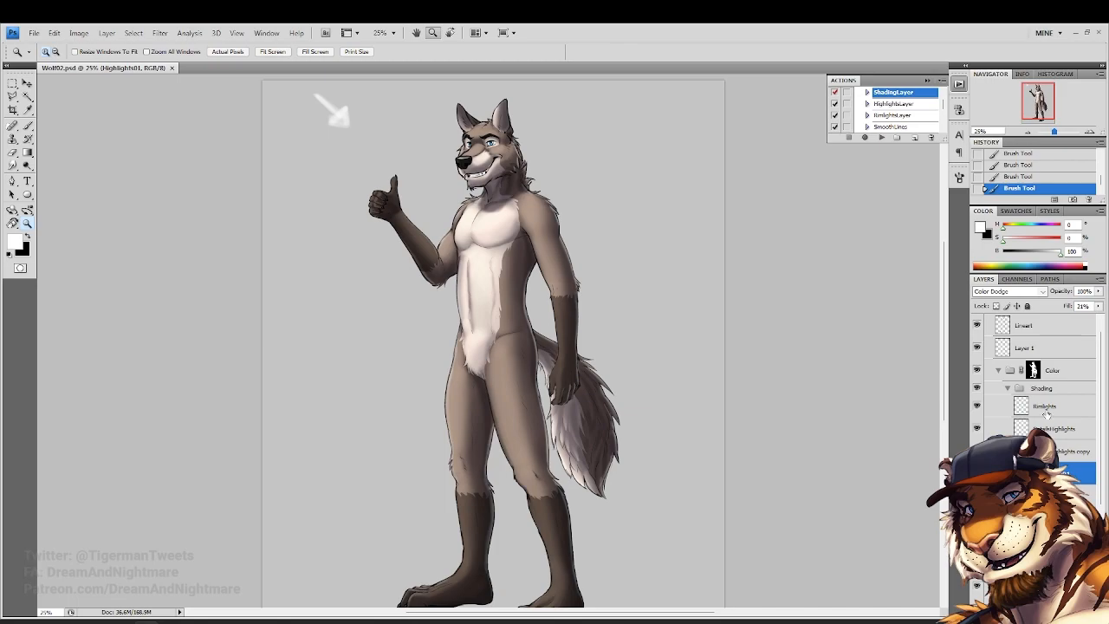
left_click(1026, 353)
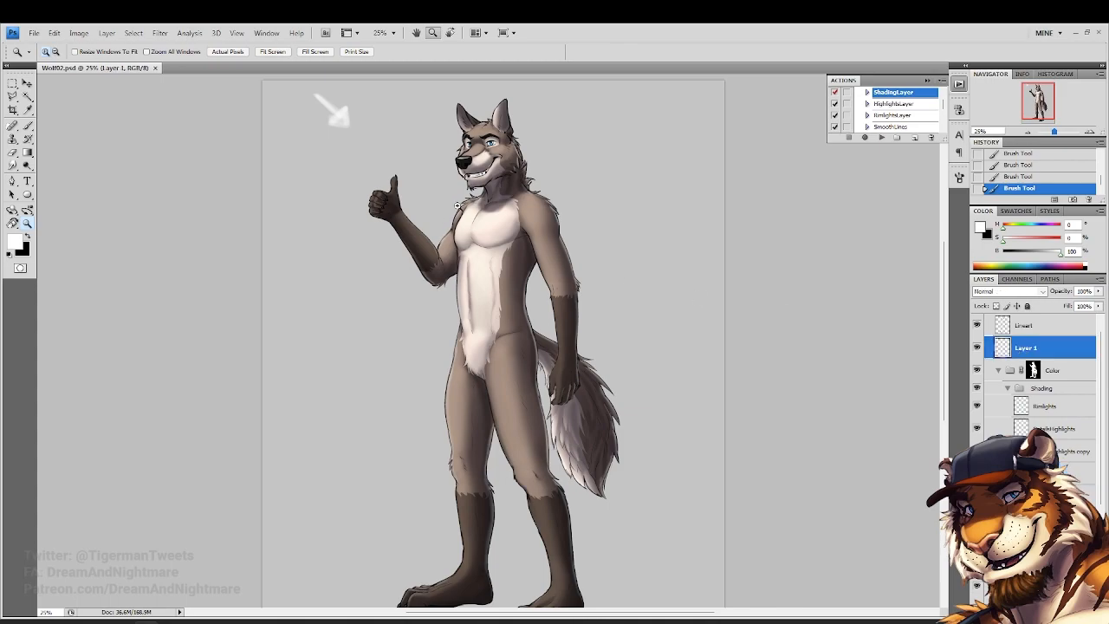
left_click(491, 176)
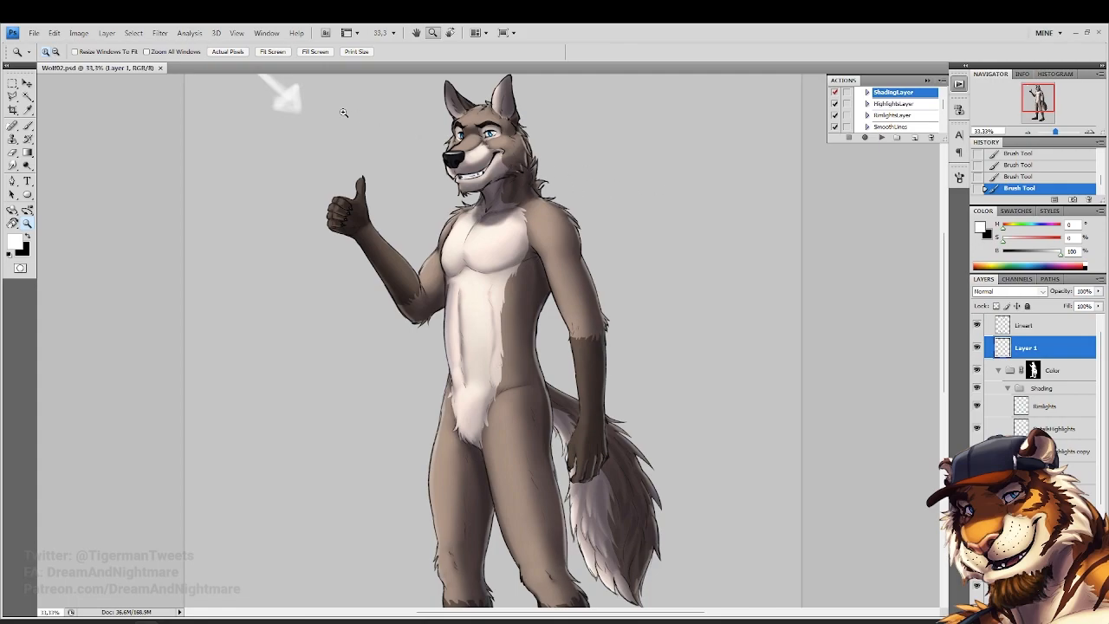
left_click_drag(406, 400, 499, 476)
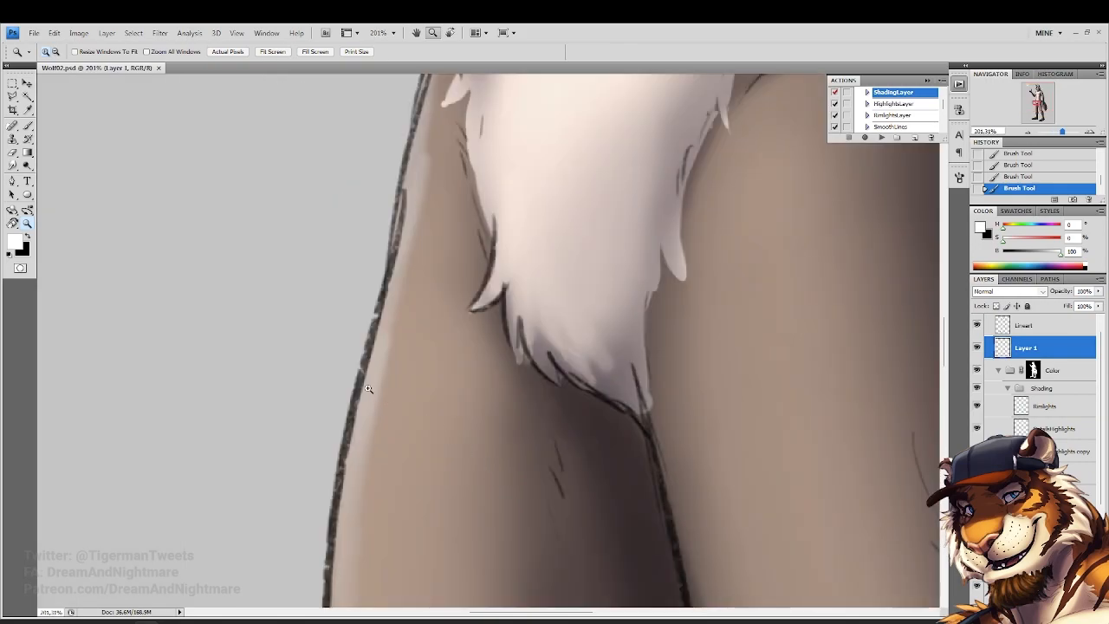
left_click(380, 384)
left_click_drag(378, 375, 361, 259)
left_click(272, 51)
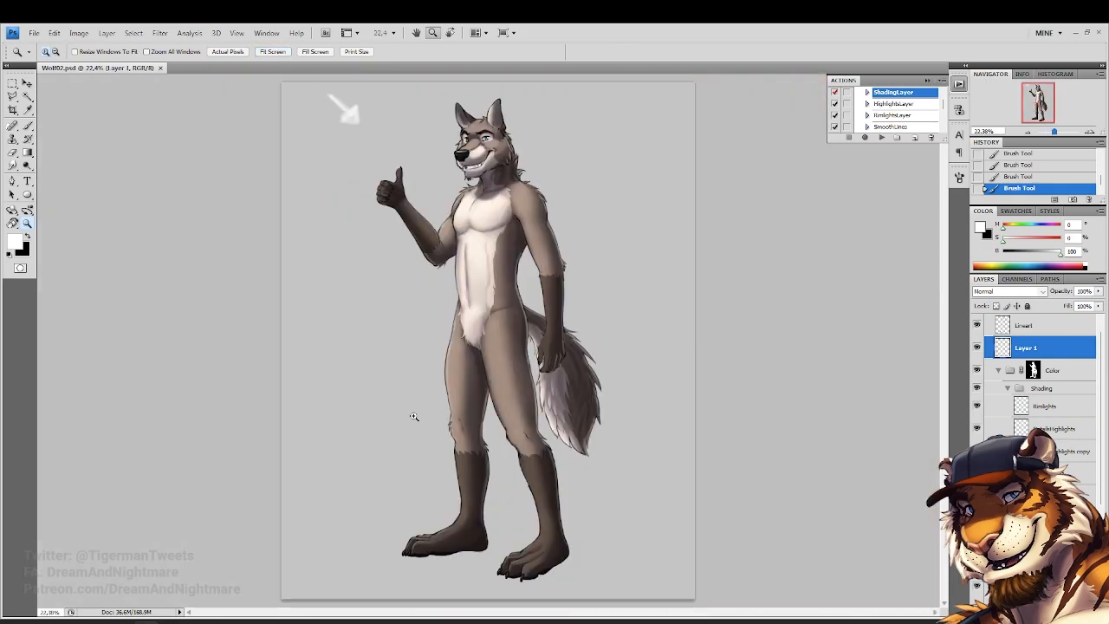
left_click_drag(496, 504, 494, 501)
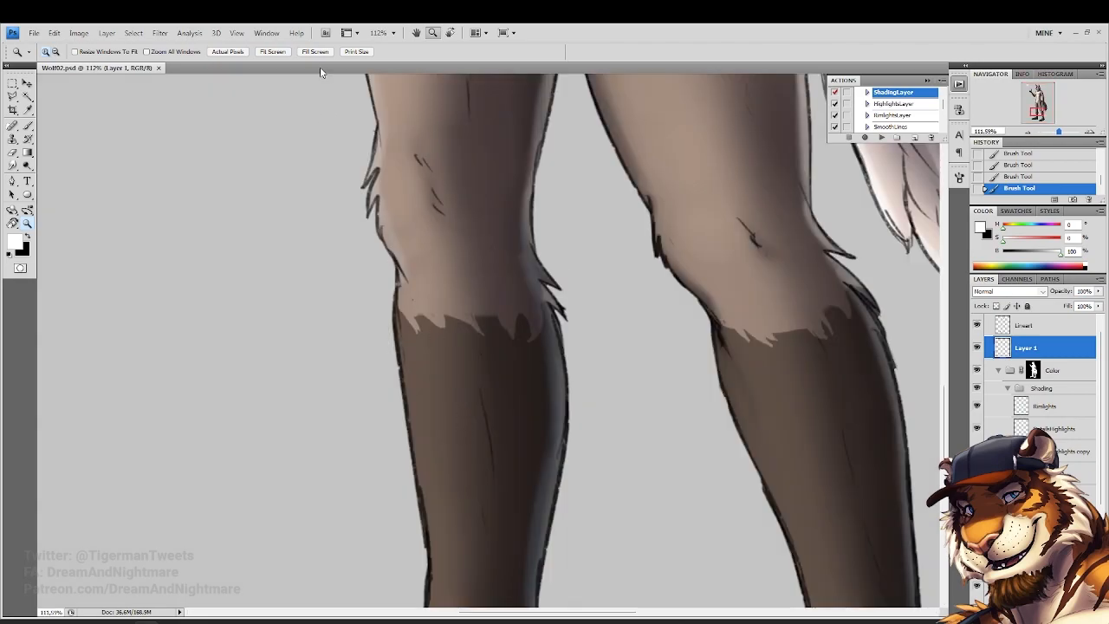
left_click(282, 52)
left_click(463, 124)
left_click(497, 125)
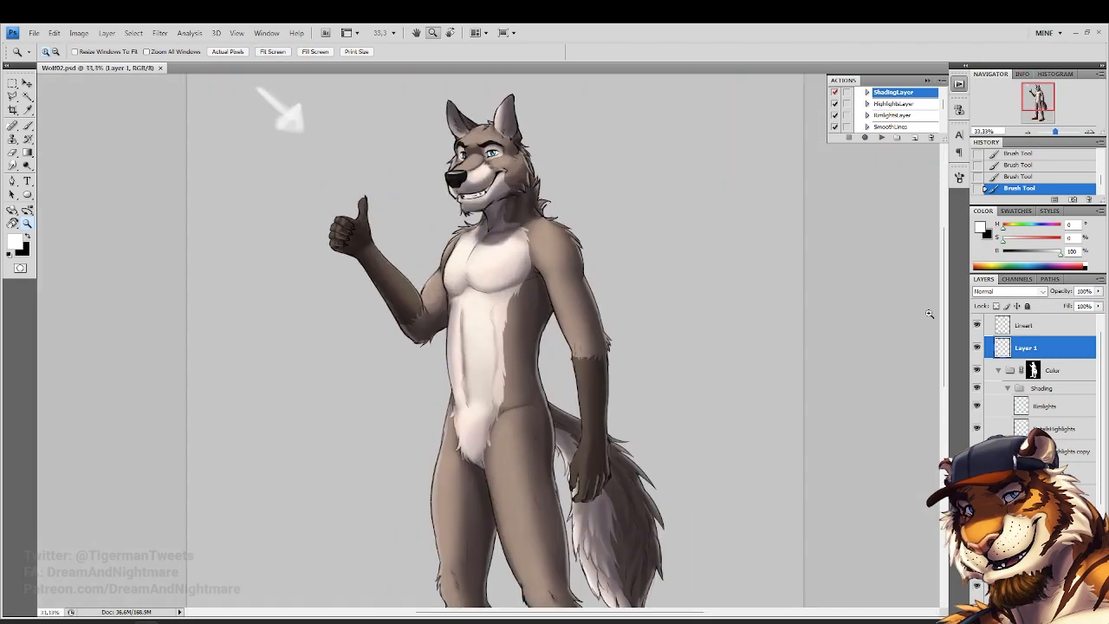
key("Delete")
Duplicate the Color group and place the copy above the Lineart layer
scroll(607, 251, "up", 1)
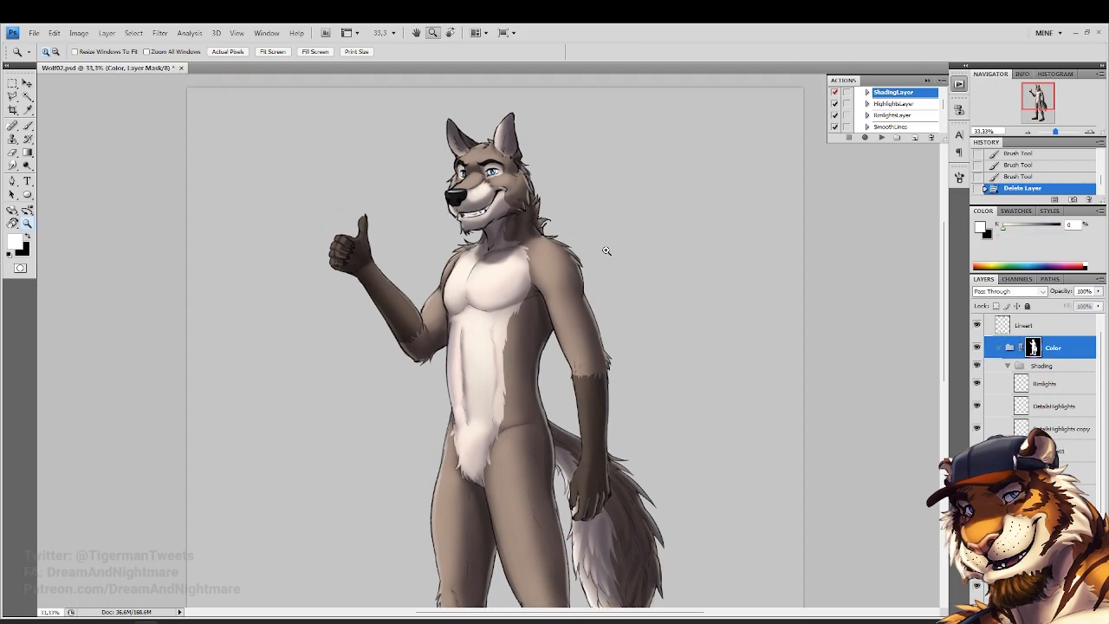
left_click(492, 163)
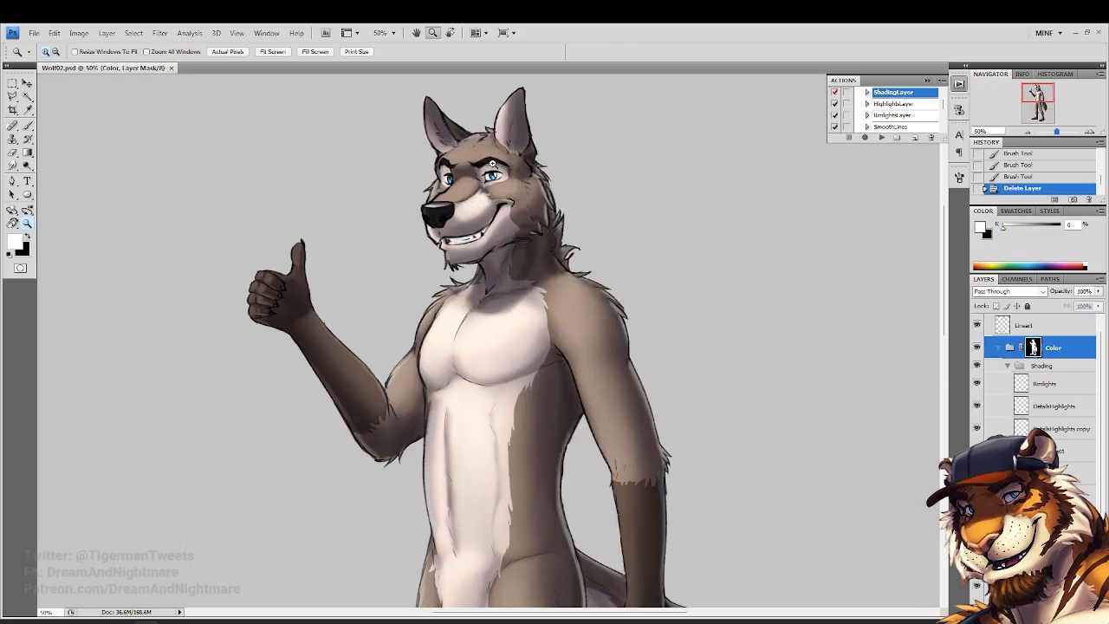
left_click(993, 347)
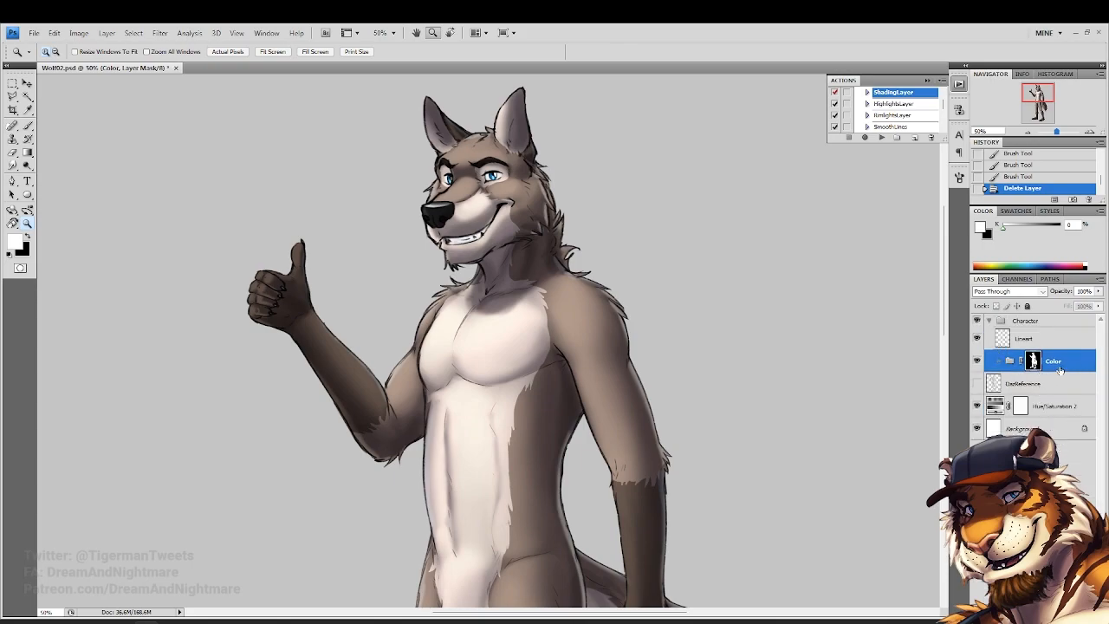
left_click(999, 361)
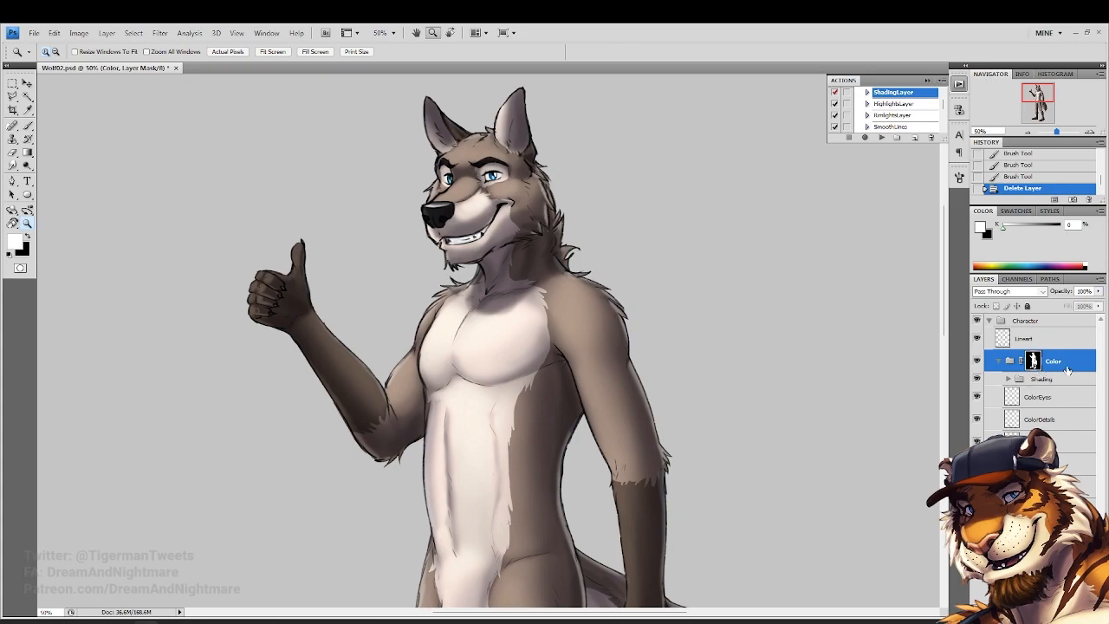
left_click(999, 360)
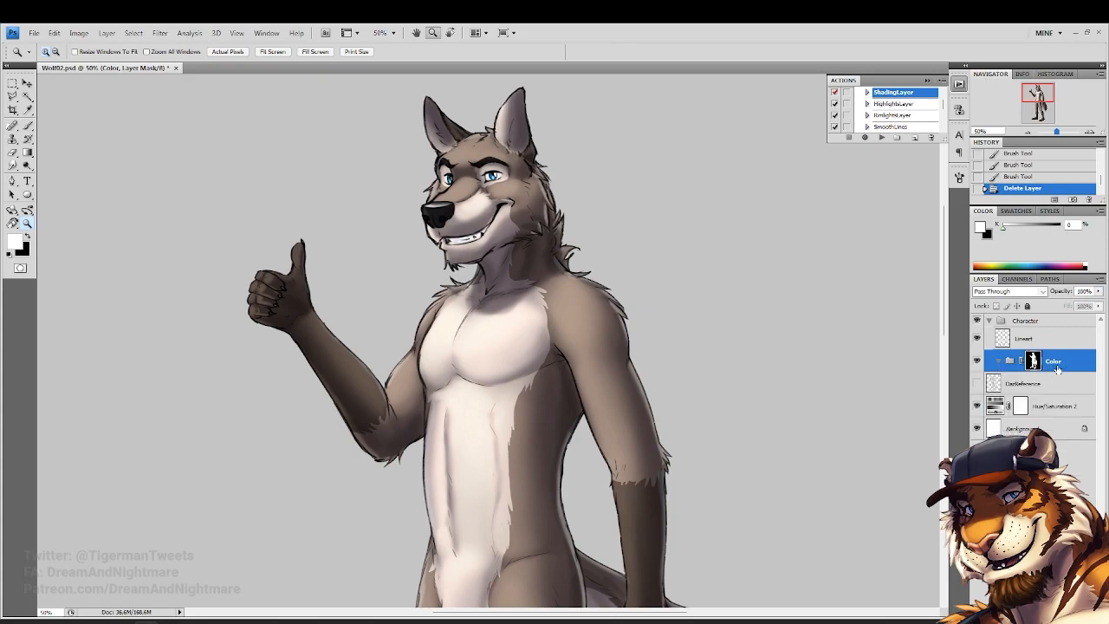
key("alt")
left_click(978, 361)
left_click(979, 360)
left_click_drag(1072, 367, 1070, 334)
Delete the layer mask of the Color copy group
left_click(592, 312, "alt")
left_click(592, 312, "alt")
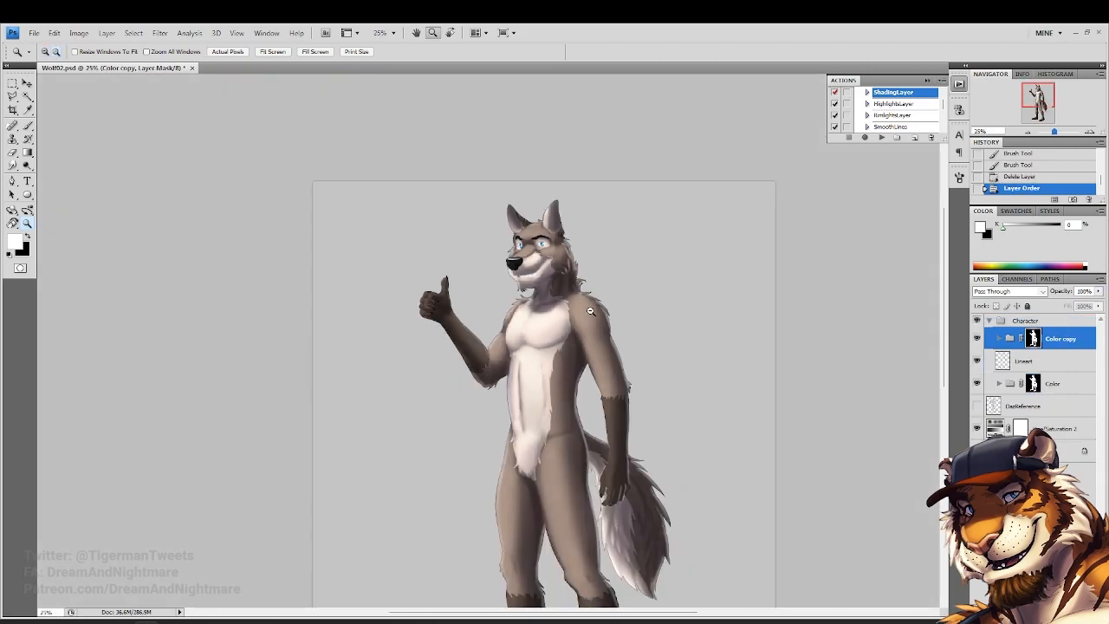
left_click(567, 224)
left_click(685, 298)
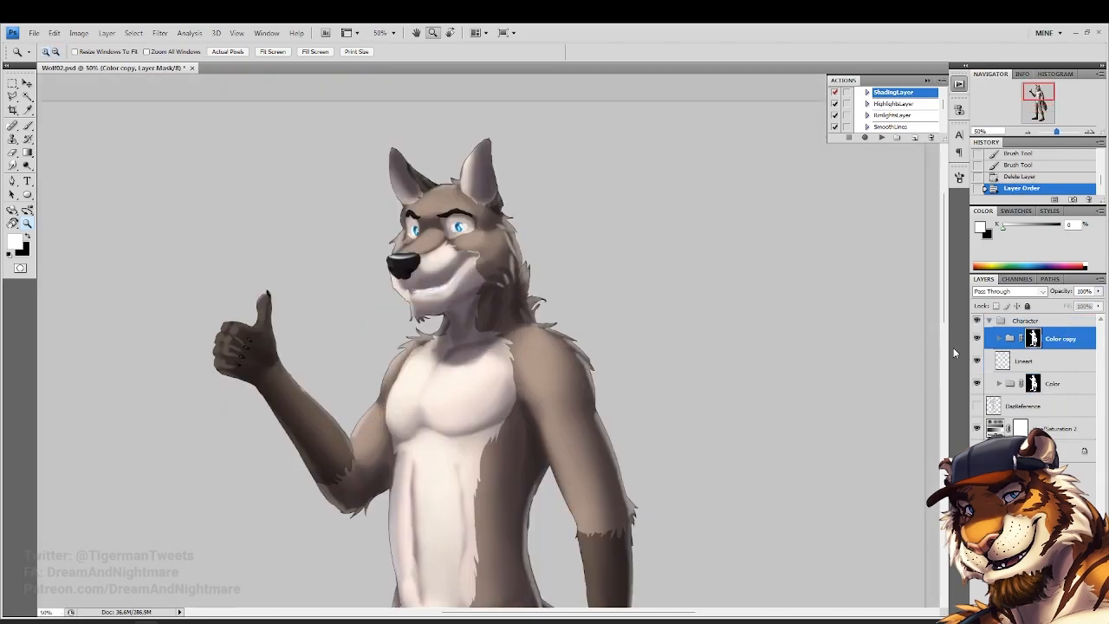
right_click(1034, 340)
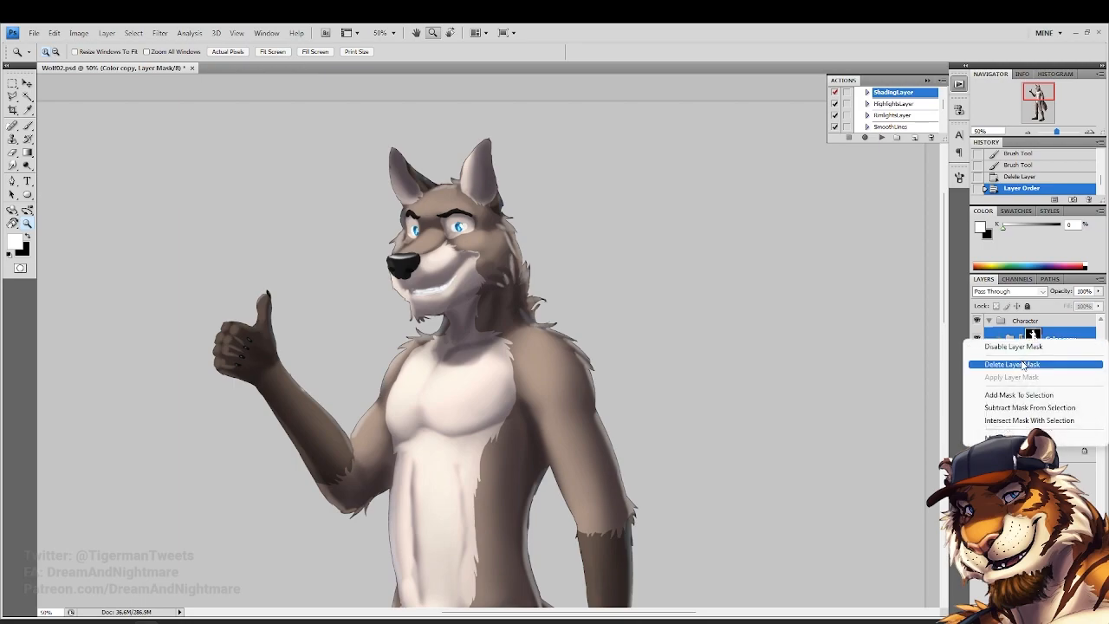
left_click(1024, 365)
Merge the Color copy group into a single layer and clip it to the Lineart layer
left_click(664, 333, "alt")
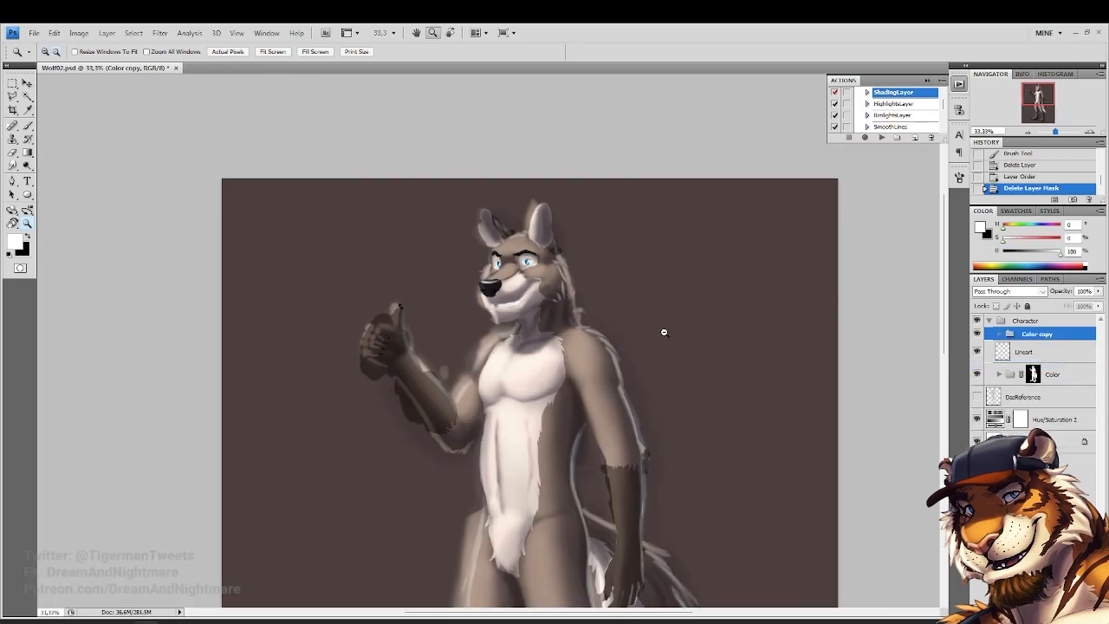
left_click(664, 333, "alt")
left_click(664, 333, "alt")
left_click(500, 341)
scroll(525, 361, "down", 2)
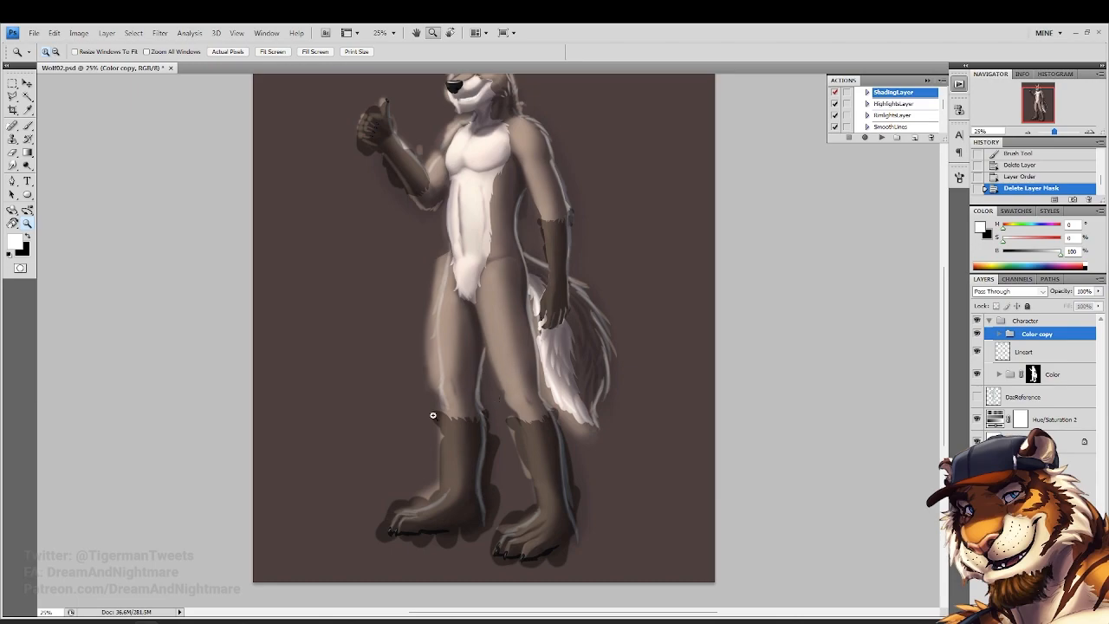
scroll(404, 516, "up", 6)
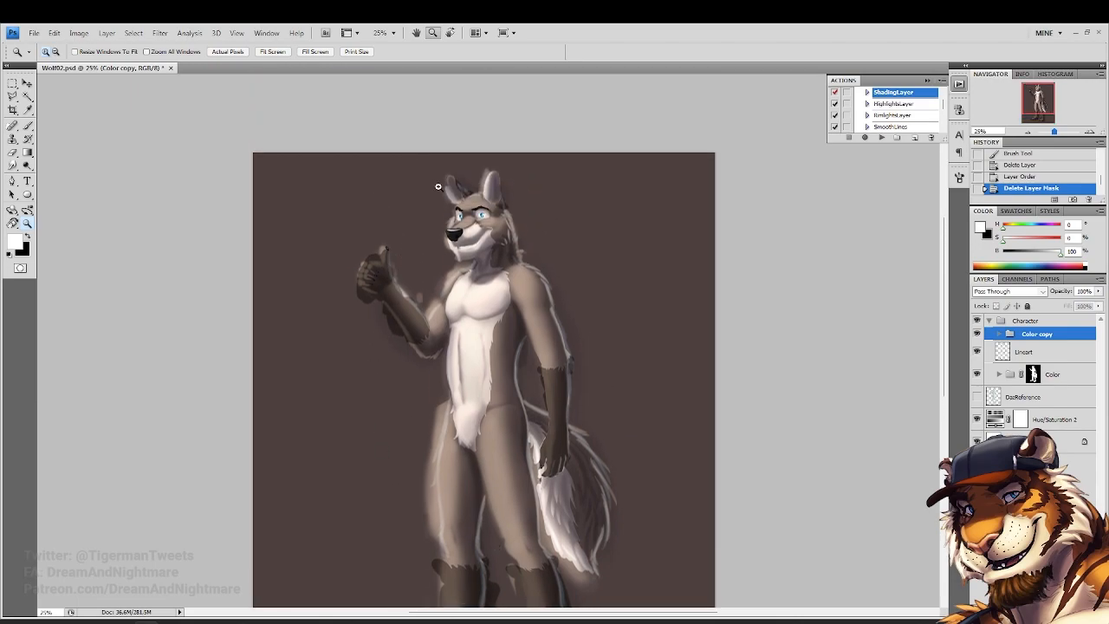
left_click(439, 187)
right_click(1013, 336)
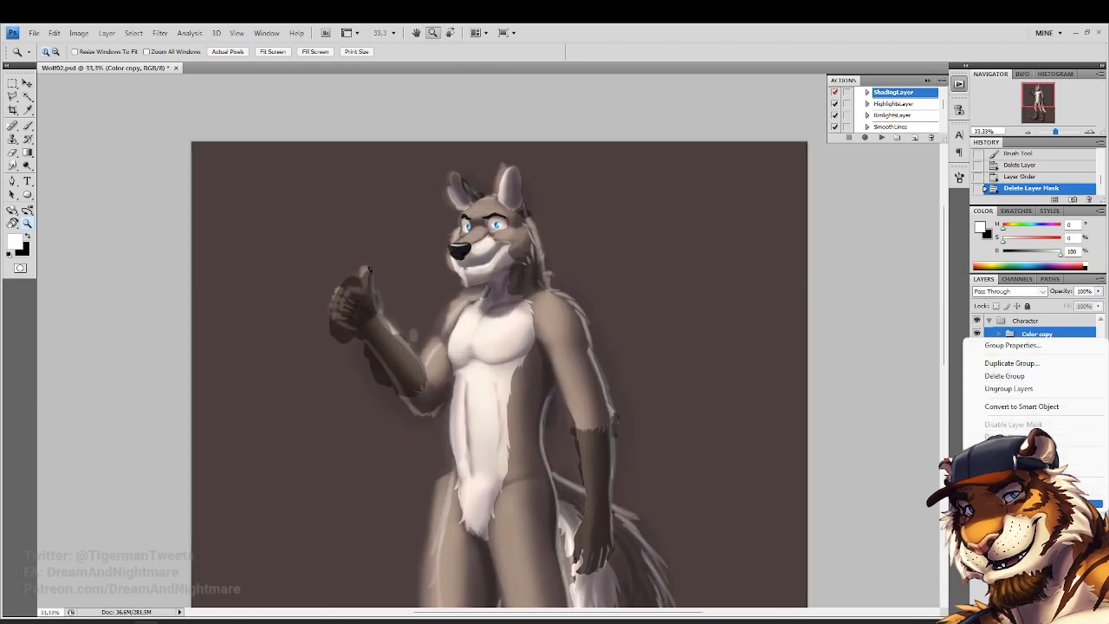
left_click(1022, 504)
left_click(491, 193)
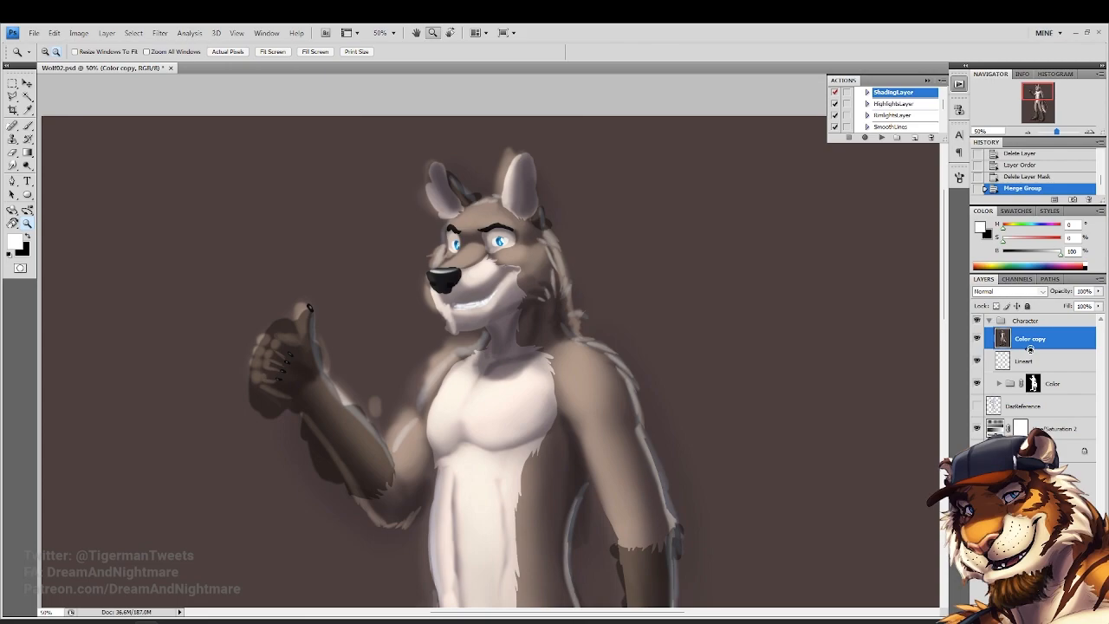
left_click(1031, 349, "alt")
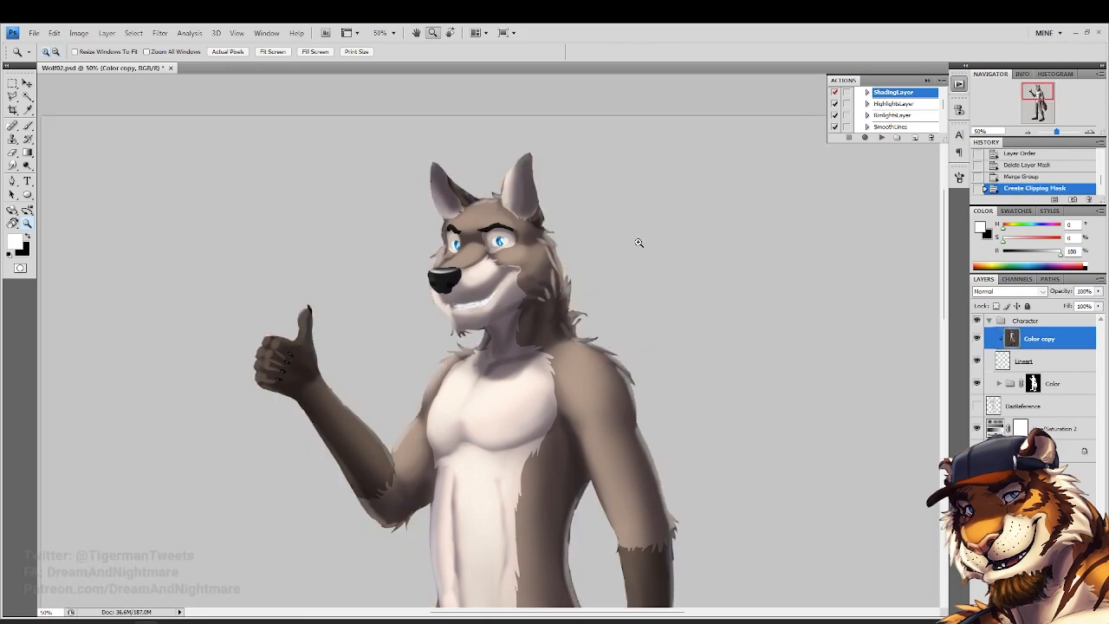
Apply a Gaussian Blur with a radius of 4 pixels to the Color copy layer
left_click(638, 243)
left_click(159, 33)
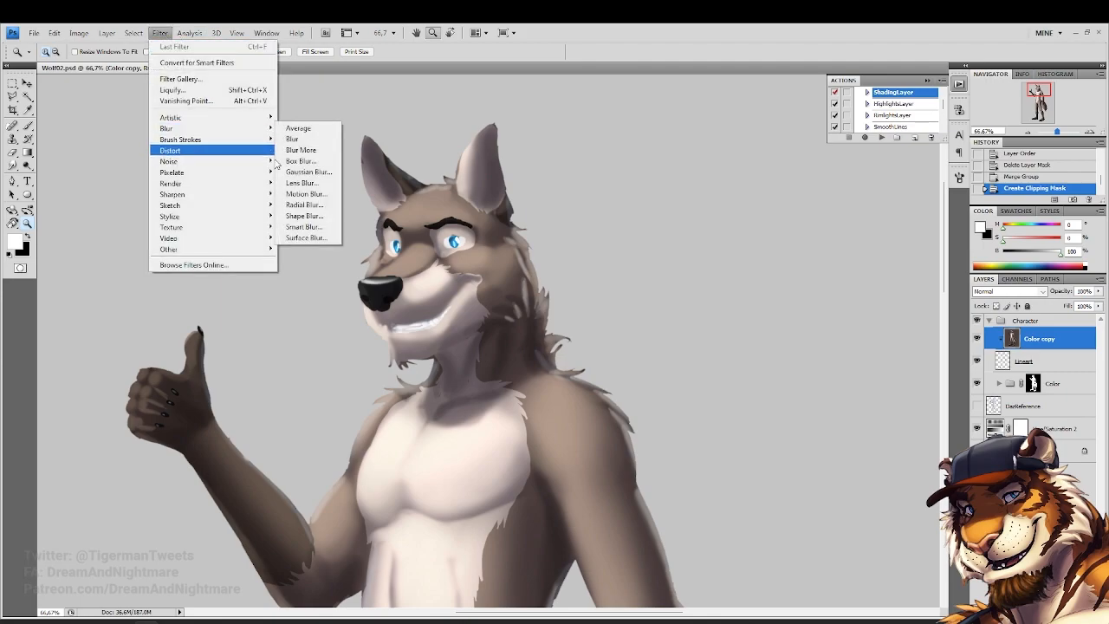
left_click(319, 173)
type("4")
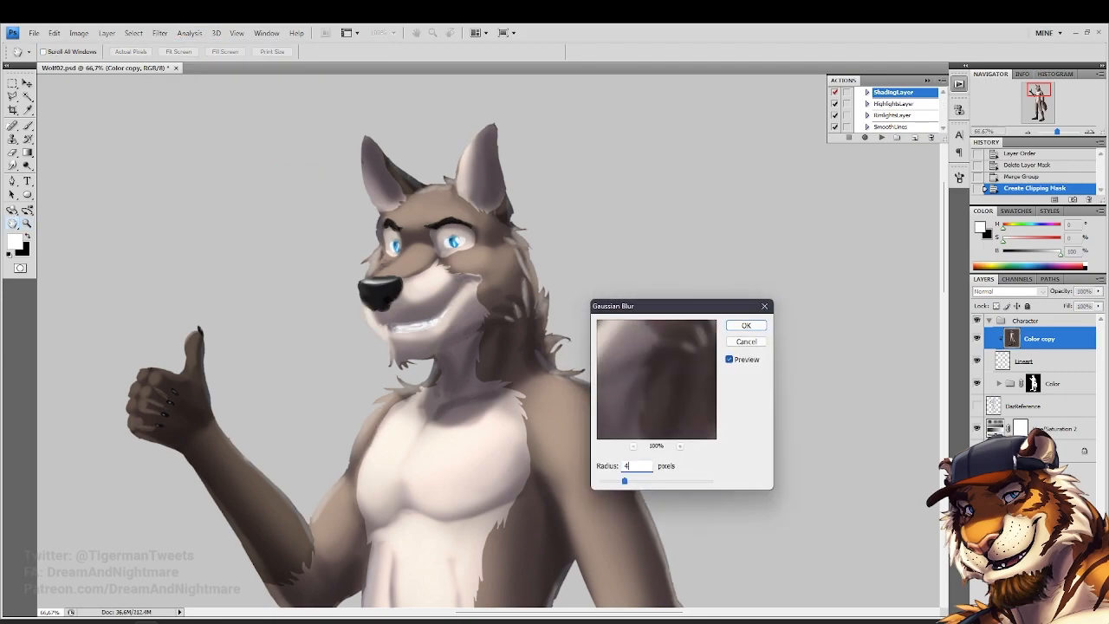
key("Return")
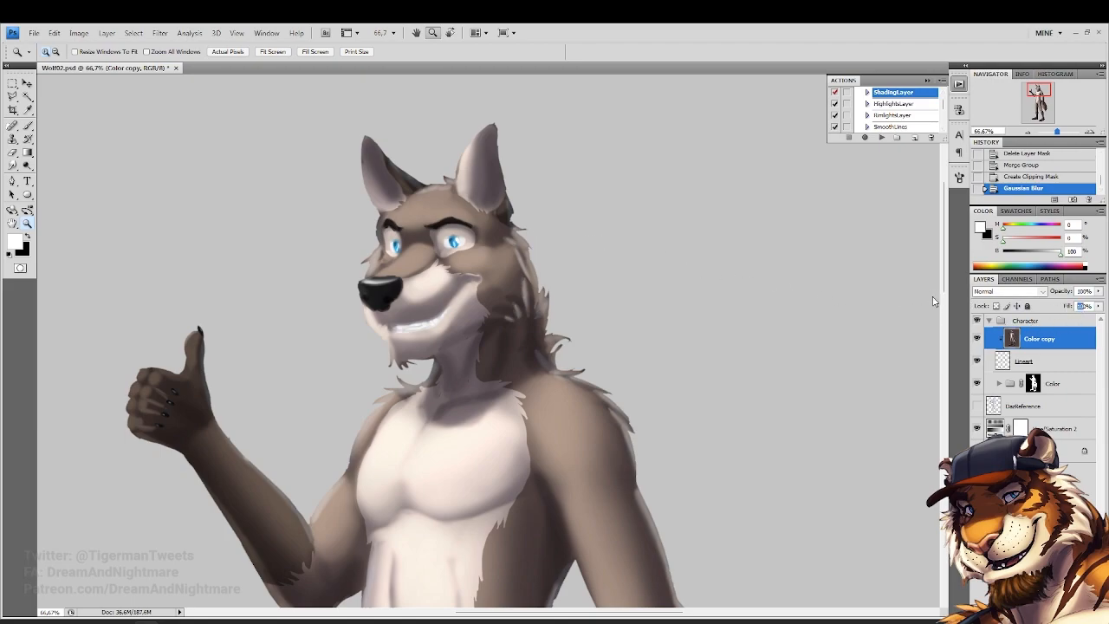
Set the Color copy layer's fill to 60% and compare the outlines with that layer hidden and shown
type("60")
key("Return")
left_click(455, 242, "alt")
left_click(425, 207)
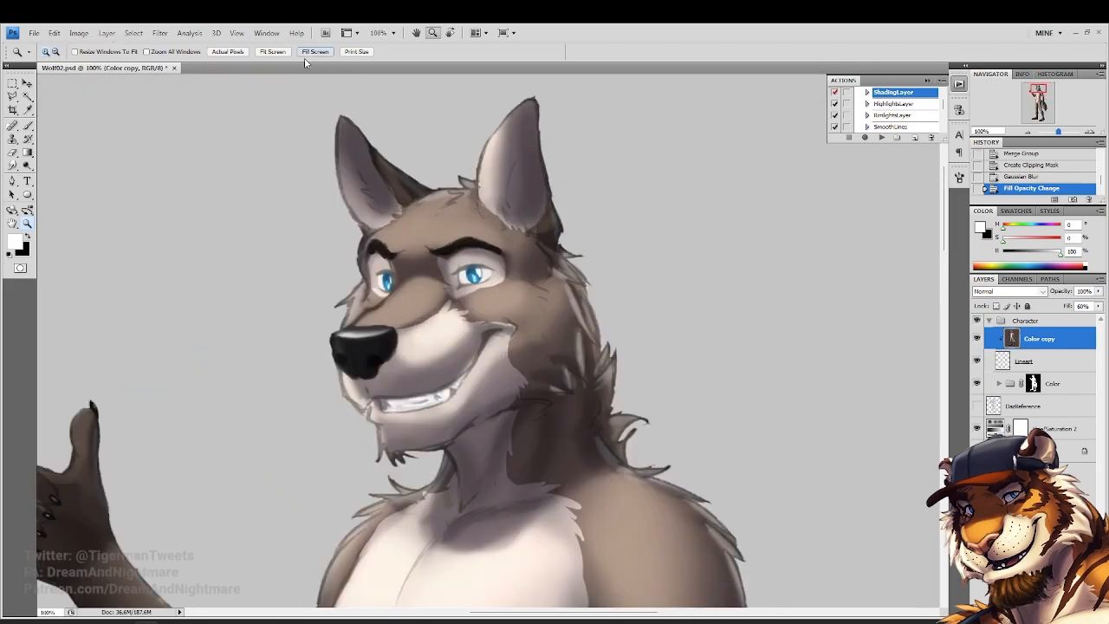
left_click(275, 52)
left_click(975, 341)
left_click(975, 341)
left_click(975, 343)
left_click(975, 342)
left_click_drag(531, 409, 548, 421)
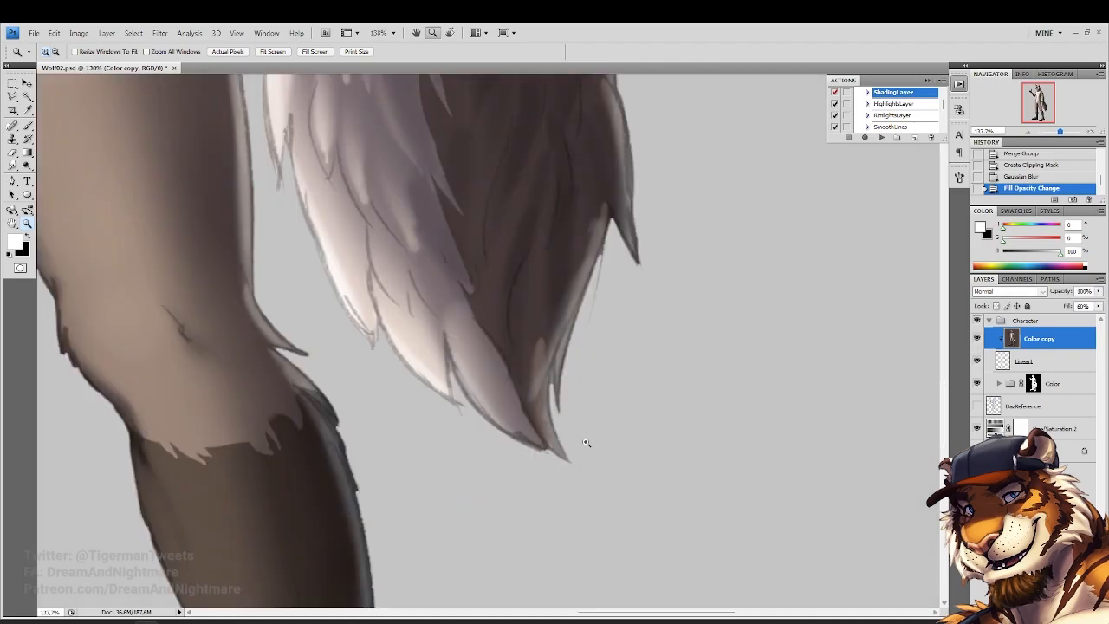
left_click(271, 54)
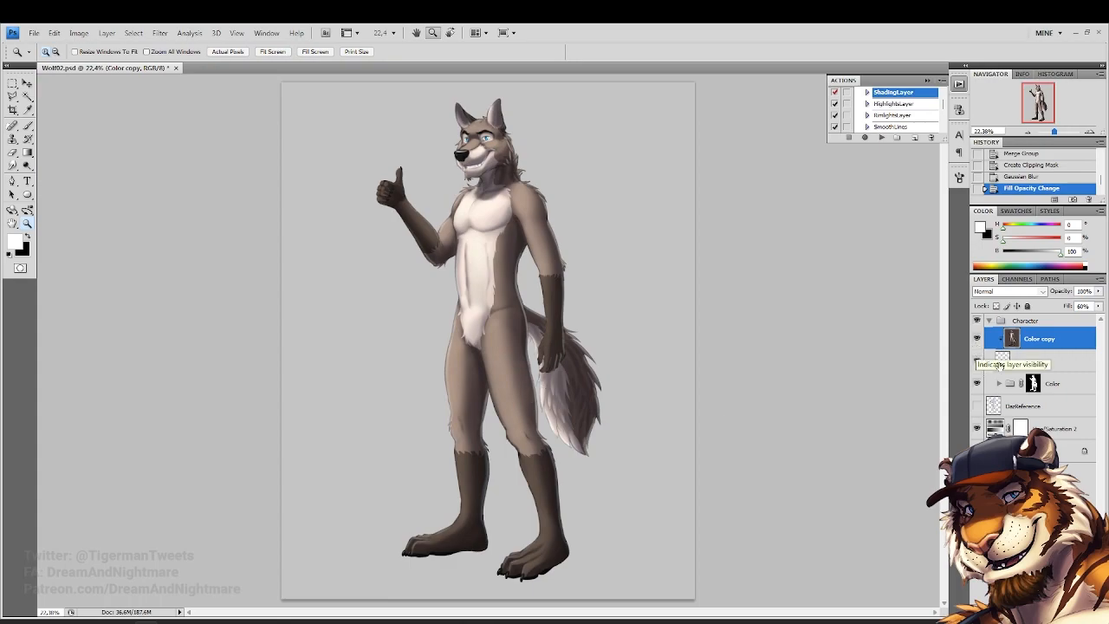
Try a 42% fill on the Lineart layer with the Color copy layer hidden
left_click(996, 361)
left_click(977, 339)
left_click_drag(1098, 306, 1066, 349)
Examine the faded outlines along the raised arm, ears, head and neck fur up close, and fit the whole character in view
left_click_drag(439, 286, 511, 334)
left_click_drag(1043, 112, 1033, 96)
left_click(589, 289)
left_click_drag(479, 345, 402, 431)
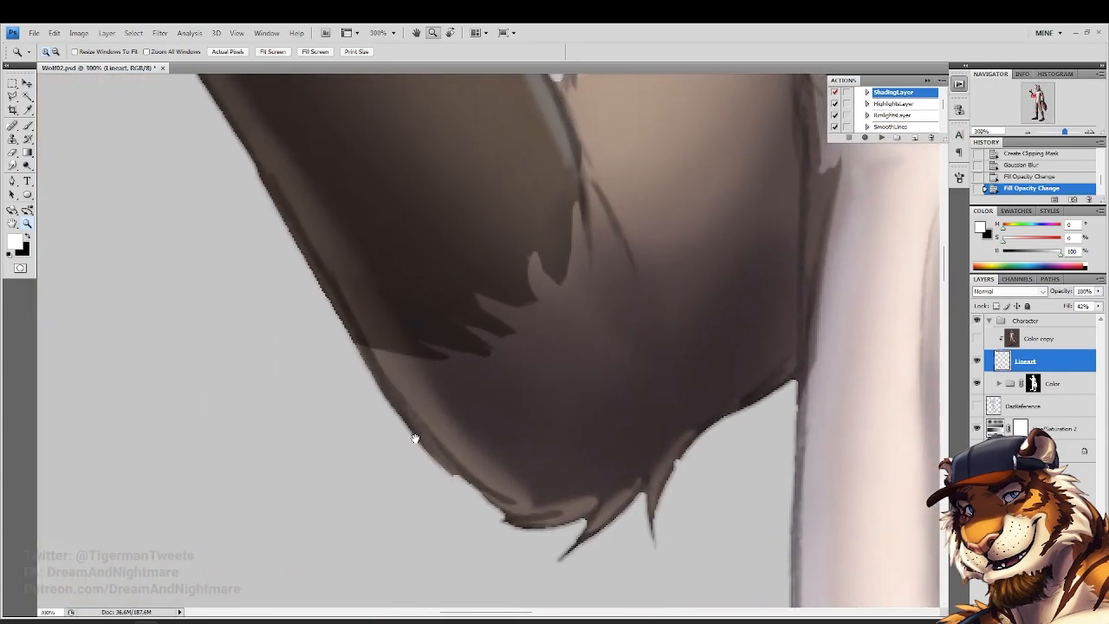
left_click_drag(478, 240, 474, 444)
mouse_move(590, 260)
left_mouse_down()
mouse_move(305, 605)
mouse_move(416, 430)
mouse_move(342, 535)
left_mouse_up()
left_click_drag(413, 306, 392, 509)
mouse_move(426, 243)
left_mouse_down()
mouse_move(396, 332)
mouse_move(213, 554)
left_mouse_up()
left_click_drag(411, 260, 391, 405)
left_click_drag(546, 573, 396, 449)
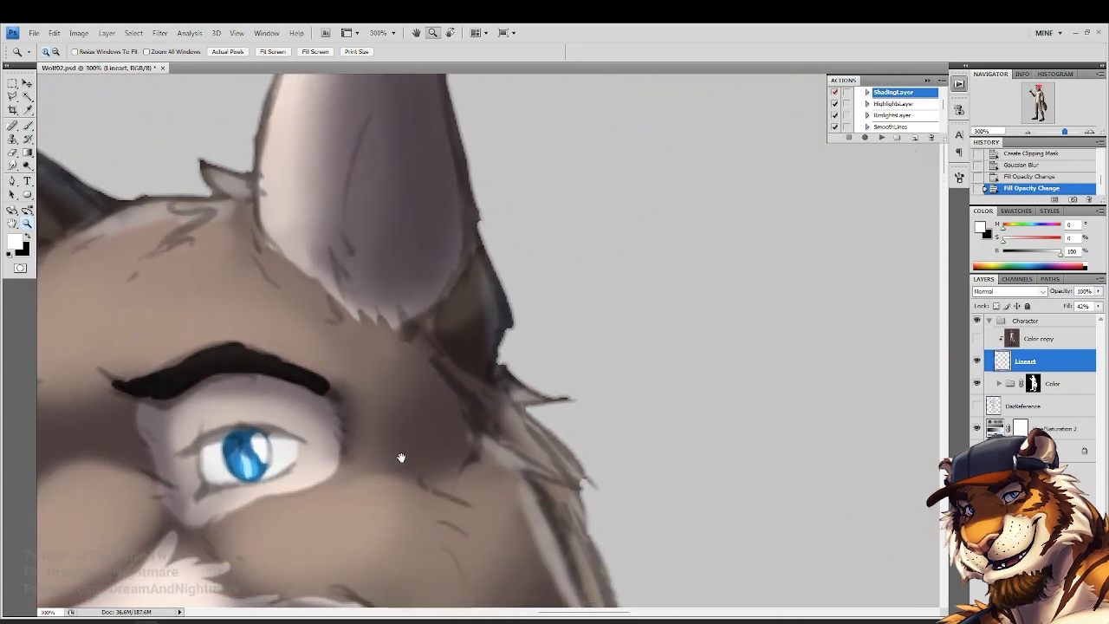
left_click_drag(491, 604, 362, 408)
left_click_drag(389, 503, 322, 339)
left_click_drag(333, 438, 339, 327)
left_click_drag(337, 367, 338, 210)
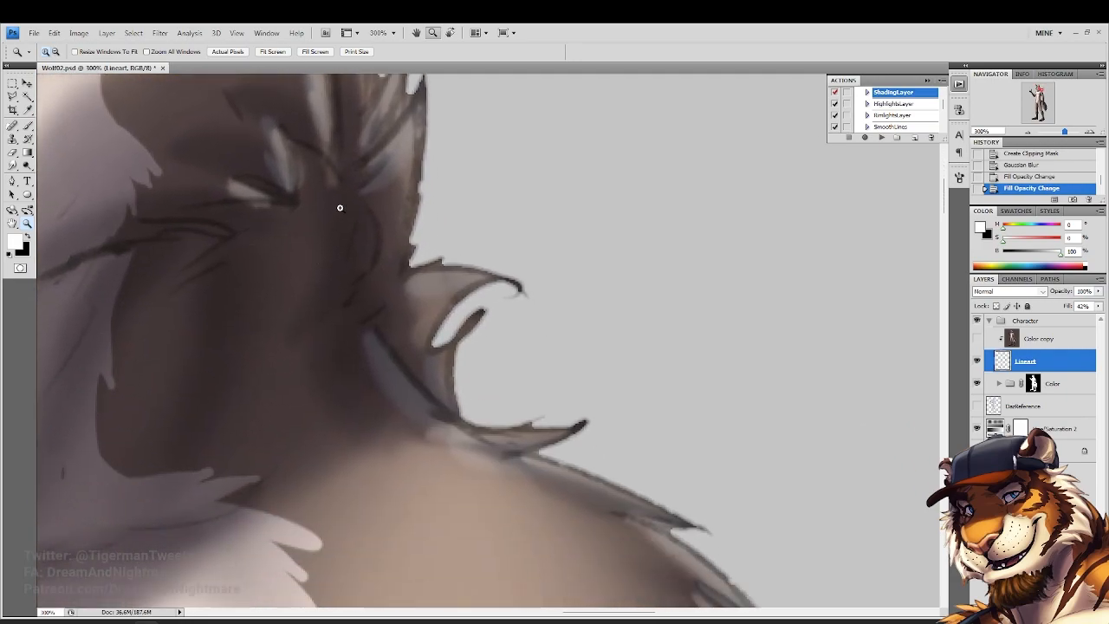
left_click_drag(418, 324, 334, 264)
left_click(273, 52)
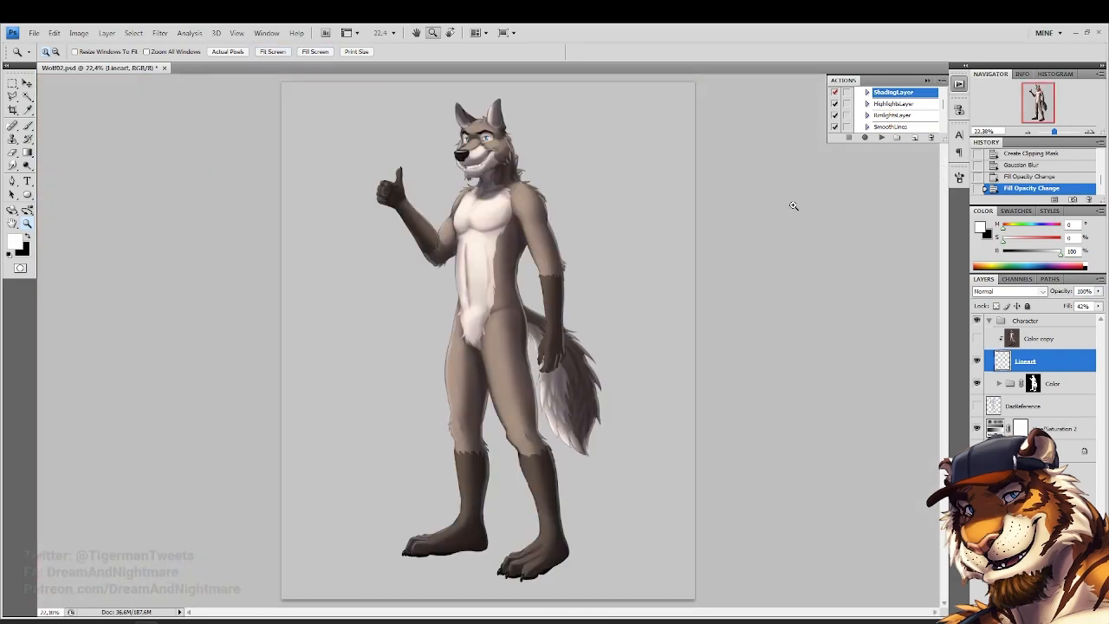
Restore the Lineart layer's fill, and show and reselect the Color copy layer
left_click(1099, 307)
left_click(1101, 317)
left_click(977, 339)
left_click(1053, 341)
Zoom in on the face and add a reveal-all layer mask to the Color copy layer
left_click_drag(430, 127, 565, 214)
left_click(468, 176)
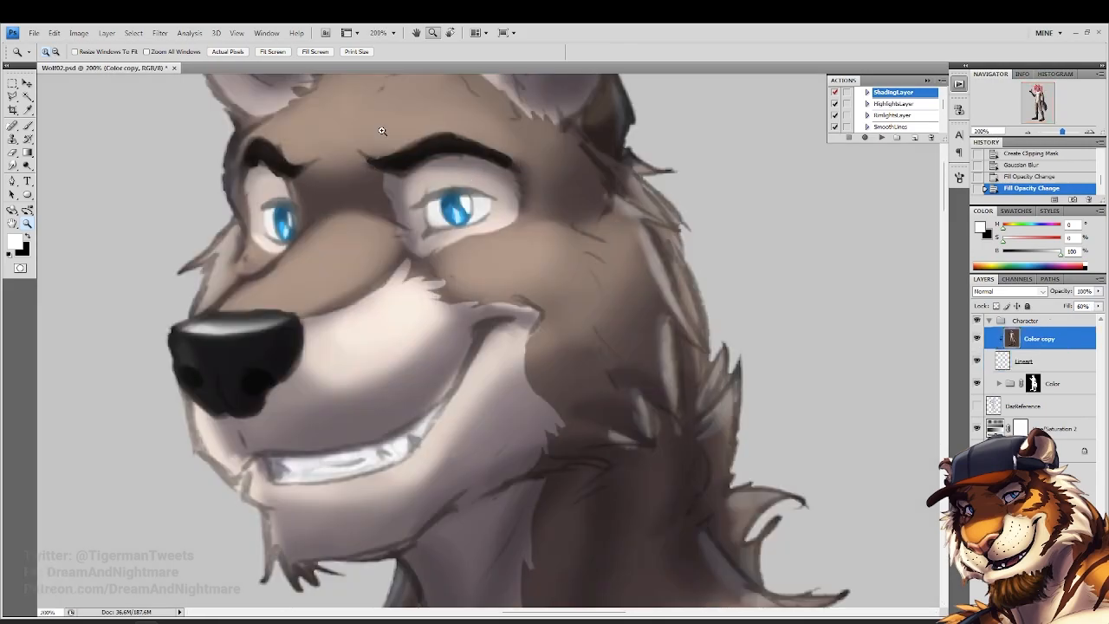
scroll(376, 130, "up", 1)
left_click(105, 34)
mouse_move(169, 162)
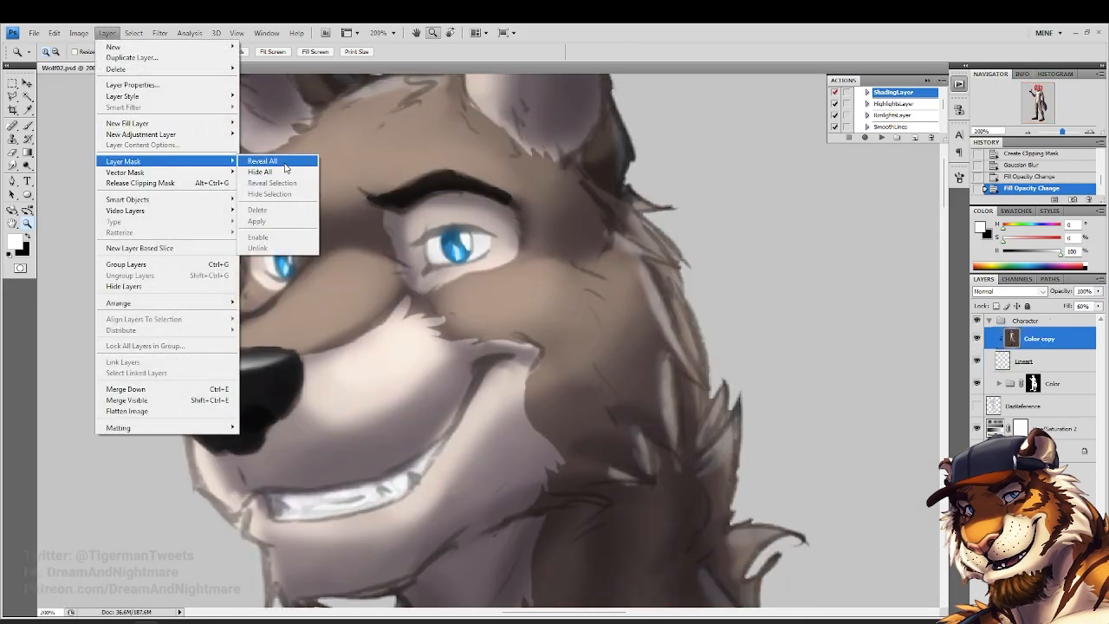
left_click(260, 163)
Erase the Color copy mask over both eyes with a resized Eraser at 76% opacity and 71% flow to restore dark lines
left_click(13, 151)
mouse_move(499, 352)
left_mouse_down()
mouse_move(517, 379)
mouse_move(555, 386)
mouse_move(569, 413)
left_mouse_up()
right_click(555, 387)
left_click(608, 452)
left_click_drag(609, 452, 612, 449)
mouse_move(541, 281)
left_mouse_down()
mouse_move(497, 273)
mouse_move(523, 276)
mouse_move(482, 290)
left_mouse_up()
mouse_move(333, 286)
left_mouse_down()
mouse_move(327, 278)
mouse_move(335, 293)
left_mouse_up()
Erase the Color copy mask along the mouth, teeth and nose, and swap the foreground color to black
mouse_move(560, 397)
left_mouse_down()
mouse_move(504, 464)
mouse_move(312, 526)
mouse_move(347, 550)
mouse_move(464, 505)
mouse_move(518, 416)
mouse_move(562, 390)
left_mouse_up()
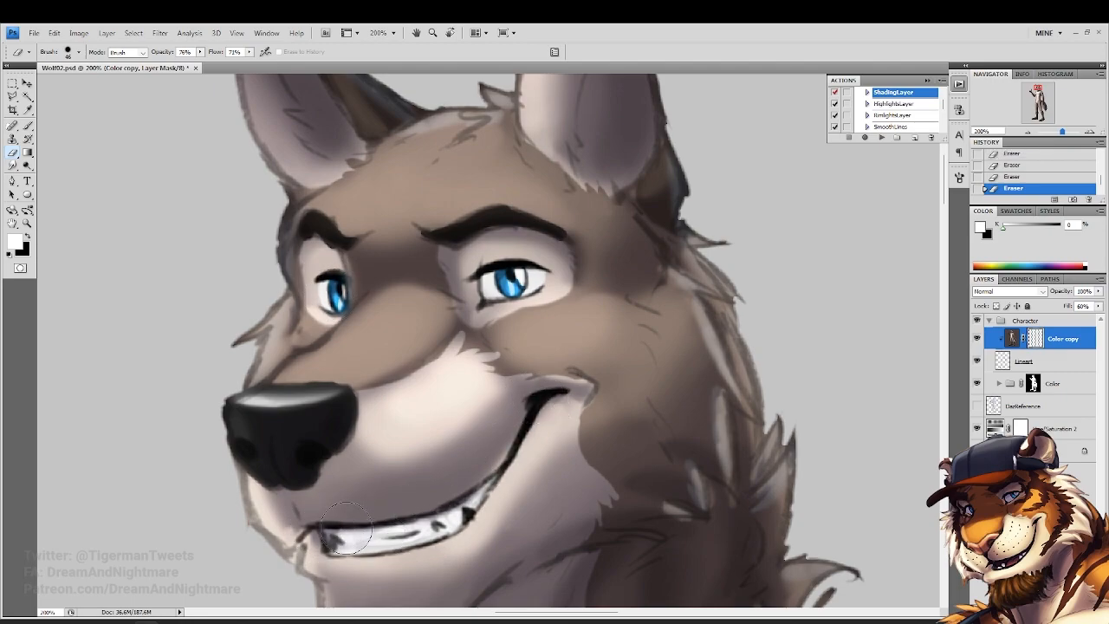
left_click_drag(301, 525, 294, 505)
mouse_move(320, 454)
left_mouse_down()
mouse_move(356, 419)
mouse_move(307, 395)
mouse_move(254, 415)
mouse_move(261, 461)
mouse_move(319, 453)
mouse_move(273, 481)
mouse_move(252, 431)
mouse_move(248, 440)
mouse_move(276, 447)
mouse_move(243, 417)
mouse_move(246, 433)
mouse_move(269, 382)
mouse_move(261, 395)
mouse_move(303, 401)
left_mouse_up()
left_click(27, 235)
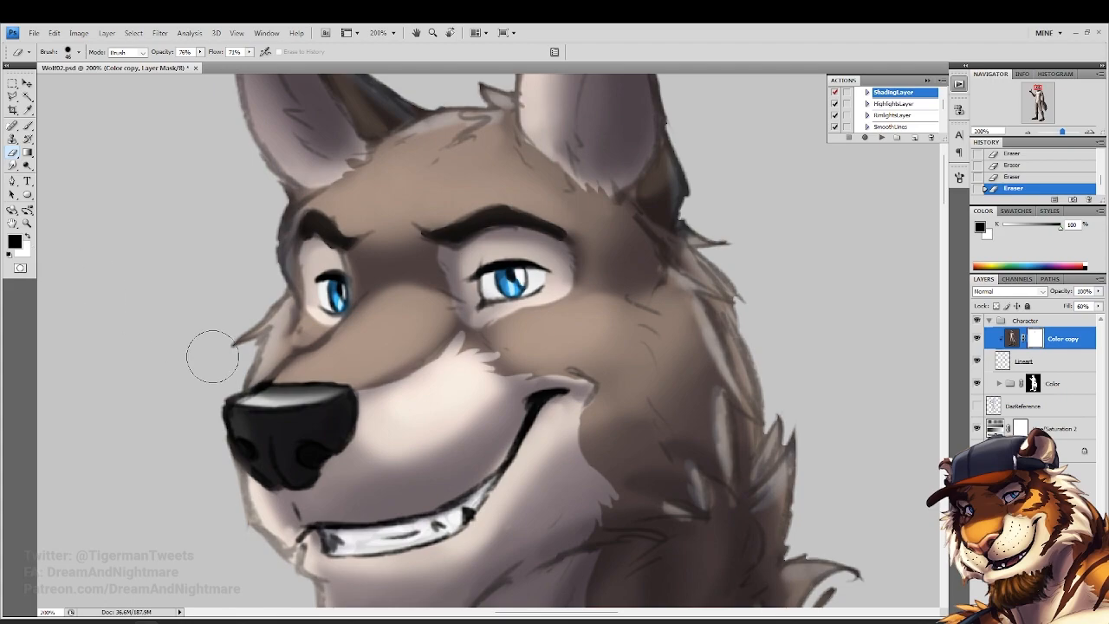
Touch up the Color copy mask at the nose's edge with the Eraser and fit the whole image in view
left_click_drag(243, 383, 215, 403)
left_click(27, 224)
left_click(272, 52)
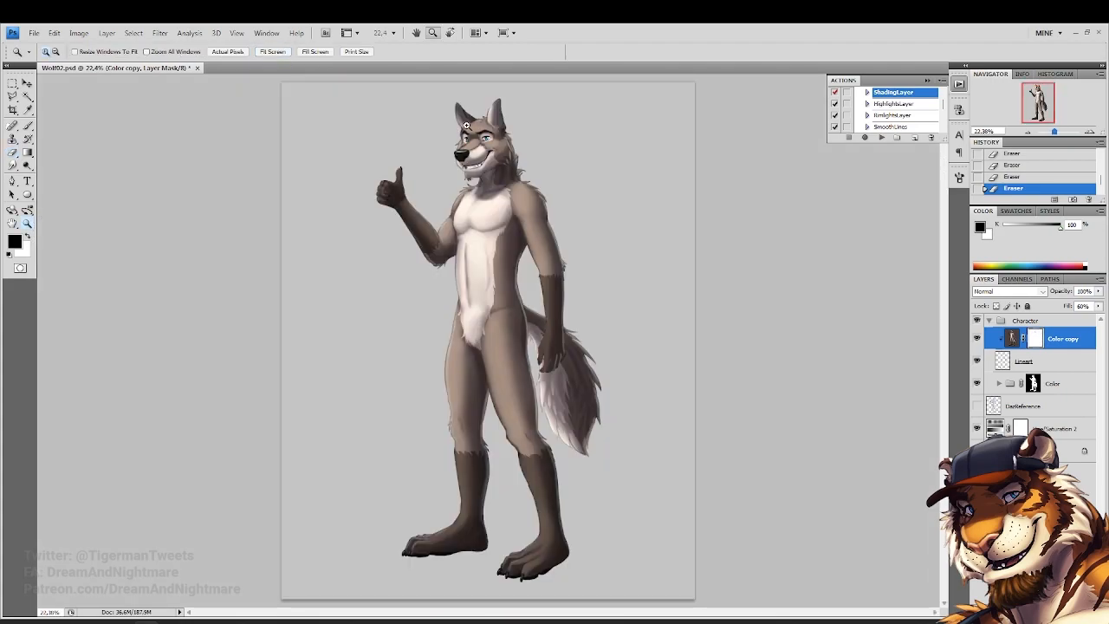
Swap the foreground color to white and erase more of the Color copy mask on the wolf's face
left_click_drag(451, 112, 520, 153)
left_click(12, 153)
left_click(28, 237)
mouse_move(572, 326)
left_mouse_down()
mouse_move(522, 314)
mouse_move(409, 319)
left_mouse_up()
mouse_move(300, 333)
left_mouse_down()
mouse_move(230, 328)
mouse_move(295, 331)
left_mouse_up()
left_click(27, 223)
left_click(273, 52)
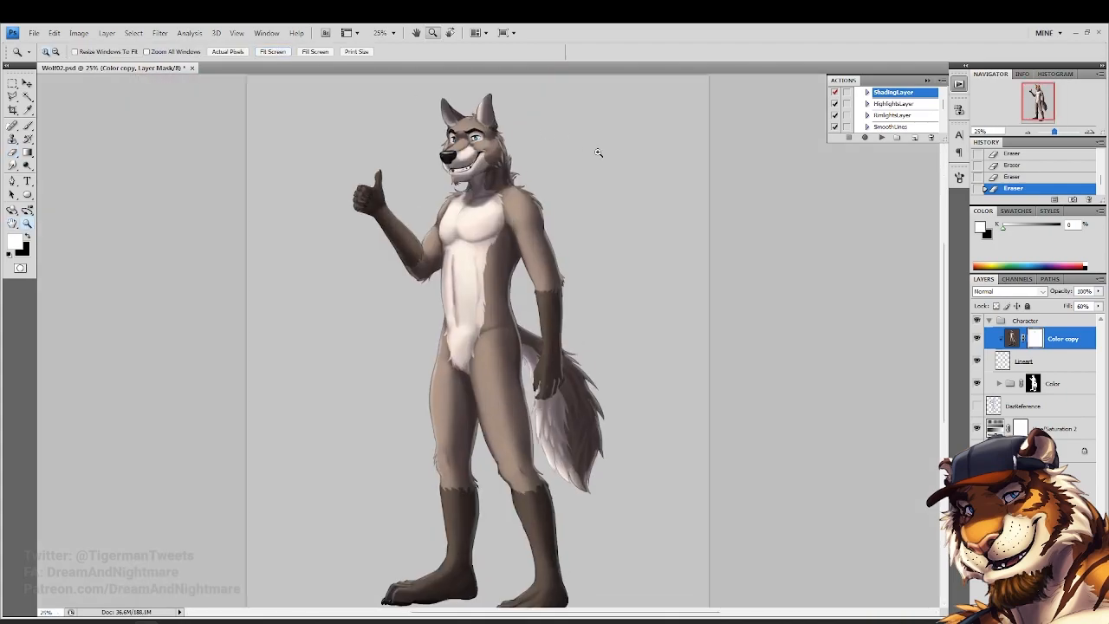
Compare the lineart with and without the Color copy tint by repeatedly hiding and showing that layer
left_click(458, 135)
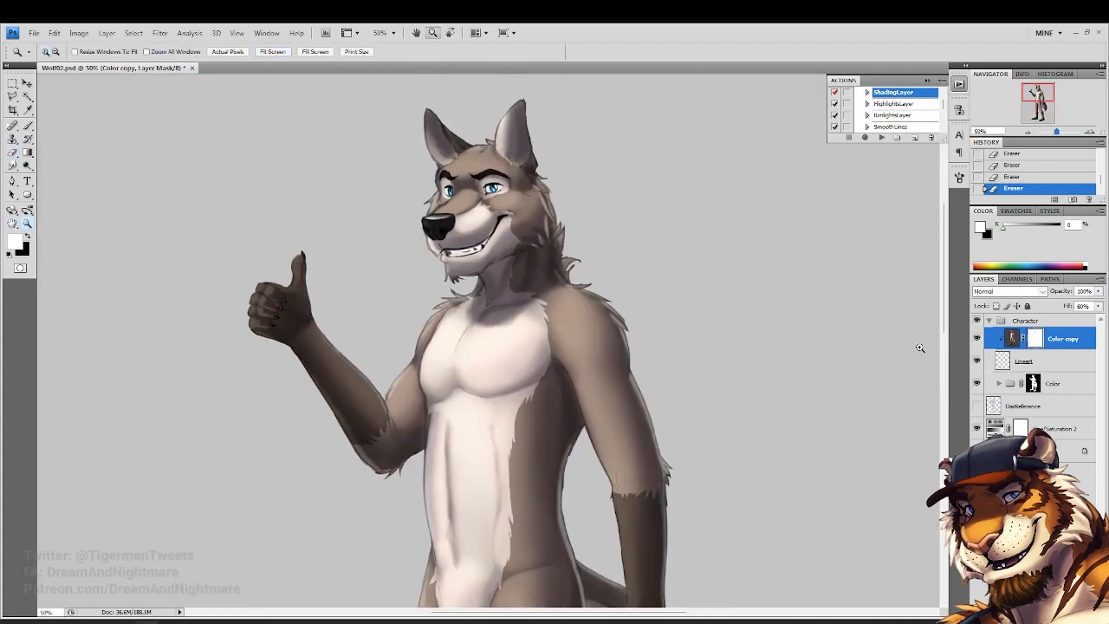
left_click(978, 339)
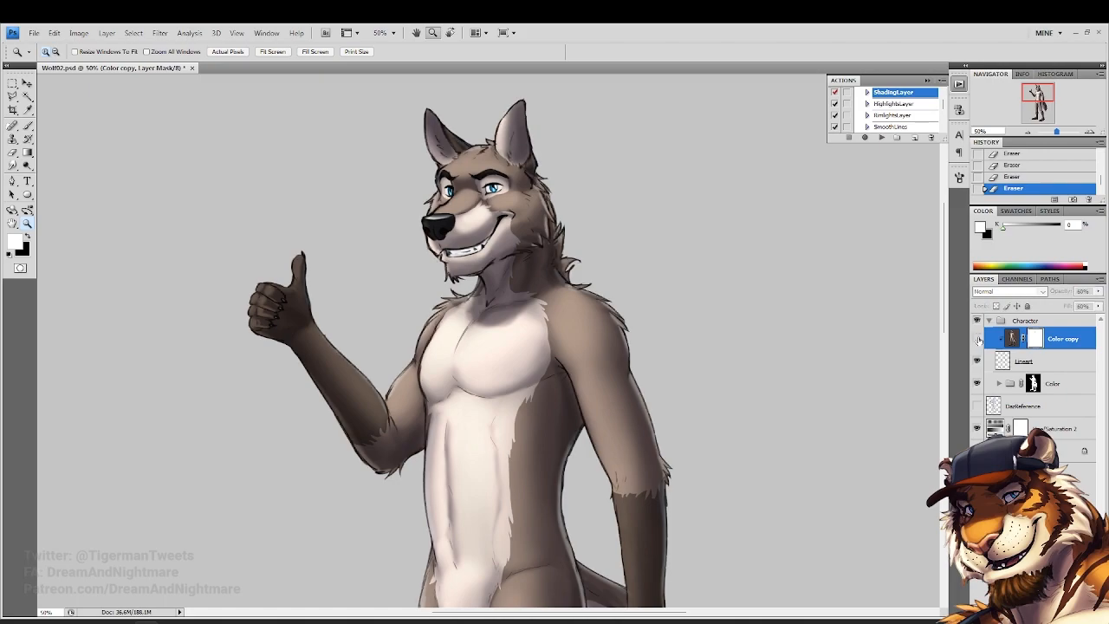
left_click(978, 339)
left_click(977, 338)
left_click(977, 339)
left_click(978, 339)
left_click(979, 339)
left_click(978, 339)
left_click(978, 339)
left_click(589, 297, "alt")
left_click(589, 296, "alt")
left_click(589, 296, "alt")
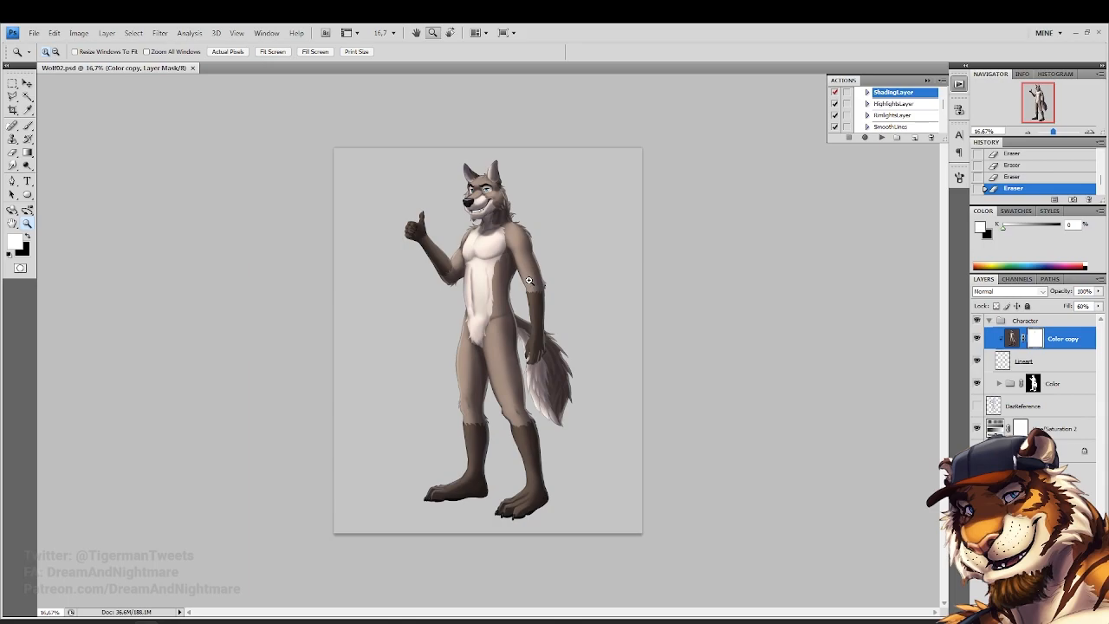
Switch to the browser and search Google Images for "locker room" in the empty tab
left_click(254, 619)
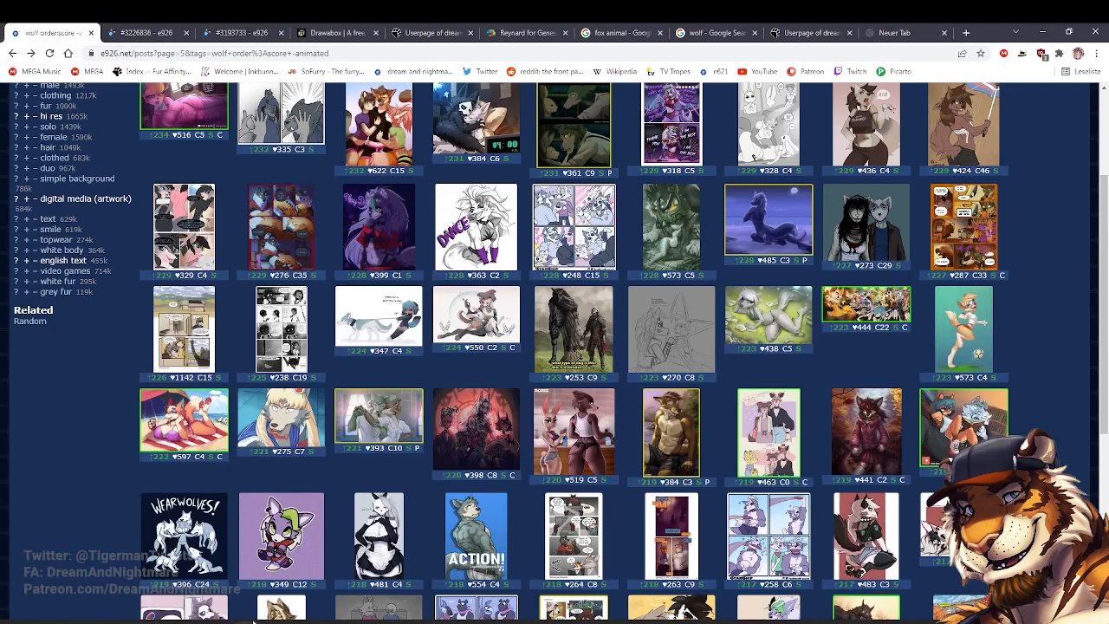
left_click(910, 35)
type("locker room")
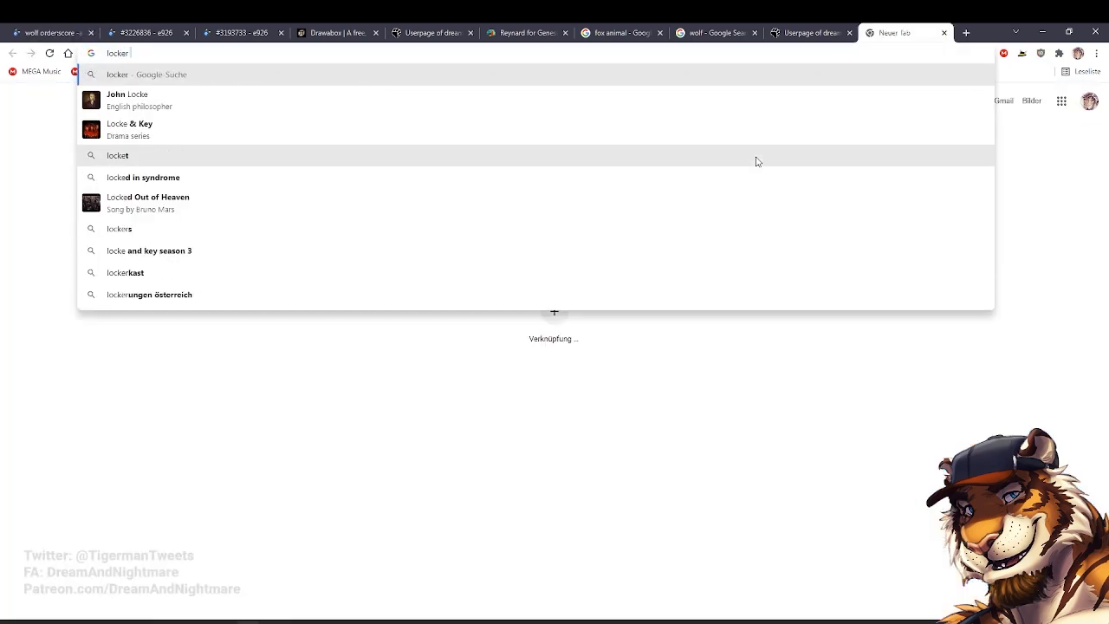
key("Return")
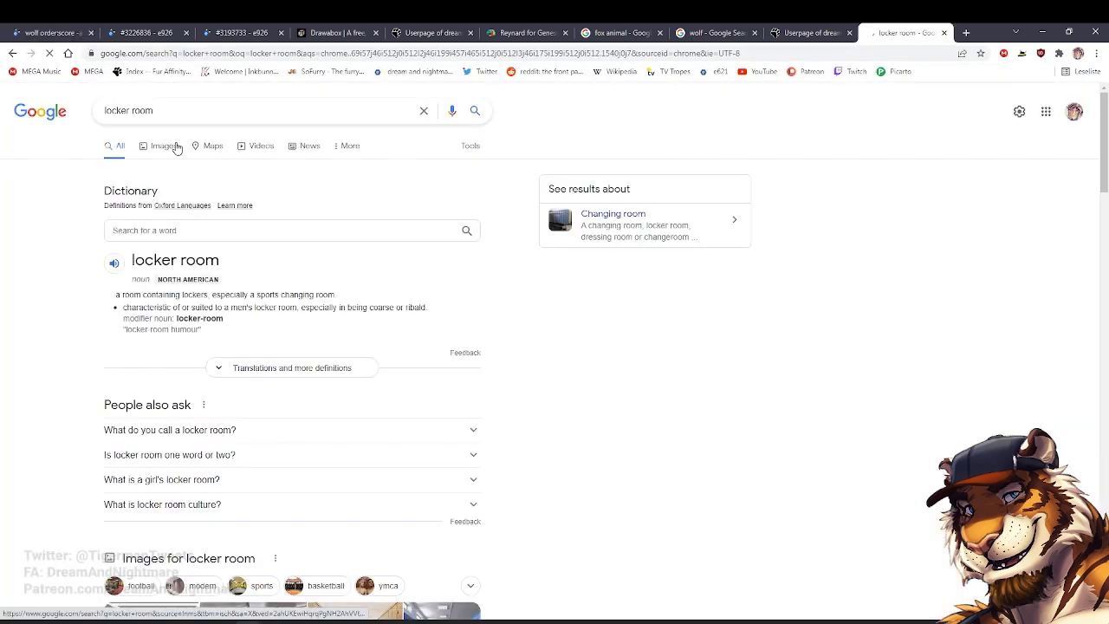
left_click(164, 146)
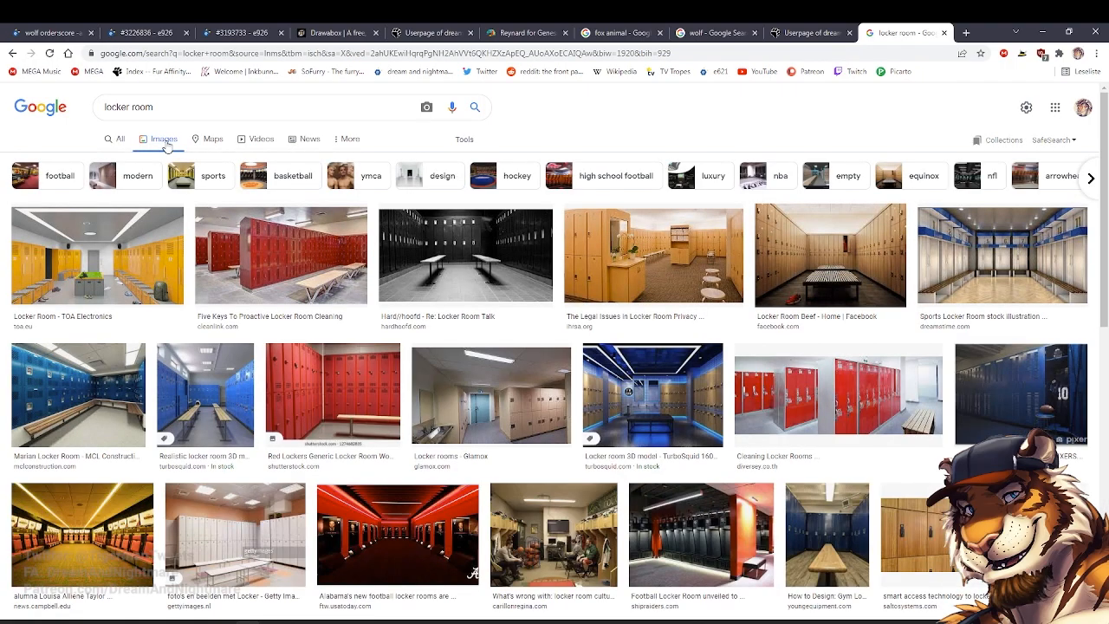
Look through the locker room photos for a background reference and preview the "Techniques To Tackling Locker Room Odors" image
scroll(280, 227, "down", 3)
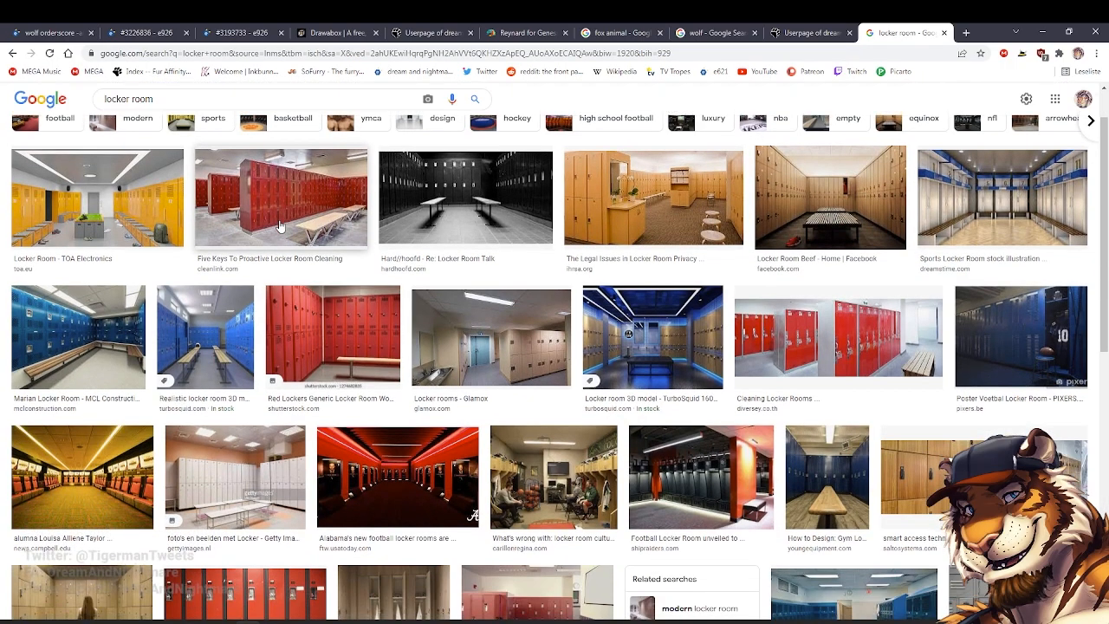
scroll(814, 349, "down", 3)
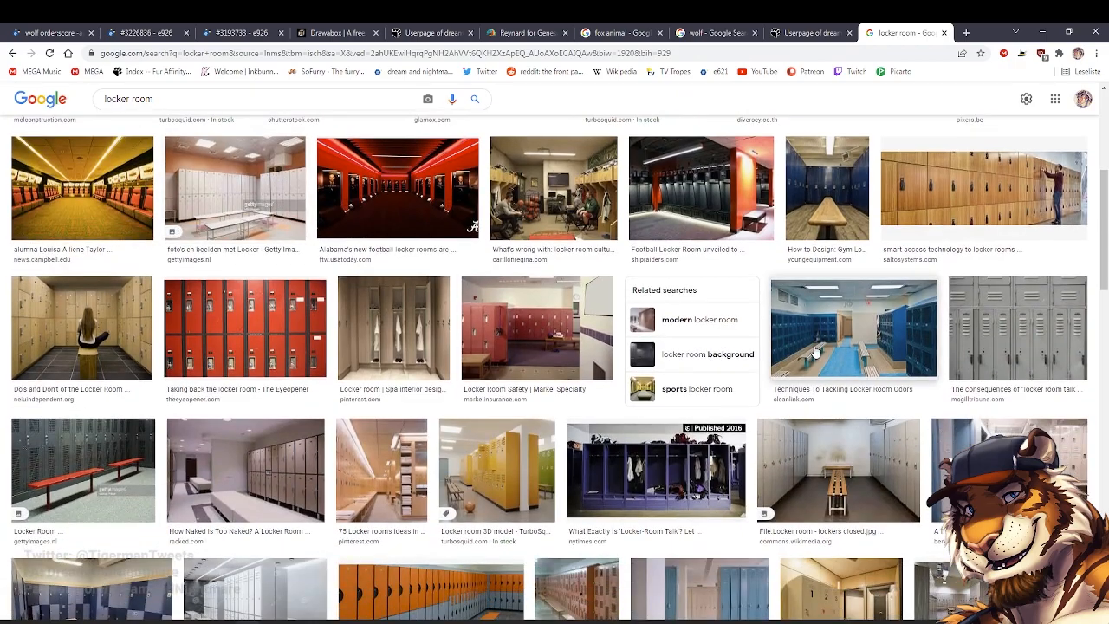
left_click(814, 349)
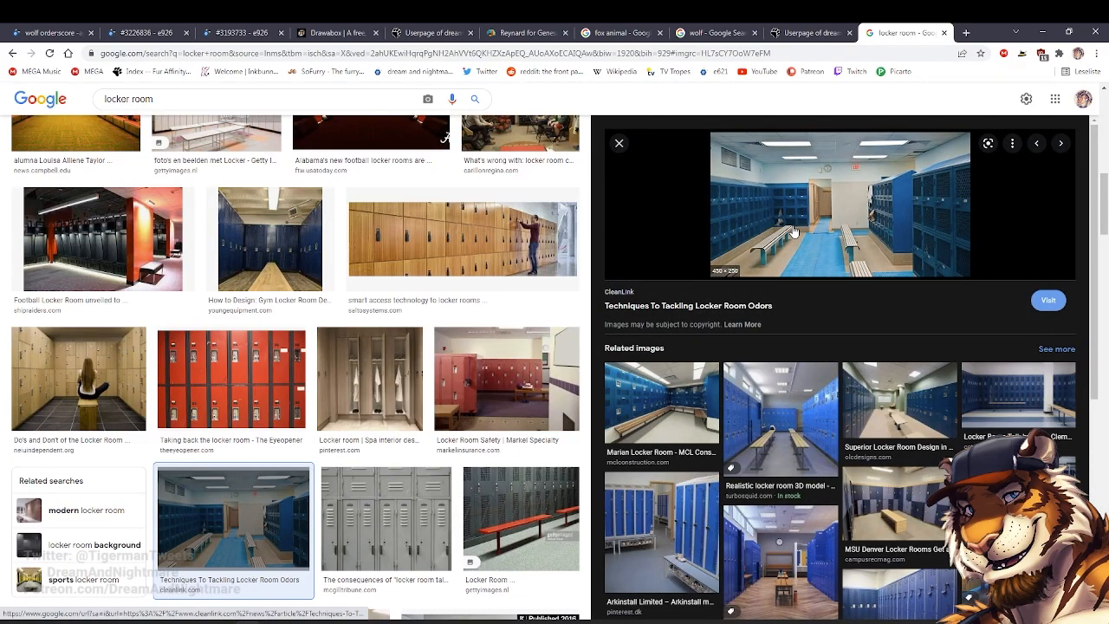
left_click(620, 144)
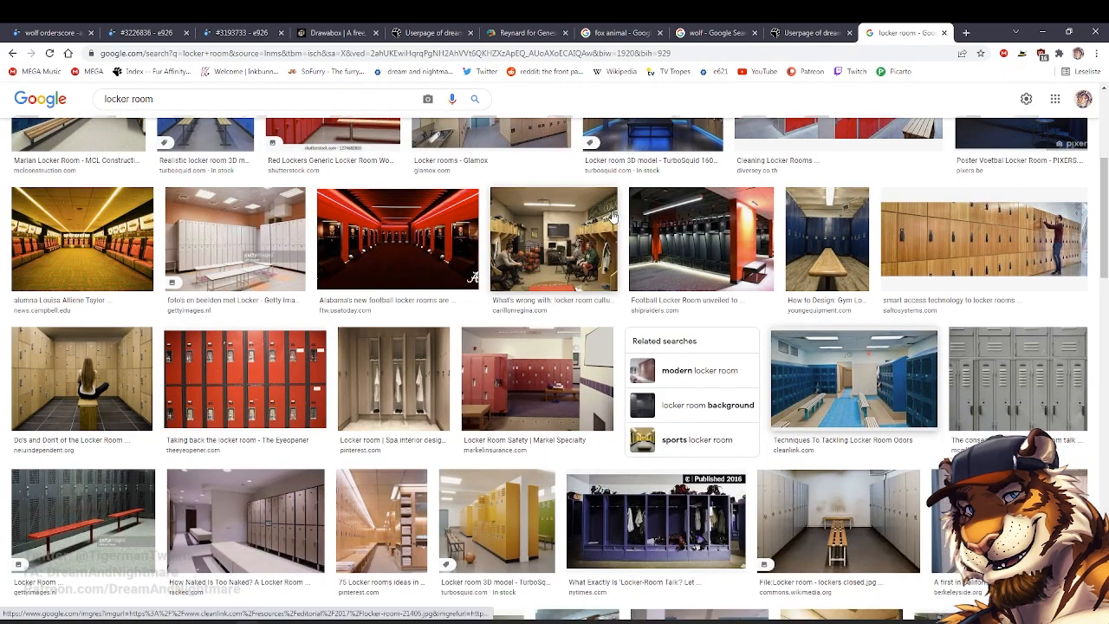
scroll(611, 220, "down", 9)
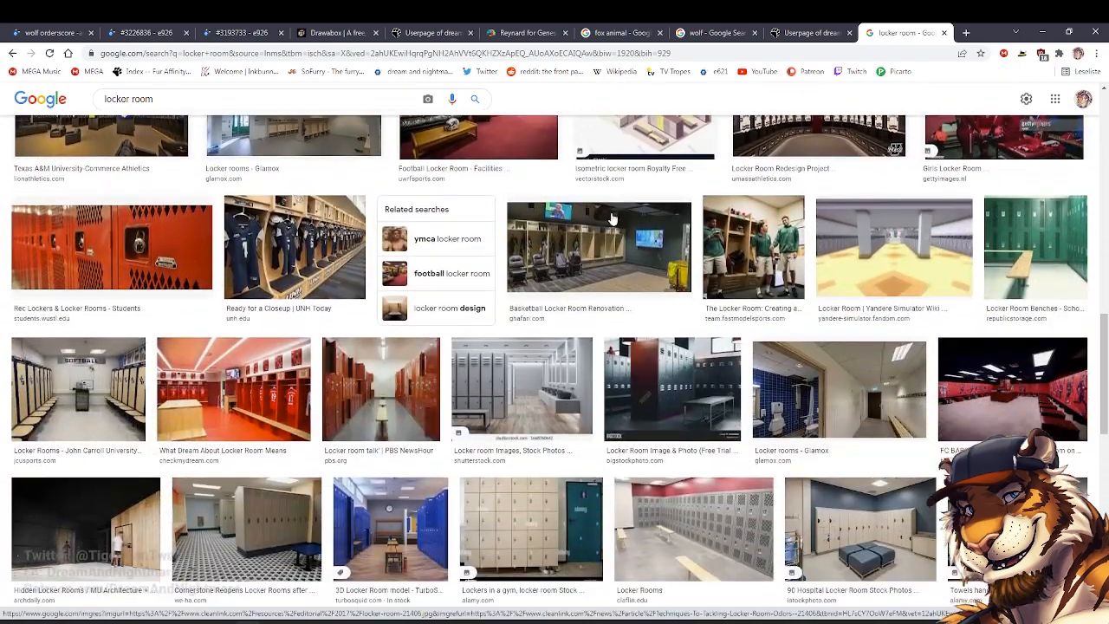
scroll(611, 219, "down", 4)
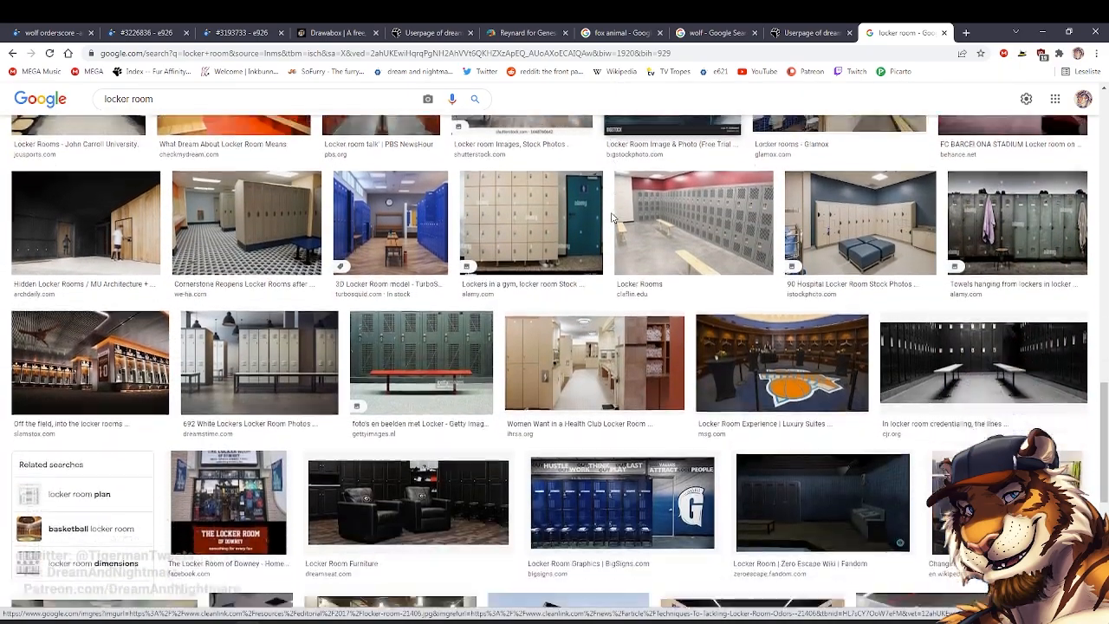
scroll(612, 219, "down", 2)
scroll(612, 219, "up", 15)
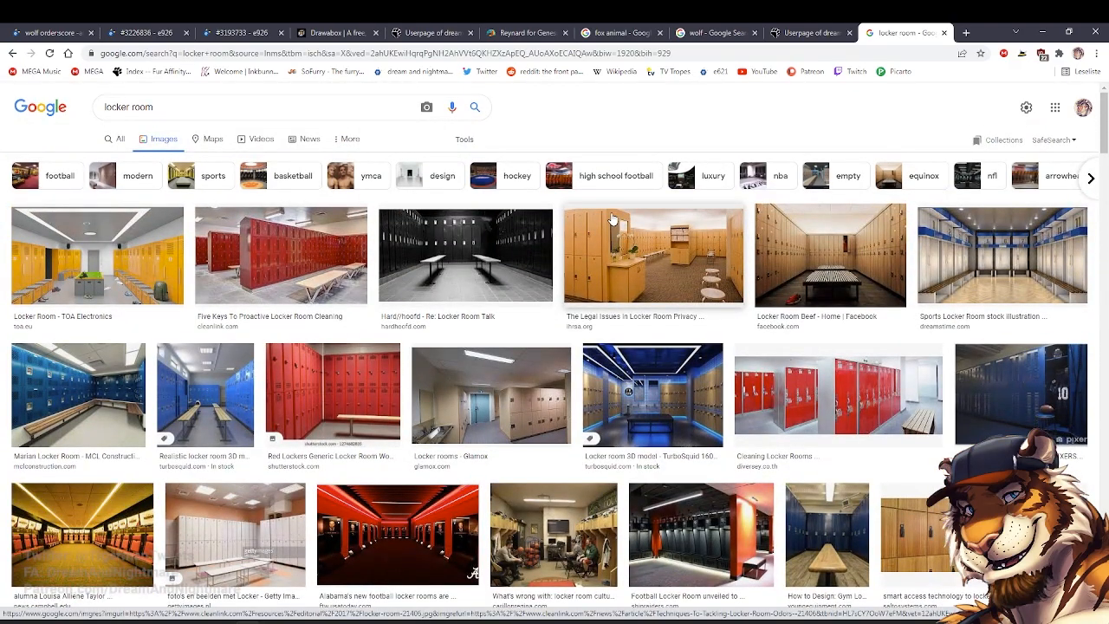
Preview the "Realistic locker room 3D model" and "Marian Locker Room" images and compare them with the other results
left_click(206, 394)
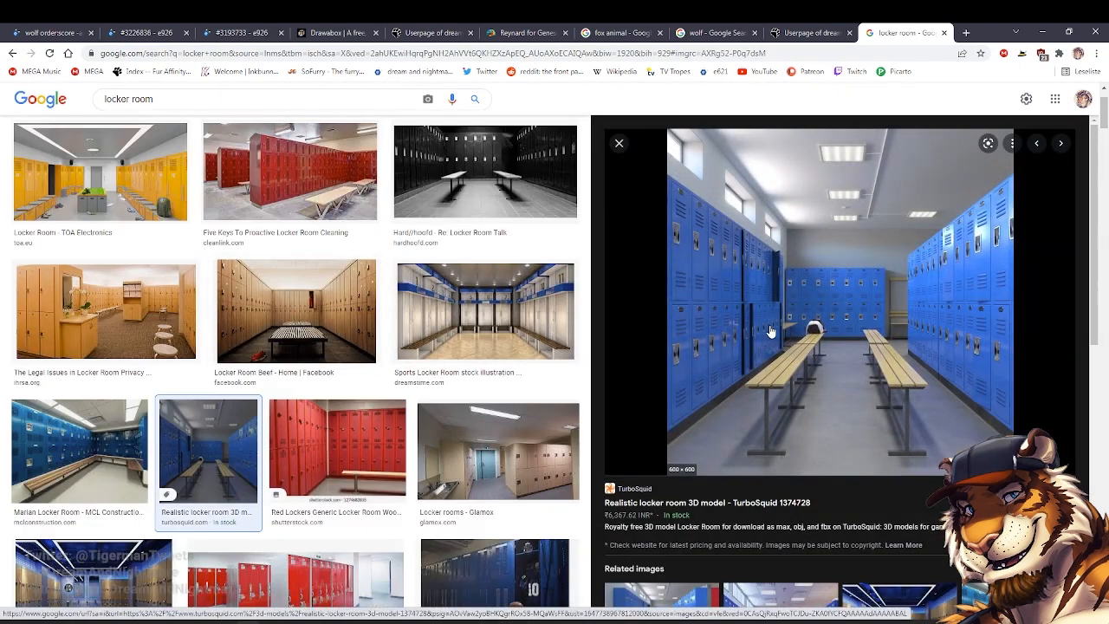
left_click(618, 143)
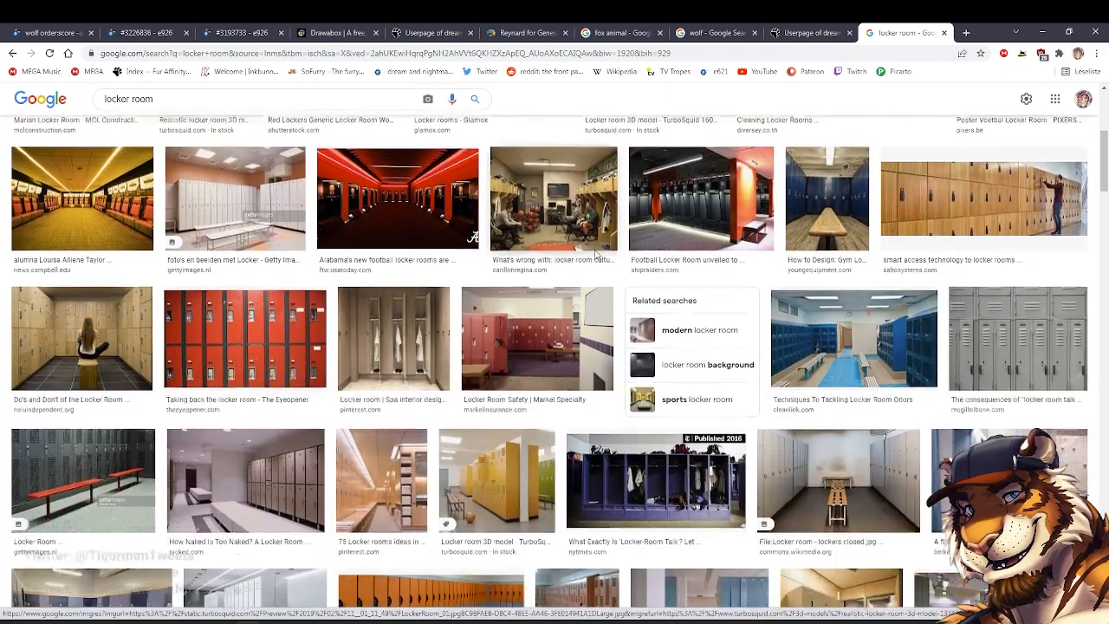
scroll(485, 268, "up", 4)
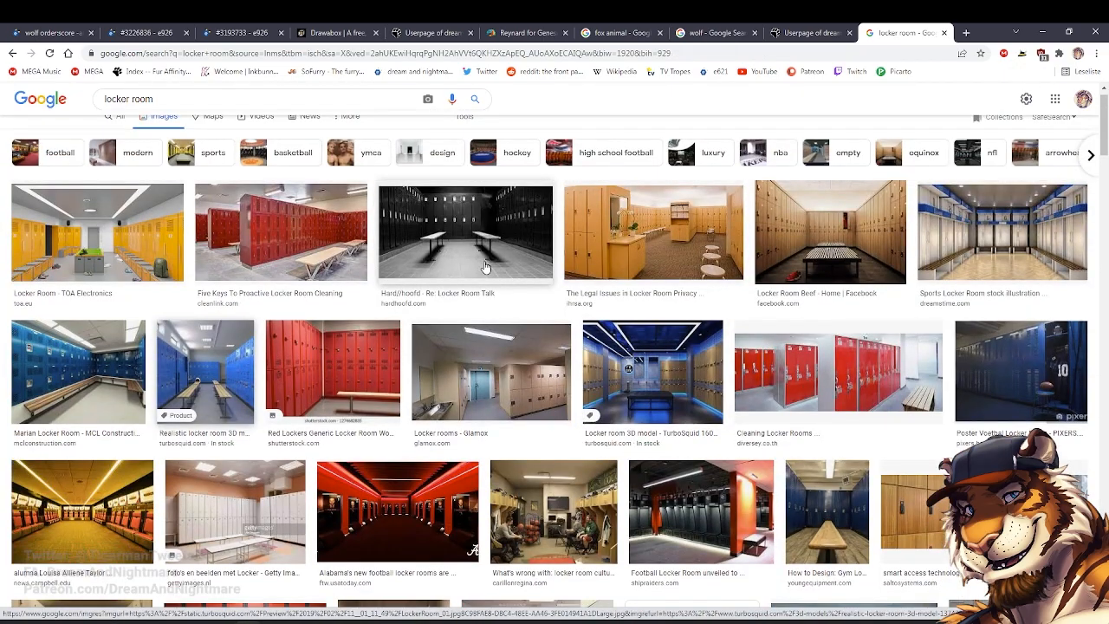
left_click(59, 350)
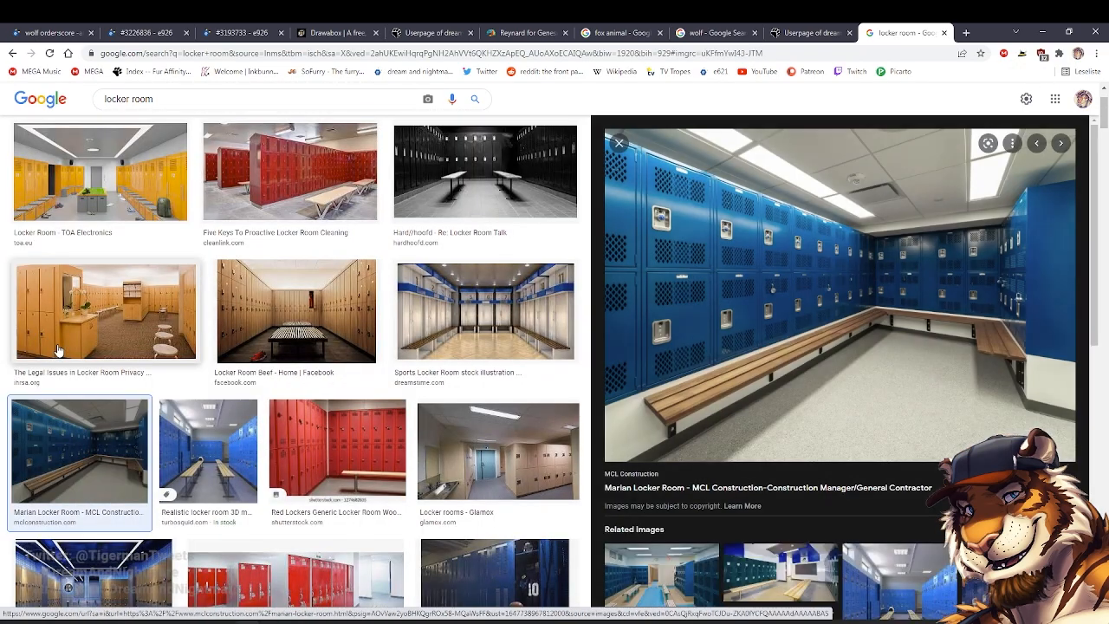
left_click(619, 143)
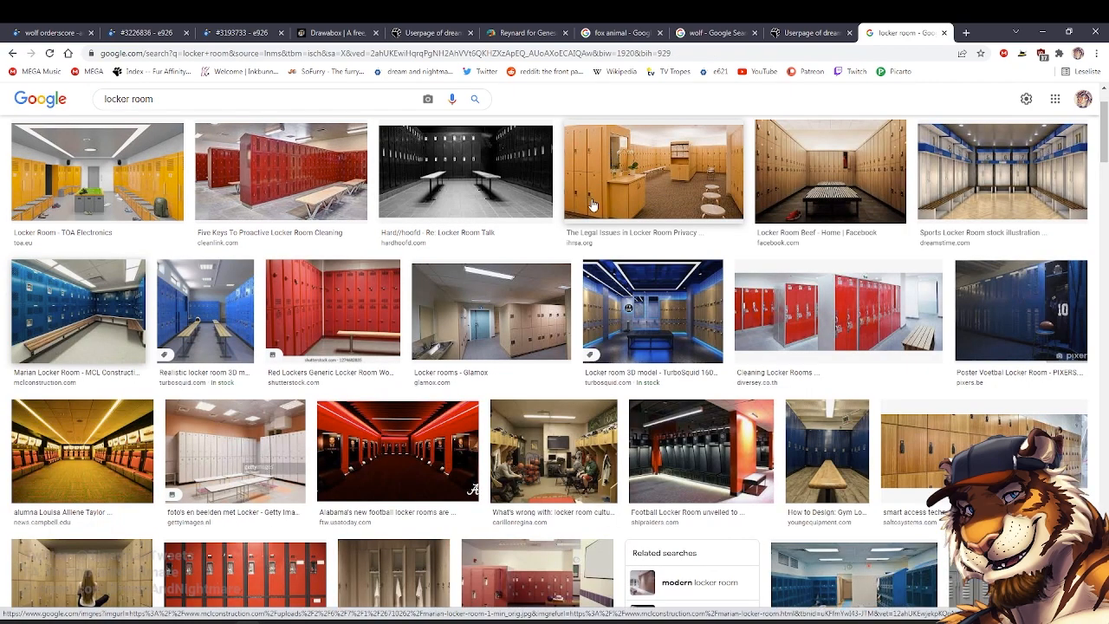
scroll(593, 204, "up", 2)
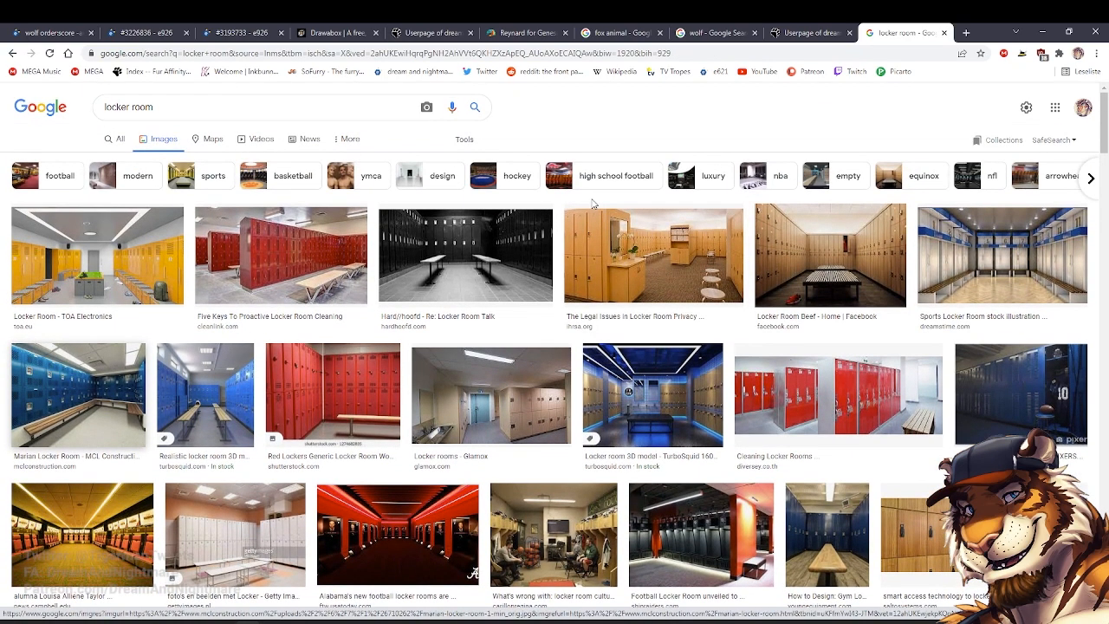
scroll(593, 204, "down", 3)
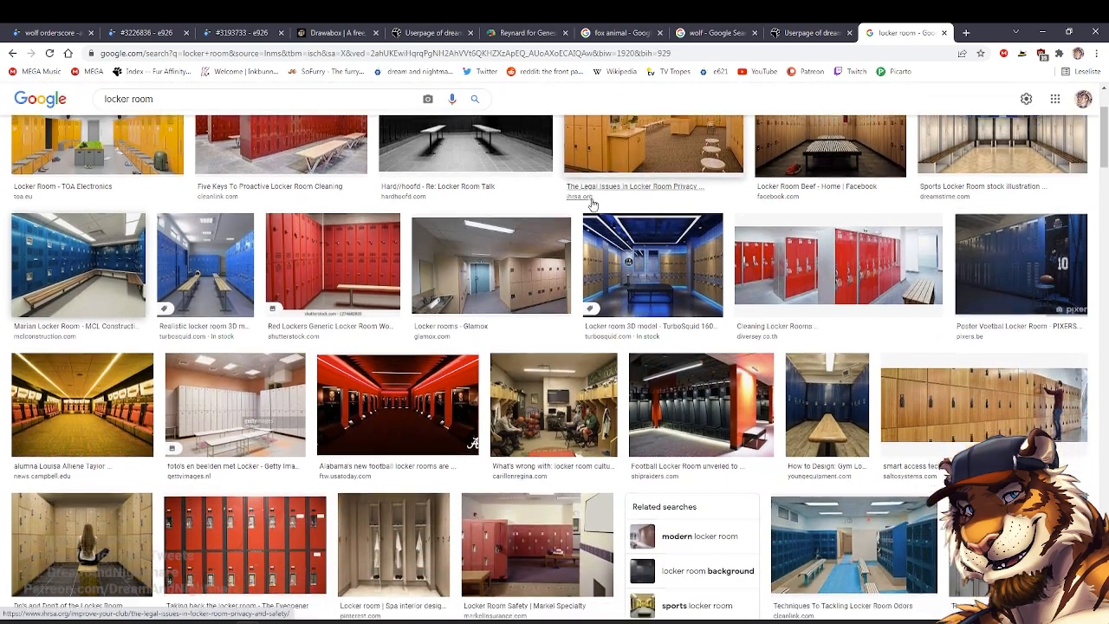
scroll(593, 204, "down", 1)
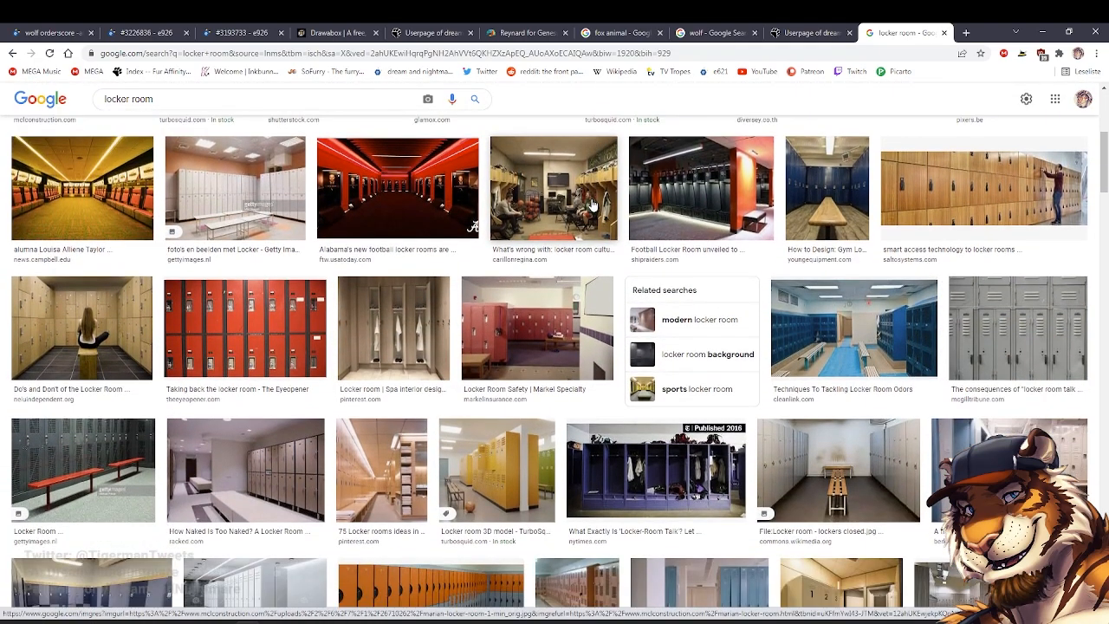
scroll(593, 205, "up", 4)
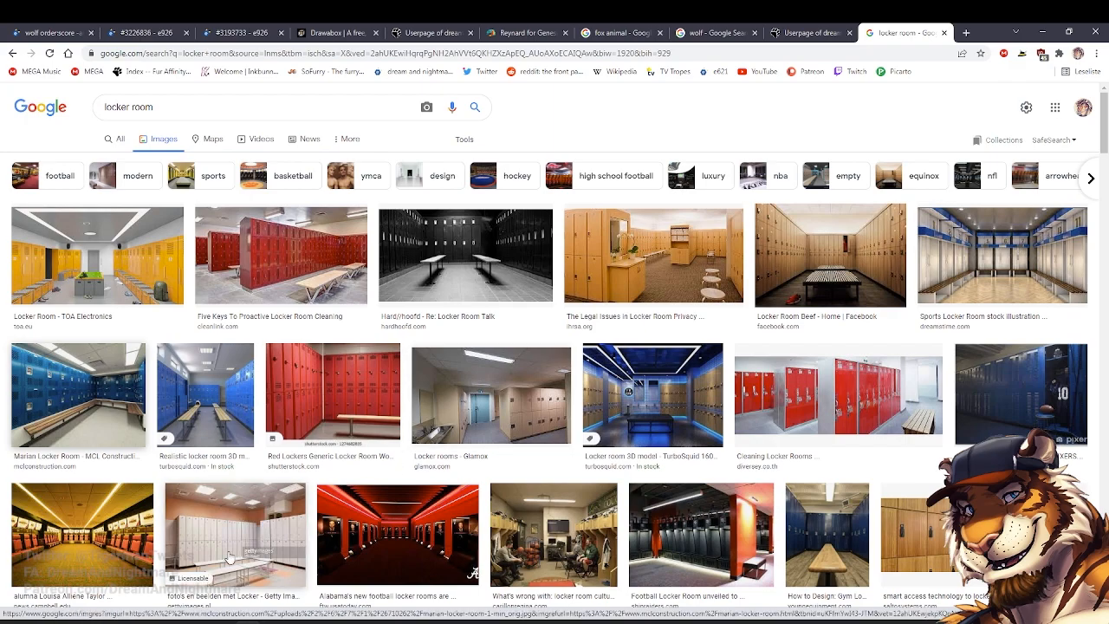
Switch back to Photoshop and create a new layer group directly above the DazReference layer
key("alt+Tab")
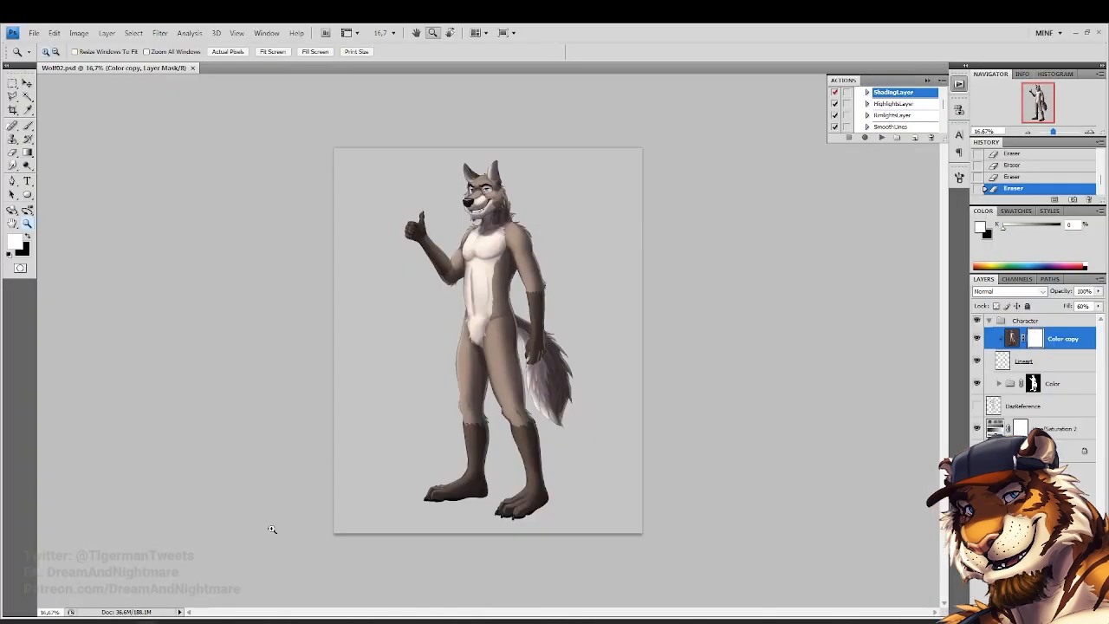
left_click(579, 243)
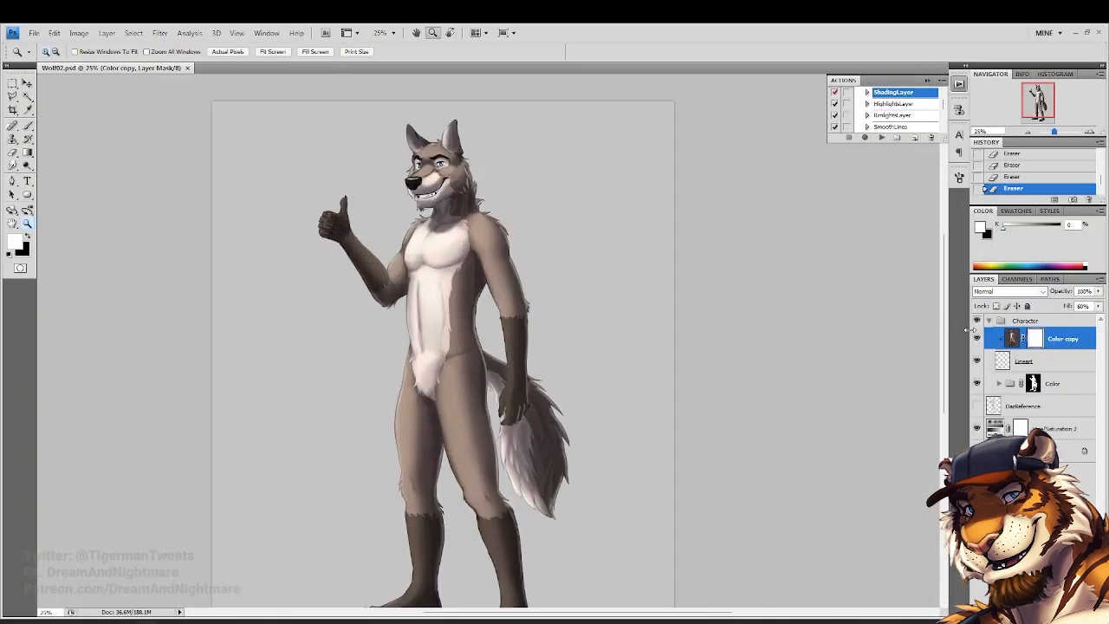
left_click(1033, 409)
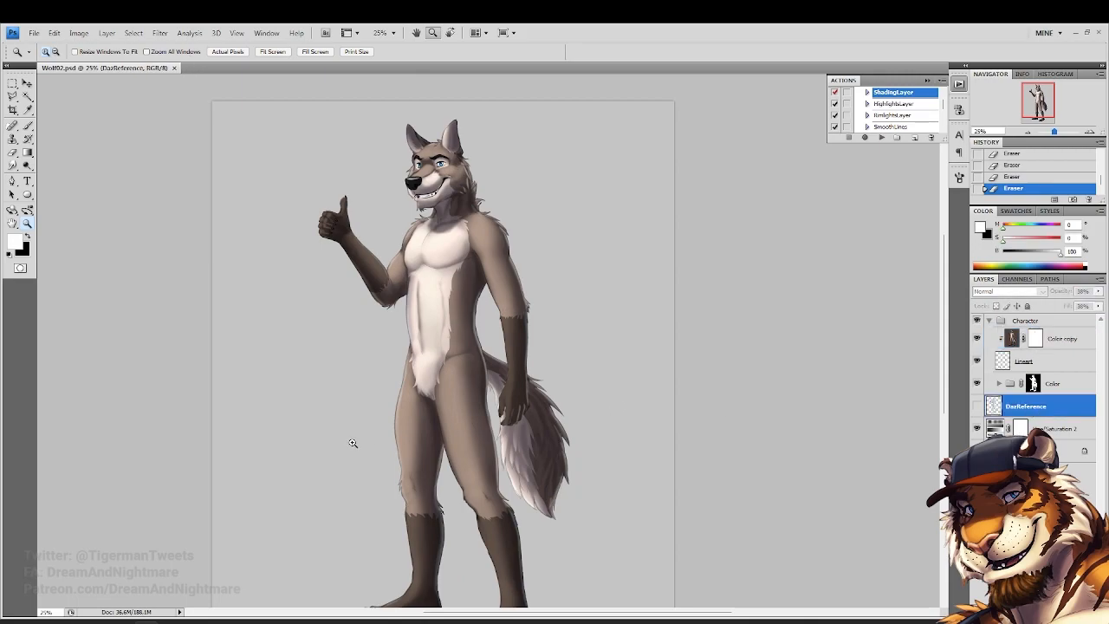
left_click(1055, 612)
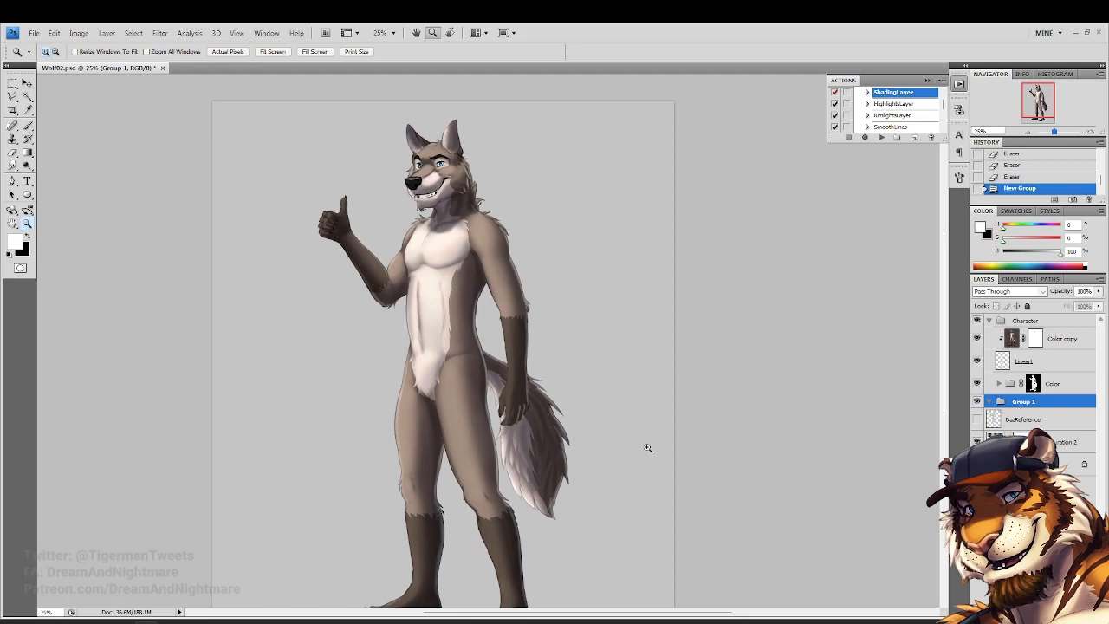
Switch to the browser, search e926 for "locker_room" and open the couple-on-a-bench artwork with blue lockers
key("alt+Tab")
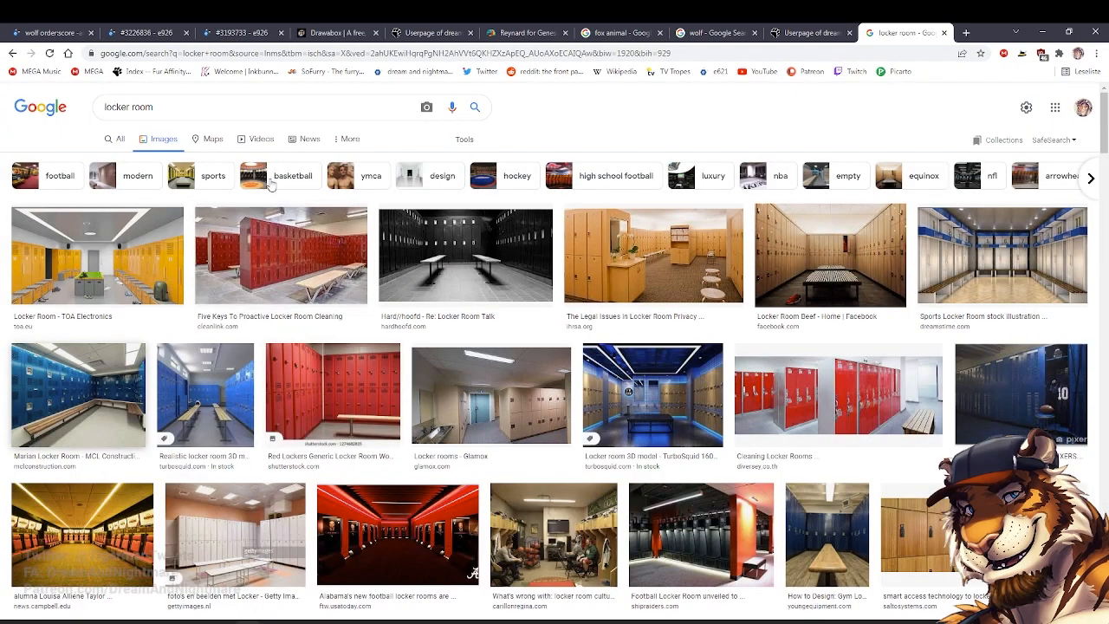
left_click(143, 33)
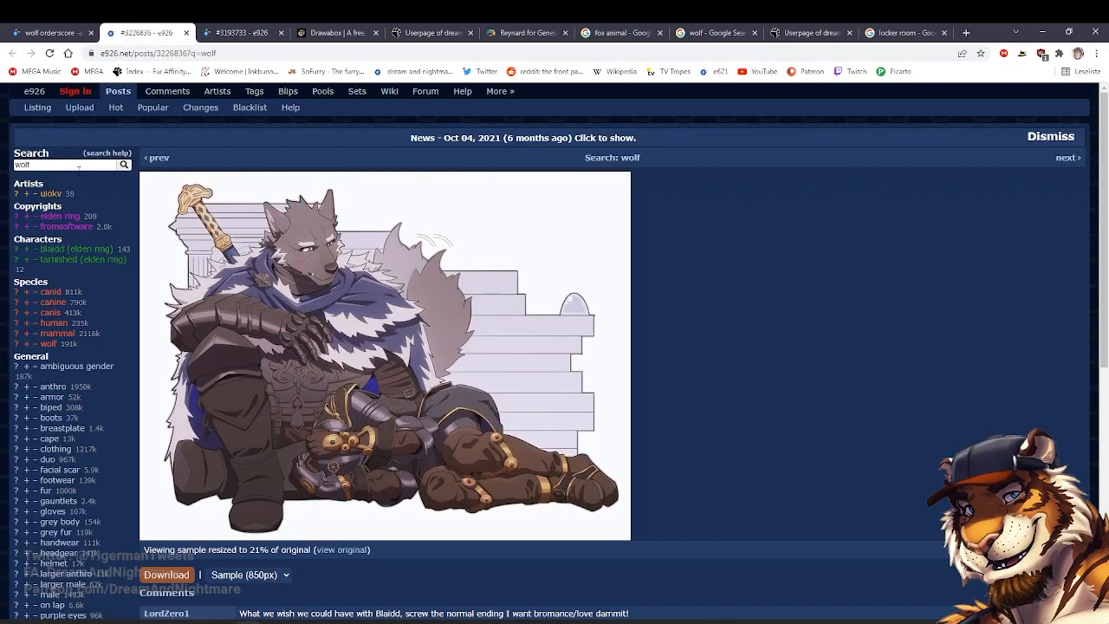
key("BackSpace")
key("BackSpace")
key("BackSpace")
key("BackSpace")
type("locker_room")
left_click(78, 175)
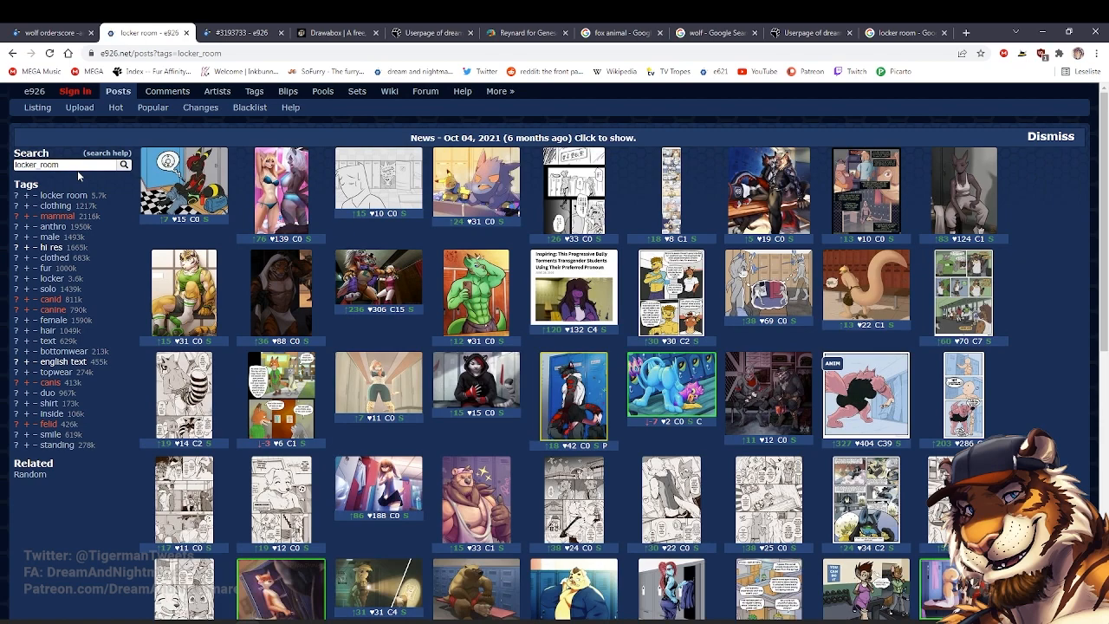
left_click(744, 211)
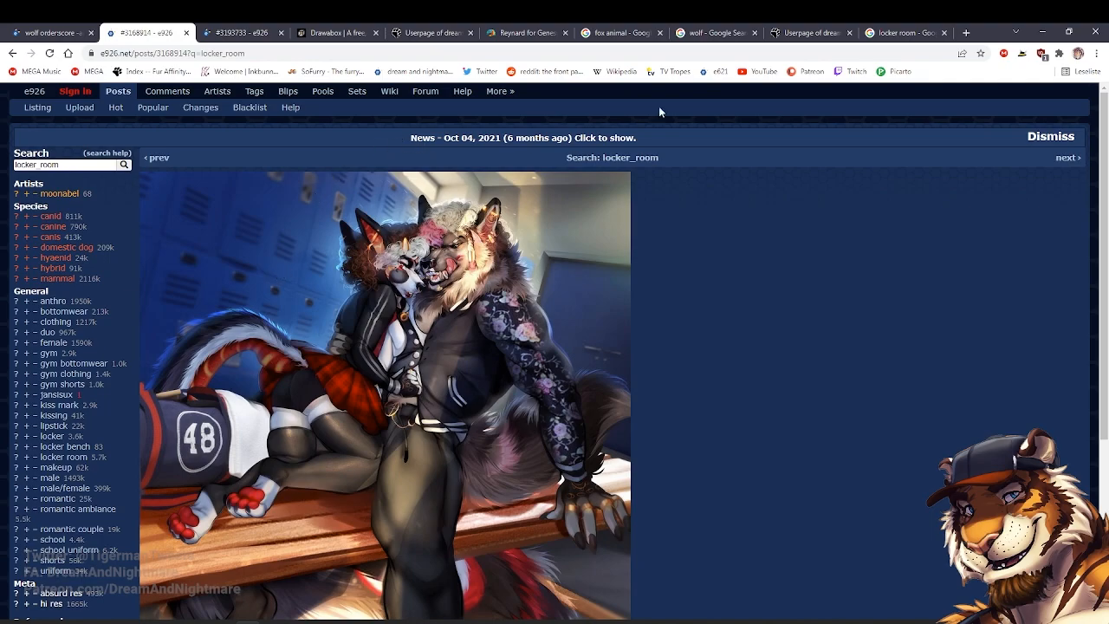
Return to the Google Images locker room results and preview the "Marian Locker Room" photo
left_click(886, 35)
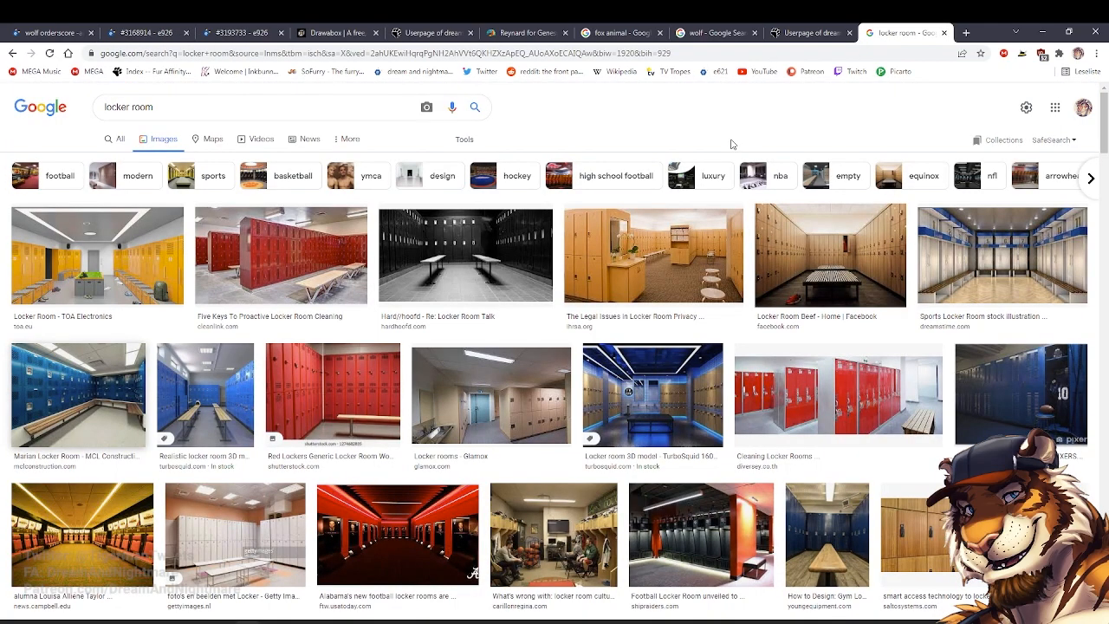
scroll(731, 143, "down", 1)
left_click(104, 347)
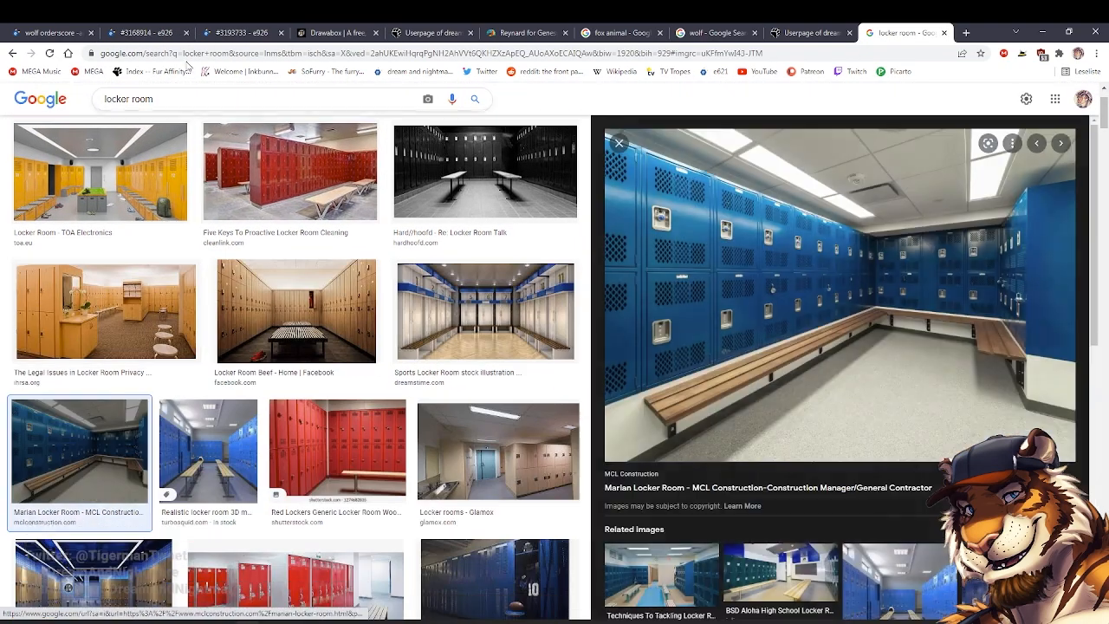
Compare the e926 couple-on-a-bench artwork with the "Realistic locker room 3D model" photo, close its preview and browse more locker room images
left_click(141, 35)
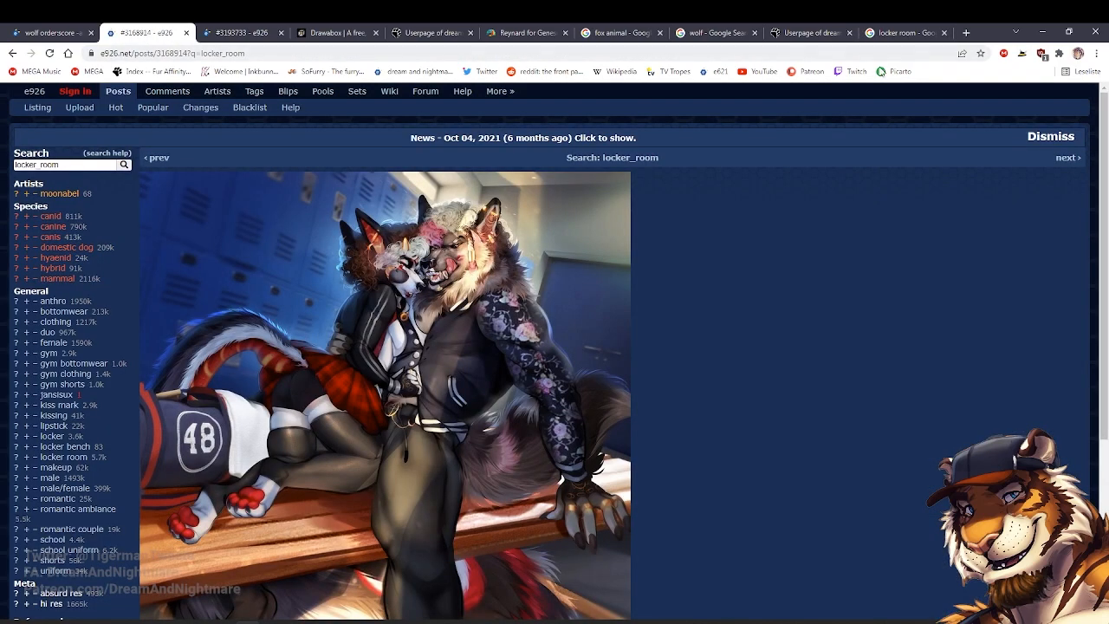
left_click(901, 35)
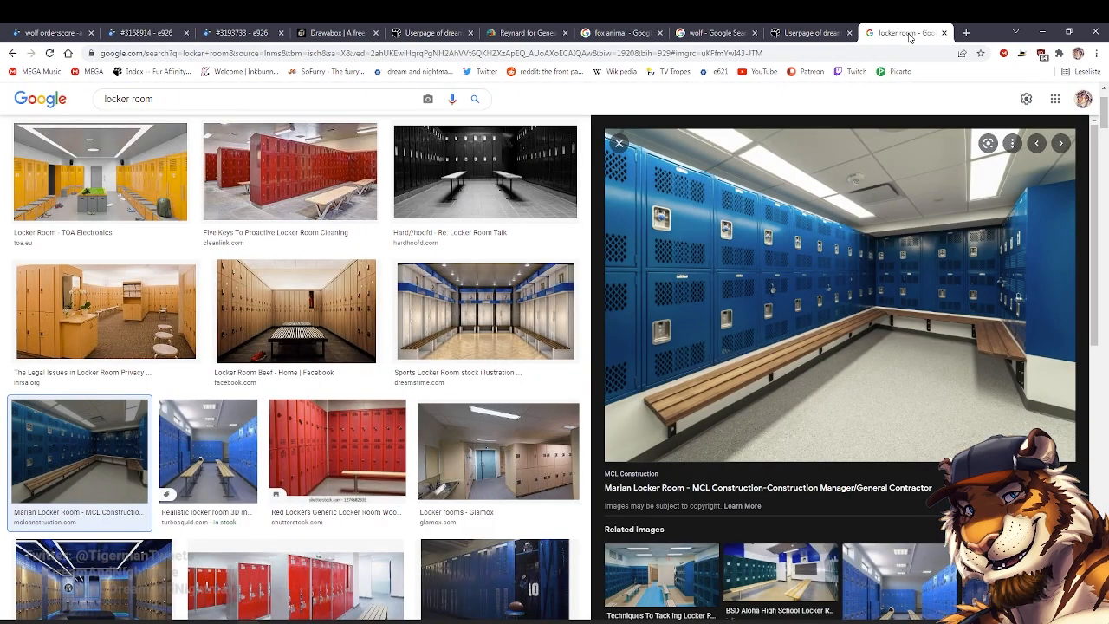
left_click(246, 428)
scroll(245, 428, "down", 4)
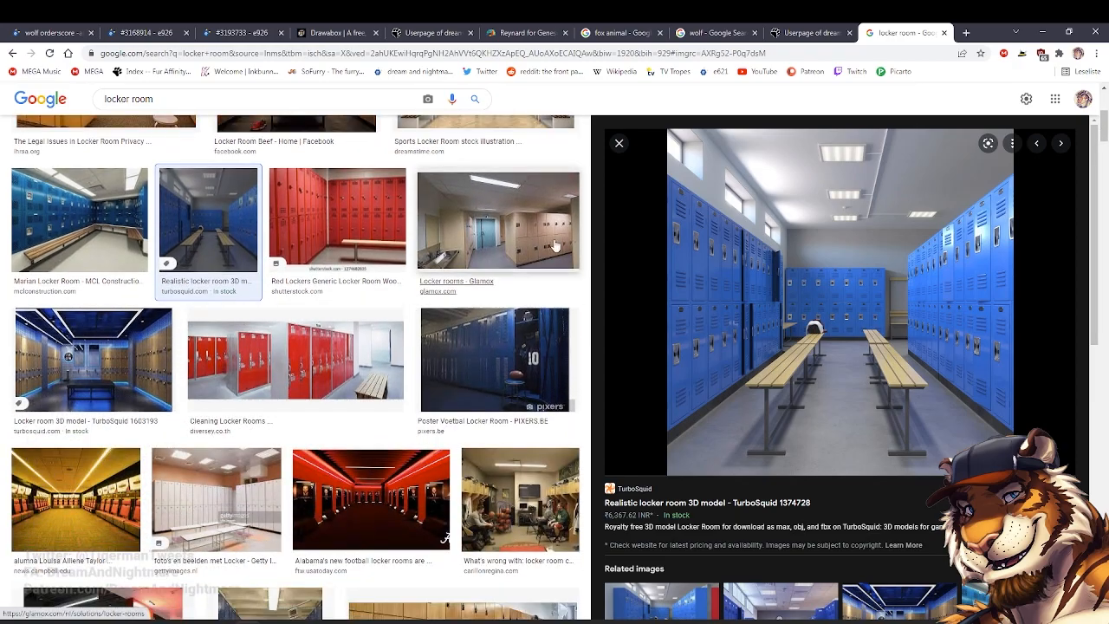
left_click(619, 143)
scroll(614, 218, "down", 2)
scroll(613, 218, "down", 5)
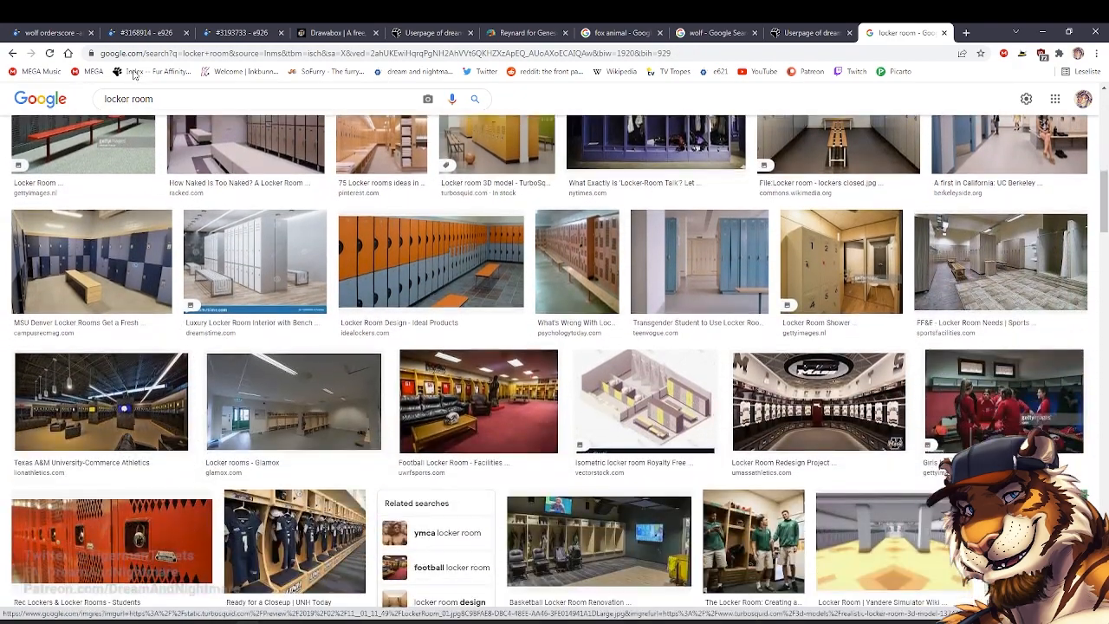
Check the e926 bench artwork once more and look through the remaining Google Images locker room results for a suitable background reference
left_click(130, 35)
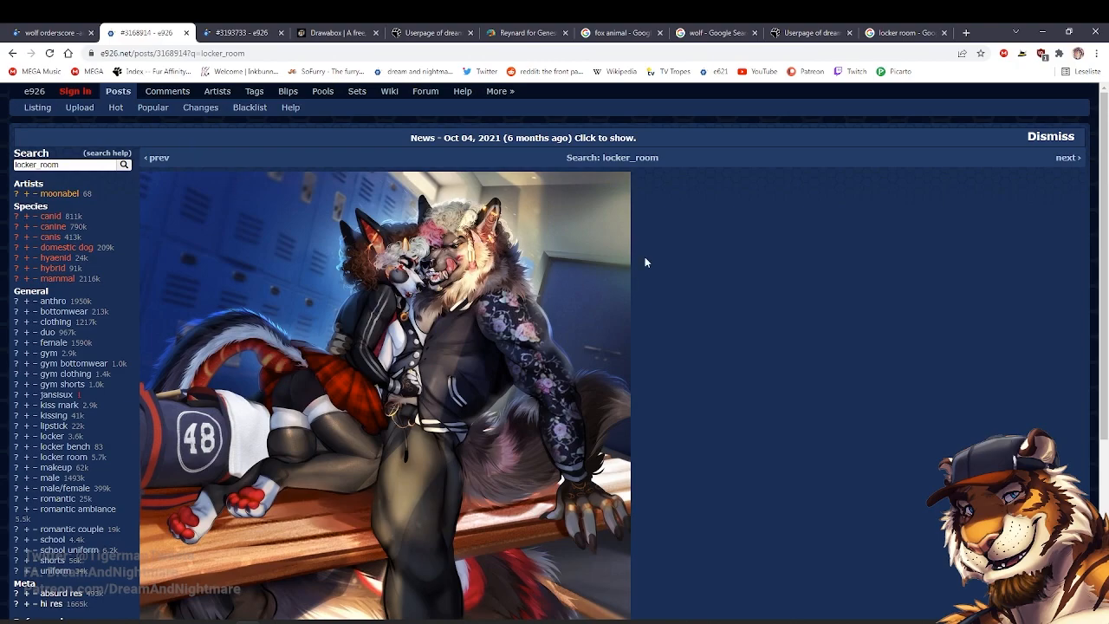
left_click(867, 34)
scroll(613, 252, "down", 4)
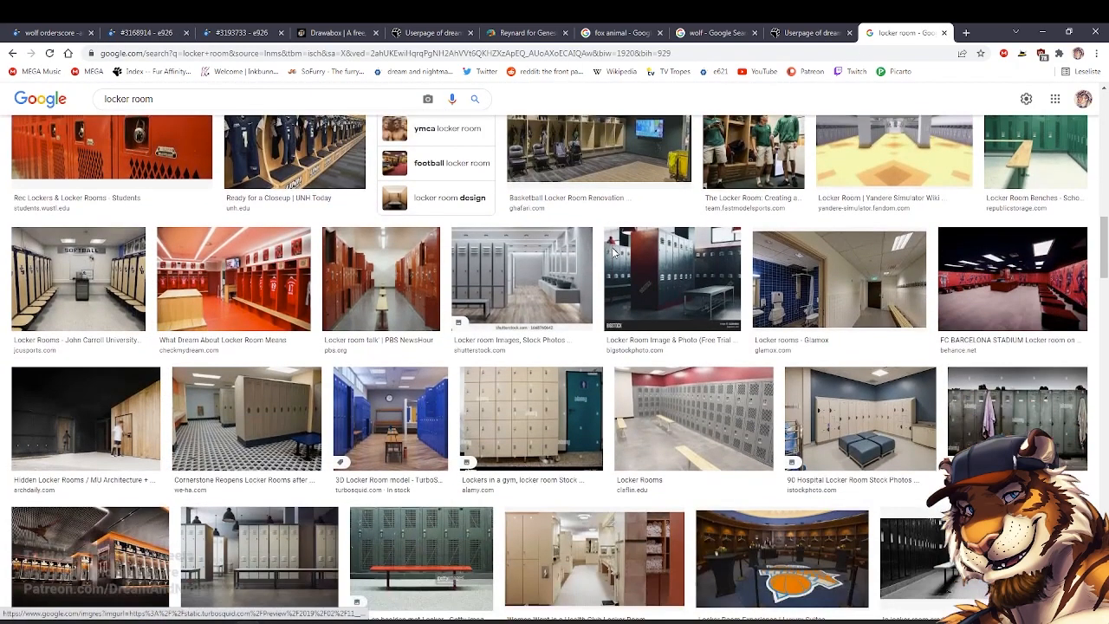
scroll(613, 253, "down", 8)
scroll(614, 253, "down", 10)
scroll(614, 253, "down", 2)
scroll(613, 253, "up", 2)
scroll(614, 253, "down", 4)
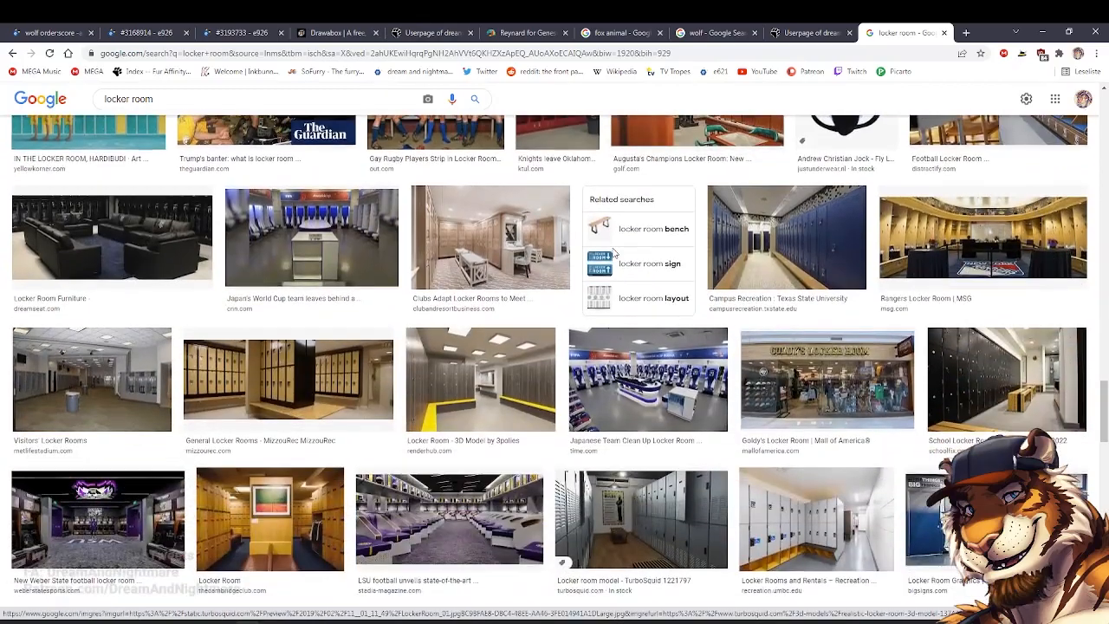
scroll(614, 253, "down", 3)
scroll(614, 253, "up", 2)
scroll(614, 253, "down", 10)
Return to the e926 locker_room search results, open the rabbit artwork set beside lockers and go back to the thumbnails
left_click(119, 33)
key("alt+Left")
scroll(264, 228, "down", 1)
scroll(264, 228, "down", 1)
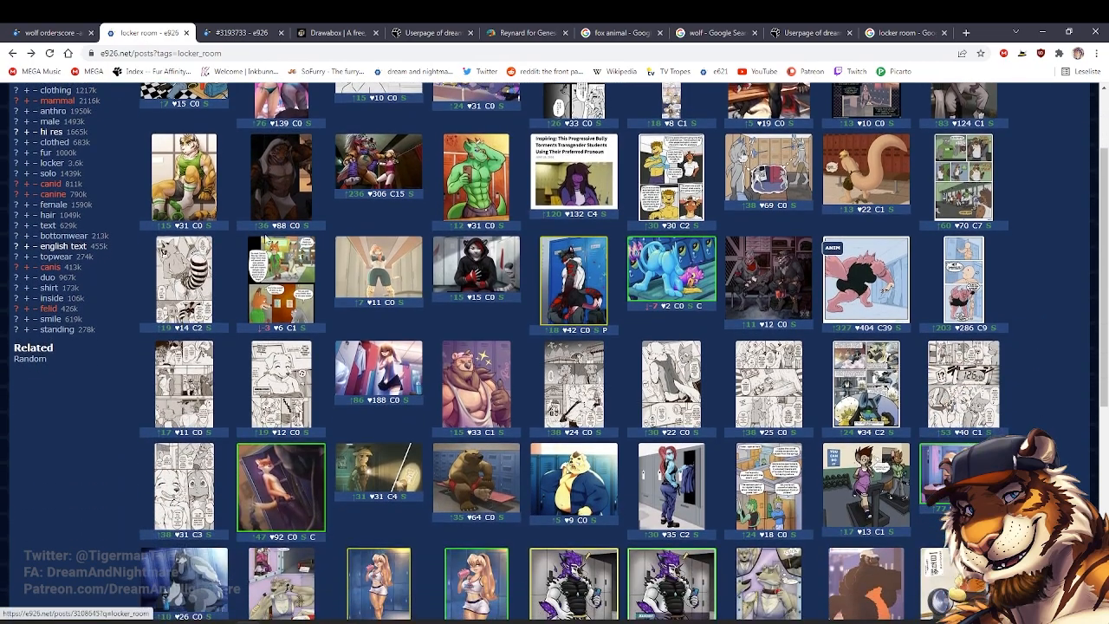
scroll(500, 468, "down", 4)
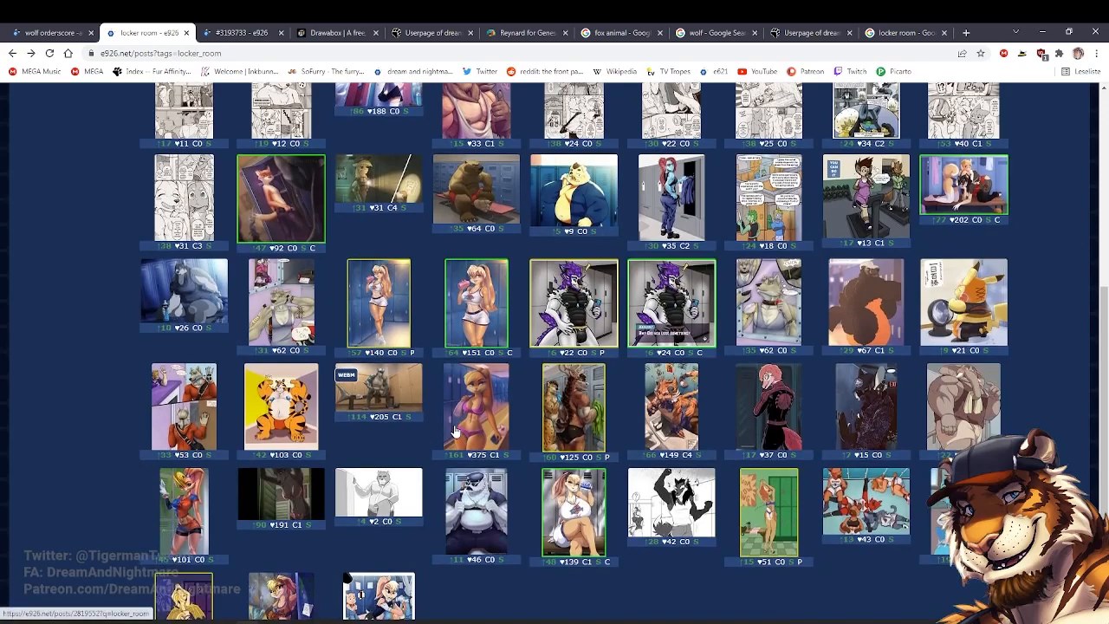
left_click(467, 433)
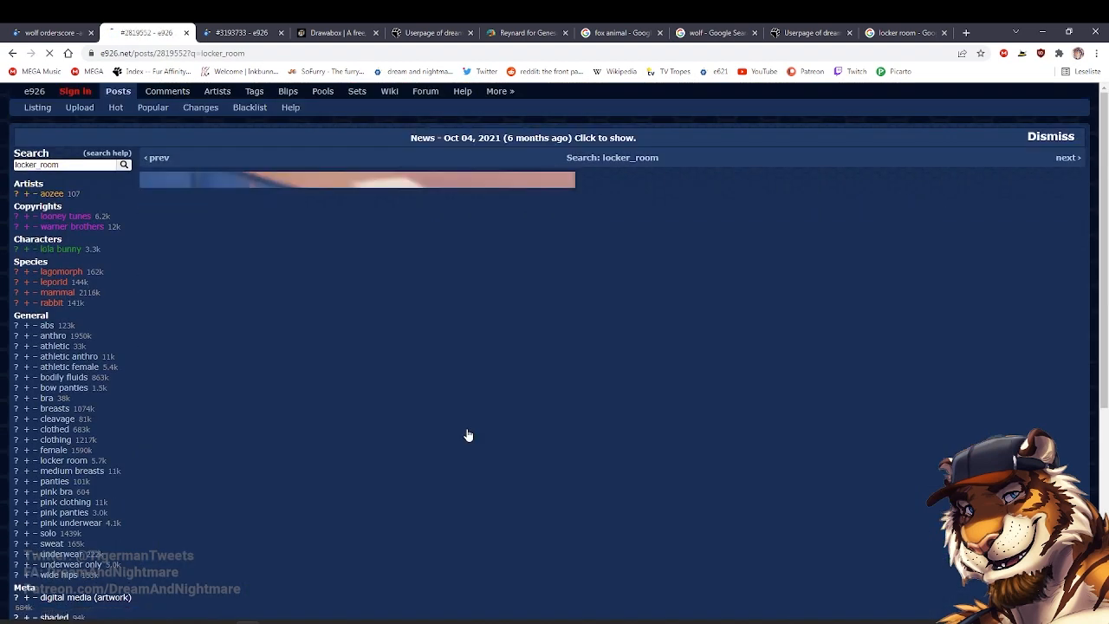
key("alt+Left")
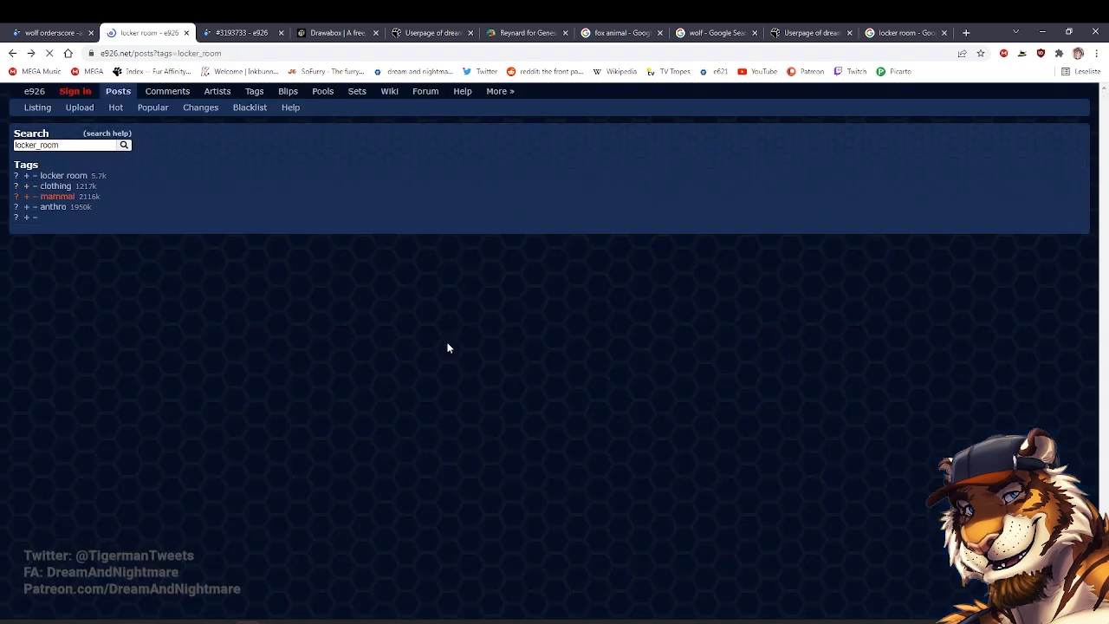
scroll(529, 447, "up", 10)
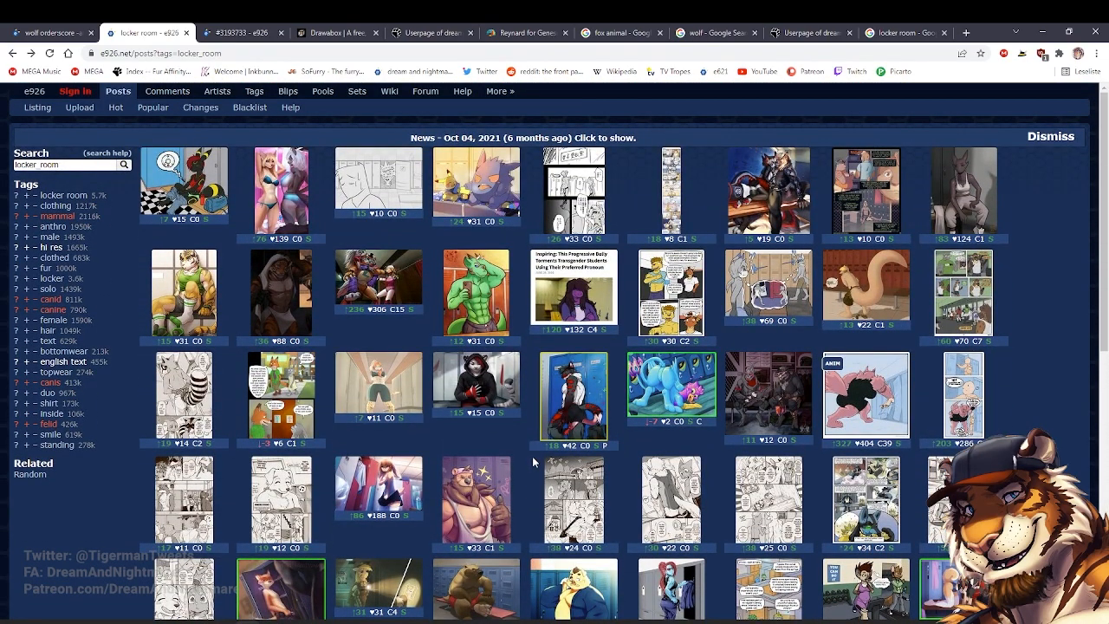
Browse pages 2 and 3 of the e926 locker_room results for drawn locker backgrounds
scroll(532, 456, "down", 10)
left_click(599, 567)
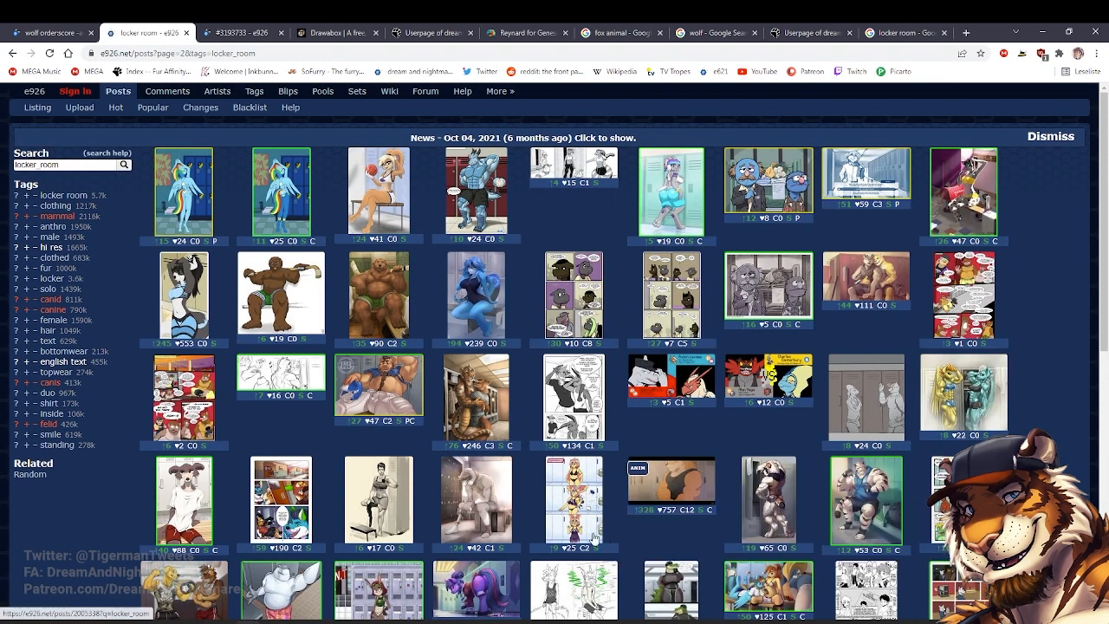
scroll(597, 518, "down", 2)
scroll(596, 519, "down", 4)
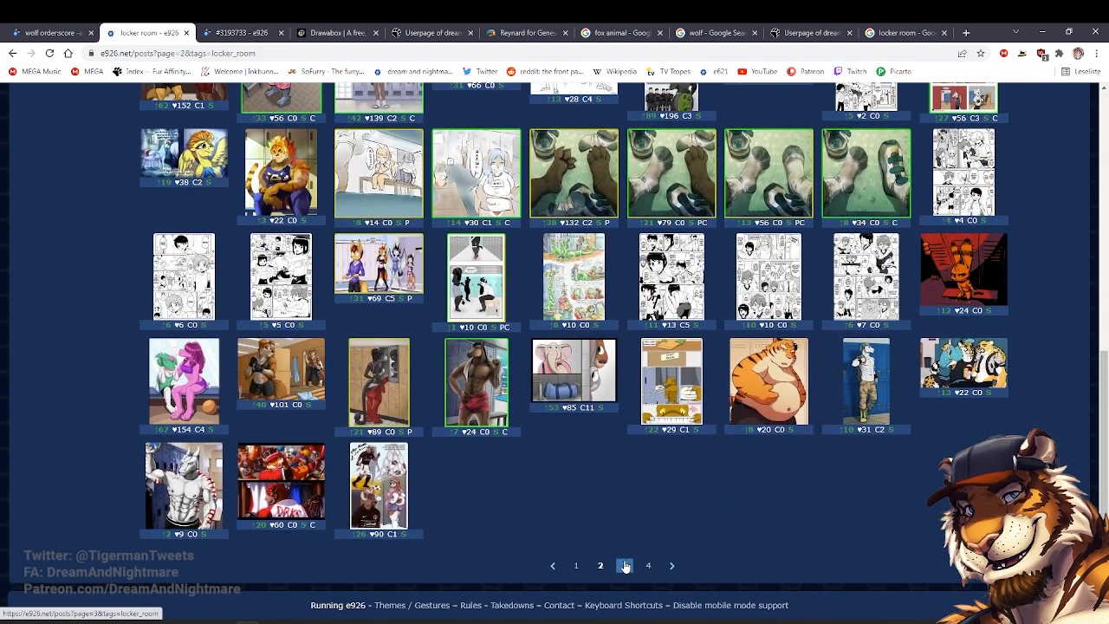
left_click(625, 566)
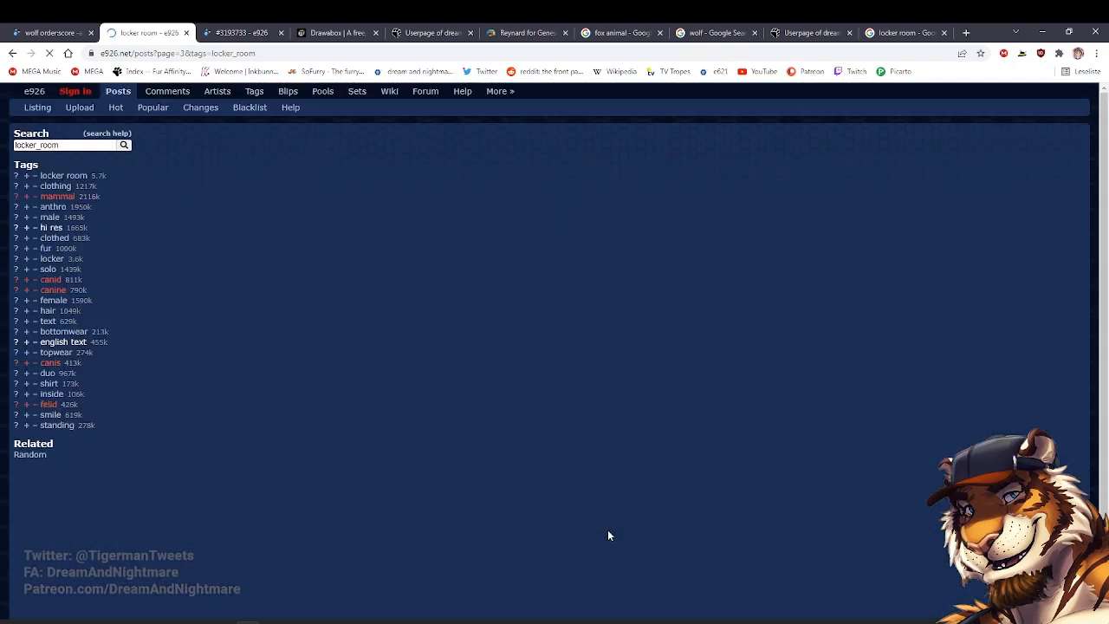
scroll(559, 492, "down", 4)
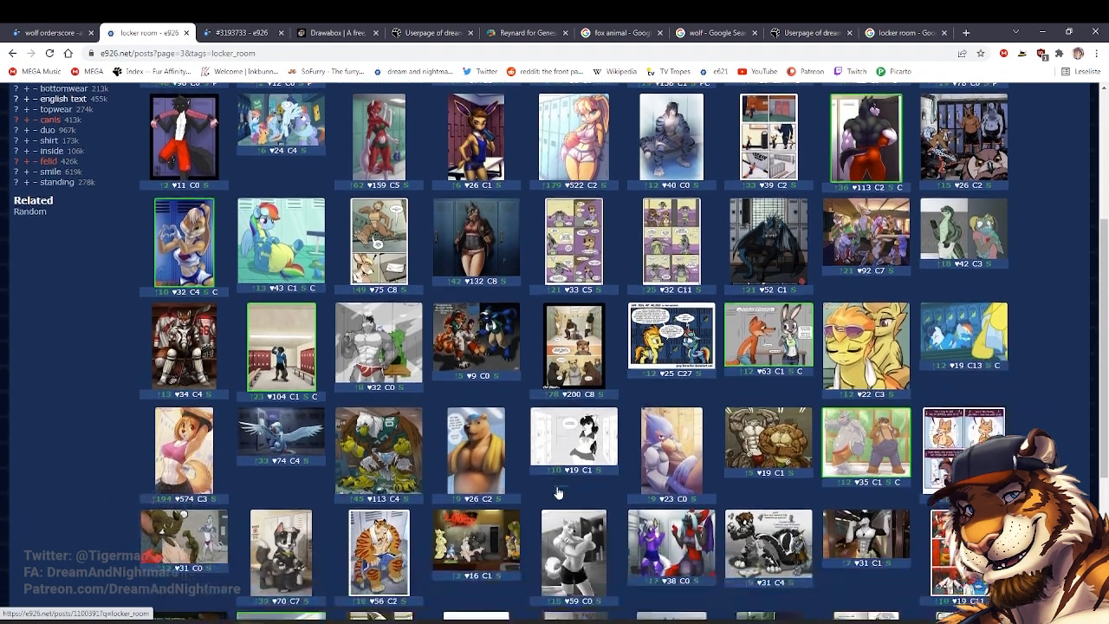
scroll(560, 491, "down", 2)
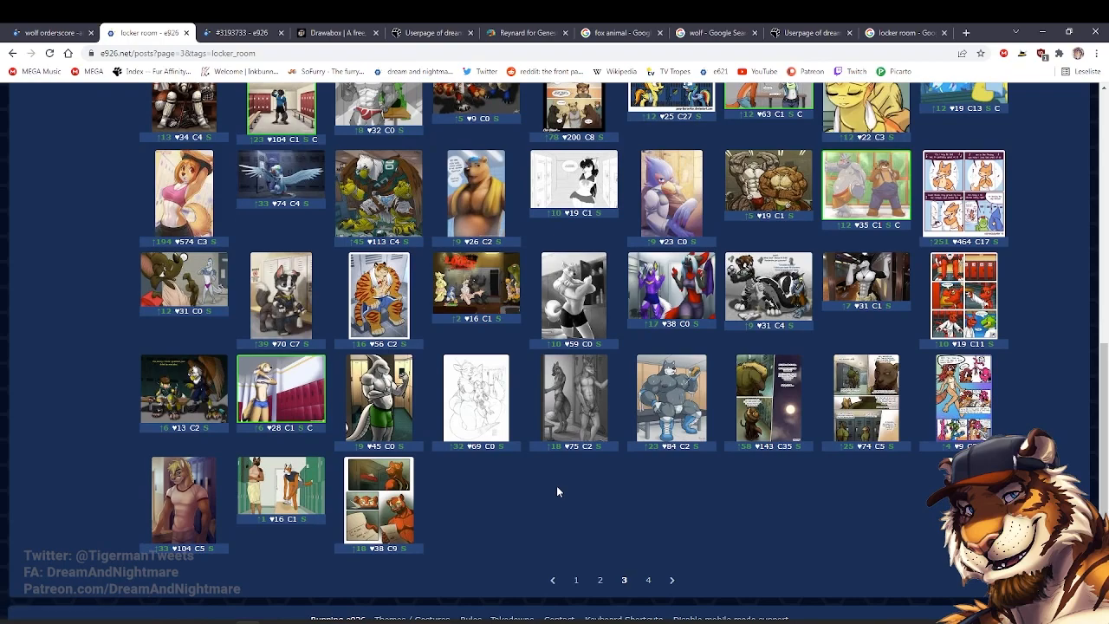
scroll(557, 491, "up", 3)
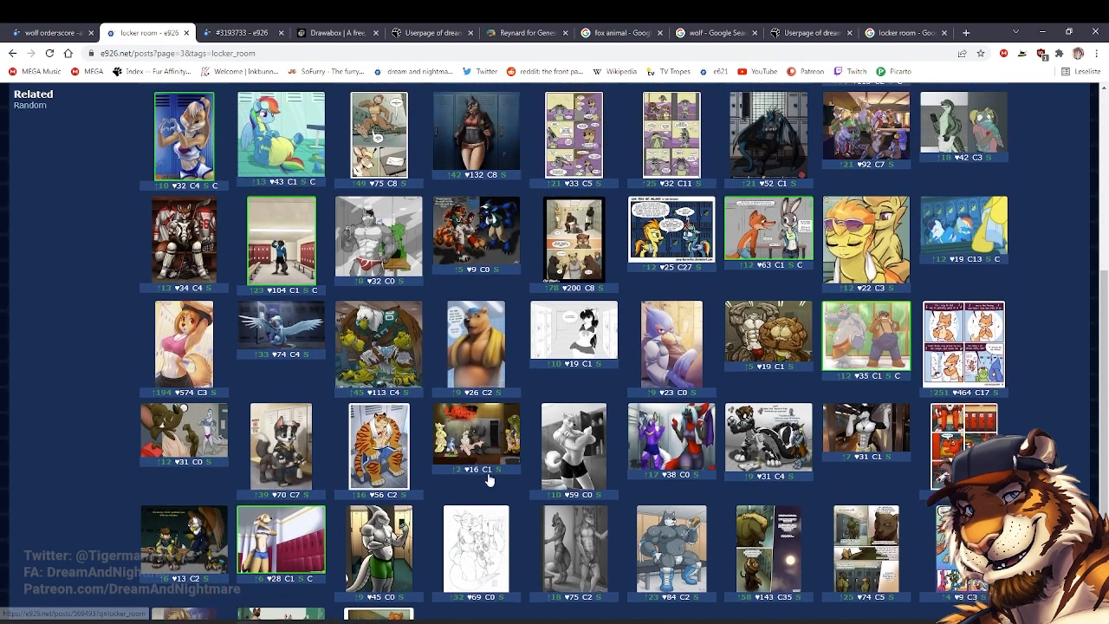
scroll(490, 480, "up", 3)
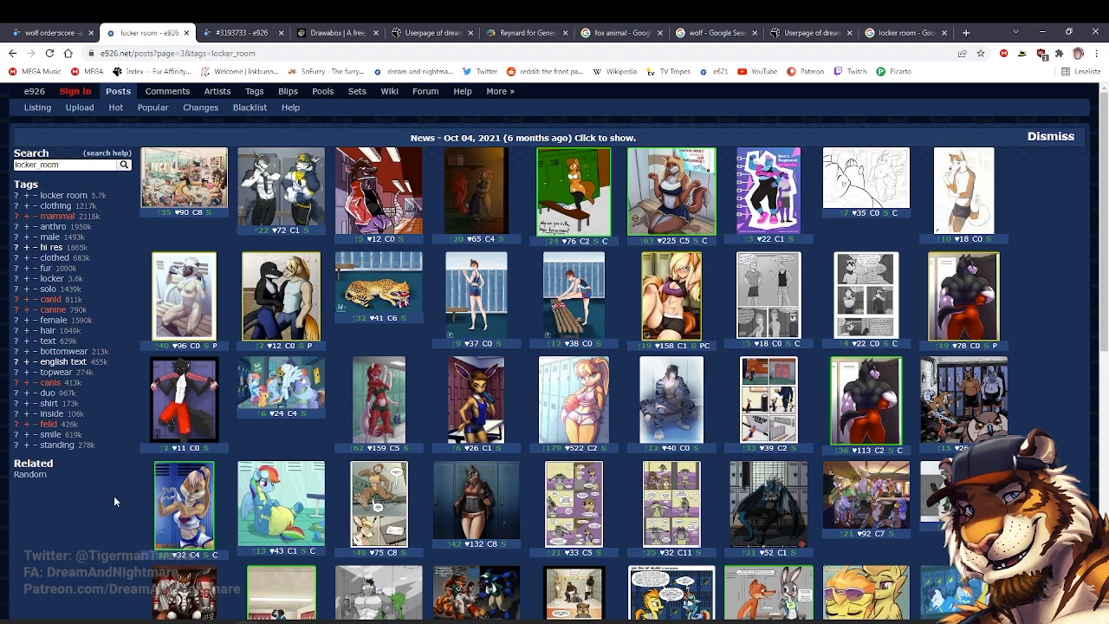
Go back to the armoured wolf artwork on e926, enlarge it to fit horizontally and examine its plain stepped background
key("alt+Left")
key("alt+Left")
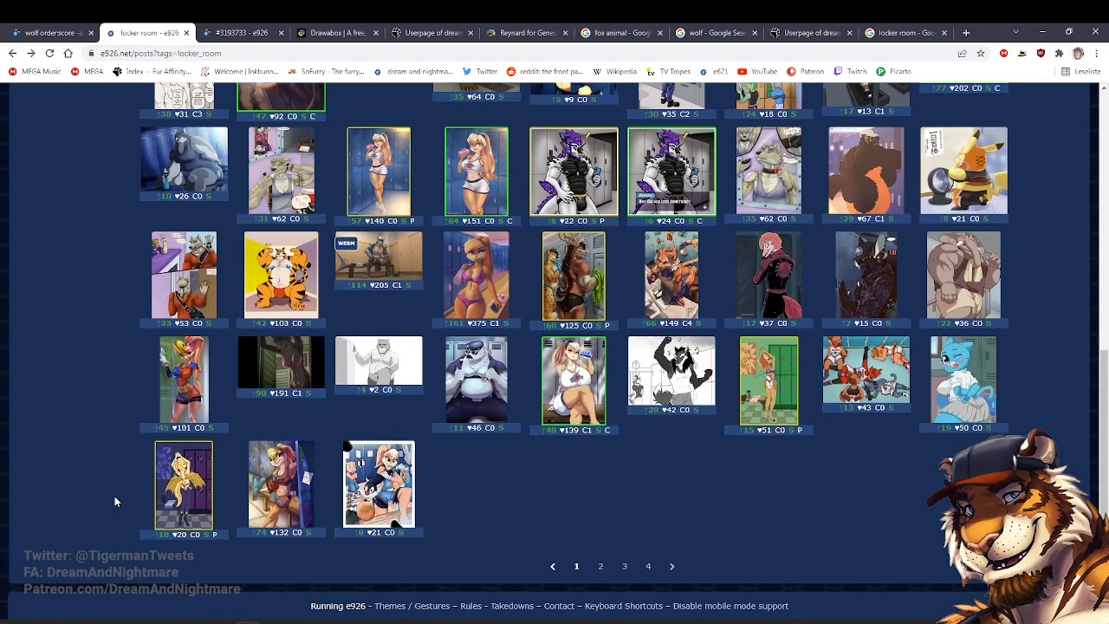
key("alt+Left")
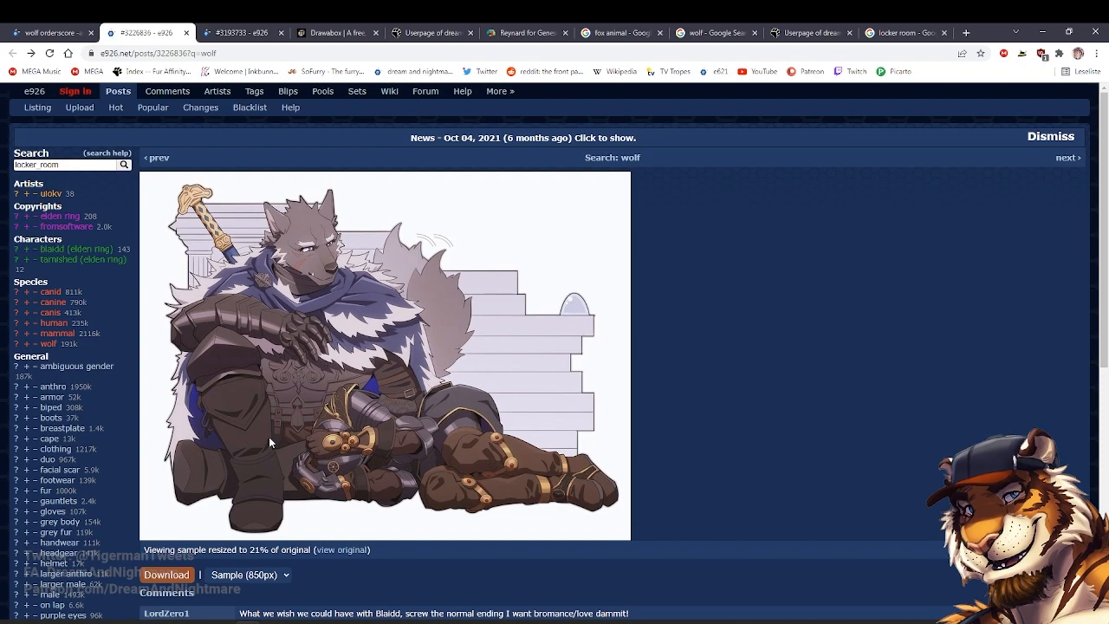
scroll(268, 436, "down", 1)
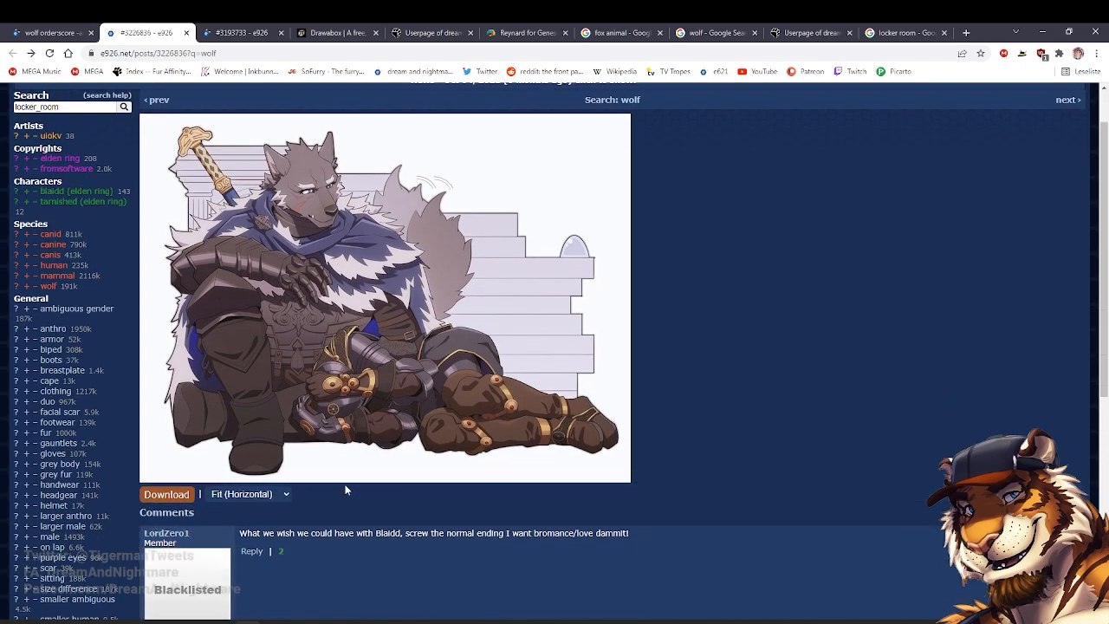
left_click(301, 405)
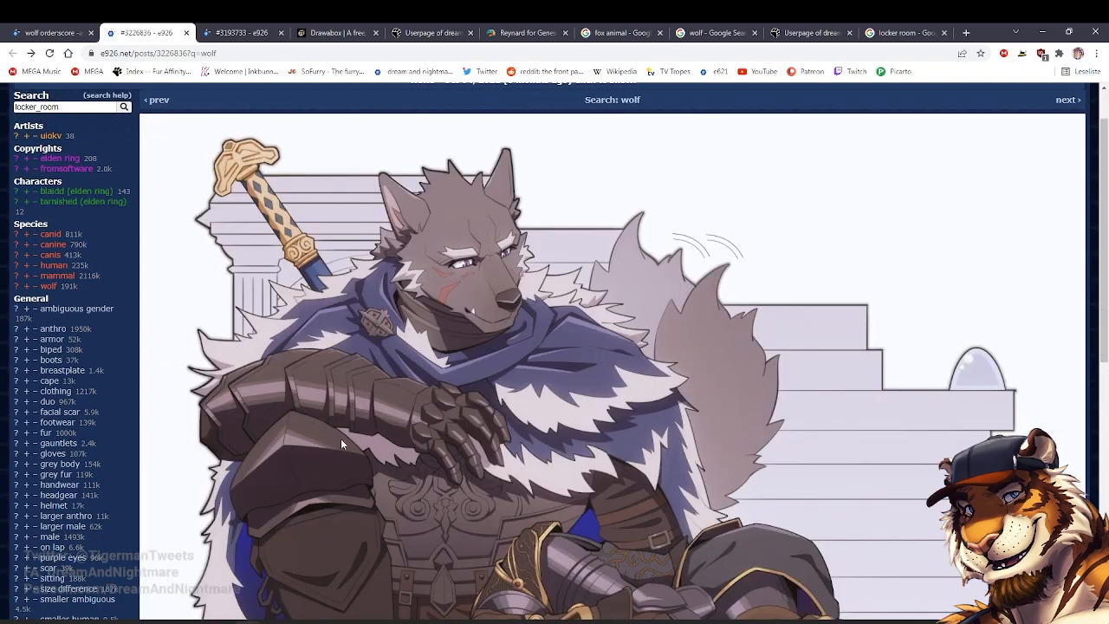
scroll(341, 442, "down", 3)
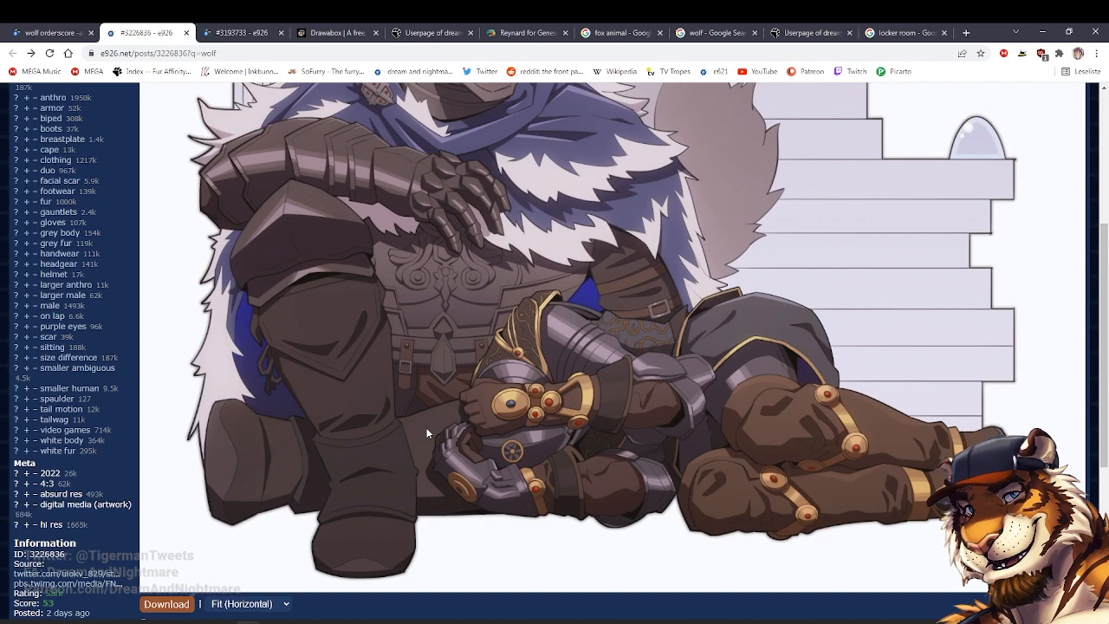
Switch to DAZ Studio and create a new cube primitive in the figure's scene
left_click(273, 622)
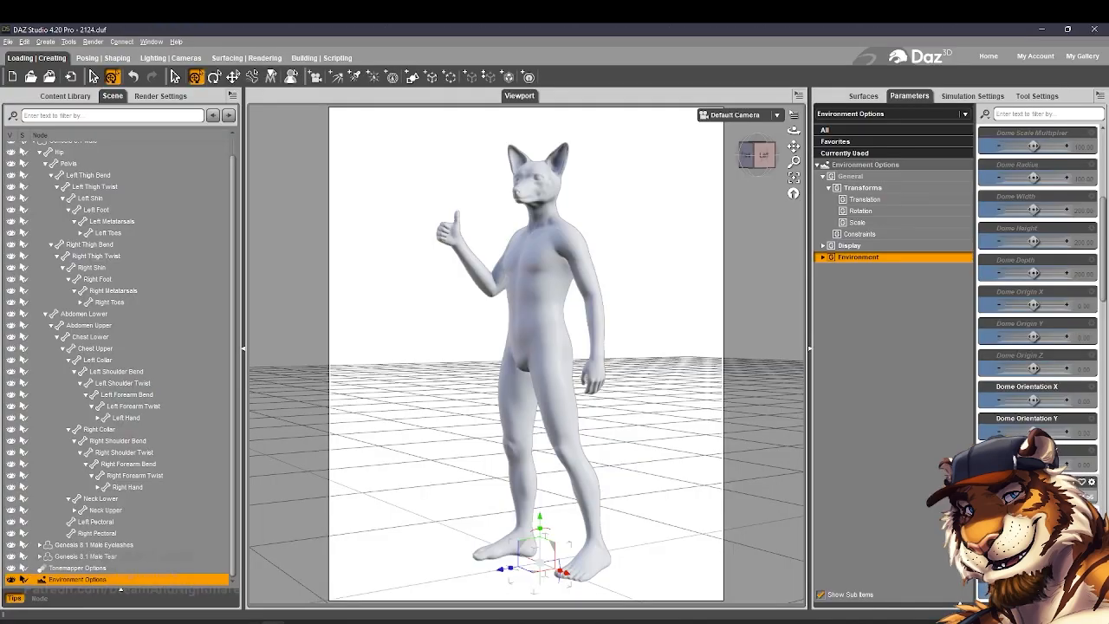
left_click(45, 42)
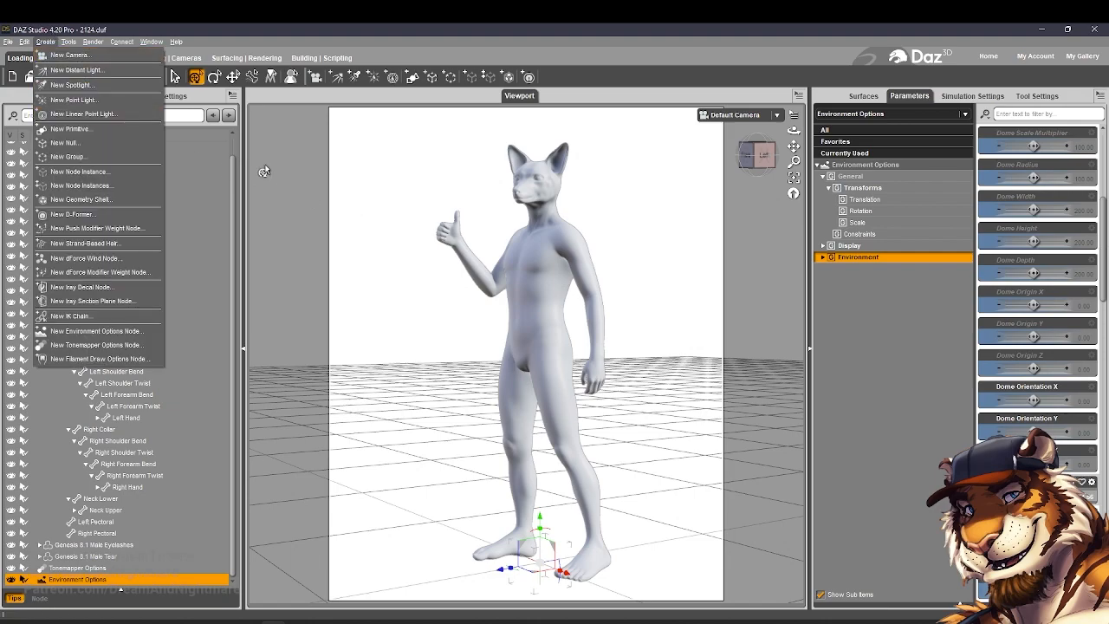
left_click(147, 128)
left_click(555, 269)
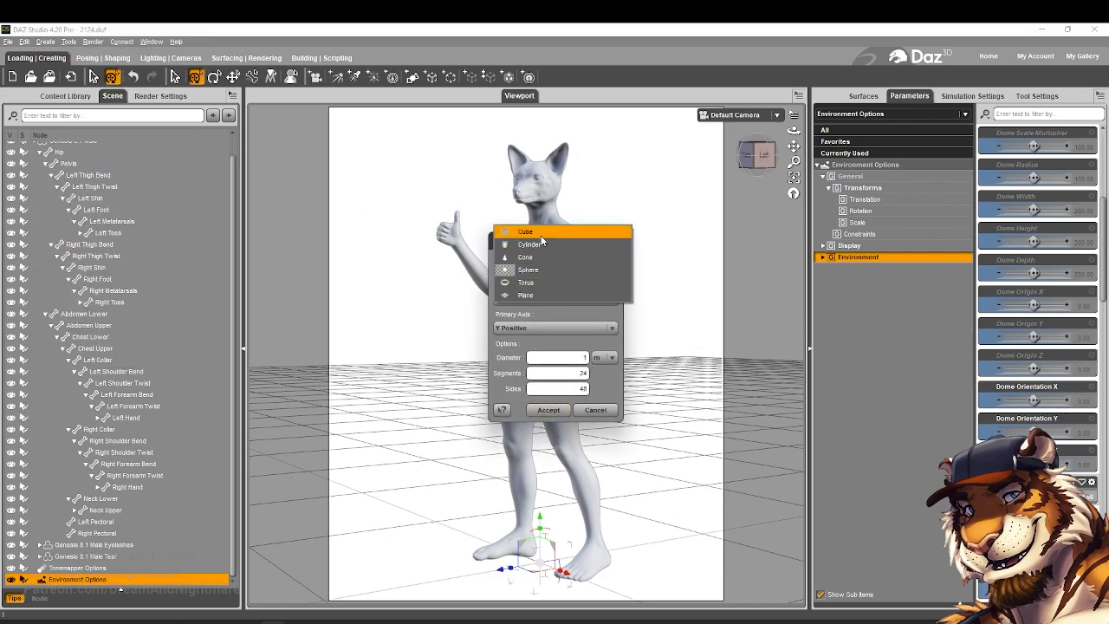
left_click(541, 241)
left_click(559, 396)
Move the cube to about -122 on the Z axis and scale it to about 111.7%, adjusting its proportions
left_click_drag(1037, 273, 1019, 273)
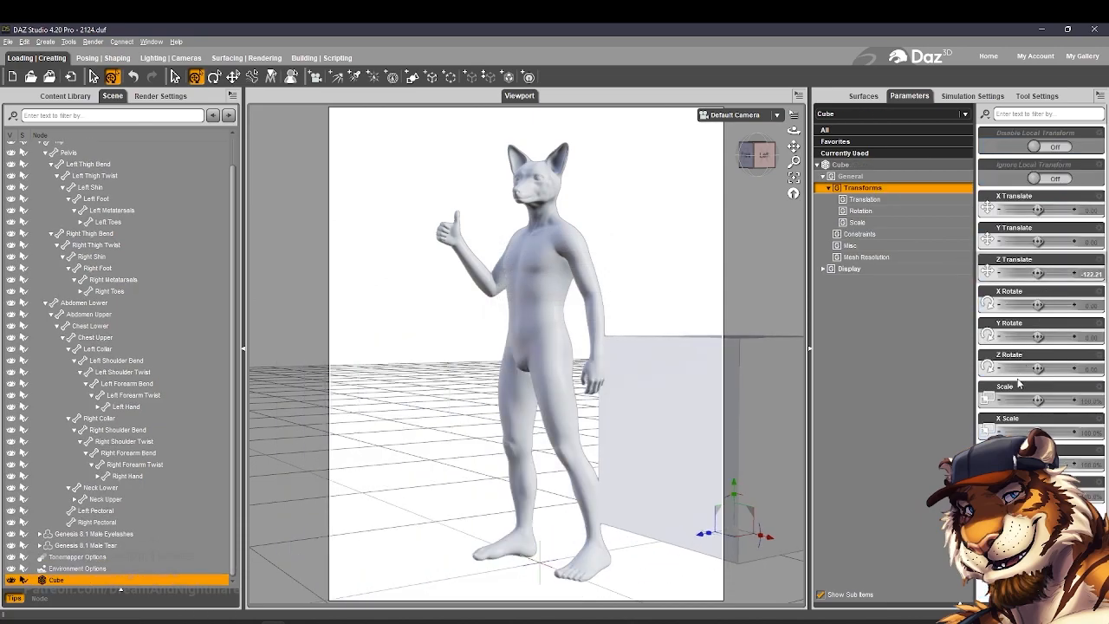
mouse_move(1038, 400)
left_mouse_down()
mouse_move(1053, 401)
mouse_move(1038, 401)
left_mouse_up()
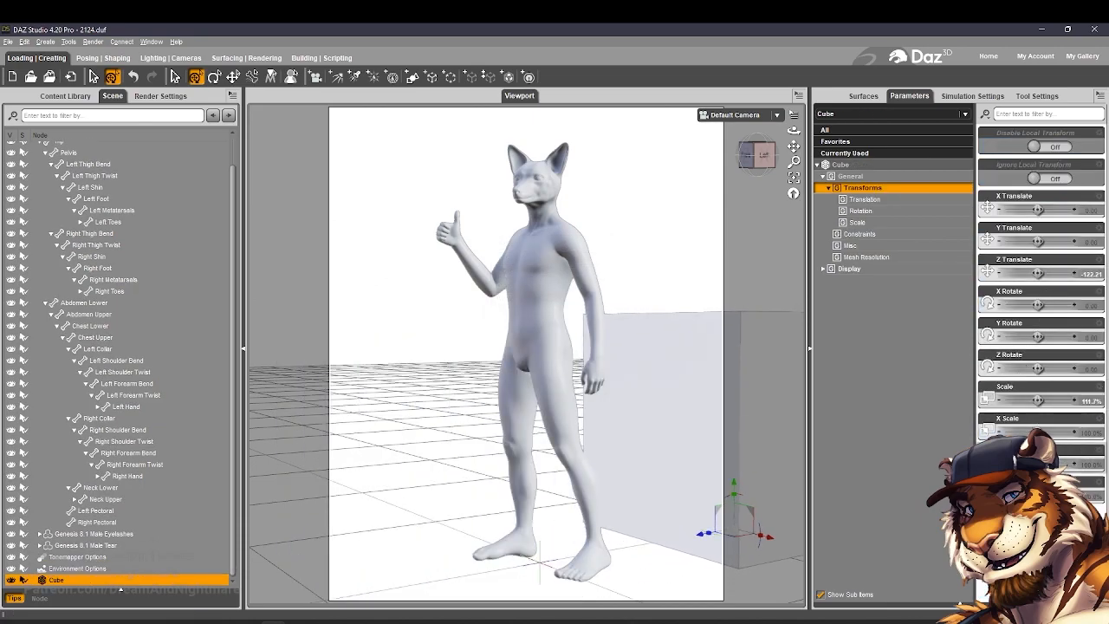
left_click_drag(1039, 496, 1059, 465)
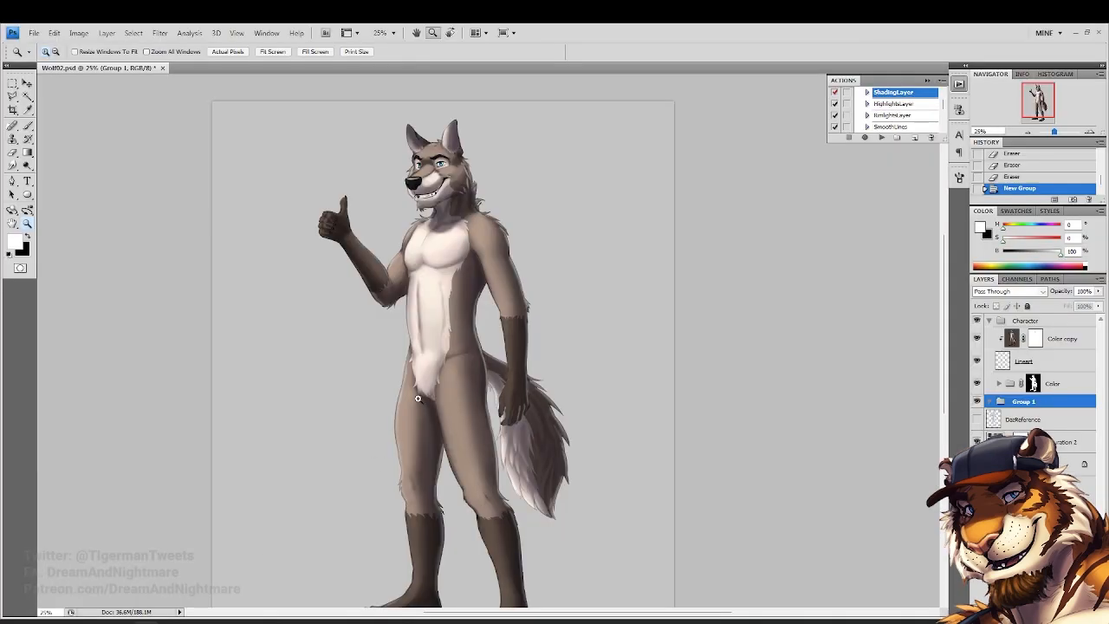
In Photoshop, fit the whole wolf illustration in view at 16.67% and select the DazReference layer
left_click(440, 336, "alt")
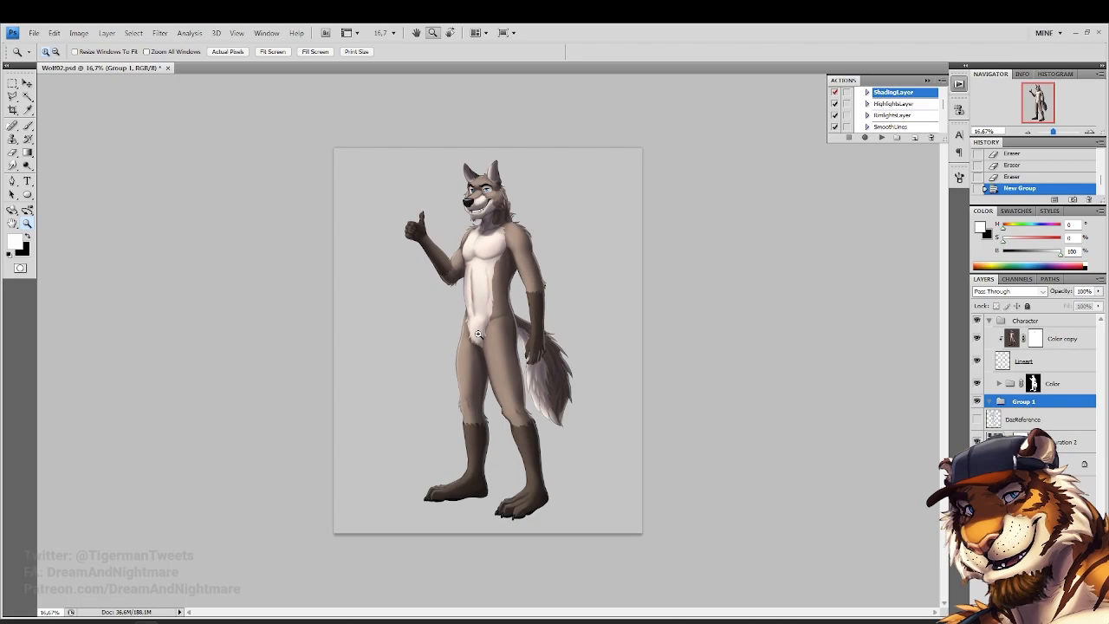
left_click(617, 397)
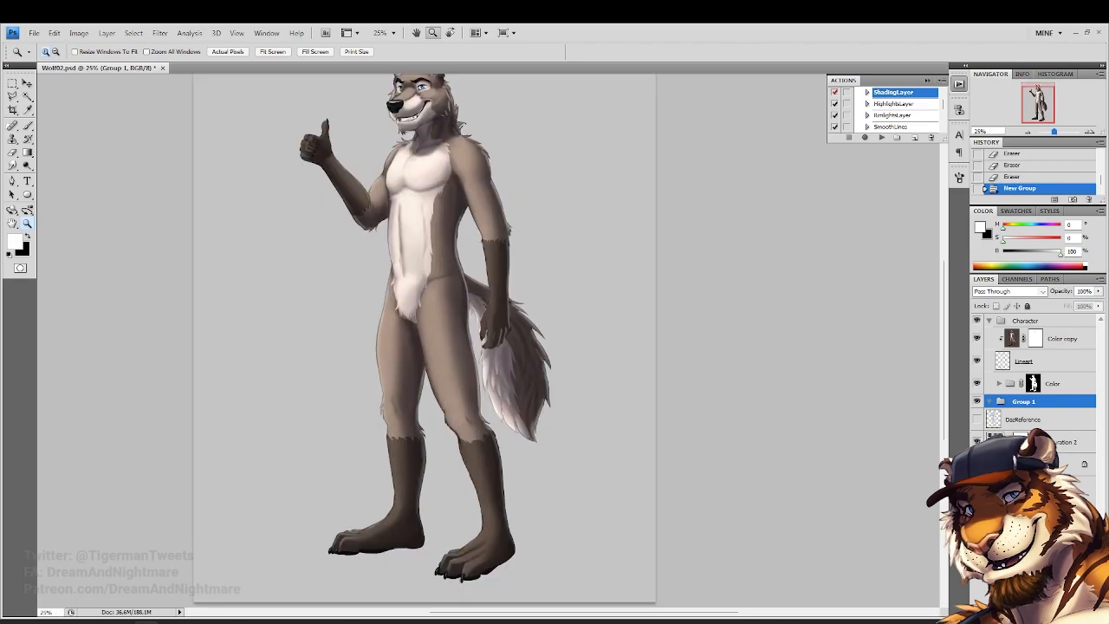
left_click(650, 393, "alt")
left_click(505, 295)
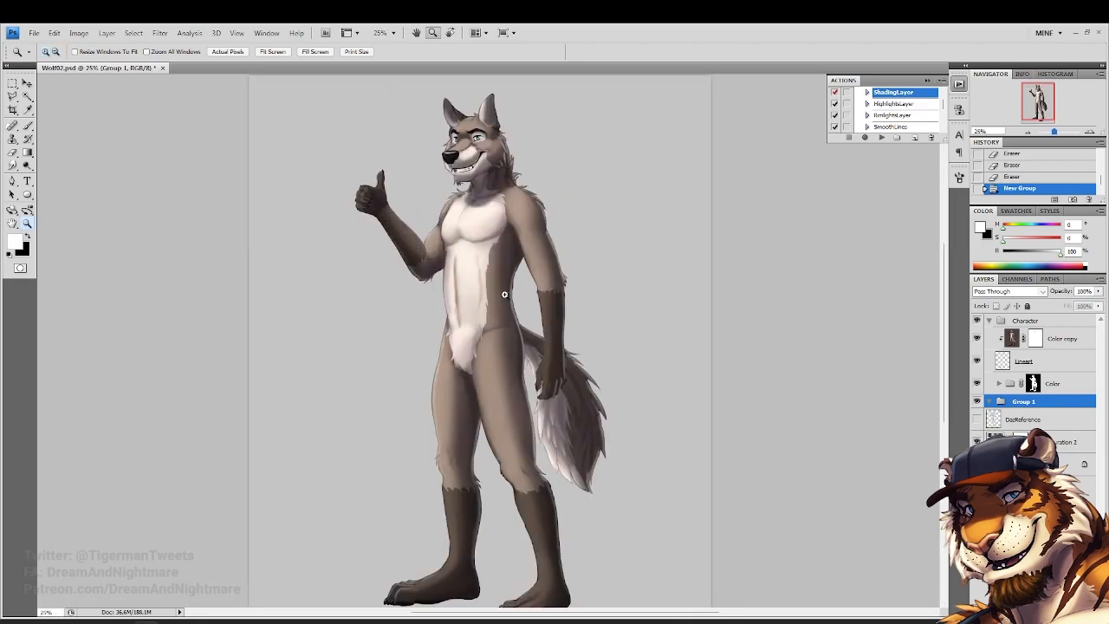
left_click(505, 295, "alt")
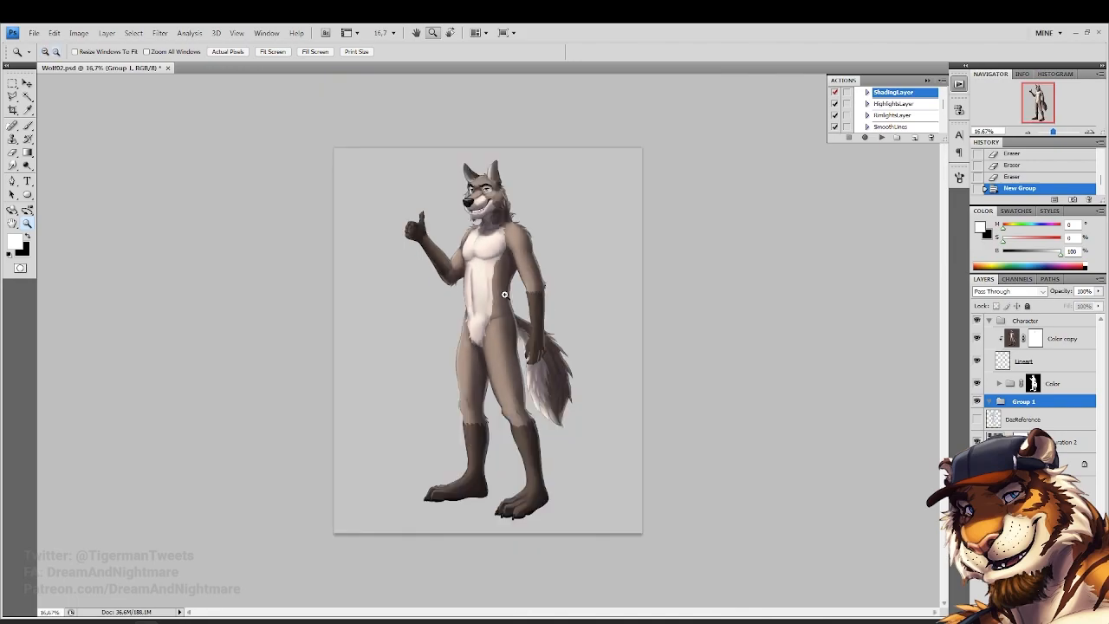
left_click(1044, 415)
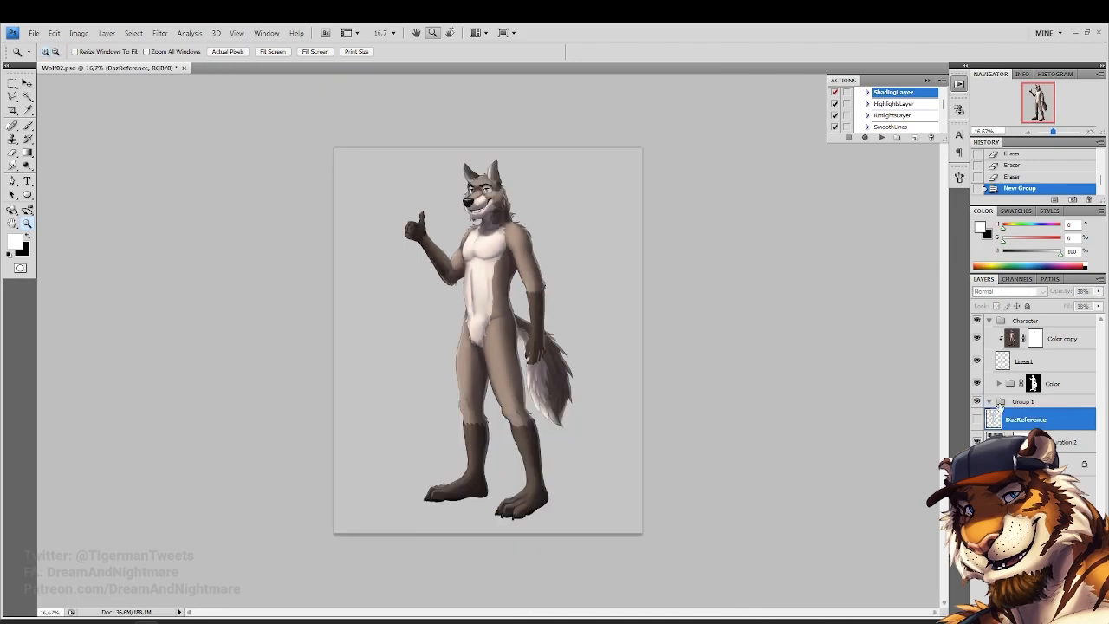
left_click(1001, 403)
key("ctrl+g")
double_click(1020, 402)
key("Delete")
key("Escape")
key("Delete")
Add a new layer inside Group 1, below the Character group, and name it Shadow
key("ctrl+shift+alt+n")
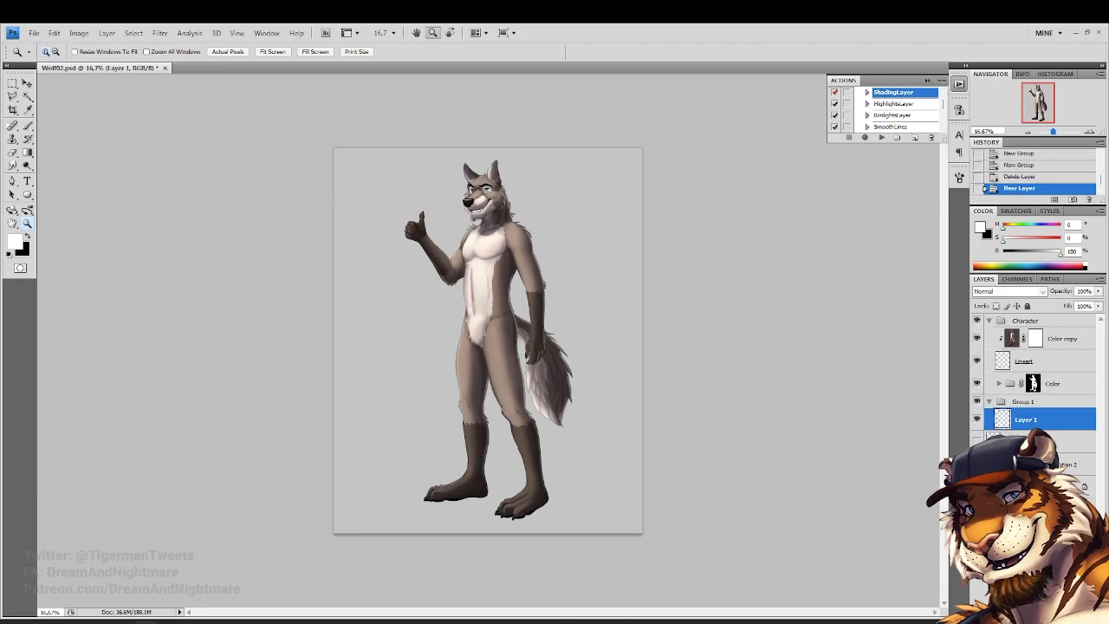
double_click(1025, 420)
type("Shadow")
key("Return")
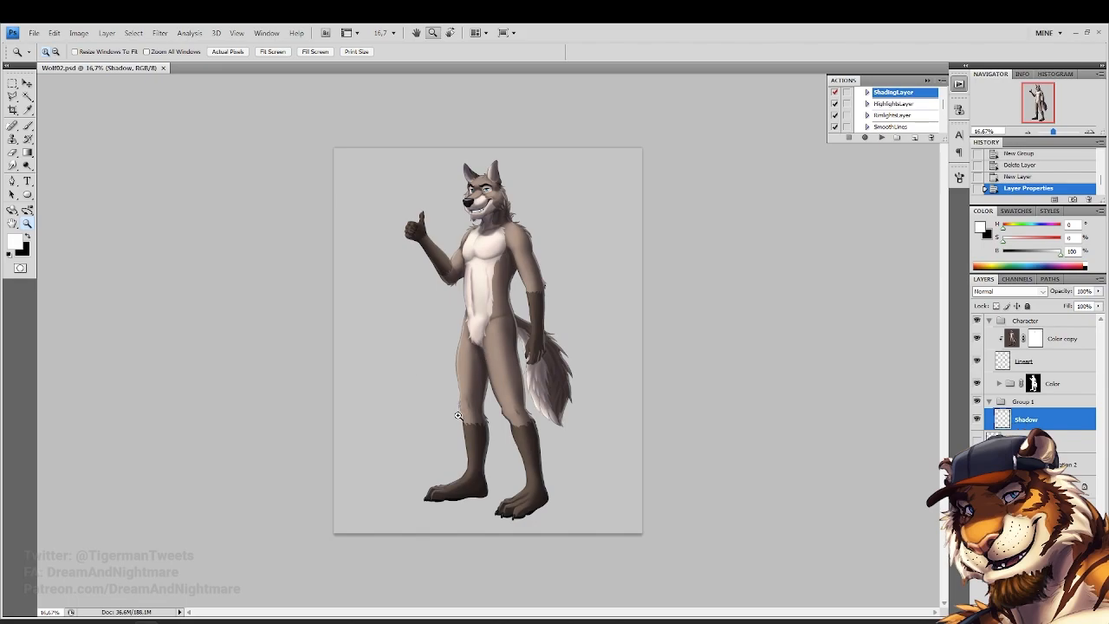
Make black the foreground colour and set the Brush tool to 66% opacity and 52% flow
left_click(478, 349)
left_click(27, 239)
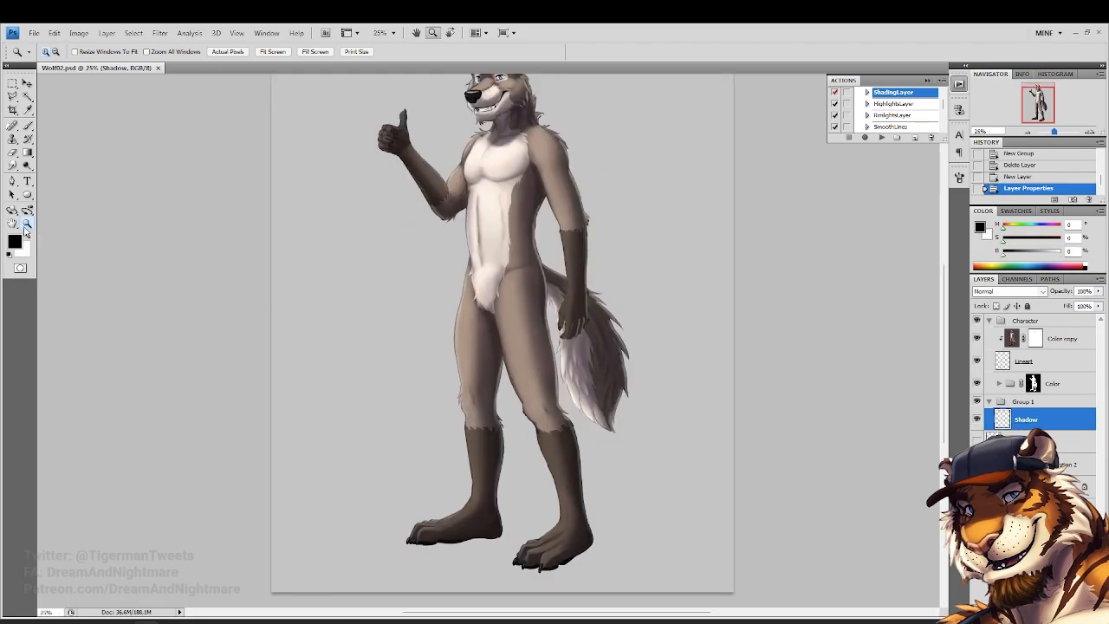
key("s")
left_click(28, 130)
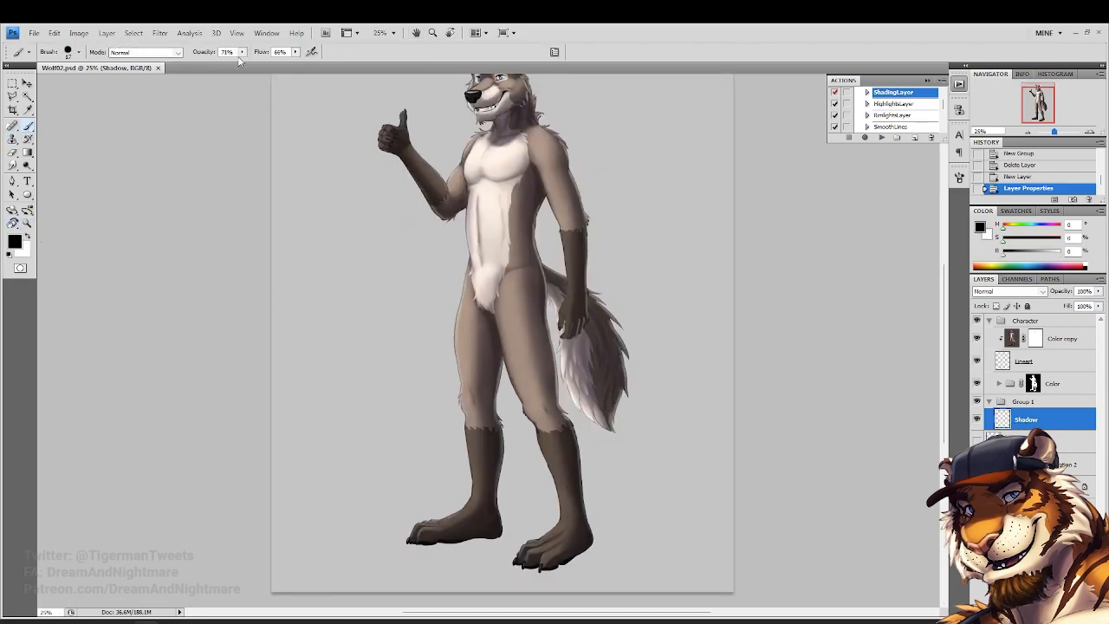
left_click(296, 53)
left_click_drag(299, 63, 245, 64)
left_click(243, 53)
left_click(286, 71)
left_click(295, 53)
left_click(290, 64)
Set the brush diameter to 339 px for painting the ground shadow
right_click(425, 413)
left_click(487, 529)
left_click(488, 475)
left_click(528, 437)
left_click(521, 49)
mouse_move(410, 342)
left_mouse_down()
mouse_move(391, 278)
mouse_move(336, 281)
left_mouse_up()
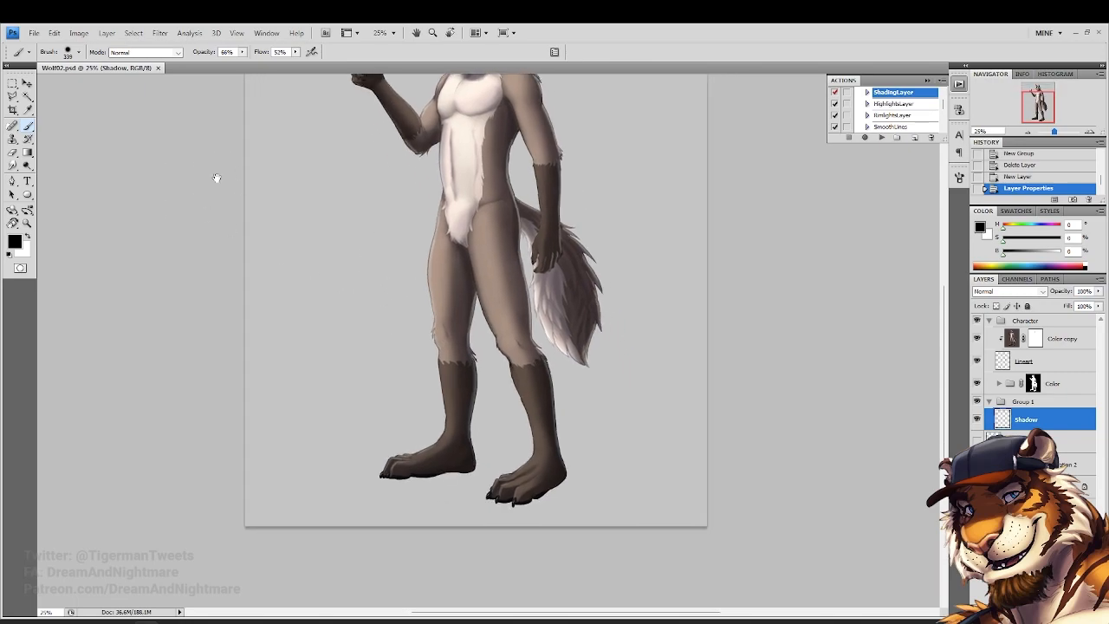
left_click_drag(218, 178, 247, 217)
left_click(13, 223)
left_click(60, 231)
mouse_move(204, 256)
left_mouse_down()
mouse_move(226, 202)
mouse_move(273, 309)
mouse_move(295, 187)
left_mouse_up()
key("b")
Switch to the browser, return to the e926 wolf results and examine the shirtless brown wolf painting's background
left_click(241, 621)
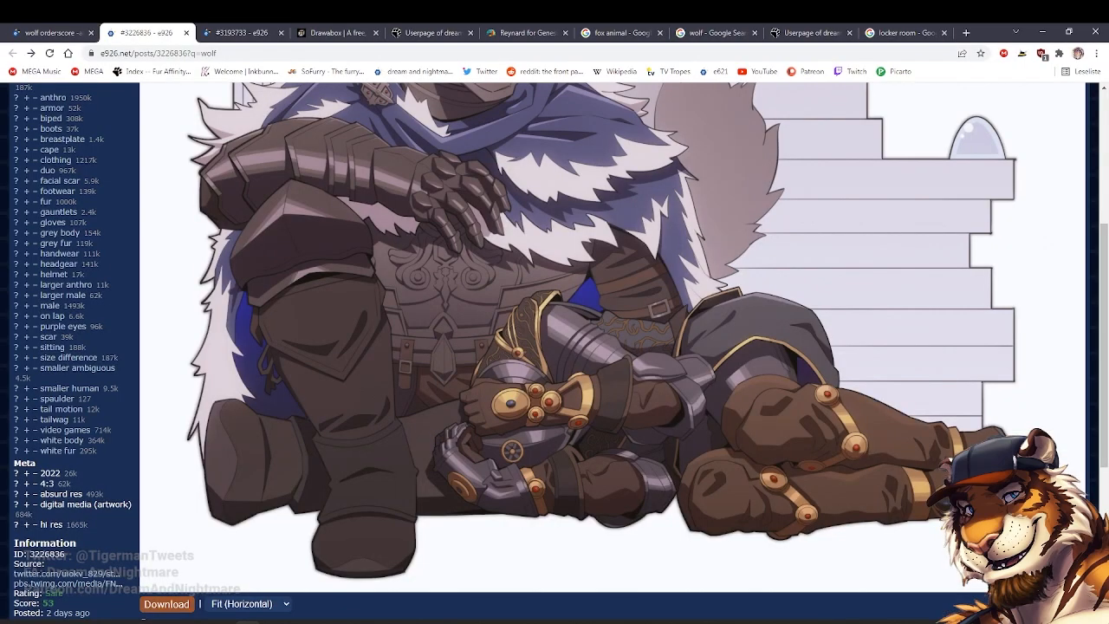
left_click(47, 32)
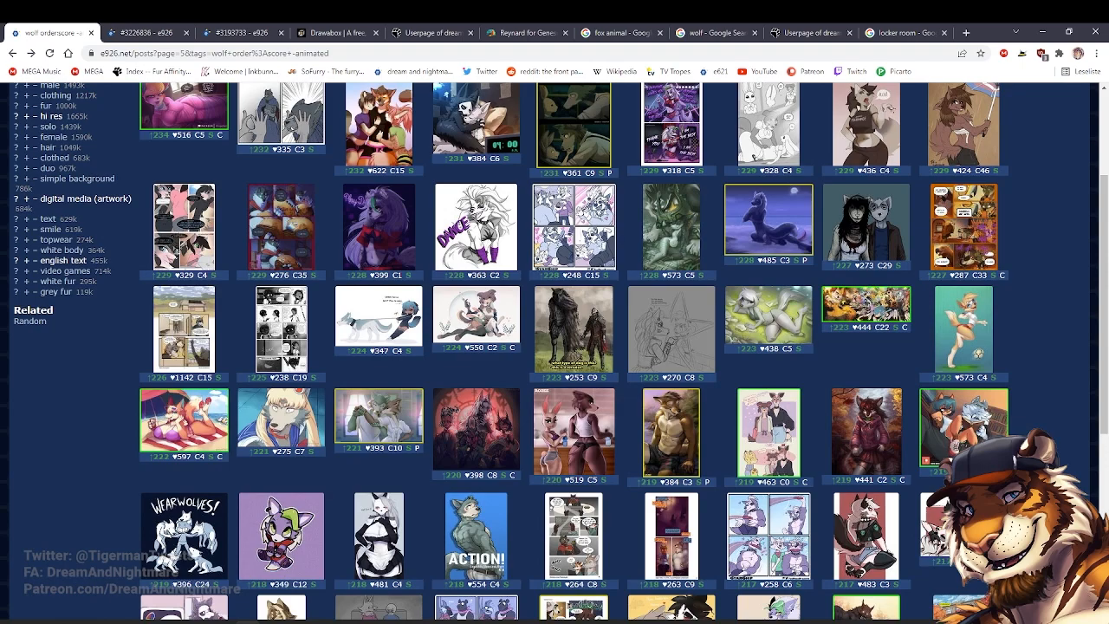
left_click(672, 433)
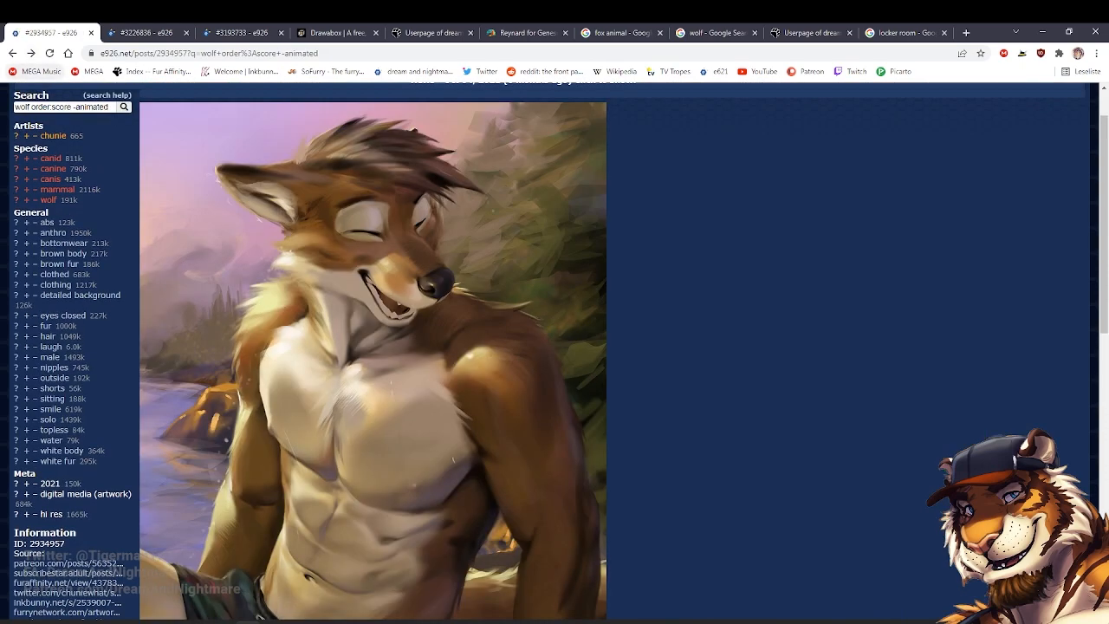
left_click(13, 53)
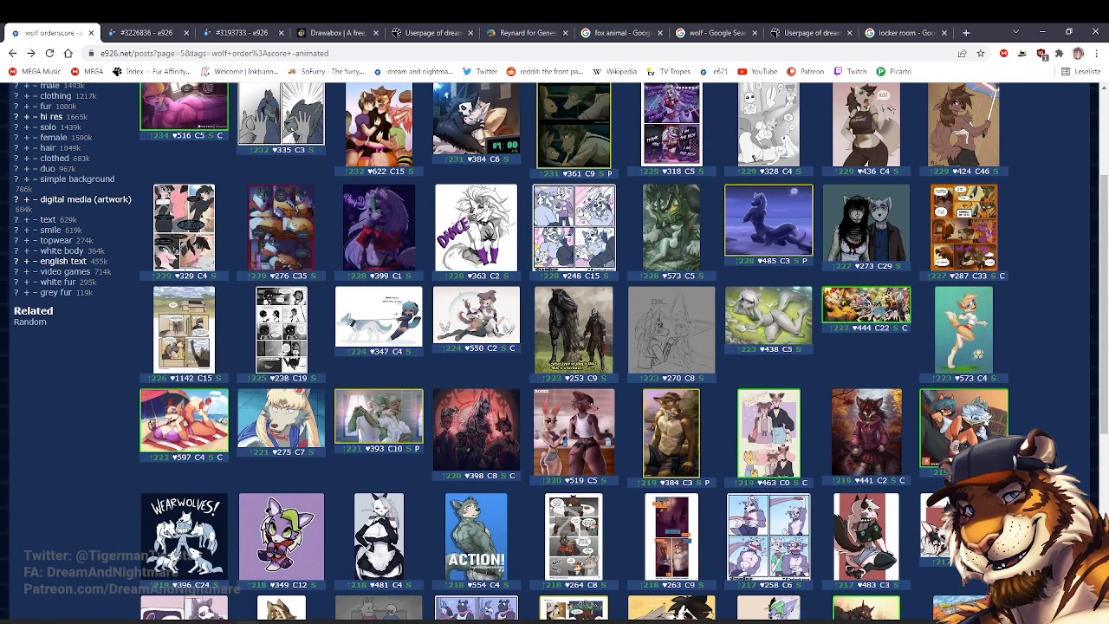
Switch to Photoshop and paint a black ground shadow beneath both feet, extending it behind the near heel
left_click(146, 621)
left_click_drag(389, 318, 311, 403)
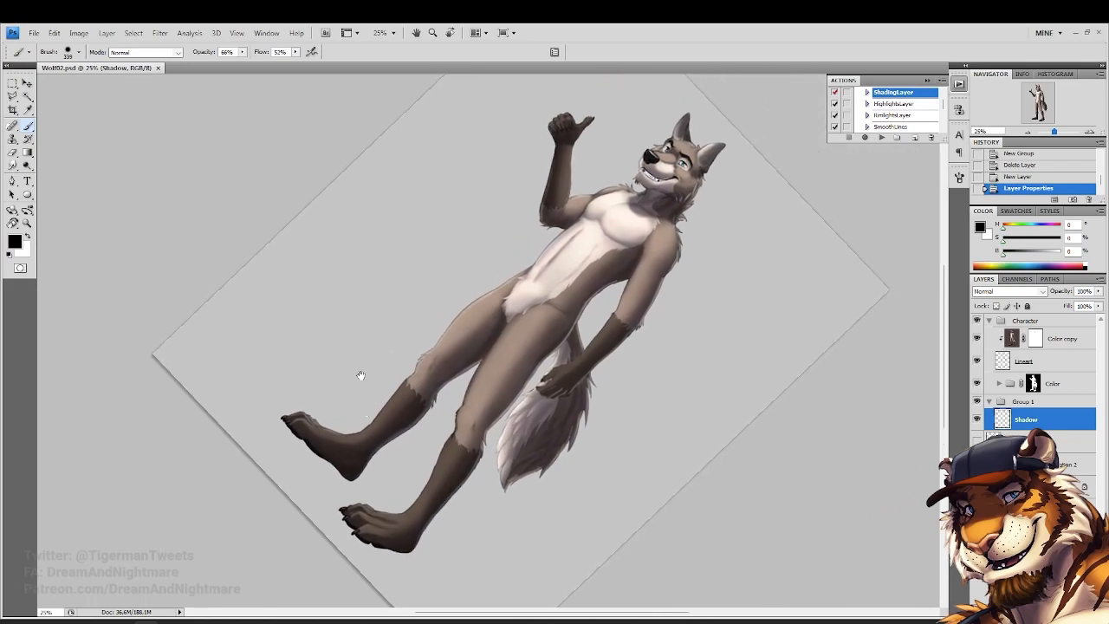
left_click_drag(365, 379, 360, 328)
left_click_drag(290, 377, 326, 423)
mouse_move(343, 437)
left_mouse_down()
mouse_move(371, 465)
mouse_move(290, 383)
mouse_move(347, 456)
mouse_move(287, 375)
left_mouse_up()
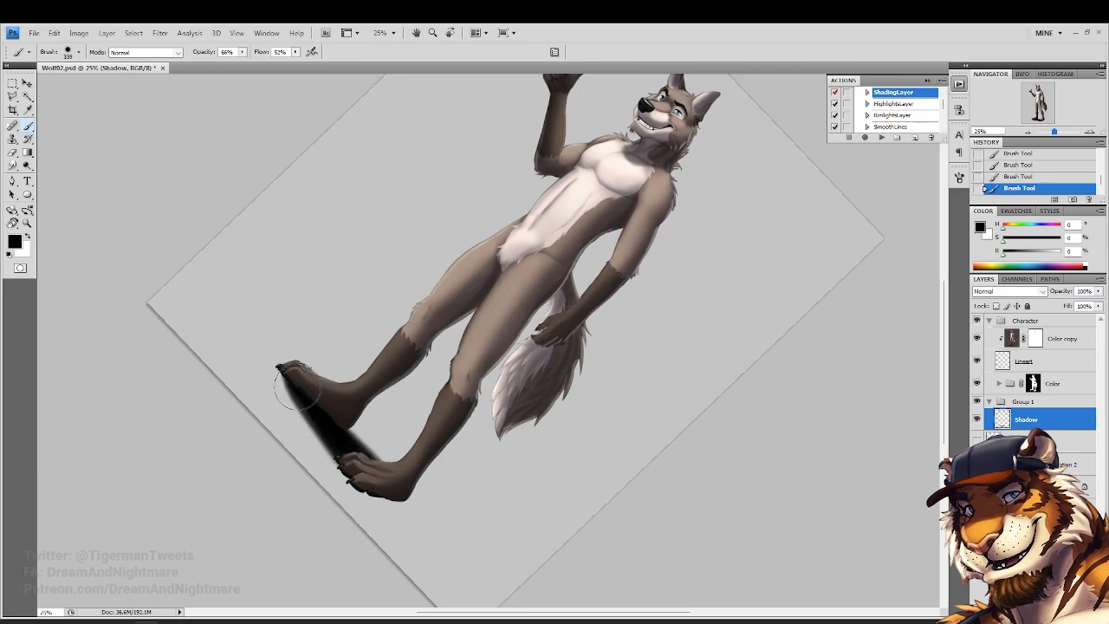
right_click(399, 412)
left_click_drag(477, 440, 487, 451)
left_click(309, 416)
mouse_move(367, 492)
left_mouse_down()
mouse_move(395, 501)
mouse_move(383, 484)
mouse_move(360, 488)
mouse_move(430, 567)
mouse_move(412, 527)
mouse_move(430, 544)
mouse_move(404, 529)
mouse_move(343, 433)
left_mouse_up()
Set the Eraser to 473 px and trim the edge of the shadow behind the near heel
left_click(12, 153)
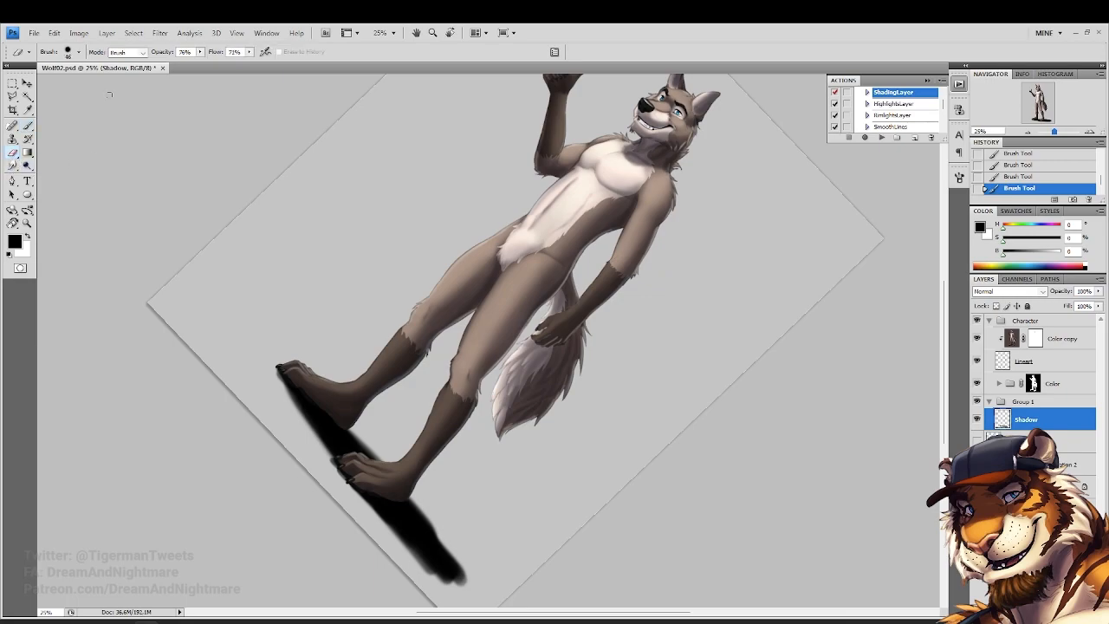
right_click(492, 495)
left_click(611, 483)
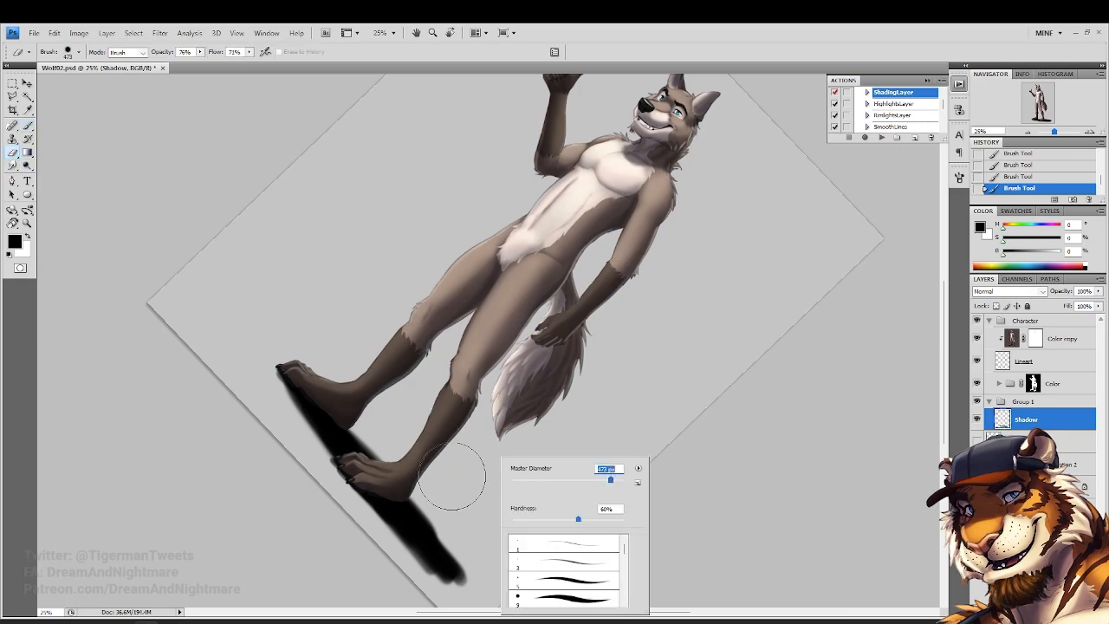
left_click_drag(444, 487, 512, 592)
left_click_drag(441, 459, 440, 512)
Set the Eraser to 36% opacity, 39% flow and 1242 px, and soften the outer edges of the shadow
left_click(199, 52)
left_click_drag(204, 62, 177, 63)
left_click(248, 52)
left_click(229, 62)
left_click_drag(514, 460, 478, 364)
right_click(483, 418)
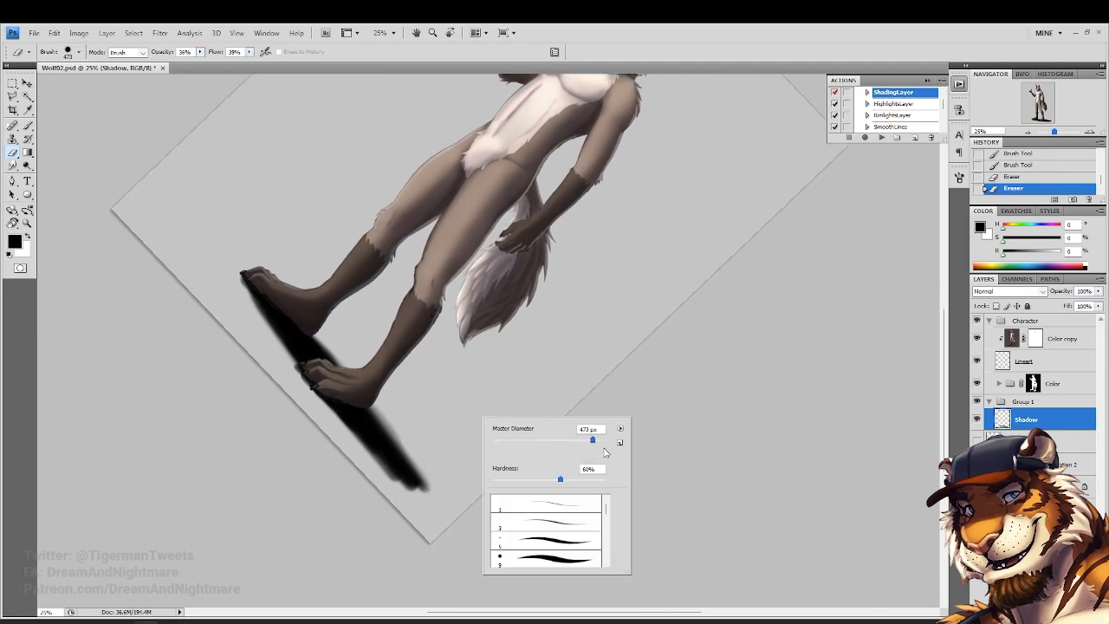
left_click_drag(595, 441, 602, 441)
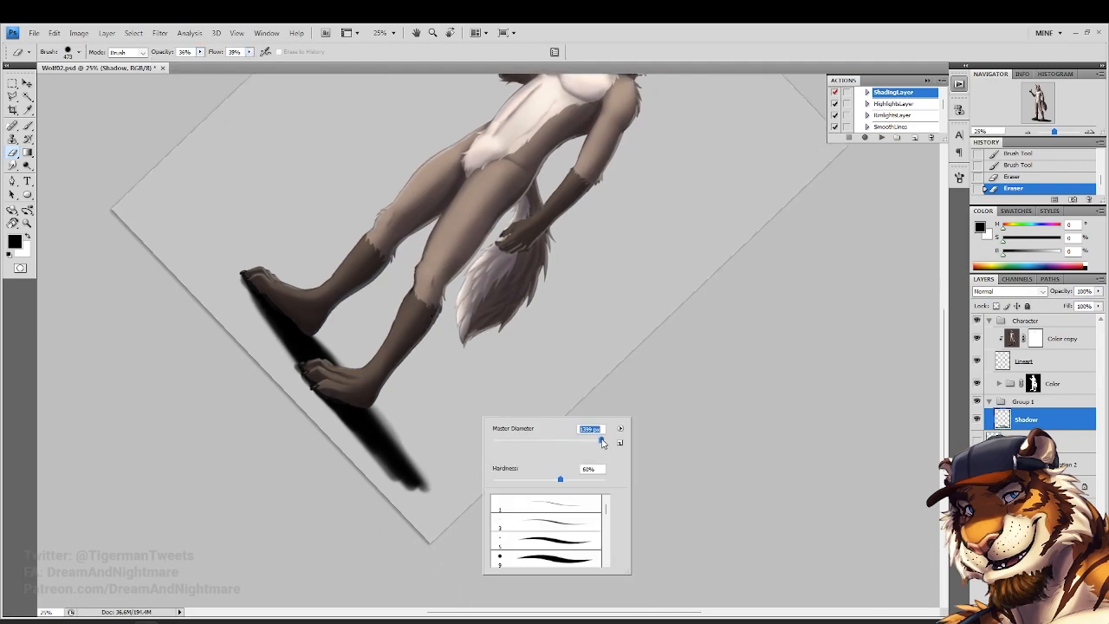
left_click(305, 479)
mouse_move(347, 508)
left_mouse_down()
mouse_move(377, 482)
mouse_move(372, 495)
mouse_move(429, 553)
left_mouse_up()
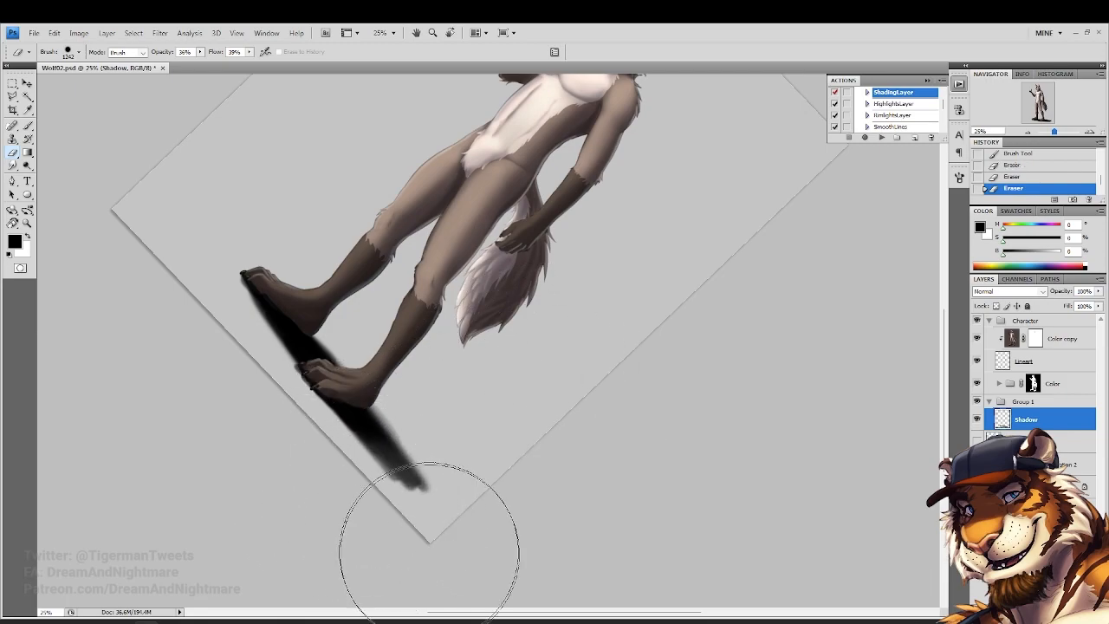
mouse_move(312, 437)
left_mouse_down()
mouse_move(359, 504)
mouse_move(374, 489)
mouse_move(459, 565)
mouse_move(334, 528)
mouse_move(404, 545)
mouse_move(251, 375)
mouse_move(314, 469)
mouse_move(243, 343)
mouse_move(322, 494)
mouse_move(289, 450)
mouse_move(384, 527)
mouse_move(470, 559)
mouse_move(442, 558)
mouse_move(457, 506)
mouse_move(455, 406)
left_mouse_up()
Refine the shadow's edges around the feet with the Eraser at 182 px and 463 px
right_click(454, 413)
left_click(536, 439)
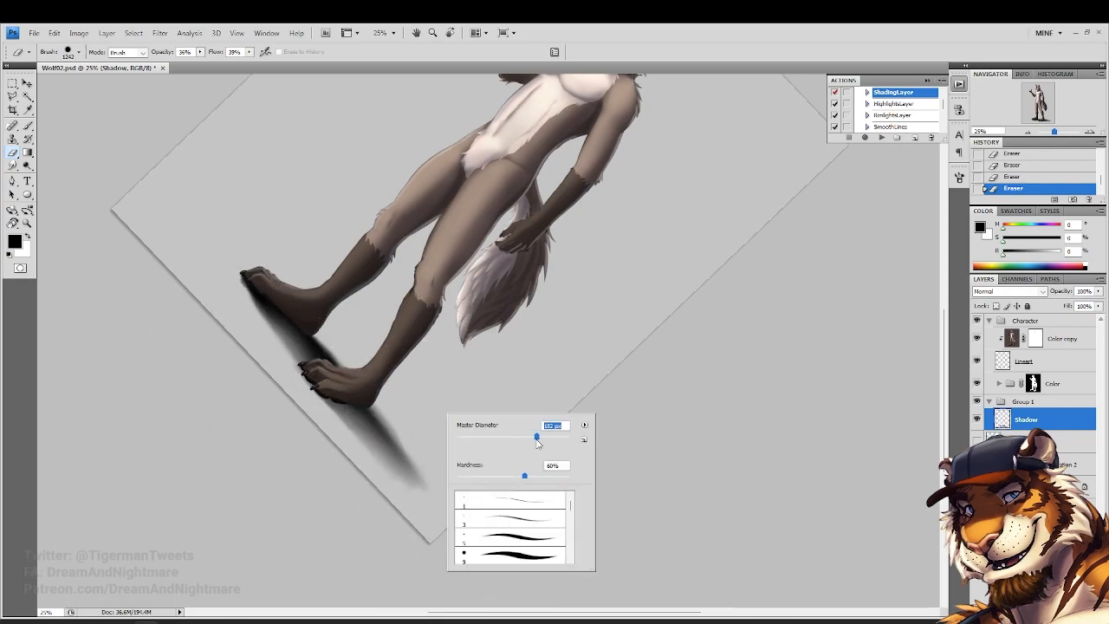
left_click(335, 347)
mouse_move(307, 316)
left_mouse_down()
mouse_move(244, 322)
mouse_move(241, 311)
mouse_move(267, 336)
left_mouse_up()
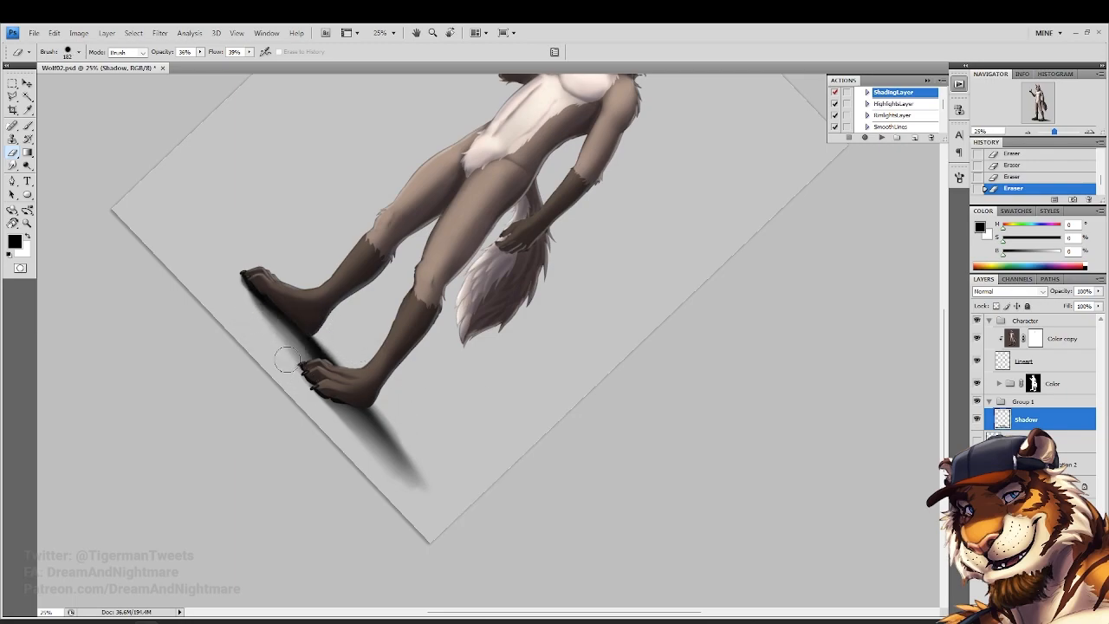
right_click(348, 348)
left_click(449, 364)
left_click_drag(451, 363, 455, 364)
left_click(232, 339)
left_click_drag(280, 371, 237, 308)
Set the Brush tool to 52% opacity, 32% flow and a 370 px diameter with a softer hardness
double_click(13, 224)
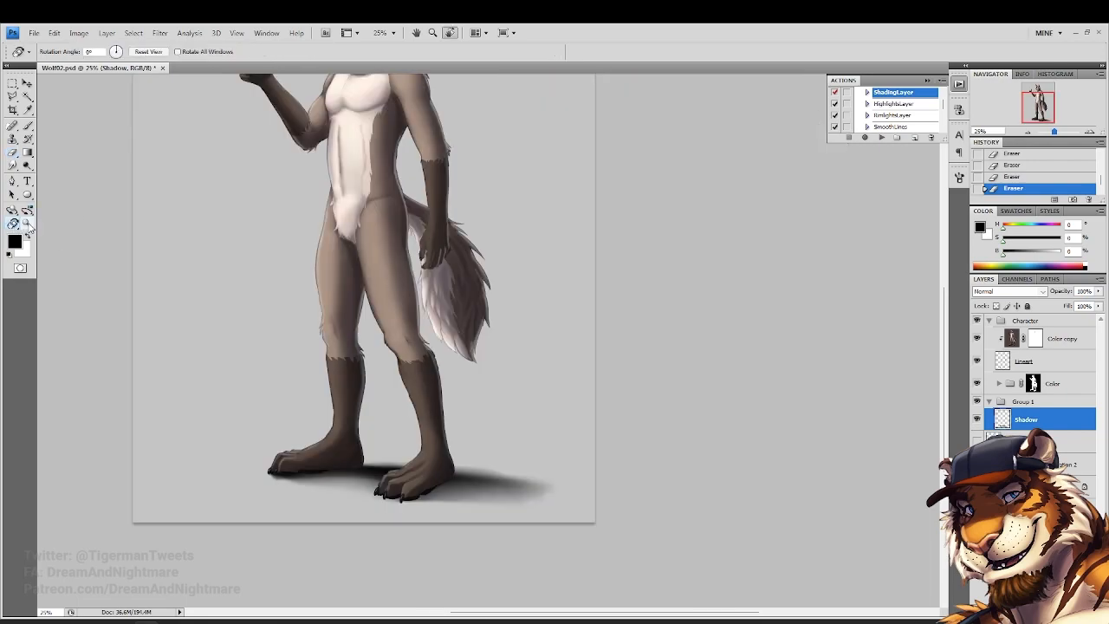
left_click(26, 226)
left_click_drag(284, 232, 328, 322)
mouse_move(255, 280)
left_mouse_down()
mouse_move(257, 292)
mouse_move(280, 278)
left_mouse_up()
left_click(13, 127)
left_click(27, 127)
left_click(242, 53)
left_click_drag(246, 63, 284, 63)
left_click(296, 53)
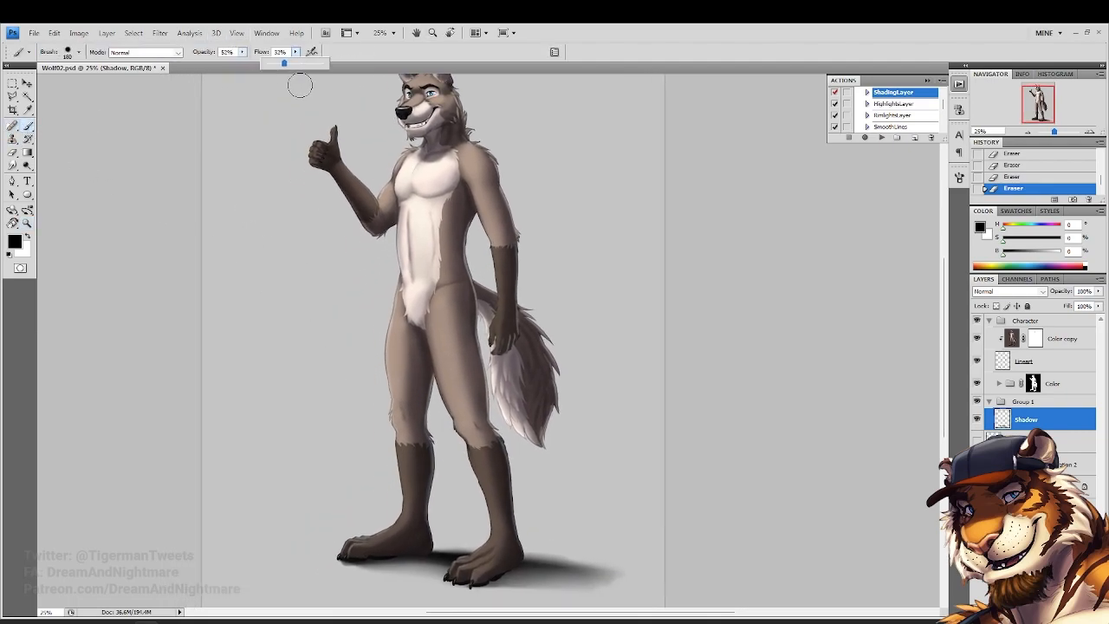
right_click(600, 530)
left_click(633, 520)
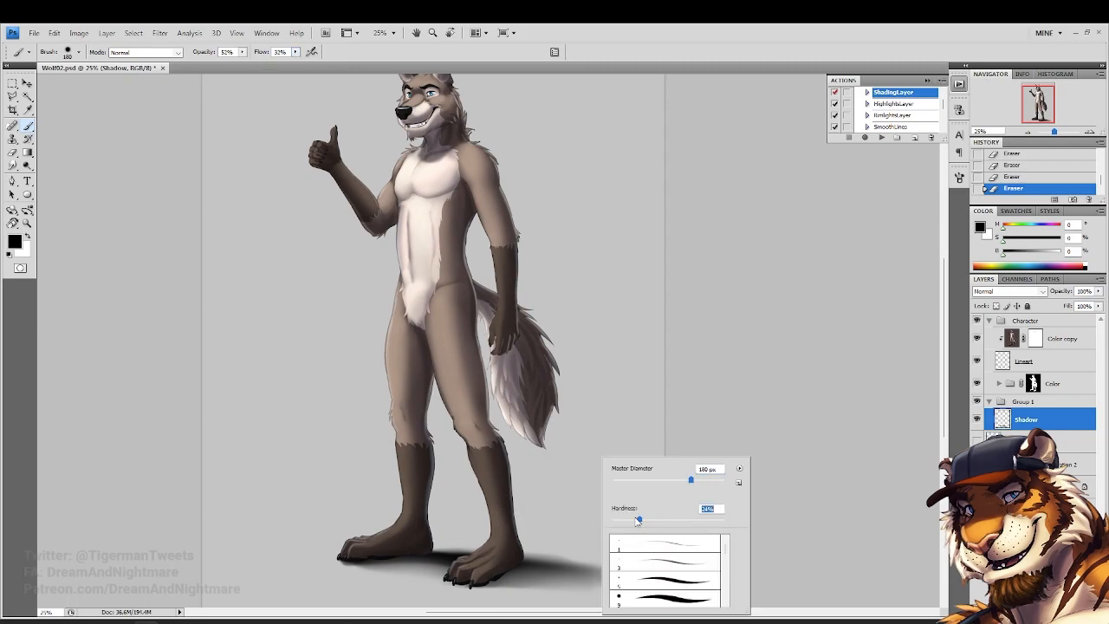
left_click(705, 481)
Paint soft black shadow between the wolf's feet and behind the near heel
mouse_move(434, 546)
left_mouse_down()
mouse_move(459, 555)
mouse_move(446, 559)
left_mouse_up()
left_click_drag(426, 550, 460, 557)
mouse_move(578, 568)
left_mouse_down()
mouse_move(611, 559)
mouse_move(529, 559)
left_mouse_up()
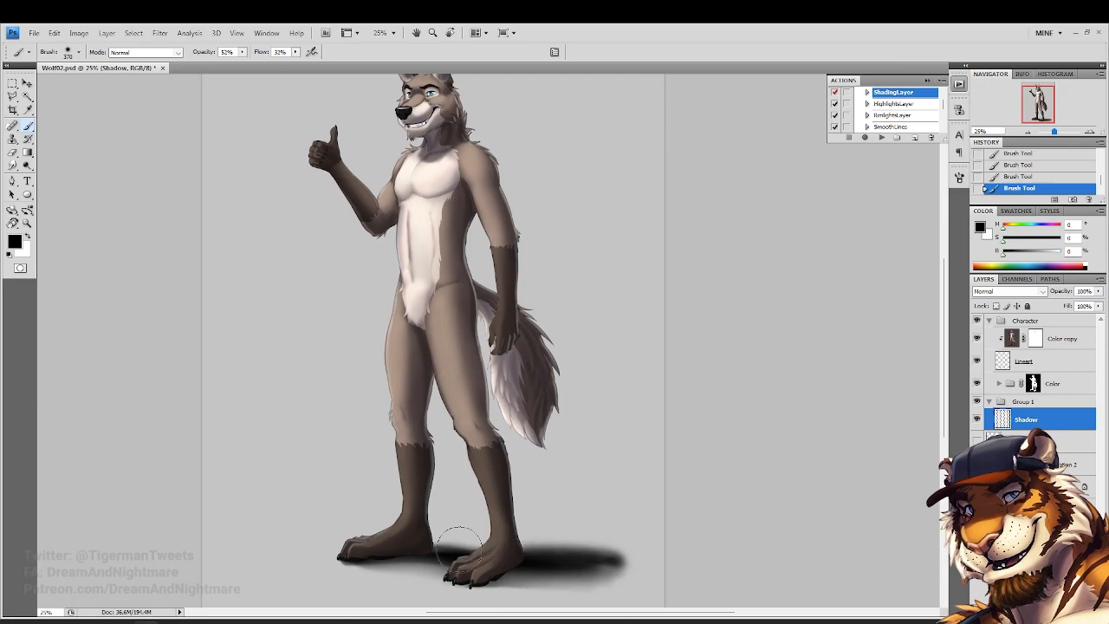
Fade the upper and outer edges of the newly painted shadow with the Eraser
left_click(13, 152)
mouse_move(611, 534)
left_mouse_down()
mouse_move(431, 524)
mouse_move(539, 527)
left_mouse_up()
left_click_drag(520, 528, 455, 525)
mouse_move(573, 559)
left_mouse_down()
mouse_move(639, 572)
mouse_move(498, 611)
mouse_move(614, 544)
mouse_move(474, 528)
mouse_move(614, 571)
mouse_move(535, 599)
mouse_move(603, 559)
left_mouse_up()
left_click_drag(618, 532, 489, 518)
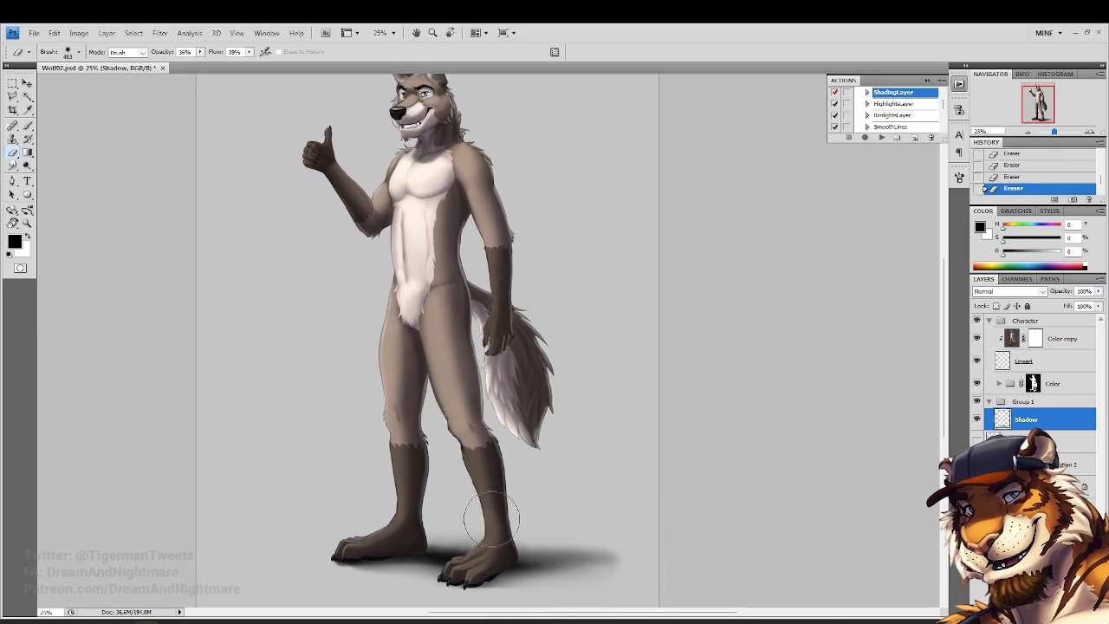
left_click_drag(477, 404, 474, 360)
left_click_drag(628, 491, 632, 497)
Set the Shadow layer to Multiply blending and reduce its fill to 65%
left_click(27, 223)
left_click(287, 53)
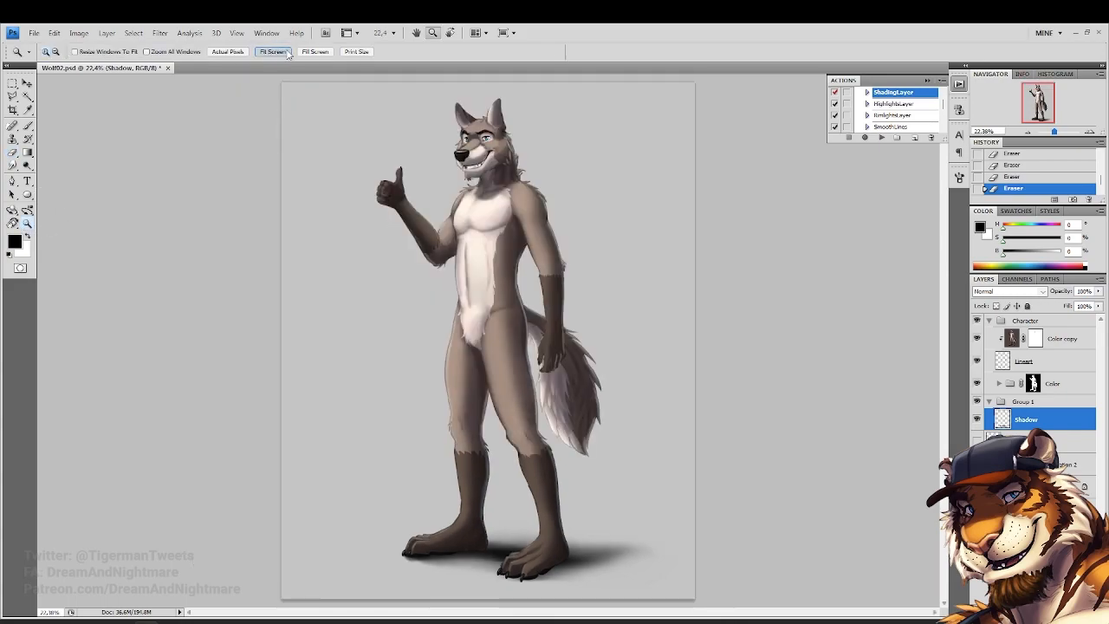
left_click(12, 153)
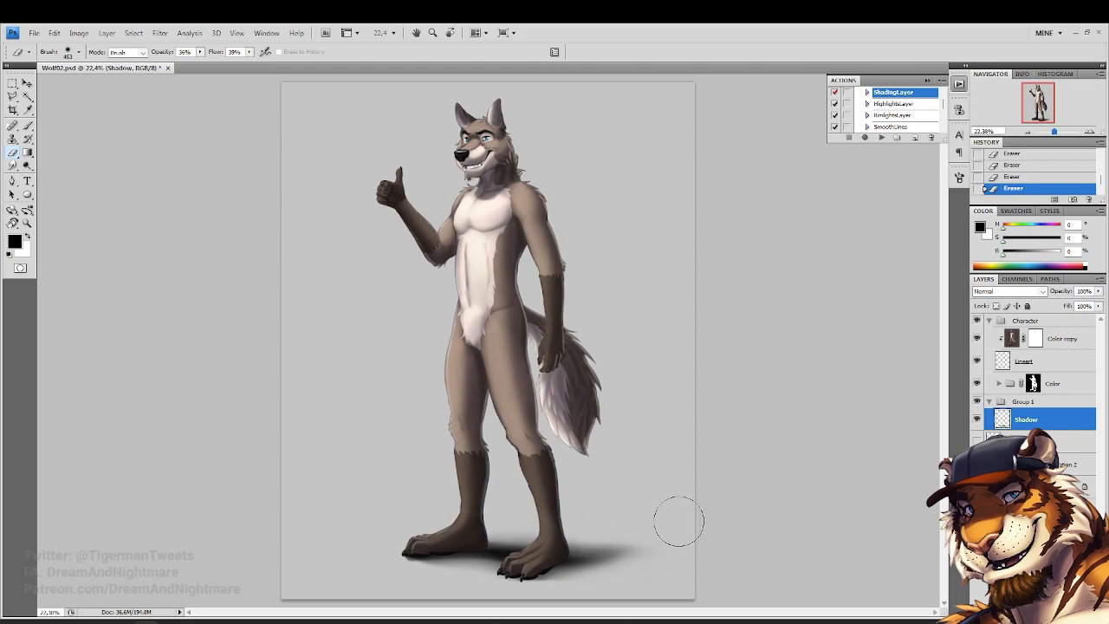
left_click(1010, 291)
left_click(997, 328)
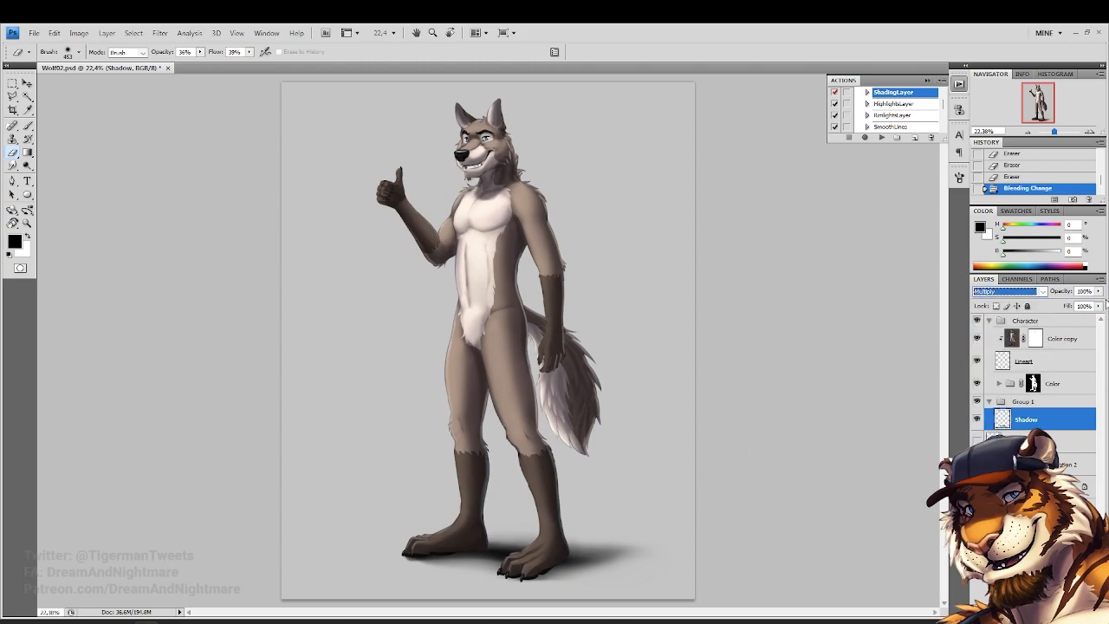
left_click_drag(1099, 307, 1085, 343)
left_click(27, 223)
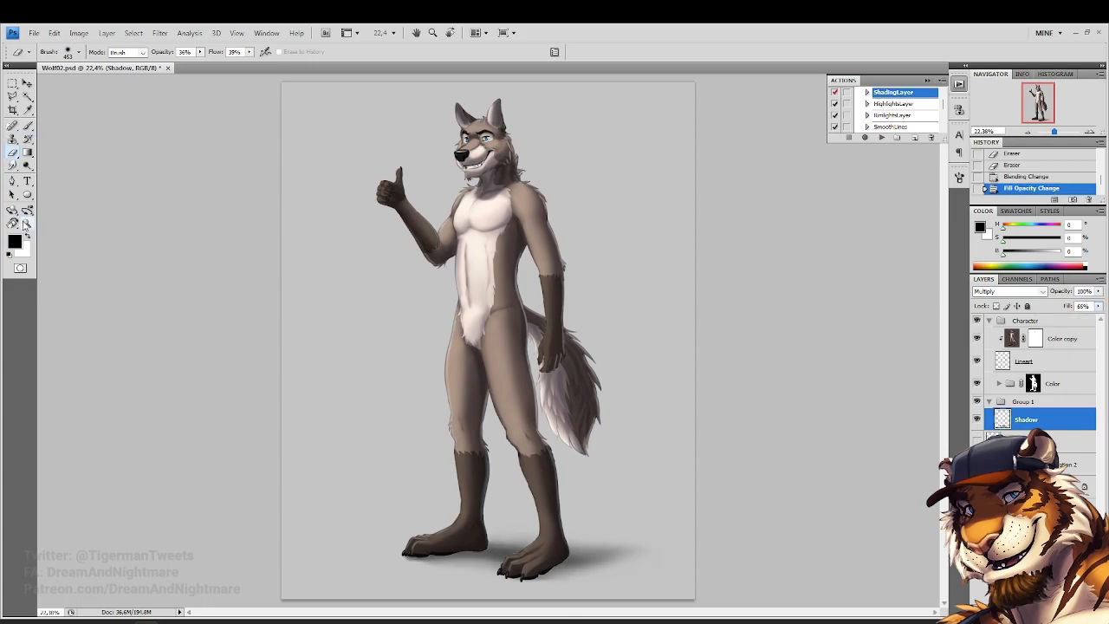
left_click(552, 291, "alt")
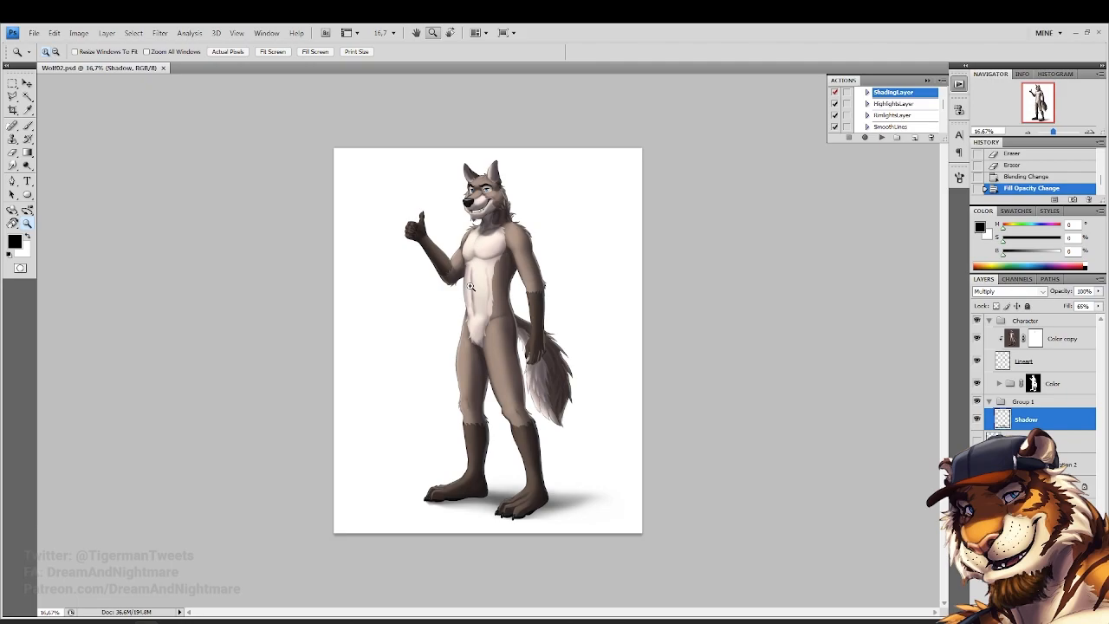
Save the illustration as Wolf.psd and again as Wolf02.psd in the Stream folder, overwriting the existing files
left_click(33, 33)
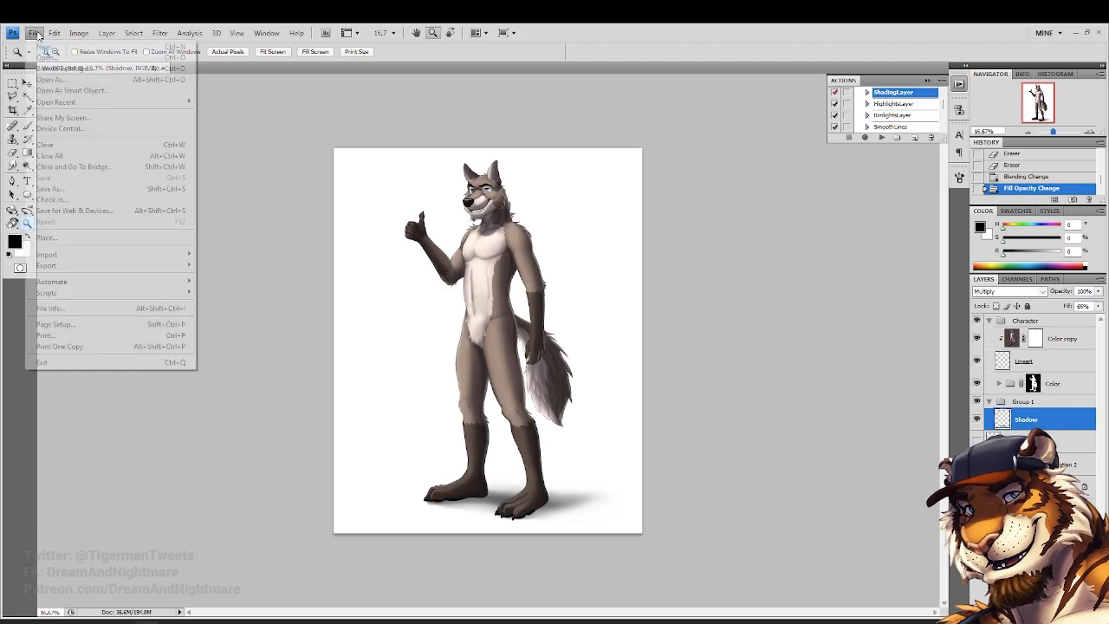
left_click(52, 188)
double_click(471, 349)
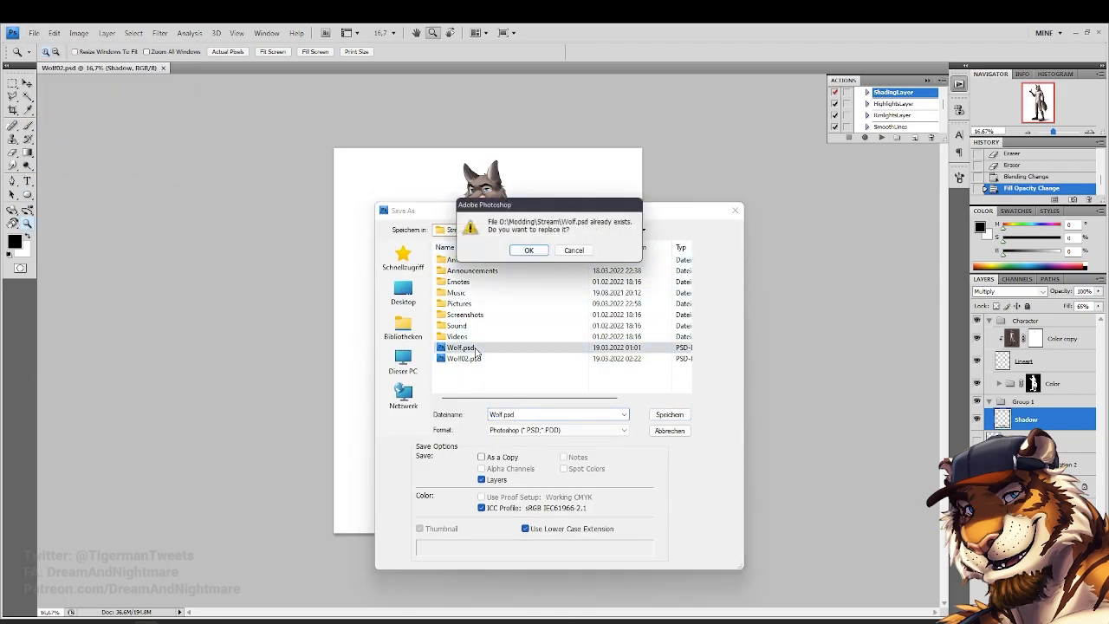
key("Return")
left_click(28, 37)
left_click(111, 189)
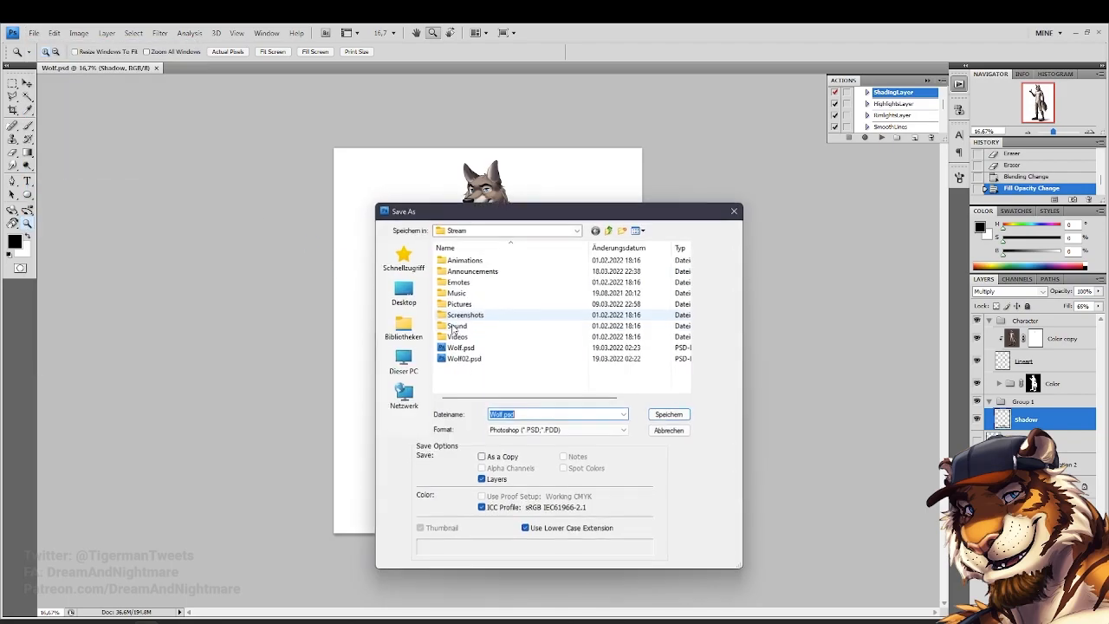
double_click(462, 359)
left_click(495, 278)
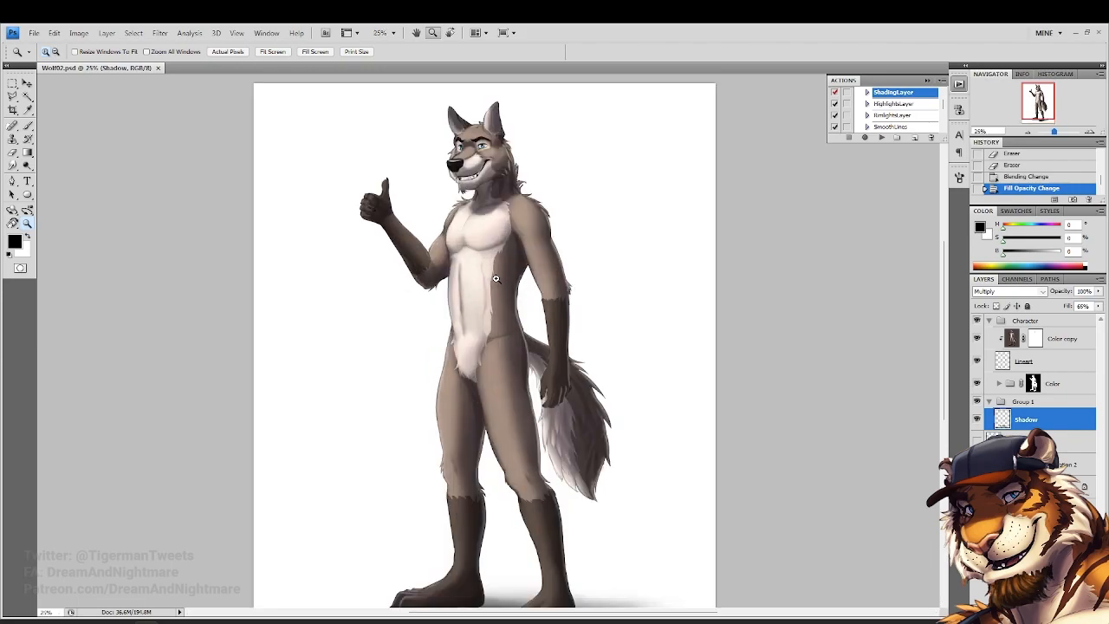
scroll(496, 278, "down", 3)
scroll(496, 278, "up", 4)
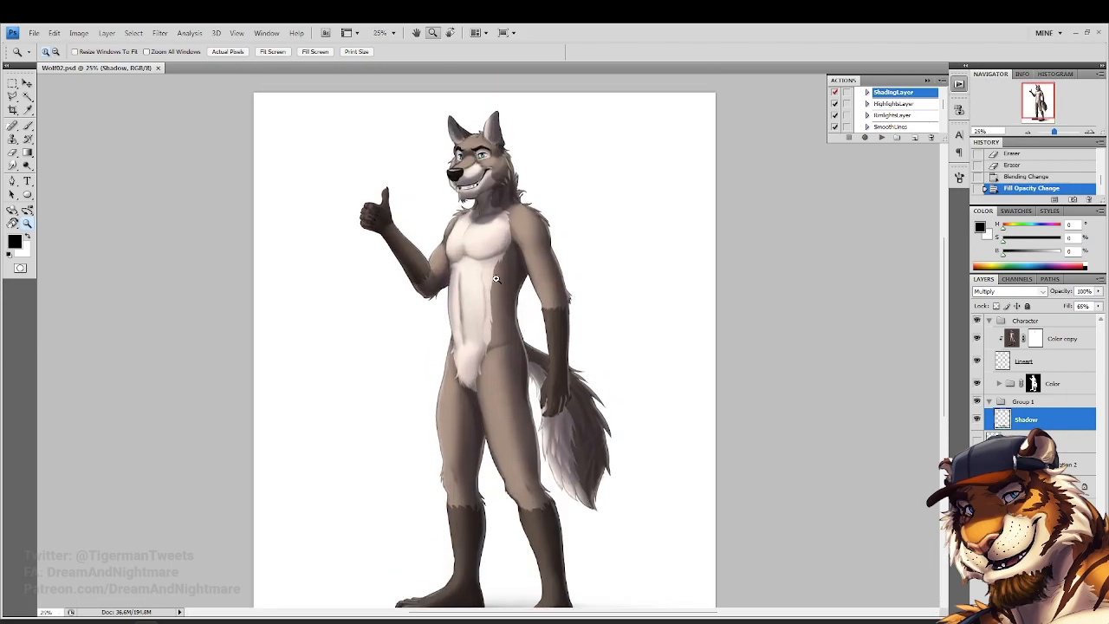
scroll(496, 278, "down", 1)
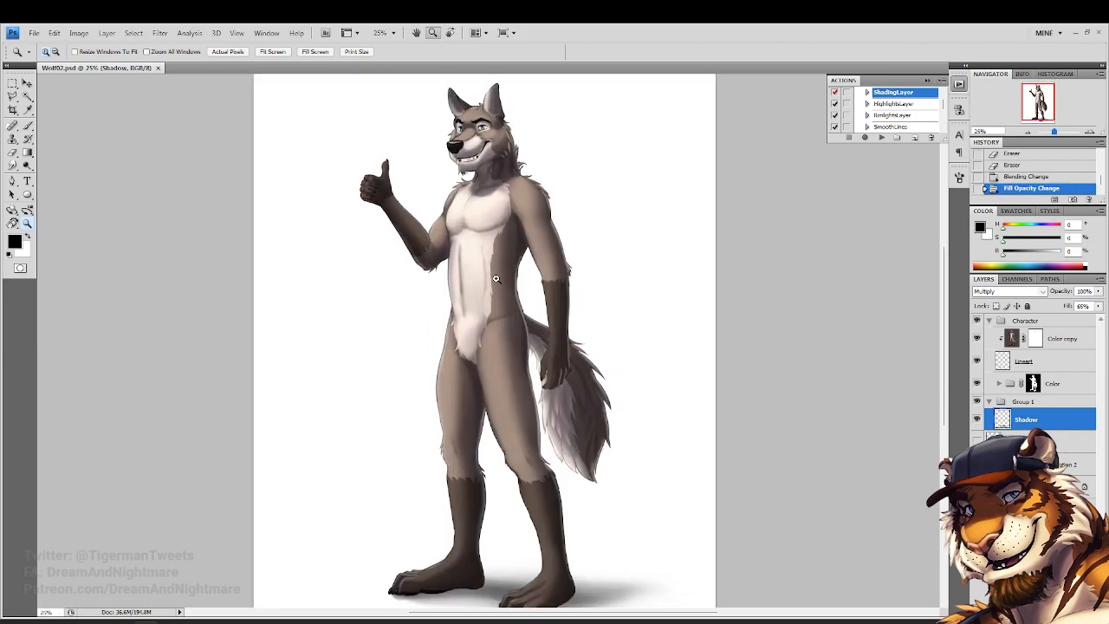
scroll(496, 278, "up", 1)
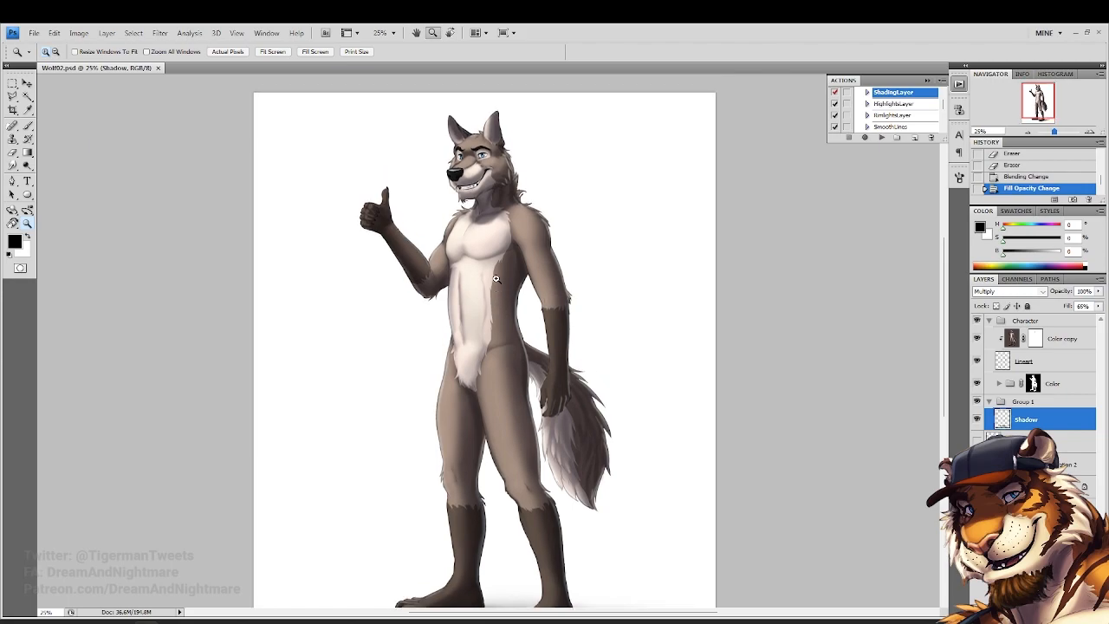
scroll(496, 279, "down", 4)
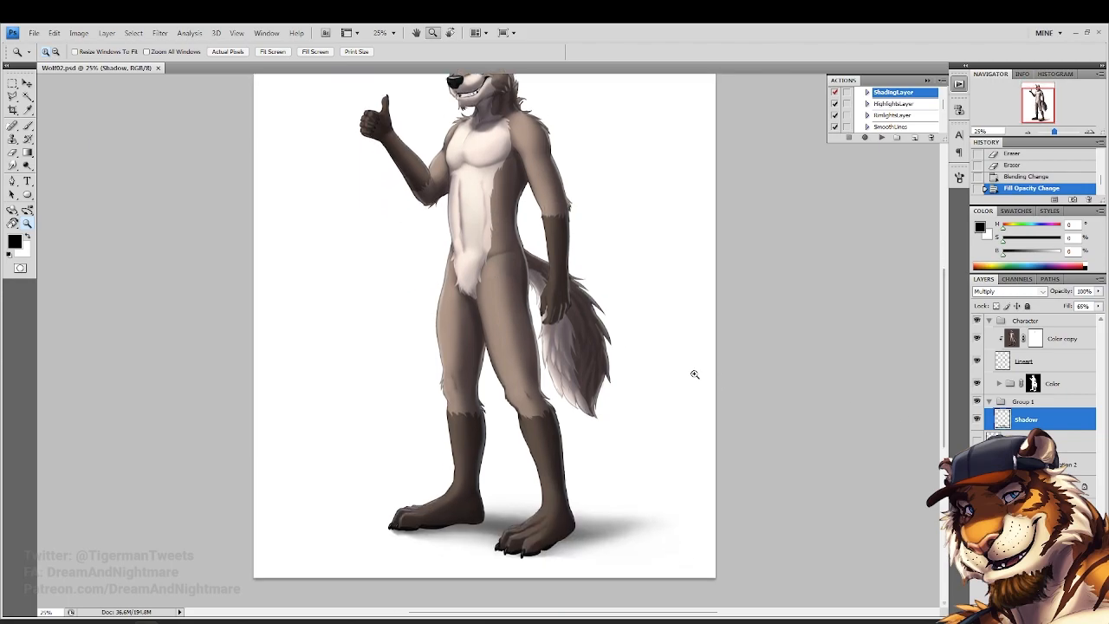
scroll(695, 375, "up", 3)
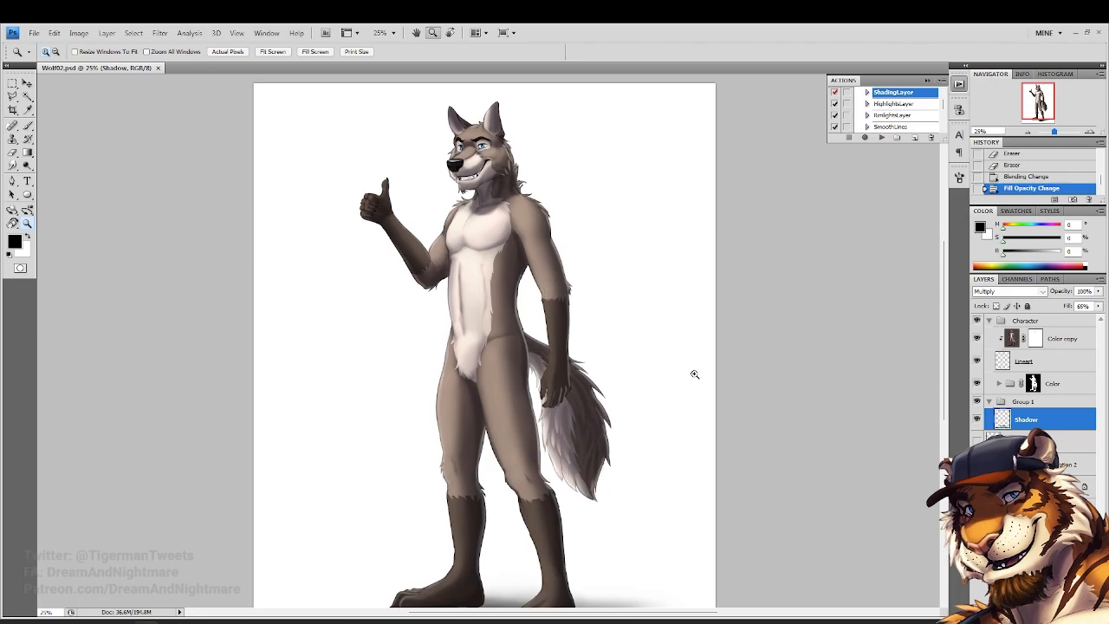
left_click(695, 374, "alt")
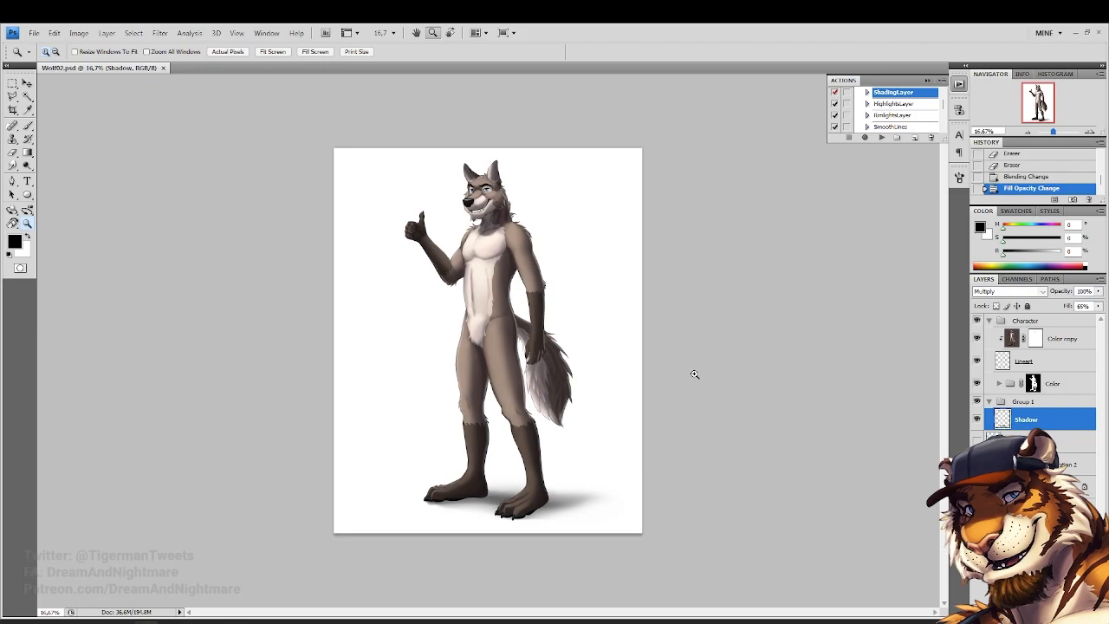
left_click(590, 331)
left_click_drag(627, 616, 604, 615)
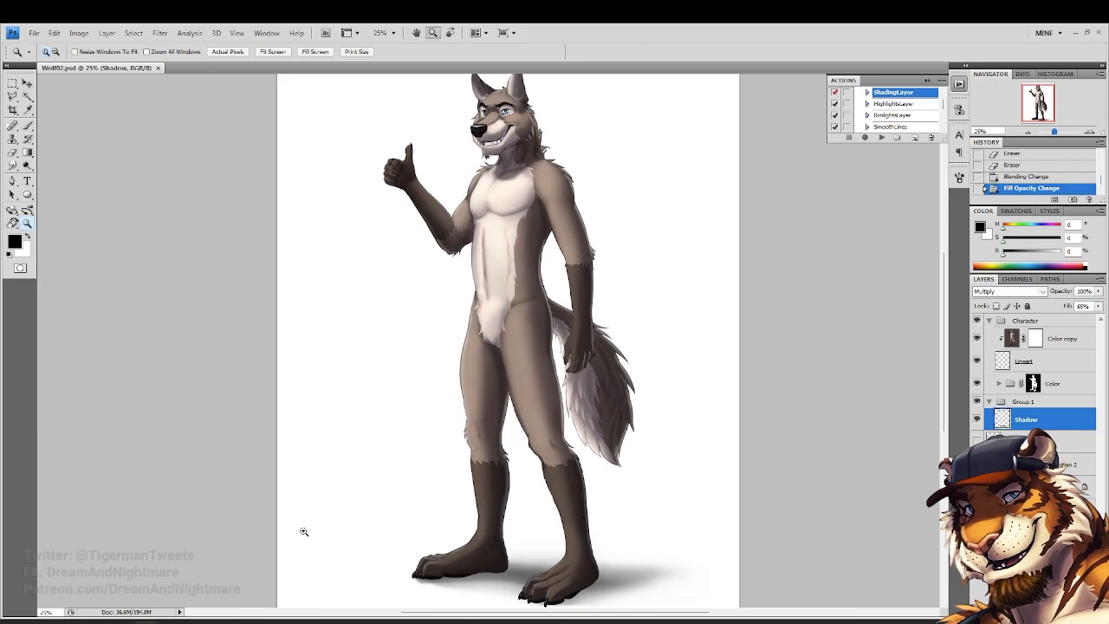
Switch to Chrome, open Fur Affinity in a new tab and go to the artist's own gallery
left_click(250, 621)
scroll(483, 227, "up", 3)
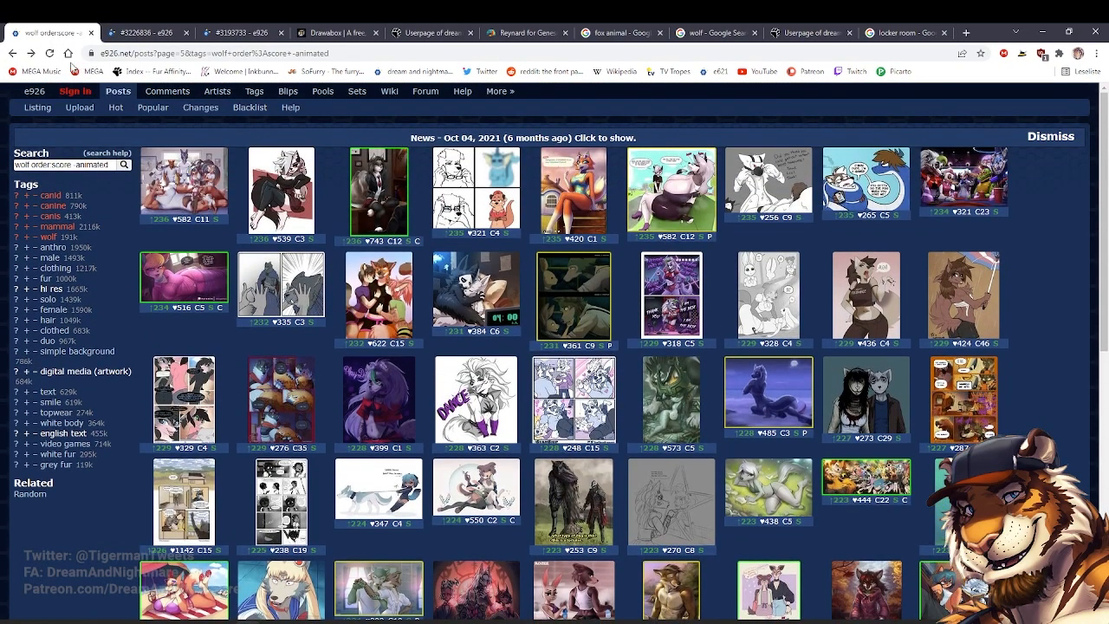
middle_click(143, 71)
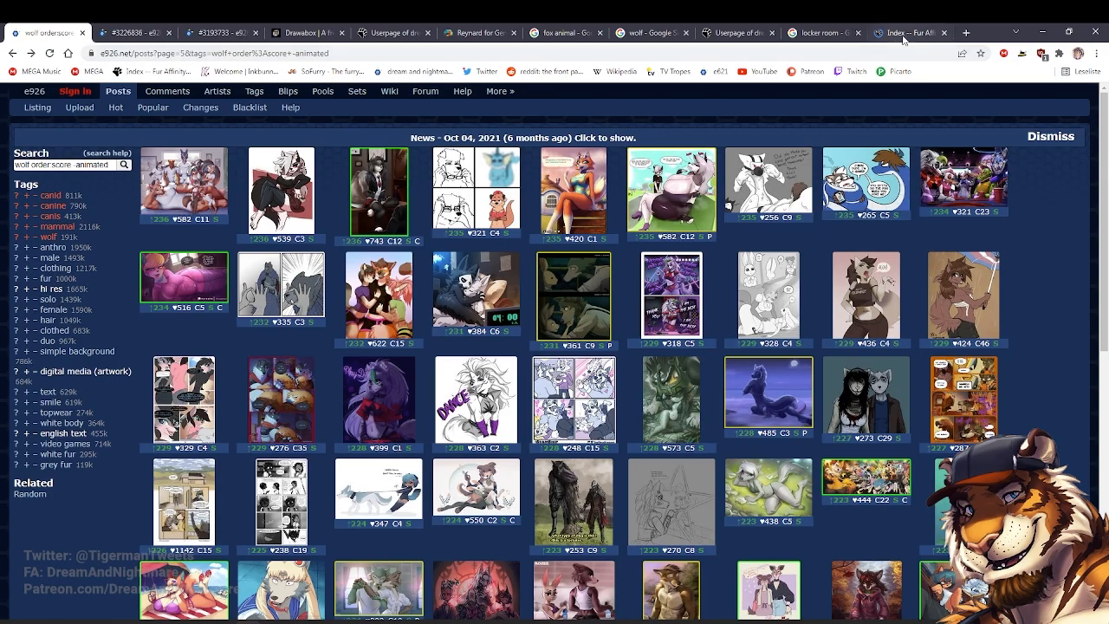
key("ctrl+9")
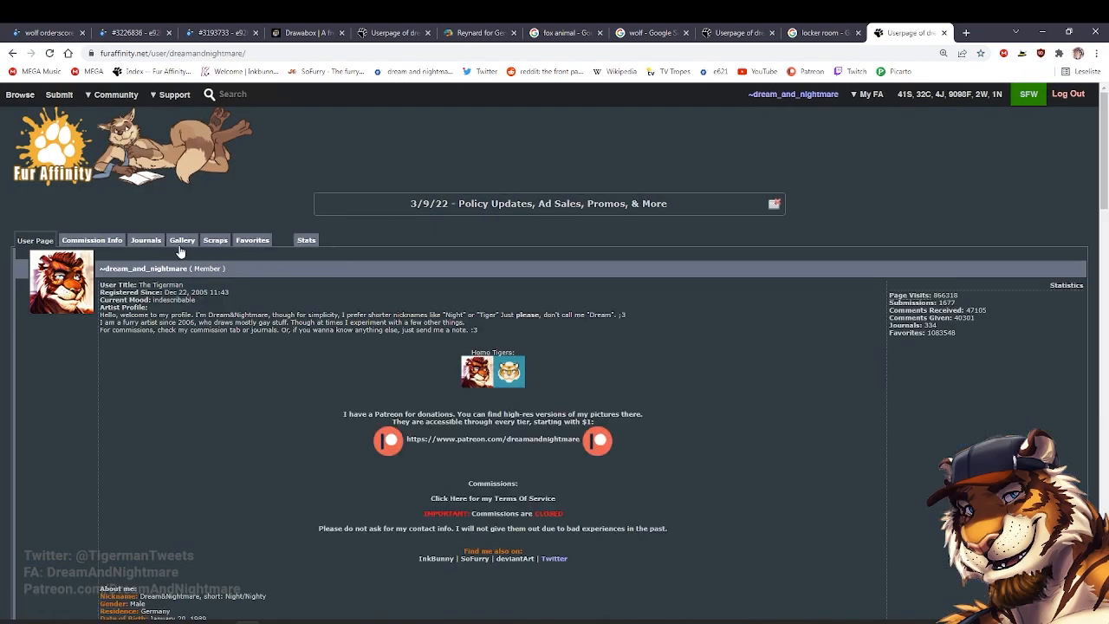
left_click(181, 241)
Look through the first gallery page for an artwork with a detailed background and open the Forest Sparring submission
scroll(378, 272, "down", 2)
scroll(377, 265, "down", 5)
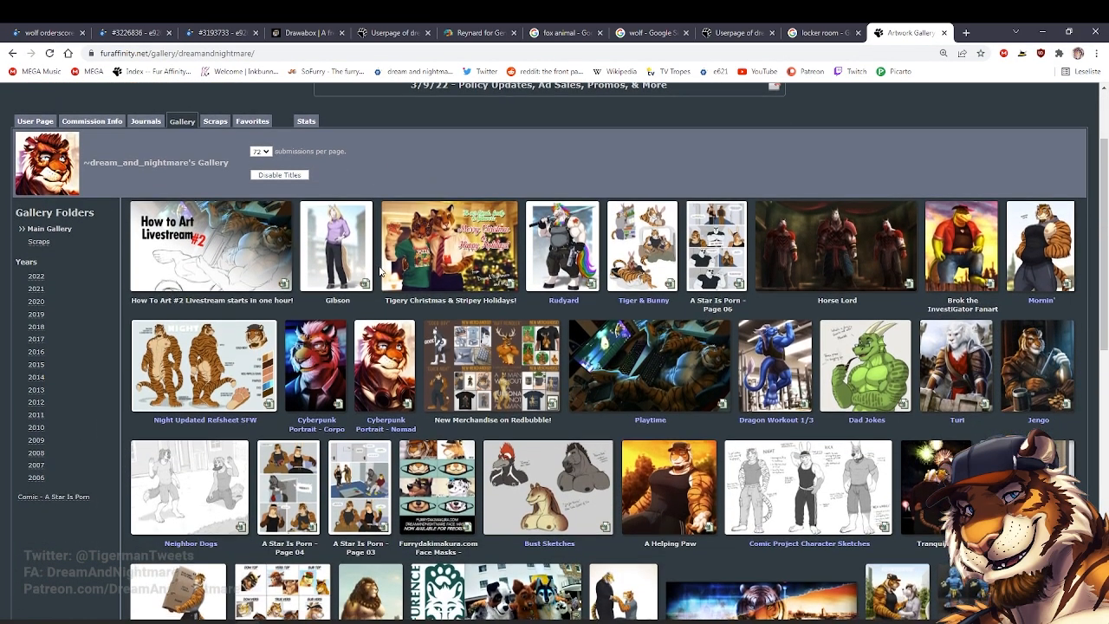
scroll(488, 313, "up", 5)
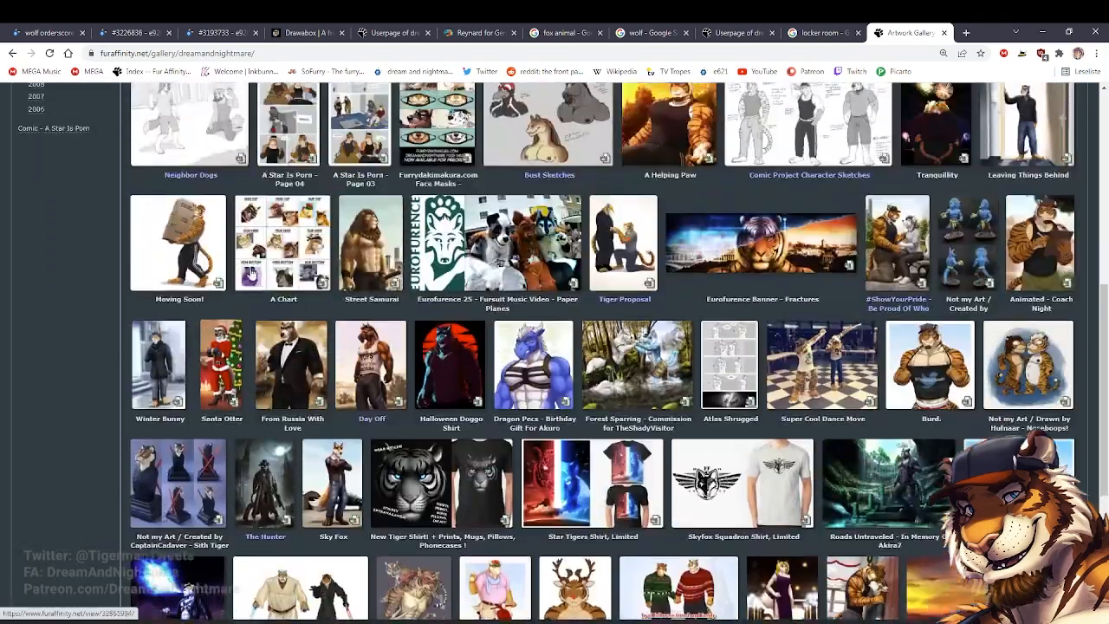
scroll(512, 373, "down", 4)
scroll(600, 390, "down", 1)
scroll(601, 390, "up", 1)
left_click(601, 390)
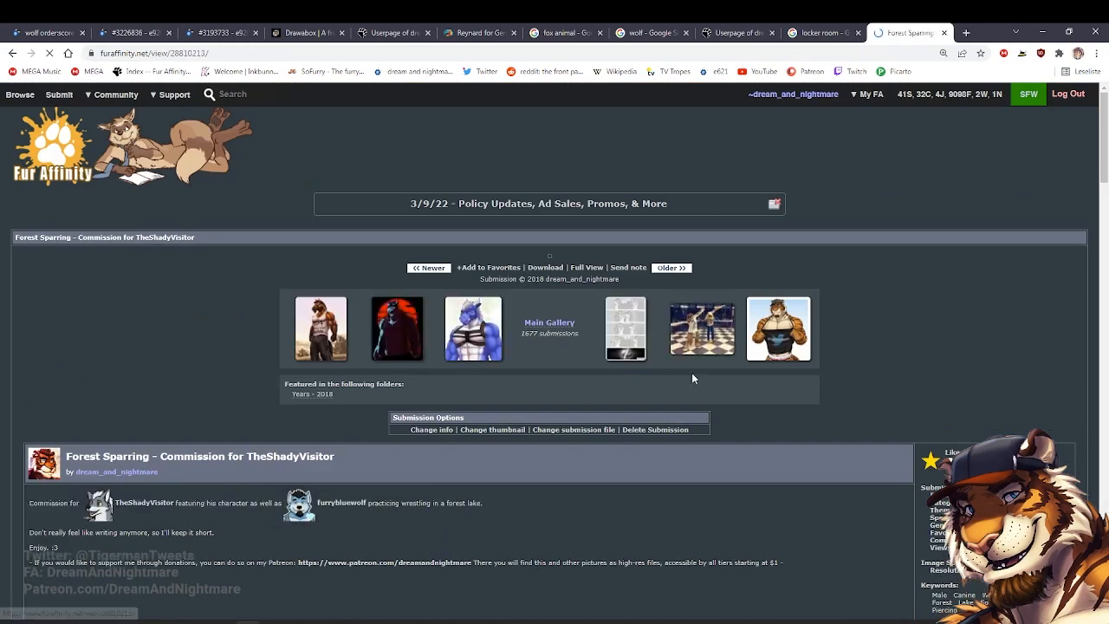
Open the full-size Forest Sparring image and examine its forest, mountain and water background
scroll(870, 397, "down", 3)
scroll(869, 400, "down", 4)
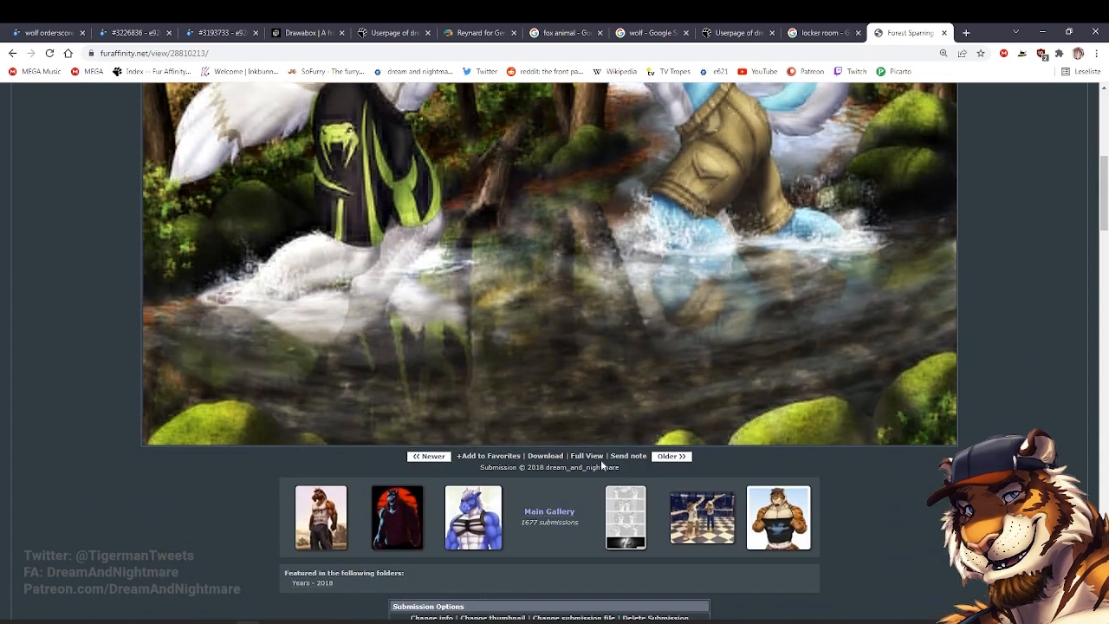
left_click(546, 456)
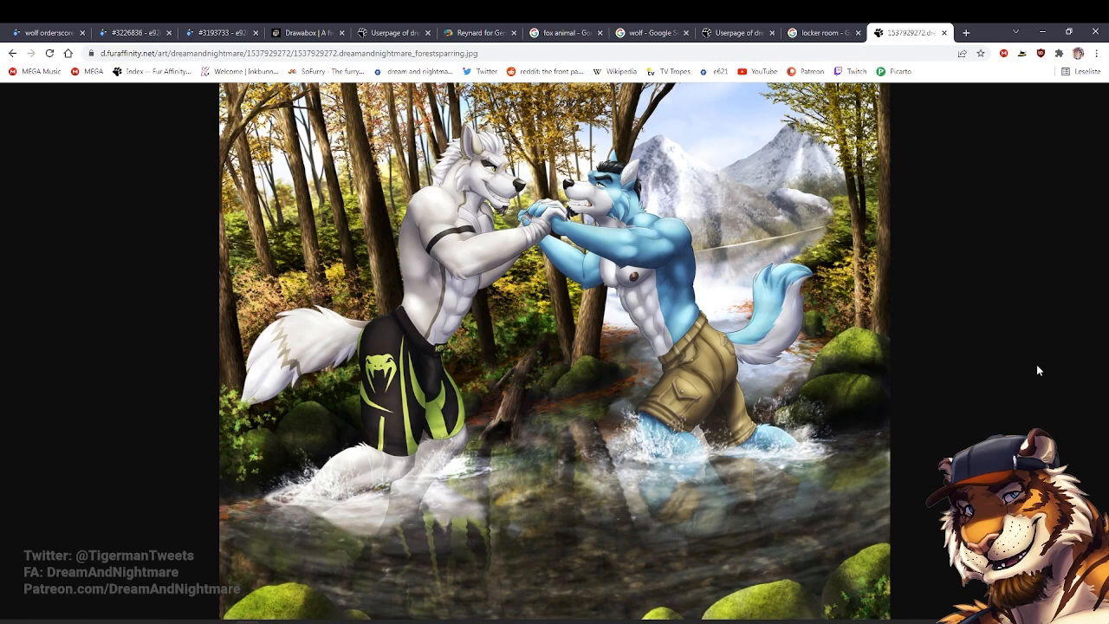
left_click(850, 176)
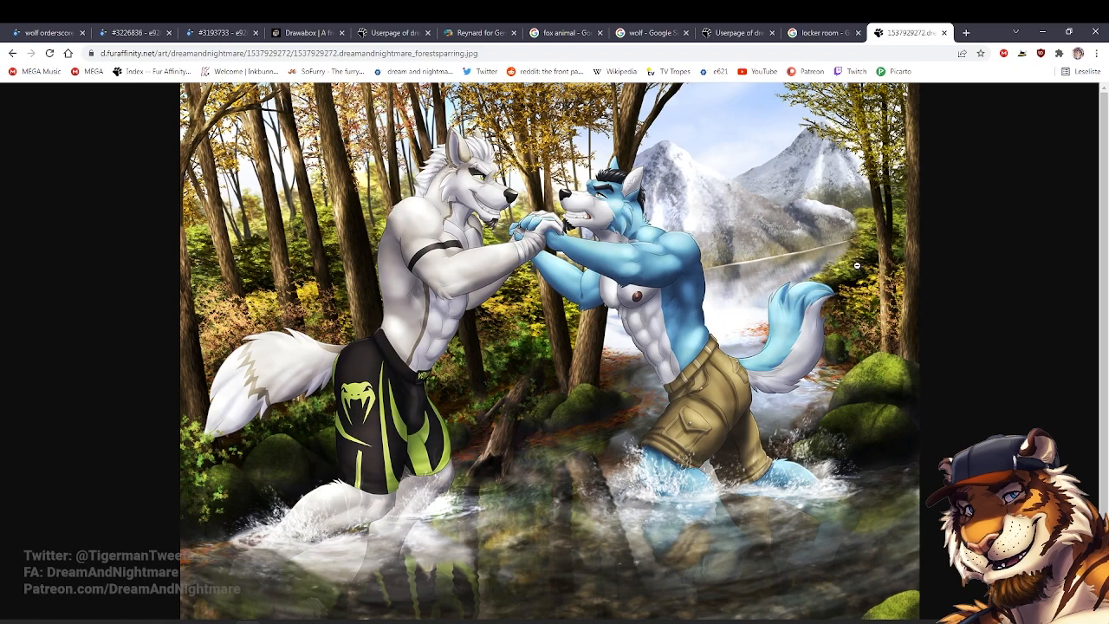
scroll(856, 265, "down", 1)
scroll(856, 265, "up", 1)
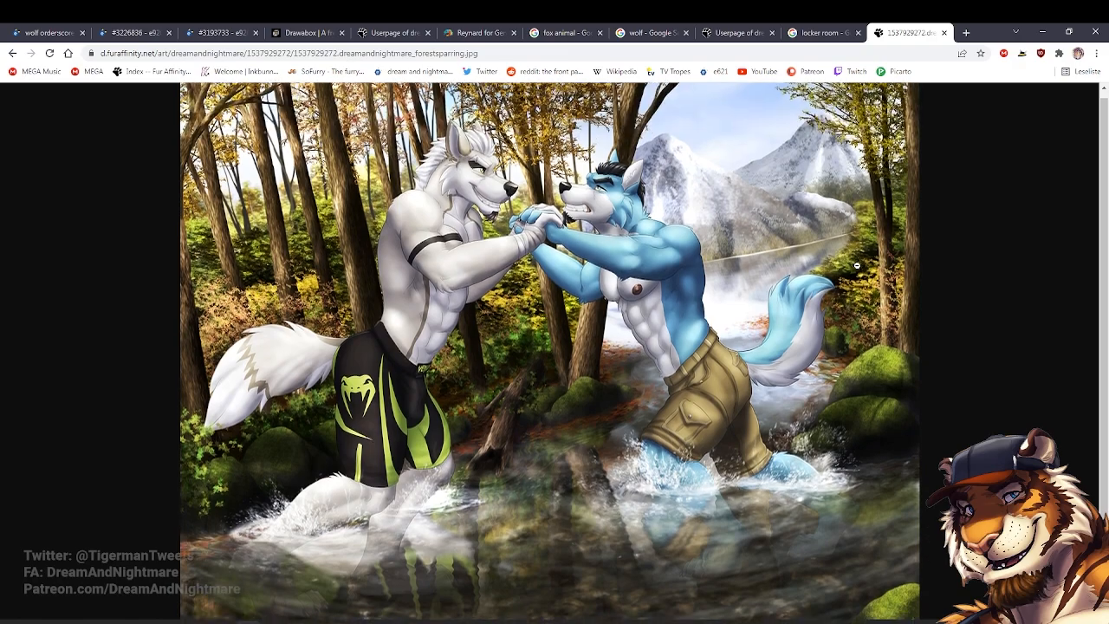
Return to the gallery from the Forest Sparring image and continue to the second page of submissions
key("alt+Left")
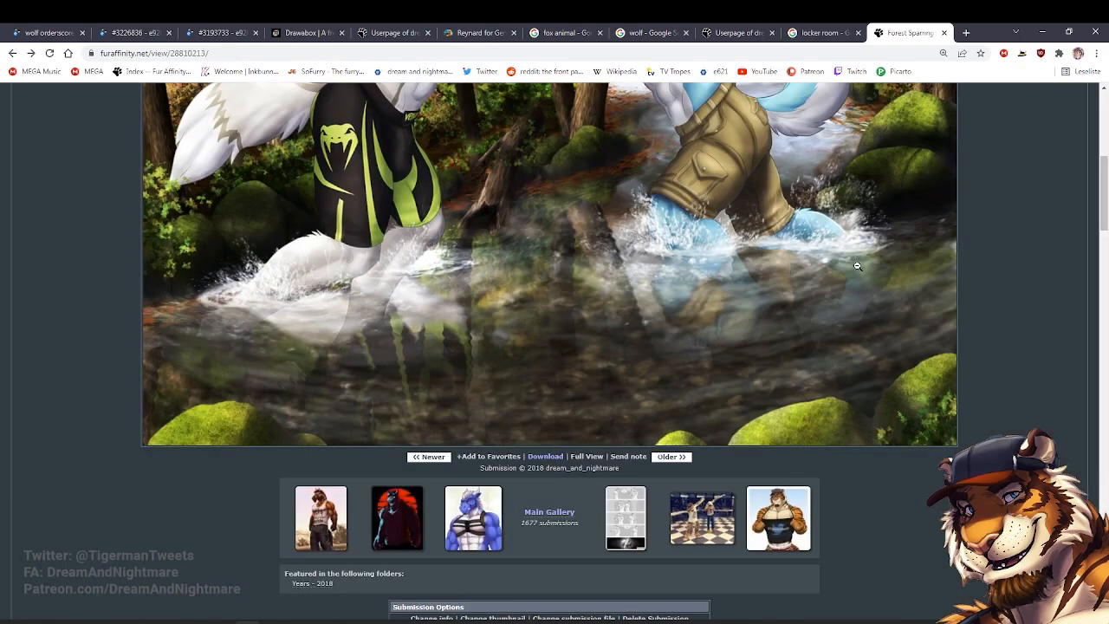
key("alt+Left")
scroll(854, 277, "up", 1)
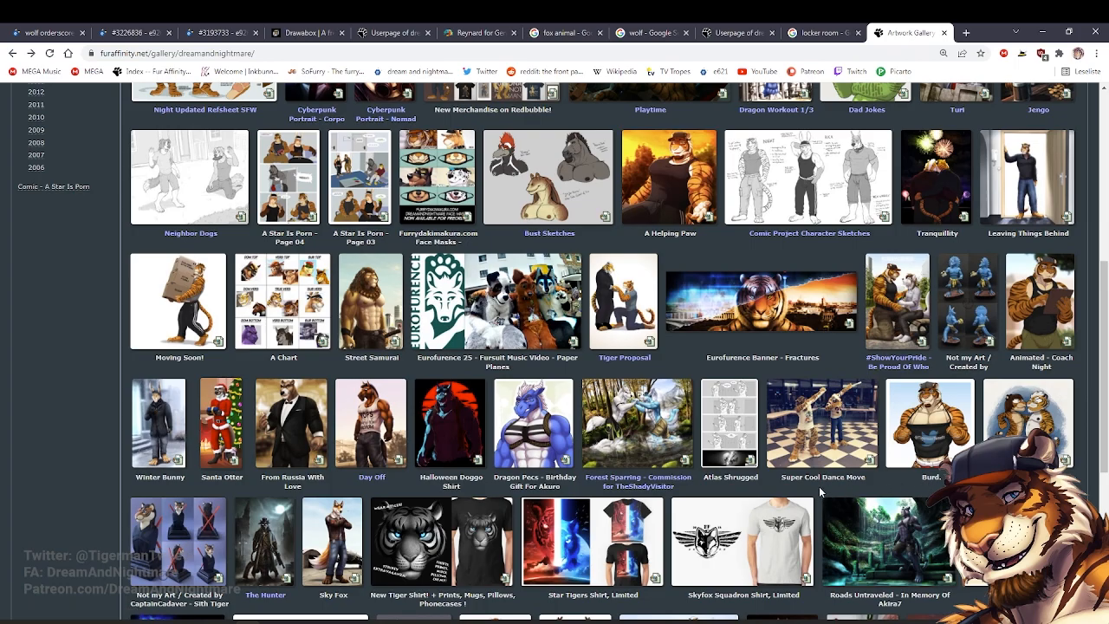
scroll(565, 447, "down", 3)
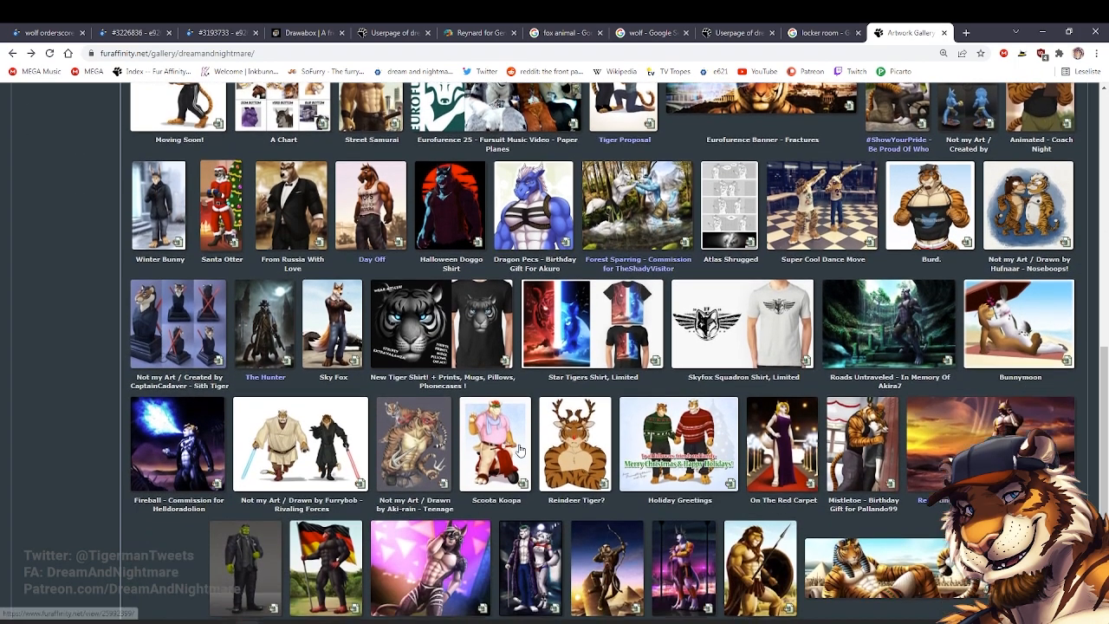
scroll(520, 448, "down", 4)
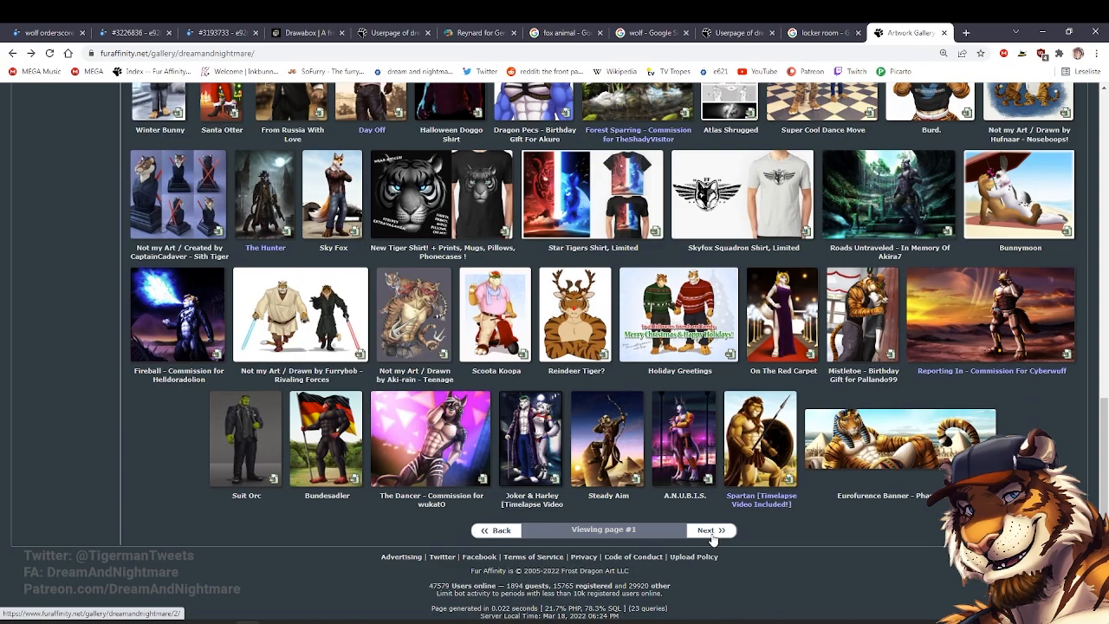
left_click(711, 530)
Look through the second gallery page for another background example and open the Chief Executive Officer submission
scroll(622, 455, "down", 2)
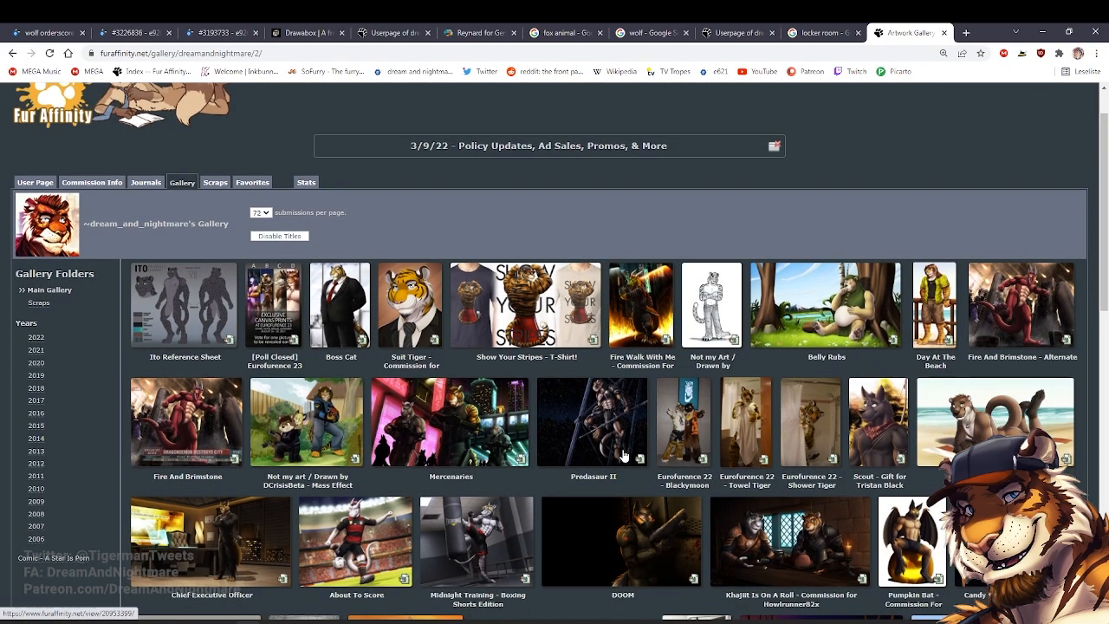
scroll(623, 456, "down", 4)
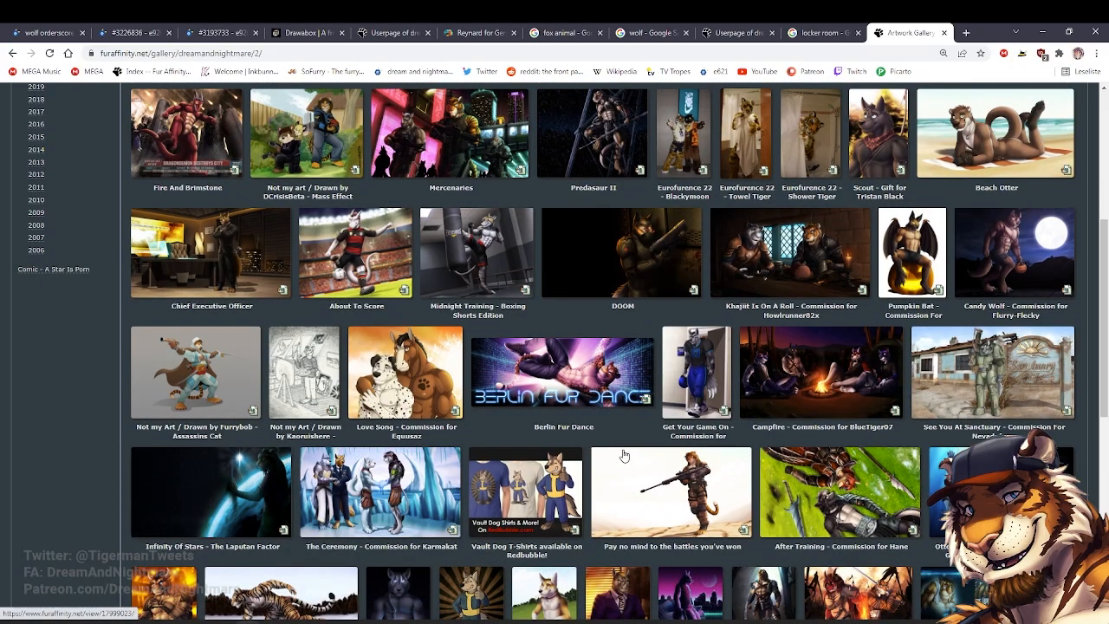
scroll(624, 456, "down", 2)
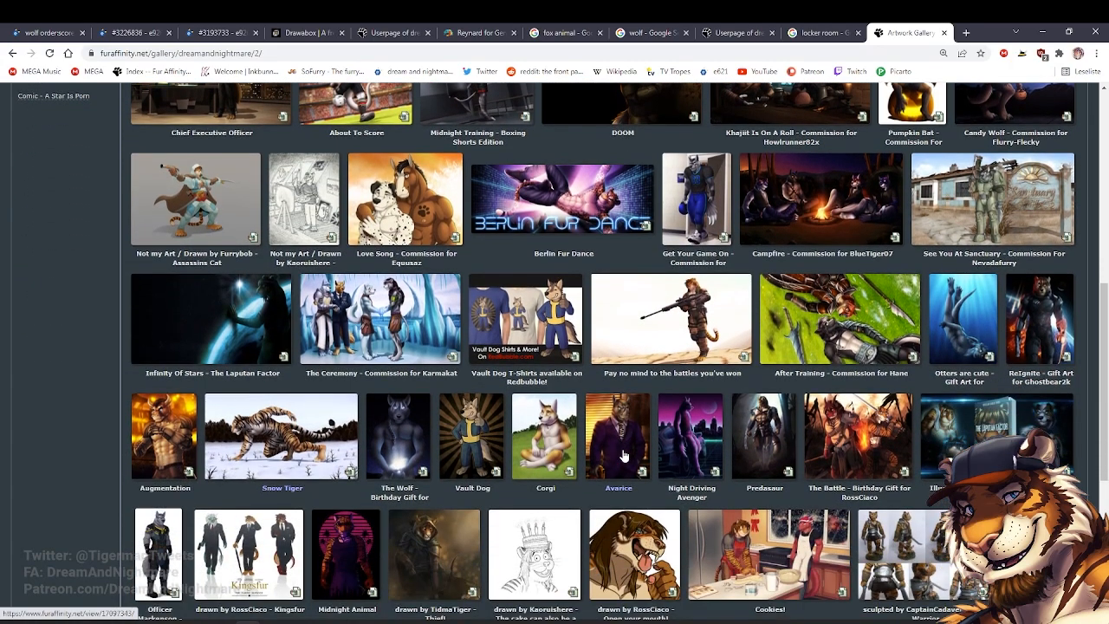
scroll(624, 456, "up", 5)
scroll(622, 456, "up", 3)
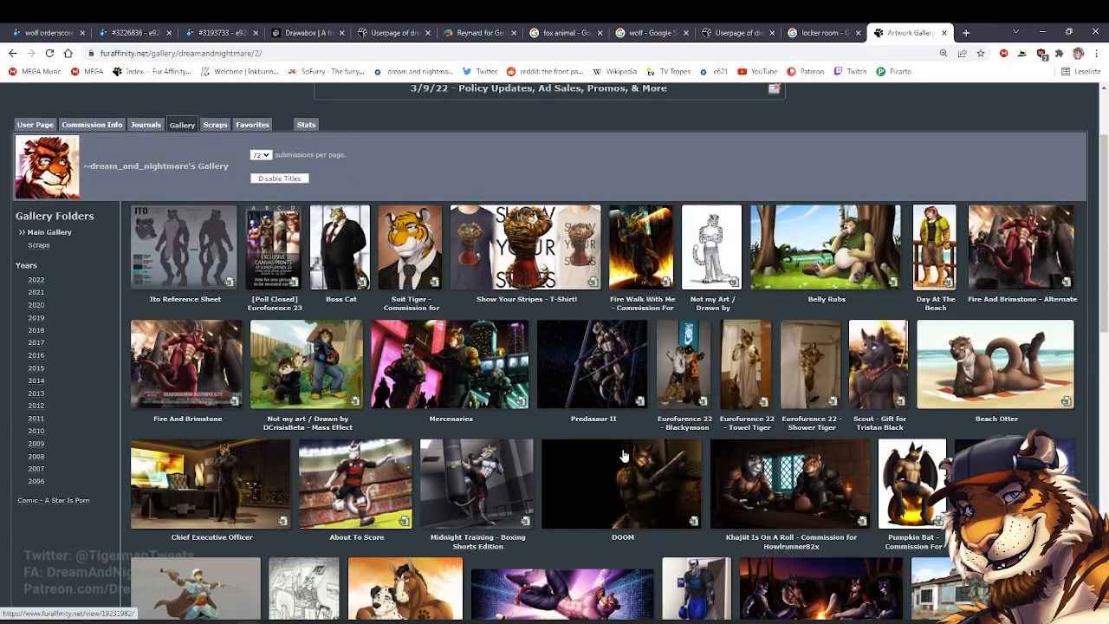
scroll(623, 456, "down", 2)
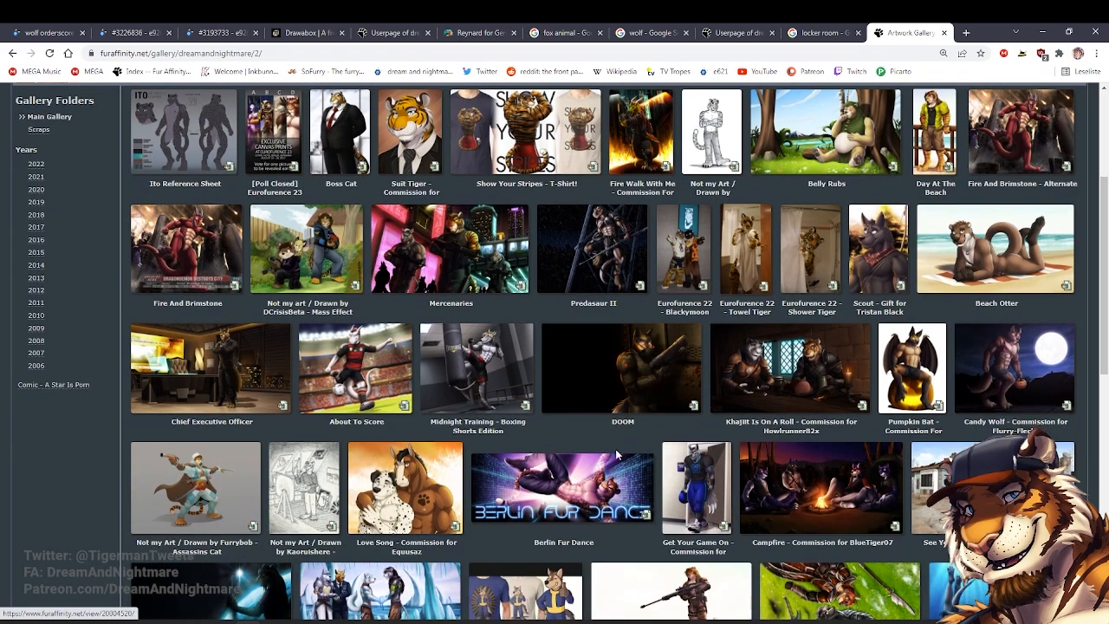
left_click(219, 383)
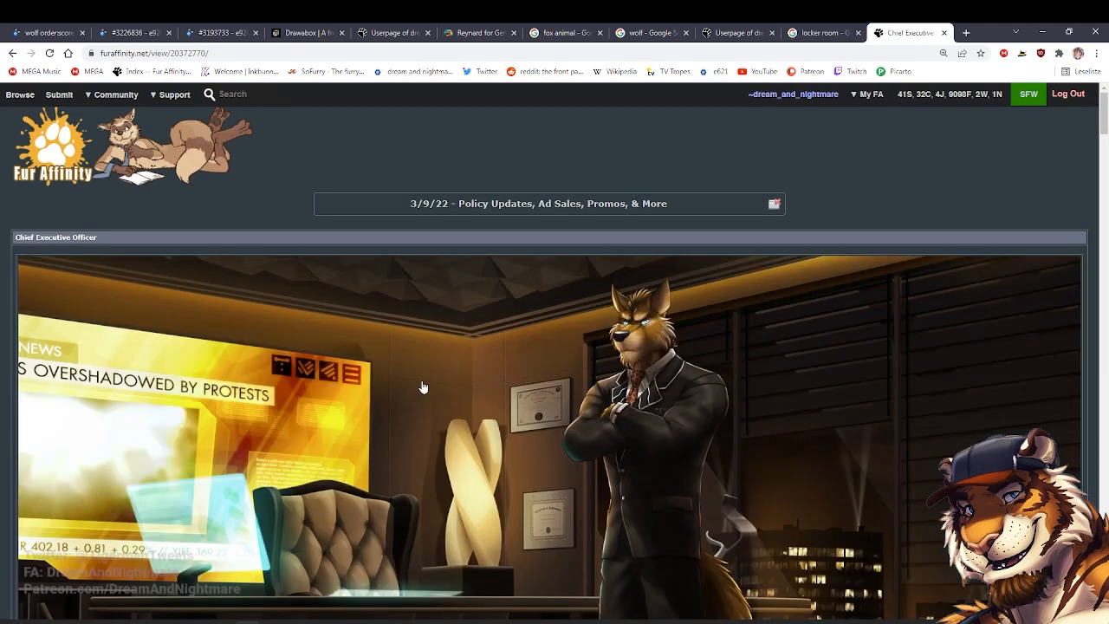
scroll(423, 387, "down", 2)
right_click(429, 378)
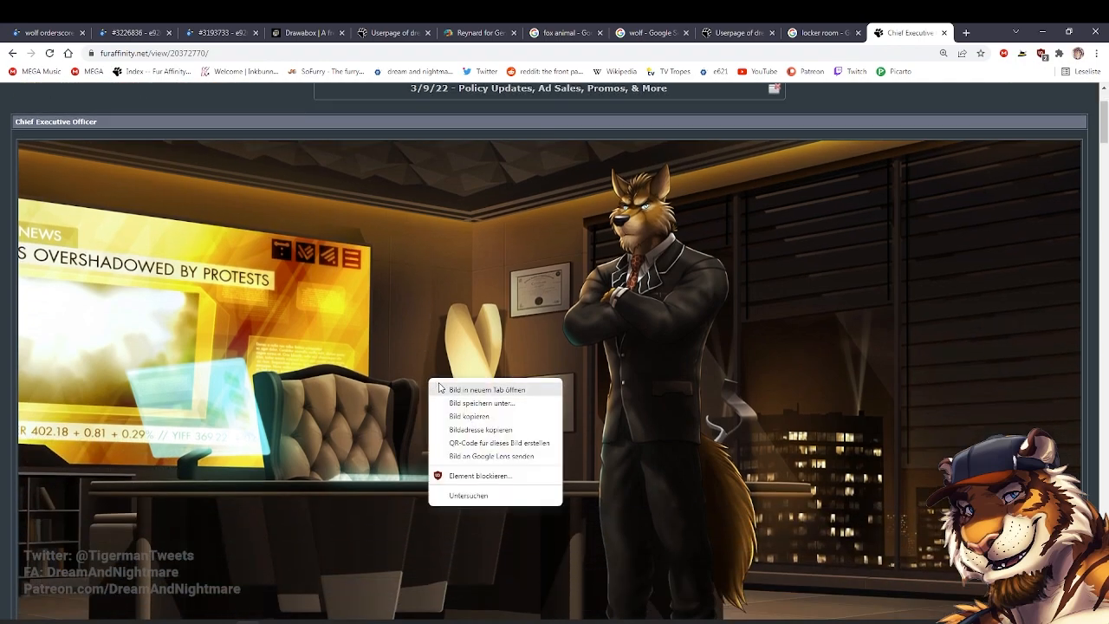
left_click(442, 387)
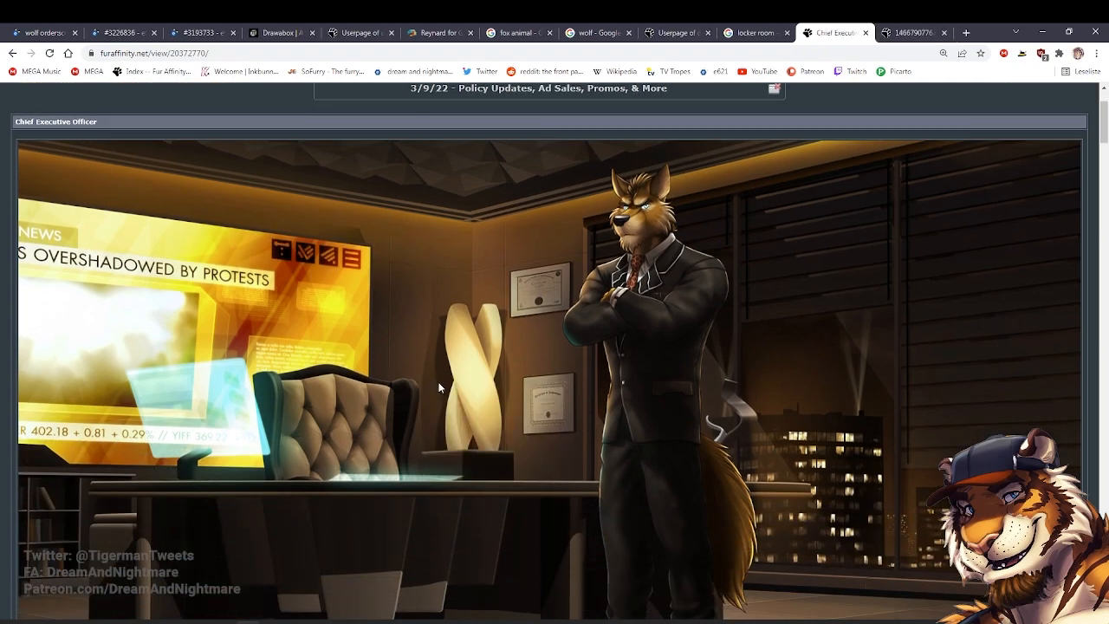
left_click(944, 32)
right_click(669, 228)
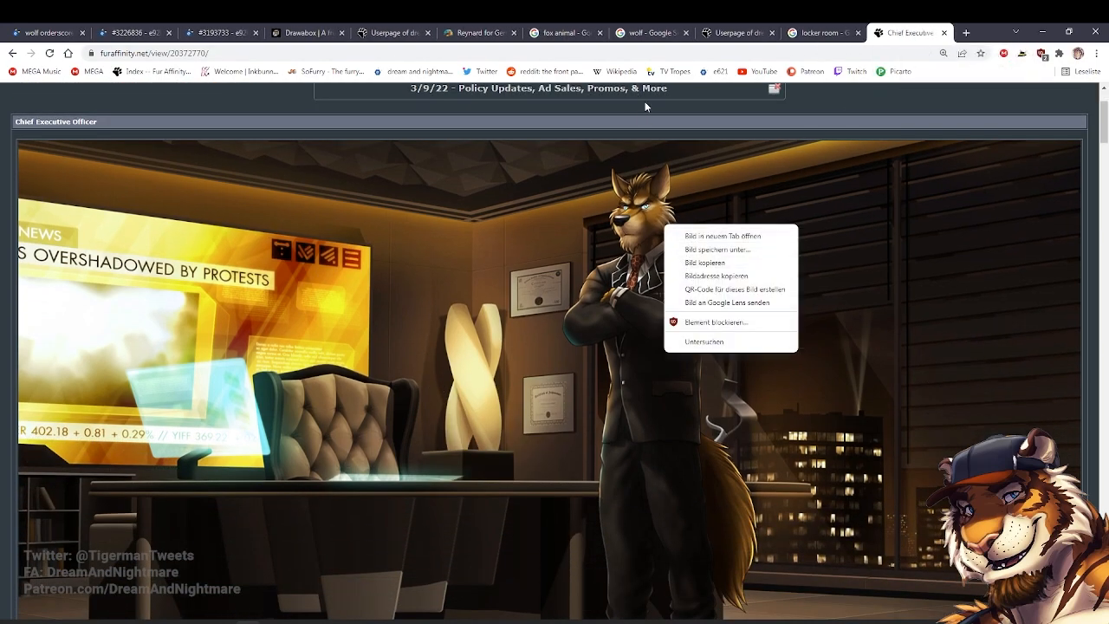
left_click(648, 109)
Open the full-size Chief Executive Officer image to examine its office background
scroll(537, 300, "down", 4)
left_click(533, 518)
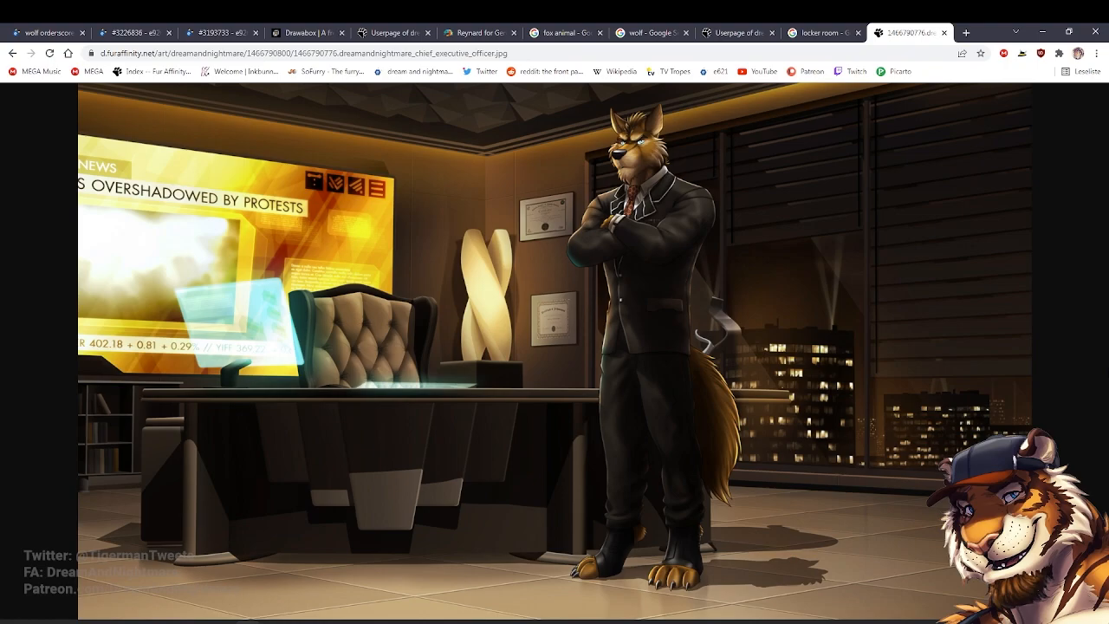
Return to the second gallery page and open the Mercenaries submission
key("alt+Left")
key("alt+Left")
scroll(902, 364, "up", 3)
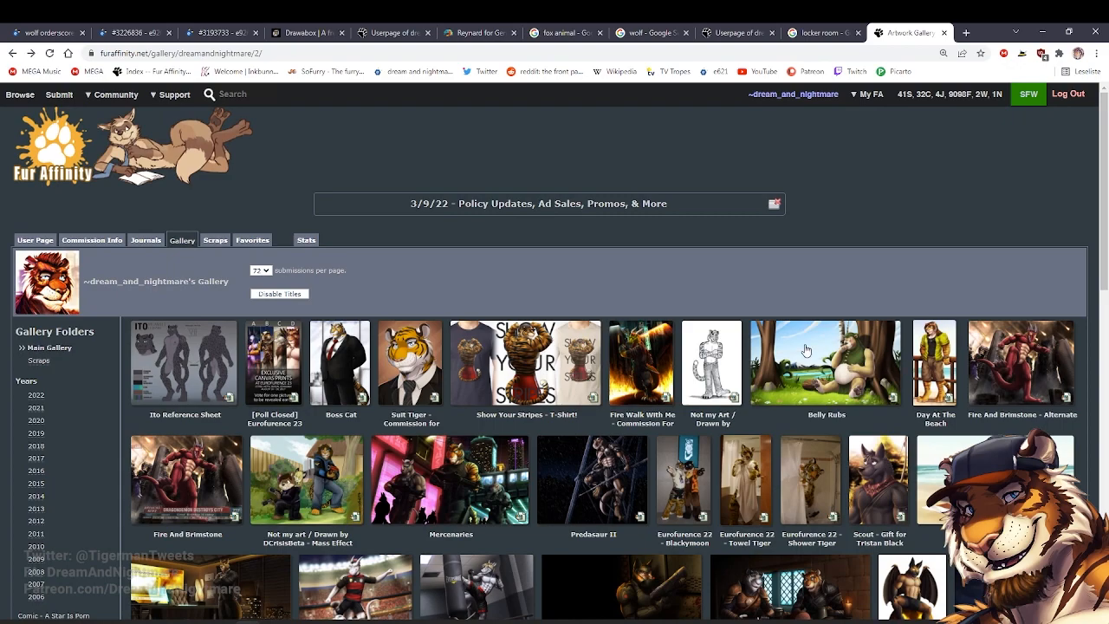
scroll(807, 350, "down", 1)
left_click(463, 412)
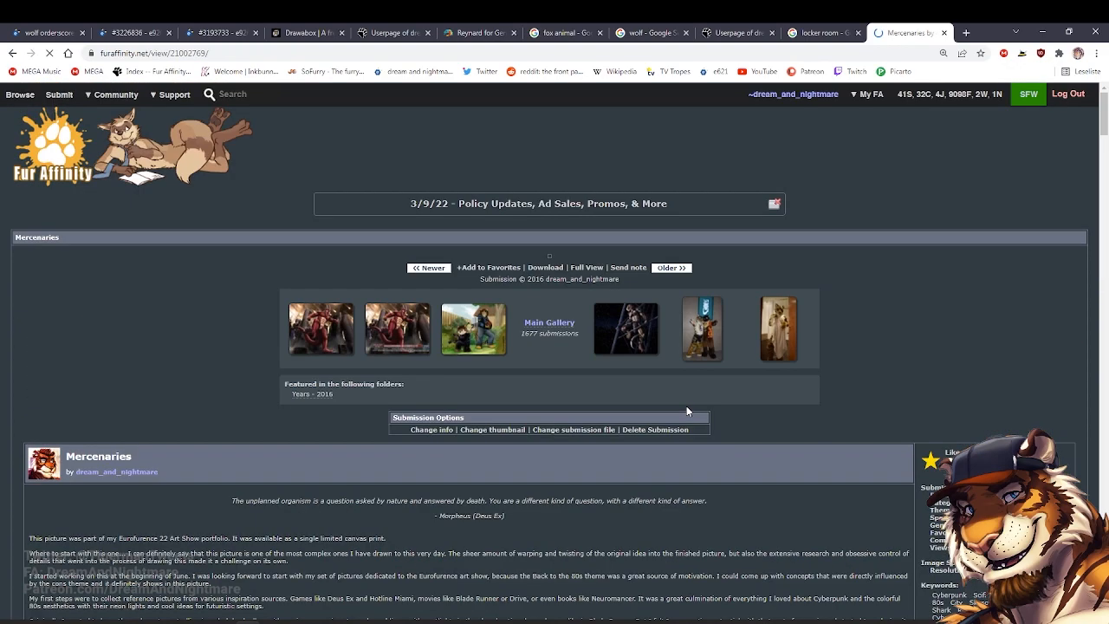
Open the full-size version of the Mercenaries image from its submission page
scroll(733, 421, "down", 5)
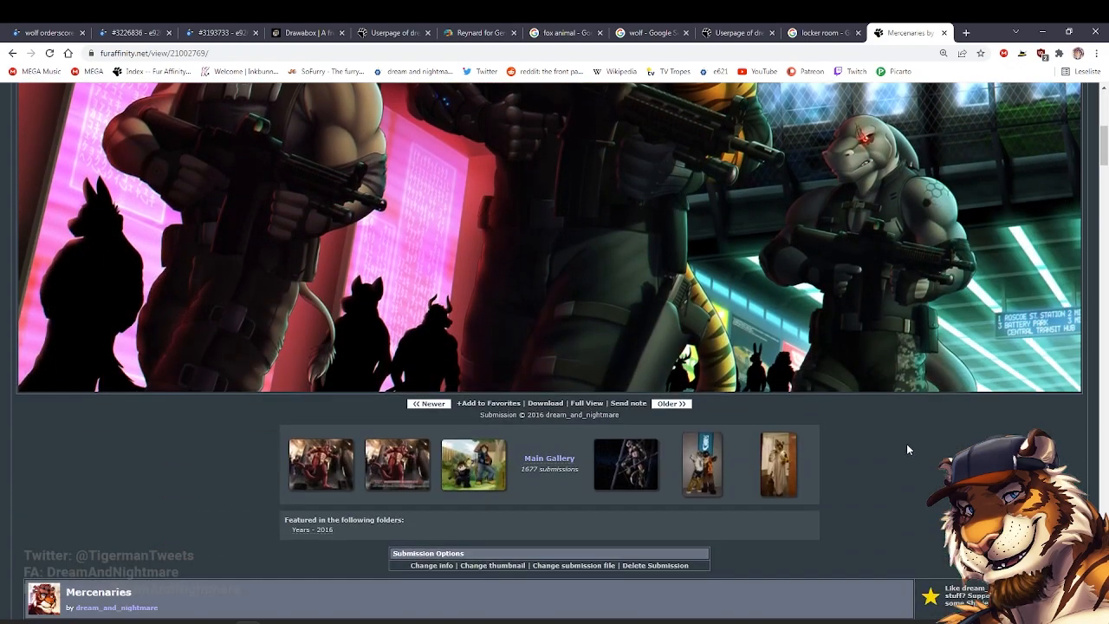
scroll(905, 448, "down", 2)
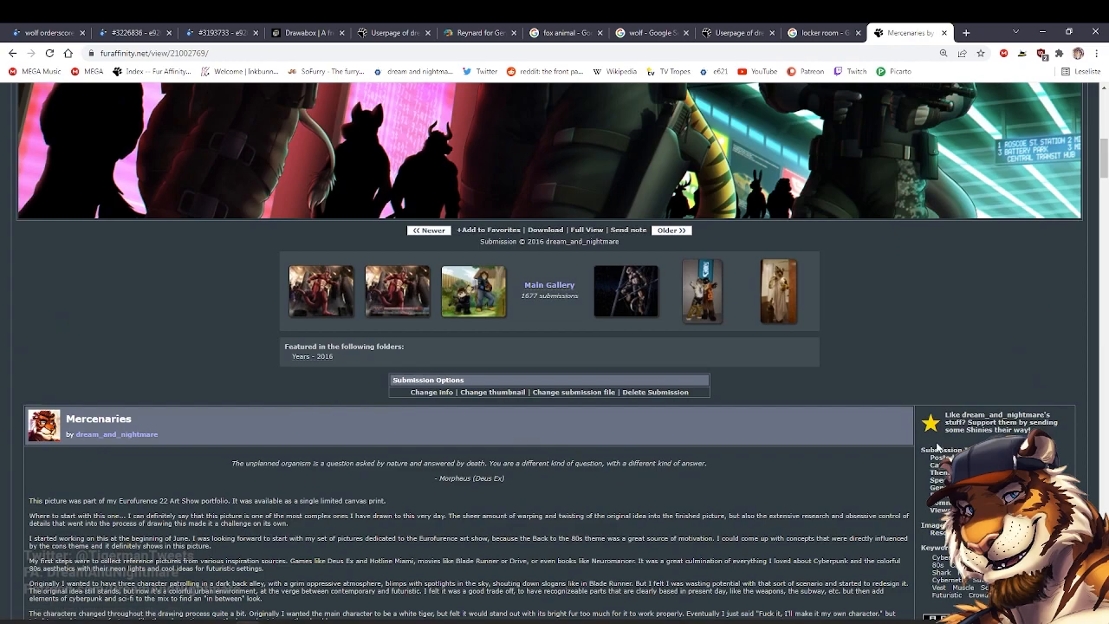
scroll(747, 437, "up", 3)
left_click(546, 523)
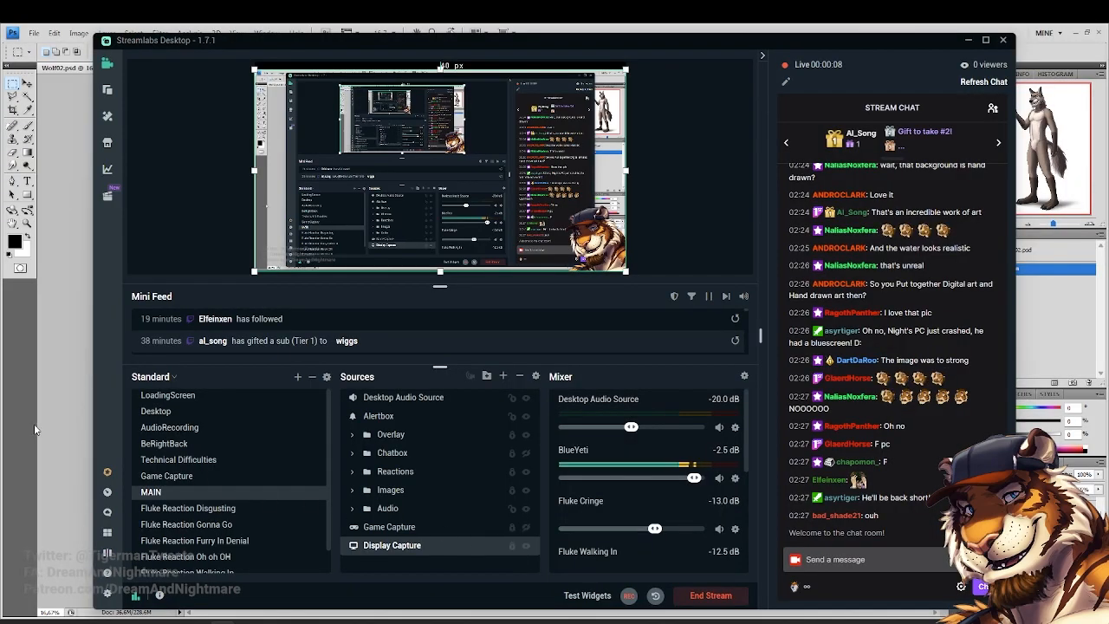
Switch to Chrome, dismiss the offer to restore the previous pages, and open the artist's own Fur Affinity gallery
left_click(71, 433)
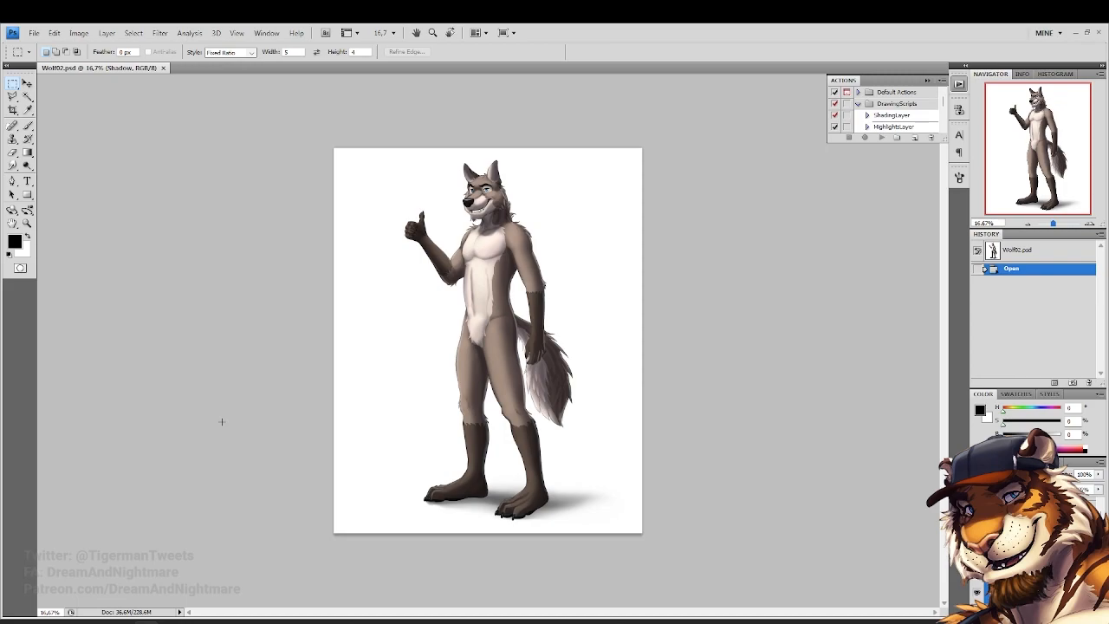
mouse_move(197, 619)
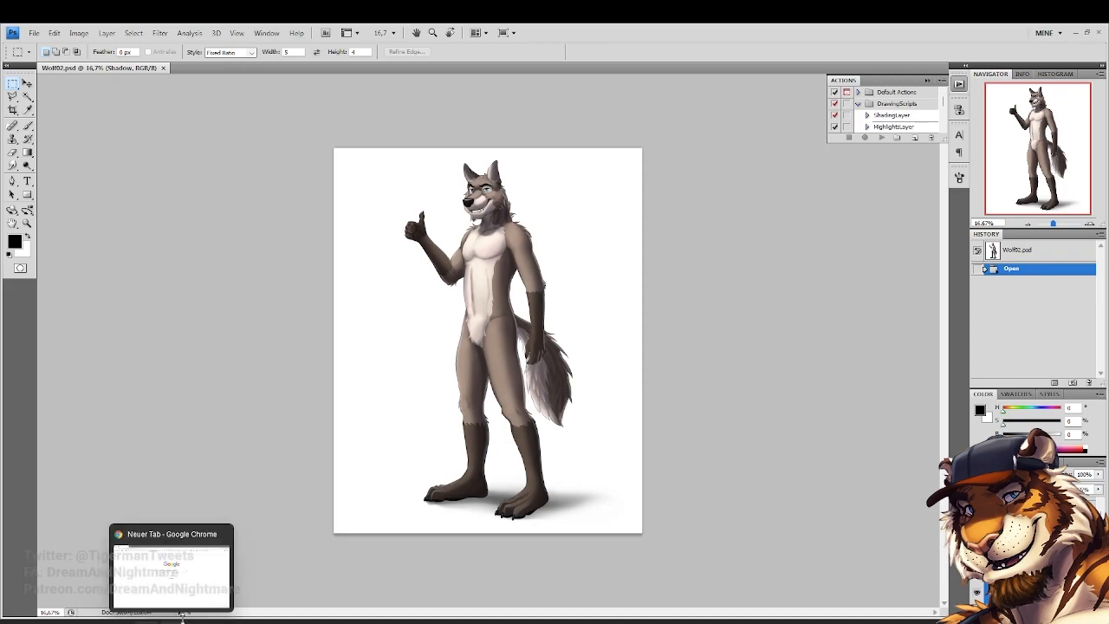
left_click(190, 597)
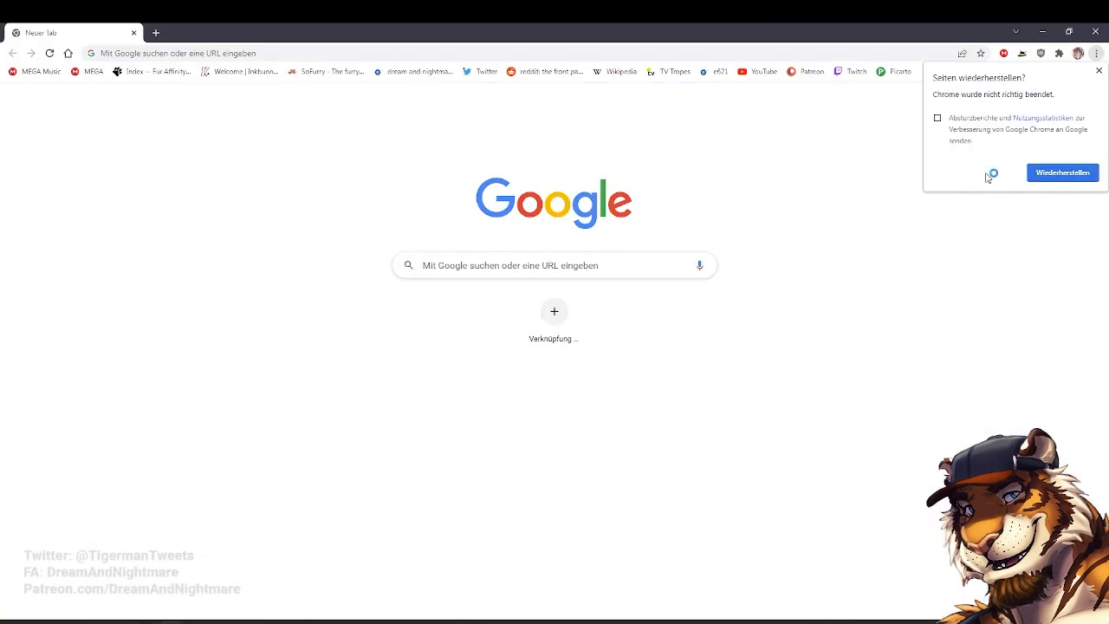
left_click(1099, 71)
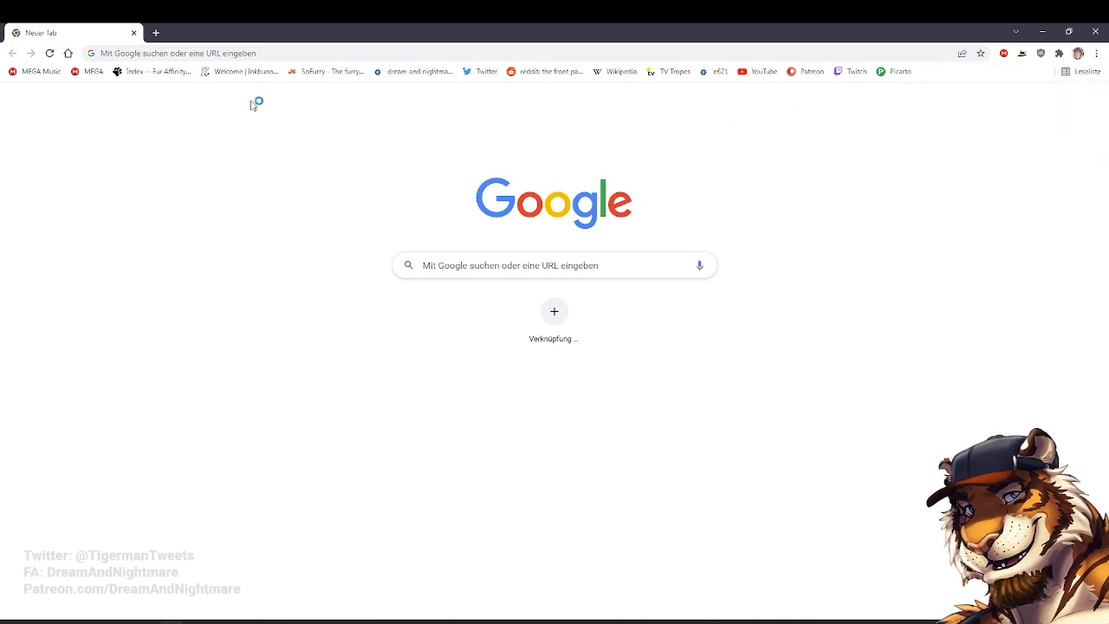
left_click(159, 72)
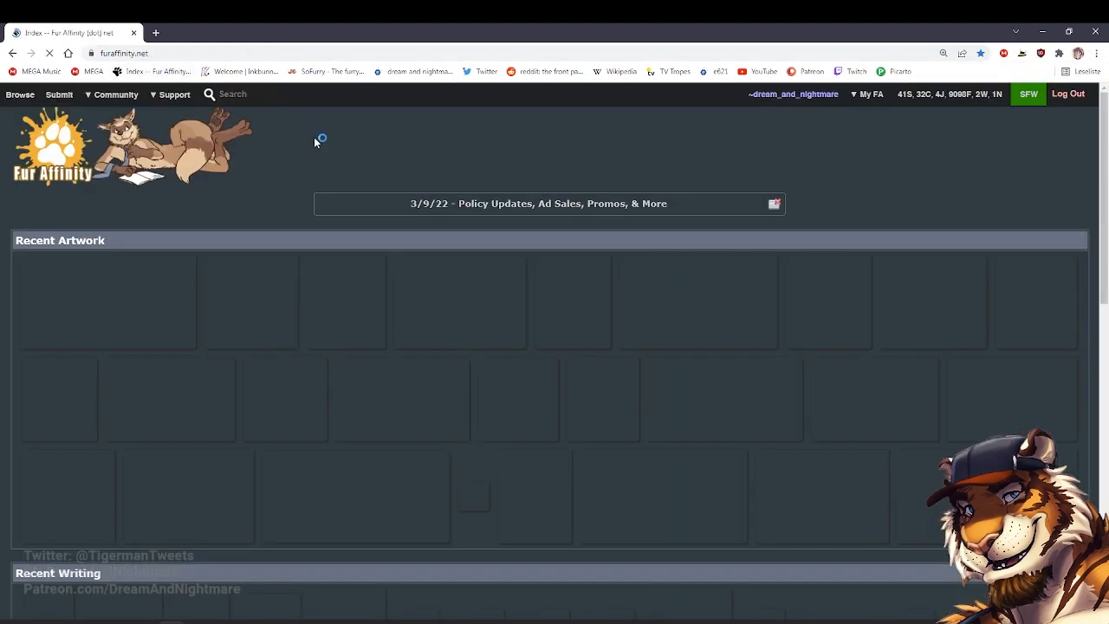
left_click(792, 95)
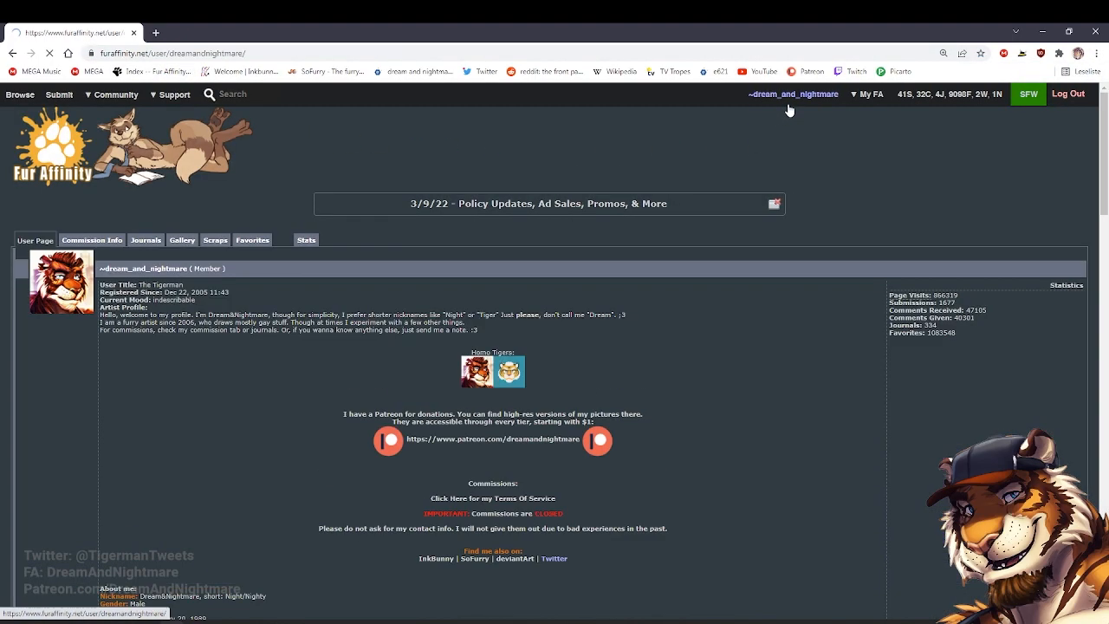
left_click(182, 240)
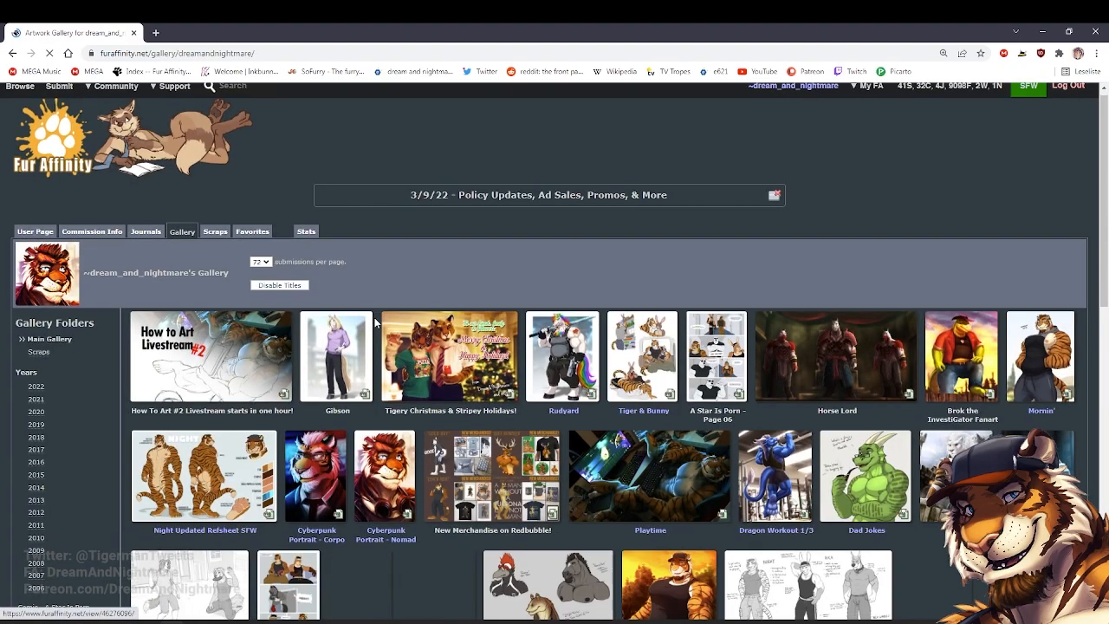
Open the Mercenaries submission from the second gallery page and enlarge its full-size image to examine the city background
scroll(586, 409, "down", 10)
left_click(711, 556)
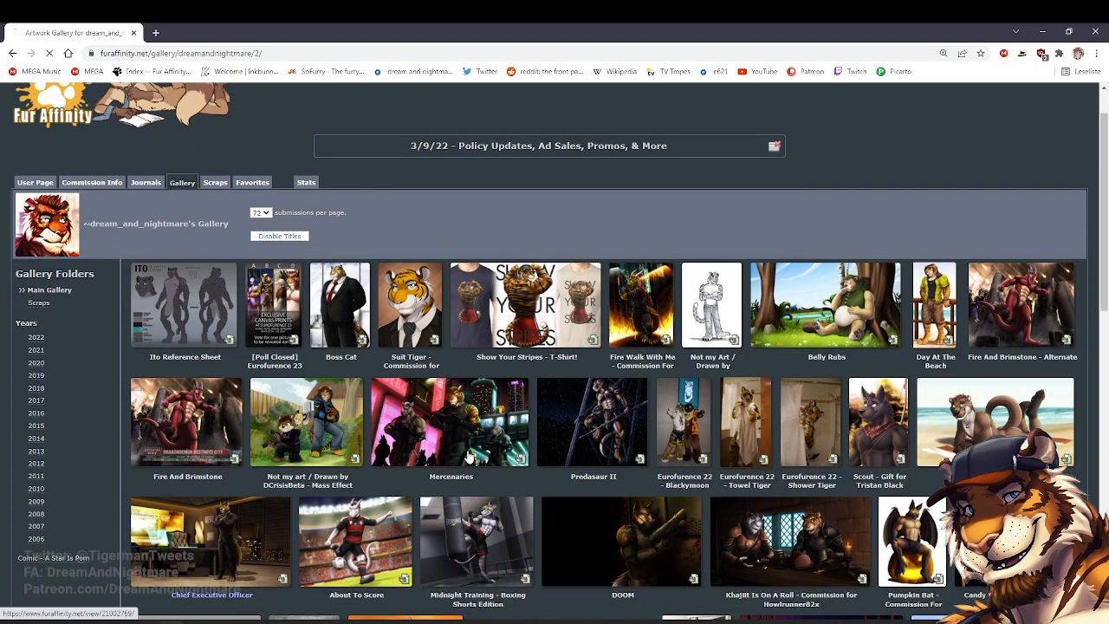
left_click(468, 458)
scroll(468, 459, "down", 6)
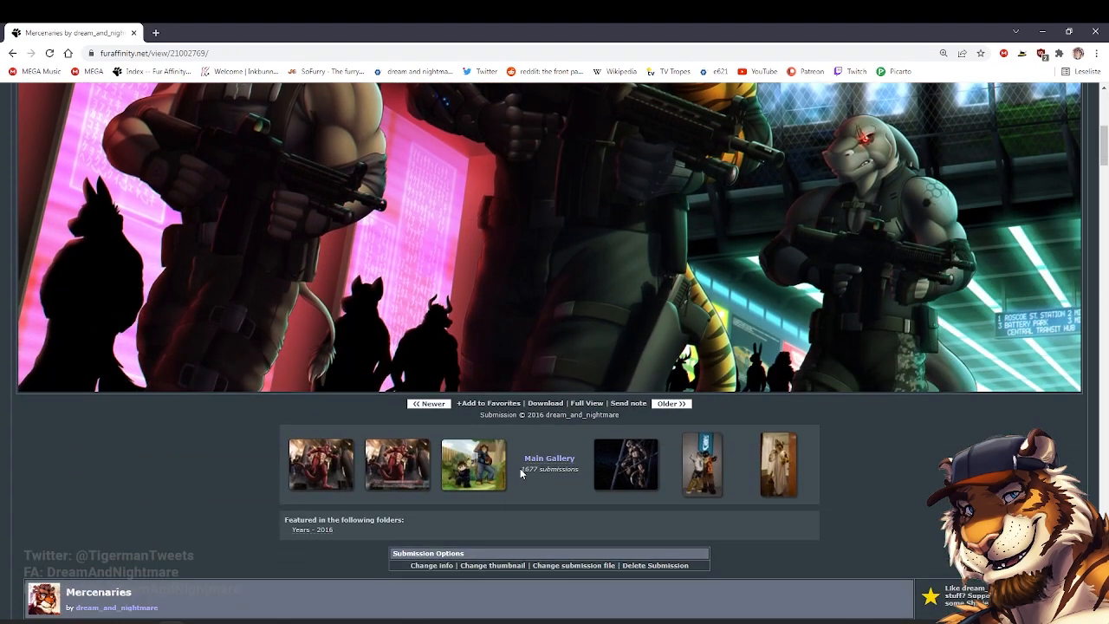
left_click(537, 403)
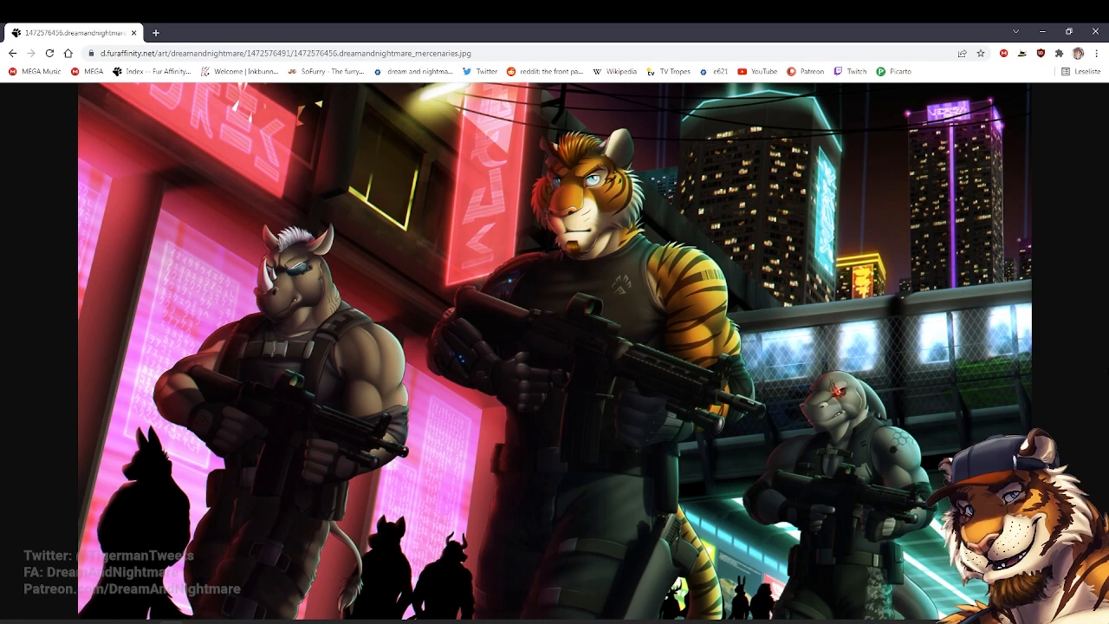
left_click(990, 193)
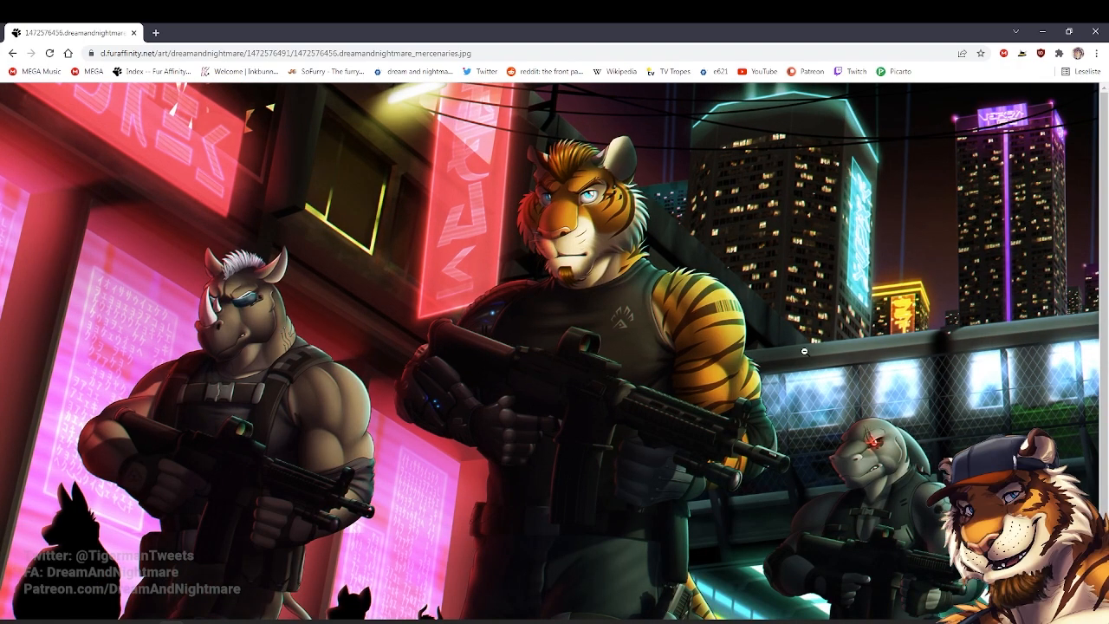
Switch to Photoshop, create a new blank document and add an empty layer to it
left_click(154, 613)
left_click(34, 33)
left_click(43, 46)
key("Return")
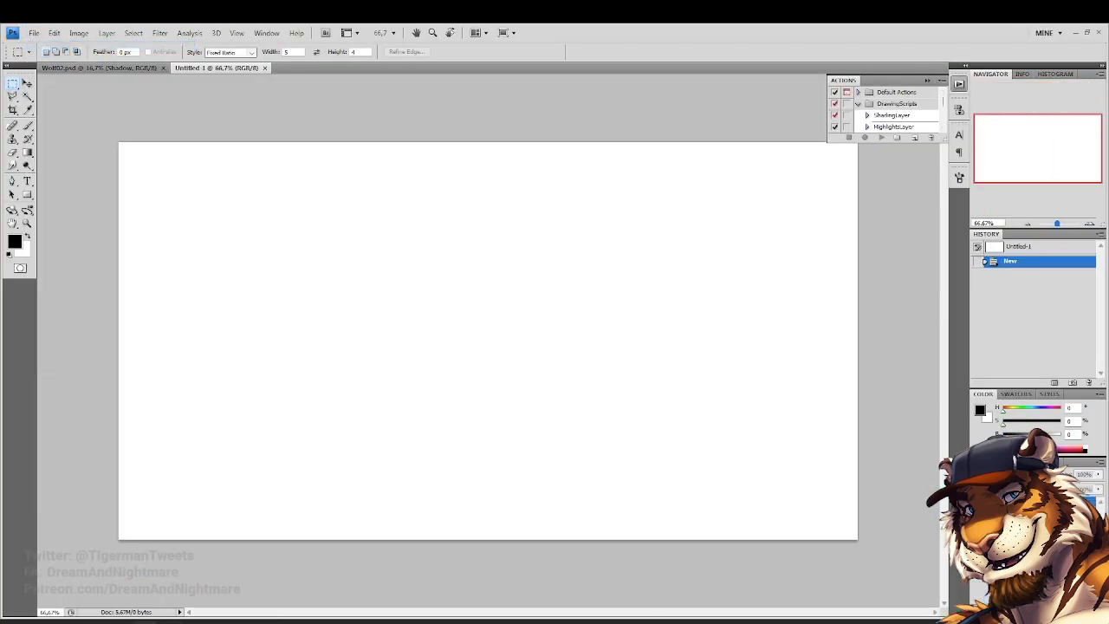
key("ctrl+shift+alt+n")
Set the Rectangular Marquee style to Normal and fill a tall upright rectangle with black near the middle of the canvas
left_click(27, 223)
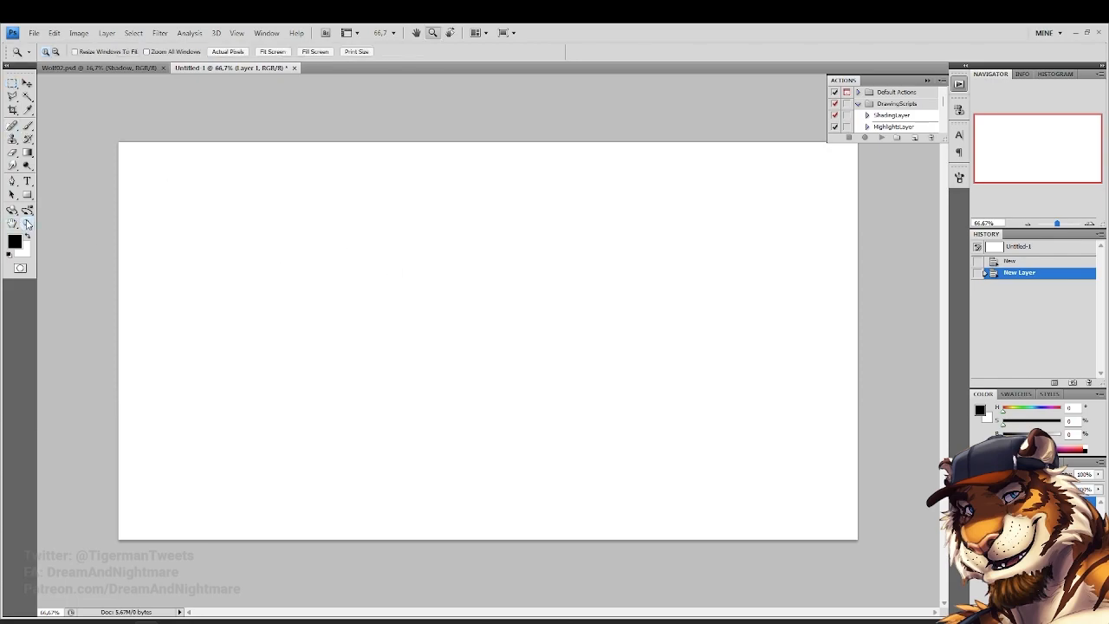
left_click(674, 294)
left_click(13, 84)
left_click_drag(548, 455, 428, 263)
left_click(231, 53)
left_click(225, 60)
left_click(498, 298)
left_click_drag(374, 177, 581, 562)
key("alt+BackSpace")
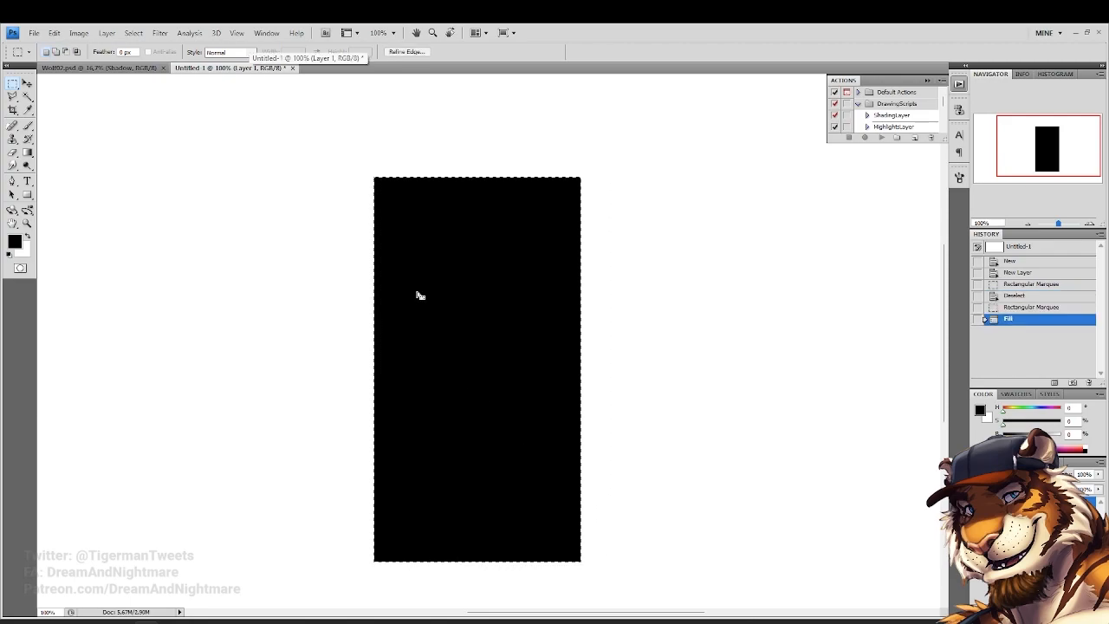
key("ctrl+d")
On a new layer, fill a small upright window rectangle with light grey in the black block's upper-left corner
left_click(14, 242)
left_click(652, 465)
left_click_drag(651, 465, 614, 470)
key("Return")
key("ctrl+shift+alt+n")
scroll(507, 219, "up", 1)
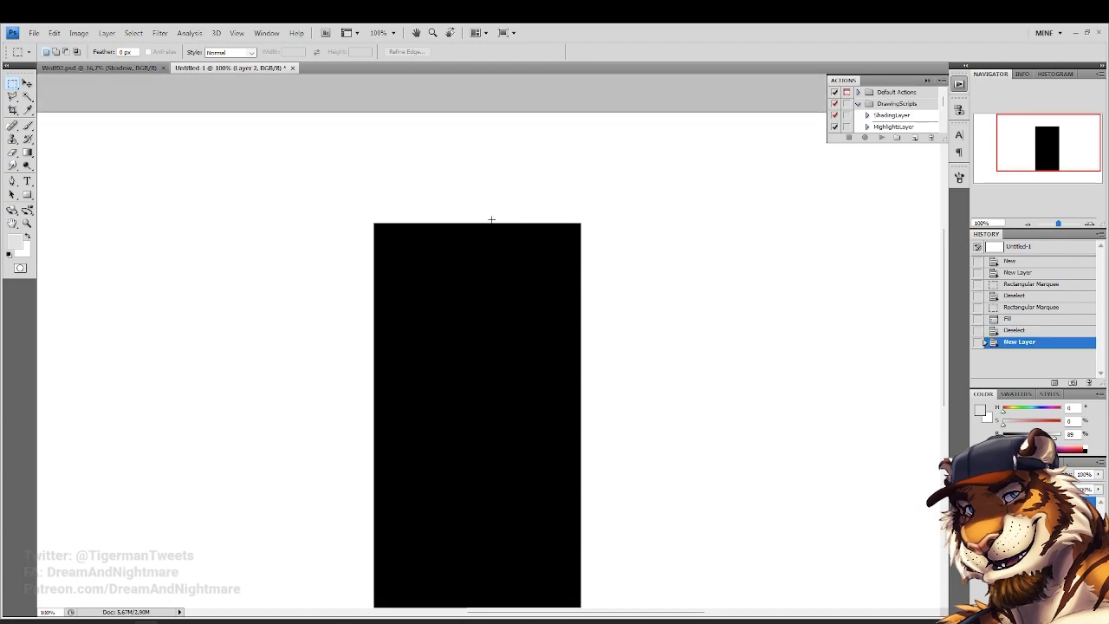
left_click_drag(379, 230, 396, 258)
key("ctrl+d")
key("alt+BackSpace")
key("ctrl+d")
Duplicate the grey window to the right with narrow gaps to form a row of four windows
left_click(27, 84)
left_click_drag(195, 168, 215, 177)
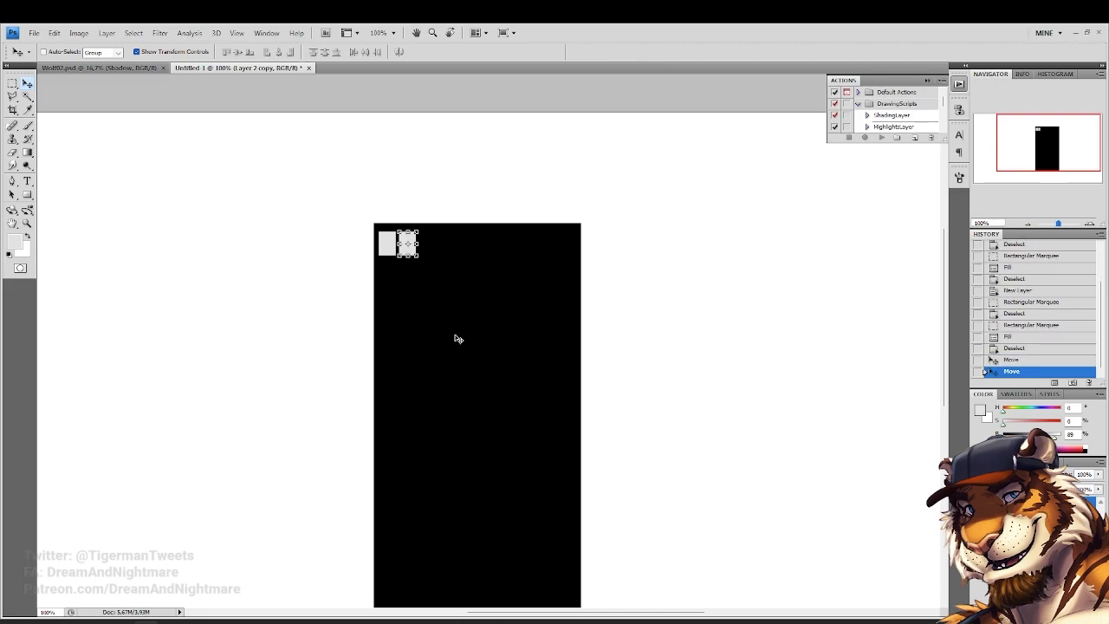
left_click(1031, 522, "shift")
key("Right")
key("Right")
key("Right")
key("Right")
key("Right")
key("Right")
key("Right")
key("Right")
key("Right")
key("Right")
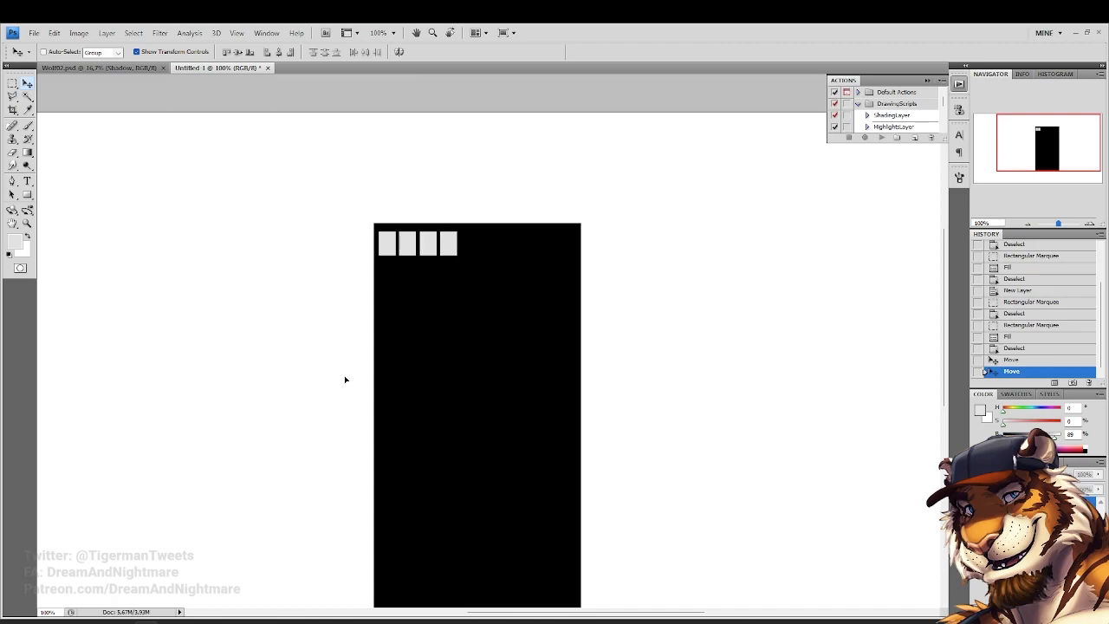
Extend the window row to ten with duplicates and widen the black block slightly to the right to even its margin
left_click(1031, 559)
left_click(1031, 523, "shift")
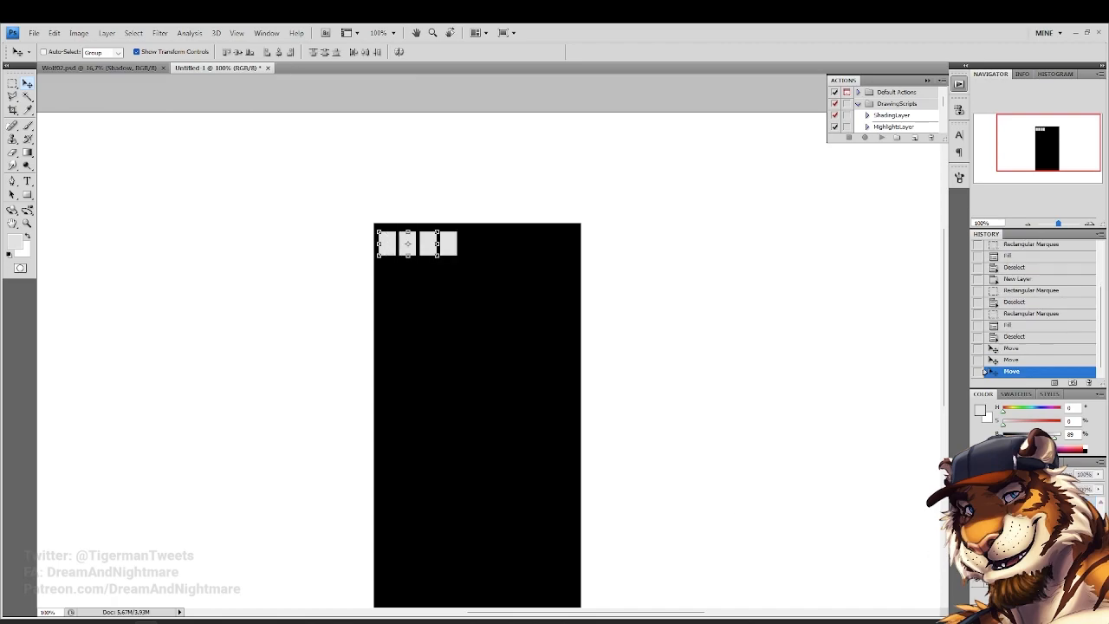
left_click_drag(389, 436, 471, 441)
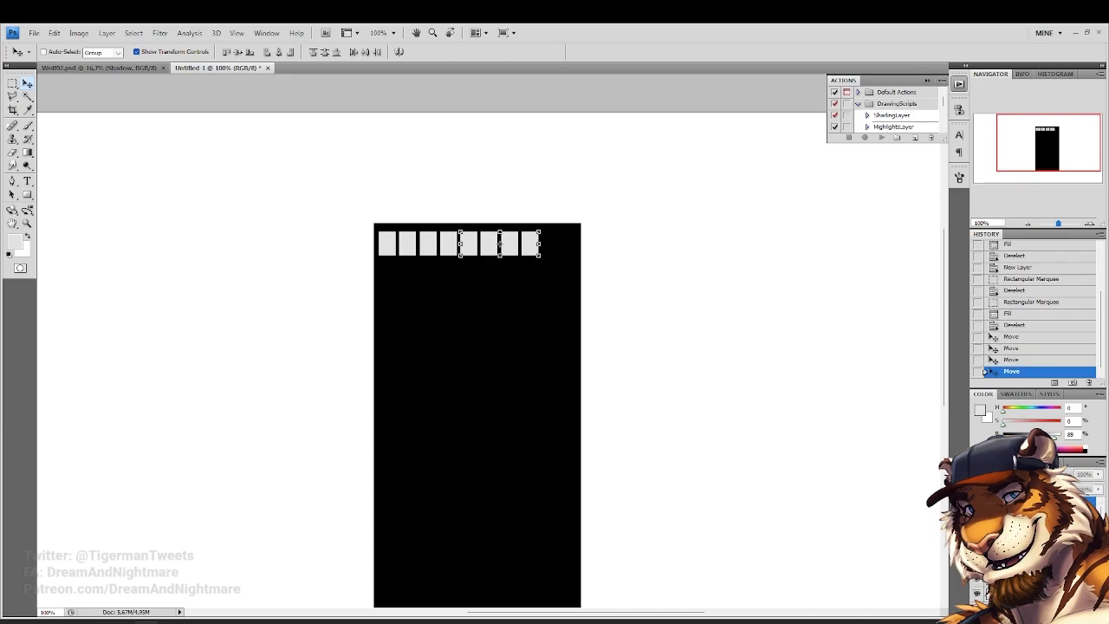
left_click_drag(518, 440, 557, 440)
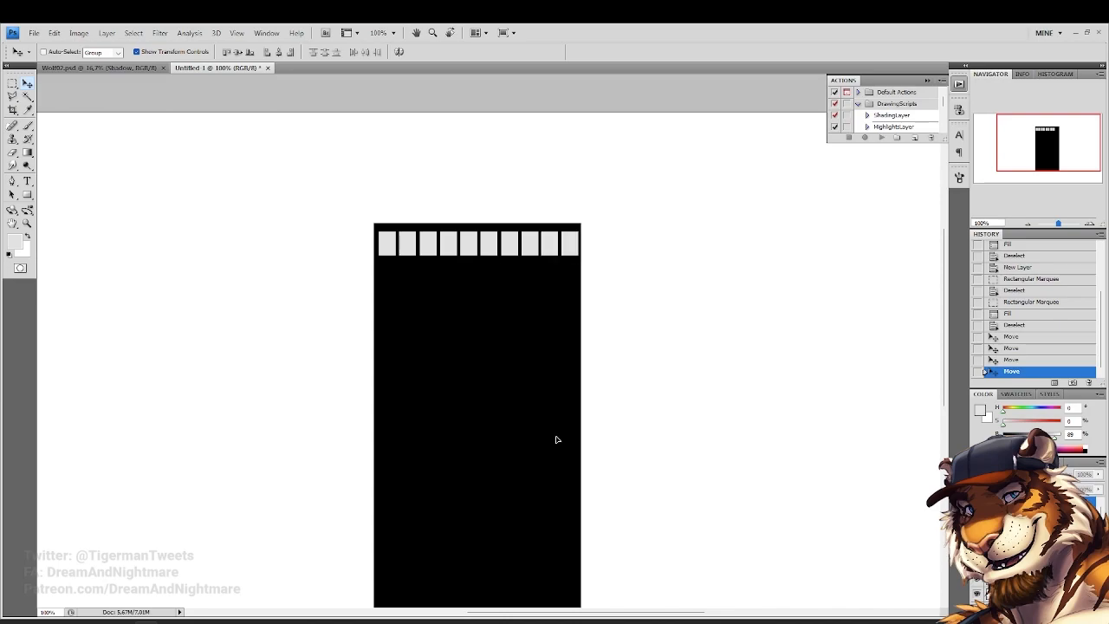
left_click_drag(581, 416, 585, 416)
key("Return")
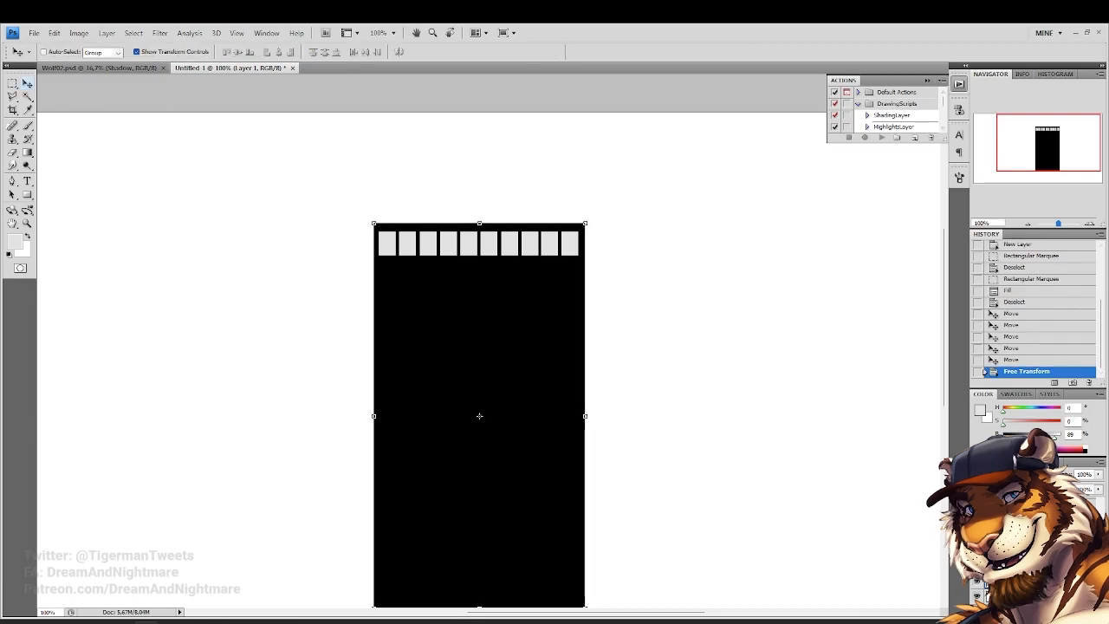
Duplicate the row of windows down the black block, doubling the finished rows to make twelve evenly spaced rows
scroll(1040, 538, "up", 5)
left_click(1040, 507, "shift")
left_click_drag(601, 314, 610, 436)
left_click(569, 381, "ctrl")
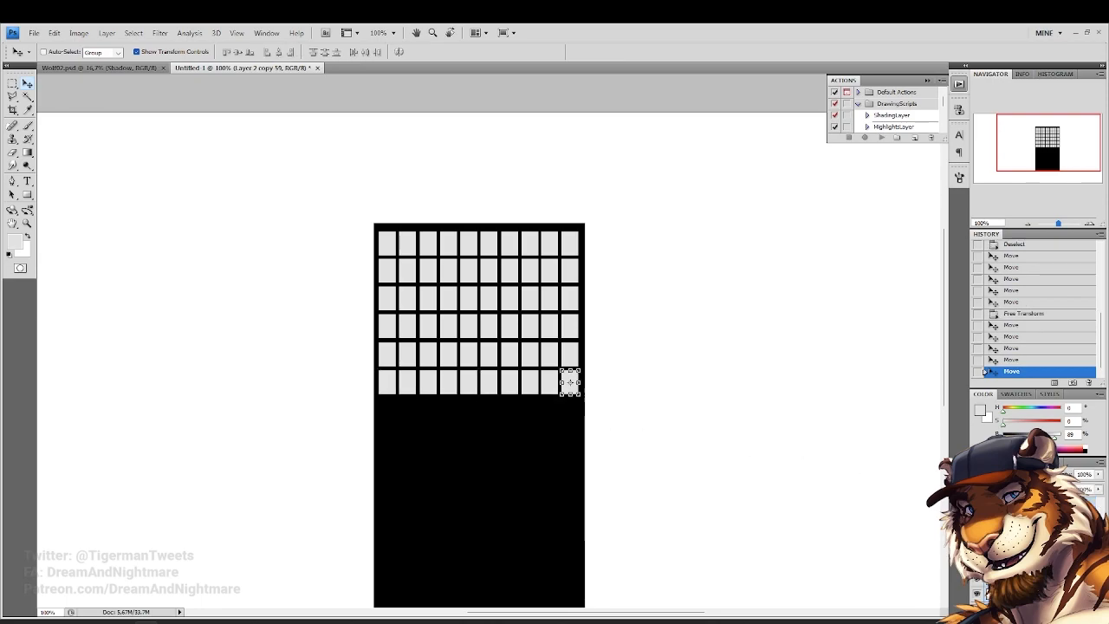
left_click(1031, 572, "shift")
scroll(781, 394, "down", 1)
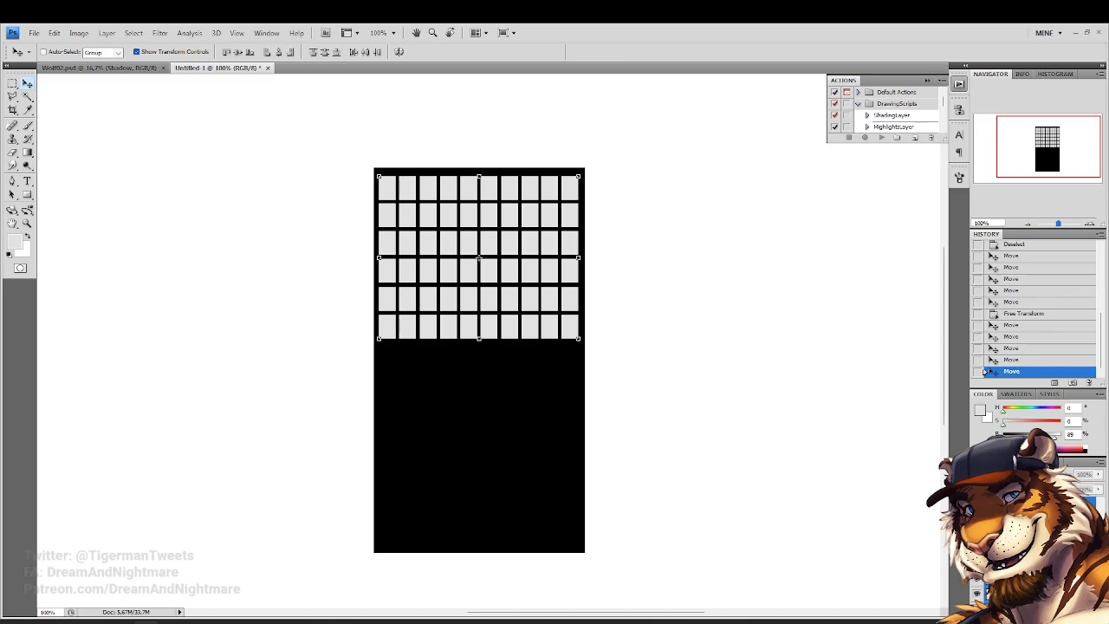
left_click_drag(670, 310, 657, 477)
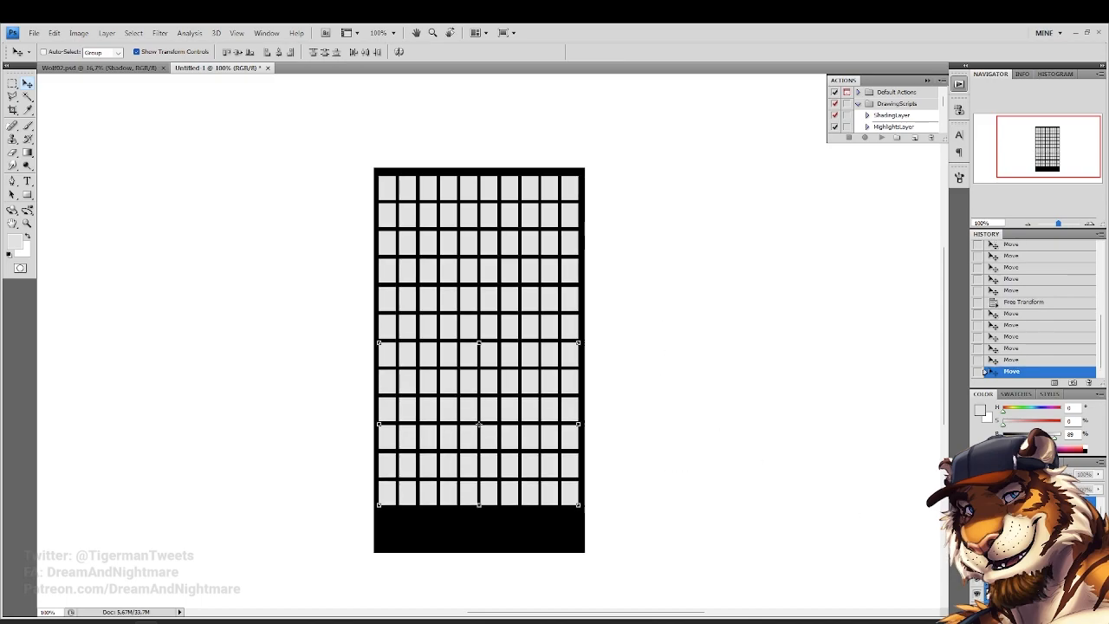
Select all the window layers and merge them into a single layer above the black block
key("F7")
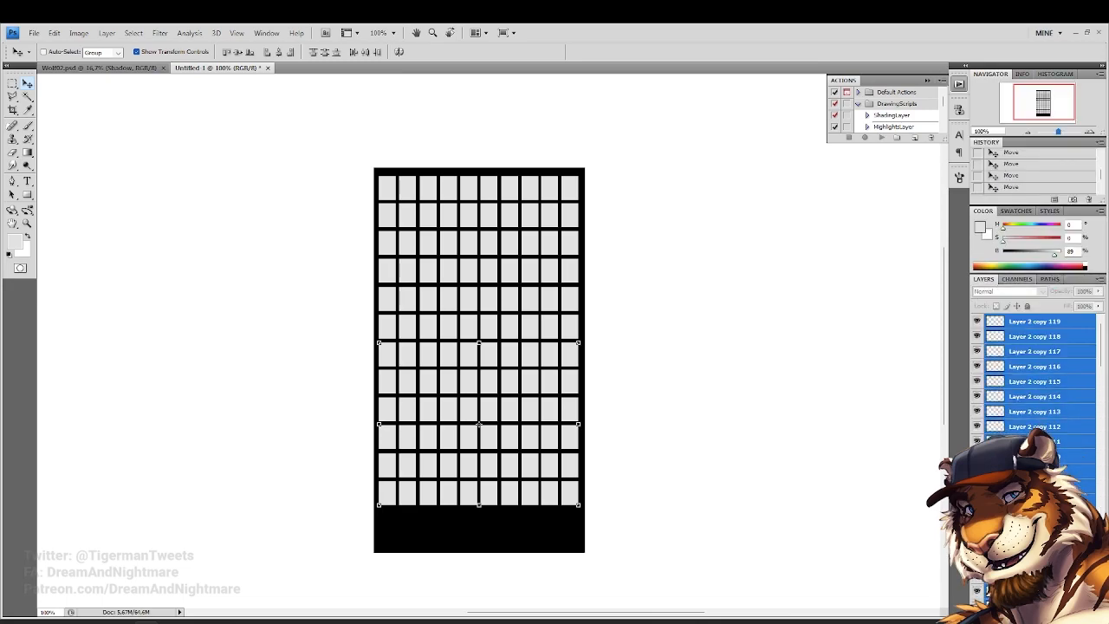
left_click(571, 467, "ctrl")
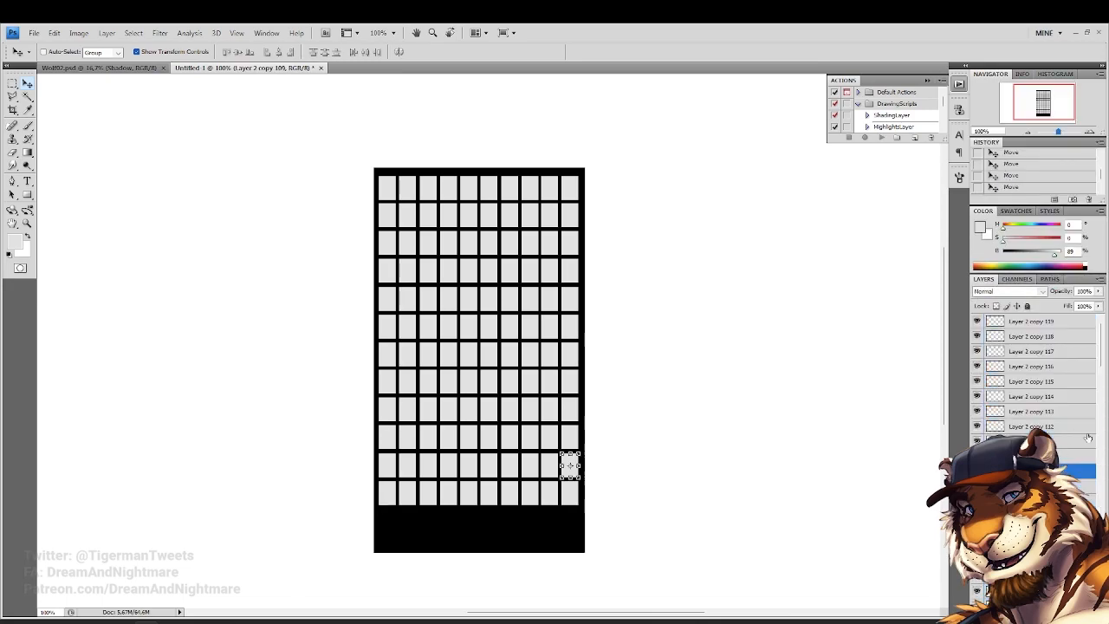
left_click_drag(1104, 352, 1103, 583)
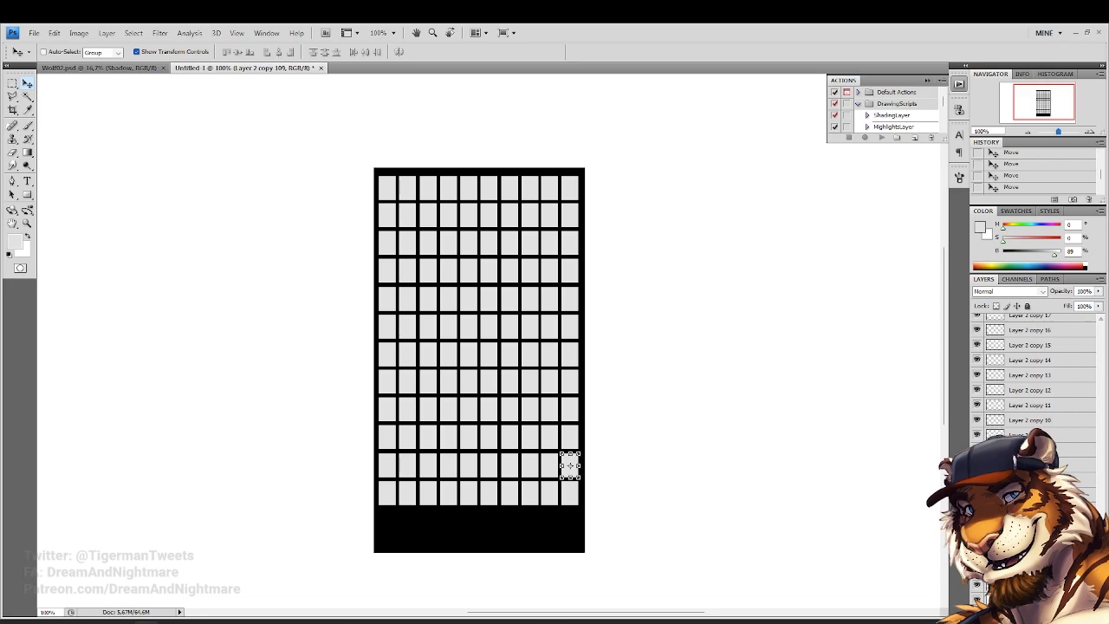
key("ctrl+shift+]")
left_click(388, 187, "ctrl")
scroll(1040, 373, "up", 15)
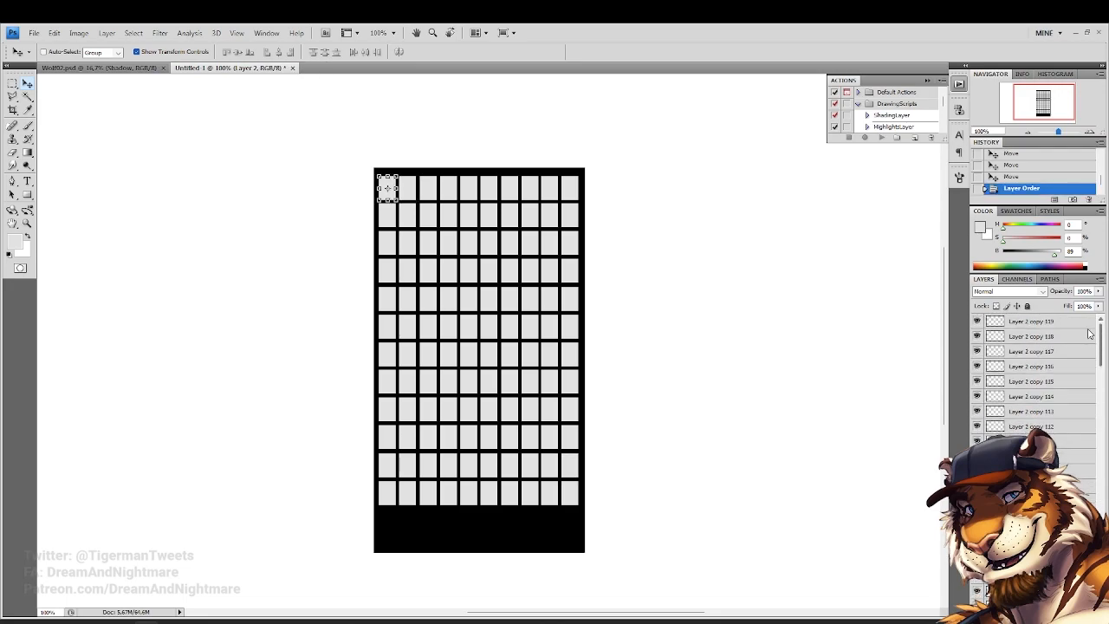
left_click(1041, 322, "shift")
right_click(1047, 326)
left_click(1027, 538)
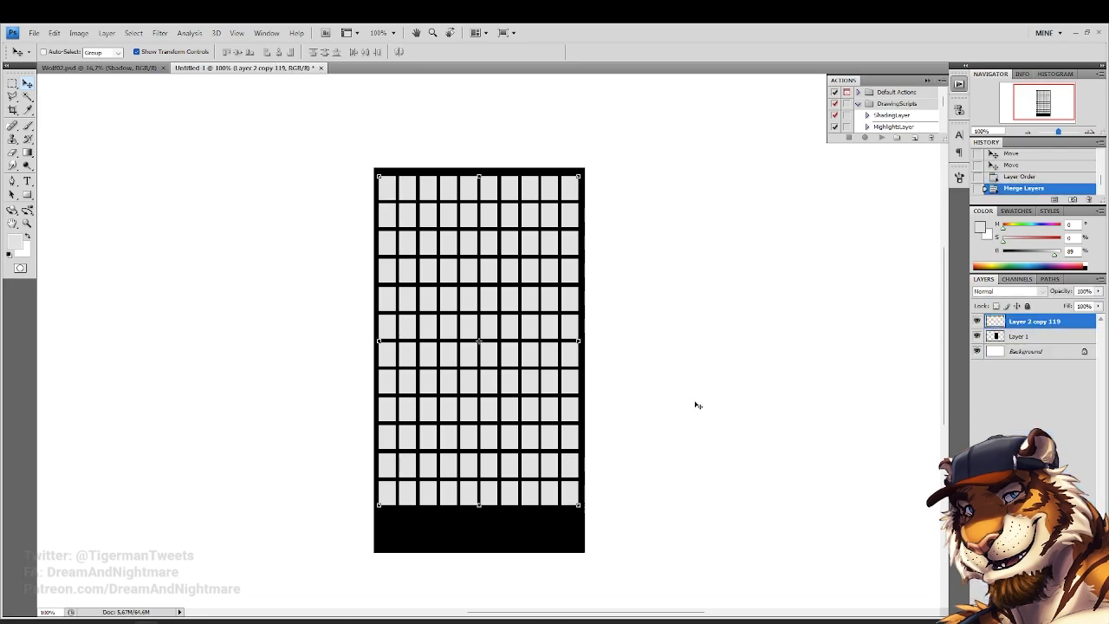
Select eight scattered windows with the Magic Wand and partially erase them with the Eraser at 68% opacity and 70% flow
left_click(26, 96)
left_click(447, 244)
left_click(469, 353, "shift")
left_click(528, 269, "shift")
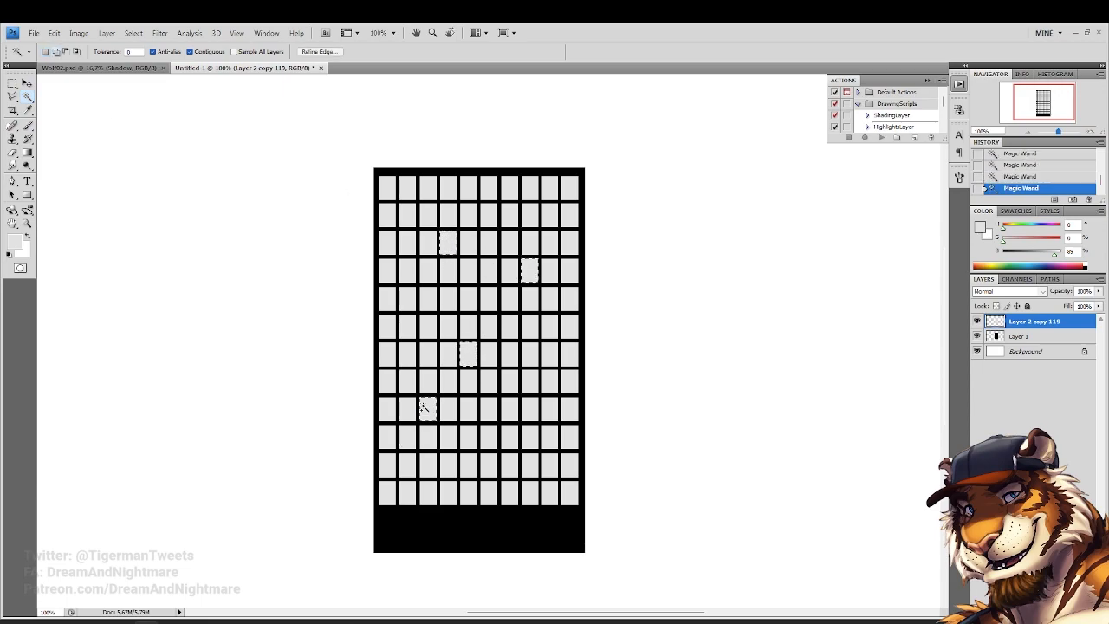
left_click(407, 242, "shift")
left_click(528, 188, "shift")
left_click(13, 152)
left_click_drag(199, 52, 185, 83)
left_click_drag(249, 52, 233, 78)
left_click(527, 187)
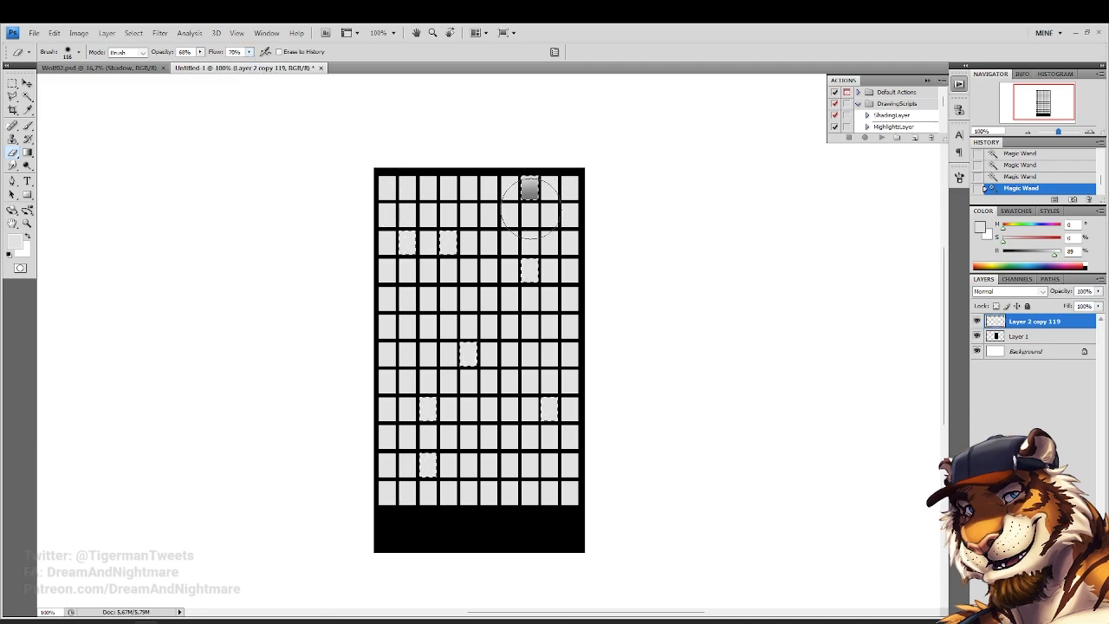
left_click(448, 242)
left_click(406, 271)
left_click(406, 244)
left_click(528, 271)
left_click(468, 354)
left_click(428, 409)
left_click(548, 409)
left_click(427, 465)
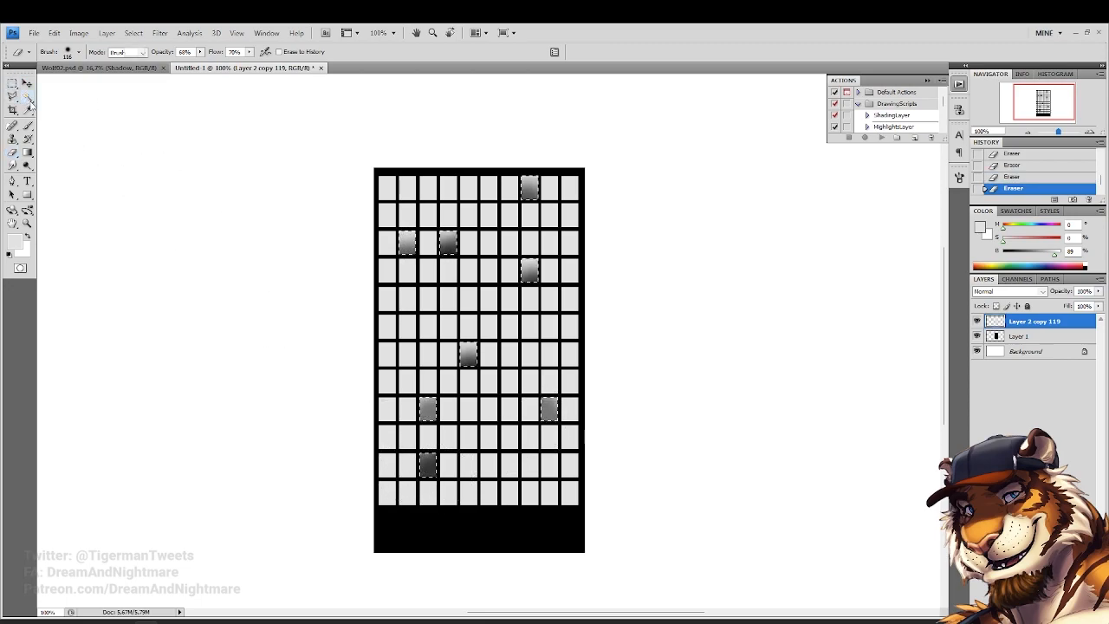
Select five other scattered windows with the Magic Wand and delete them to leave dark gaps
left_click(27, 96)
left_click(448, 298)
left_click(509, 355, "shift")
left_click(511, 437, "shift")
left_click(407, 356, "shift")
left_click(407, 214, "shift")
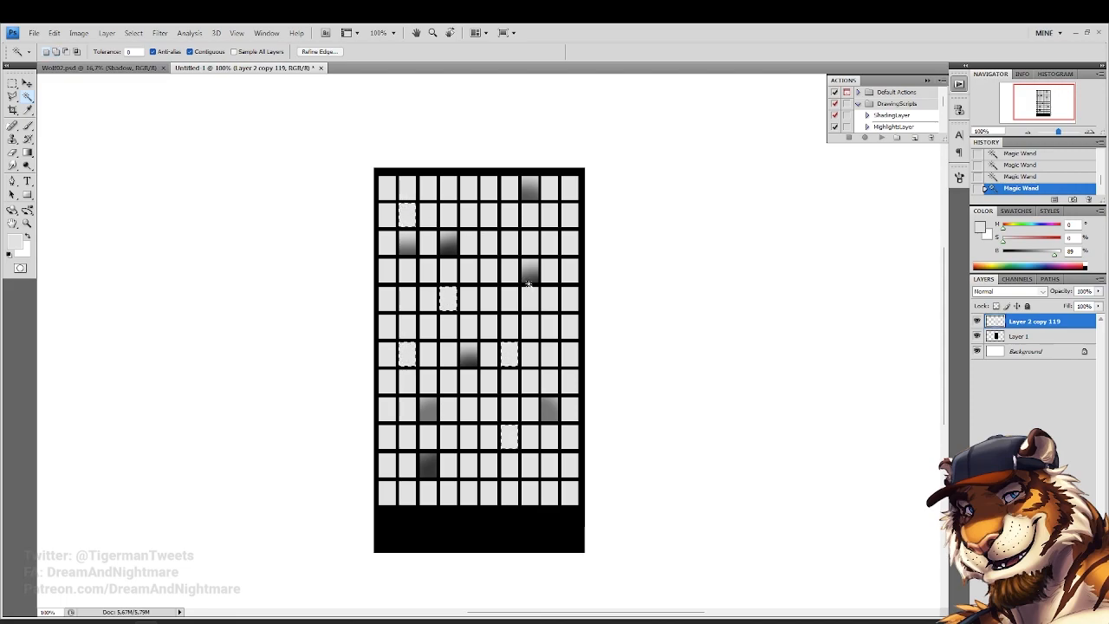
key("Delete")
Delete three adjacent windows in the top row, one in the second row, and two in the ninth column
left_click(549, 298)
left_click(549, 242, "shift")
left_click(488, 214, "shift")
key("Delete")
left_click(488, 188)
left_click(468, 188, "shift")
left_click(448, 188, "shift")
key("Delete")
Select two stacked windows in the fifth column and one in the ninth column, and partially erase them with the Eraser
left_click(468, 383)
left_click(468, 409, "shift")
left_click(548, 355, "shift")
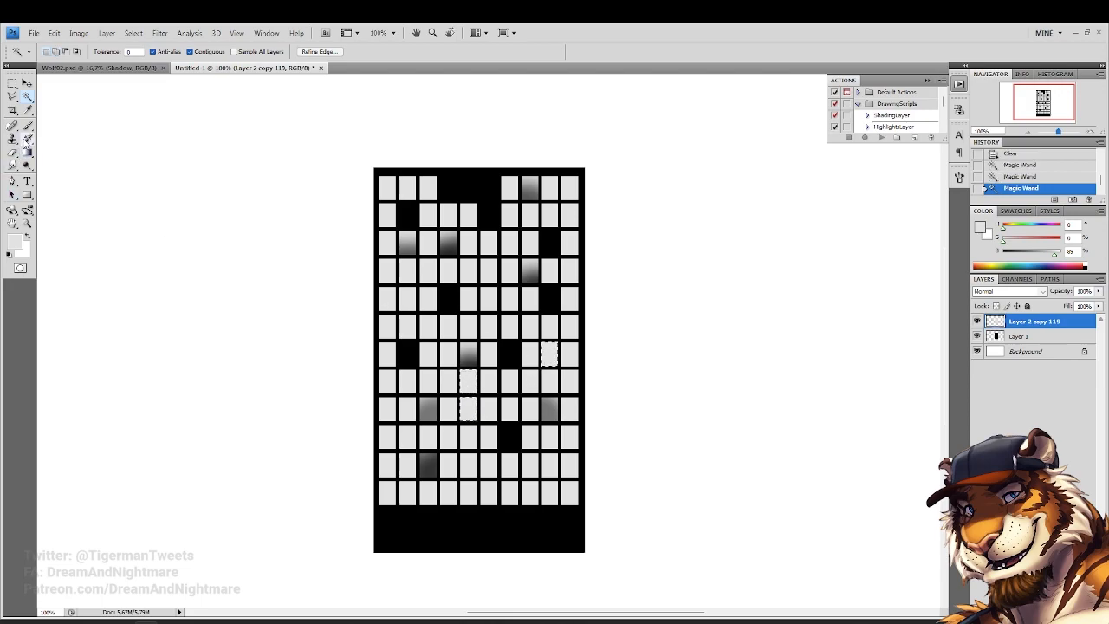
left_click(12, 152)
left_click(549, 355)
left_click(468, 383)
left_click(468, 409)
left_click(468, 396)
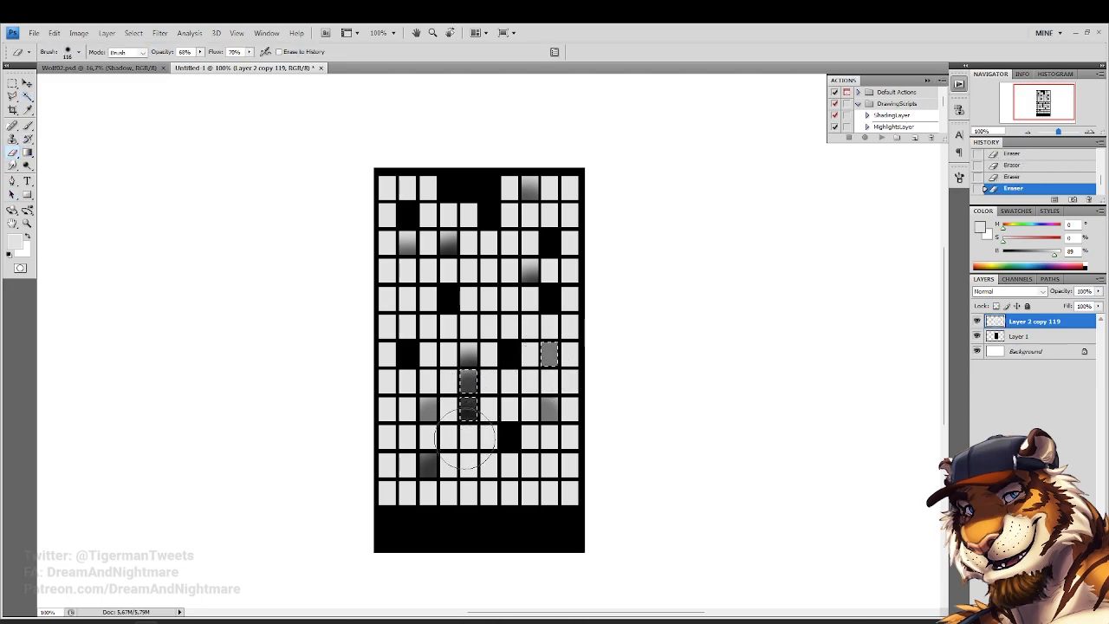
Select two windows in the eighth row and four in the eleventh row with the Magic Wand and delete them
left_click(26, 96)
left_click(524, 383)
left_click(509, 381, "shift")
left_click(508, 466, "shift")
left_click(530, 465, "shift")
left_click(549, 465, "shift")
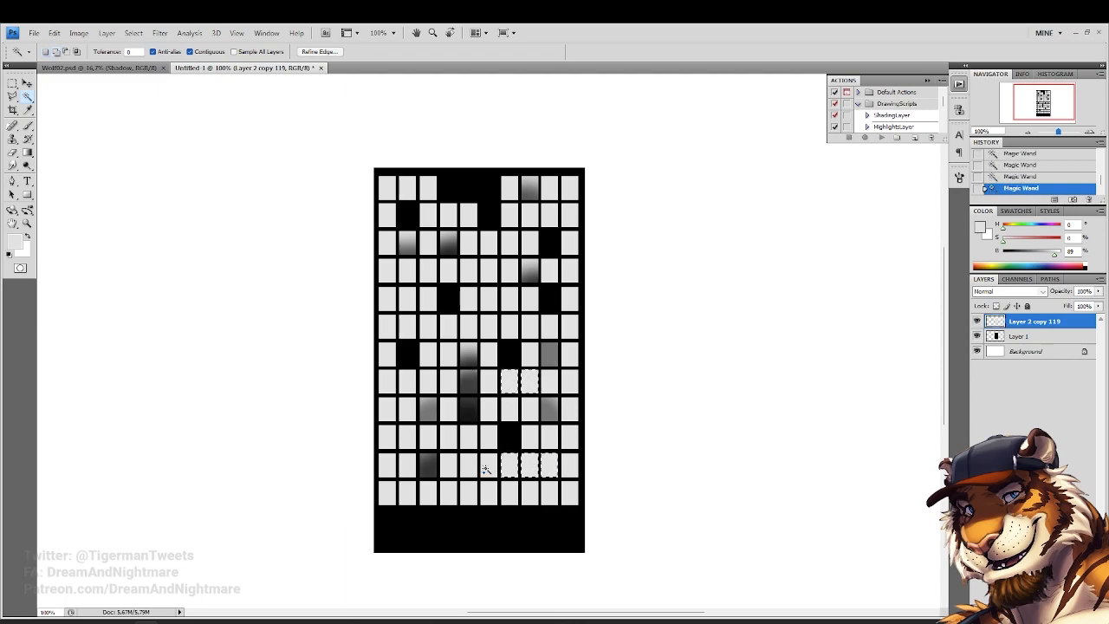
key("Delete")
Delete two adjacent windows in the fourth row and two in the fifth row, and clear the selection
left_click(448, 270)
left_click(428, 270, "shift")
key("Delete")
left_click(407, 299)
left_click(428, 299, "shift")
key("Delete")
key("ctrl+d")
Lower the window layer's fill to 53% and copy ten scattered windows onto a new layer
left_click_drag(1098, 306, 1073, 344)
left_click(551, 325)
left_click(449, 326, "shift")
left_click(468, 300, "shift")
left_click(469, 271, "shift")
left_click(529, 215, "shift")
left_click(449, 382, "shift")
left_click(408, 381, "shift")
left_click(489, 493, "shift")
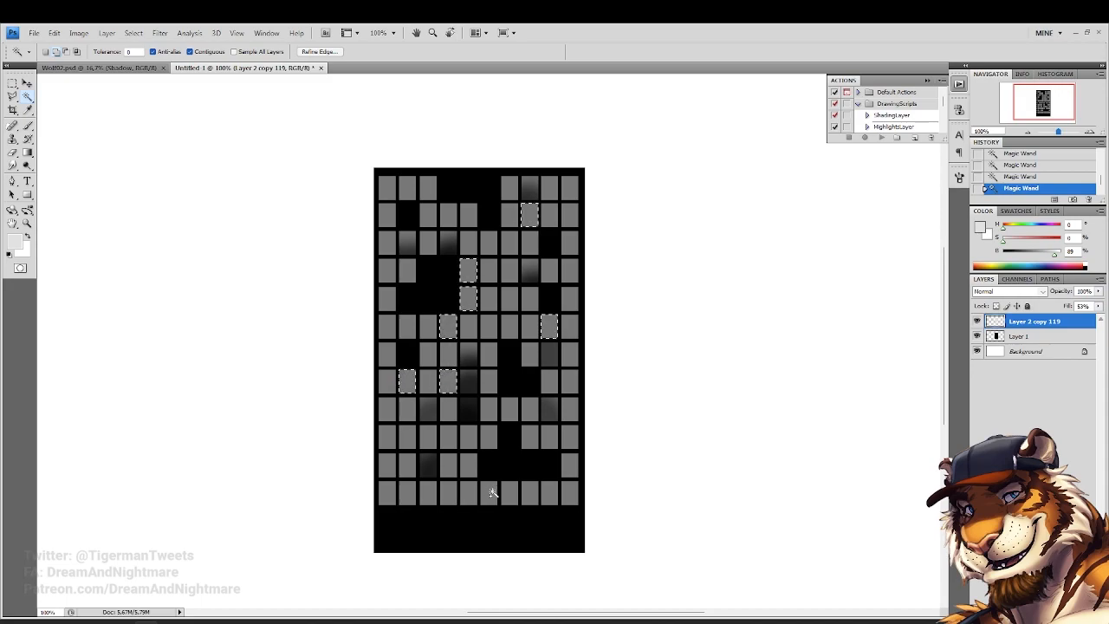
left_click(569, 381, "shift")
left_click(570, 259, "shift")
key("ctrl+z")
left_click(107, 33)
mouse_move(122, 46)
left_click(280, 97)
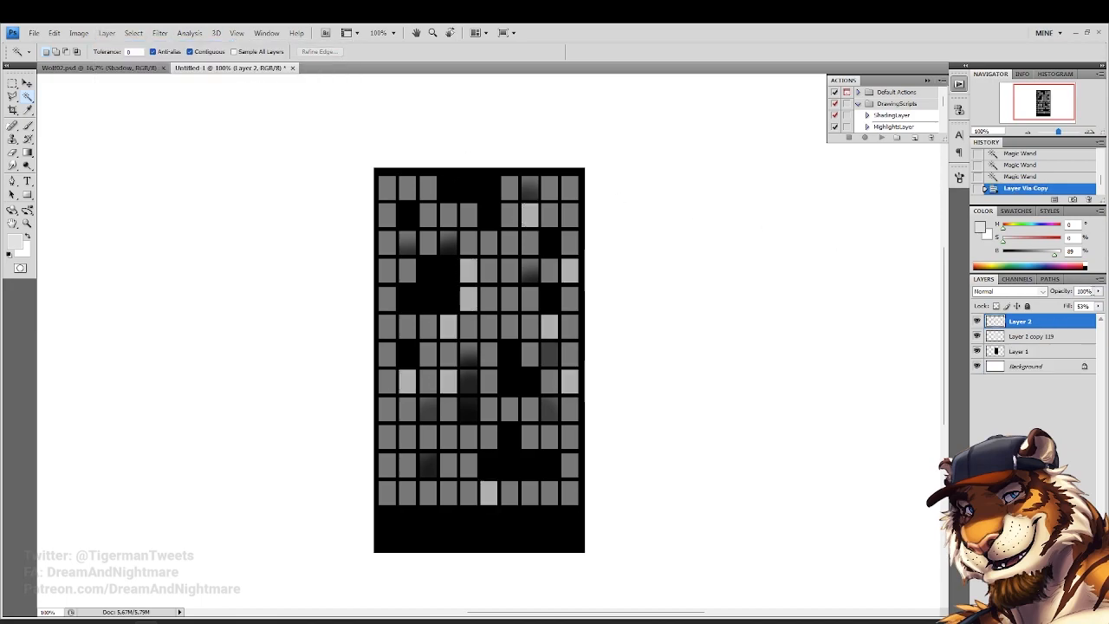
Raise the copied windows' fill, lower the original window layer's fill, and merge both with the black building layer
left_click_drag(1098, 307, 1038, 333)
left_click(1058, 338)
left_click(1023, 322)
left_click(1021, 351, "shift")
right_click(1019, 357)
left_click(1013, 312)
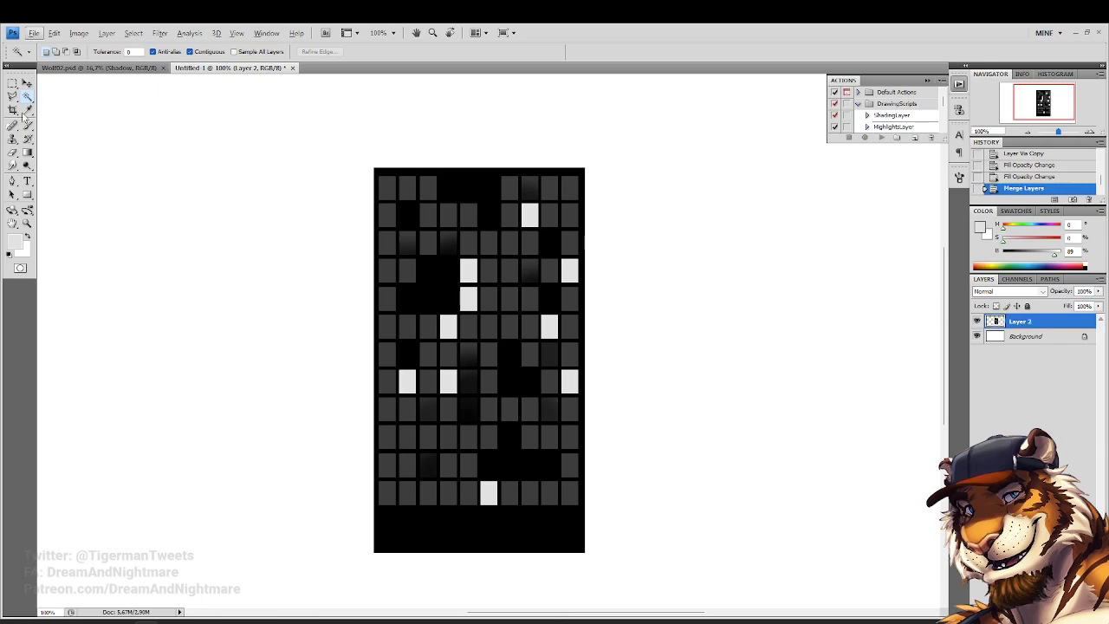
Shift the building sideways, duplicate its layer, and move the lower layer out to the right of the front facade
left_click(26, 81)
left_click_drag(515, 275, 460, 263)
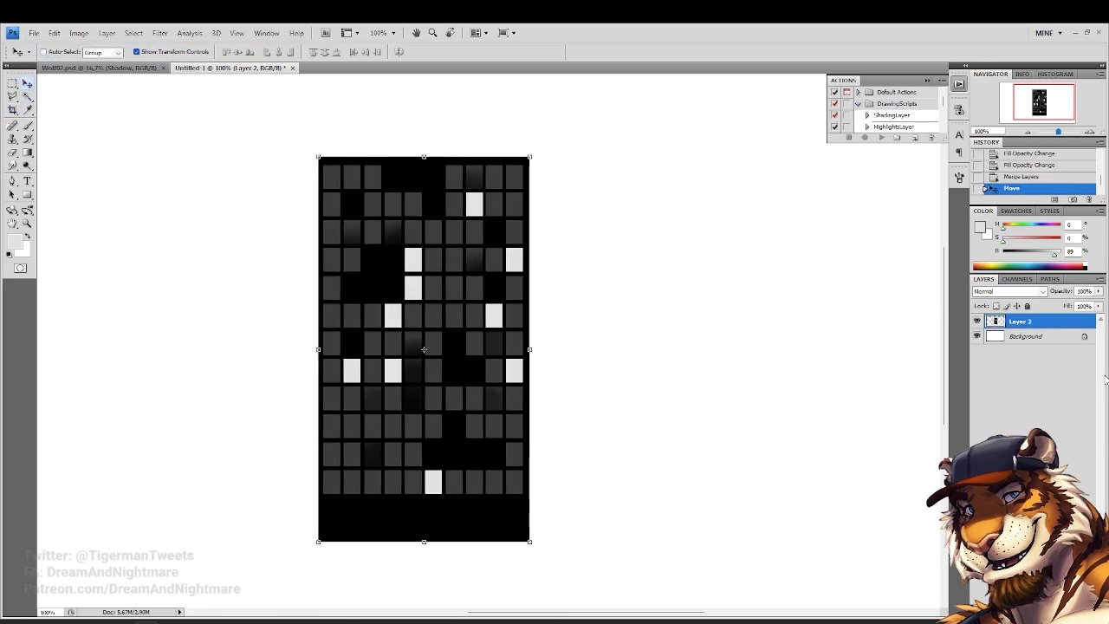
left_click_drag(1029, 325, 1031, 321)
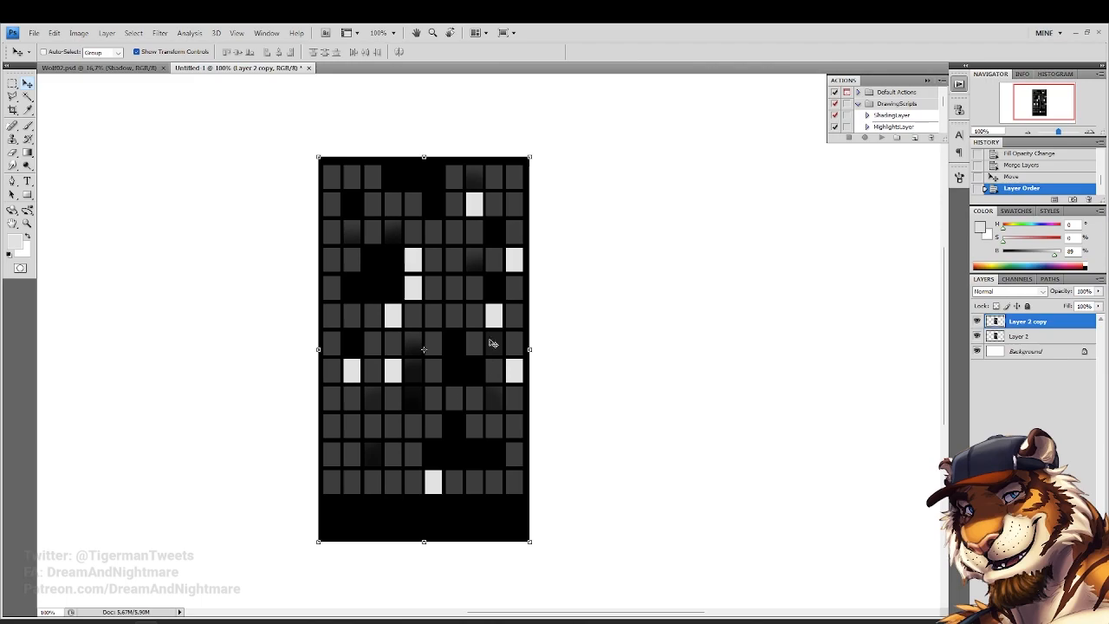
left_click(1016, 338)
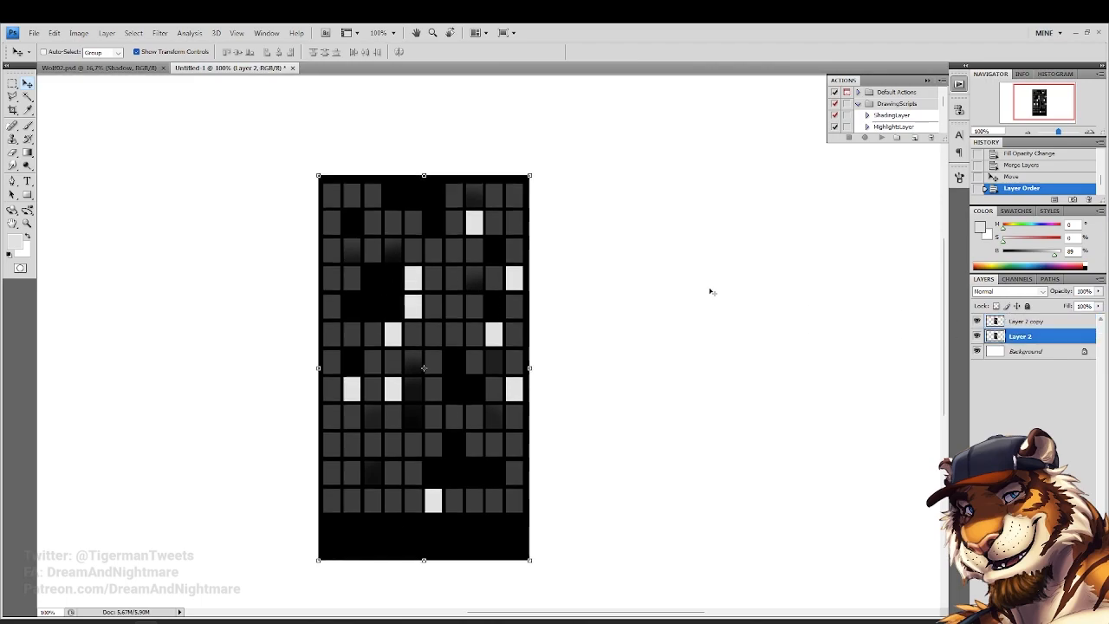
left_click_drag(484, 320, 712, 319)
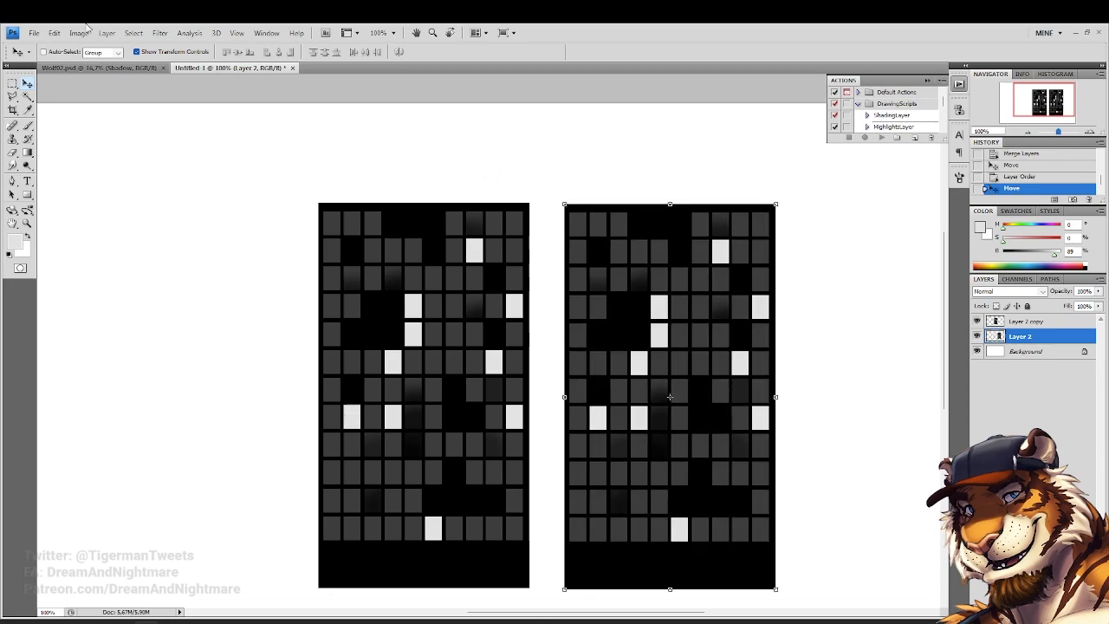
Distort the lower facade to about 42% width with a vertical skew of about -12.7°, joining it to the front facade's right edge
left_click(54, 33)
mouse_move(156, 249)
left_click(282, 300)
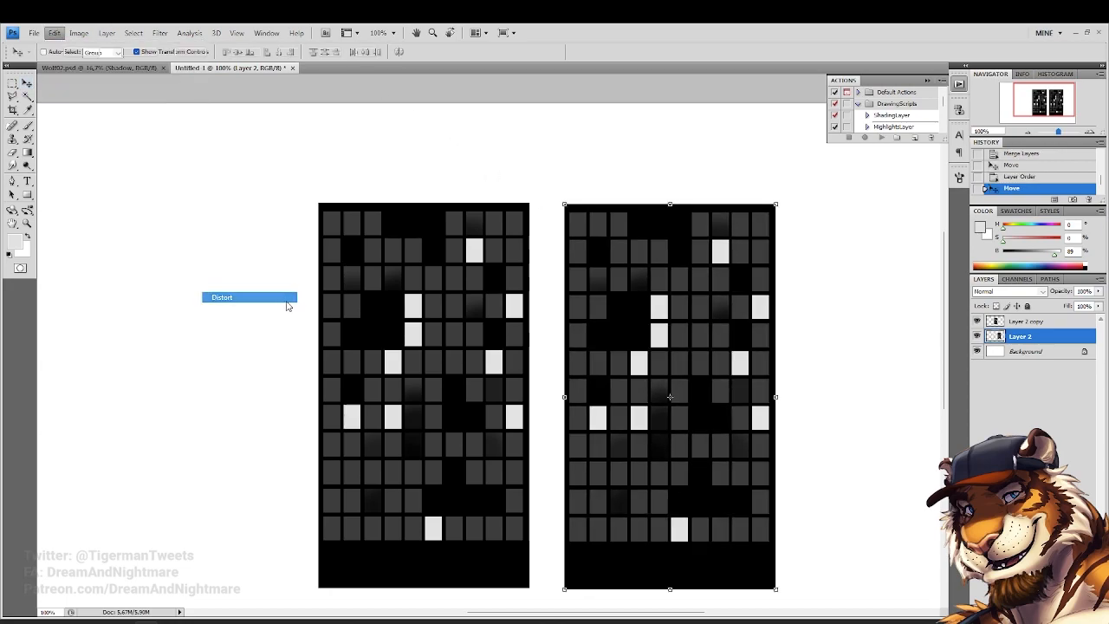
left_click_drag(775, 397, 672, 374)
mouse_move(607, 397)
left_mouse_down()
mouse_move(577, 397)
mouse_move(618, 385)
left_mouse_up()
key("Down")
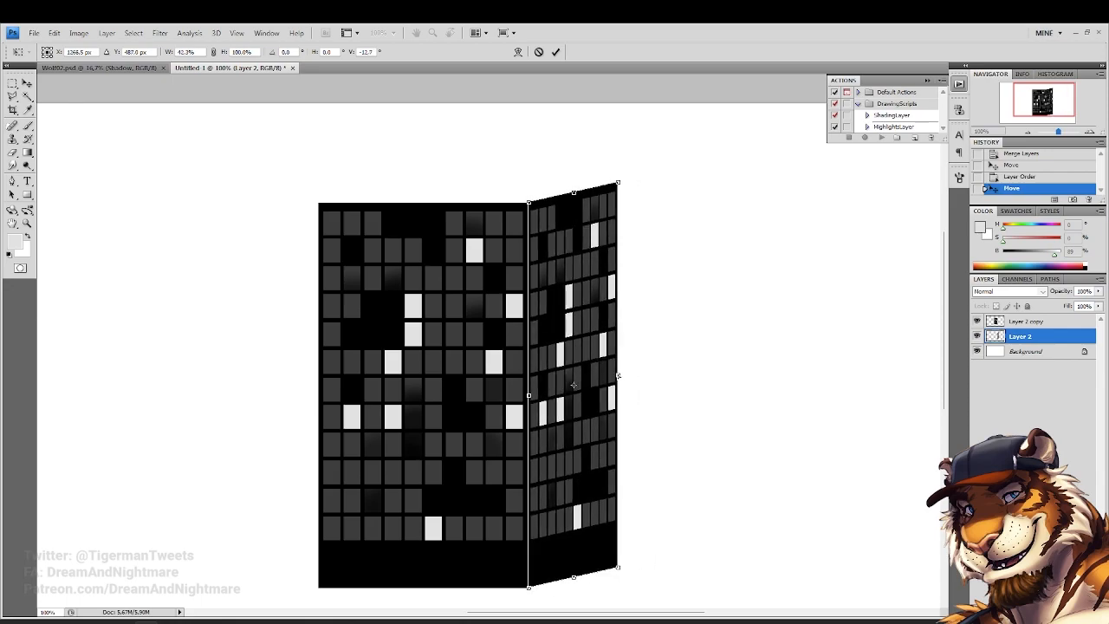
key("Return")
key("Down")
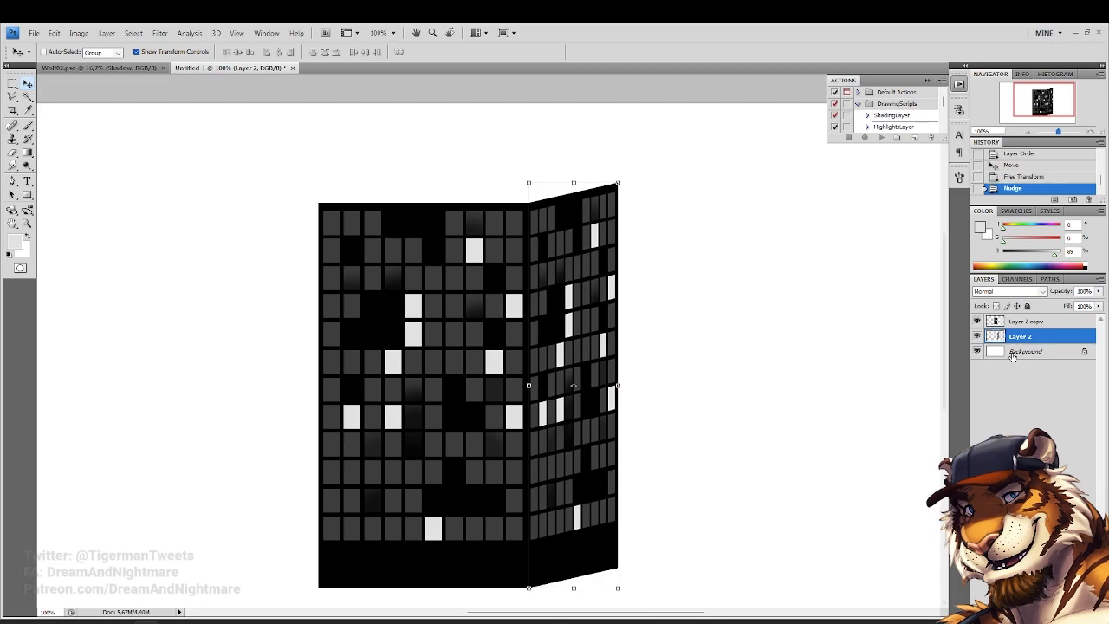
Darken the side facade by reducing its lightness with Hue/Saturation
left_click(79, 33)
mouse_move(97, 65)
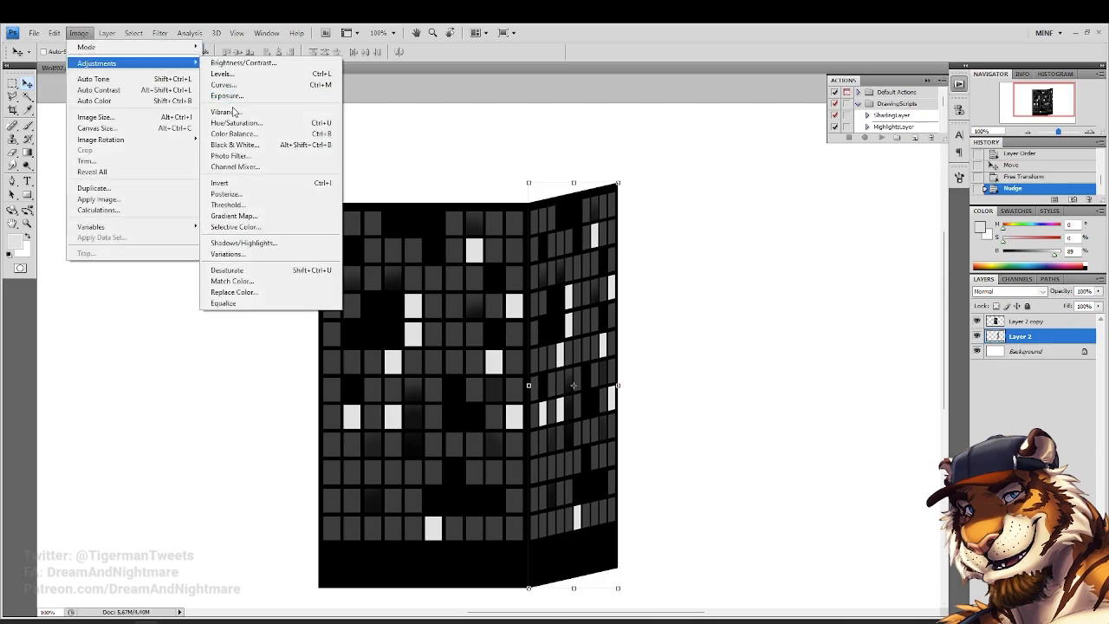
left_click(260, 119)
left_click_drag(163, 379, 129, 384)
key("Return")
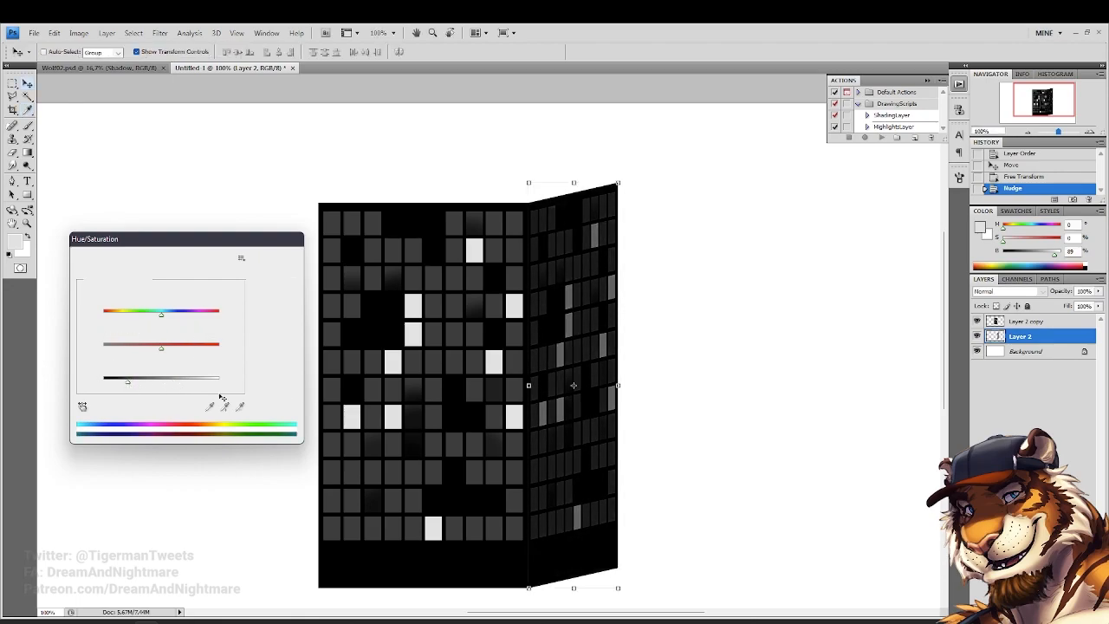
Add a layer above the background, outline the building's roof with the Polygonal Lasso, and fill it with black
left_click(1026, 352)
left_click(1073, 612)
left_click(12, 96)
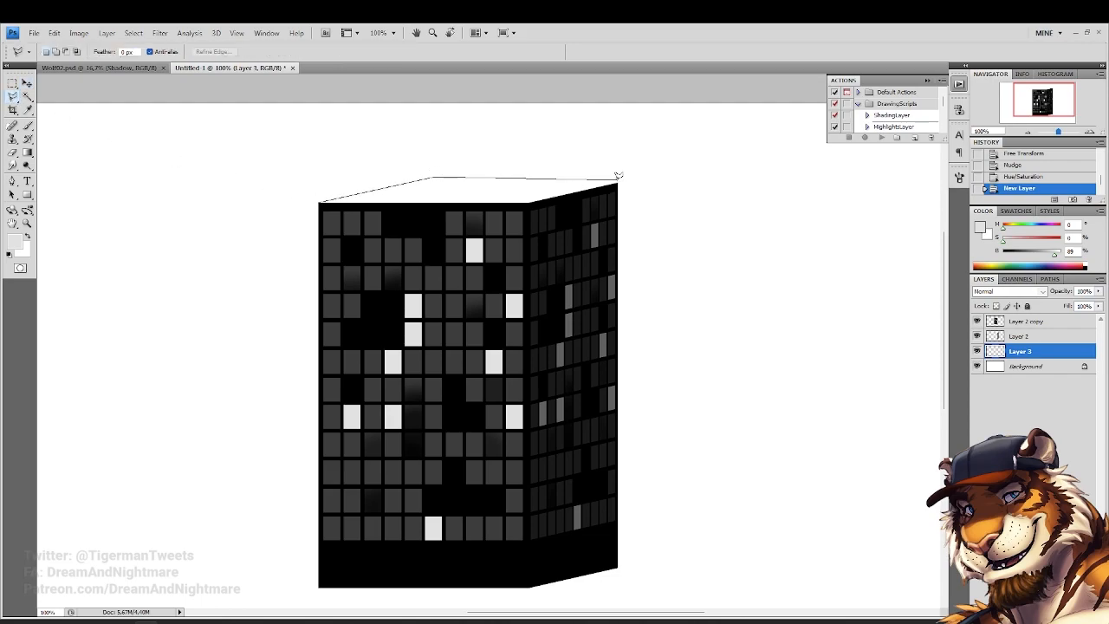
left_click(444, 181)
left_click(617, 182)
left_click(532, 291)
left_click(340, 263)
left_click(319, 201)
left_click(10, 254)
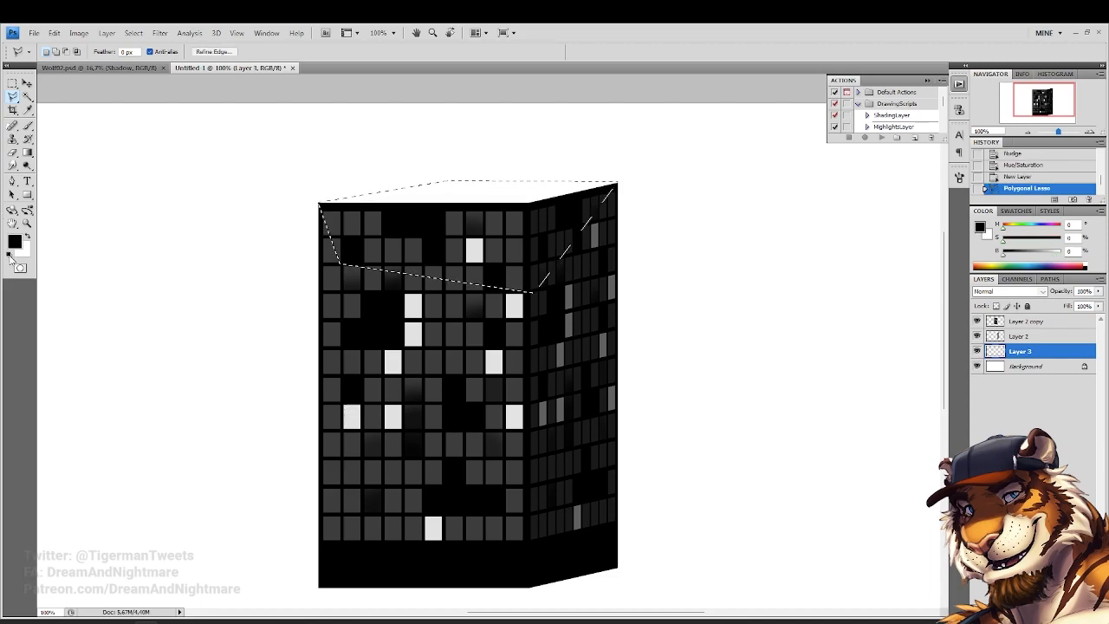
key("alt+BackSpace")
key("ctrl+d")
Draw ten small black rectangles of varied sizes along the roofline as rooftop structures
key("u")
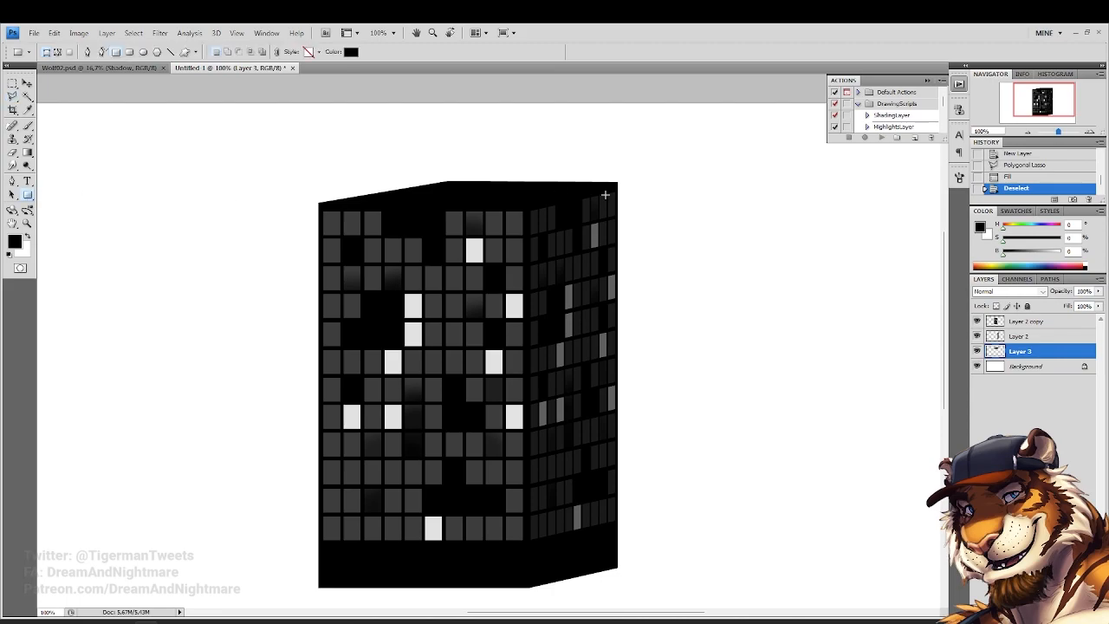
left_click_drag(586, 171, 538, 167)
left_click_drag(389, 170, 448, 203)
left_click_drag(485, 164, 484, 164)
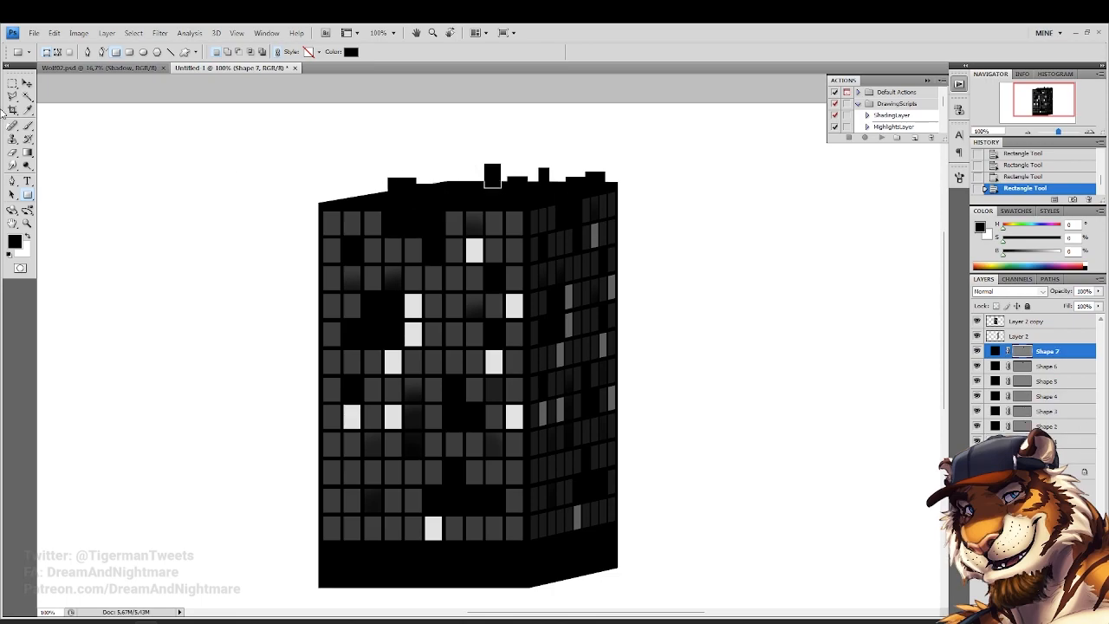
left_click_drag(570, 196, 474, 172)
left_click_drag(363, 186, 363, 186)
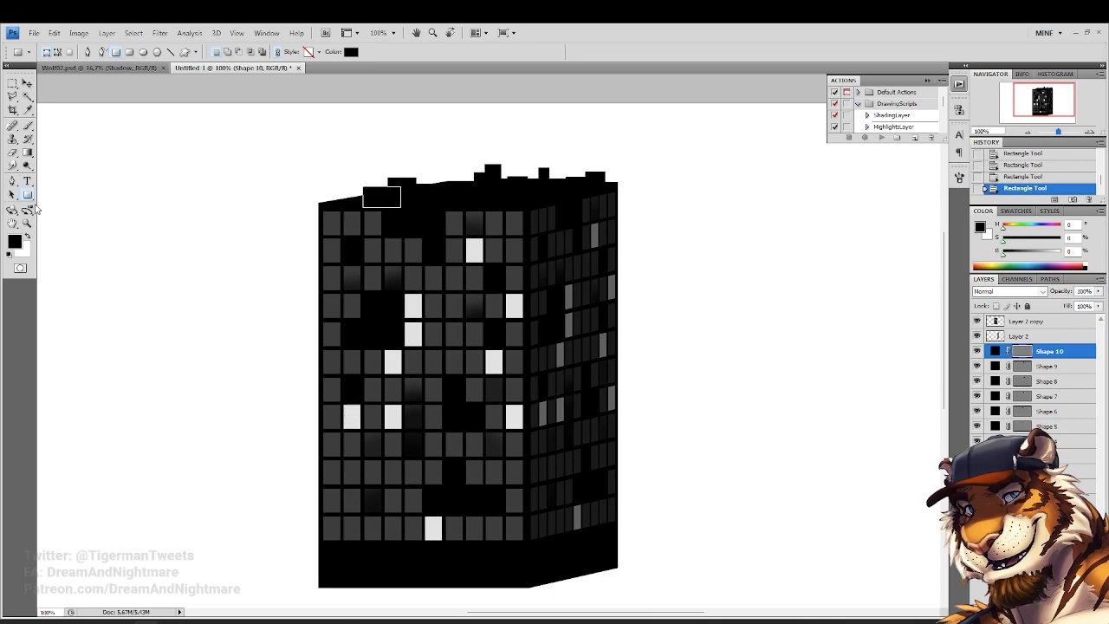
left_click(32, 196)
left_click(31, 224)
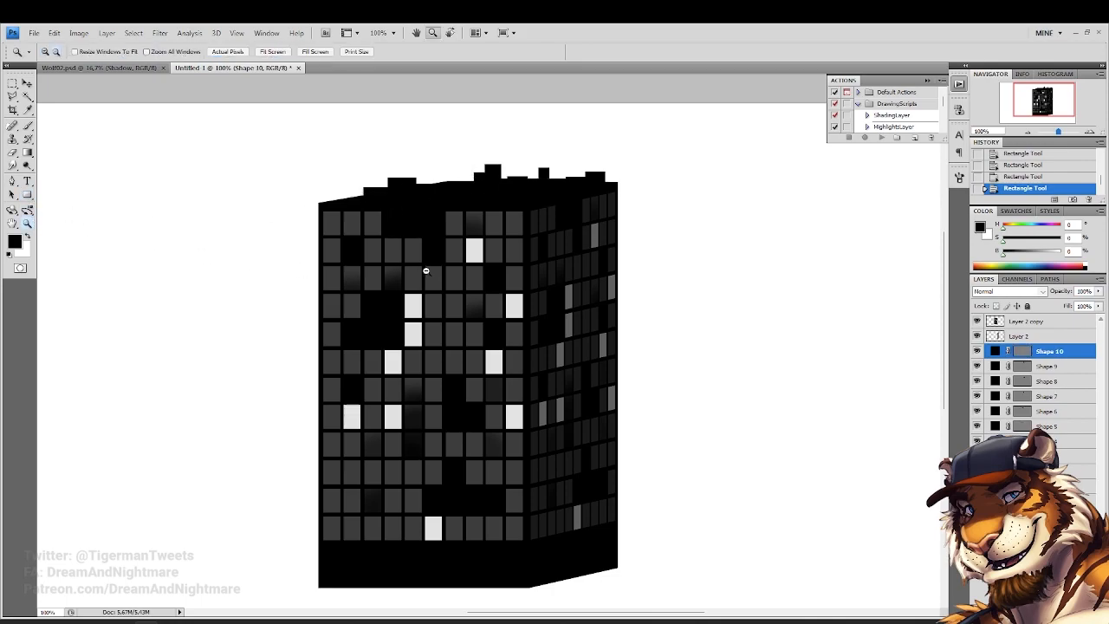
left_click(427, 271, "alt")
left_click(427, 271, "alt")
left_click(426, 271, "alt")
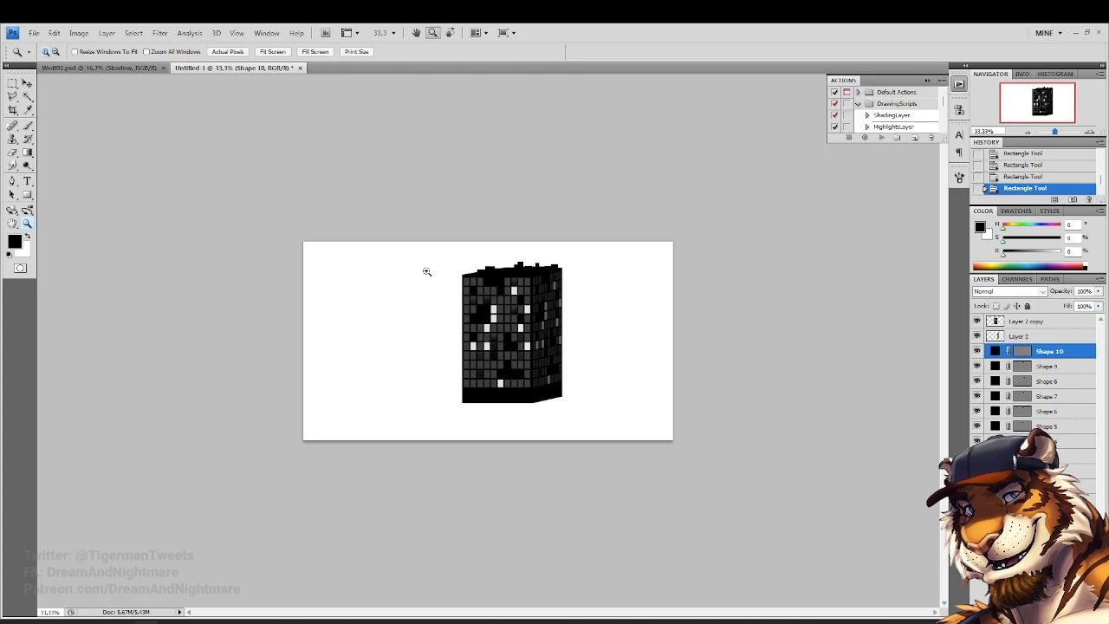
Switch to Chrome and examine the skyscrapers in the background of the Mercenaries artwork
mouse_move(187, 617)
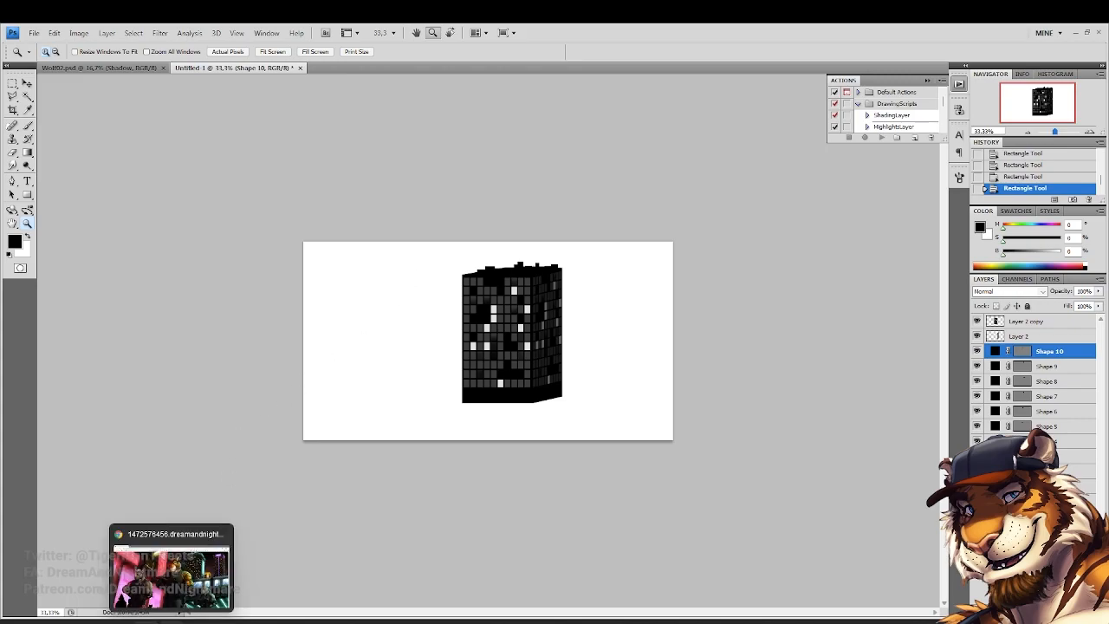
left_click(175, 585)
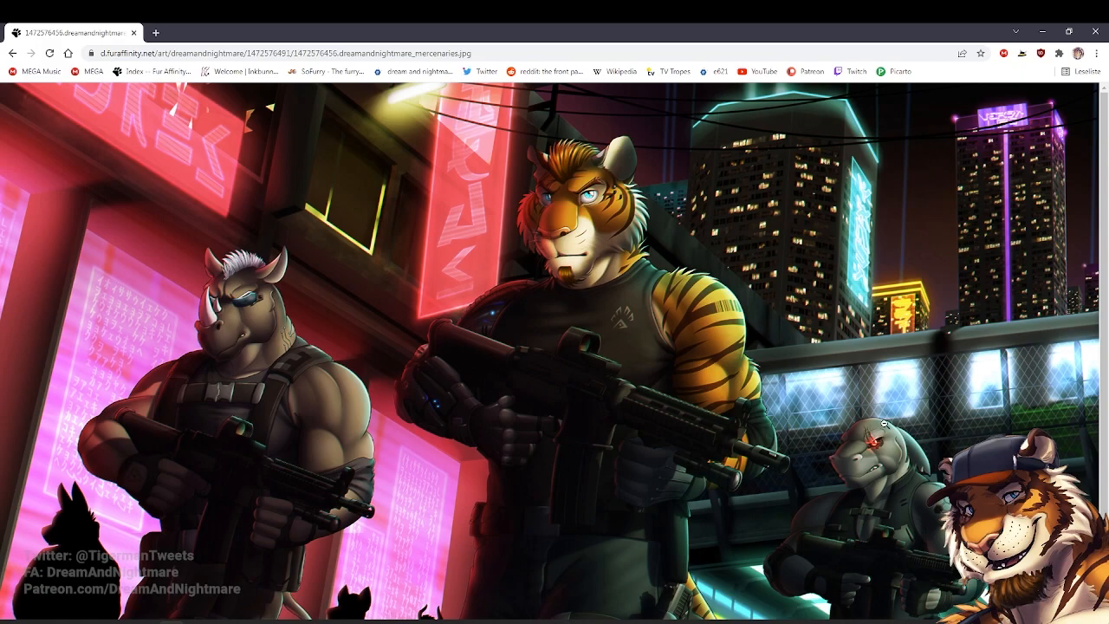
scroll(884, 423, "down", 1)
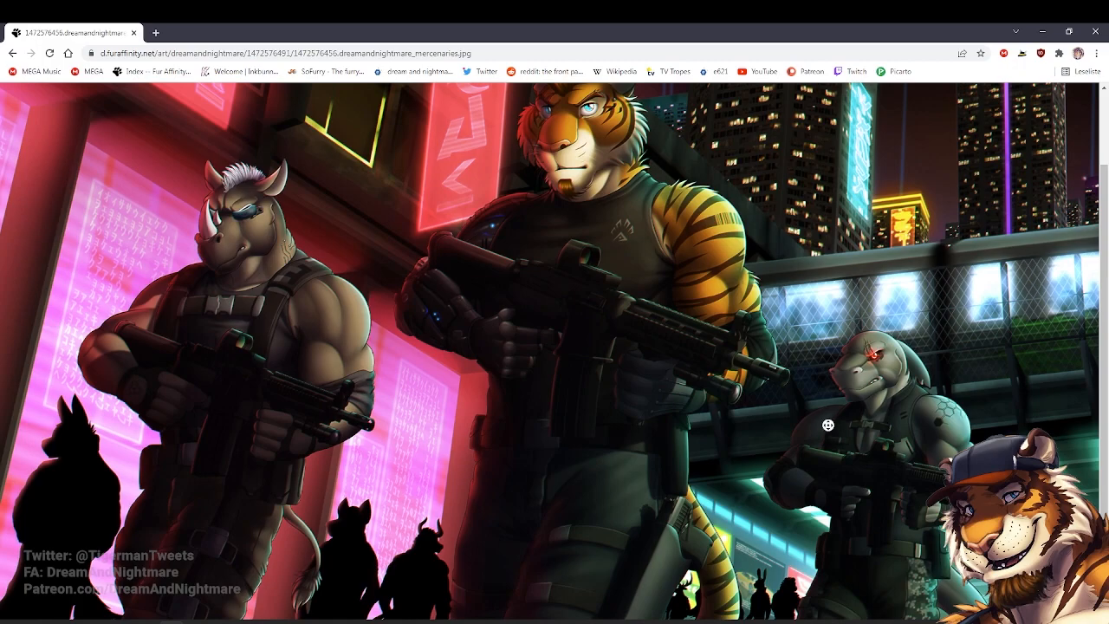
scroll(806, 435, "up", 1)
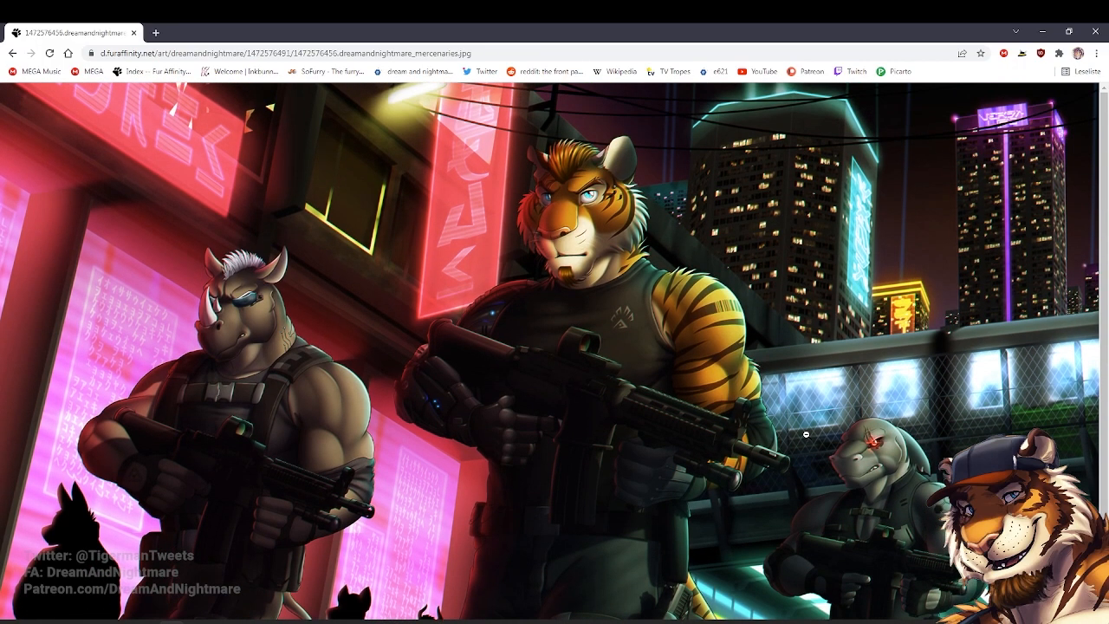
Return to the gallery, open the Fire And Brimstone artwork, and examine its ruined city background
key("alt+Left")
key("alt+Left")
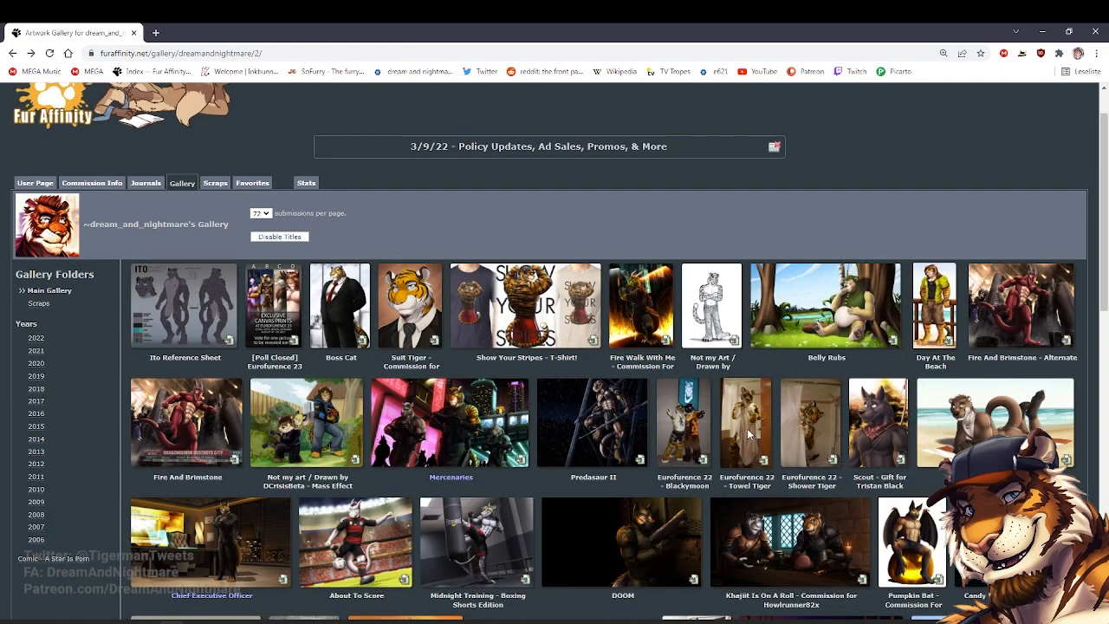
scroll(750, 434, "down", 1)
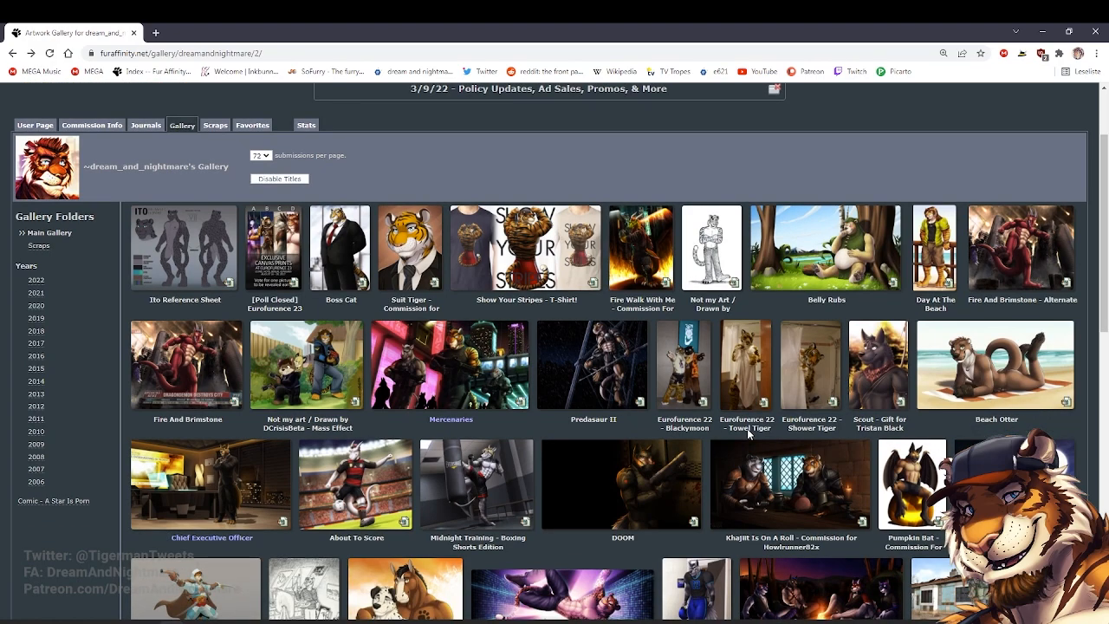
left_click(232, 378)
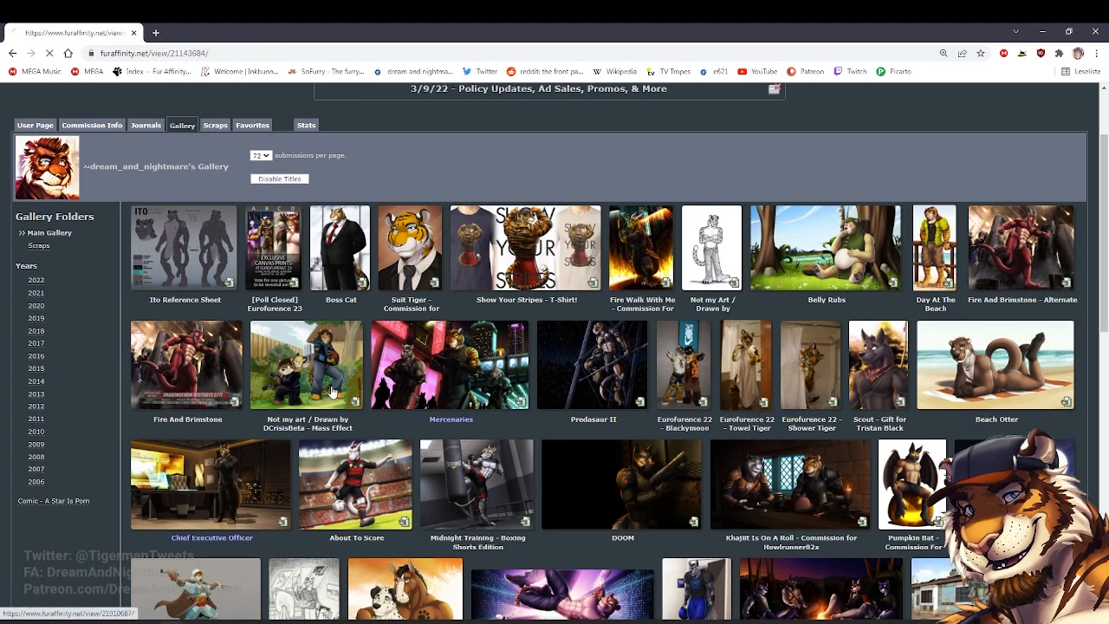
scroll(332, 393, "down", 3)
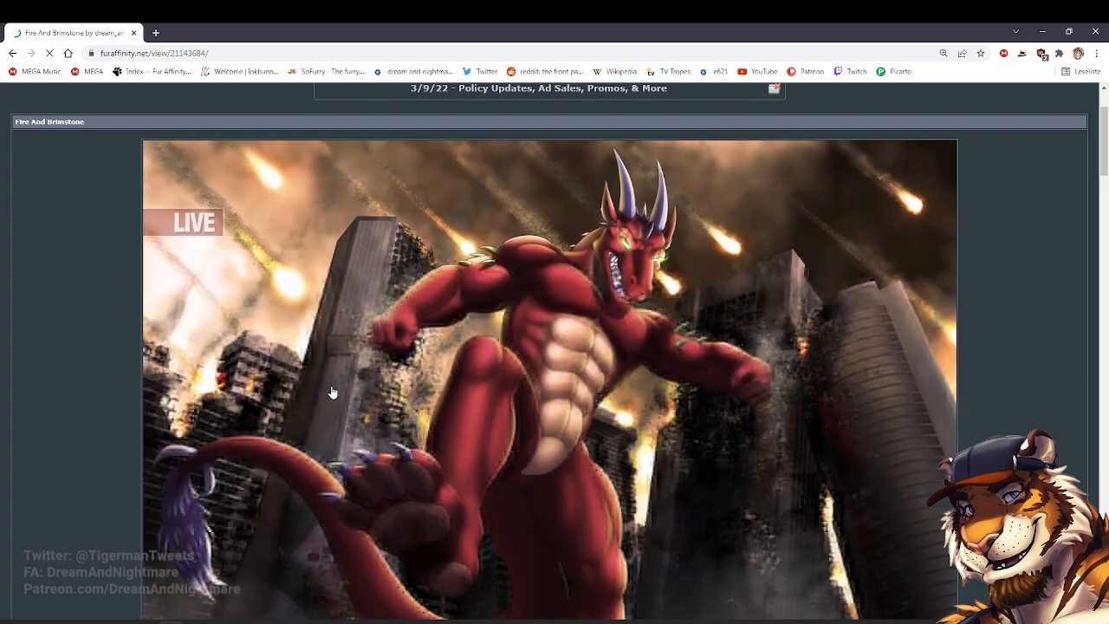
scroll(274, 388, "down", 1)
scroll(286, 390, "up", 1)
scroll(130, 357, "down", 1)
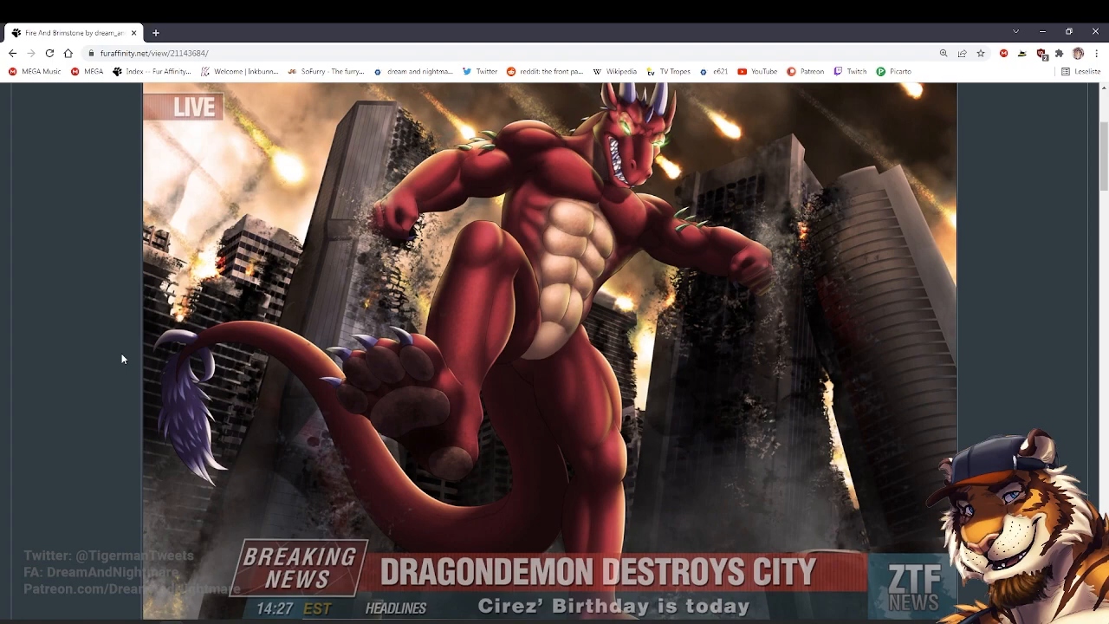
scroll(123, 357, "down", 1)
scroll(124, 357, "up", 1)
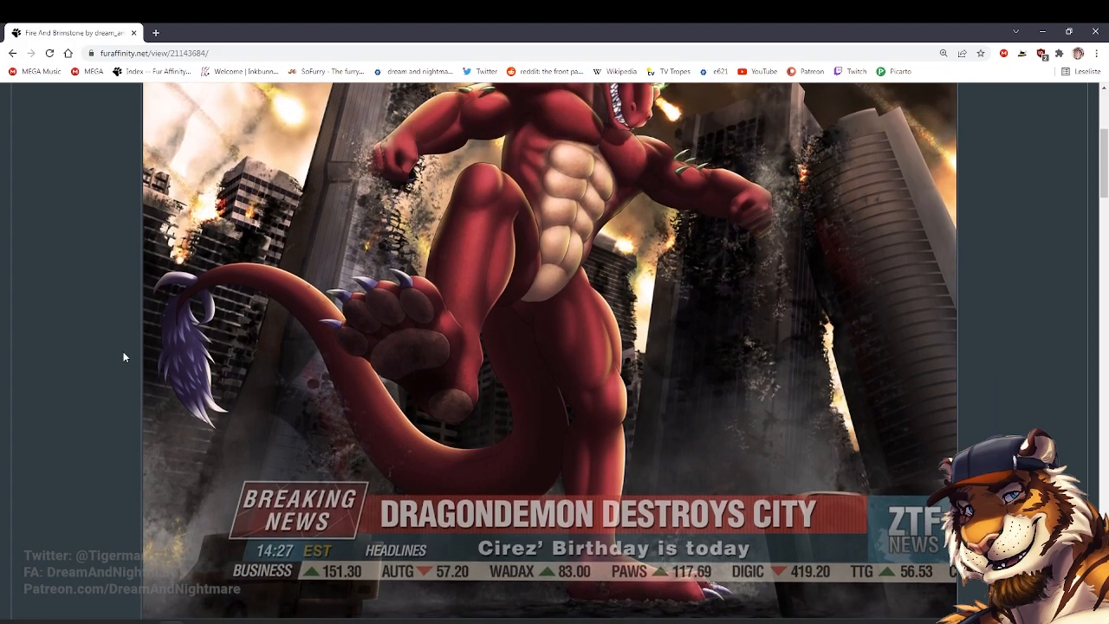
Go back to the first gallery page and open the Playtime artwork
key("alt+Left")
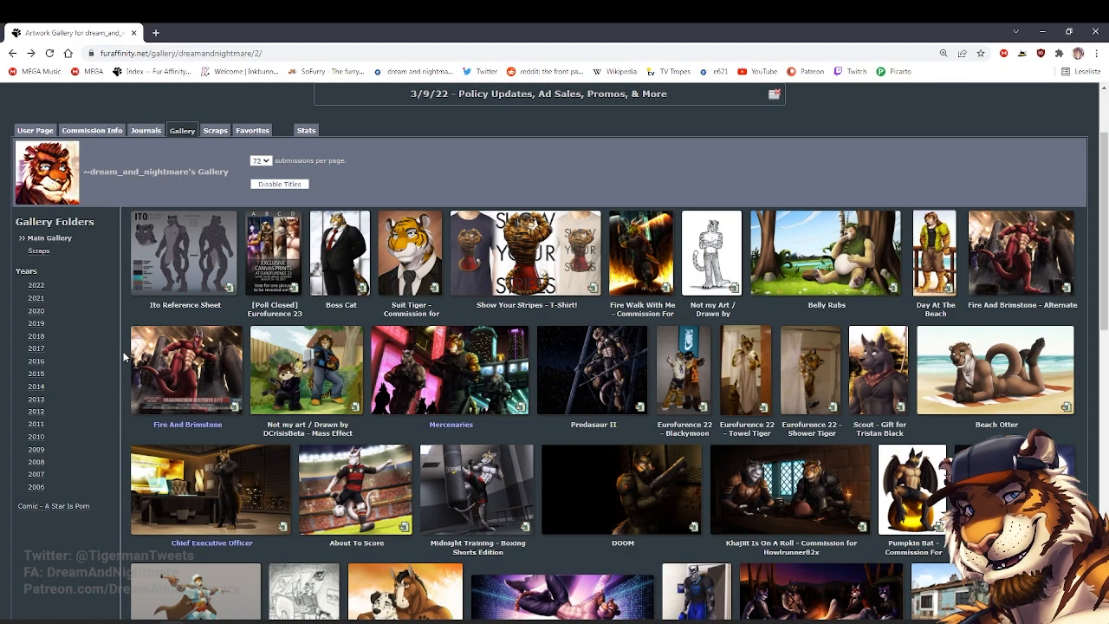
key("alt+Left")
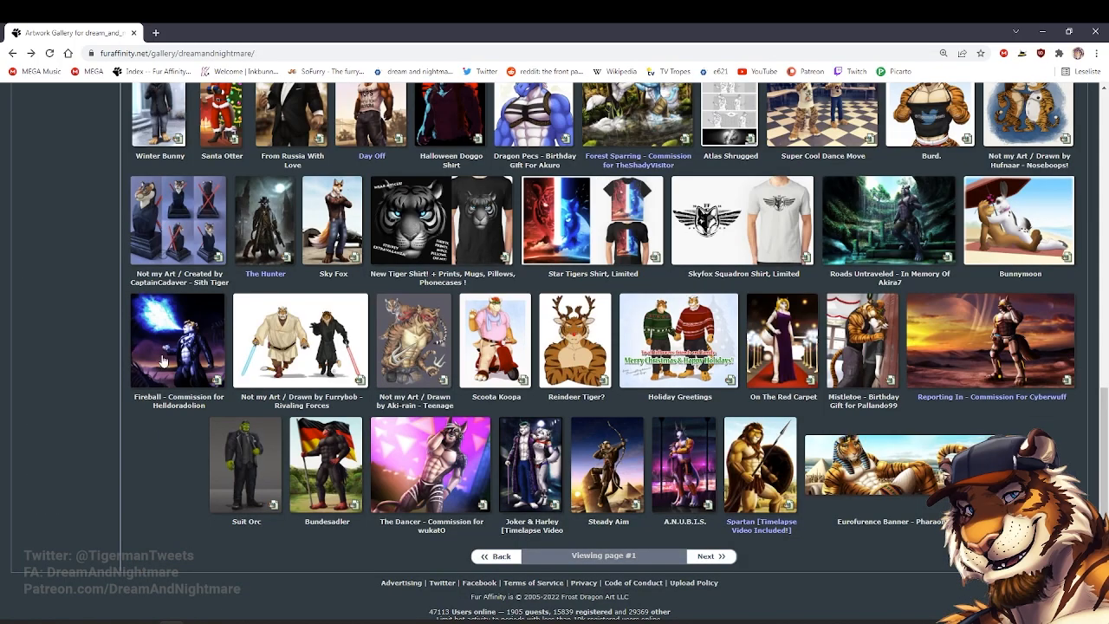
scroll(242, 371, "up", 3)
scroll(243, 371, "up", 2)
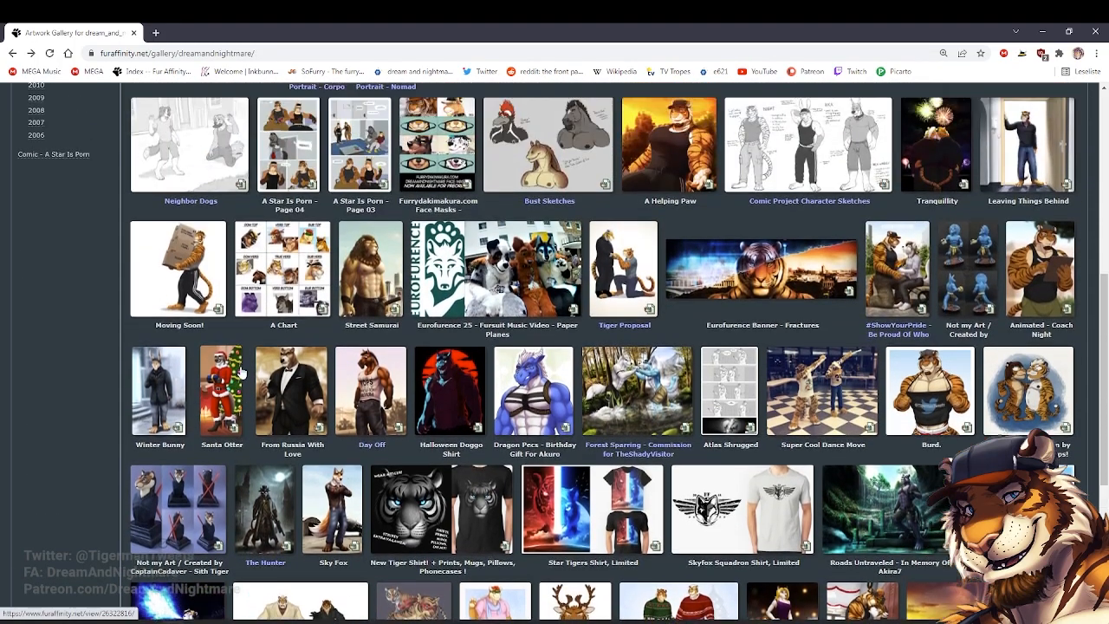
scroll(243, 371, "up", 4)
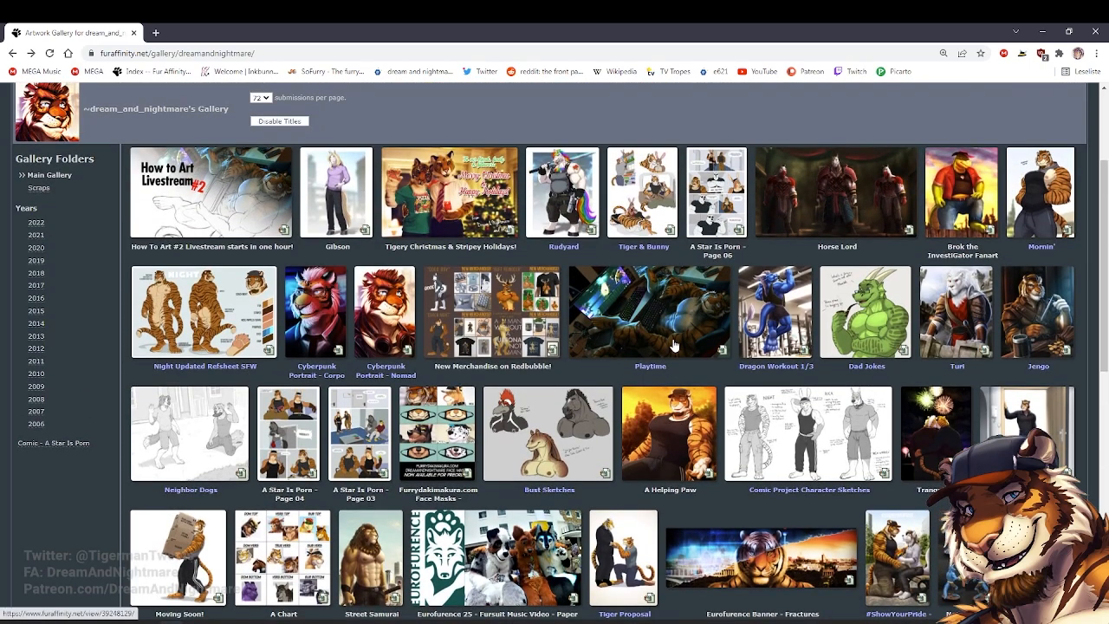
left_click(674, 345)
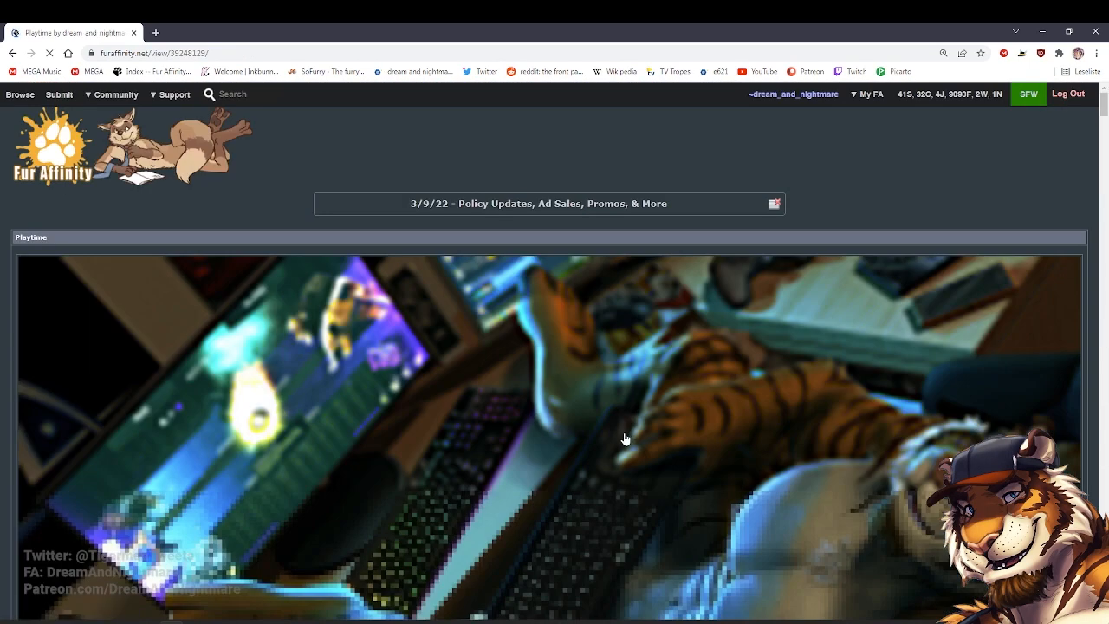
Examine the desk, keyboards and monitors in the Playtime artwork's background and return to the gallery
scroll(624, 440, "down", 3)
scroll(624, 440, "down", 1)
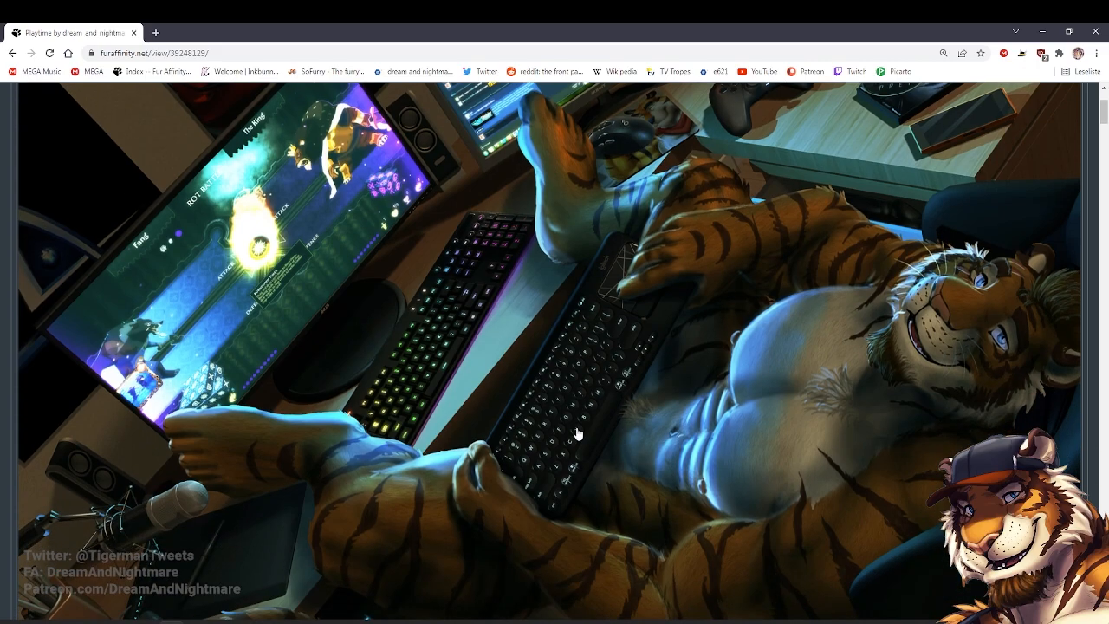
scroll(555, 460, "up", 1)
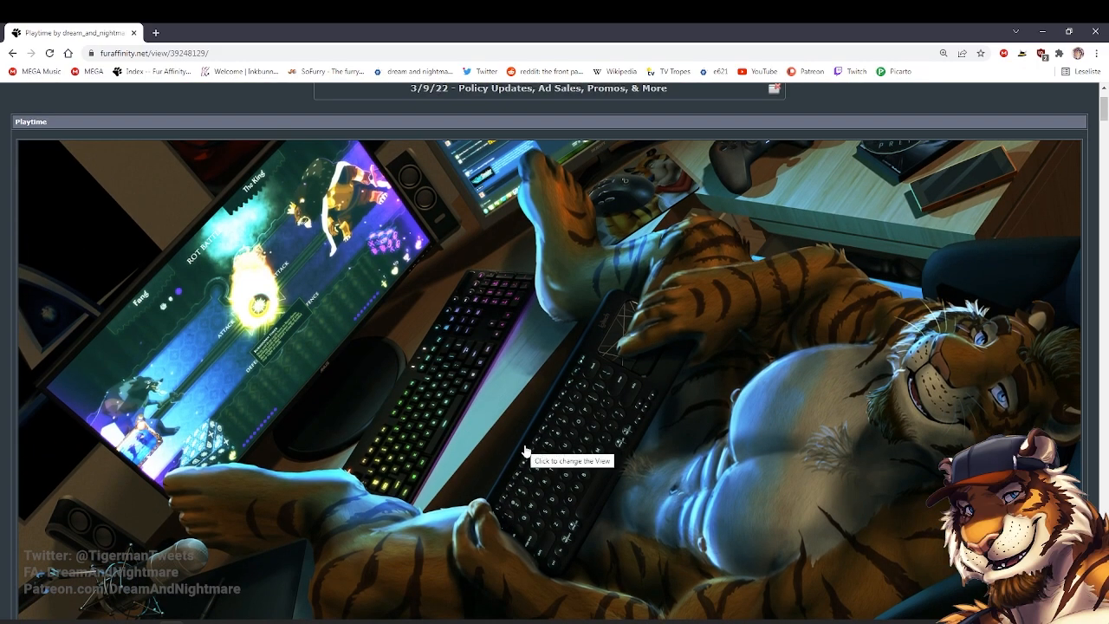
key("alt+Left")
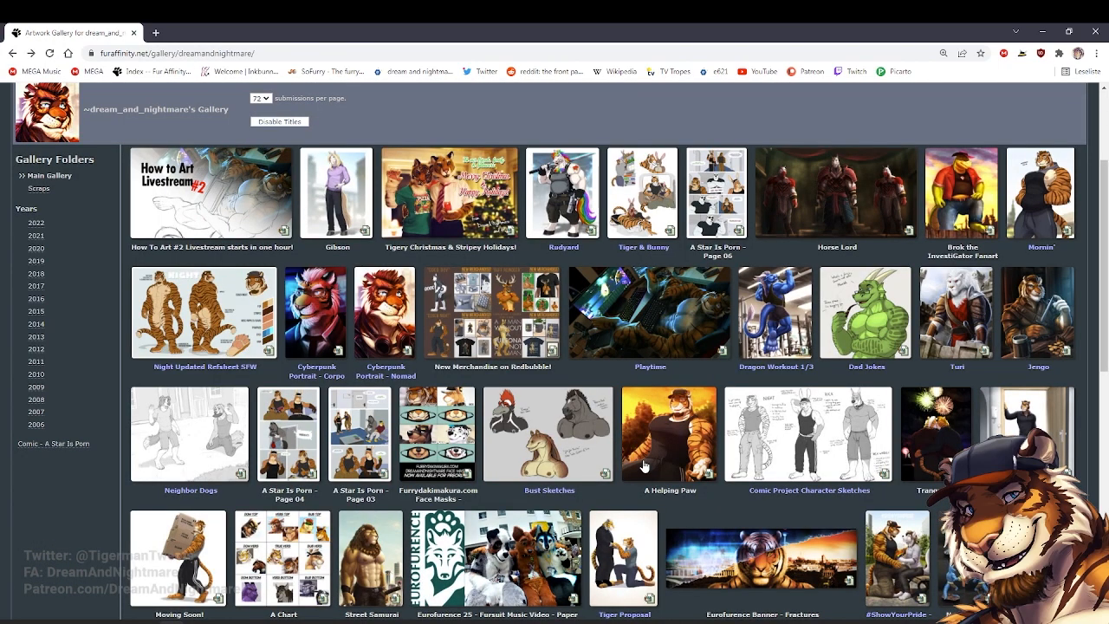
Look through the rest of the first gallery page for further background examples and return to its beginning
scroll(704, 475, "down", 2)
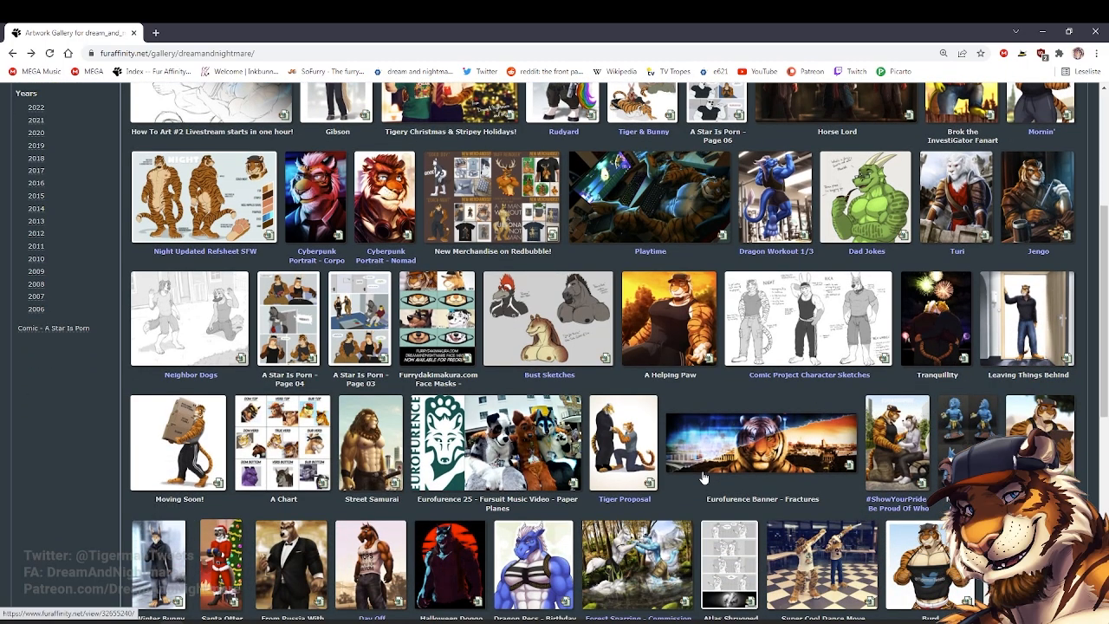
scroll(704, 475, "down", 2)
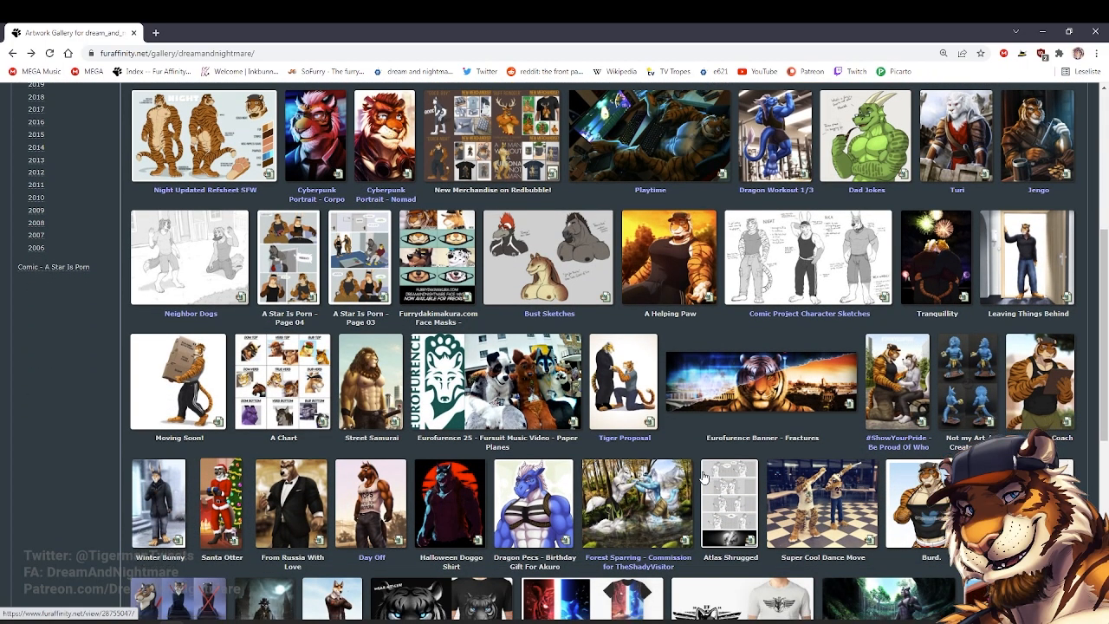
scroll(704, 475, "down", 2)
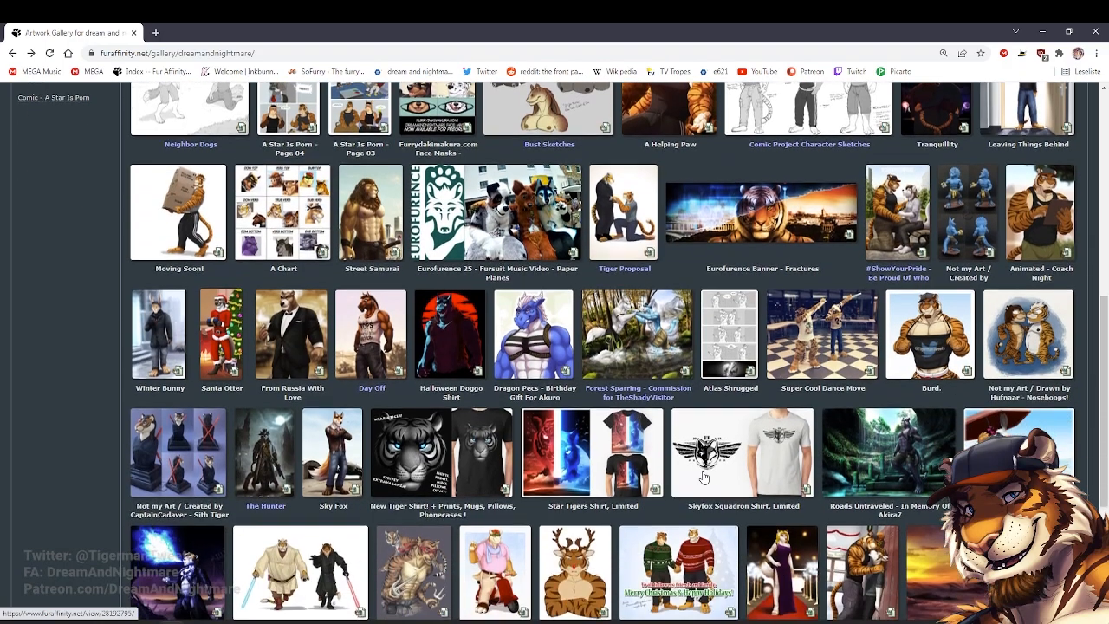
scroll(704, 475, "down", 2)
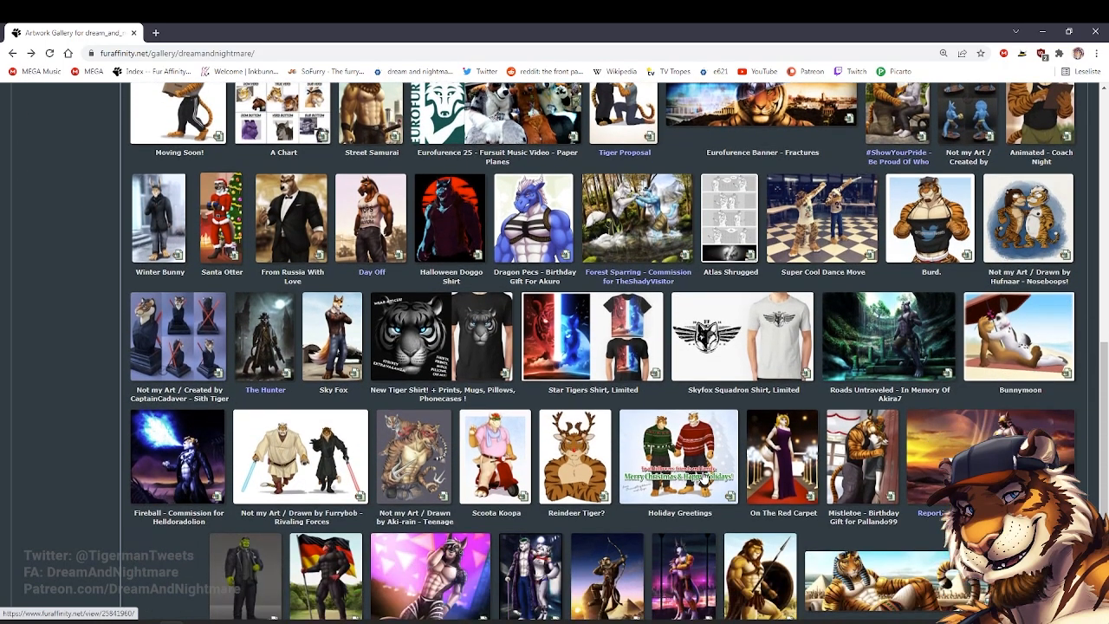
scroll(704, 475, "down", 2)
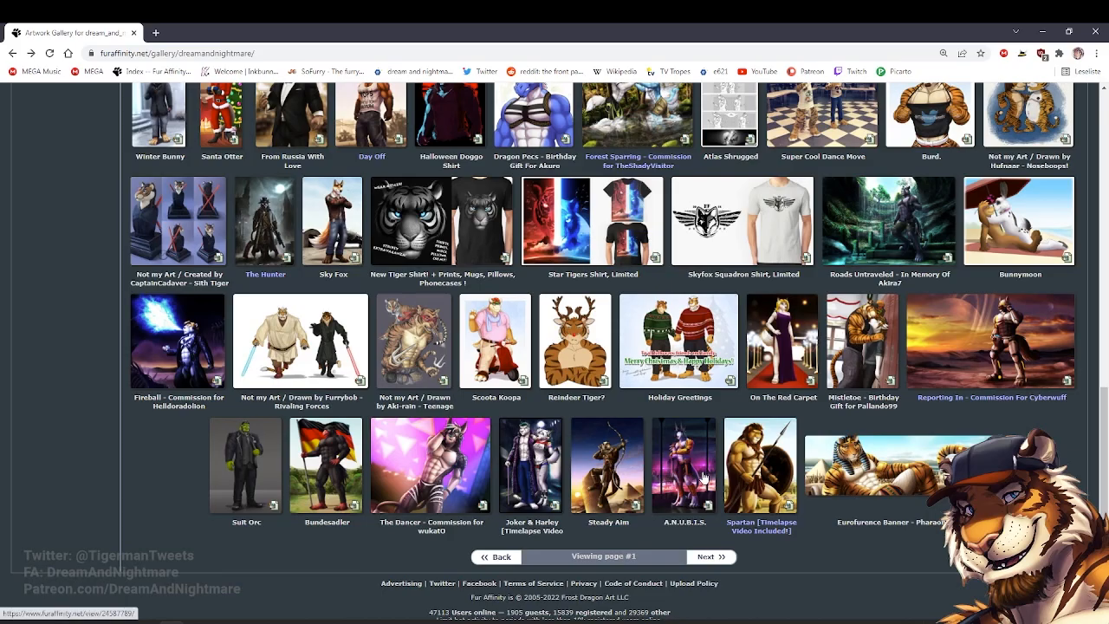
scroll(642, 500, "up", 6)
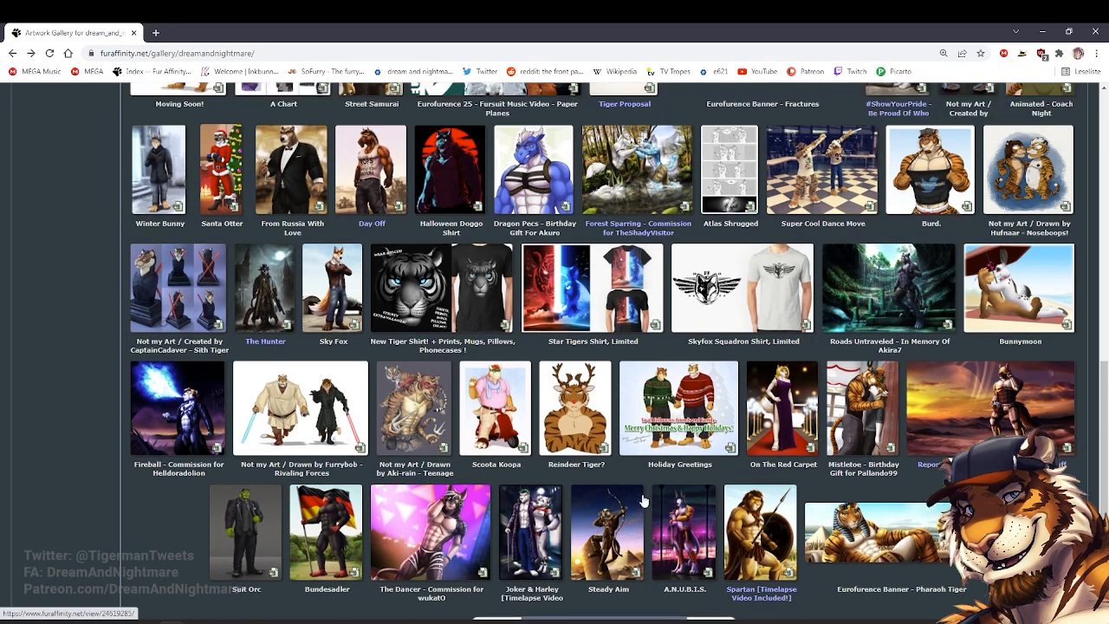
scroll(642, 500, "up", 4)
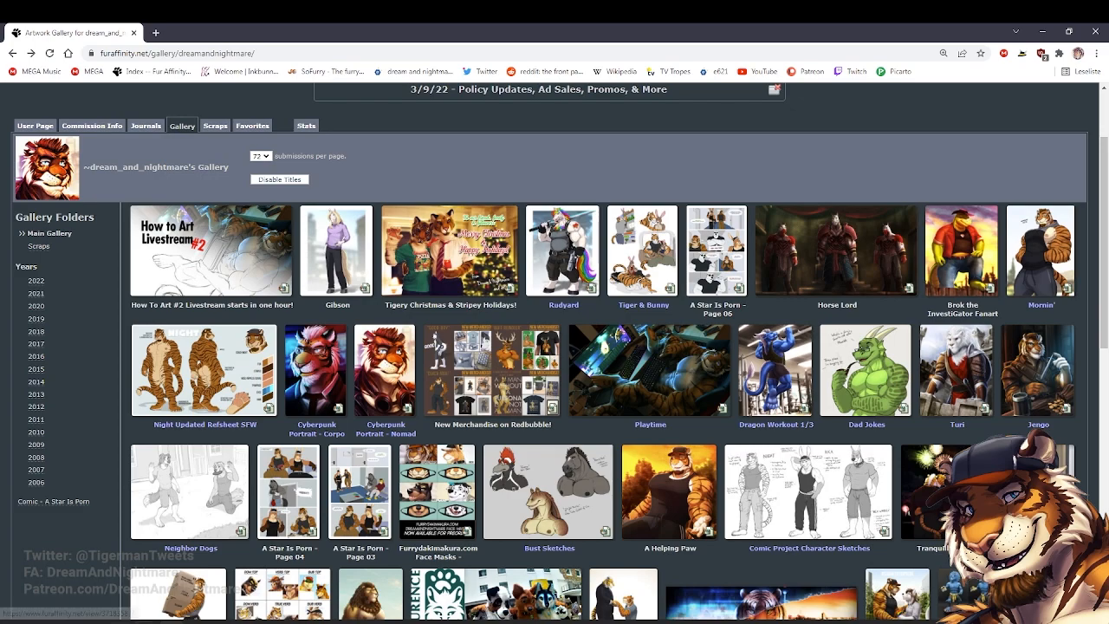
Switch to Photoshop, close the untitled skyscraper document without saving, and bring the whole wolf figure in Wolf02.psd into view
left_click(123, 622)
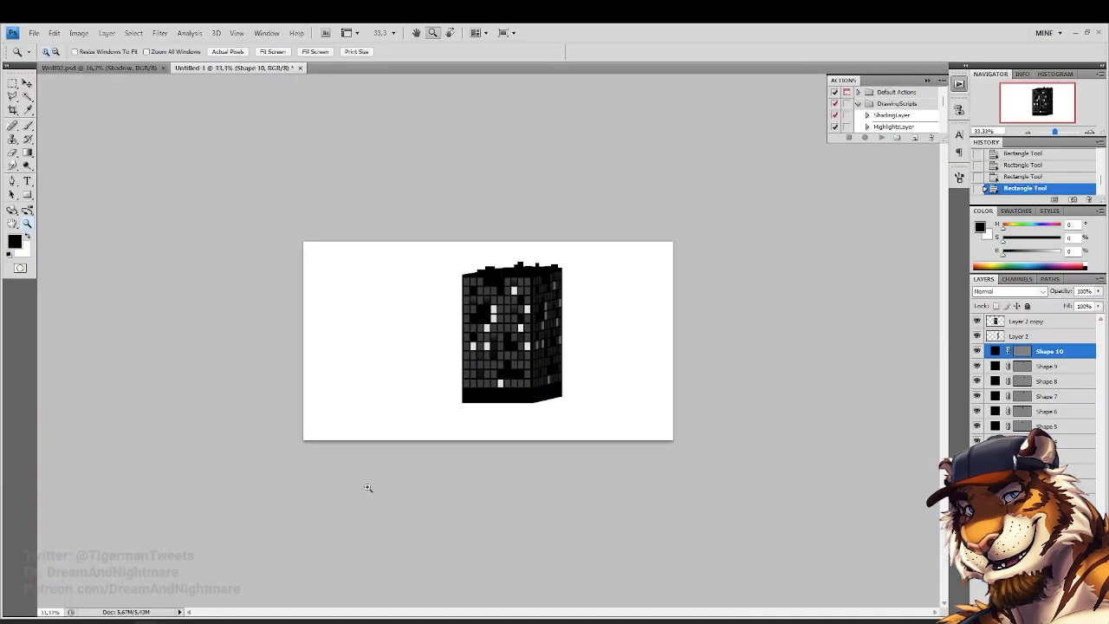
left_click(300, 68)
left_click(566, 254)
left_click(485, 321)
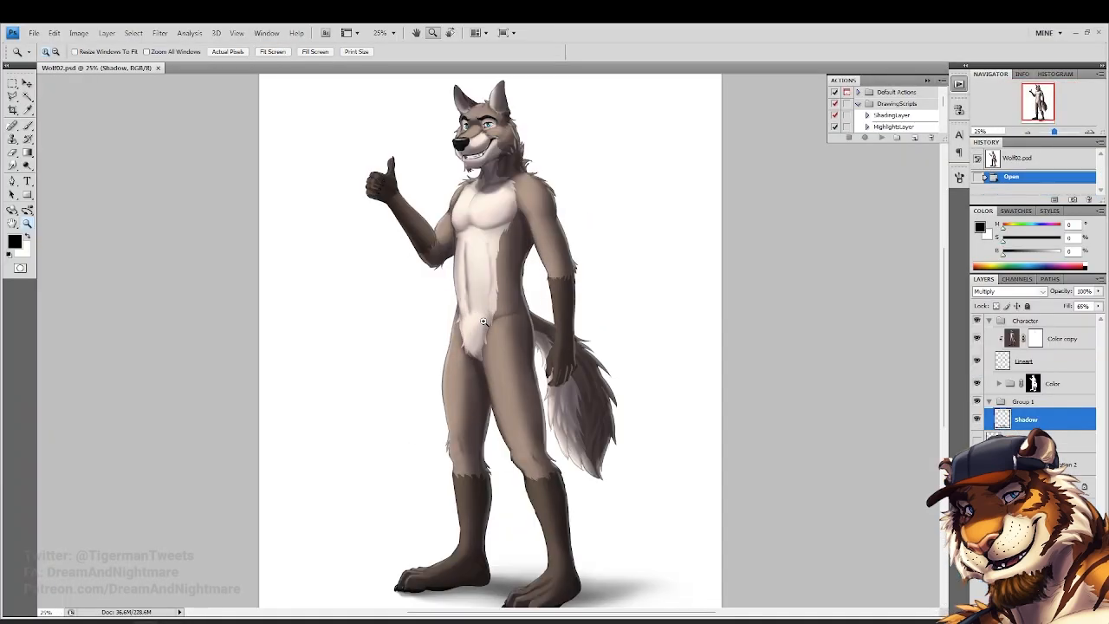
scroll(424, 294, "up", 1)
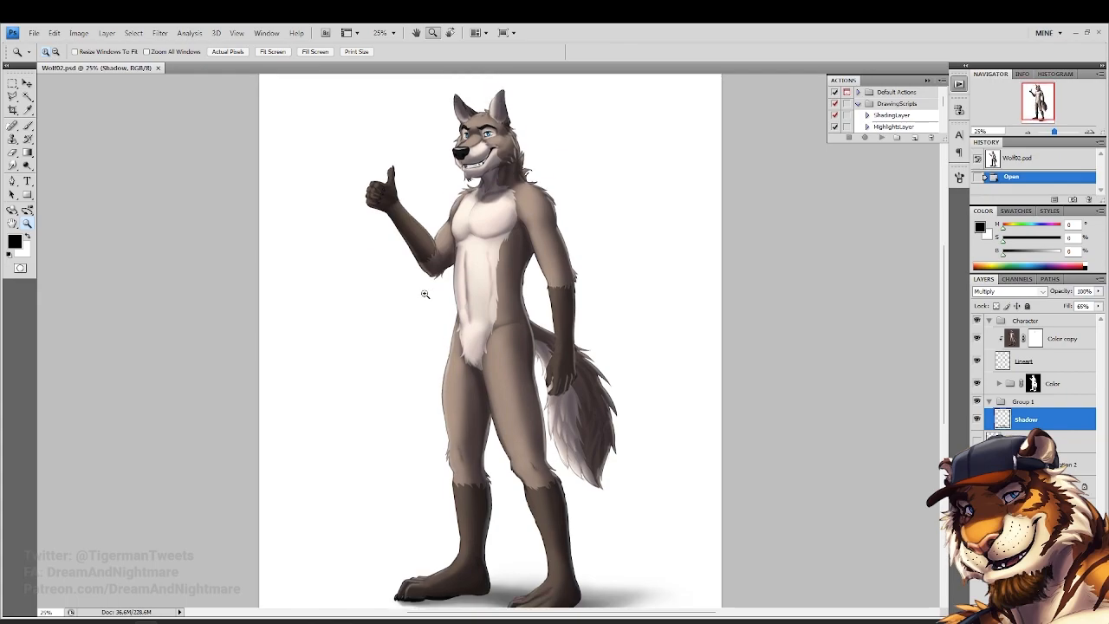
left_click(424, 295, "alt")
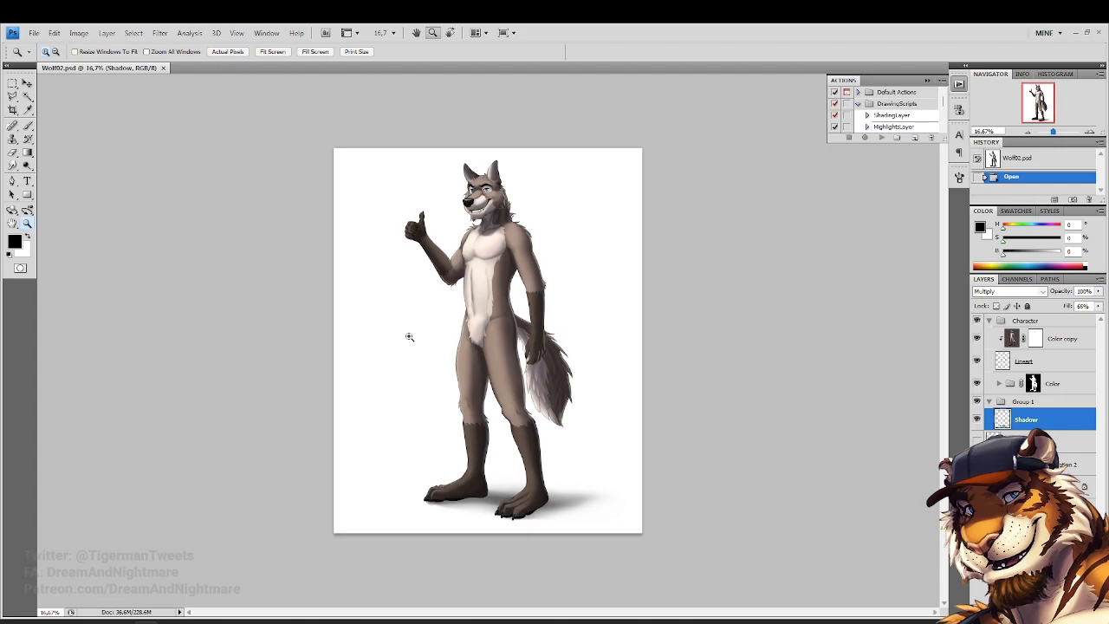
Expand the Color layer group of the wolf to inspect its contents, and collapse it again
left_click(997, 390)
left_click(997, 384)
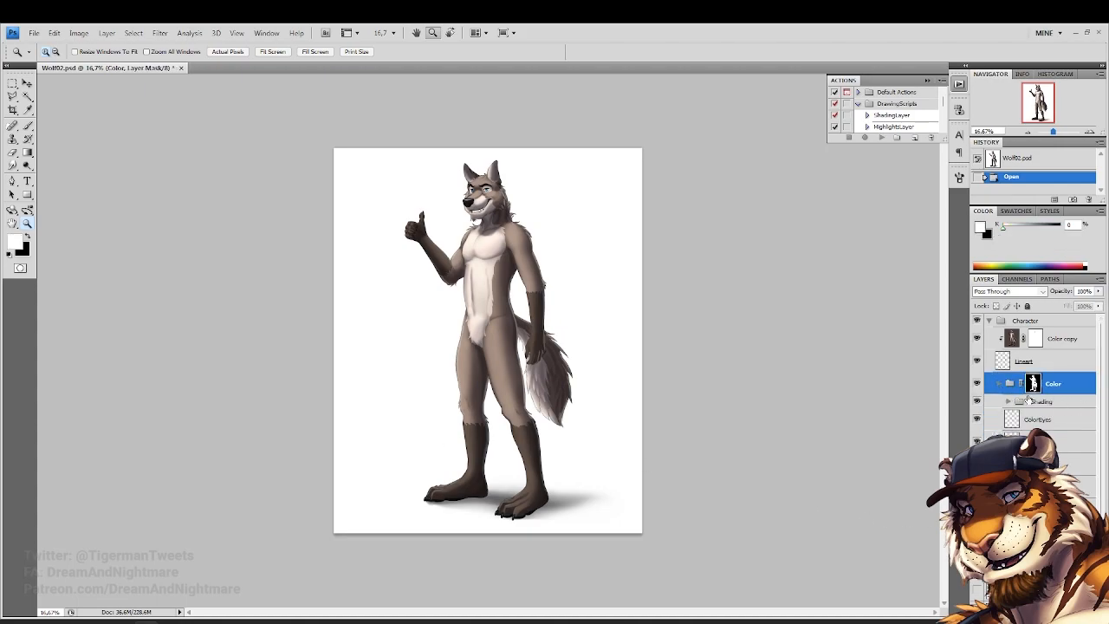
left_click_drag(1099, 389, 1100, 403)
left_click(999, 364)
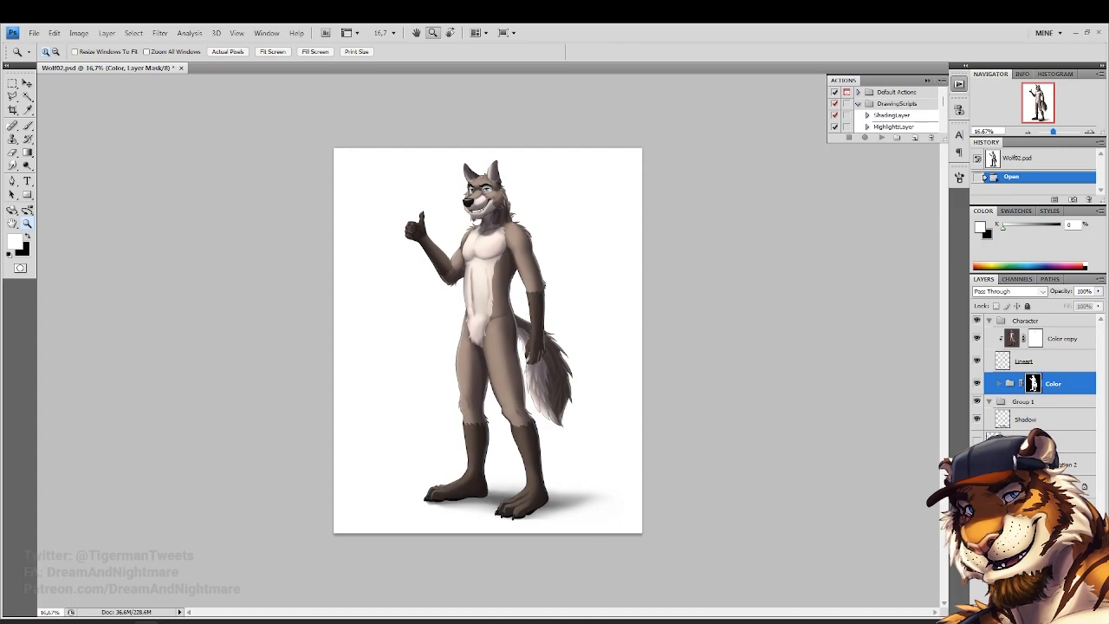
Switch to Chrome and open the drawabox.com website in a new tab
mouse_move(171, 621)
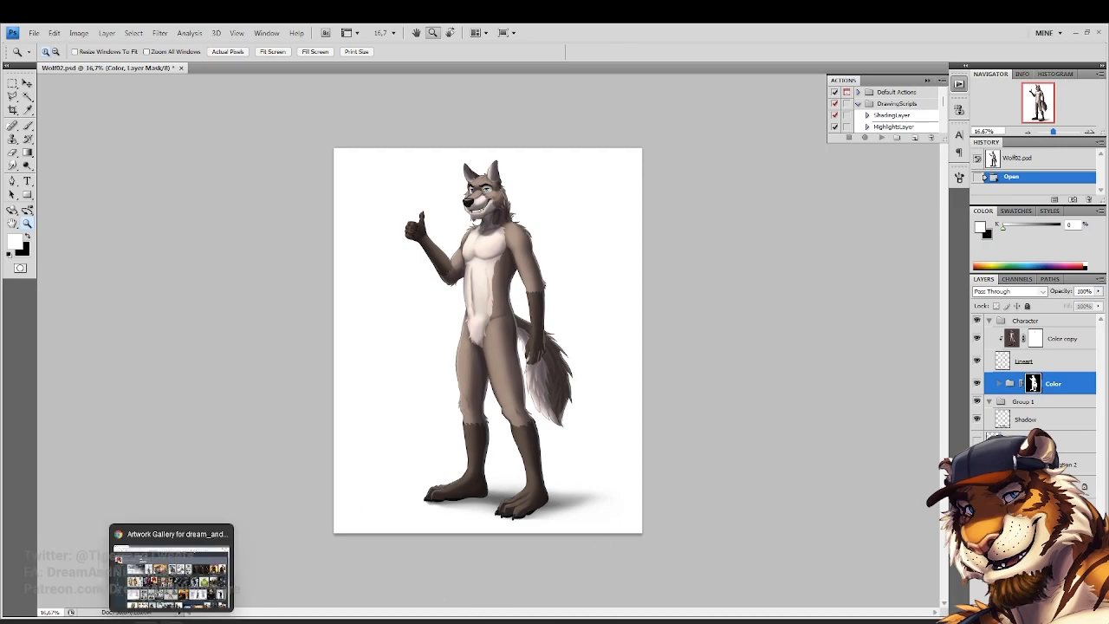
left_click(171, 568)
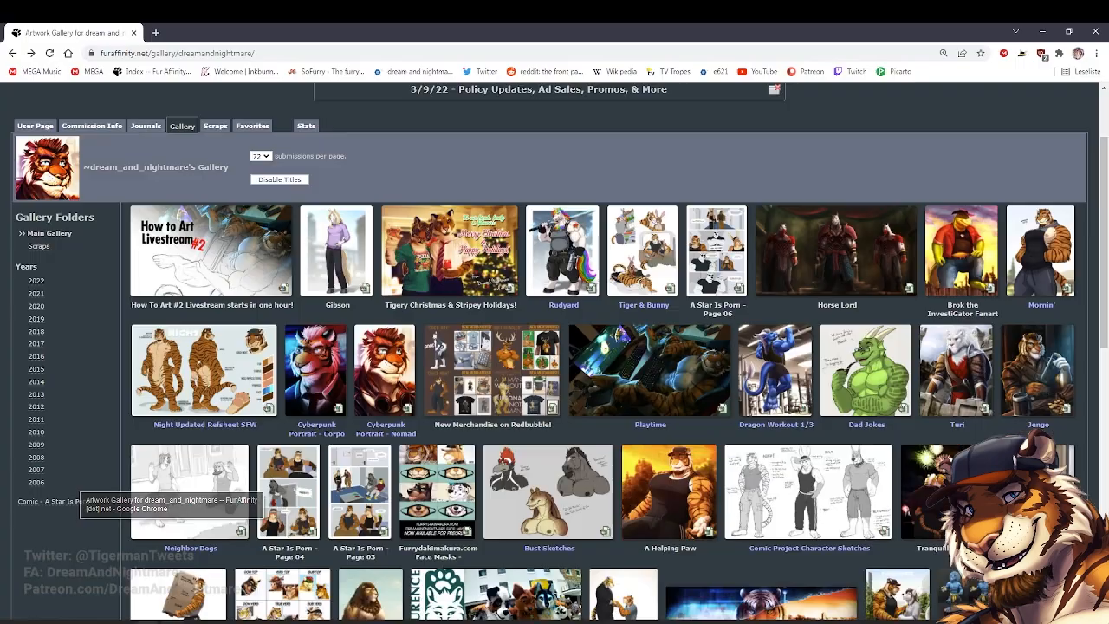
left_click(156, 32)
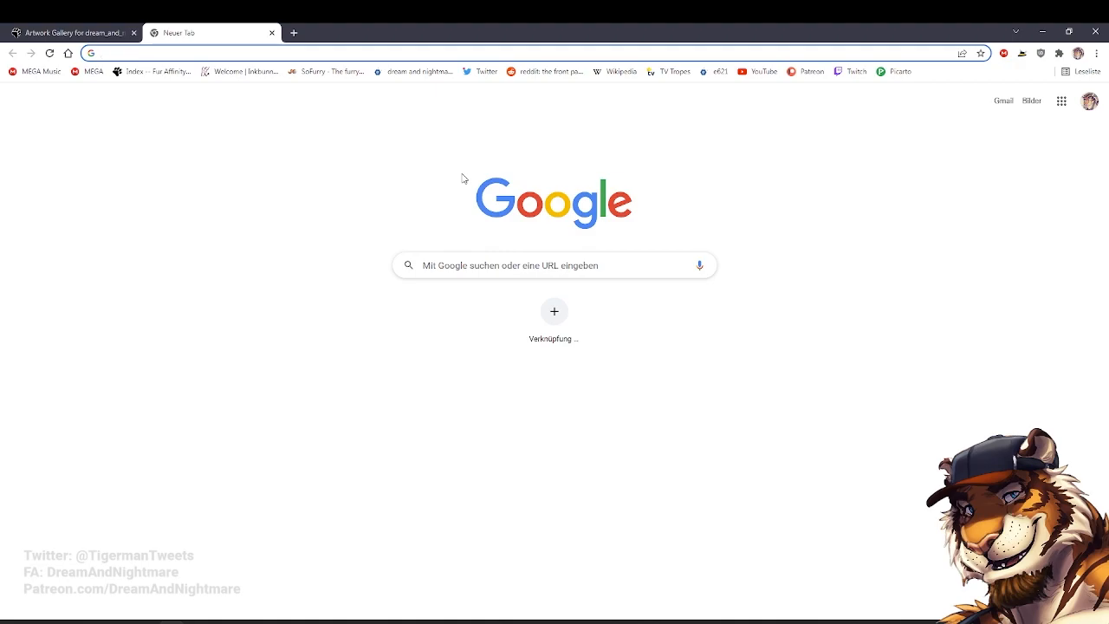
type("drawa")
key("Return")
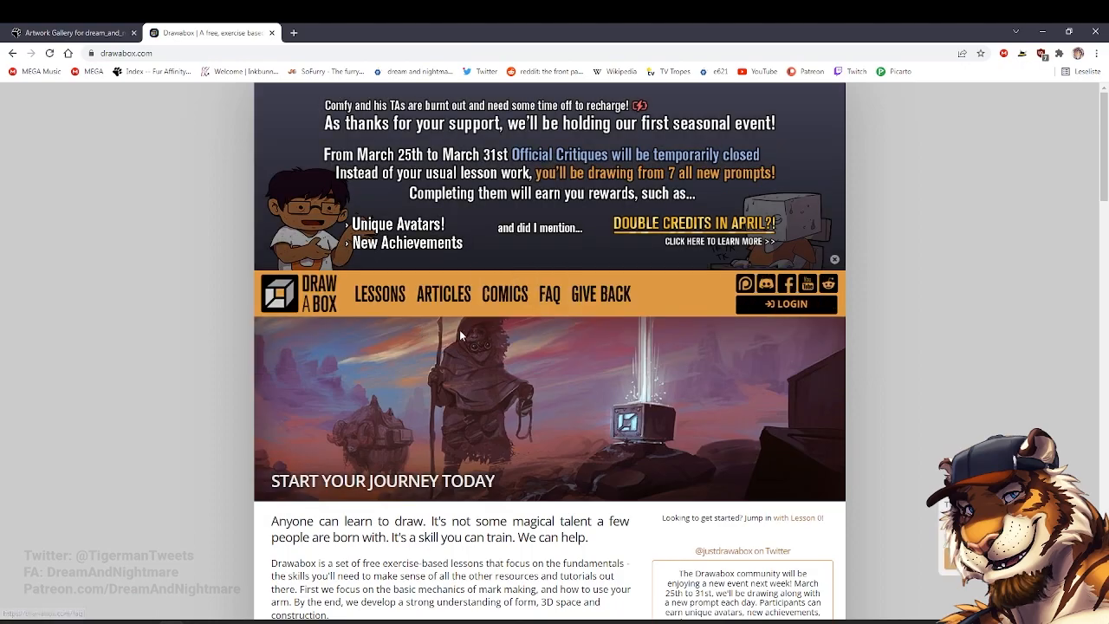
Examine the Drawabox home page, including its introduction, homework, discussion and sketchbook sections
scroll(460, 318, "down", 2)
scroll(443, 273, "down", 2)
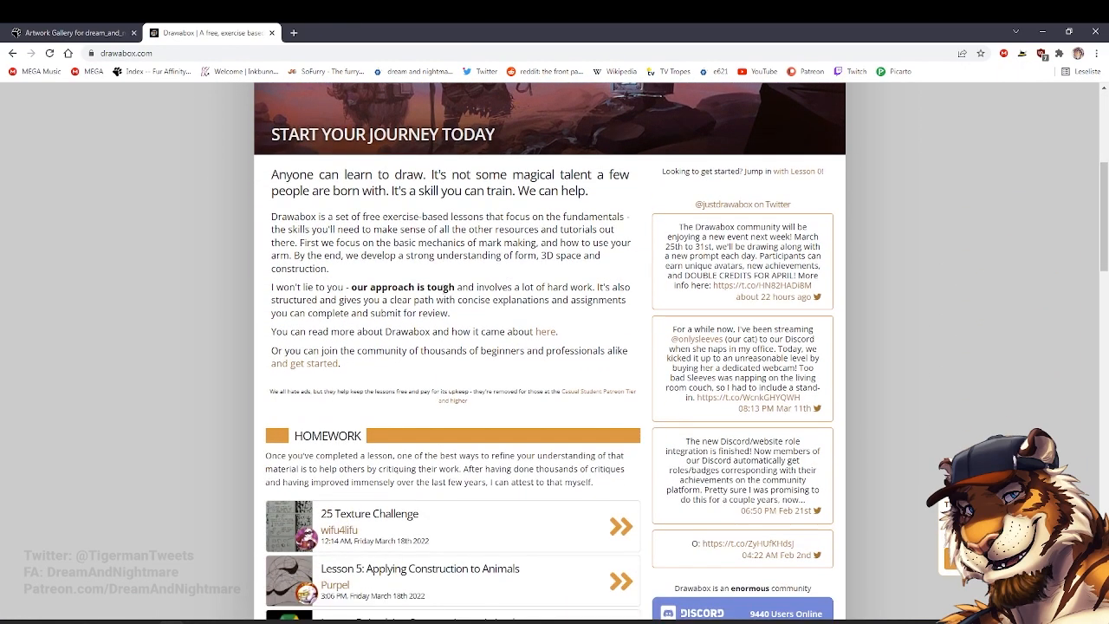
scroll(444, 286, "up", 4)
scroll(329, 284, "down", 12)
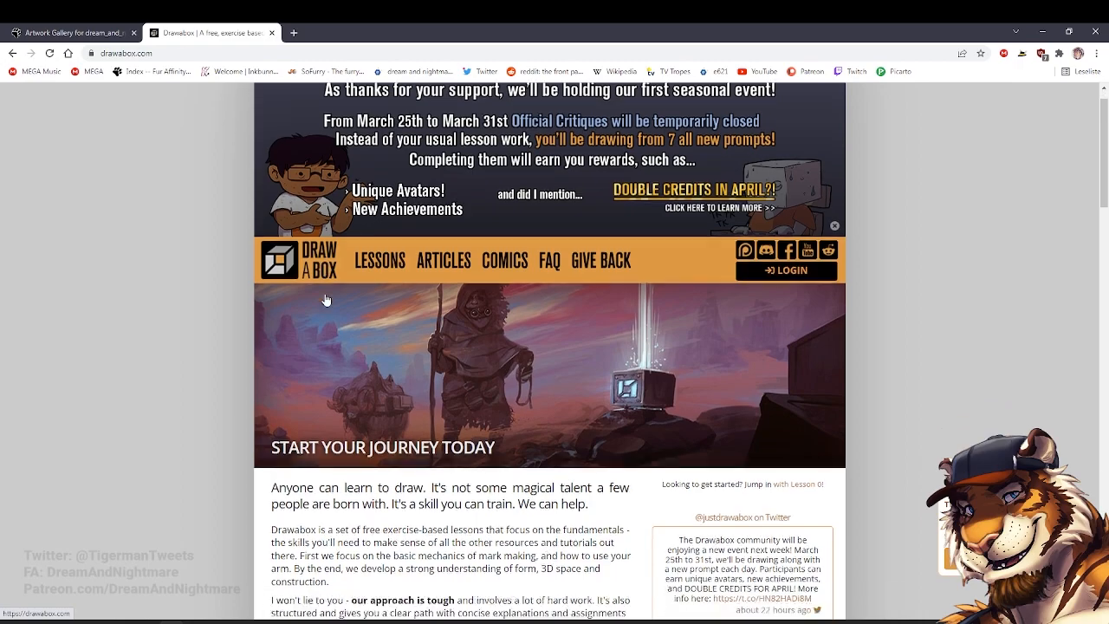
scroll(264, 300, "down", 8)
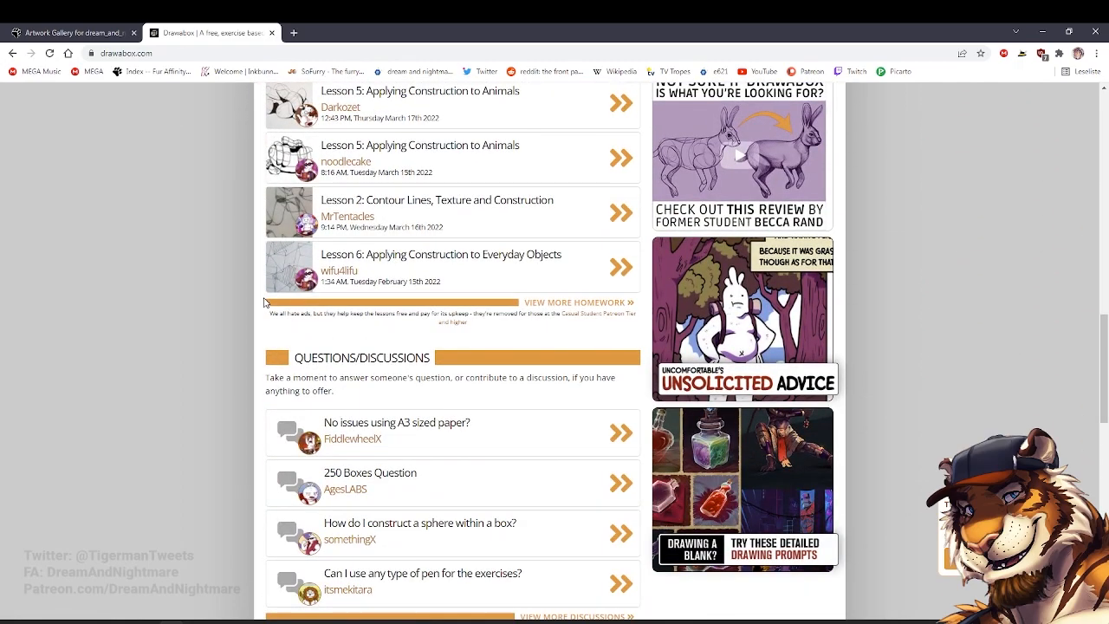
scroll(265, 301, "up", 10)
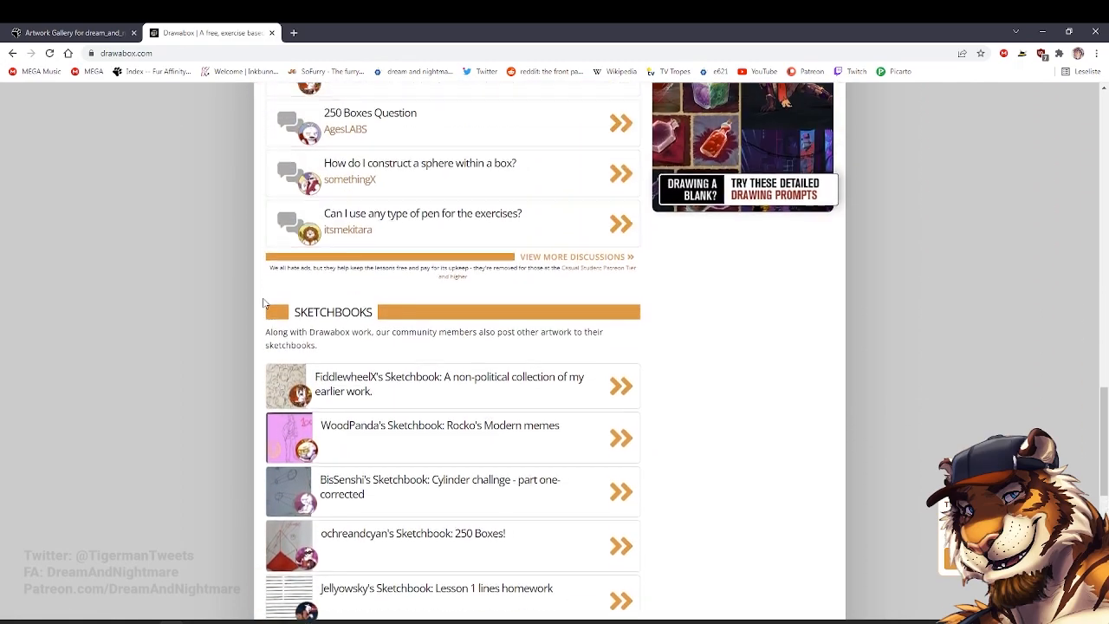
scroll(266, 301, "up", 5)
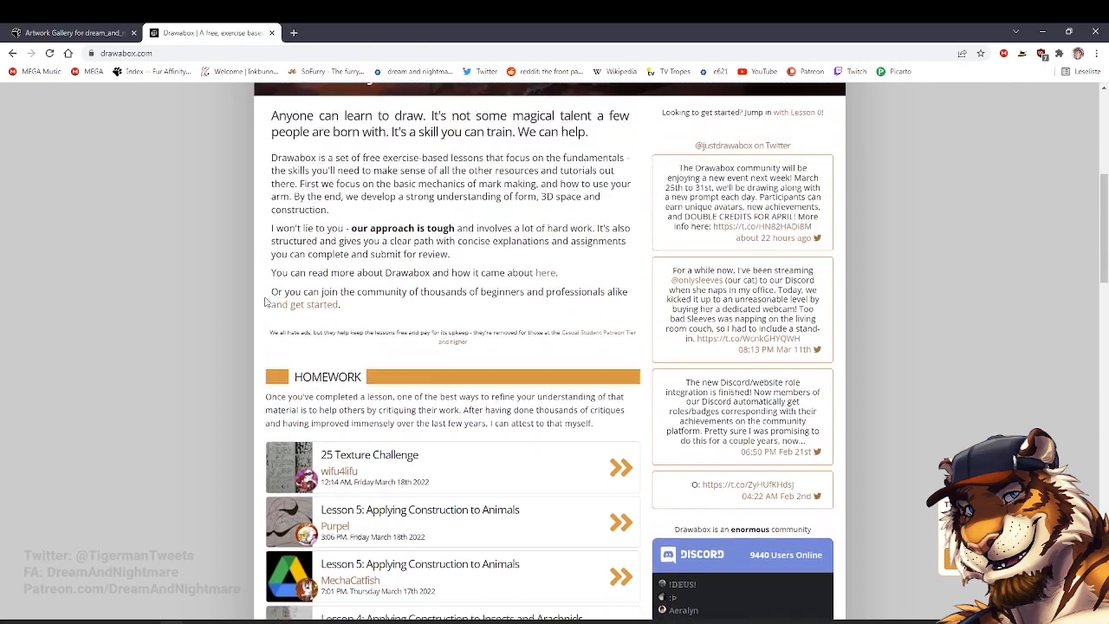
scroll(266, 300, "down", 1)
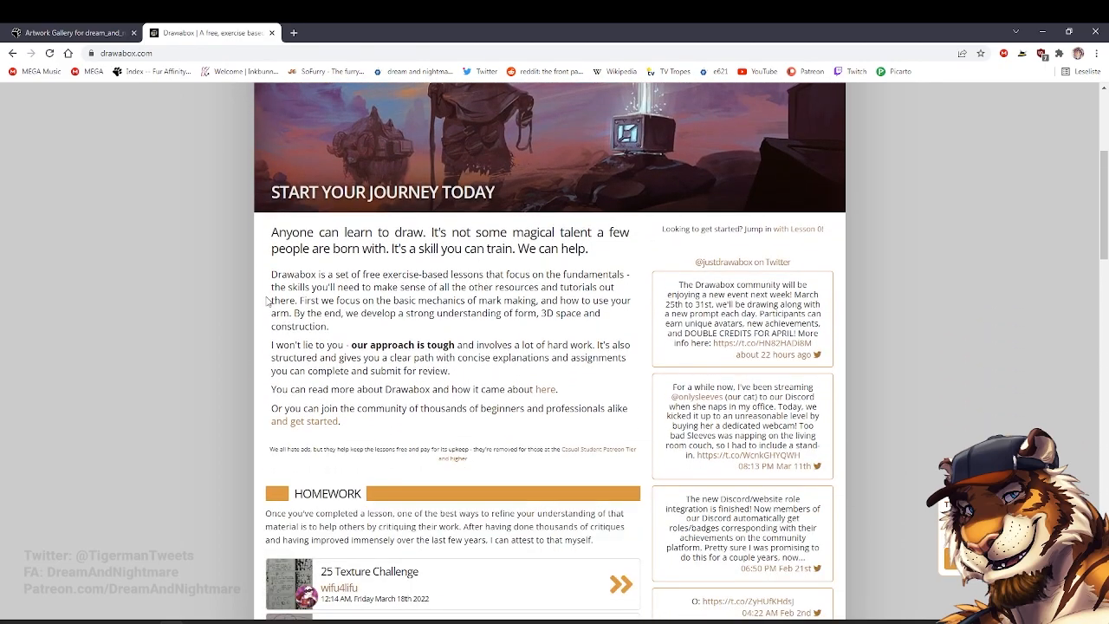
Search Google for "drawing cutting edge comics" in a new tab
left_click(294, 33)
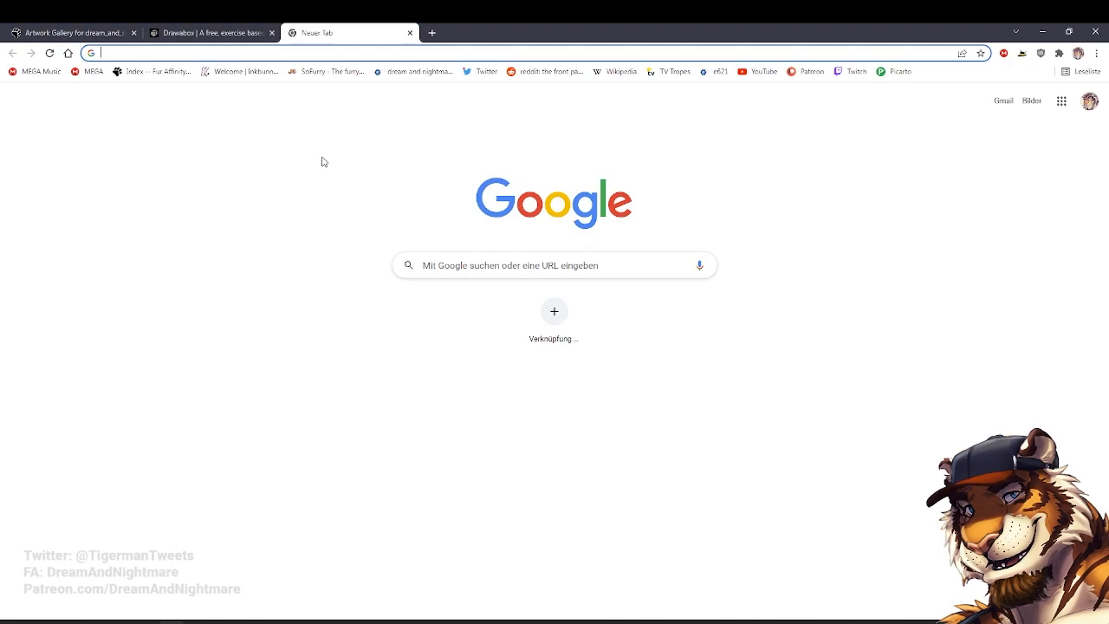
type("drawing cut")
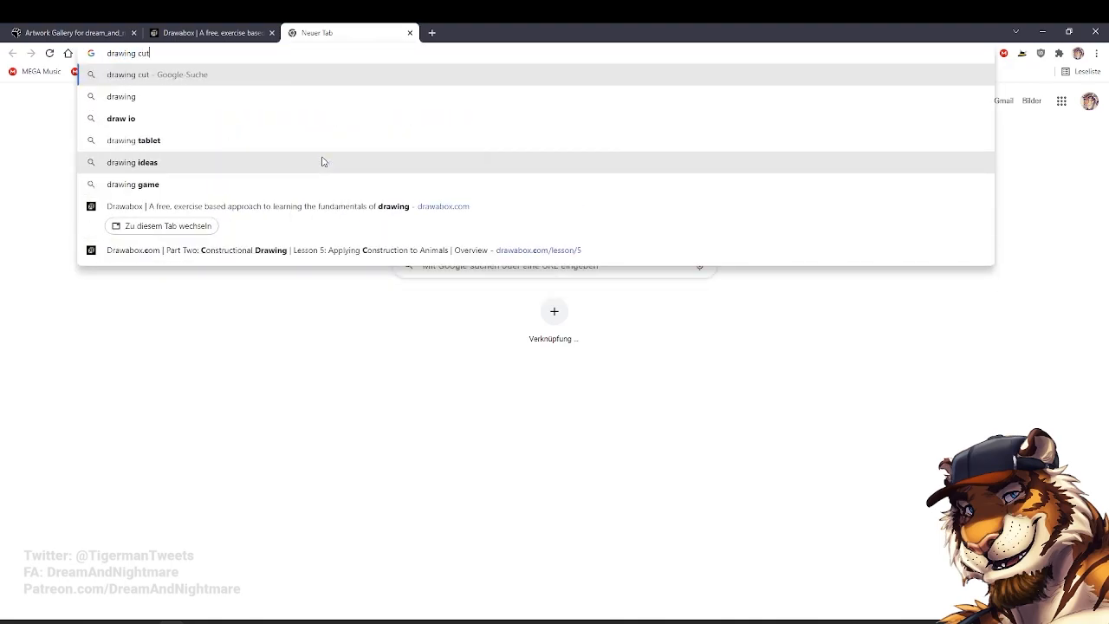
type("ting edge comics")
key("Return")
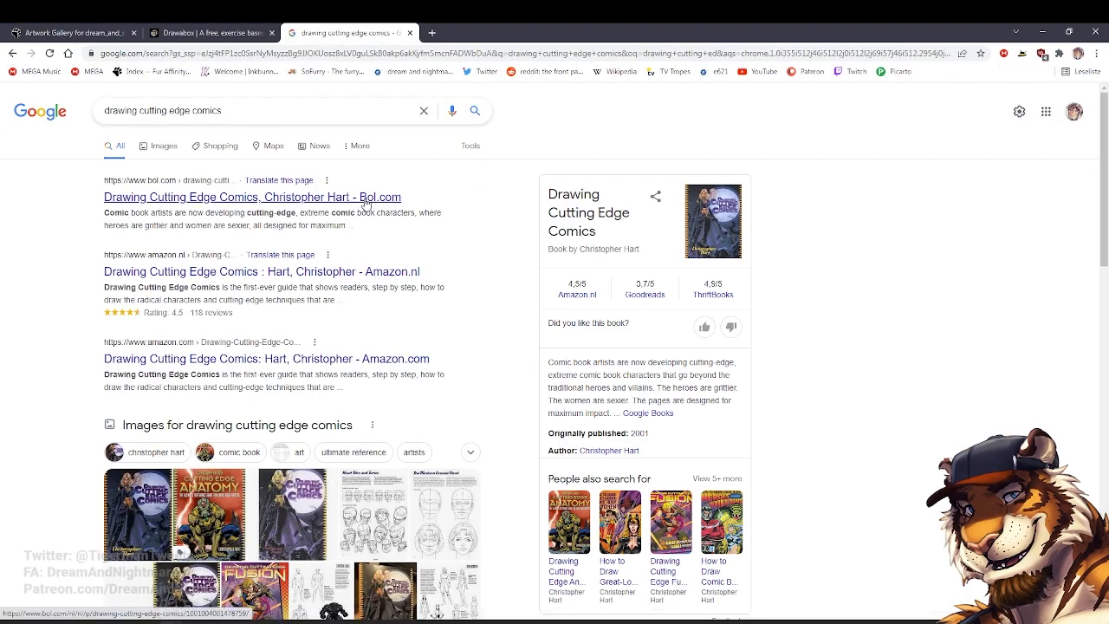
Open the Bol.com result for Drawing Cutting Edge Comics, view the book's page, and return to the search results
left_click(364, 198)
scroll(204, 288, "down", 2)
scroll(204, 288, "down", 2)
scroll(307, 321, "up", 3)
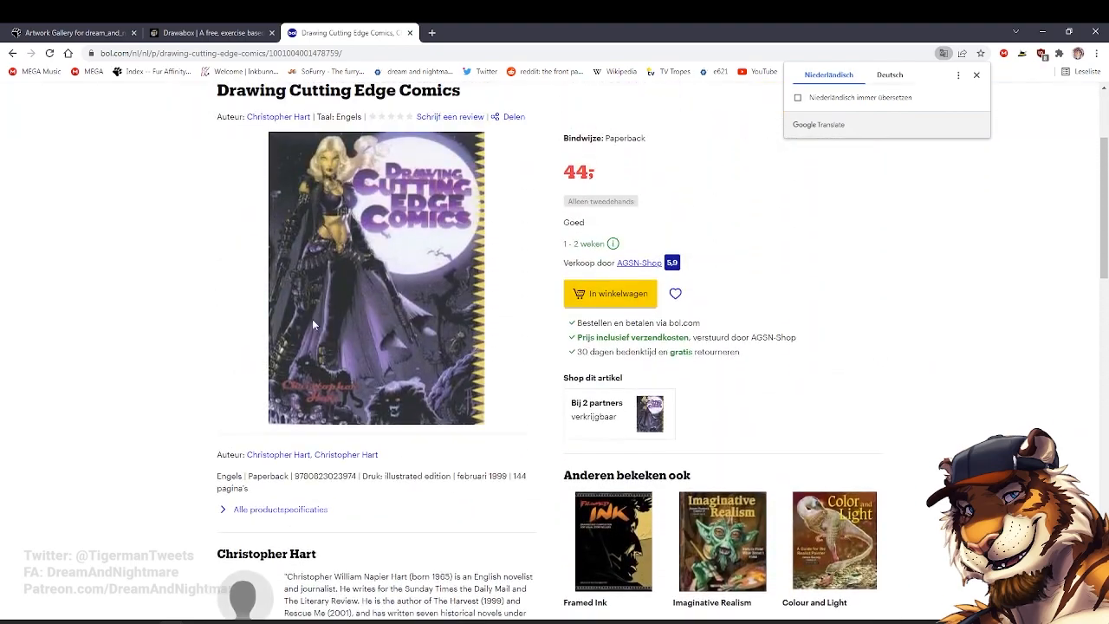
key("alt+Left")
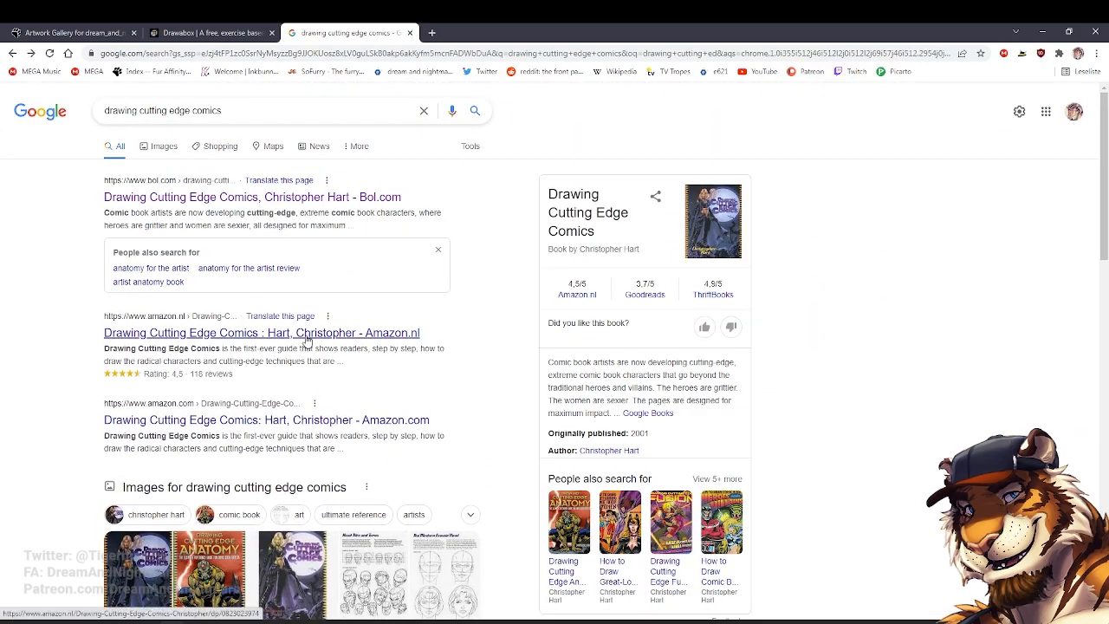
Open the Amazon.com result for Drawing Cutting Edge Comics and examine the book's product page
left_click(364, 420)
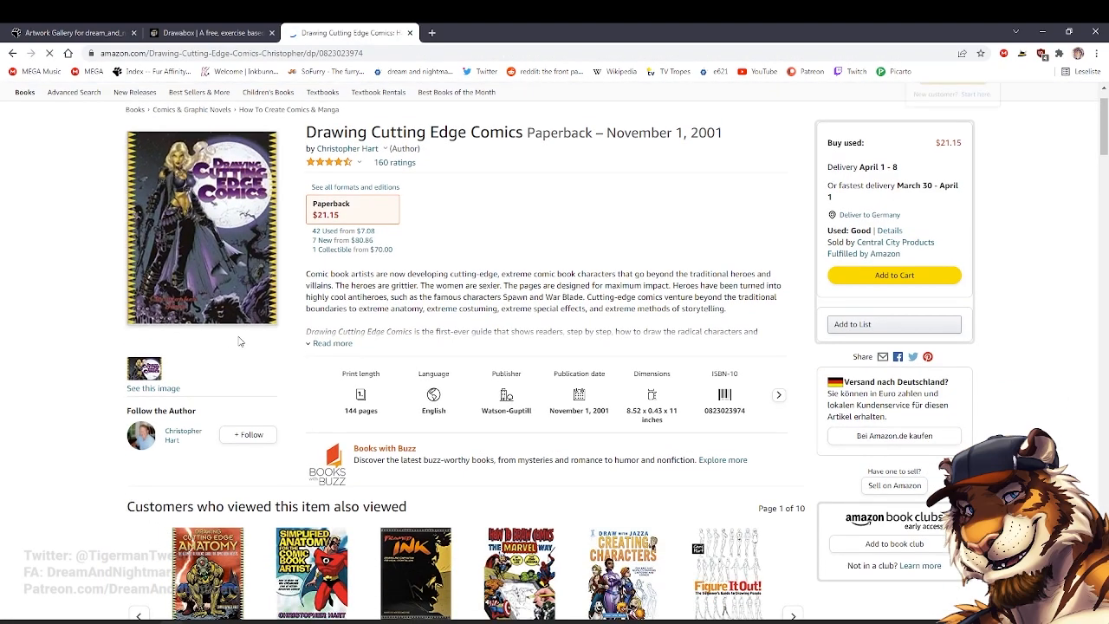
scroll(104, 322, "down", 20)
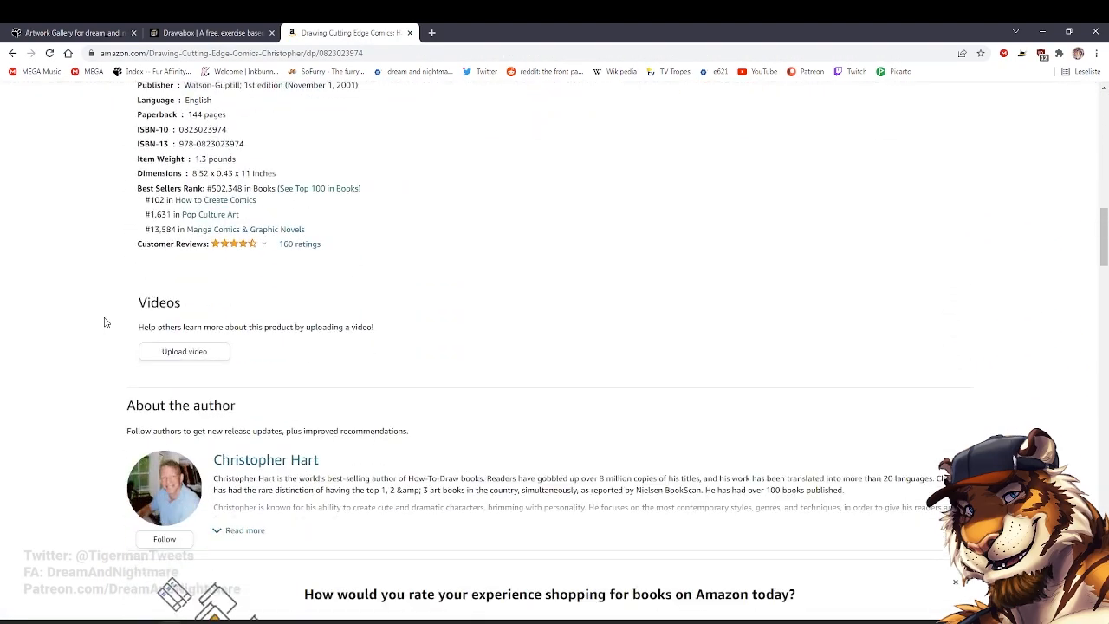
scroll(128, 319, "up", 10)
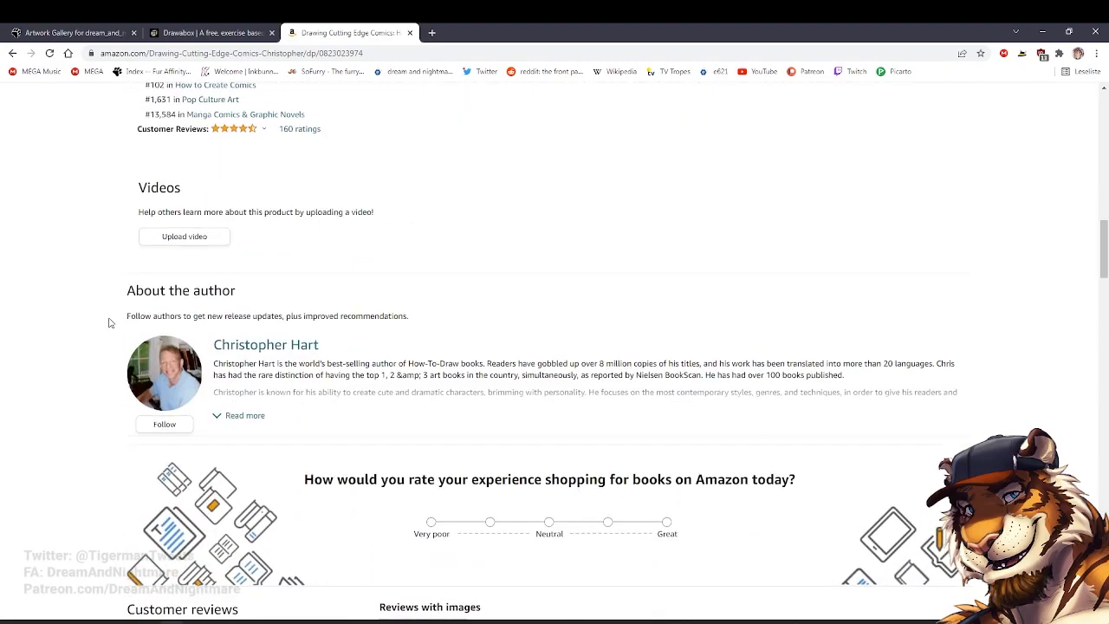
scroll(128, 319, "up", 5)
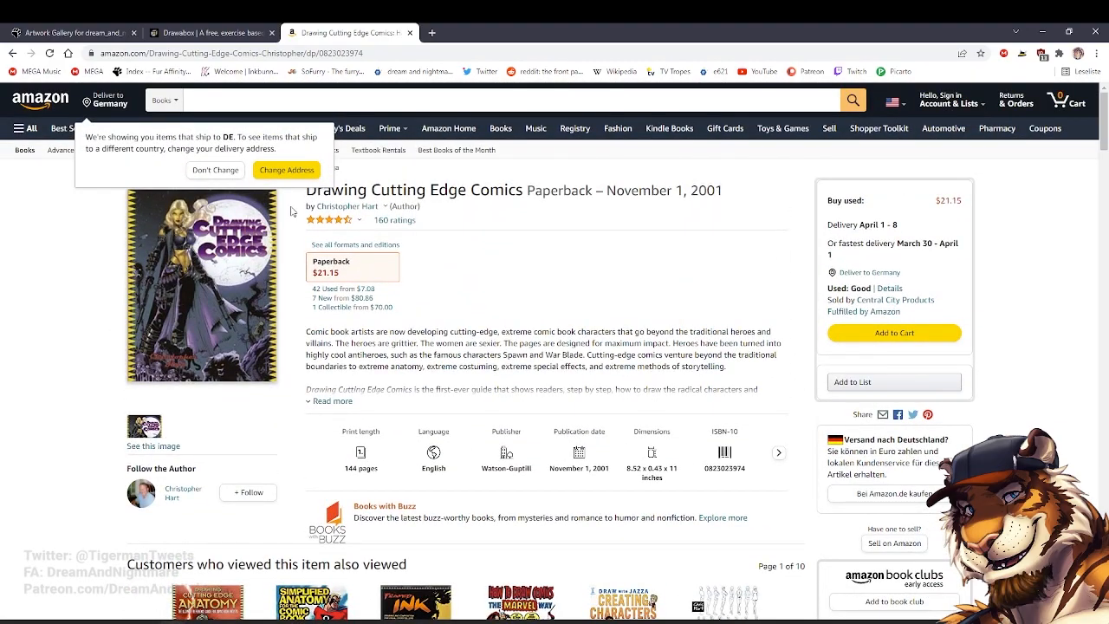
Return from the Amazon product page to the Google results and show the image results for "drawing cutting edge comics"
scroll(186, 261, "down", 3)
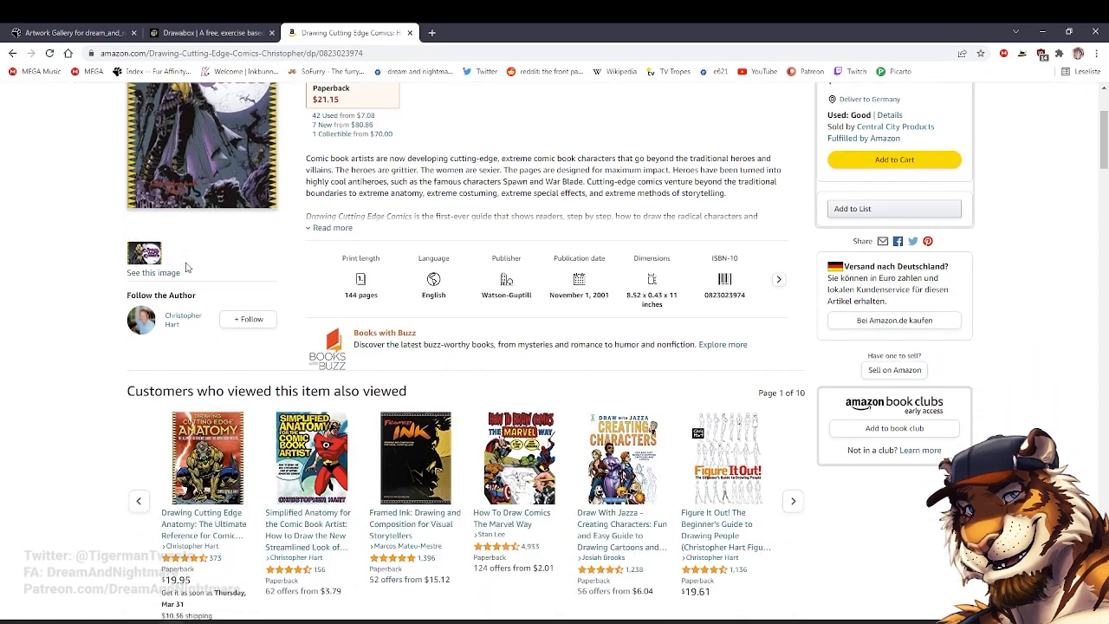
key("alt+Left")
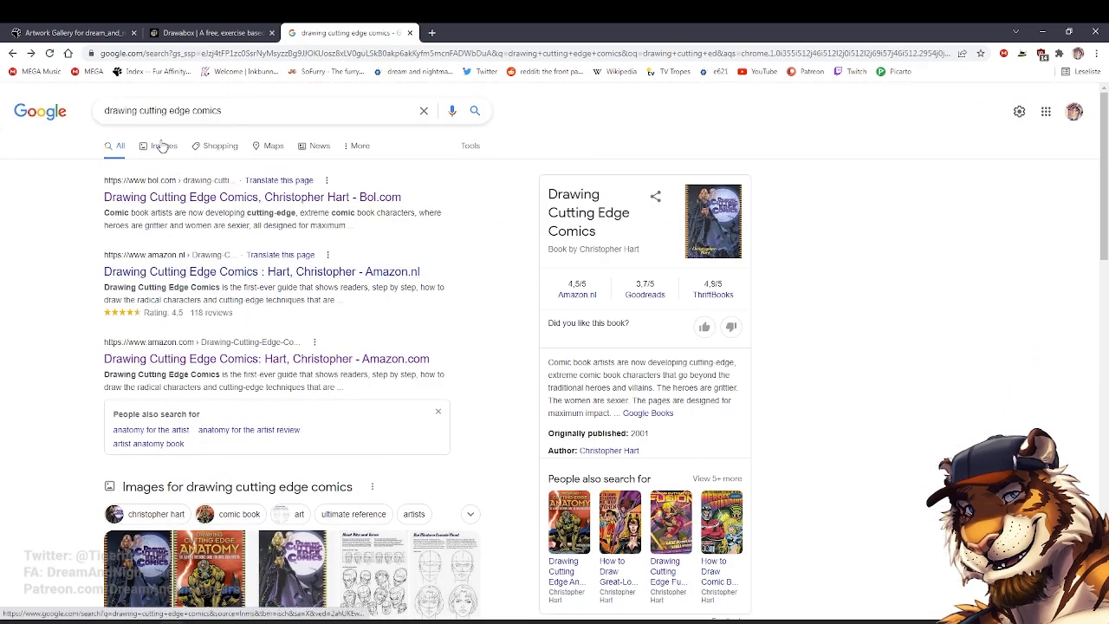
left_click(161, 146)
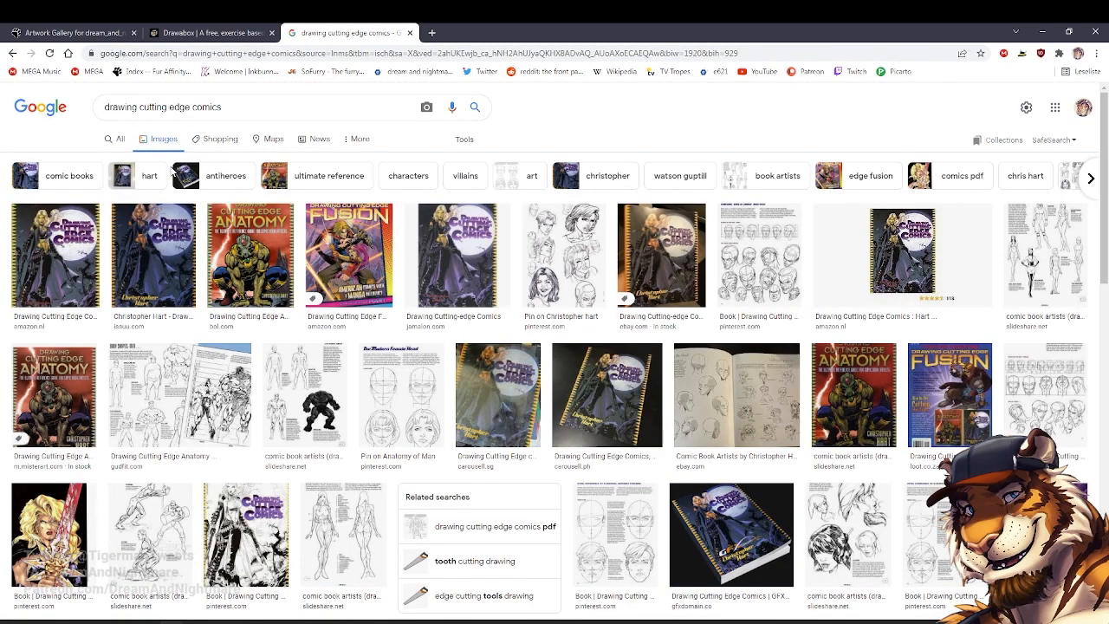
Preview the full-body "The Muscles" diagram among the image results and visit its source page on SlideShare
scroll(178, 178, "down", 4)
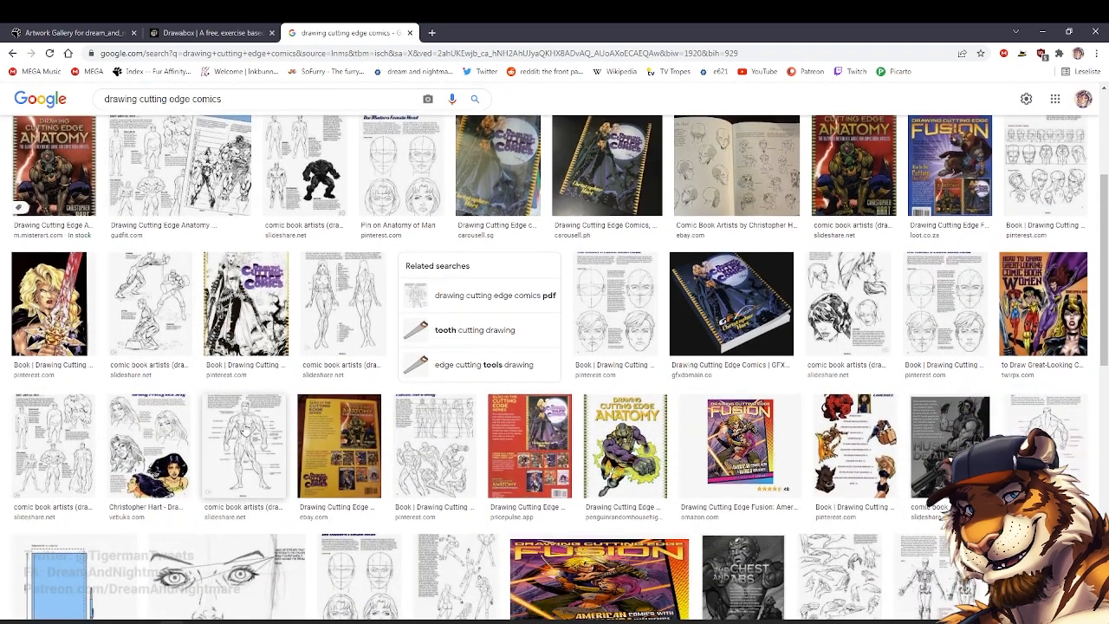
left_click(245, 437)
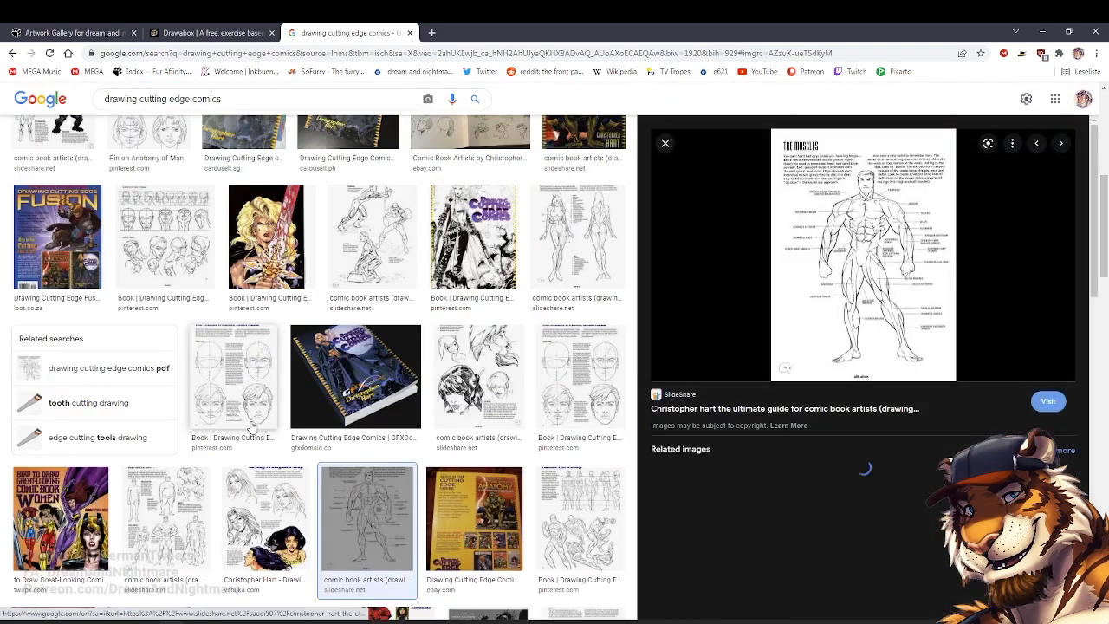
left_click(775, 228)
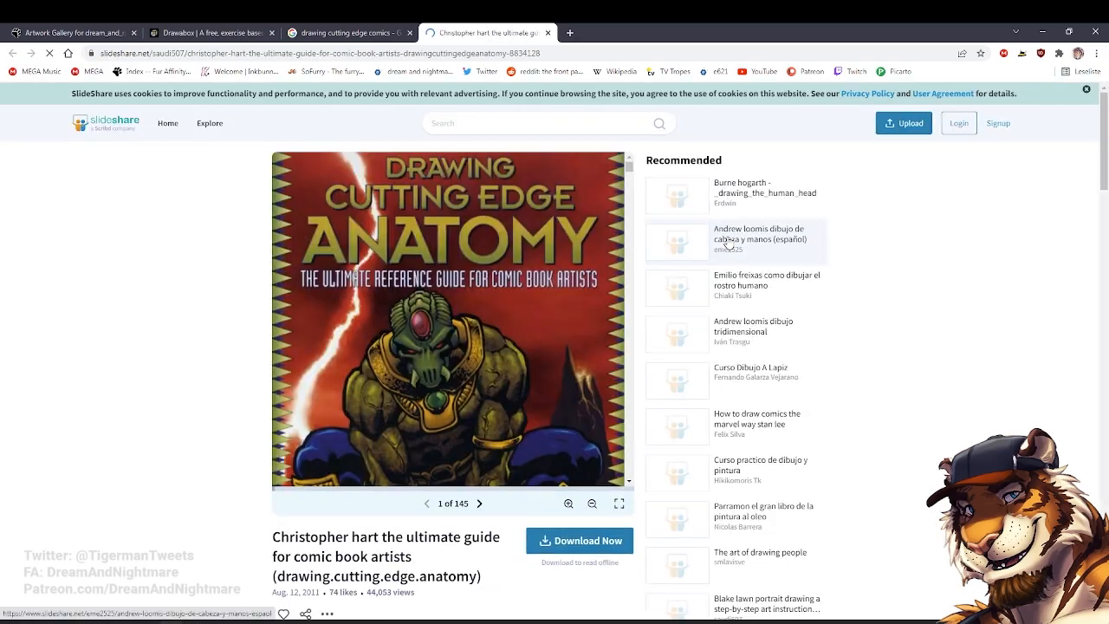
Examine the Drawing Cutting Edge Anatomy document's opening pages, including the skeleton, muscles, body simplification and height chart
scroll(563, 285, "down", 5)
scroll(564, 284, "down", 6)
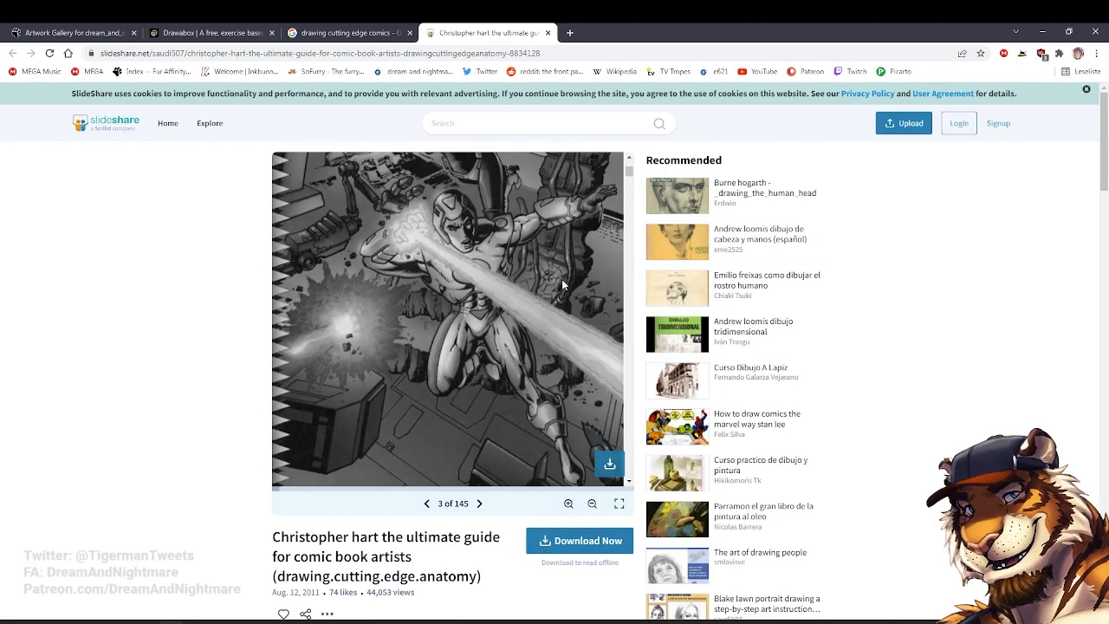
scroll(568, 295, "down", 10)
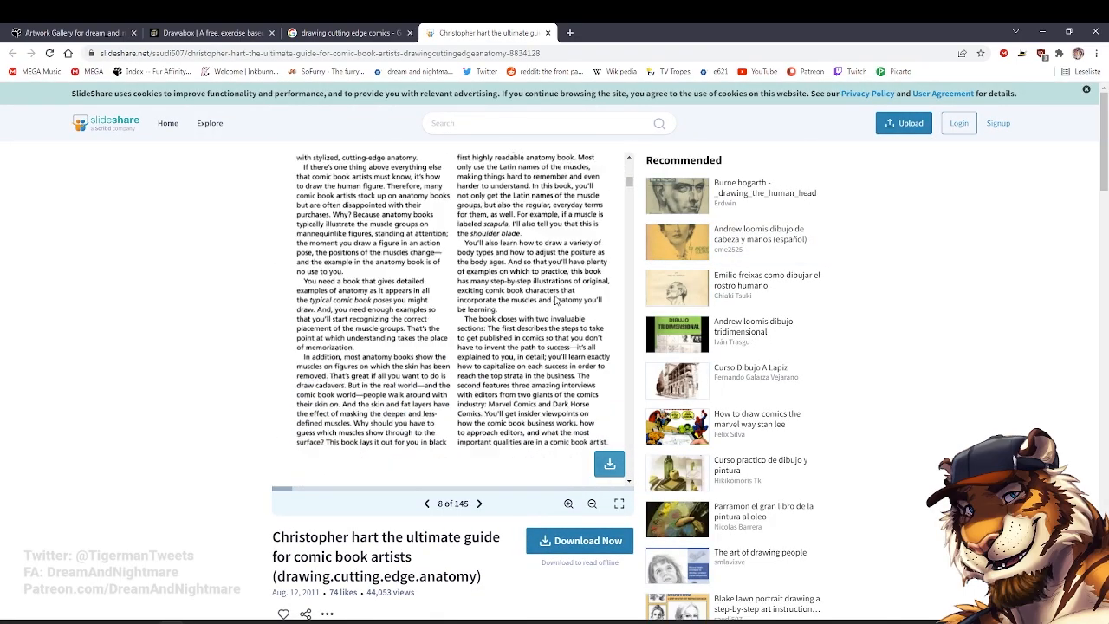
scroll(581, 287, "up", 5)
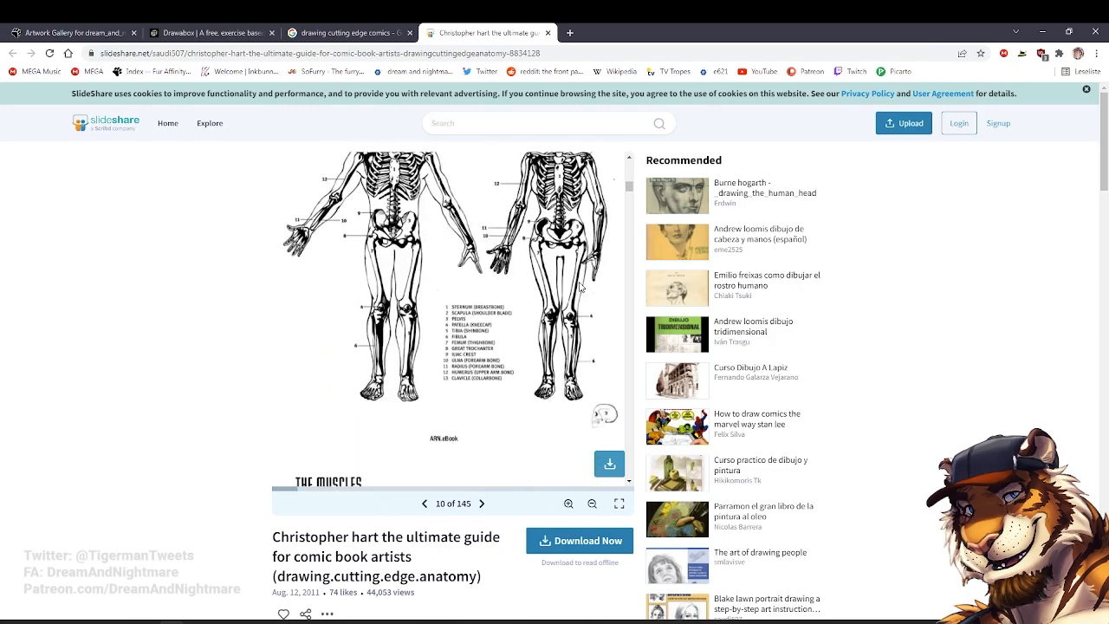
scroll(581, 287, "down", 6)
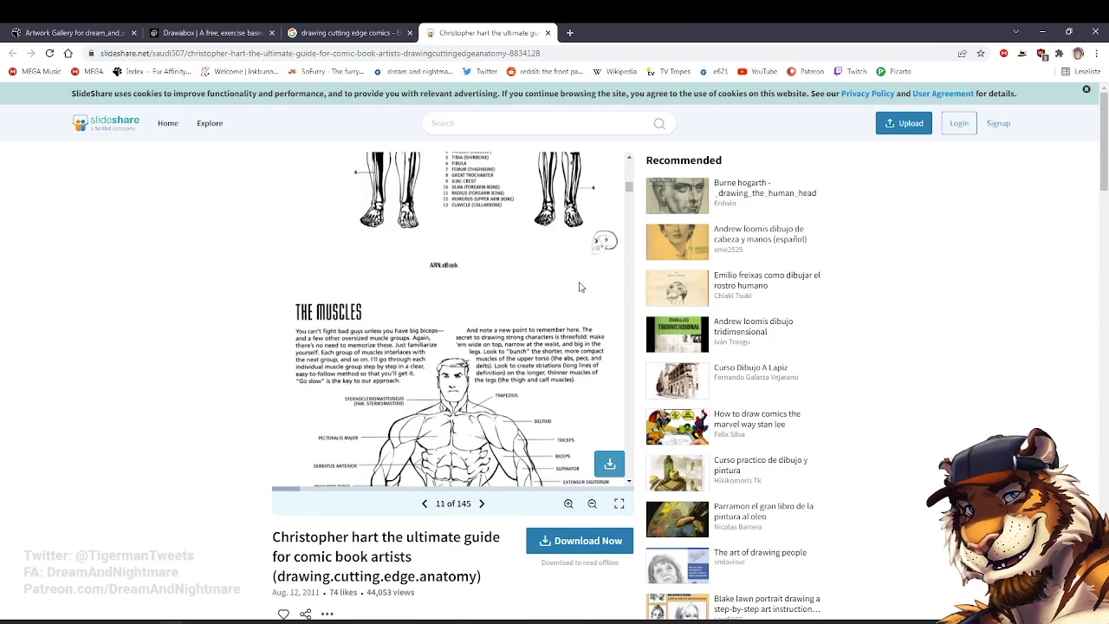
scroll(581, 287, "down", 4)
scroll(581, 287, "down", 8)
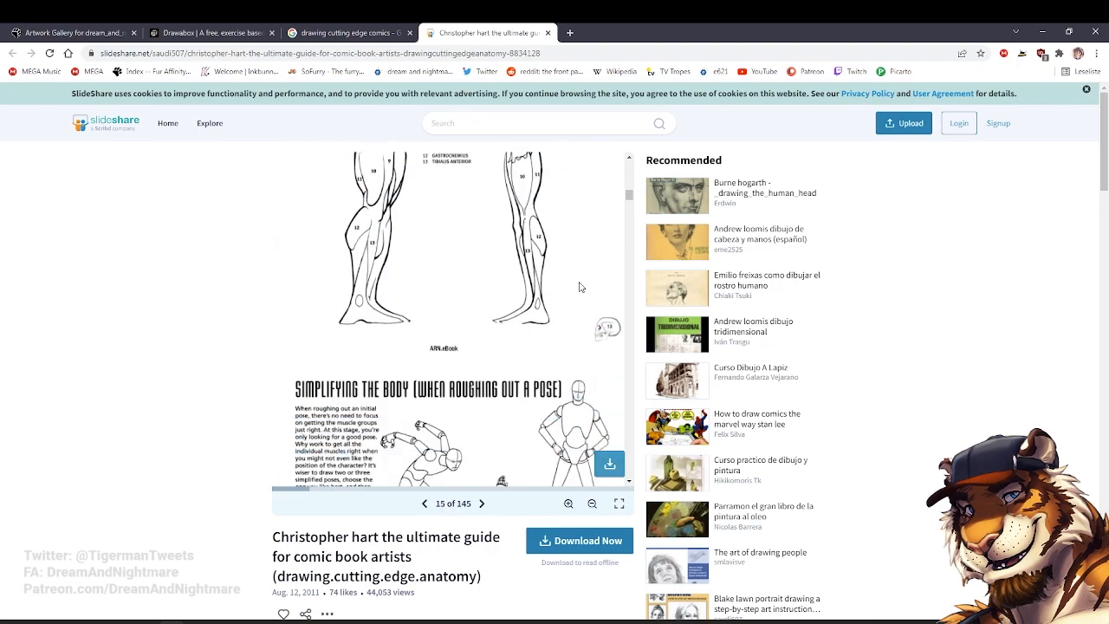
scroll(581, 287, "down", 4)
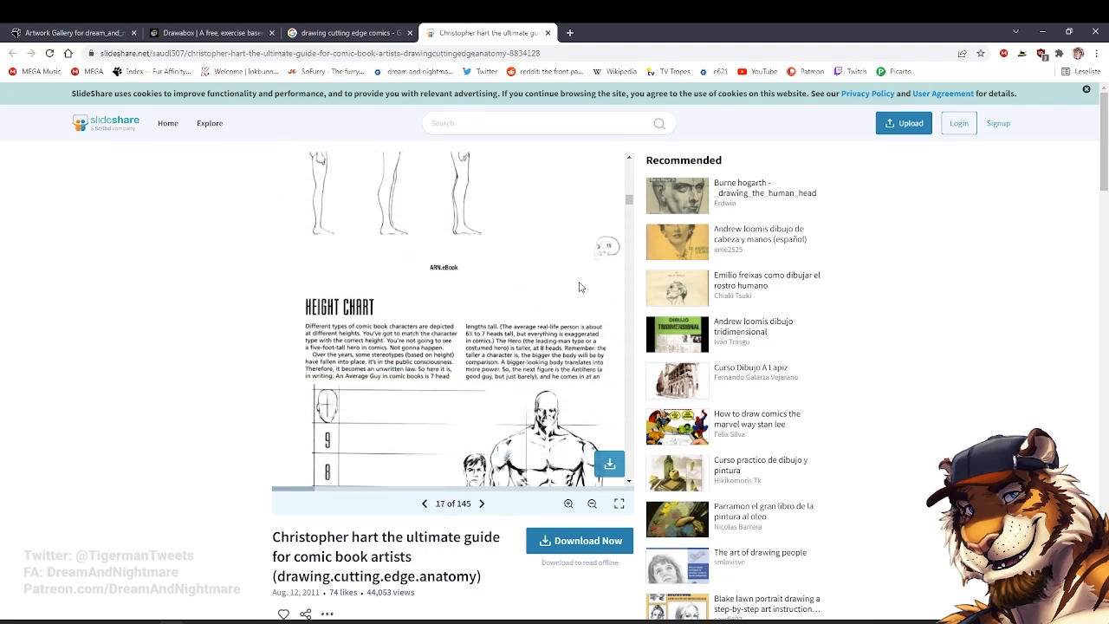
scroll(581, 287, "down", 4)
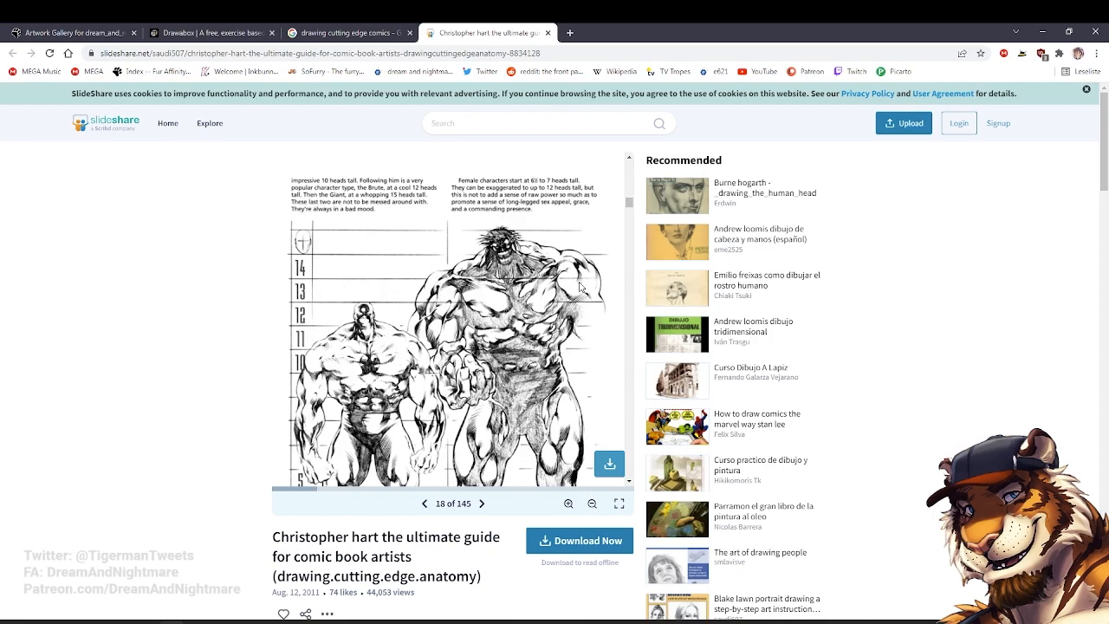
Examine the anatomy document's pose pages, covering emotional stances and action poses such as lifting, scaling a wall and firing a weapon
scroll(581, 287, "down", 5)
scroll(581, 287, "down", 5)
scroll(580, 287, "down", 5)
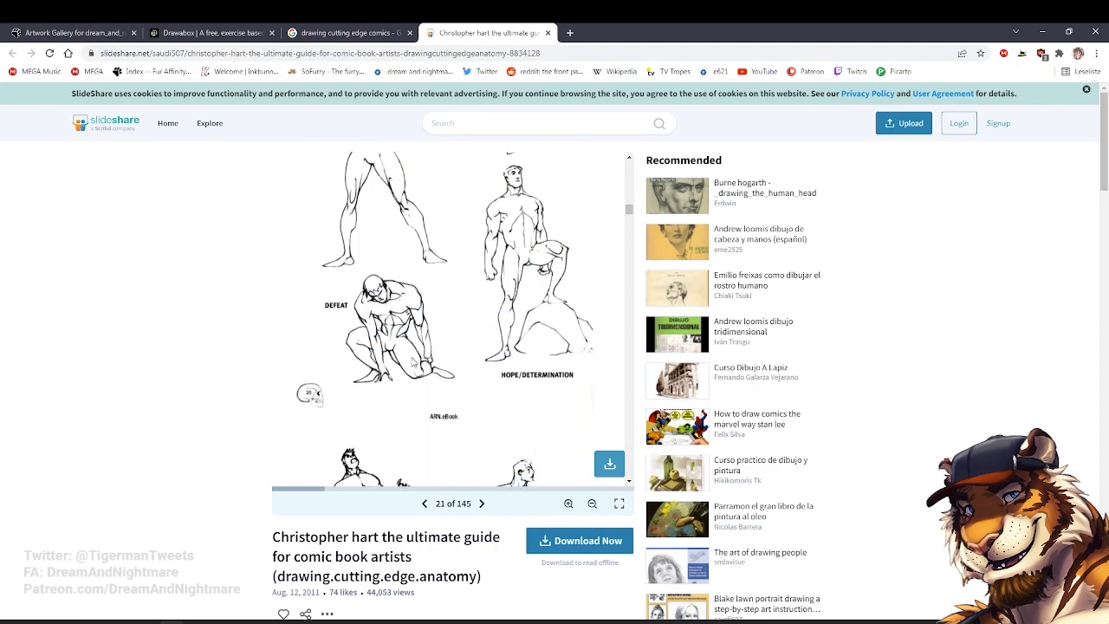
scroll(329, 365, "down", 2)
scroll(330, 364, "down", 4)
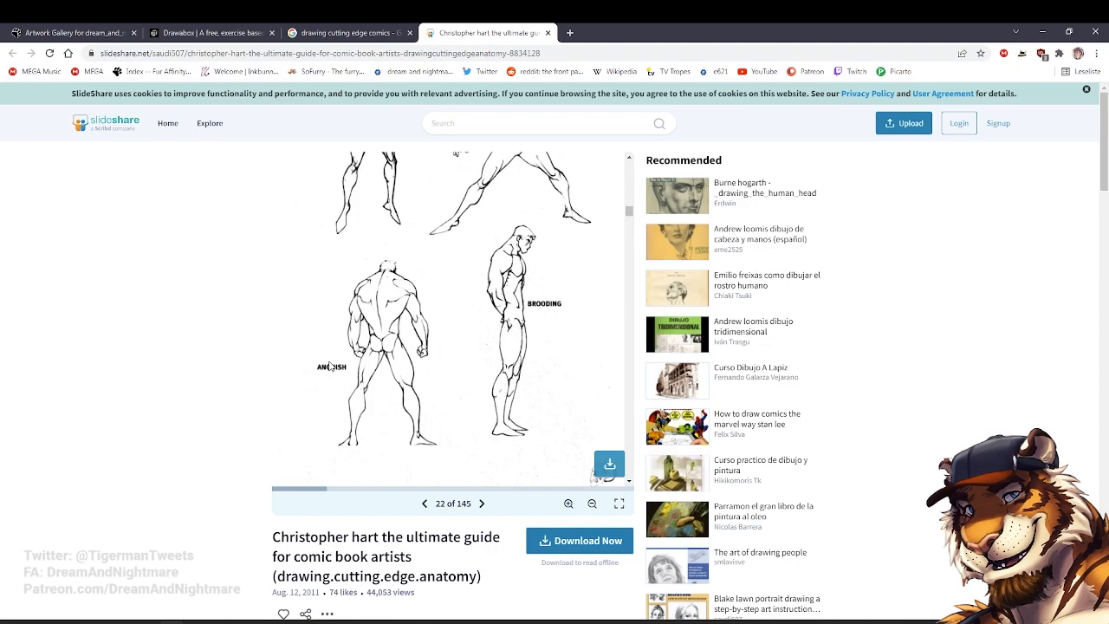
scroll(329, 365, "down", 8)
scroll(330, 365, "down", 6)
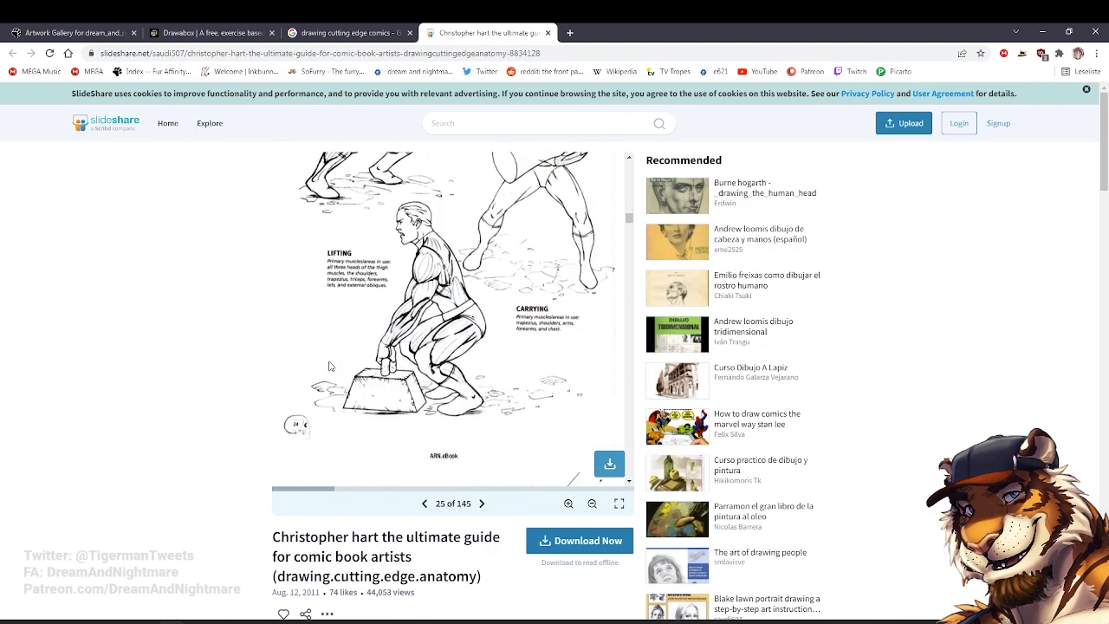
scroll(329, 365, "down", 5)
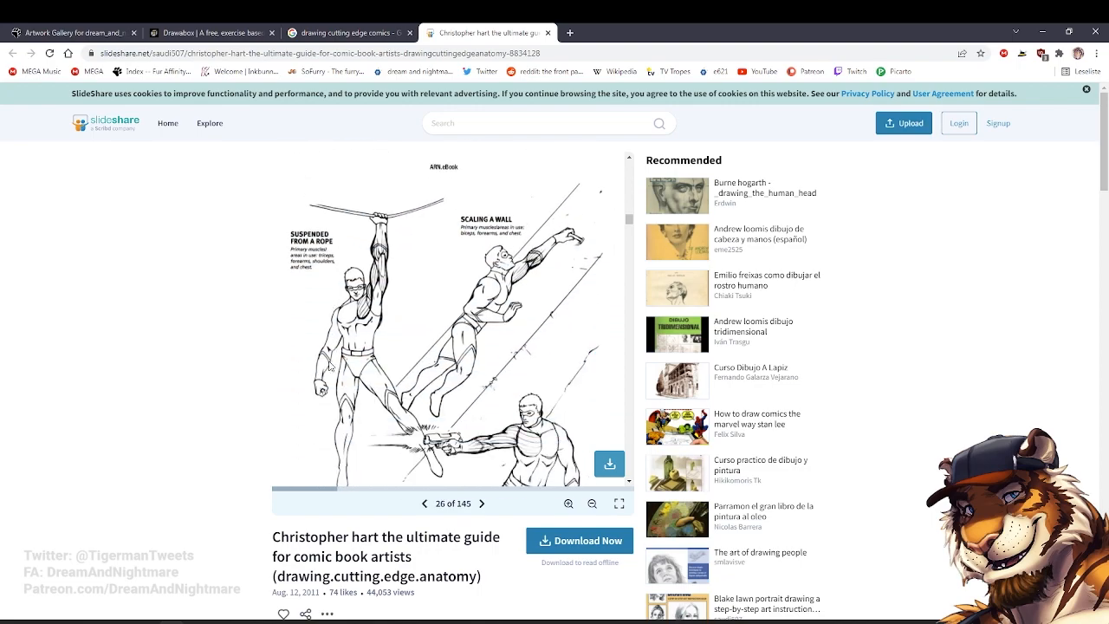
scroll(330, 365, "down", 3)
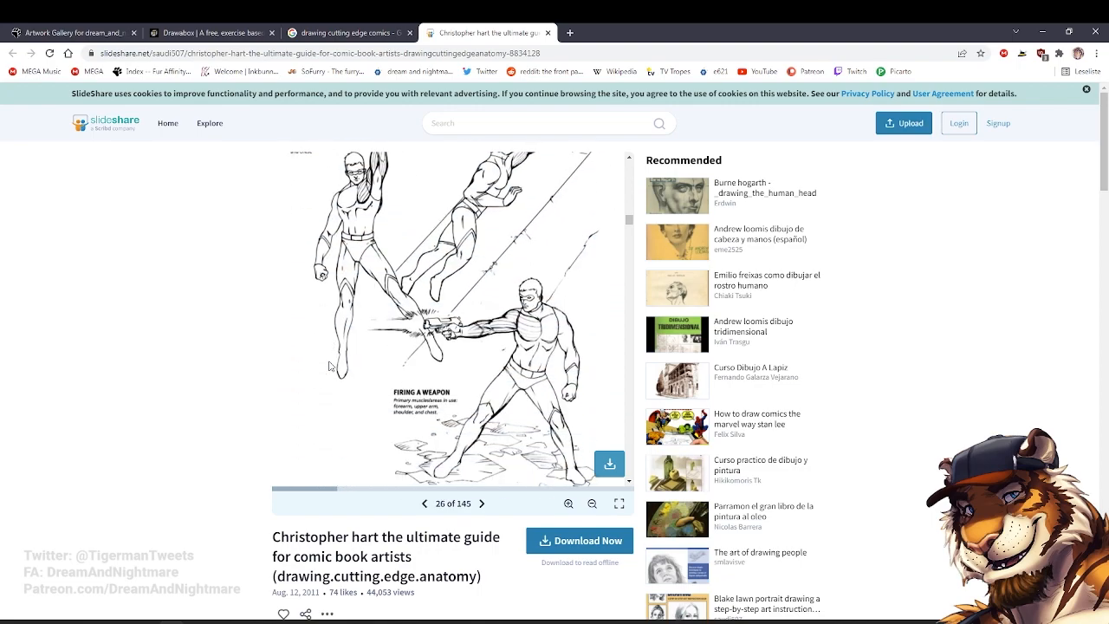
scroll(330, 365, "up", 3)
scroll(329, 365, "down", 1)
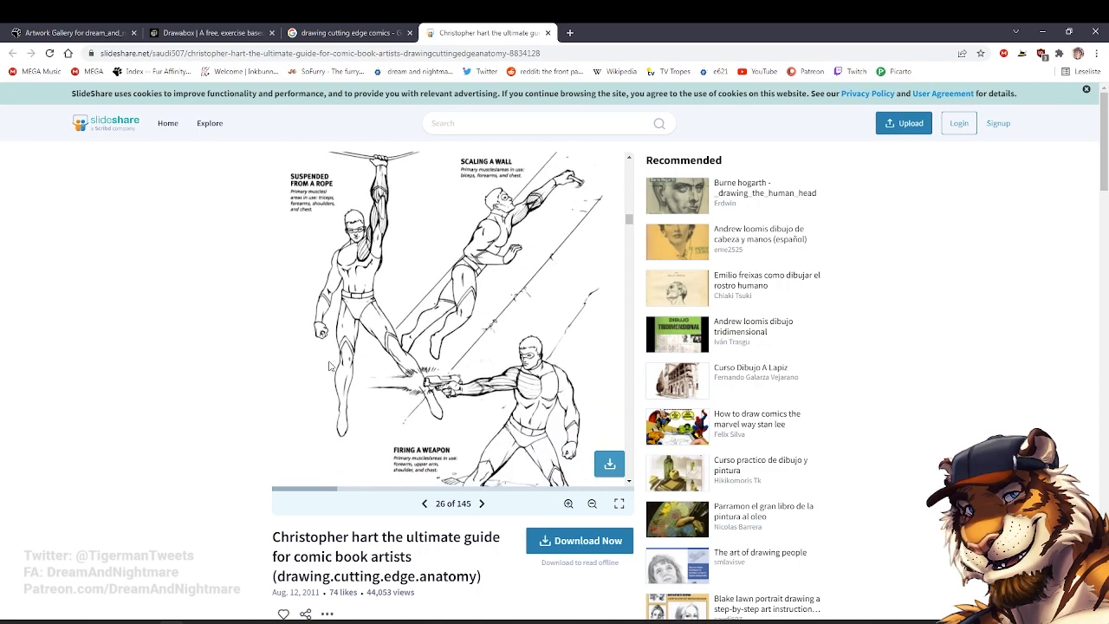
scroll(329, 365, "up", 4)
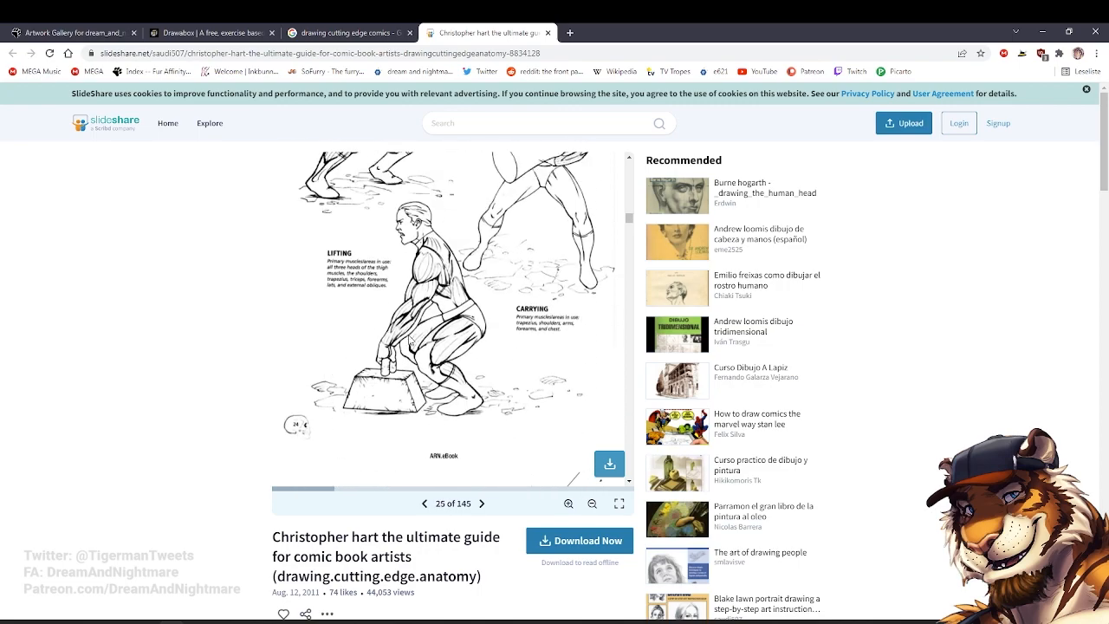
scroll(410, 369, "up", 2)
scroll(411, 369, "down", 4)
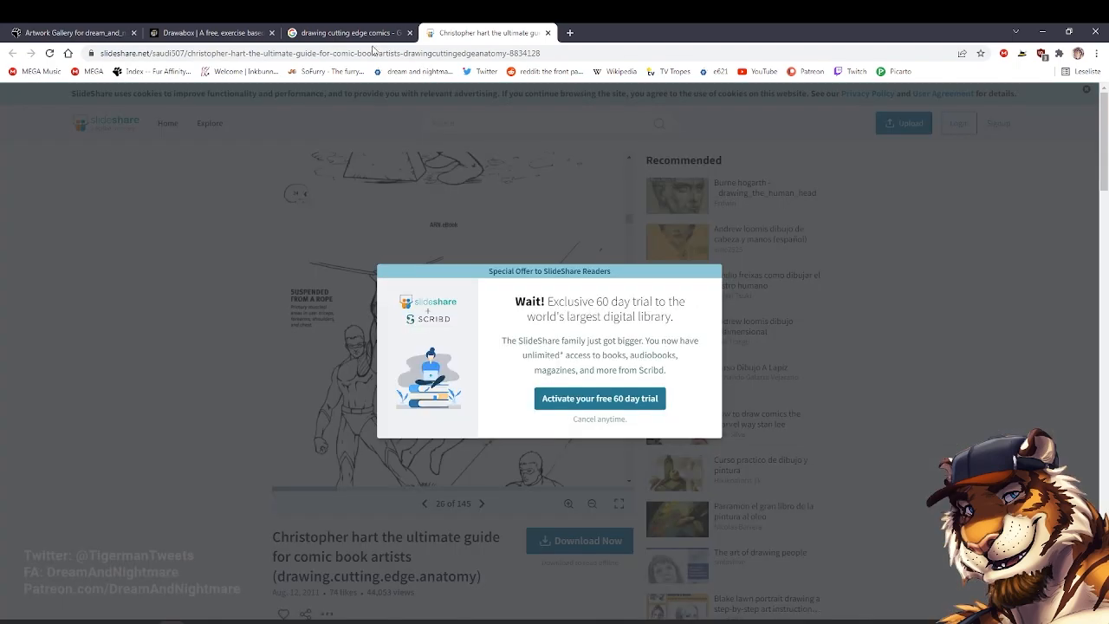
Close the SlideShare page and the enlarged muscles diagram preview in the image results
left_click(546, 33)
scroll(665, 180, "up", 3)
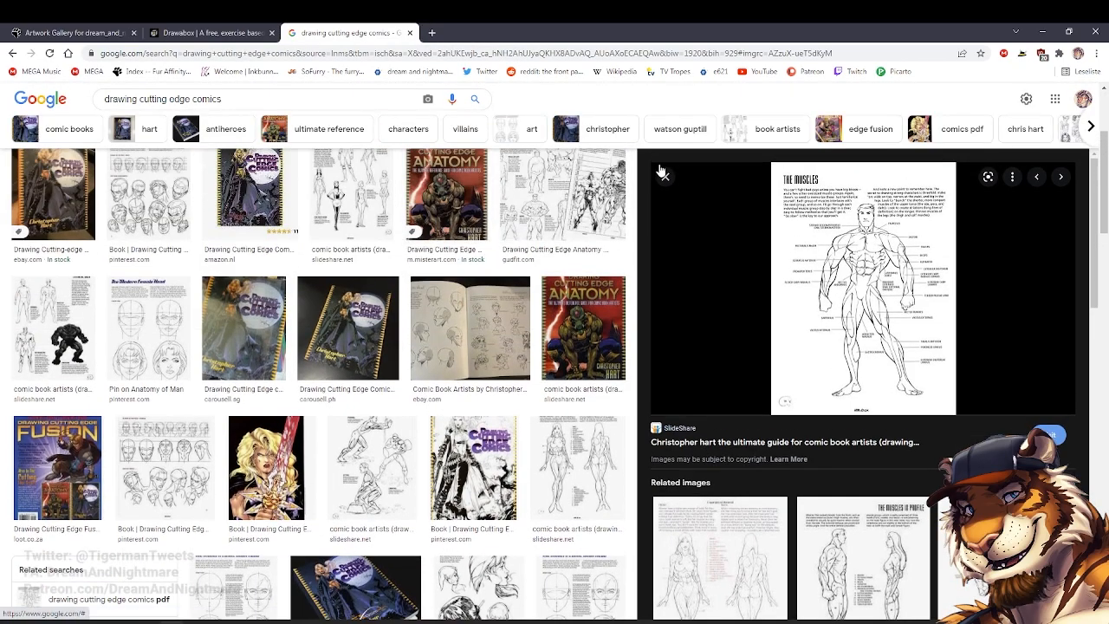
left_click(665, 180)
scroll(501, 143, "up", 1)
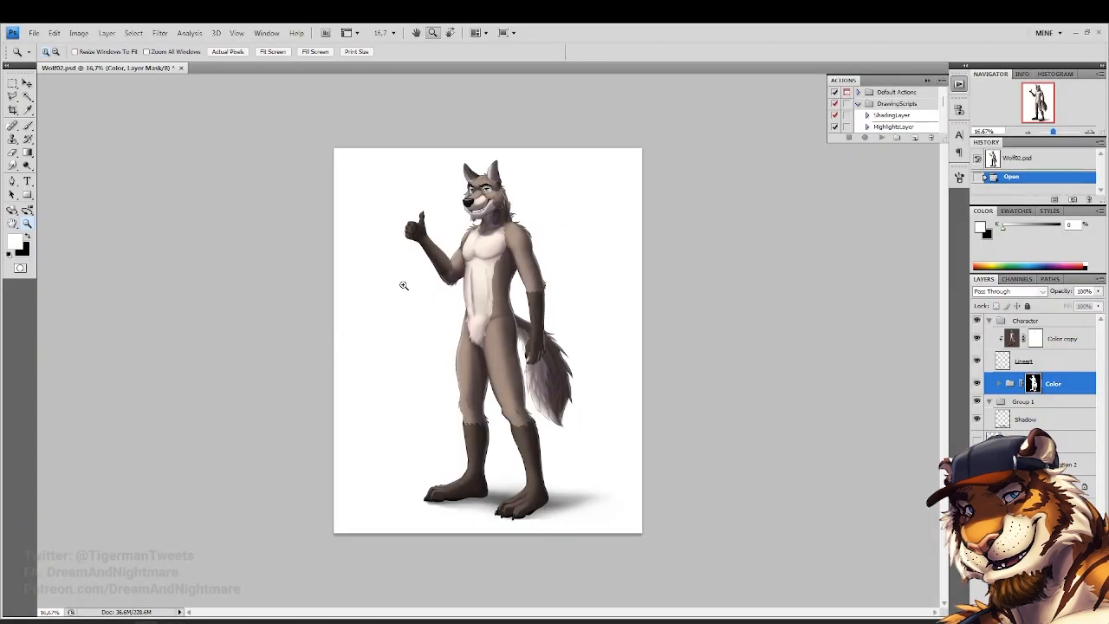
Zoom in on the wolf character in Wolf02.psd to 25% and frame it for viewing
left_click(449, 281)
scroll(416, 307, "down", 1)
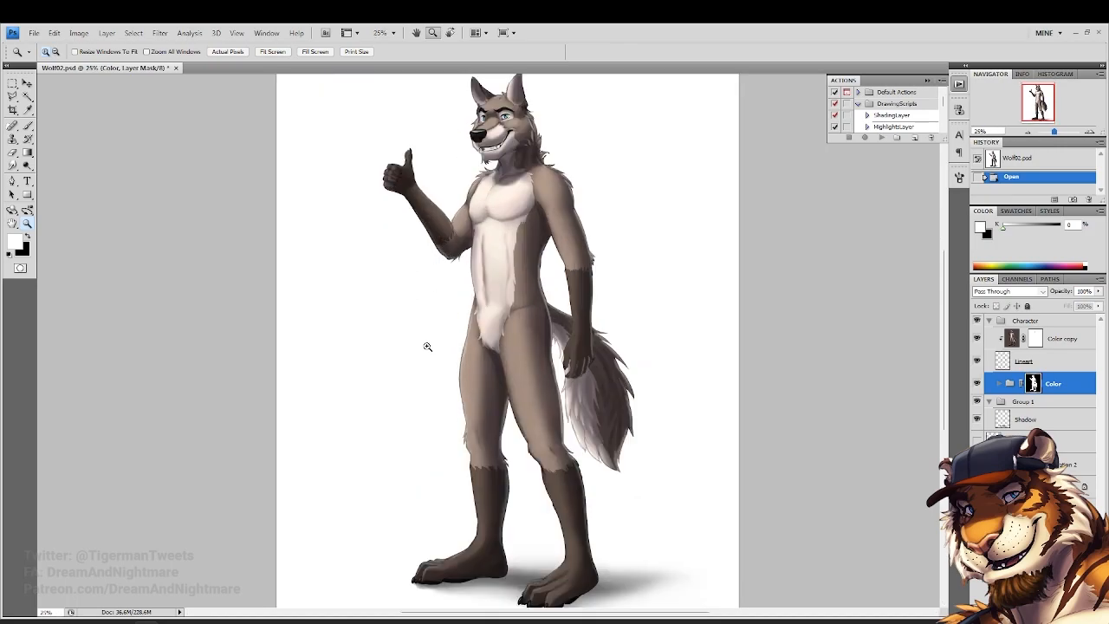
left_click_drag(636, 615, 653, 617)
scroll(629, 542, "up", 1)
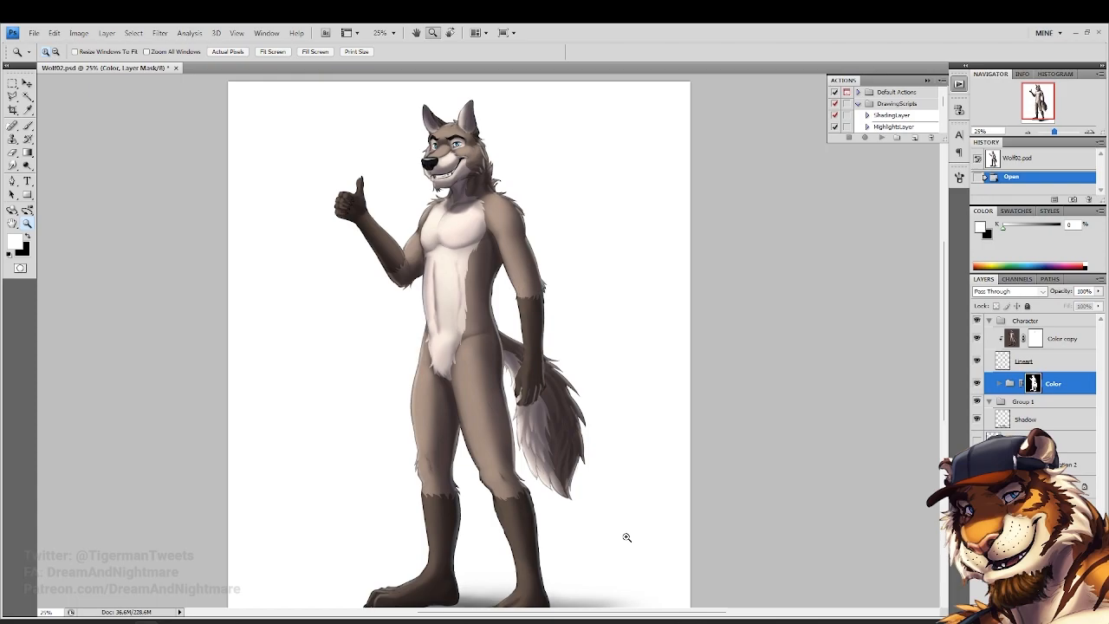
scroll(627, 538, "down", 1)
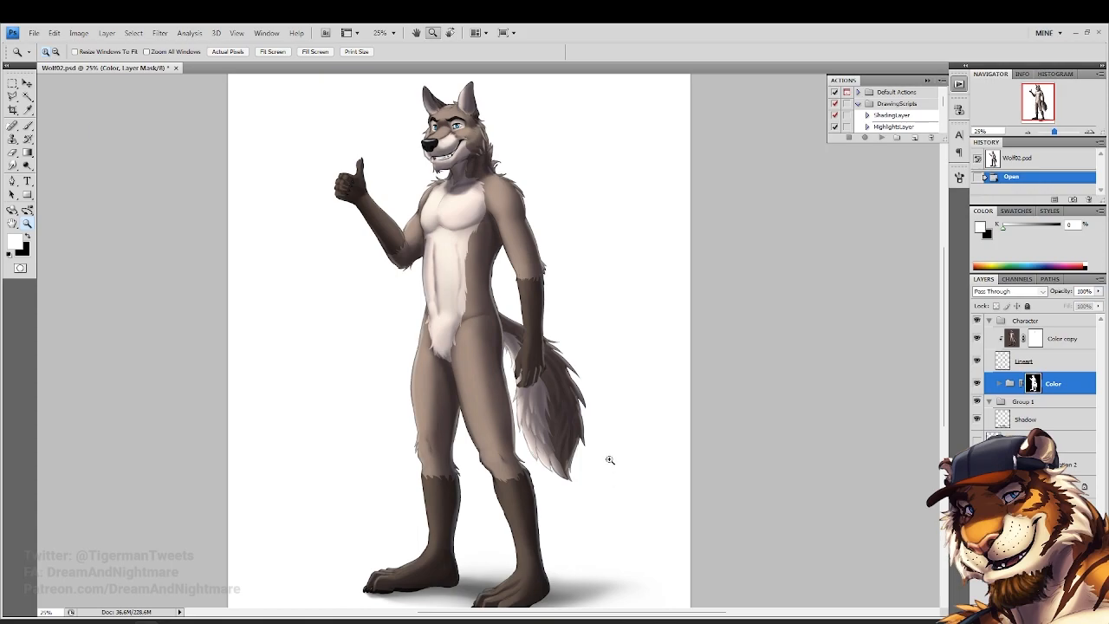
scroll(606, 443, "up", 1)
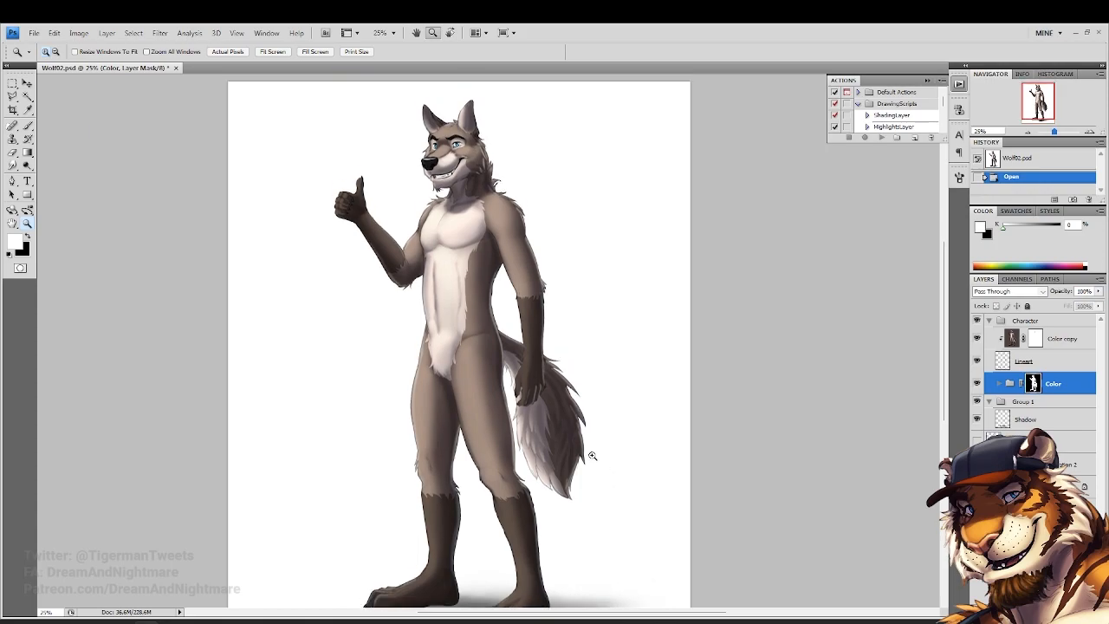
scroll(579, 425, "down", 1)
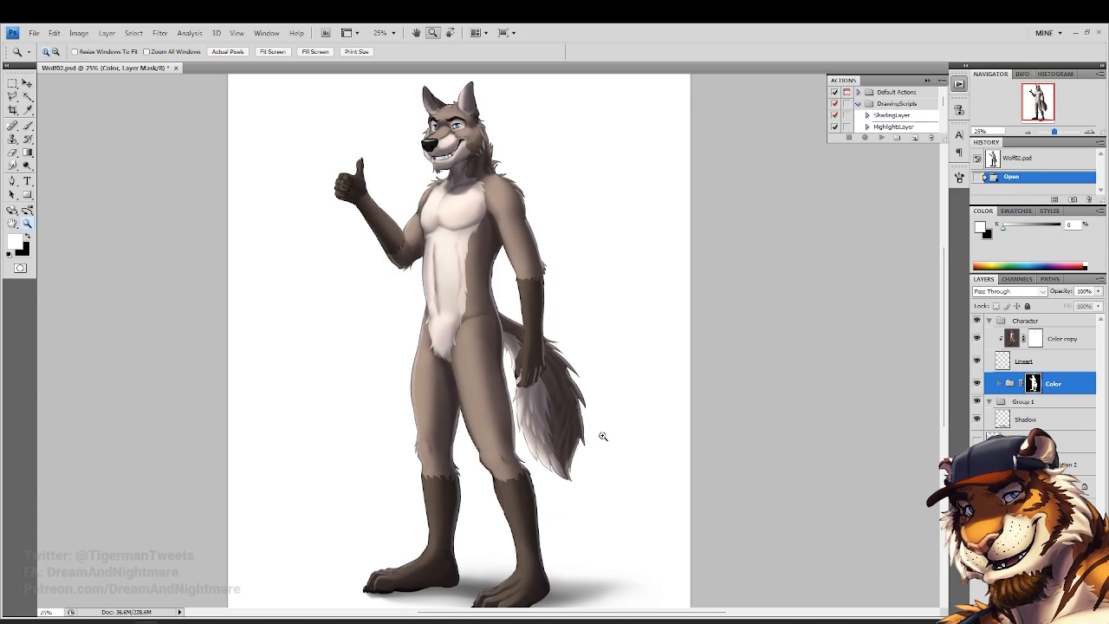
scroll(601, 436, "up", 1)
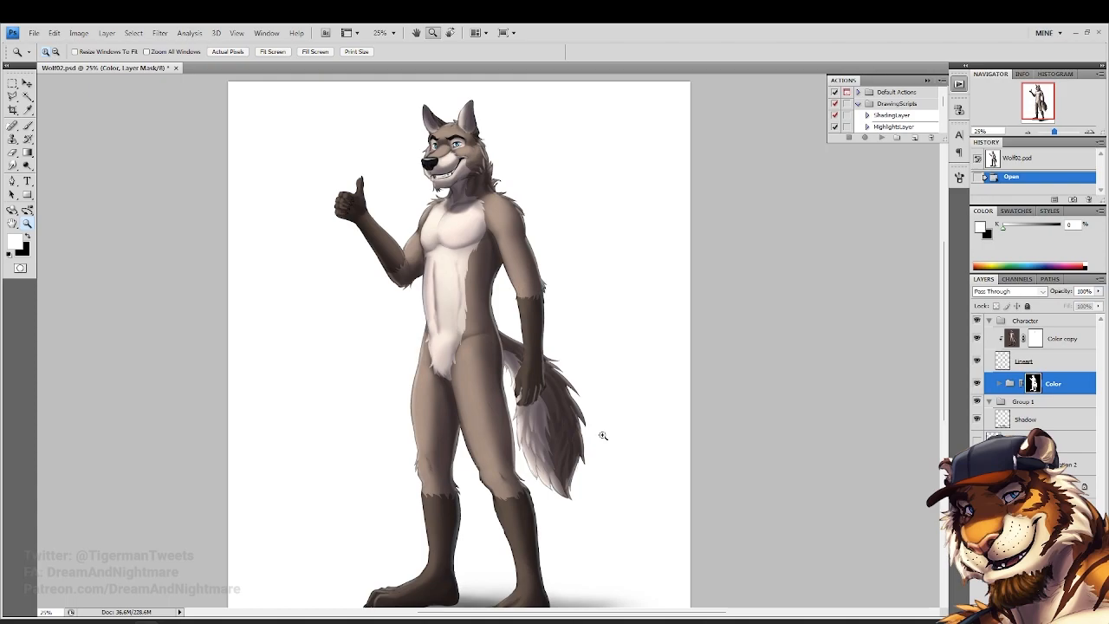
scroll(603, 435, "up", 2)
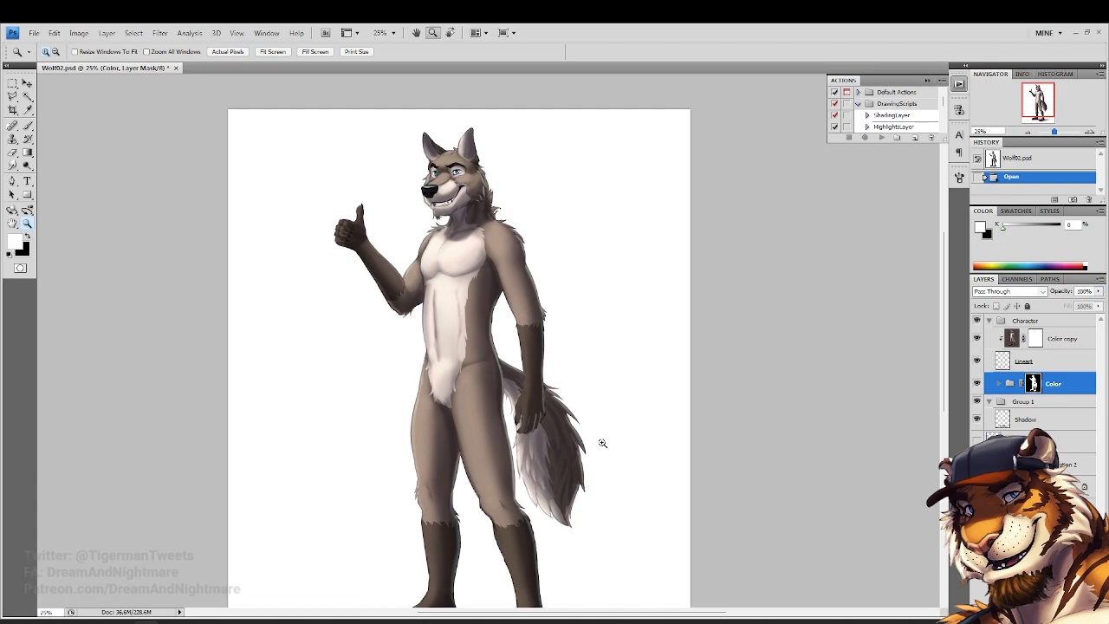
Switch to the Streamlabs Desktop window with the live stream controls and chat
left_click(223, 622)
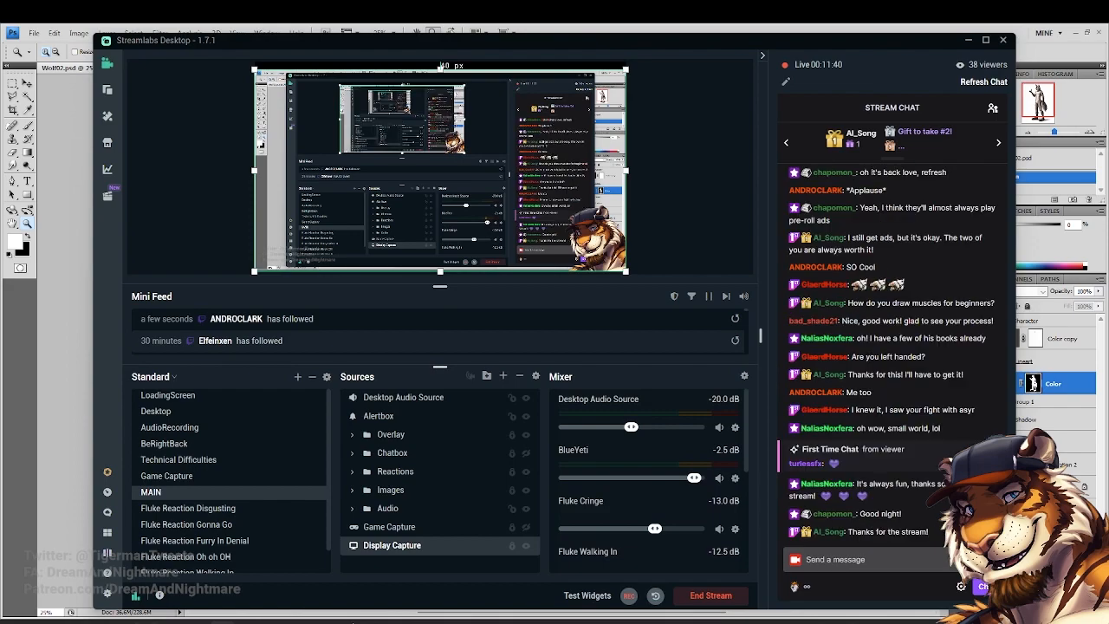